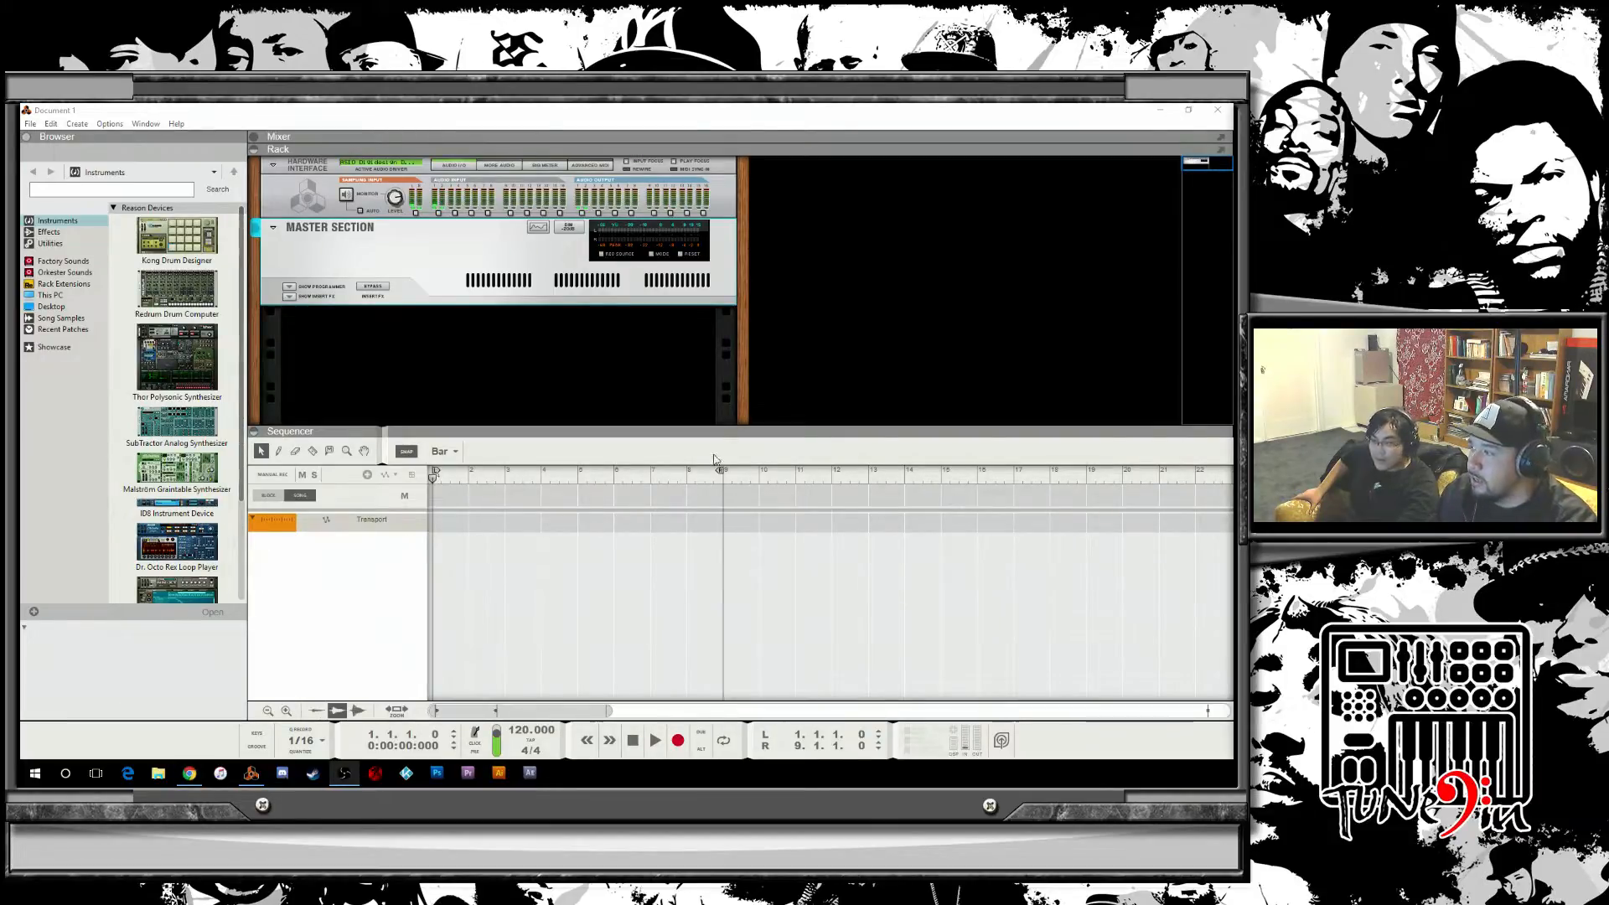
Open the song We Like To Party from the Music Production > 0-Adapted folder on Local Disk (F:).
left_click(905, 563)
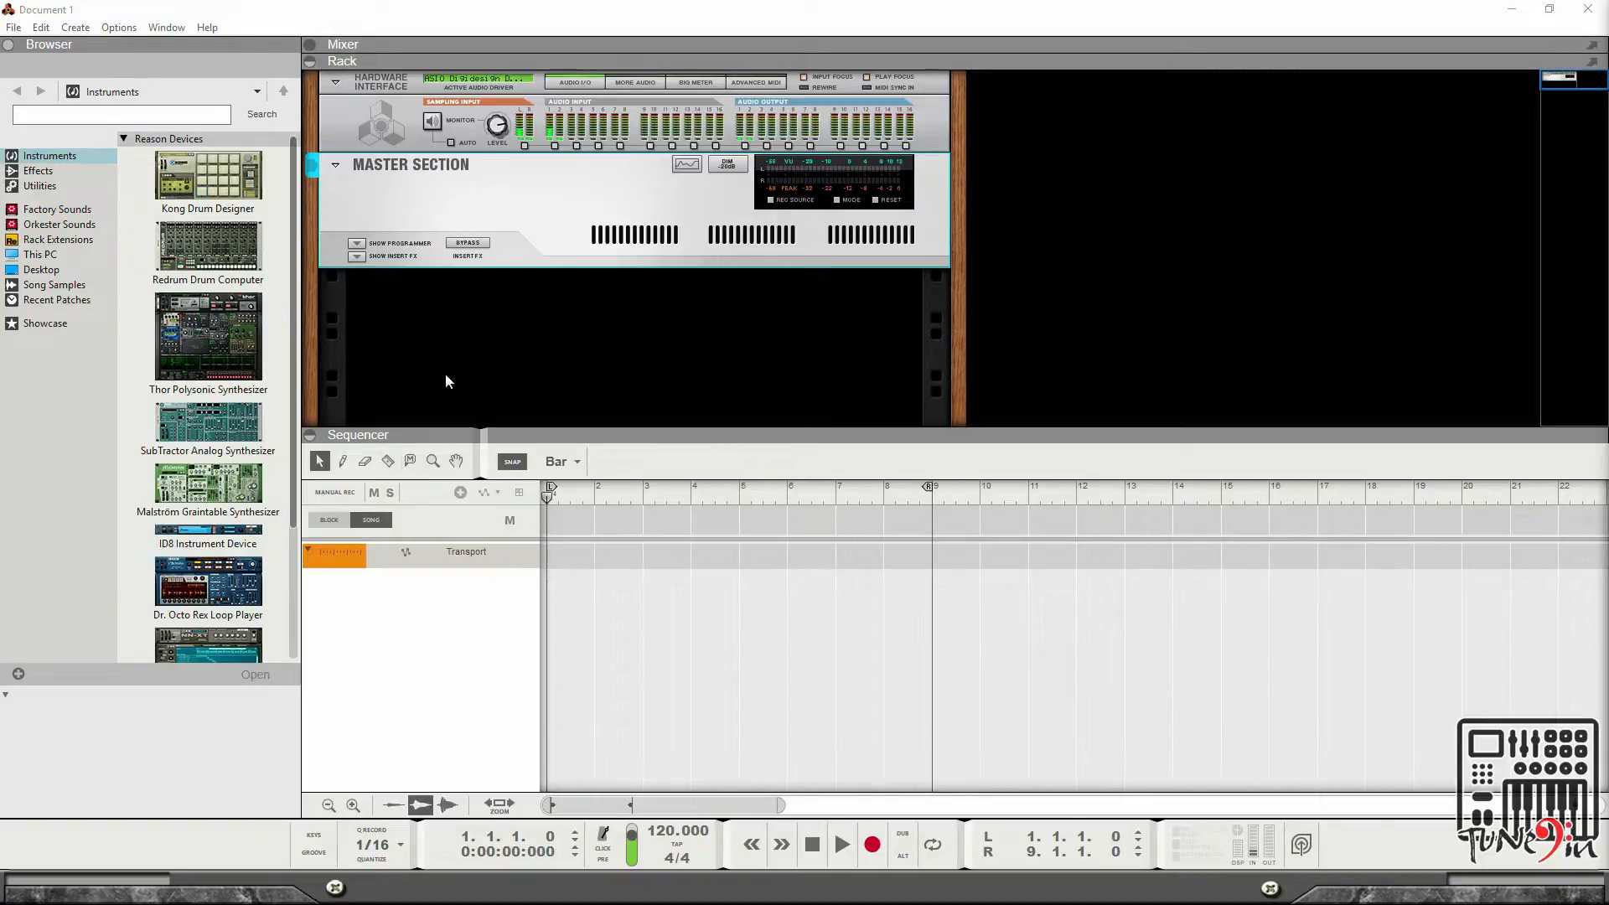
left_click(13, 29)
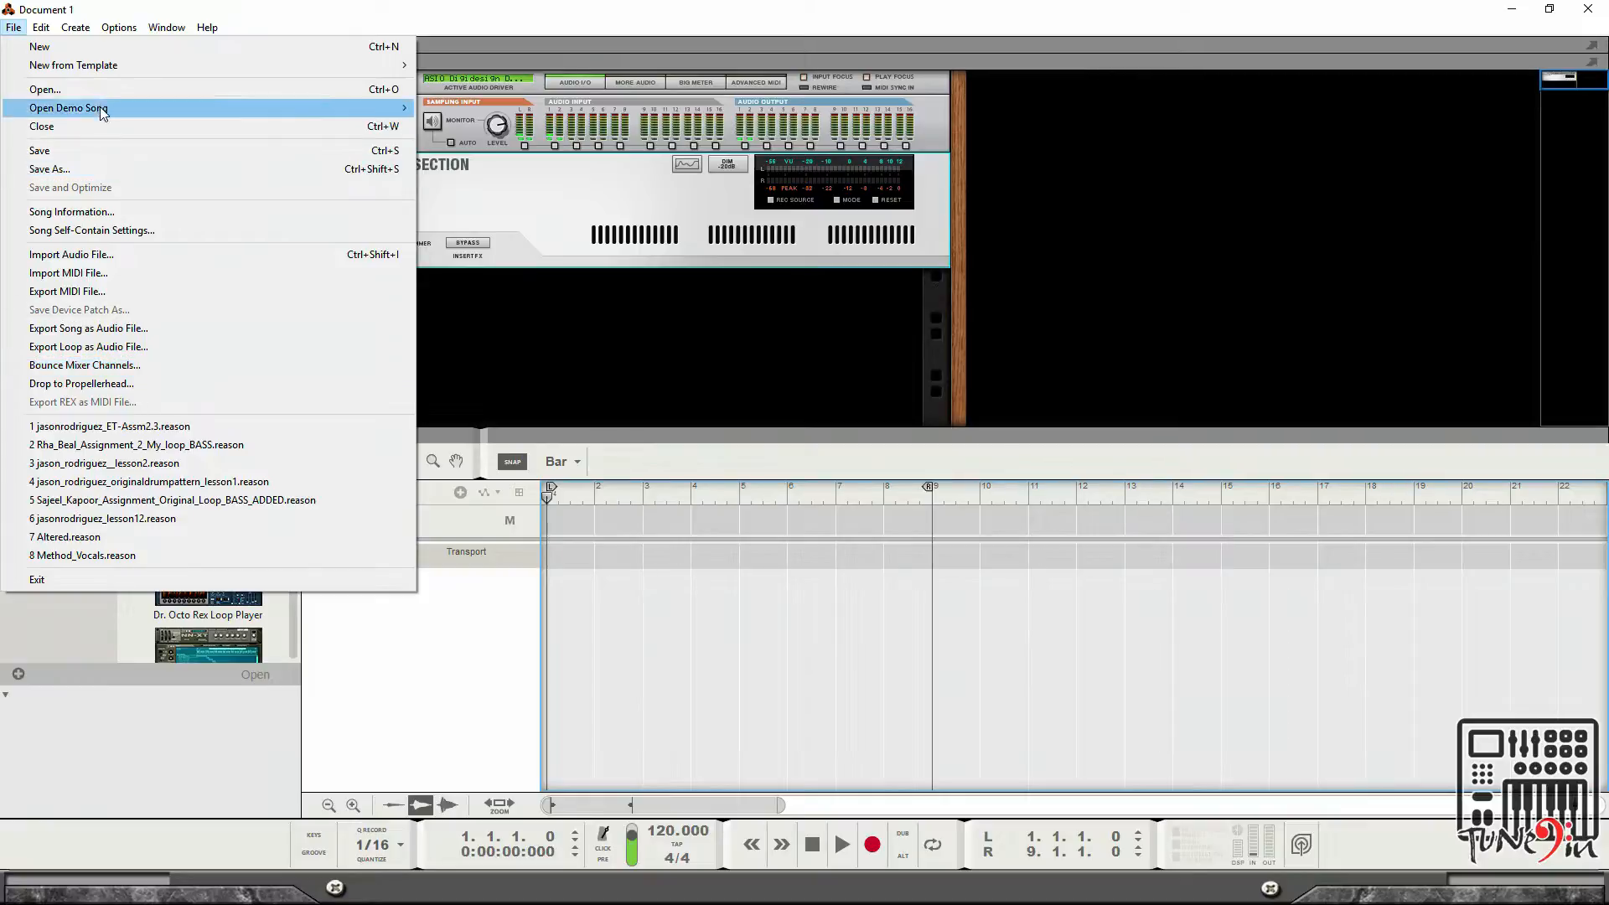
left_click(126, 90)
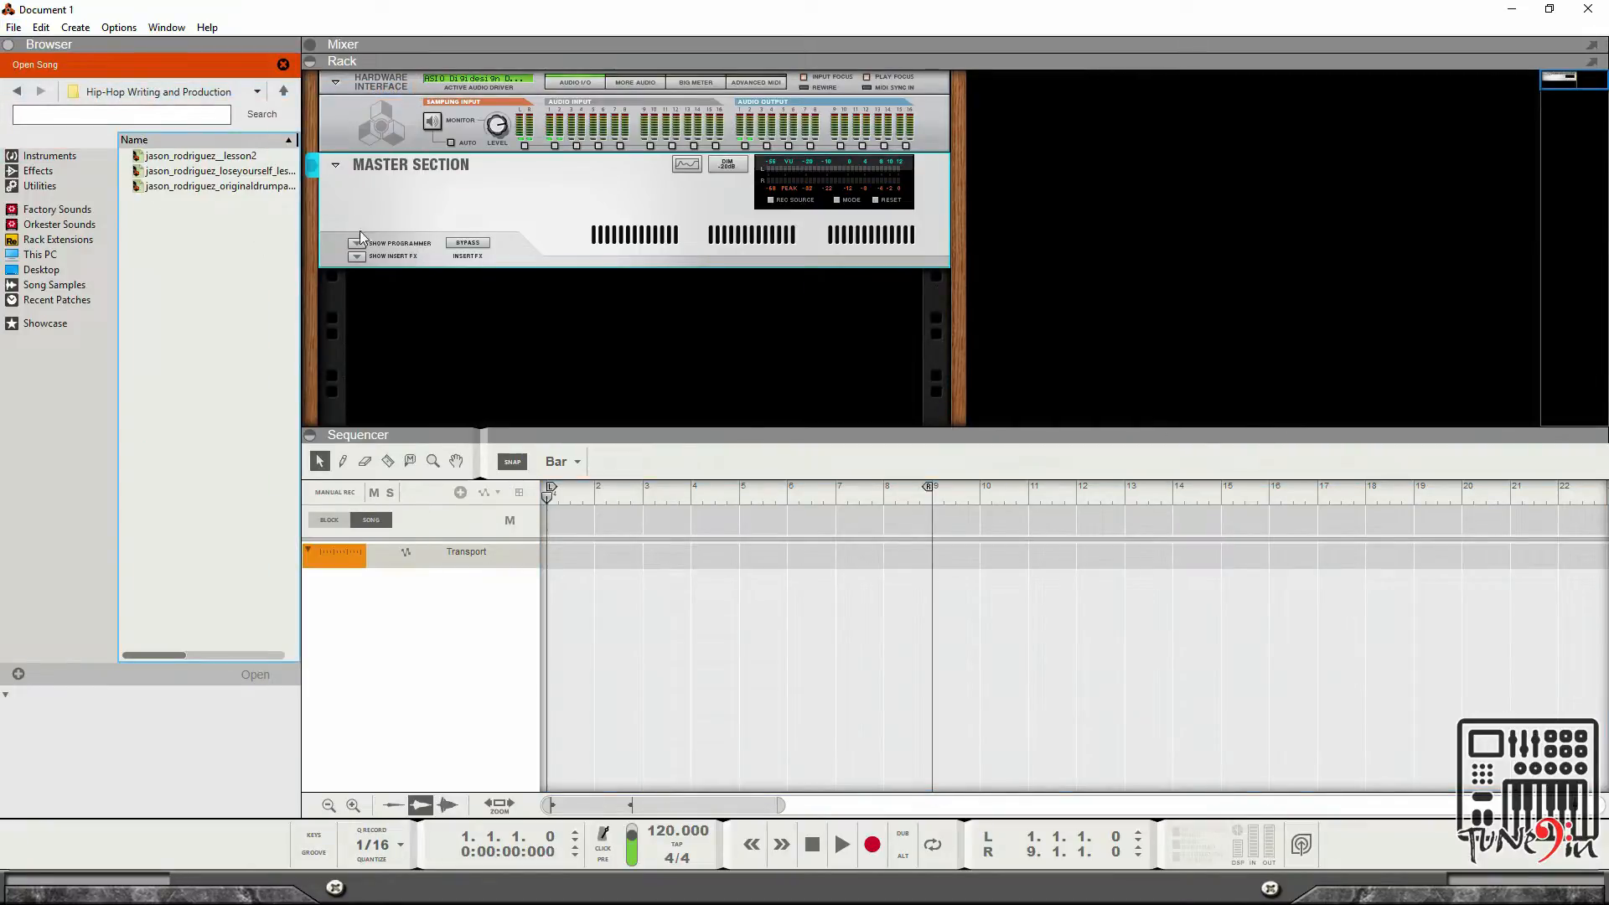
left_click(150, 92)
left_click(149, 147)
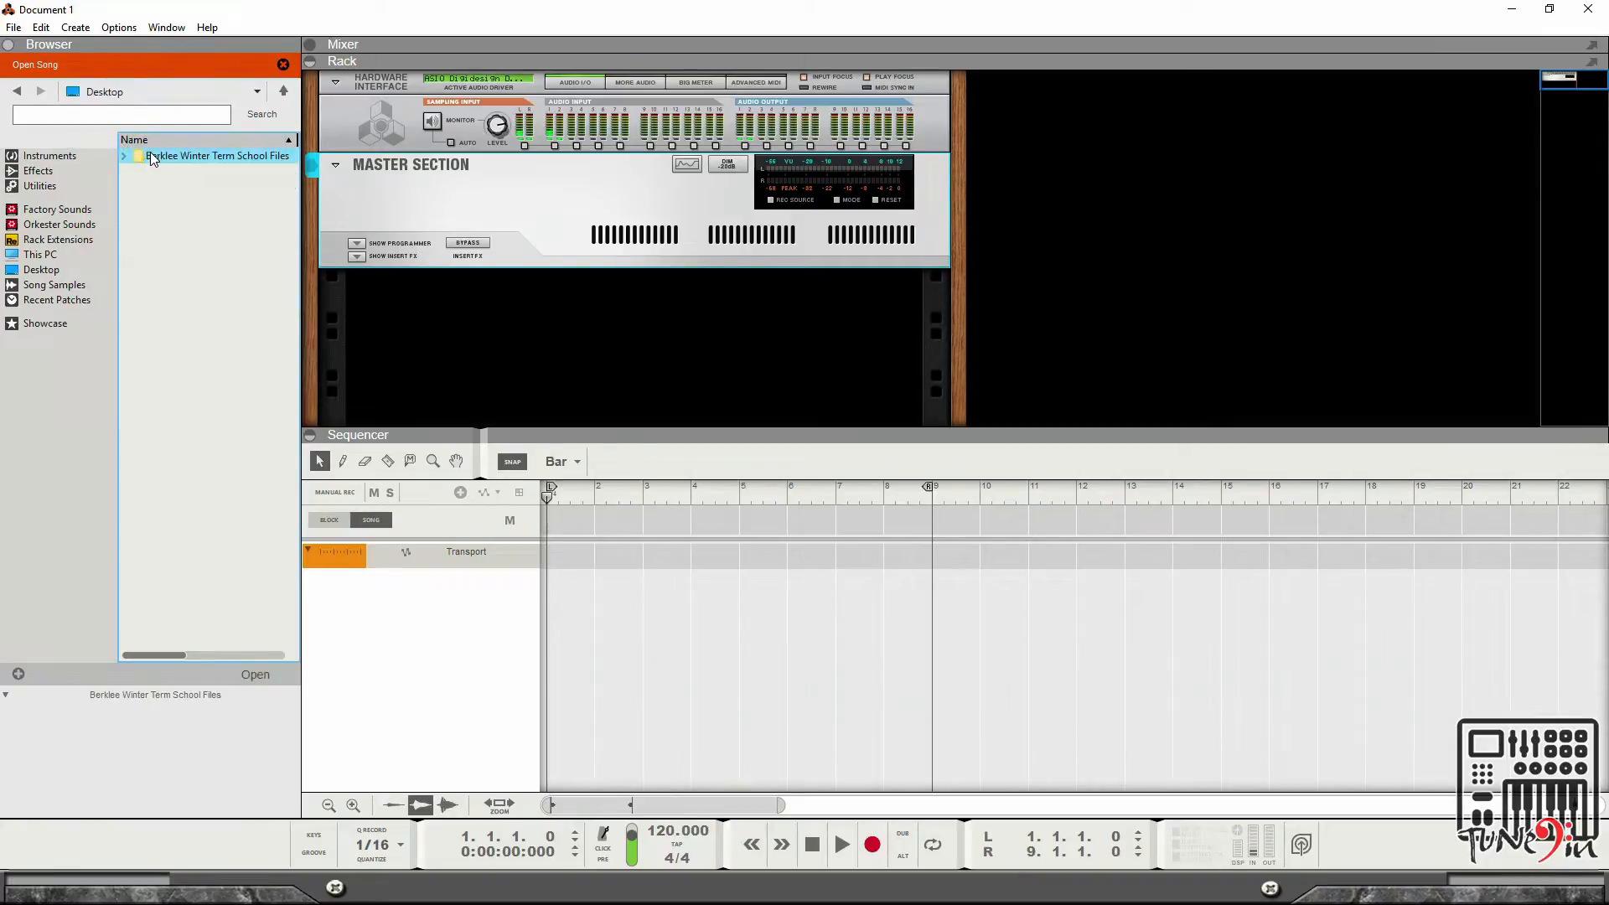
left_click(151, 92)
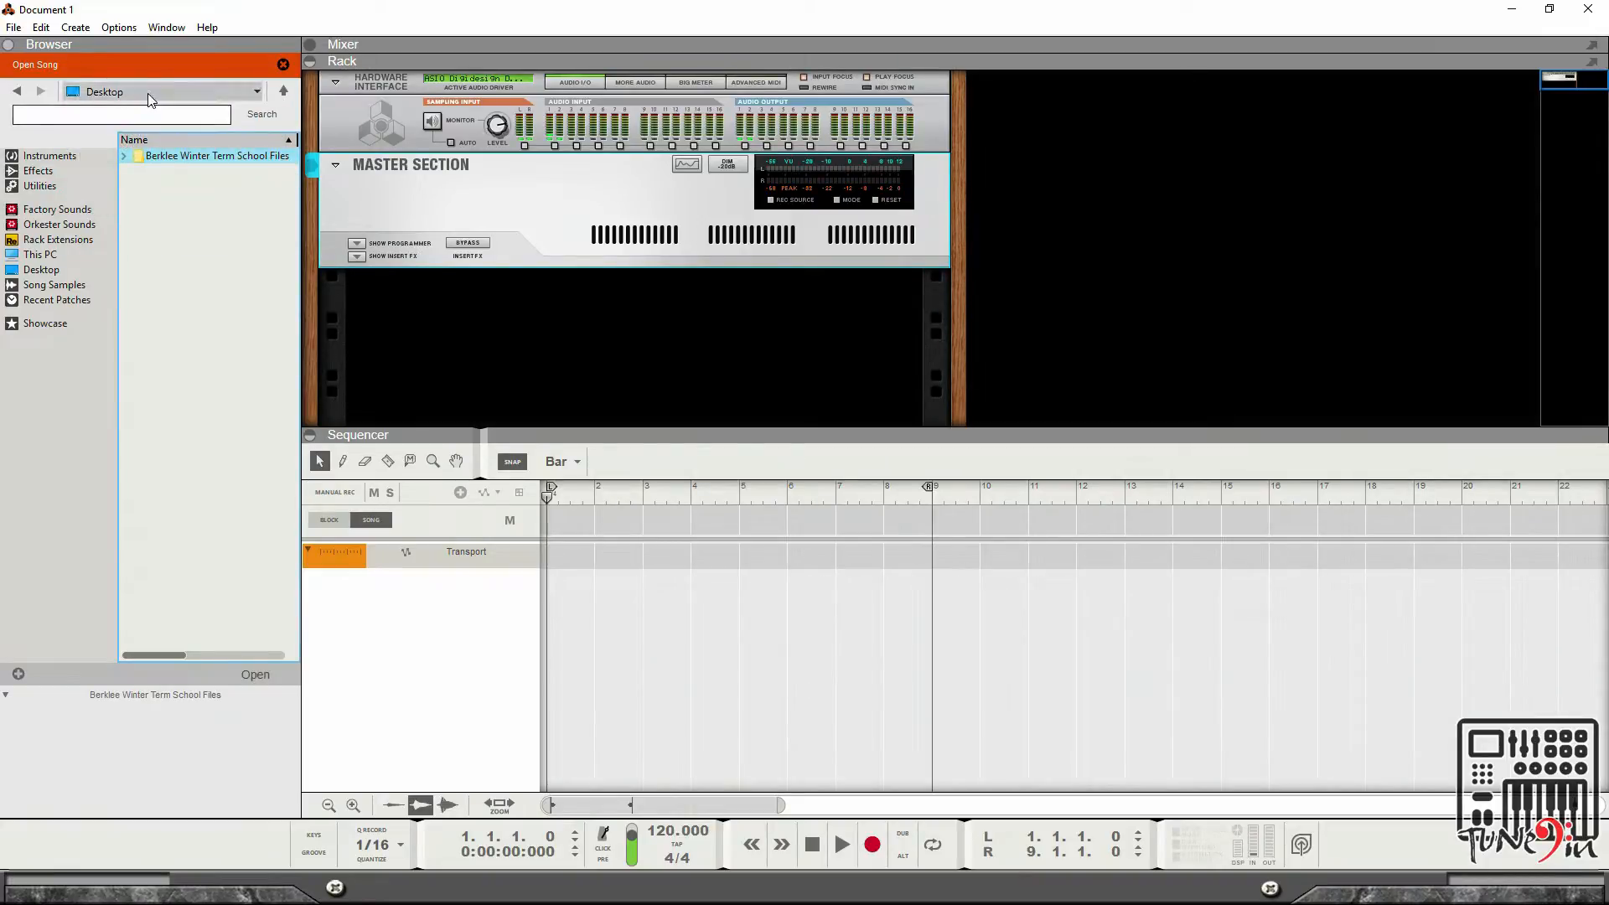
left_click(149, 164)
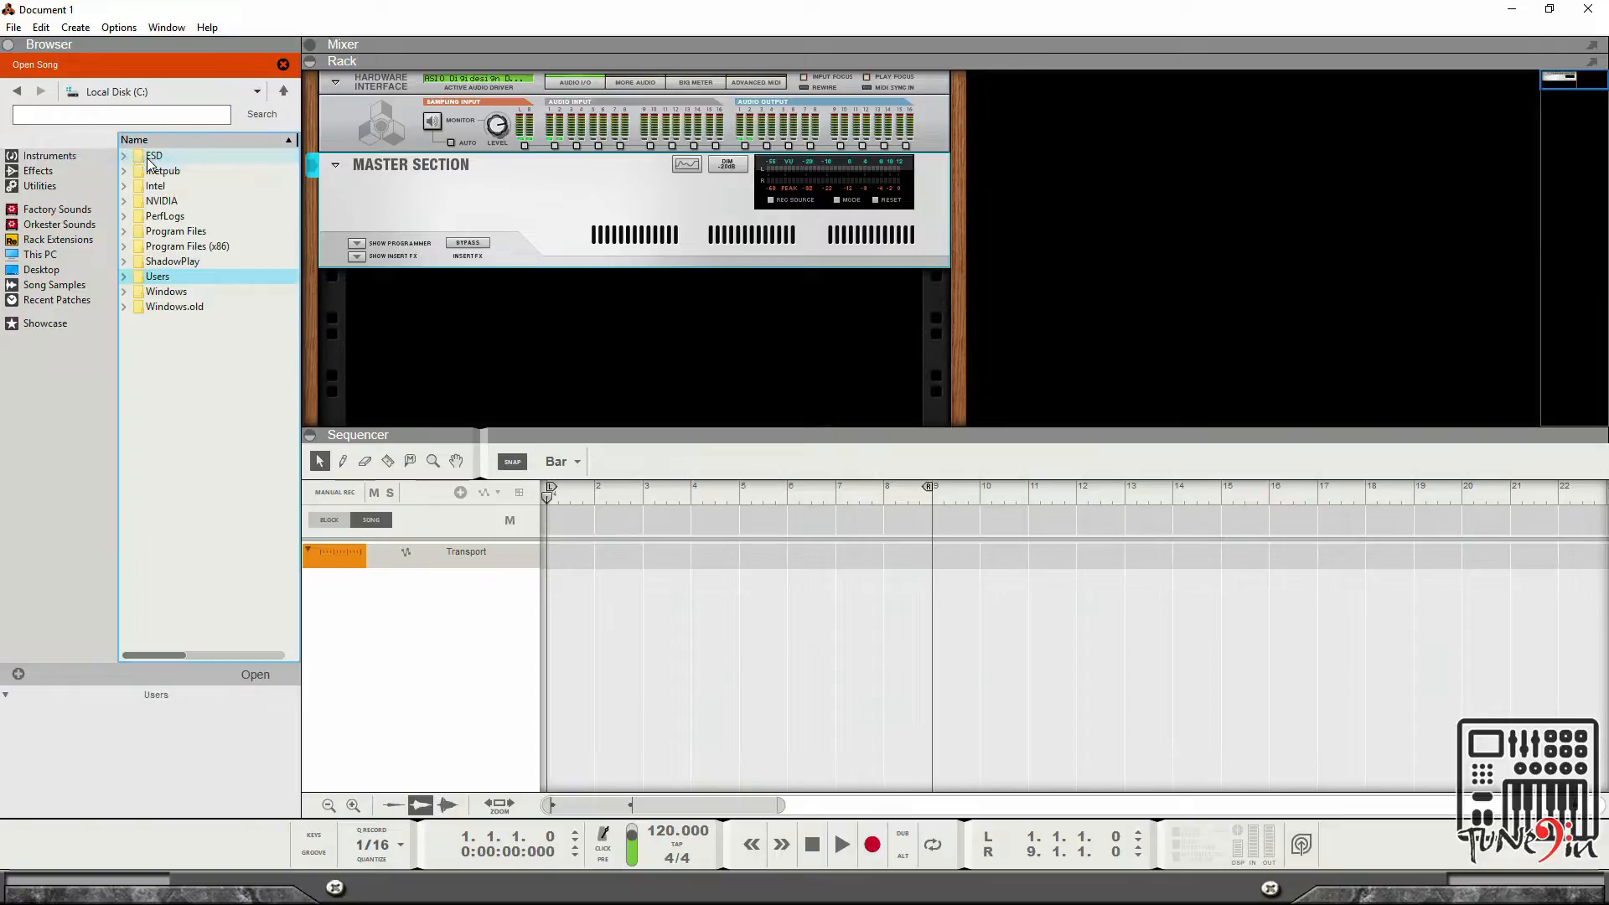
left_click(164, 92)
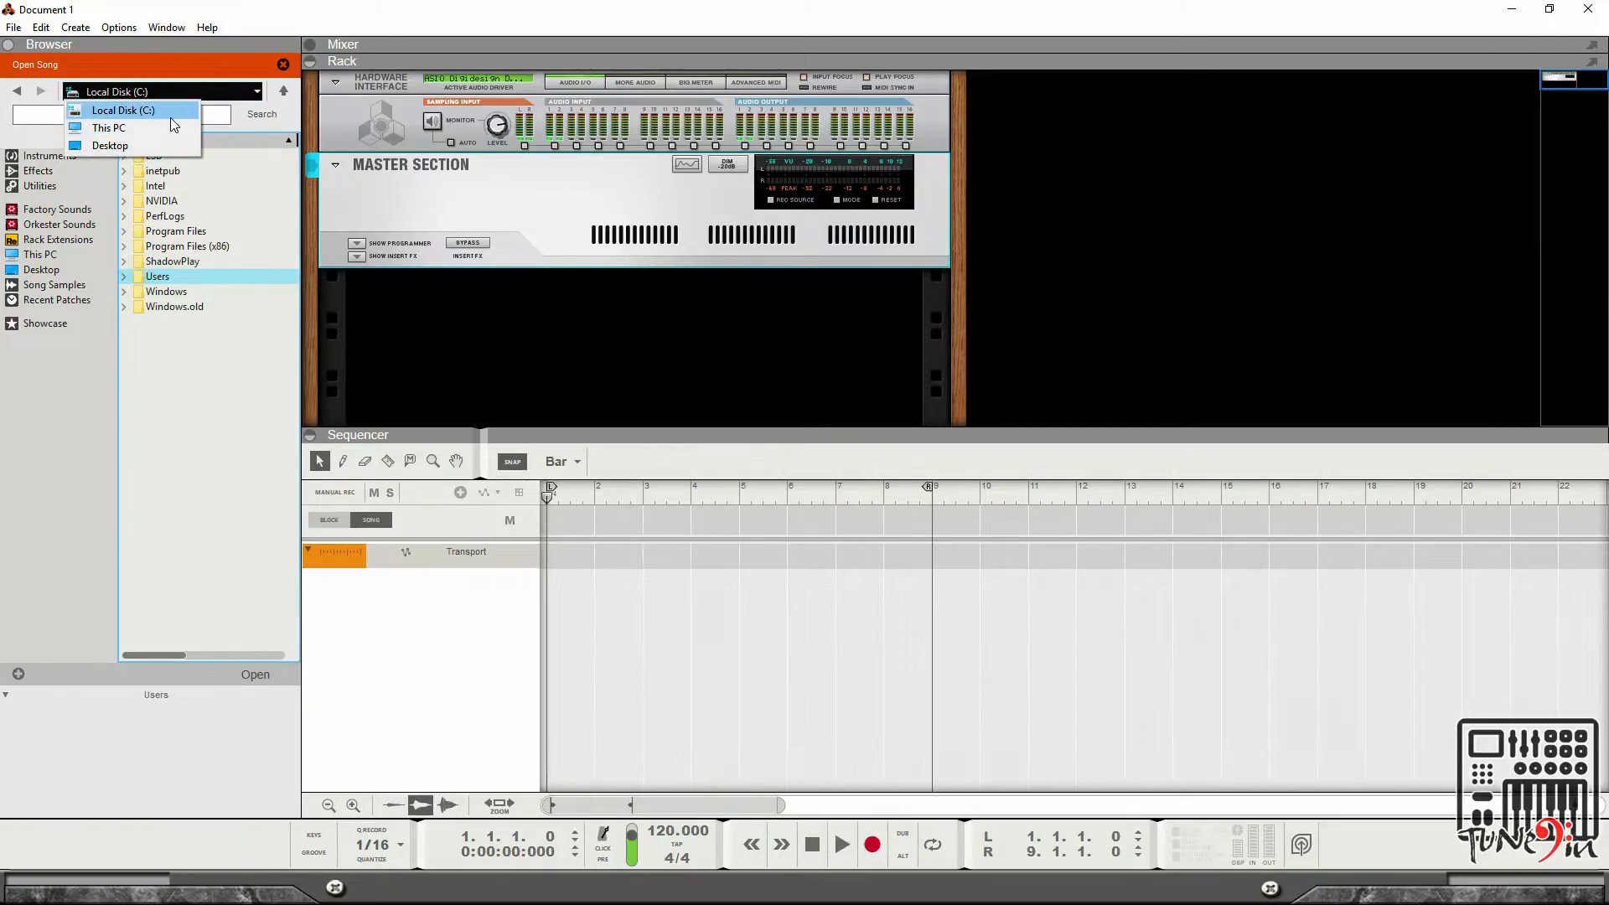
left_click(171, 128)
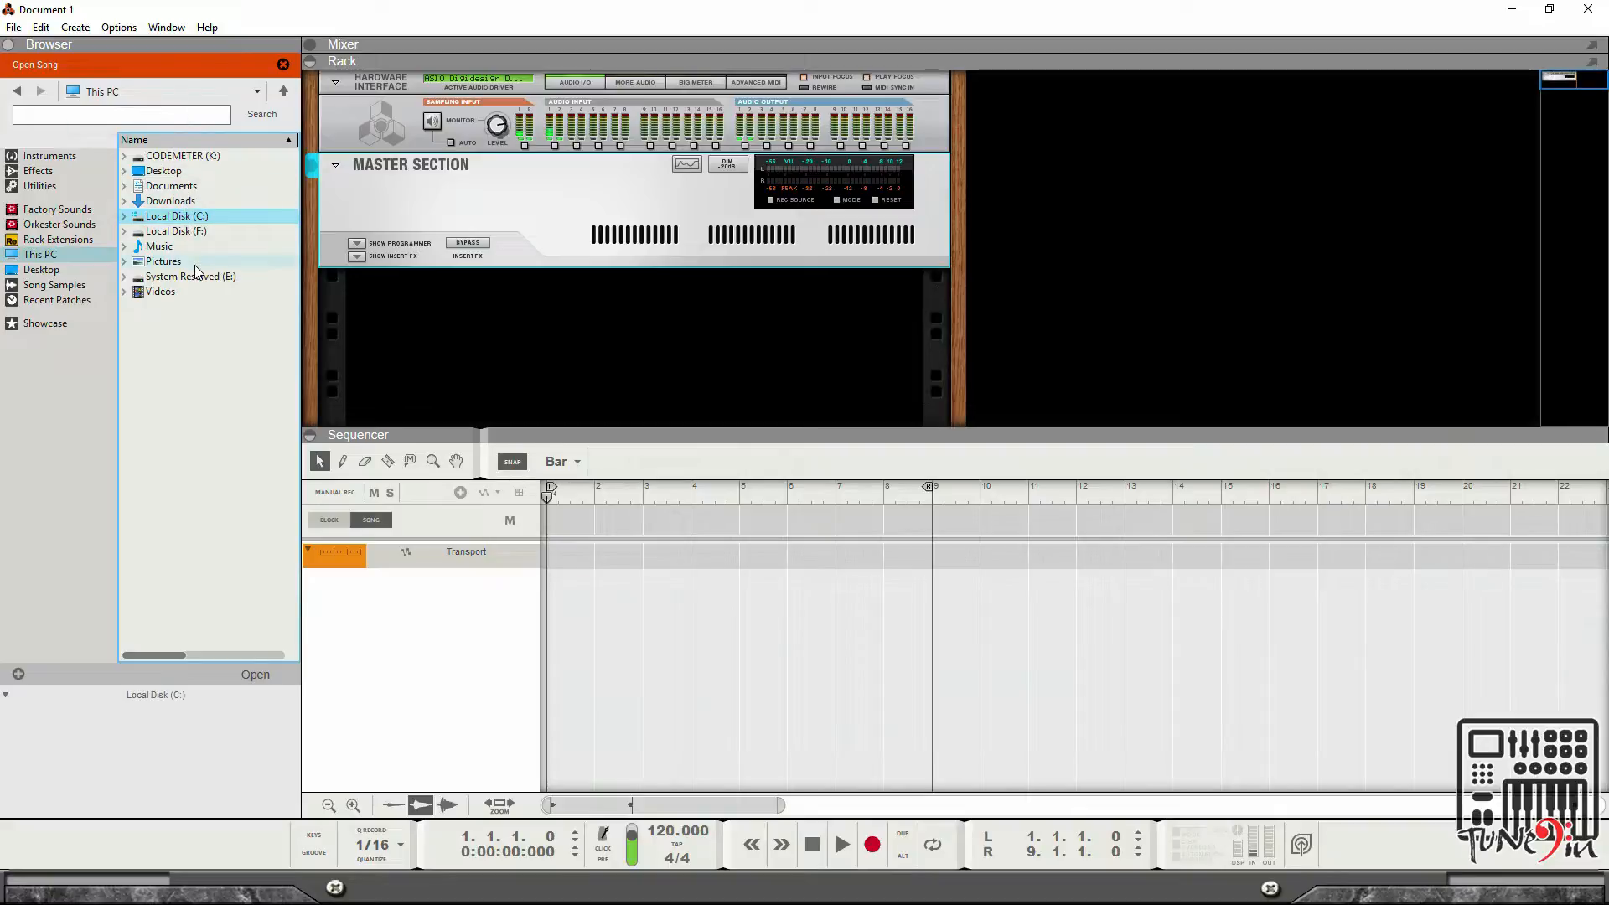
double_click(208, 235)
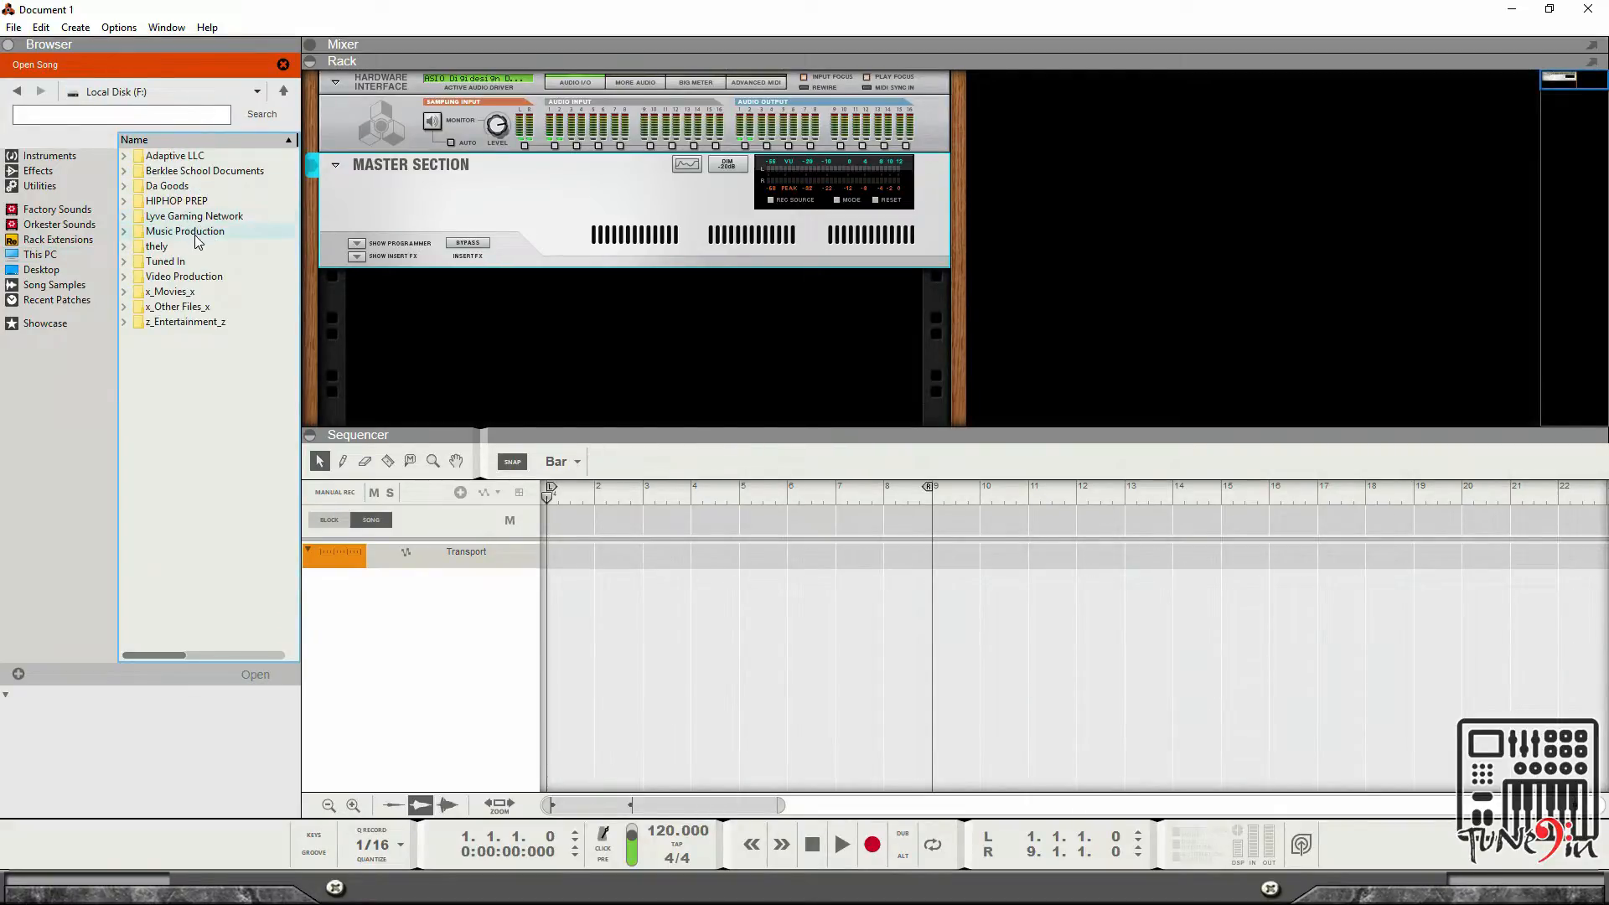
double_click(197, 233)
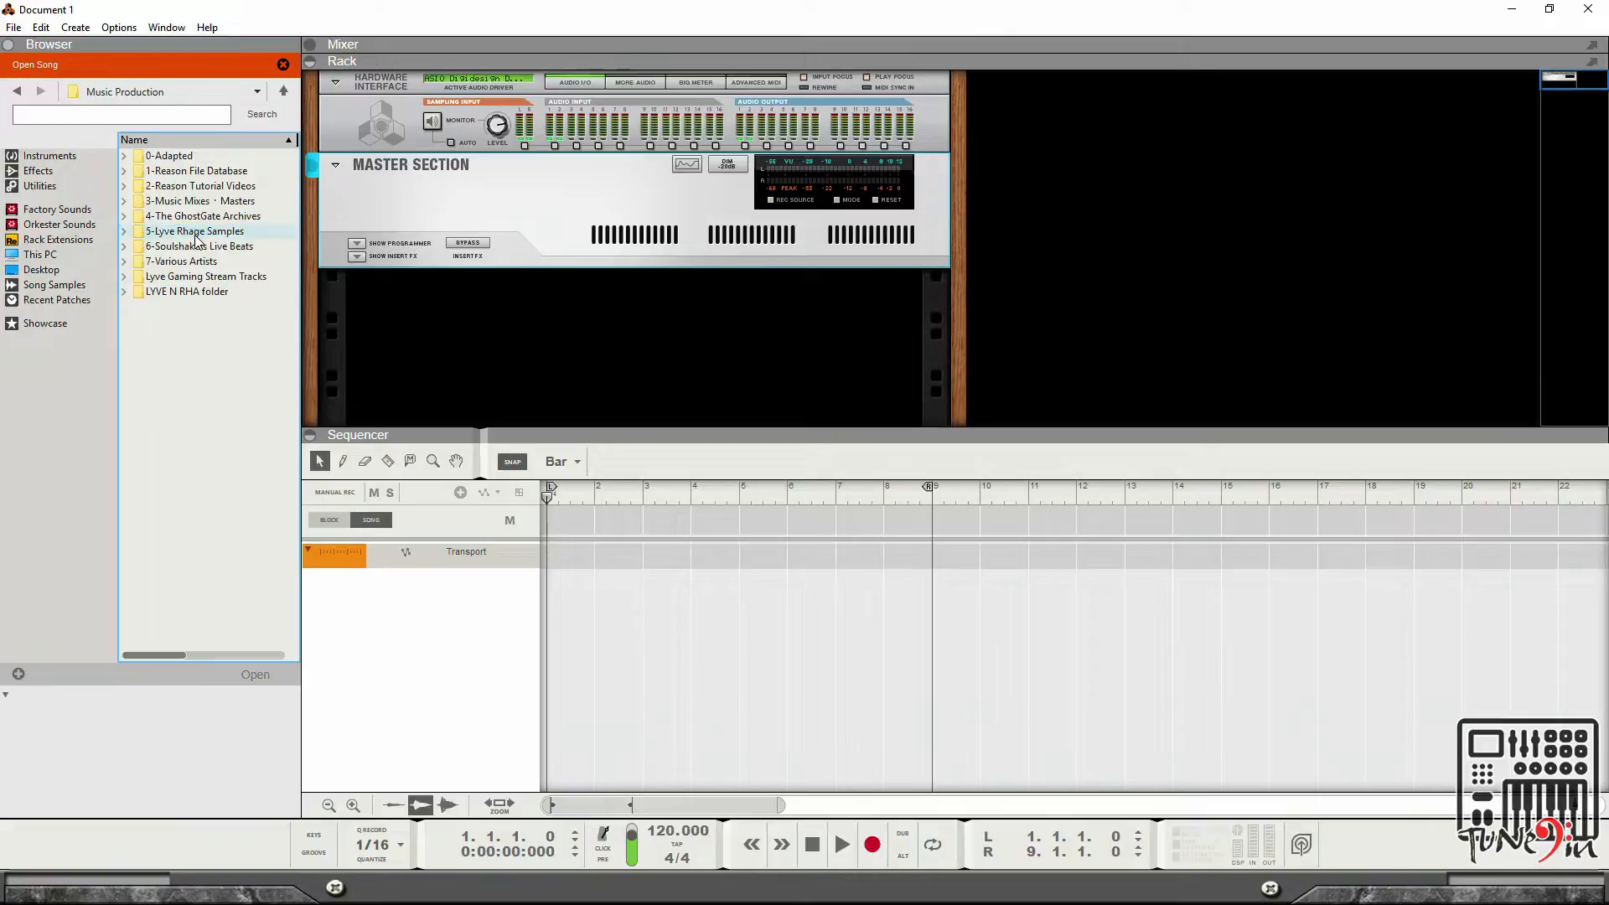
double_click(186, 157)
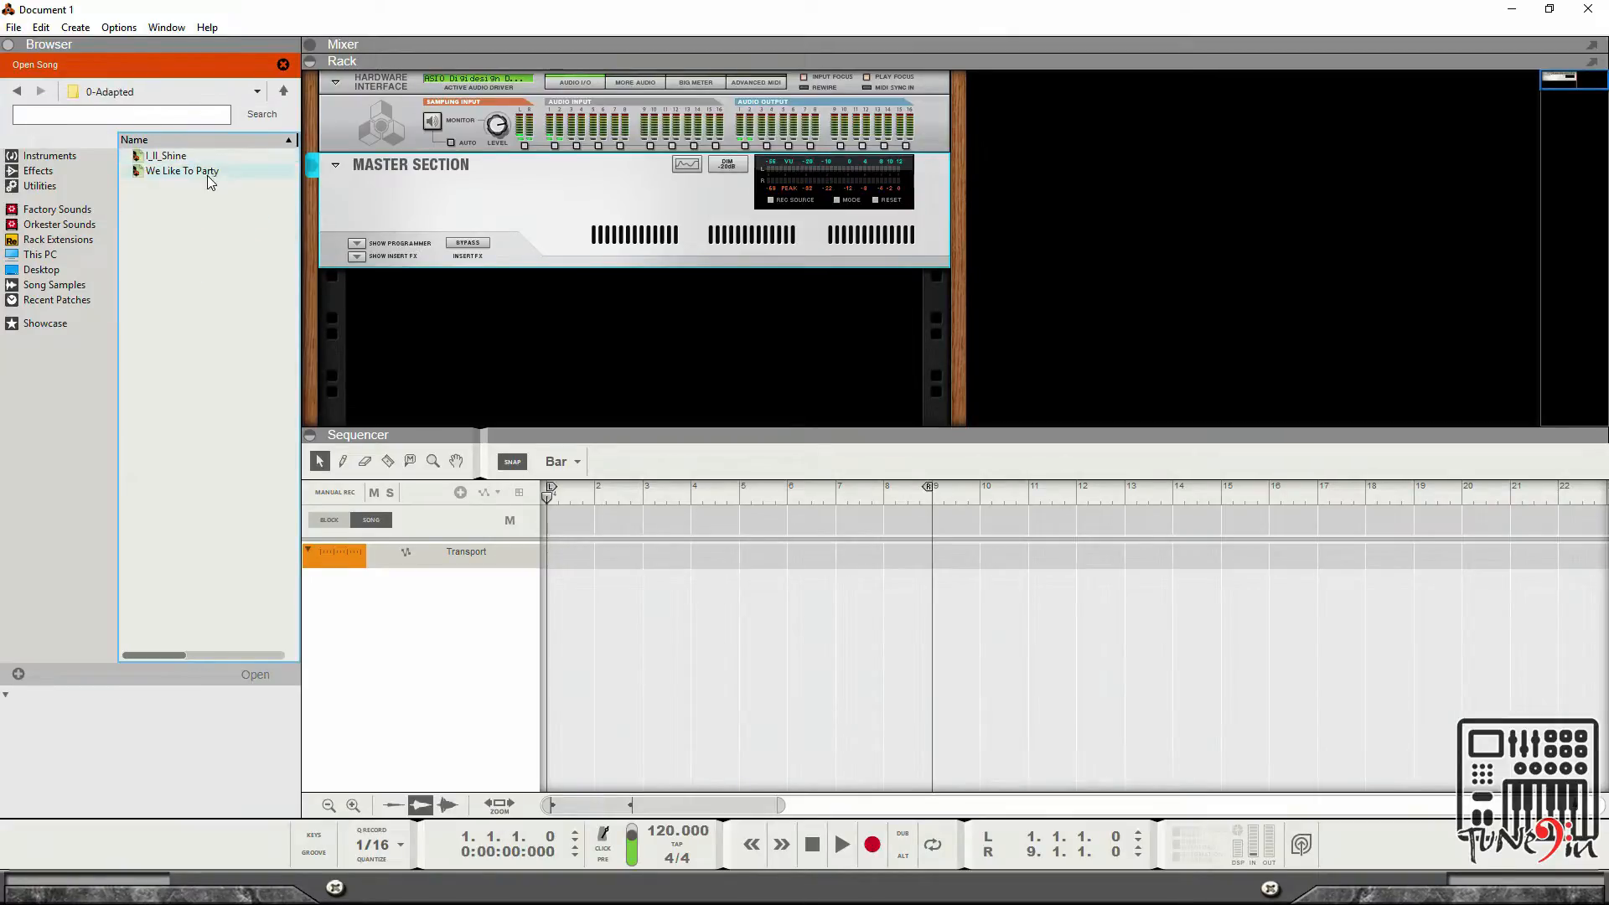
left_click(191, 173)
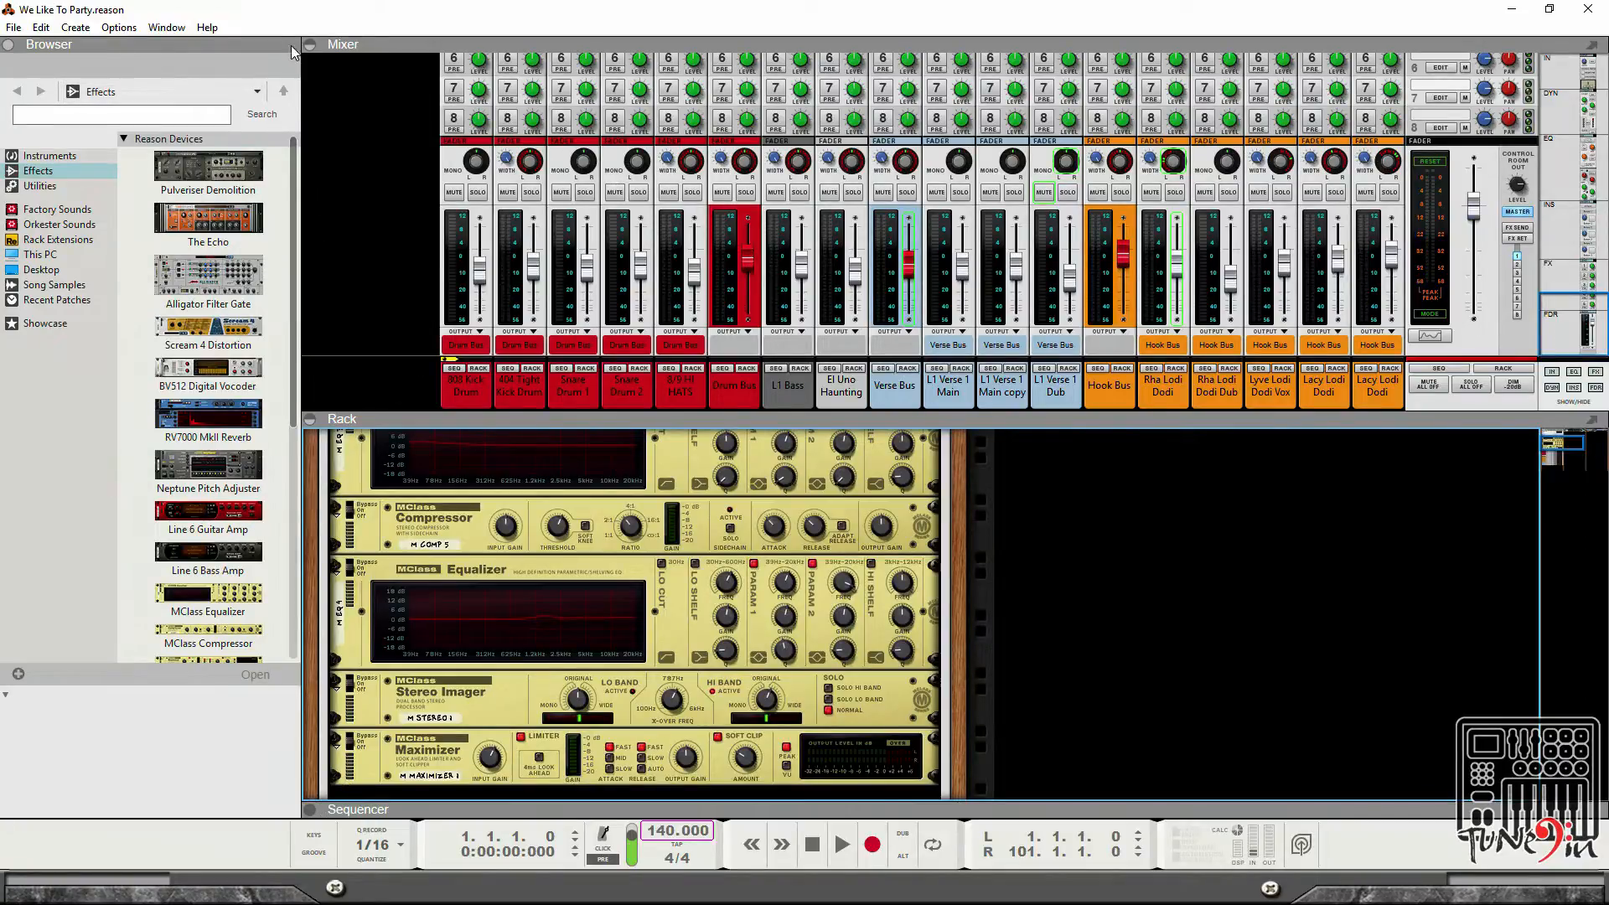
Collapse the browser and open the sequencer panel below the rack.
left_click(8, 44)
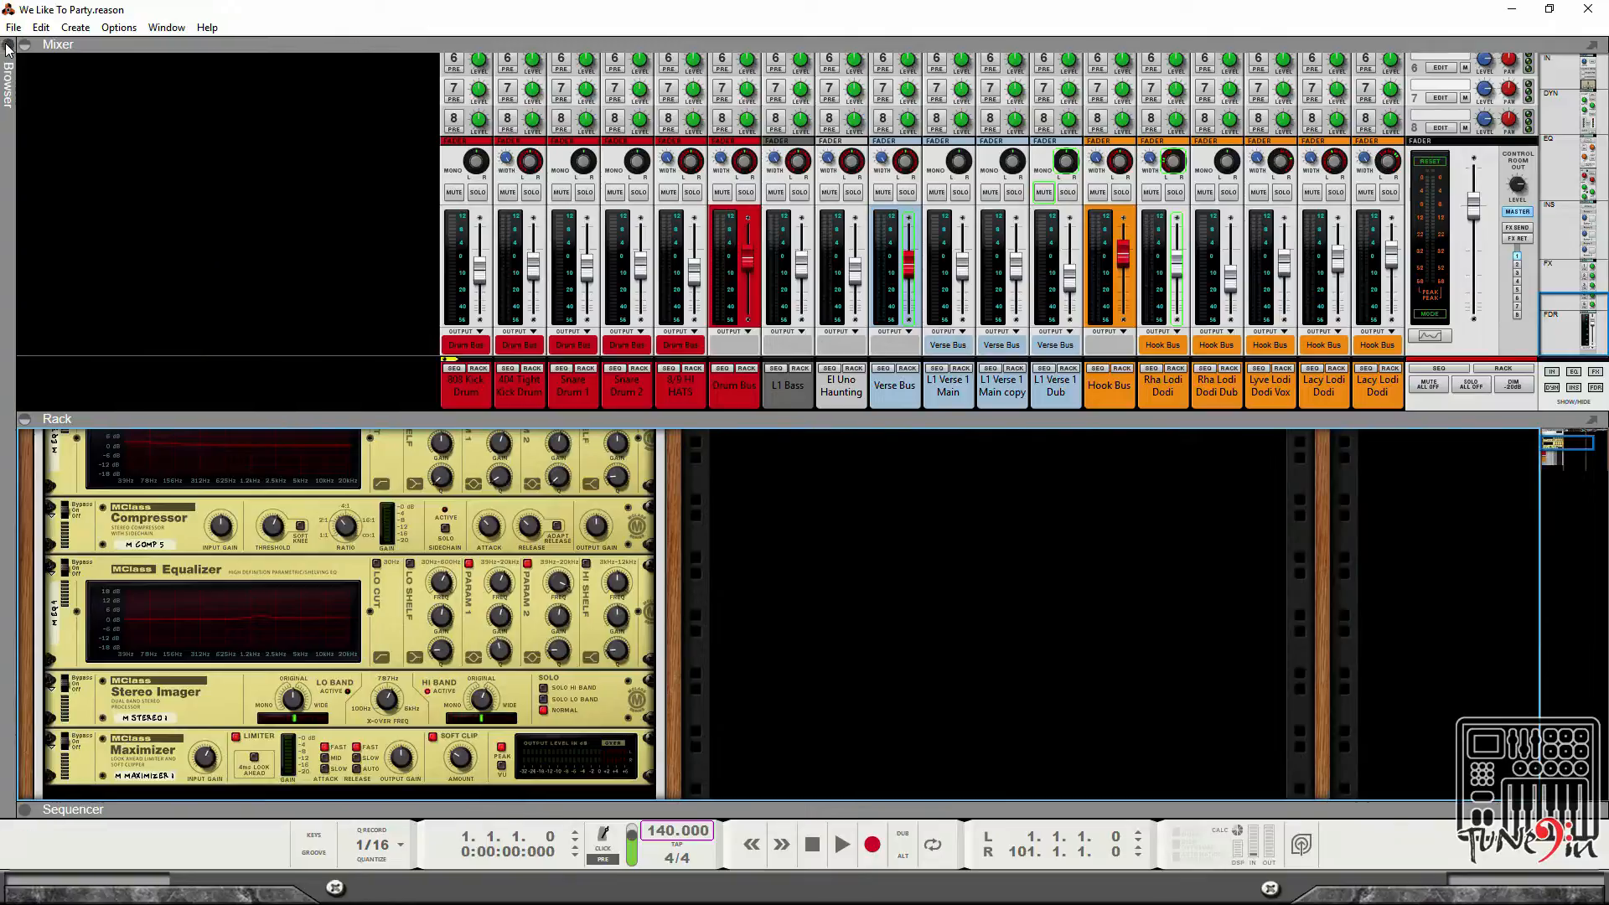
scroll(999, 626, "up", 2)
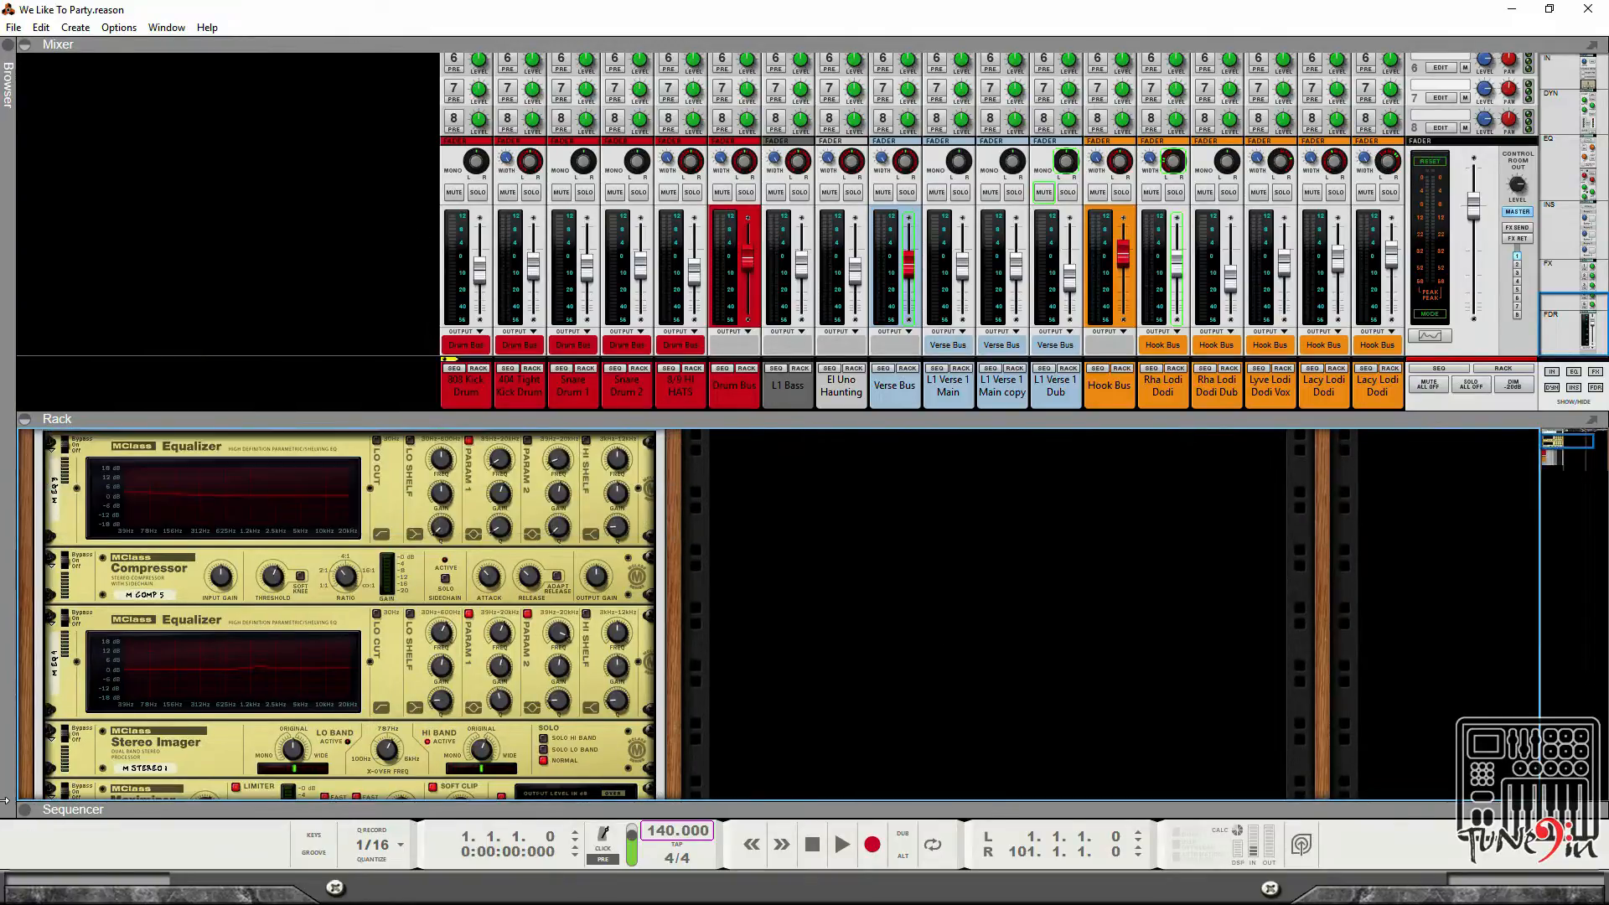
left_click(25, 810)
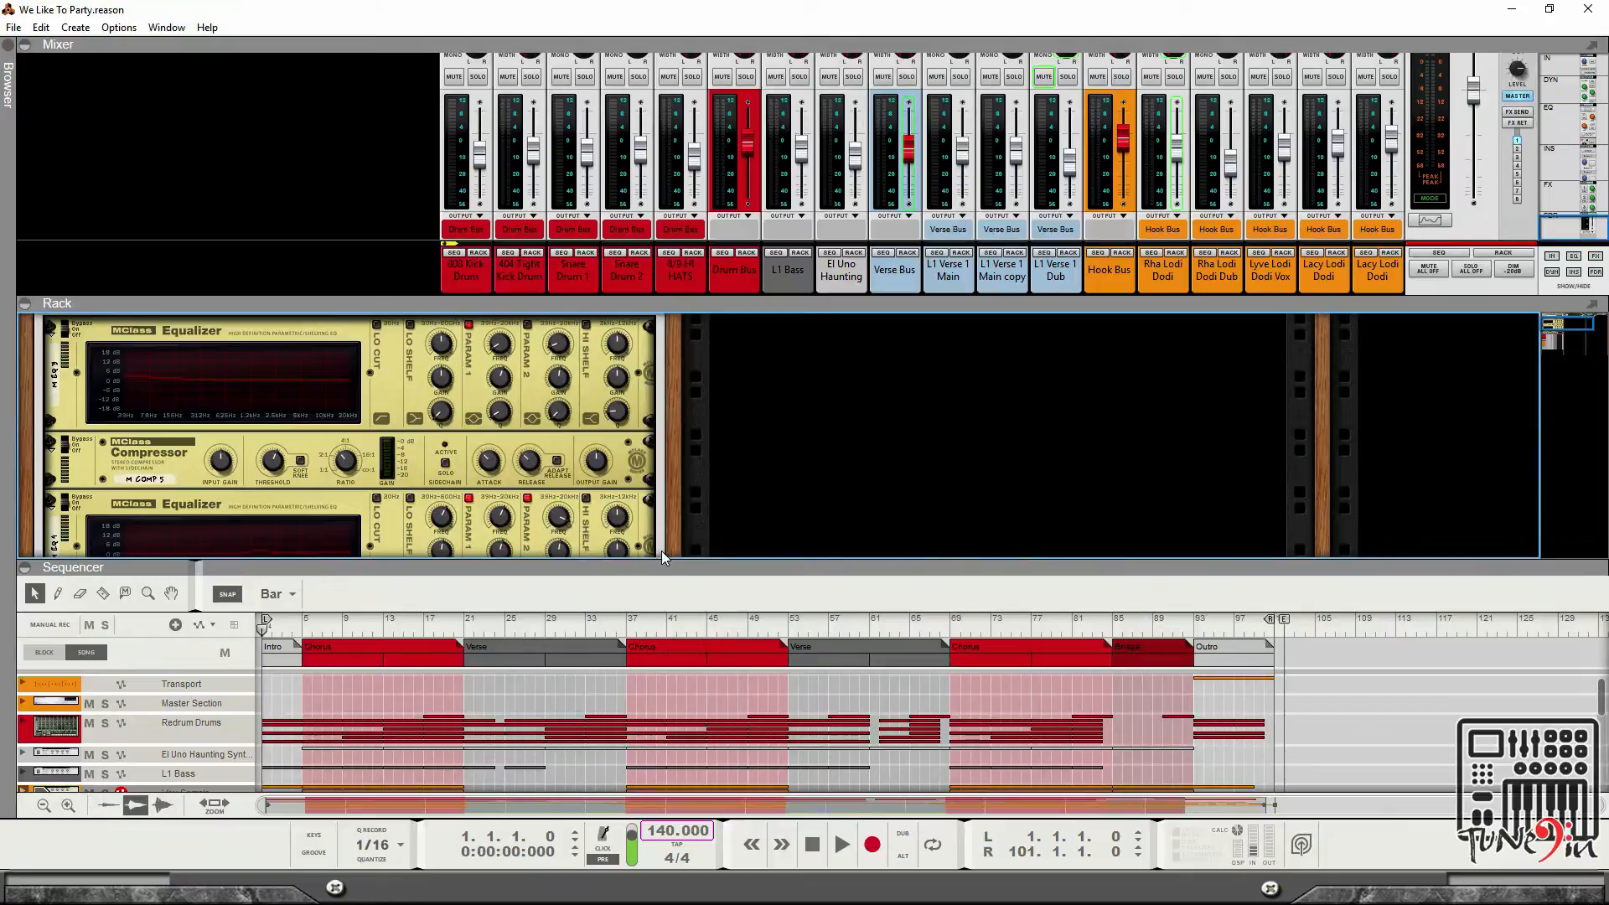
Expand the Master Section and Redrum Drums tracks in the sequencer to show their lanes.
scroll(927, 501, "up", 2)
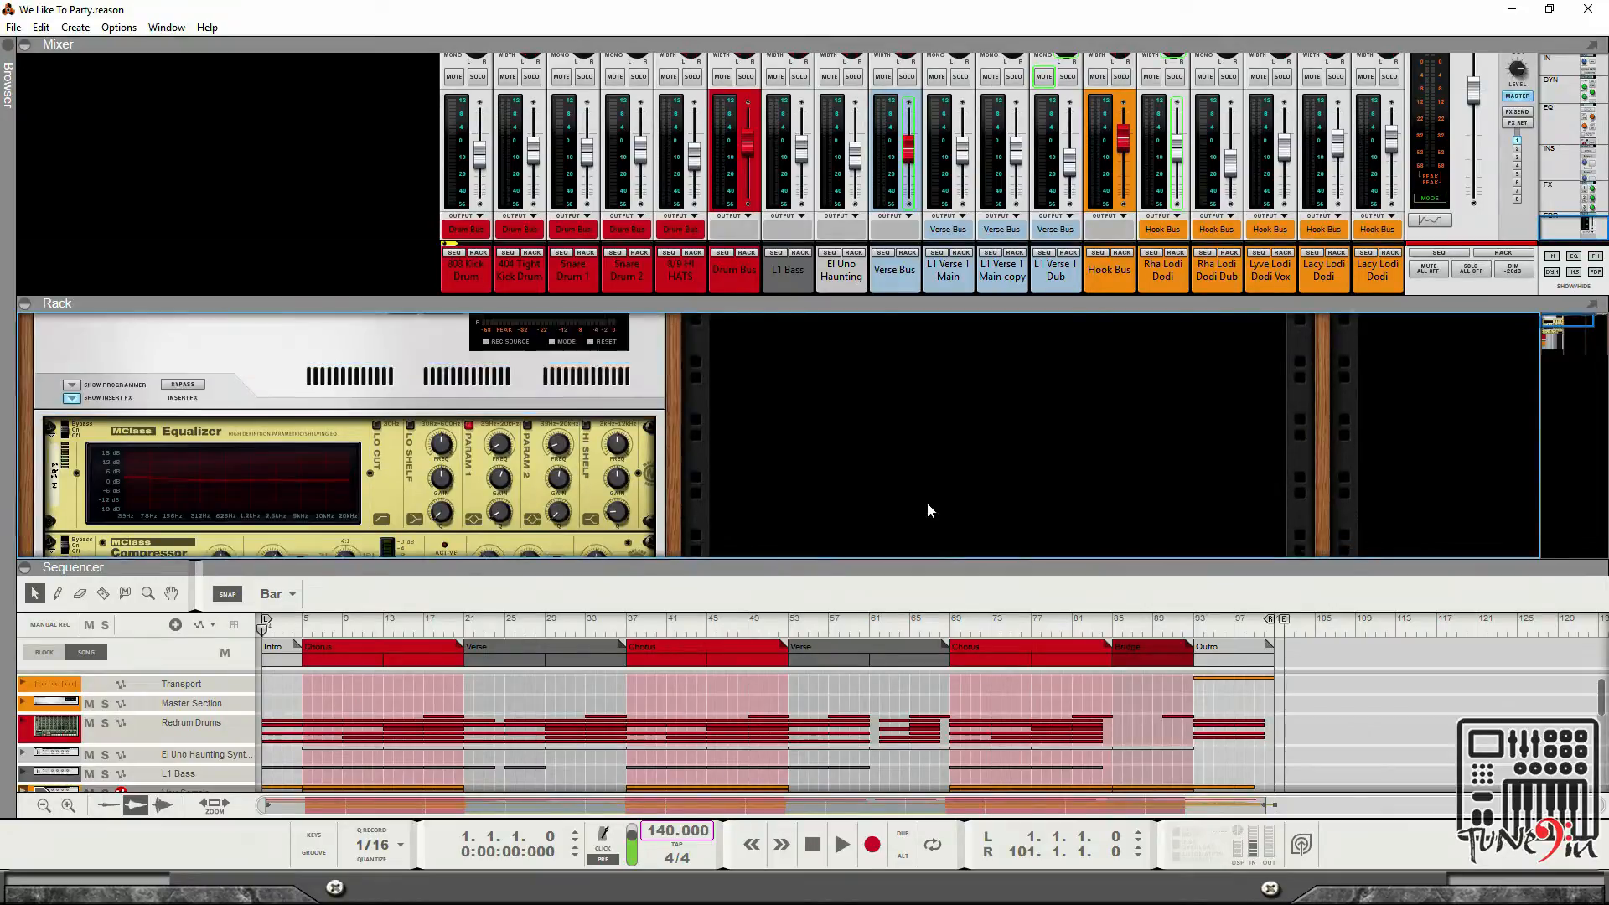
scroll(929, 505, "down", 5)
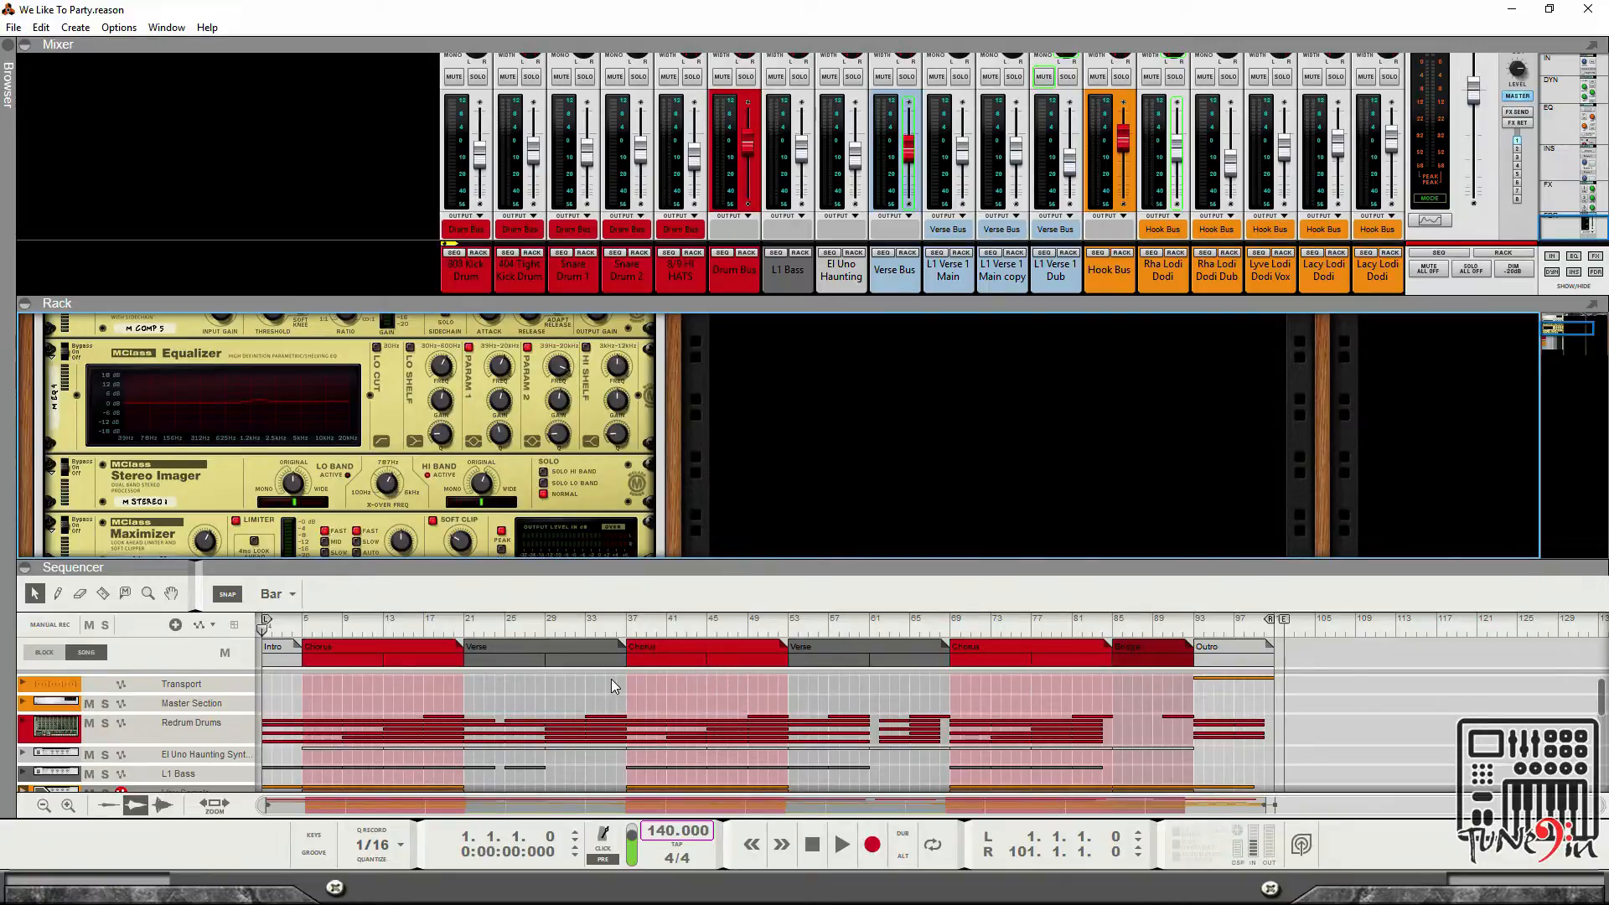
scroll(611, 679, "down", 10)
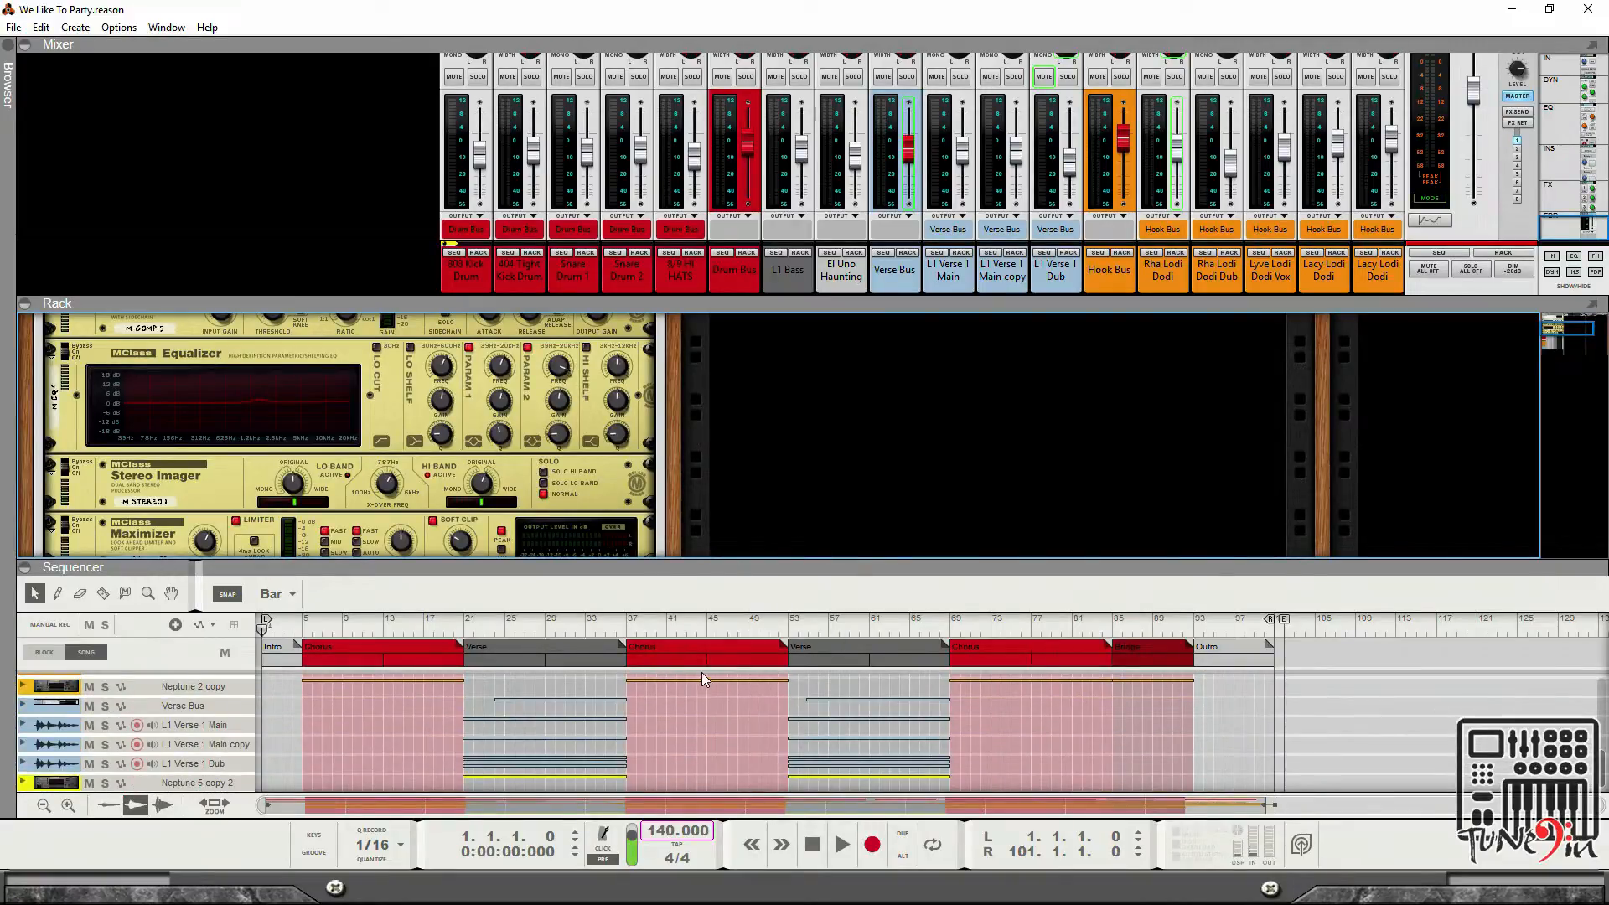
scroll(744, 721, "up", 10)
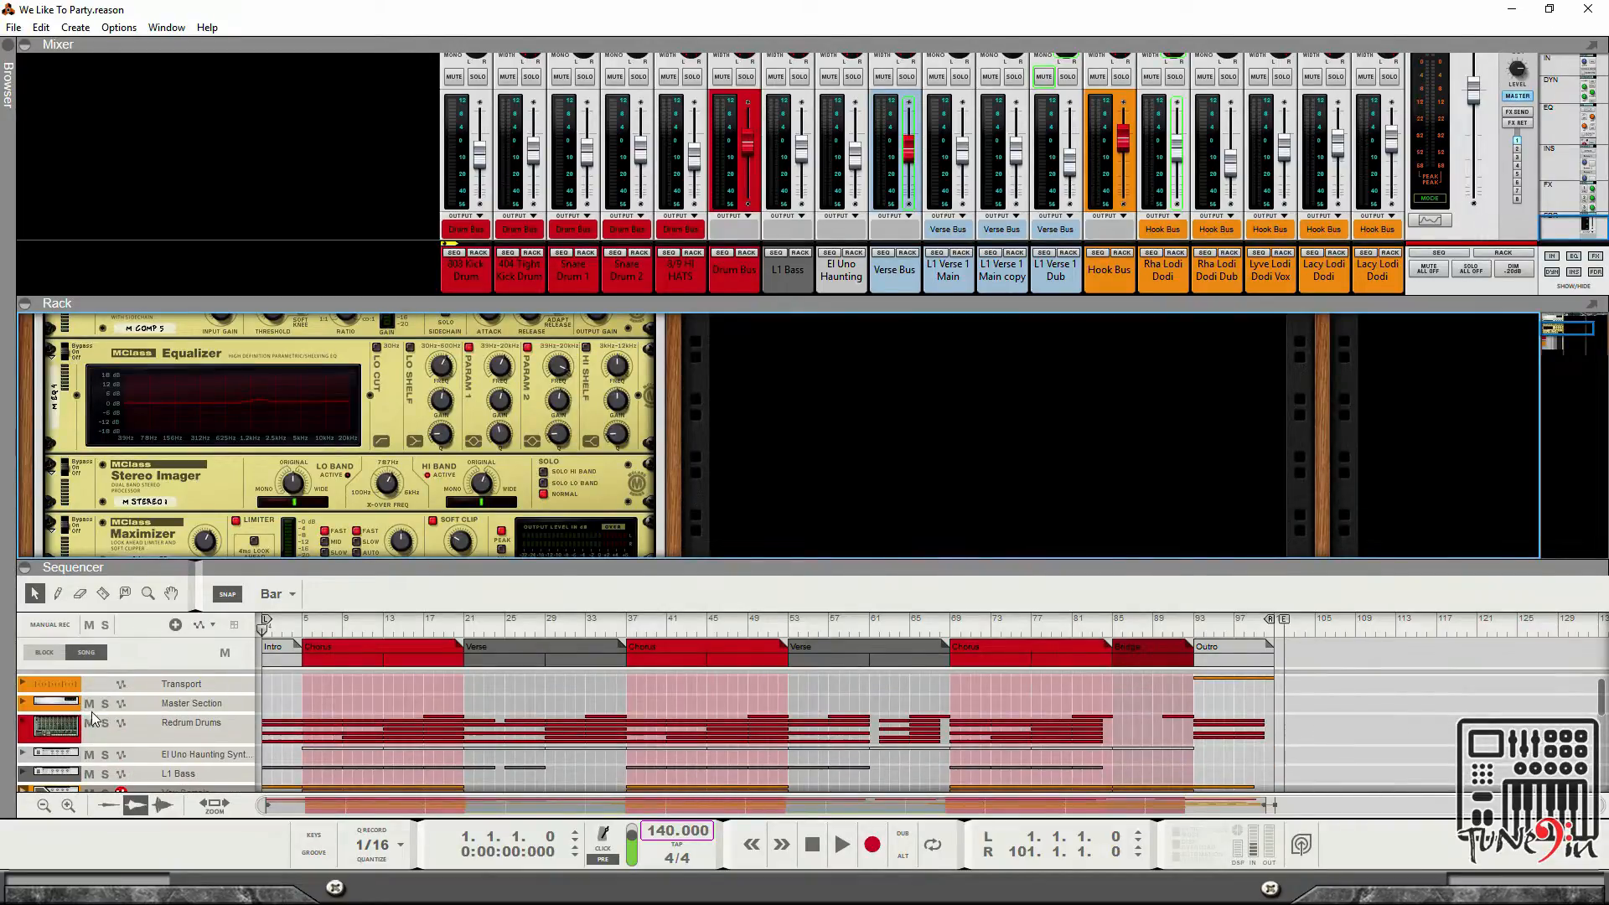
left_click(23, 708)
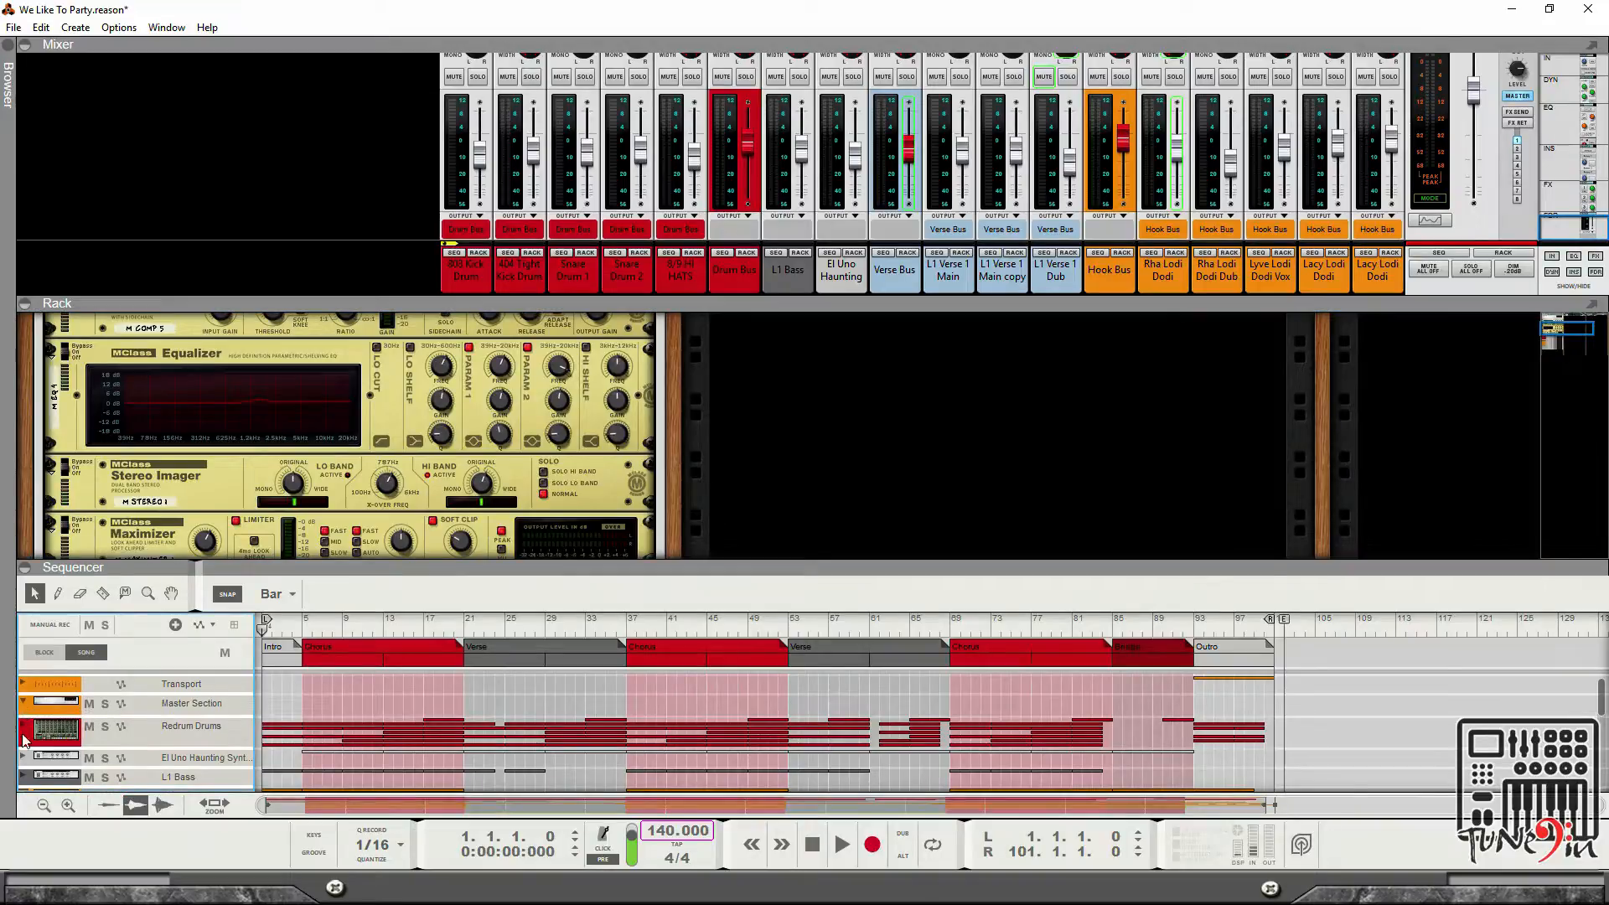
left_click(24, 730)
Expand the El Uno Haunting Synth, Vox Sample and Lacy Lodi Dodi Melody tracks in the sequencer.
scroll(345, 720, "down", 2)
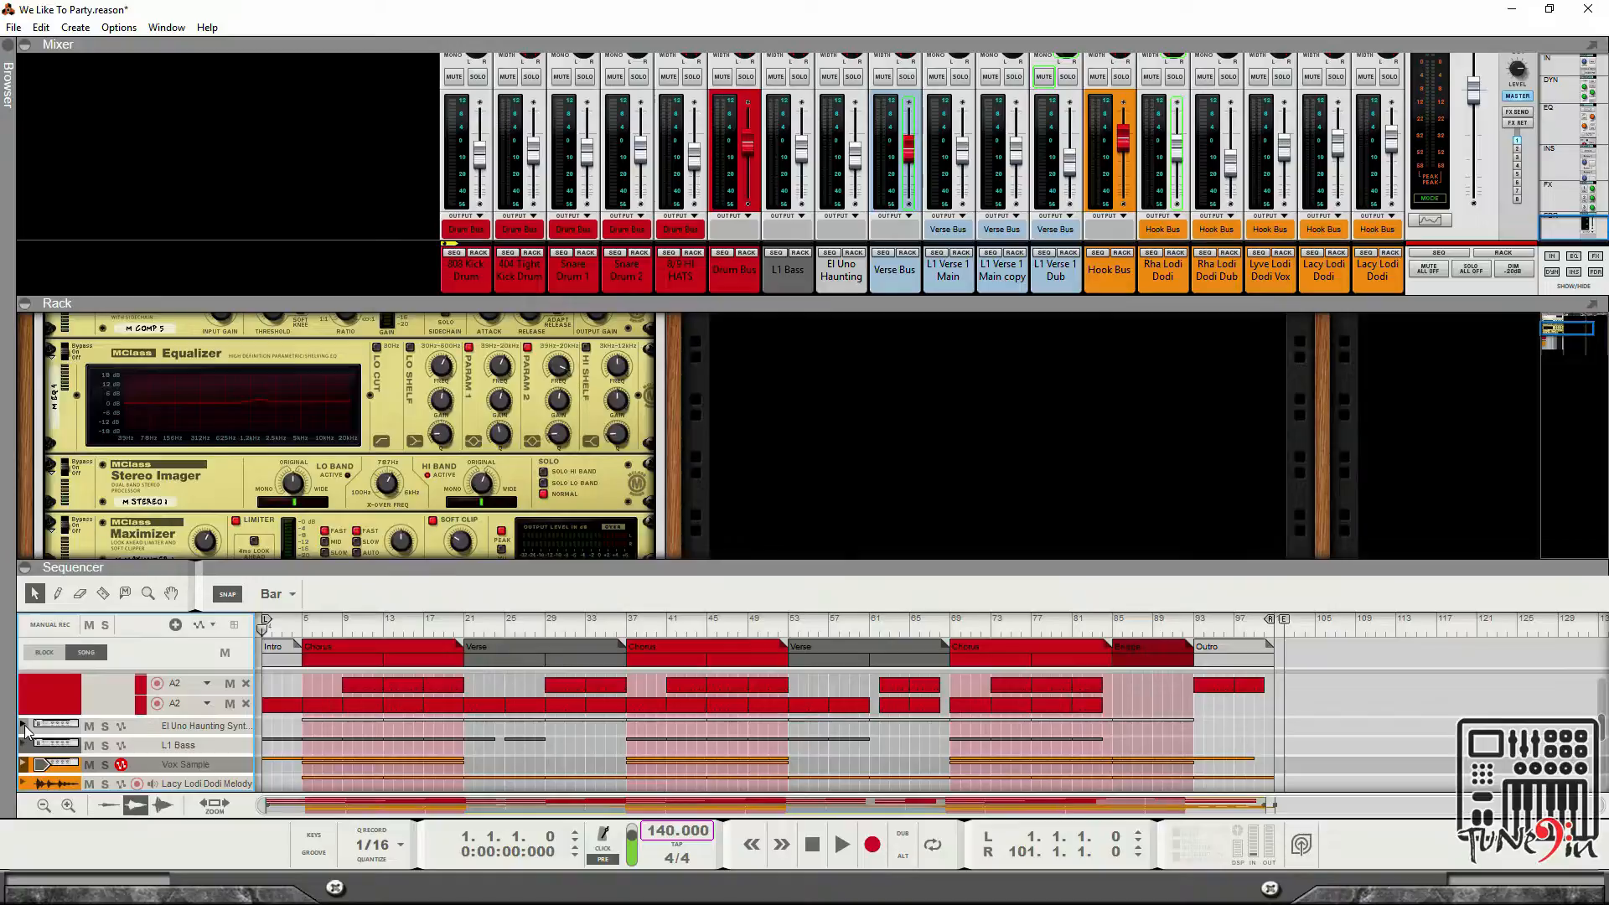
left_click(24, 726)
scroll(348, 731, "down", 2)
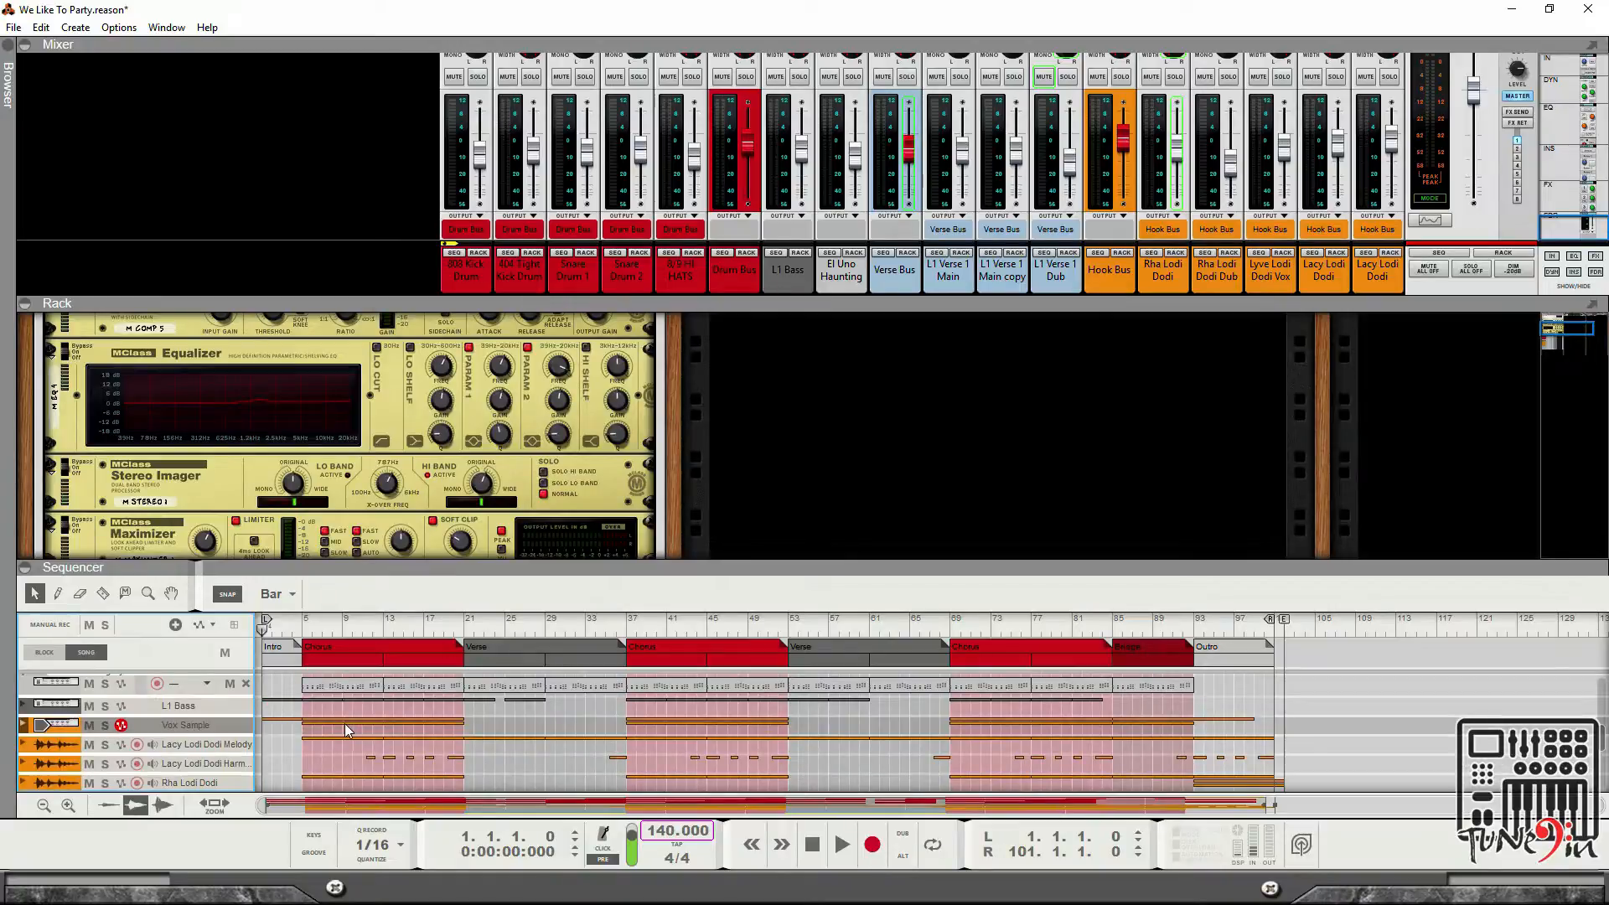
left_click(24, 725)
scroll(201, 734, "down", 3)
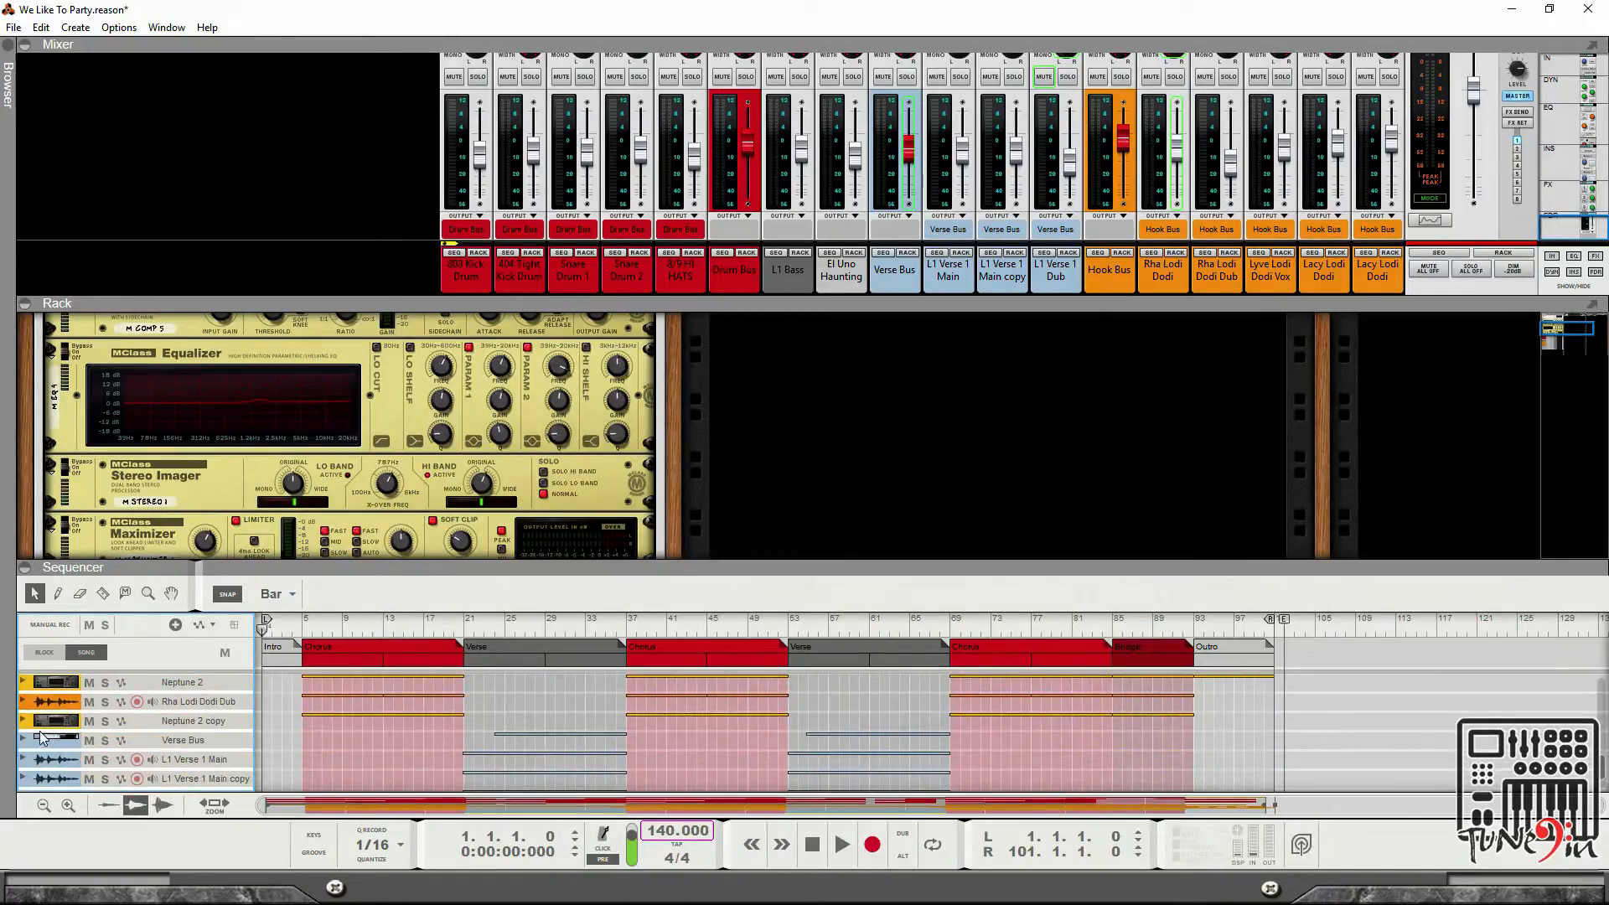
scroll(40, 738, "up", 2)
scroll(21, 716, "up", 2)
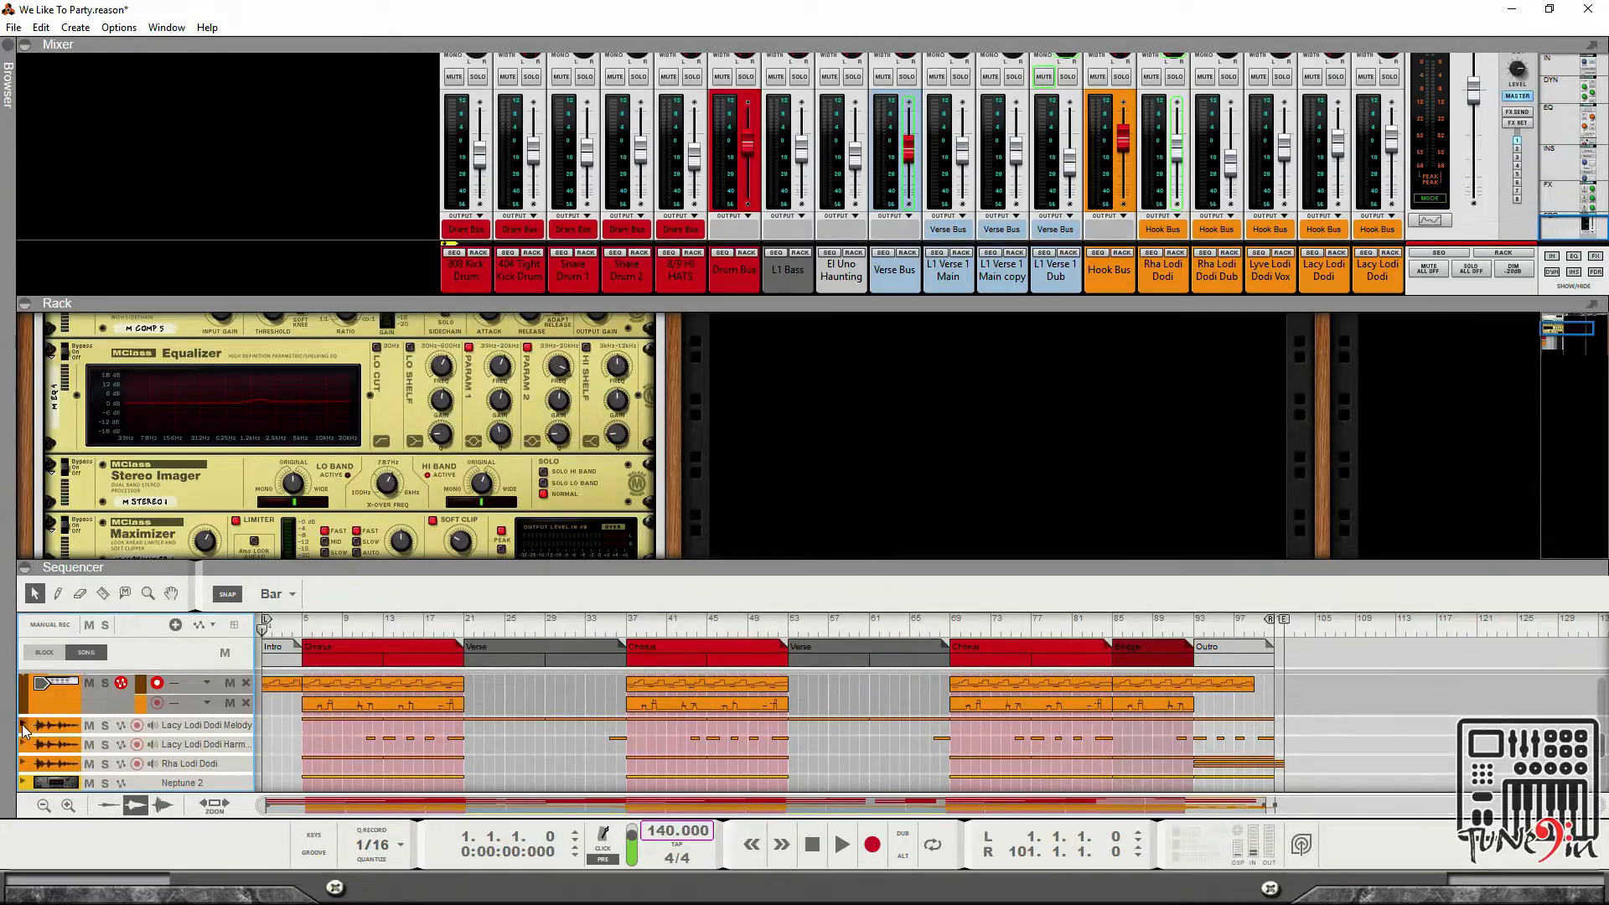
left_click(25, 727)
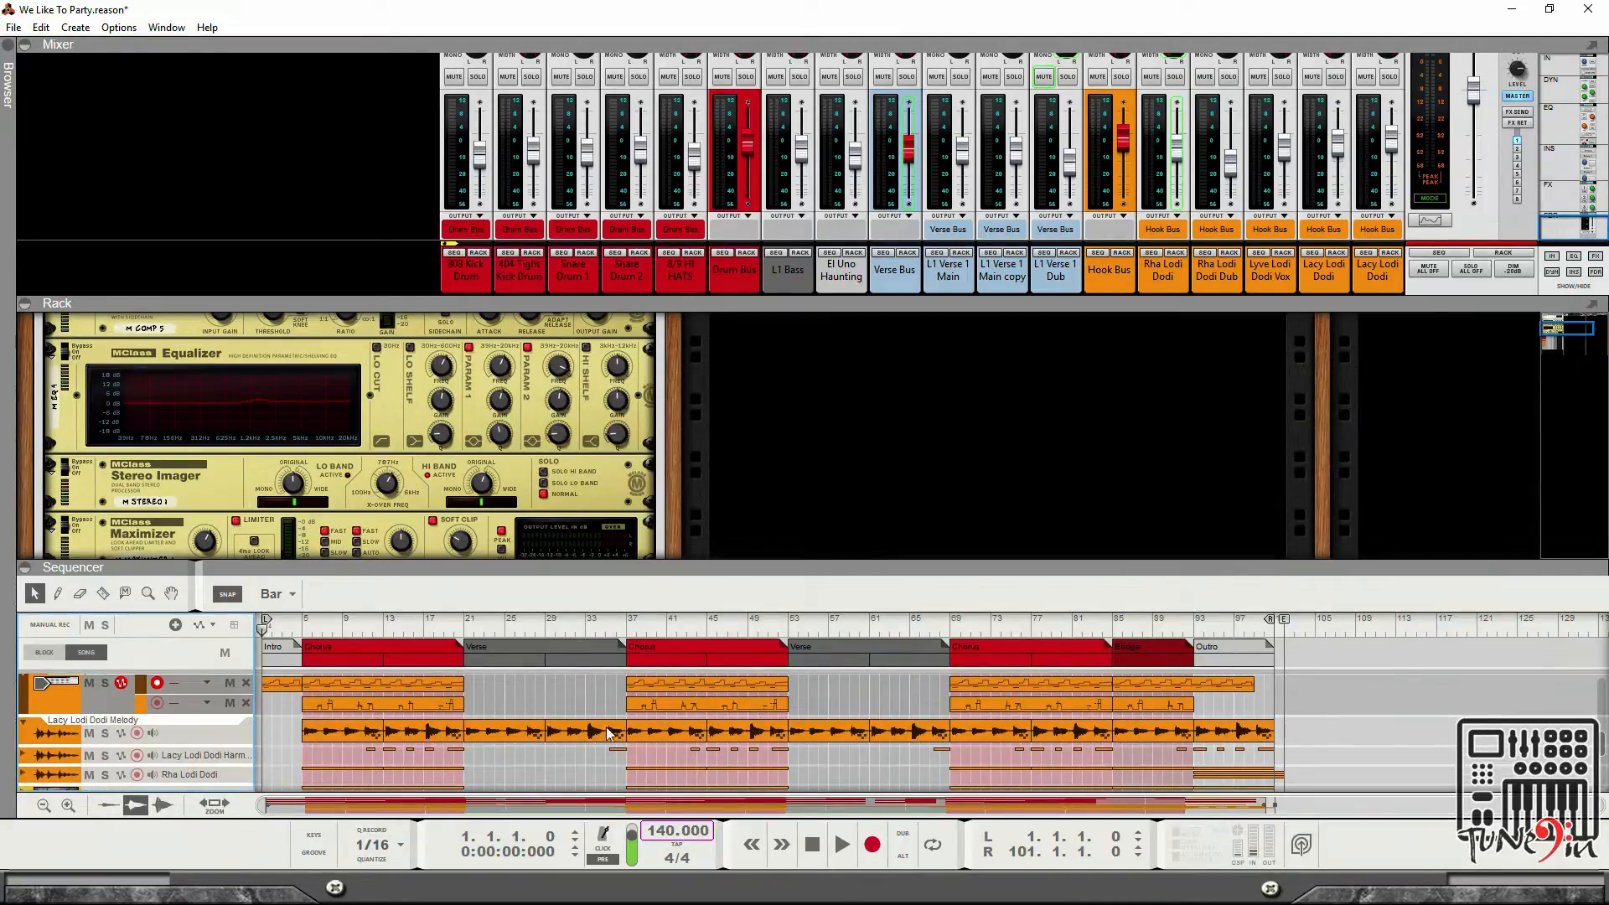
Scroll through the mixer's channel strip sections to examine the inserts, sends and dynamics.
scroll(1068, 285, "up", 5)
scroll(1068, 285, "down", 5)
scroll(840, 120, "up", 5)
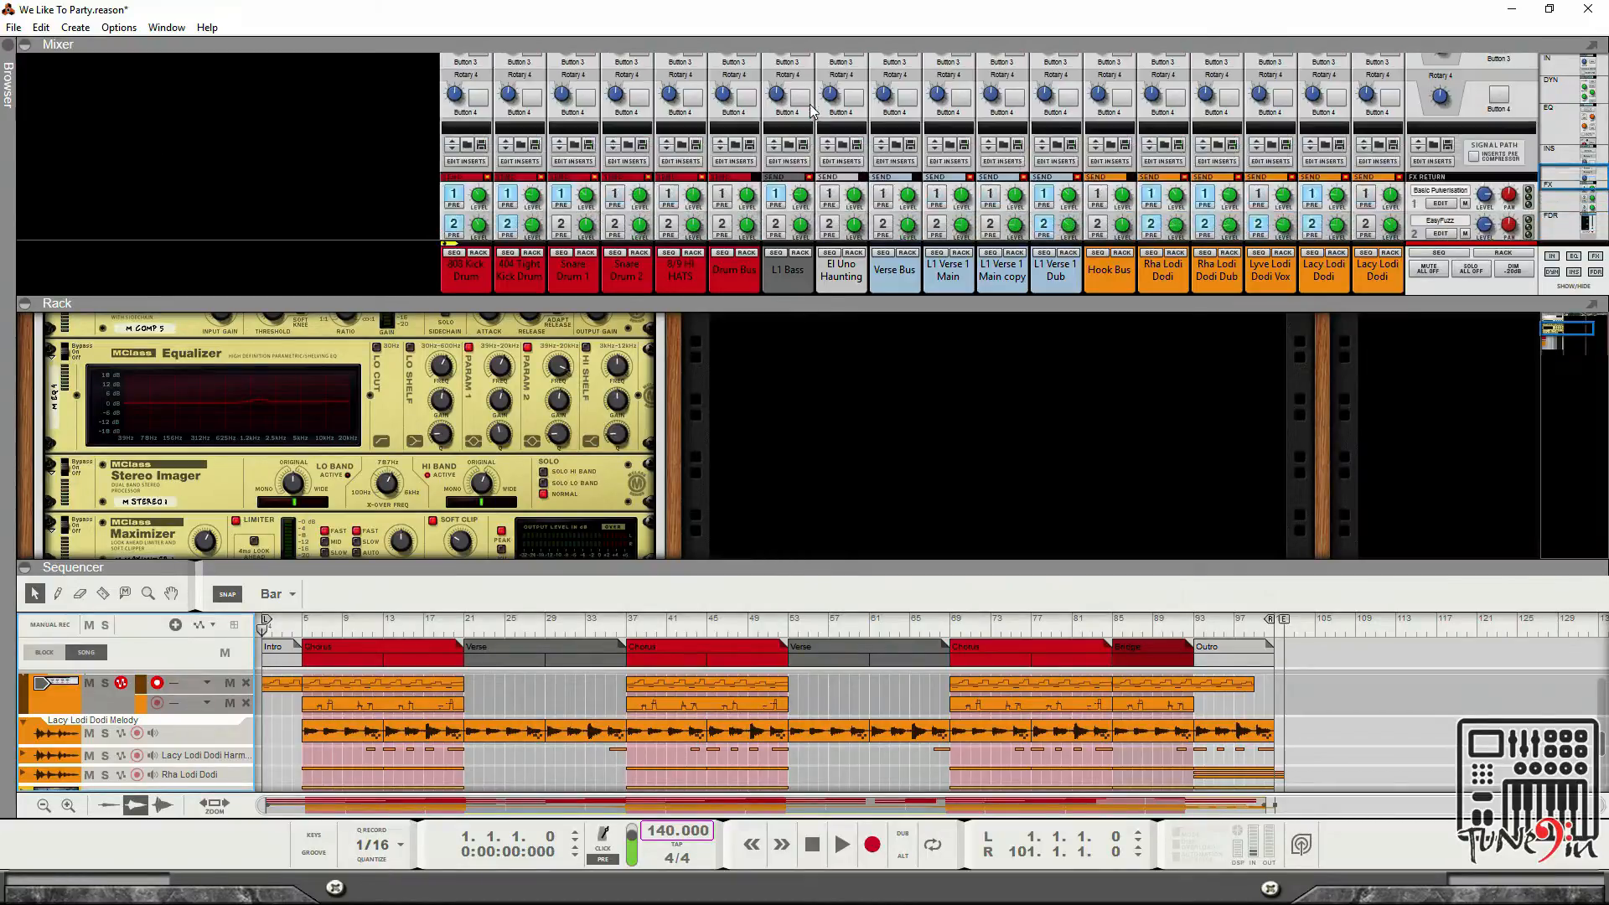
scroll(840, 120, "up", 5)
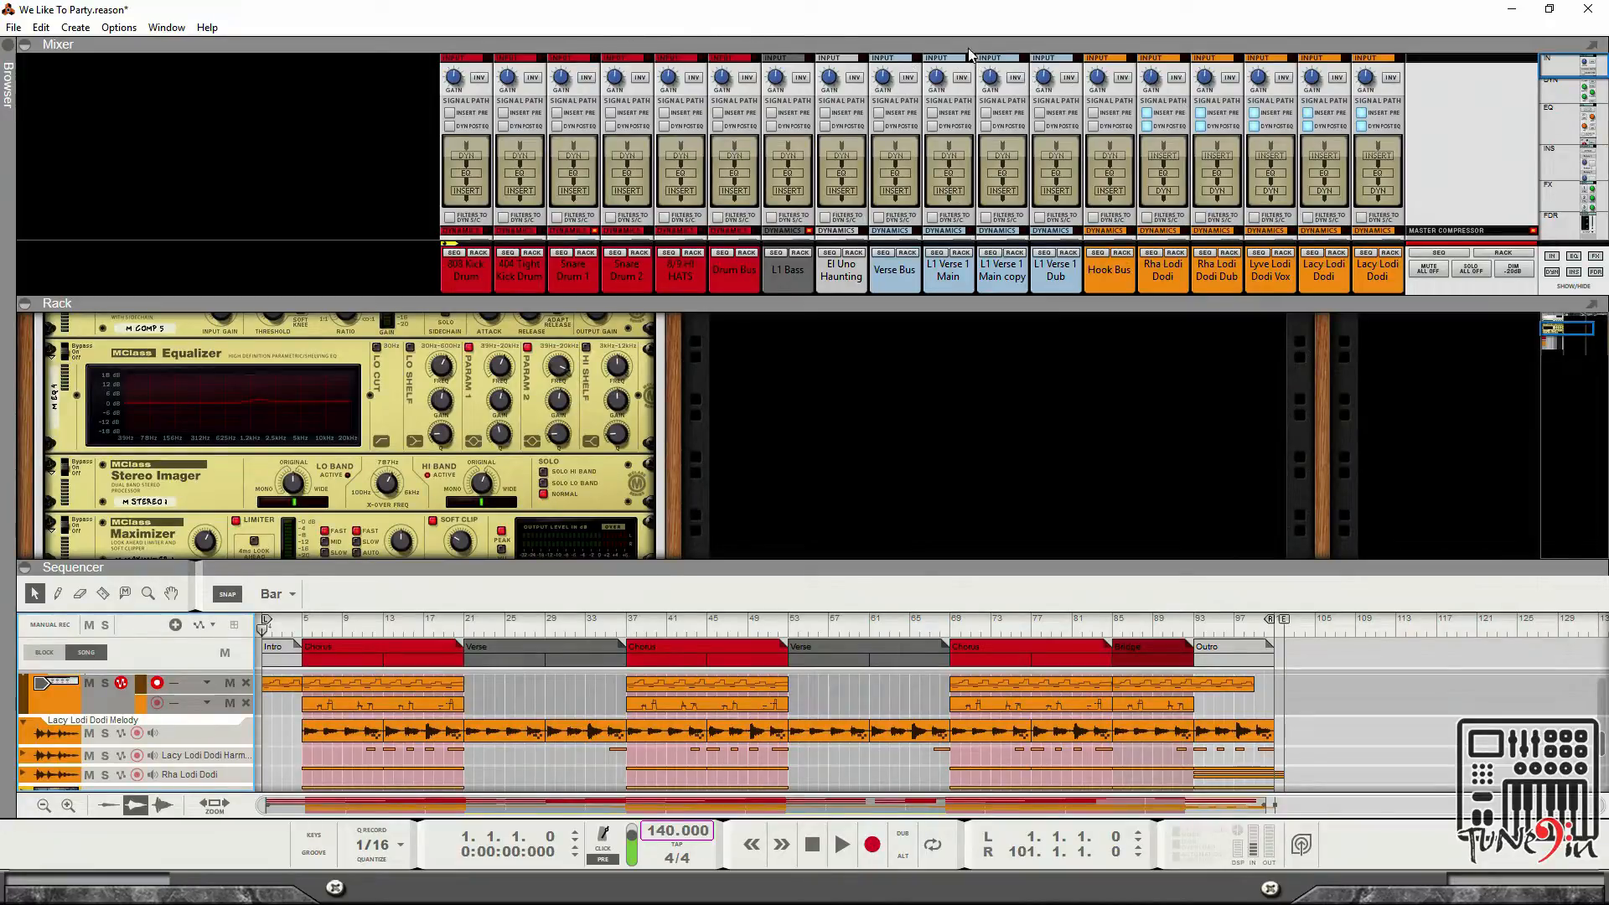
scroll(915, 165, "down", 4)
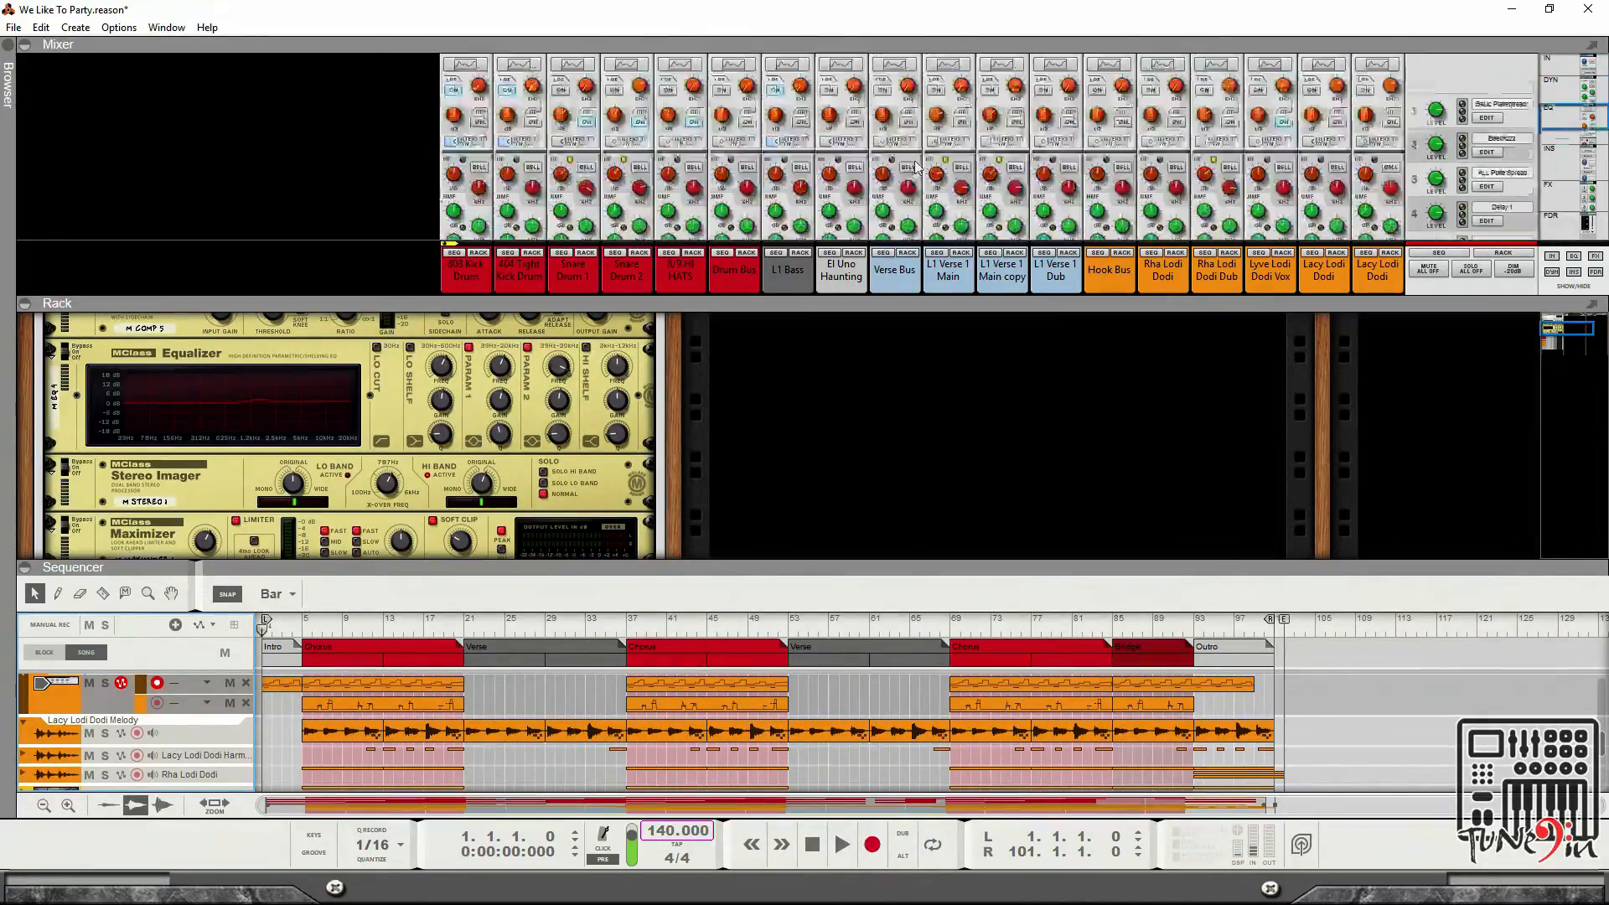
scroll(915, 165, "down", 4)
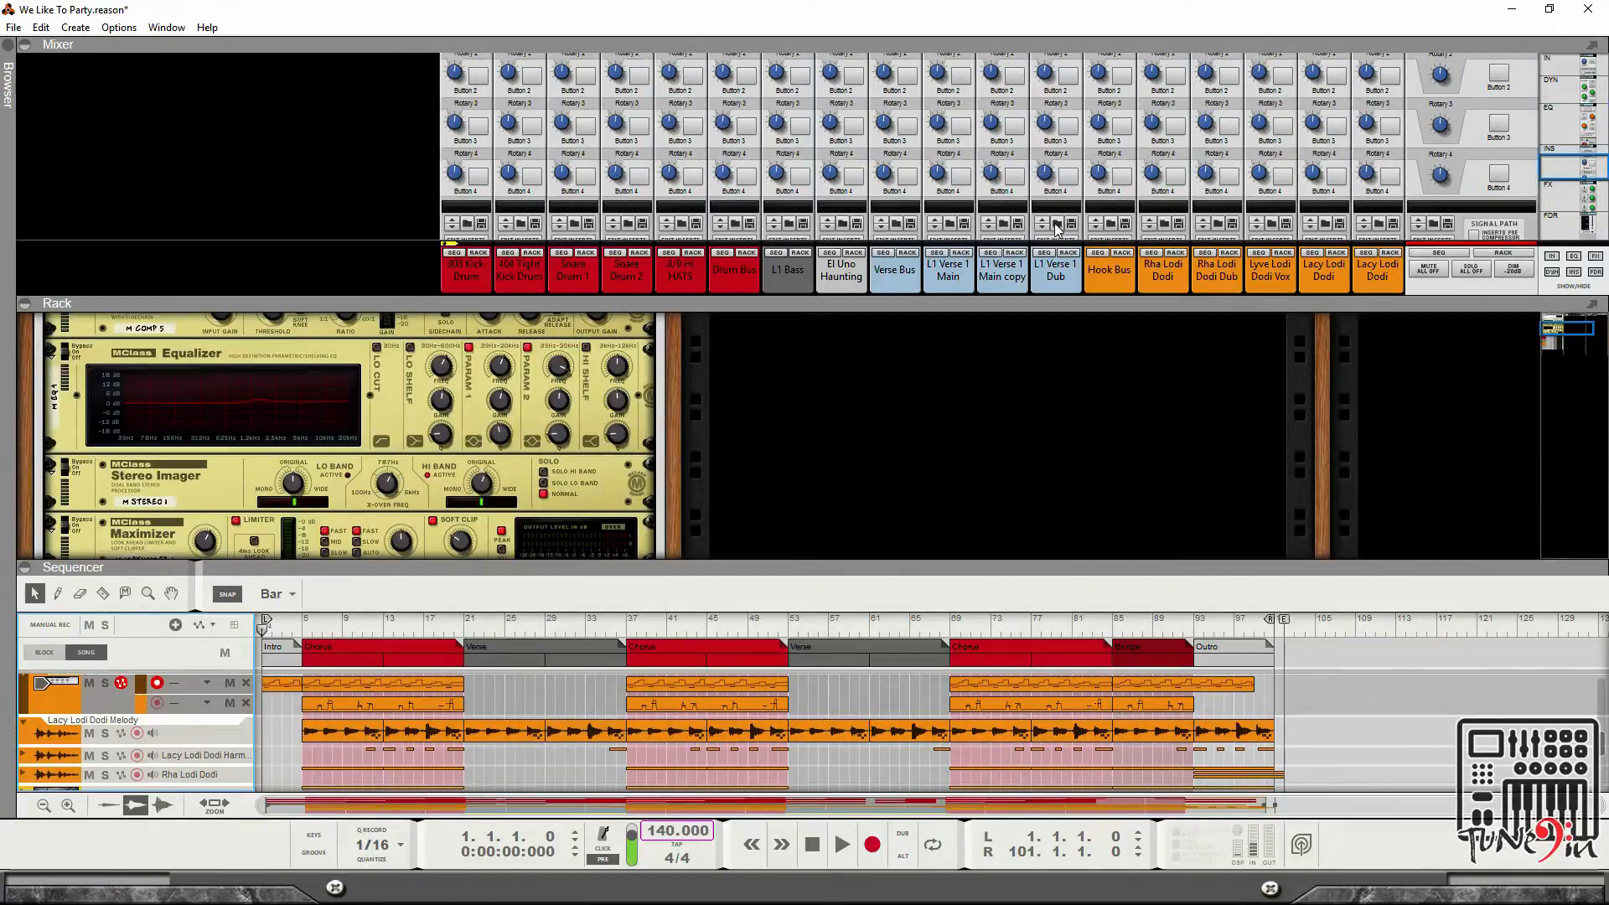
scroll(1058, 229, "down", 5)
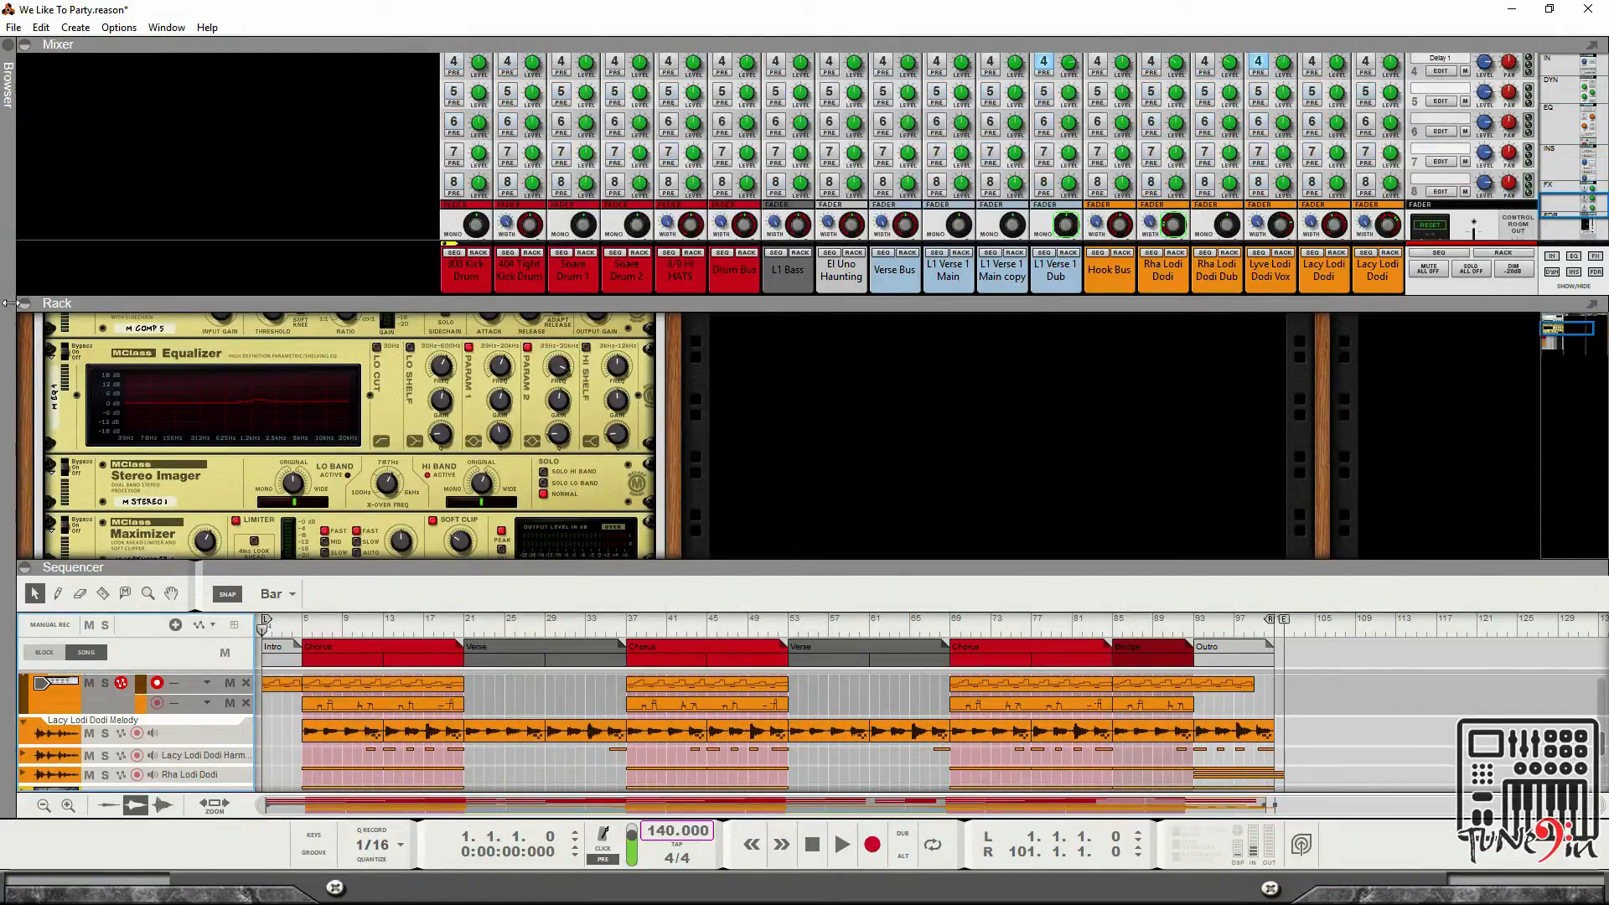
Collapse the rack and sequencer panels so the mixer fills the window.
left_click(24, 305)
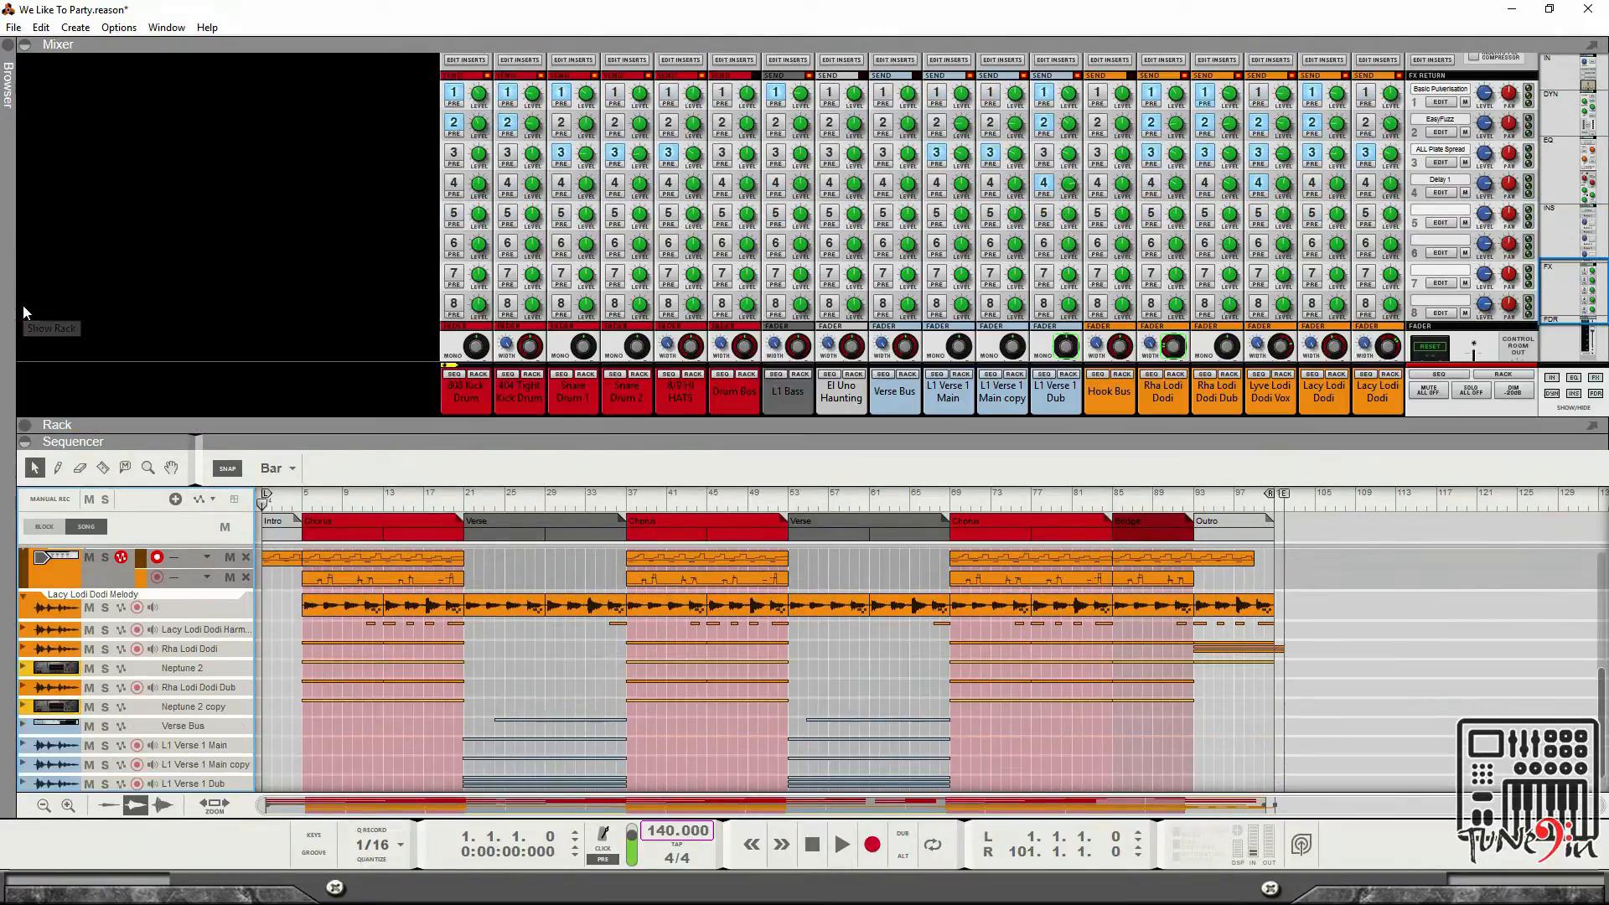
left_click(23, 445)
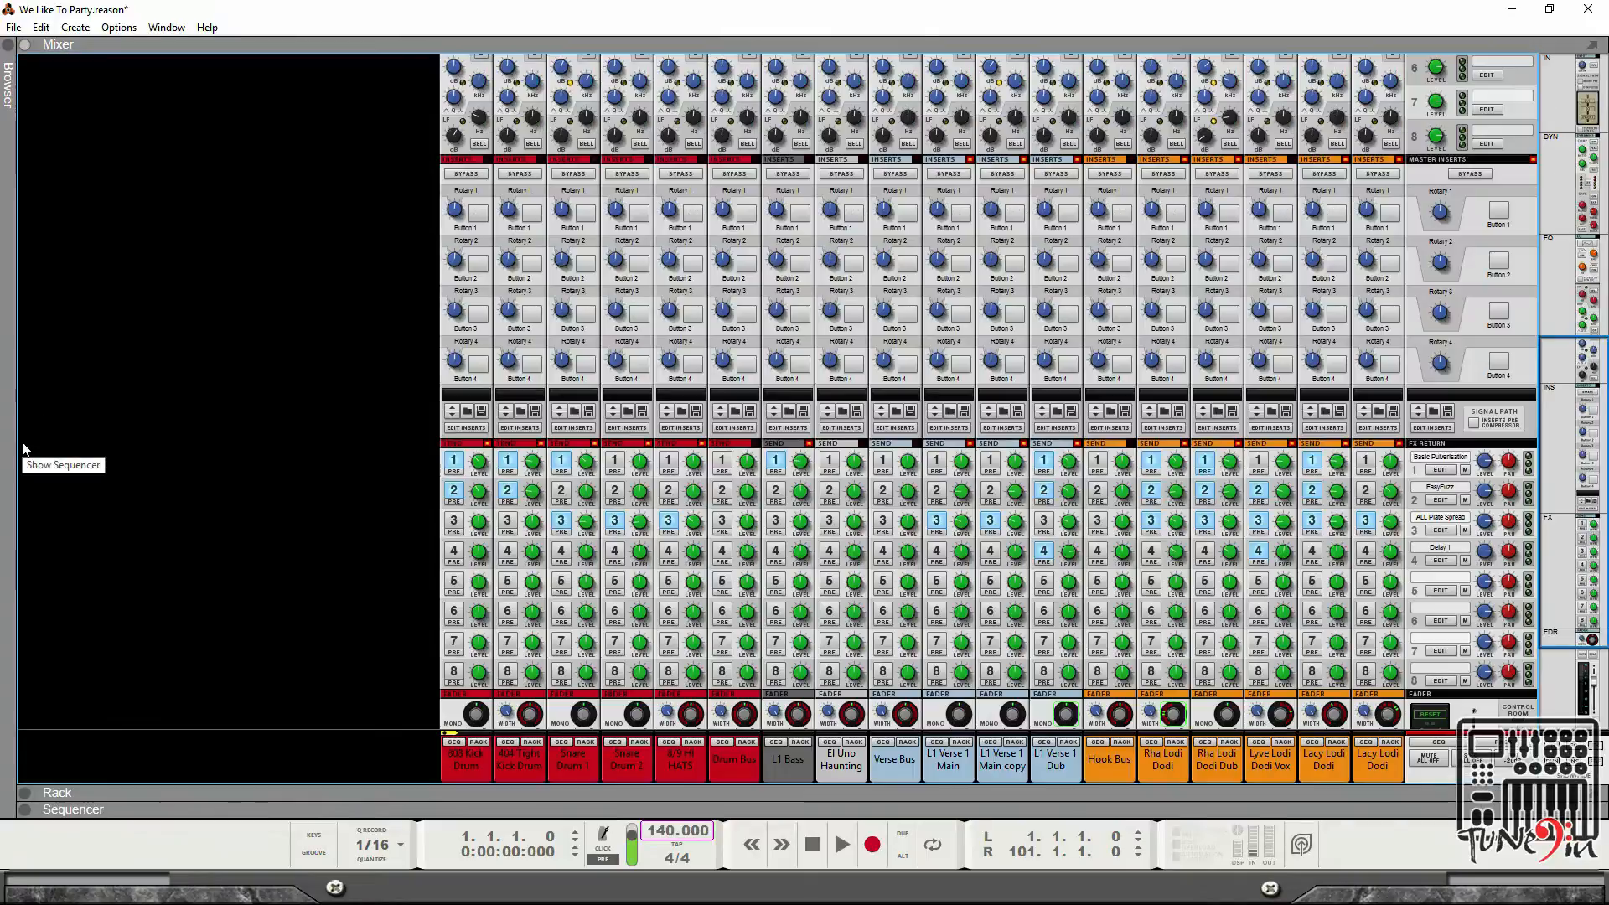
Show only the rack and unfold the Redrum drum machine device at its top.
left_click(25, 793)
left_click(24, 45)
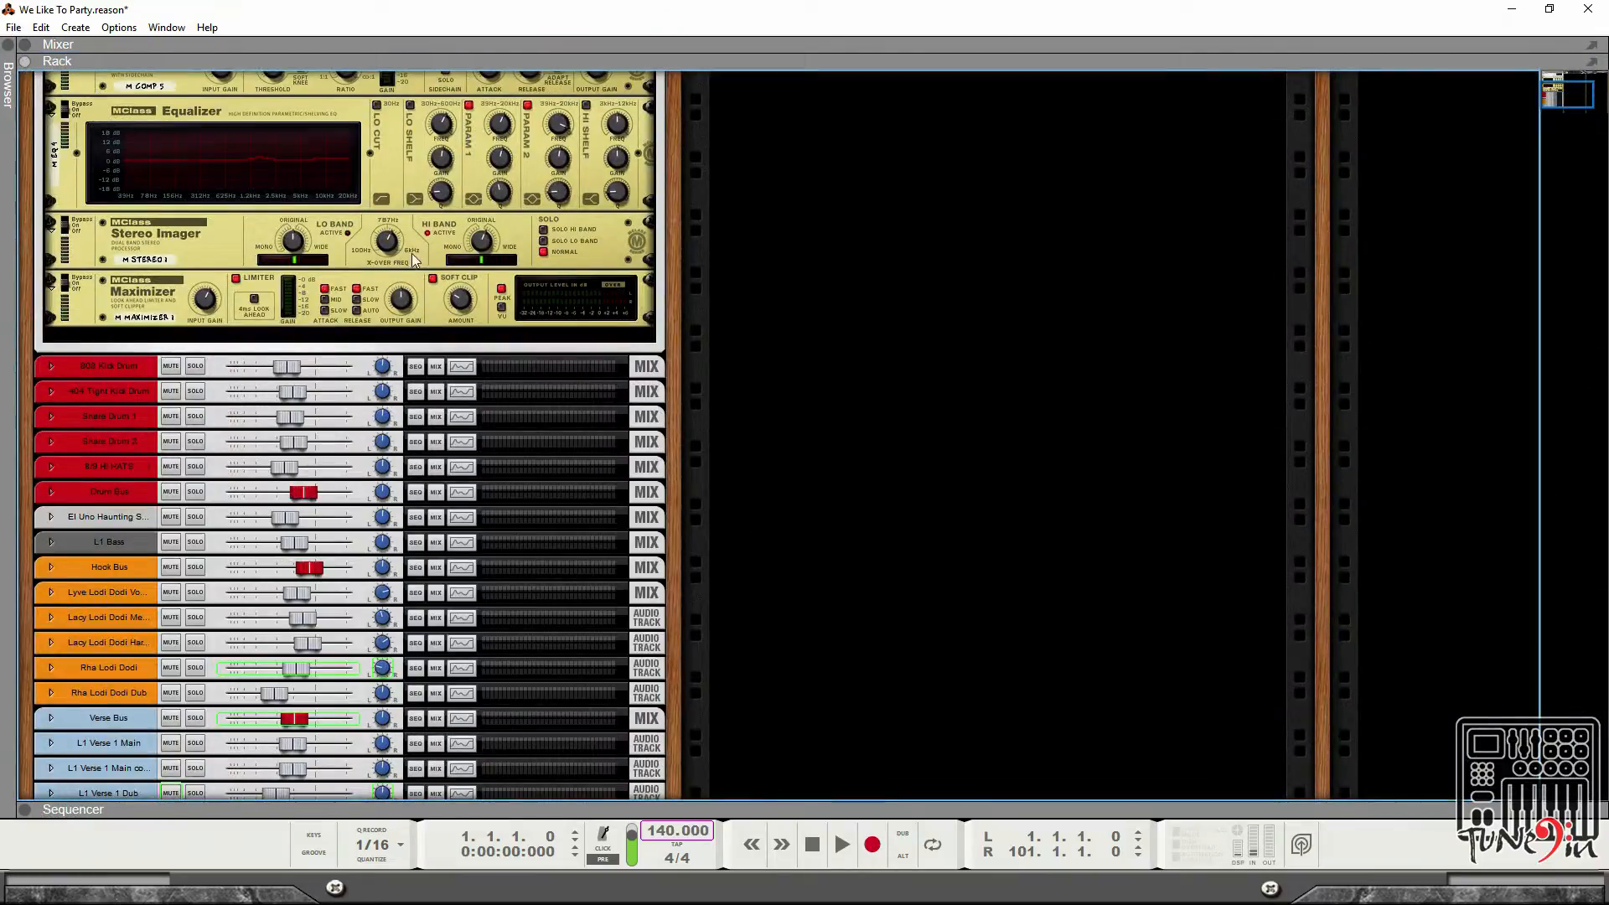
scroll(423, 285, "up", 3)
scroll(435, 321, "up", 2)
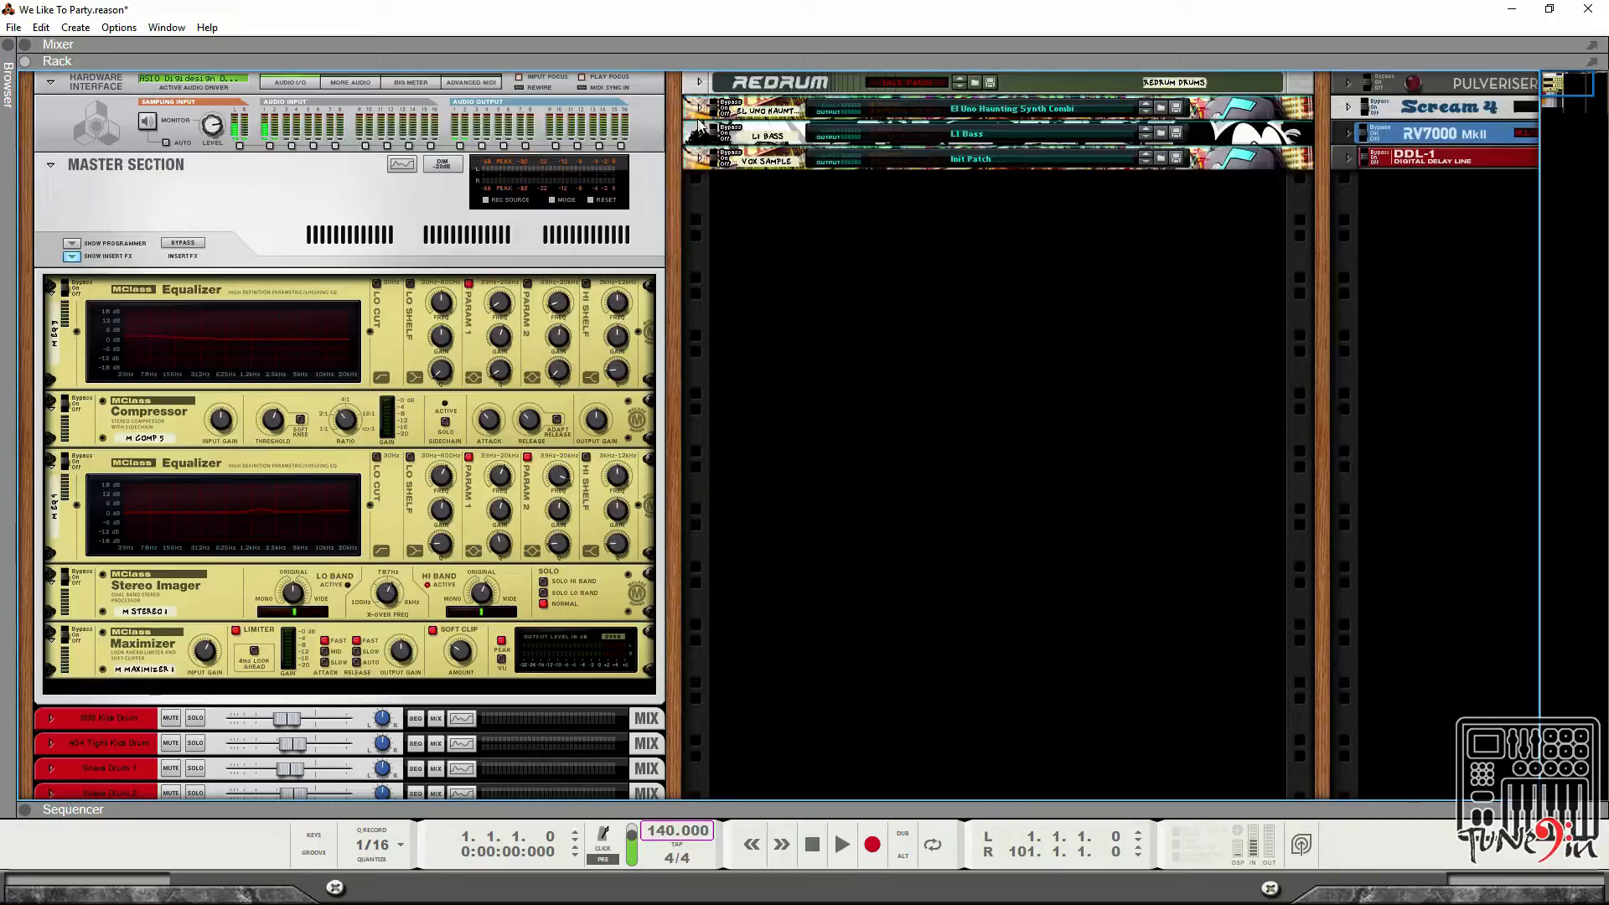
left_click(700, 84)
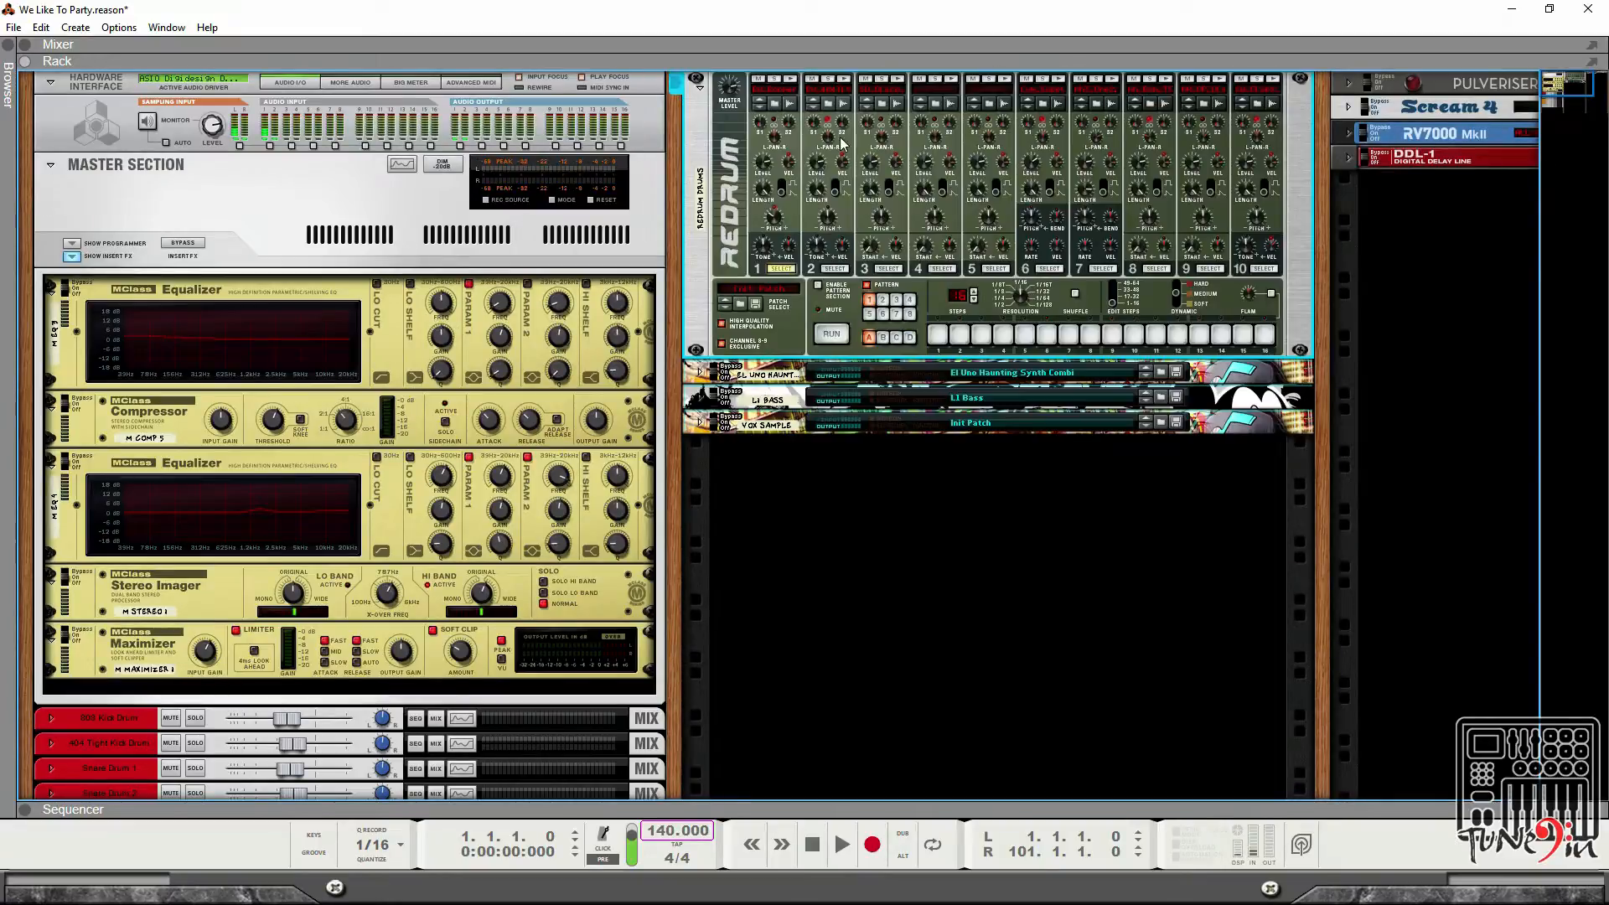
Unfold the El Uno Haunting, L1 Bass and Vox Sample Combinator devices in the rack.
left_click(700, 372)
left_click(700, 486)
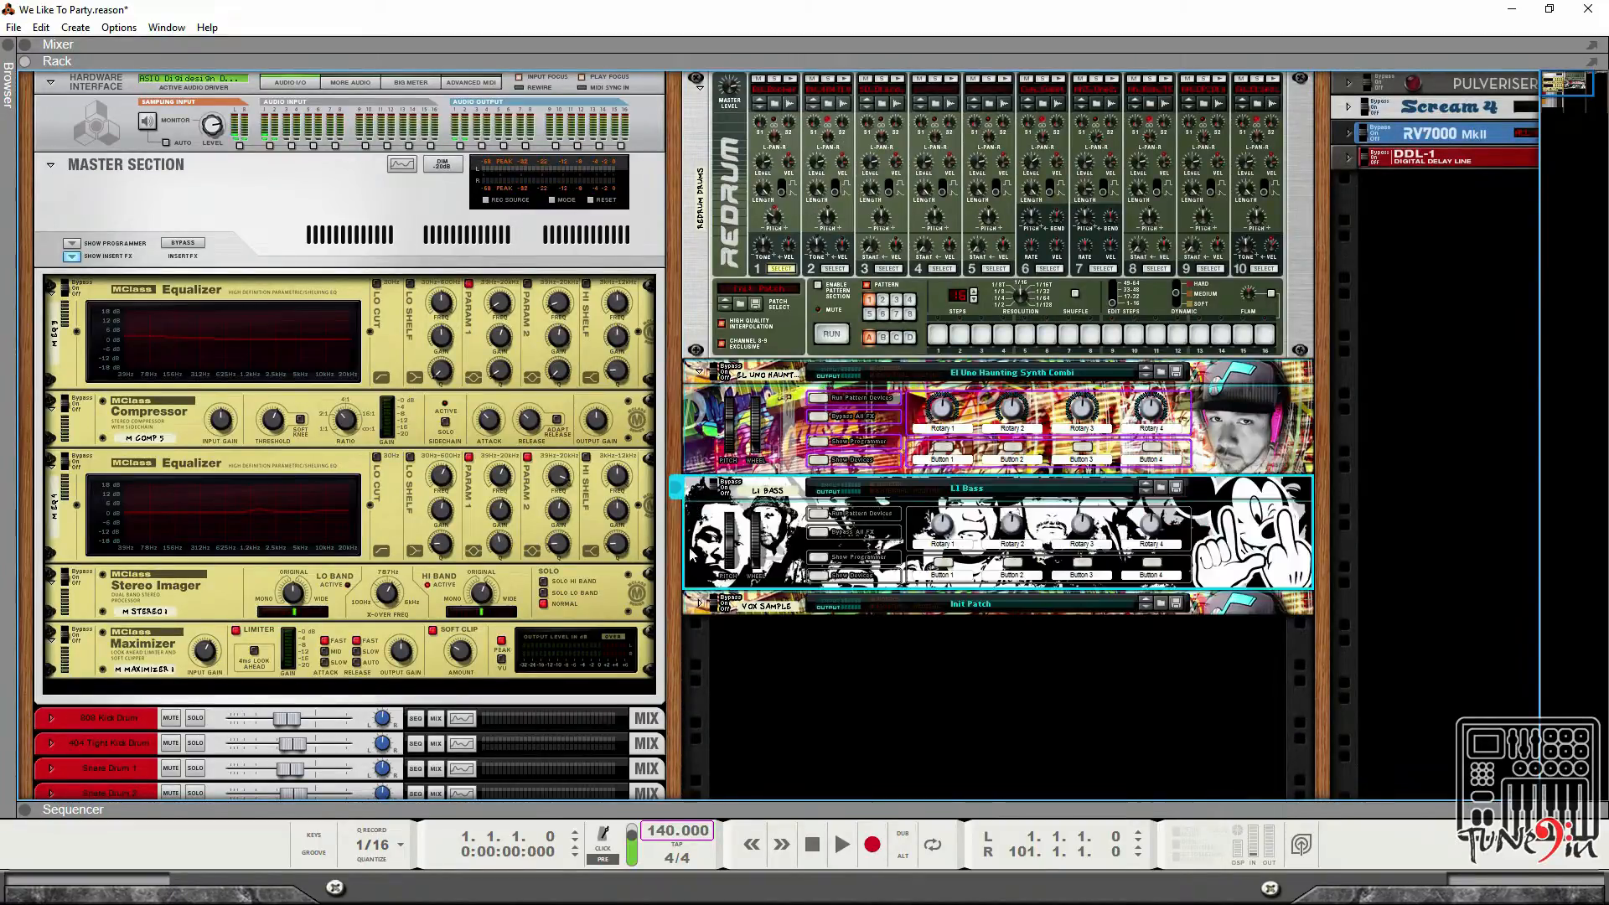
left_click(692, 603)
left_click(699, 604)
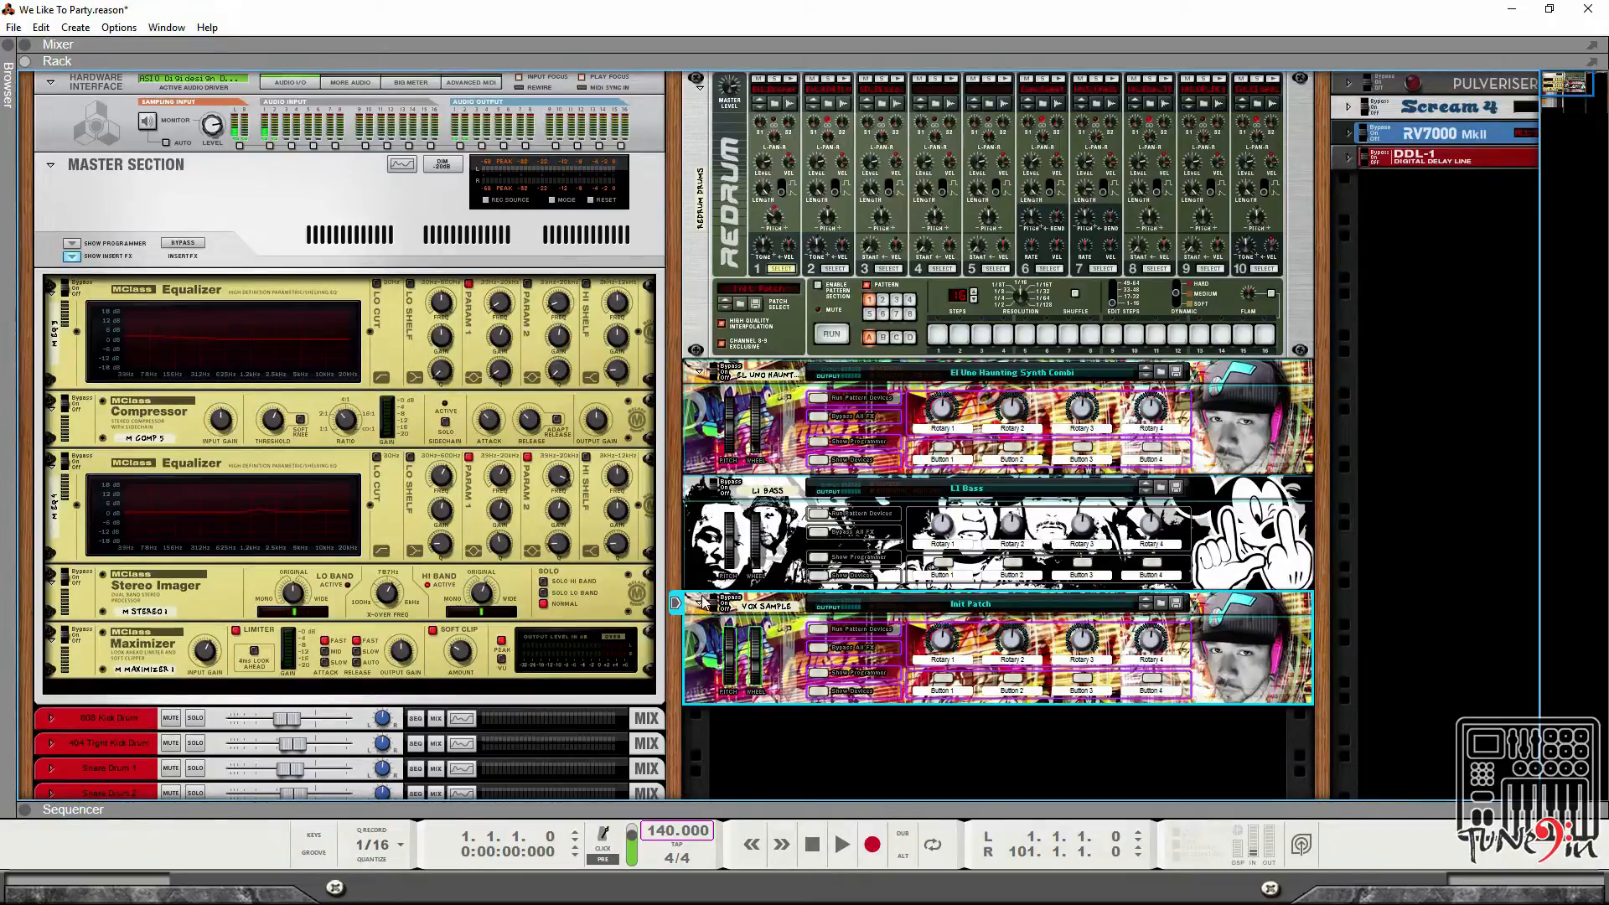
Flip the rack around to view the cabling on the back of the devices.
key("Tab")
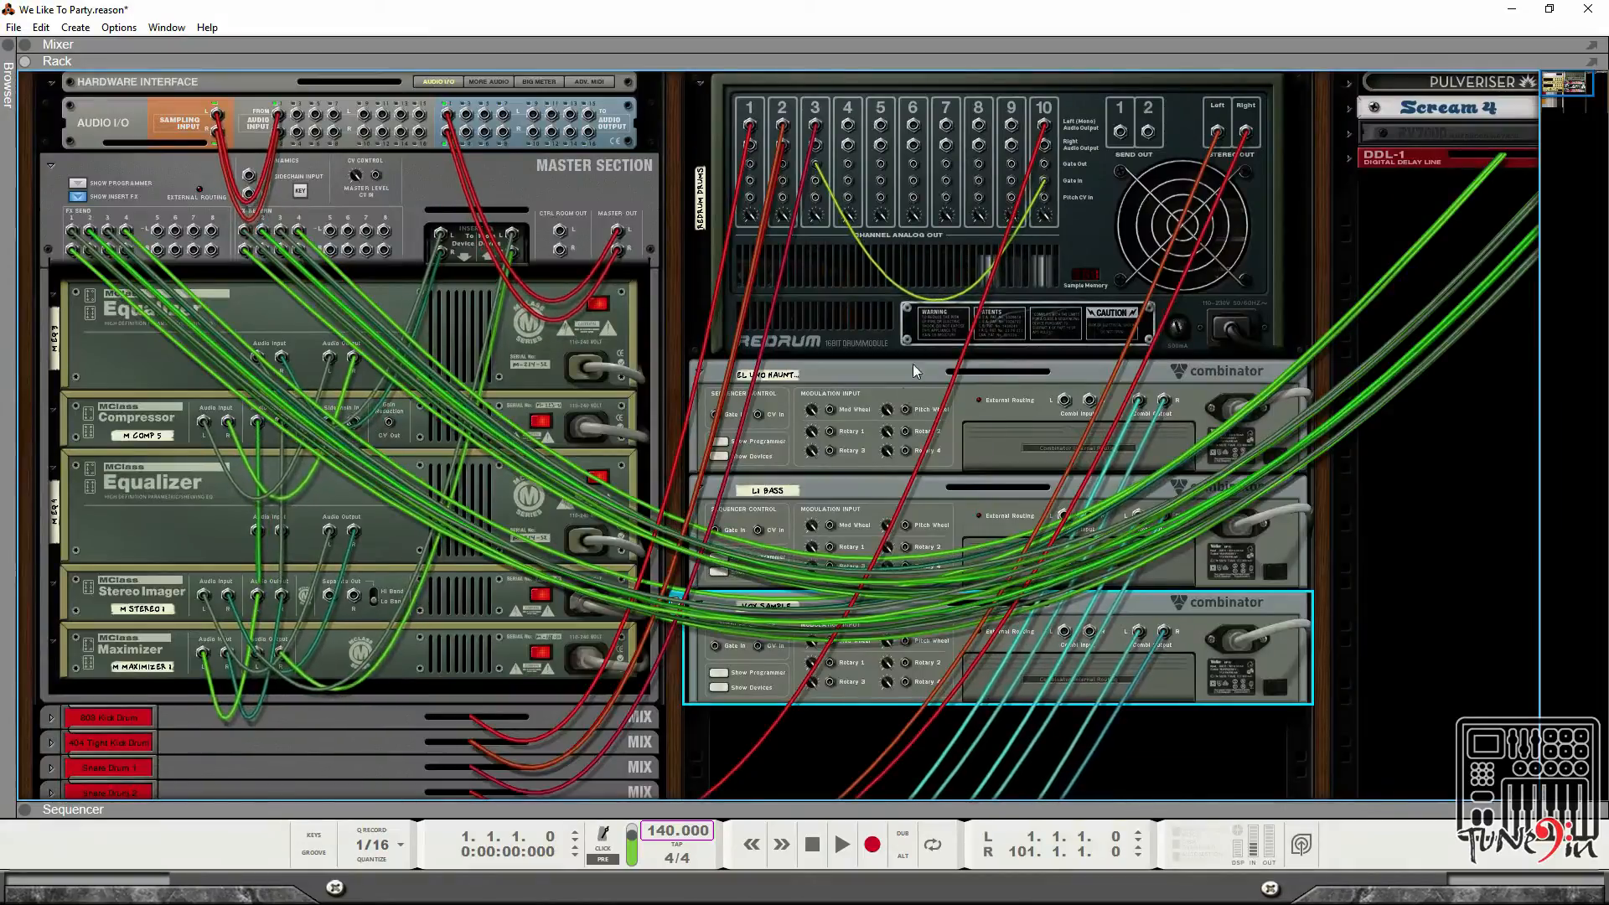
scroll(486, 721, "down", 10)
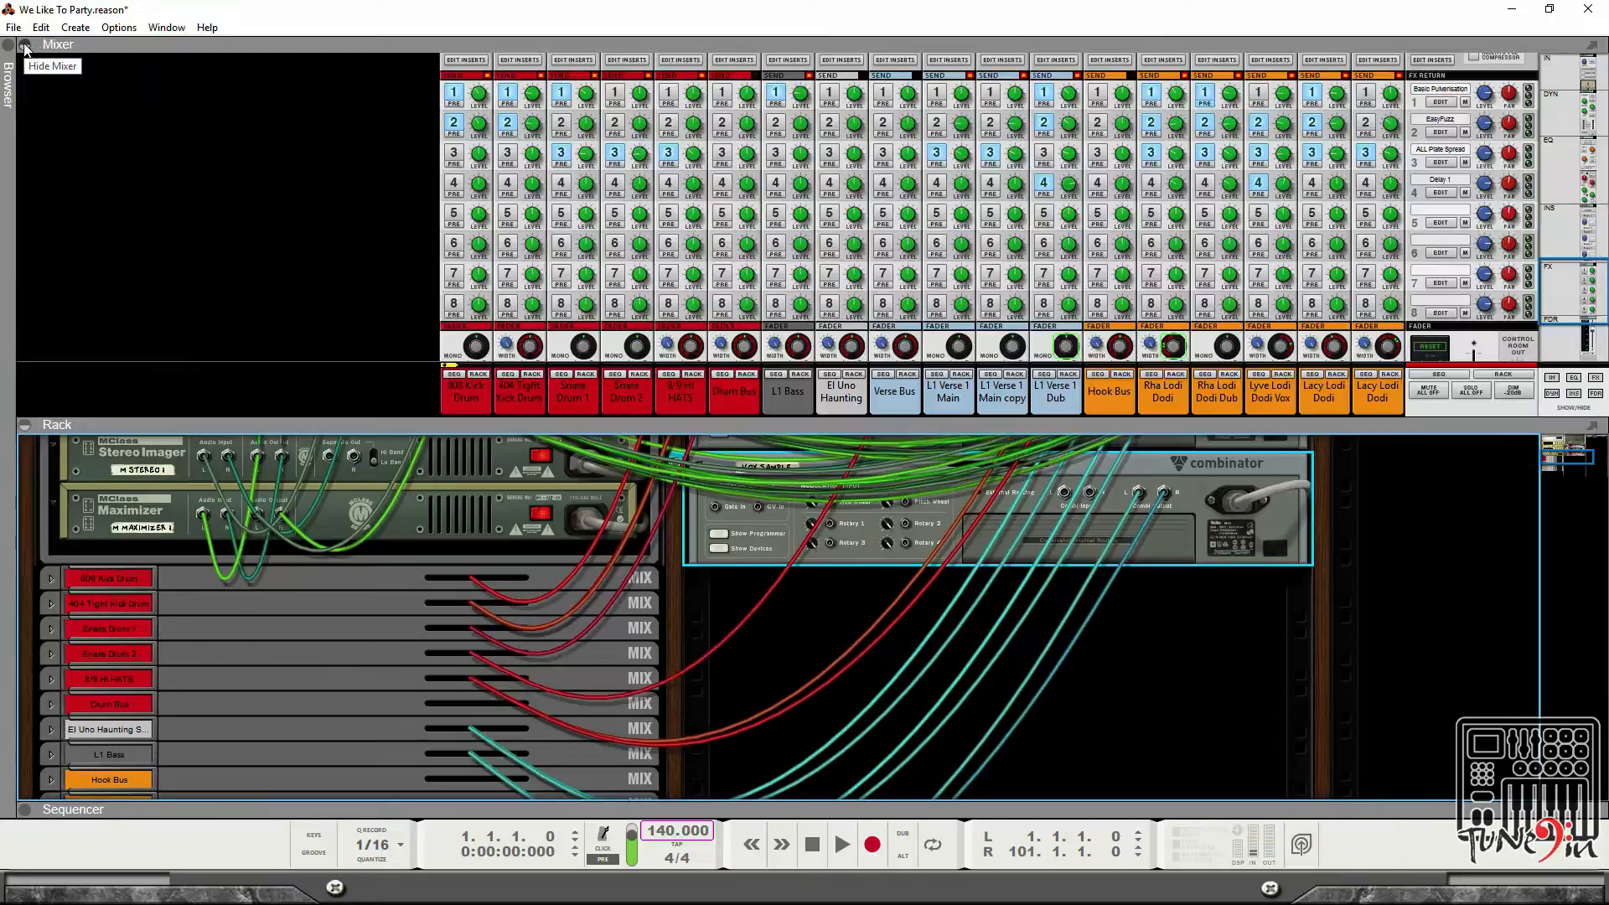
Show the mixer panel above the rack.
left_click(25, 45)
scroll(419, 533, "down", 3)
scroll(435, 532, "up", 5)
scroll(556, 570, "up", 4)
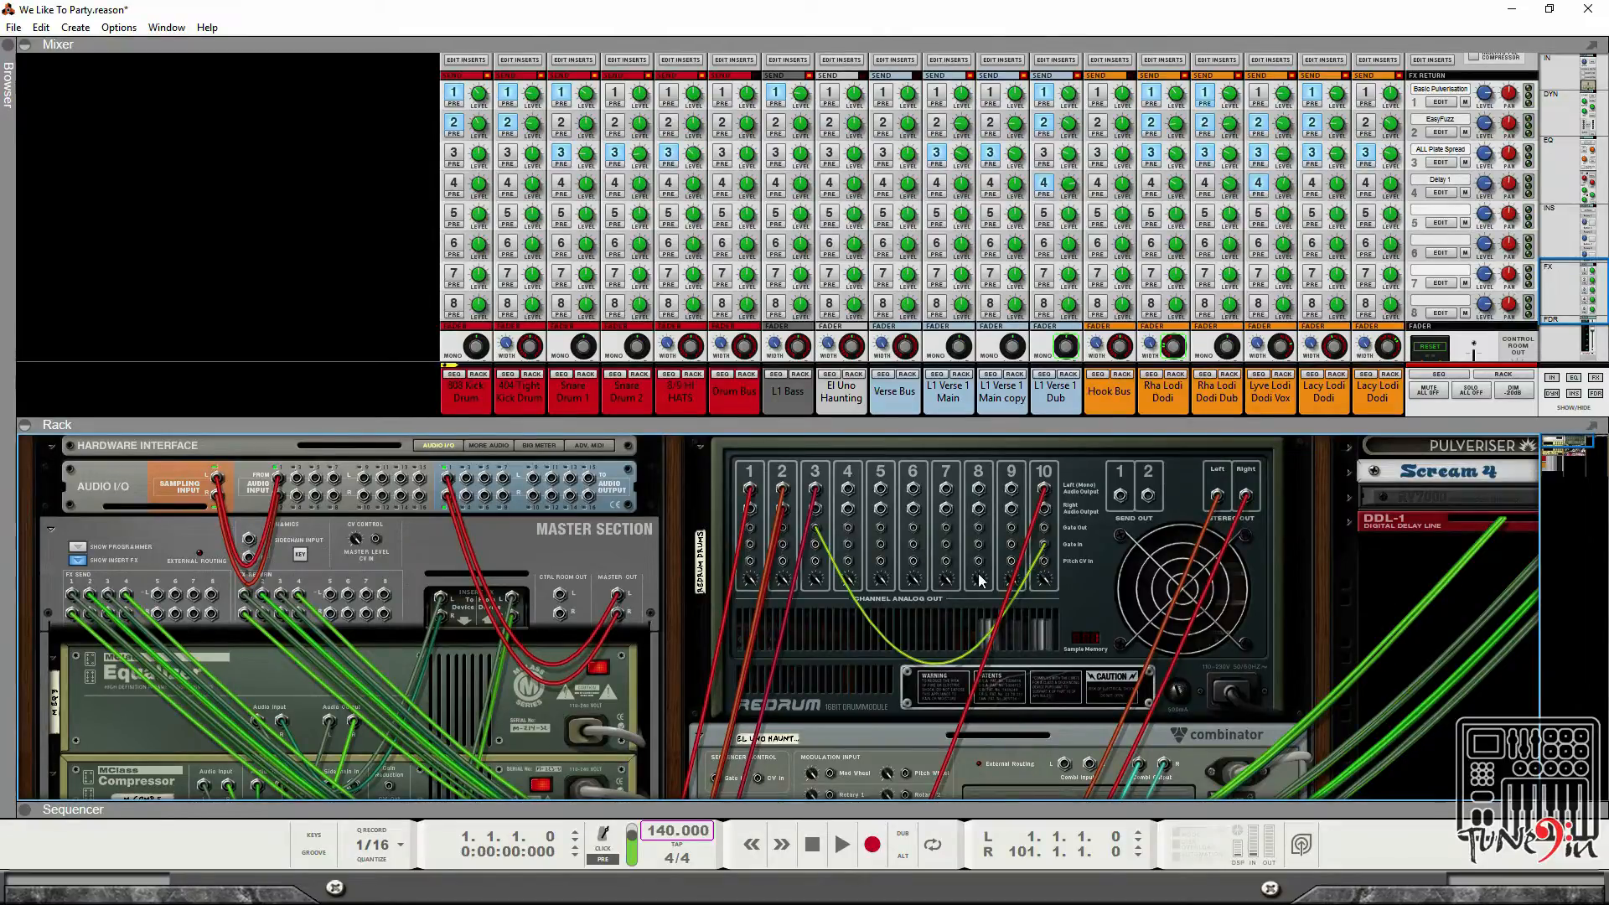
Flip the rack back to its front and scroll through the devices.
key("Tab")
scroll(855, 572, "down", 10)
scroll(838, 581, "down", 2)
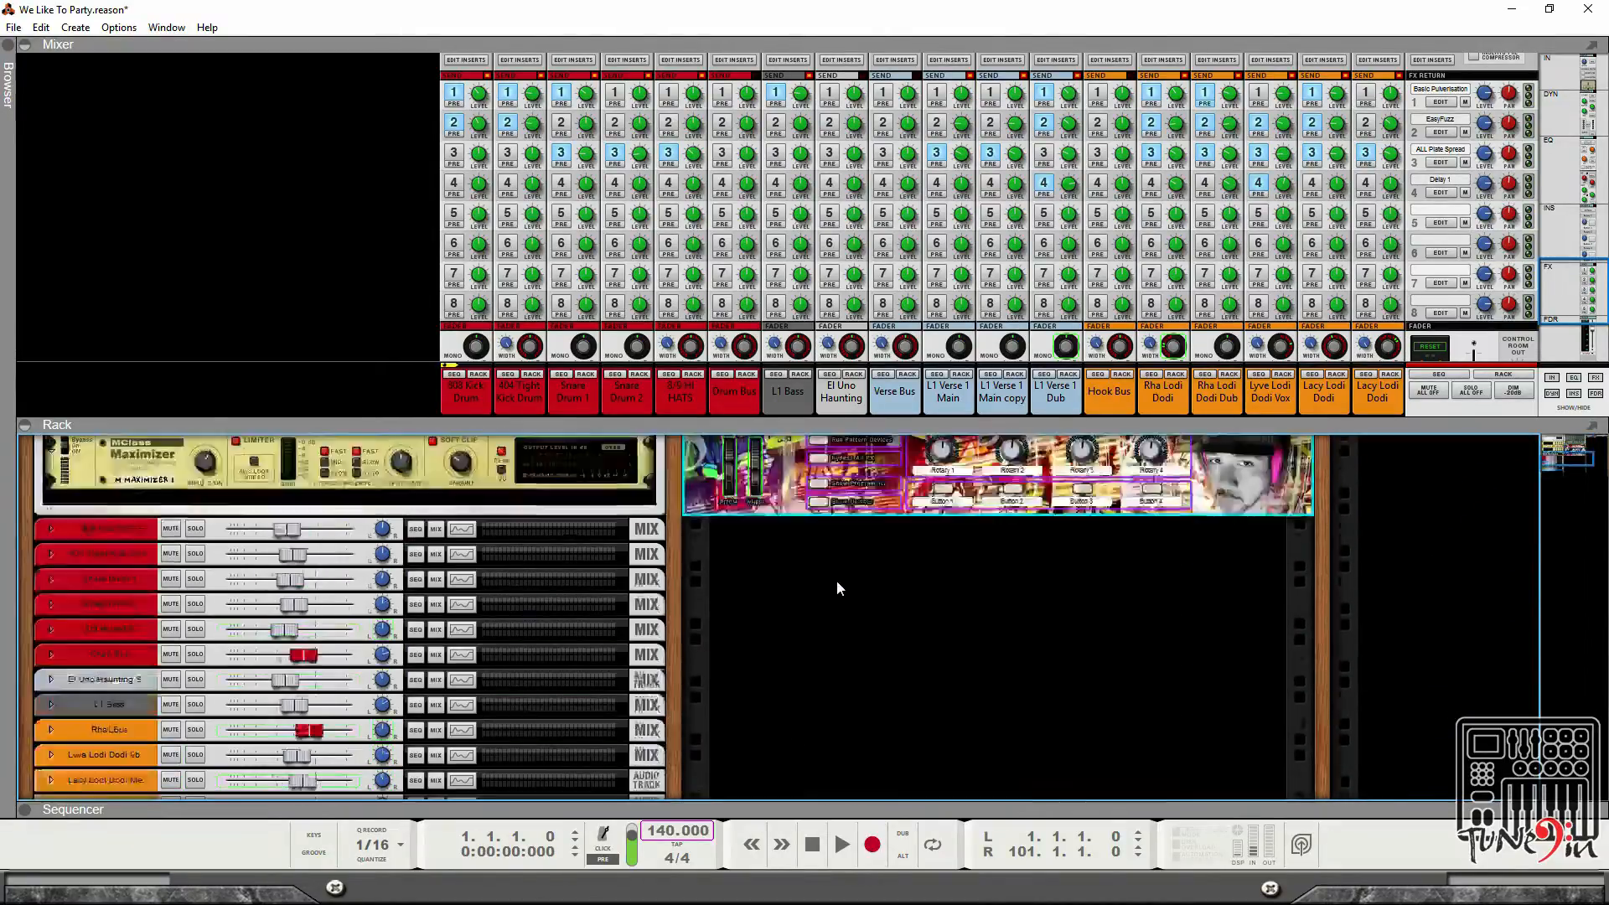
scroll(831, 587, "up", 8)
scroll(804, 597, "down", 6)
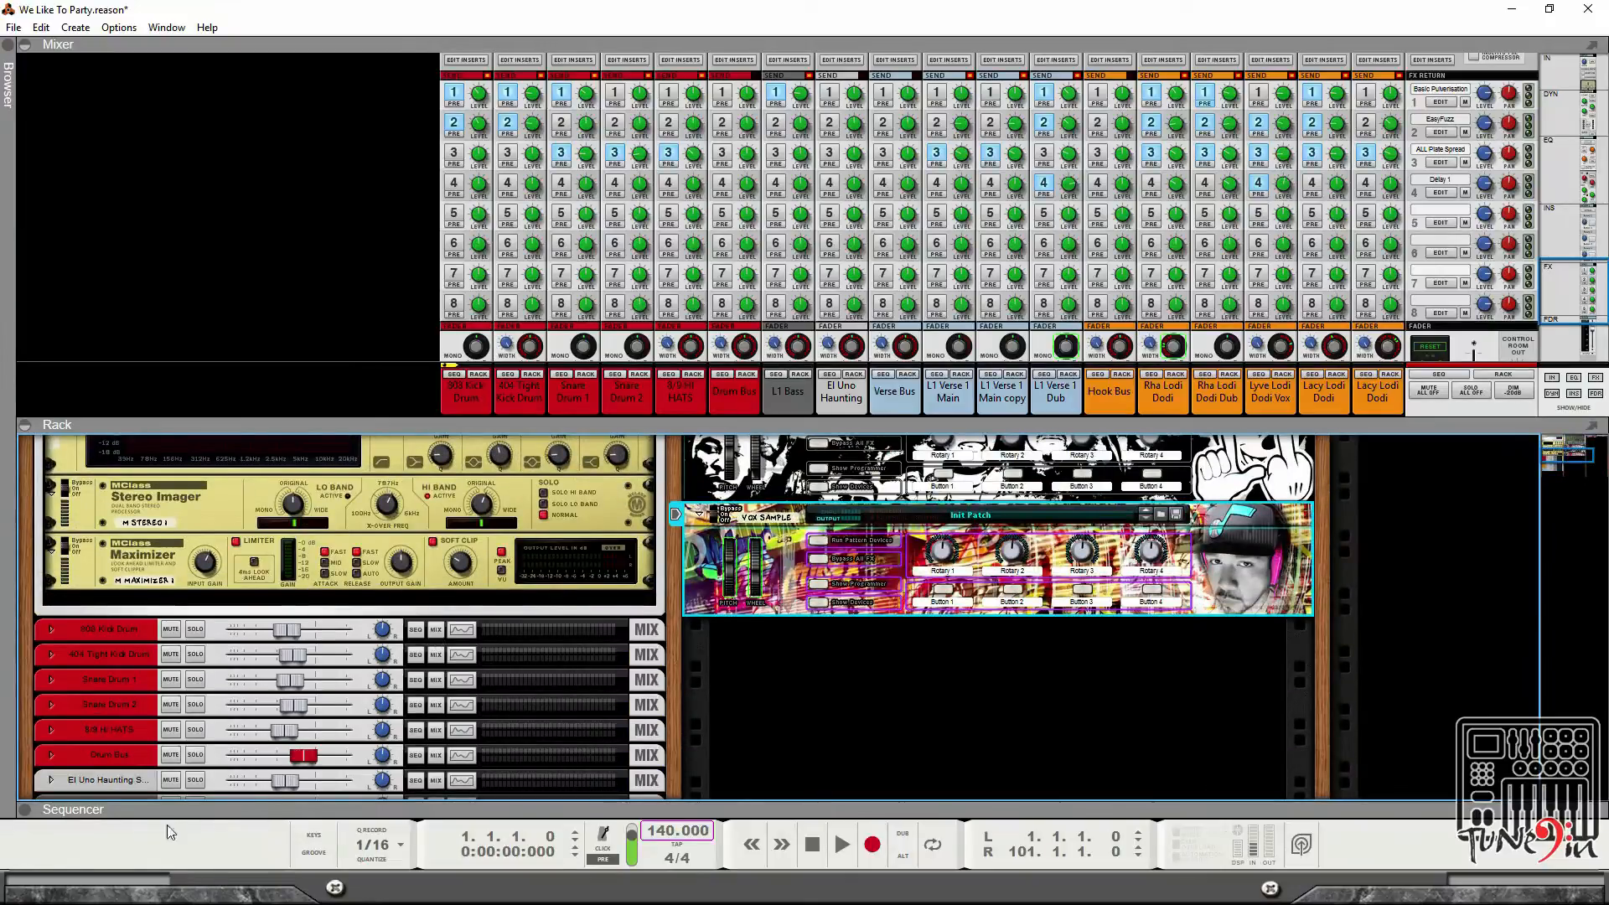
Show the sequencer panel beneath the rack.
left_click(24, 816)
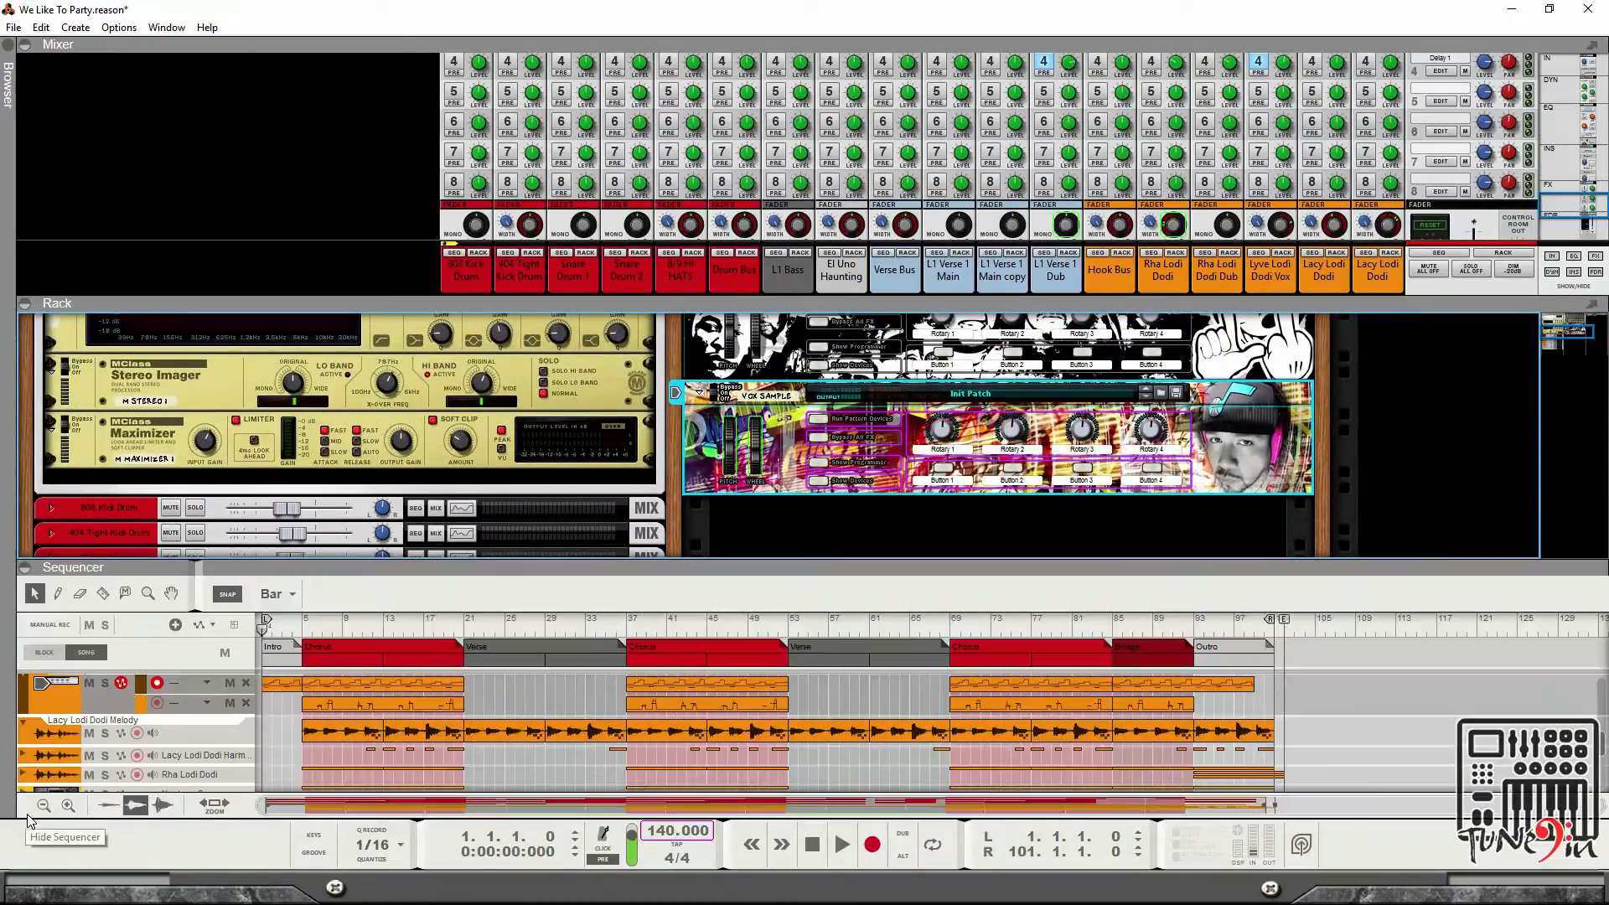
left_click(9, 52)
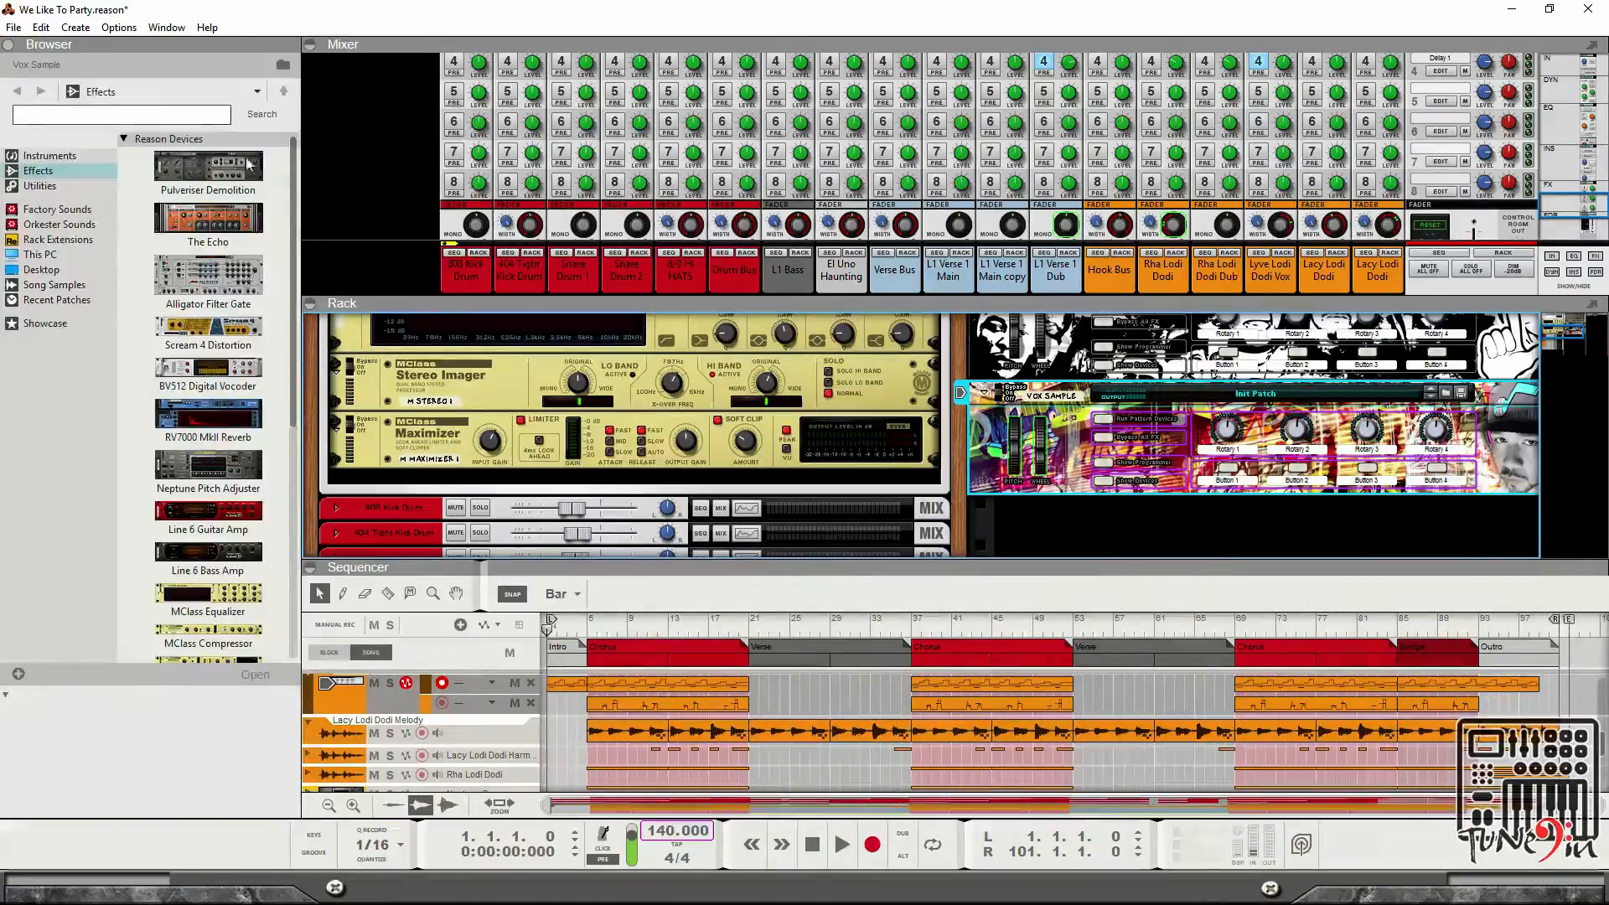
left_click(13, 27)
left_click(31, 53)
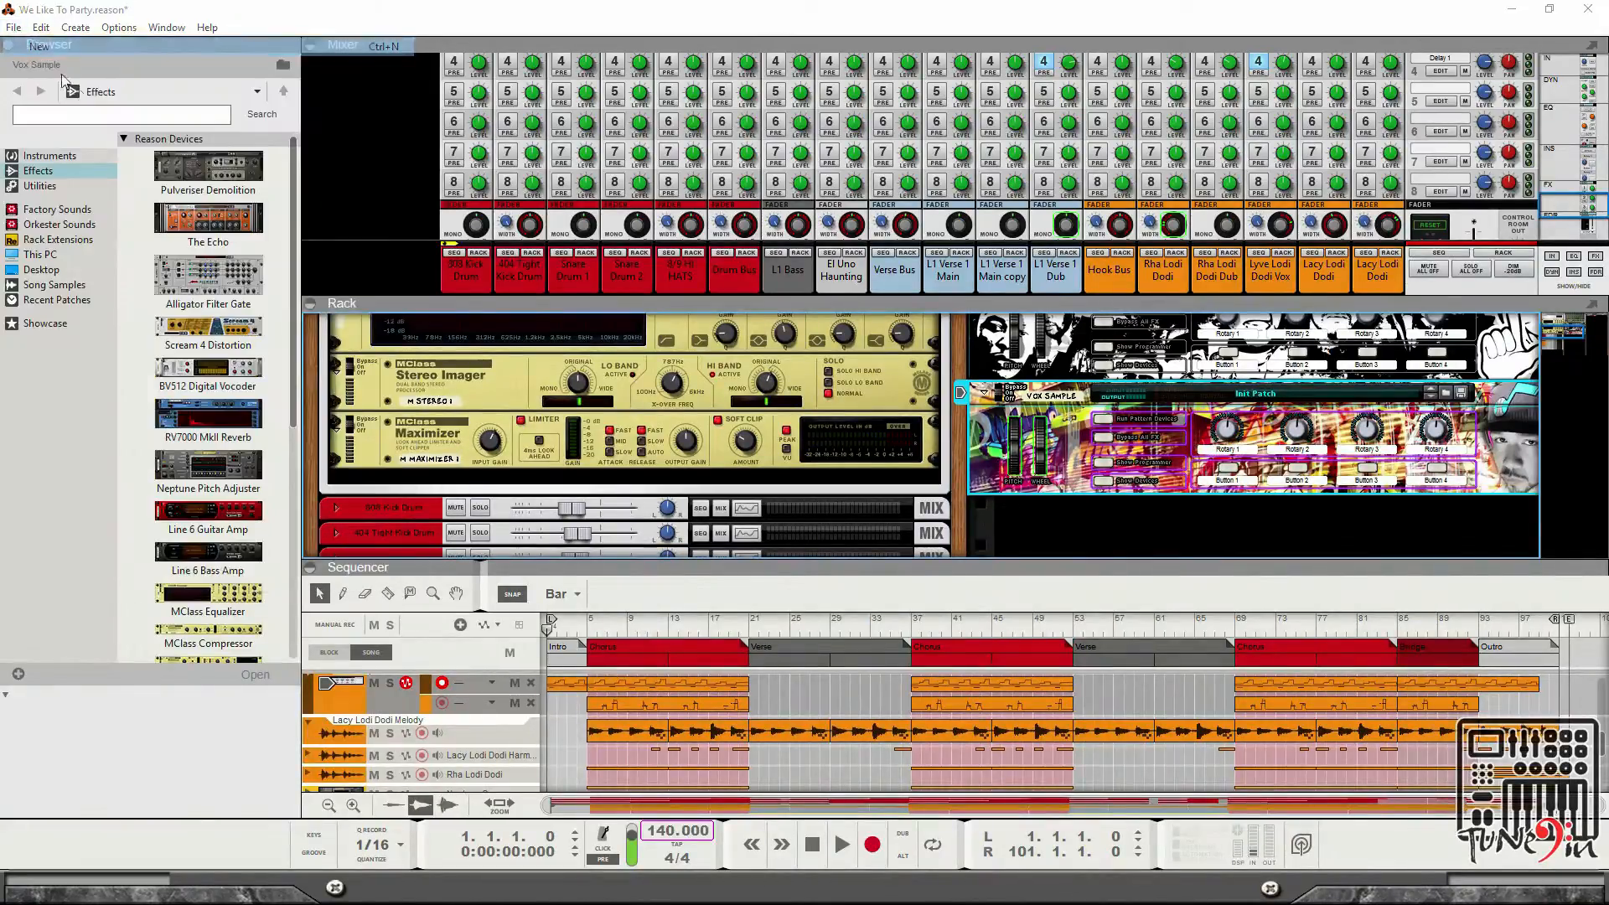
left_click(7, 46)
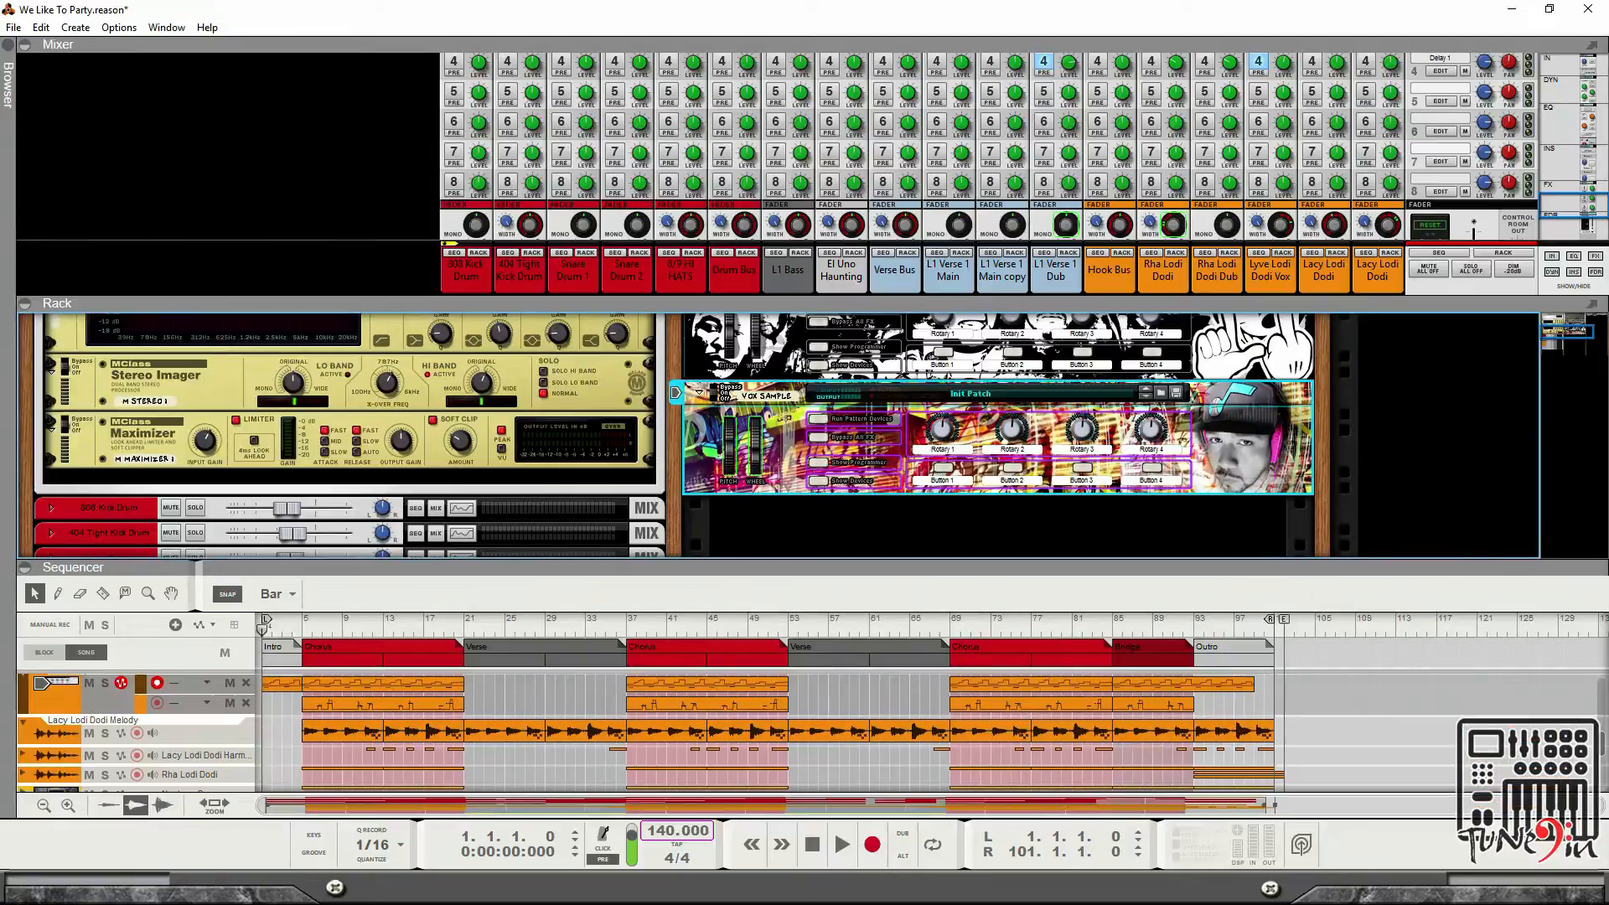
left_click(1588, 9)
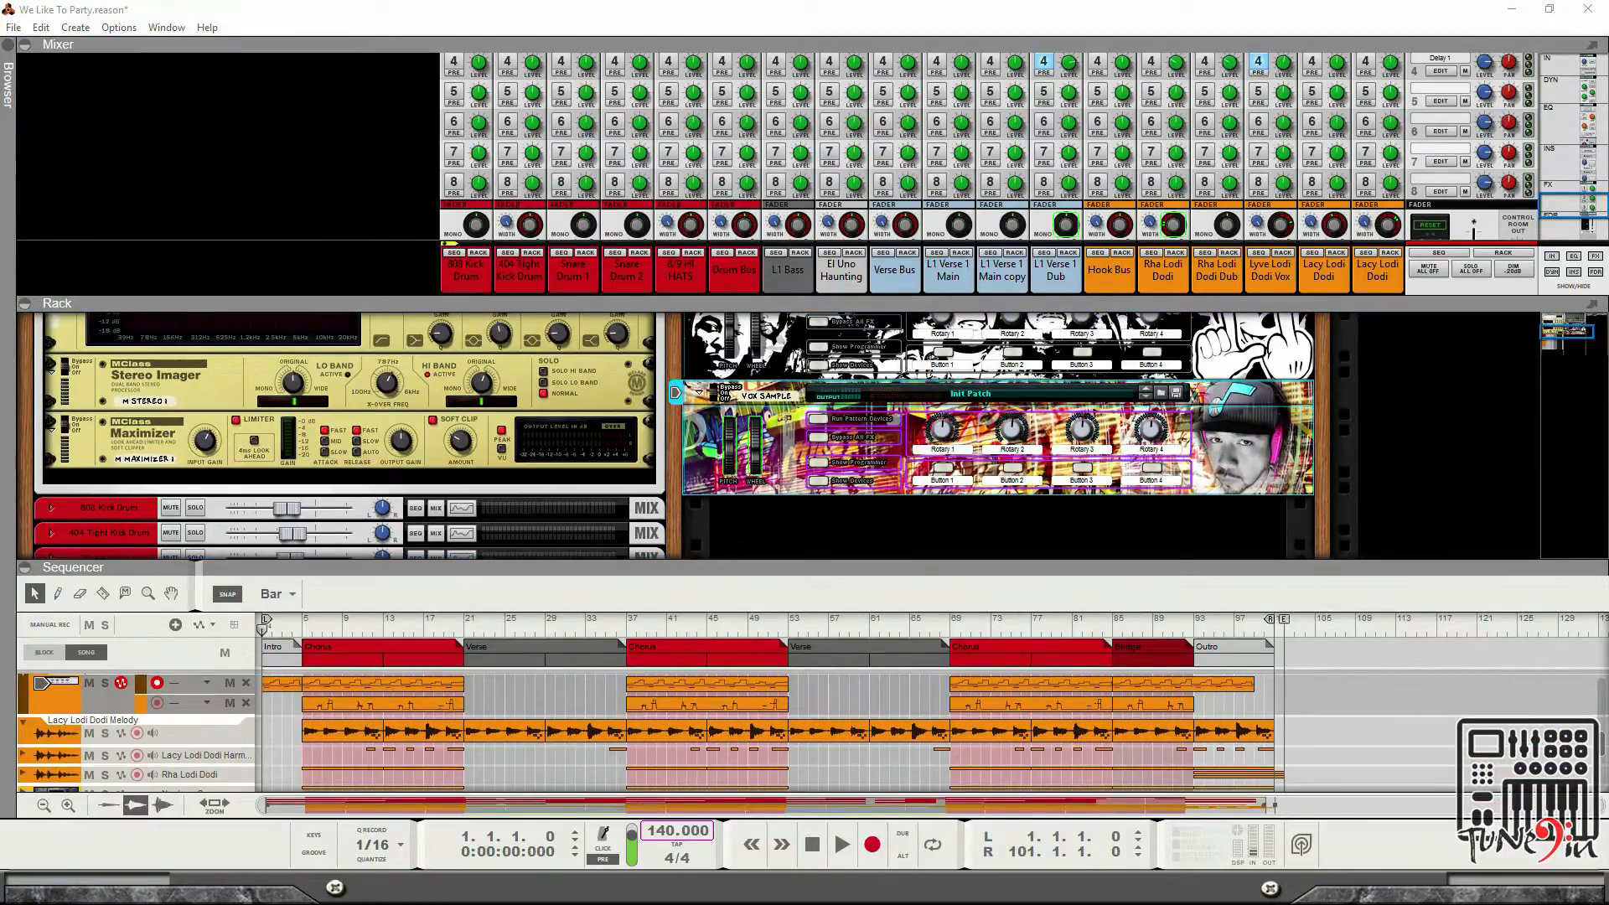
key("Escape")
Show the devices inside the Vox Sample Combinator and scroll through its NN-XT sampler and mixer.
scroll(890, 398, "down", 1)
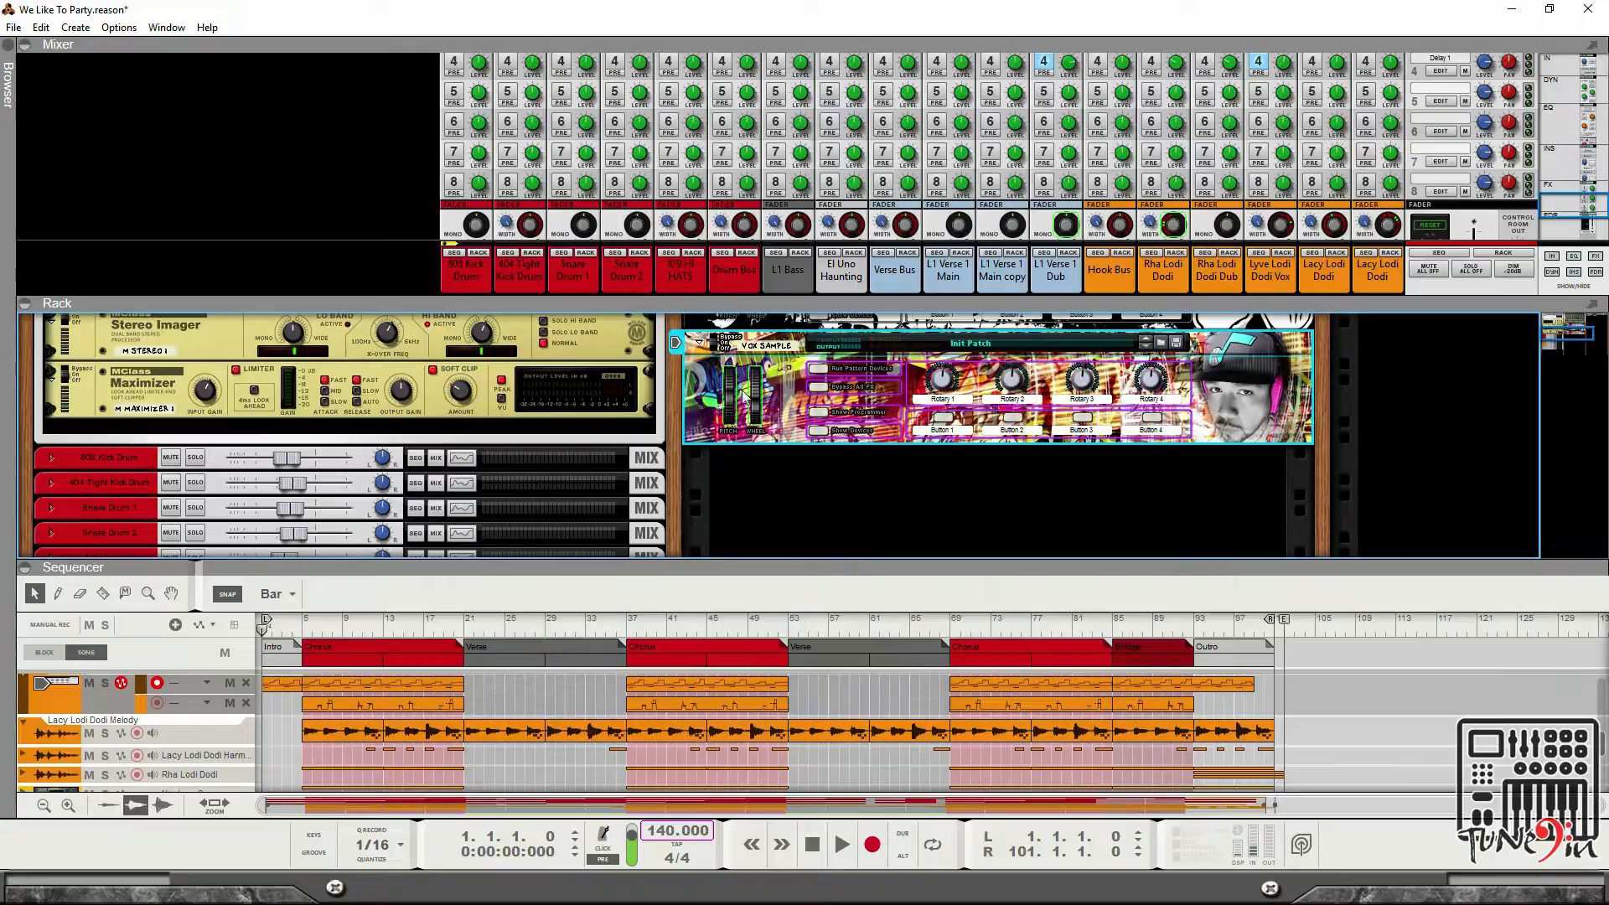
left_click(841, 432)
scroll(838, 419, "down", 10)
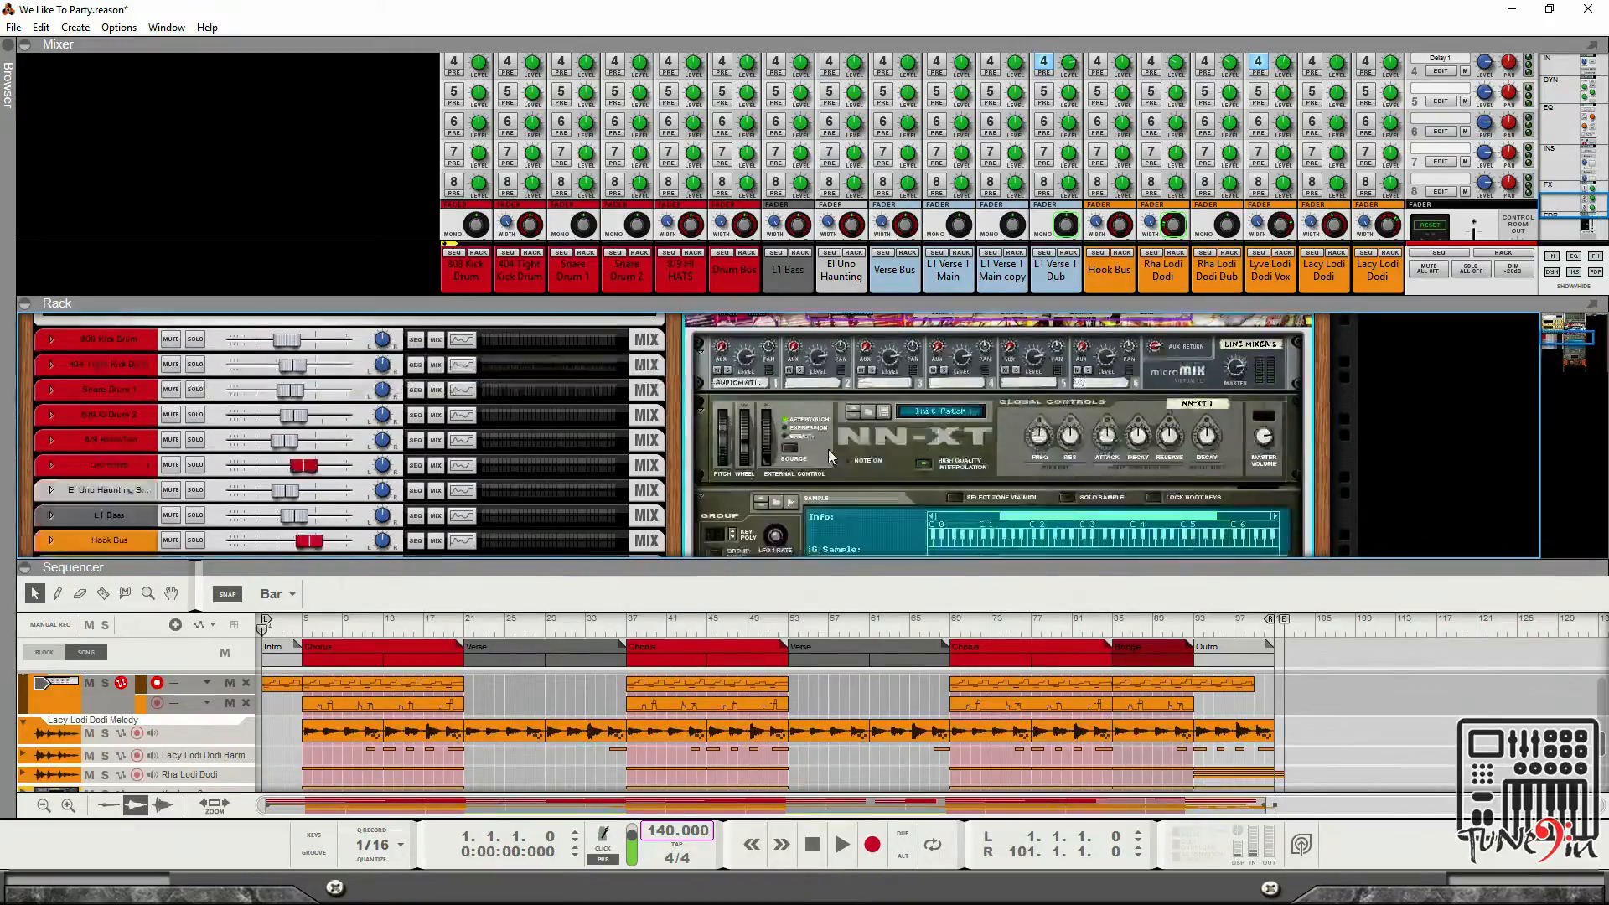
scroll(942, 405, "up", 5)
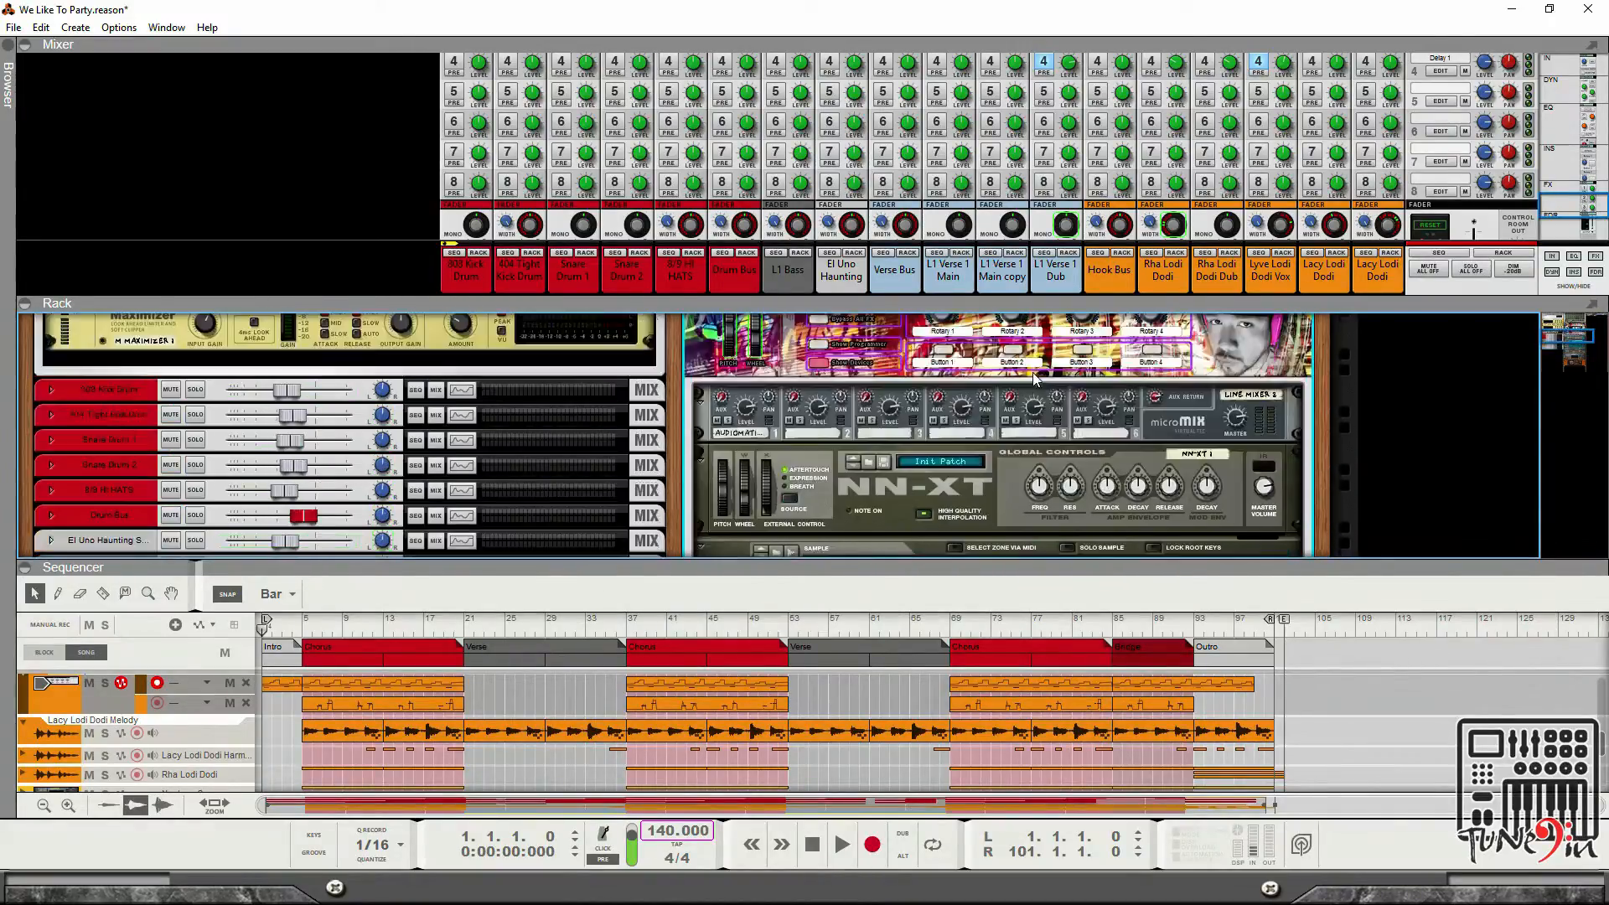
scroll(848, 433, "down", 3)
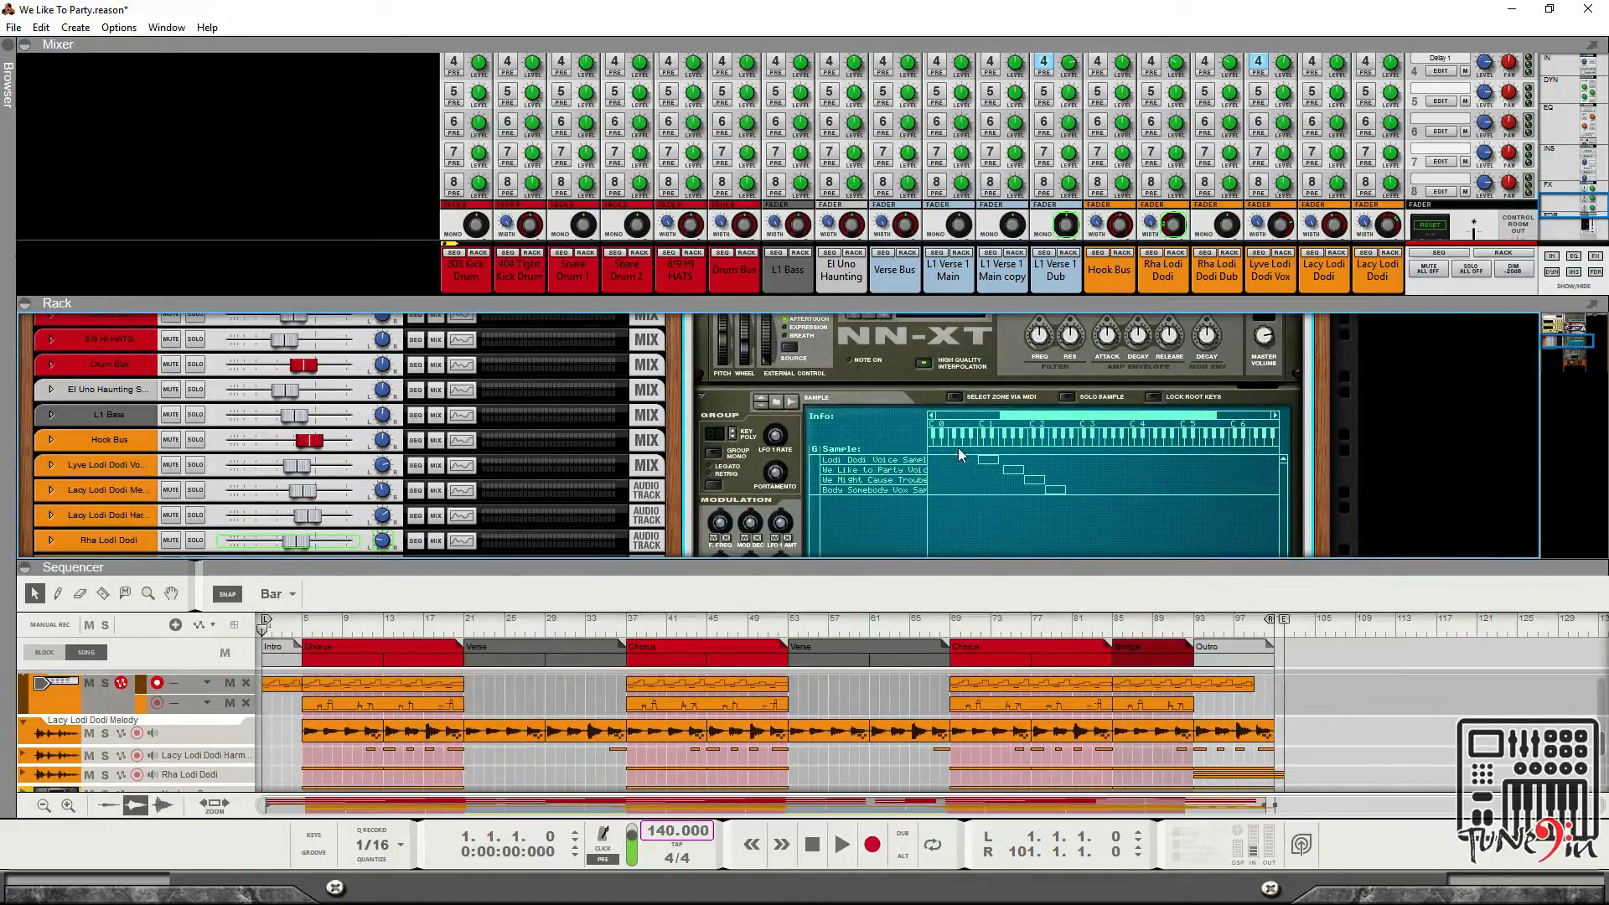
scroll(958, 447, "down", 3)
scroll(977, 411, "down", 5)
scroll(997, 389, "up", 3)
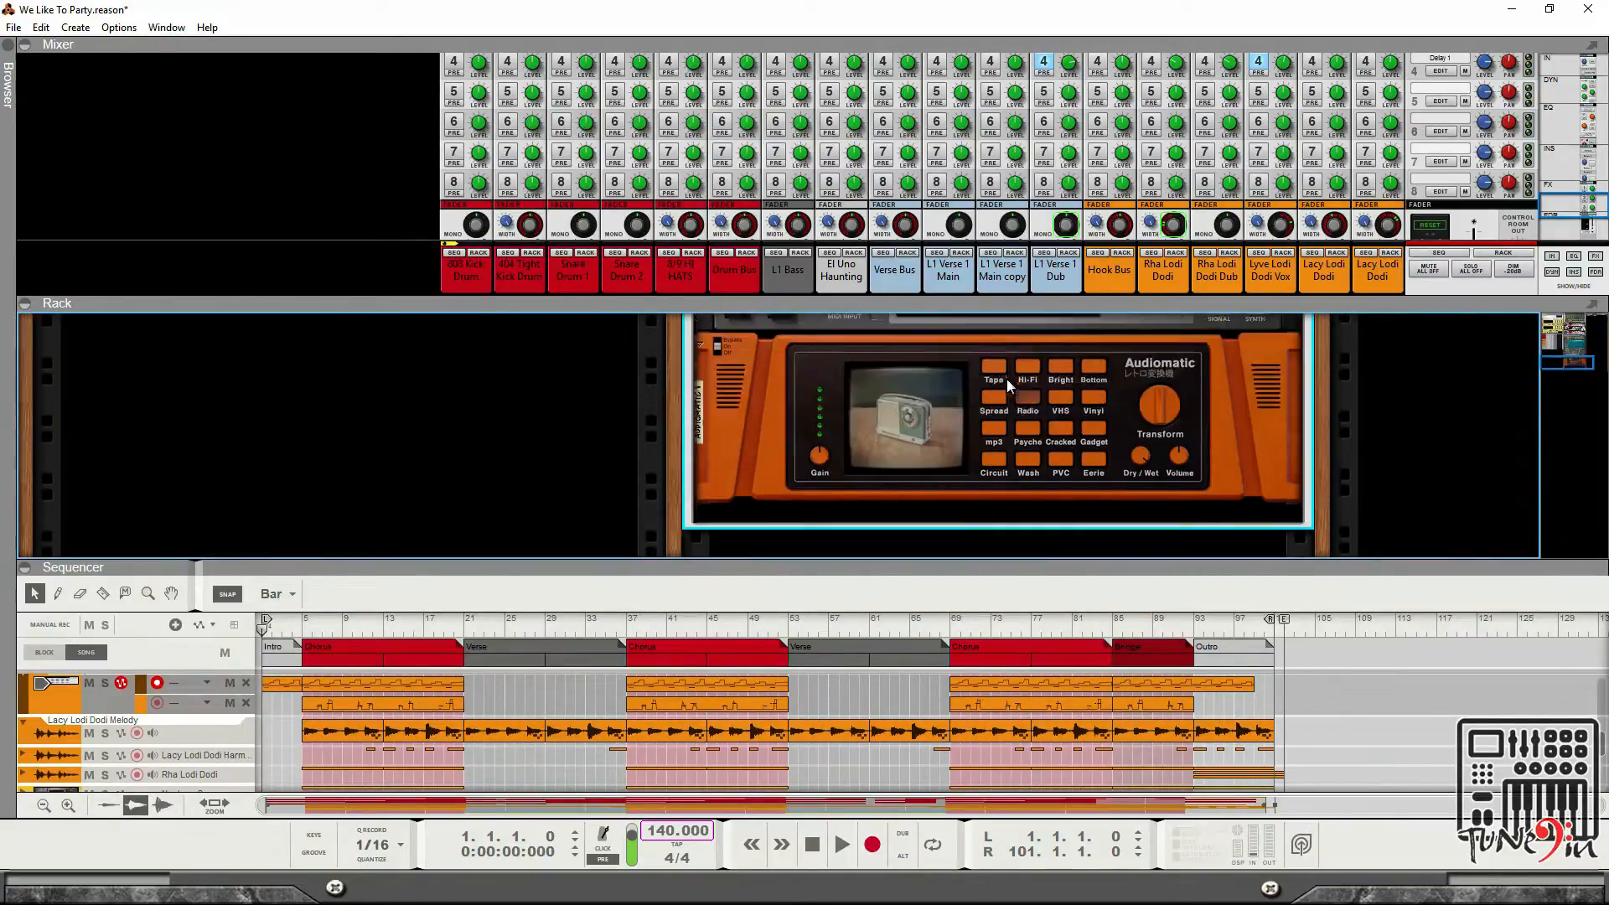
scroll(973, 394, "up", 3)
scroll(964, 390, "down", 4)
scroll(1009, 403, "up", 5)
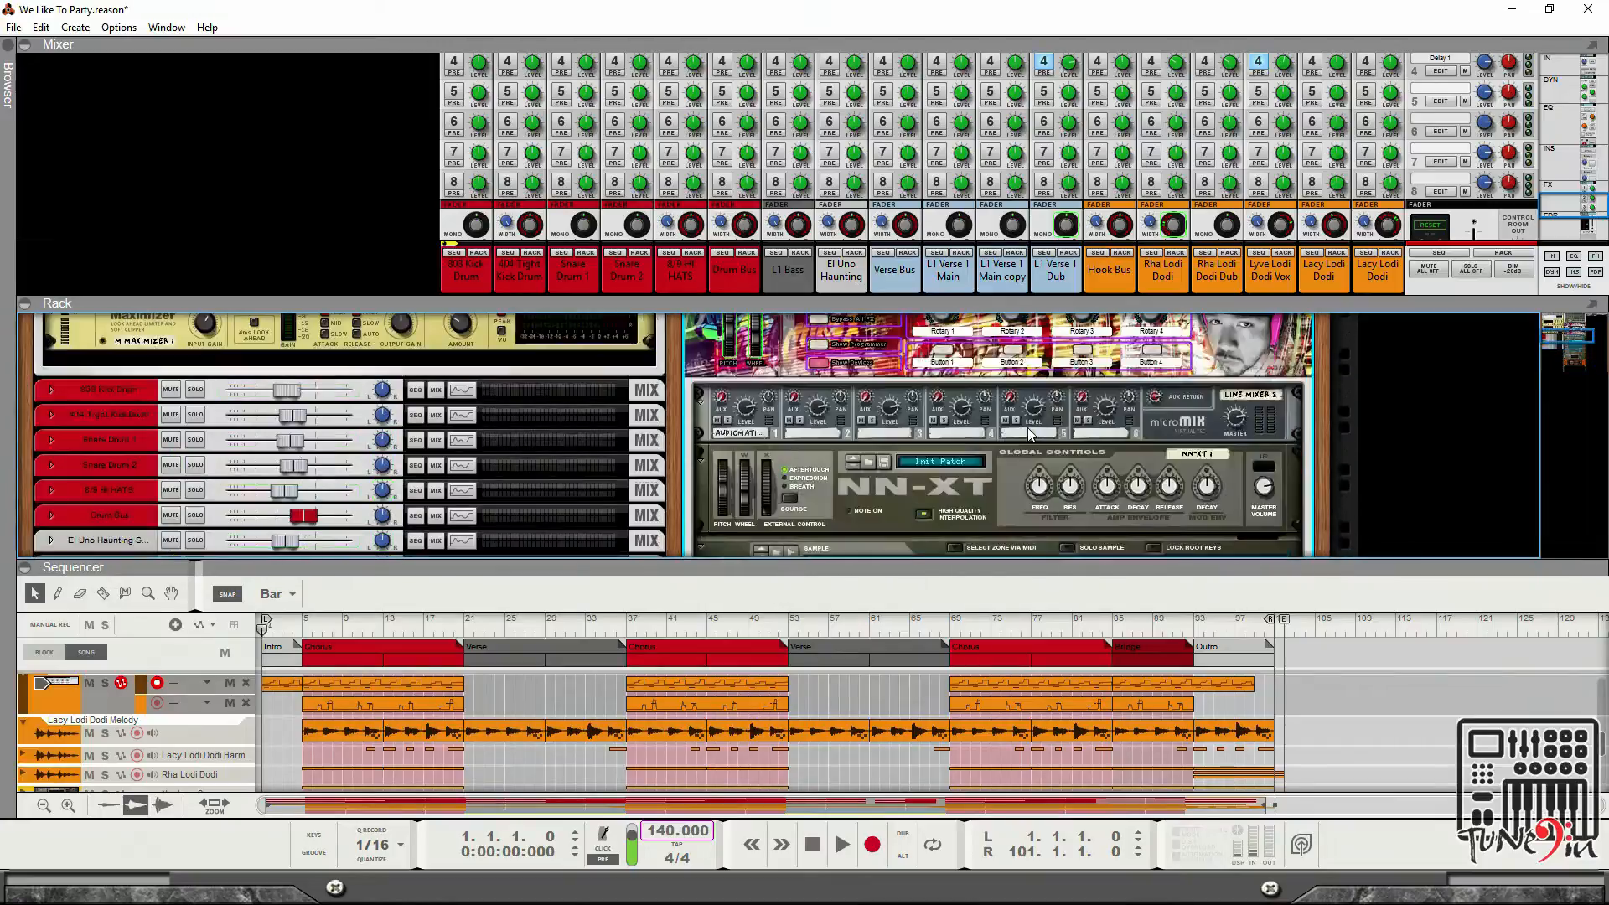
scroll(1030, 434, "up", 3)
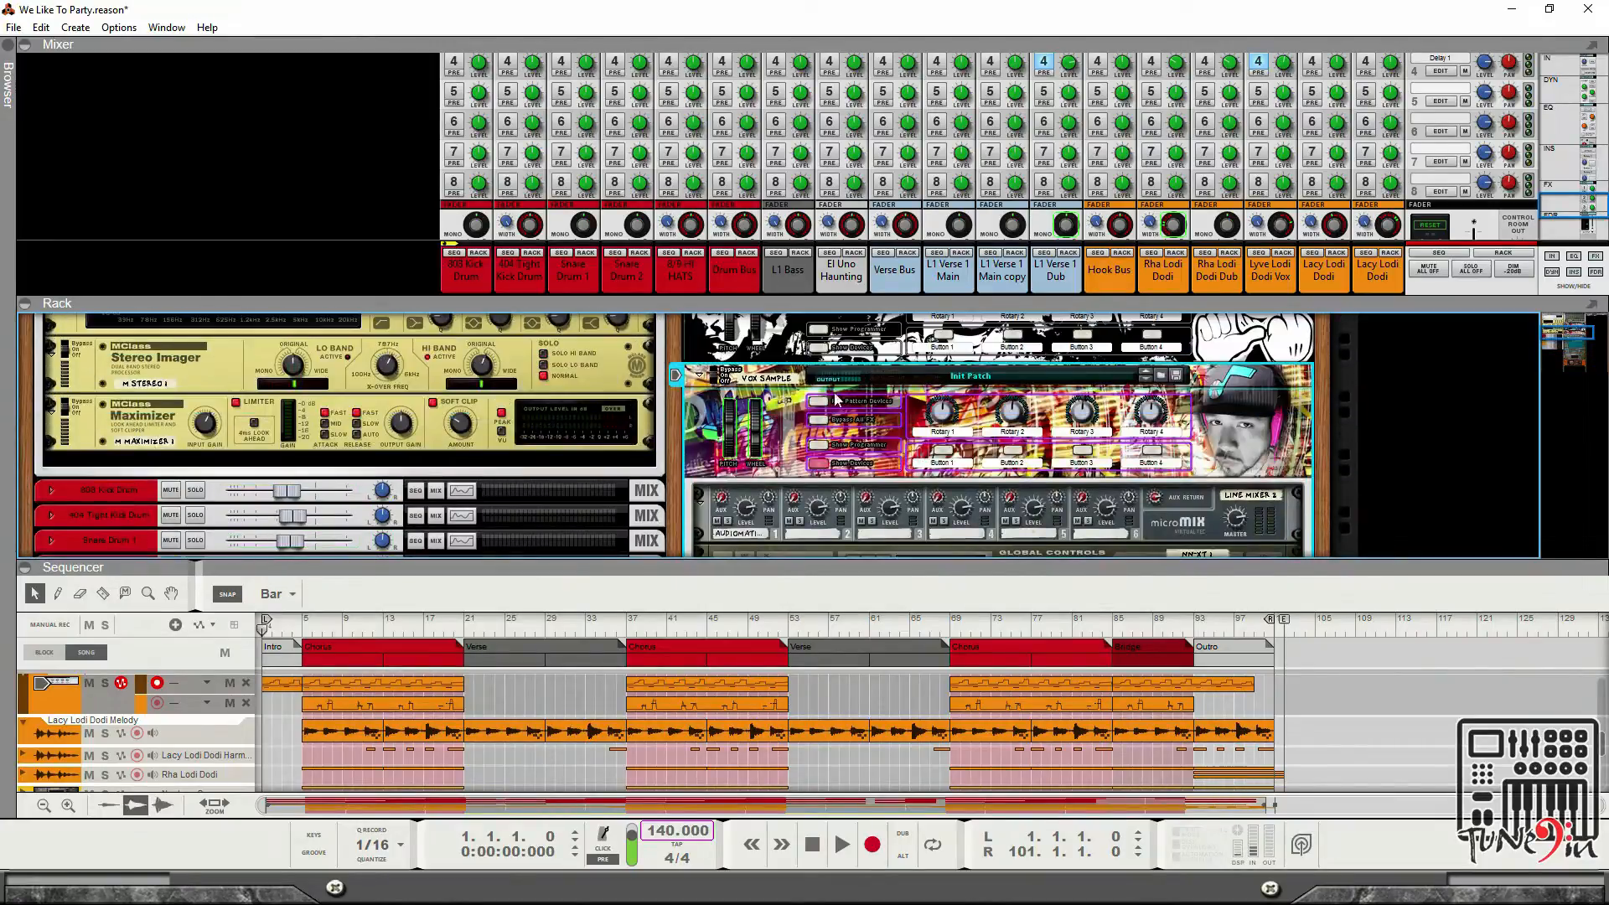
left_click(697, 377)
scroll(958, 394, "up", 2)
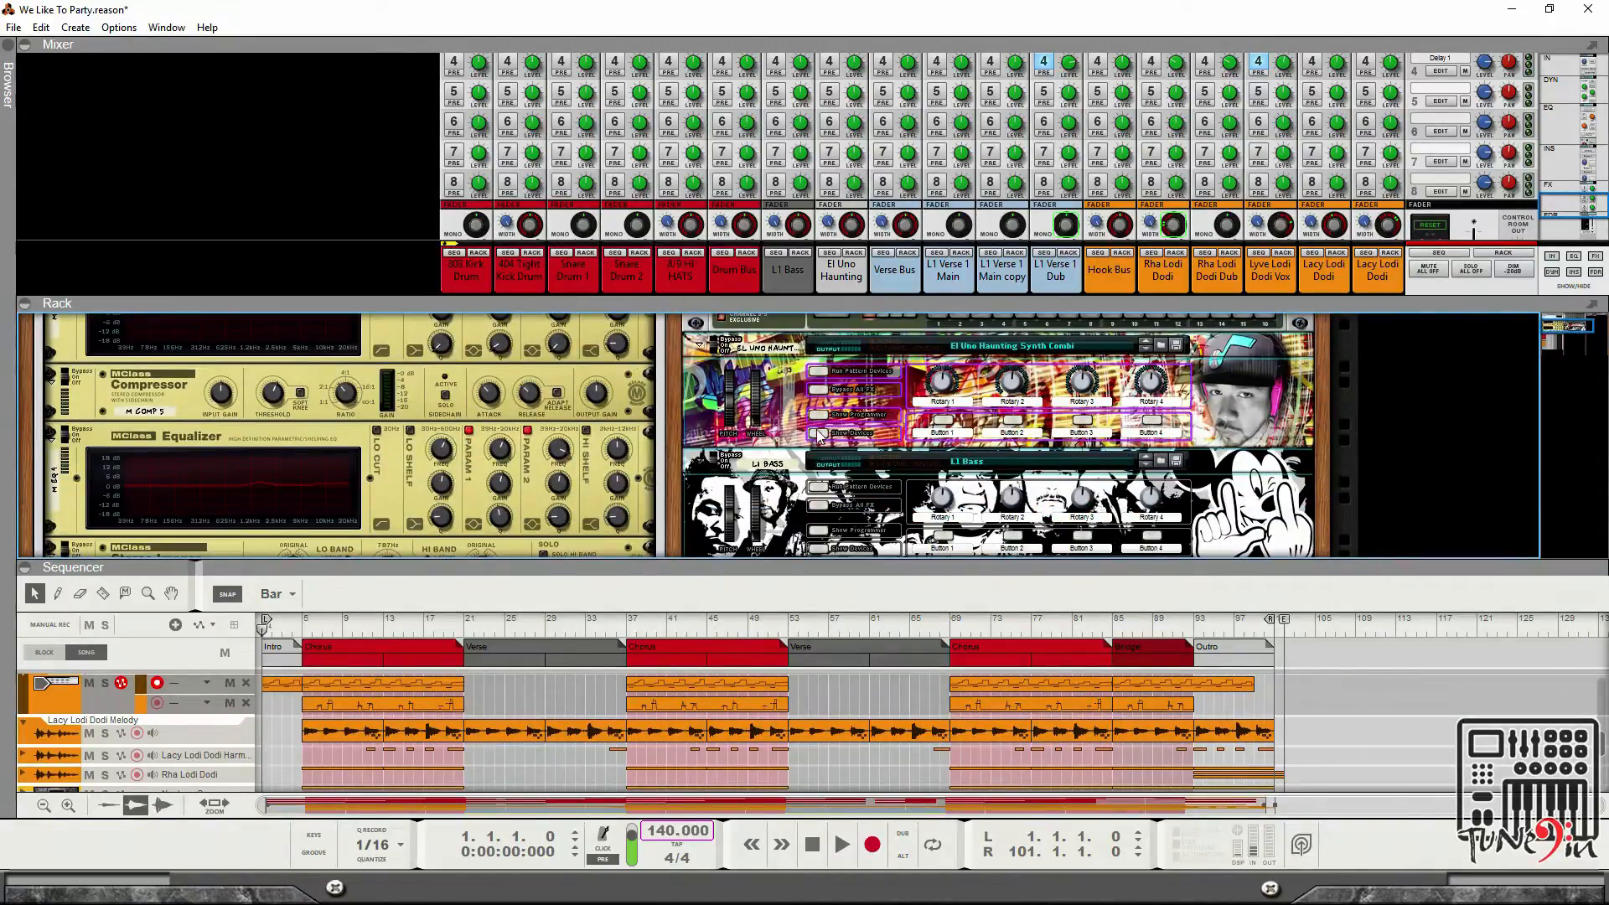
scroll(818, 427, "down", 5)
scroll(967, 381, "down", 1)
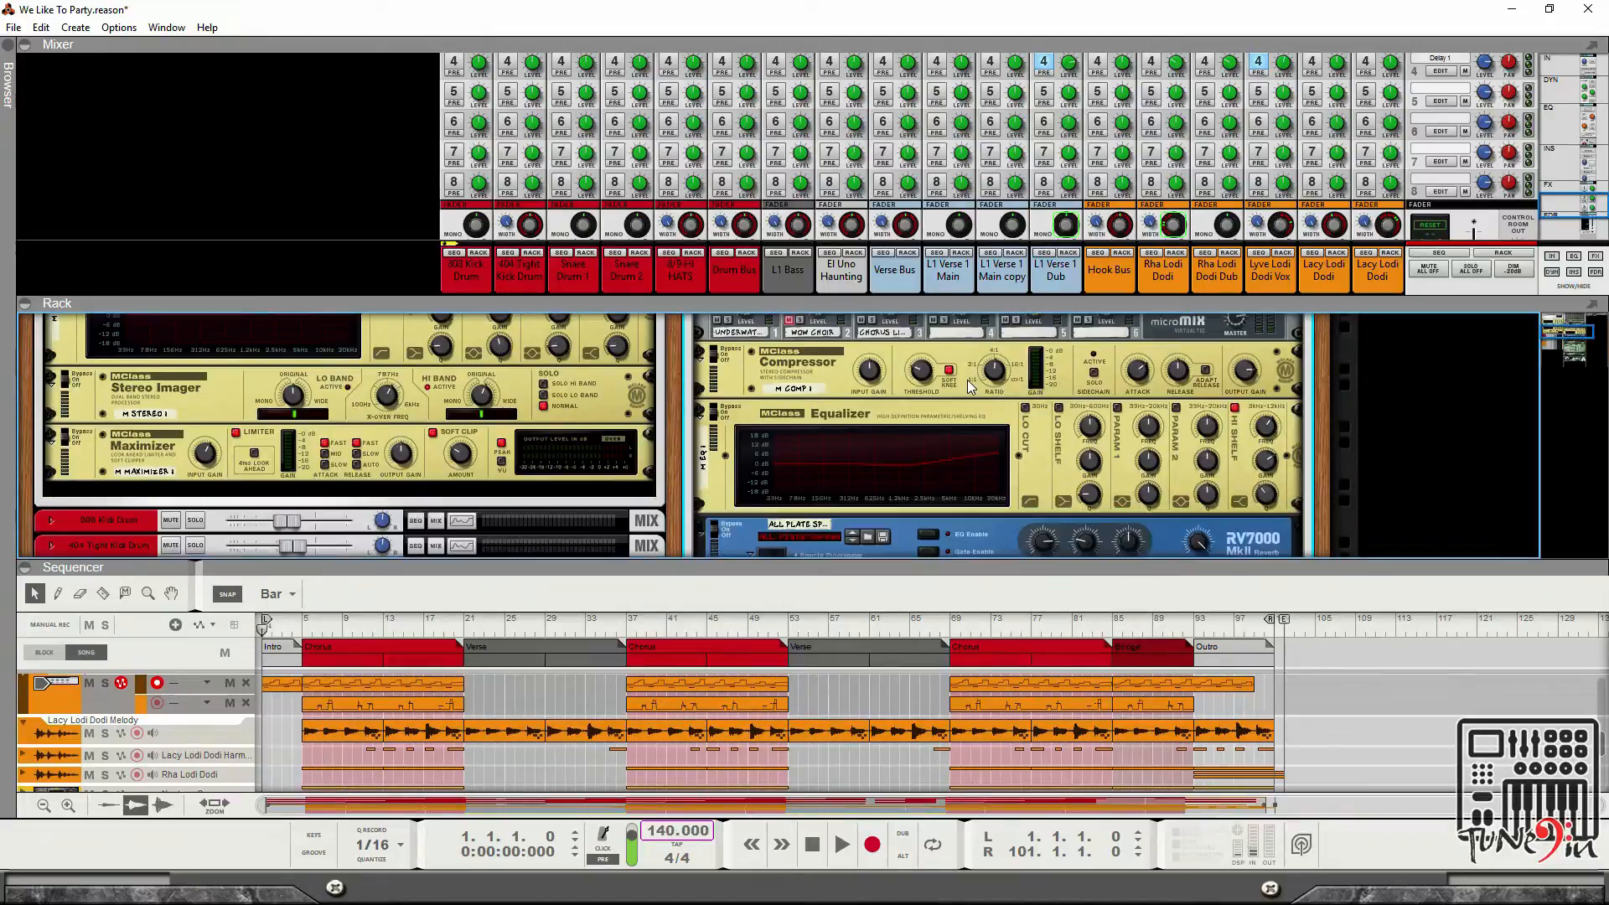
scroll(966, 378, "up", 2)
scroll(967, 379, "down", 3)
scroll(968, 406, "up", 4)
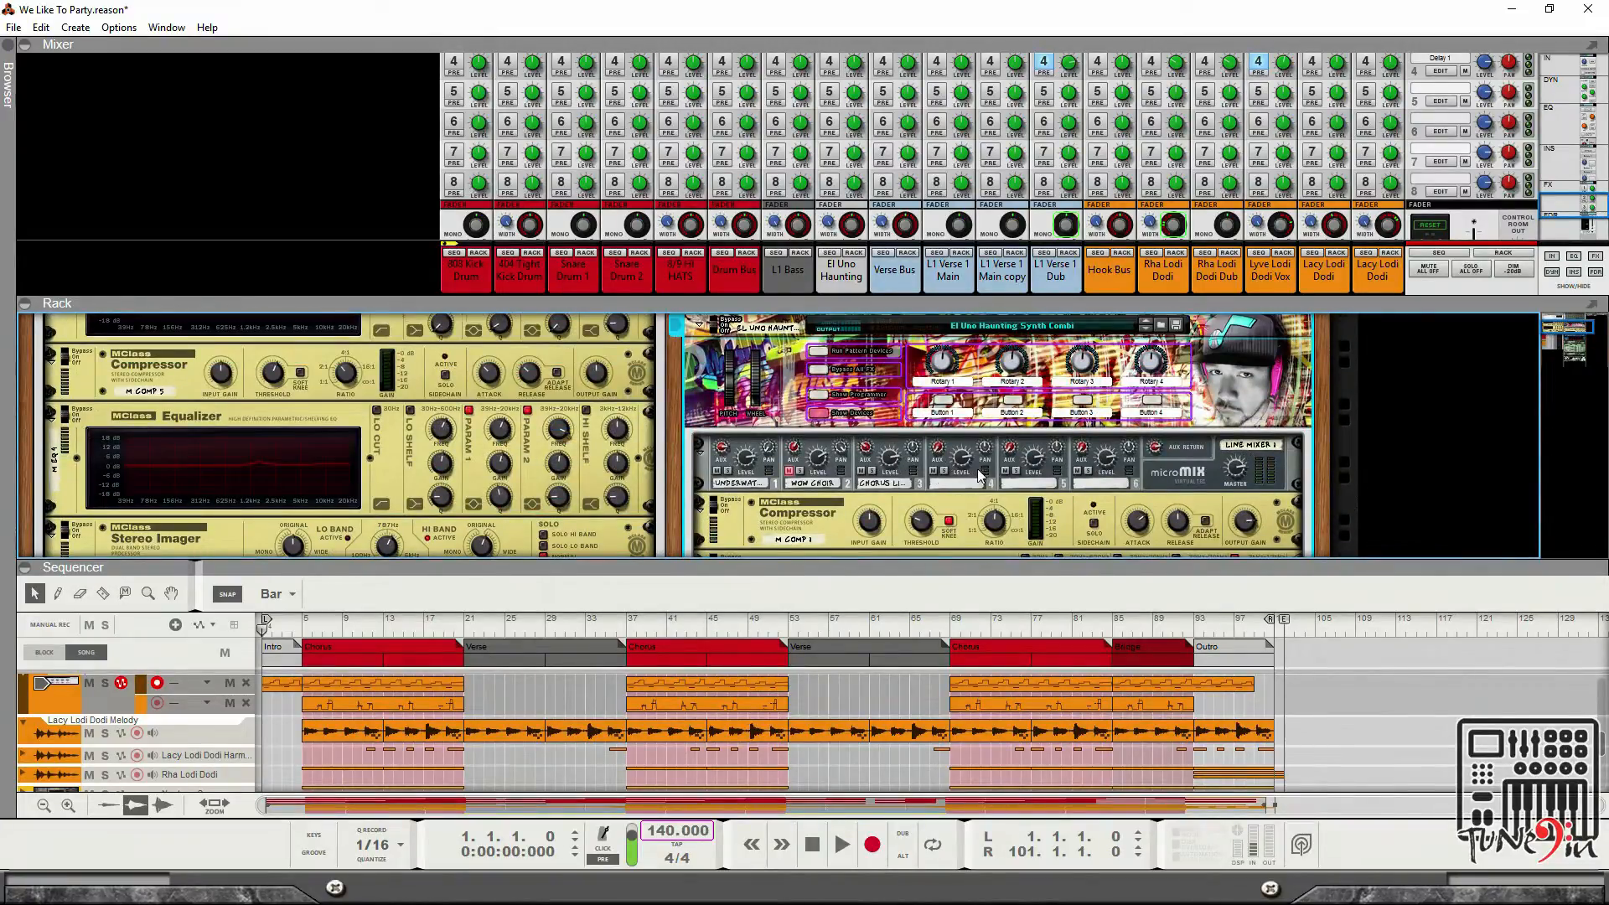
scroll(977, 469, "down", 2)
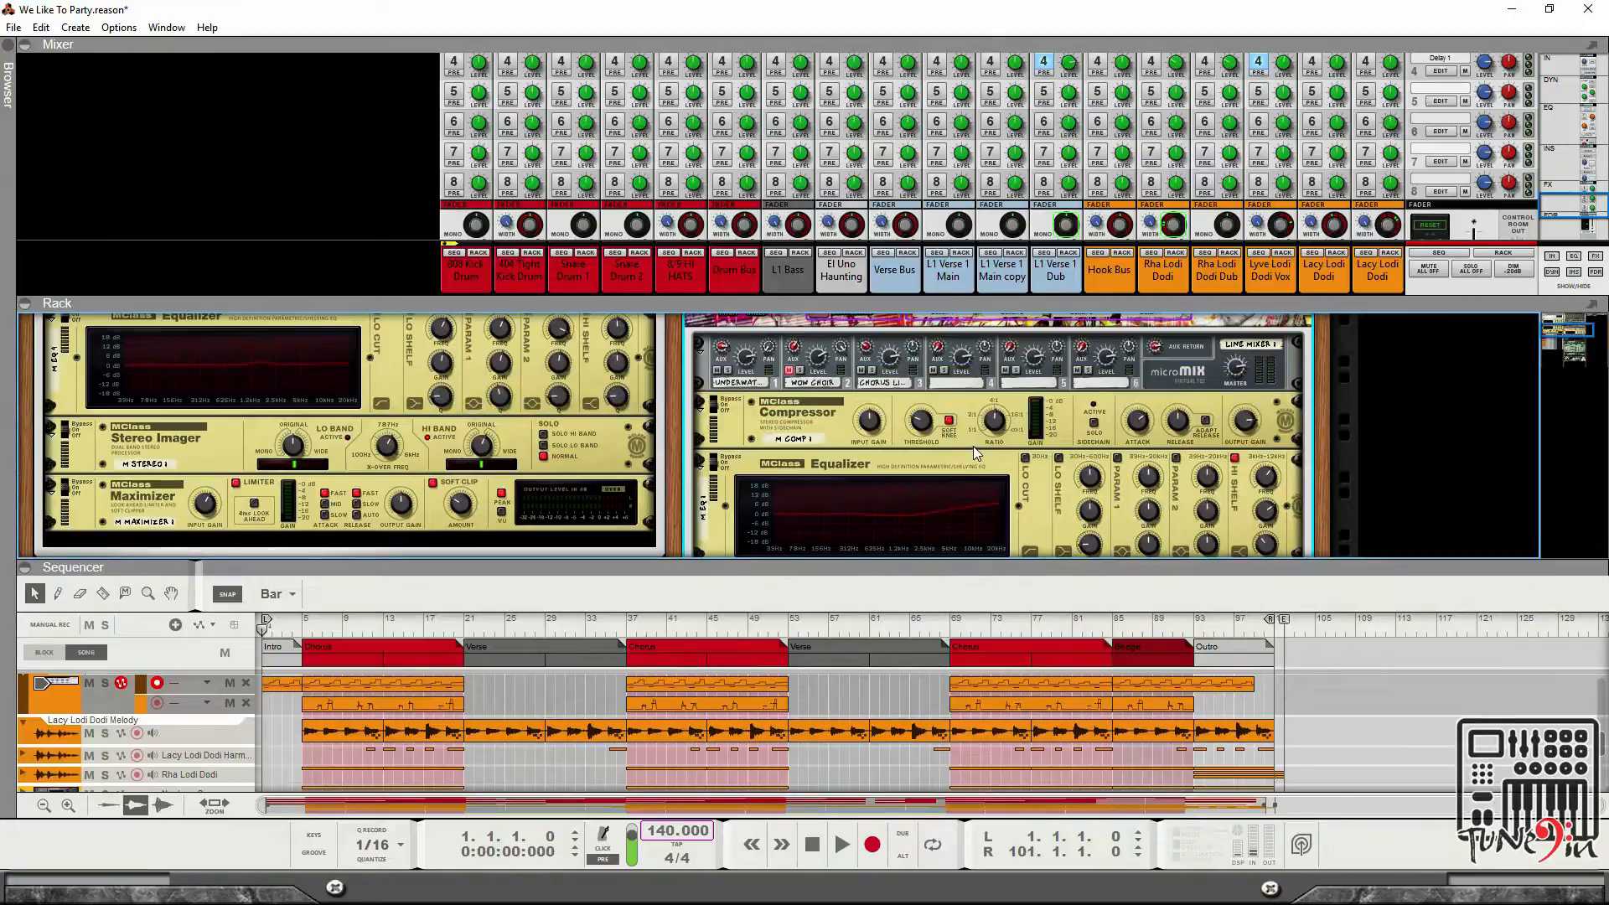
Flip the rack to its back and scroll through the Combinators' cabling.
key("Tab")
scroll(976, 392, "down", 1)
scroll(966, 379, "up", 2)
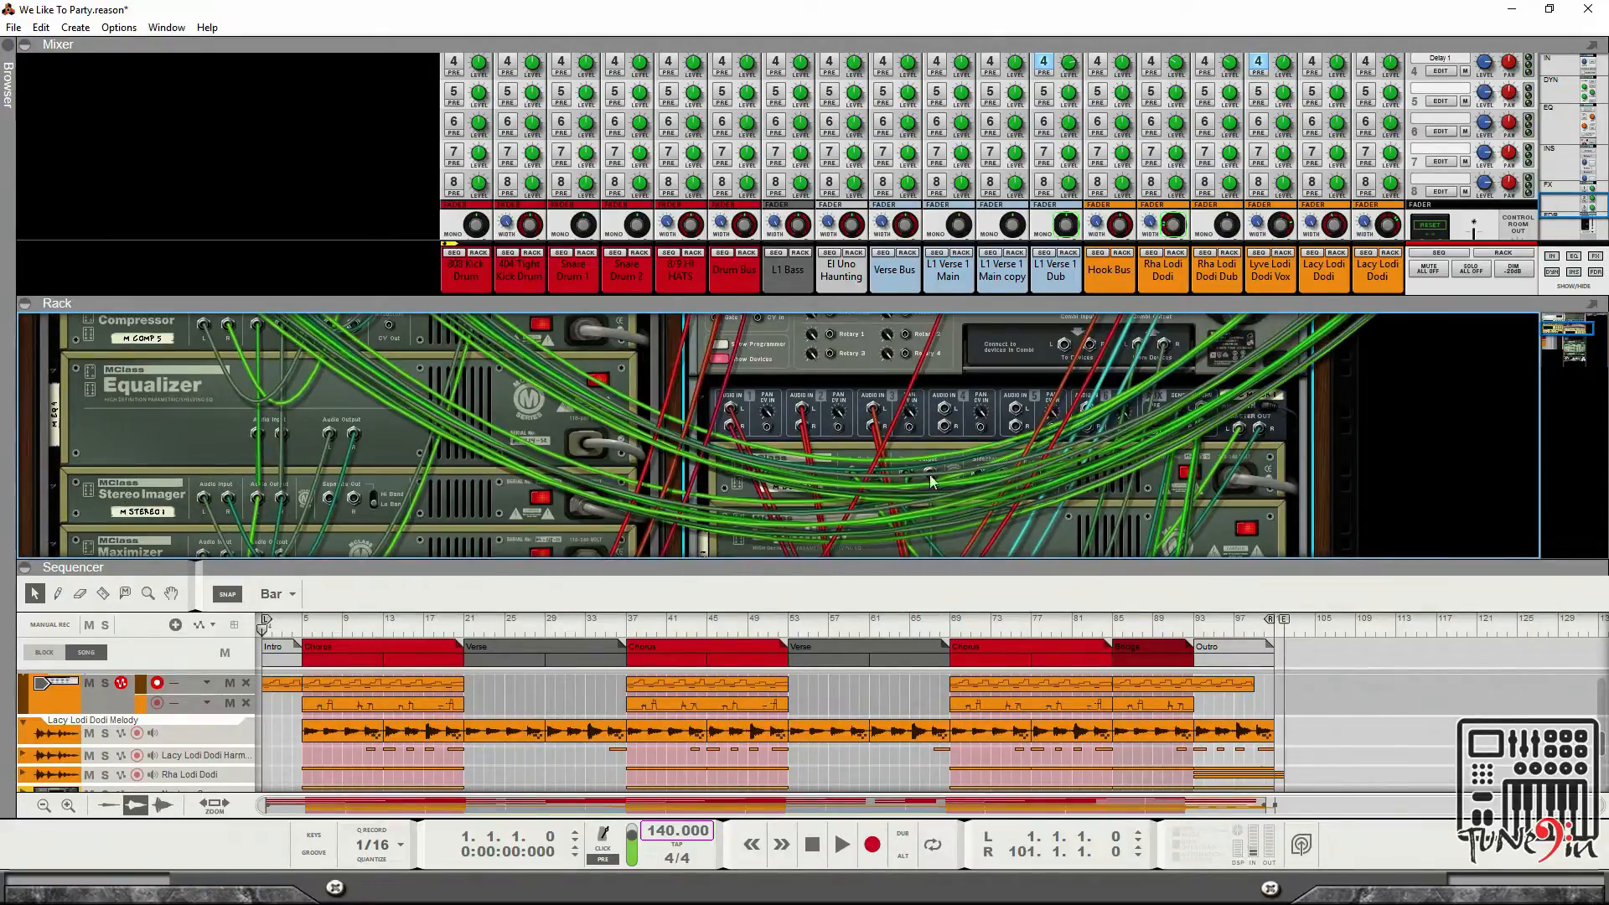
scroll(913, 444, "down", 1)
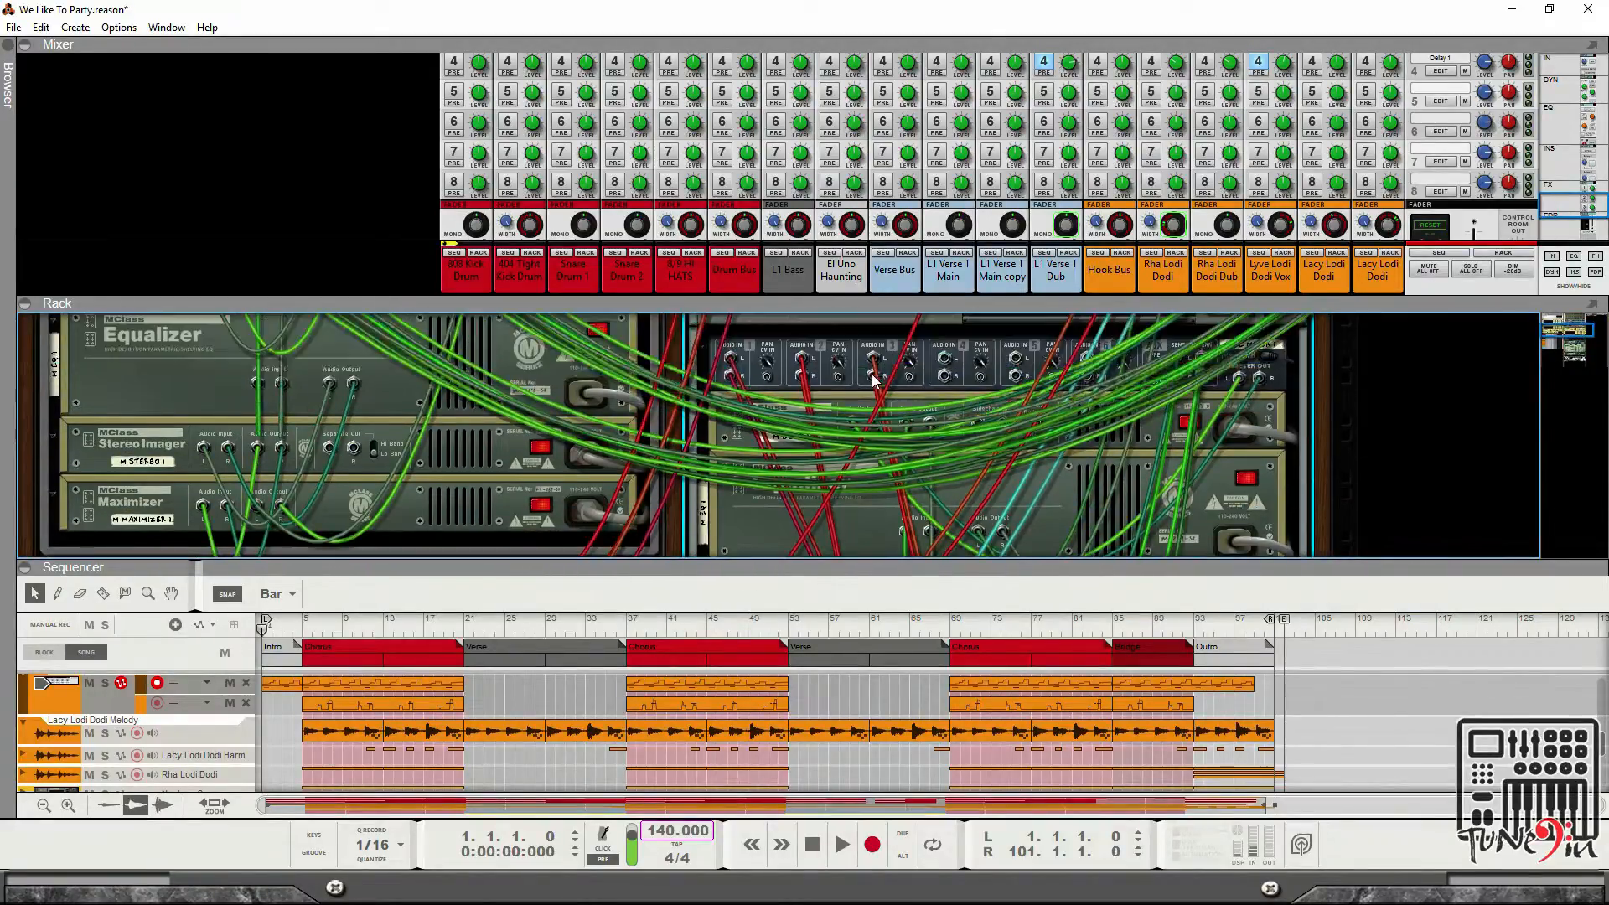
scroll(876, 378, "down", 4)
scroll(999, 419, "up", 8)
scroll(998, 421, "down", 5)
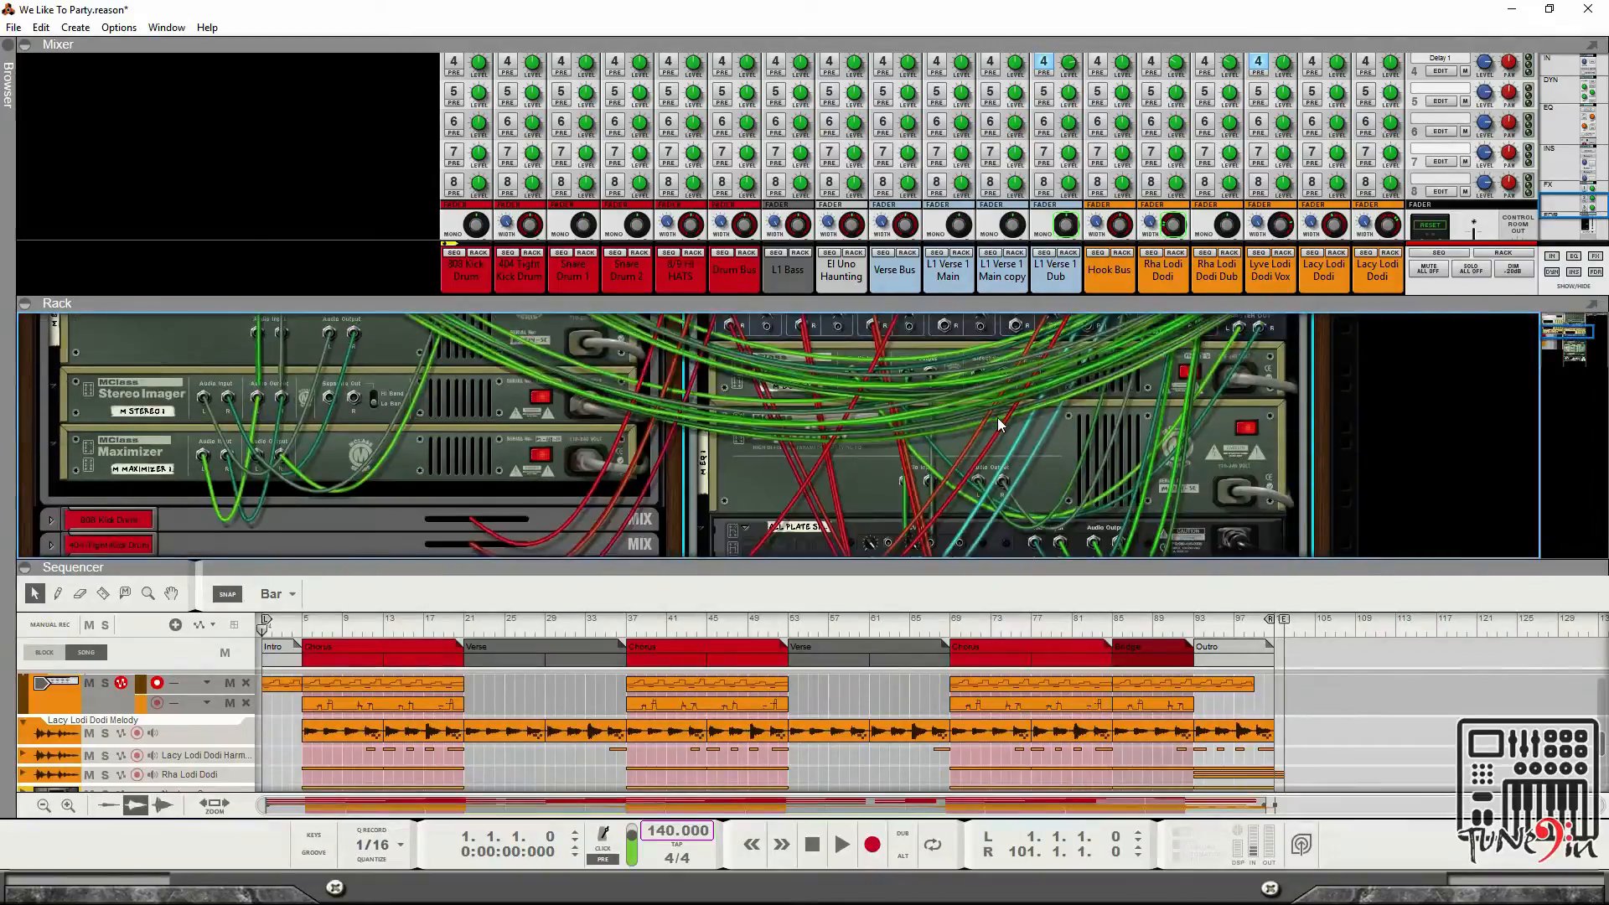
scroll(1004, 413, "up", 4)
scroll(1004, 414, "down", 3)
Flip the rack to its front and collapse the rack and sequencer panels, leaving only the mixer.
key("Tab")
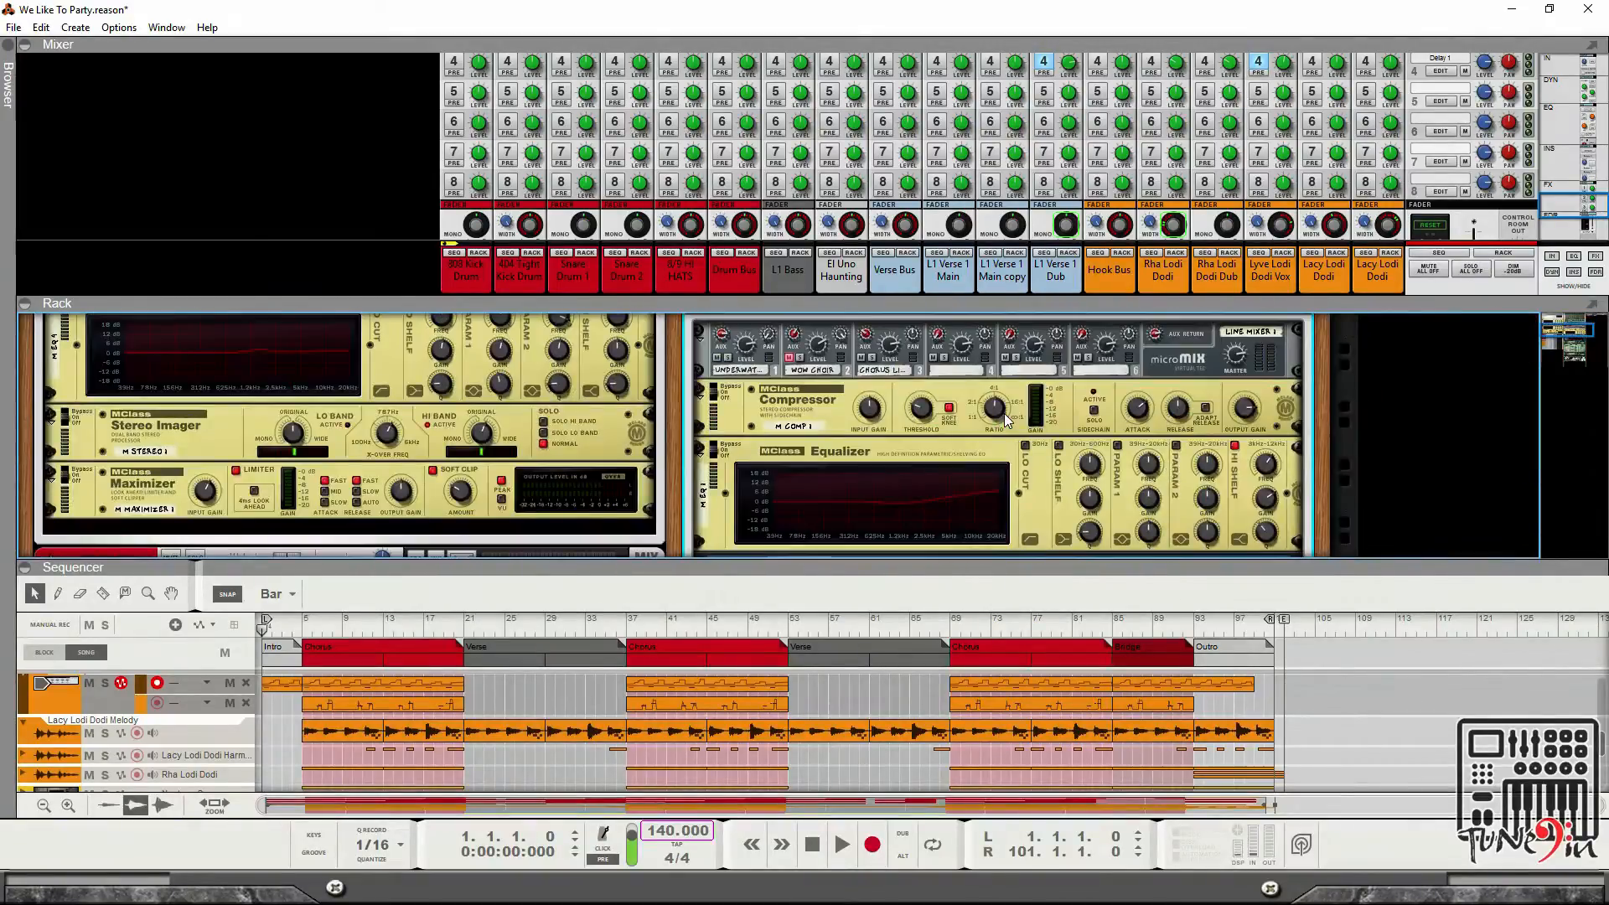
scroll(1004, 414, "down", 2)
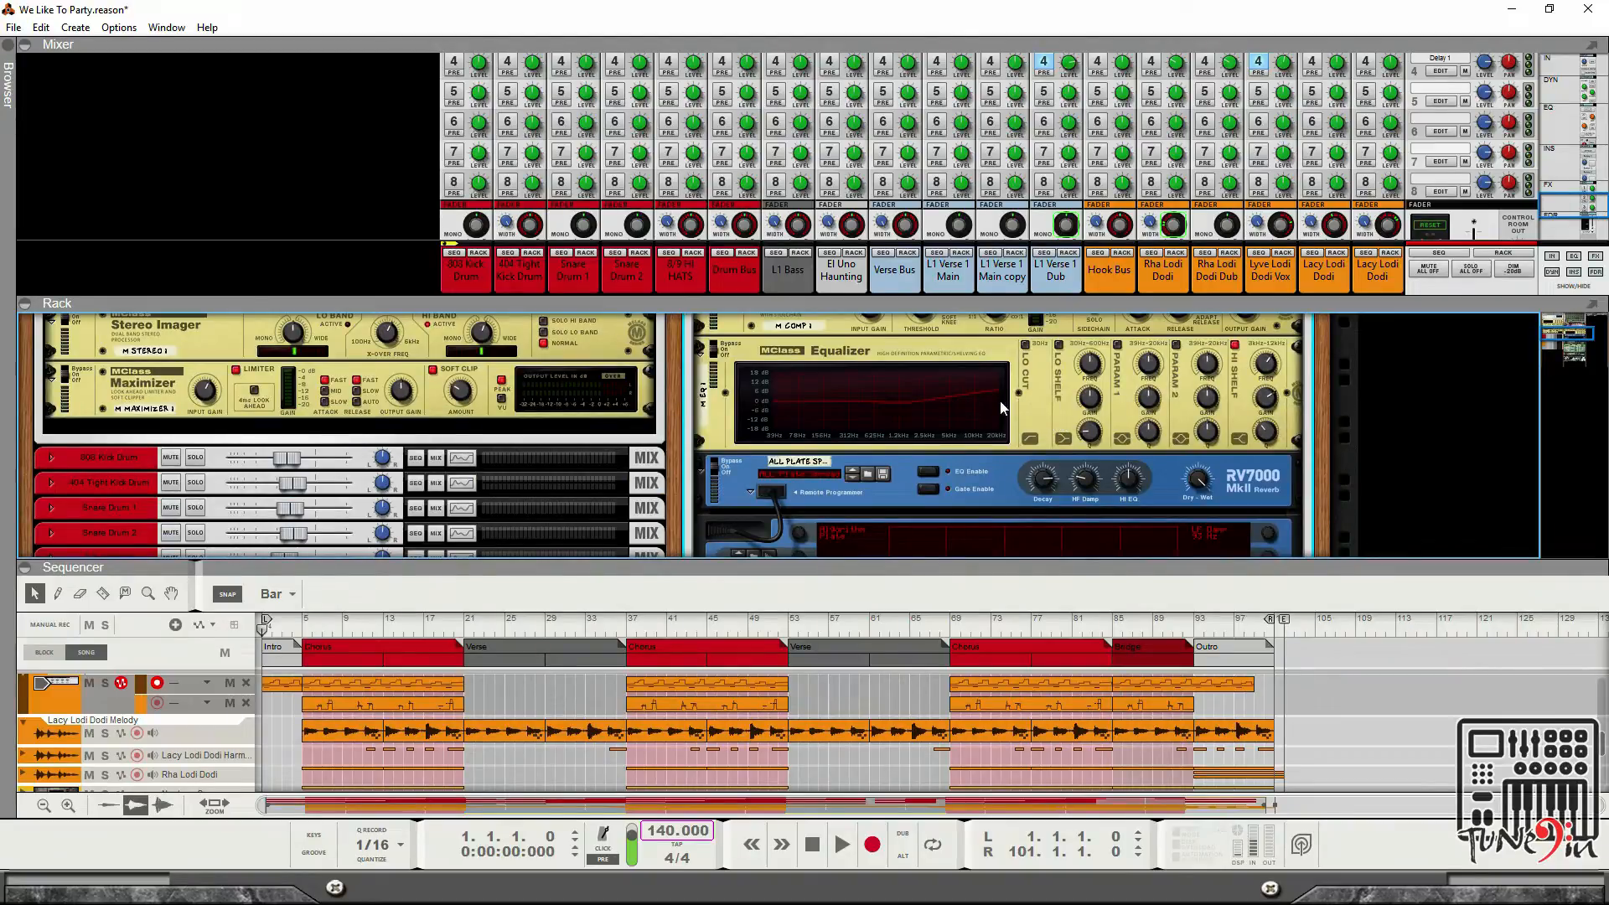
left_click(25, 305)
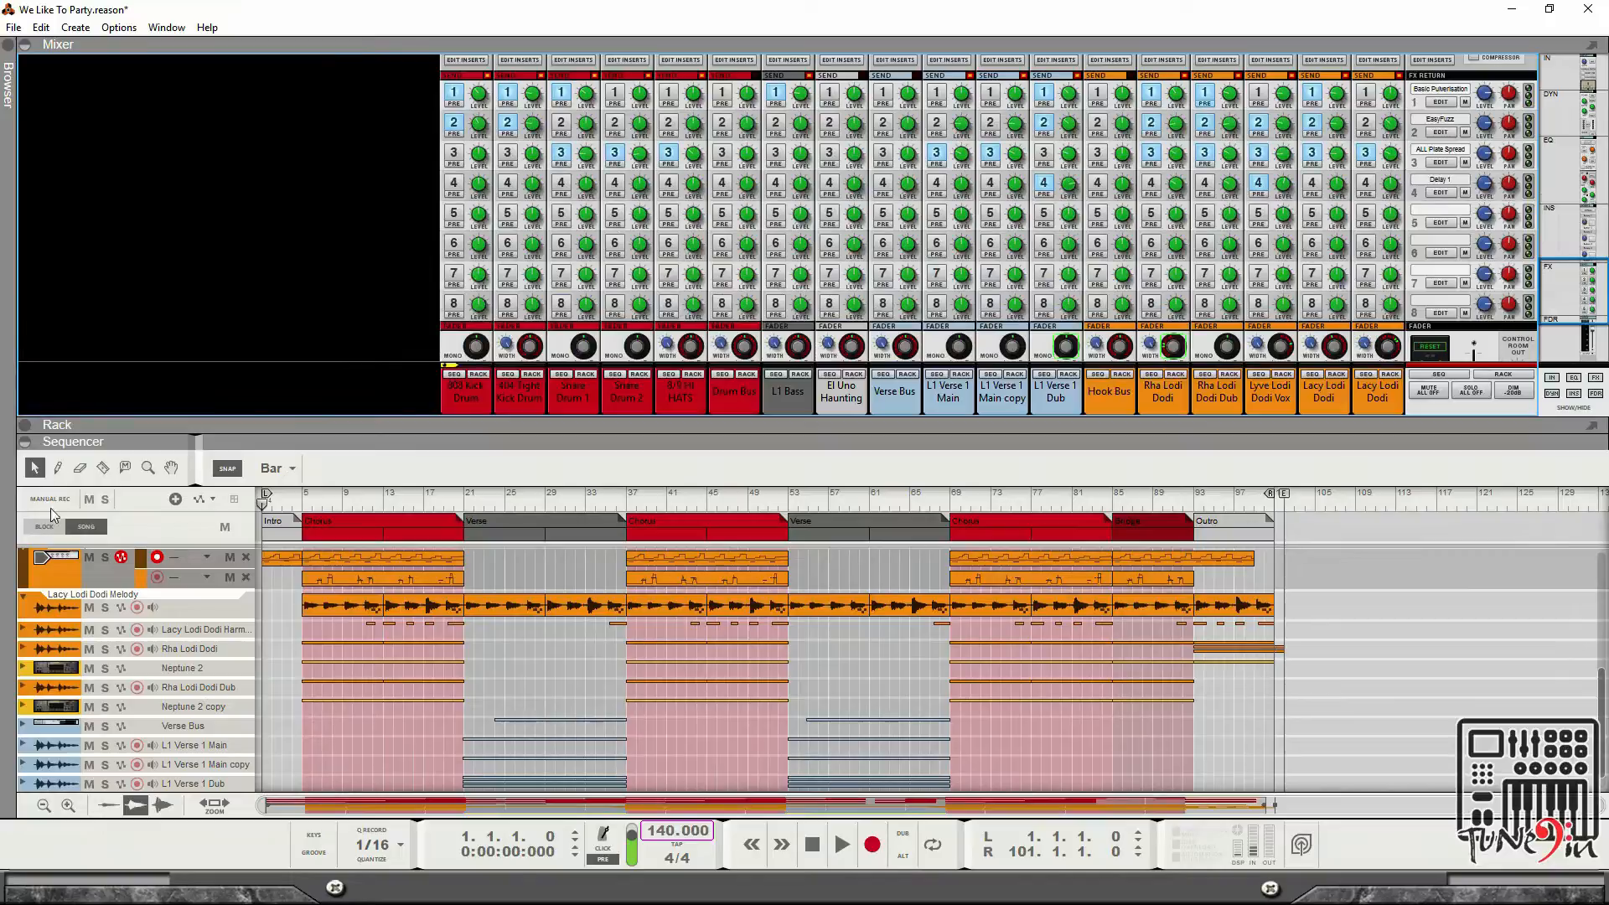
left_click(25, 441)
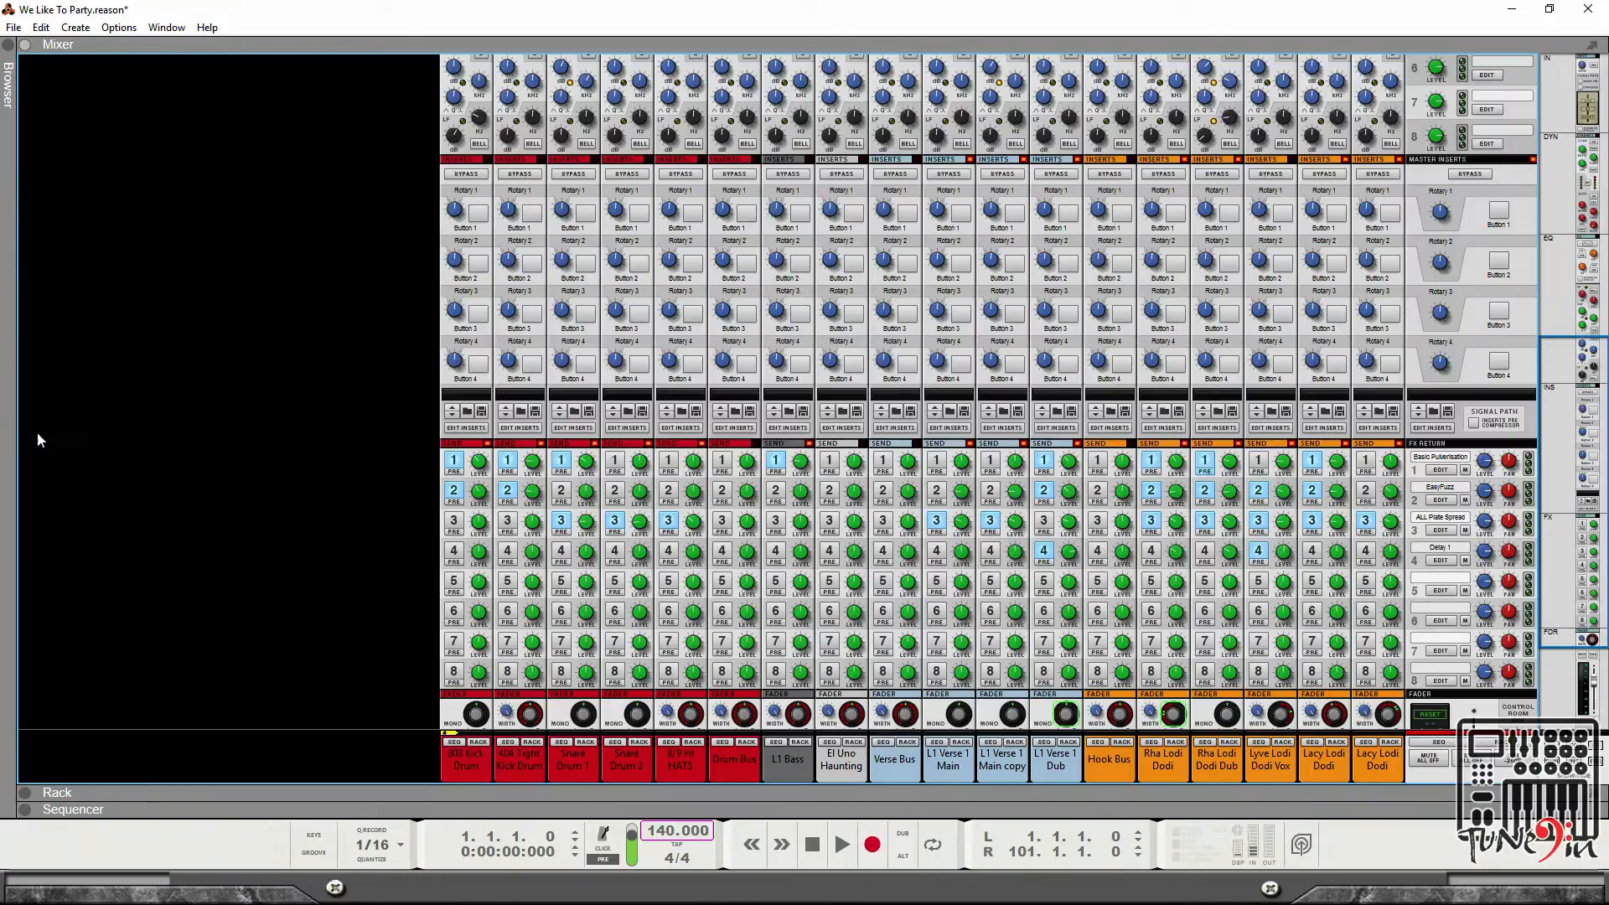
Show only the rack and flip it to inspect the cabling on its back.
left_click(25, 792)
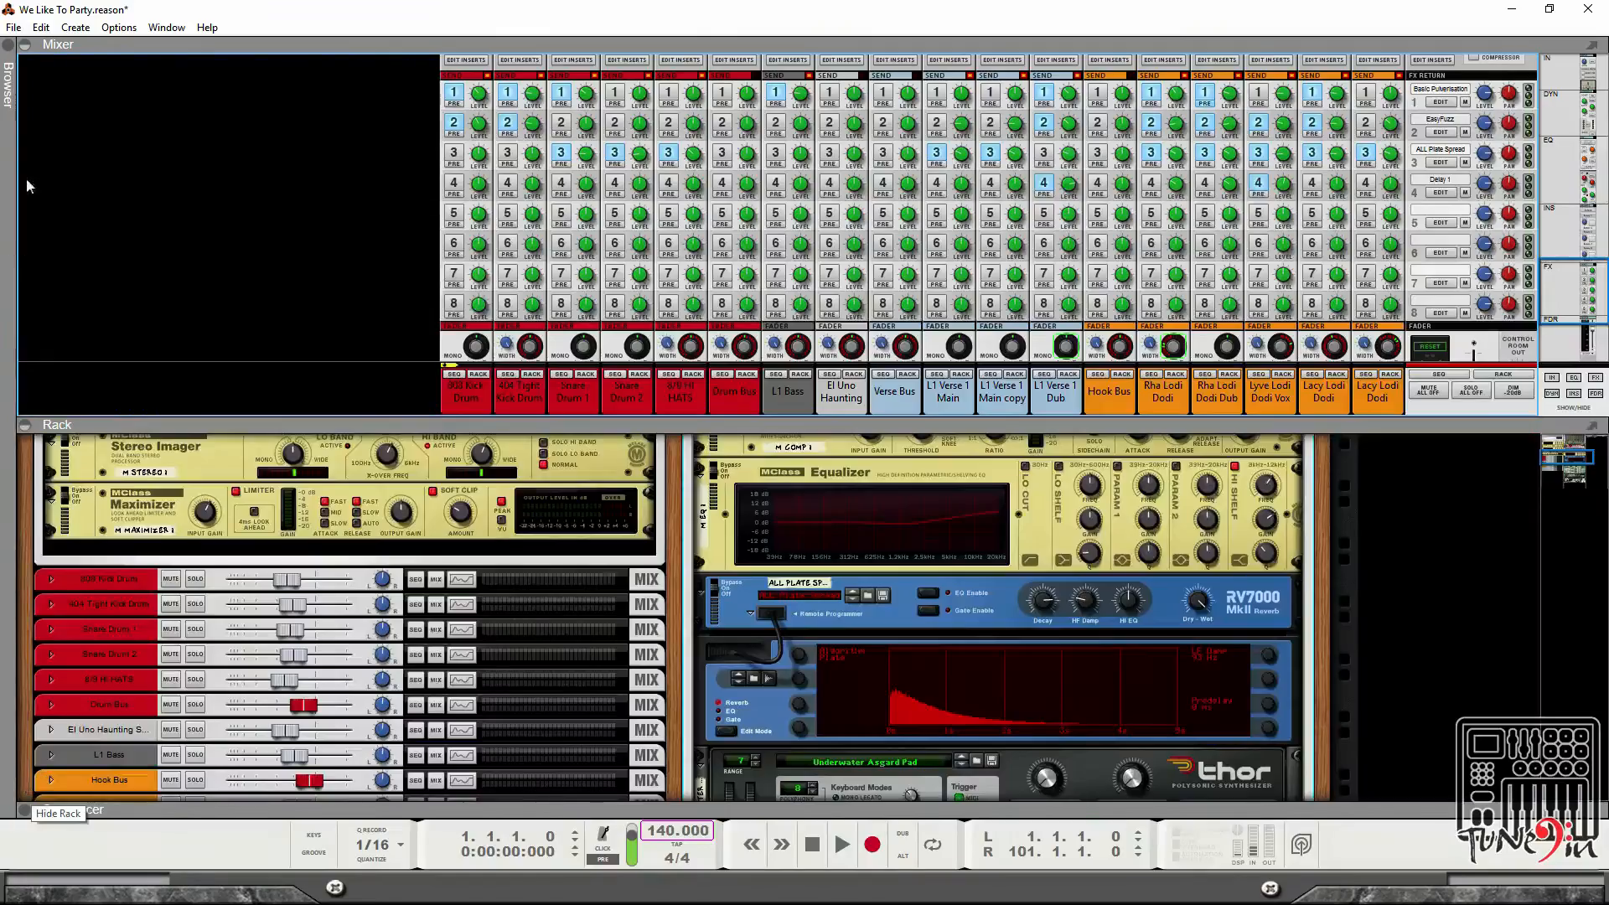
left_click(26, 46)
key("Tab")
scroll(1165, 302, "up", 5)
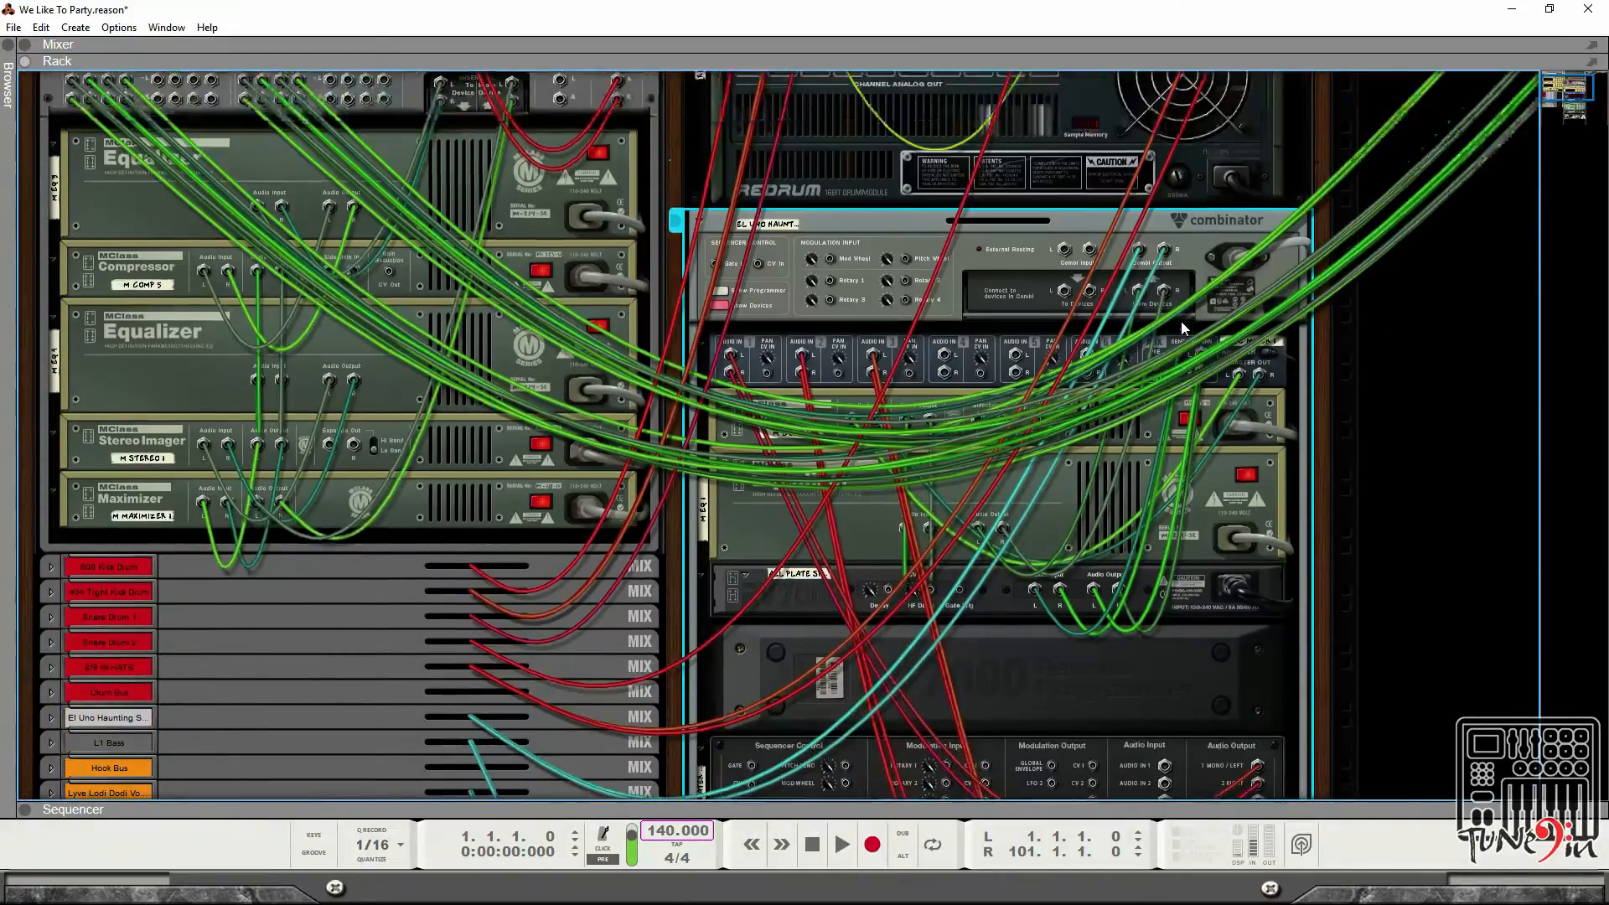
scroll(1177, 320, "down", 3)
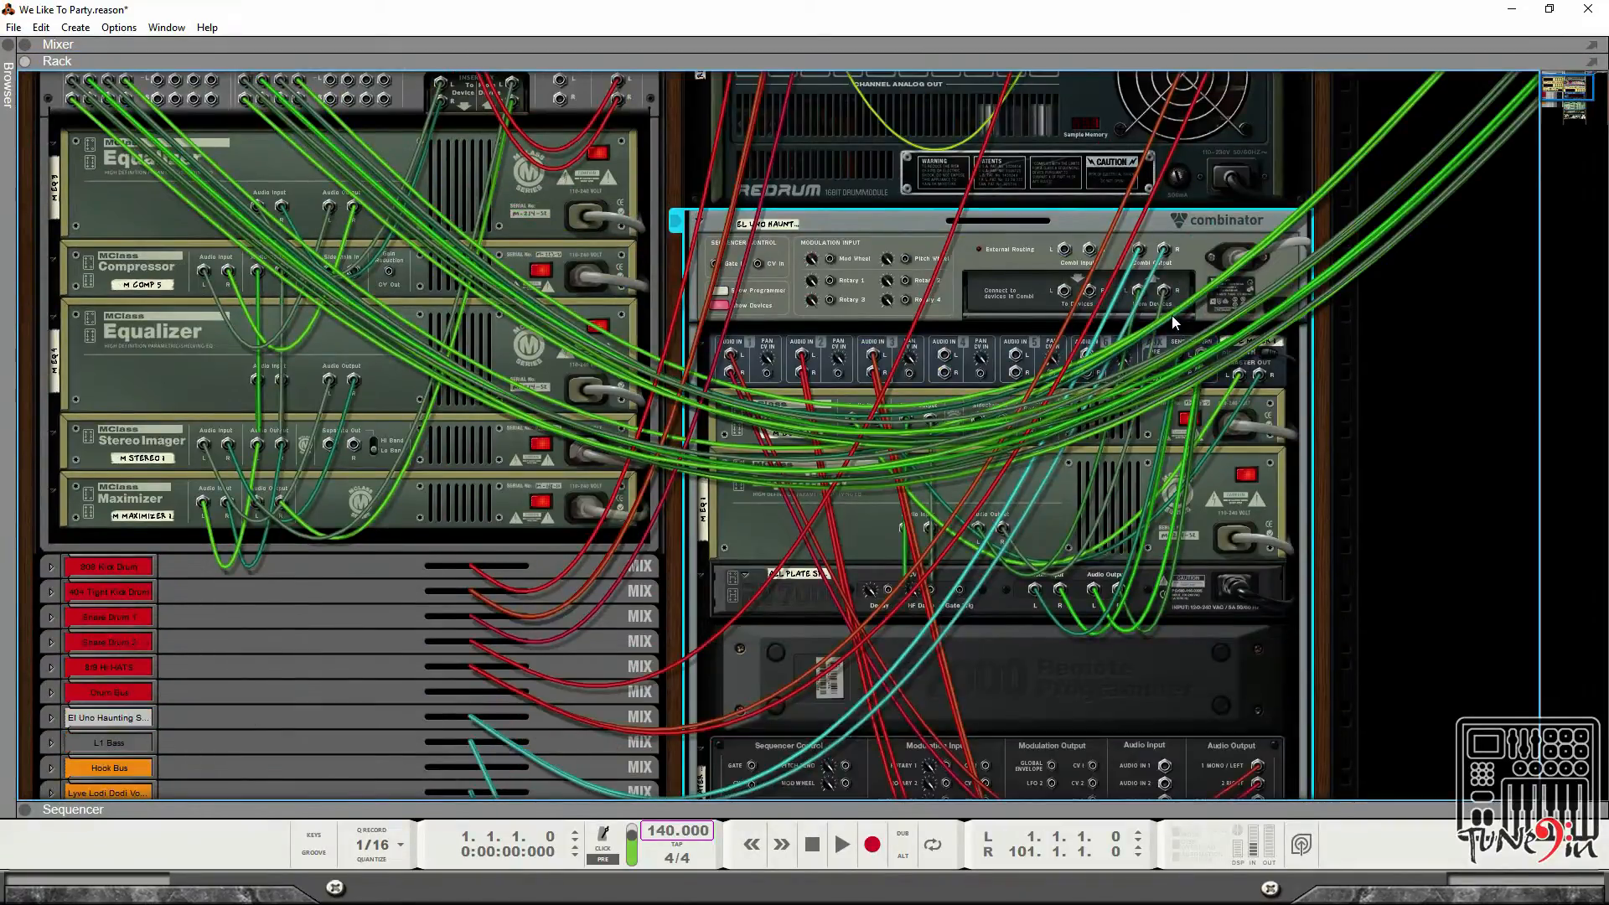
key("Tab")
scroll(1172, 315, "down", 5)
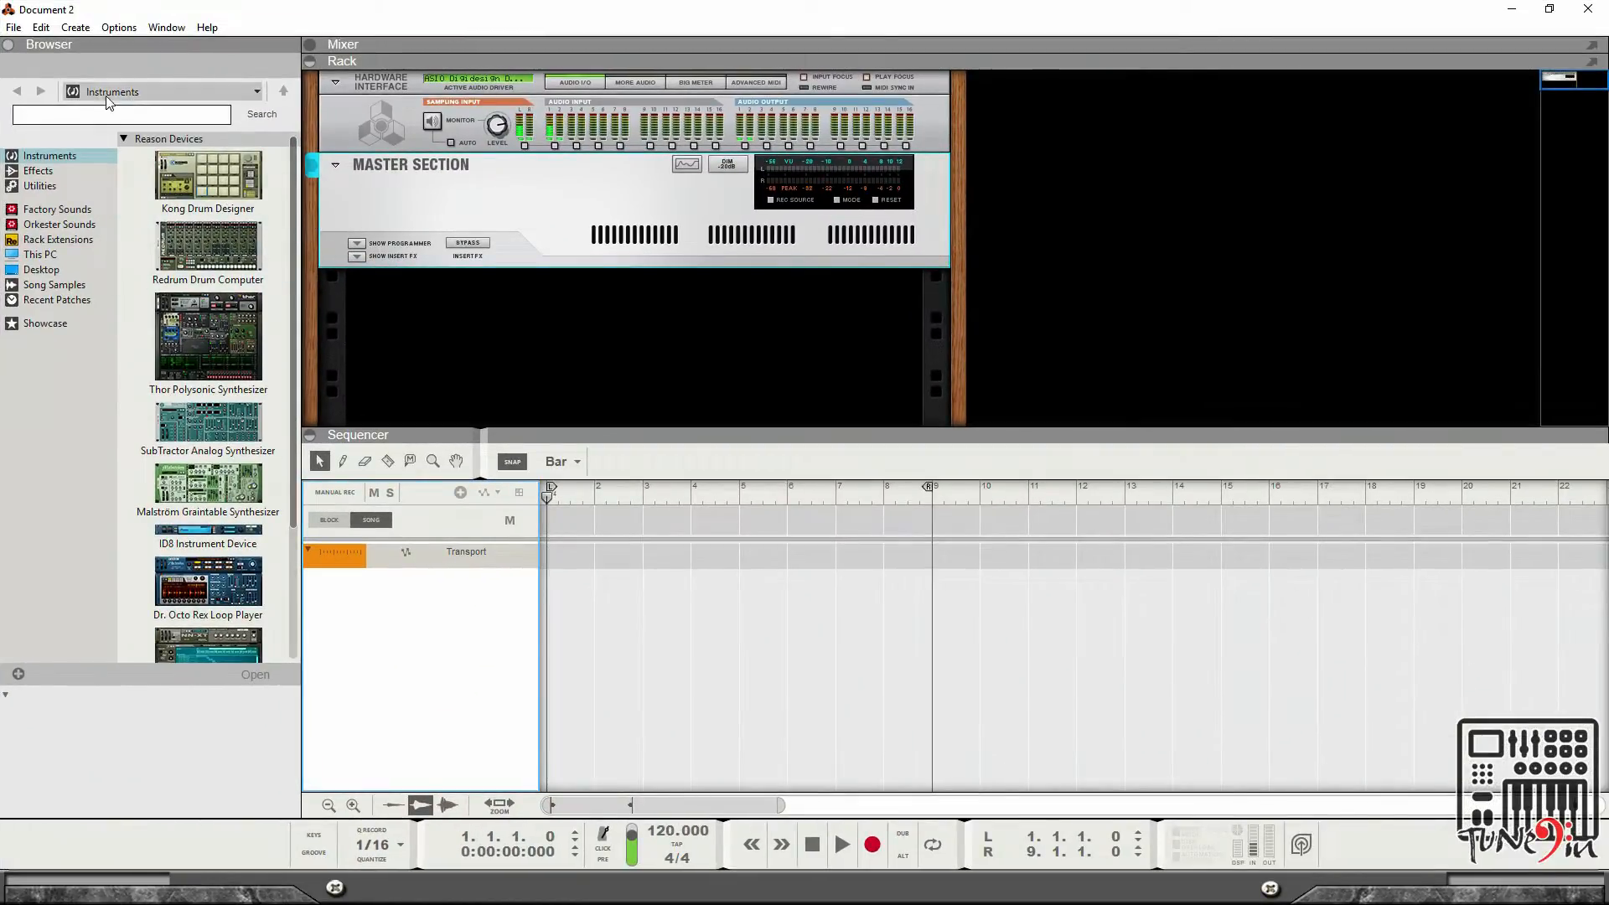
left_click(10, 47)
left_click(10, 47)
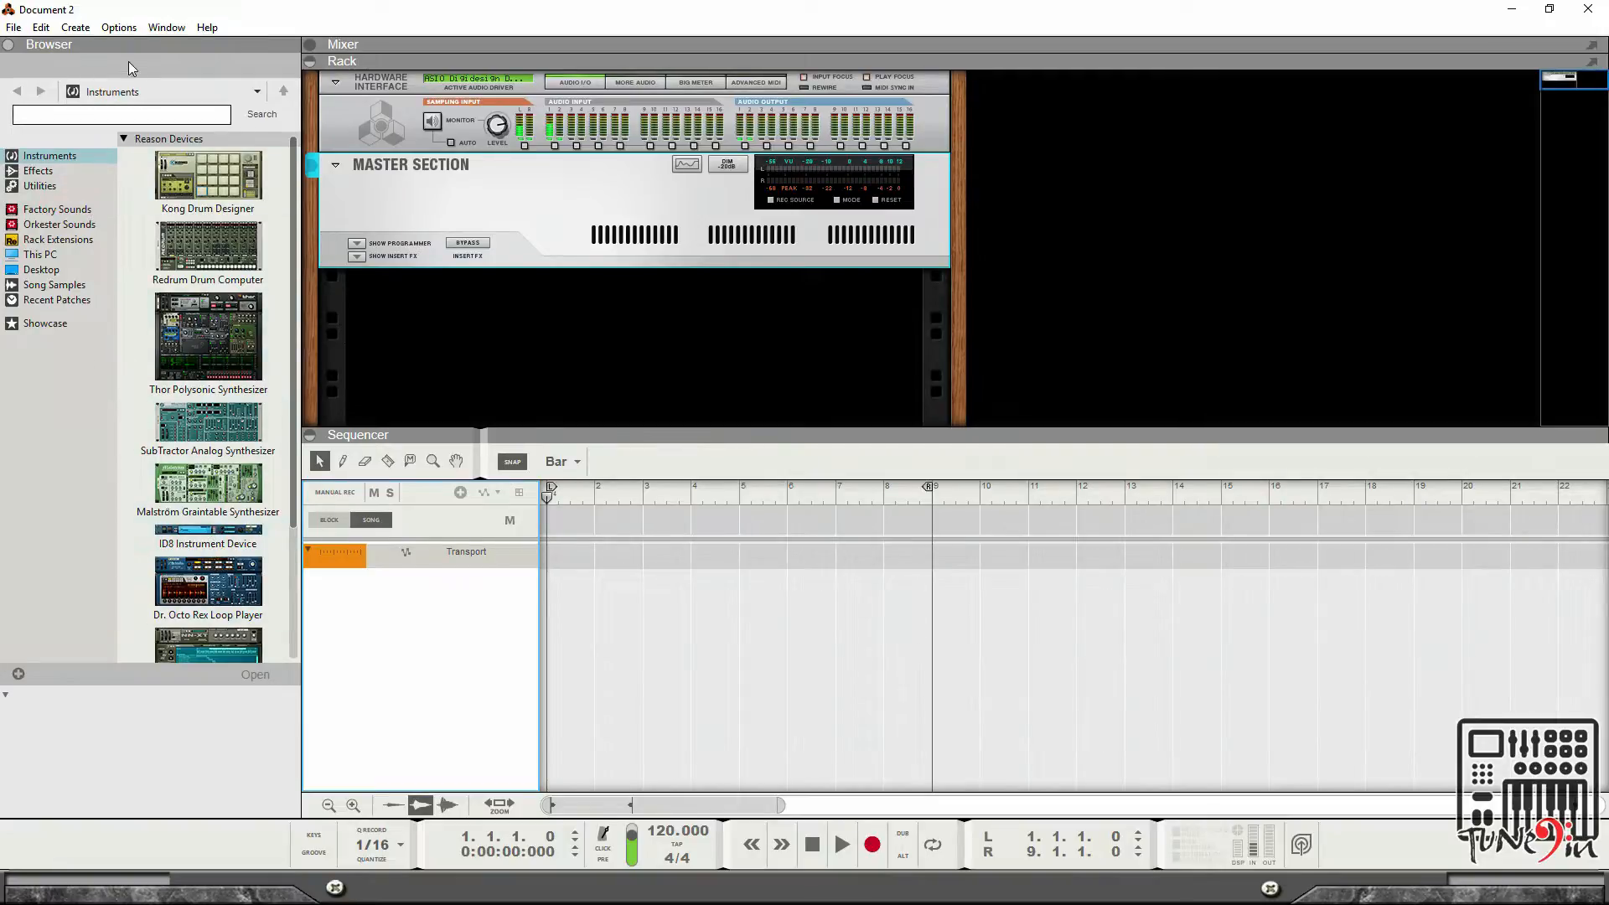
Browse the Effects, Utilities and Instruments device categories in the browser.
left_click(38, 172)
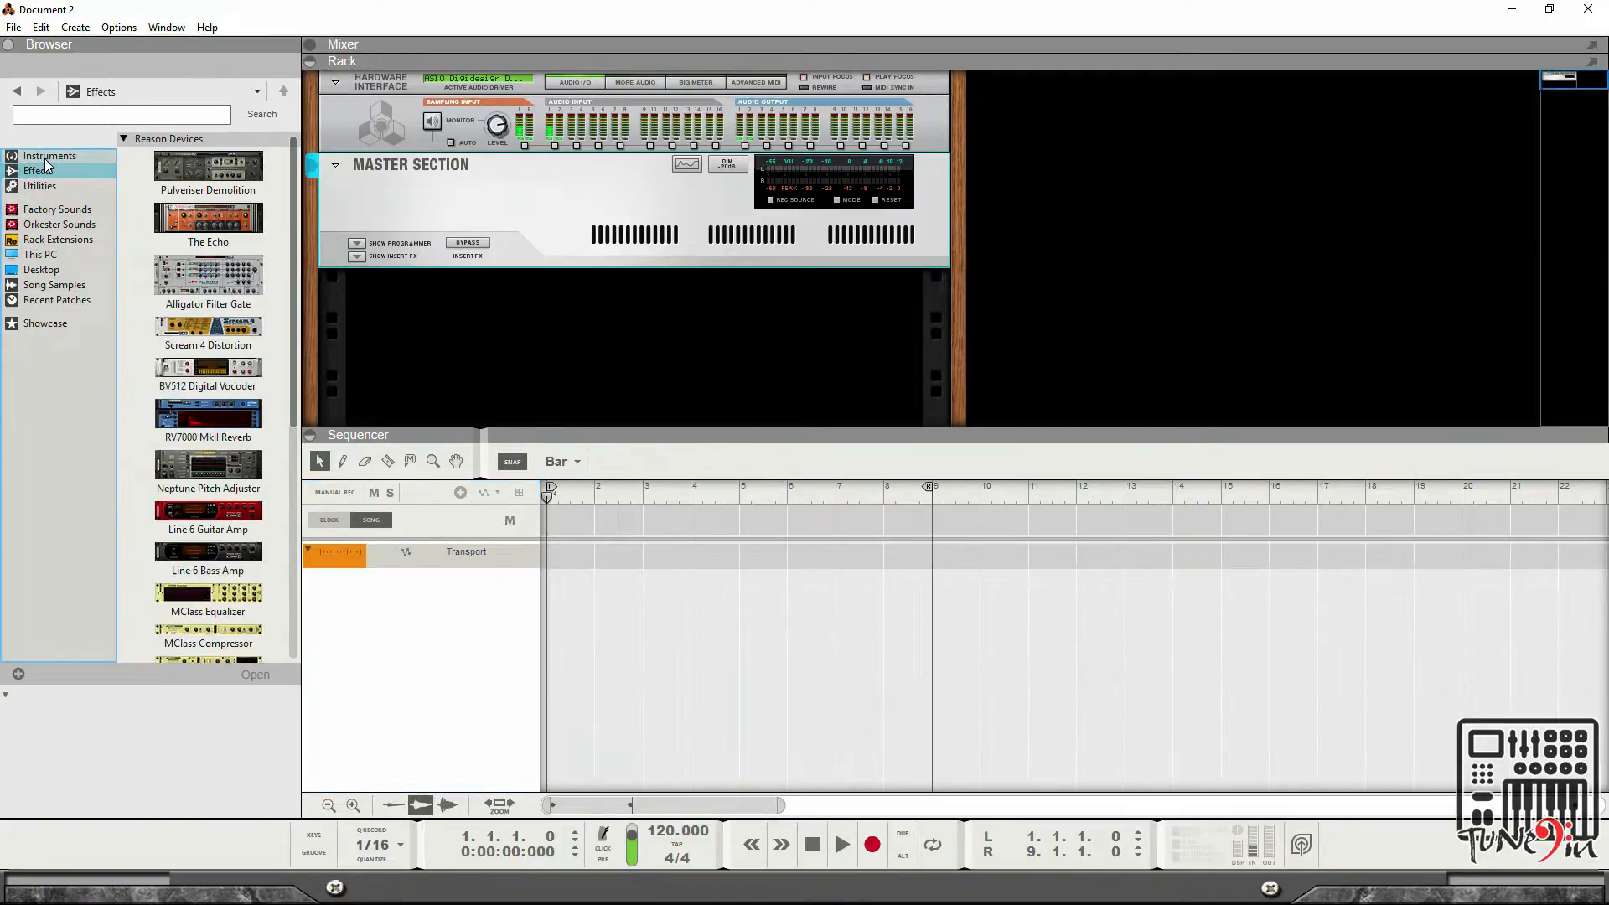
scroll(225, 215, "down", 5)
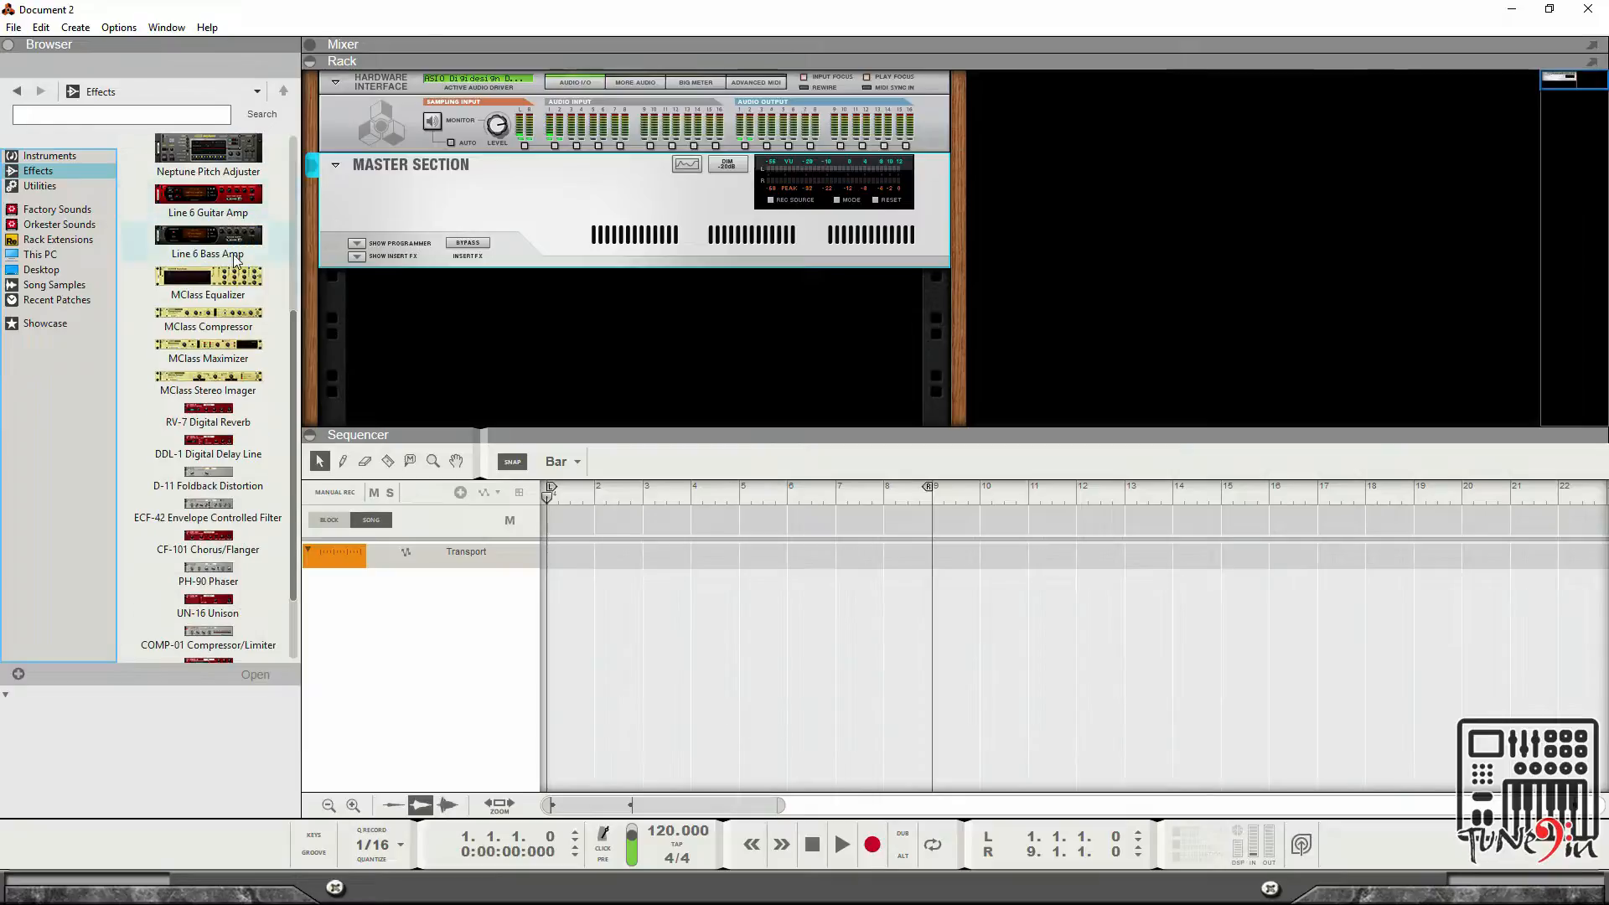
scroll(193, 600, "up", 10)
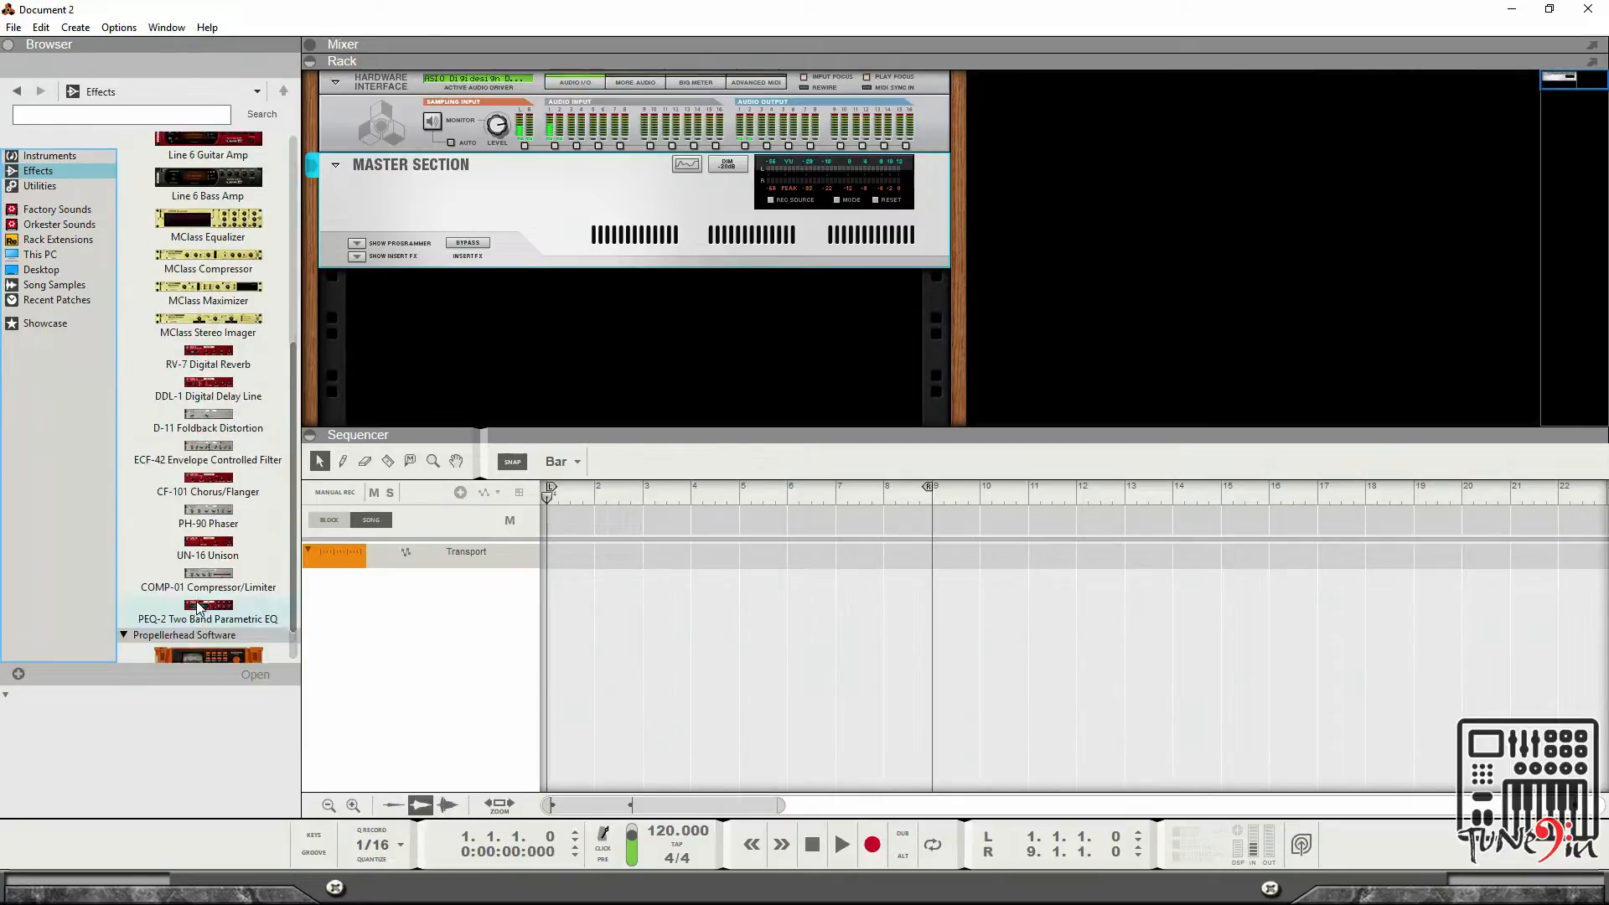
left_click(40, 185)
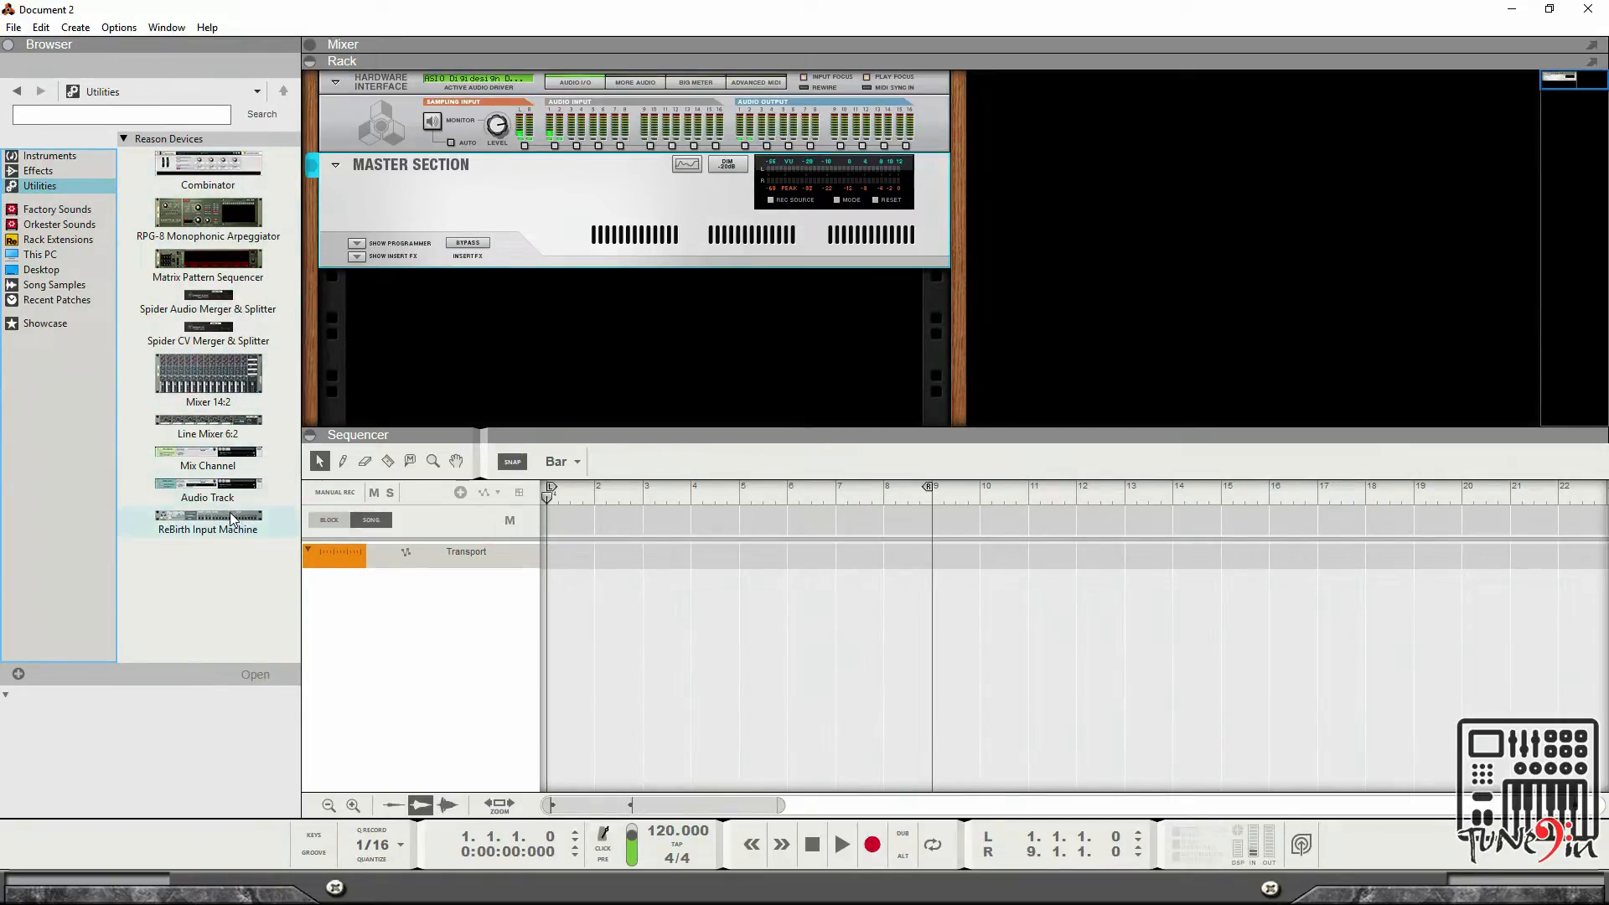
left_click(33, 158)
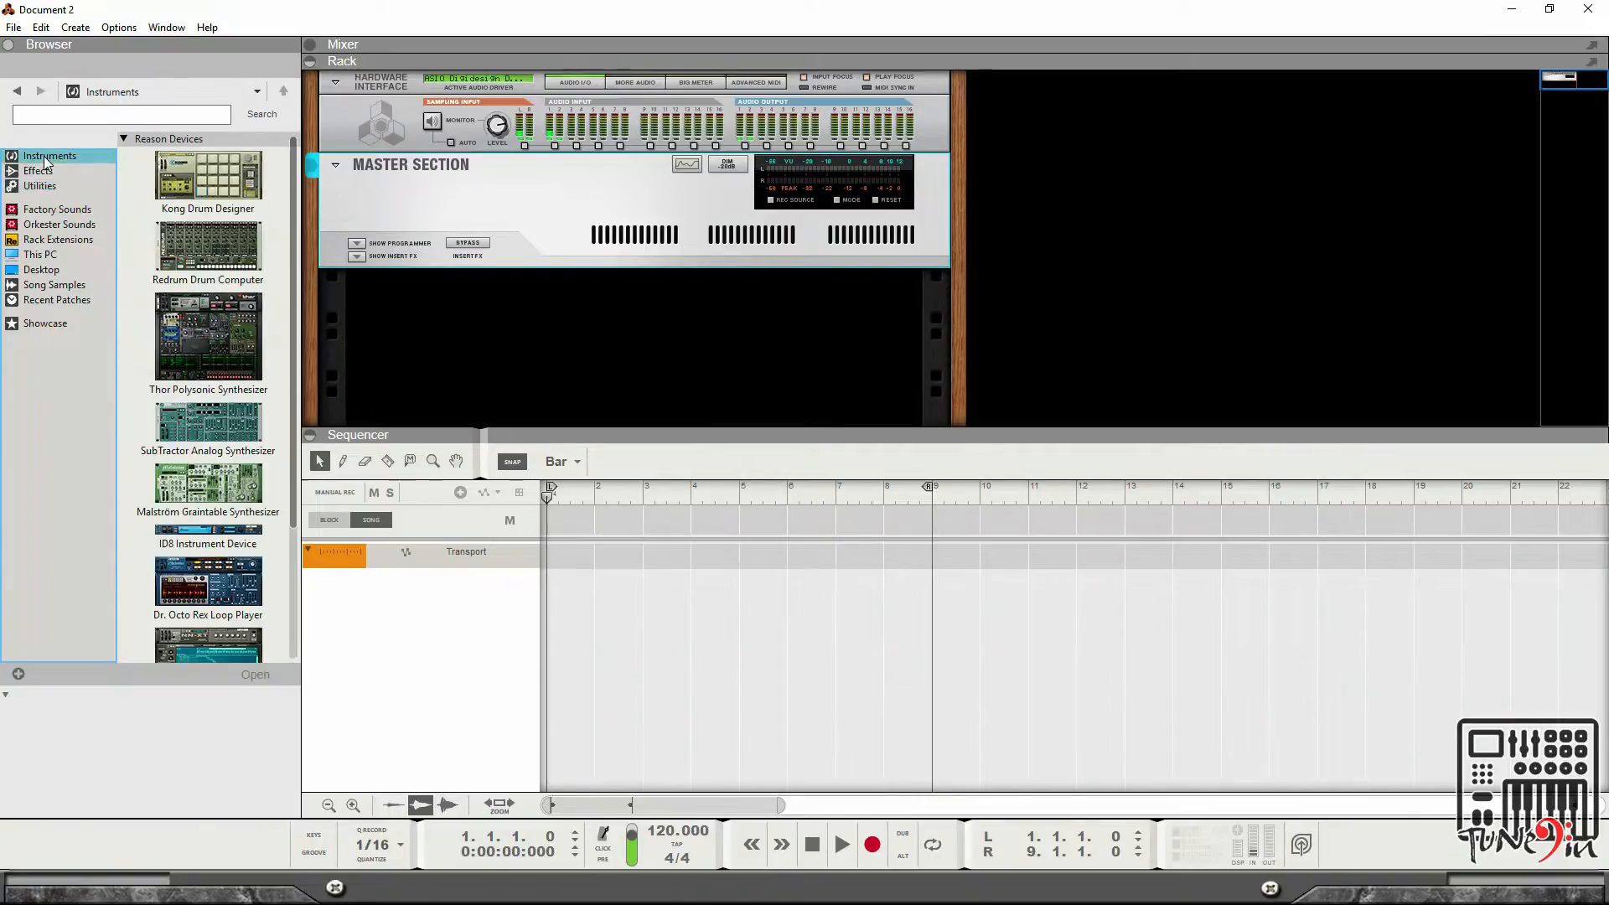
scroll(251, 235, "down", 2)
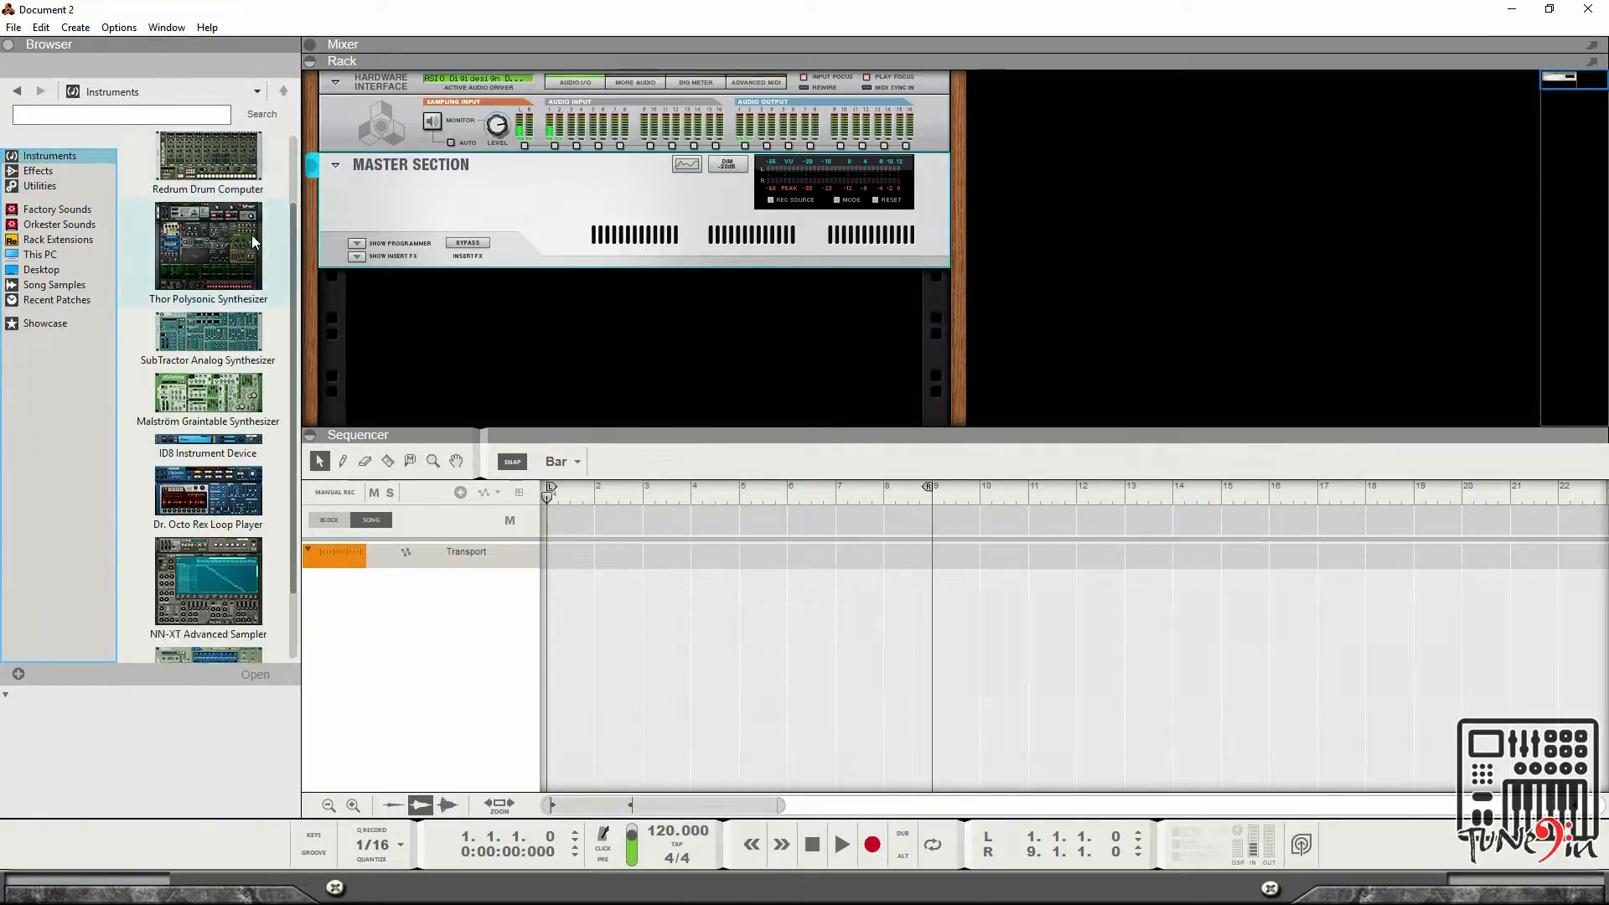
scroll(249, 247, "up", 2)
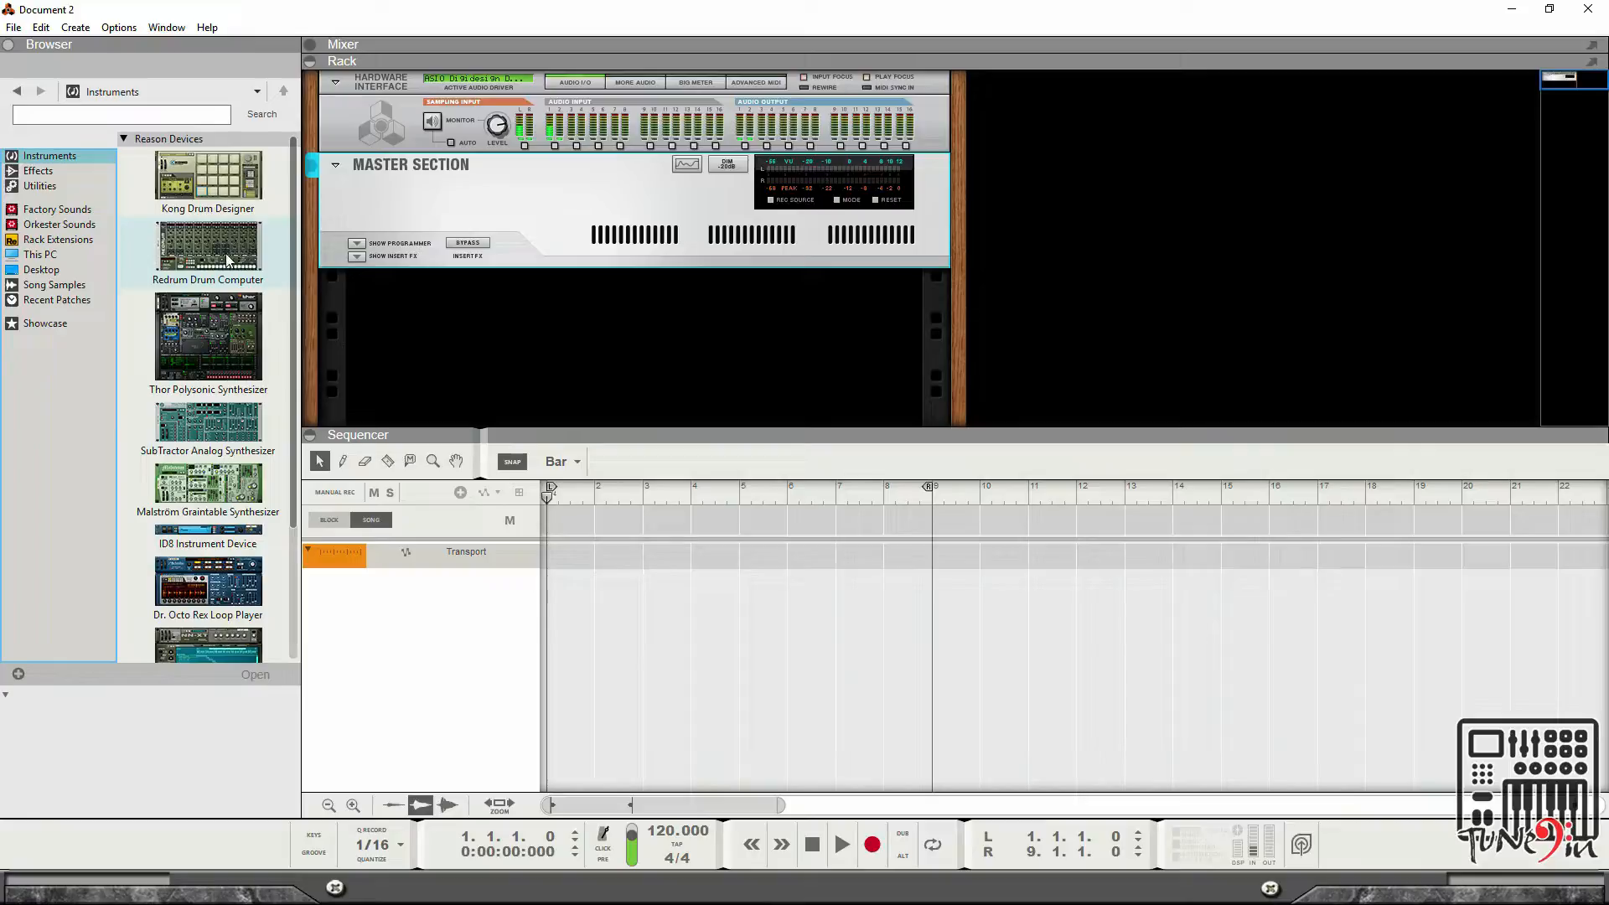
Create a Redrum Drum Computer in the rack from the instrument list and expand the mixer panel.
left_click(186, 234)
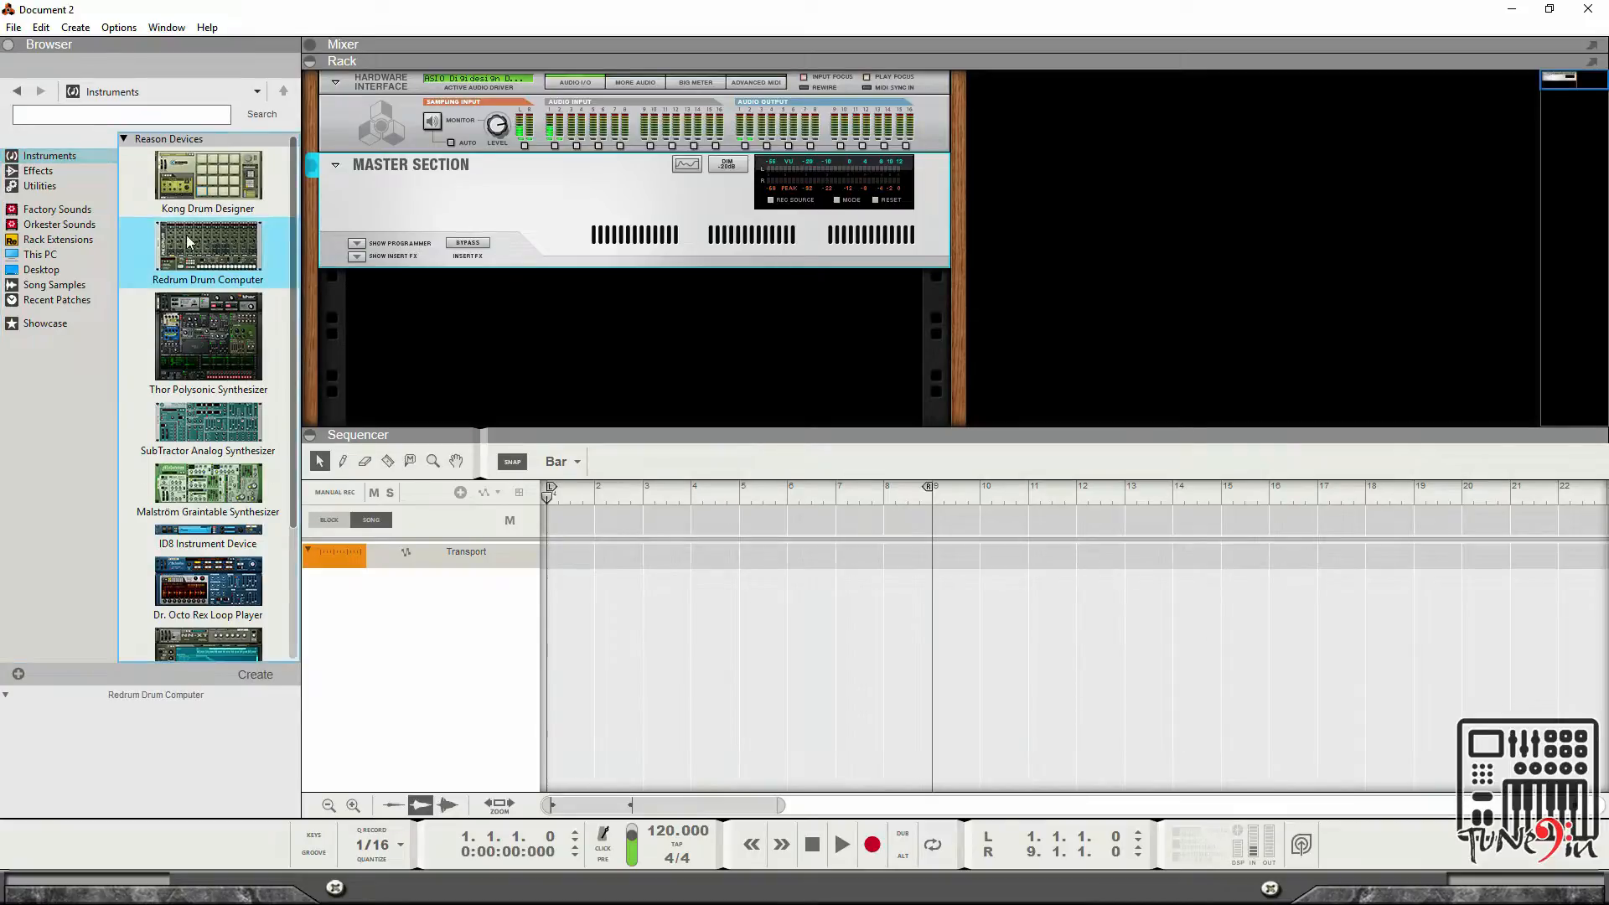
mouse_move(212, 240)
left_mouse_down()
mouse_move(423, 337)
mouse_move(264, 263)
mouse_move(431, 329)
mouse_move(626, 296)
mouse_move(643, 289)
mouse_move(635, 265)
mouse_move(476, 343)
mouse_move(546, 335)
left_mouse_up()
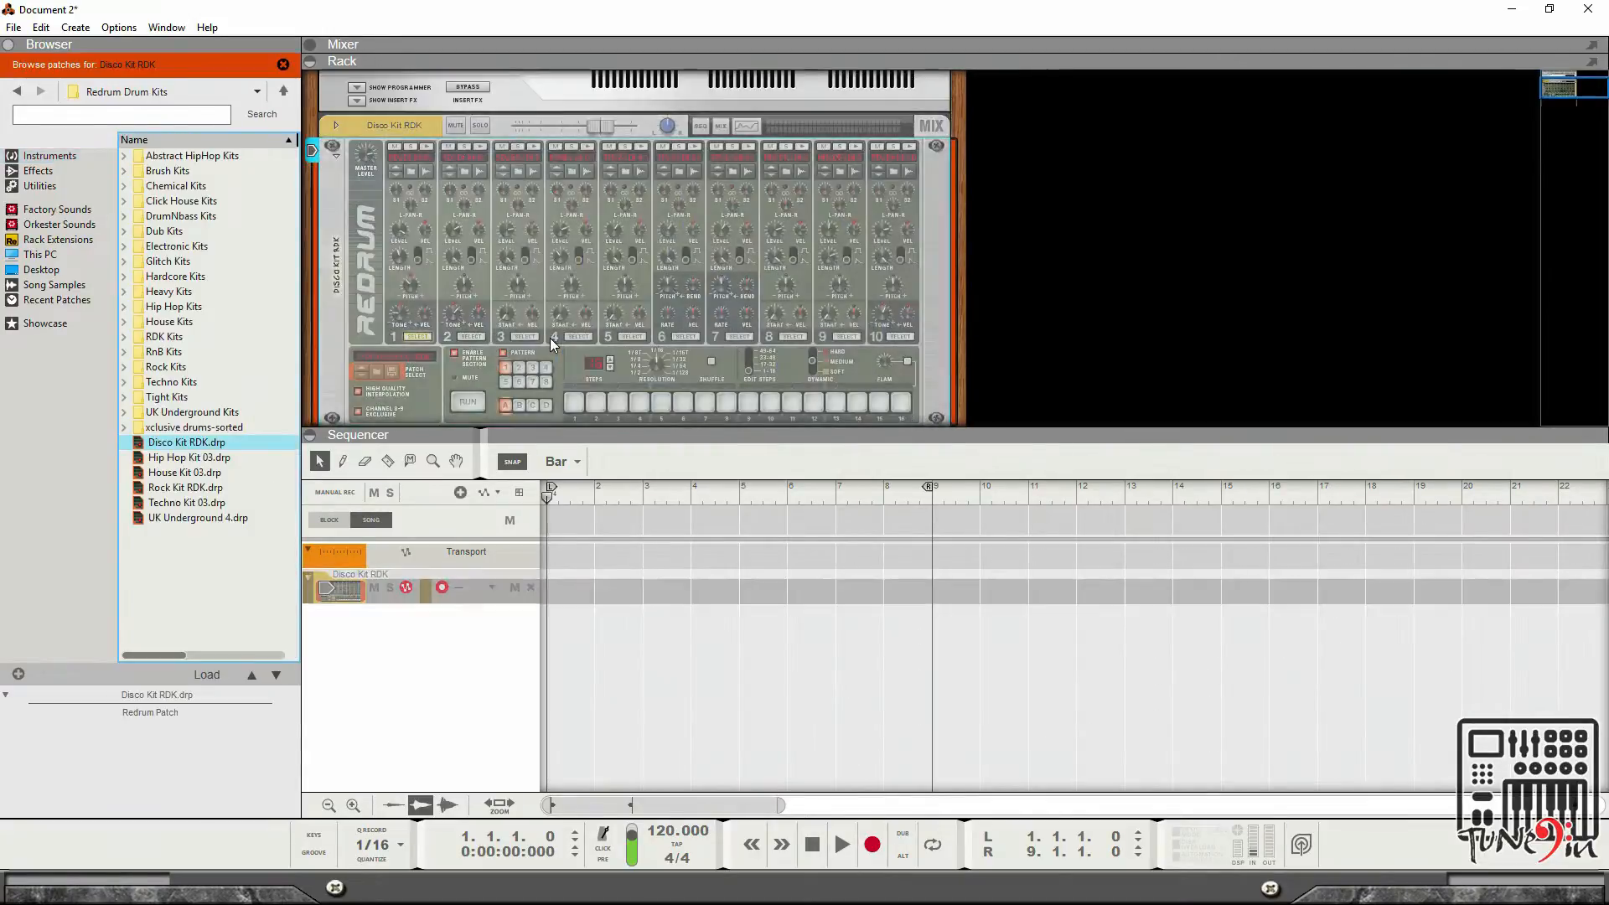
left_click(311, 46)
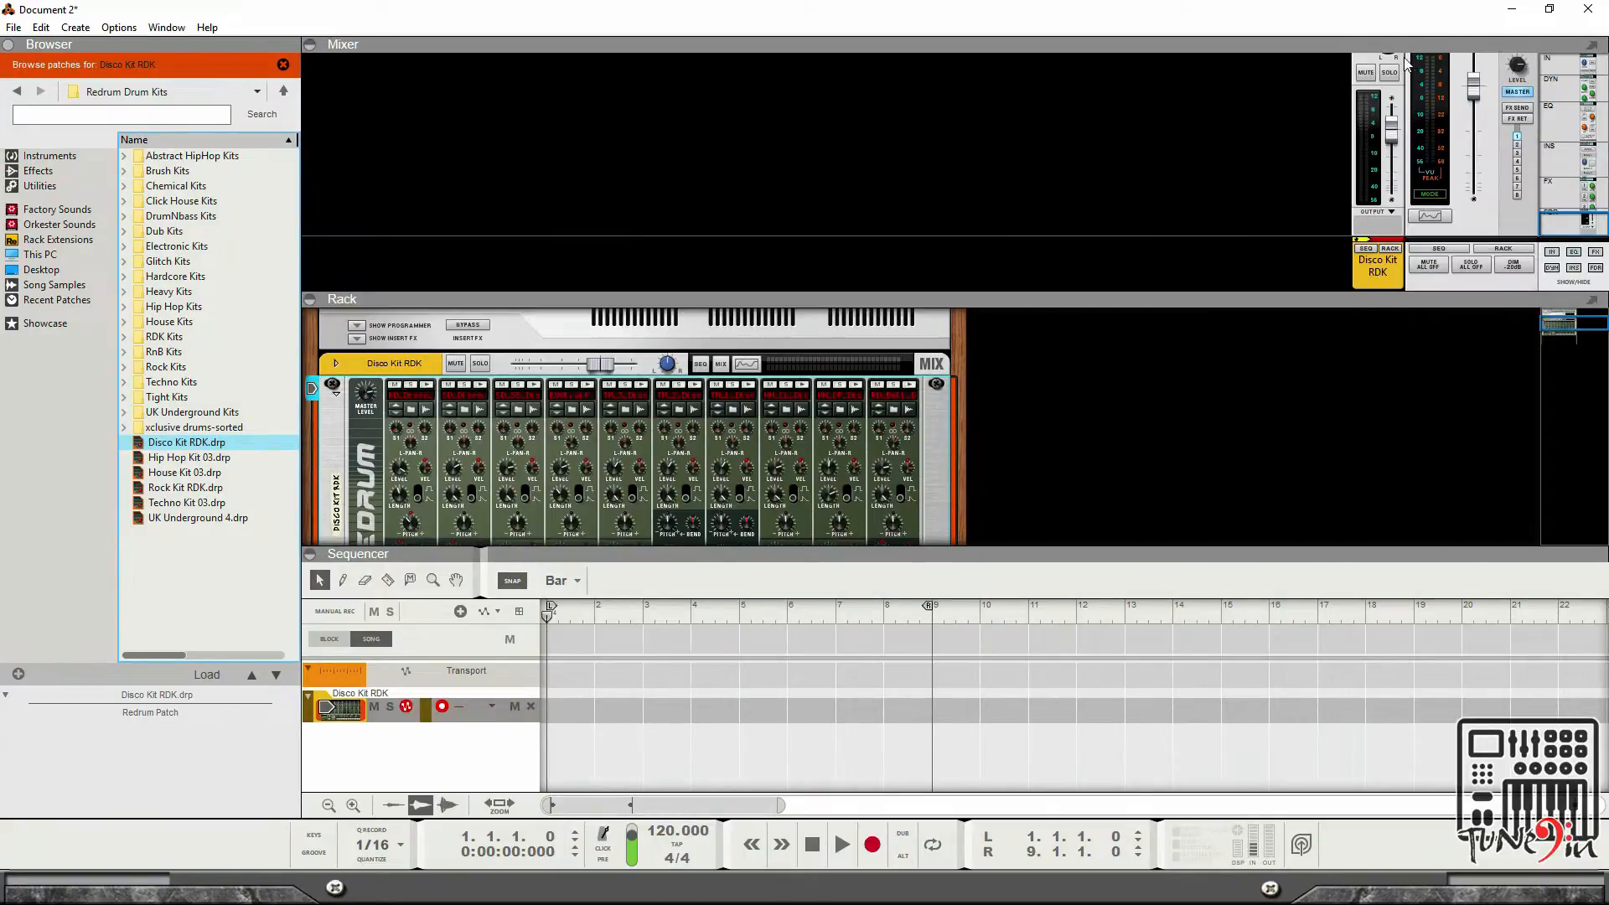
Scroll through the Redrum and flip the rack to inspect its front panel and back connections.
scroll(1388, 157, "up", 5)
scroll(1388, 157, "down", 5)
scroll(815, 436, "down", 3)
scroll(814, 436, "down", 2)
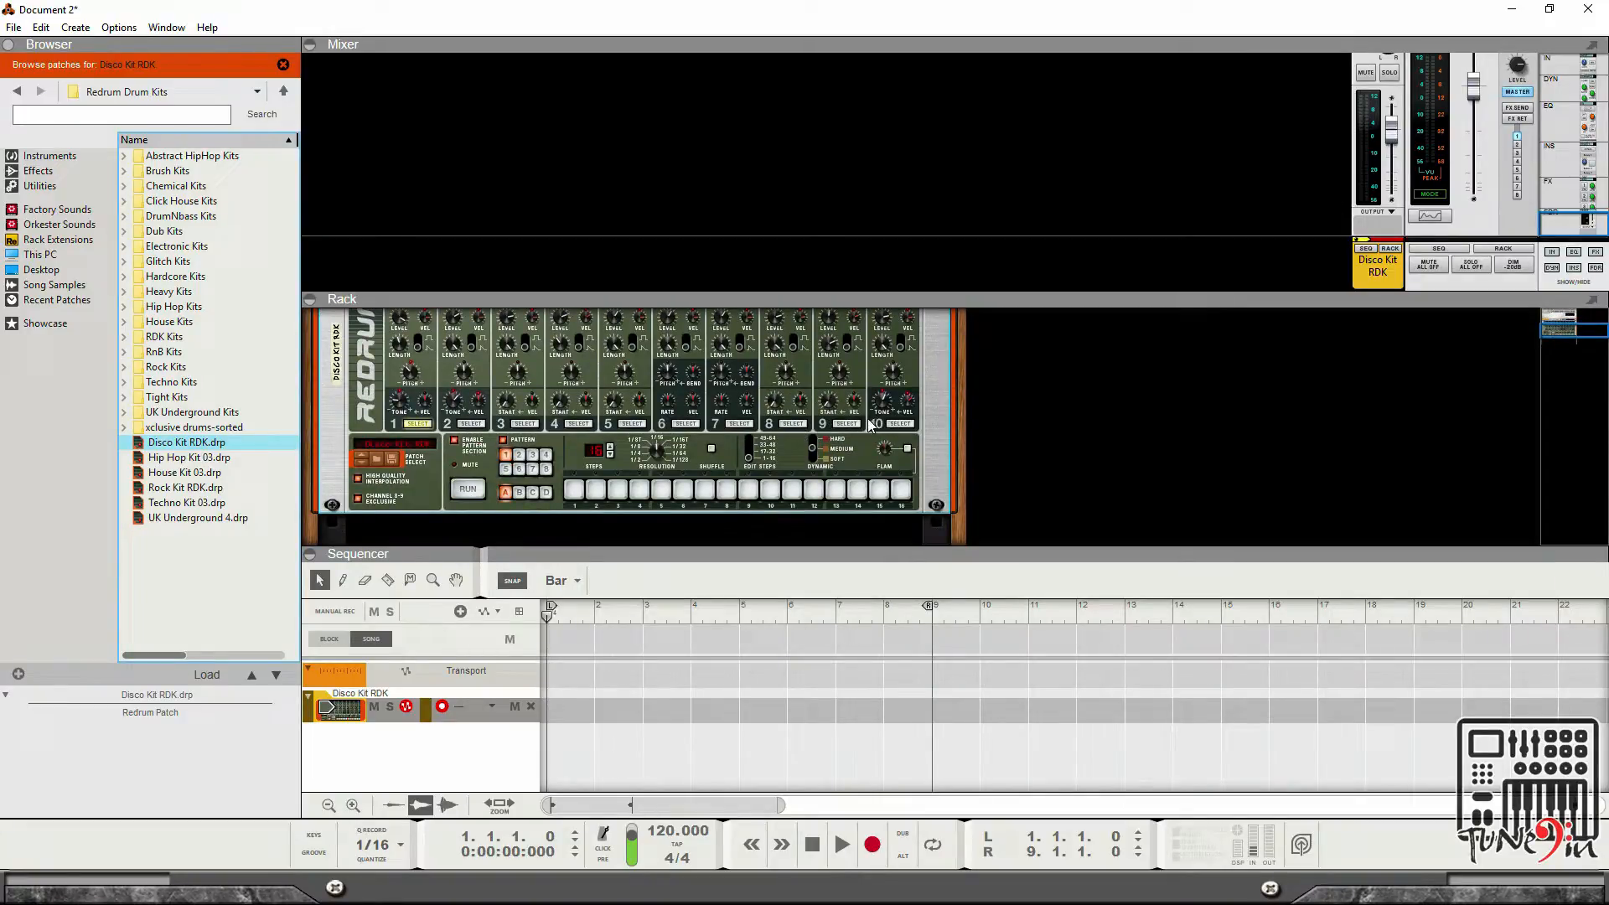
key("Tab")
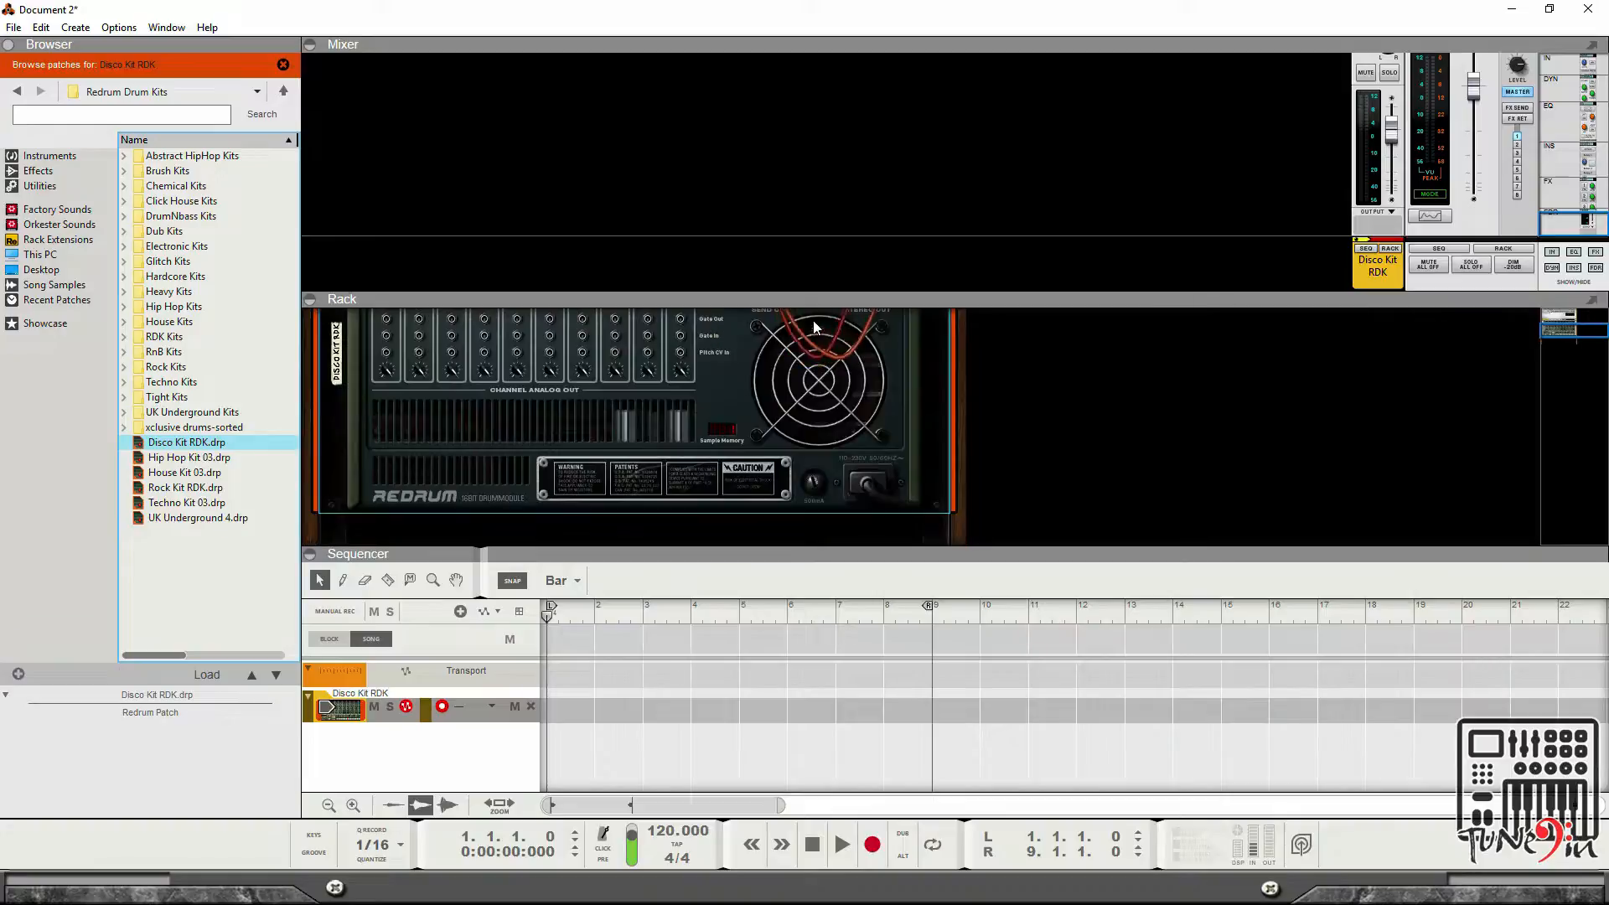
scroll(670, 348, "up", 3)
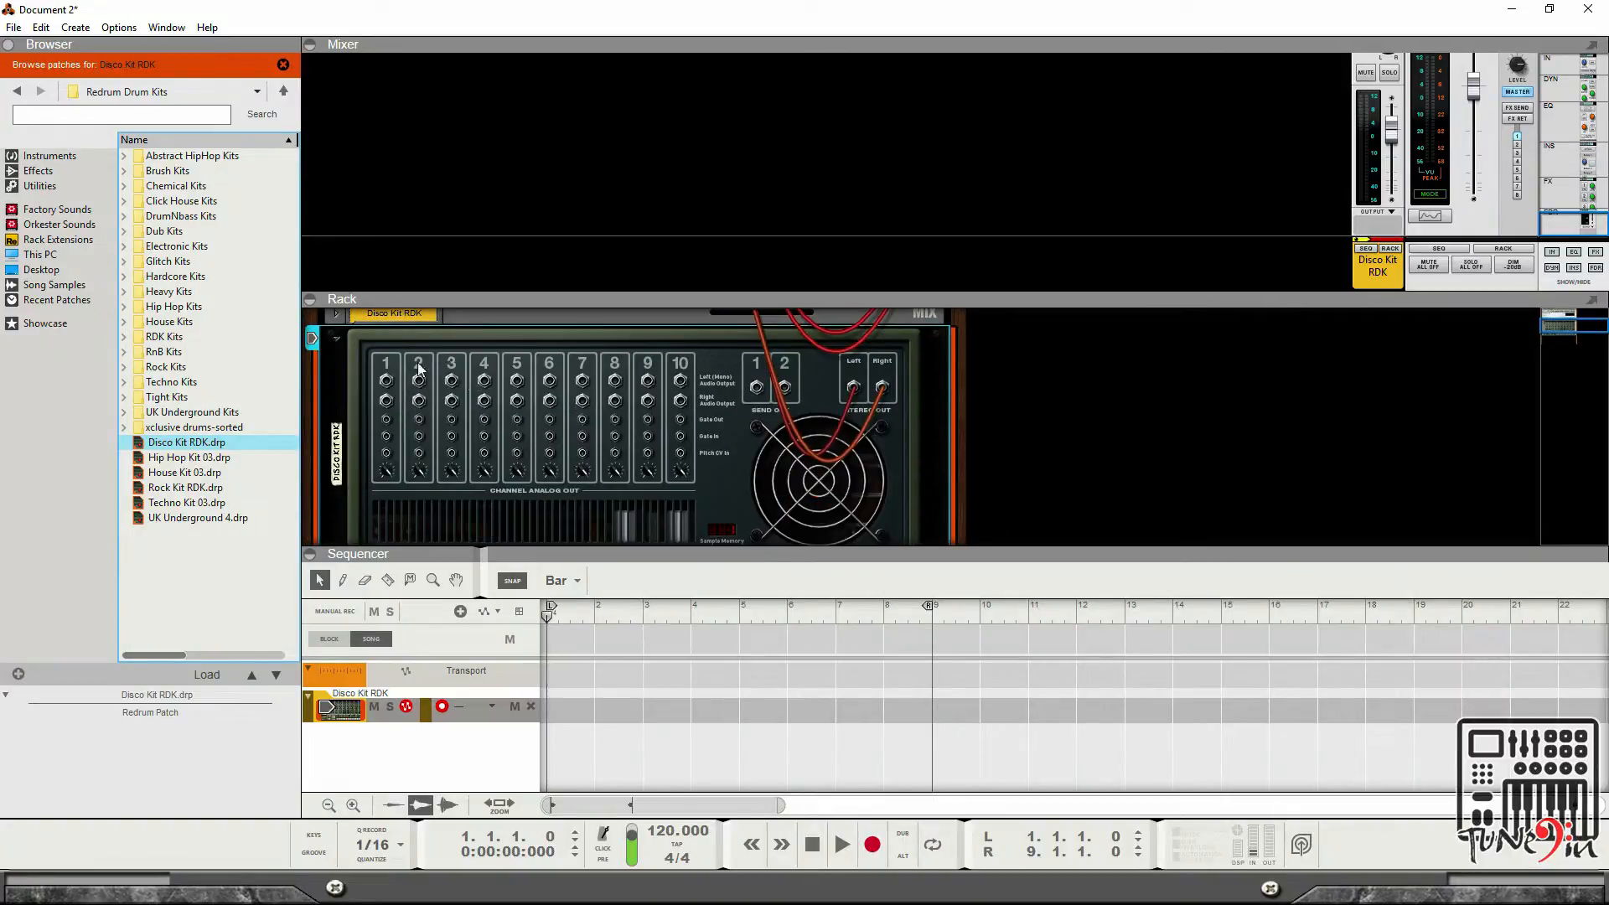
key("Tab")
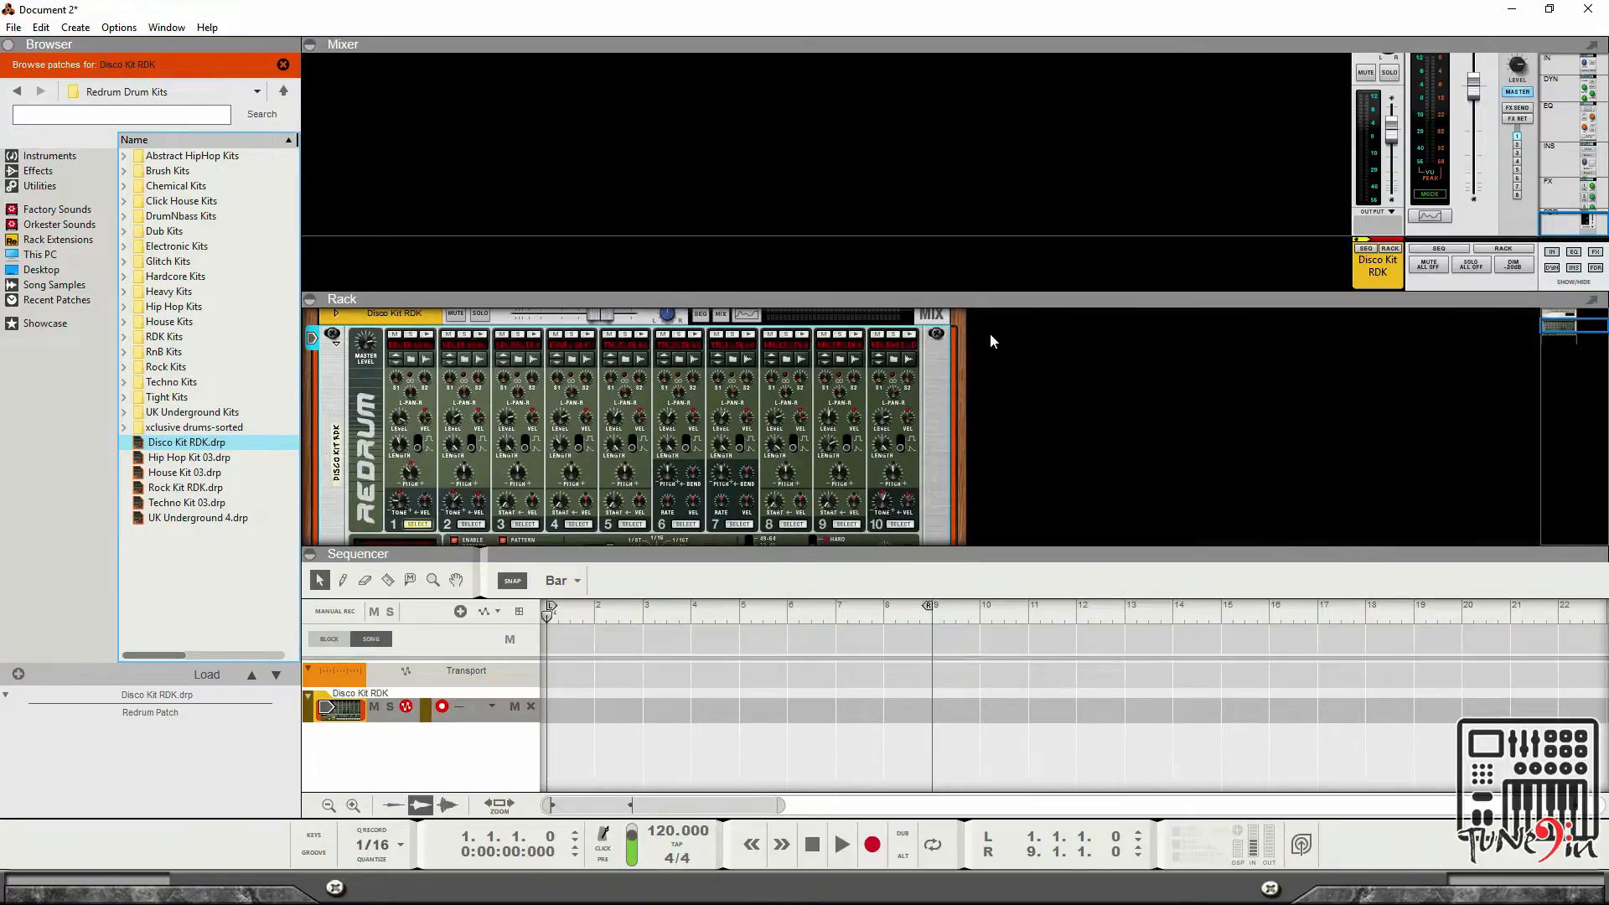
key("Tab")
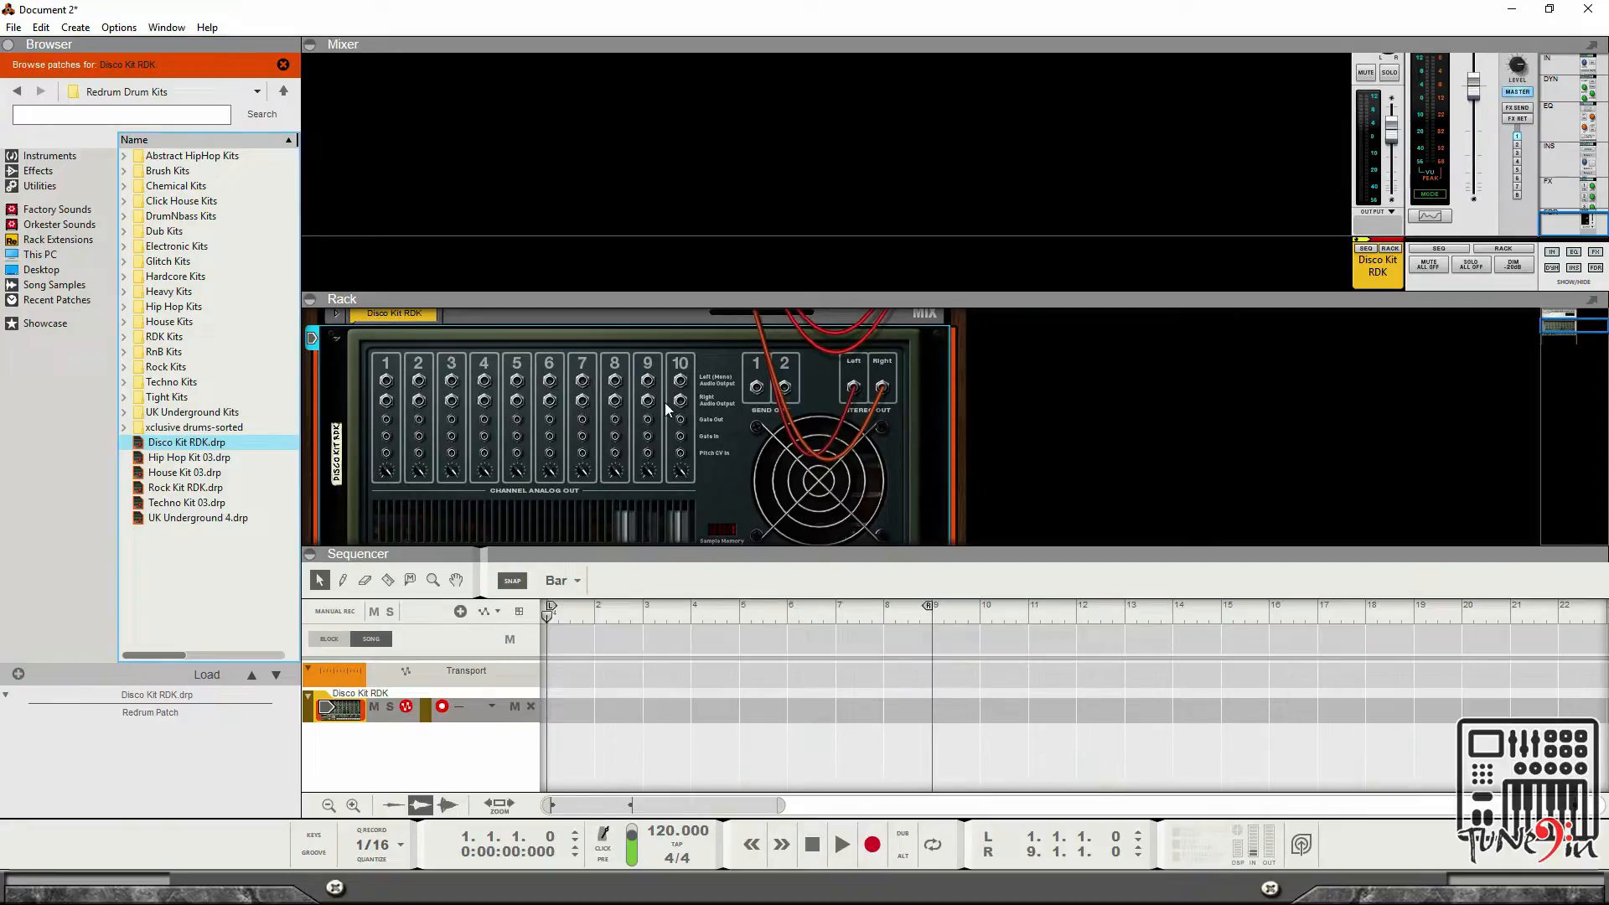
key("Tab")
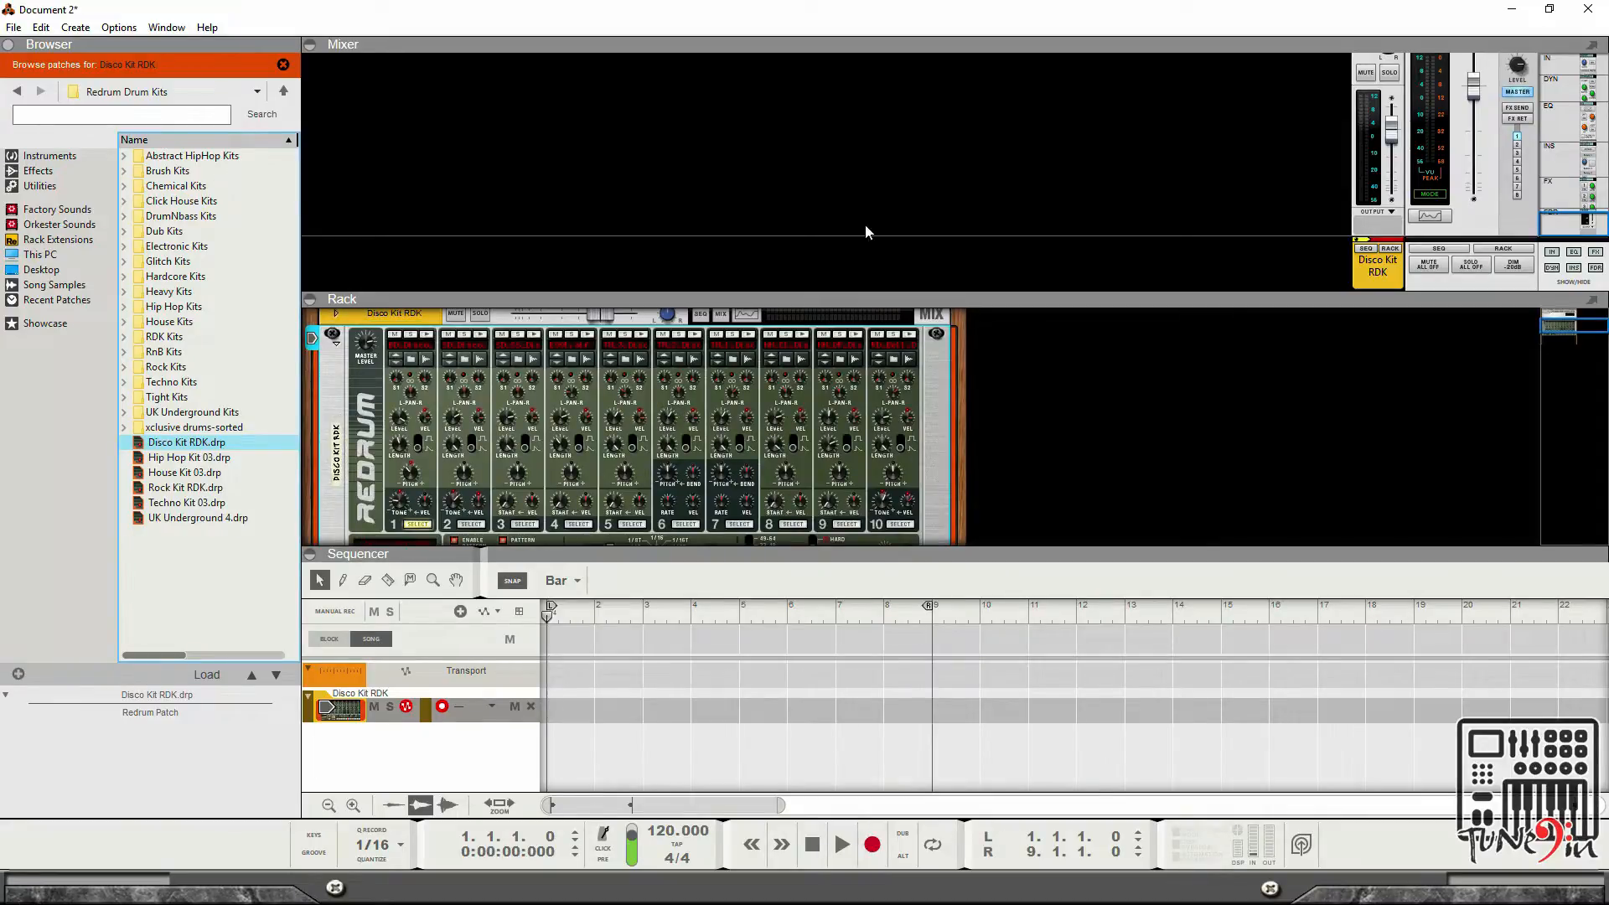
scroll(550, 374, "down", 1)
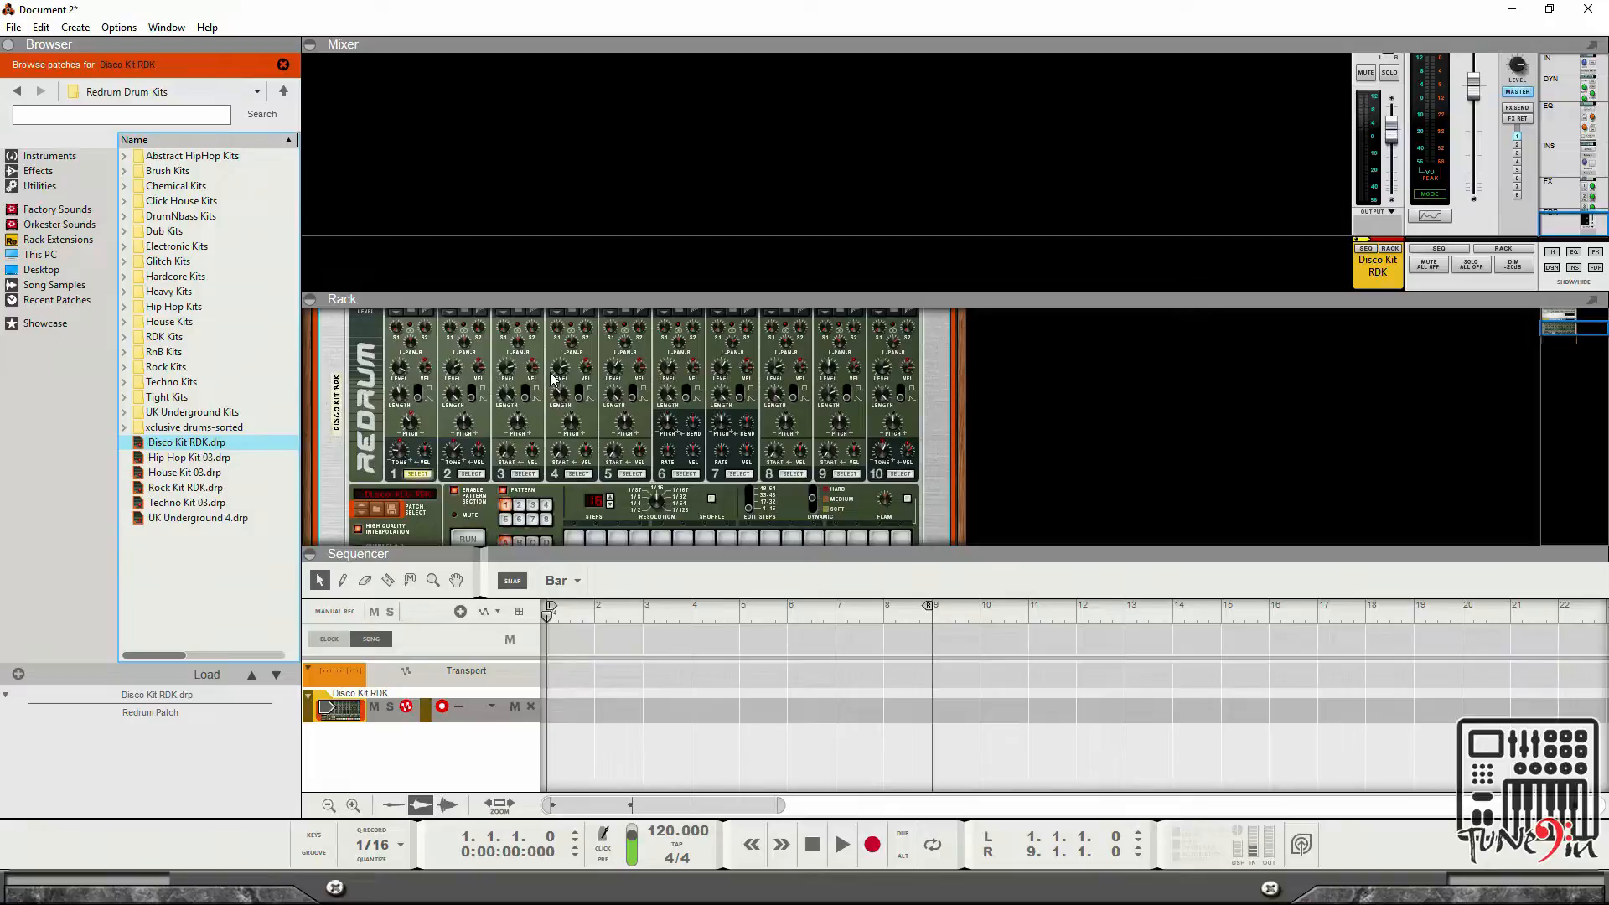
Load the Hip Hop Kit 03 patch into the Redrum.
left_click(186, 462)
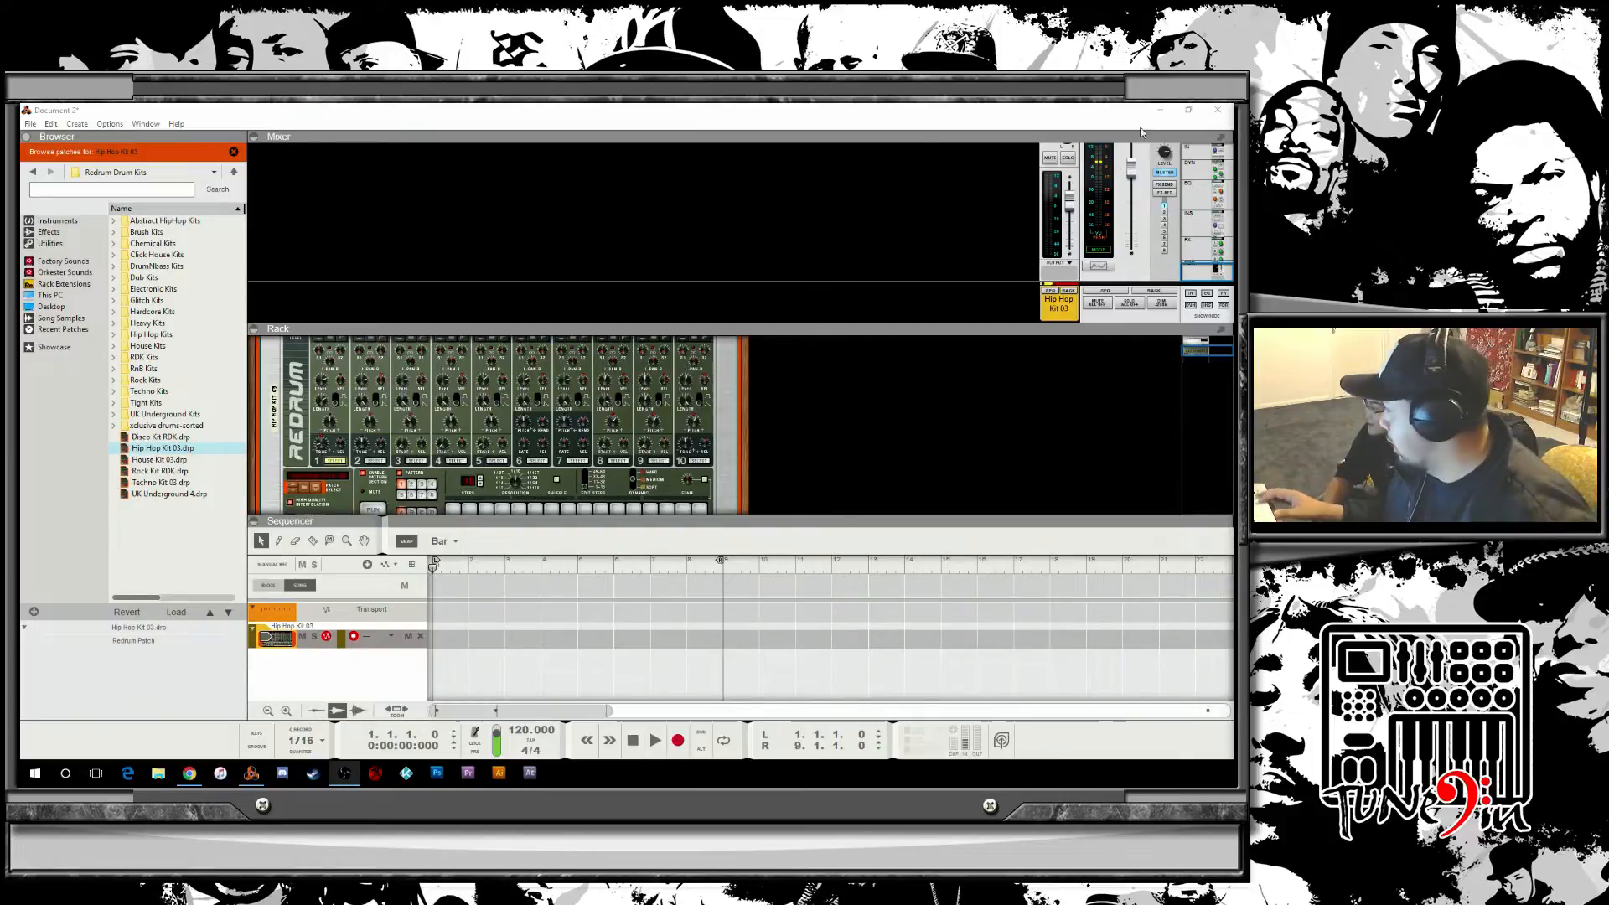
scroll(737, 455, "down", 1)
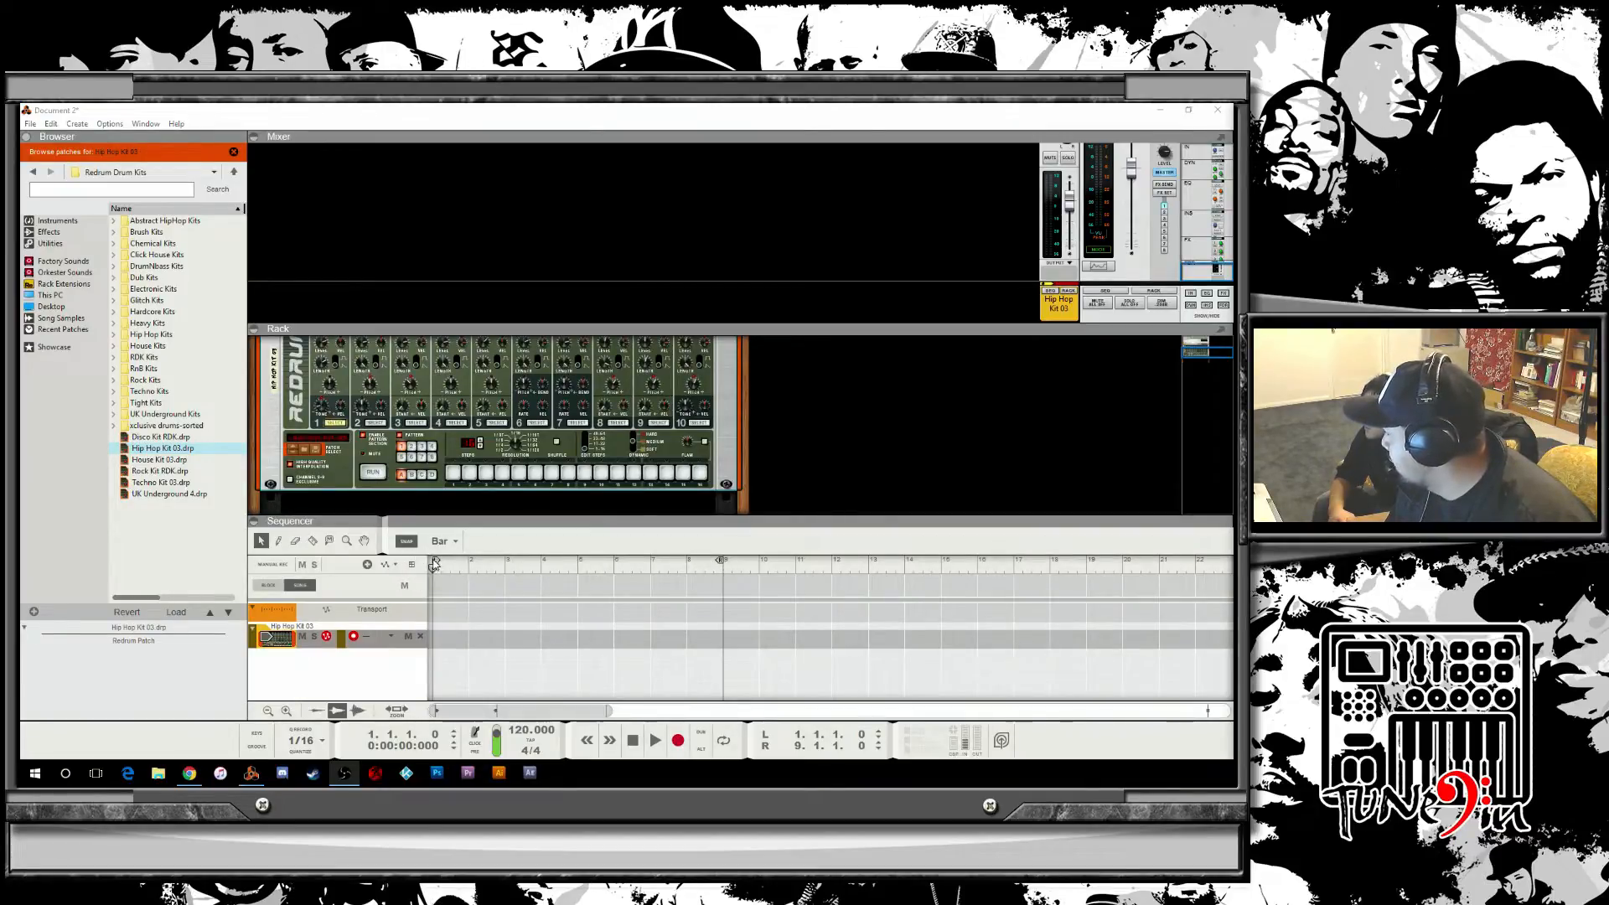
Move the right locator to bar 5 and turn on loop playback.
mouse_move(434, 564)
left_mouse_down()
mouse_move(504, 560)
mouse_move(434, 562)
left_mouse_up()
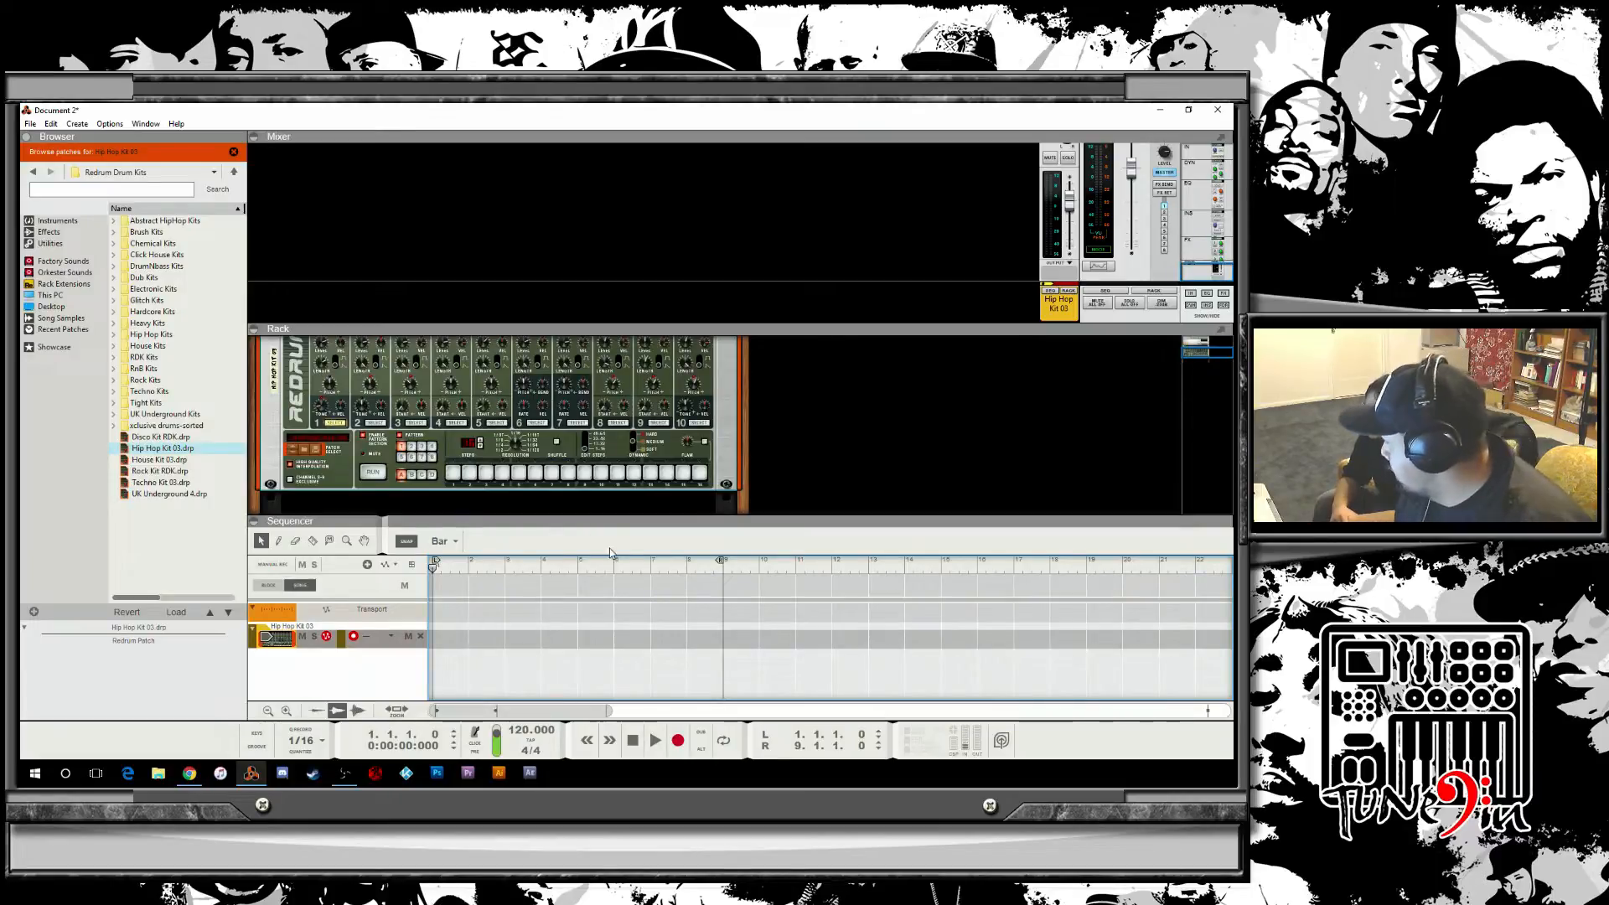
mouse_move(722, 567)
left_mouse_down()
mouse_move(466, 570)
mouse_move(567, 585)
left_mouse_up()
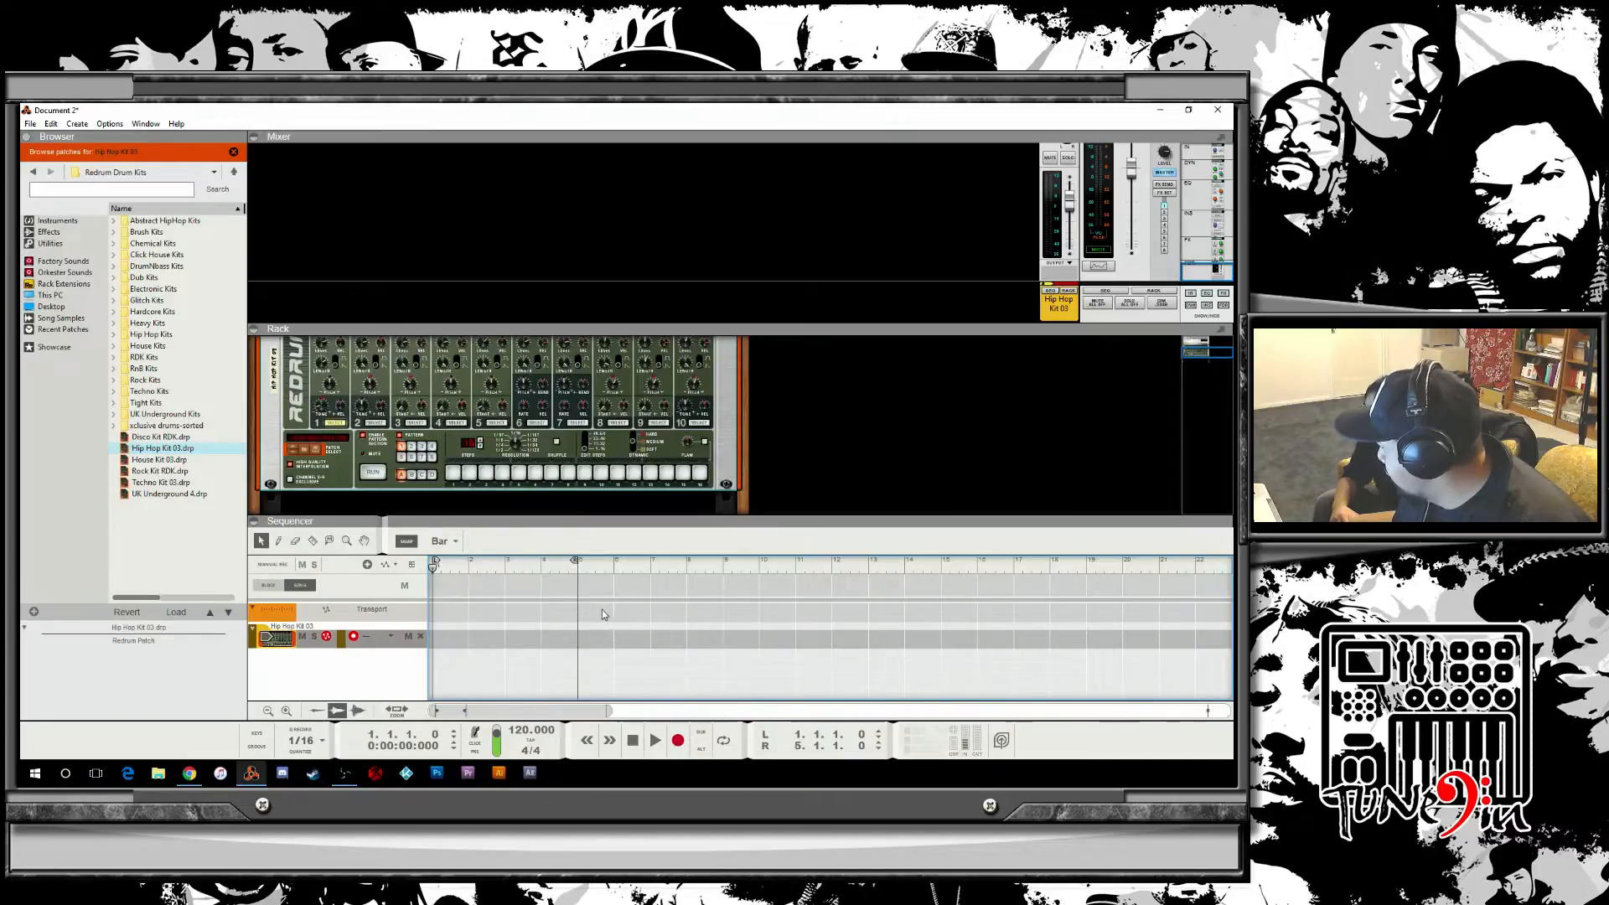
left_click(723, 741)
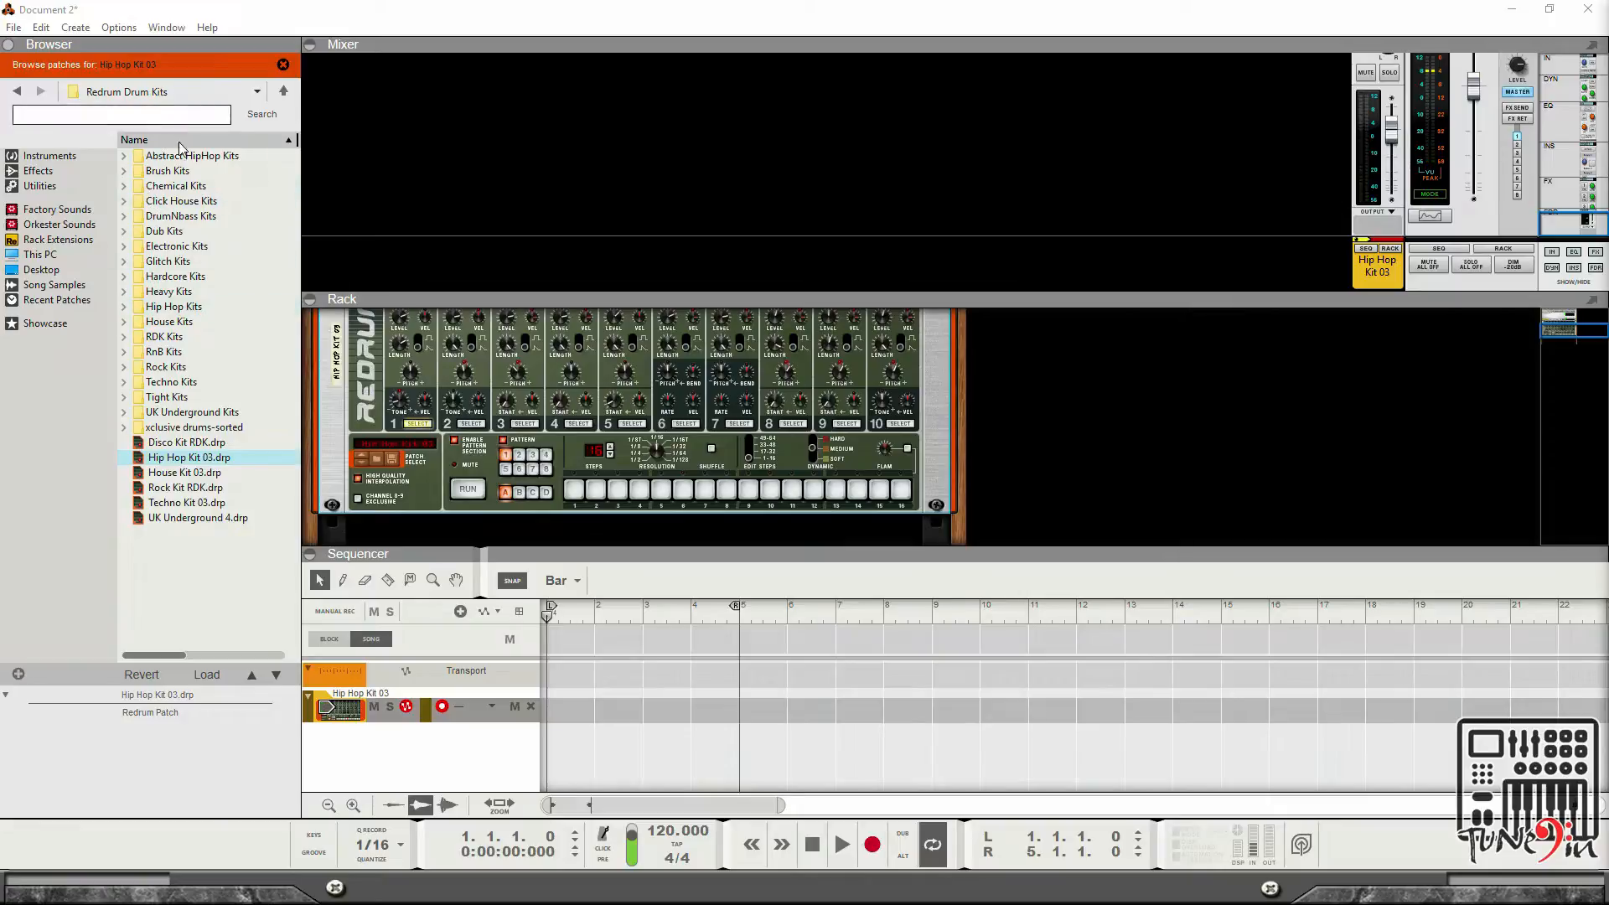
Open the Hip Hop Kits folder and scroll through the Redrum panel.
double_click(188, 307)
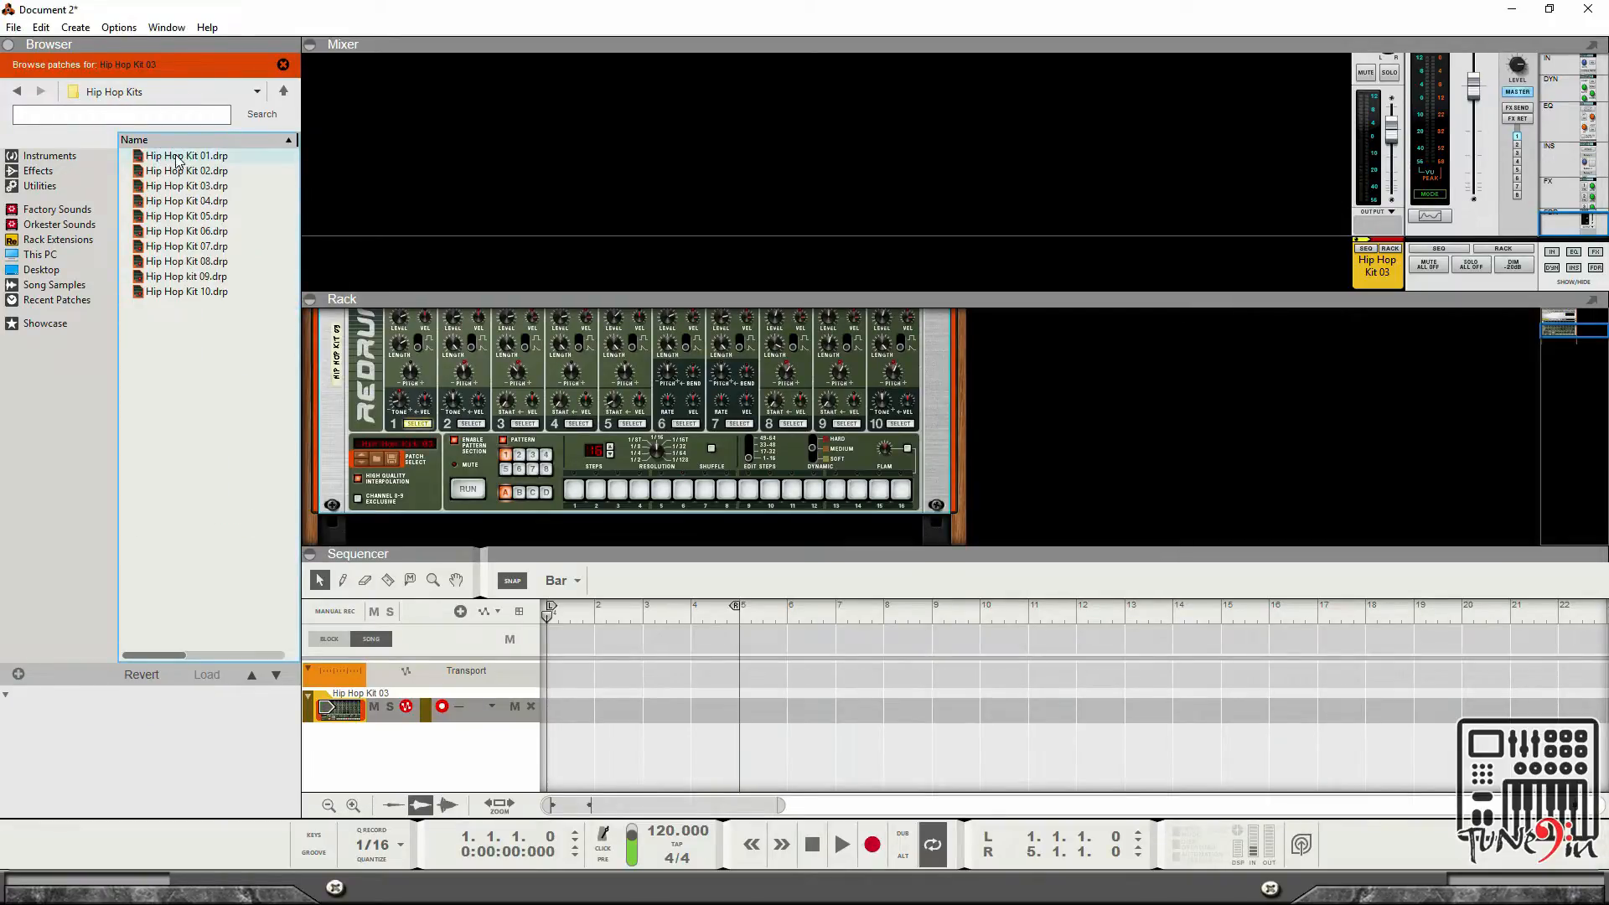
left_click(443, 519)
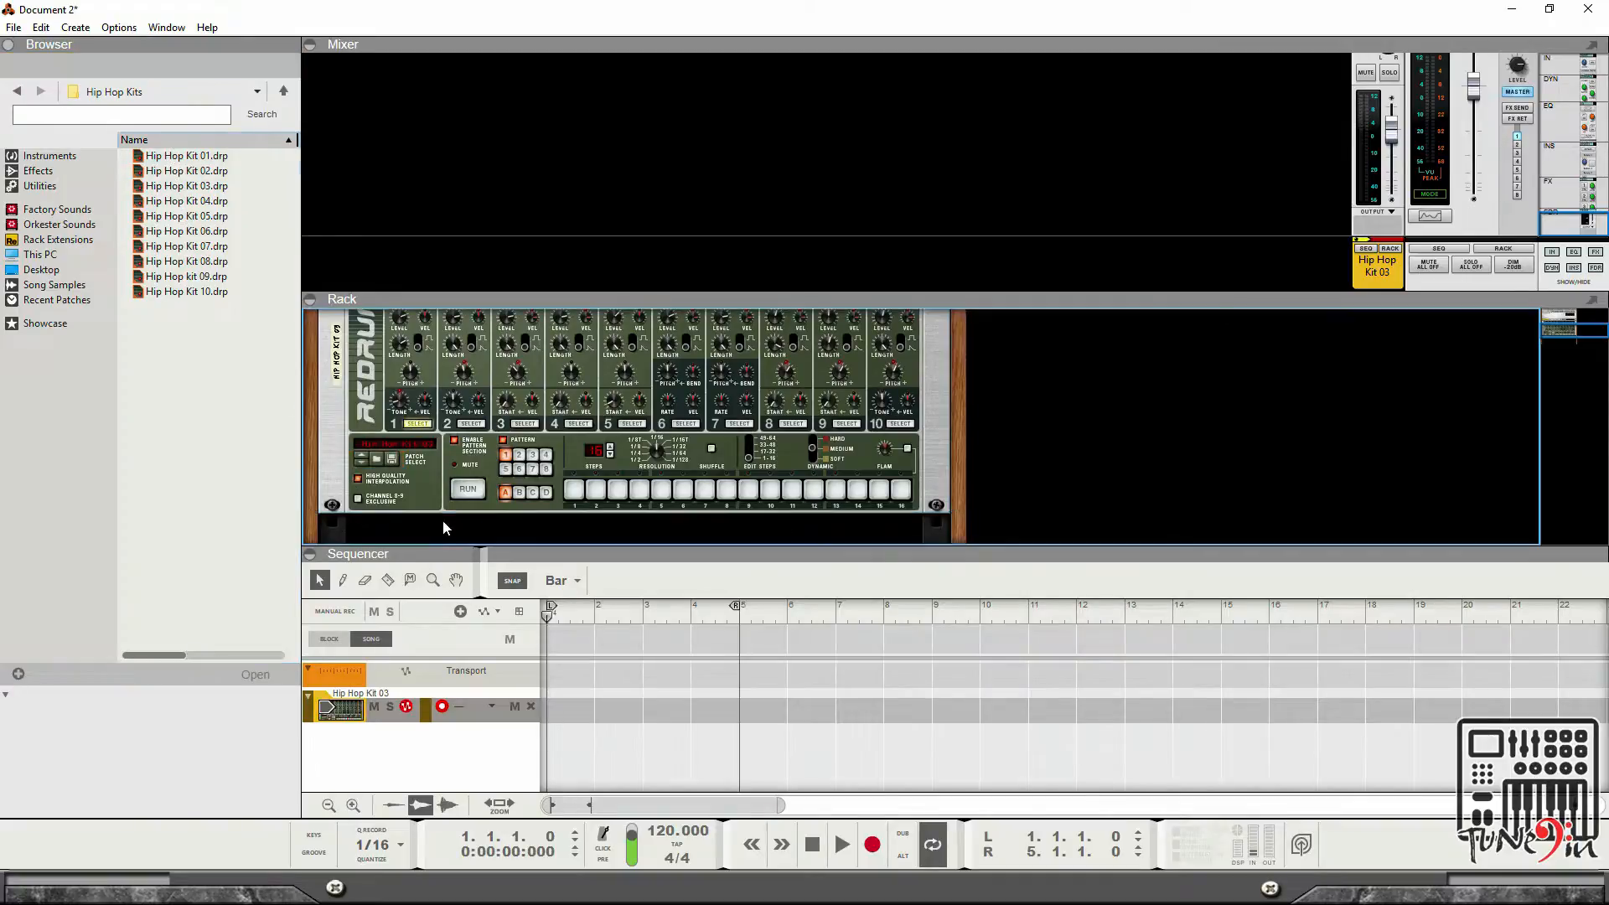
scroll(430, 488, "up", 2)
scroll(426, 405, "up", 3)
scroll(393, 411, "down", 1)
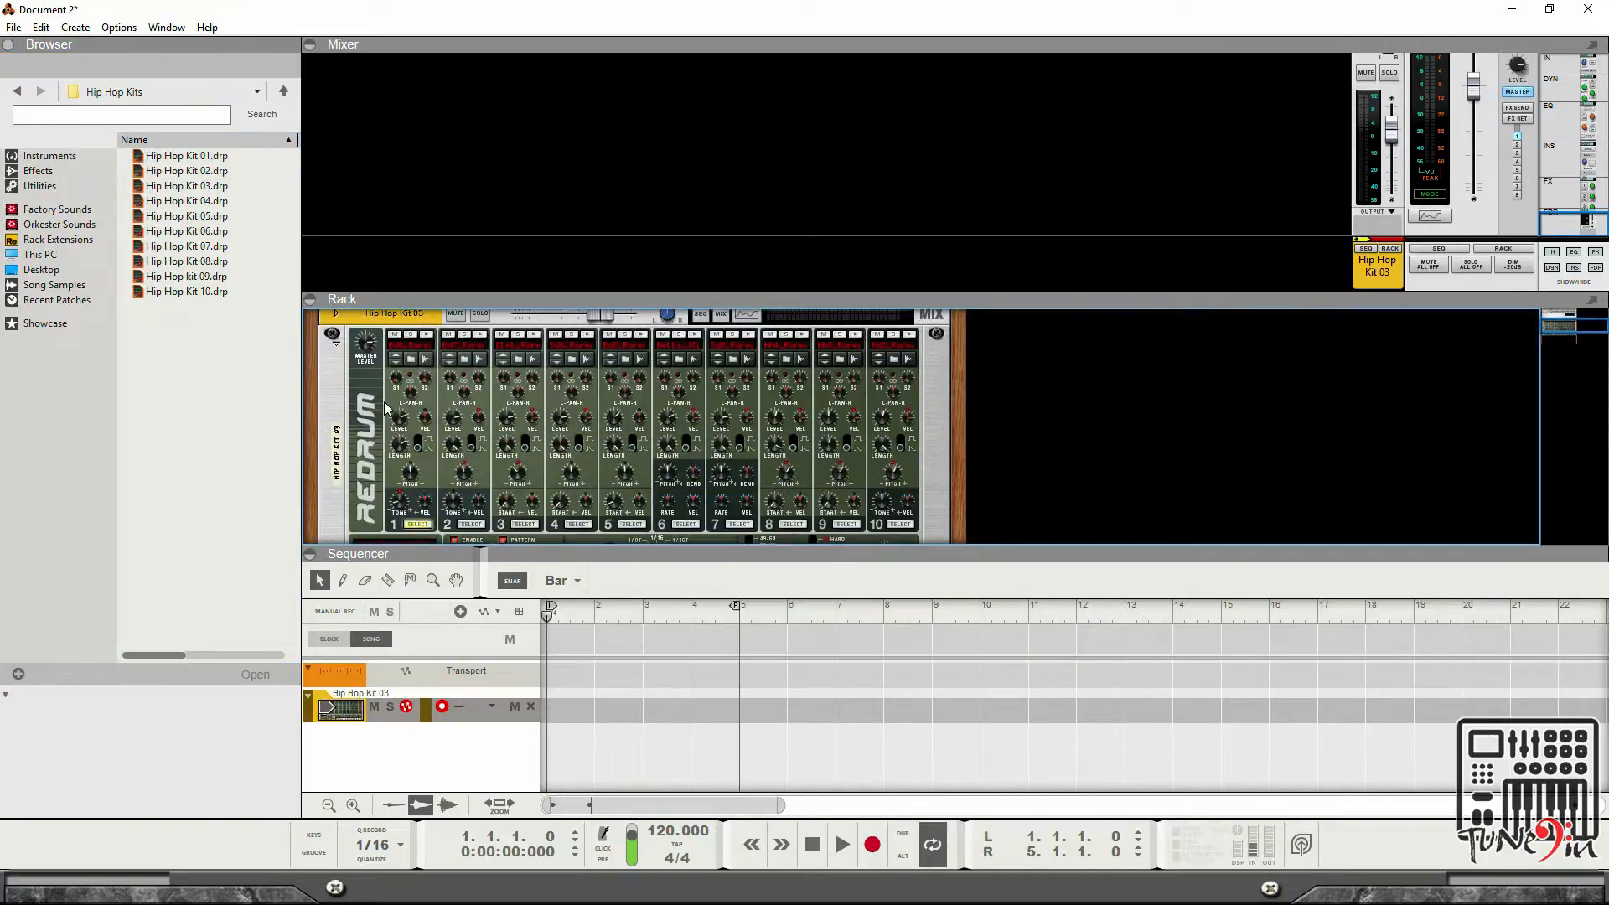
scroll(422, 380, "down", 2)
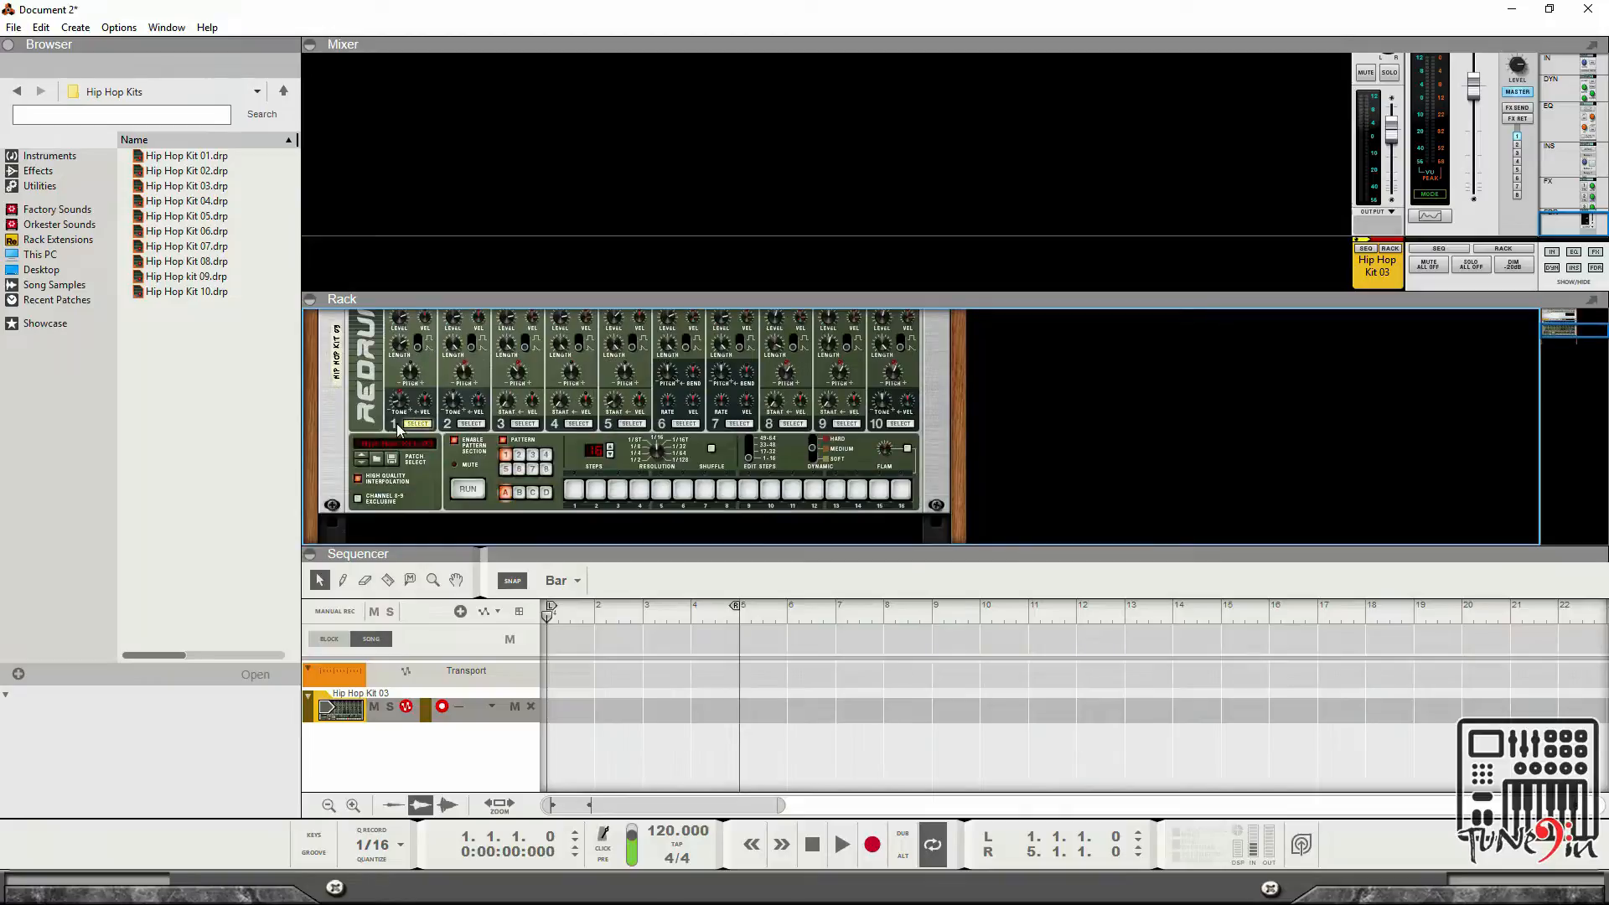
Browse the Redrum's patches in the Hip Hop Kits folder, loading Hip Hop Kit 01 through Hip Hop Kit 04 in turn.
left_click(377, 458)
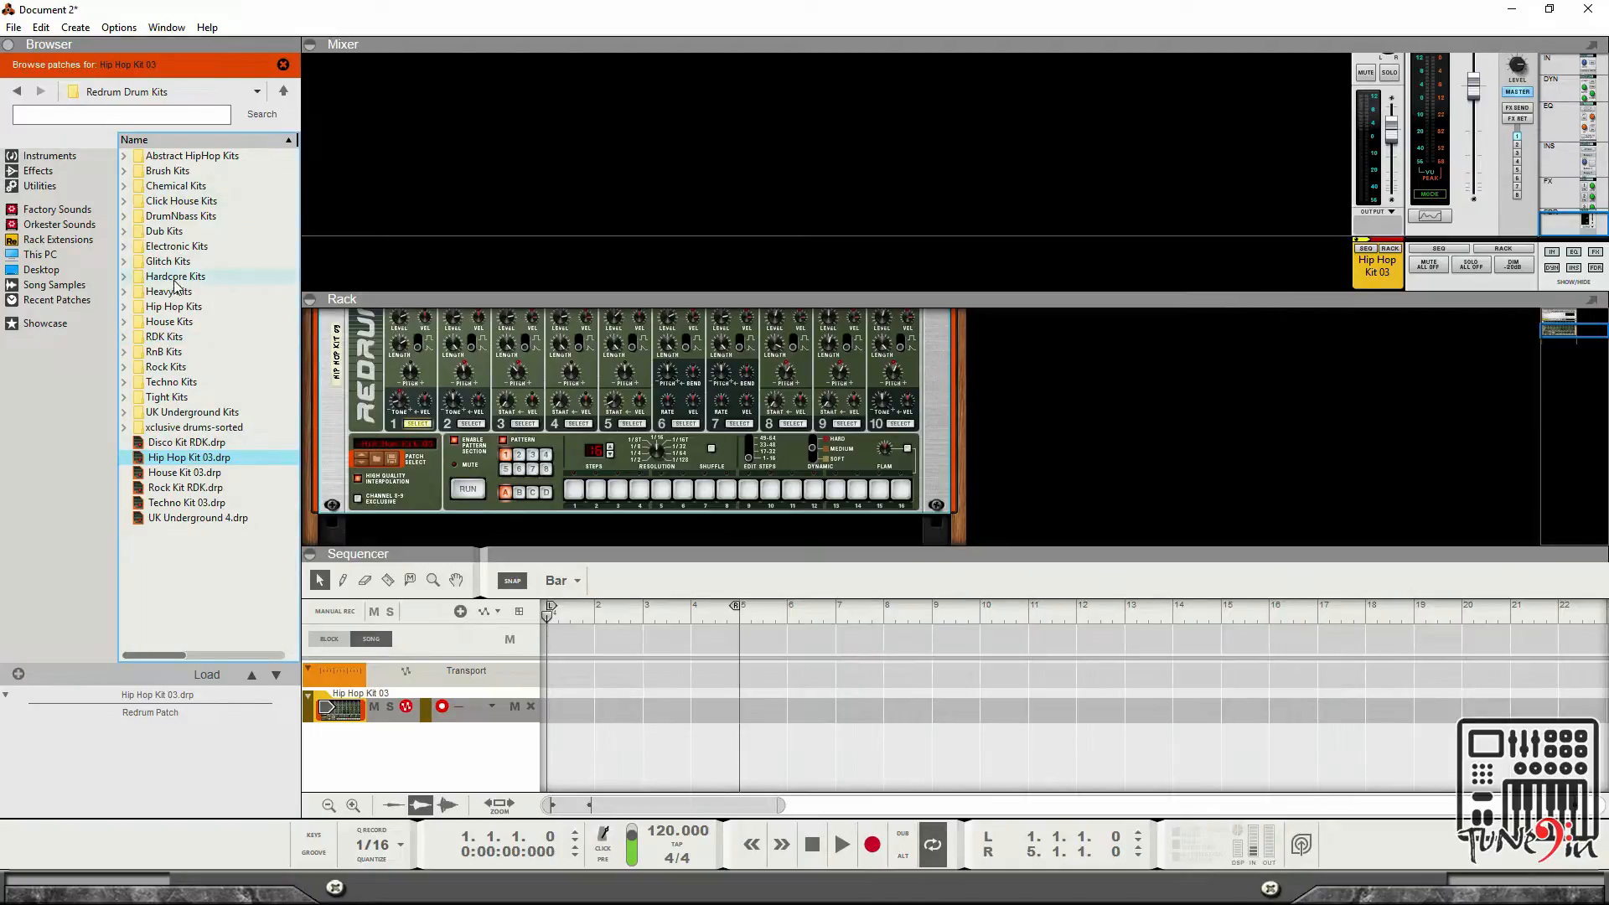
double_click(173, 306)
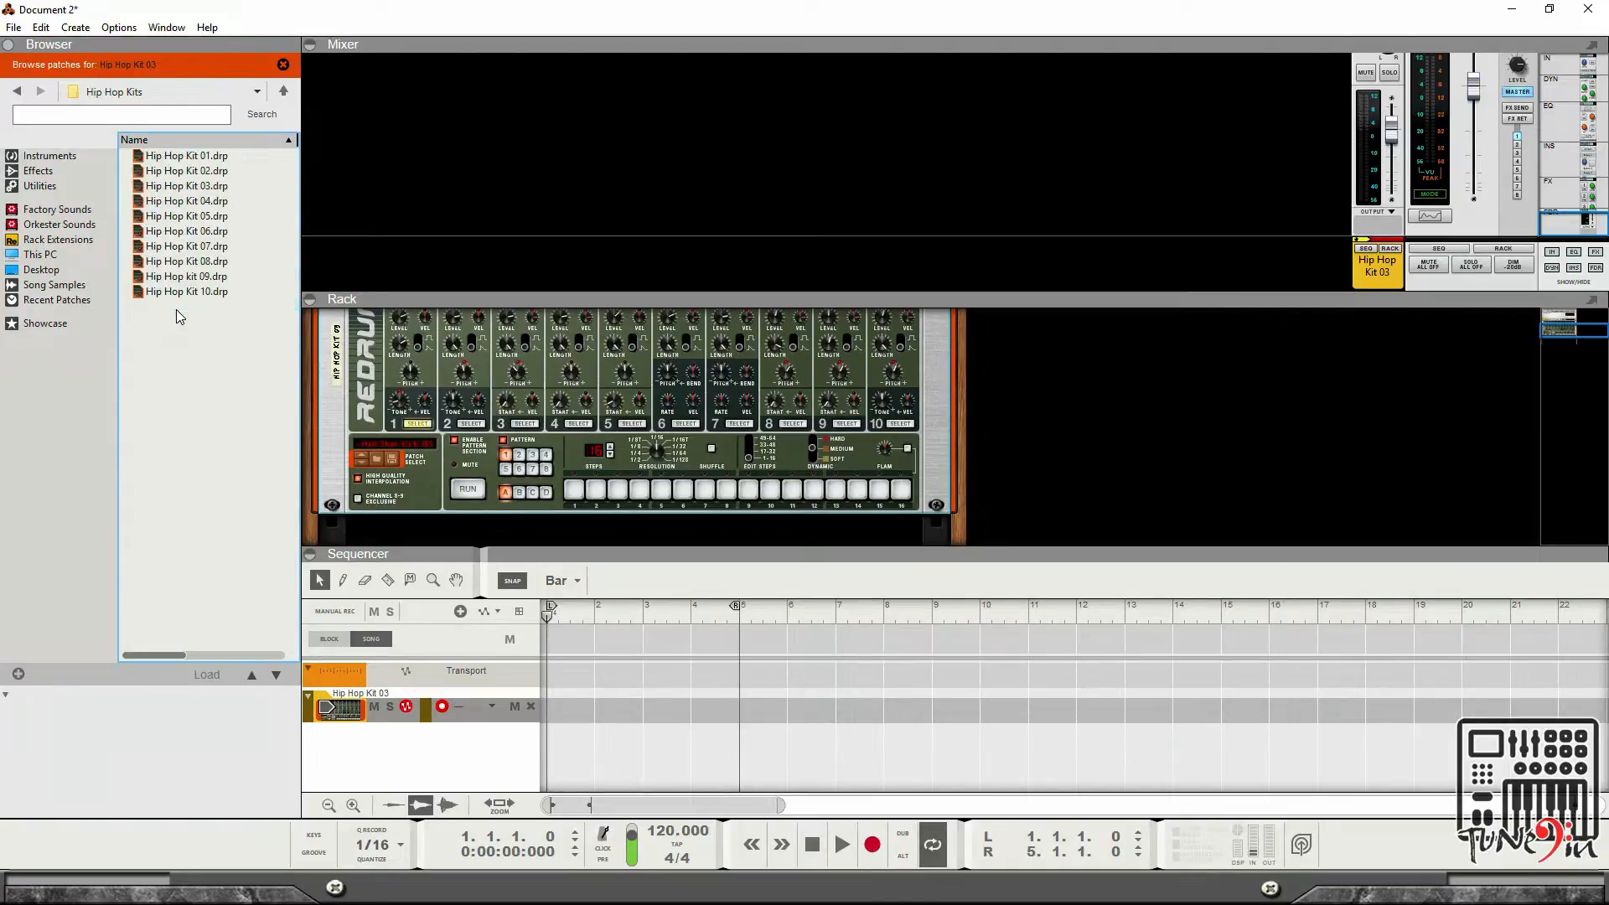
left_click(207, 156)
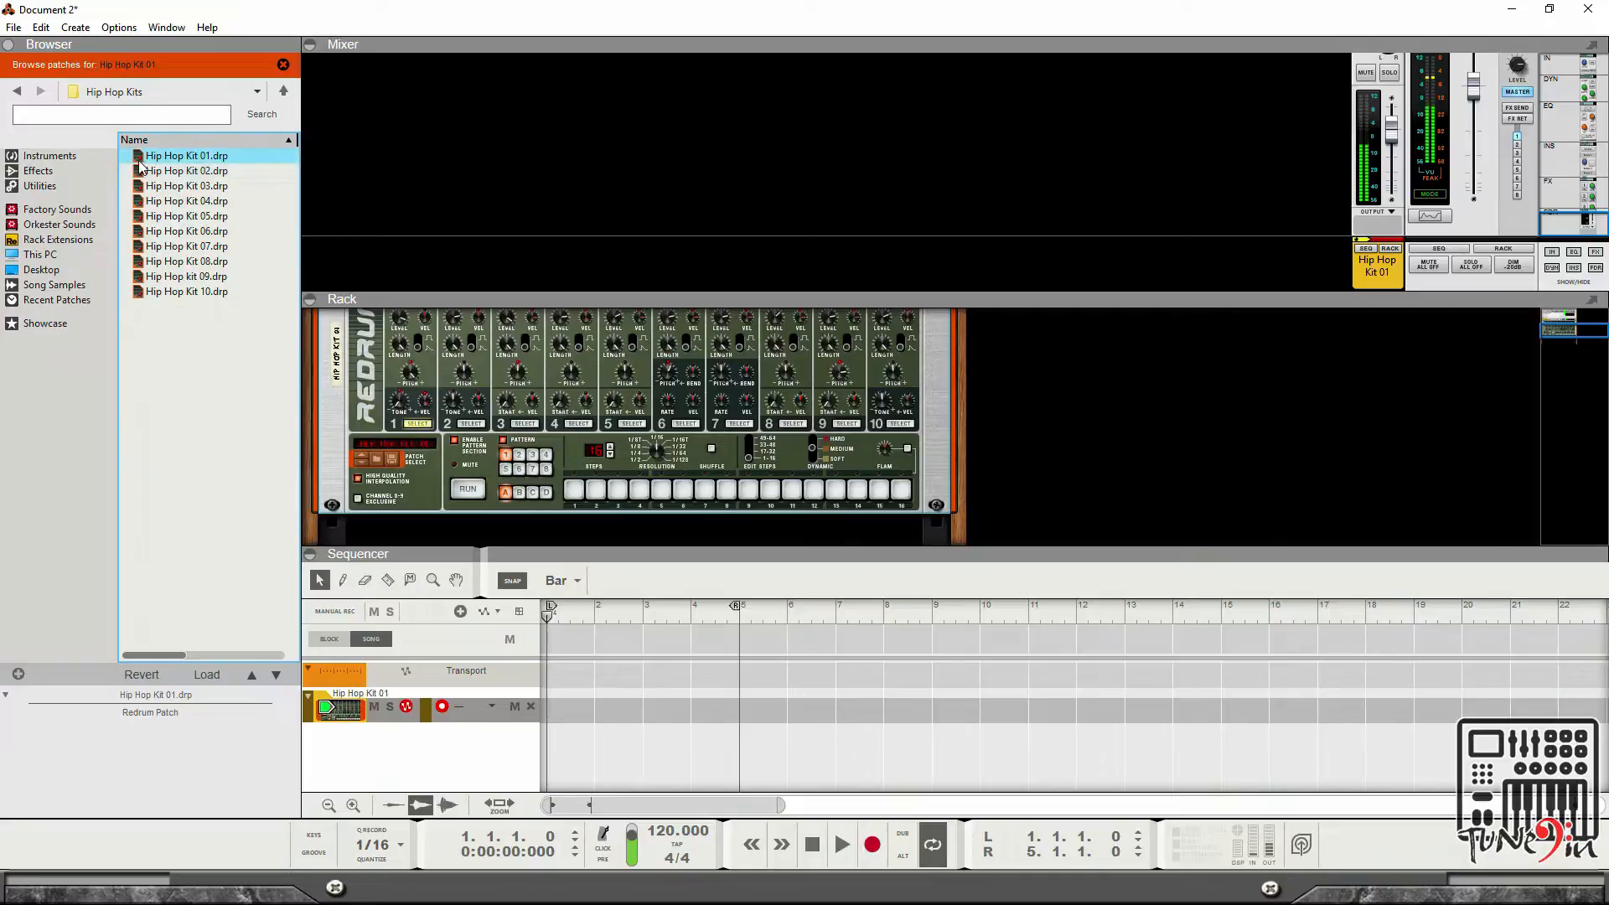
left_click(174, 173)
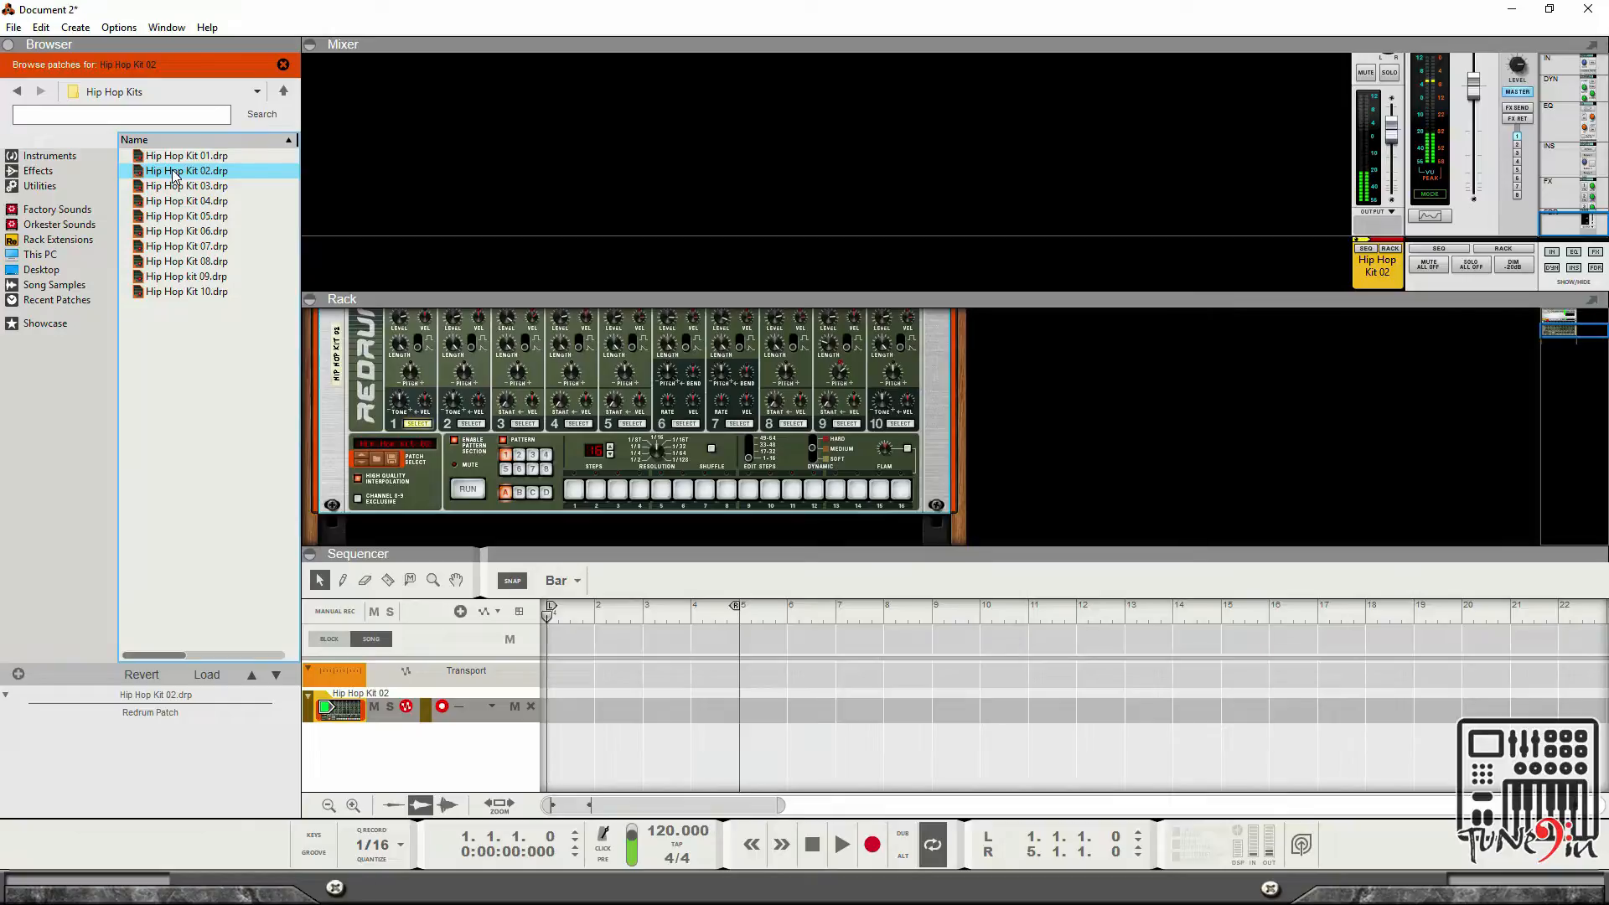
left_click(179, 186)
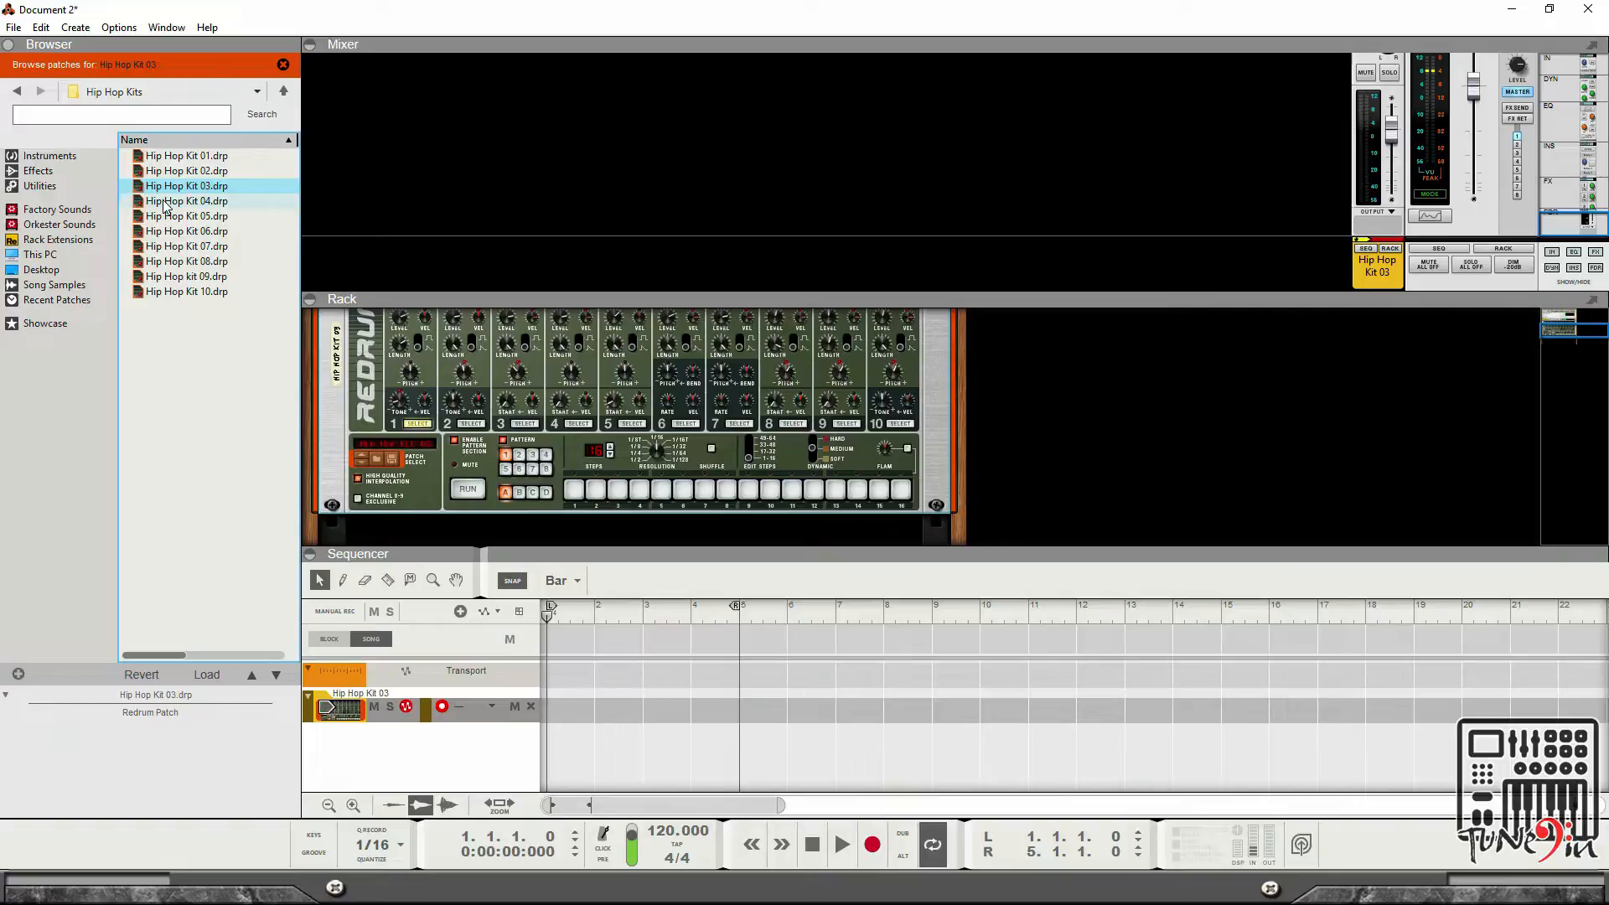
left_click(166, 203)
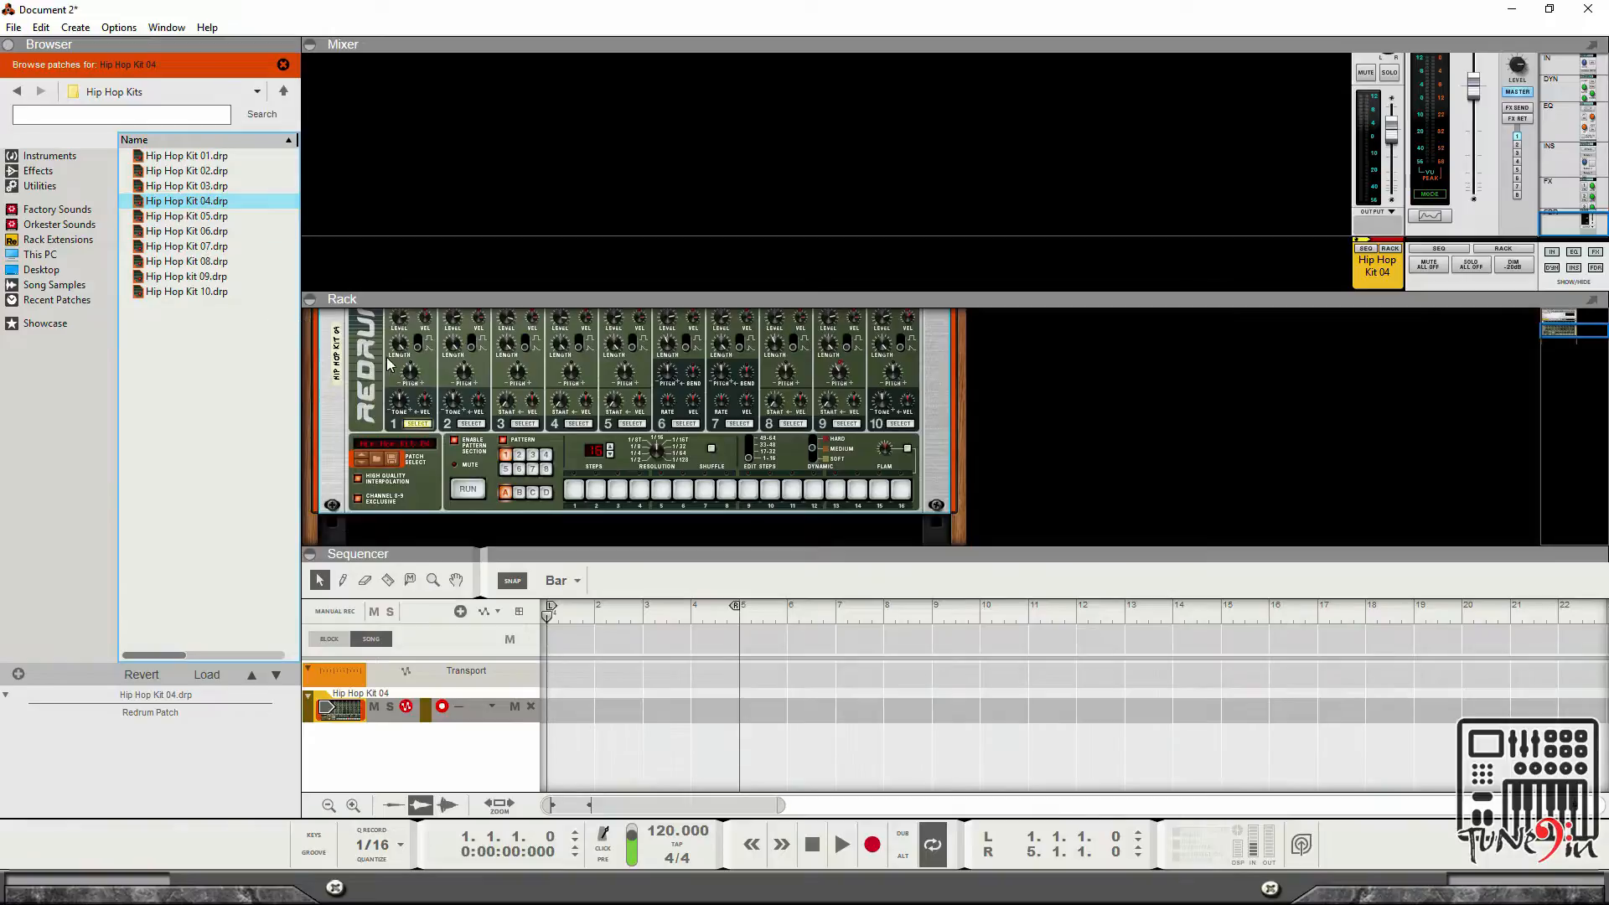
Trigger drum channel 1 on the Redrum repeatedly to audition the kit.
scroll(390, 360, "up", 3)
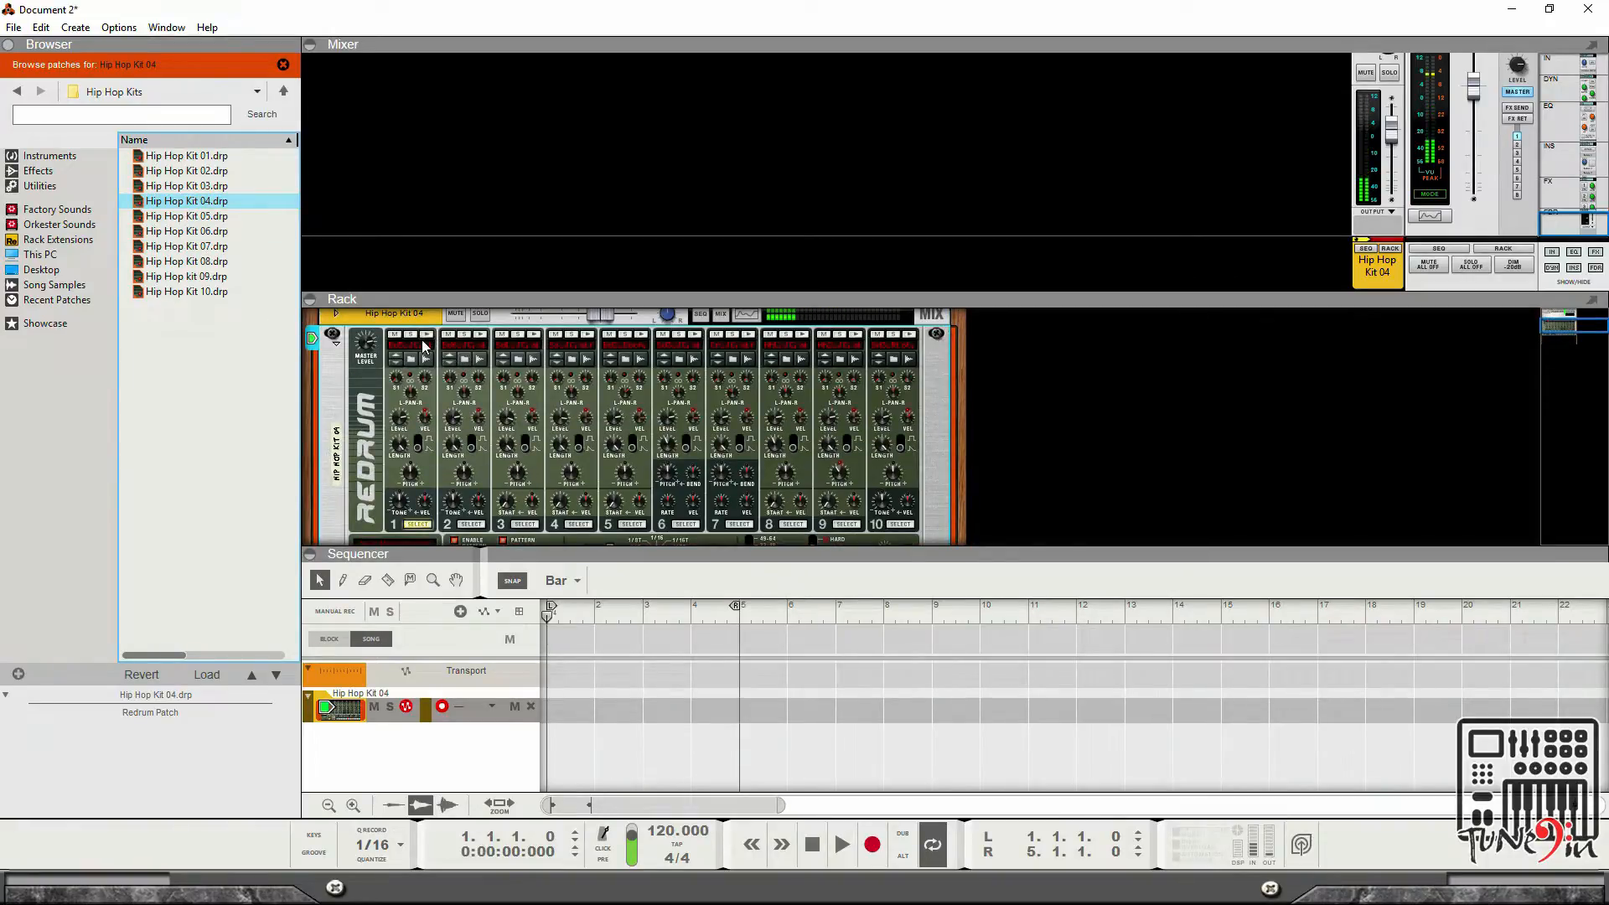
left_click(430, 335)
left_click(430, 336)
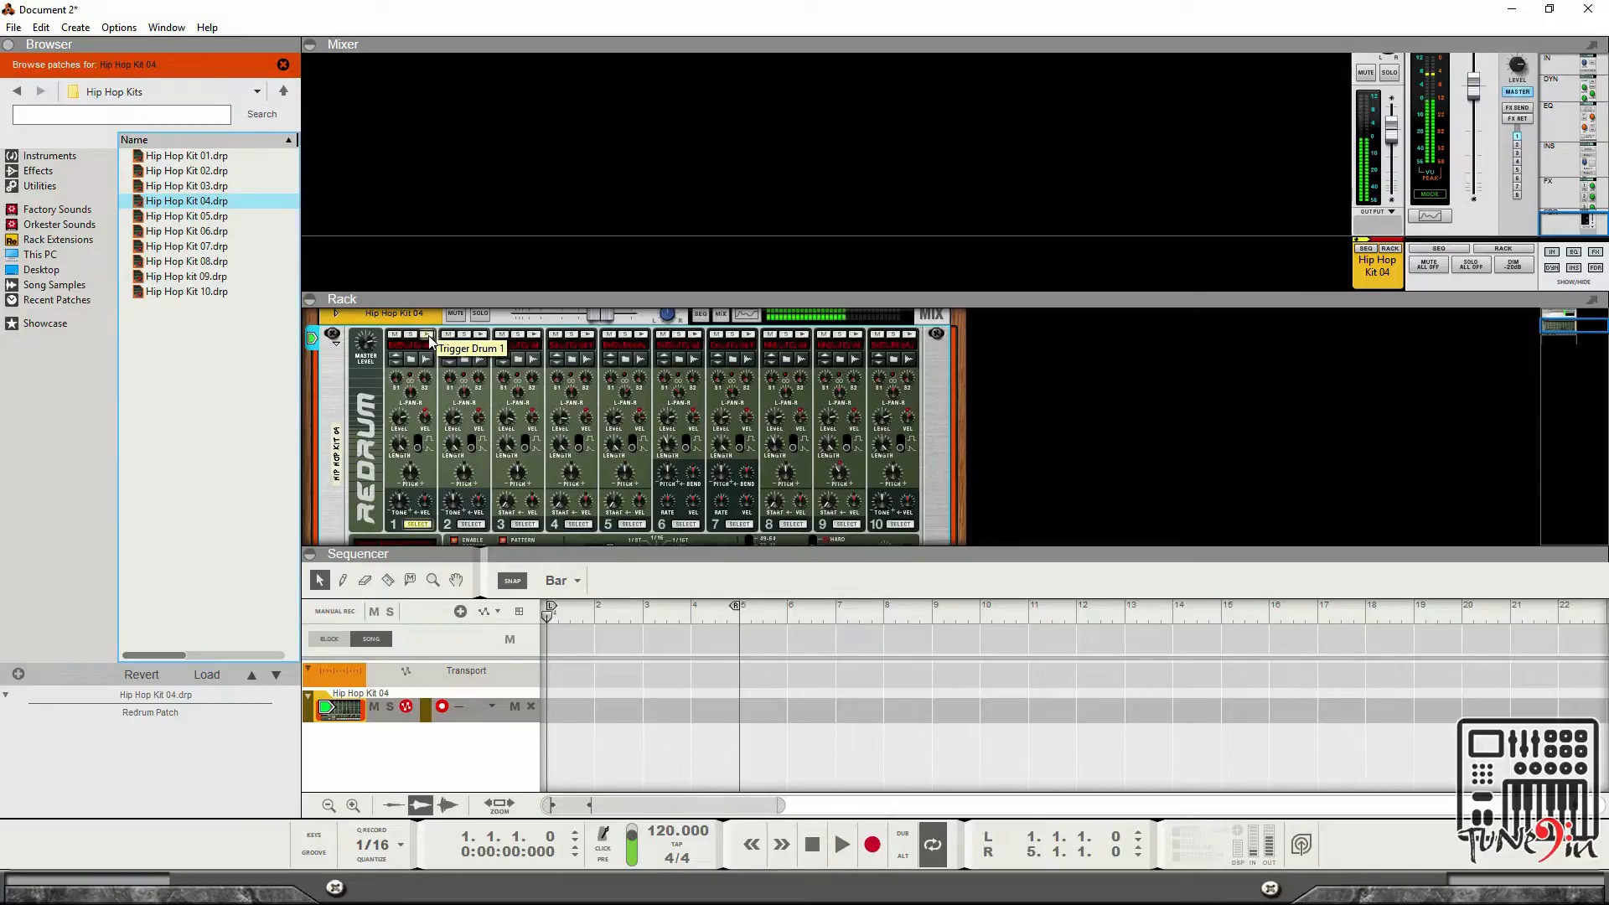
left_click(429, 335)
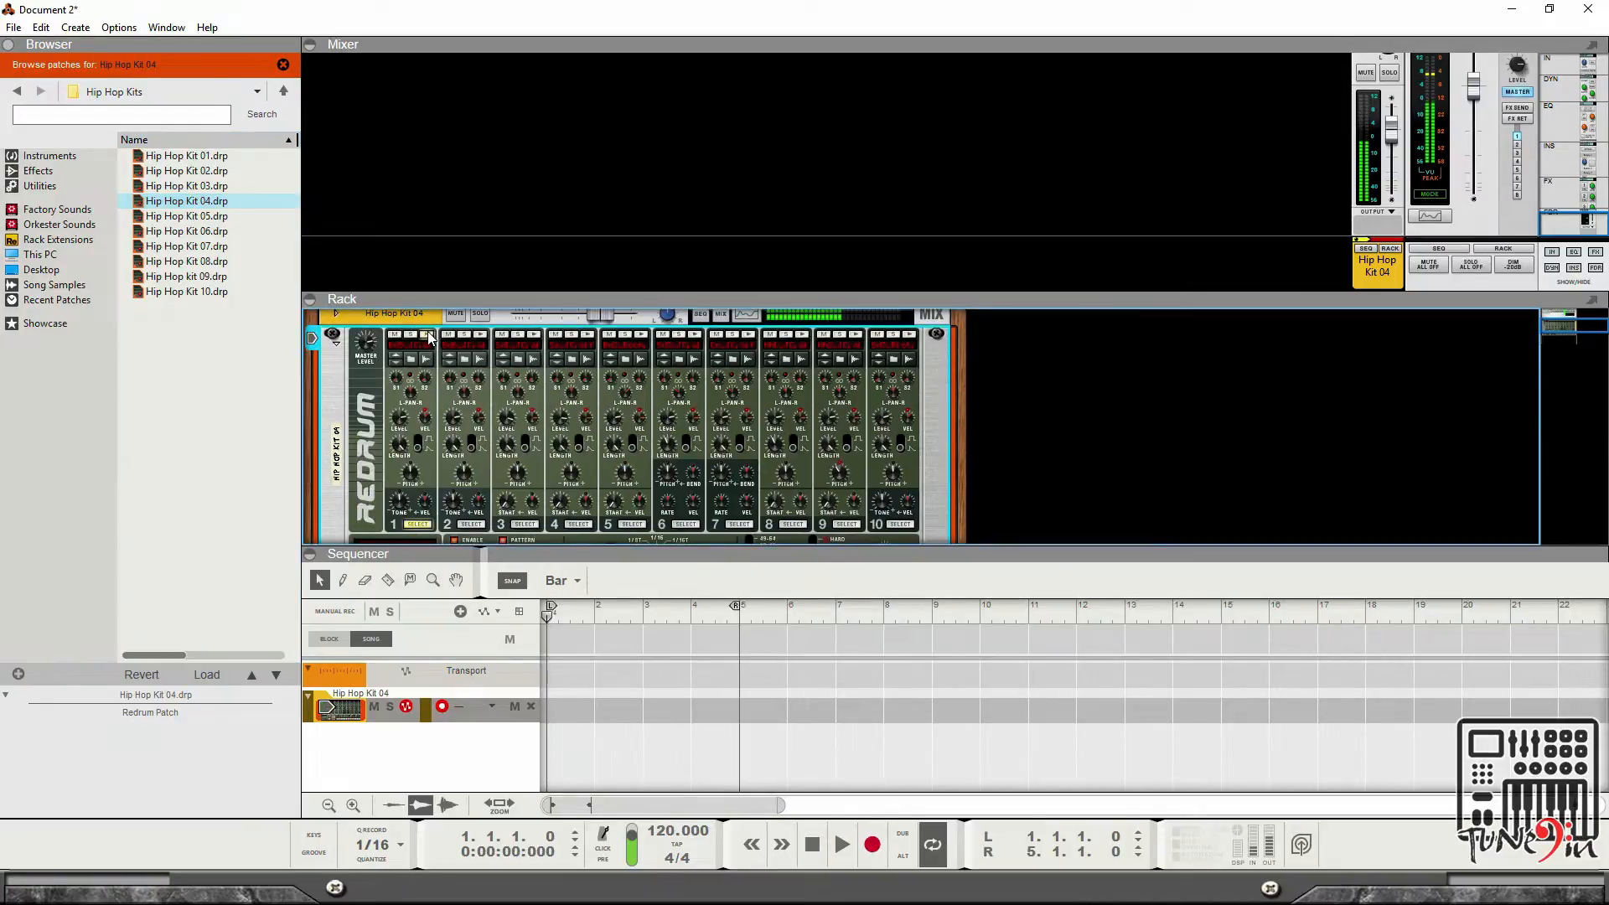
Trigger drum channels 1 through 4 on the Redrum to audition Hip Hop Kit 04.
left_click(472, 336)
left_click(429, 335)
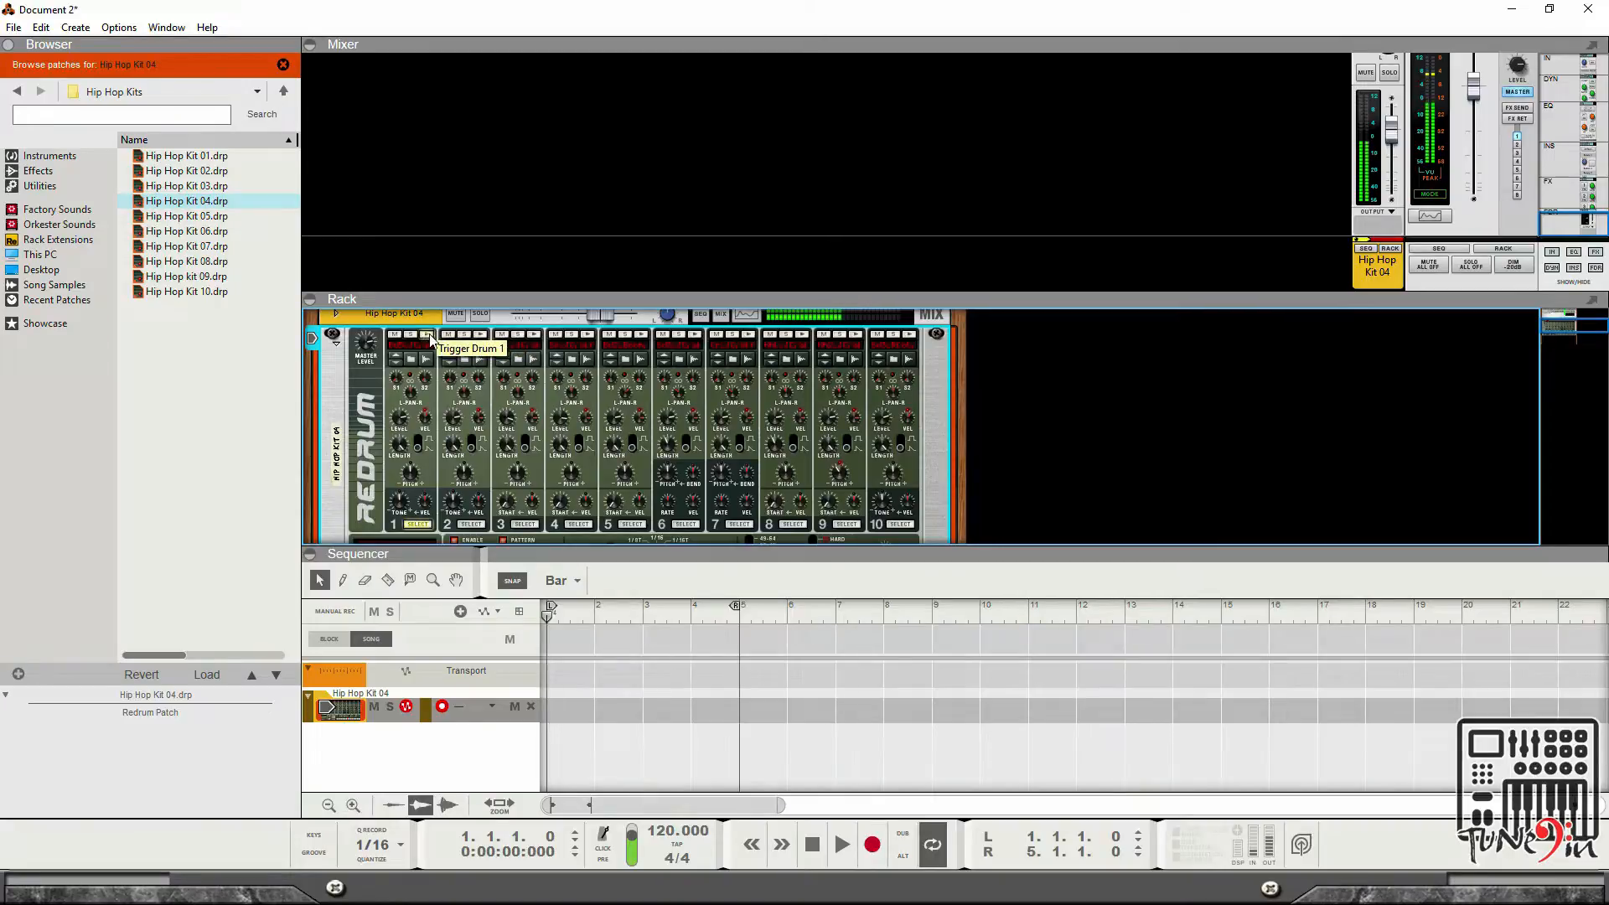
left_click(532, 334)
left_click(586, 334)
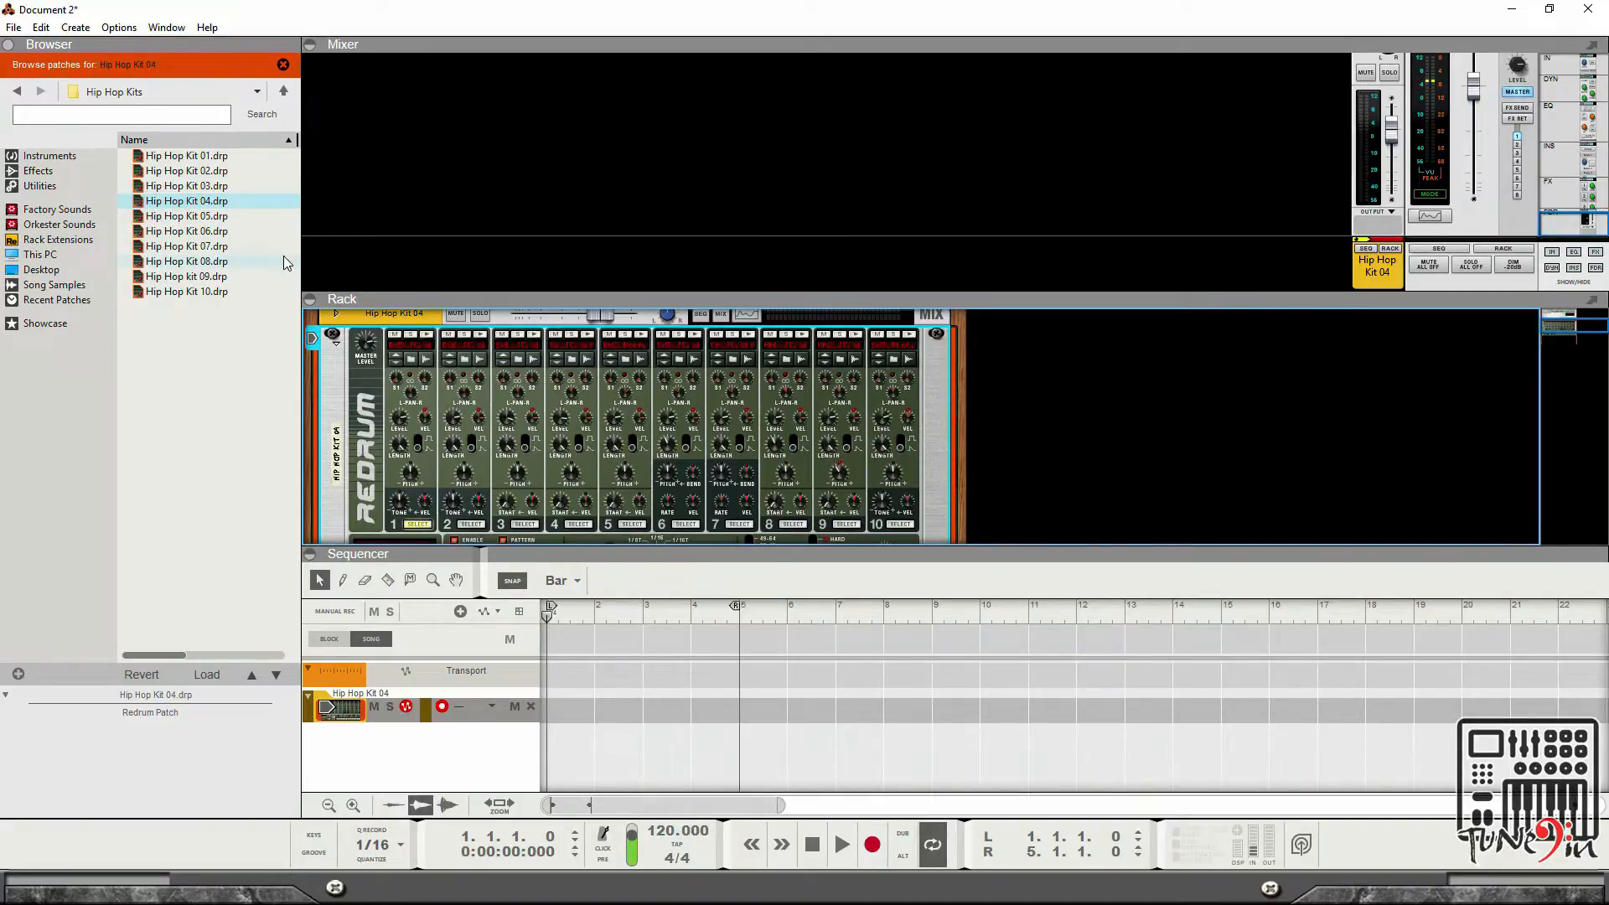
Load Hip Hop Kit 05 and then Hip Hop Kit 06, and browse the samples of its snare and bass drum channels.
left_click(188, 216)
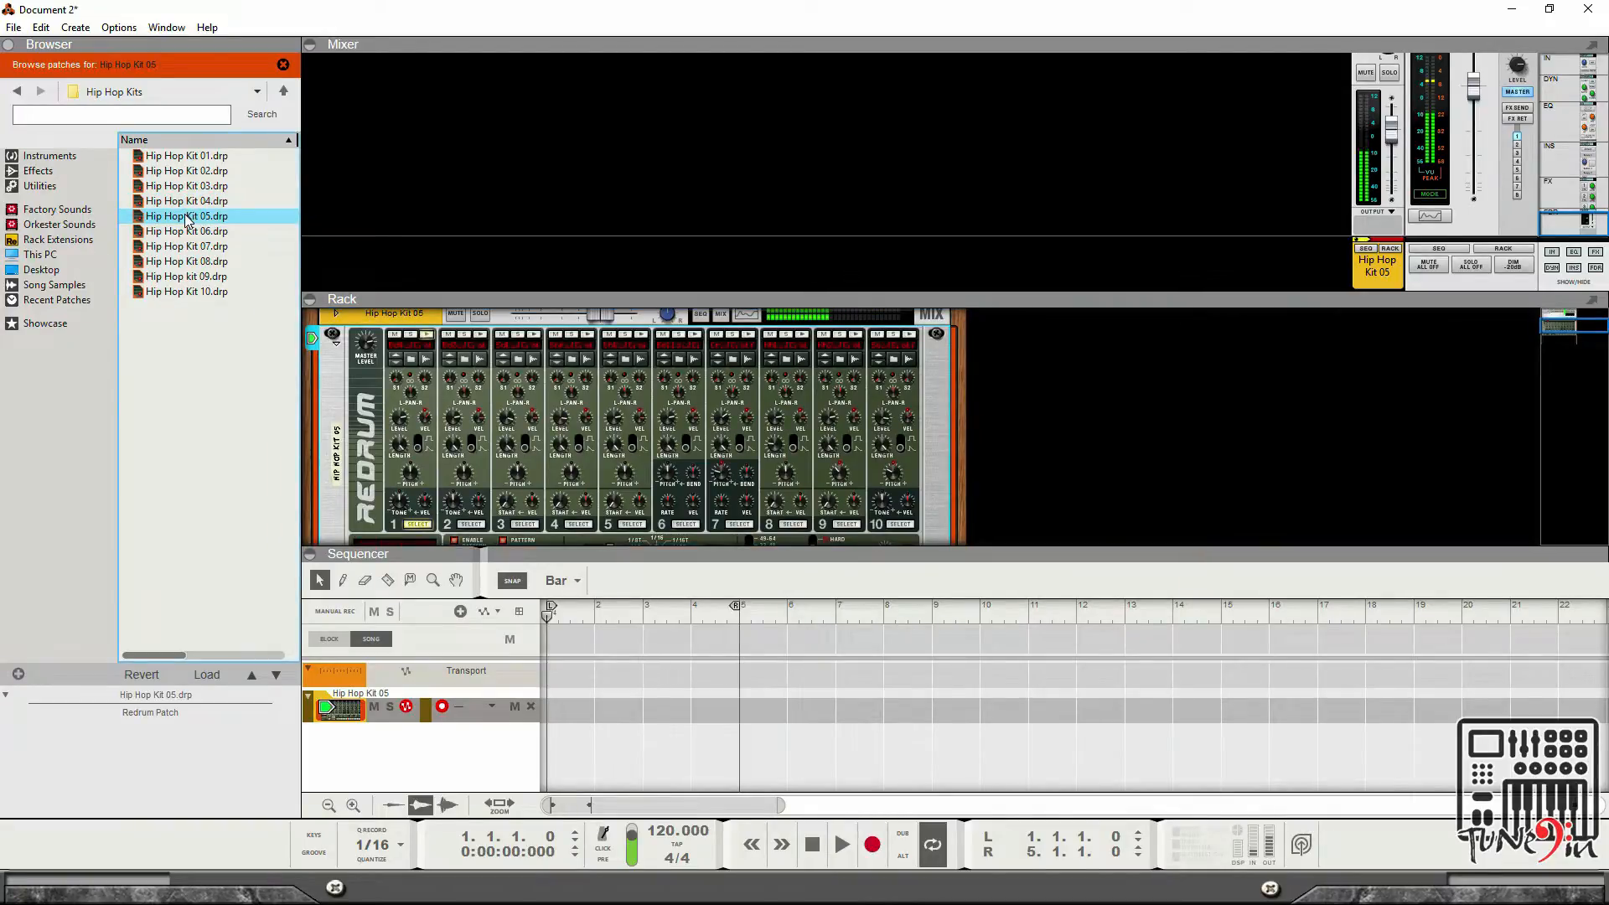
left_click(183, 232)
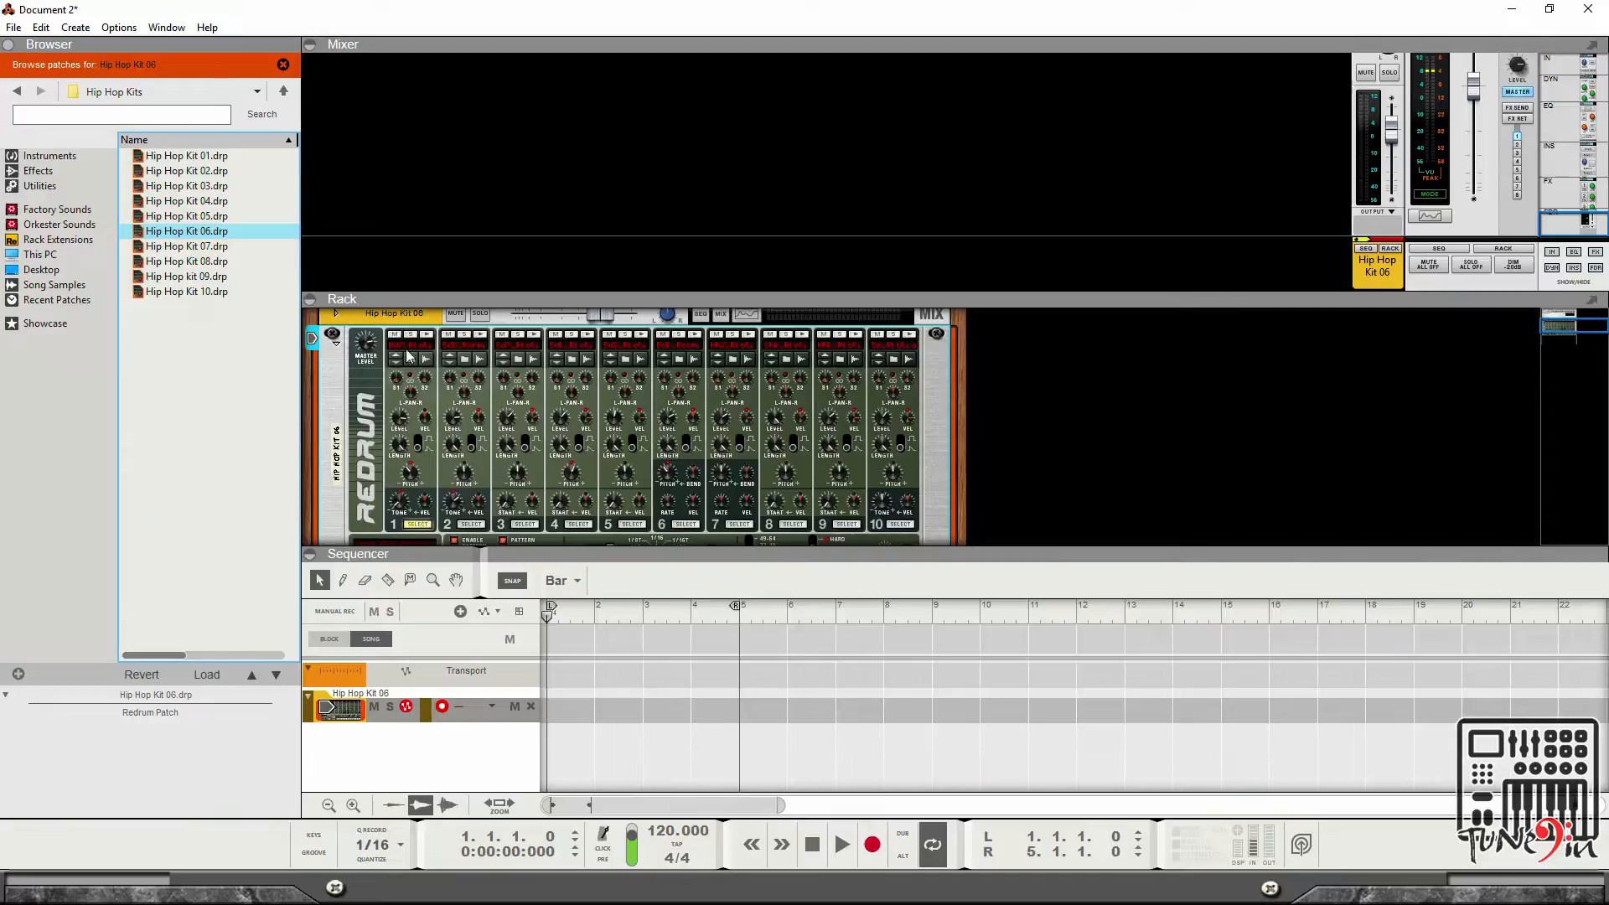
left_click(464, 359)
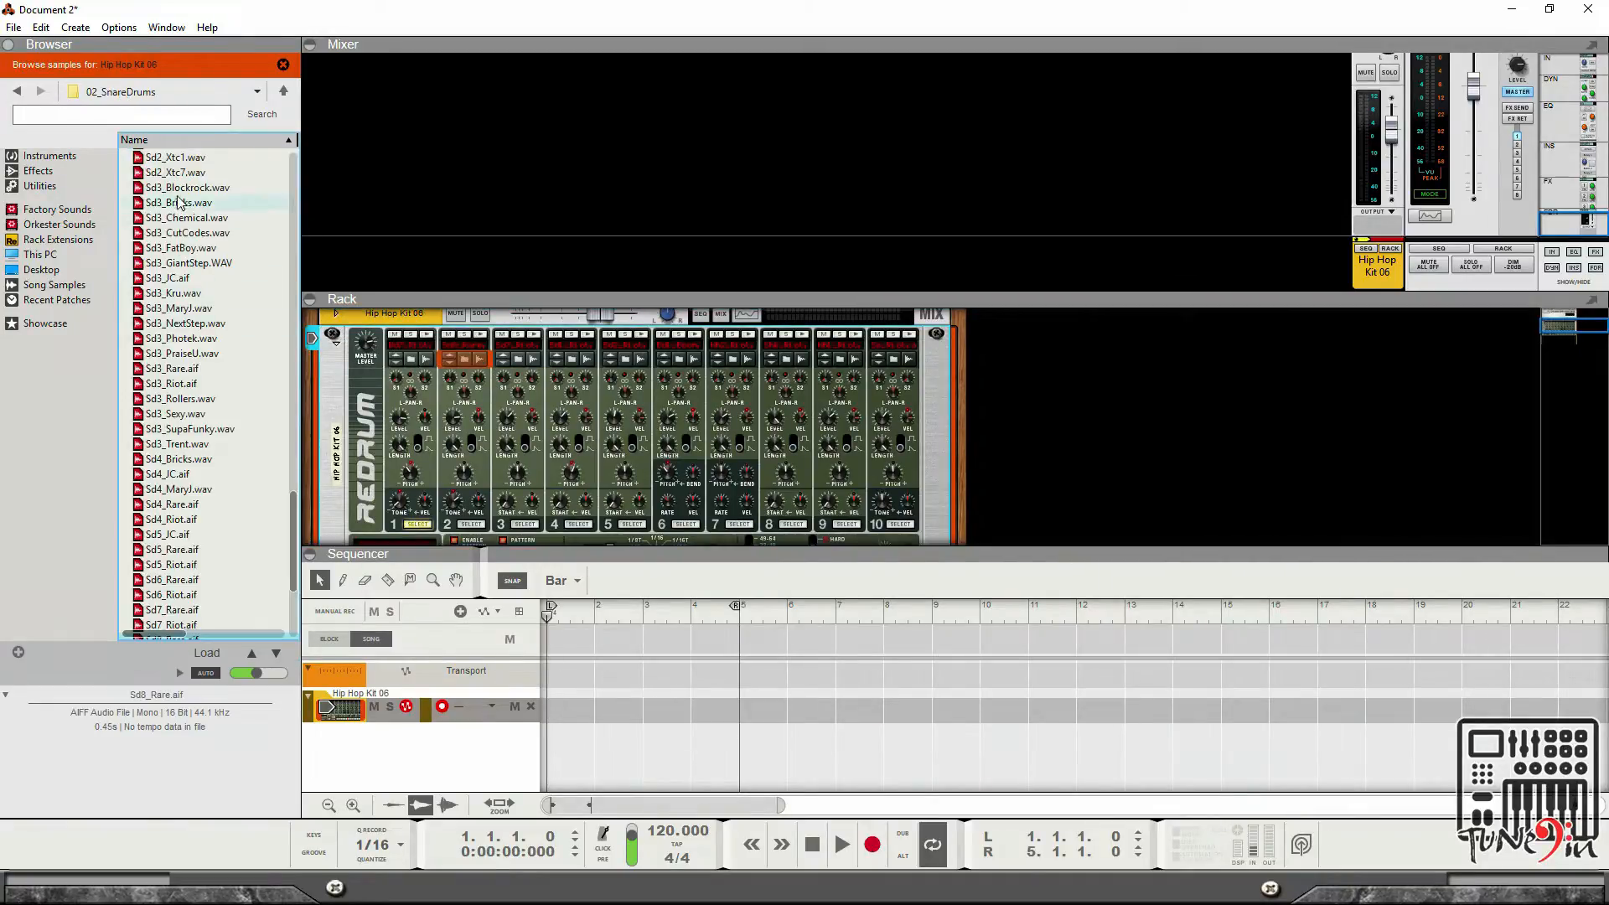
scroll(265, 438, "down", 3)
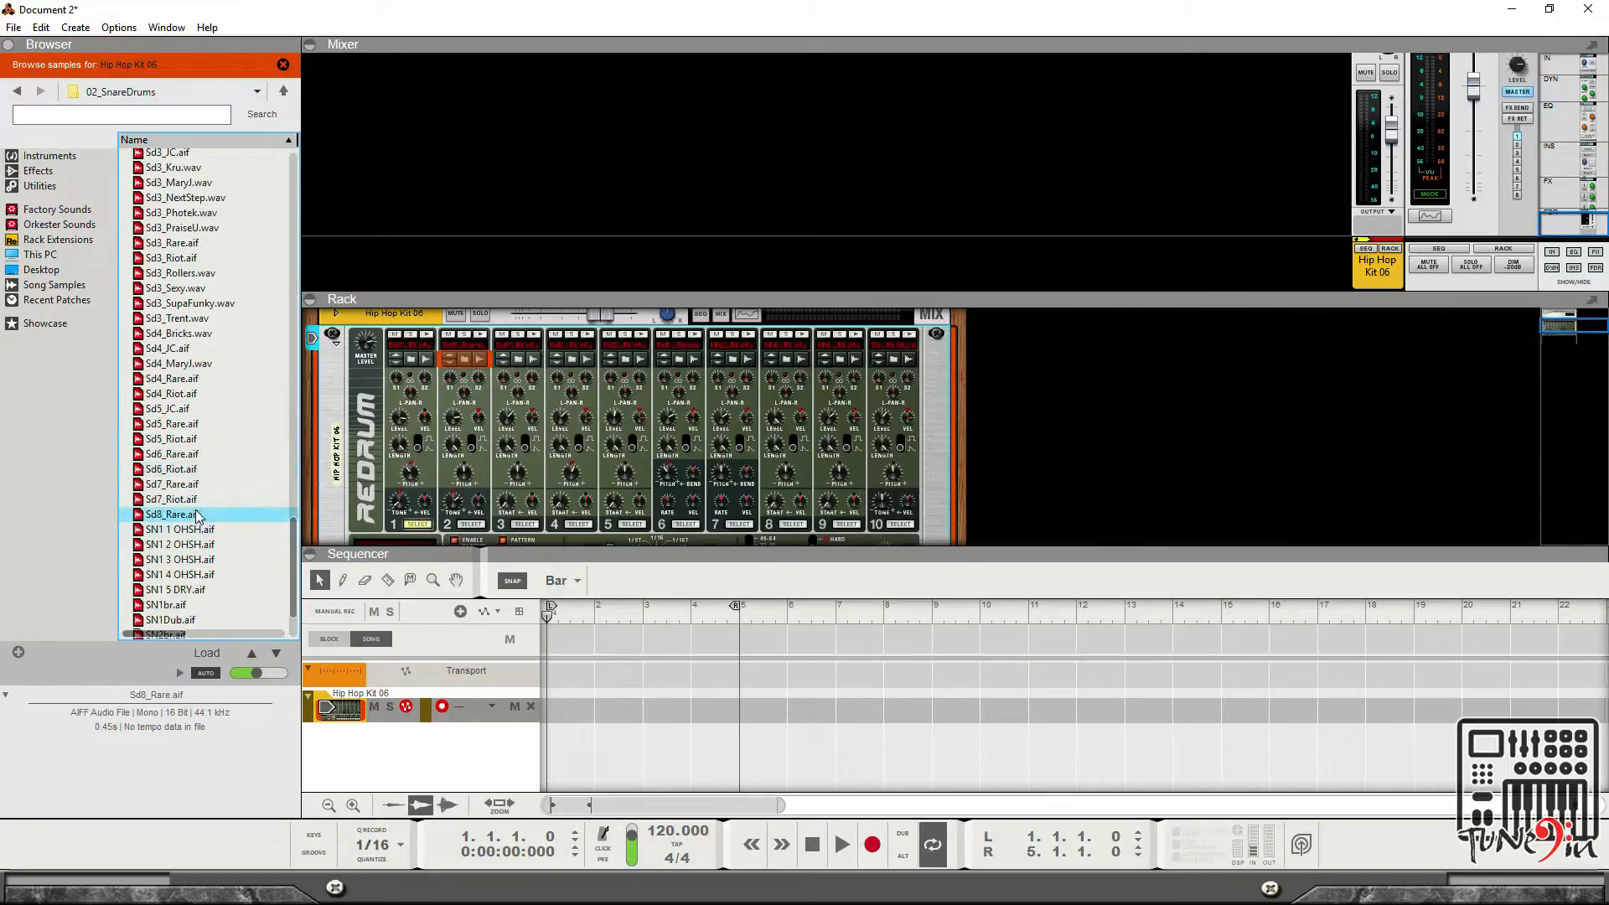
left_click(468, 360)
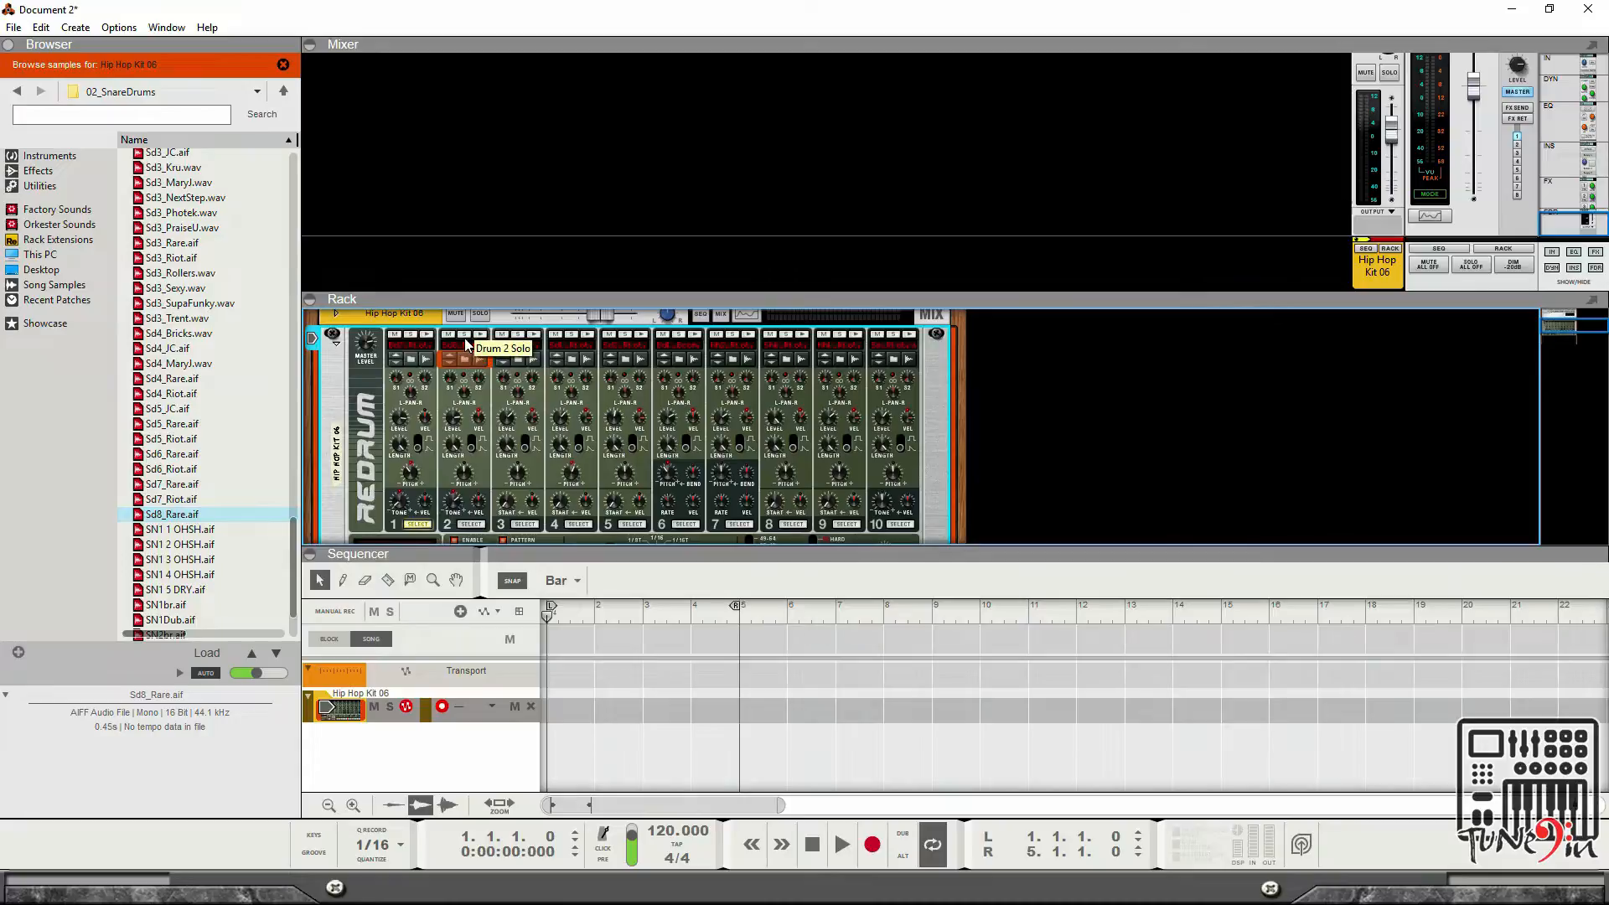
left_click(415, 356)
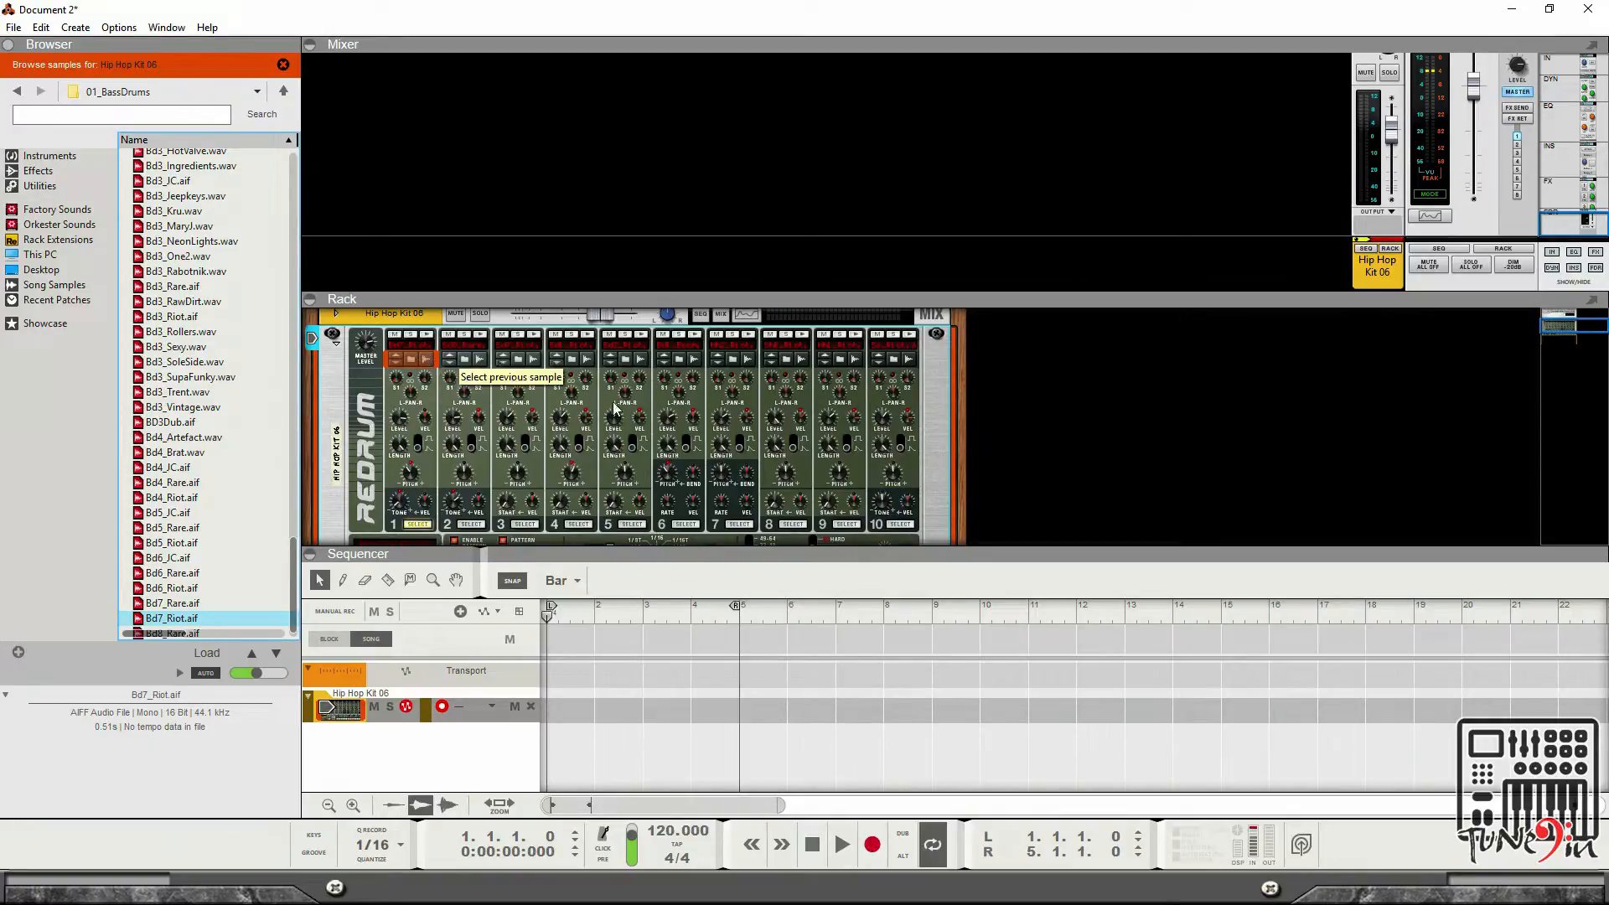
Set the song tempo to 130 BPM.
left_click_drag(594, 293, 607, 177)
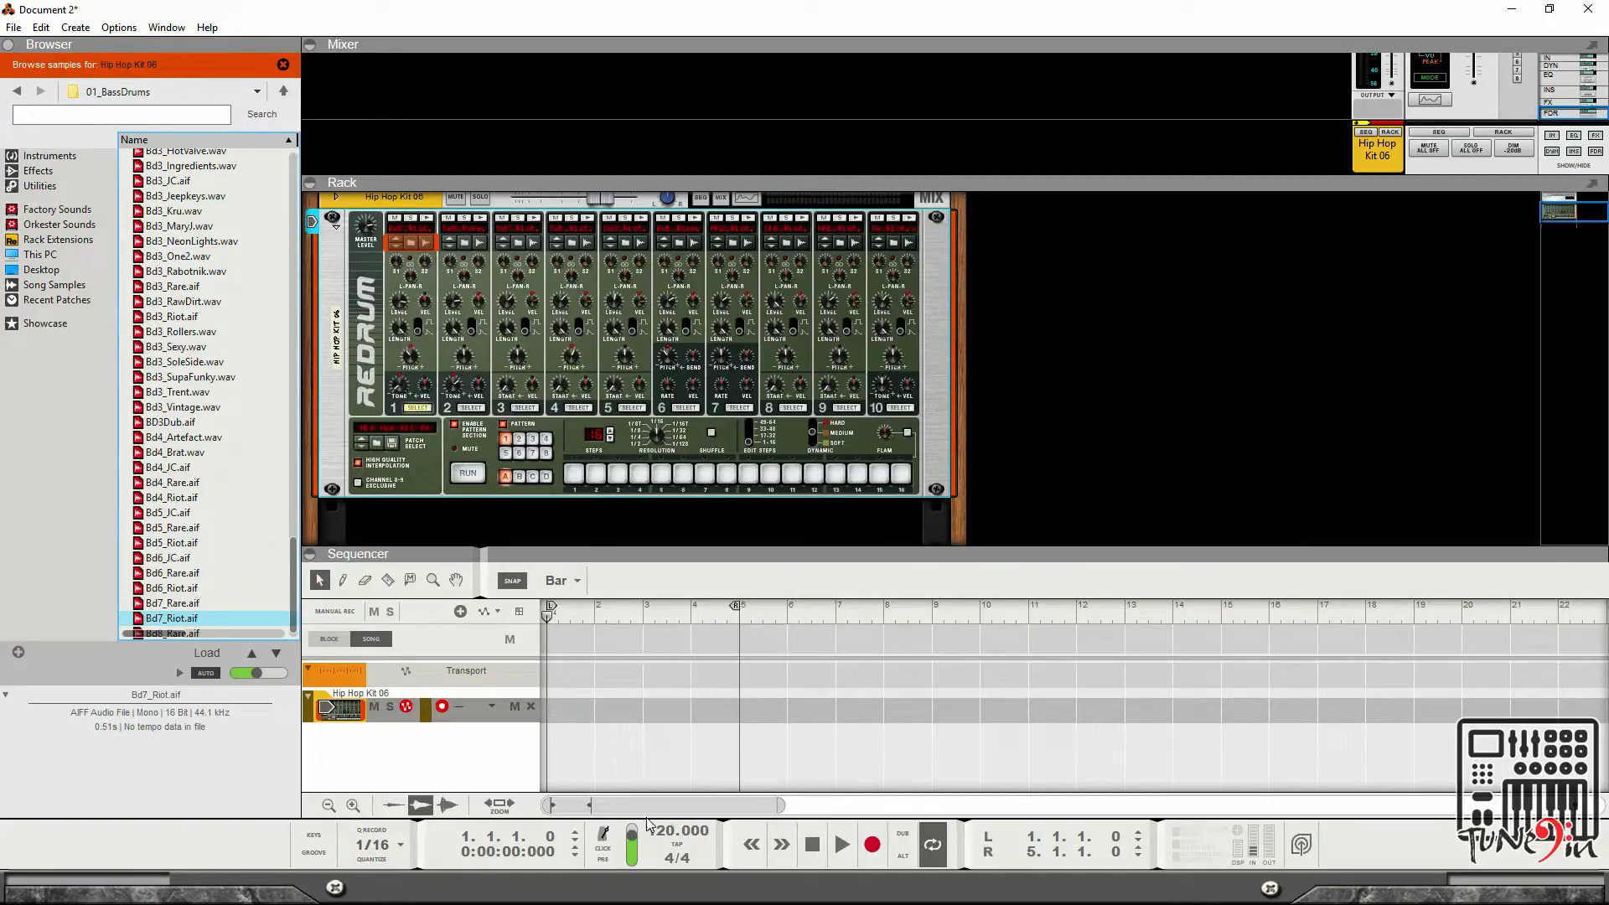
left_click(667, 836)
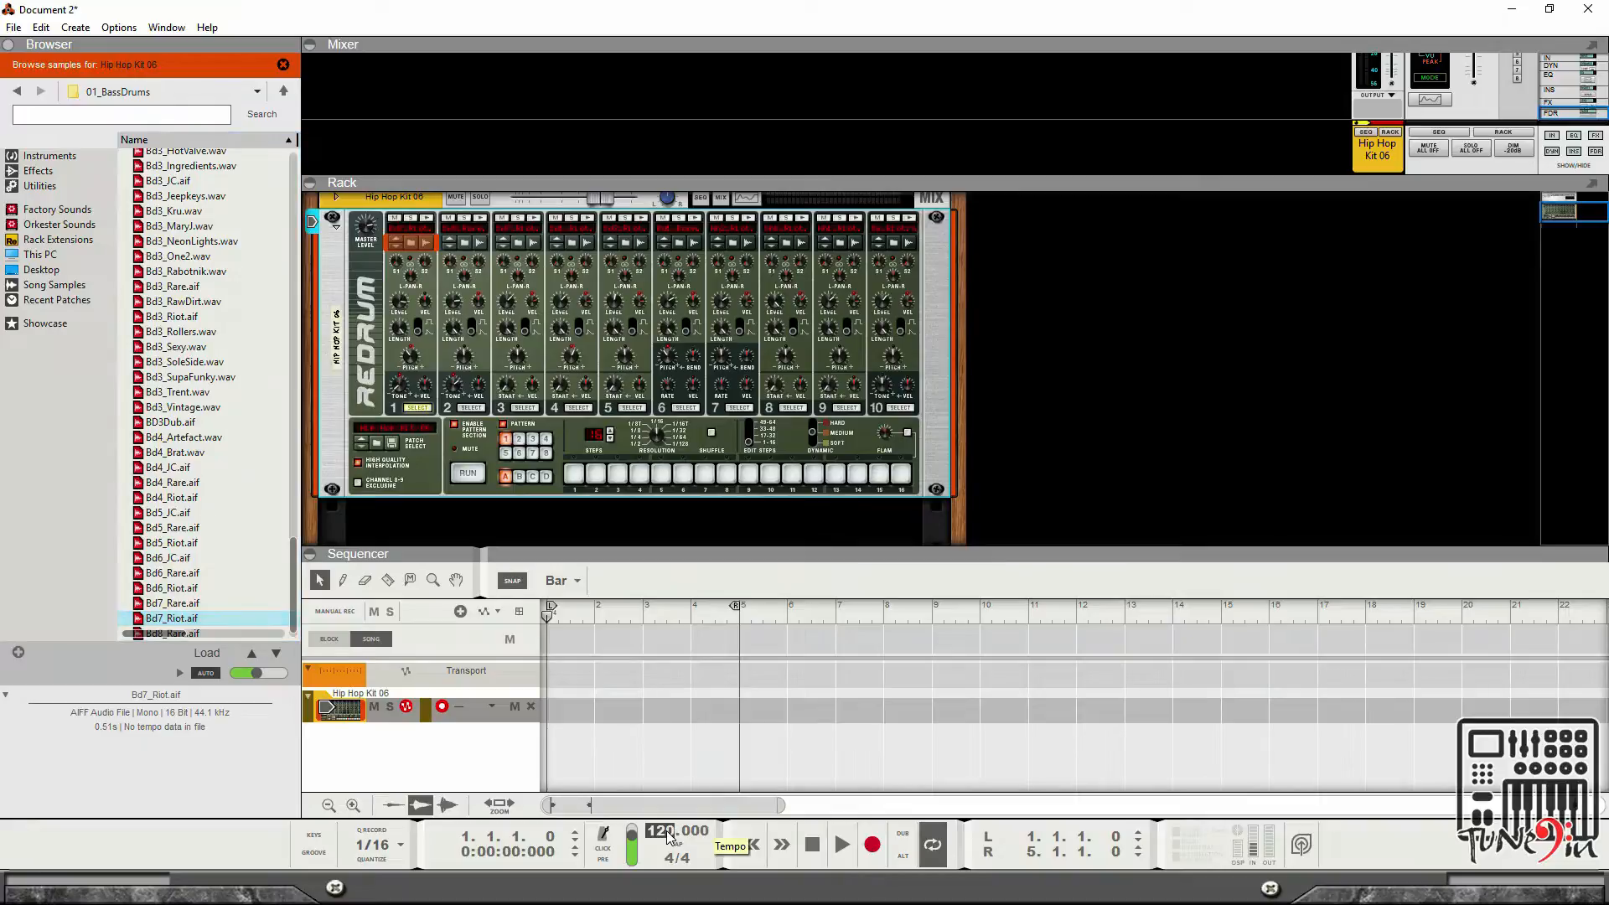
double_click(666, 834)
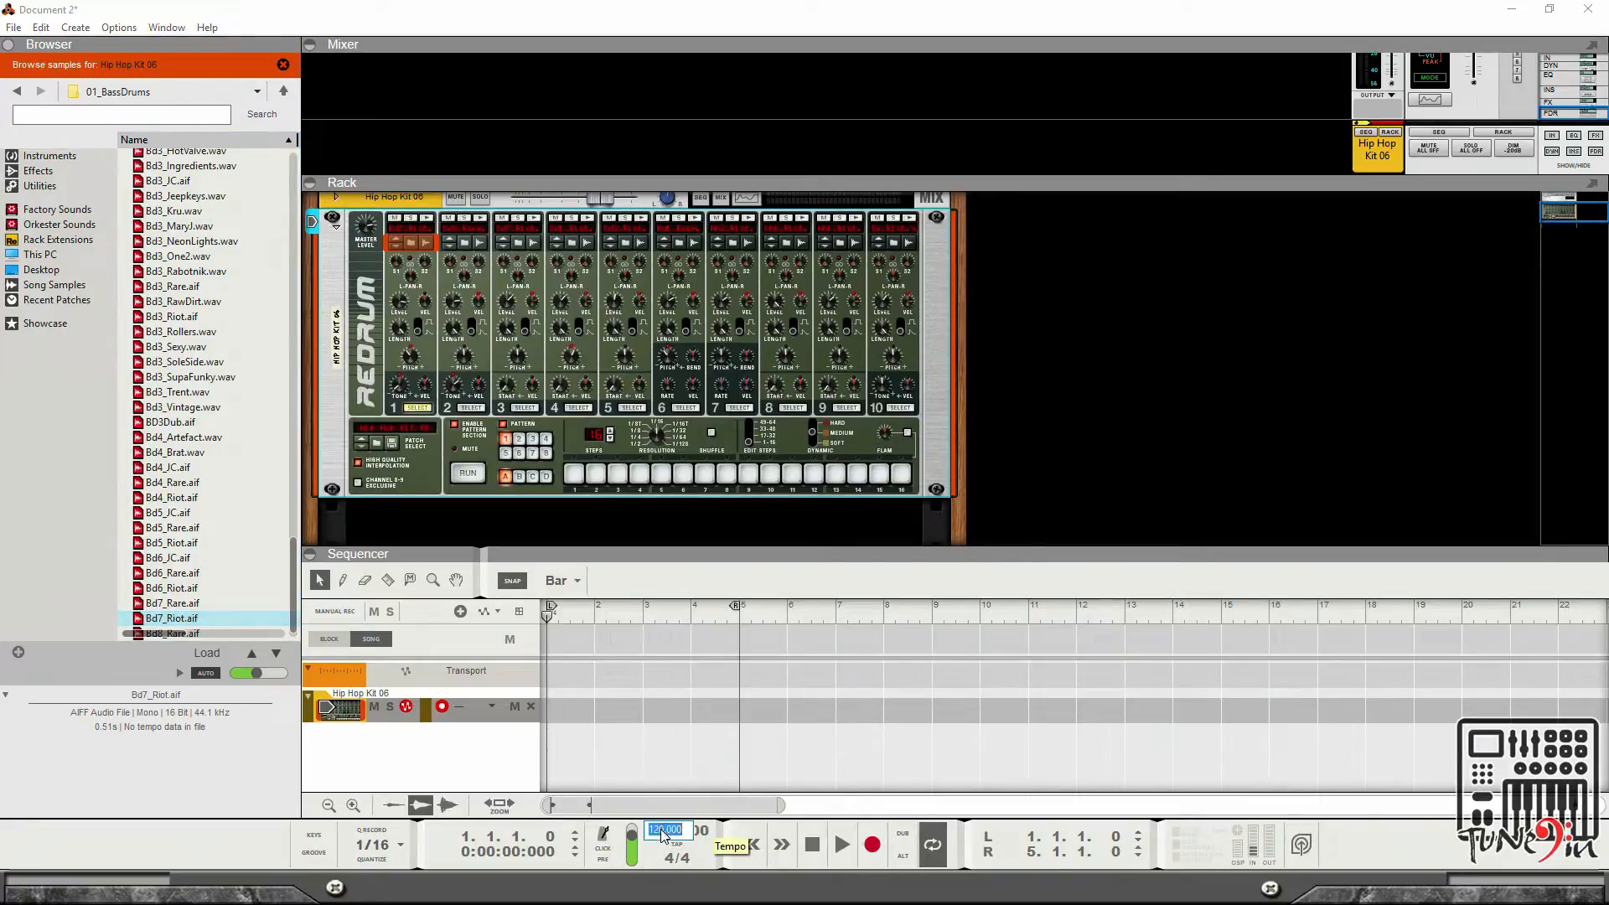
type("130")
key("Return")
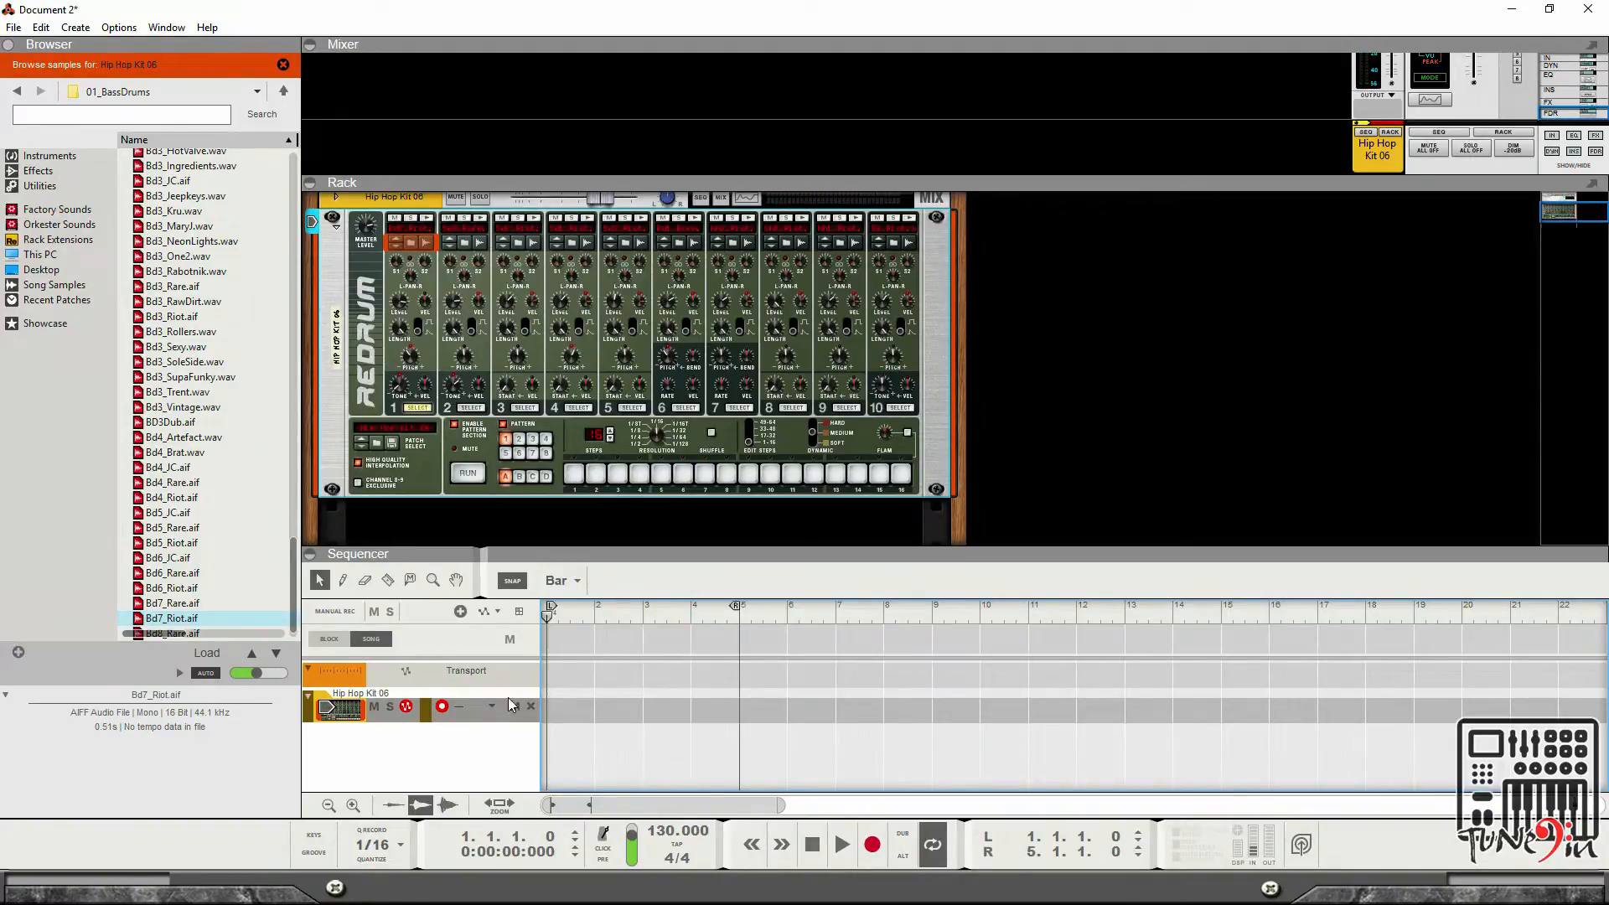
Draw a note clip from bar 1 to bar 5 on the Hip Hop Kit 06 track with the Pencil tool.
left_click(342, 579)
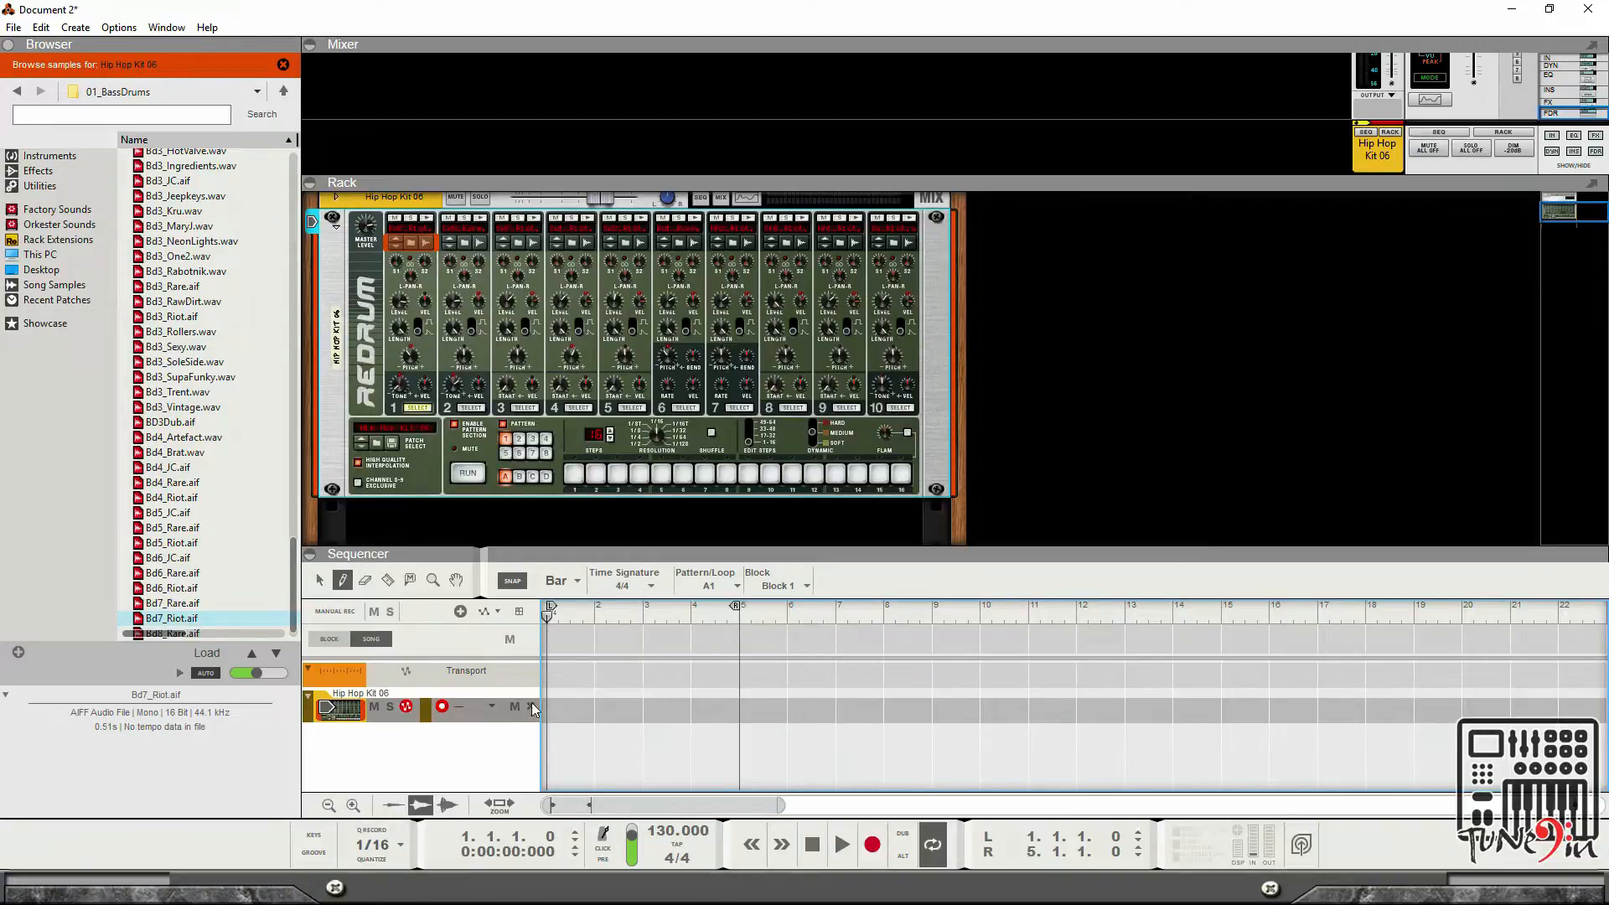
left_click_drag(554, 705, 736, 708)
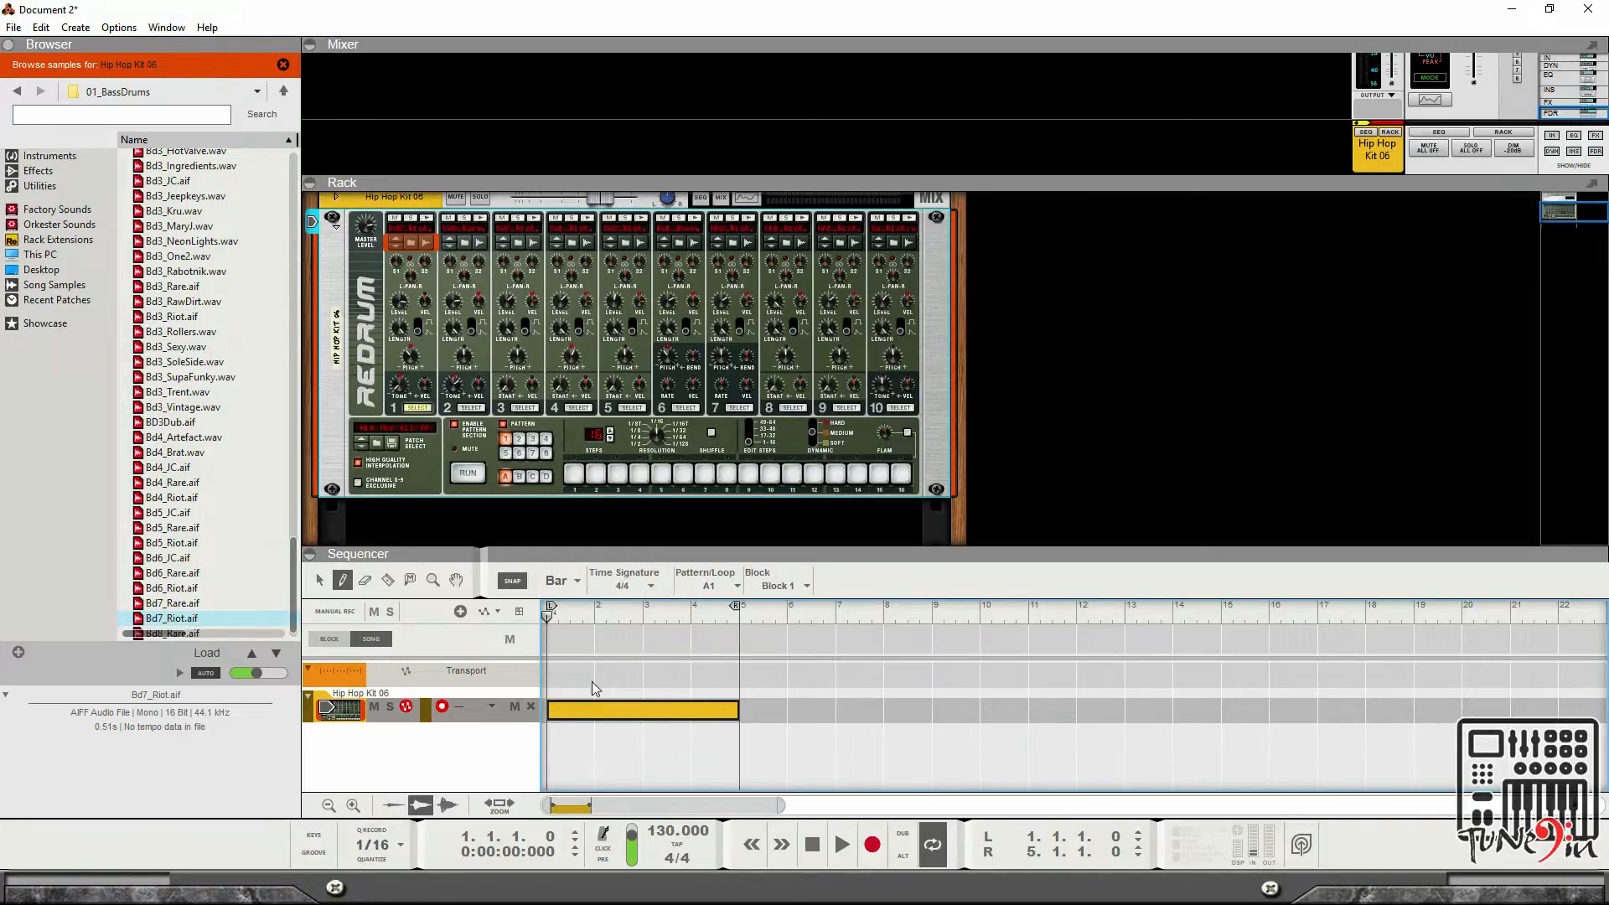
left_click(322, 582)
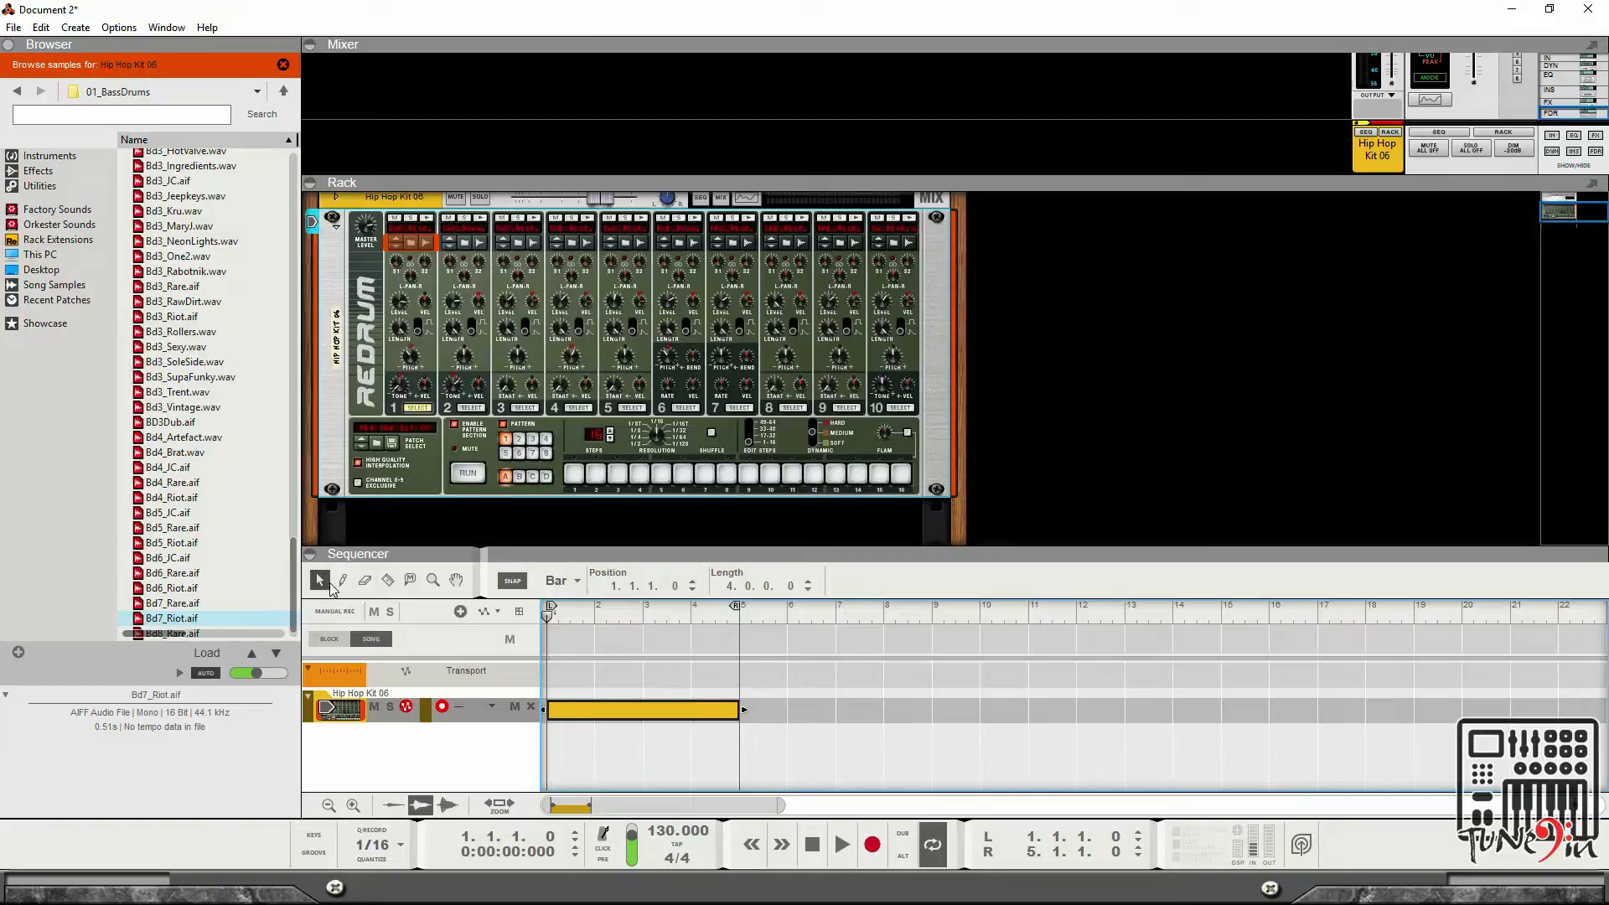
Open the clip for note editing and collapse the mixer and rack so the sequencer fills the window.
double_click(570, 710)
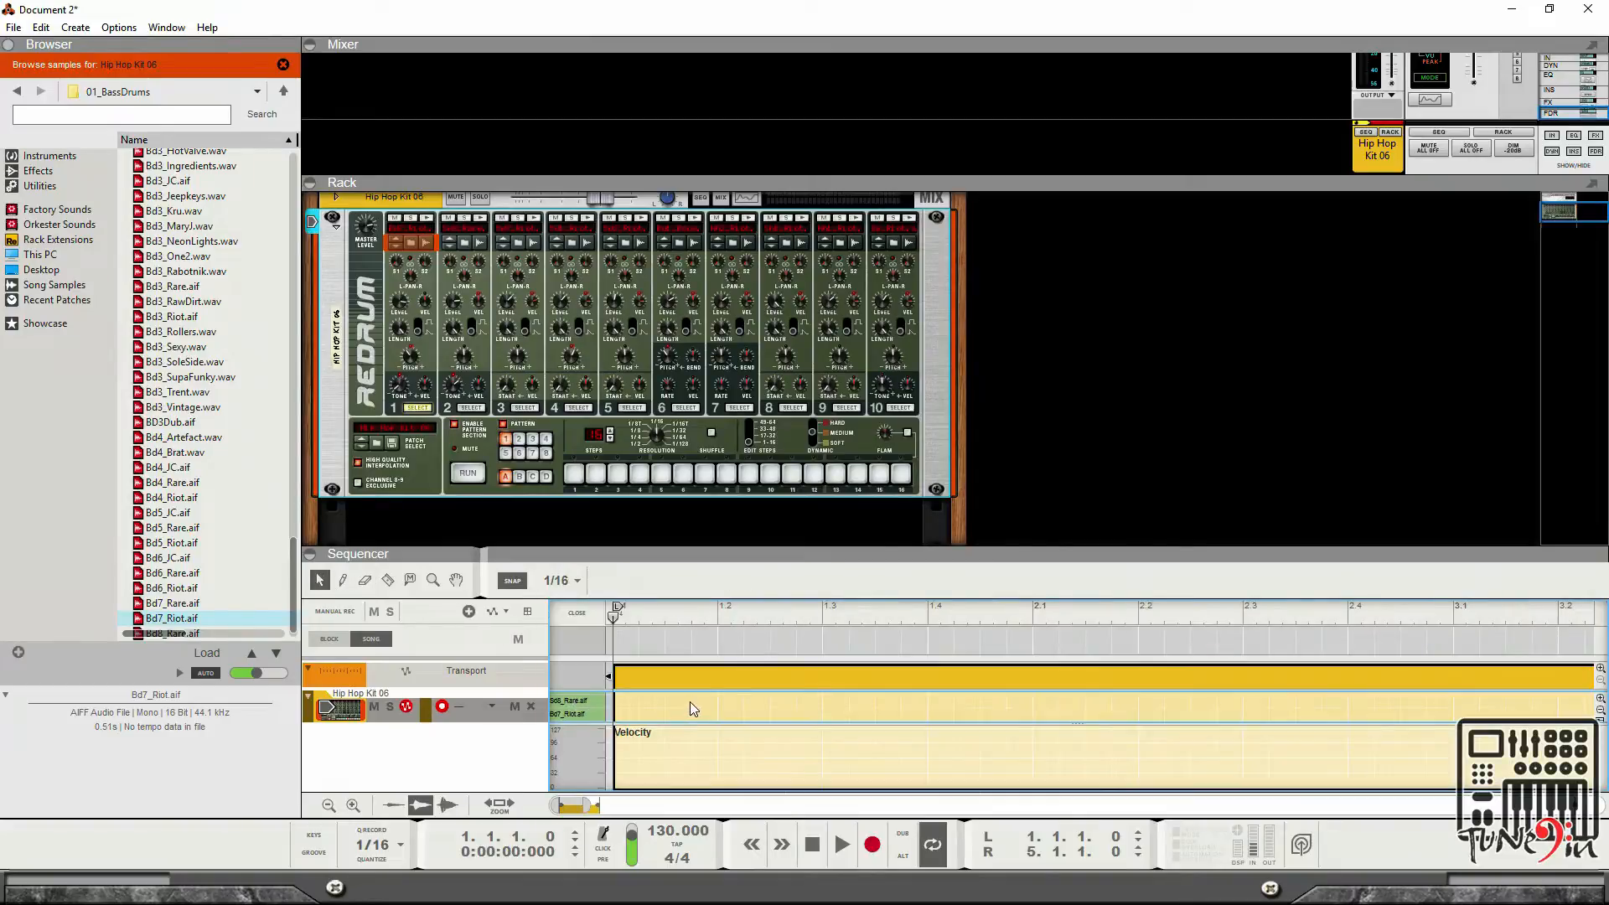
scroll(691, 702, "up", 3)
left_click(307, 553)
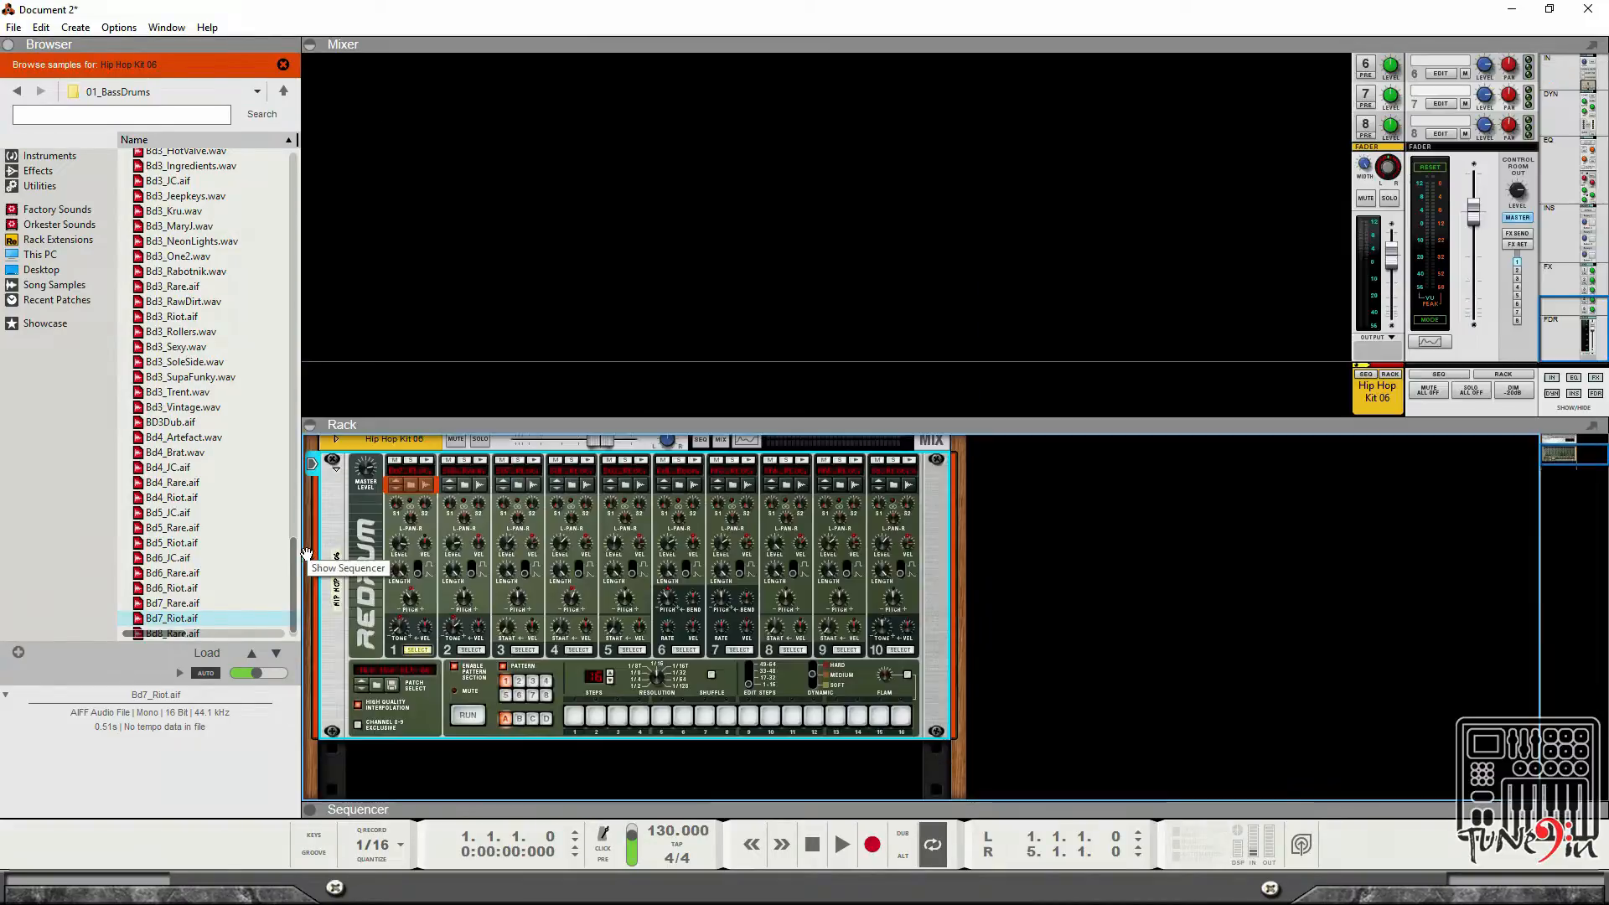
left_click(310, 434)
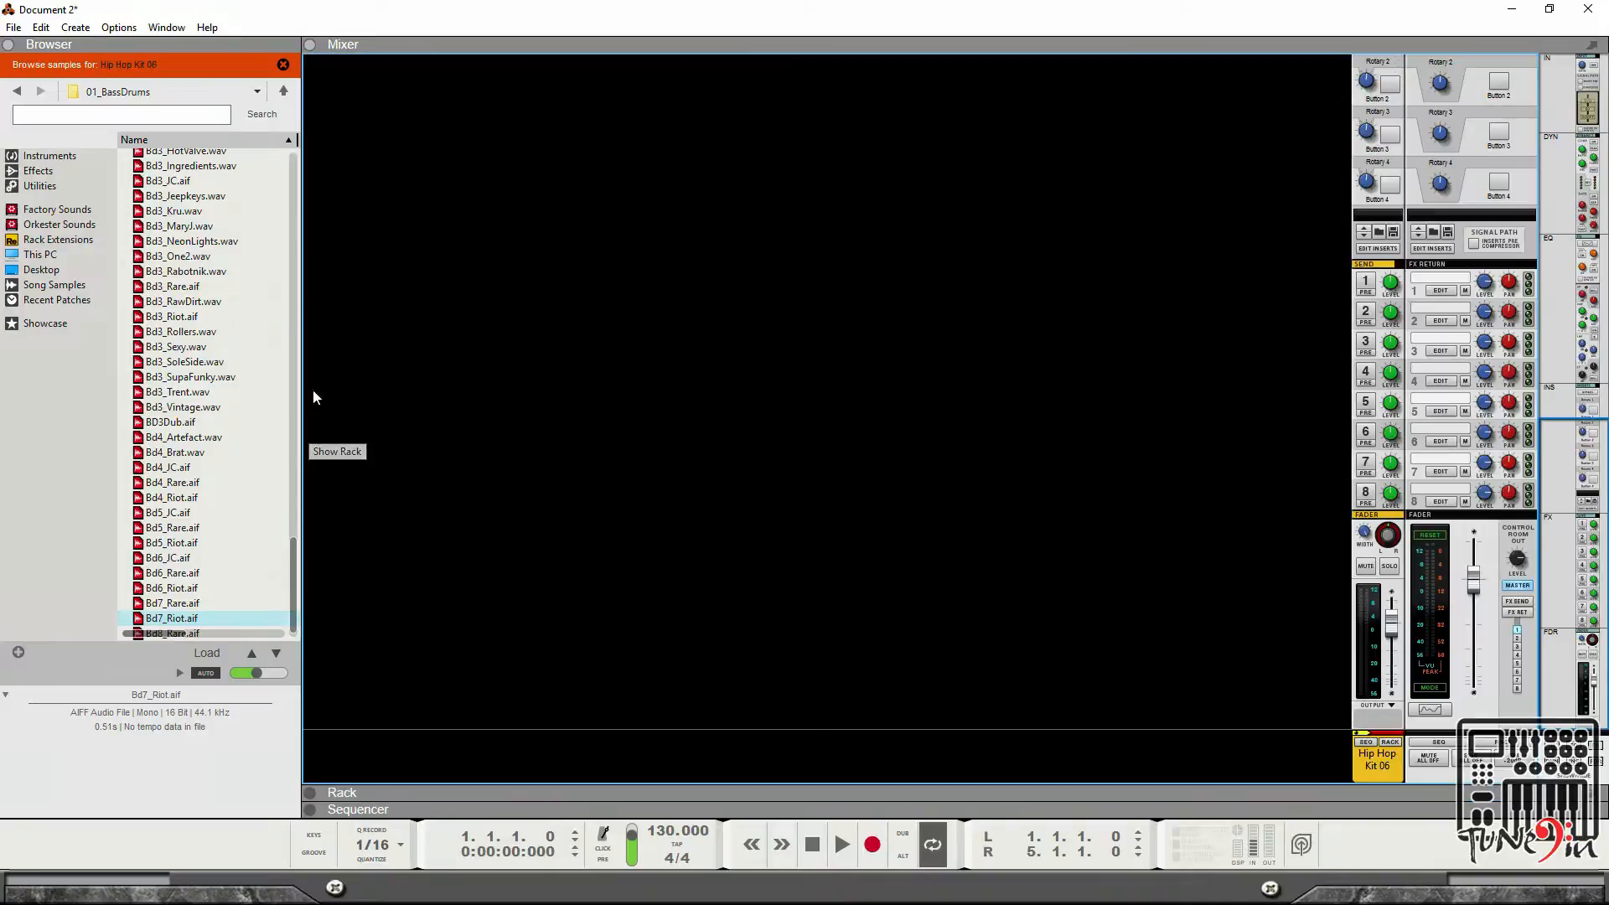
left_click(310, 812)
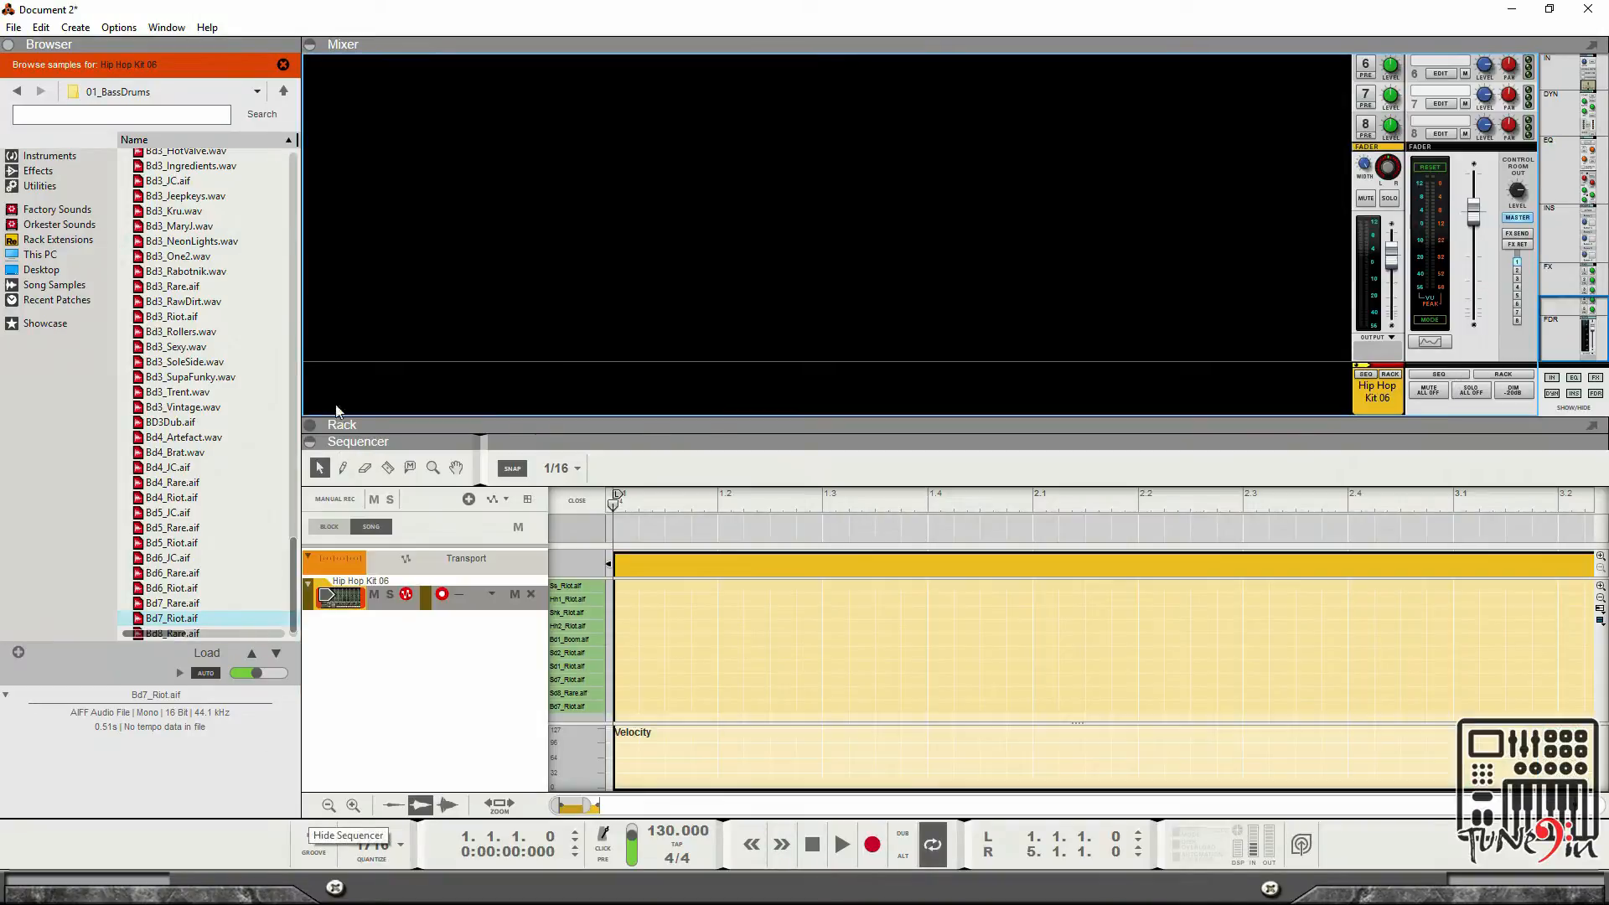
left_click(309, 45)
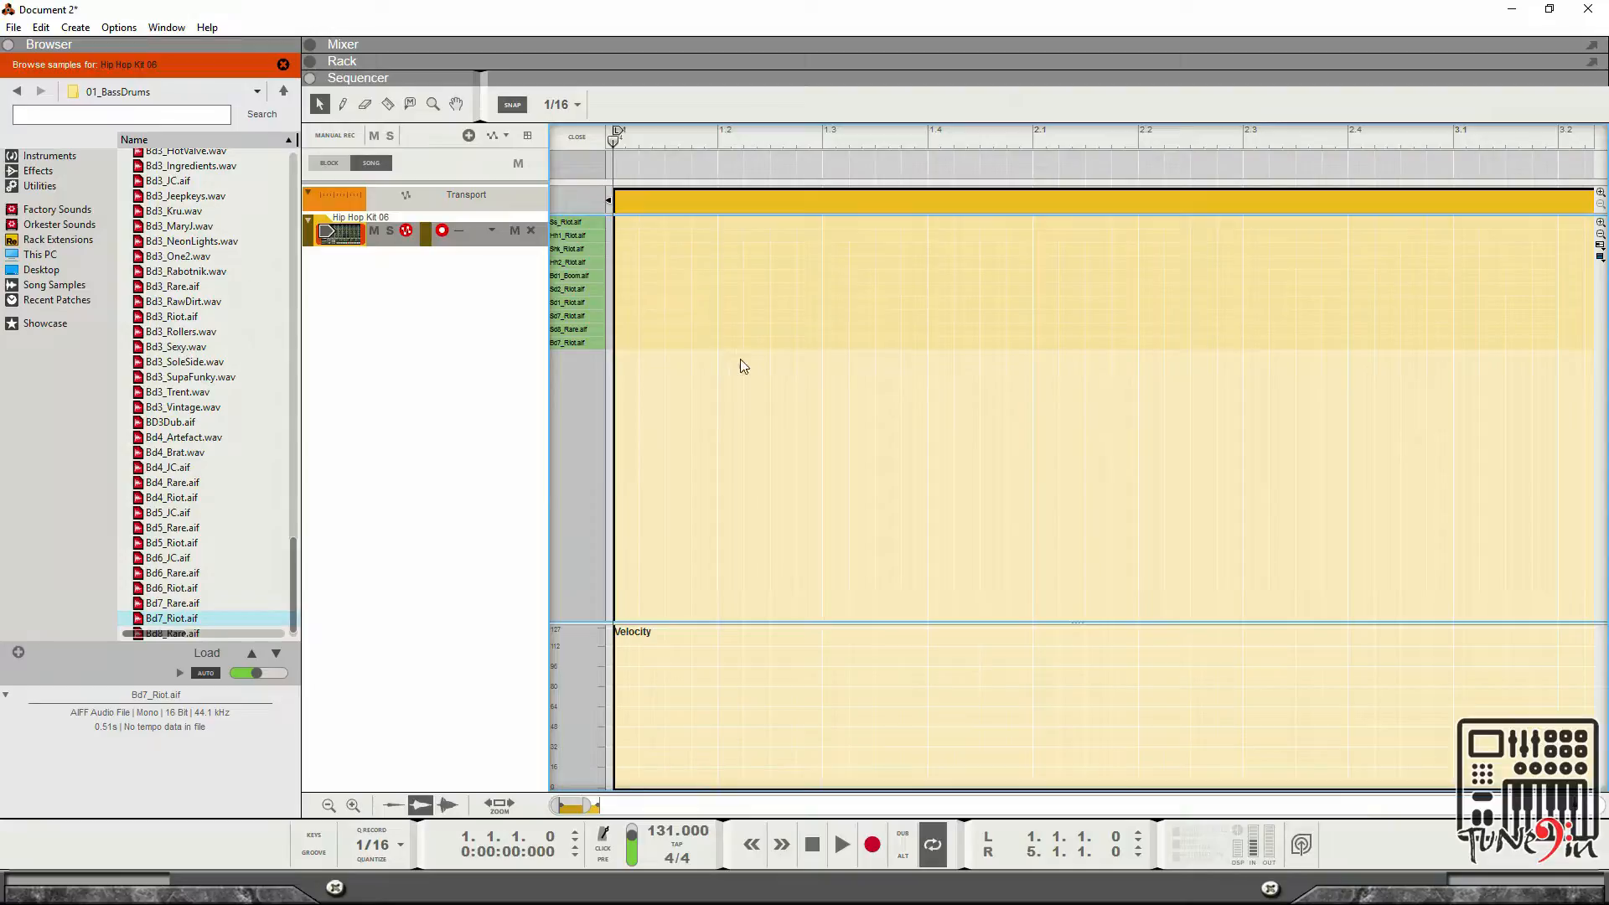
Play the loop and audition the Bd7_Riot bass drum lane.
left_click(841, 842)
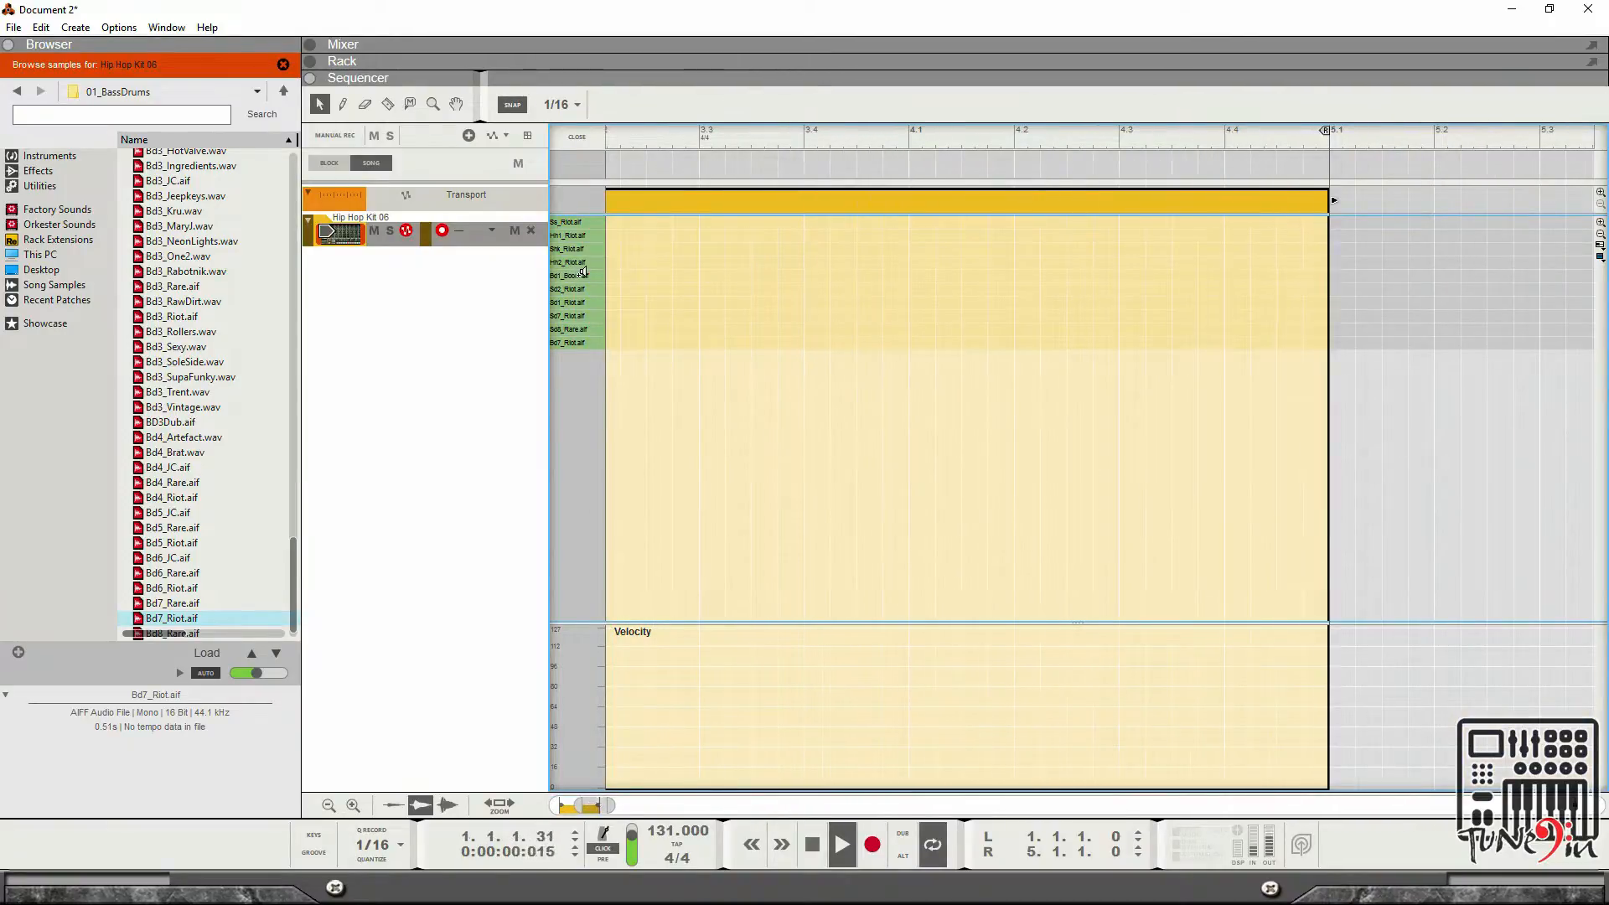
key("space")
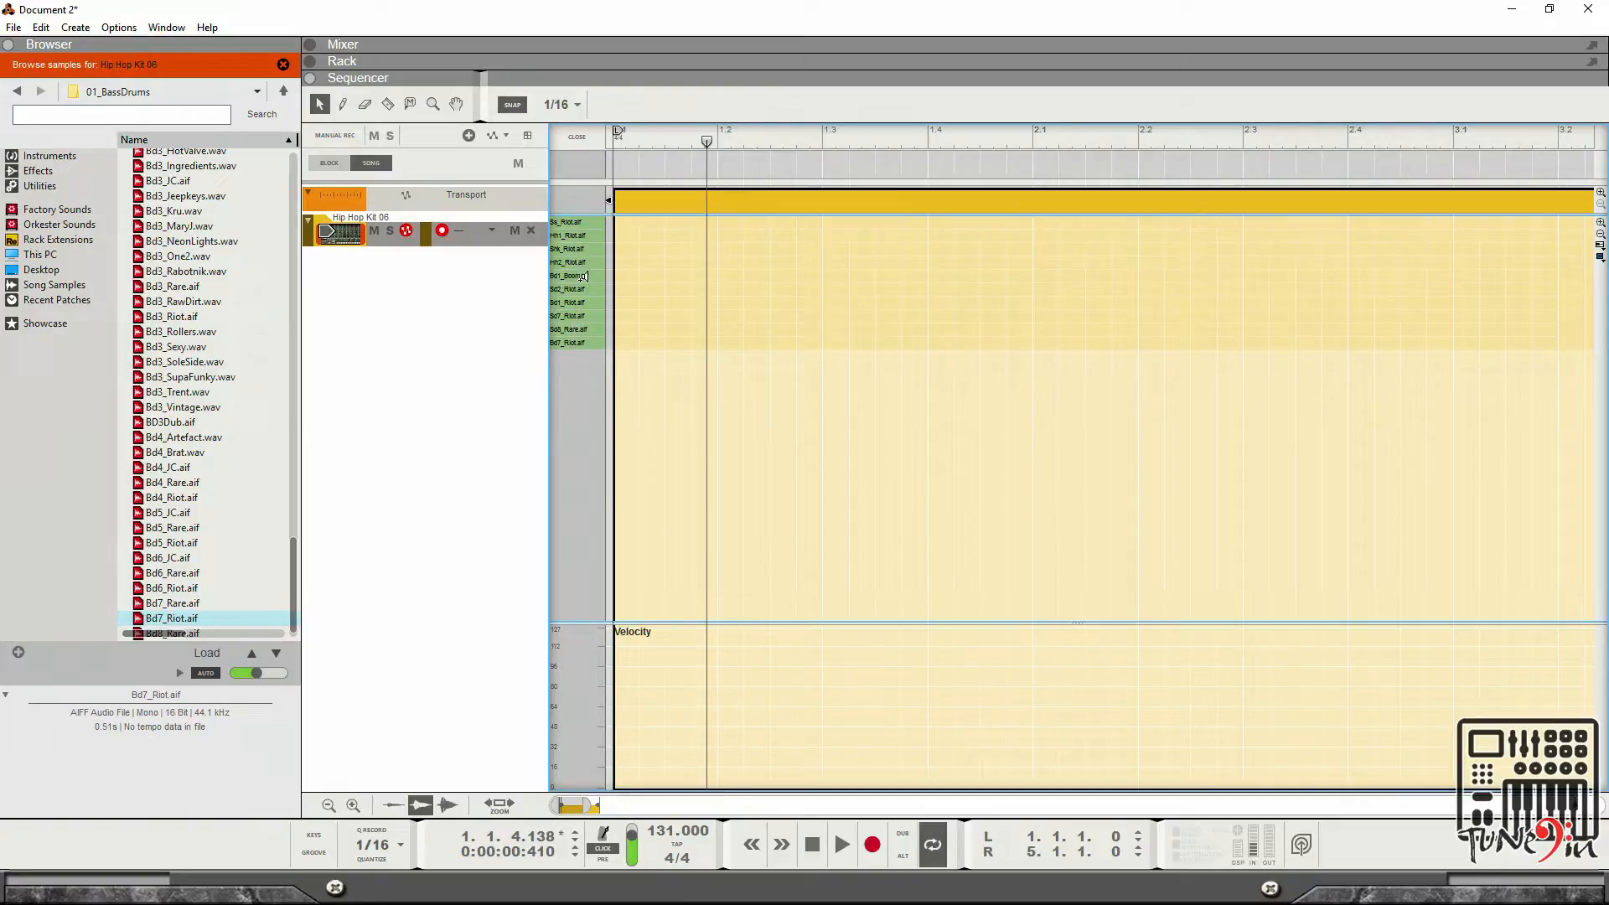
left_click(580, 342)
left_click(579, 341)
Record bass drum hits on the Bd7_Riot lane by triggering it during looped recording.
left_click(872, 844)
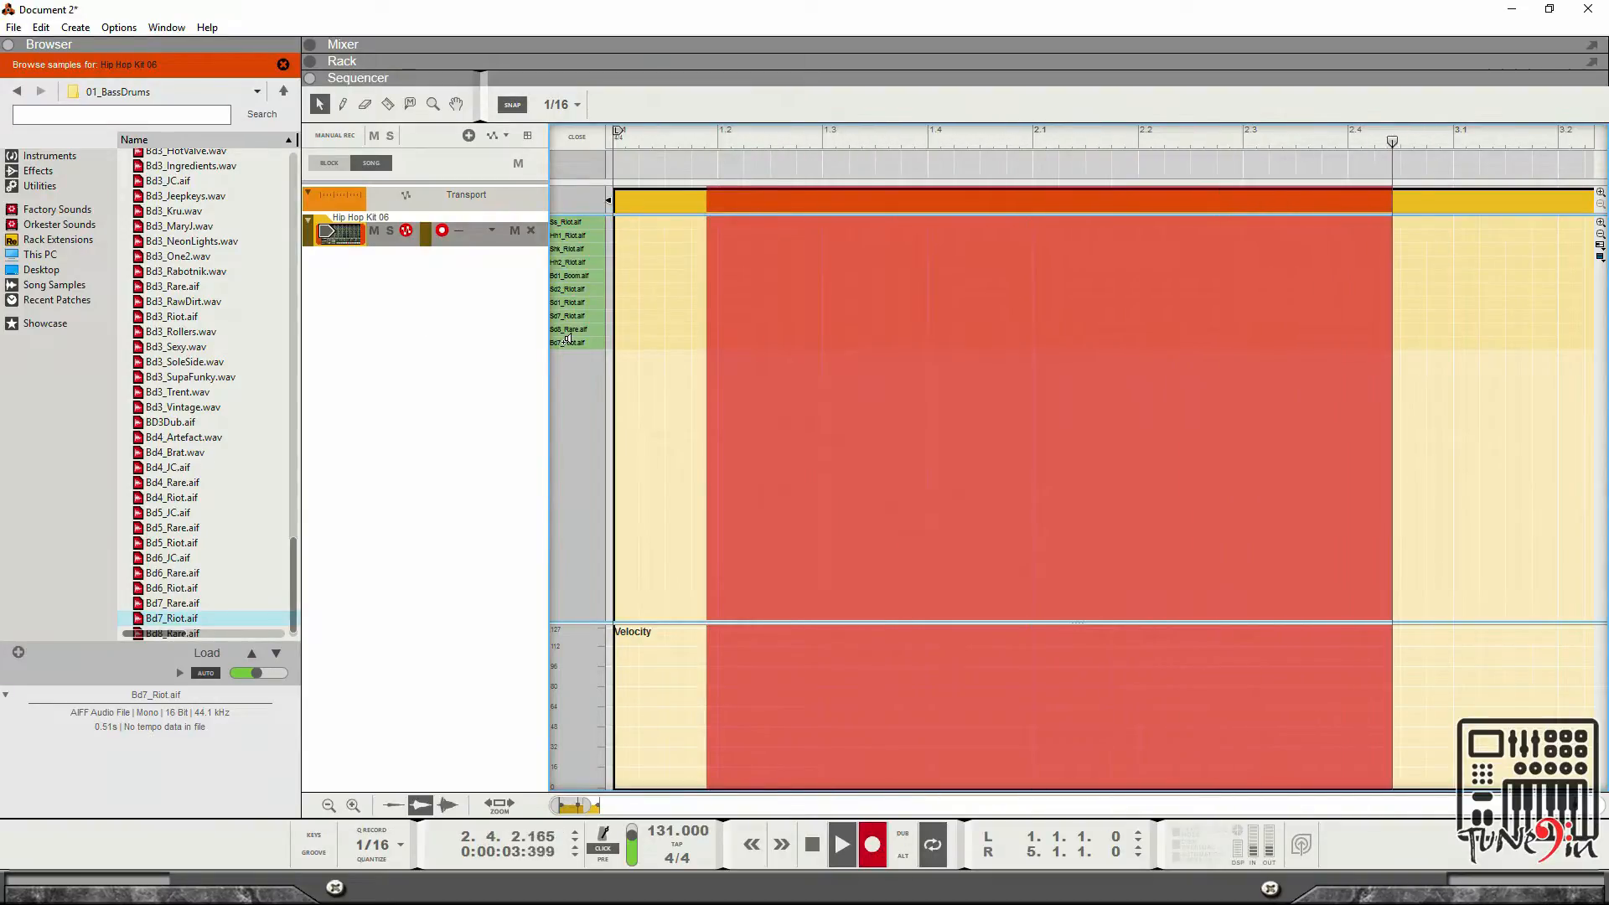
left_click(568, 339)
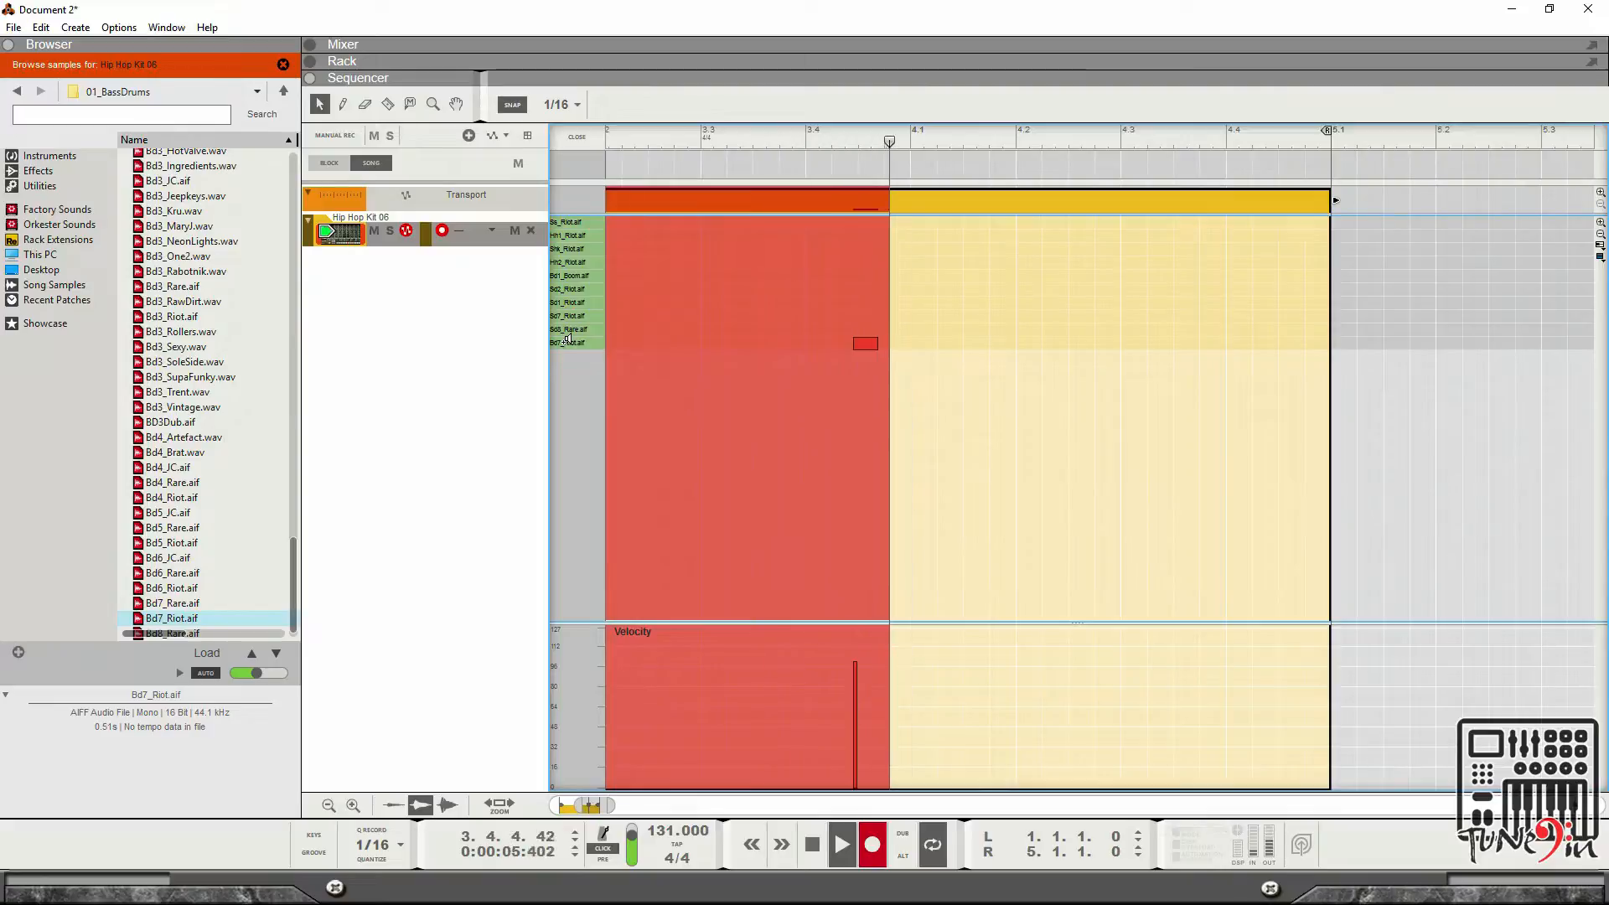
left_click(568, 339)
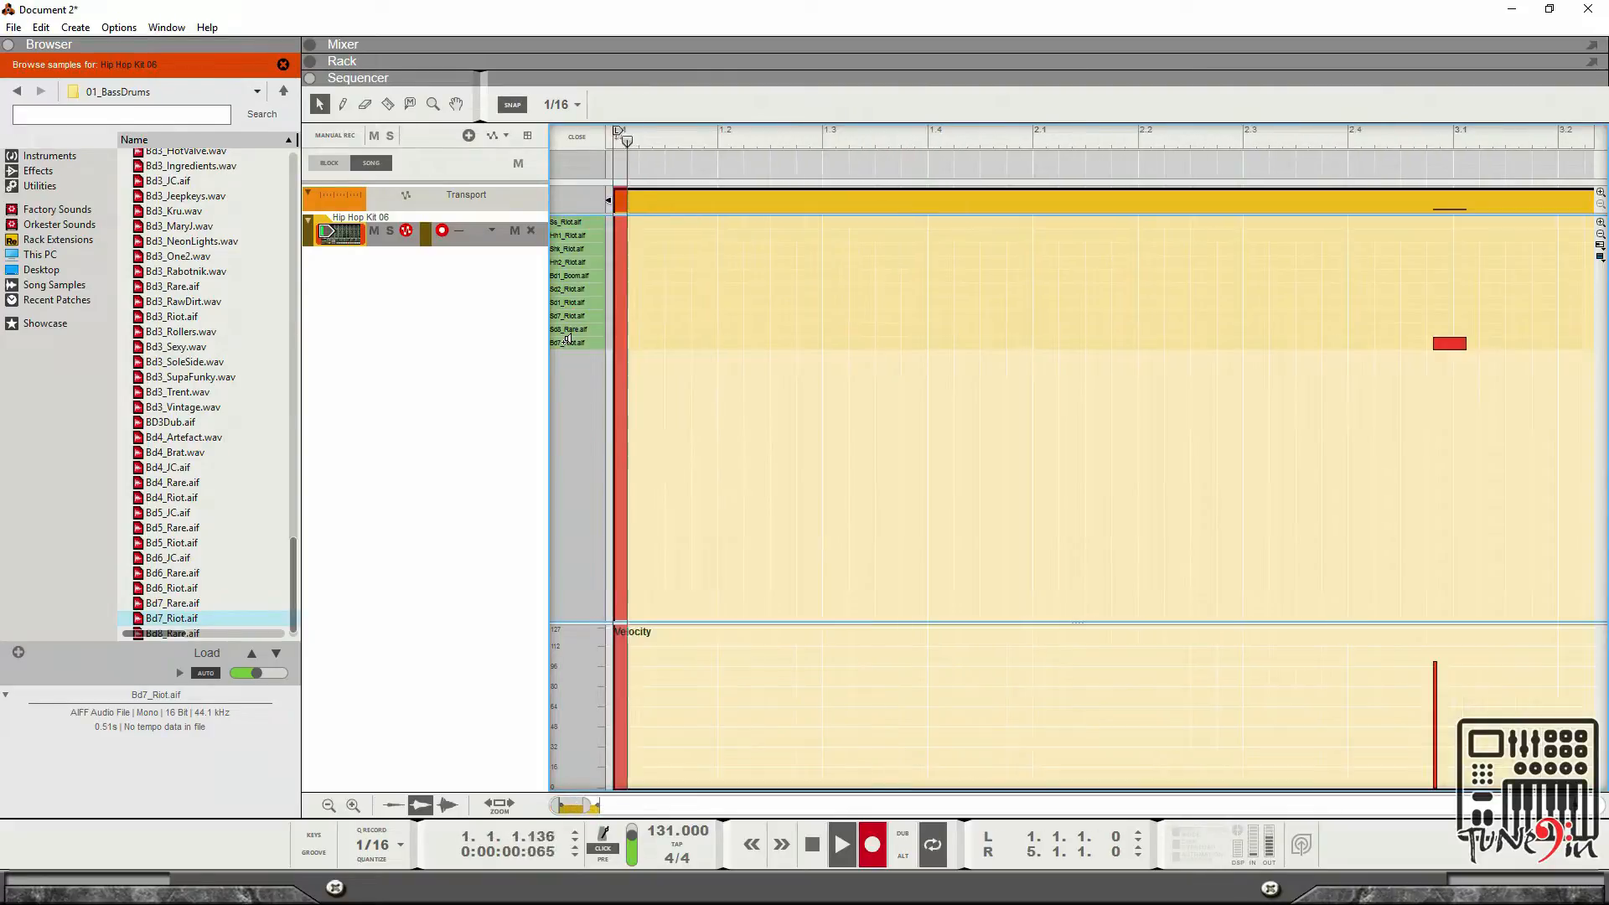
left_click(568, 339)
left_click(568, 340)
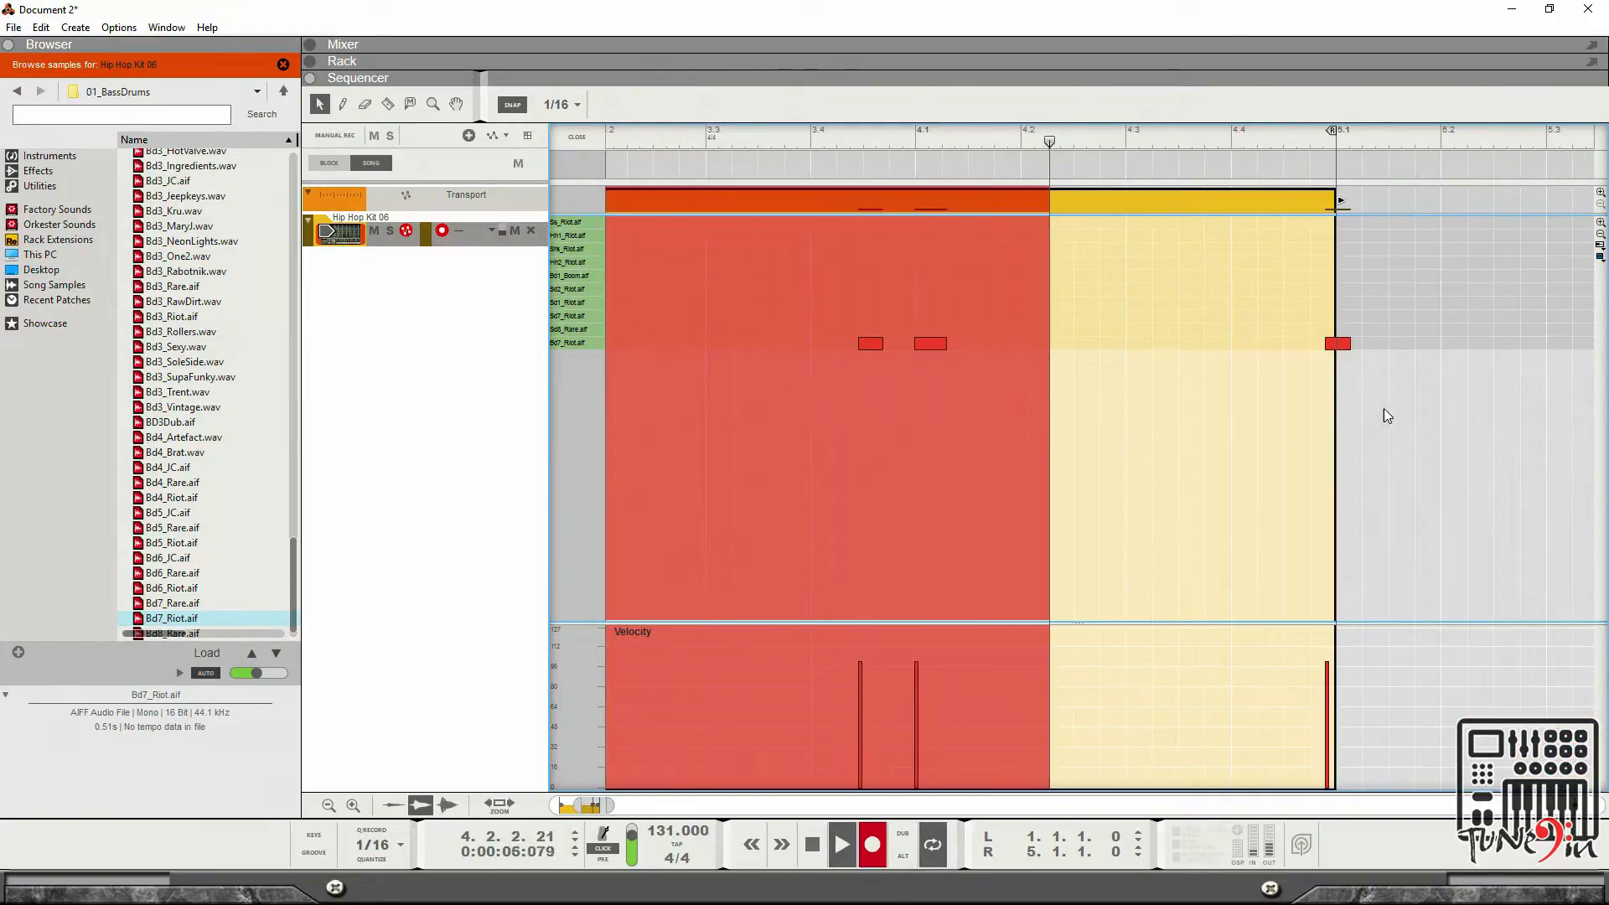
key("space")
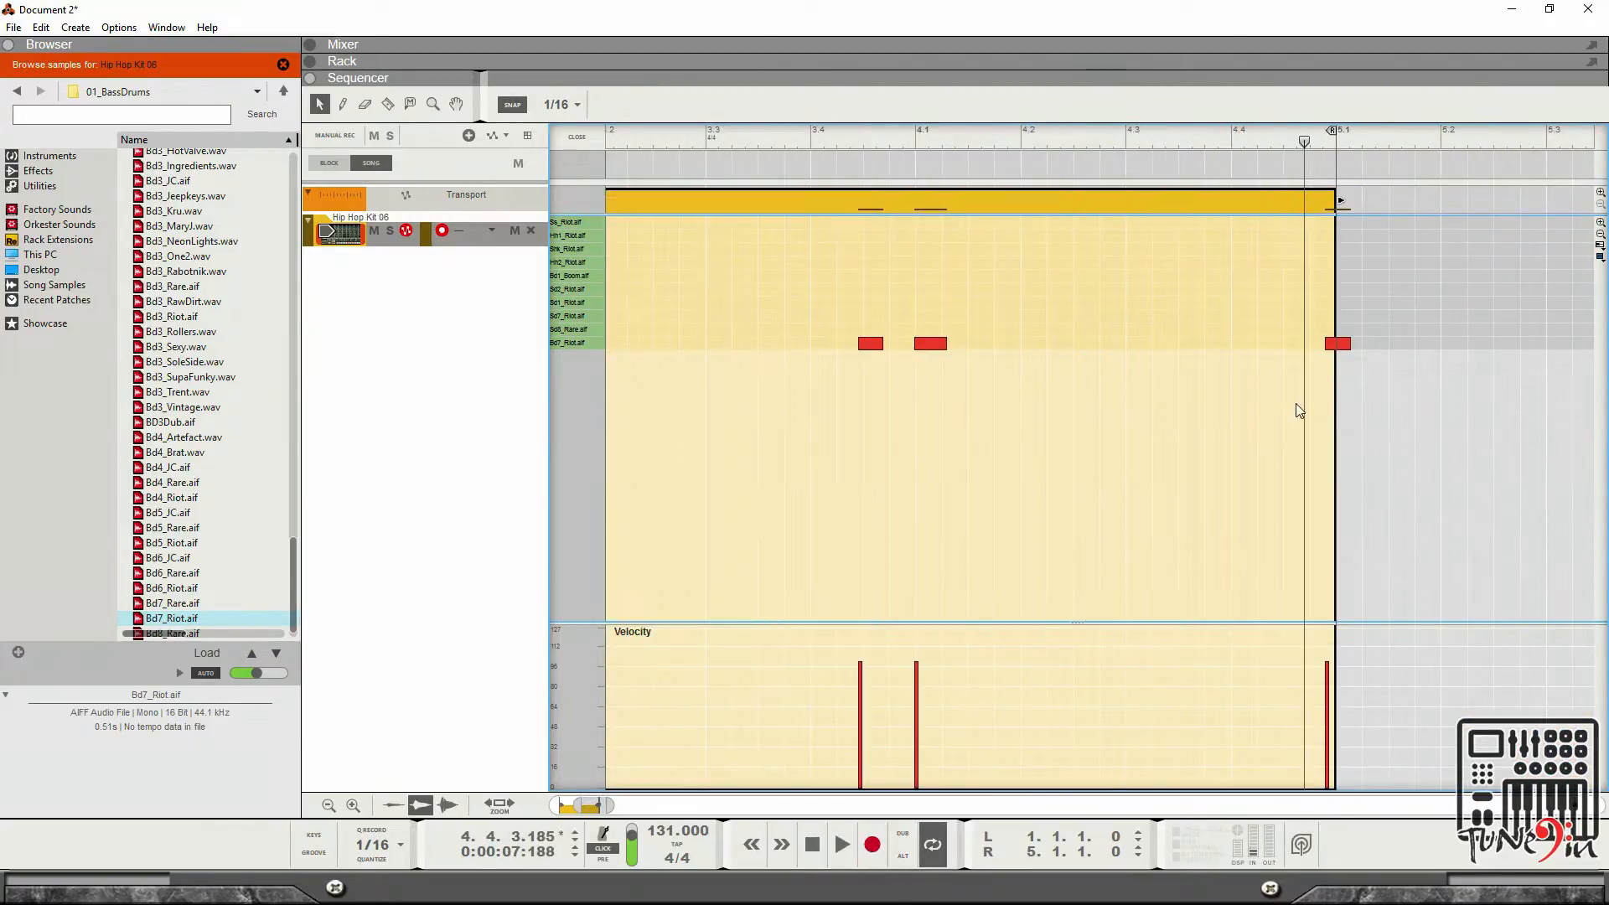
Select the recorded kick notes and quantize them to 1/4.
left_click_drag(1429, 349, 880, 325)
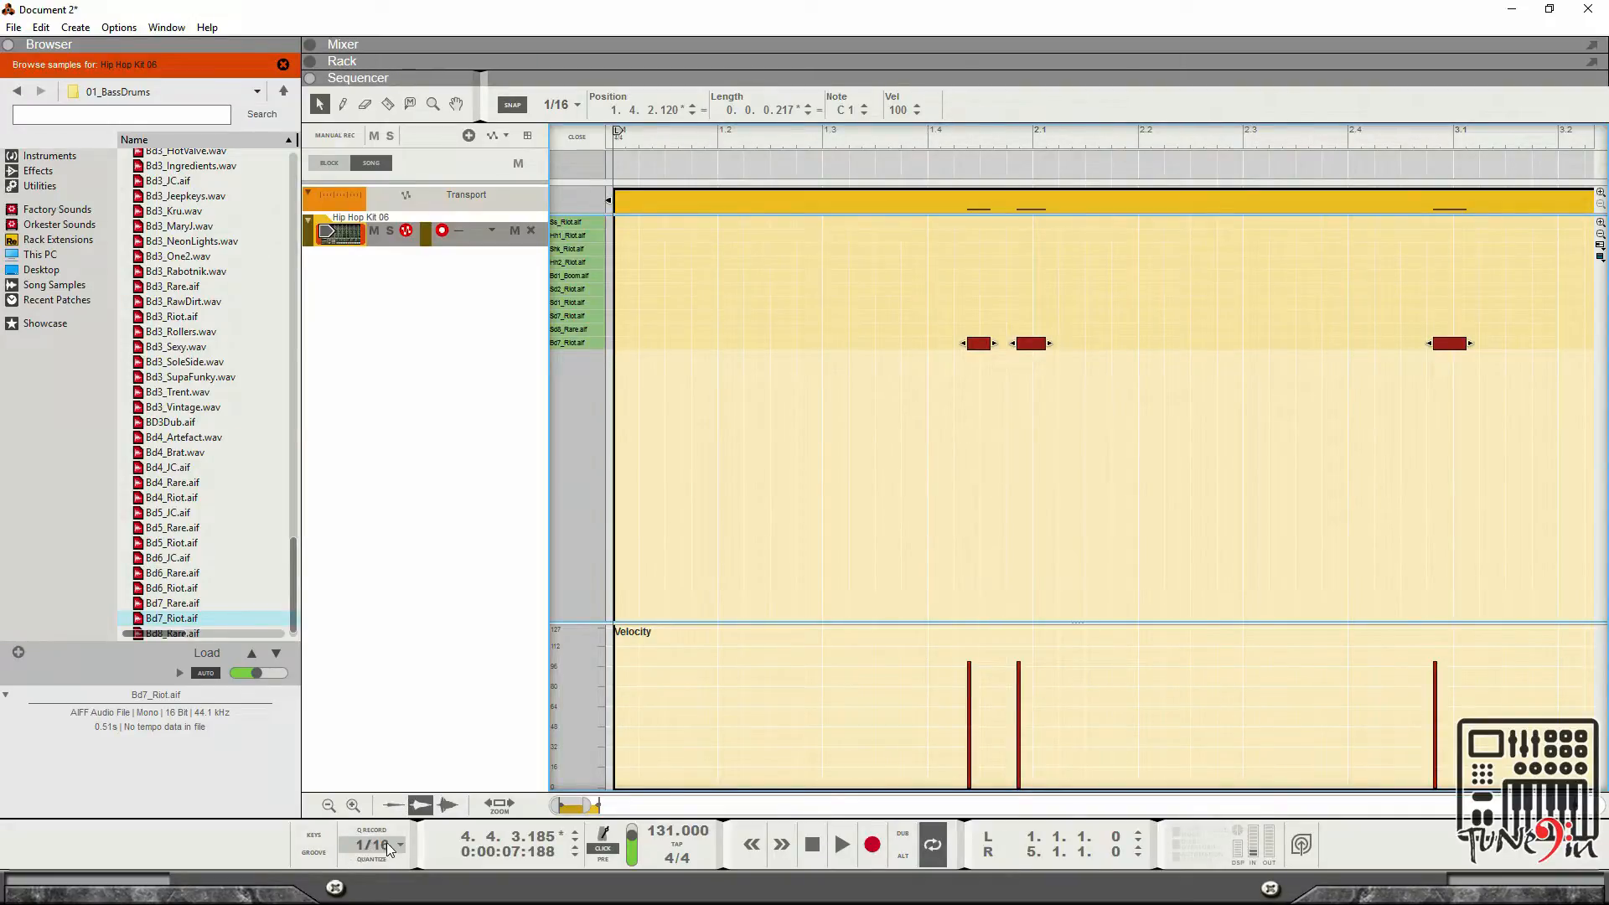
left_click(388, 849)
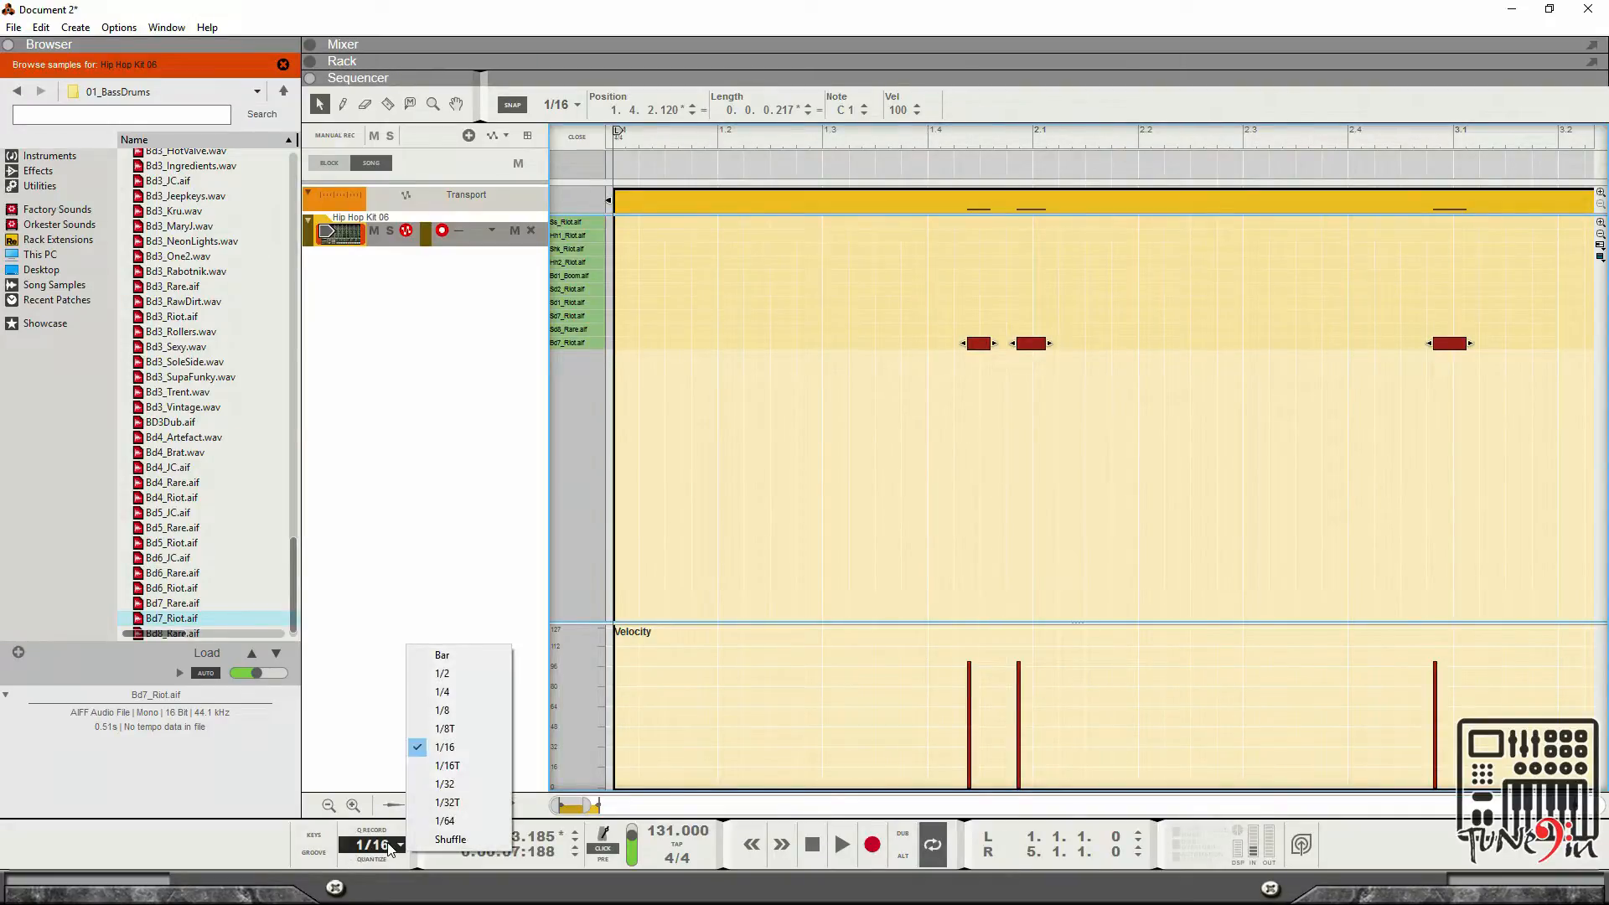
left_click(457, 693)
key("ctrl+k")
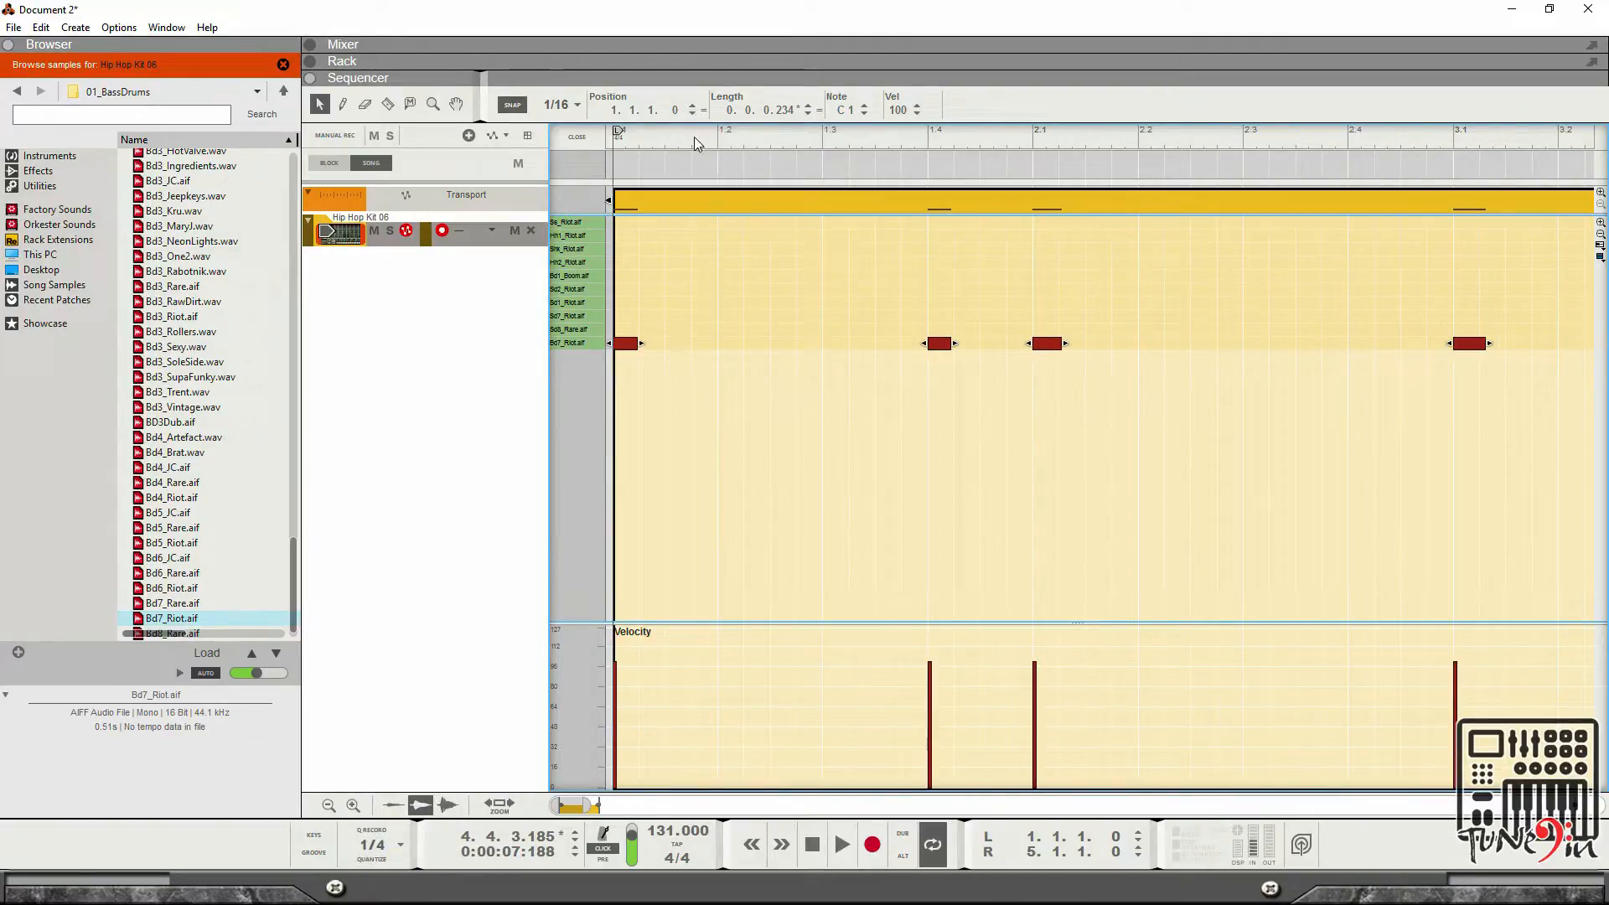
Move the second kick note to position 1.4.4 and play the loop back.
left_click_drag(693, 137, 529, 158)
key("space")
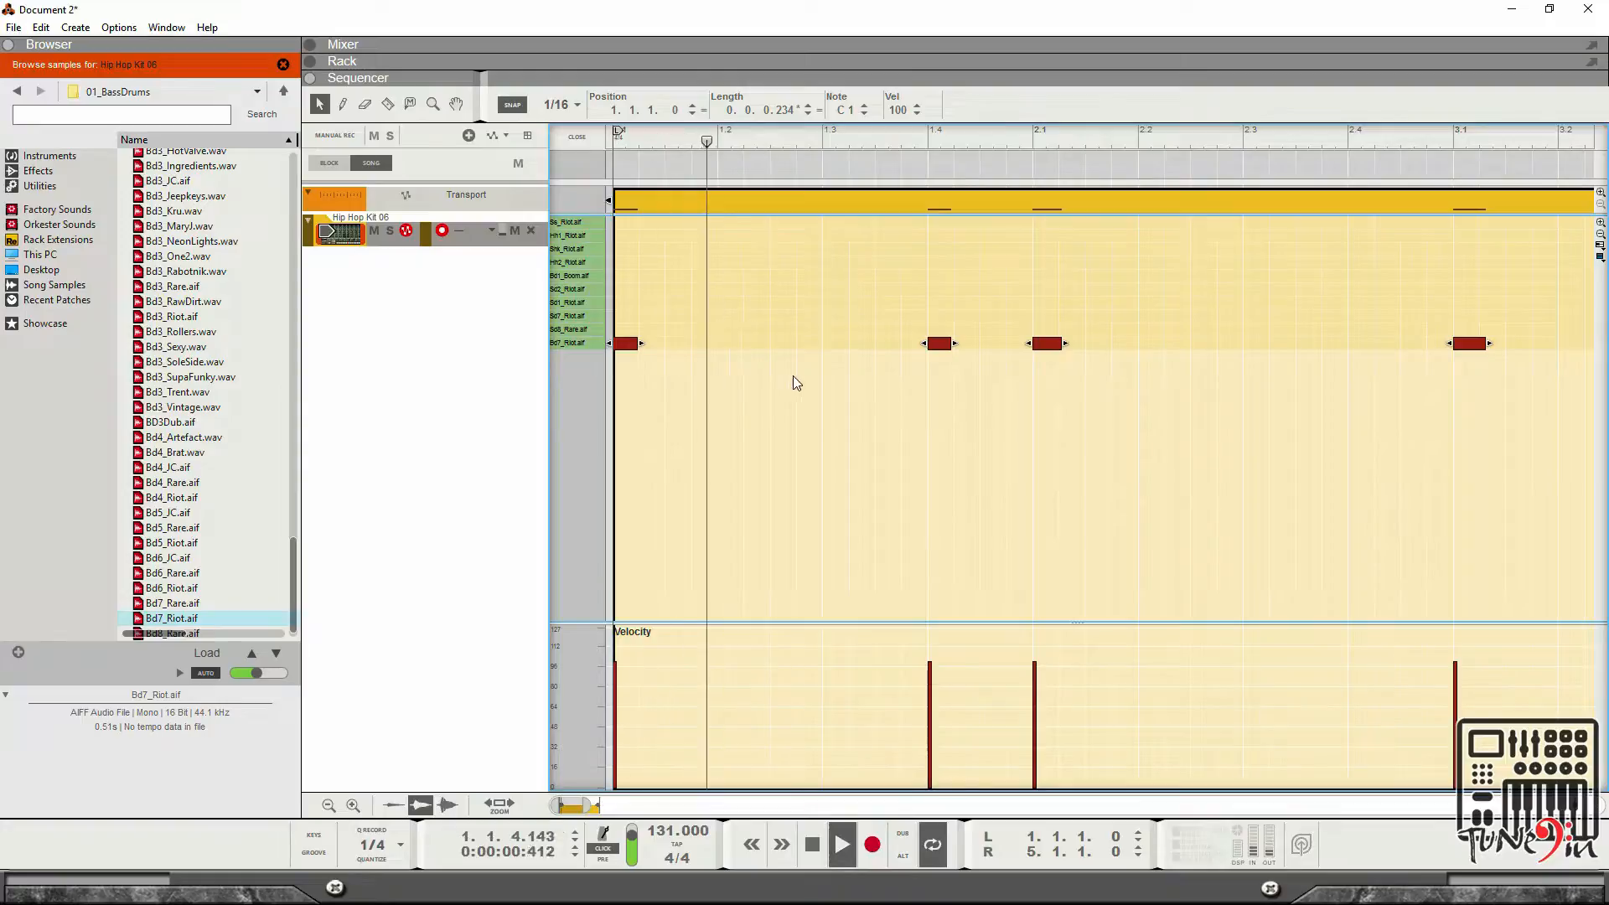
left_click(851, 453)
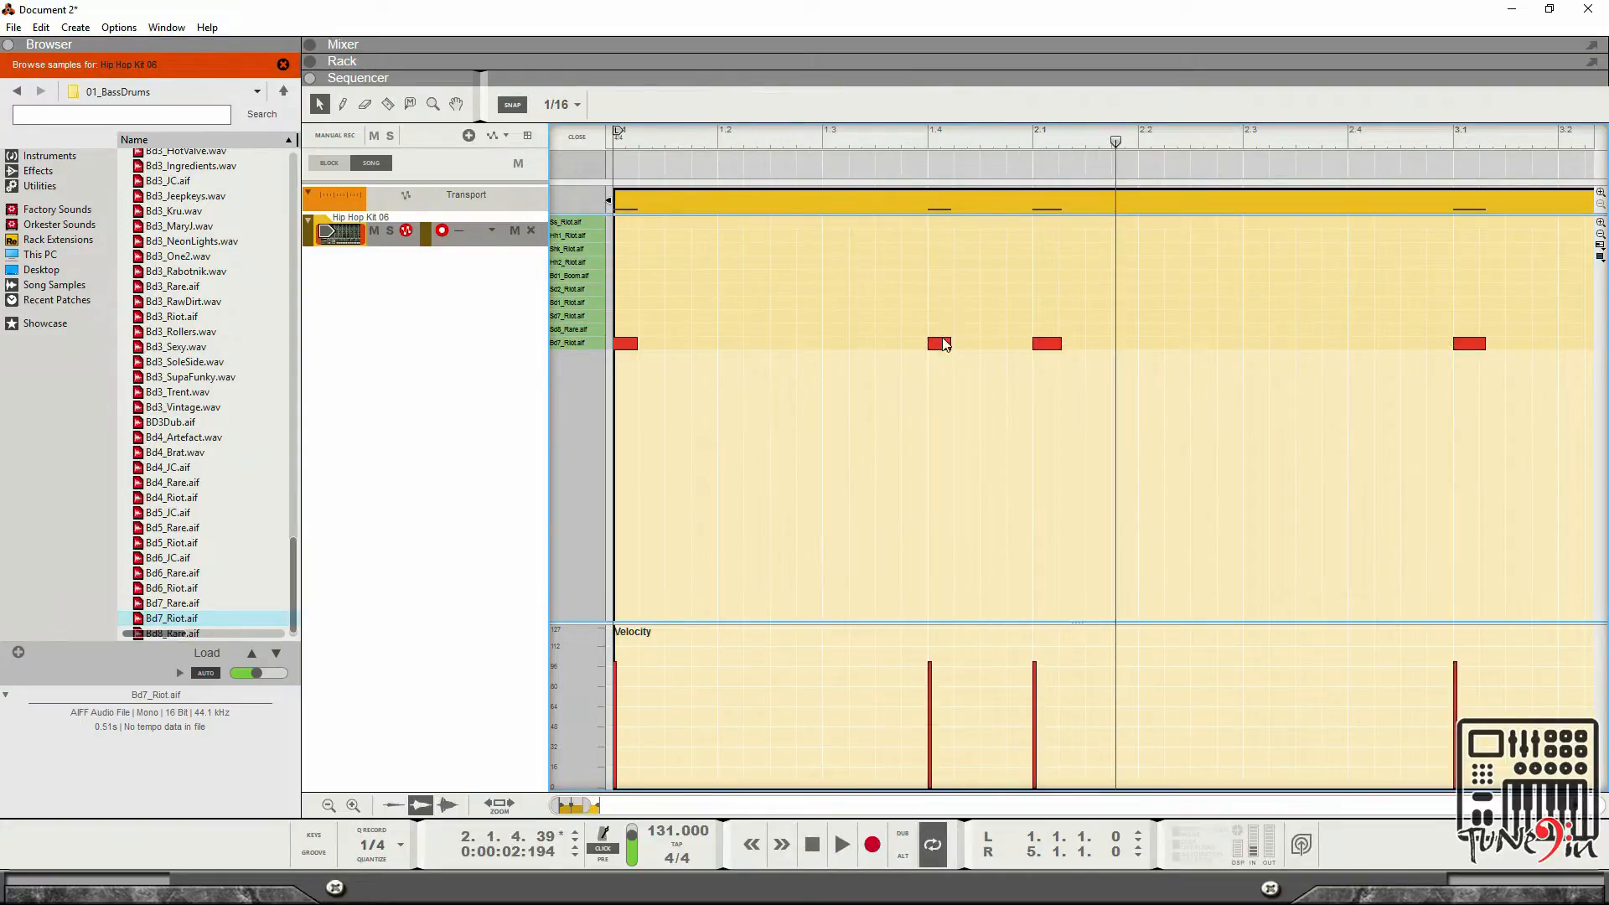
left_click_drag(944, 344, 1027, 359)
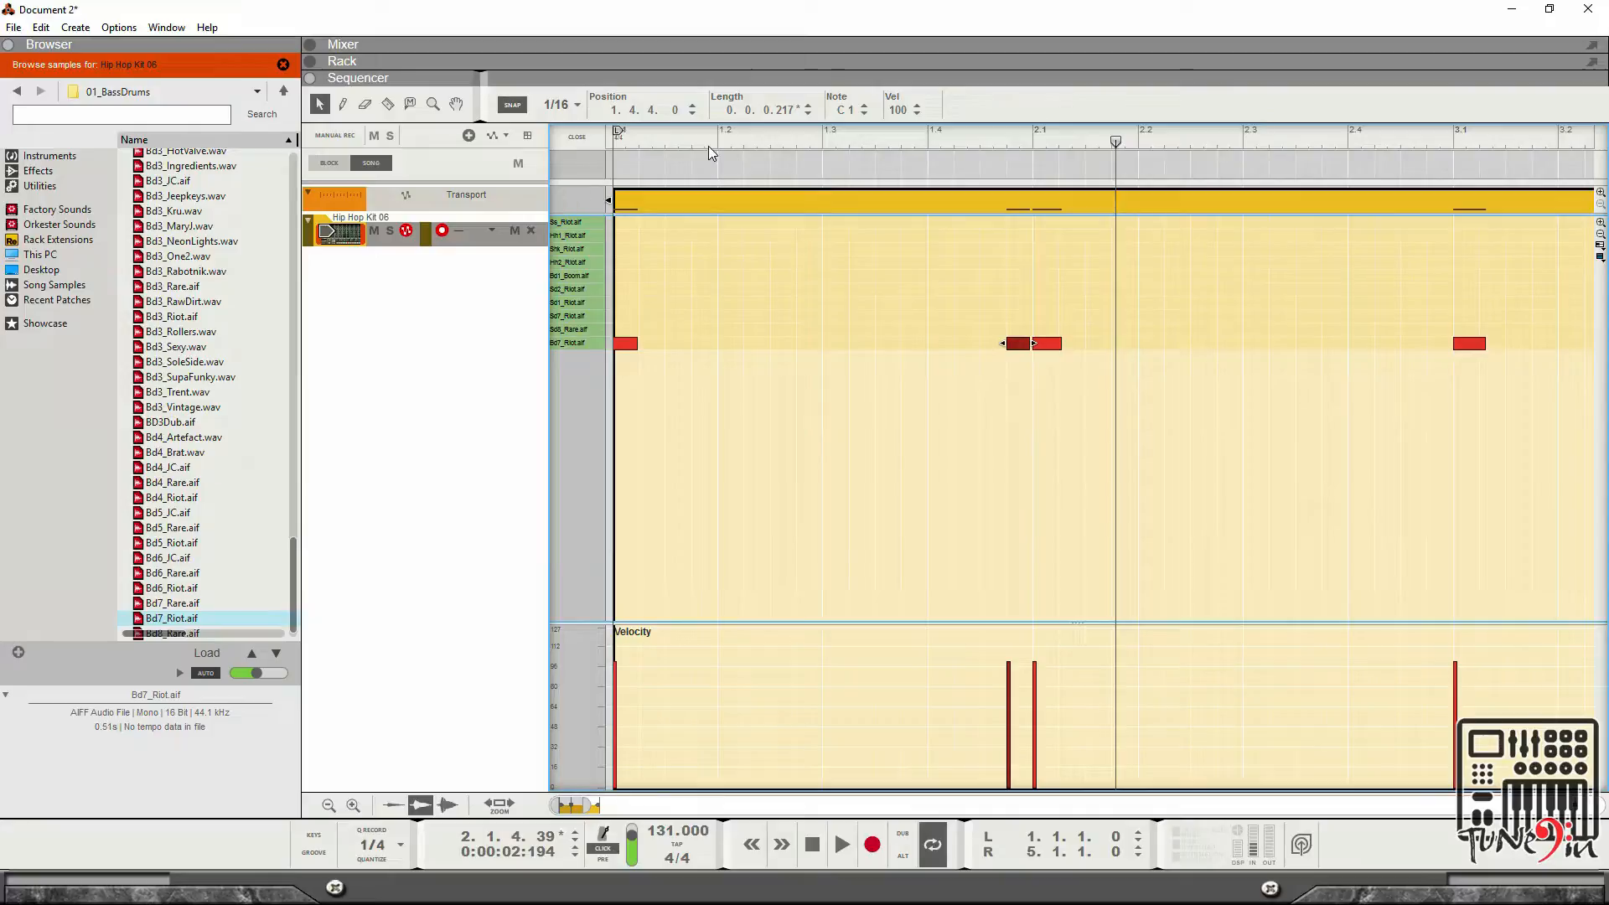
key("space")
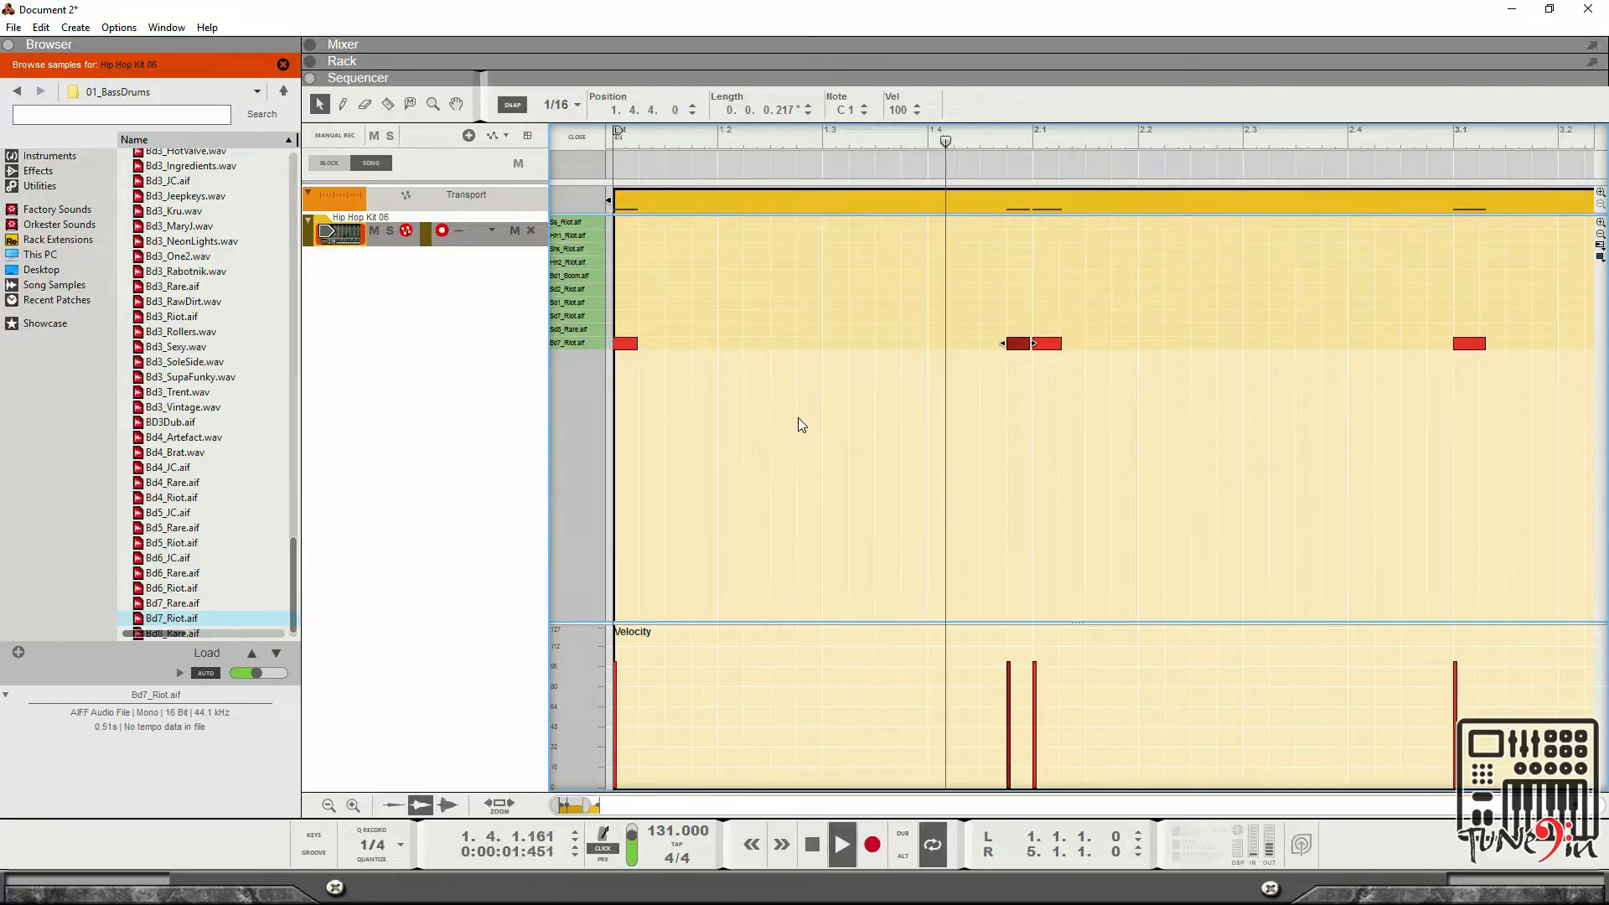
Select all the kick notes in the clip and delete them.
left_click(626, 325)
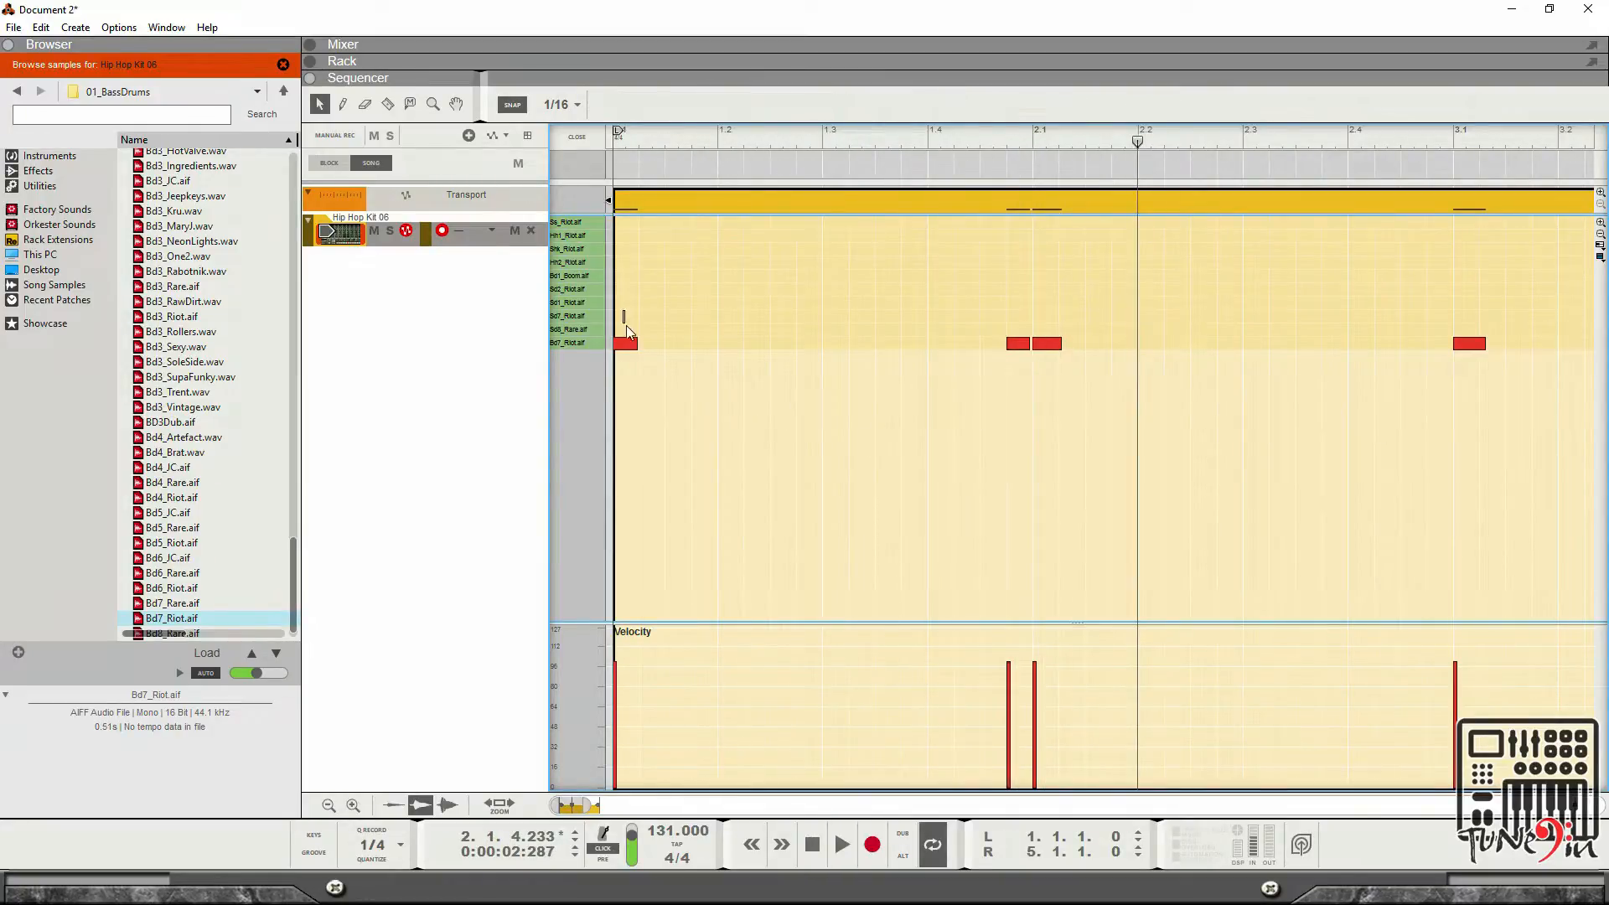
left_click_drag(626, 325, 1523, 412)
key("Delete")
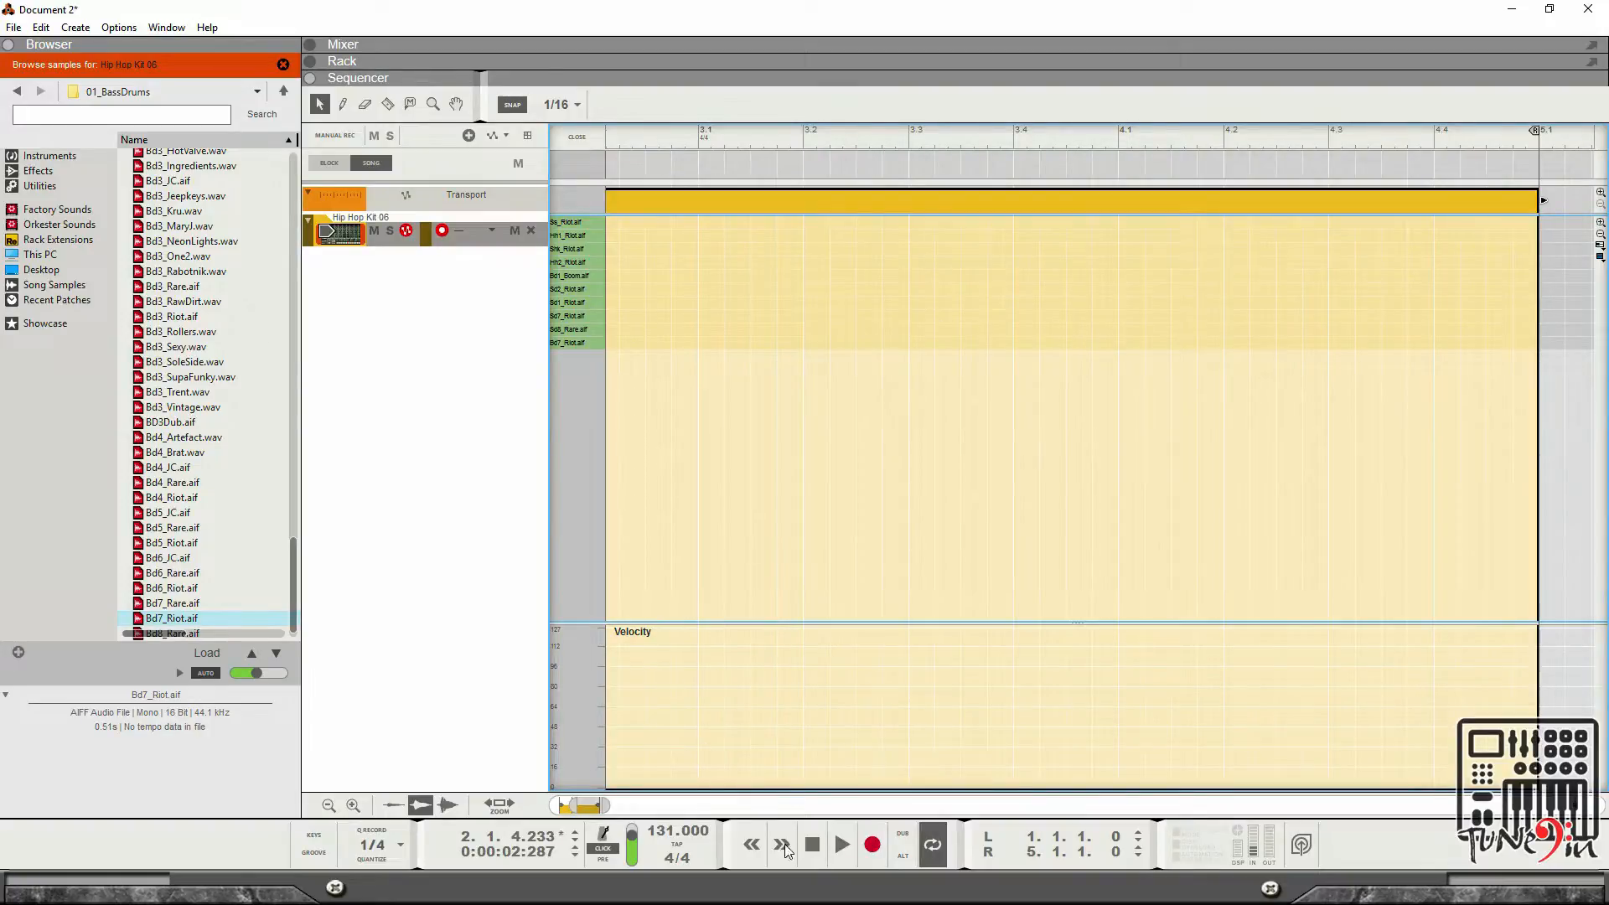
Stop playback, close the clip editor and delete the drum clip from the Redrum track.
left_click(812, 844)
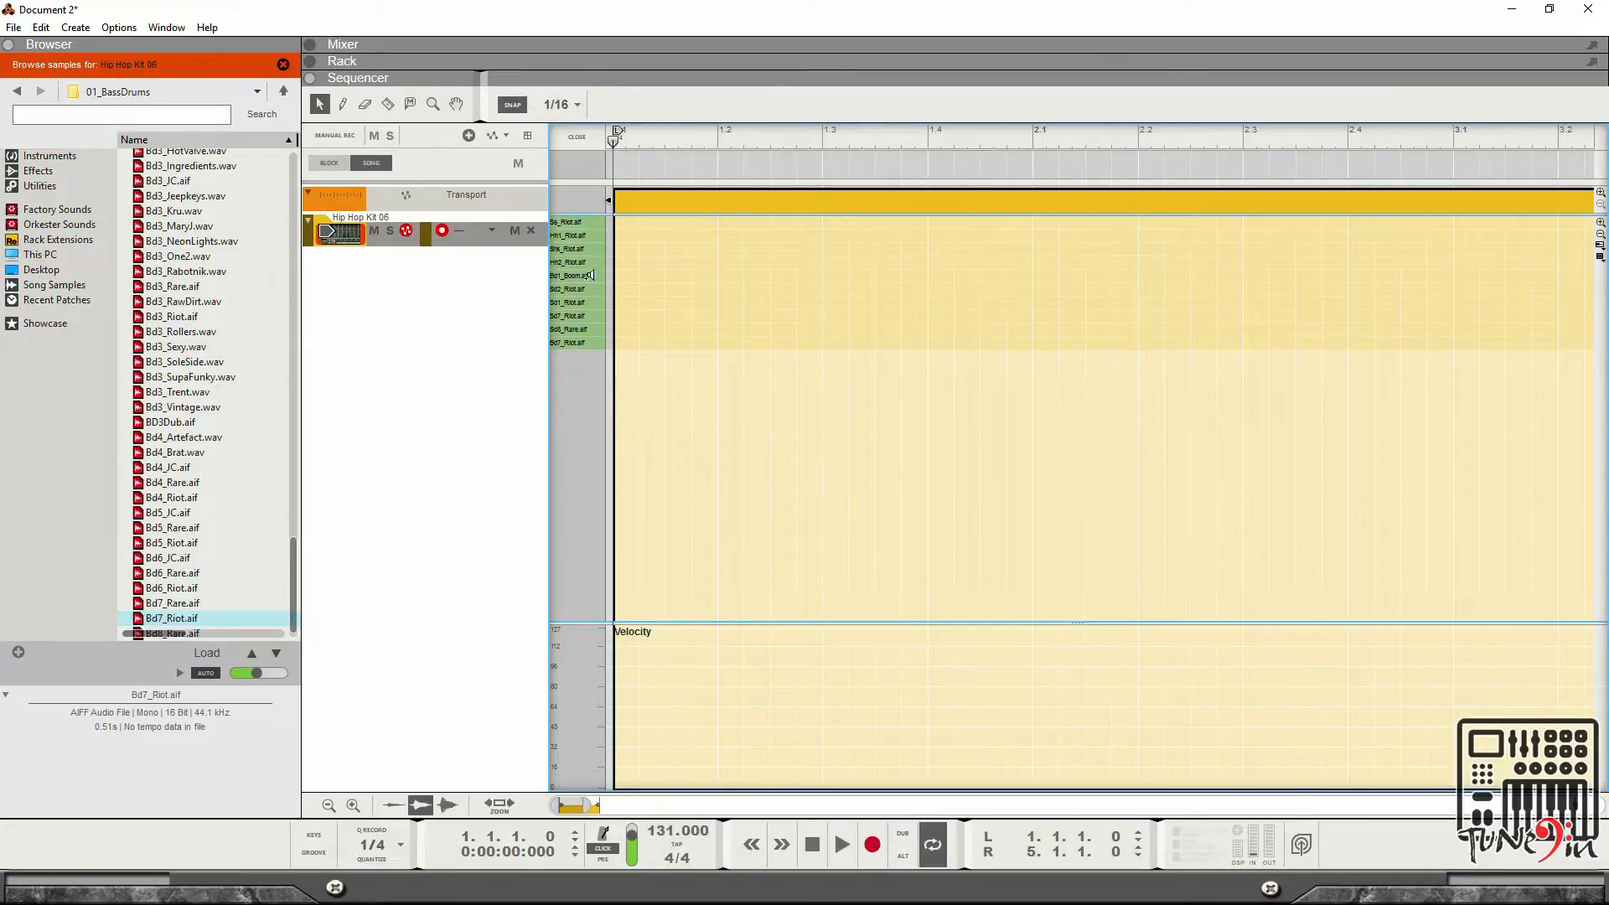
left_click(570, 140)
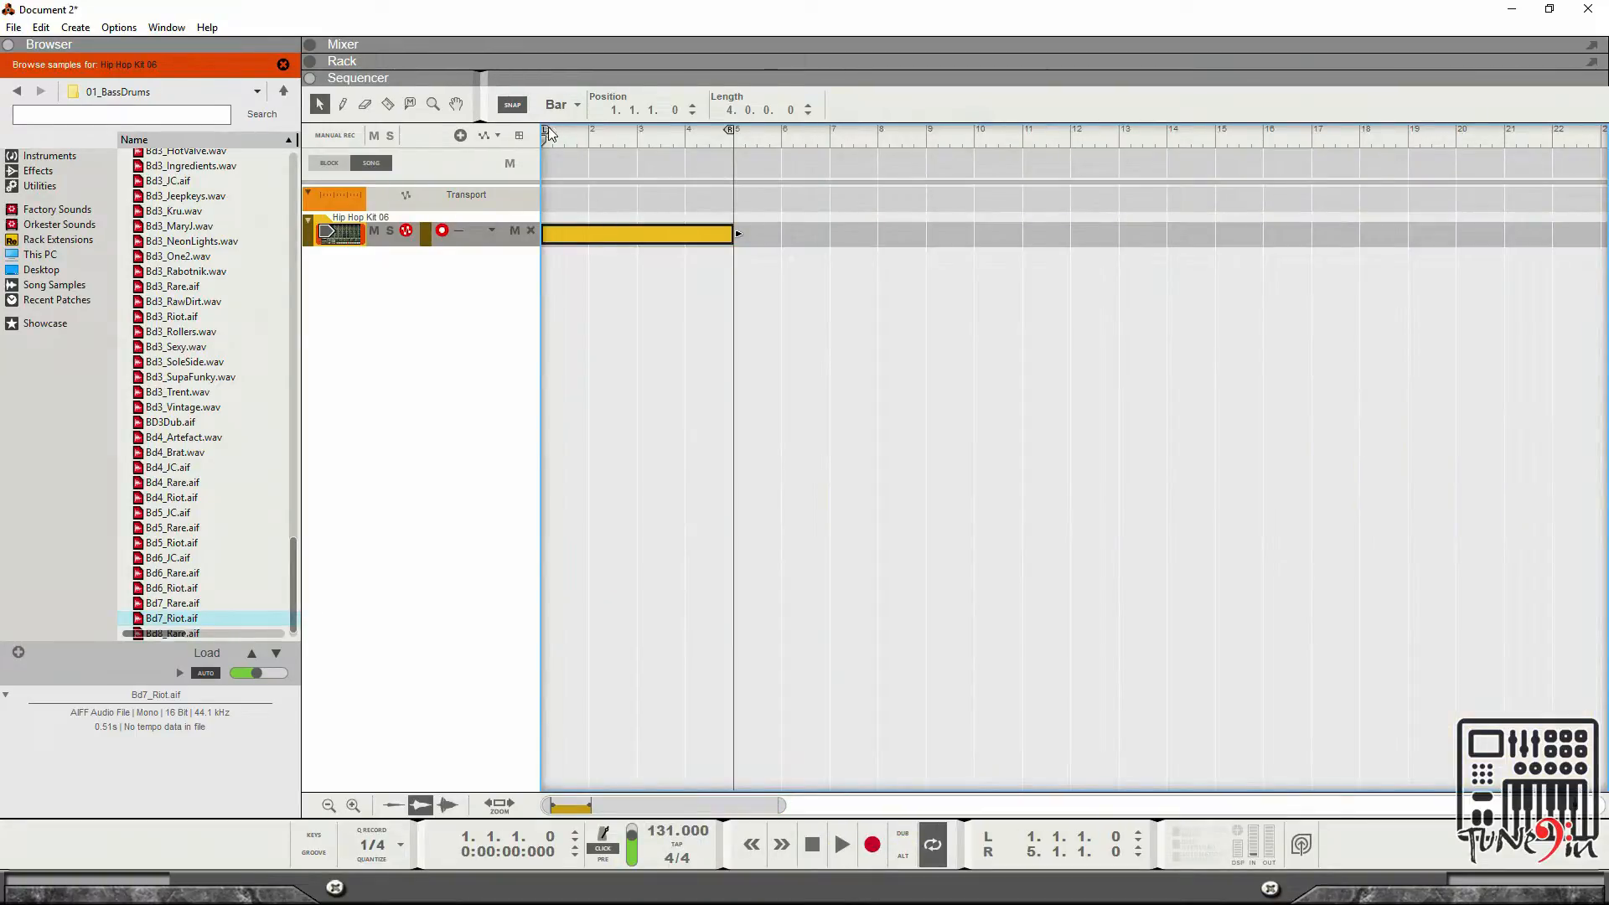
key("Delete")
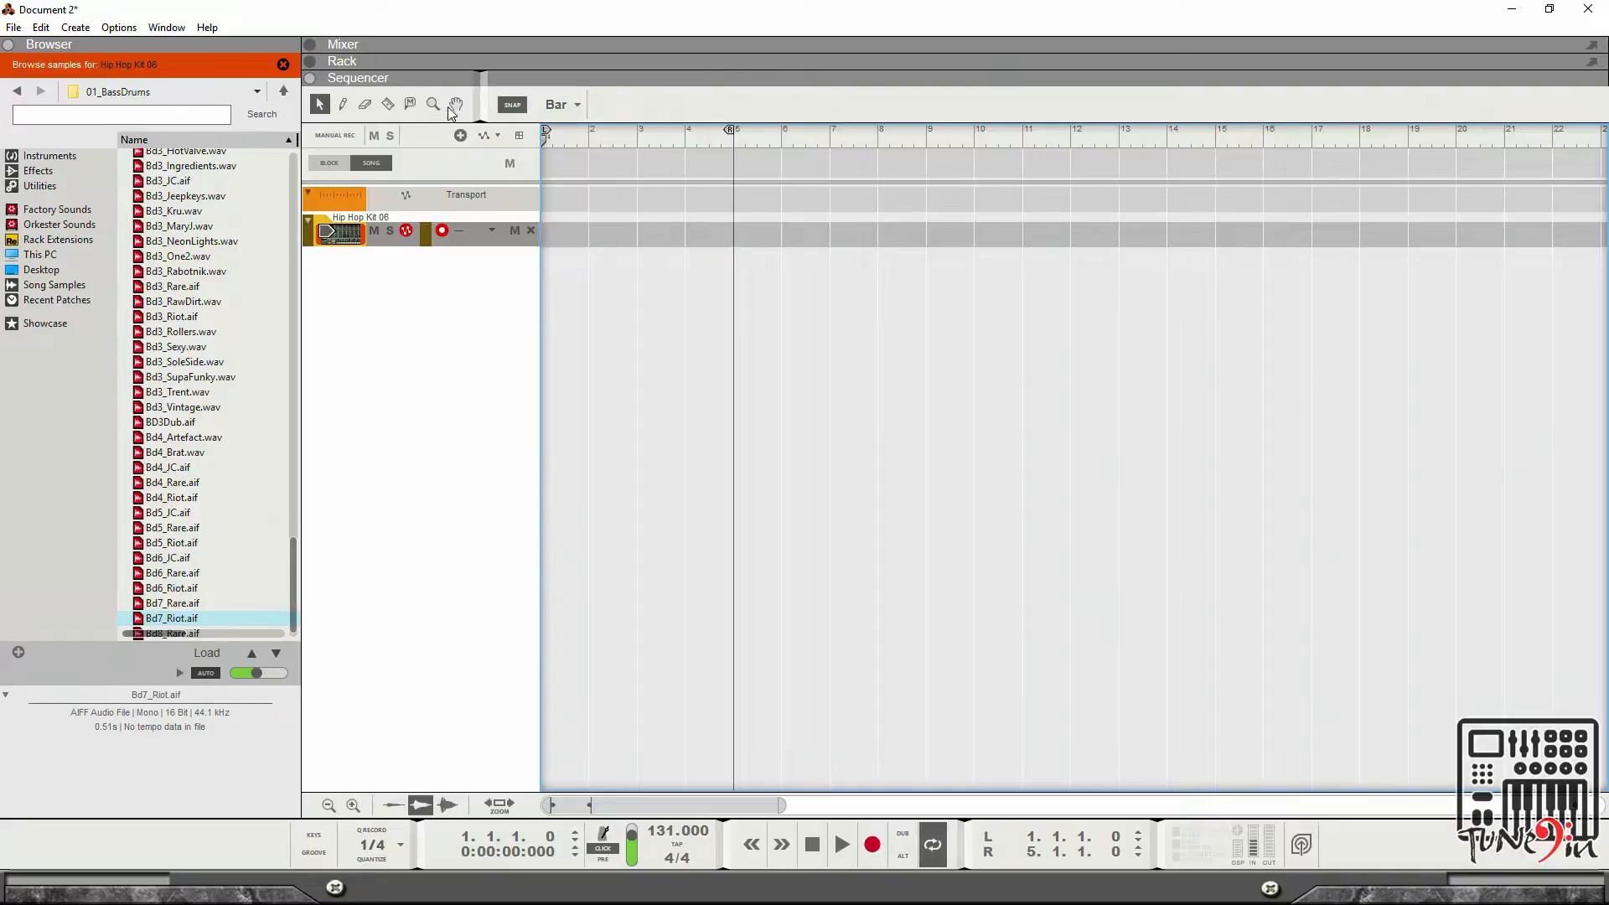
Open the Rack and program step 1 of the Redrum pattern for drum channel 1 during playback.
left_click(310, 61)
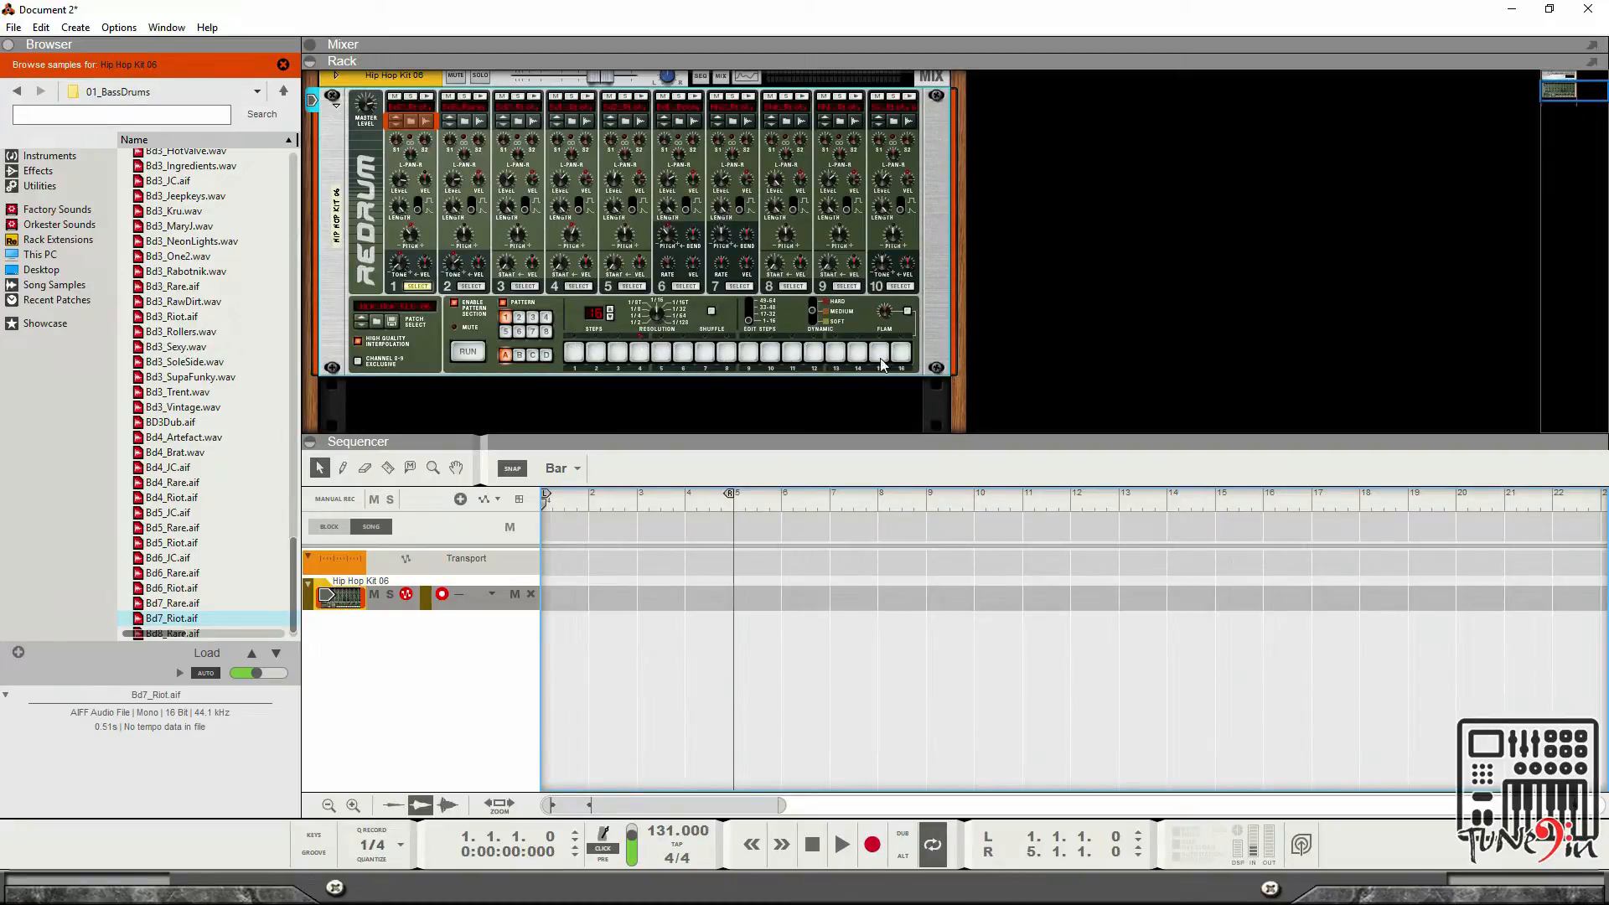
key("space")
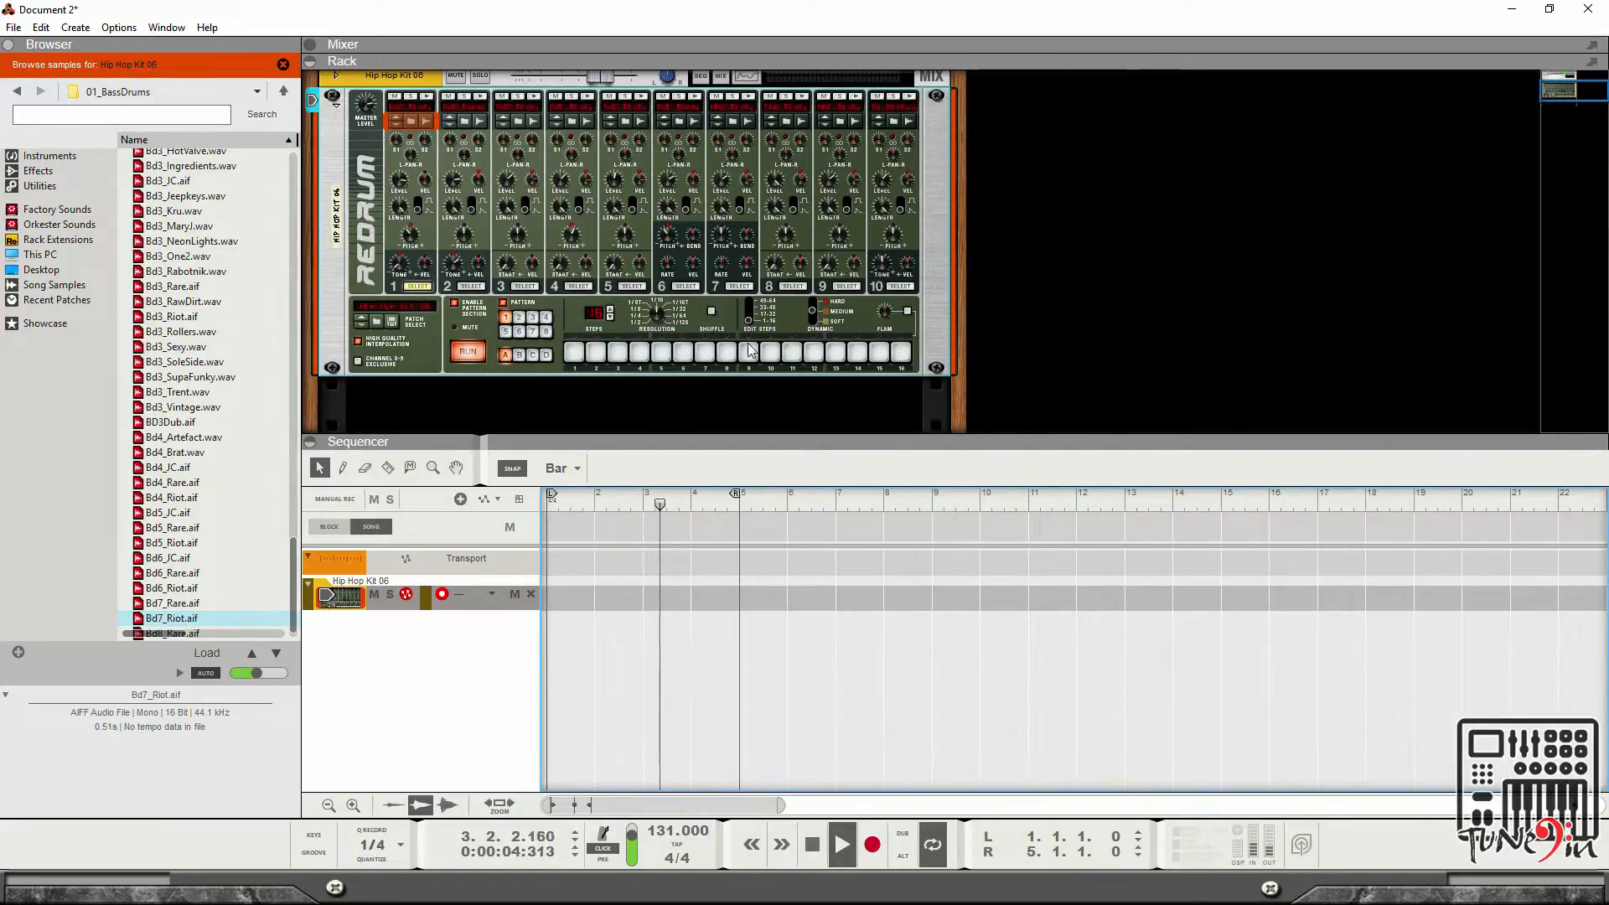
left_click(410, 101)
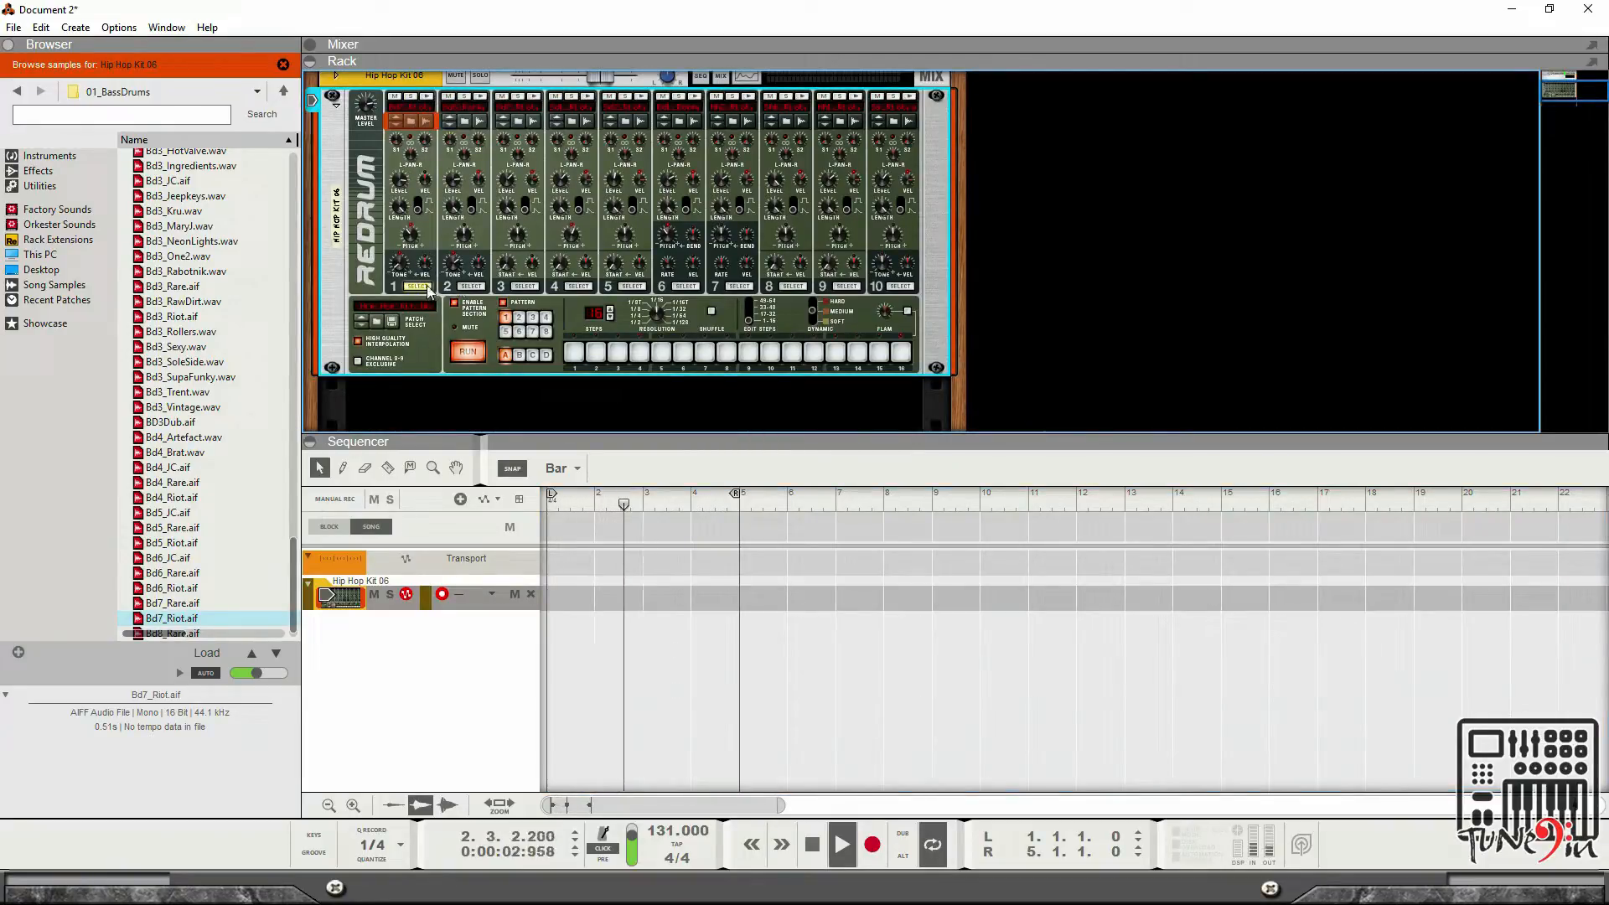
left_click(574, 352)
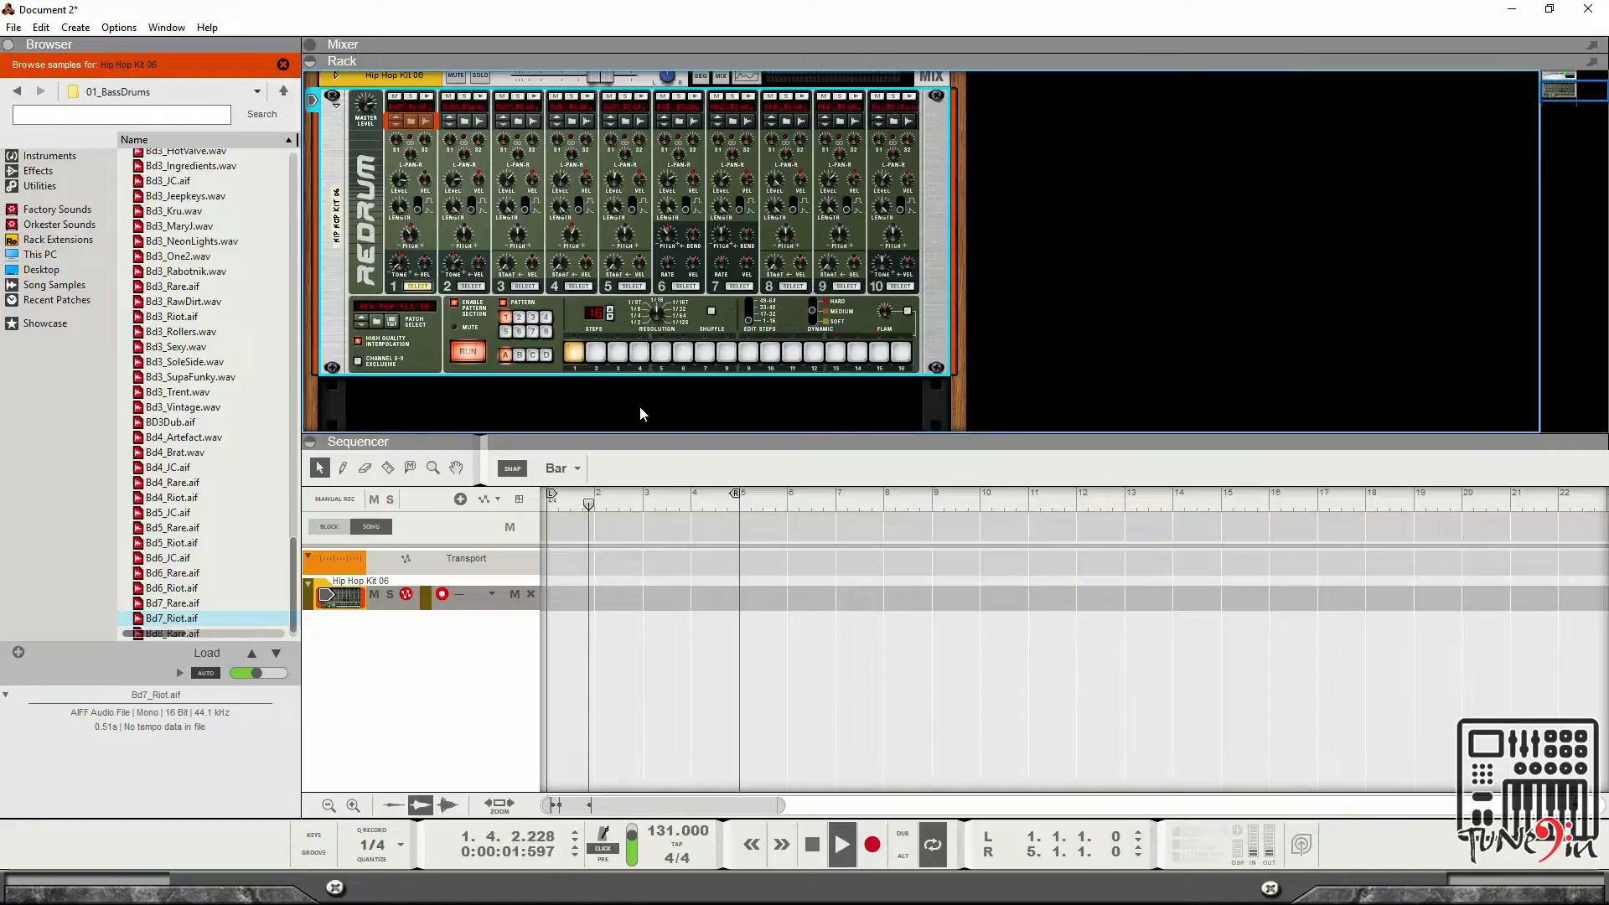
left_click(743, 356)
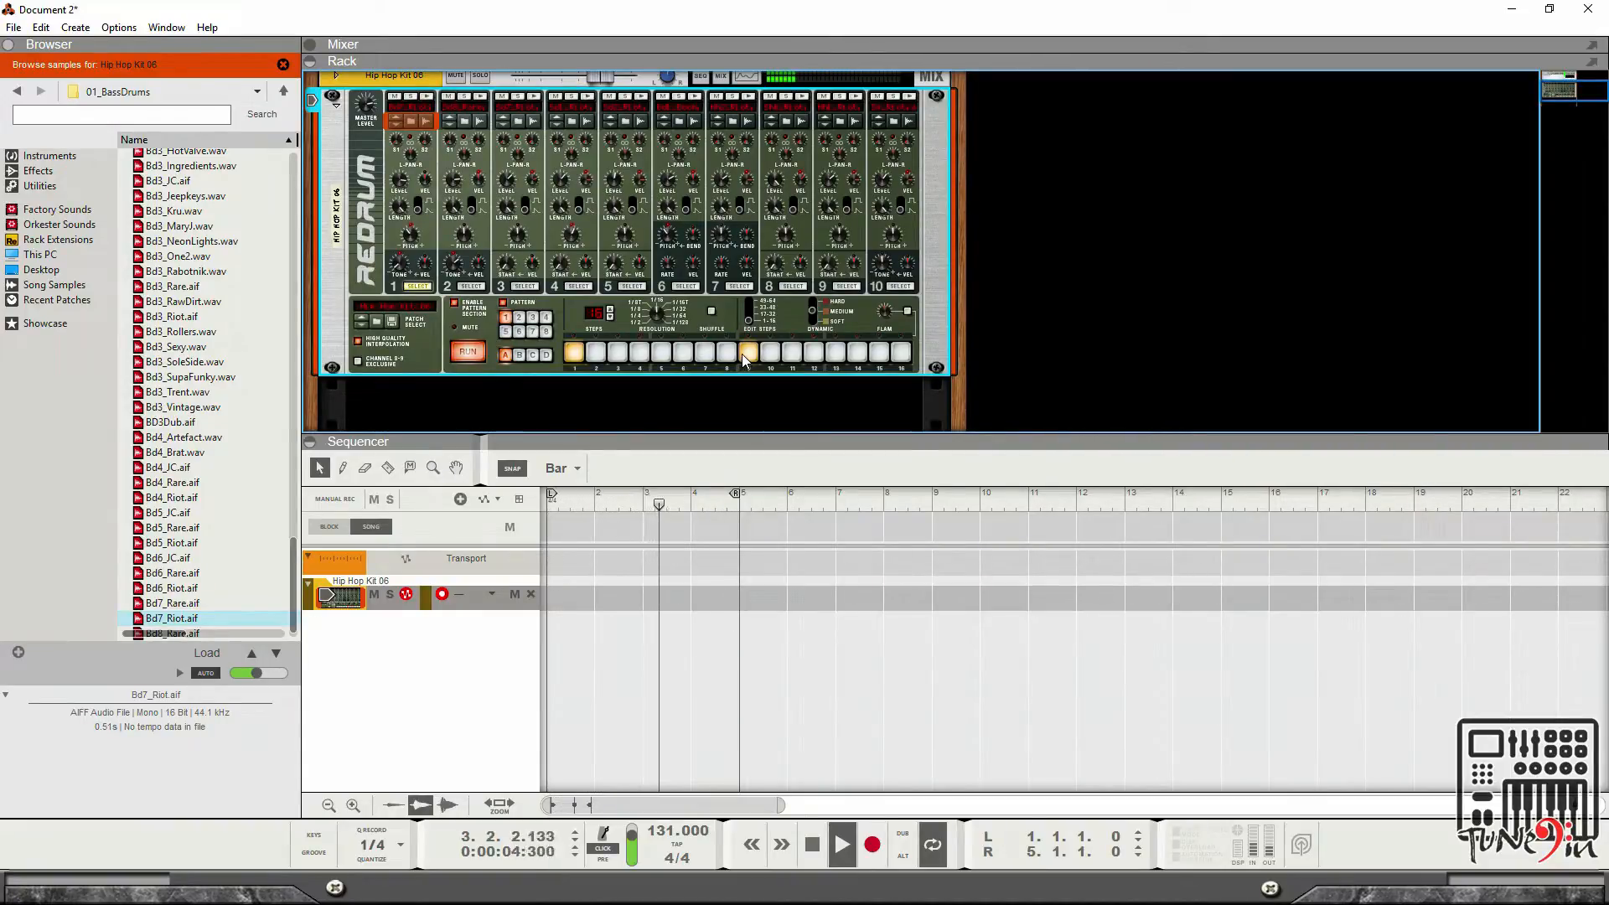
left_click(745, 355)
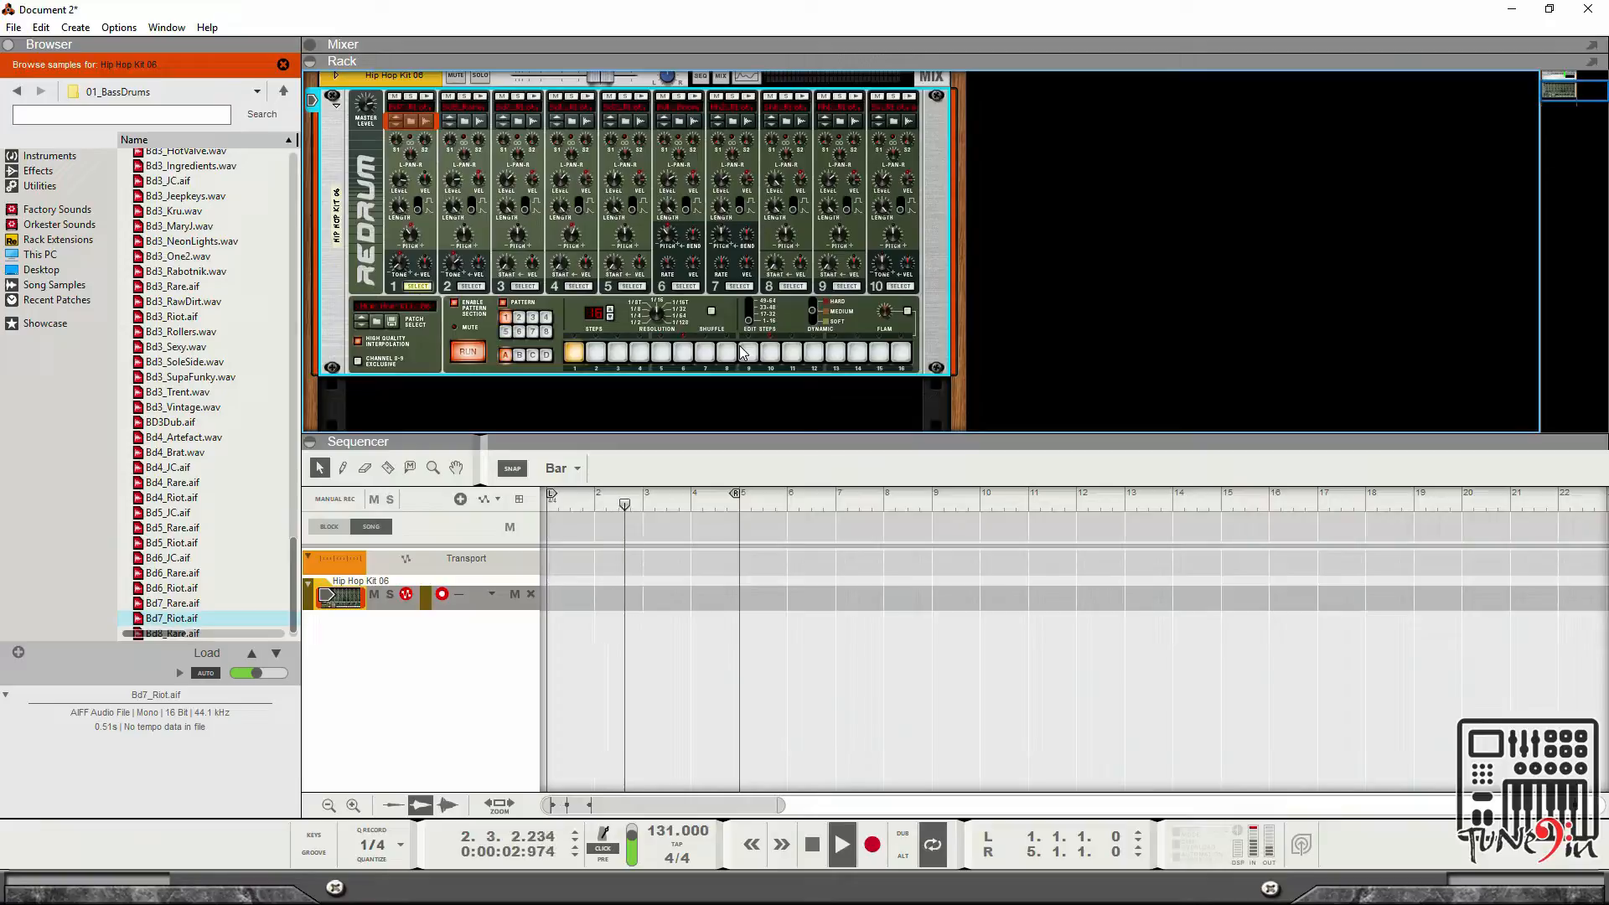
key("space")
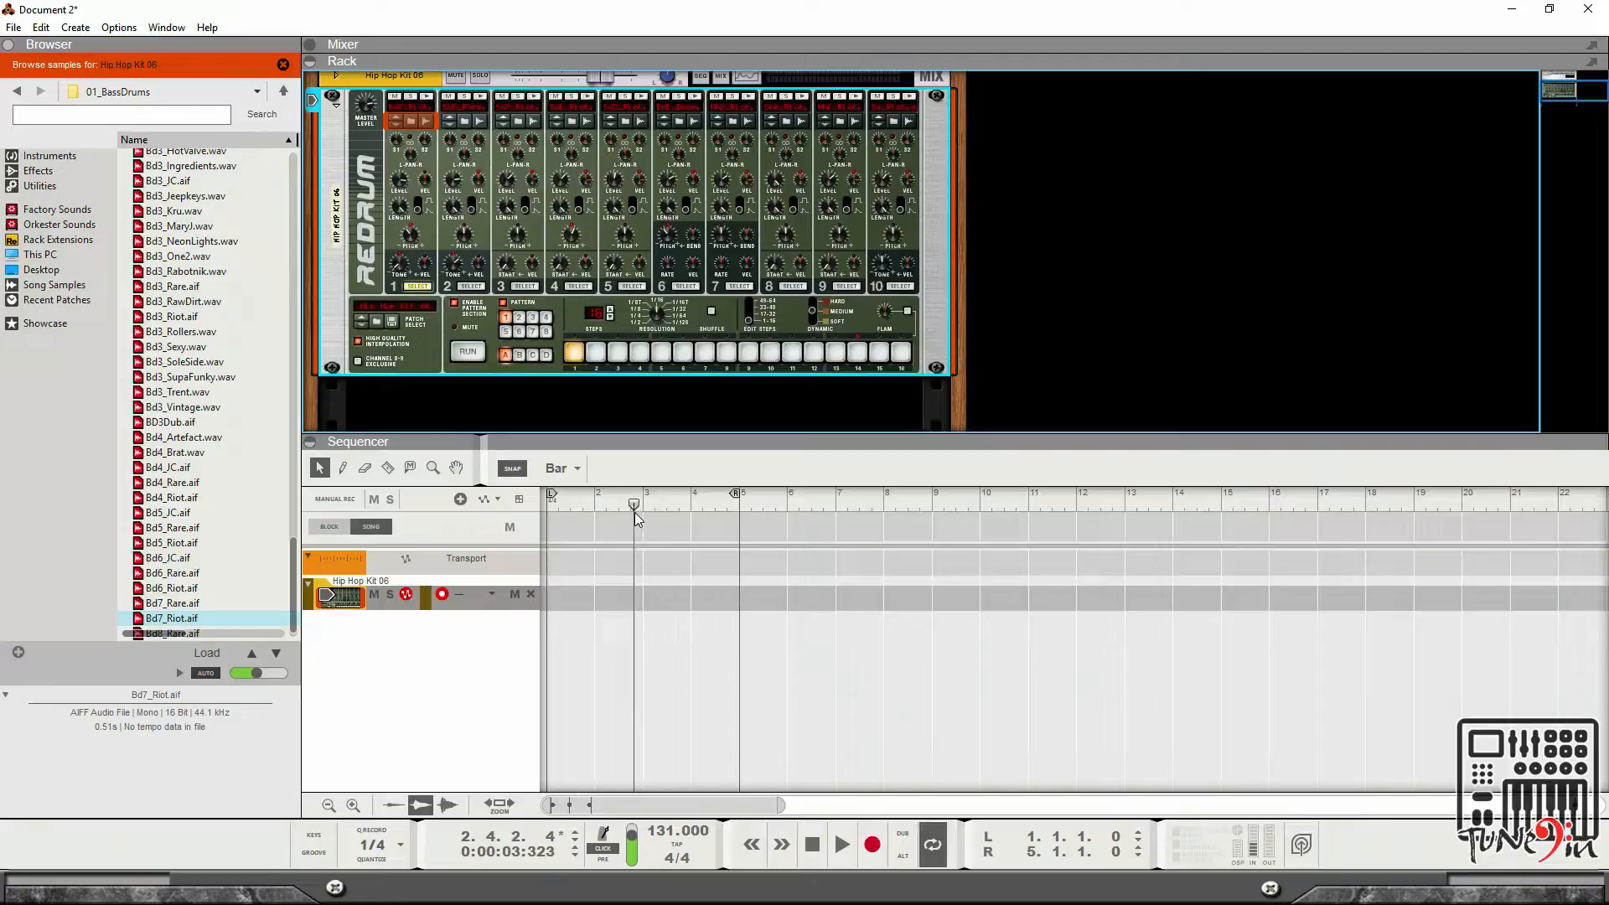
Record the Redrum pattern into a clip on the track from bar 1.
left_click_drag(634, 505, 525, 508)
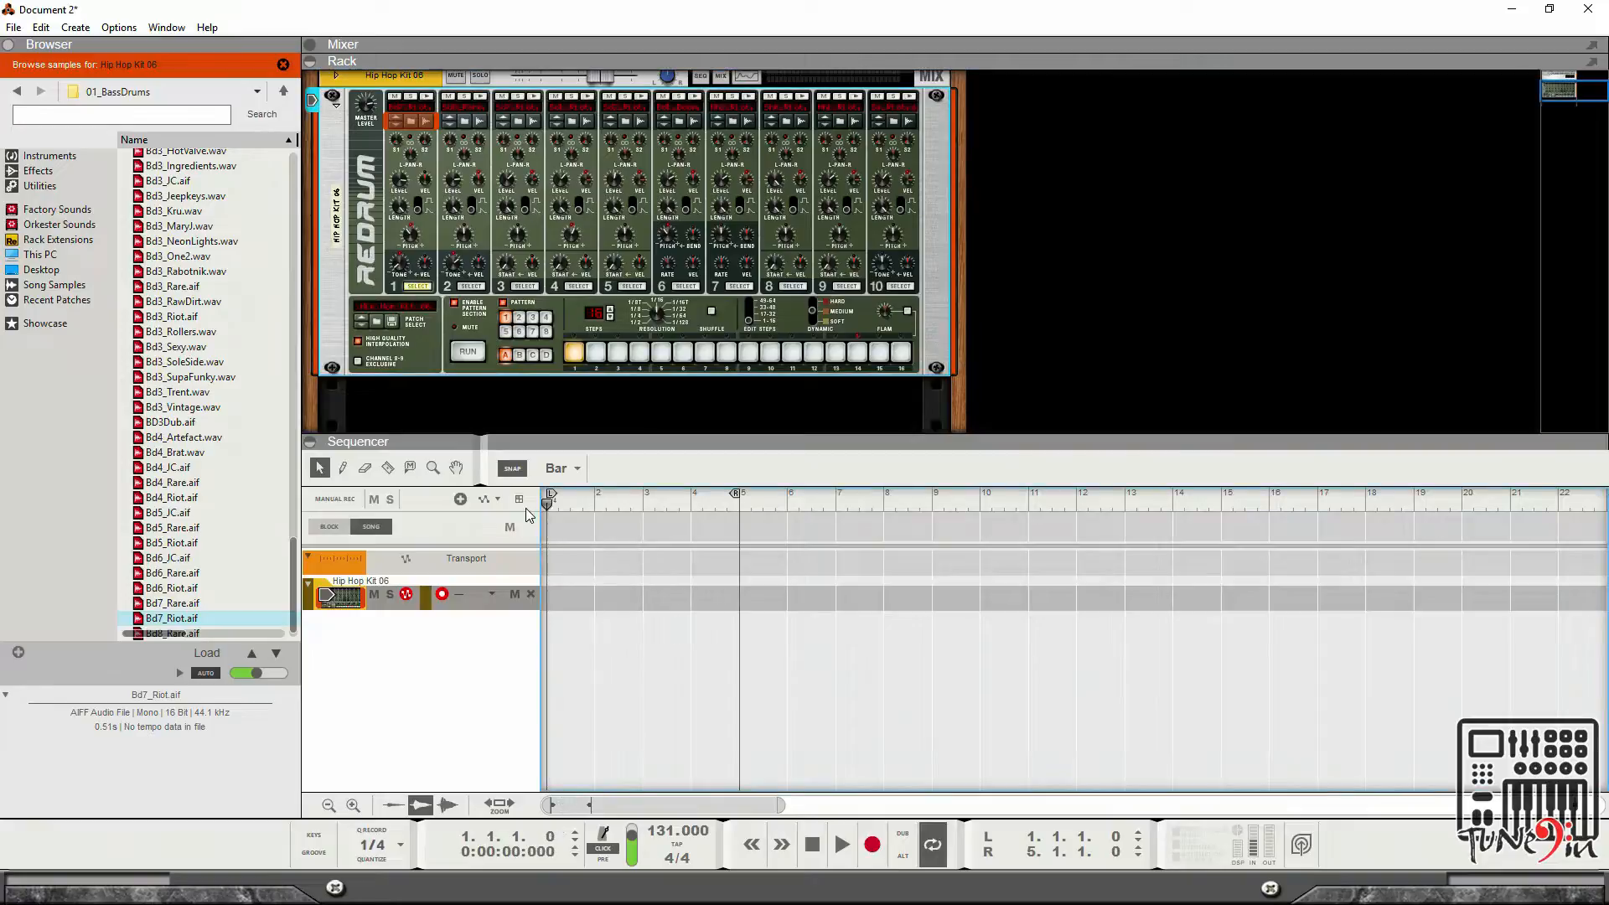
left_click(873, 844)
left_click(813, 845)
left_click(813, 845)
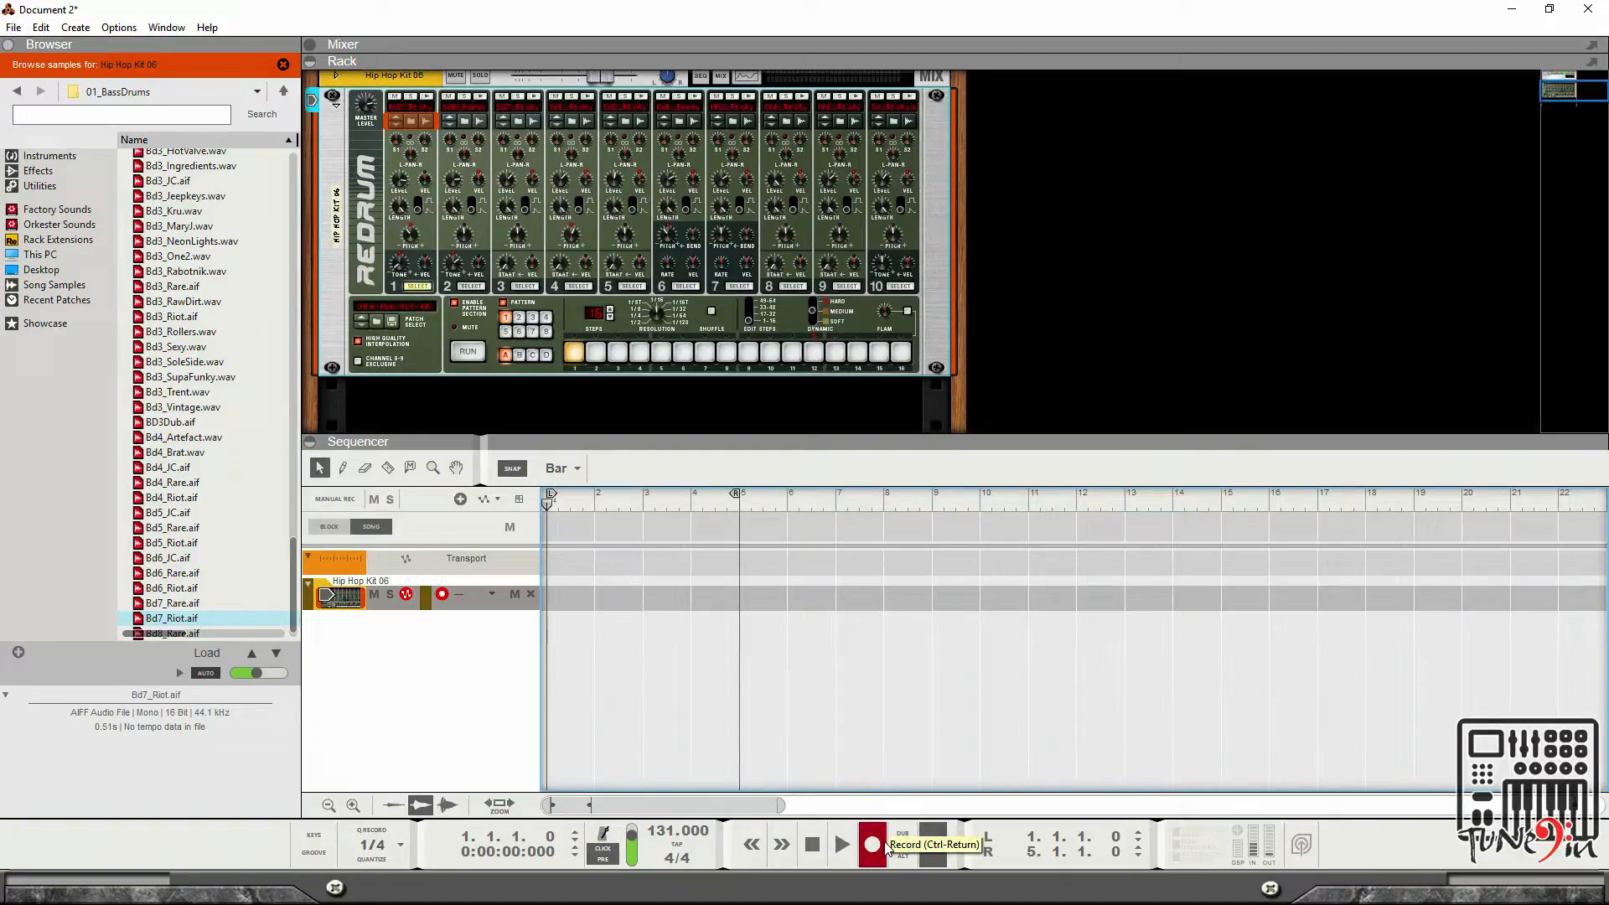
left_click(885, 846)
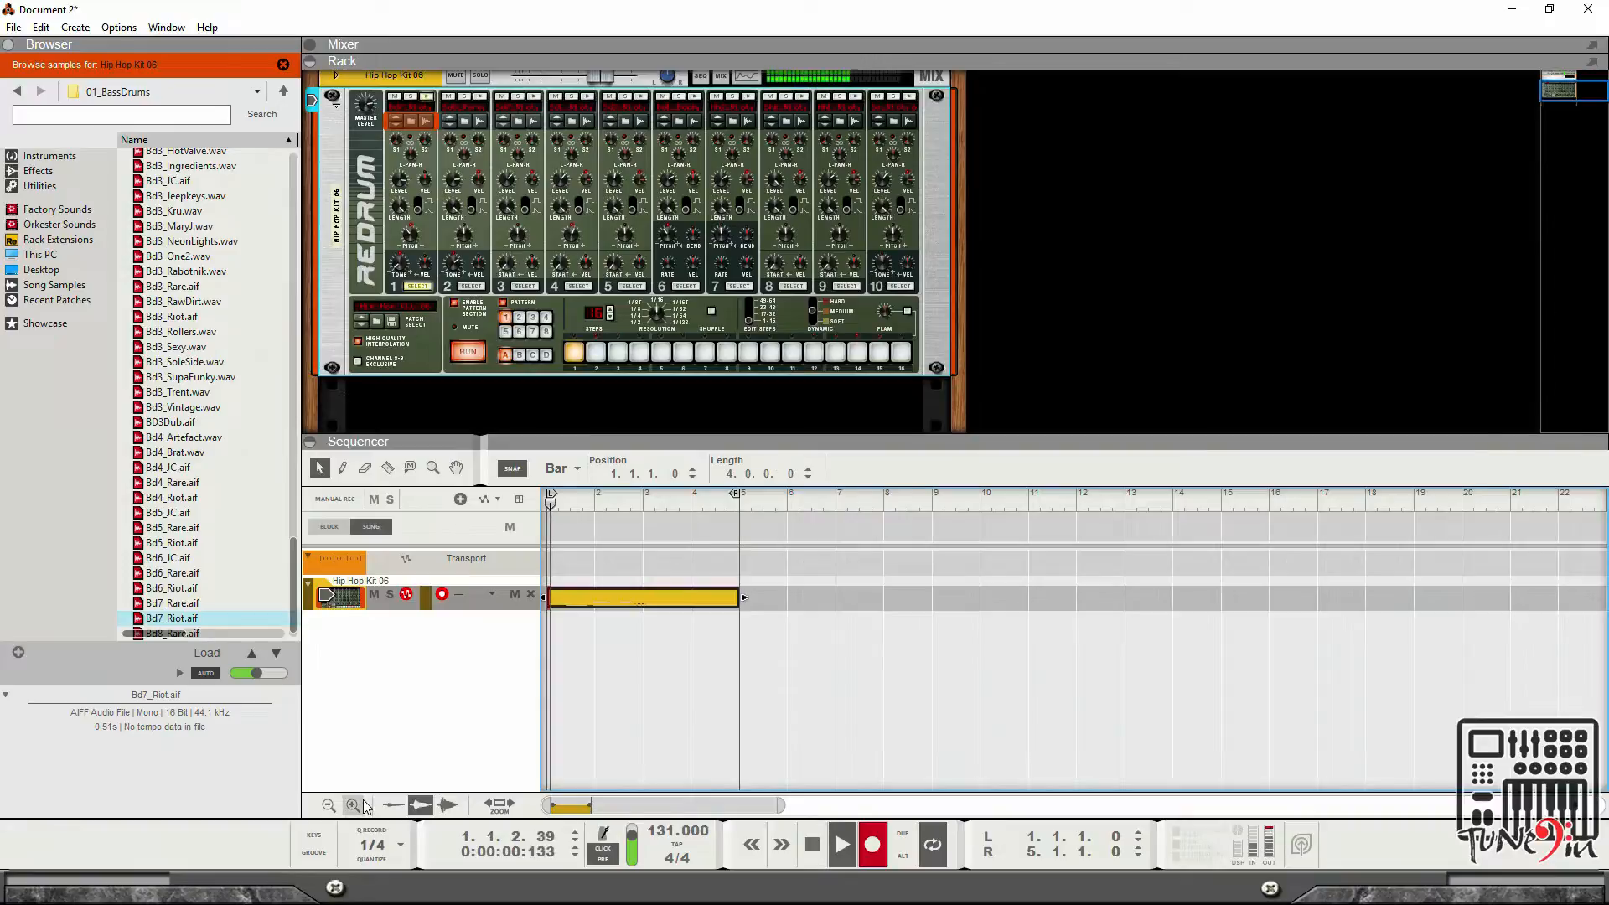
key("space")
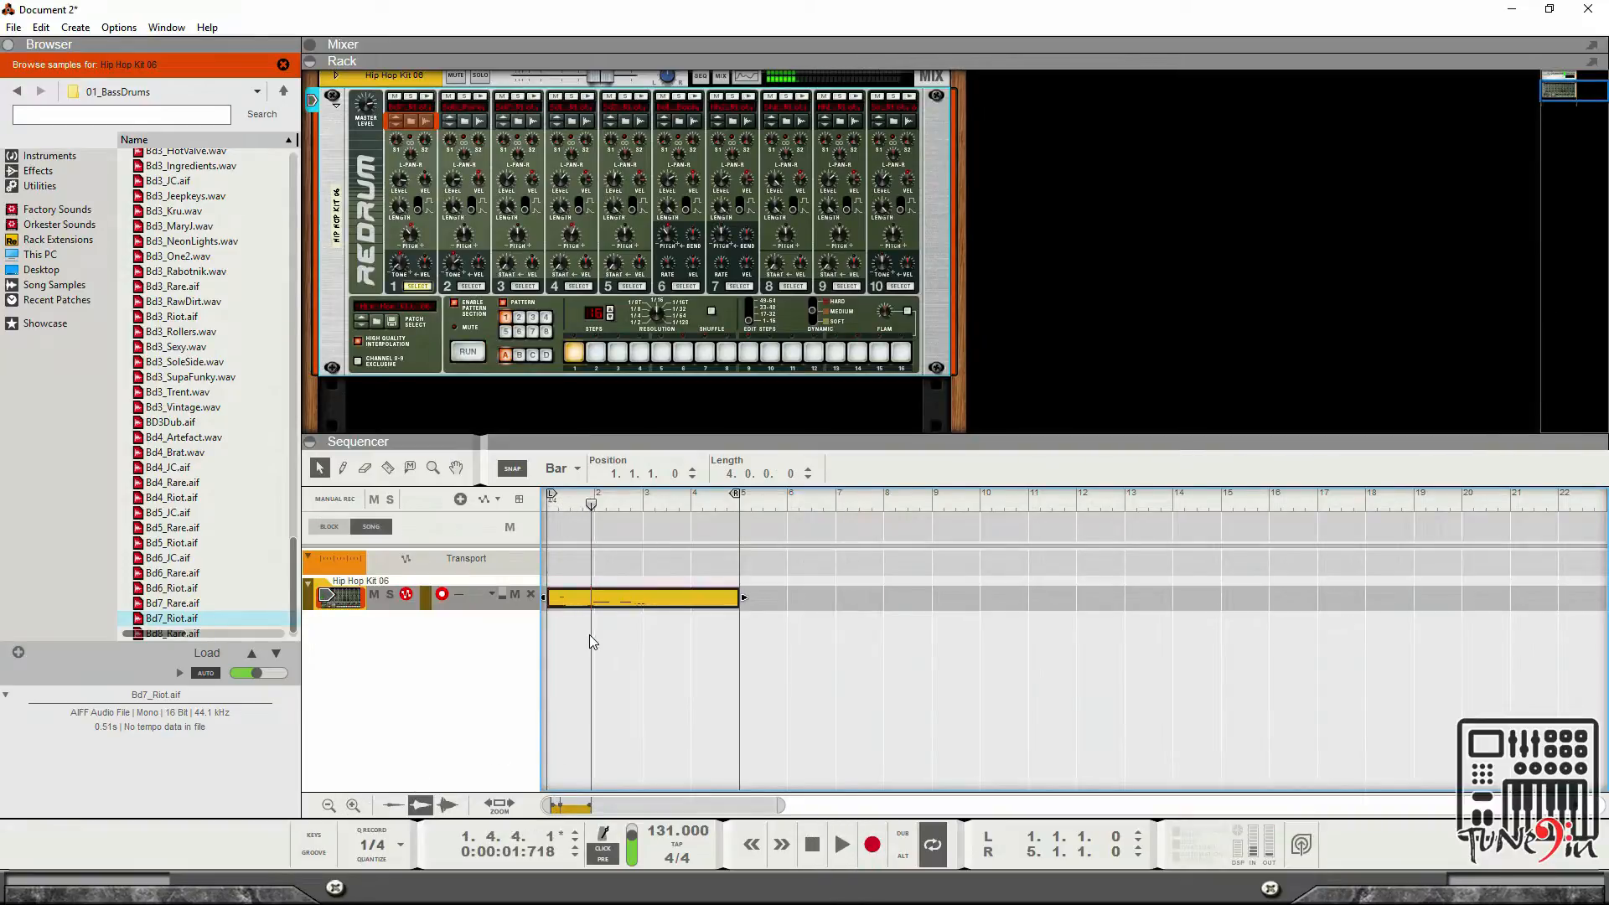
Set the quantize value to 1/8 and delete the recorded clip.
left_click(617, 610)
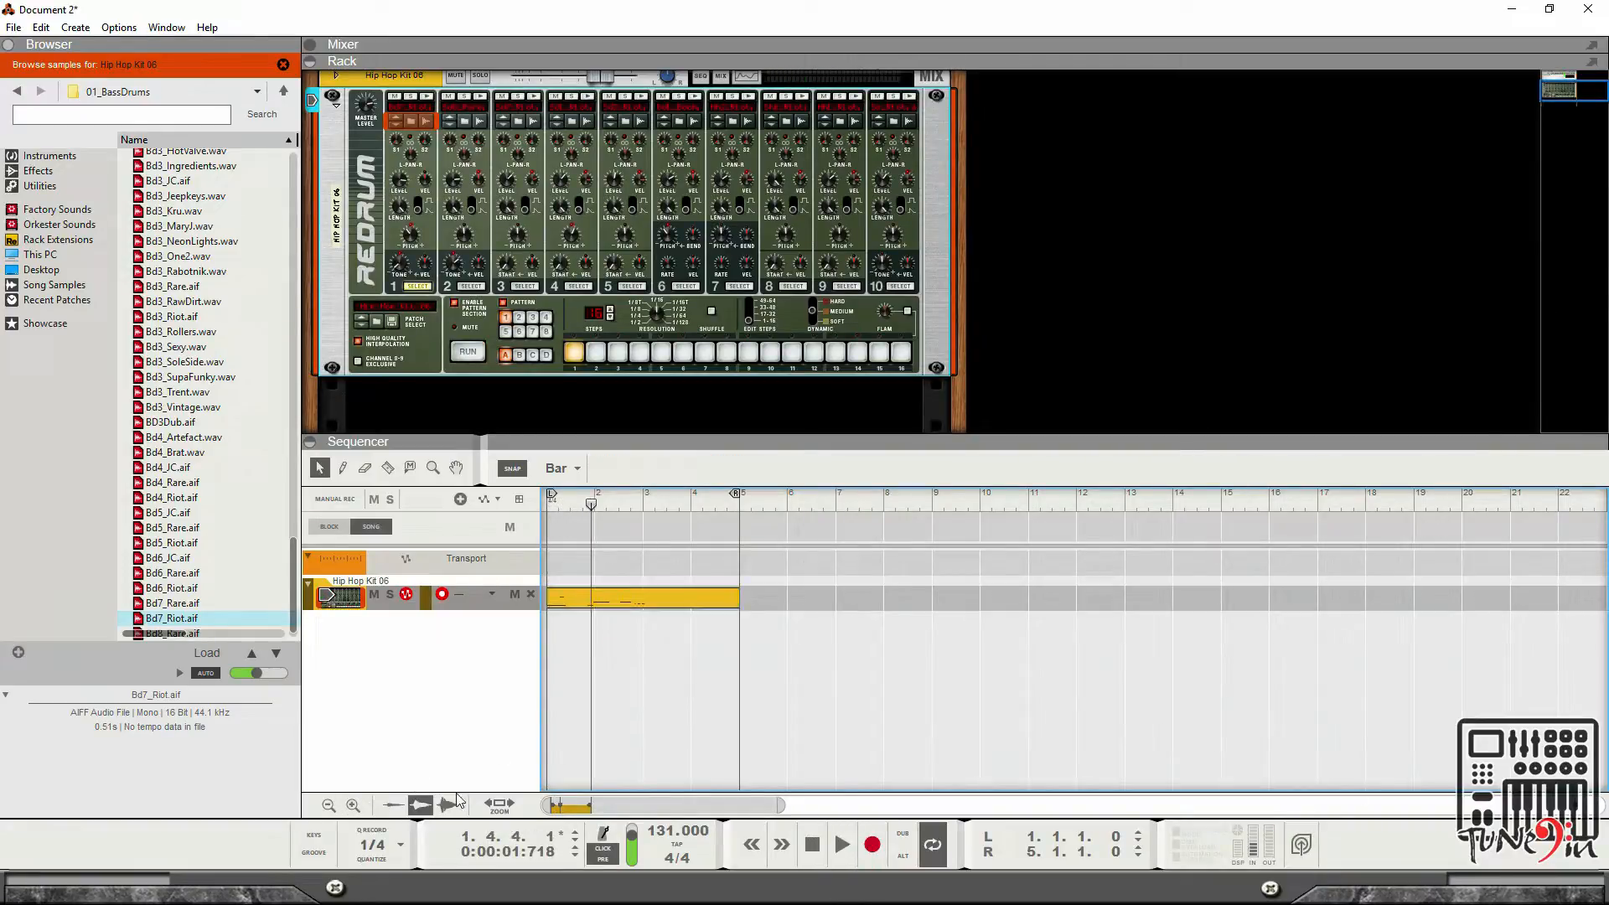
left_click(387, 843)
left_click(457, 714)
left_click(667, 597)
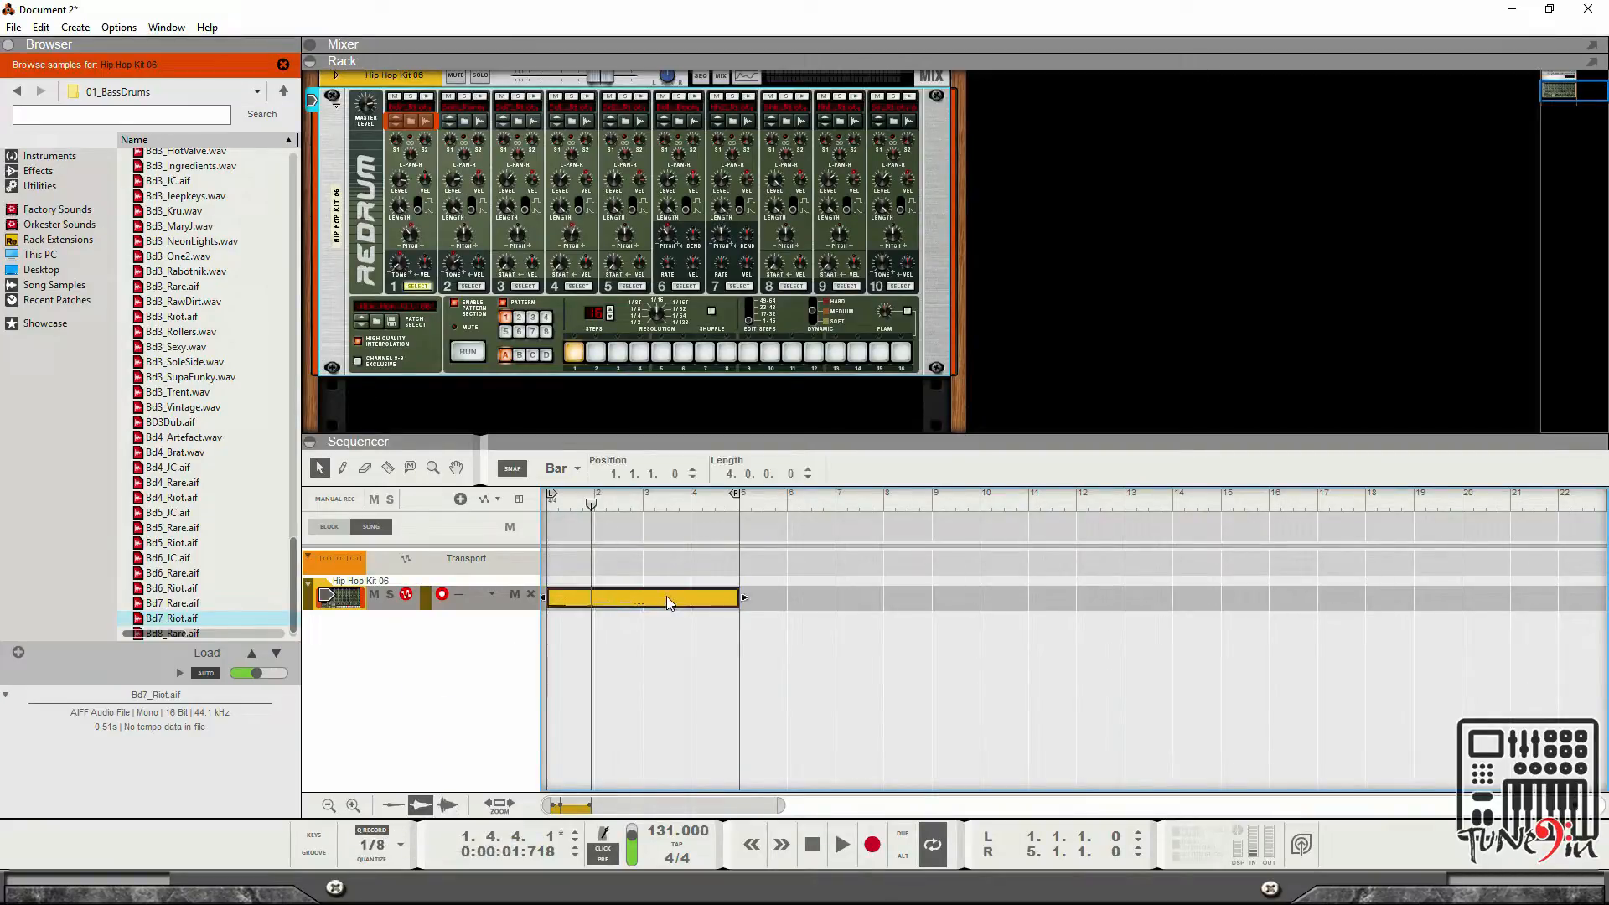
key("Delete")
Record the running Redrum pattern into a new clip from the song start.
left_click(574, 506)
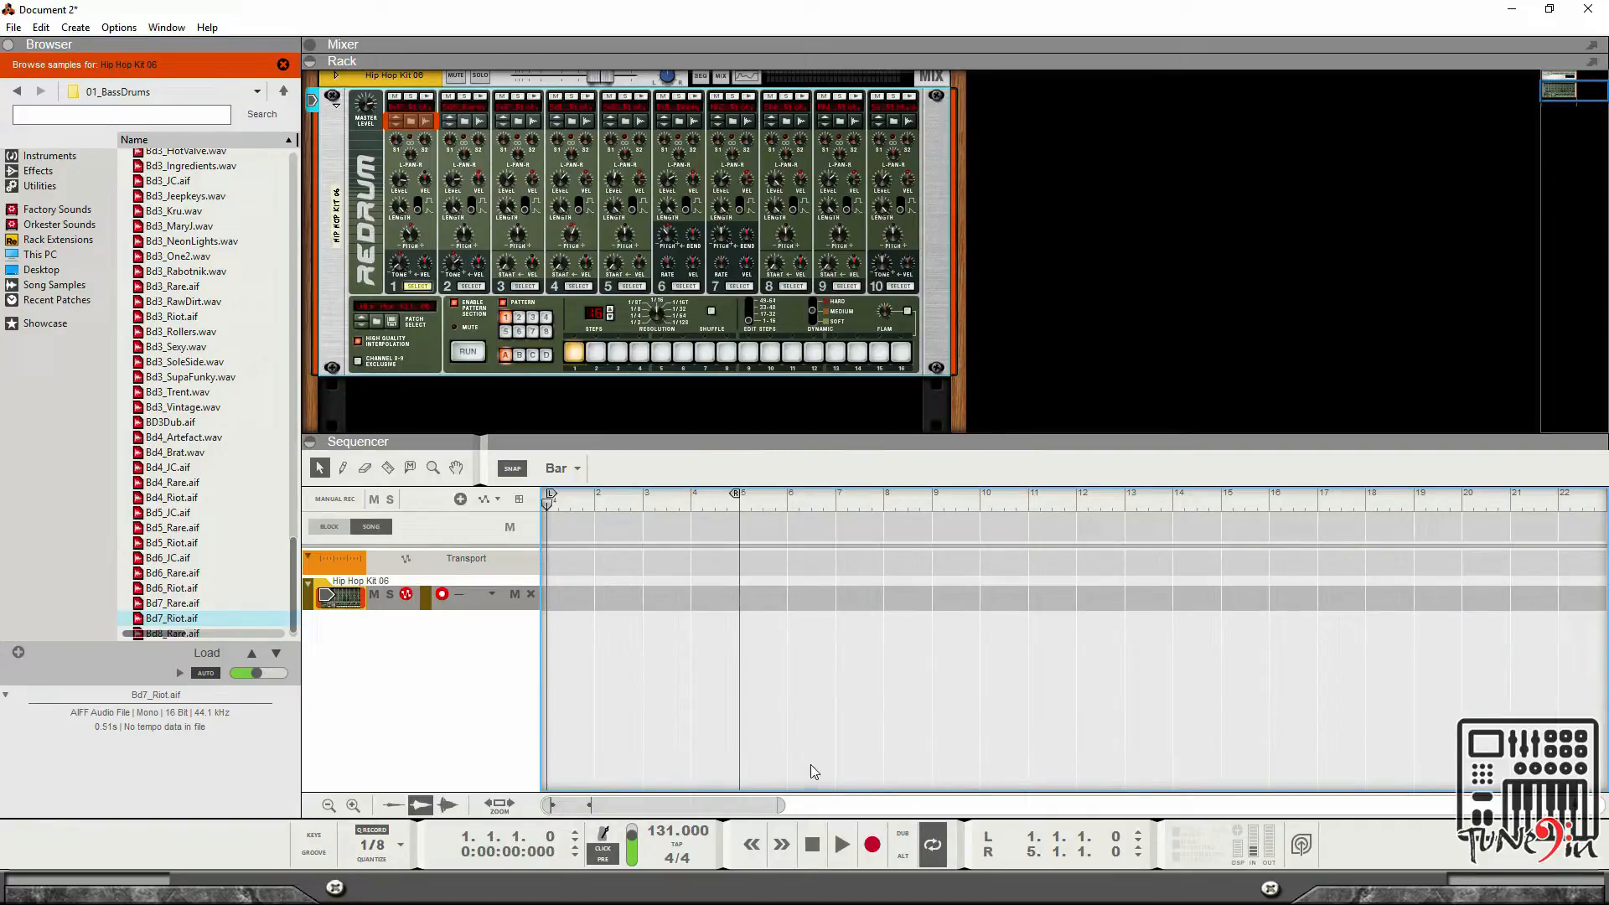
left_click(871, 846)
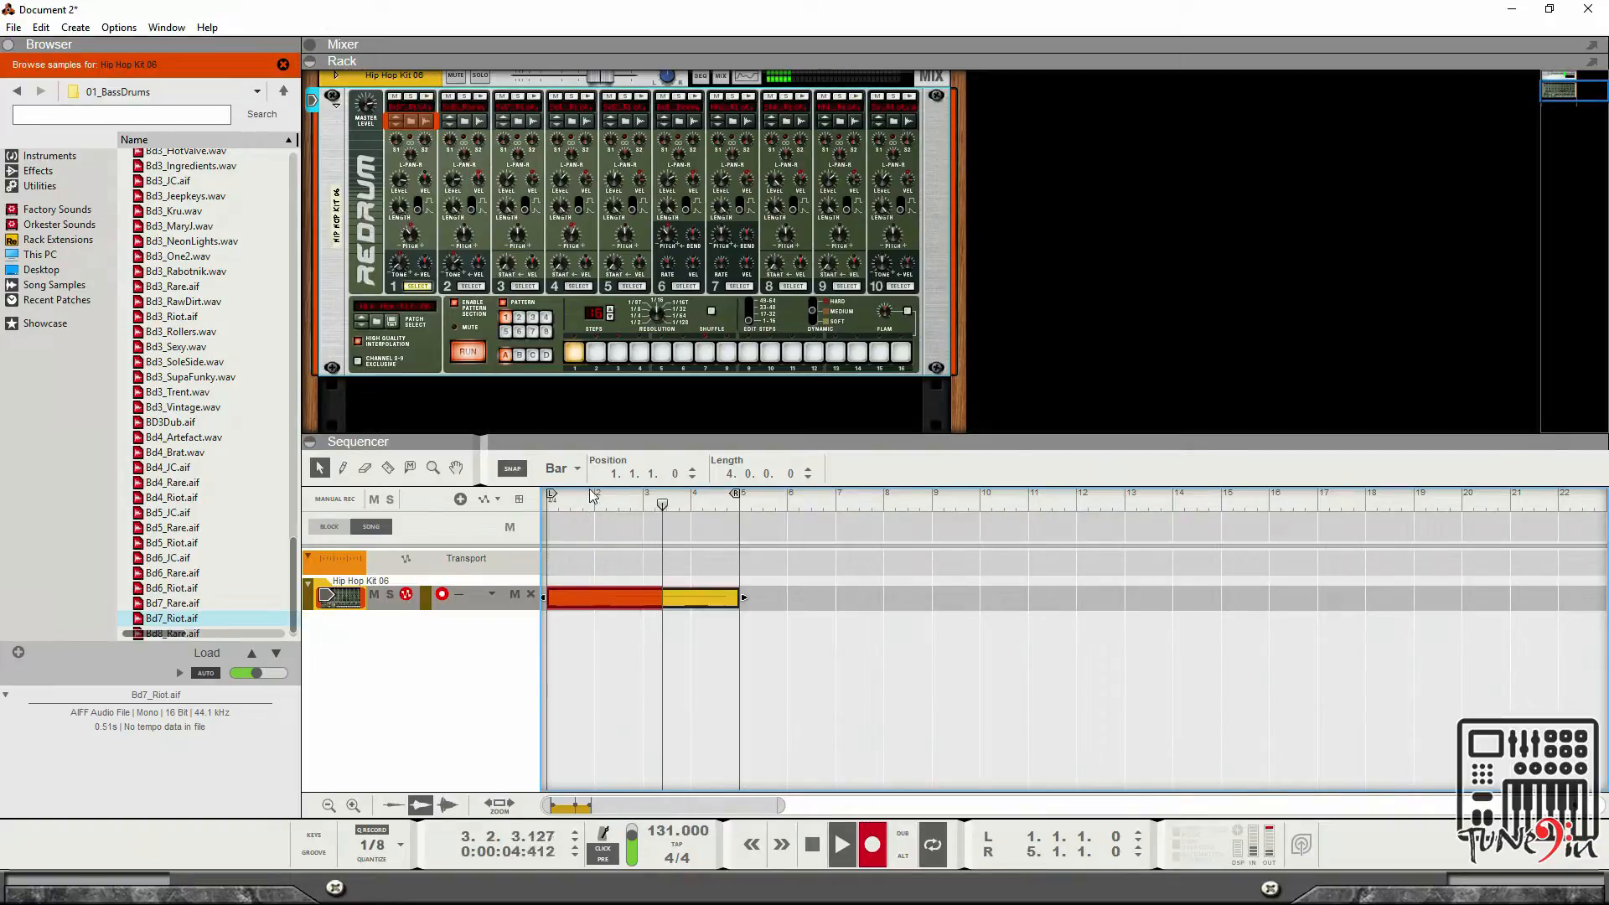
left_click(577, 354)
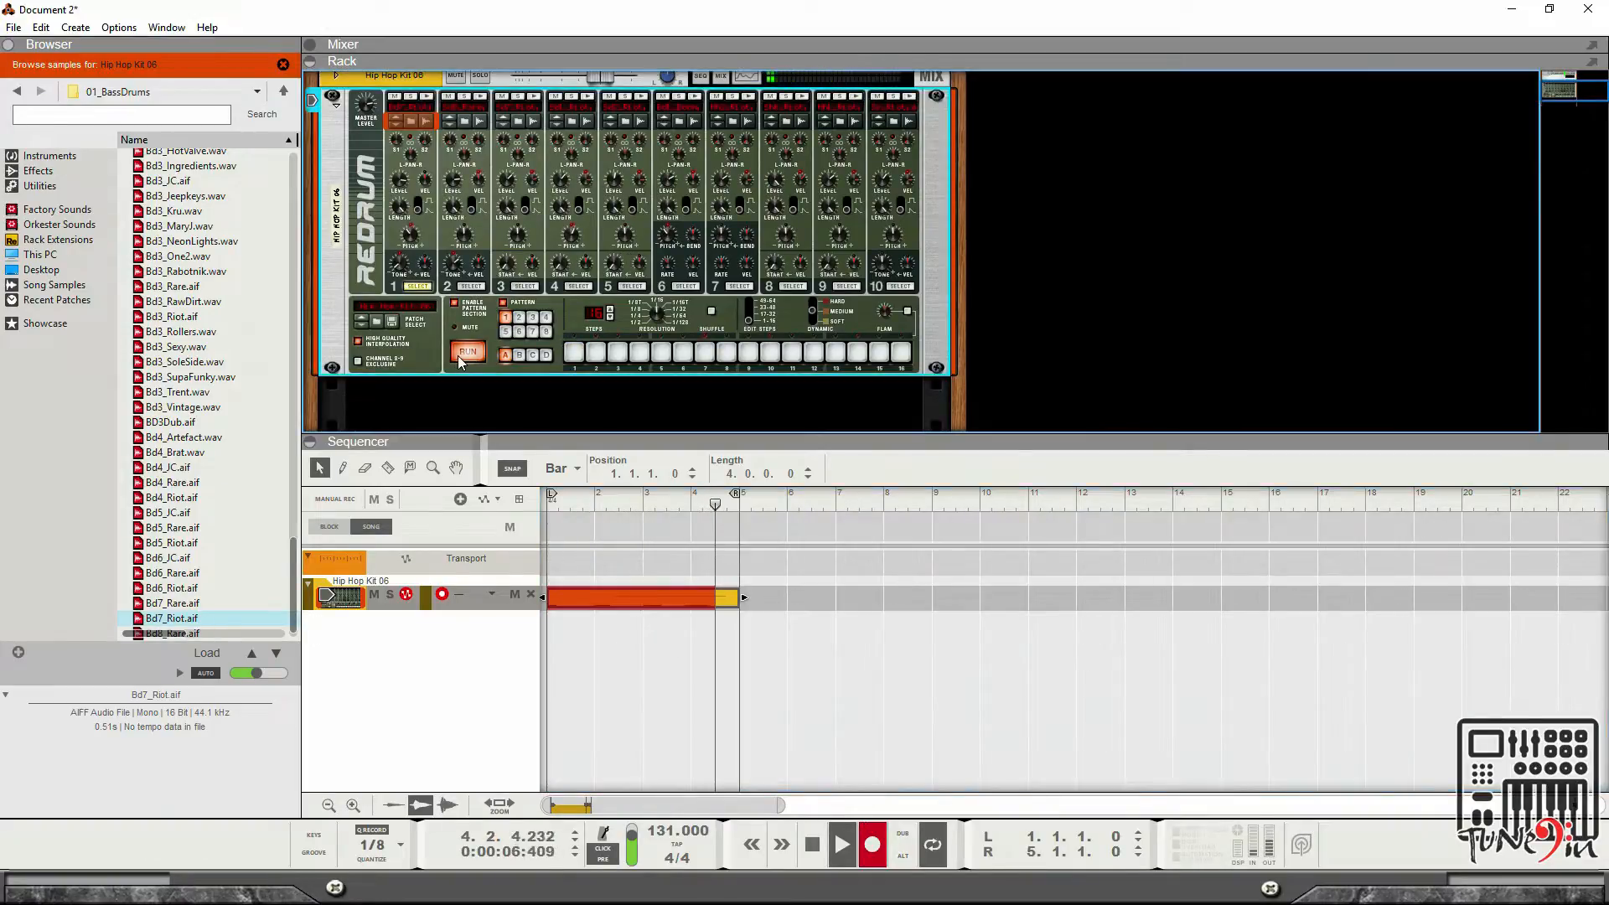
left_click(453, 303)
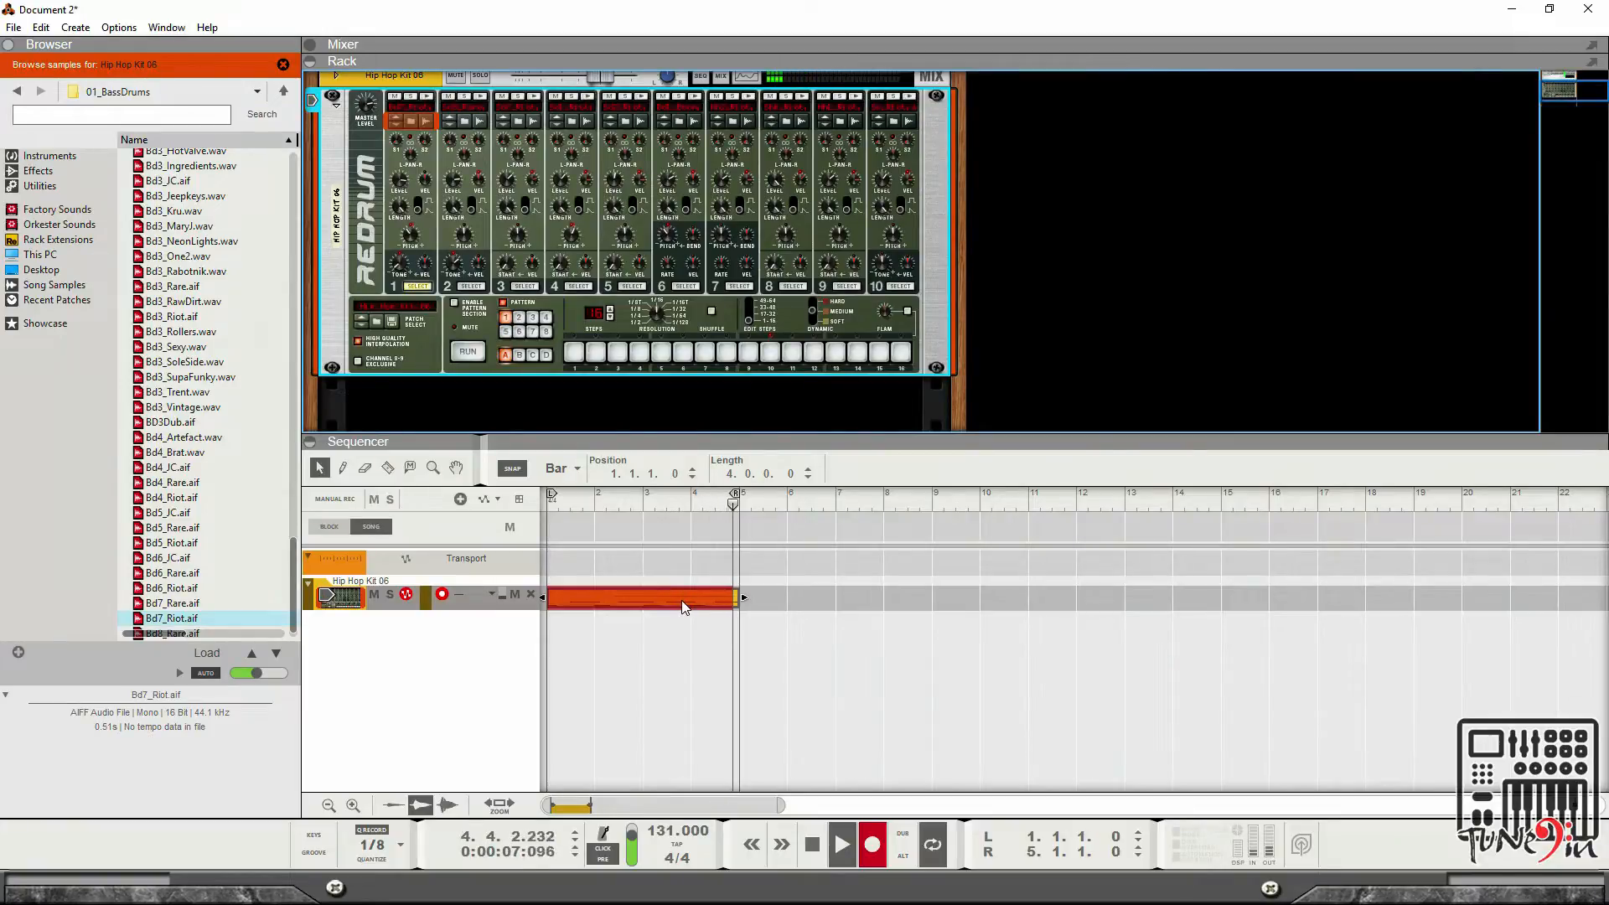
left_click(811, 844)
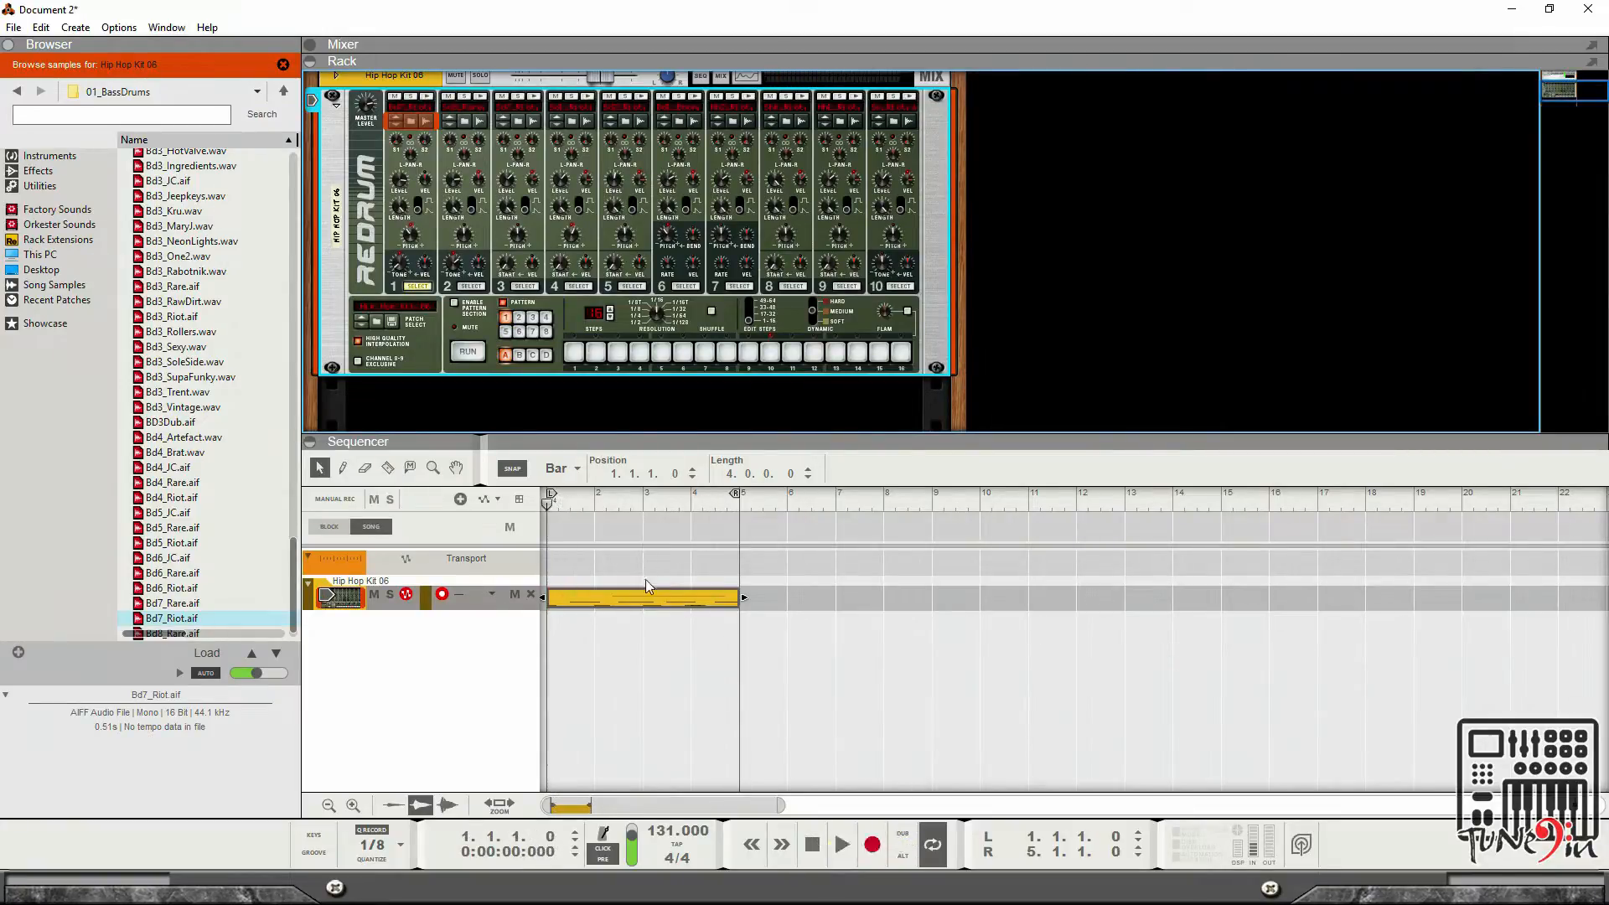
Open the recorded clip in the editor and play it back.
double_click(676, 597)
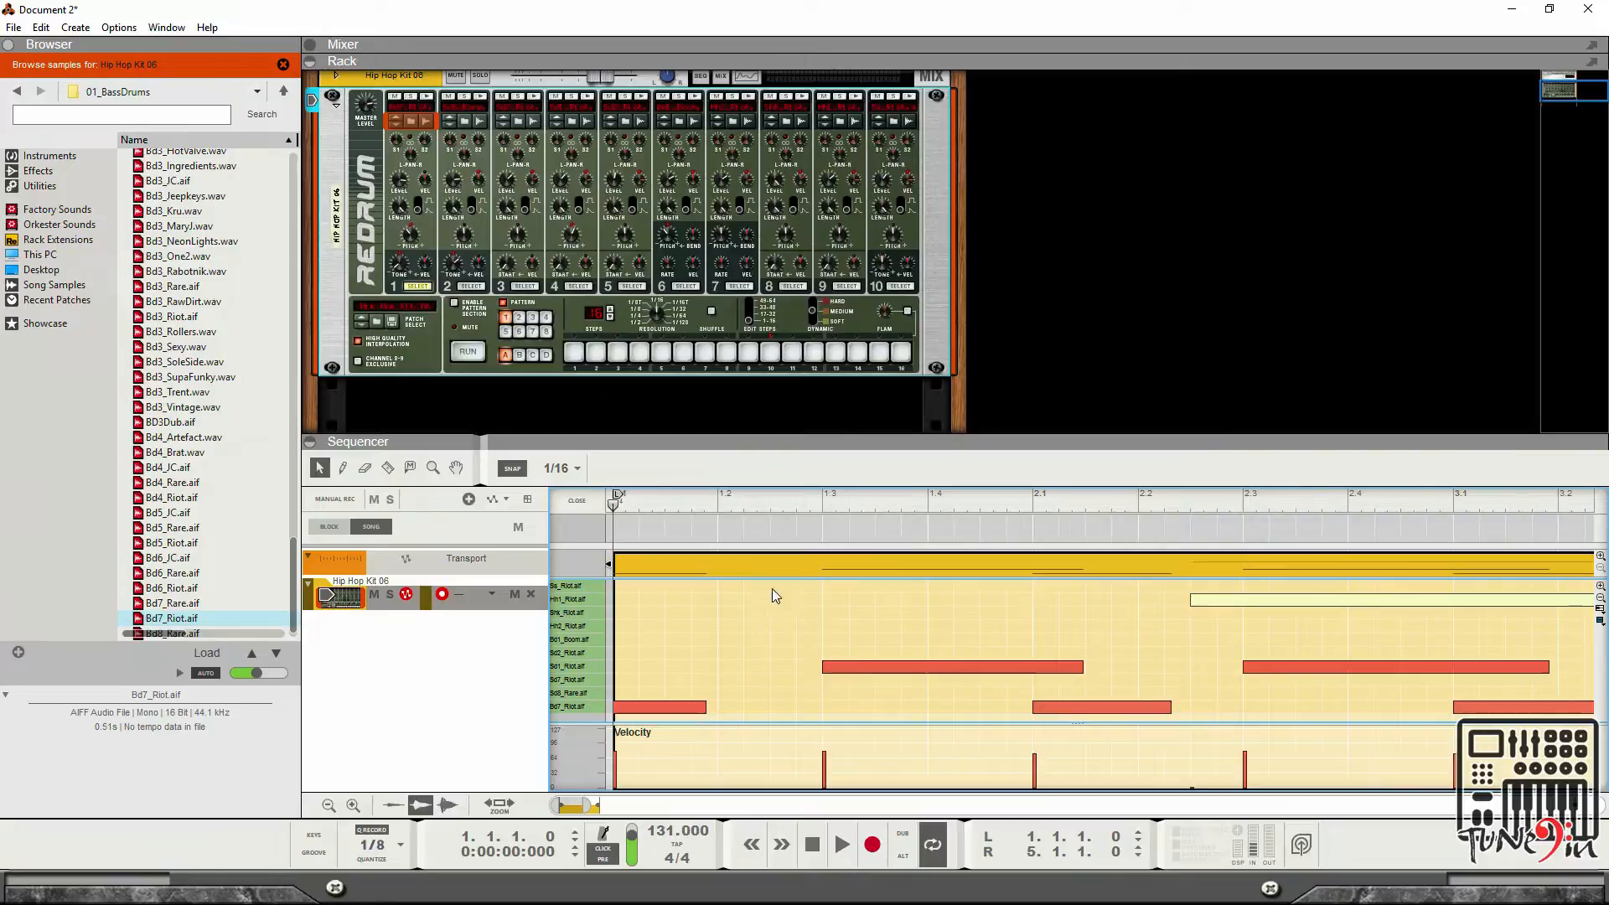
key("space")
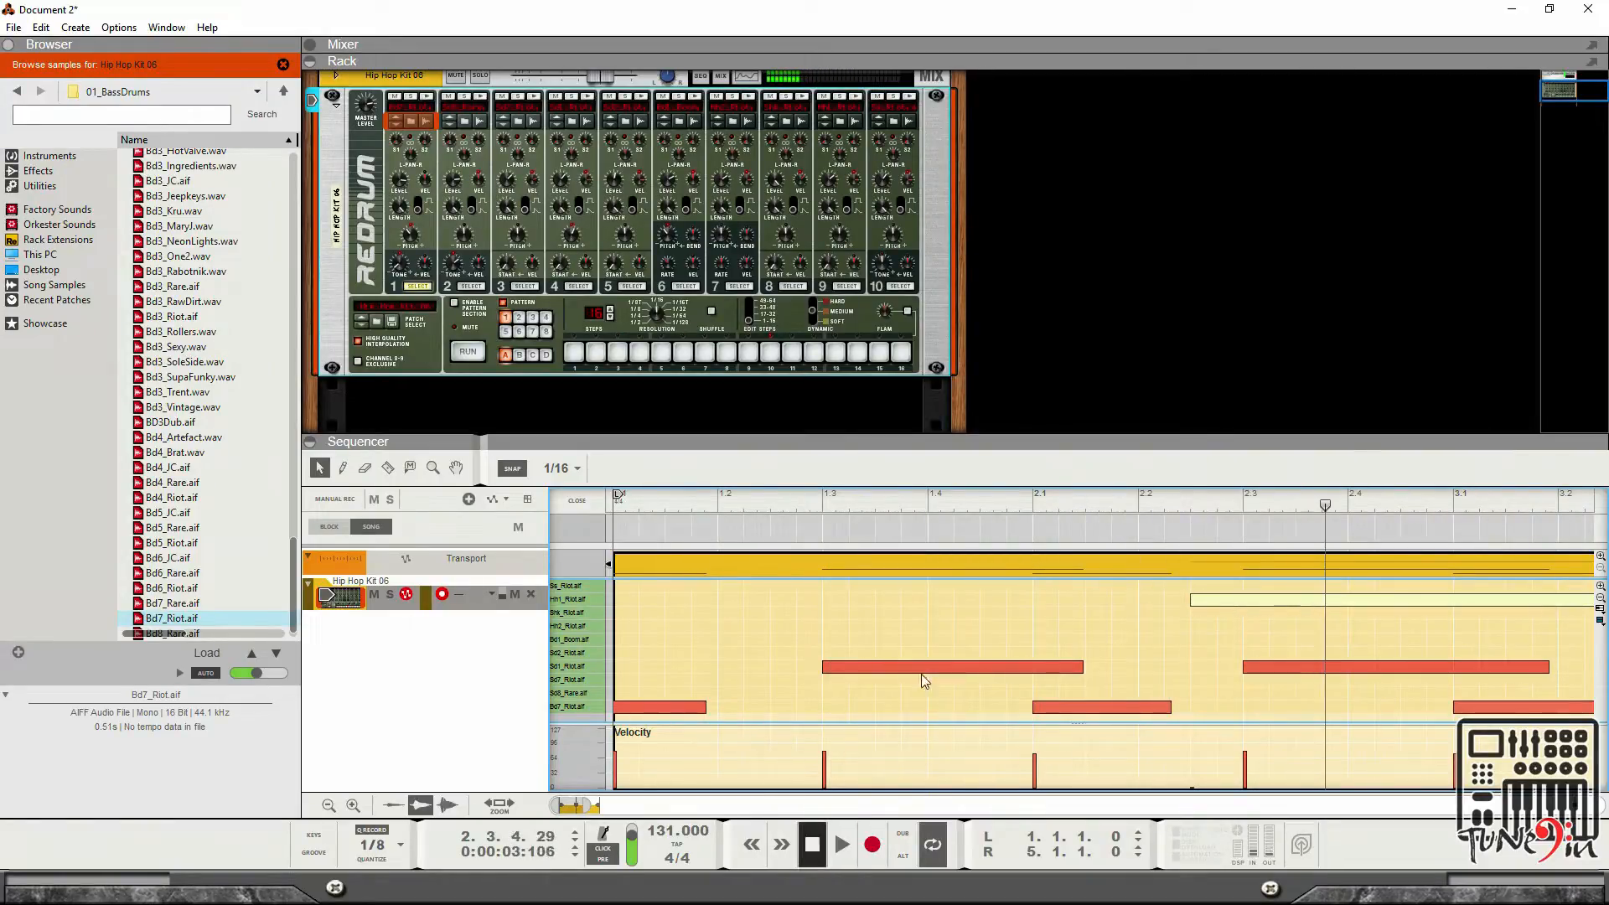
left_click_drag(588, 806, 638, 806)
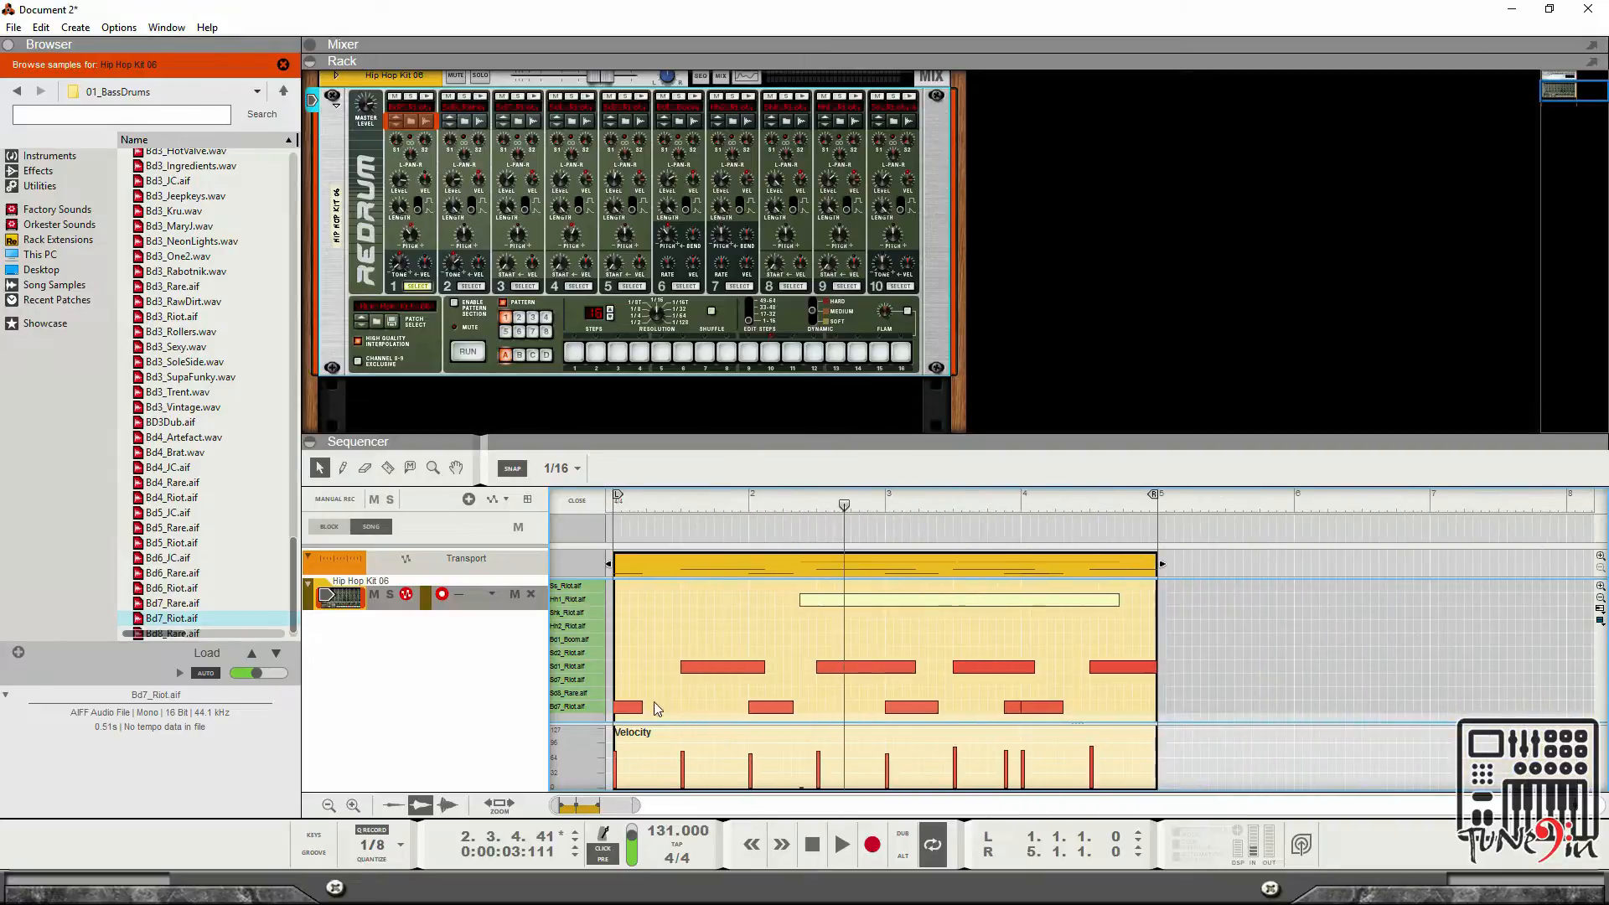
key("space")
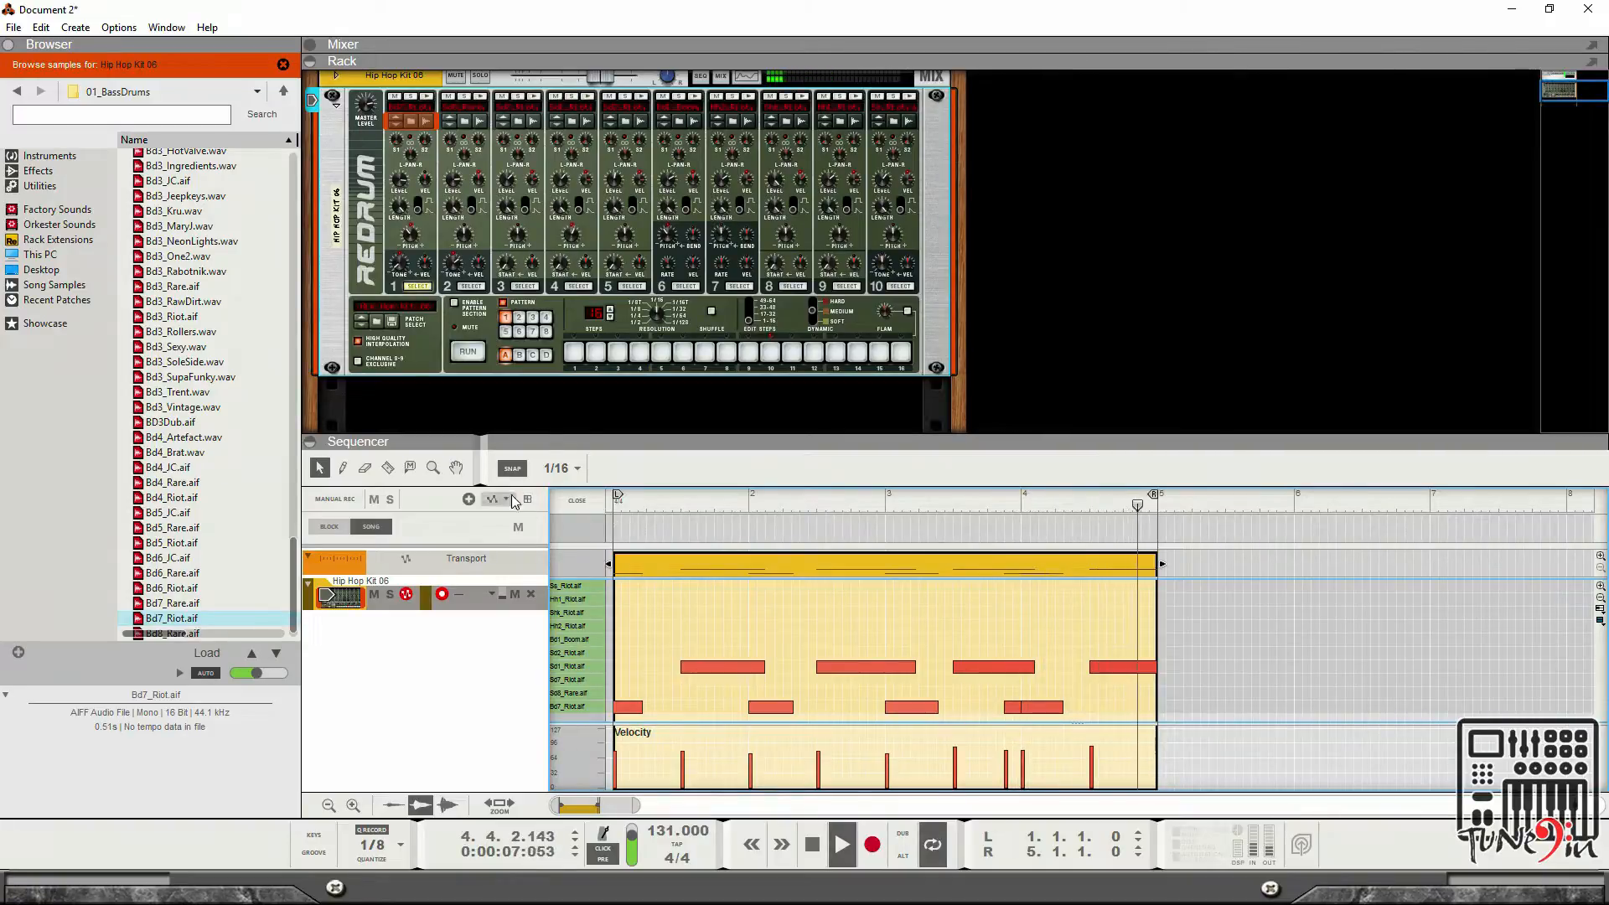
Draw all note velocities in the clip to maximum with the Pencil tool.
left_click(344, 467)
key("space")
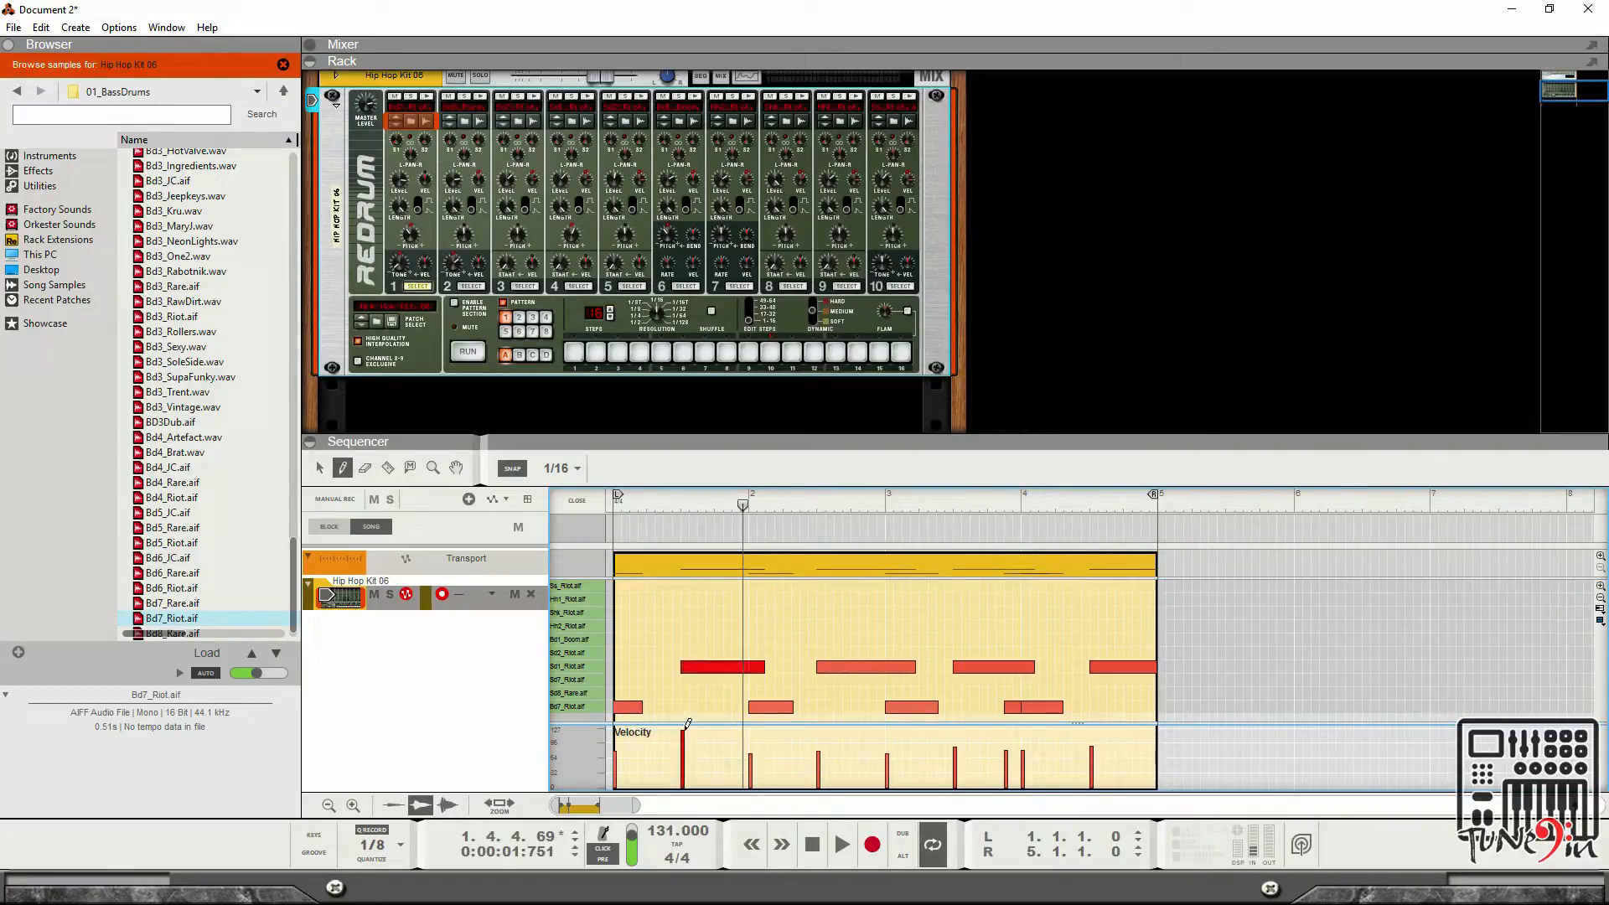
left_click_drag(821, 718, 1220, 715)
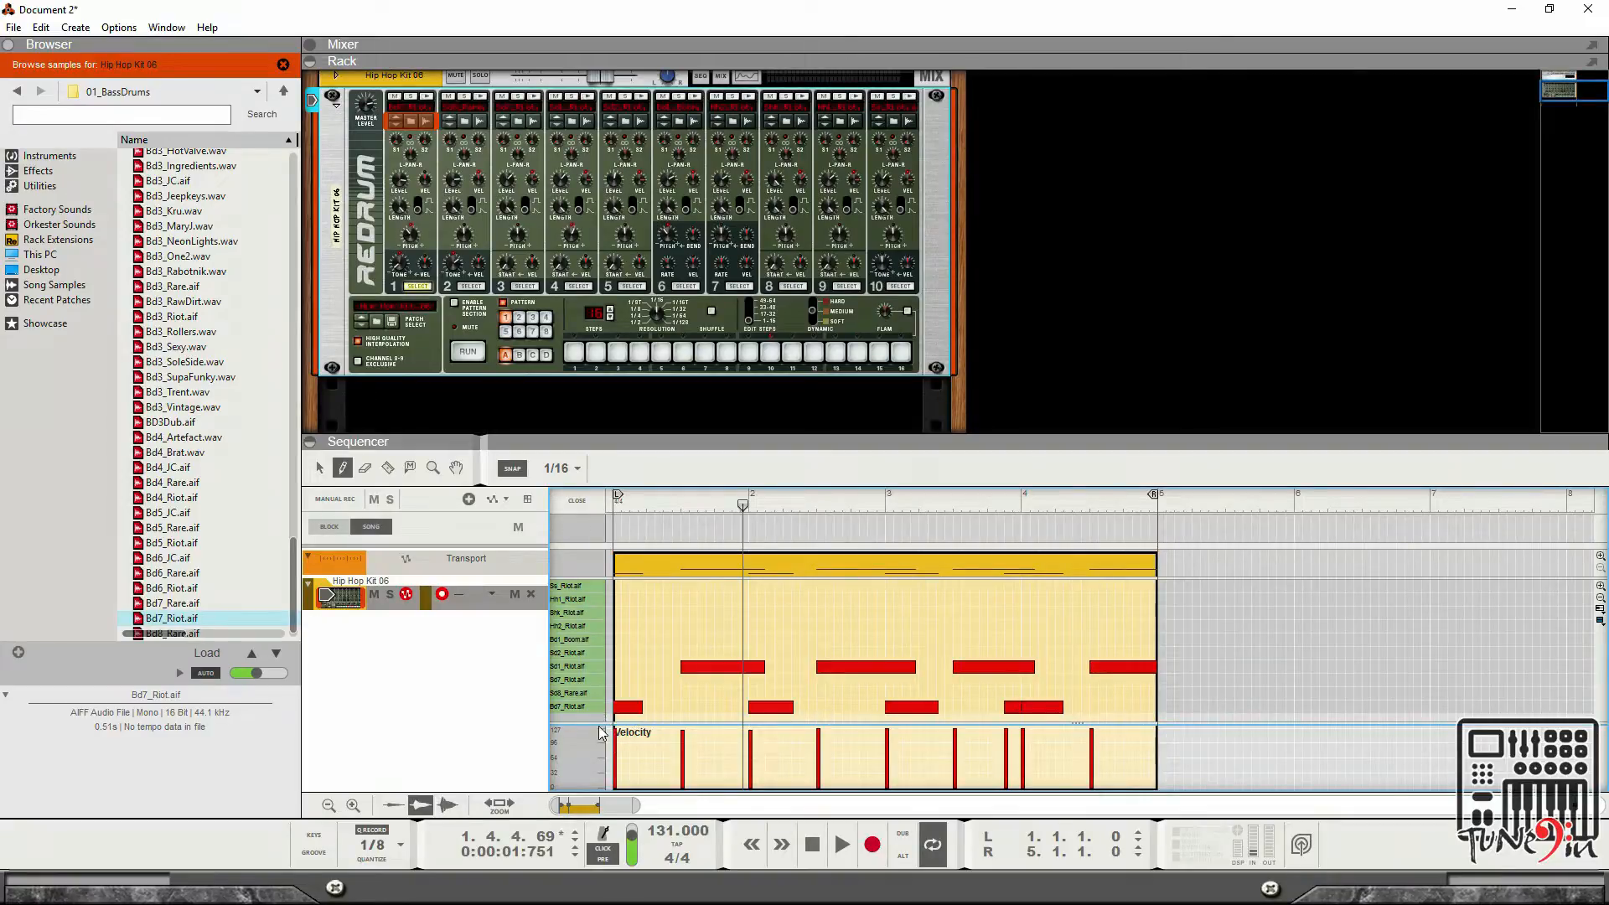
key("space")
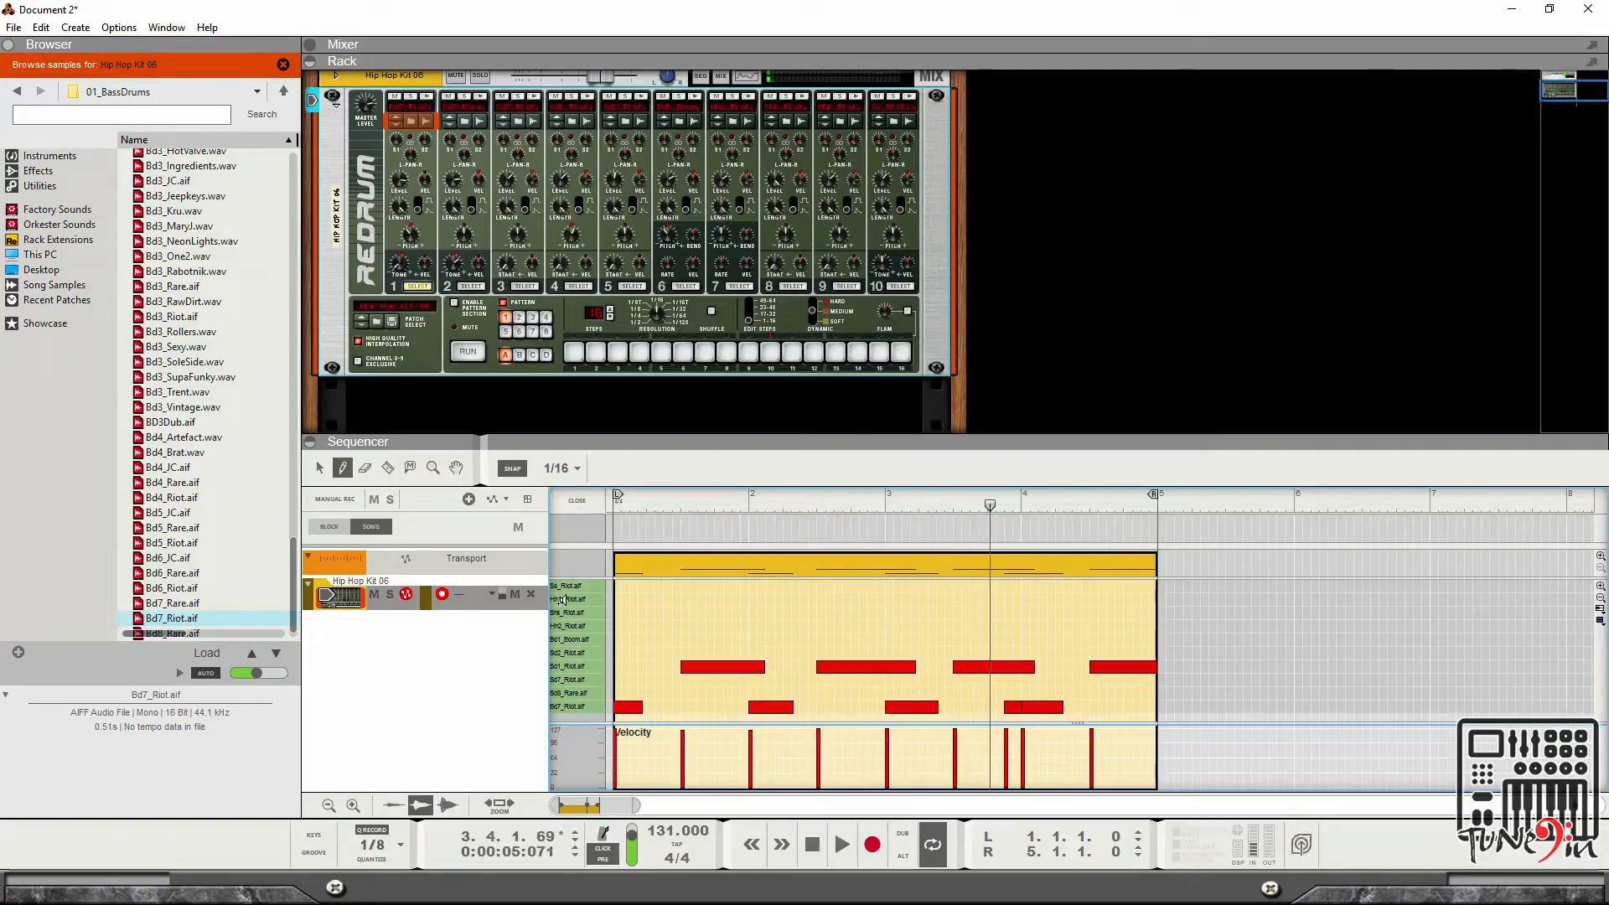
left_click(364, 467)
mouse_move(688, 620)
left_mouse_down()
mouse_move(1106, 689)
mouse_move(1173, 669)
left_mouse_up()
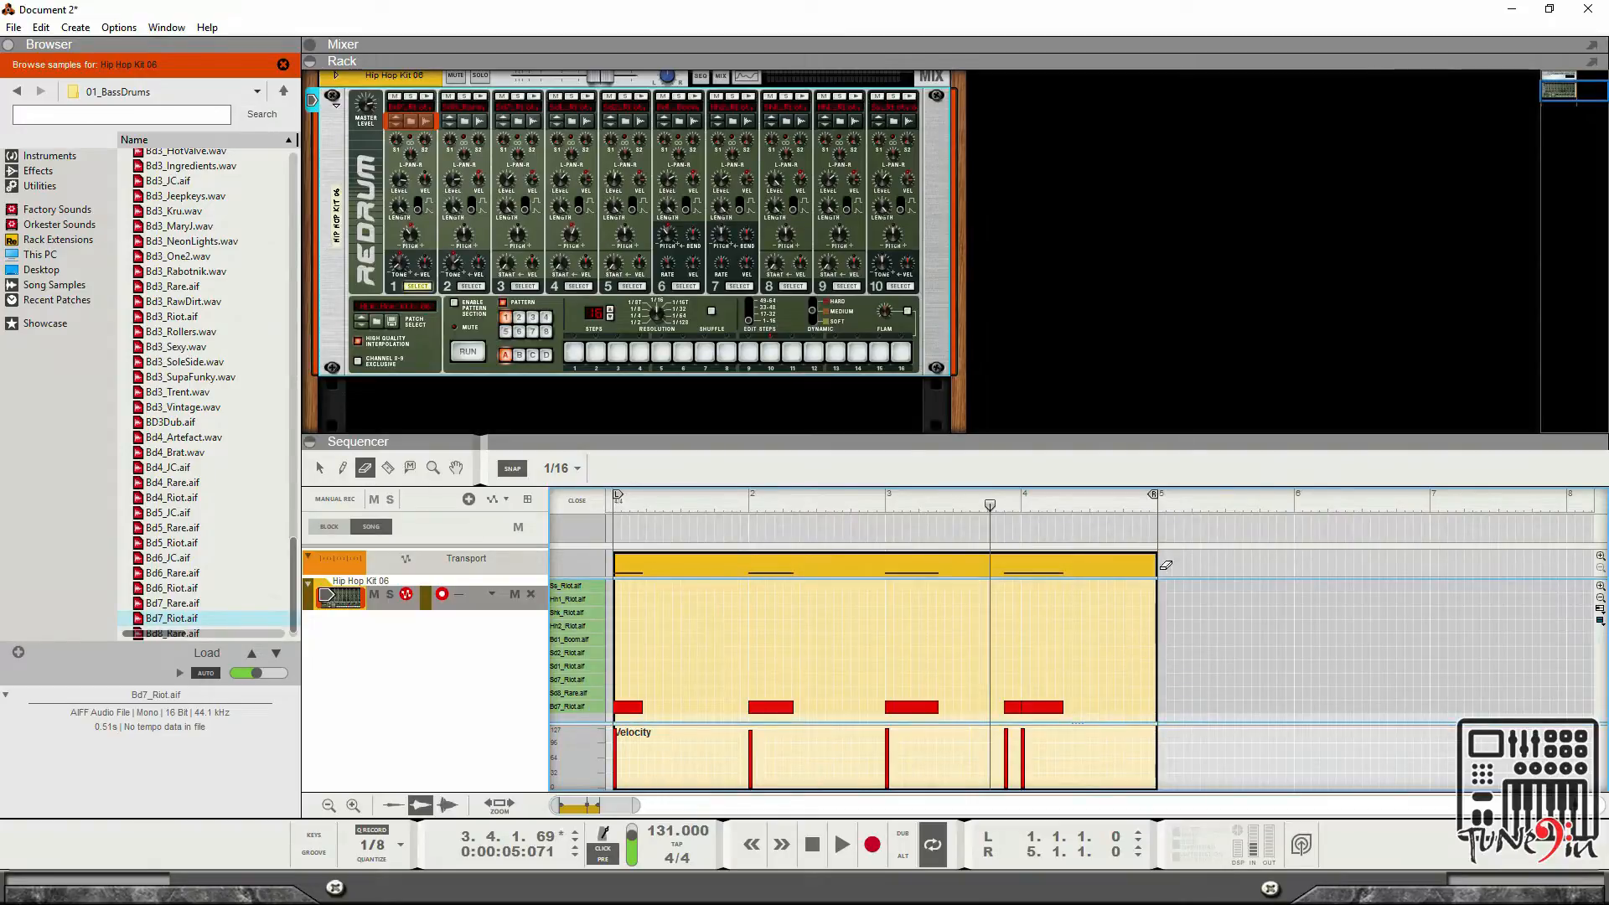
key("ctrl+z")
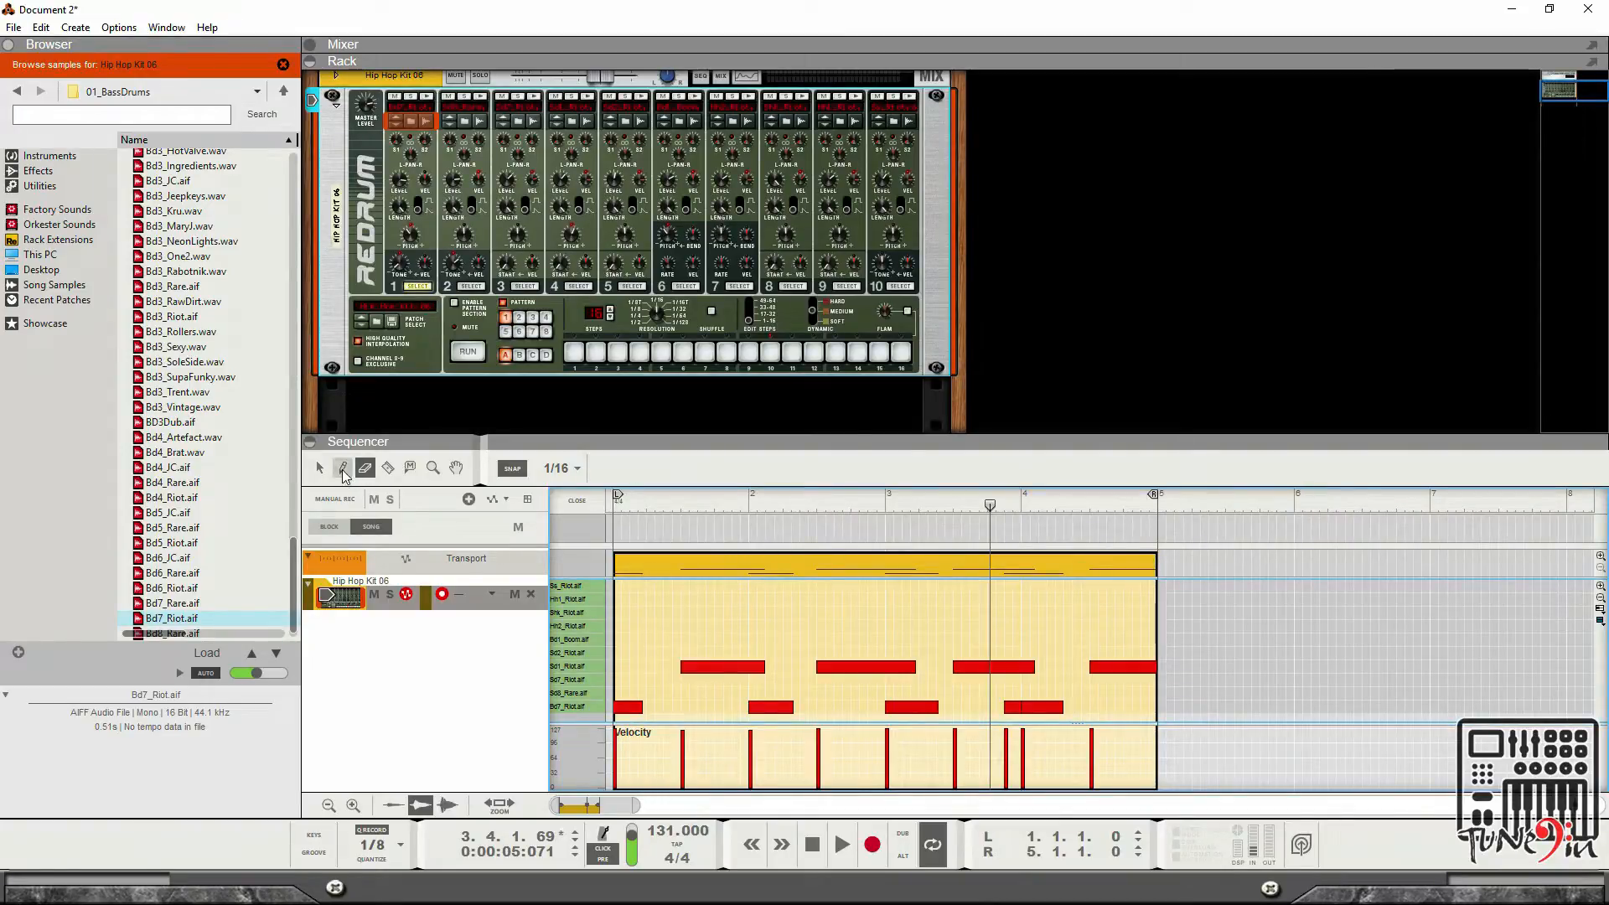
Draw hi-hat notes at 1.4.1 on the Hh1_Riot lane and at 2.2.4 on the Hh2_Riot lane.
left_click(718, 600)
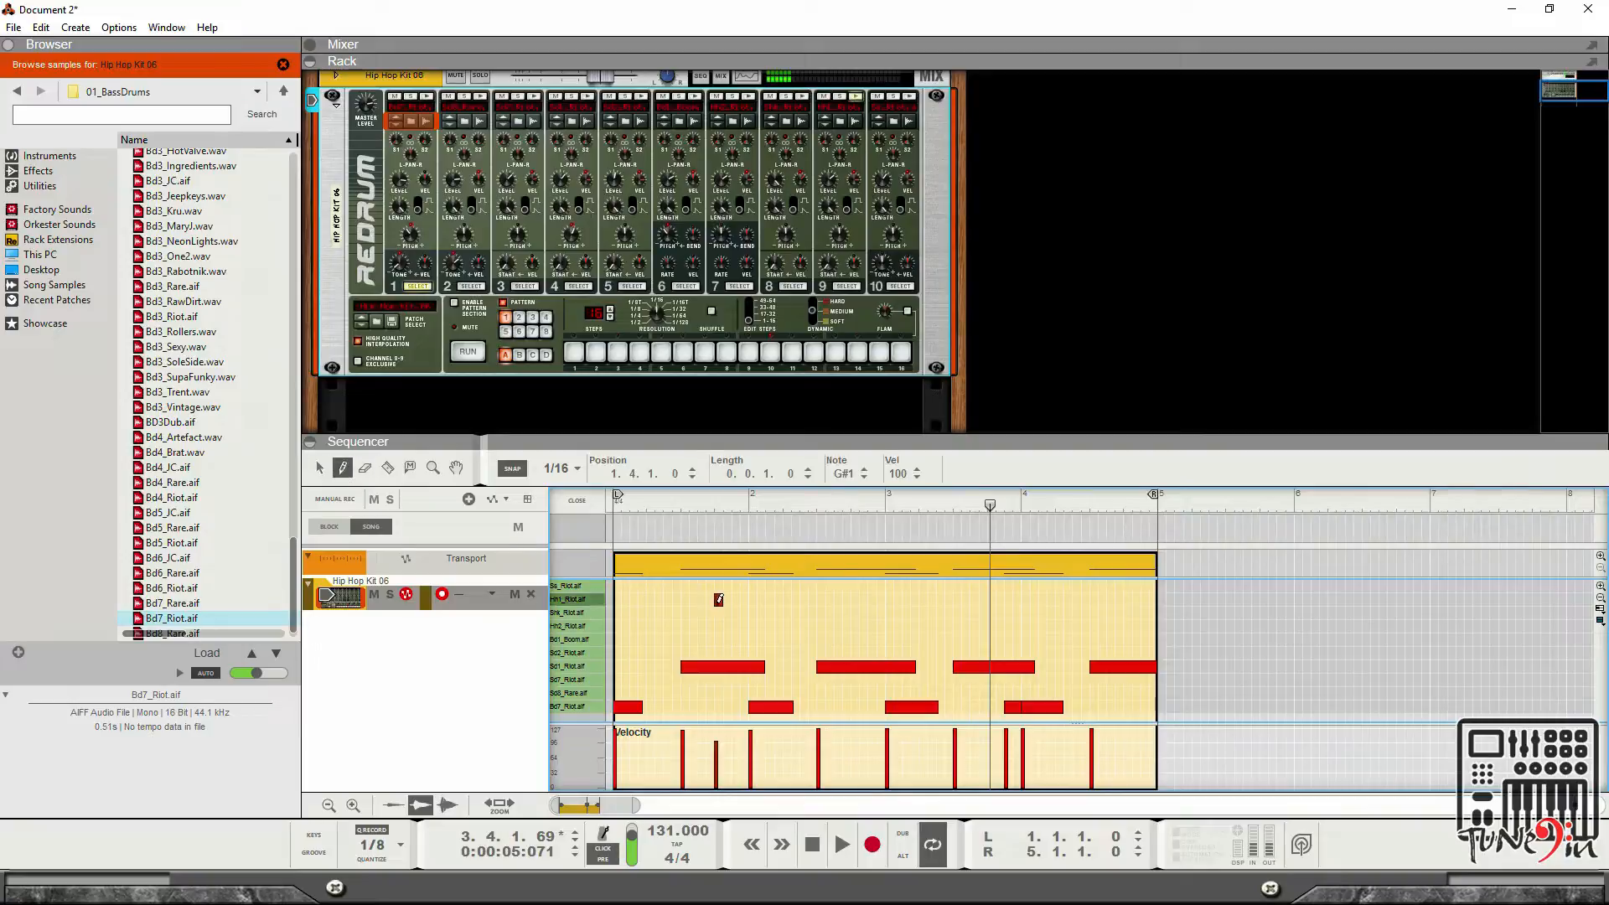
left_click(812, 613)
key("ctrl+z")
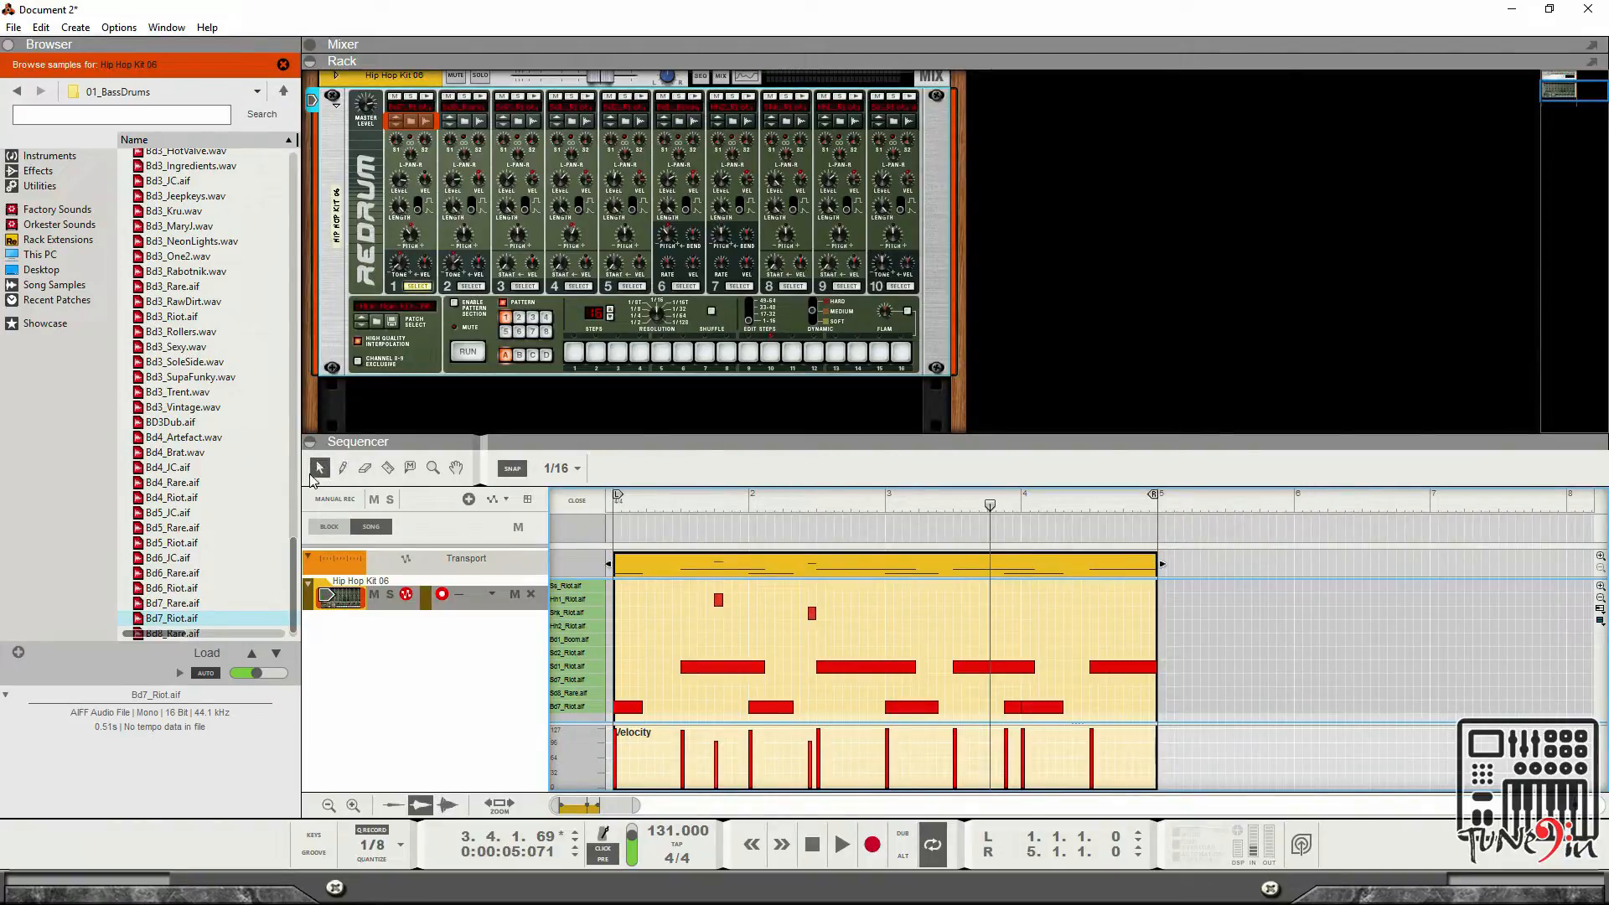
Select the Hh2_Riot note at 2.2.4 and delete it.
left_click(718, 600)
left_click(812, 613)
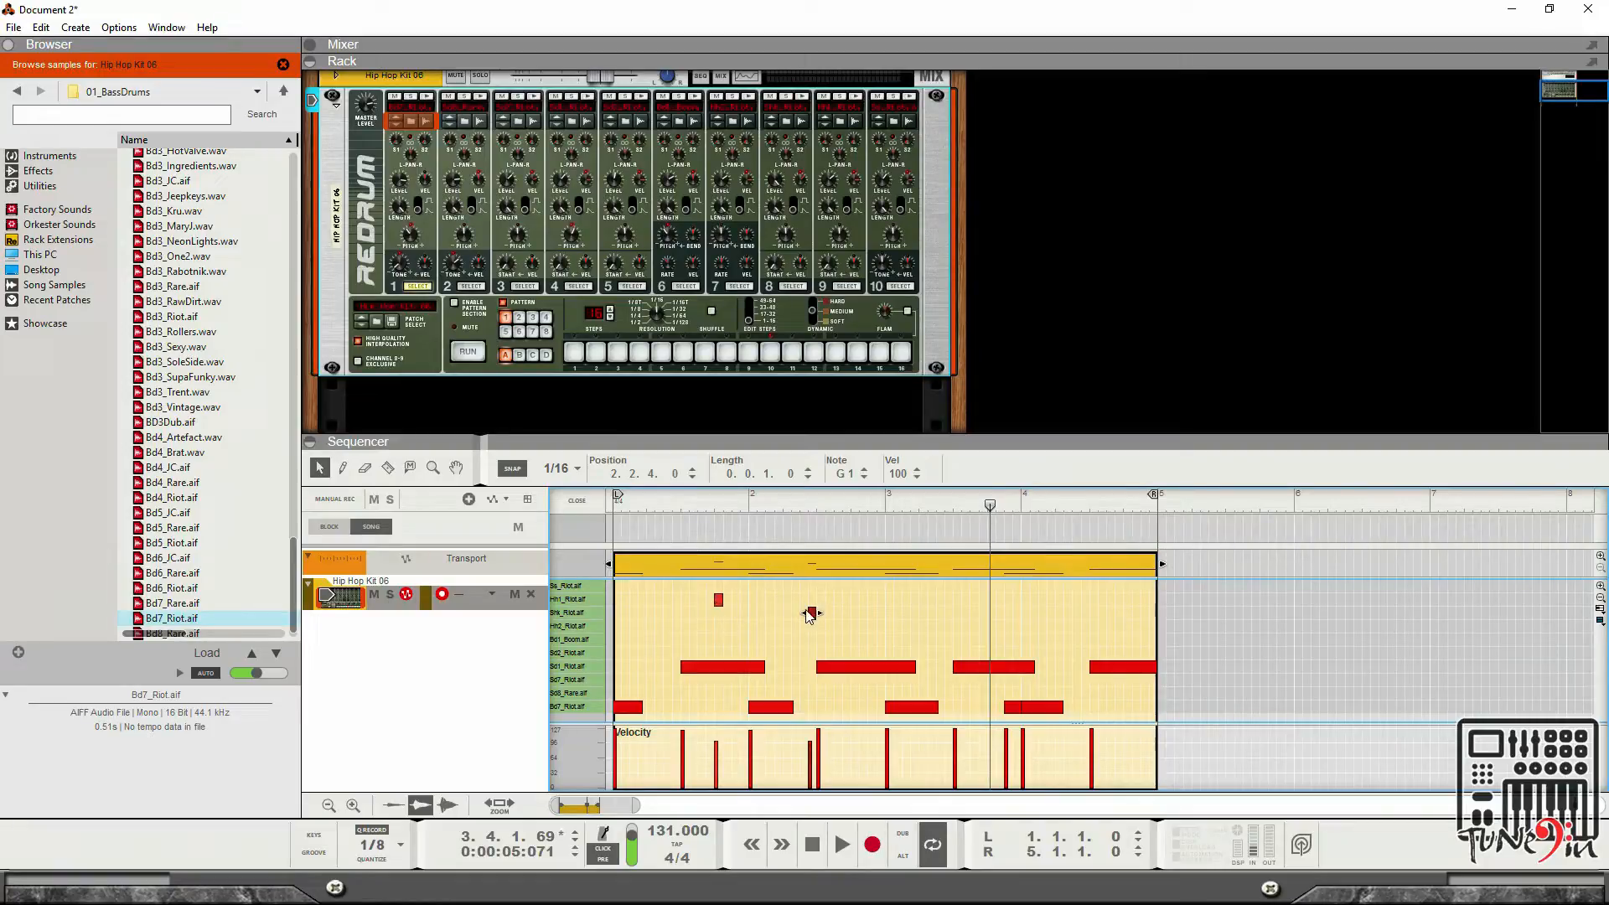
left_click_drag(823, 612, 869, 620)
key("Delete")
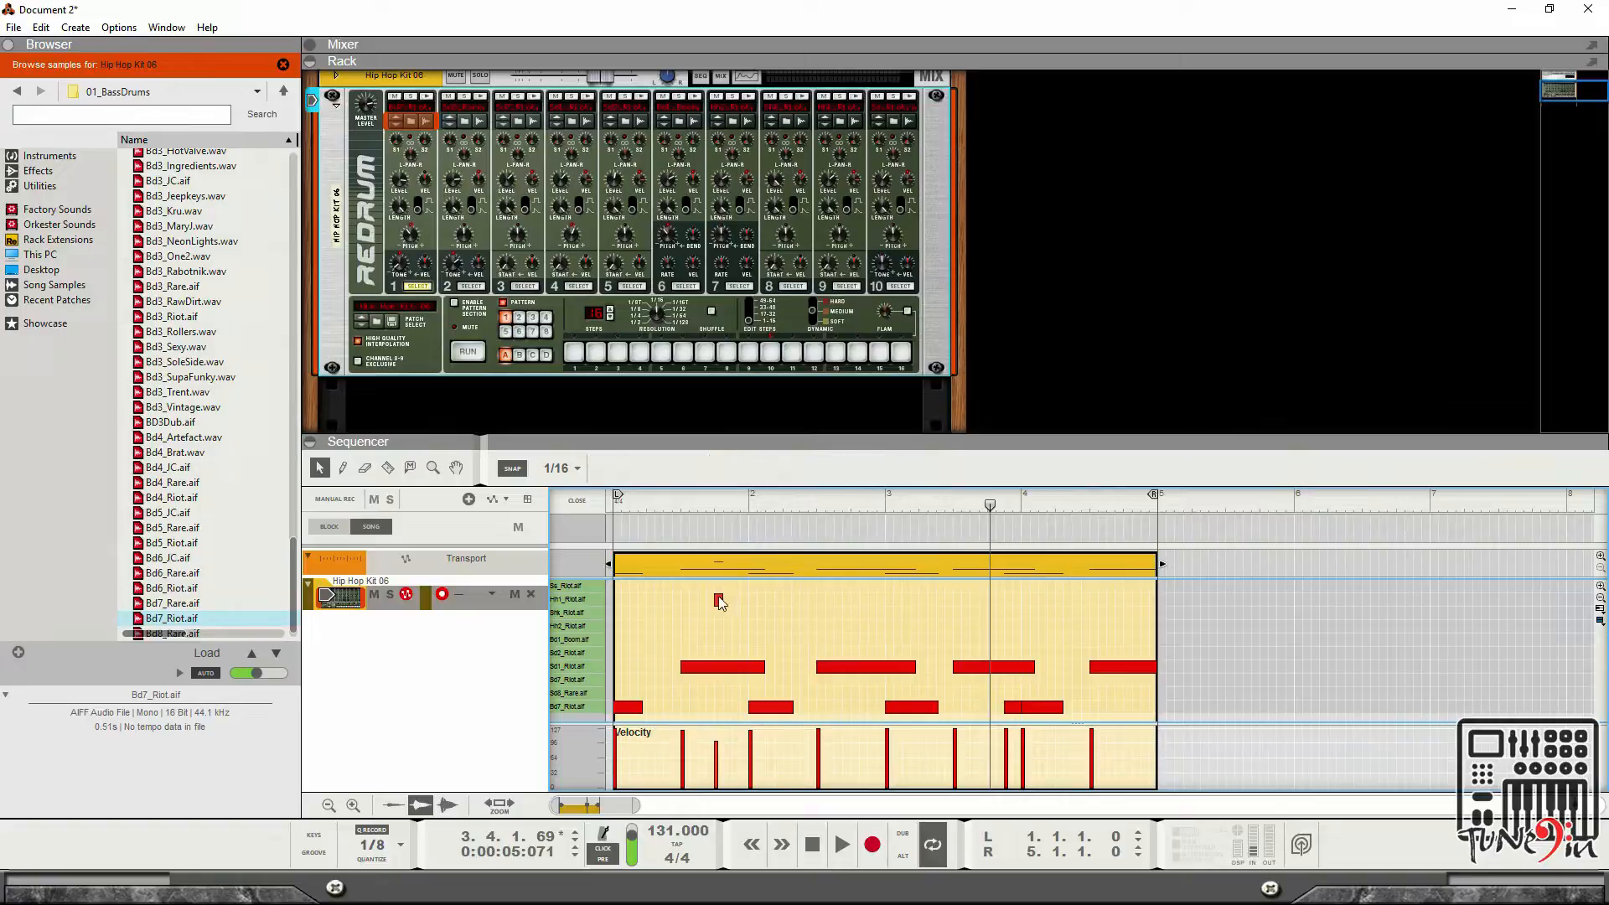
Delete the Hh1_Riot note at 1.4.1 and try splitting the first snare note with the Razor tool.
left_click(718, 600)
key("Delete")
left_click(390, 469)
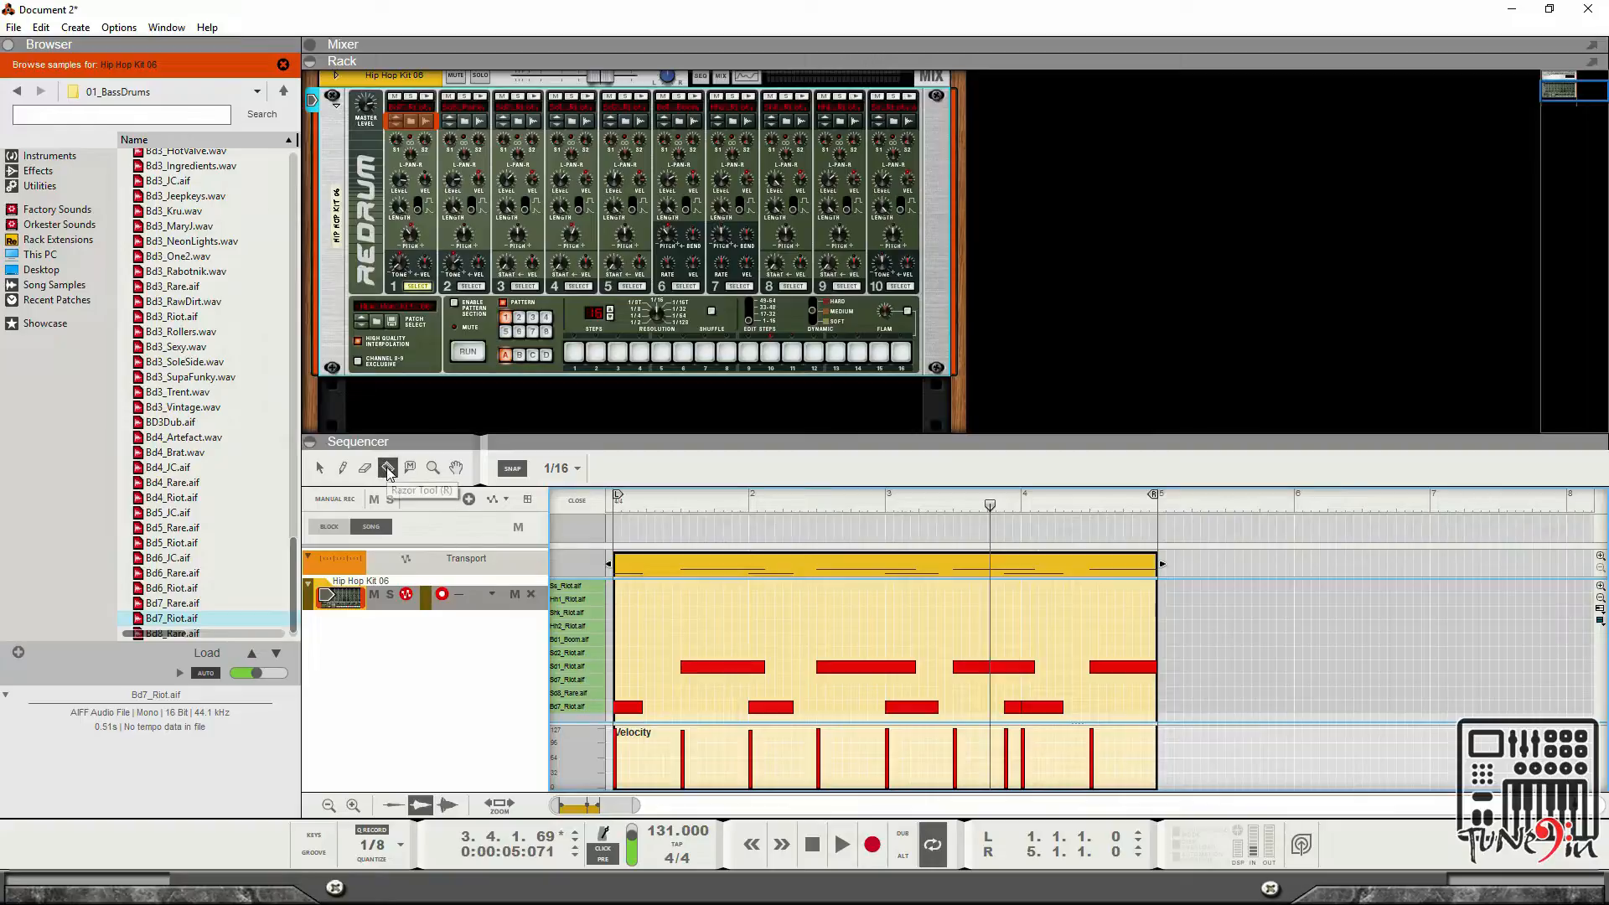
left_click(727, 668)
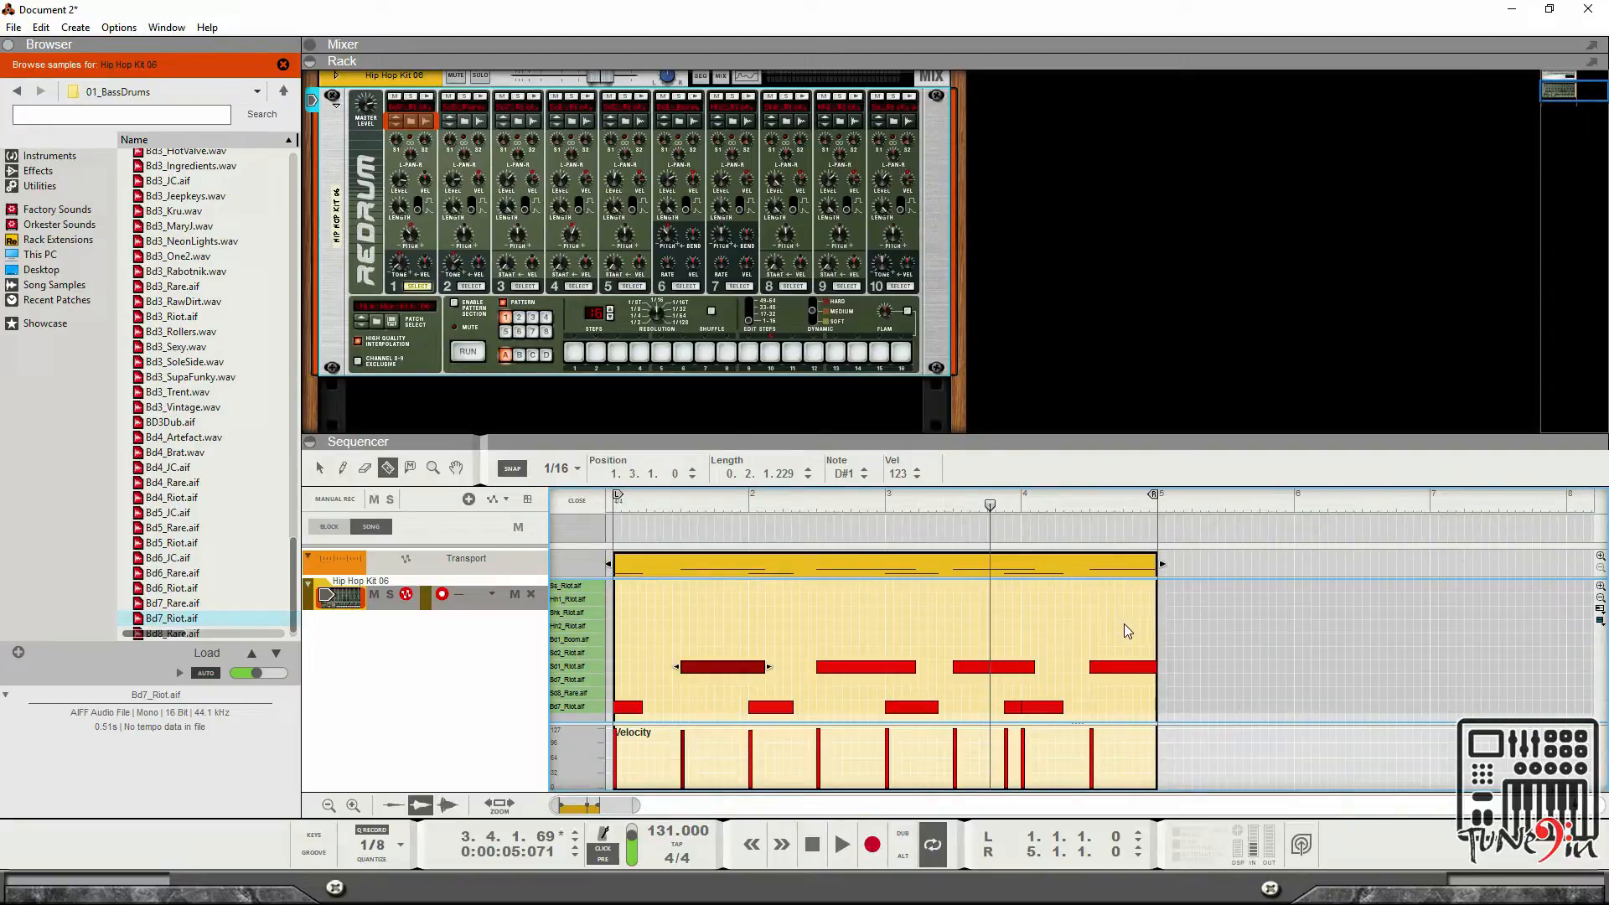
Close the note editor and play the drum clip from the song start.
left_click(577, 501)
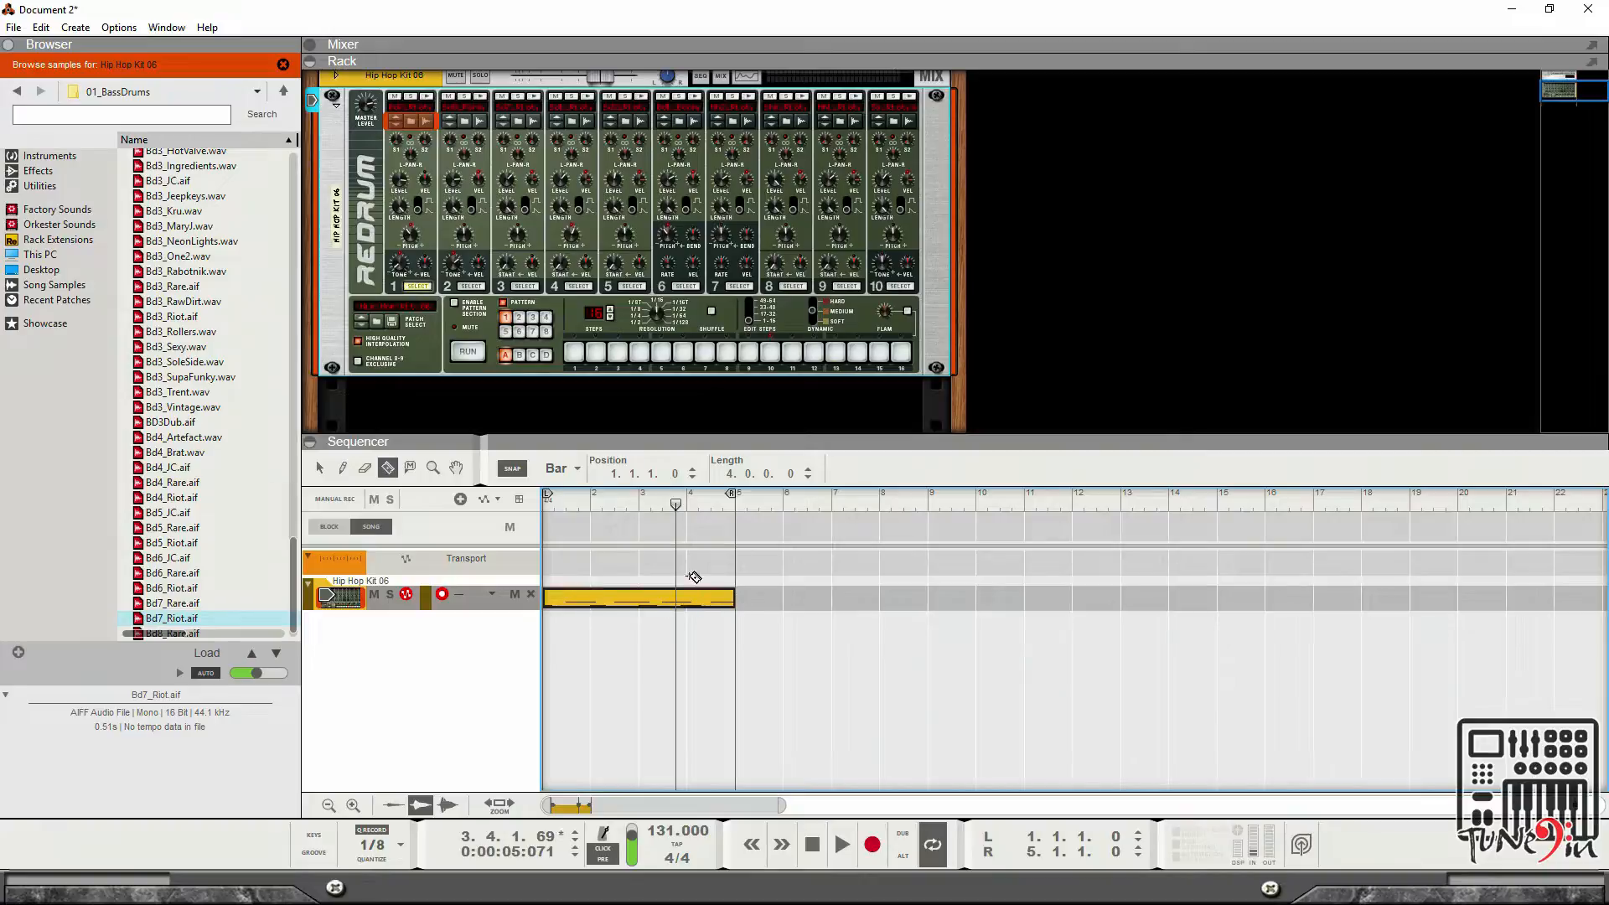
left_click_drag(677, 504, 485, 528)
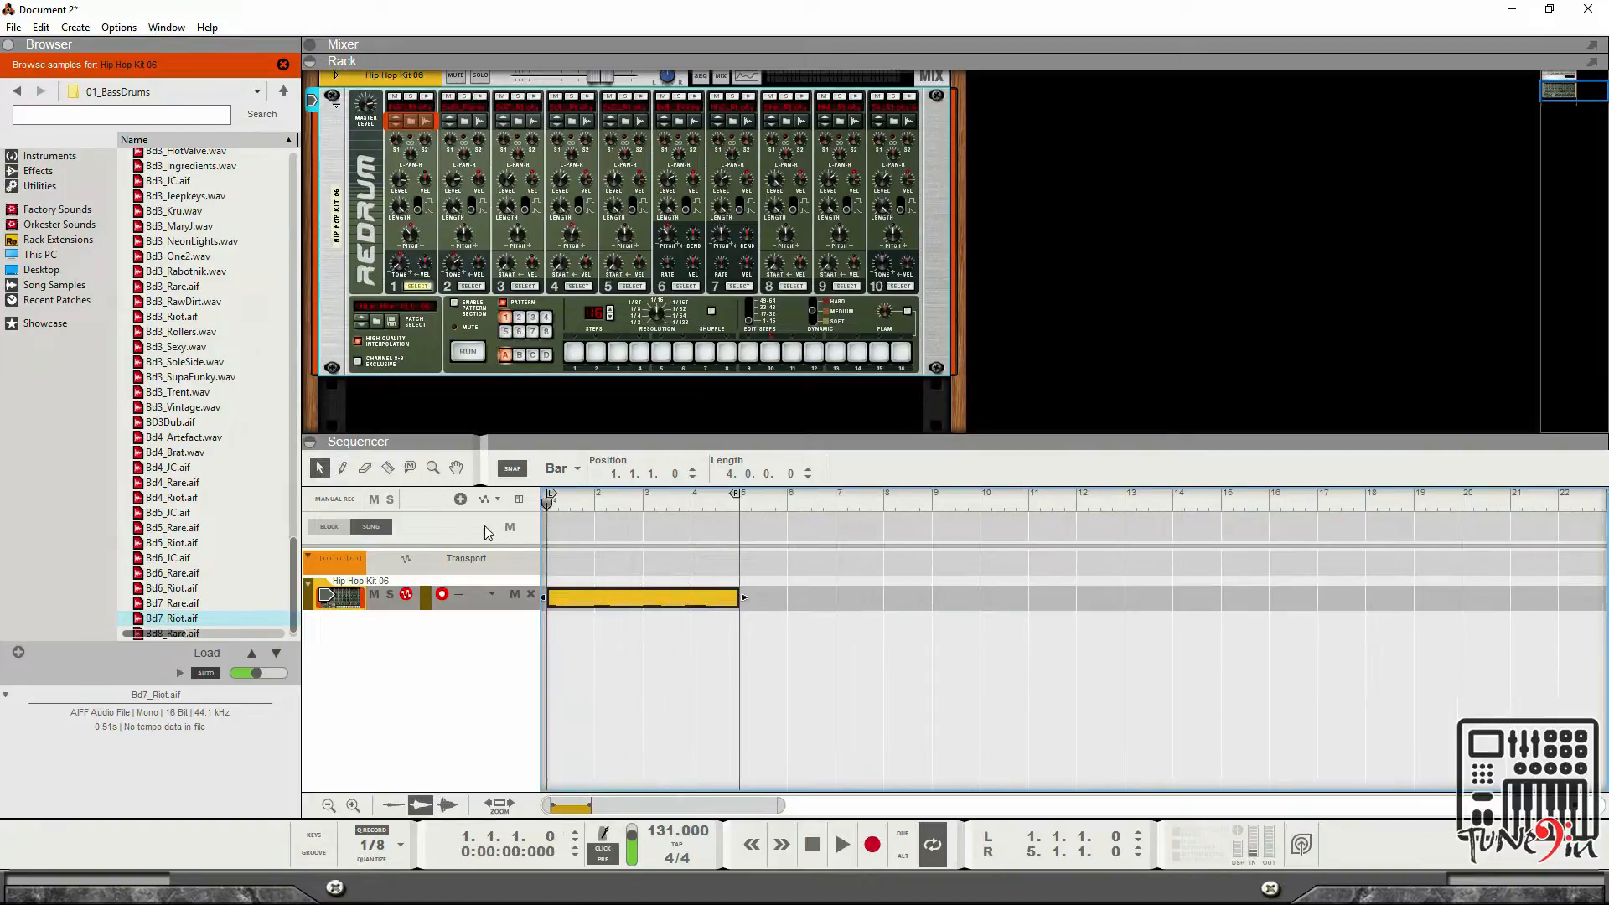
key("space")
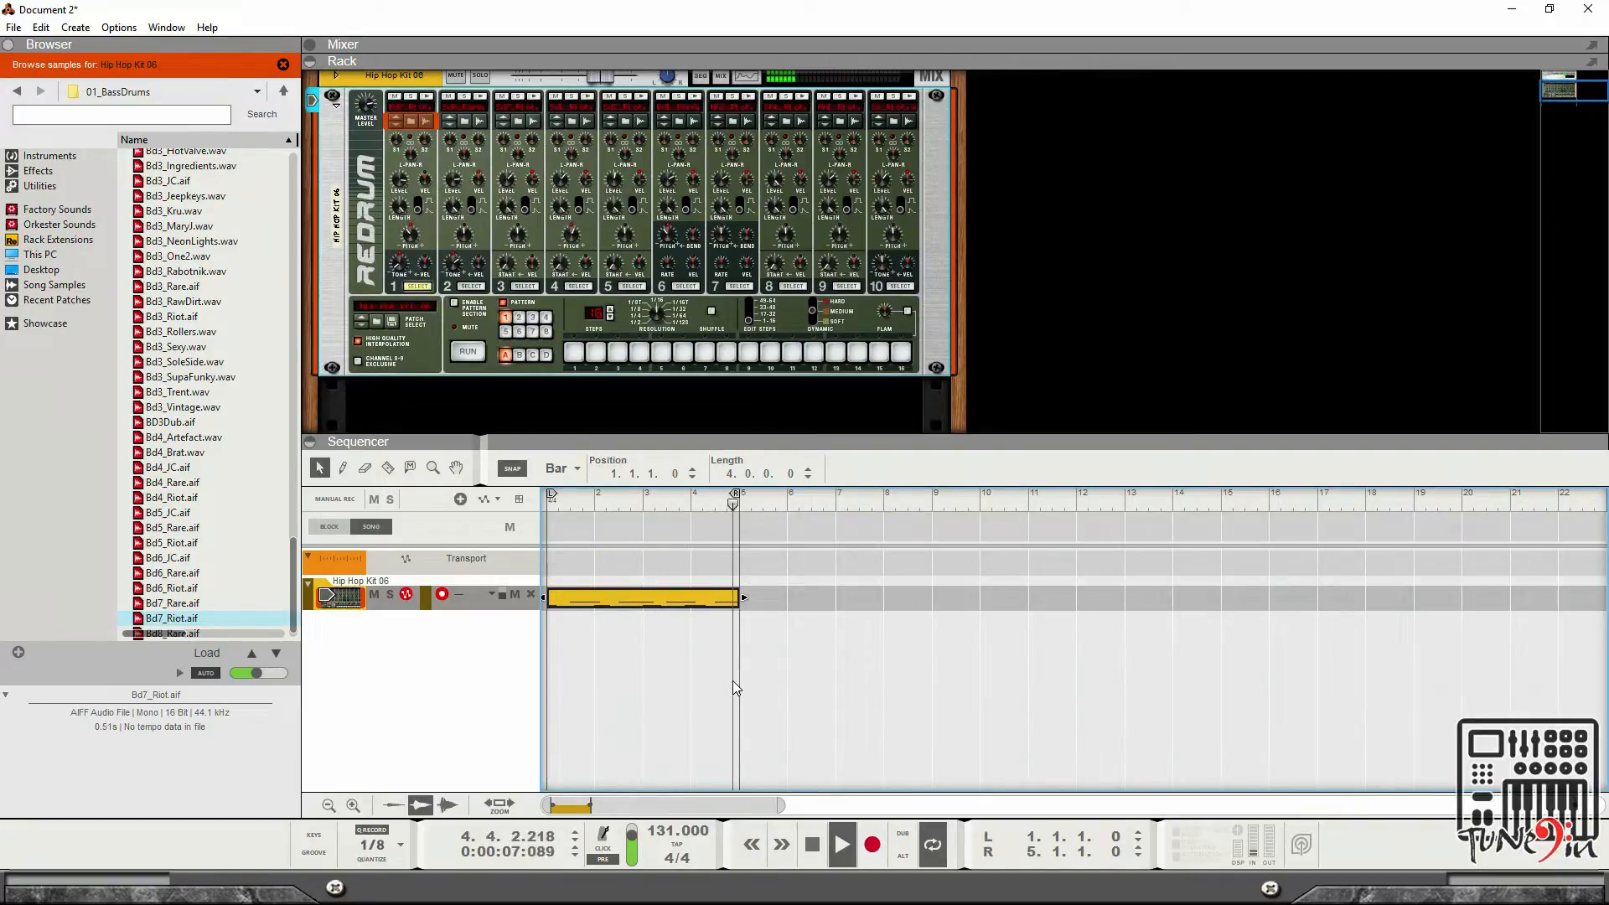
left_click(811, 844)
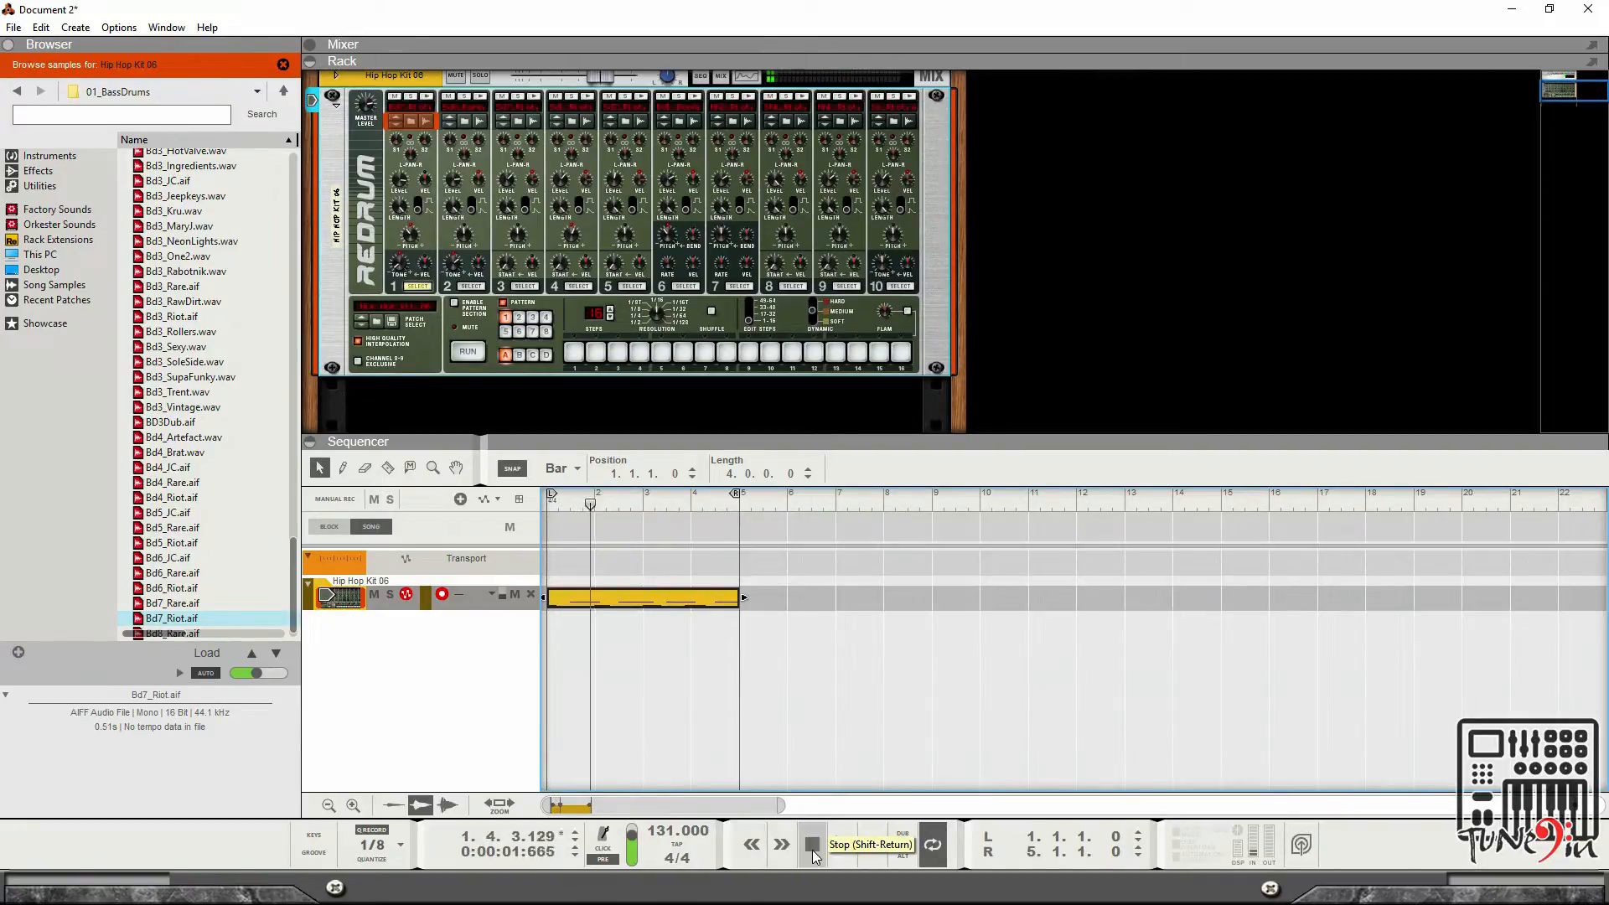
left_click(811, 844)
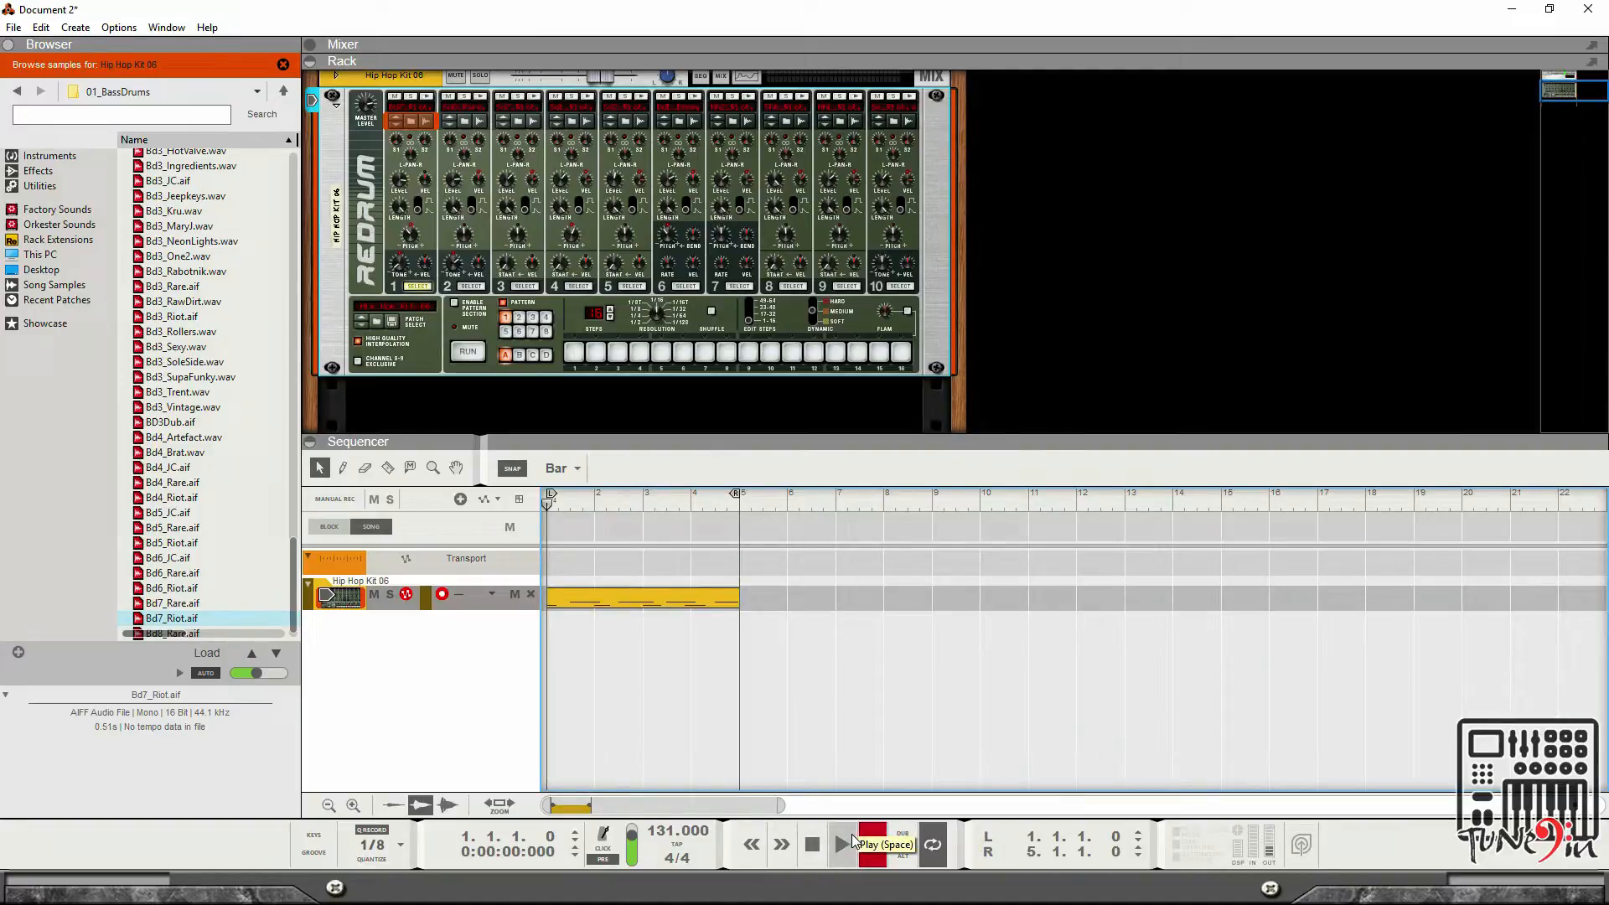
left_click(849, 841)
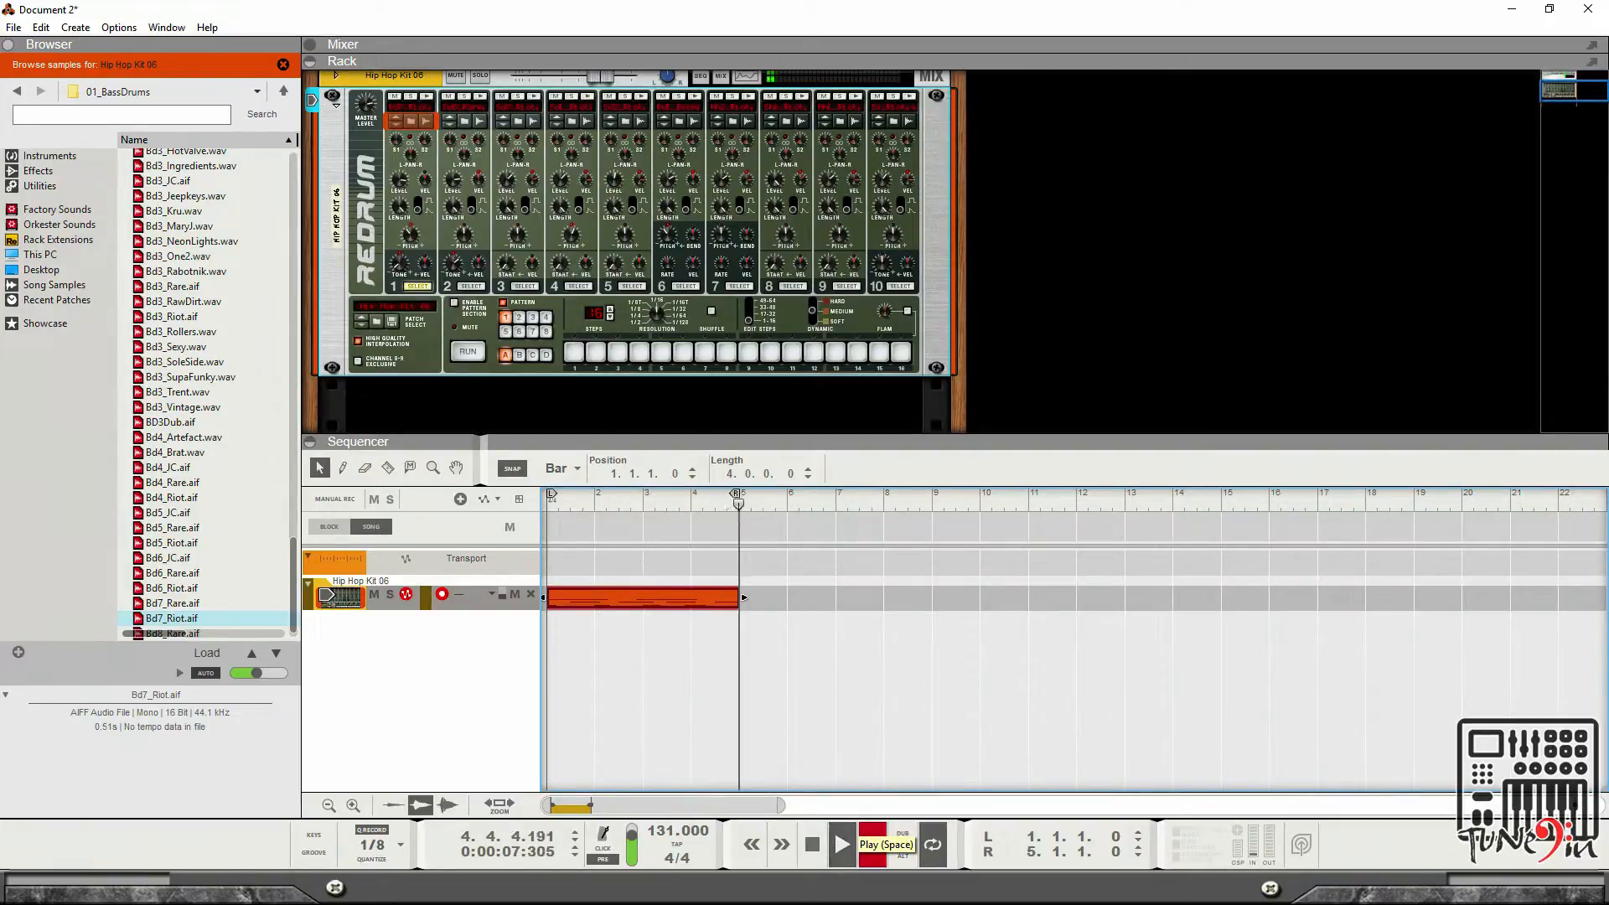
double_click(807, 848)
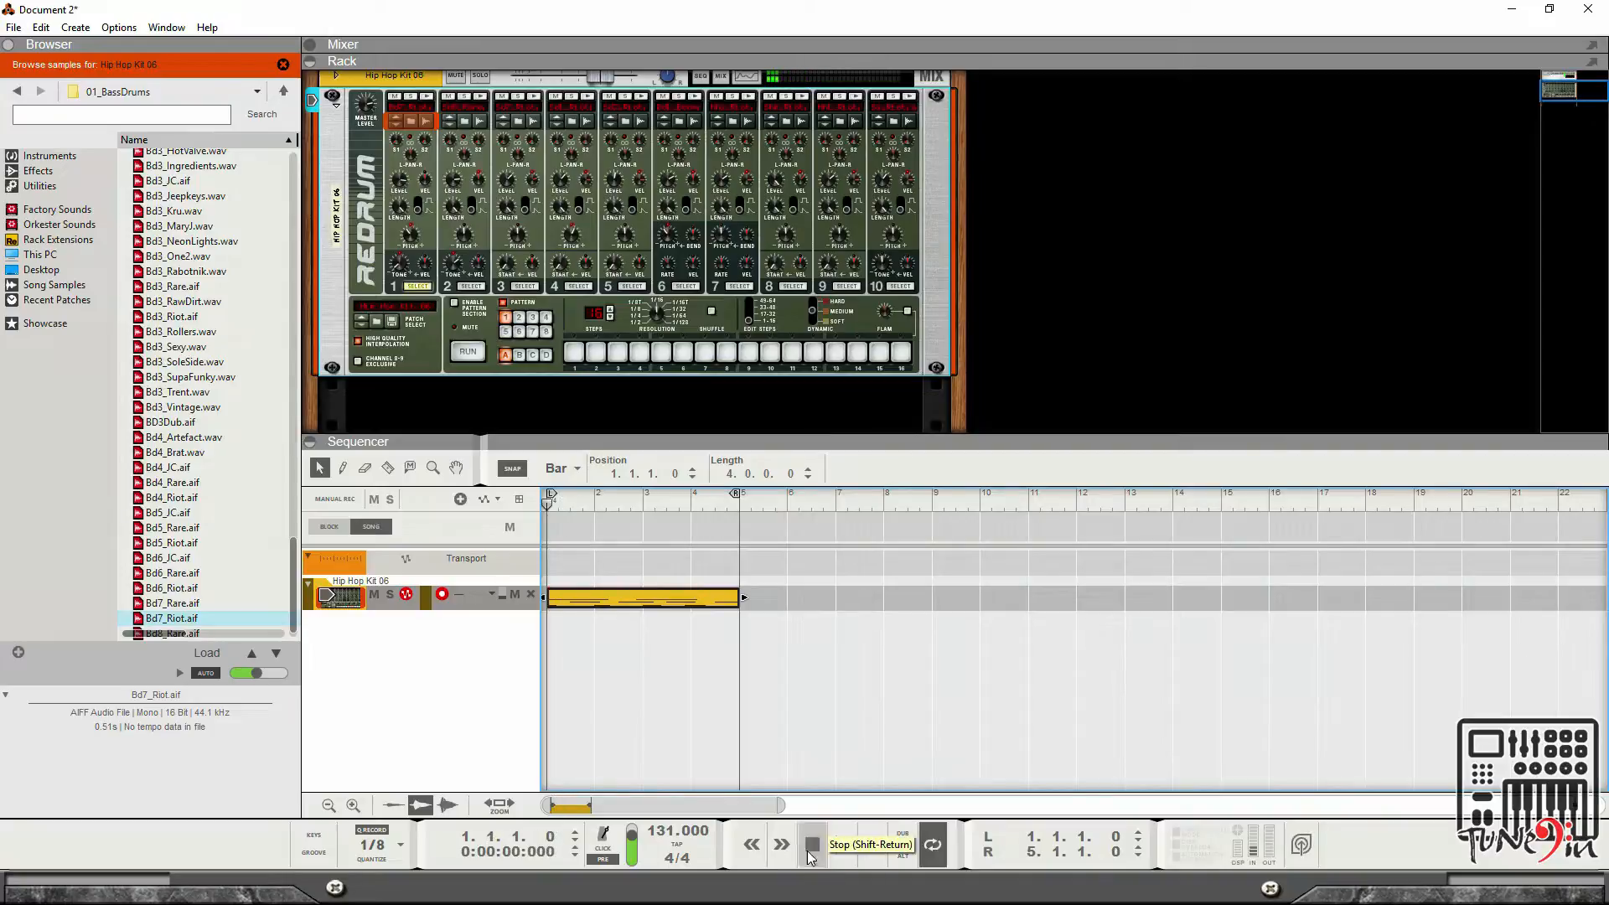
key("space")
Reopen the clip and shorten the Bd1_Boom note at 2.4.3 to a length of 0.0.2.0.
double_click(617, 598)
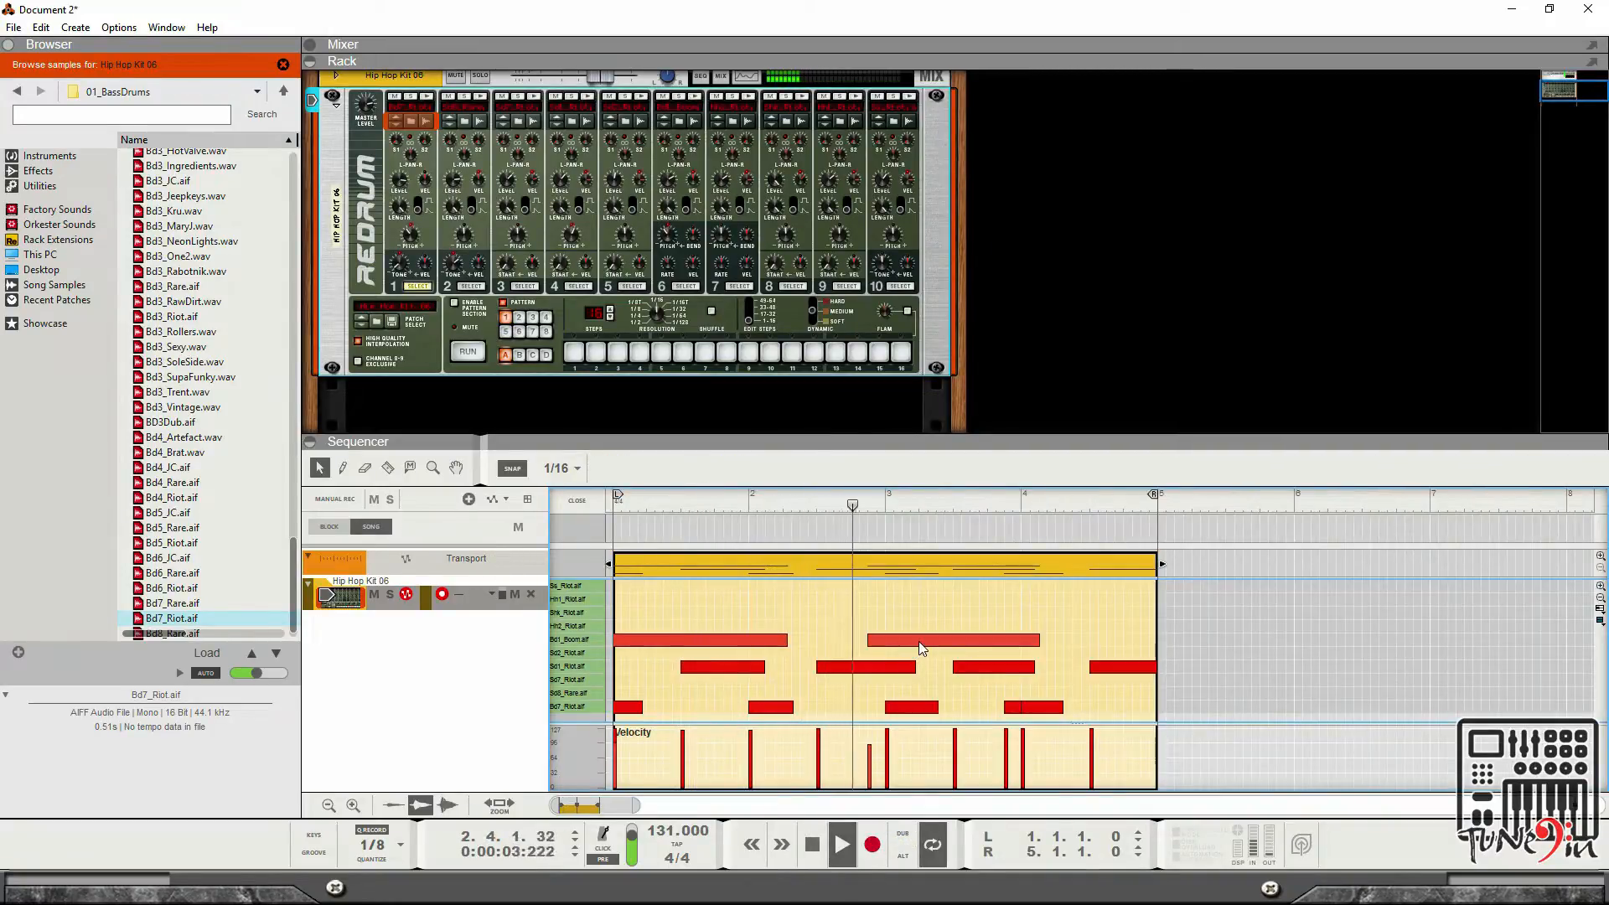
left_click(1030, 640)
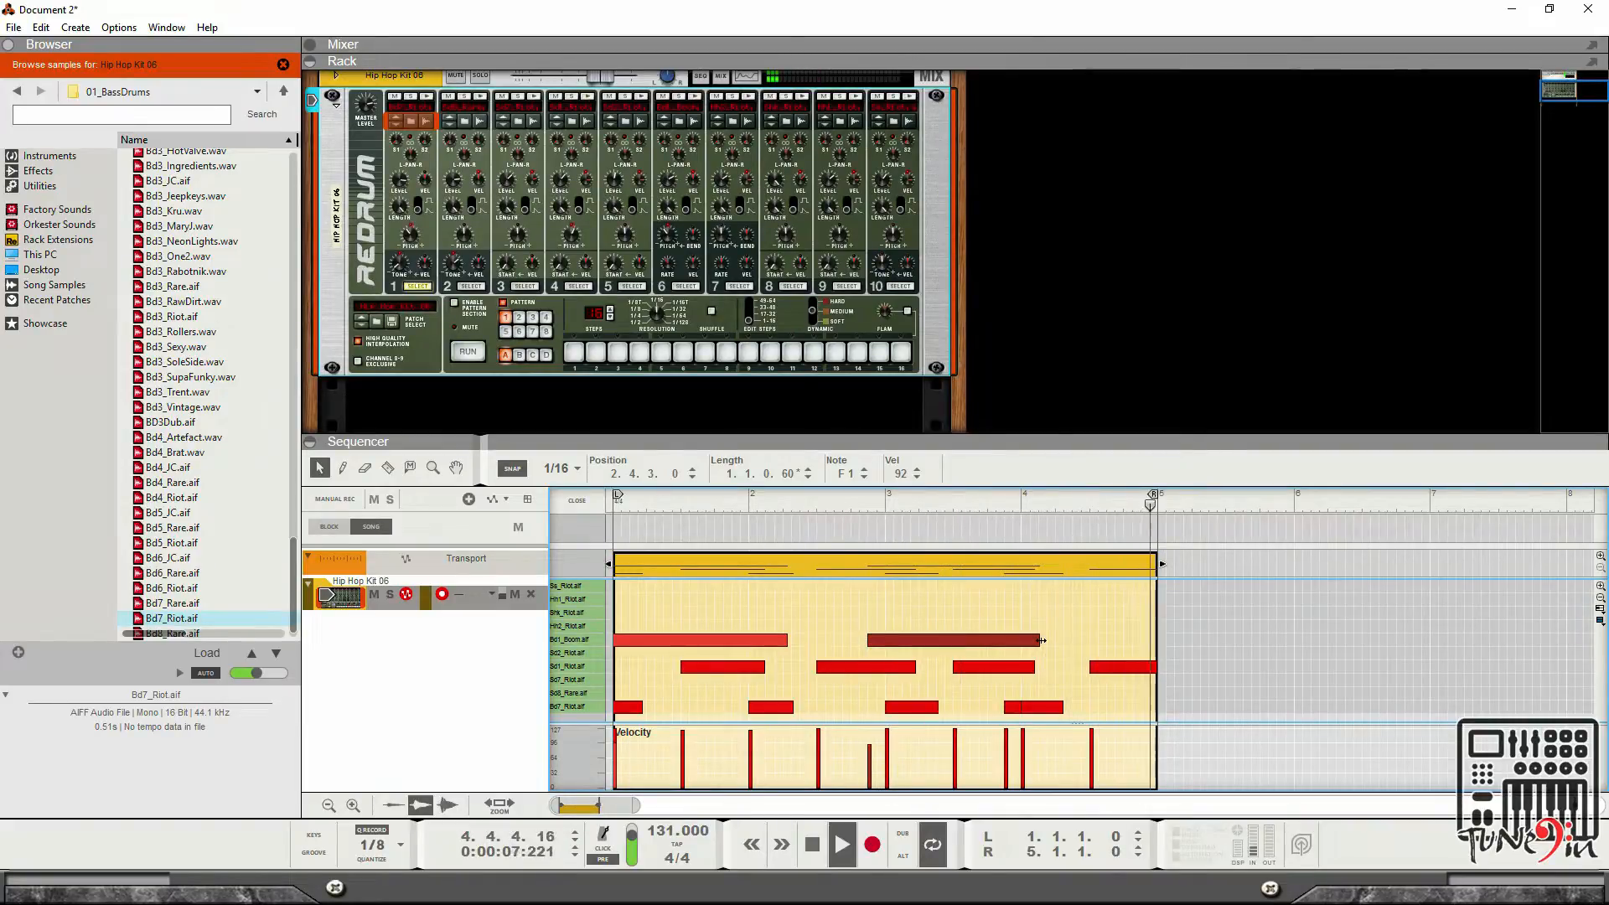
left_click_drag(1041, 640, 876, 643)
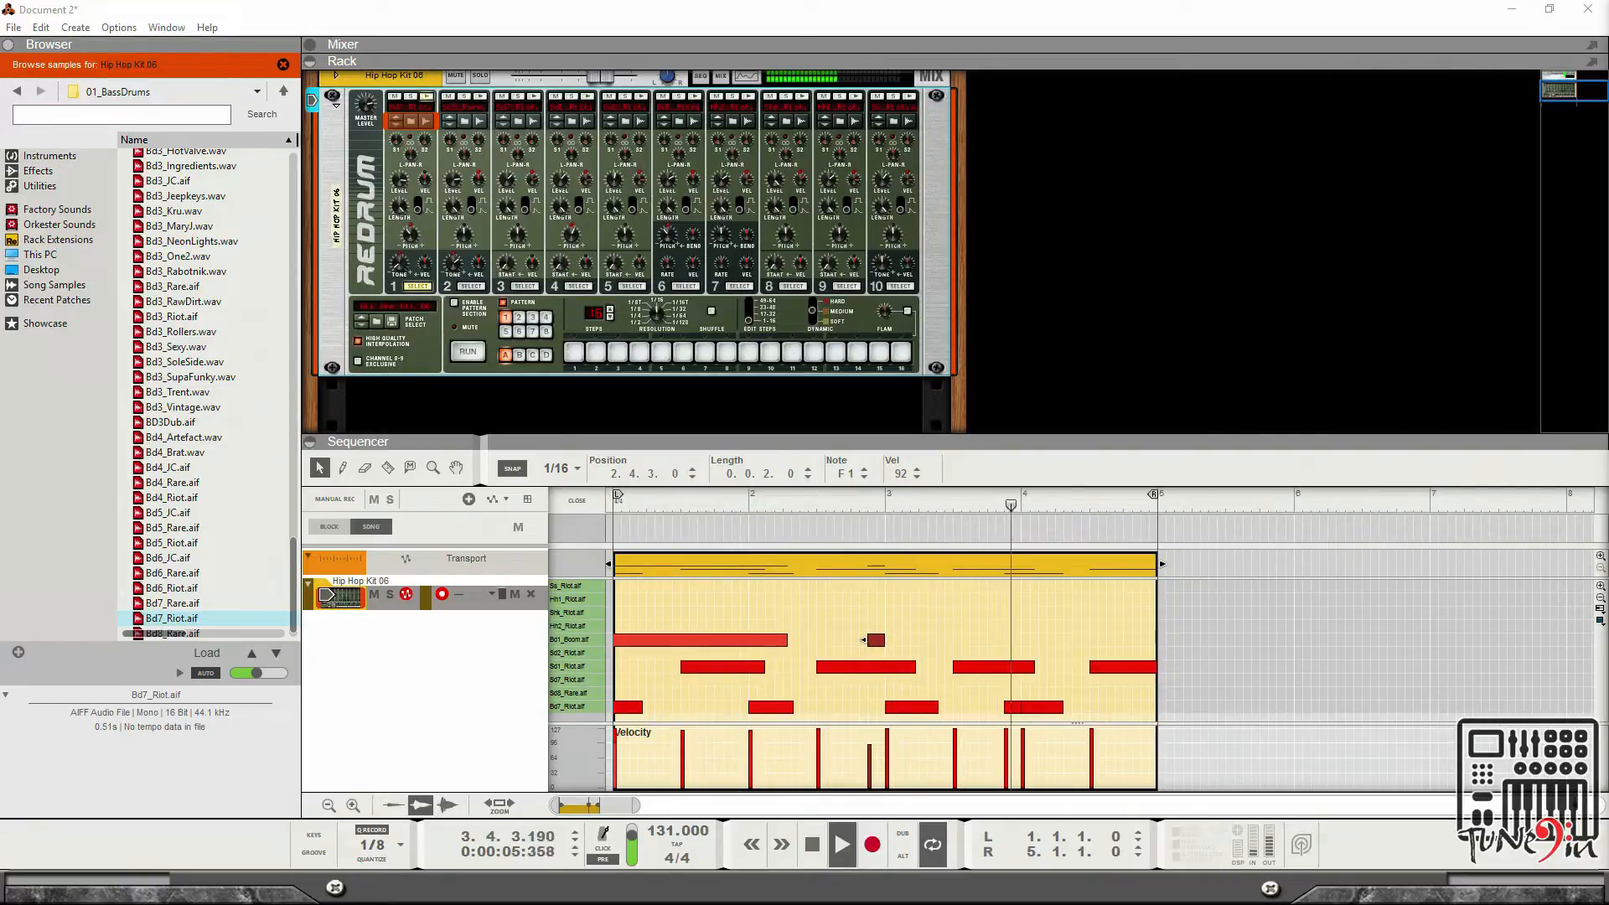
Change the audio card driver in Preferences to DX Line 1/2 (Digidesign Mbox 2 Mini Audio).
left_click(76, 27)
mouse_move(115, 38)
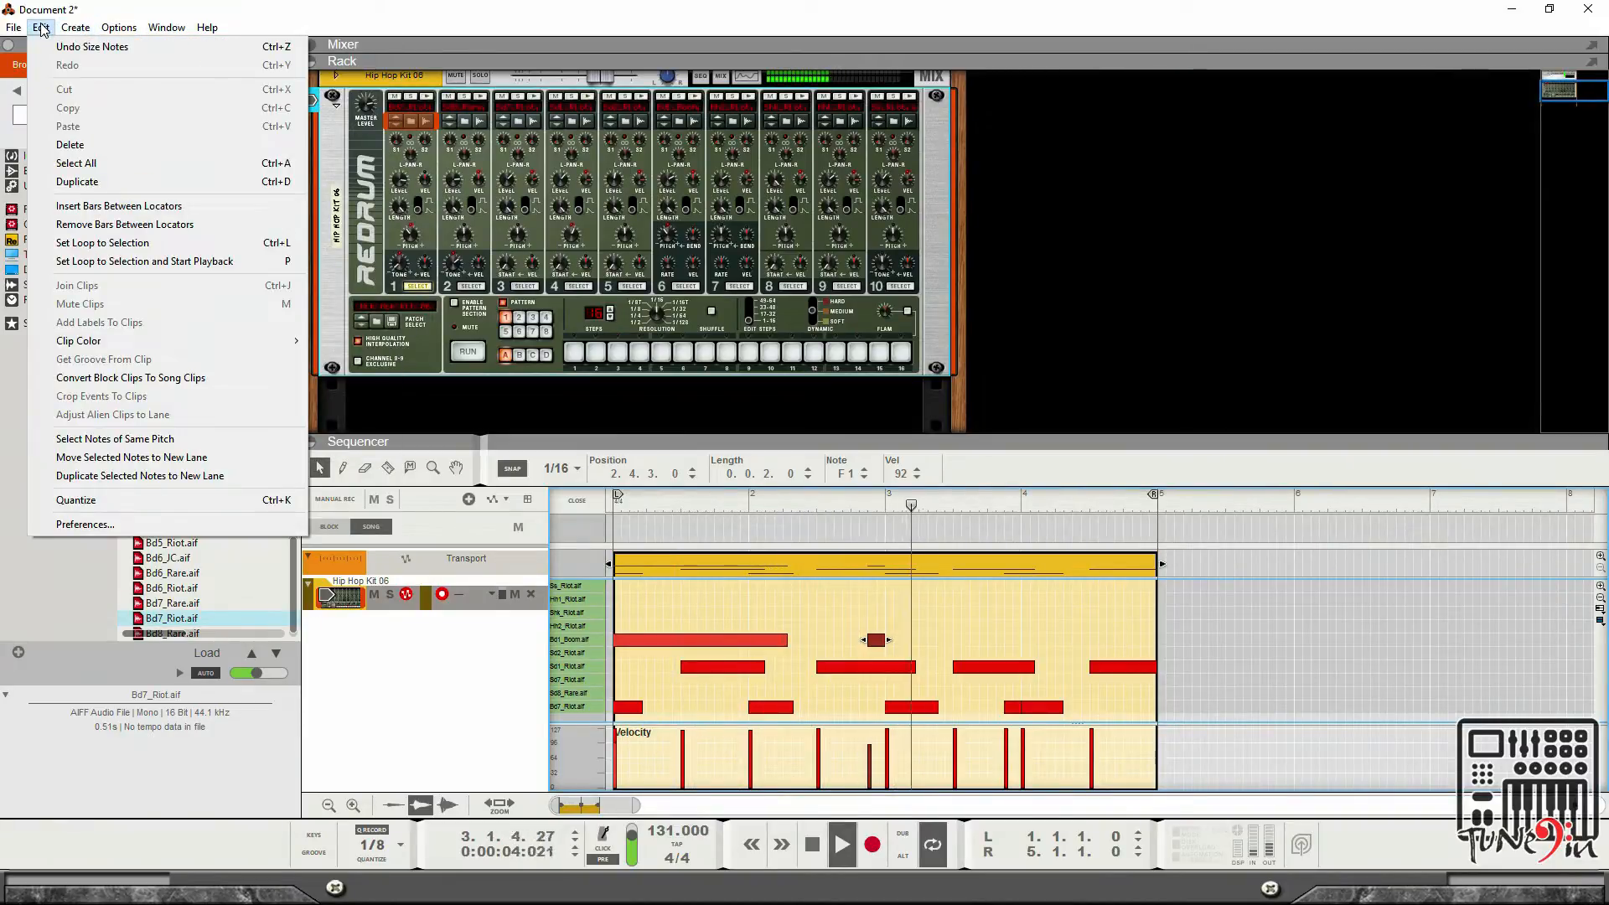
left_click(141, 524)
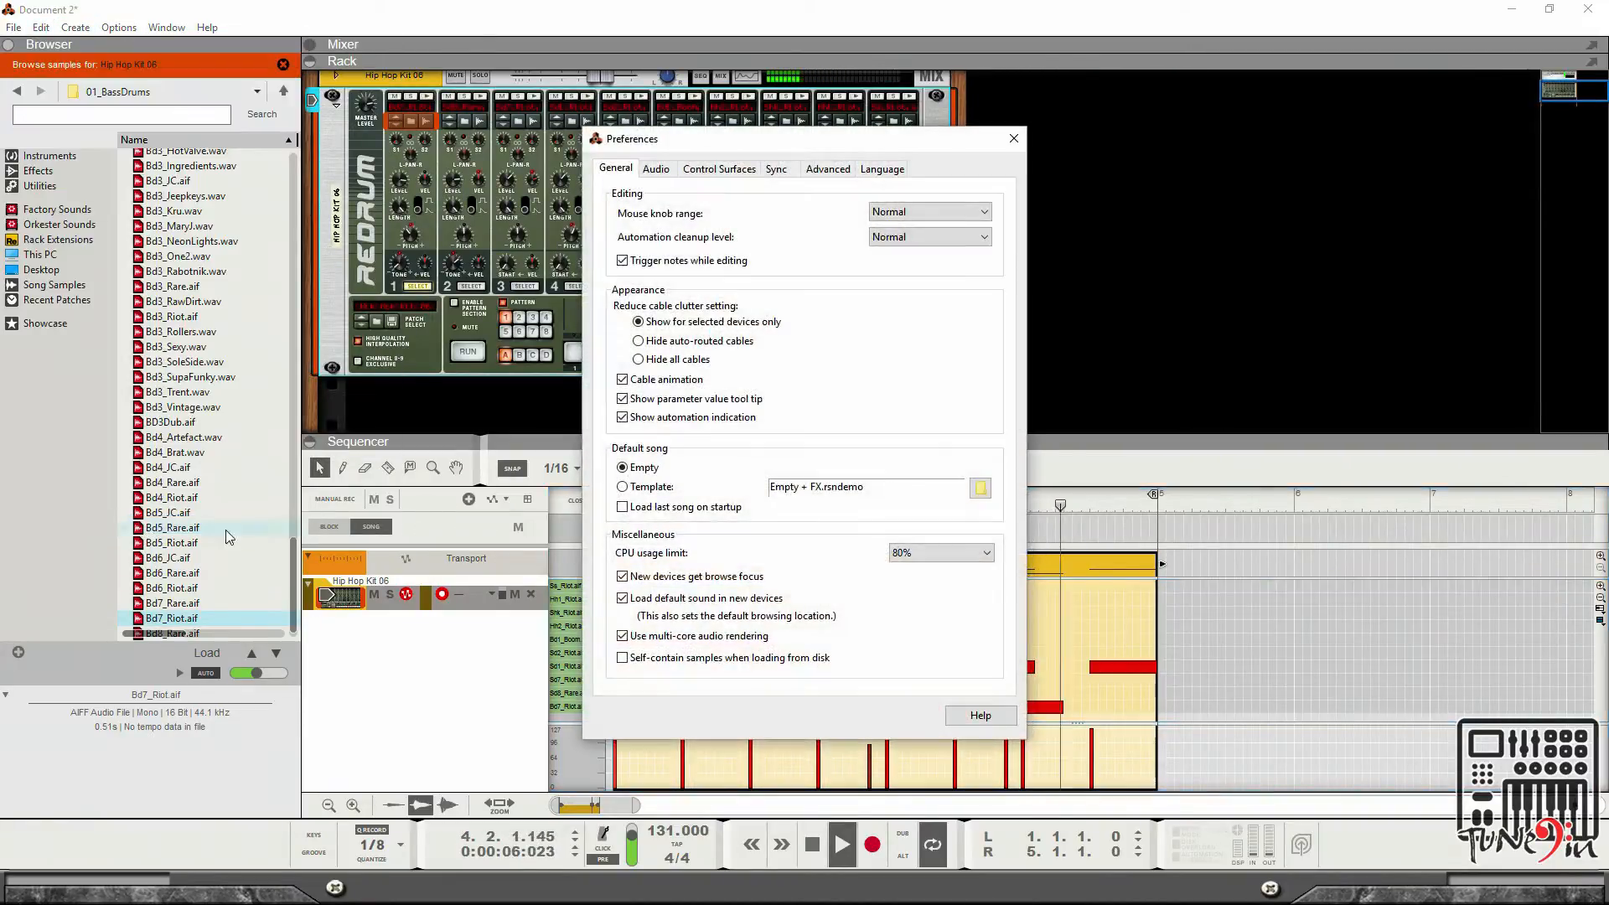
left_click(721, 169)
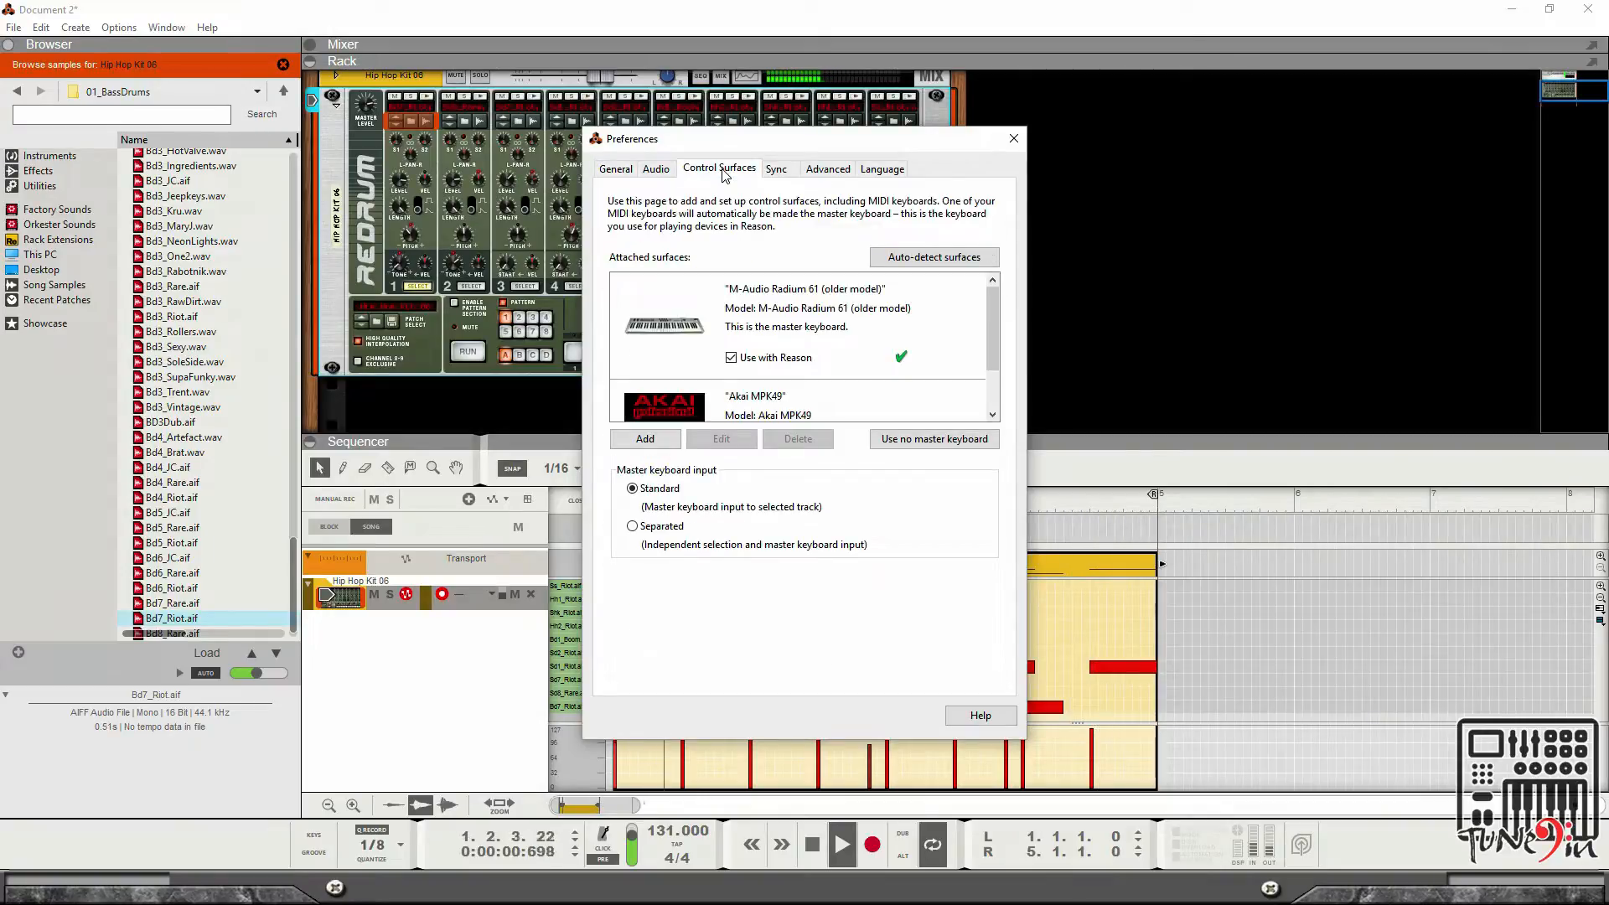
left_click(656, 169)
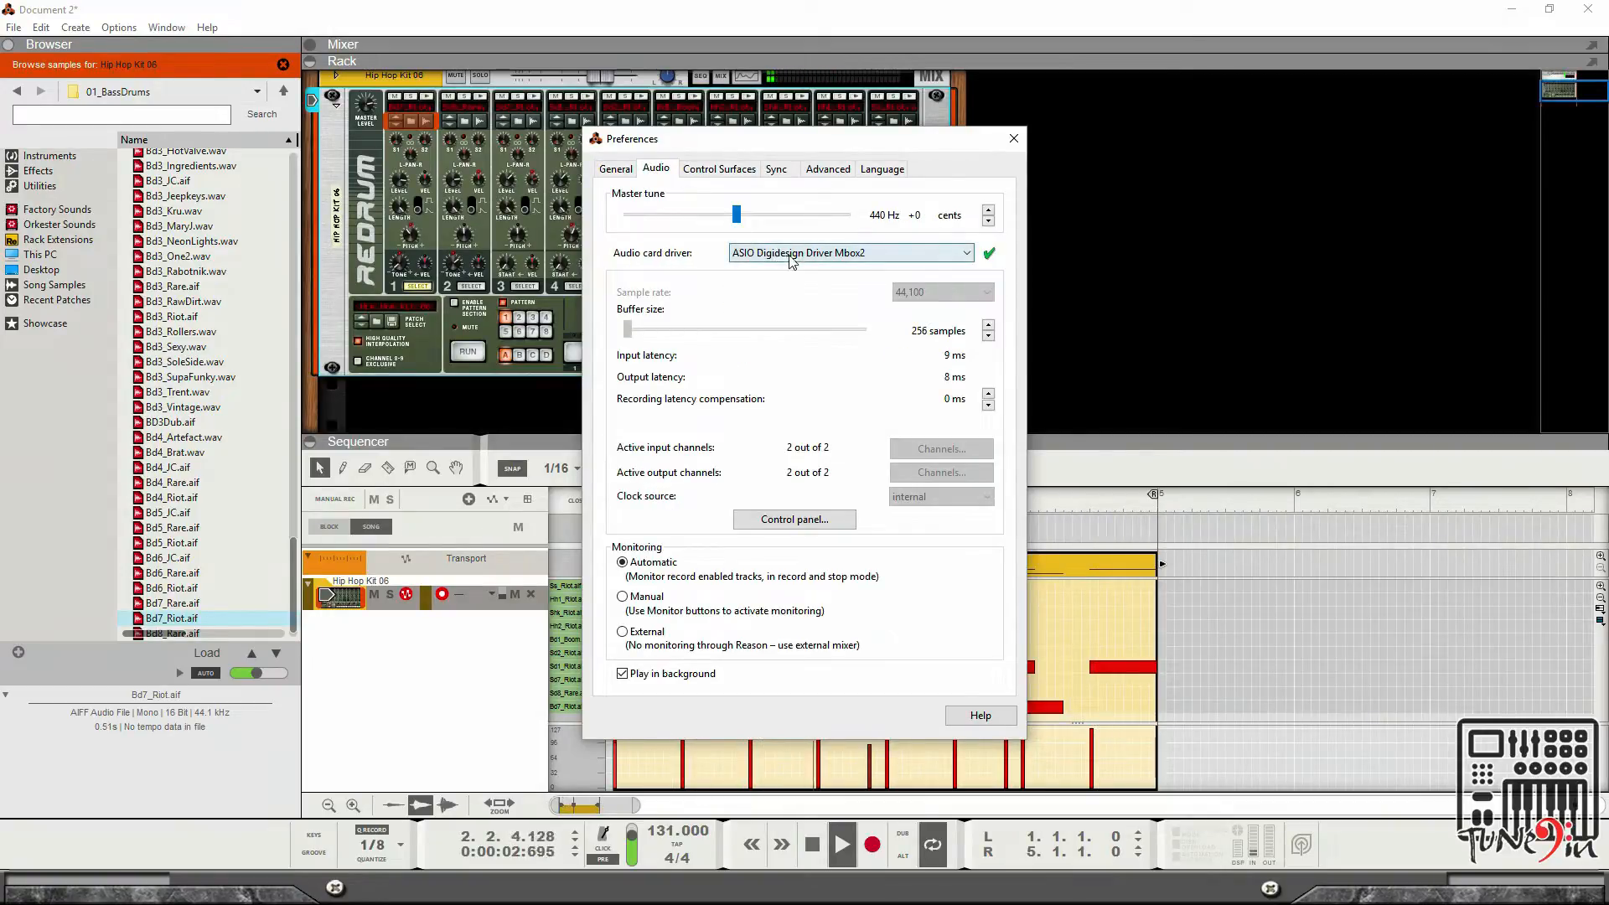
left_click(886, 254)
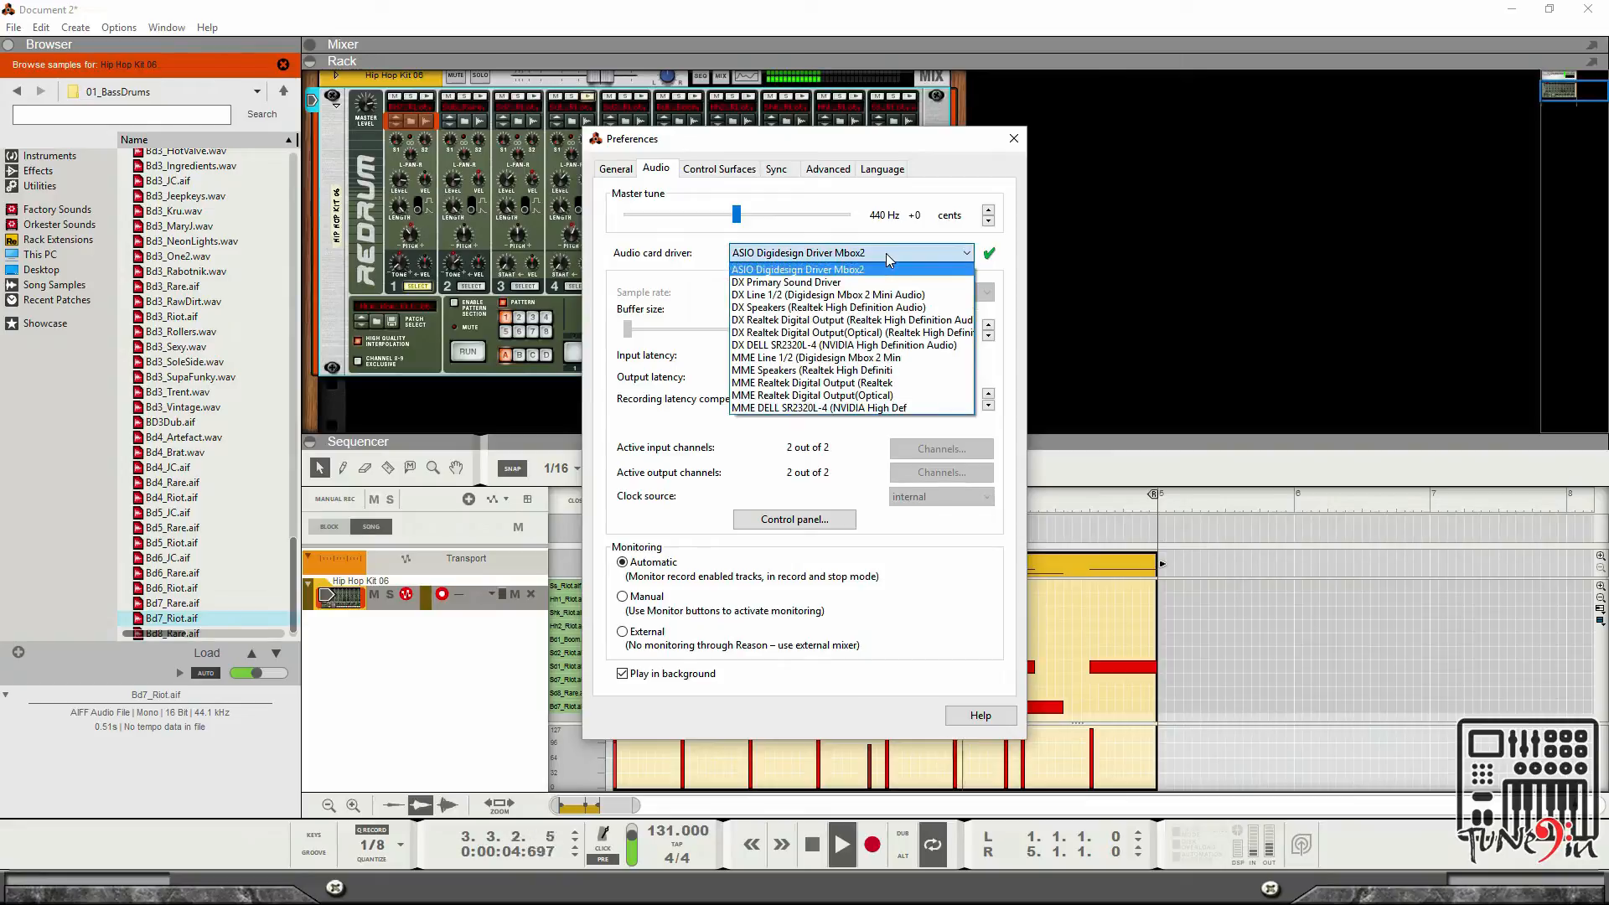
left_click(886, 296)
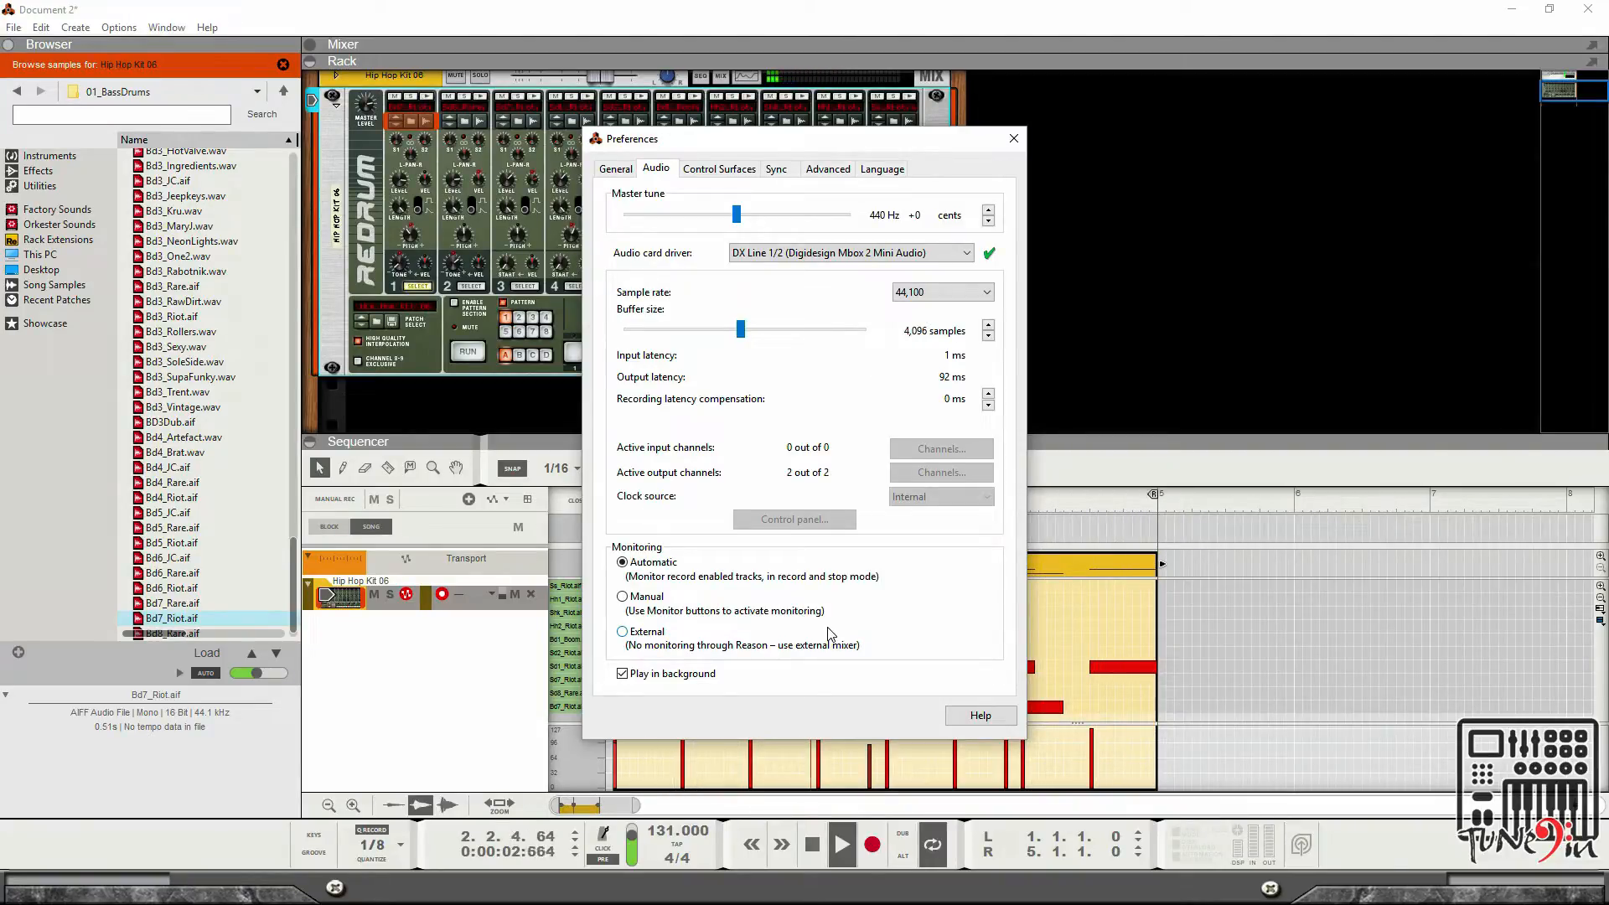
left_click(967, 254)
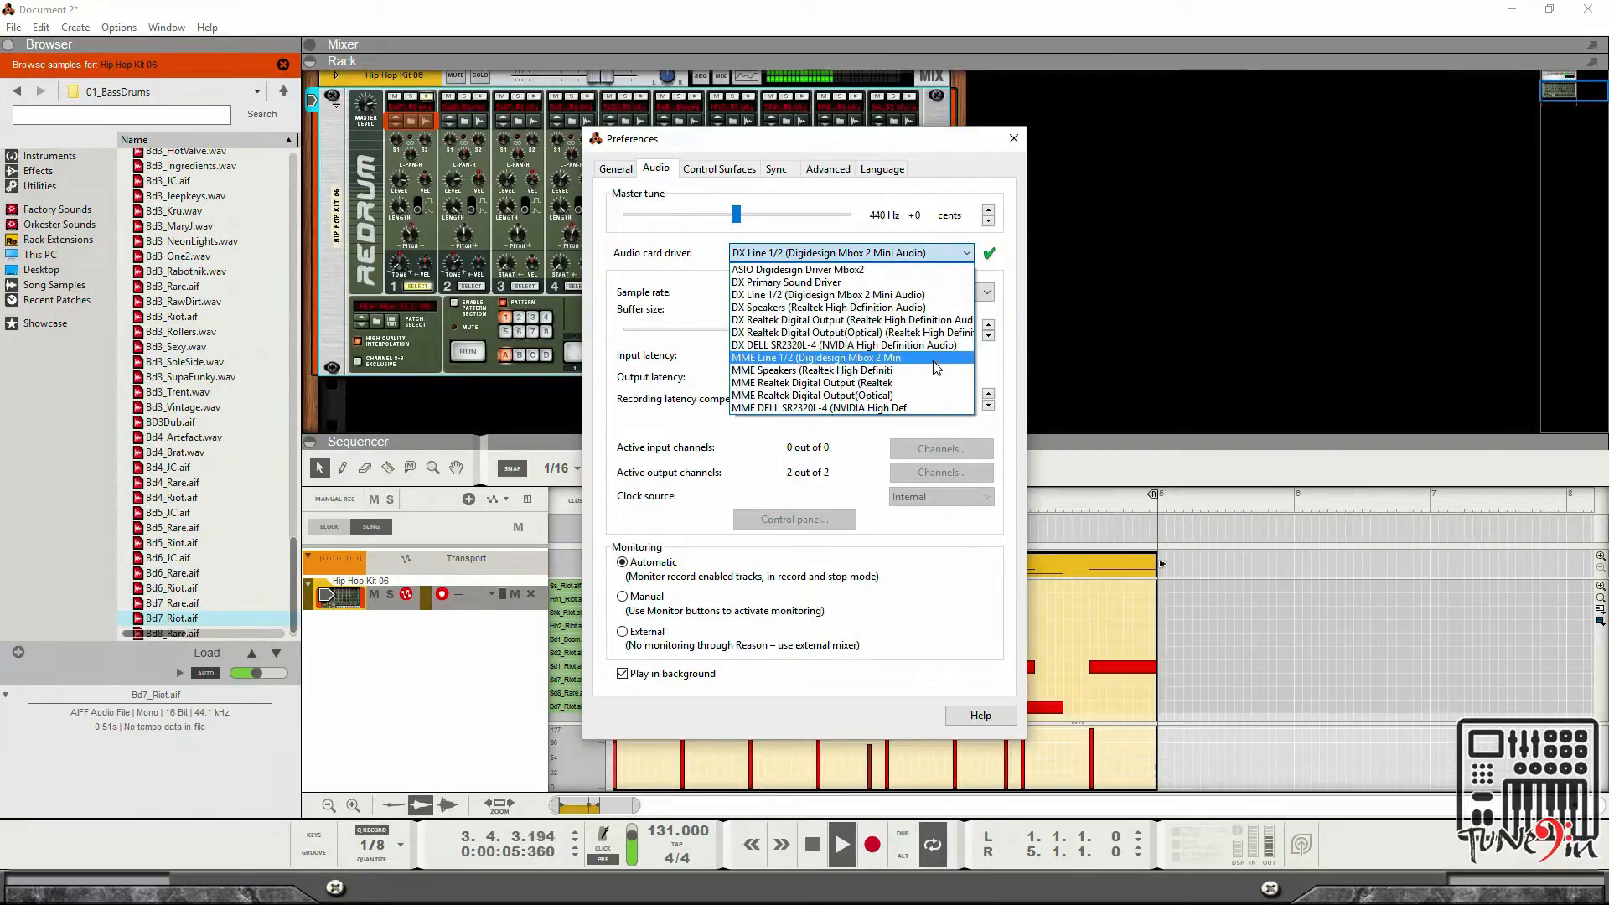
left_click(962, 253)
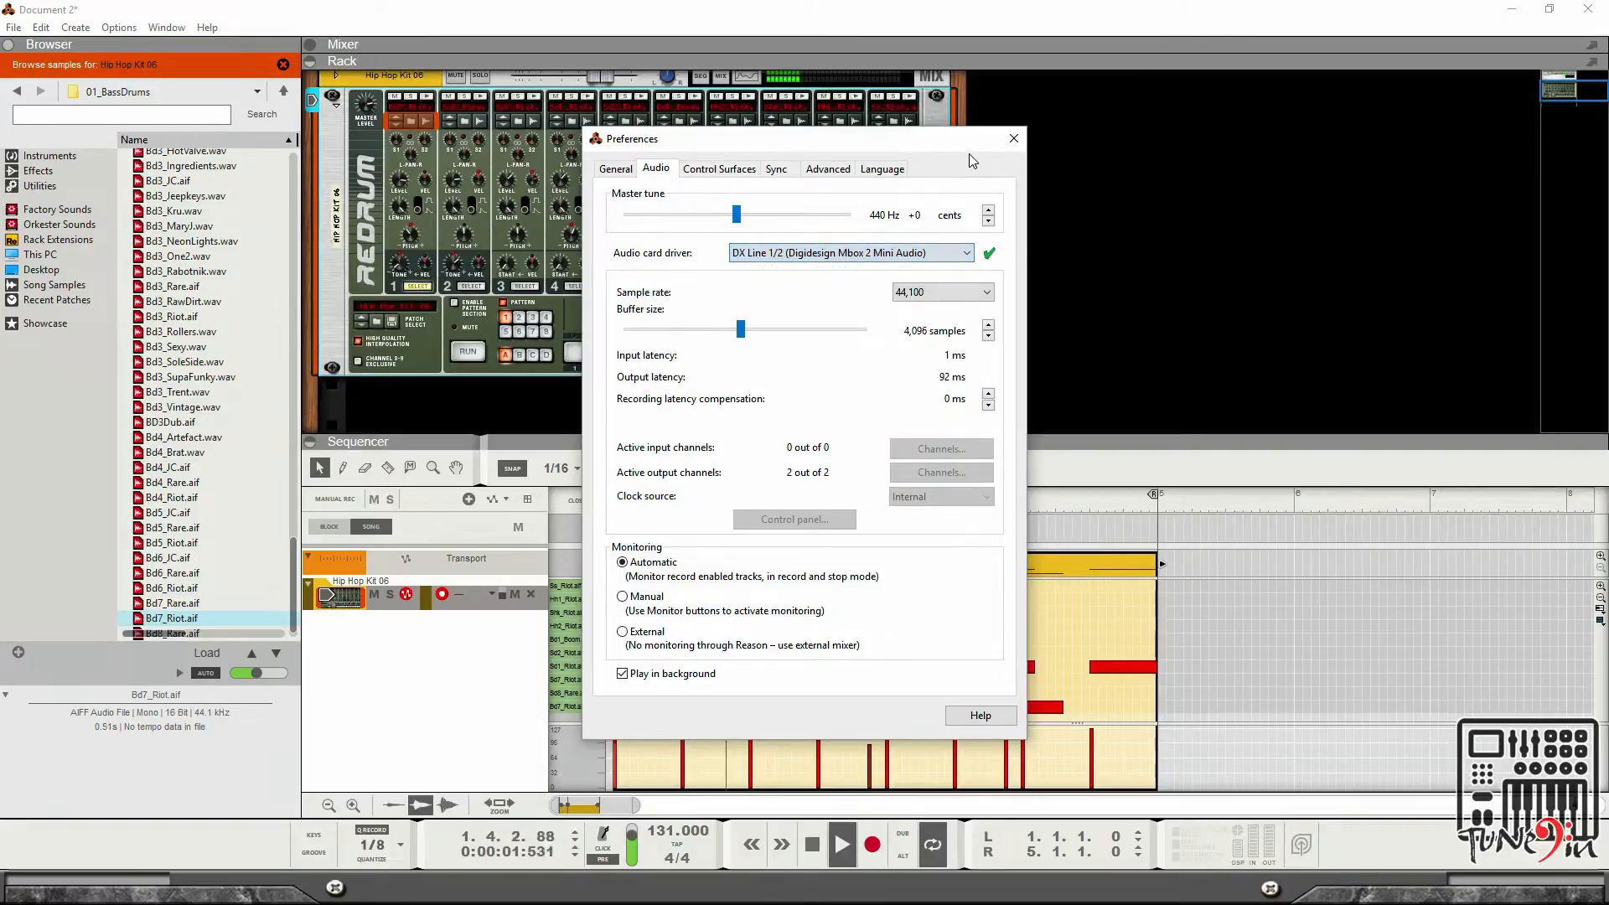
left_click(965, 251)
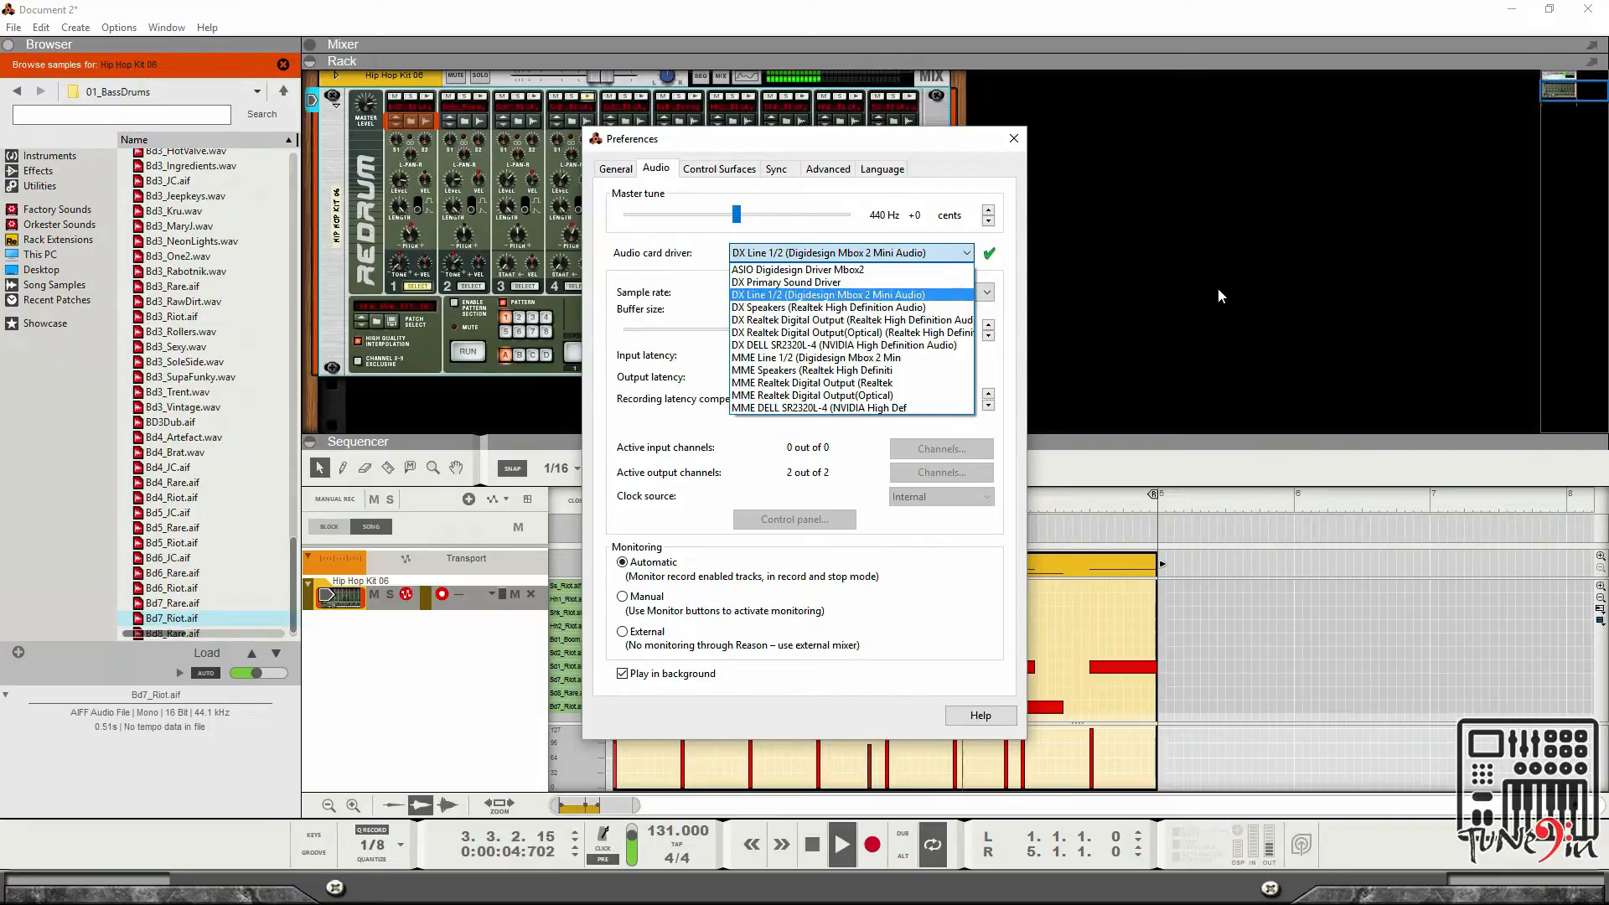
left_click(888, 199)
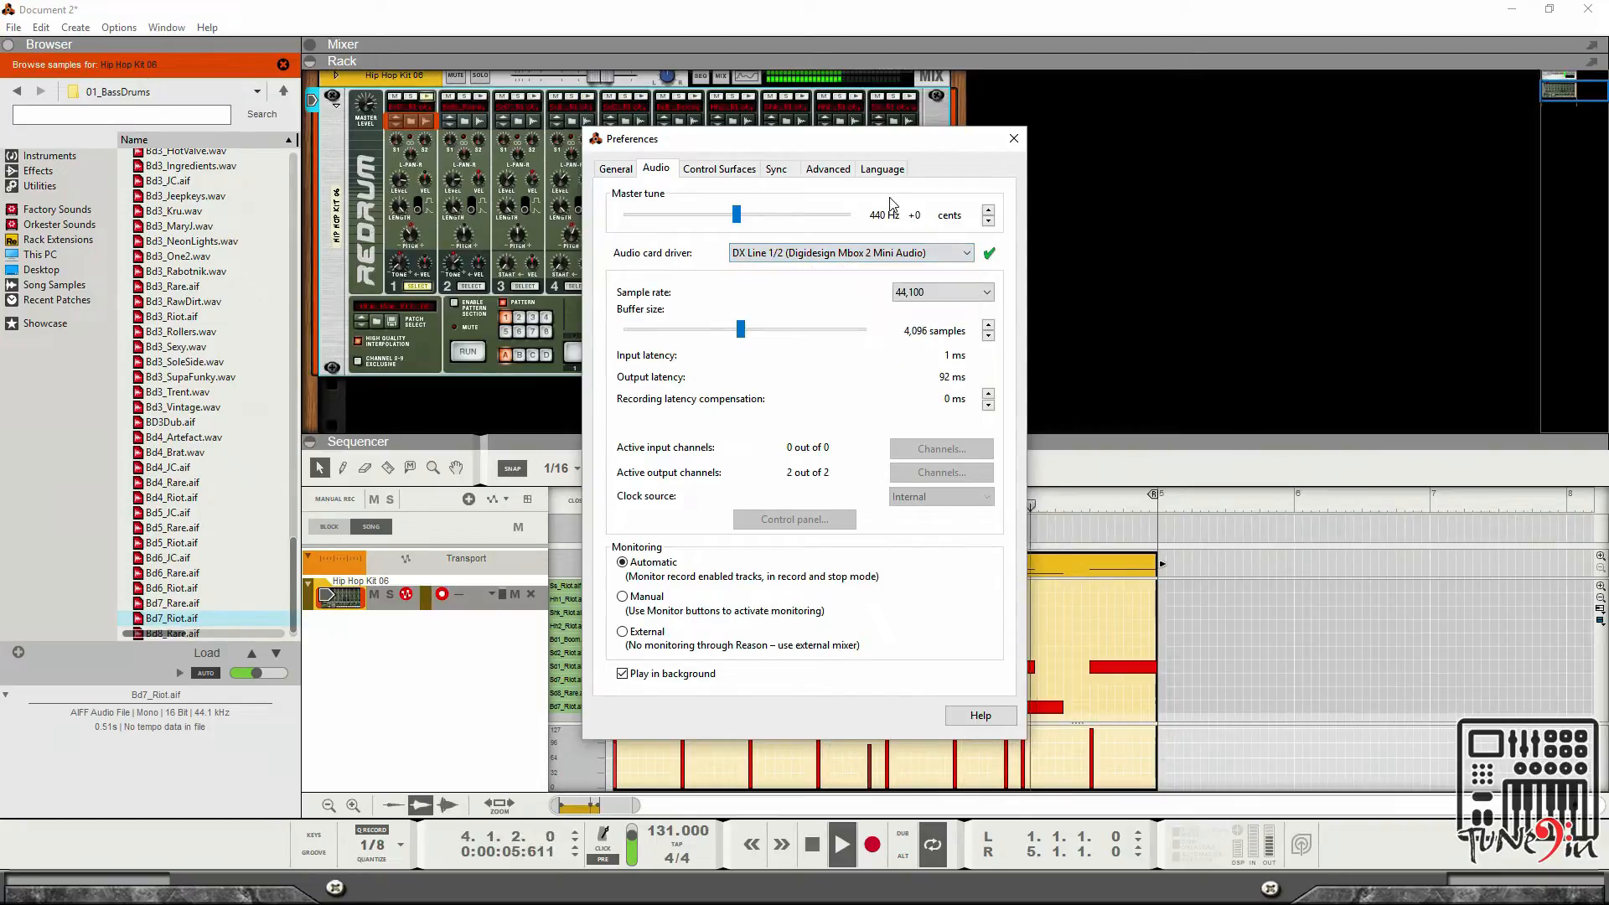
left_click(1013, 140)
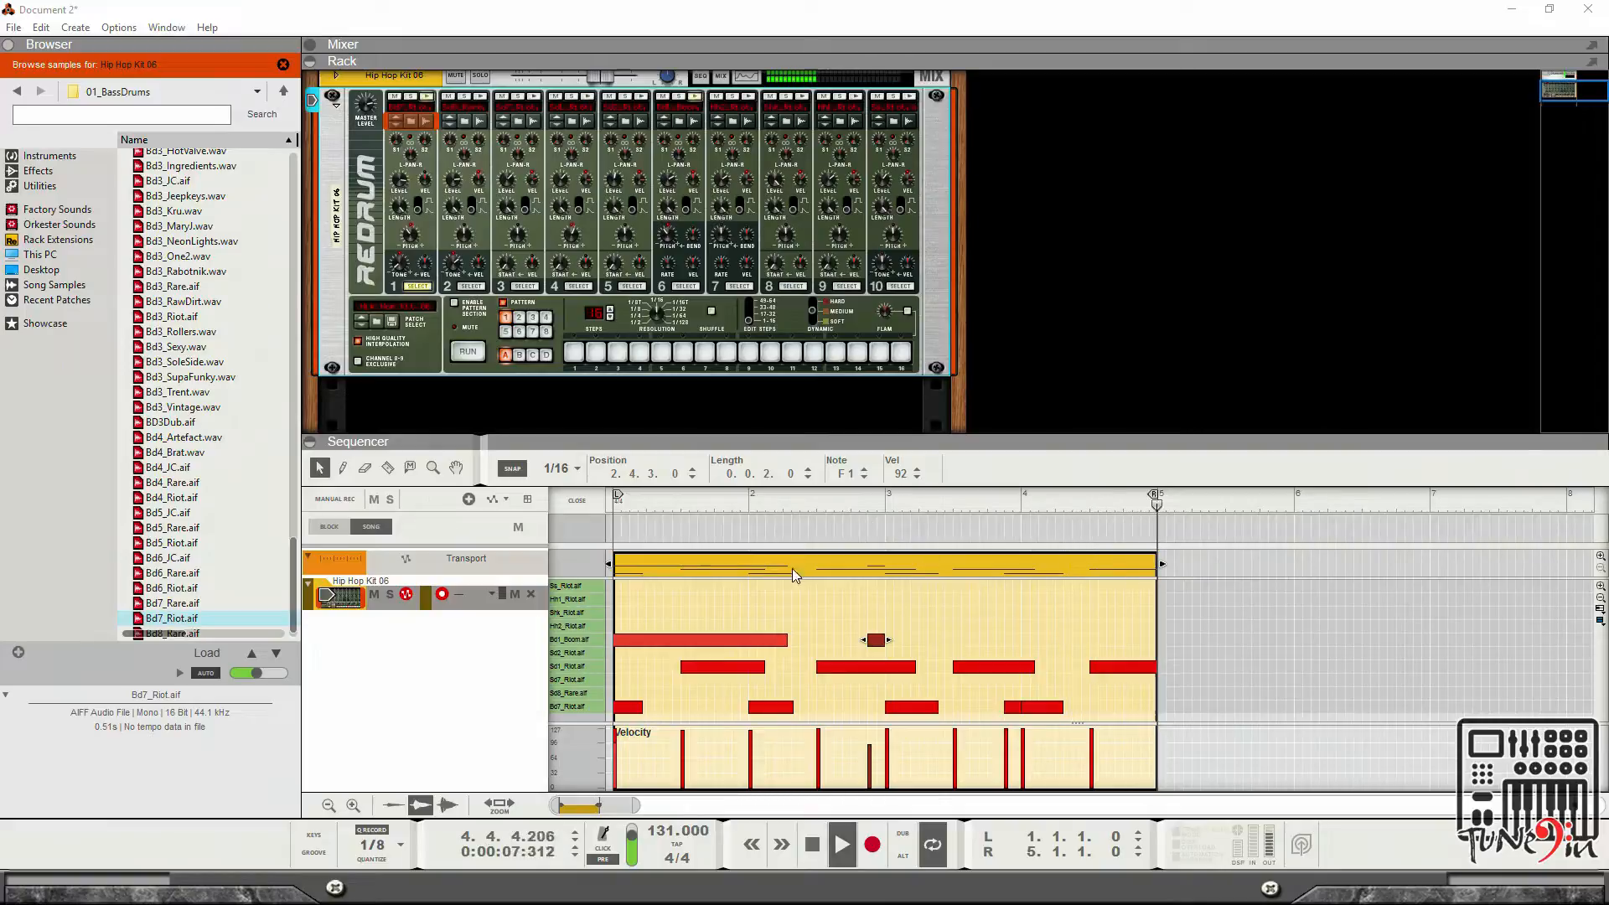
Close the editor, copy the drum clip to bar 5, and set the right locator to bar 9.
left_click(877, 601)
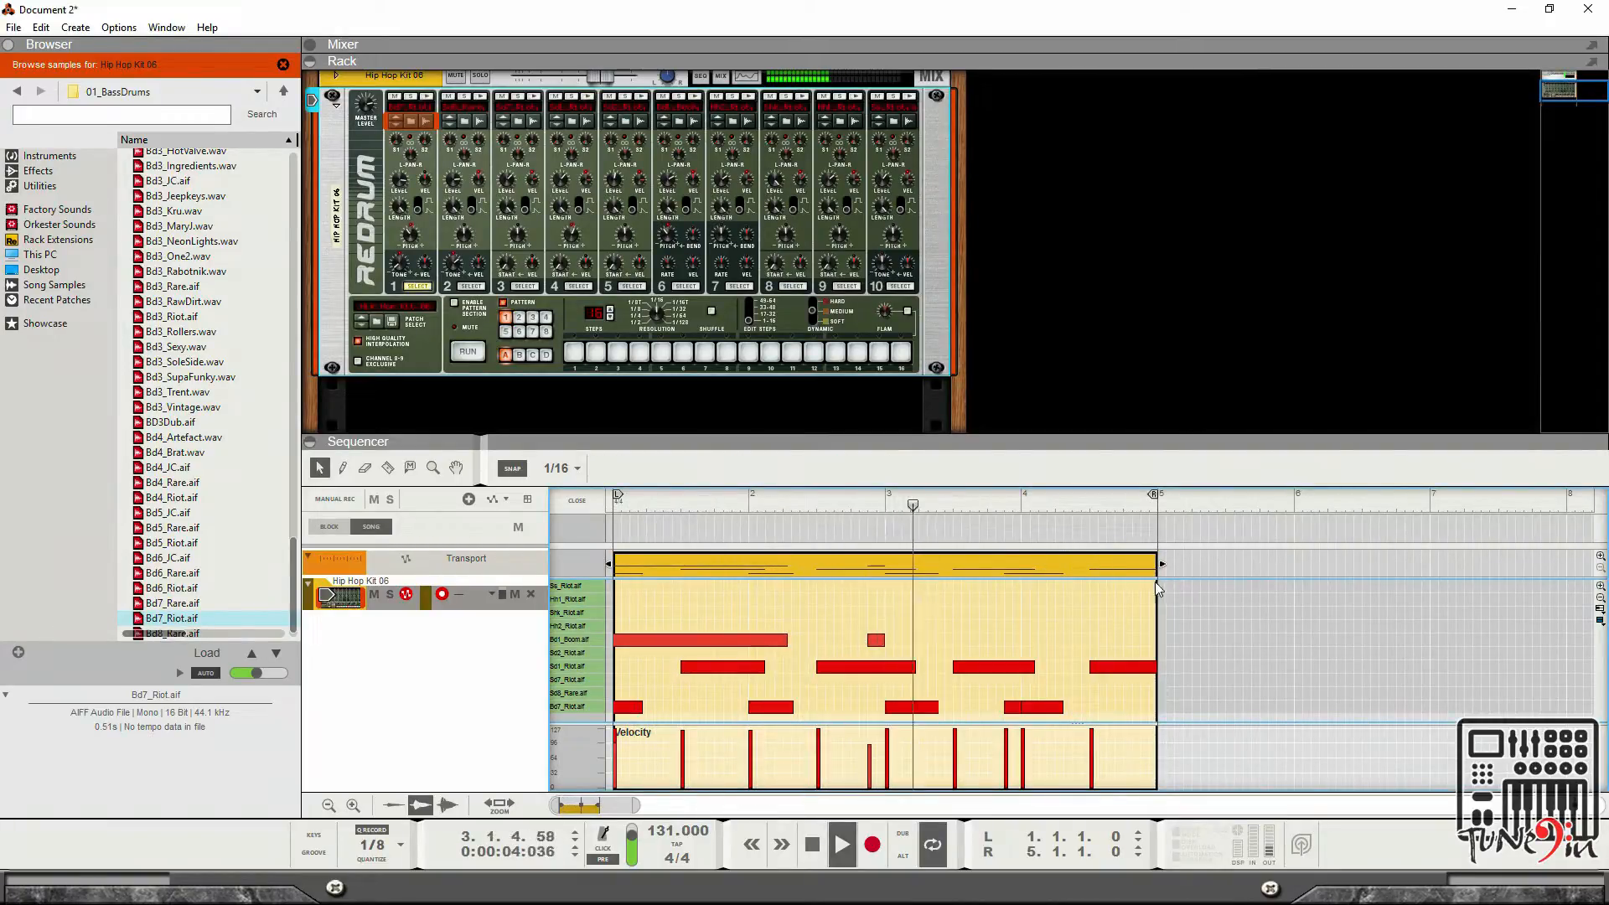
left_click(565, 505)
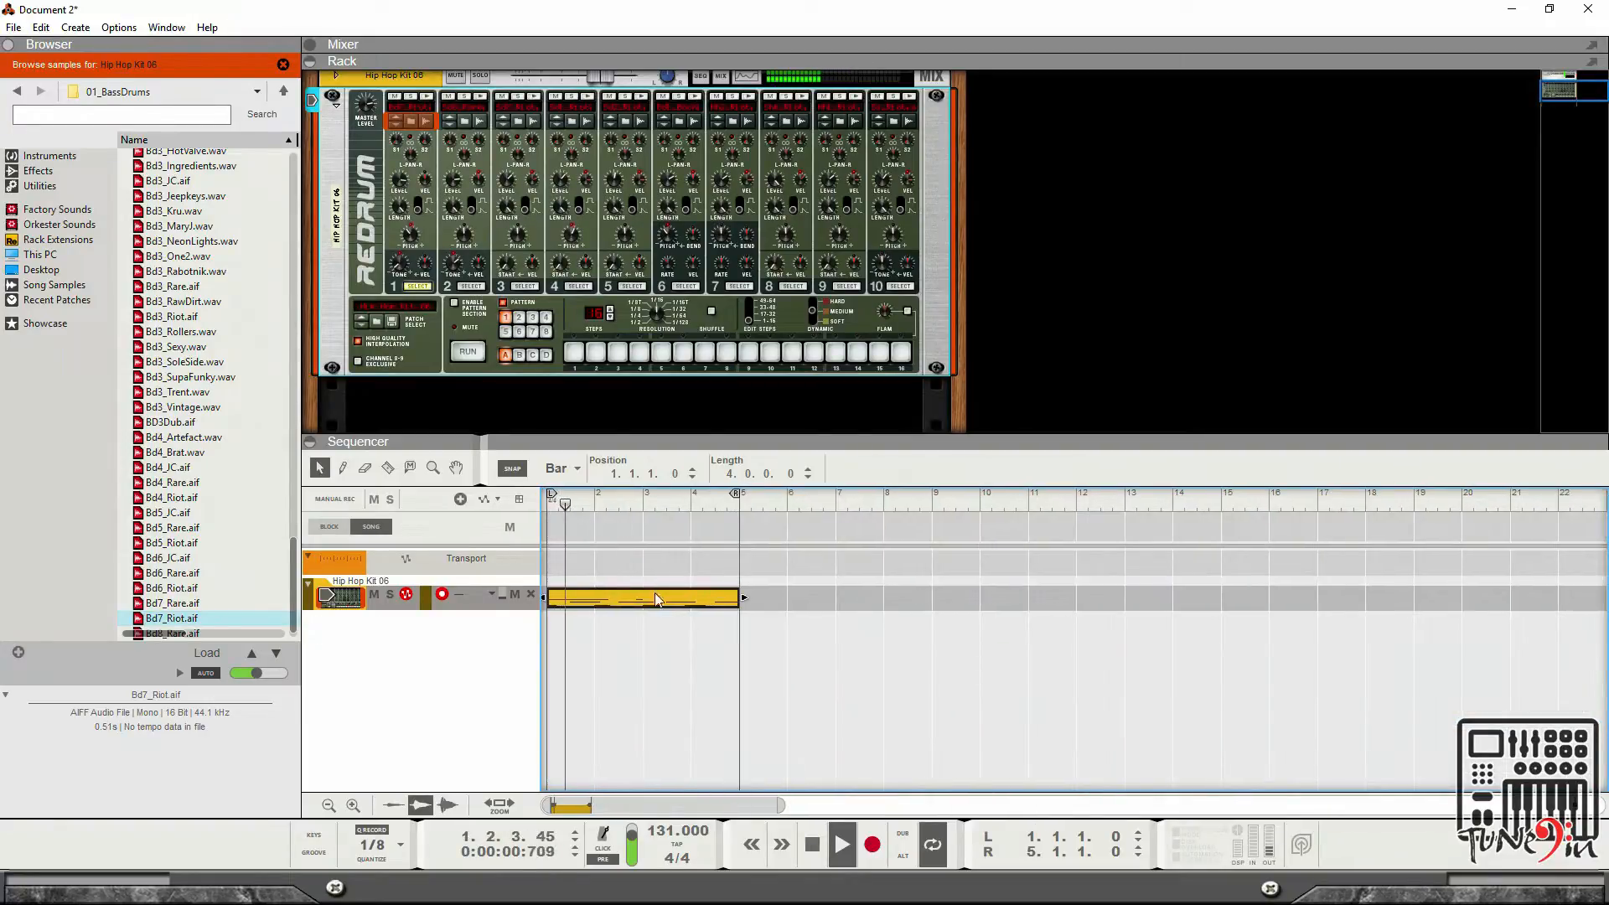
left_click_drag(700, 602, 872, 611)
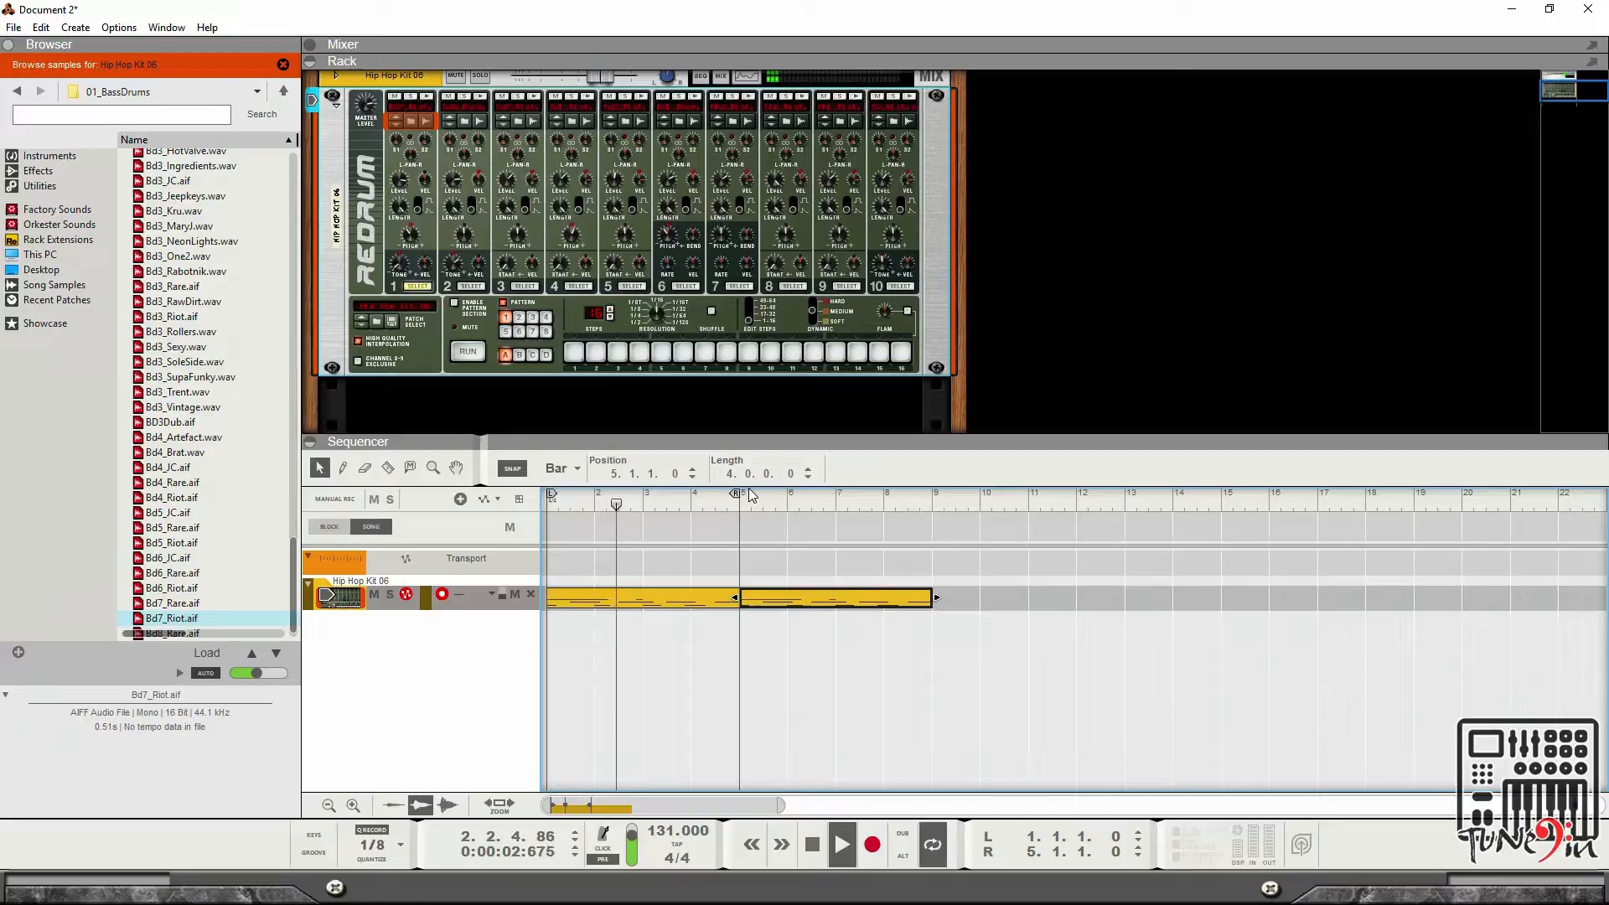
left_click_drag(744, 496, 917, 516)
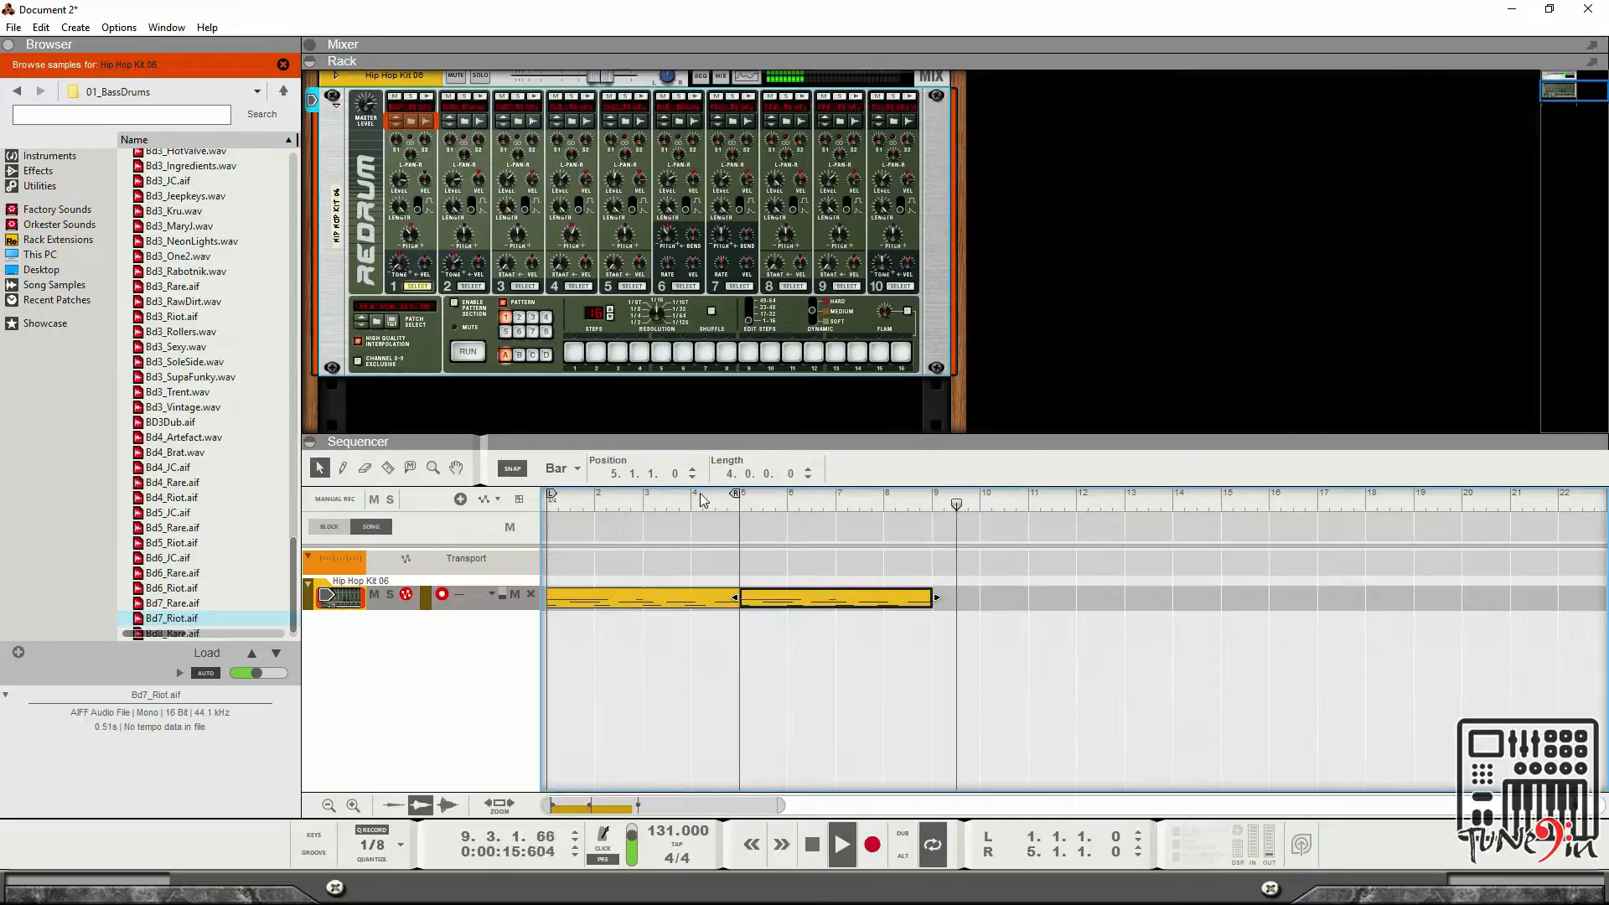
left_click_drag(734, 493, 516, 505)
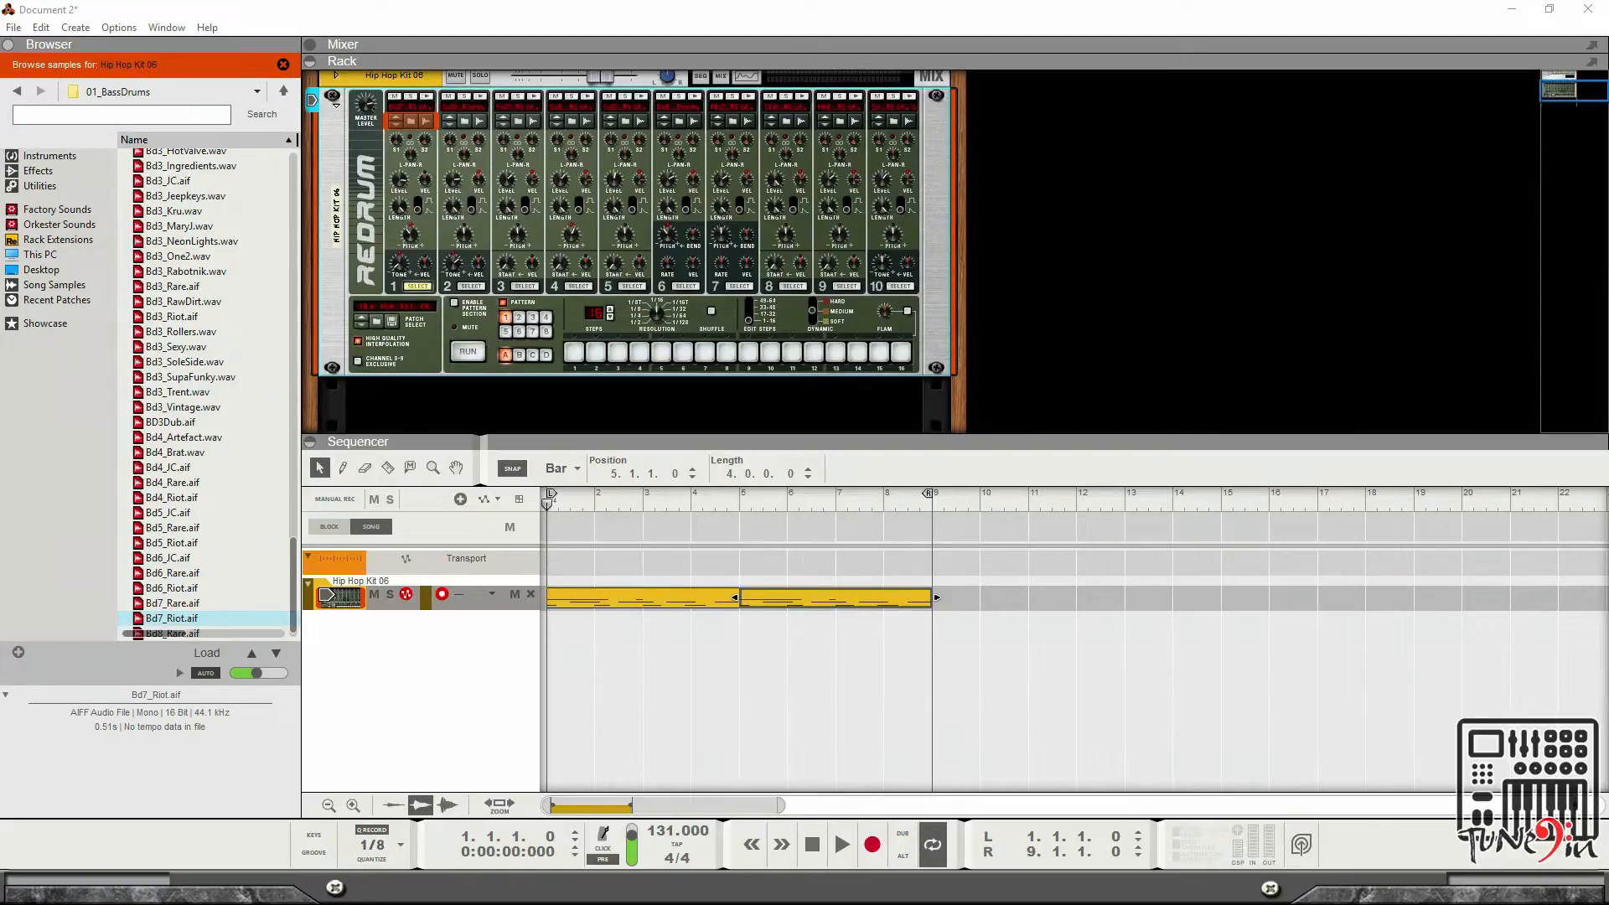
Create a Thor Polysonic Synthesizer device from the Instruments section of the browser.
left_click(1112, 290)
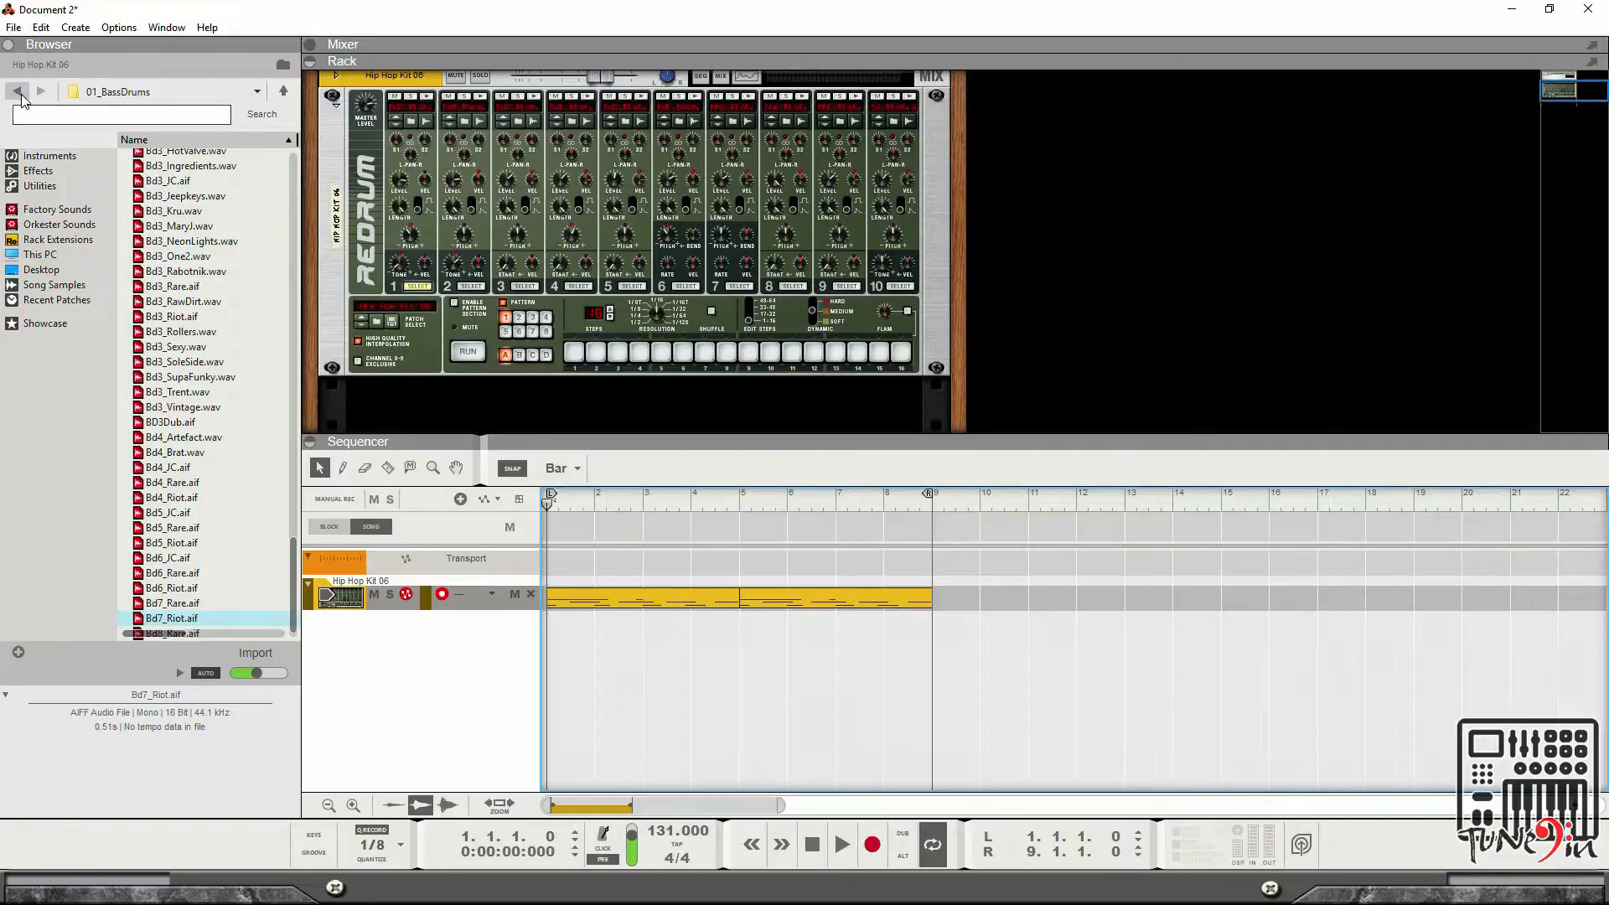
left_click(99, 156)
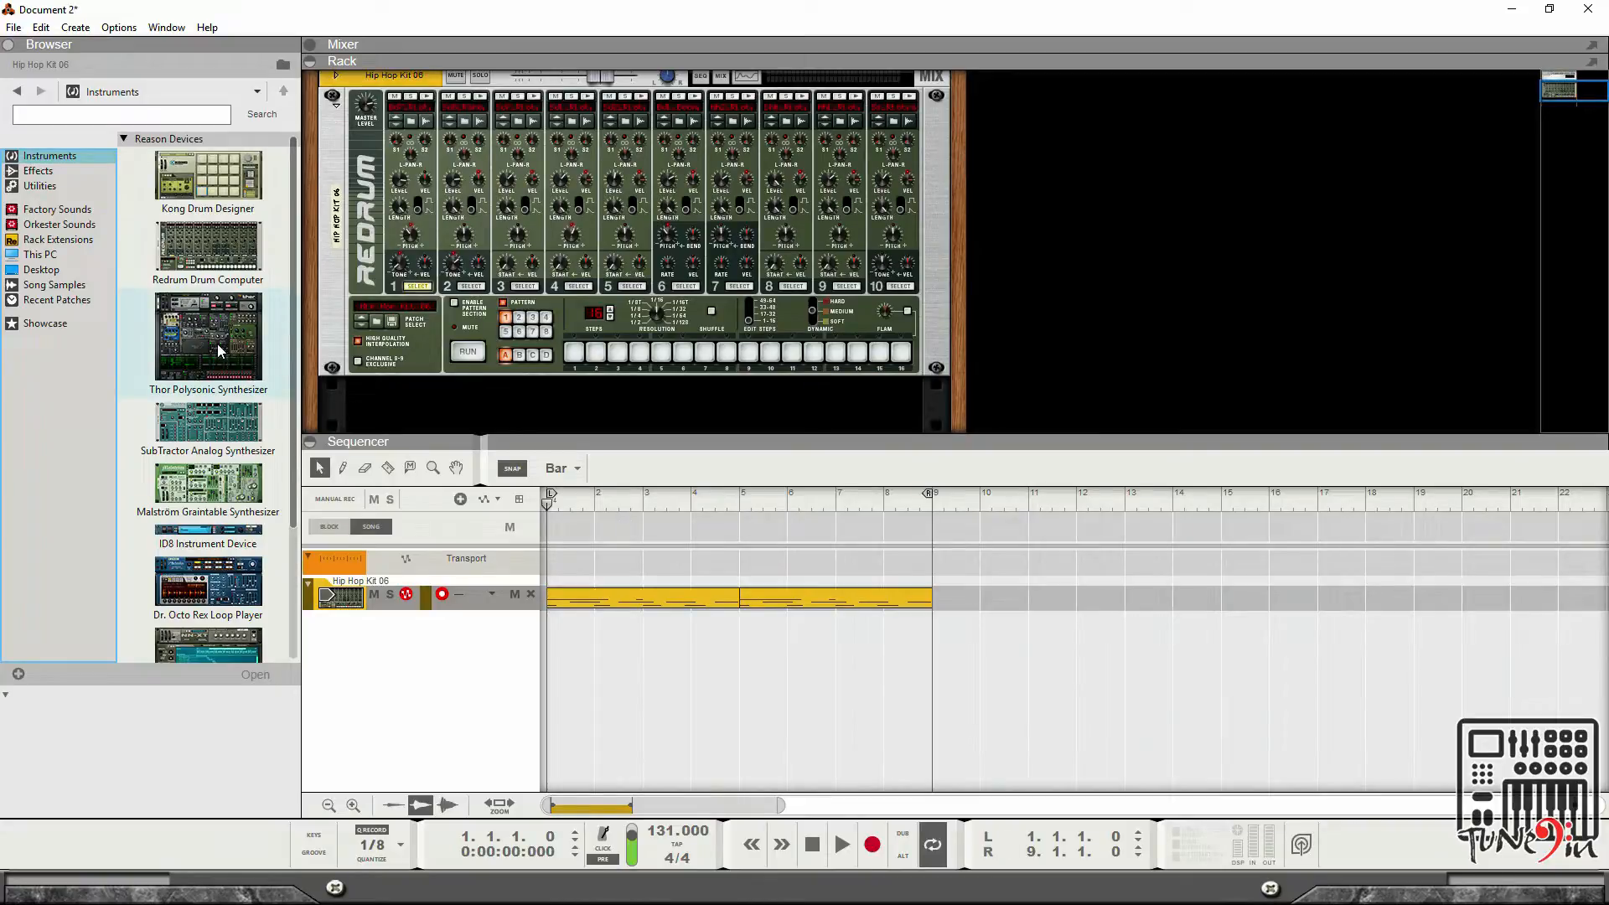
scroll(481, 304, "down", 3)
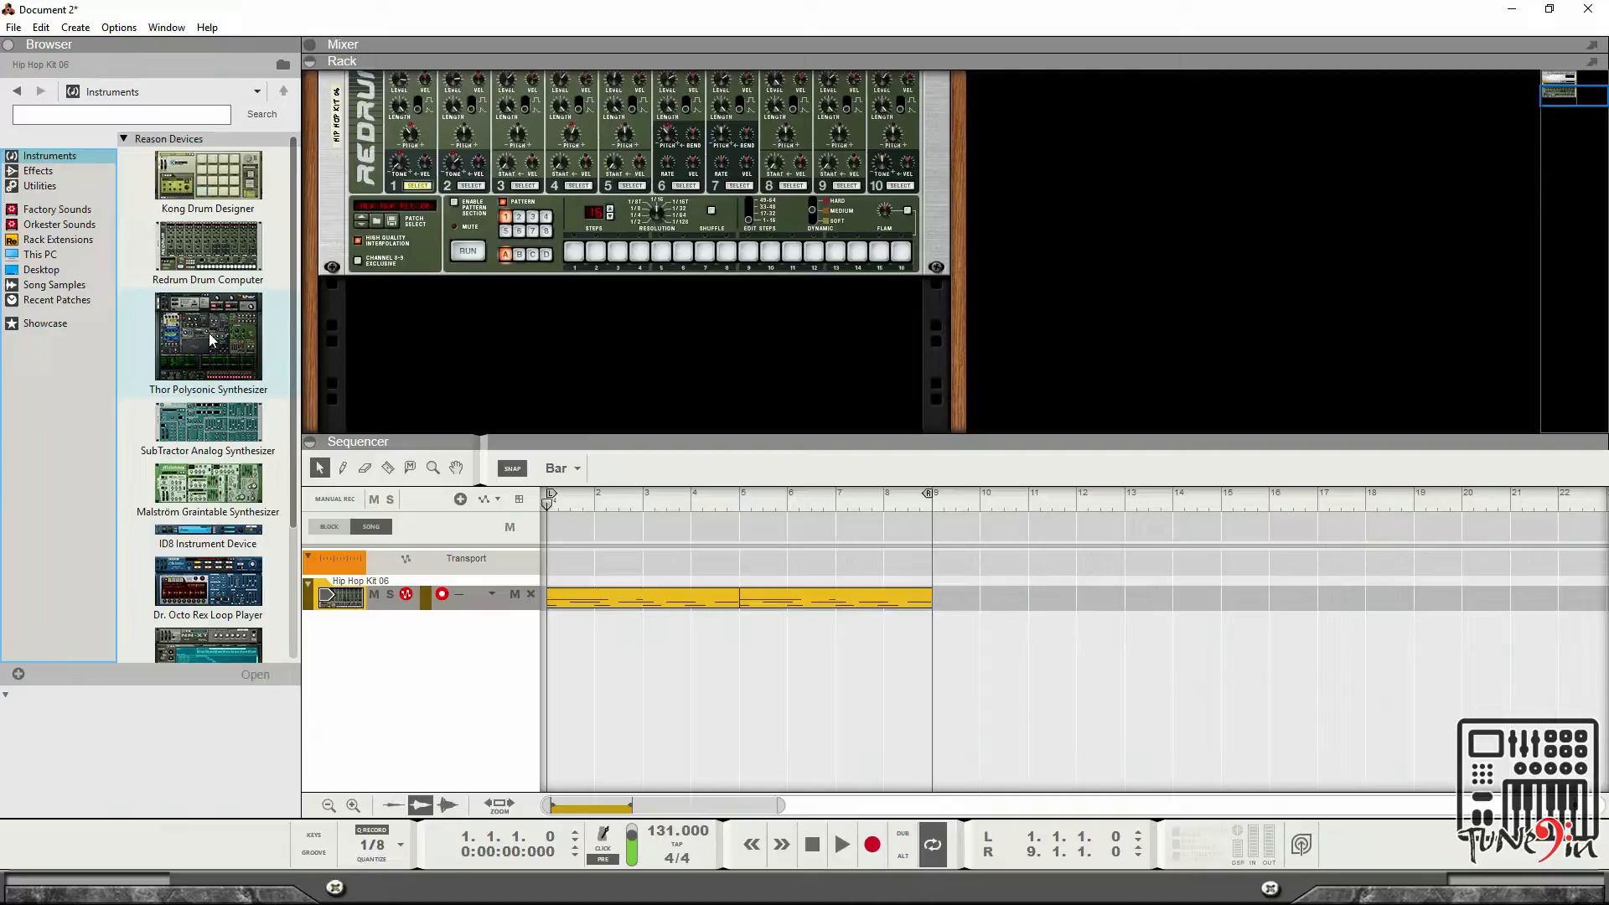
left_click(80, 171)
left_click(82, 159)
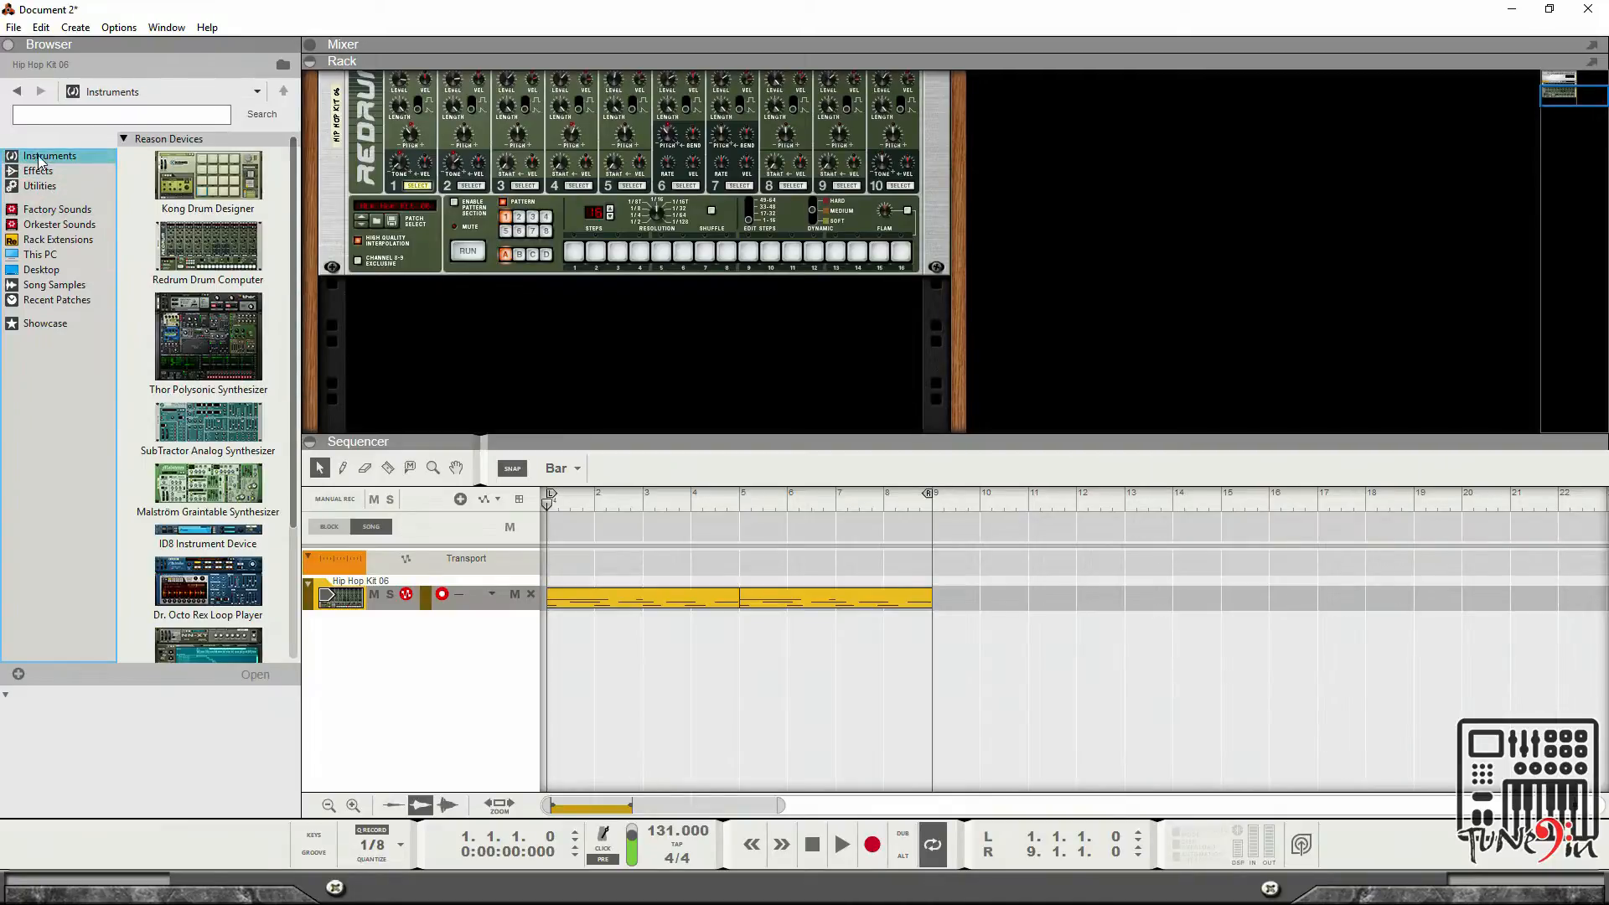
left_click(205, 343)
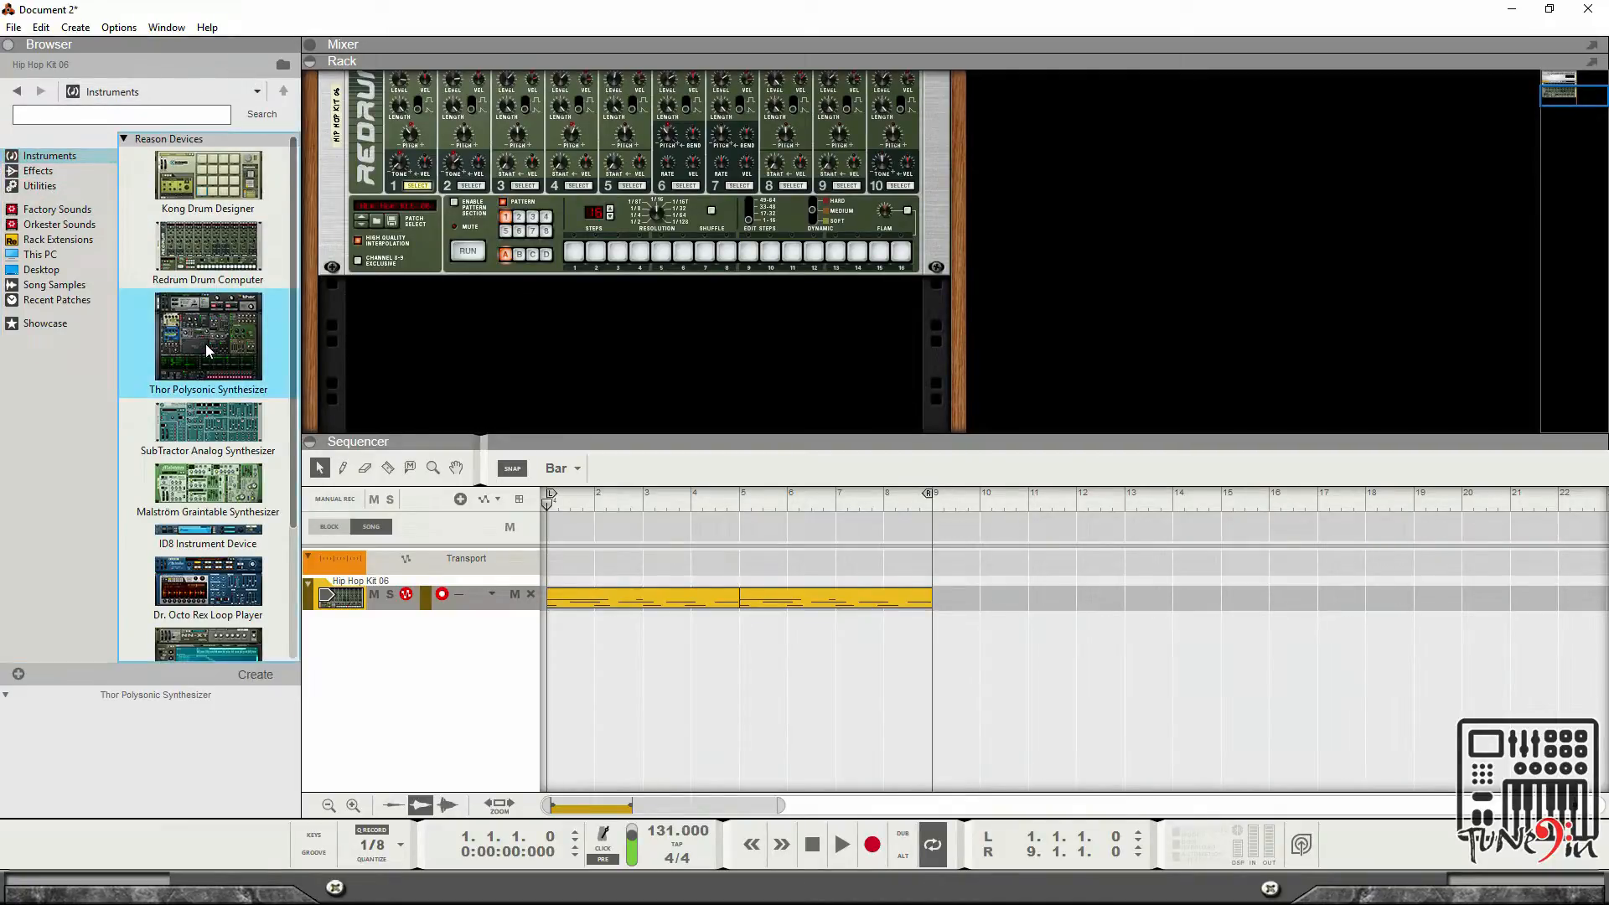
double_click(194, 339)
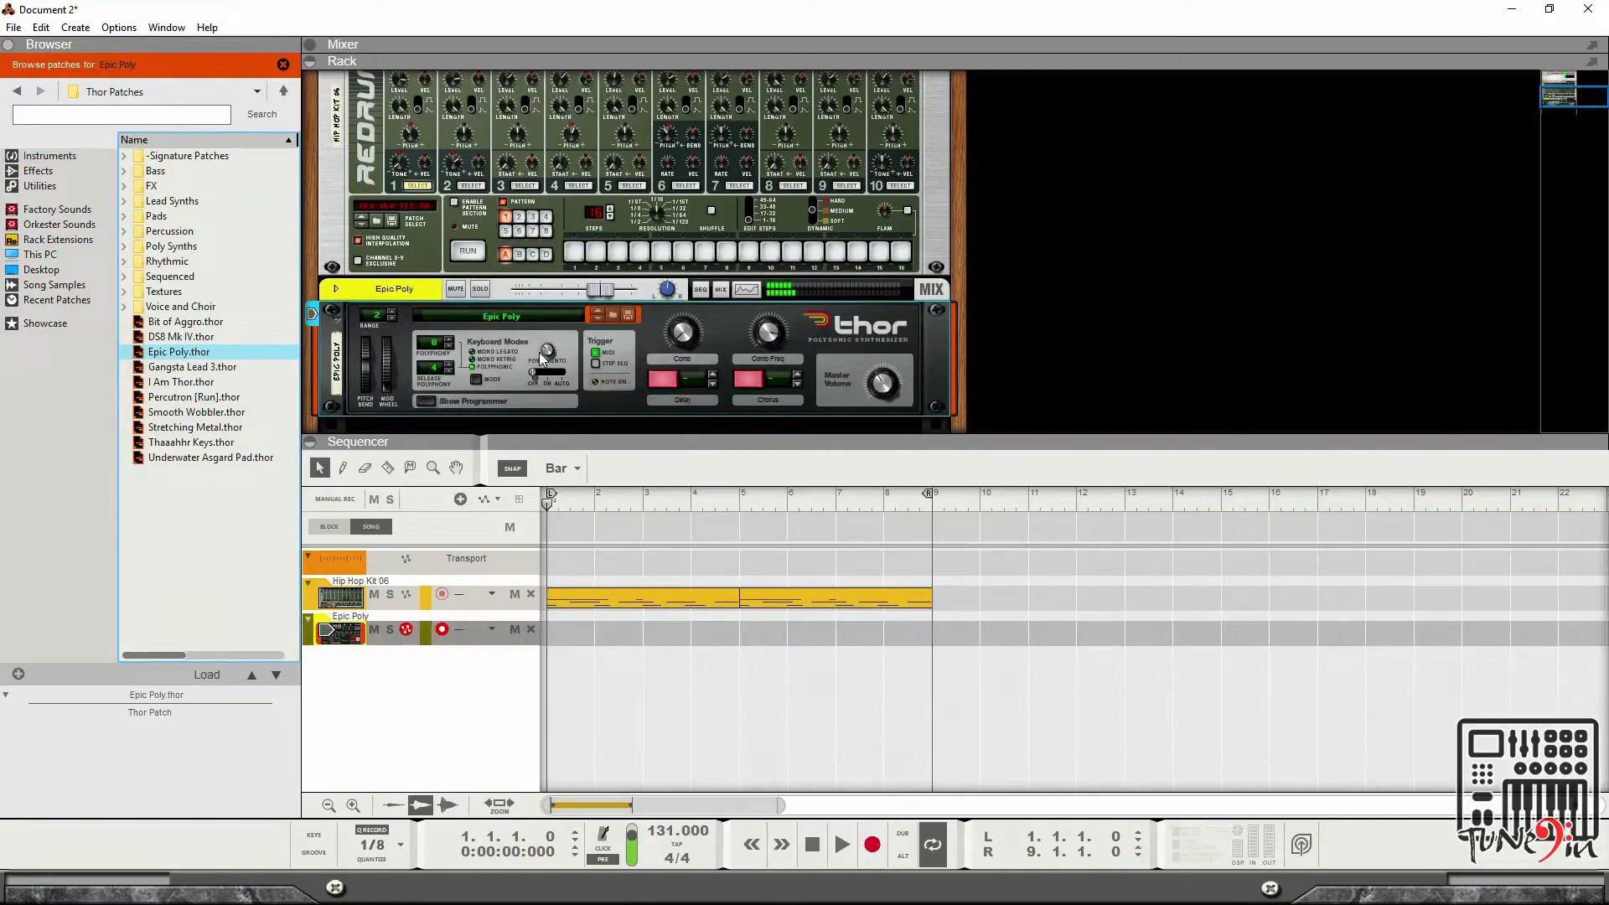
mouse_move(542, 359)
Audition several Thor patches from the browser, load Gangsta Lead 3.thor, and start playback of the song.
left_click(203, 325)
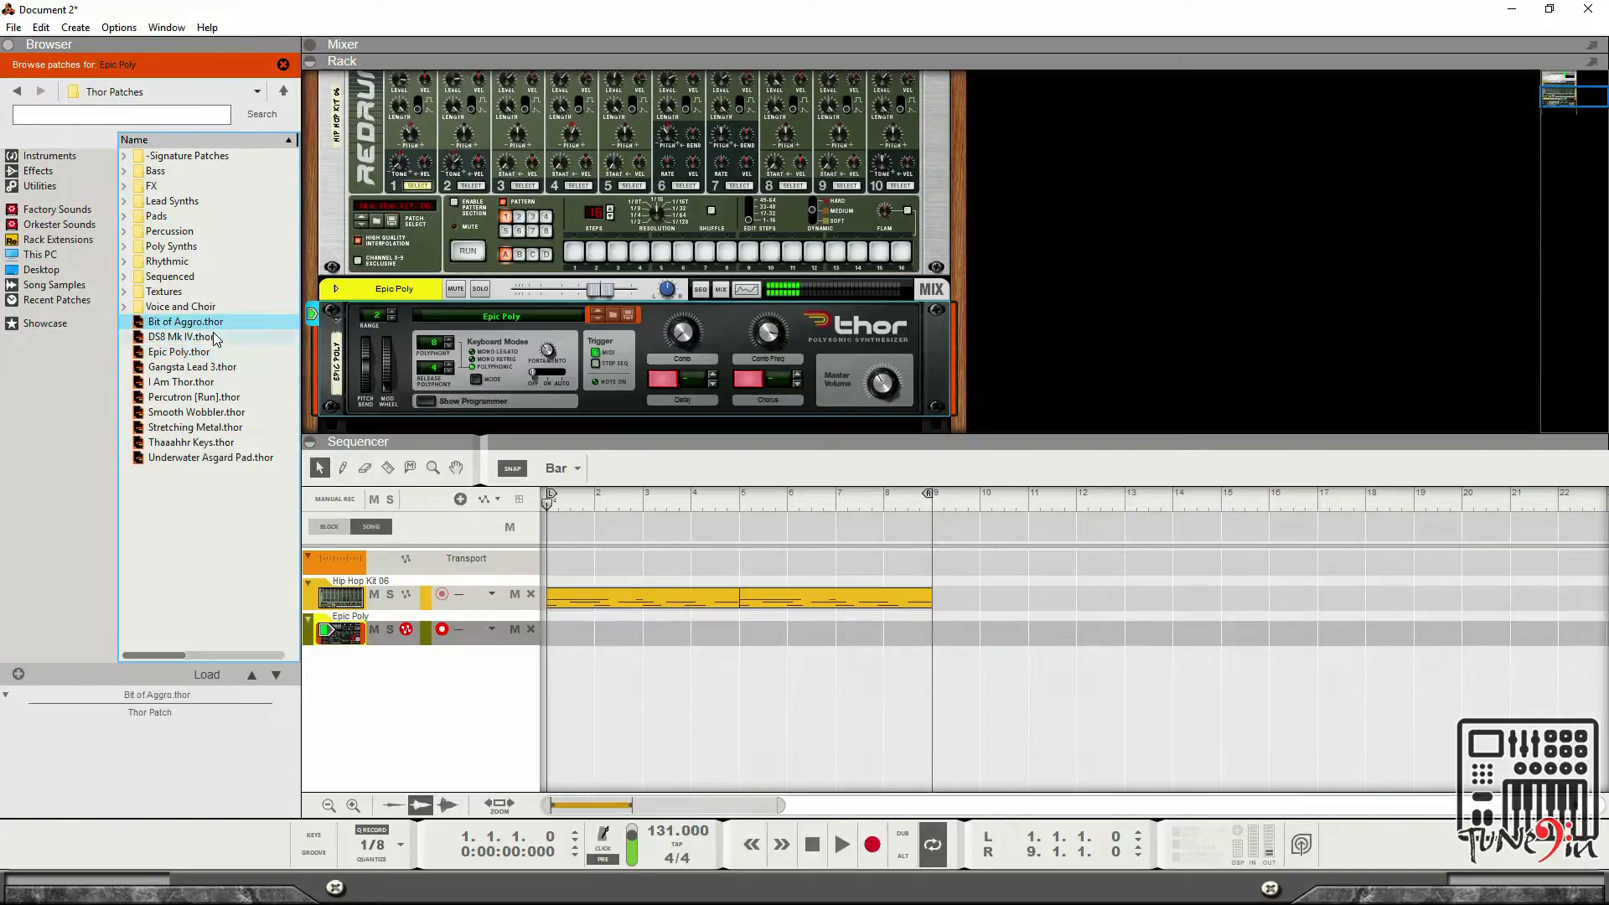
left_click(215, 340)
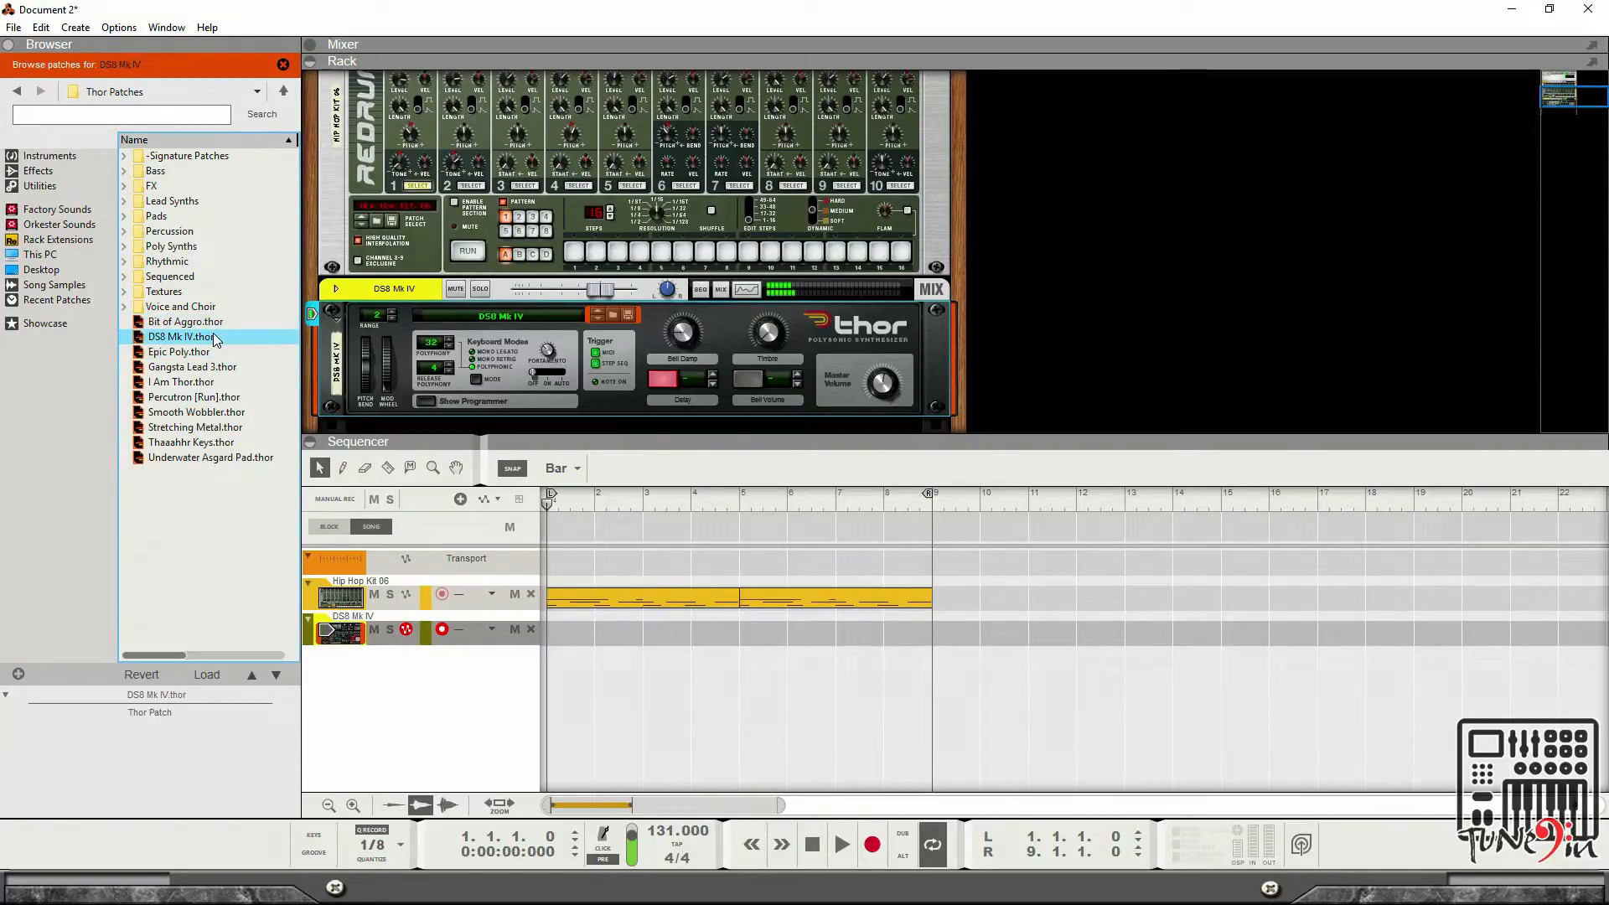
left_click(214, 325)
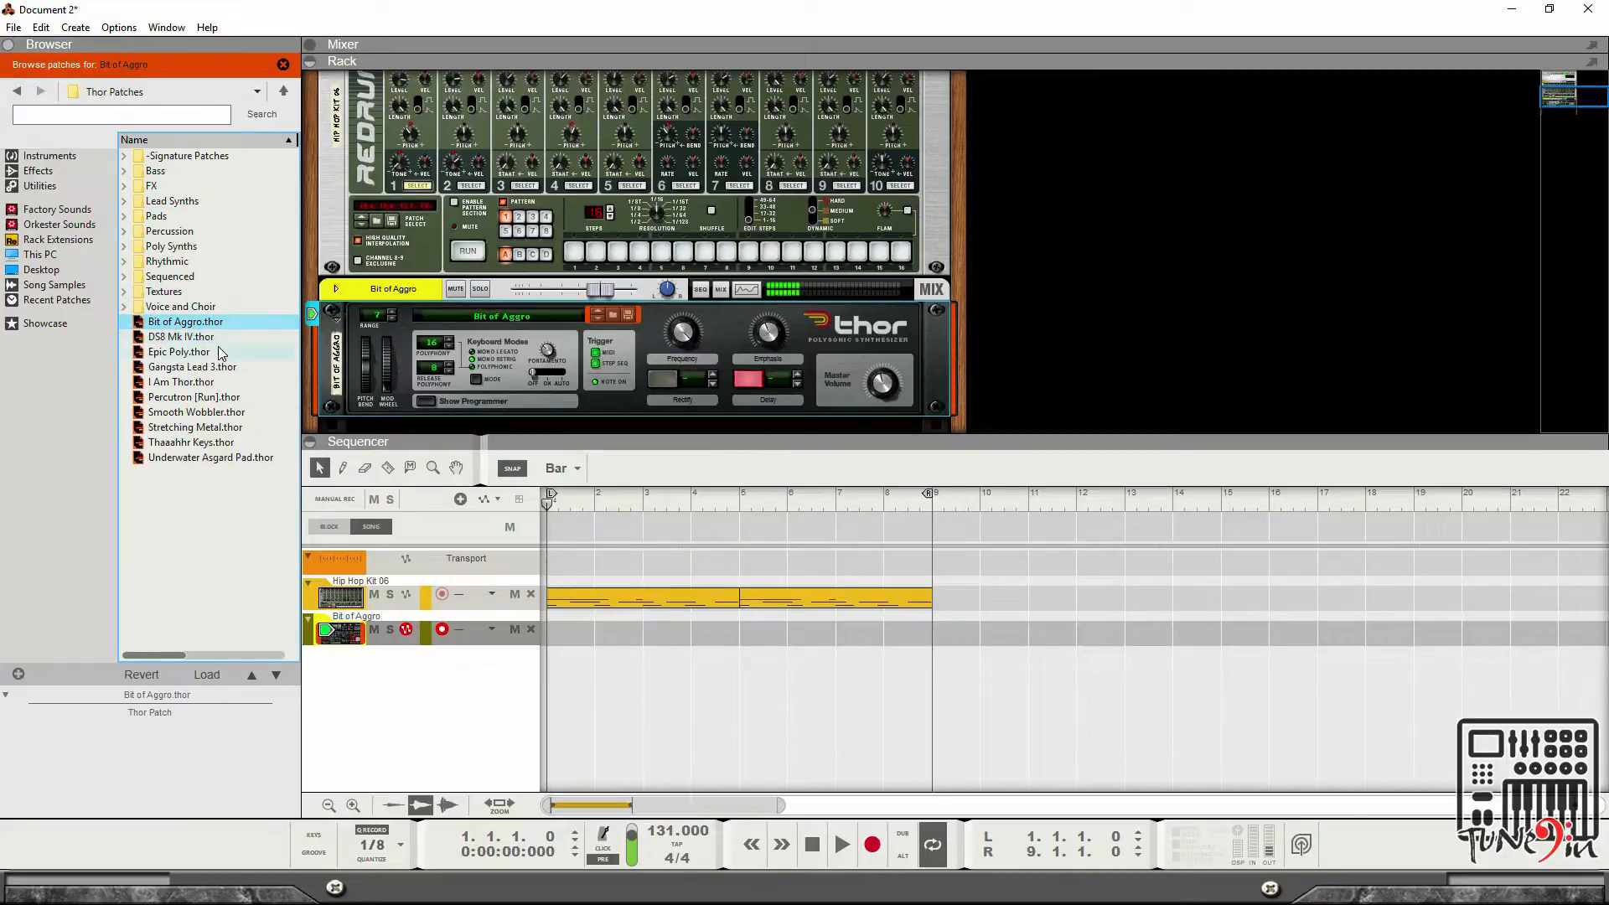
left_click(213, 350)
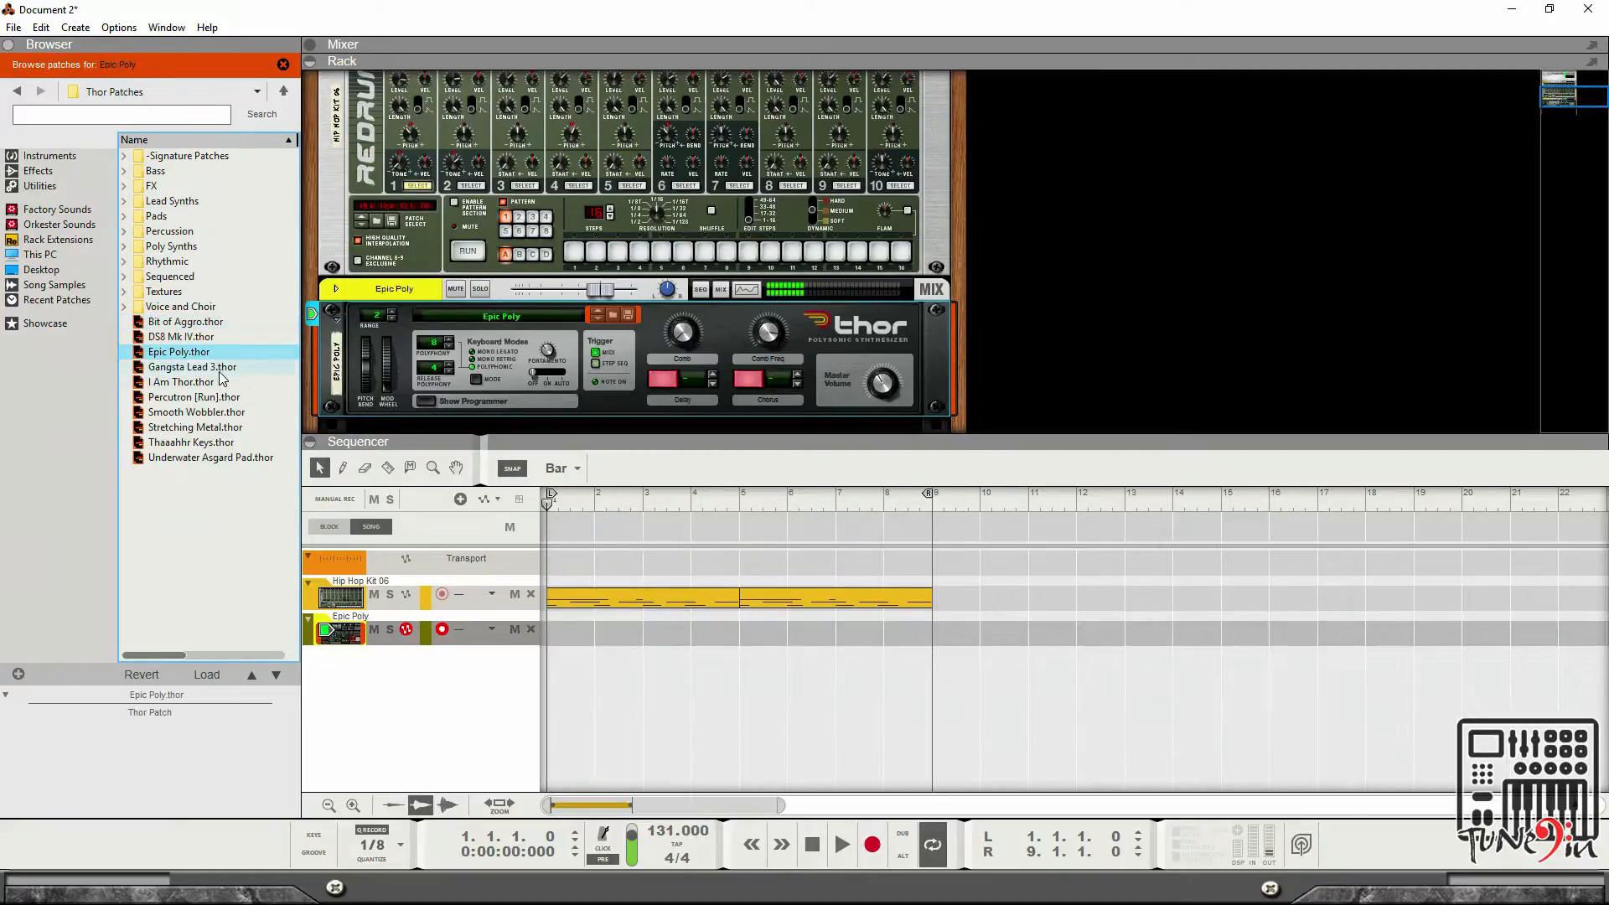
left_click(219, 370)
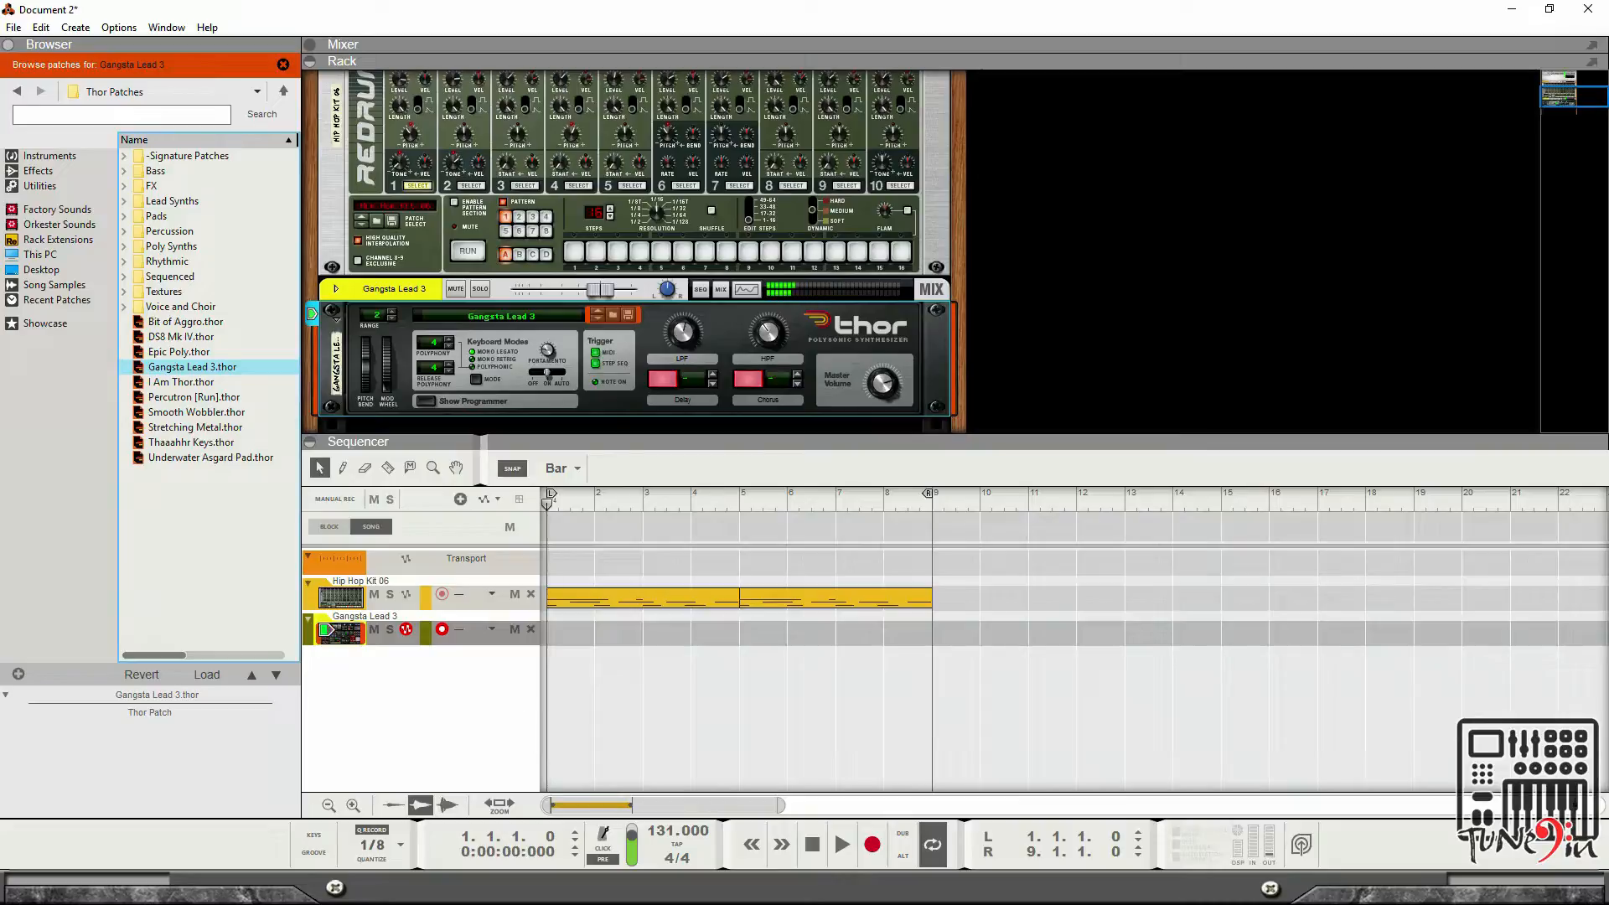
left_click(842, 851)
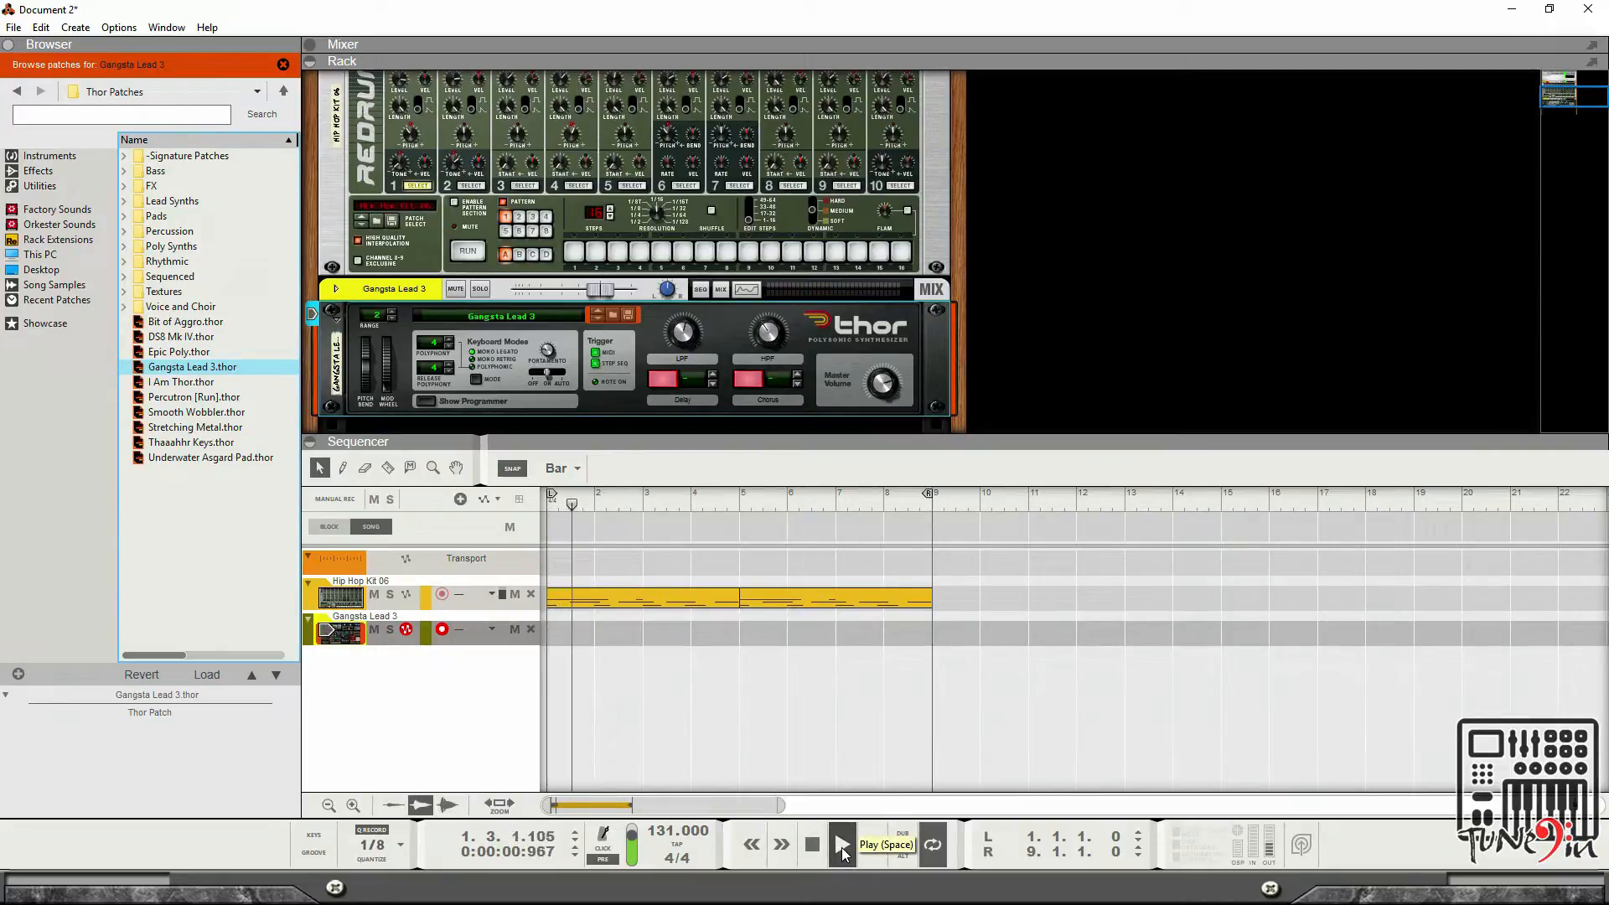
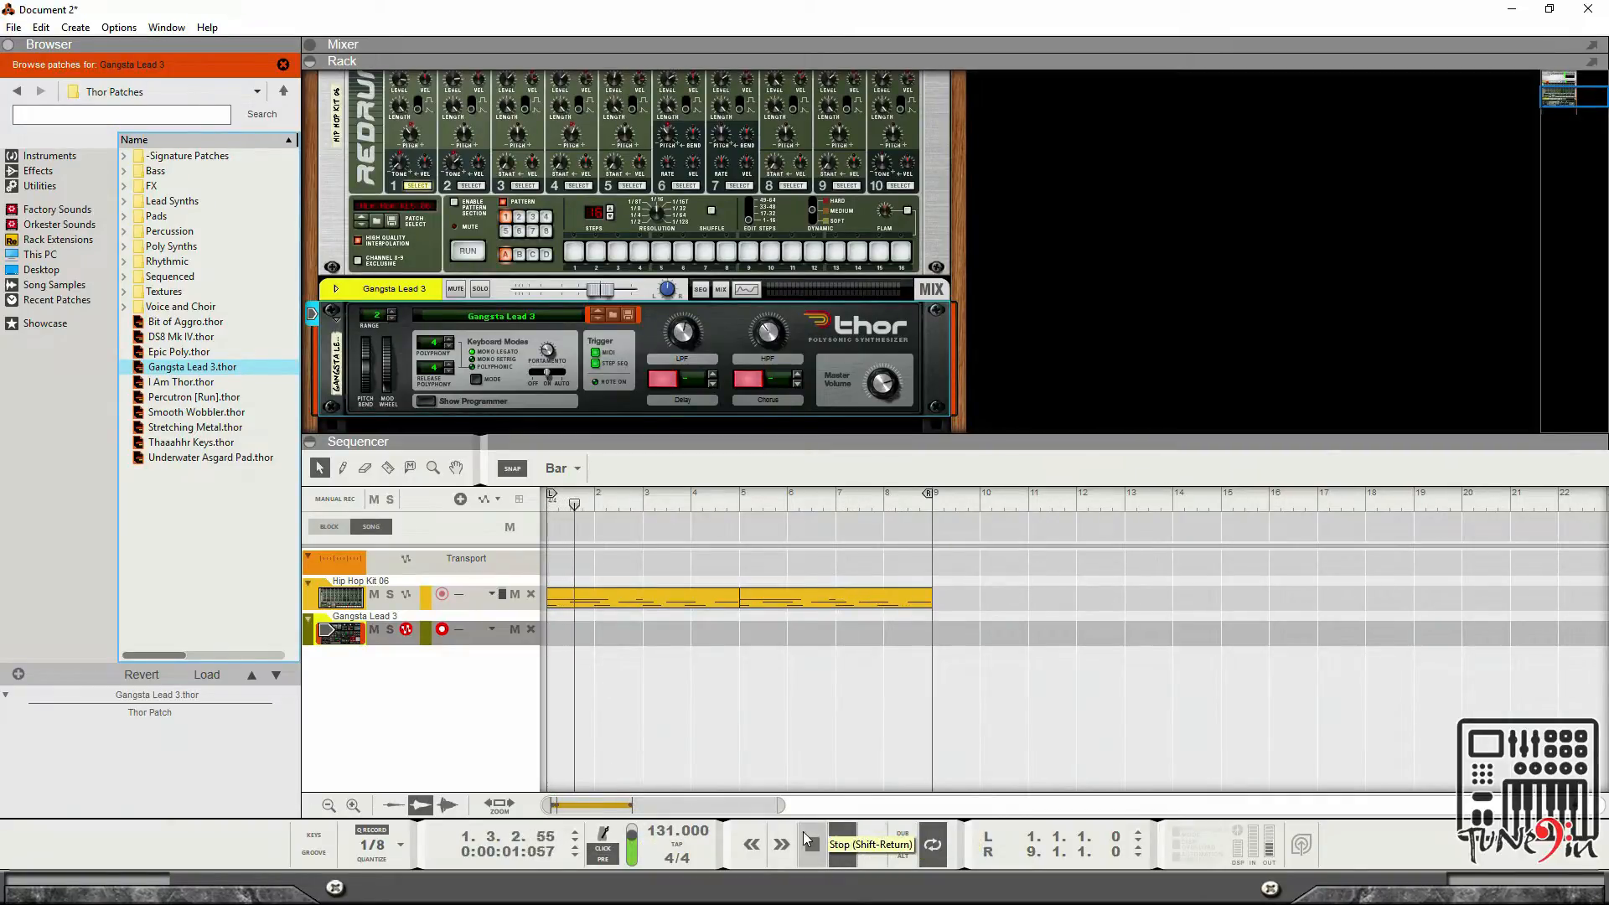
Record a Thor lead part on the Gangsta Lead 3 track from the start of the song.
double_click(809, 845)
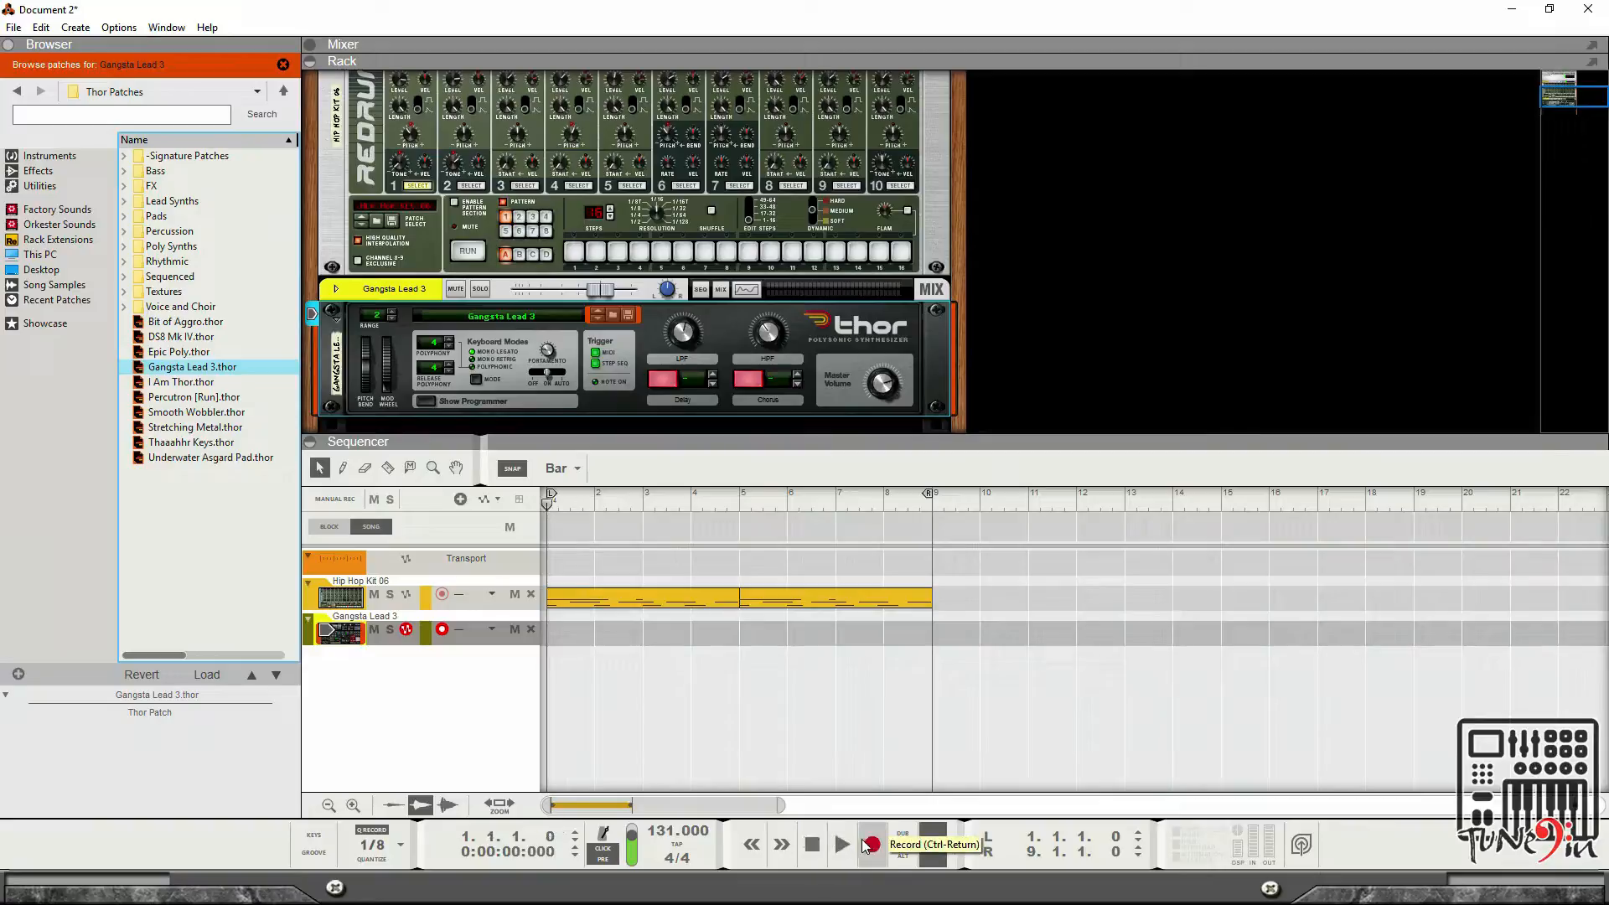
left_click(870, 844)
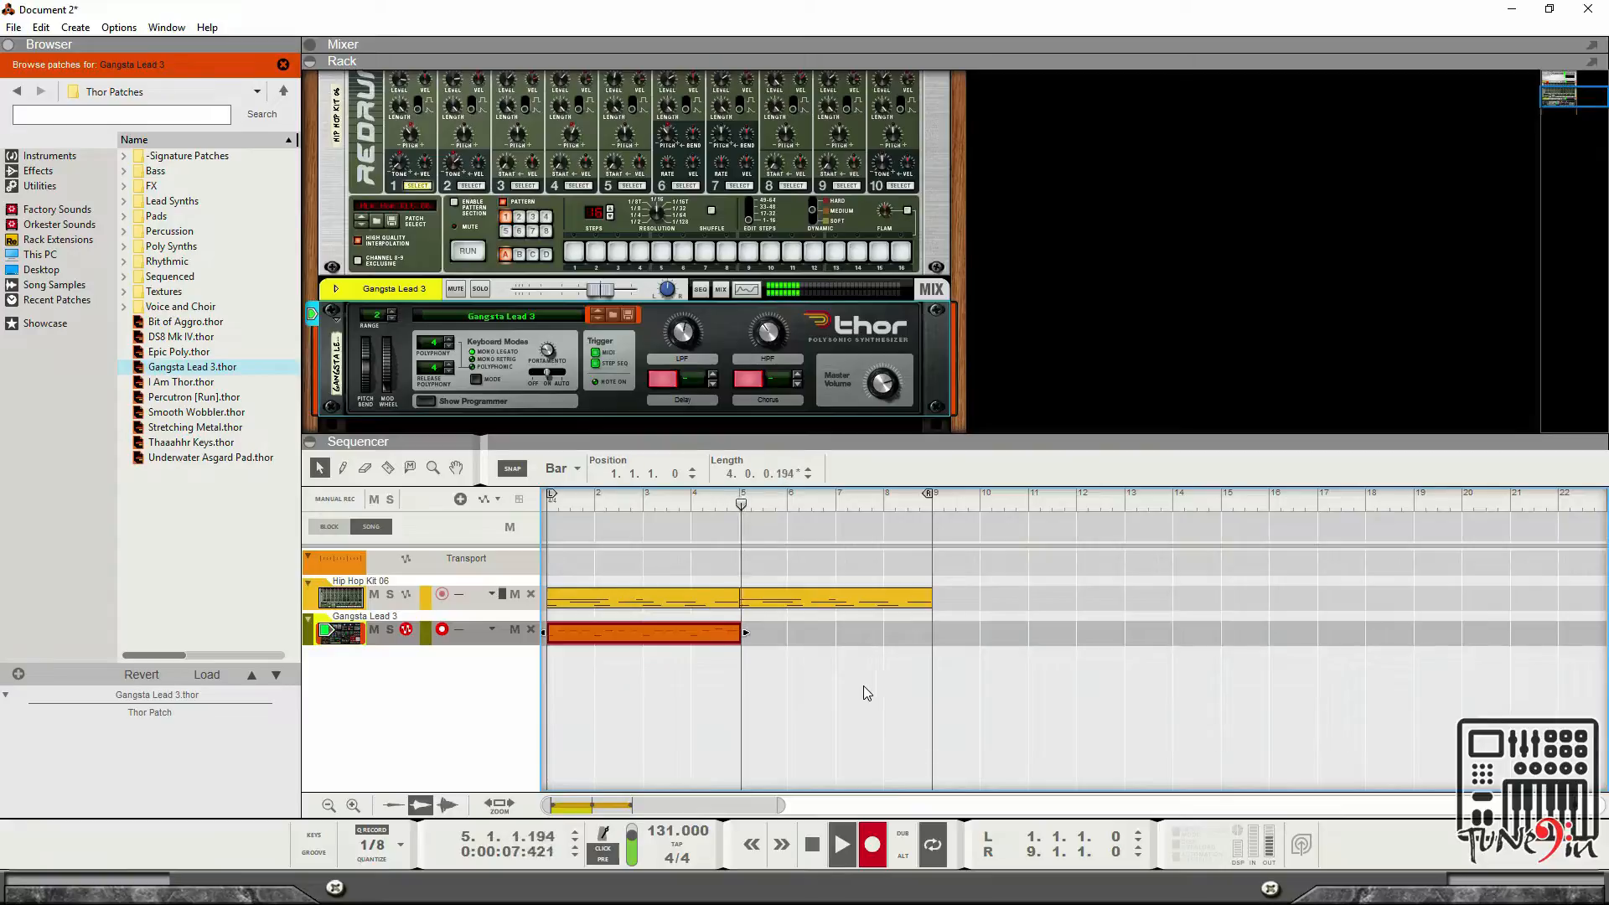
left_click(812, 846)
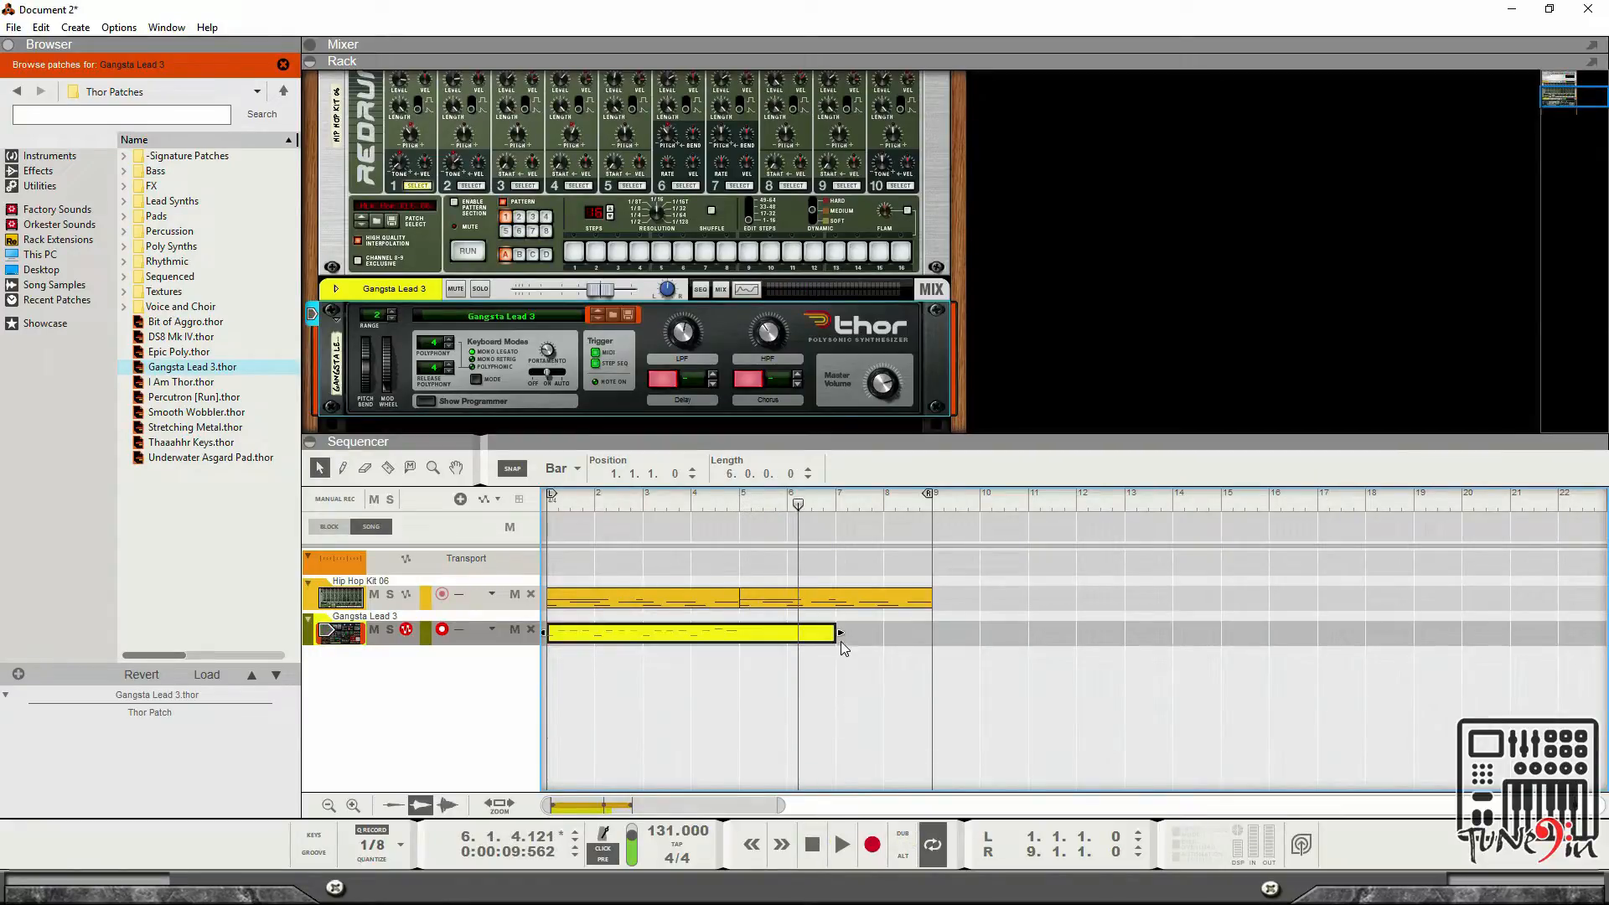
Shorten the recorded Thor clip to 4 bars and play the song from the start.
left_click_drag(825, 632, 743, 633)
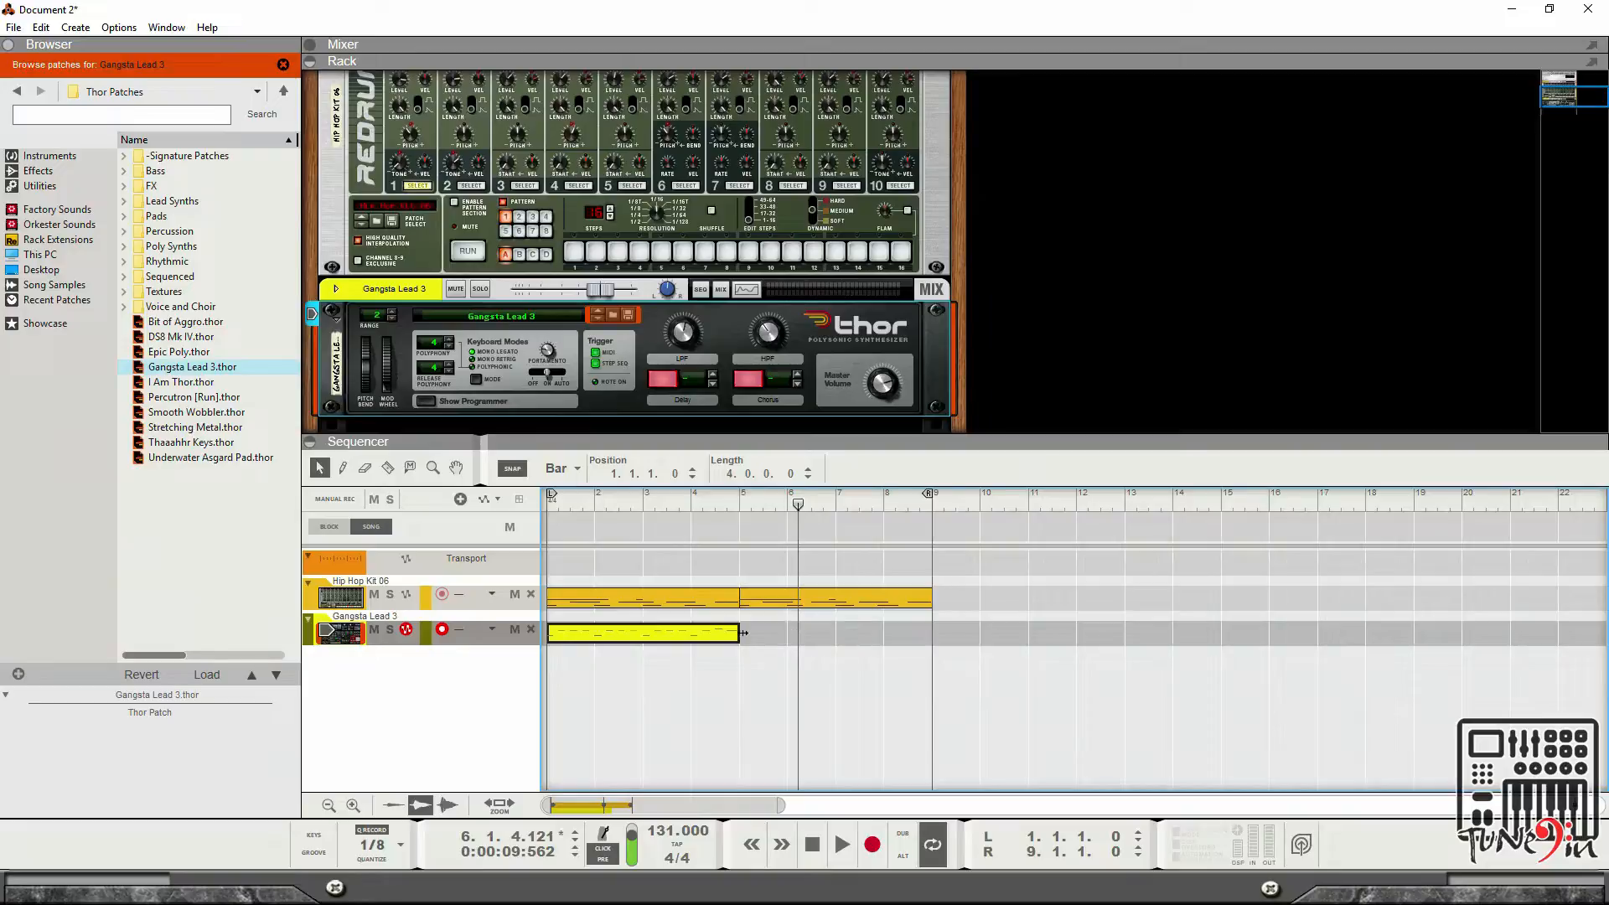
left_click(811, 845)
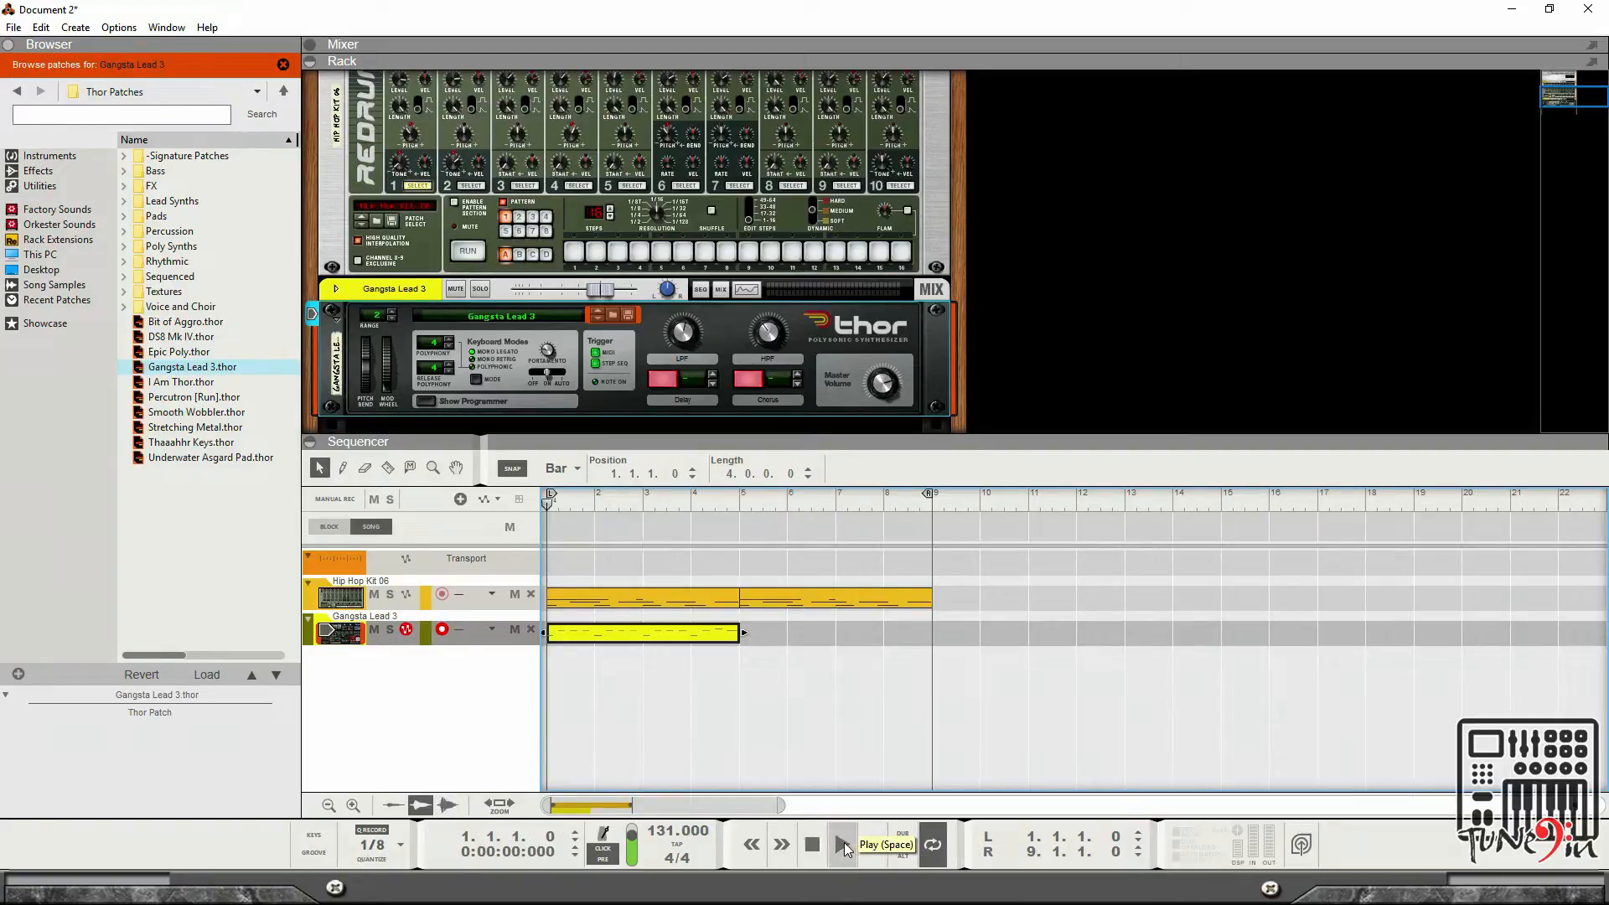
left_click(843, 842)
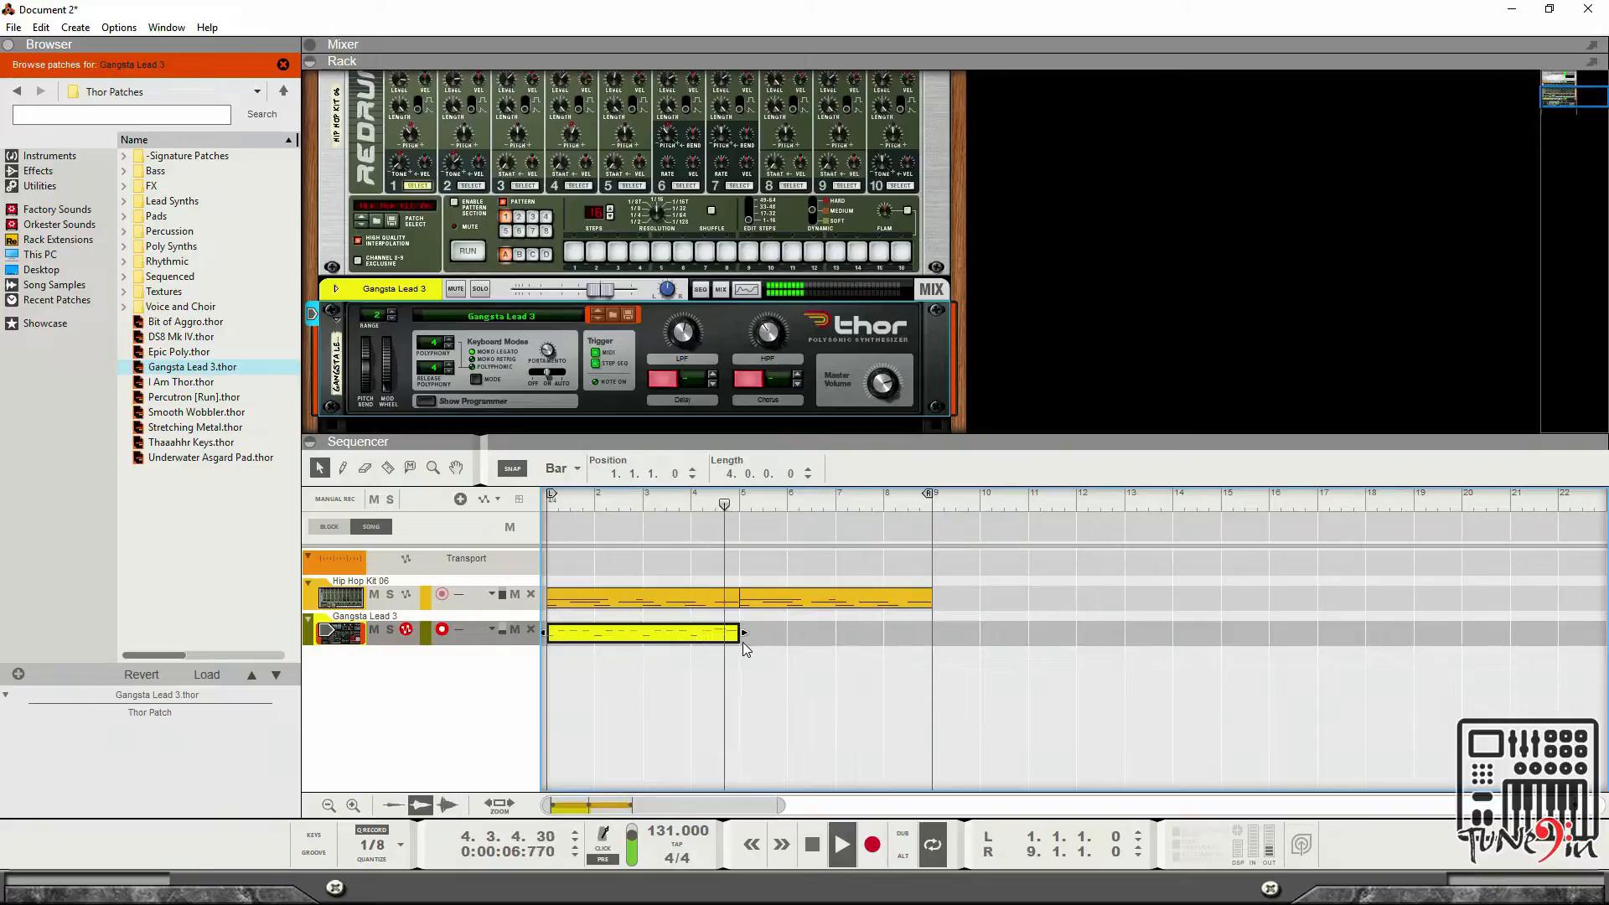
Copy the Thor clip so the duplicate starts at bar 5.
left_click(743, 642)
left_click(675, 632)
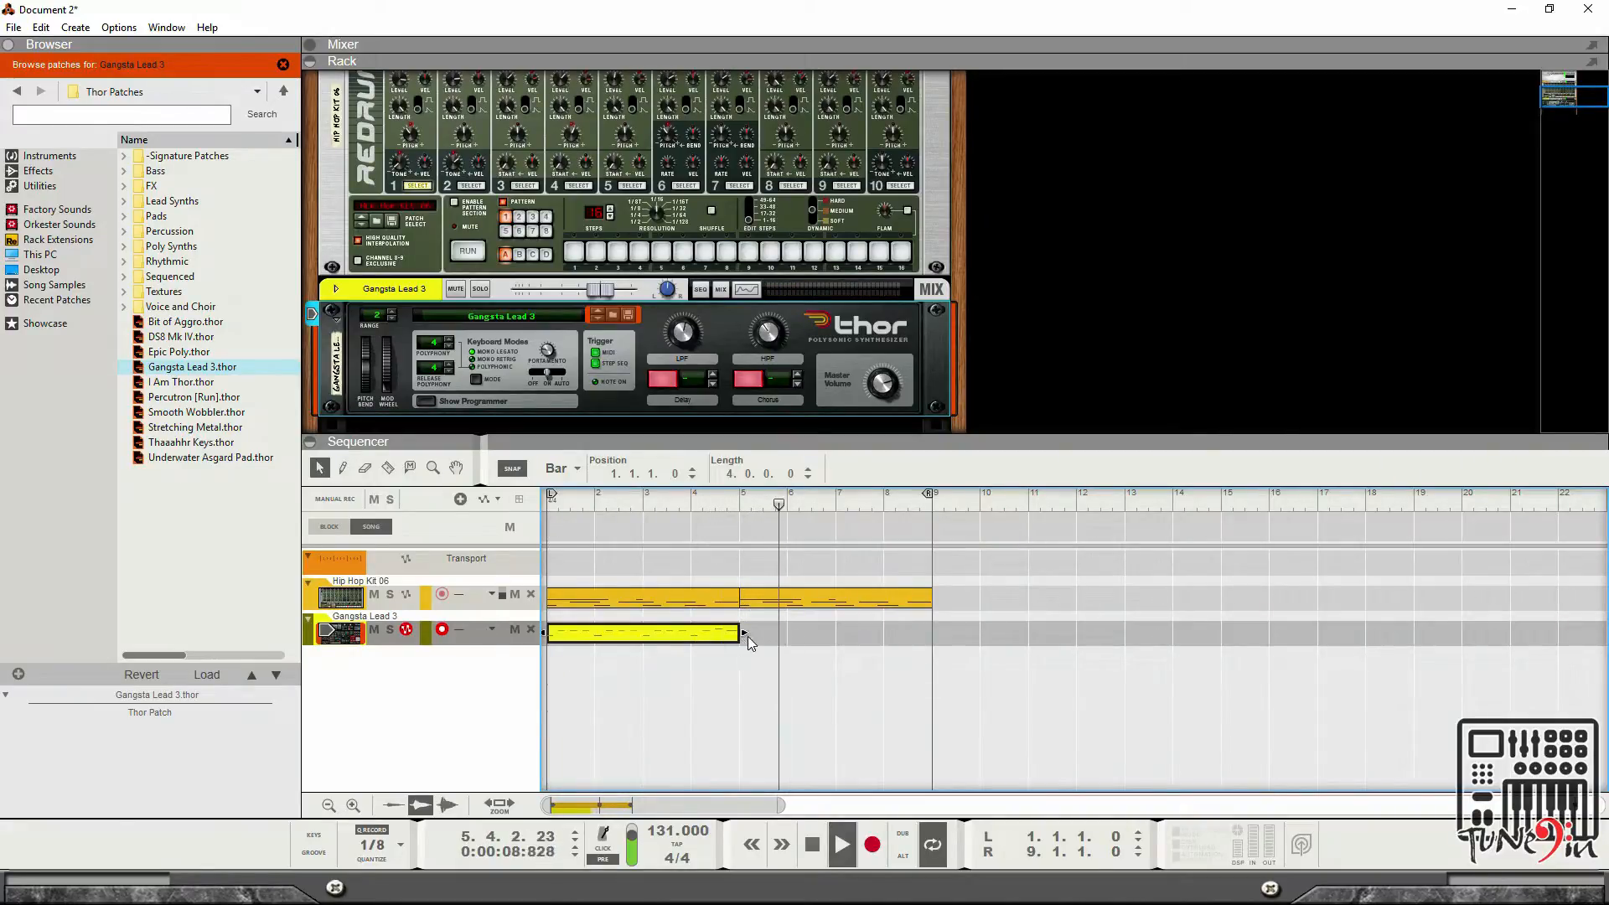
left_click_drag(713, 632, 836, 636)
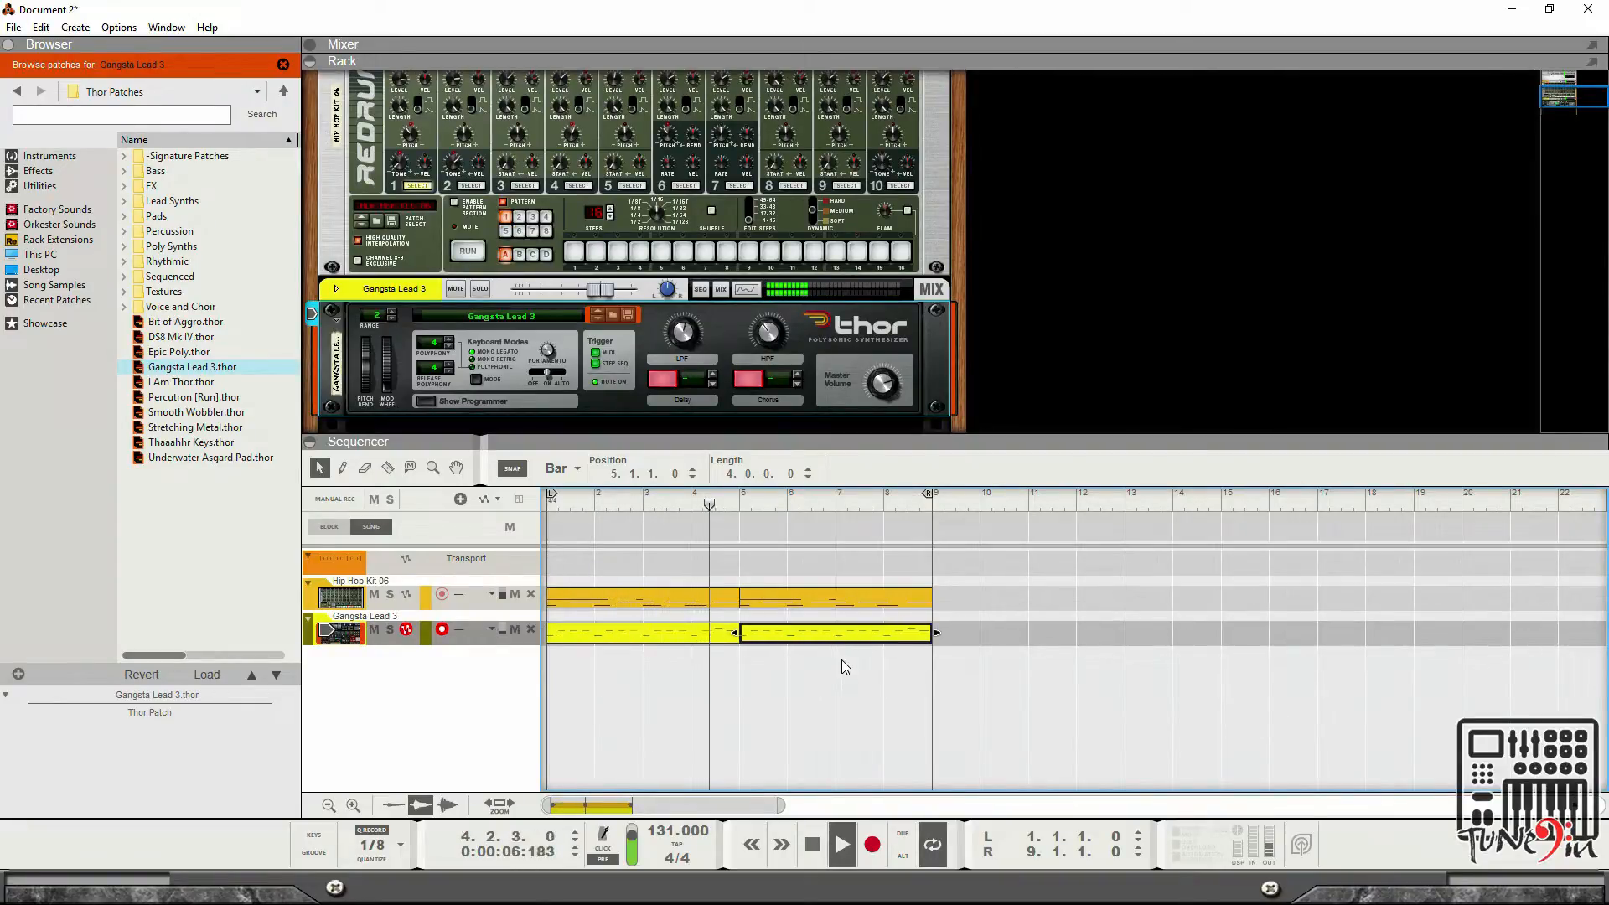
Open the first Thor clip in the editor and move its first note up to A2, one 16th later.
double_click(685, 635)
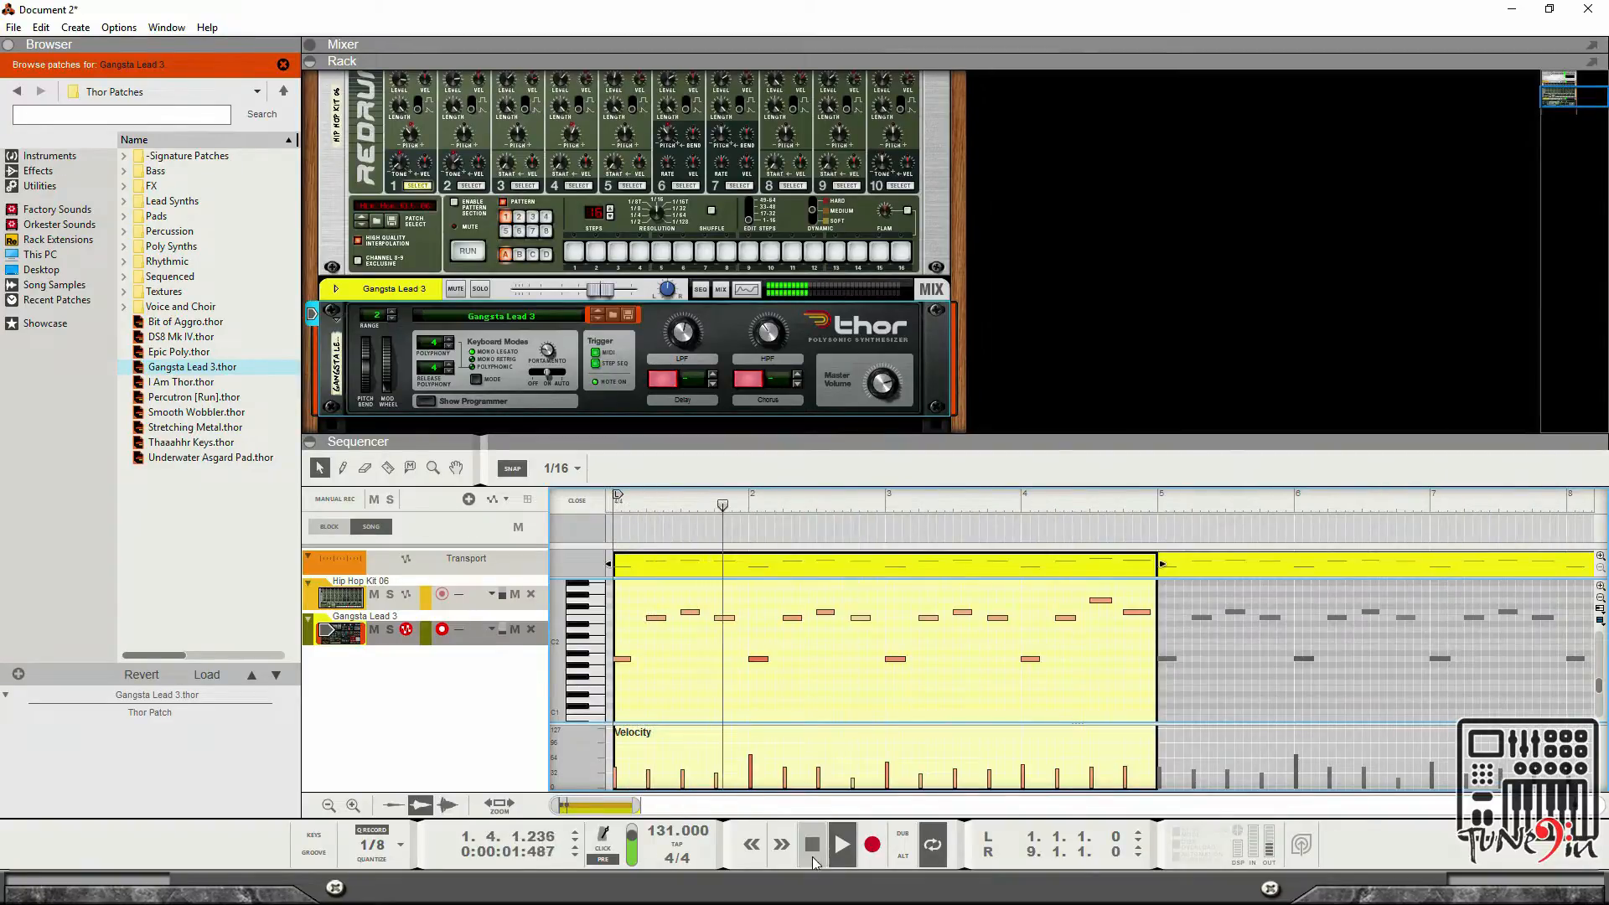
left_click(624, 660)
scroll(639, 662, "up", 2)
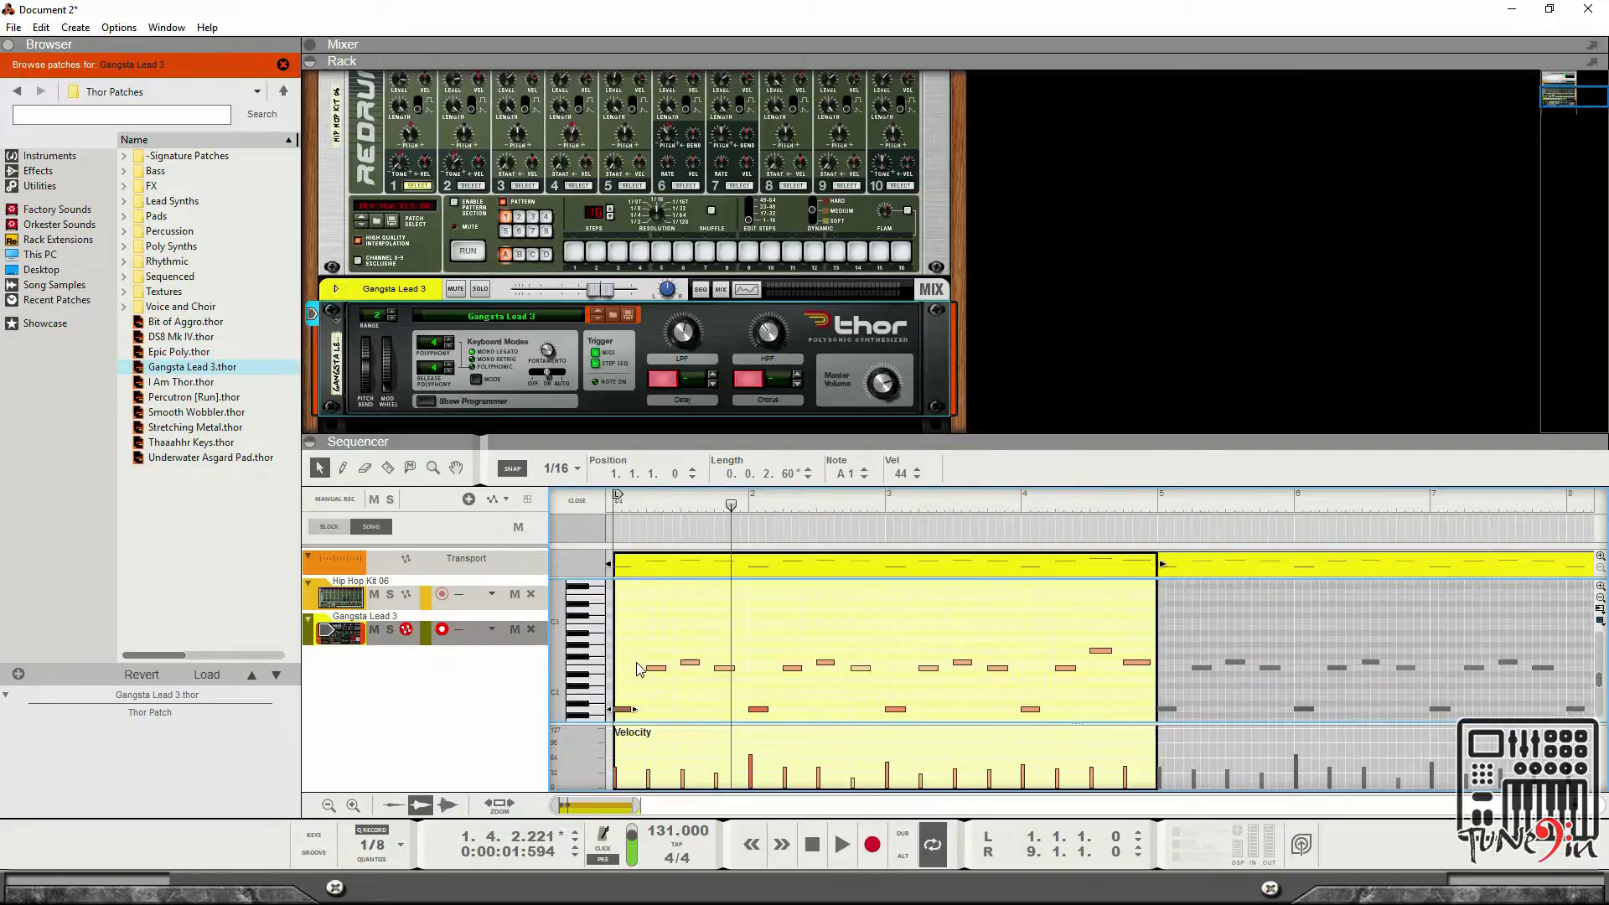
left_click(642, 644)
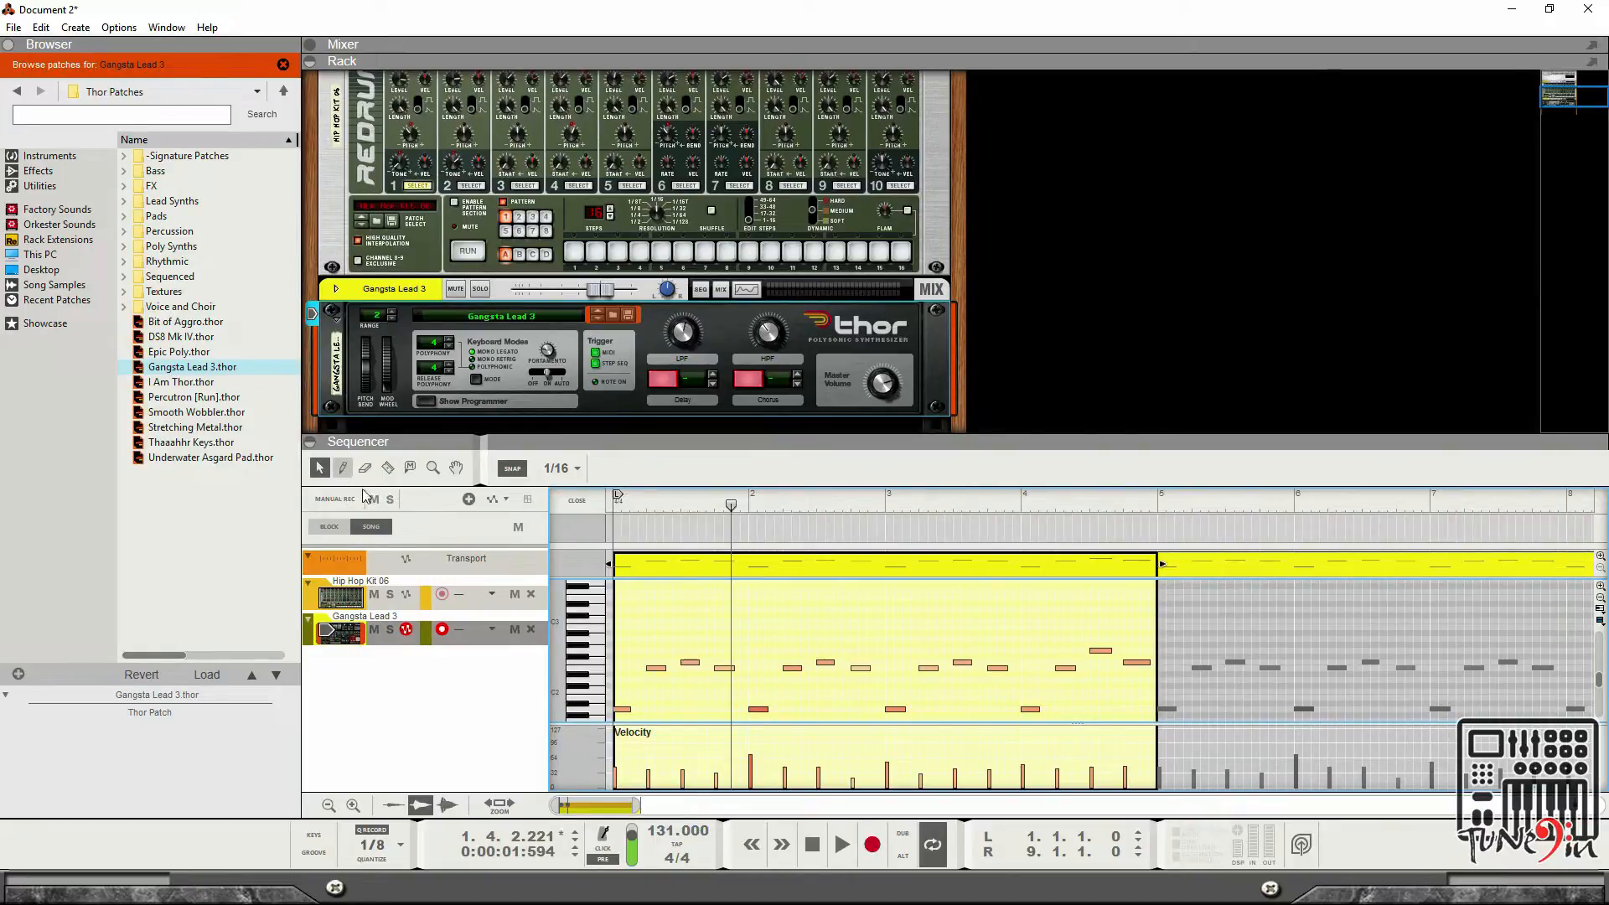
left_click(622, 710)
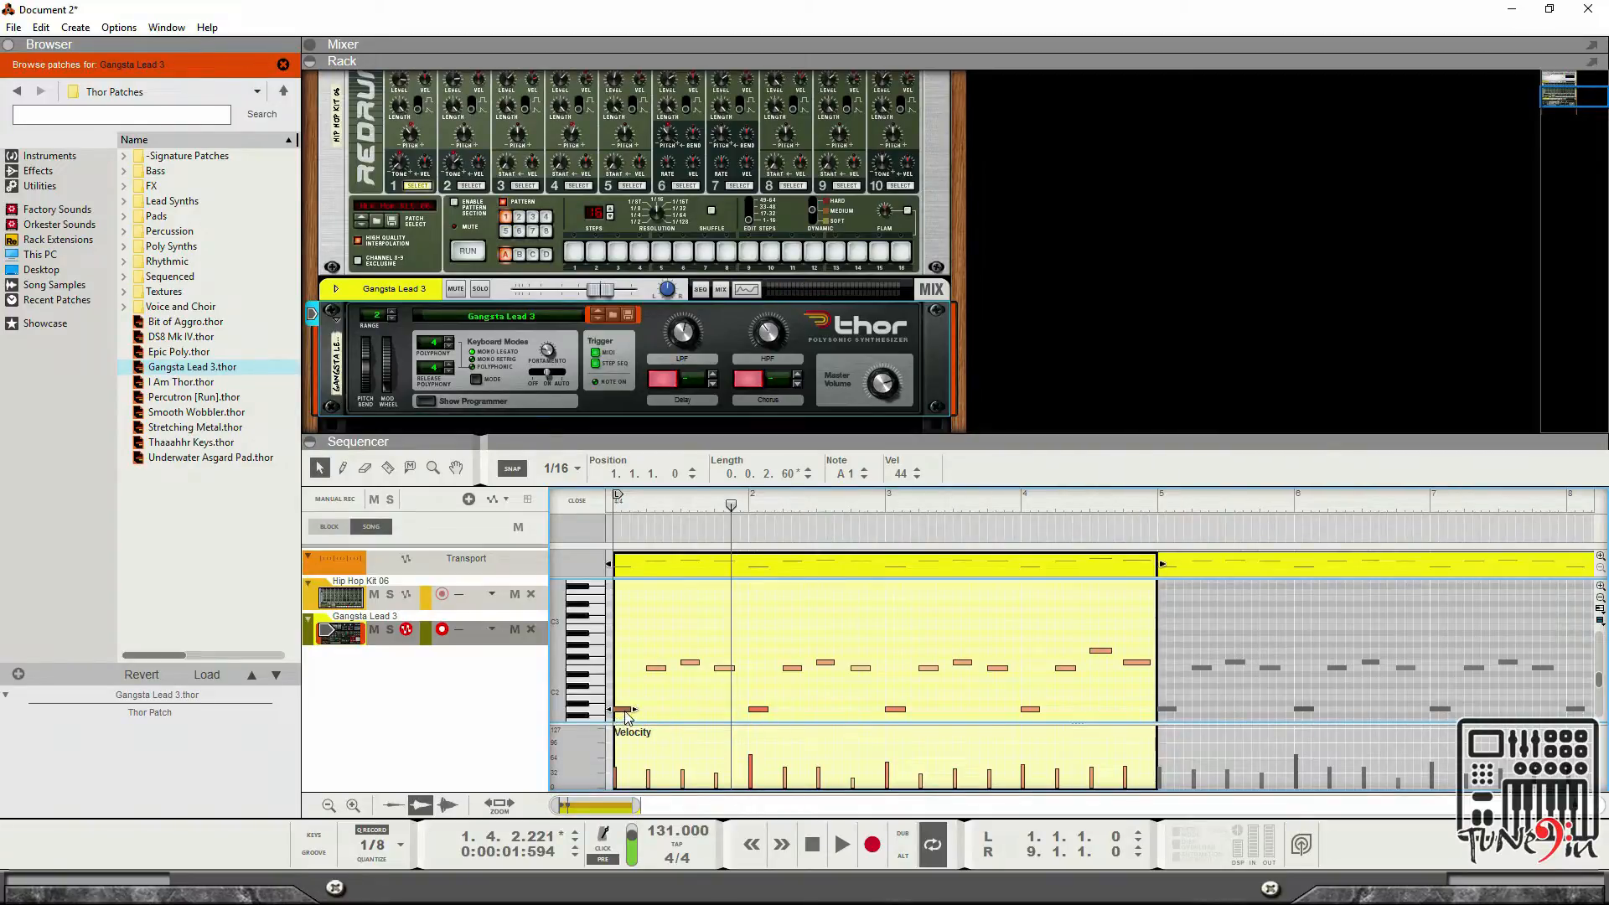
left_click_drag(625, 712, 645, 640)
Play back the edited clip to audition the change, then stop.
key("space")
left_click(812, 845)
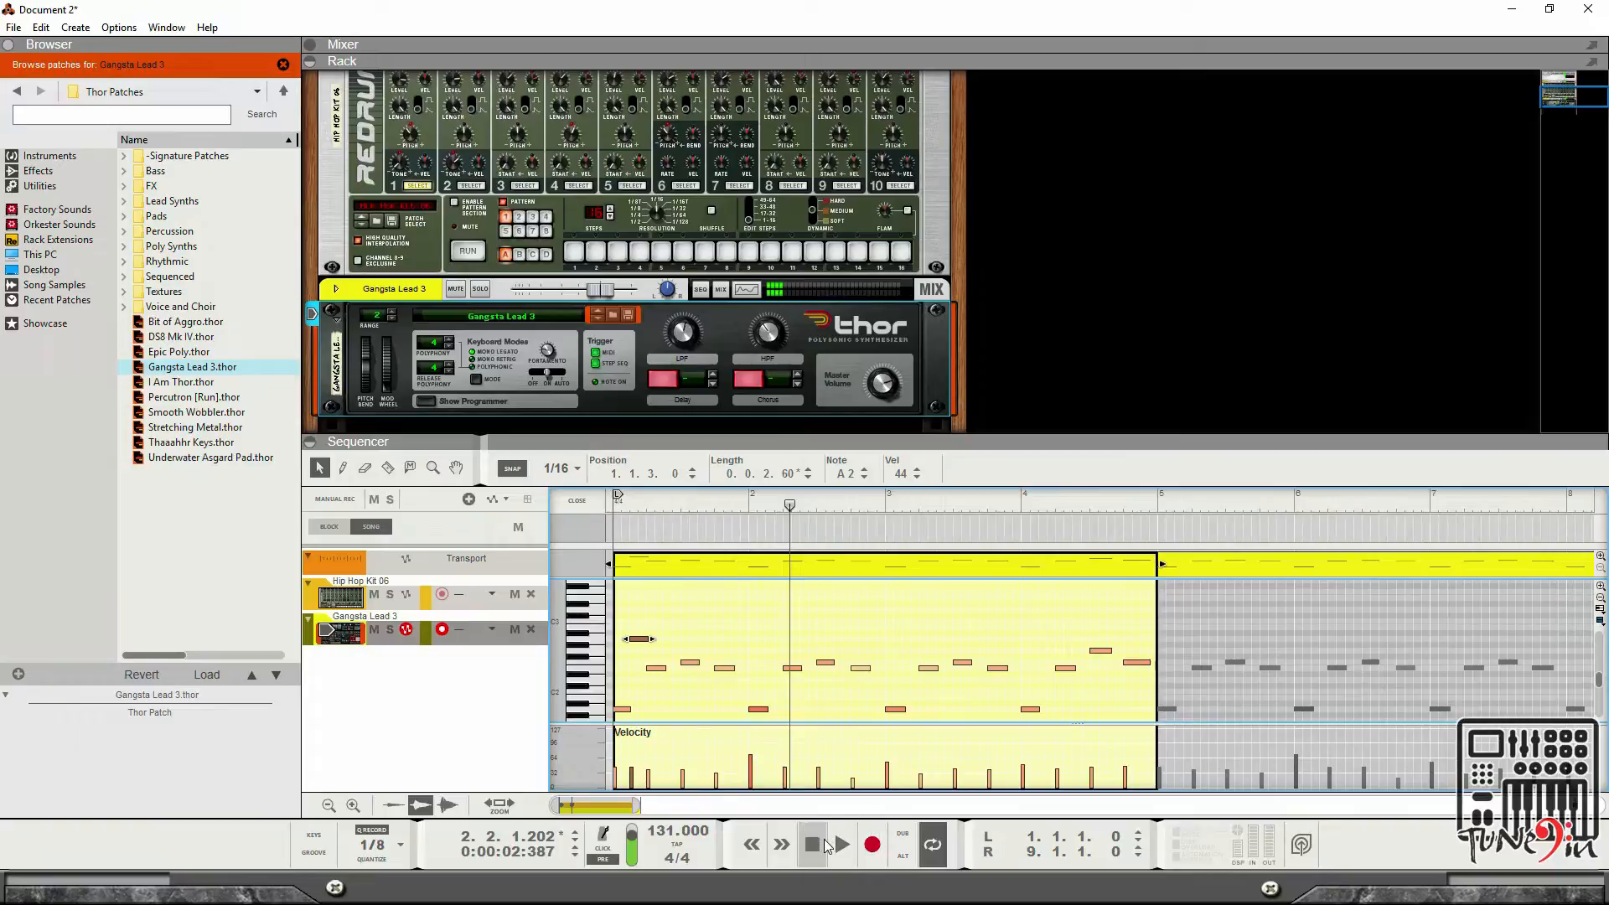
left_click(819, 841)
left_click(817, 842)
key("space")
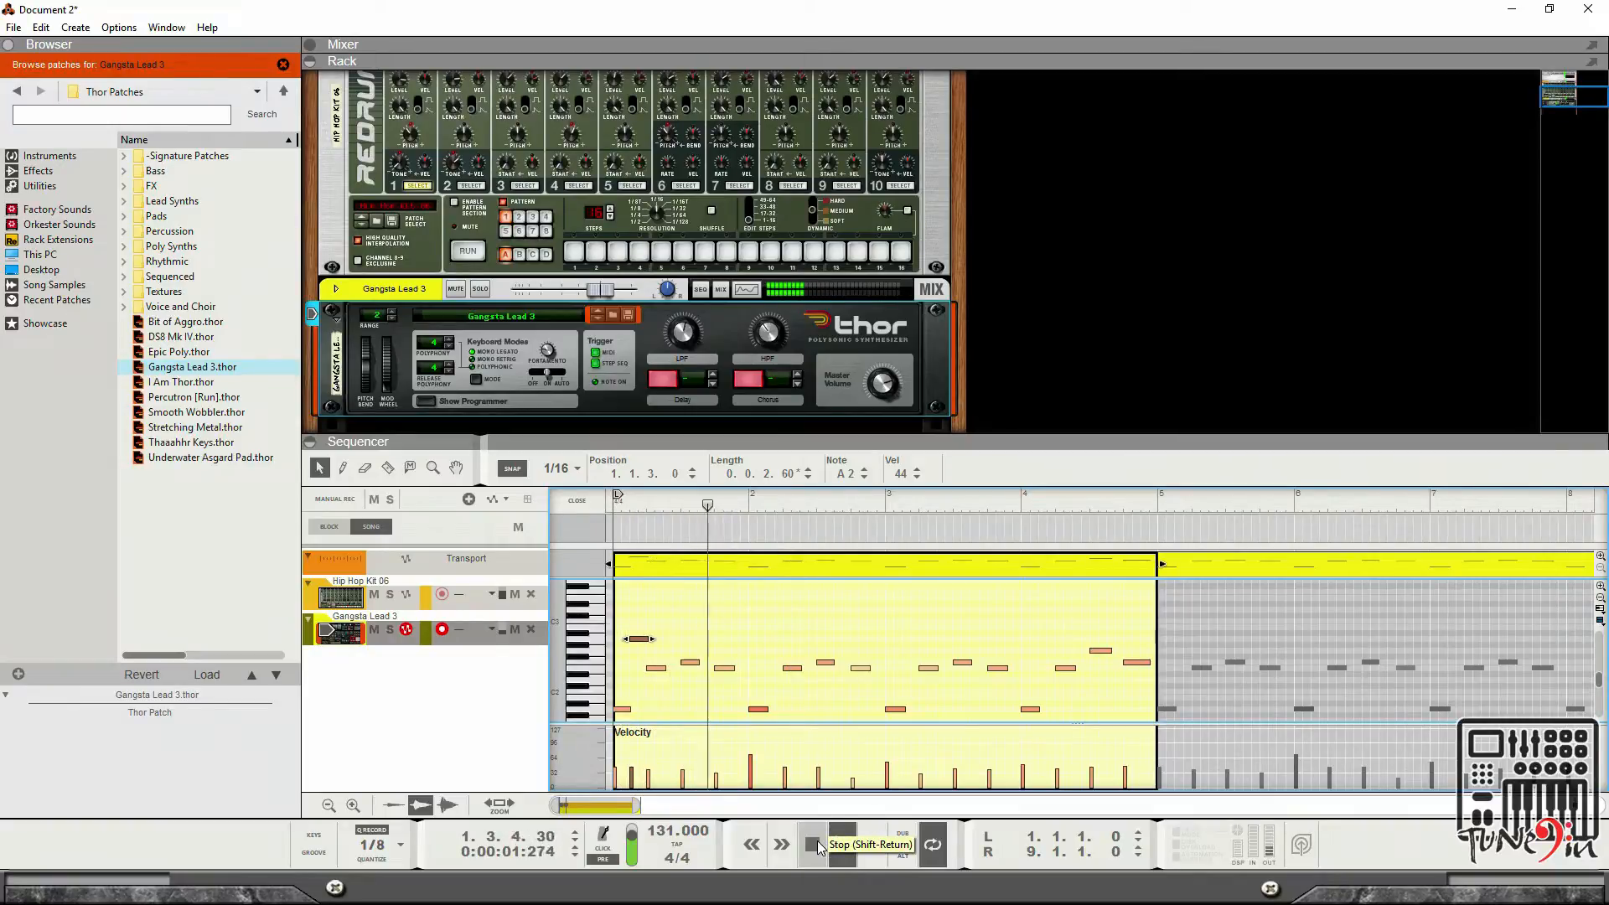
left_click(817, 841)
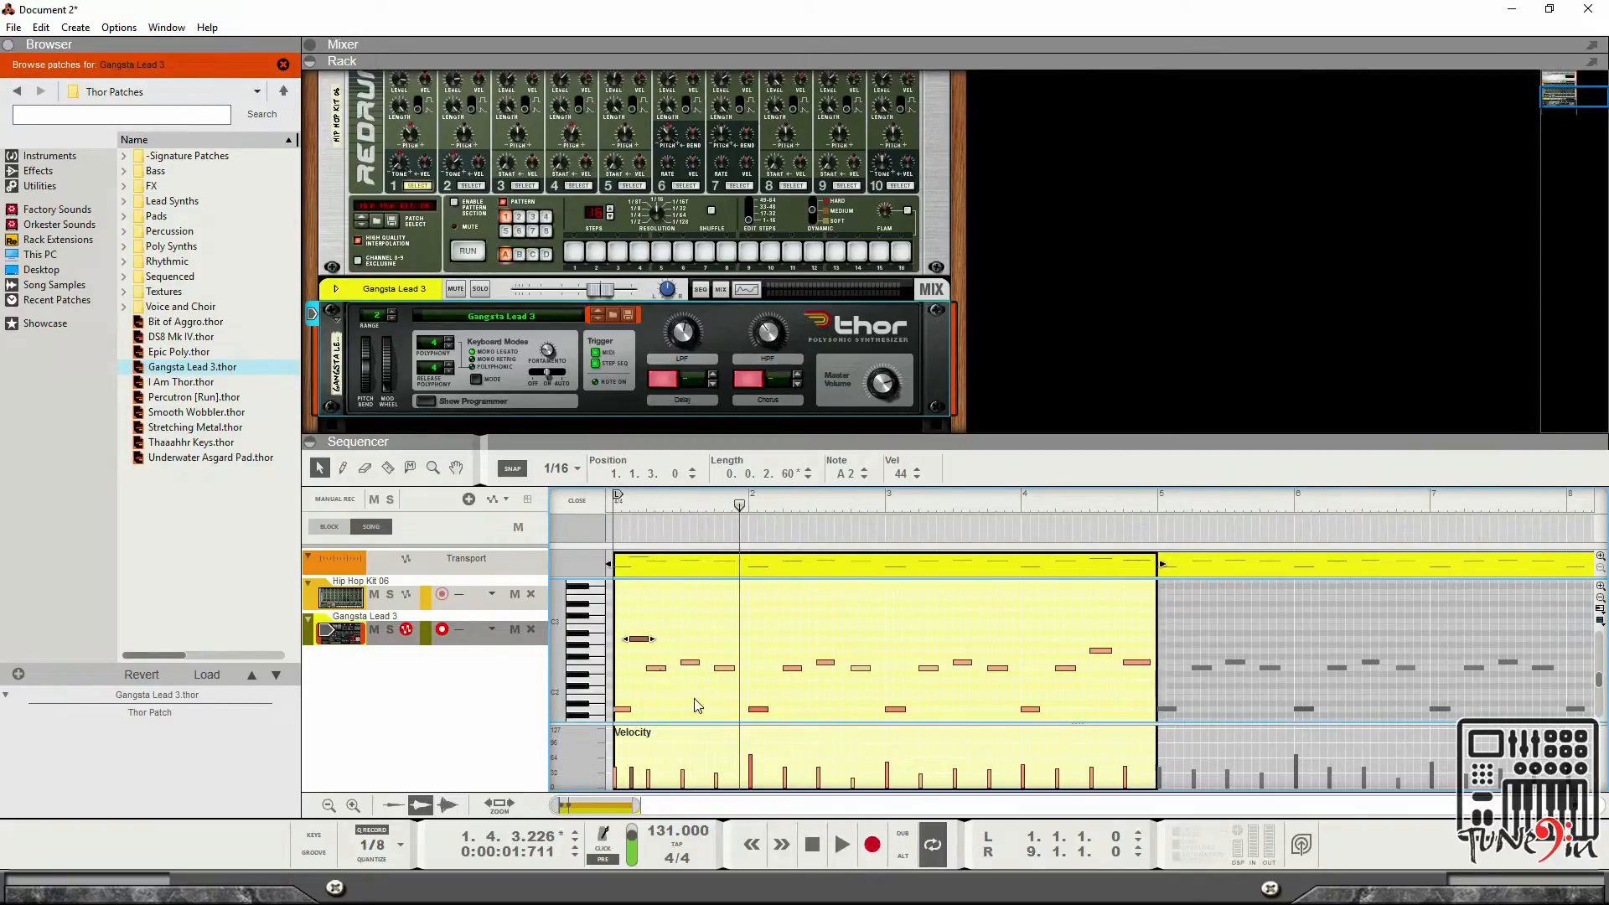
Move the note at beat 2 down to E1, one 16th later.
scroll(701, 711, "down", 3)
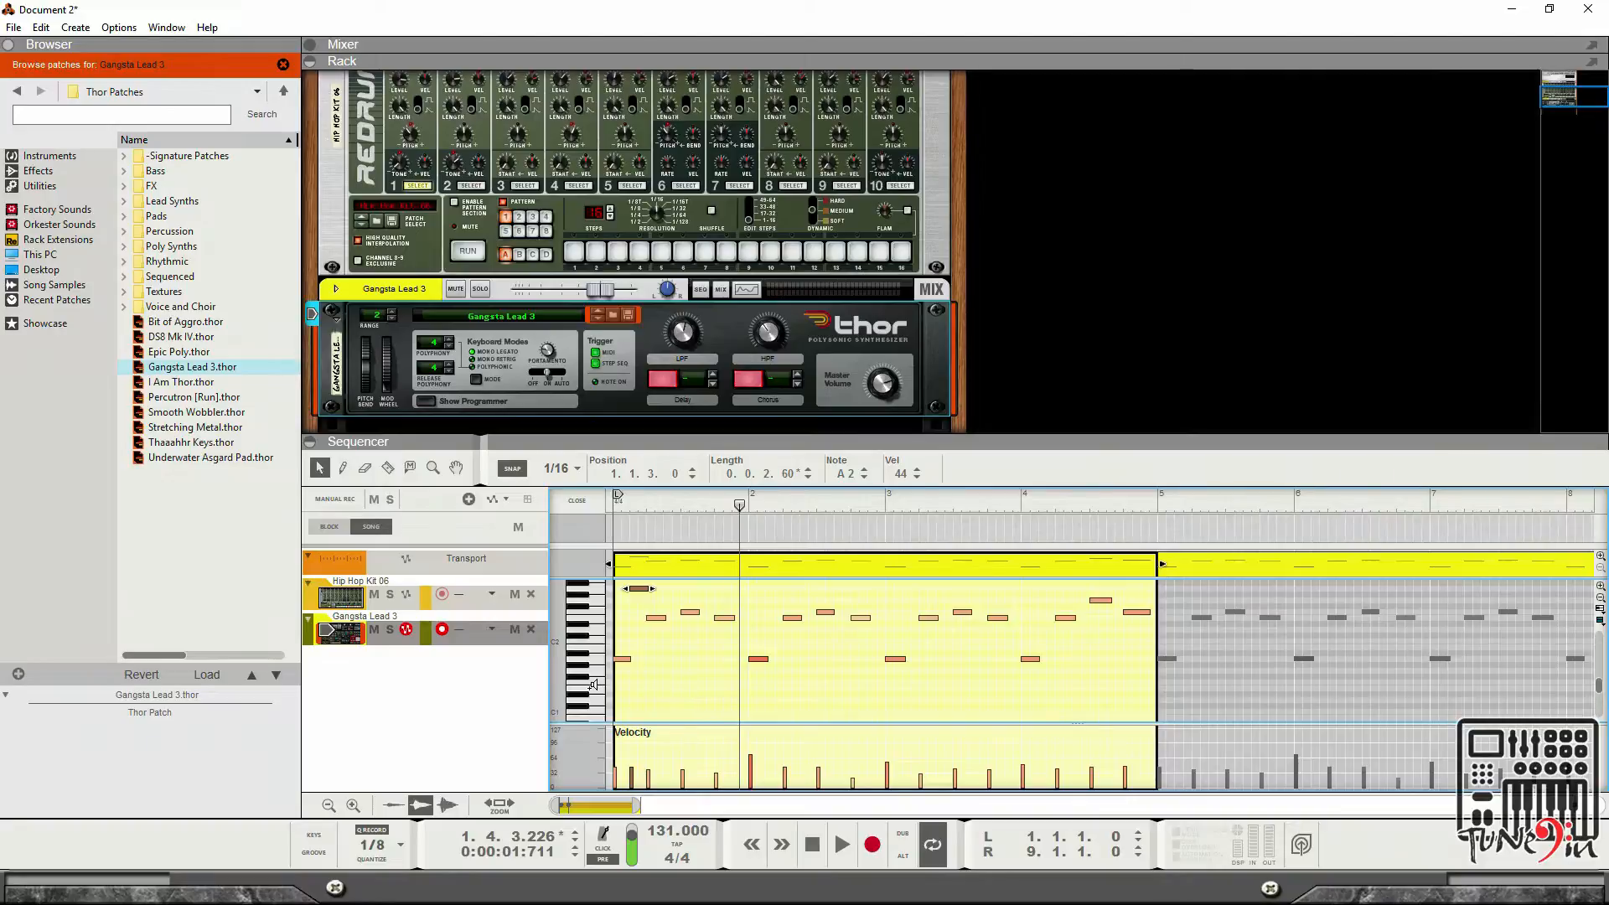
left_click(680, 701)
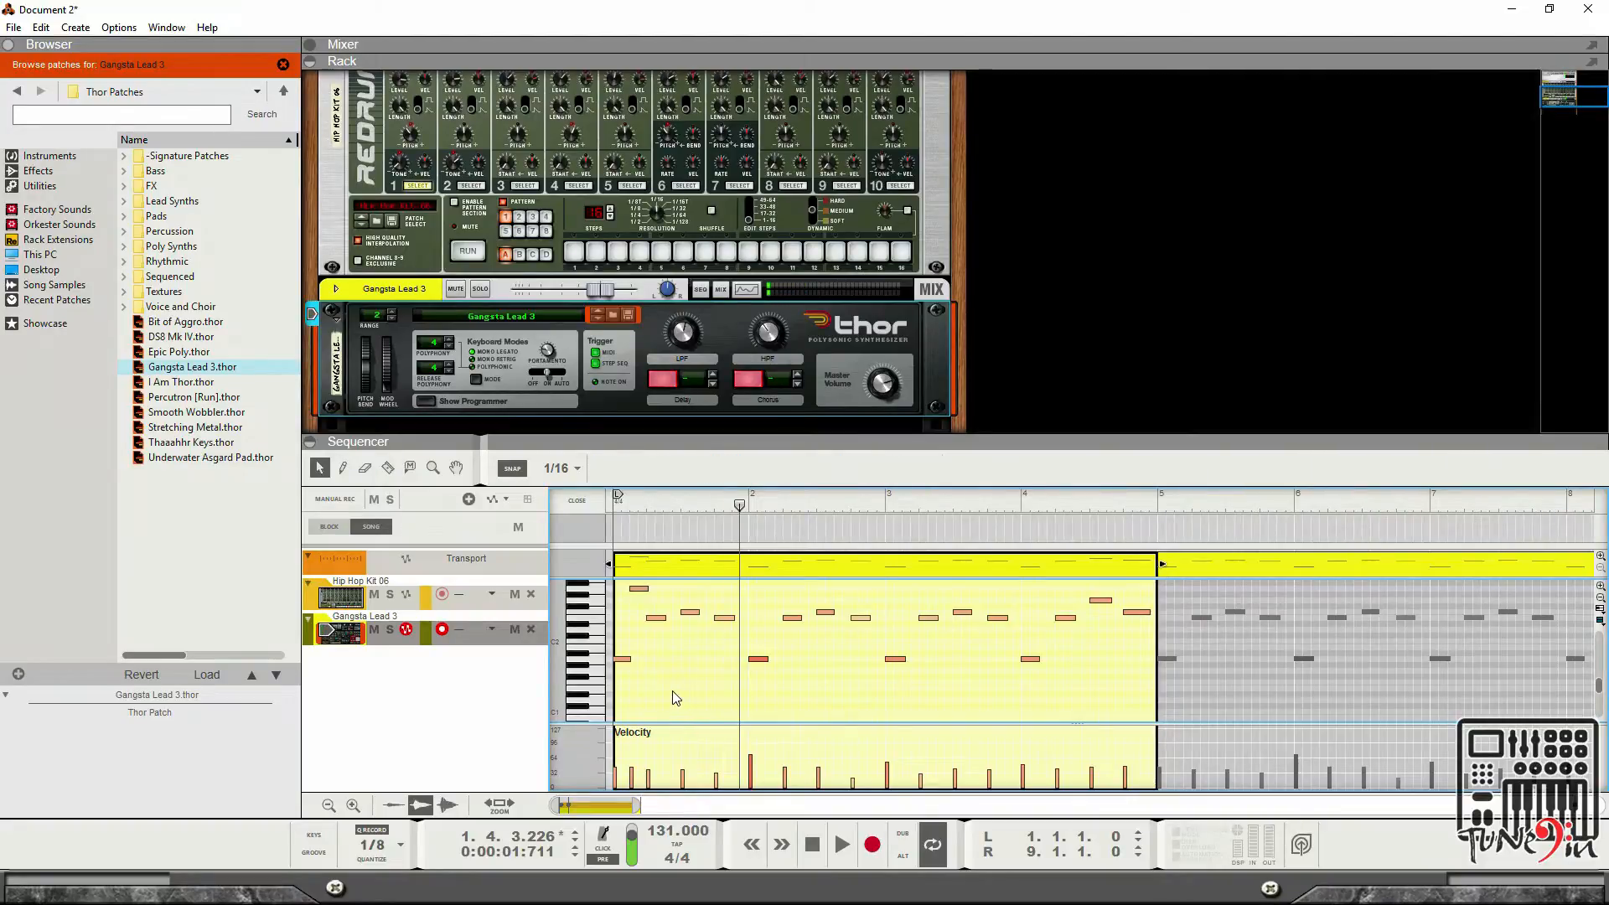
left_click(660, 620)
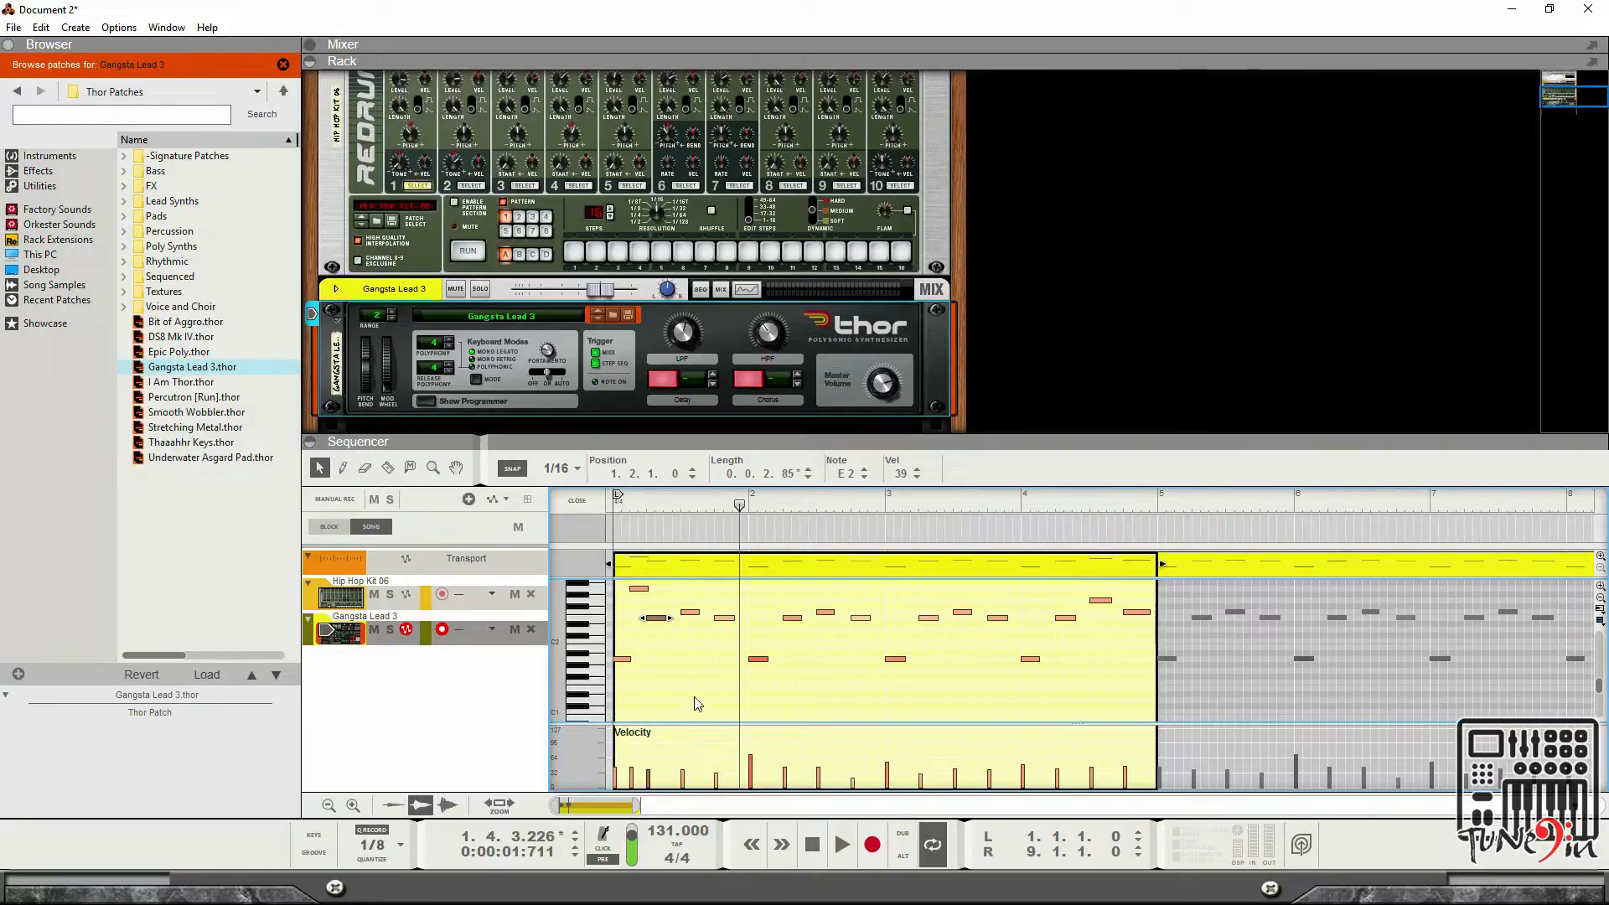
left_click_drag(656, 624, 674, 692)
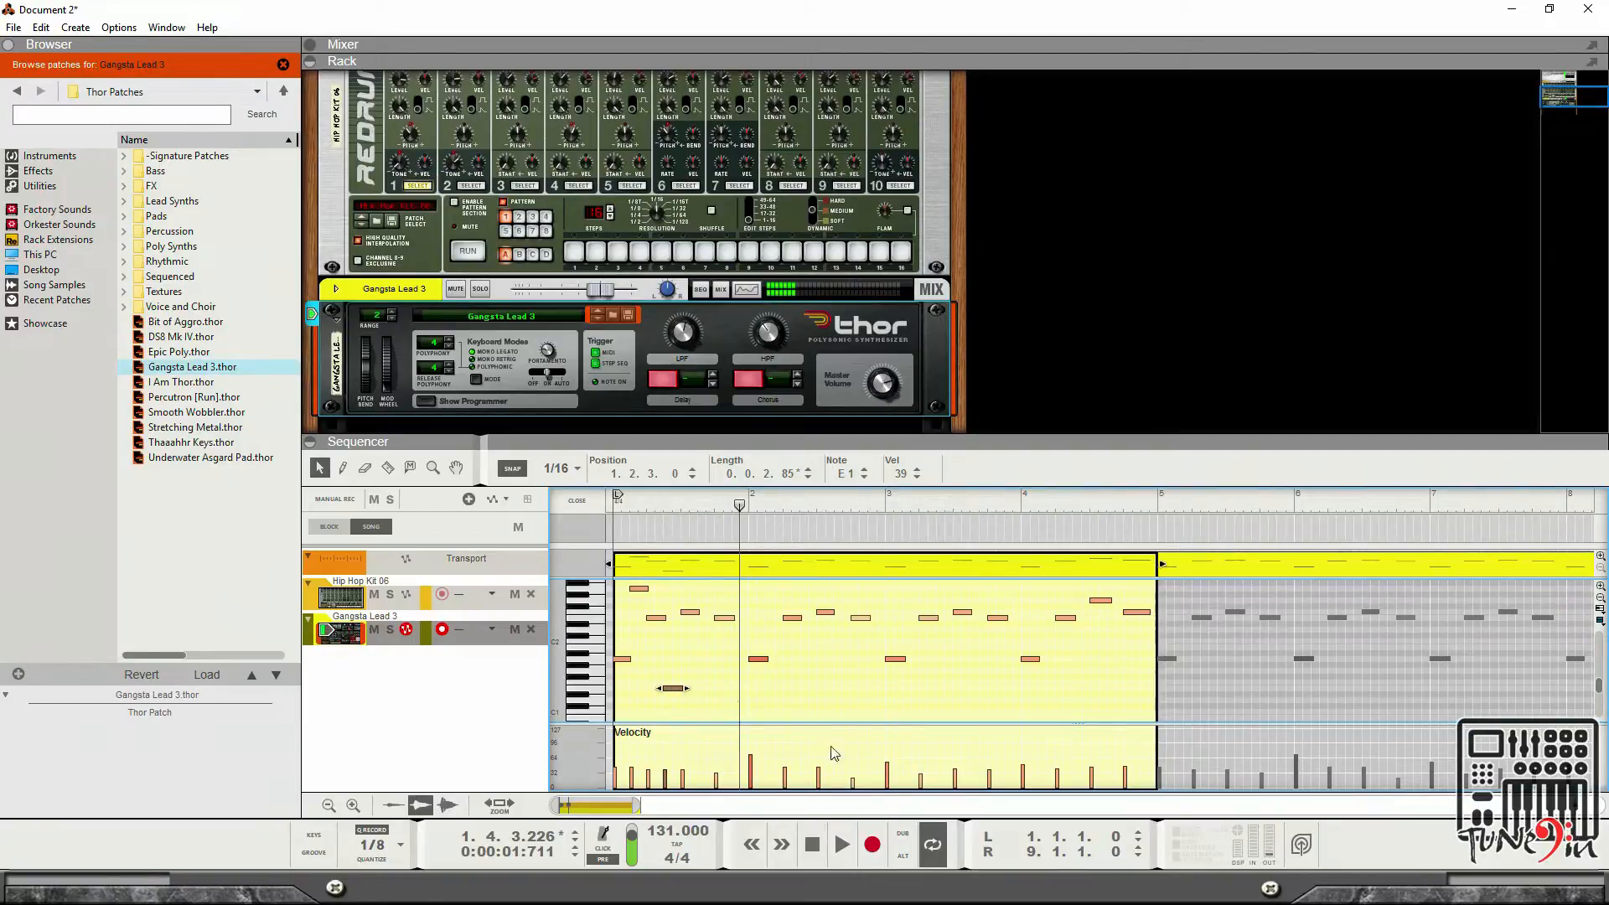
Play back the clip to audition the change, then stop.
left_click(802, 836)
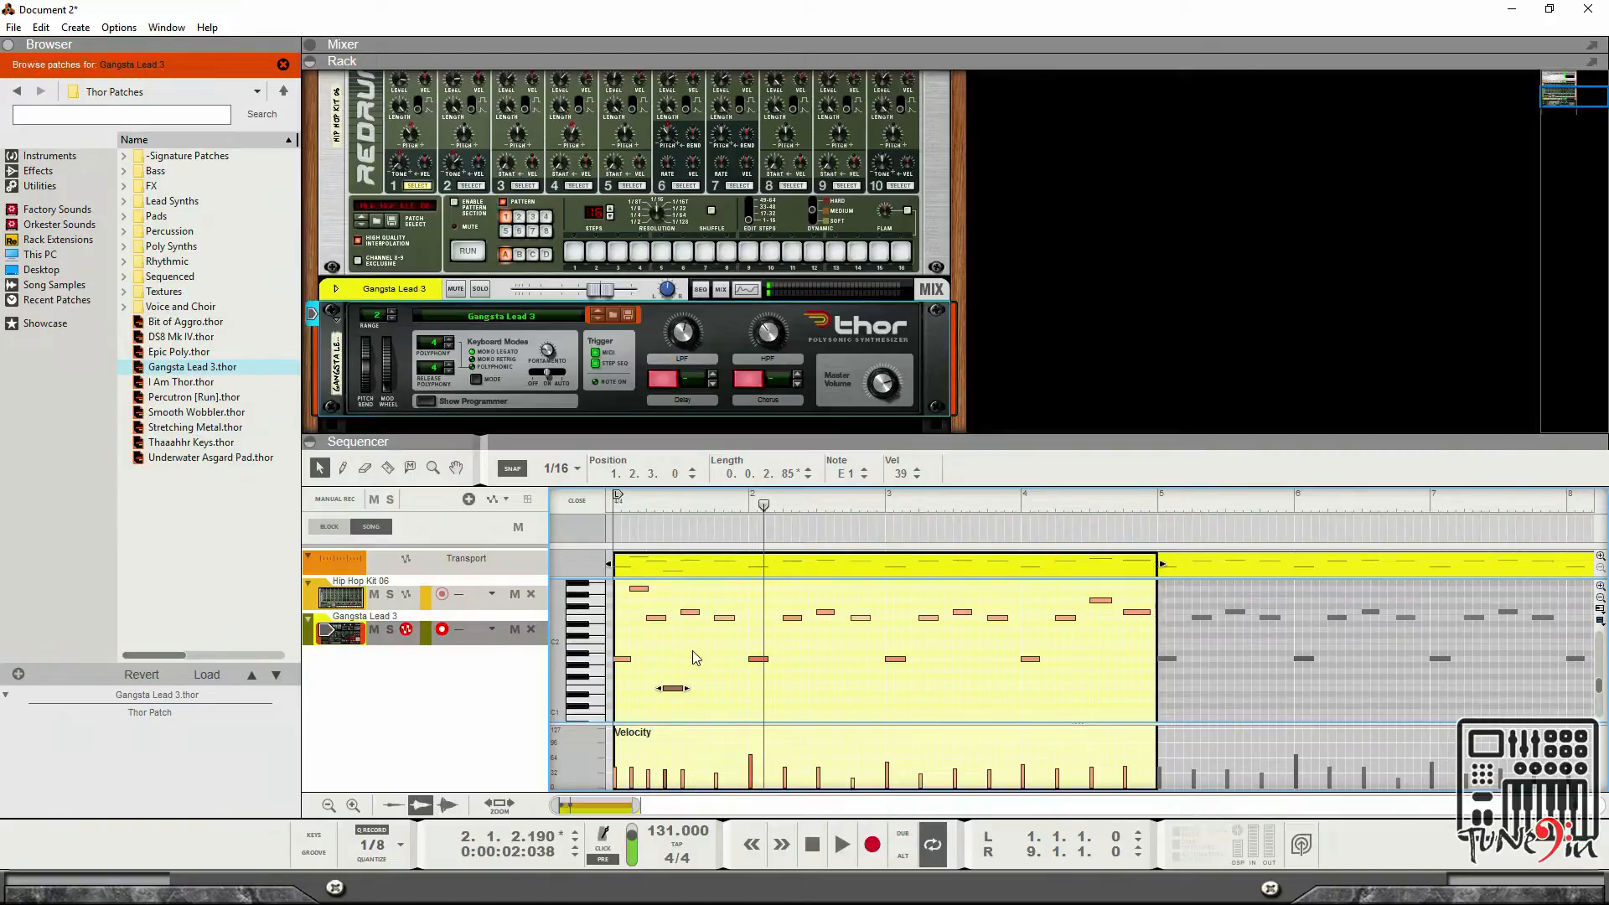
key("space")
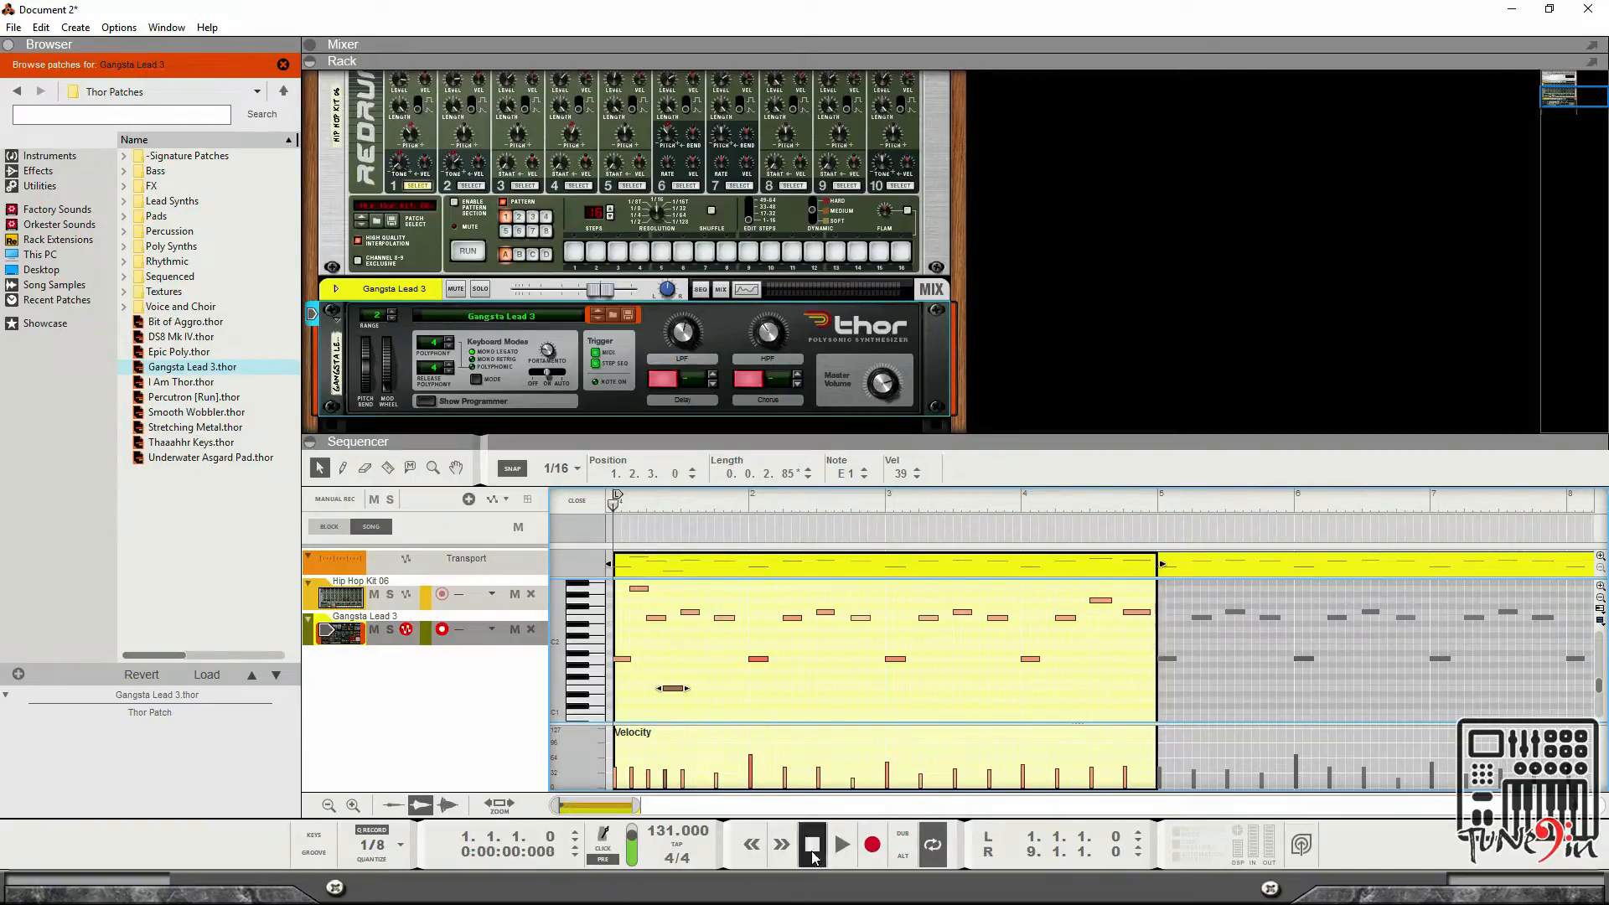
key("space")
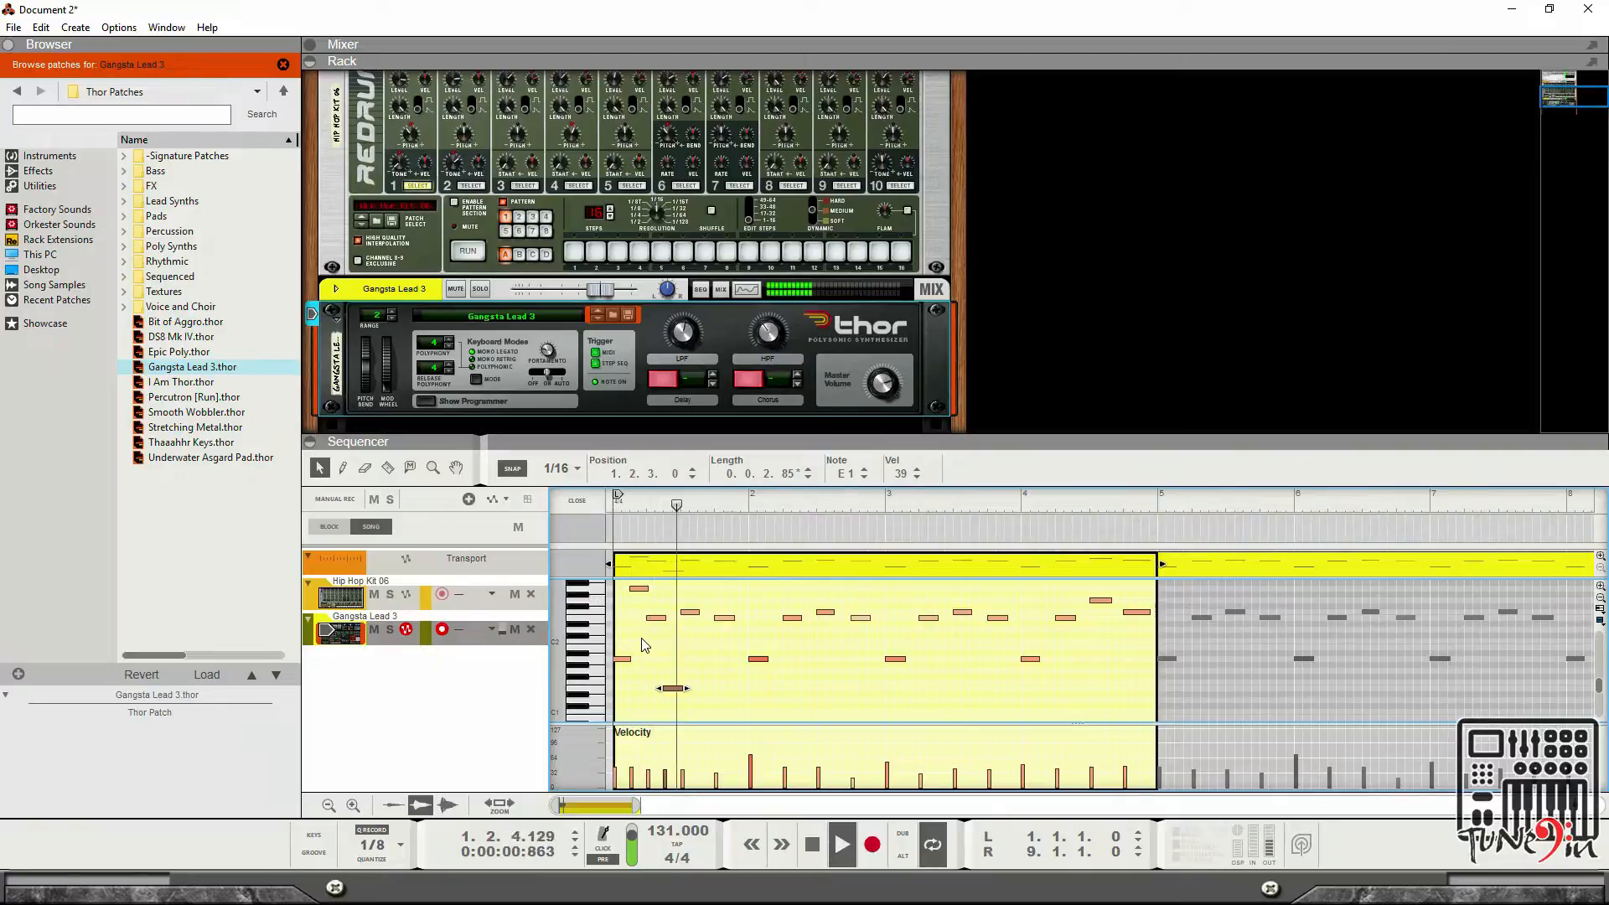
key("space")
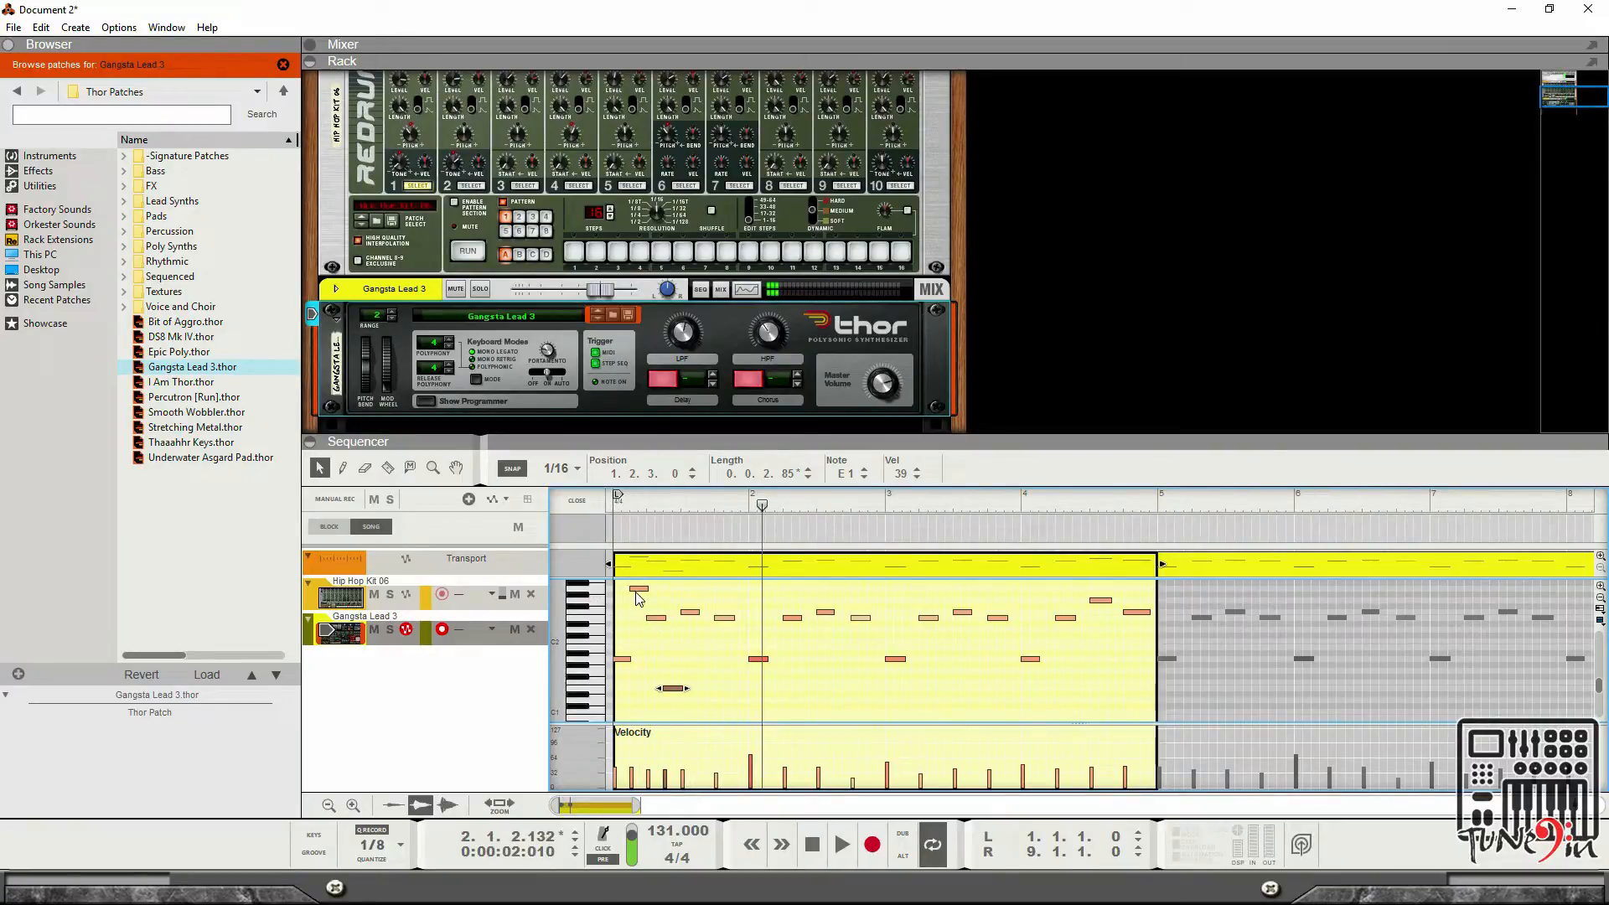
Move the A1 note at bar 2 one beat later and up to B1.
left_click(594, 590)
scroll(741, 662, "up", 3)
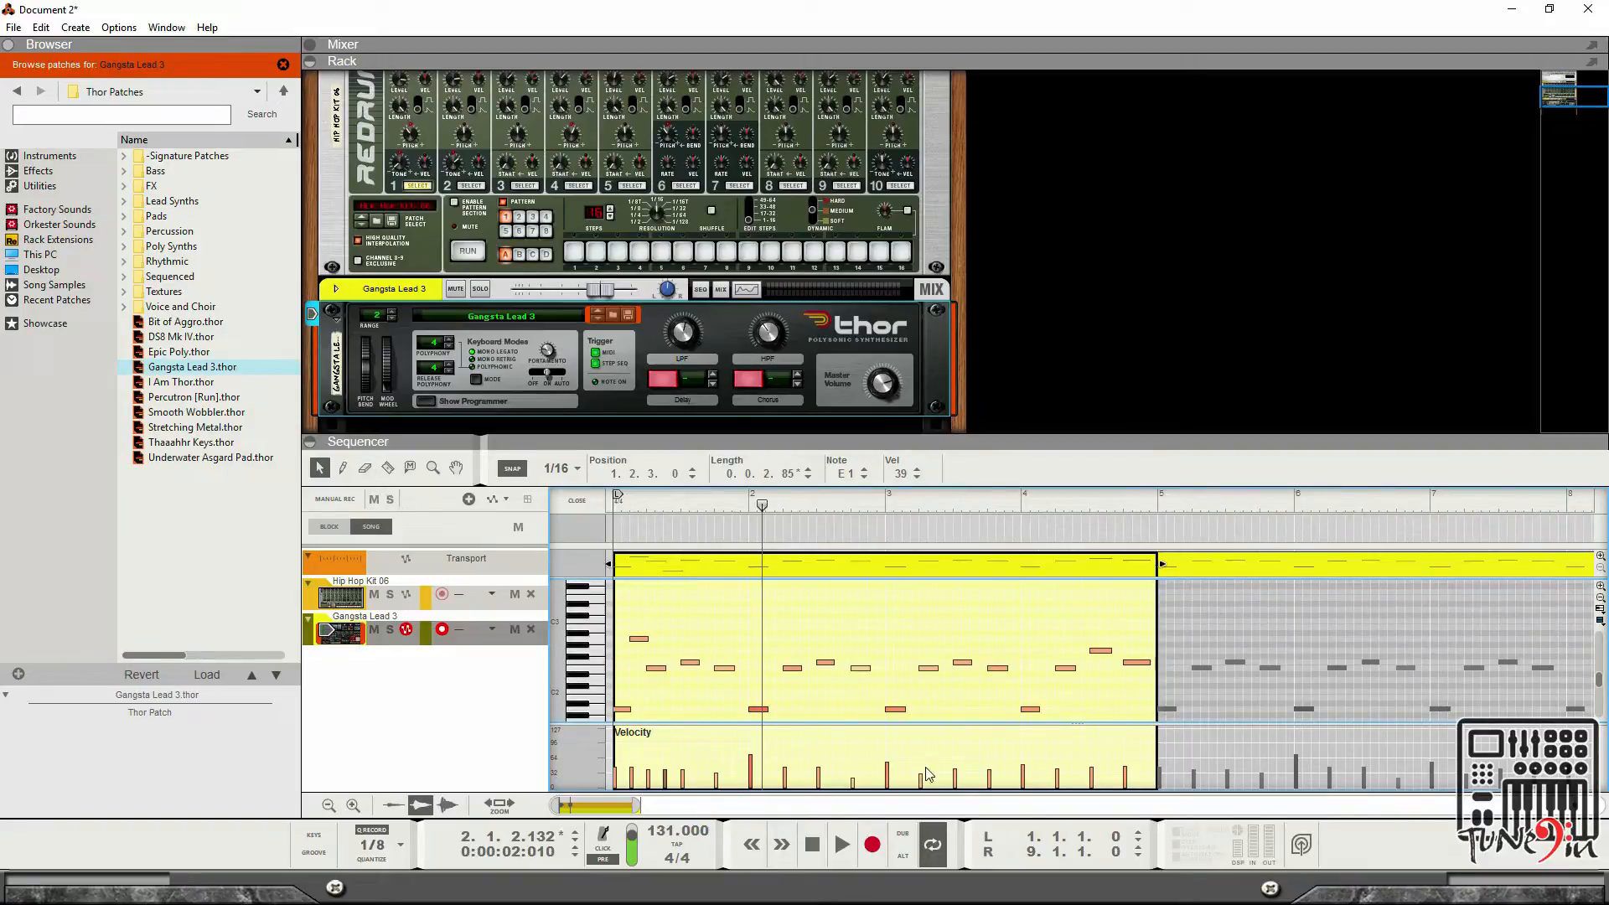
mouse_move(760, 713)
left_mouse_down()
mouse_move(754, 647)
mouse_move(756, 712)
left_mouse_up()
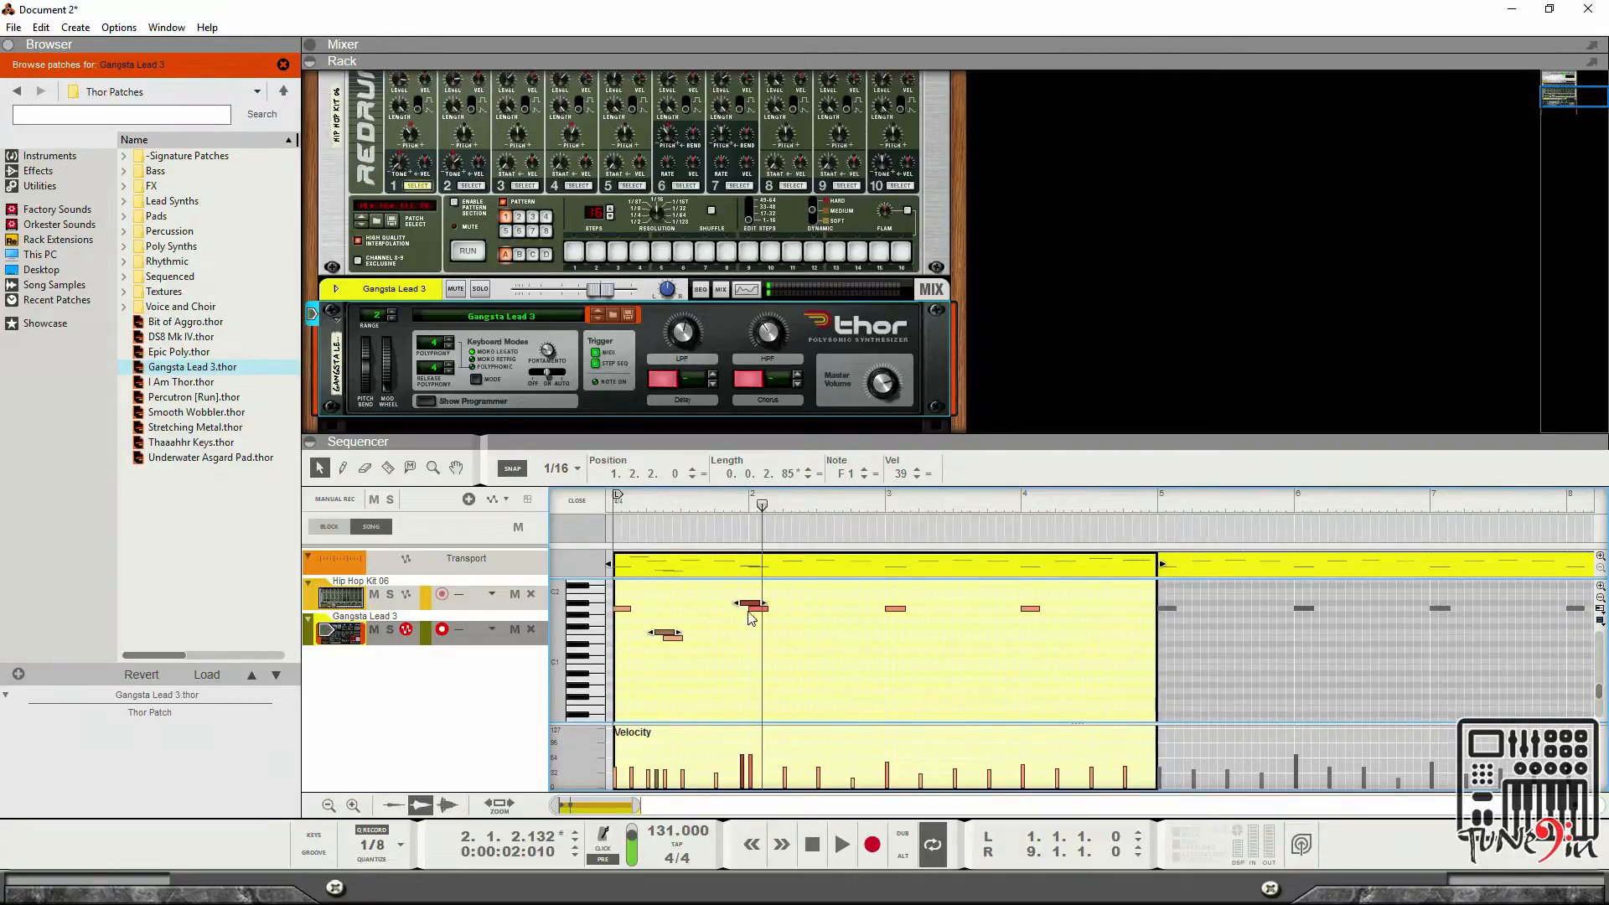
left_click(781, 665)
scroll(771, 660, "up", 2)
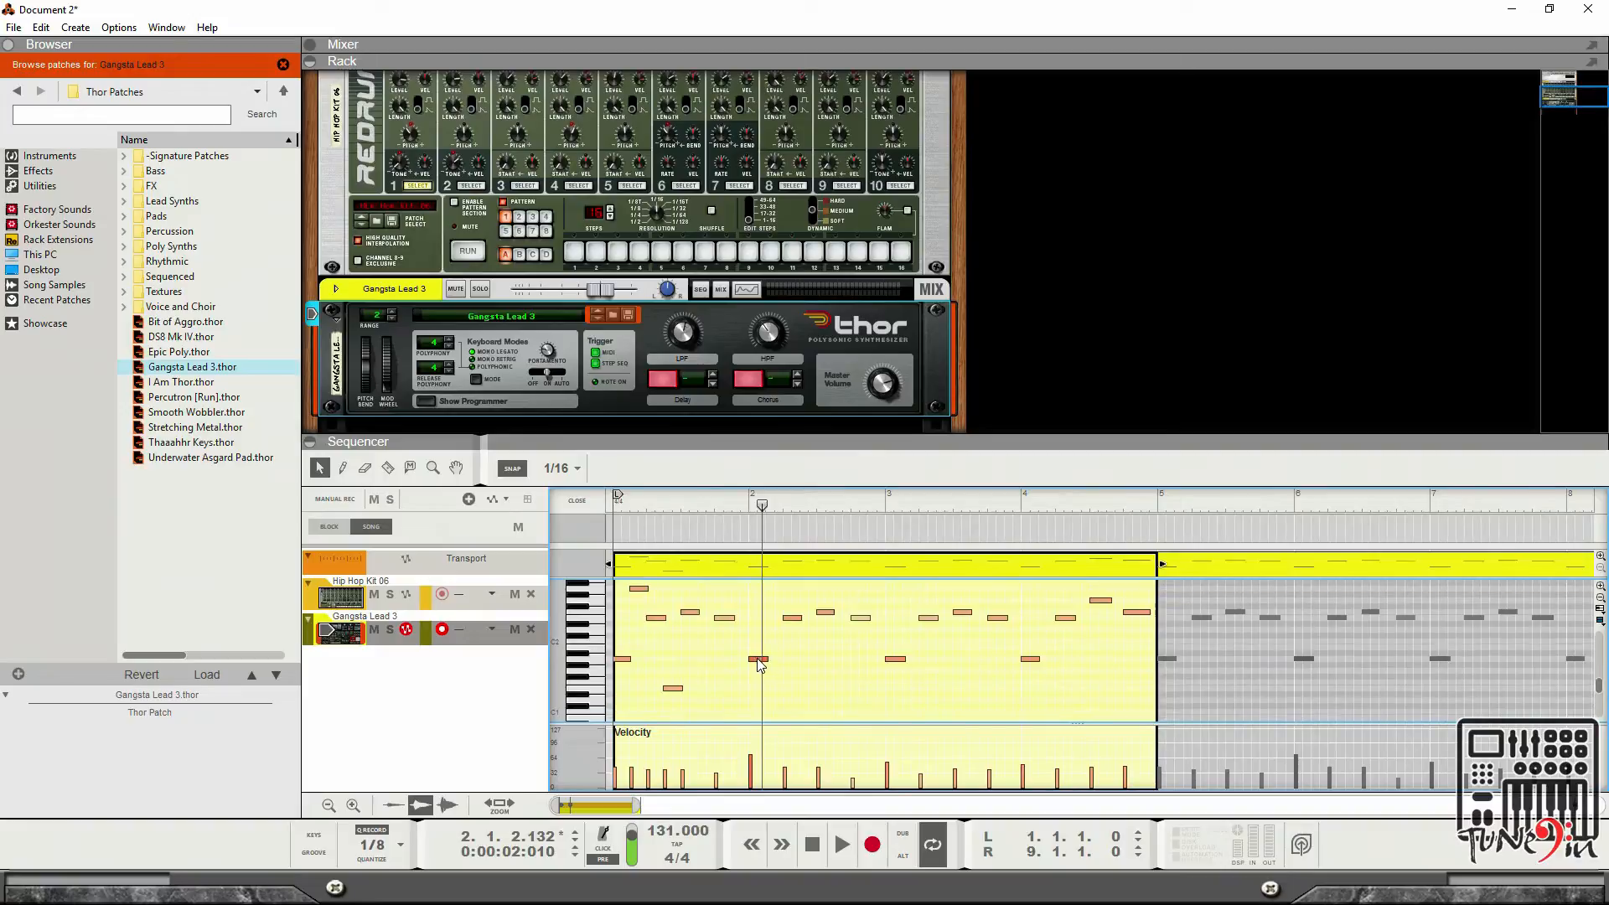
left_click(759, 661)
key("space")
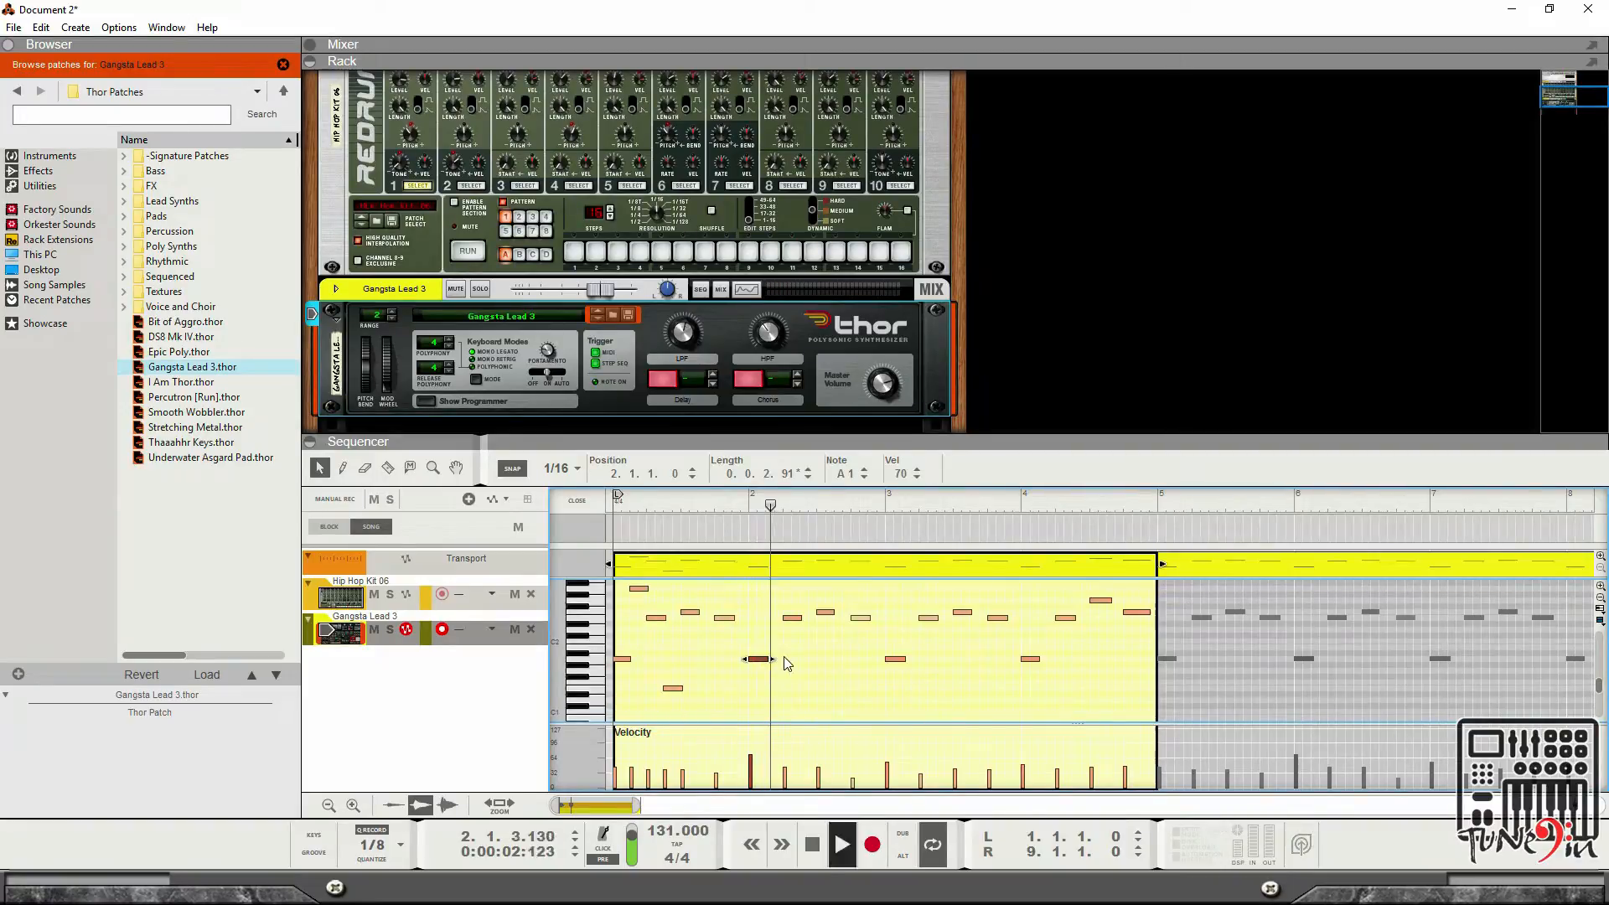
scroll(783, 629, "up", 2)
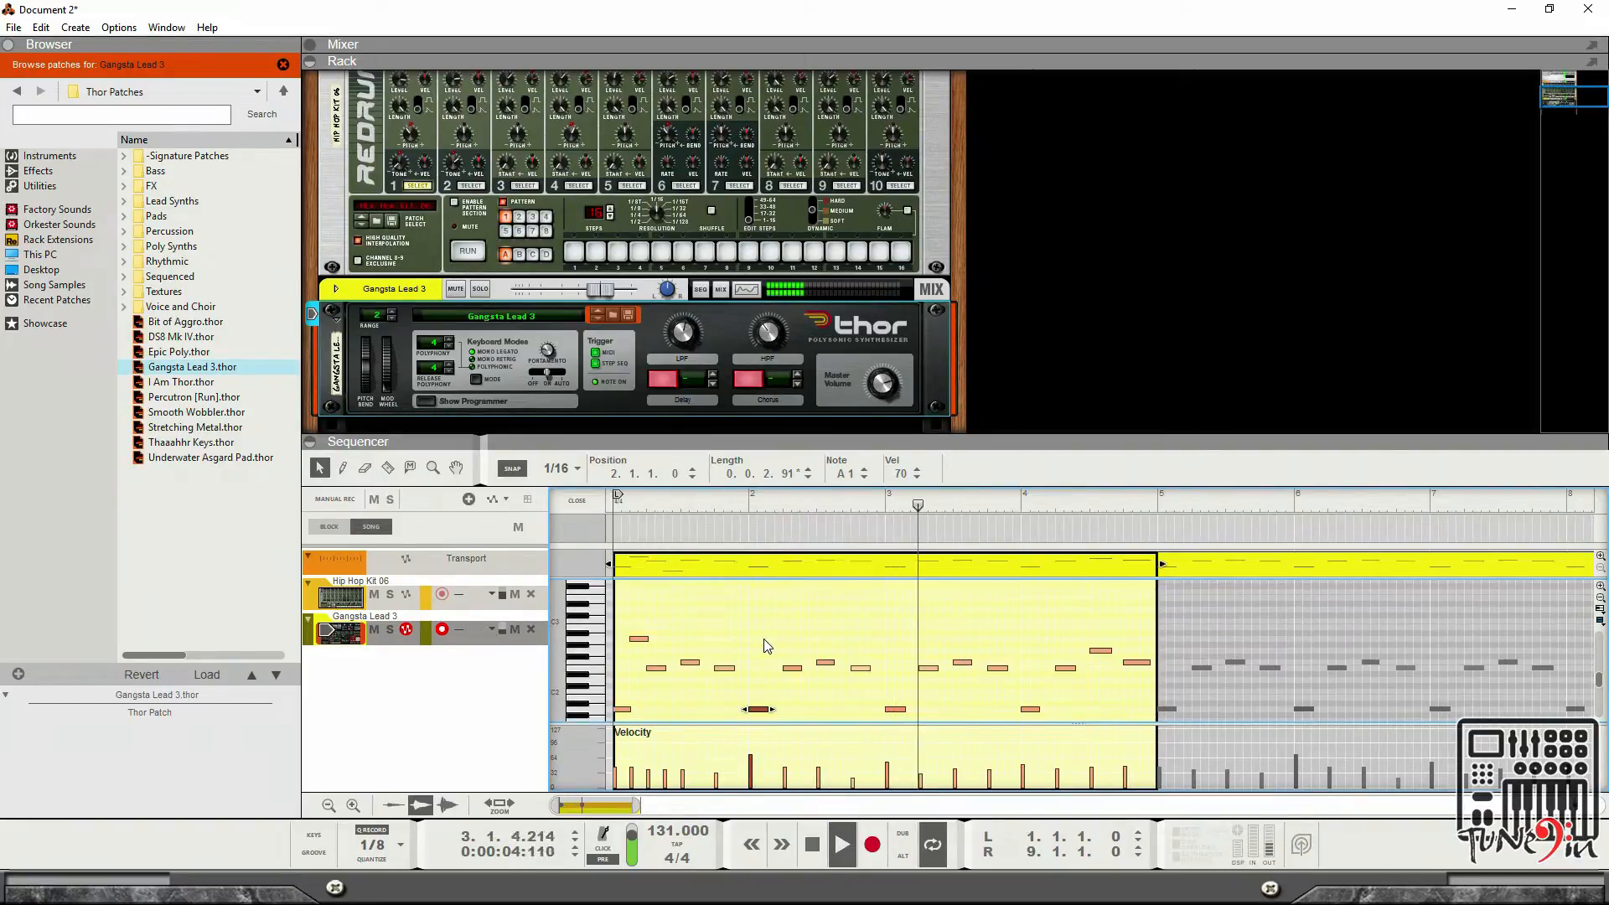
left_click(750, 643)
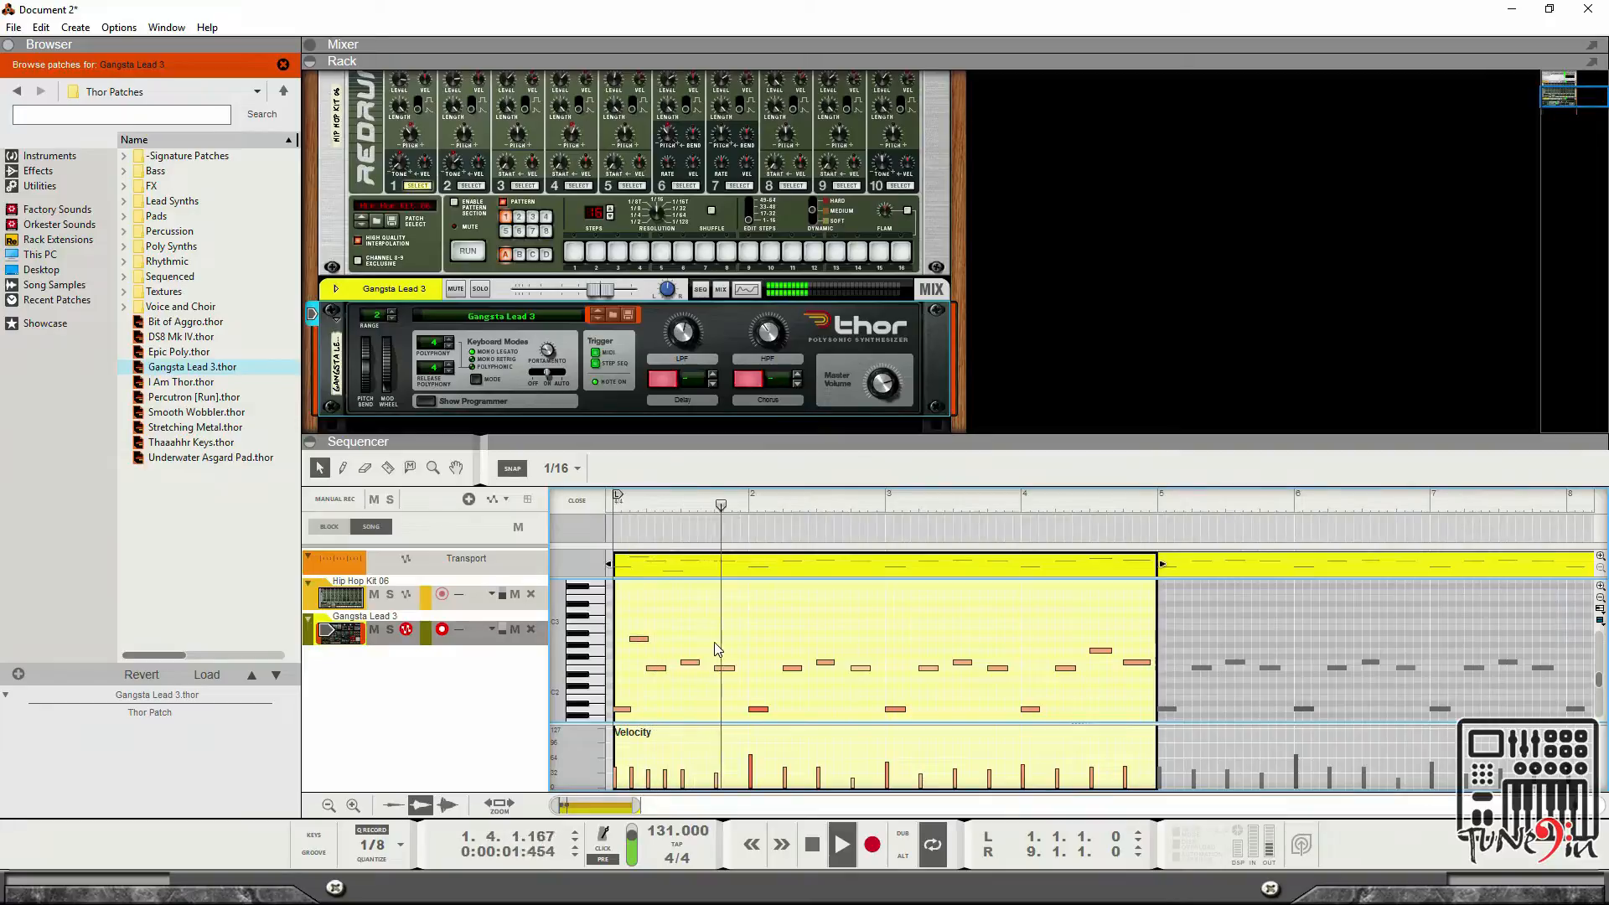
scroll(775, 681, "down", 2)
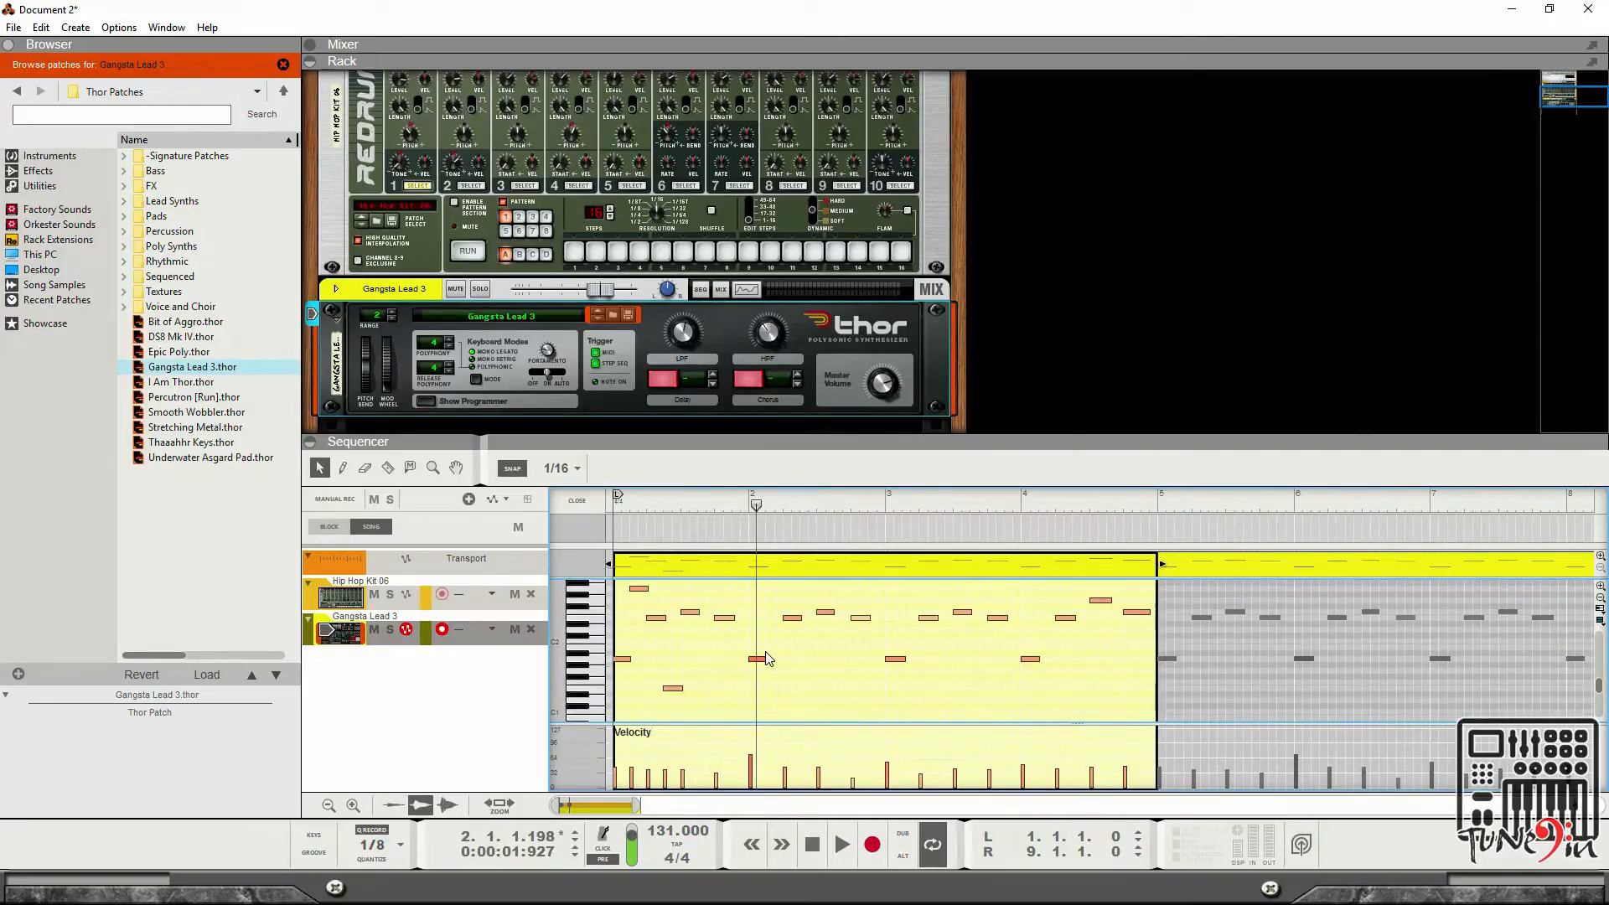
scroll(766, 658, "up", 2)
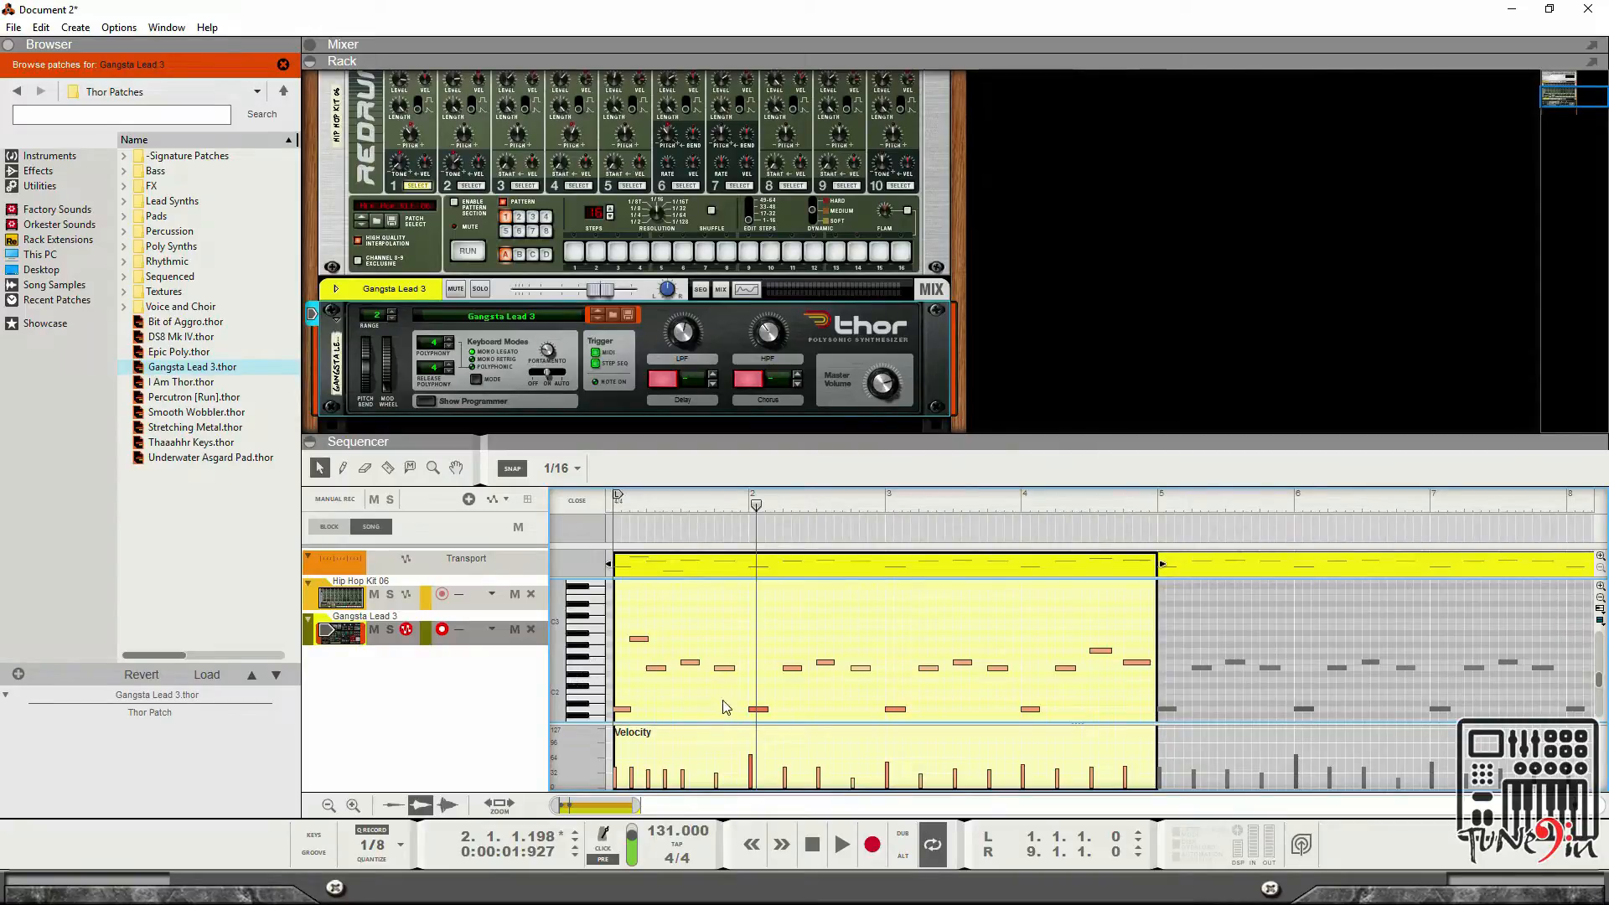
left_click(760, 711)
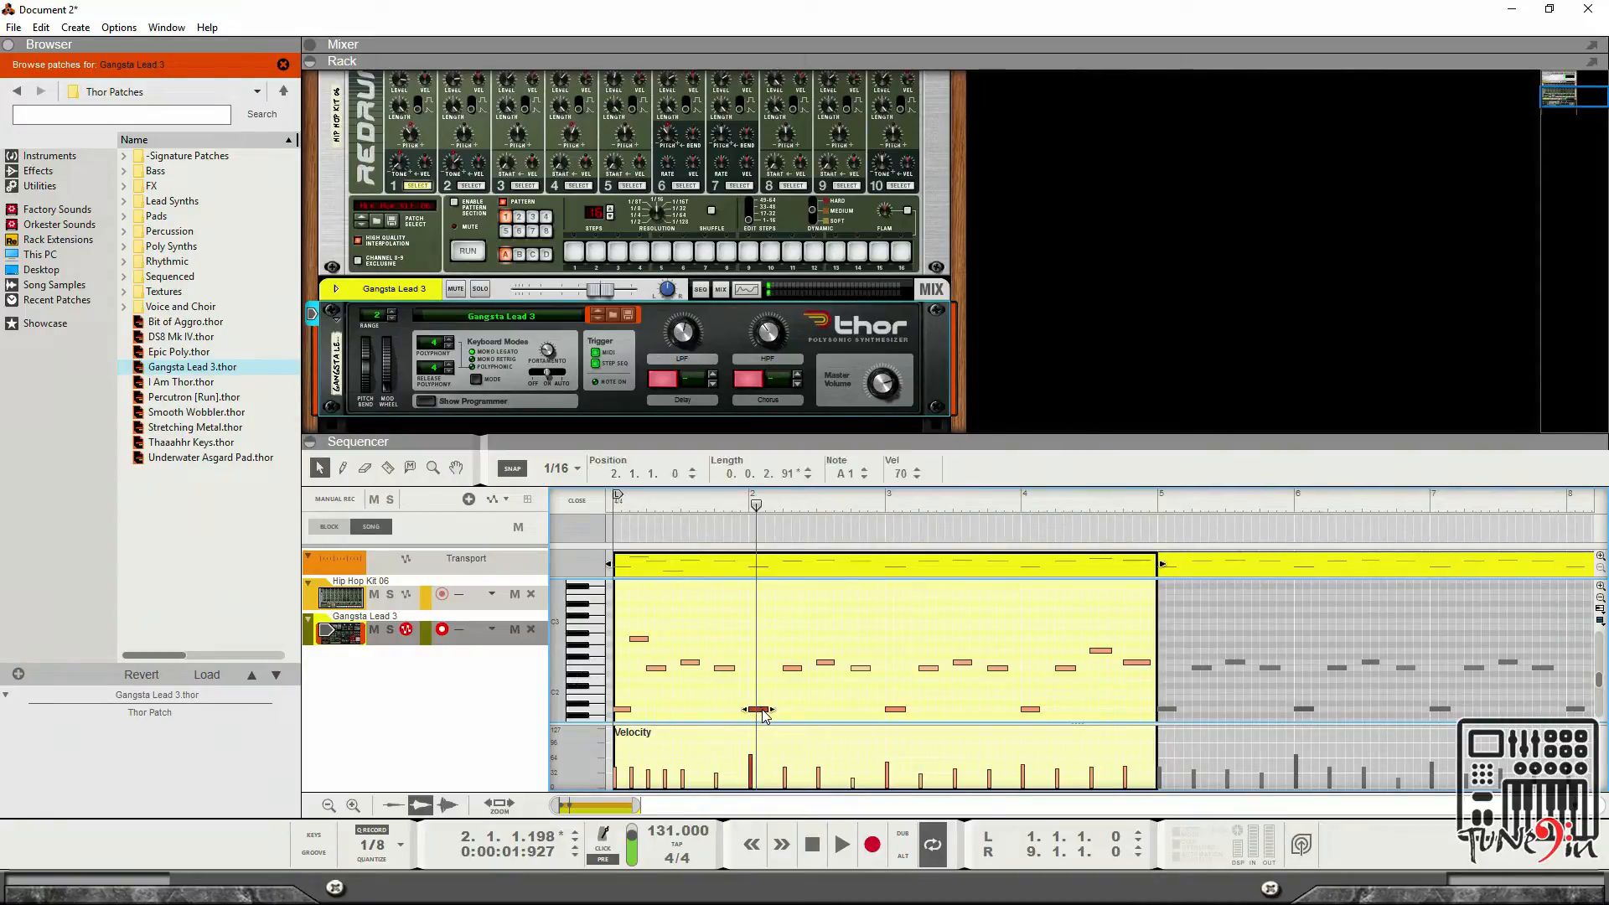
left_click_drag(764, 715, 796, 710)
Play back the clip from the start to audition the edited melody.
key("space")
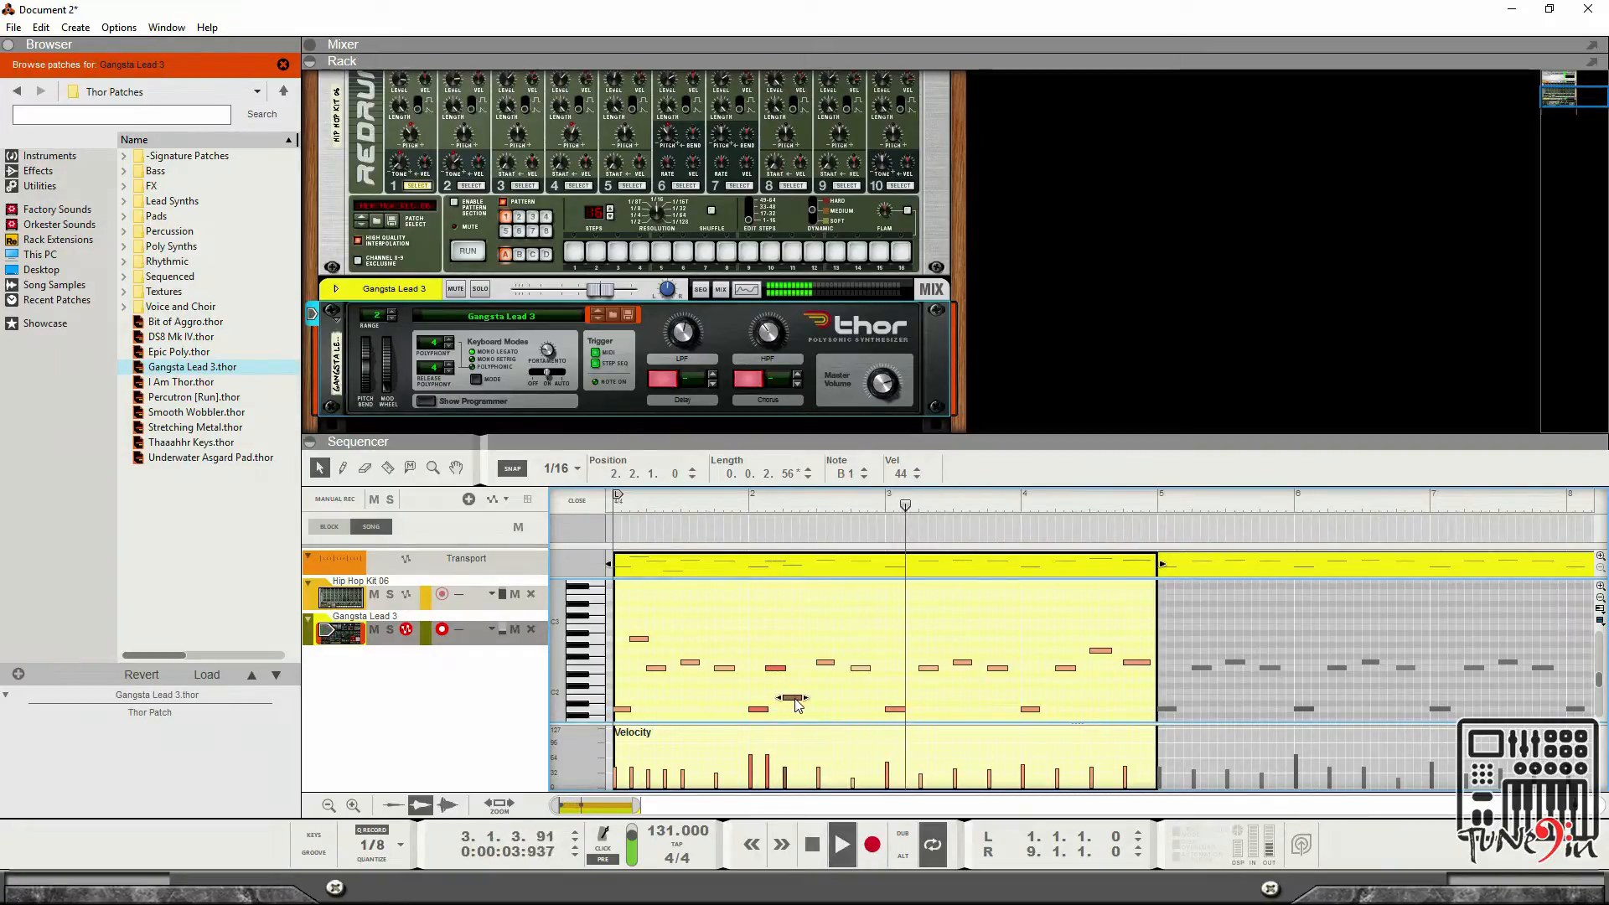
left_click(810, 847)
left_click(810, 846)
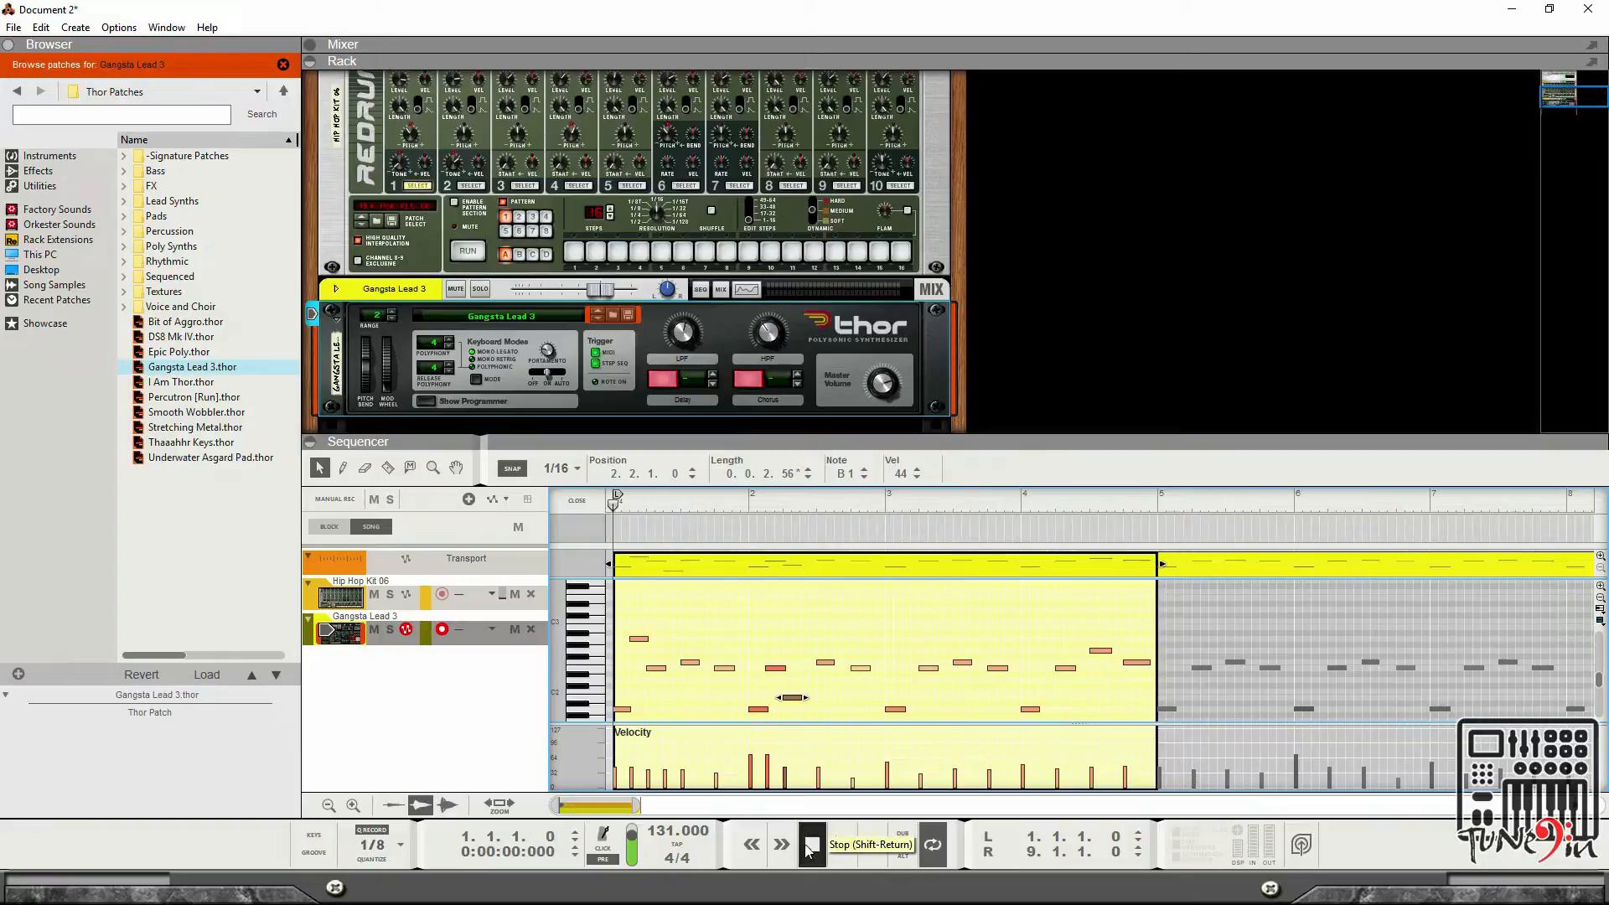
key("space")
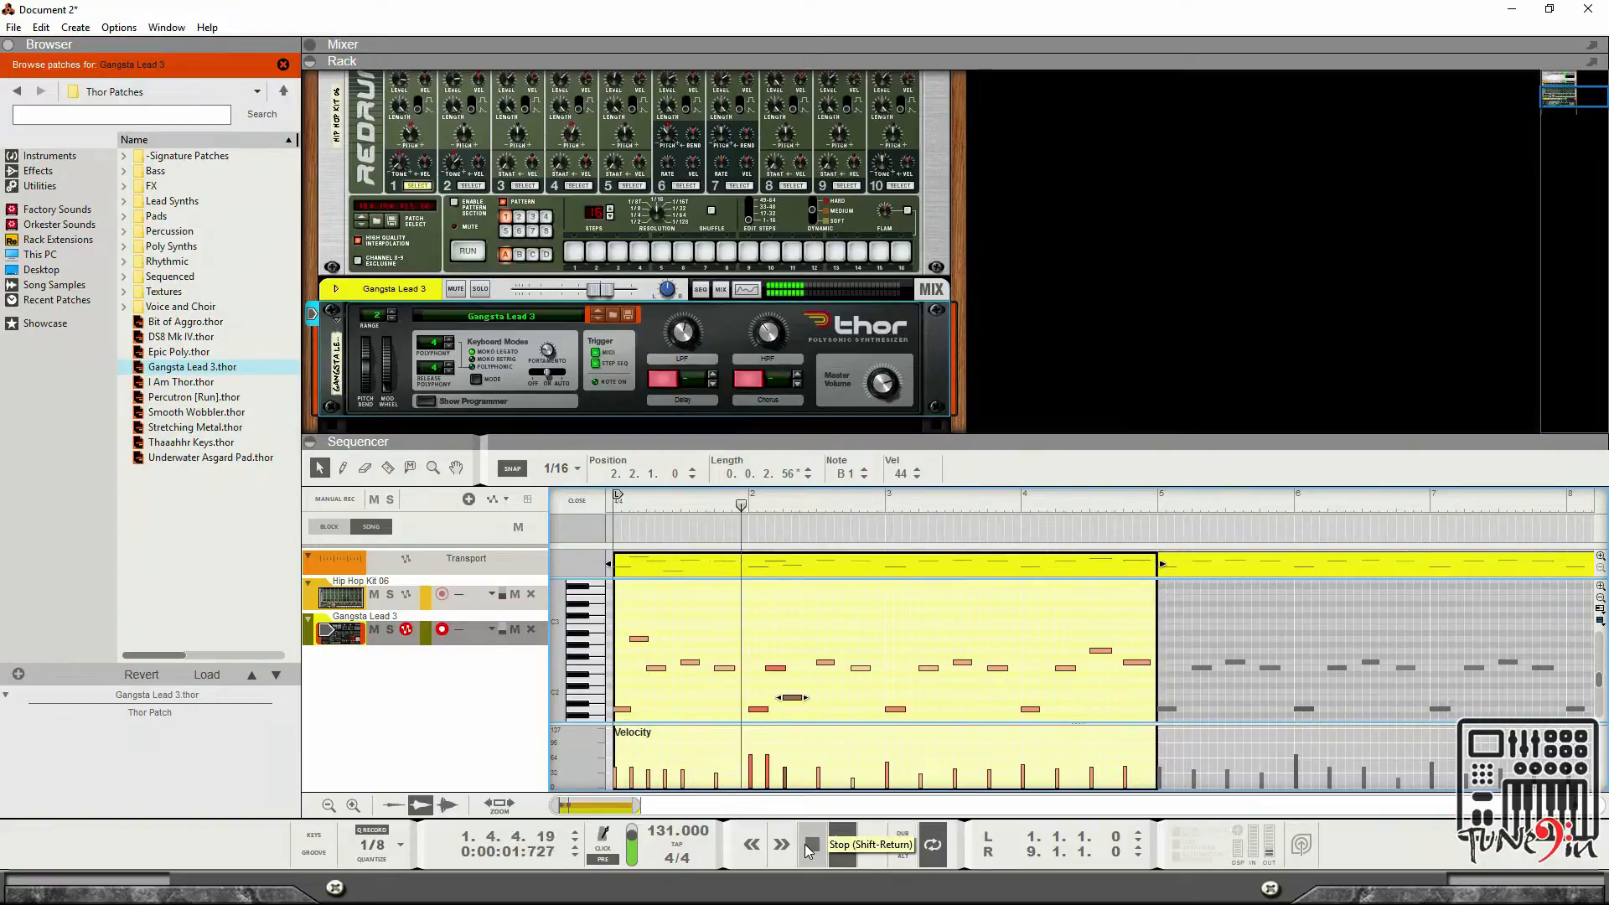
Raise the selected note at bar 2, beat 2 by one semitone to C2 and start playback.
scroll(779, 637, "down", 2)
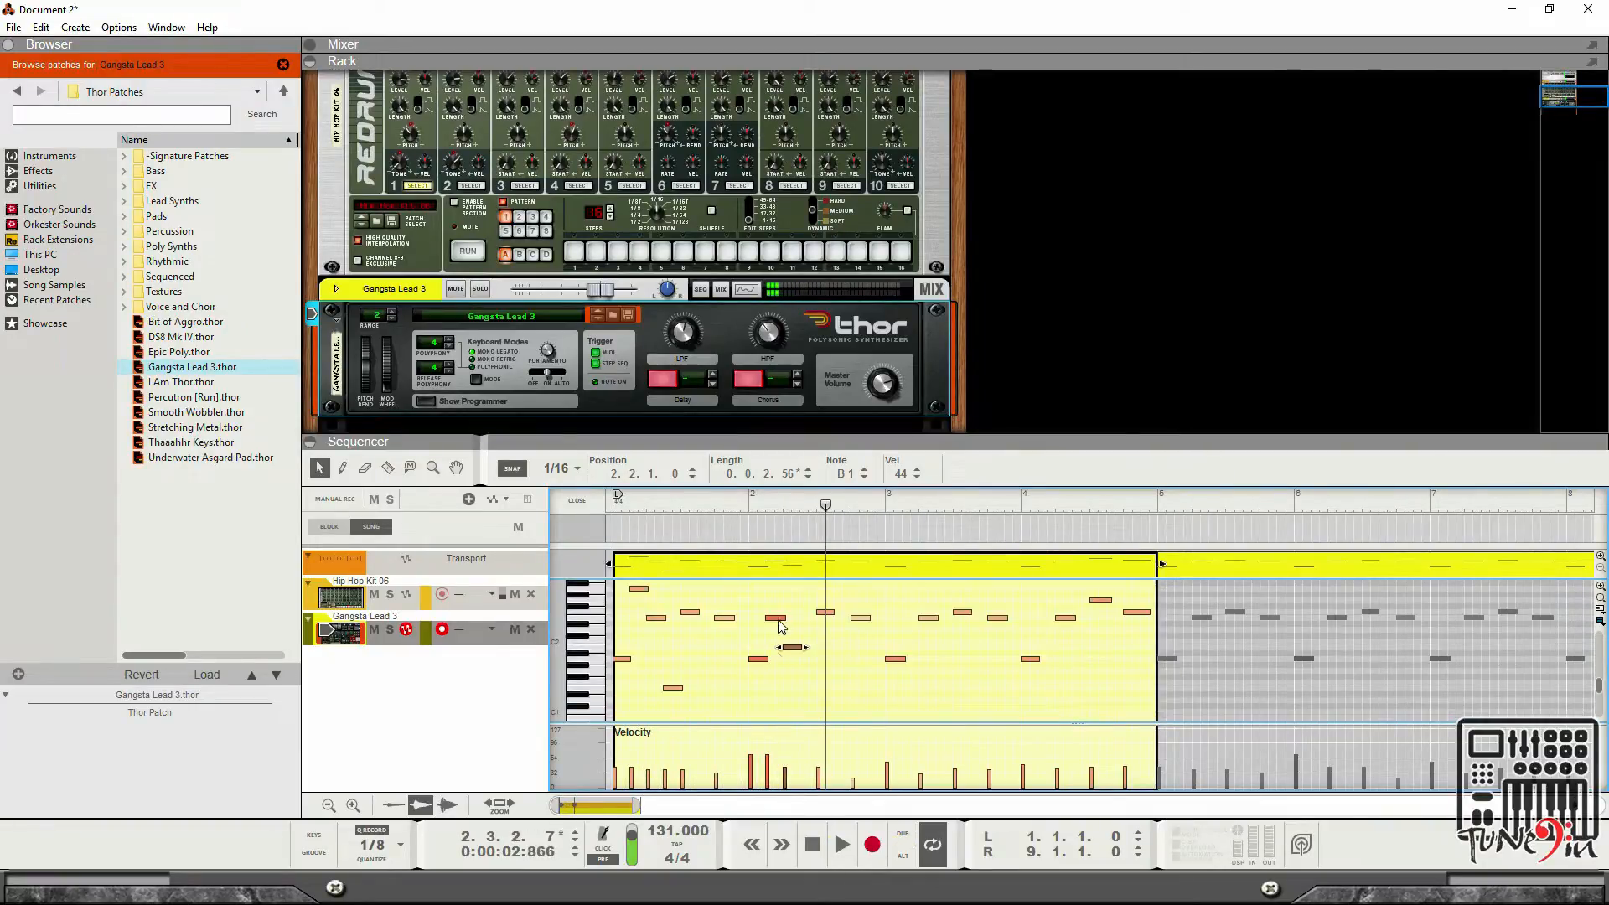
left_click_drag(796, 656, 798, 652)
key("space")
scroll(818, 702, "down", 2)
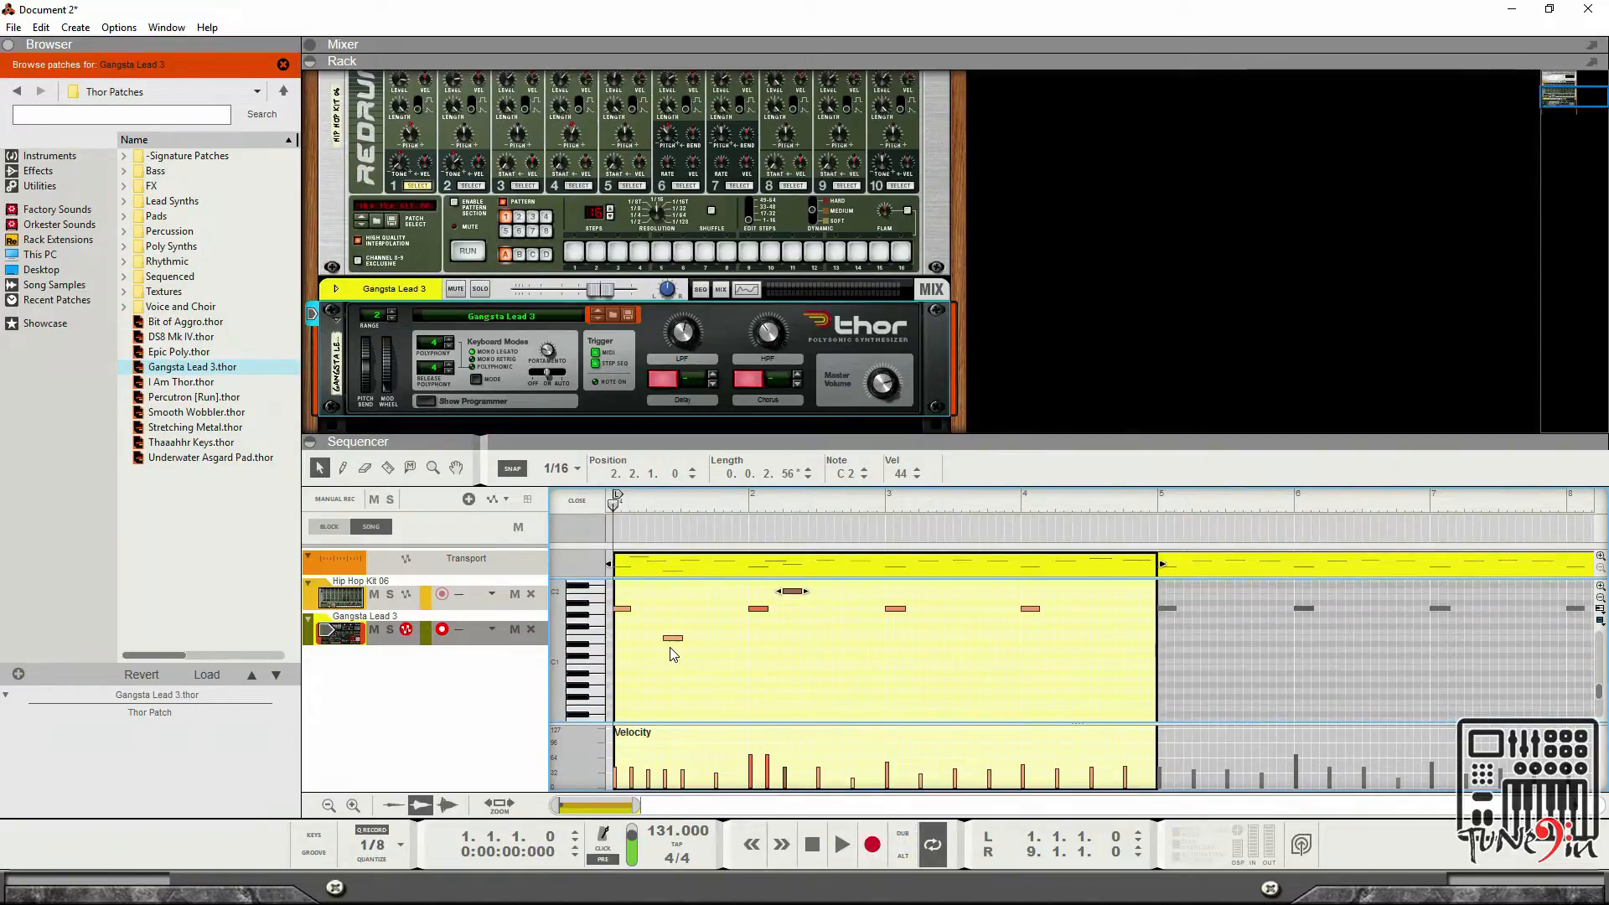
Place an E1 note at bar 2, beat 2, fourth 16th and audition it.
left_click_drag(673, 645, 827, 644)
scroll(828, 638, "up", 2)
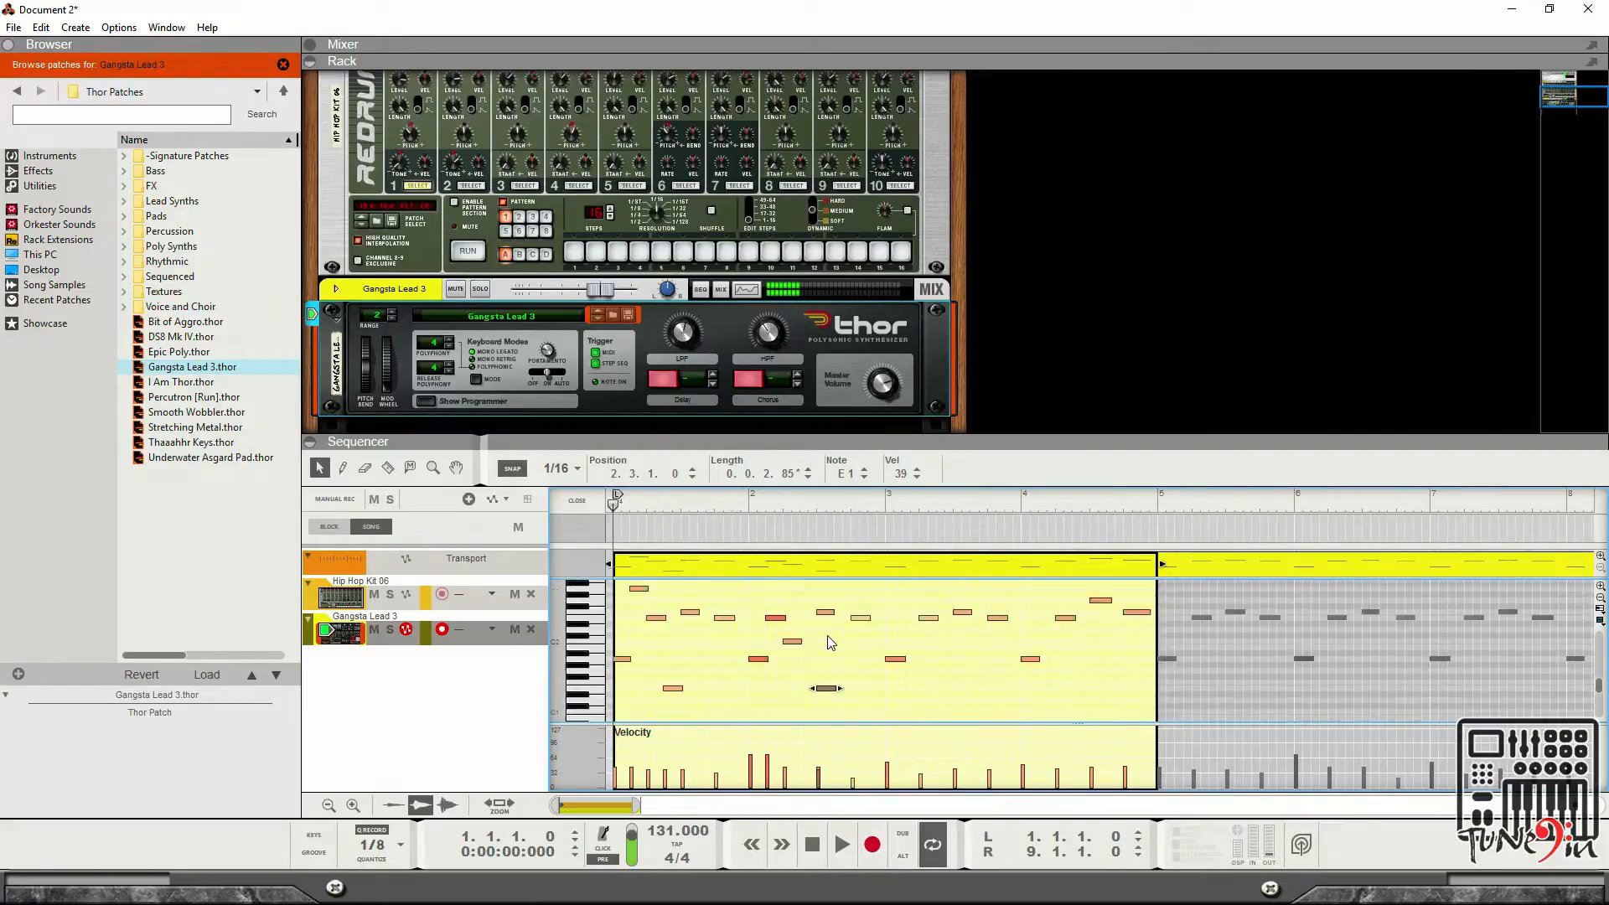
left_click_drag(828, 694, 820, 696)
key("space")
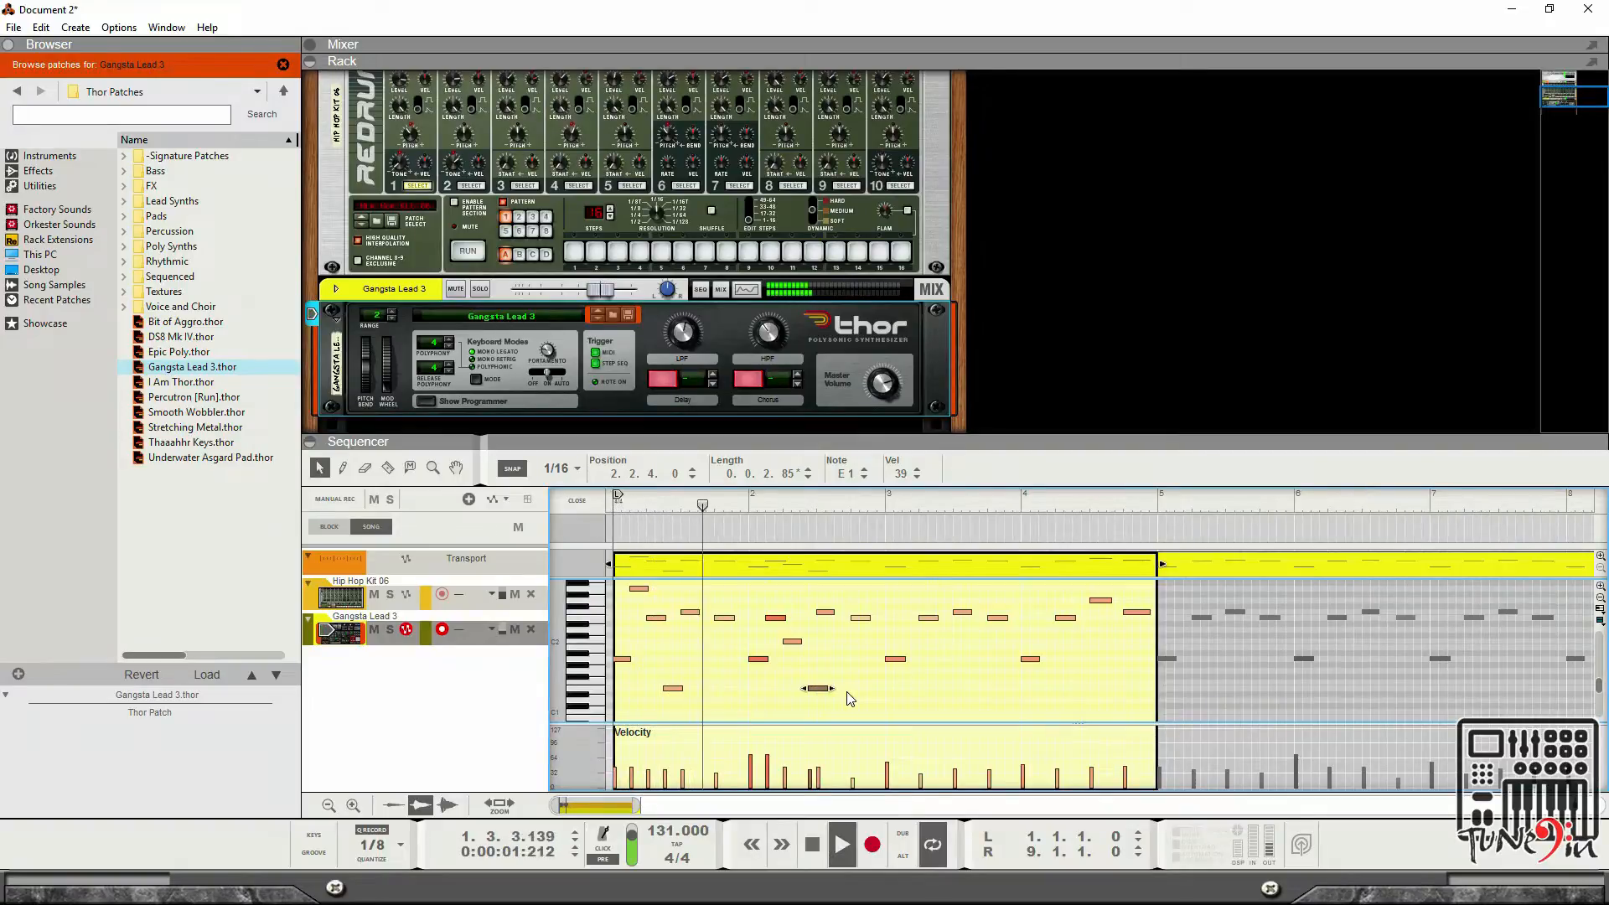
key("space")
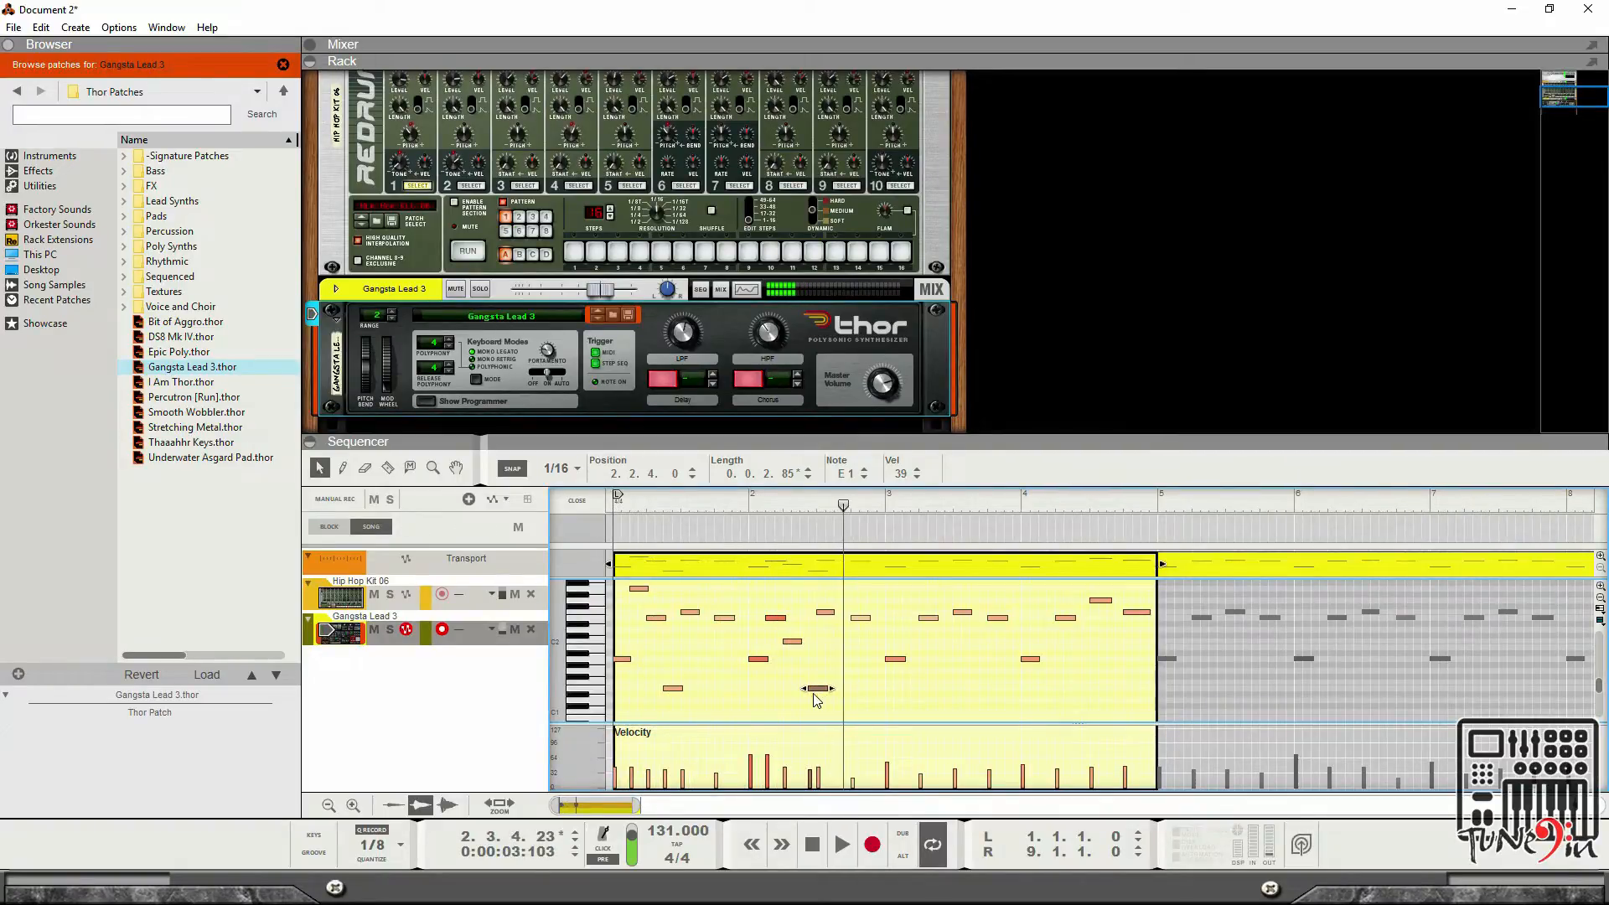
Shift the E1 note one 16th earlier to 2.2.3 and play back the clip, then stop.
left_click_drag(818, 696, 811, 696)
key("space")
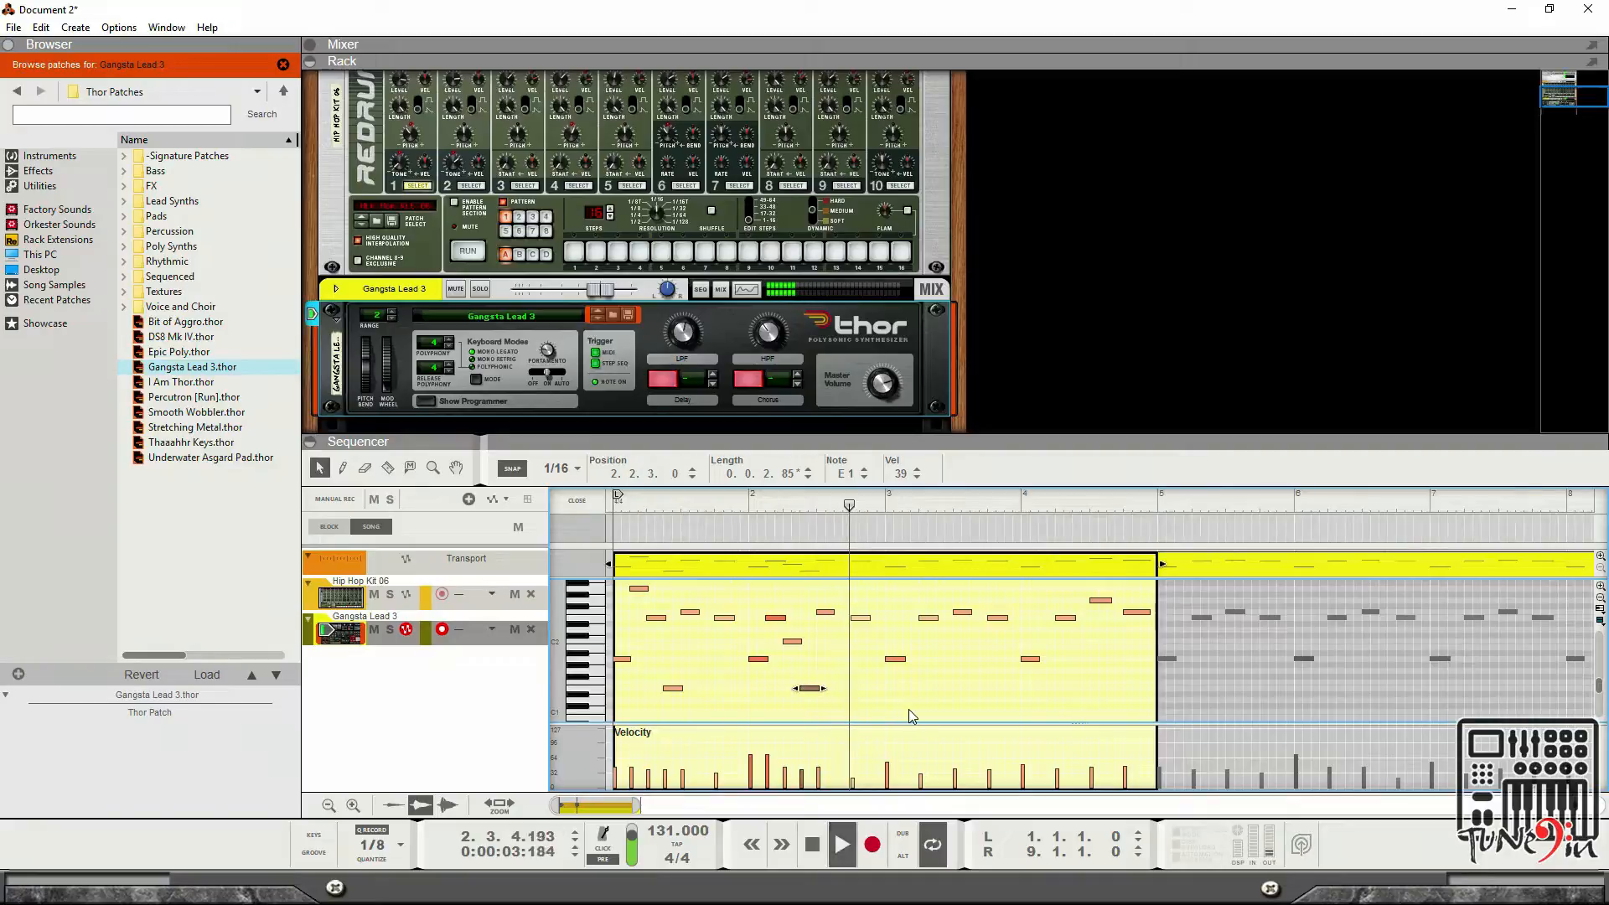
key("space")
left_click(817, 846)
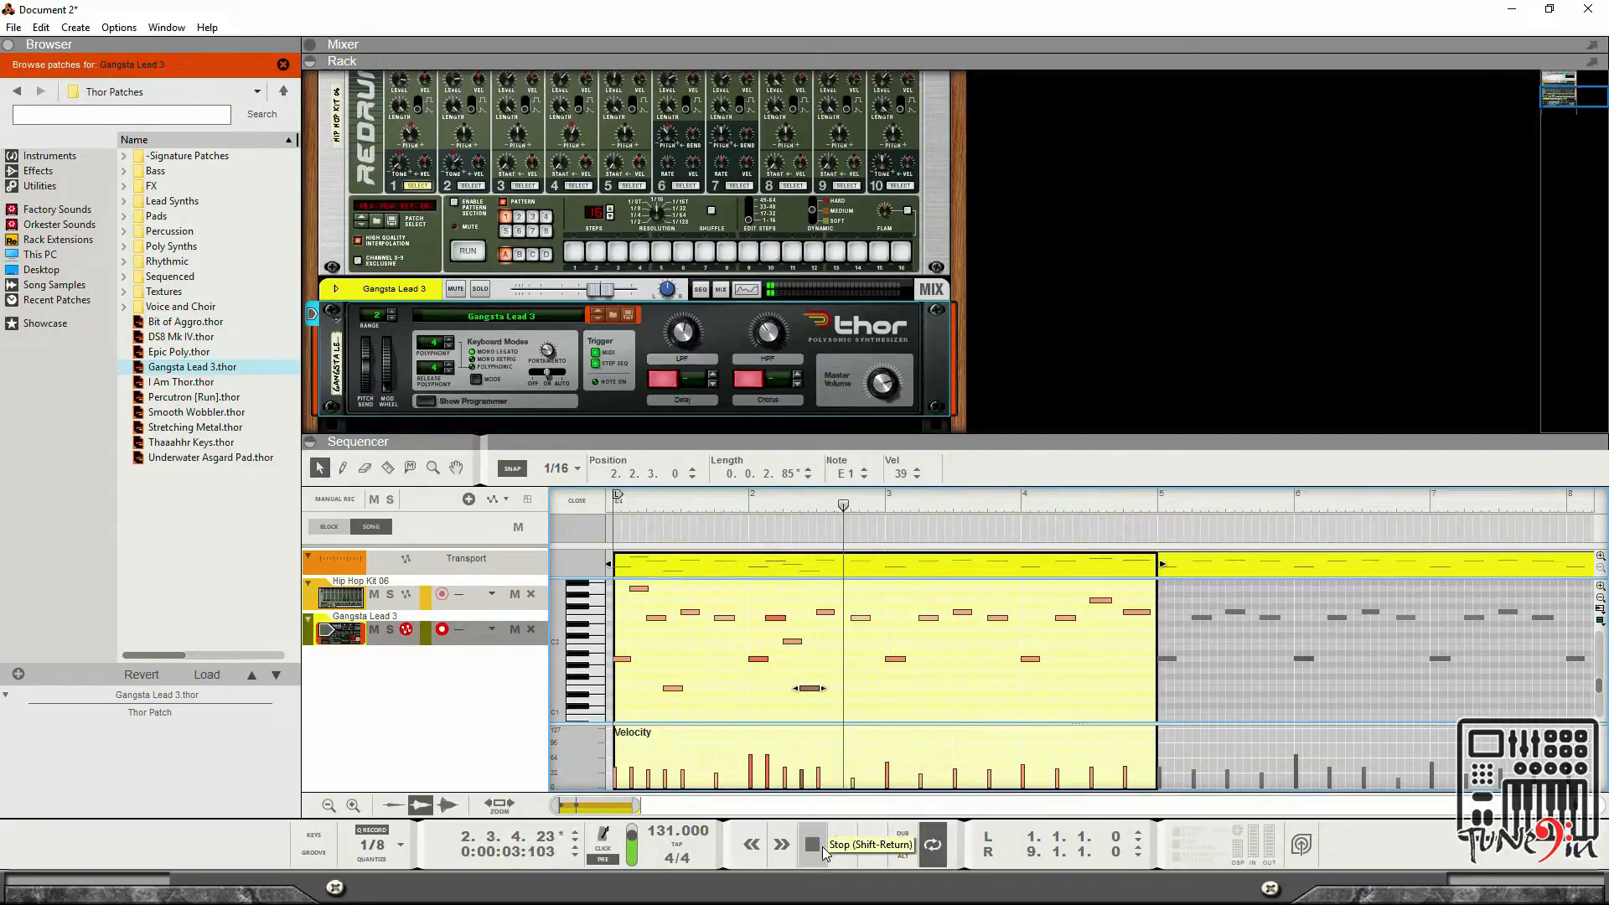
left_click(817, 846)
key("space")
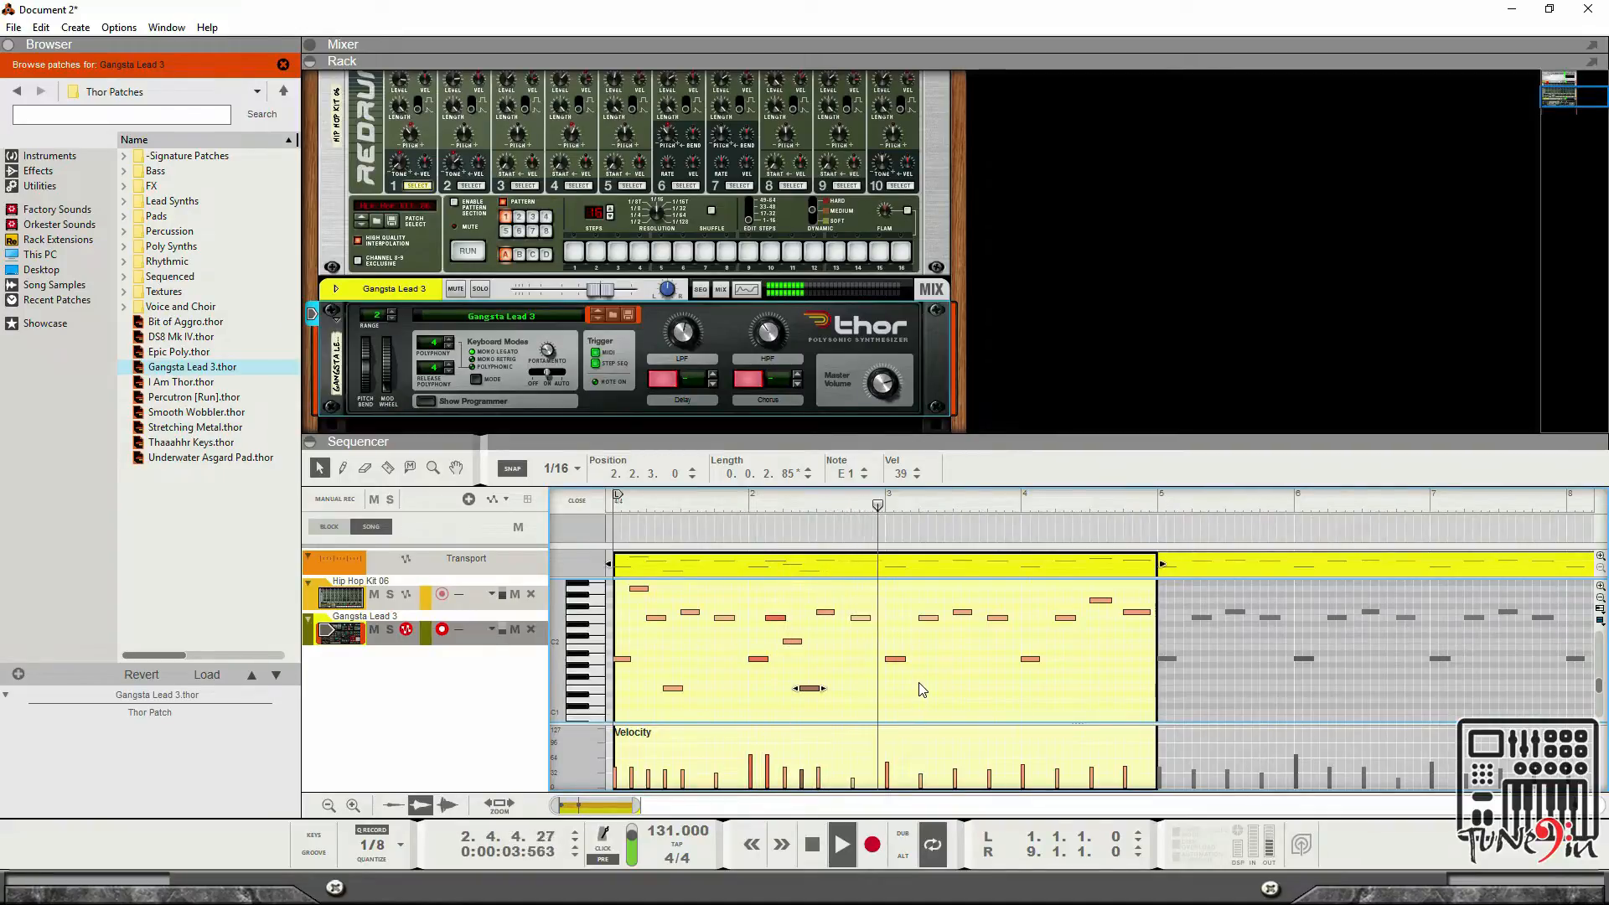
left_click(815, 846)
left_click(824, 856)
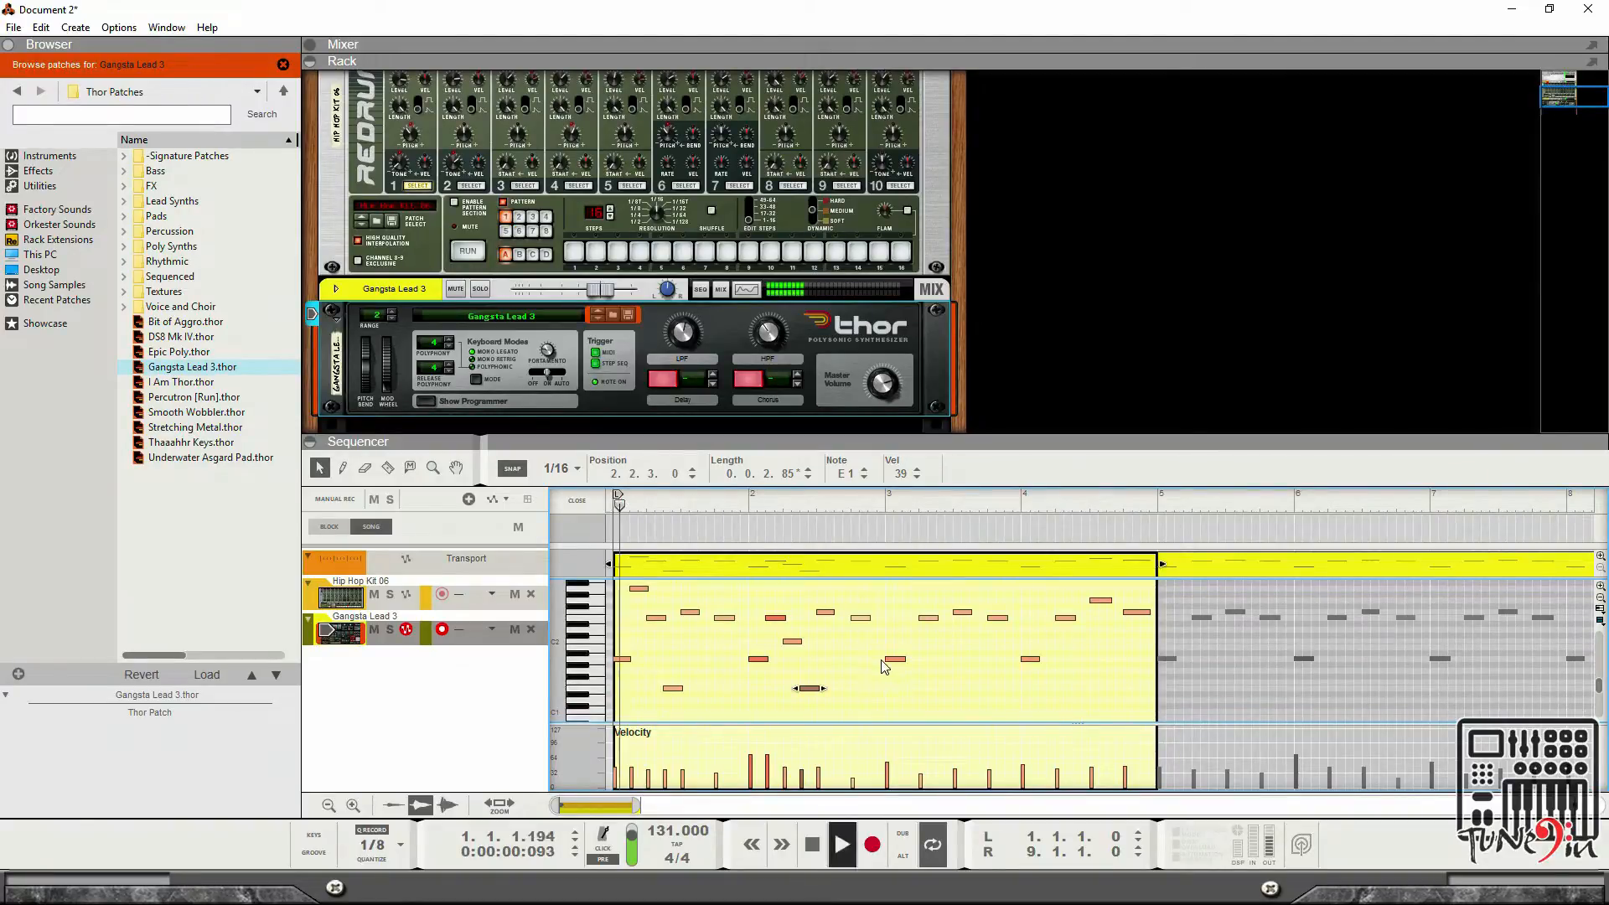
Move the E1 note to bar 3, beat 1, third 16th and audition the clip.
key("space")
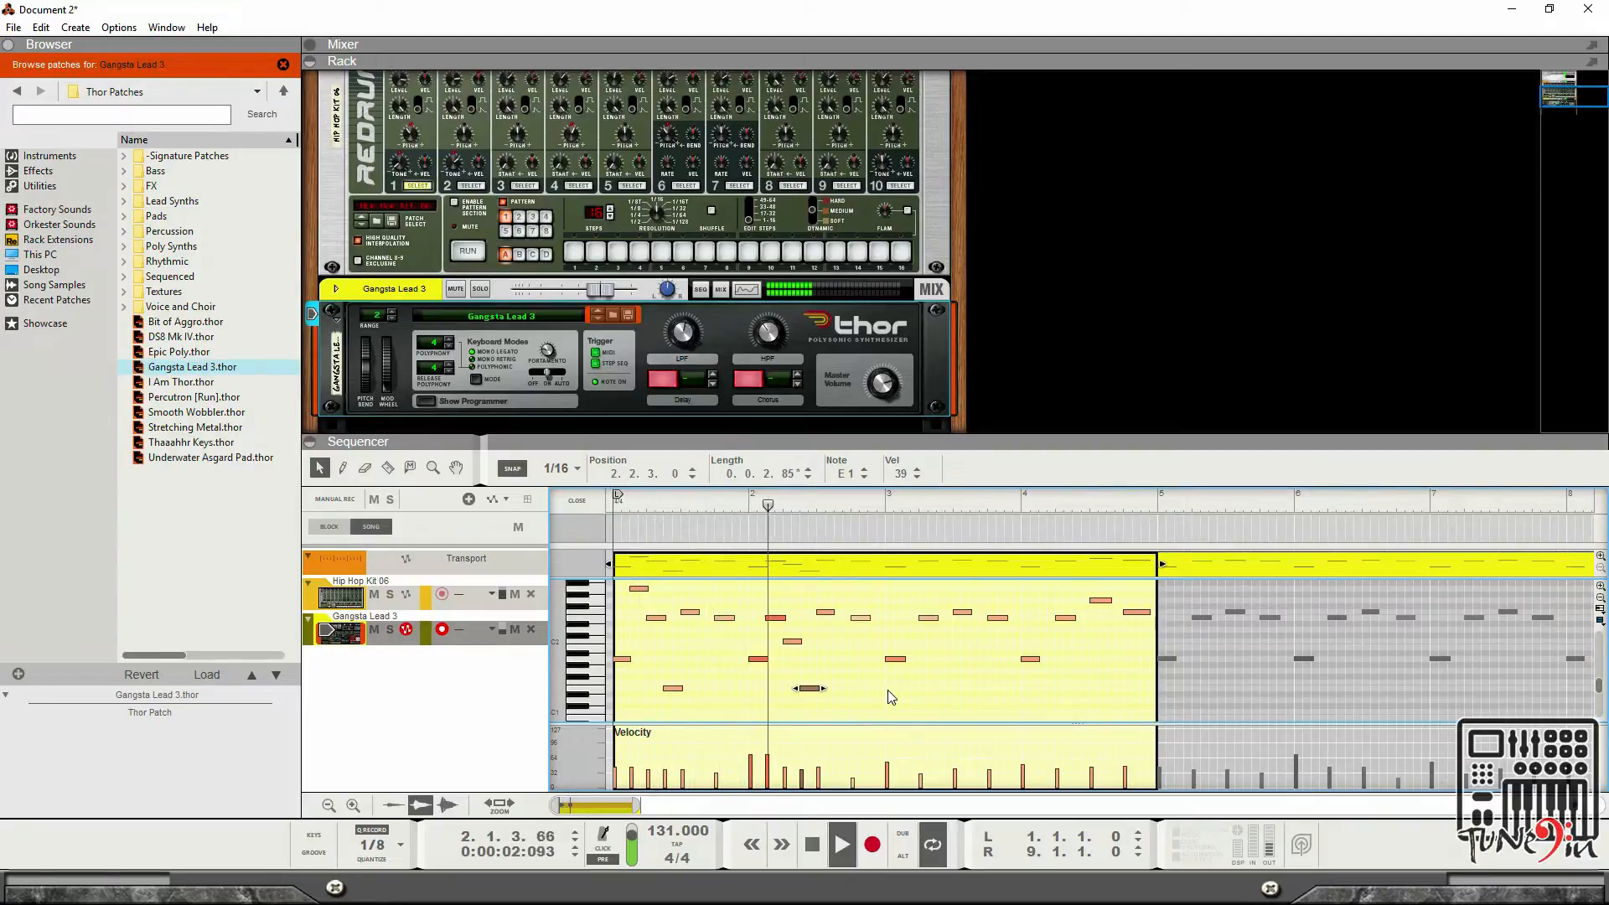
key("space")
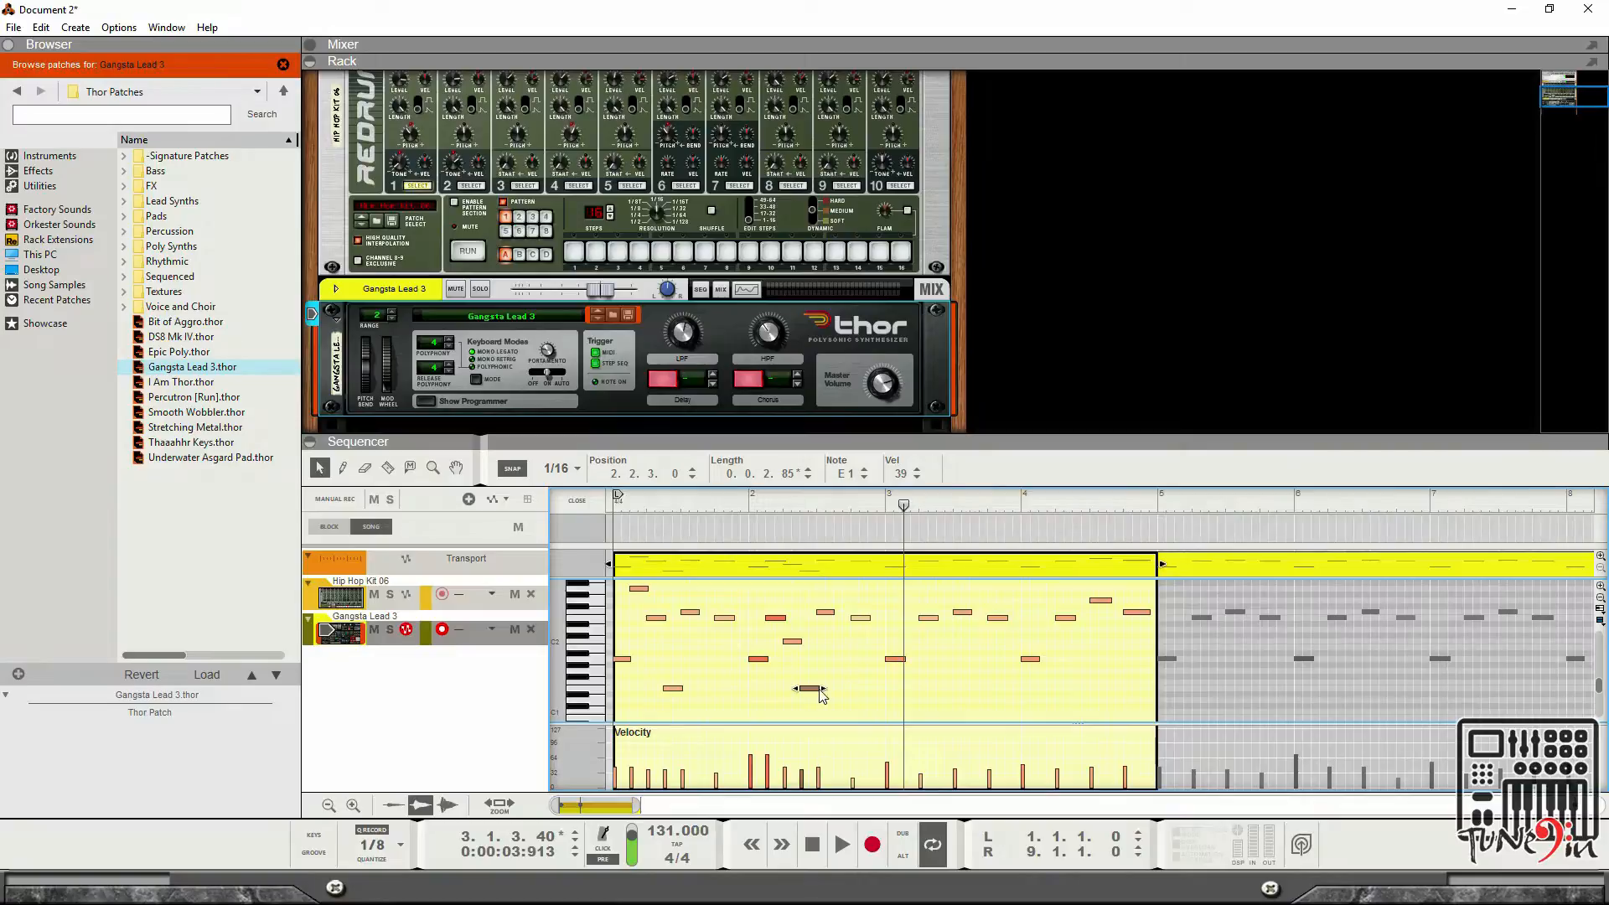
left_click_drag(811, 693, 922, 688)
key("space")
Move the note near bar 3, beat 2 to B1 at 3.2.3 and audition it.
key("space")
left_click(814, 845)
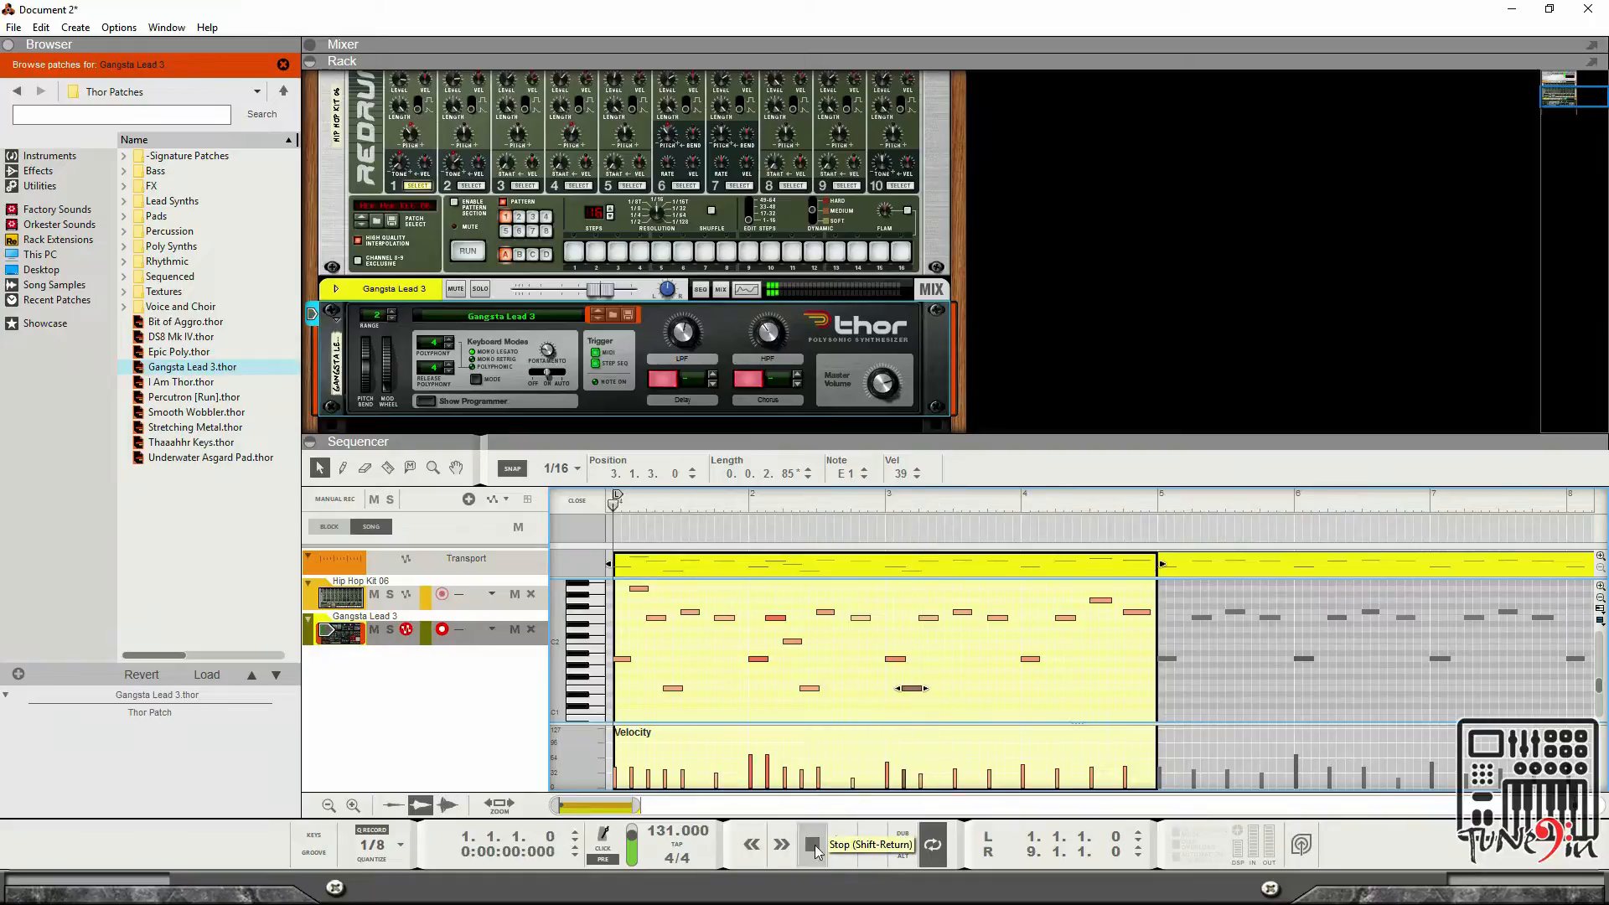
key("space")
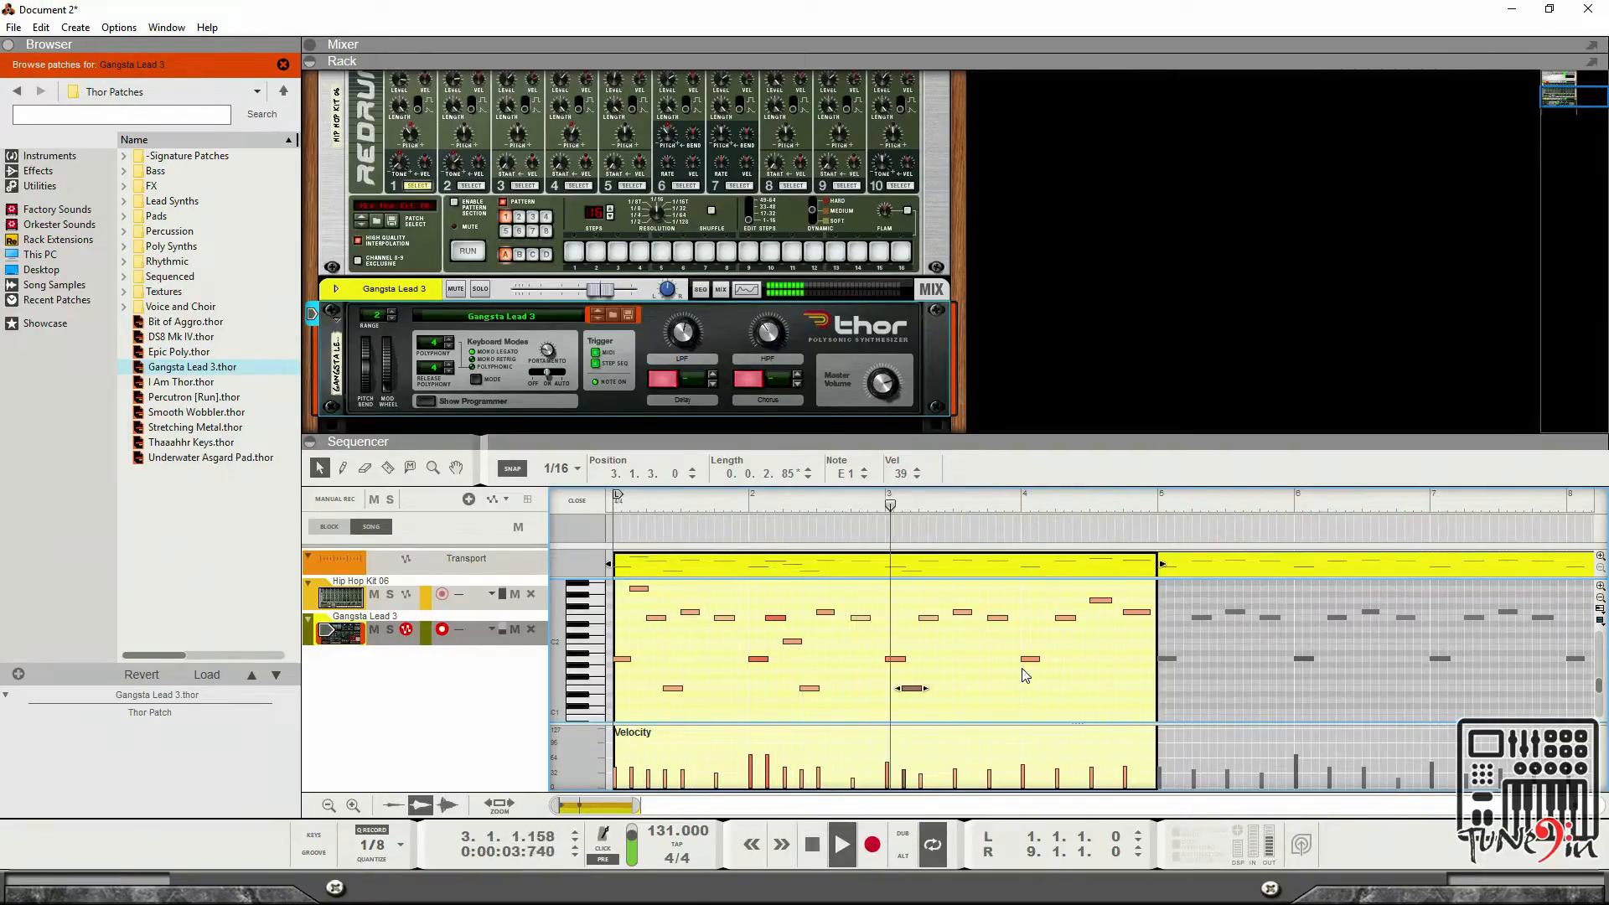
key("space")
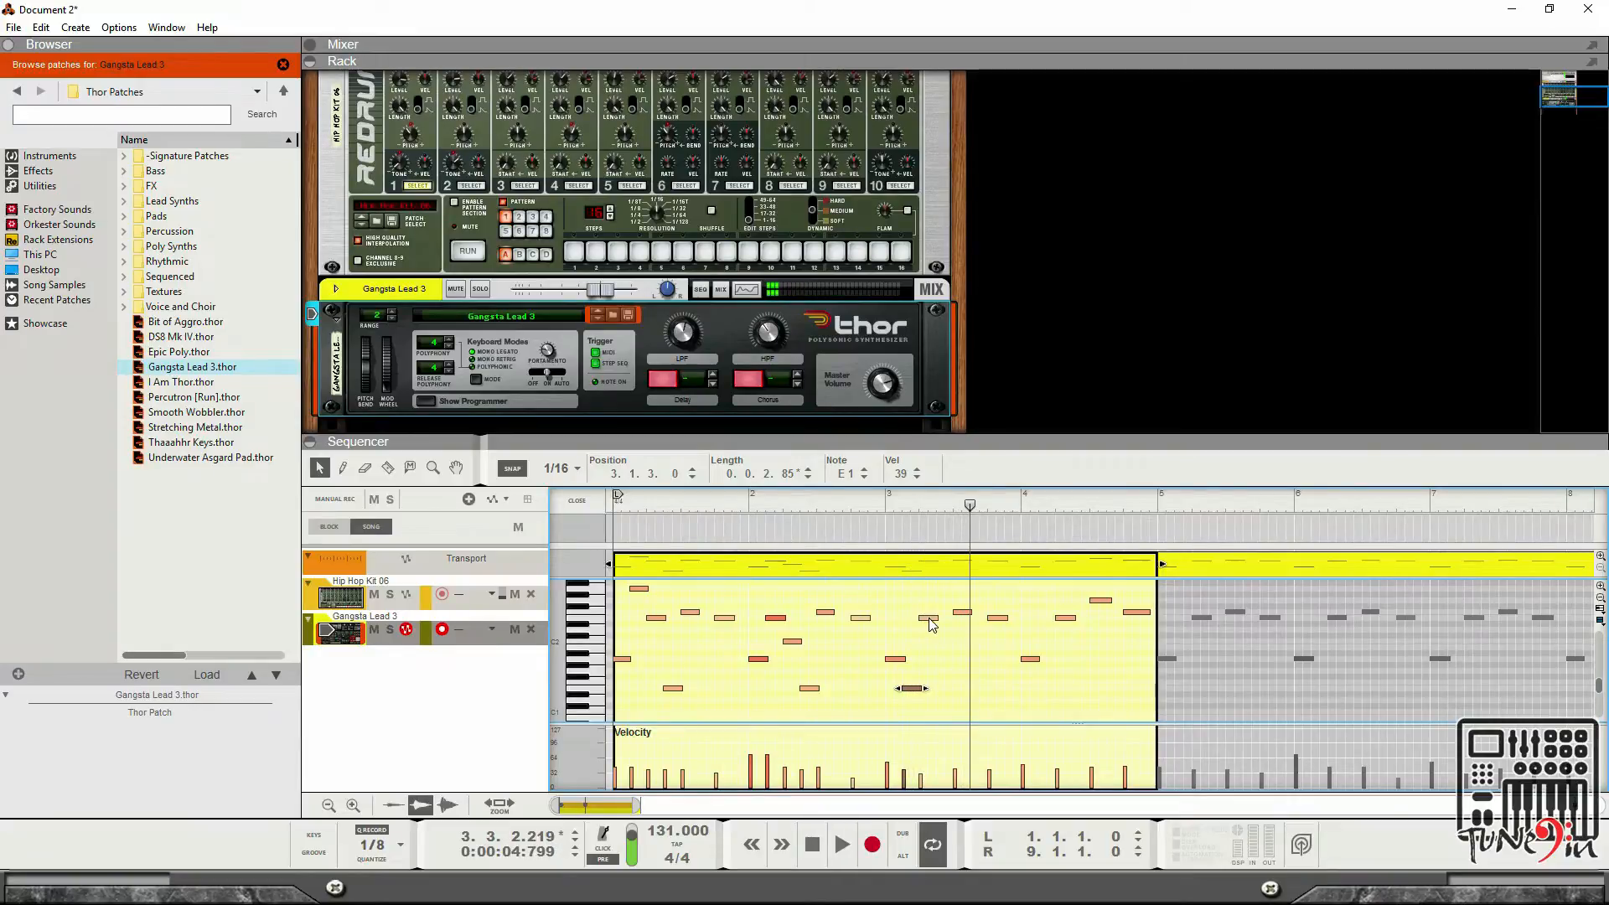
left_click(928, 619)
left_click_drag(936, 625, 950, 652)
key("space")
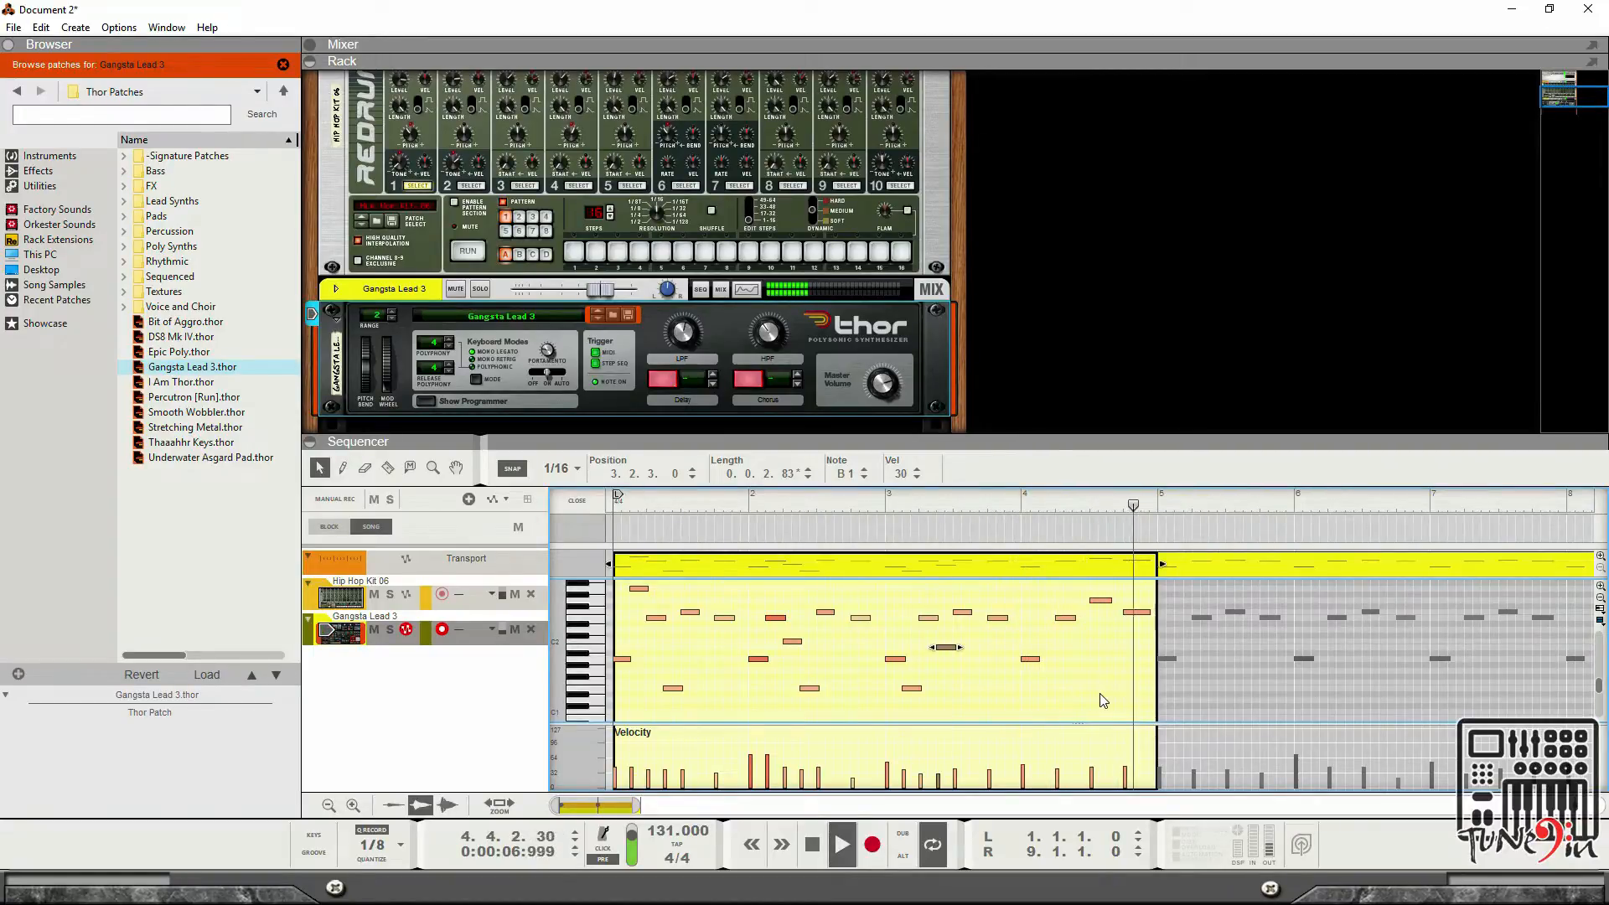
left_click(811, 844)
left_click(809, 845)
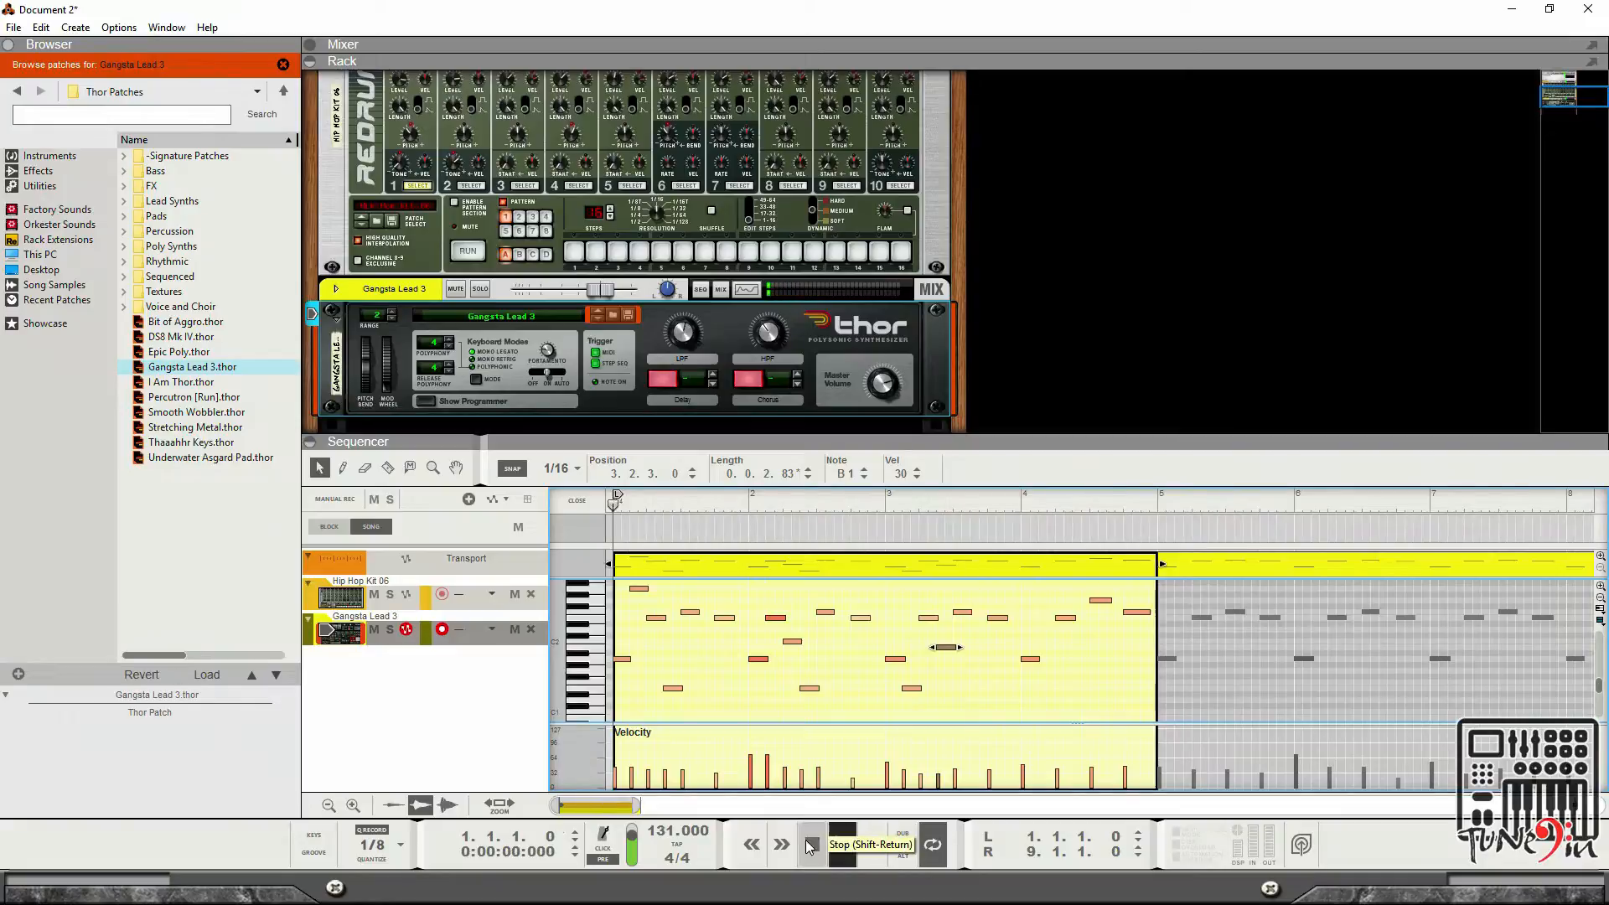
Move the B1 note at 3.2.3 down to E1 and play back the clip, then stop.
key("space")
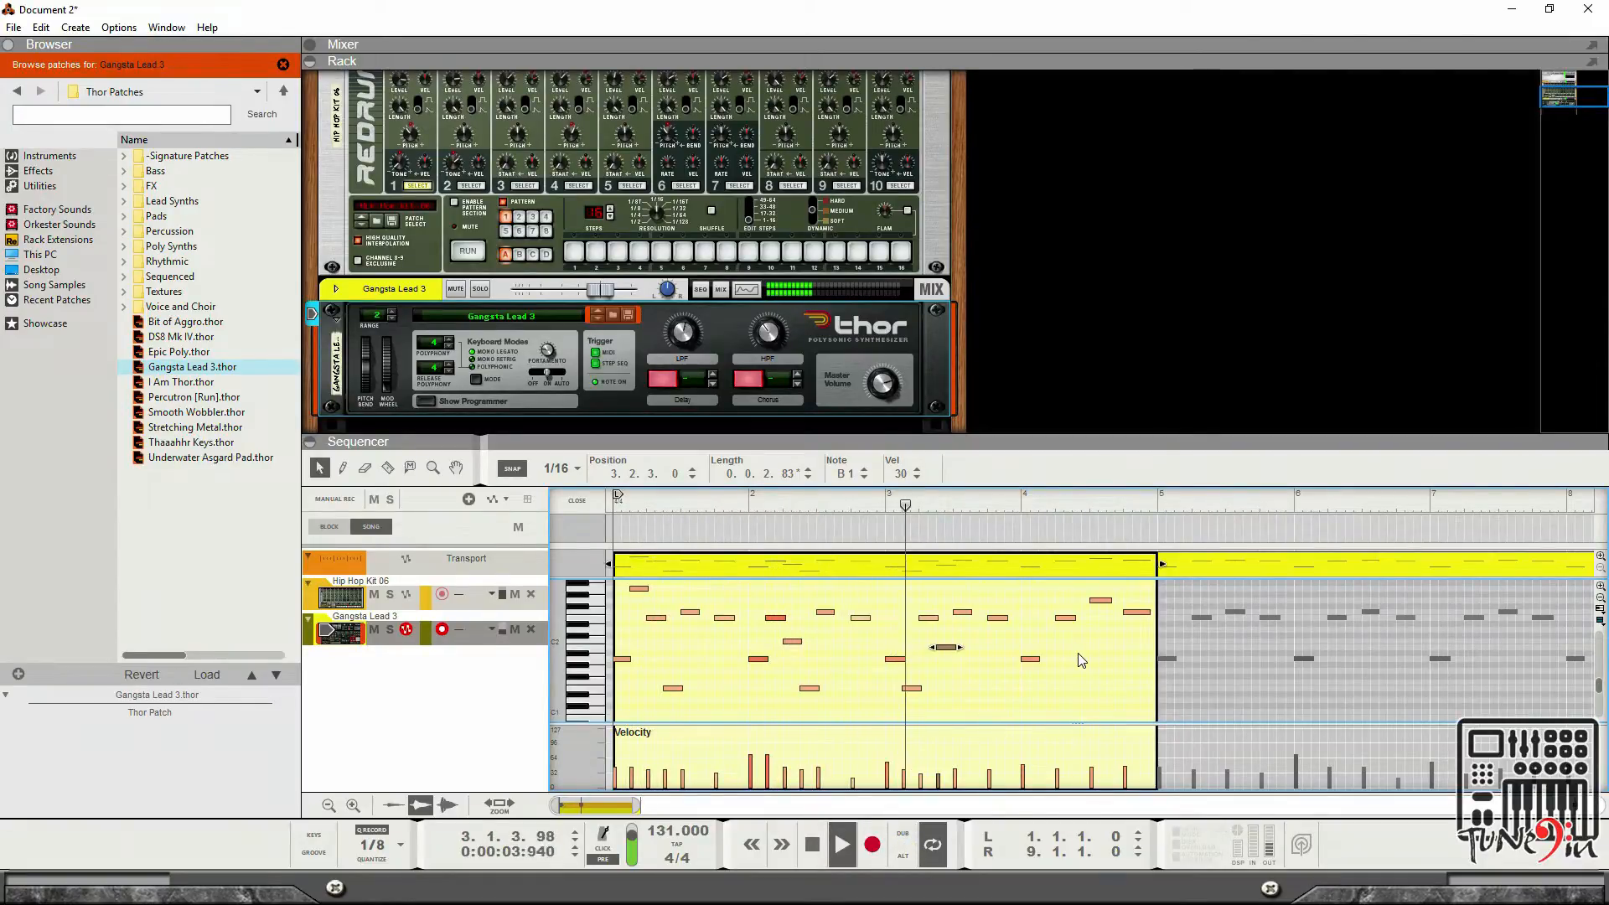
key("space")
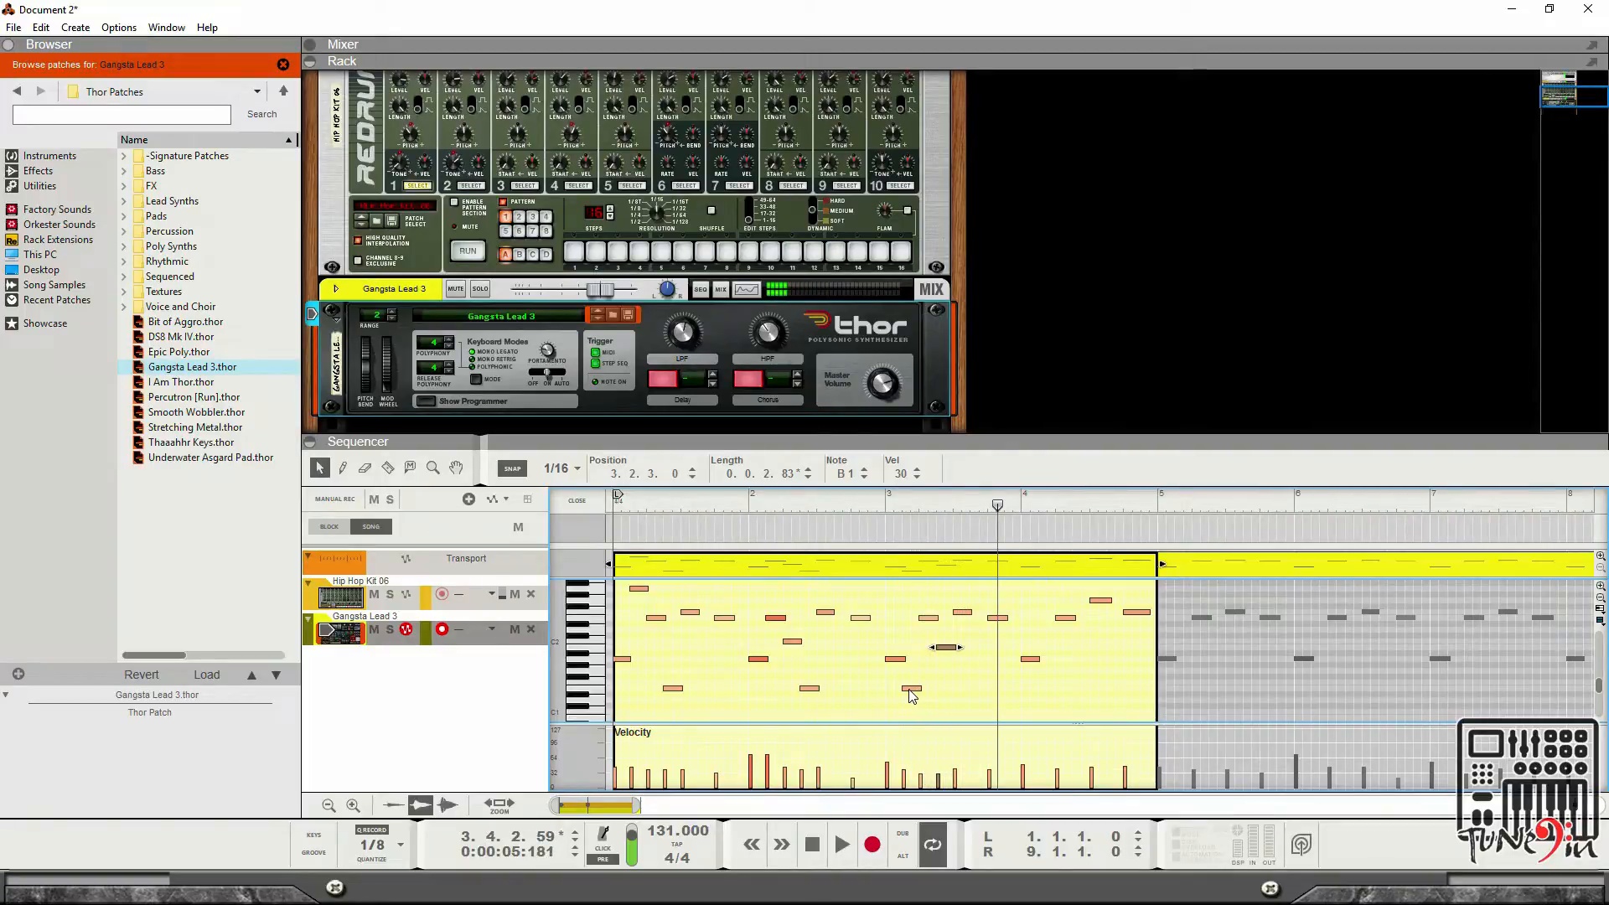
left_click(912, 688)
left_click_drag(946, 648, 947, 698)
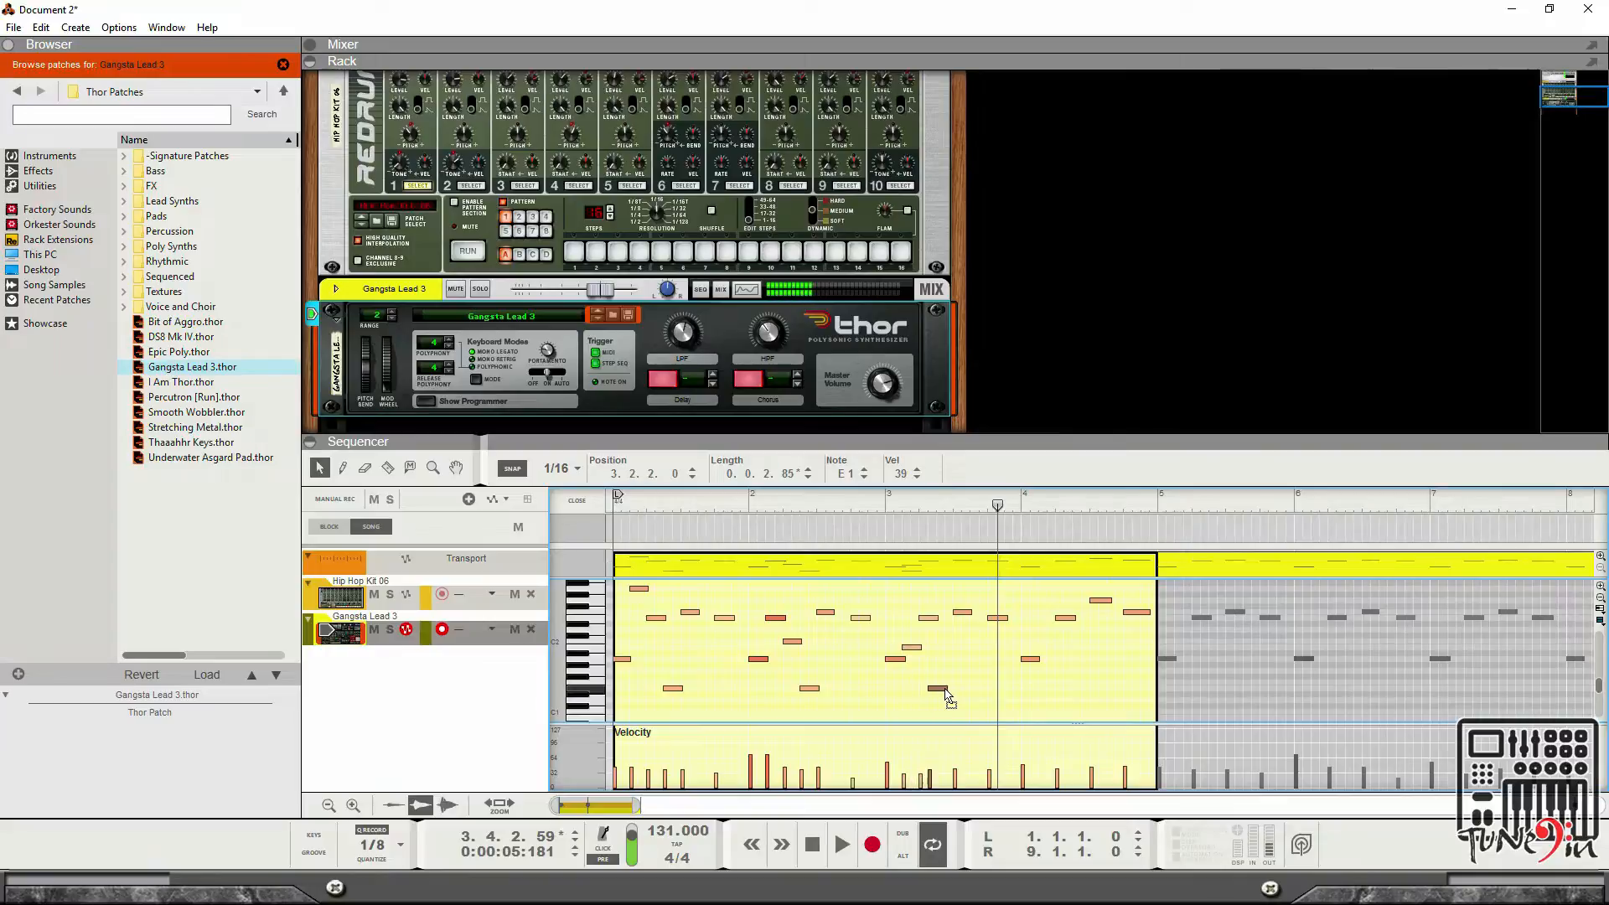
left_click(842, 844)
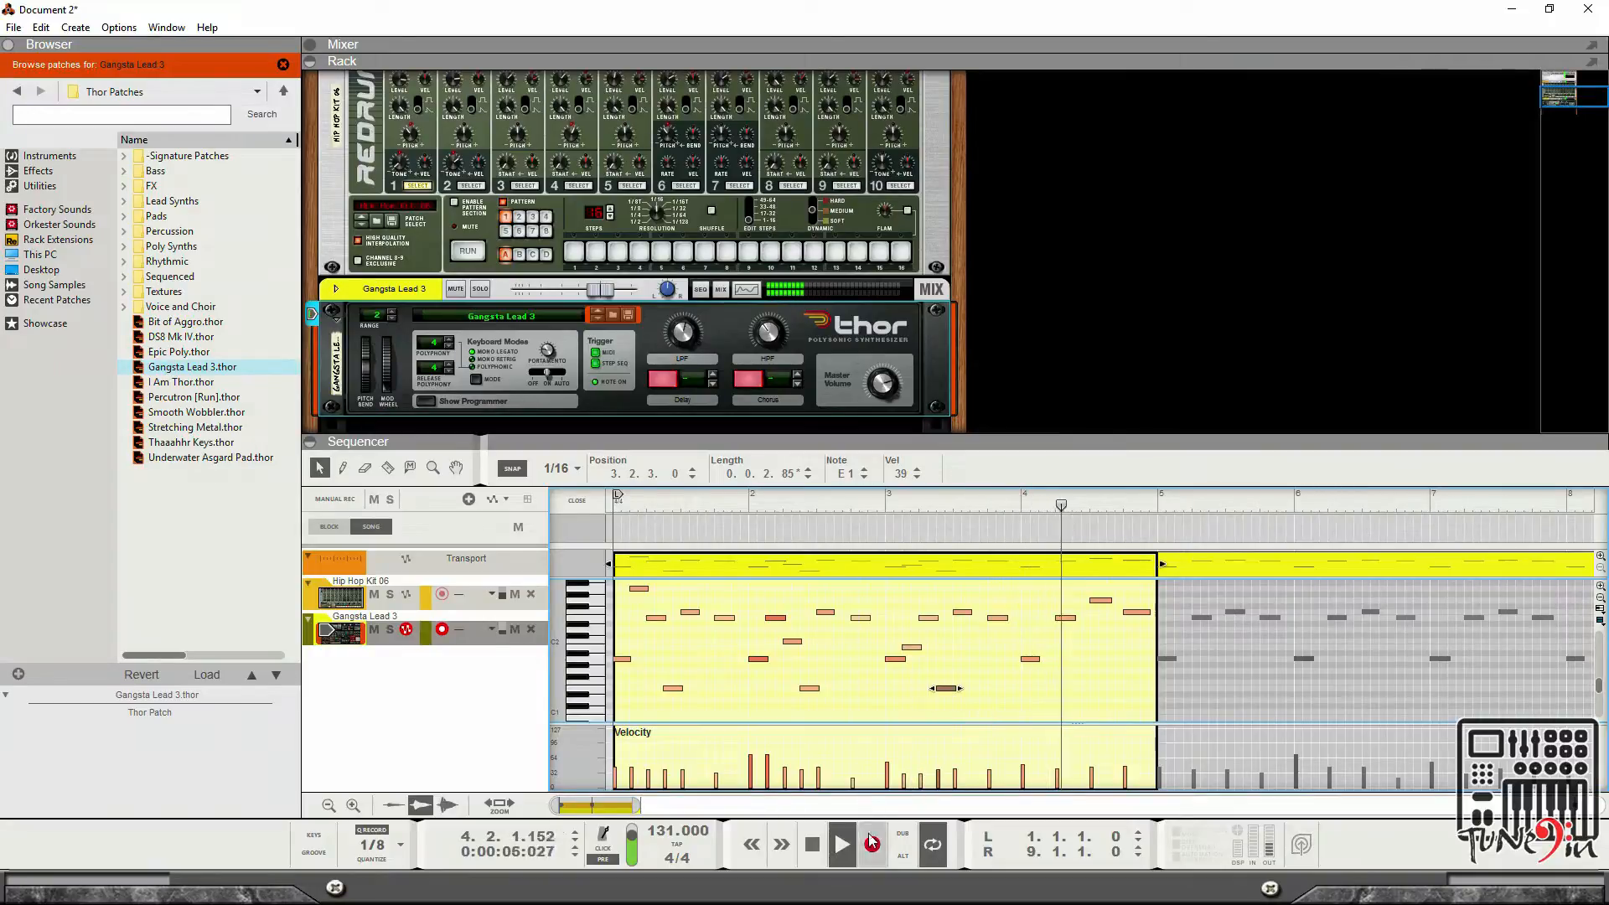
left_click(816, 844)
key("space")
left_click(817, 843)
left_click(817, 844)
left_click(816, 843)
key("space")
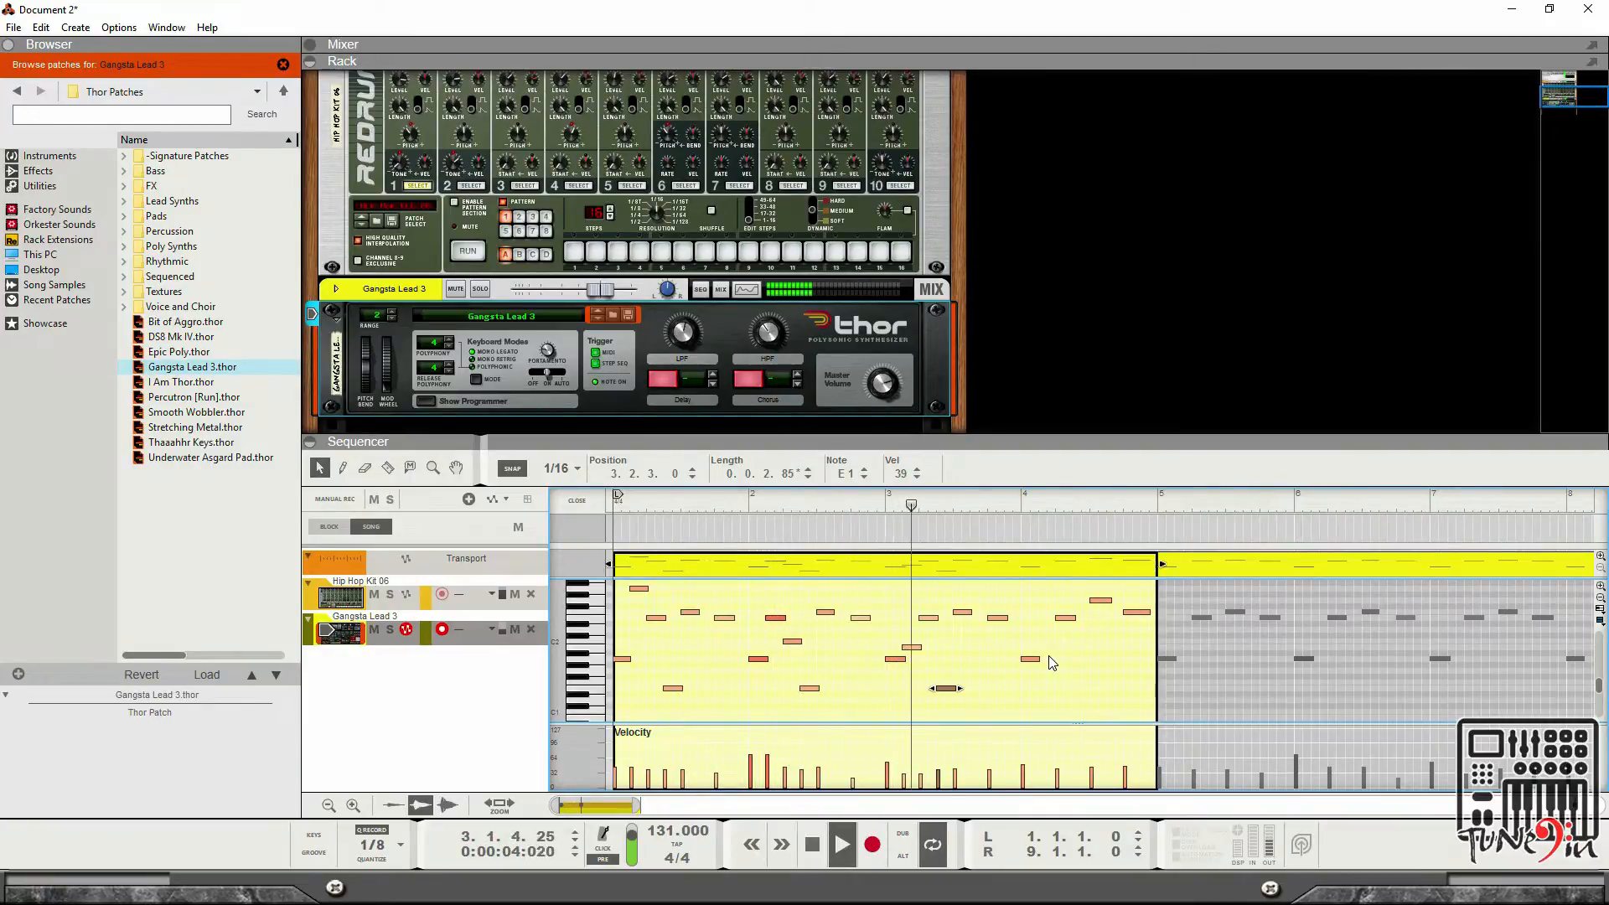
key("space")
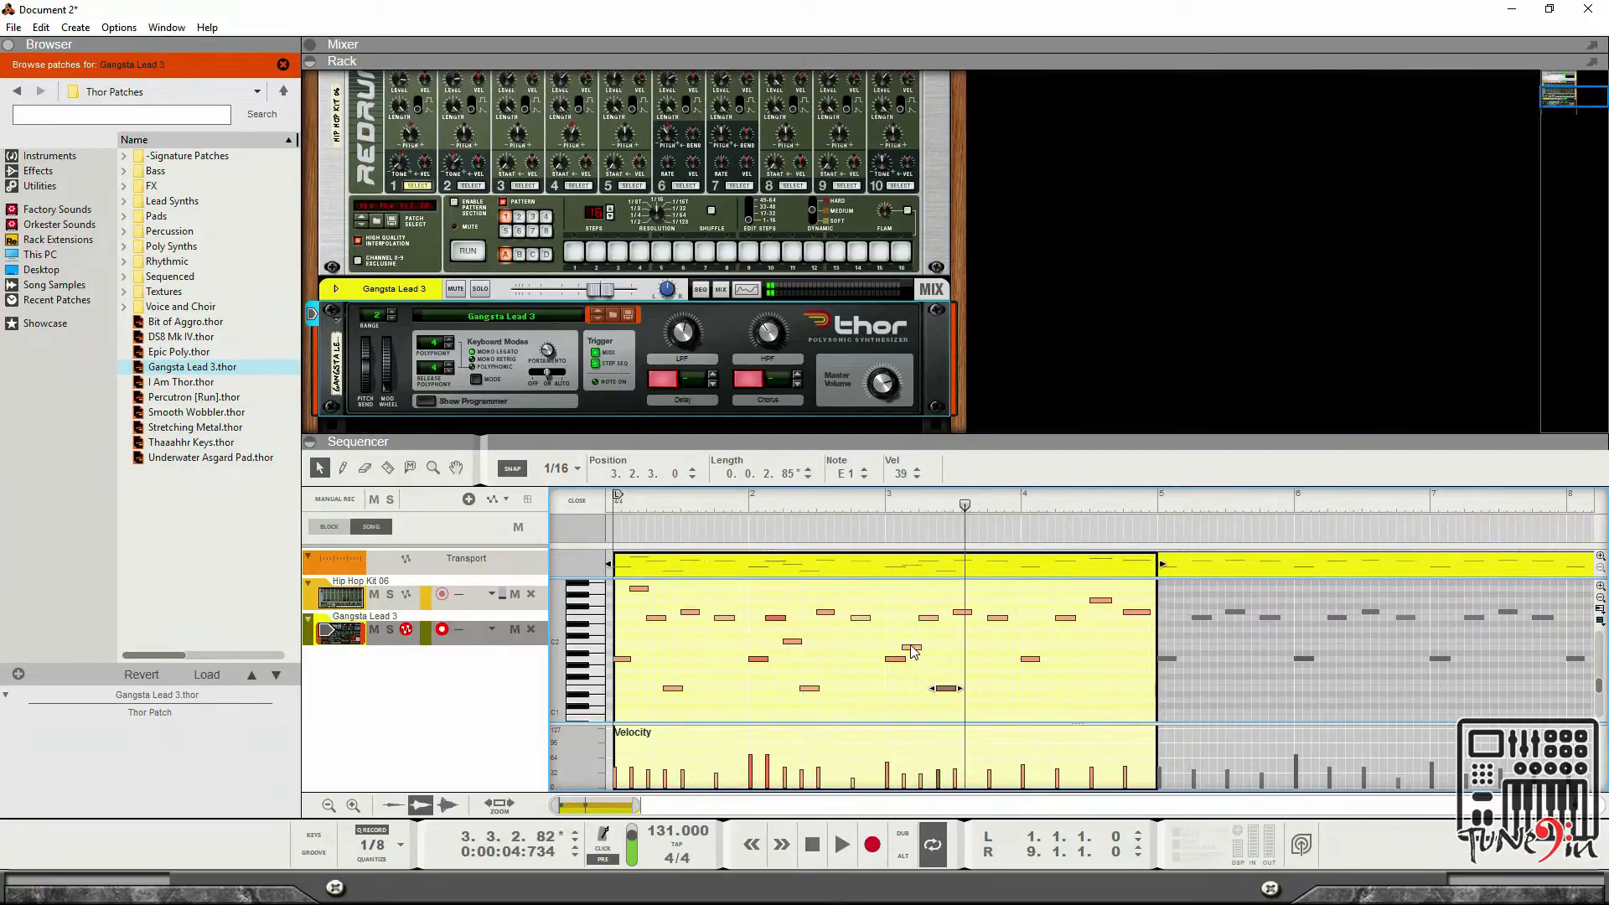
Raise the note at 3.1.3 up to E3 and start playback.
left_click(913, 653)
mouse_move(913, 649)
left_mouse_down()
mouse_move(916, 587)
mouse_move(916, 652)
mouse_move(911, 635)
left_mouse_up()
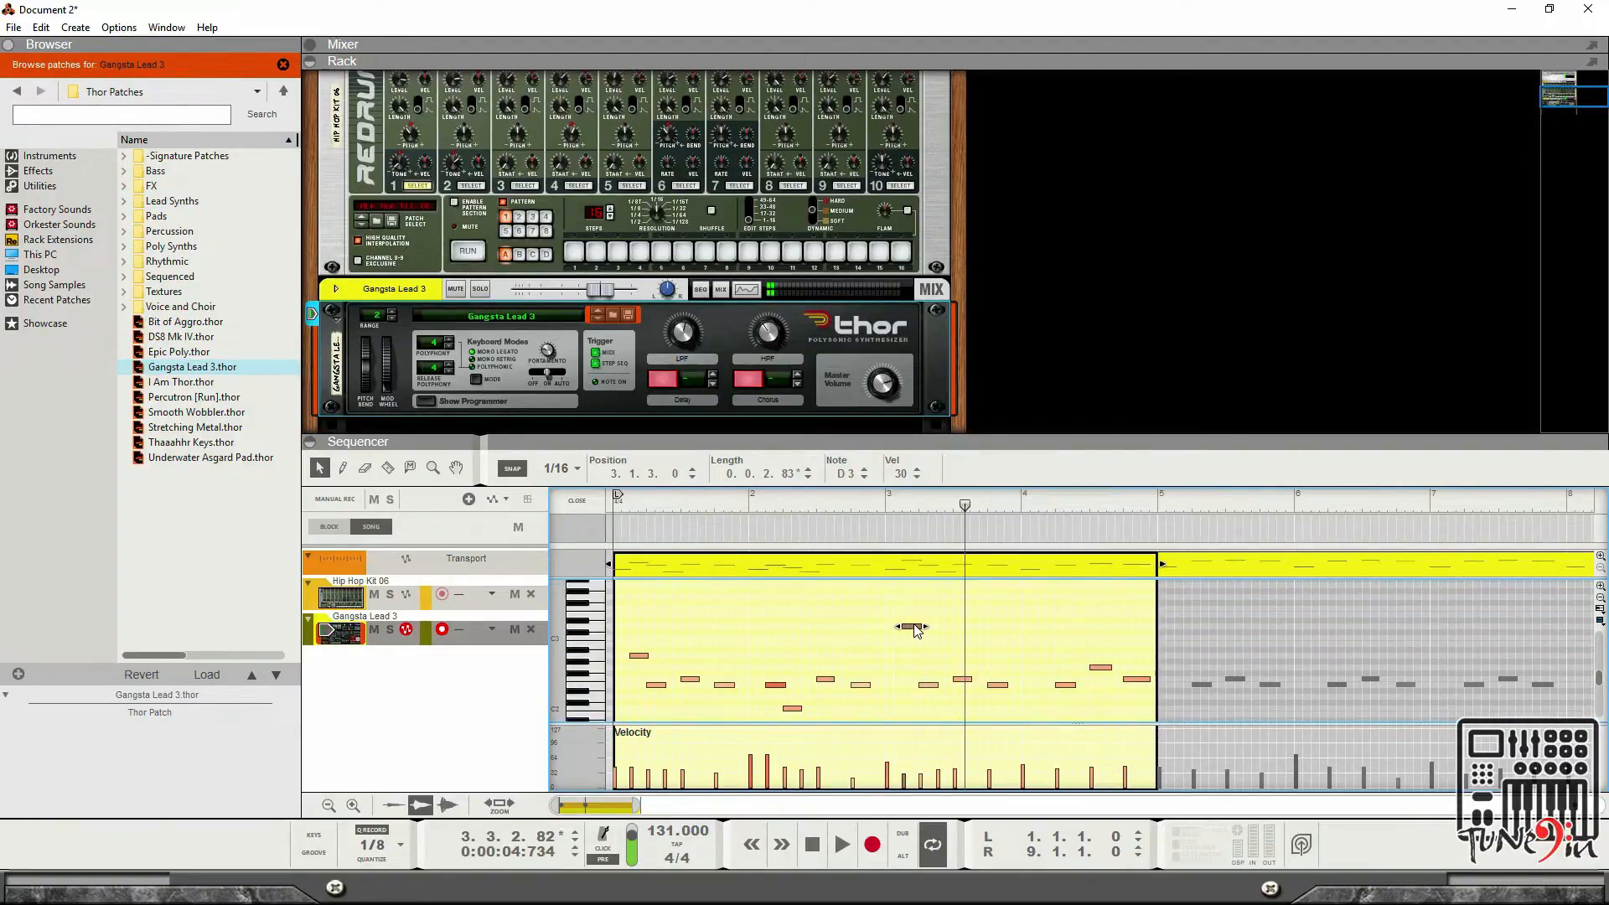
scroll(902, 660, "down", 1)
scroll(901, 659, "up", 1)
left_click_drag(917, 633, 914, 616)
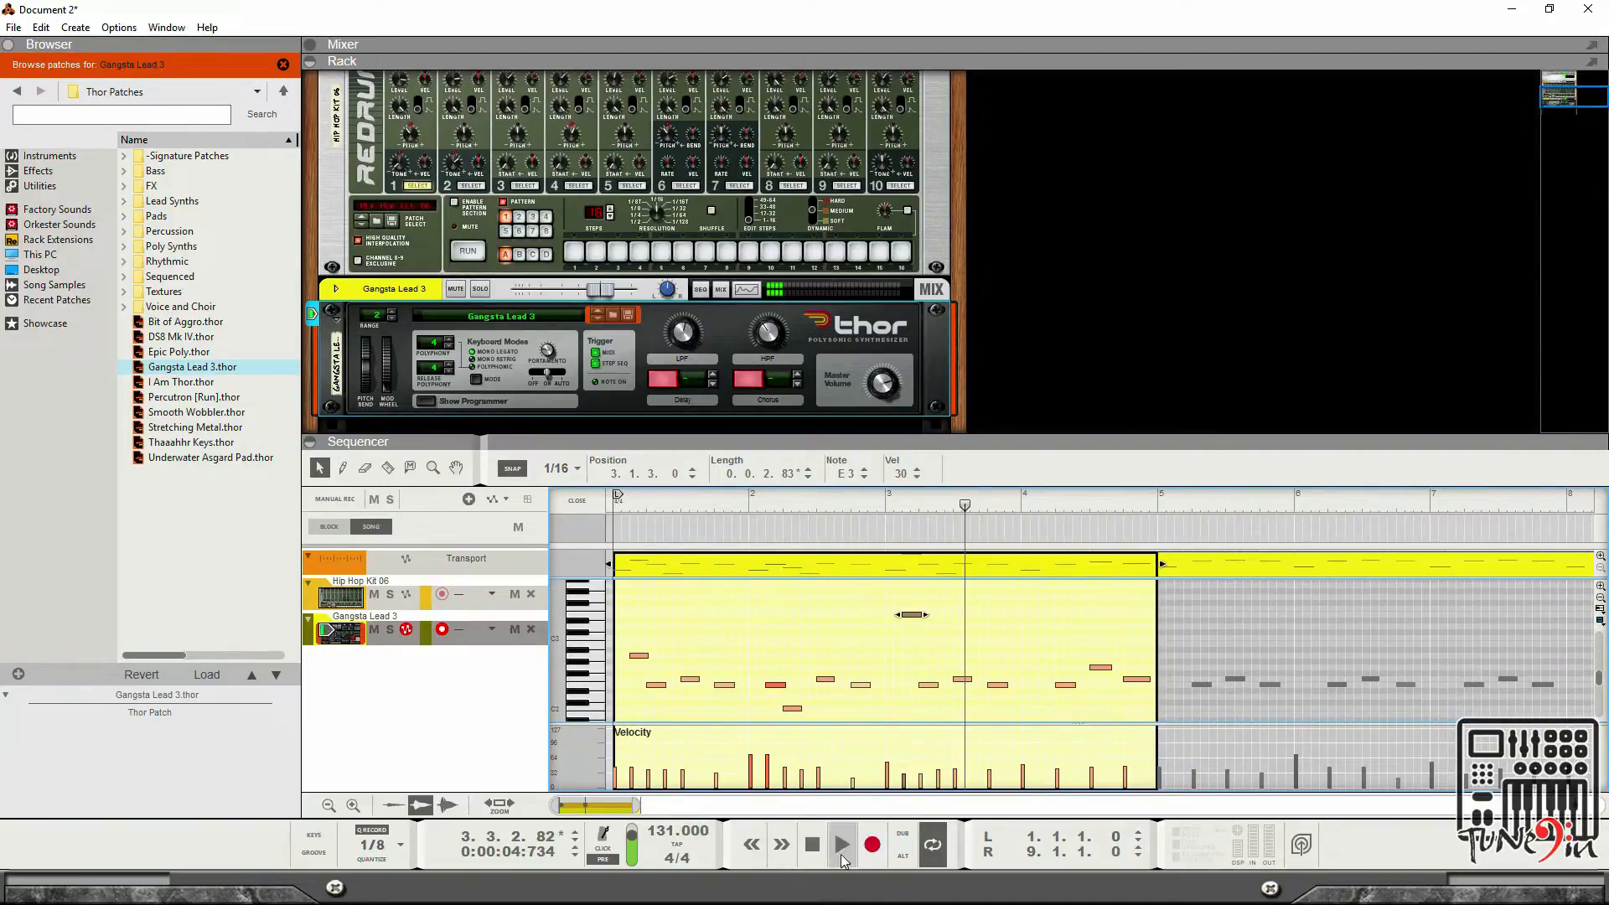
left_click(812, 845)
left_click(842, 845)
Review the melody across the whole note range while the clip plays, then stop.
scroll(855, 695, "down", 1)
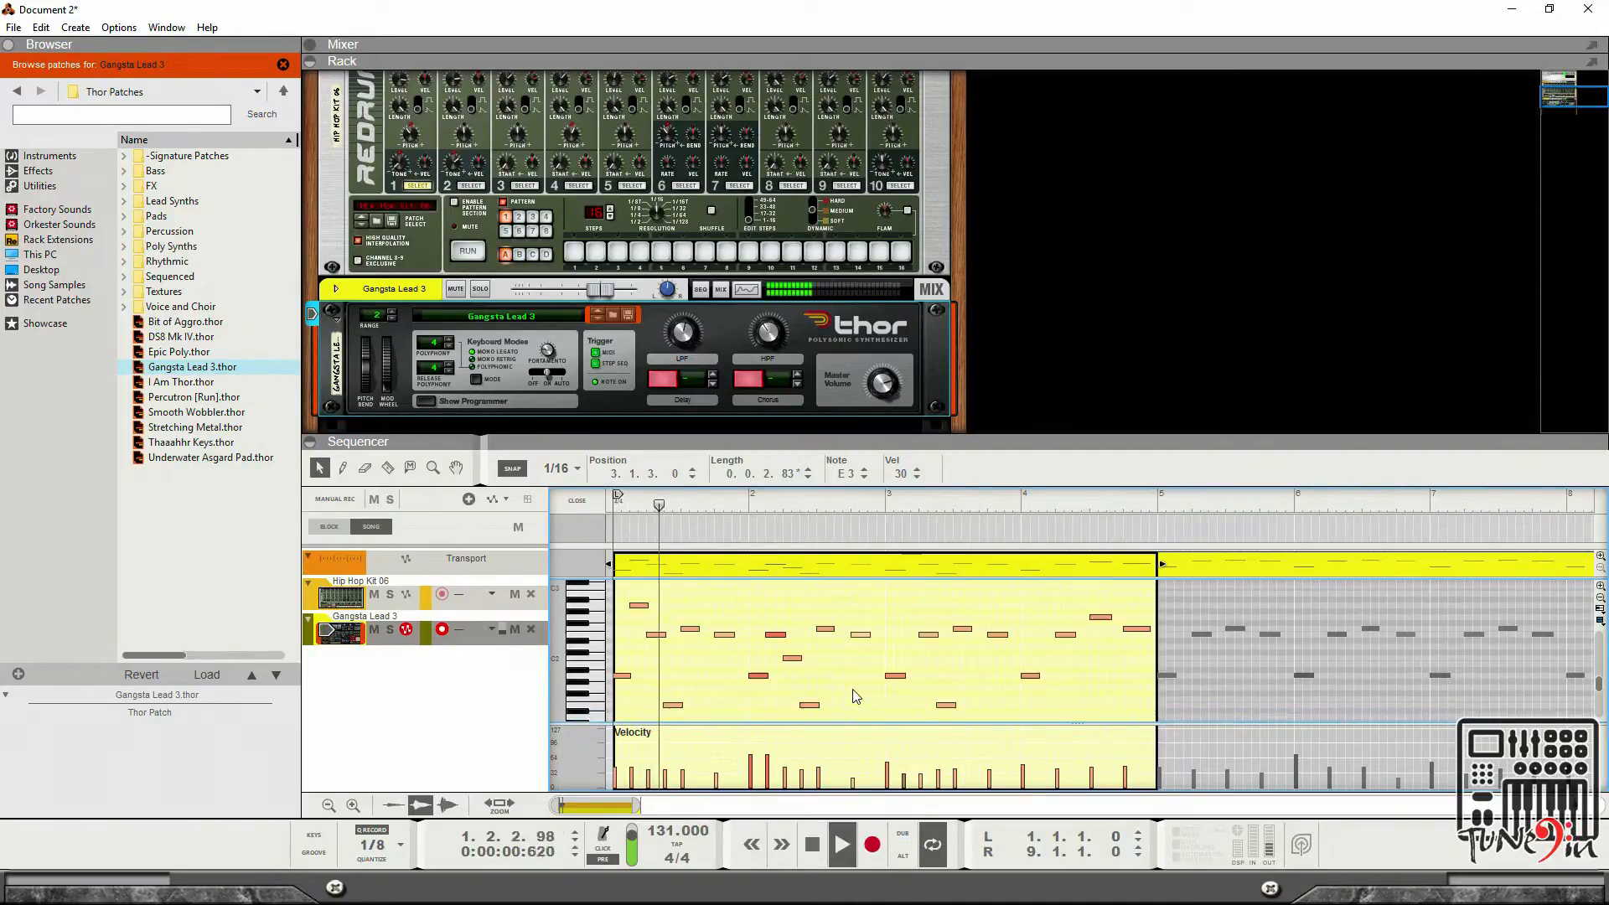
scroll(863, 693, "up", 1)
scroll(873, 690, "down", 1)
scroll(968, 707, "up", 1)
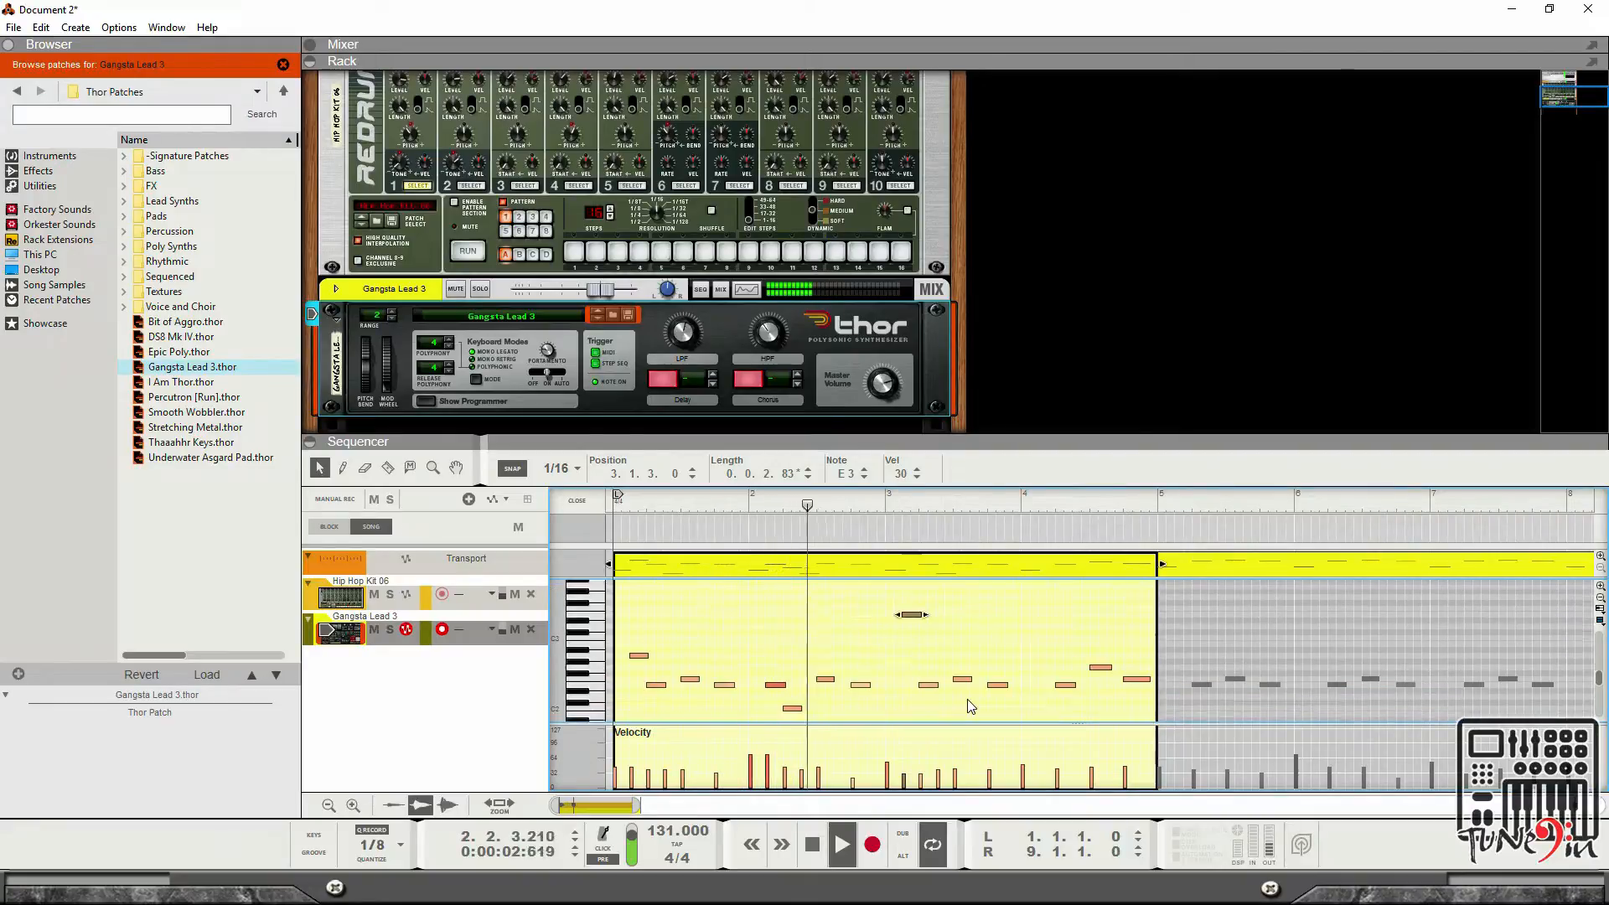
scroll(969, 706, "down", 1)
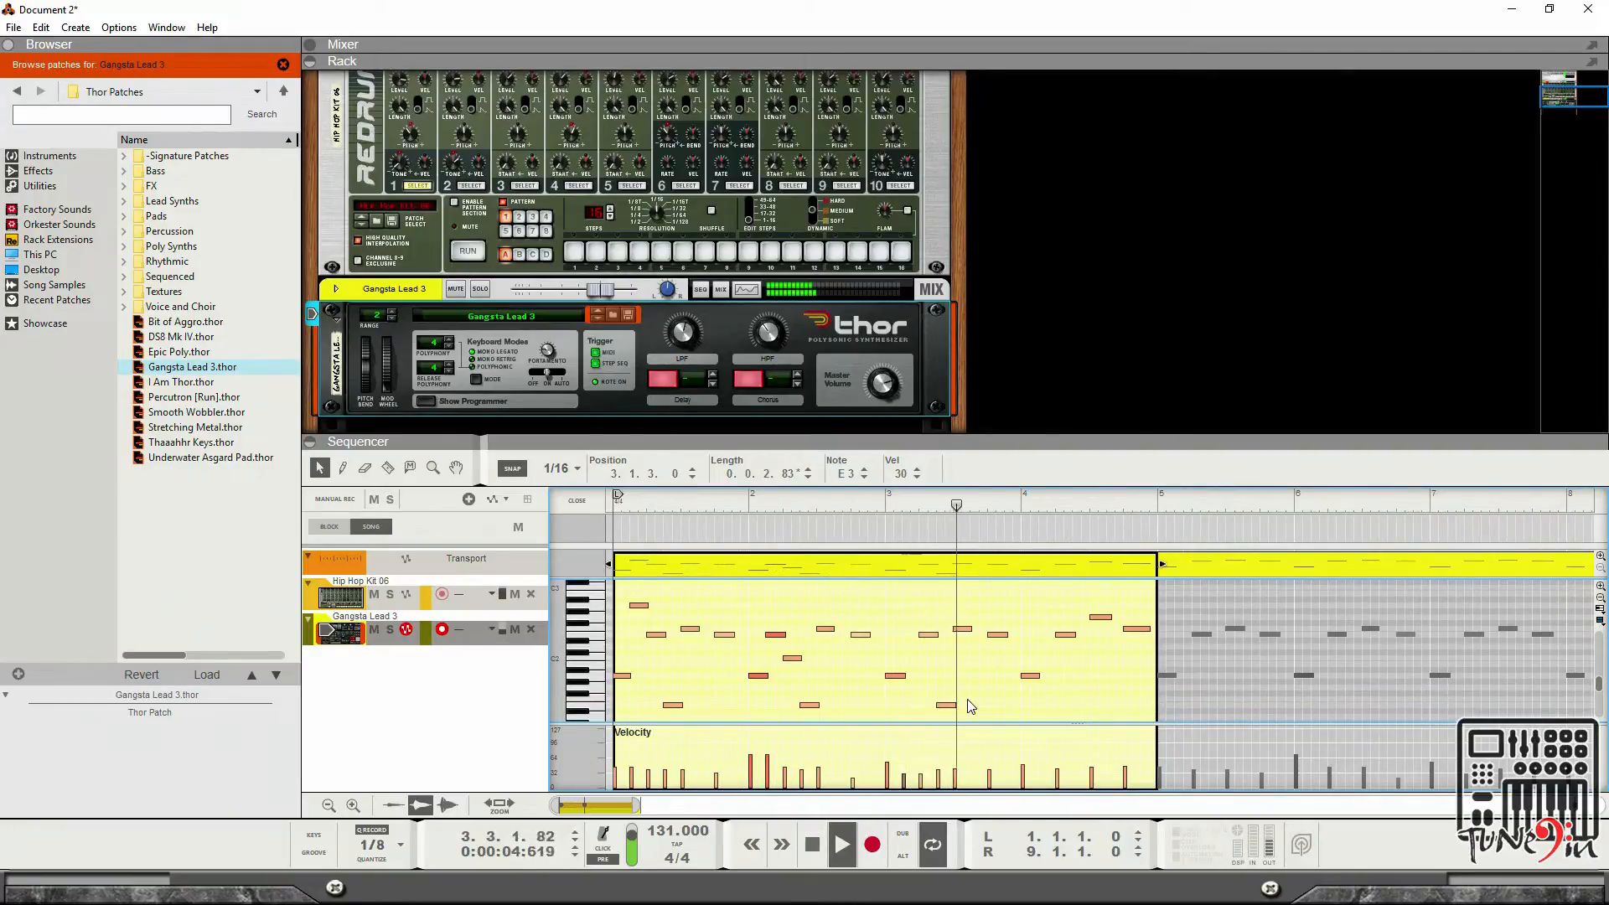
key("space")
Redraw the high note in bar 3 and move it to A2 at 3.2.1.
scroll(947, 698, "up", 1)
left_click(914, 610)
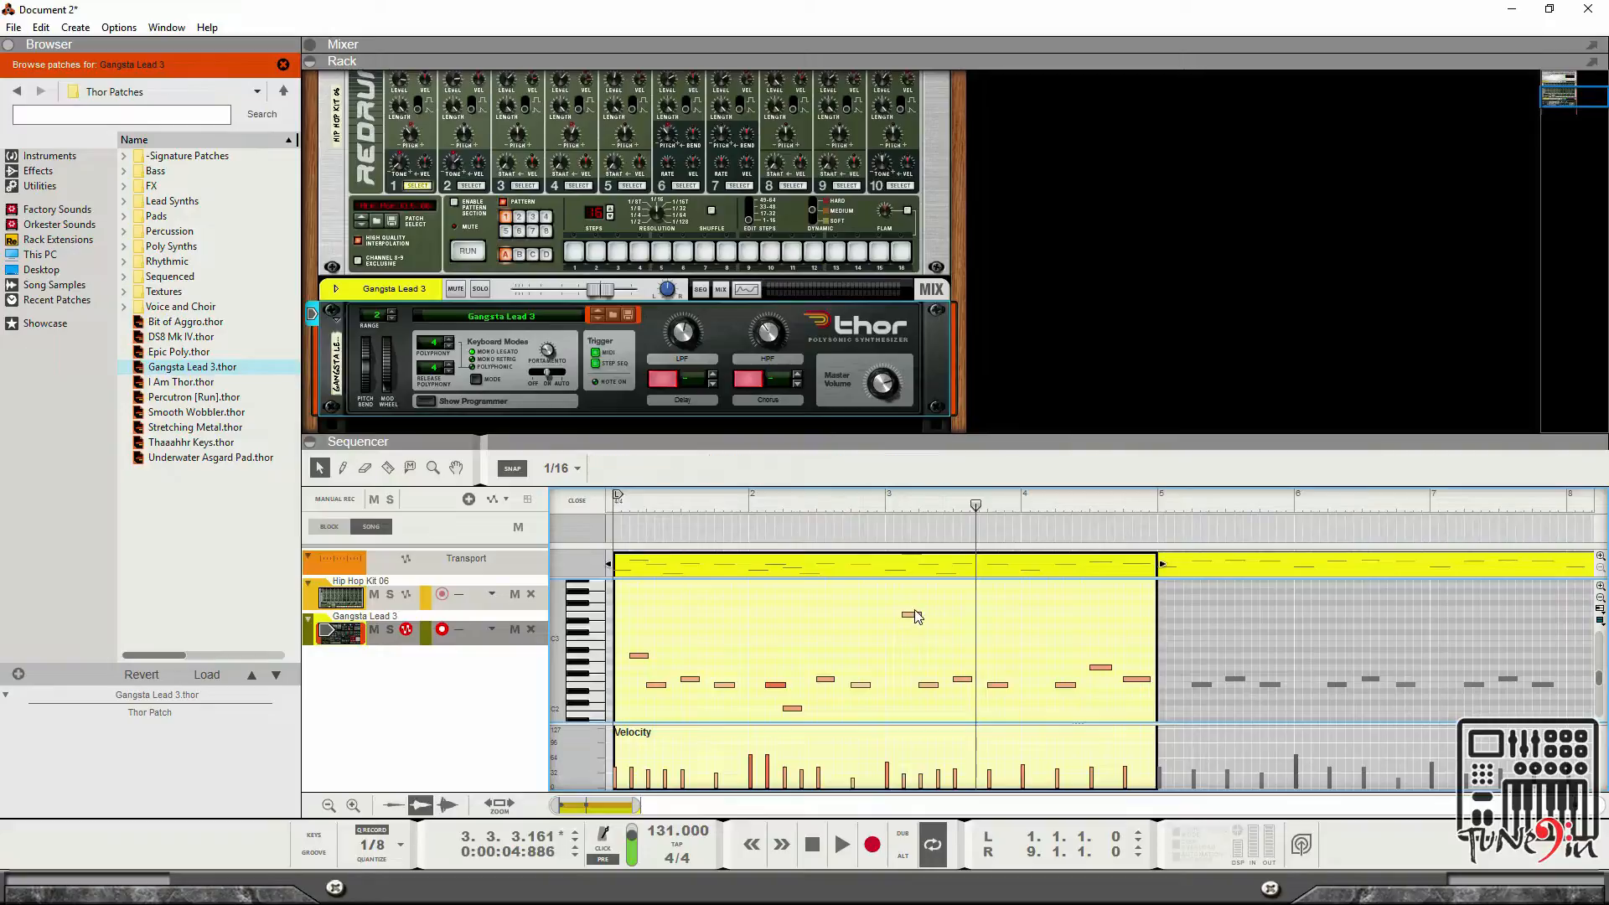
double_click(910, 614)
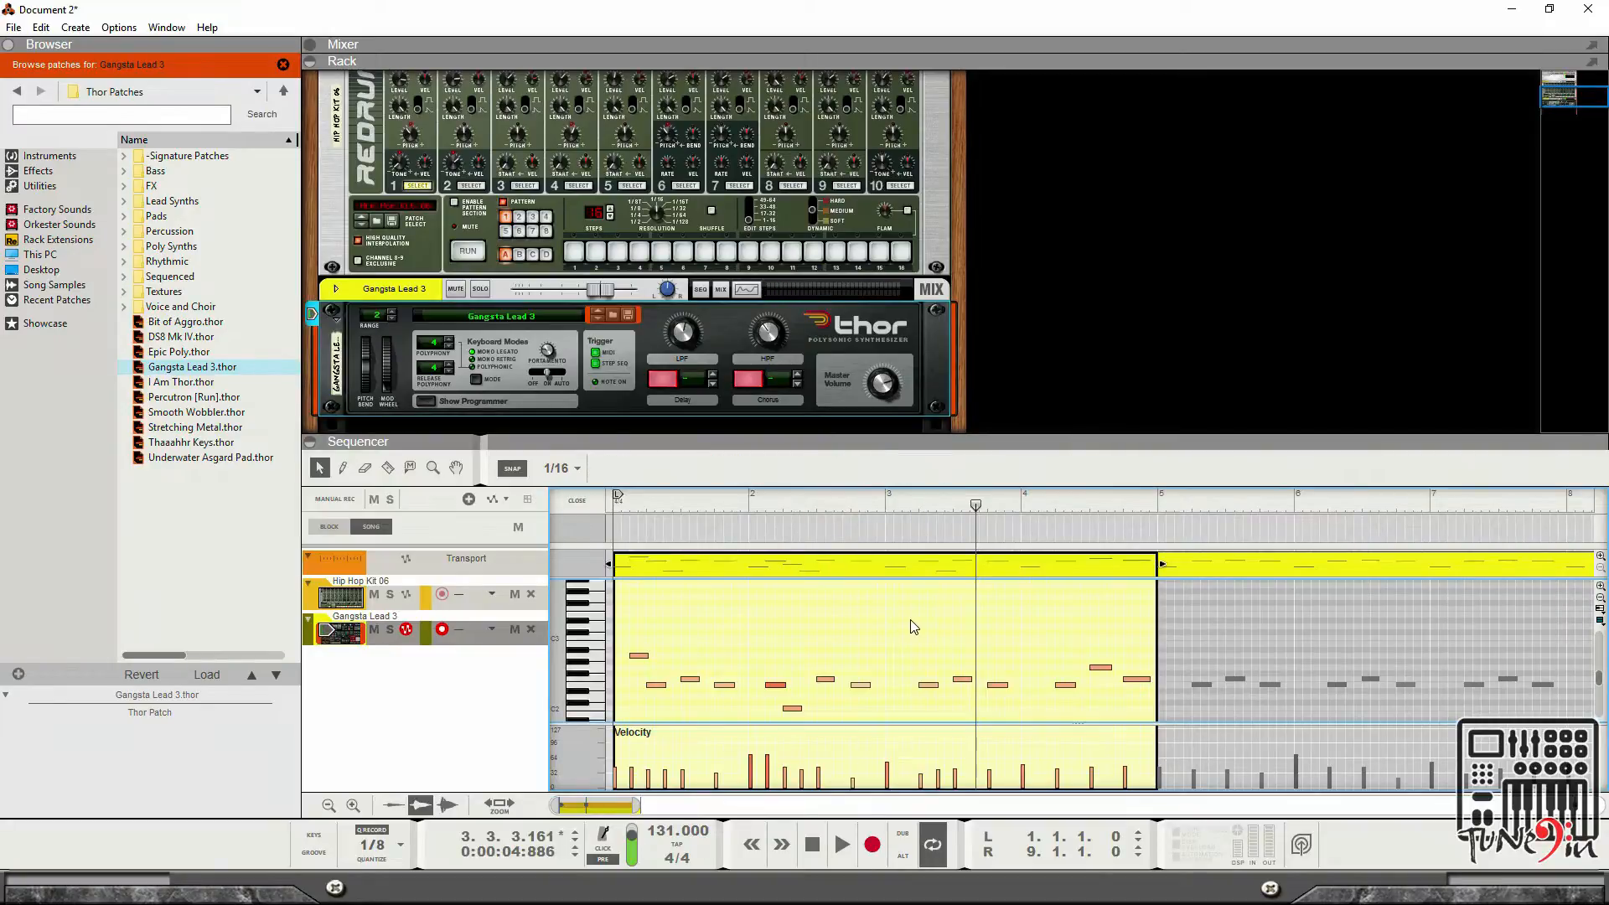
double_click(910, 620)
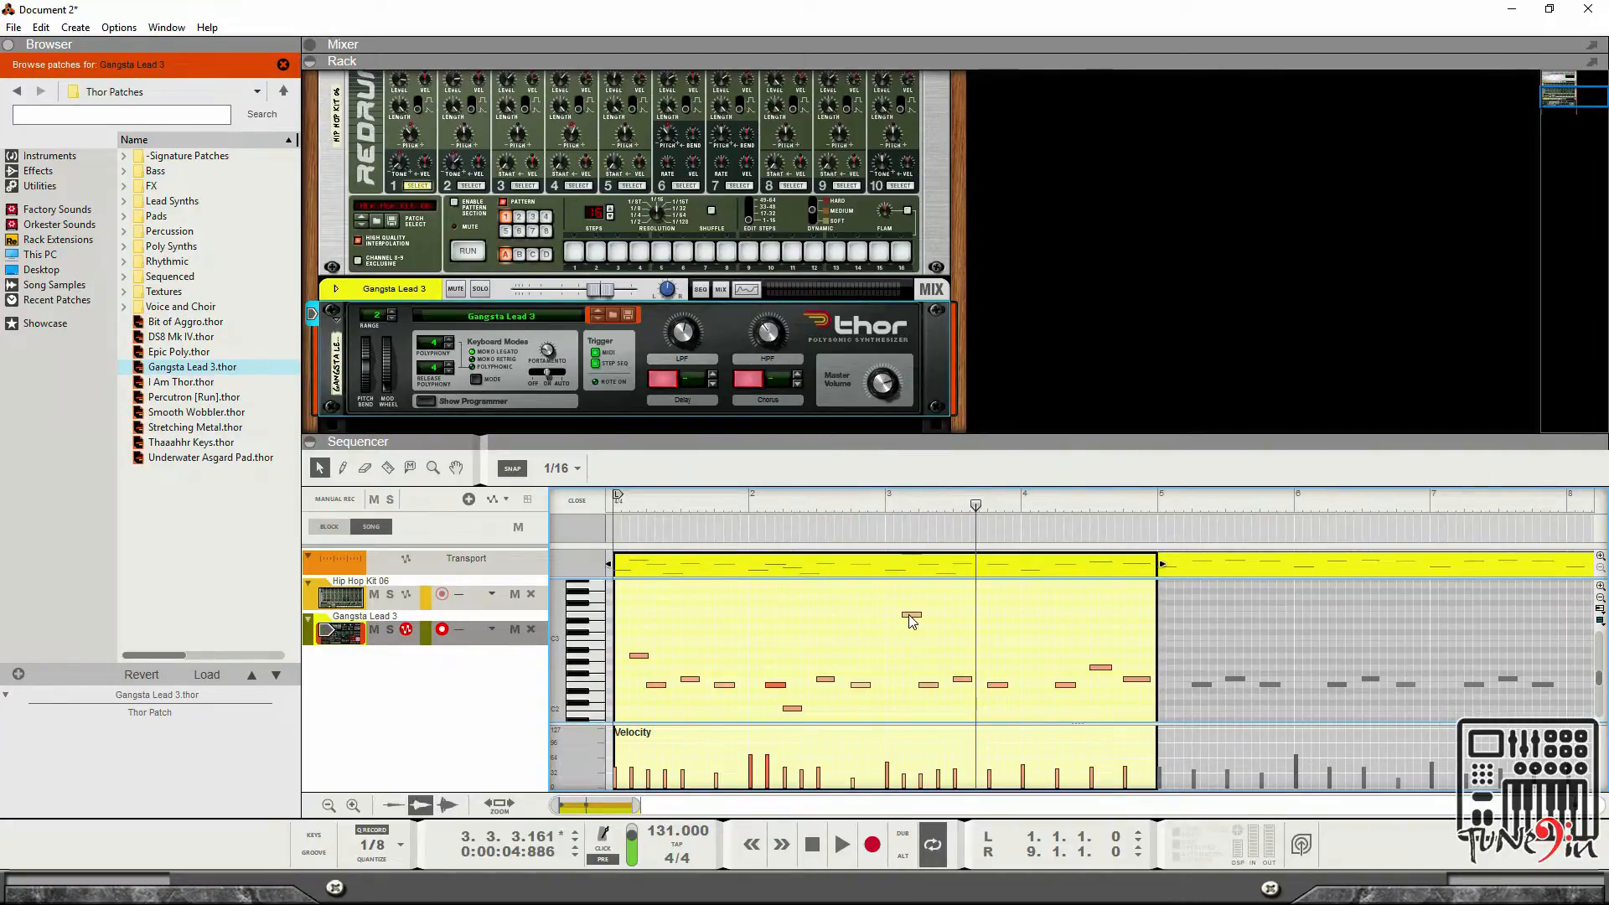
left_click_drag(925, 690, 930, 664)
scroll(980, 719, "down", 2)
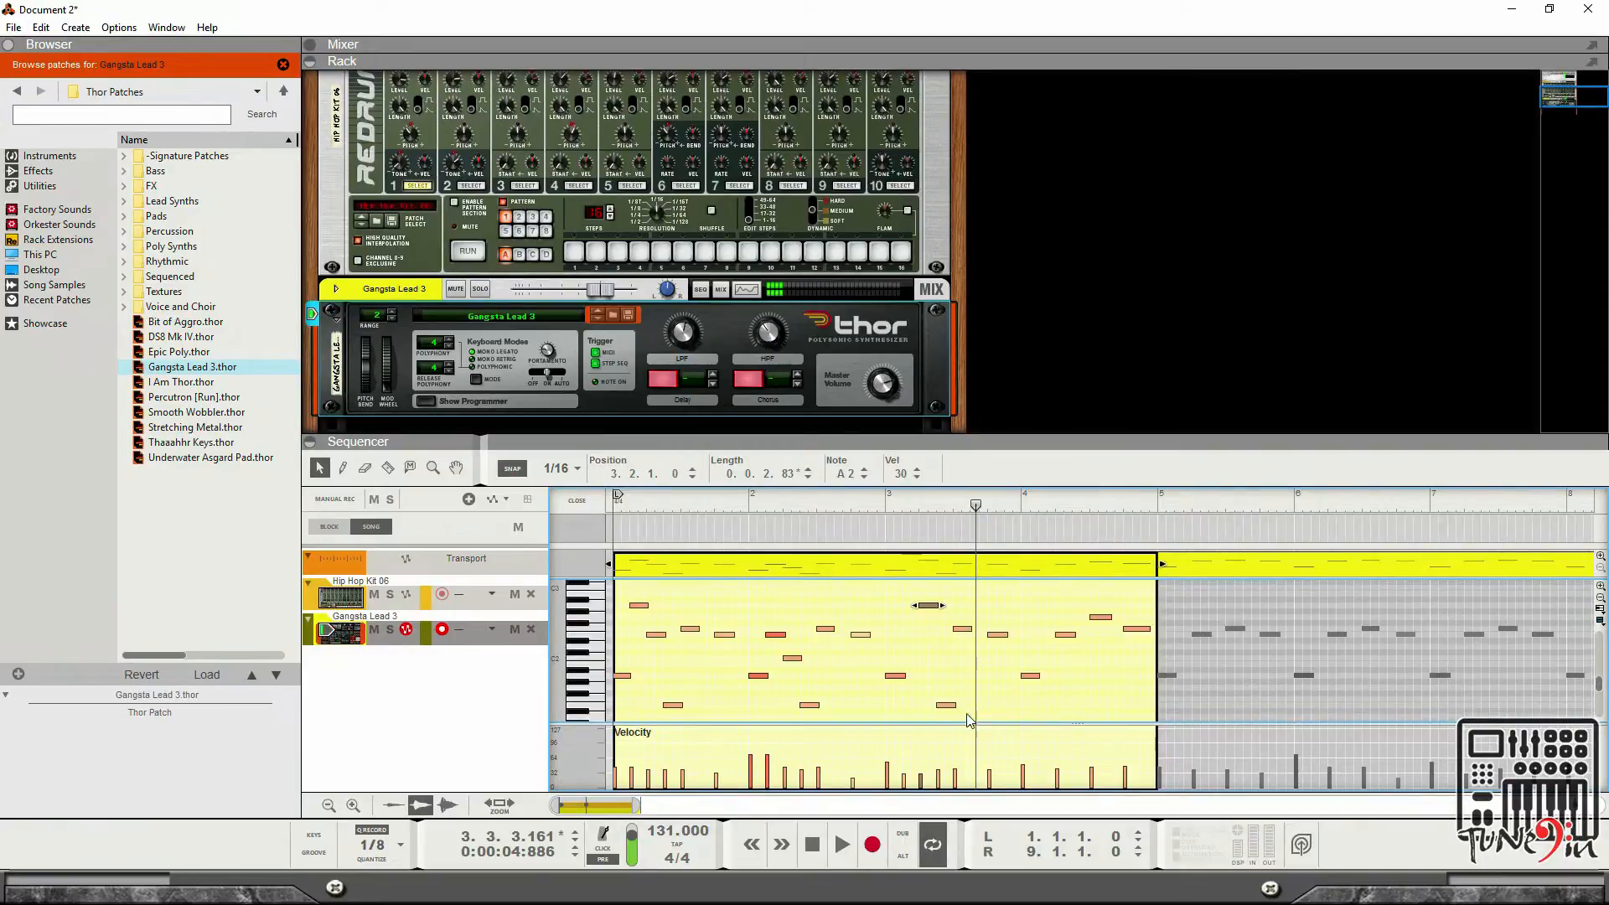
Play back the clip from the start to audition the new note, then stop.
left_click(813, 844)
left_click(842, 845)
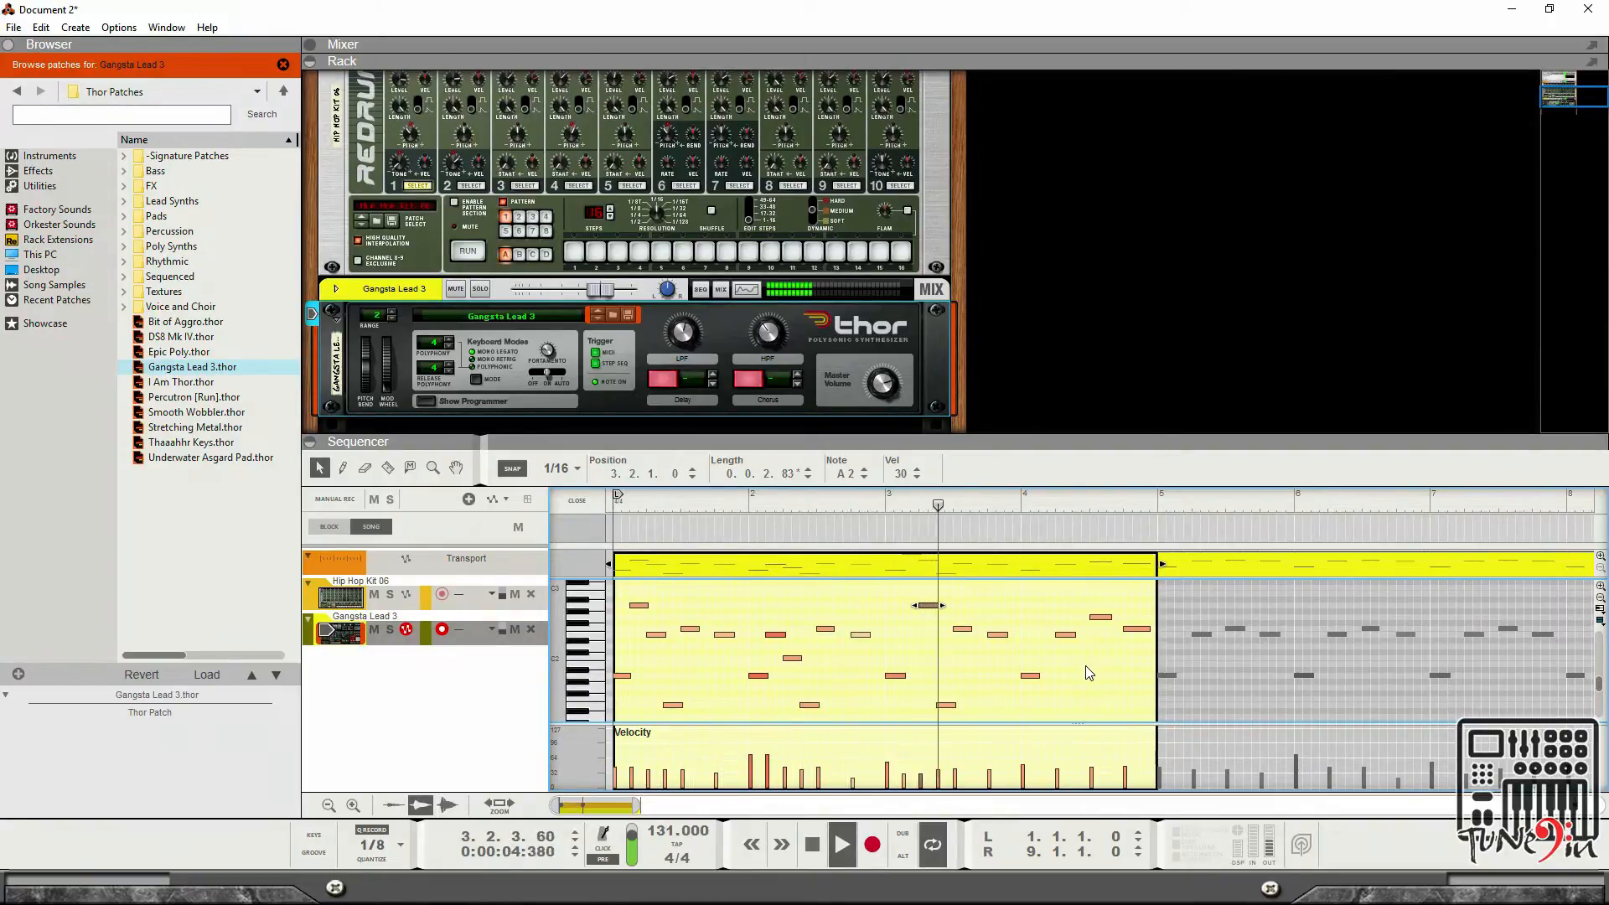
key("space")
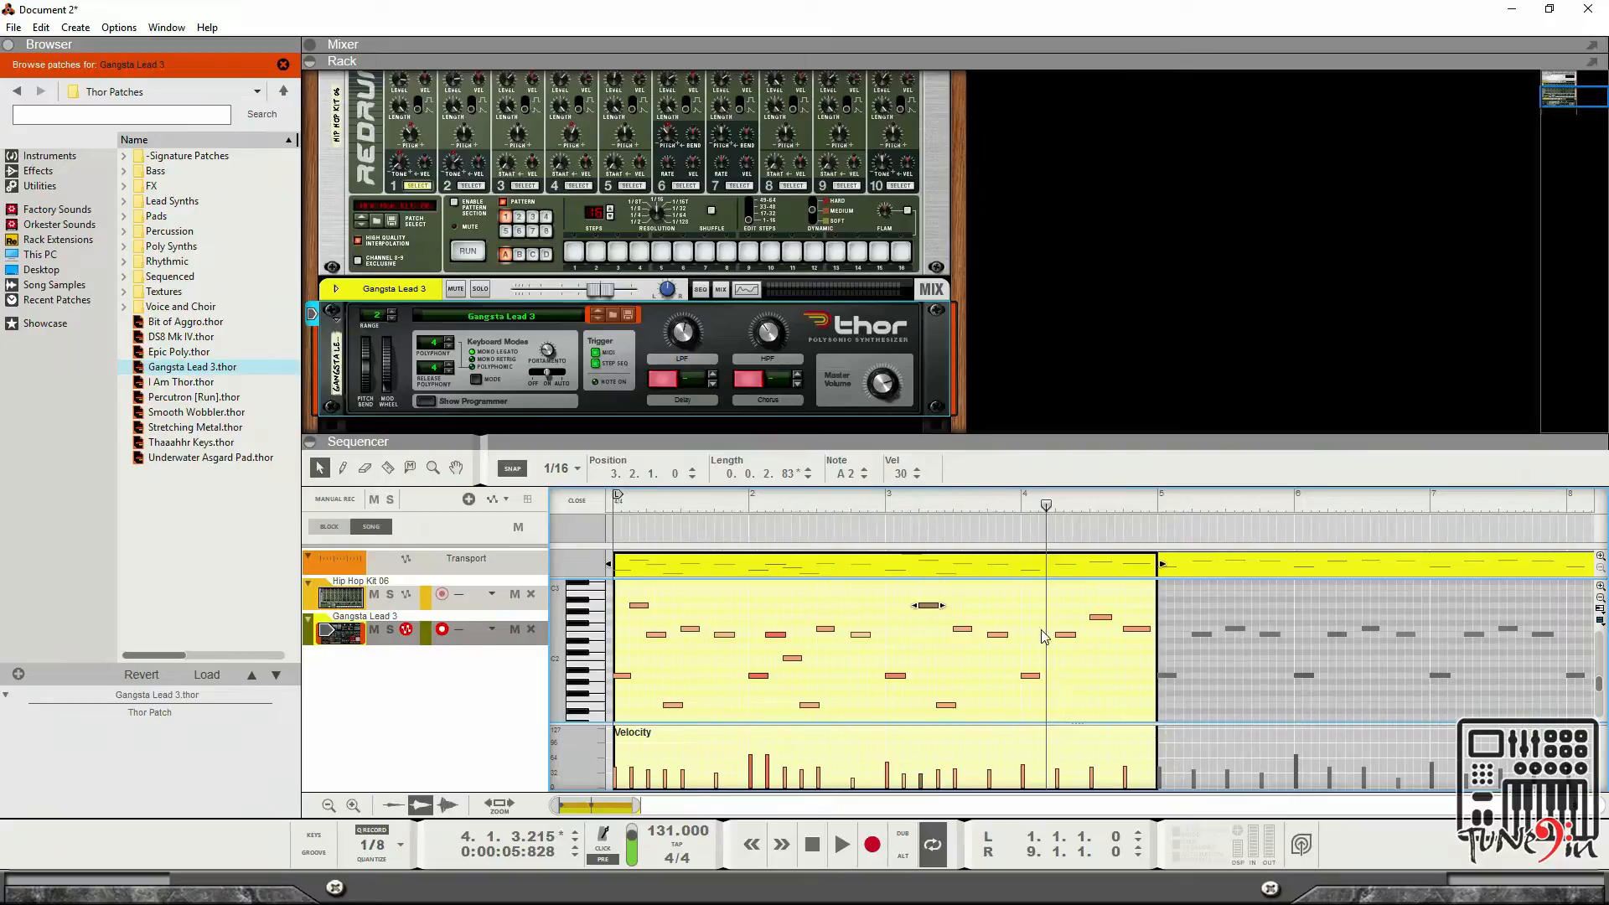
Move the note in bar 4 down to C2 at 4.2.1 and delete a stray note nearby.
left_click(1069, 636)
left_click_drag(1066, 641, 1047, 658)
scroll(1051, 659, "down", 3)
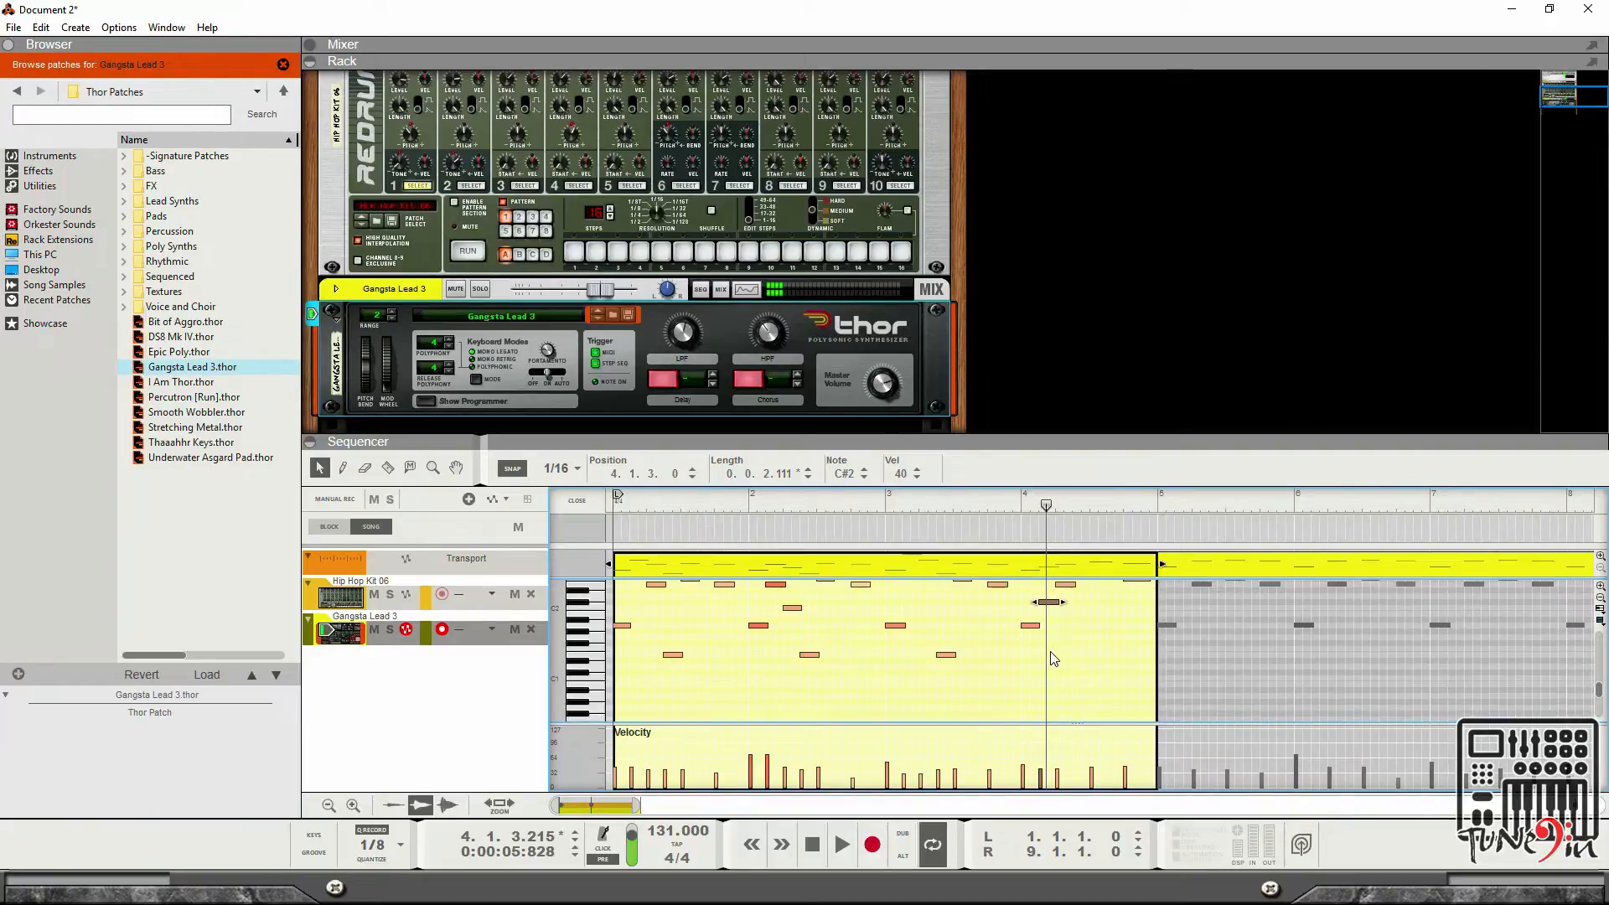
left_click_drag(1060, 605, 1049, 588)
mouse_move(1057, 612)
left_mouse_down()
mouse_move(1069, 591)
mouse_move(1069, 611)
left_mouse_up()
key("Delete")
scroll(1073, 612, "up", 1)
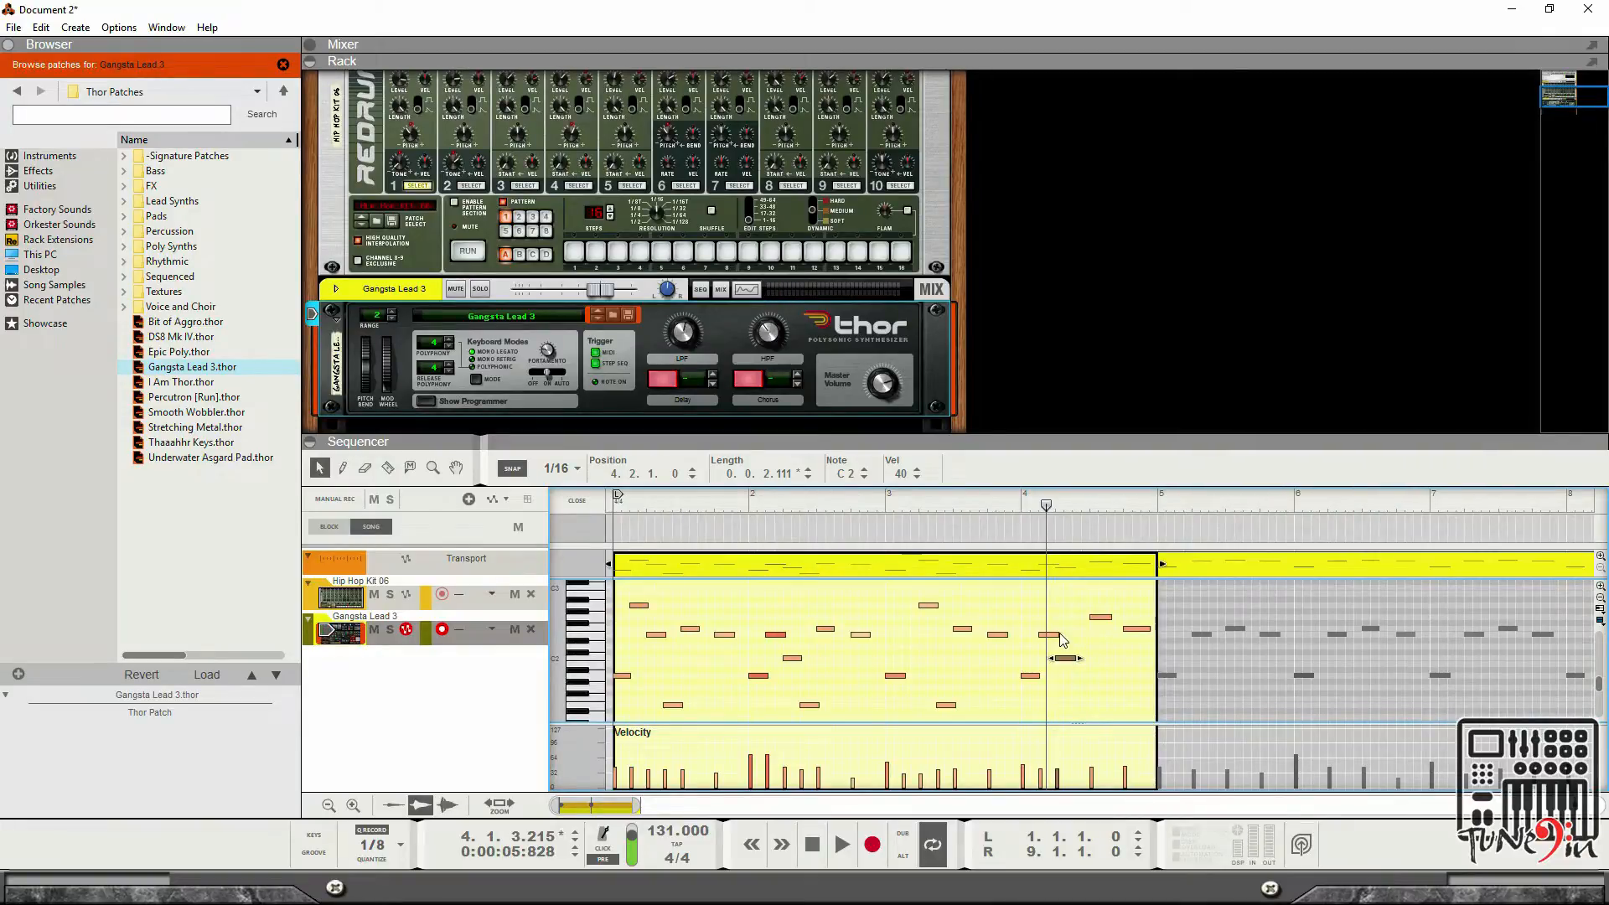
Copy the bar-4 note to 4.2.3 on E2 and briefly audition the clip.
left_click(1050, 636)
left_click_drag(1054, 641, 1088, 644)
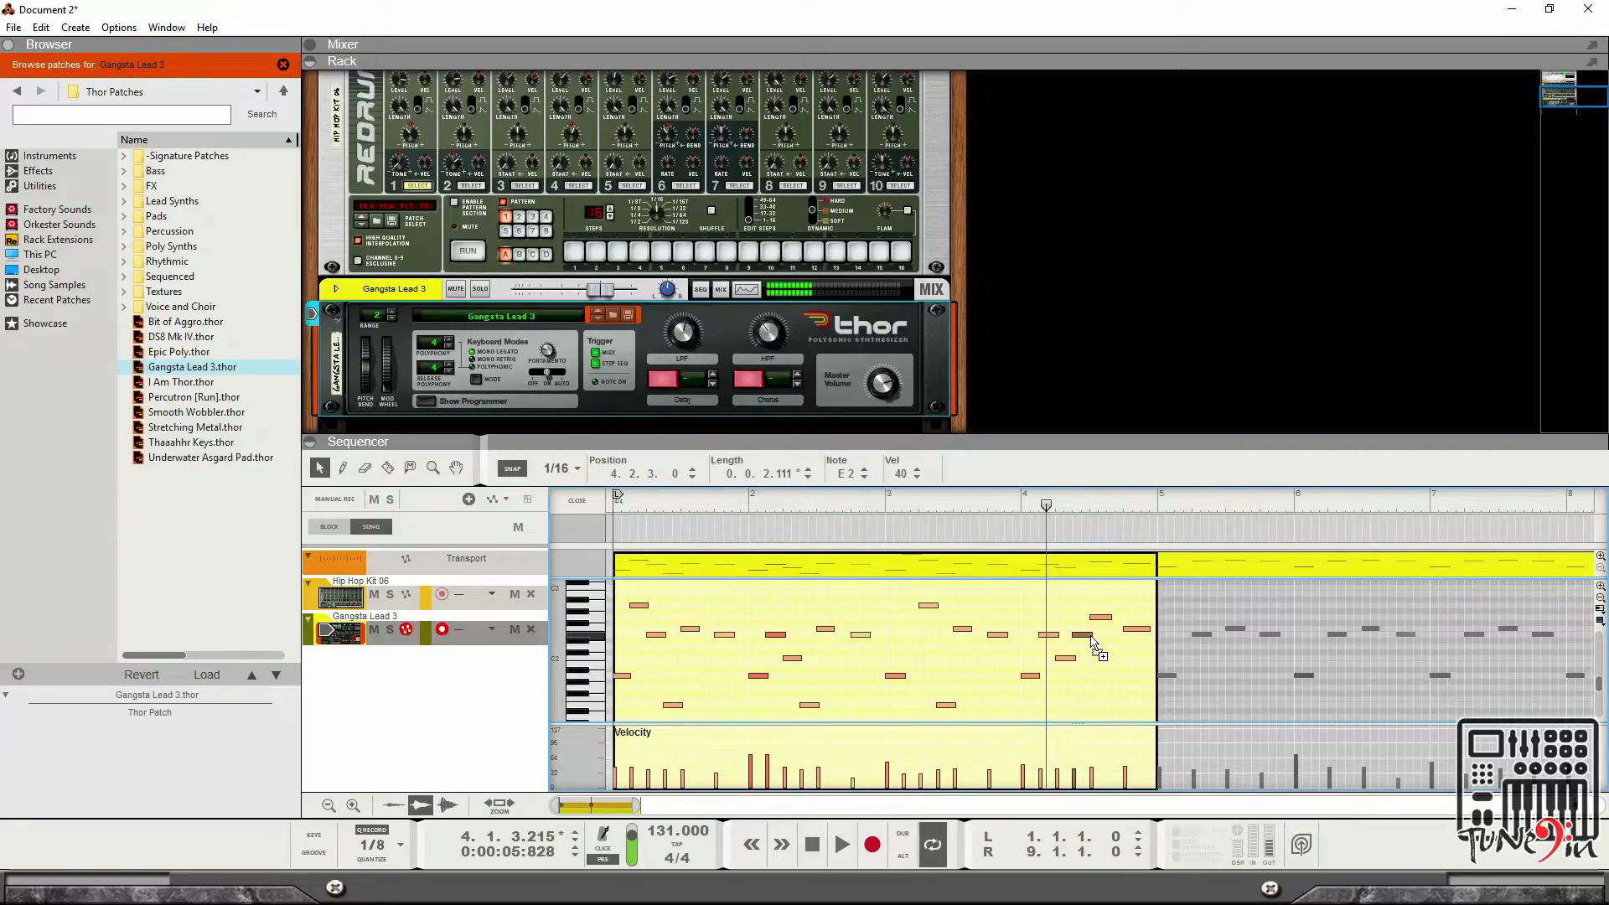
key("space")
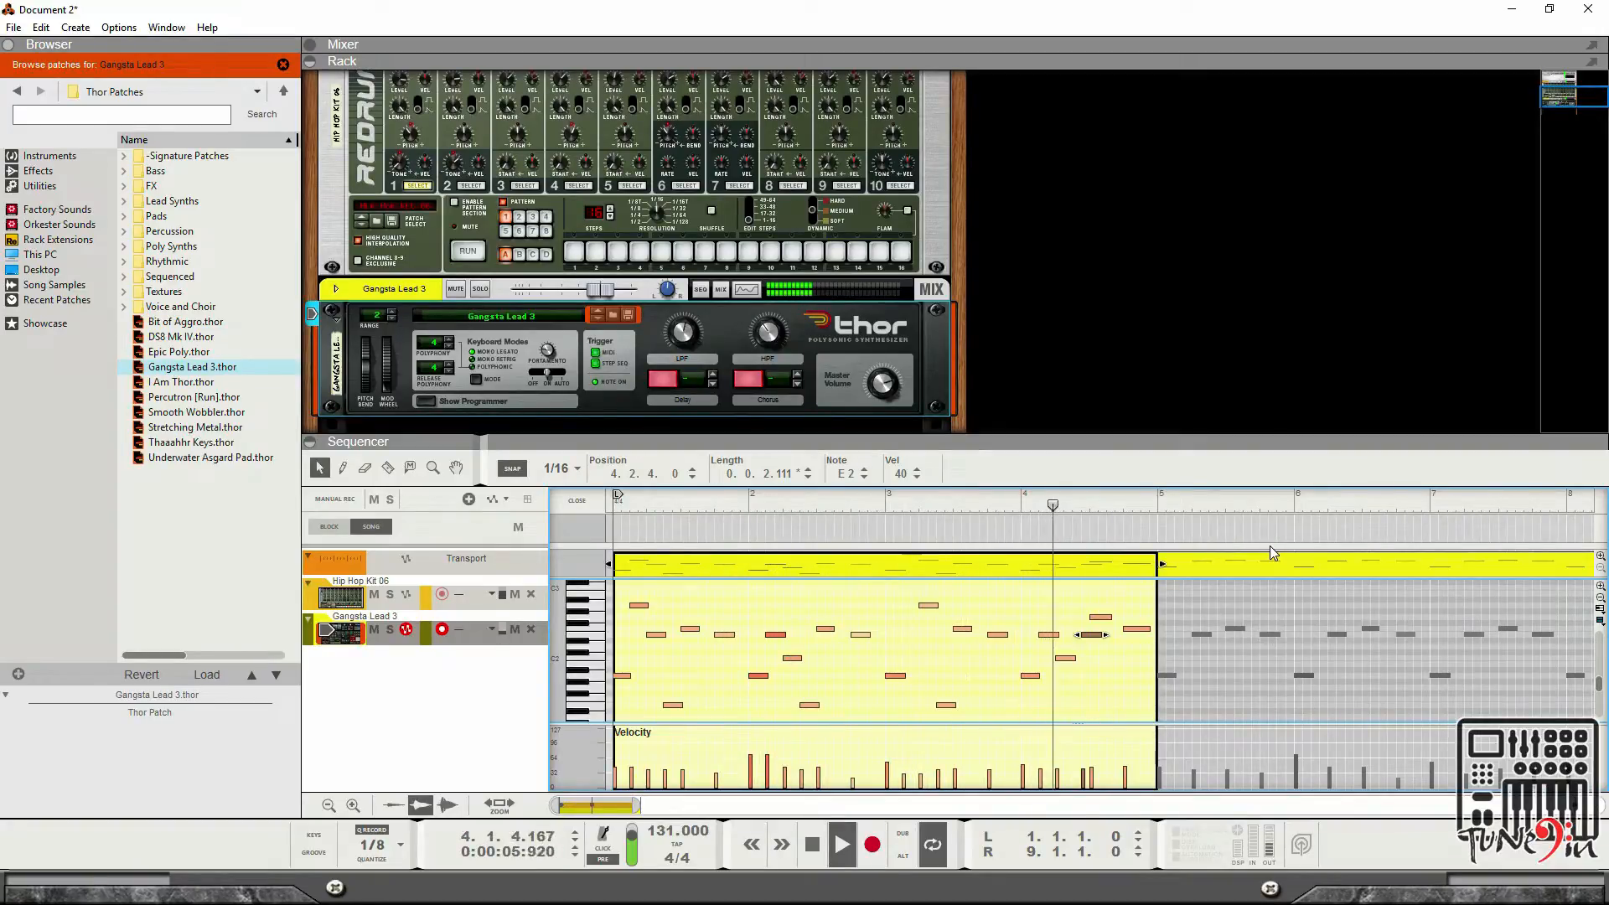
key("space")
Copy the E2 note again to 4.3.3 and audition the clip from the start.
left_click_drag(1089, 635, 1125, 640)
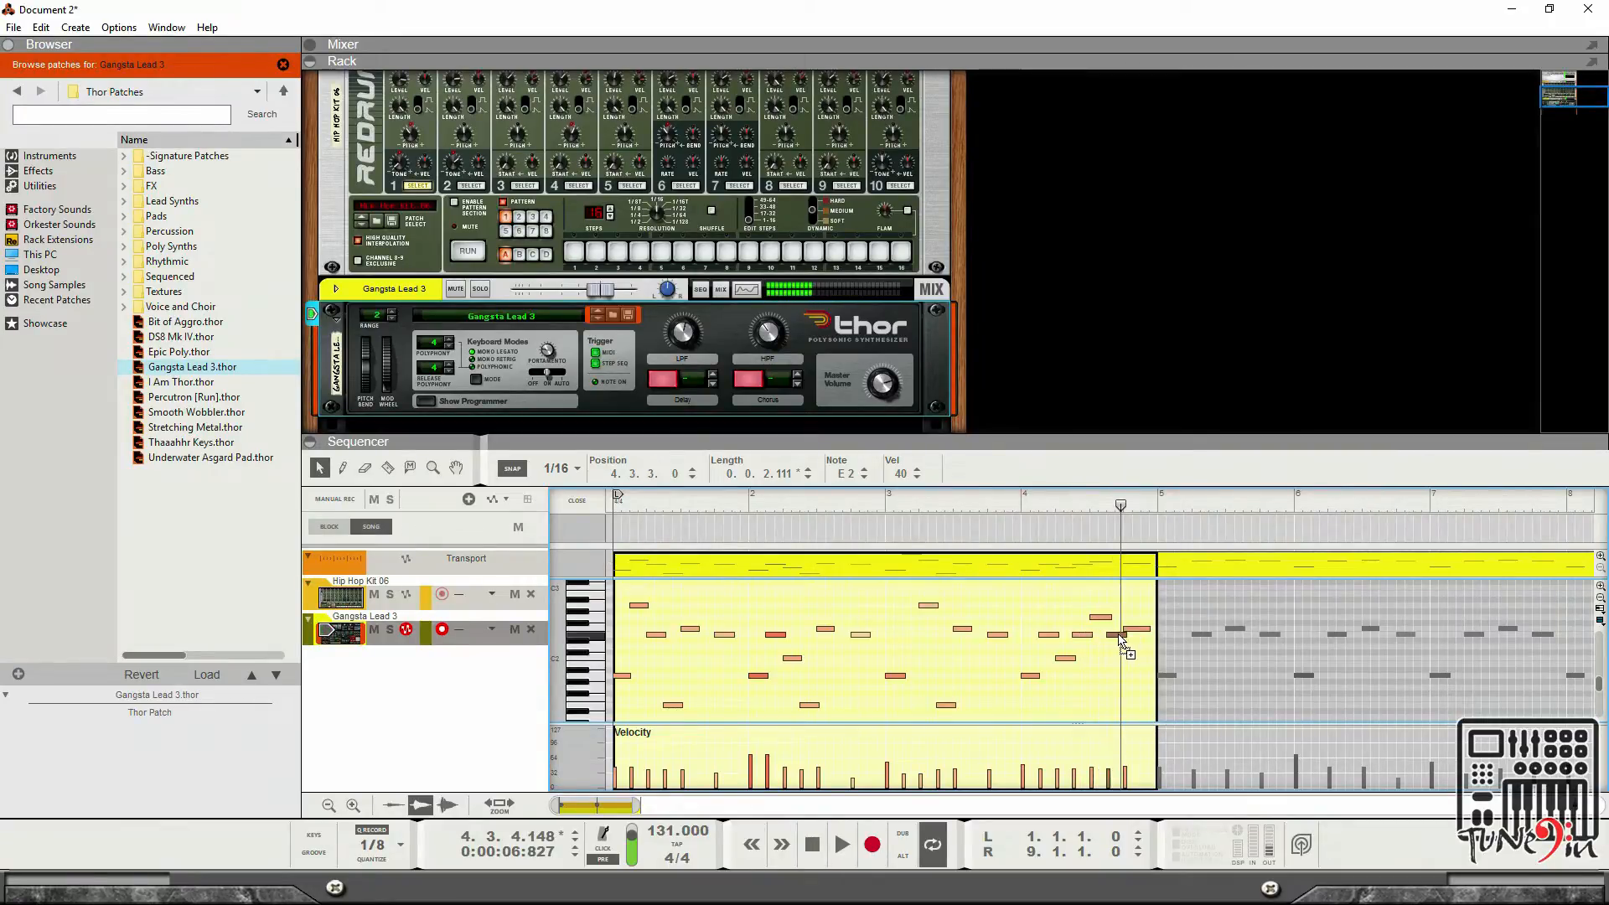
key("space")
key("space")
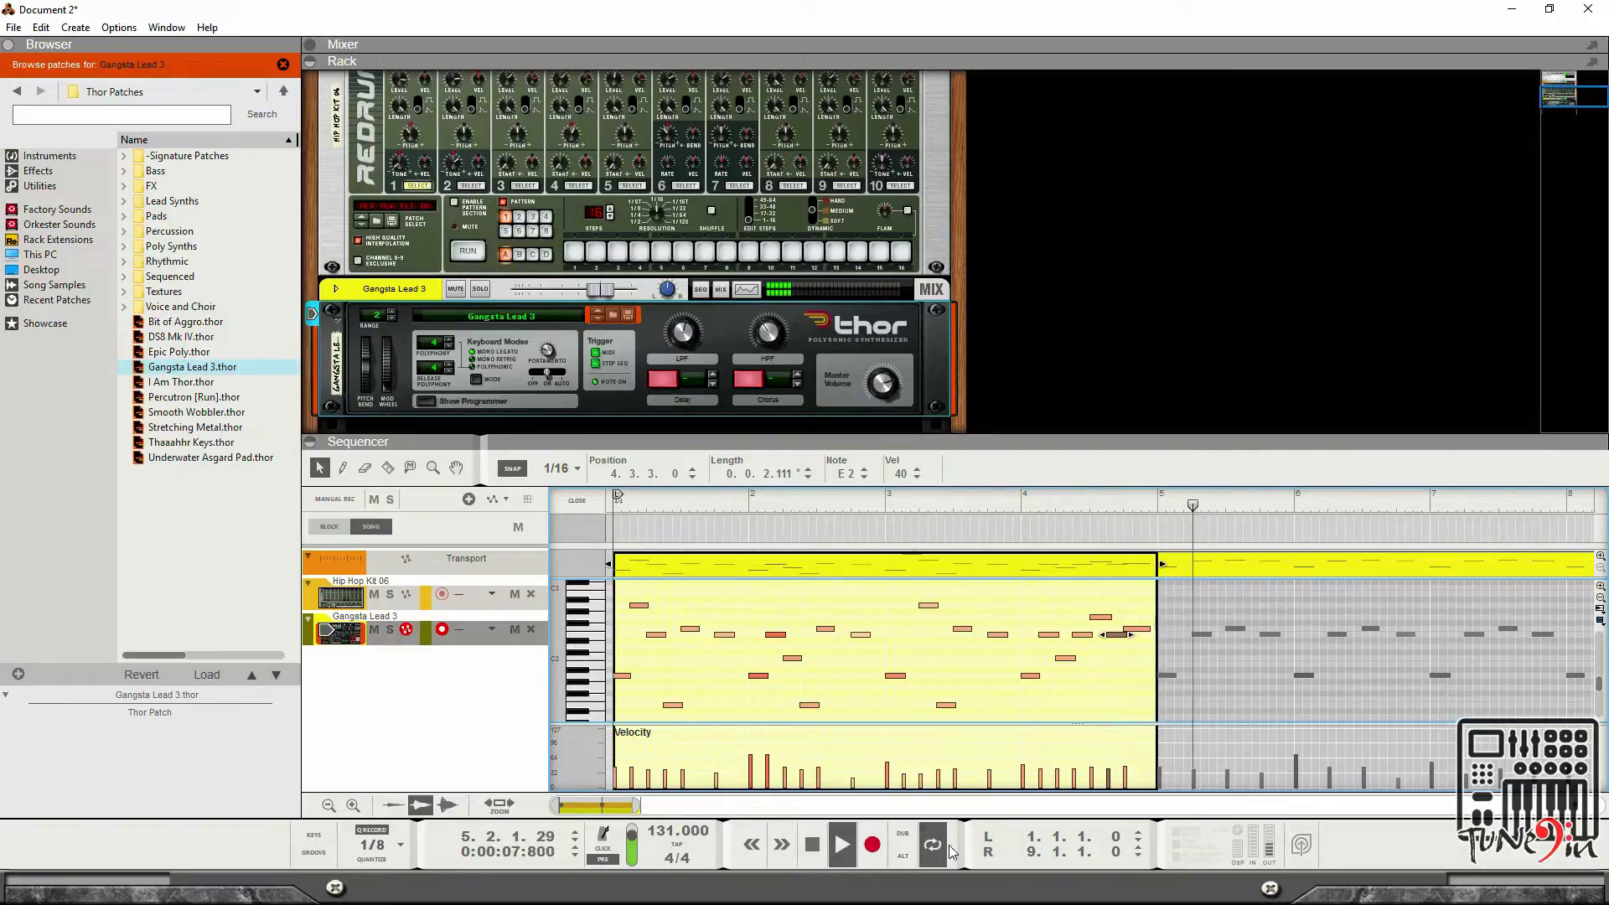
left_click(811, 845)
key("space")
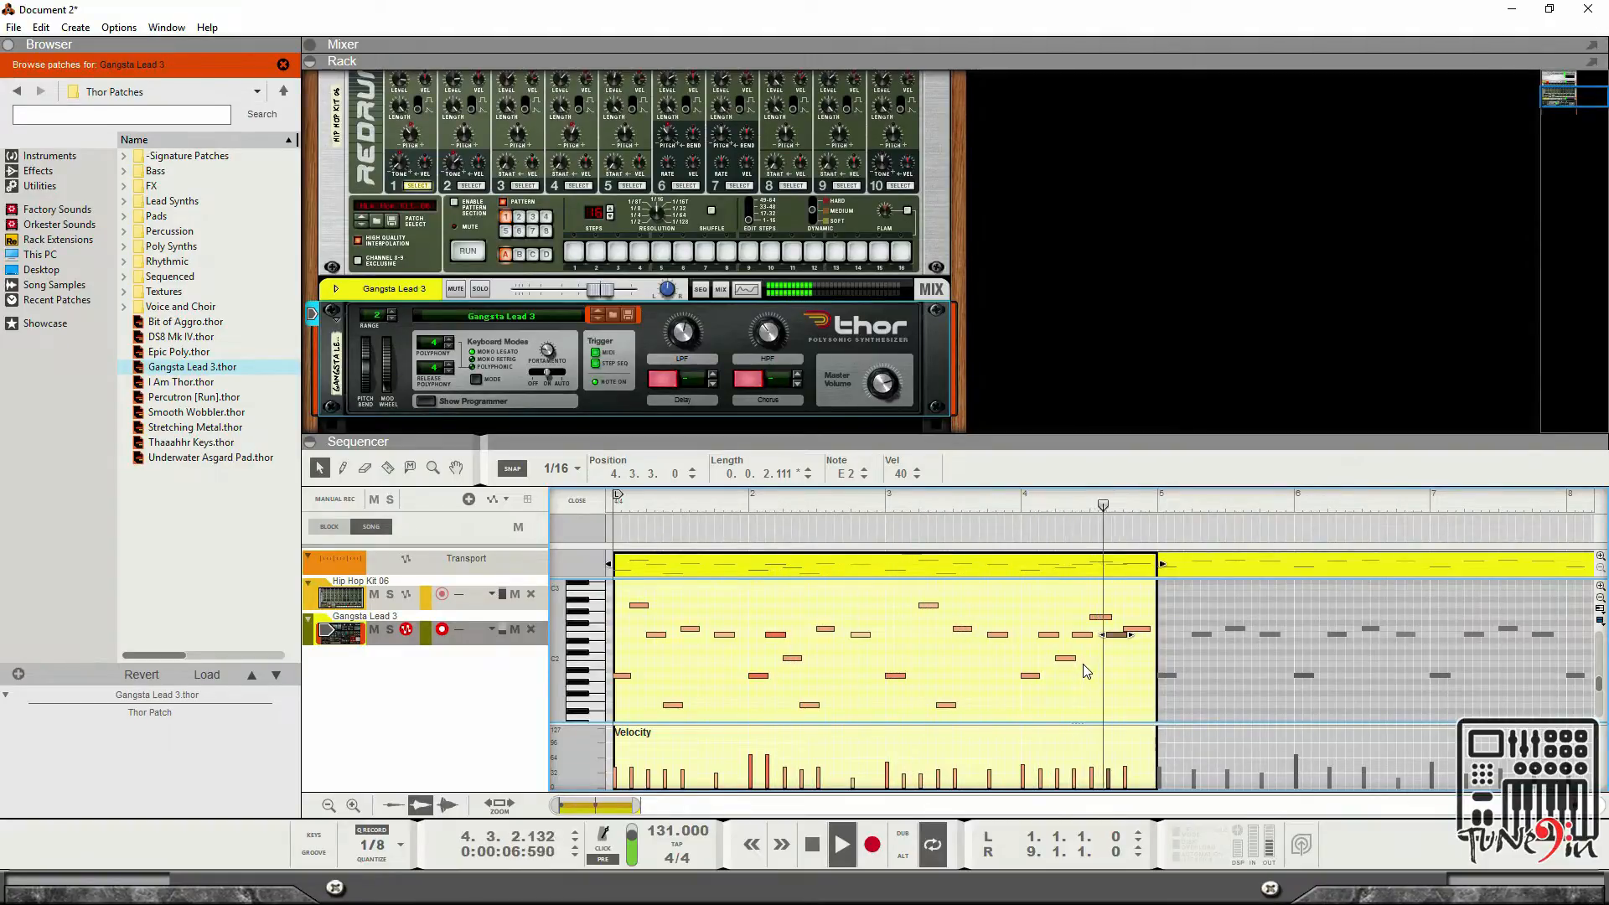
key("space")
Move a note to D2 at 4.4.1, delete a stray note, and shift the last note to E2 at 4.4.3.
mouse_move(1113, 641)
left_mouse_down()
mouse_move(1135, 642)
mouse_move(1137, 664)
mouse_move(1138, 649)
left_mouse_up()
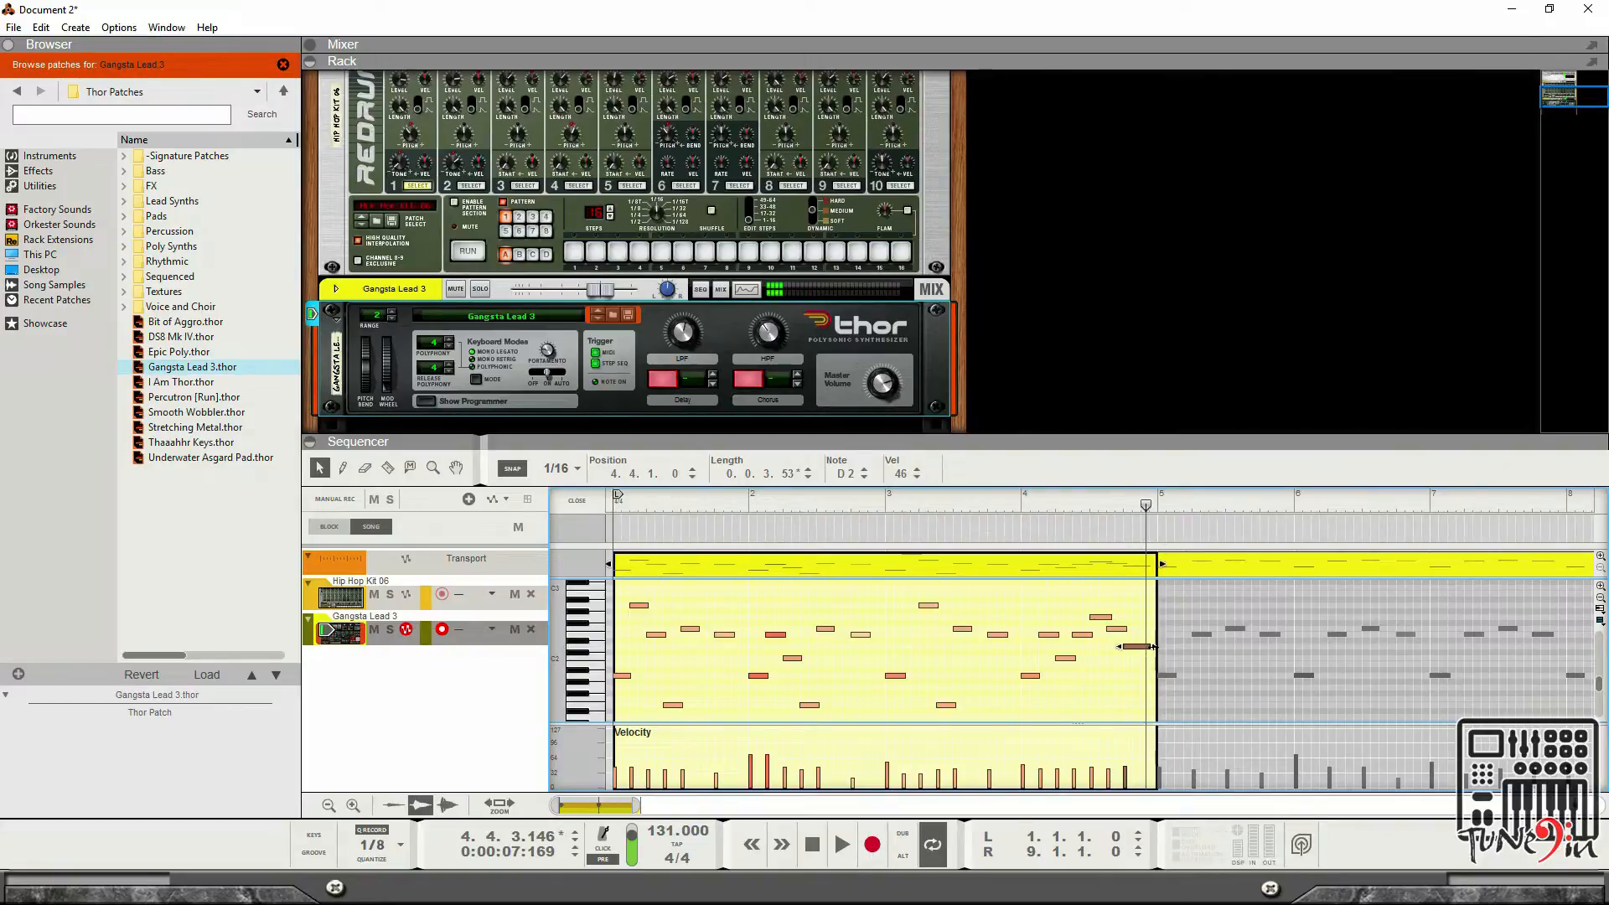
left_click(1147, 640)
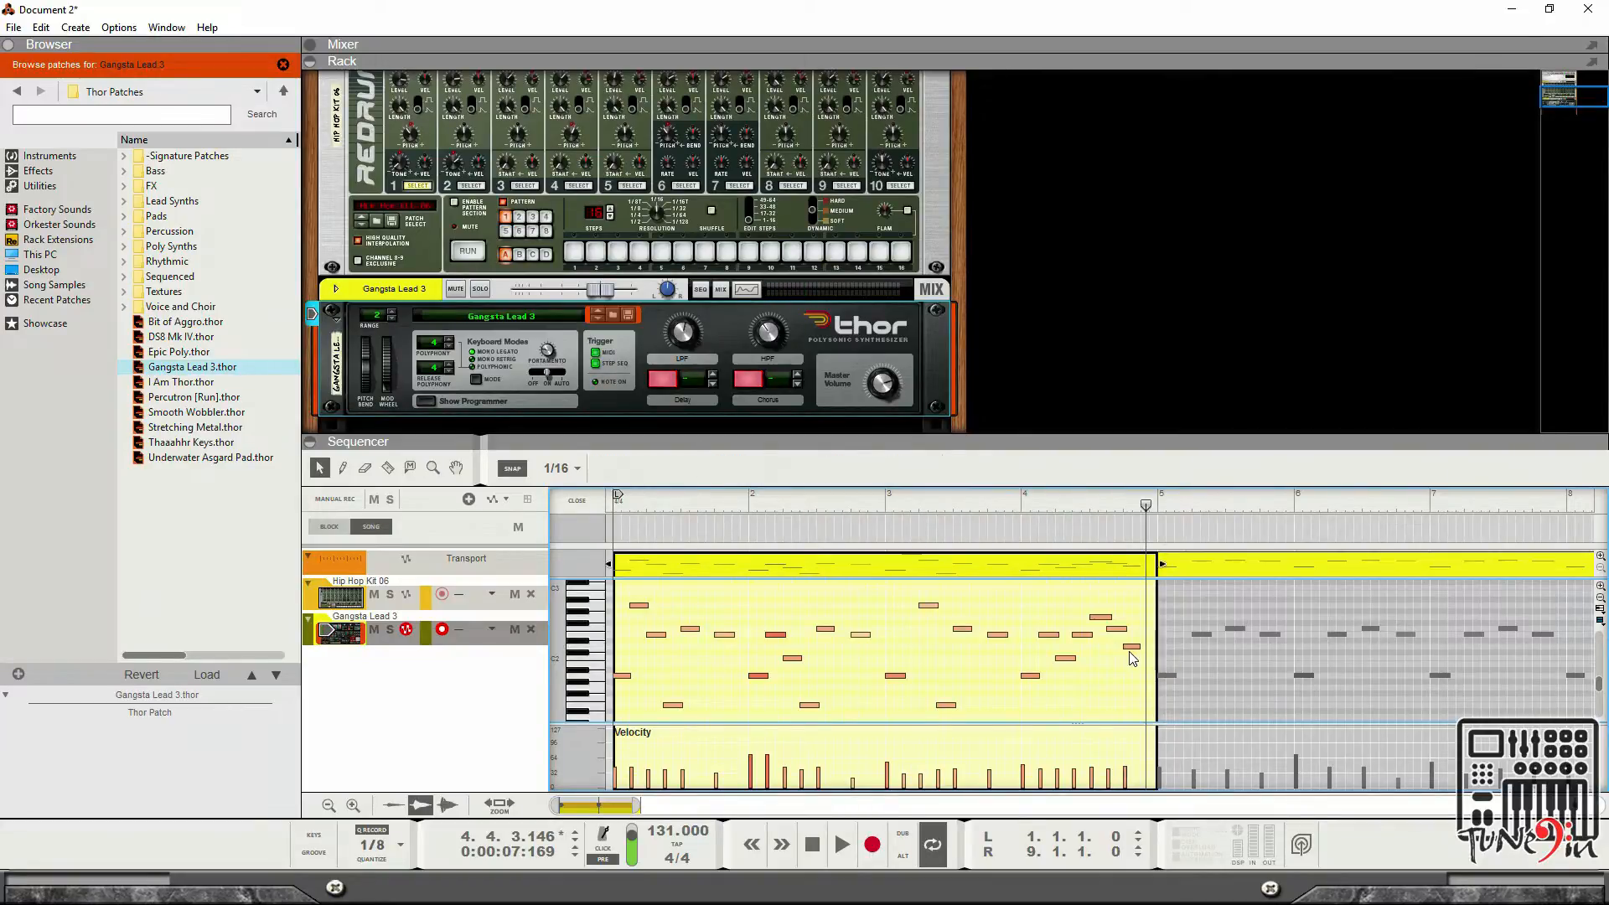
left_click(1130, 647)
key("Delete")
left_click(1131, 636)
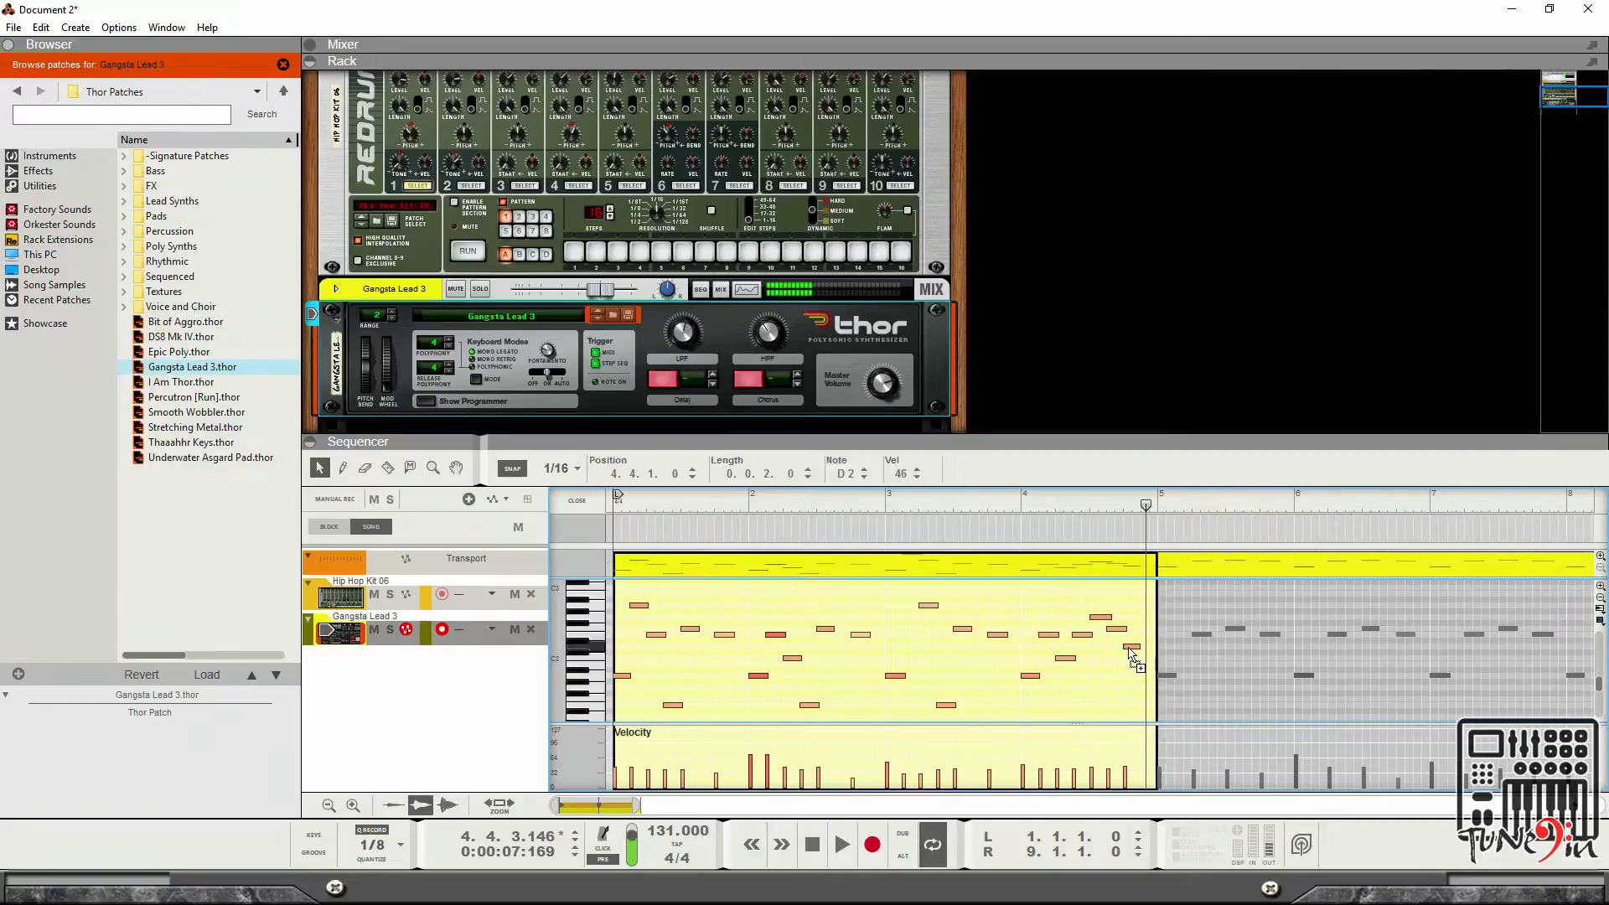
left_click_drag(1132, 637, 1139, 636)
Play the clip from the start to audition the edited last bar, then stop.
left_click(842, 845)
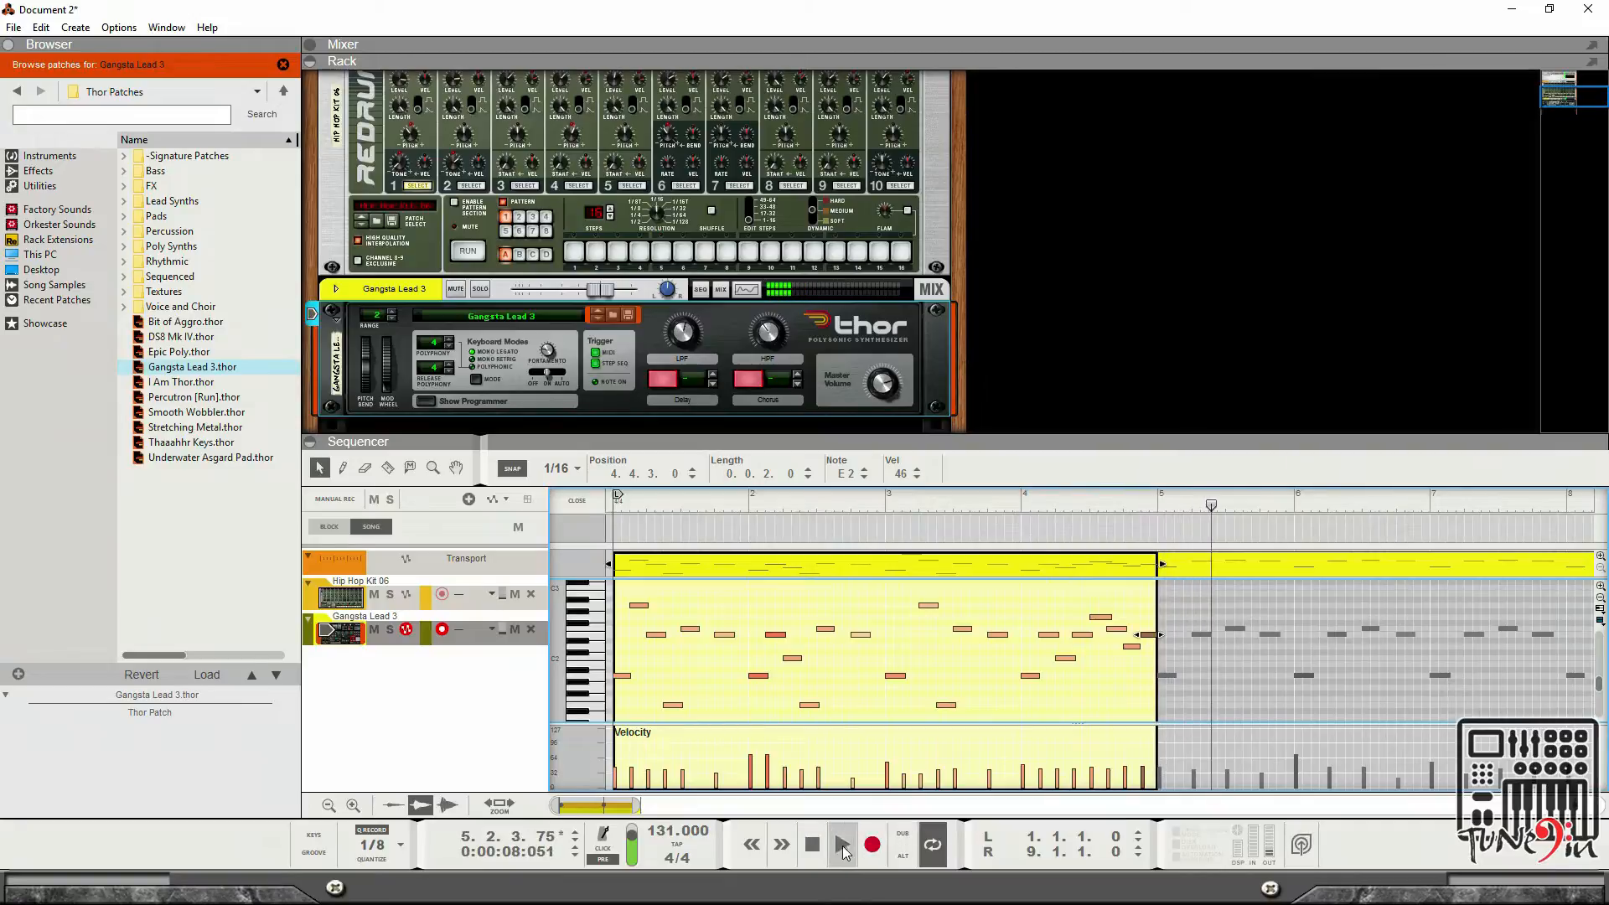
left_click(819, 858)
left_click(842, 848)
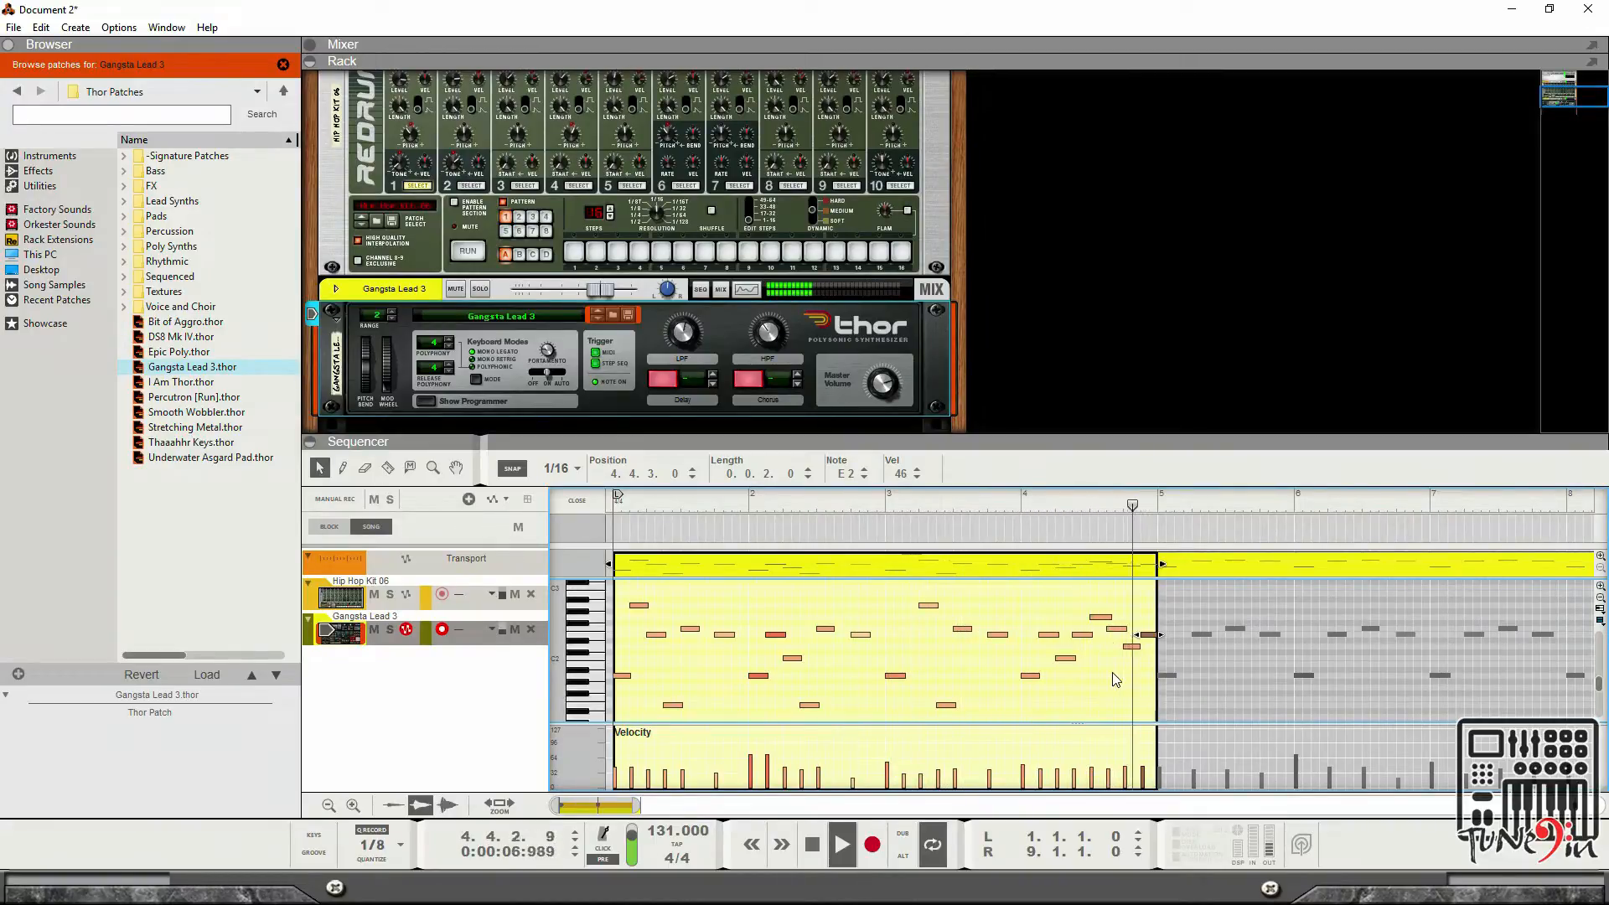
key("space")
Move the note at 4.3.3 down to E1 and audition the clip again from the start.
scroll(1062, 667, "down", 2)
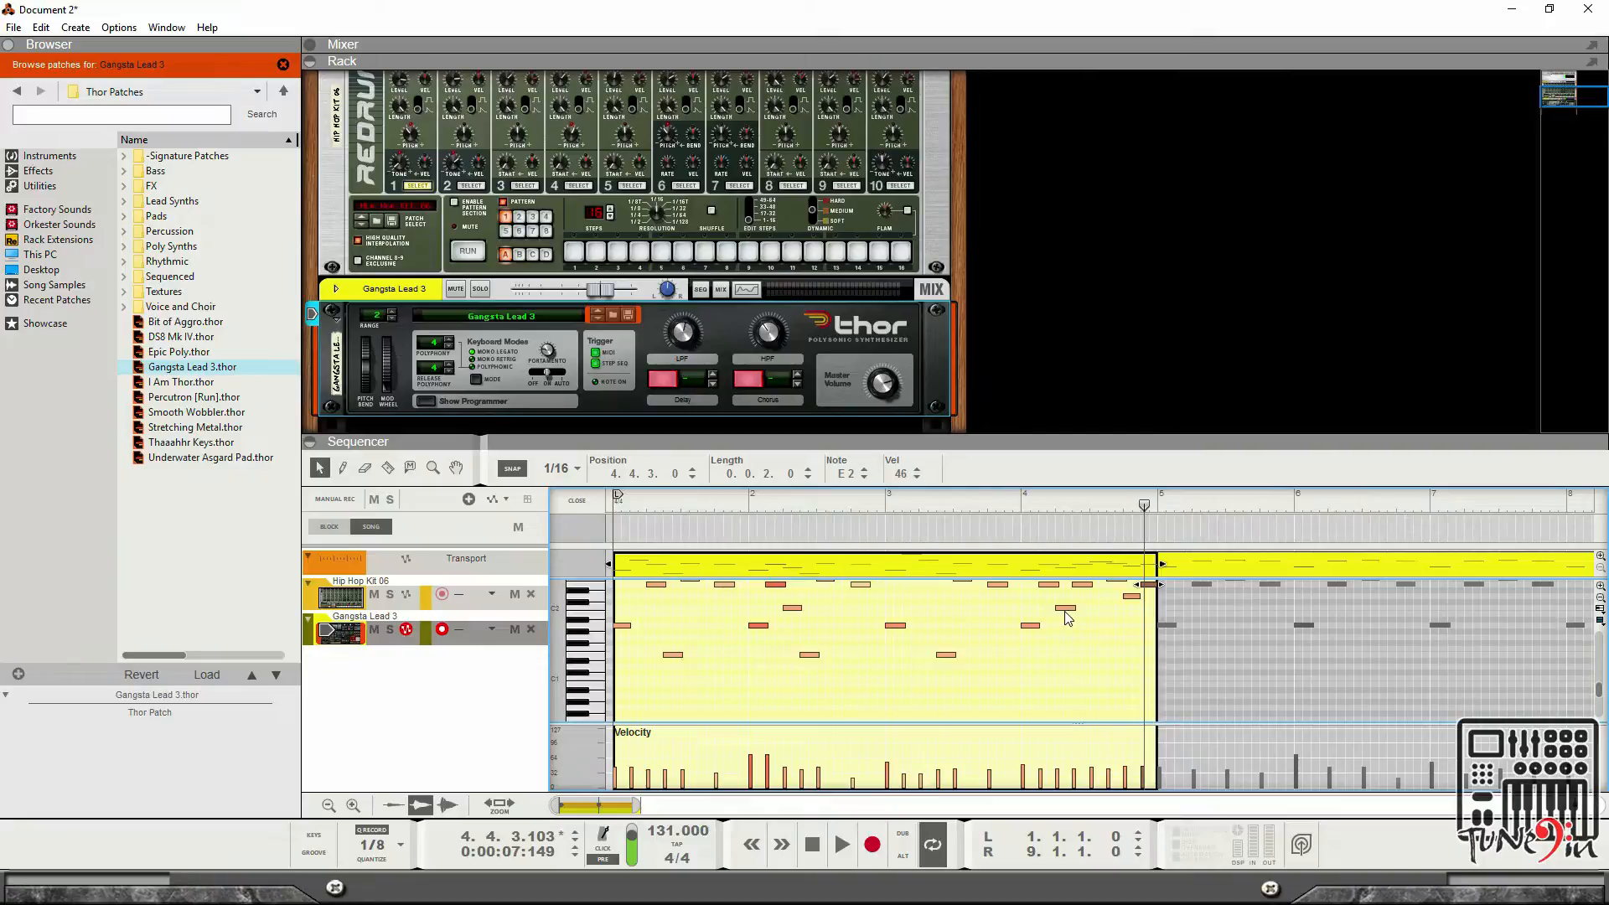
left_click_drag(1065, 610, 1117, 712)
scroll(1063, 639, "up", 2)
key("space")
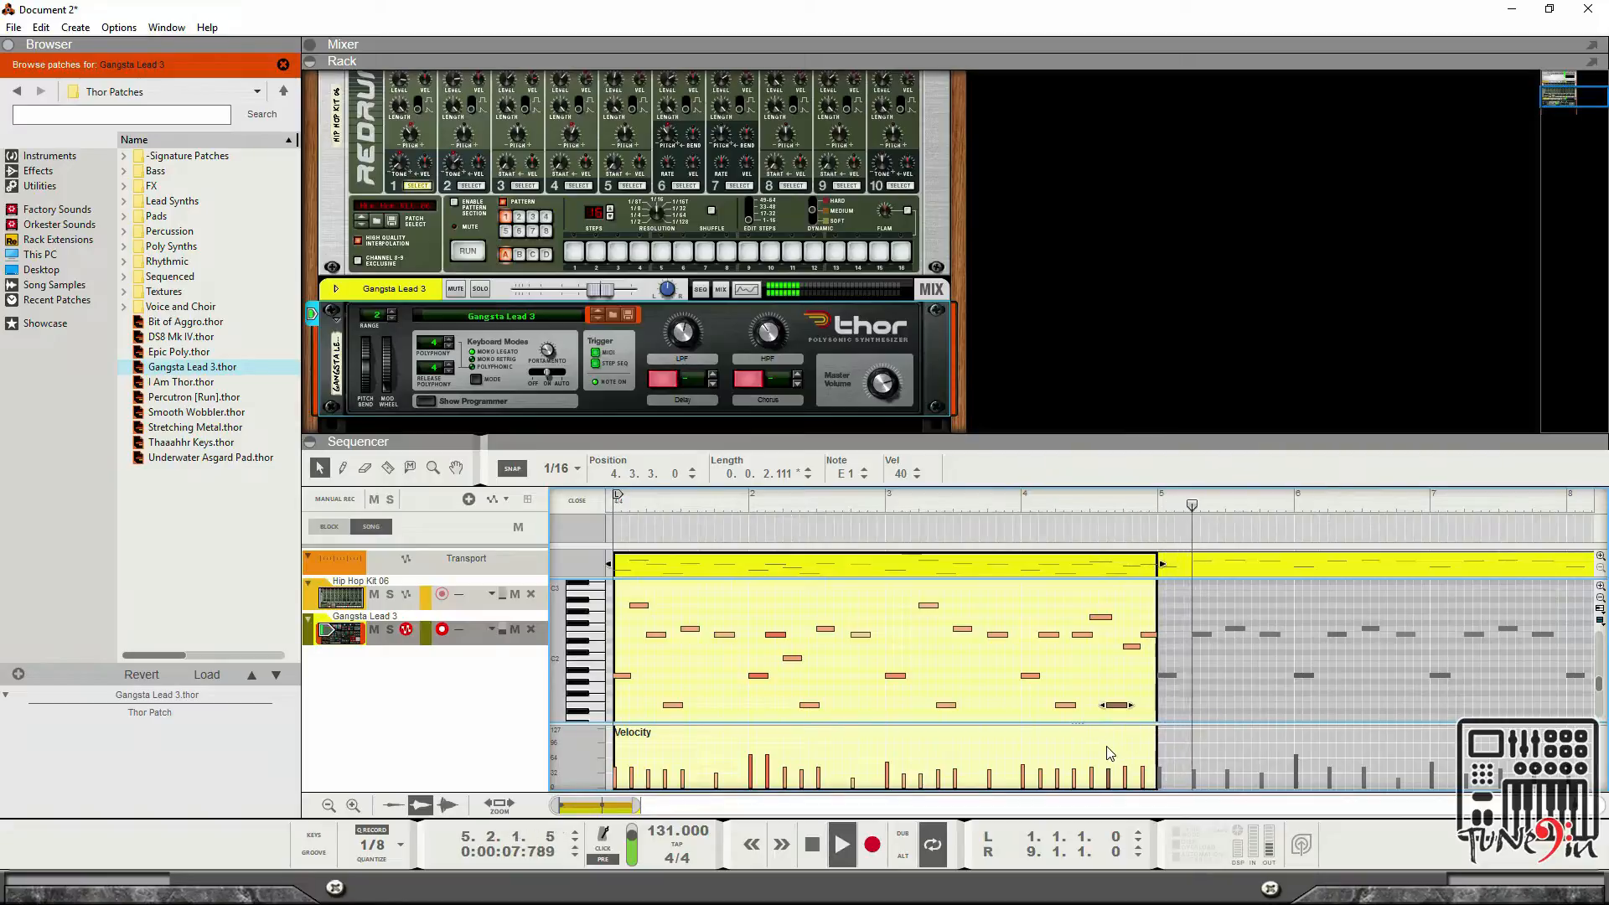
left_click(809, 846)
double_click(806, 859)
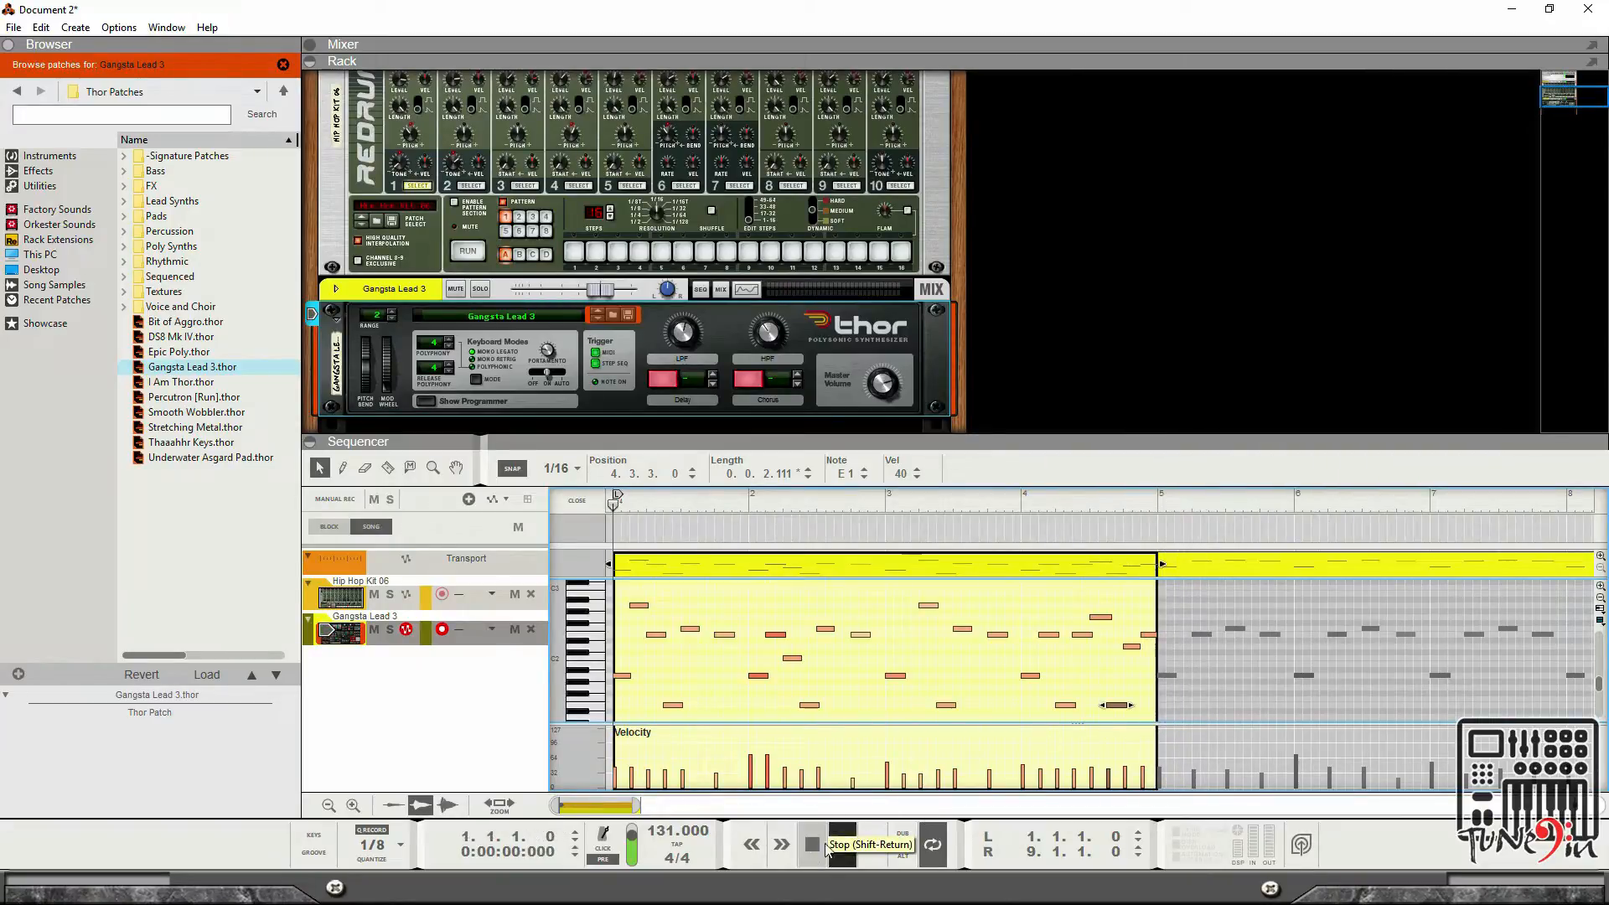
key("space")
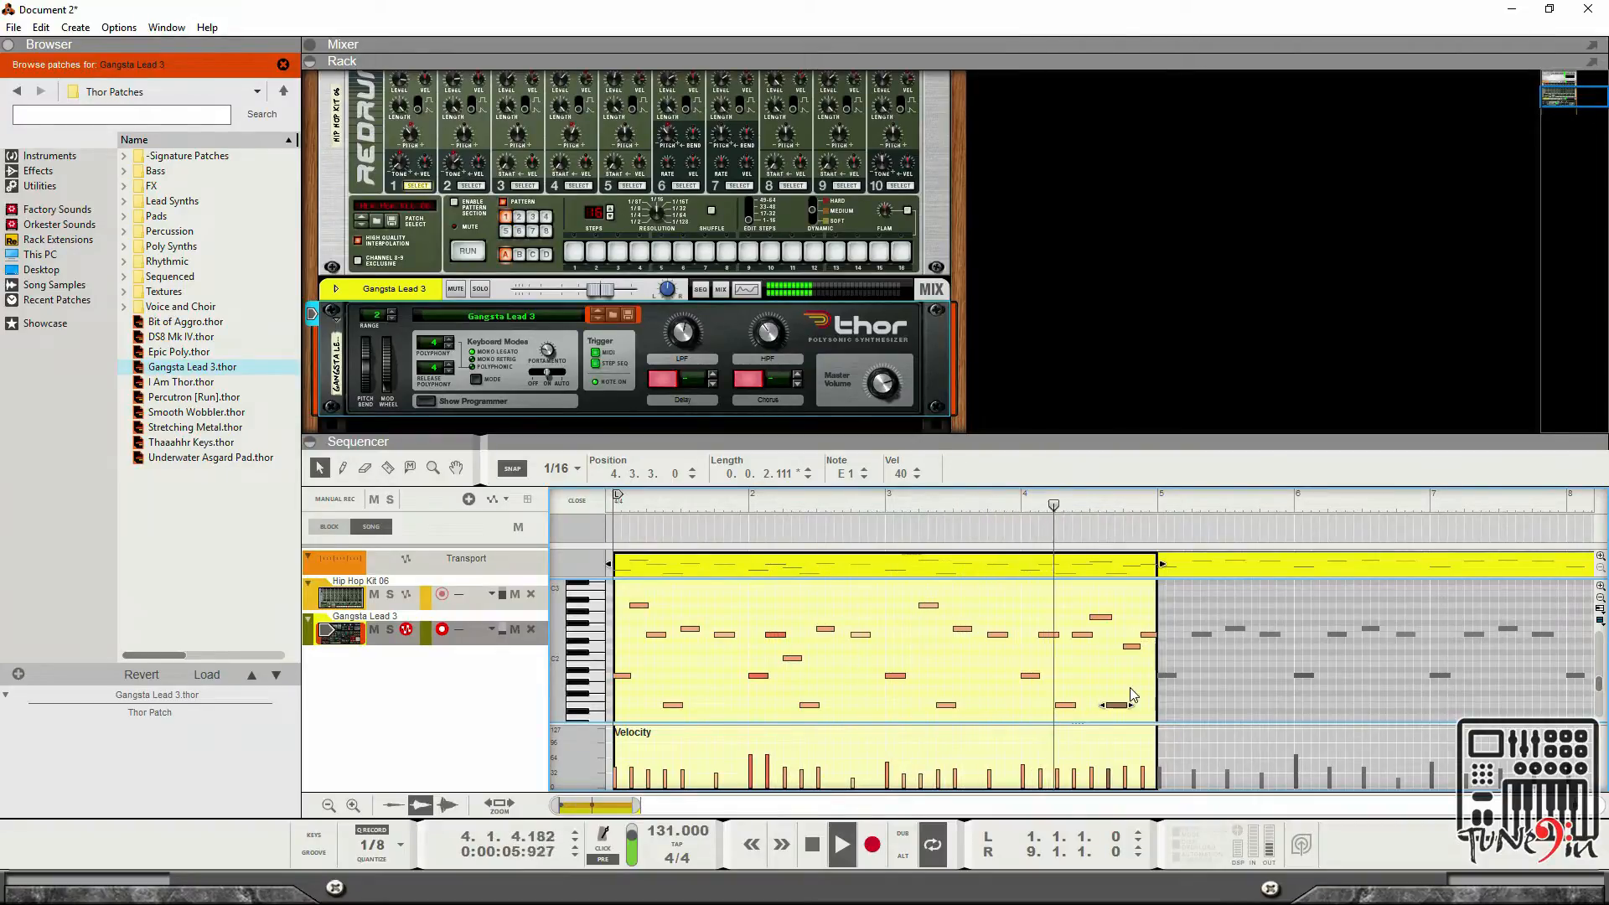
key("space")
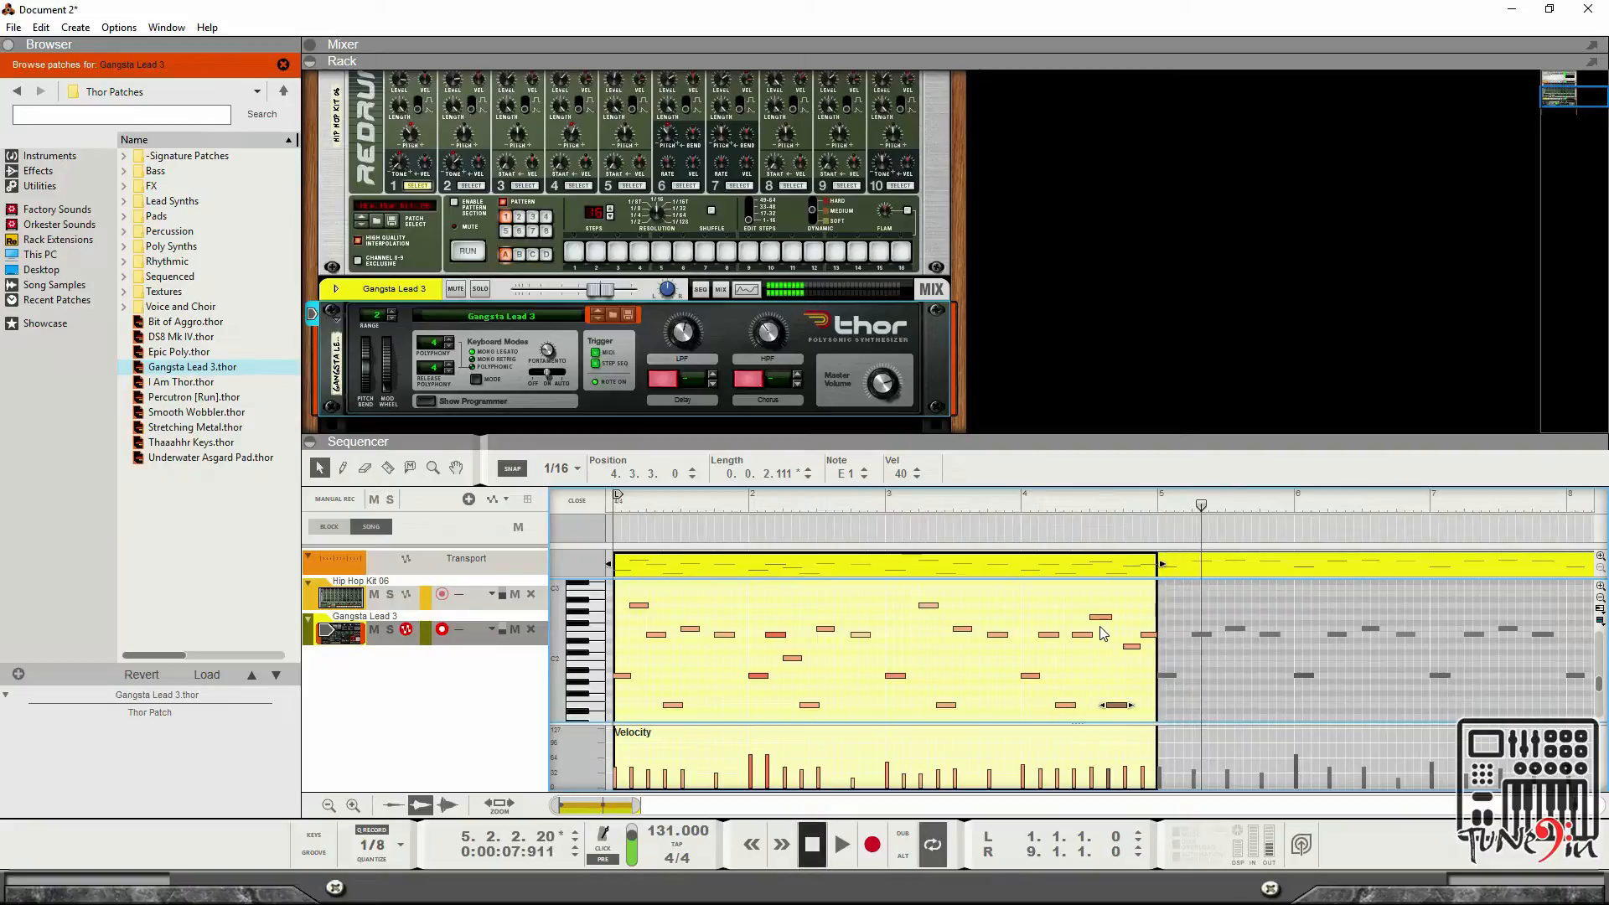
Move the G2 note to D2 at 4.2.3, delete the final note of bar 4, and audition the clip.
left_click(1099, 618)
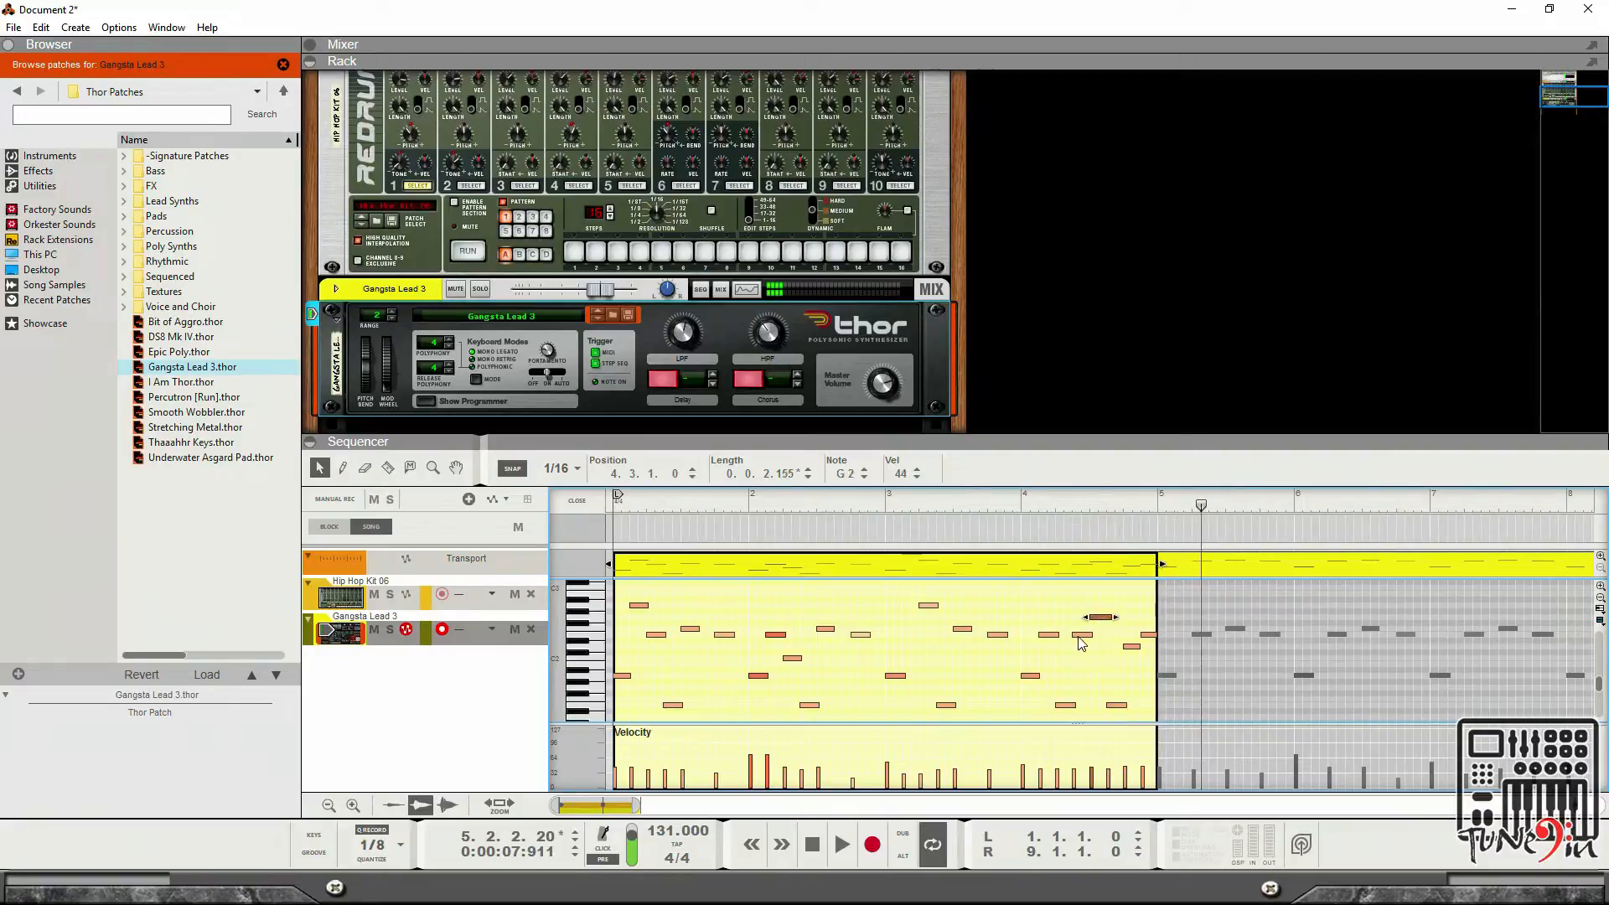
left_click_drag(1080, 637, 1102, 652)
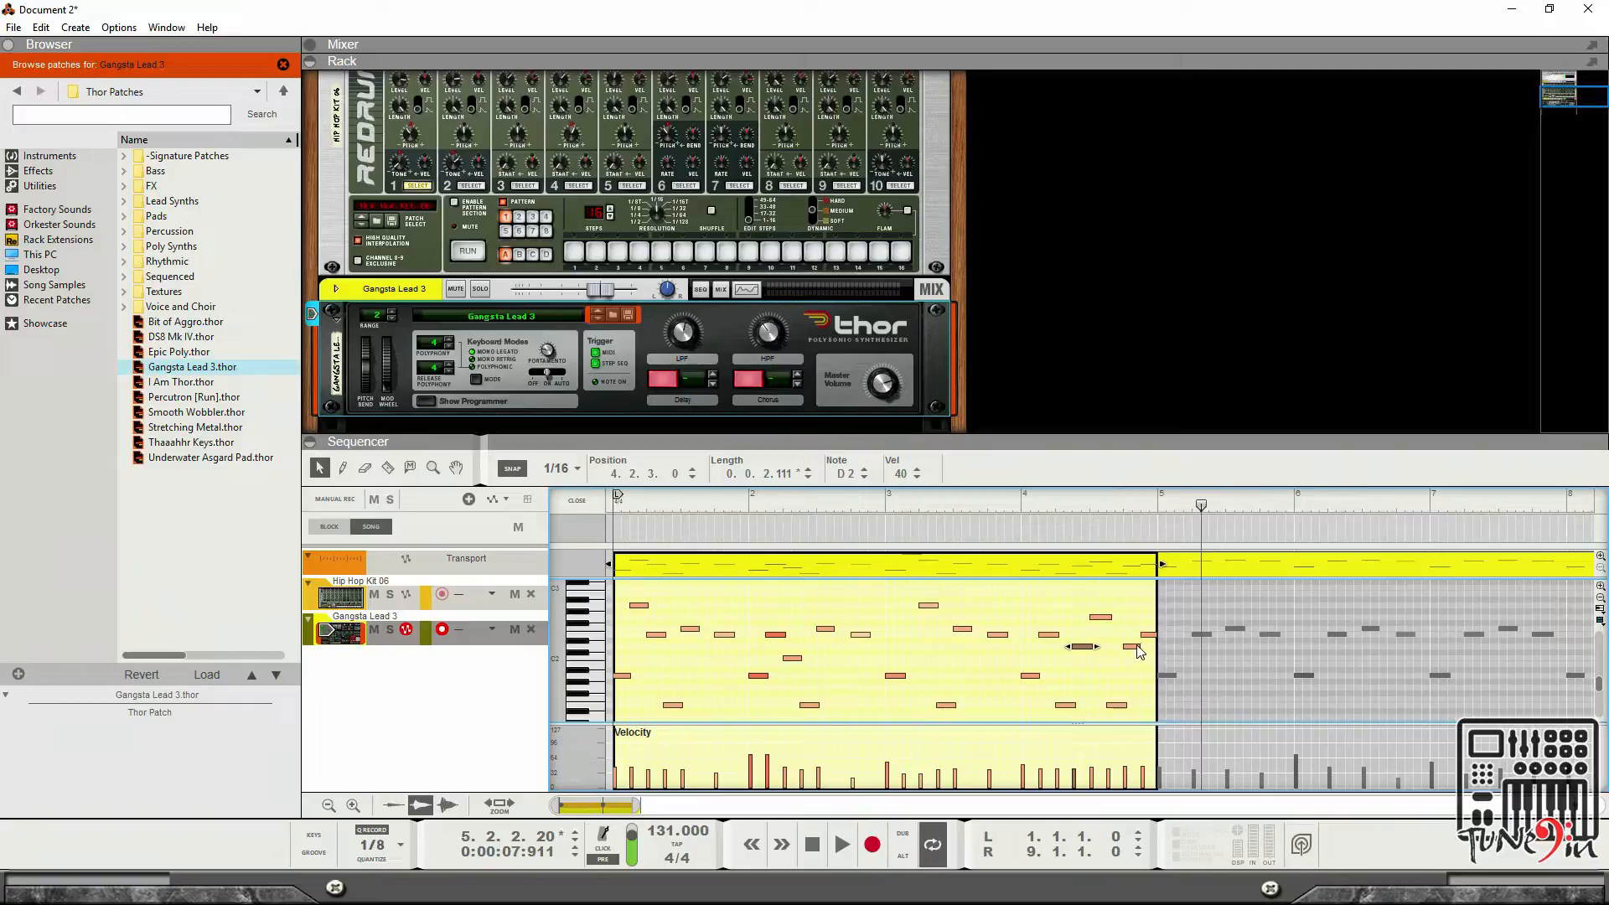
mouse_move(1147, 637)
left_mouse_down()
mouse_move(1131, 638)
mouse_move(1140, 652)
left_mouse_up()
key("Delete")
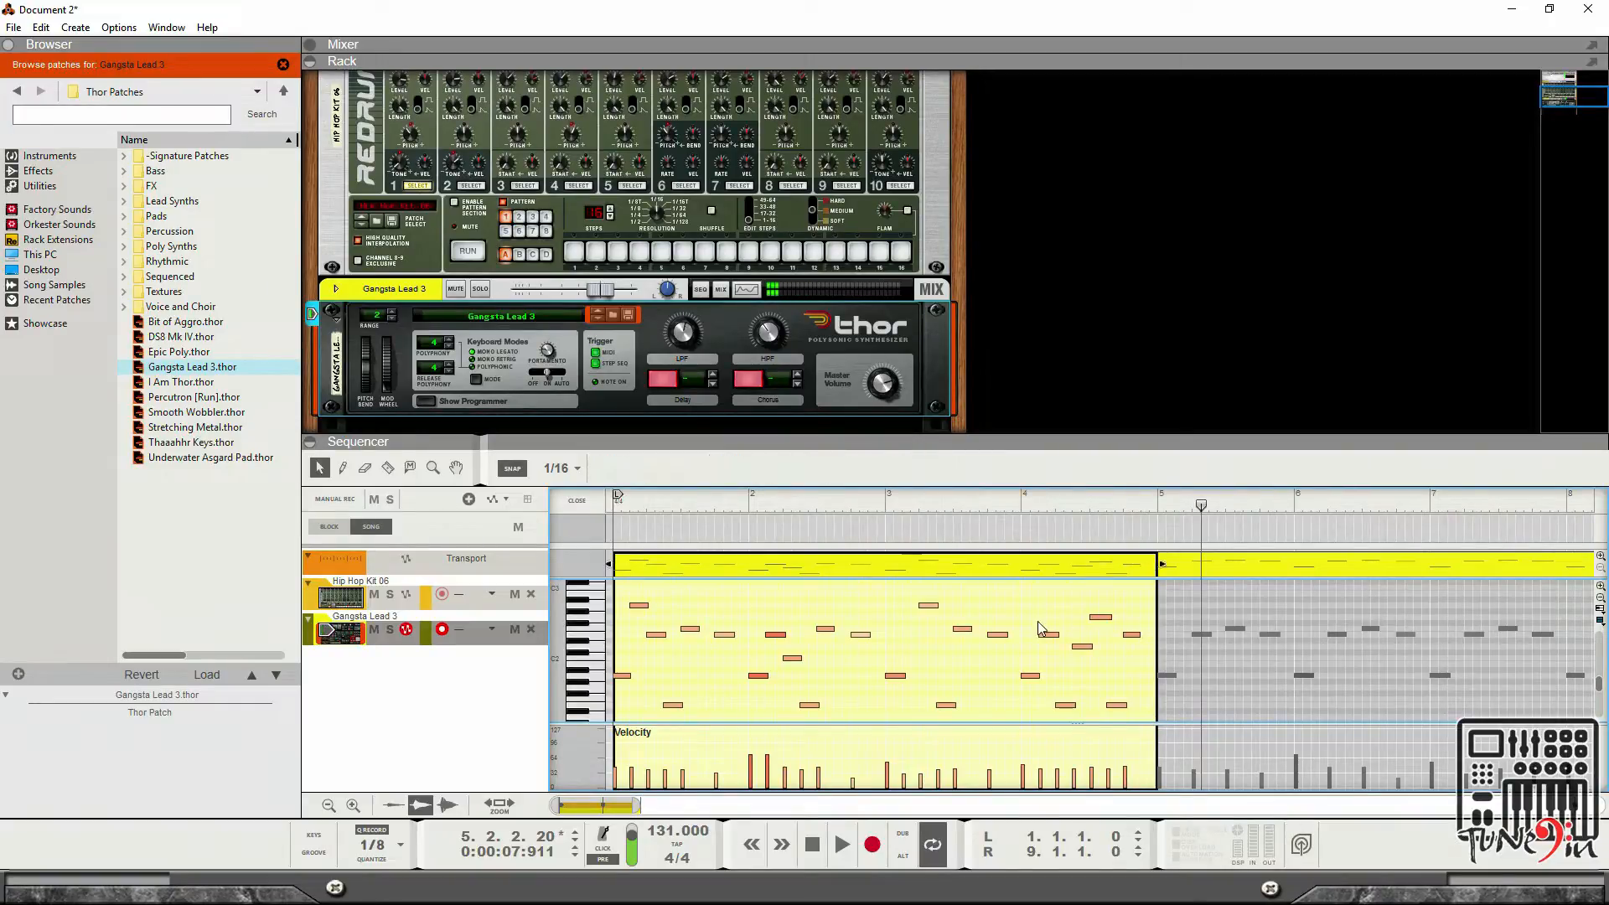
left_click(812, 845)
key("space")
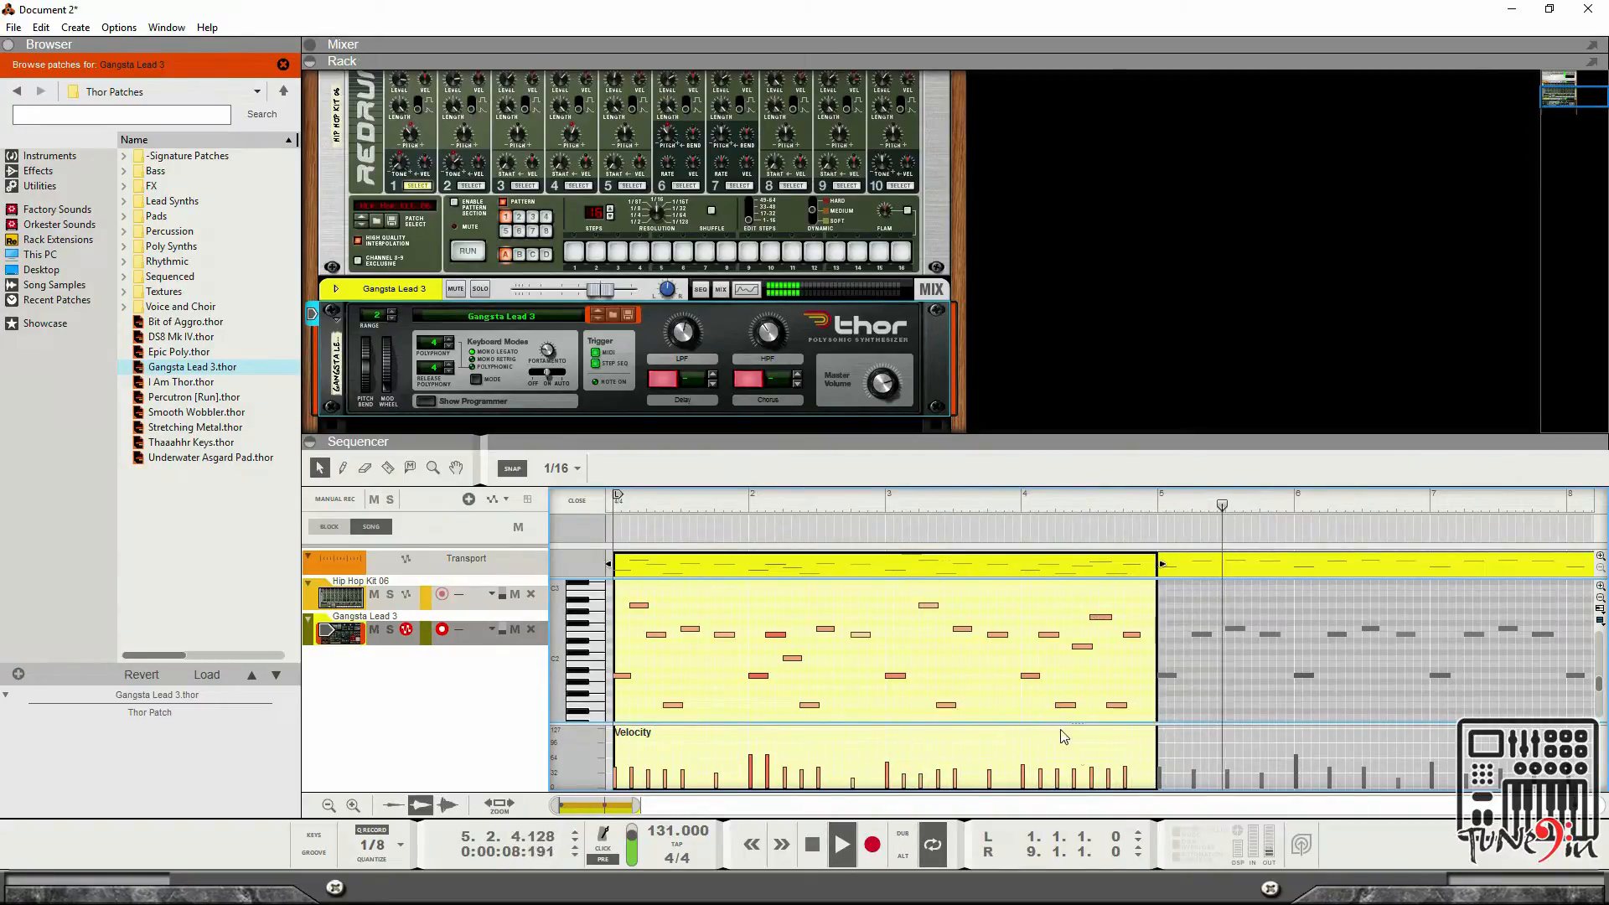
key("space")
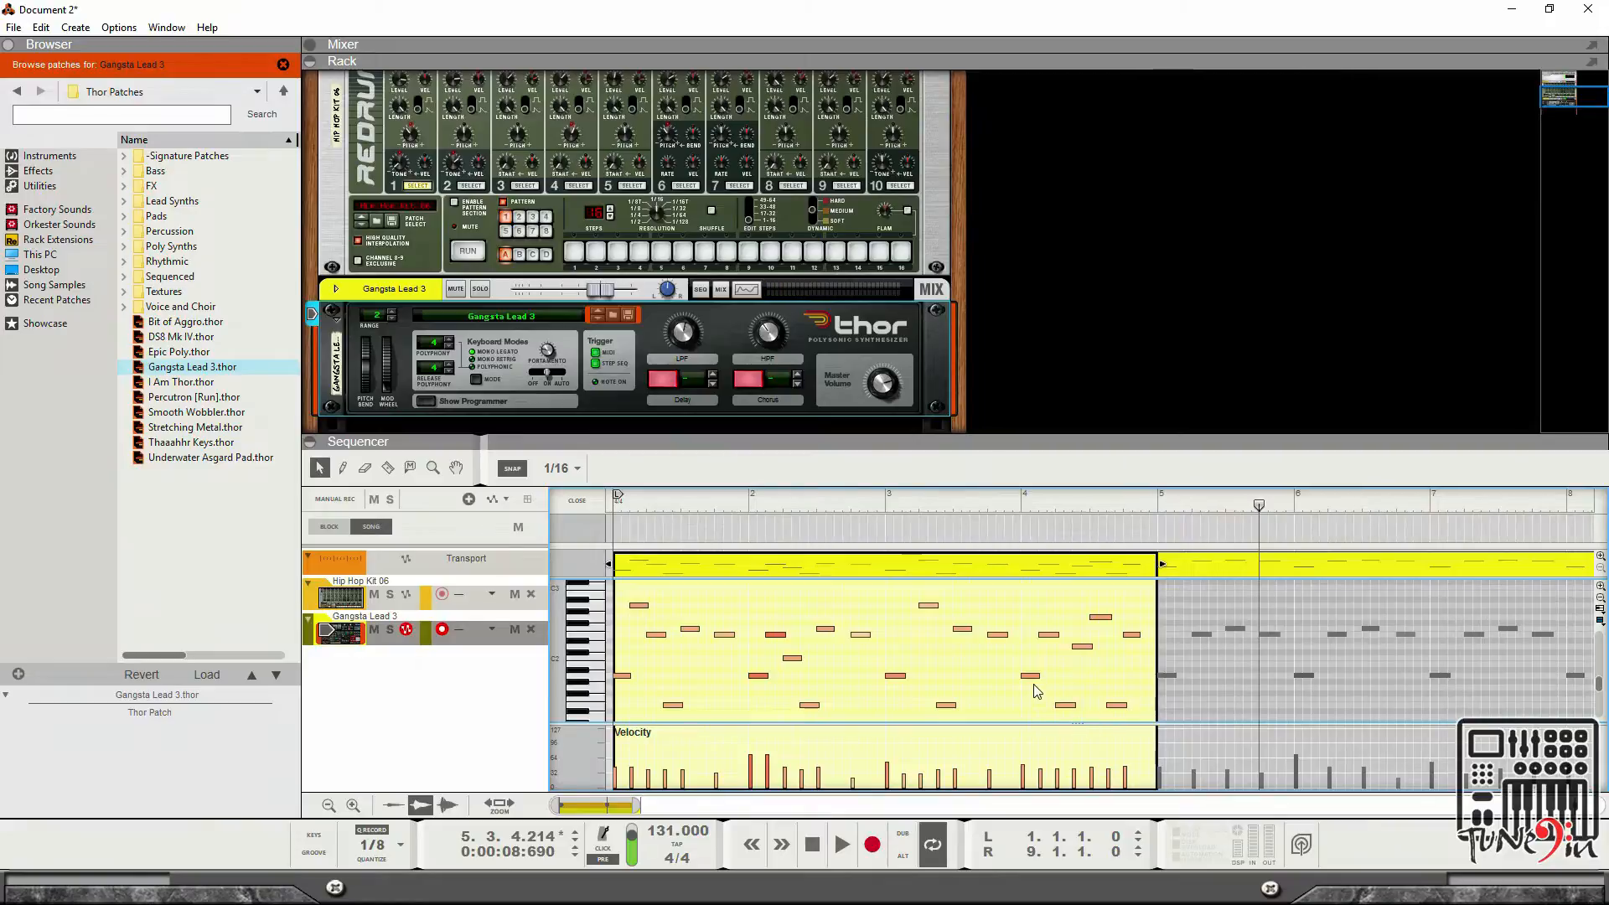
left_click(812, 844)
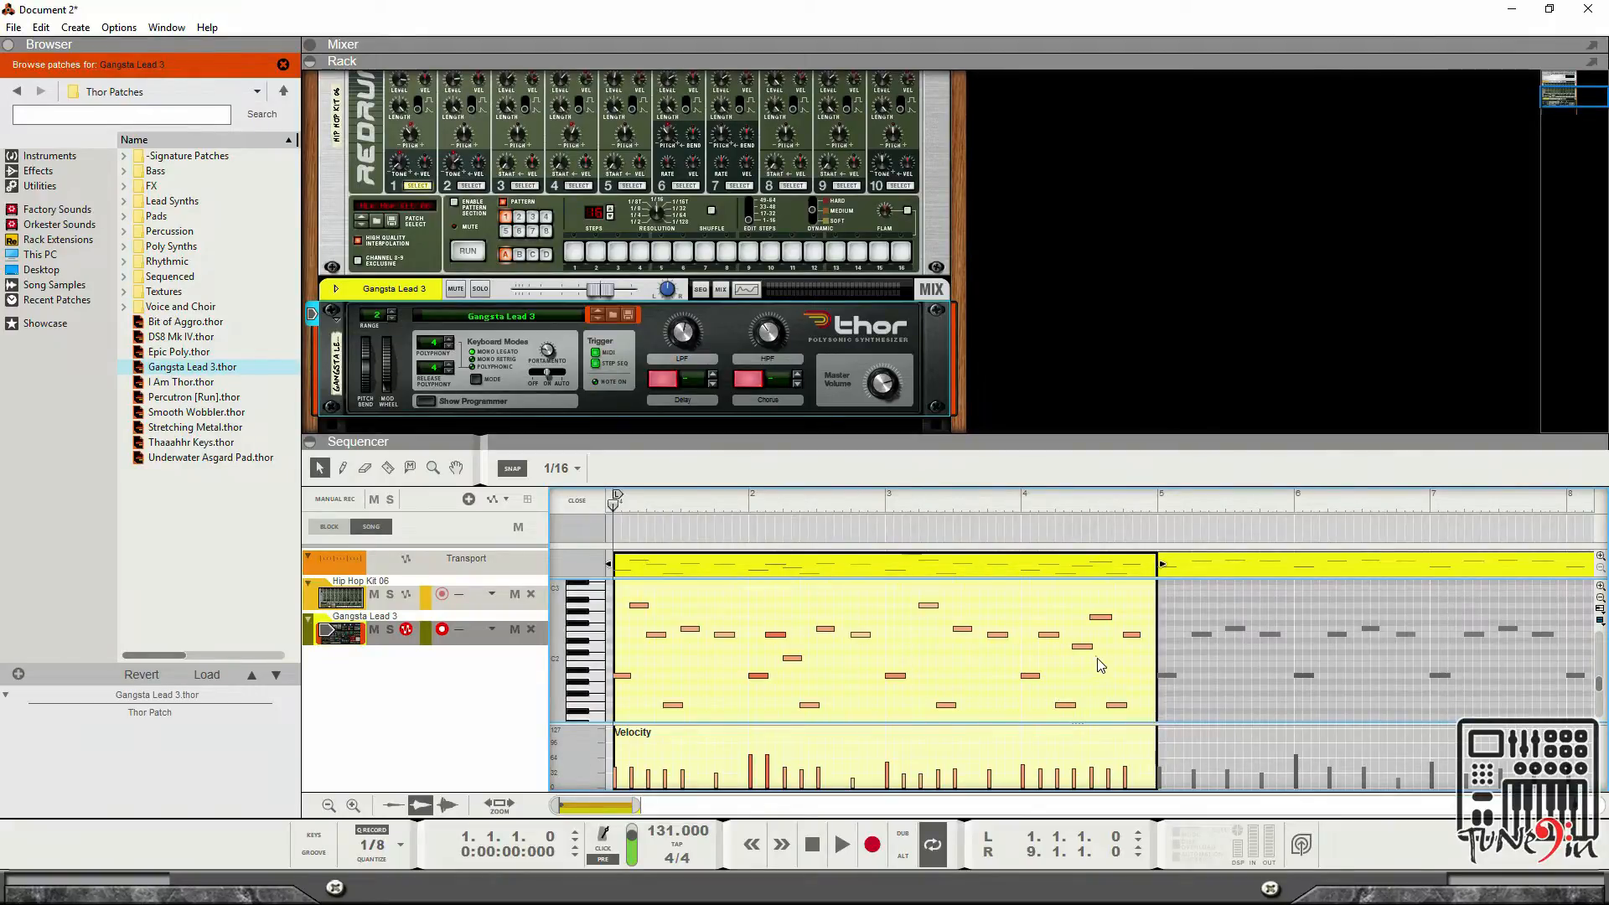
Rework the bar-4 notes, setting C2 at 4.2.3 and 4.3.3 and shifting the low E1 note earlier.
left_click_drag(1087, 649, 1085, 664)
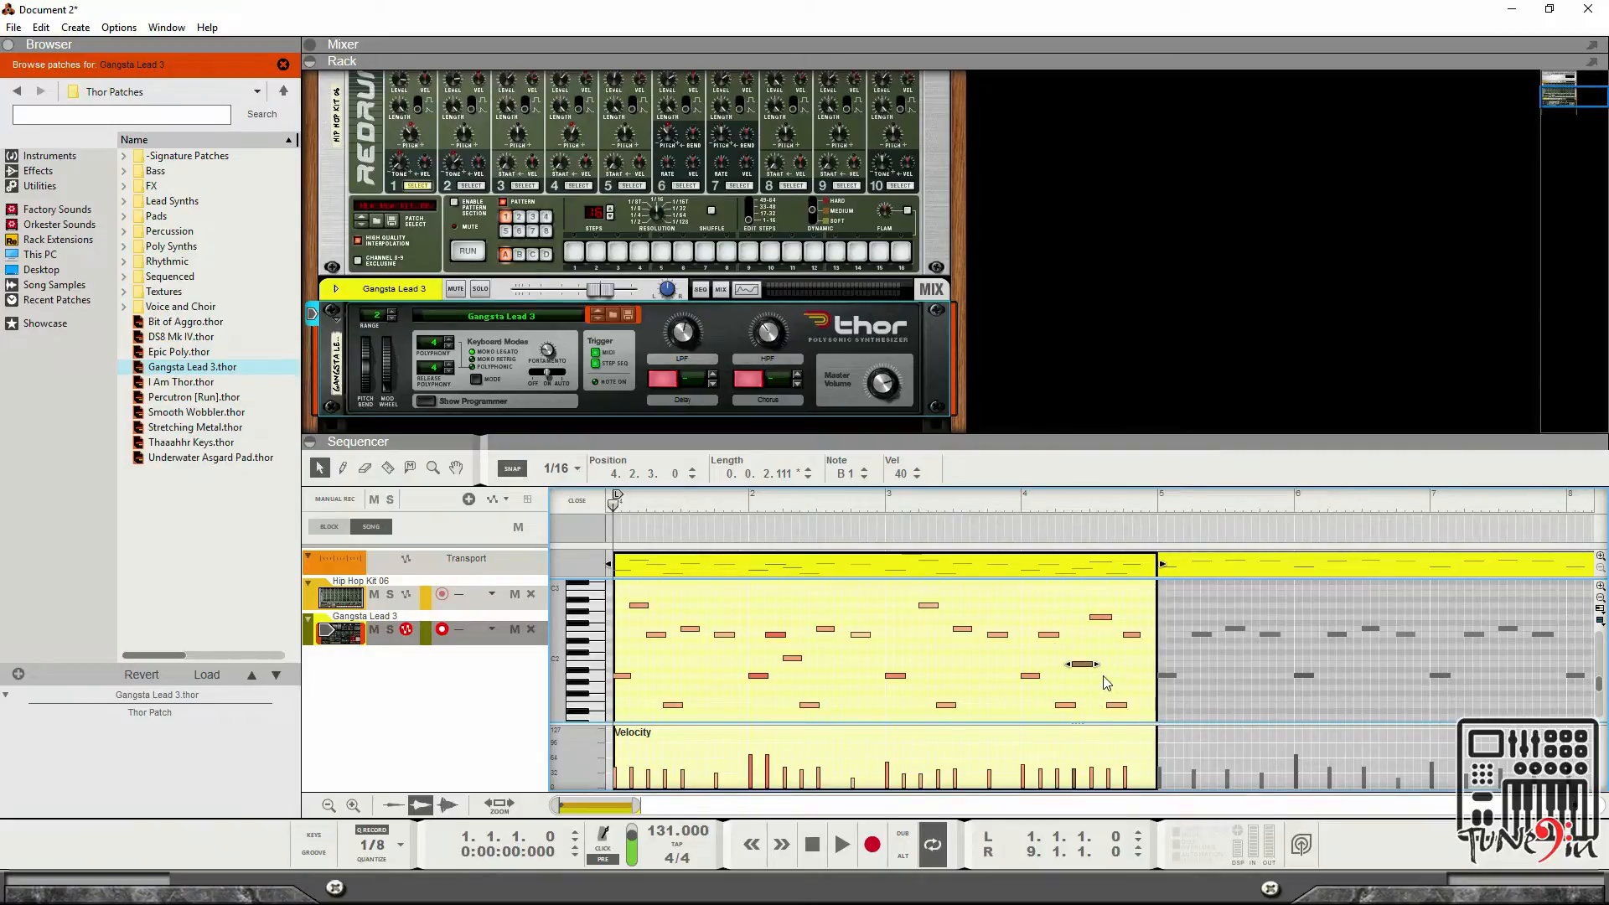
left_click(1085, 674)
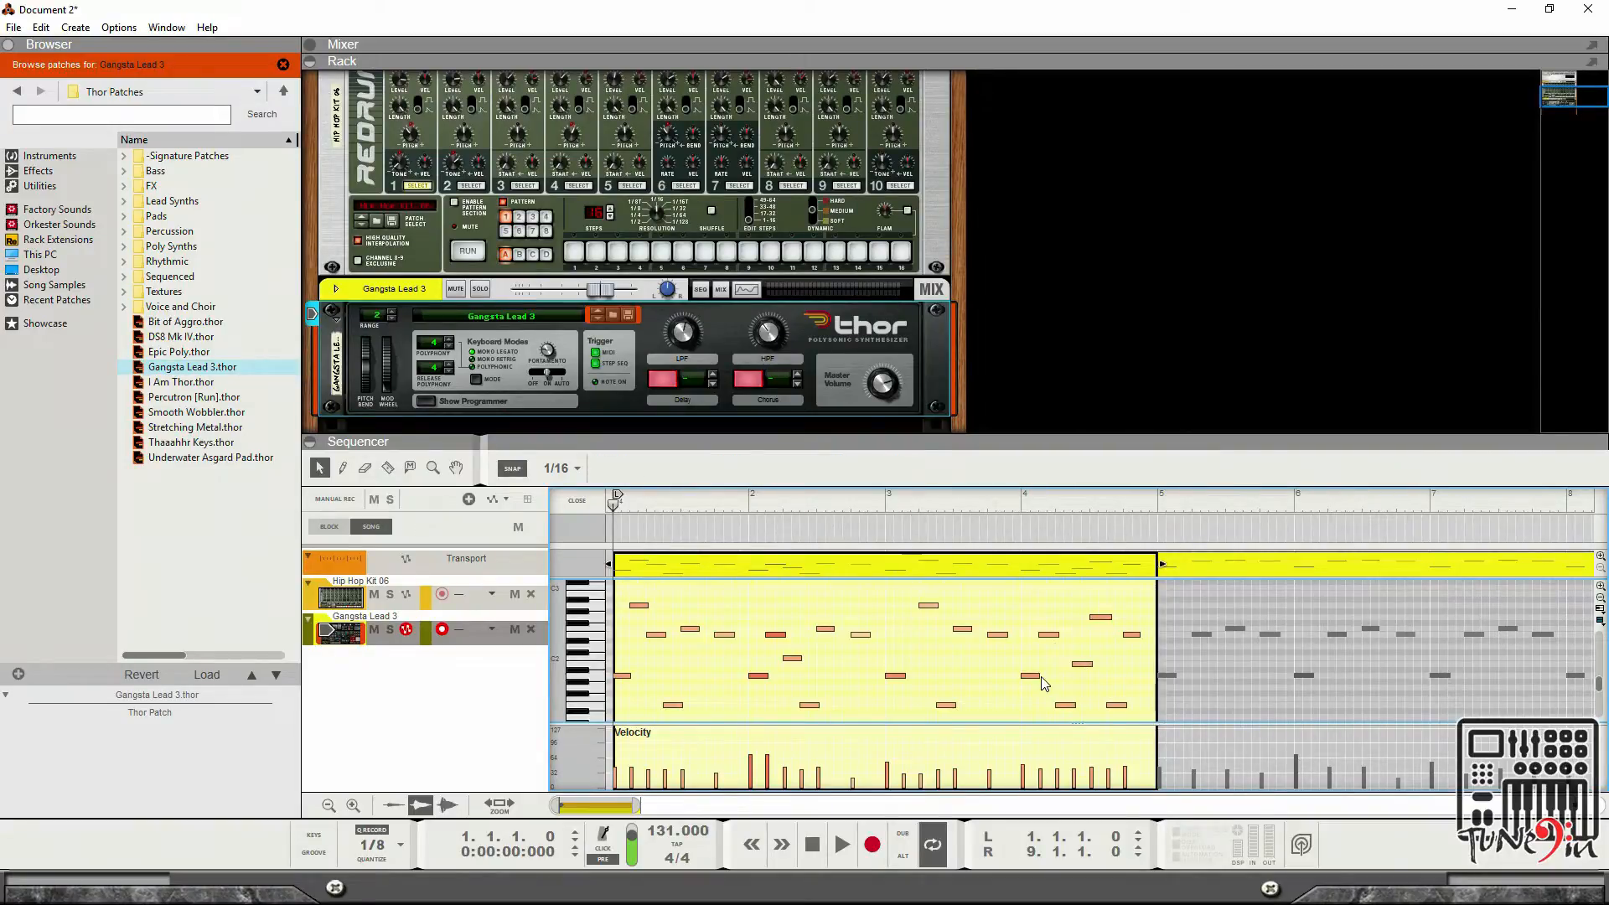
left_click(1084, 667)
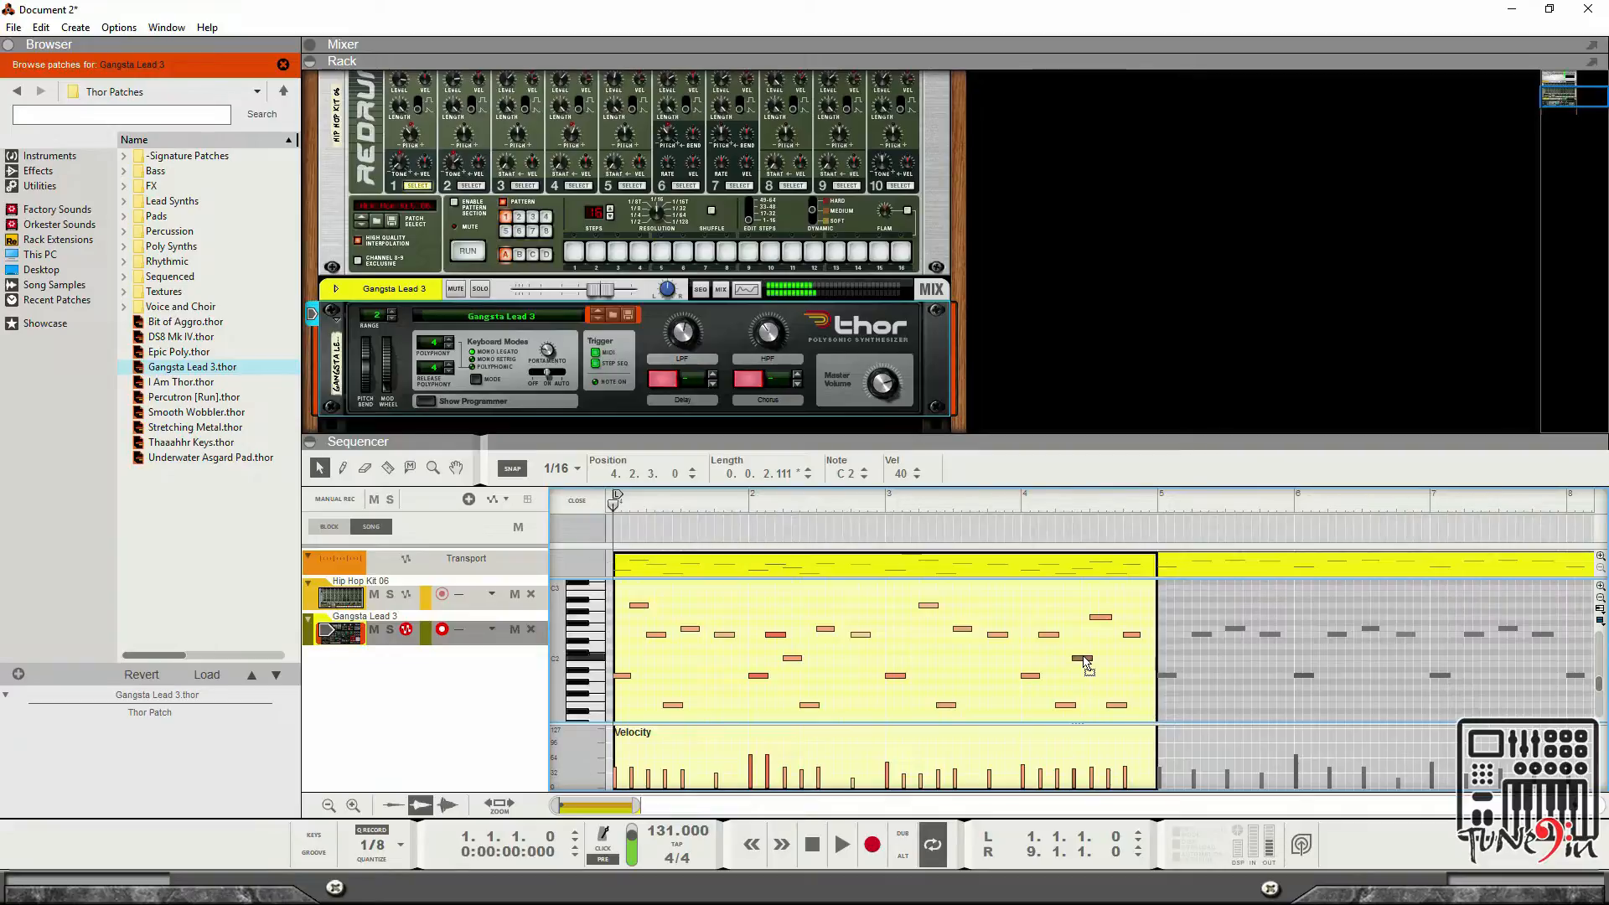
left_click_drag(1117, 706, 1100, 706)
left_click(1101, 624)
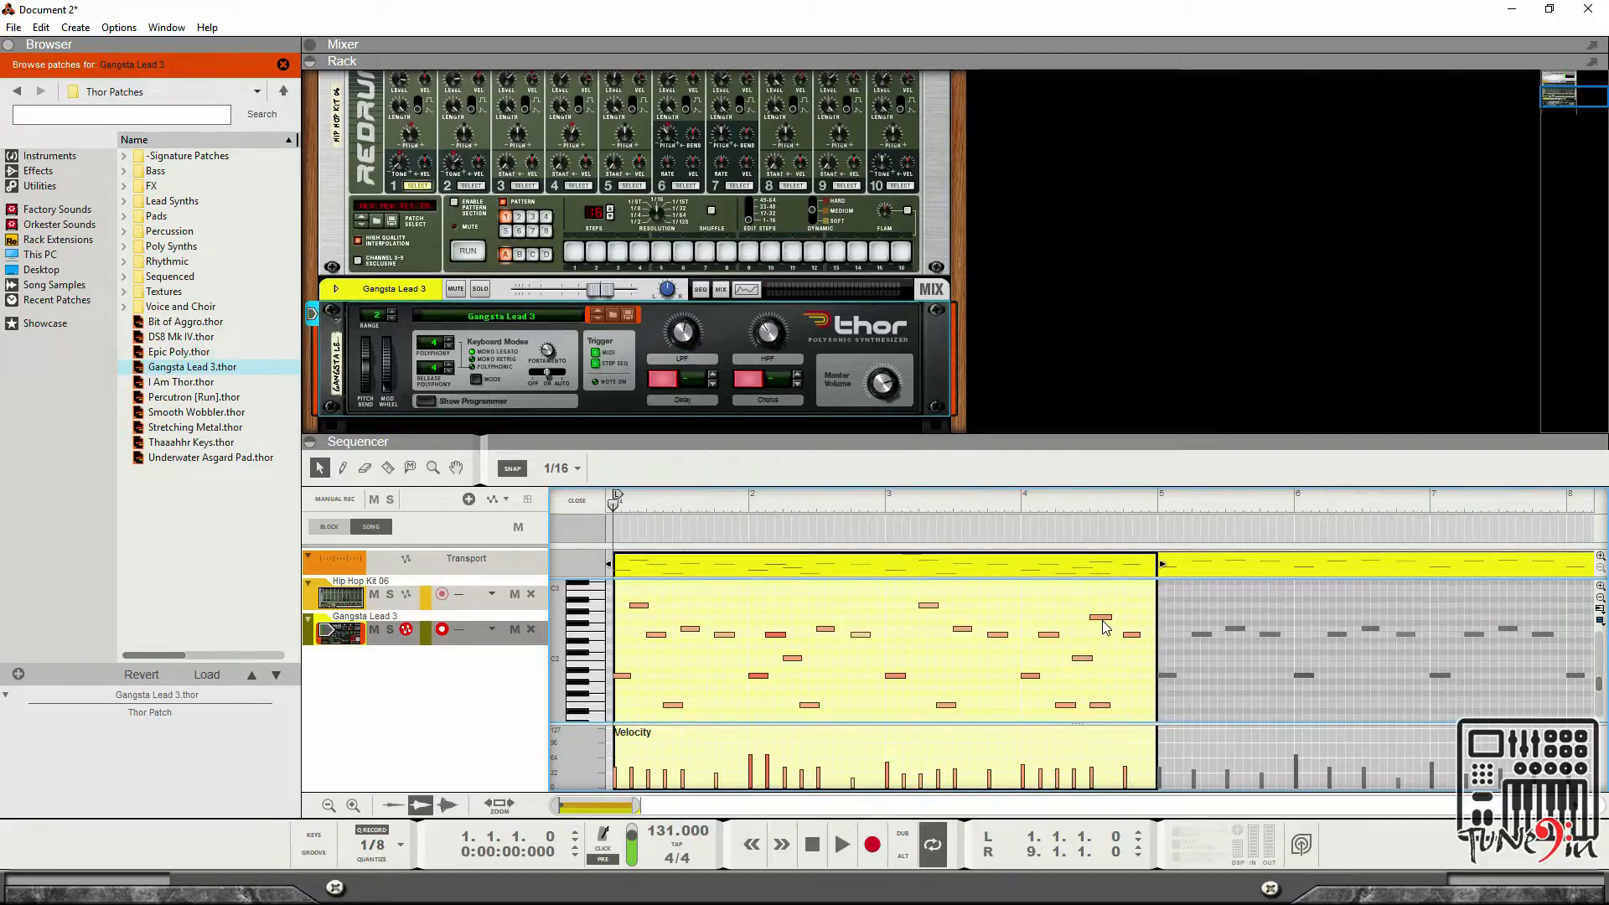
left_click_drag(1103, 622, 1130, 666)
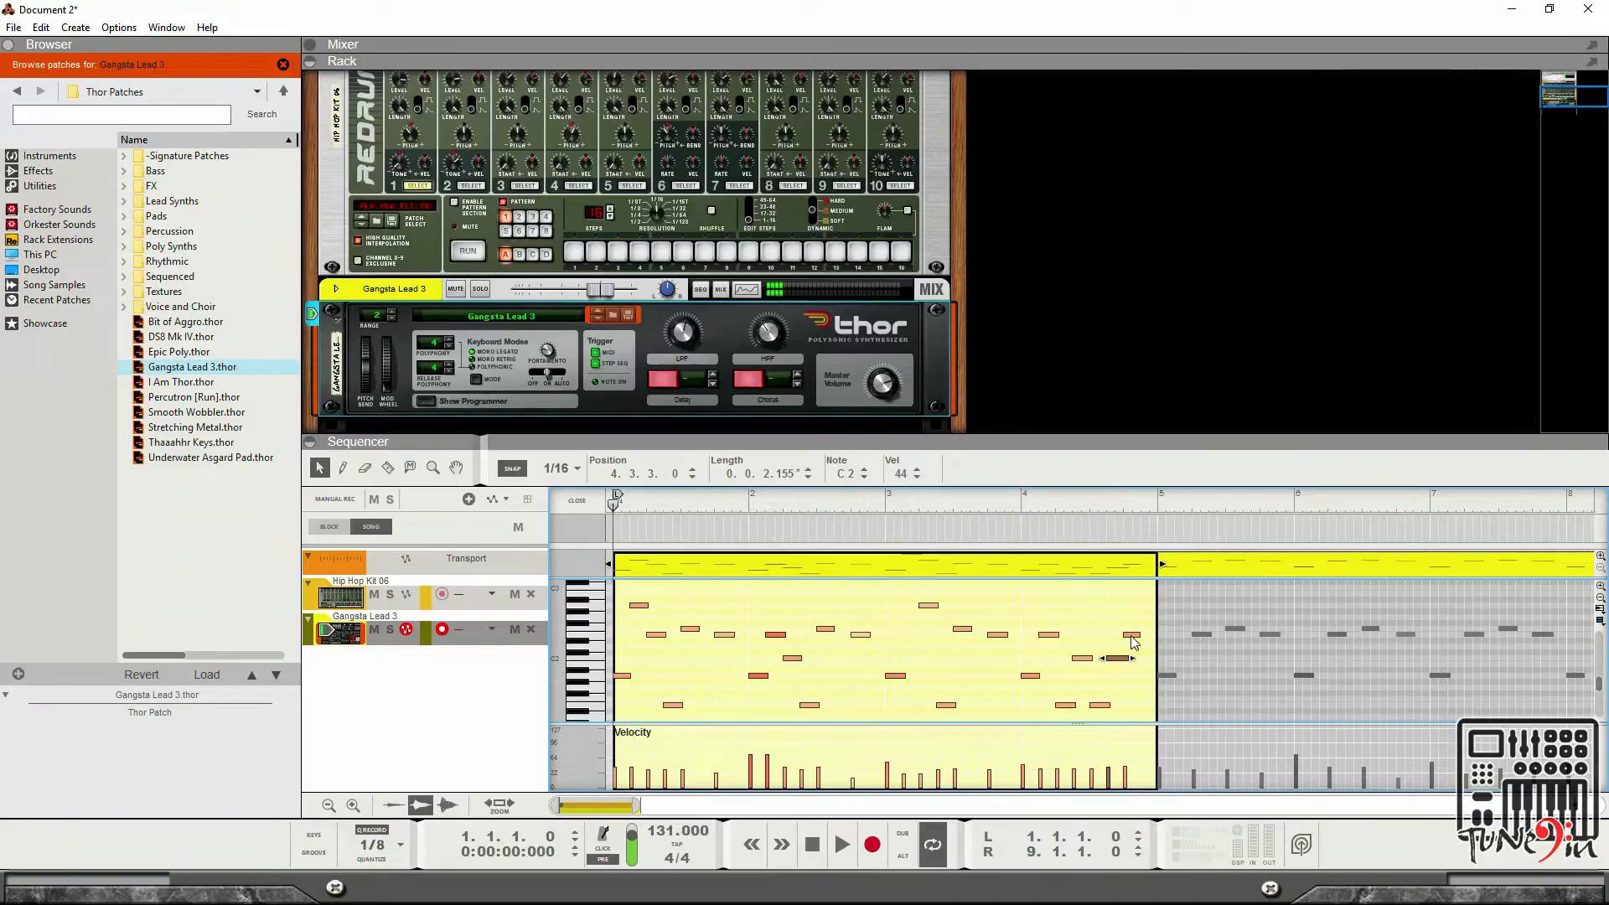
left_click(1131, 635)
Play the clip and review the last bar's notes across the whole note range, then stop.
left_click(842, 845)
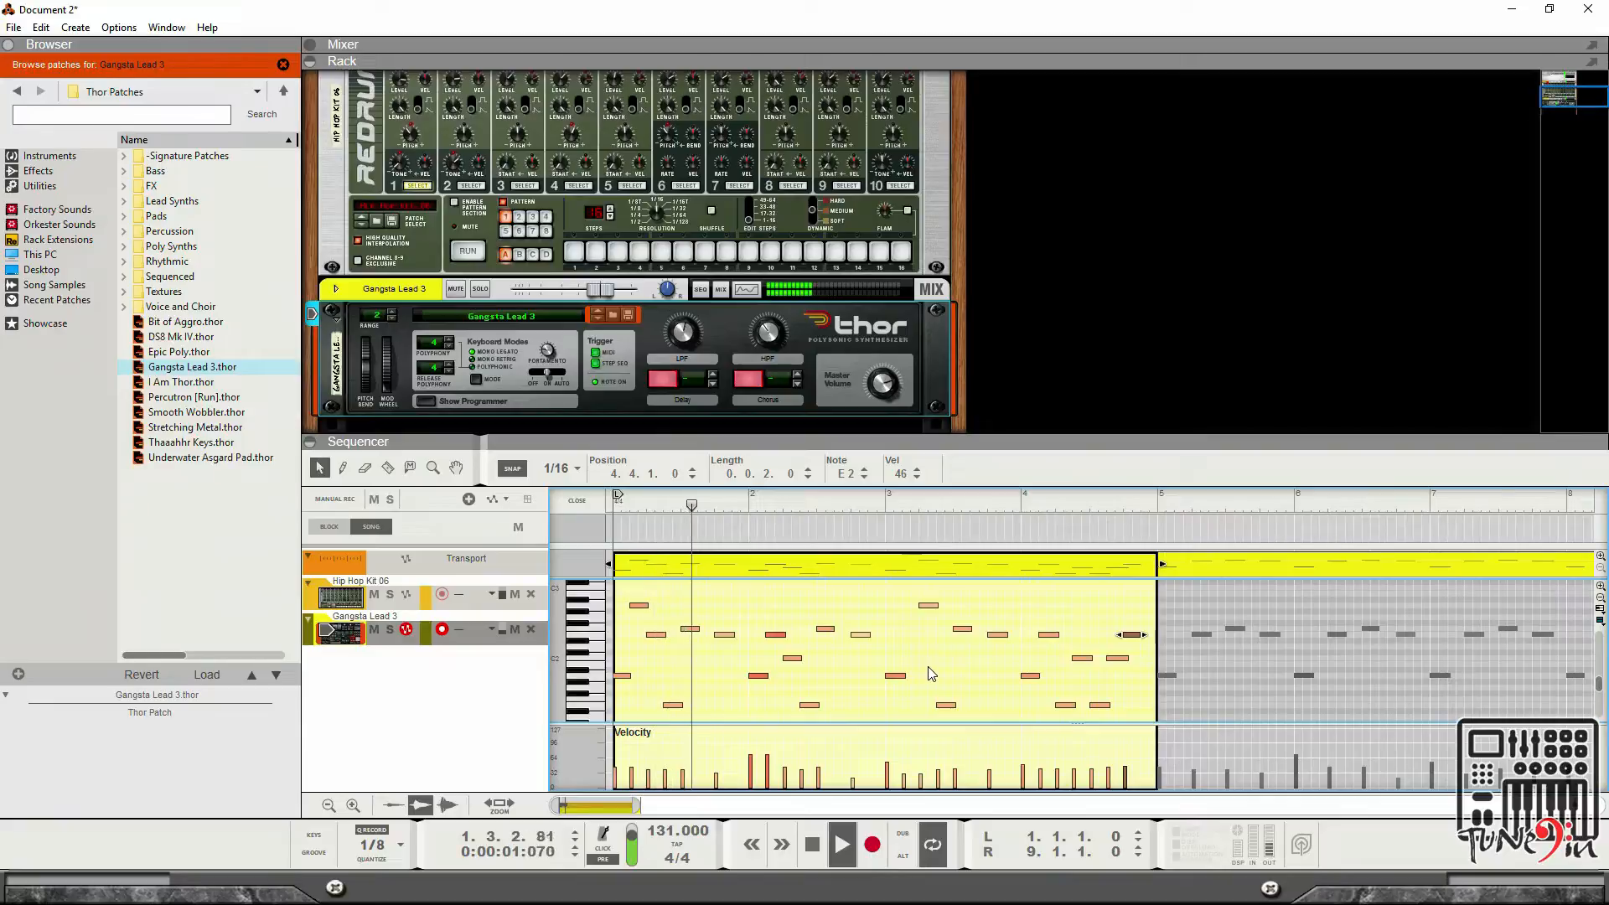
scroll(992, 687, "down", 2)
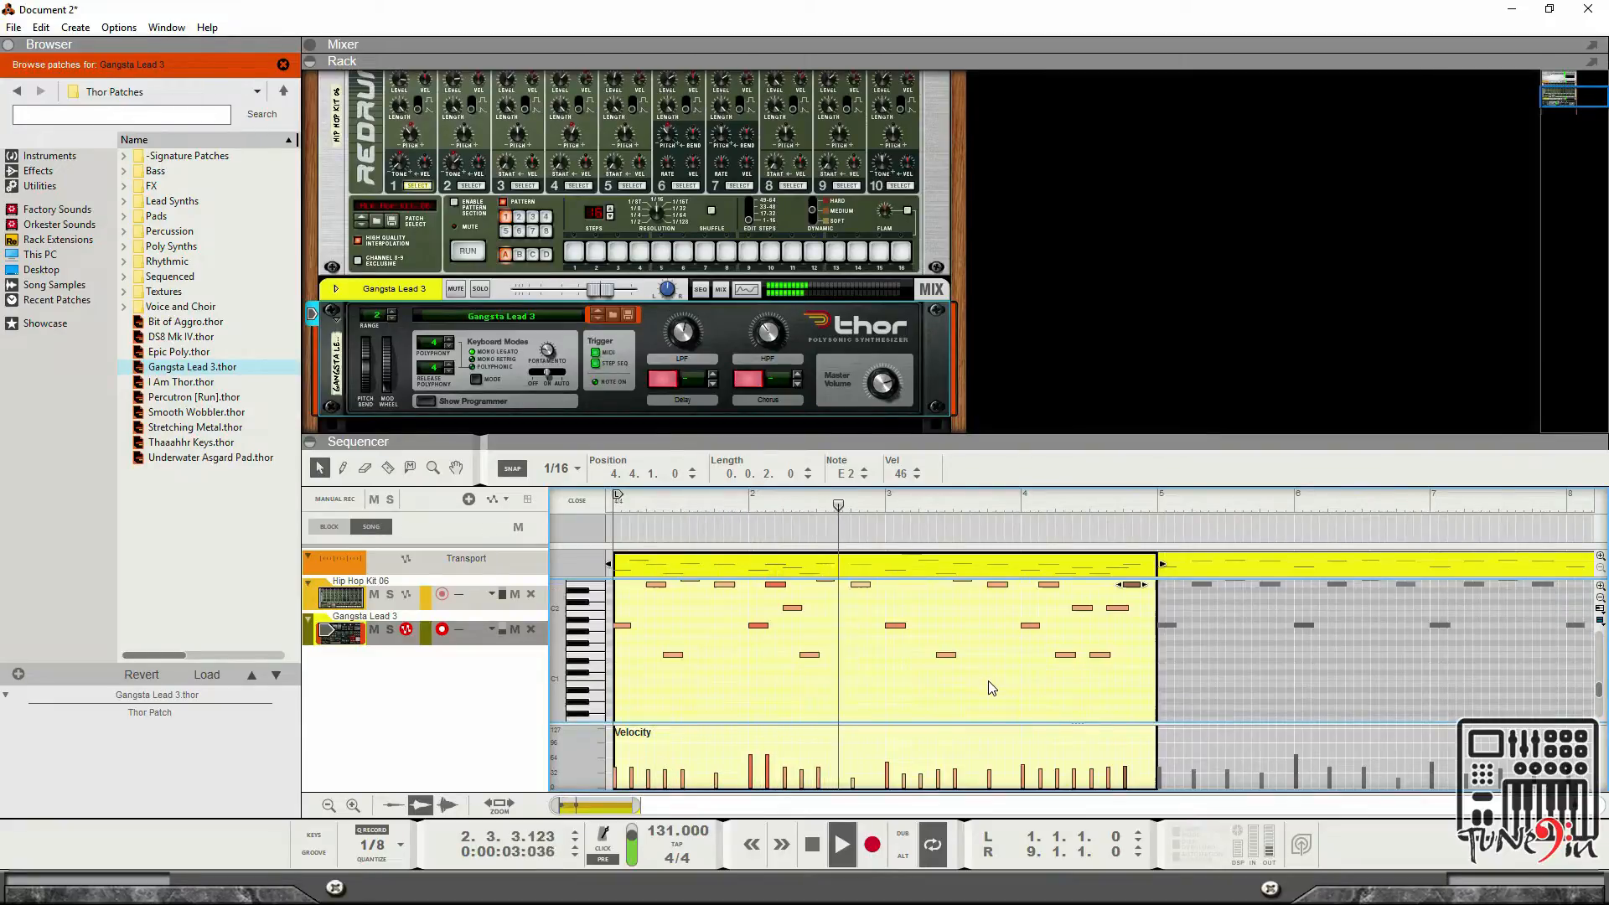
scroll(992, 687, "up", 2)
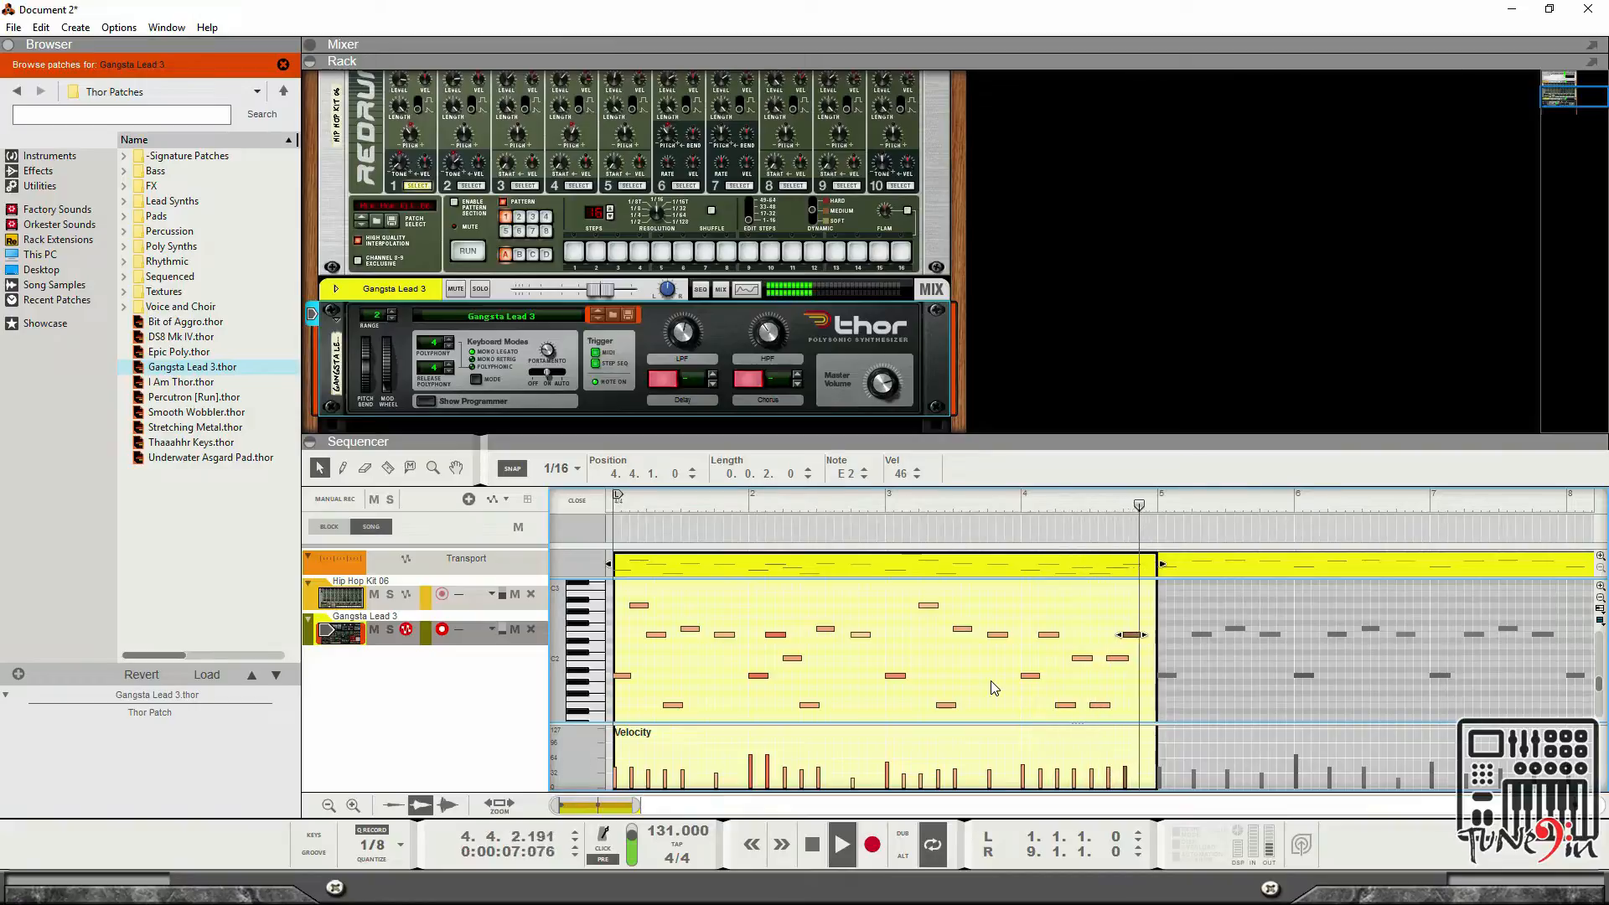
left_click(1142, 685)
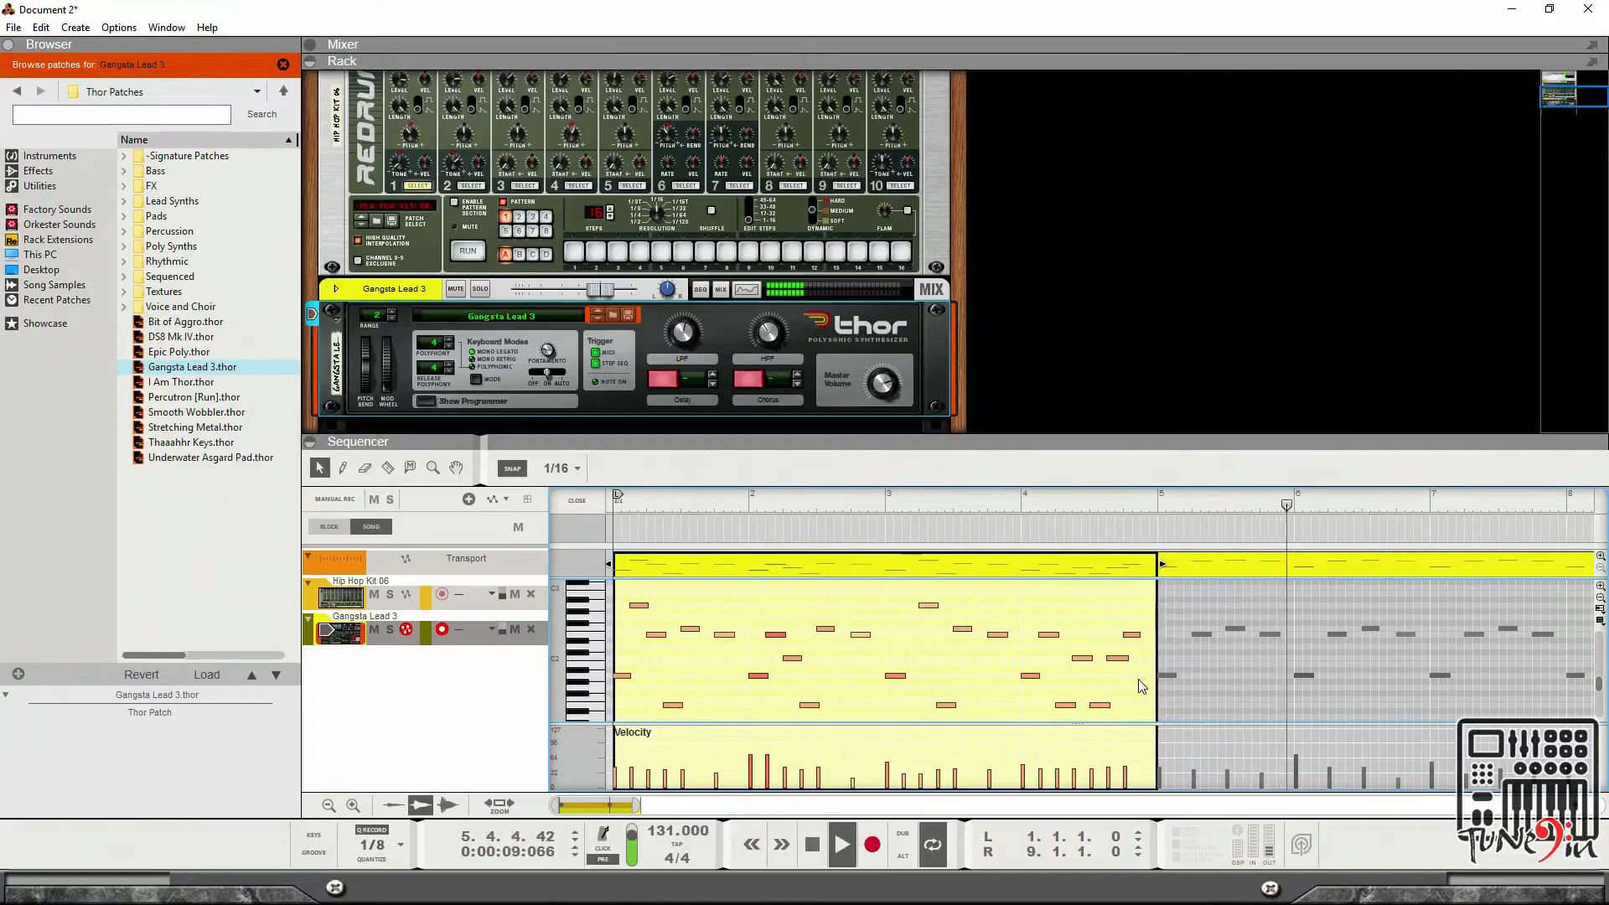
key("space")
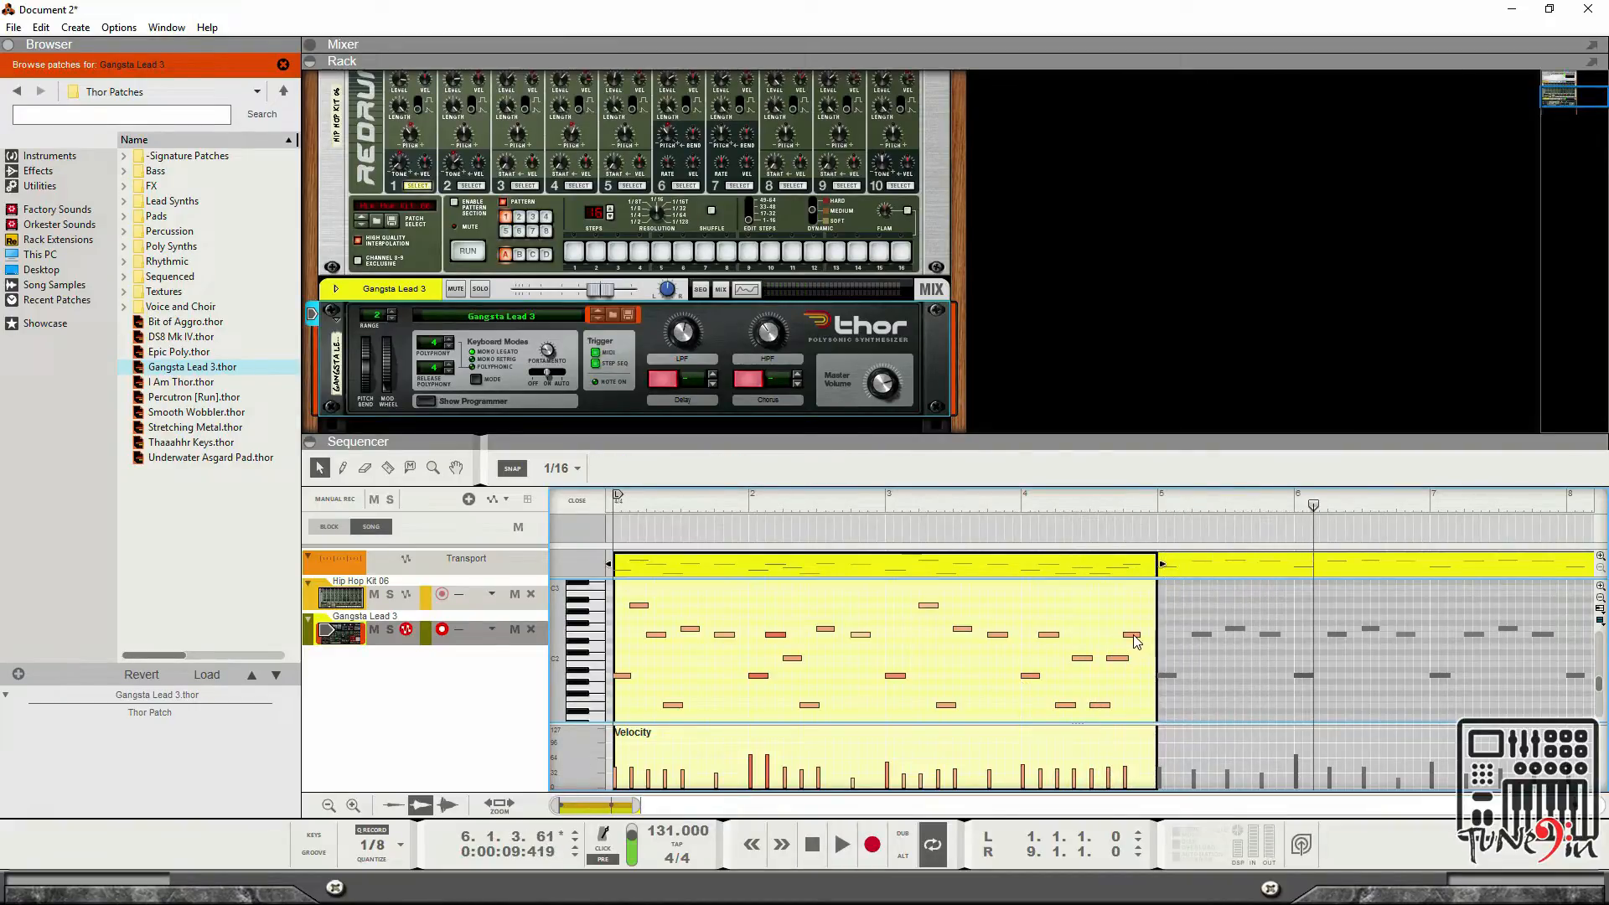
left_click(1133, 635)
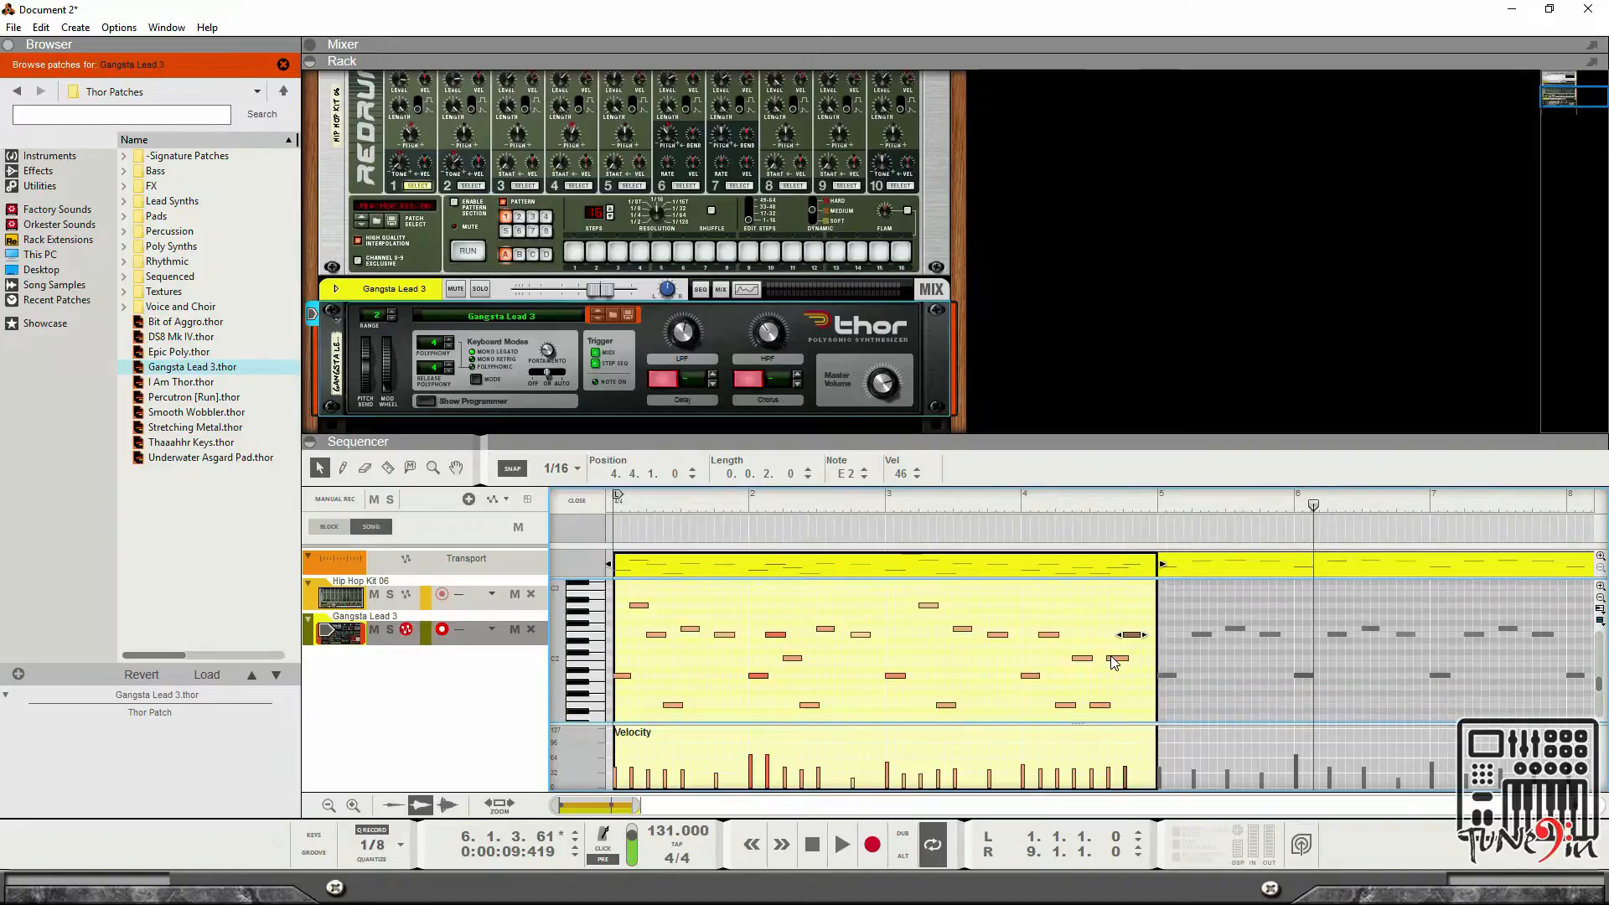
scroll(1114, 662, "up", 3)
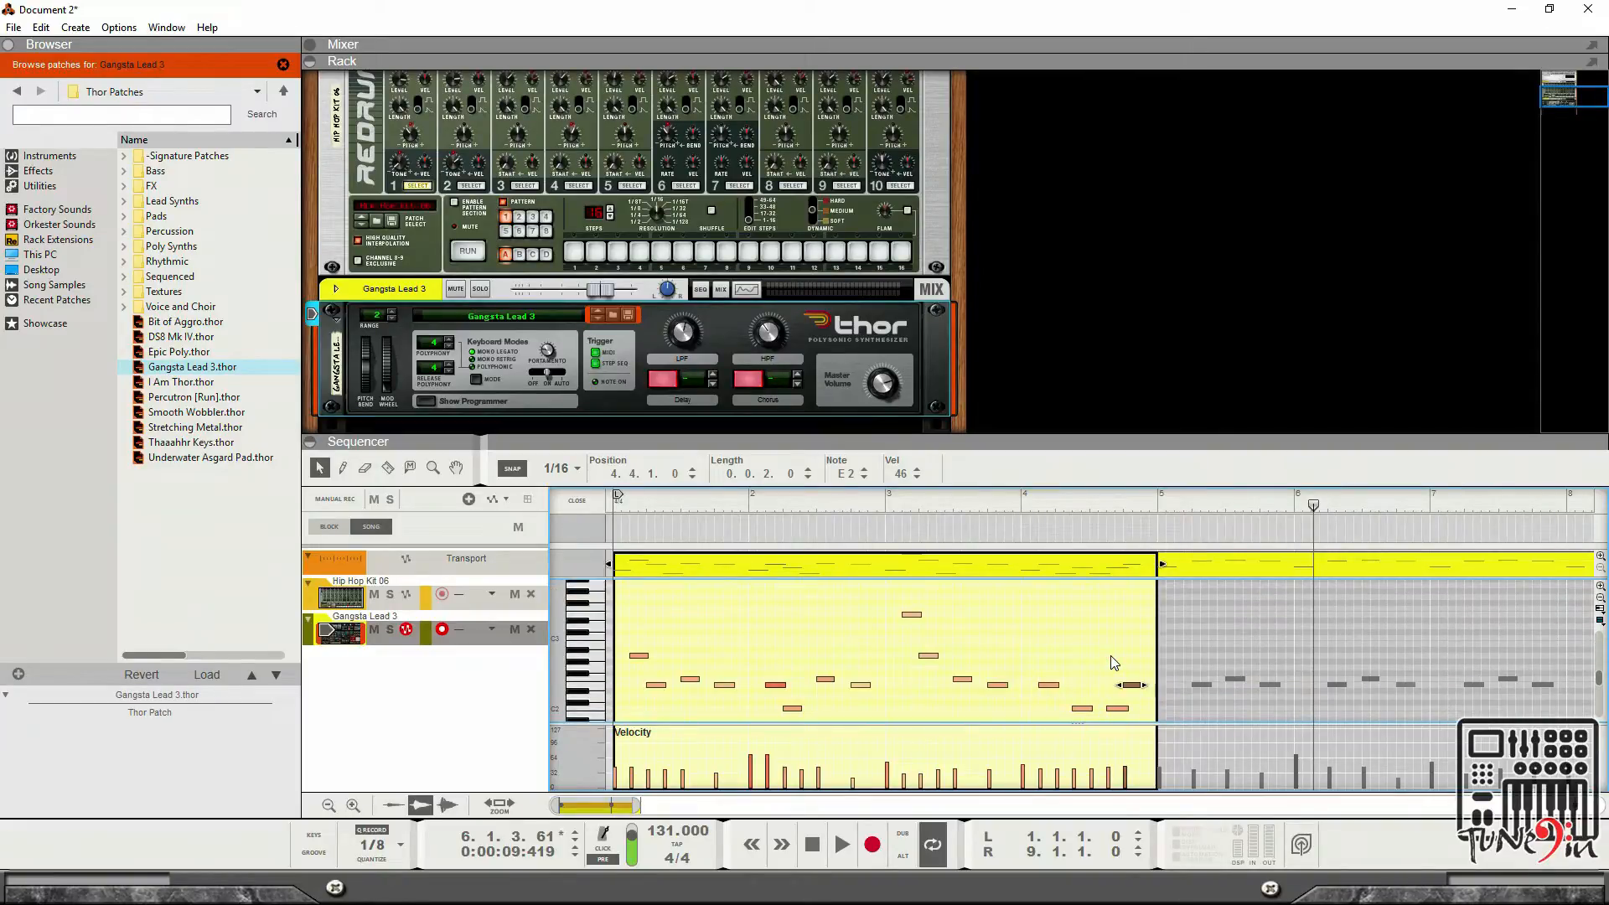
scroll(1106, 663, "down", 3)
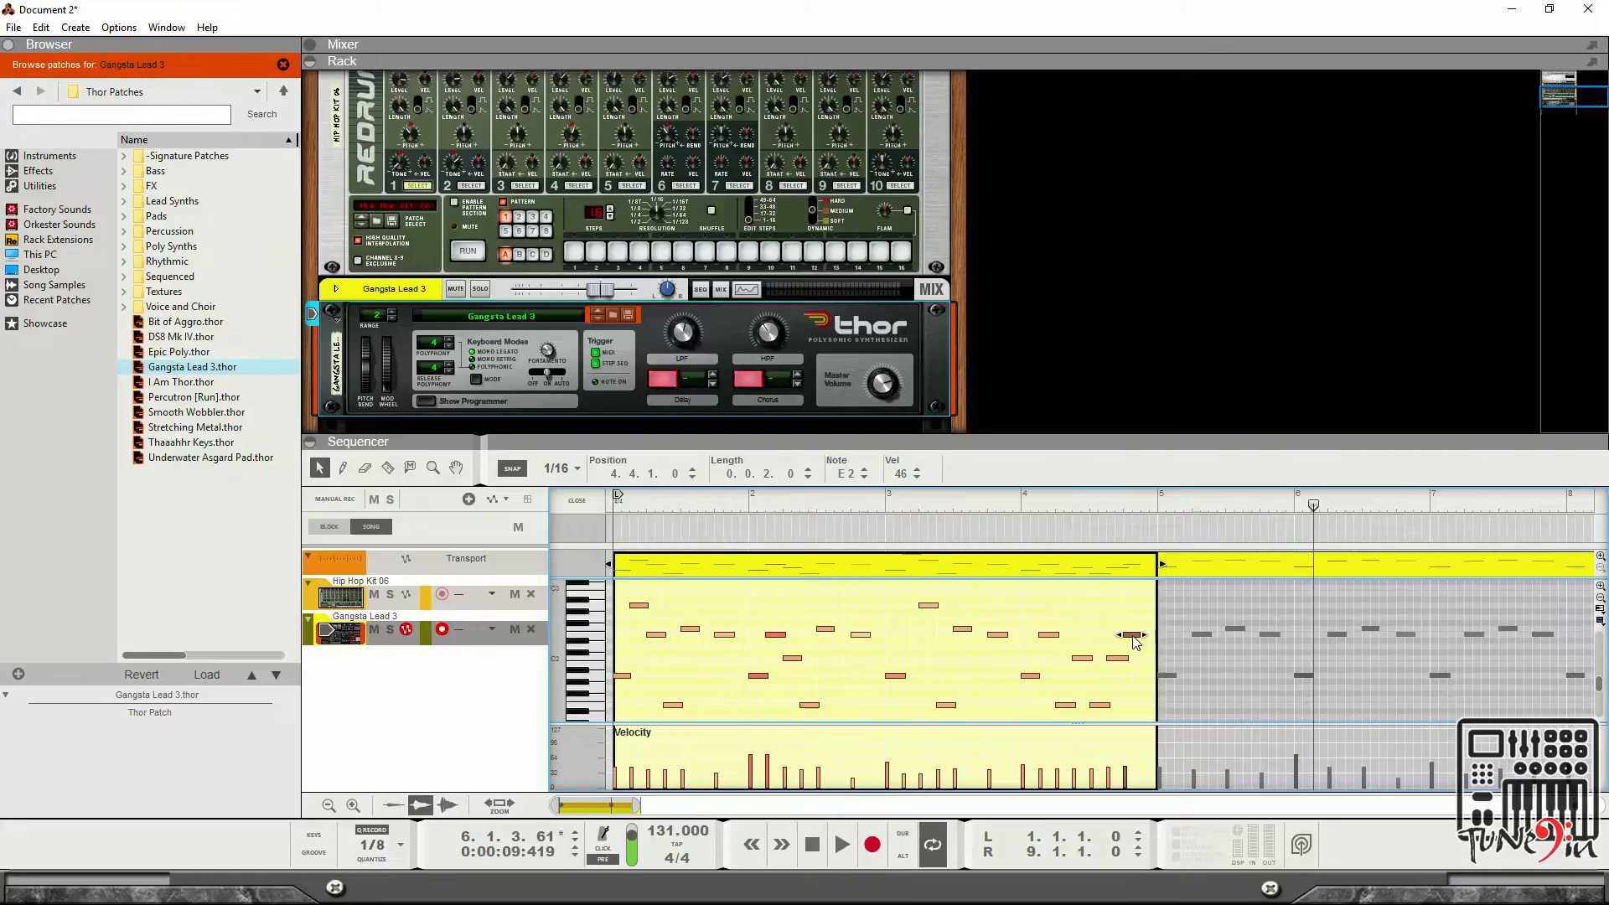
scroll(1134, 641, "up", 2)
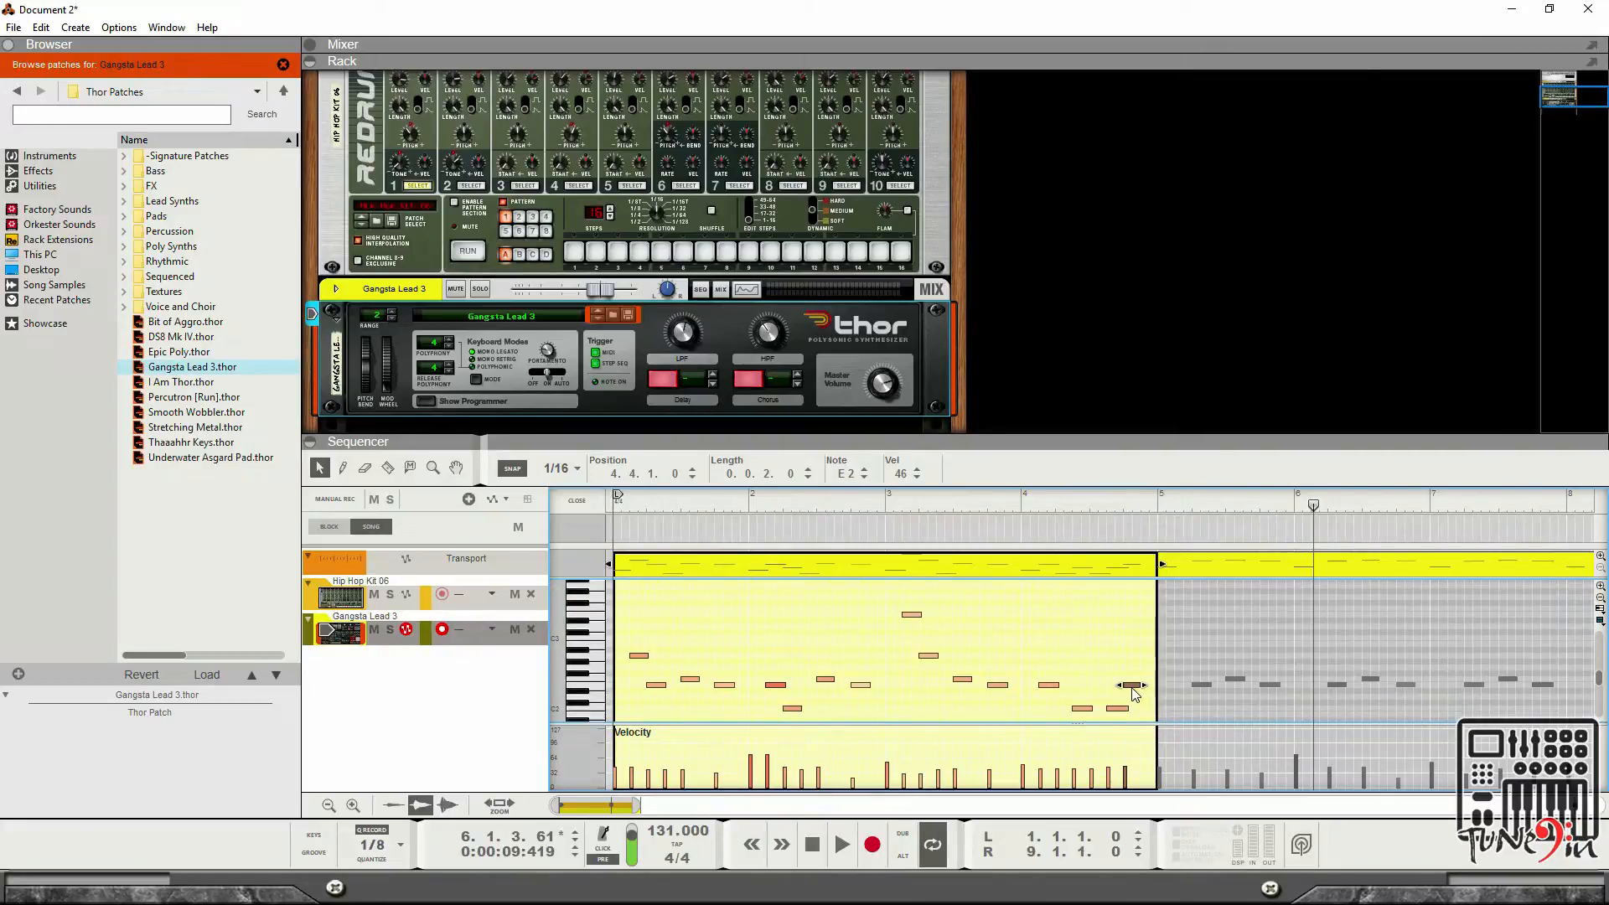
Raise the last note of bar 4 to E3 at 4.4.2 and audition the clip.
left_click_drag(1132, 688, 1140, 618)
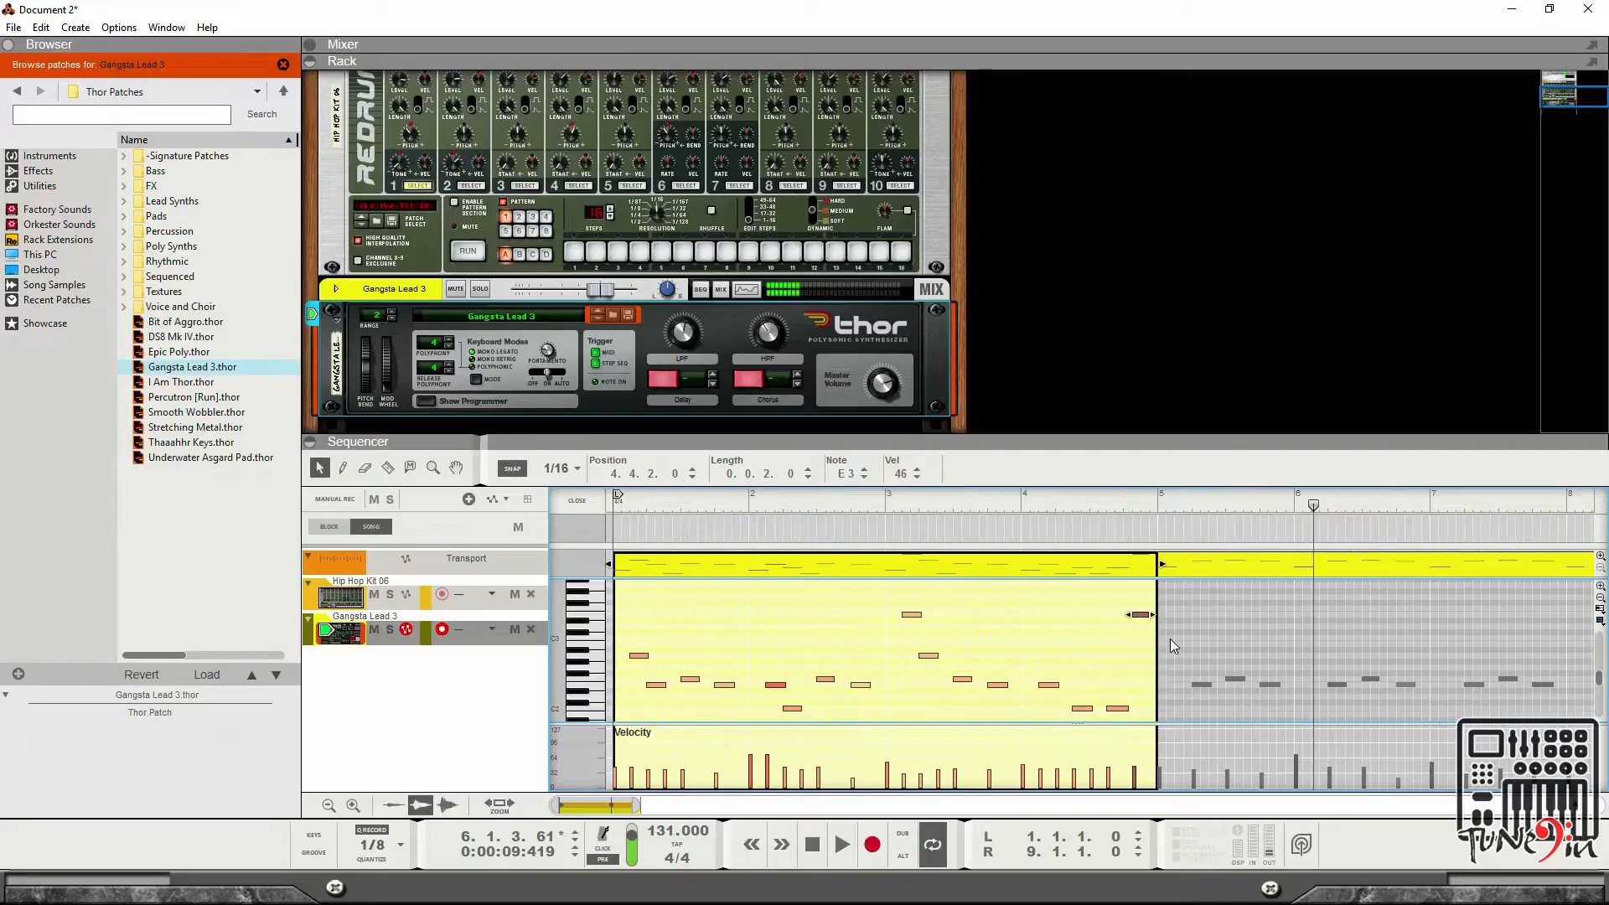
left_click(842, 845)
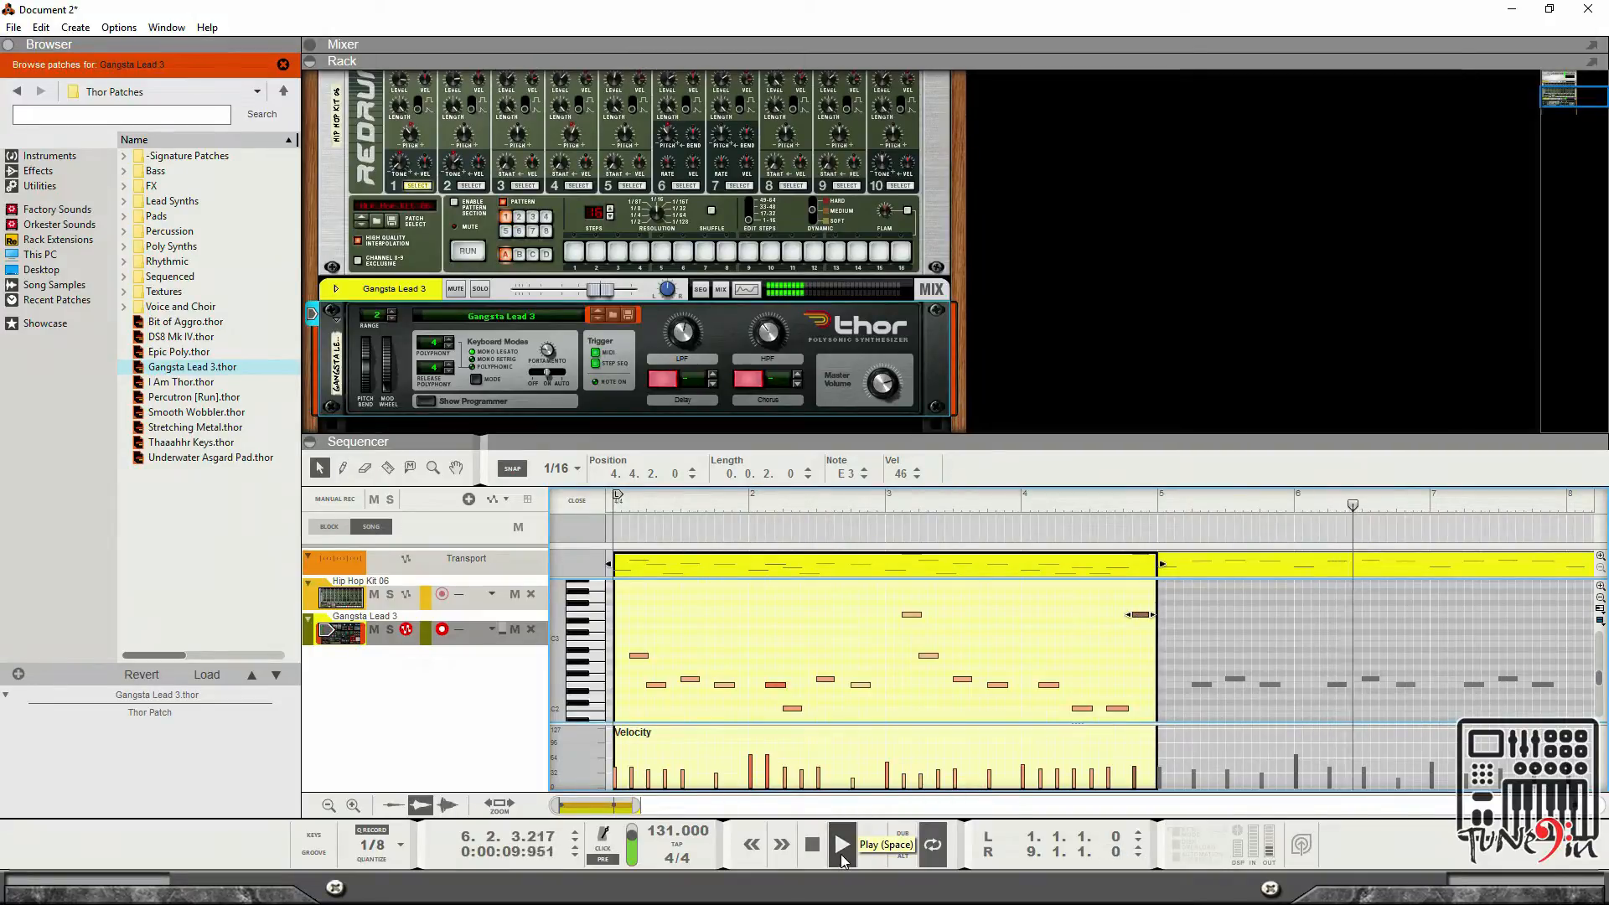
left_click(815, 847)
left_click(812, 845)
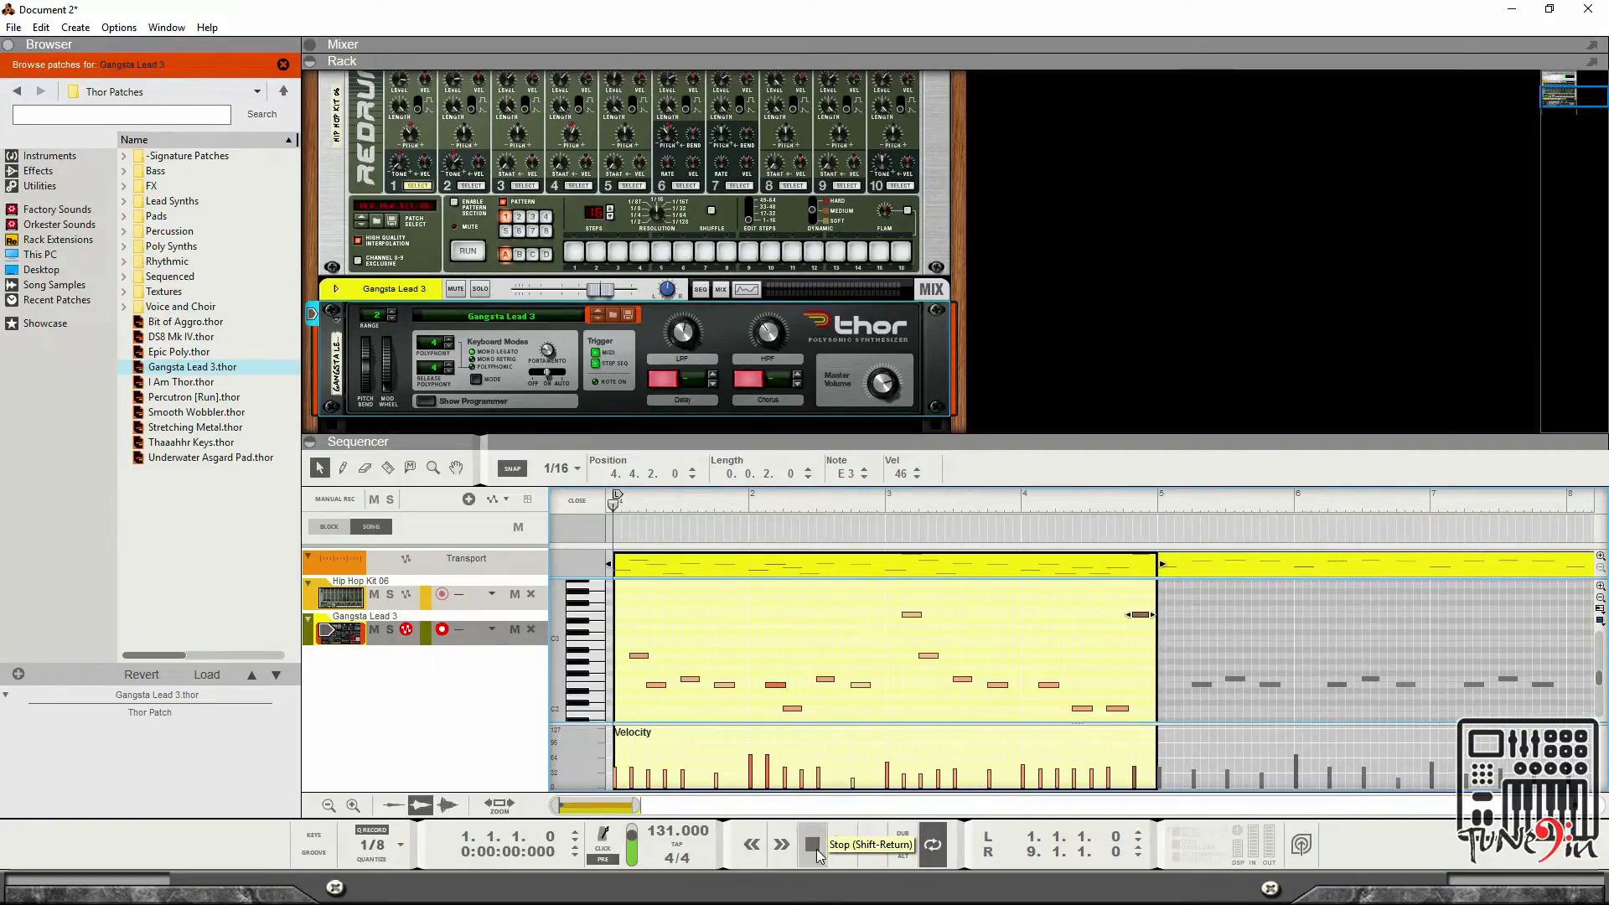
left_click(843, 848)
scroll(1169, 673, "down", 2)
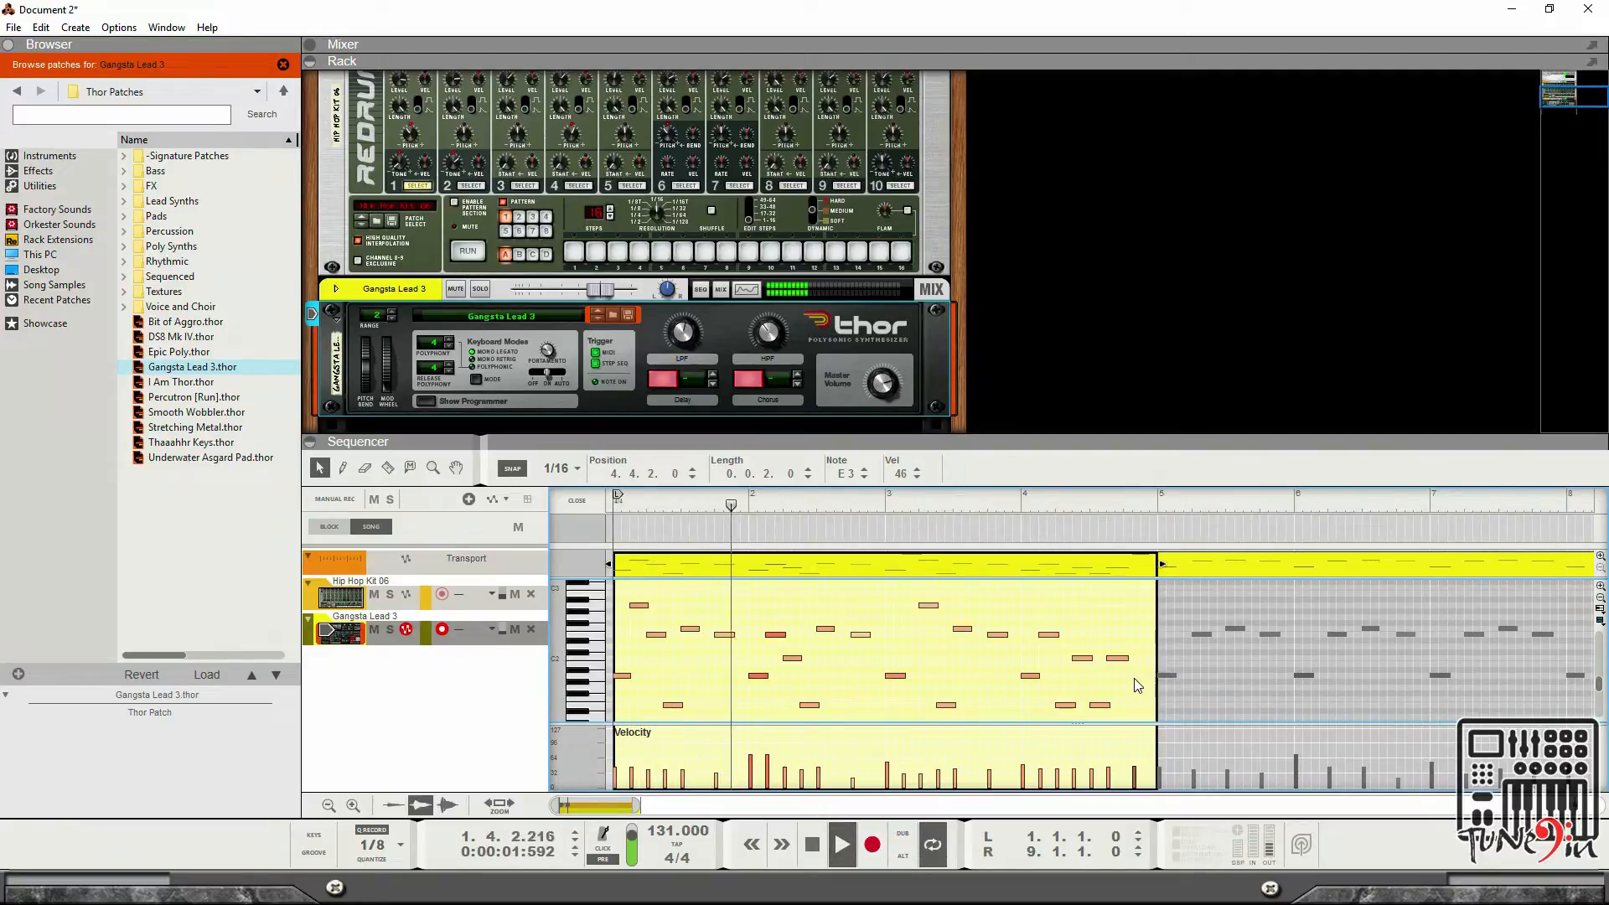
scroll(1168, 670, "up", 2)
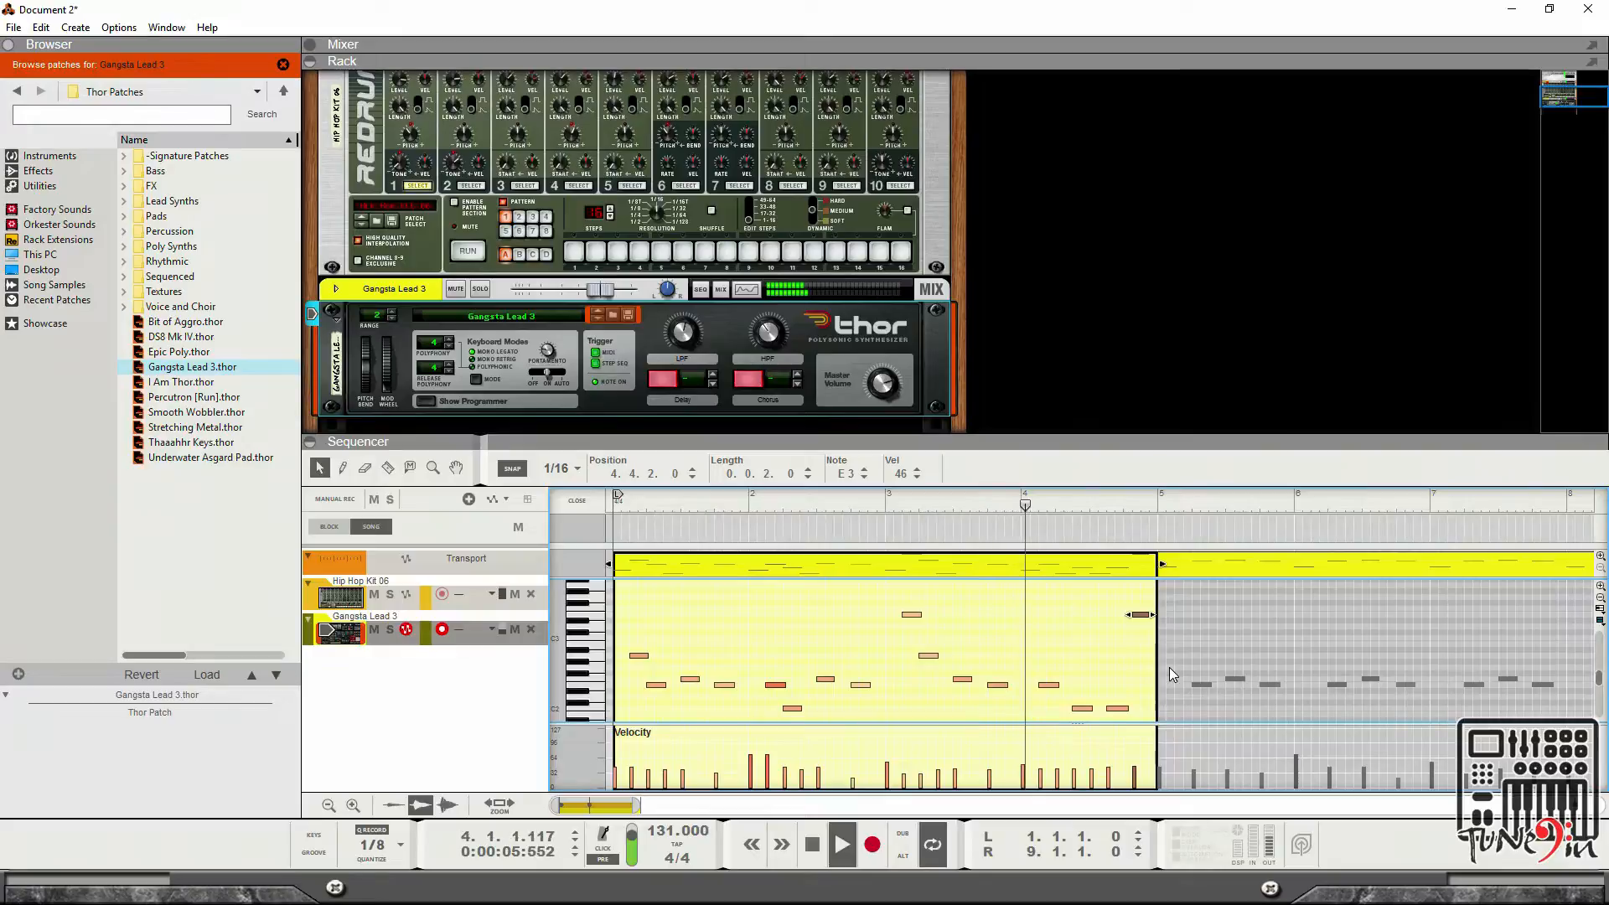
key("space")
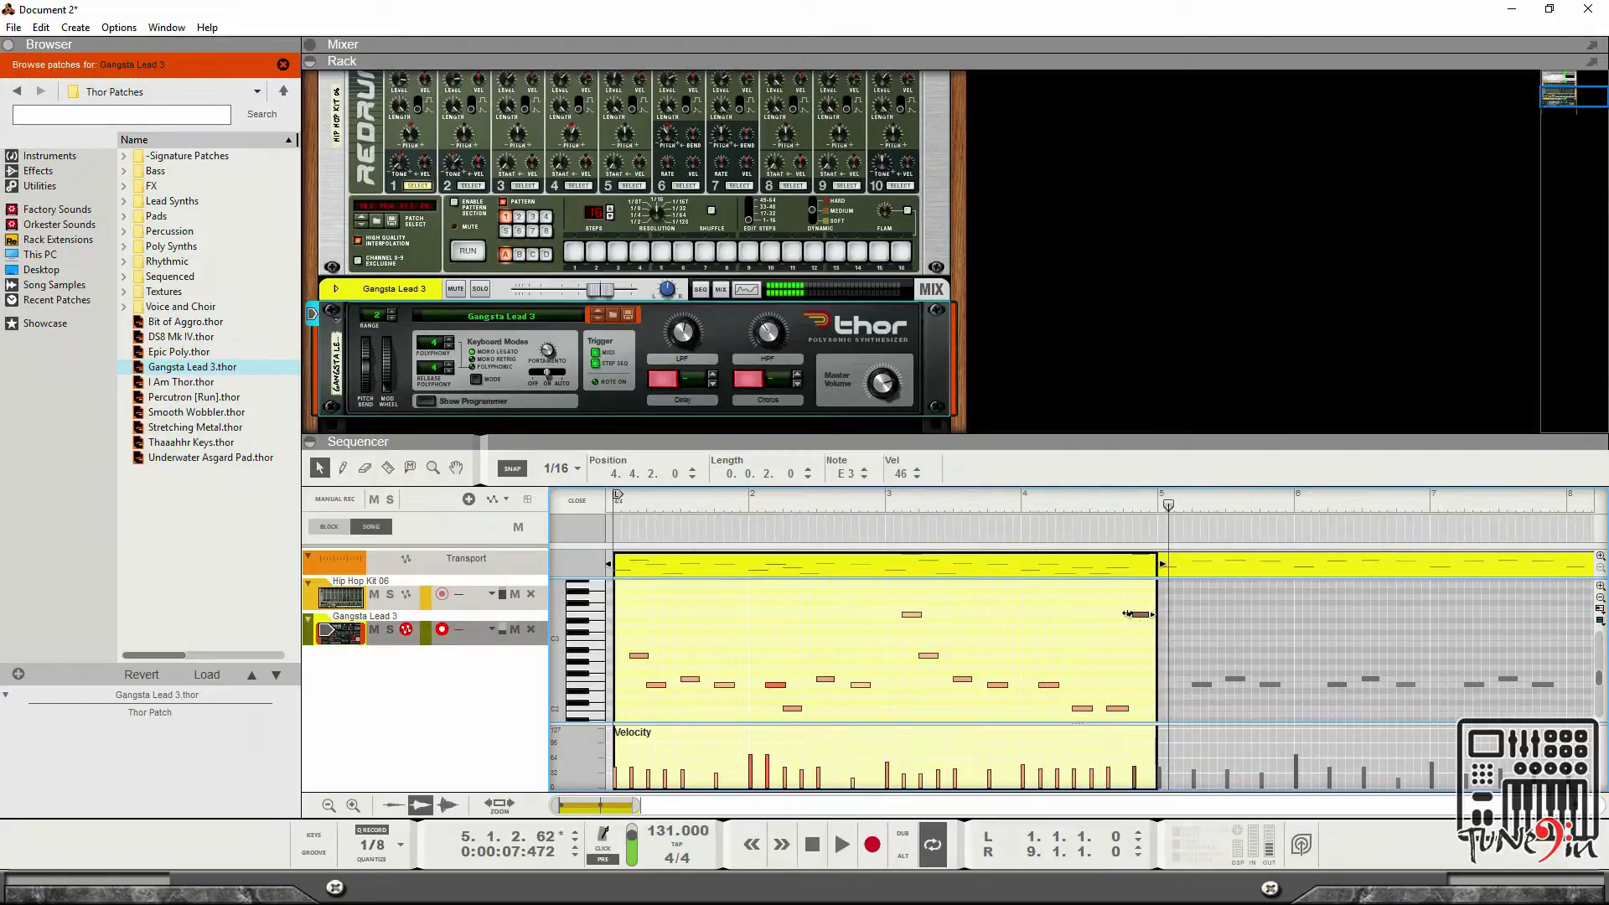
Shift the E3 note back to 4.4.1 and audition the clip again from the start.
left_click_drag(1145, 615, 1136, 615)
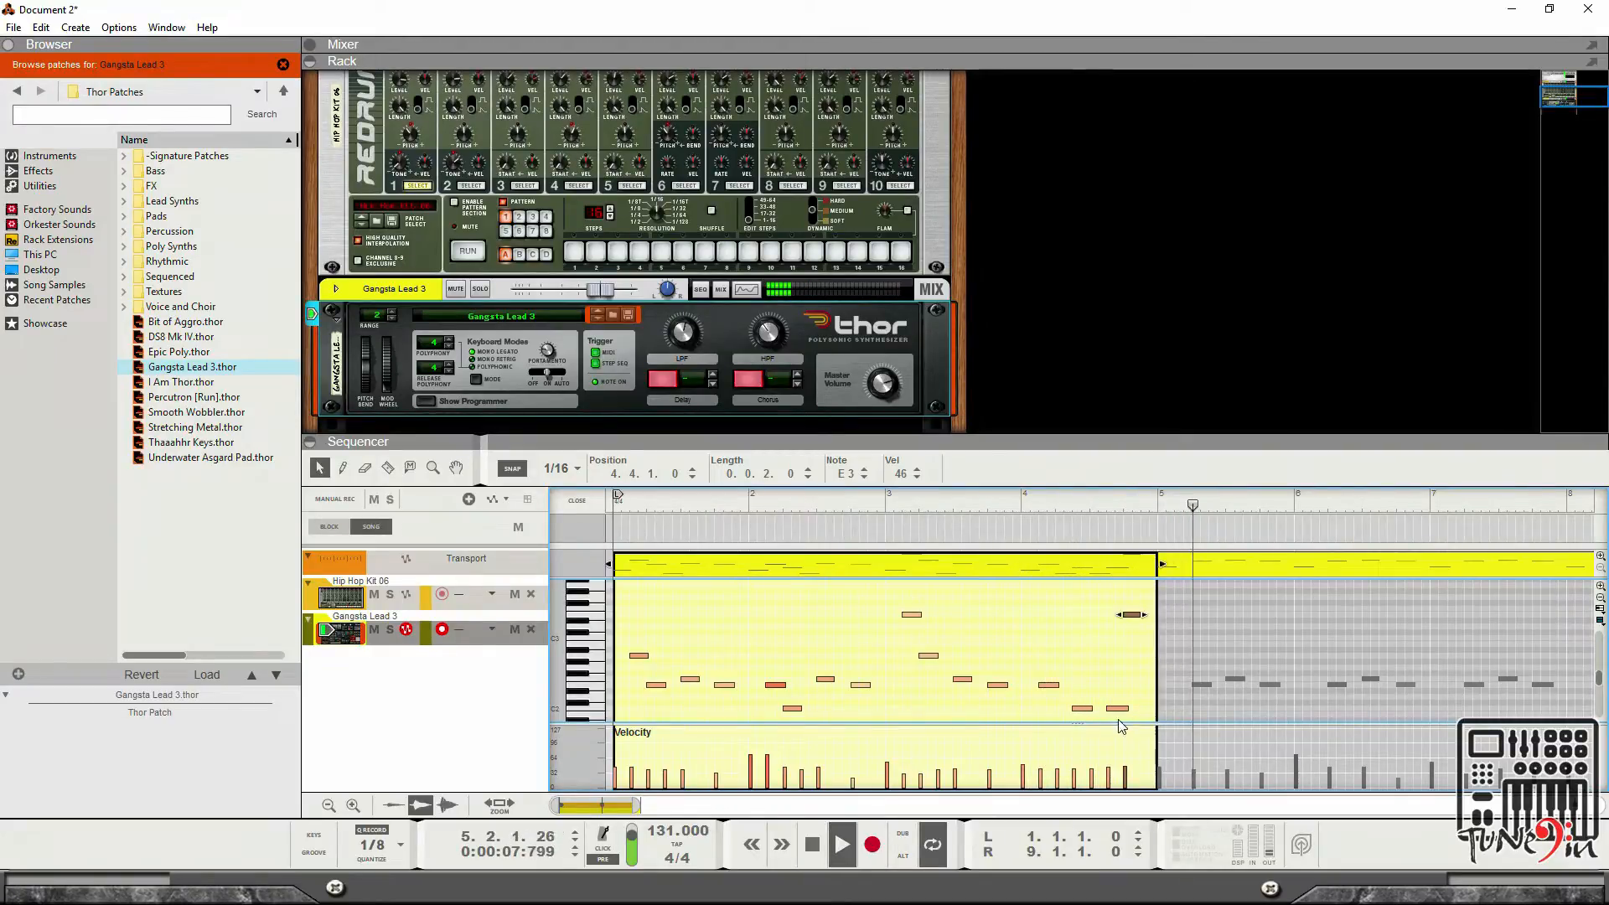
left_click(812, 844)
key("space")
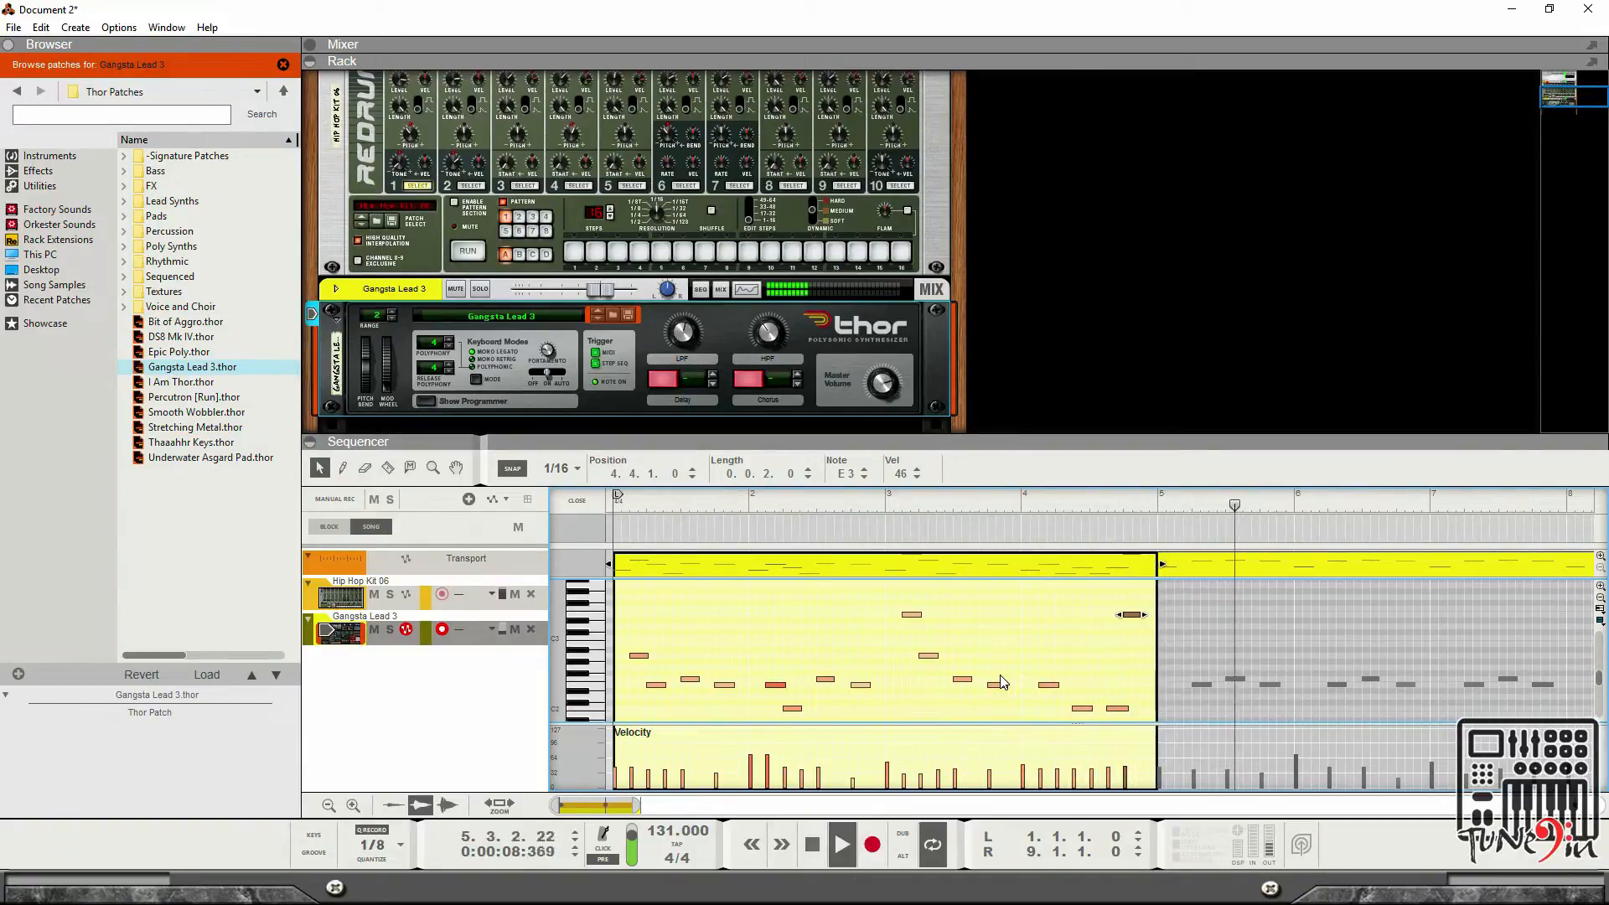
key("space")
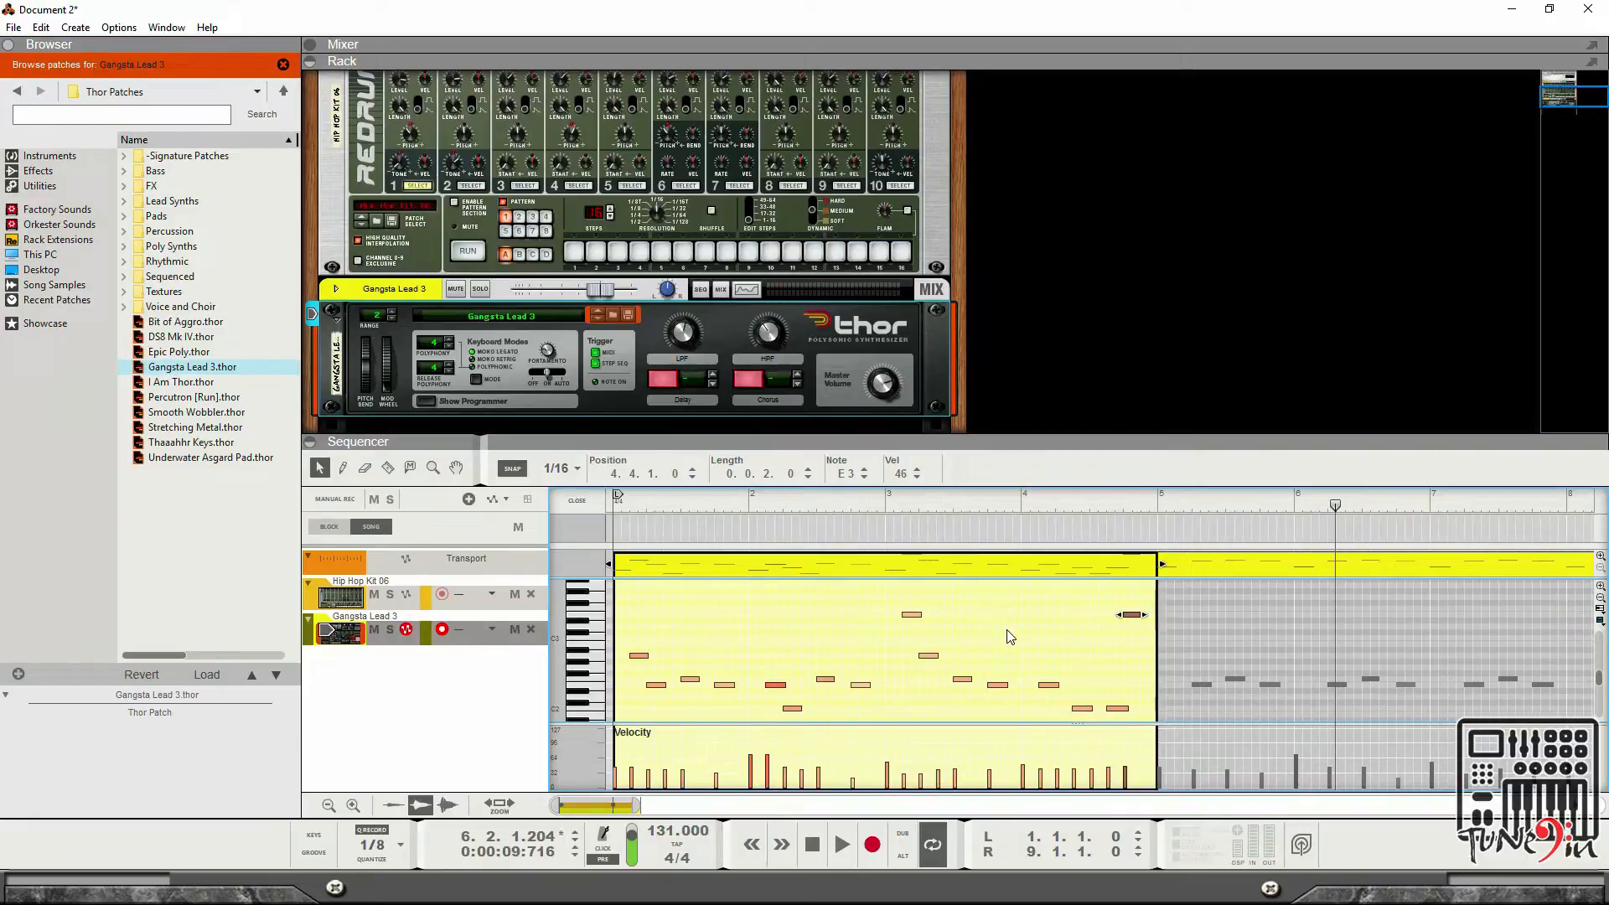
left_click(811, 845)
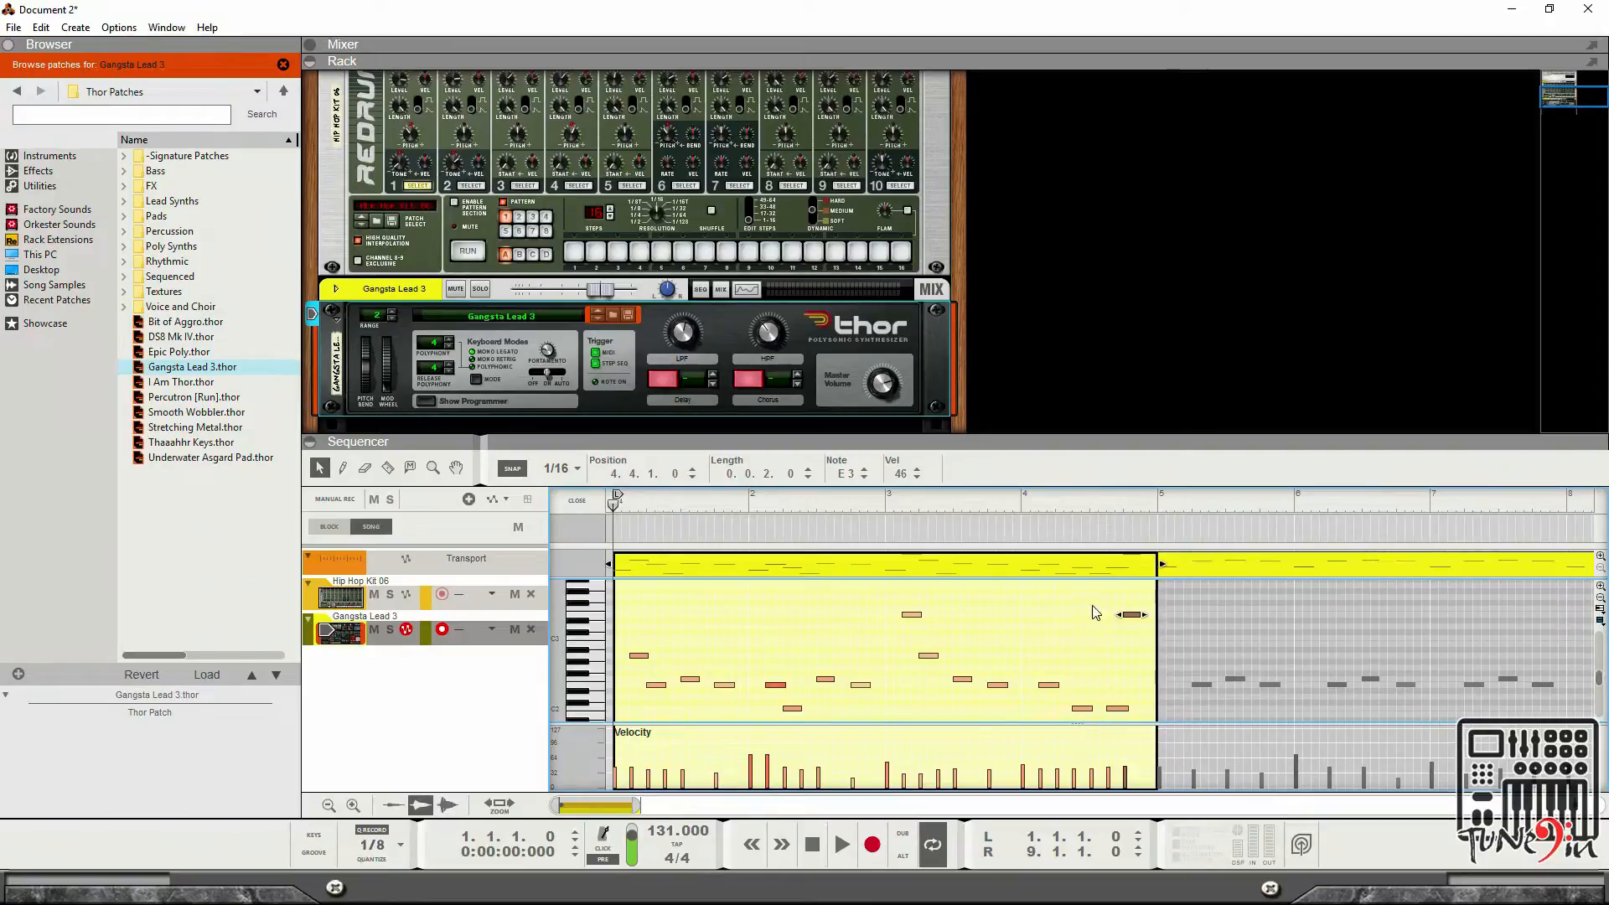
Close the clip editor and delete the second Thor clip in bars 5 to 8.
scroll(1115, 612, "down", 2)
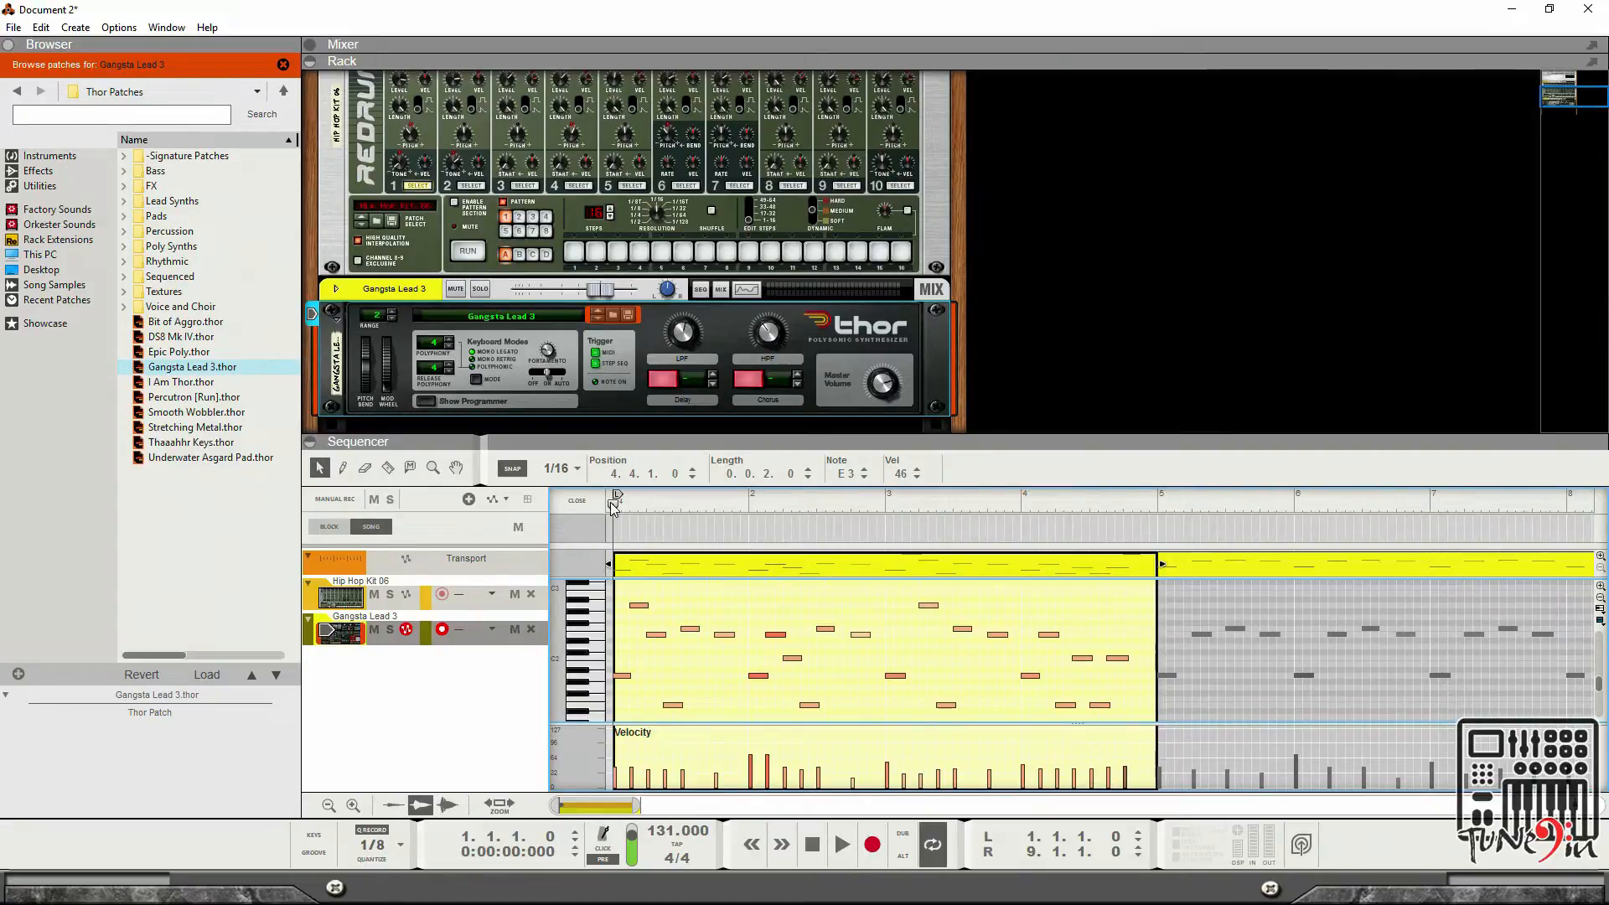
left_click(577, 501)
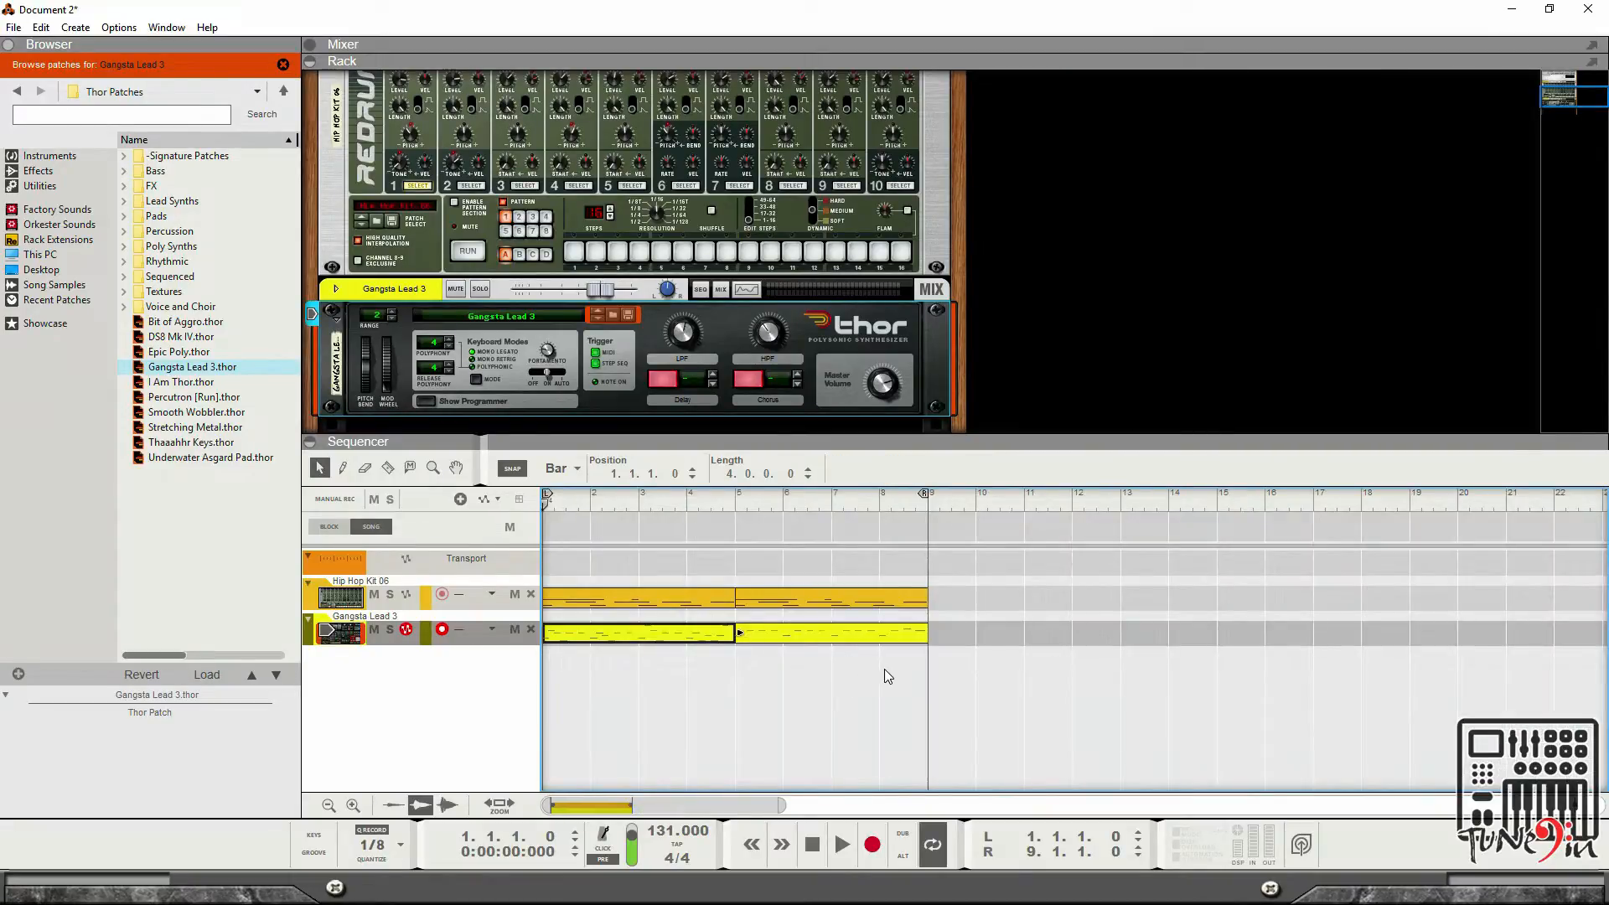
left_click(815, 635)
key("Delete")
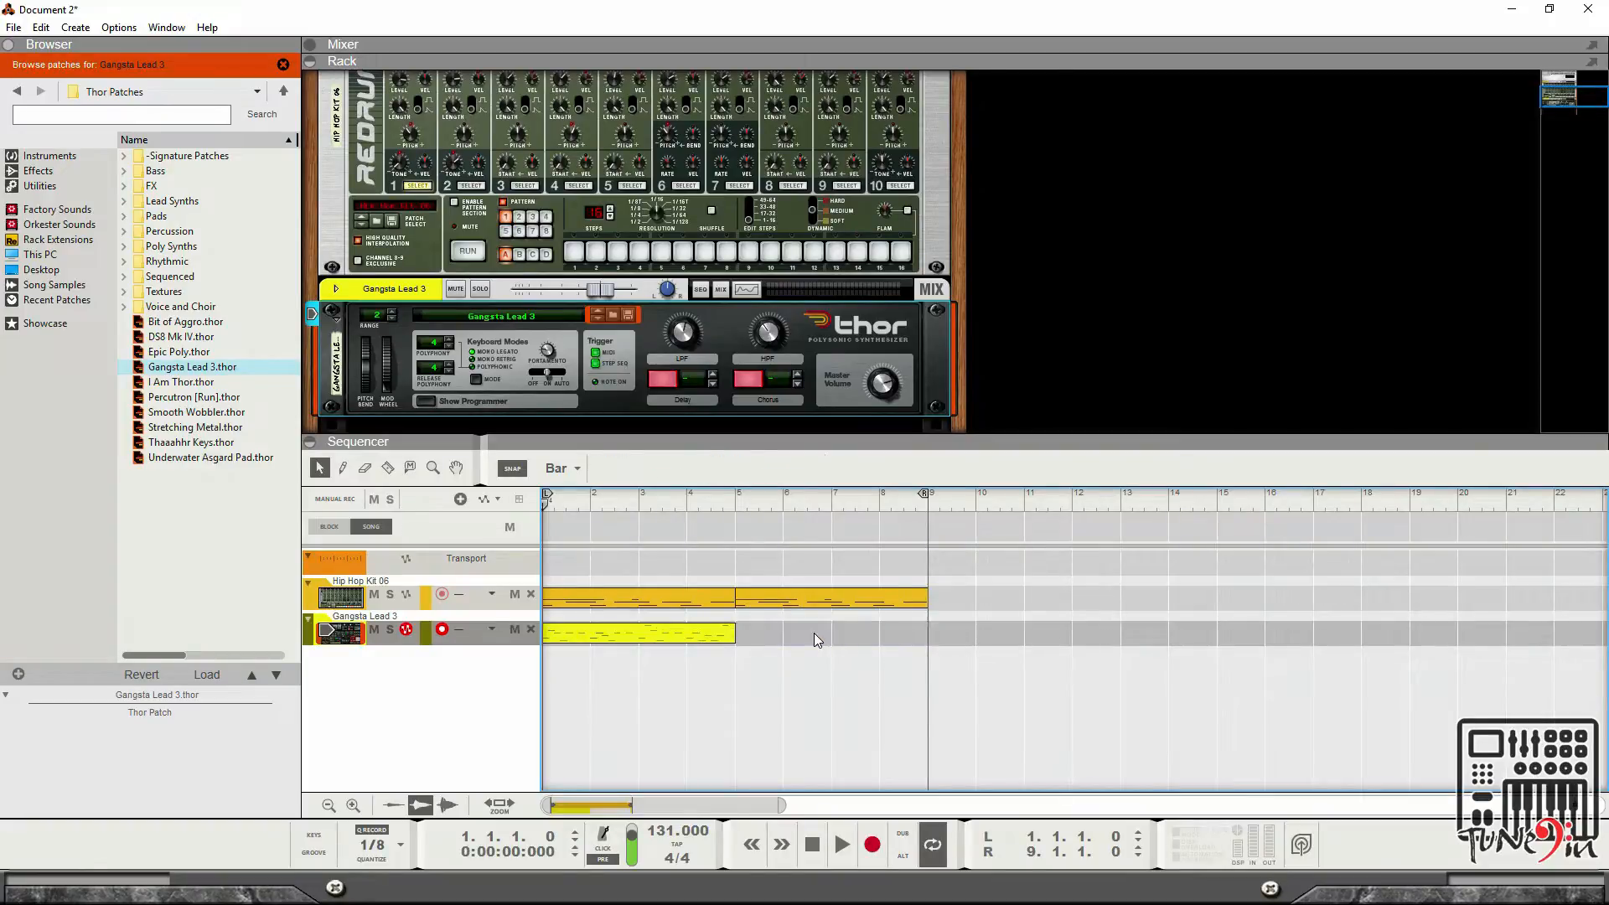
Duplicate the edited Thor clip into bars 5 to 8 of the Gangsta Lead 3 track.
left_click(695, 645)
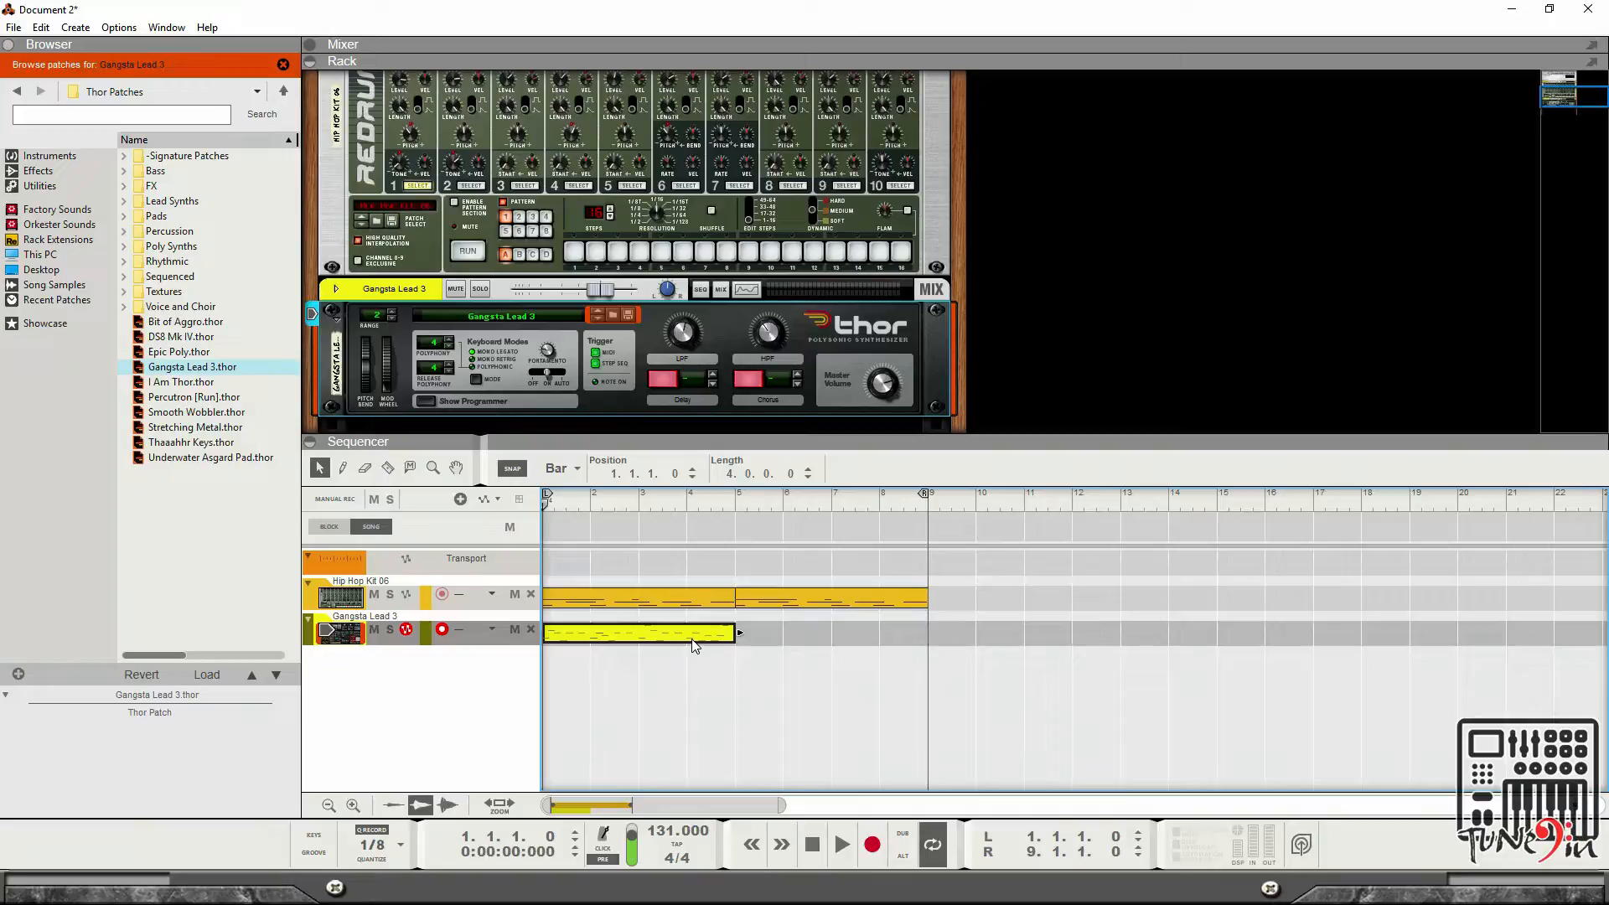
left_click_drag(695, 645, 887, 650)
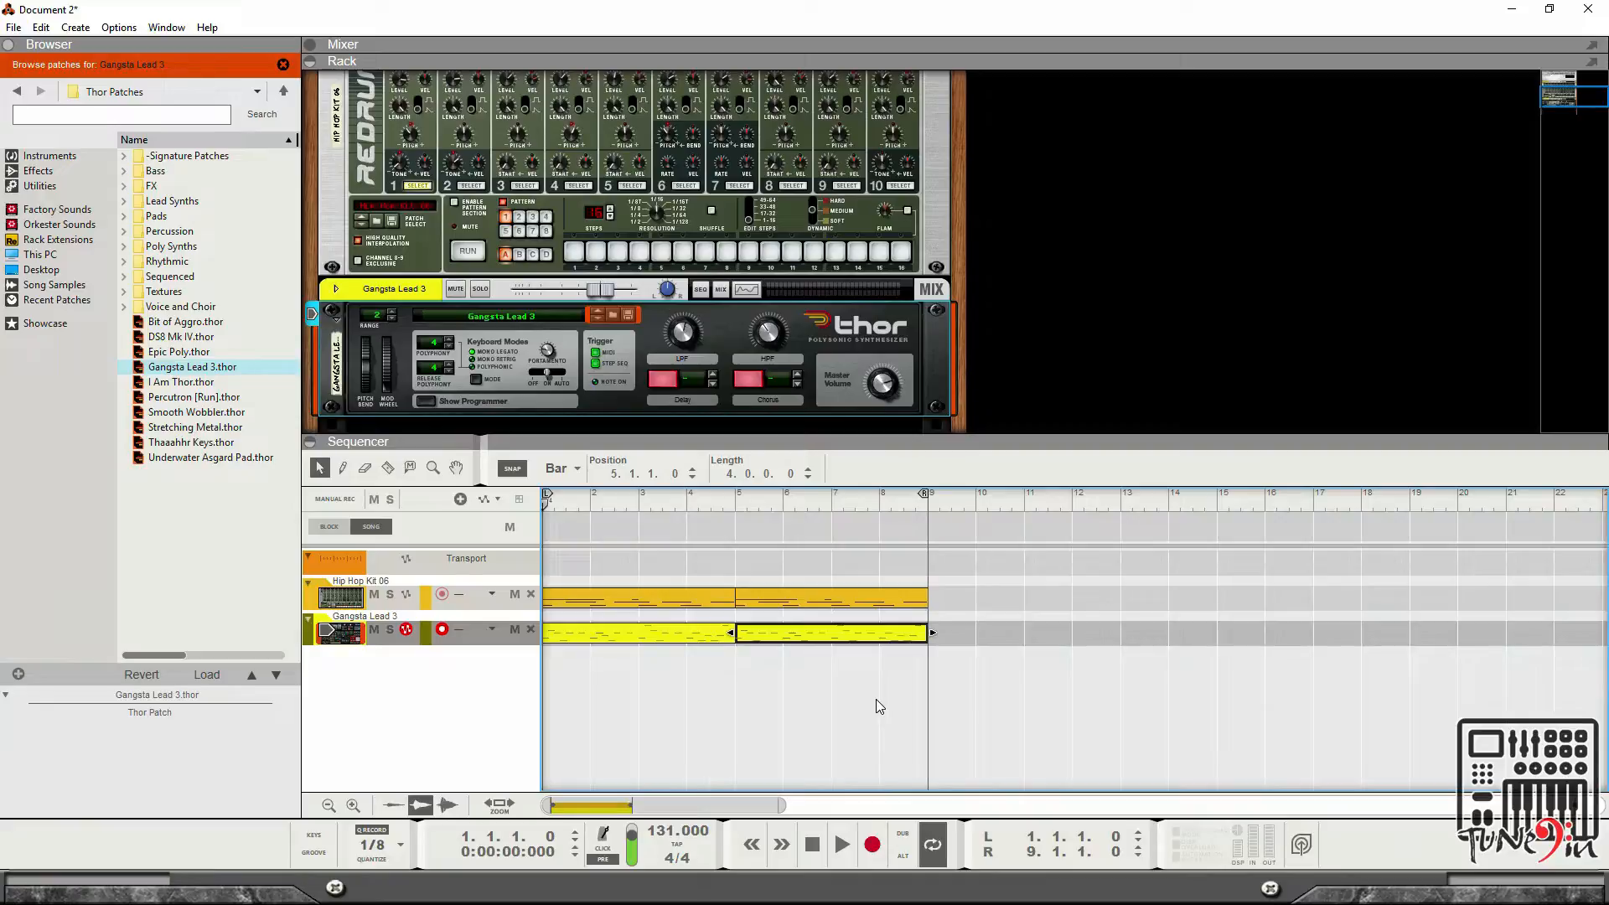
left_click(685, 636)
double_click(685, 635)
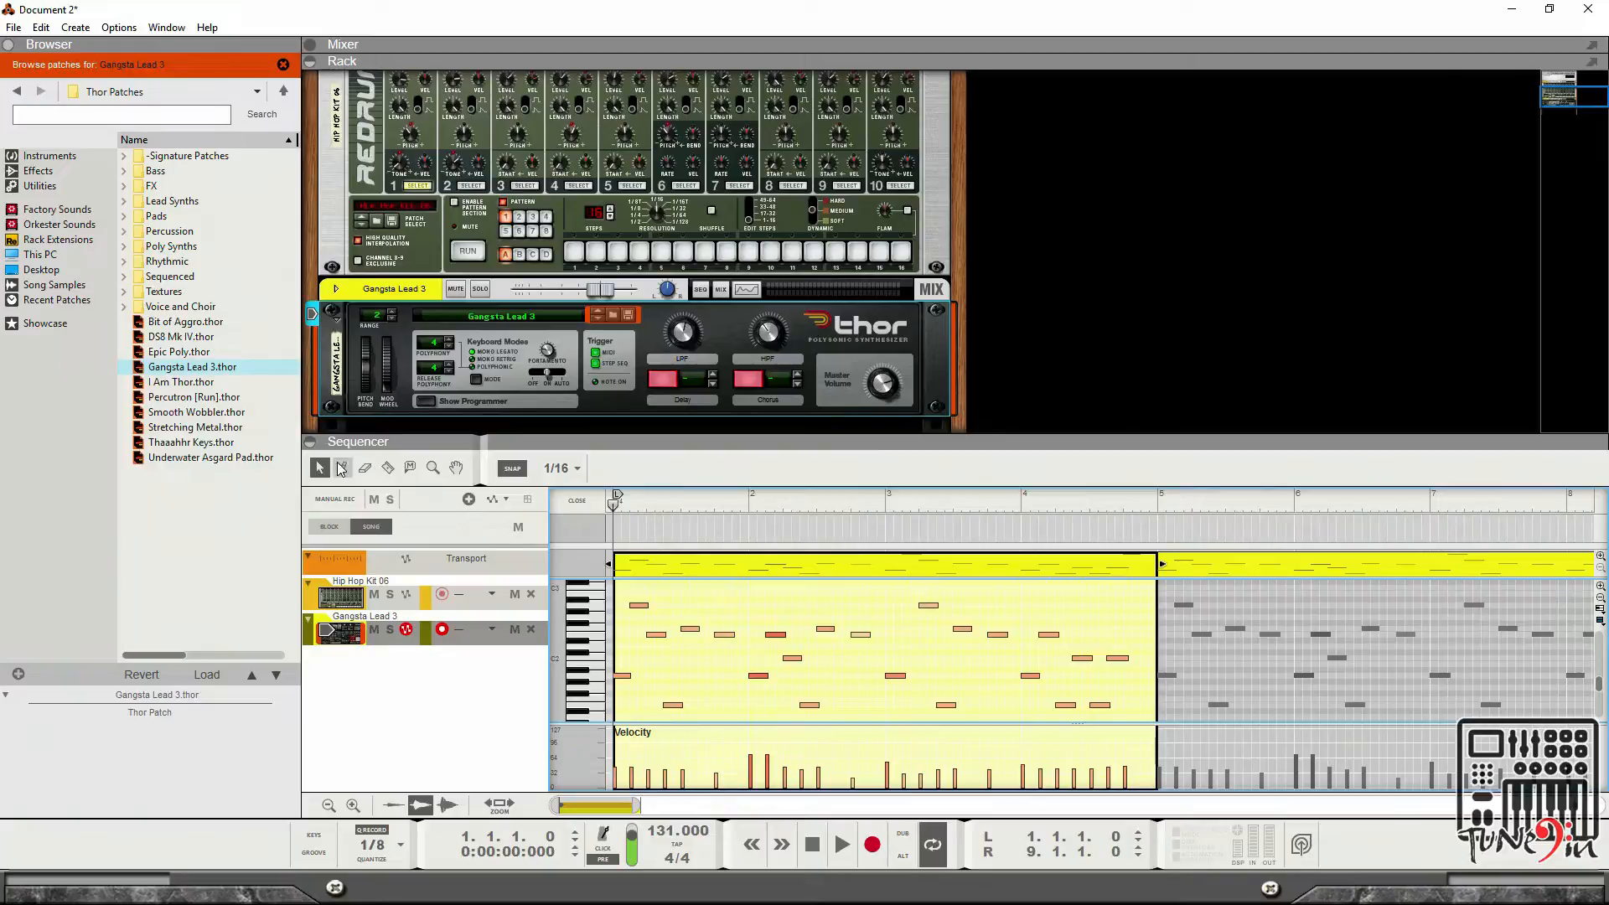
left_click(573, 500)
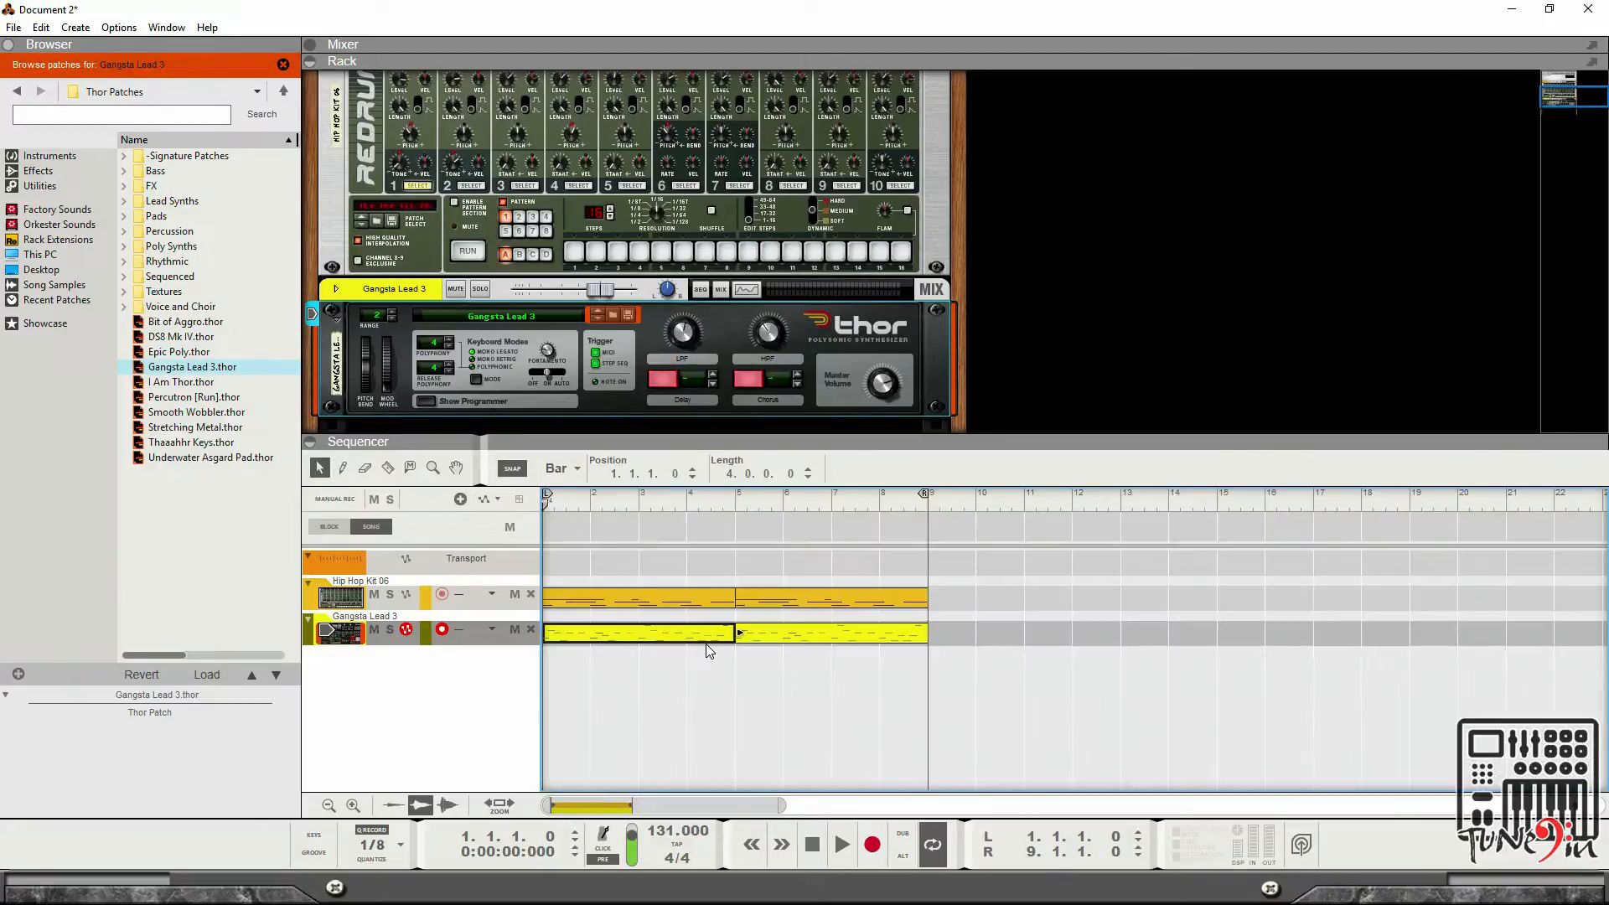
Add a SubTractor Analog Synthesizer to the rack from the Instruments browser.
left_click(64, 160)
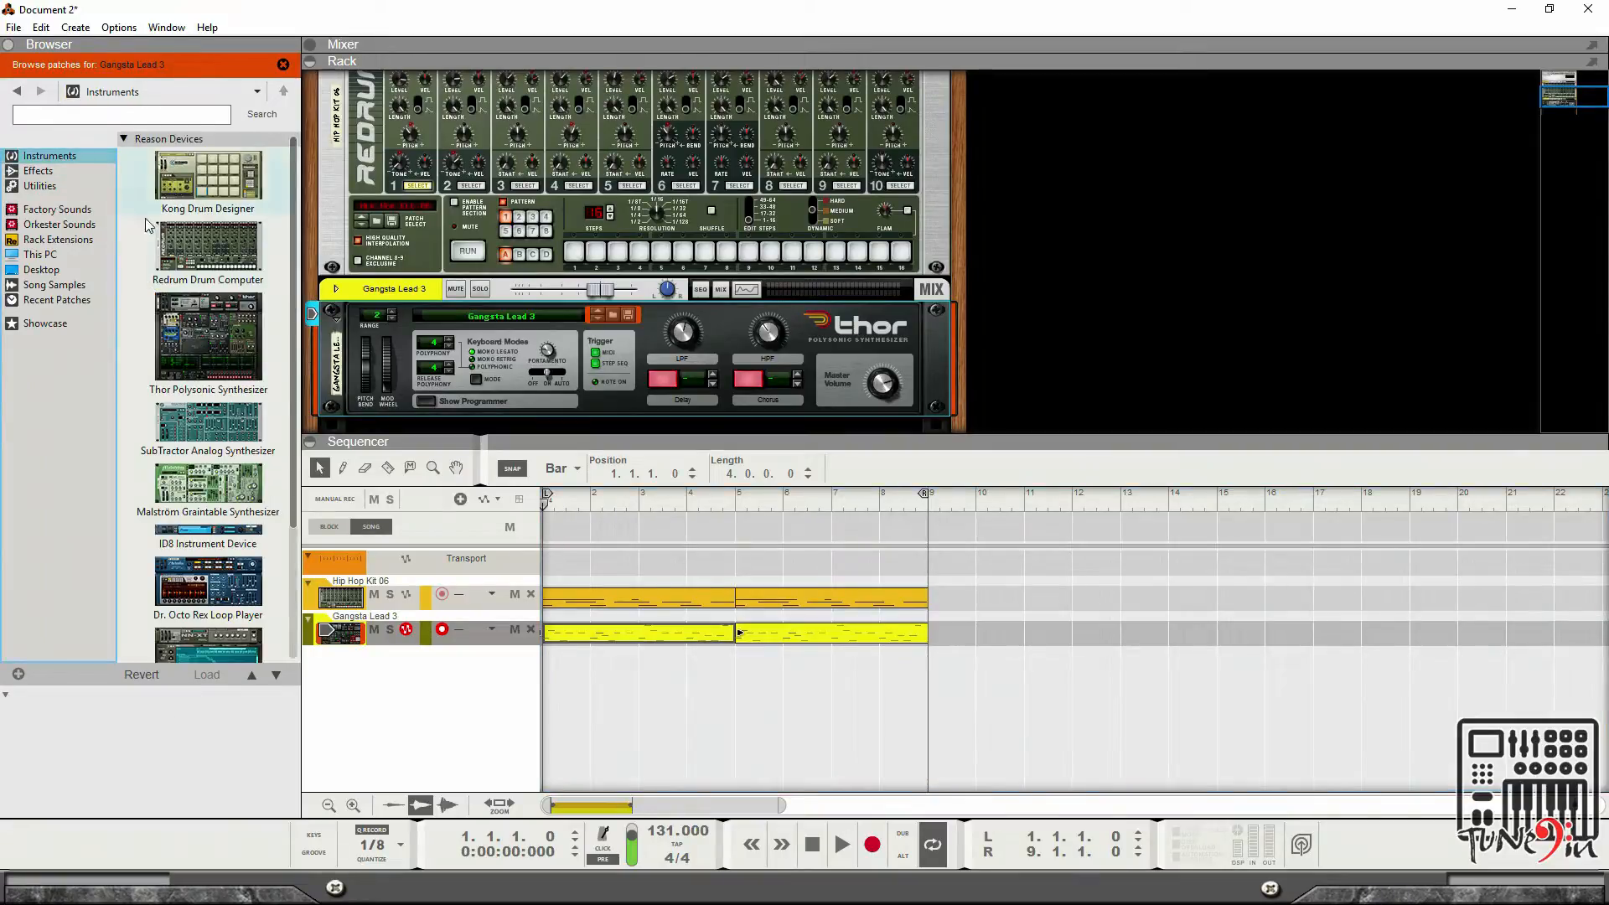
scroll(215, 350, "down", 1)
scroll(215, 350, "down", 1)
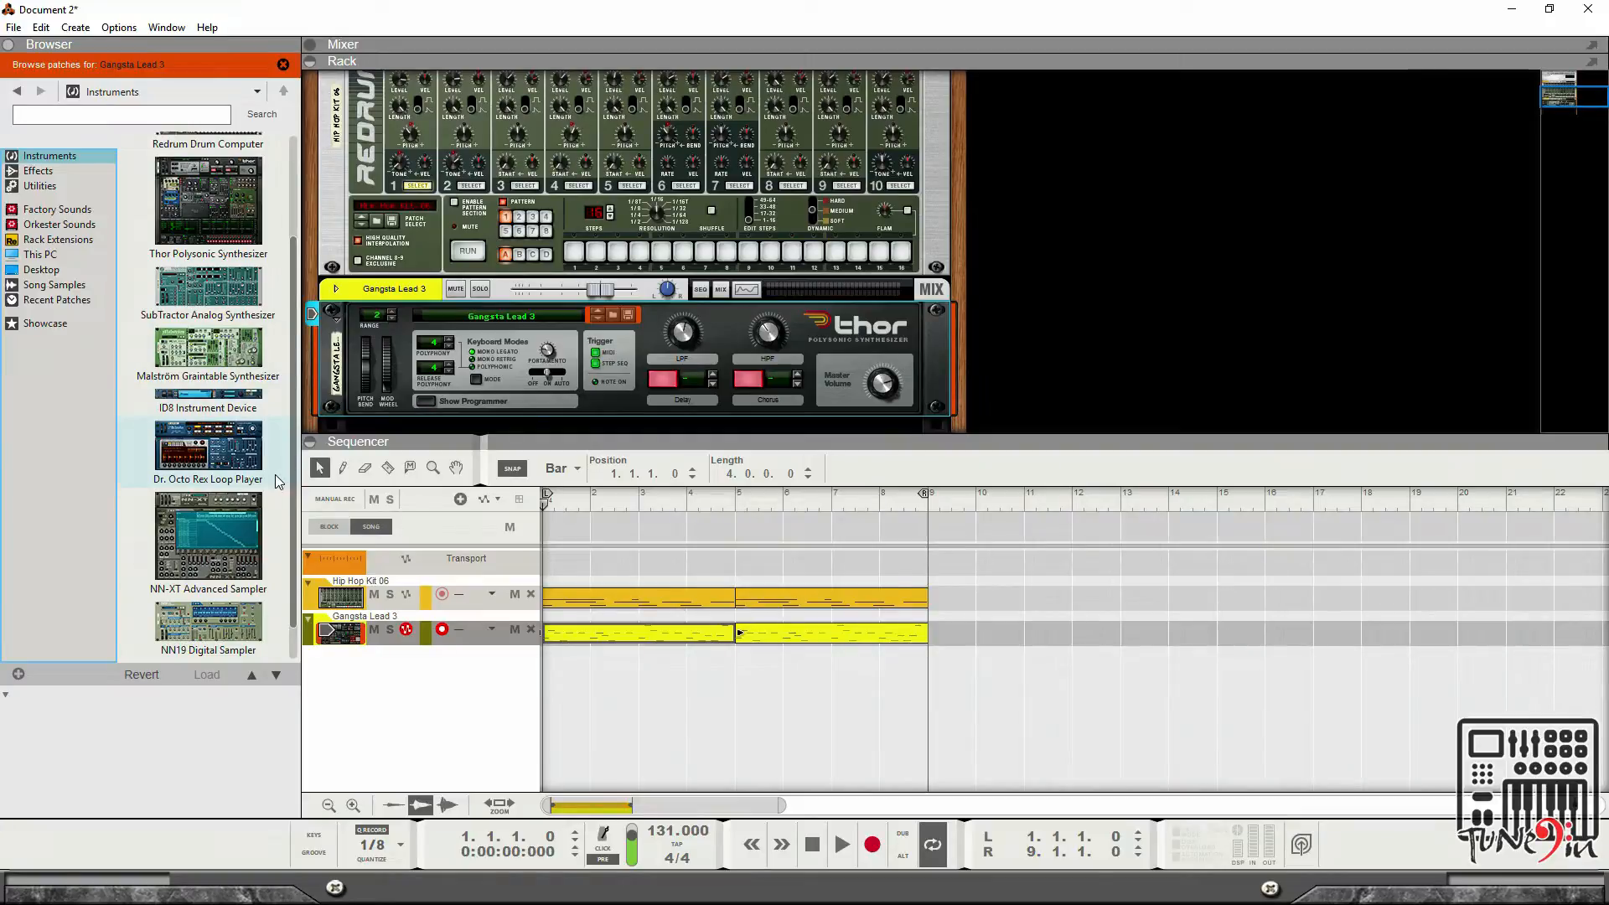
scroll(264, 524, "down", 1)
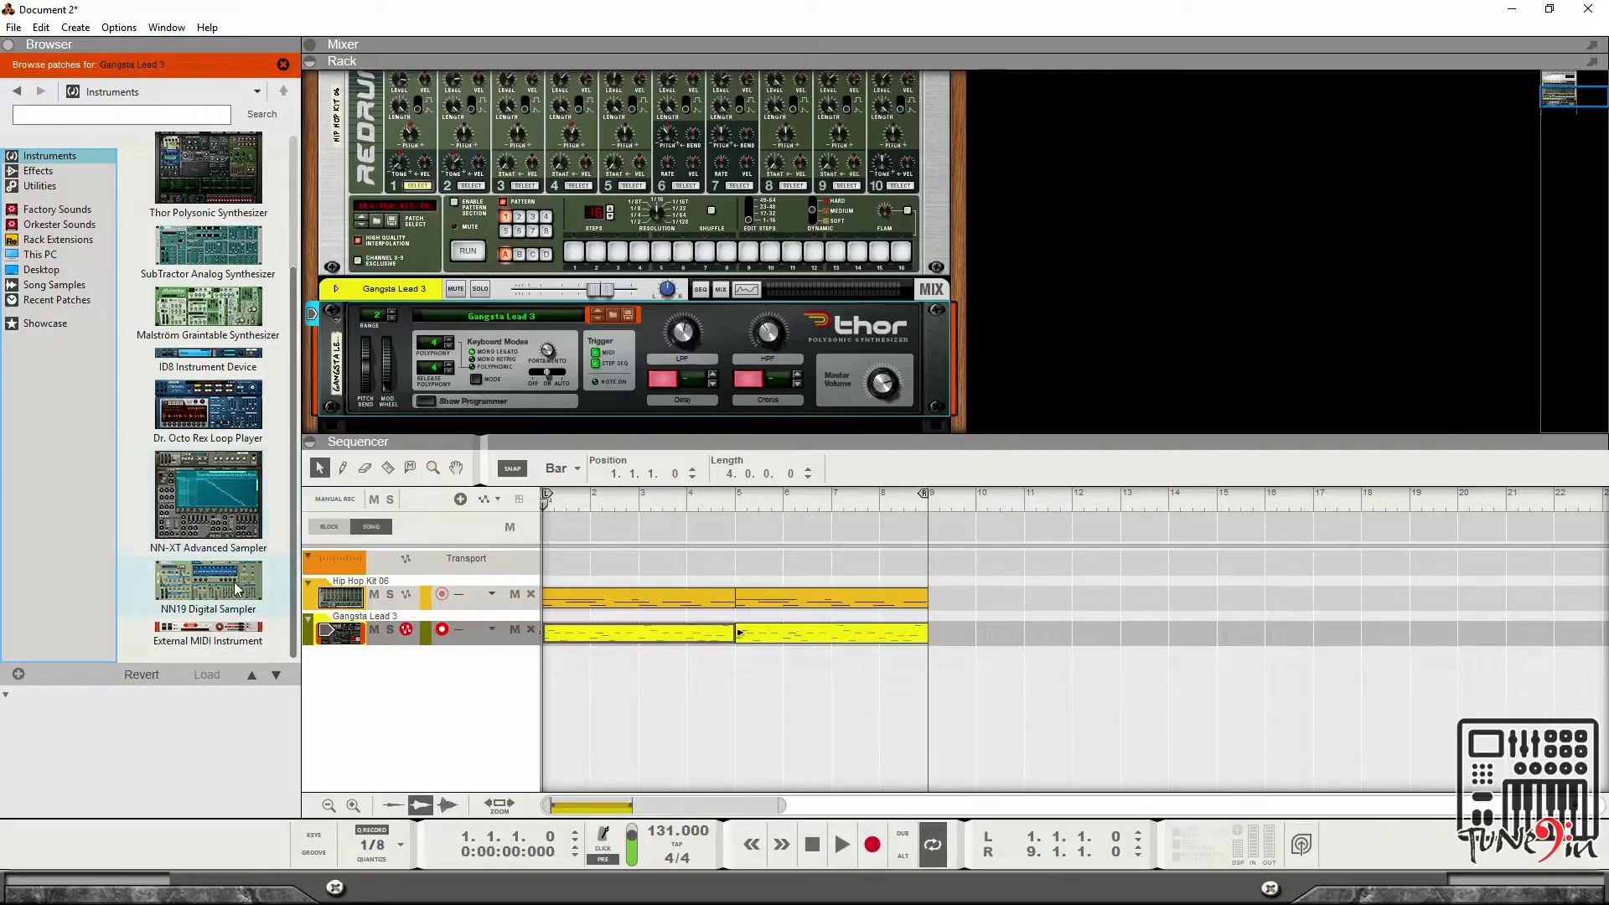
scroll(249, 589, "up", 1)
scroll(238, 469, "up", 1)
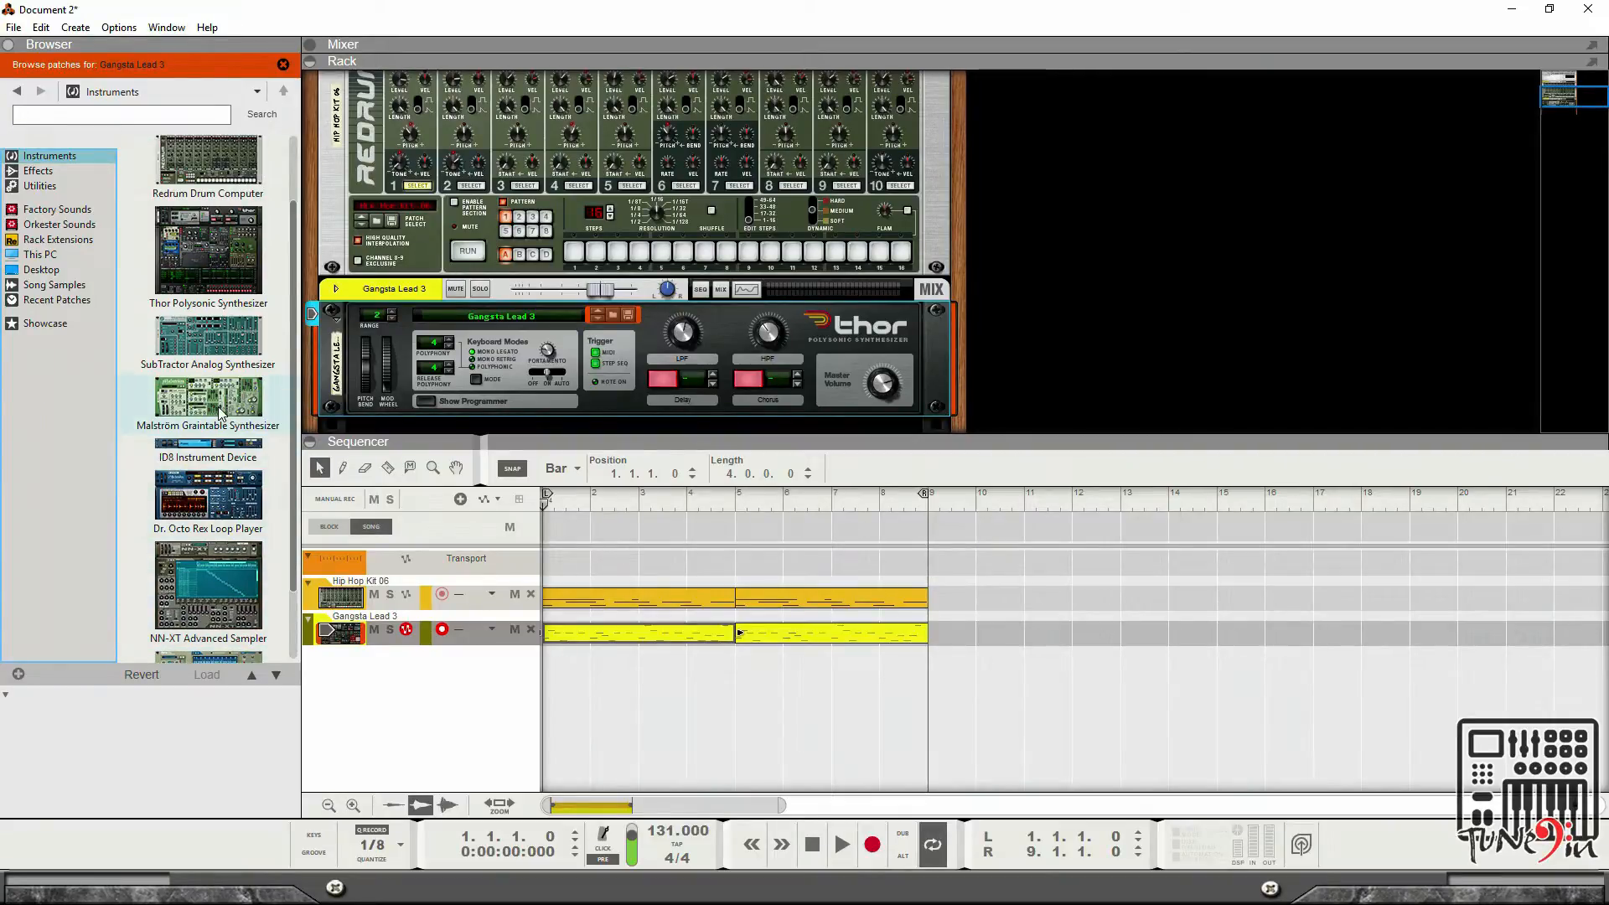
mouse_move(232, 356)
left_mouse_down()
mouse_move(460, 402)
mouse_move(600, 375)
left_mouse_up()
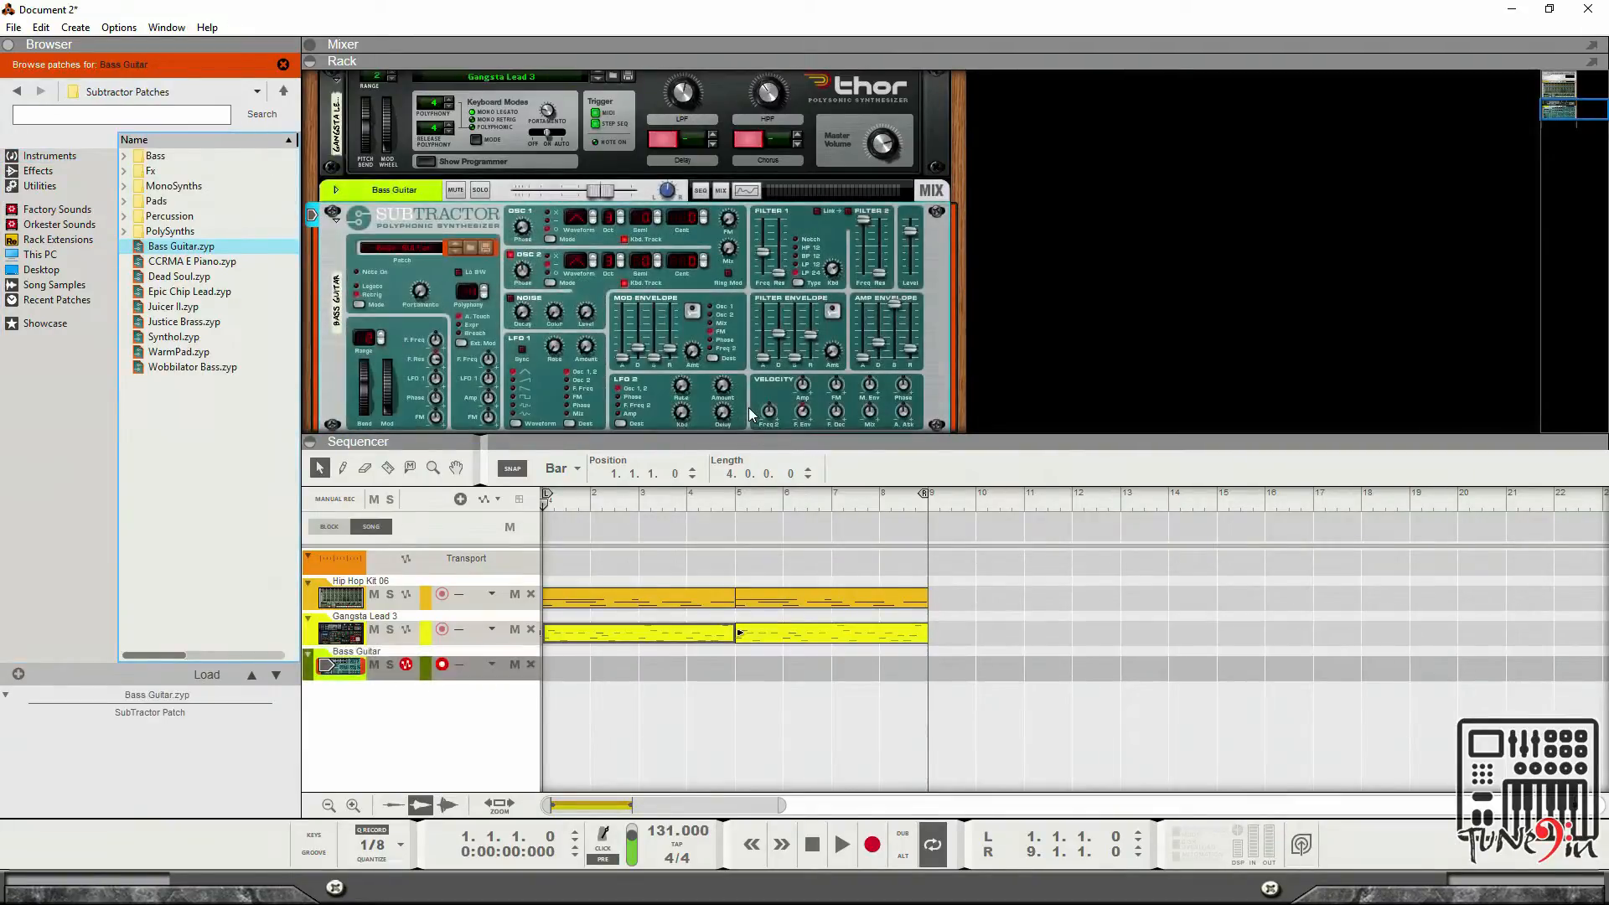
Audition the CCRMA E Piano, Dead Soul and Epic Chip Lead patches on the SubTractor.
scroll(786, 386, "up", 1)
left_click(248, 260)
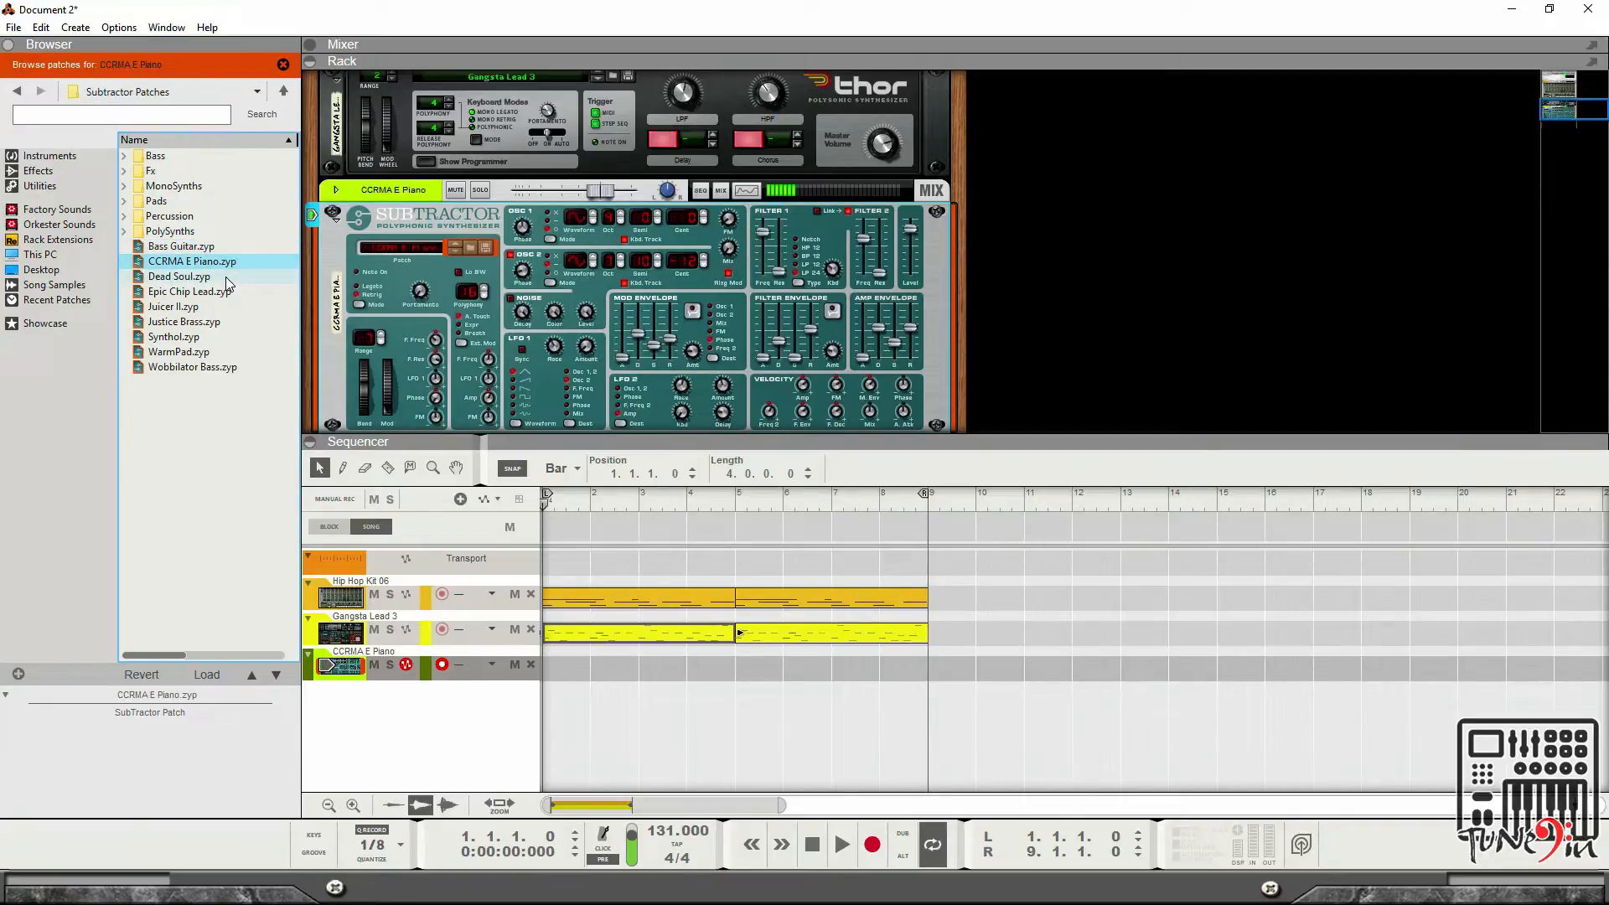
left_click(220, 276)
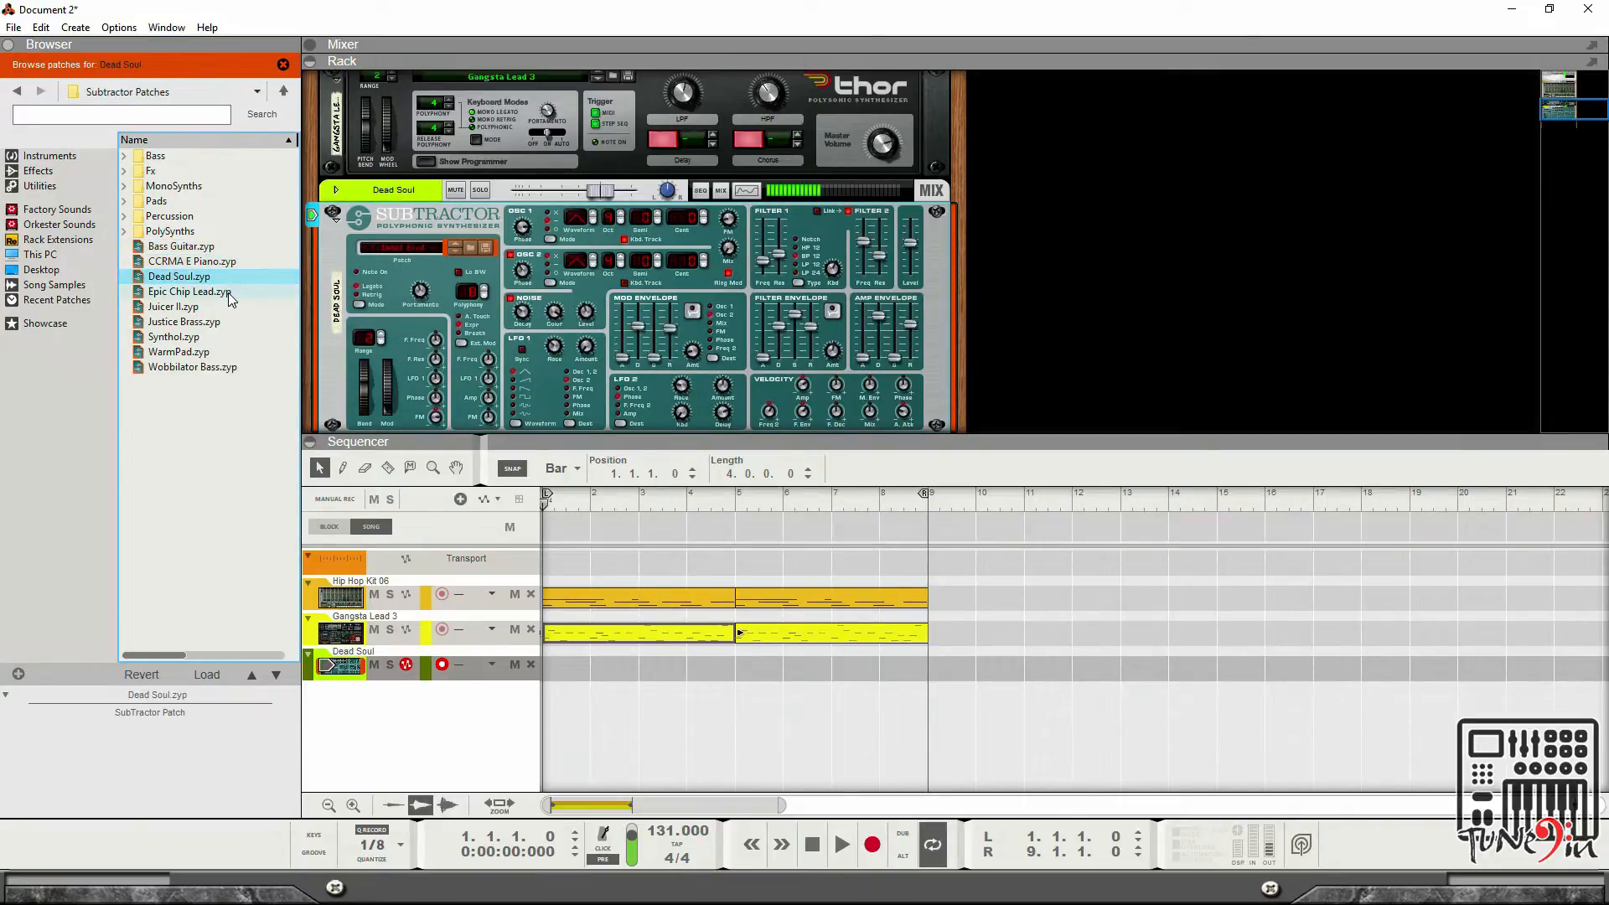
left_click(227, 293)
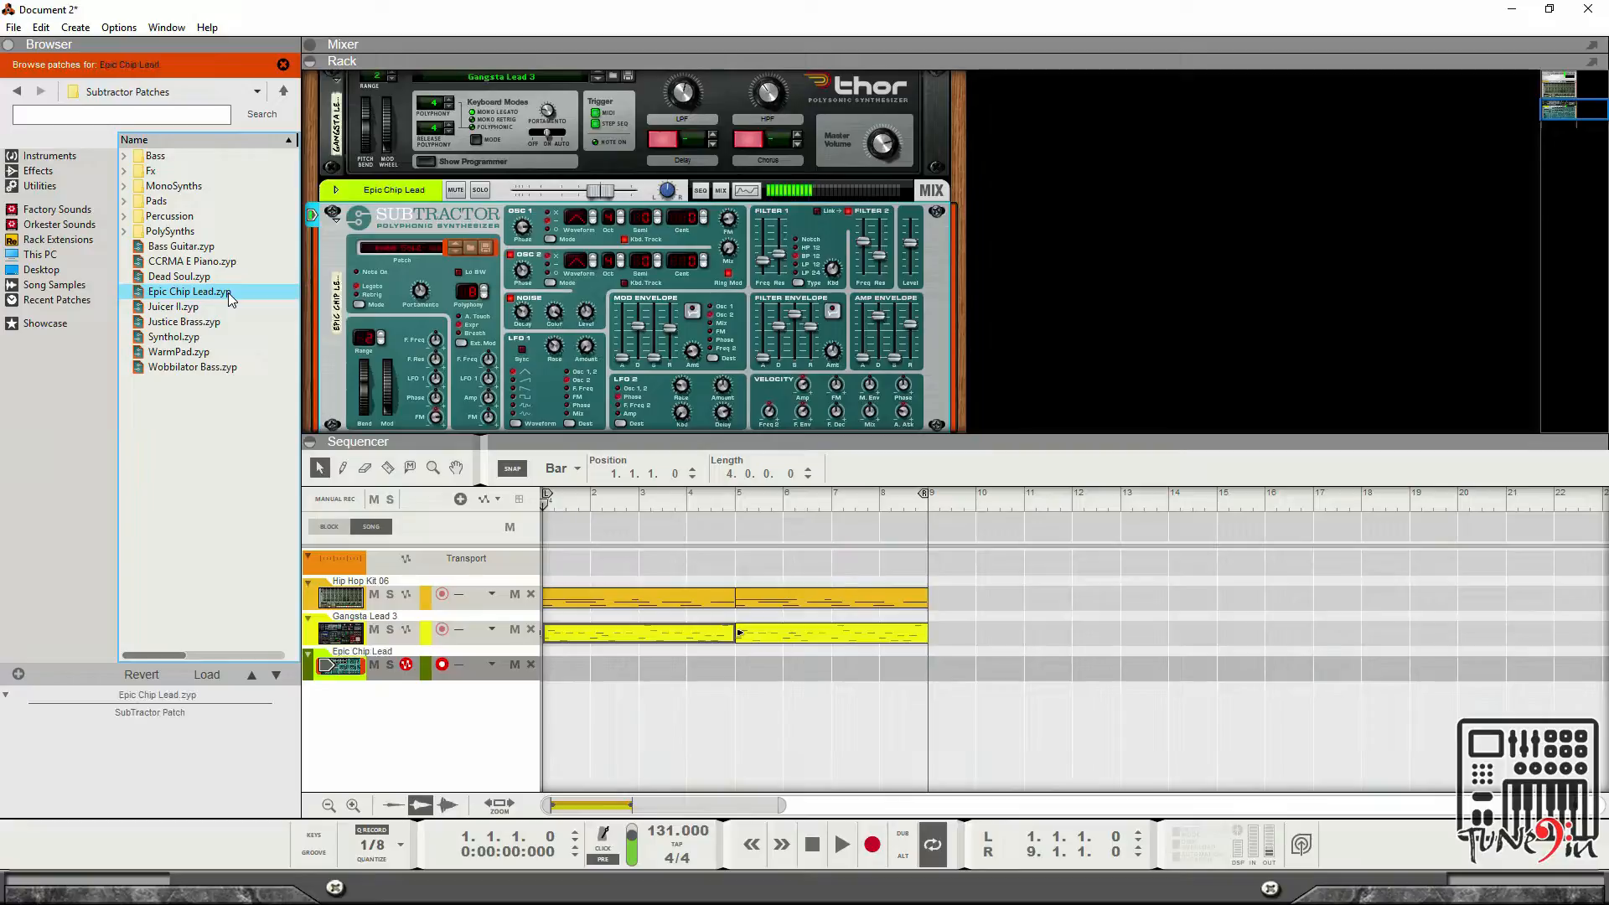
Open the Bass patch folder and load the AcBss MW Mute patch on the SubTractor.
double_click(152, 159)
left_click(168, 158)
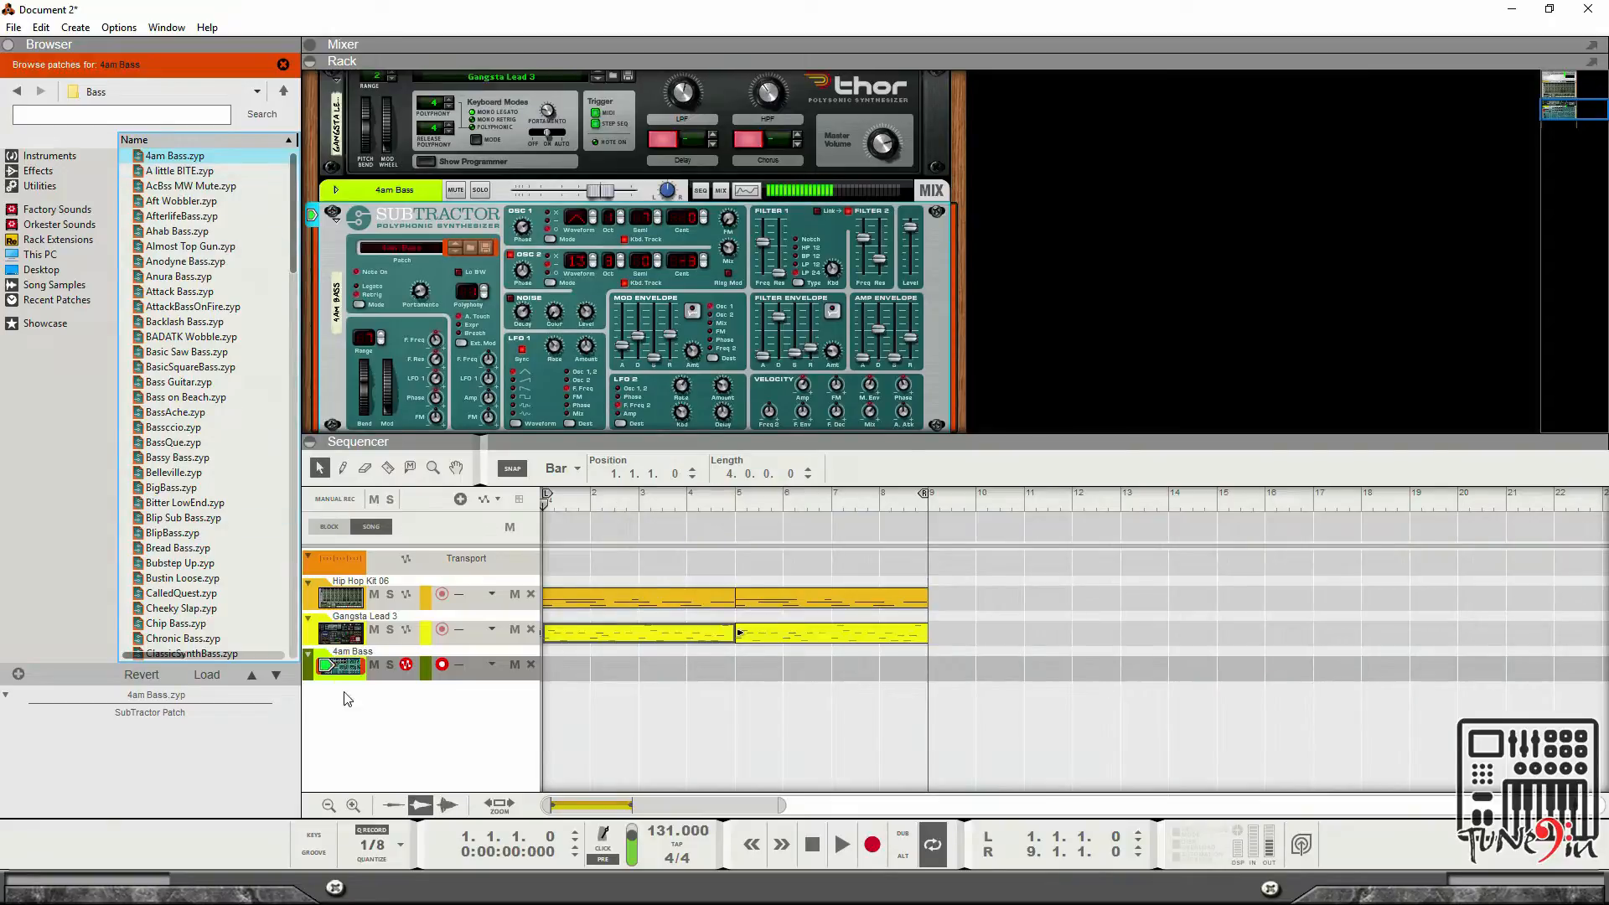
left_click(824, 846)
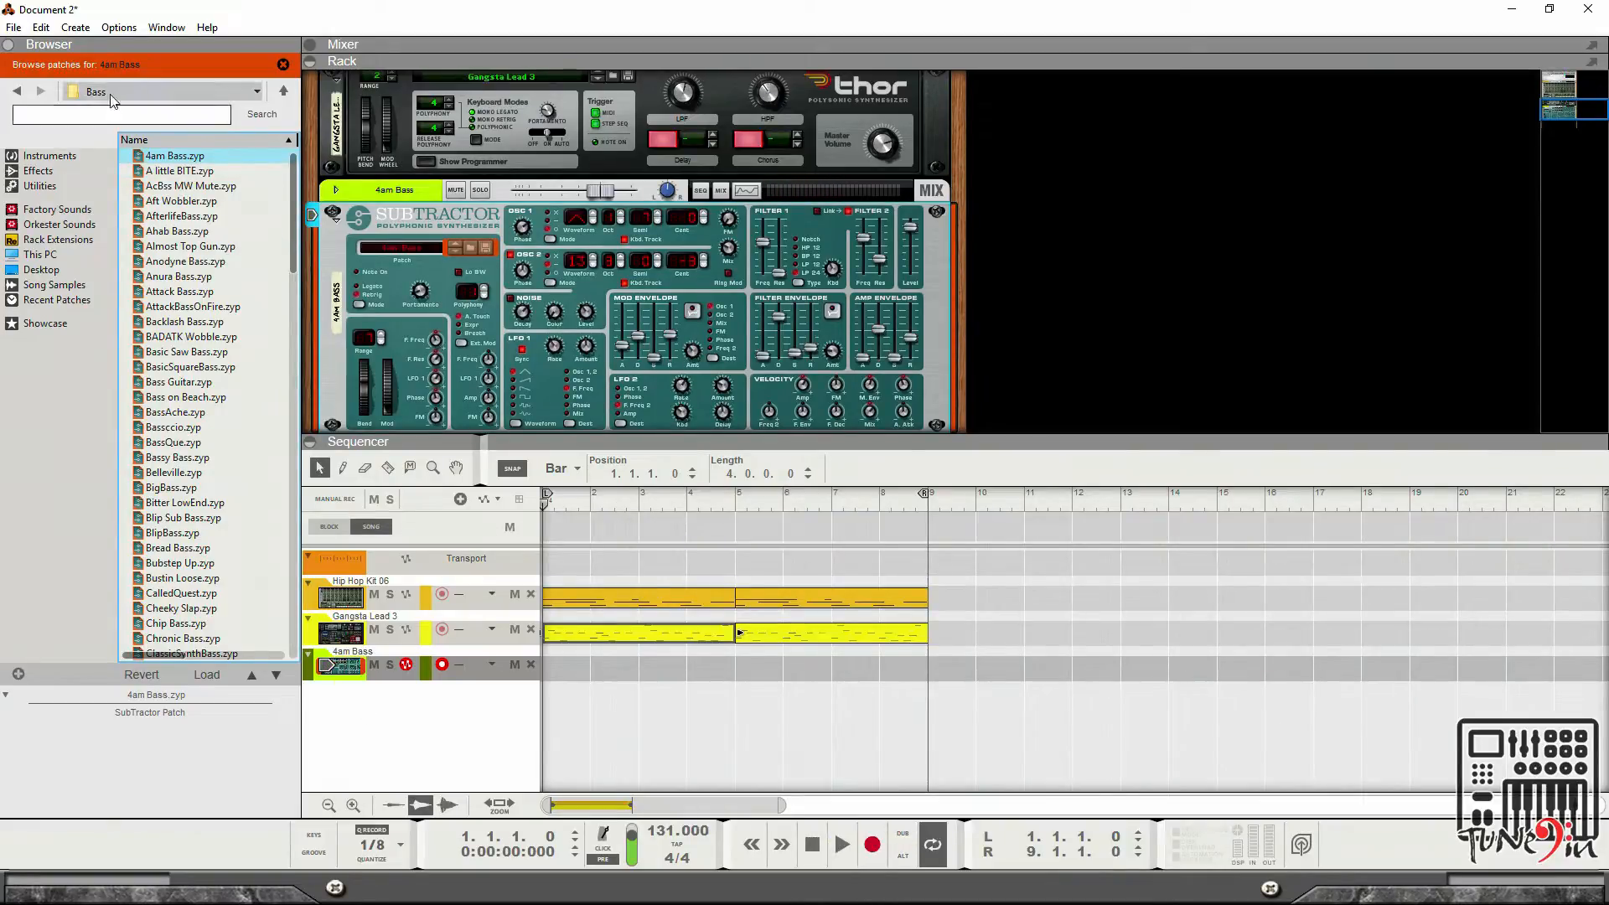
left_click(183, 172)
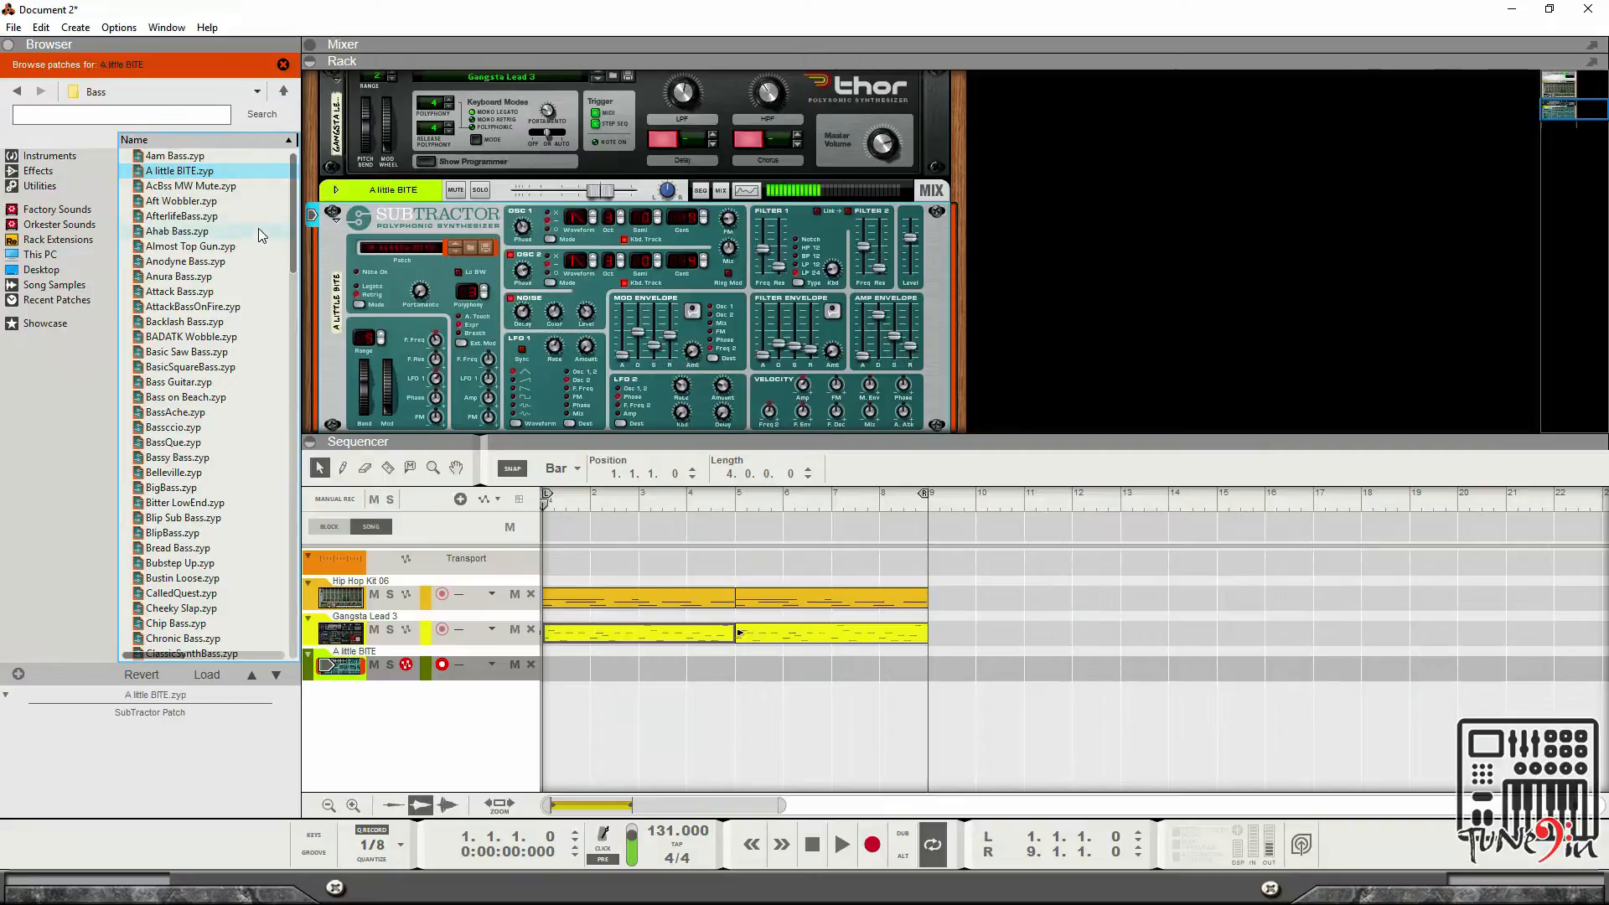
left_click(211, 192)
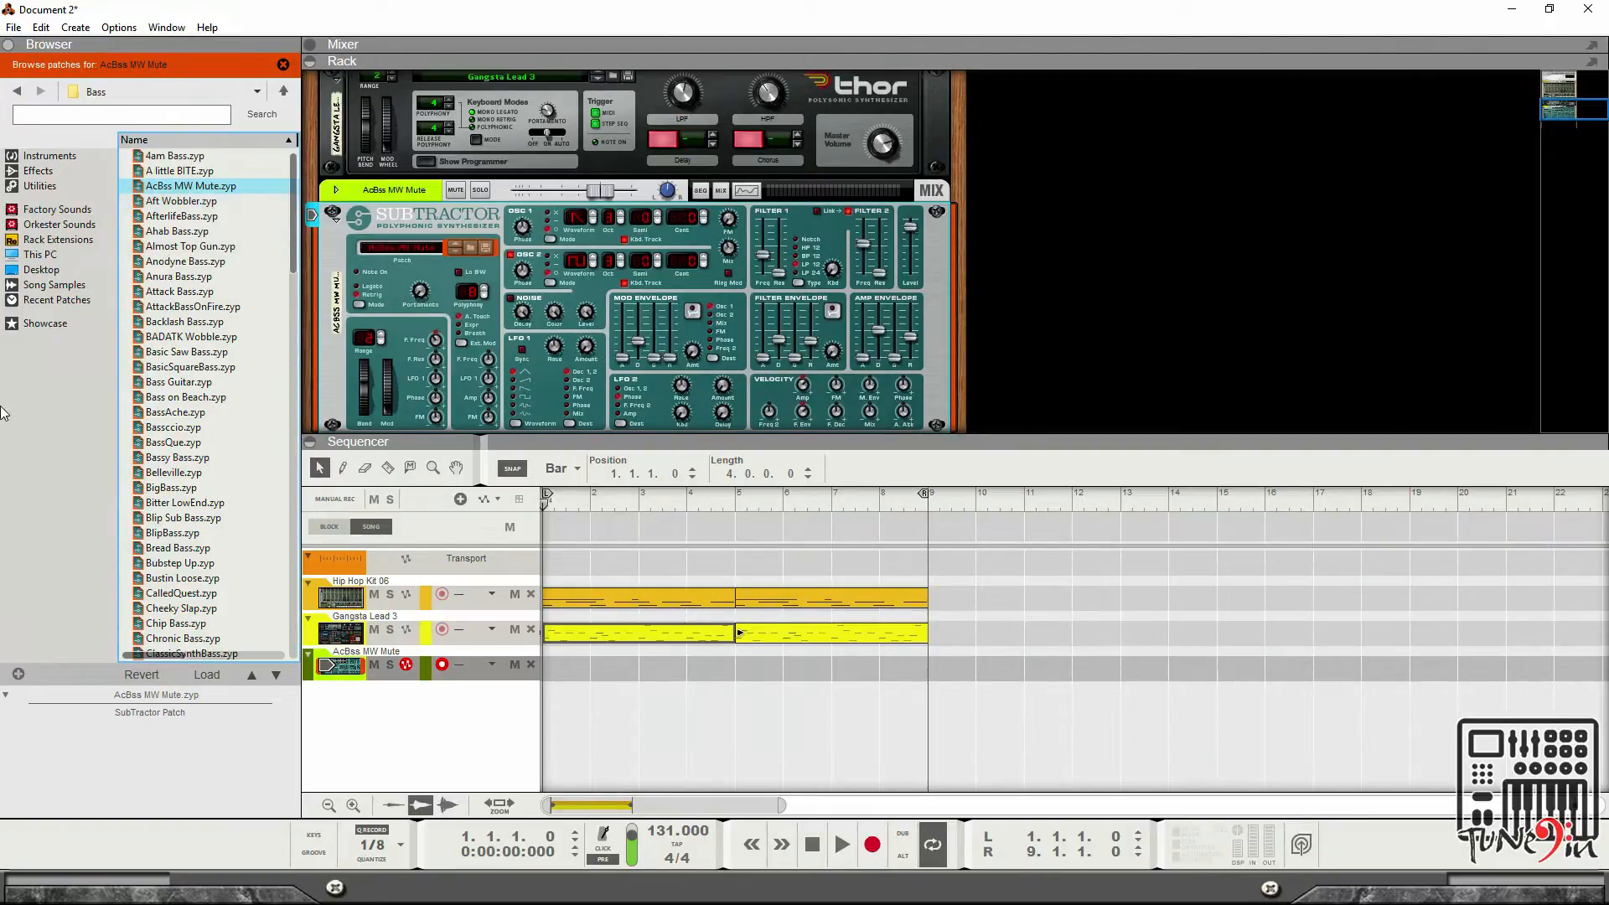
In the first Thor clip, shorten the C2 note at 4.3.3 to 0.0.3, lengthen the E3 note to 0.1.0, play, and close the editor.
double_click(691, 640)
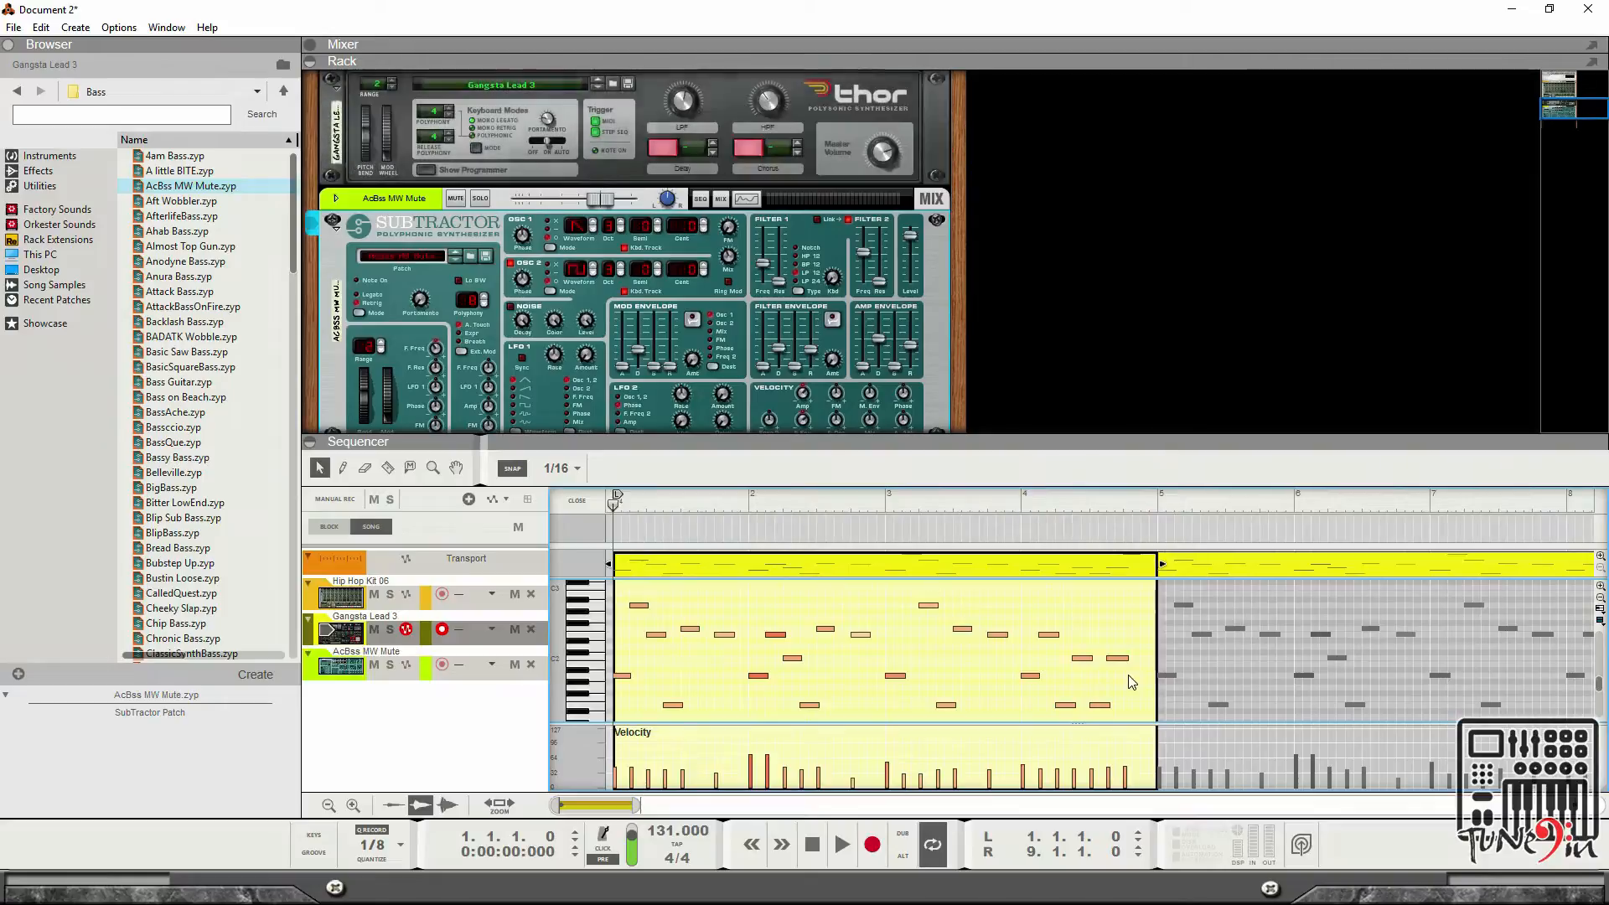
left_click(1119, 658)
left_click_drag(1134, 658, 1143, 659)
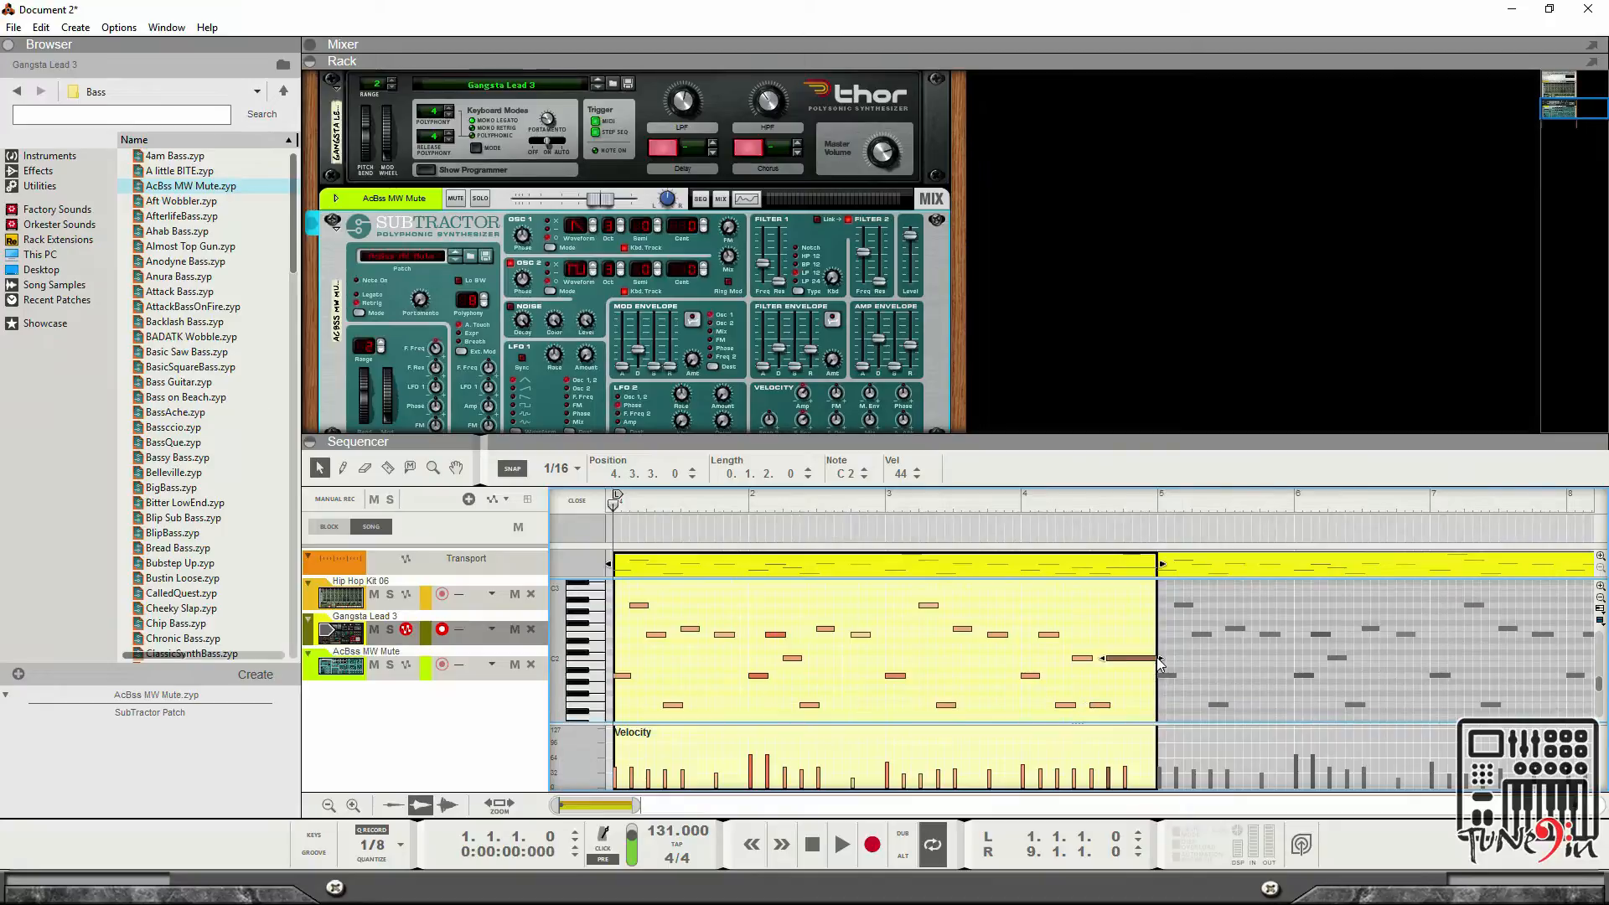
left_click_drag(1146, 658, 1126, 659)
scroll(1134, 662, "up", 3)
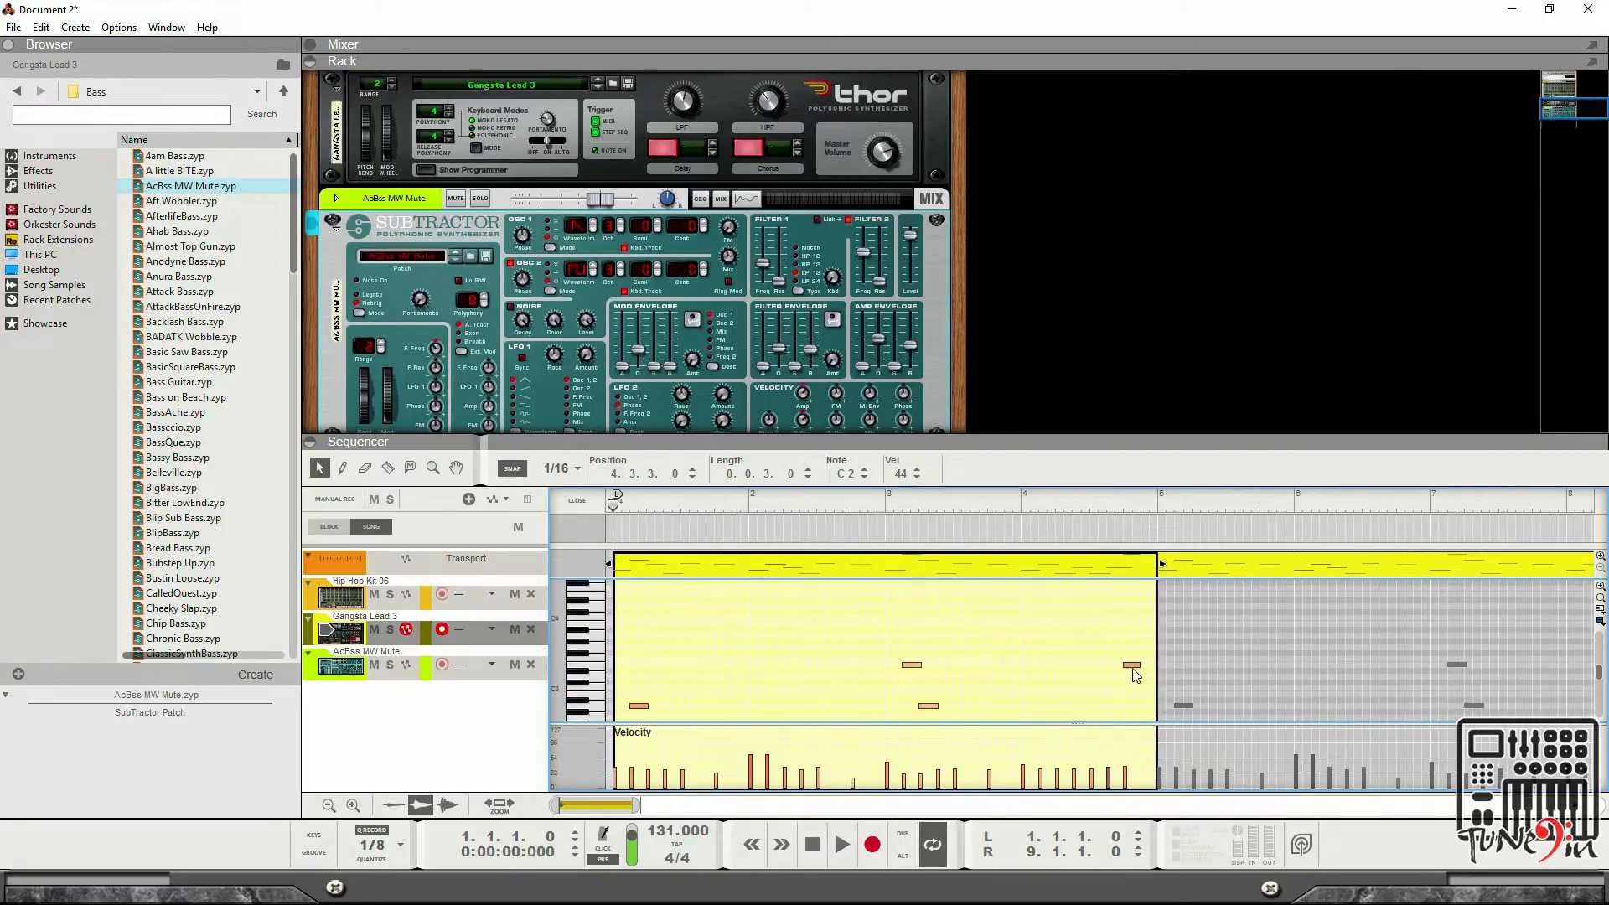
left_click(1134, 665)
left_click_drag(1144, 664, 1149, 665)
scroll(1223, 715, "down", 2)
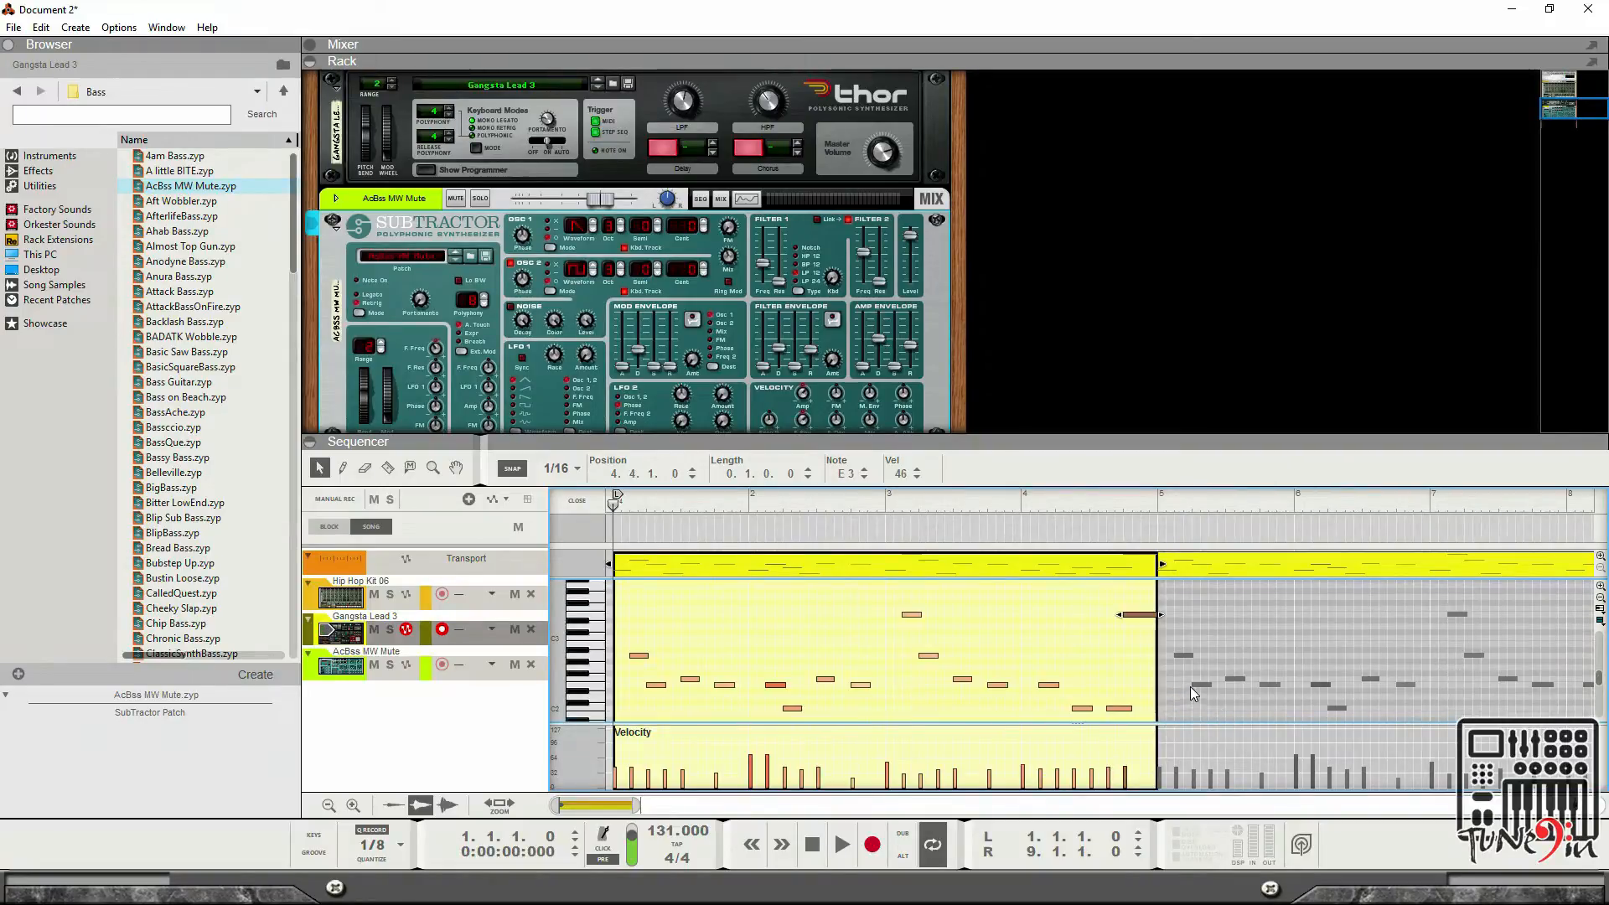
left_click(840, 844)
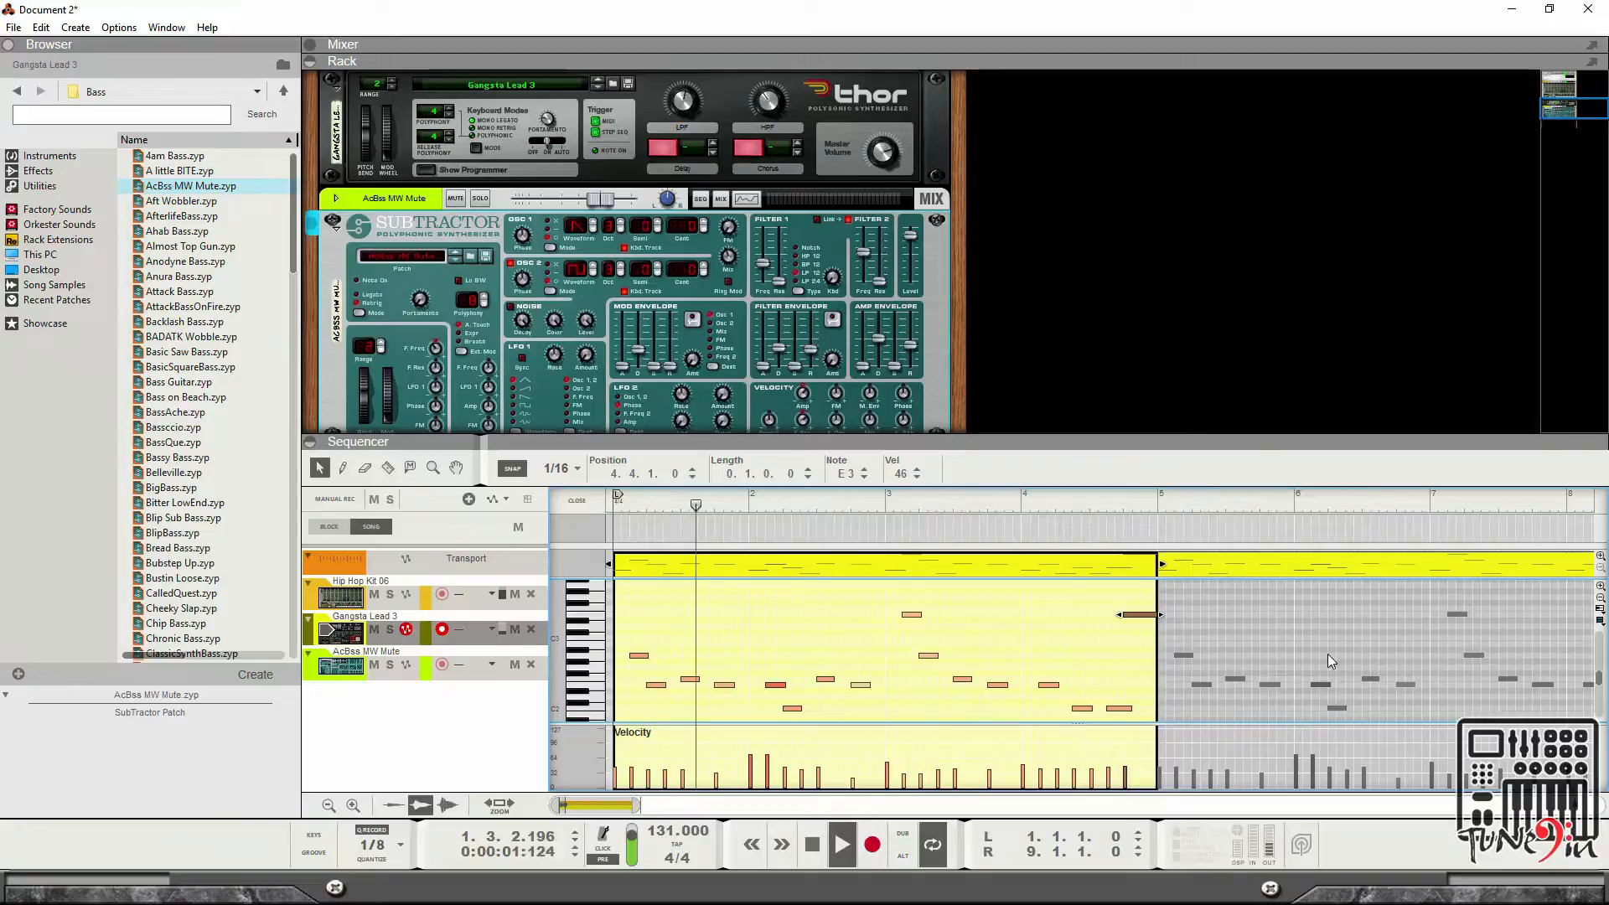
left_click(578, 501)
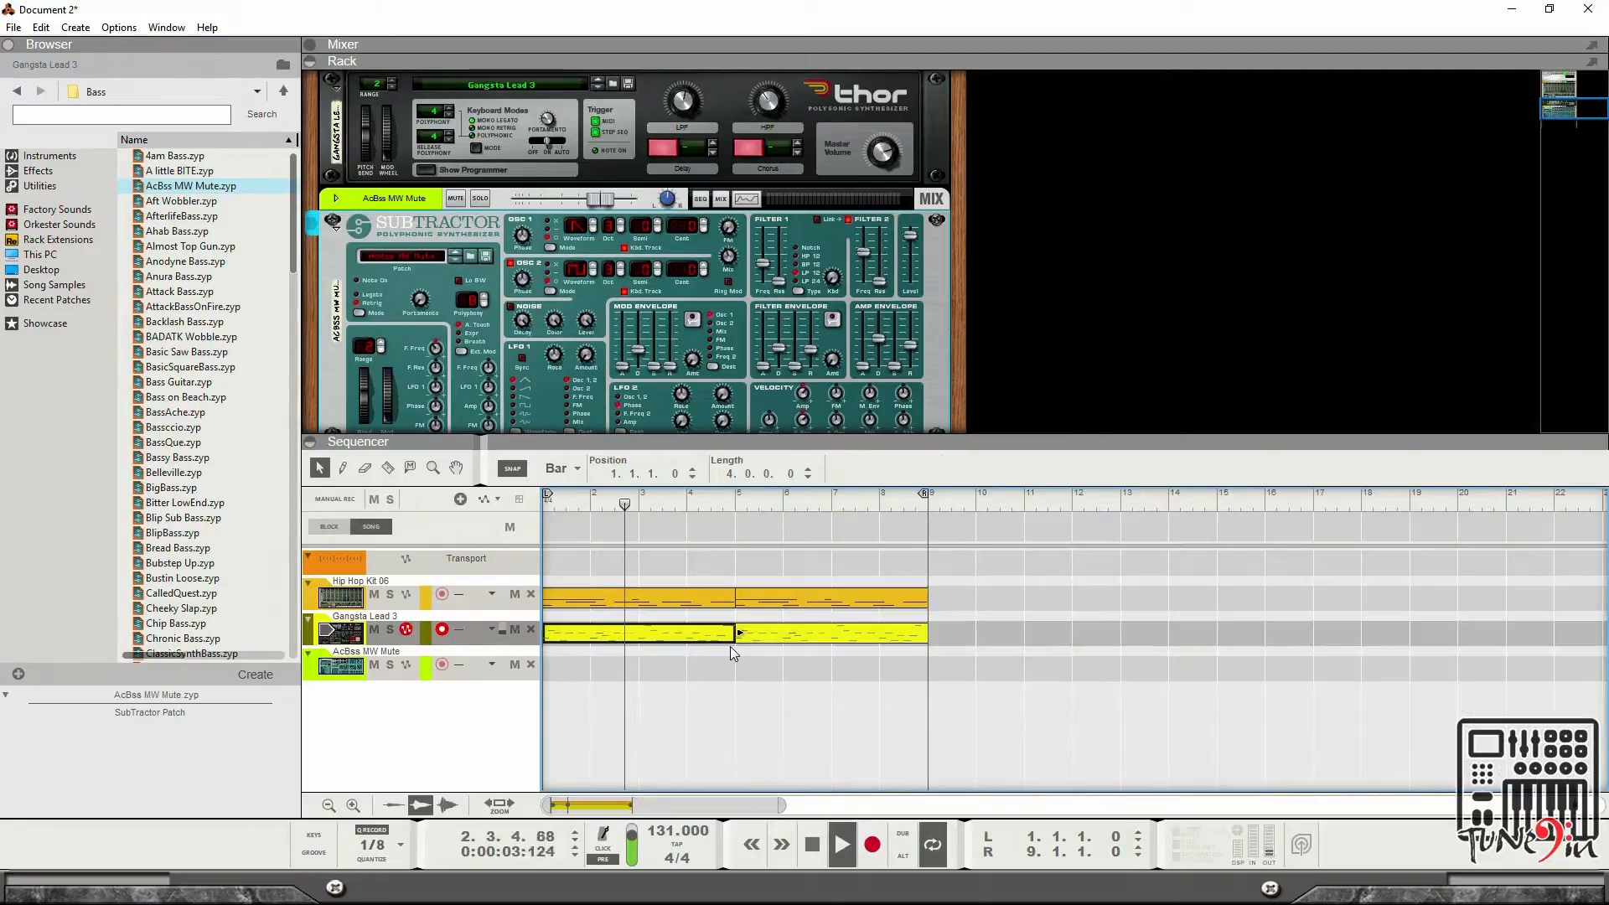
Stop playback, delete the second Thor clip, and copy the edited first Thor clip to bar 5.
key("space")
left_click(796, 635)
key("Delete")
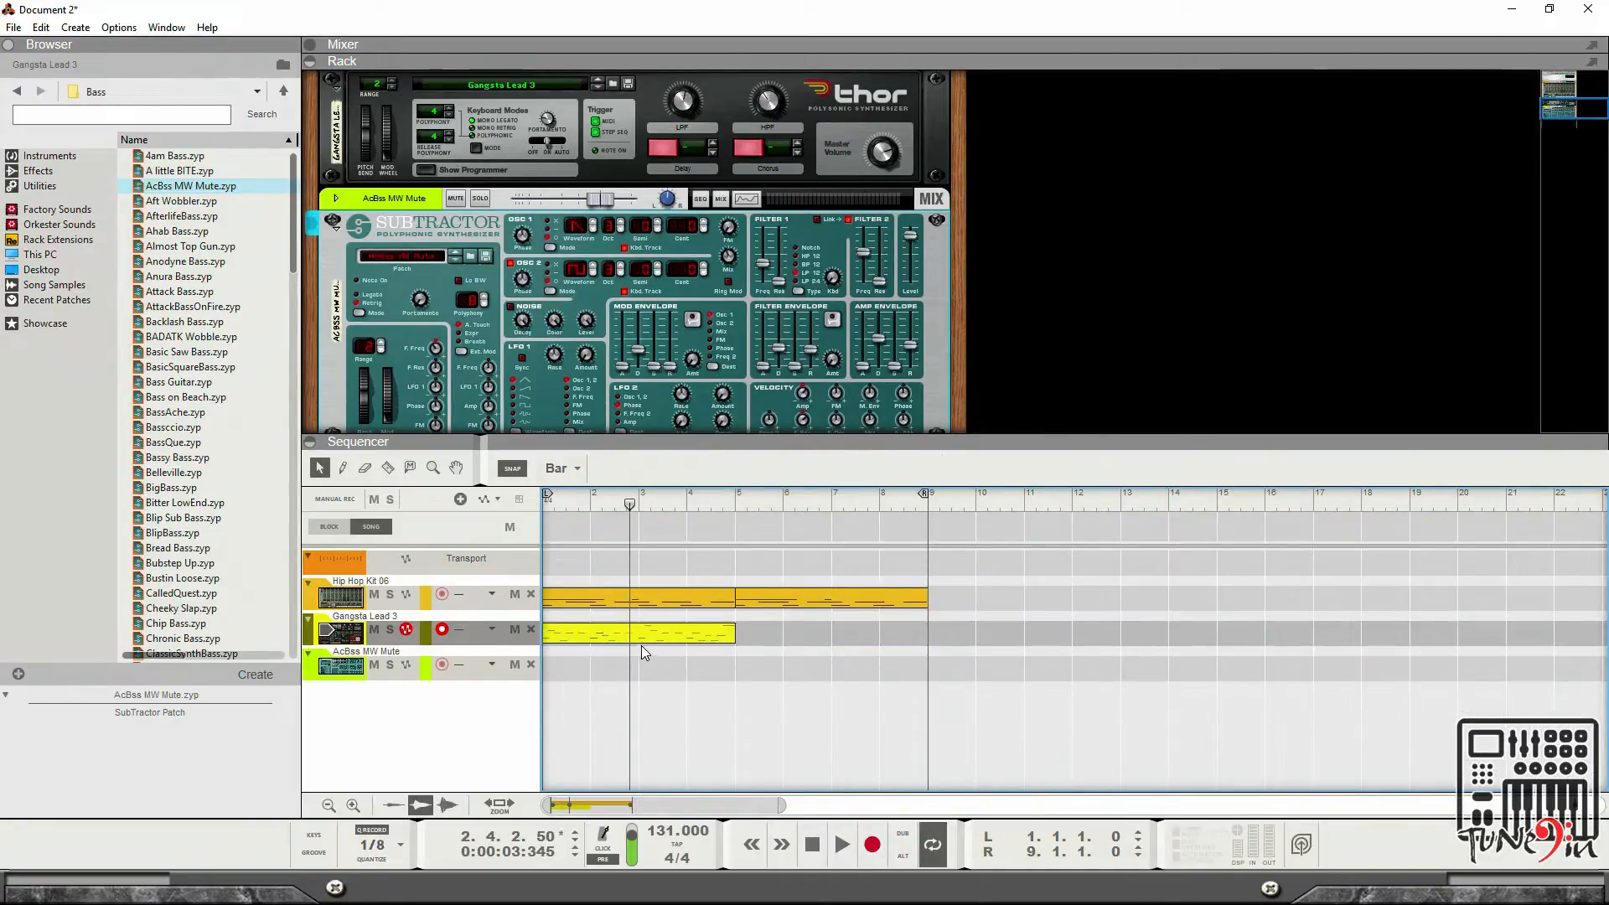
left_click(657, 634)
left_click_drag(657, 634, 854, 647)
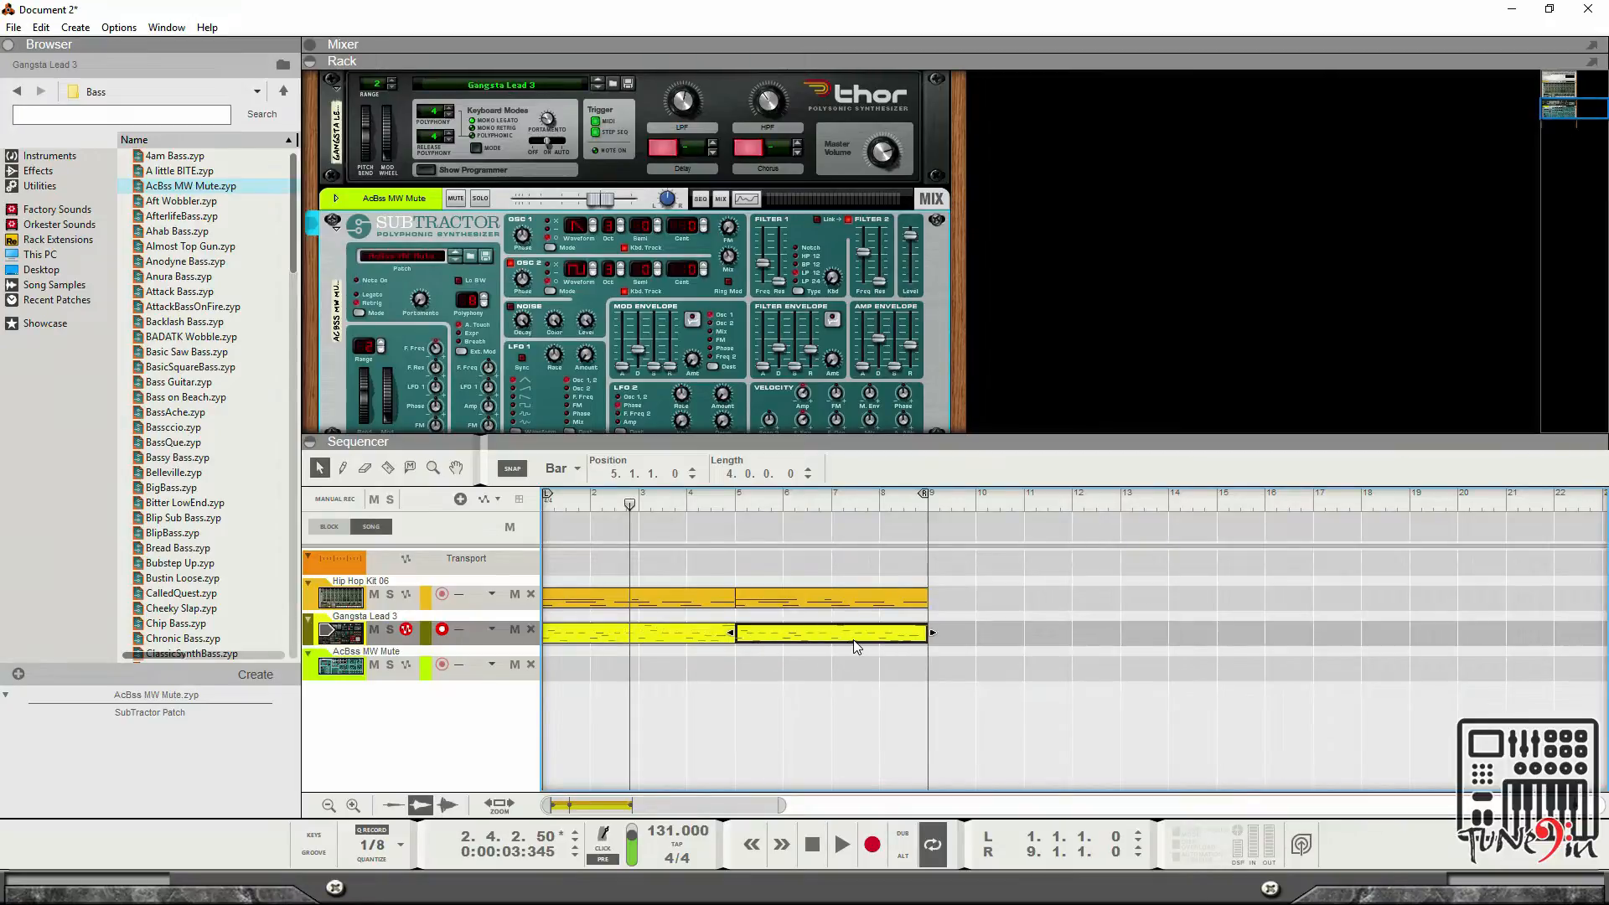
Open the first Thor clip, inspect its final E3 note, close the editor, and play the song.
double_click(627, 633)
left_click(1153, 616)
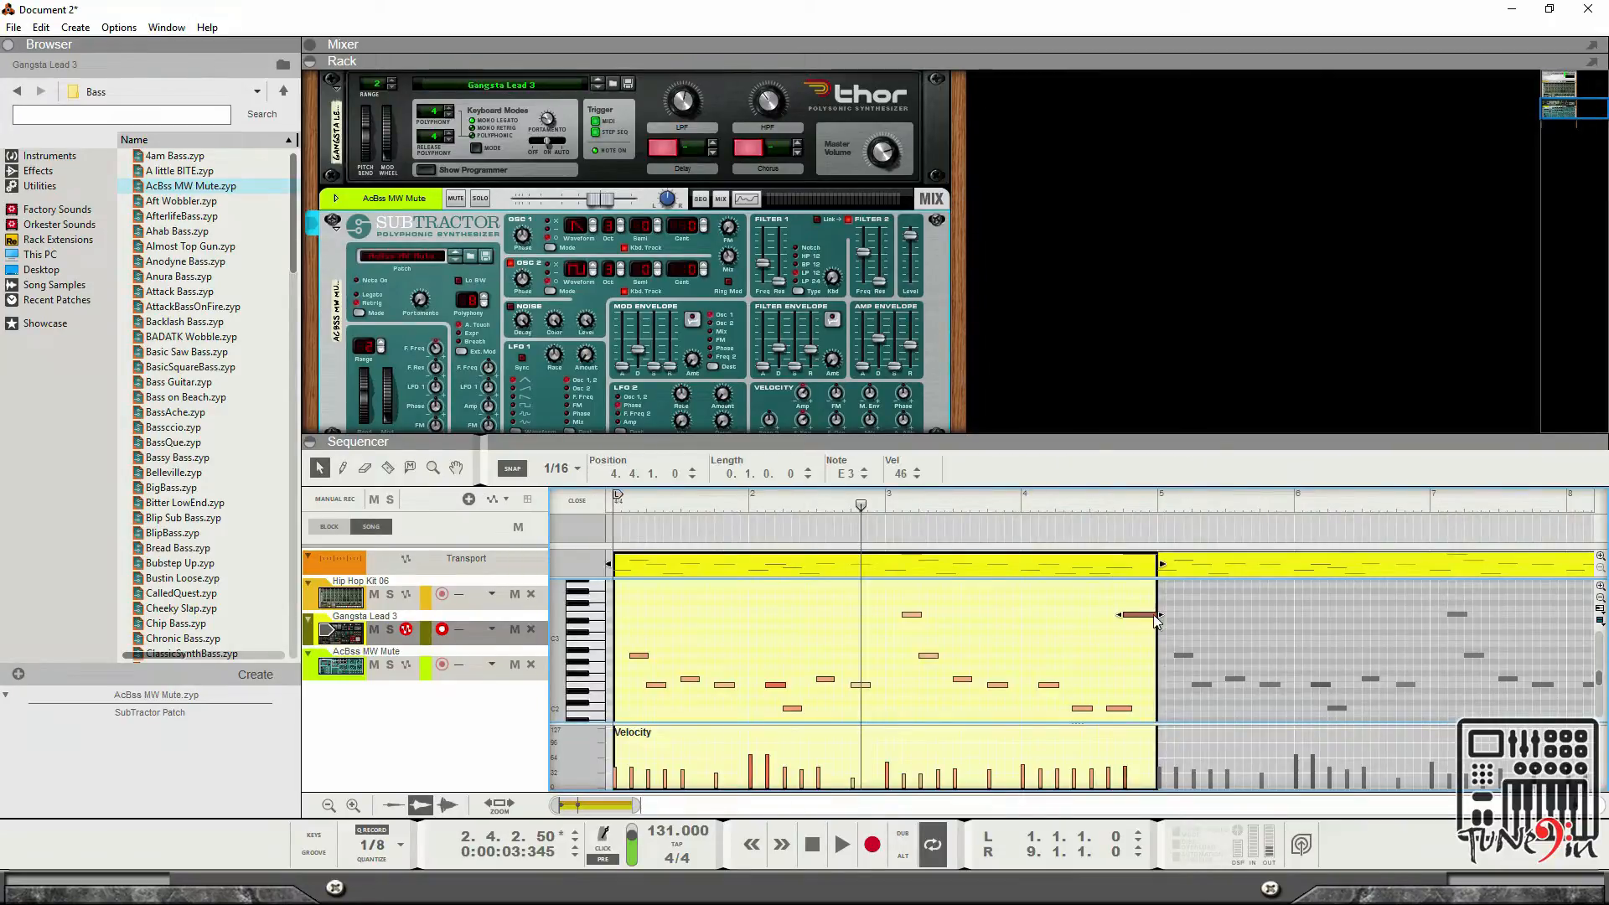
left_click_drag(1160, 614, 1146, 615)
left_click_drag(1142, 614, 1159, 614)
left_click(583, 502)
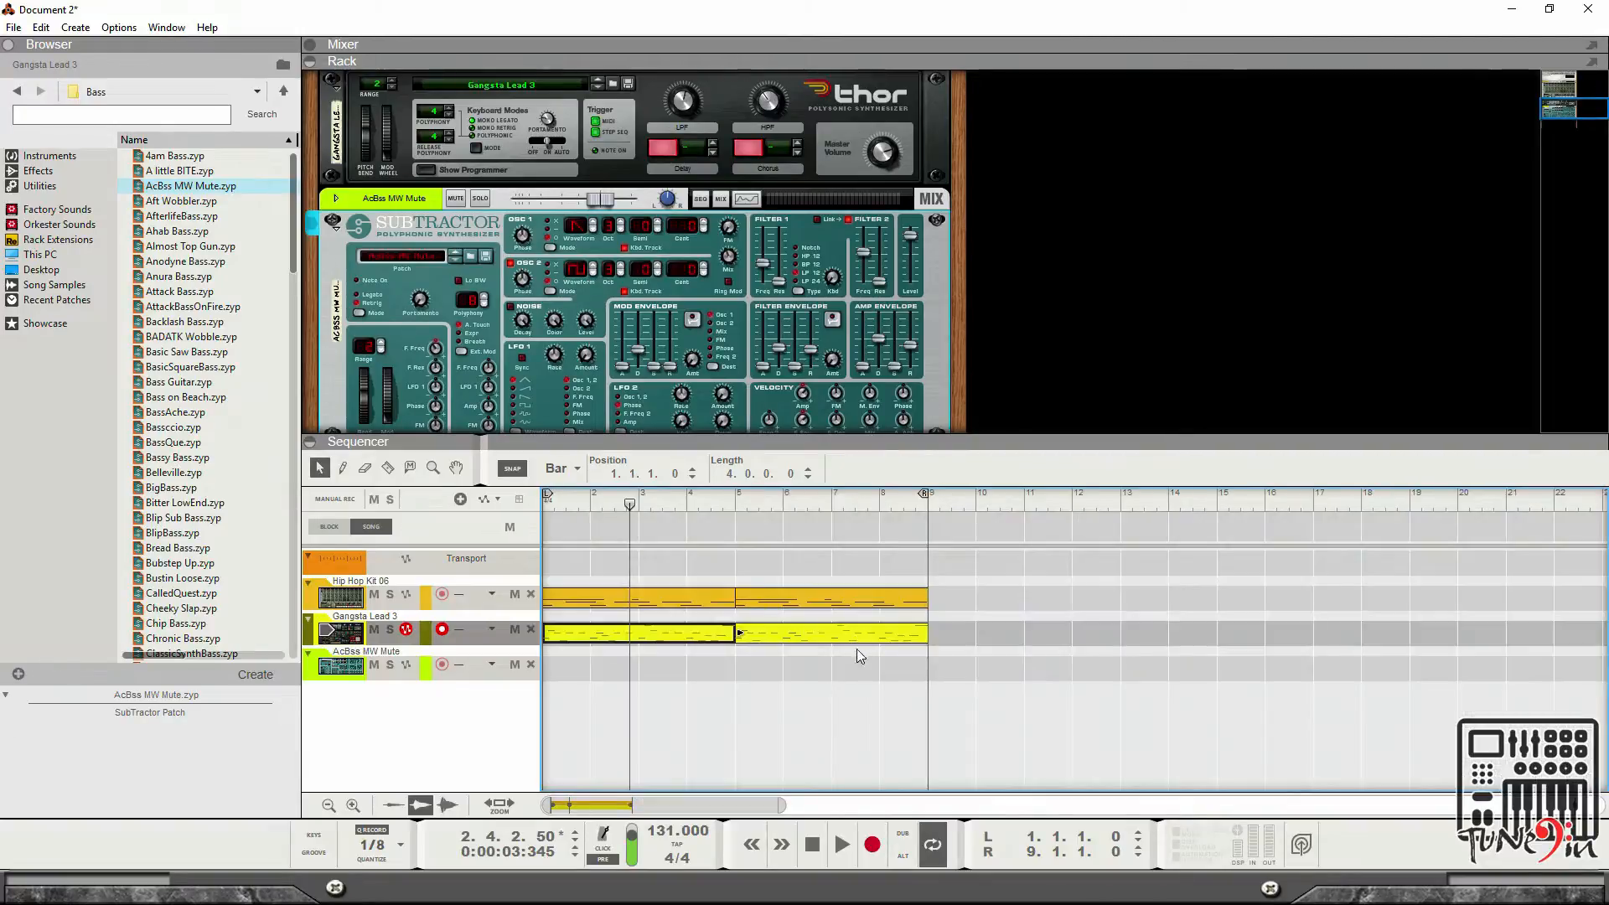
key("space")
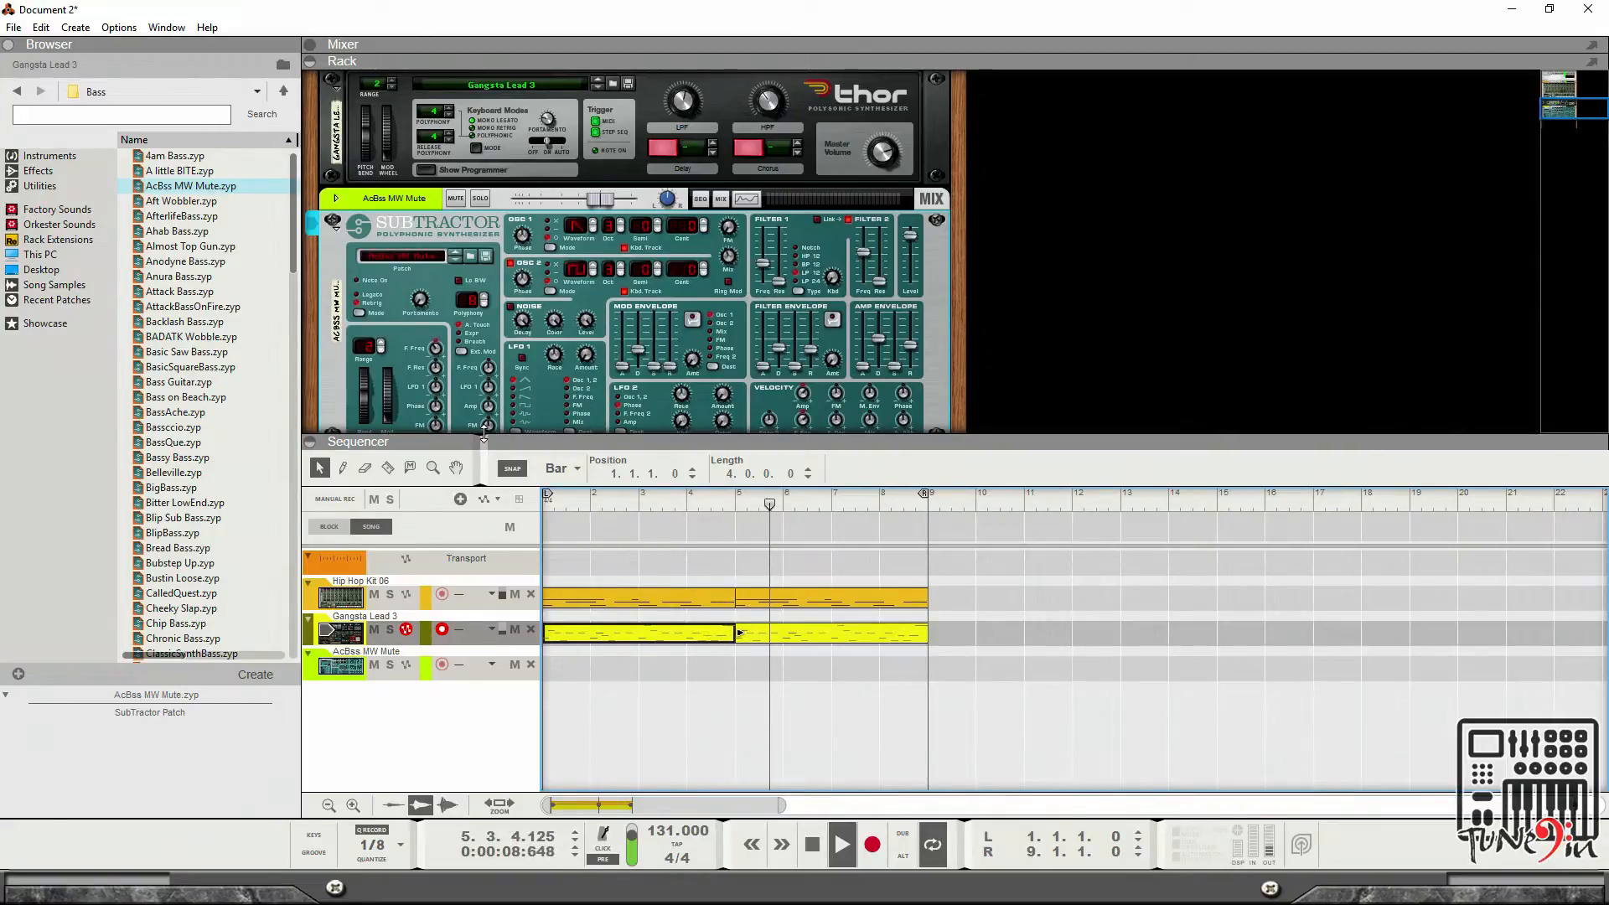
key("space")
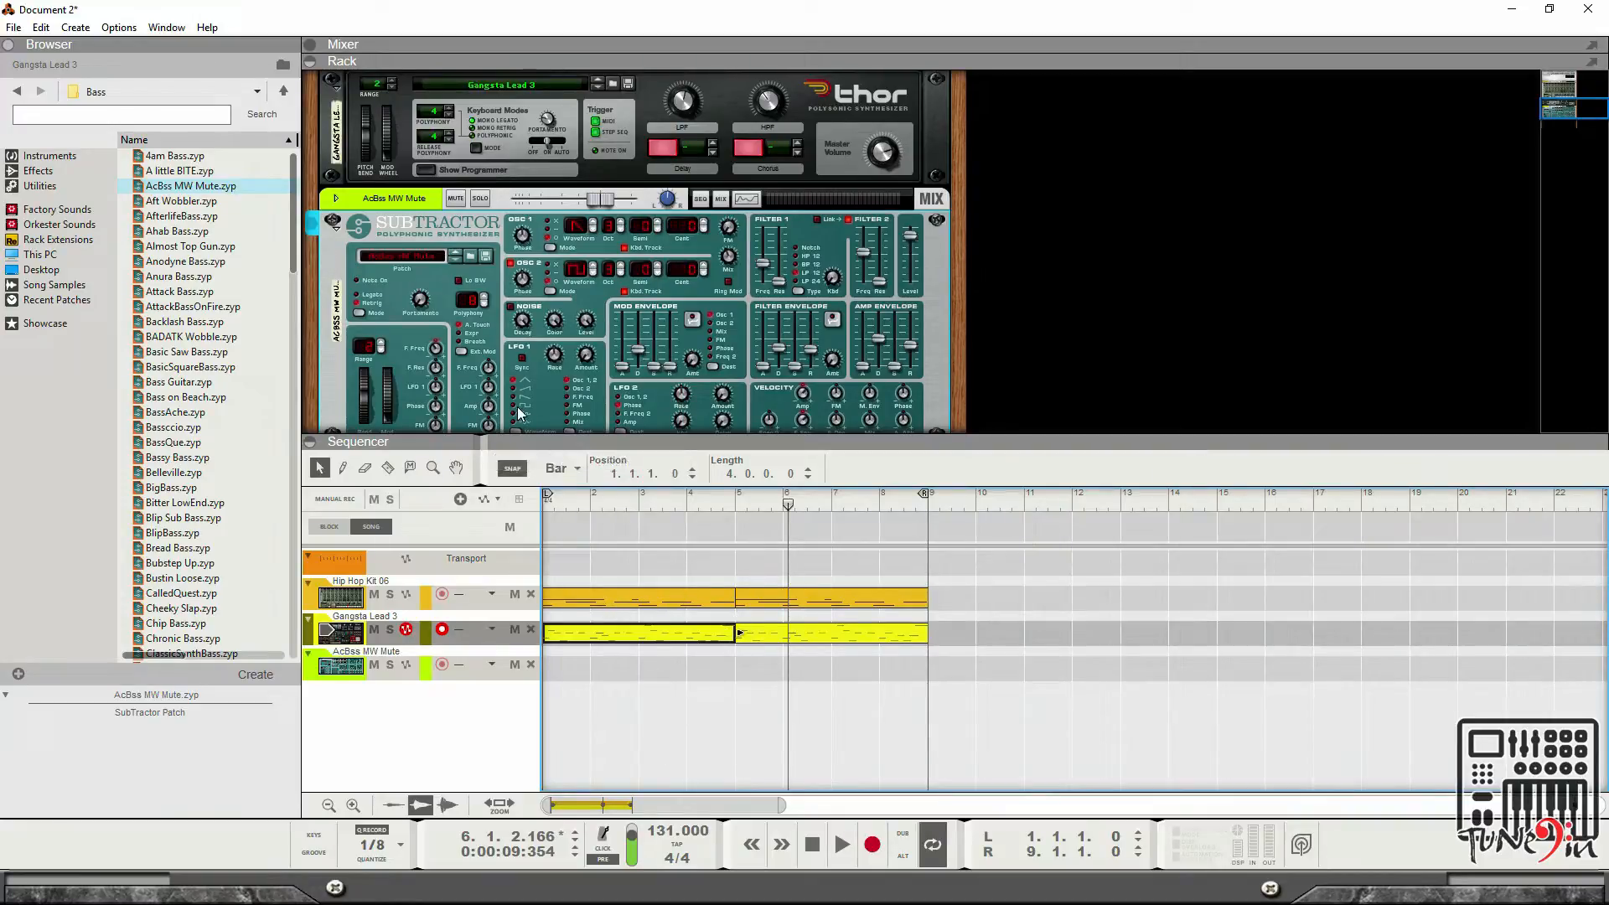
Reopen the first Thor clip to check its final E3 note, view the SubTractor lane, and close the editor.
left_click(340, 670)
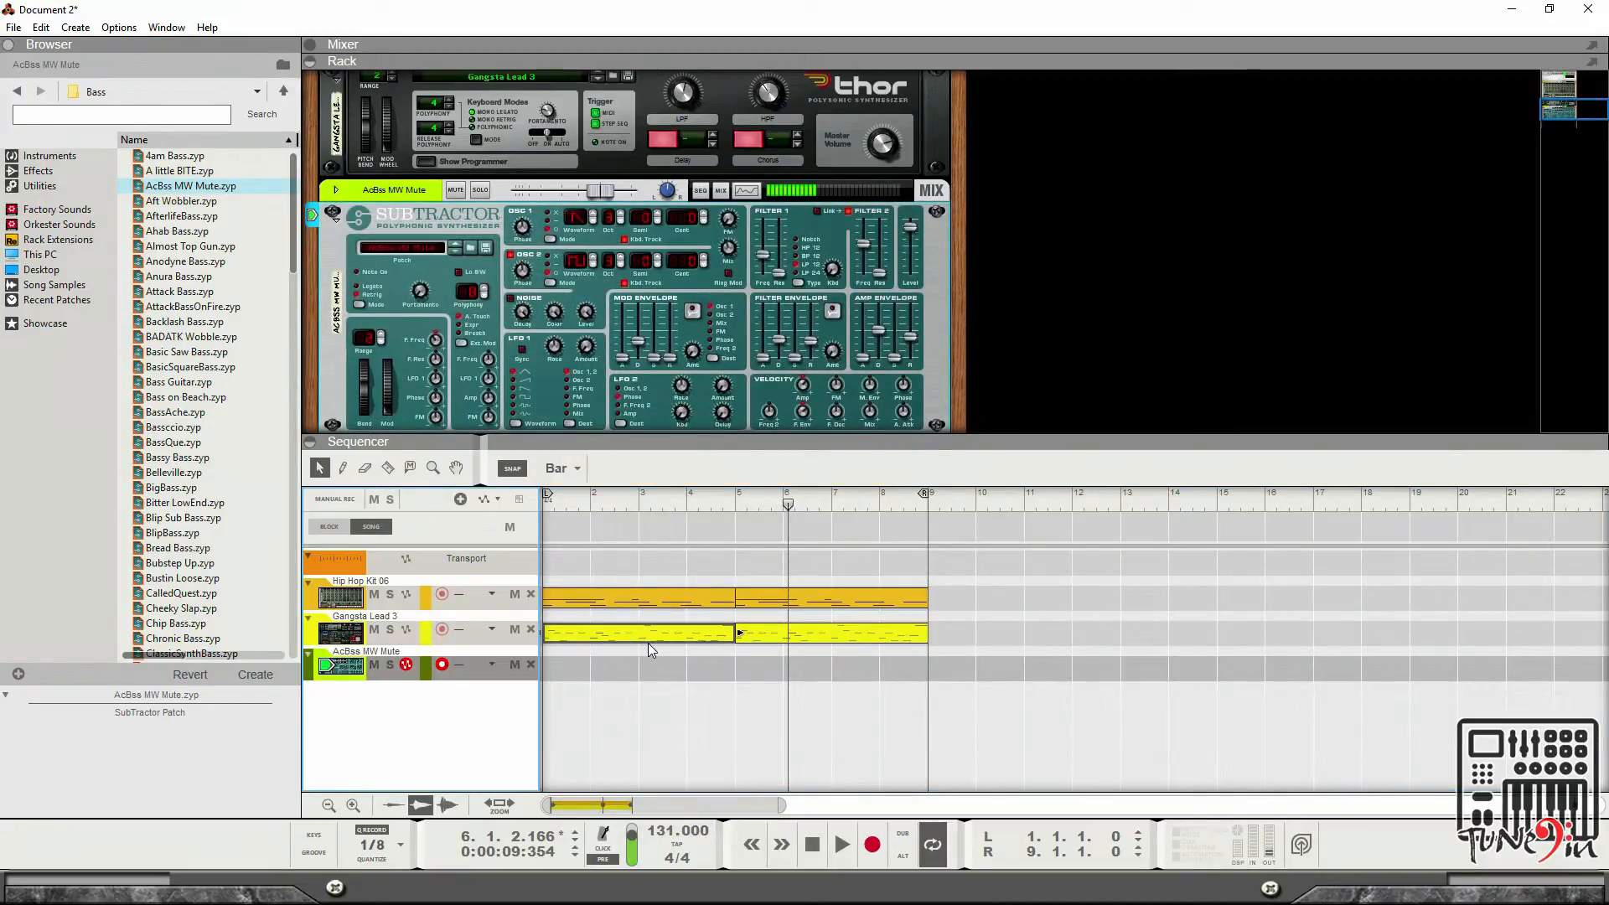
double_click(702, 632)
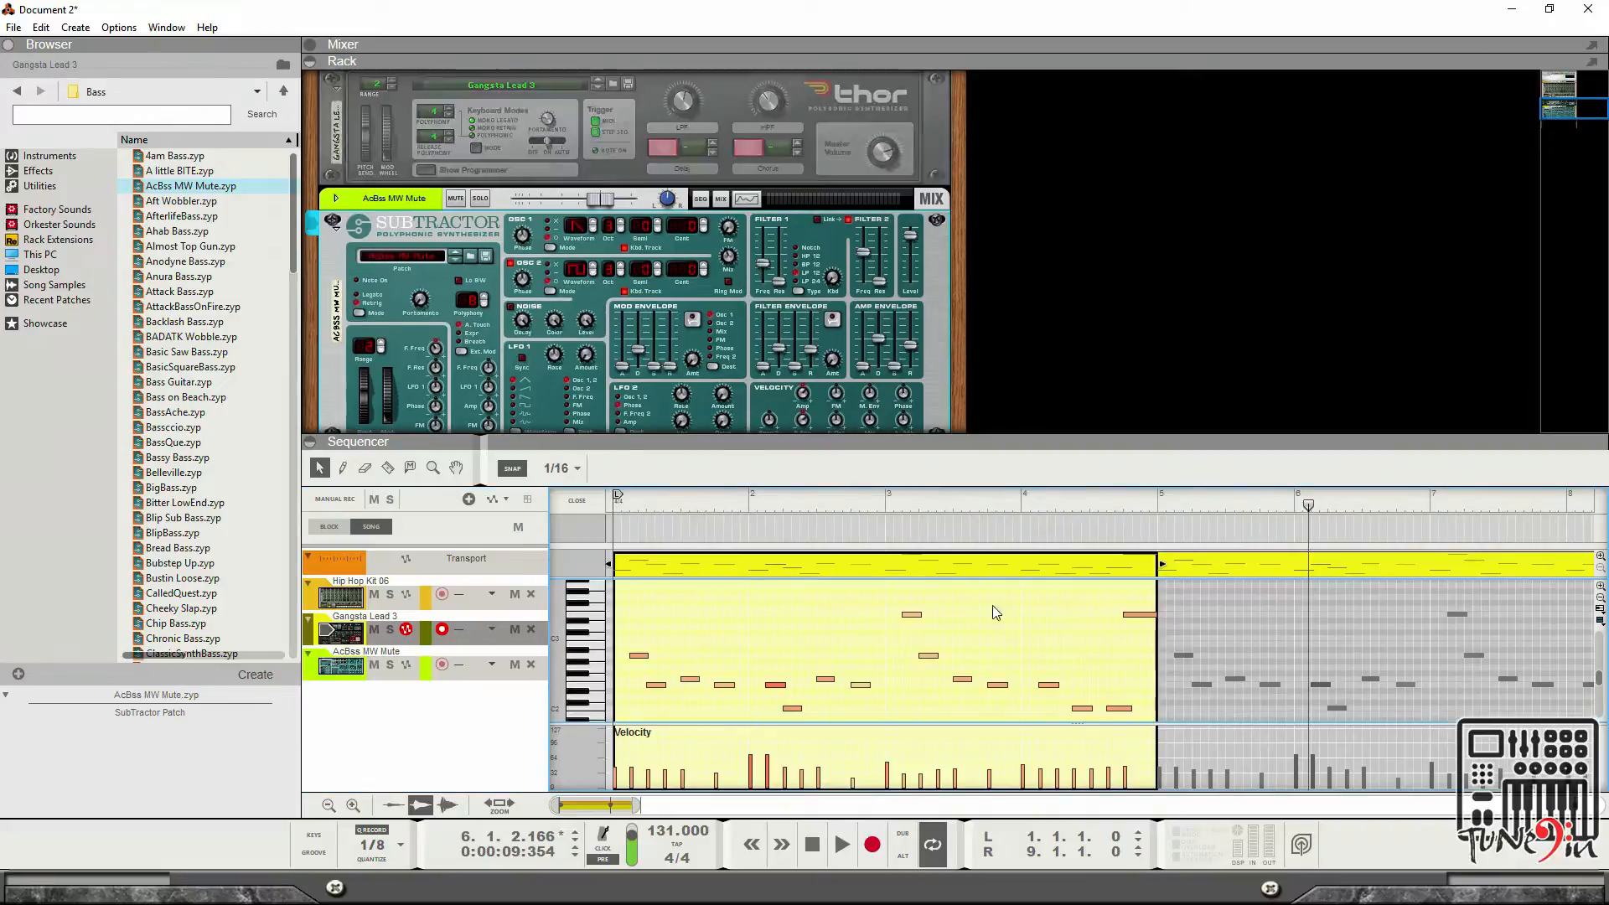
left_click(1155, 616)
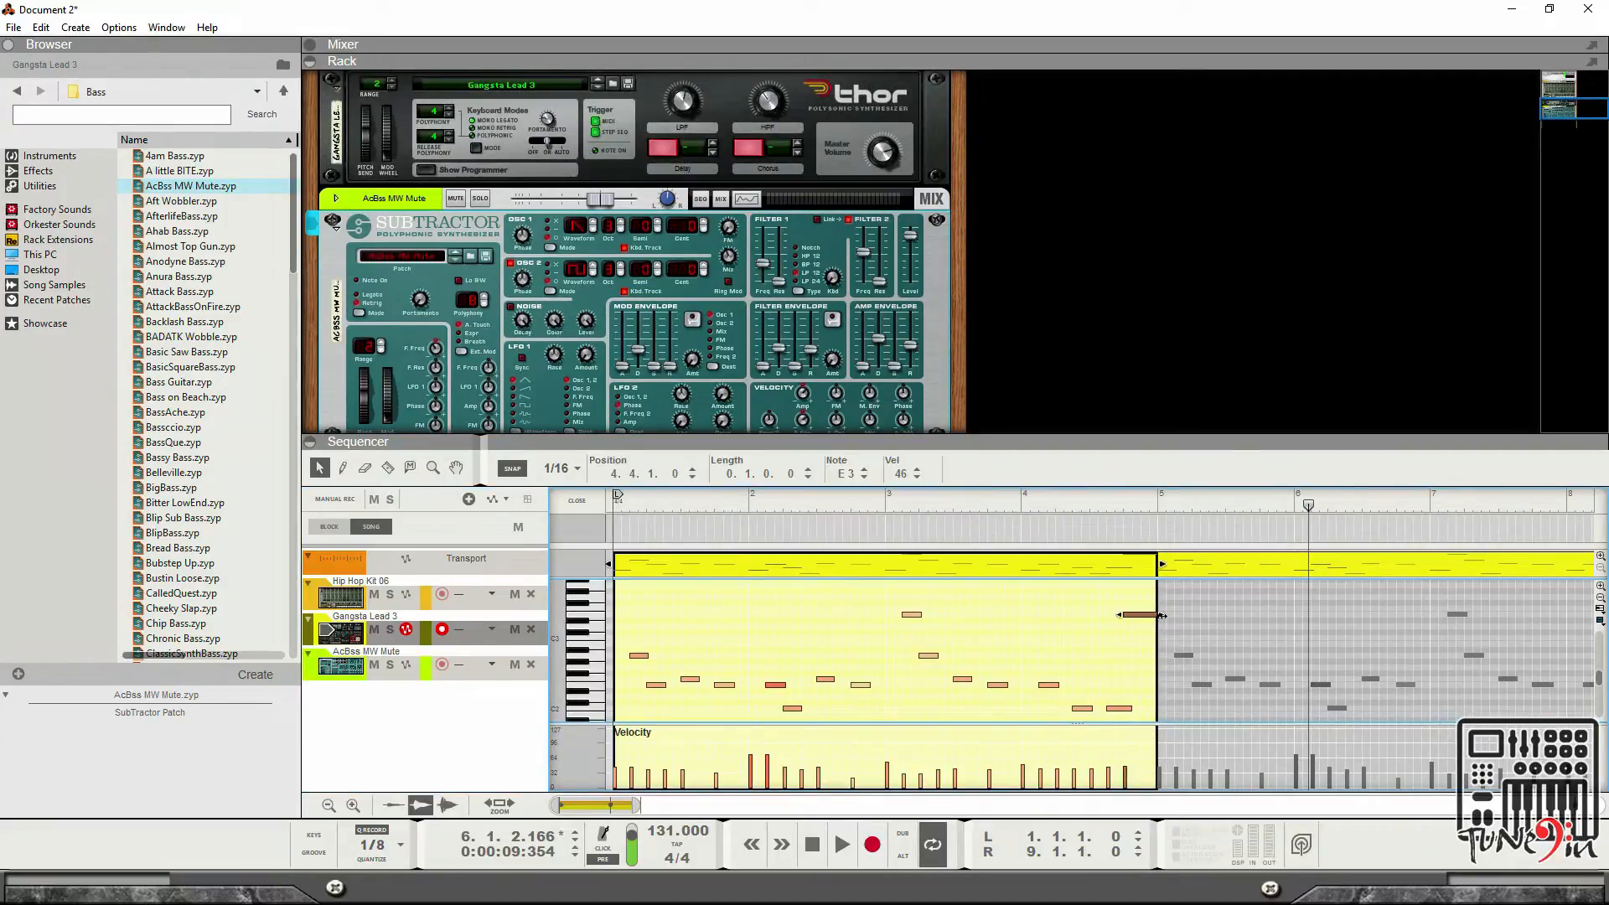
left_click_drag(1145, 620, 1142, 623)
left_click(329, 675)
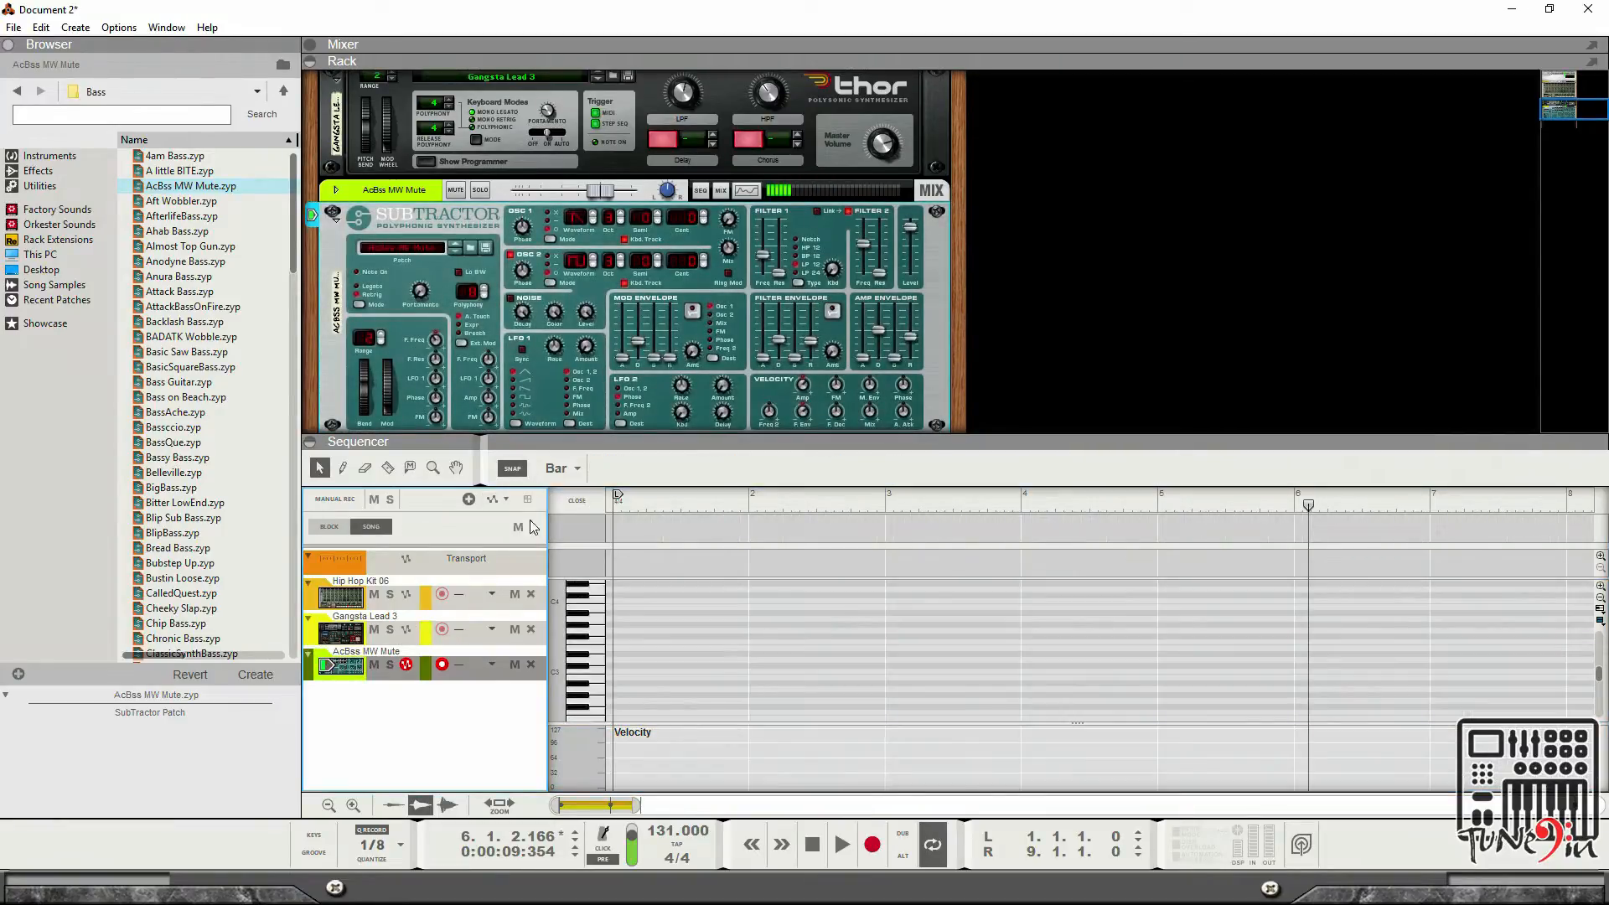
left_click(580, 501)
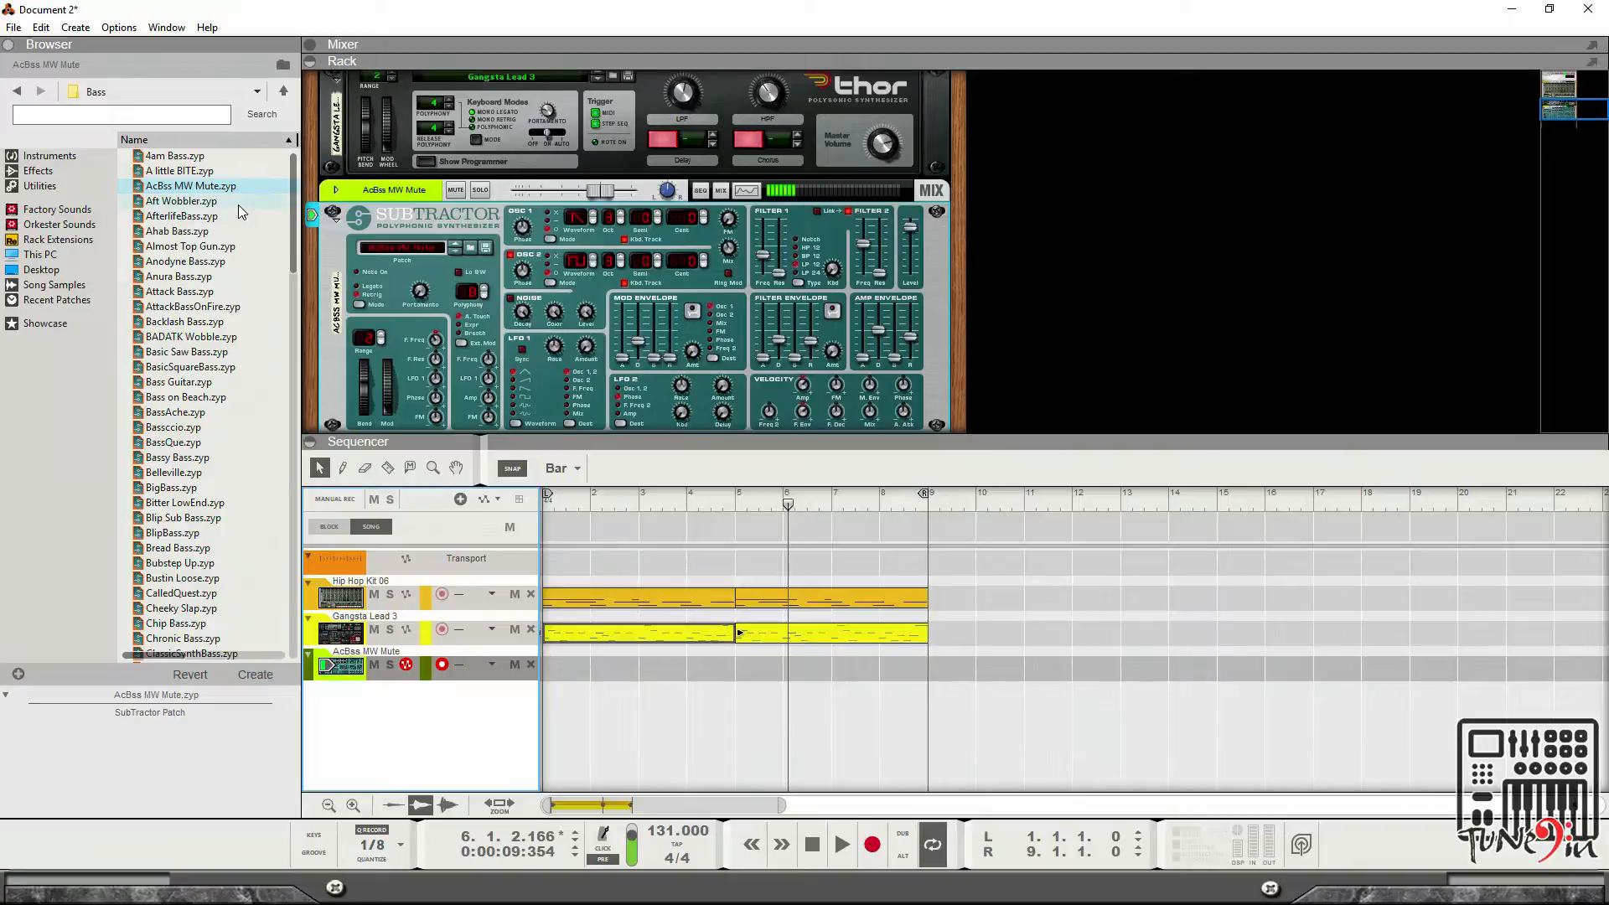
double_click(232, 201)
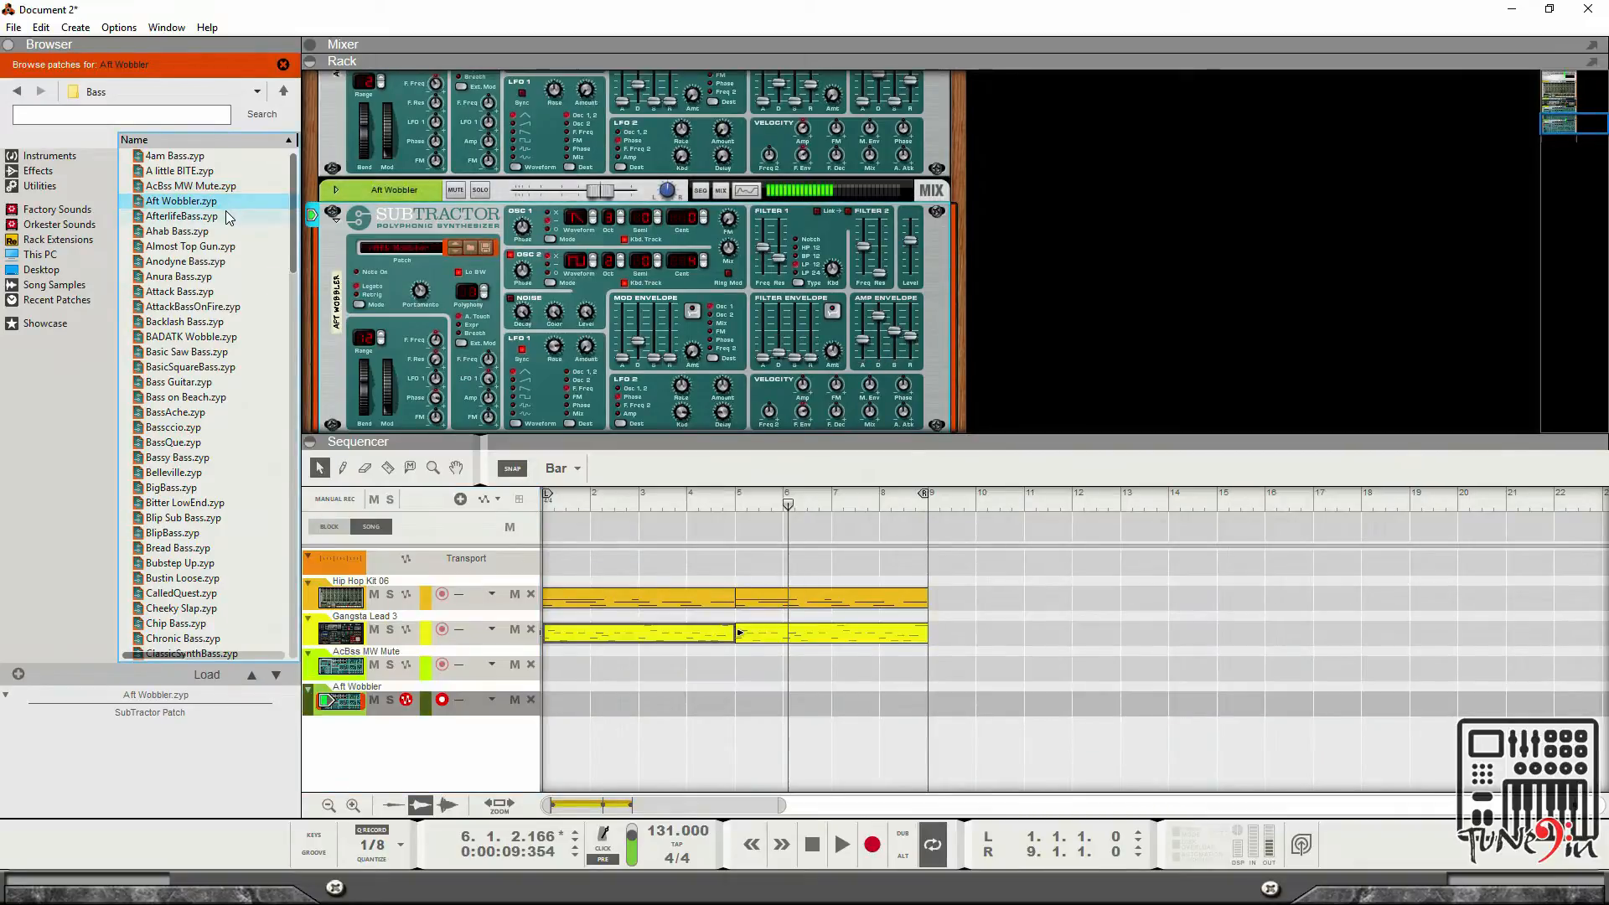
left_click(229, 217)
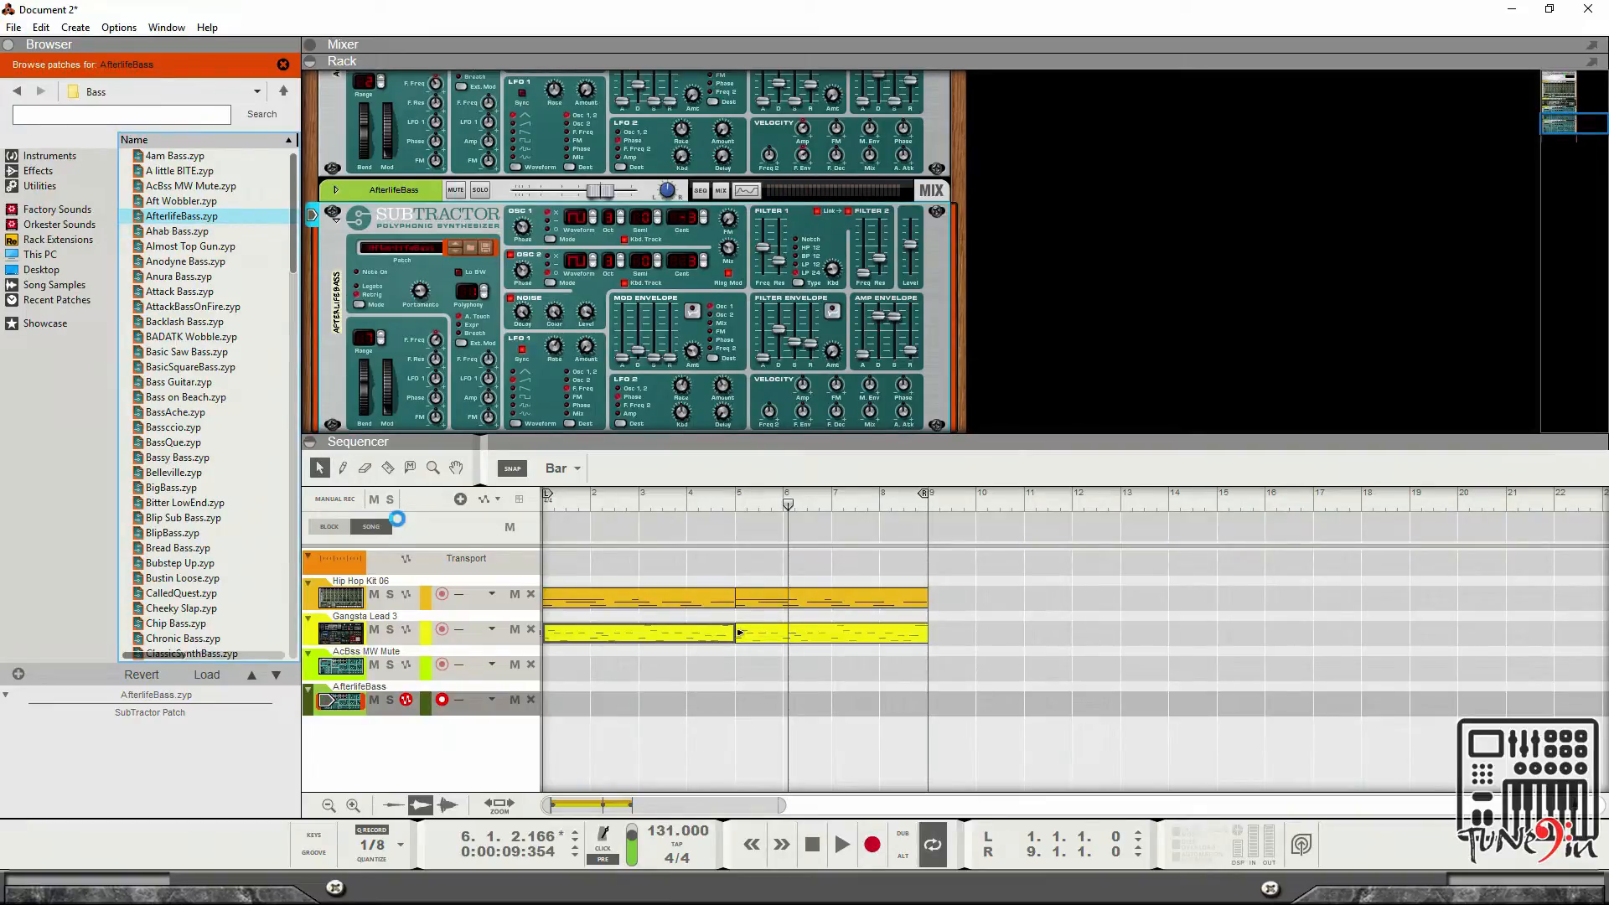
key("Up")
key("ctrl+z")
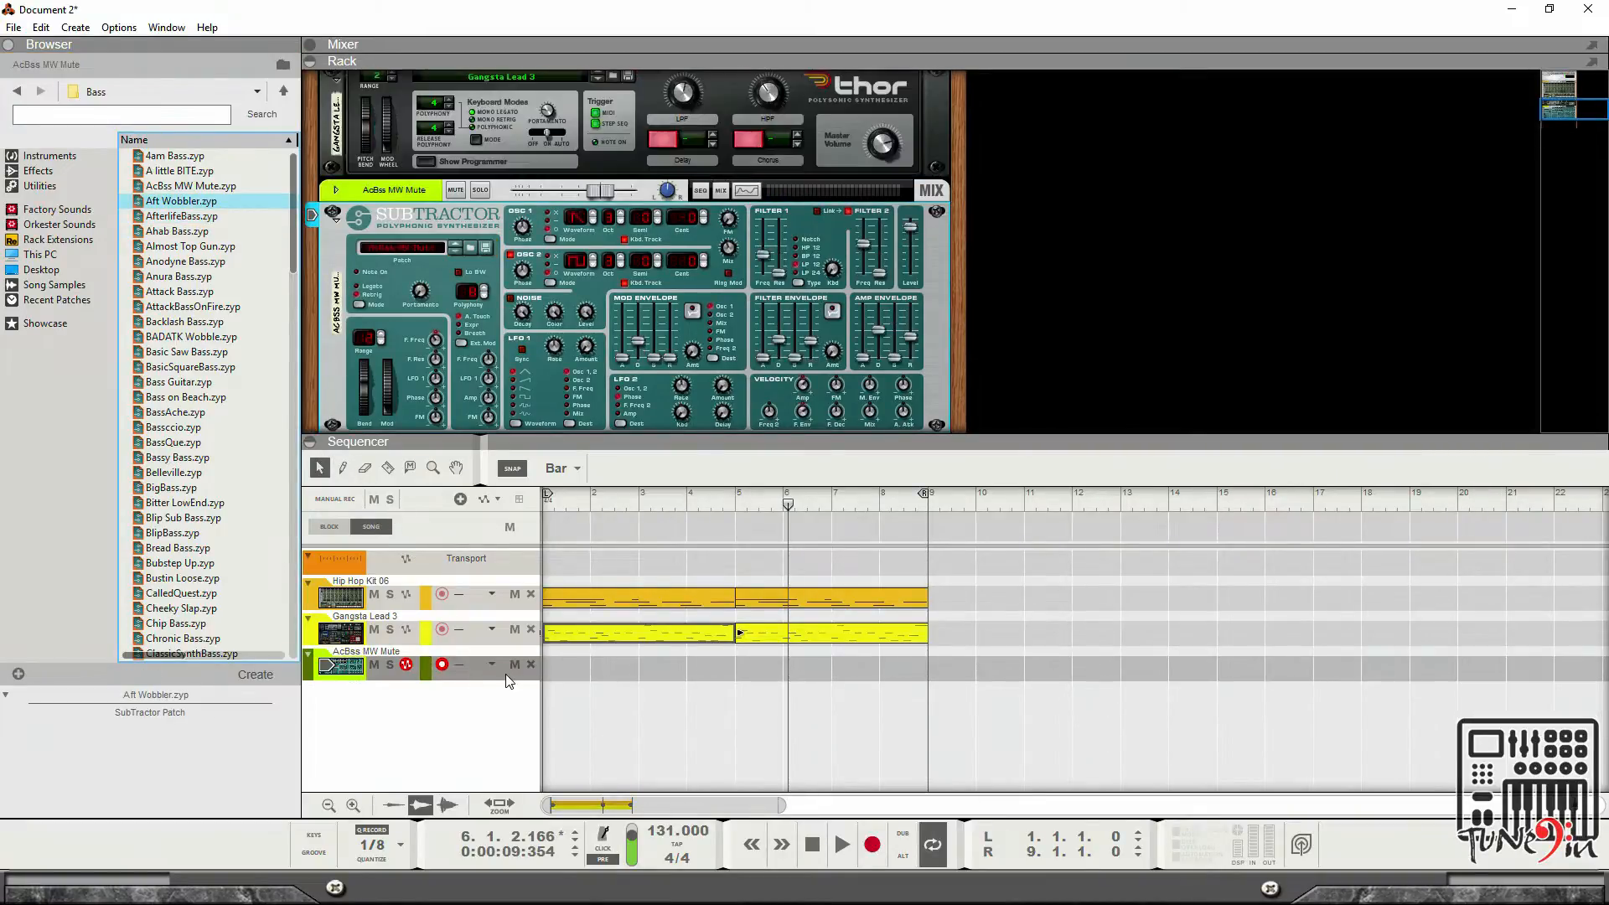
Browse bass patches for the SubTractor, auditioning Aft Wobbler, AfterlifeBass, Ahab Bass and Almost Top Gun.
left_click(431, 226)
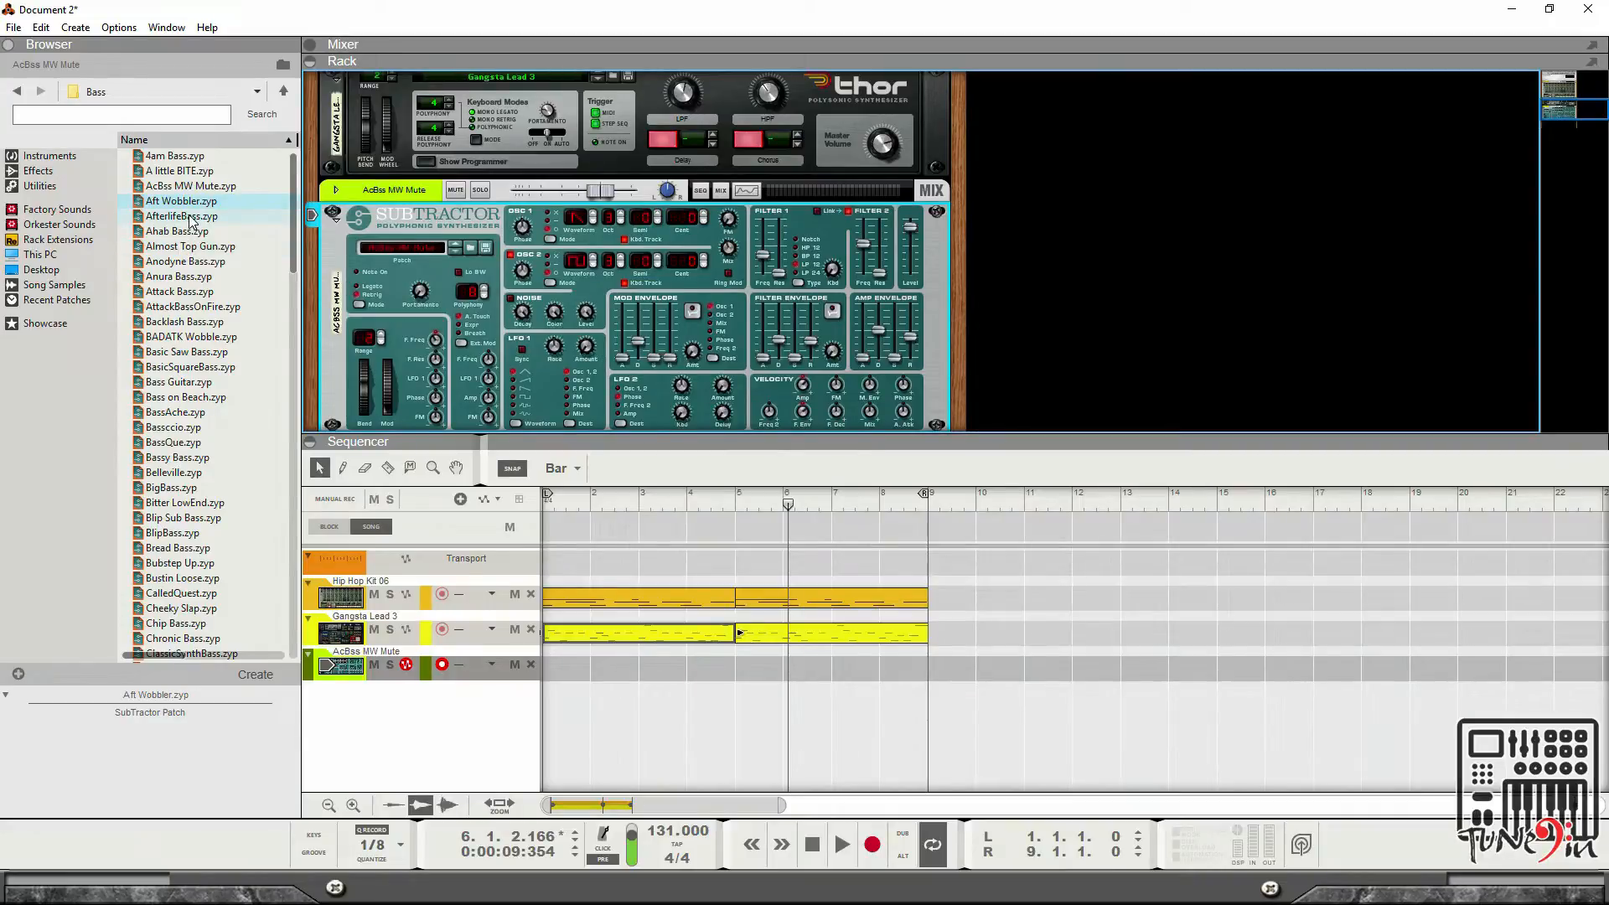
left_click(472, 249)
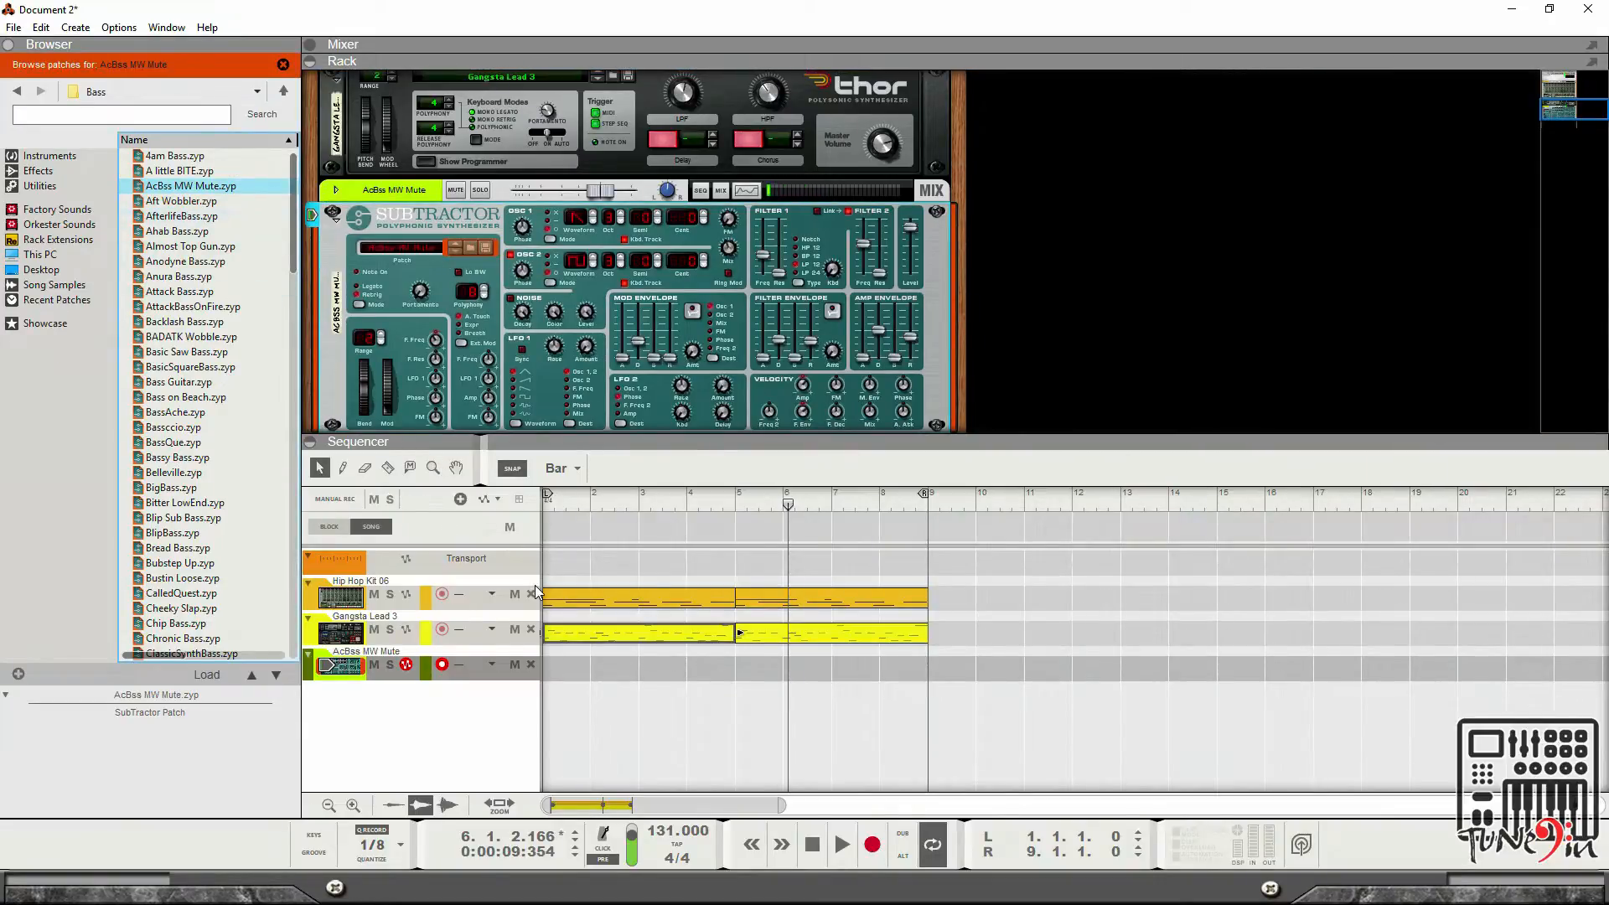
left_click(196, 205)
left_click(198, 217)
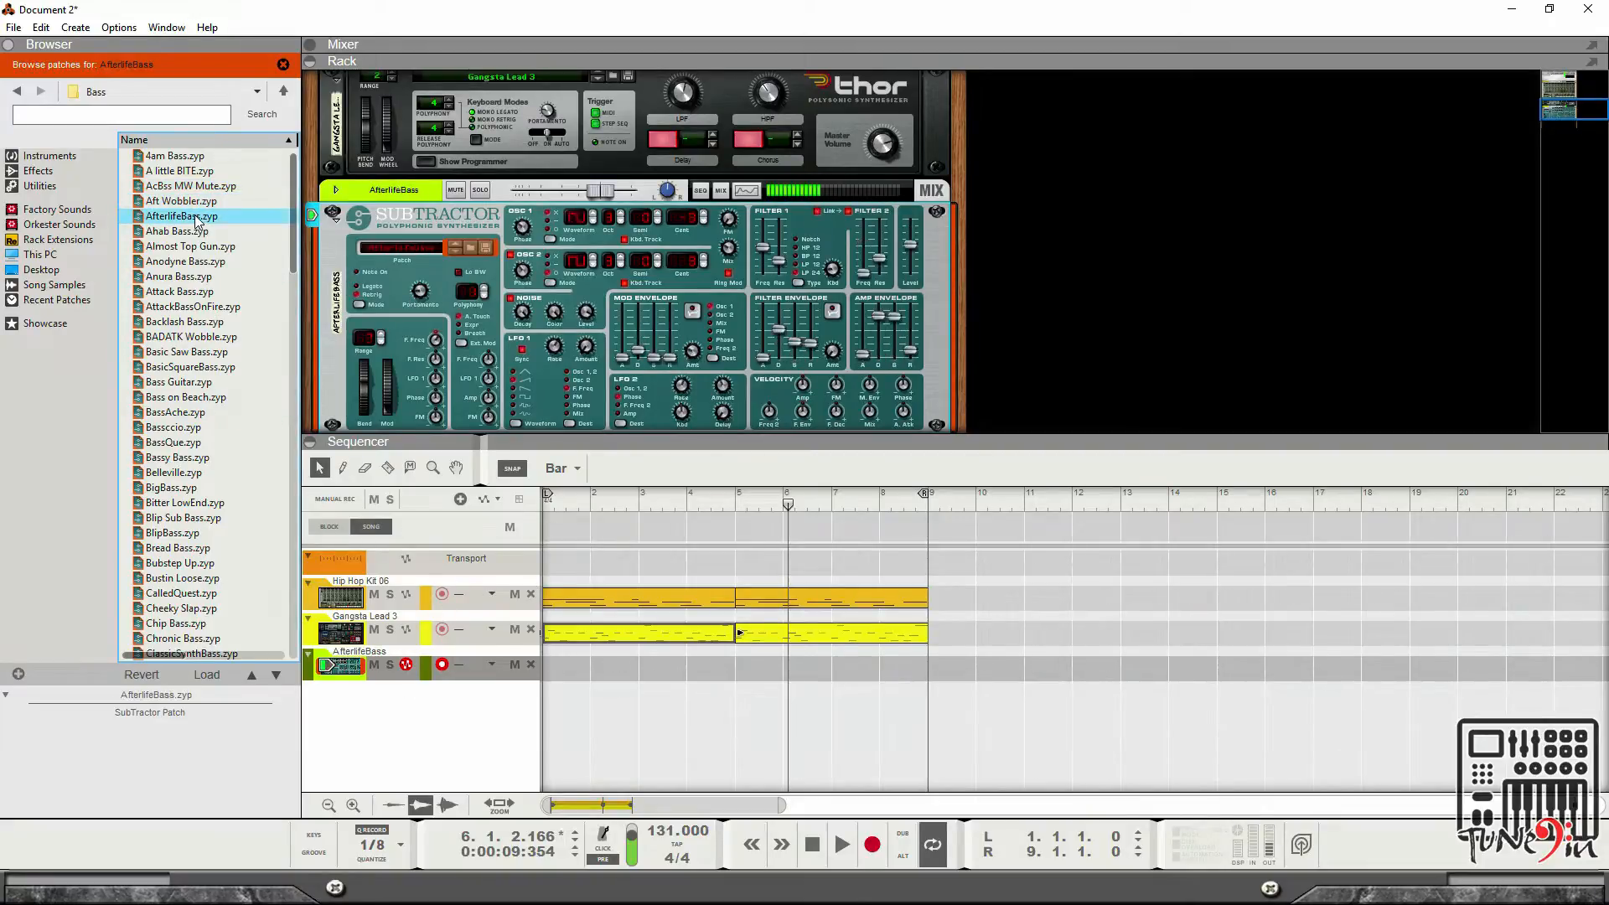
left_click(195, 232)
left_click(200, 247)
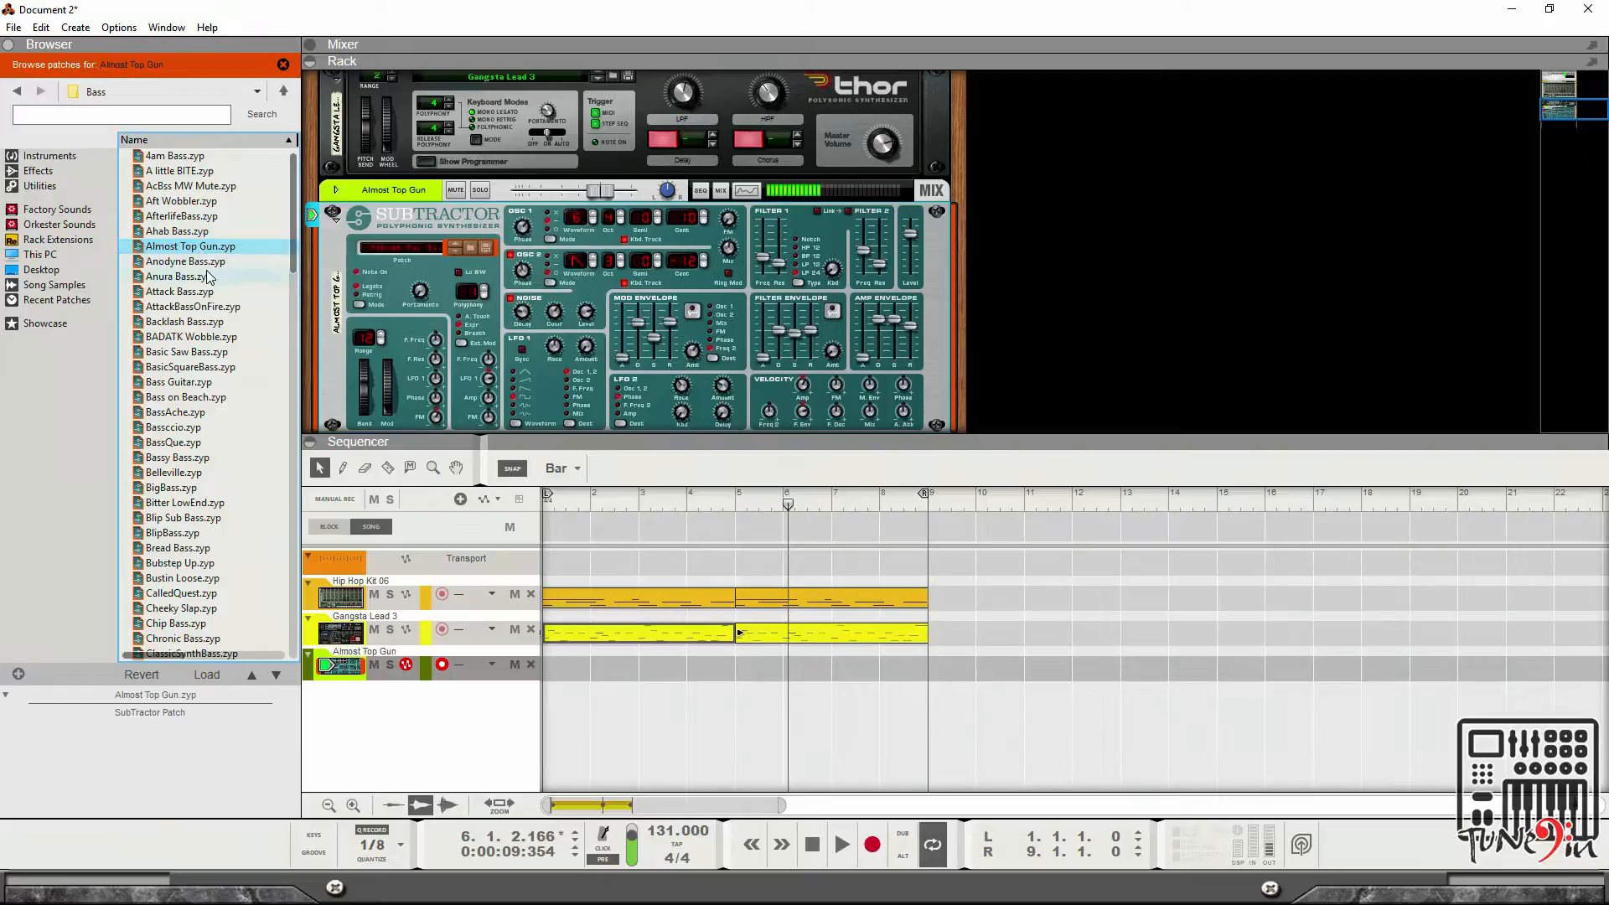
Audition Anodyne Bass, Anura Bass, Attack Bass and AttackBassOnFire, then load Backlash Bass on the SubTractor.
left_click(202, 263)
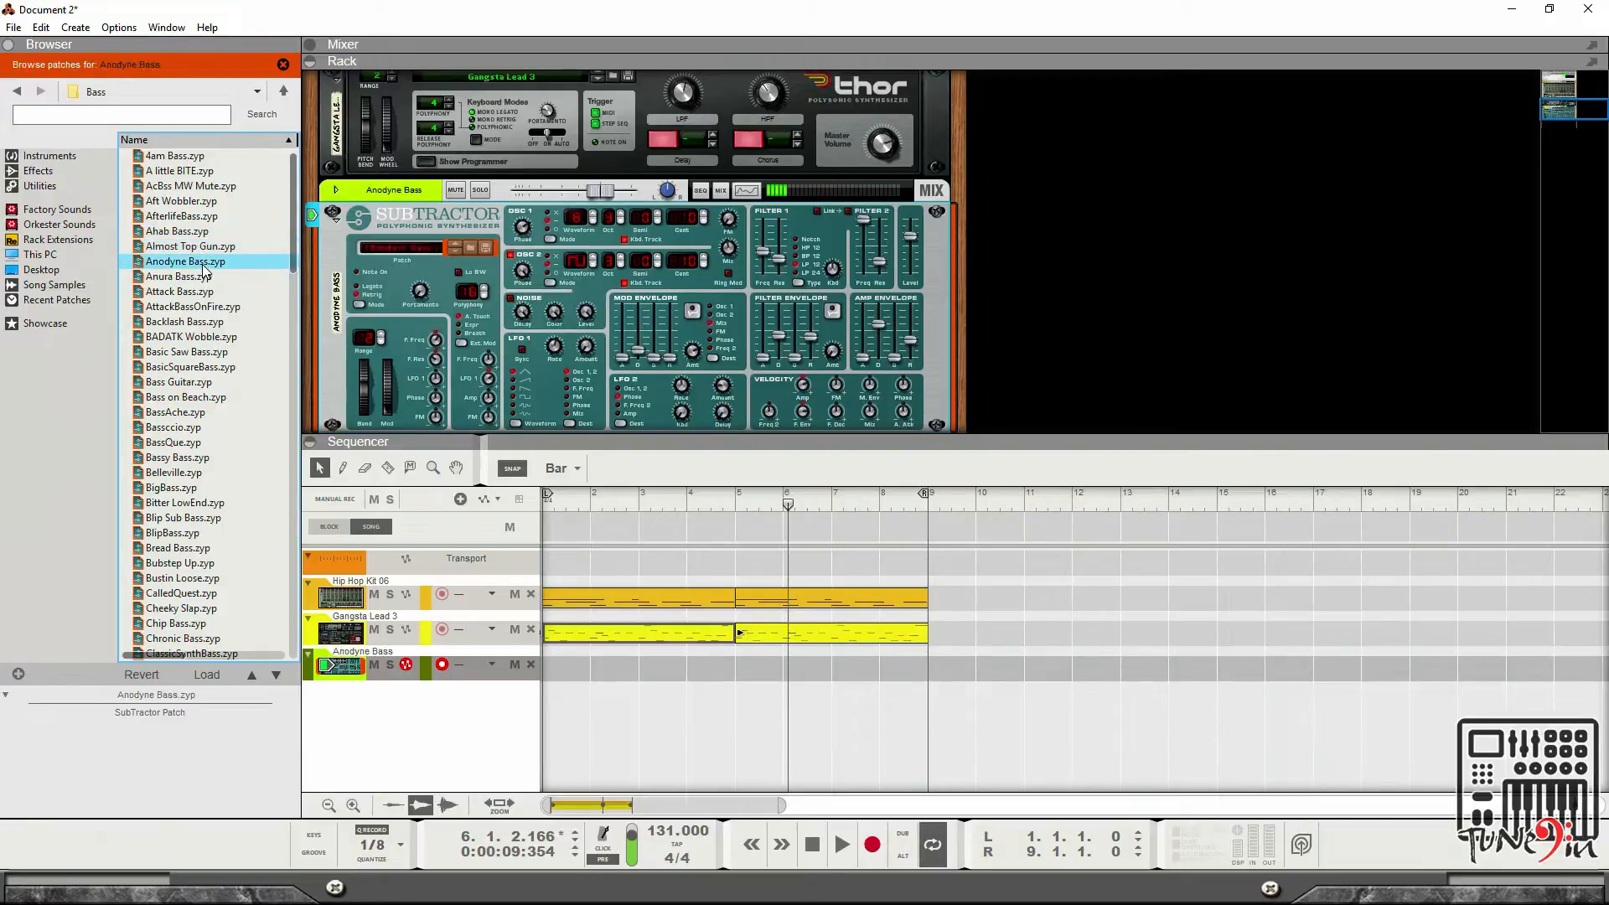
left_click(200, 277)
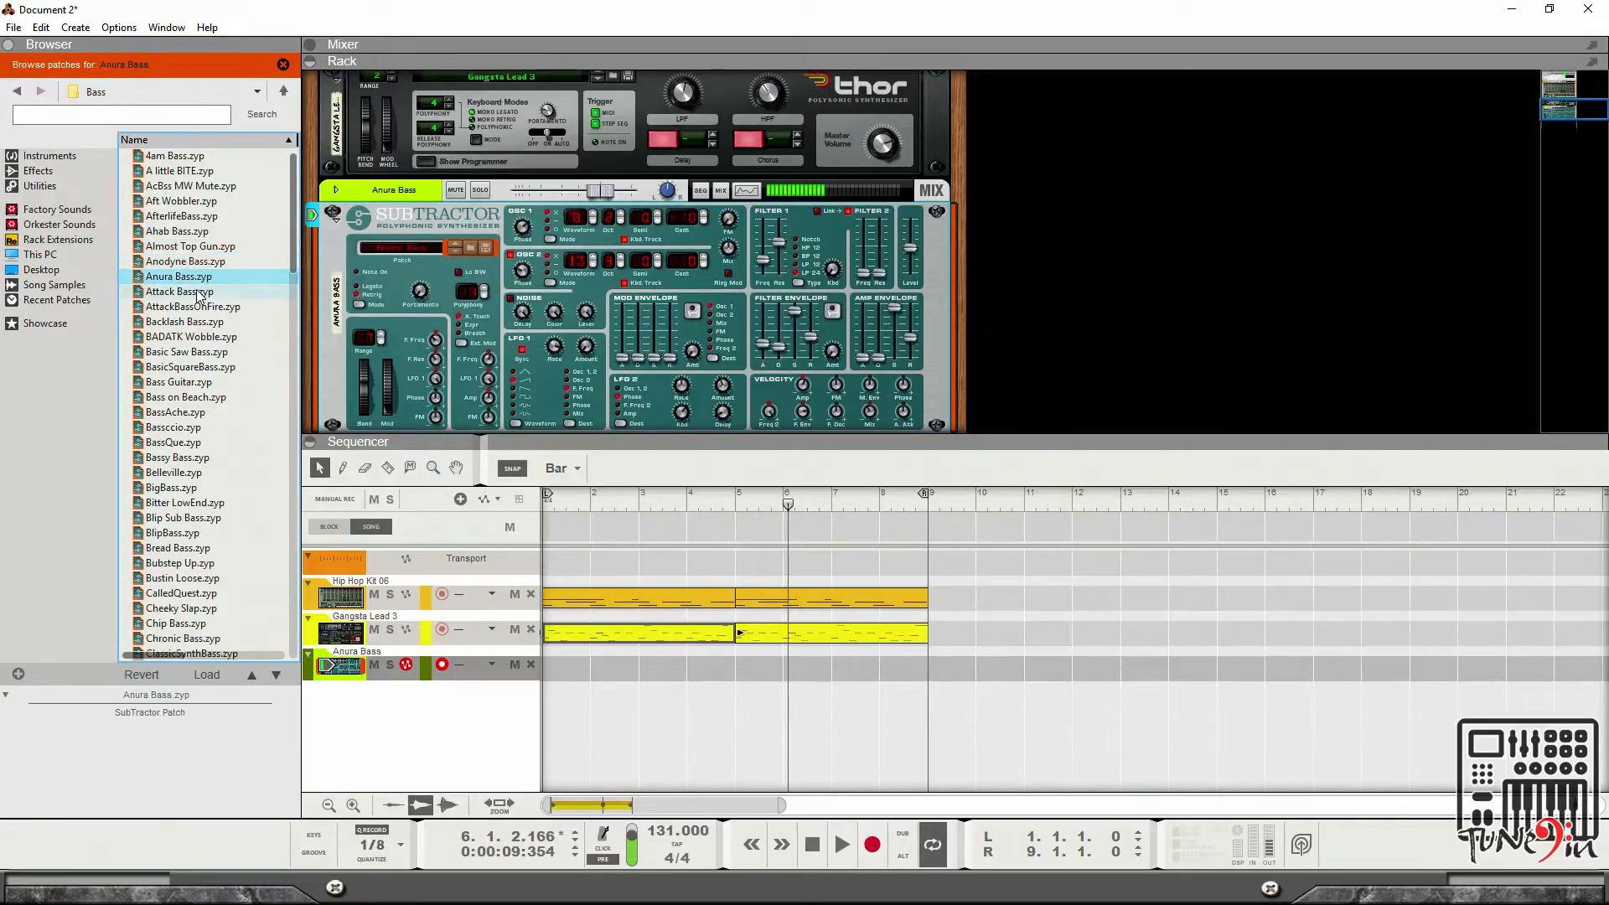
left_click(200, 292)
left_click(201, 308)
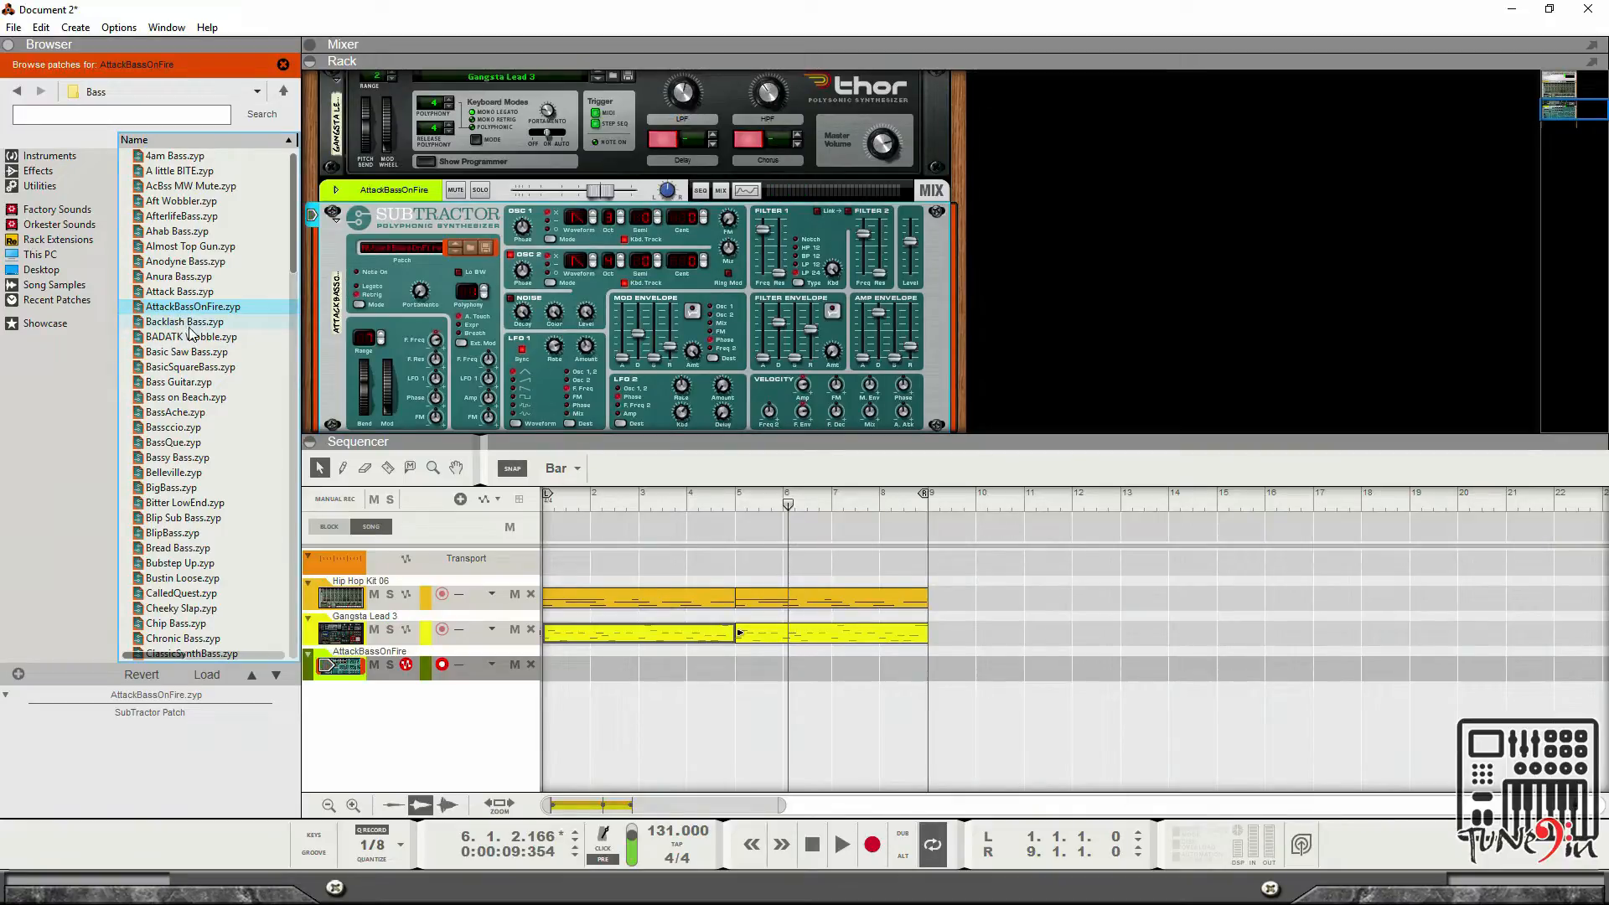
left_click(196, 326)
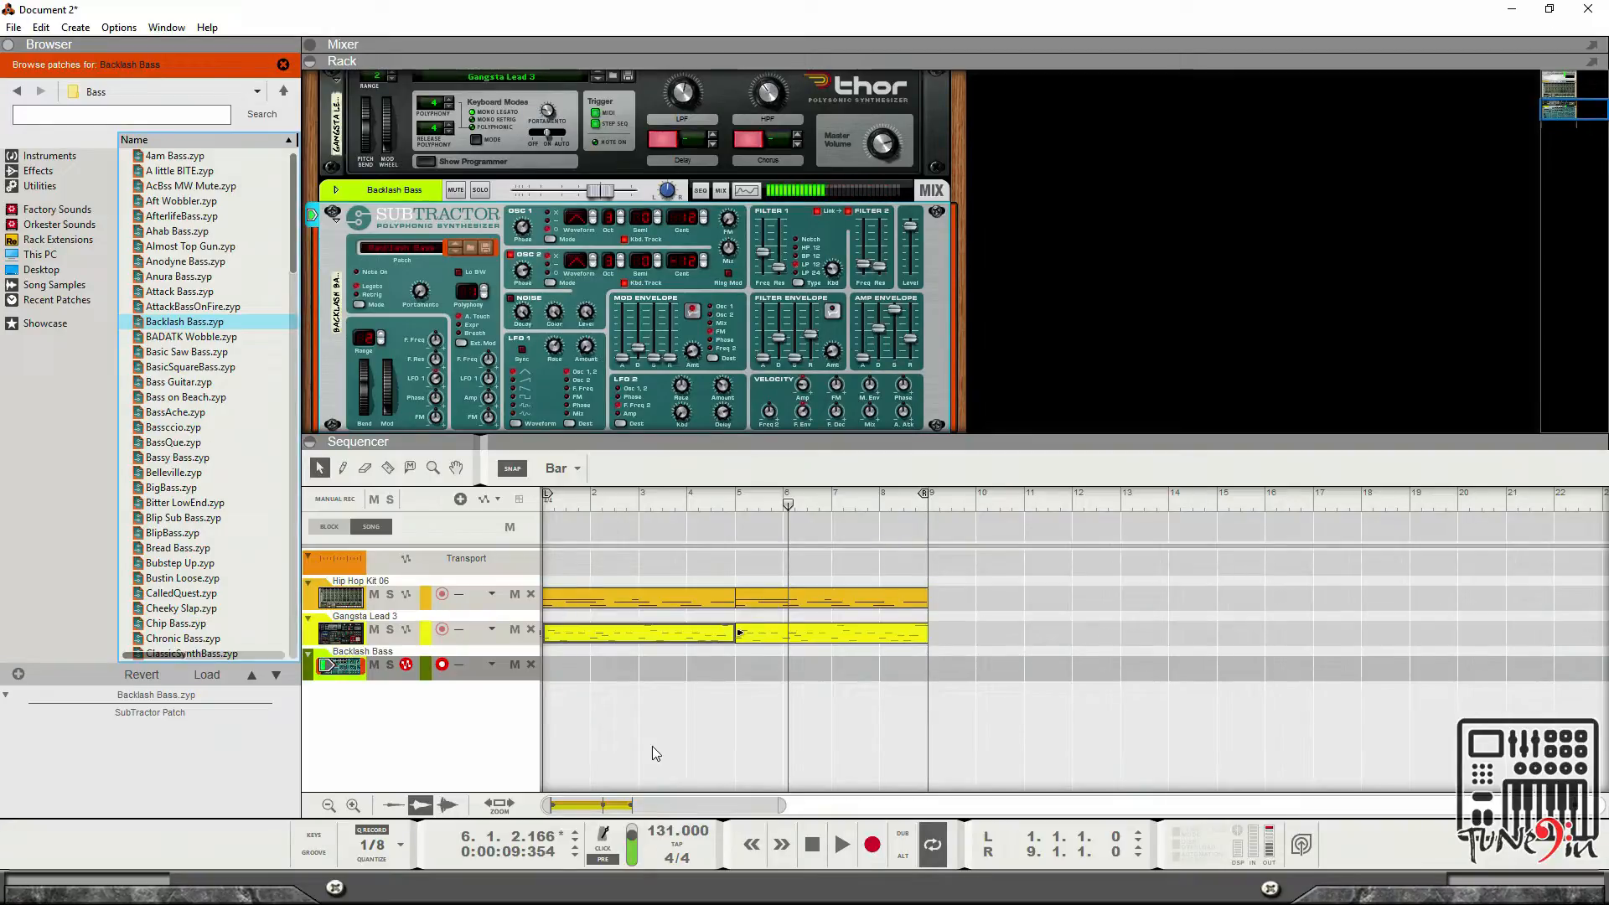
Return to the song start and play the arrangement back with the Backlash Bass patch.
left_click(811, 846)
left_click(811, 846)
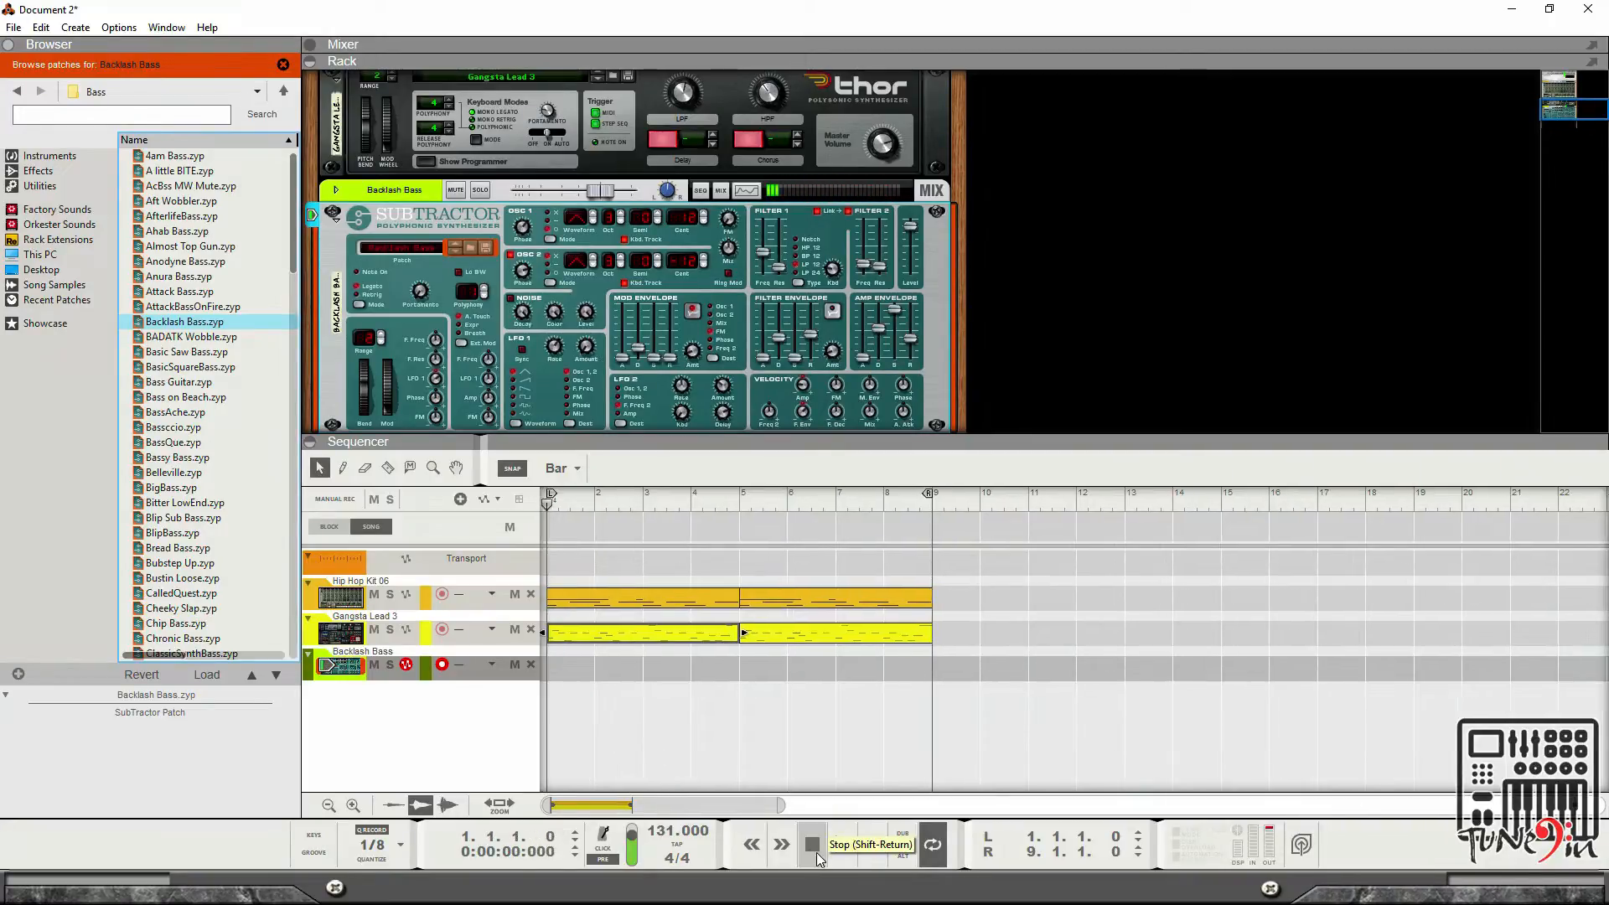
left_click(838, 848)
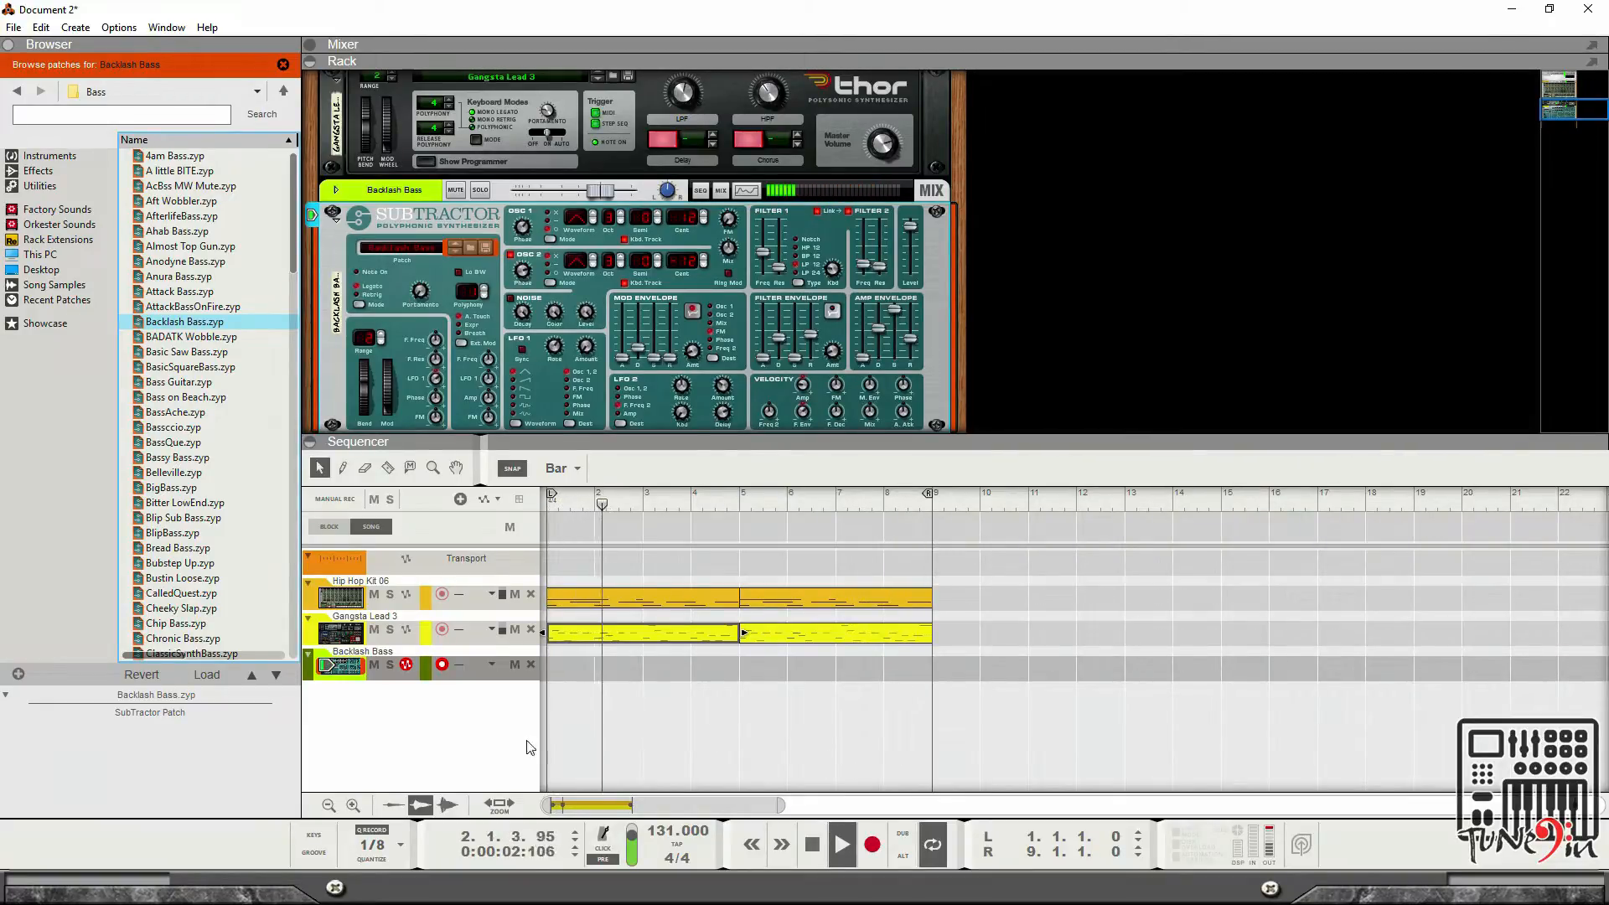
double_click(809, 845)
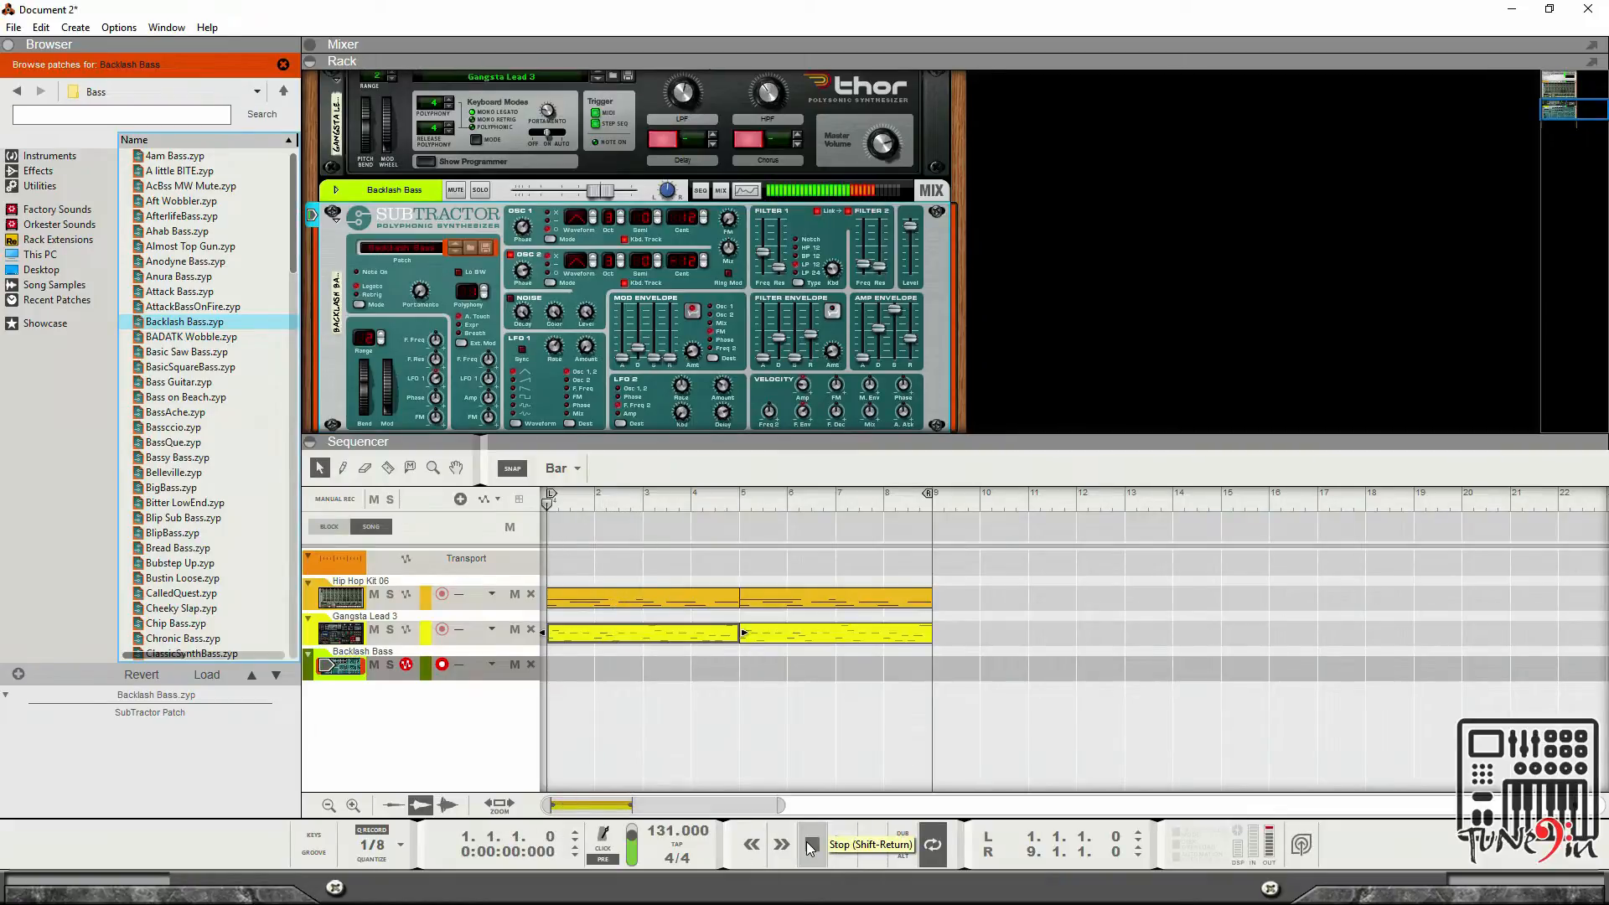
left_click(842, 845)
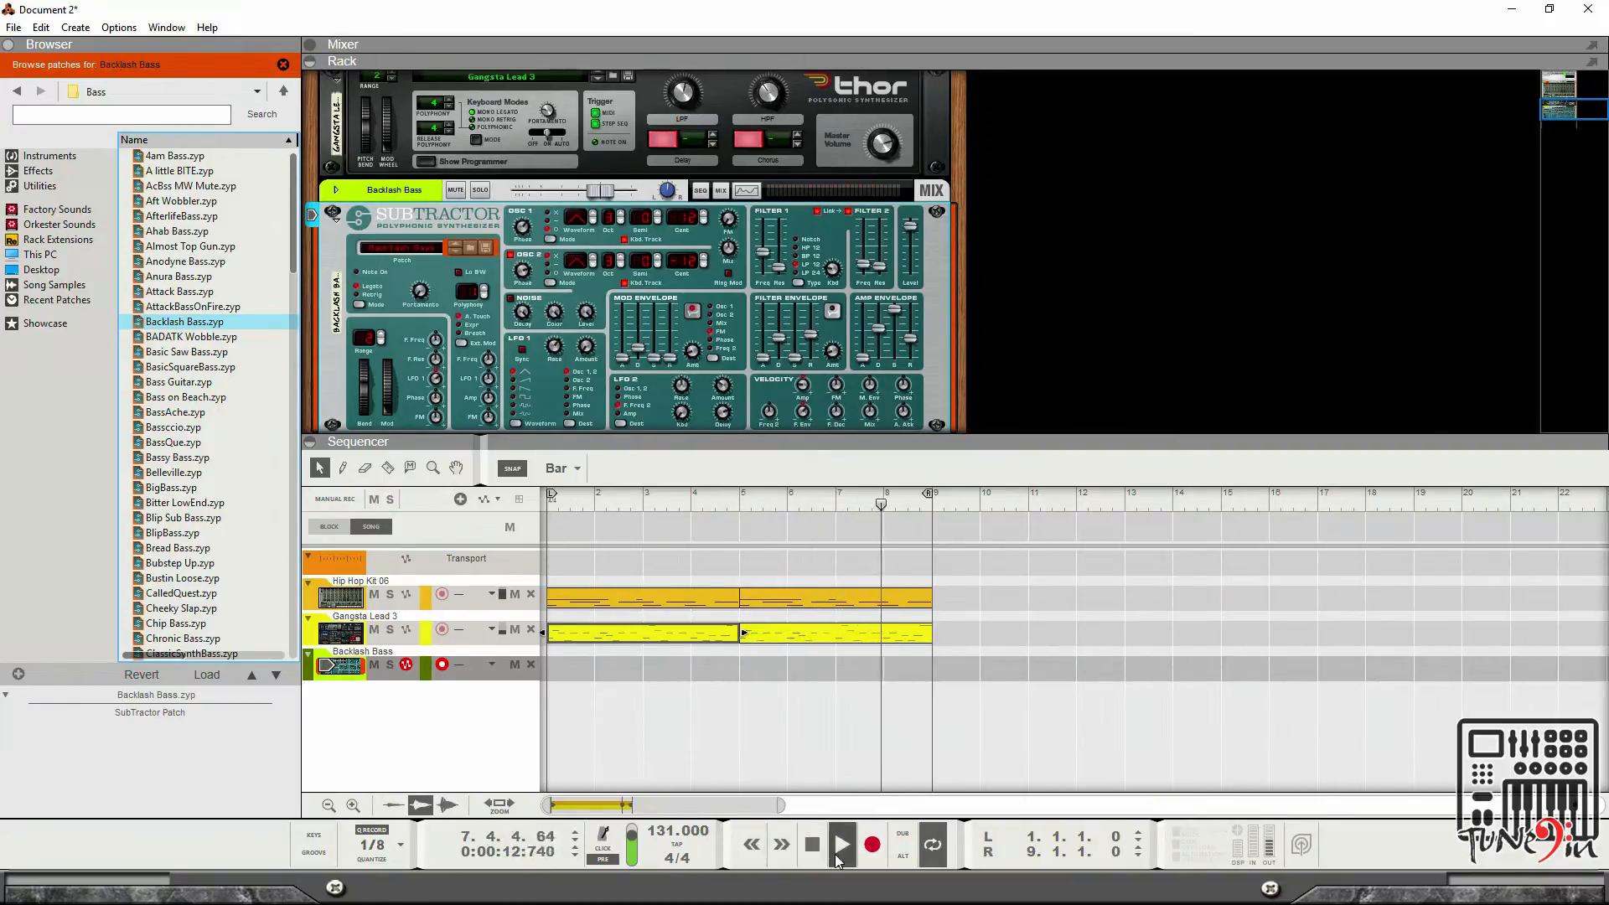
double_click(811, 847)
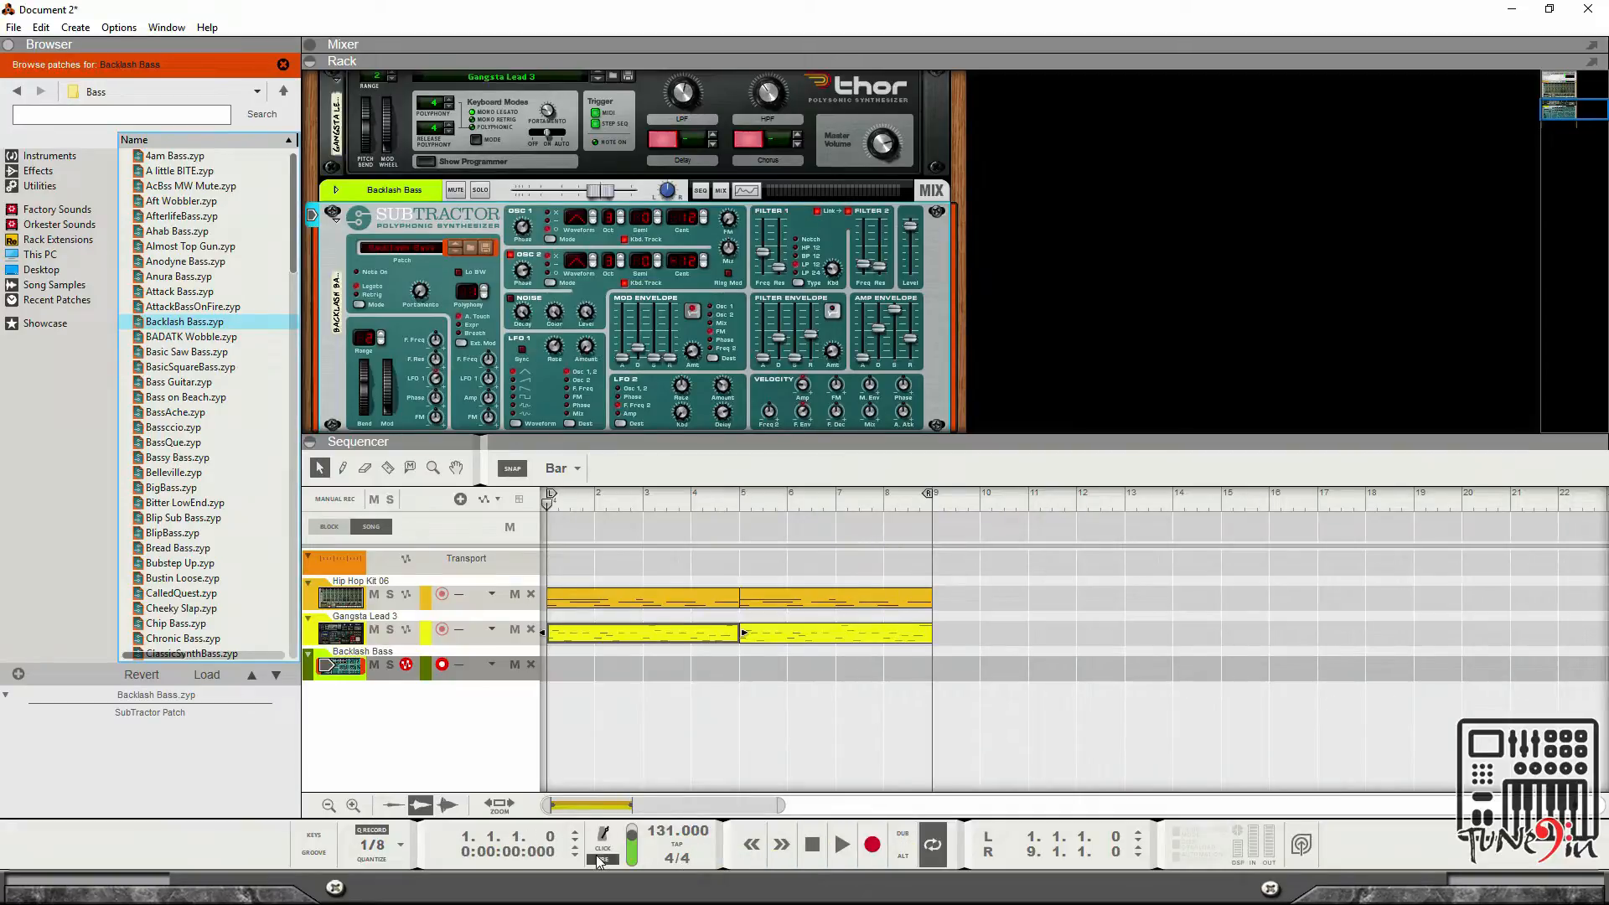
left_click(872, 846)
key("space")
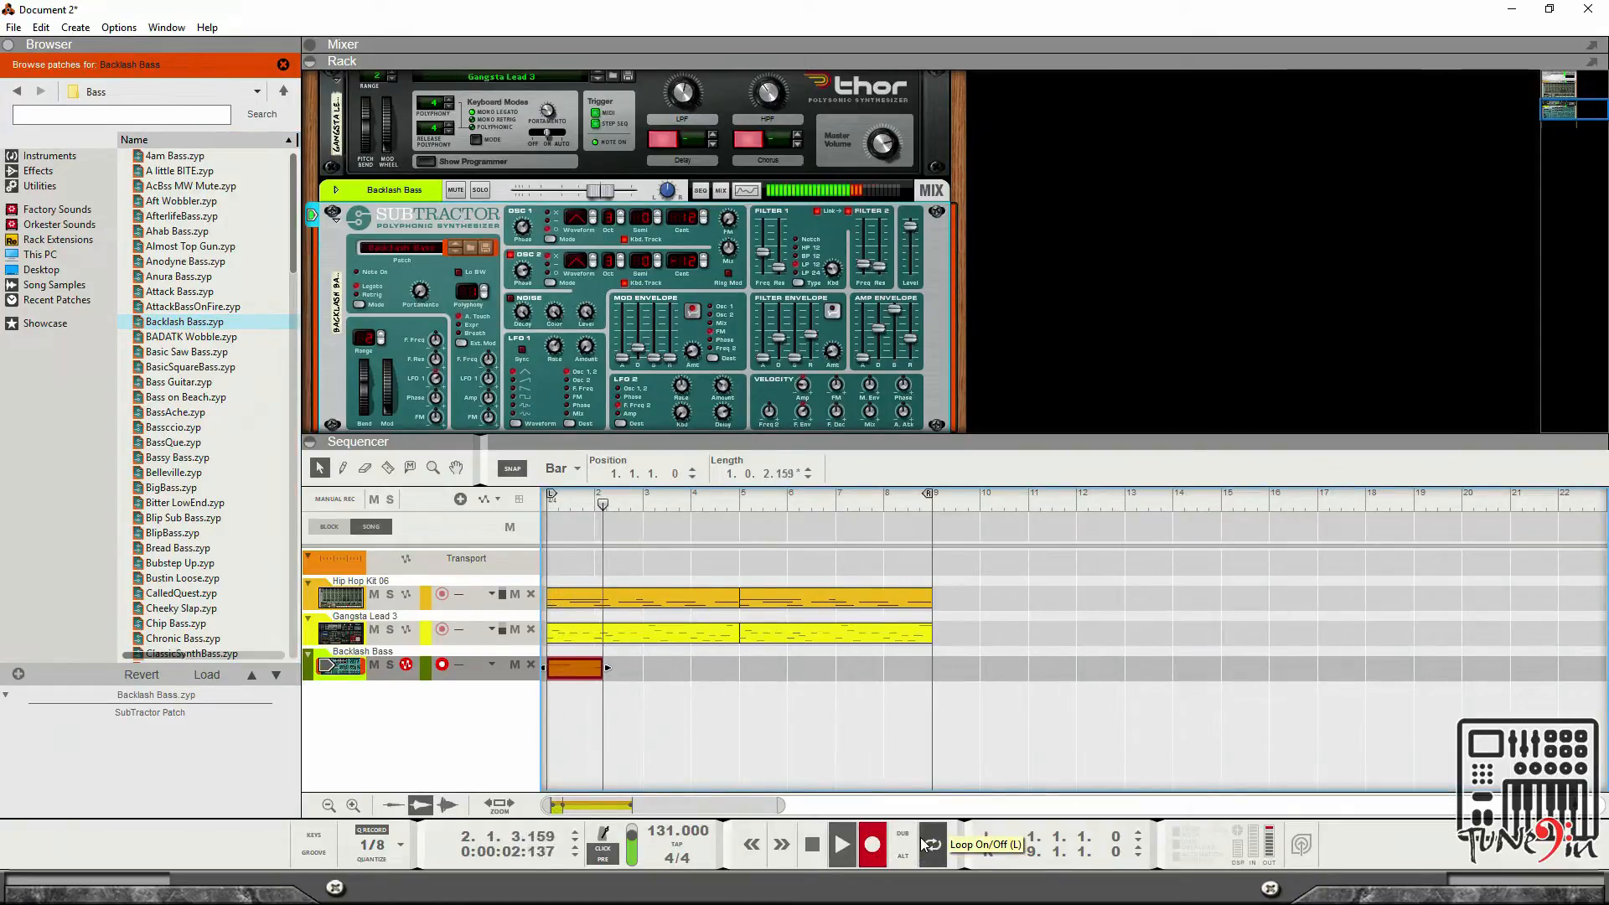
double_click(808, 846)
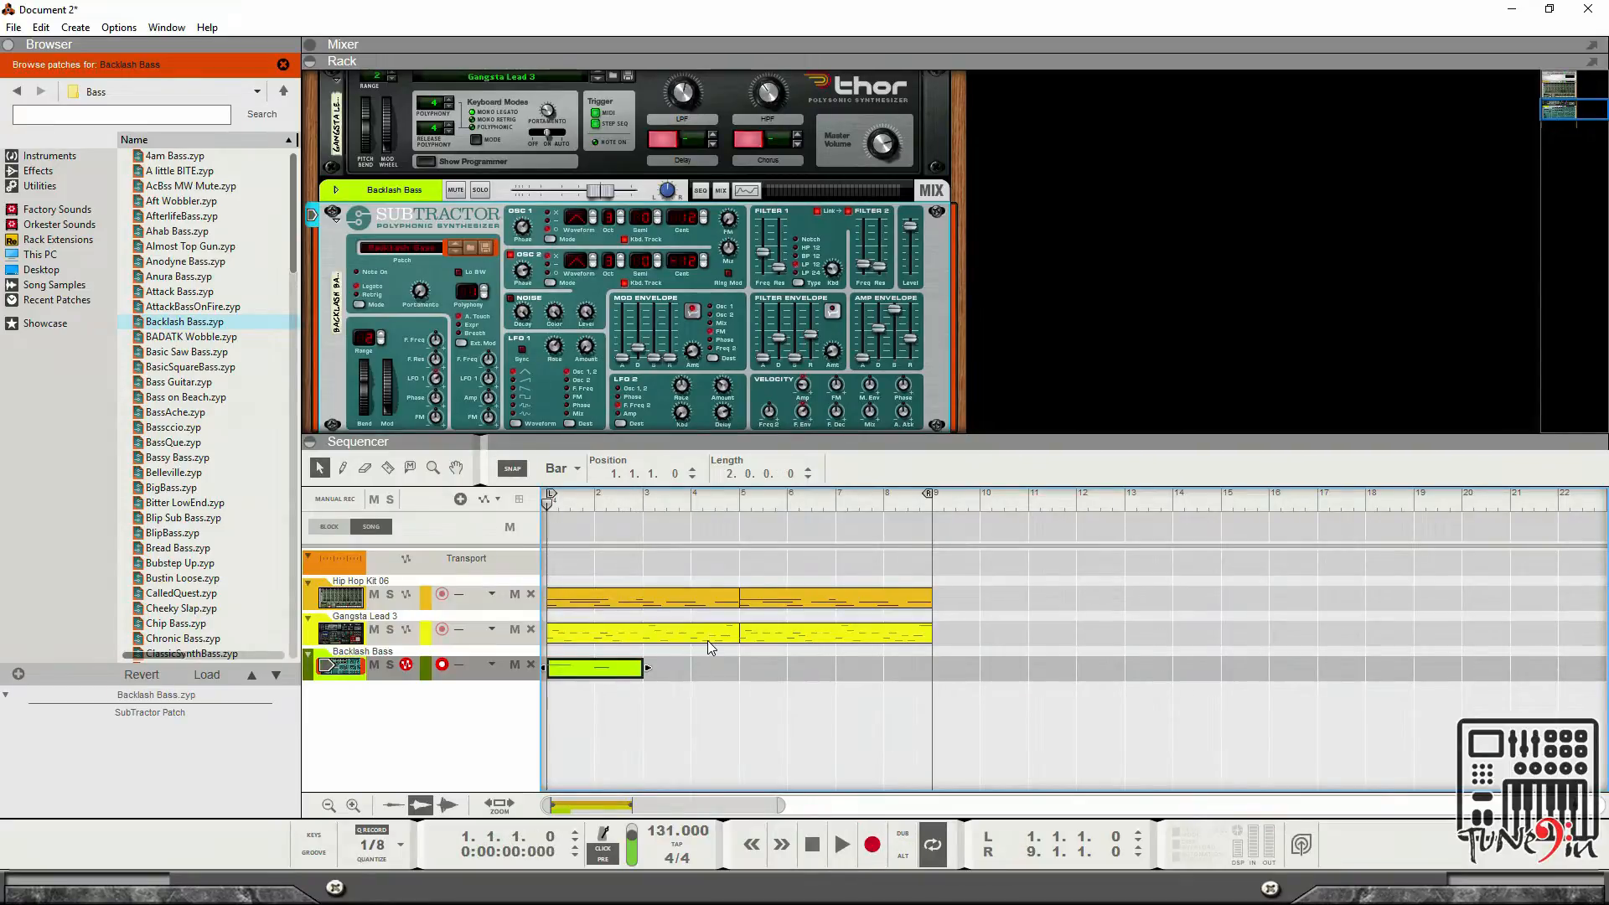
double_click(635, 670)
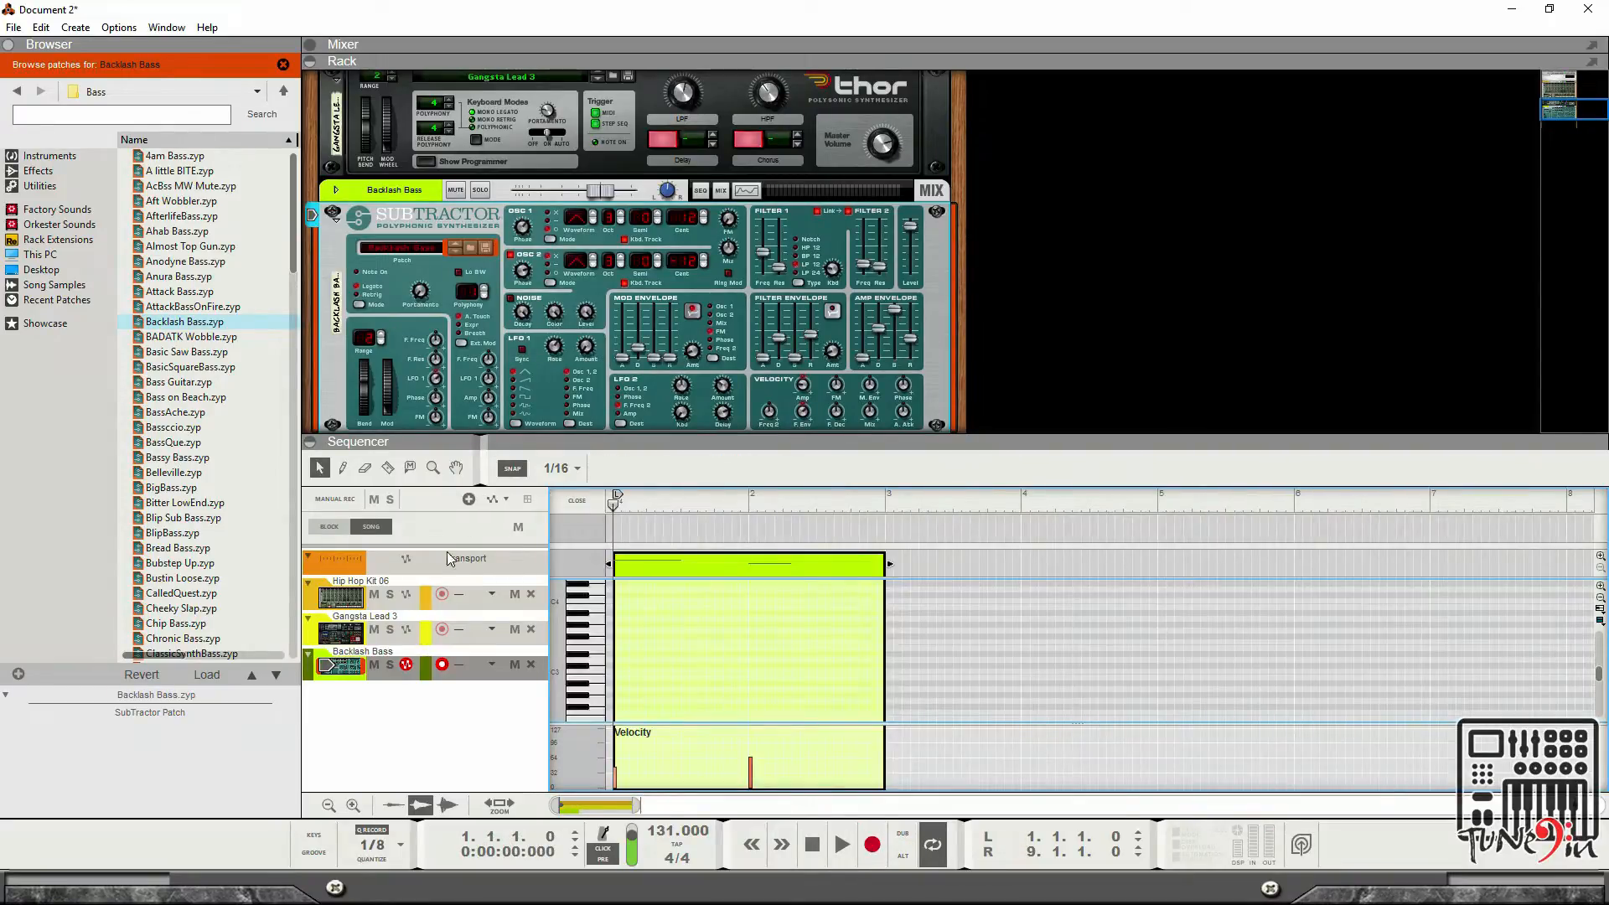
left_click(577, 501)
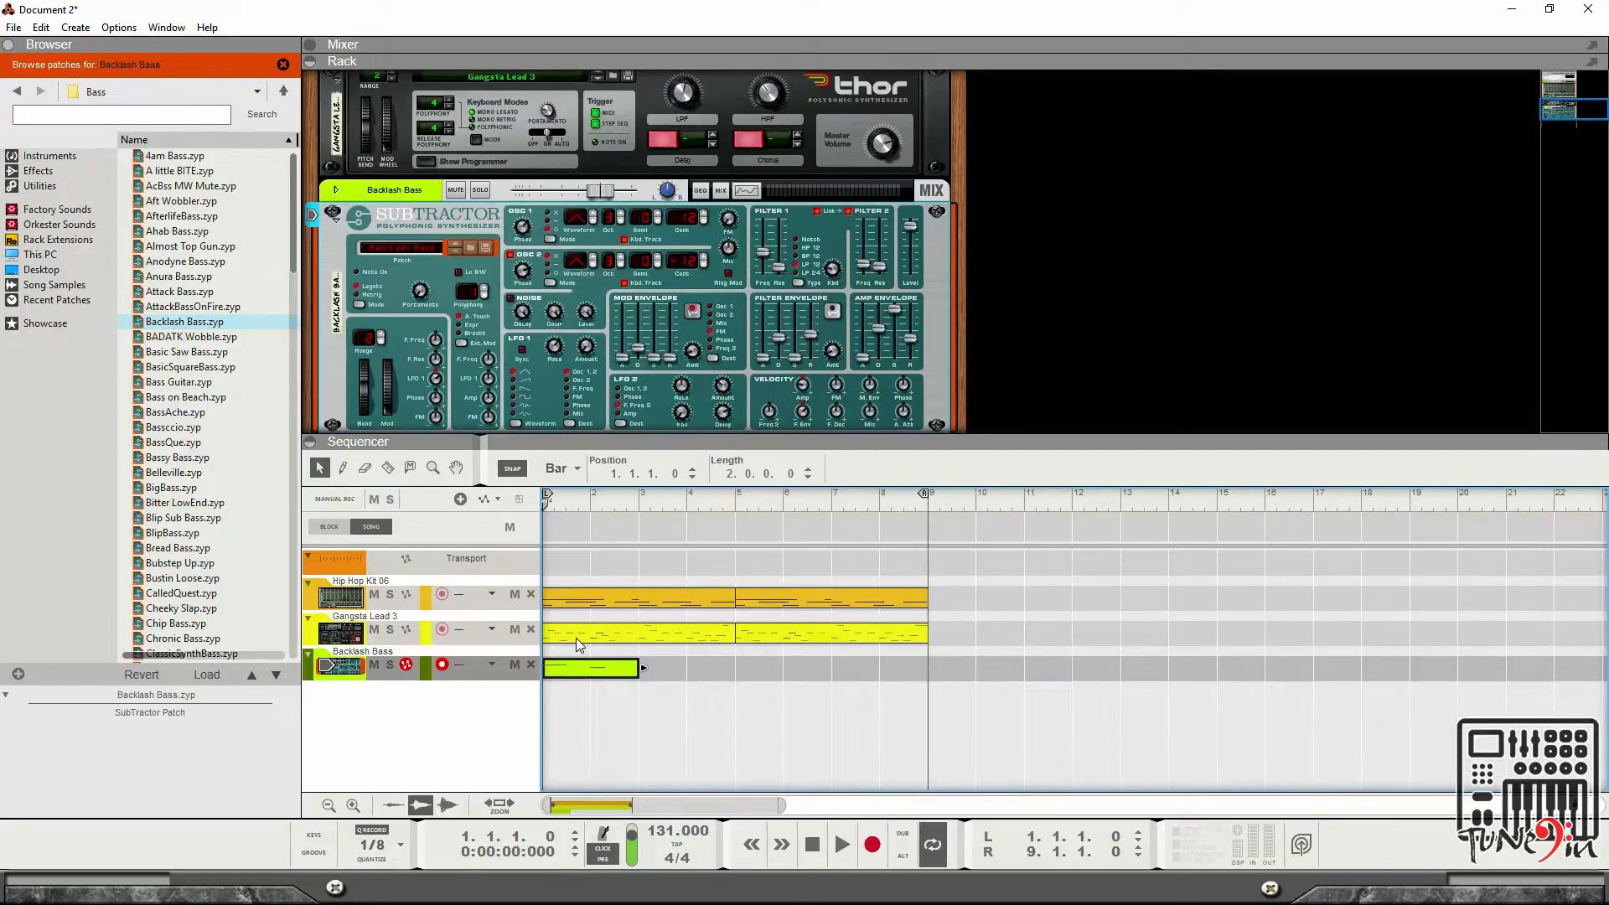
key("Delete")
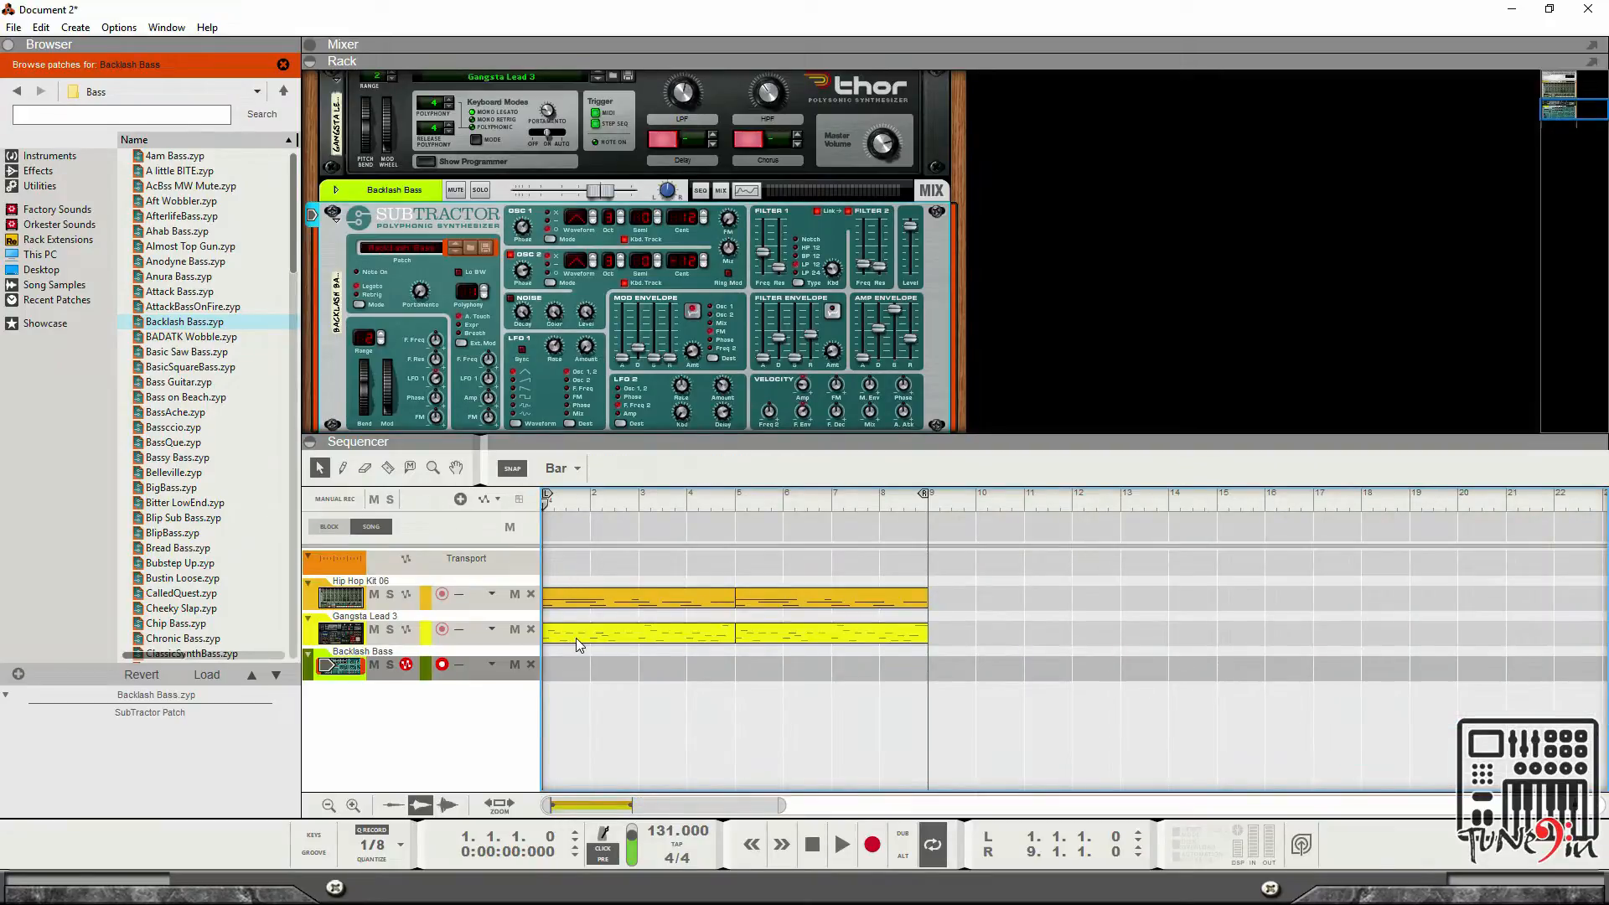
Record a SubTractor bass part from the song start and trim the clip to 4 bars.
left_click(879, 858)
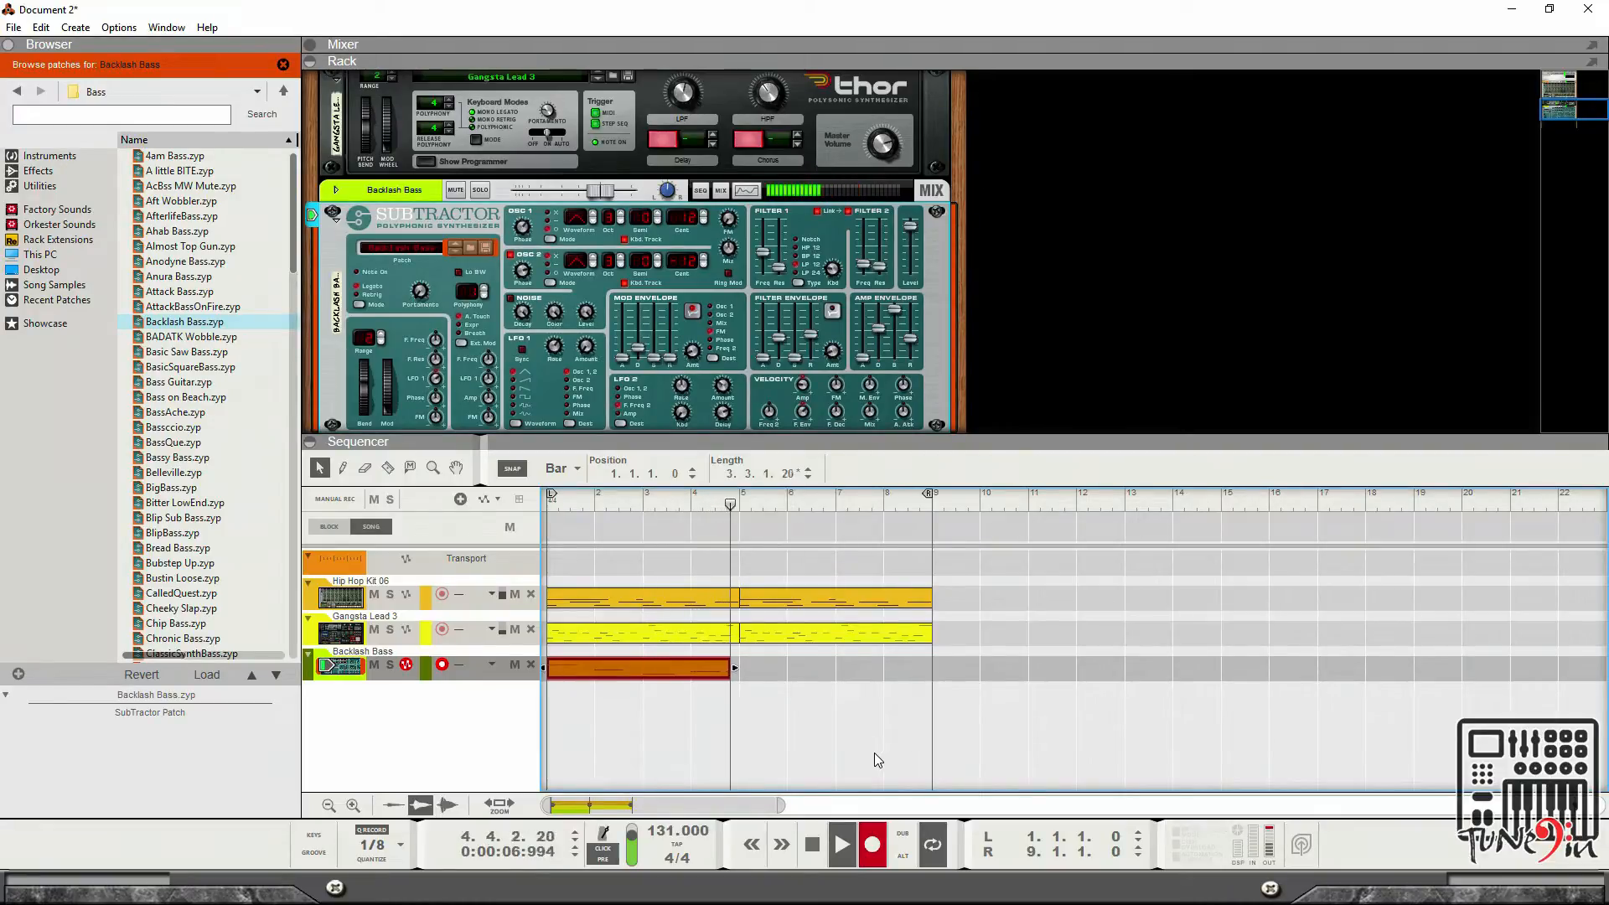
left_click(818, 853)
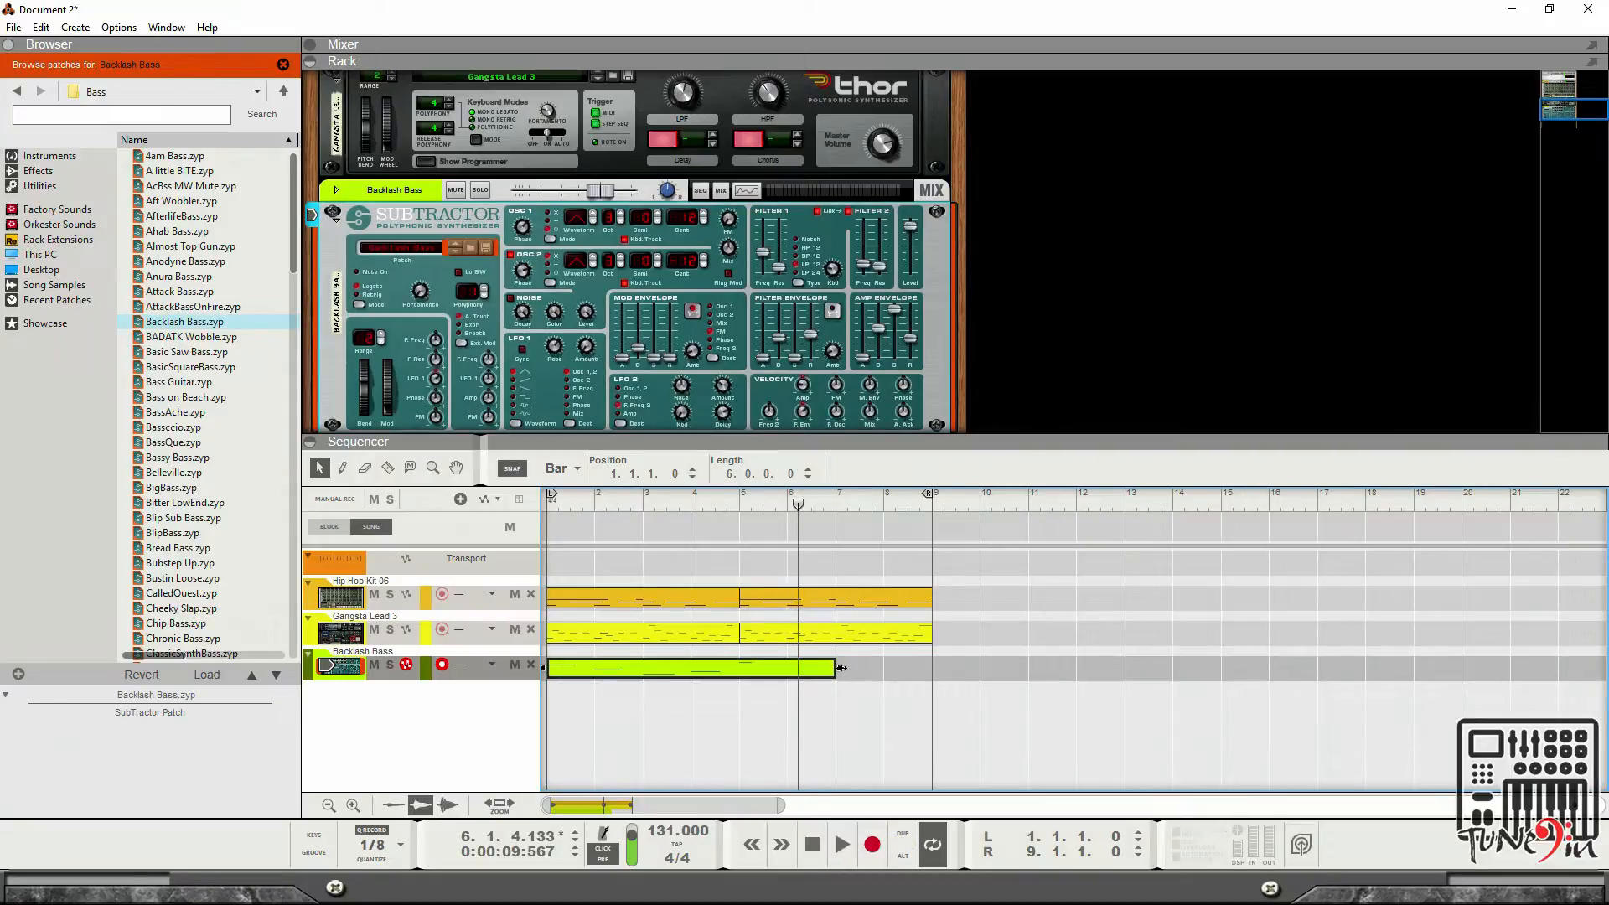
left_click_drag(842, 668, 733, 674)
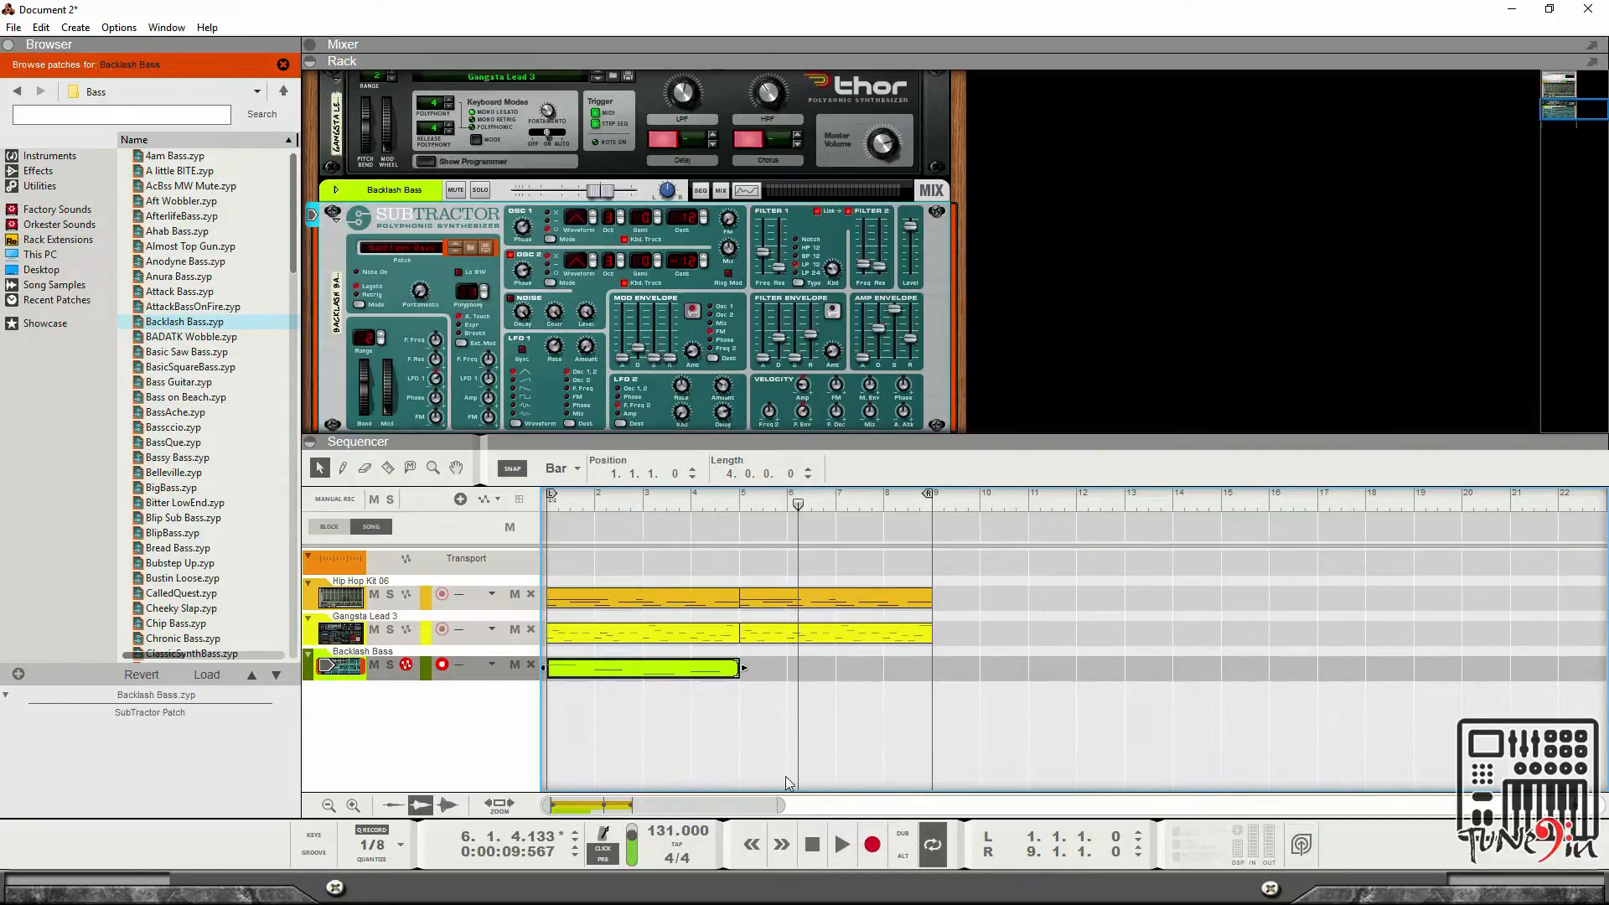
Open the bass clip for editing and raise its fourth note's velocity with the Pencil tool while playing it back.
left_click(811, 844)
left_click(840, 844)
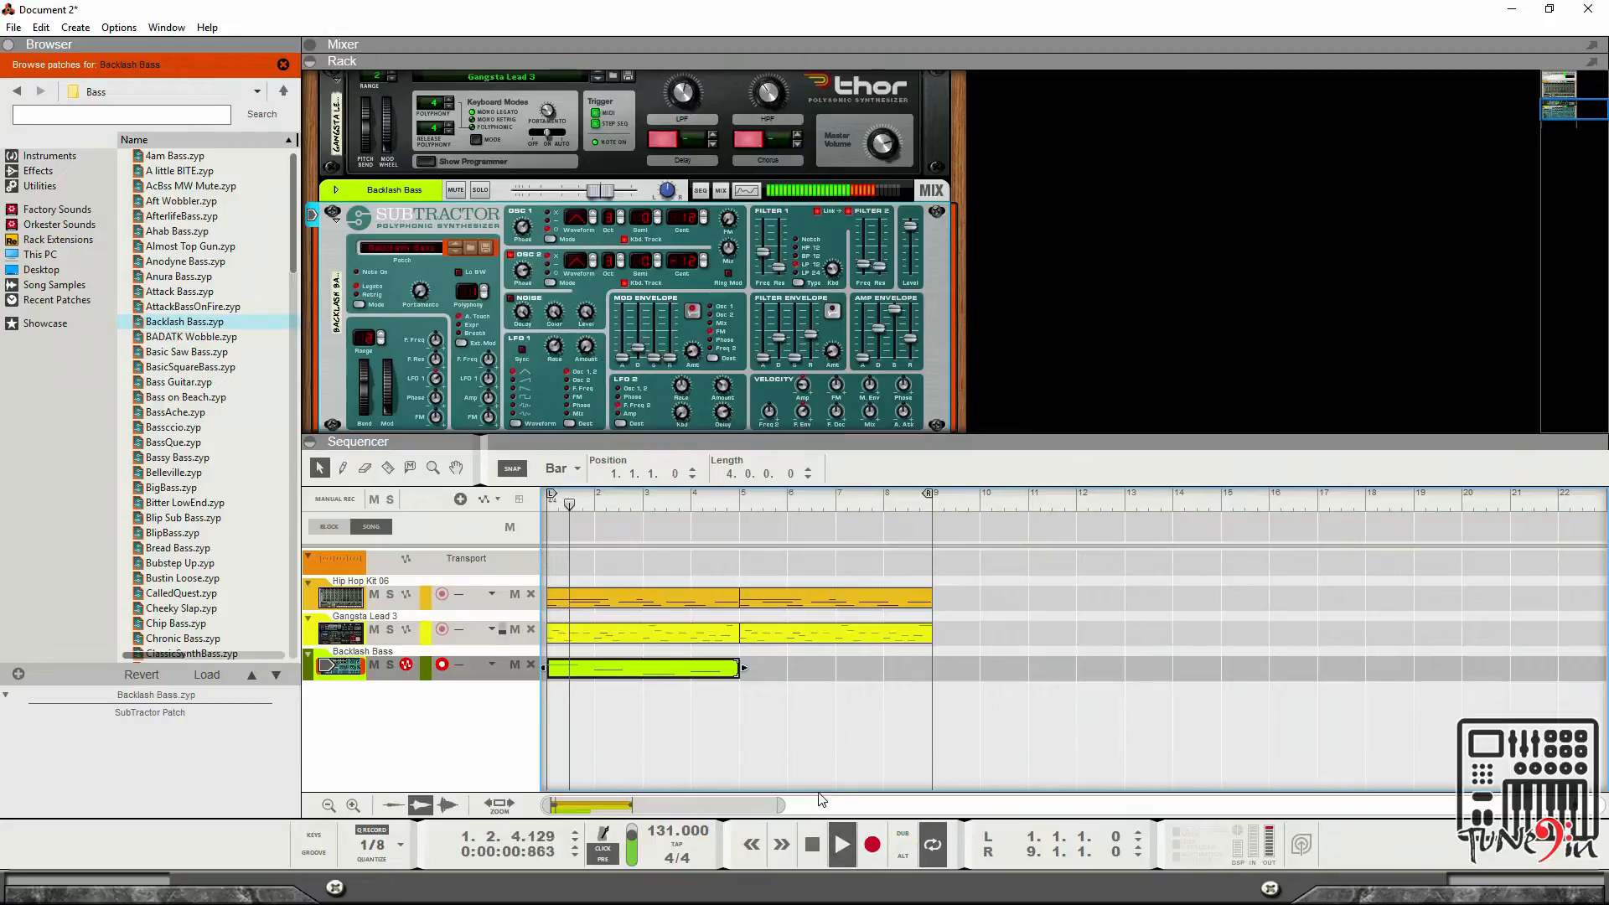
double_click(682, 667)
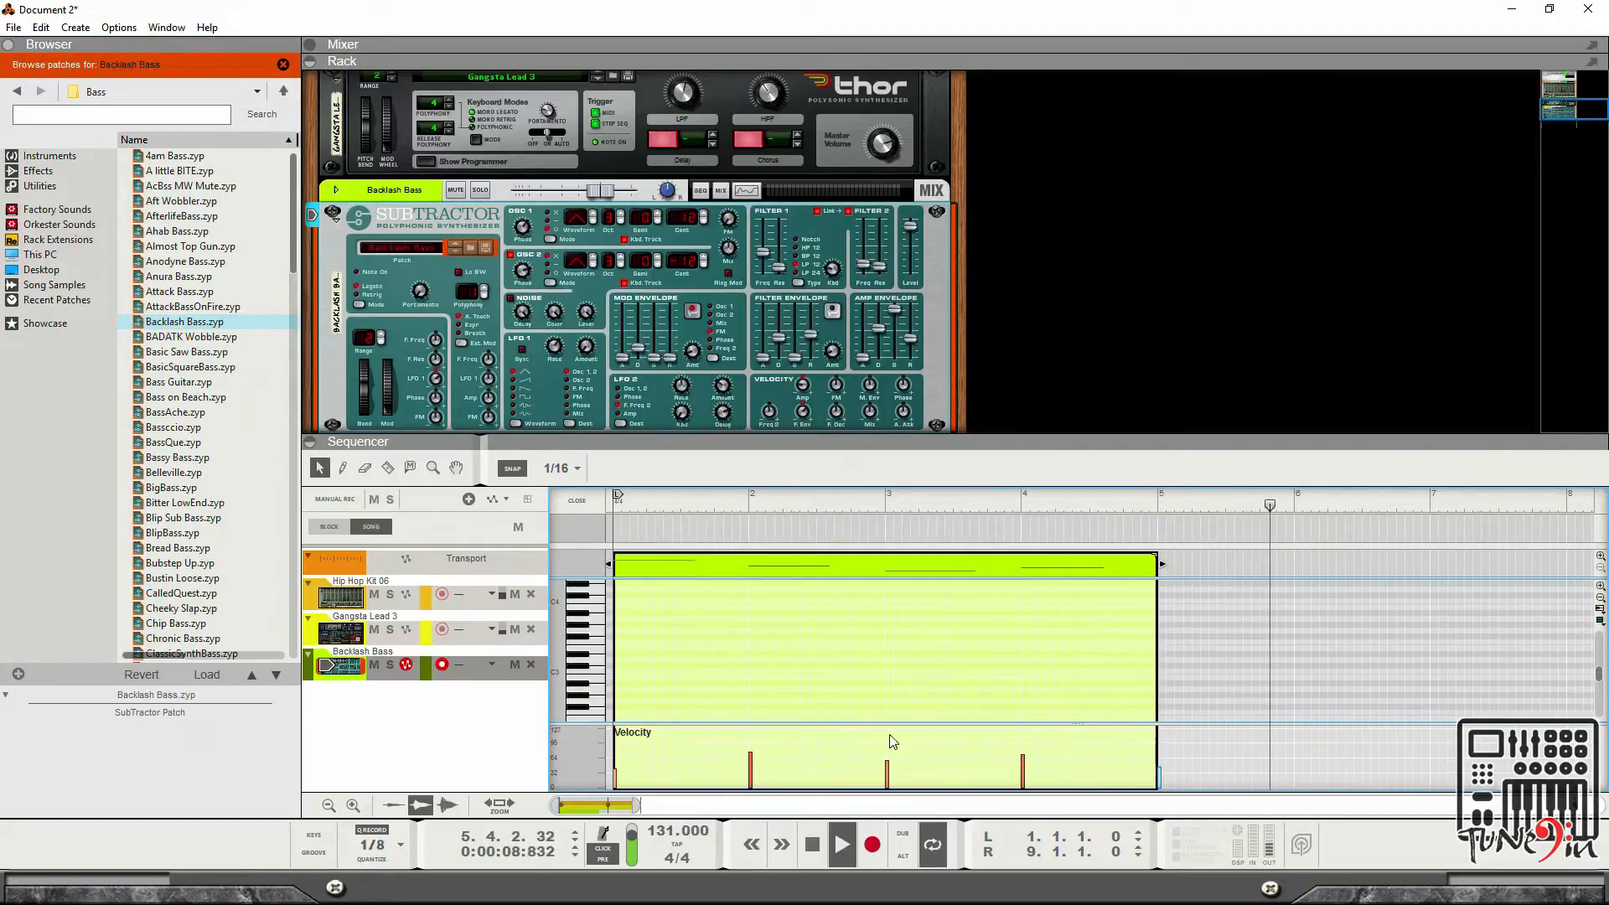
left_click(342, 468)
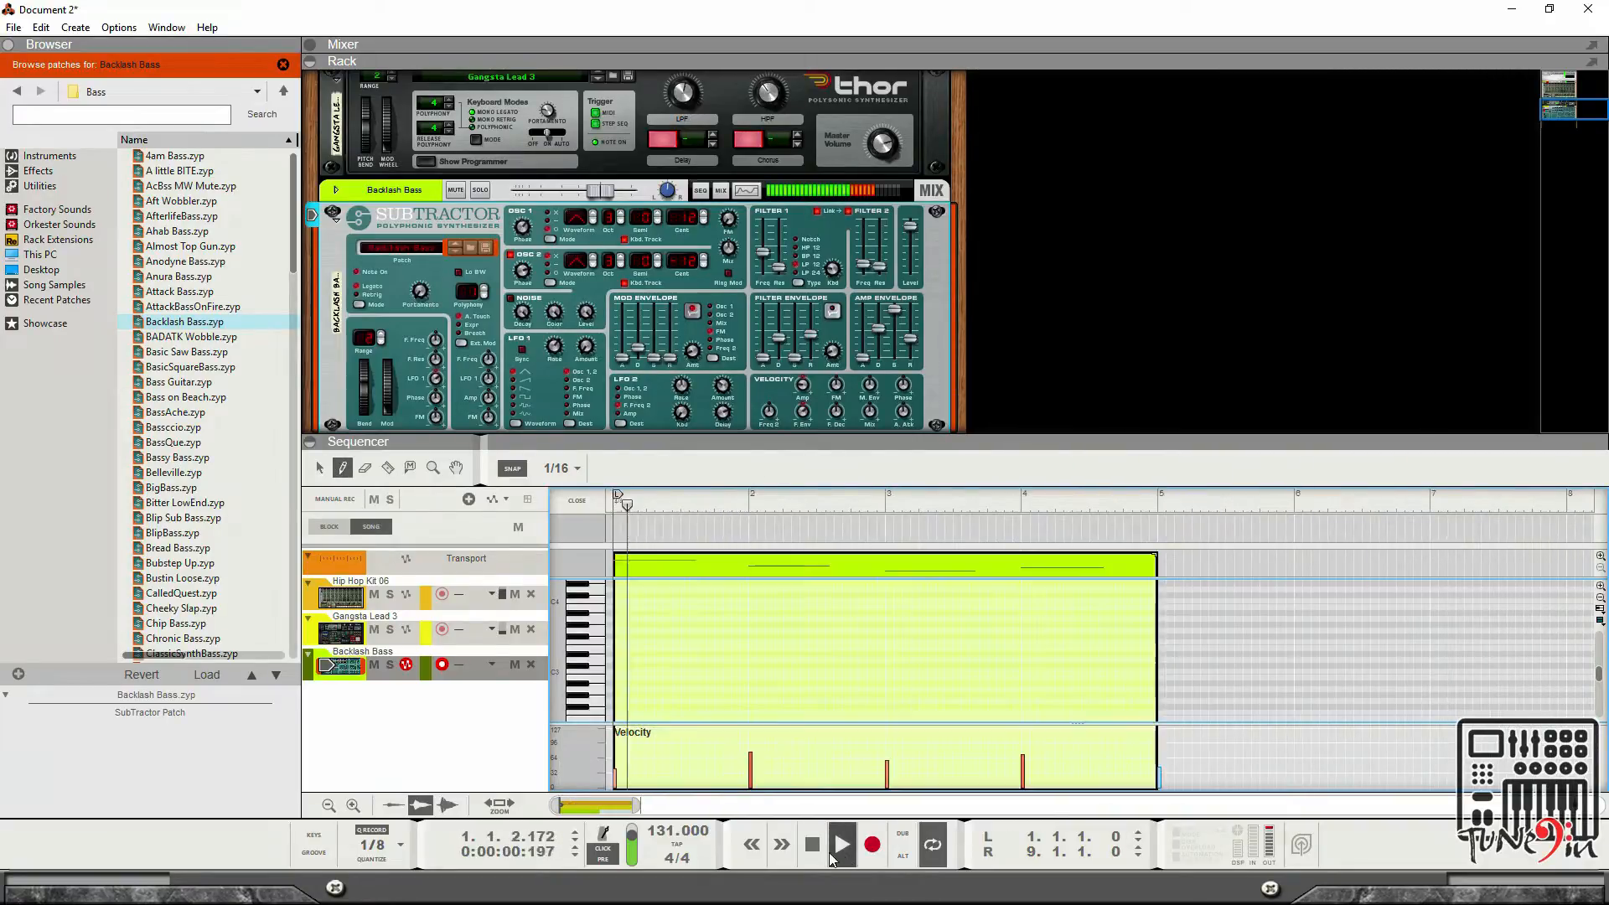
double_click(812, 844)
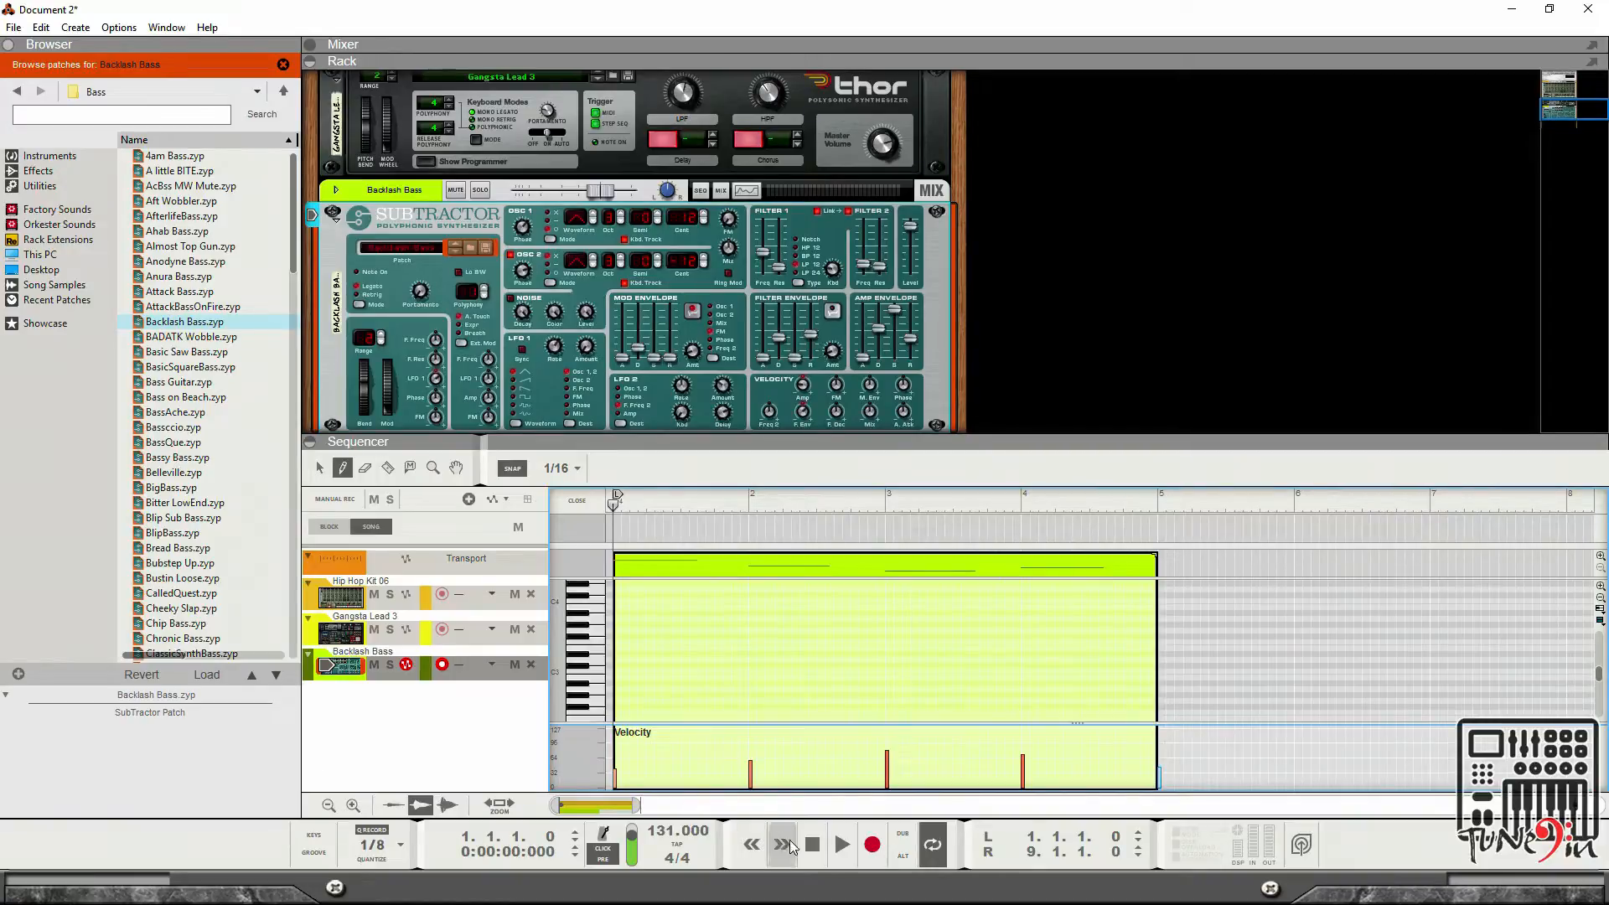
left_click(841, 845)
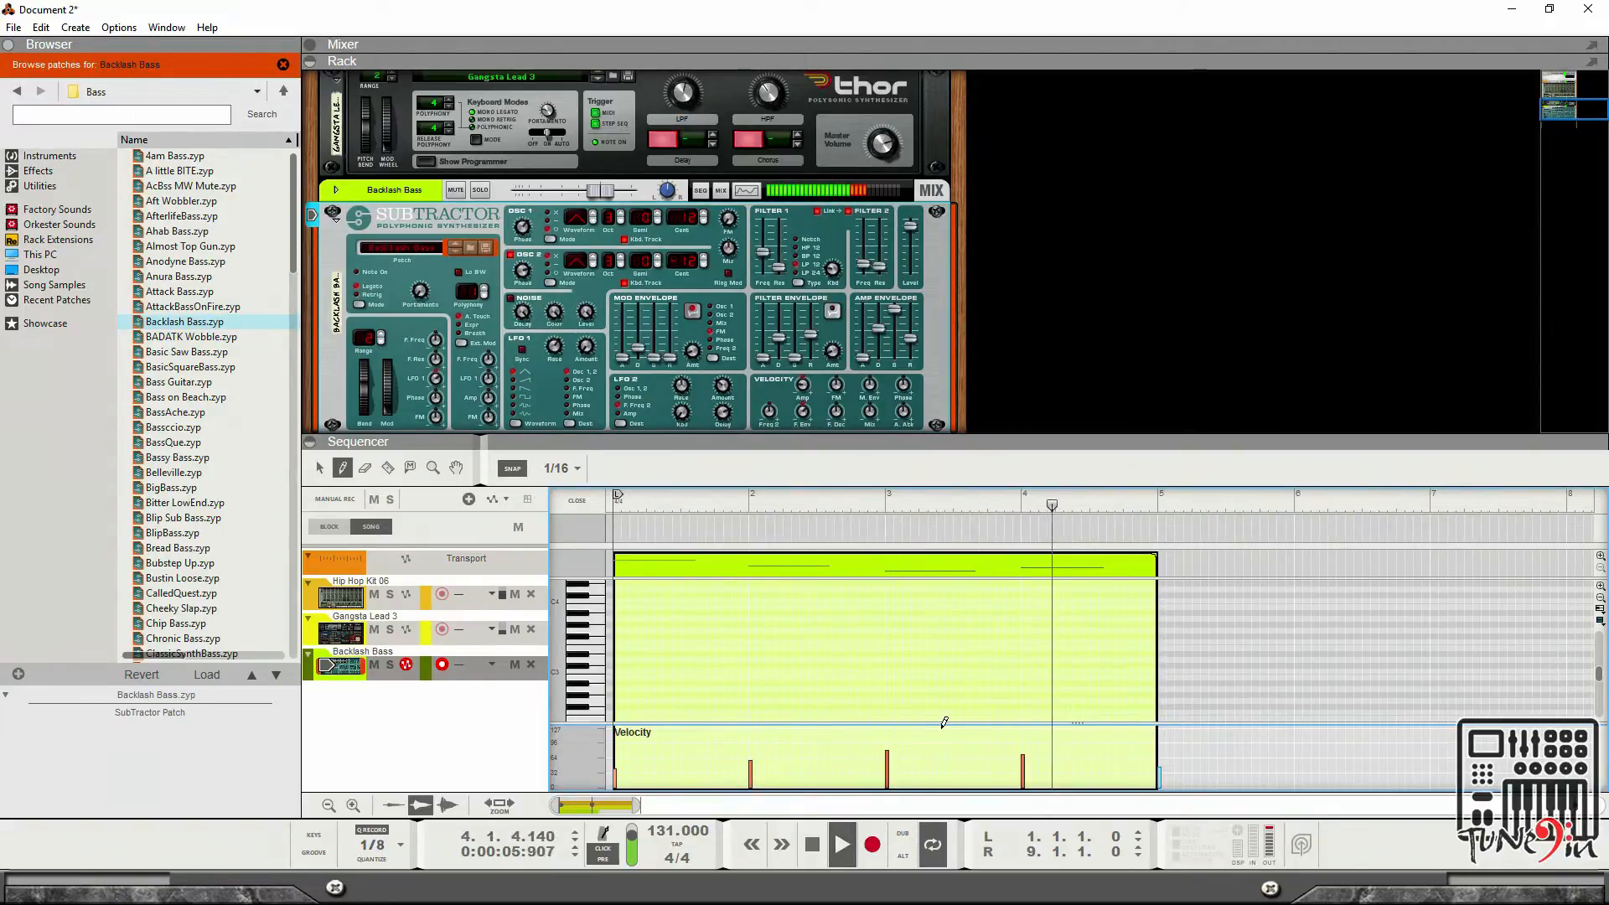
left_click(1024, 745)
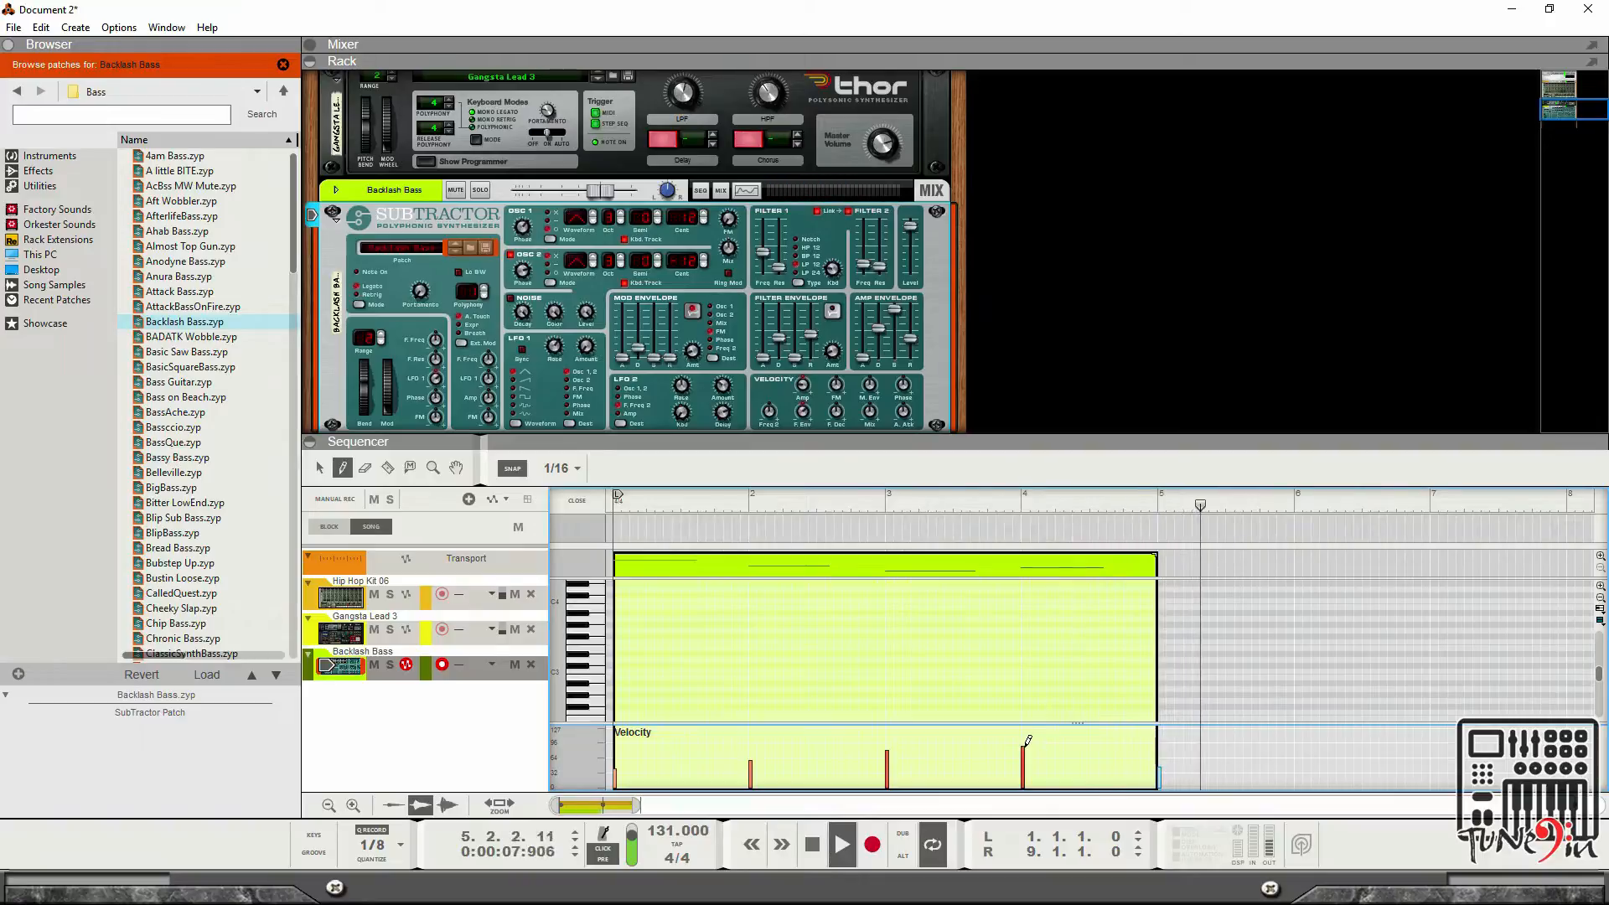
Close the clip editor and extend the bass clip to 8 bars to match the drum and lead tracks.
left_click(575, 500)
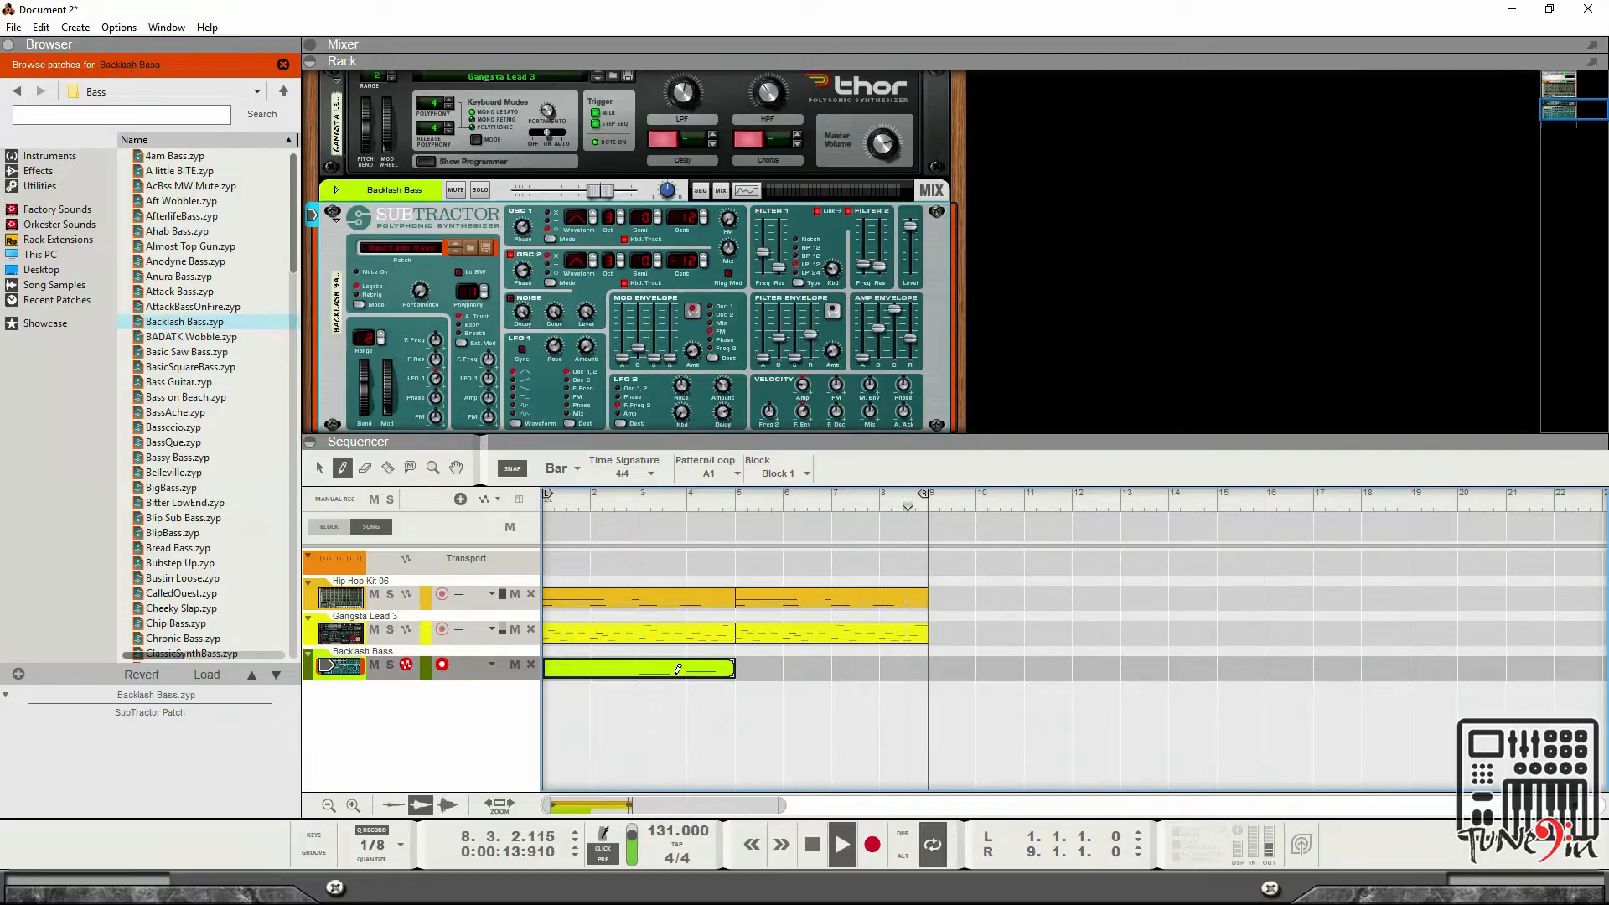
left_click(317, 469)
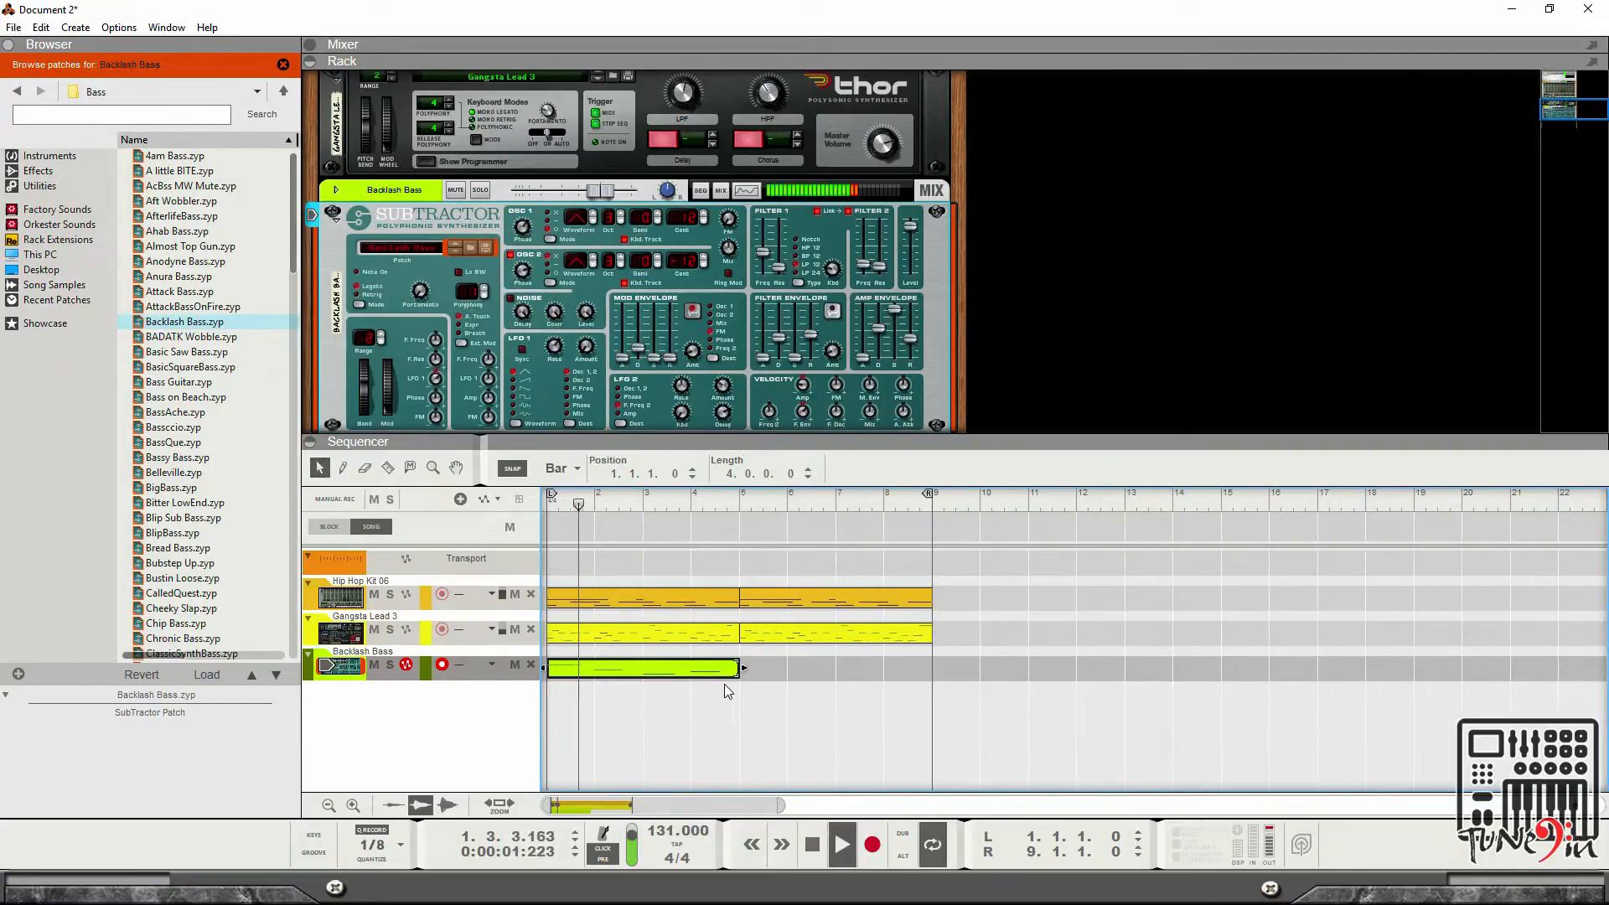
left_click_drag(692, 667, 877, 680)
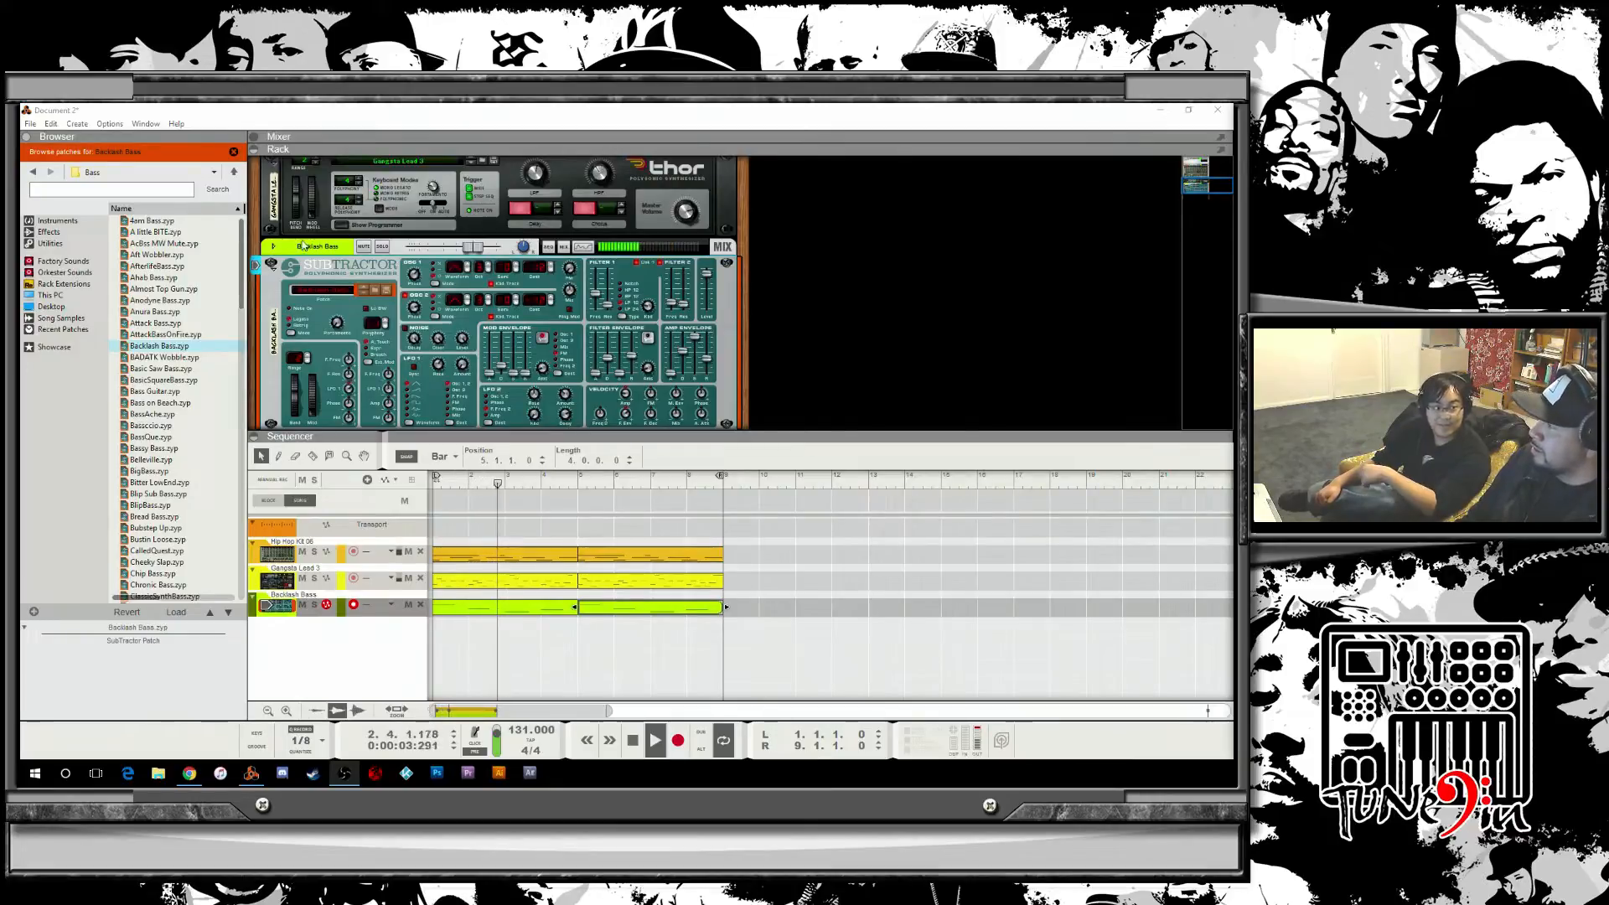
Fold the SubTractor and Thor devices in the rack and select the Hip Hop Kit drum track.
left_click(274, 246)
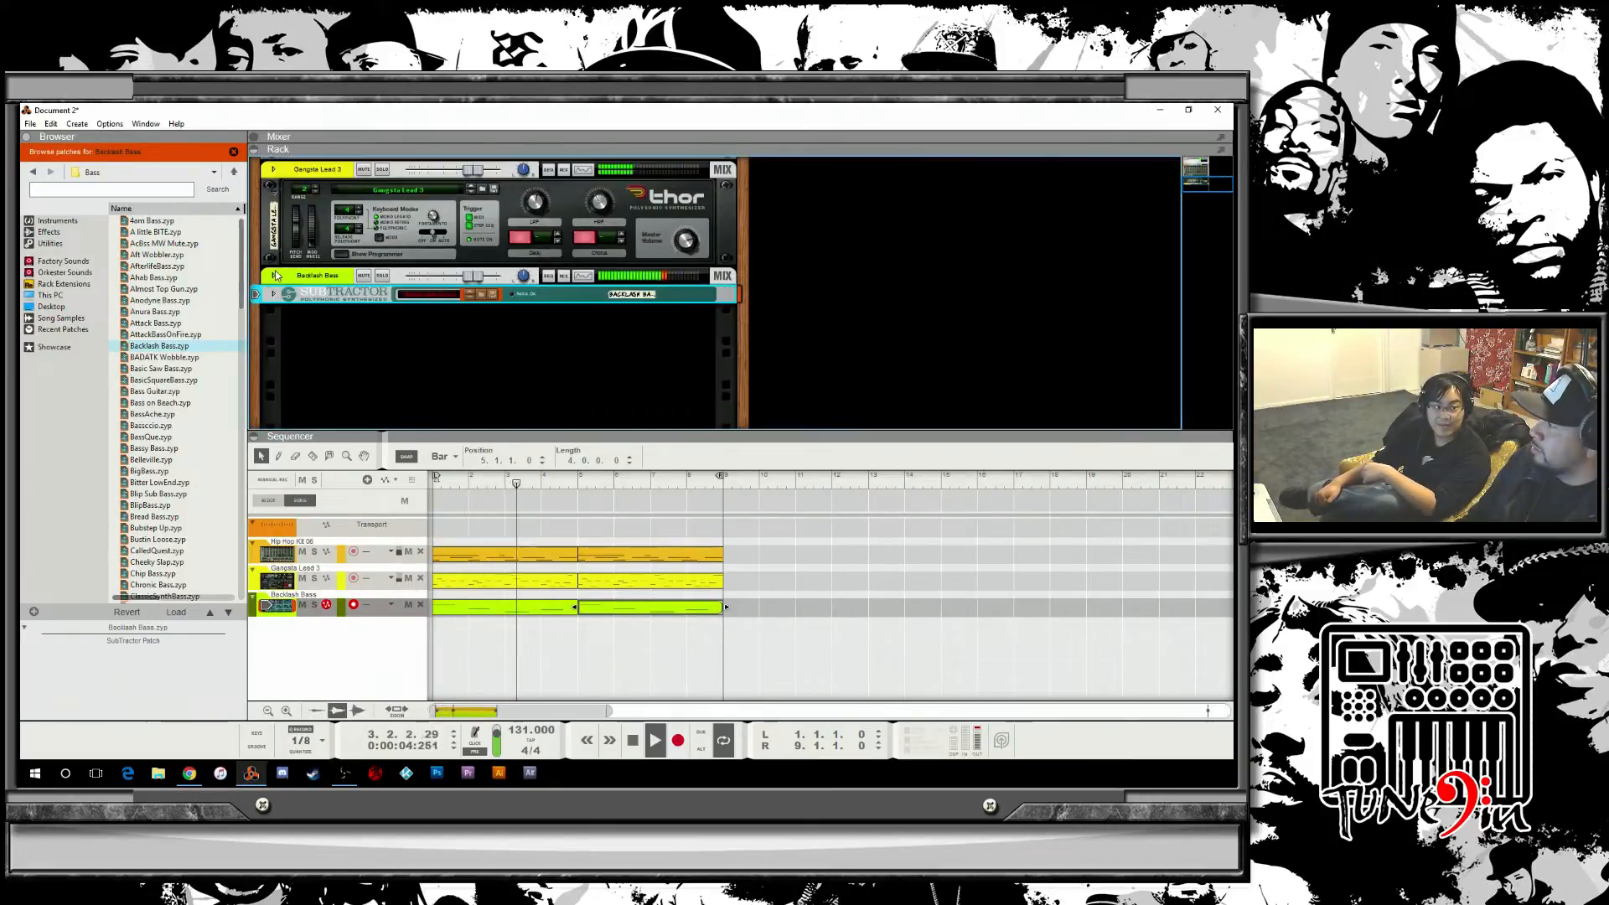
left_click(274, 192)
scroll(349, 238, "up", 2)
scroll(350, 238, "up", 2)
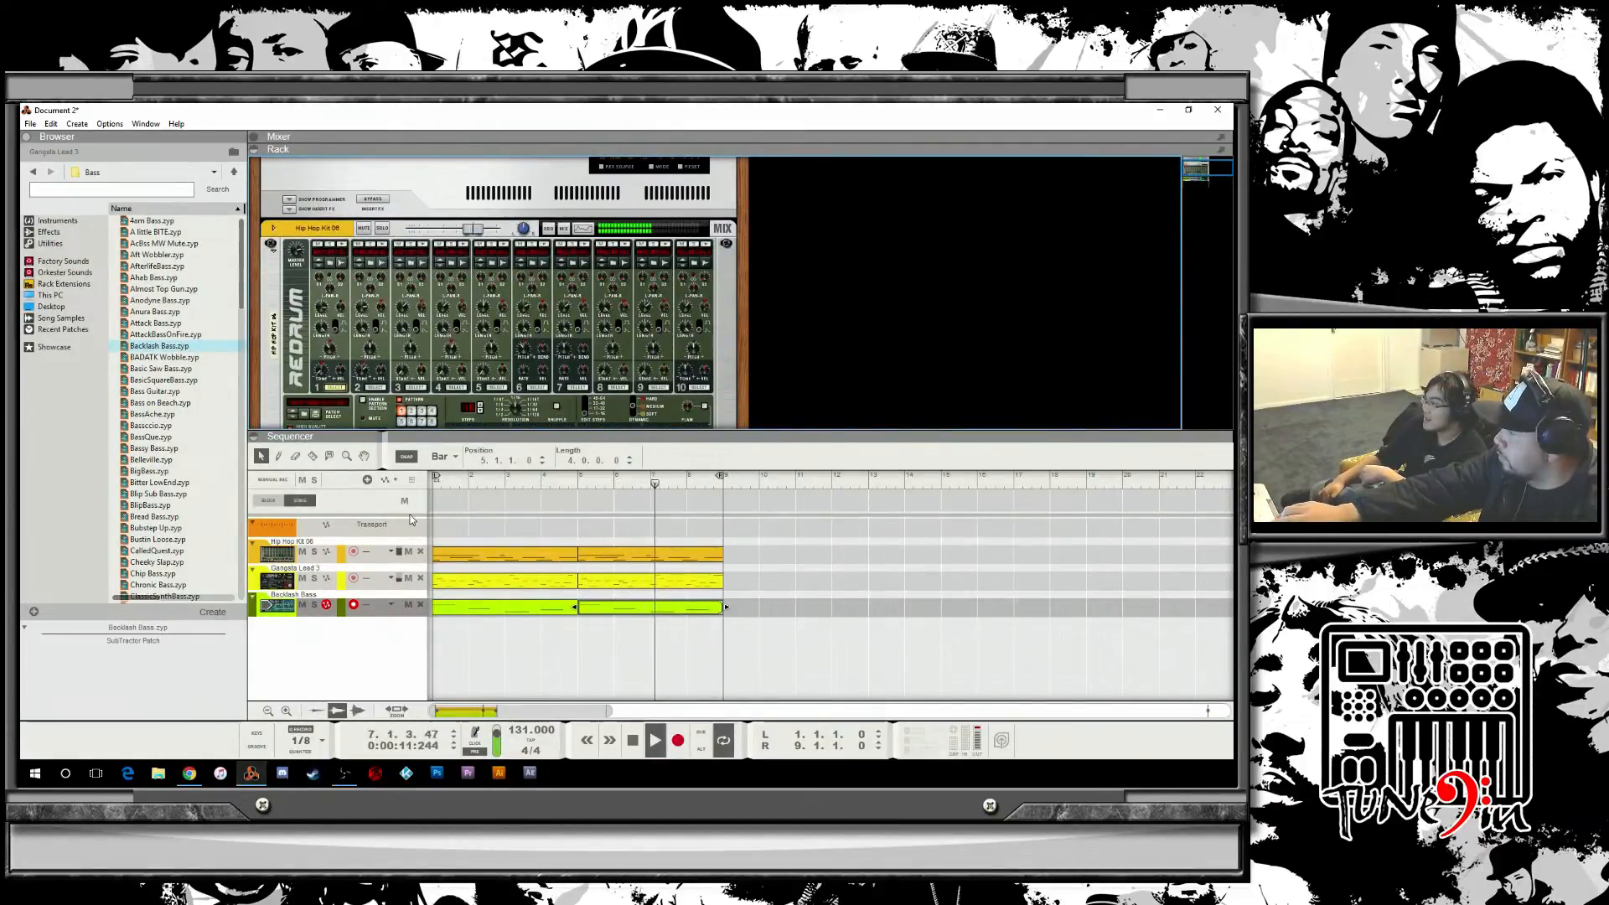
left_click(343, 556)
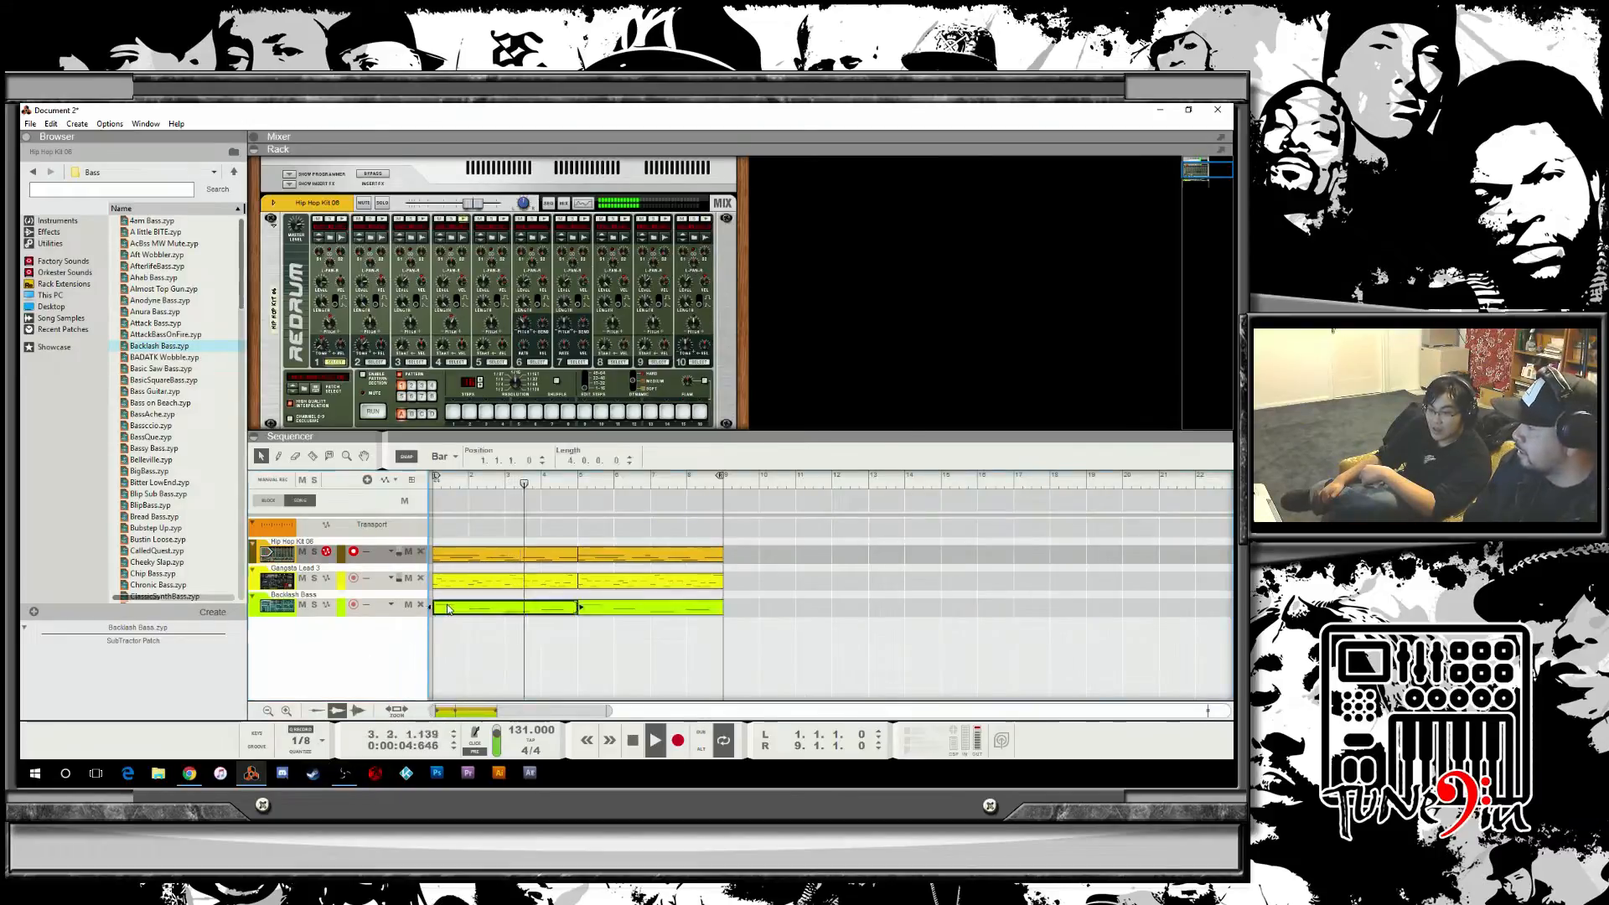
Open the bass clip in the editor and play it back from the start.
double_click(544, 607)
scroll(591, 626, "down", 2)
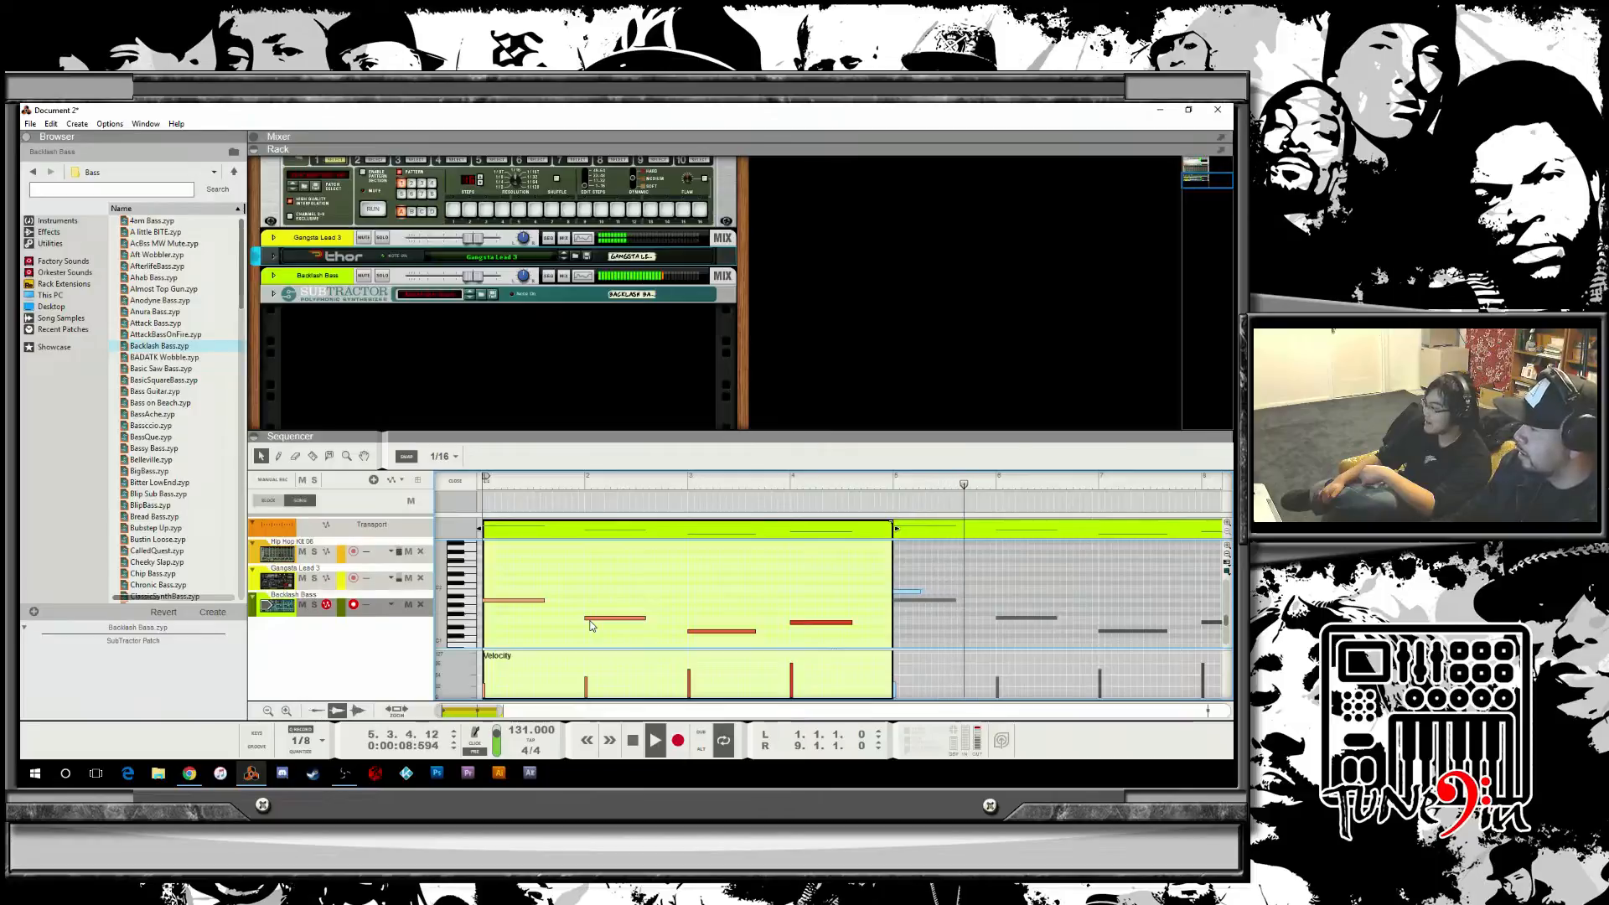
key("space")
left_click_drag(509, 486, 450, 486)
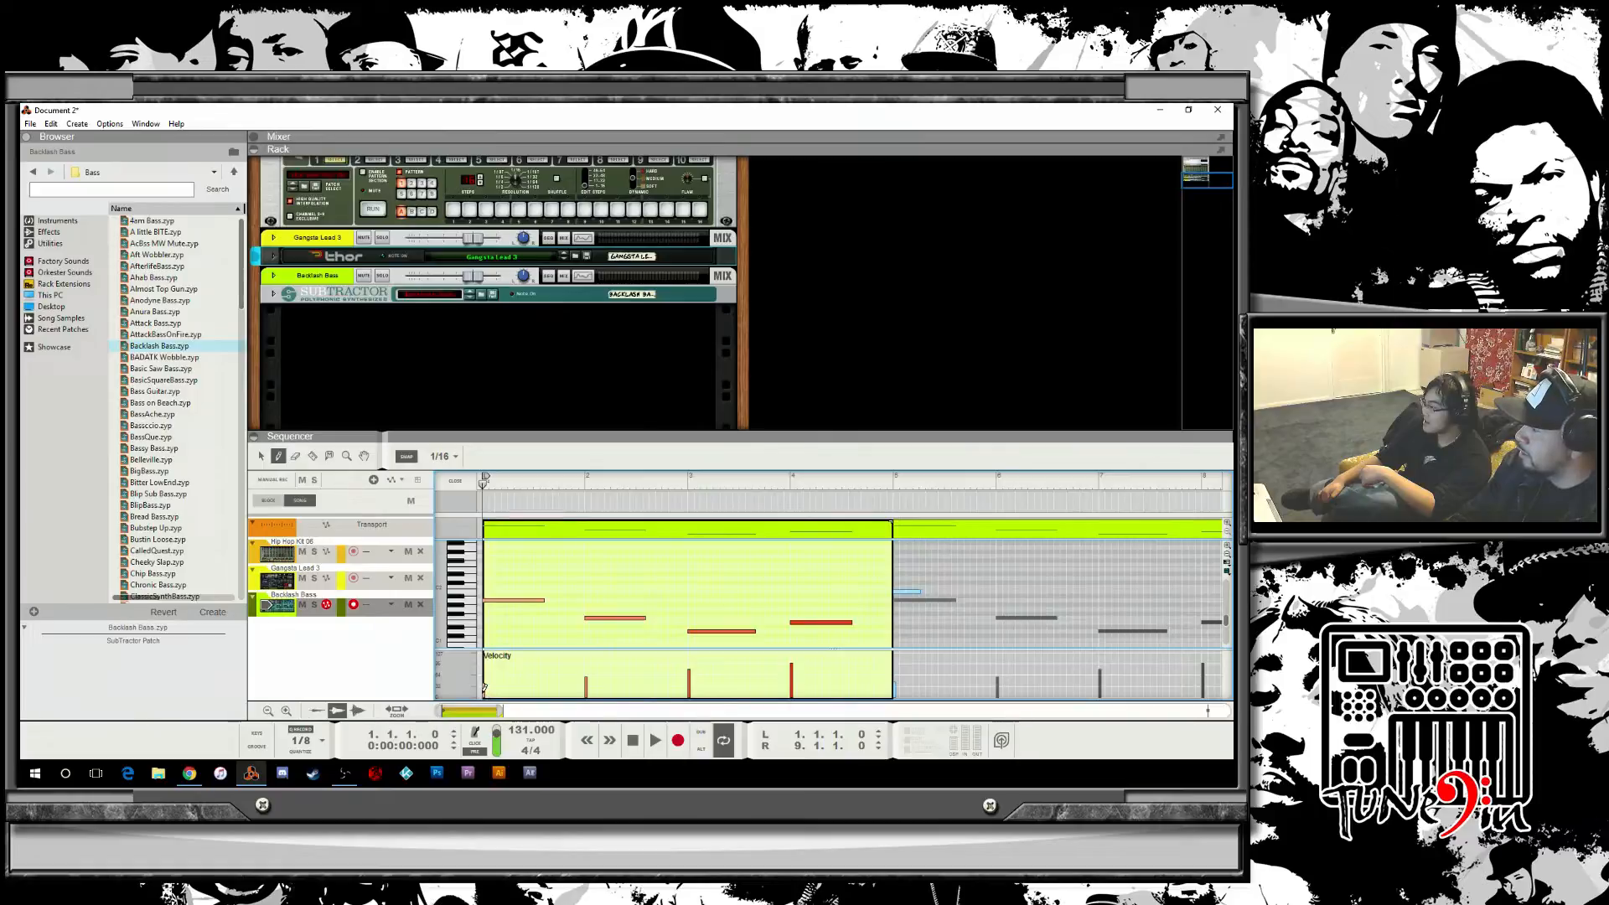
key("space")
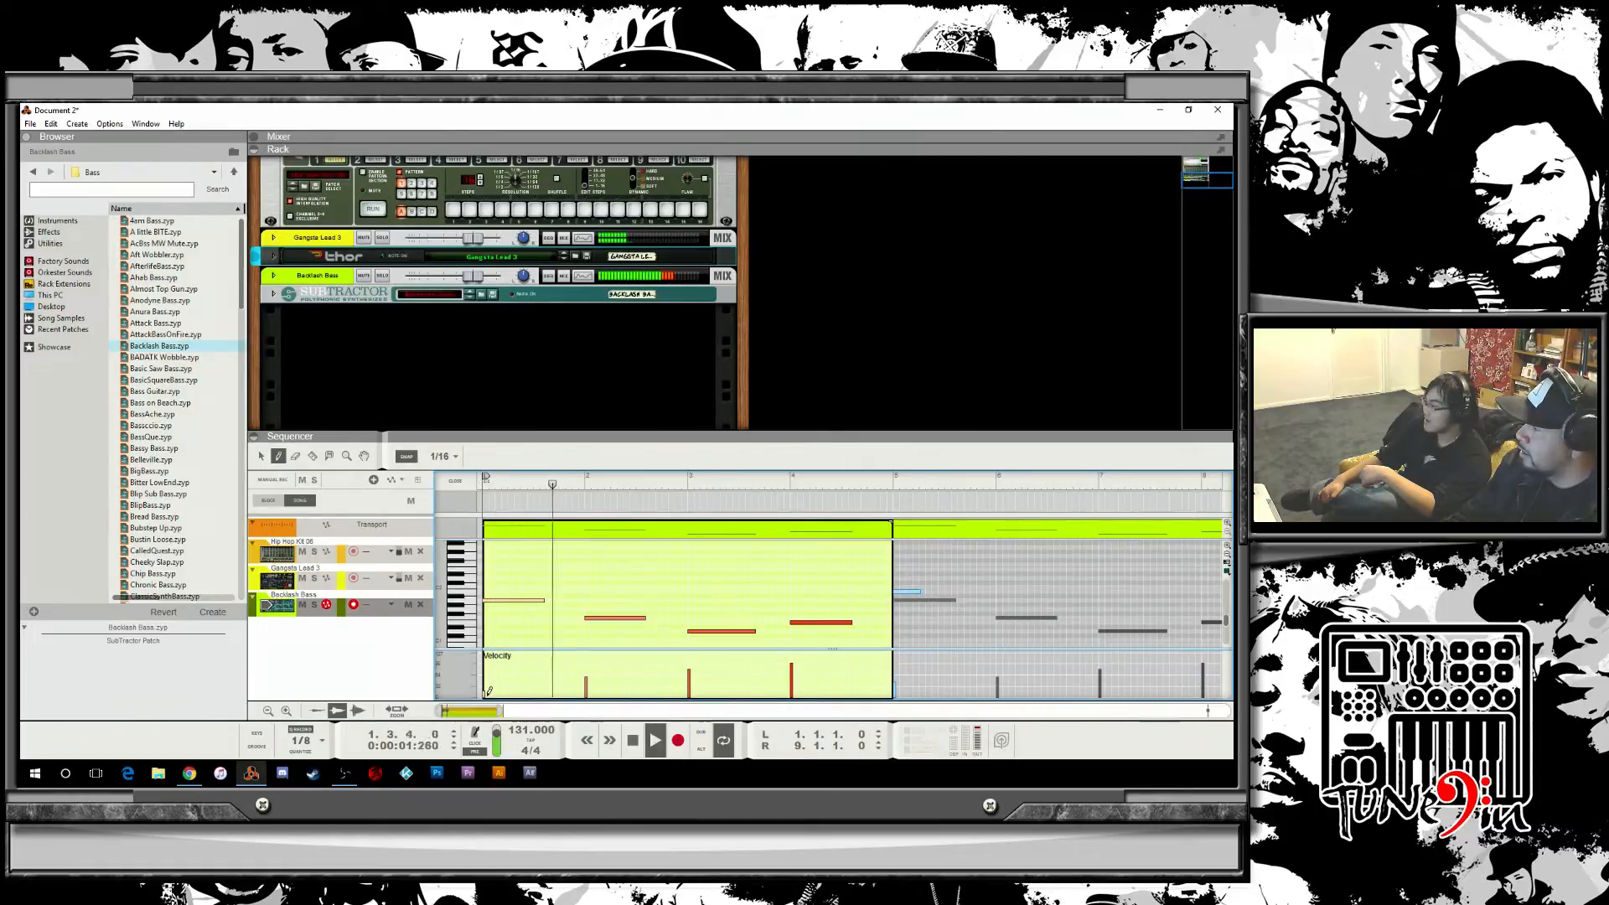
key("space")
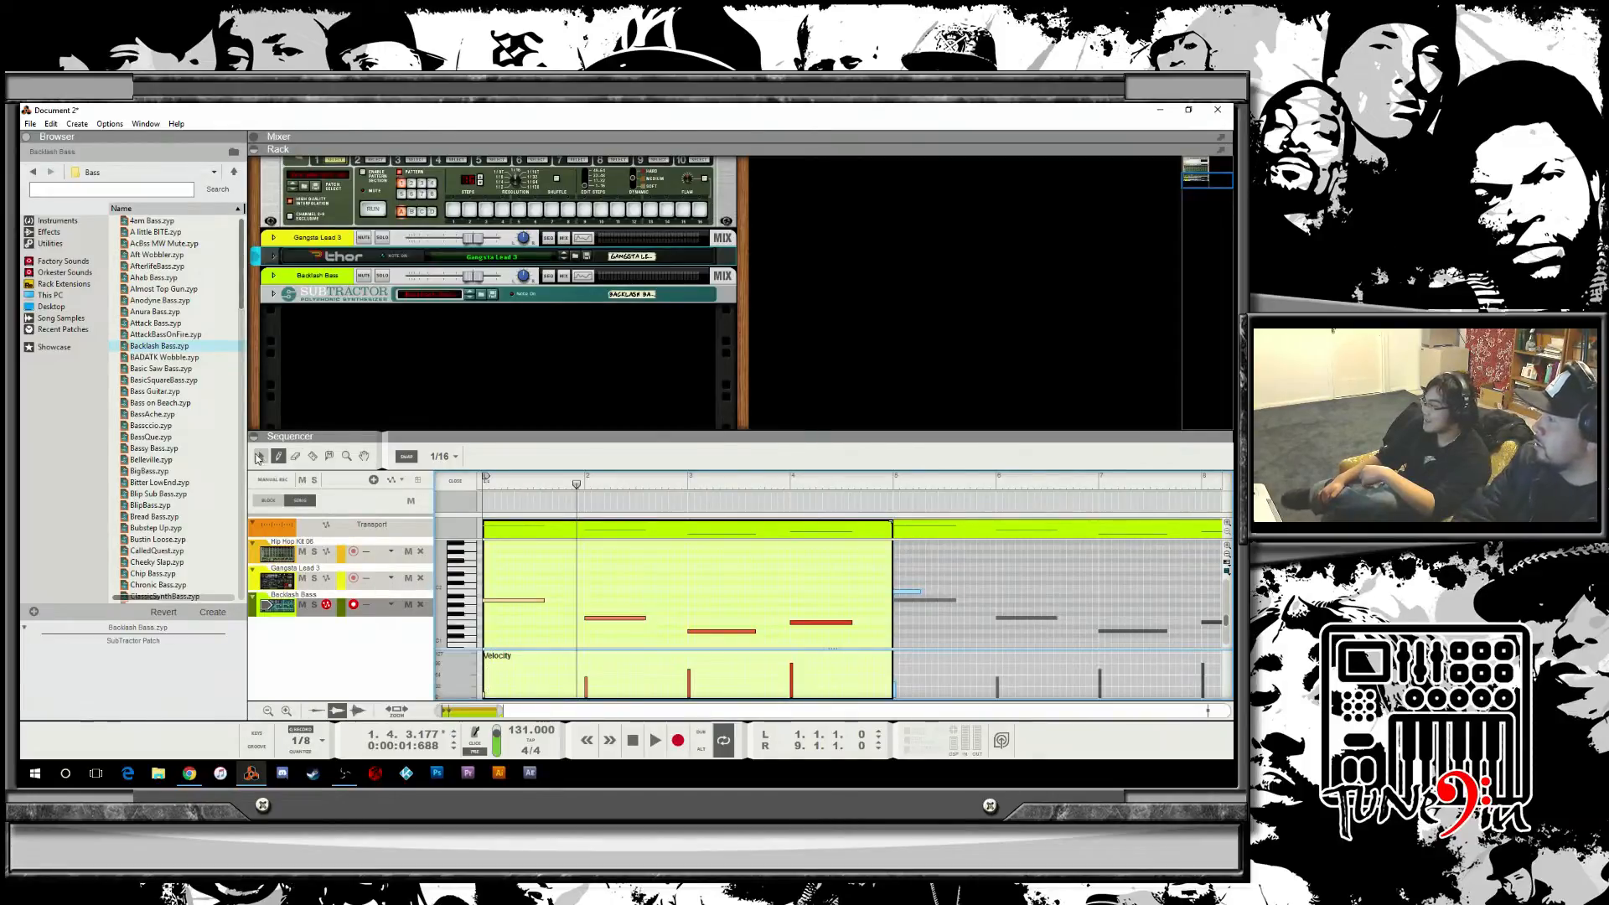
Delete the first bass note and undo the deletion.
key("Delete")
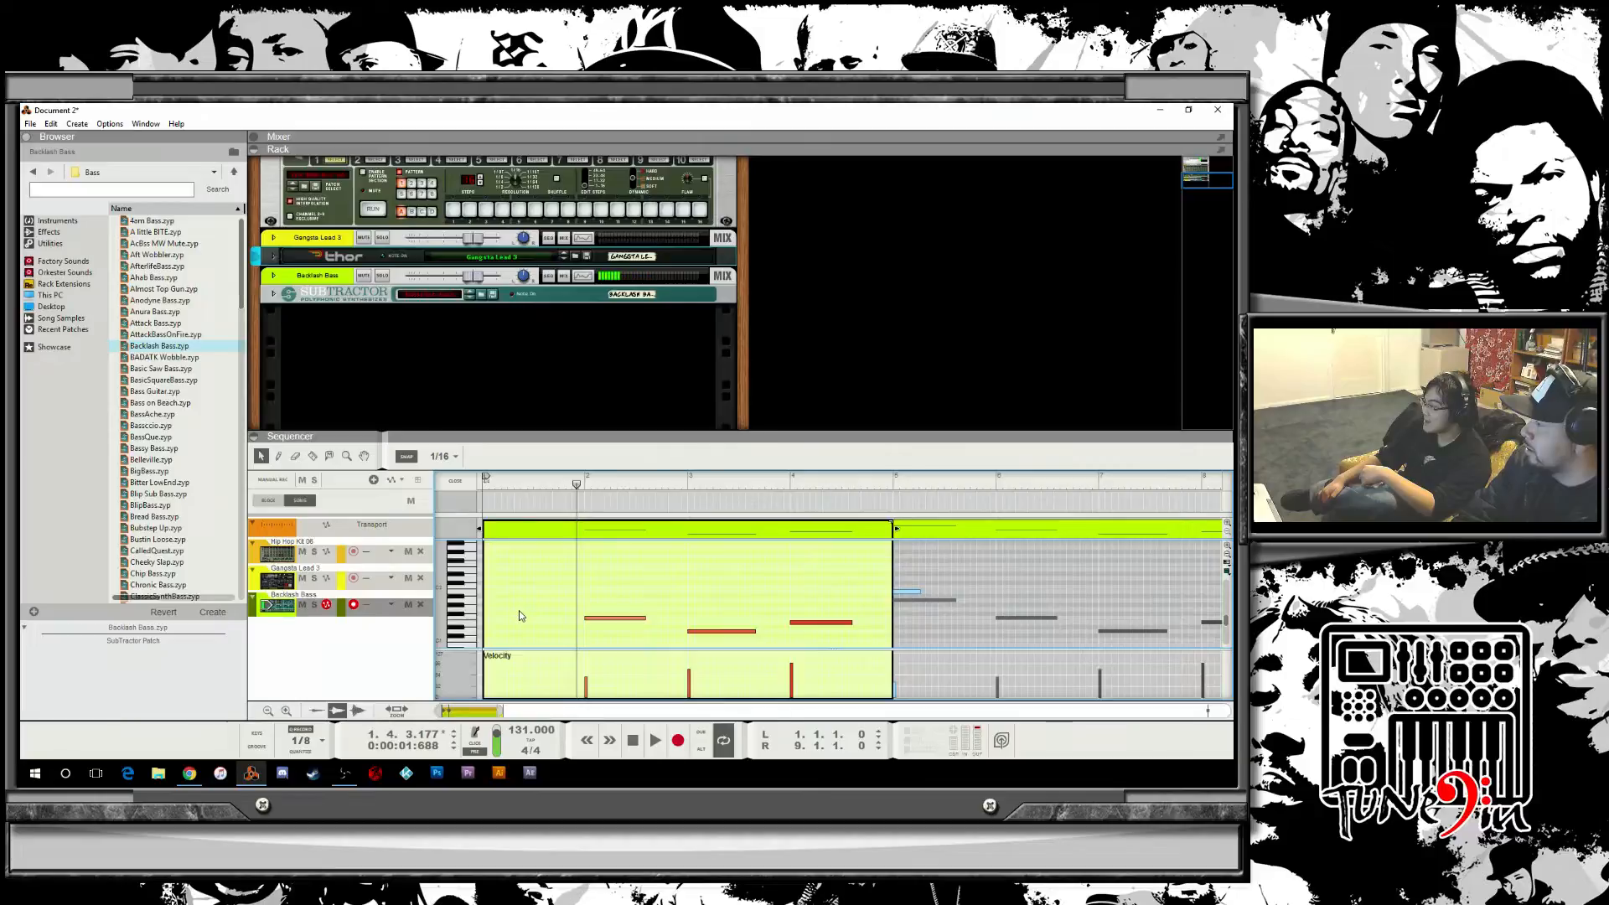
key("ctrl+z")
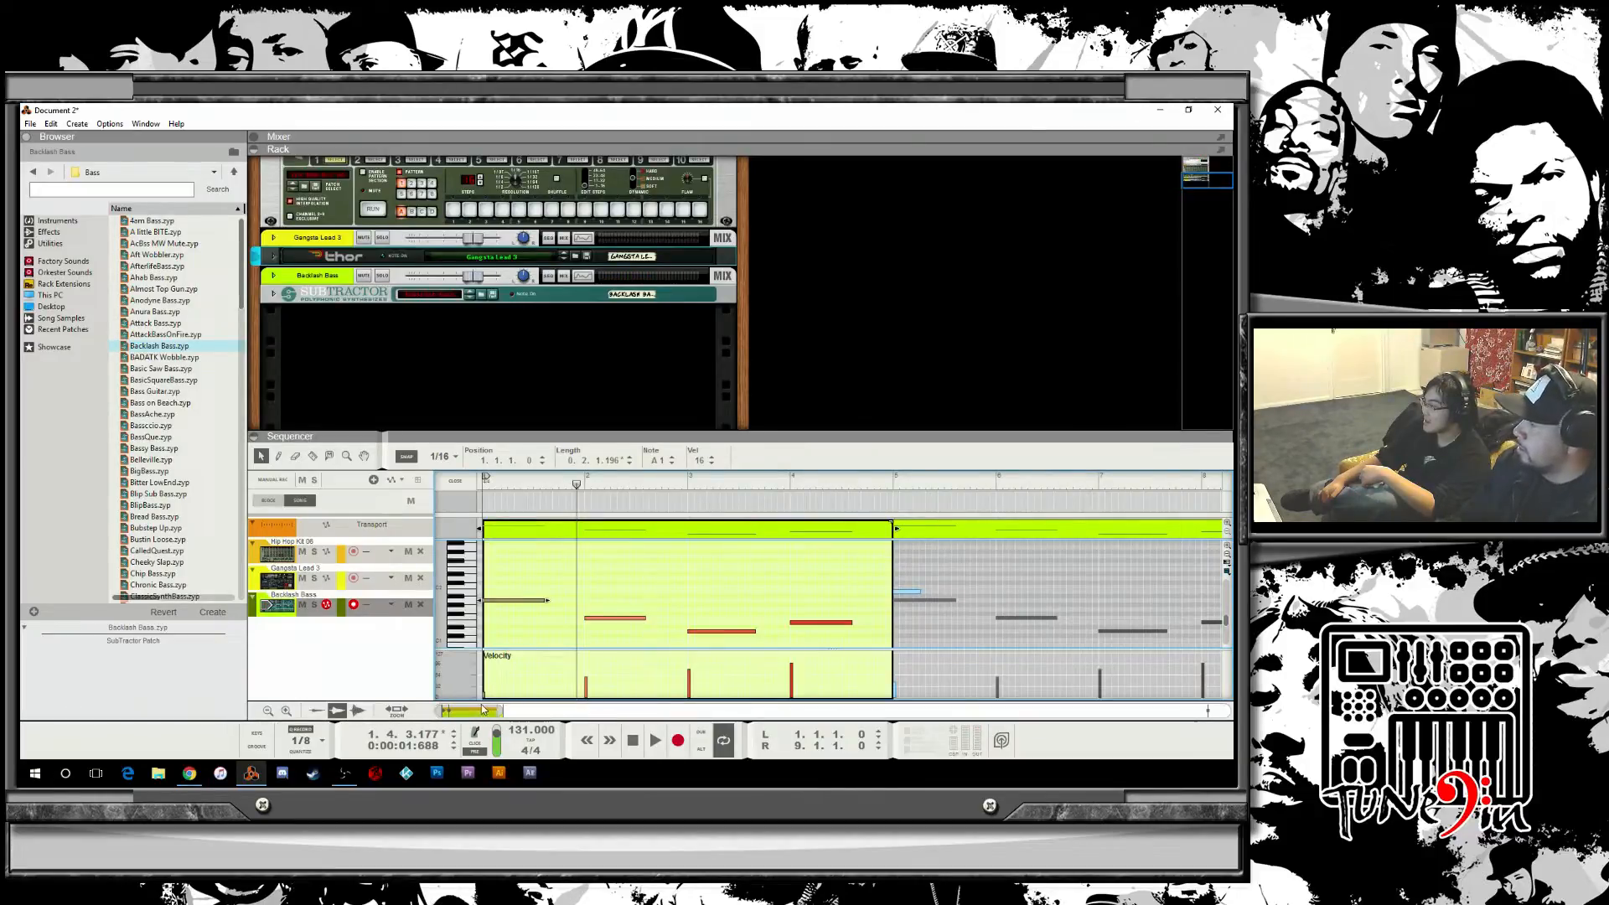
Set the first bass note's velocity to 75, auditioning the change with playback.
left_click_drag(502, 711, 447, 711)
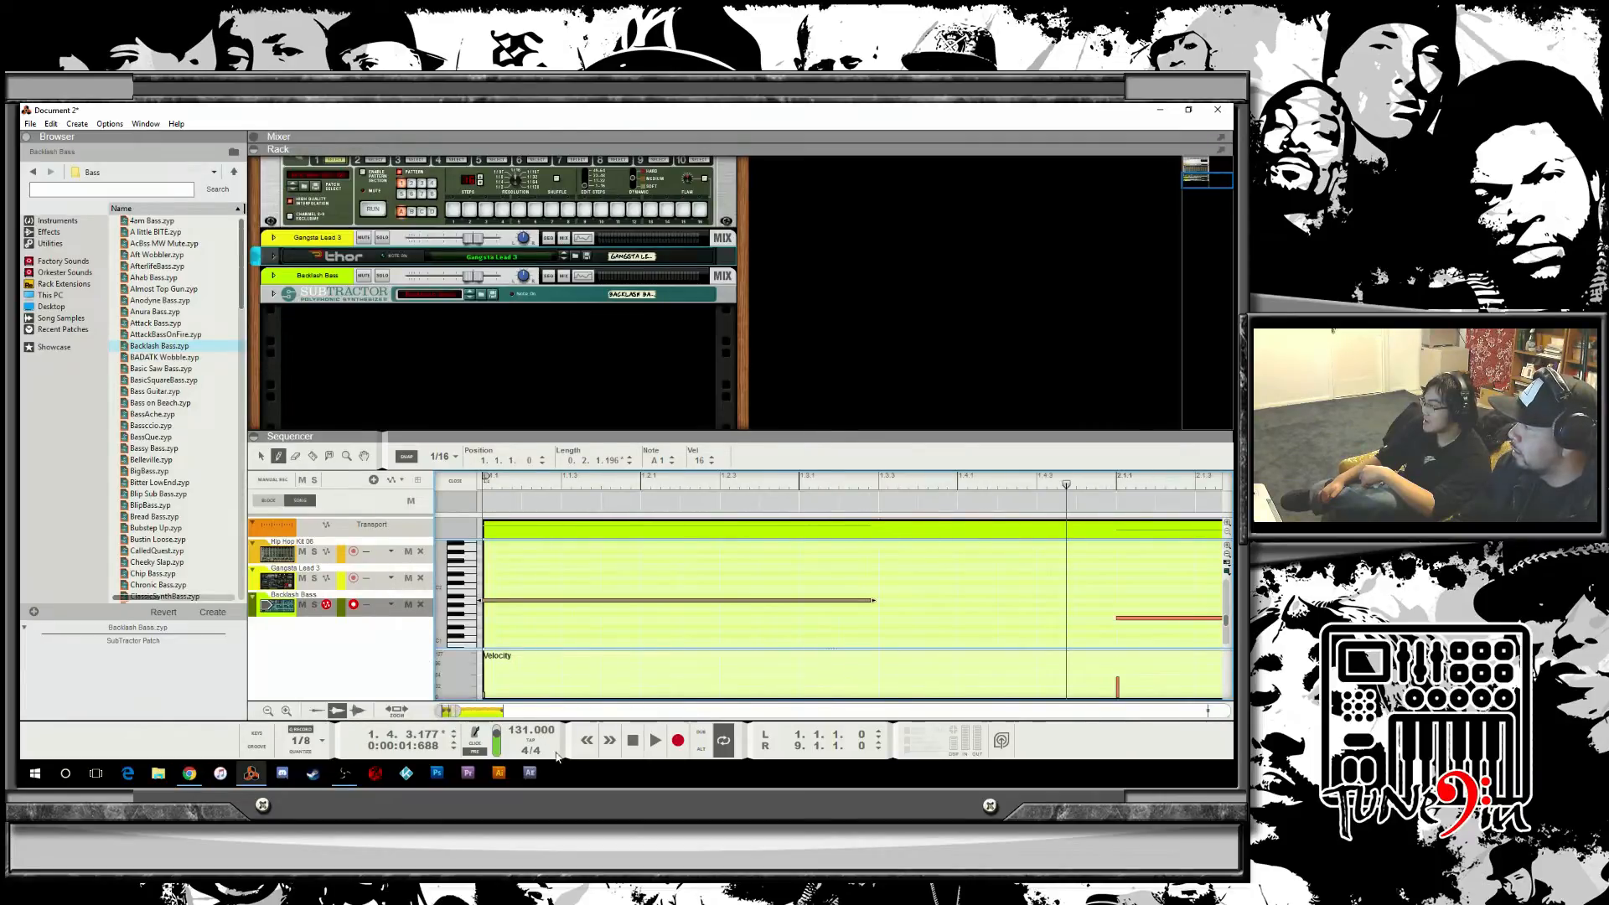
left_click_drag(486, 683, 487, 651)
key("space")
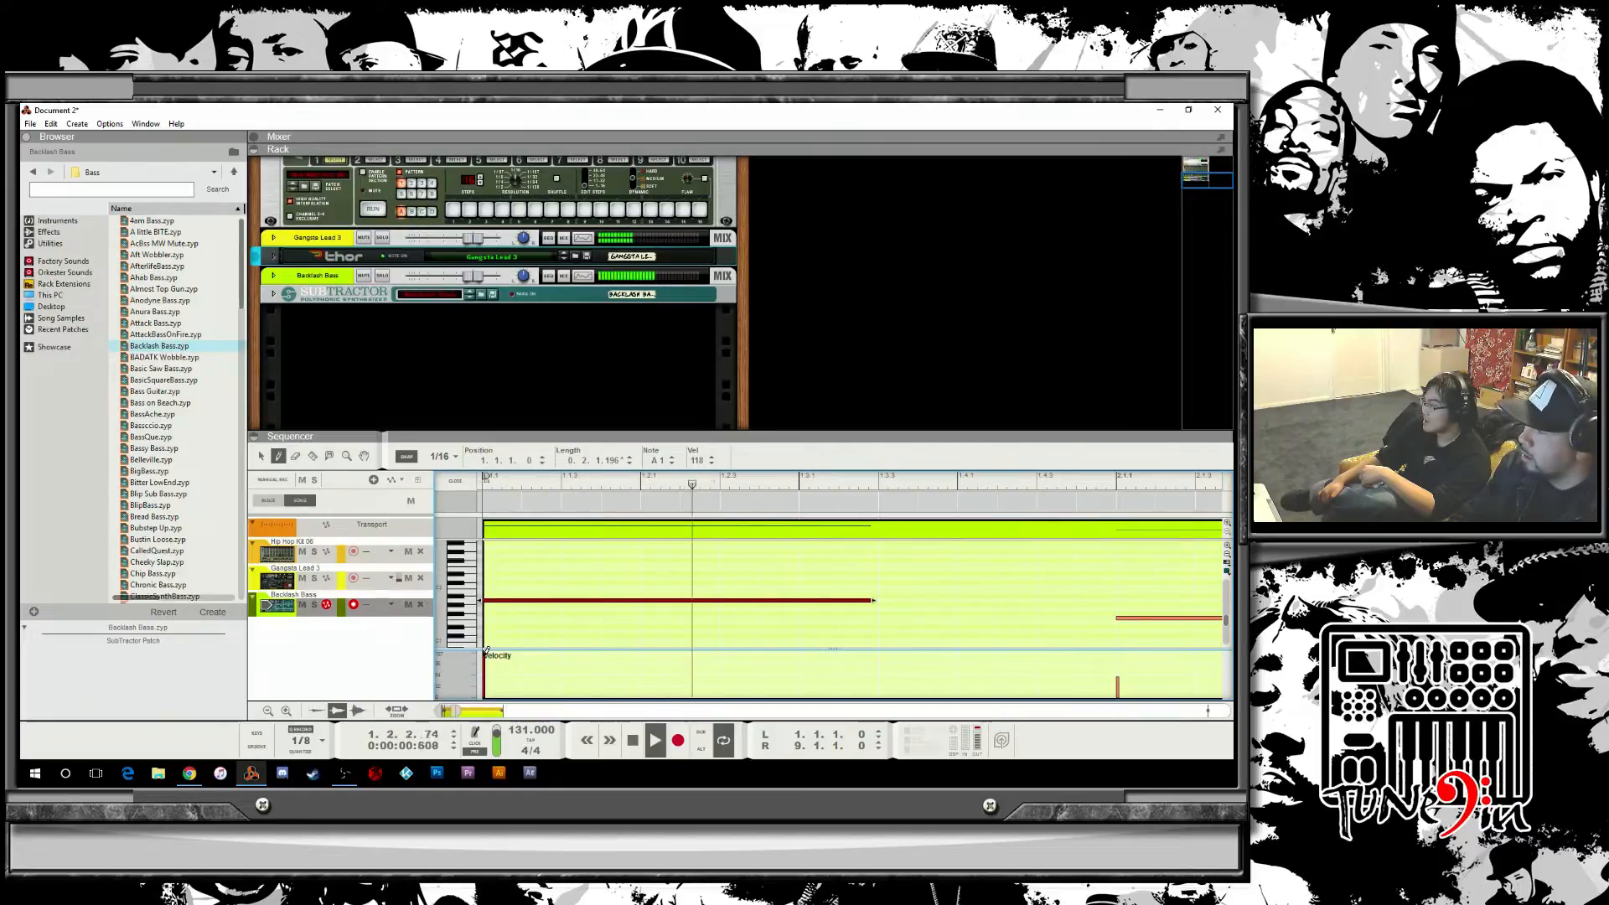
key("space")
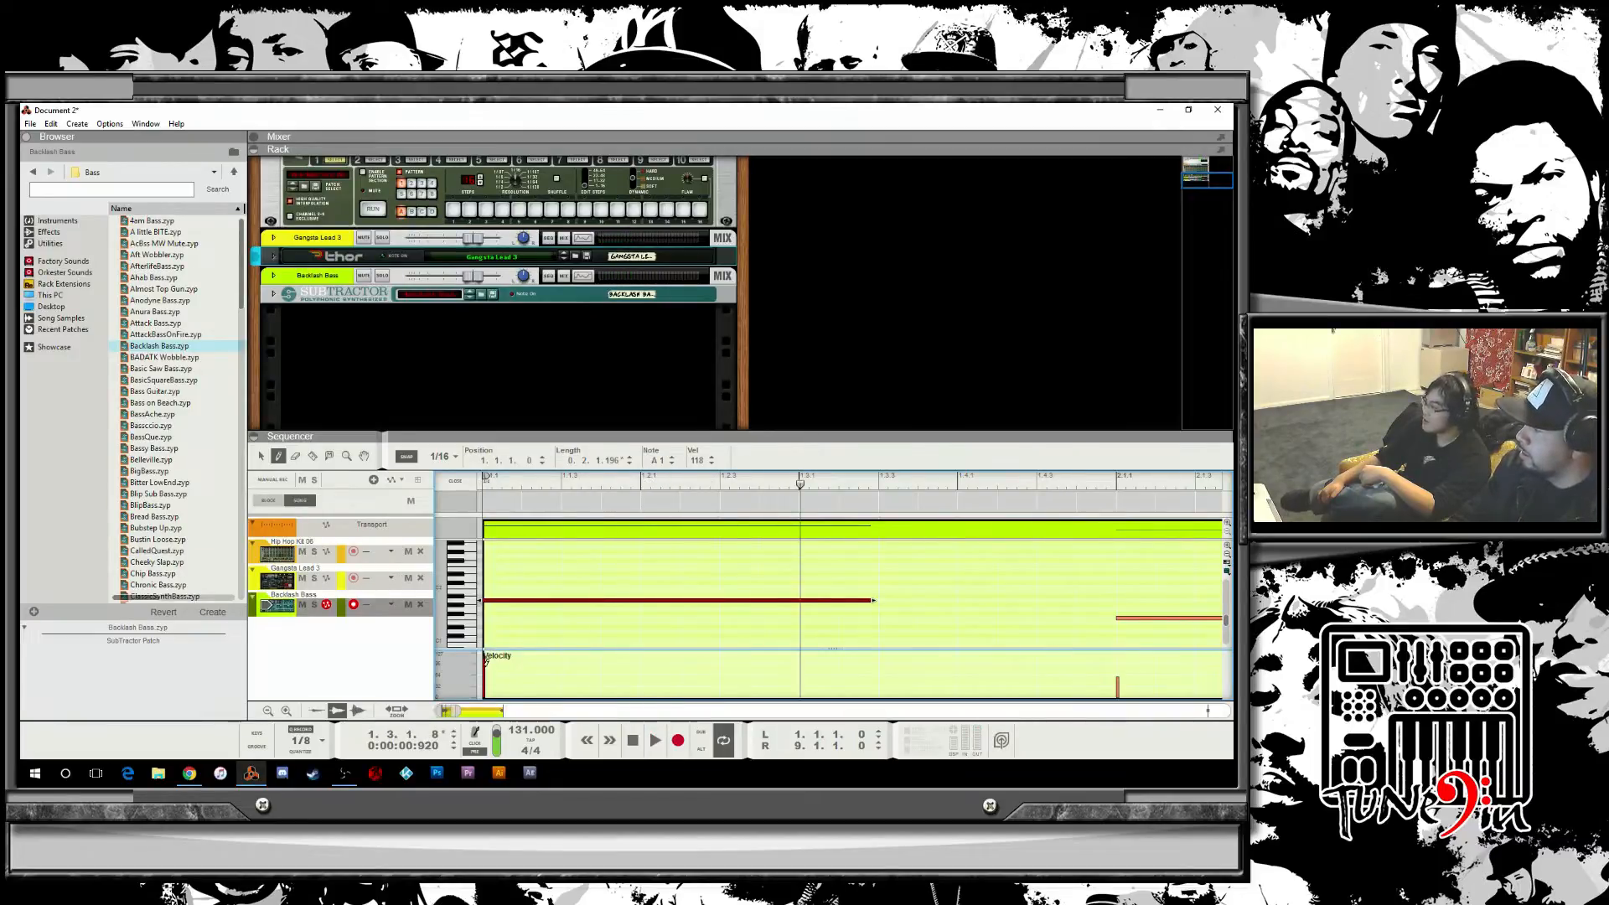
left_click(486, 664)
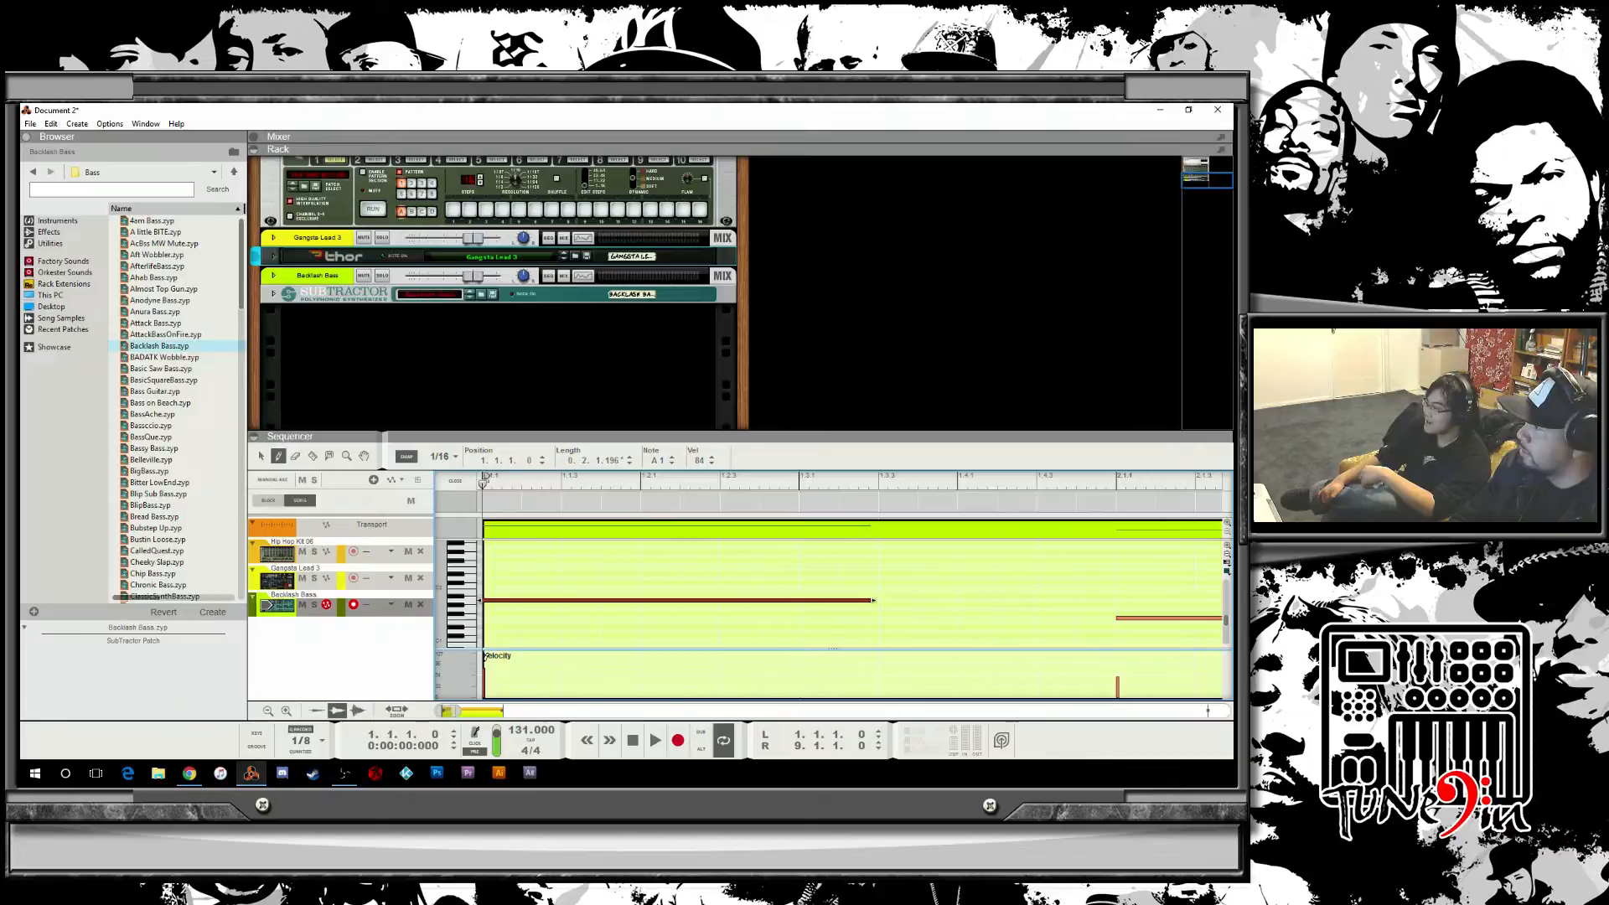
key("space")
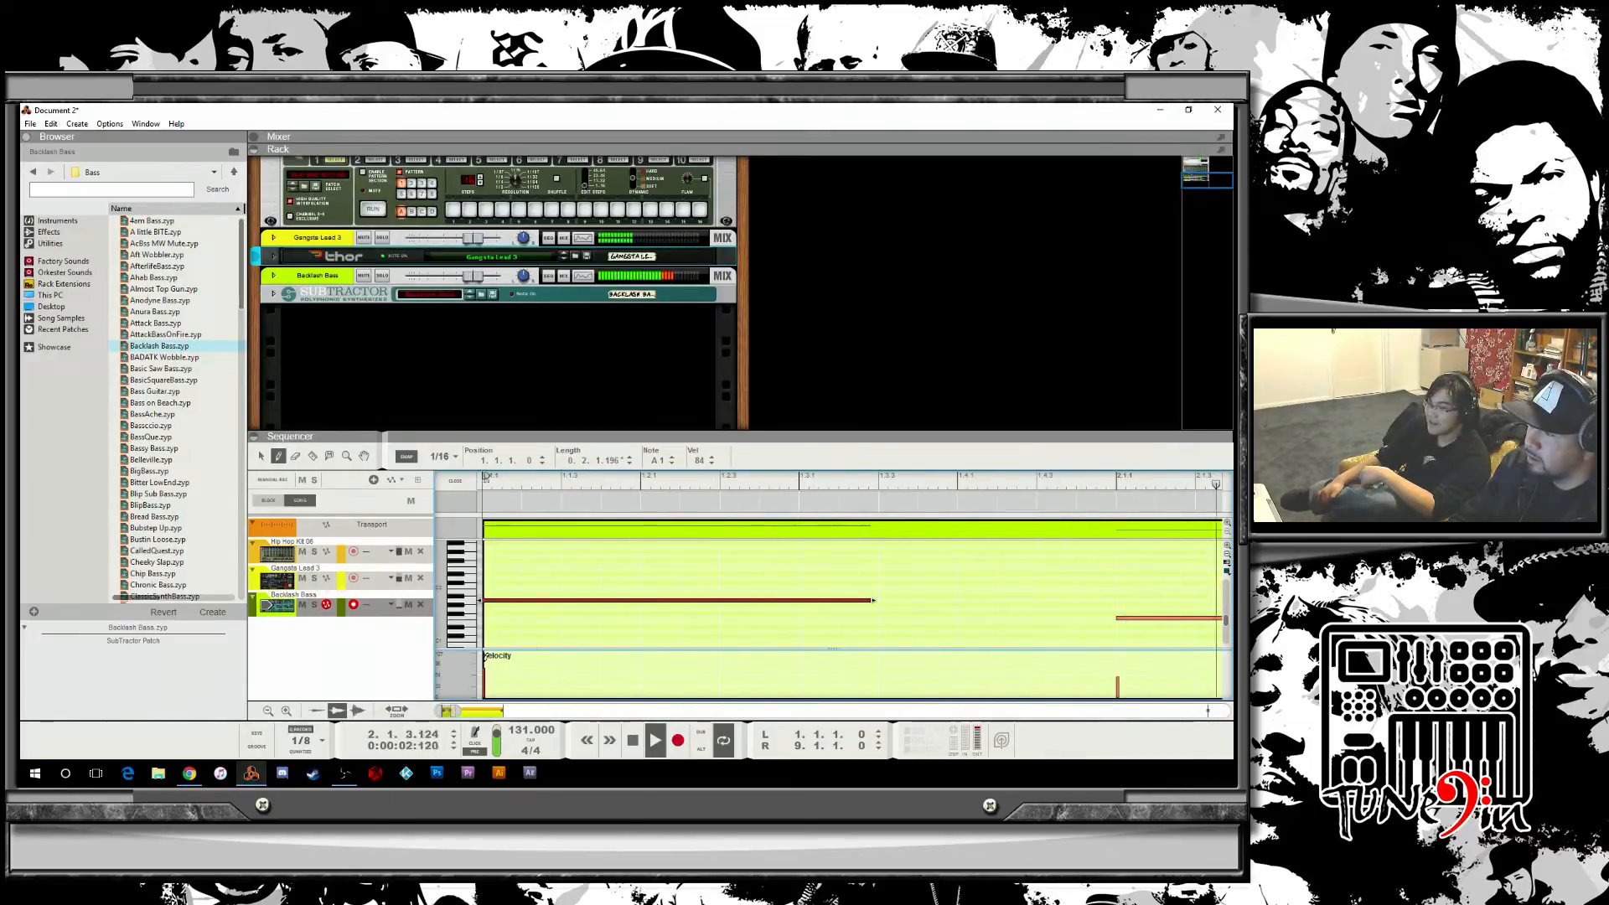
key("space")
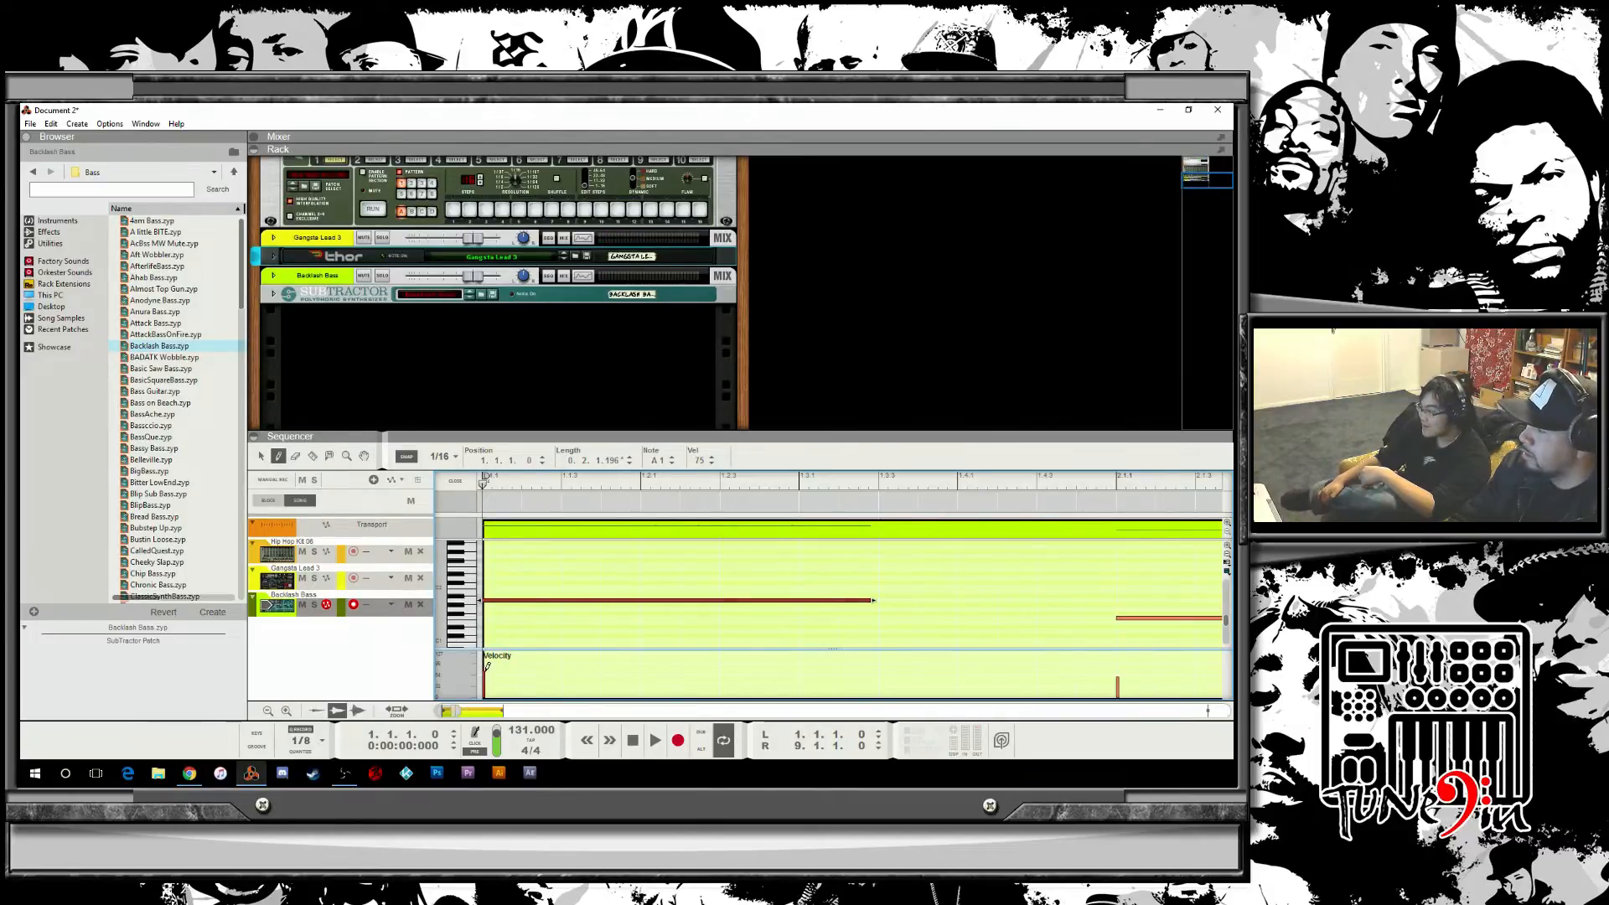
key("space")
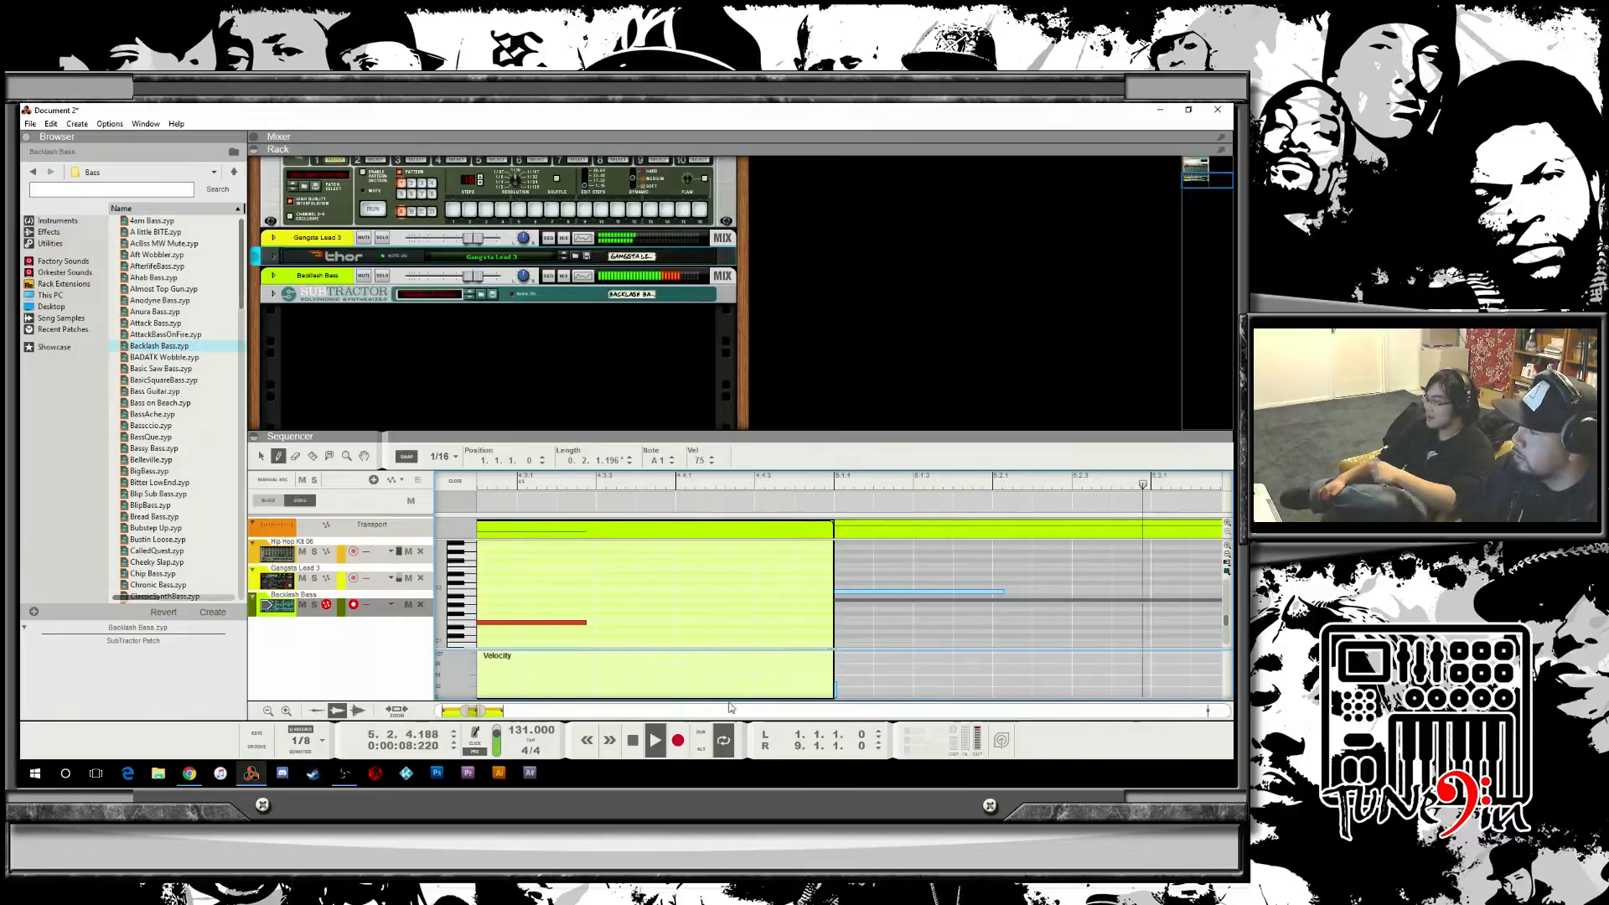
Close the editor and replace the second half of the bass clip with a copy of its first 4 bars.
left_click(455, 482)
left_click_drag(611, 714, 442, 706)
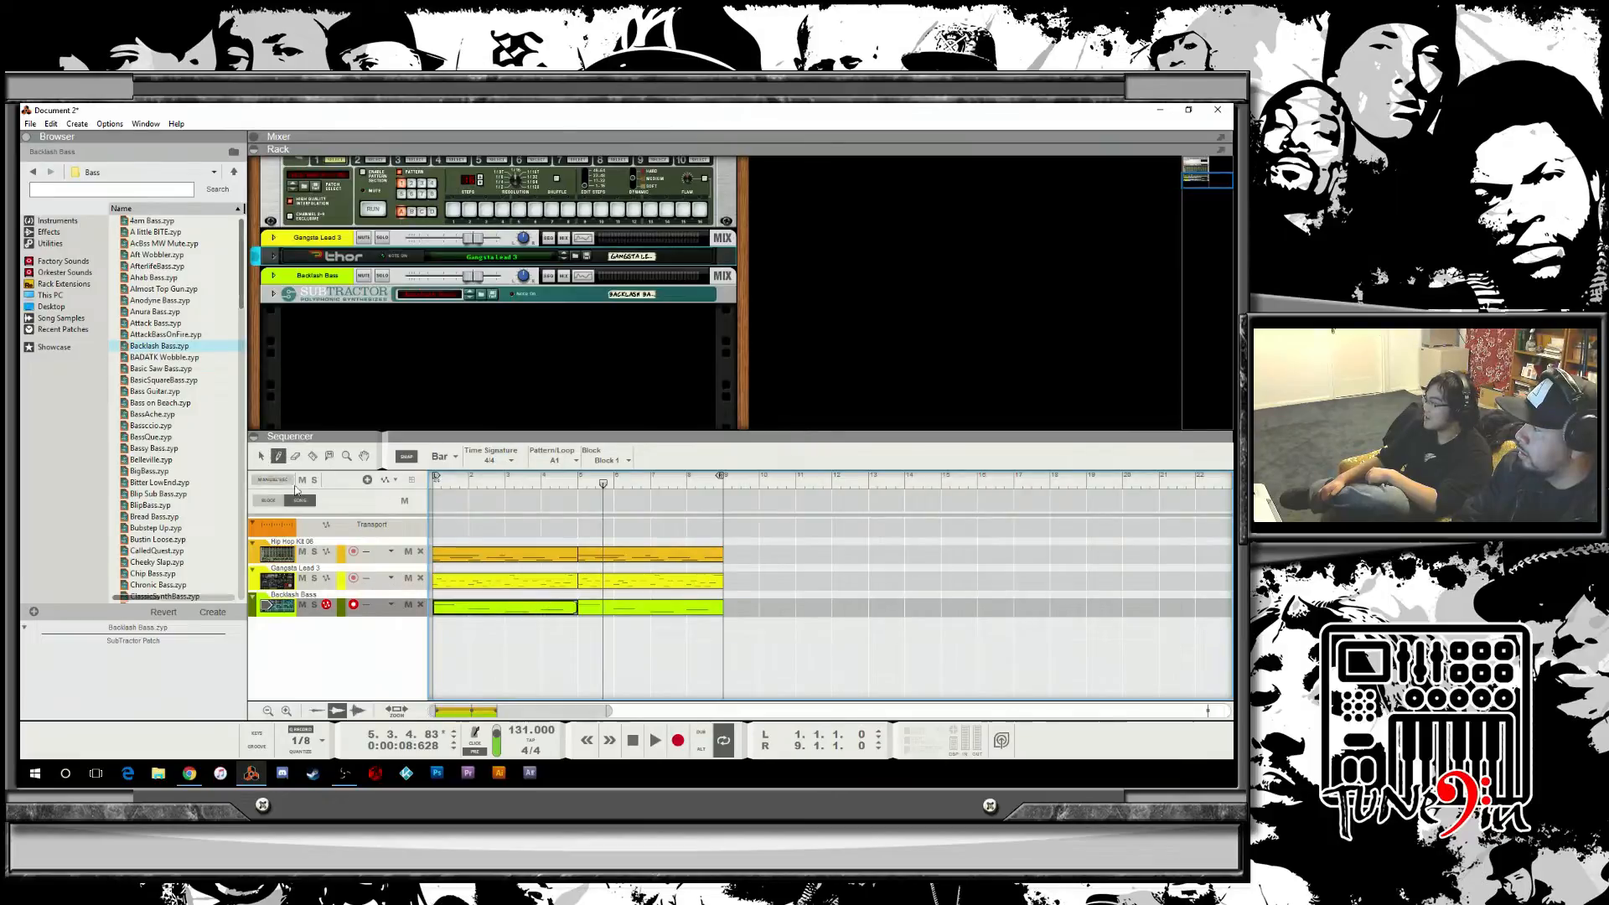
left_click(263, 459)
left_click(563, 610)
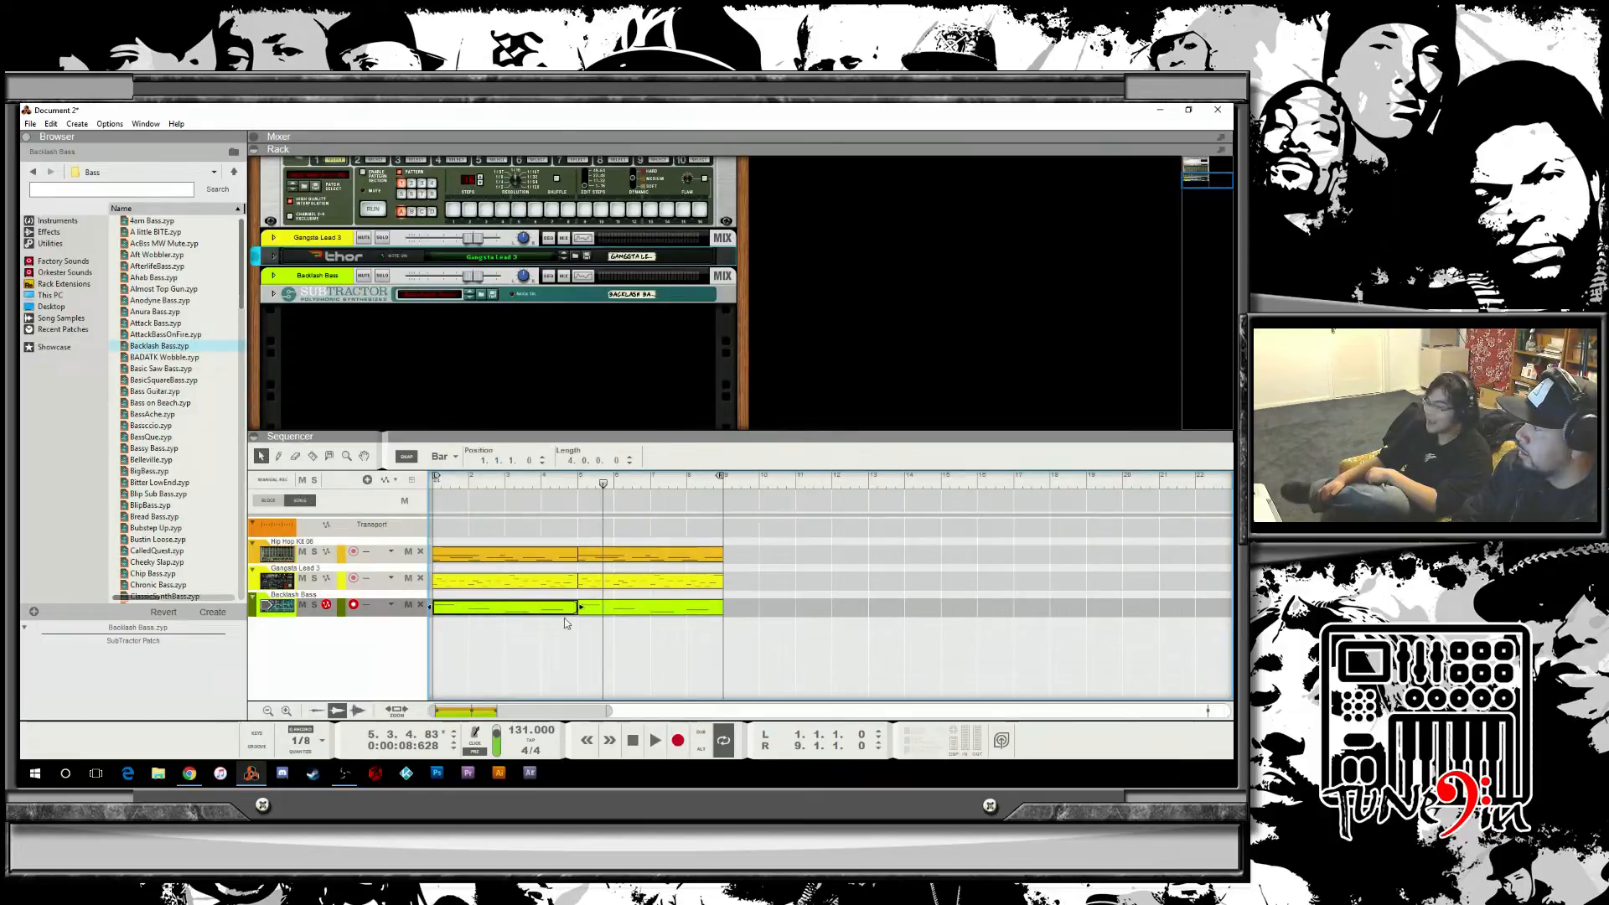
left_click(608, 607)
key("Delete")
left_click_drag(537, 606, 680, 611)
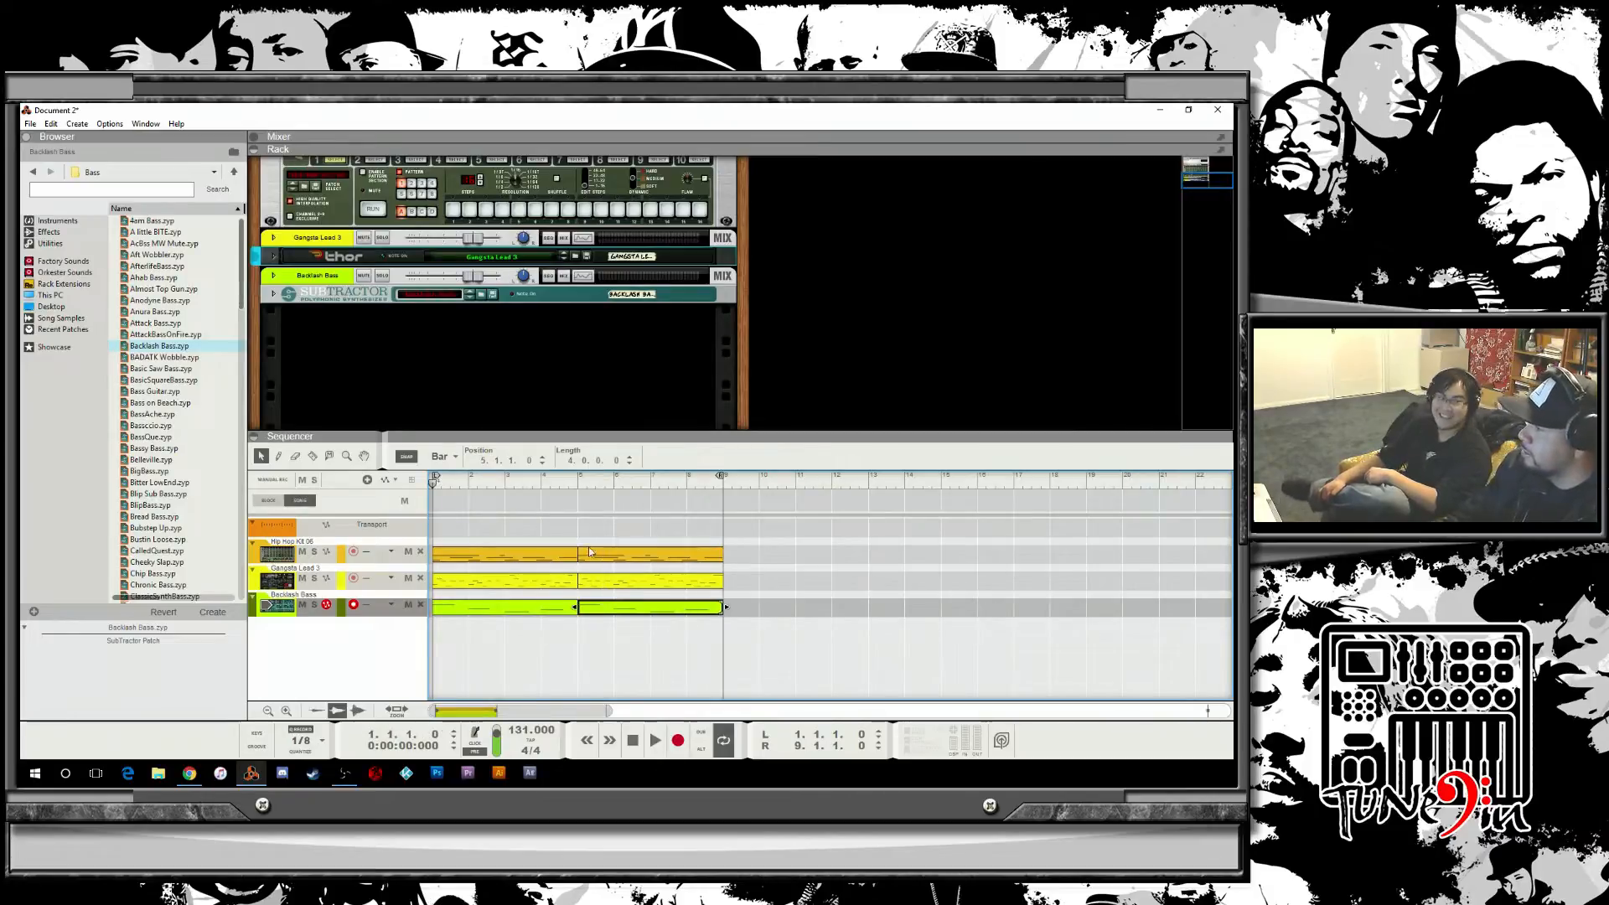
Play the arrangement, then open the Hip Hop Kit drum clip in the editor and play it from the start.
key("space")
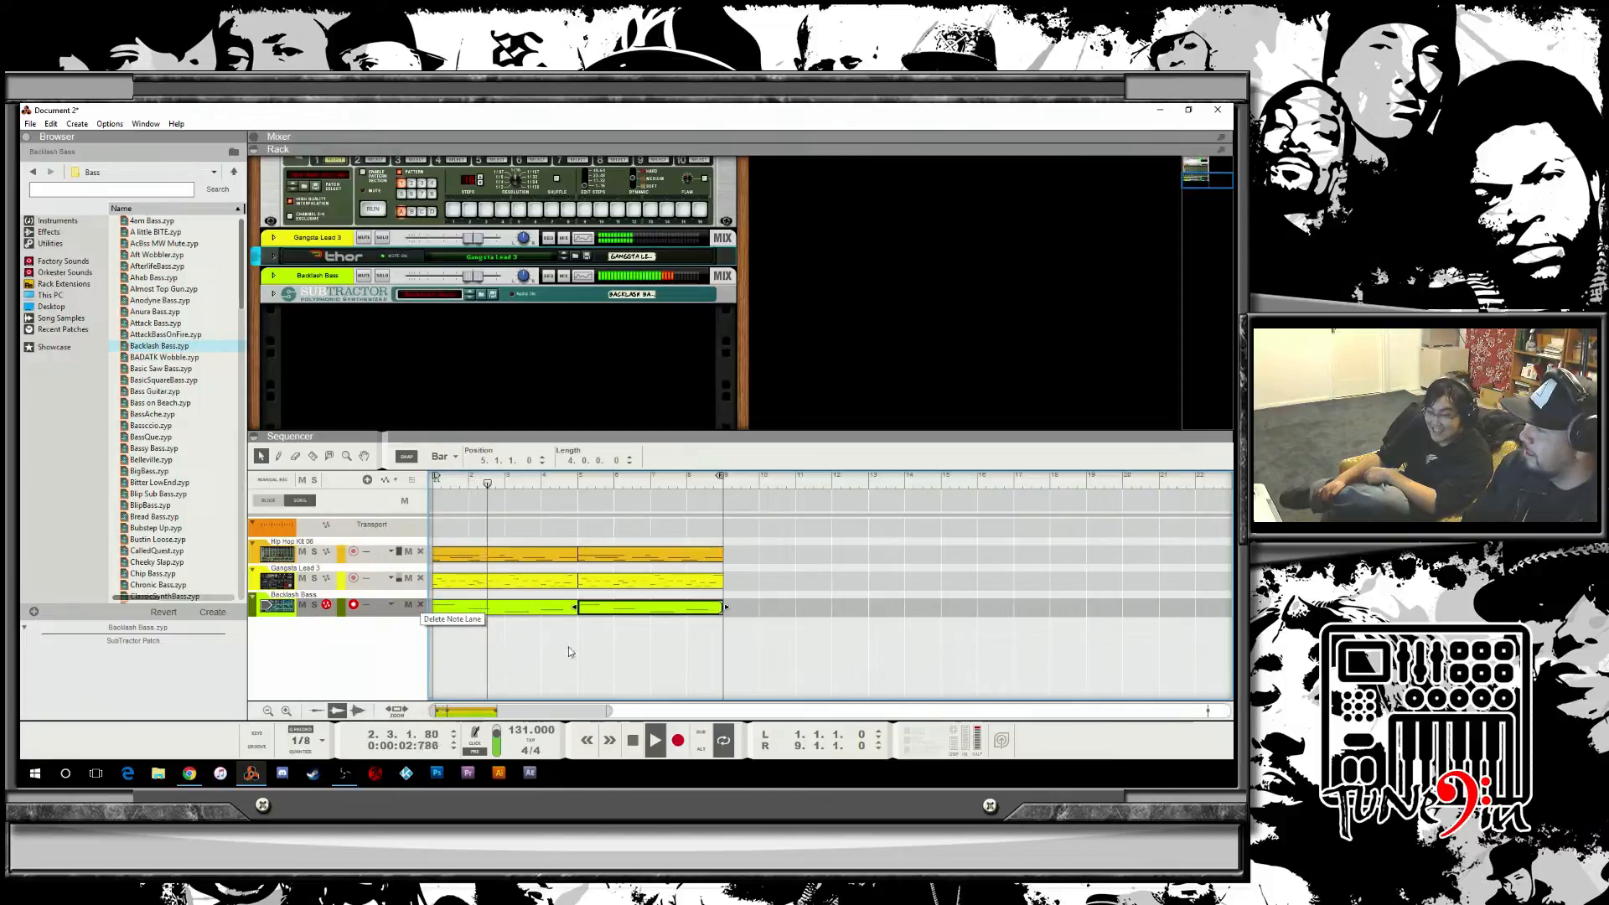
left_click(774, 671)
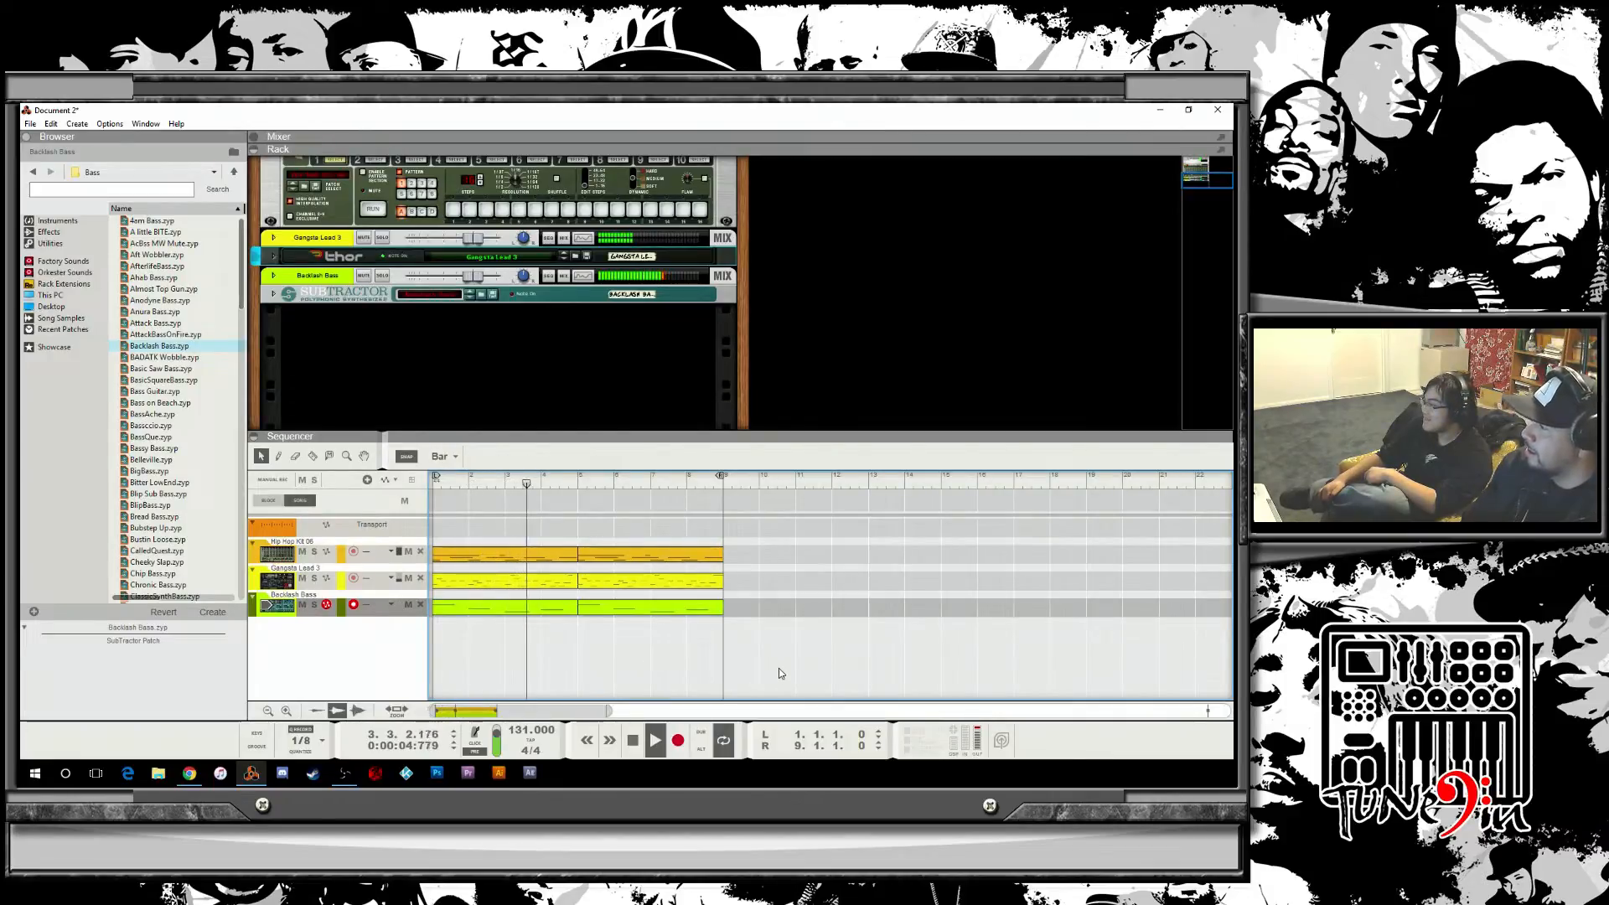
left_click(307, 556)
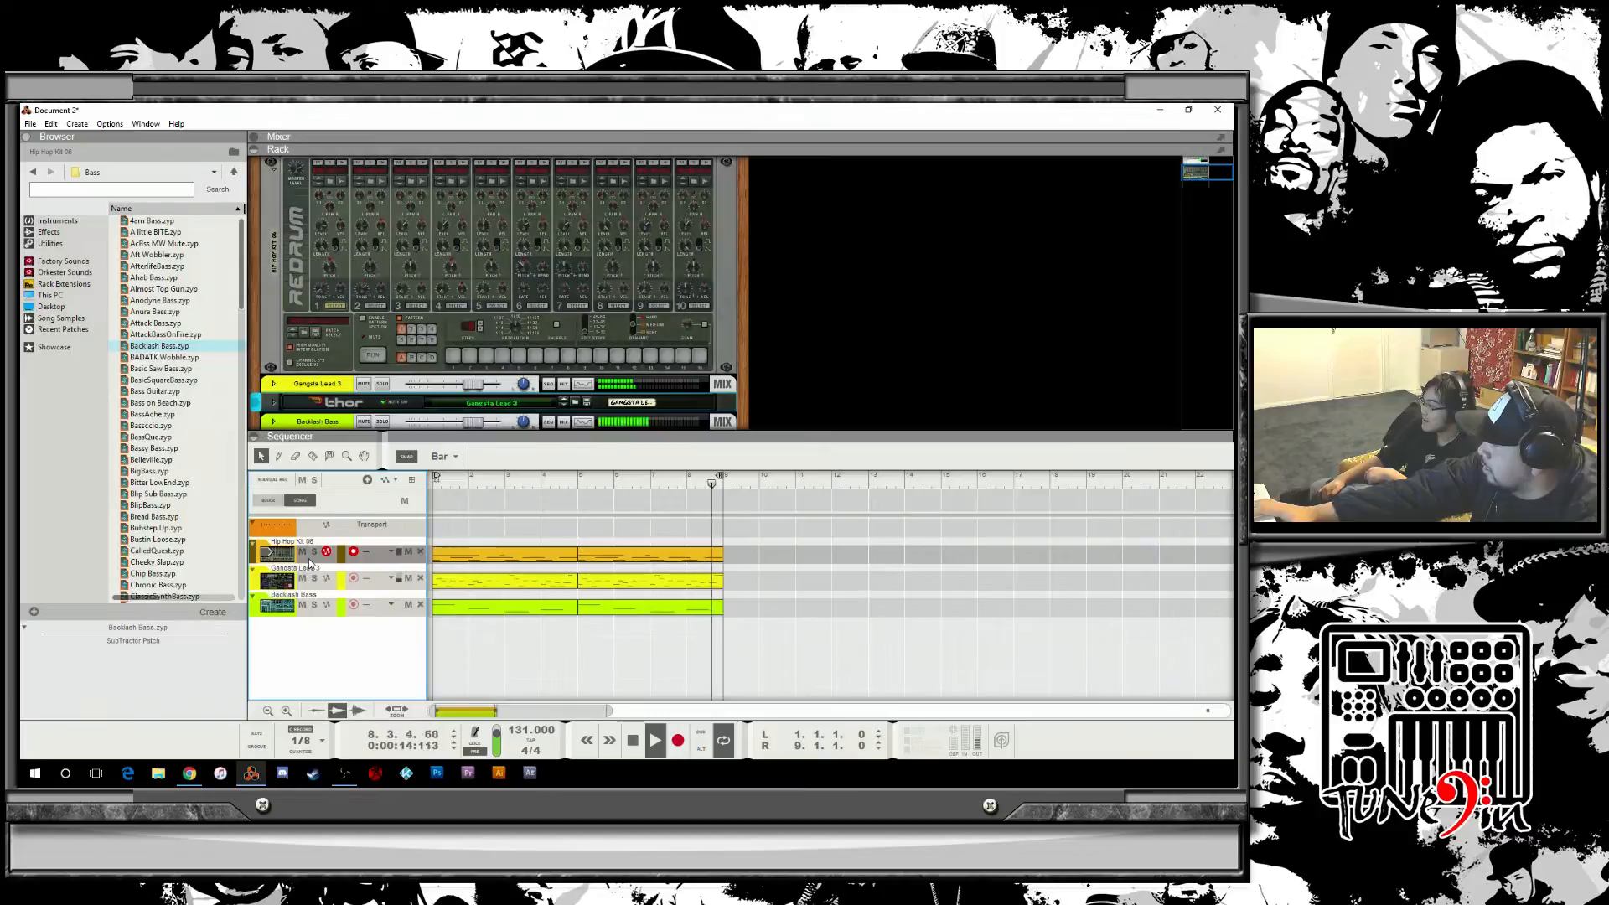
double_click(463, 555)
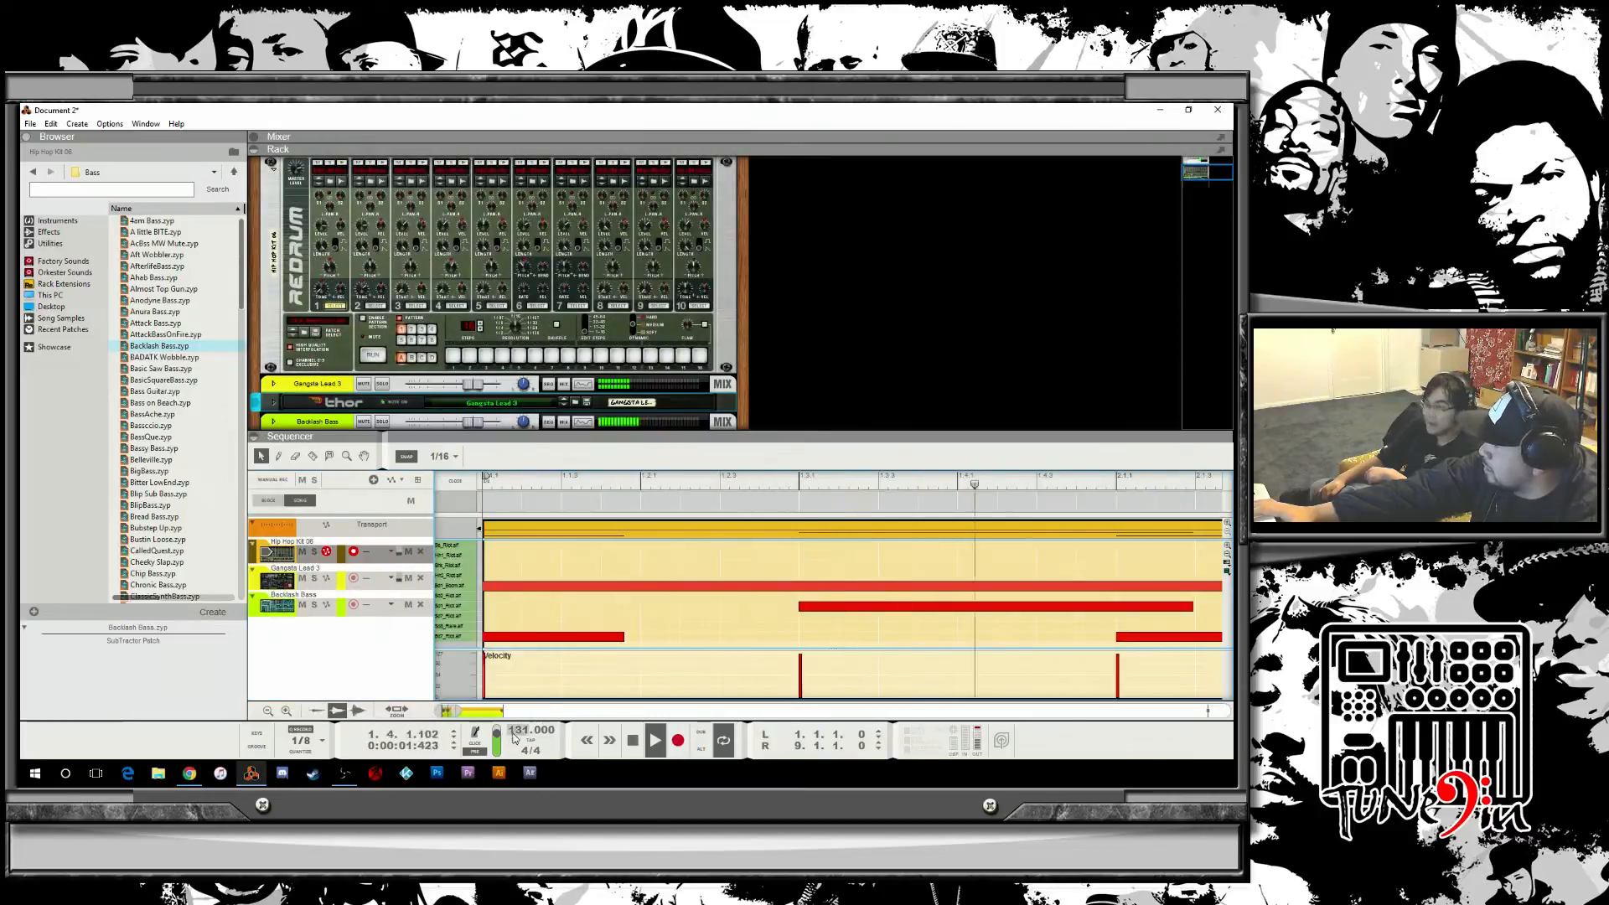
double_click(630, 743)
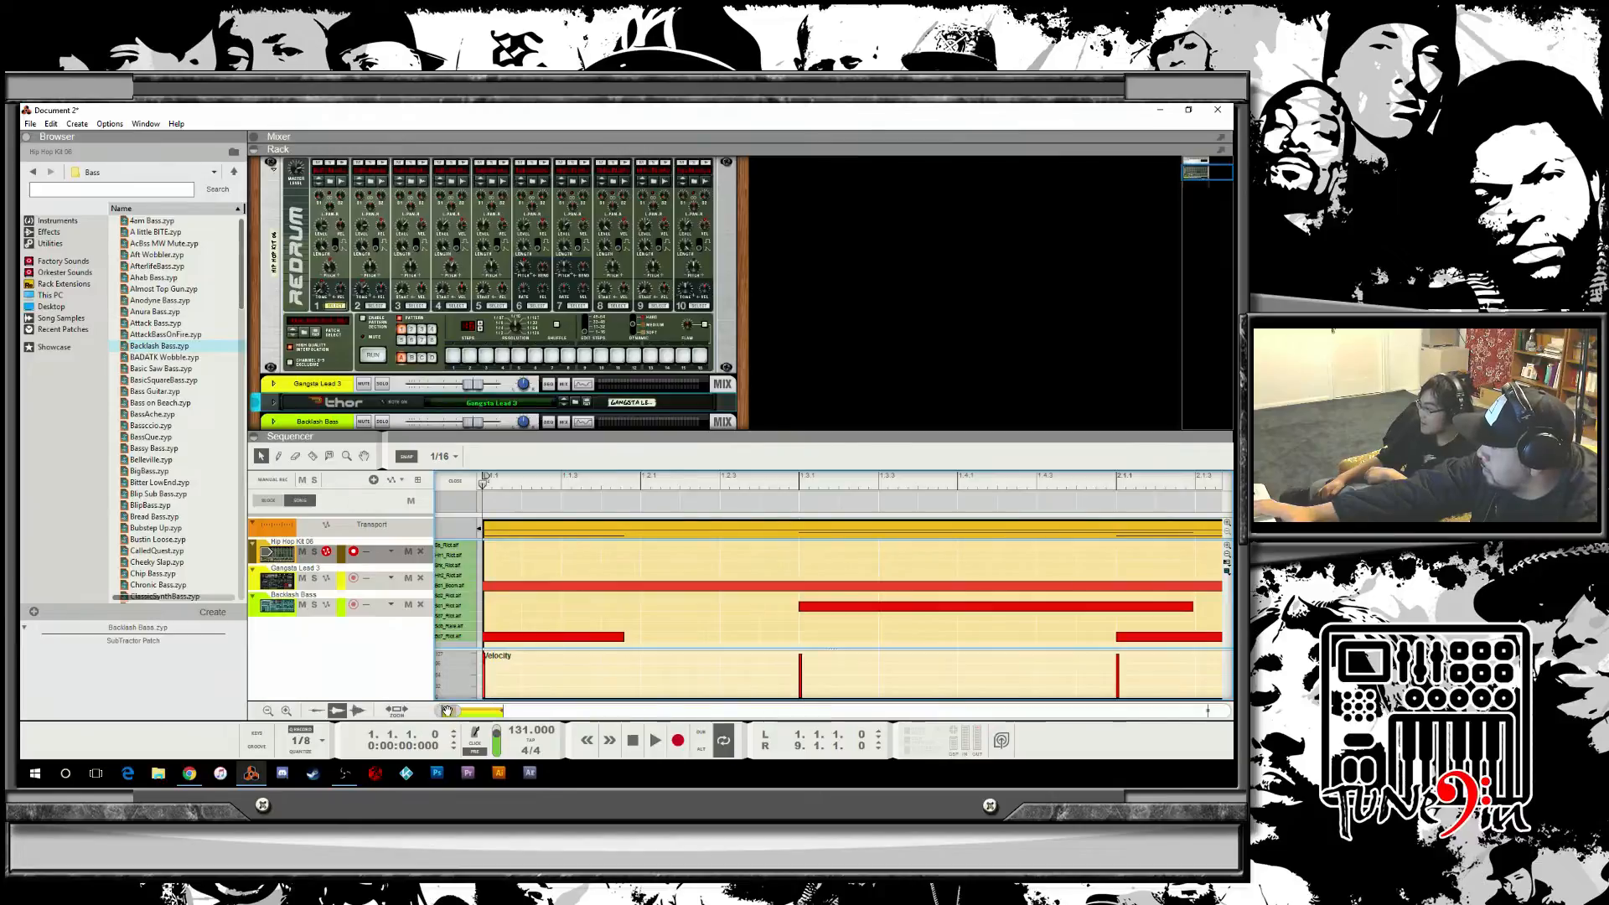
left_click_drag(459, 711, 499, 697)
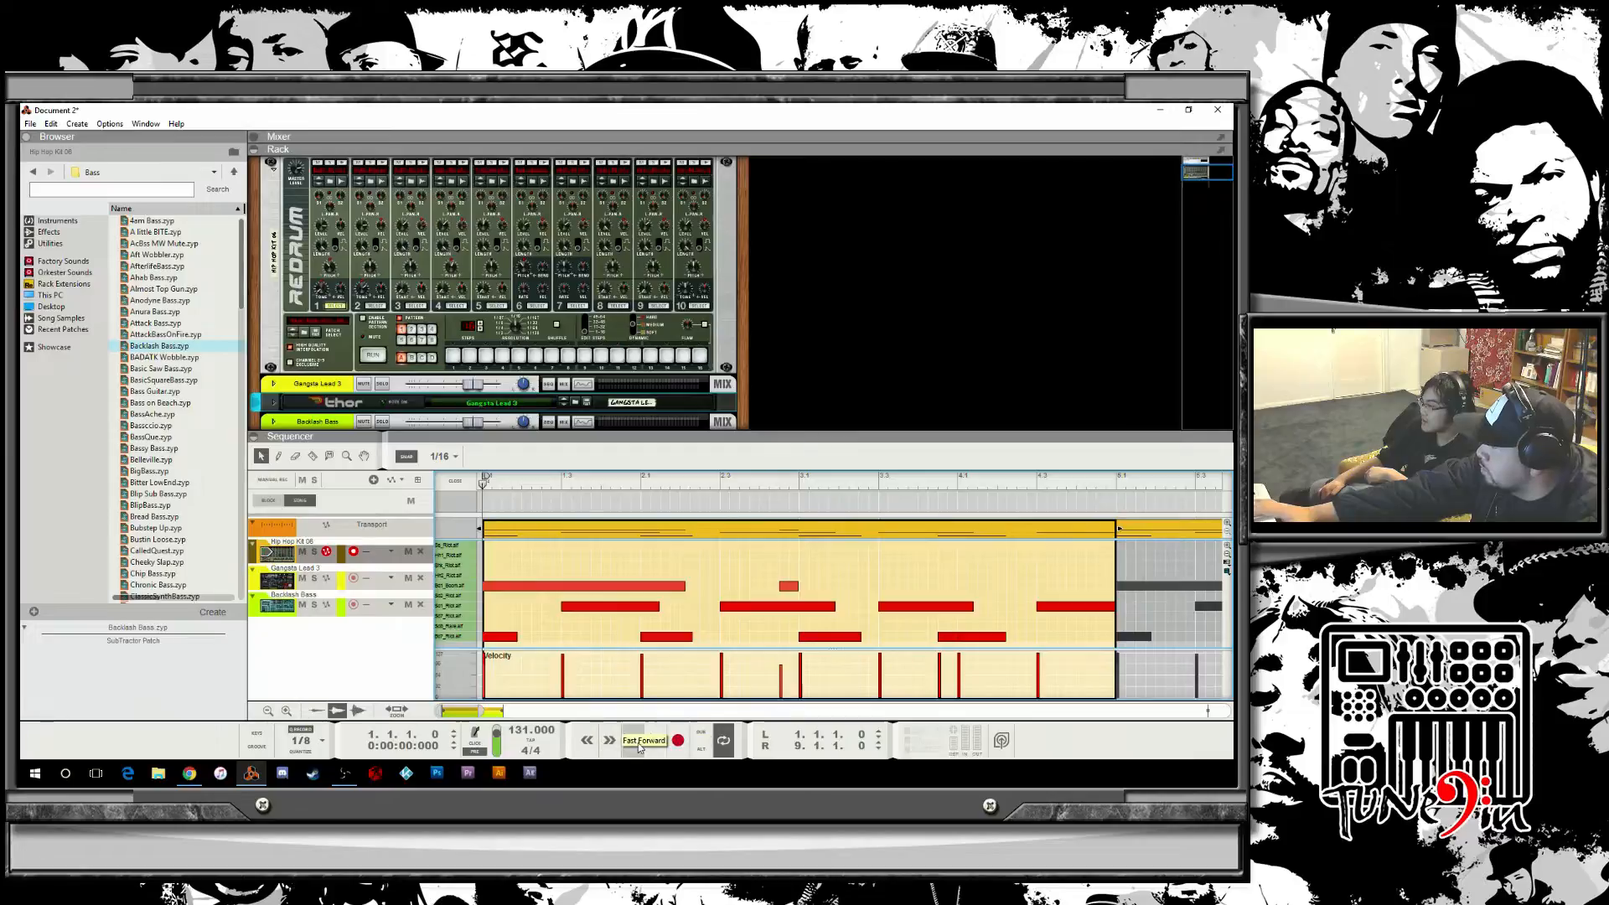
left_click(655, 743)
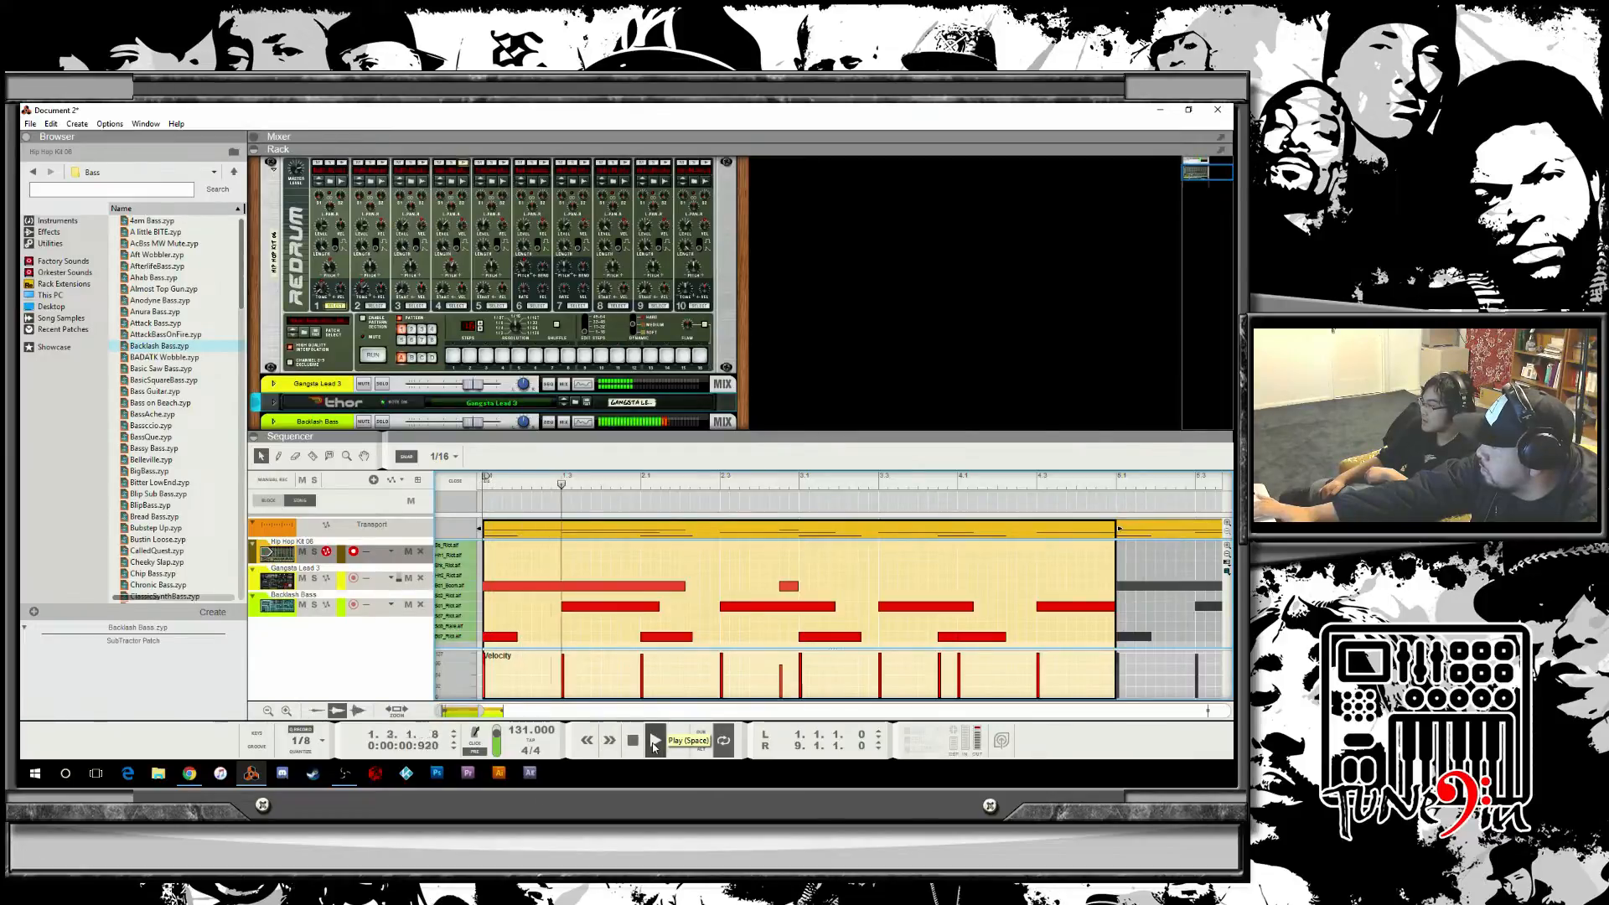
Draw extra notes along one drum lane in the first bar of the Hip Hop Kit clip, playing it back from the start.
double_click(632, 743)
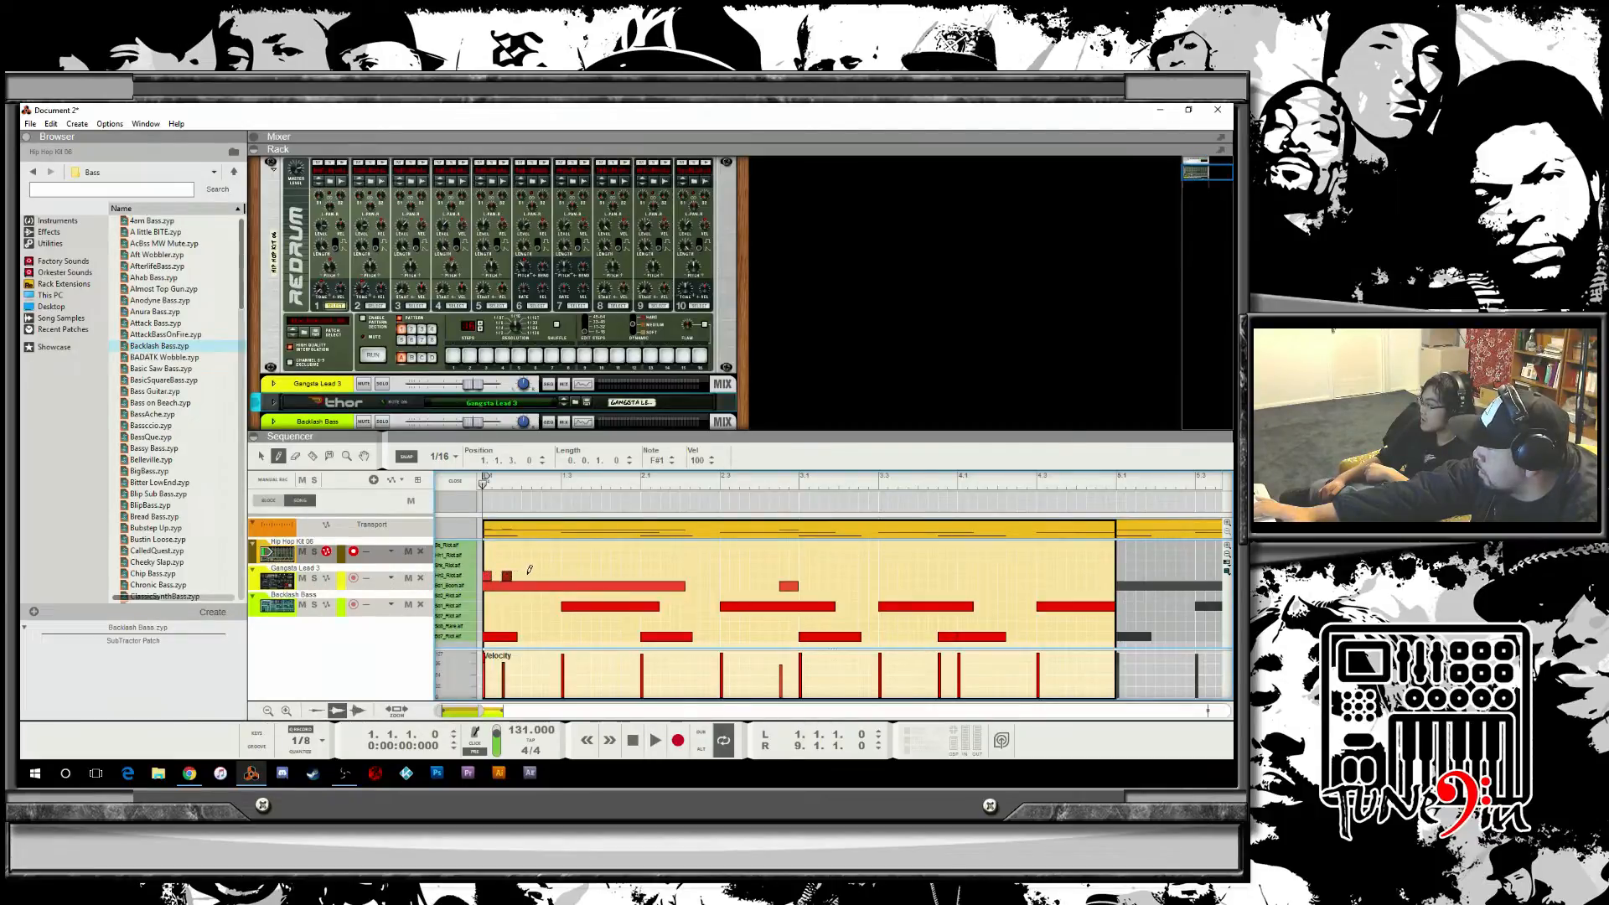
left_click(567, 574)
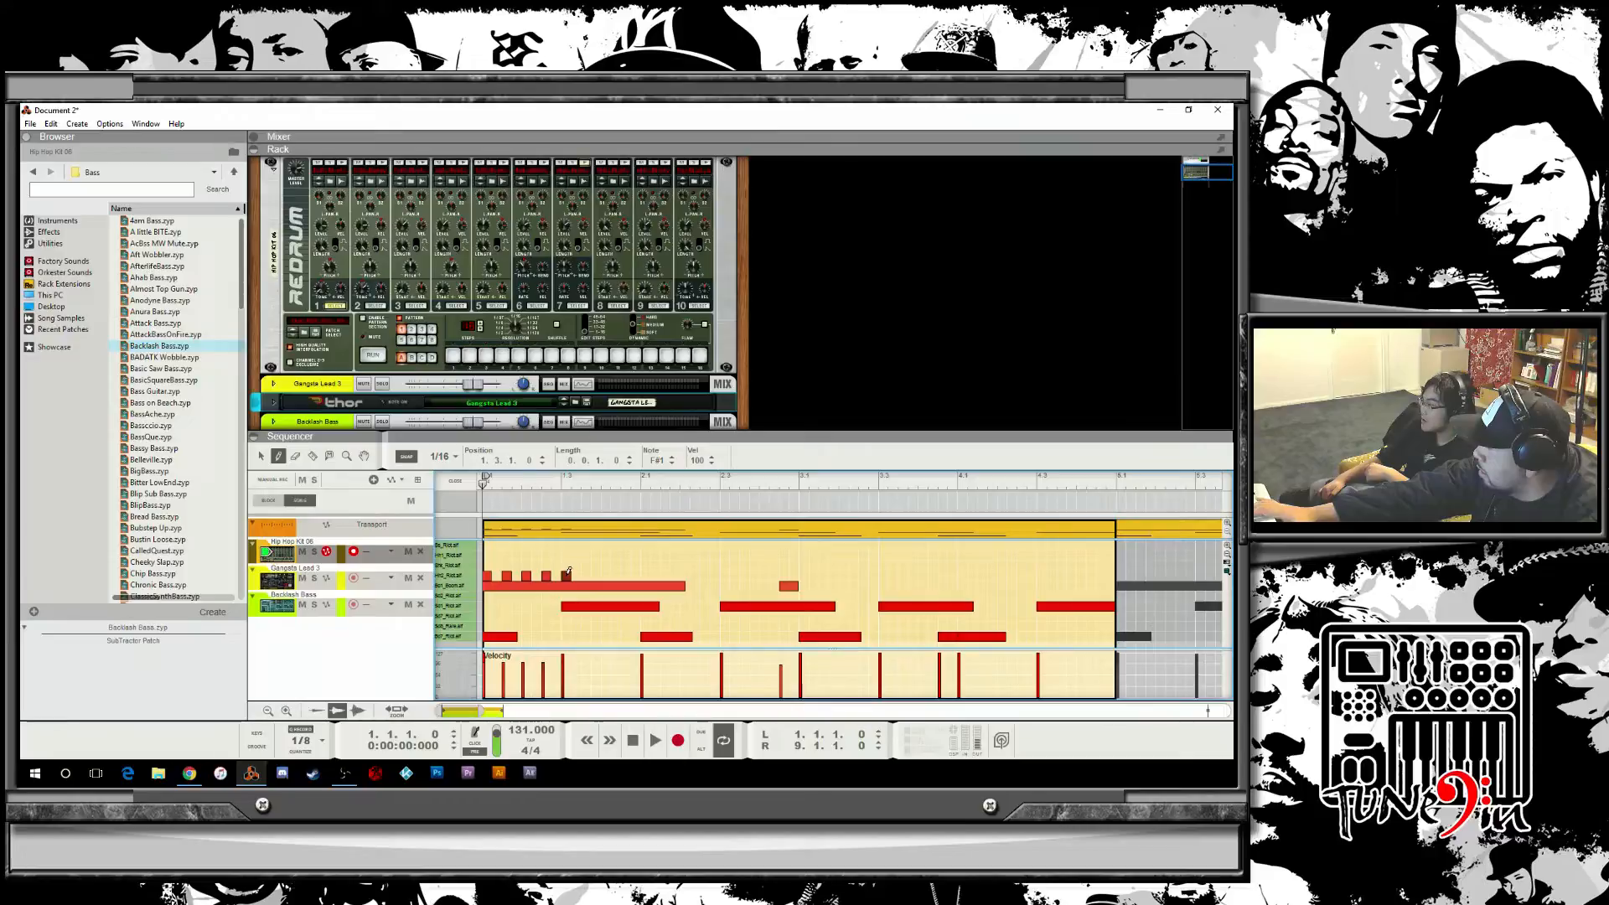
key("space")
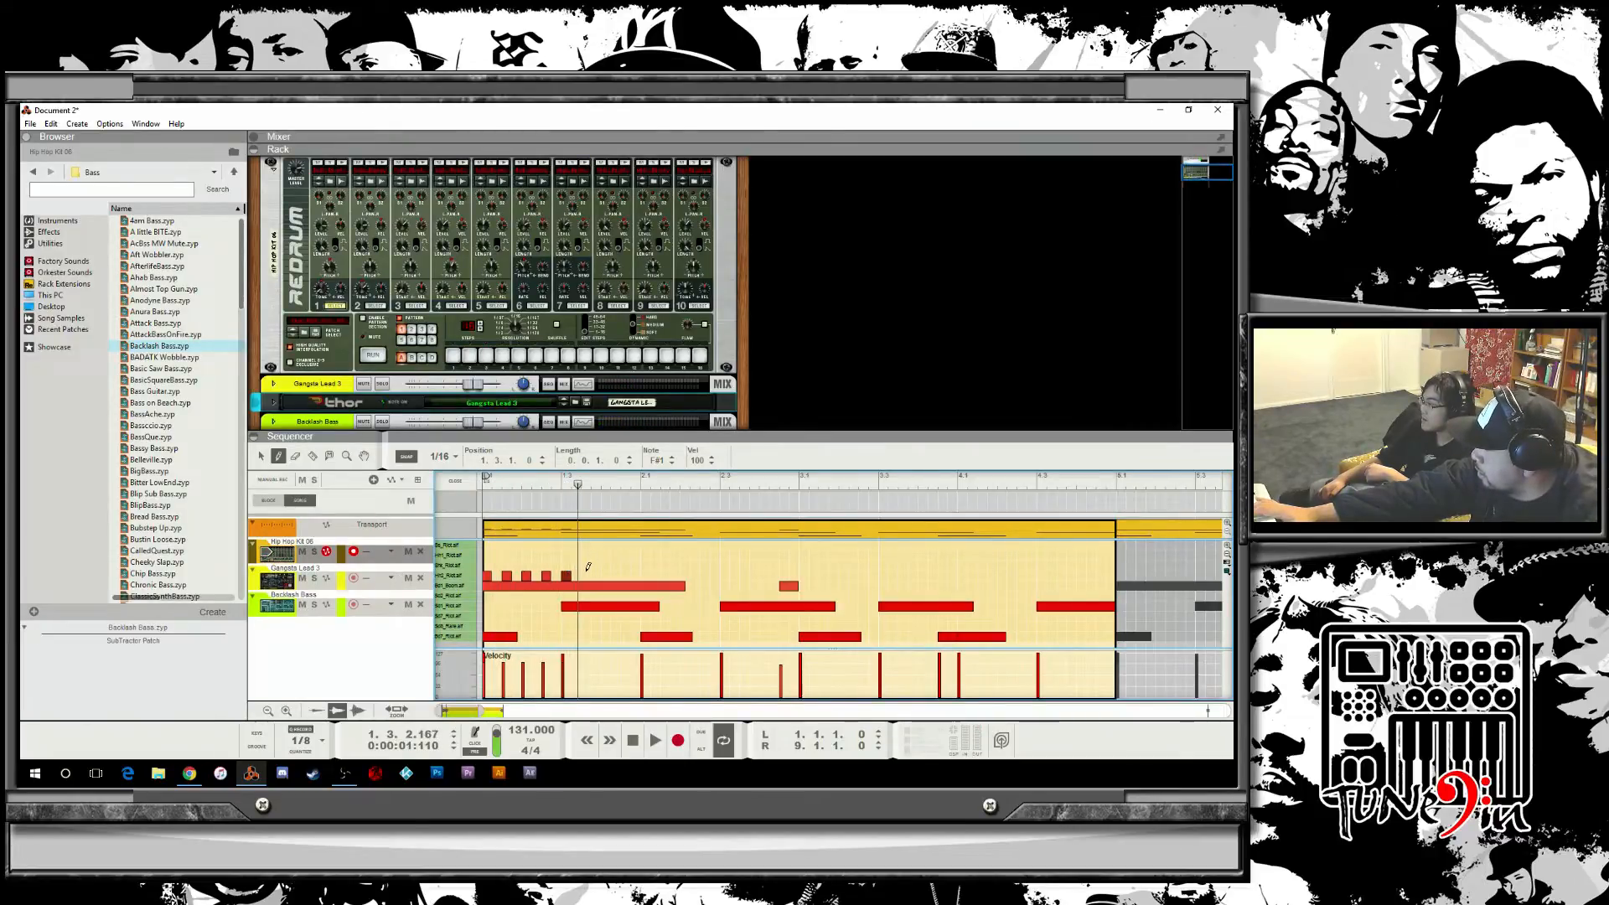
left_click(587, 574)
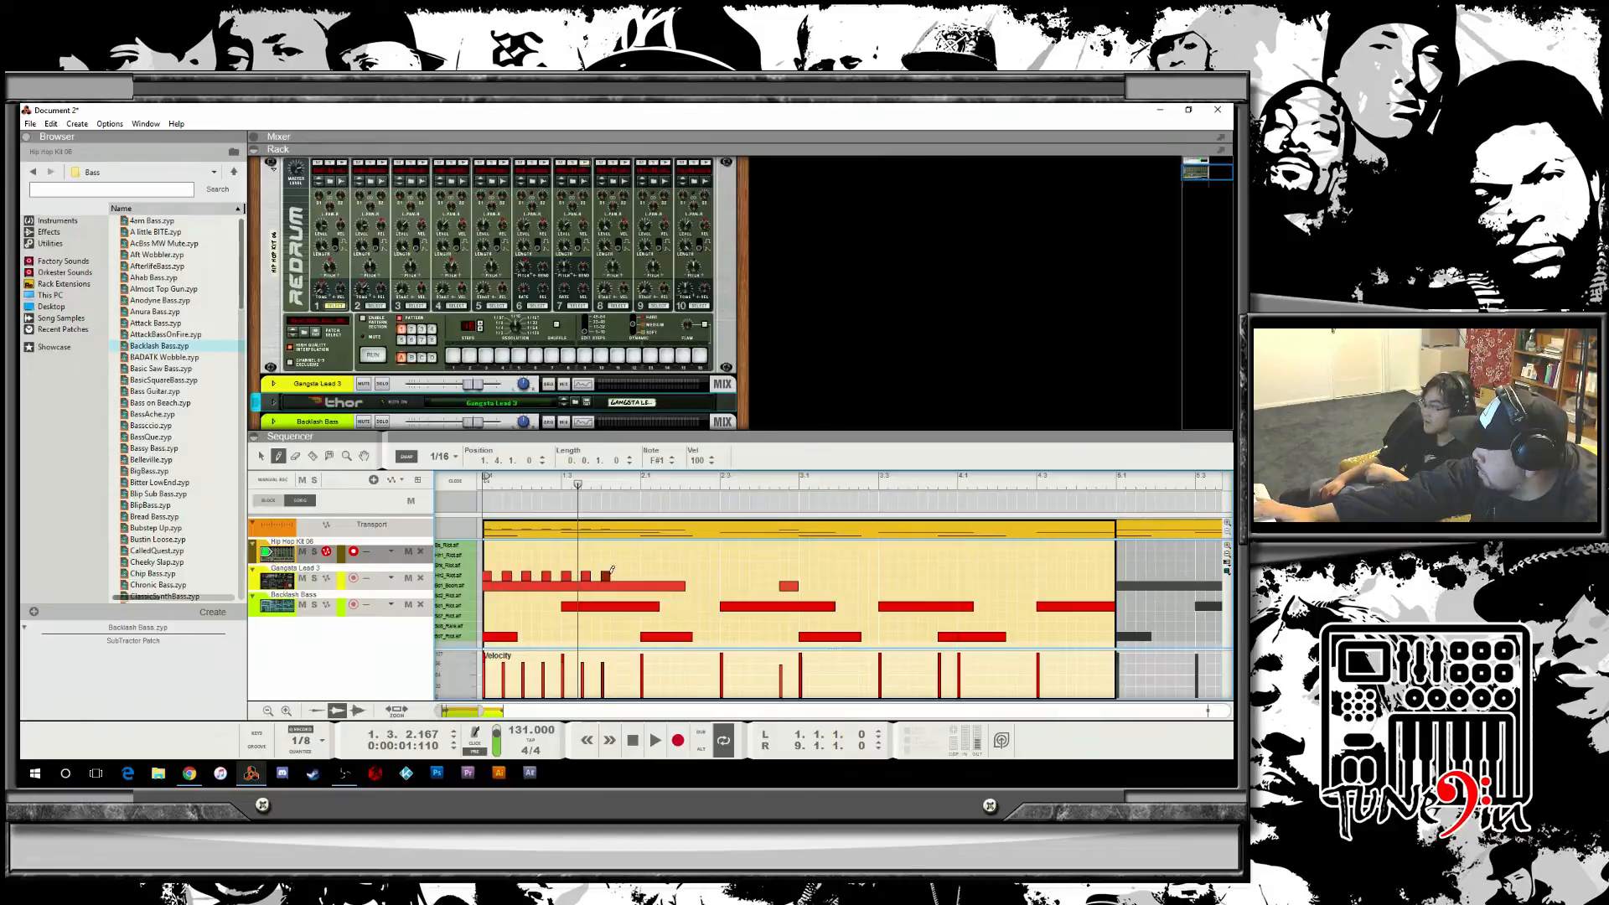
left_click(626, 575)
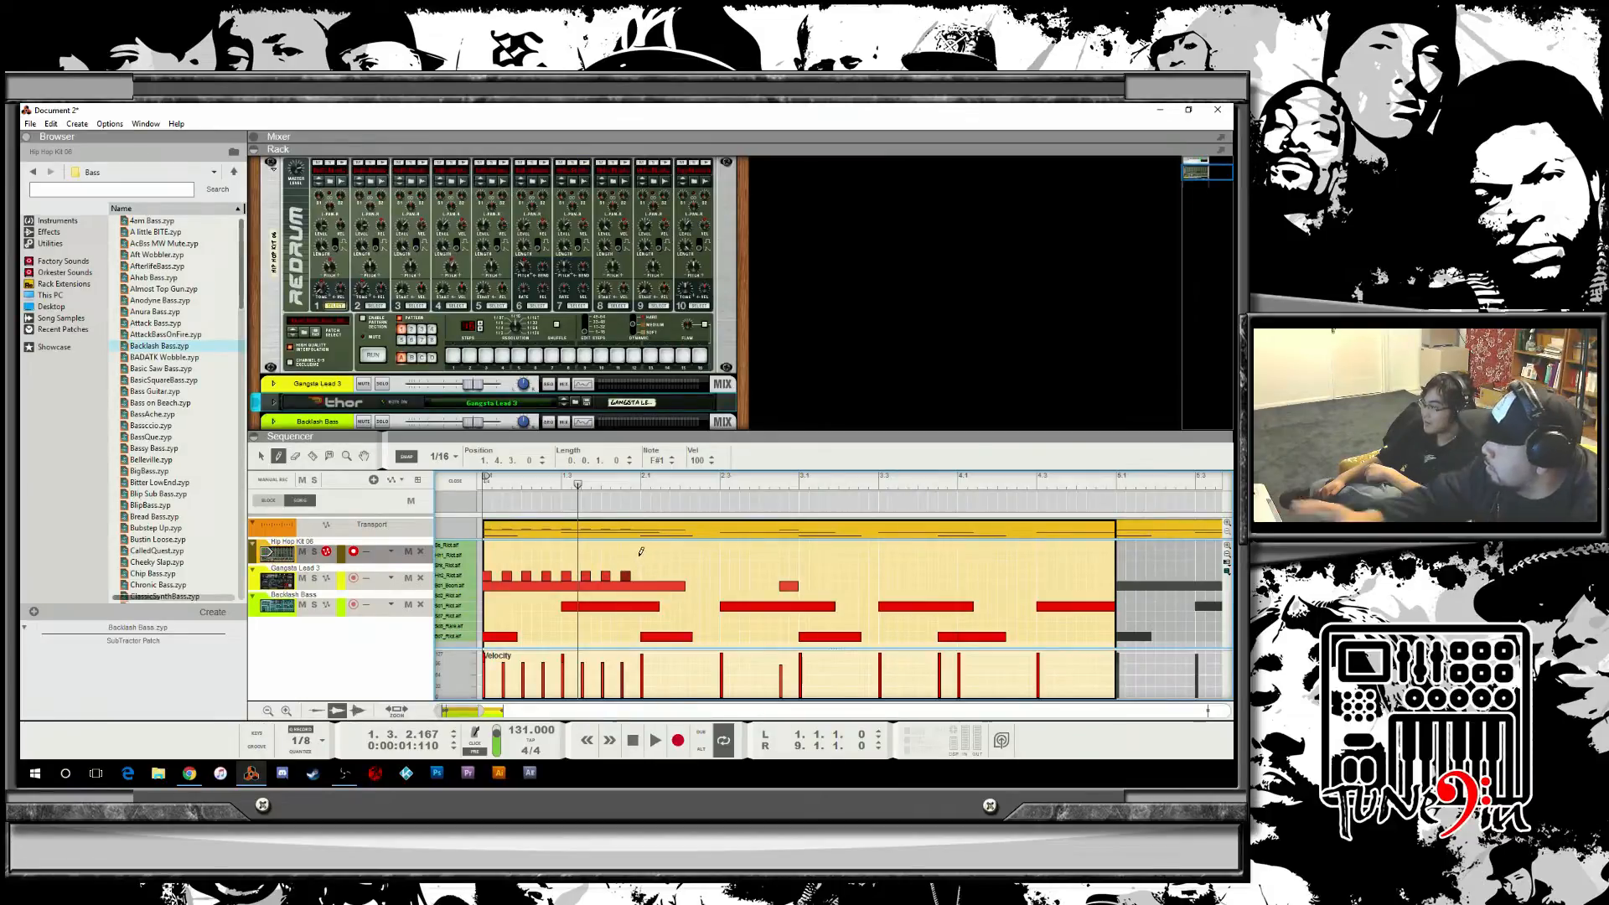
key("space")
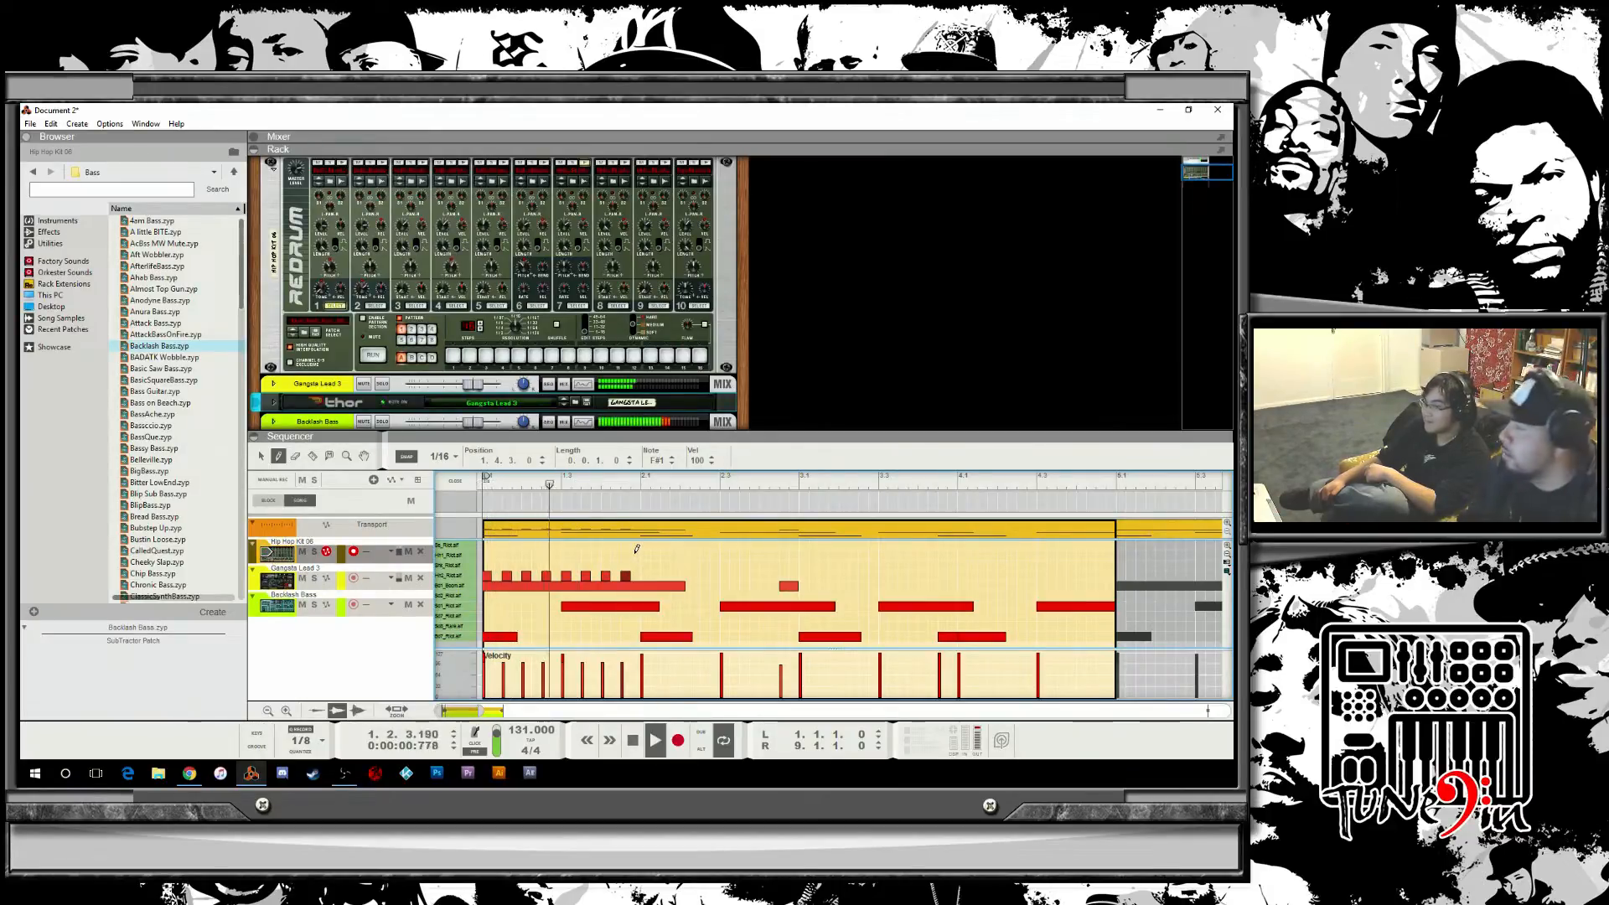
Play the pattern again, switch to the selection tool and delete one of the newly drawn drum notes.
key("space")
key("space")
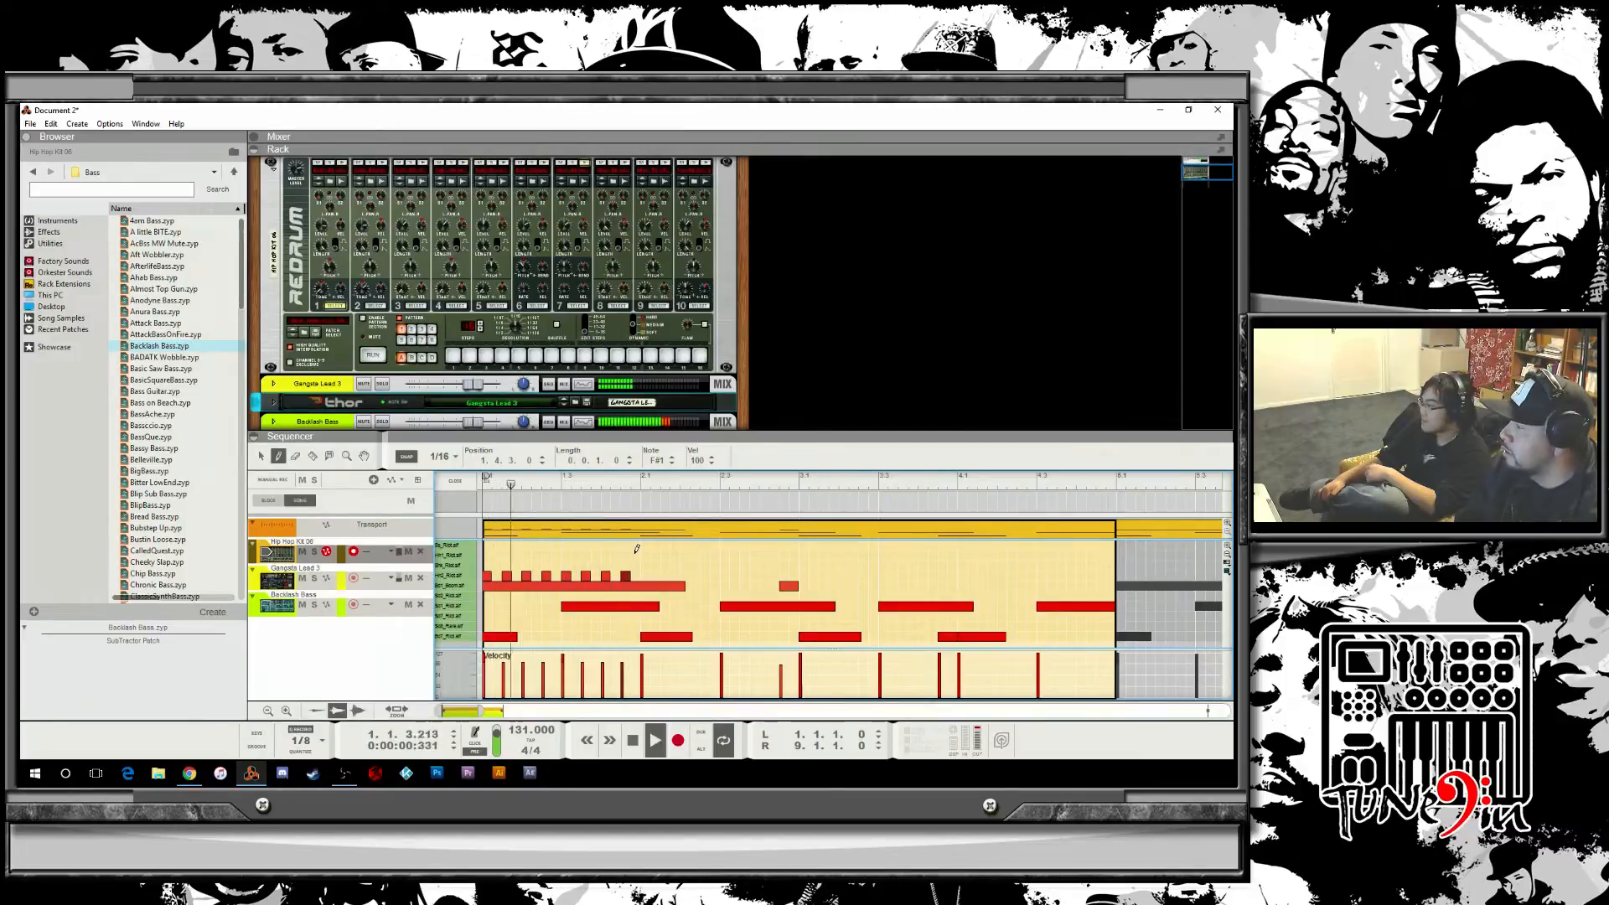
key("space")
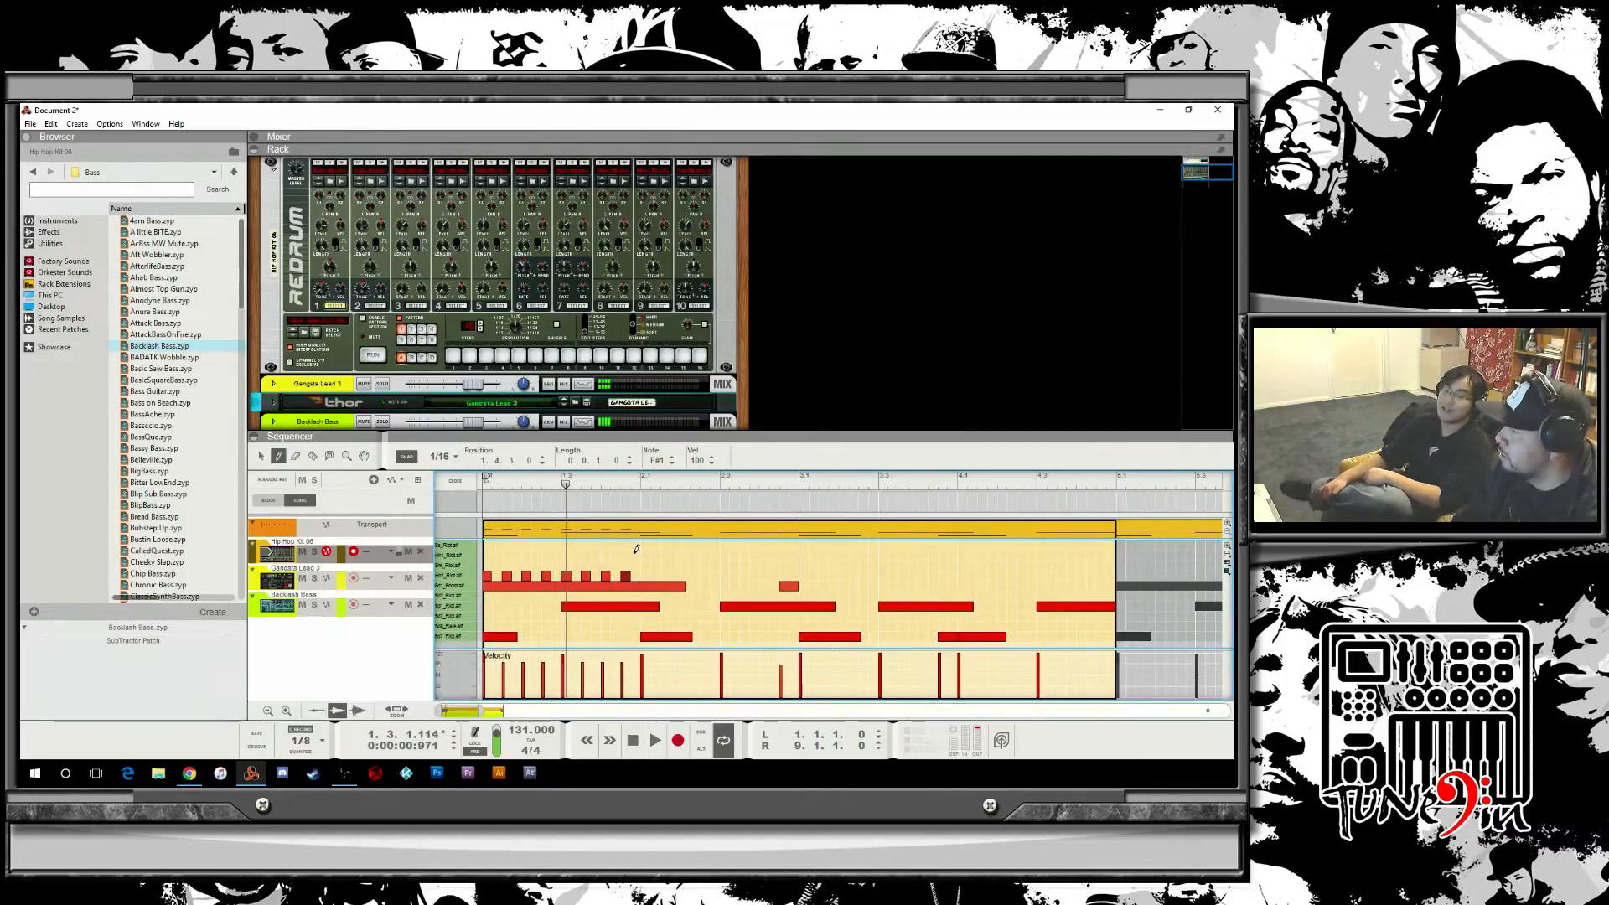
key("q")
left_click(572, 578)
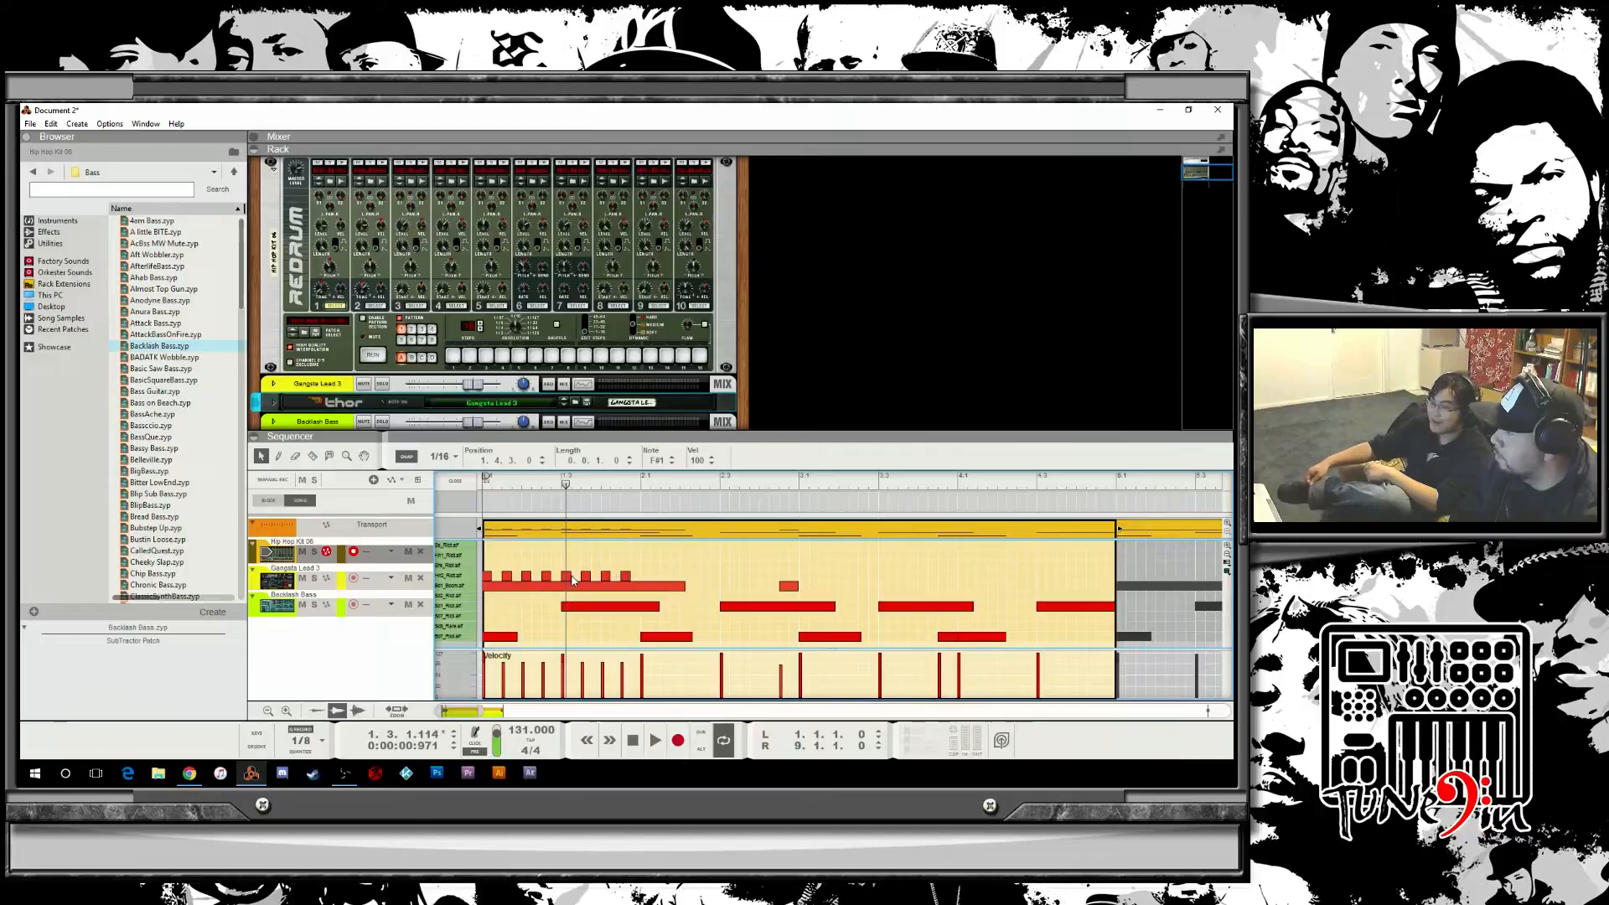
left_click(567, 577)
key("Delete")
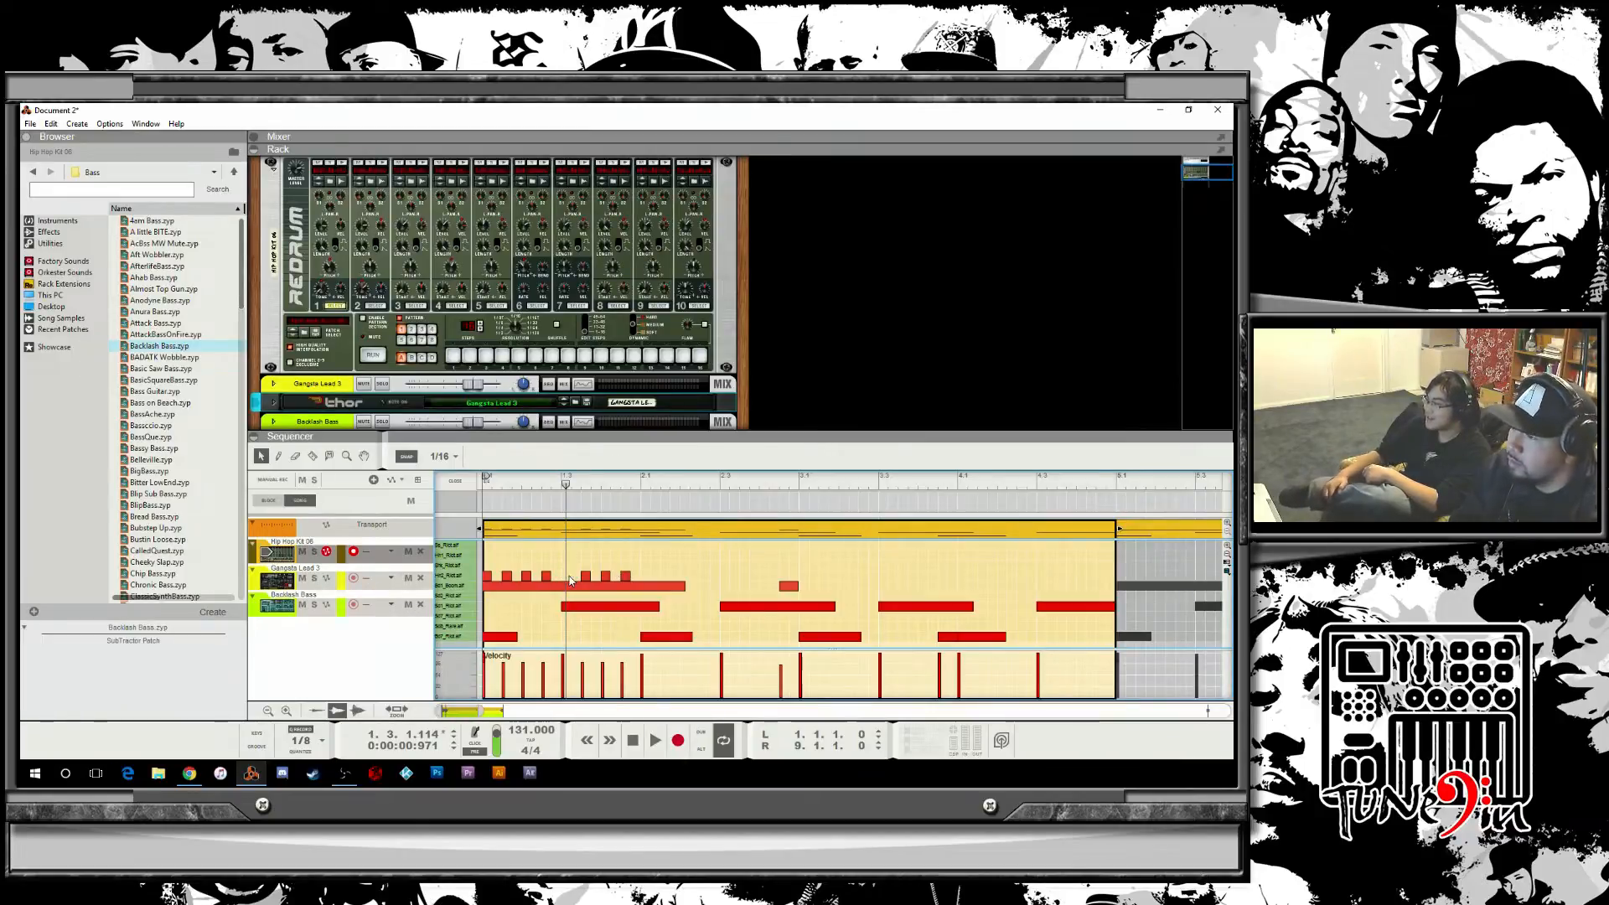
Return to the clip's start, play it, and audition the kit's drum sounds from the lane names.
left_click_drag(571, 484, 481, 517)
key("space")
key("space")
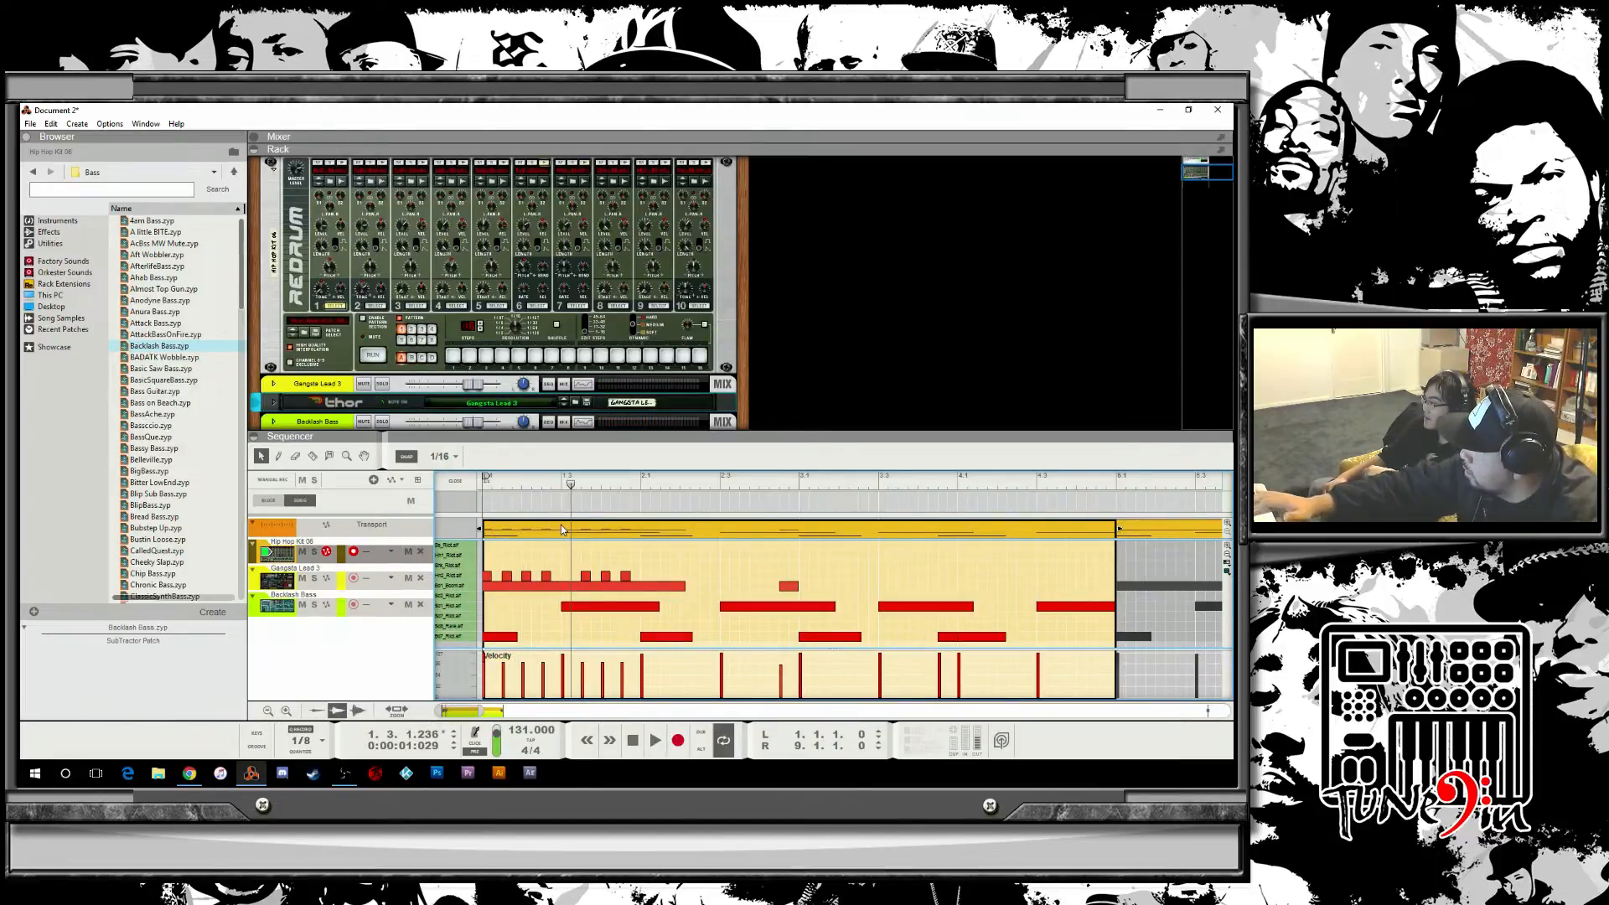
left_click(456, 562)
left_click(457, 554)
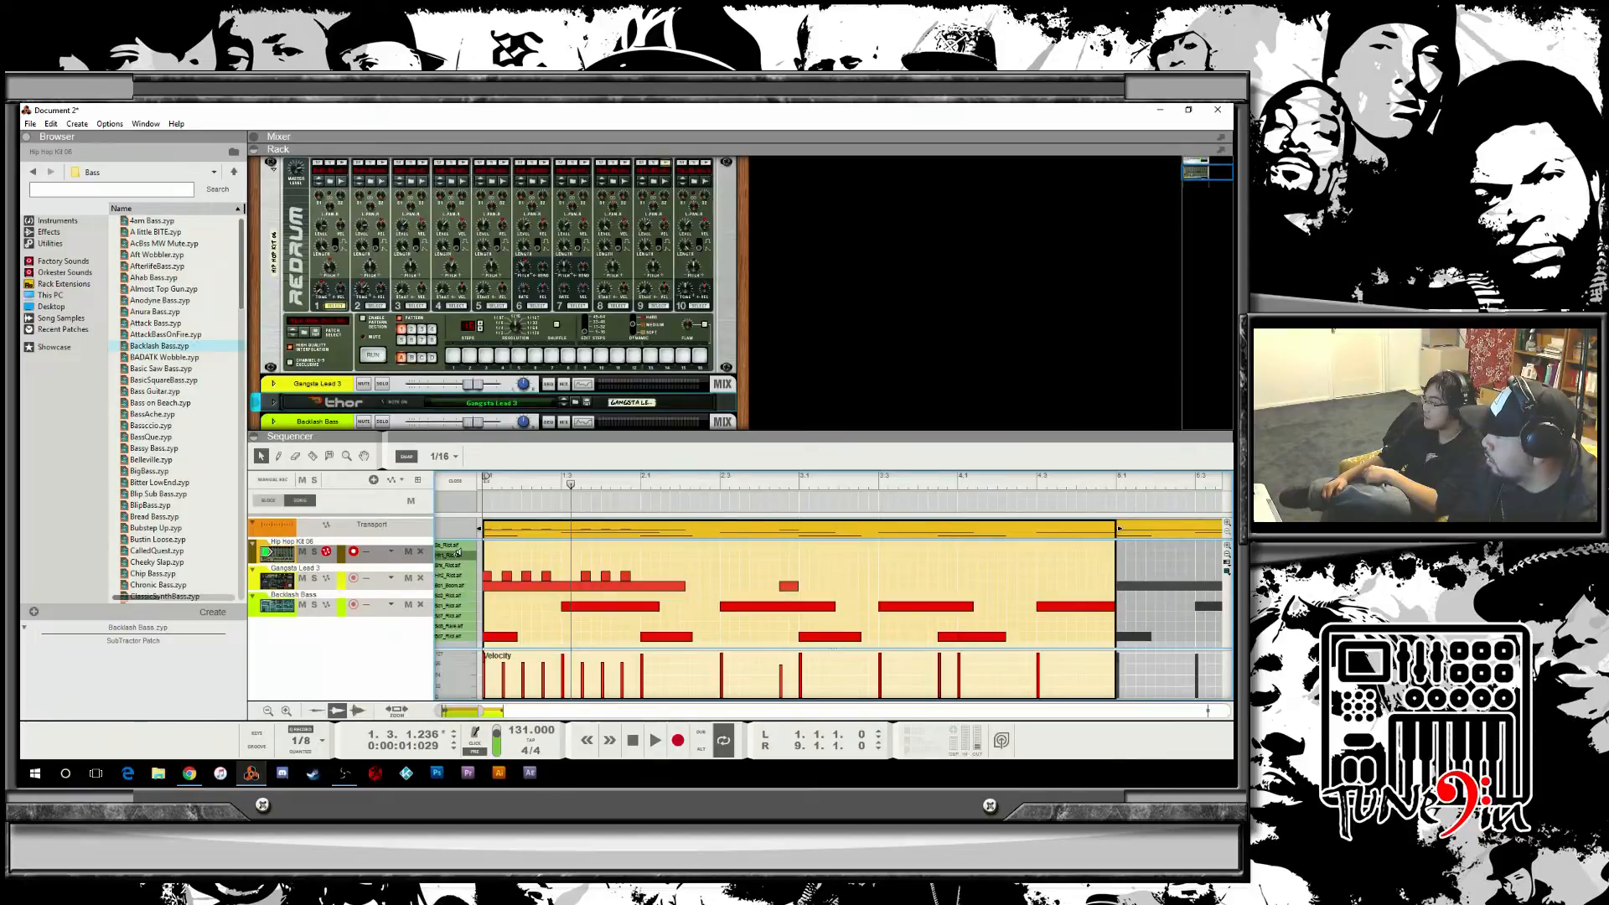
left_click(460, 566)
left_click(461, 576)
left_click(463, 563)
left_click(465, 554)
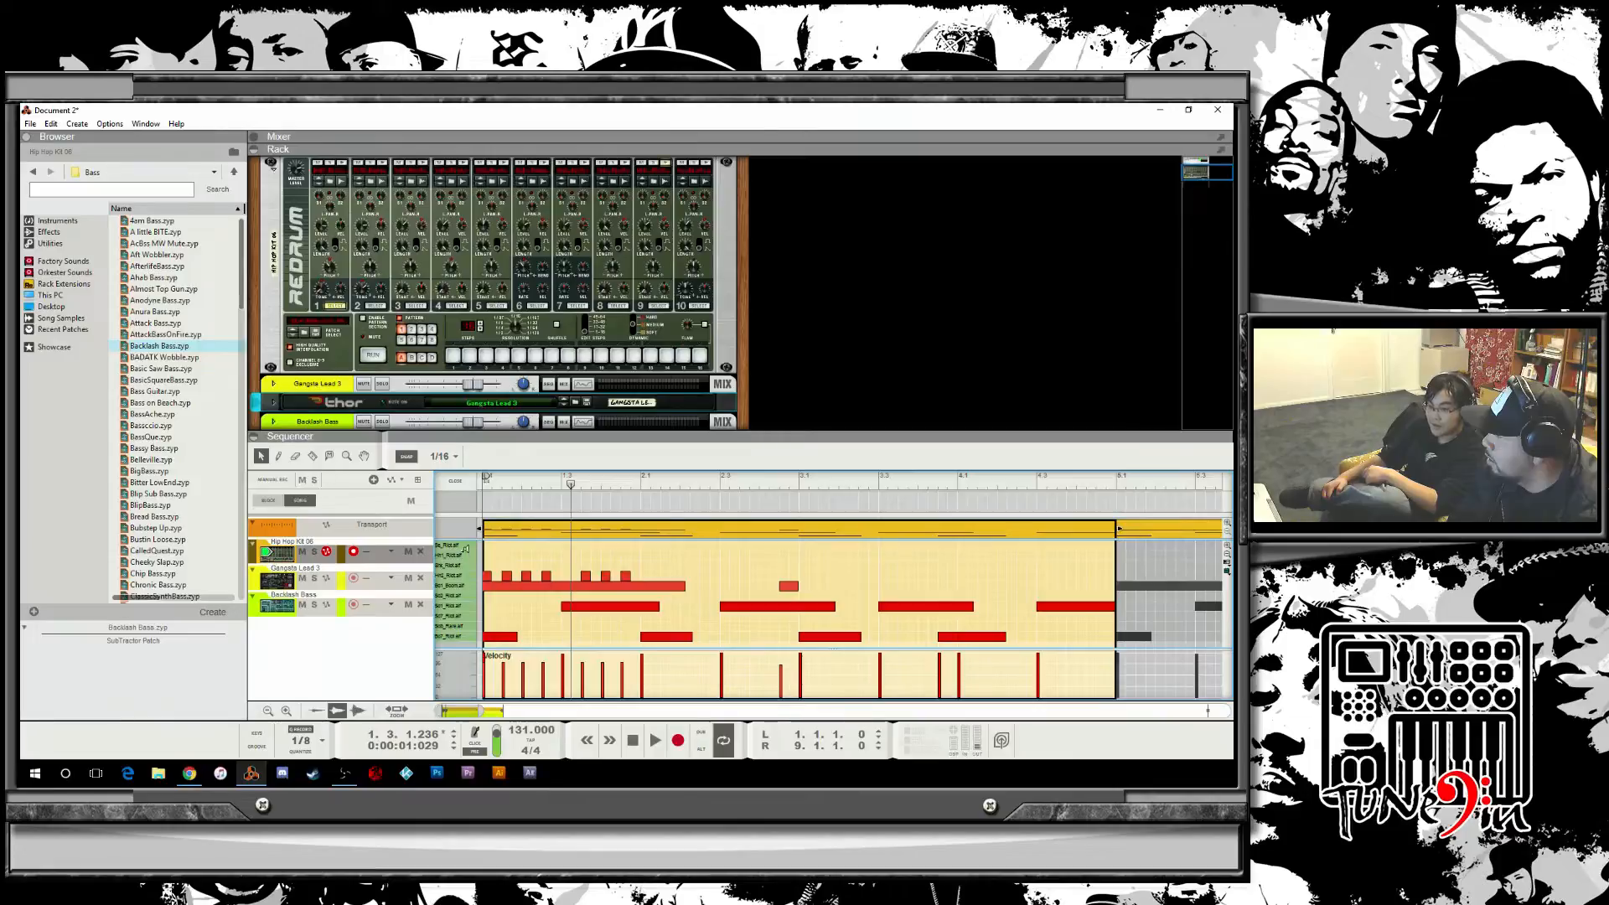
left_click(466, 545)
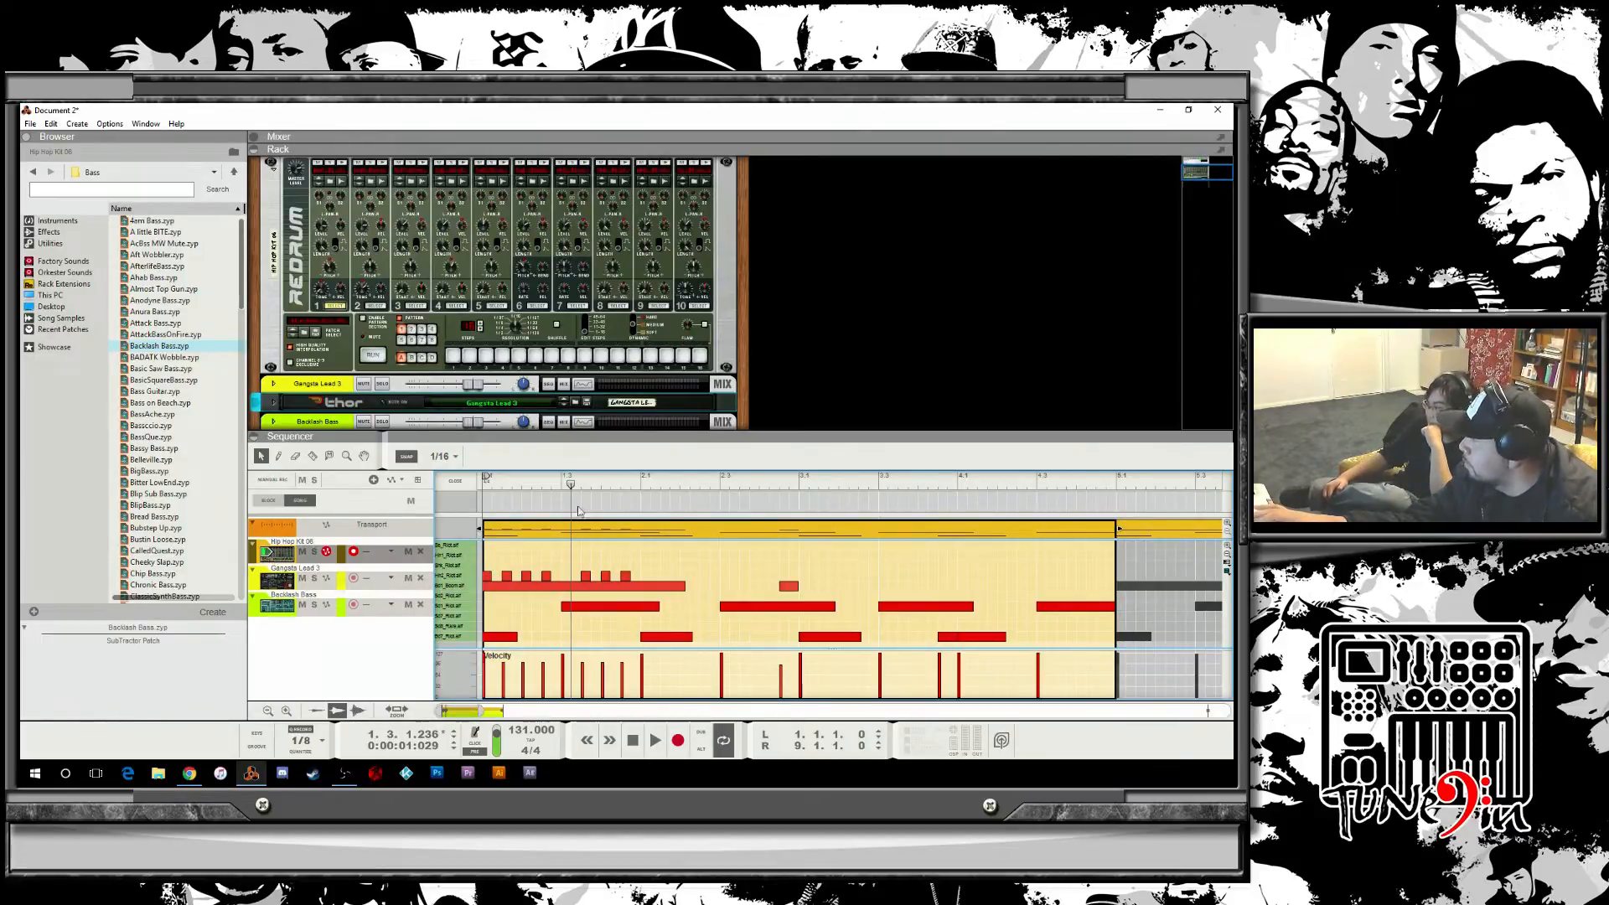
Record a new drum hit into the clip from the start of the song.
left_click_drag(575, 486, 481, 488)
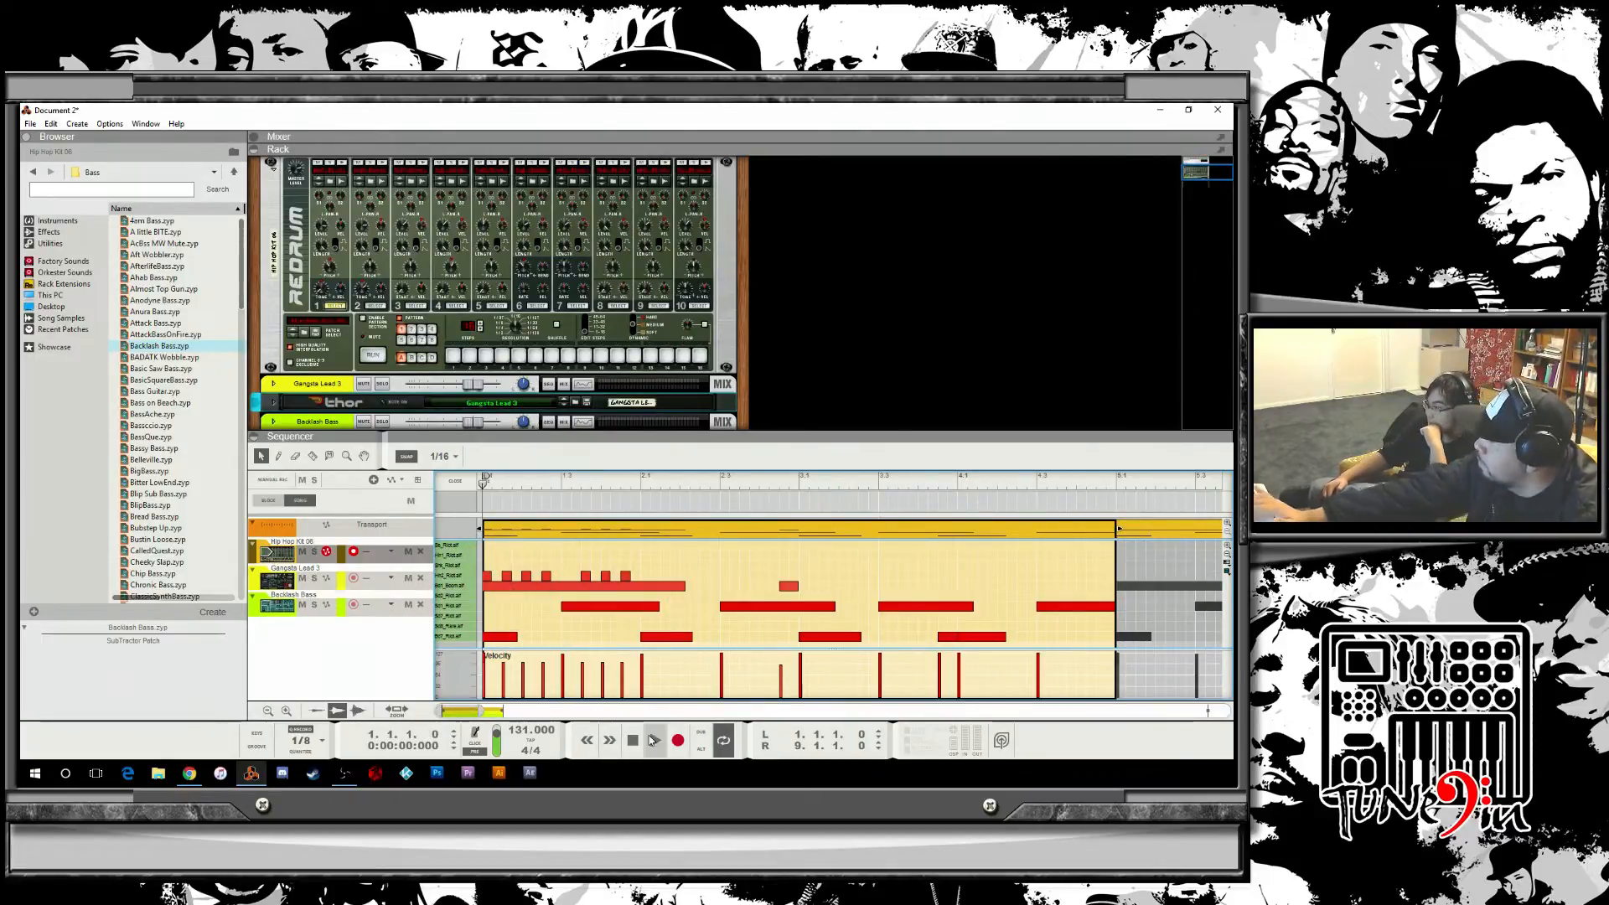
left_click(676, 743)
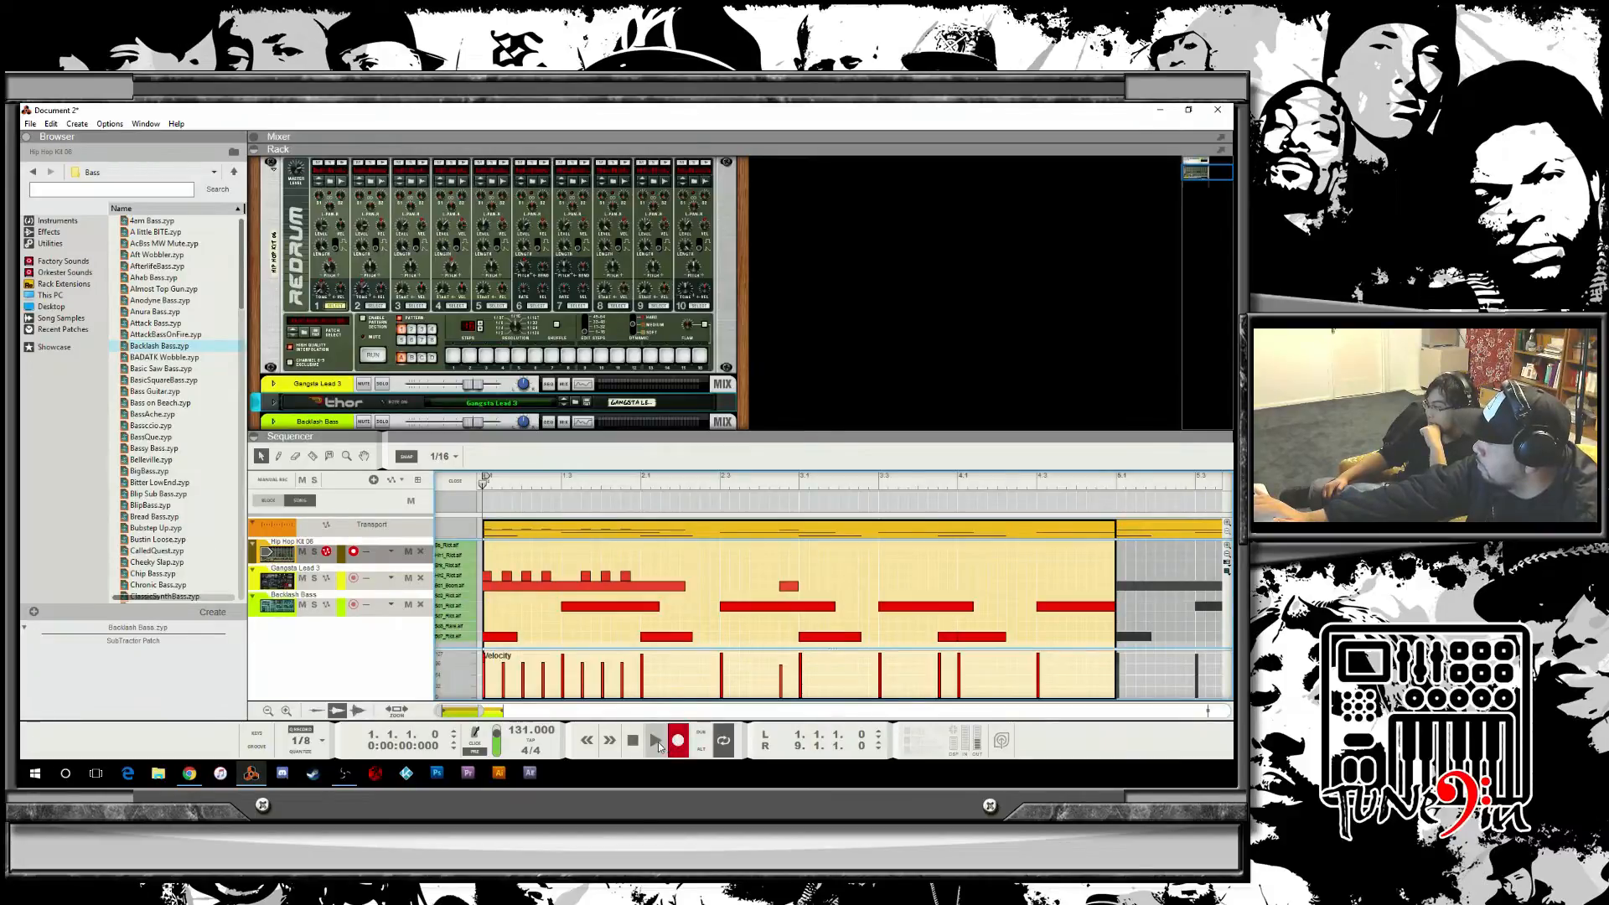
left_click(658, 747)
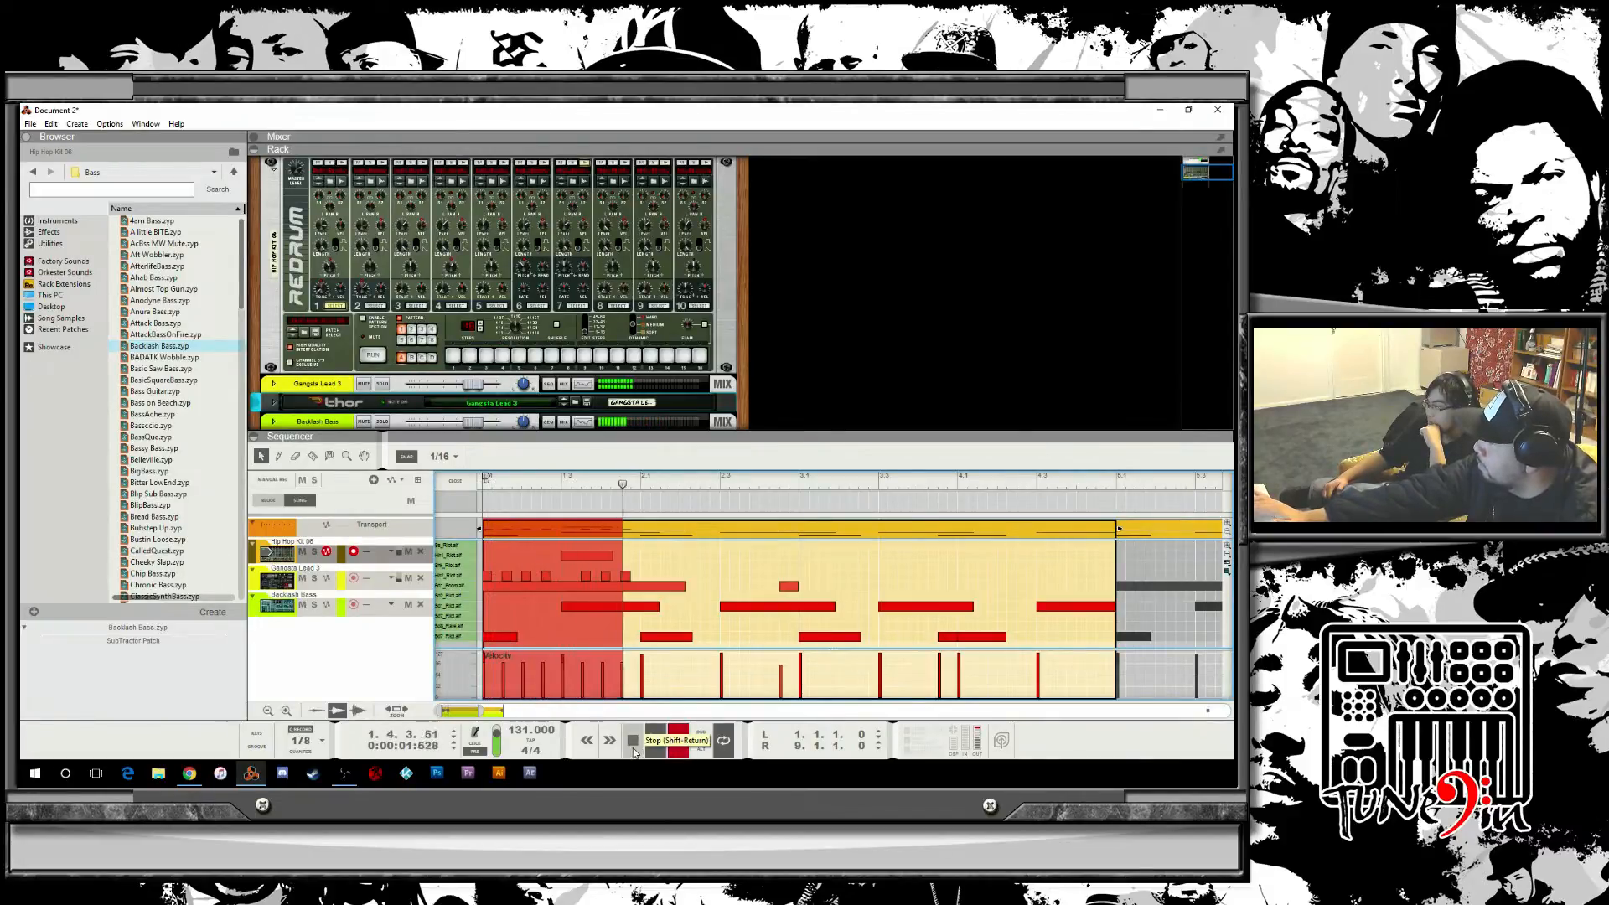
left_click(633, 741)
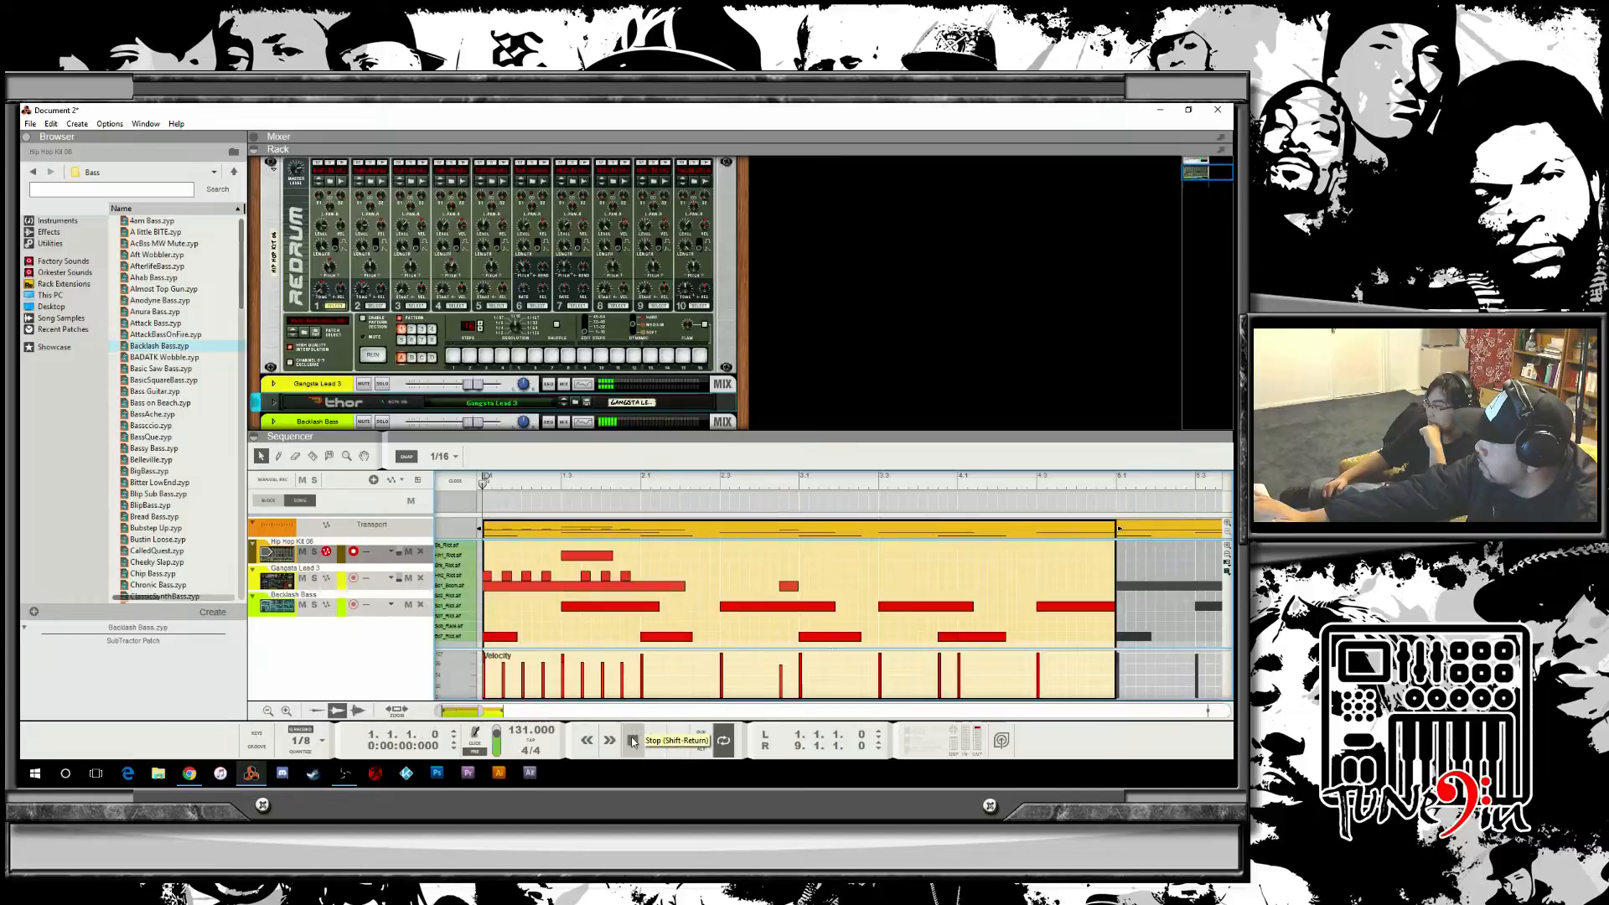
Play back the clip, shorten the recorded drum note, and audition Drum 9 on the Redrum.
left_click(656, 741)
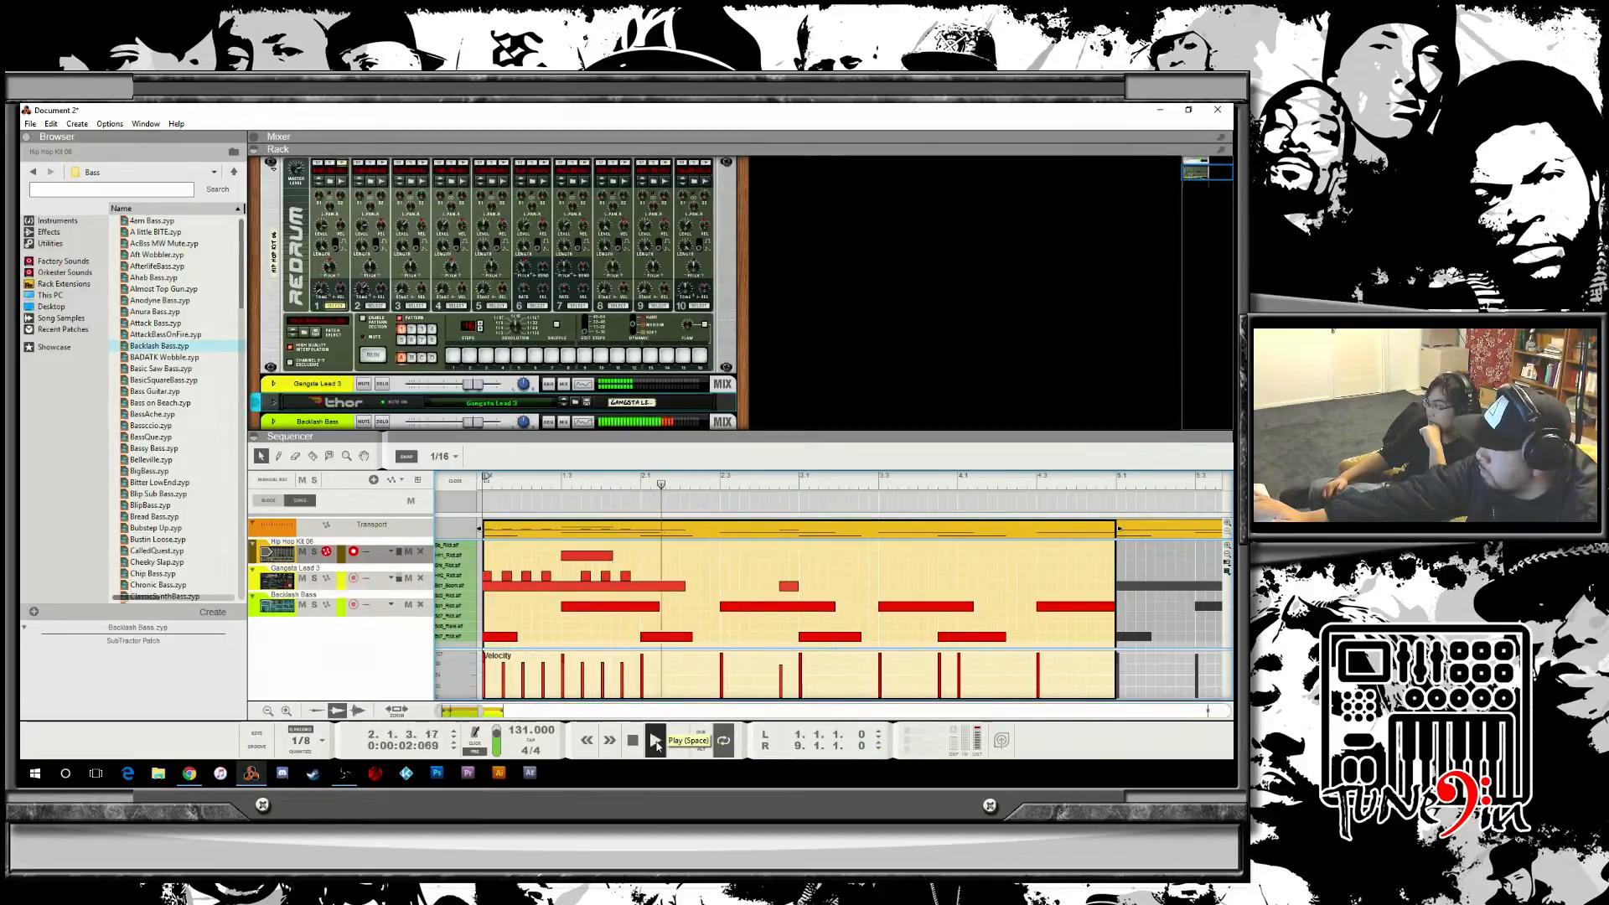
left_click(634, 741)
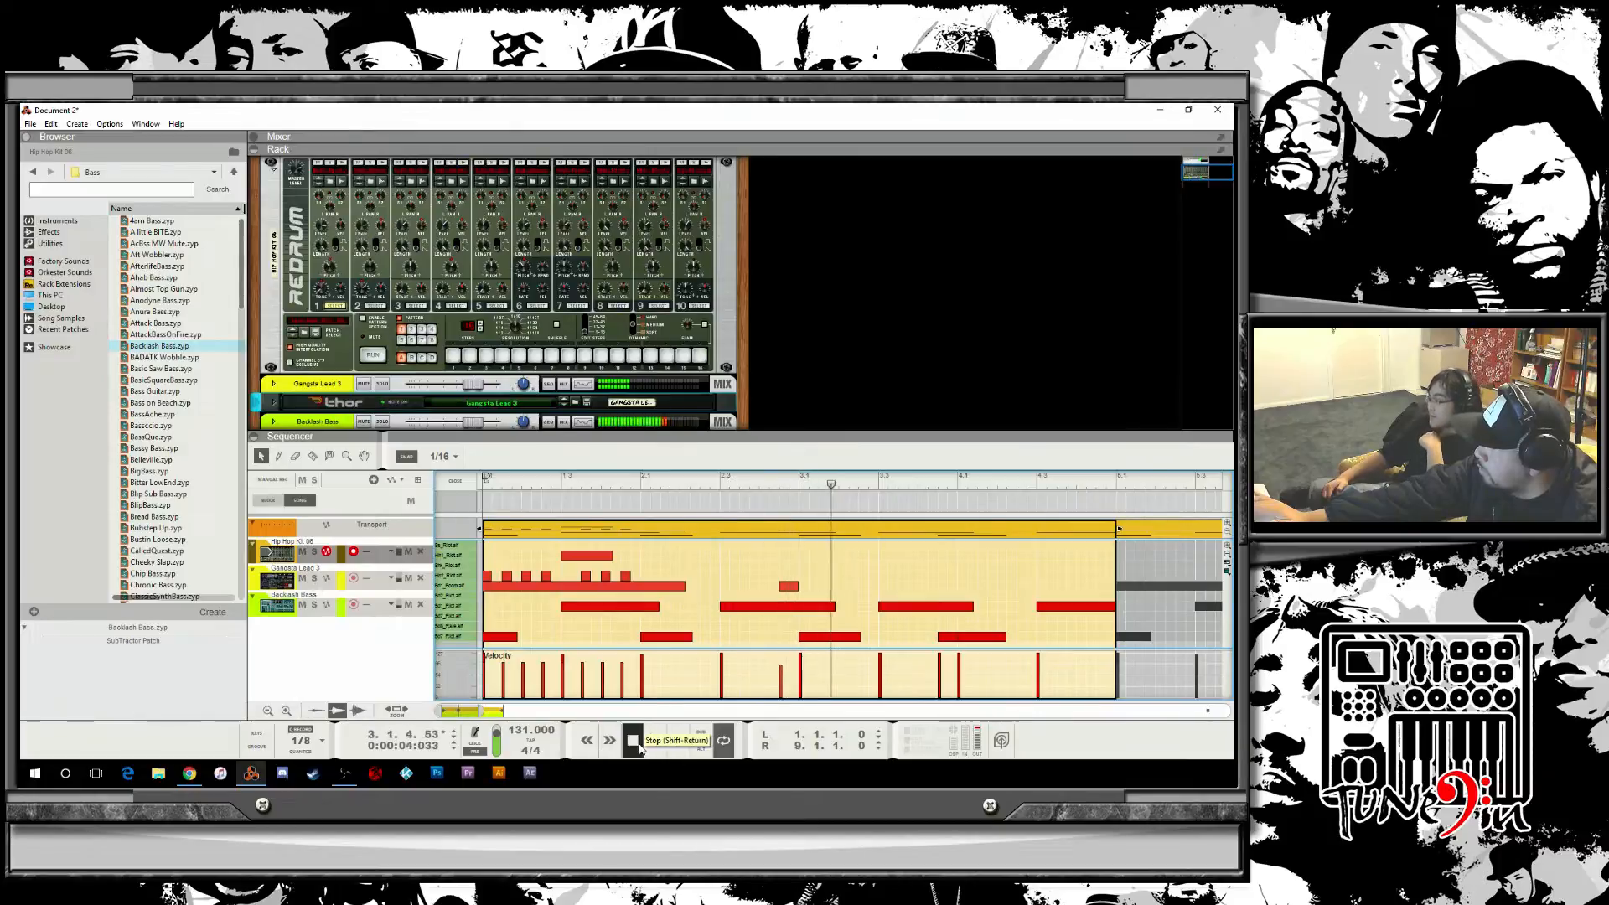
left_click(611, 556)
mouse_move(618, 556)
left_mouse_down()
mouse_move(572, 556)
mouse_move(593, 555)
left_mouse_up()
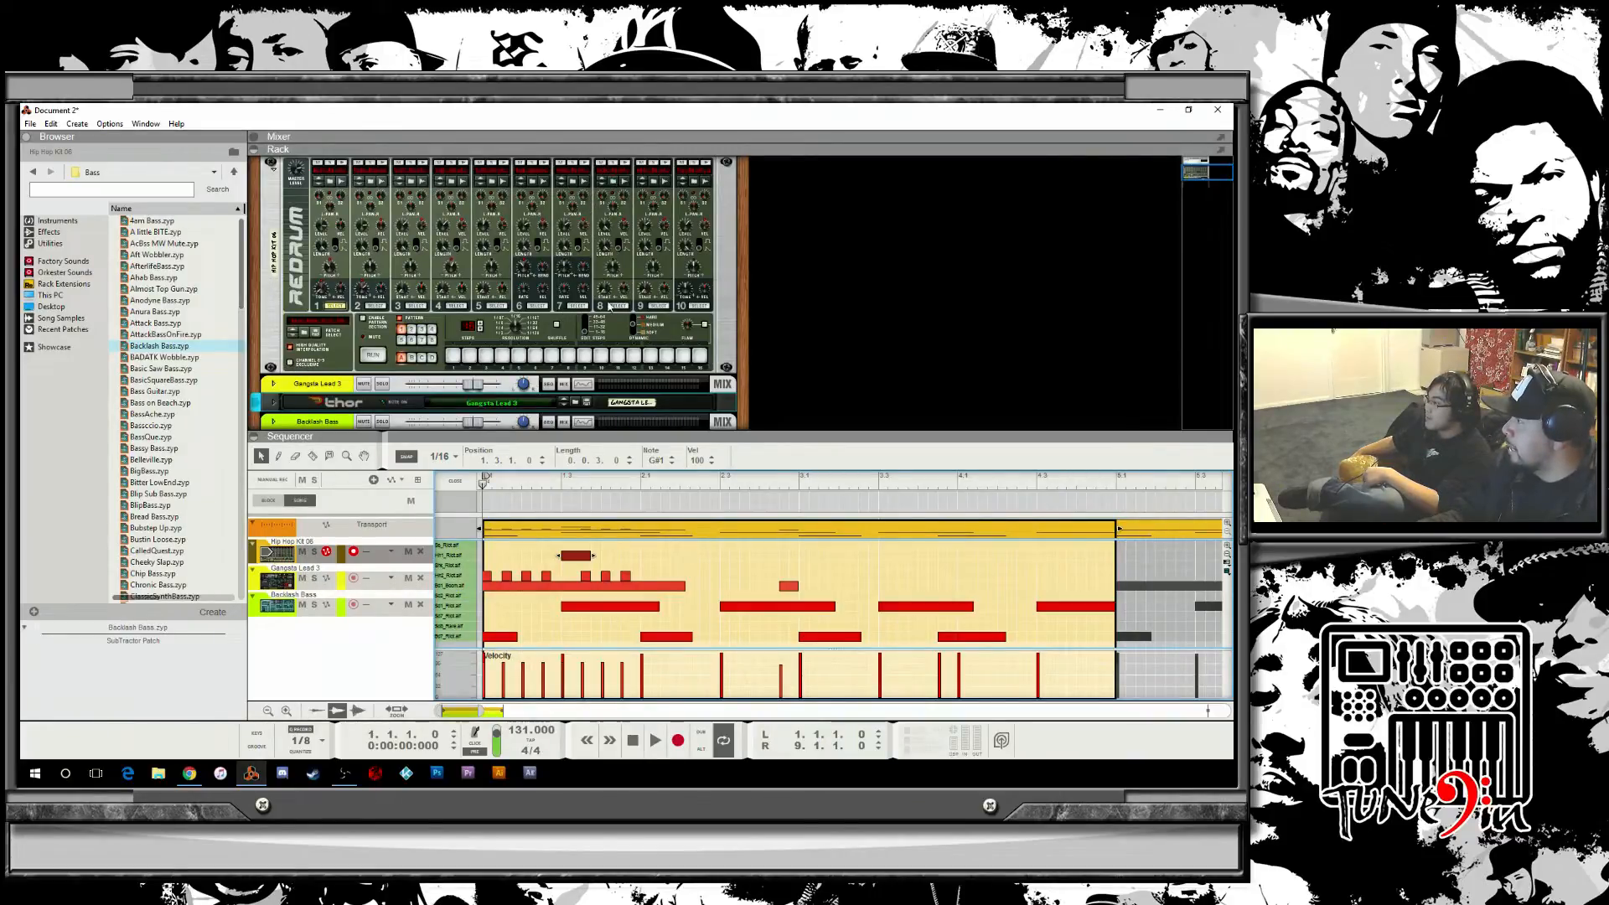
left_click(637, 167)
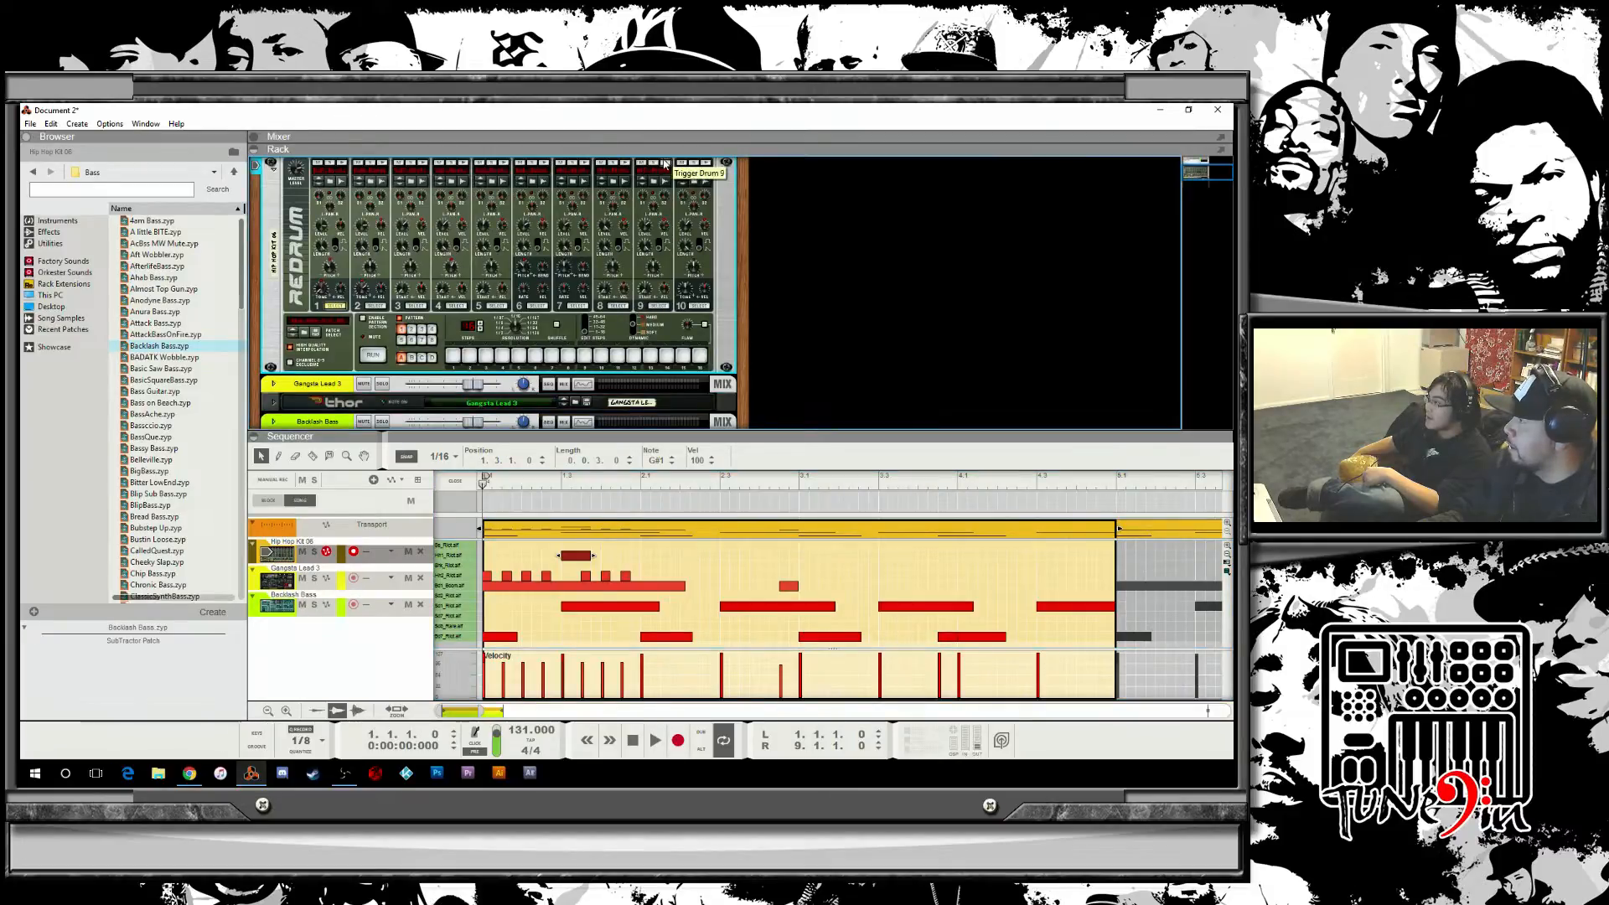
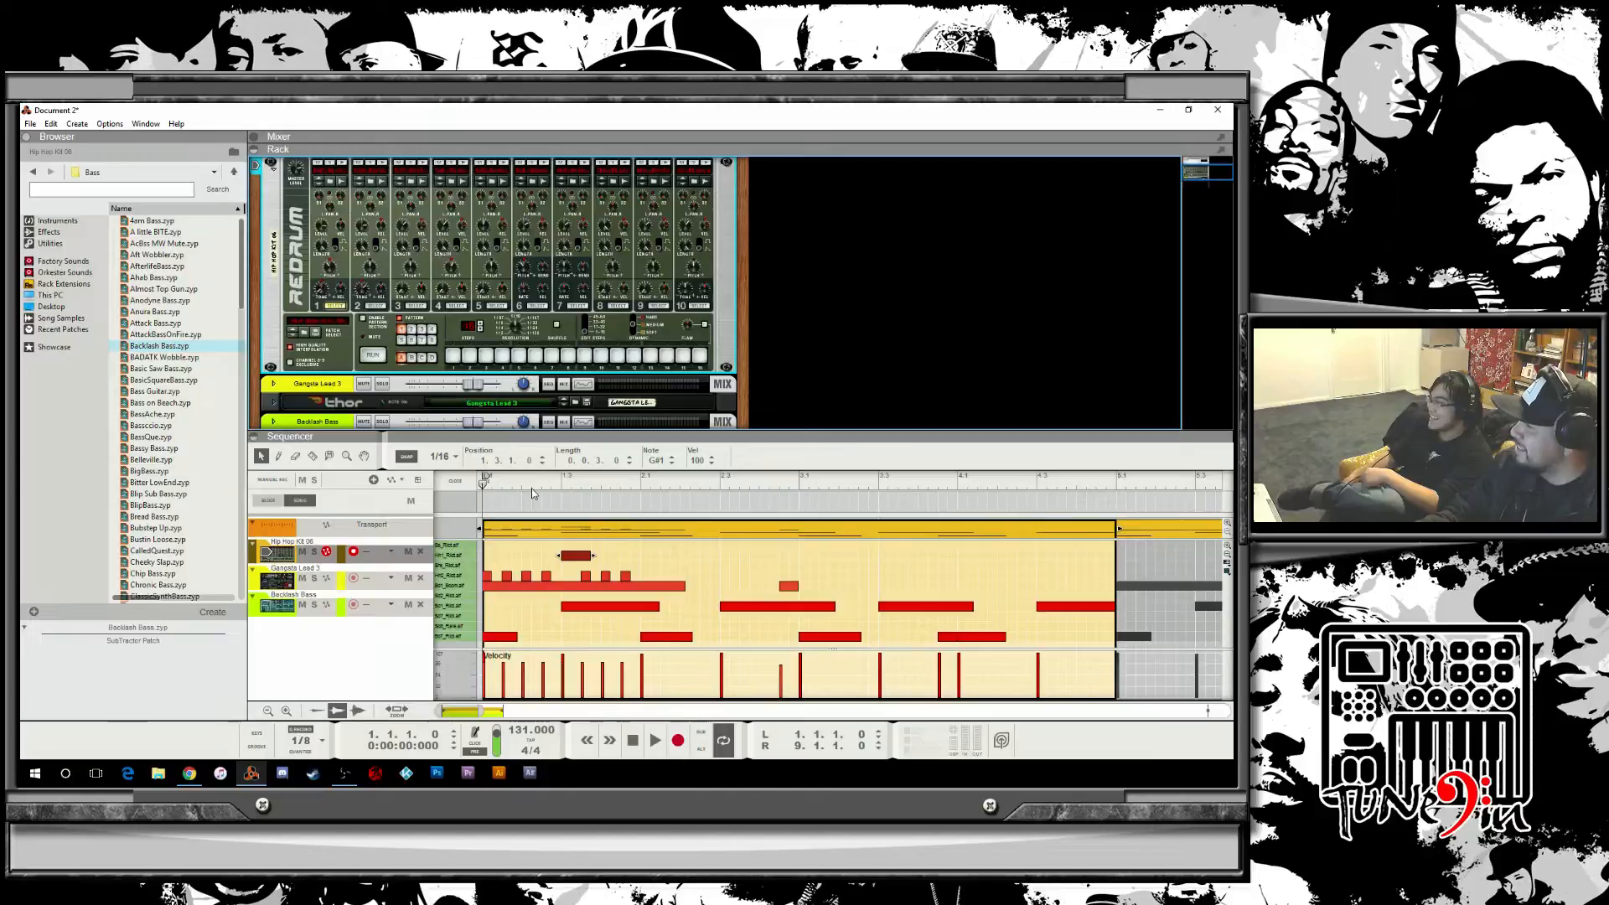
Select the first beat's notes in the top two drum lanes and copy them further into the bar.
key("space")
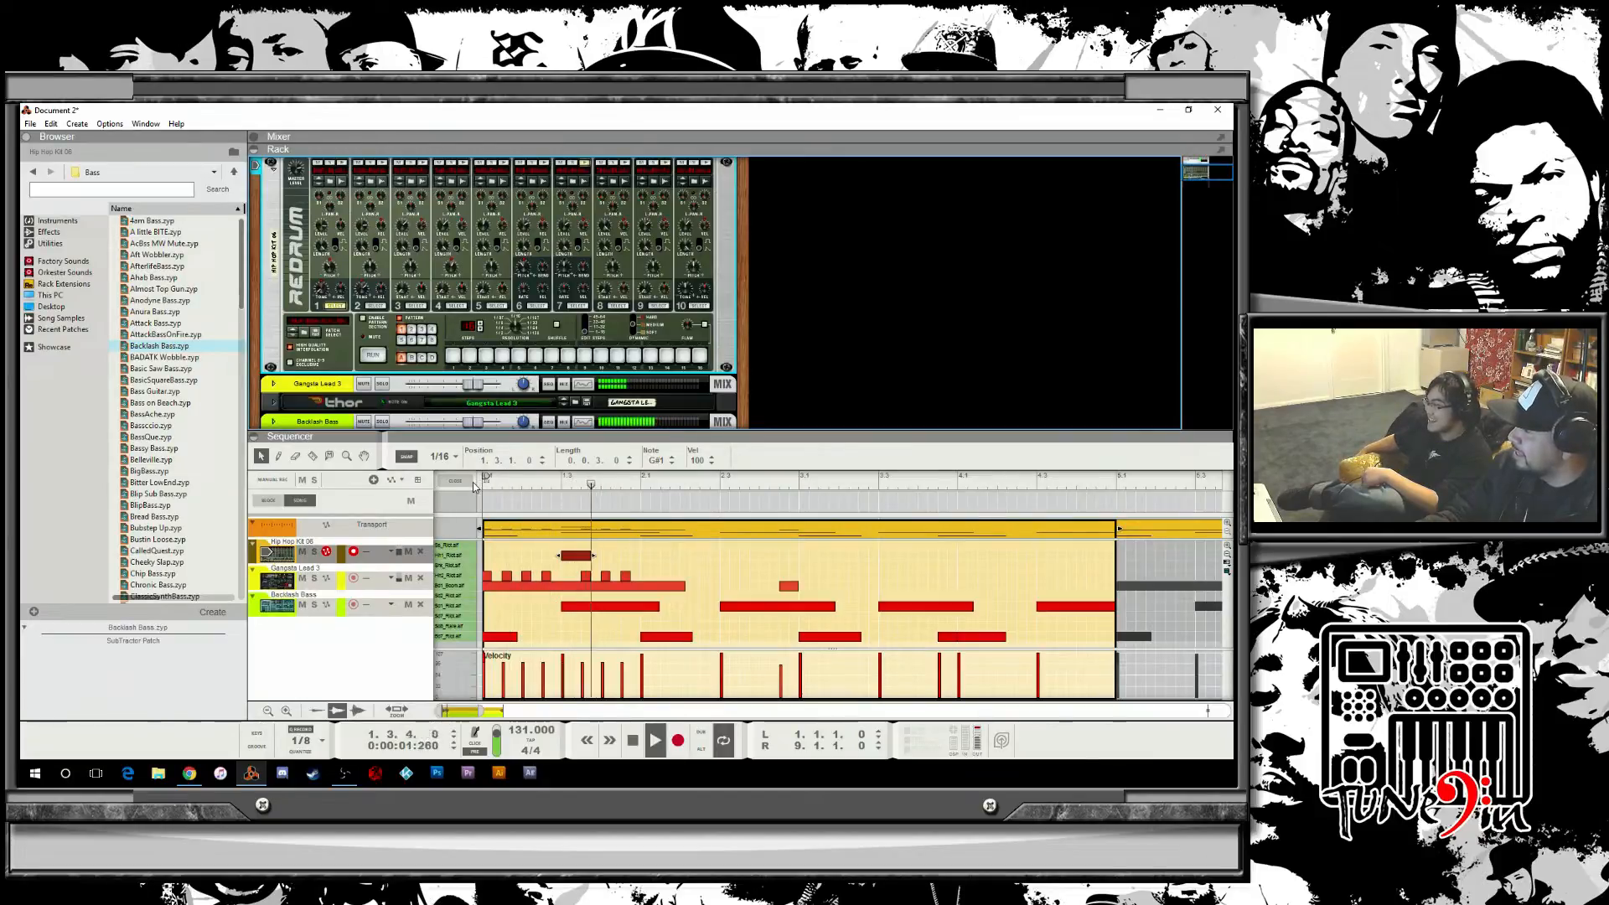
key("space")
left_click_drag(639, 581, 486, 545)
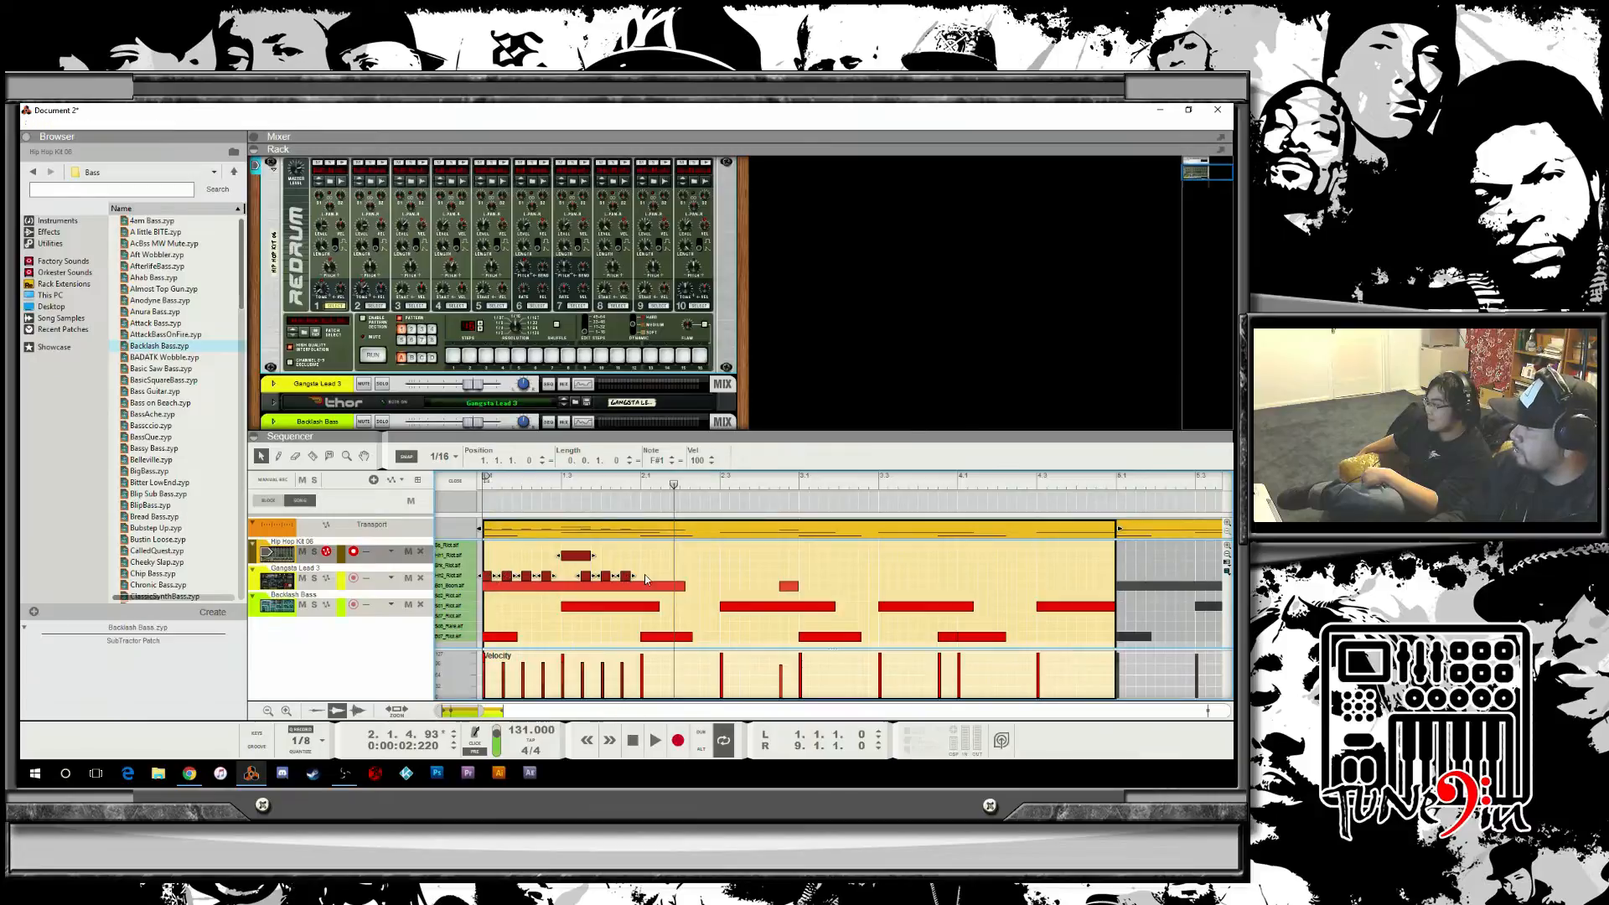
mouse_move(643, 582)
left_mouse_down()
mouse_move(483, 543)
mouse_move(524, 576)
mouse_move(642, 575)
left_mouse_up()
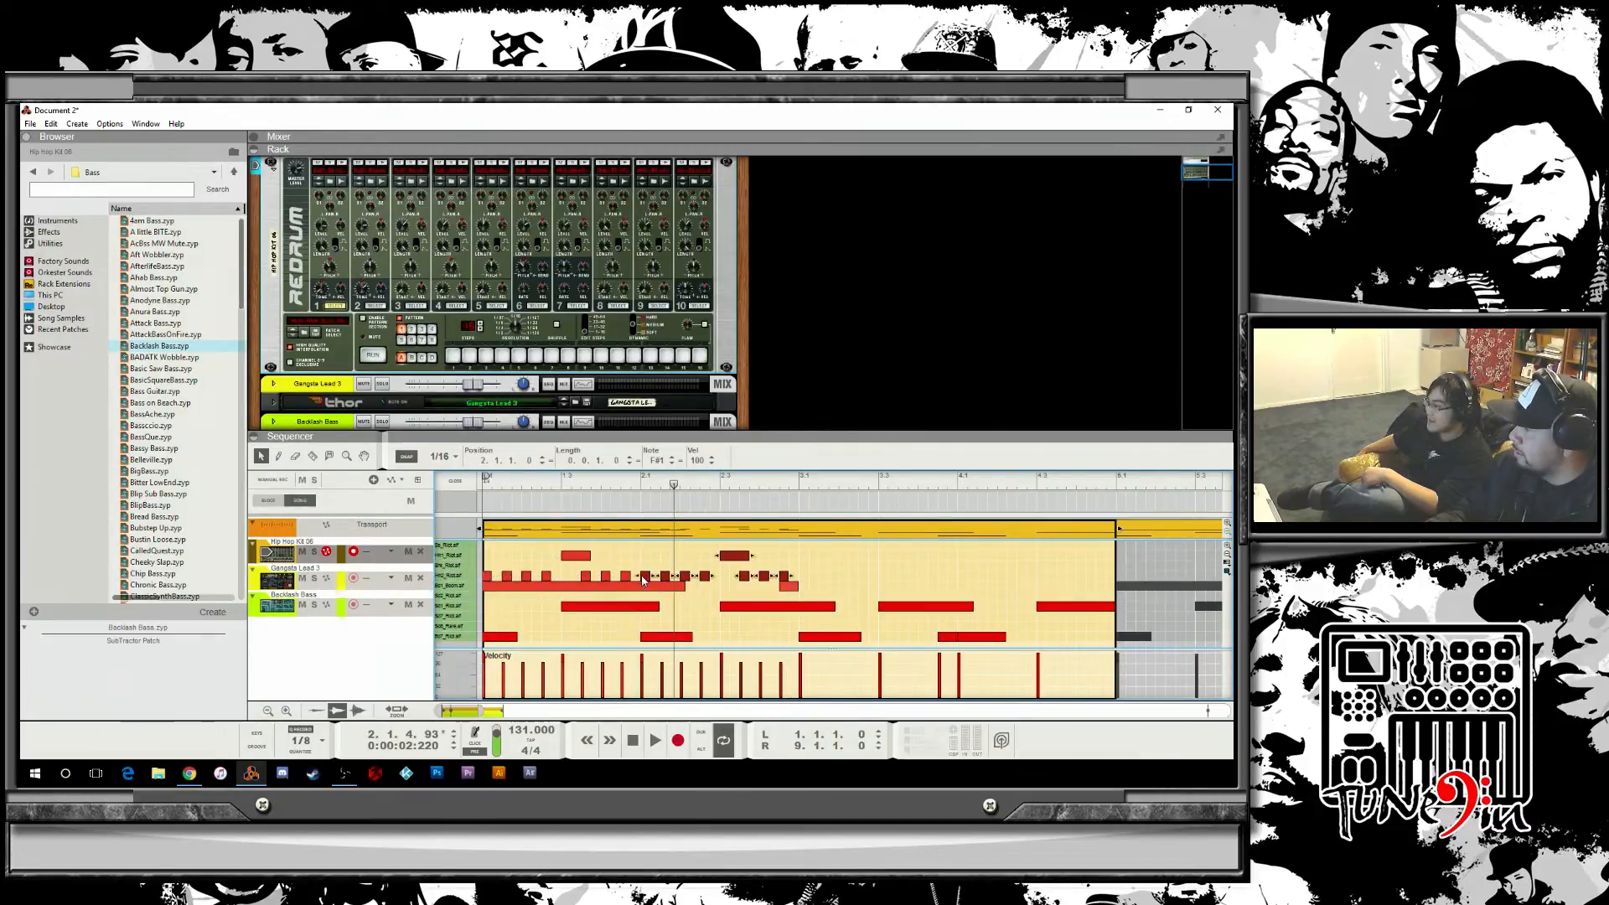
Play the edited pattern from the start of the clip.
left_click_drag(641, 488, 381, 489)
key("space")
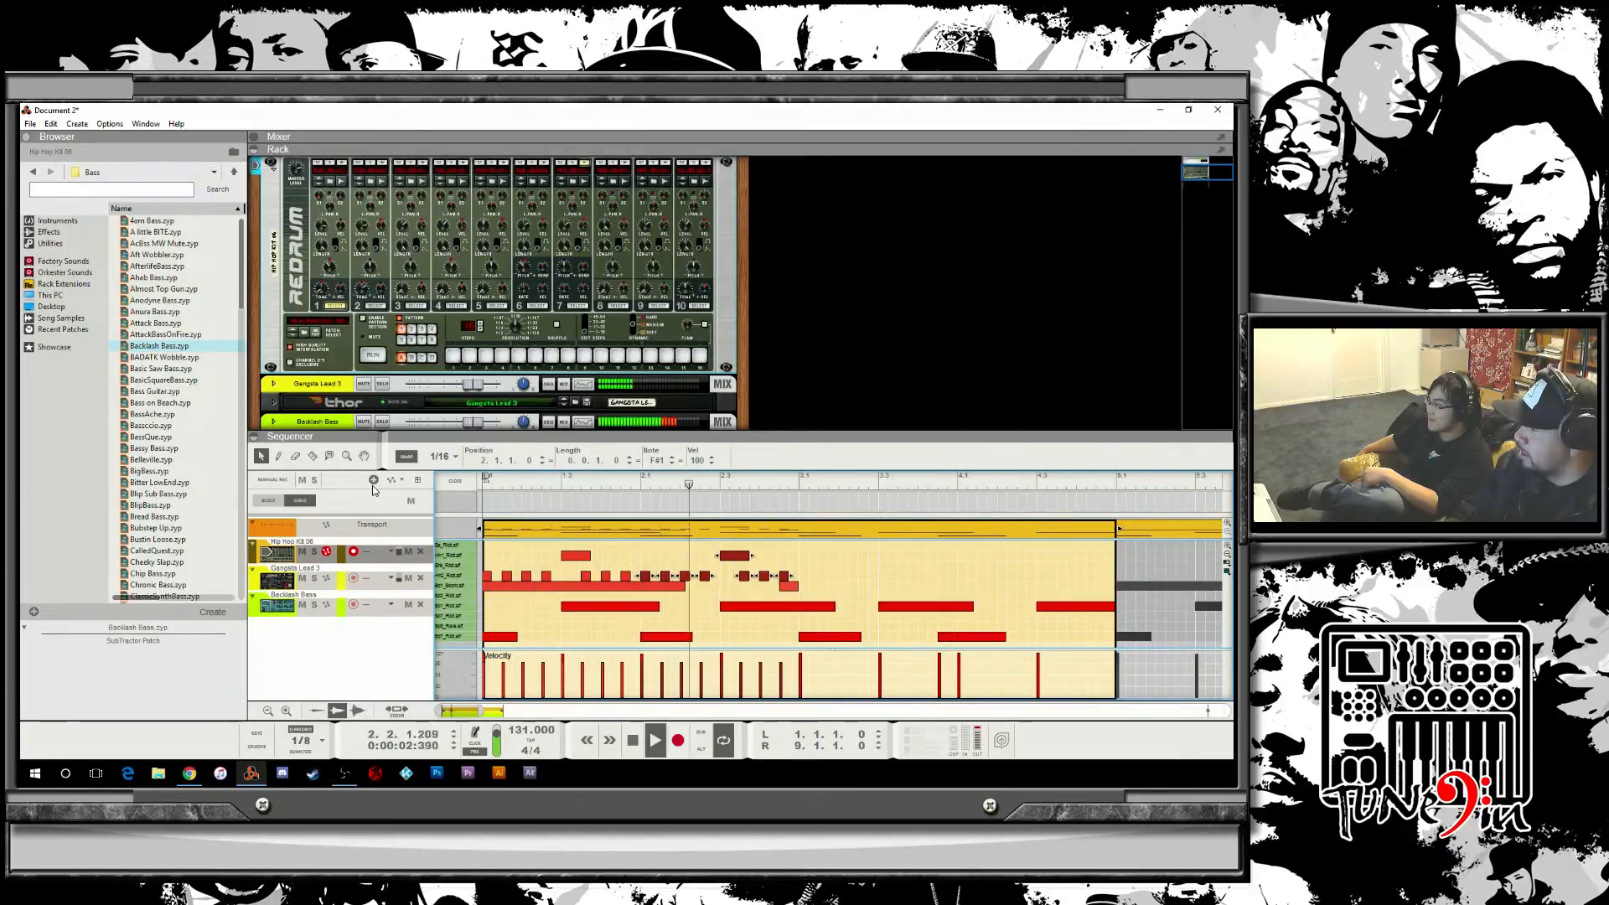
key("space")
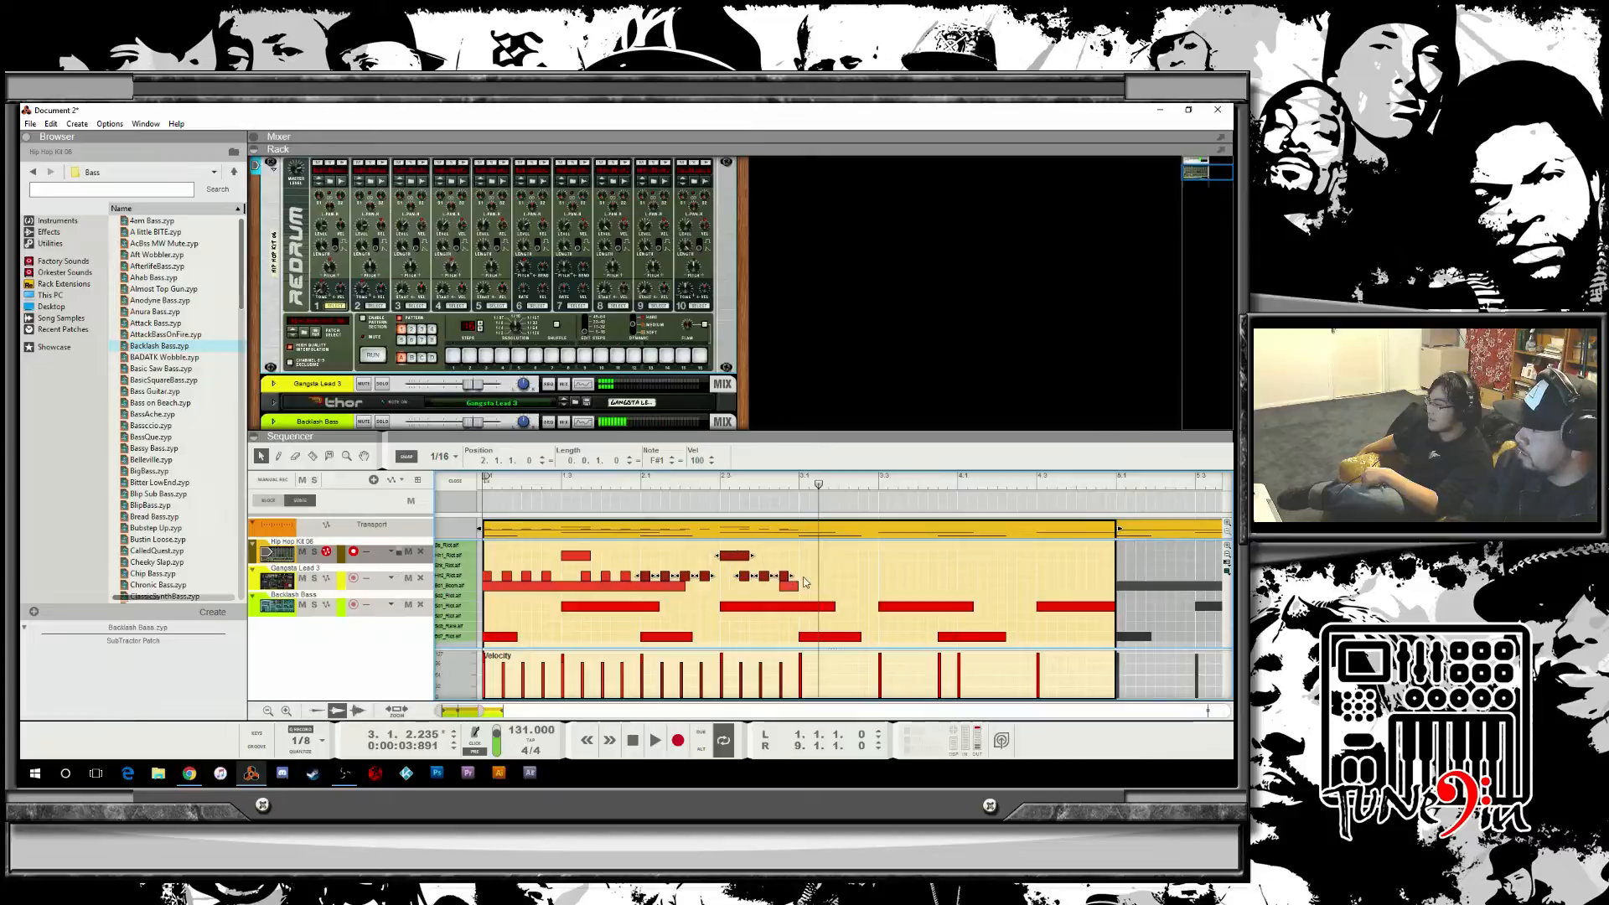
Select the first half of the clip's drum notes and copy them into the clip's second half.
left_click_drag(803, 580, 360, 523)
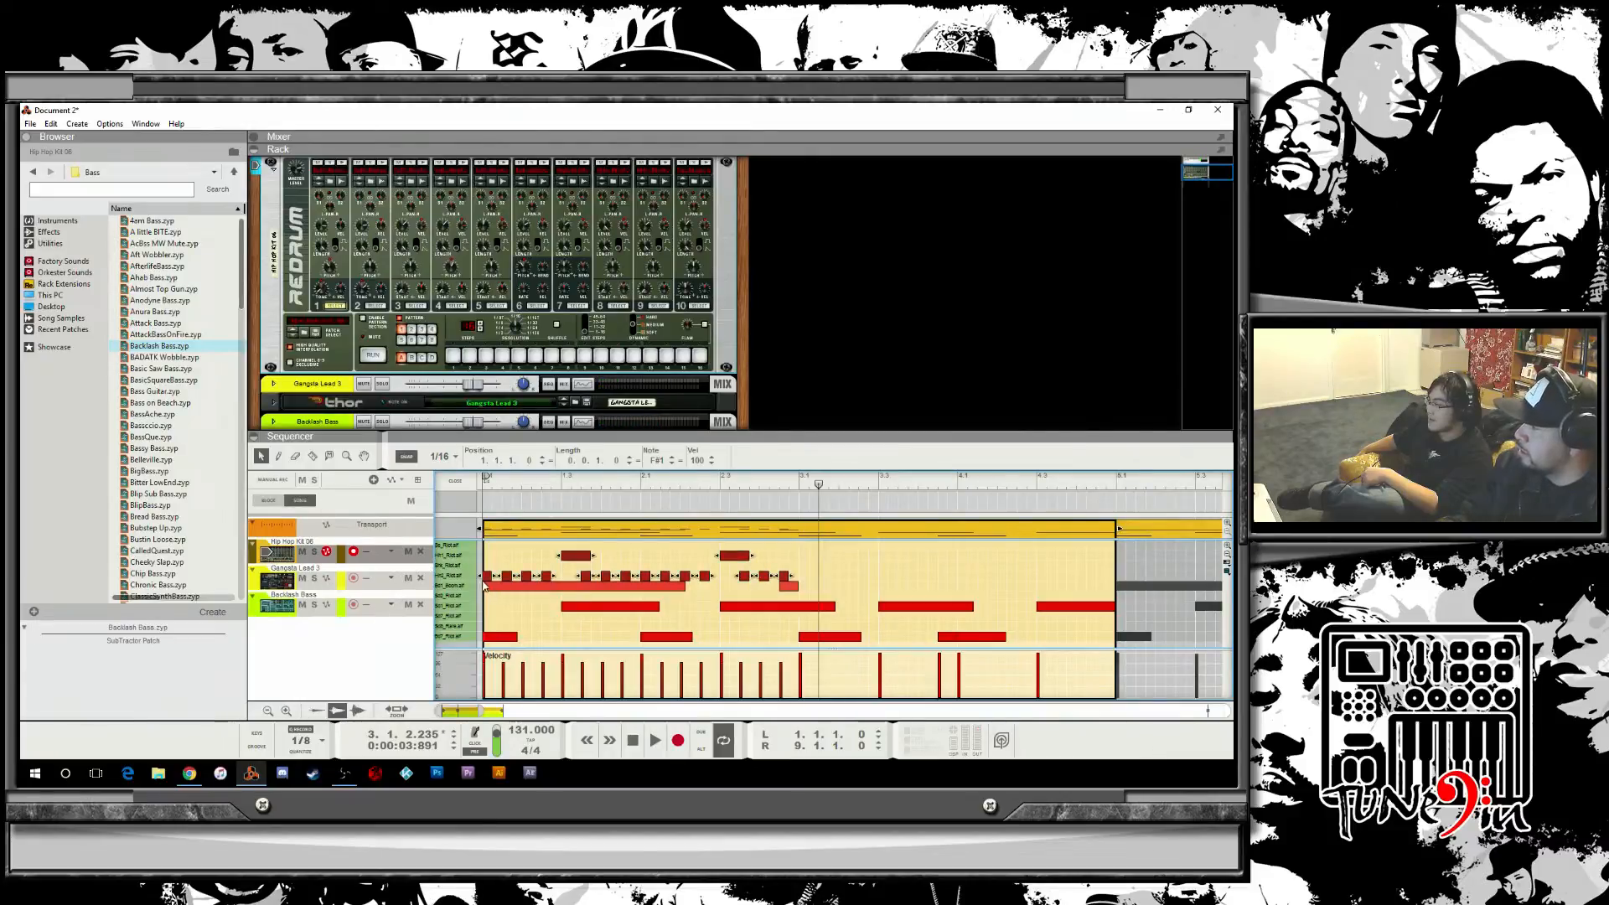
left_click_drag(484, 578, 803, 581)
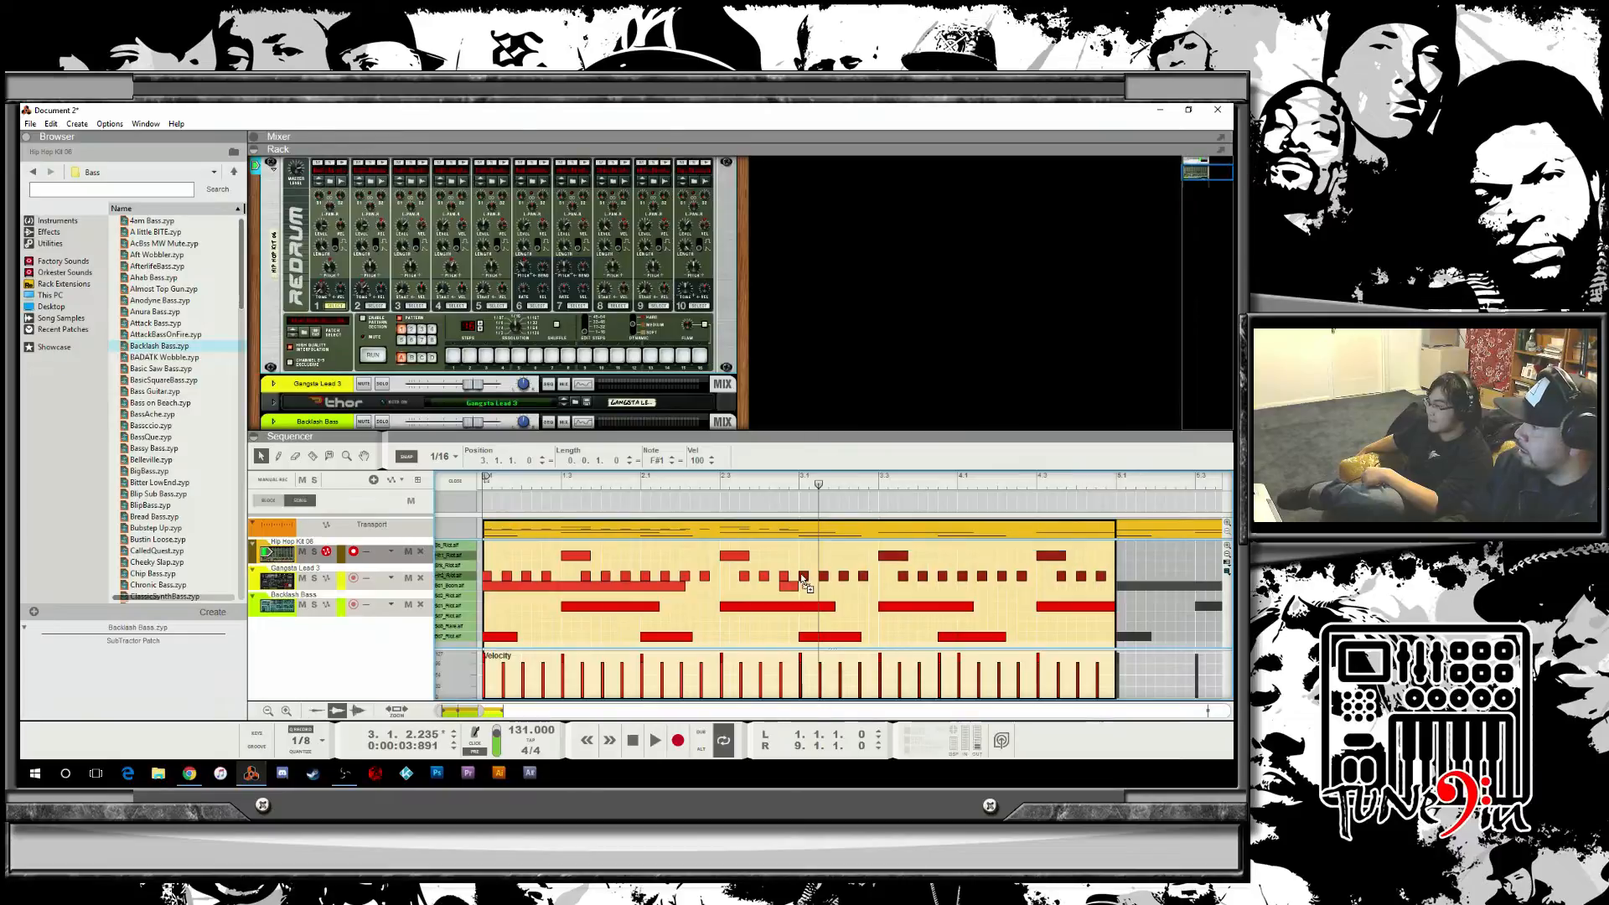
left_click_drag(816, 487, 243, 476)
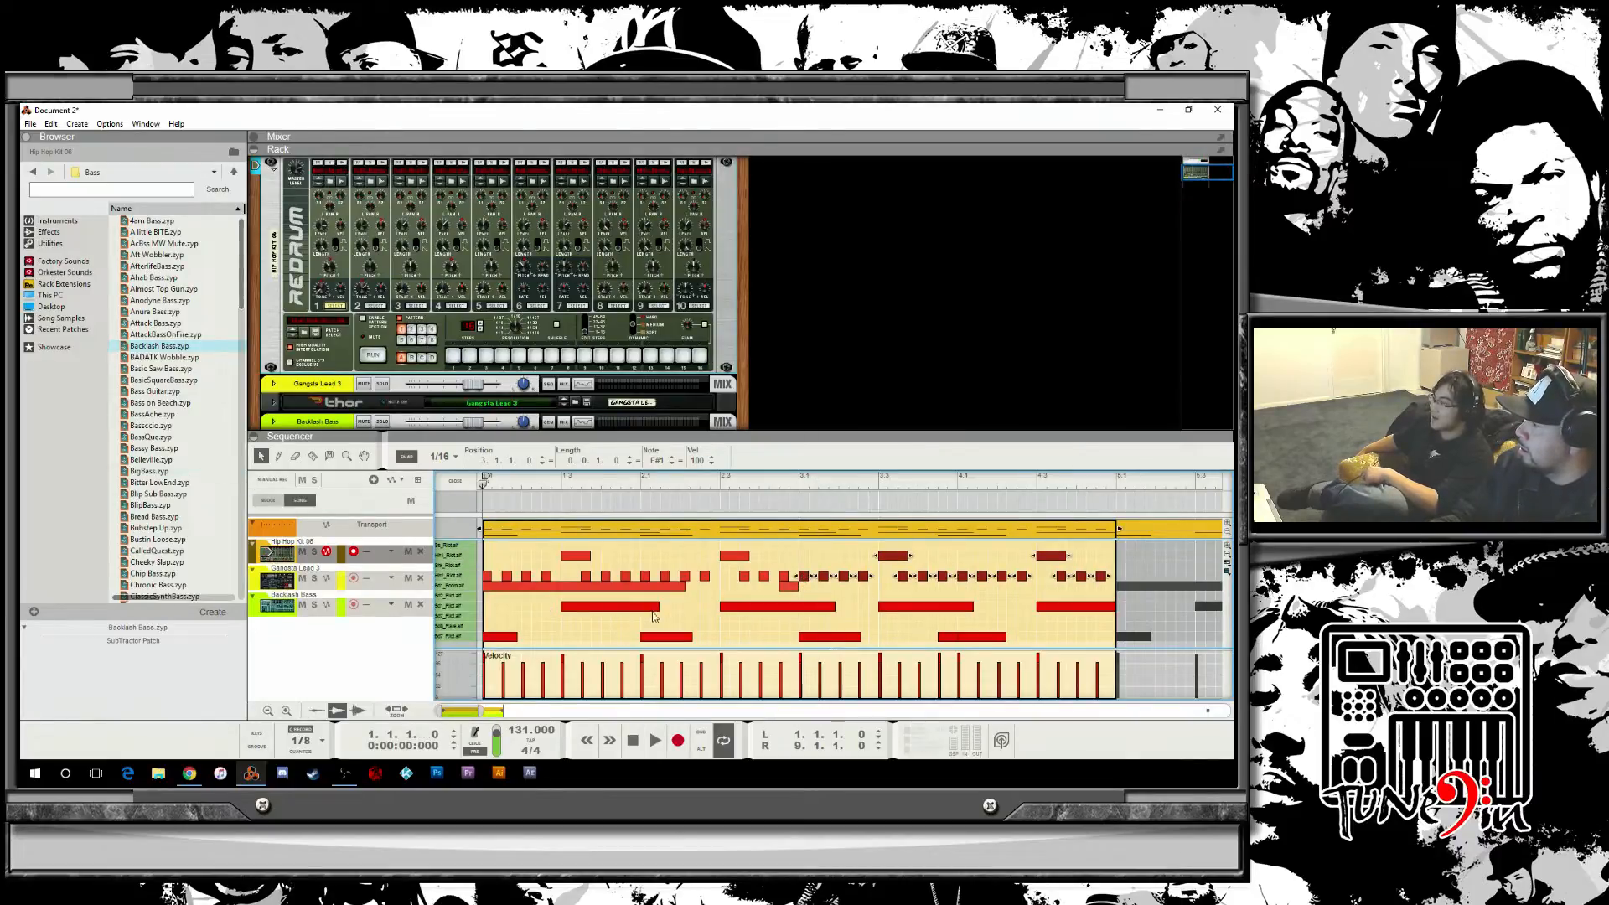
left_click(685, 621)
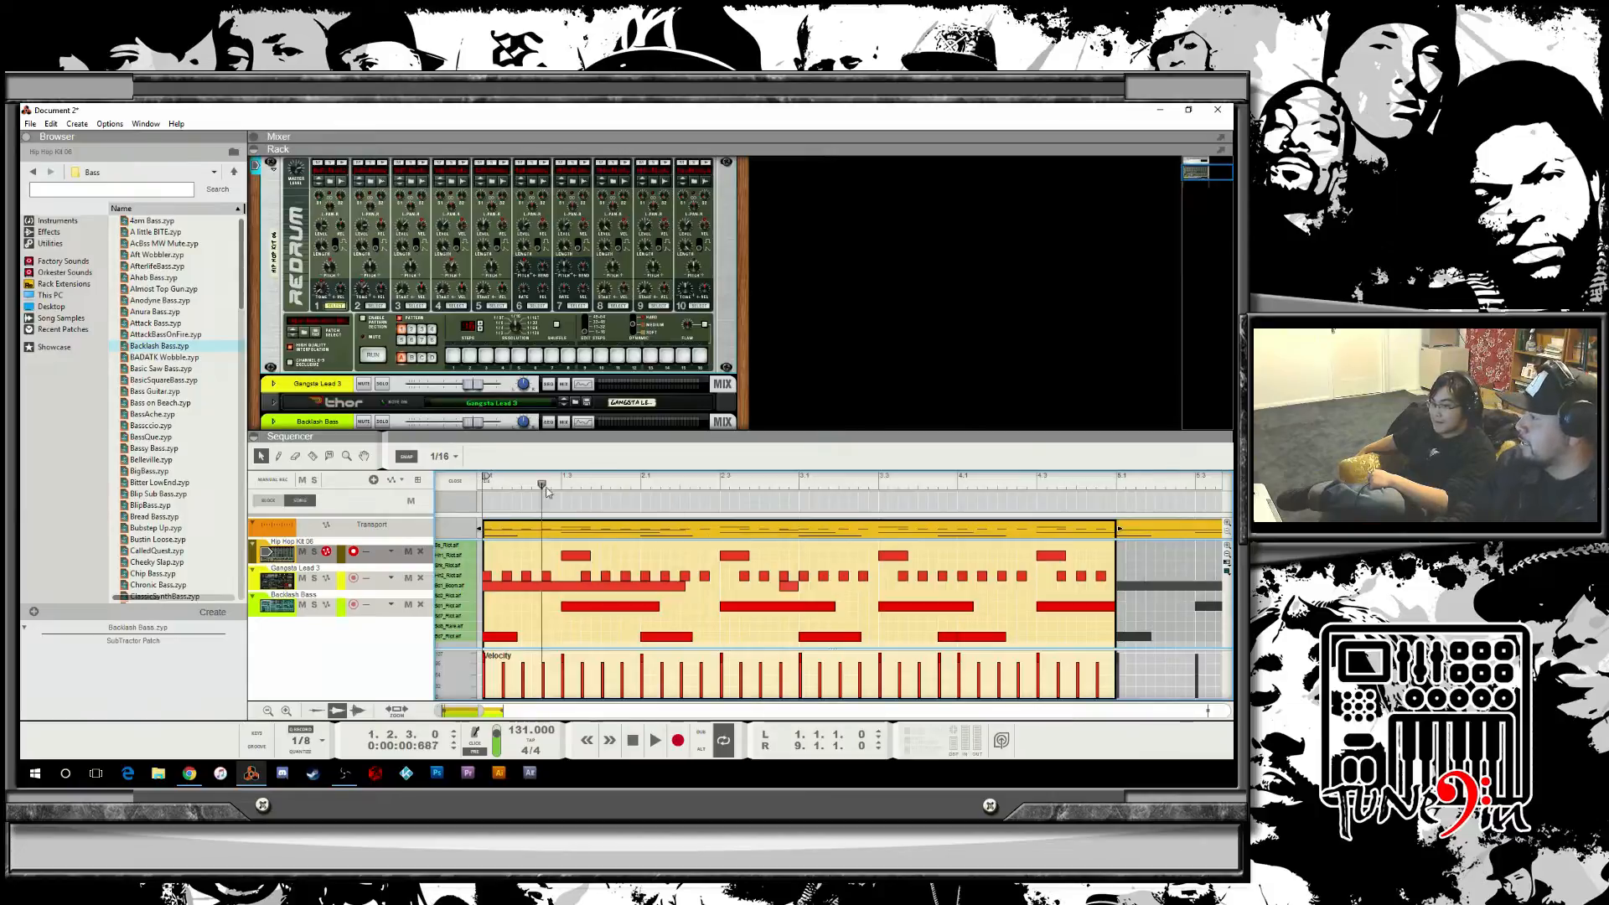
Return to the start, set the note snap value to 1/16T, and play the pattern.
left_click_drag(551, 486, 484, 494)
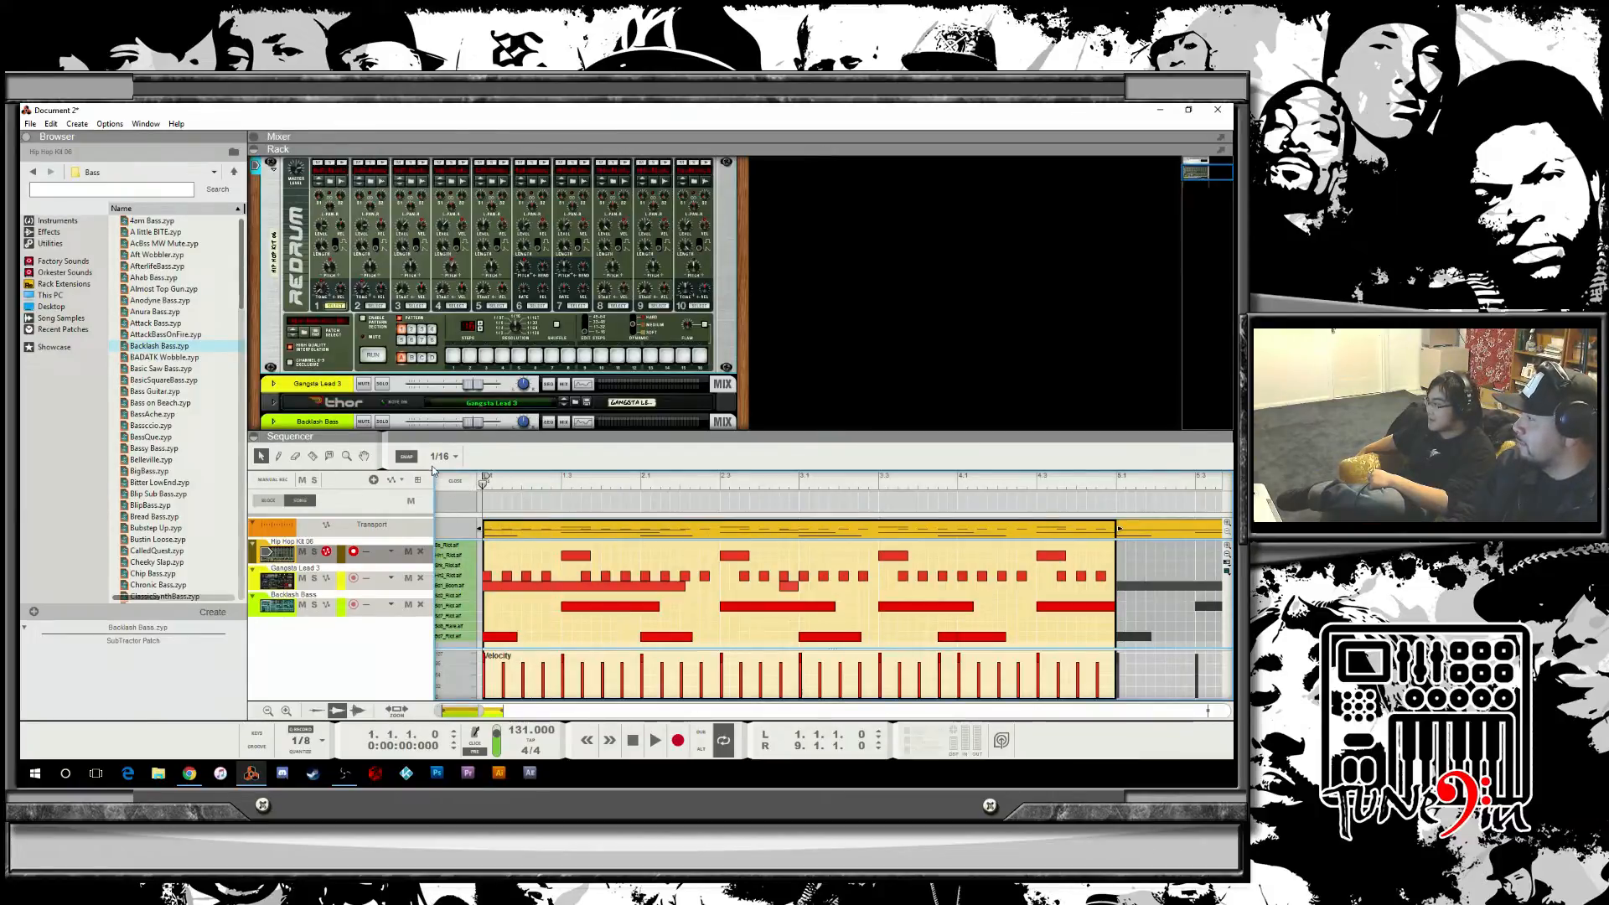
left_click(434, 465)
left_click(488, 496)
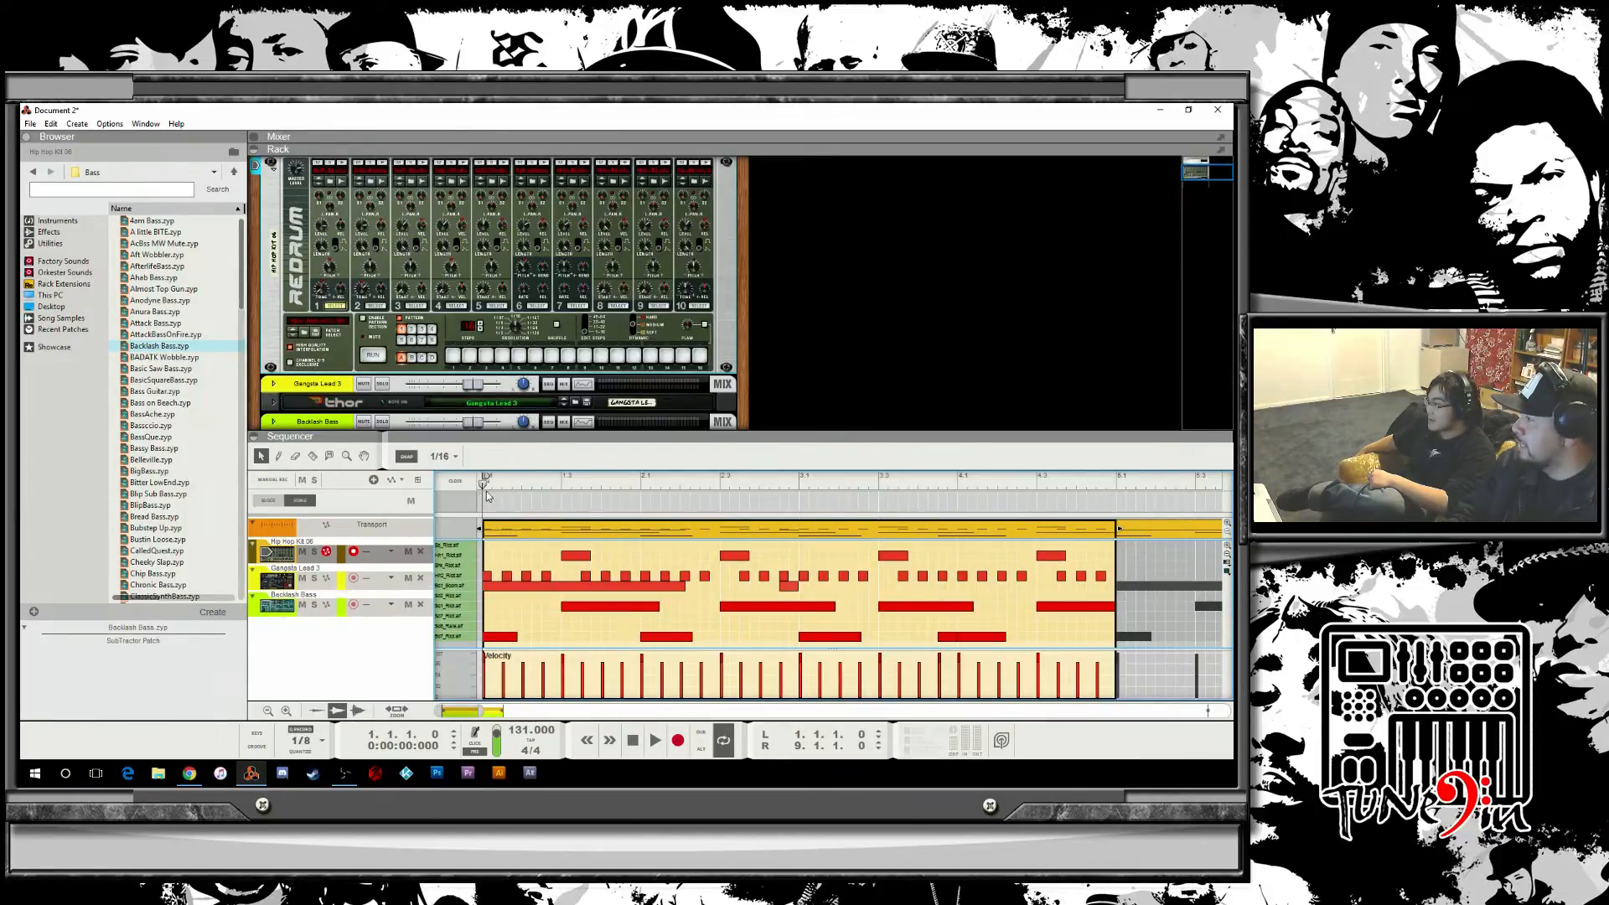
mouse_move(487, 486)
left_mouse_down()
mouse_move(526, 482)
mouse_move(442, 478)
left_mouse_up()
left_click(455, 463)
left_click(474, 548)
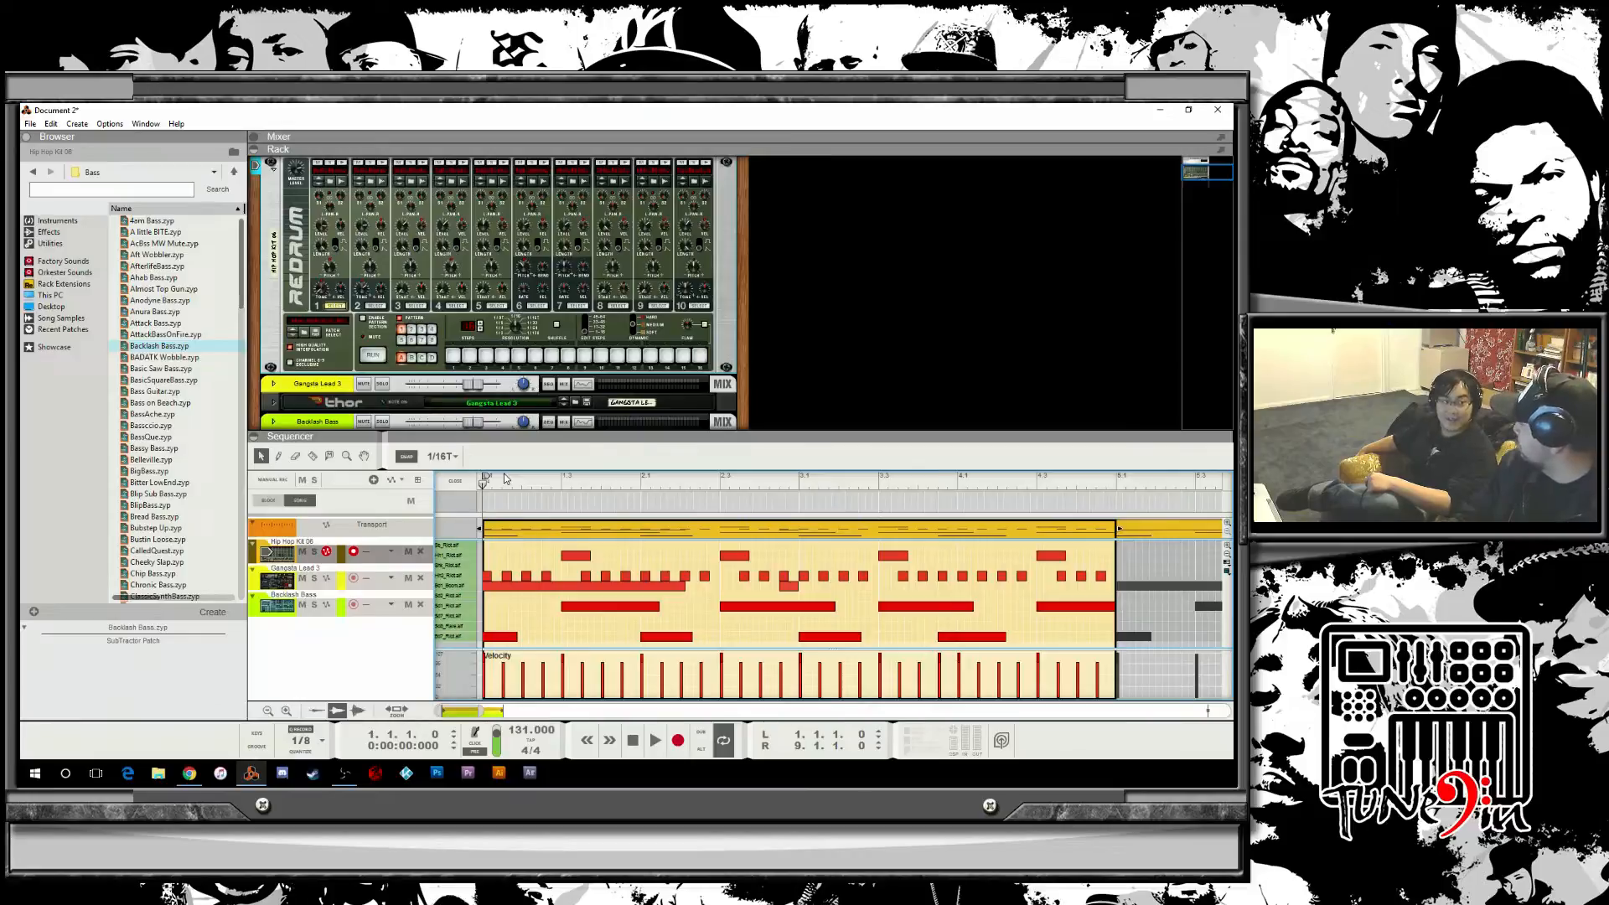
key("space")
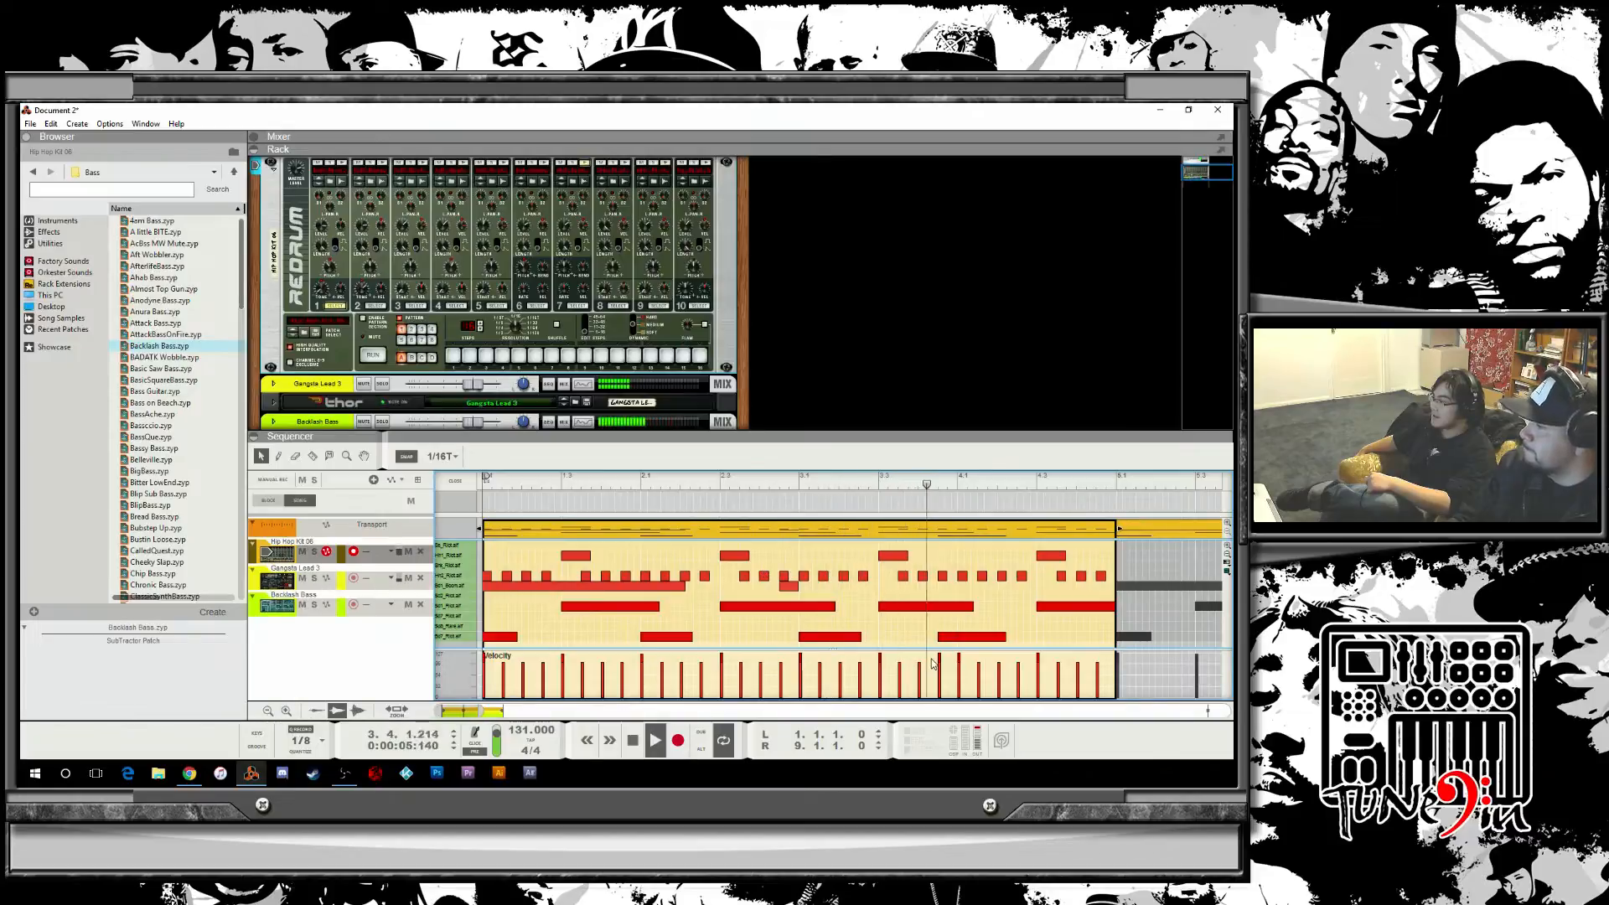
key("space")
Open the following drum clip and draw three triplet notes at its start in the hi-hat lane with the Pencil.
double_click(1136, 572)
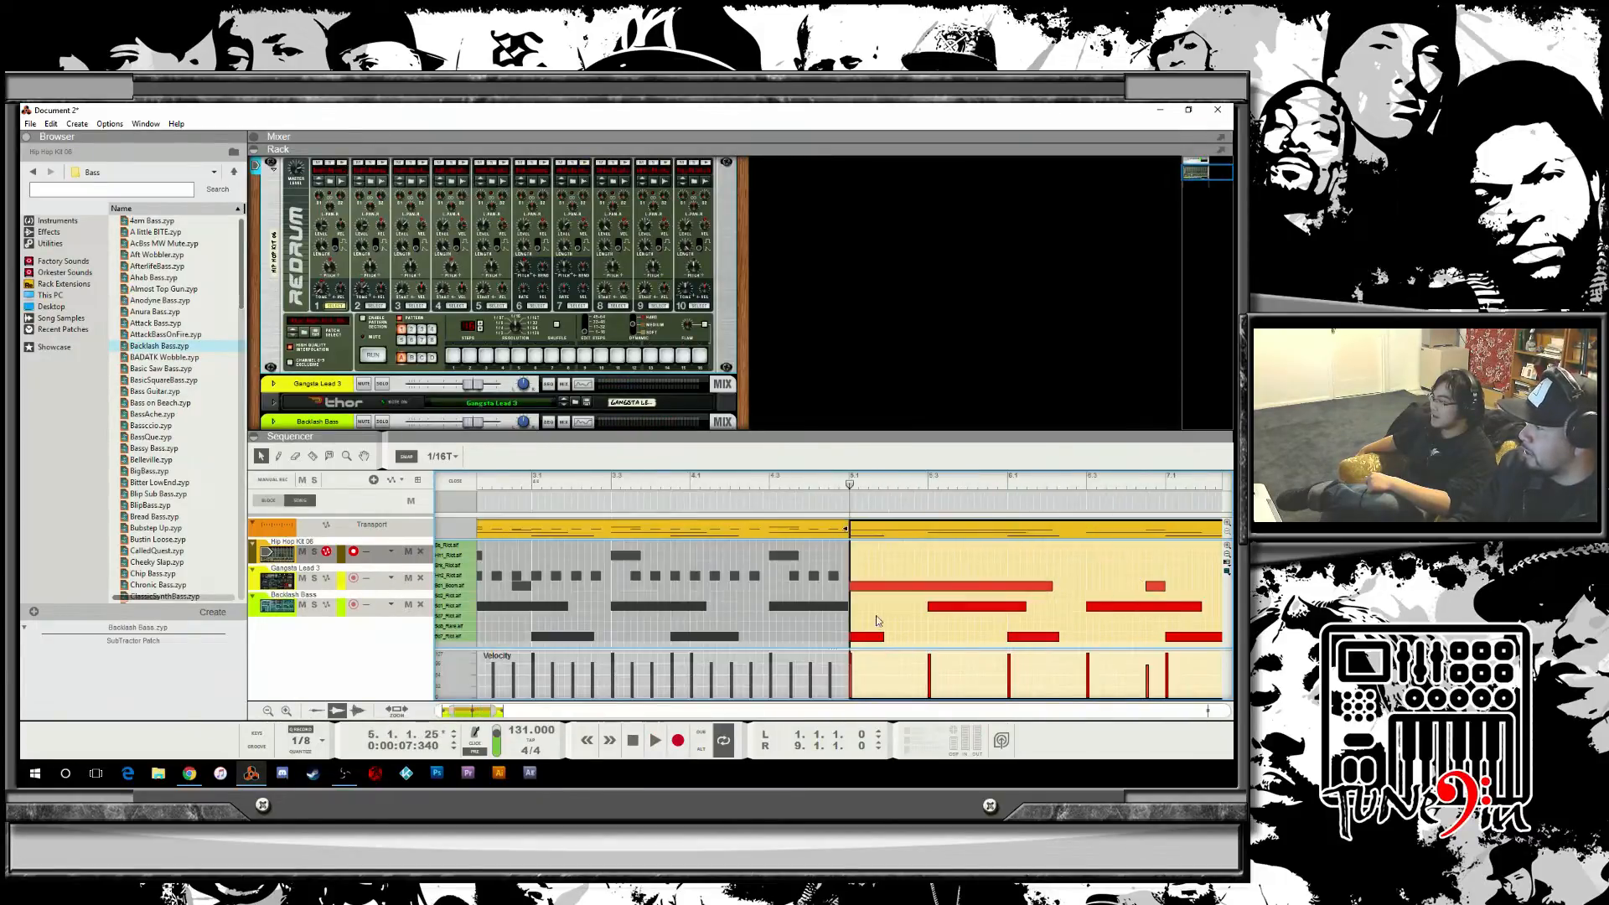
left_click_drag(476, 711, 485, 713)
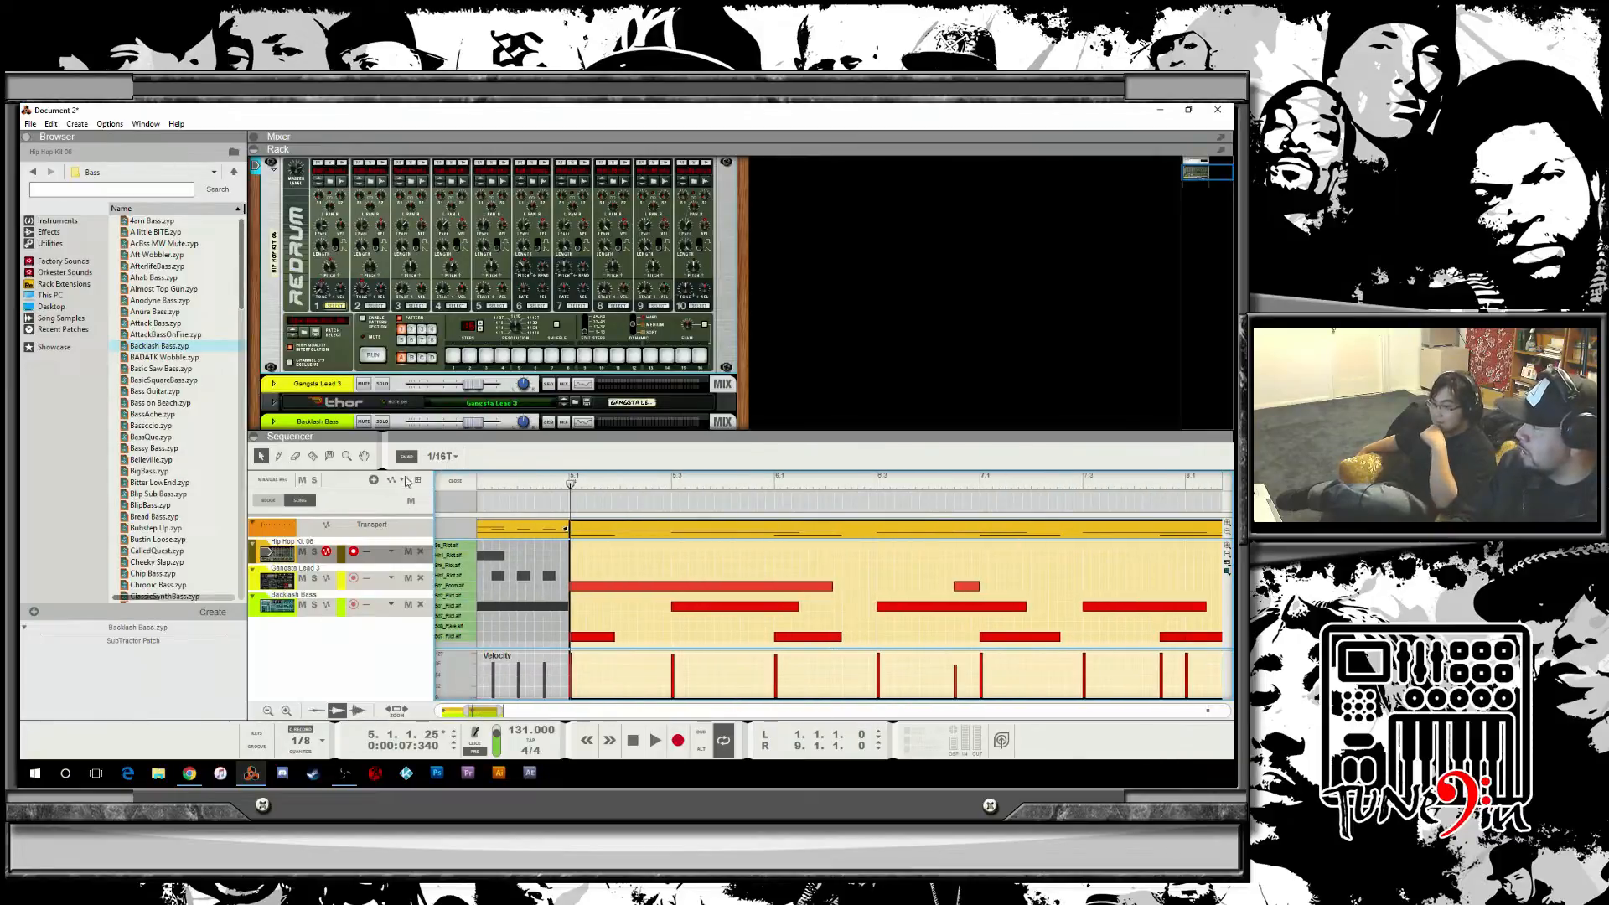
left_click(278, 457)
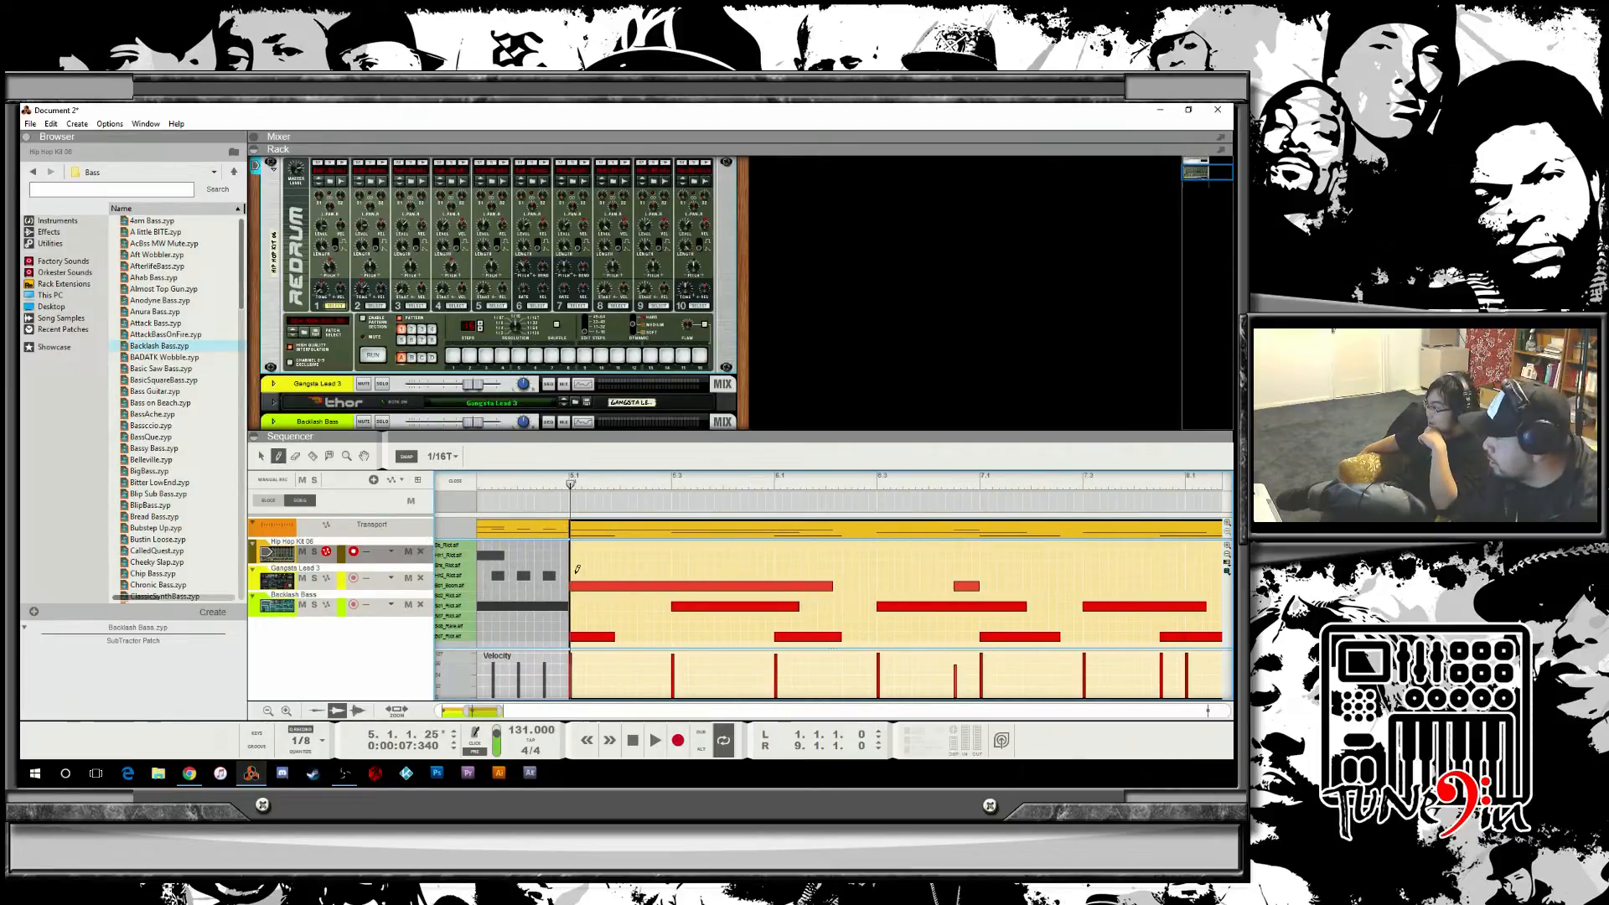
left_click(575, 575)
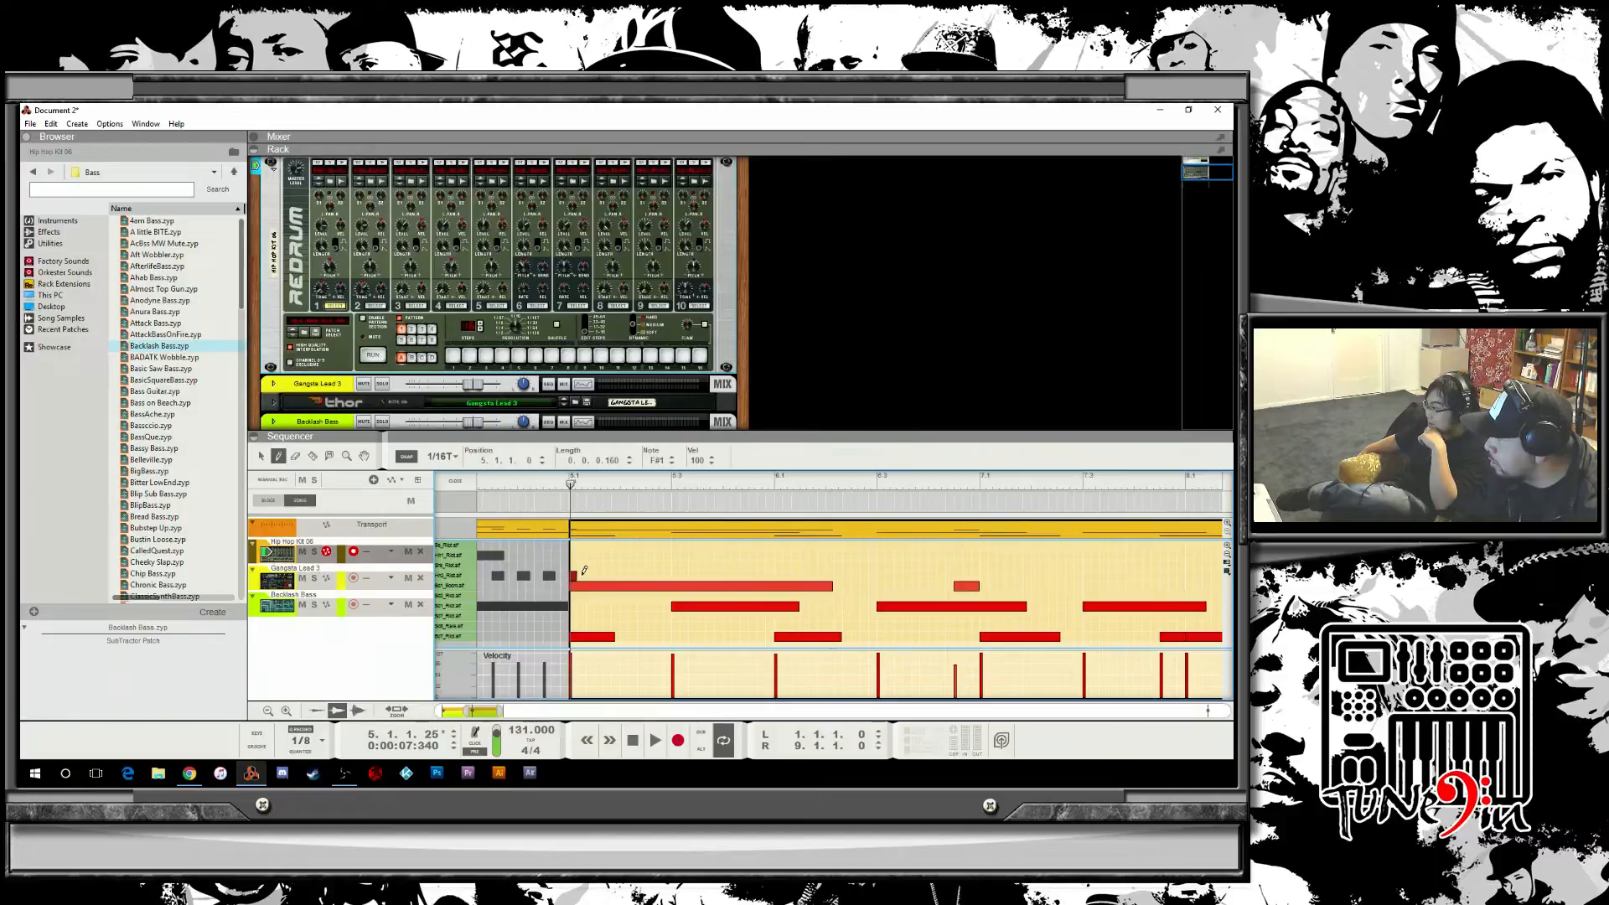
left_click(589, 574)
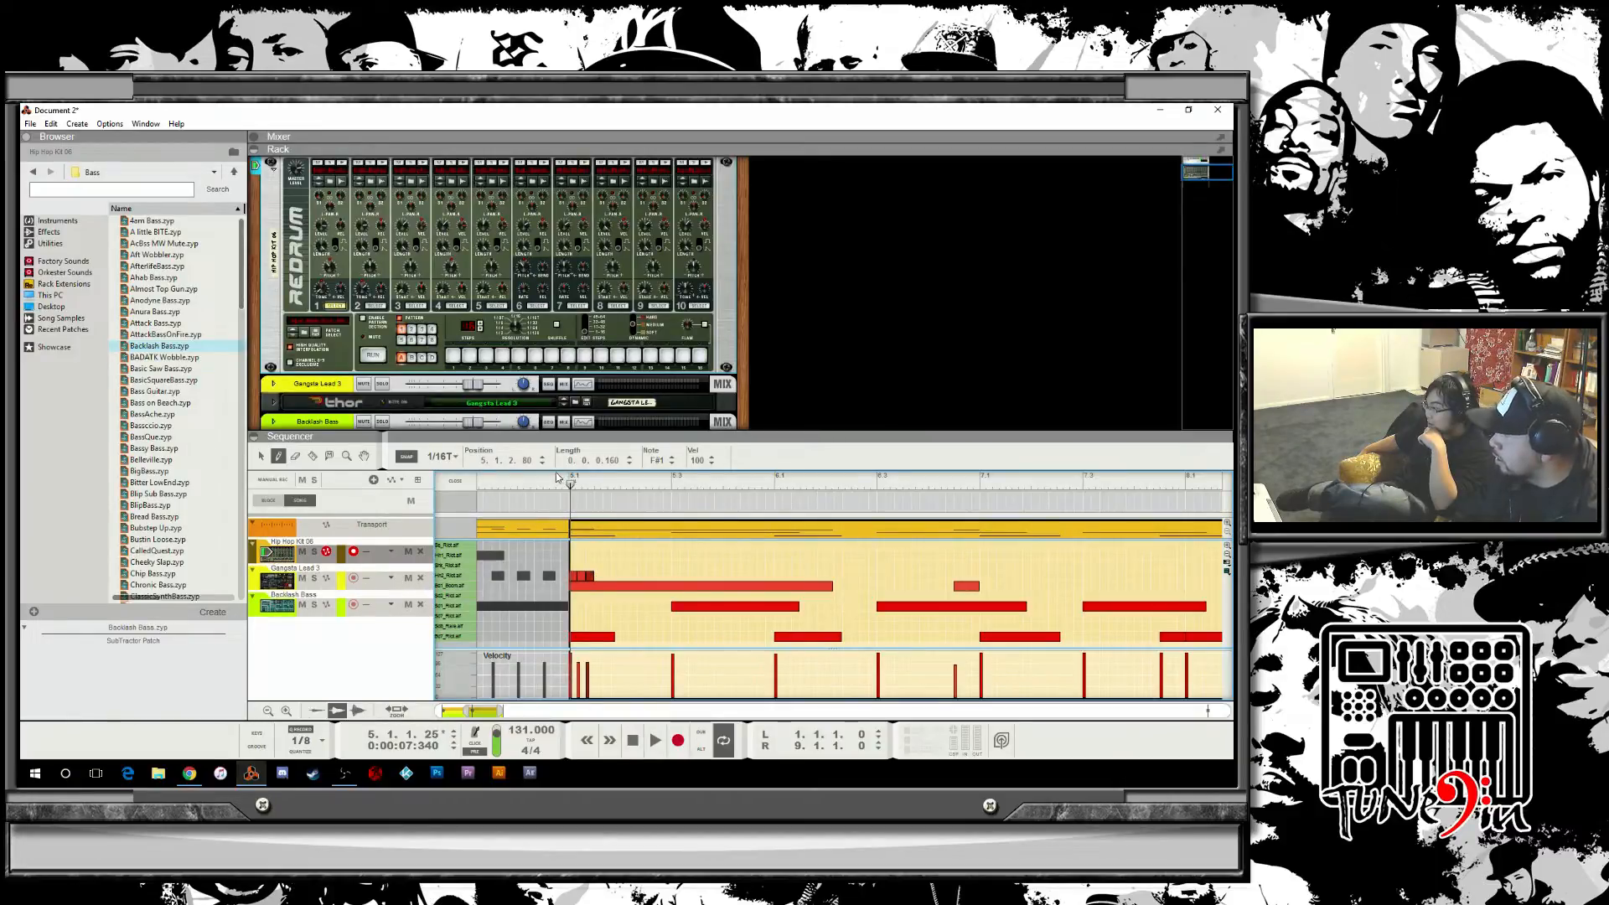
key("space")
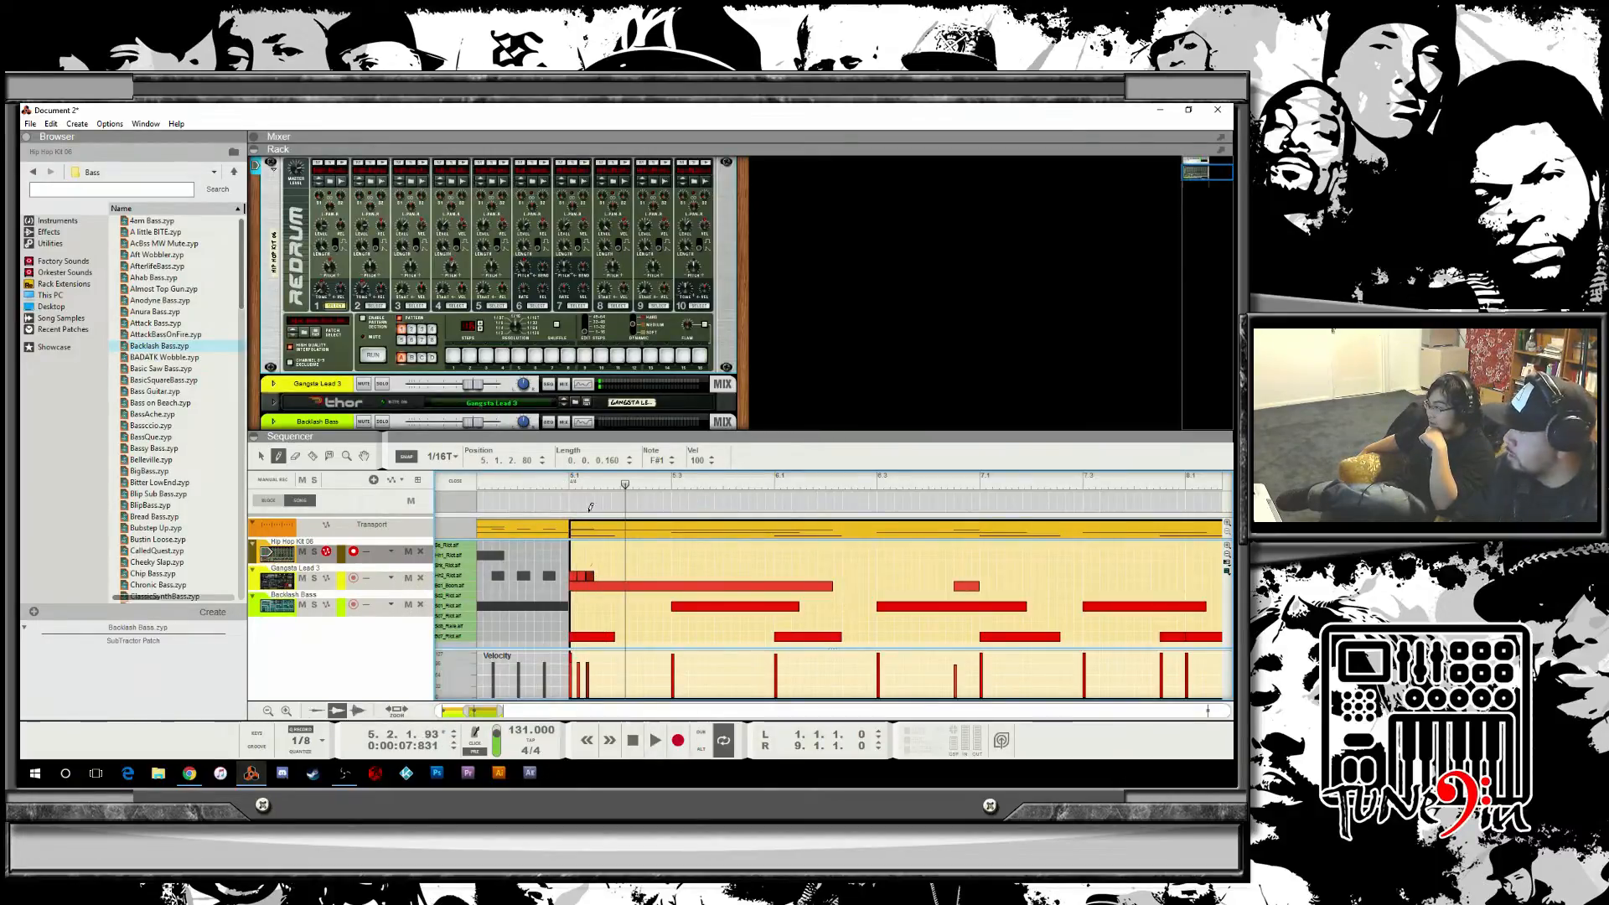
left_click(599, 574)
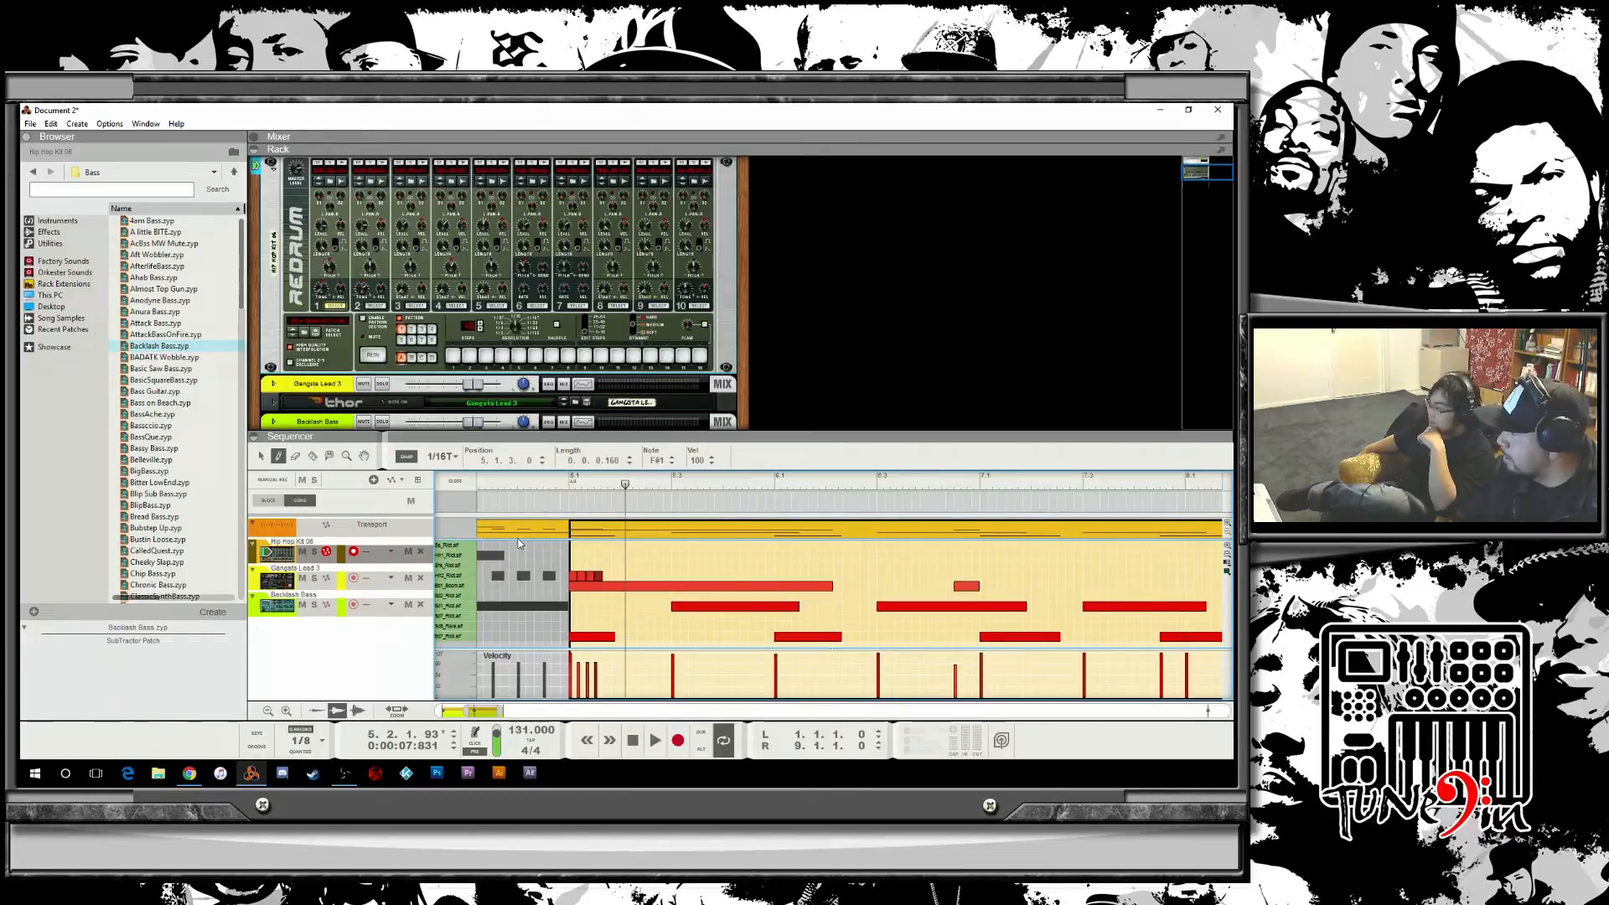
Play the clip, switch the snap value to 1/16, and draw three more notes in the same lane before beat two.
left_click_drag(511, 484, 475, 484)
key("space")
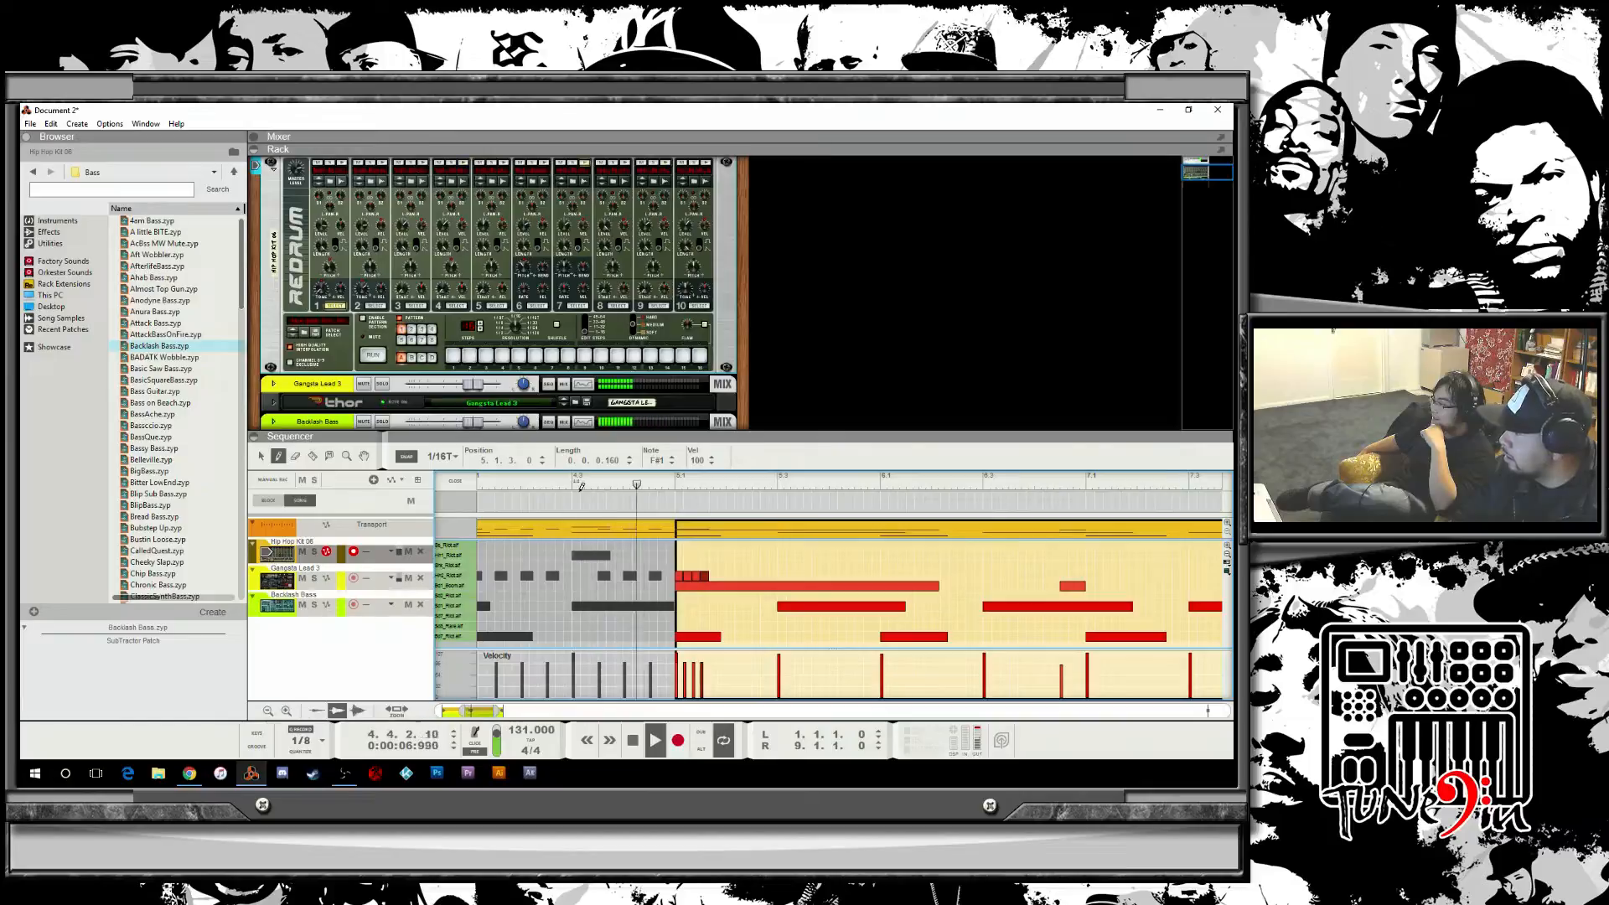
key("space")
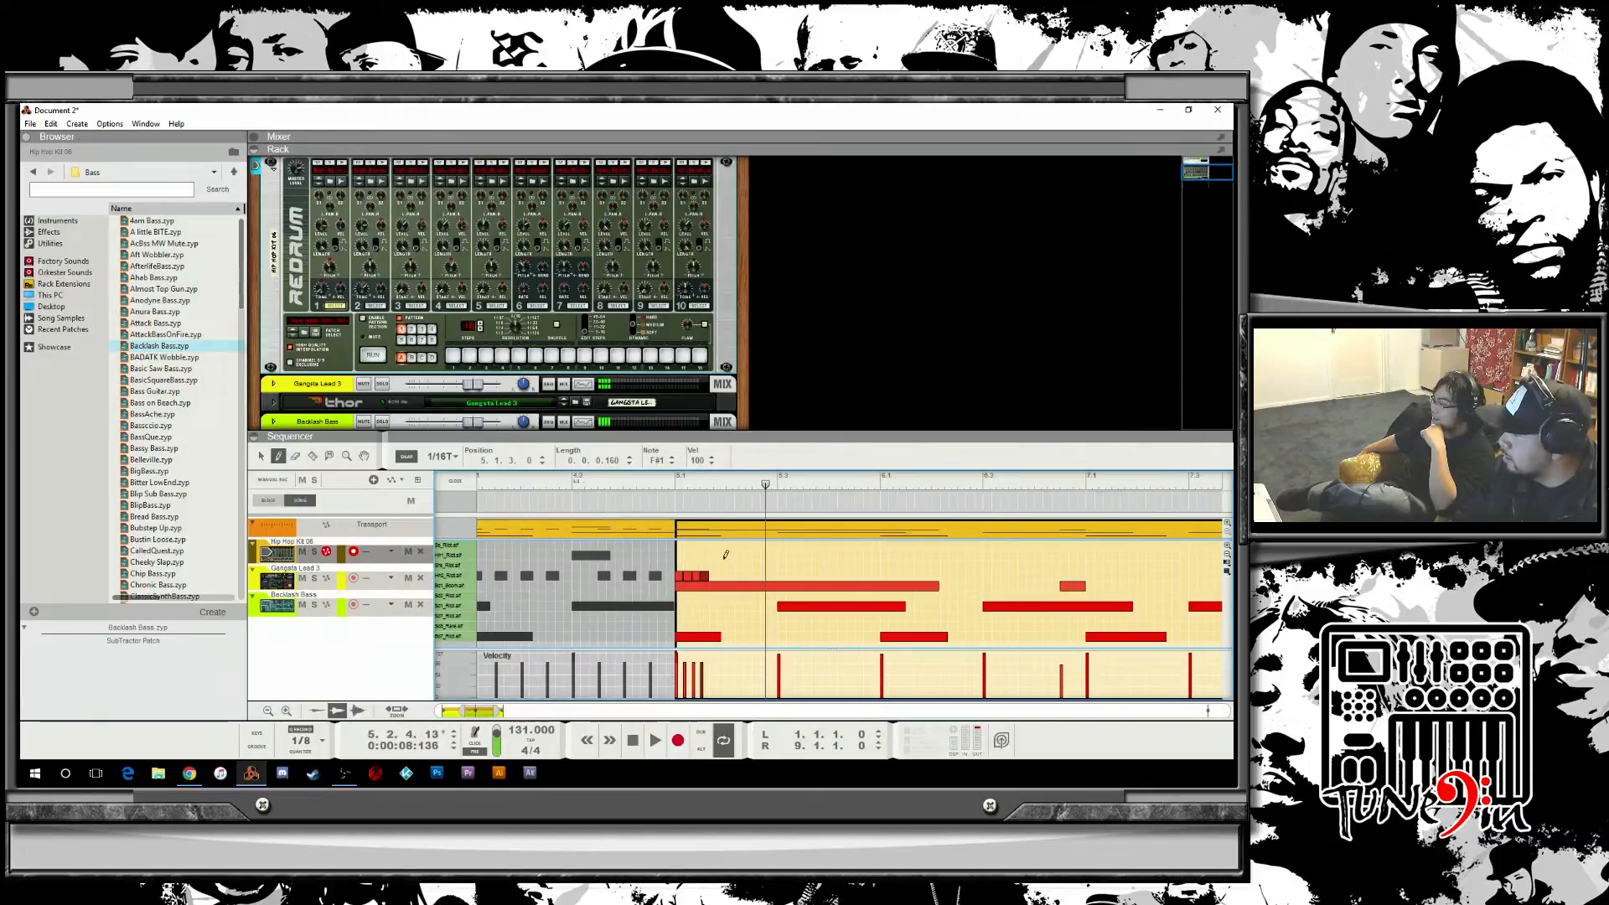
left_click(441, 456)
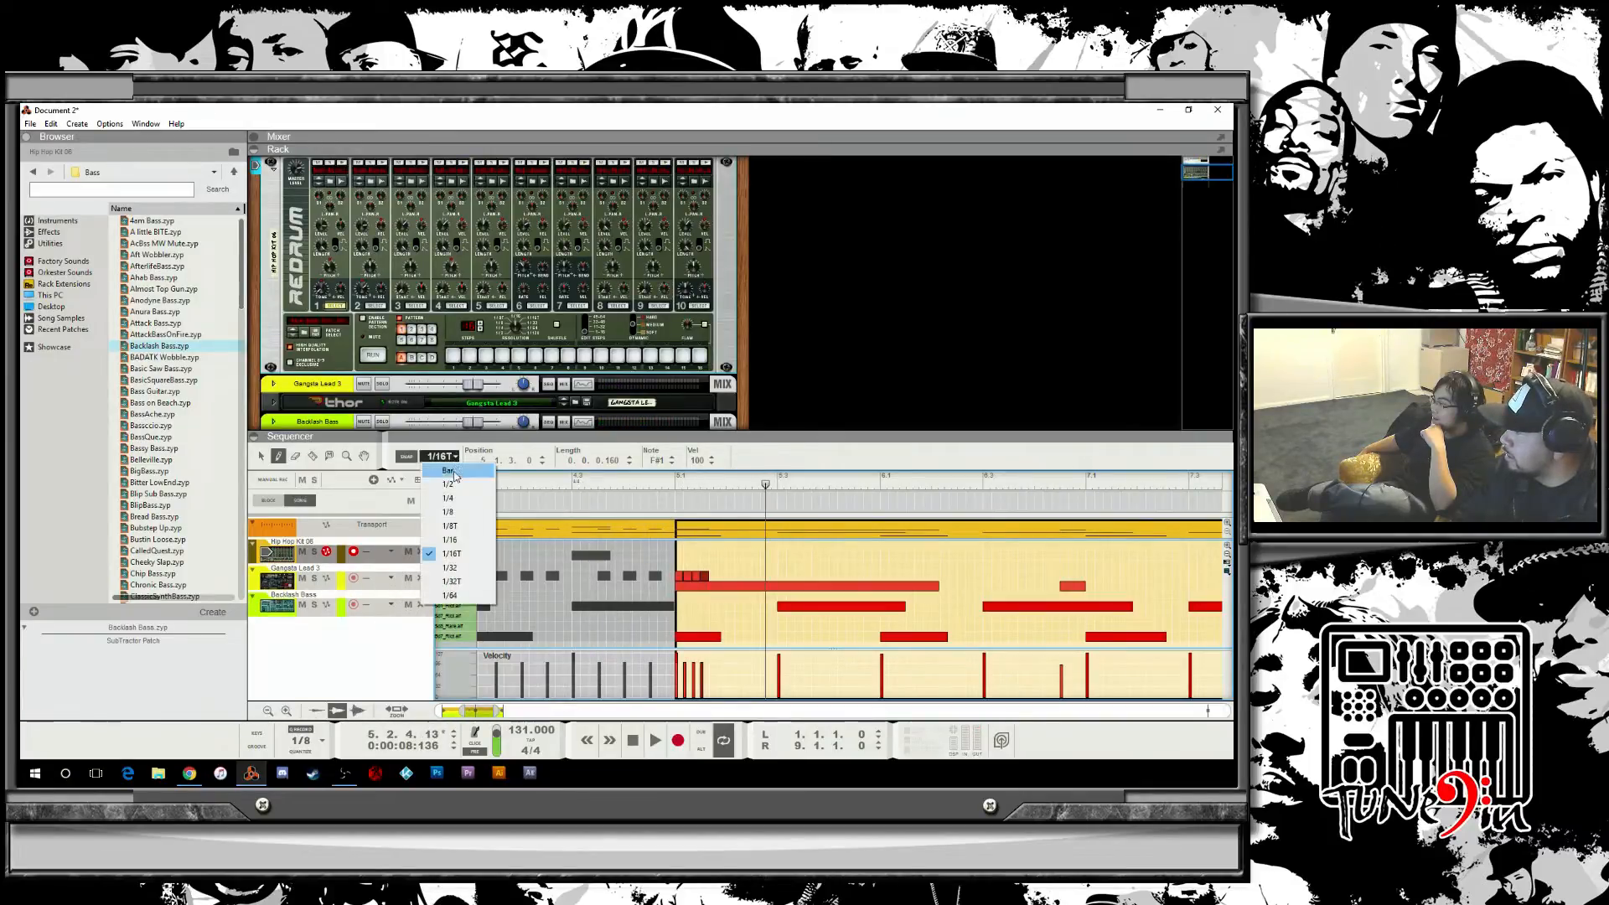
left_click(475, 546)
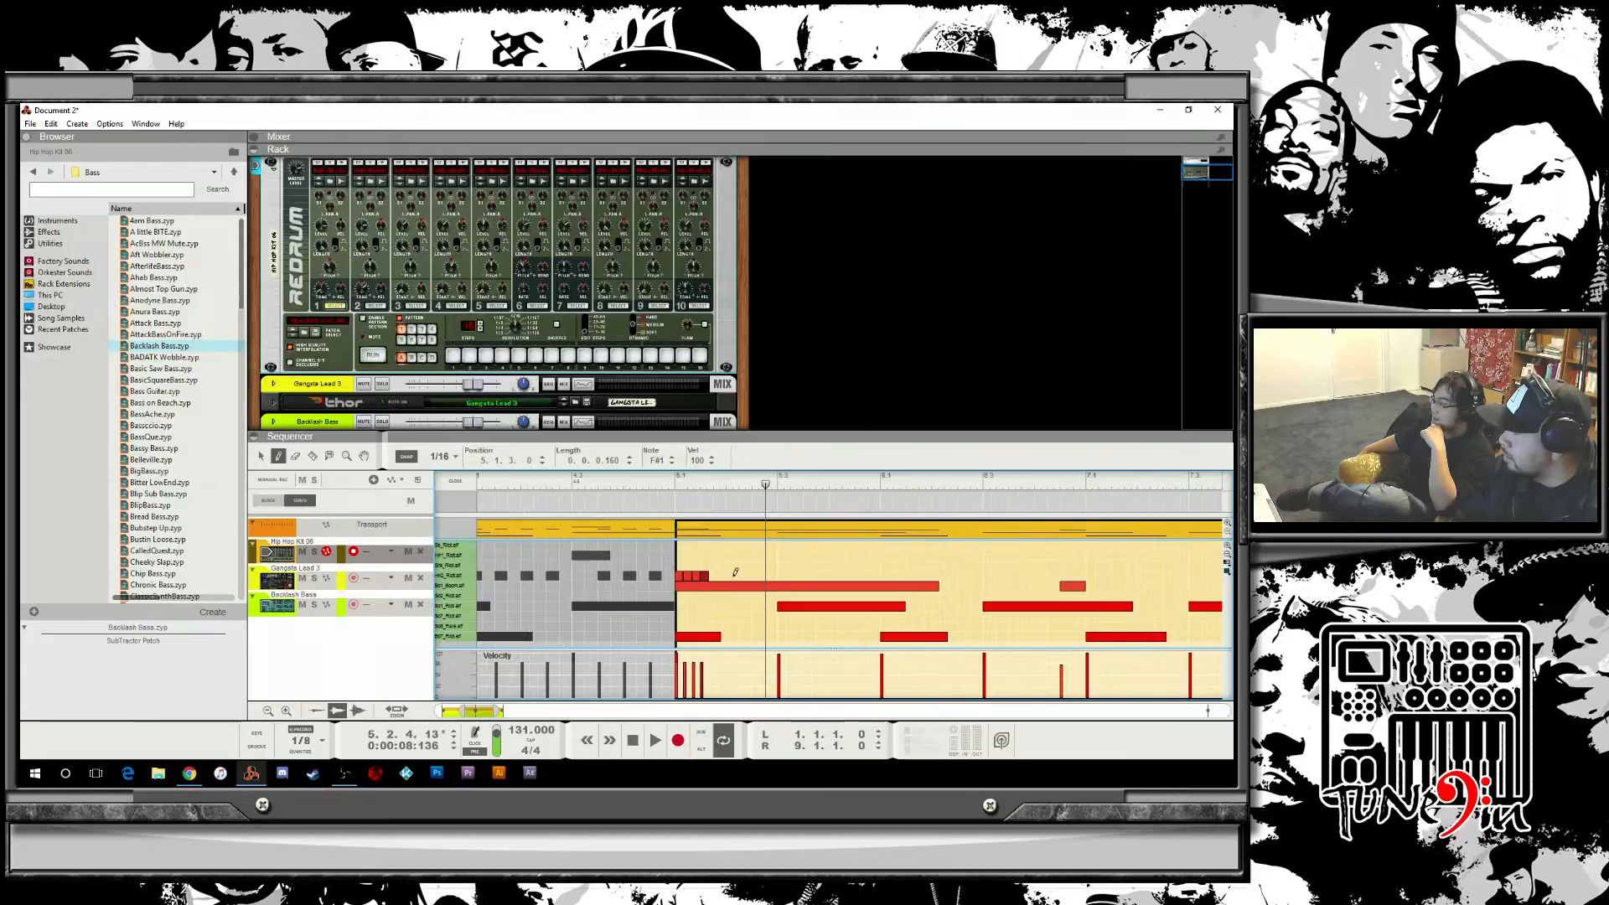
left_click(784, 575)
left_click(755, 576)
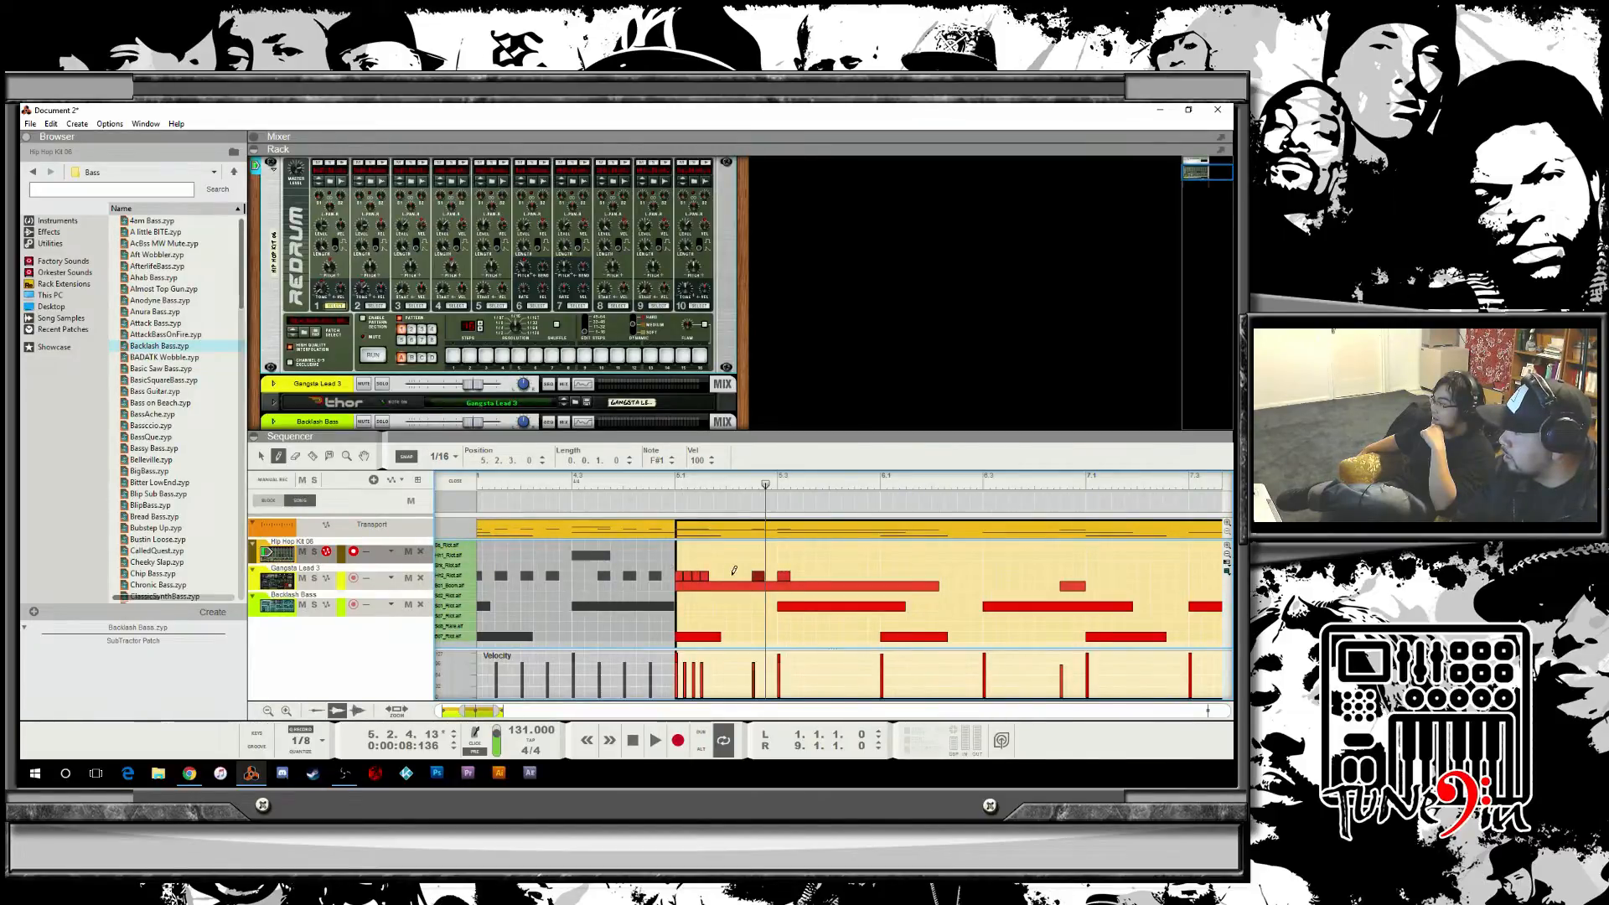
left_click(732, 576)
Play back the drum clips from different positions to check the new notes.
left_click(671, 481)
key("space")
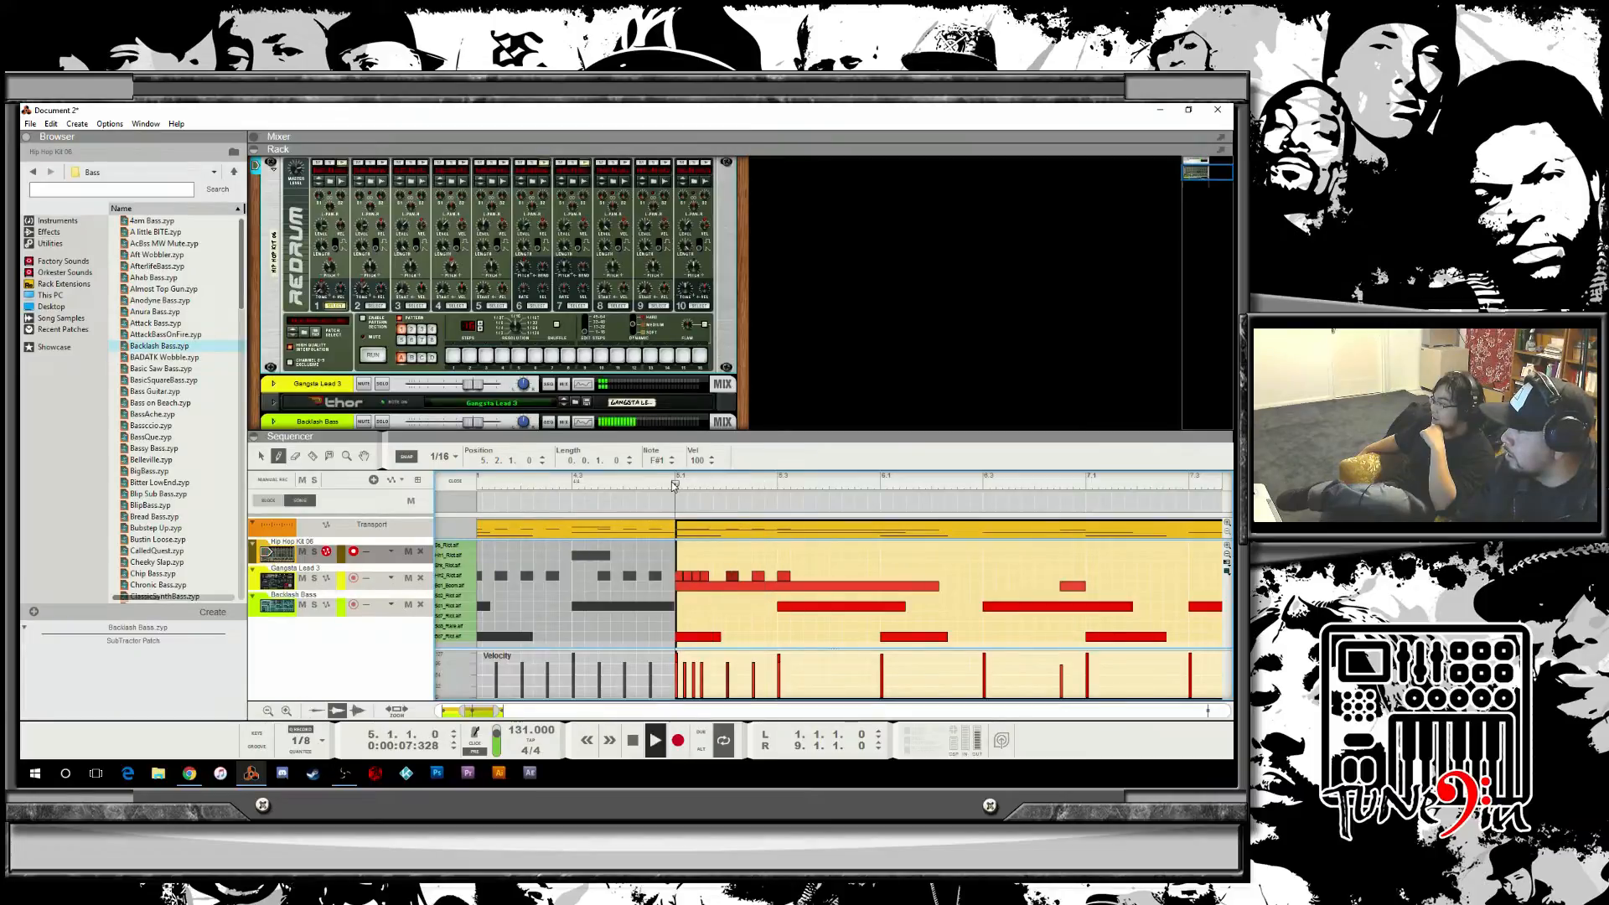
key("space")
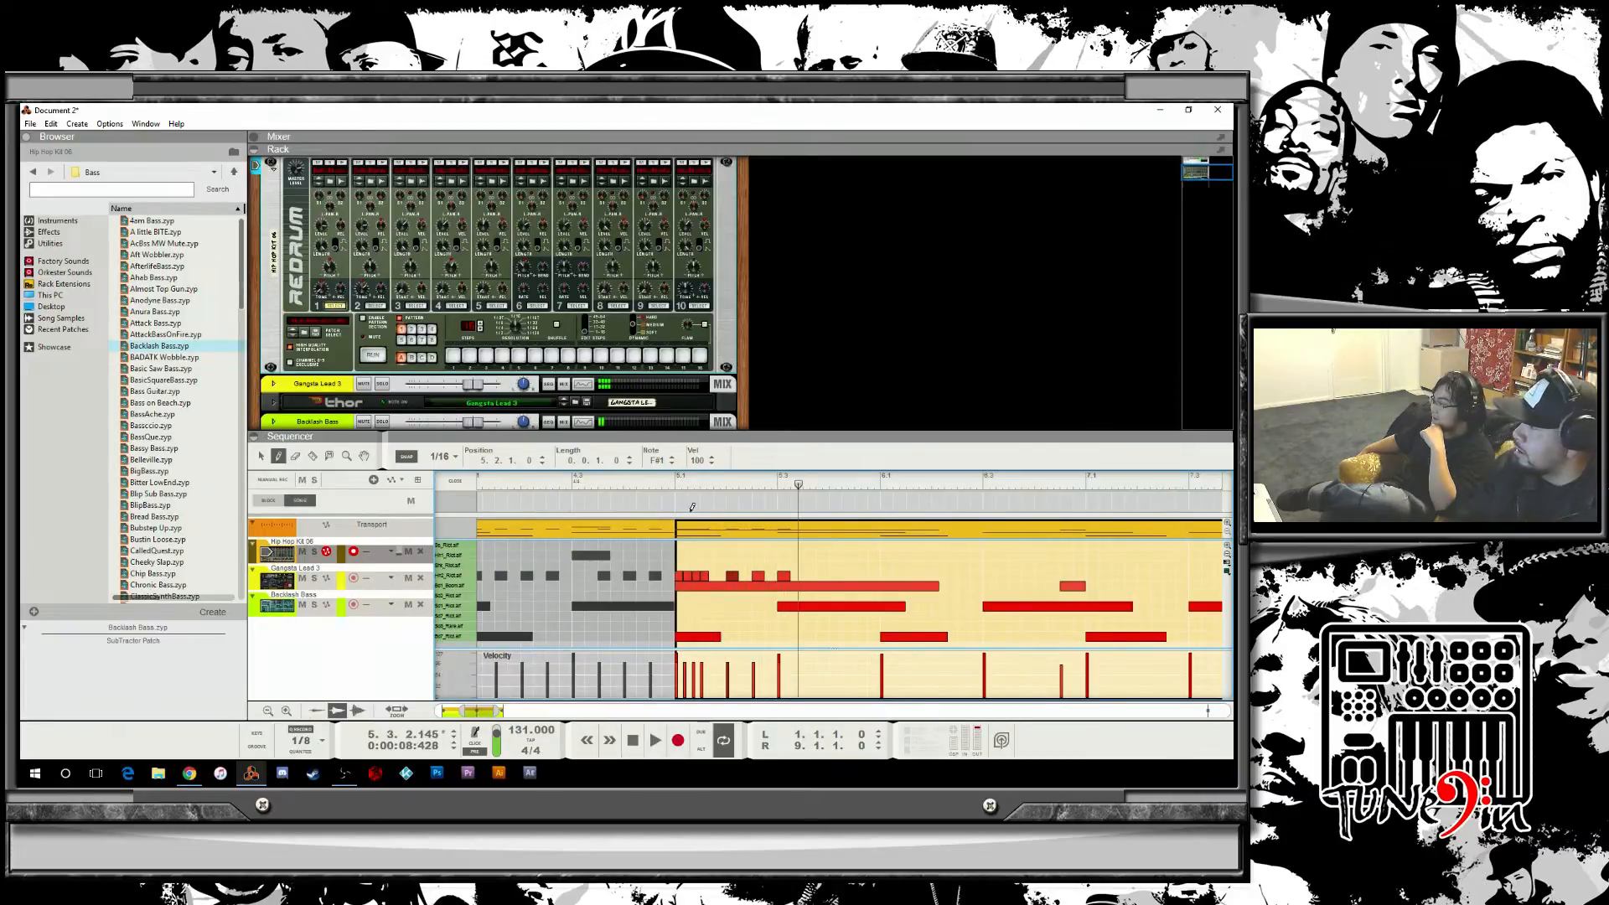
mouse_move(566, 481)
left_mouse_down()
mouse_move(650, 486)
mouse_move(545, 500)
left_mouse_up()
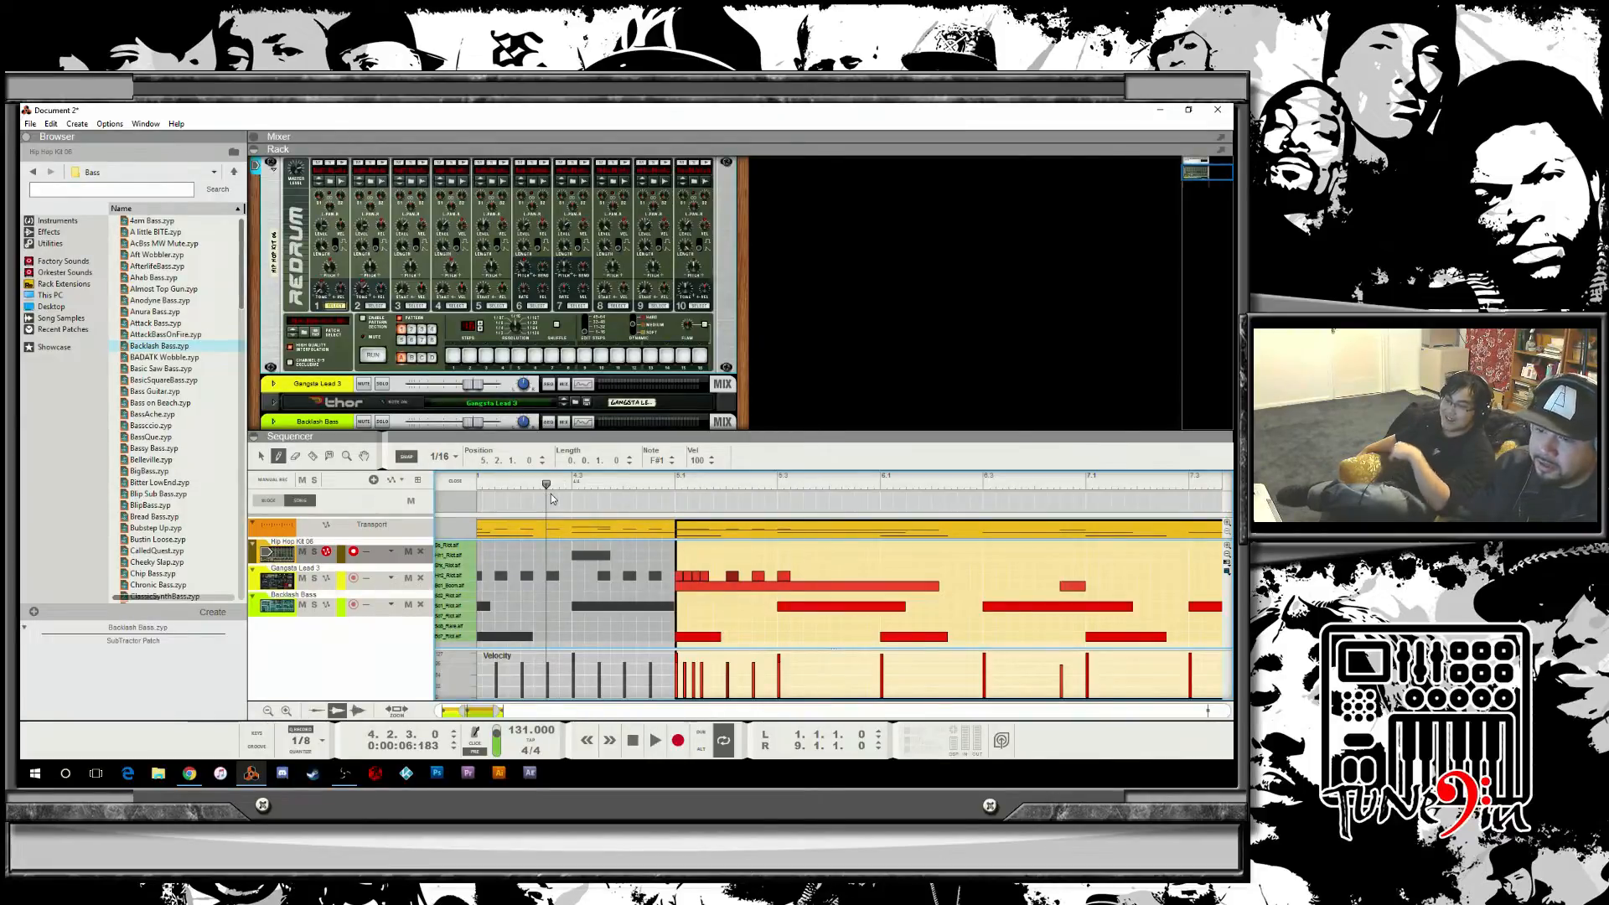
left_click(482, 481)
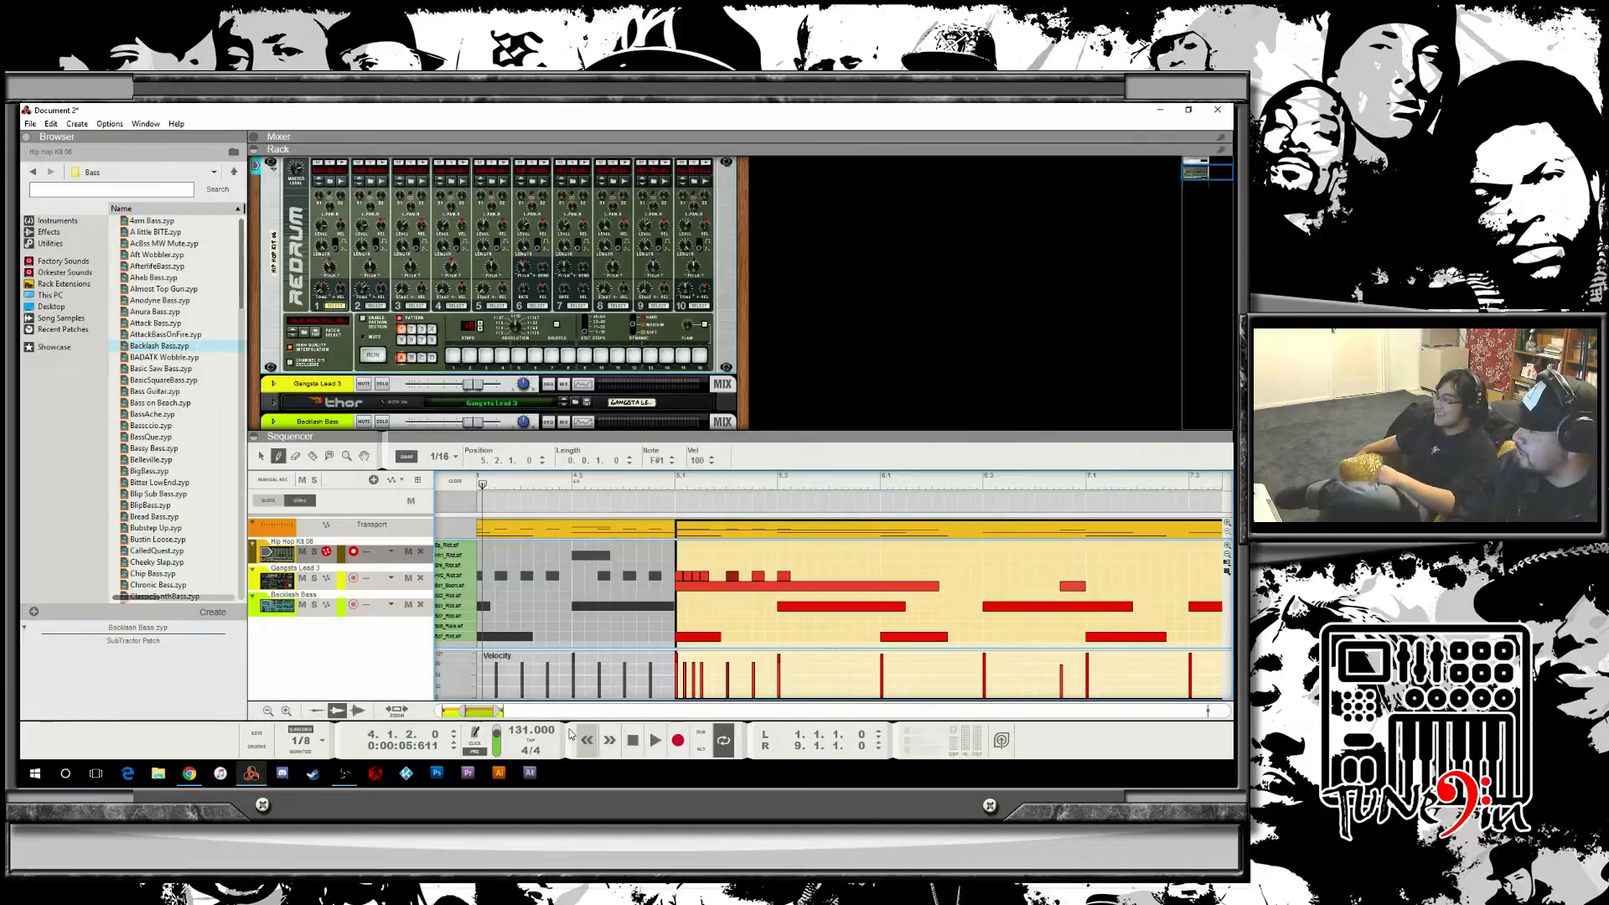
left_click_drag(465, 710, 429, 712)
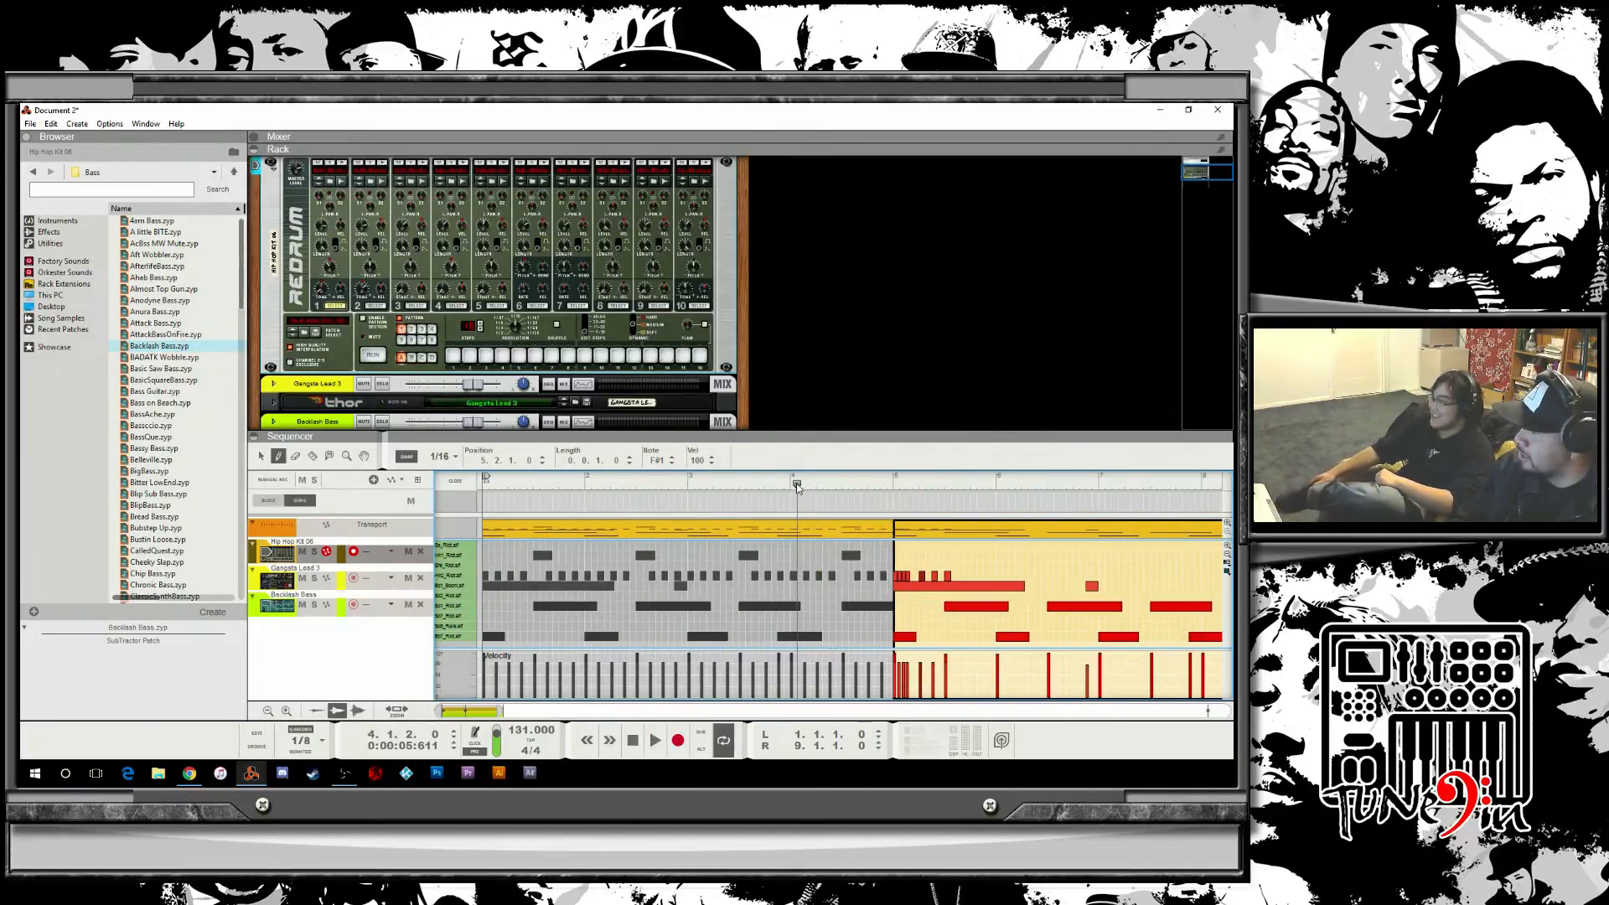
left_click_drag(796, 483, 388, 469)
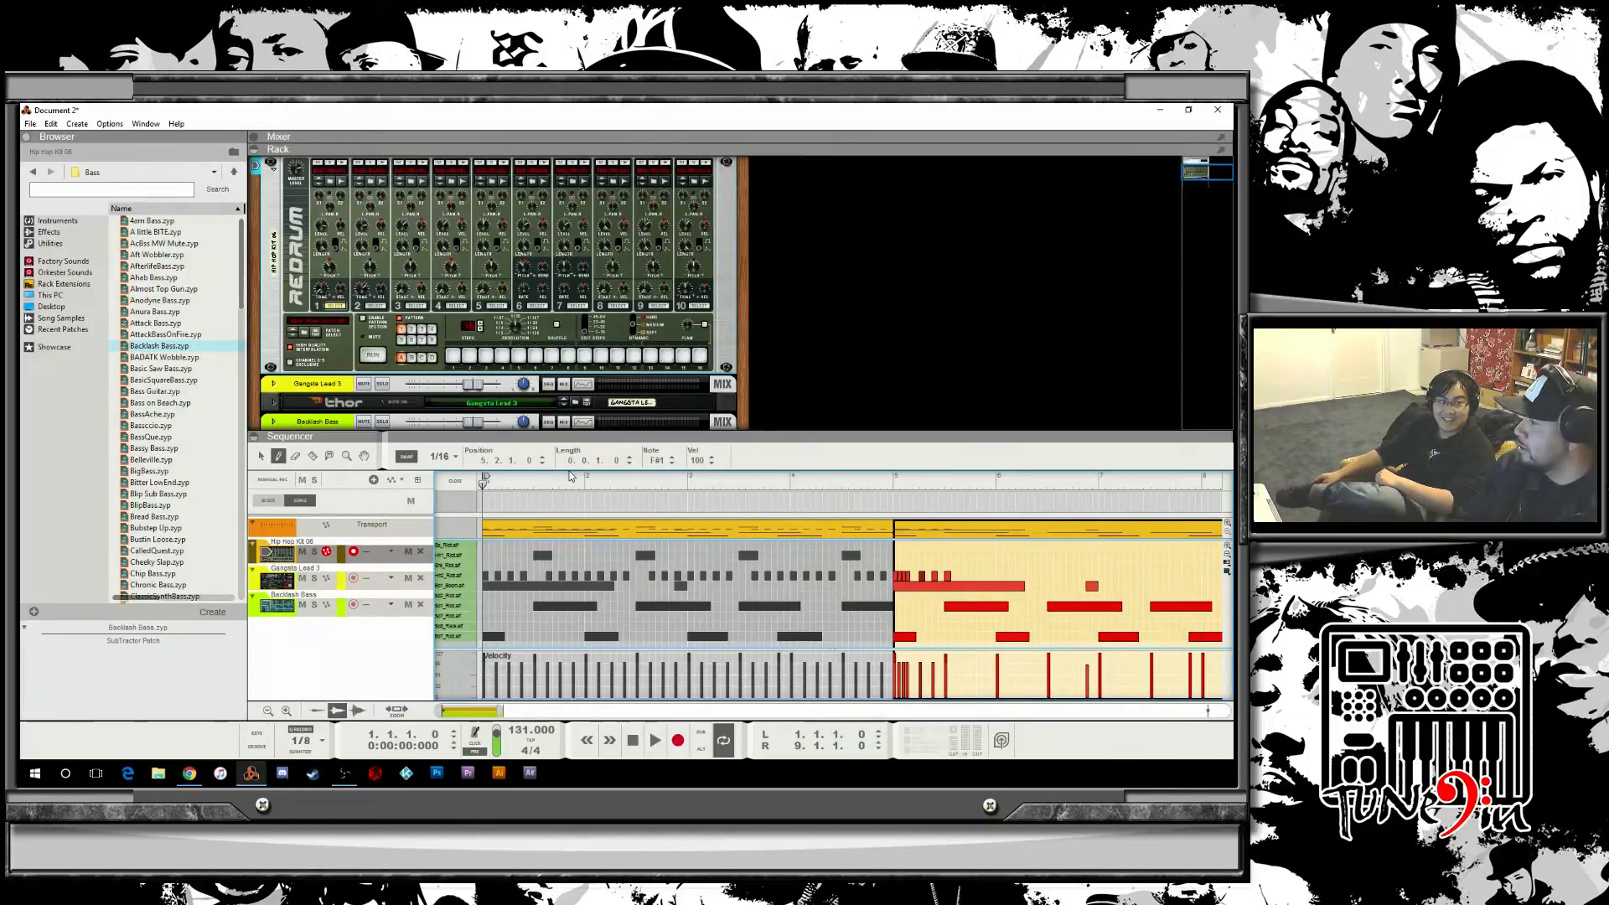
key("space")
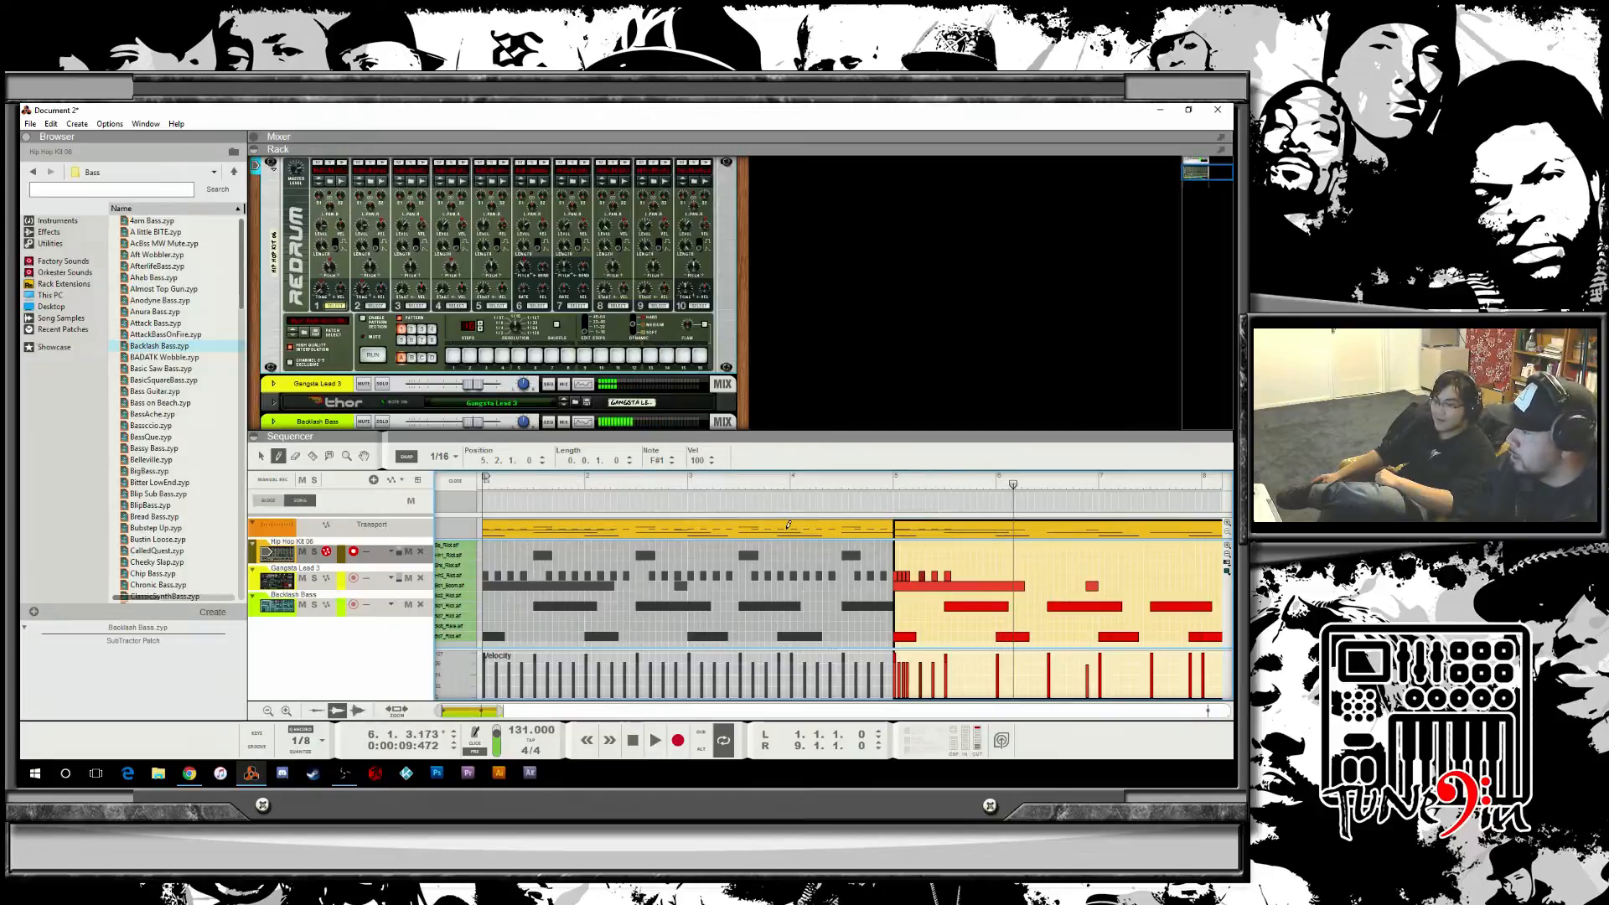
Draw two more notes in the same lane near bar 6, undoing and redrawing the second one.
left_click(959, 575)
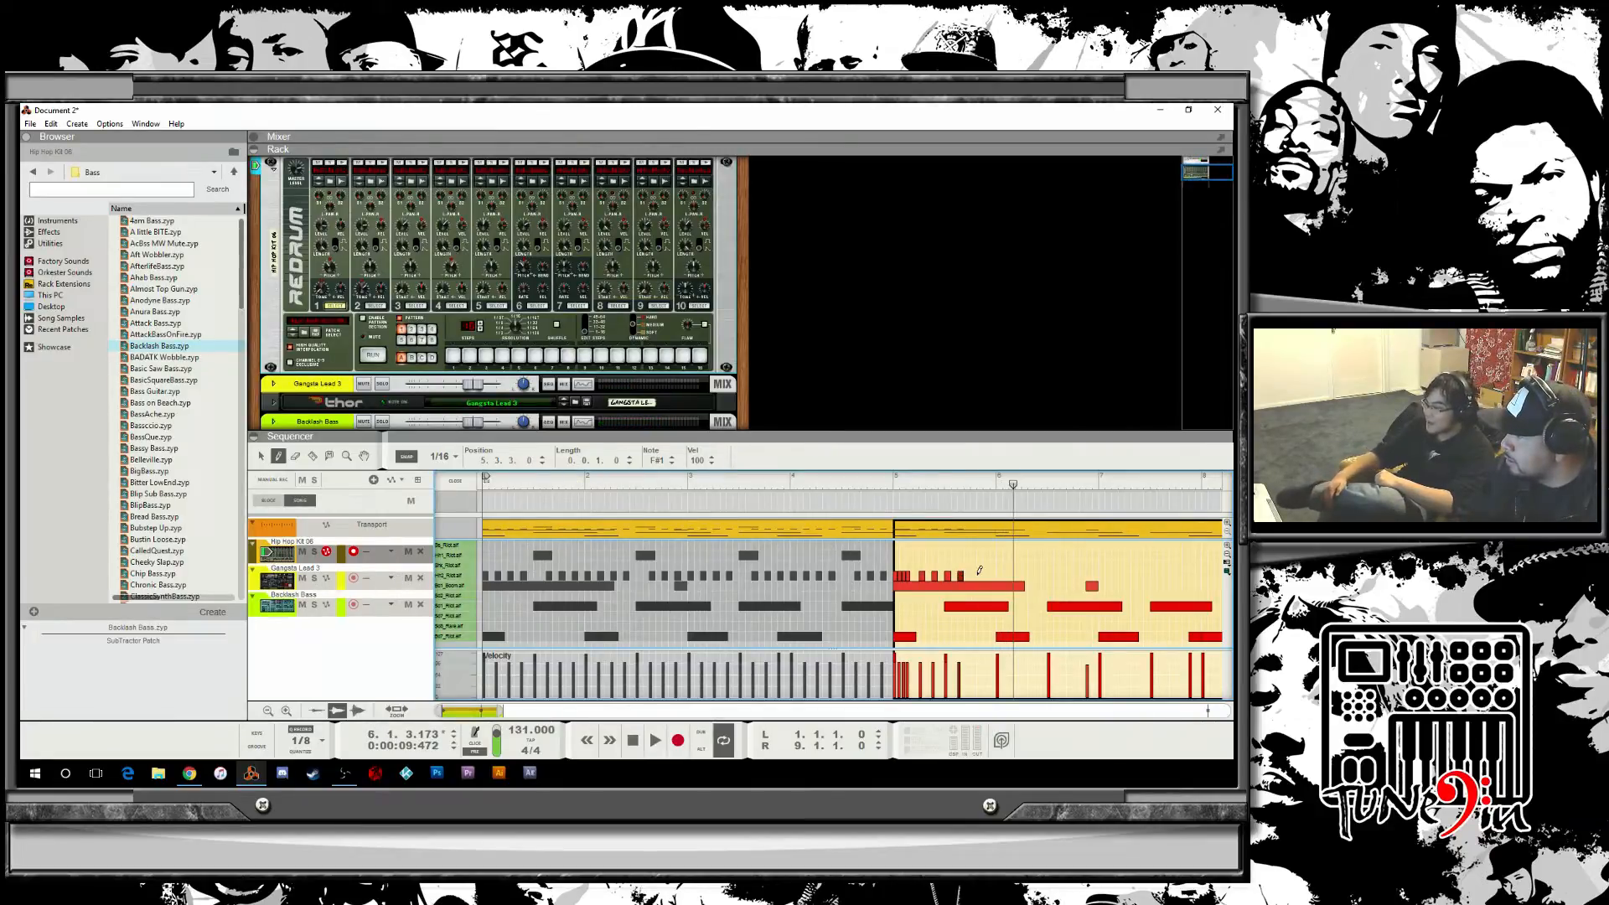
left_click(979, 575)
key("ctrl+z")
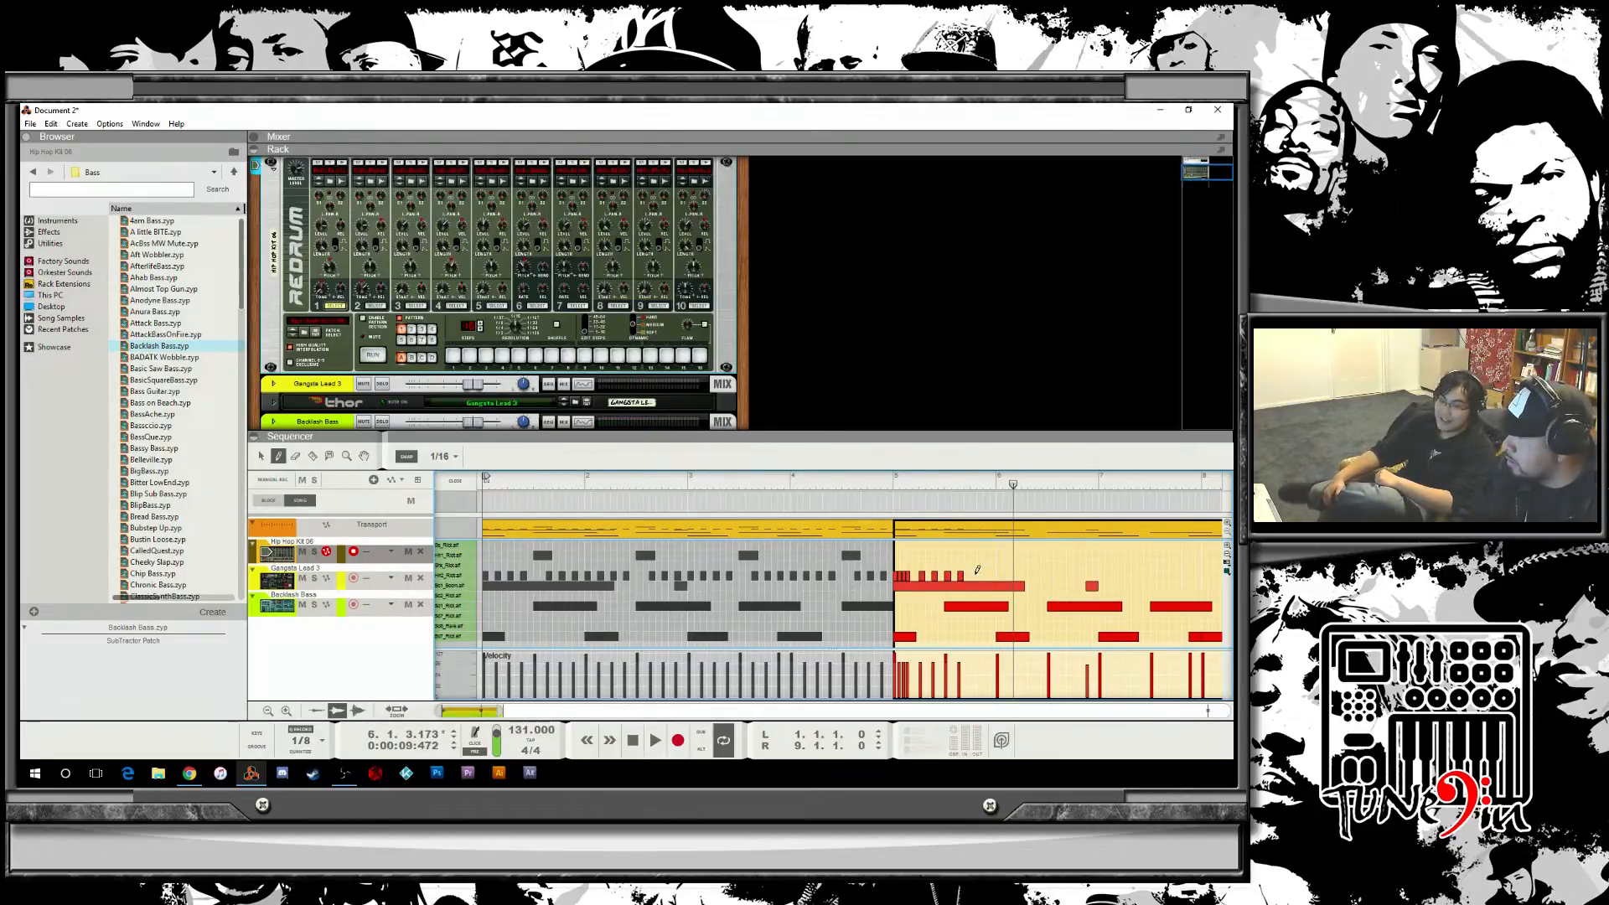
left_click(976, 574)
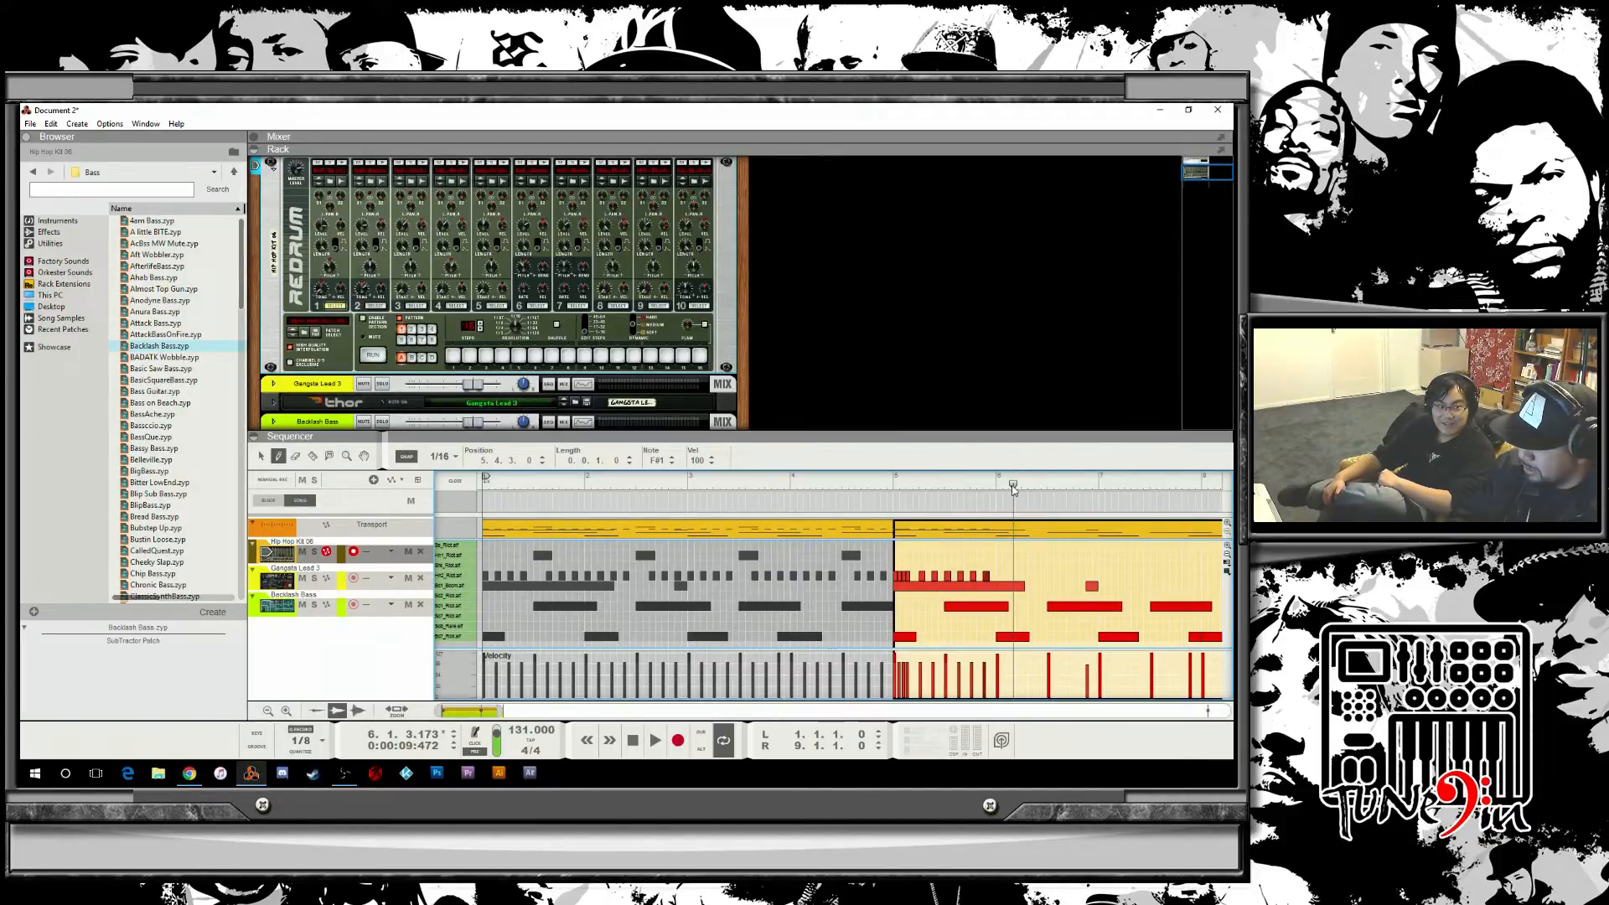
Play back the drum pattern from the start of bar 5 to check the hi-hat part.
left_click_drag(1013, 486, 596, 492)
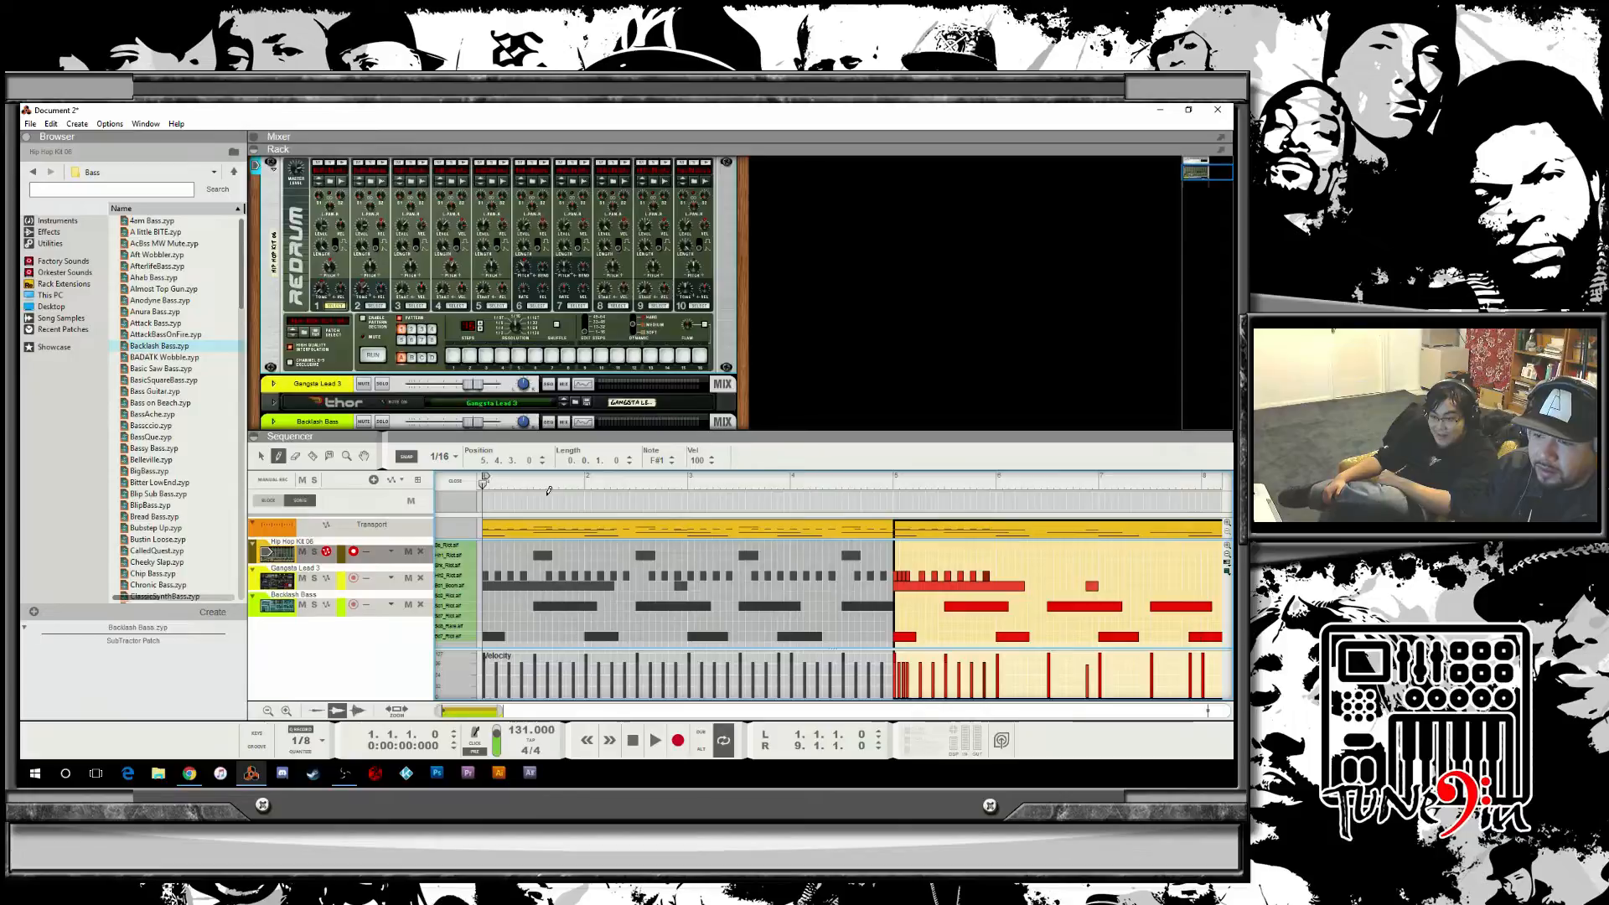
key("space")
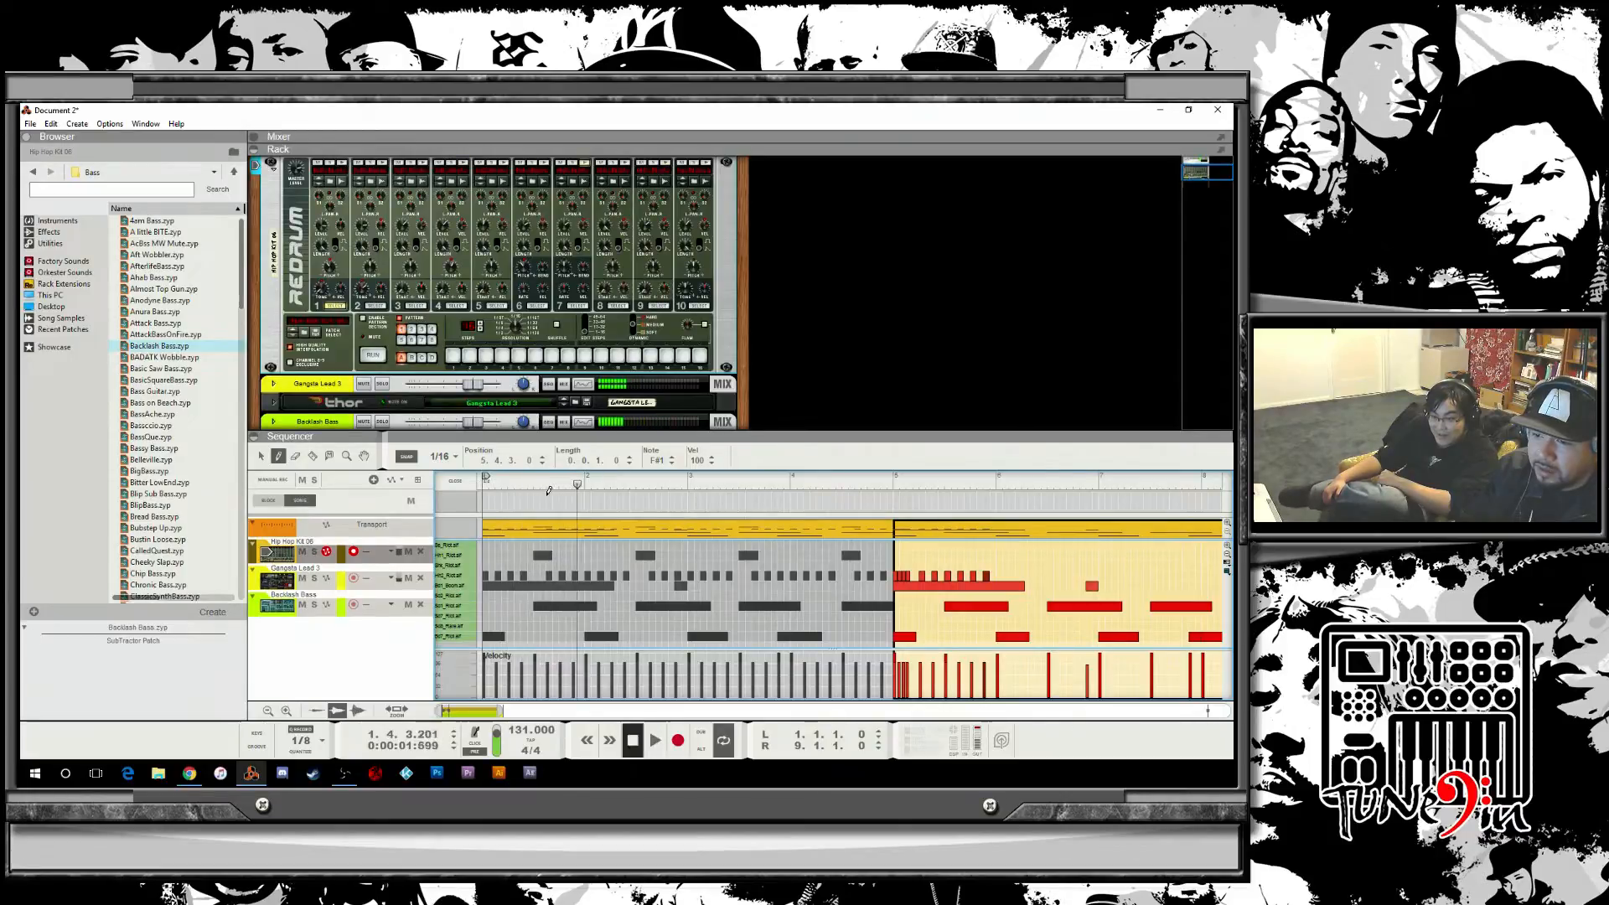
key("space")
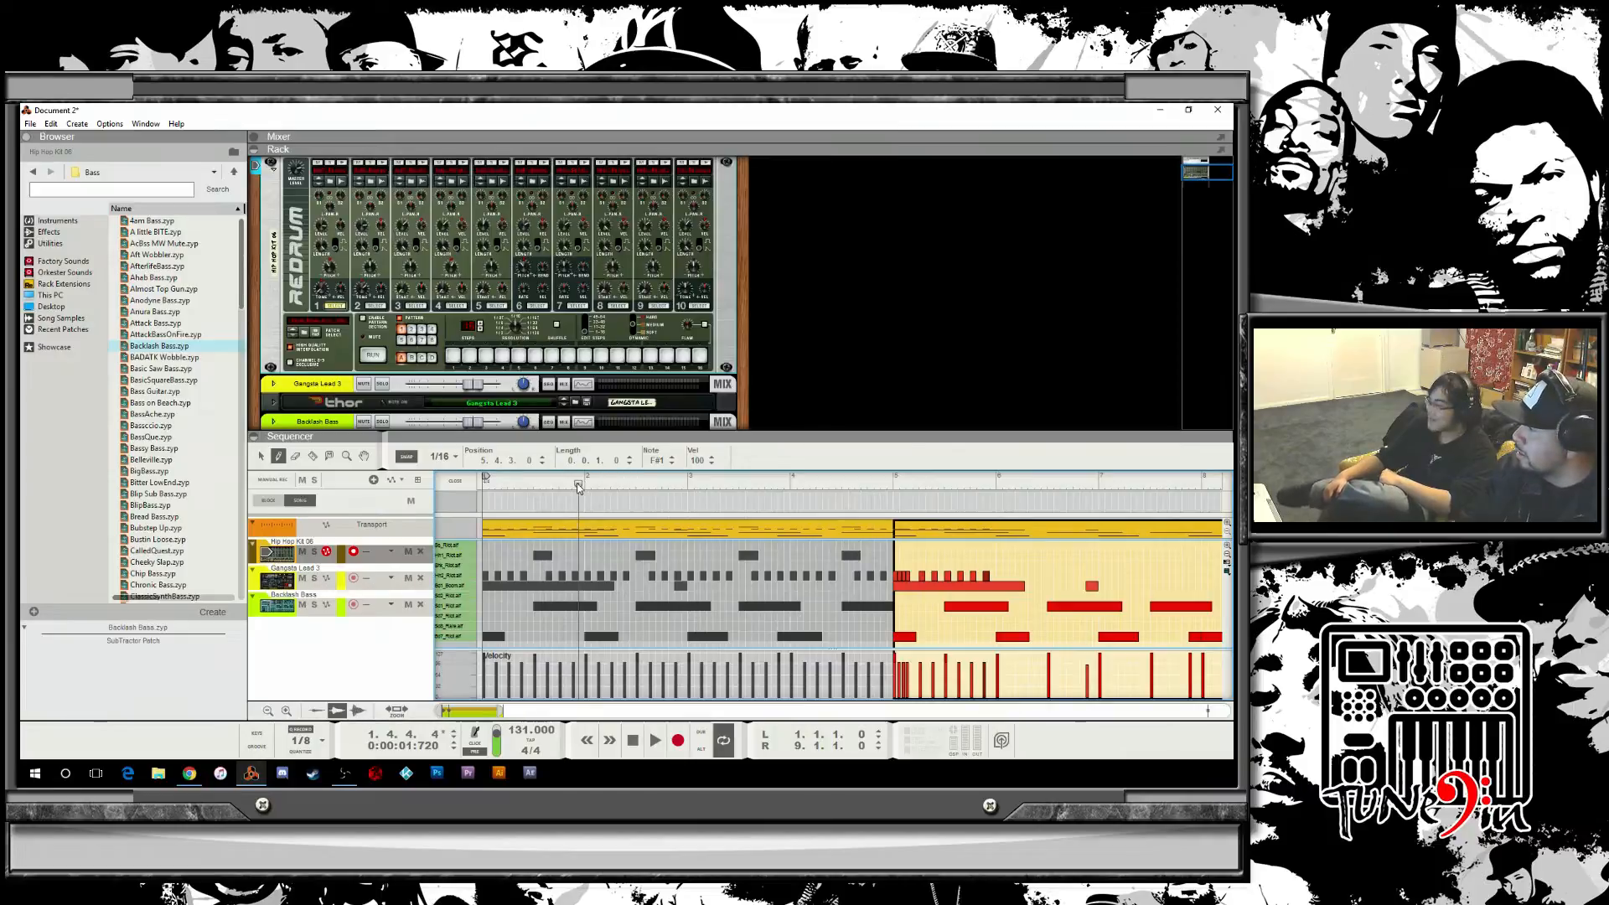
key("space")
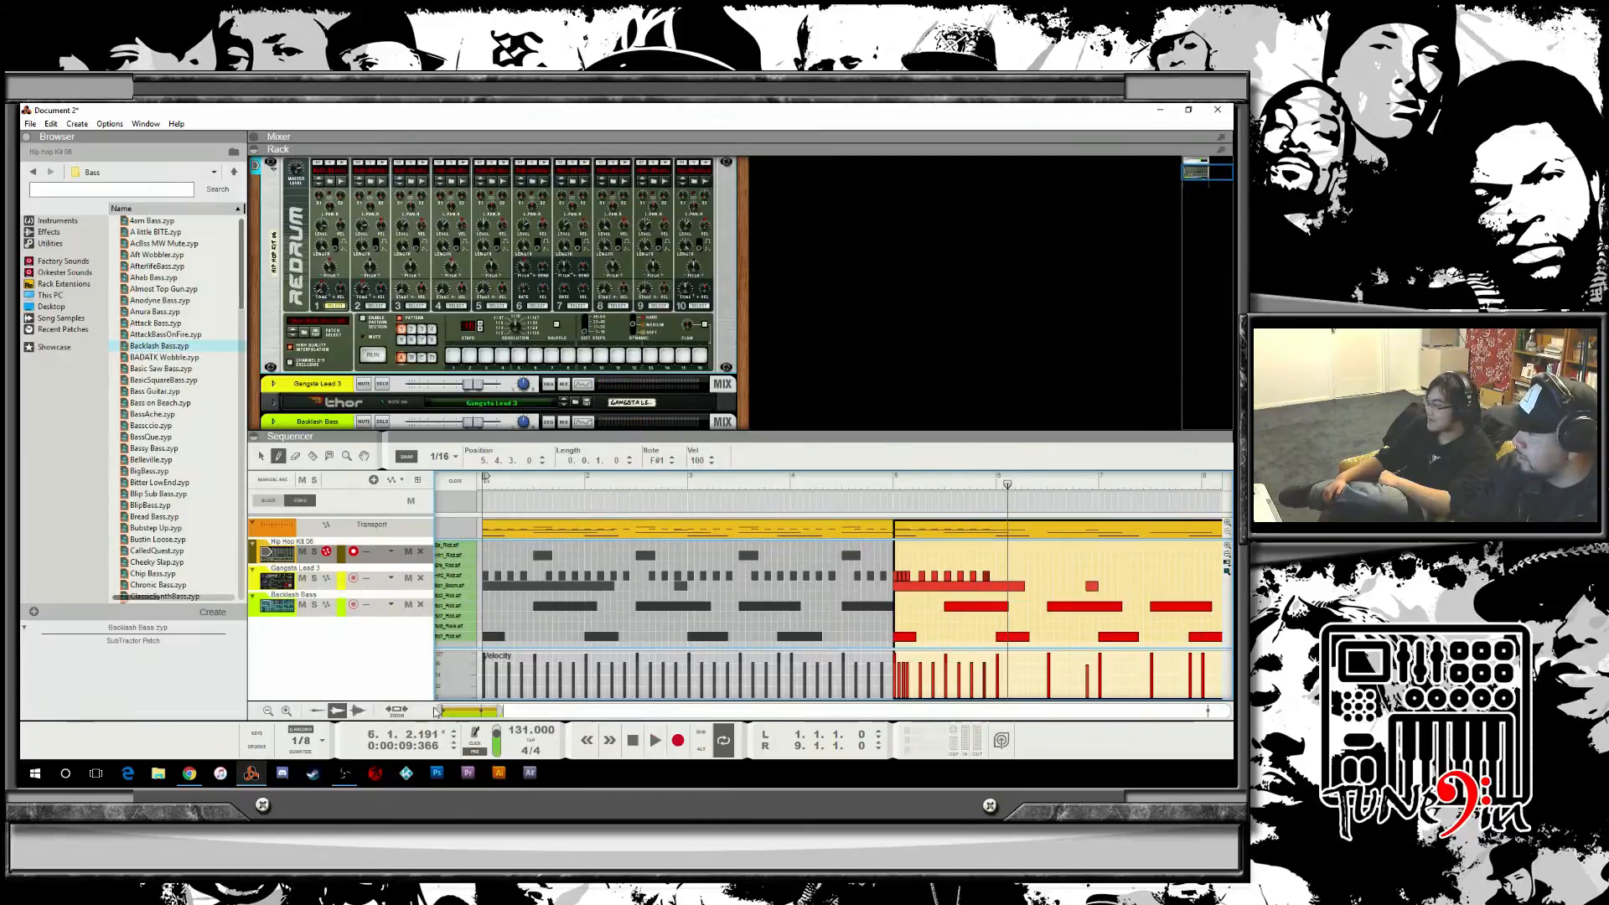
left_click_drag(440, 711, 470, 712)
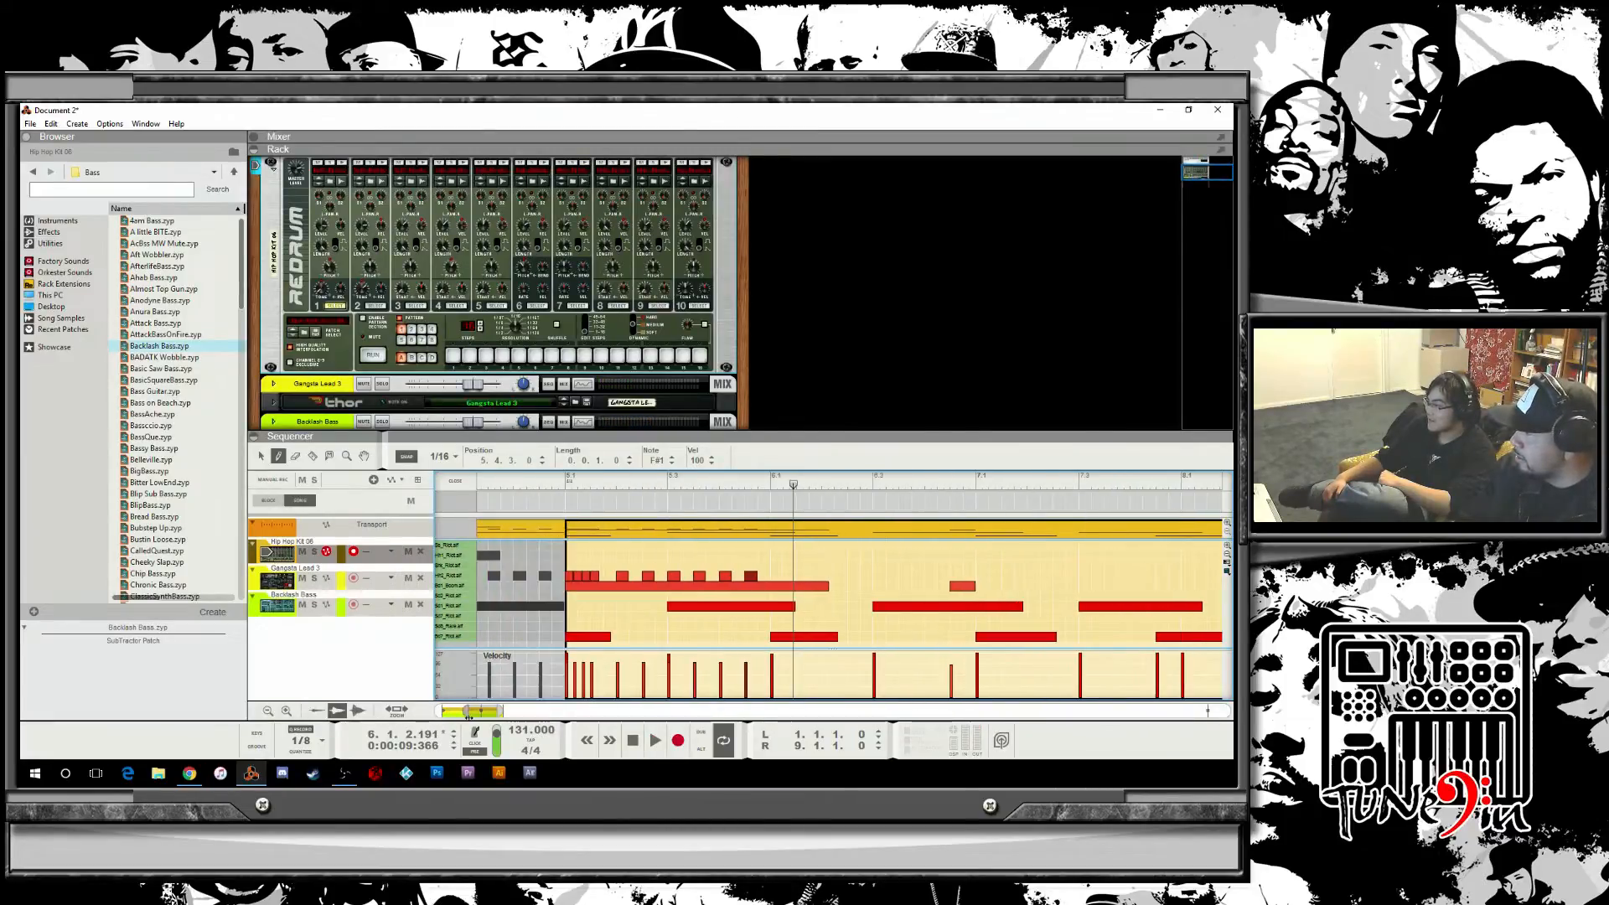
left_click(453, 459)
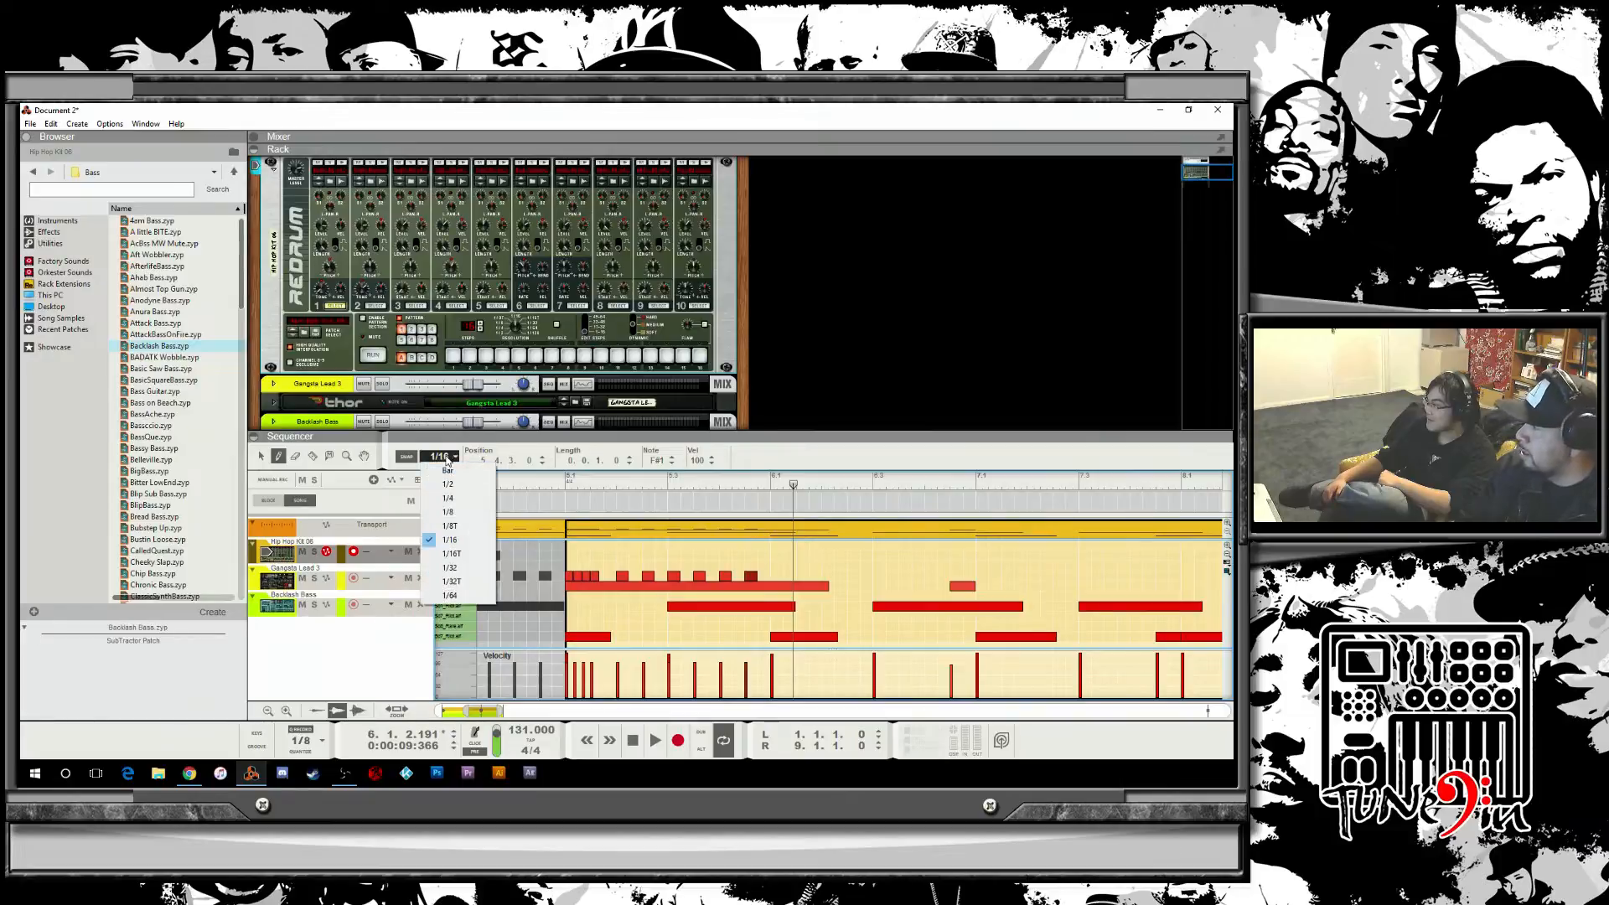
left_click(447, 470)
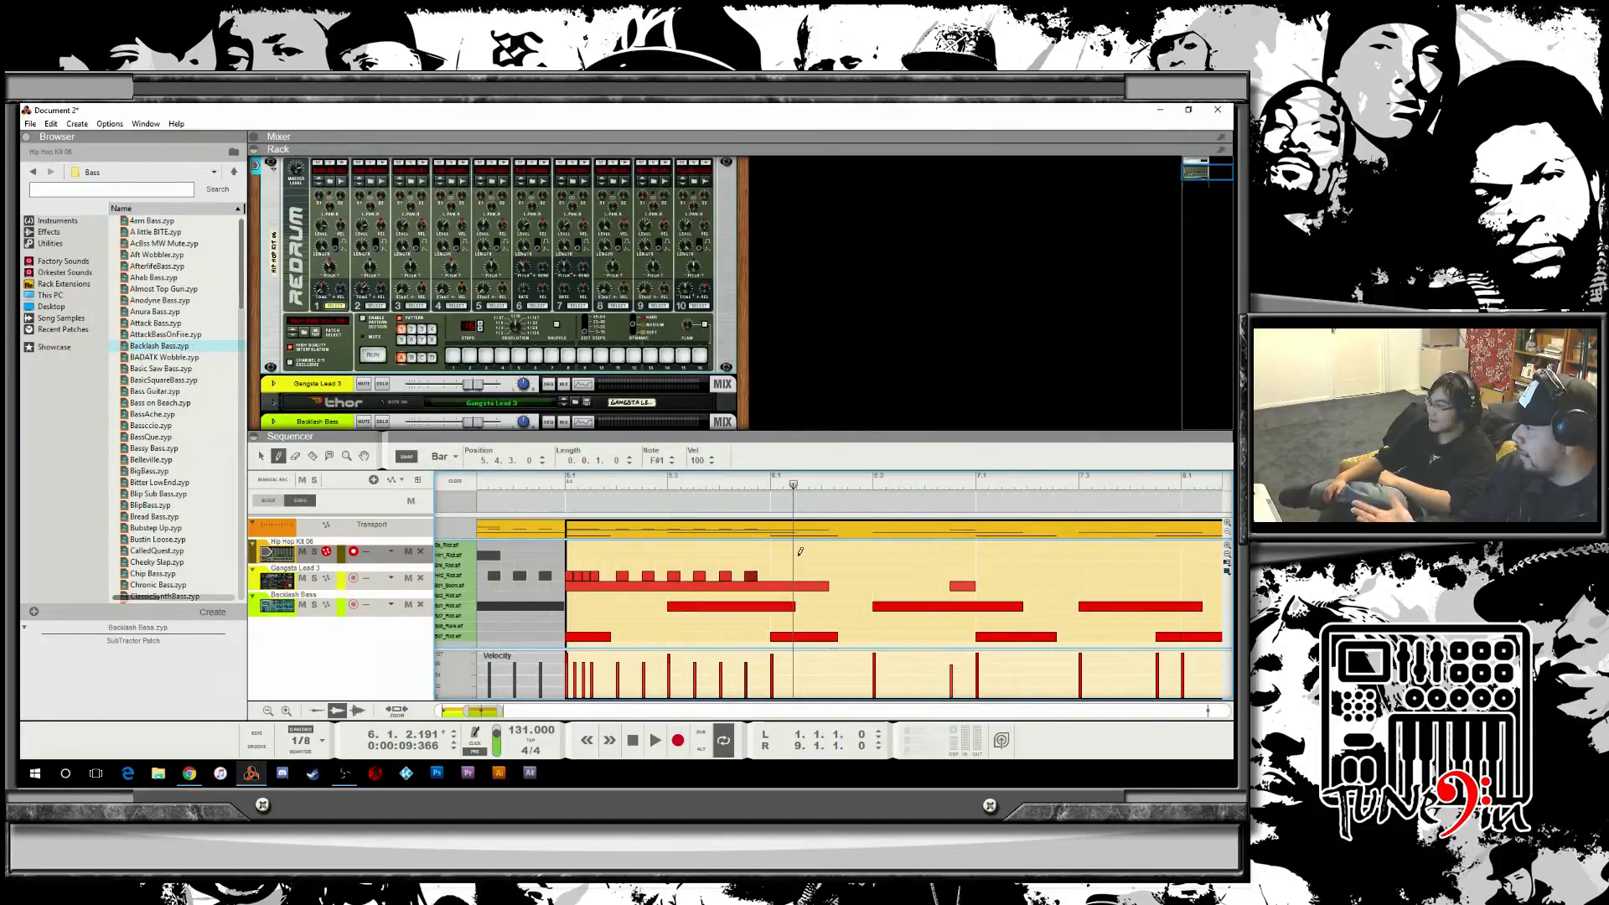
left_click(824, 574)
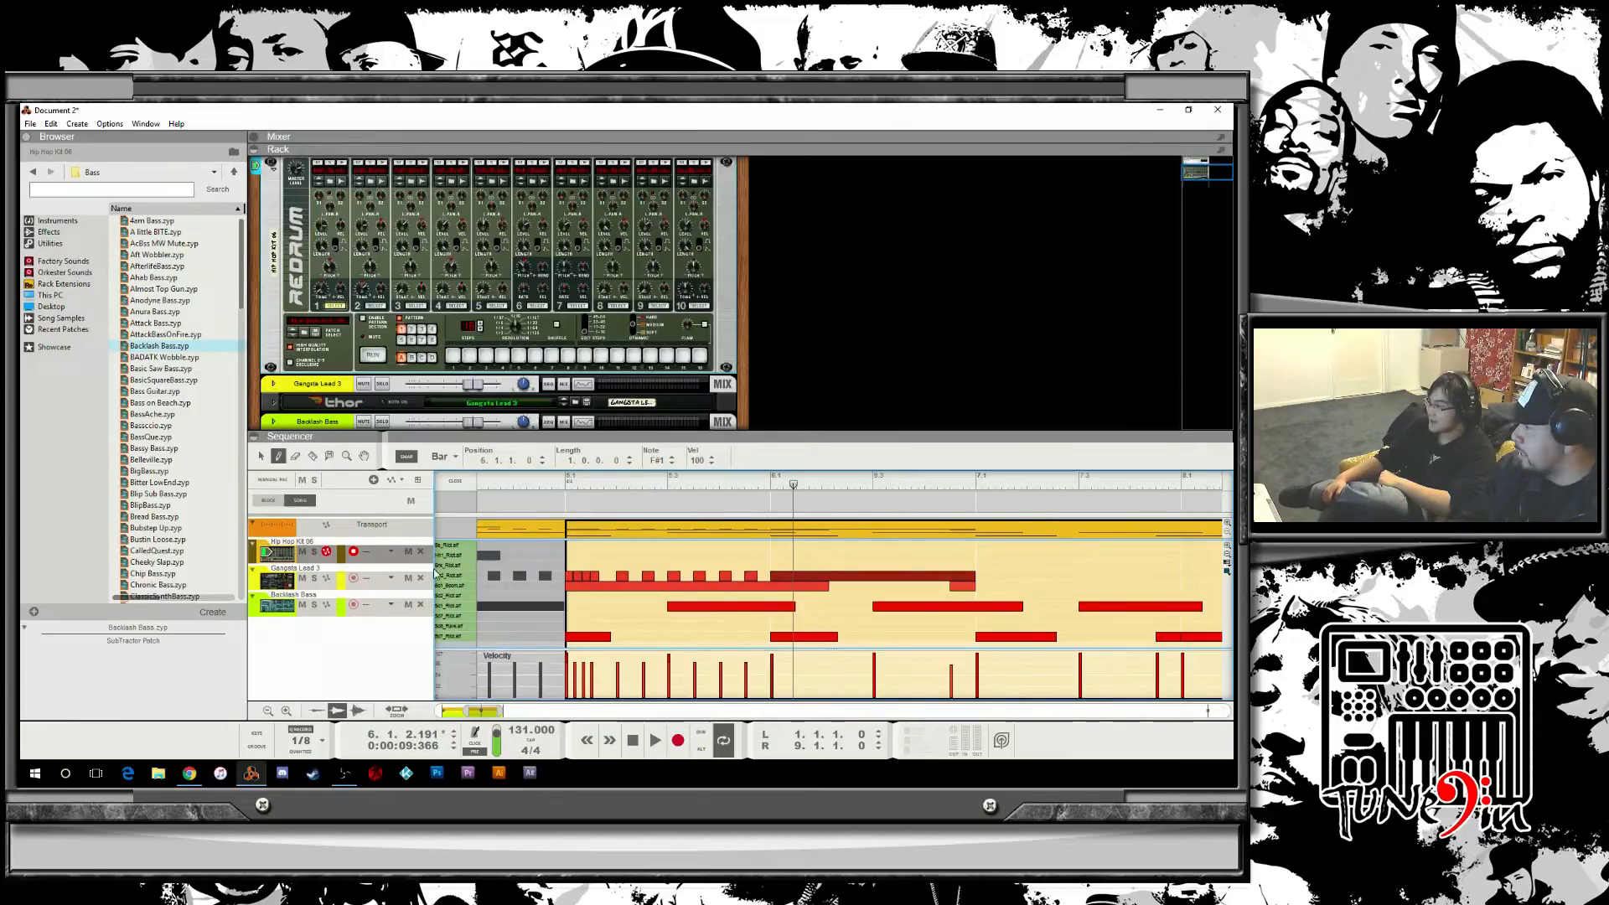
left_click(828, 573)
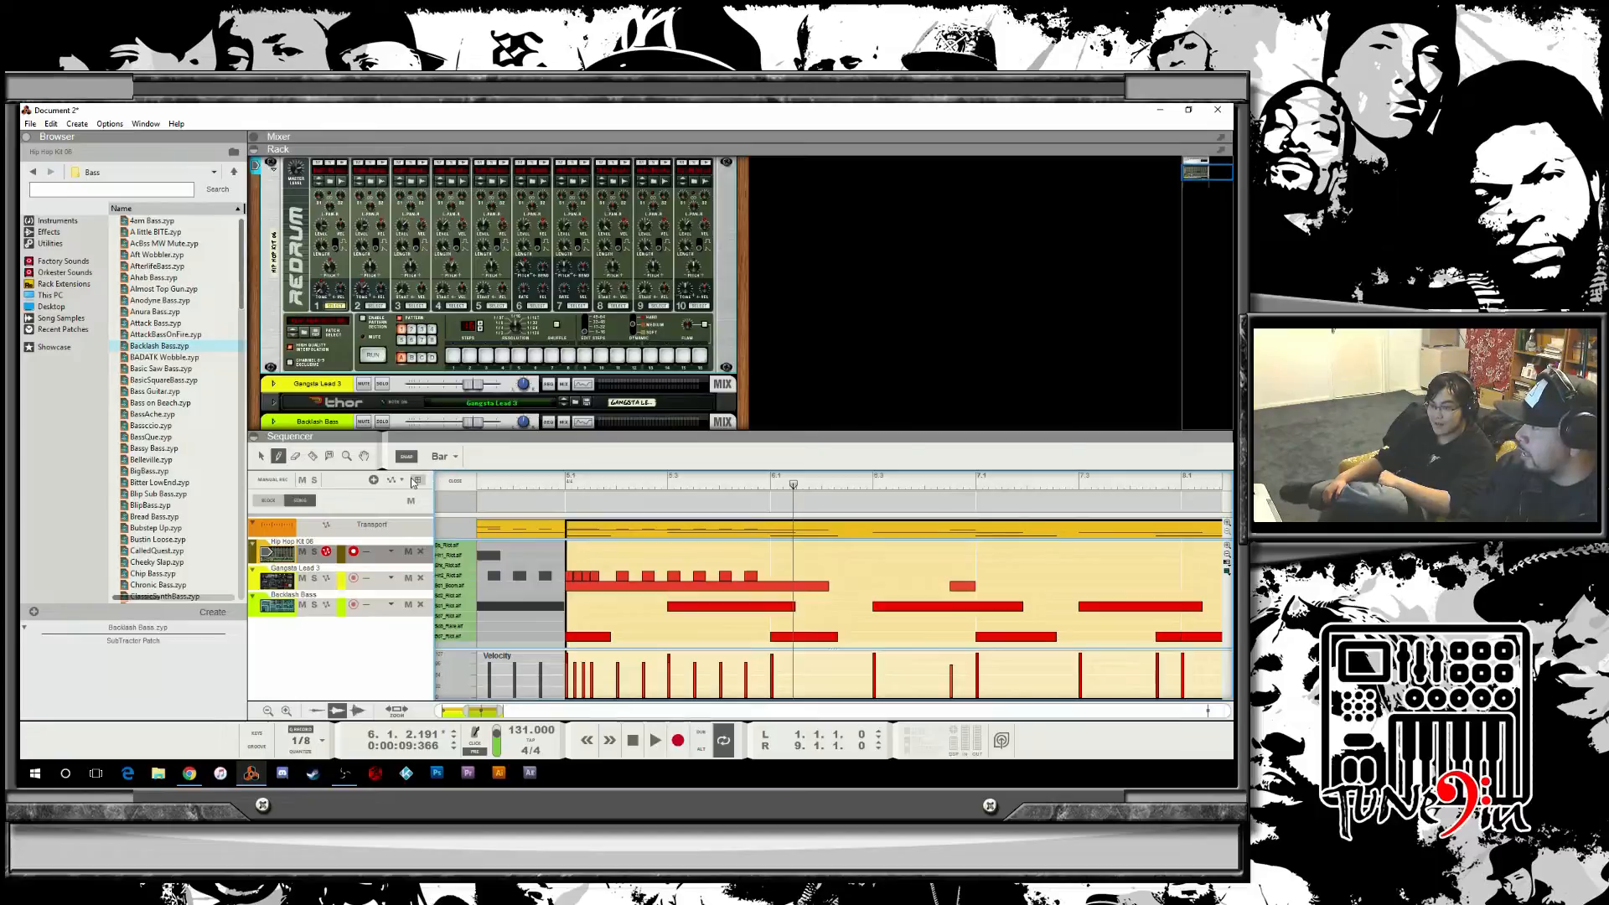
left_click(443, 456)
left_click(444, 469)
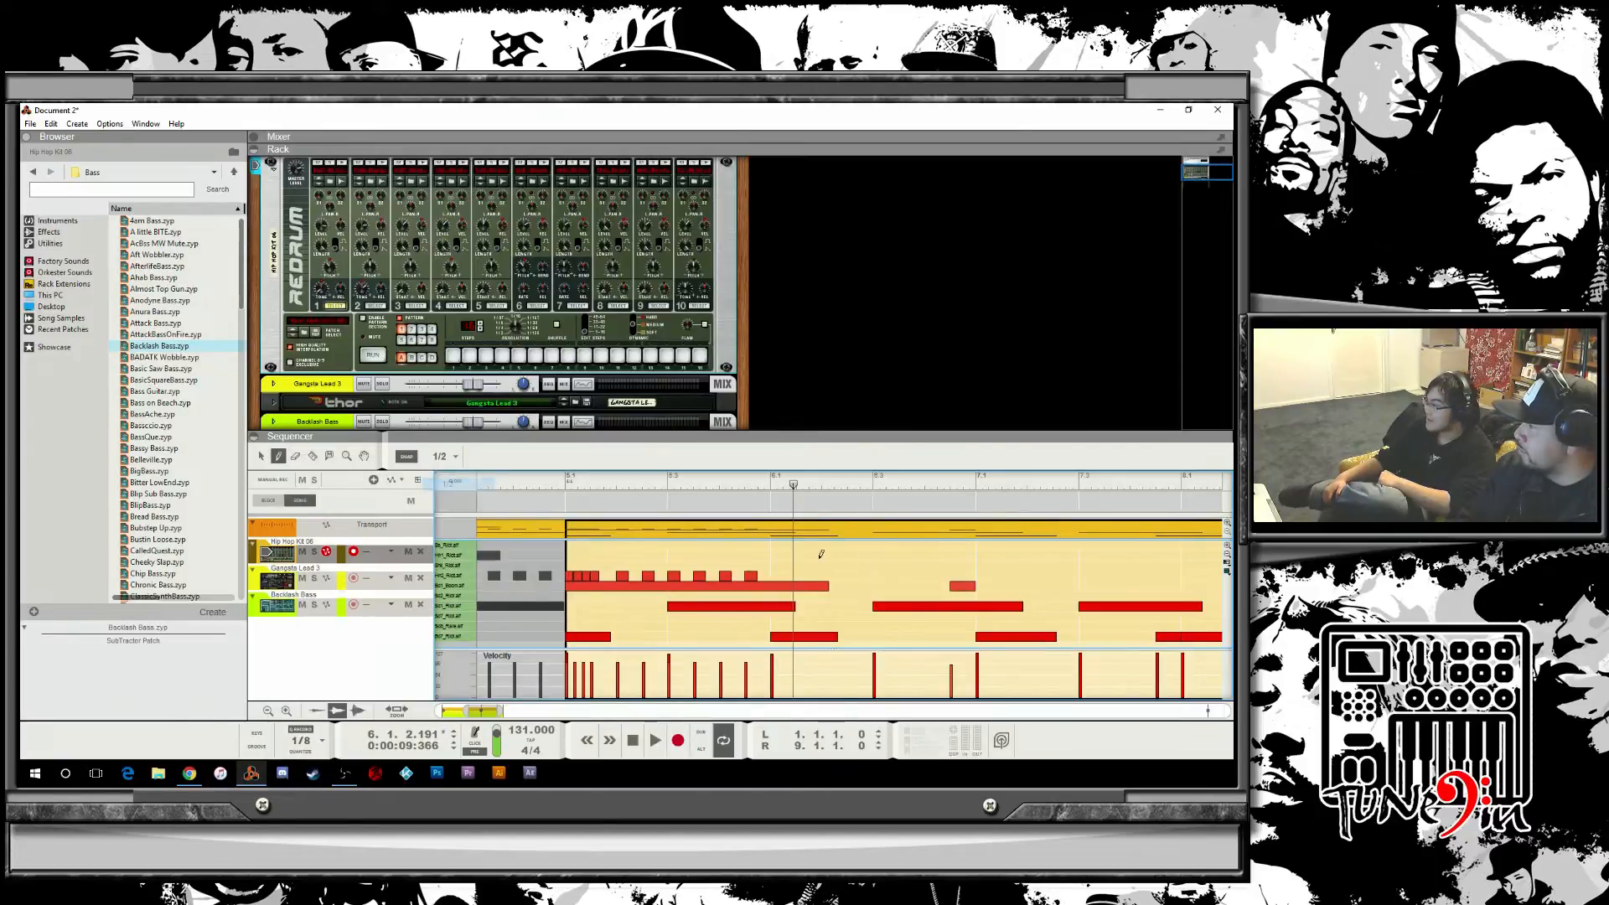
left_click(828, 566)
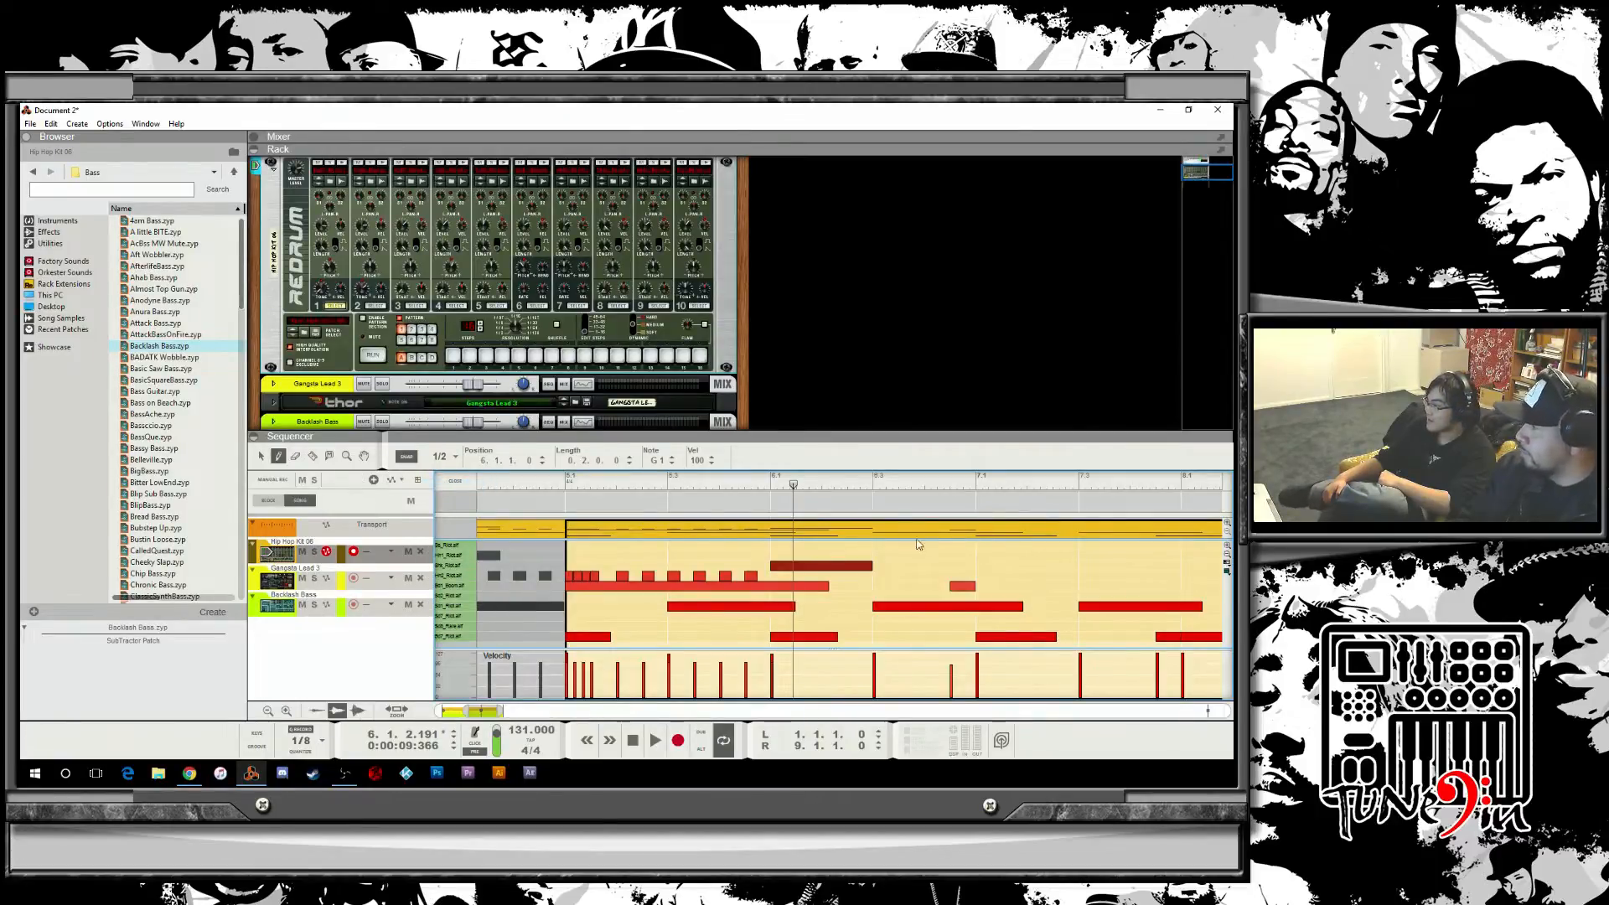
key("ctrl+z")
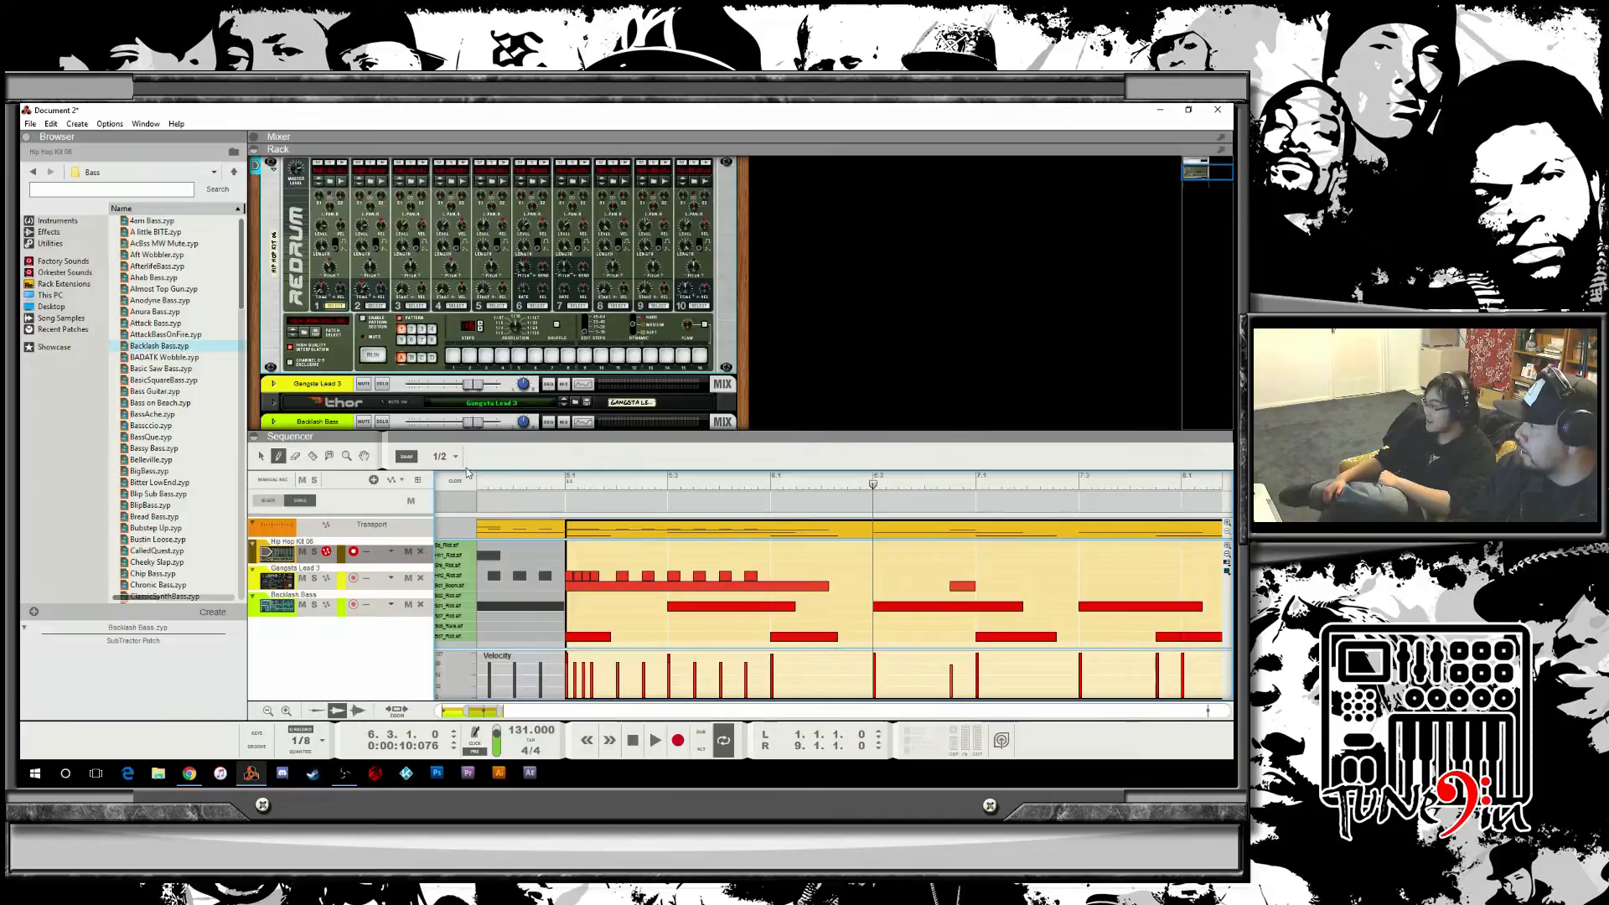
Set the snap to 1/16T and draw three triplet hi-hat notes at the start of bar 6.
left_click(444, 456)
left_click(458, 501)
left_click(441, 456)
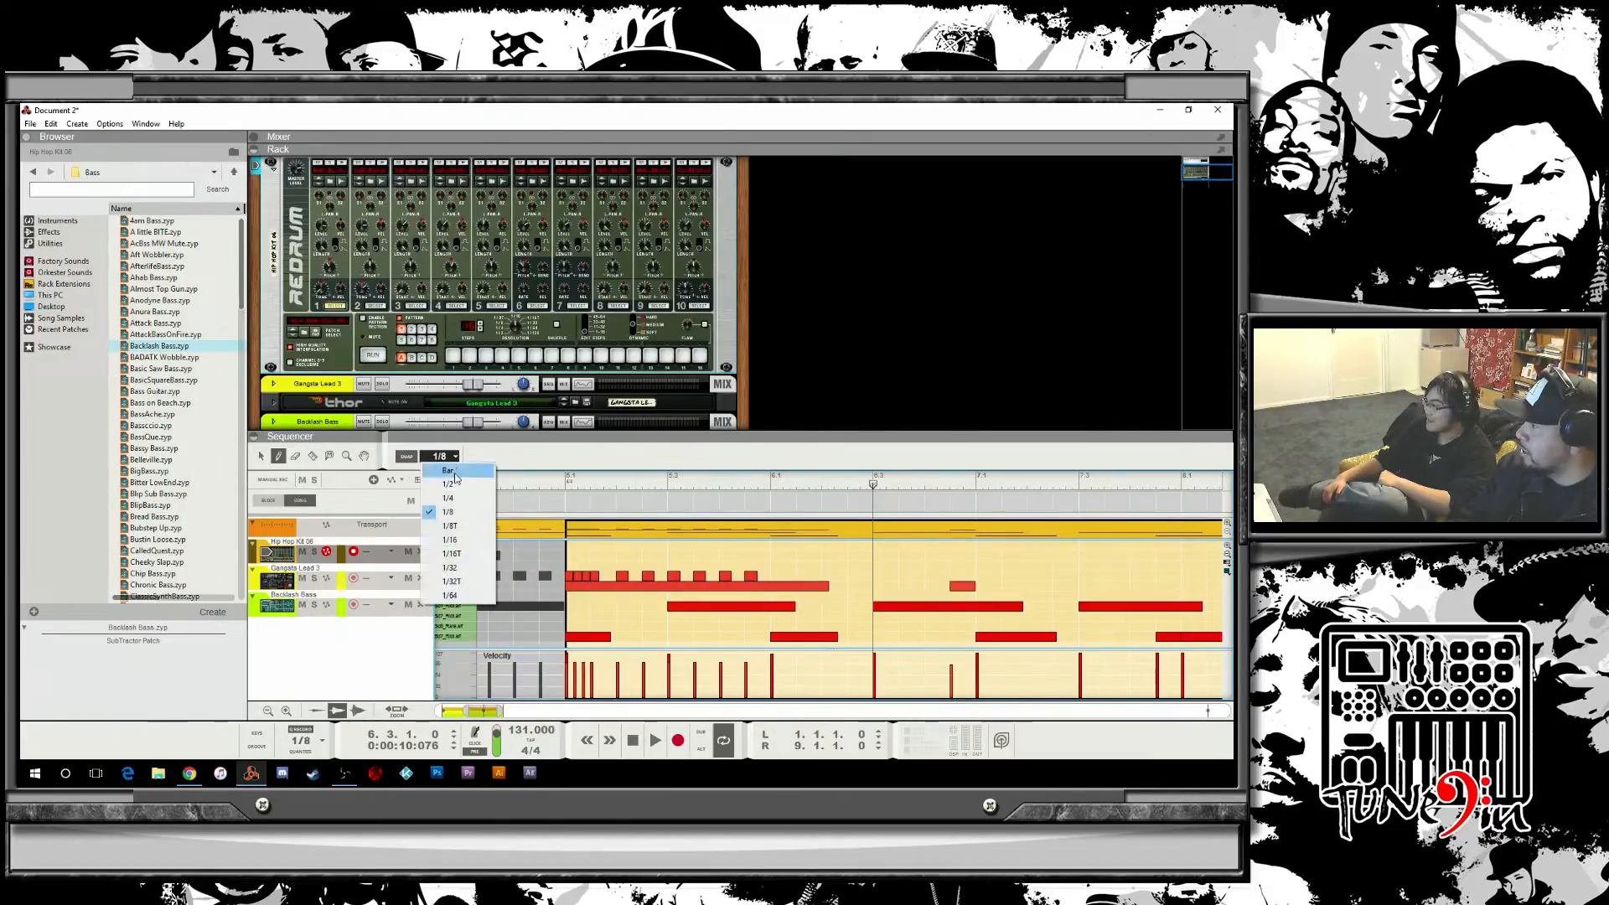
left_click(469, 555)
left_click(775, 576)
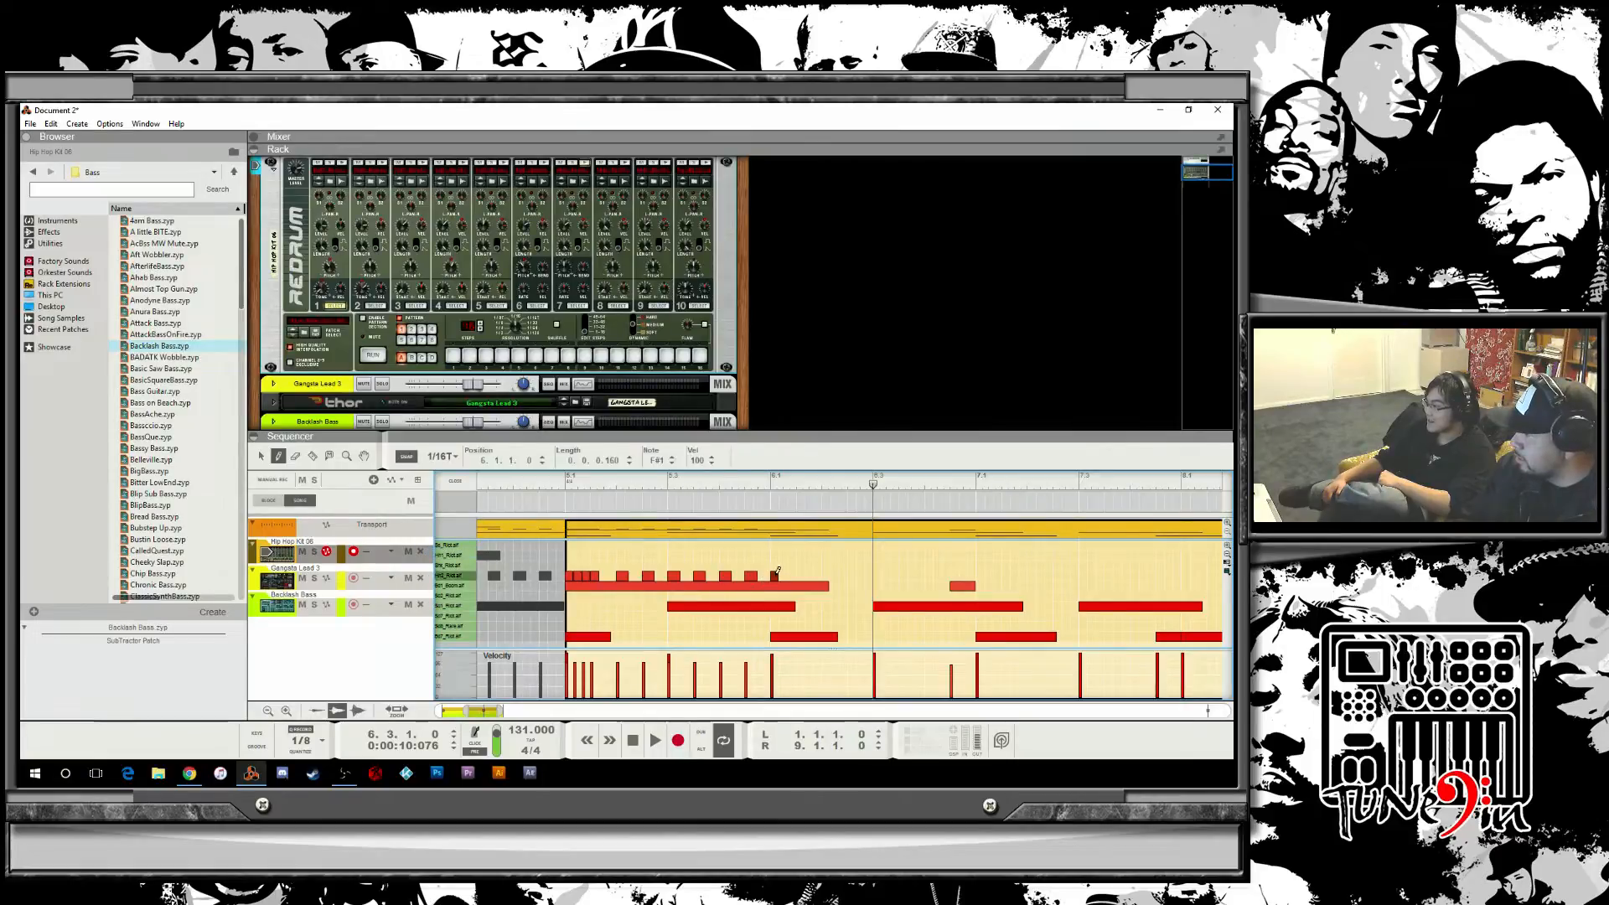
left_click(783, 576)
left_click(791, 576)
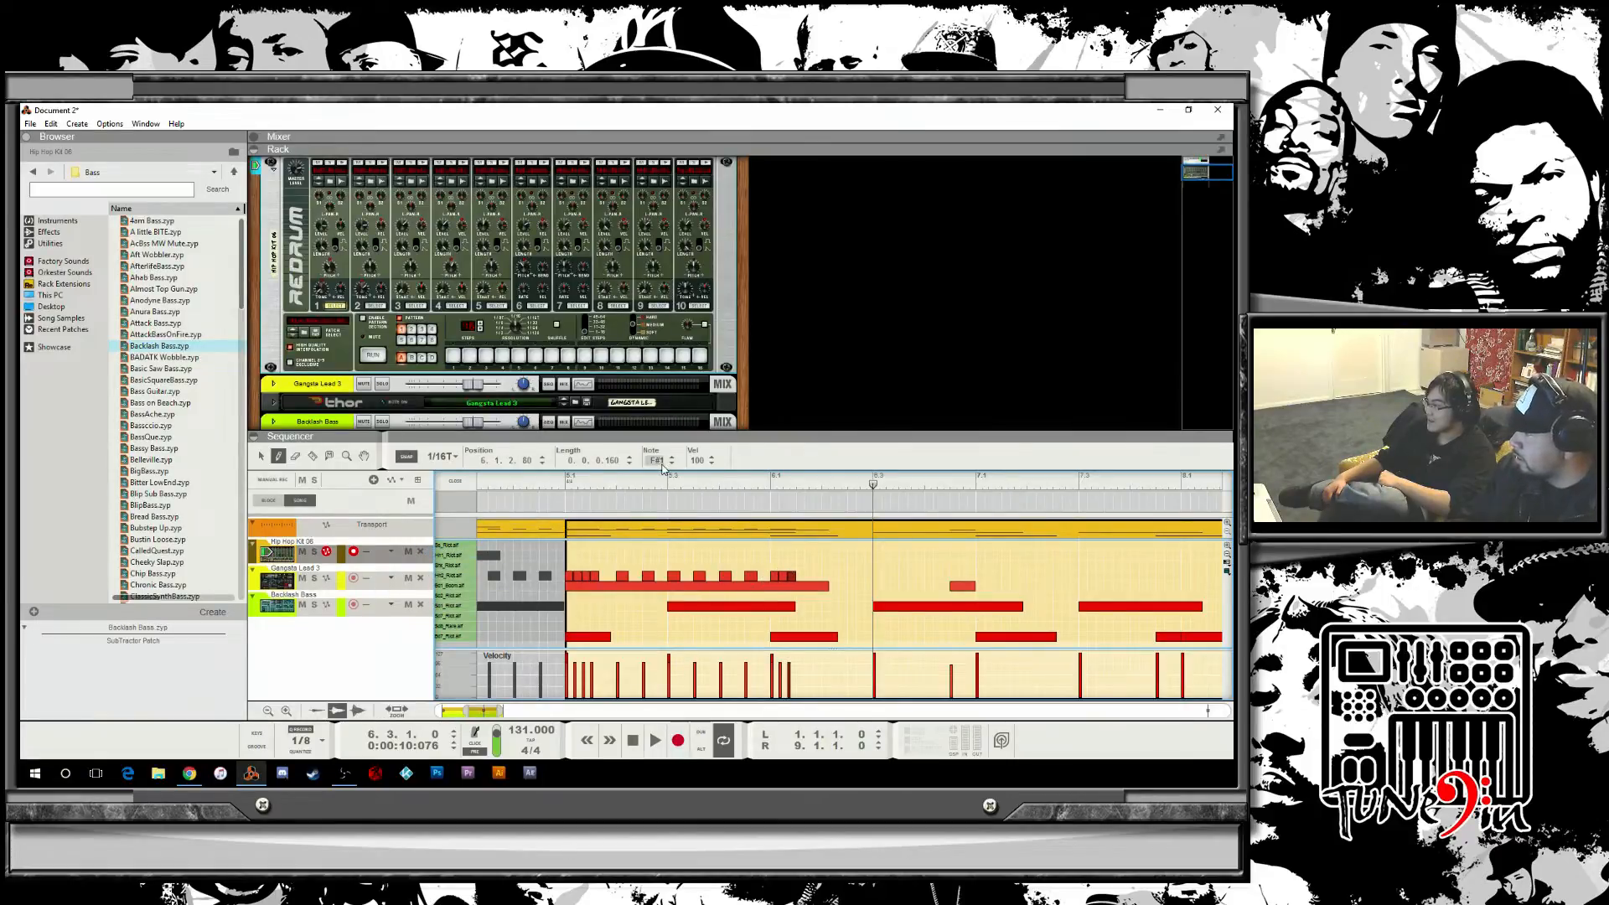
Draw one more triplet hi-hat note after them and play the passage back from bar 5.
left_click_drag(650, 483, 540, 483)
key("space")
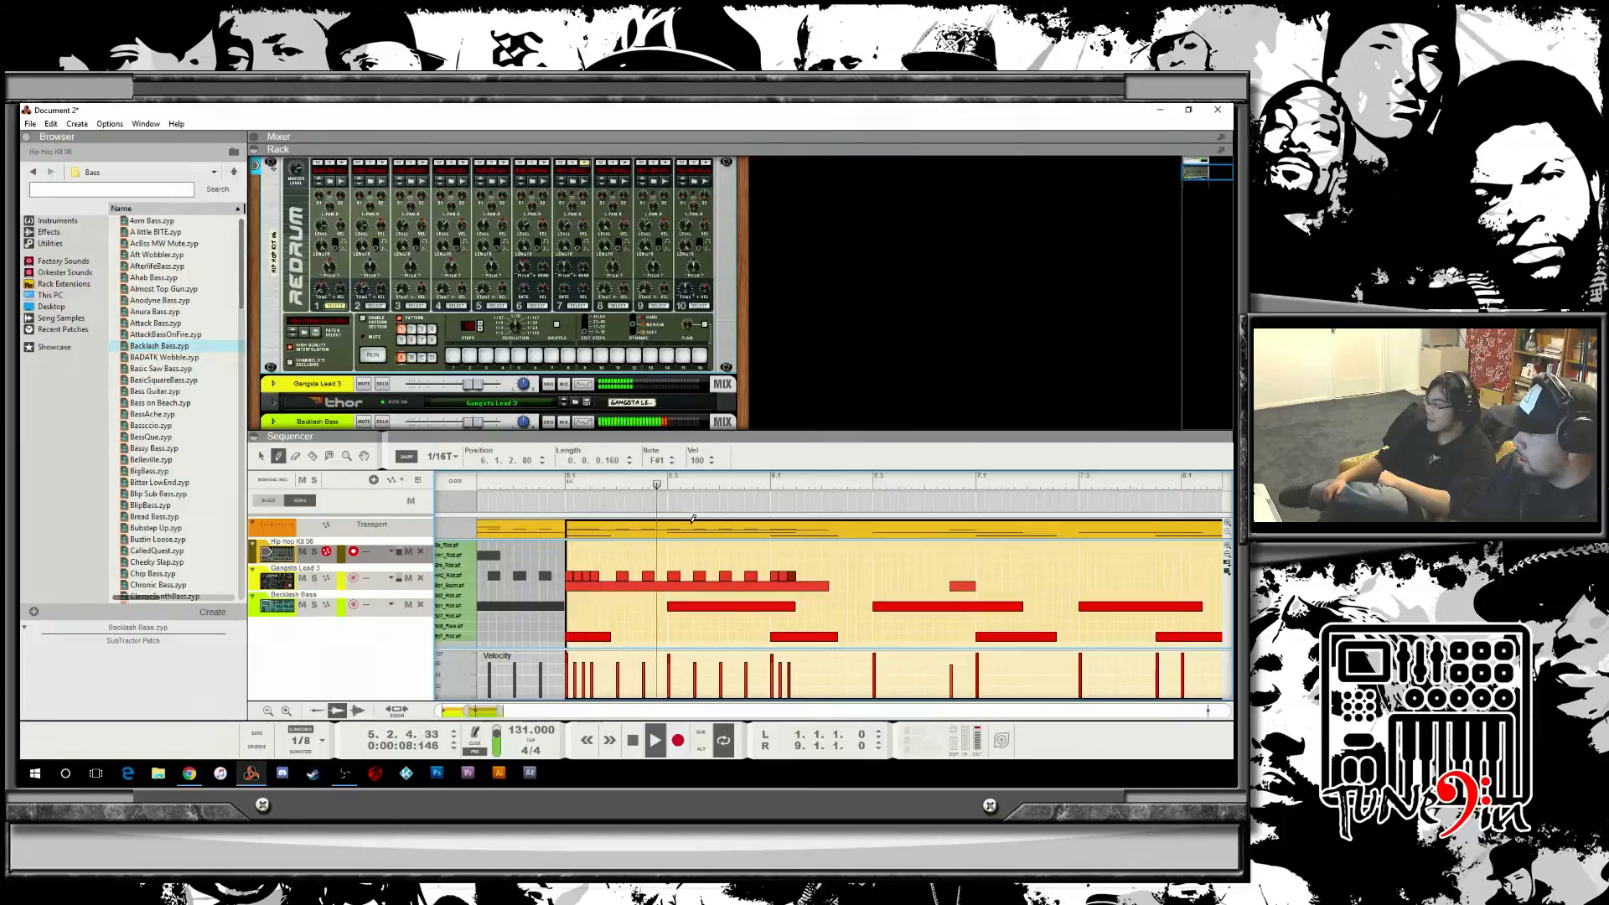
left_click(799, 576)
key("space")
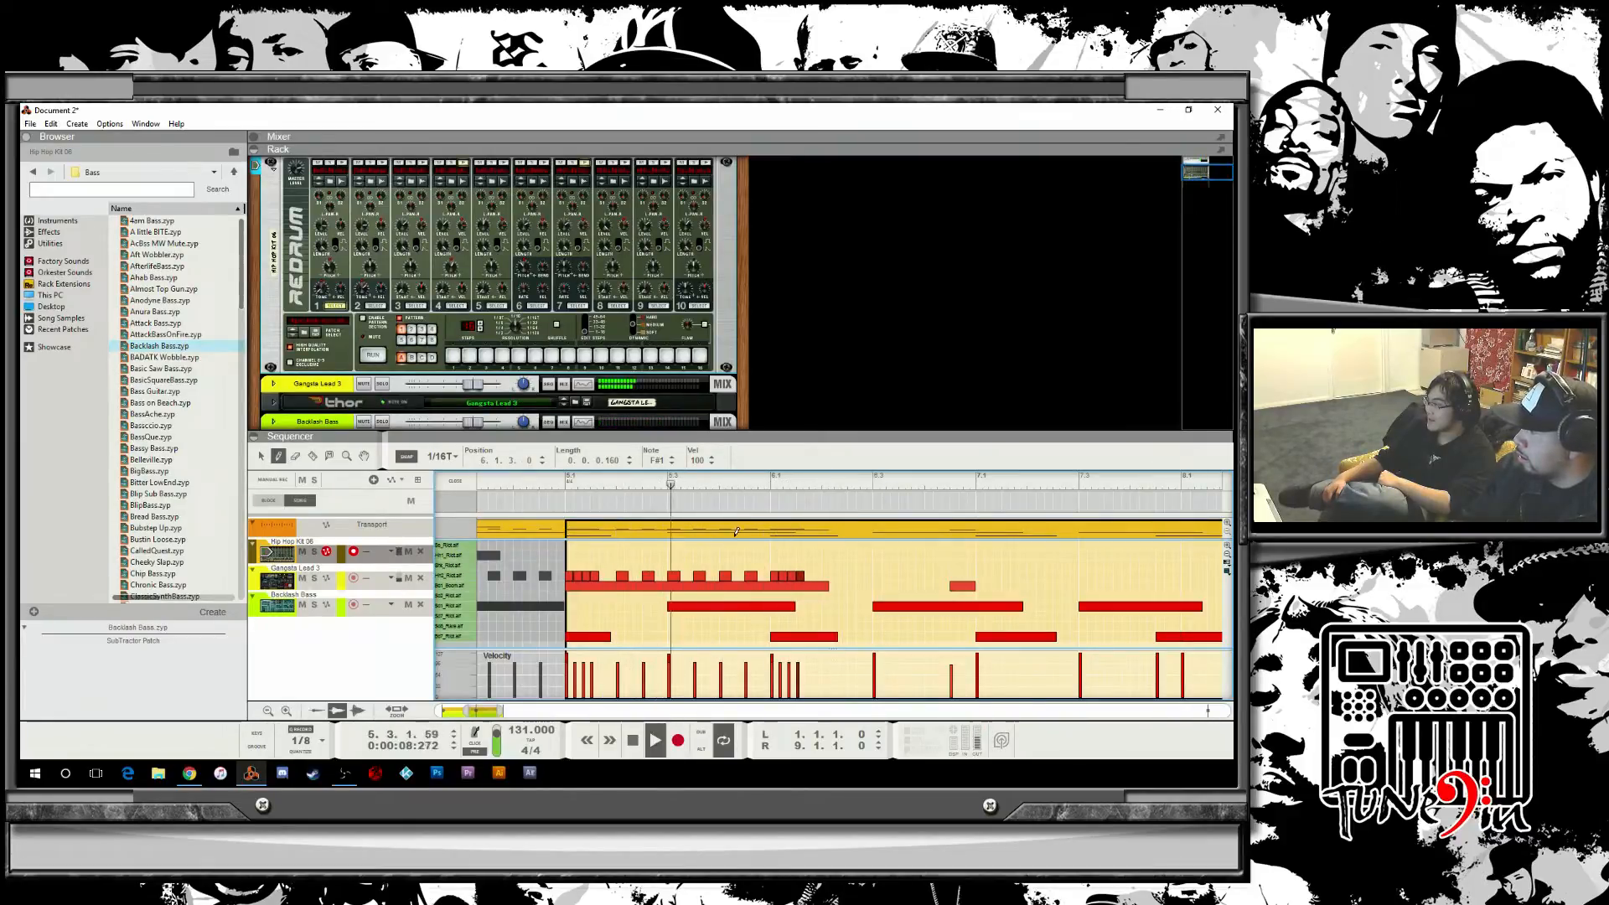
key("space")
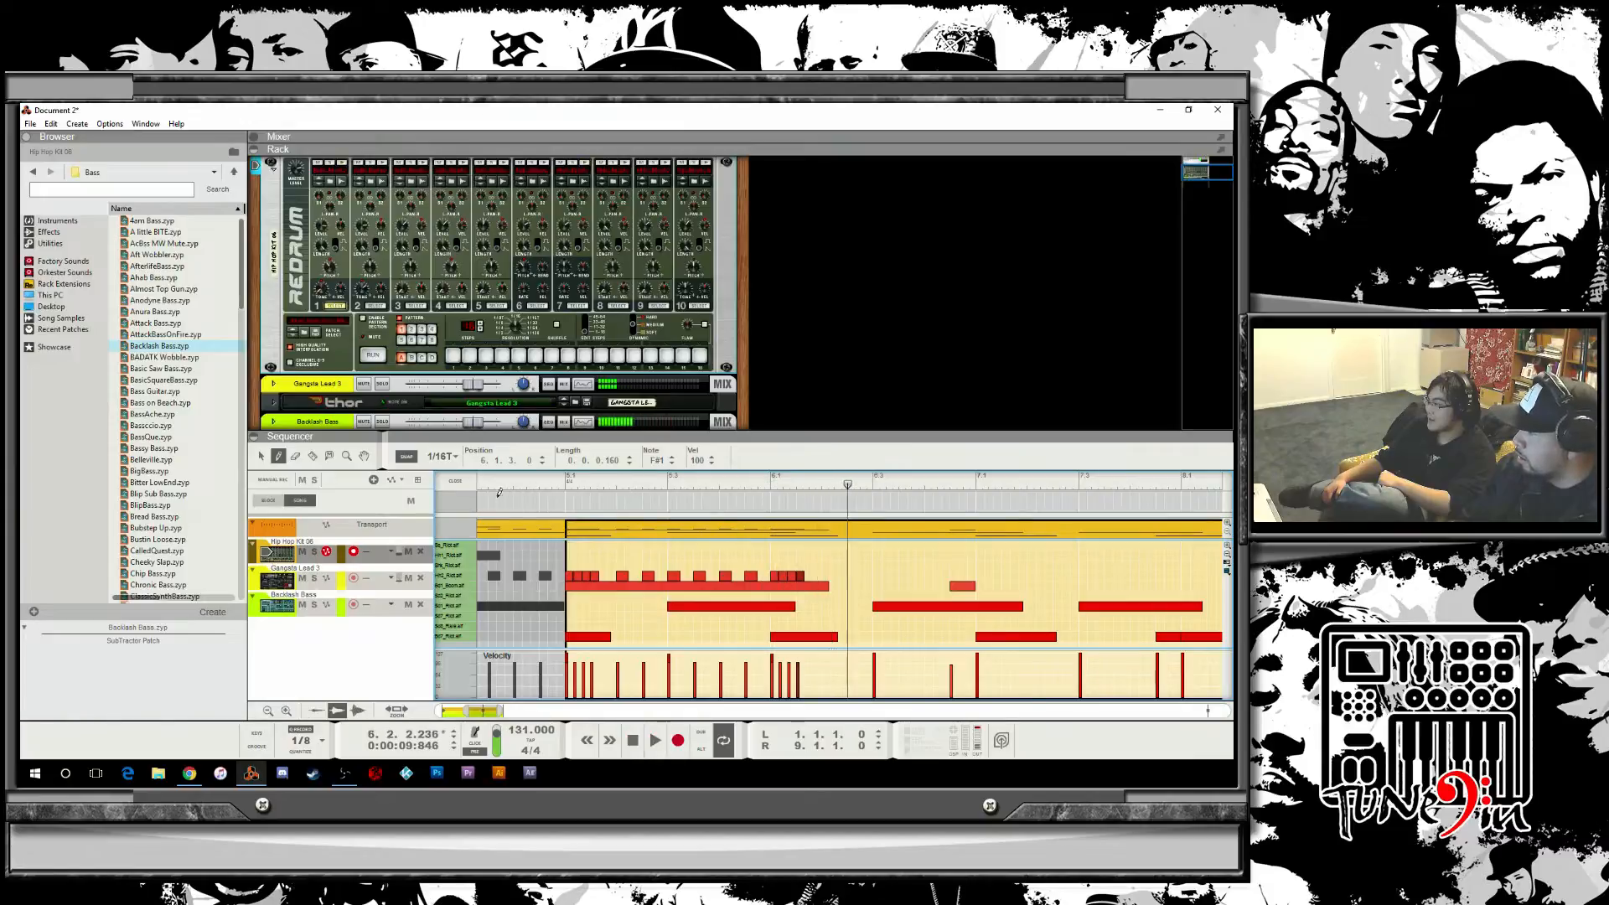
left_click(446, 457)
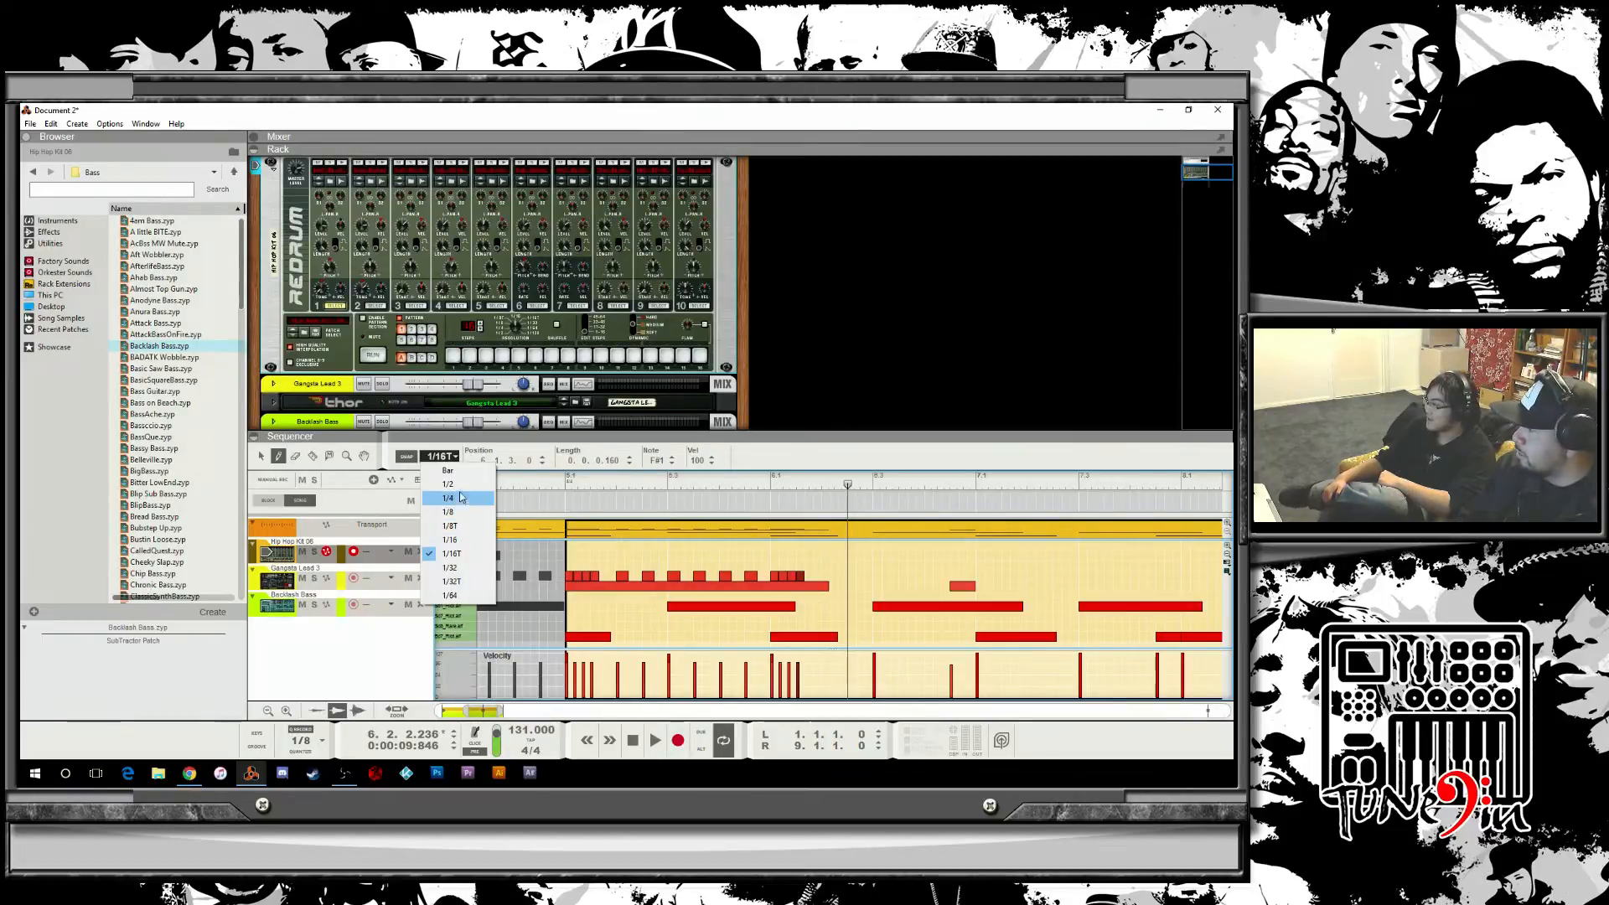
left_click(457, 540)
left_click(817, 575)
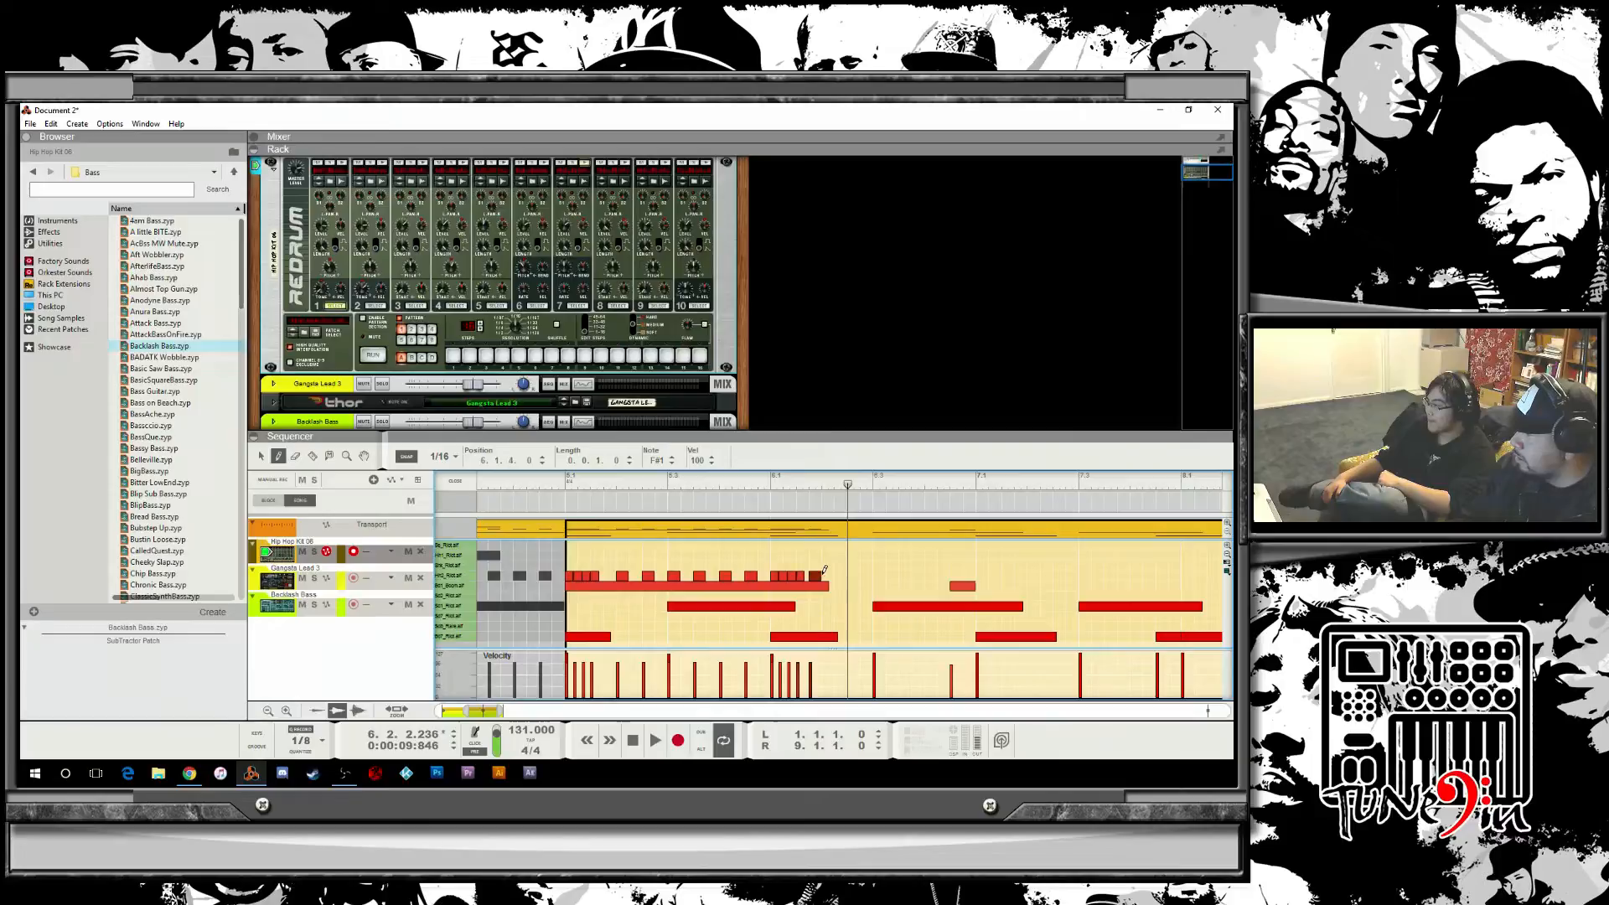
key("Delete")
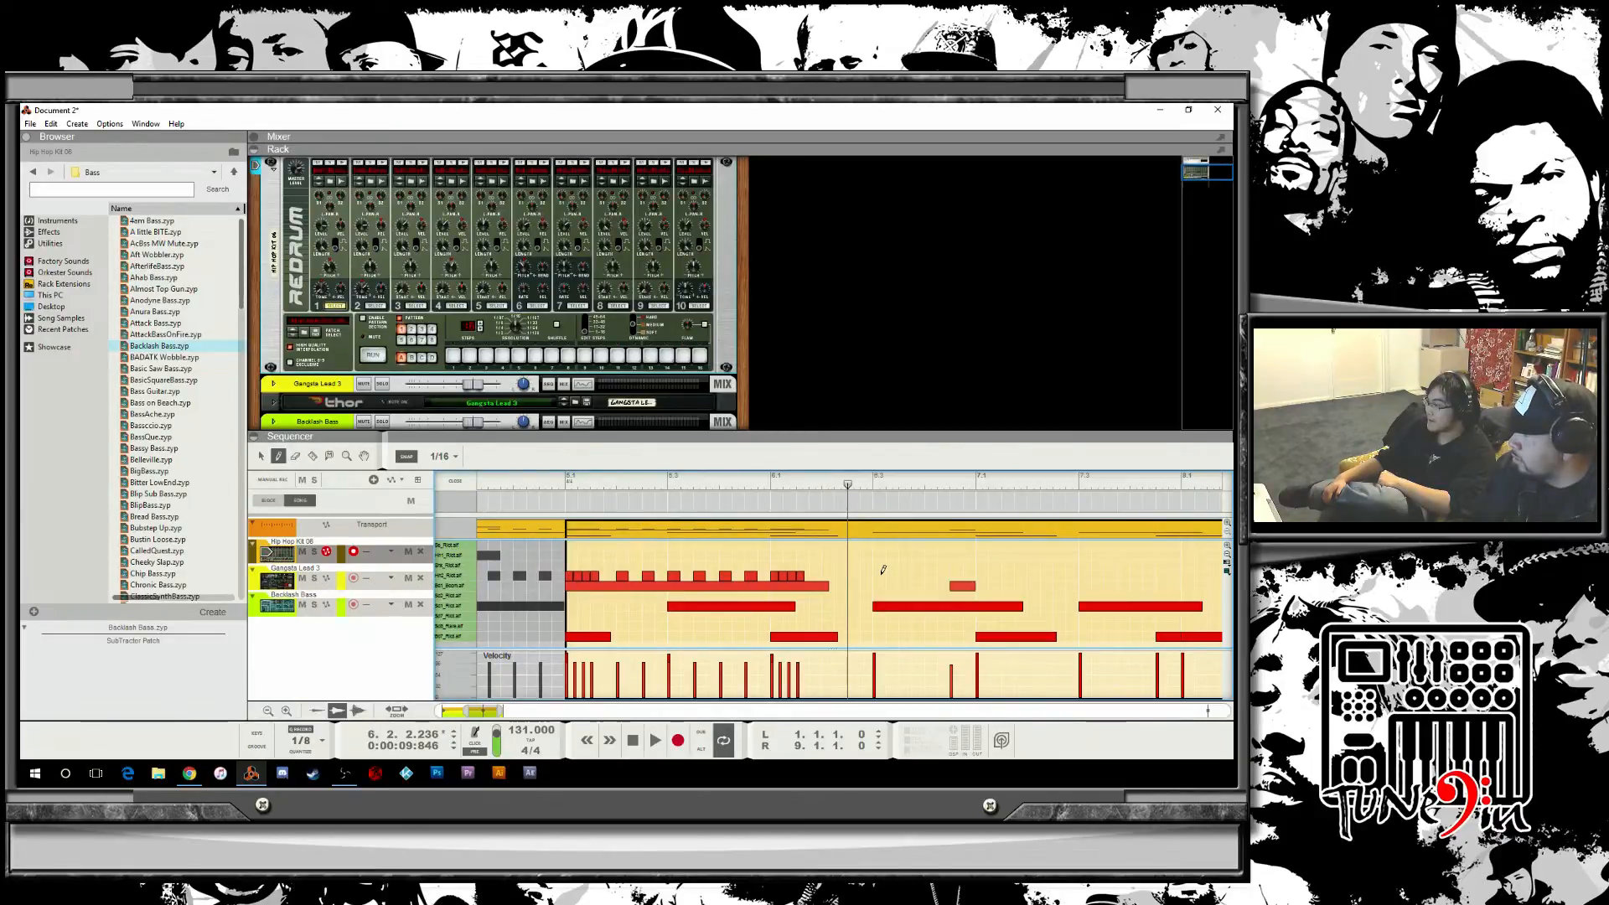
mouse_move(851, 487)
left_mouse_down()
mouse_move(771, 486)
mouse_move(827, 490)
left_mouse_up()
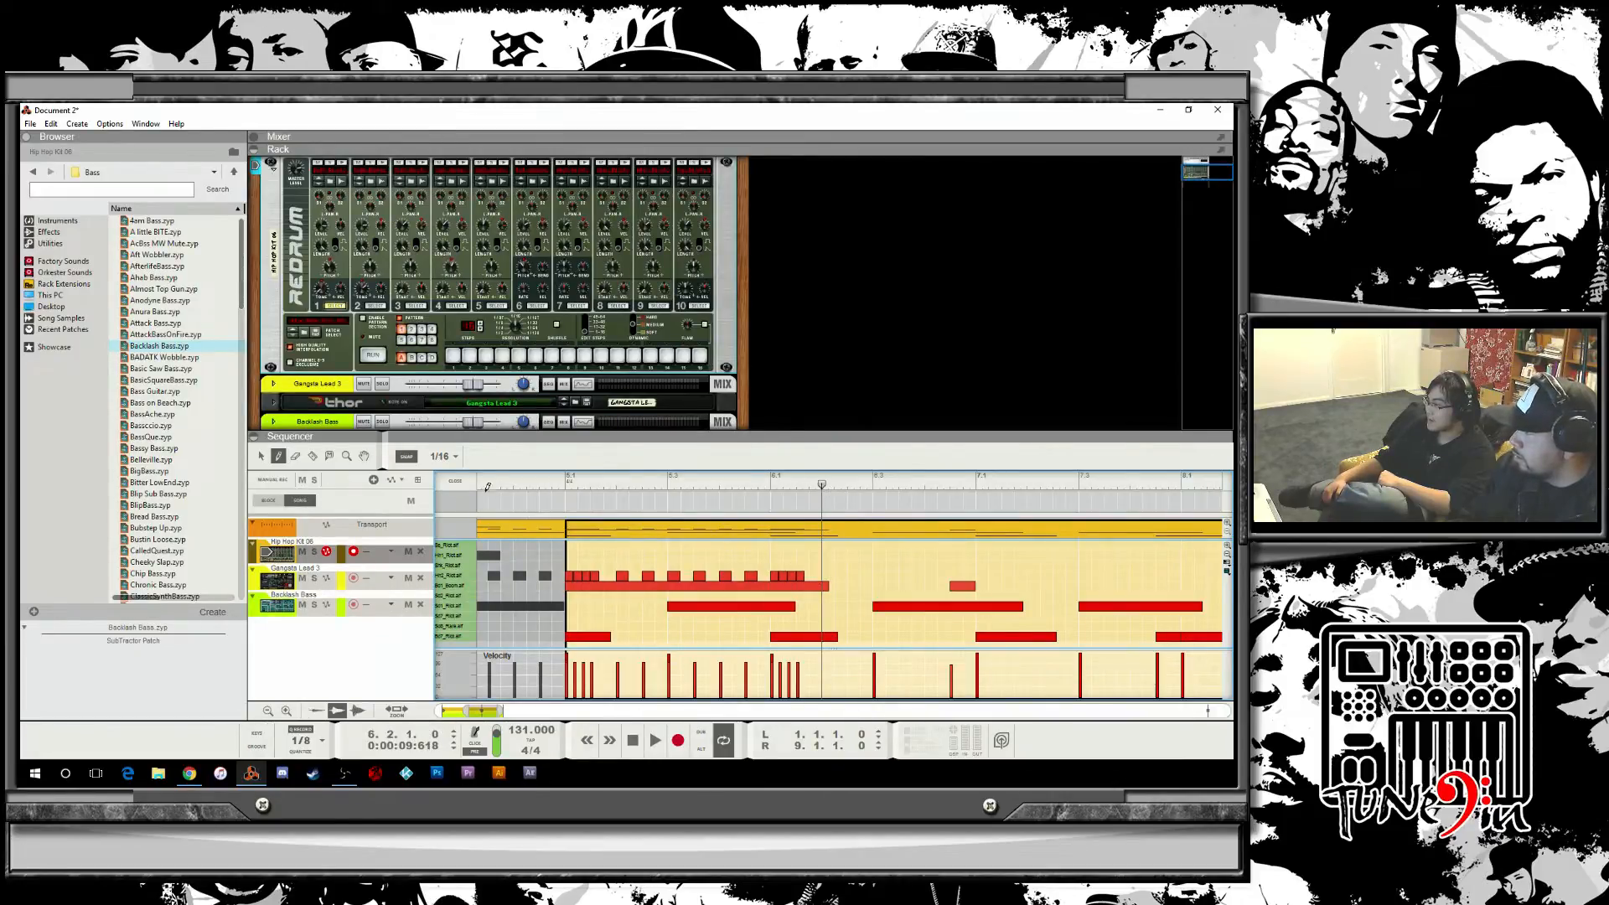
left_click(443, 456)
left_click(457, 555)
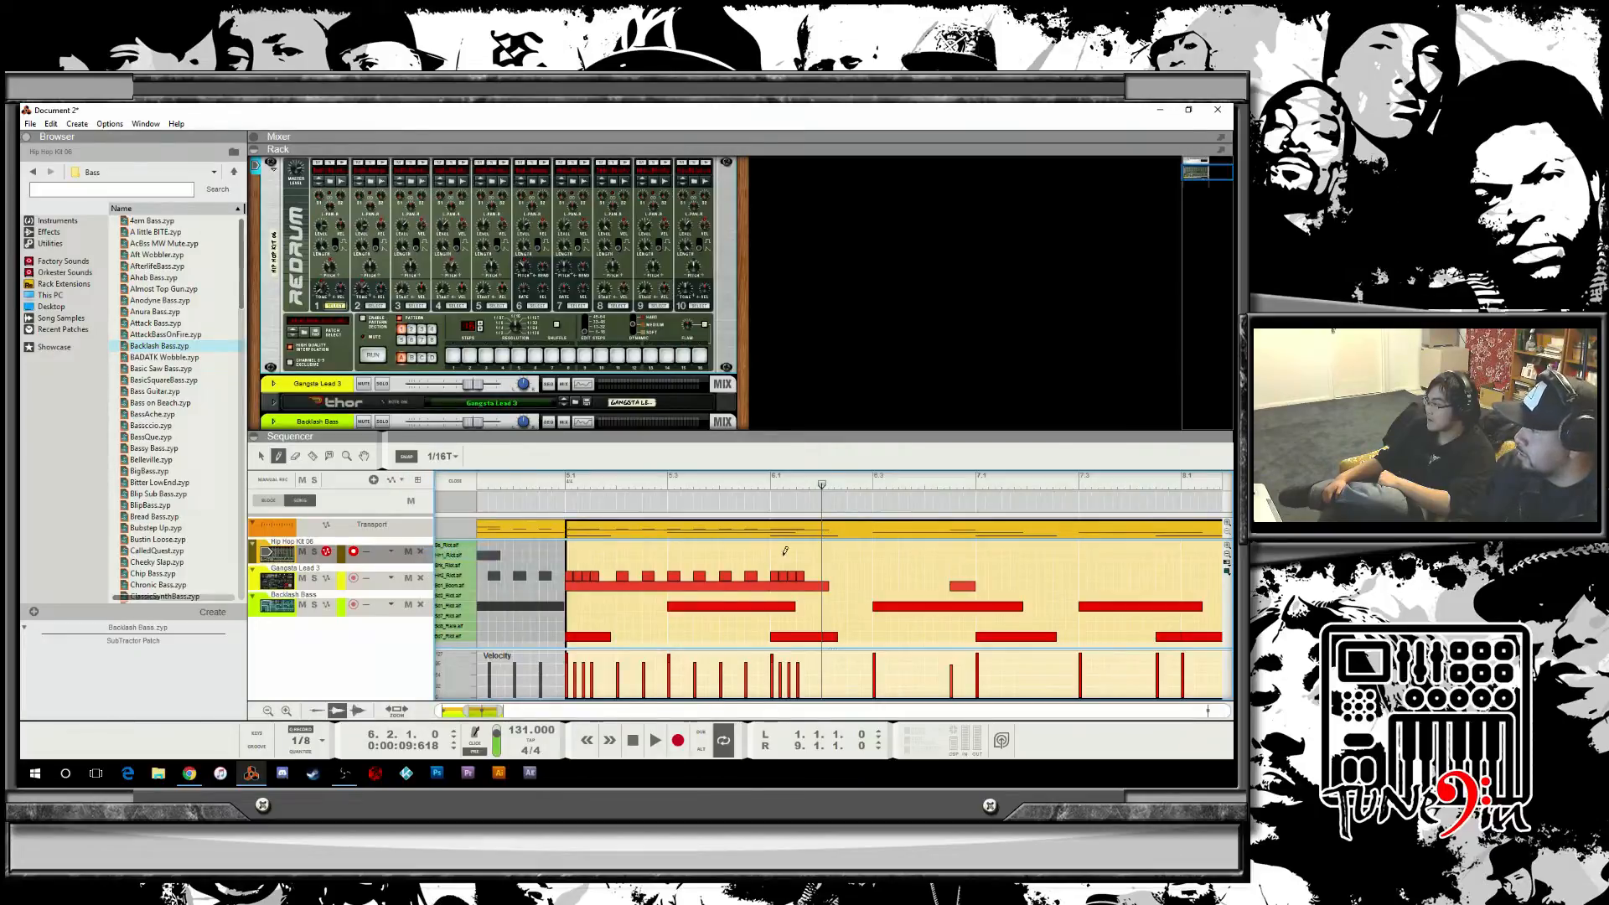
left_click_drag(825, 576, 836, 576)
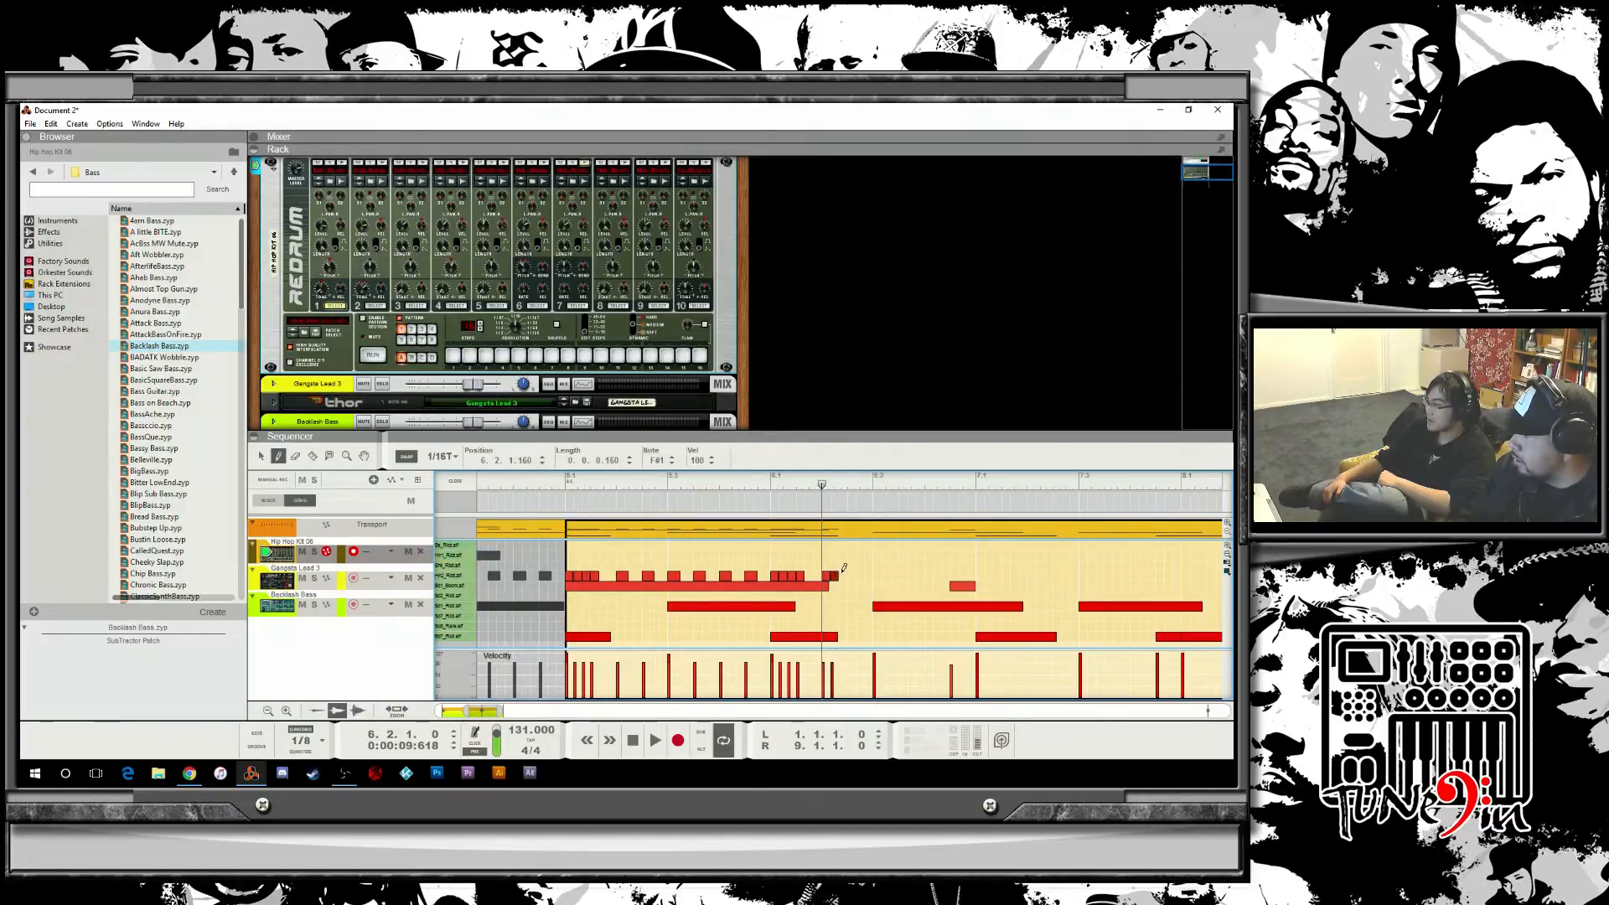
left_click(851, 576)
left_click(702, 484)
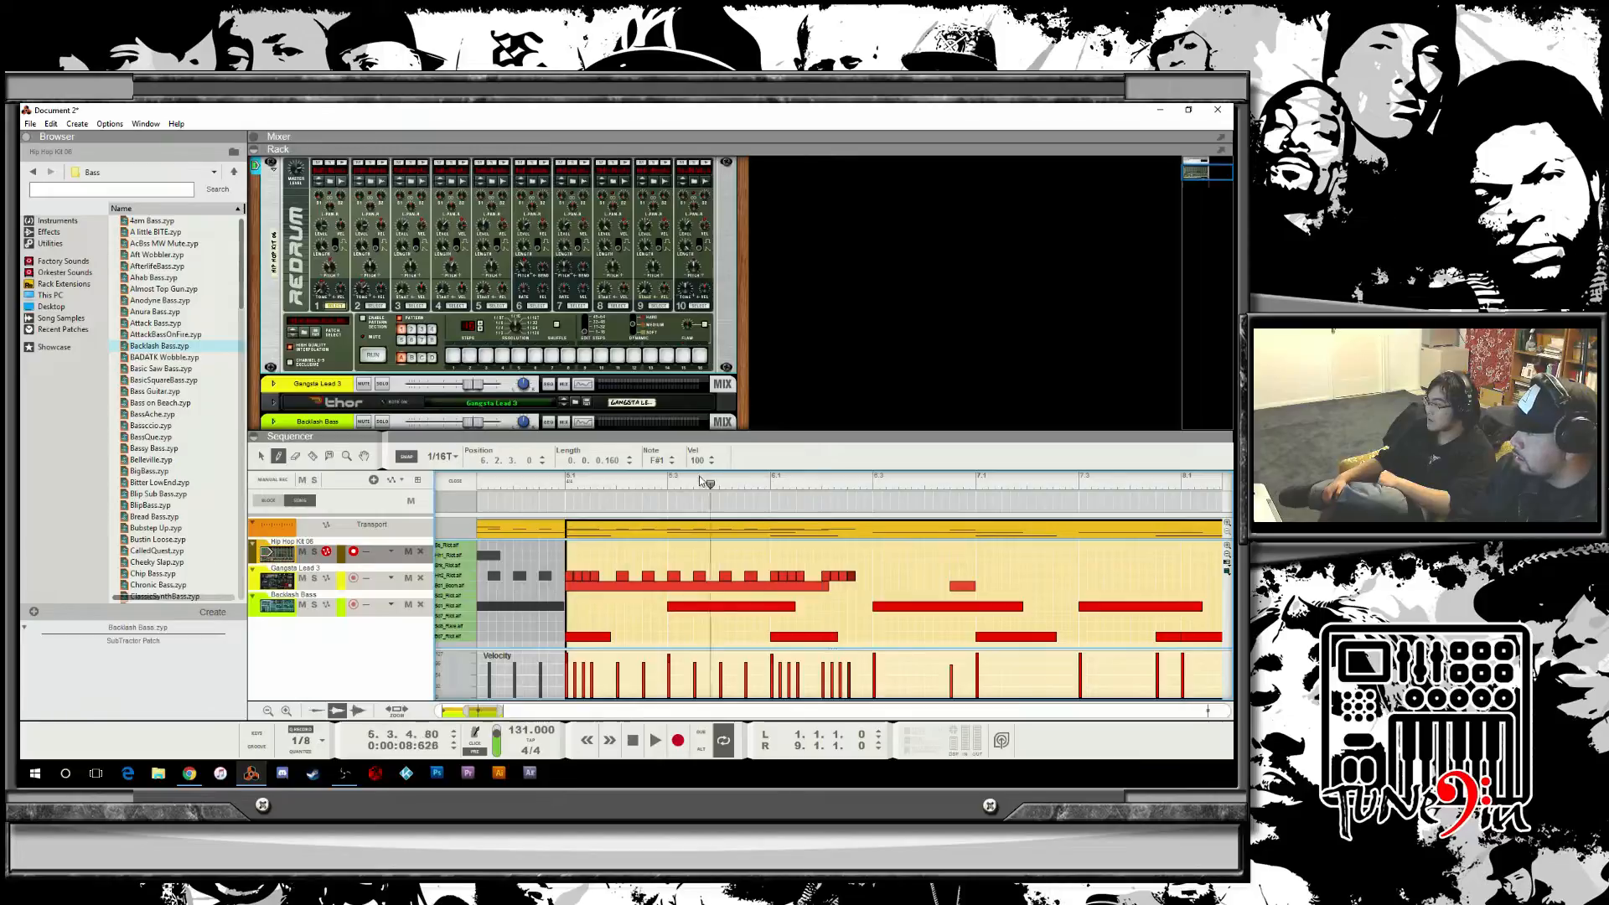
key("space")
key("space")
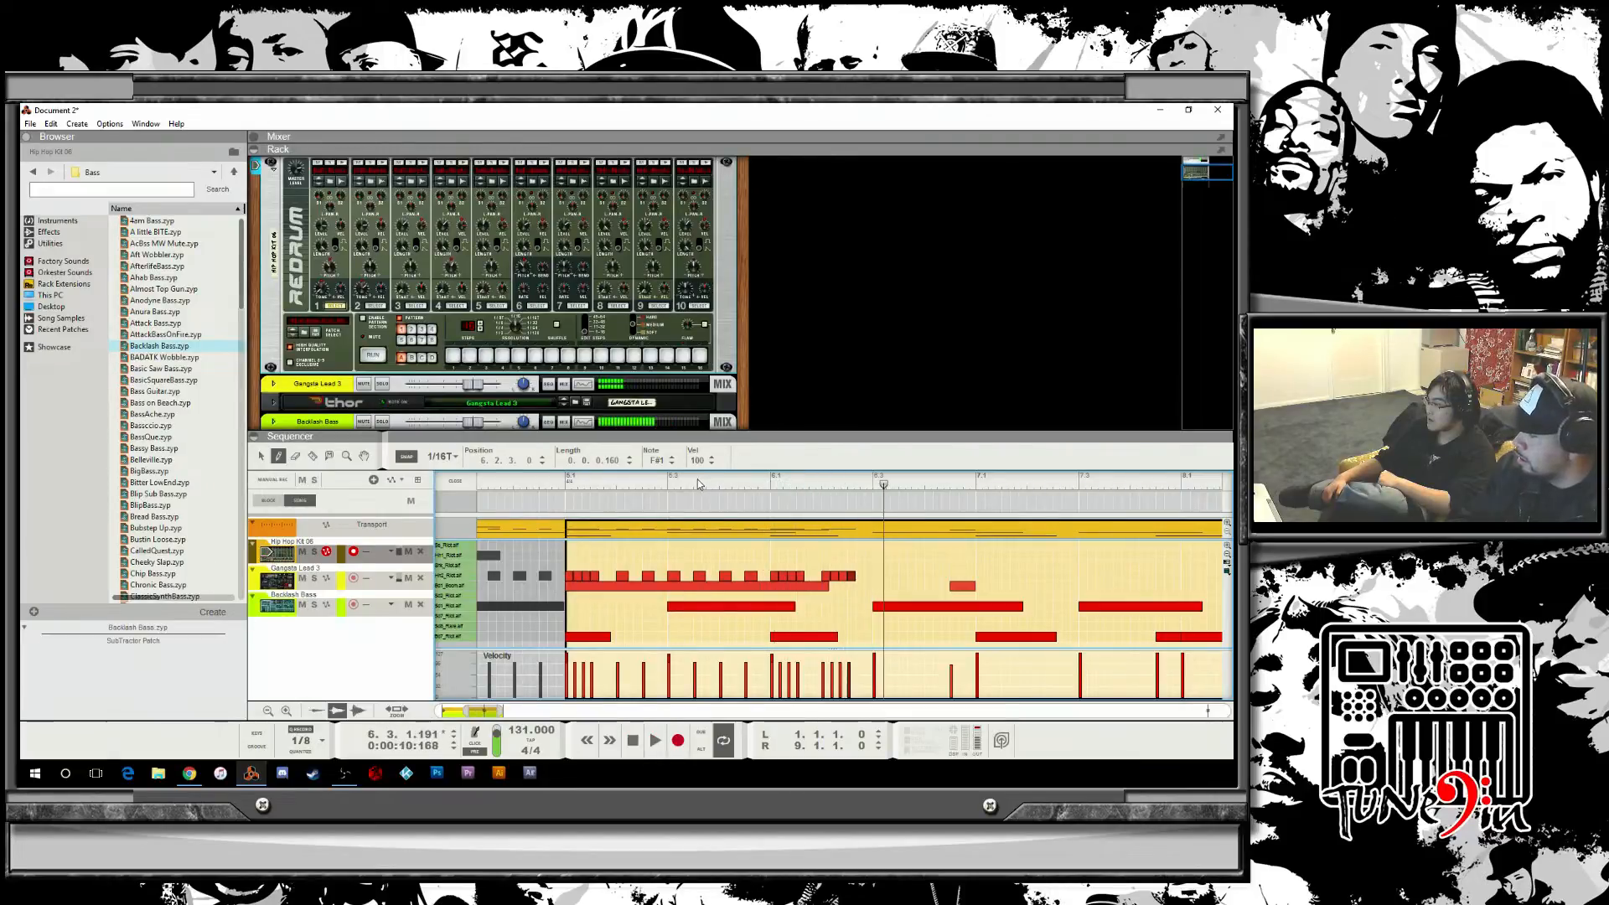
key("Delete")
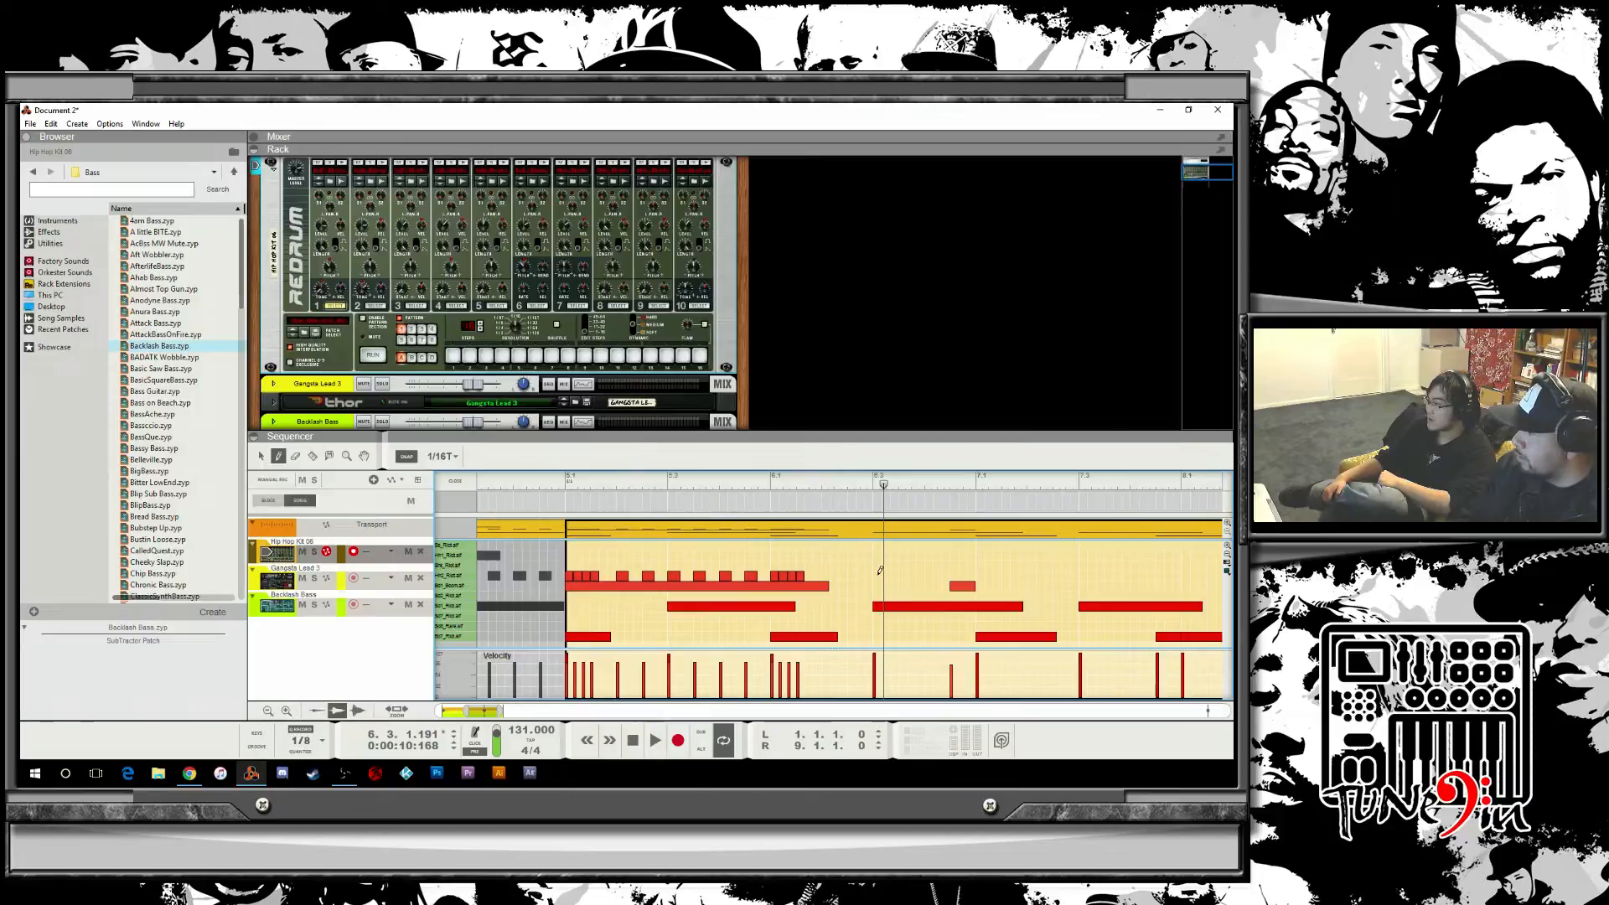
Draw a roll of 1/16T hi-hat notes at beat 3 of bar 6 and play it back.
left_click_drag(878, 573, 907, 570)
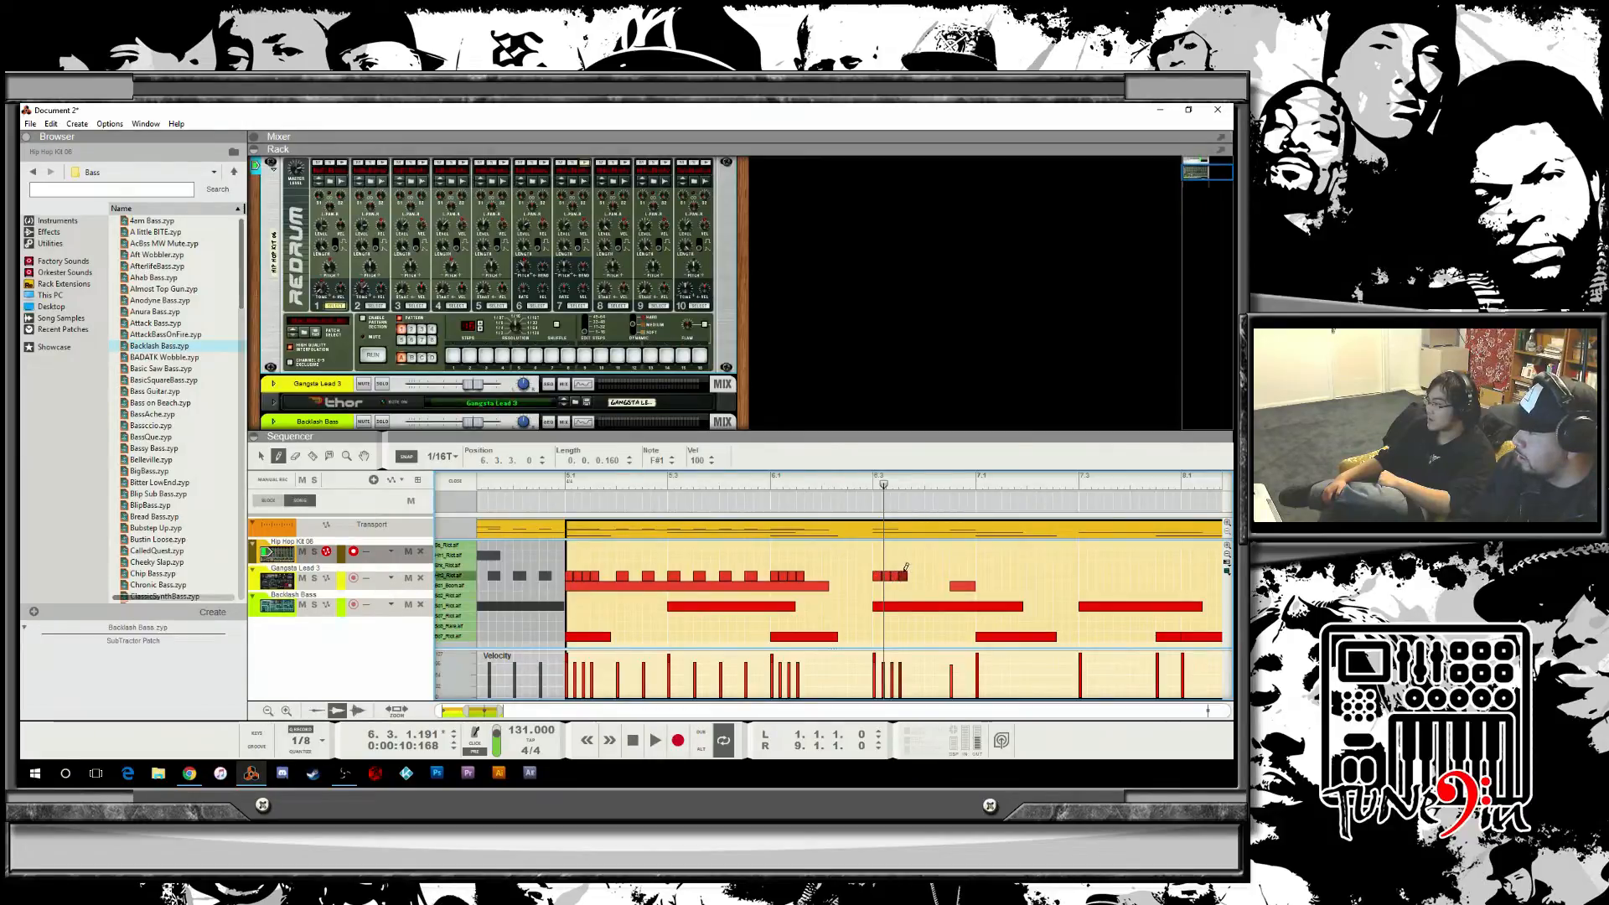
left_click(717, 496)
key("space")
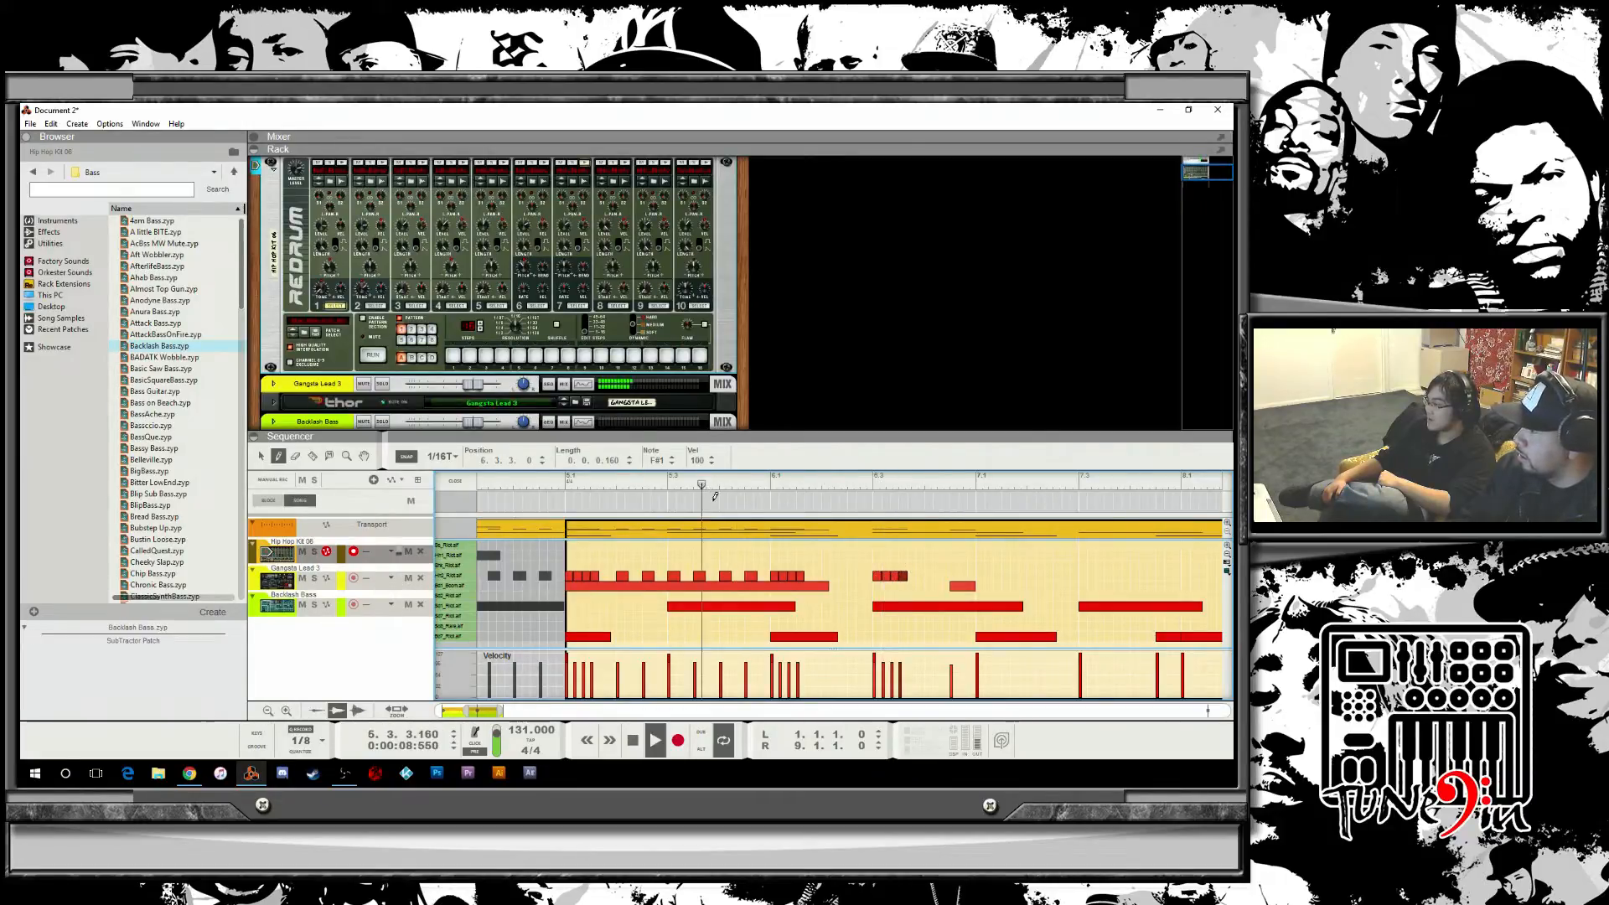
key("space")
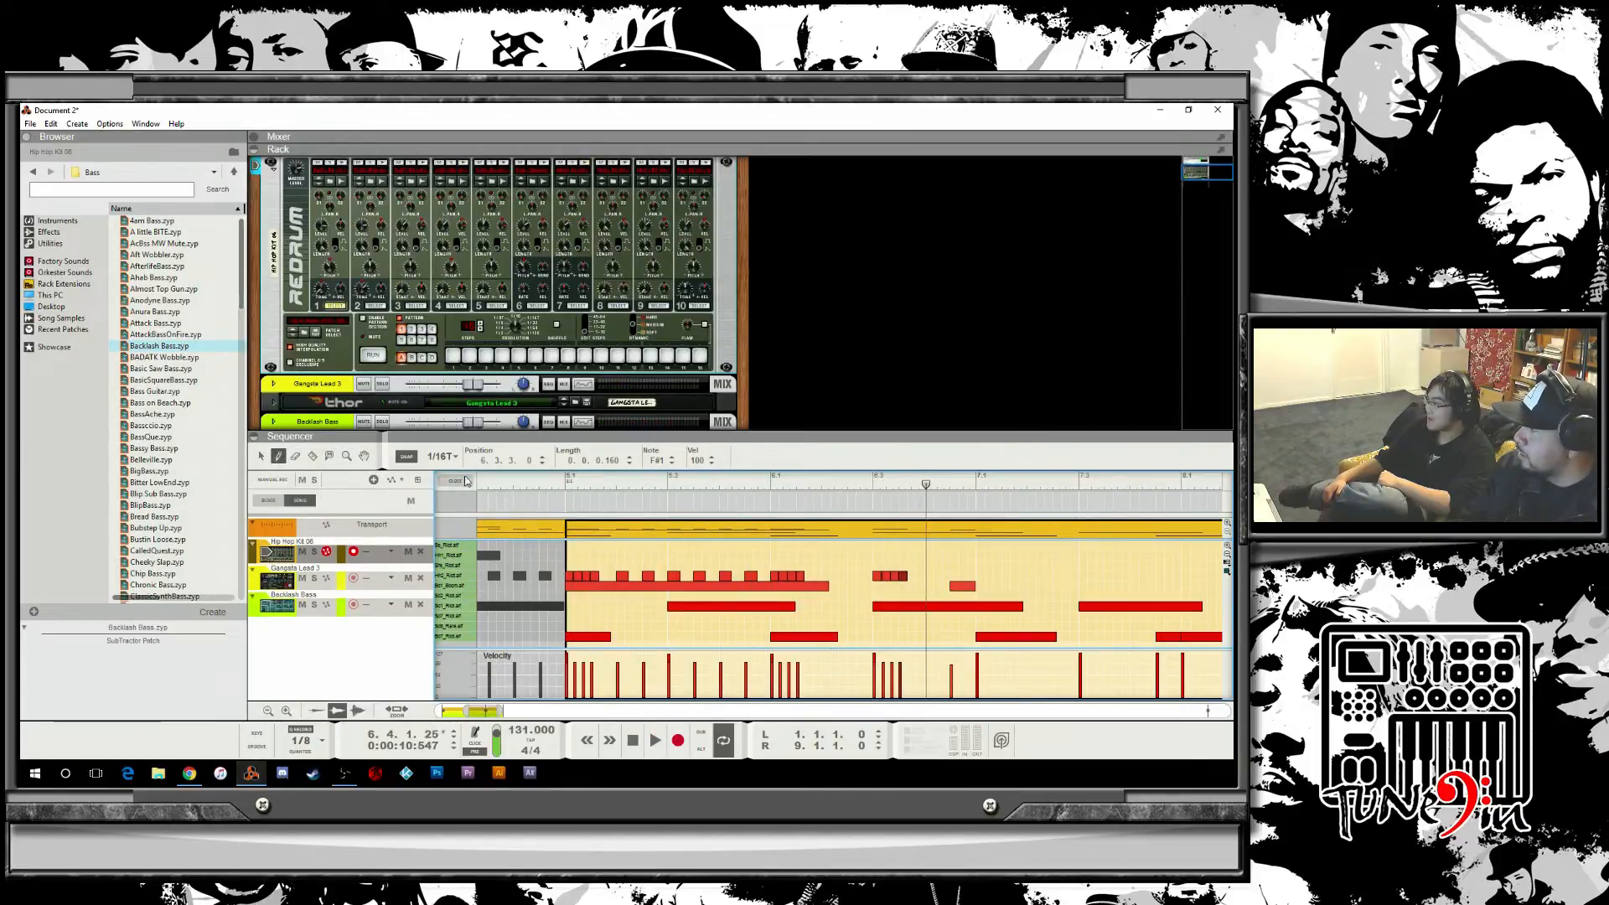
Set the snap to 1/16, draw two hi-hat notes before beat 3 of bar 6, and play the passage.
left_click(442, 456)
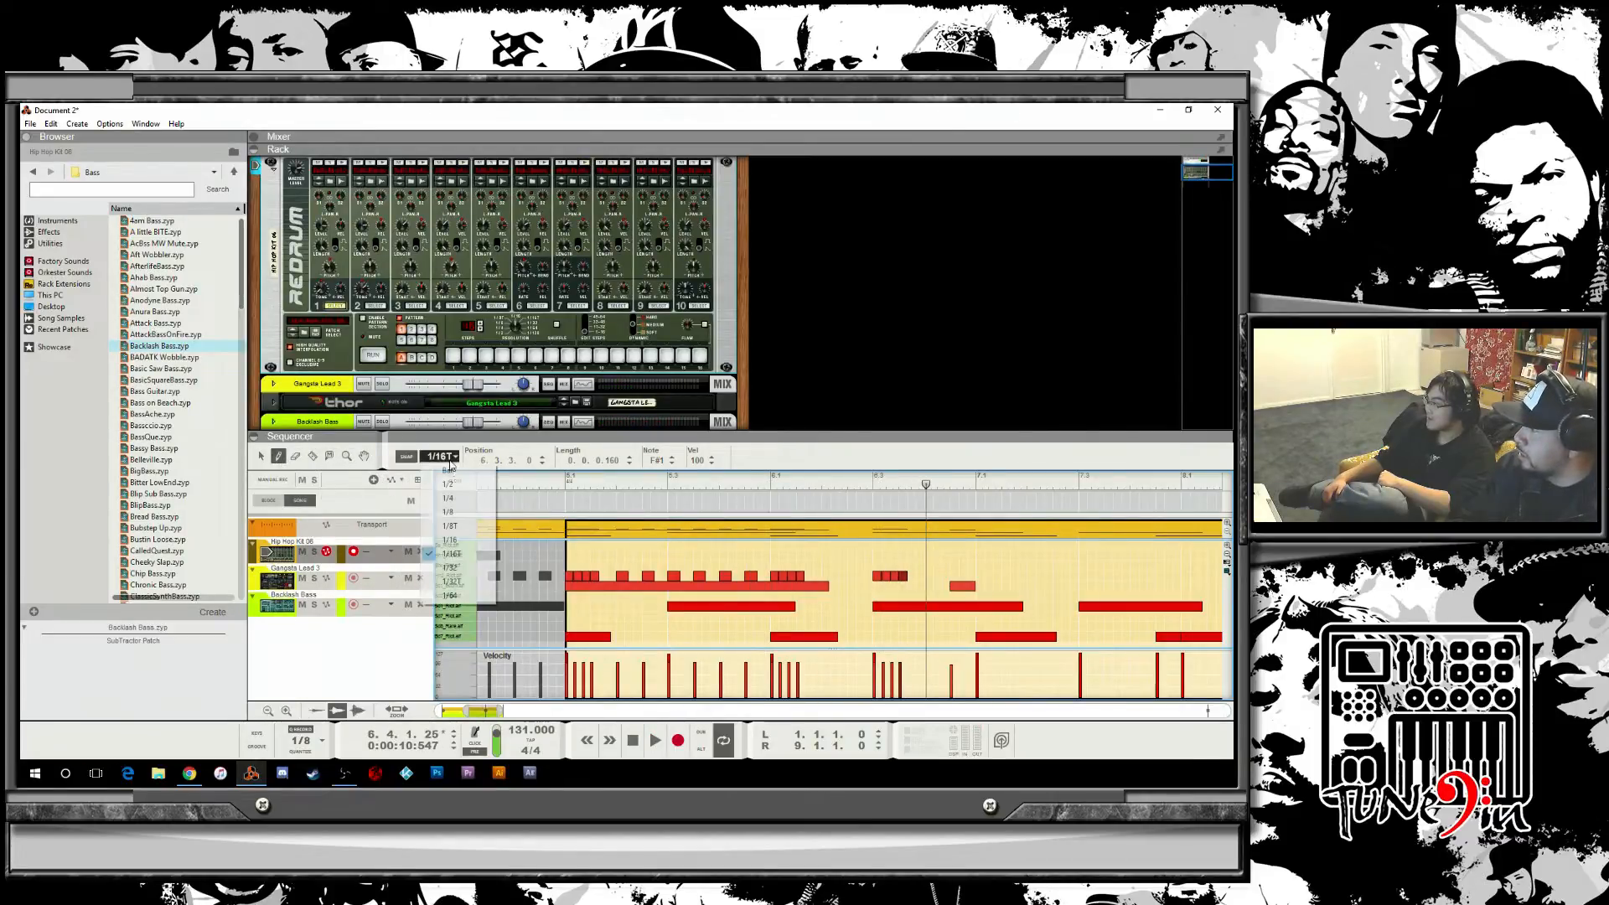
left_click(467, 539)
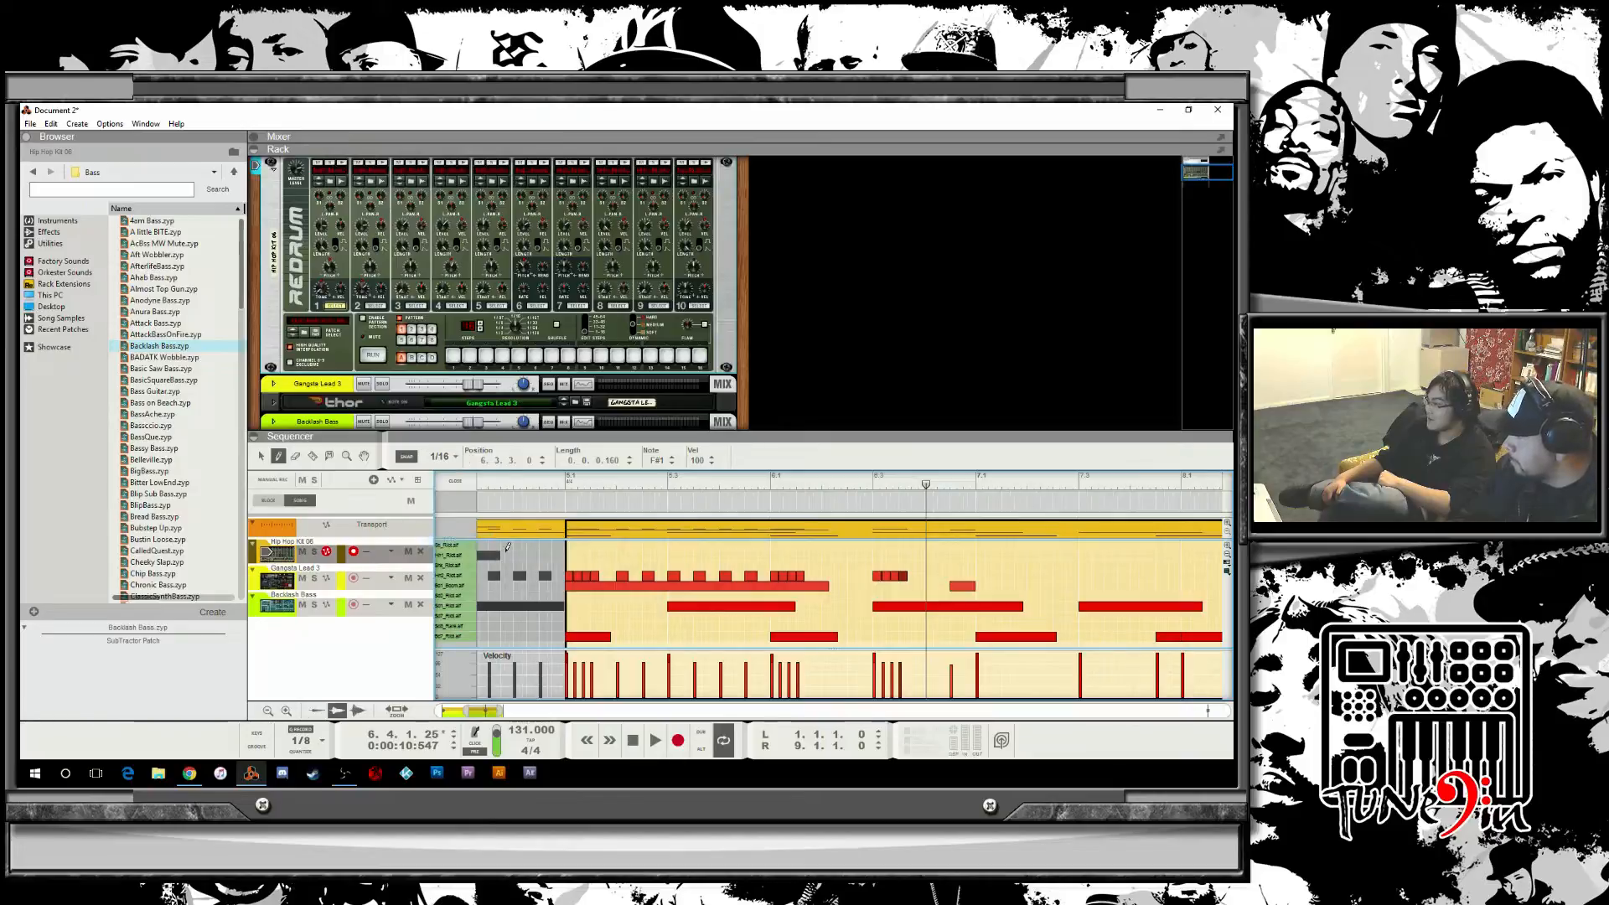
left_click(853, 575)
left_click(833, 573)
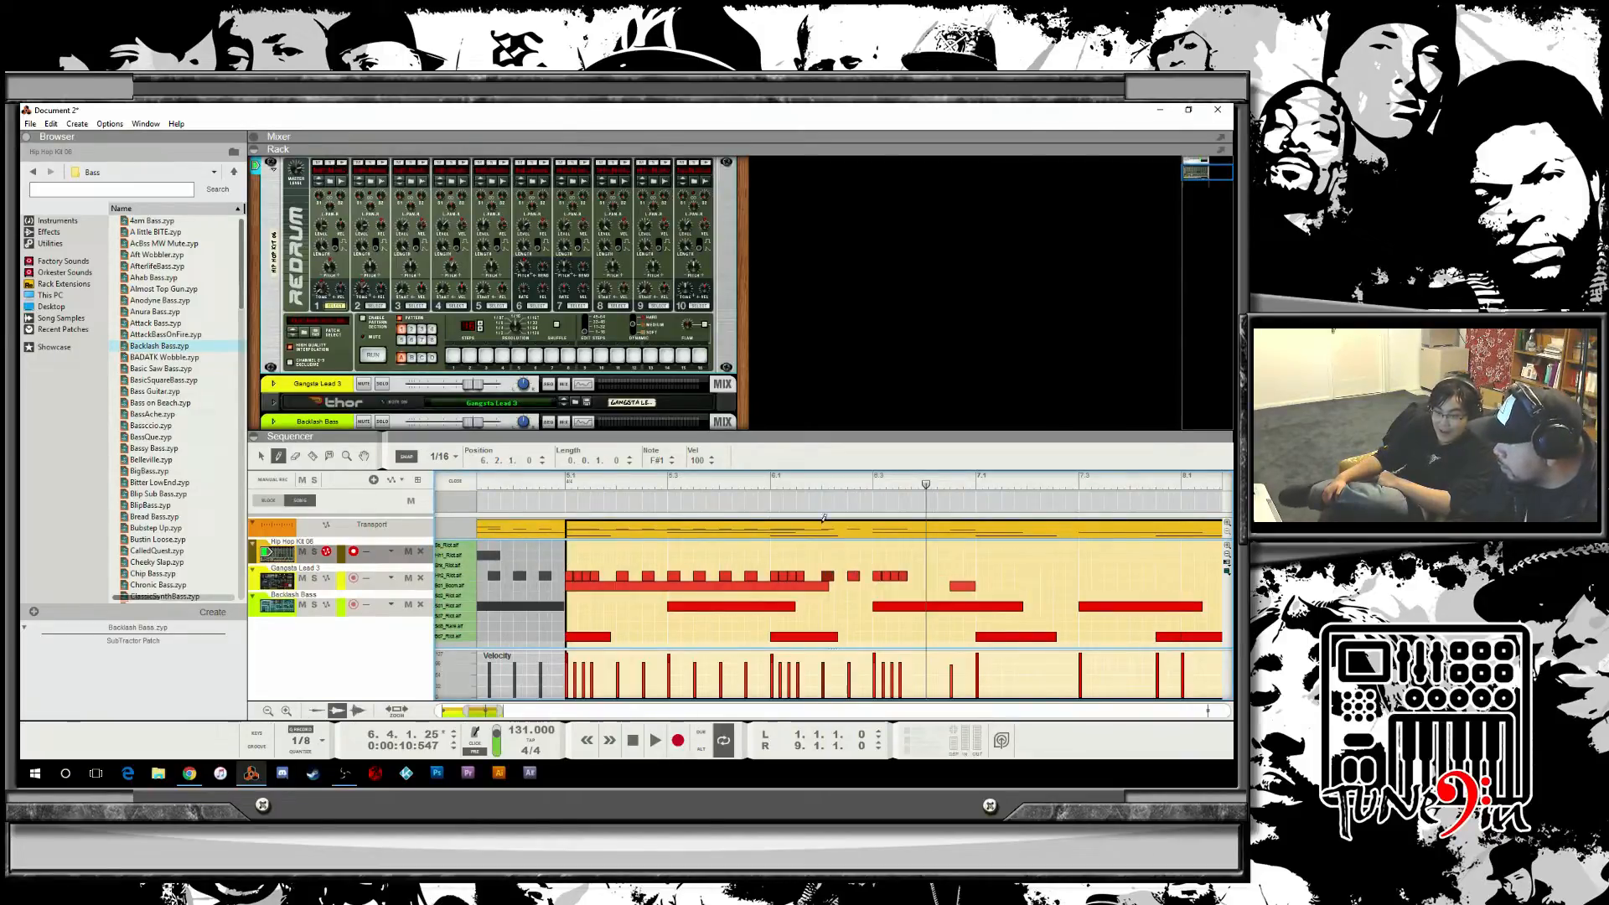
left_click(655, 482)
key("space")
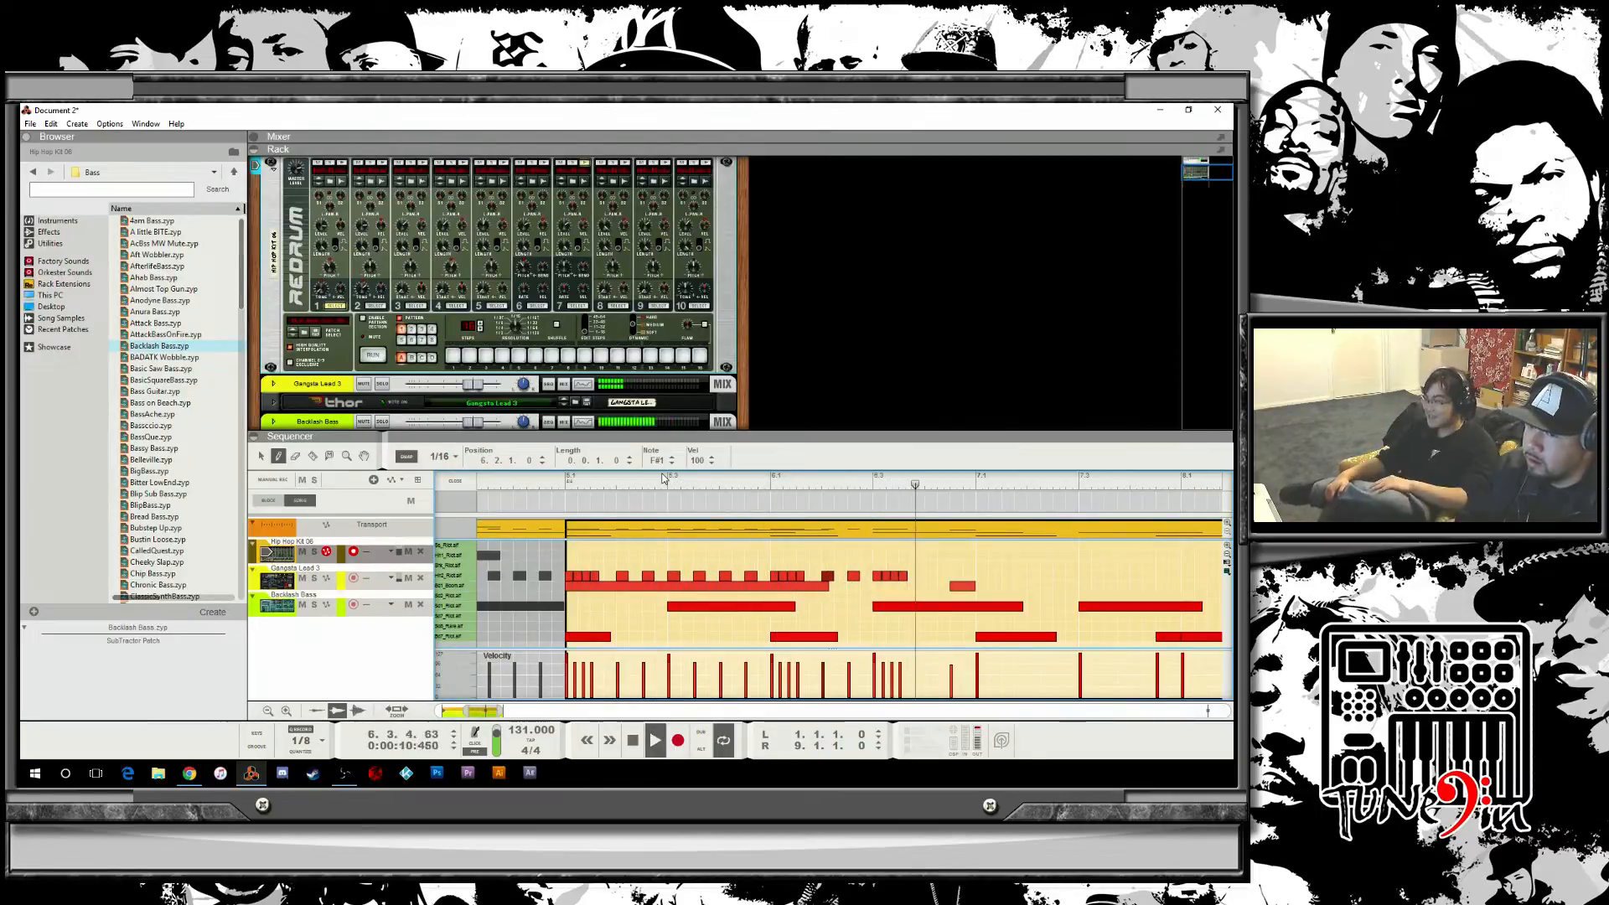
key("space")
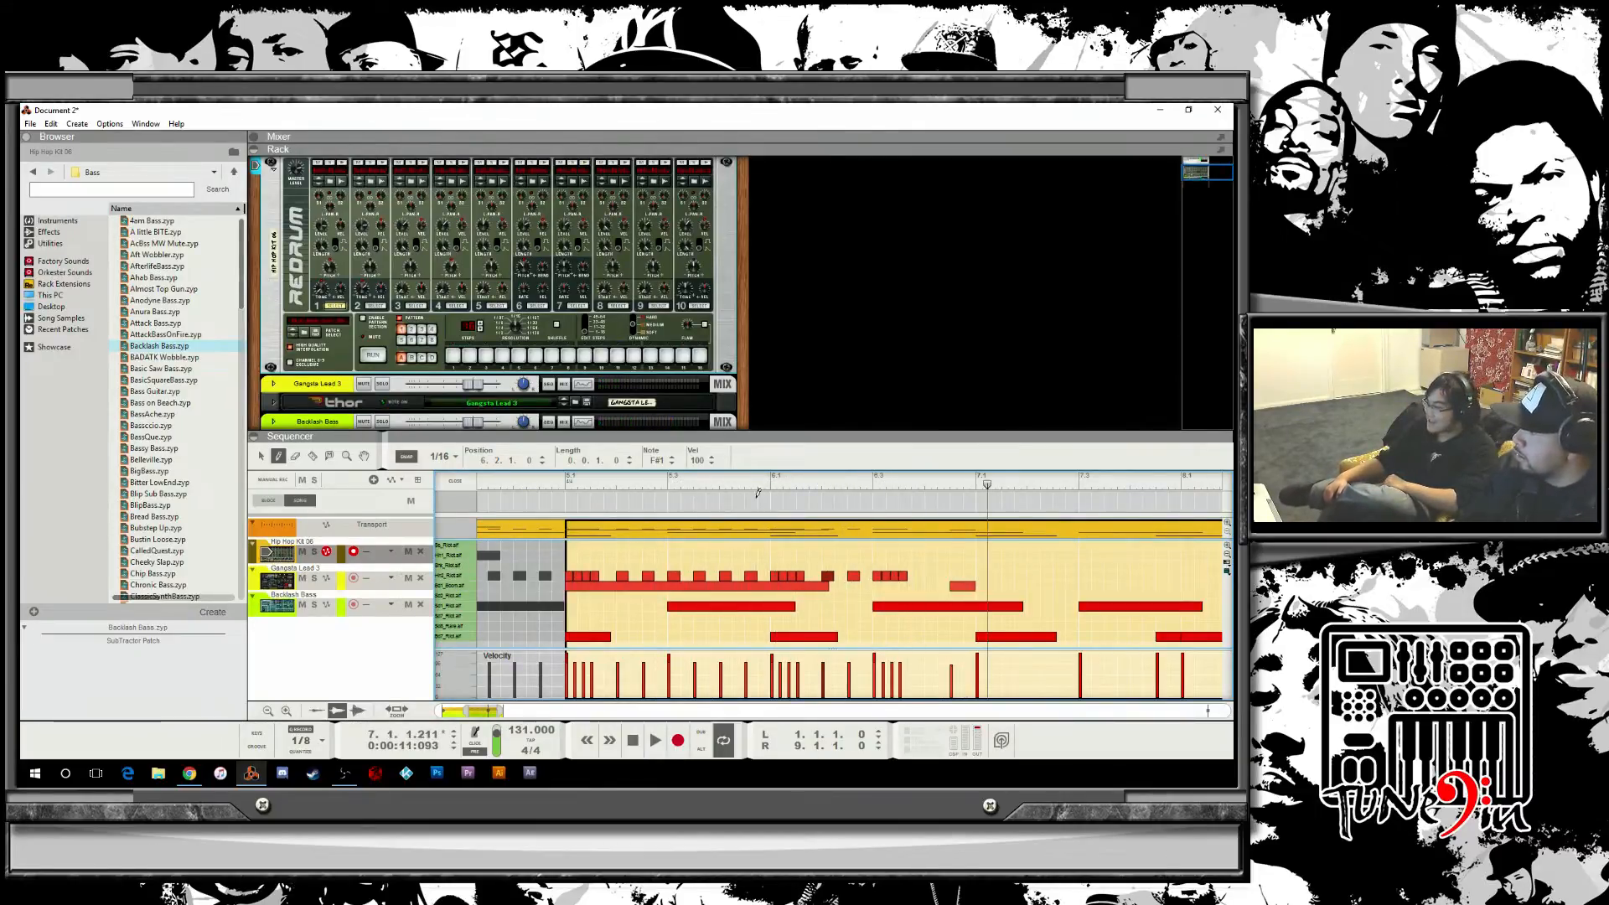
Play the passage back from bar 6 and draw two hi-hat notes on beat 4 of bar 6.
key("space")
key("space")
left_click_drag(749, 483, 681, 483)
key("space")
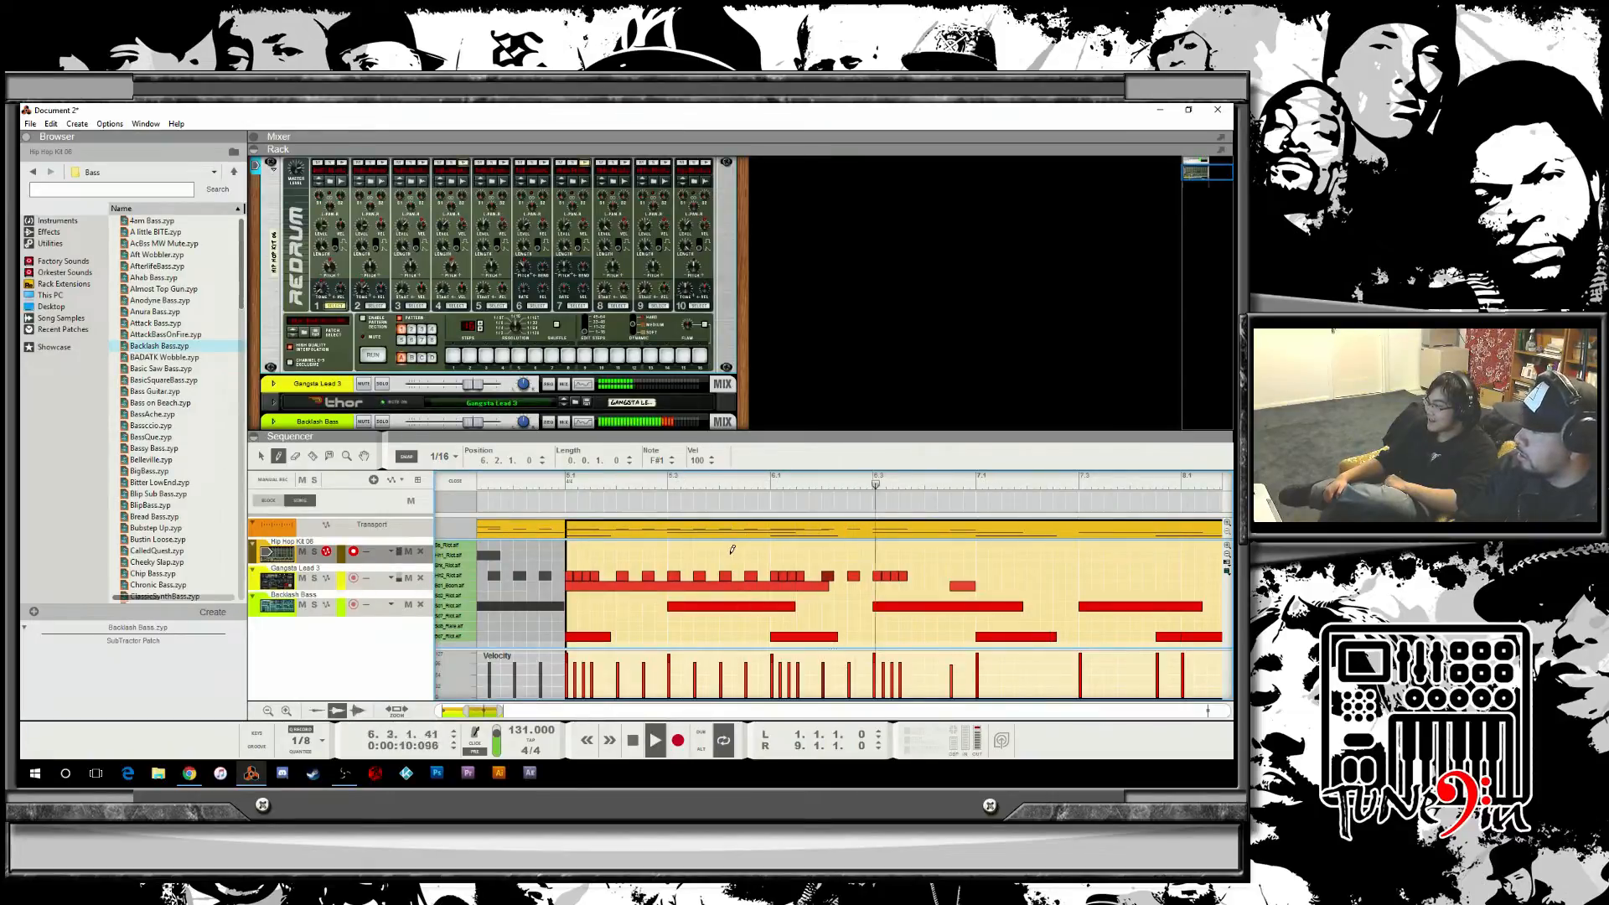
key("space")
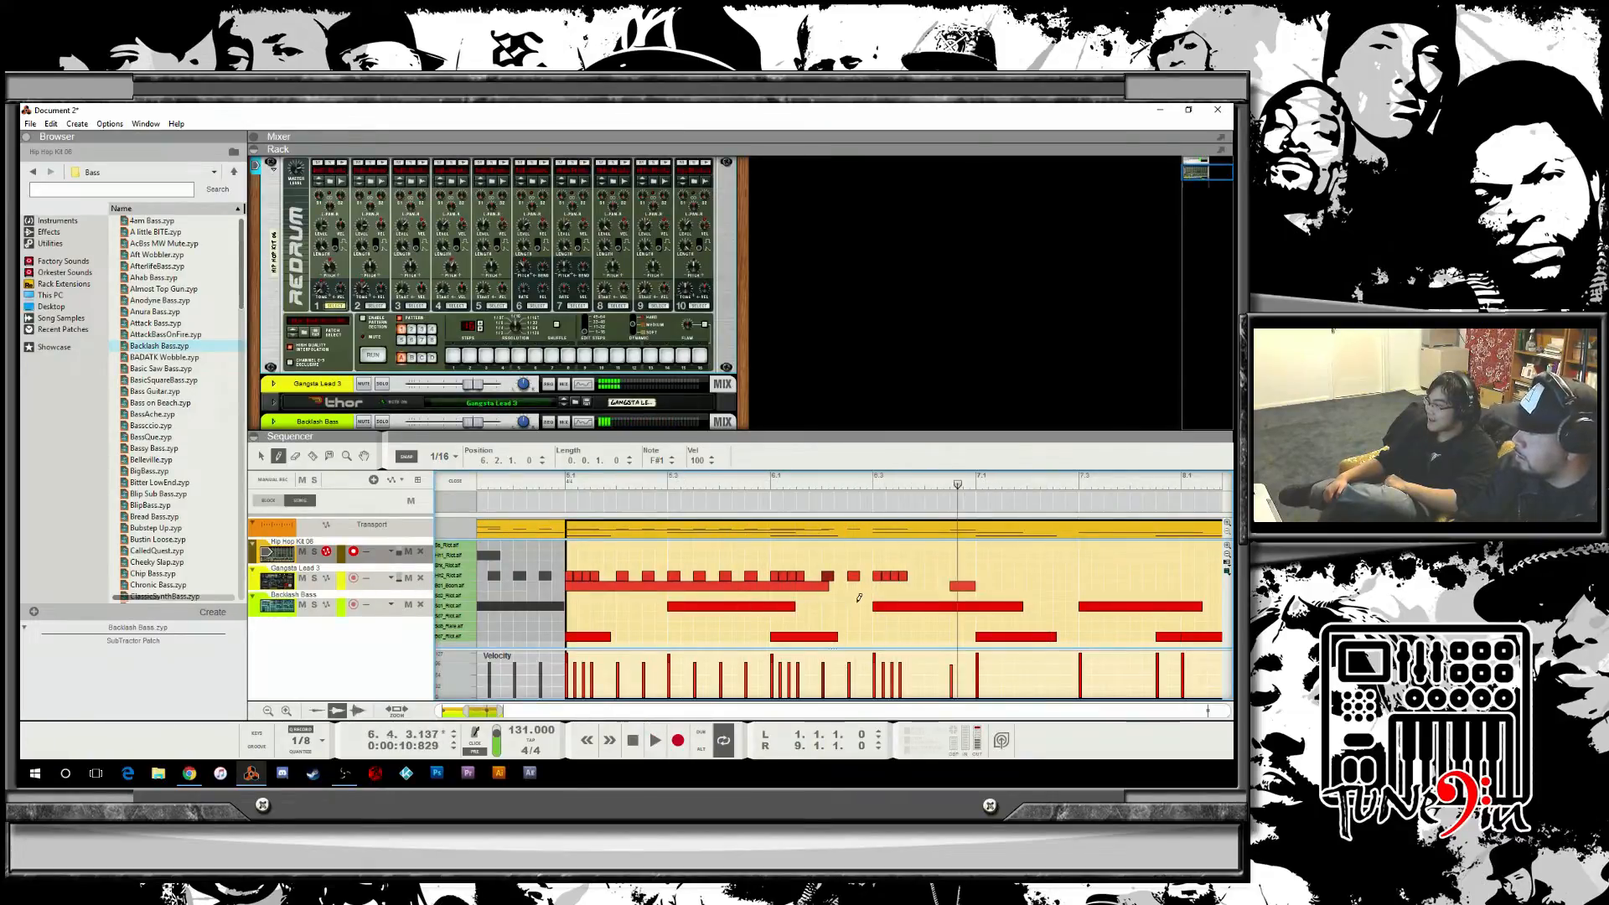
left_click(957, 575)
left_click(932, 575)
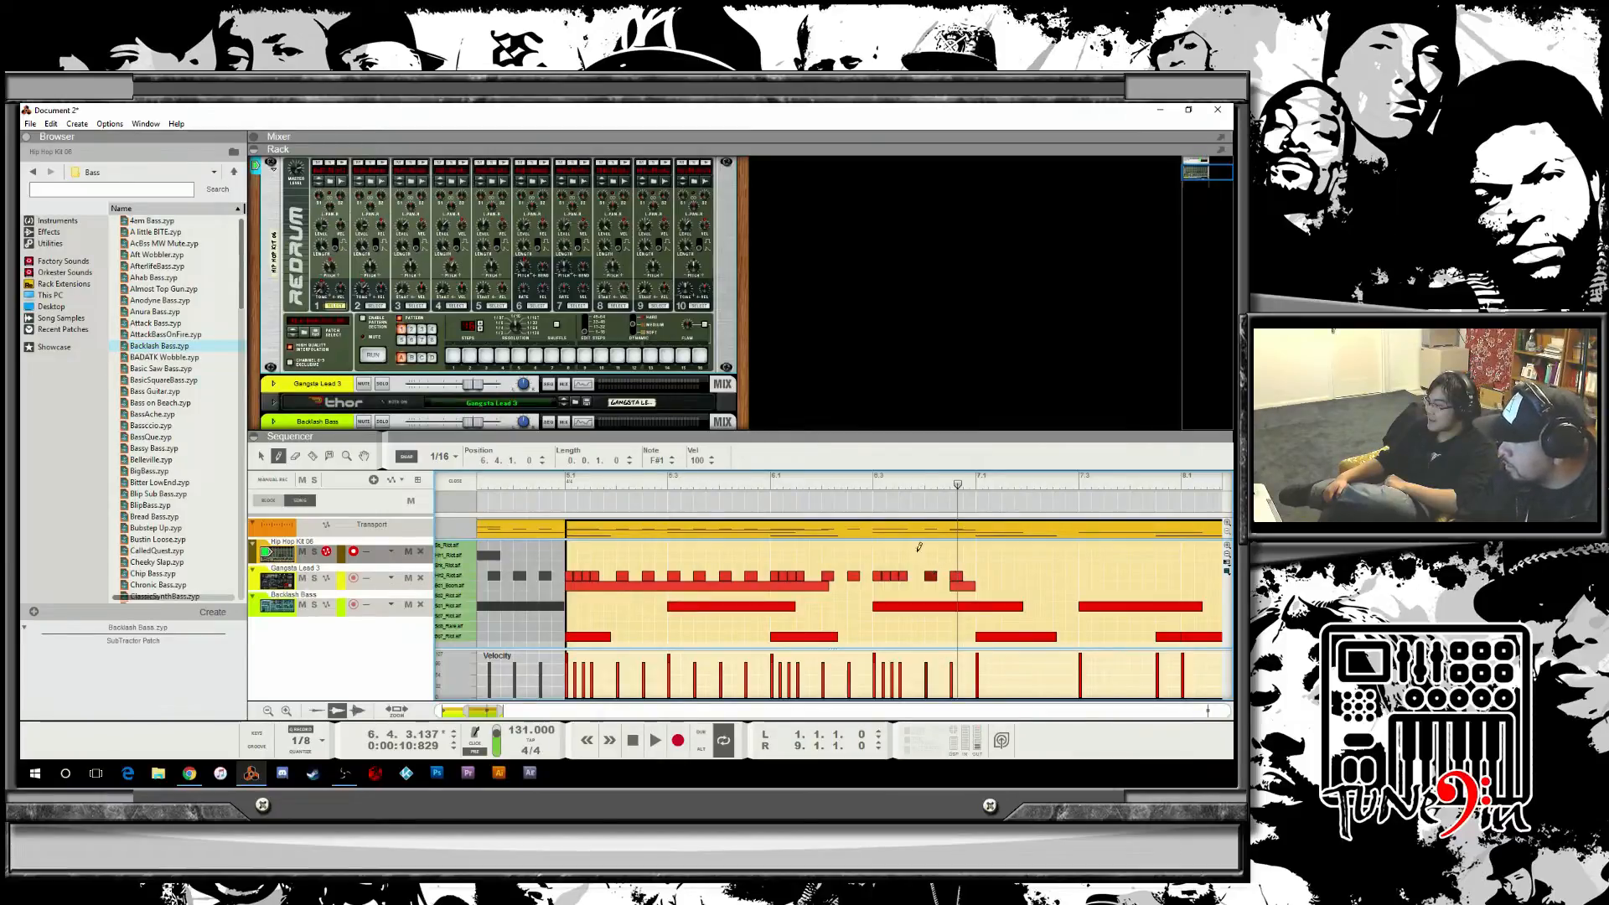
Copy the selected hi-hat notes of bar 6 into bar 7 and play the passage back from bar 6.
left_click(261, 458)
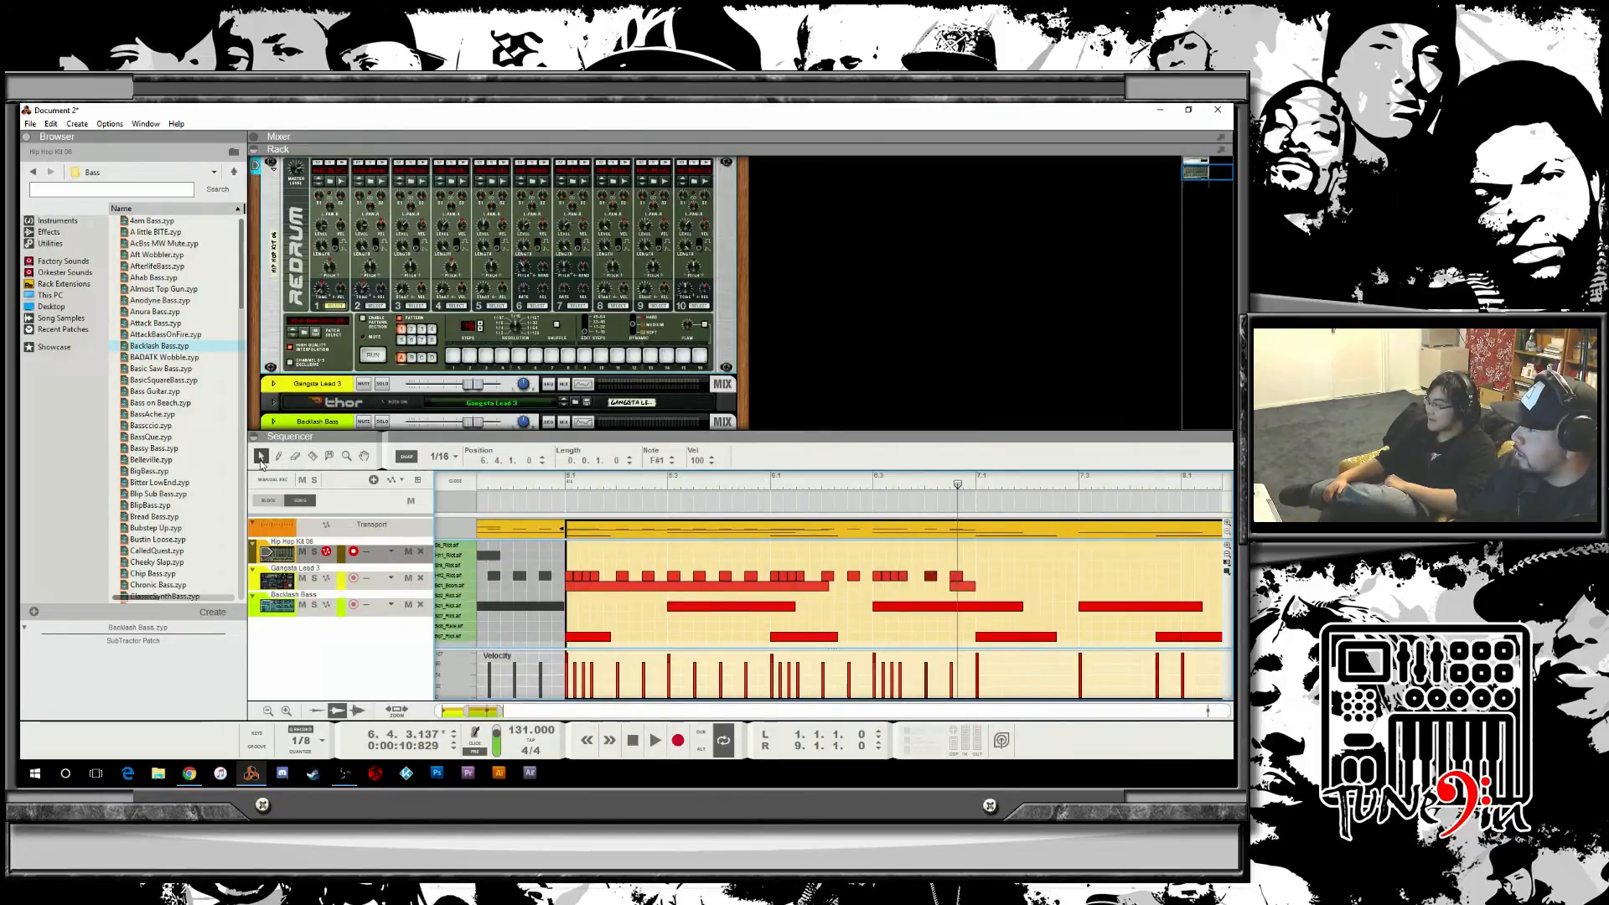
left_click_drag(1039, 555, 777, 576)
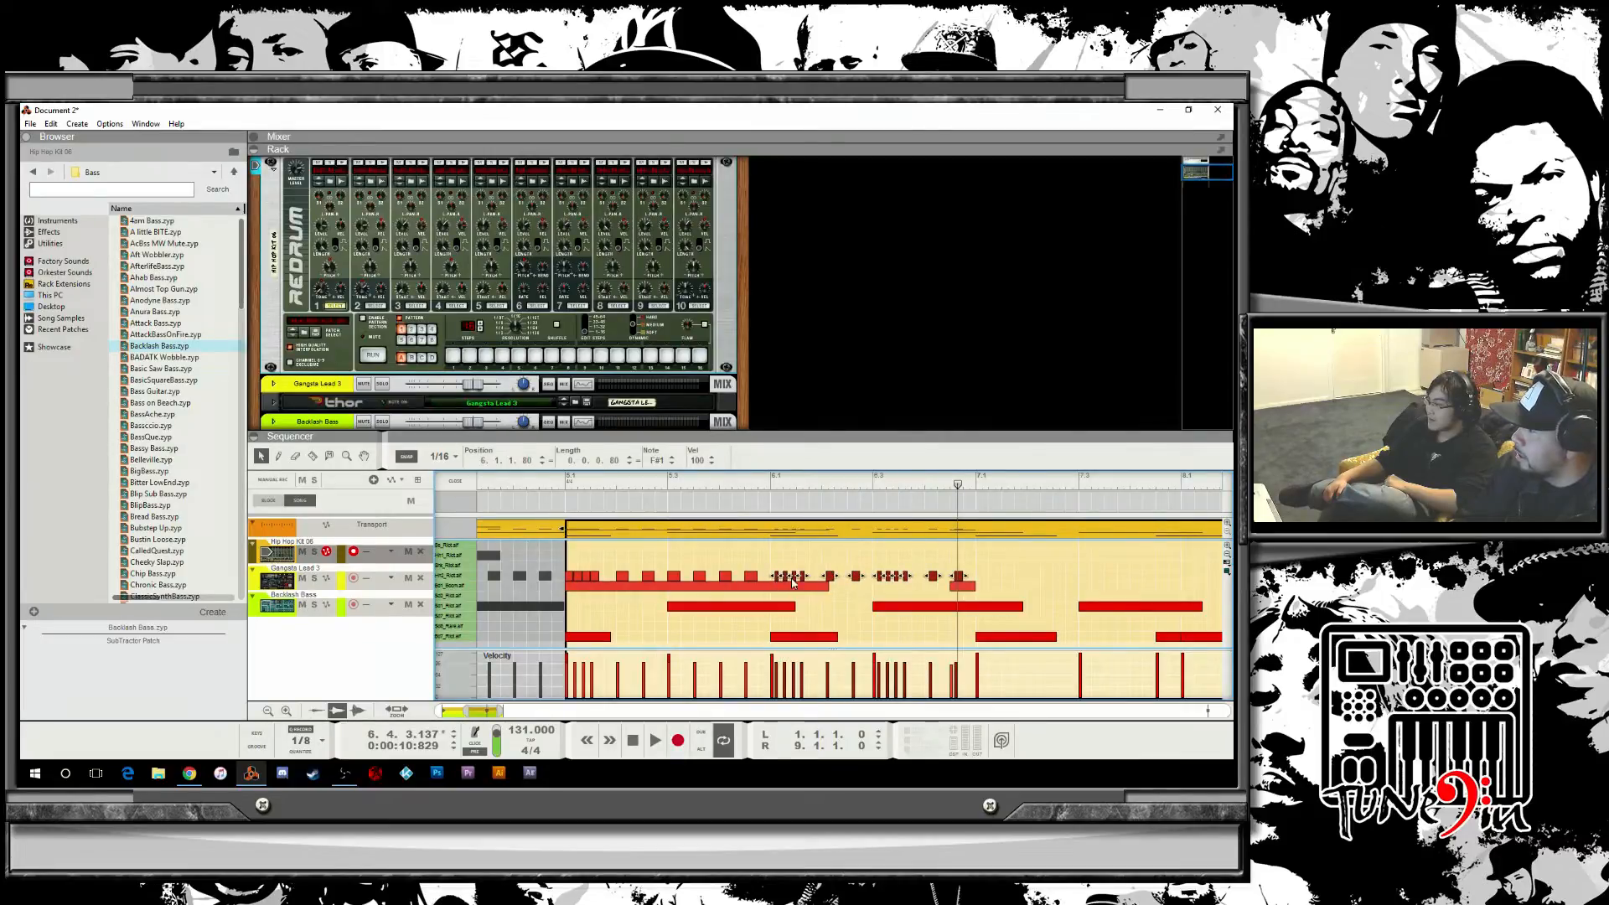
key("ctrl+z")
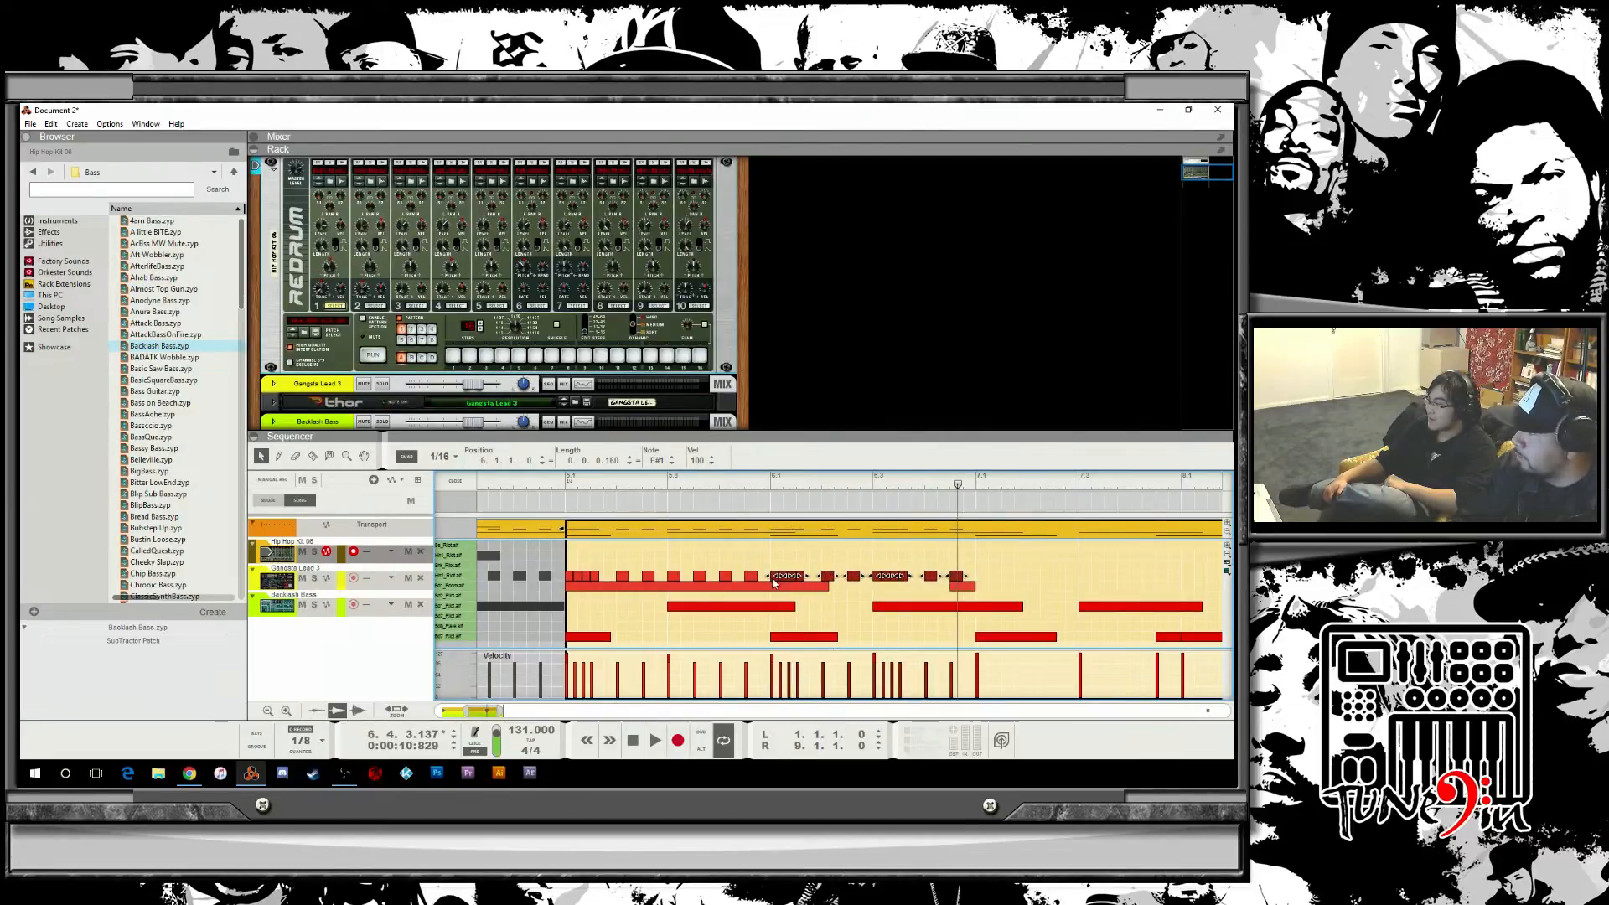
left_click_drag(772, 578, 980, 579, "ctrl")
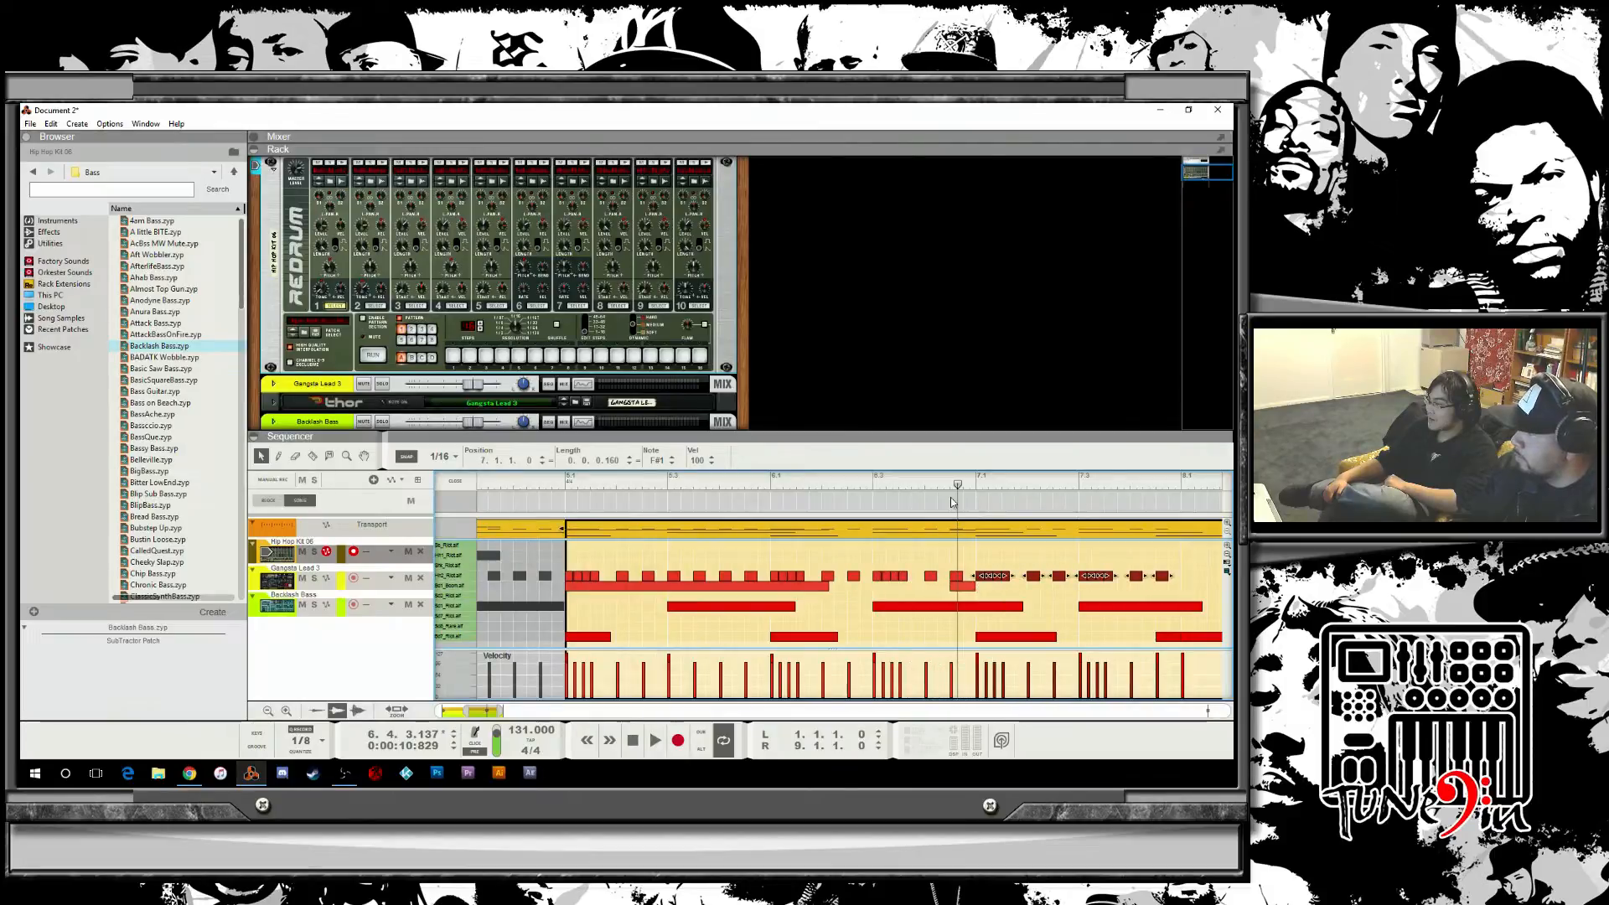
key("space")
left_click(902, 549)
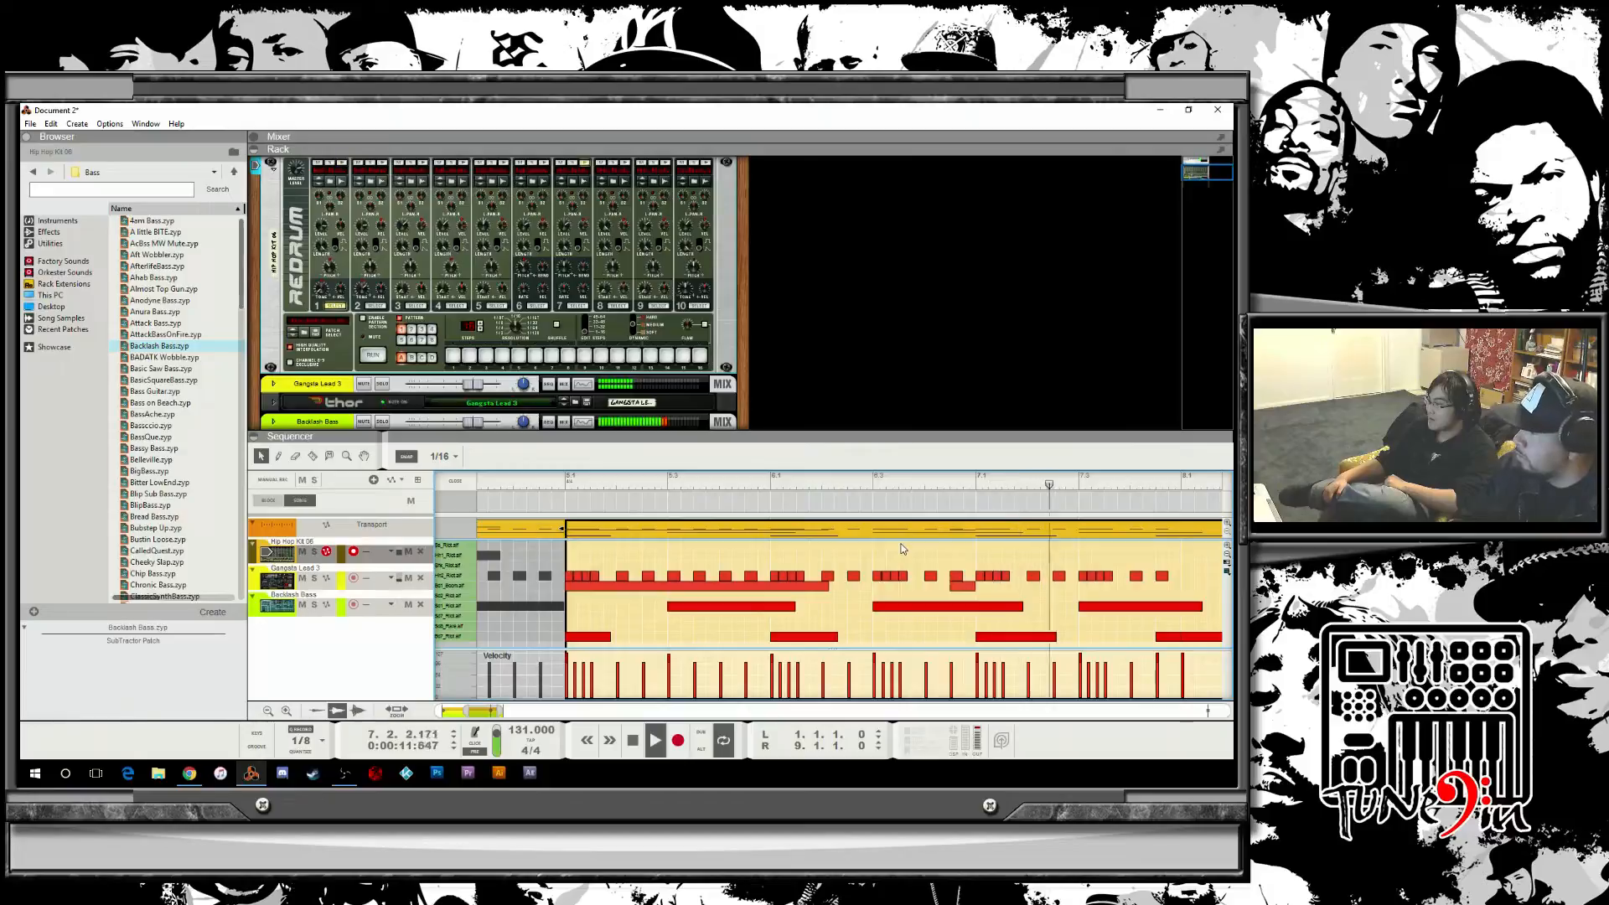
key("space")
left_click(733, 495)
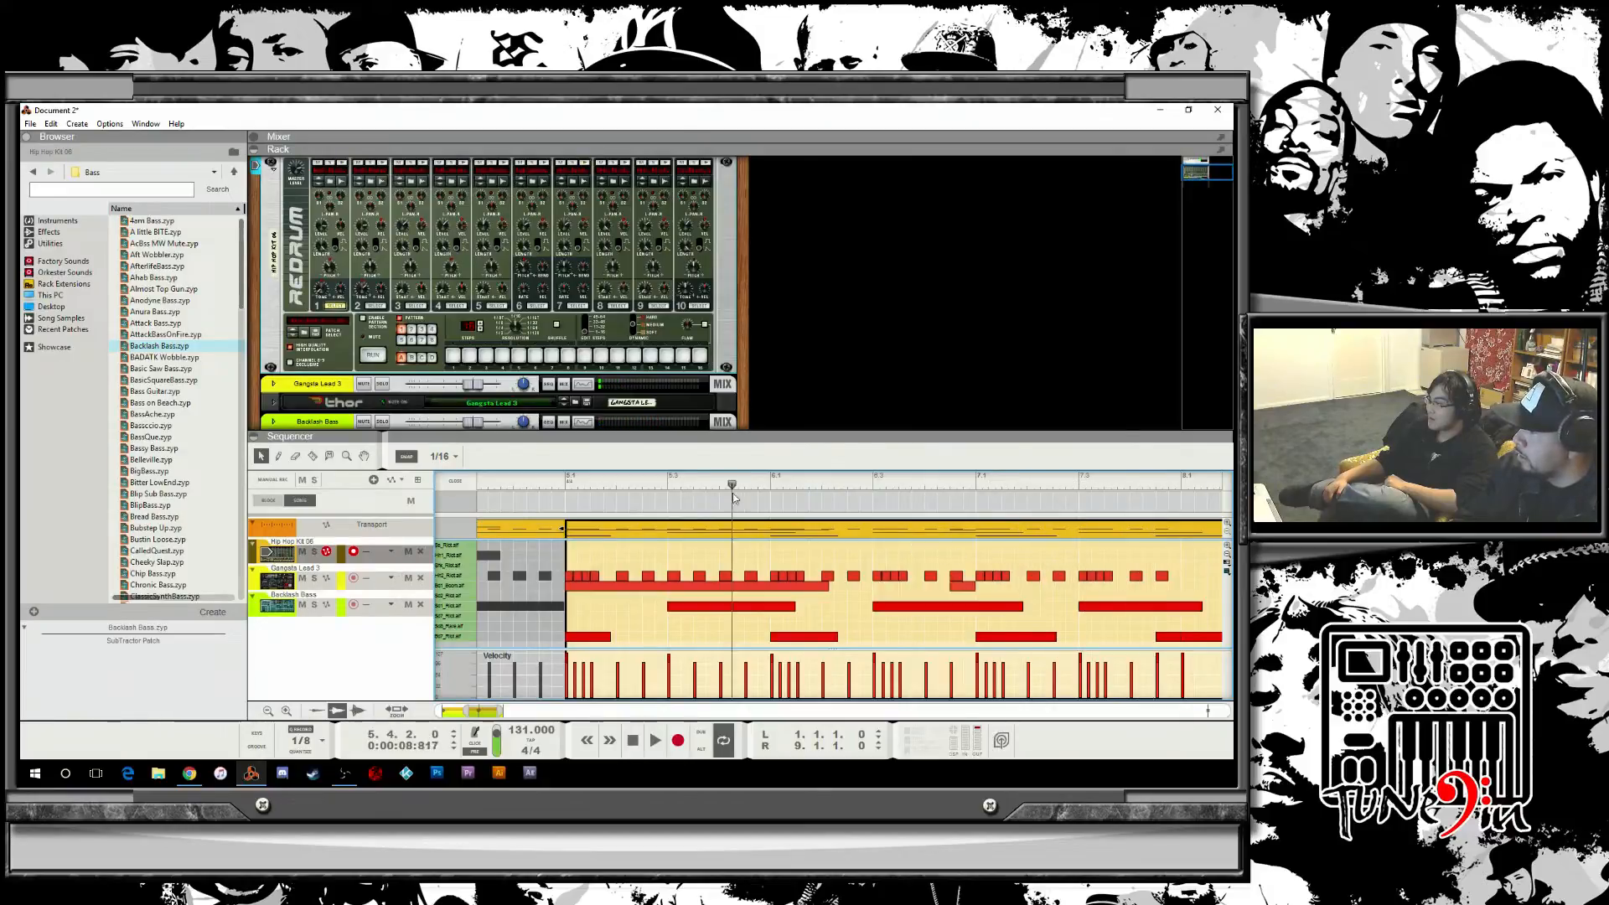
key("space")
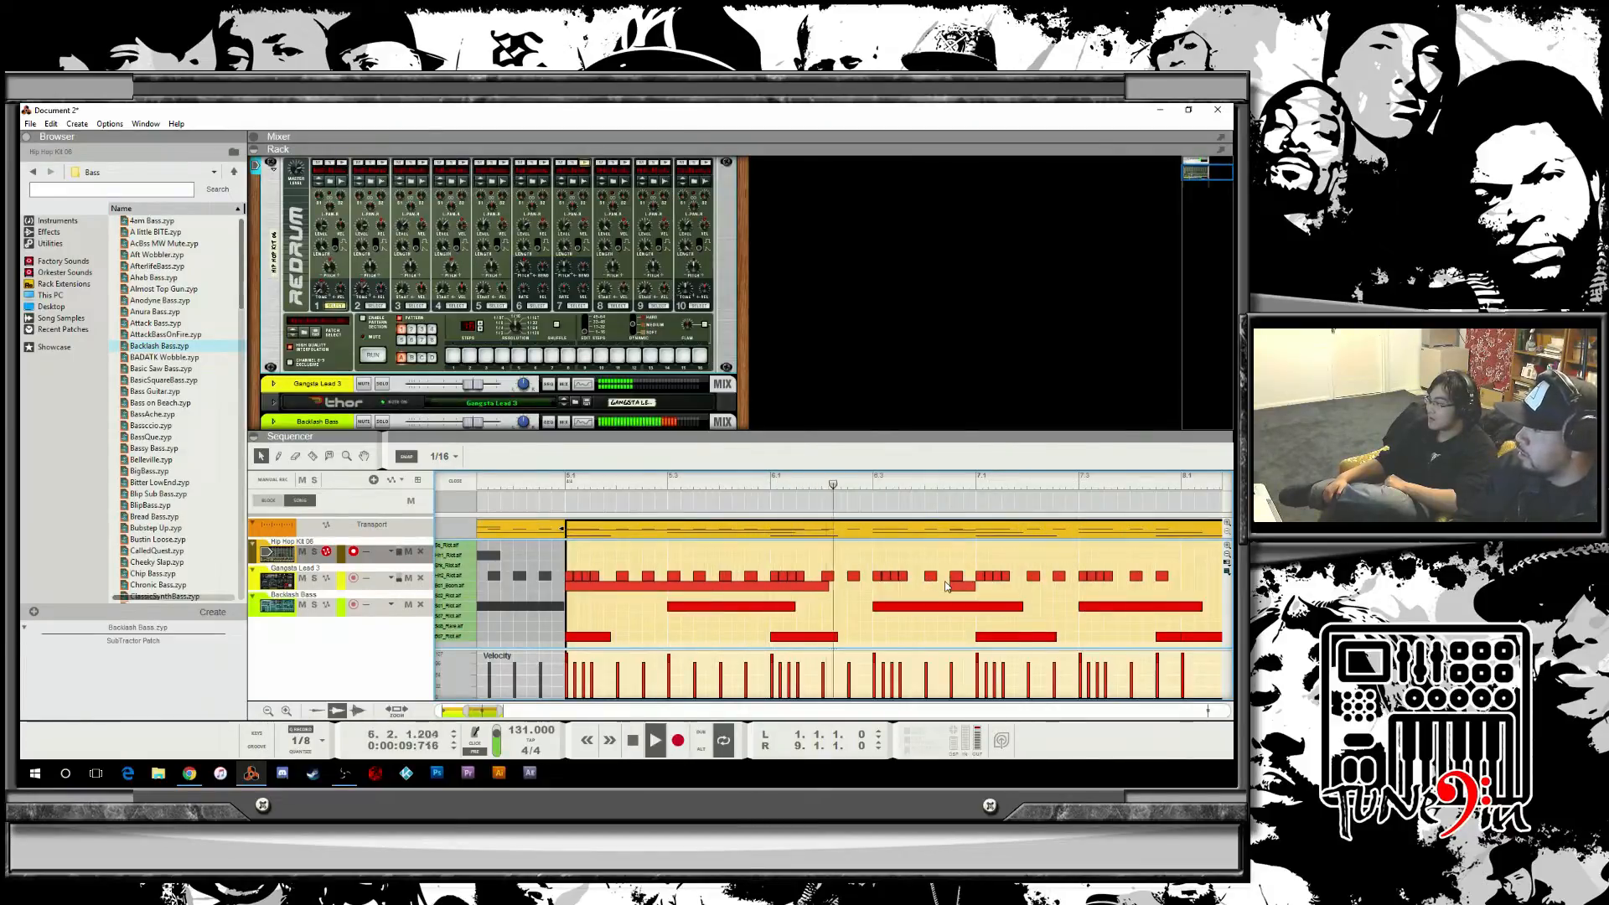
key("space")
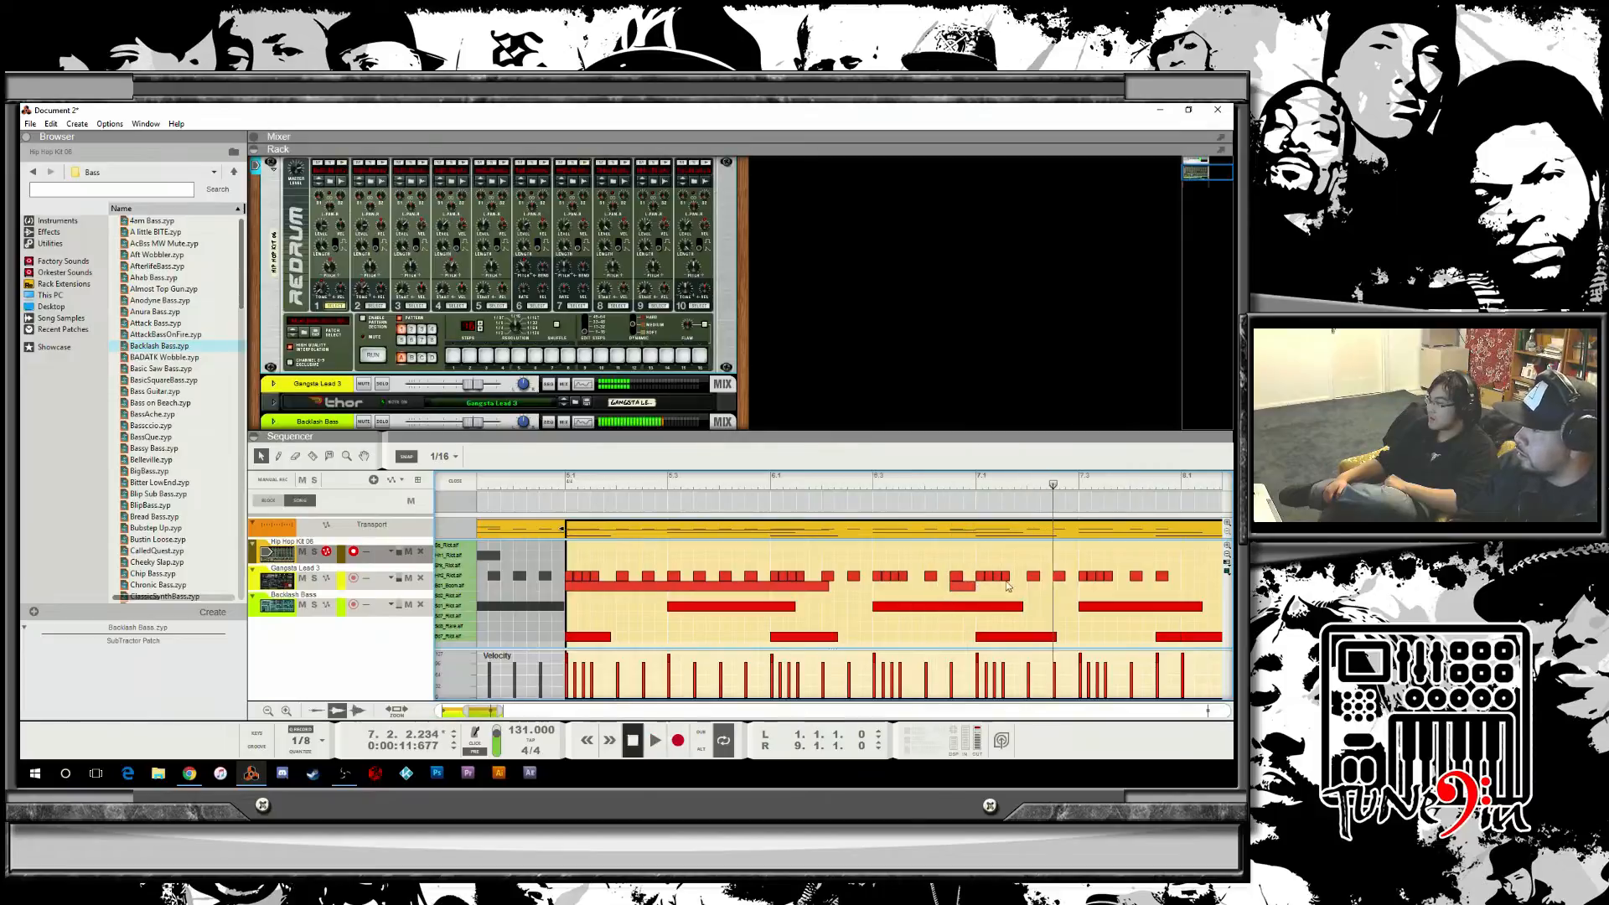
Replace the hi-hat notes after beat 3 of bar 7 with two new notes and play back from bar 6.
left_click_drag(1121, 585, 1117, 579)
key("Delete")
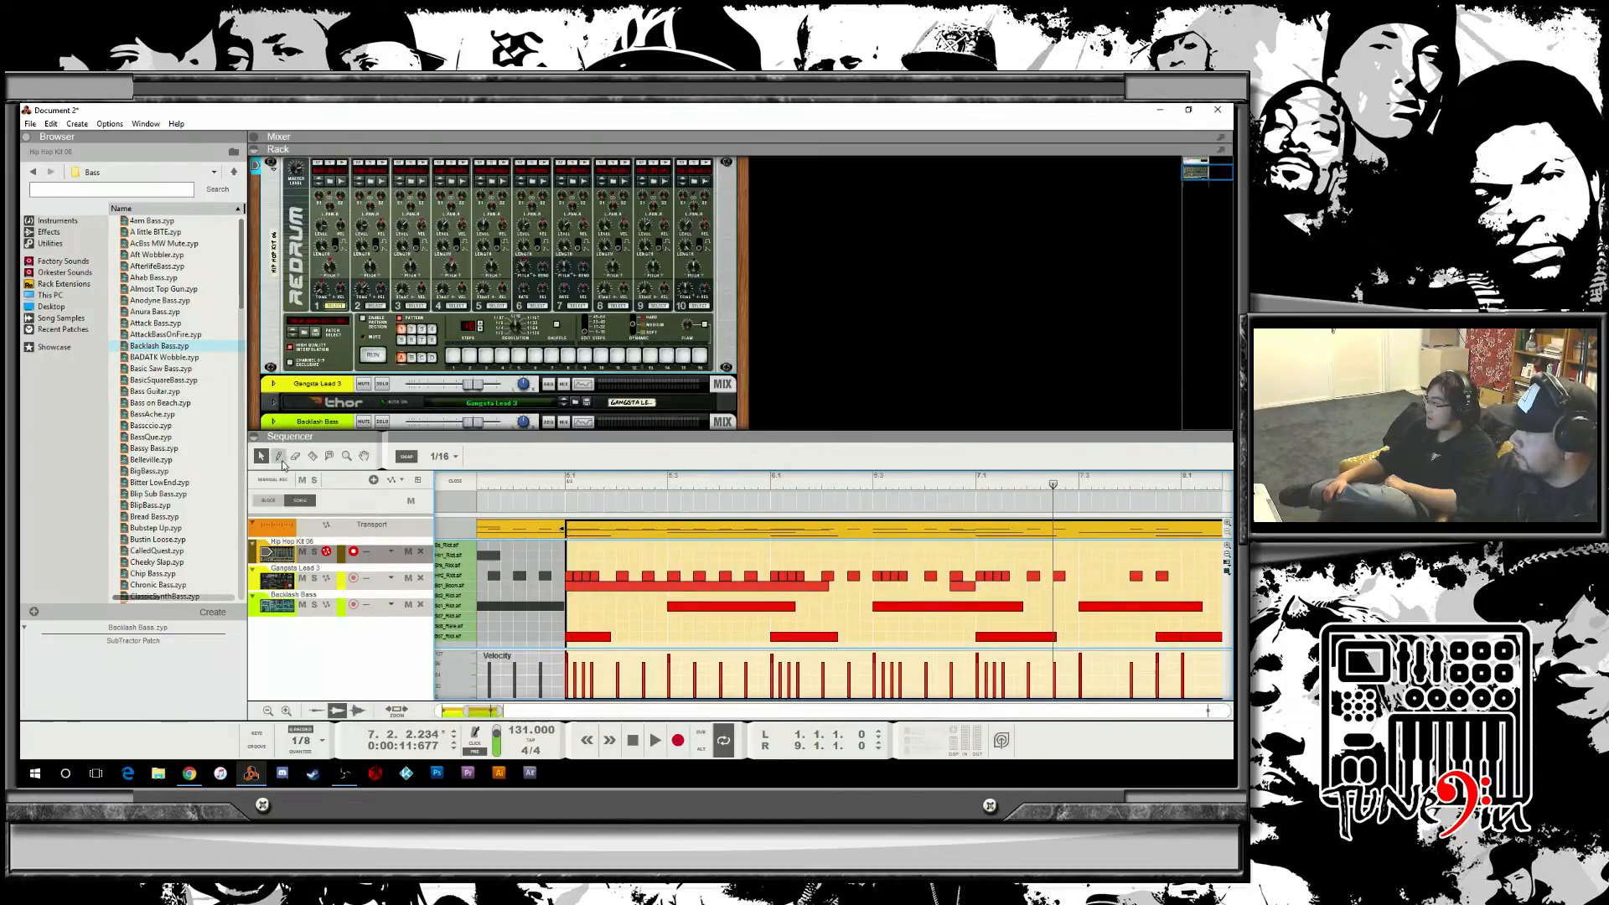
left_click(279, 457)
left_click(1084, 575)
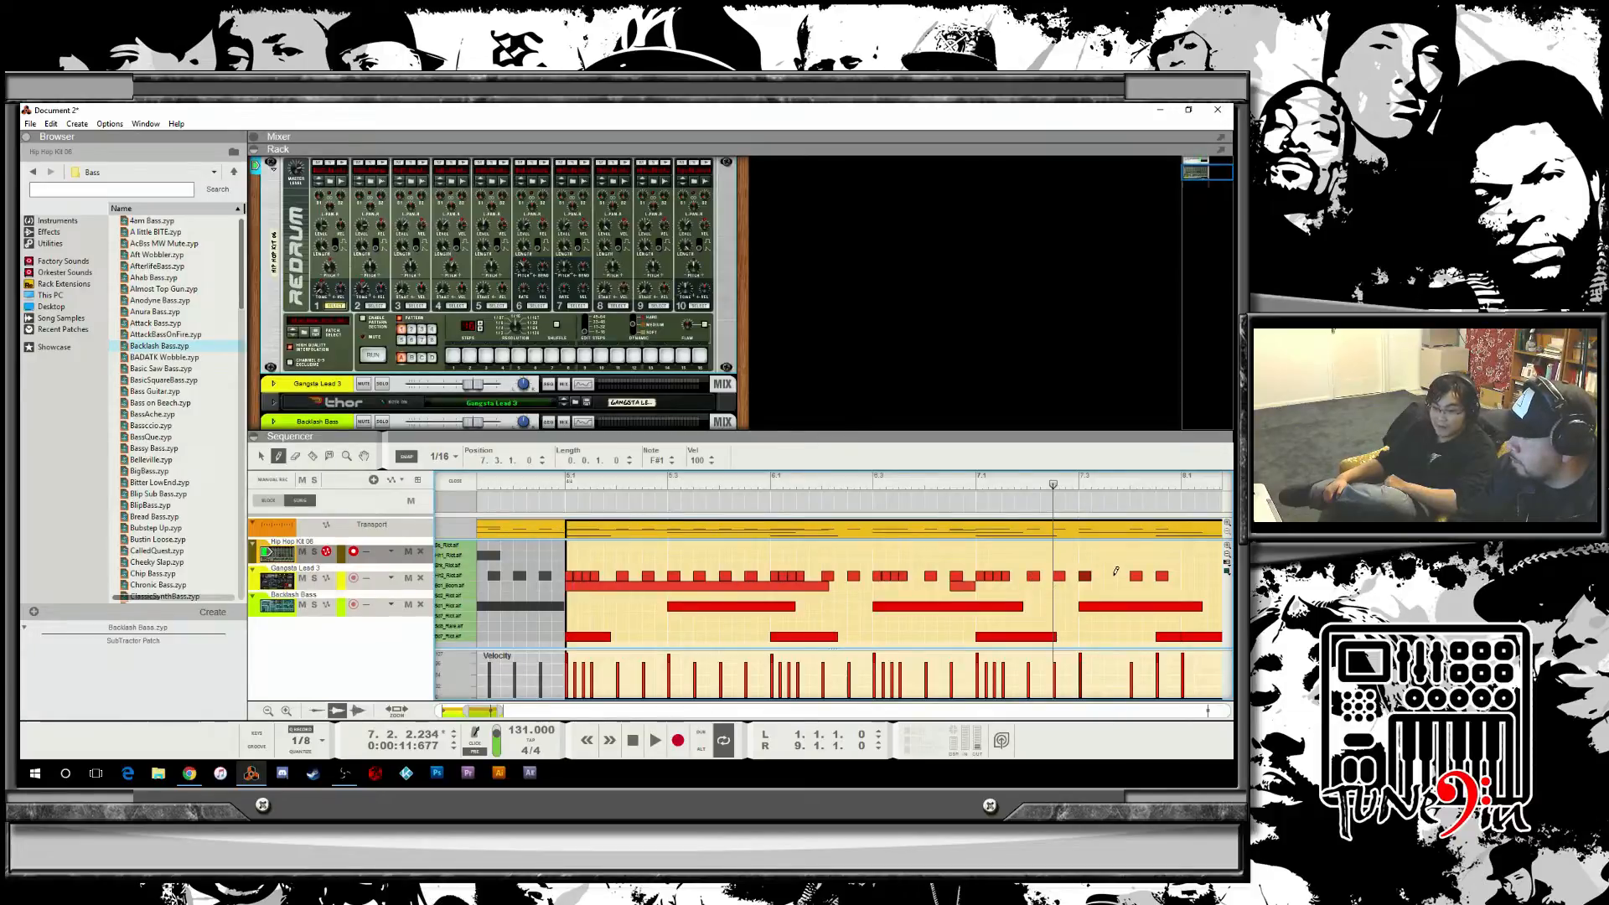
left_click(1111, 576)
left_click(1027, 488)
left_click(872, 488)
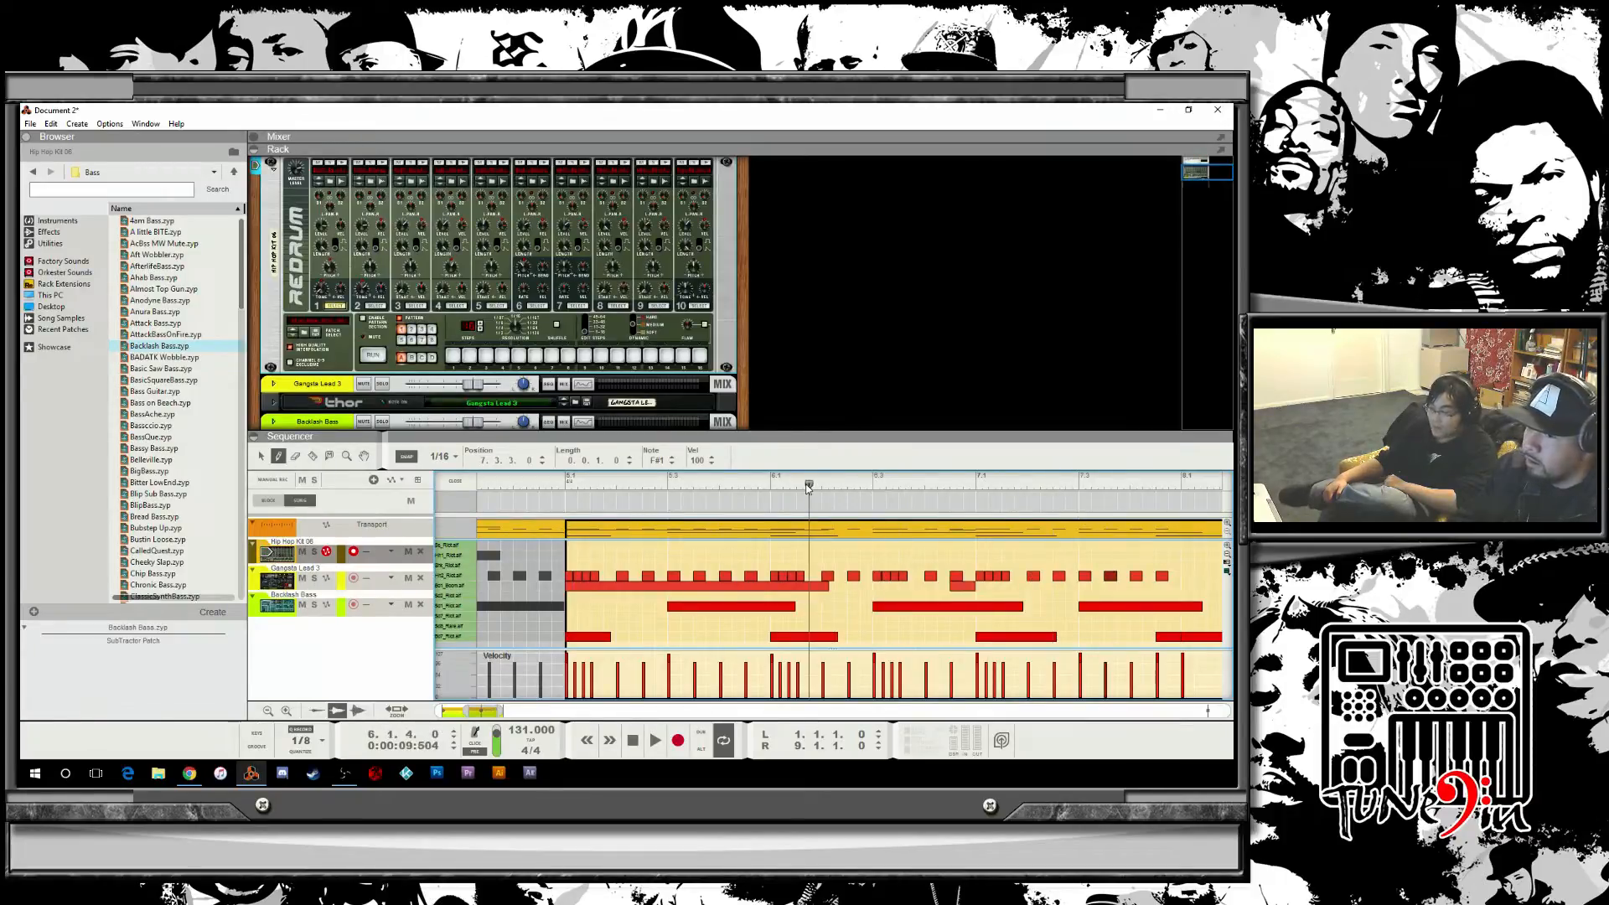
key("space")
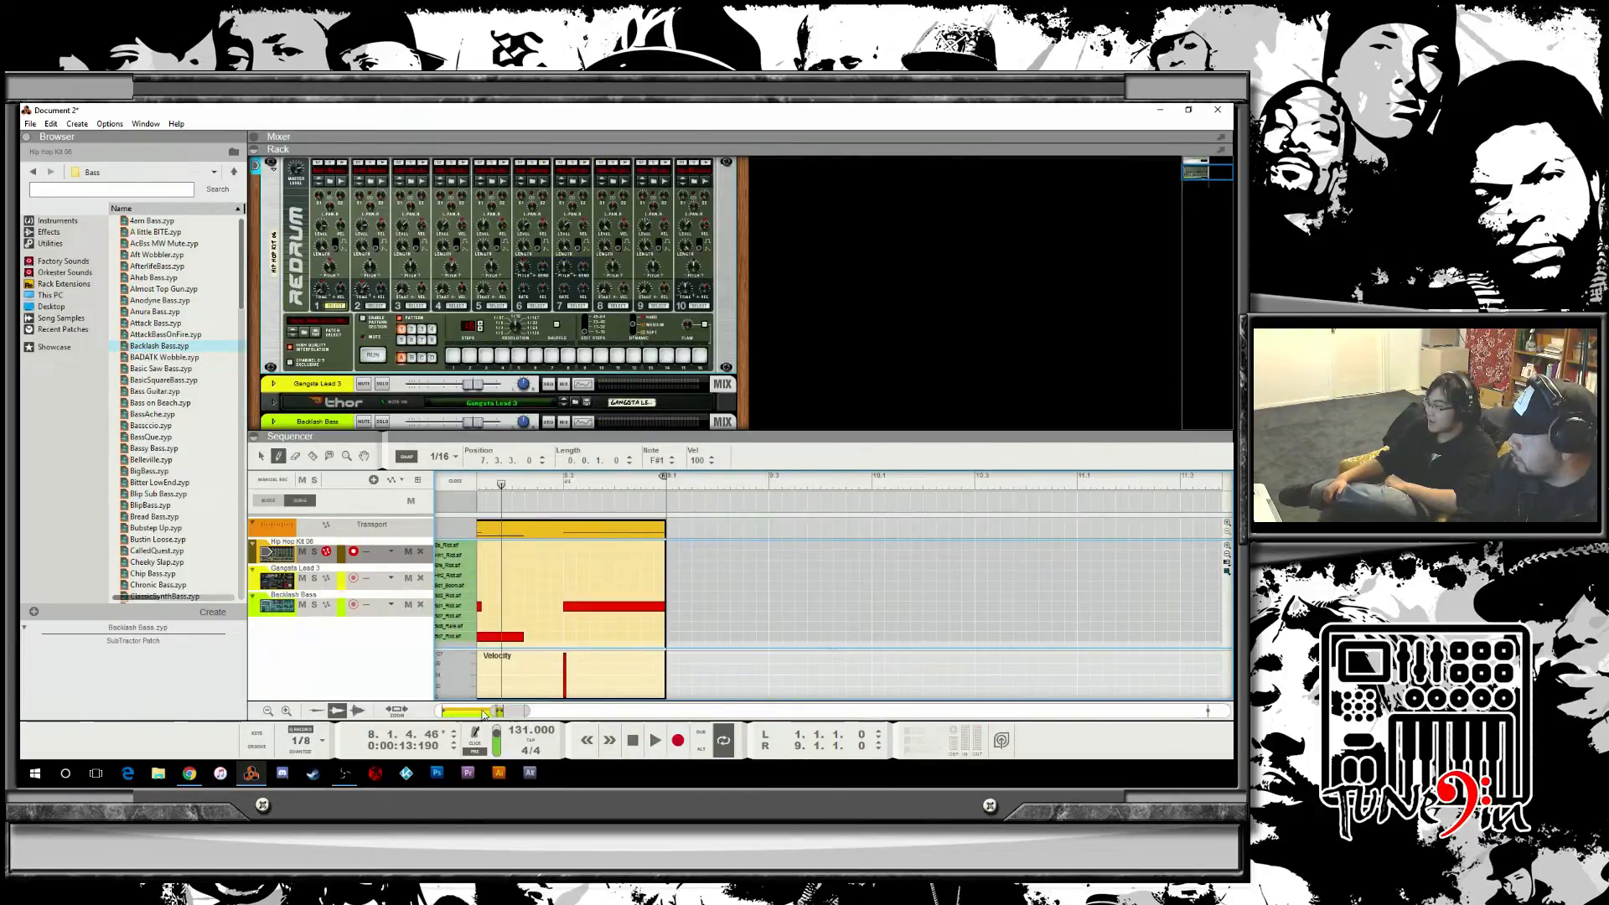
Open the second drum clip from the arrangement for editing and play it back.
left_click_drag(492, 710, 435, 710)
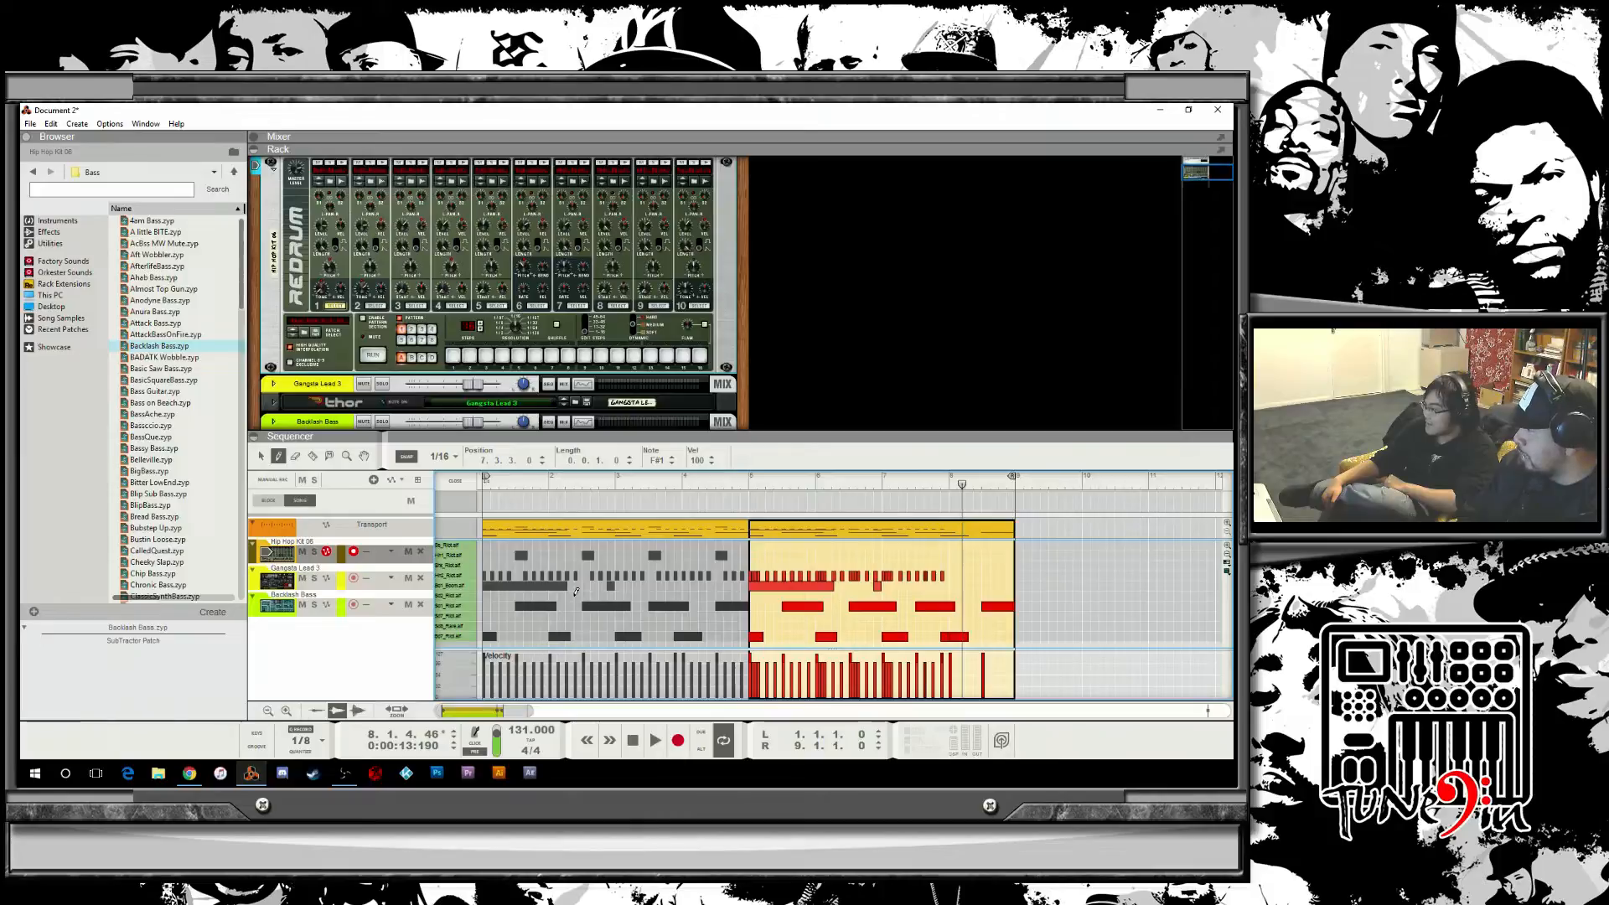
left_click(460, 483)
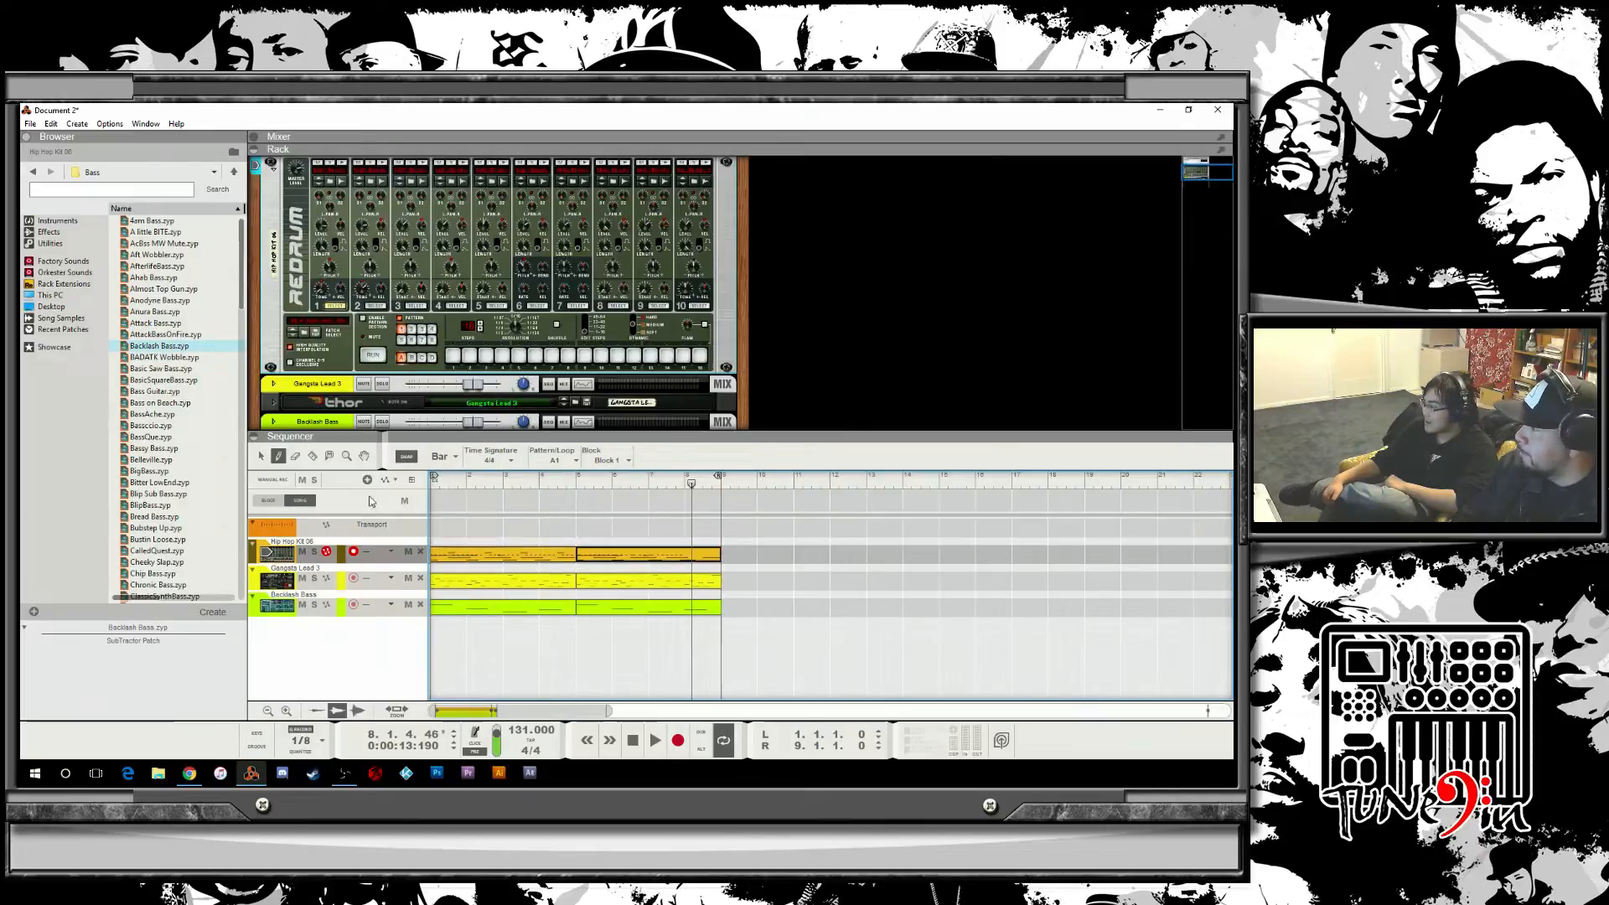
left_click(263, 456)
double_click(643, 554)
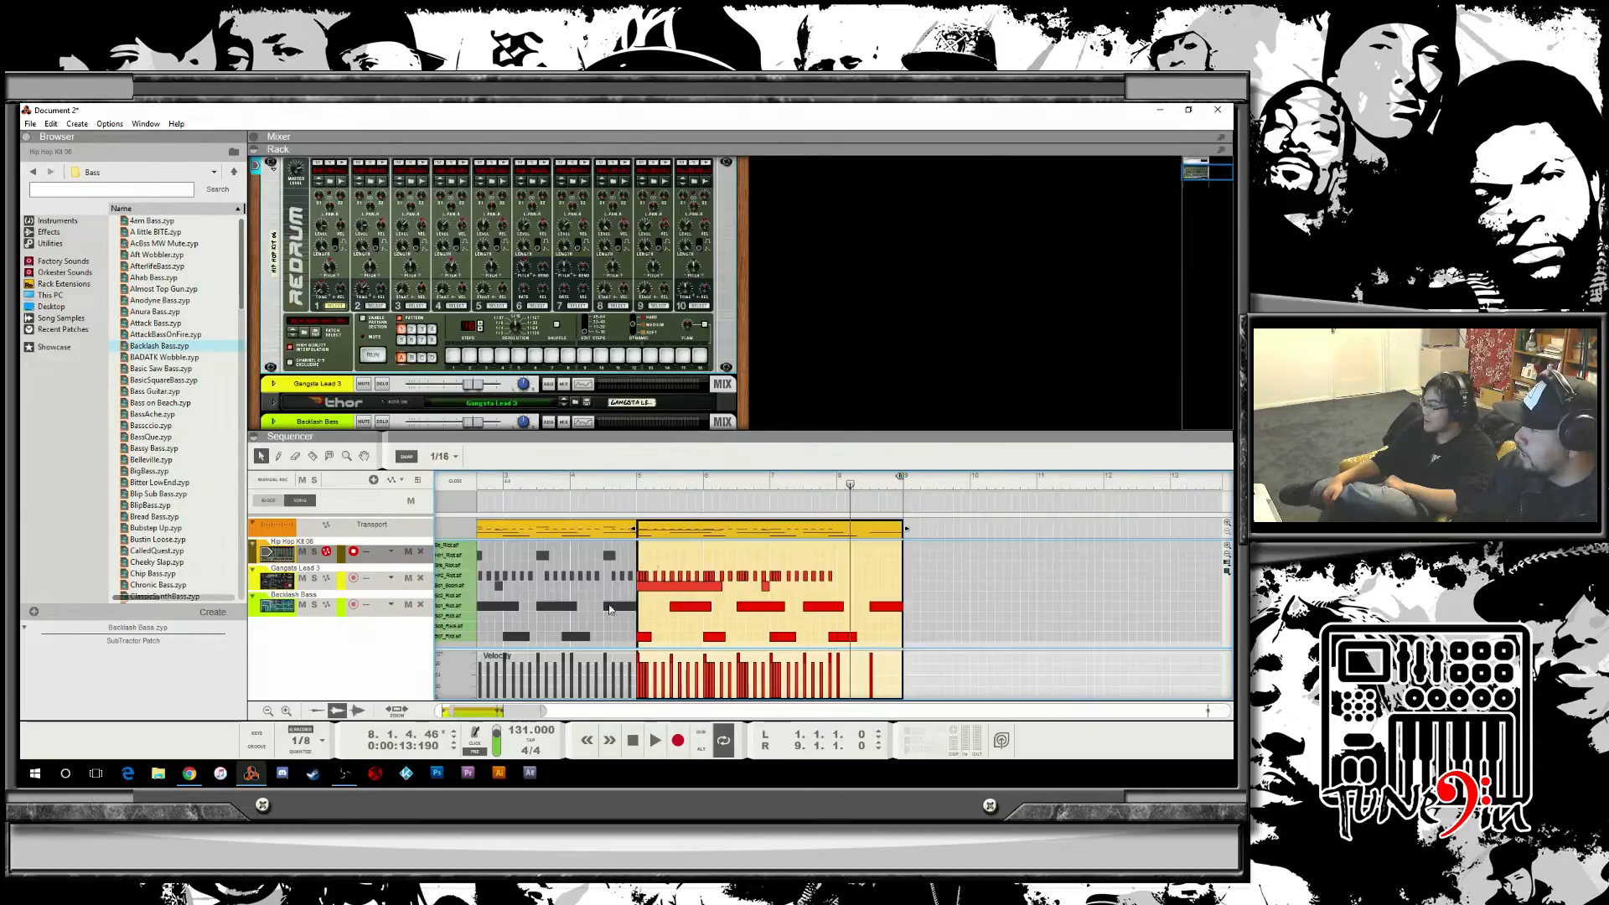
left_click_drag(450, 710, 506, 711)
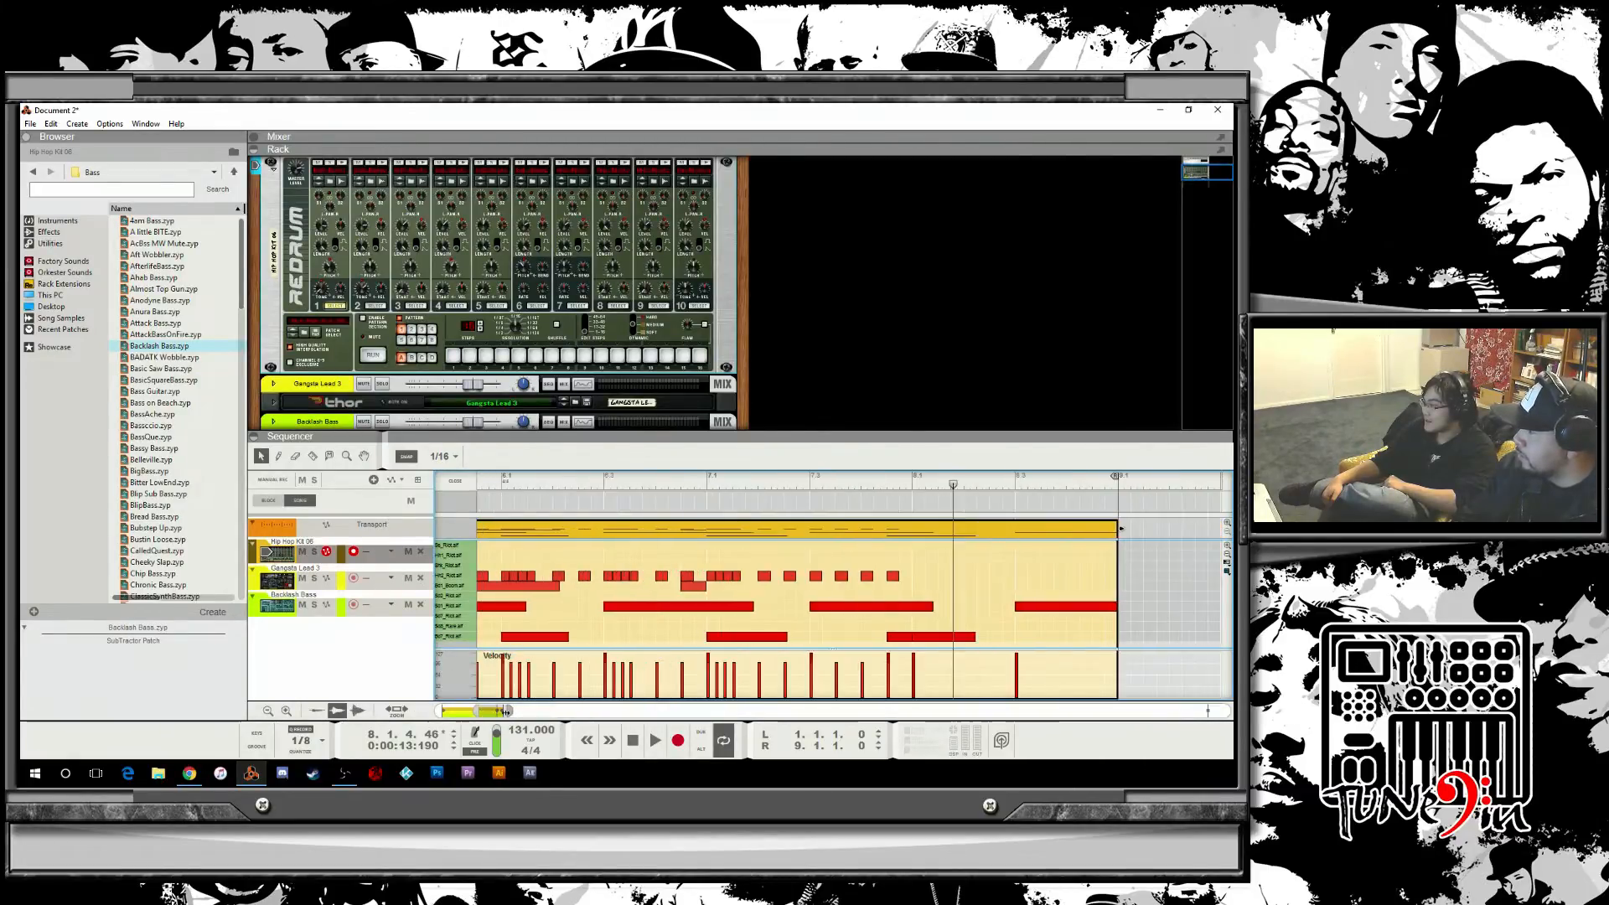
left_click(538, 486)
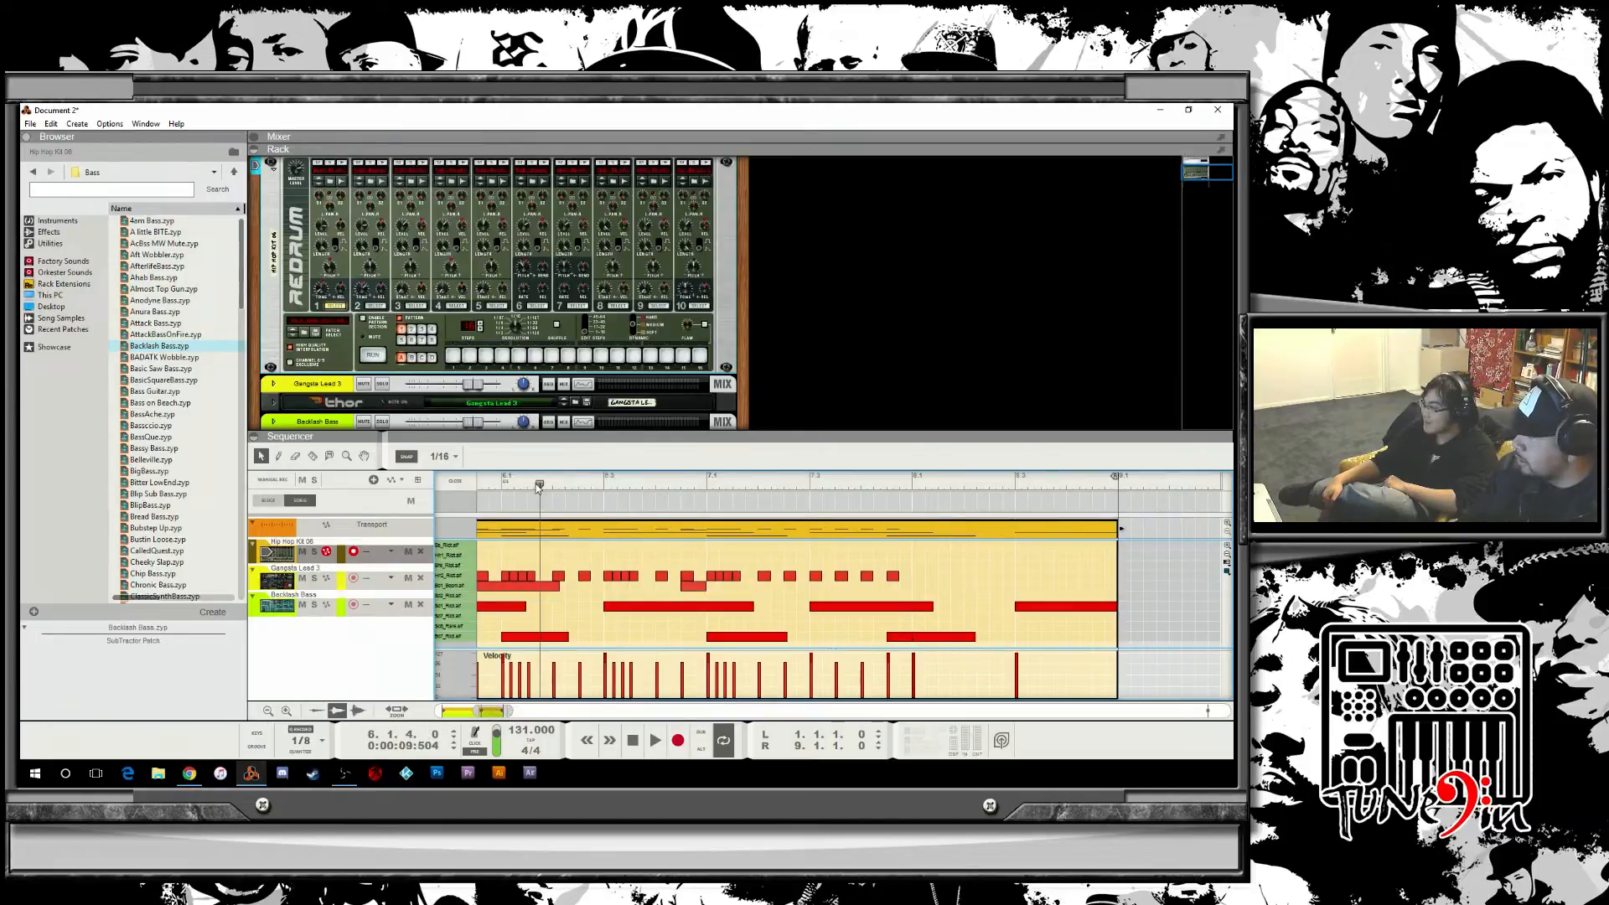
key("space")
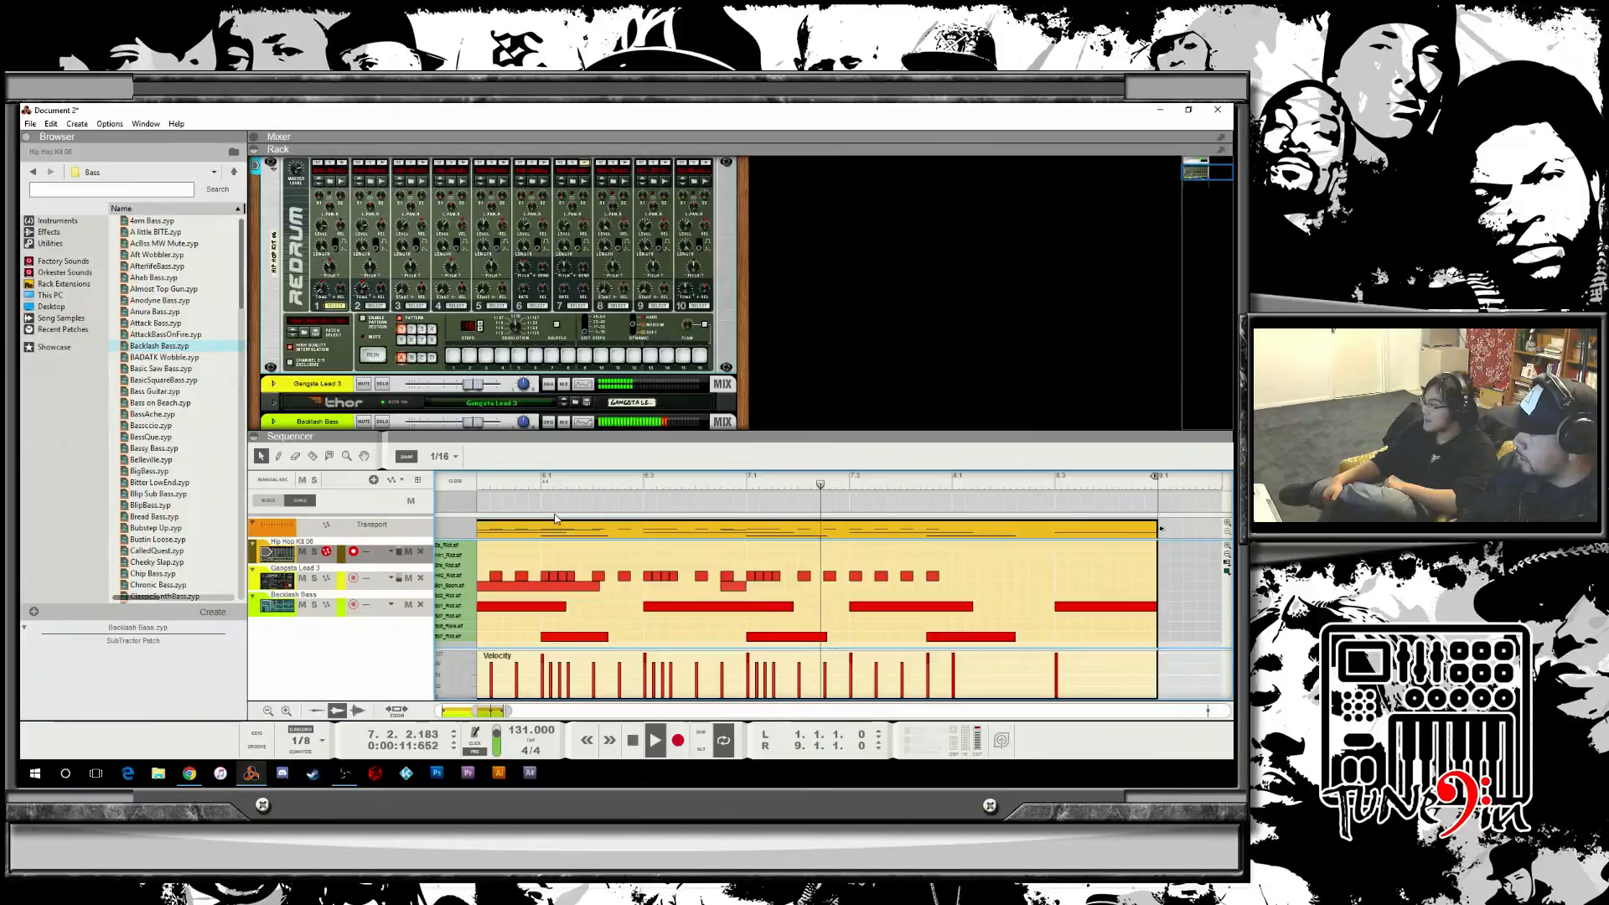
key("space")
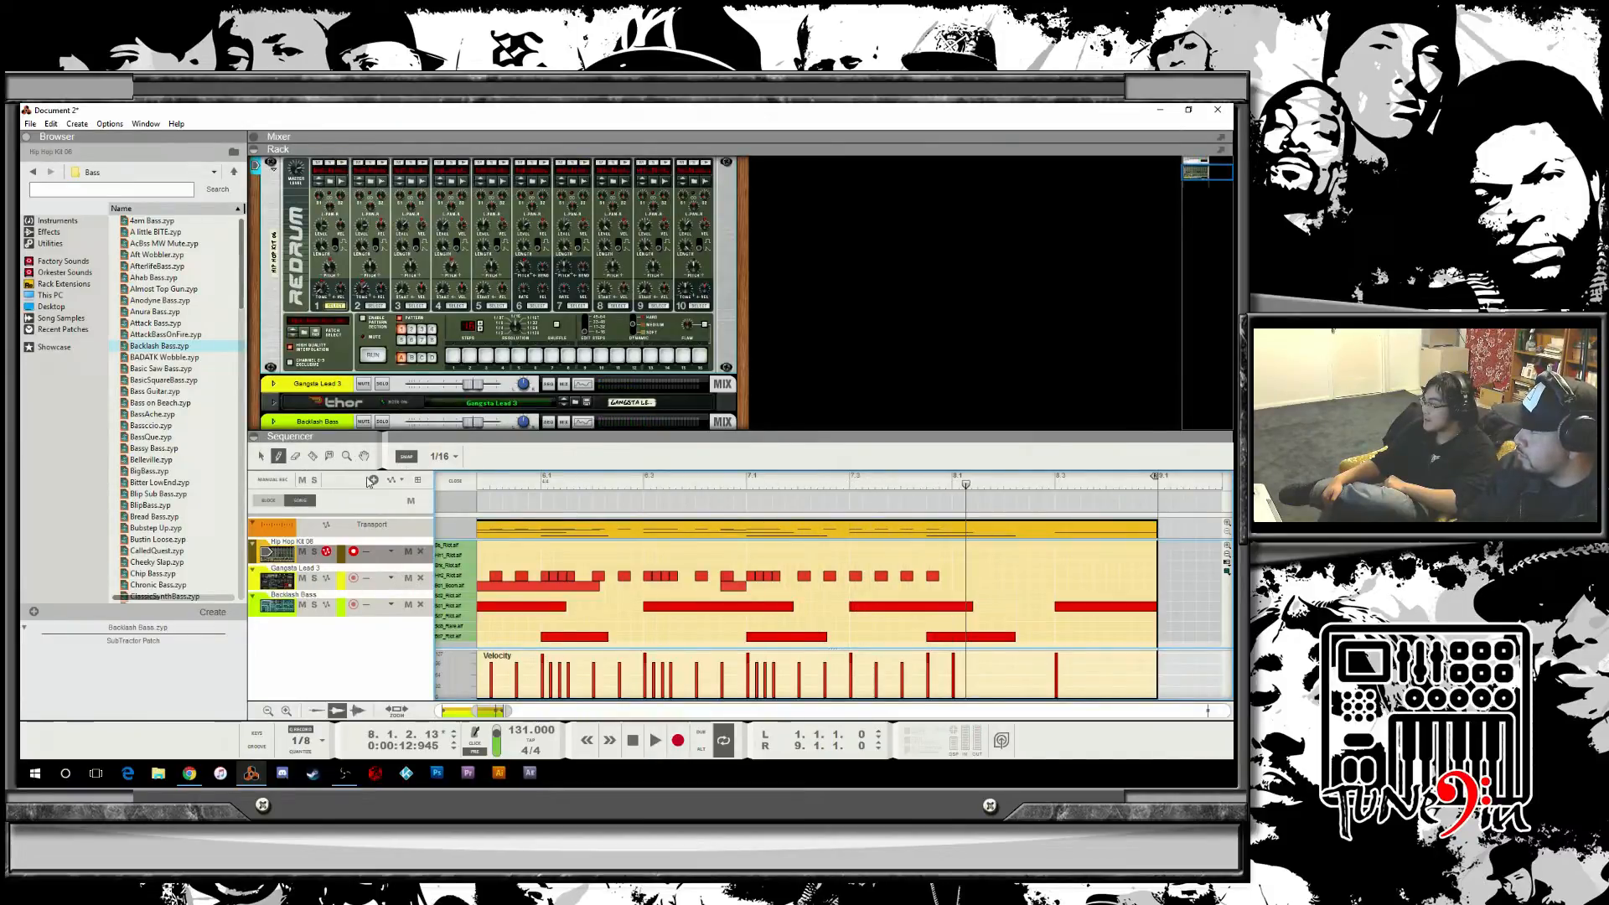
Set the snap to 1/16T, draw four triplet hi-hat notes at the start of bar 8, and play the clip back.
left_click(442, 456)
left_click(453, 546)
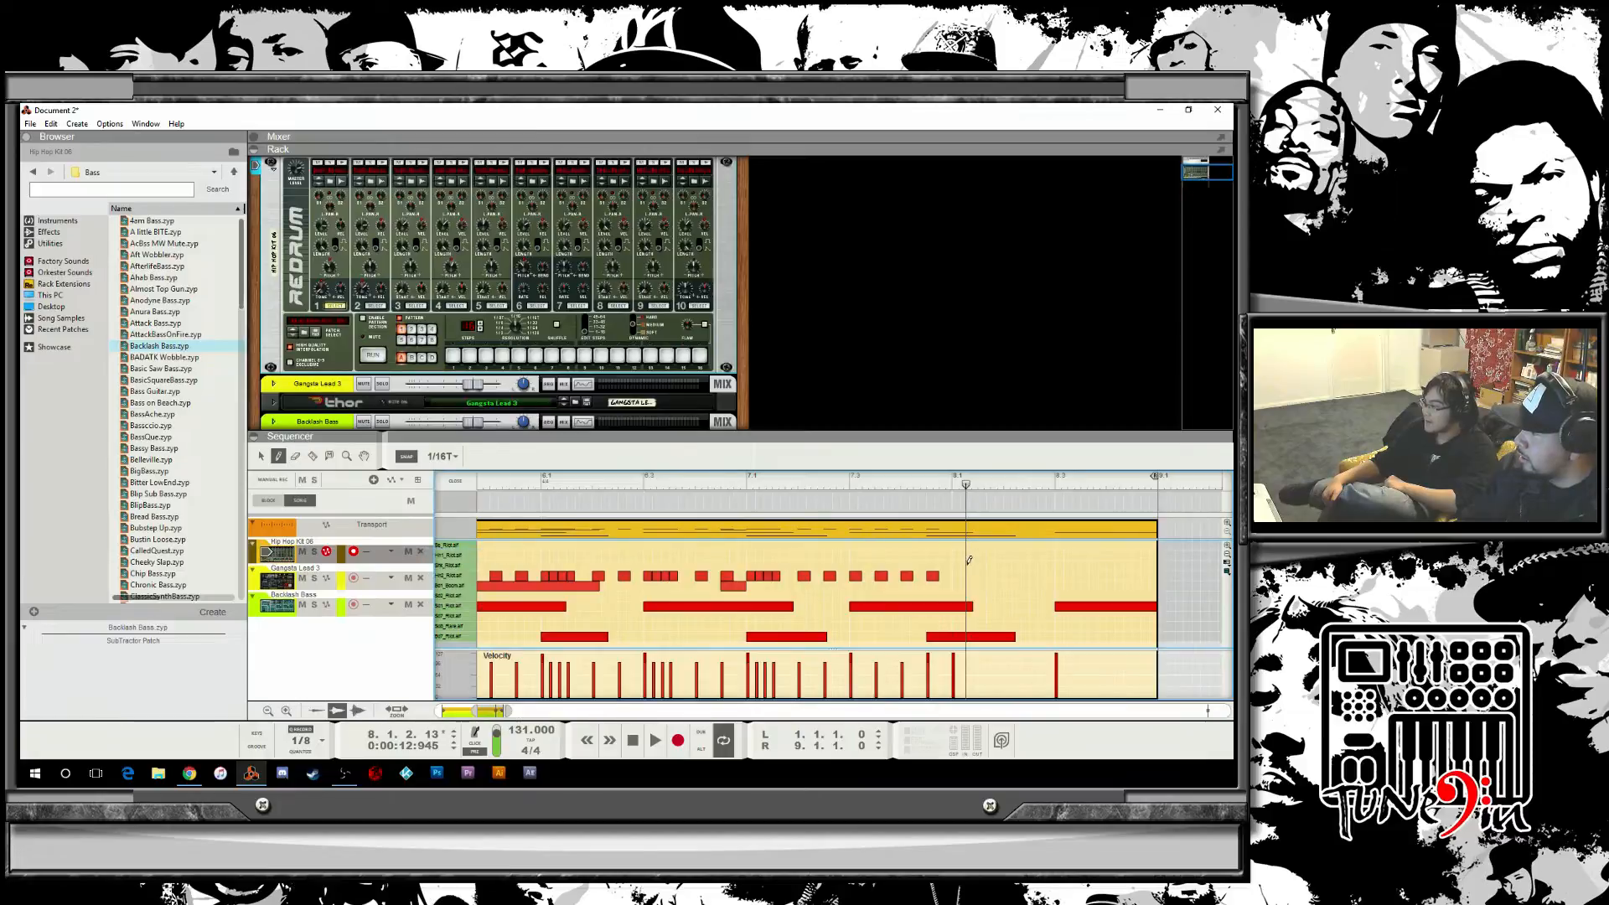
left_click(958, 576)
left_click(964, 576)
left_click(973, 575)
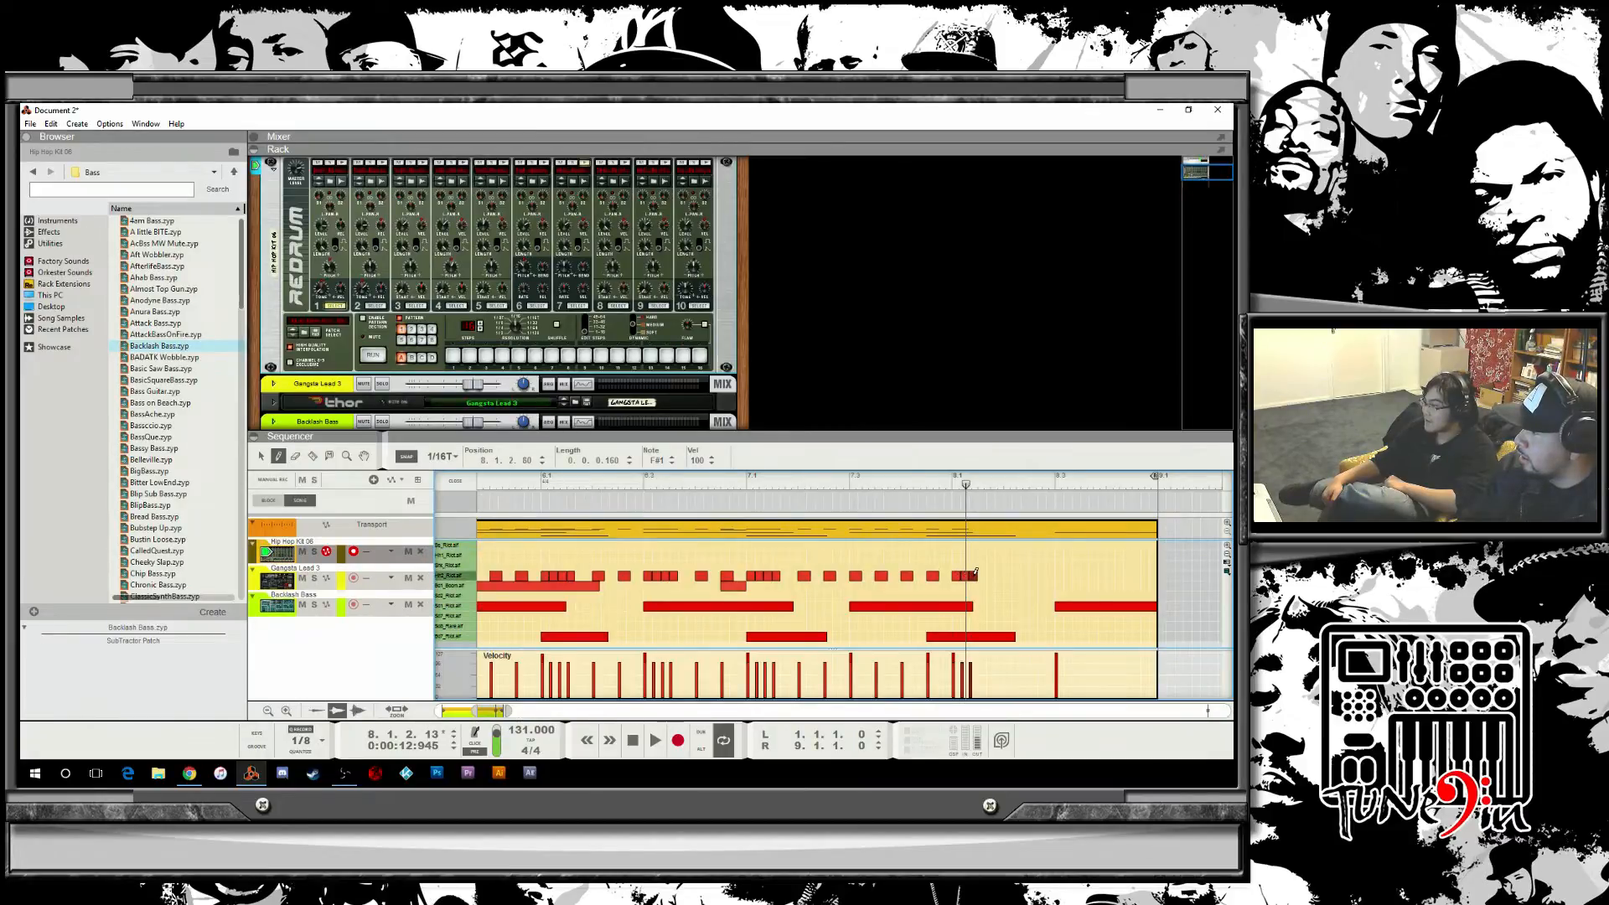
left_click(980, 575)
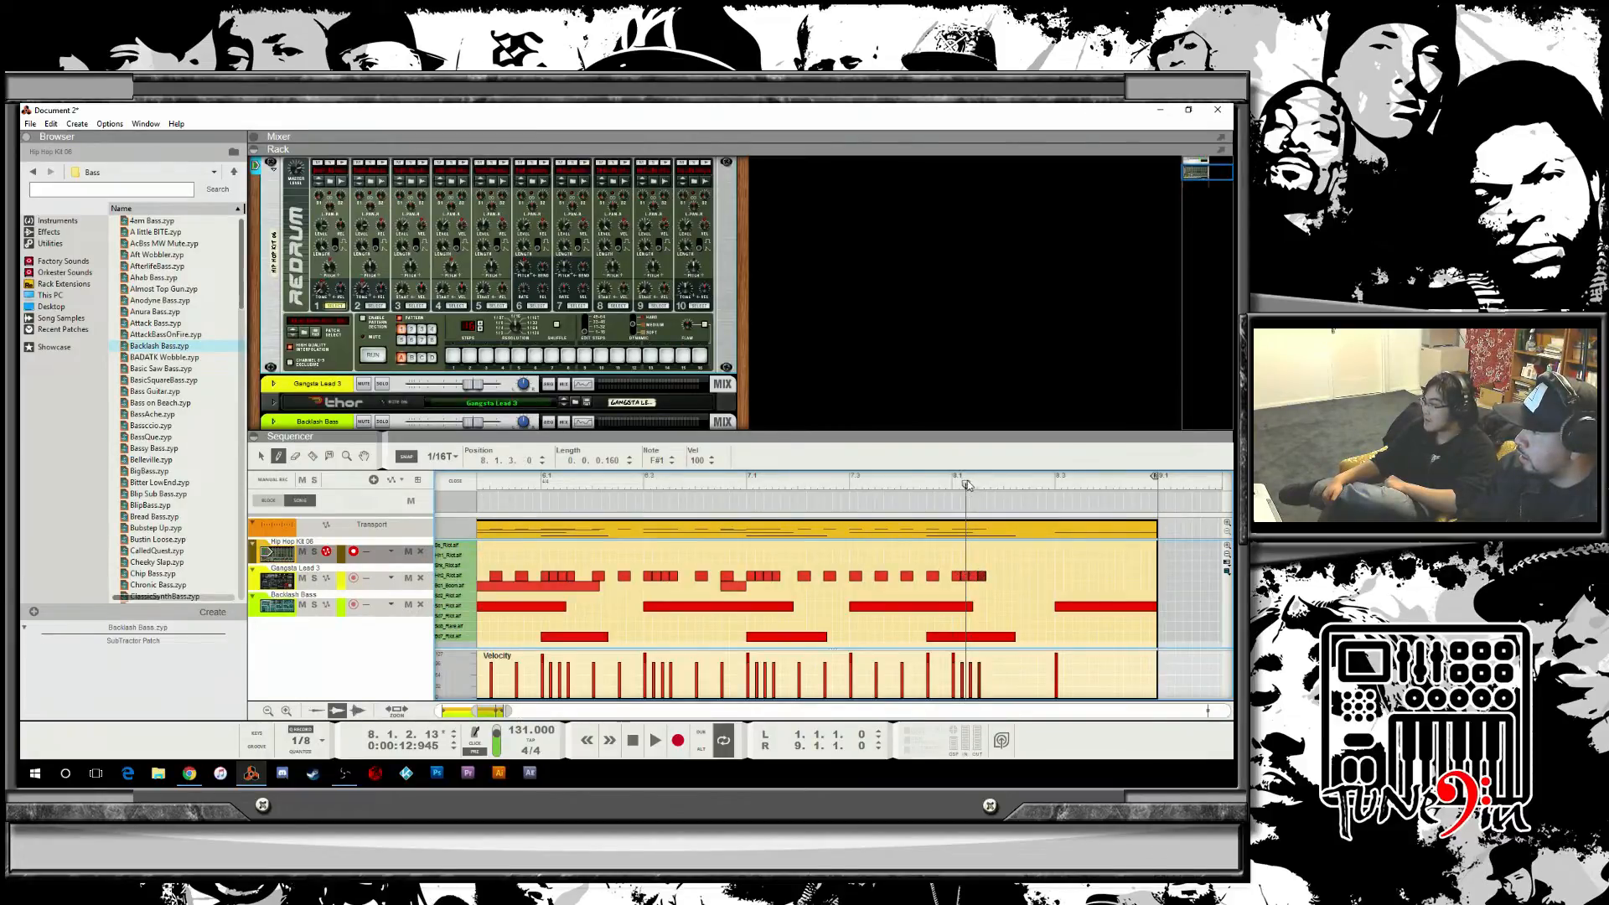
left_click_drag(968, 486, 478, 485)
key("space")
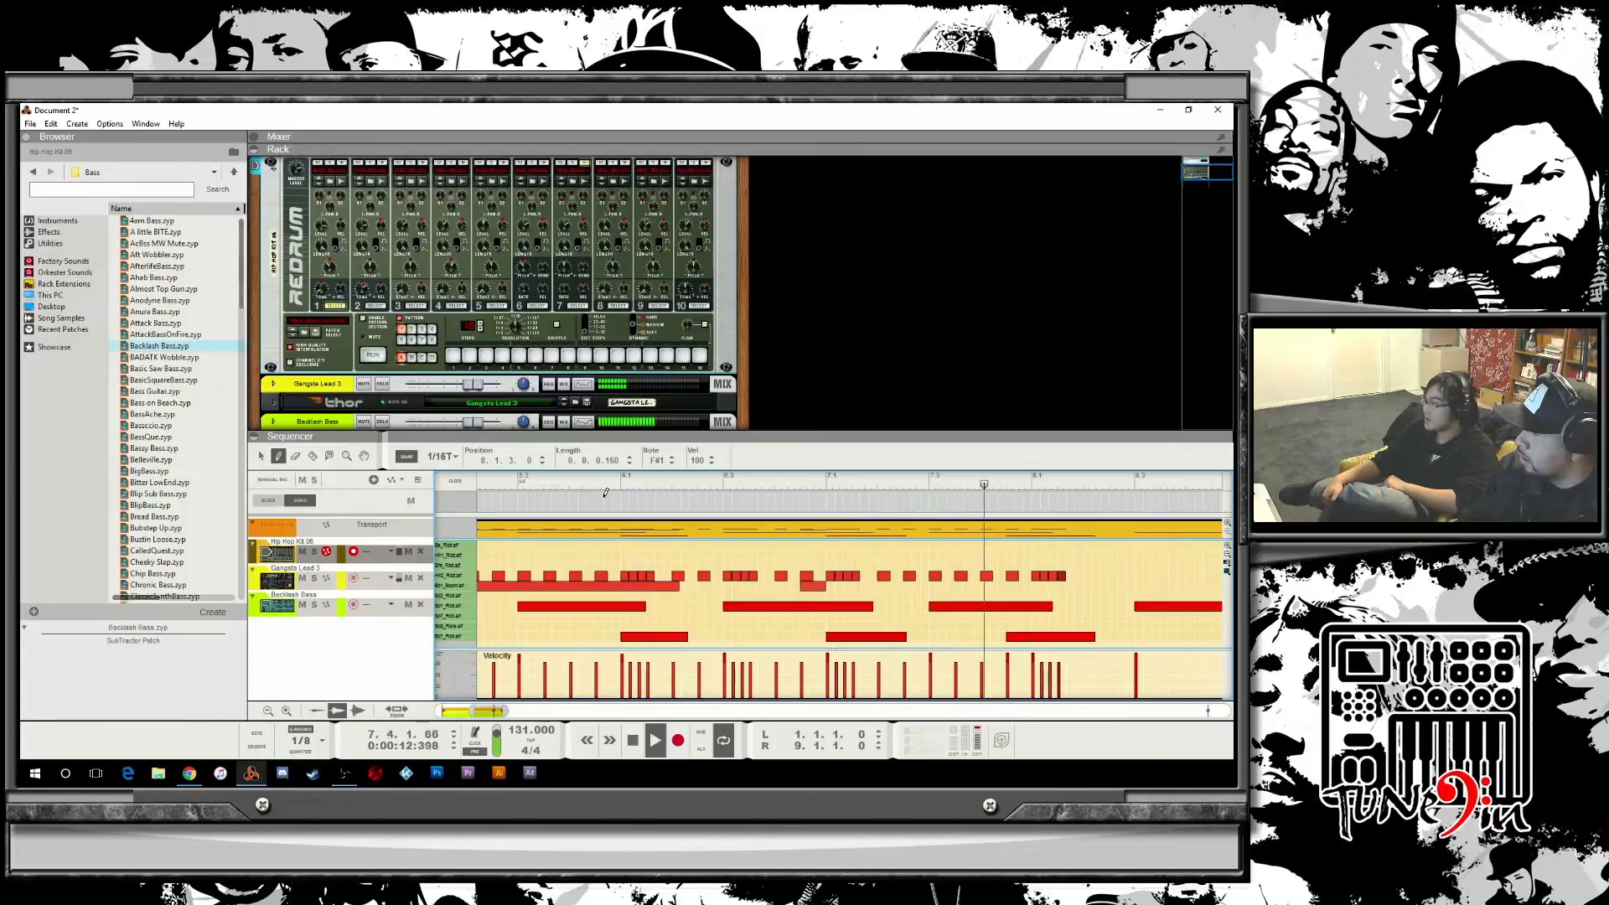
key("space")
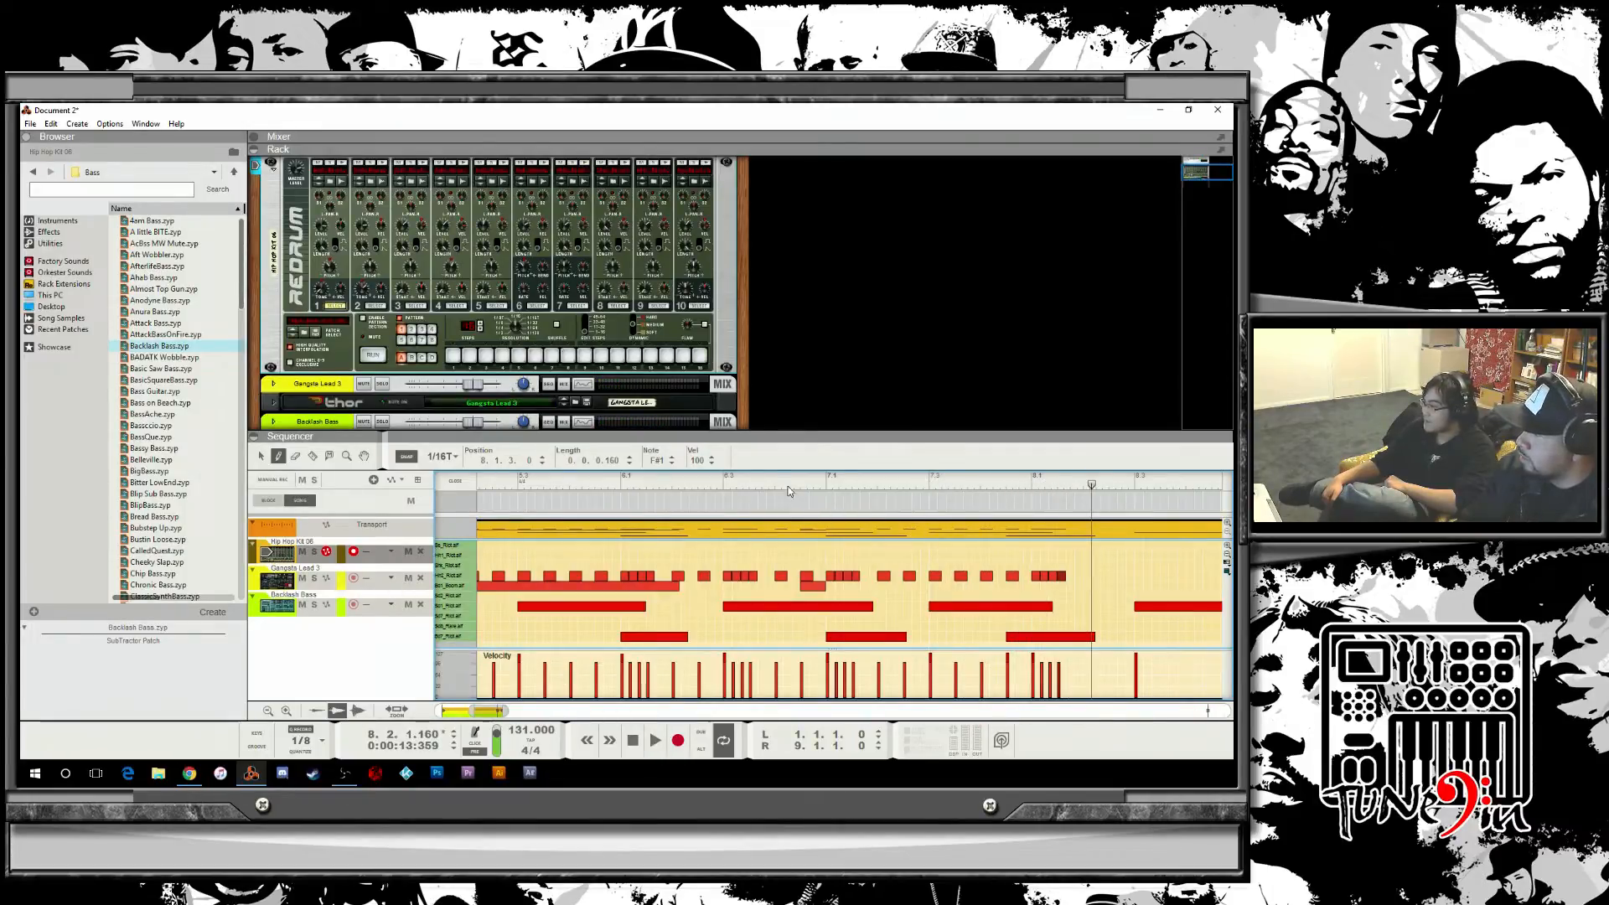
left_click(605, 484)
key("space")
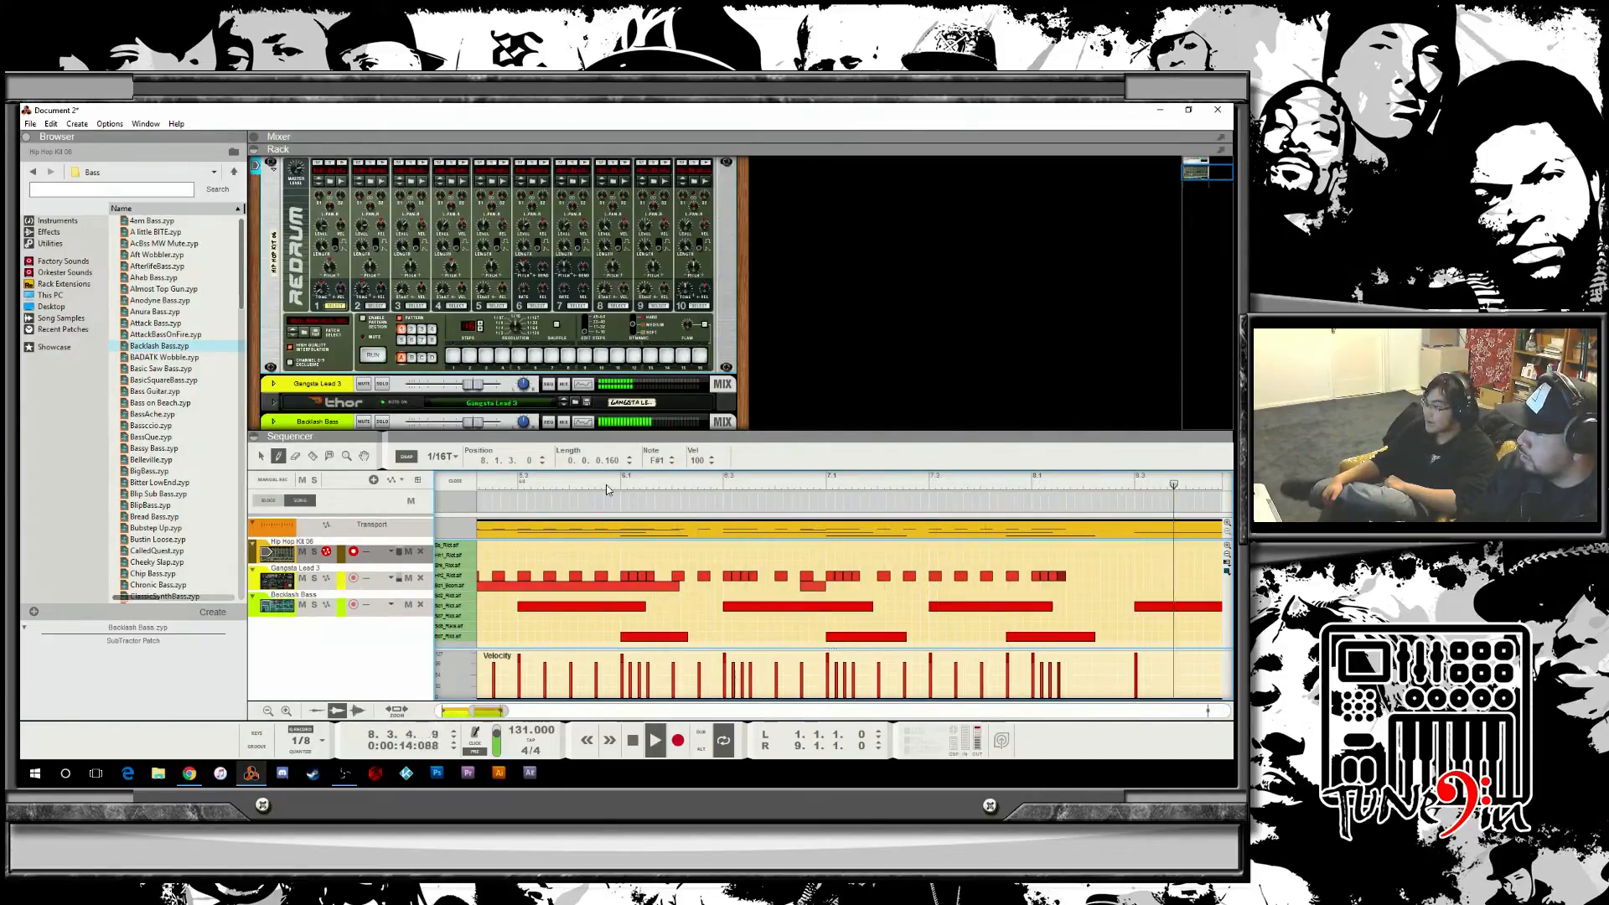
key("space")
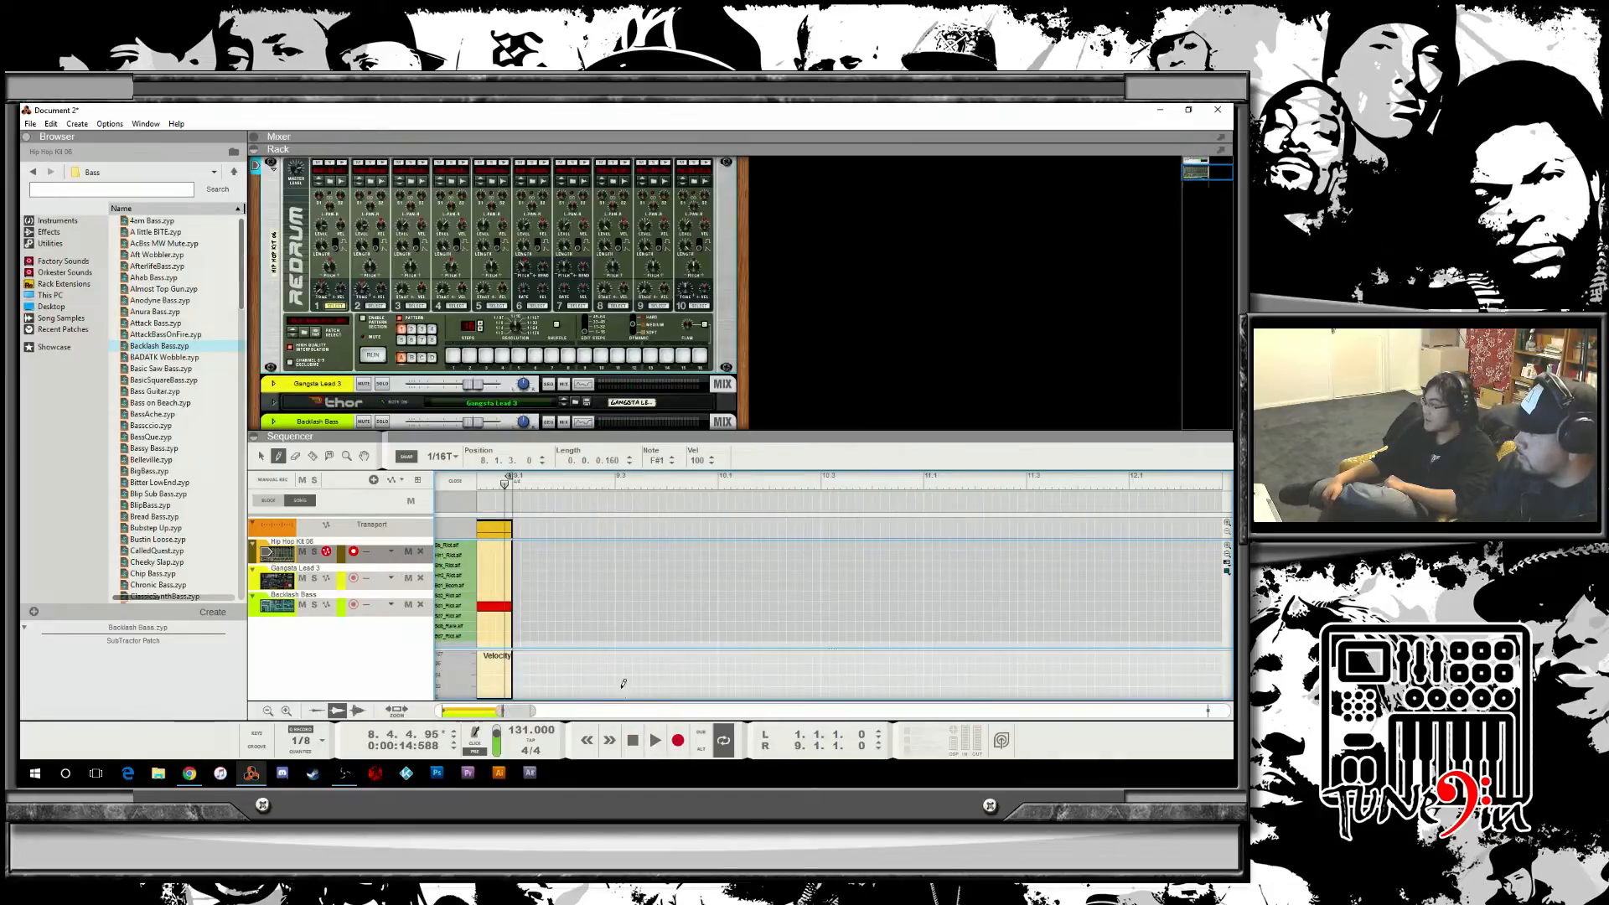
Set the snap to 1/16 and draw three more hi-hat notes near the end of bar 8.
left_click_drag(506, 714, 494, 714)
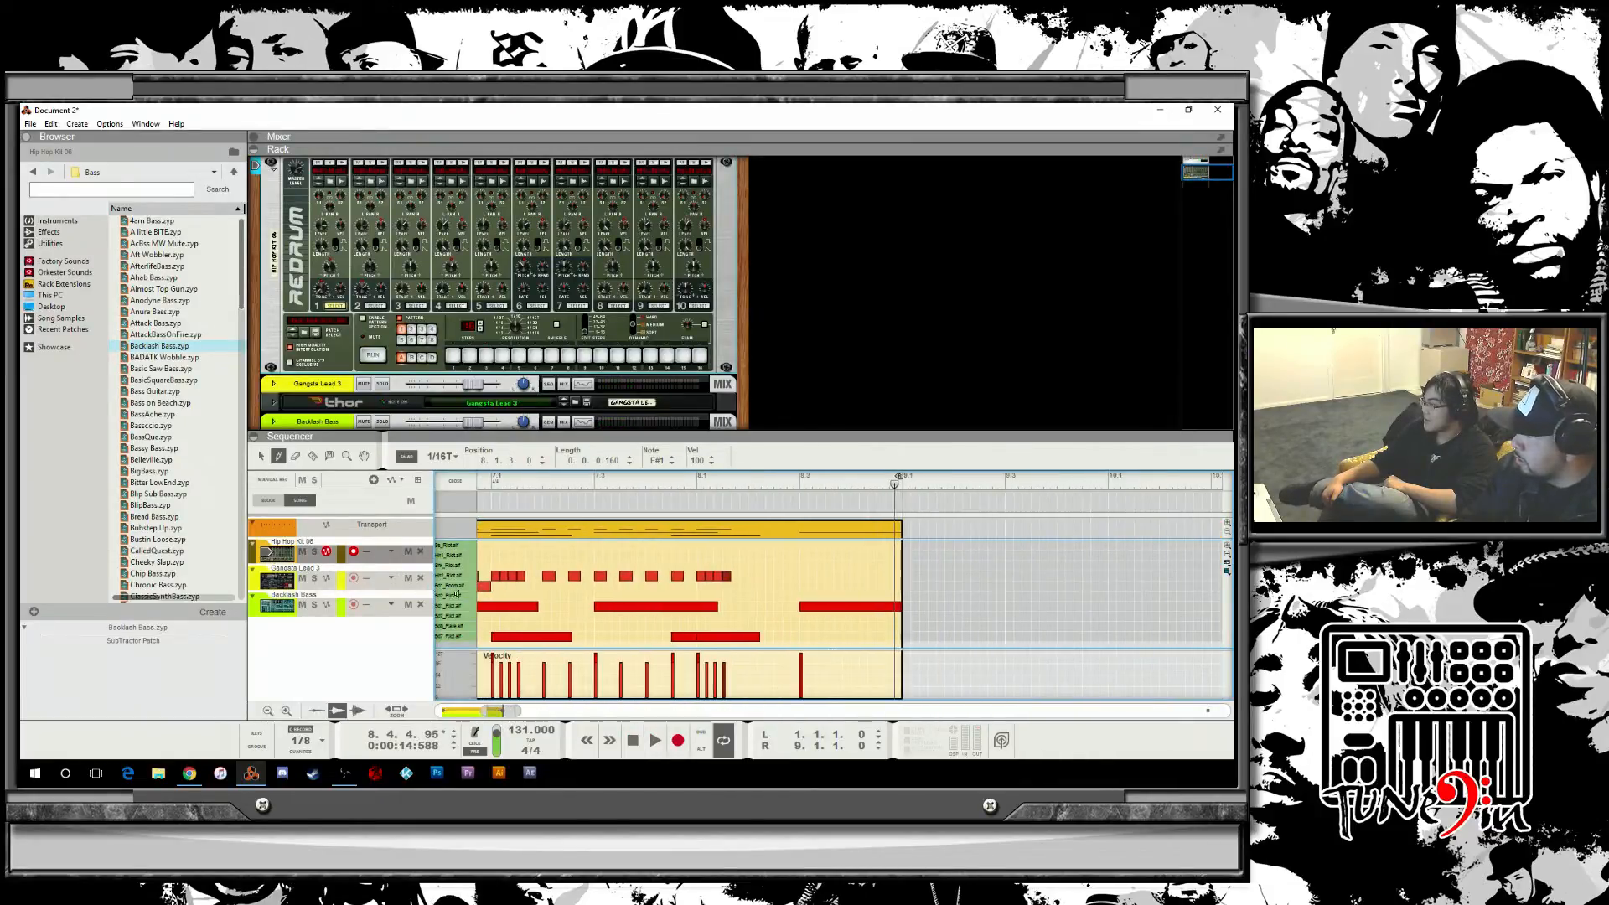
left_click(441, 456)
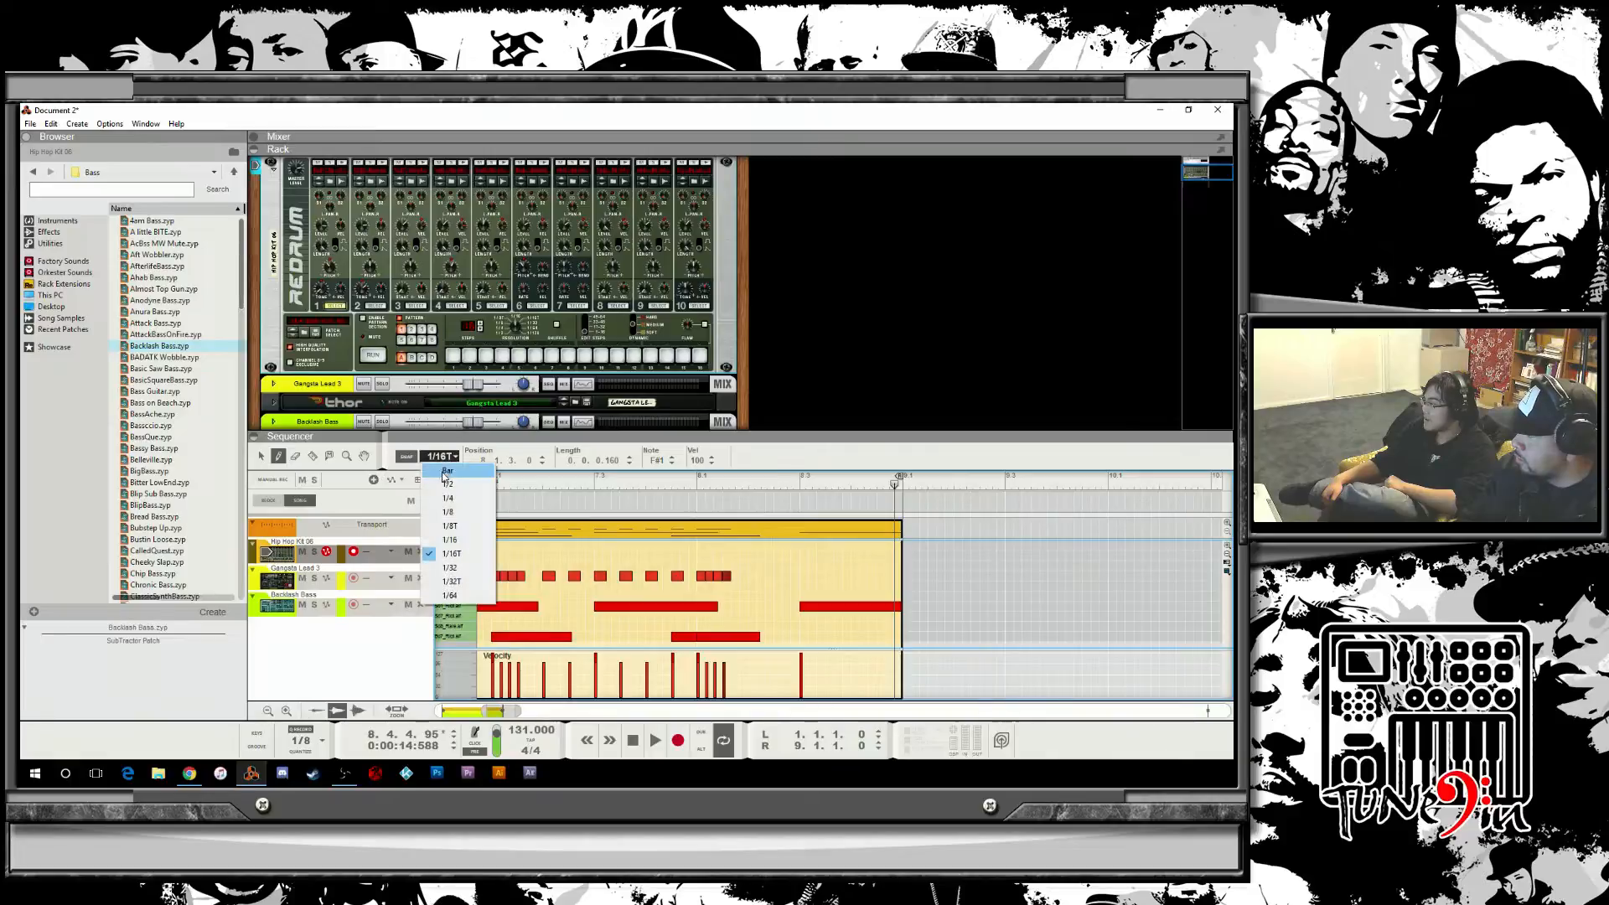
left_click(480, 539)
left_click(753, 574)
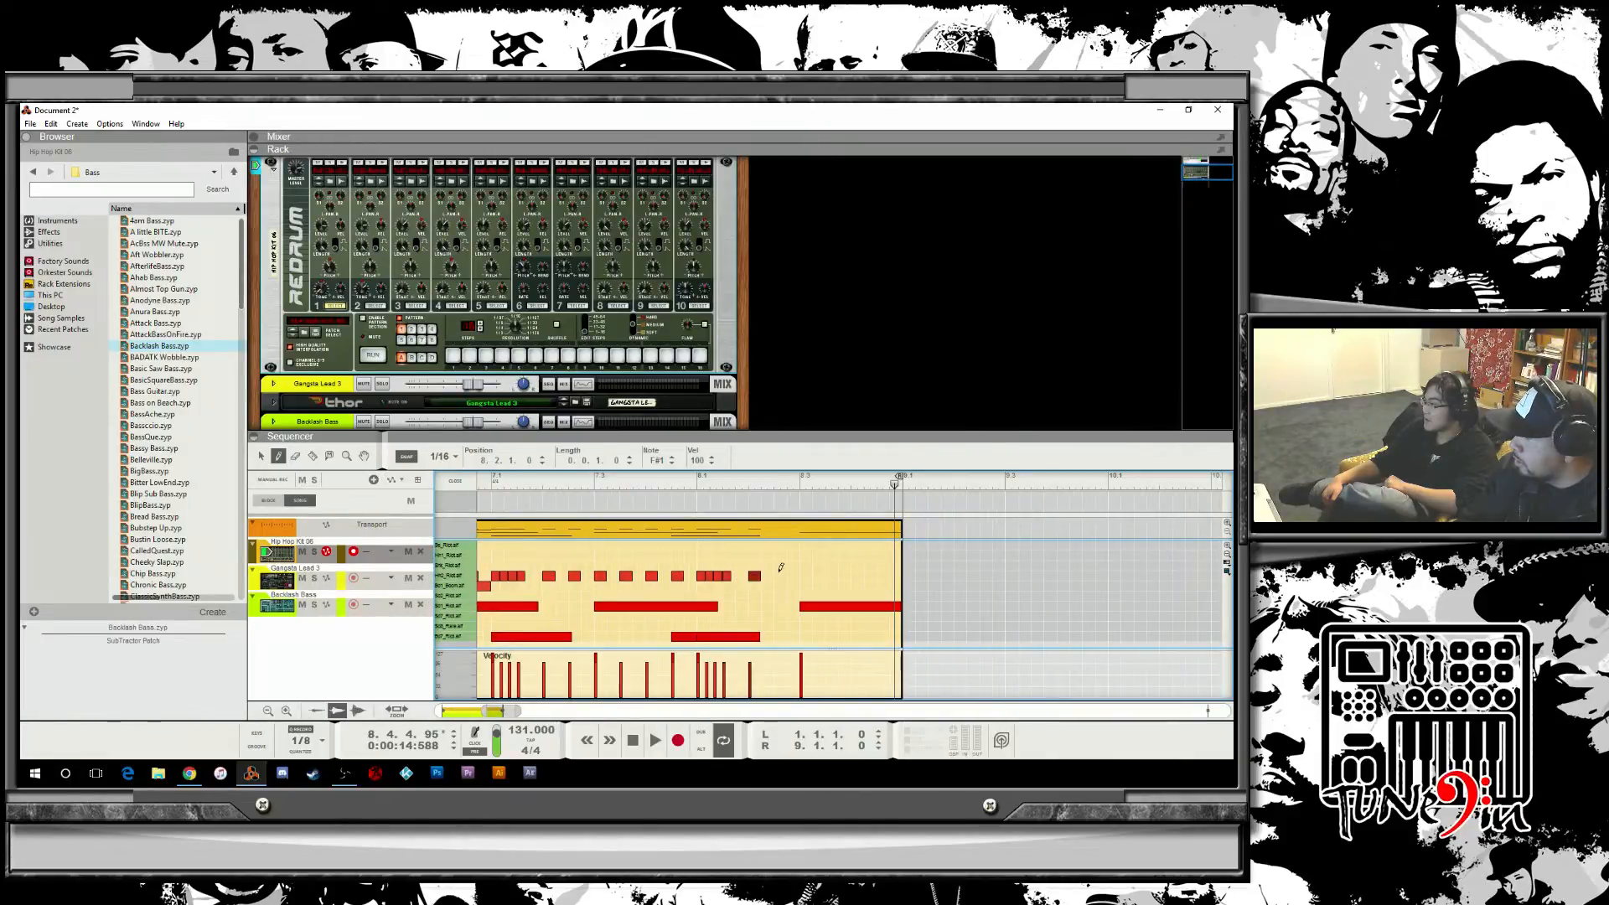
left_click(806, 574)
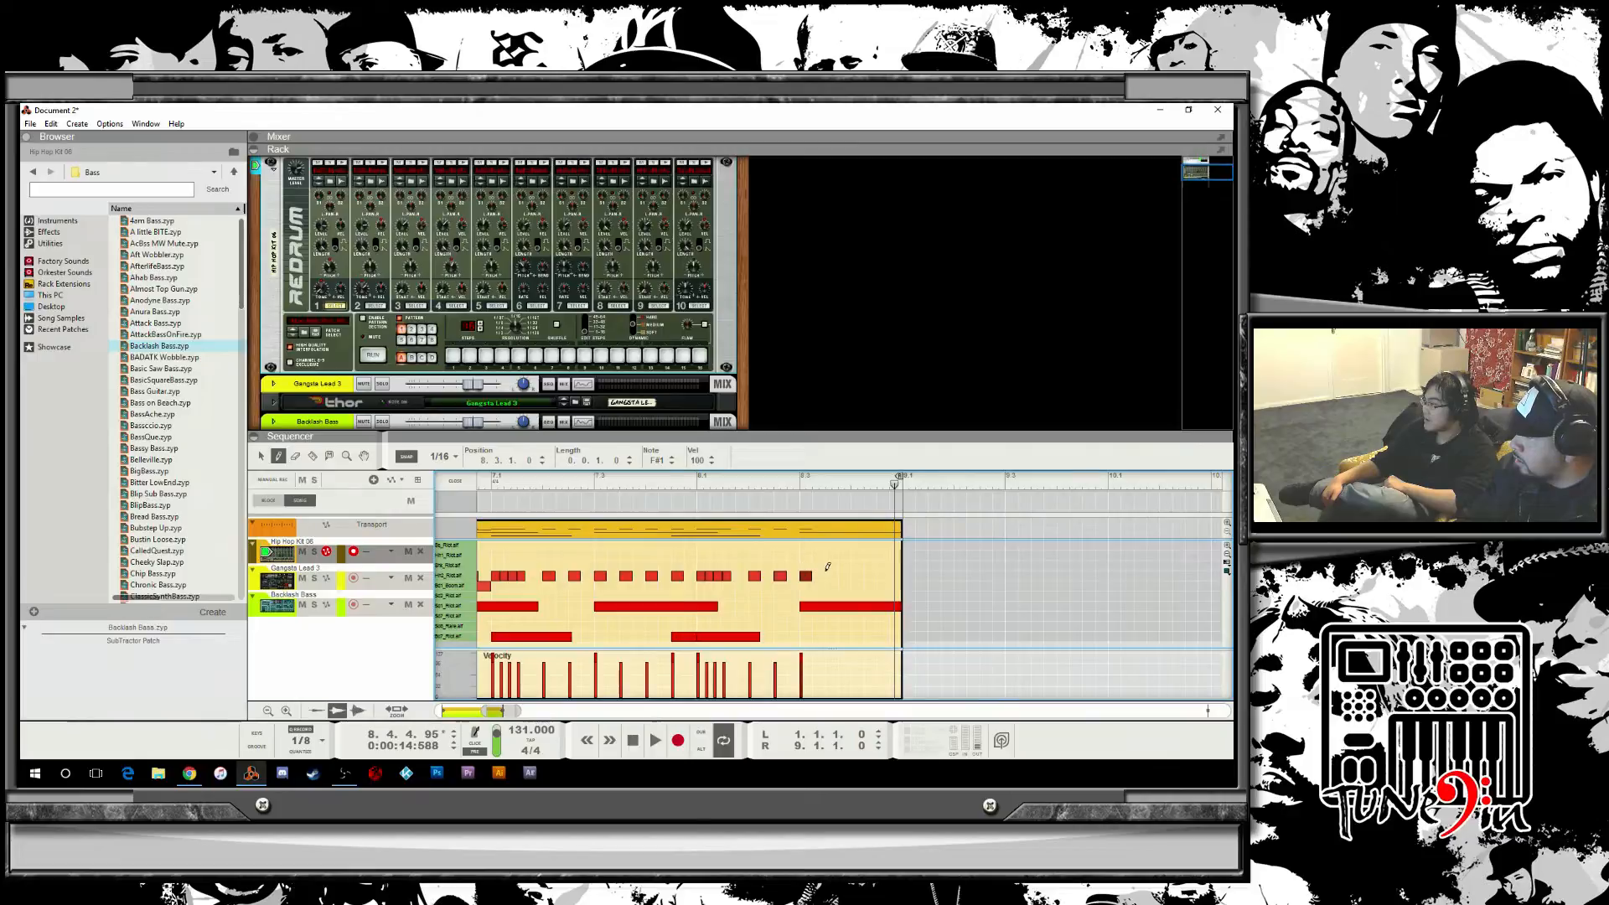
left_click(832, 567)
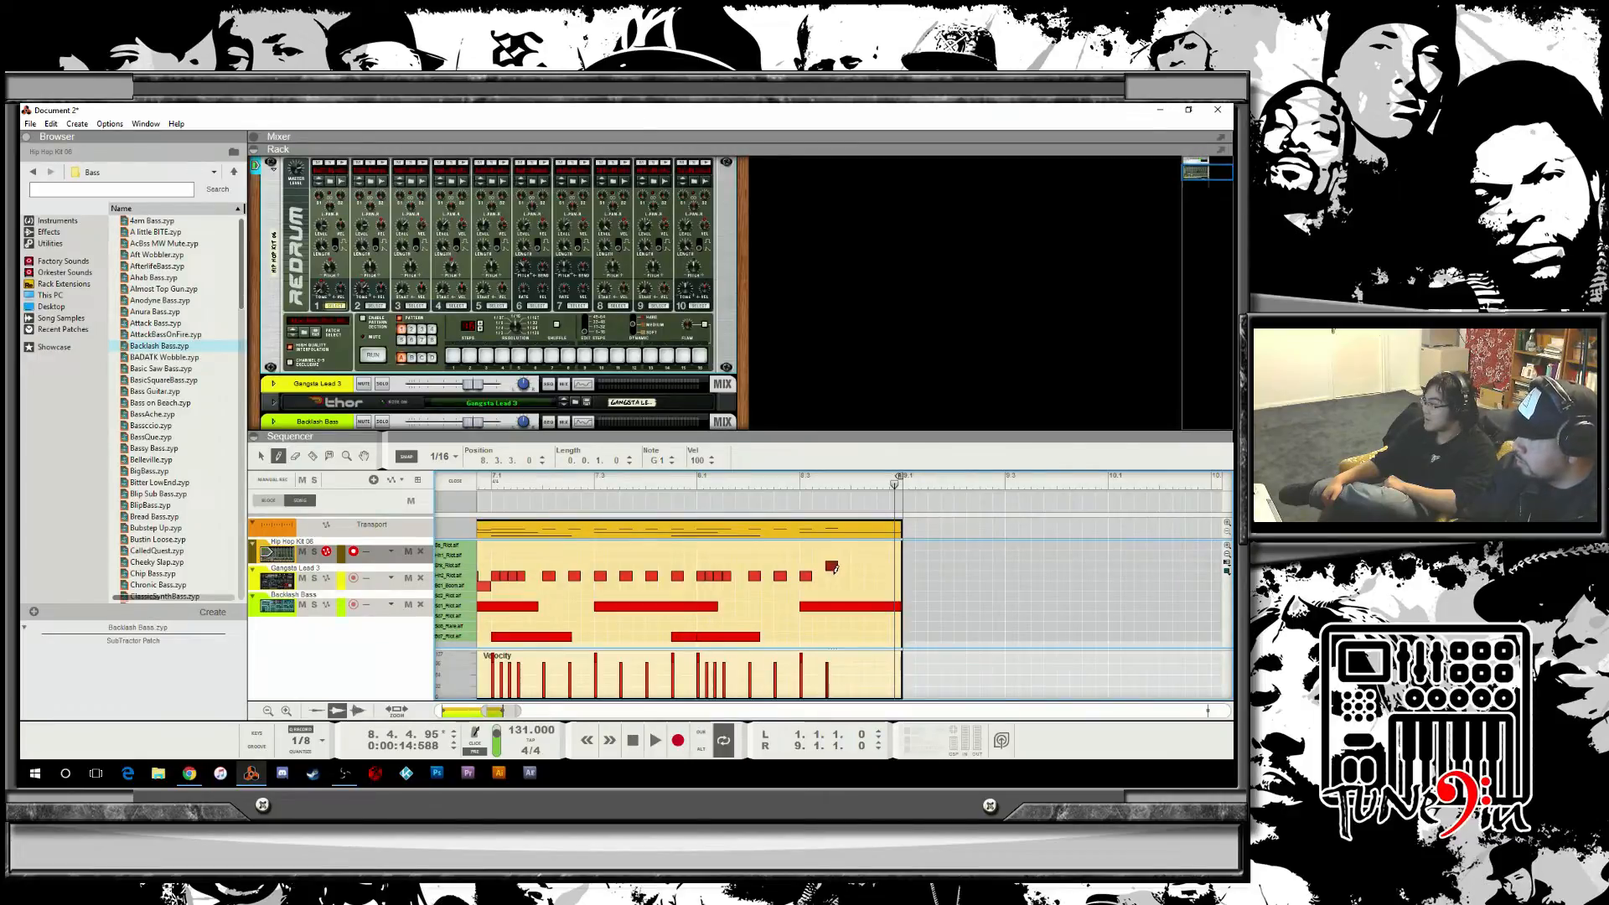
left_click_drag(834, 568, 835, 574)
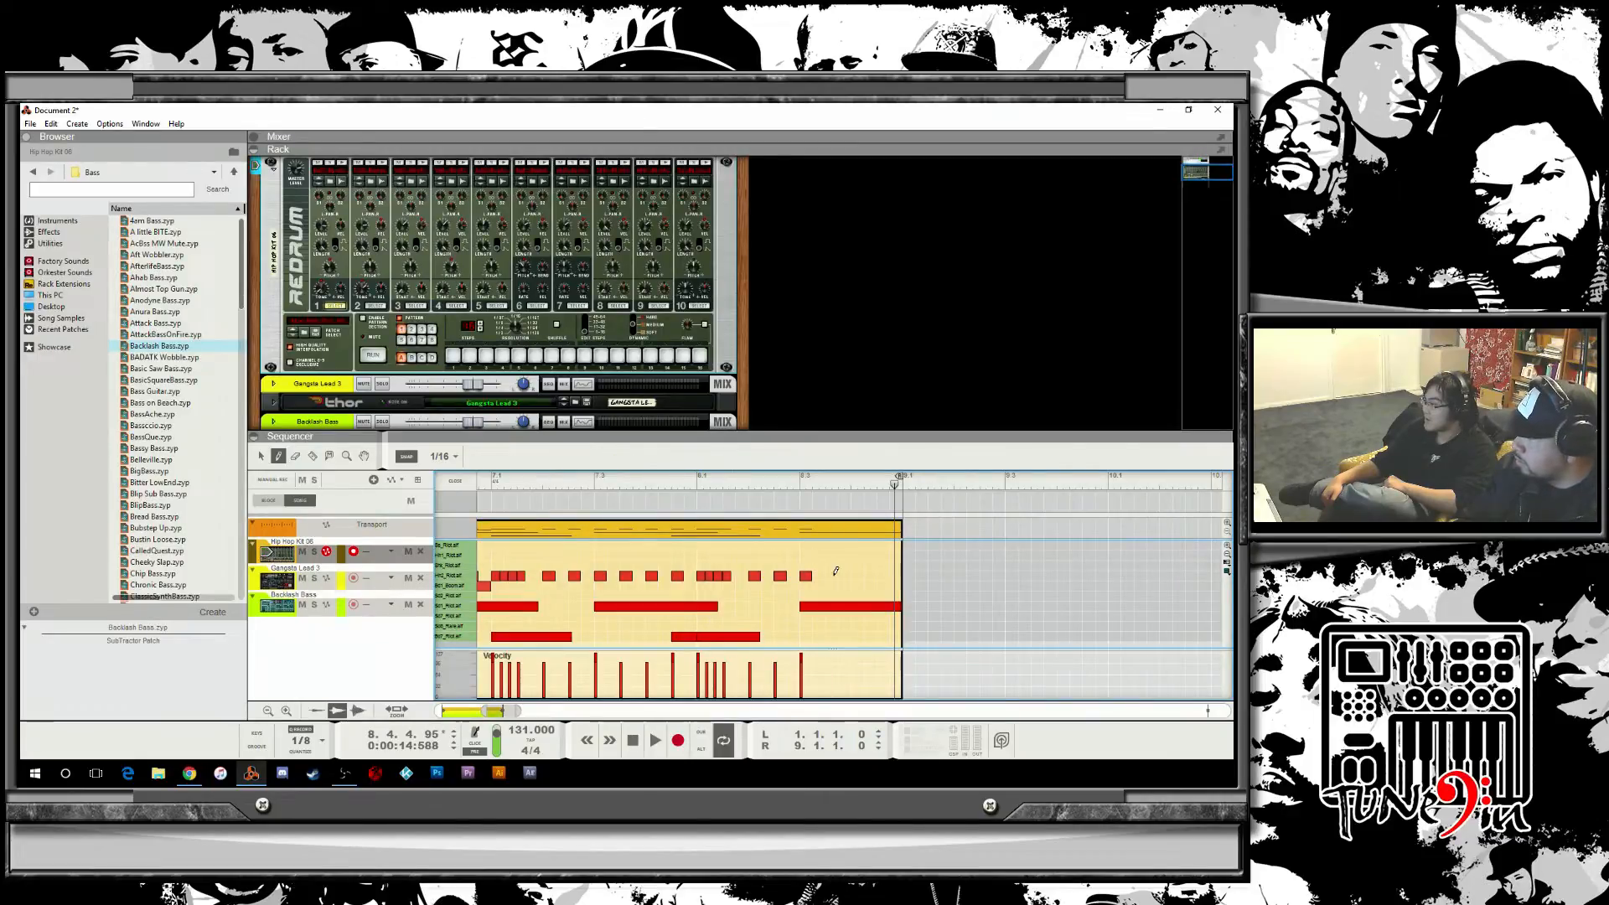
Set the snap to 1/16T, draw four triplet hi-hat notes at the end of bar 8, and start playback.
left_click(440, 457)
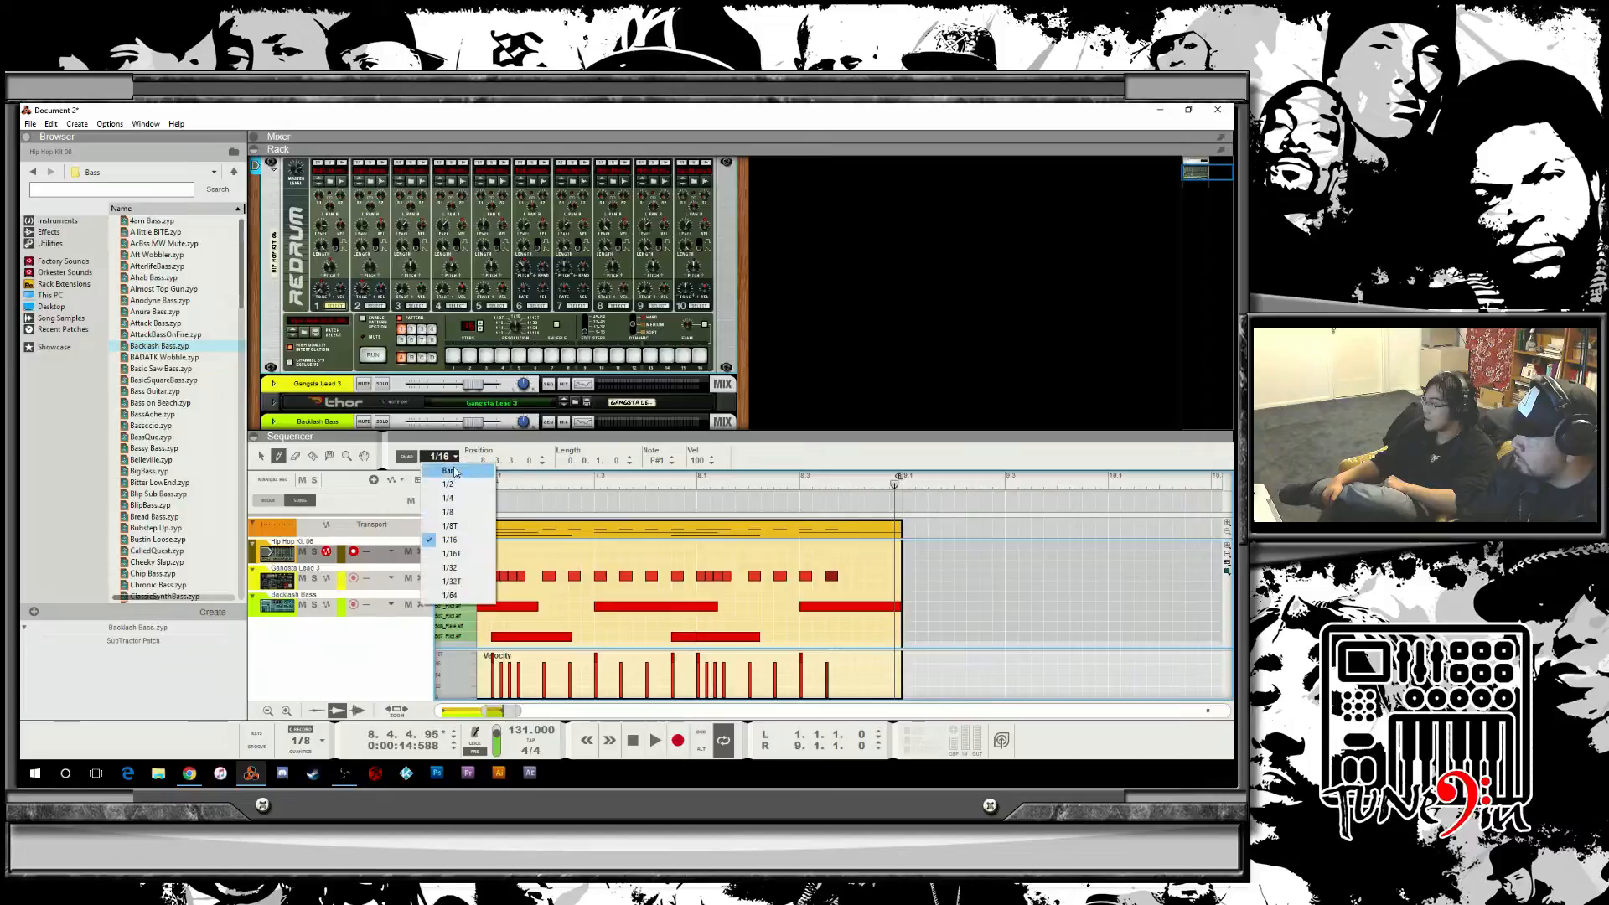
left_click(473, 555)
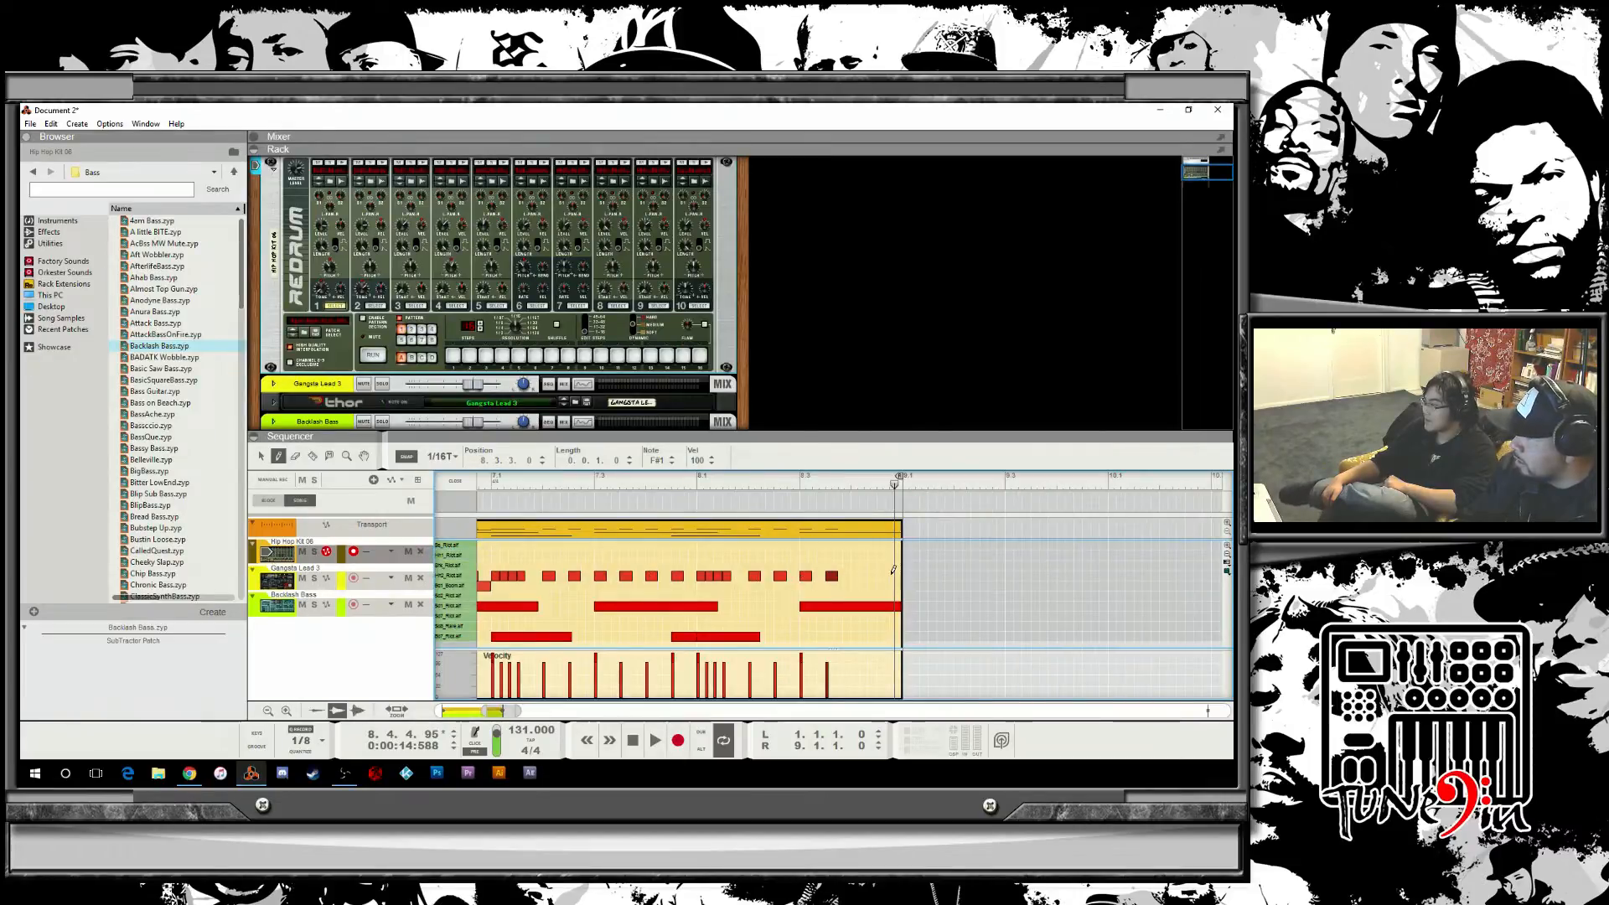
left_click(897, 575)
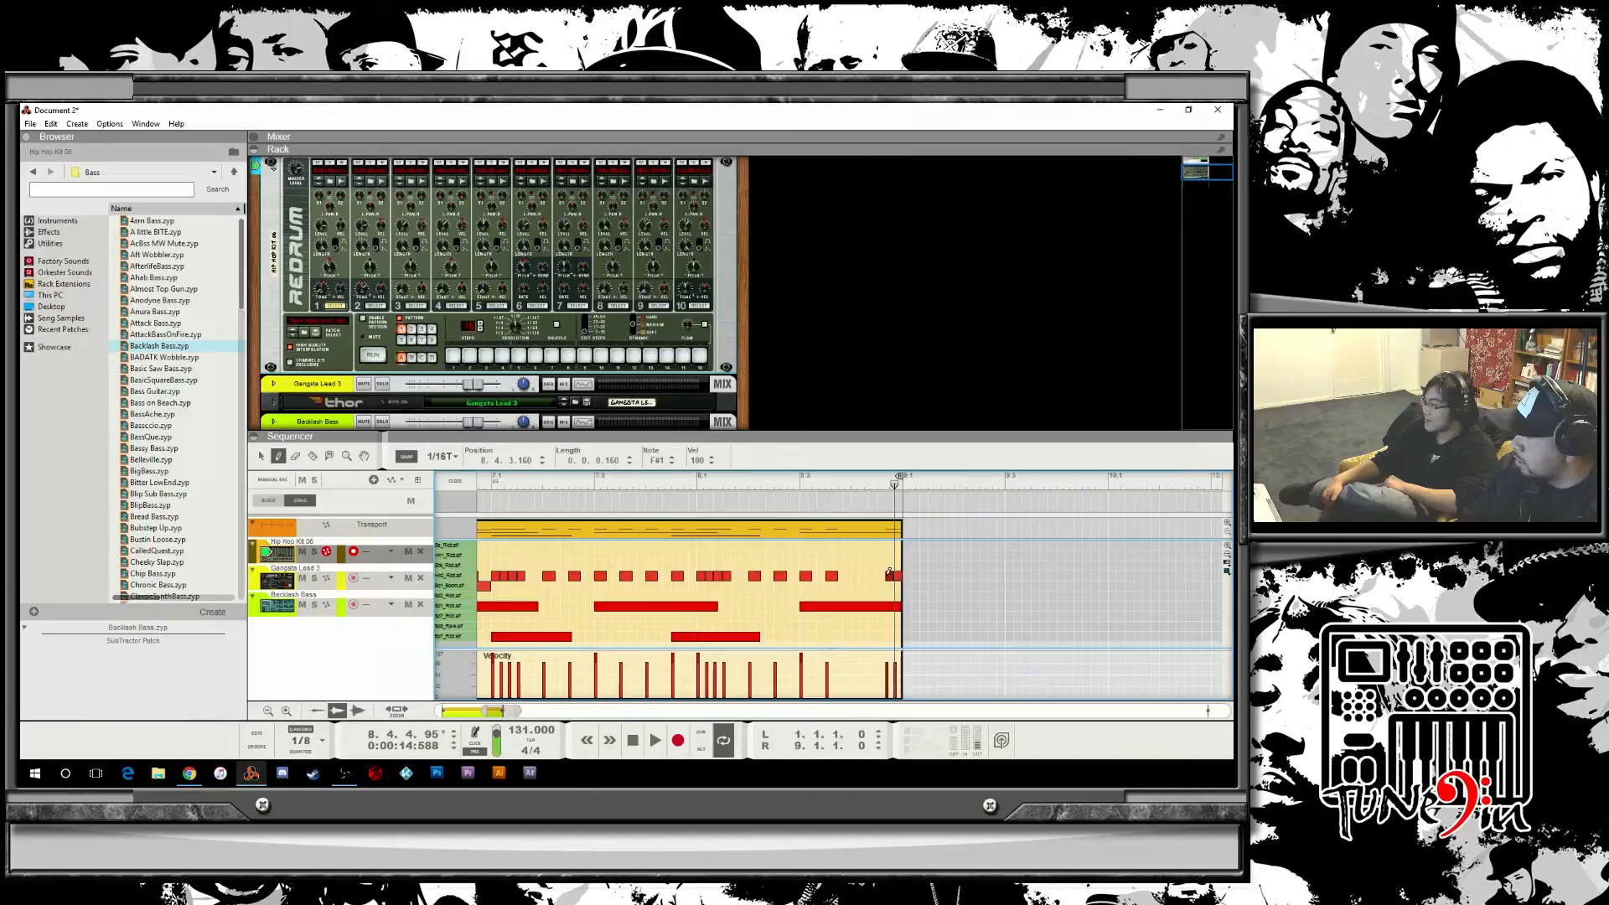
left_click(889, 576)
left_click(881, 575)
left_click(870, 576)
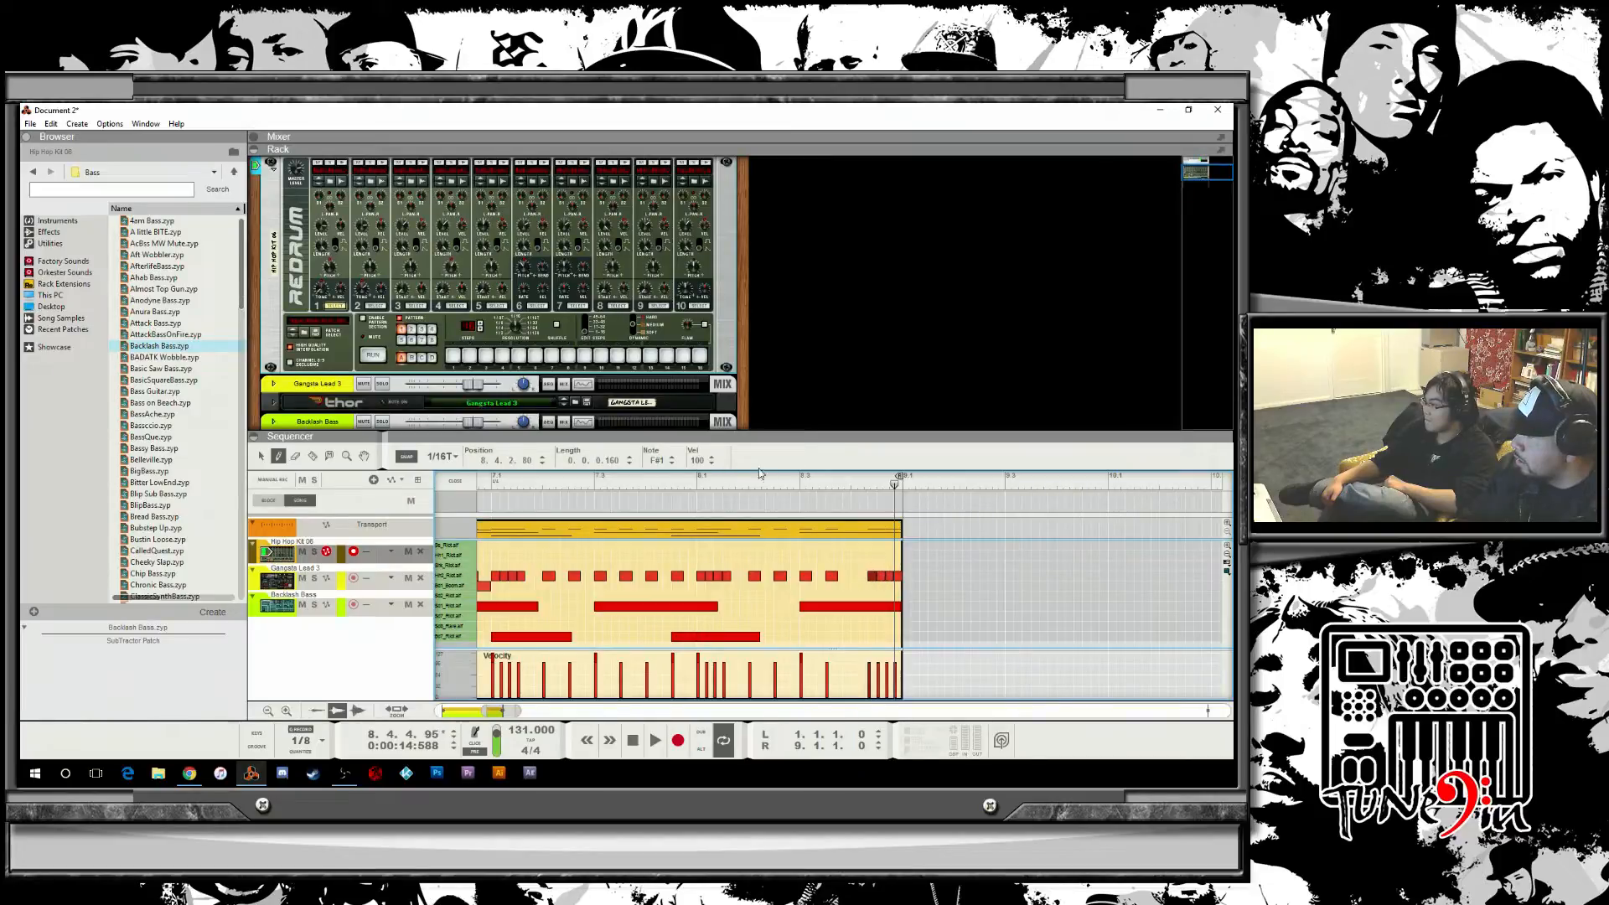
key("space")
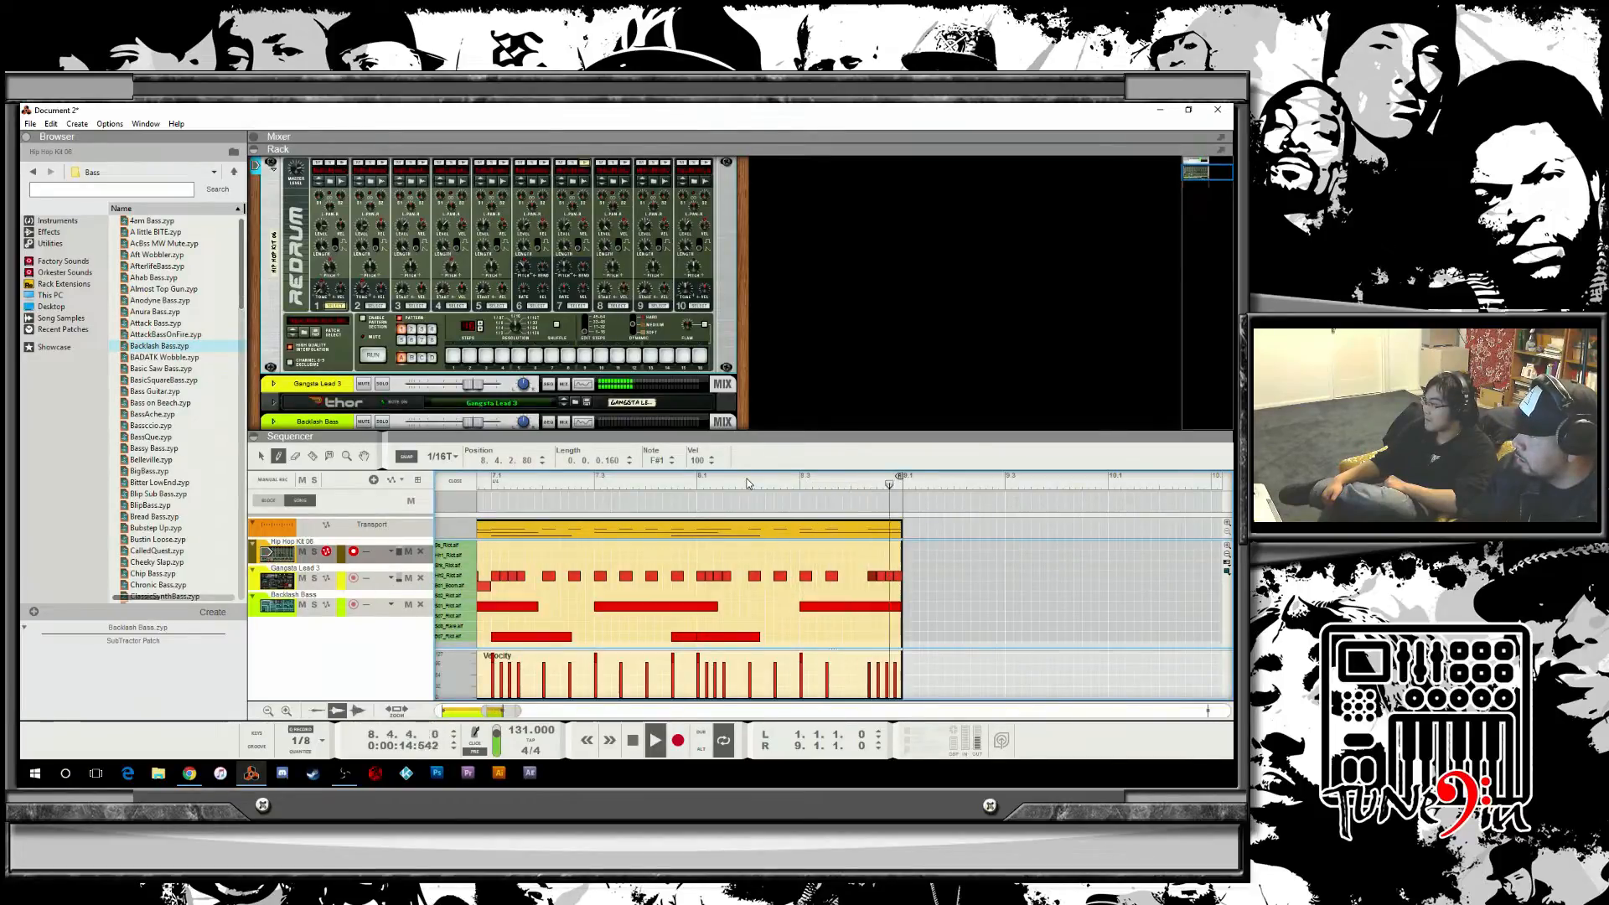
Play the drum clip back from the start of bar 8.
left_click_drag(687, 484, 483, 484)
key("space")
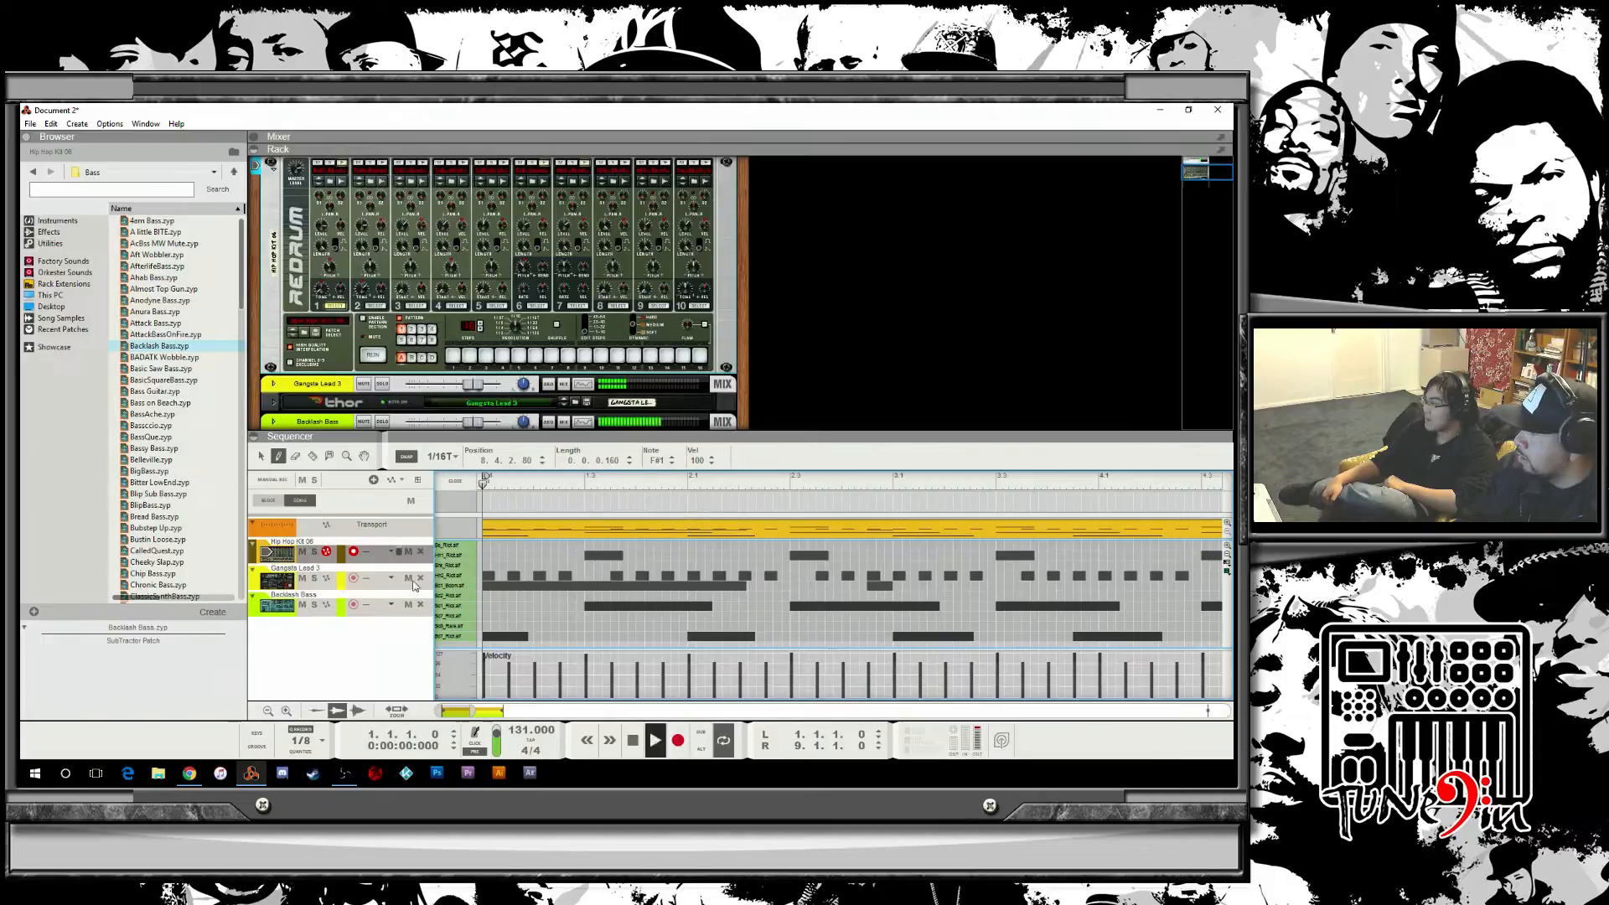
left_click_drag(472, 710, 513, 712)
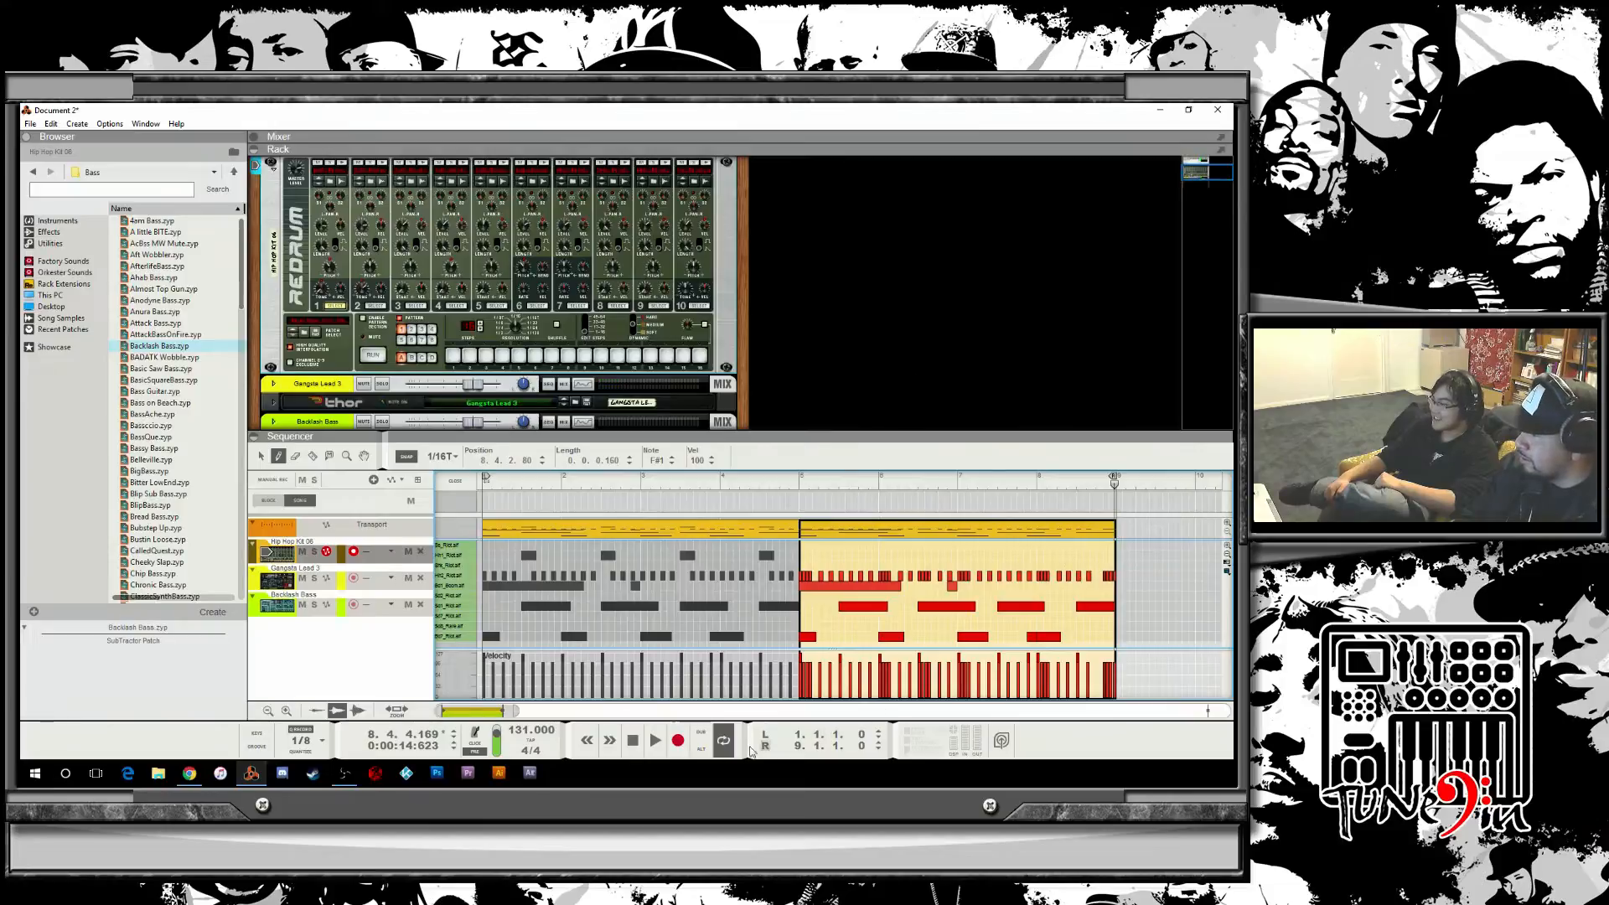
left_click_drag(437, 710, 494, 713)
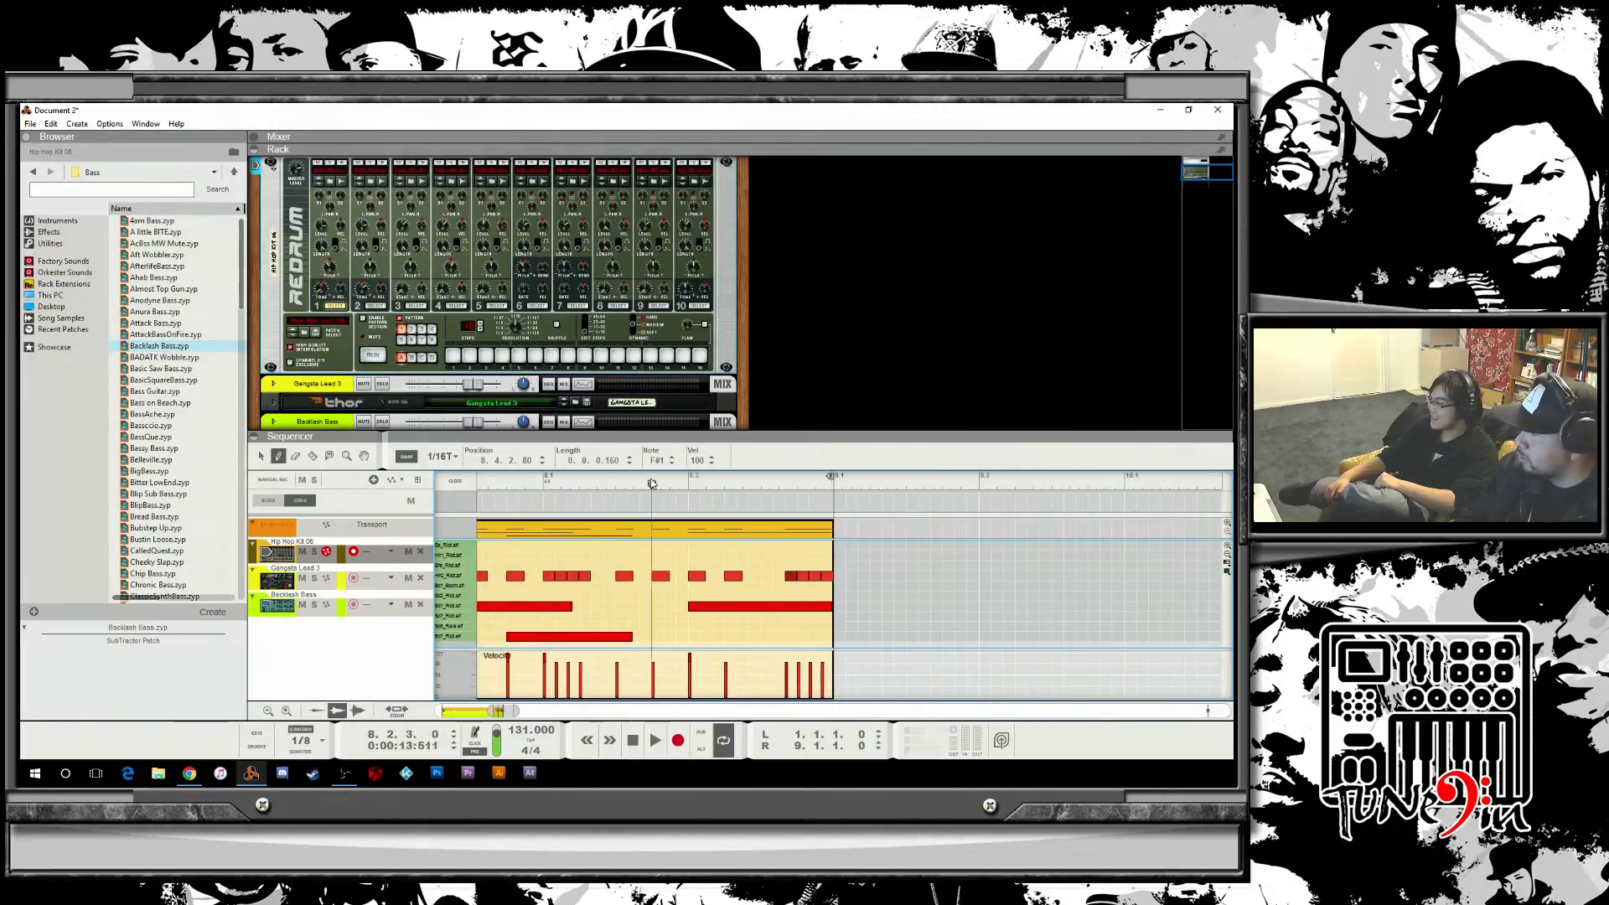
left_click(506, 484)
key("space")
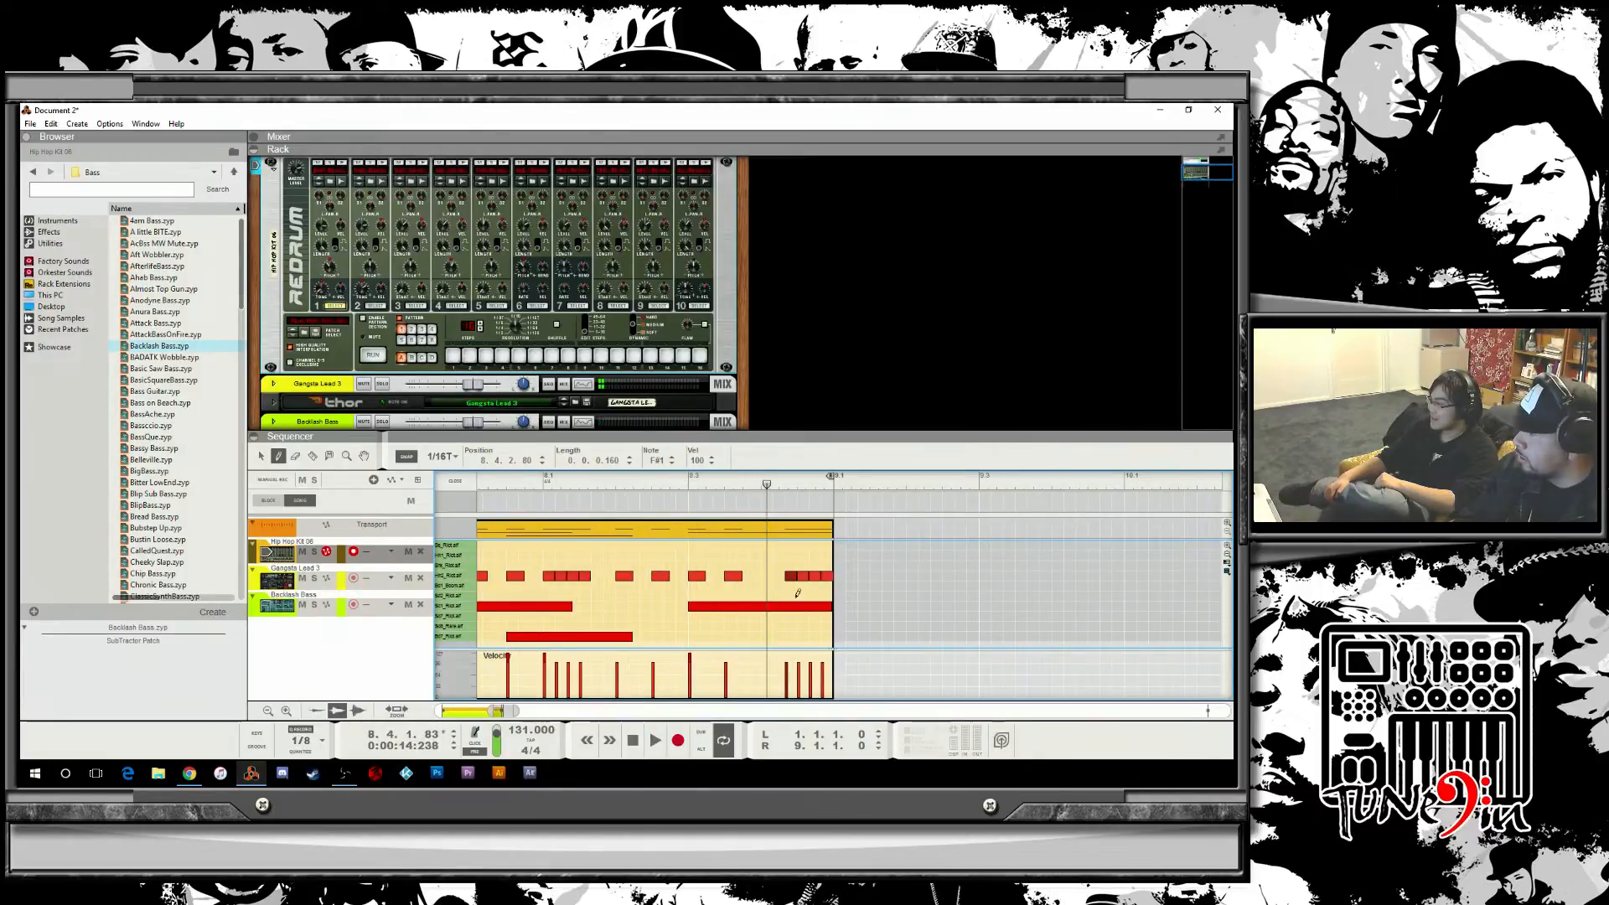
Select the hi-hat notes in the last beat of bar 8 with the selection tool and play them back.
left_click(261, 457)
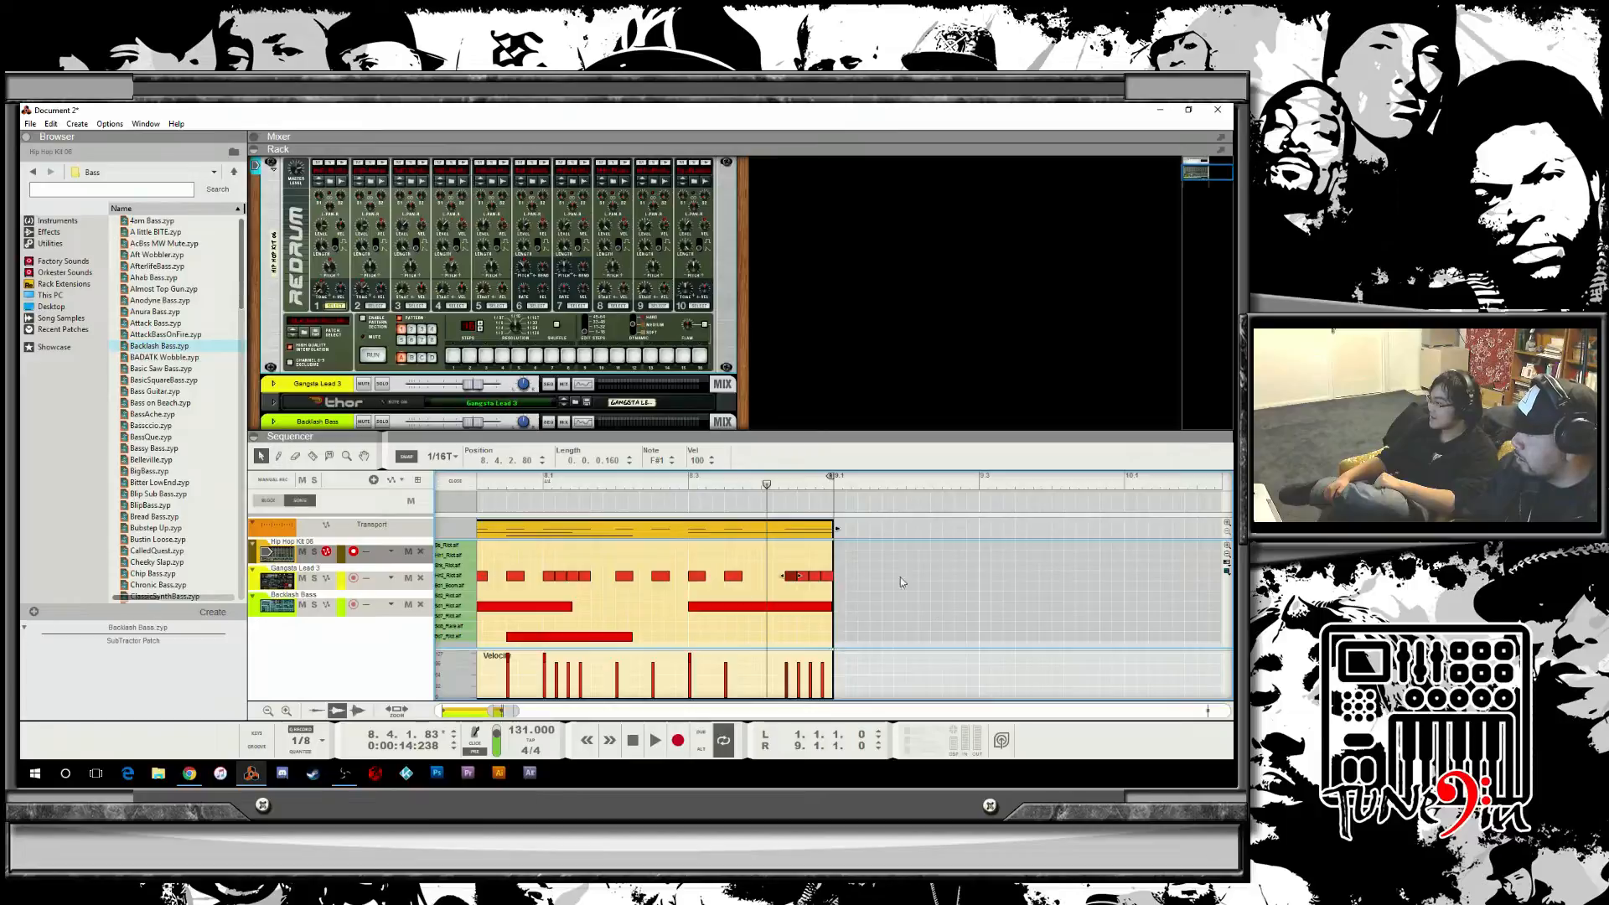
left_click_drag(889, 562, 770, 585)
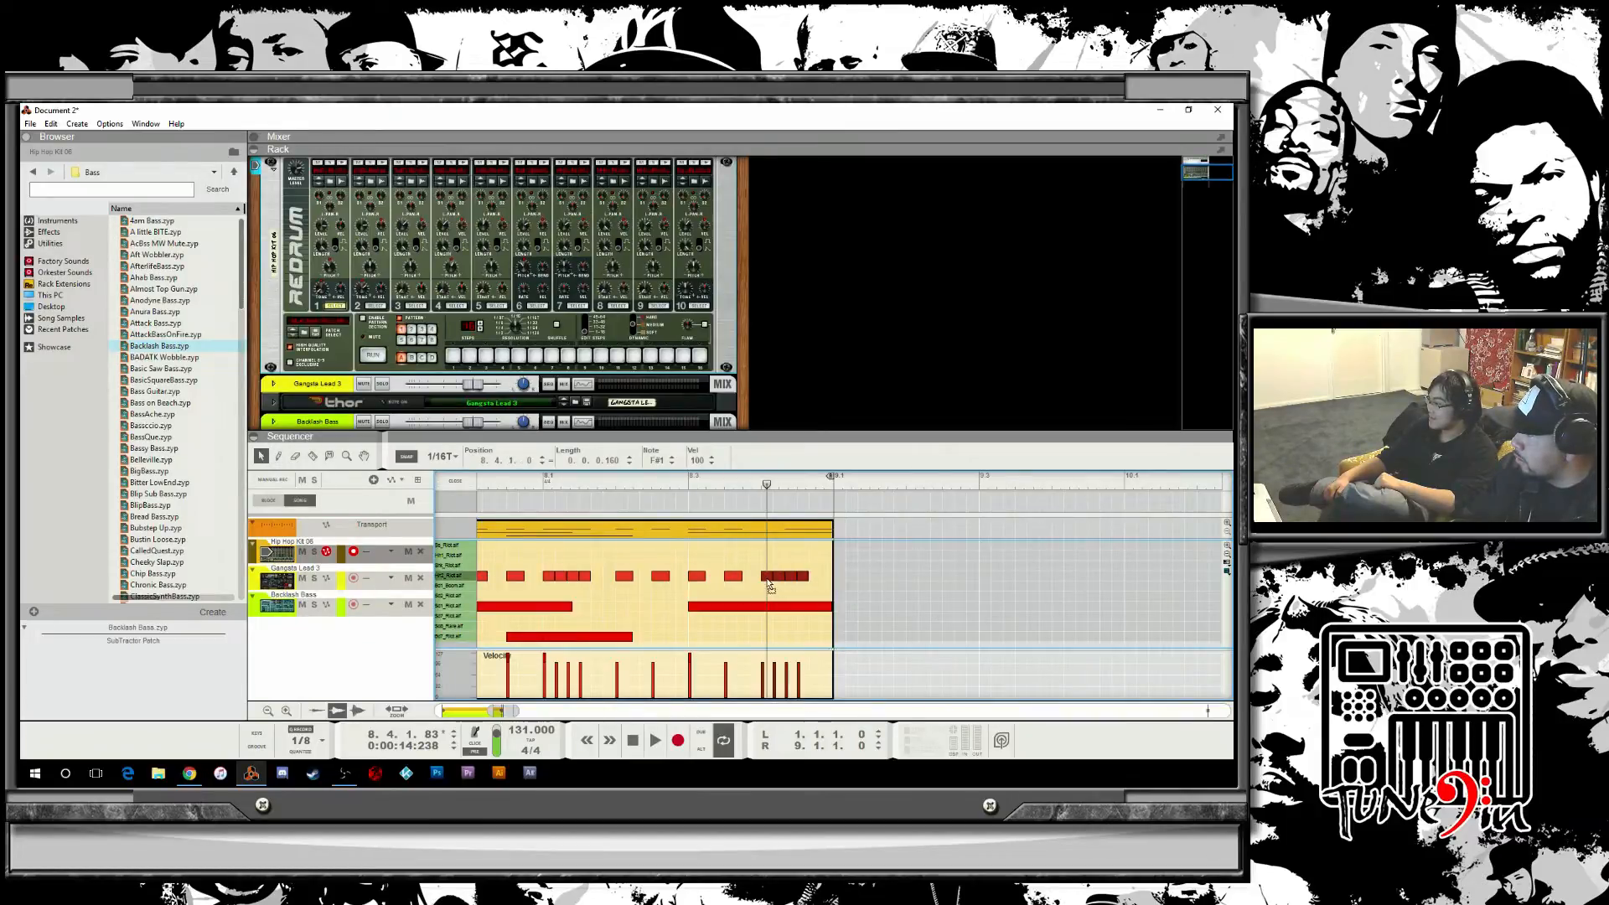
key("space")
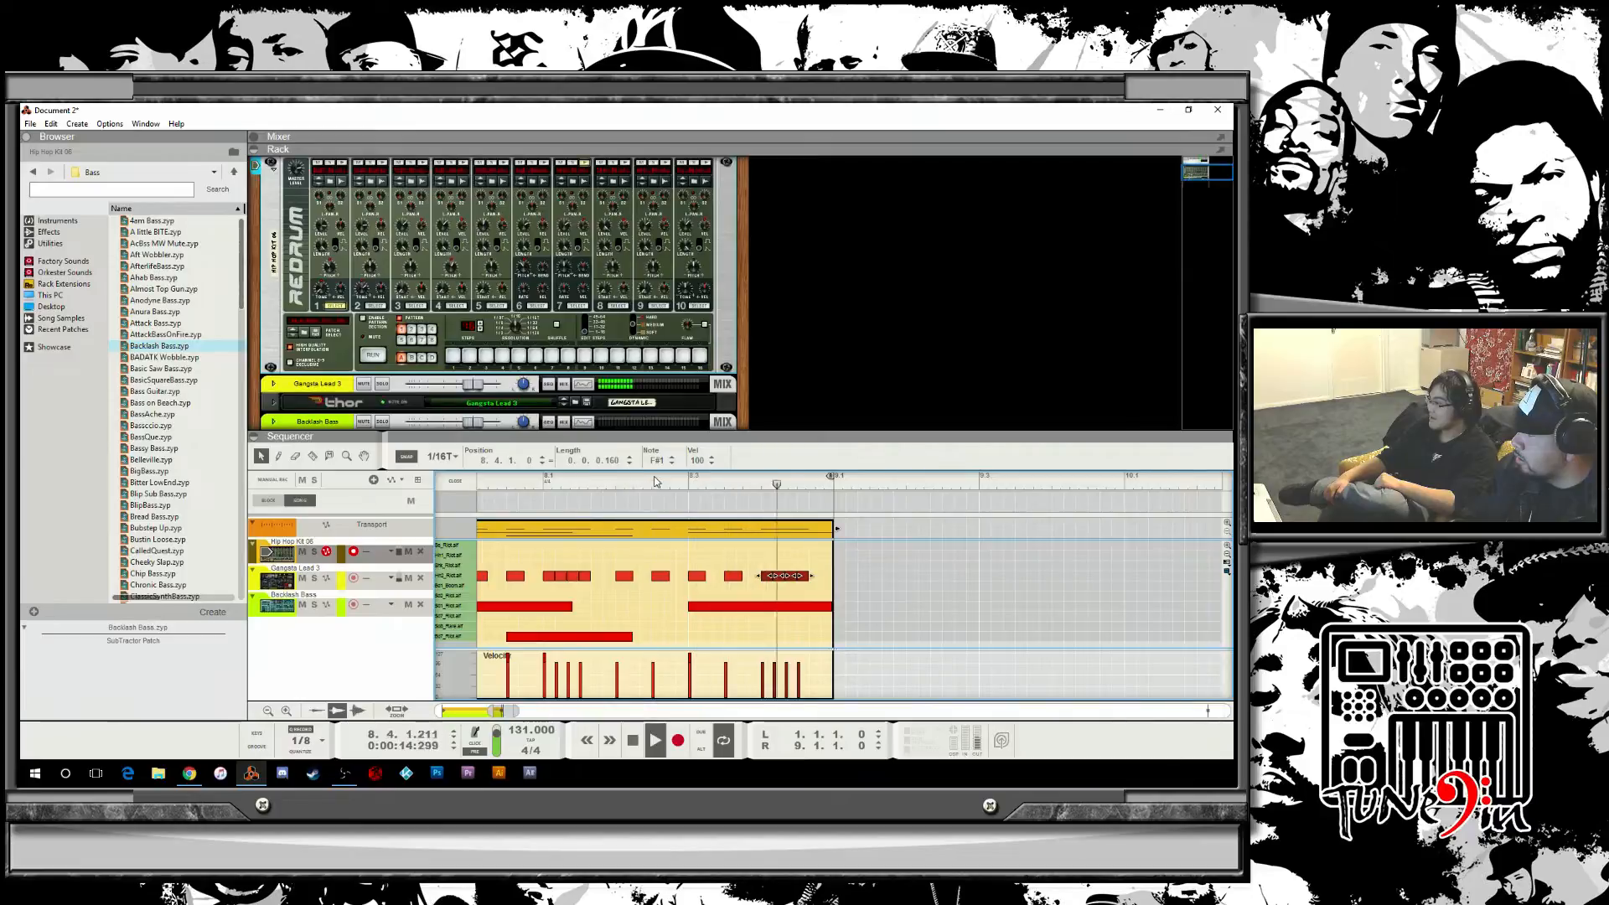
left_click(632, 740)
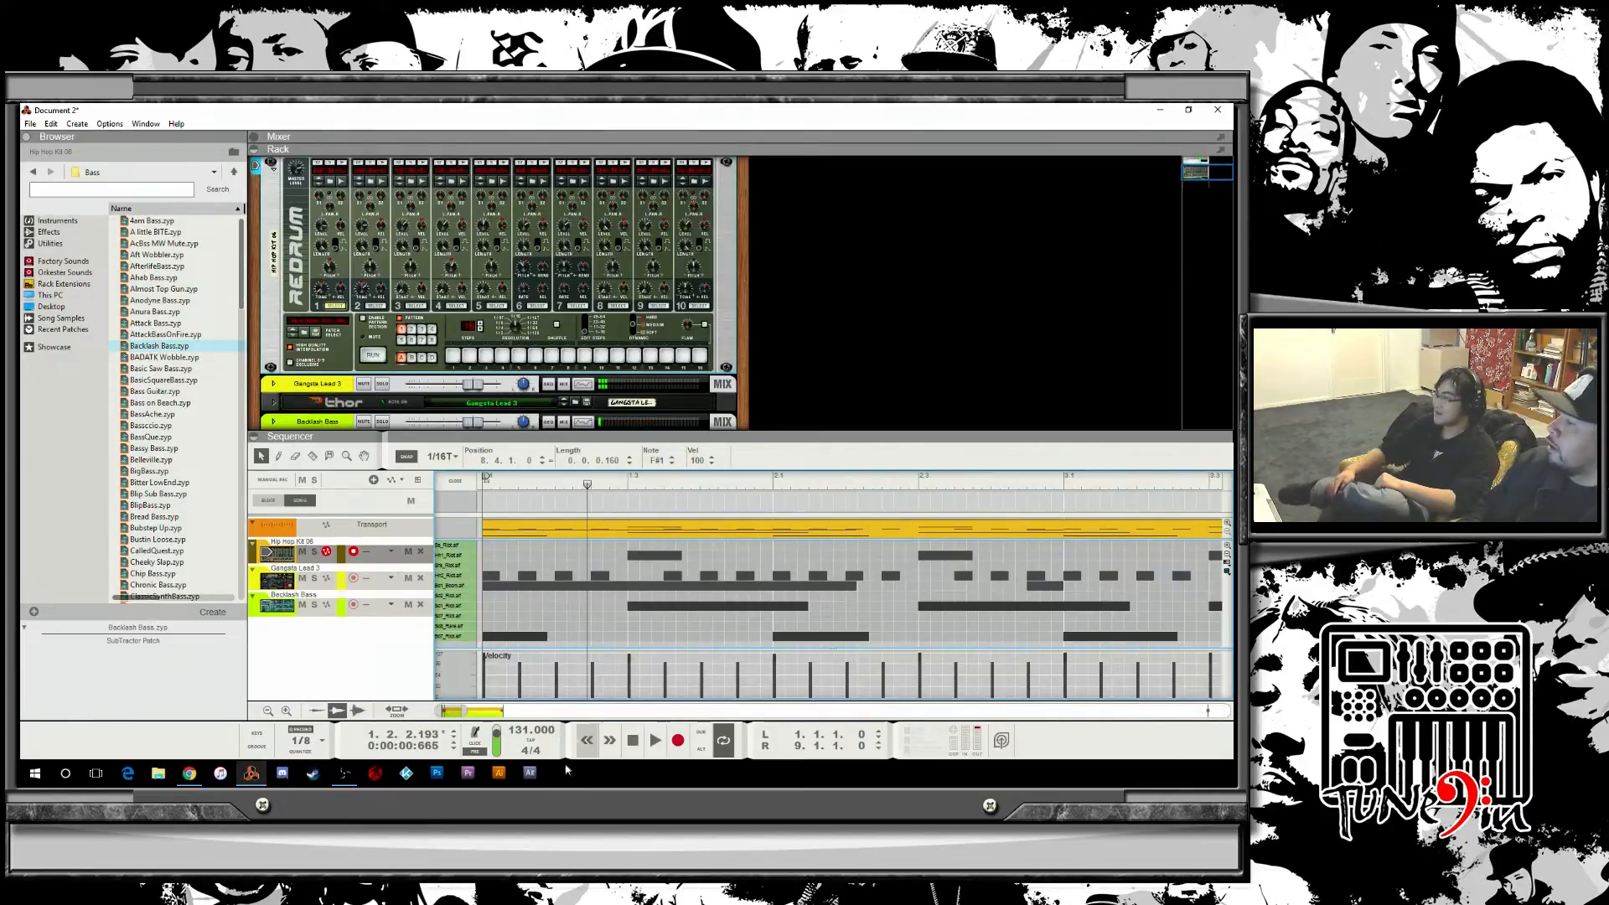
Return to the full arrangement view and play the song from bar 1.
left_click_drag(468, 709, 562, 710)
left_click(664, 502)
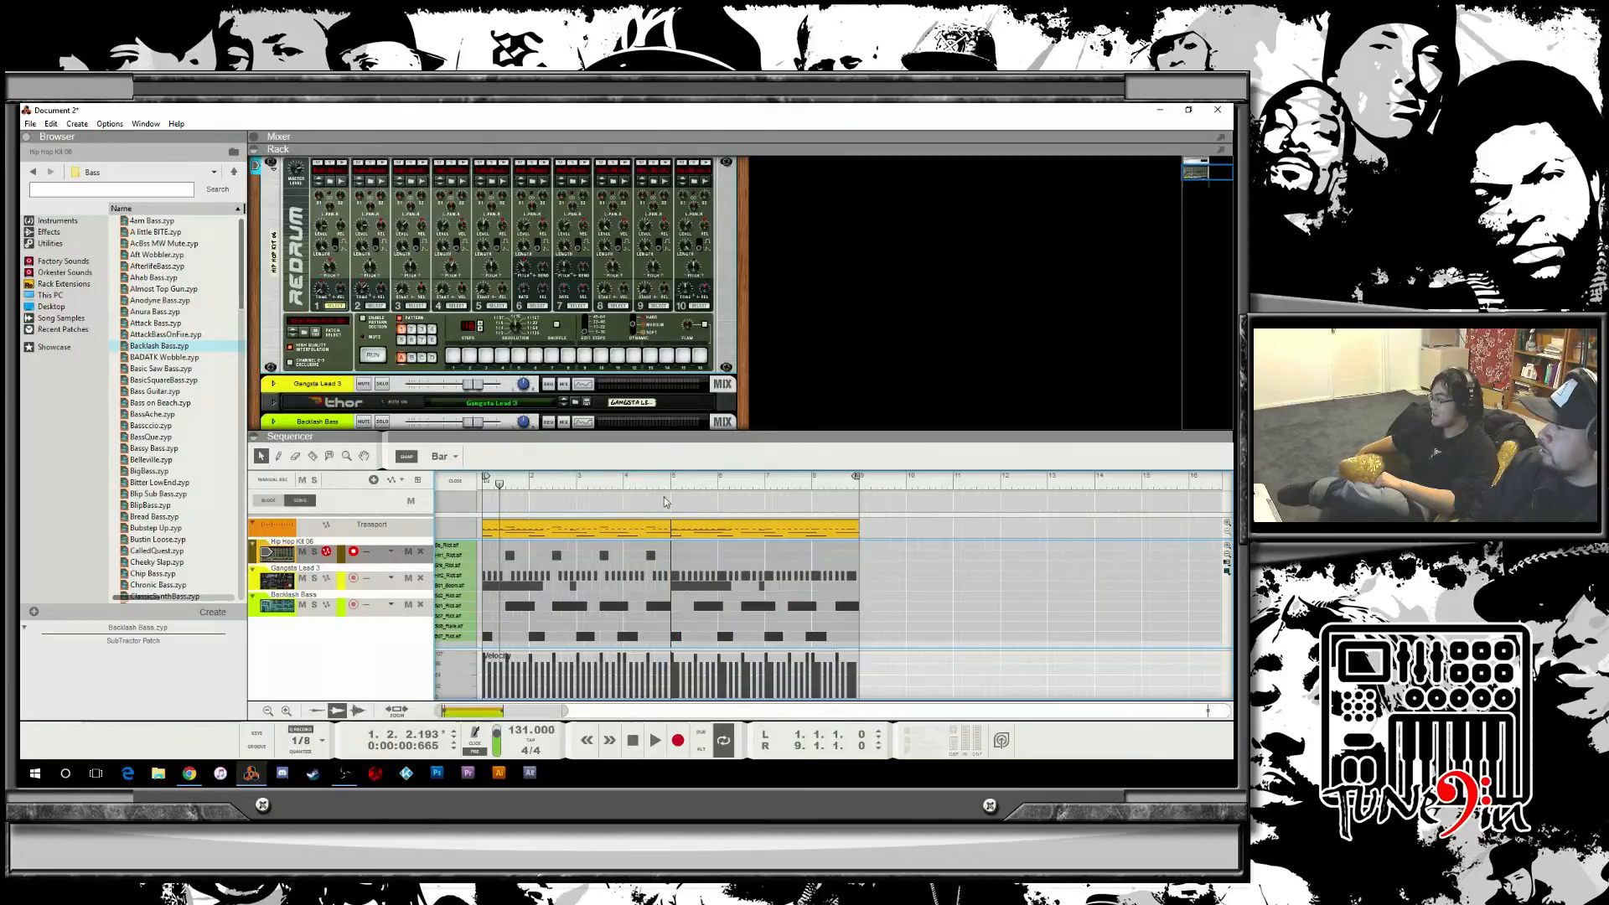
left_click(500, 486)
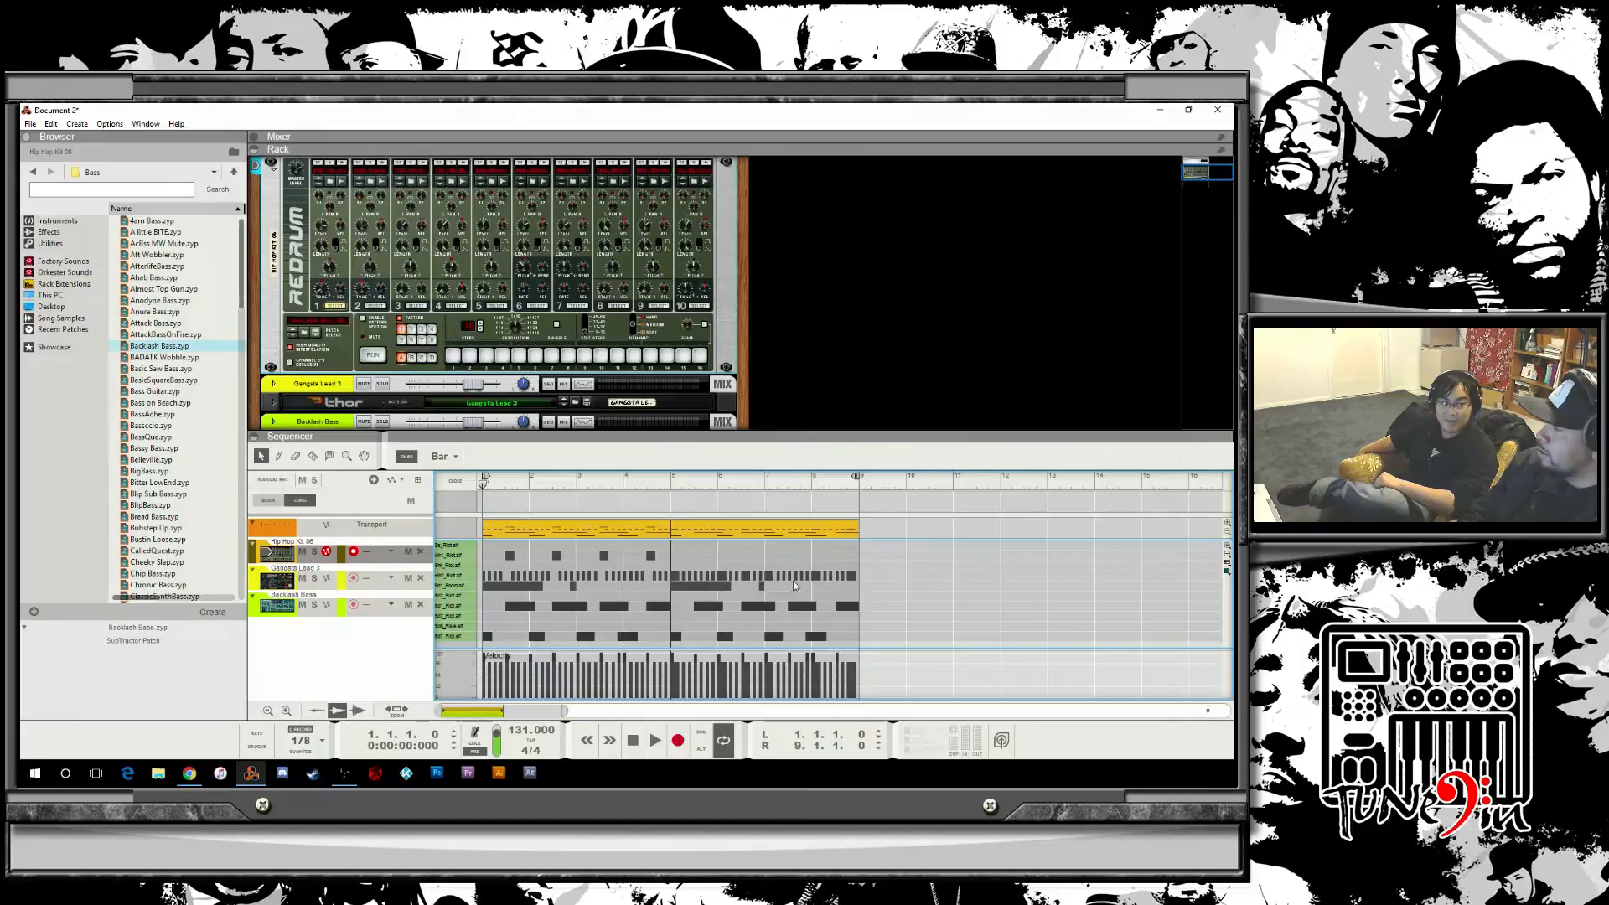
key("space")
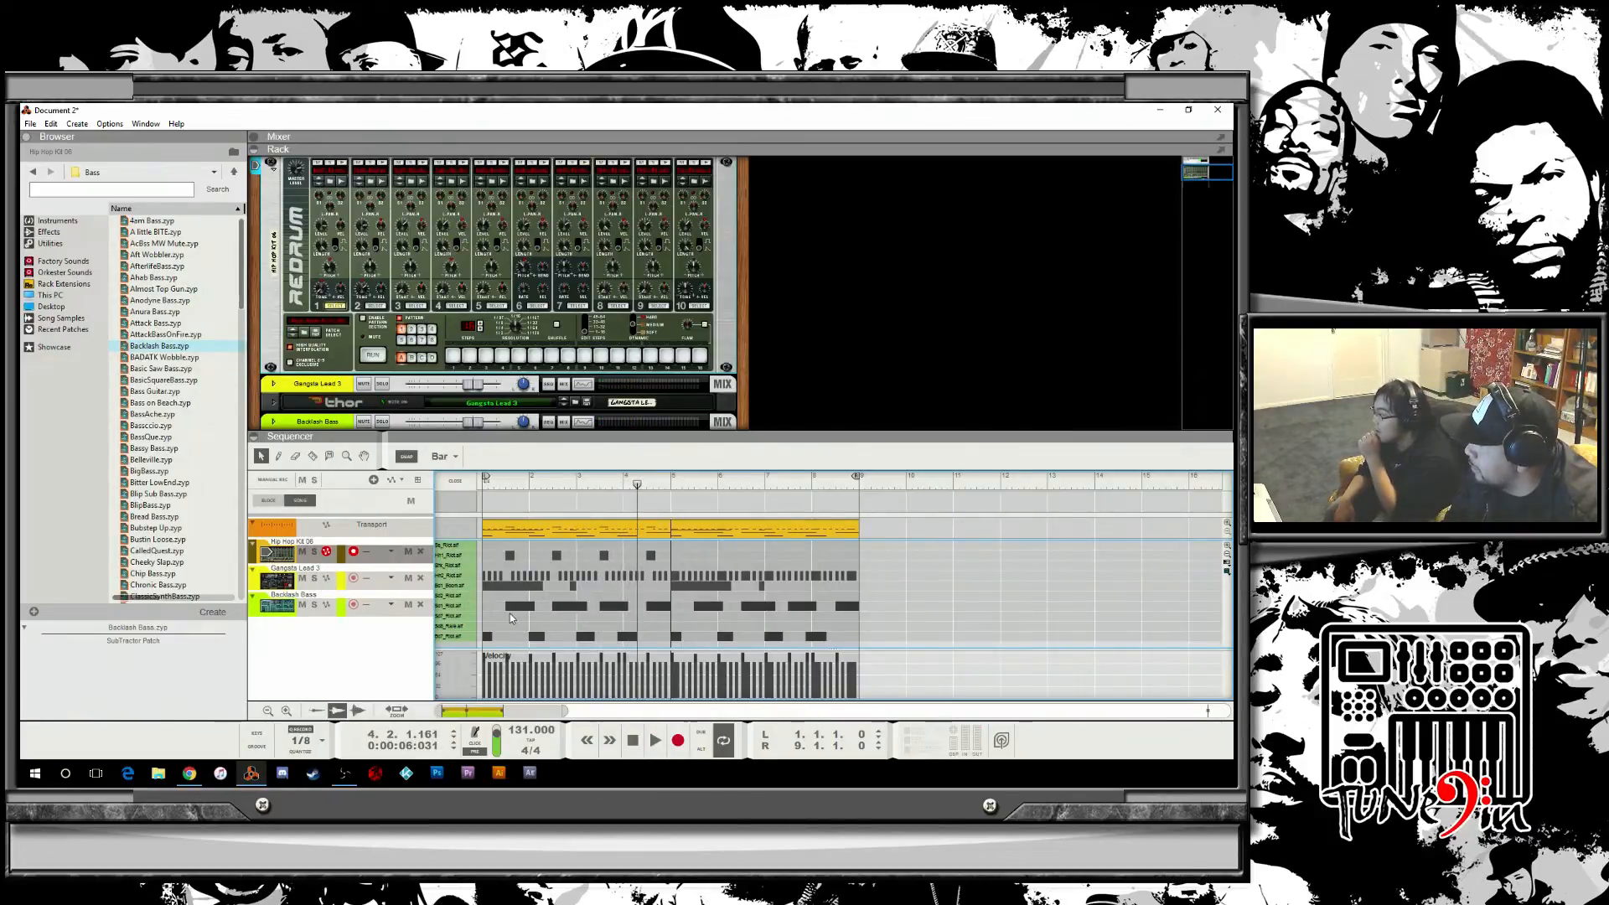
Play the arrangement again from the beginning and stop it.
left_click(456, 616)
left_click(455, 625)
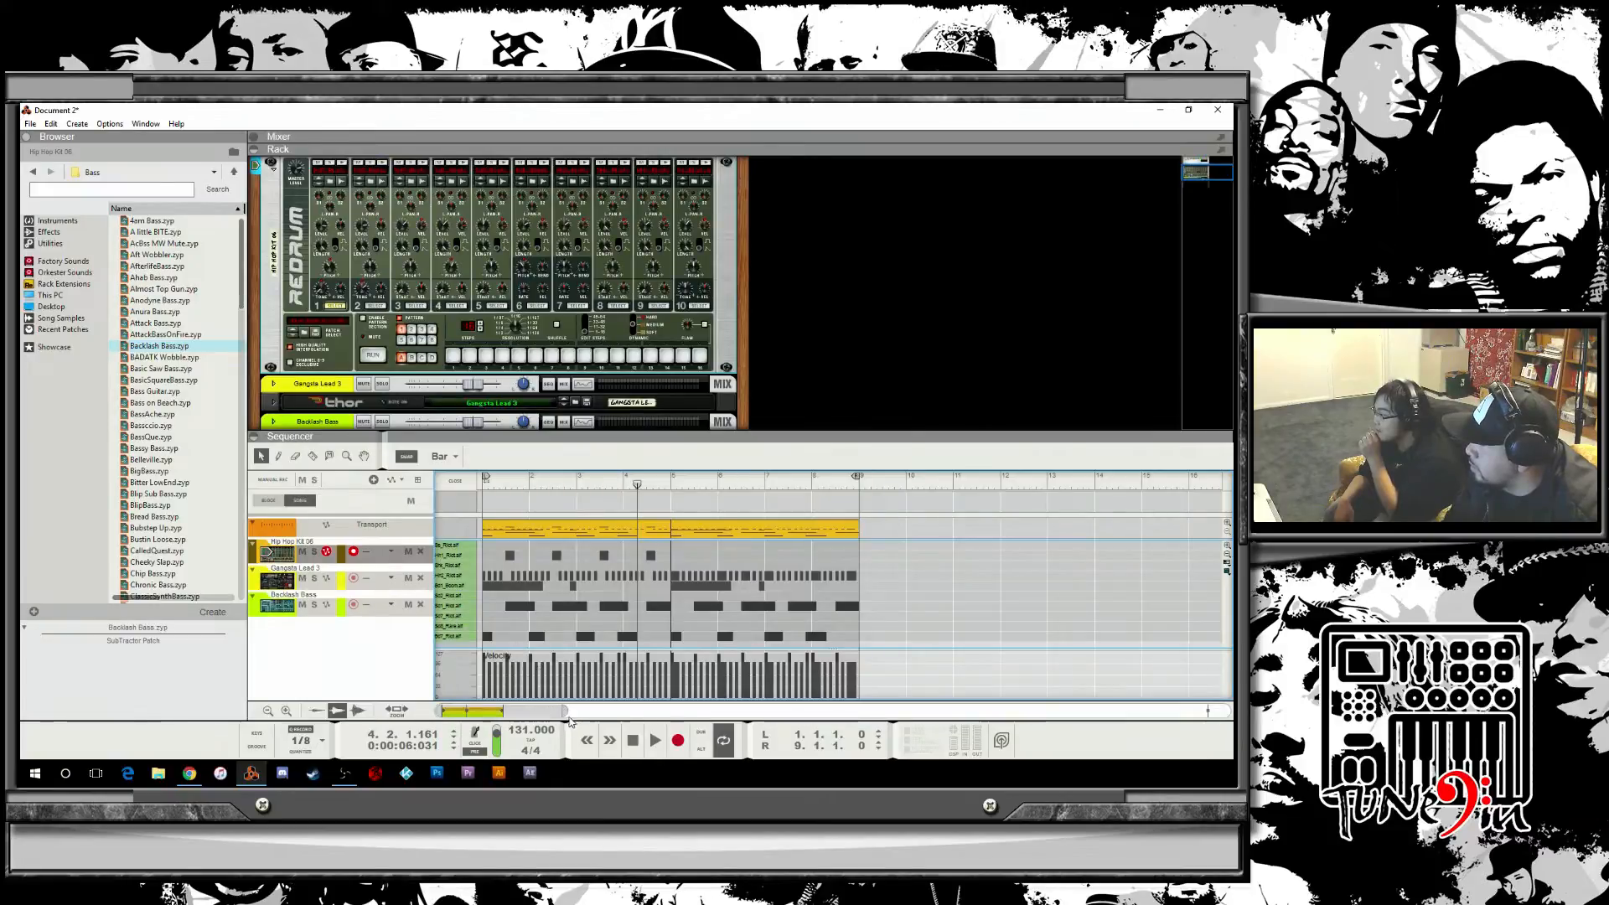
left_click_drag(566, 710, 497, 711)
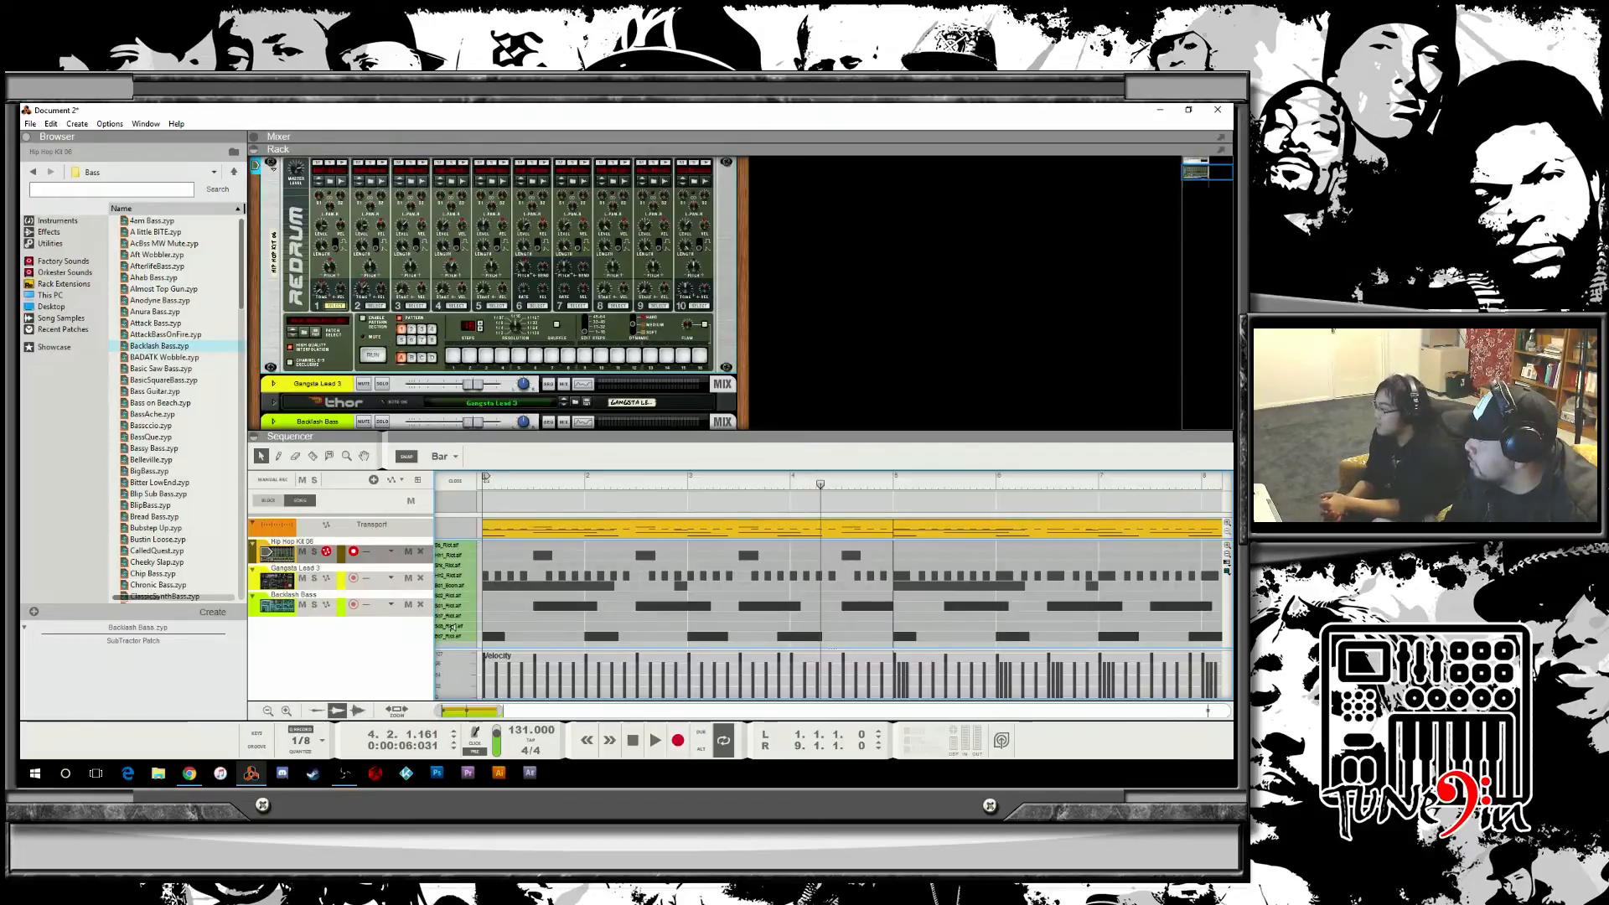
left_click(385, 165)
left_click(474, 491)
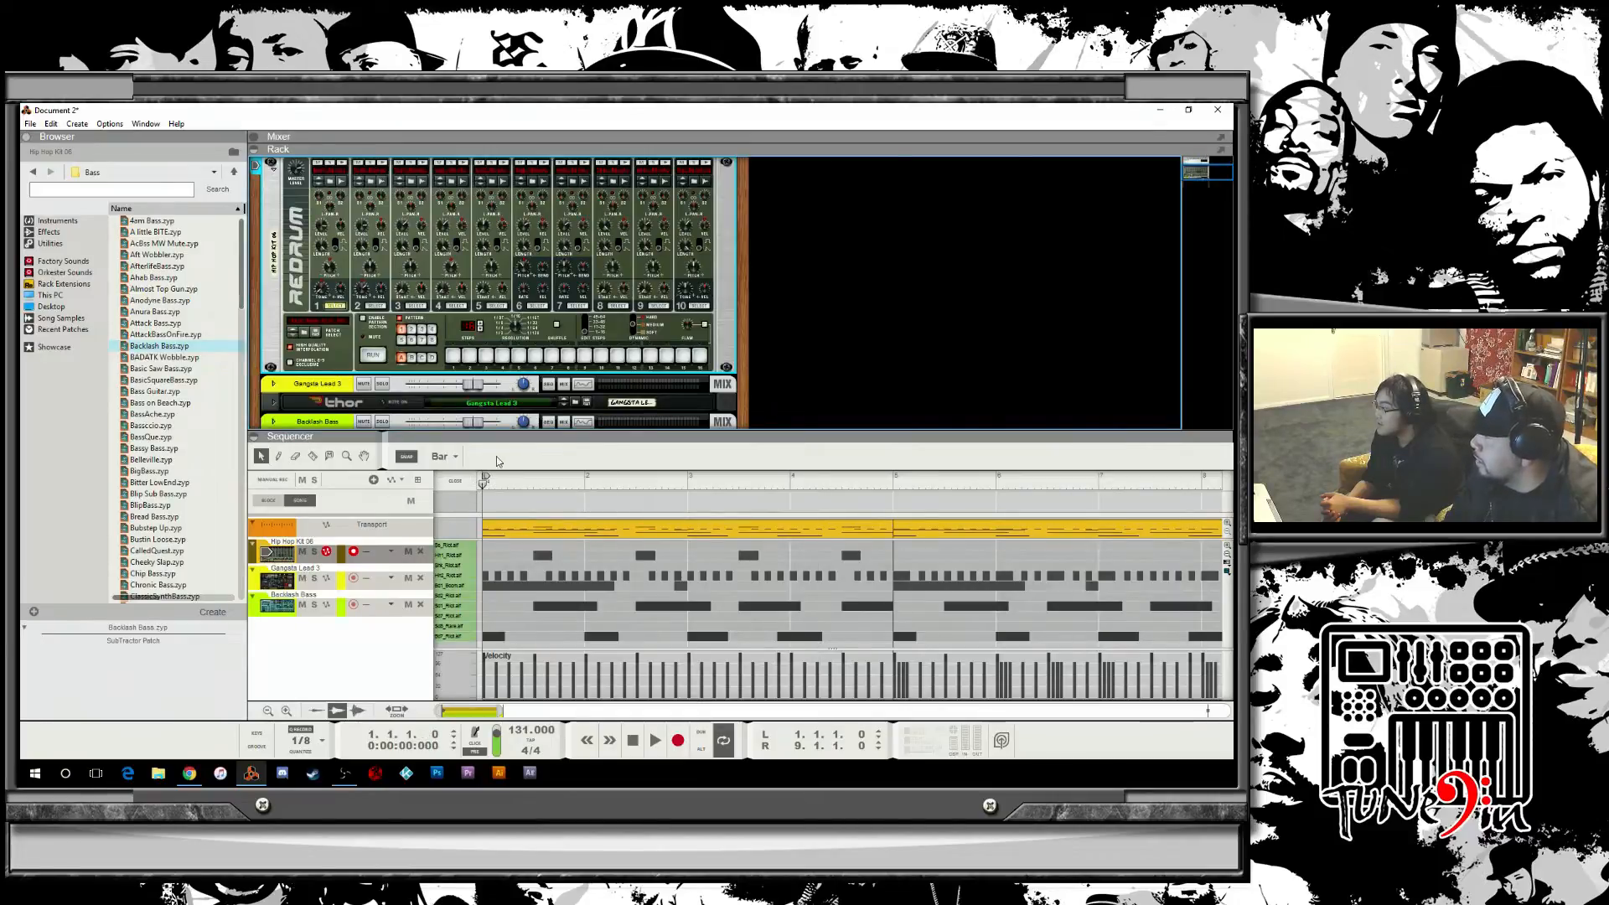
key("space")
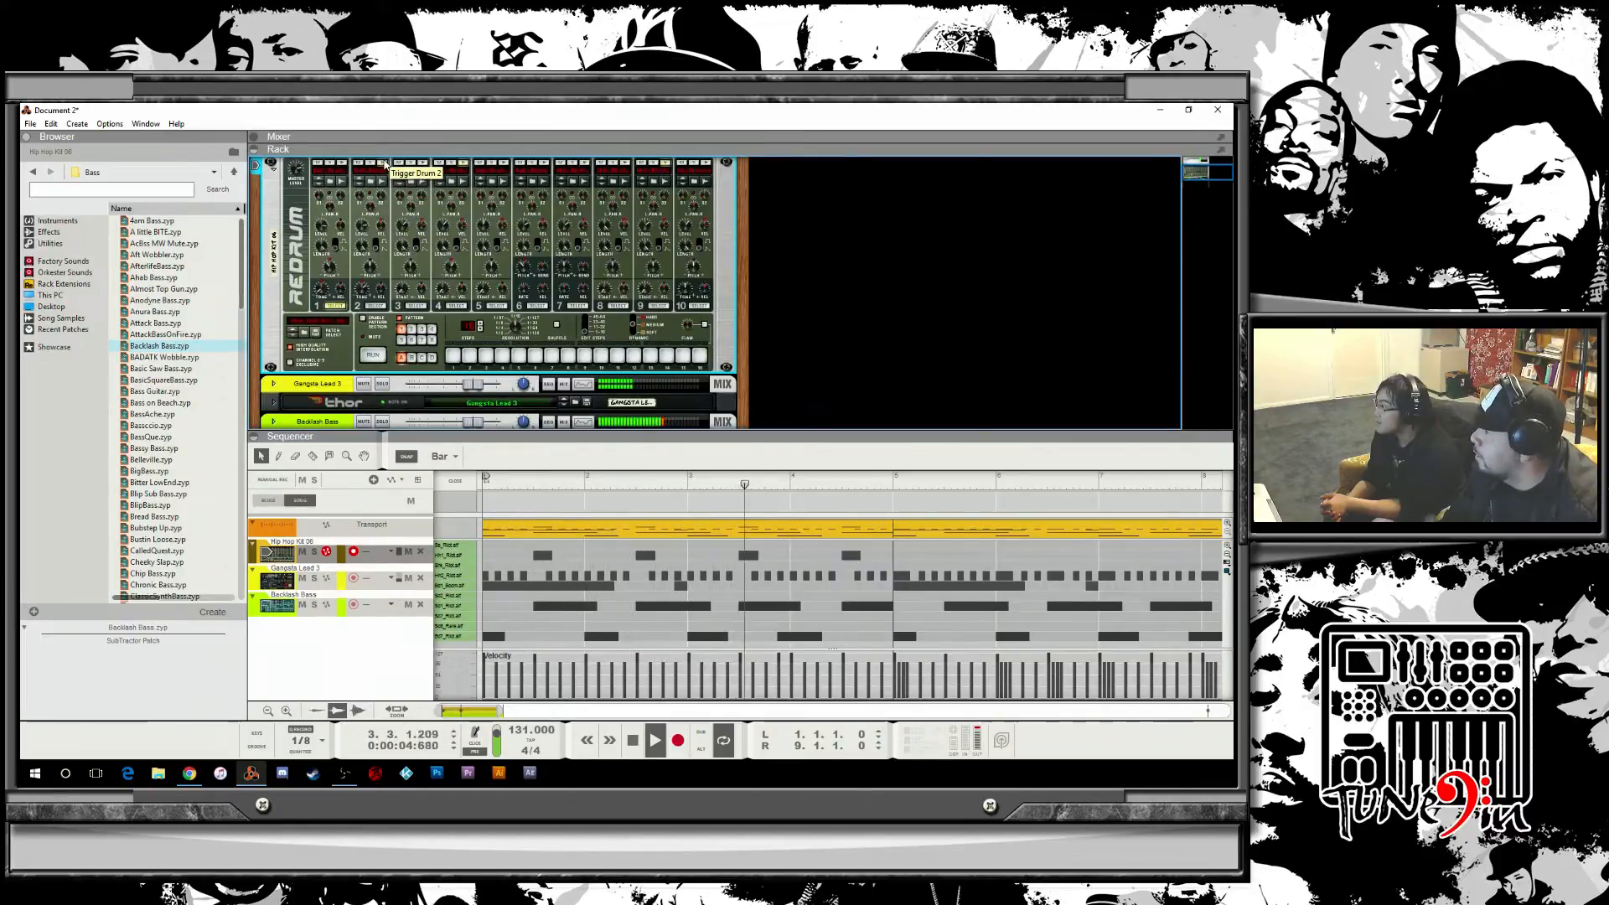
key("space")
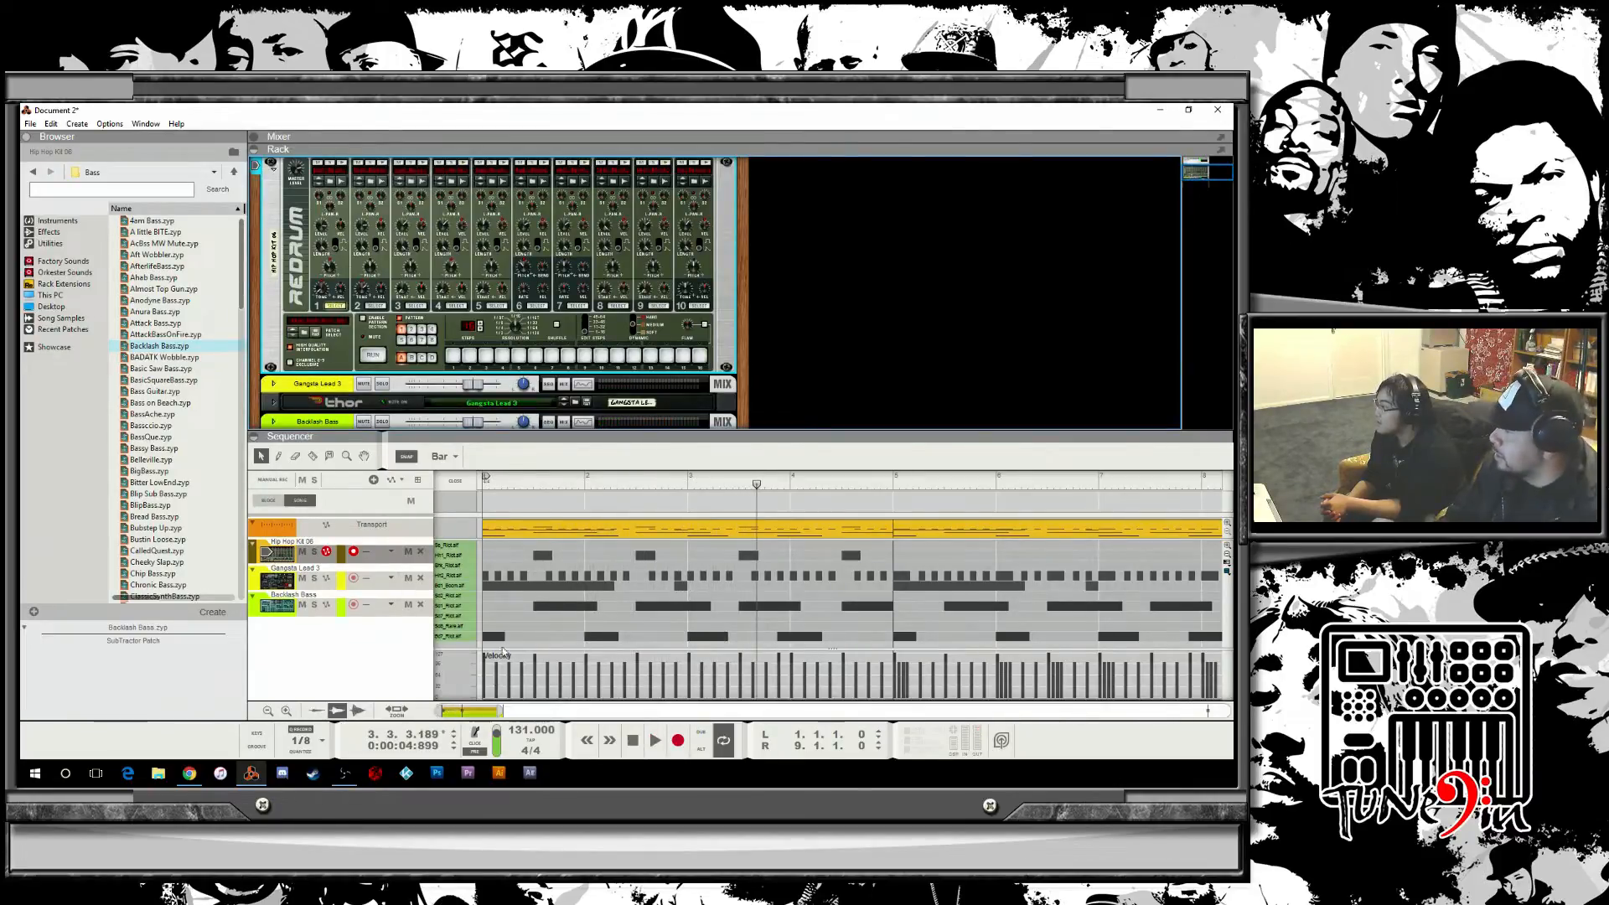
Play the arrangement back from bar 5.
left_click(451, 626)
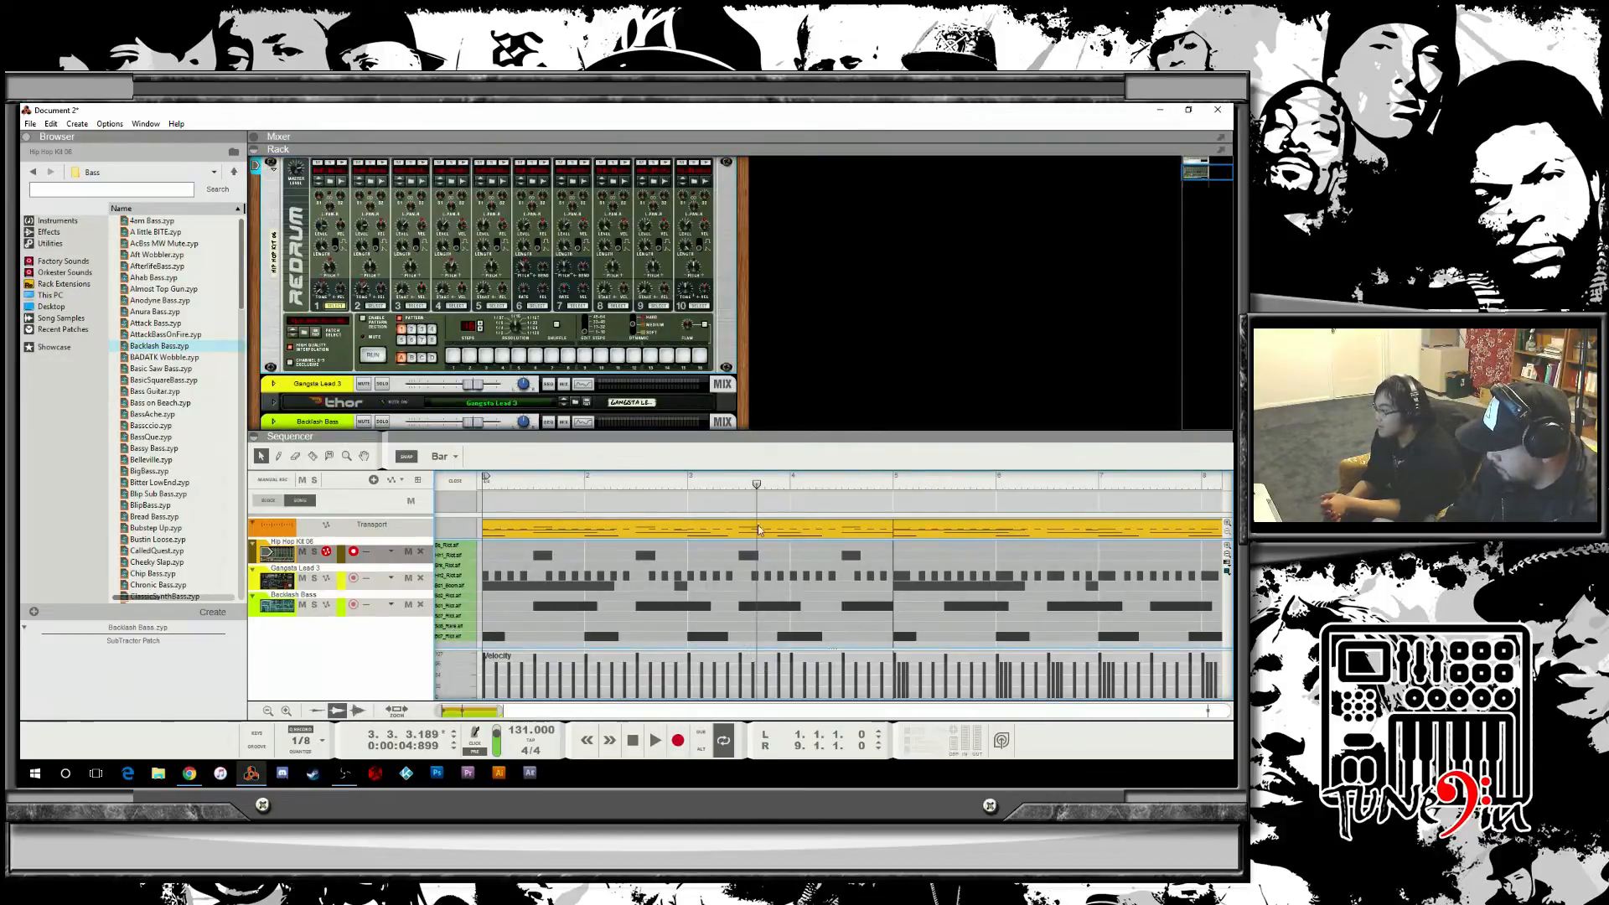
left_click_drag(758, 487, 893, 488)
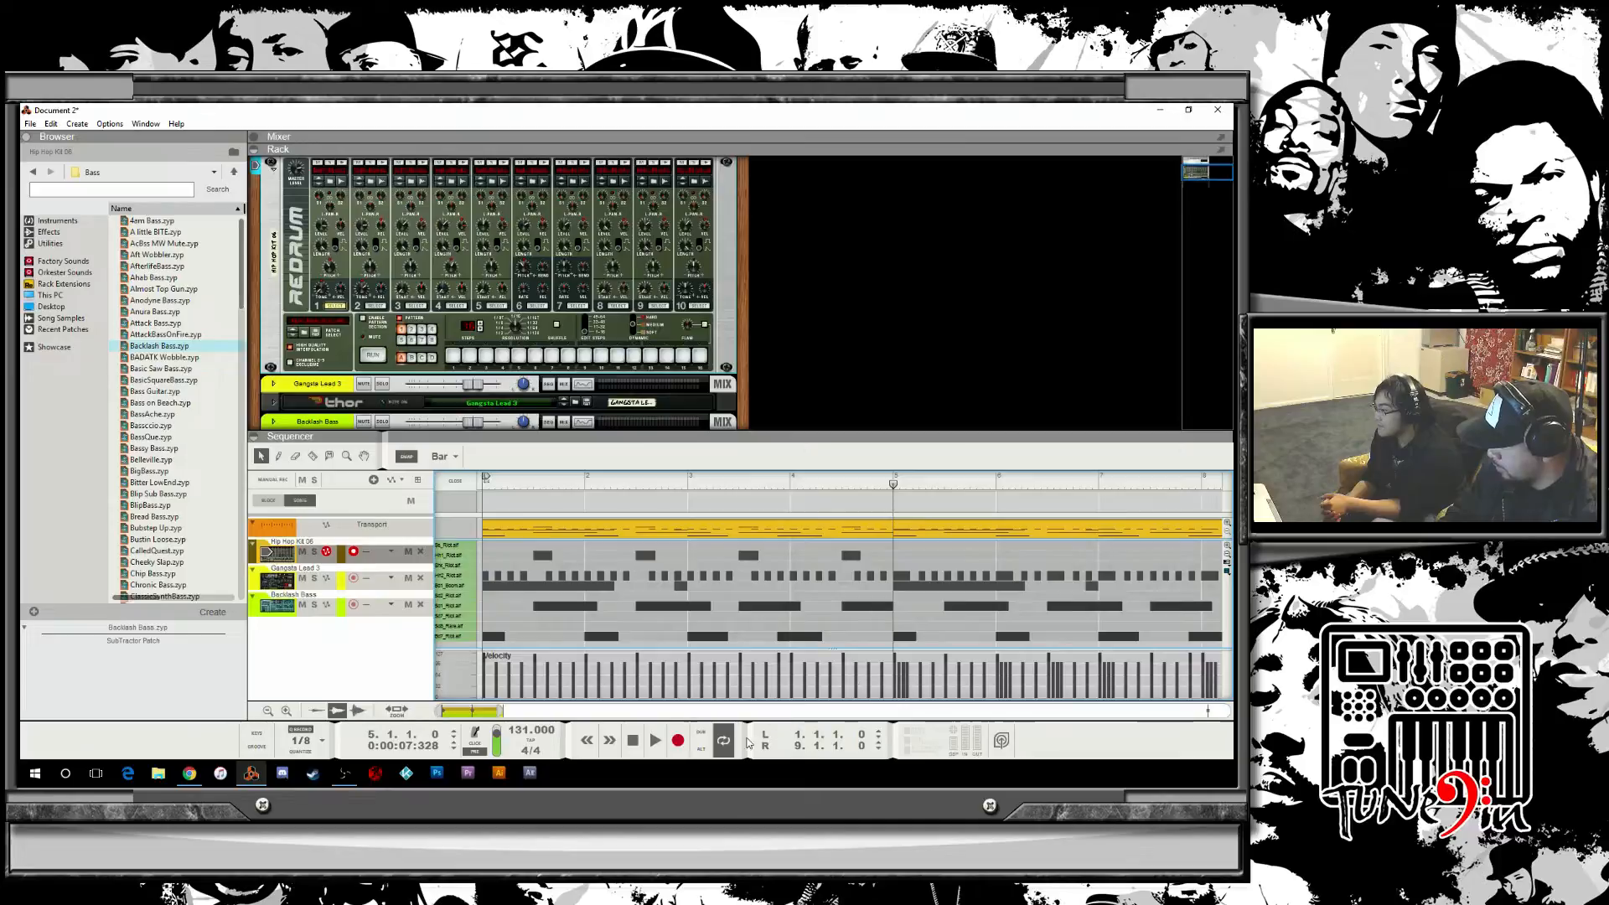
left_click_drag(491, 713, 509, 713)
key("space")
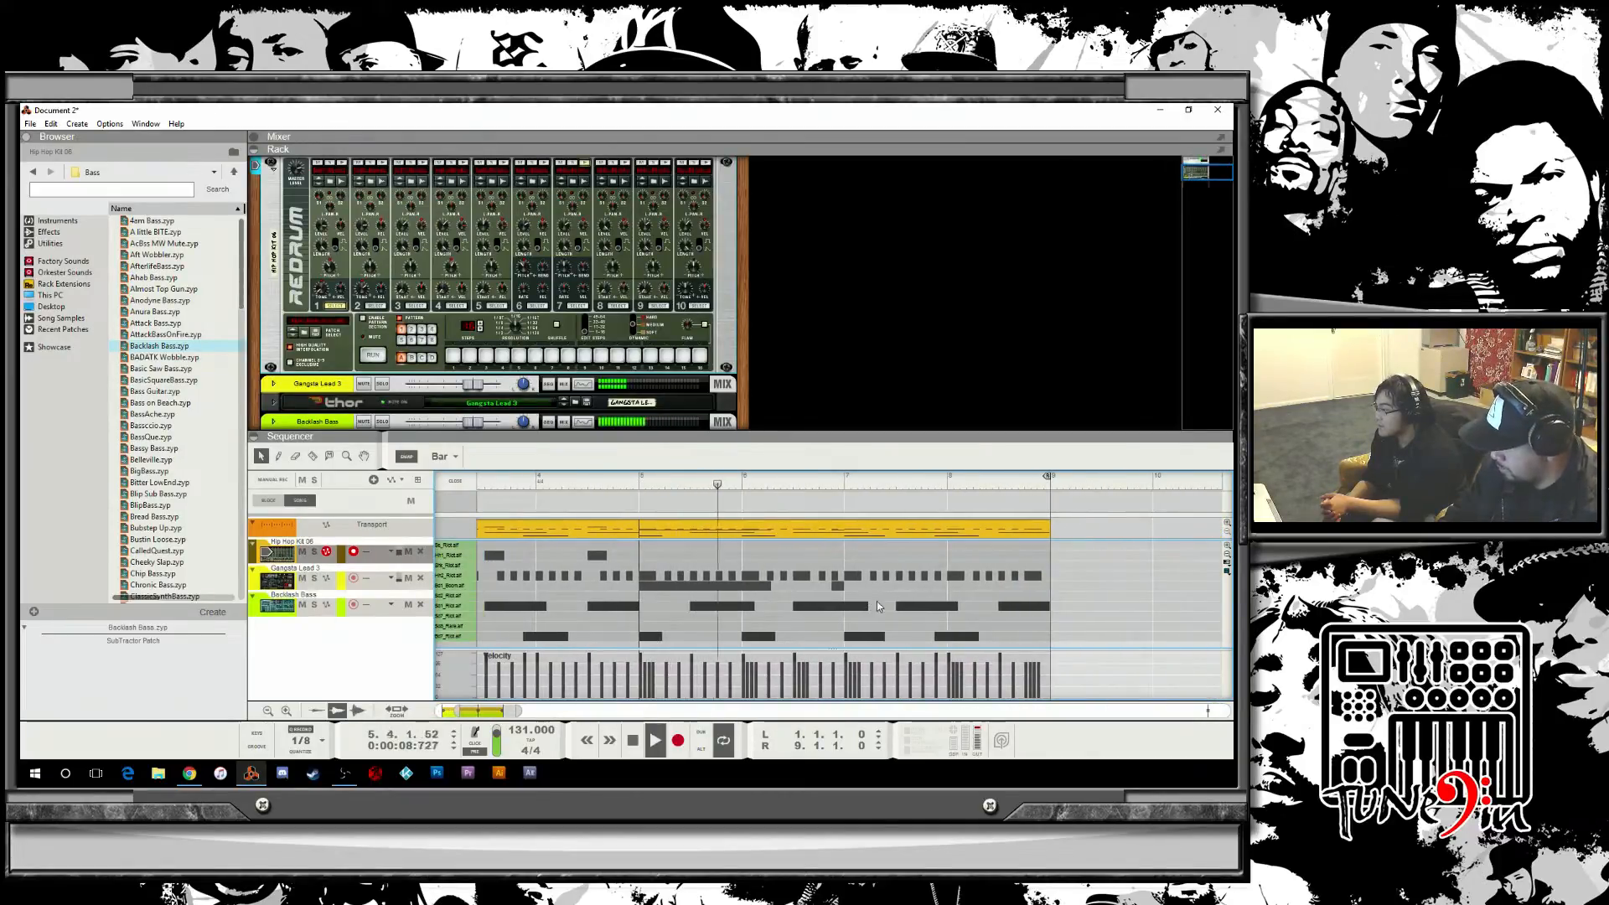
Set the snap to 1/16T, open the second drum clip, draw four triplet notes on a lower drum lane near the end of bar 8, and play it.
left_click(441, 456)
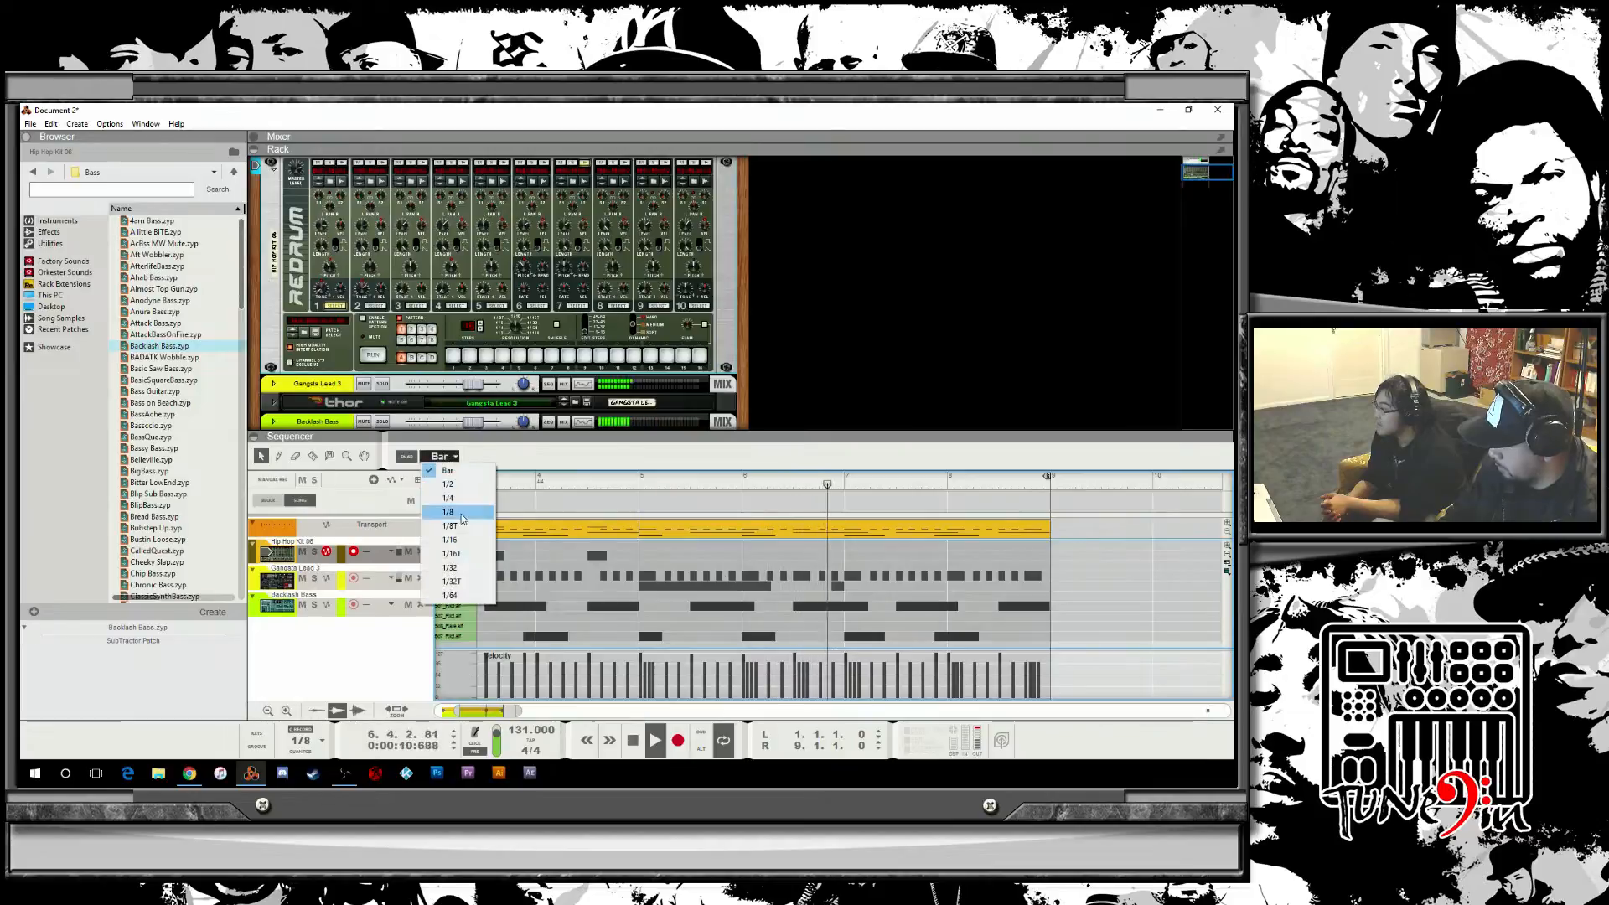
left_click(441, 555)
double_click(881, 644)
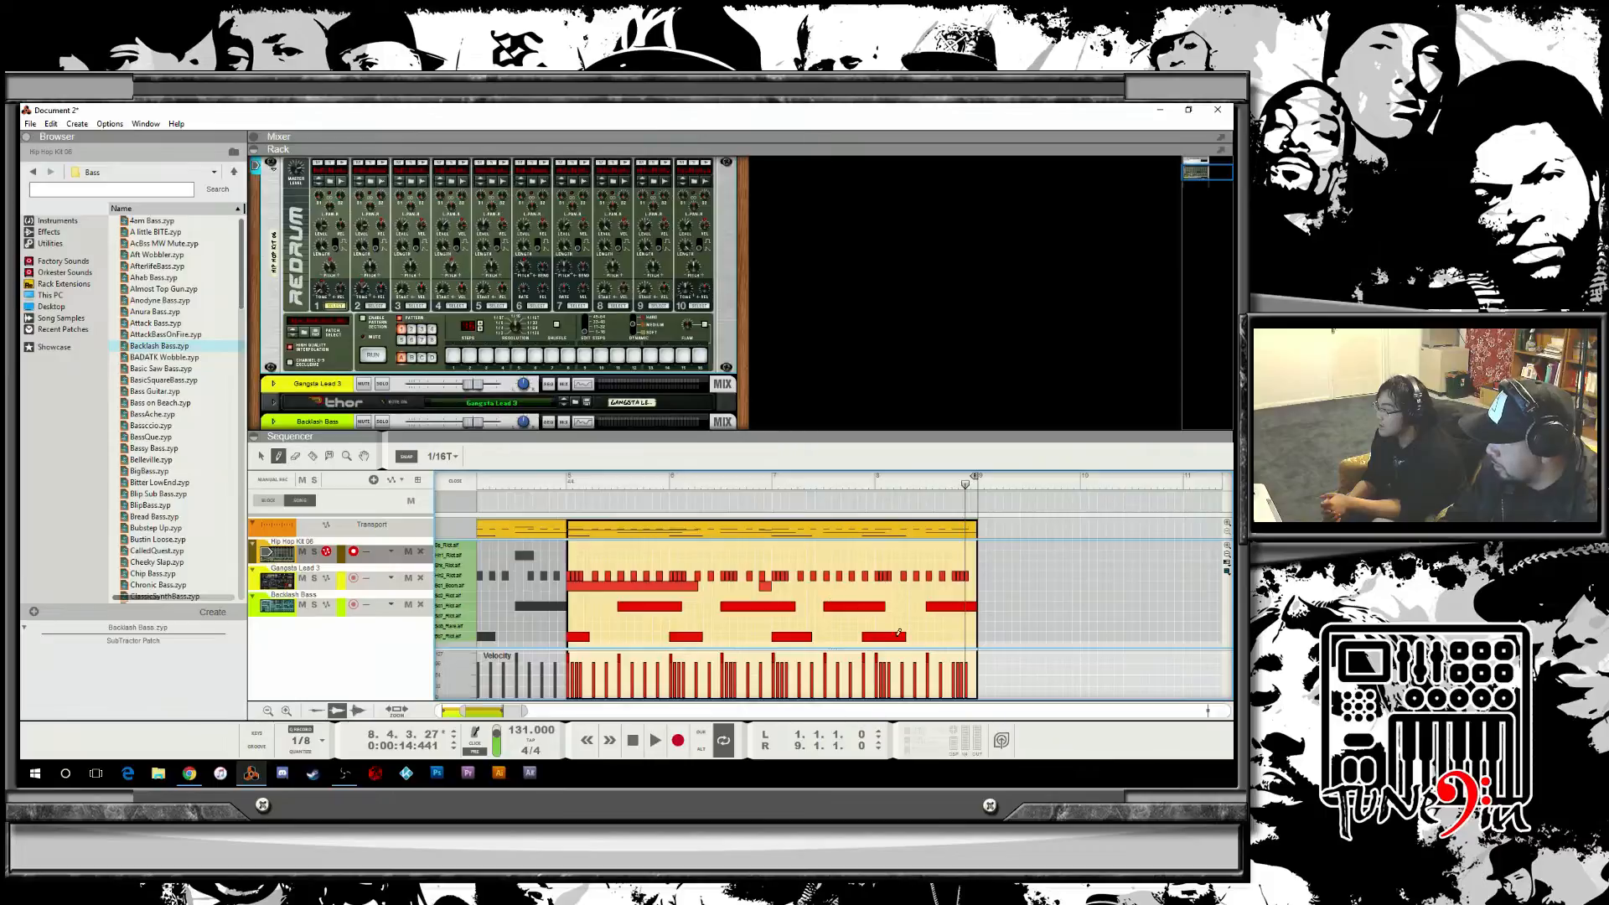
left_click(939, 625)
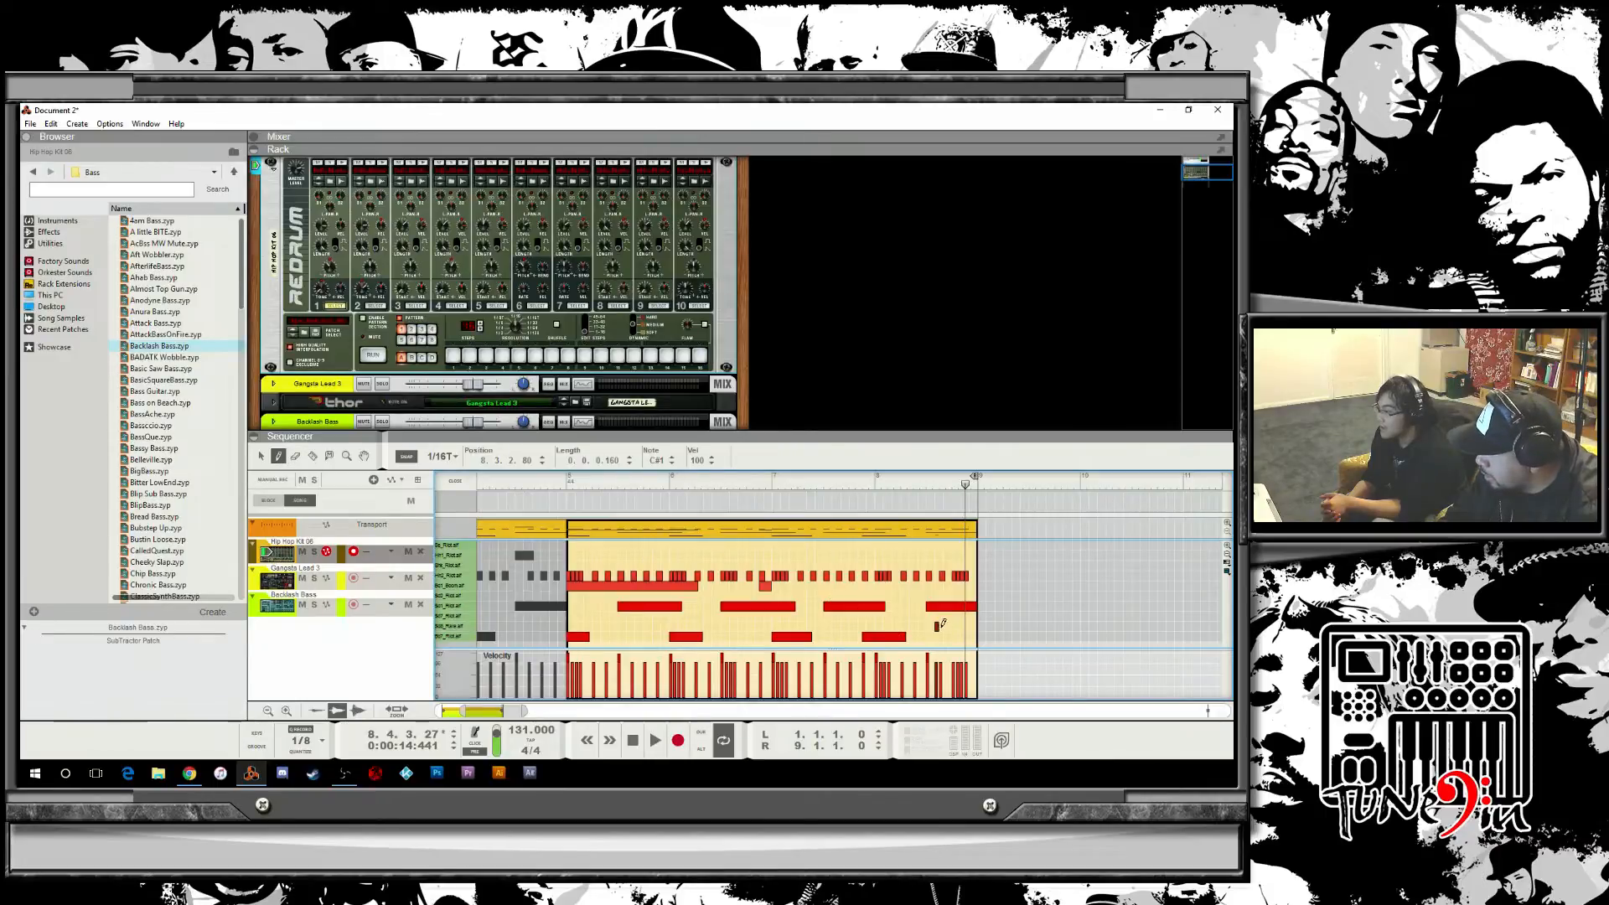
left_click(941, 626)
left_click(945, 626)
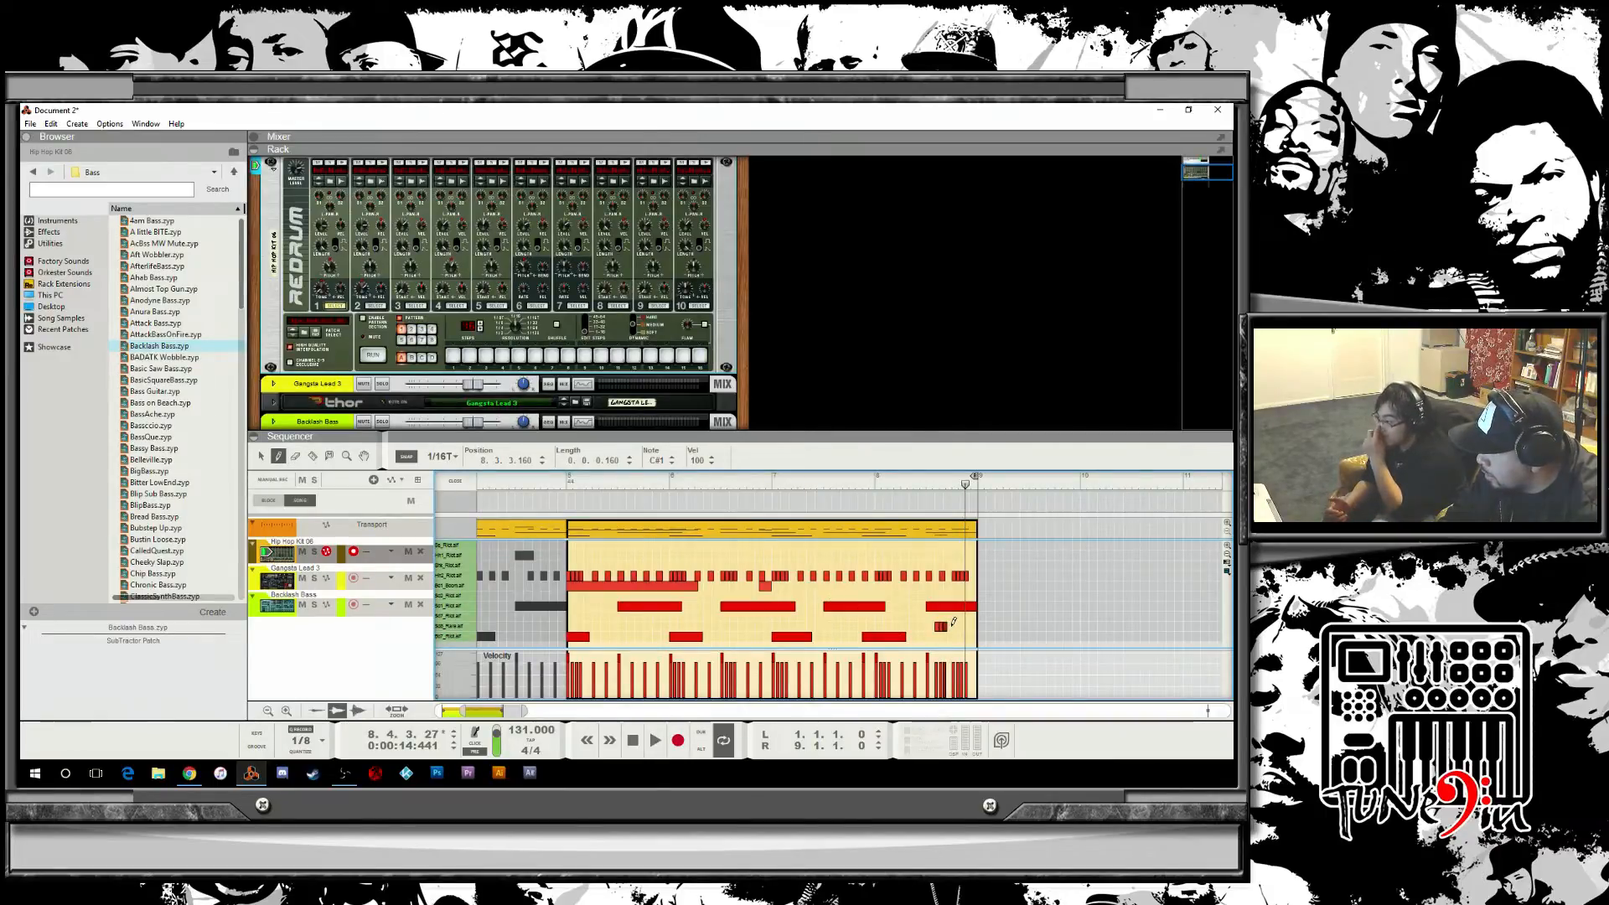
left_click(949, 625)
key("space")
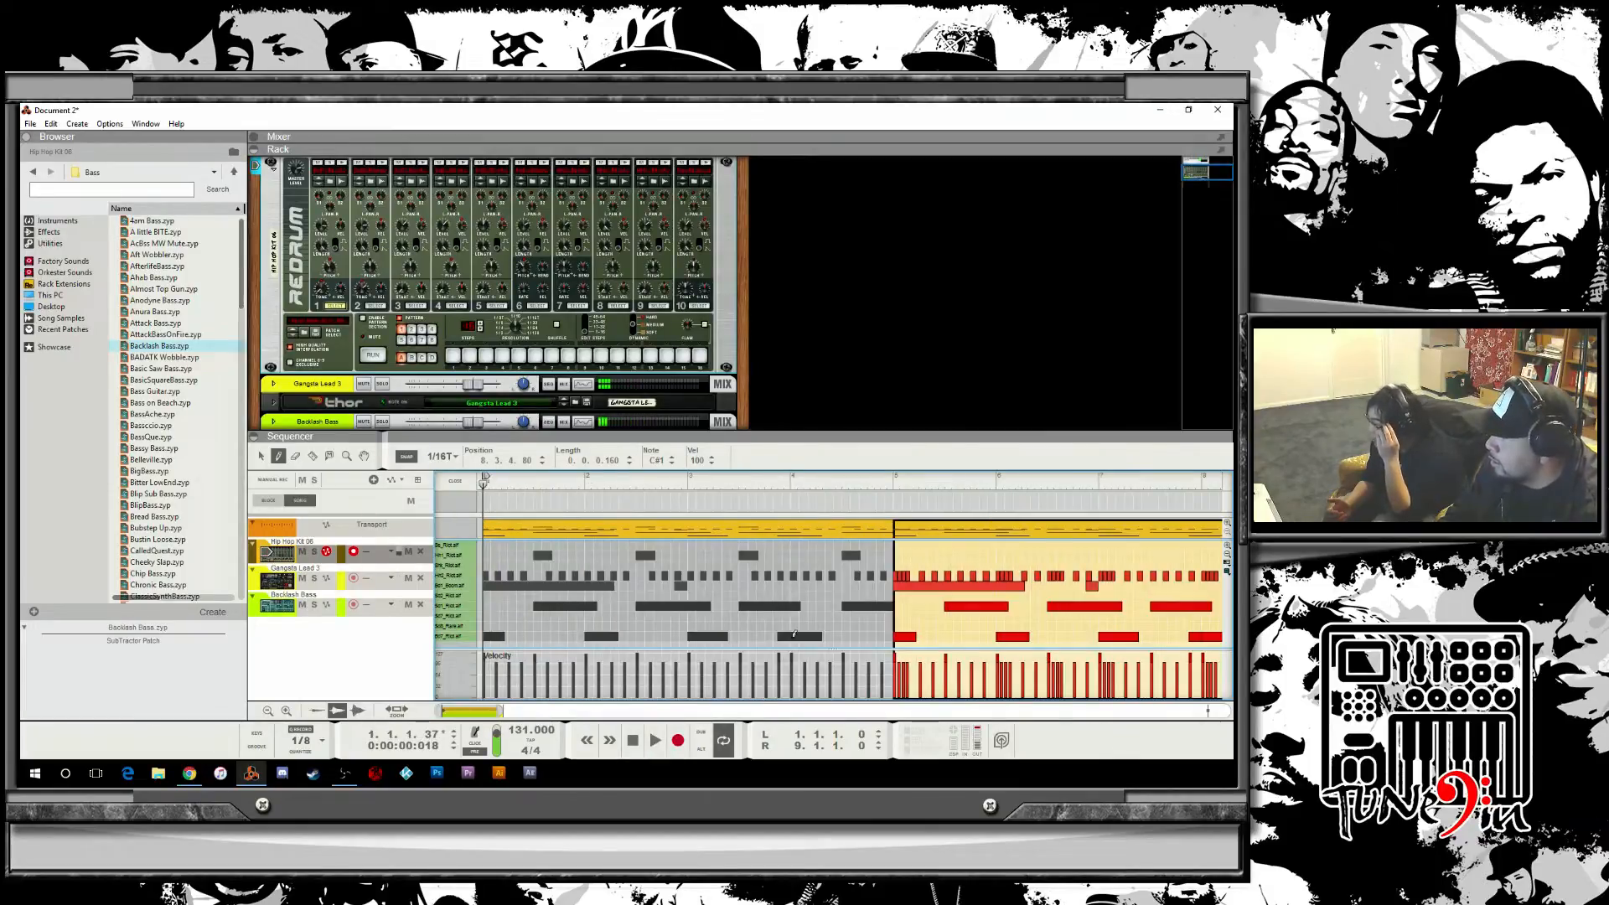
Draw a rising velocity ramp for the new triplet notes and adjust a hi-hat note near the end of bar 8.
left_click_drag(472, 713, 487, 714)
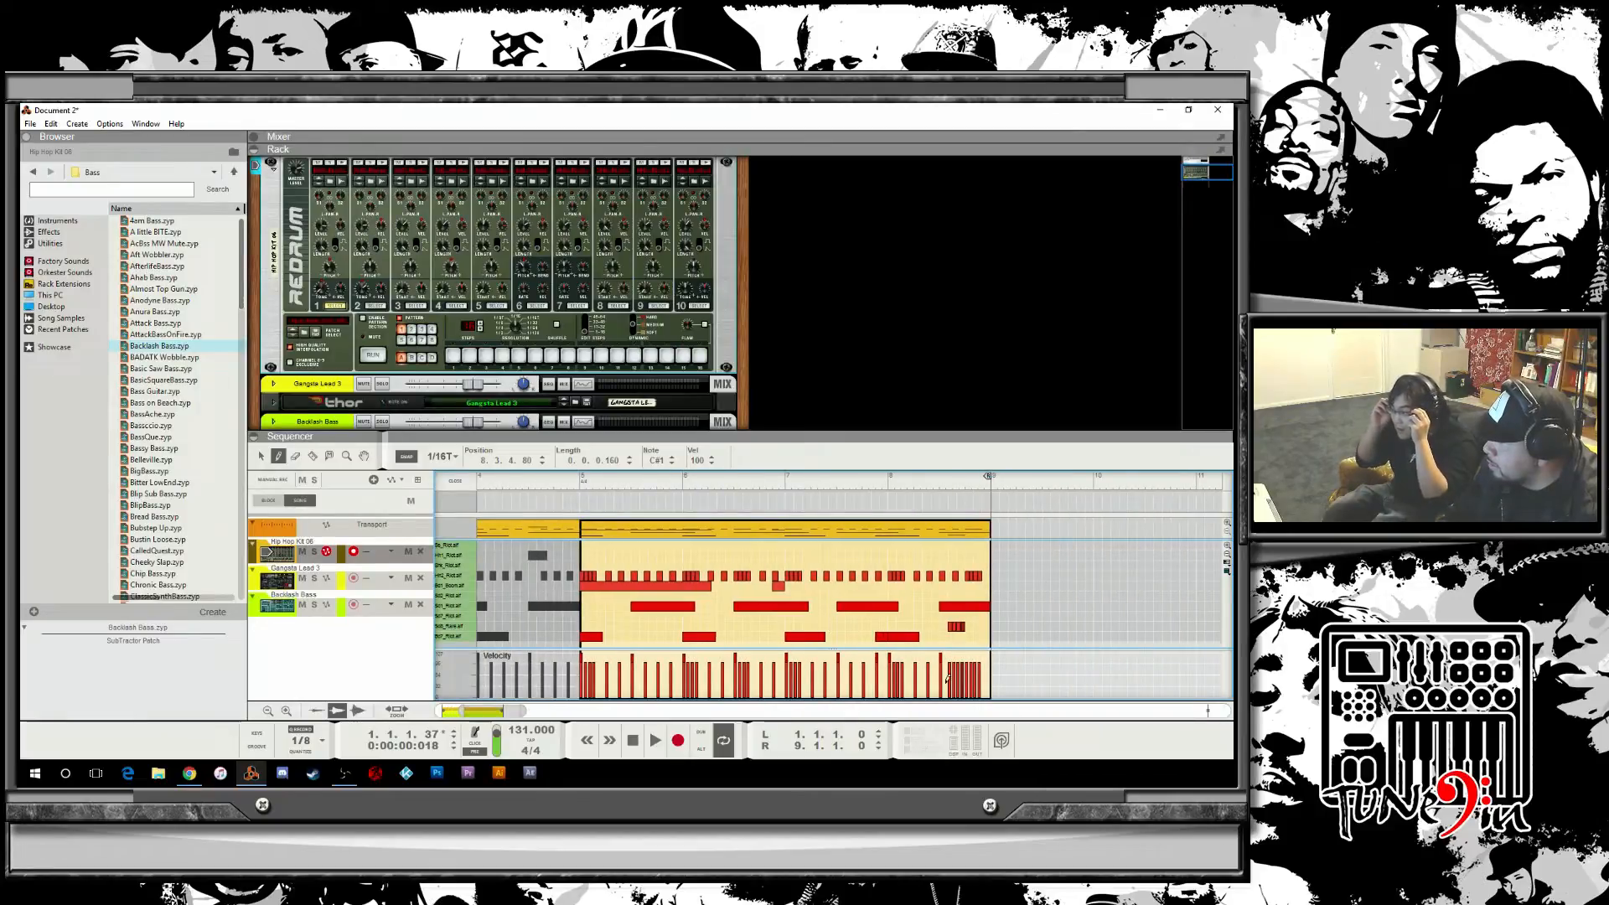
left_click_drag(948, 693, 970, 673)
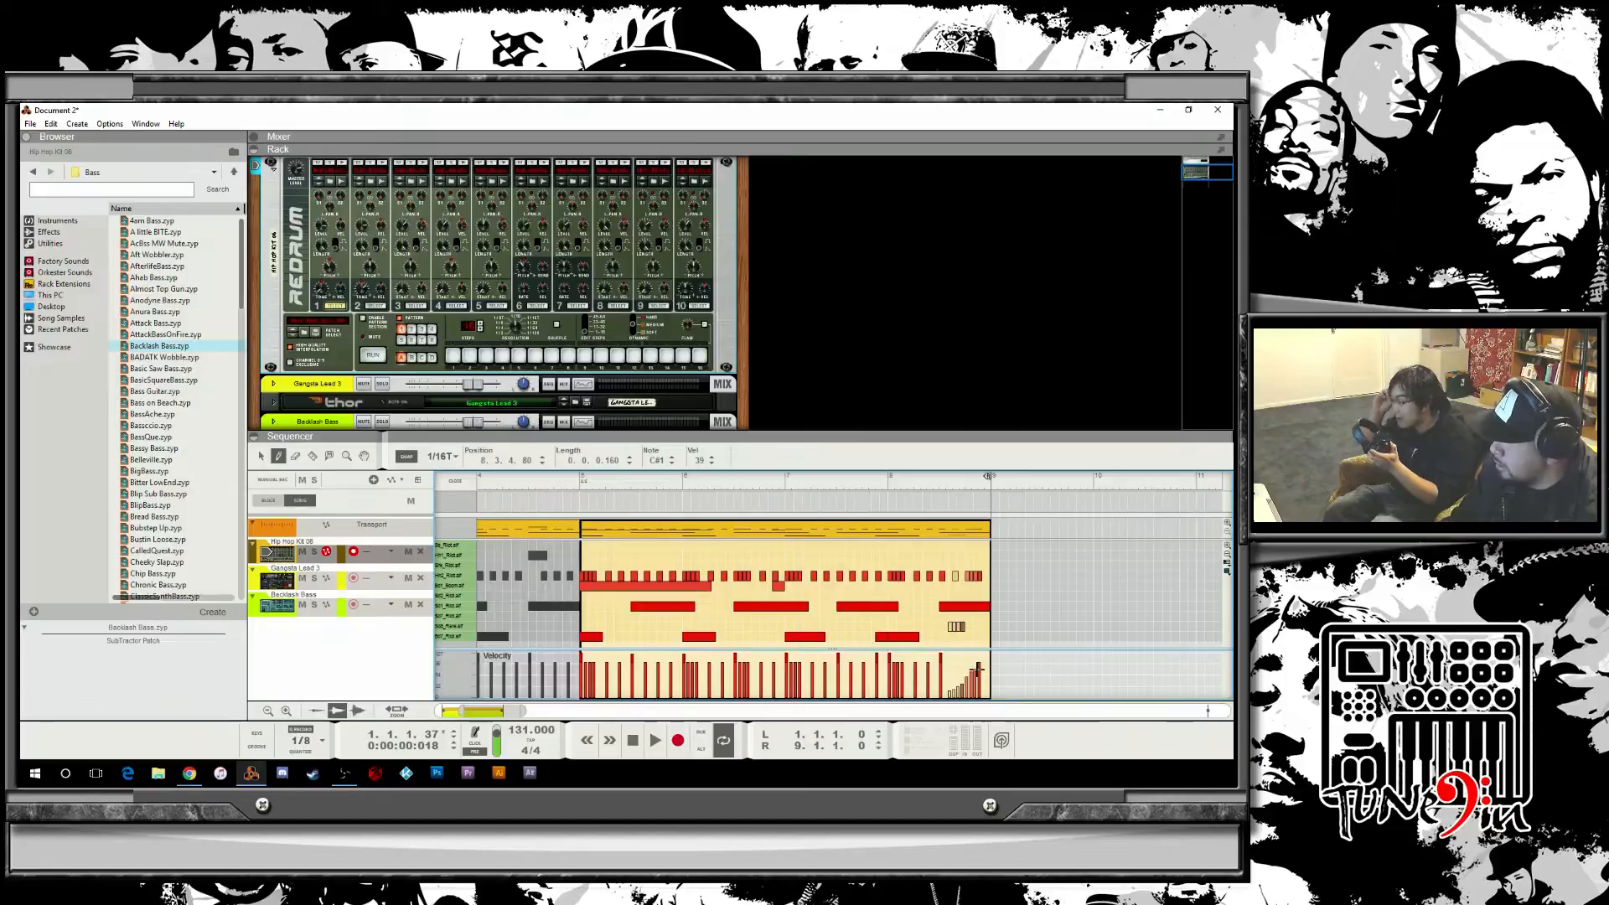
key("ctrl+z")
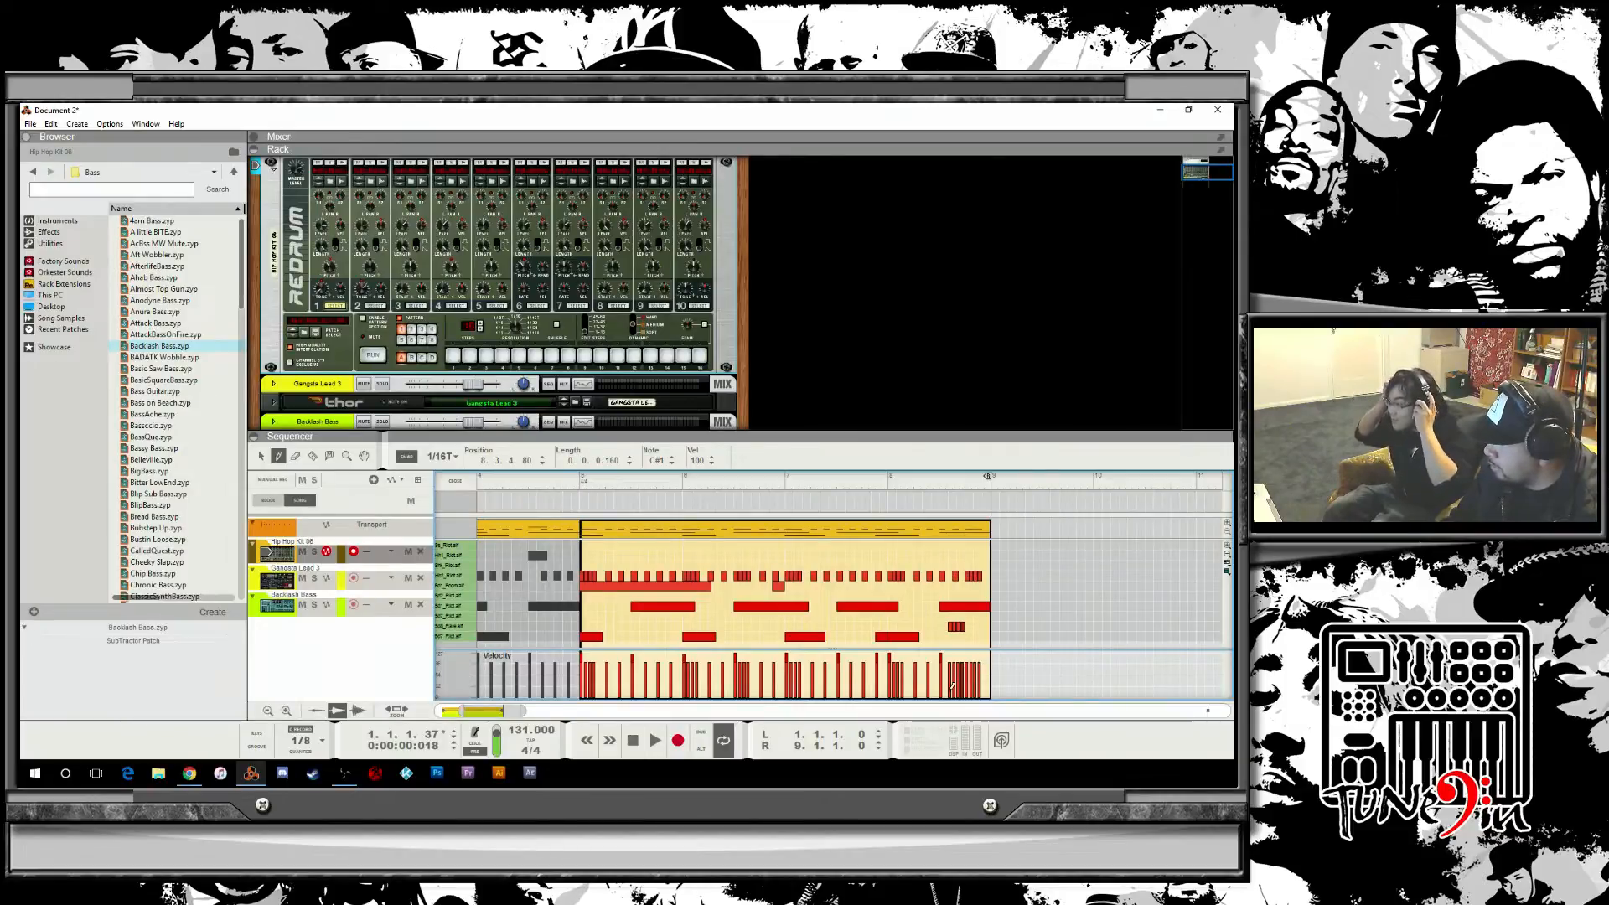
left_click_drag(948, 694, 964, 680)
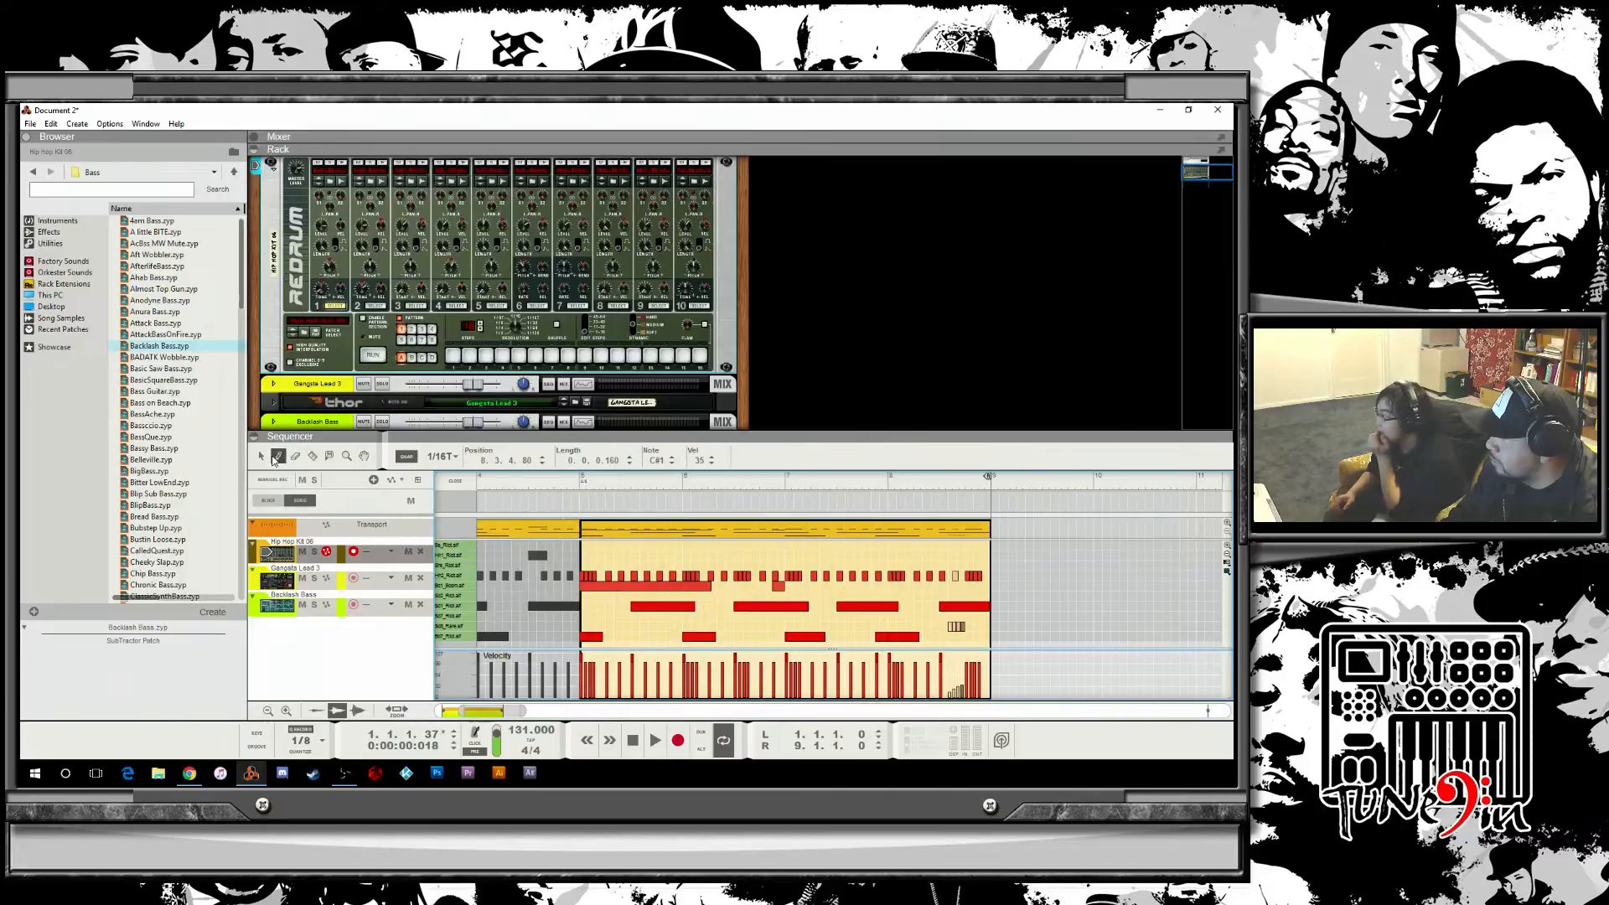
left_click(950, 577)
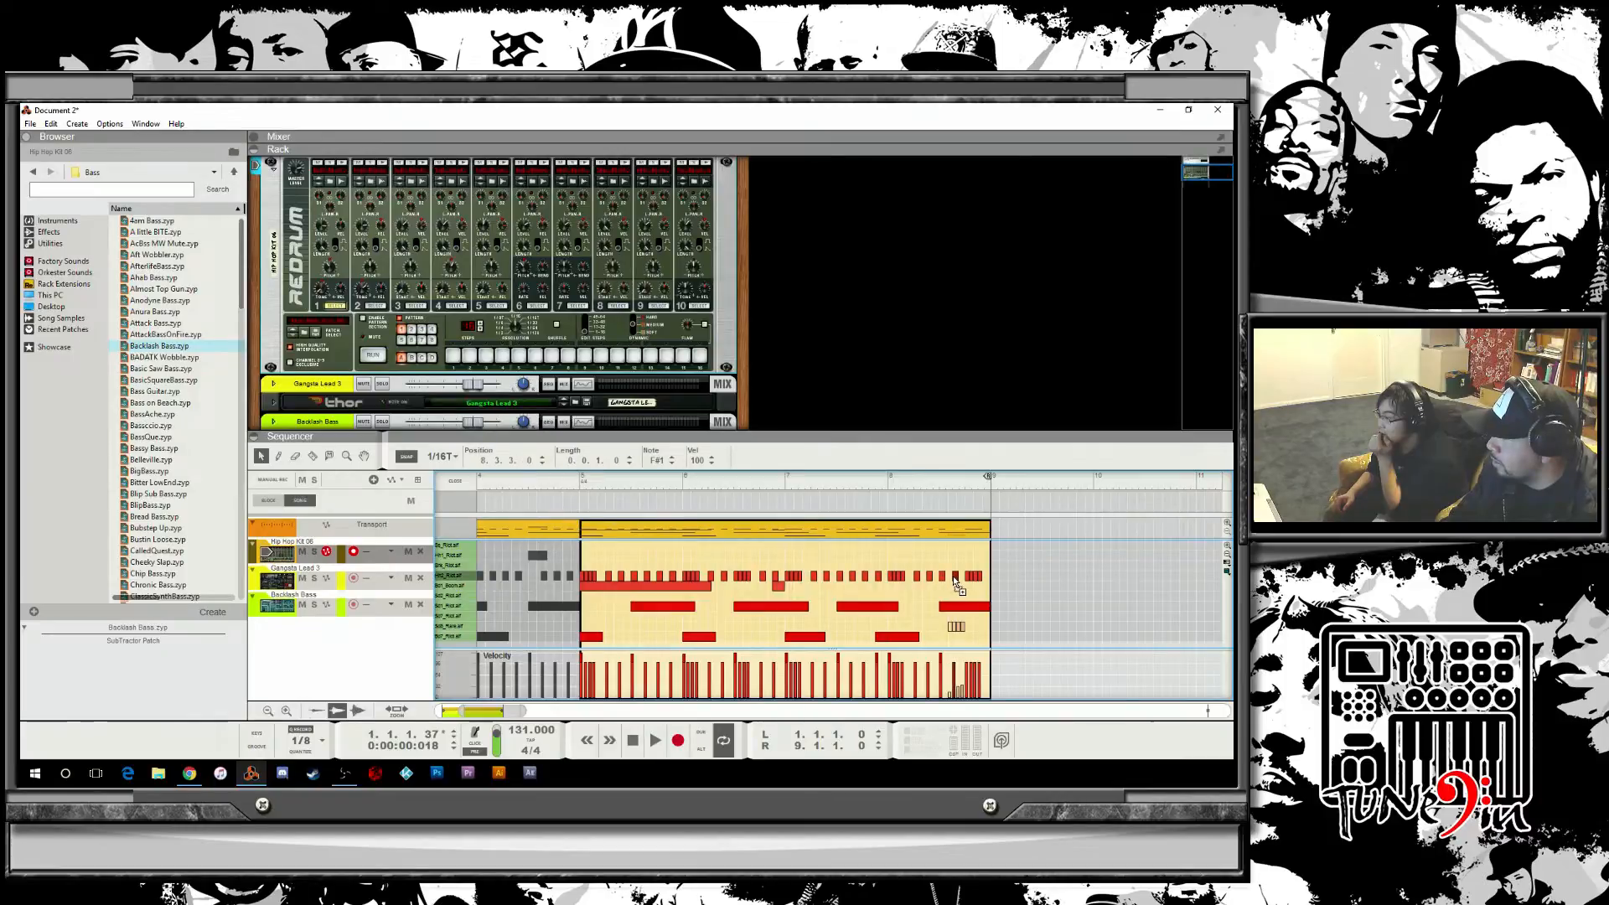
left_click(953, 576)
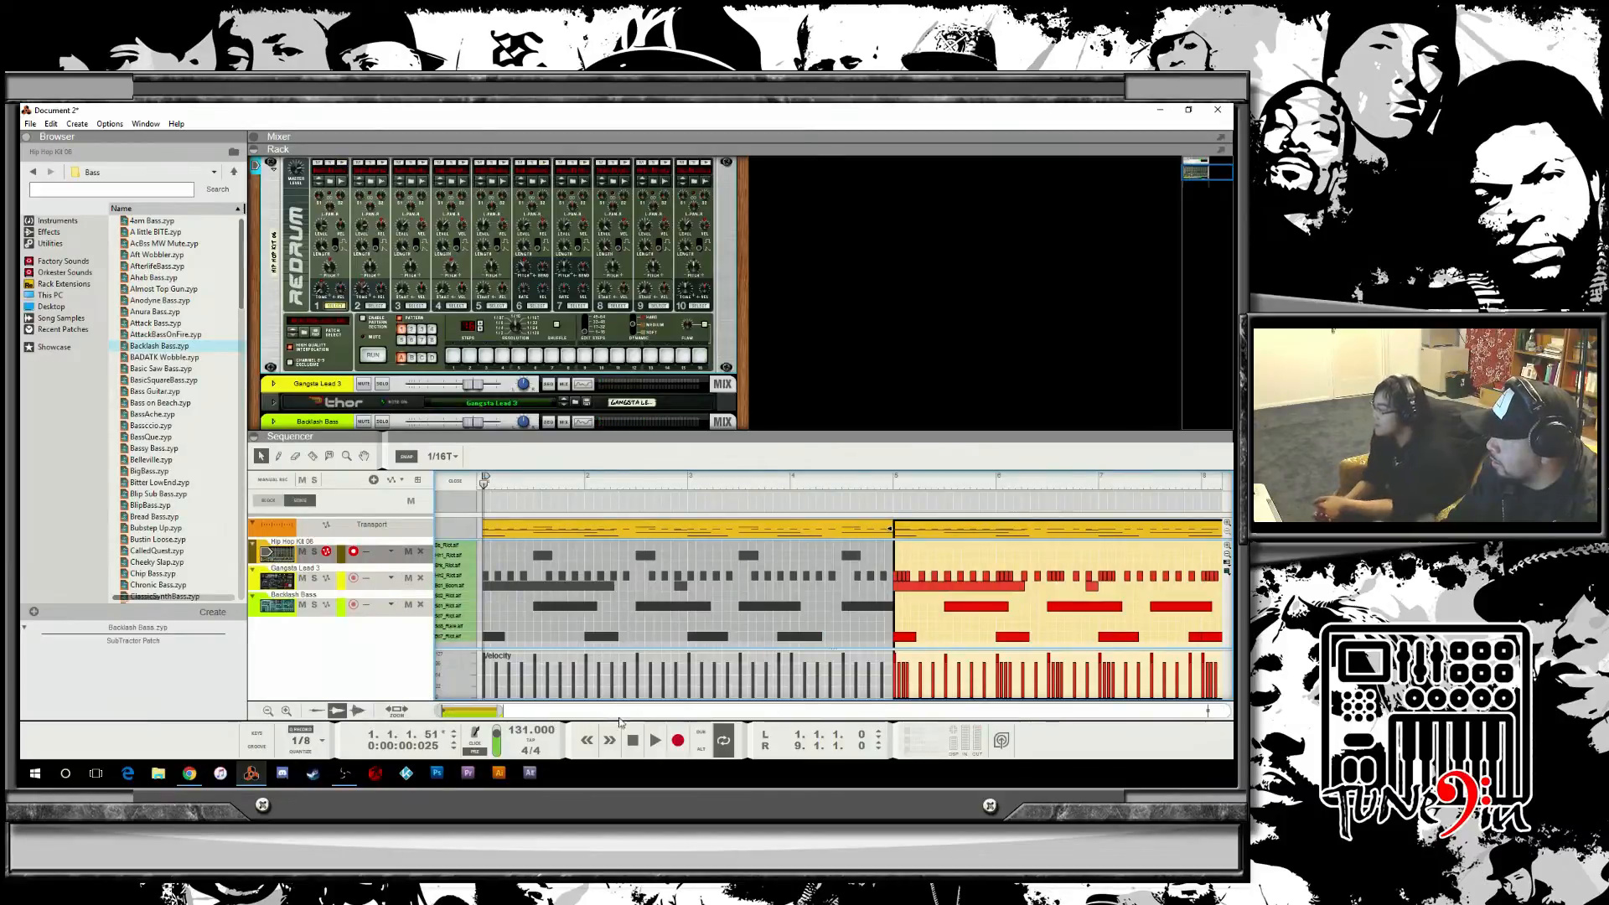
Nudge the triplet notes slightly later near the end of bar 8 and play from there.
left_click_drag(455, 707, 529, 710)
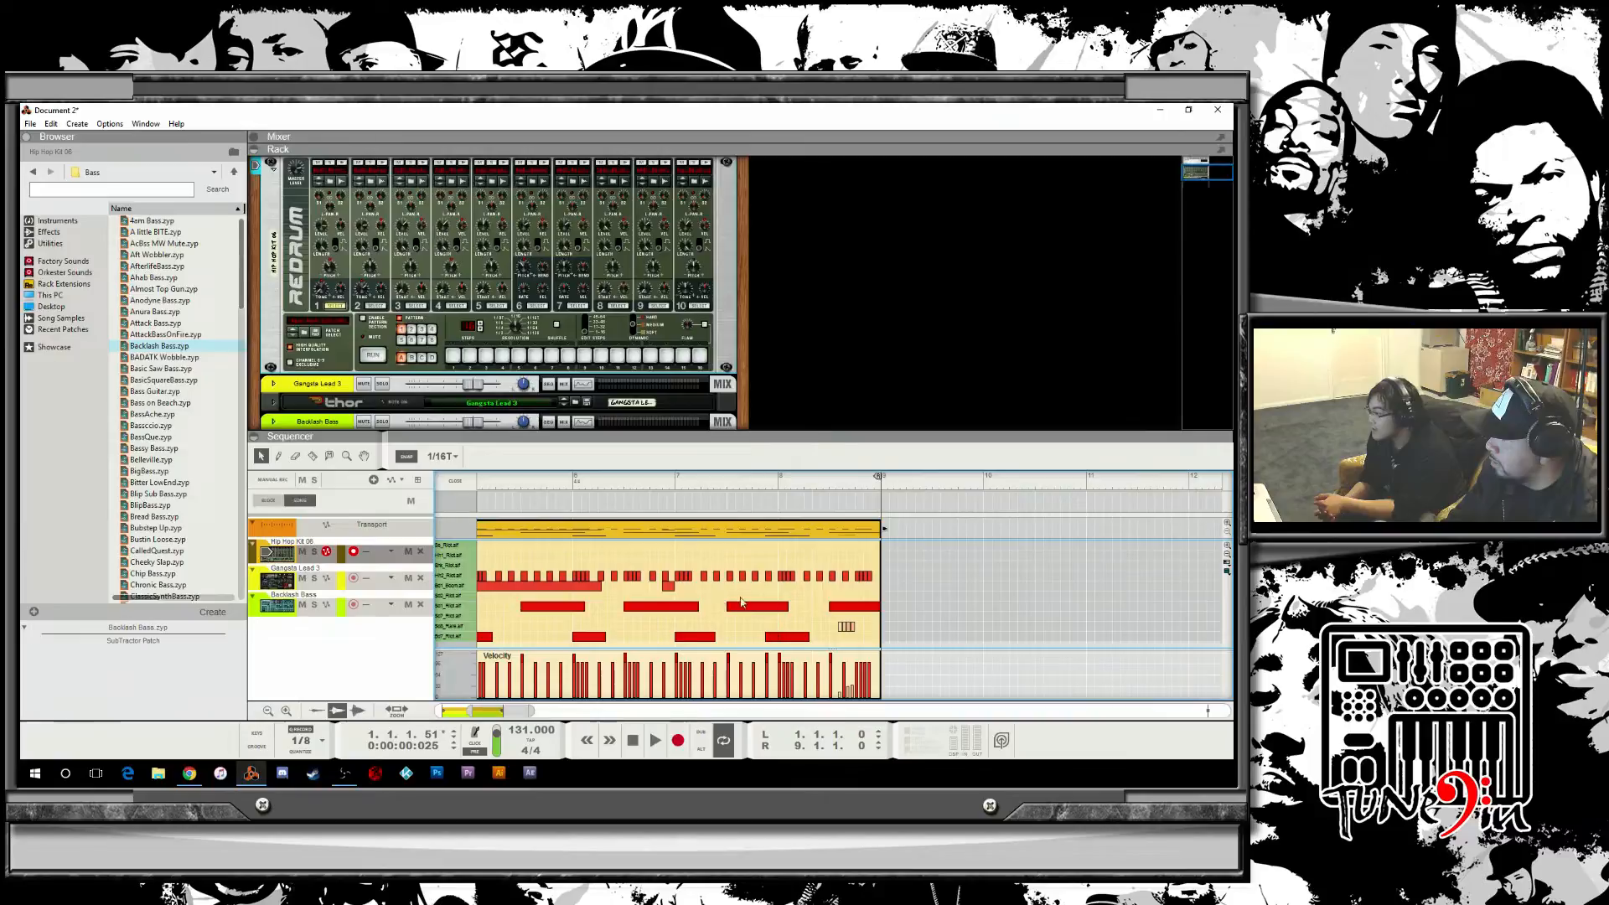
left_click(845, 626)
left_click_drag(842, 633, 854, 634)
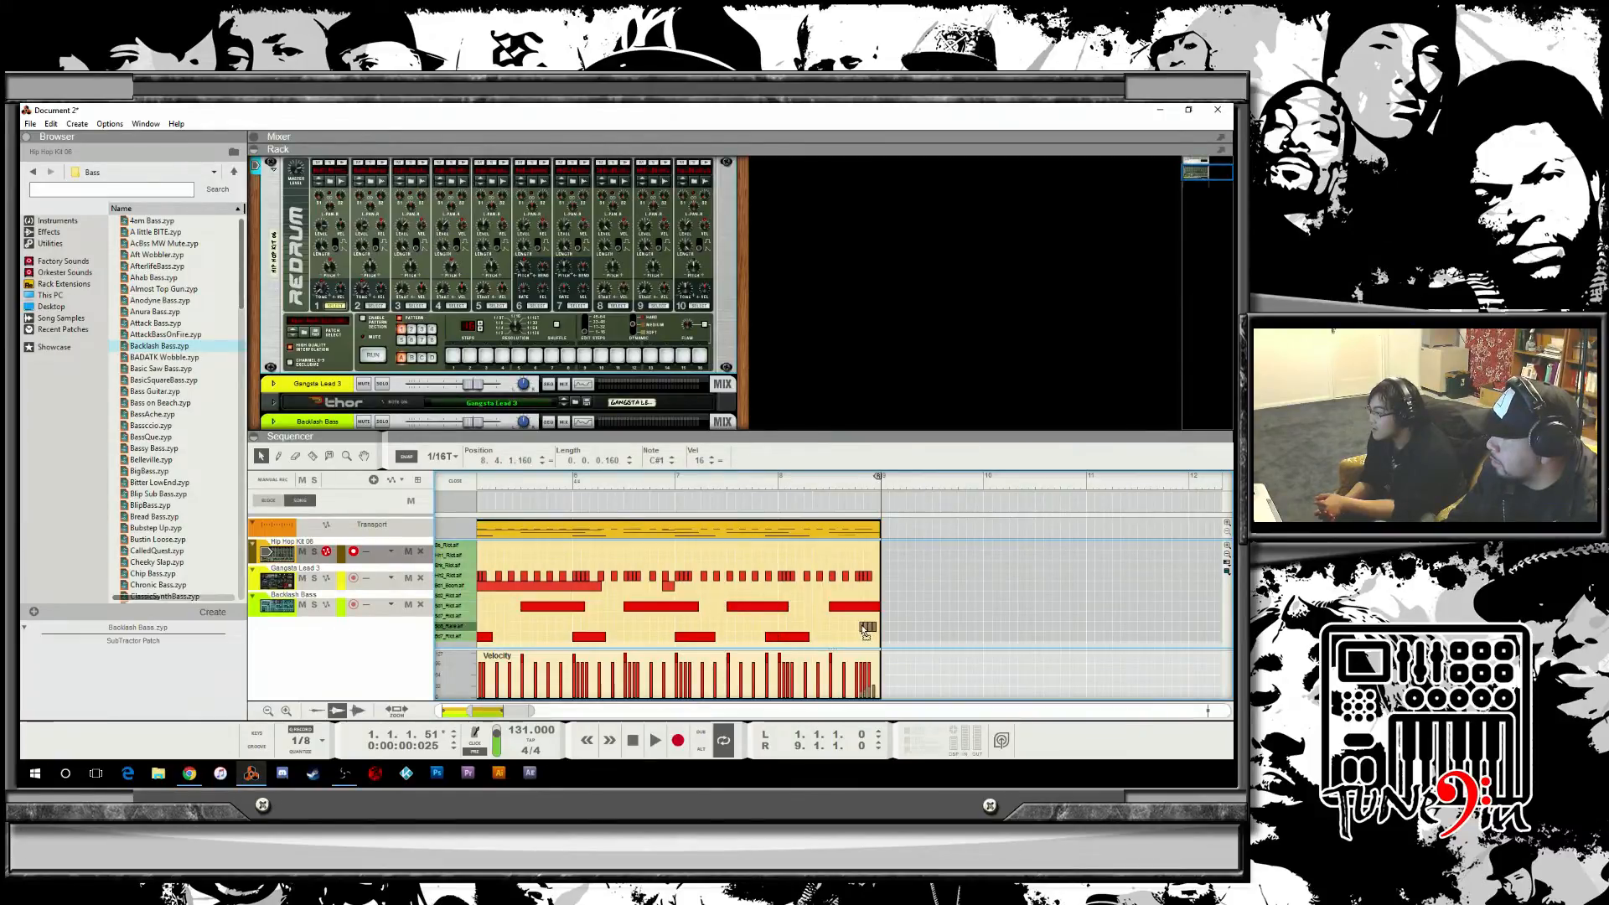
left_click(753, 479)
key("space")
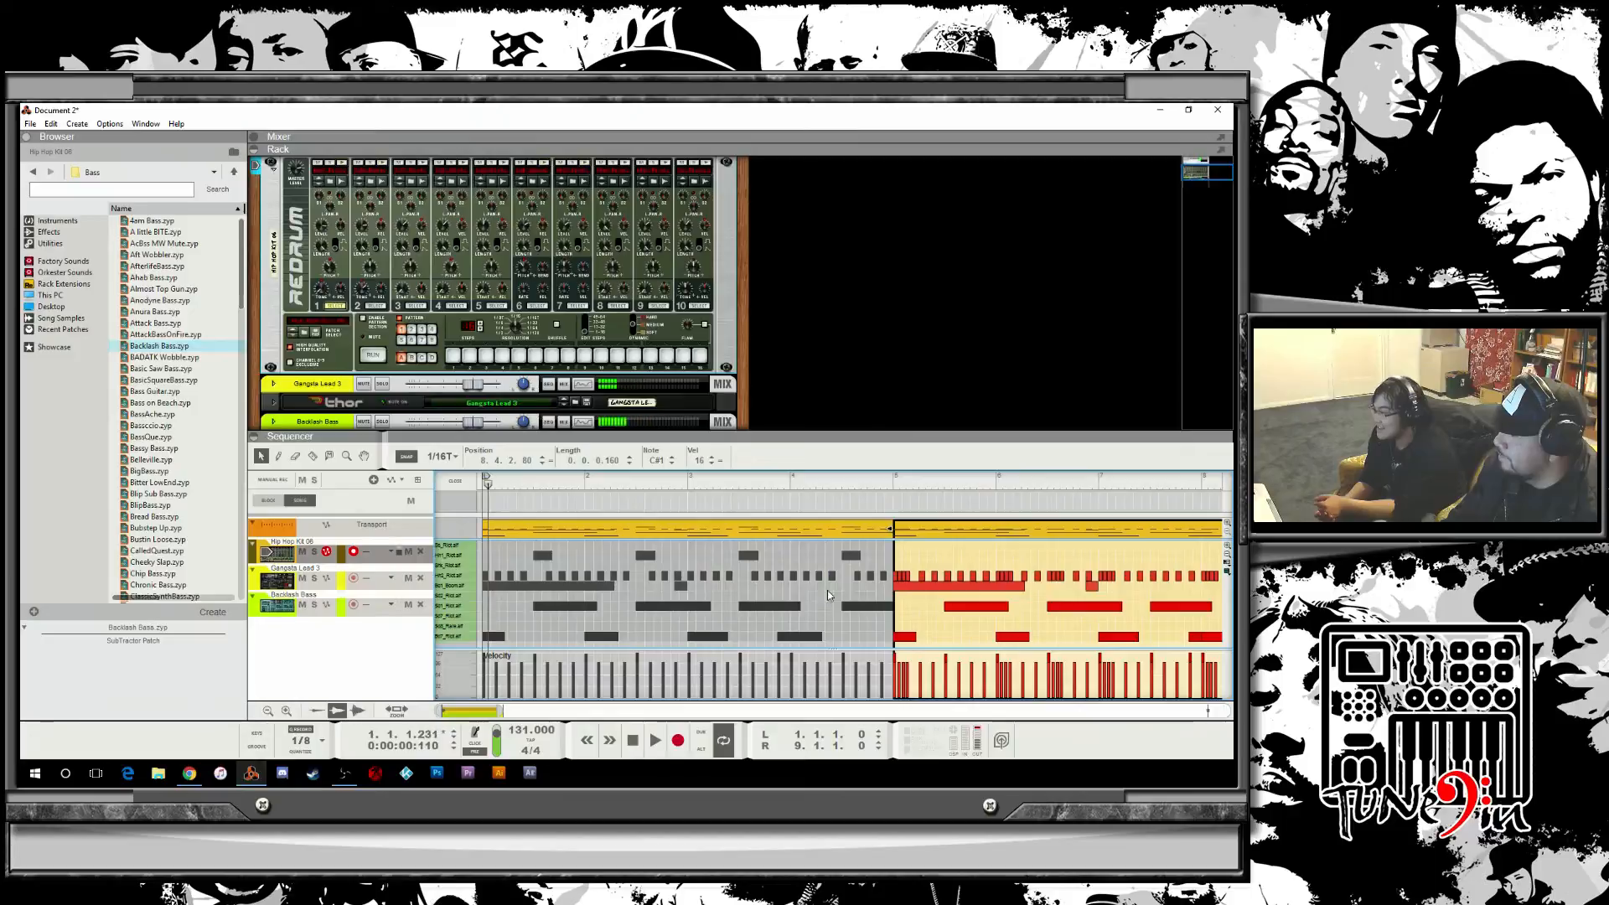
Move the triplet notes earlier within bar 8's last beat and play the ending back.
left_click_drag(481, 711, 532, 711)
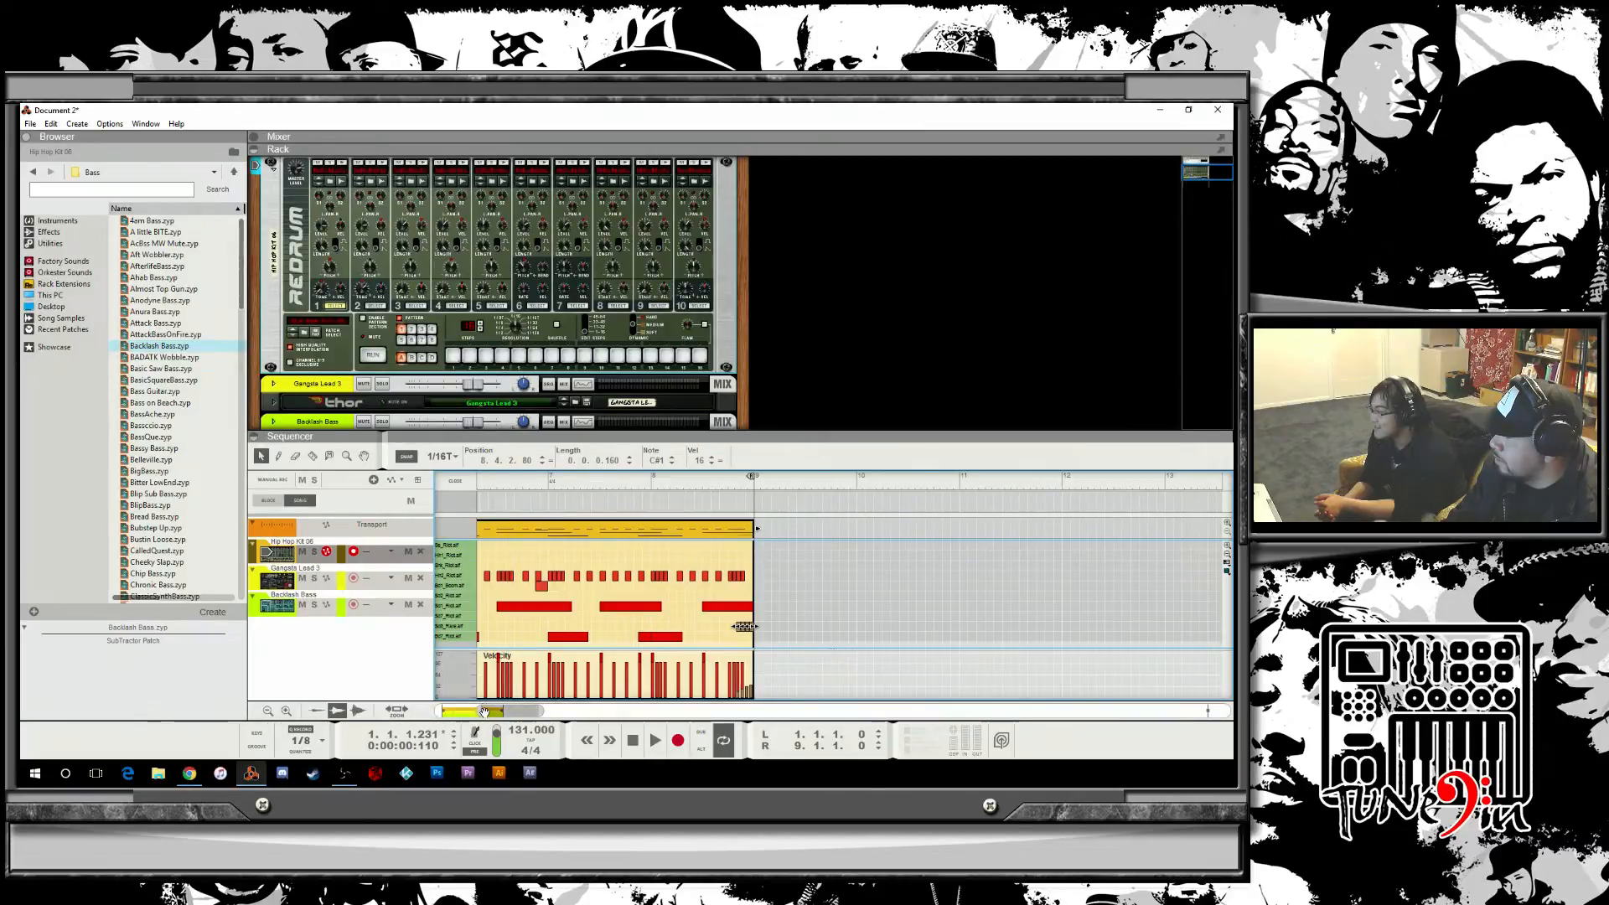
mouse_move(478, 712)
left_mouse_down()
mouse_move(521, 712)
mouse_move(499, 712)
left_mouse_up()
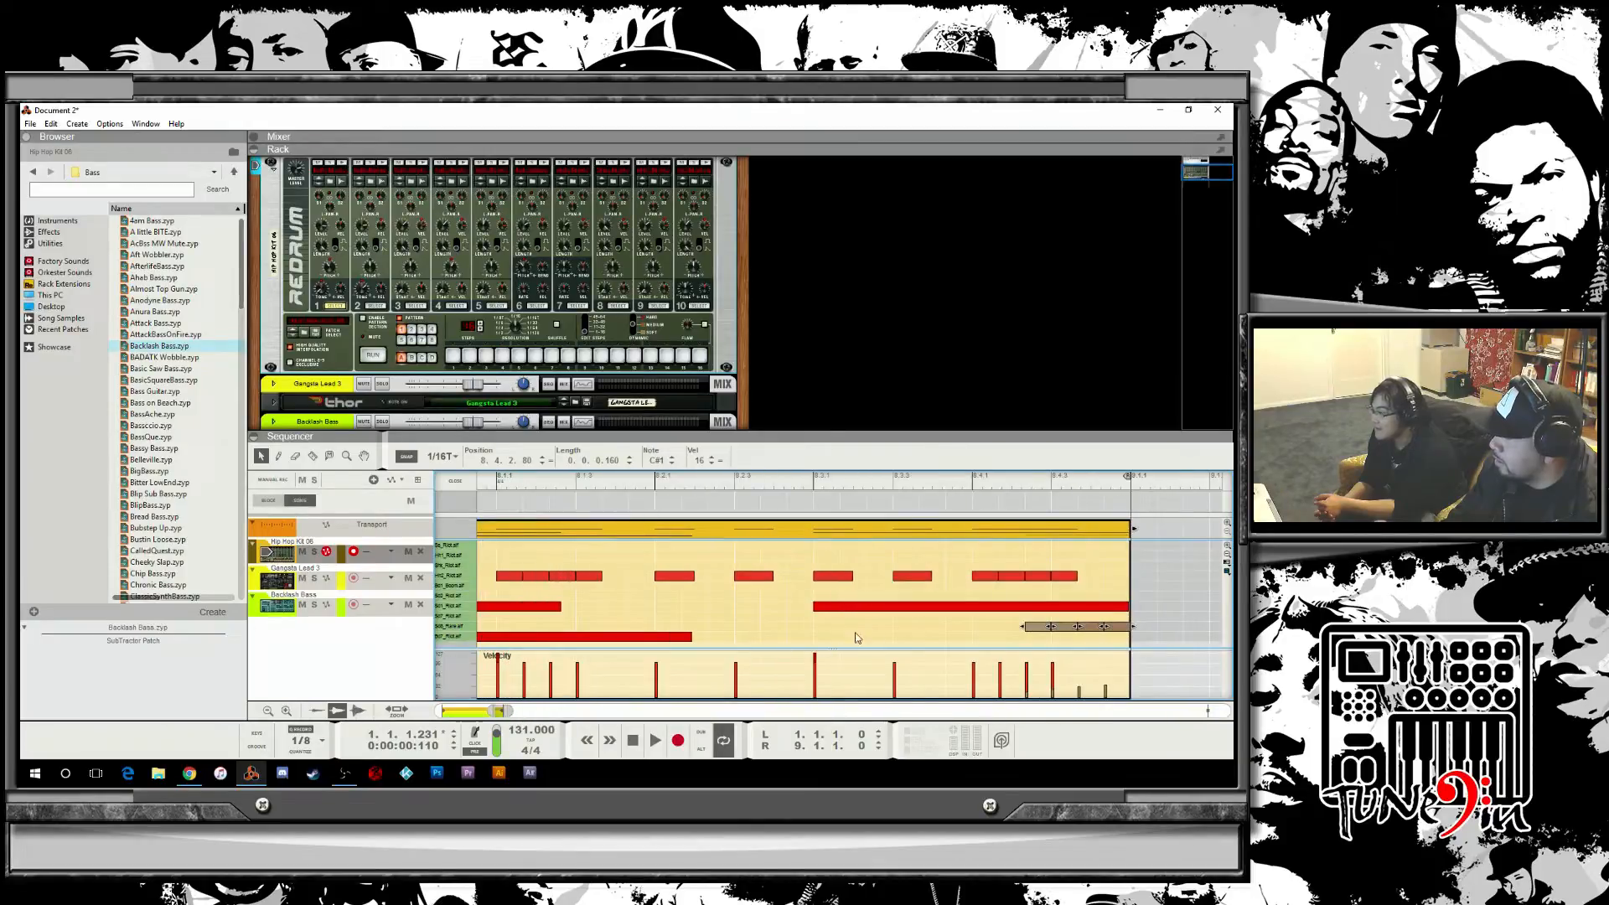
left_click_drag(1040, 633, 980, 637)
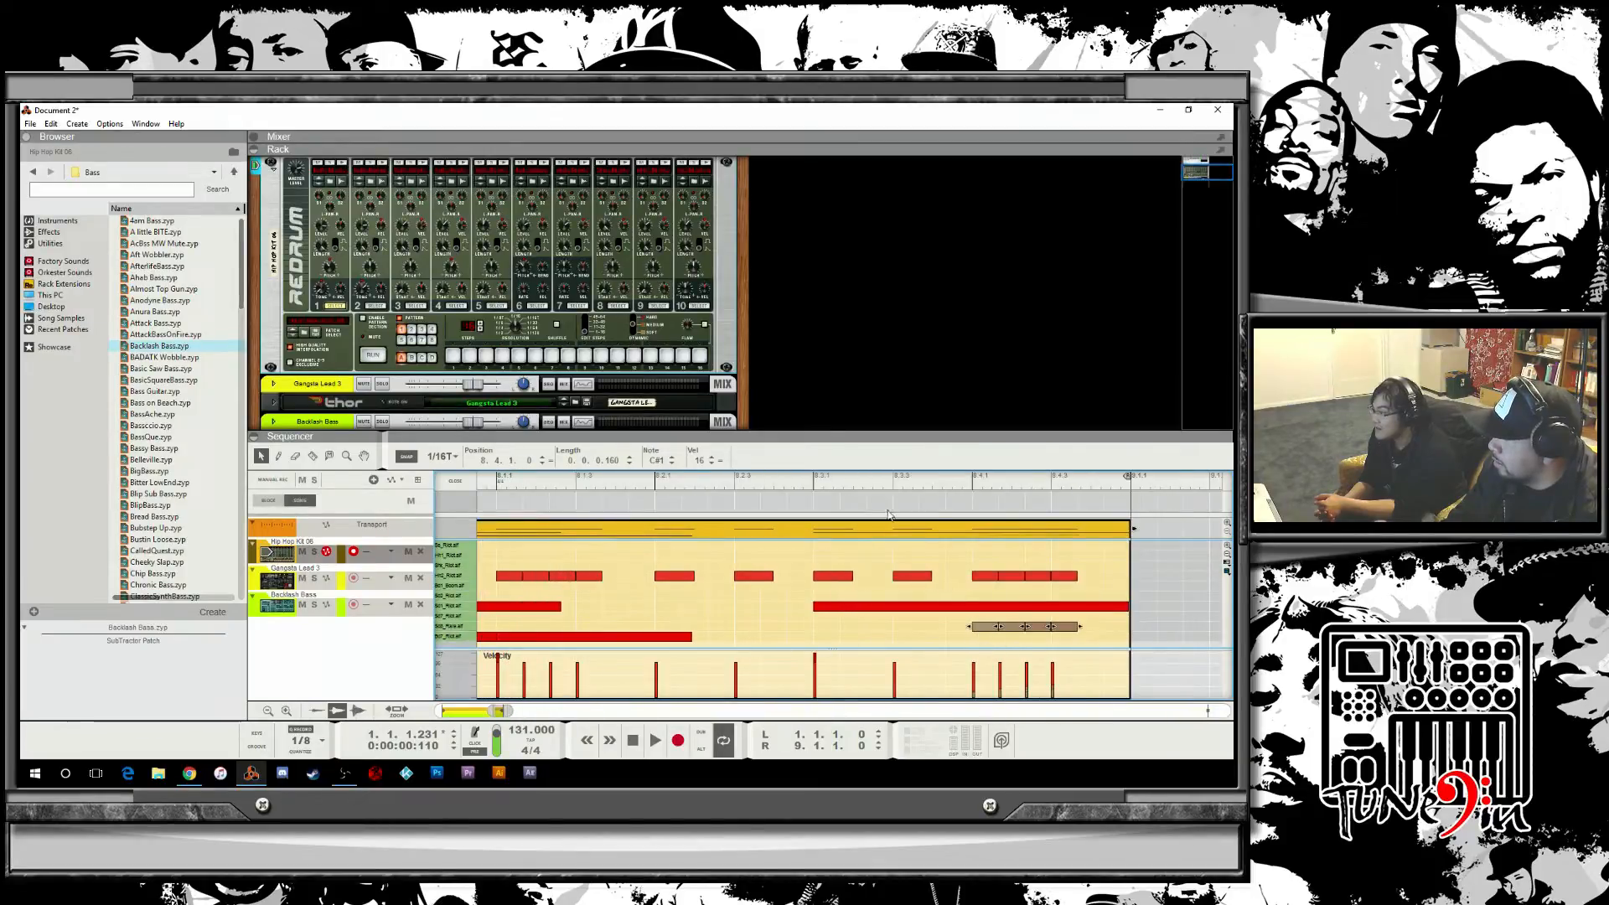
left_click(788, 481)
key("space")
key("space")
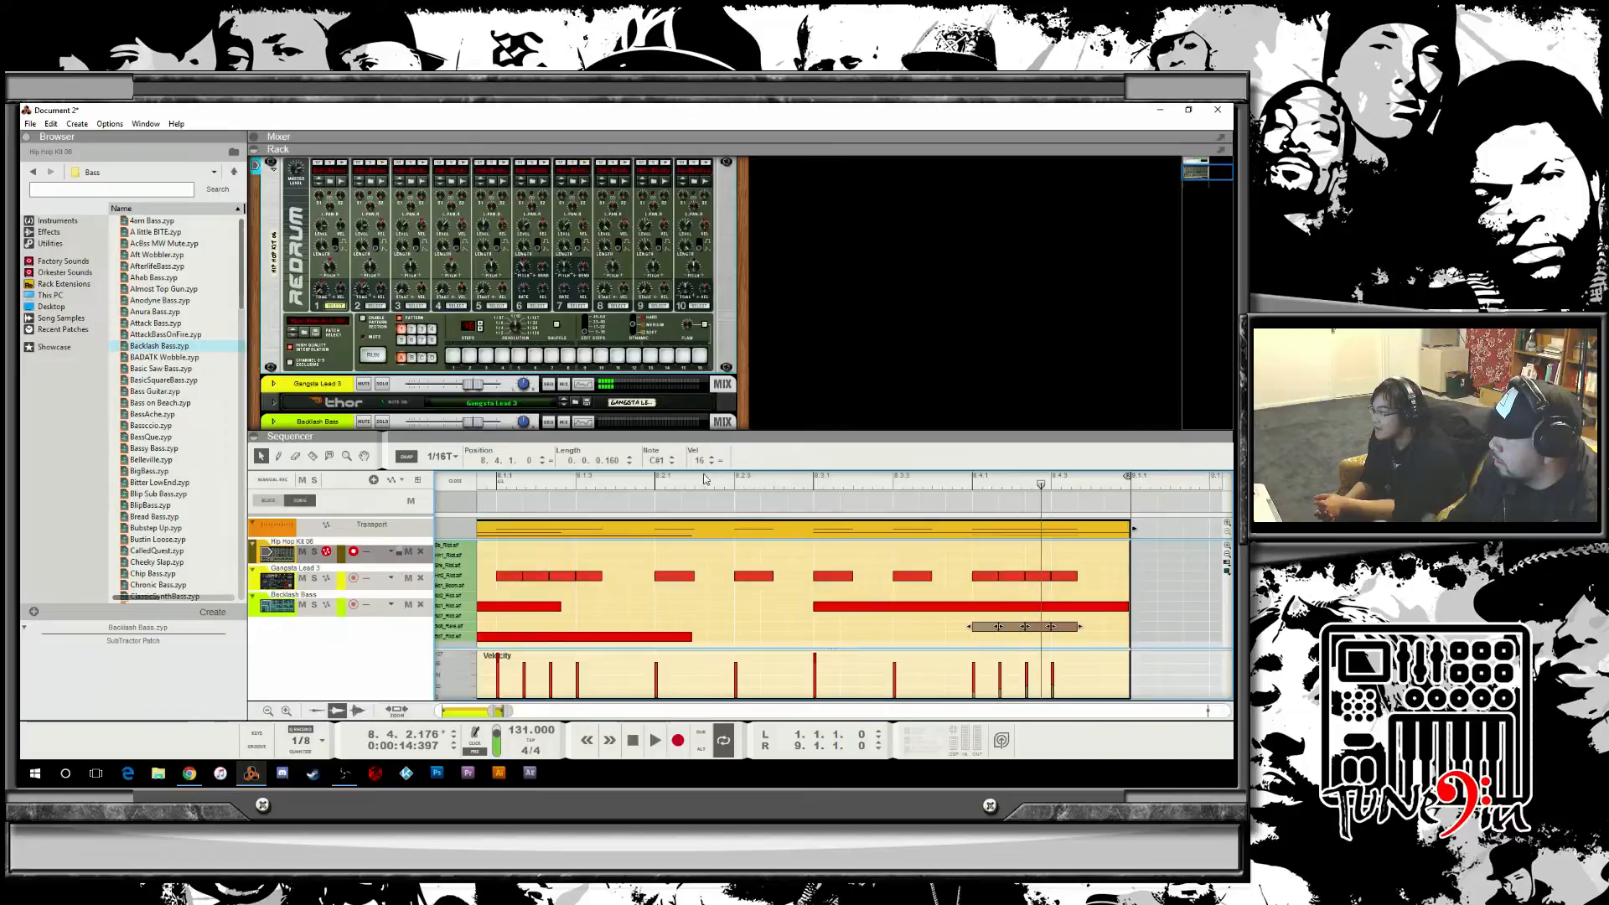
left_click(704, 479)
key("space")
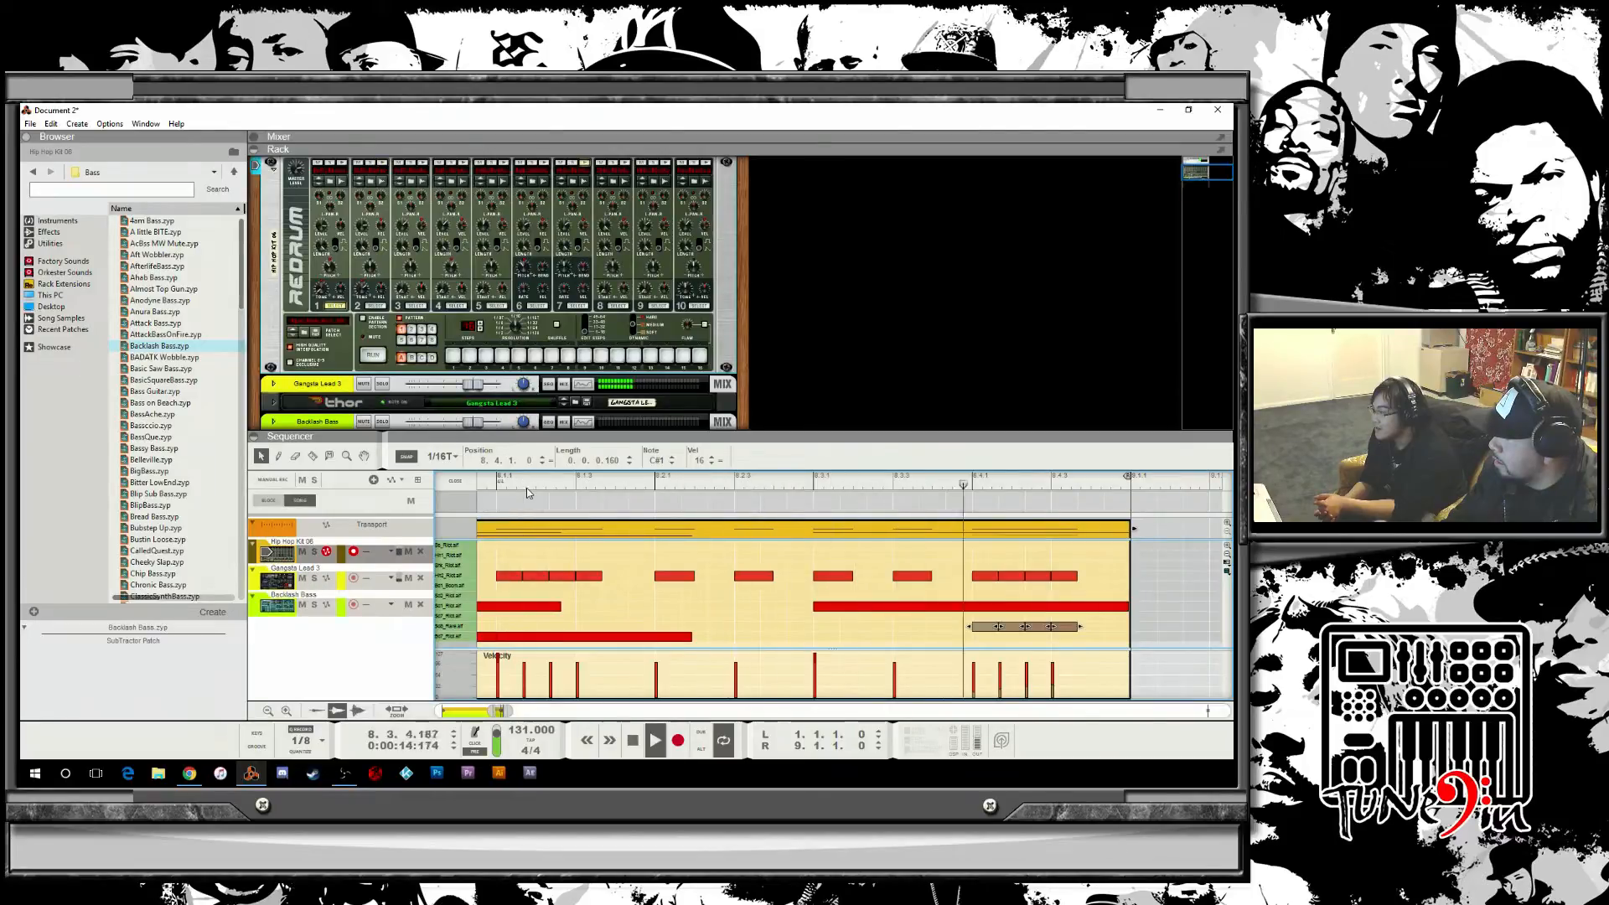
left_click(526, 487)
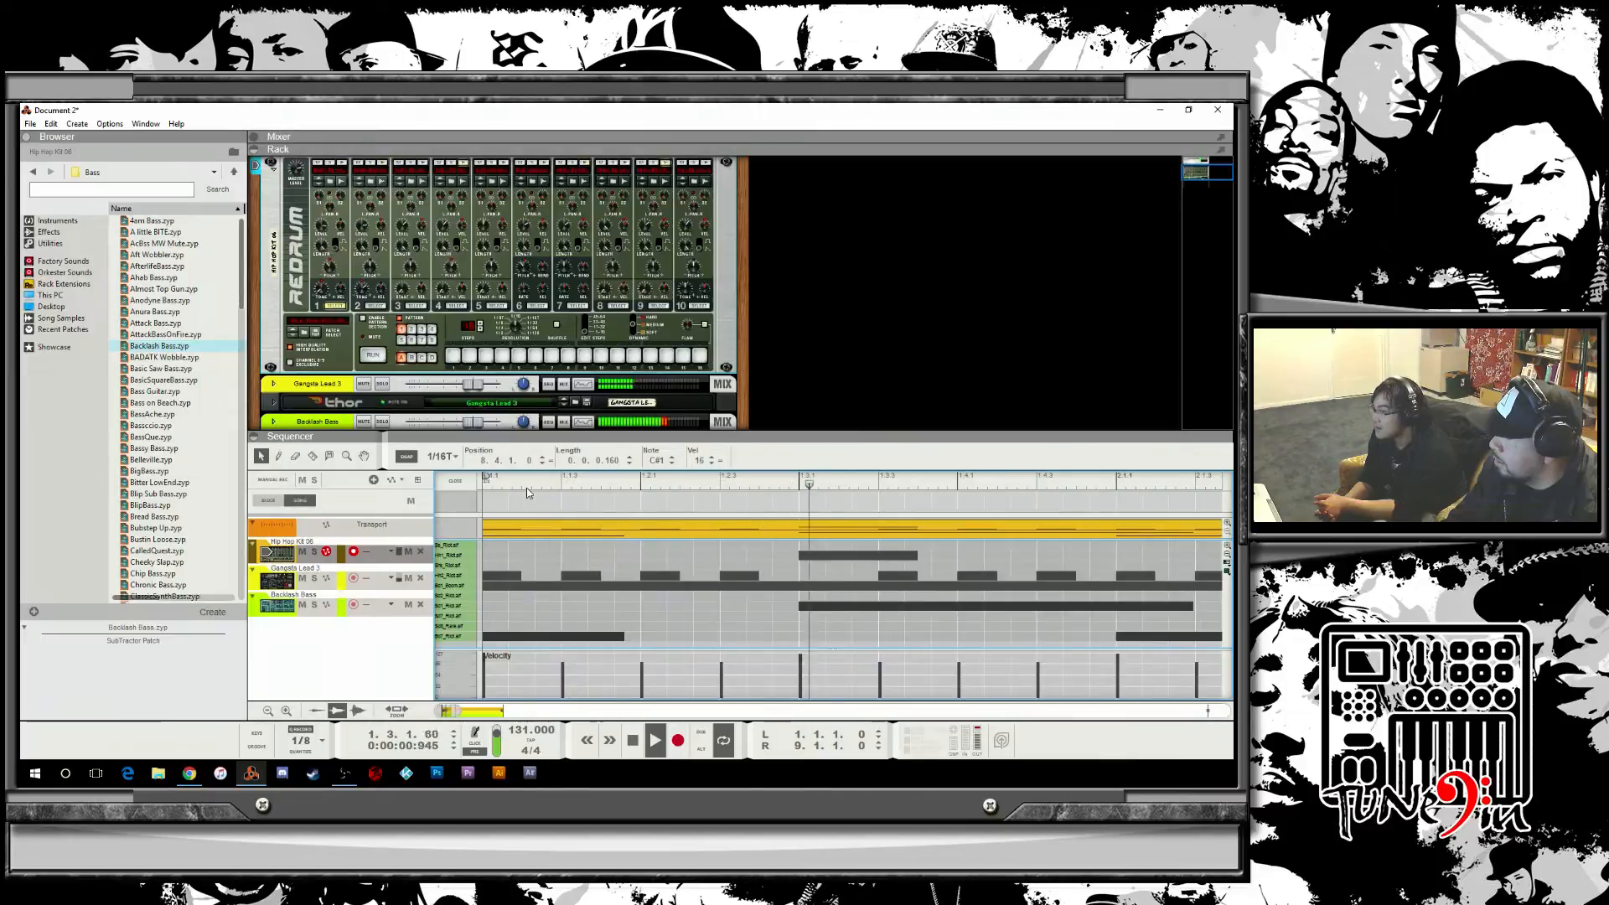
left_click(633, 740)
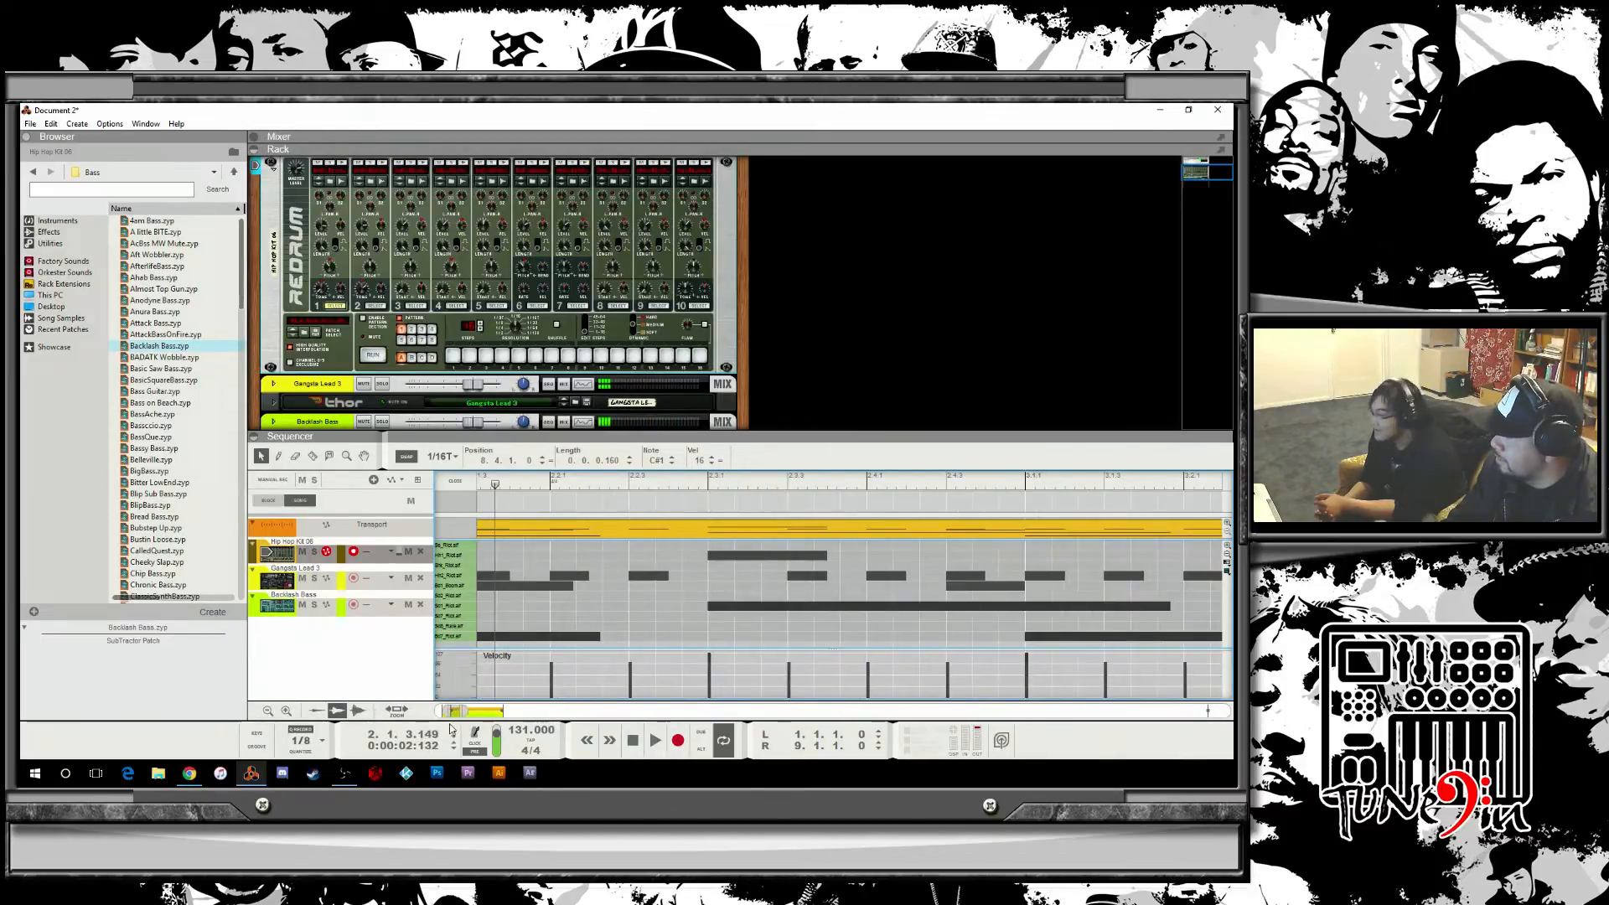
Play bar 8 back again and delete the triplet notes from the lower drum lane.
left_click_drag(453, 713, 501, 715)
left_click(508, 482)
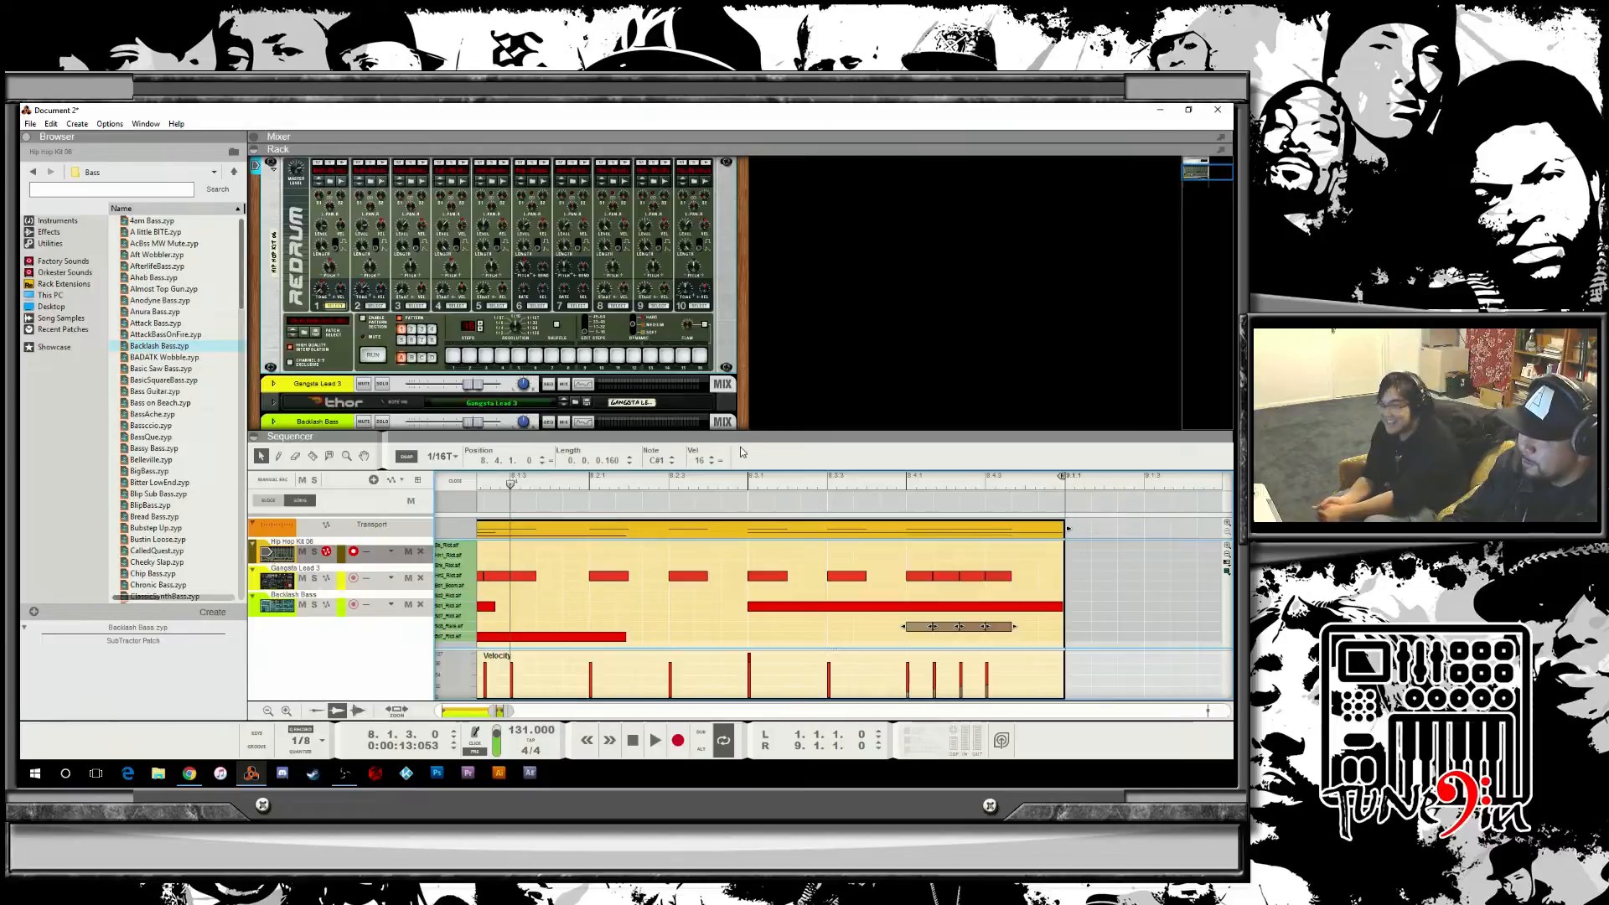
key("space")
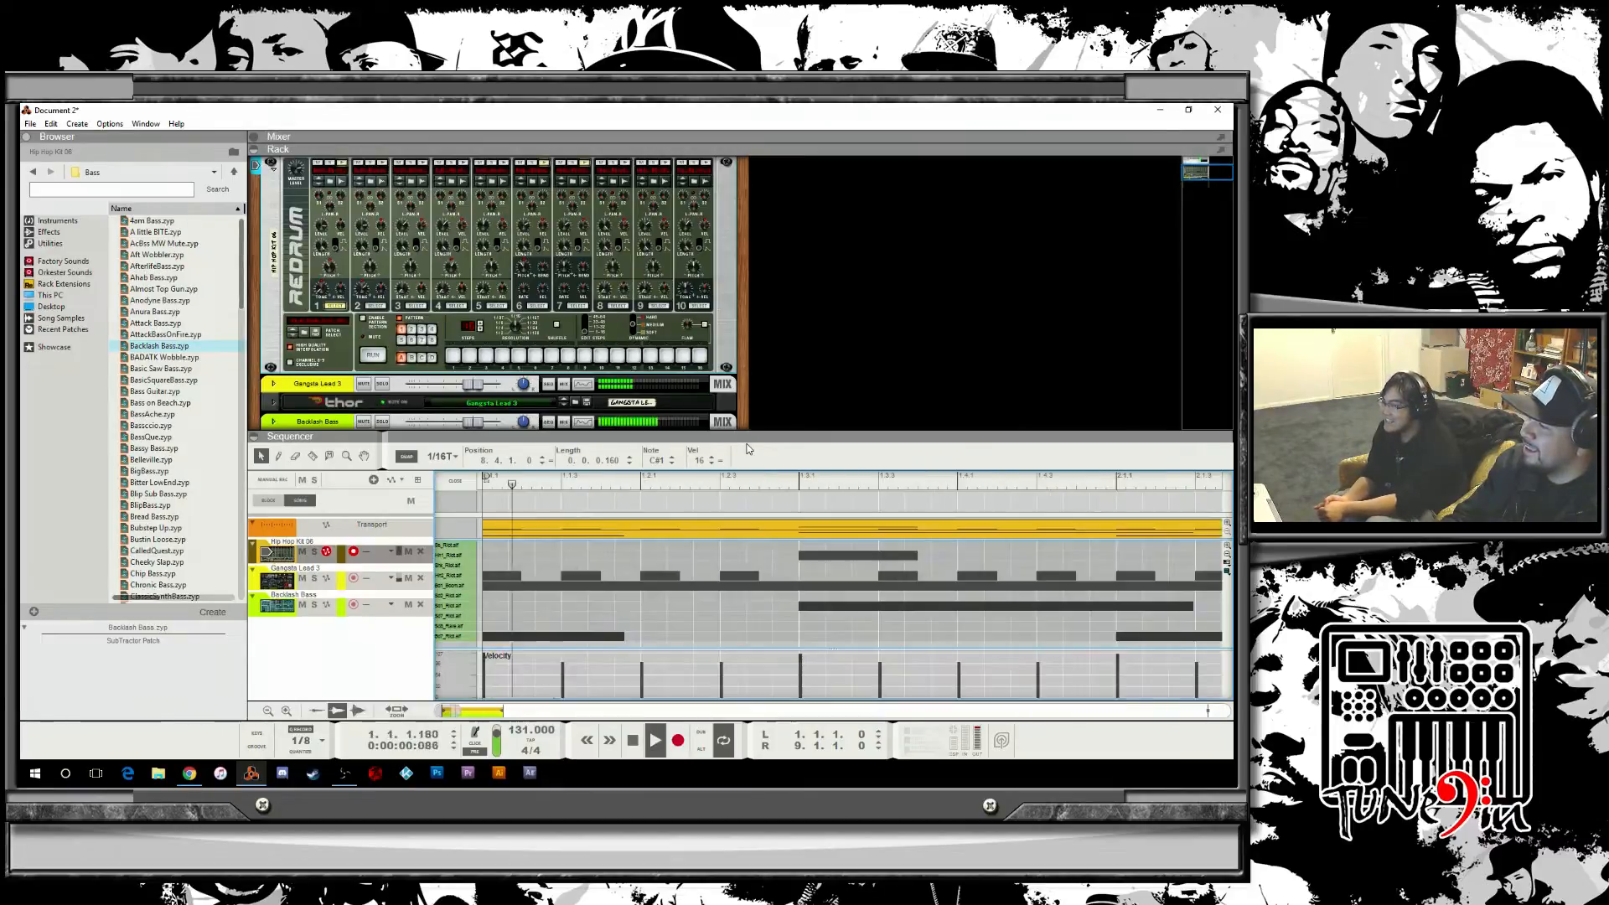
key("space")
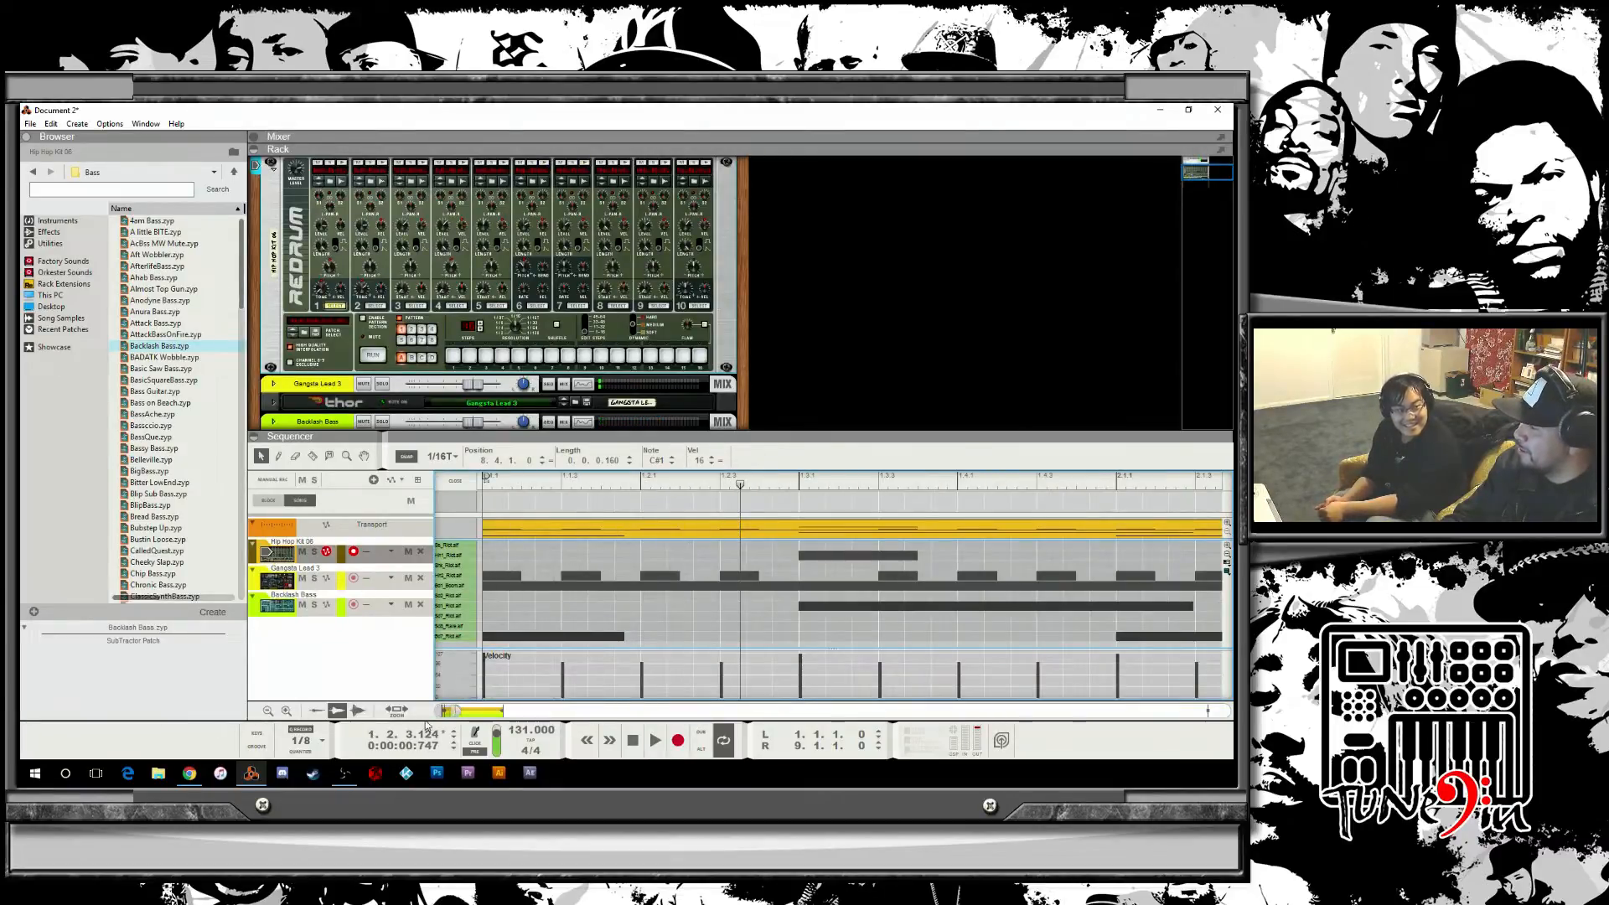
left_click_drag(459, 713, 540, 711)
key("Delete")
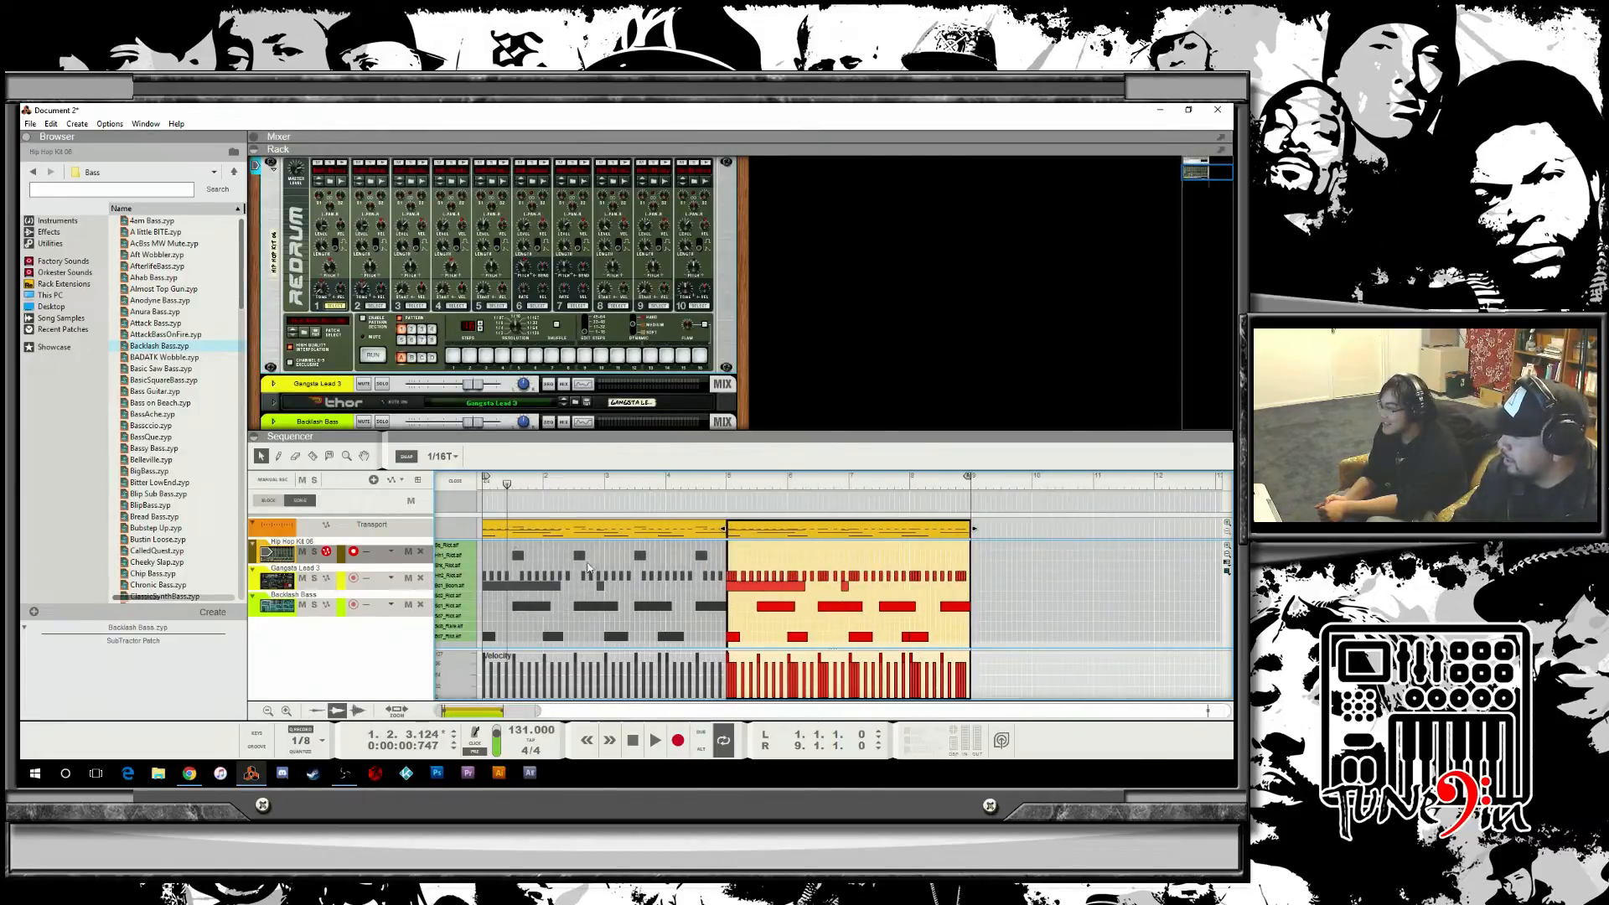
Set the snap to 1/32T, draw a run of 32nd-triplet notes on the lower drum lane in bar 8, and play it.
left_click(432, 459)
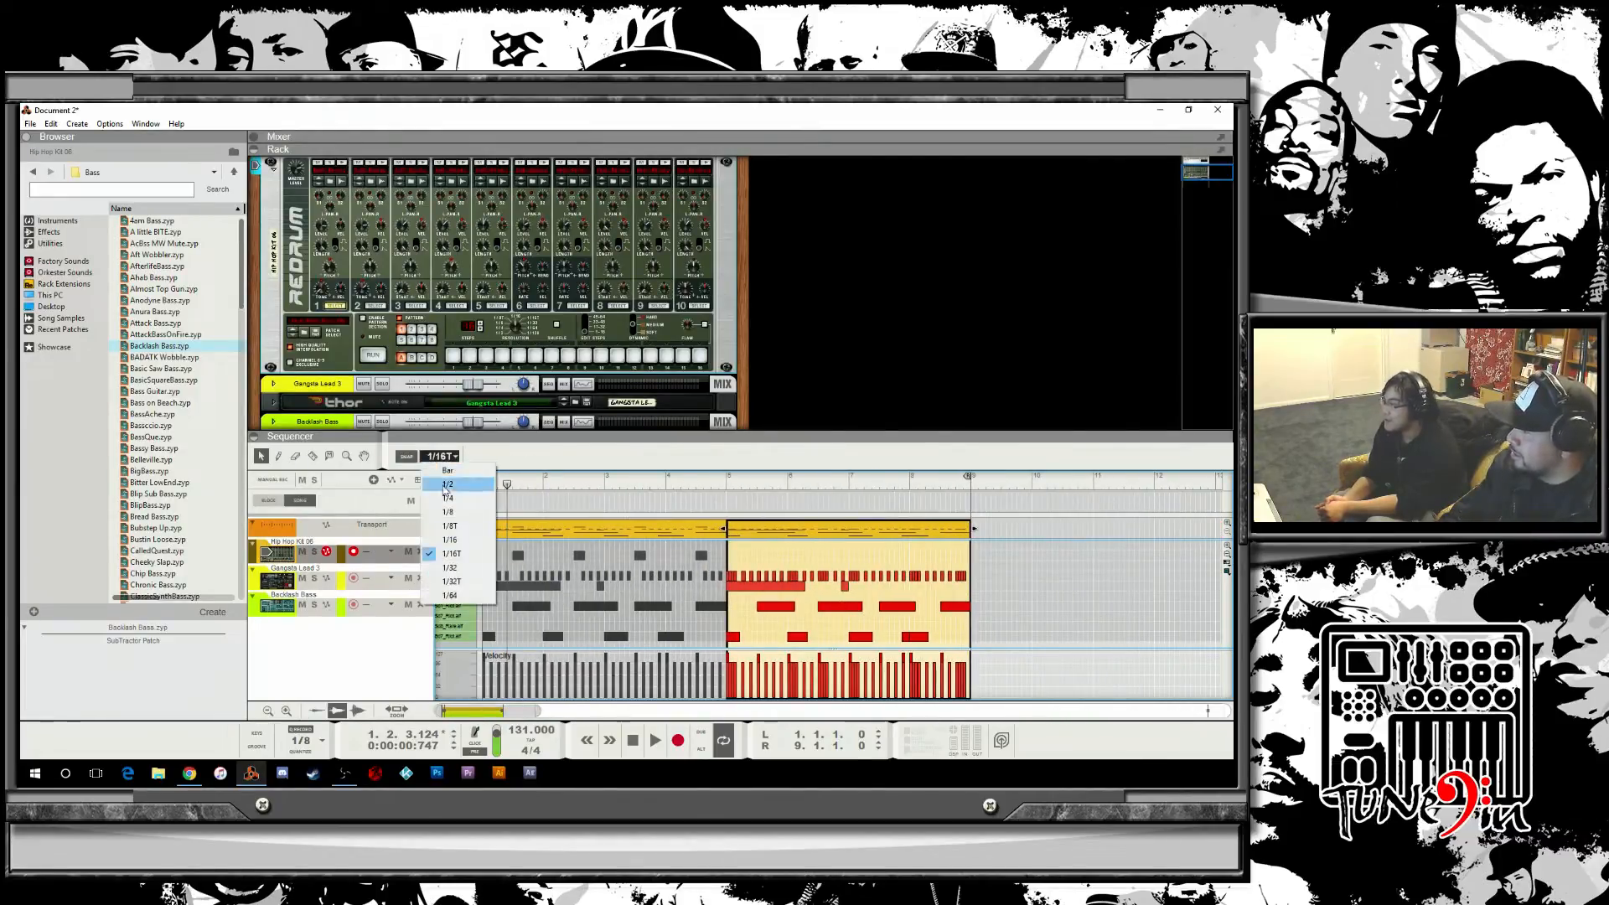
left_click(459, 580)
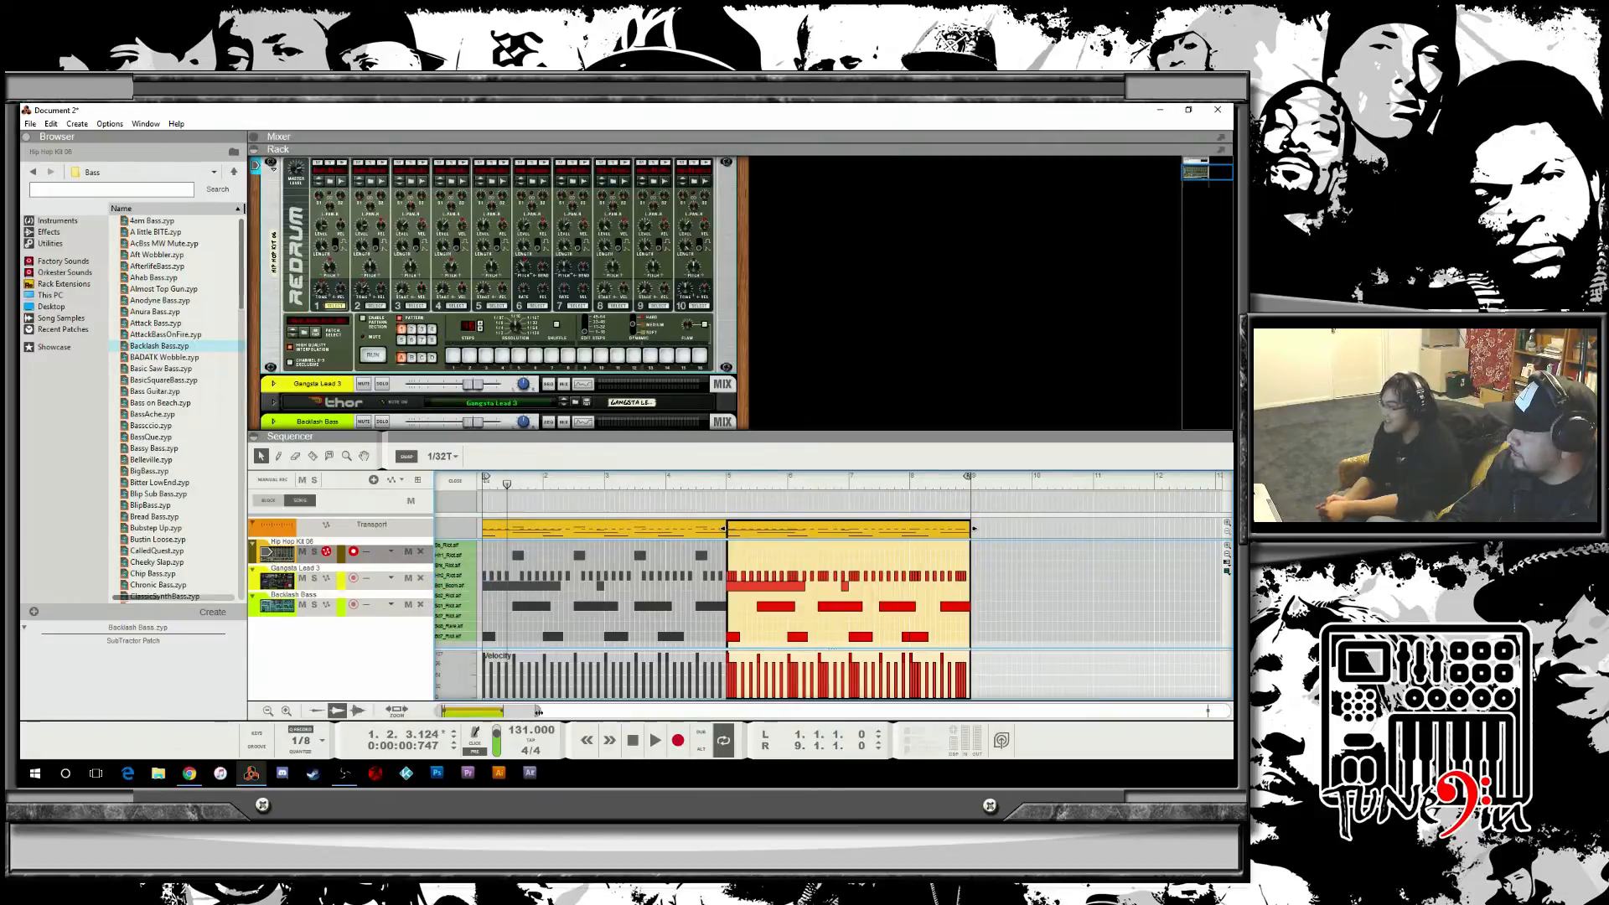
left_click_drag(538, 711, 499, 713)
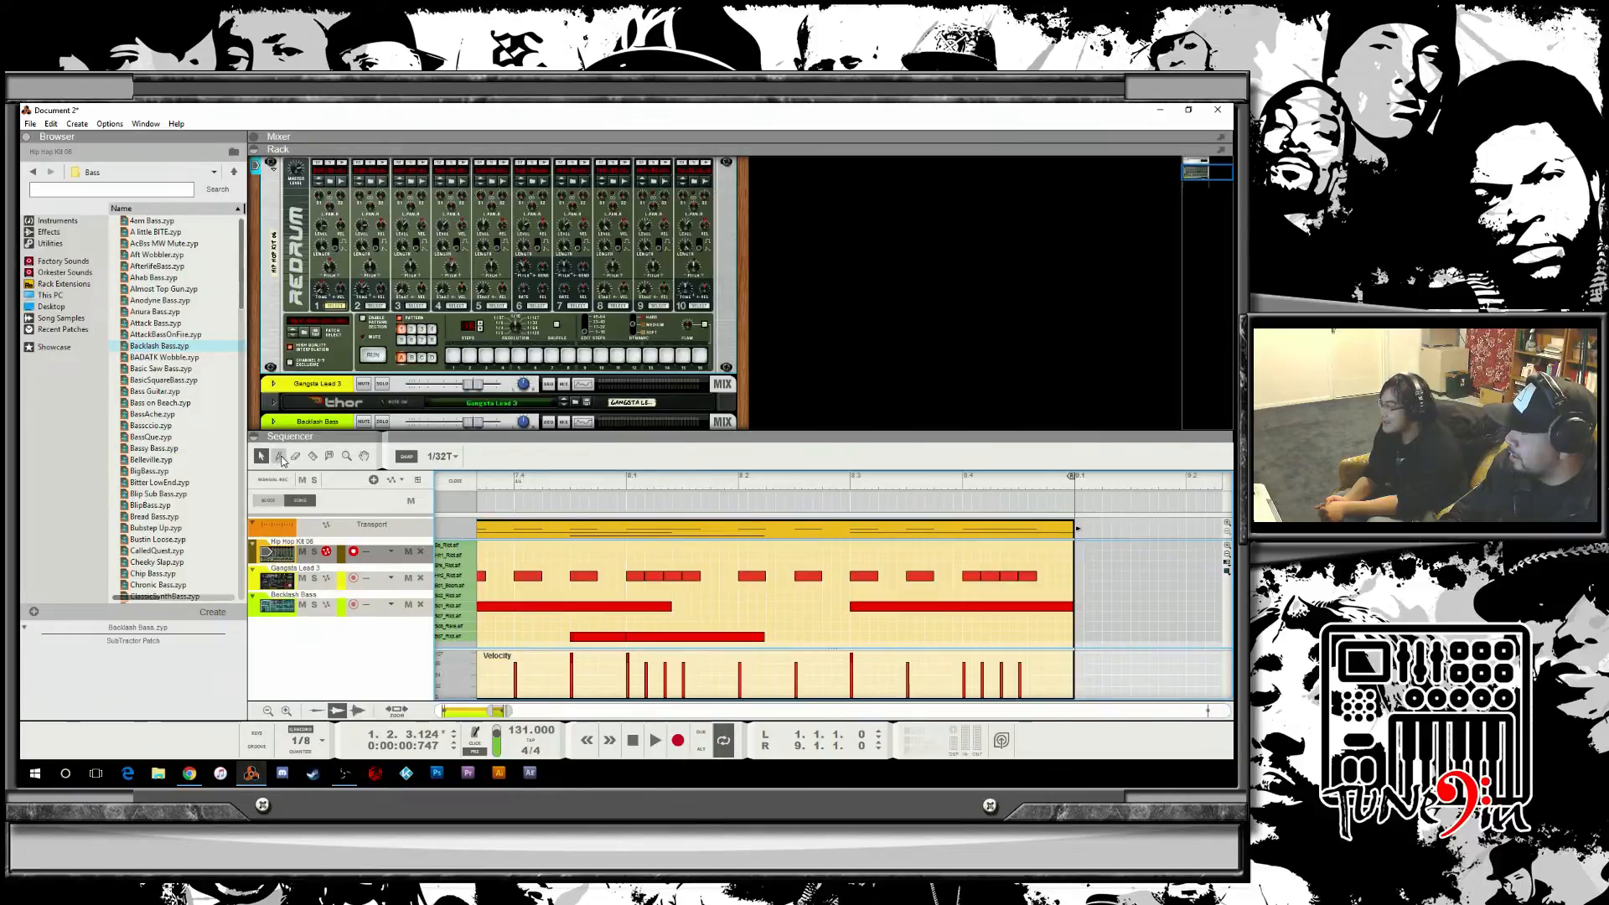
left_click(856, 626)
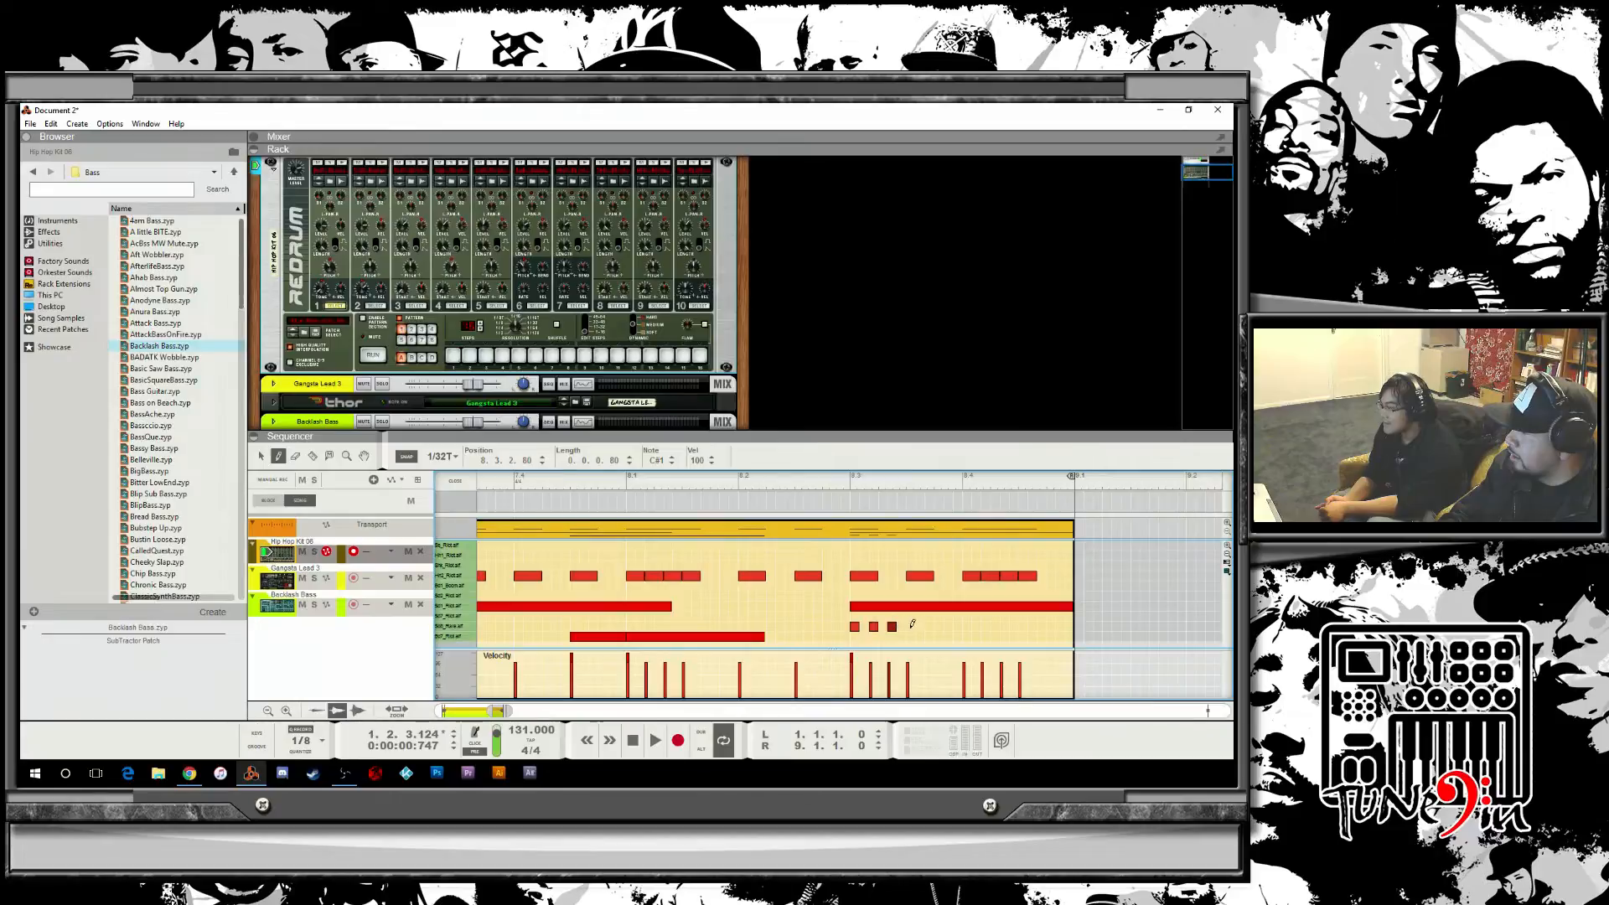
left_click(796, 485)
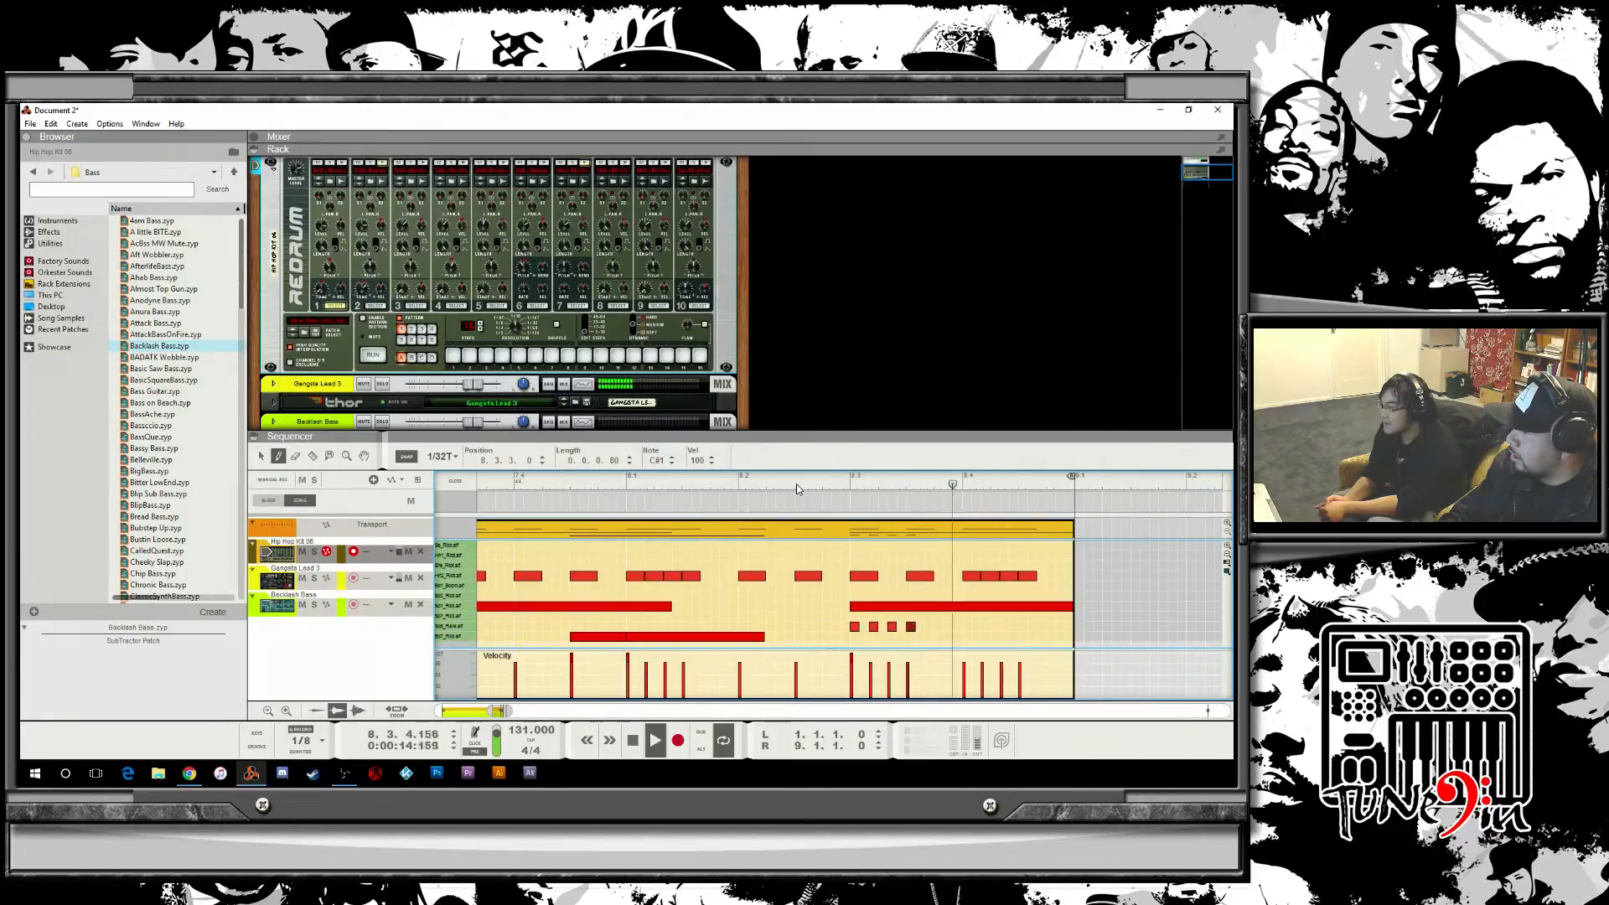
left_click(796, 485)
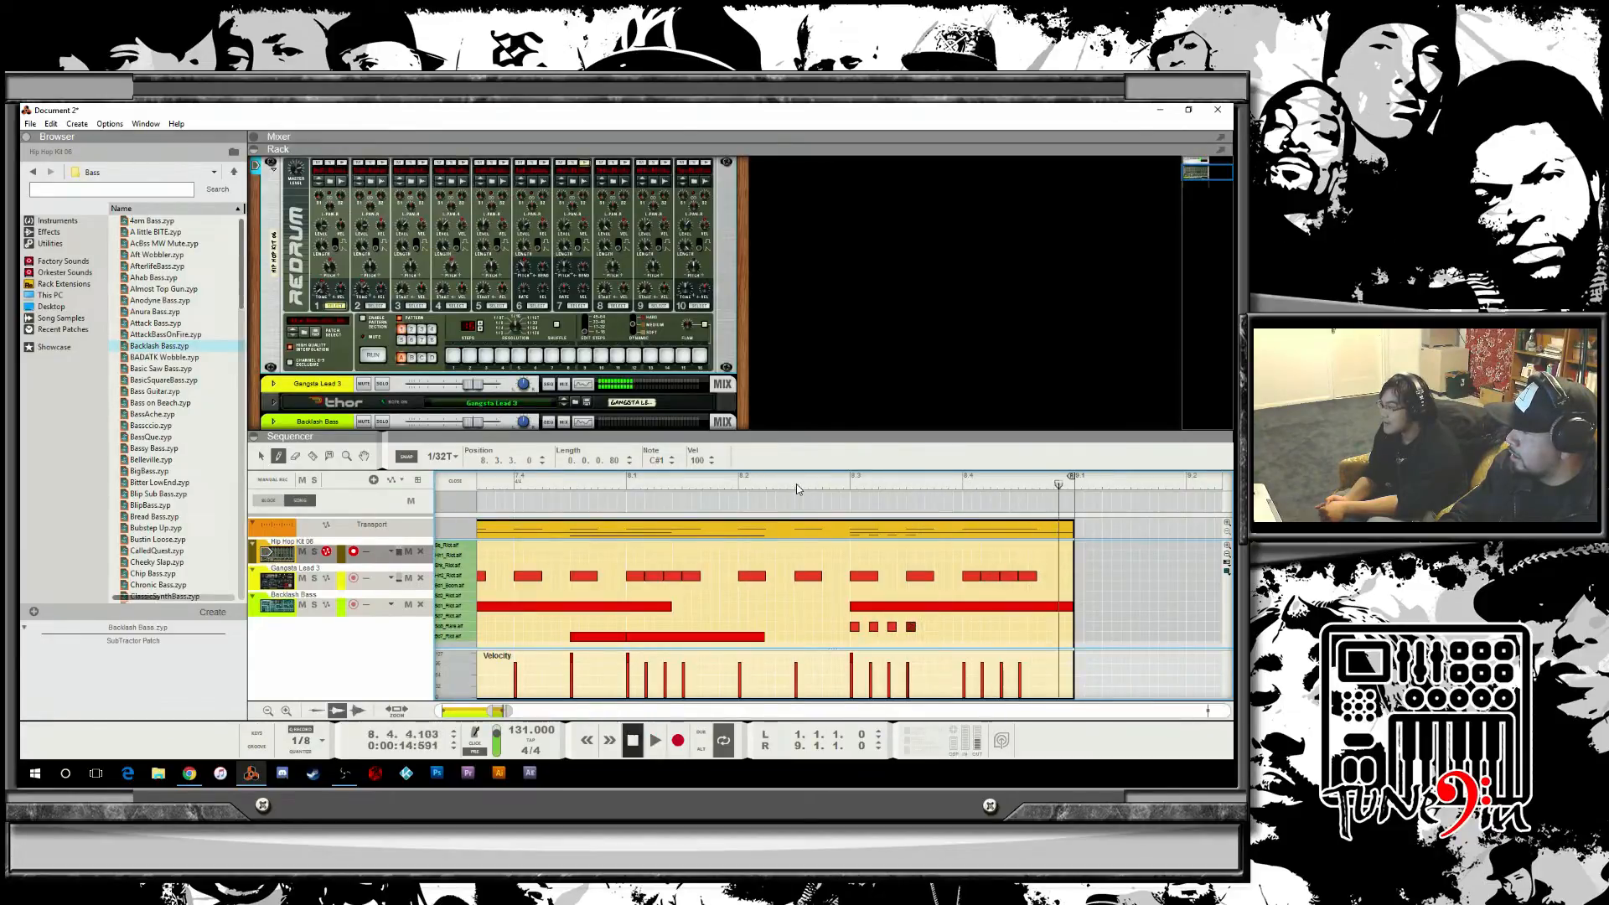
left_click(898, 626)
left_click(746, 493)
key("space")
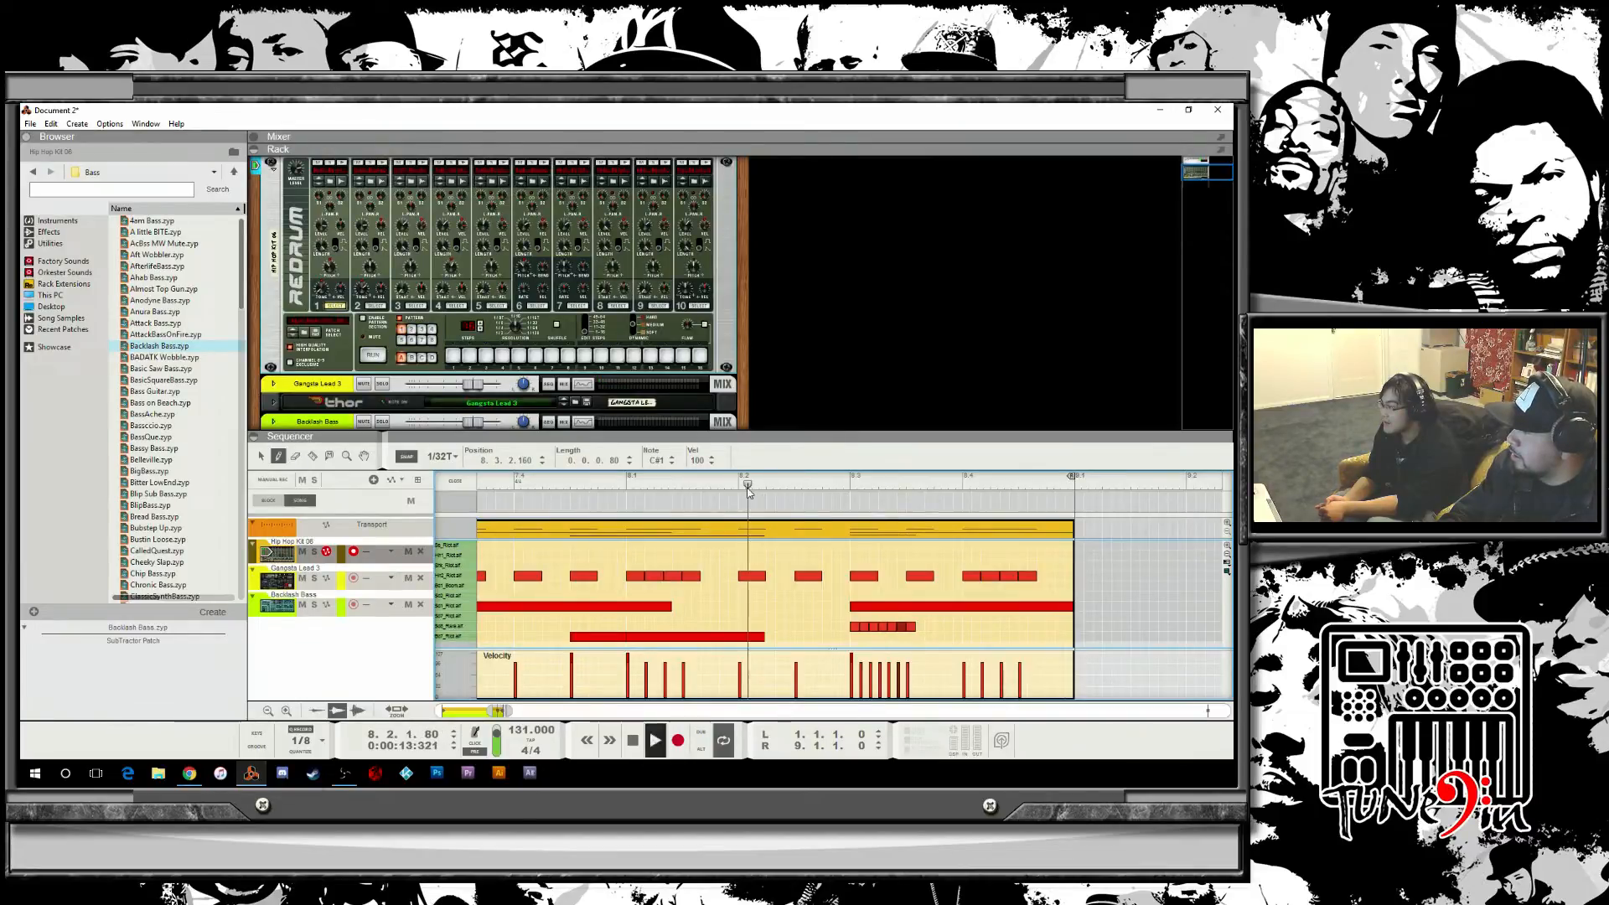
key("space")
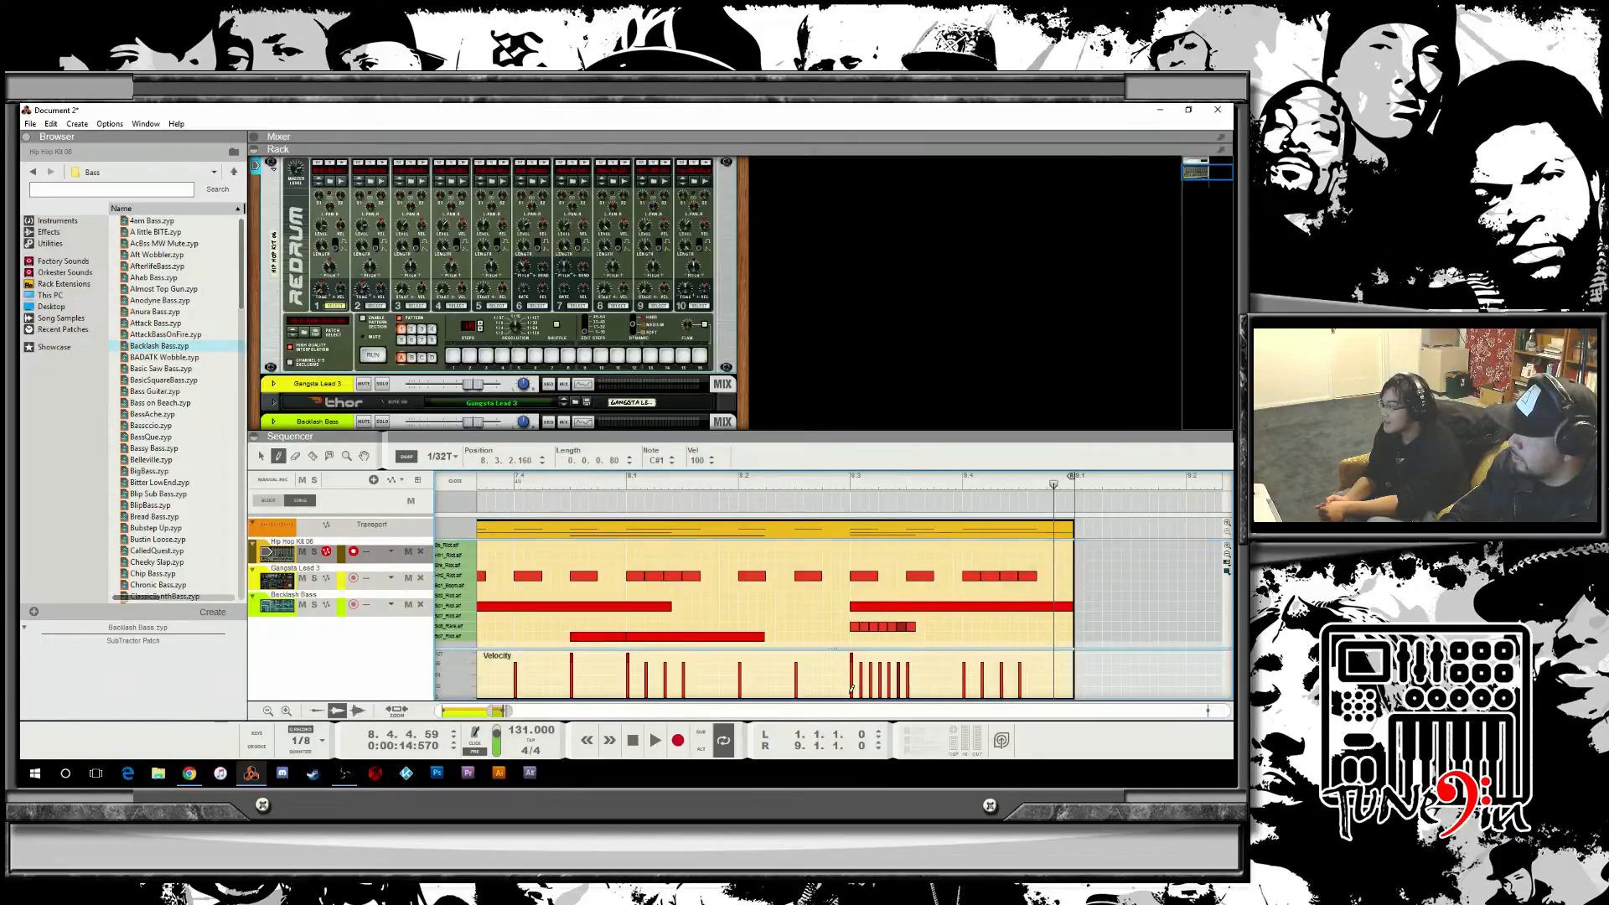
Draw a rising velocity ramp for the new roll, rework the hi-hat notes above it, and play it back.
left_click_drag(851, 692, 891, 674)
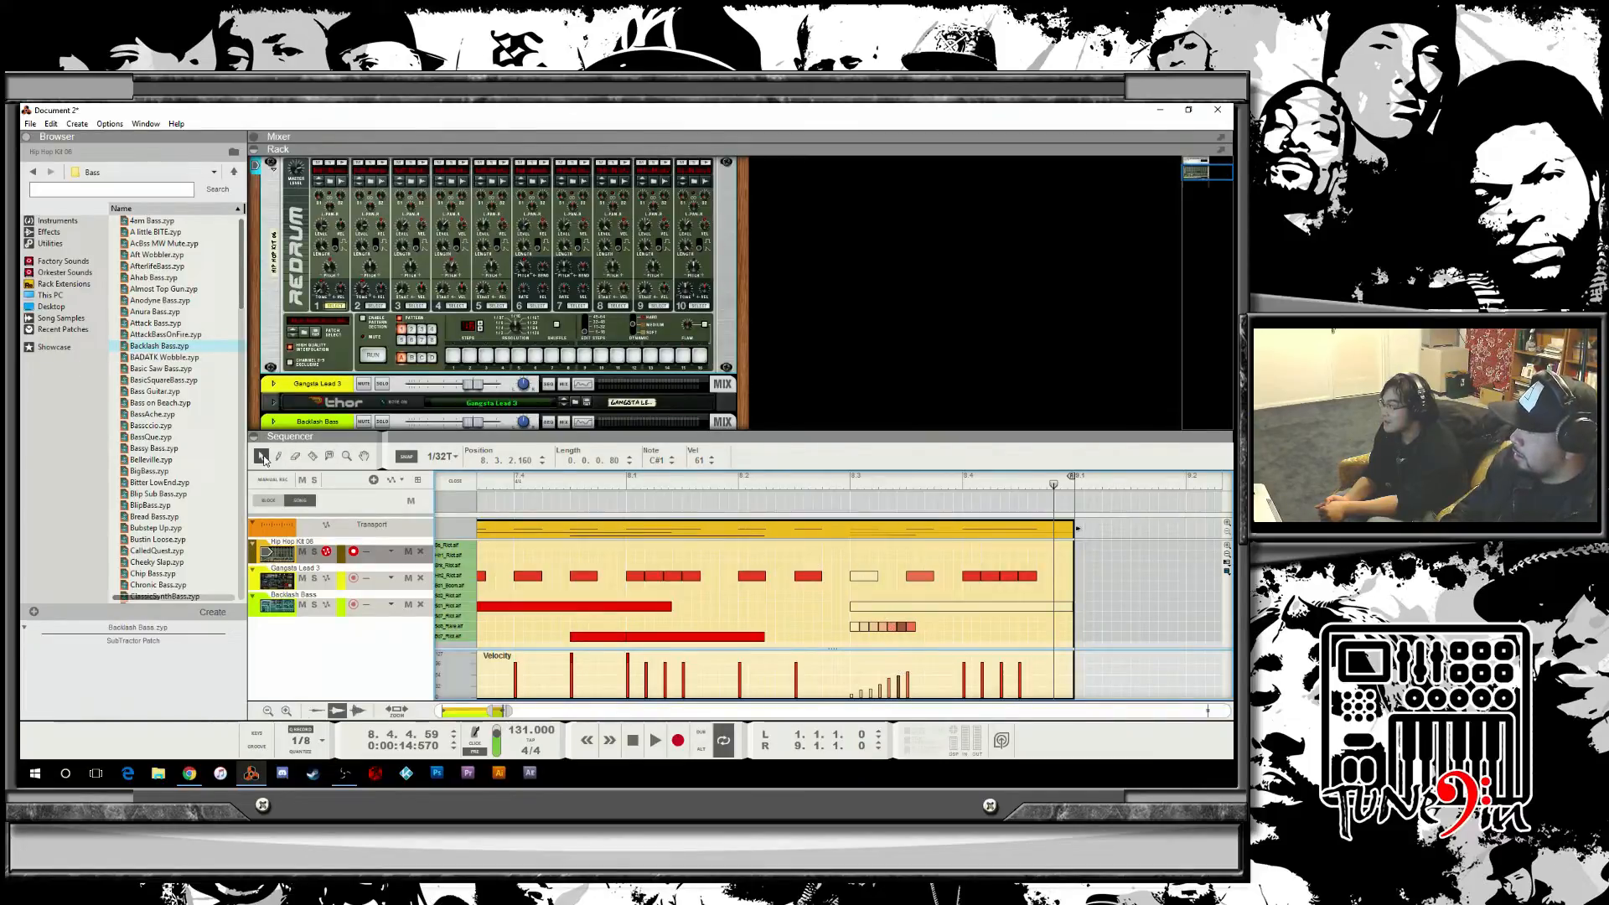
left_click_drag(869, 573, 912, 591)
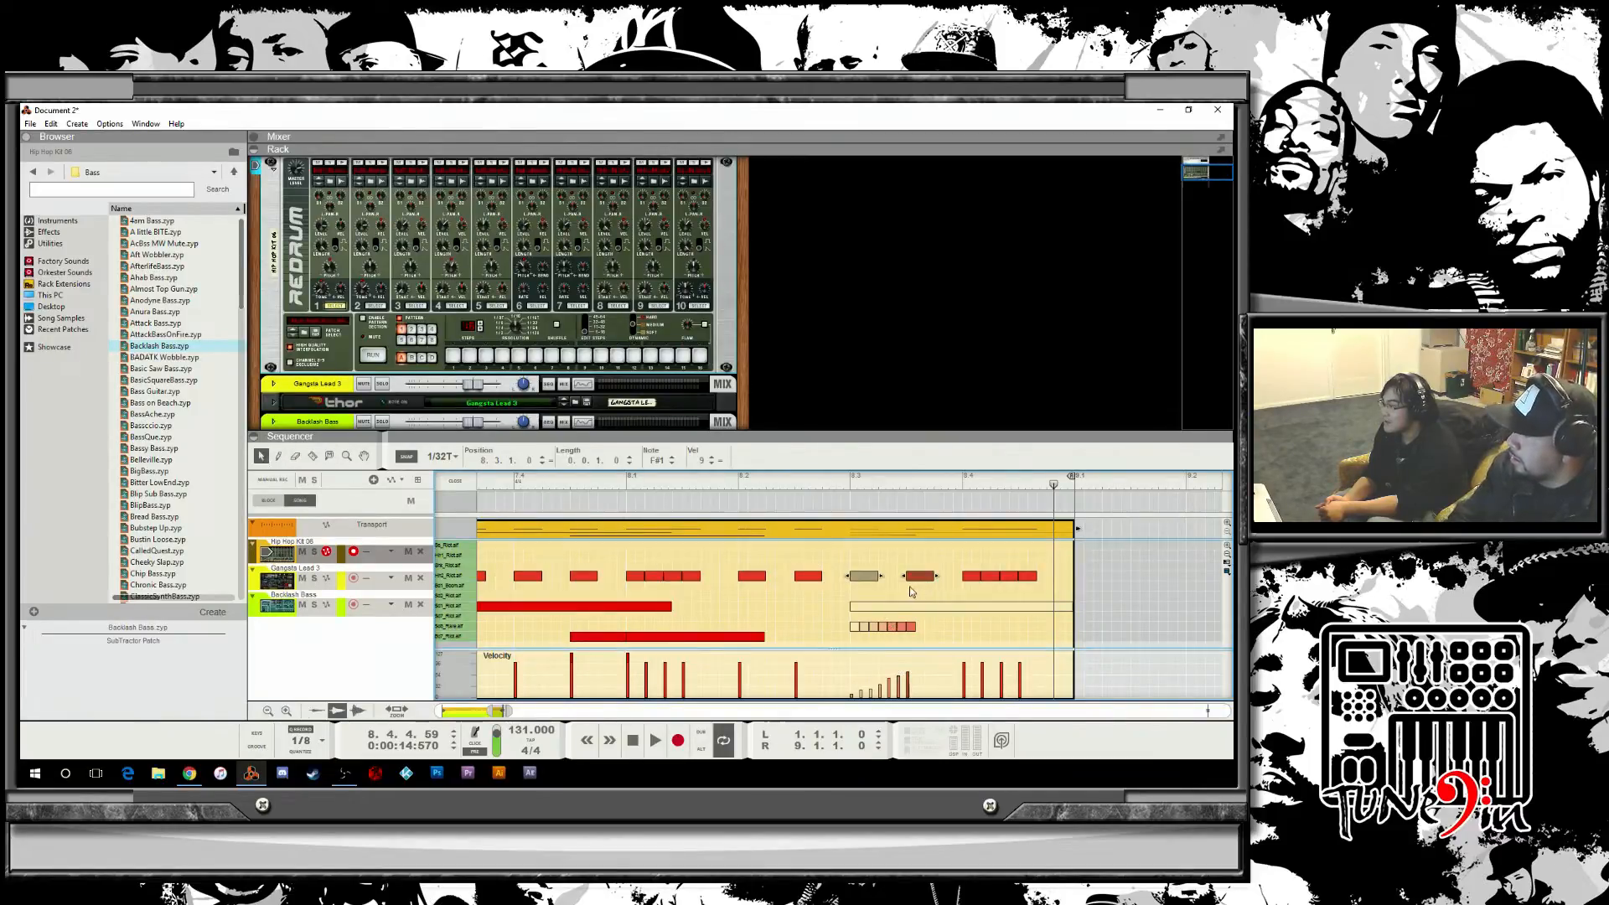
key("Delete")
left_click_drag(815, 575, 914, 584)
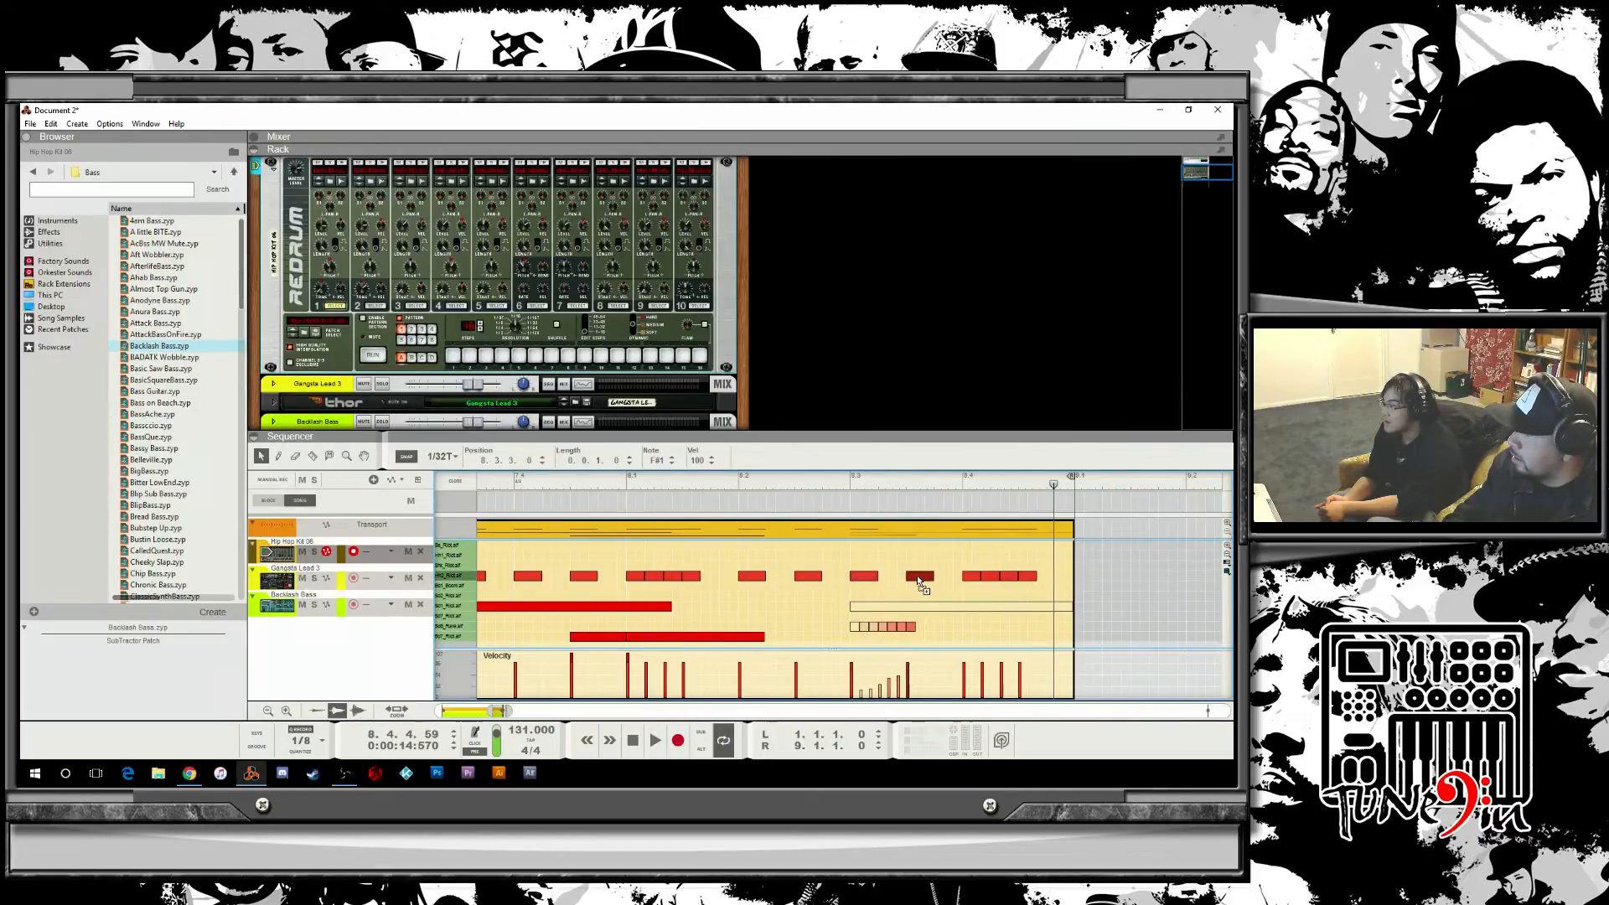
left_click(681, 477)
key("space")
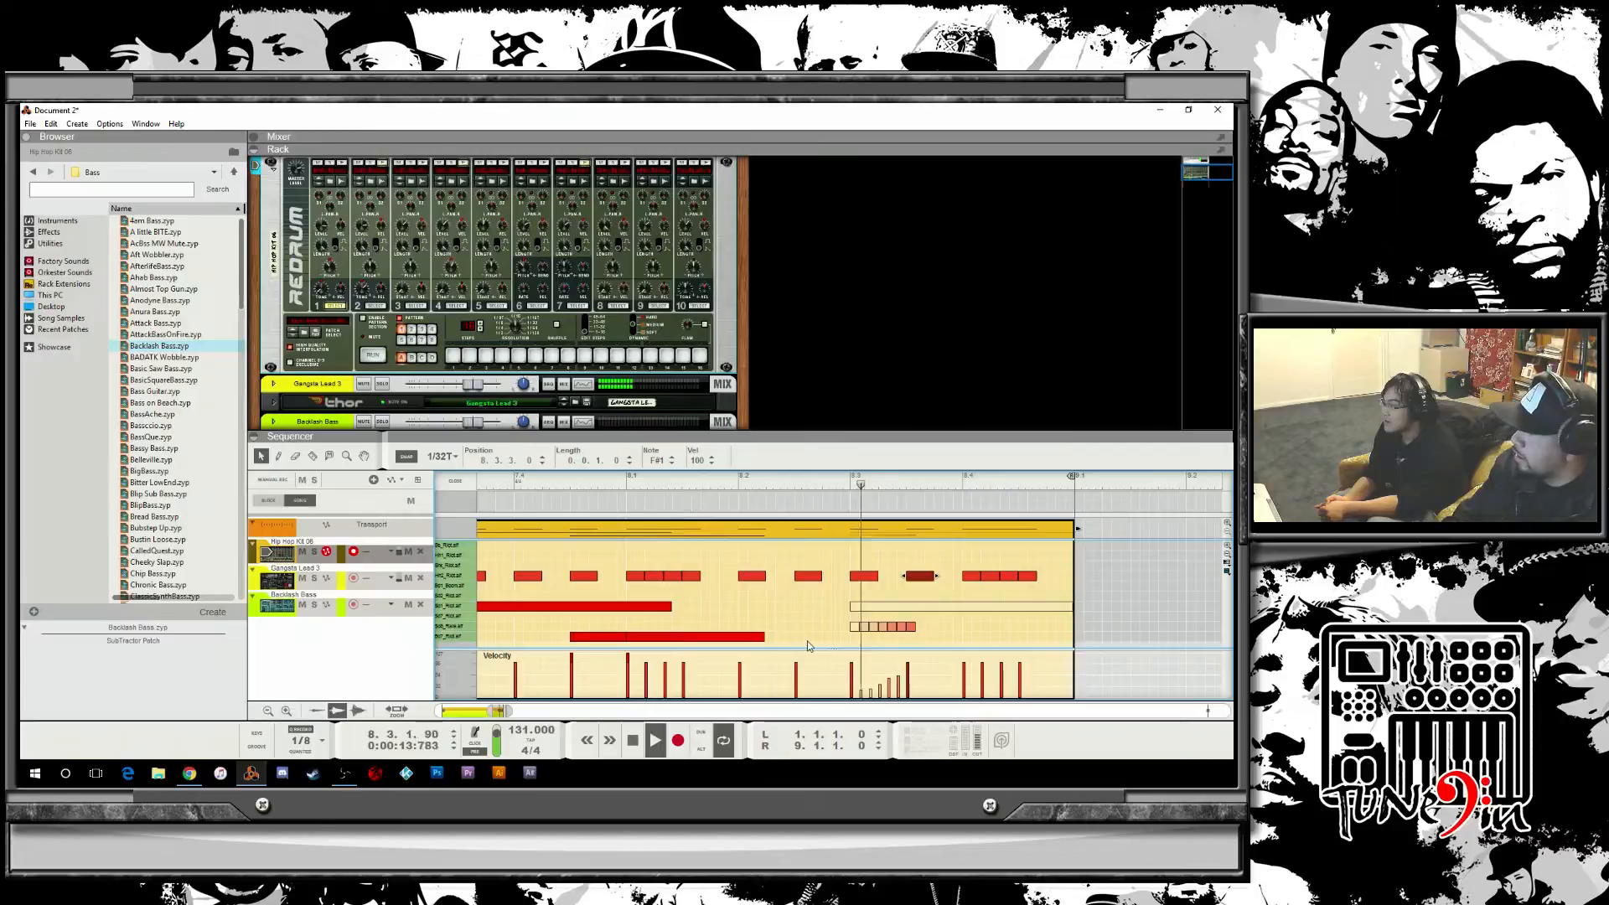
key("space")
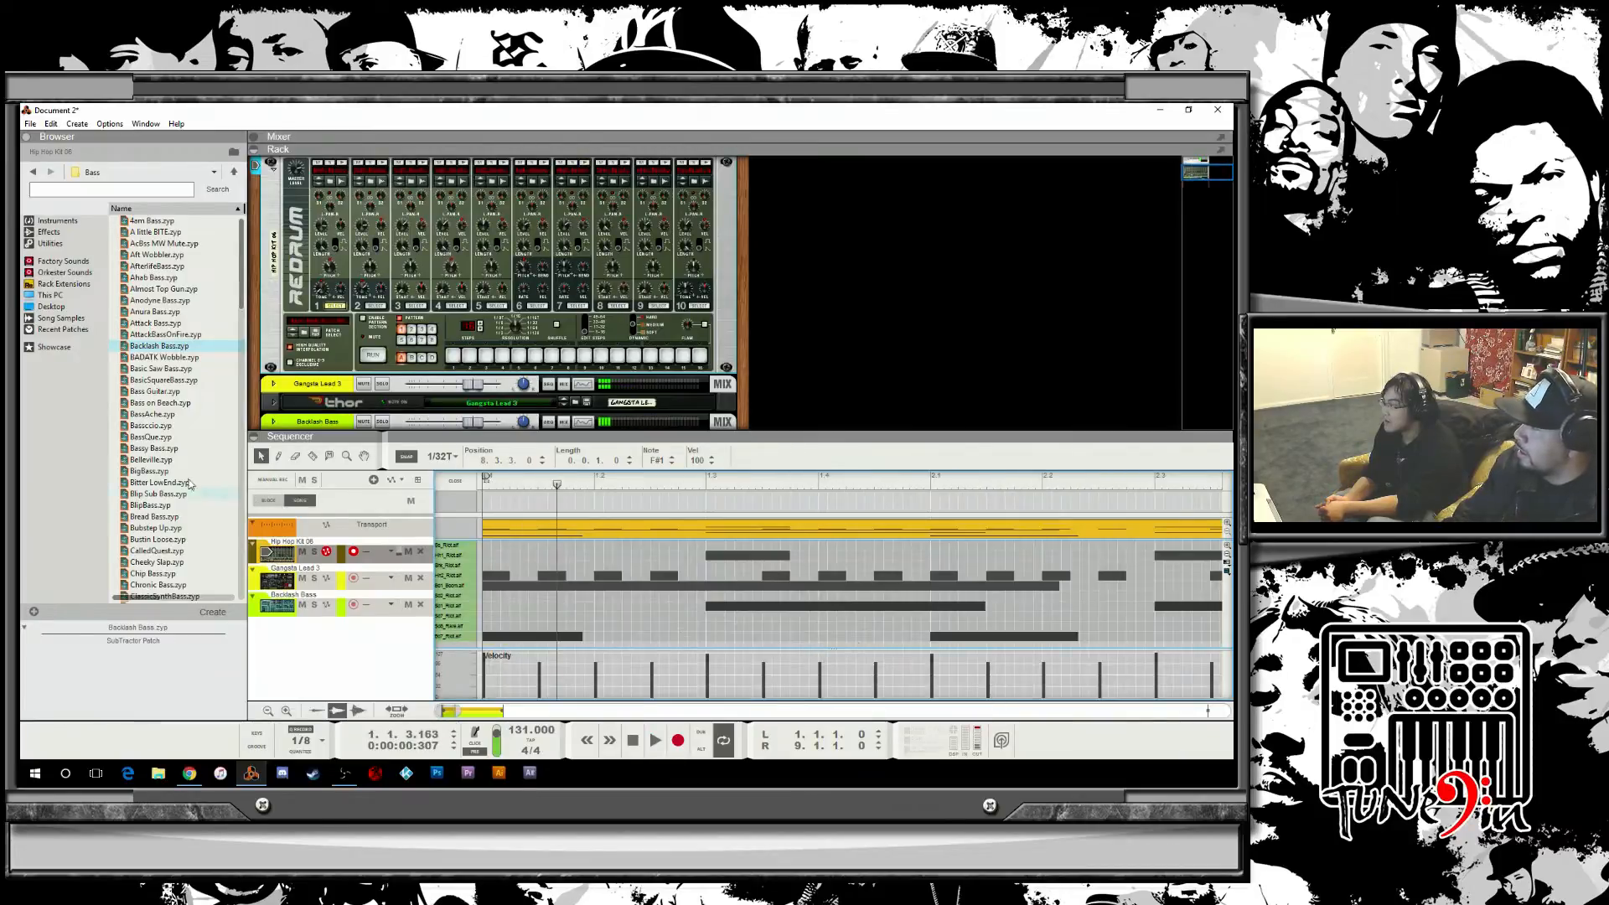
Open the first drum clip, delete its triplet roll near the end of bar 4, and leave clip editing.
left_click(452, 482)
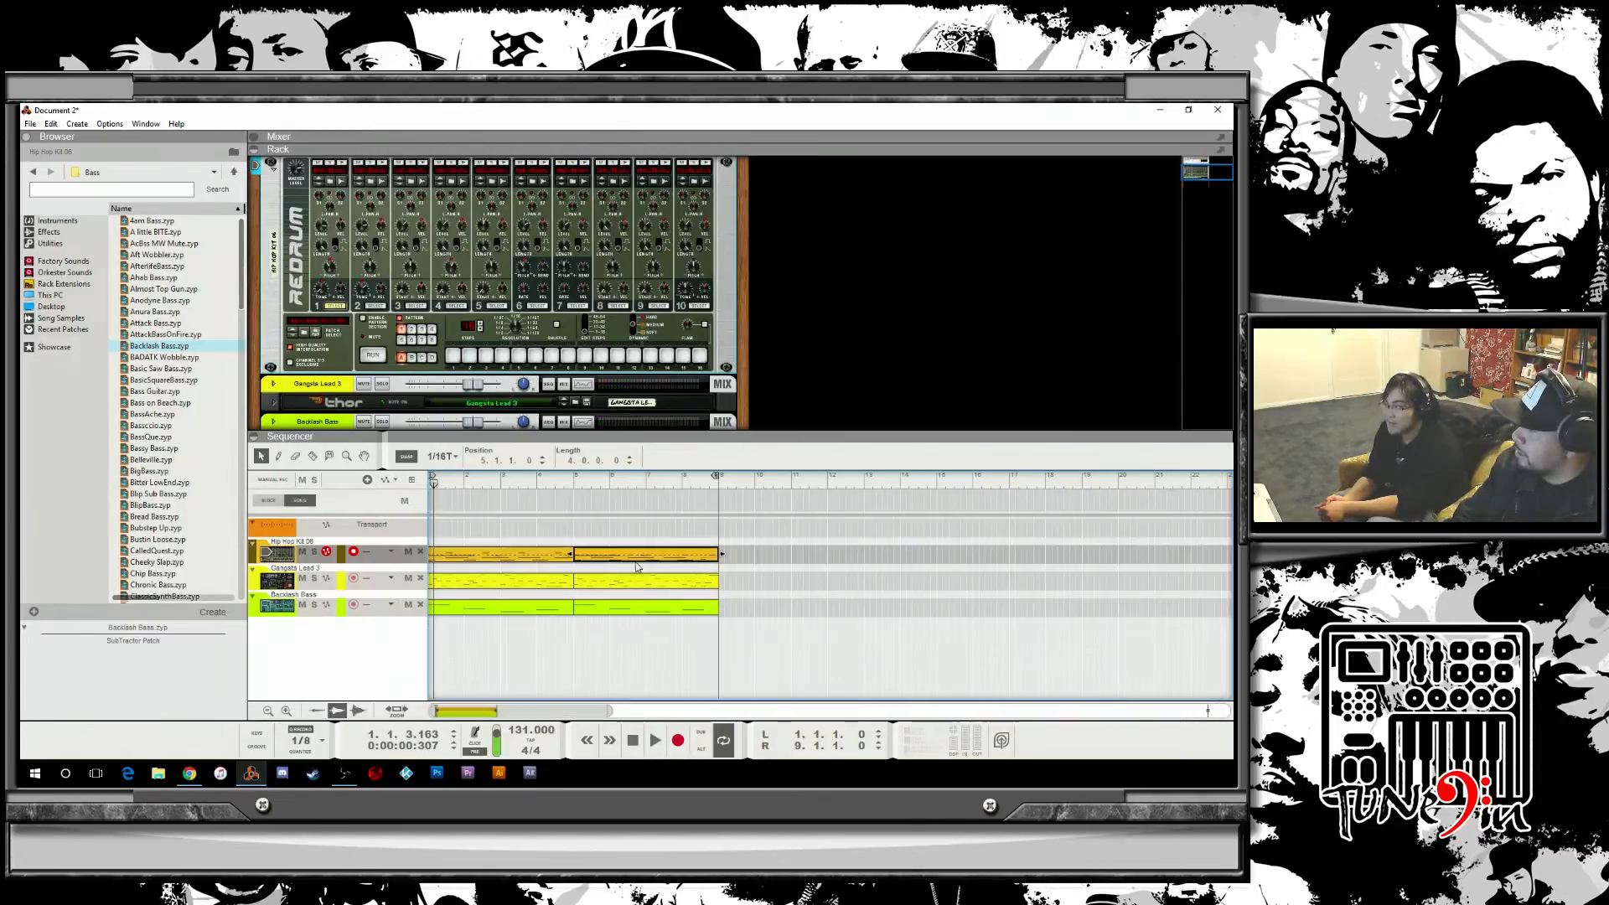
double_click(671, 558)
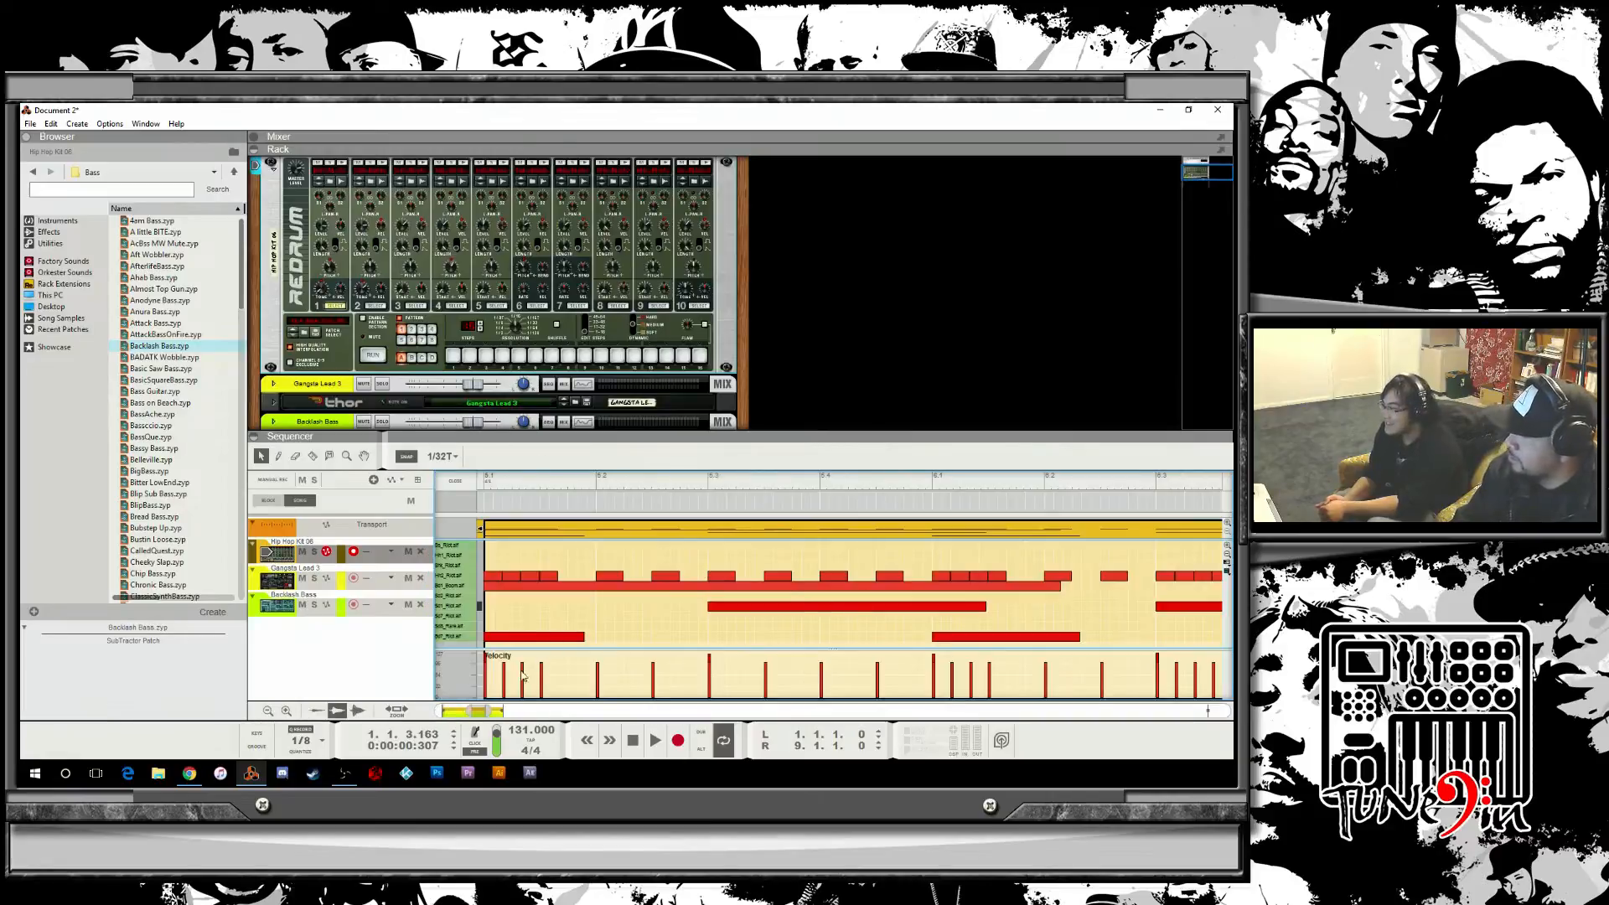
left_click_drag(476, 711, 502, 710)
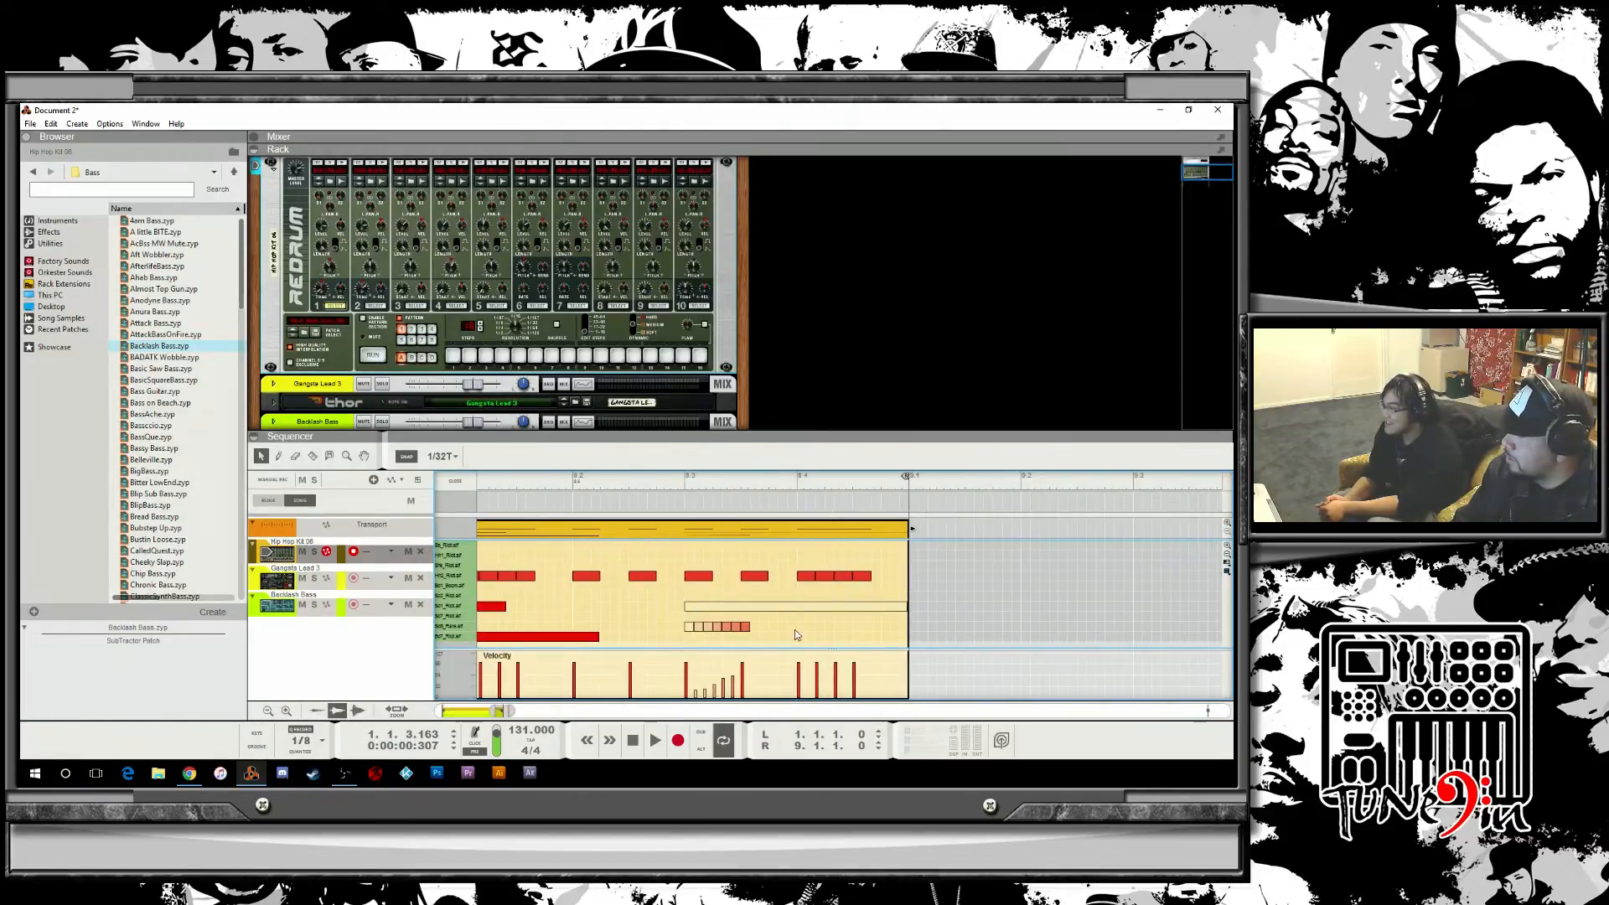
key("Delete")
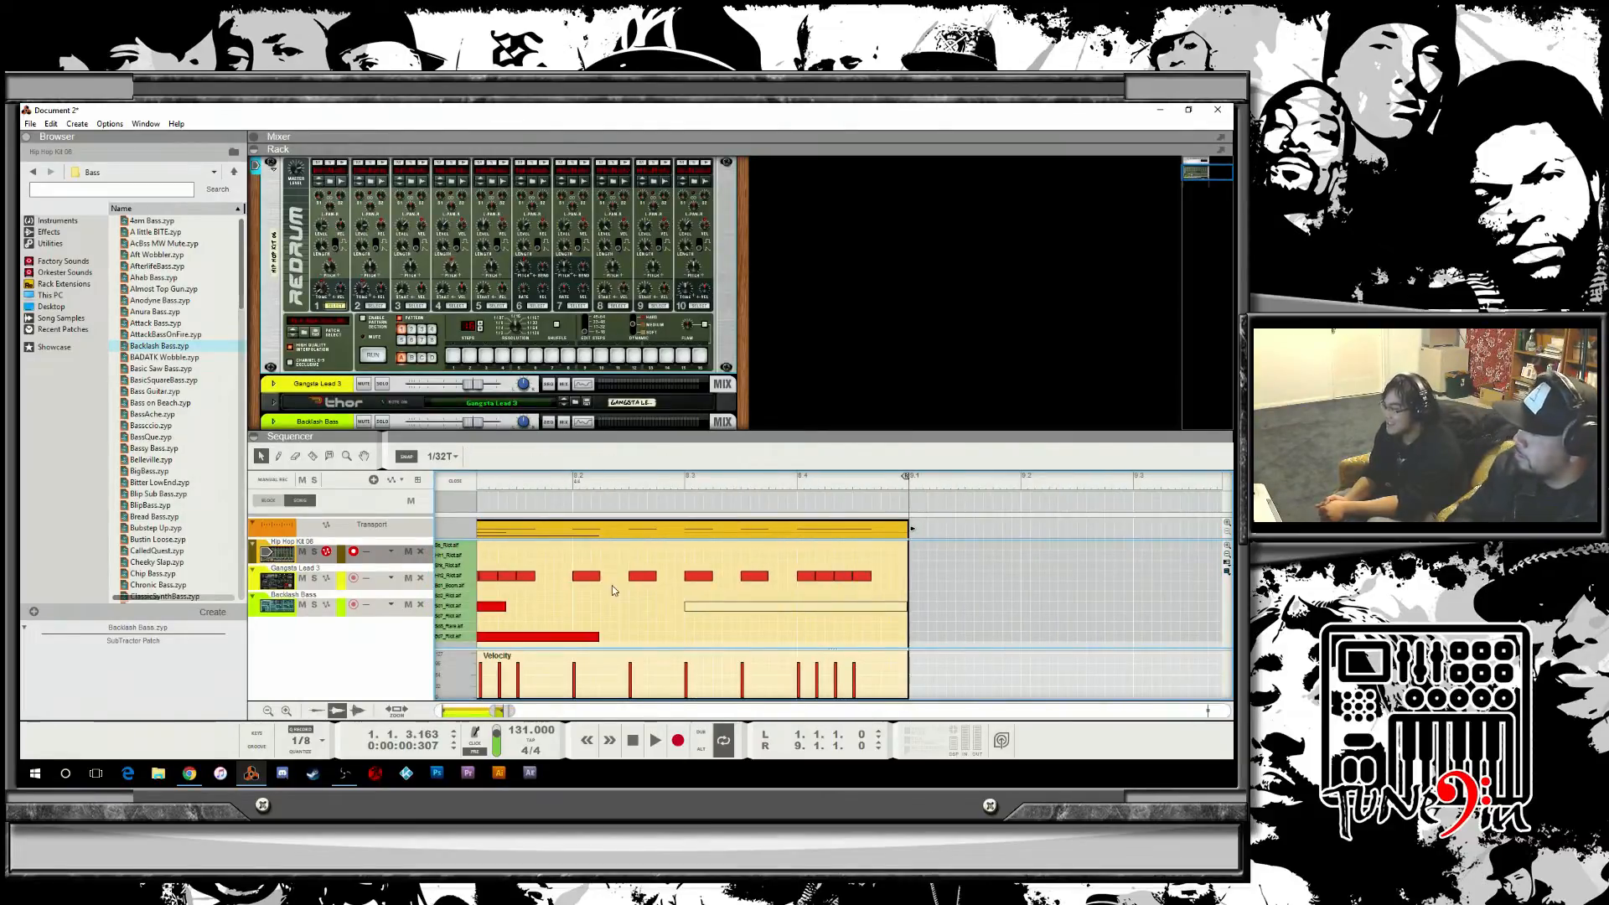
left_click(446, 483)
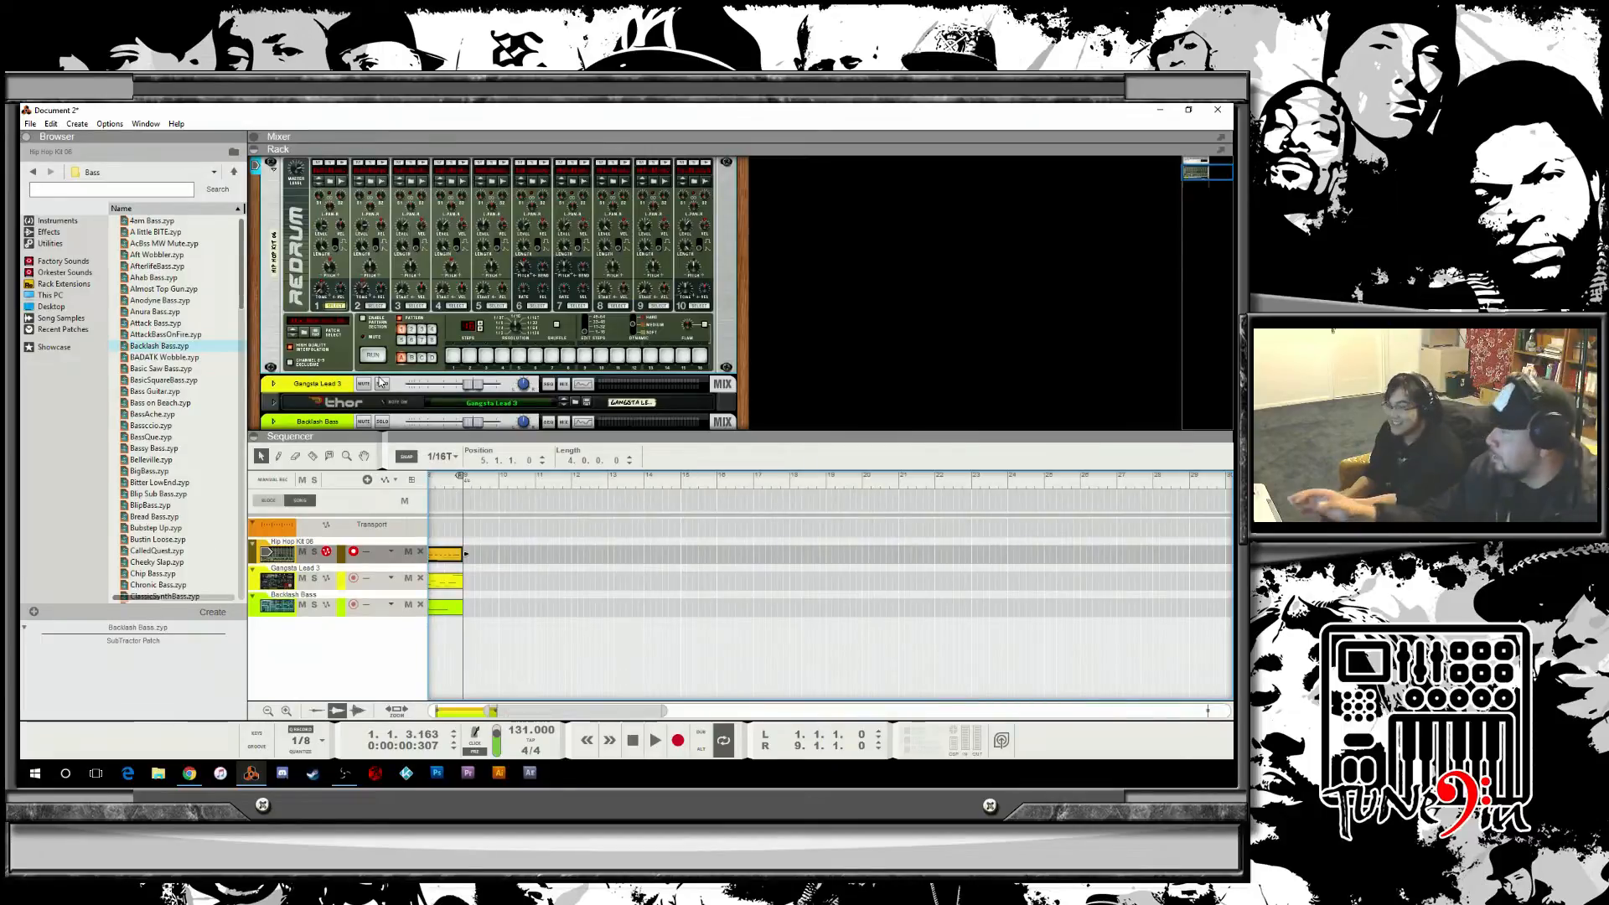
Play the beat and audition Redrum Hip Hop Kits 07, 08 and 09 through the patch browser.
key("space")
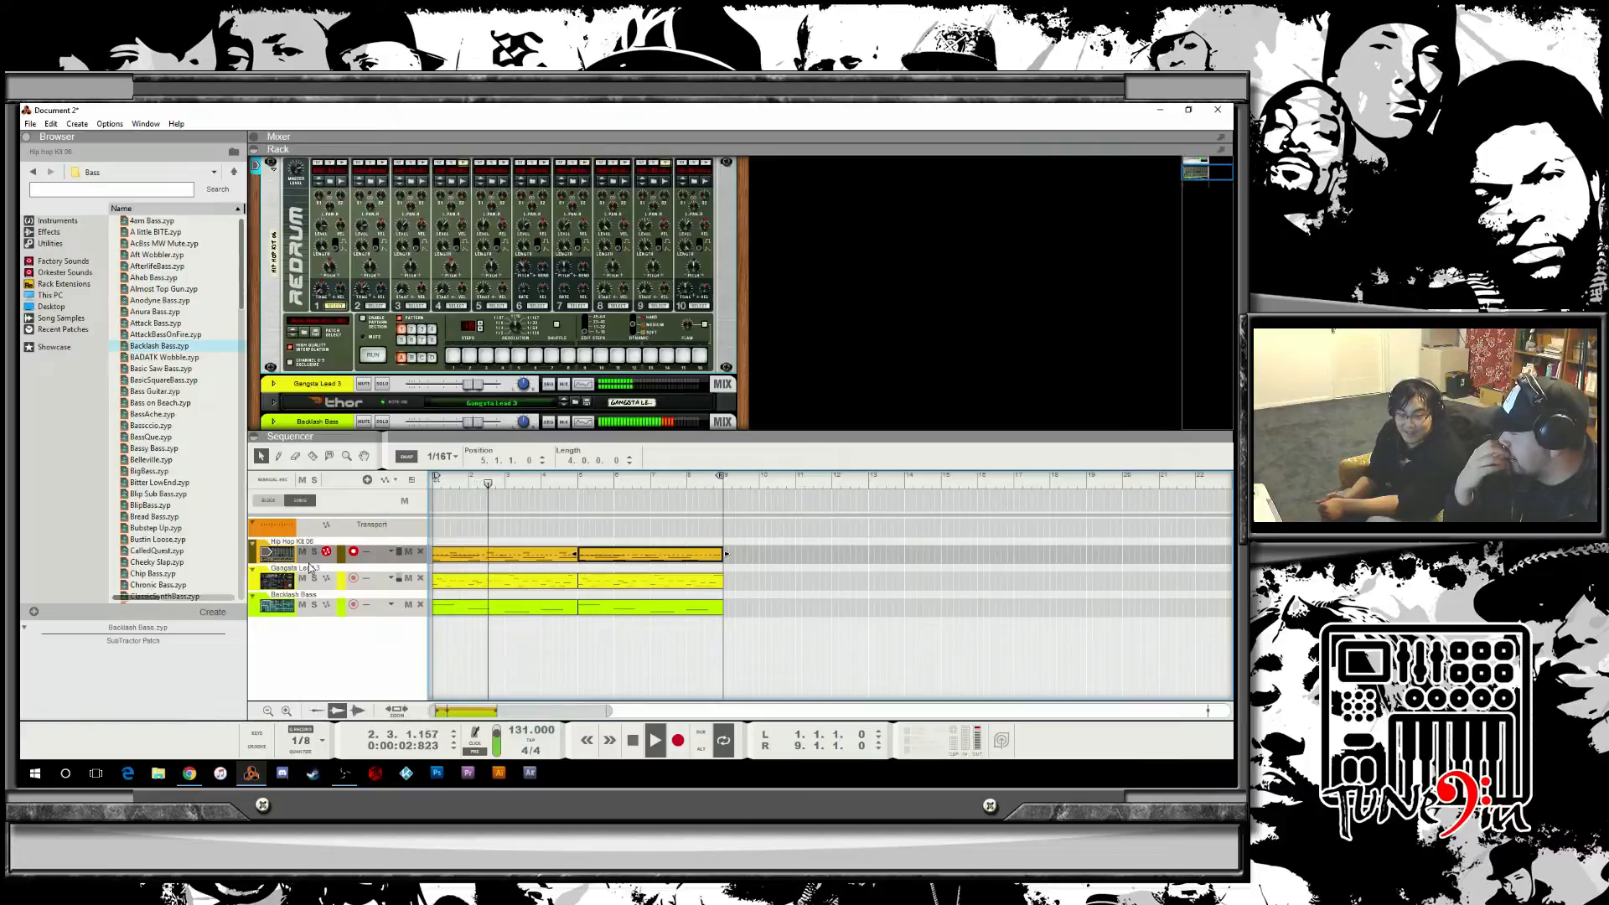
left_click(909, 647)
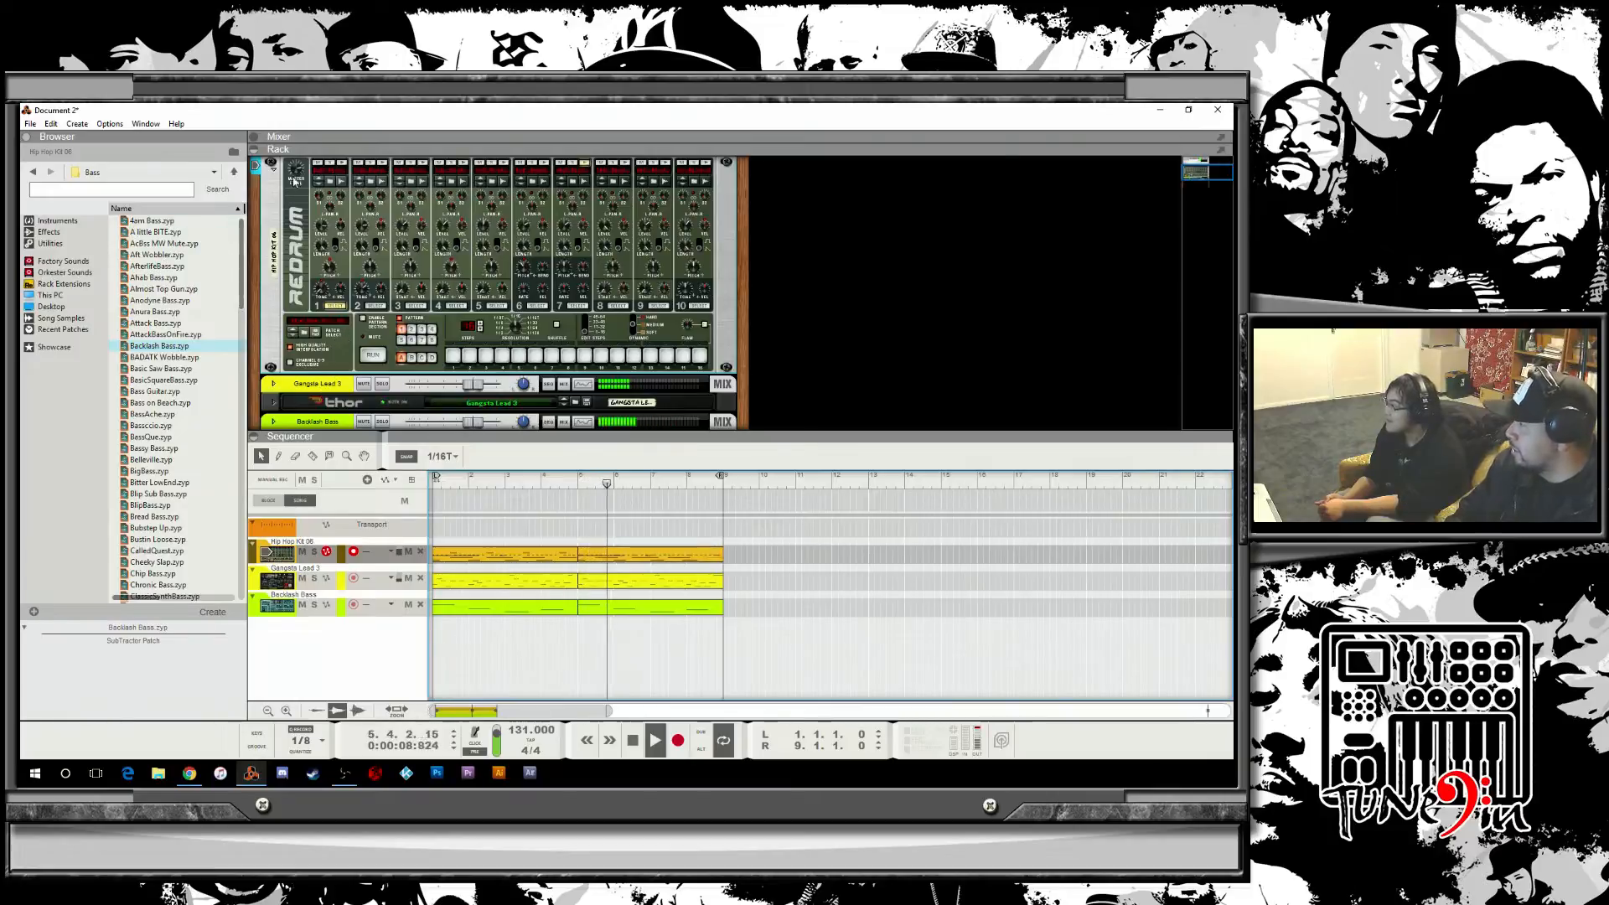
left_click(305, 340)
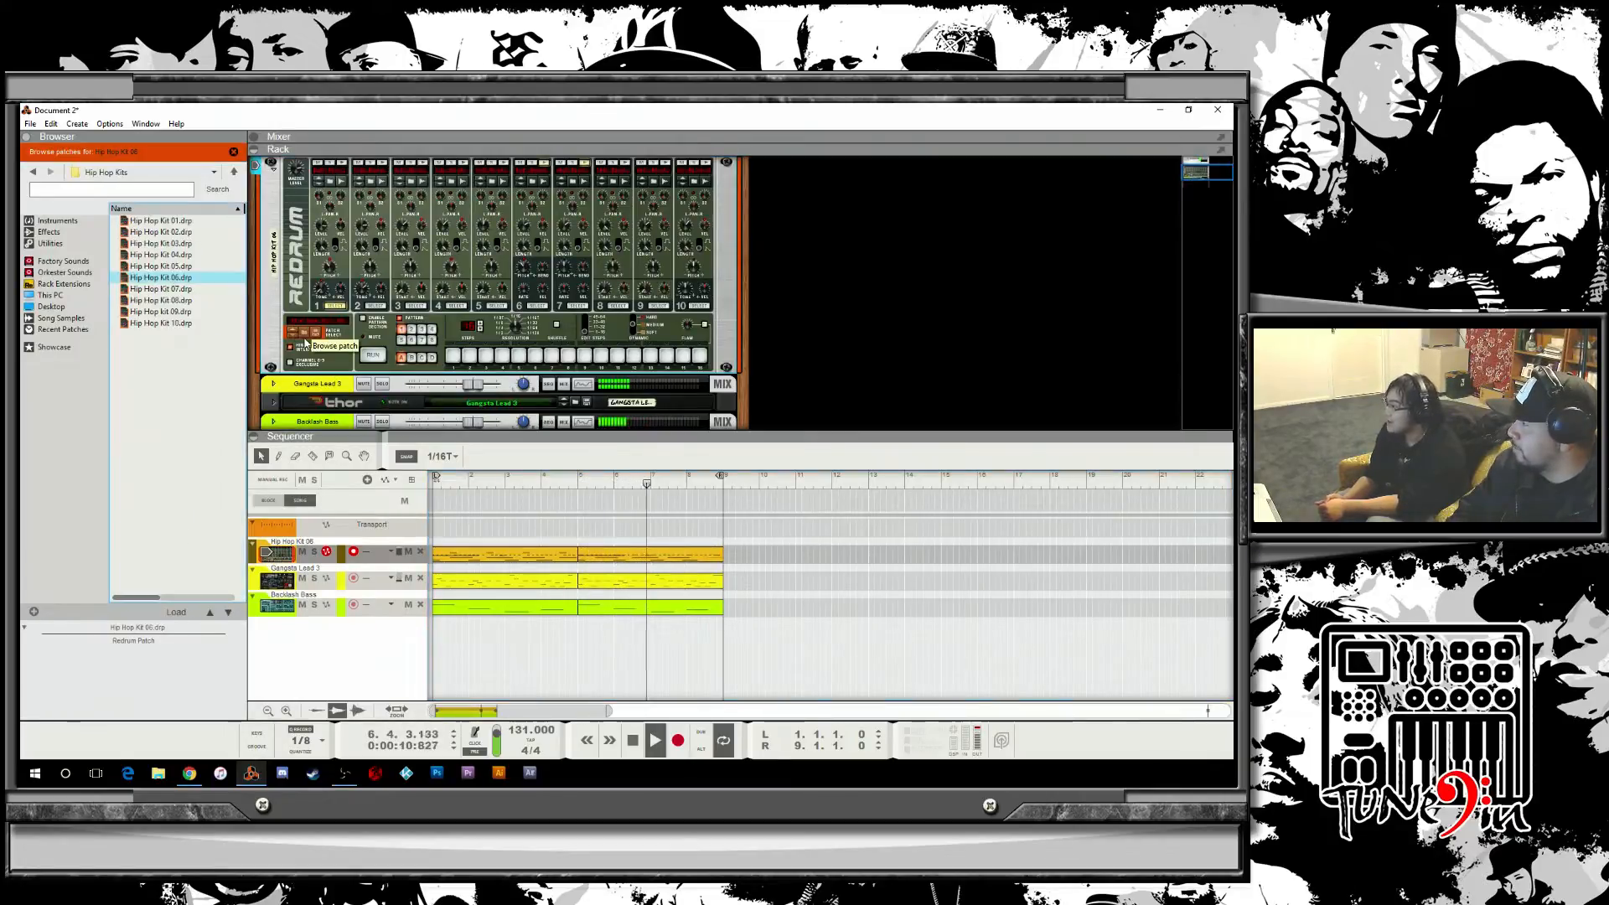
left_click(157, 290)
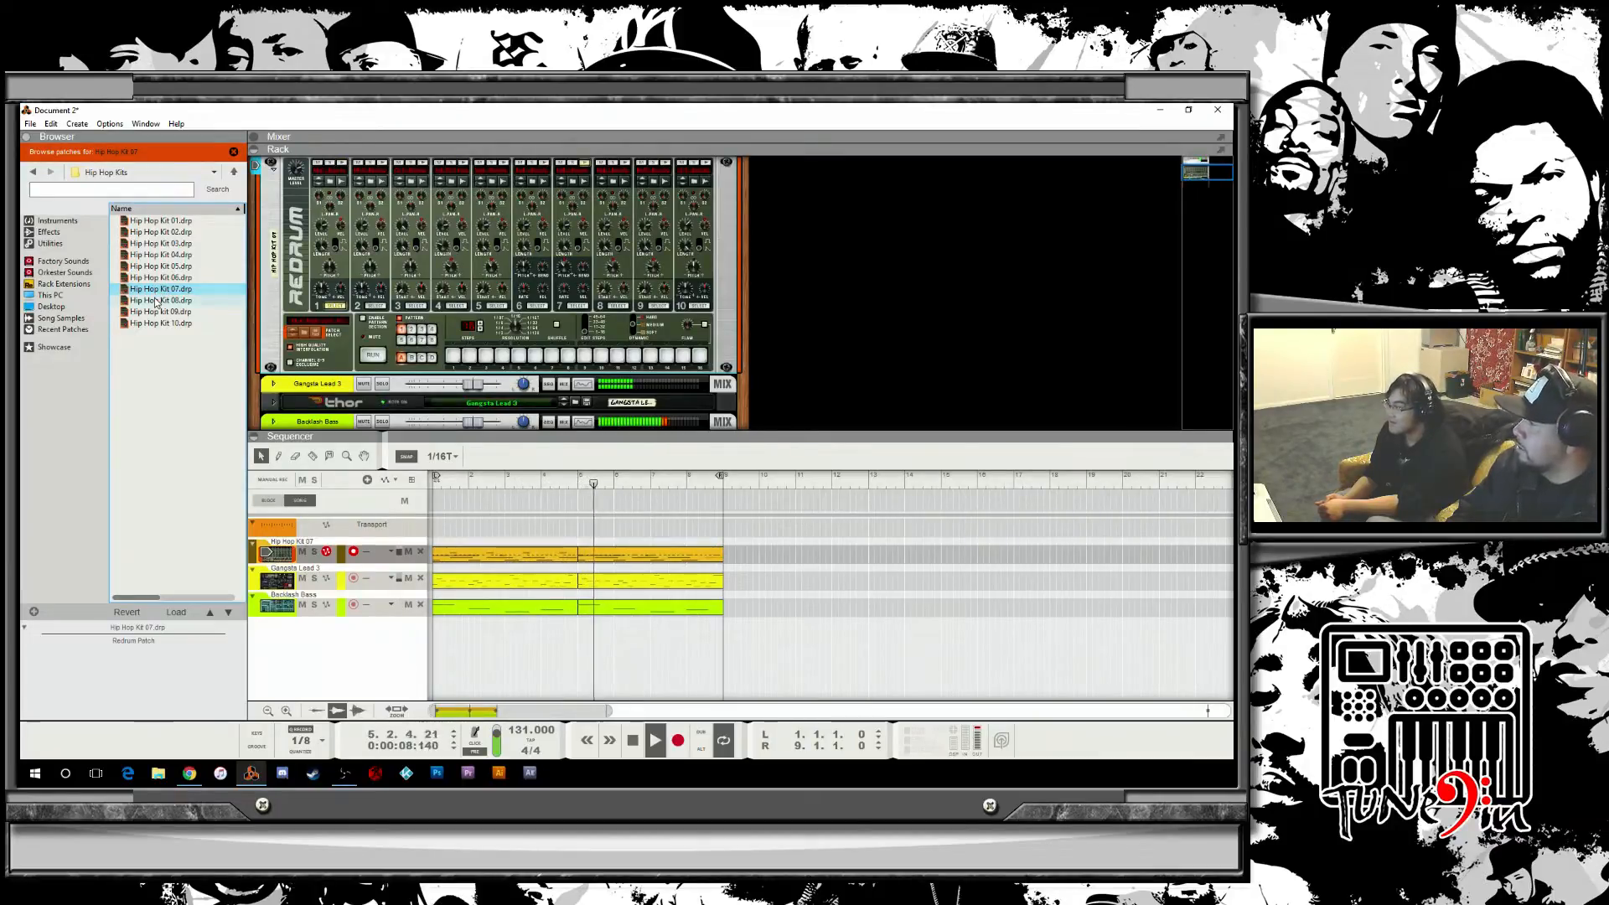
left_click(155, 300)
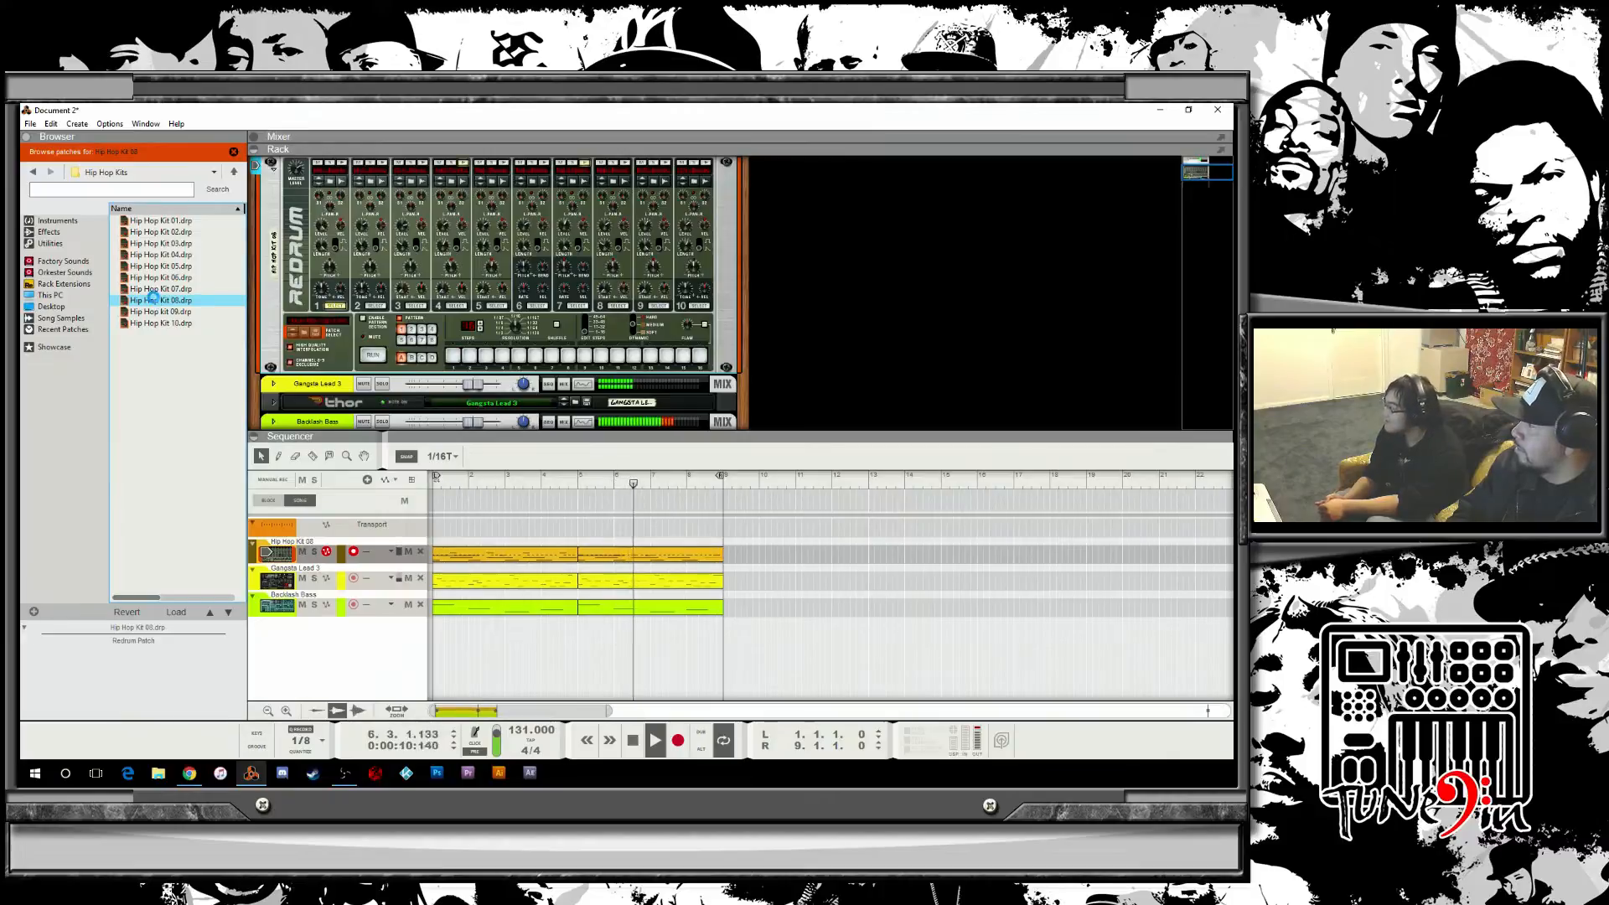
left_click(155, 312)
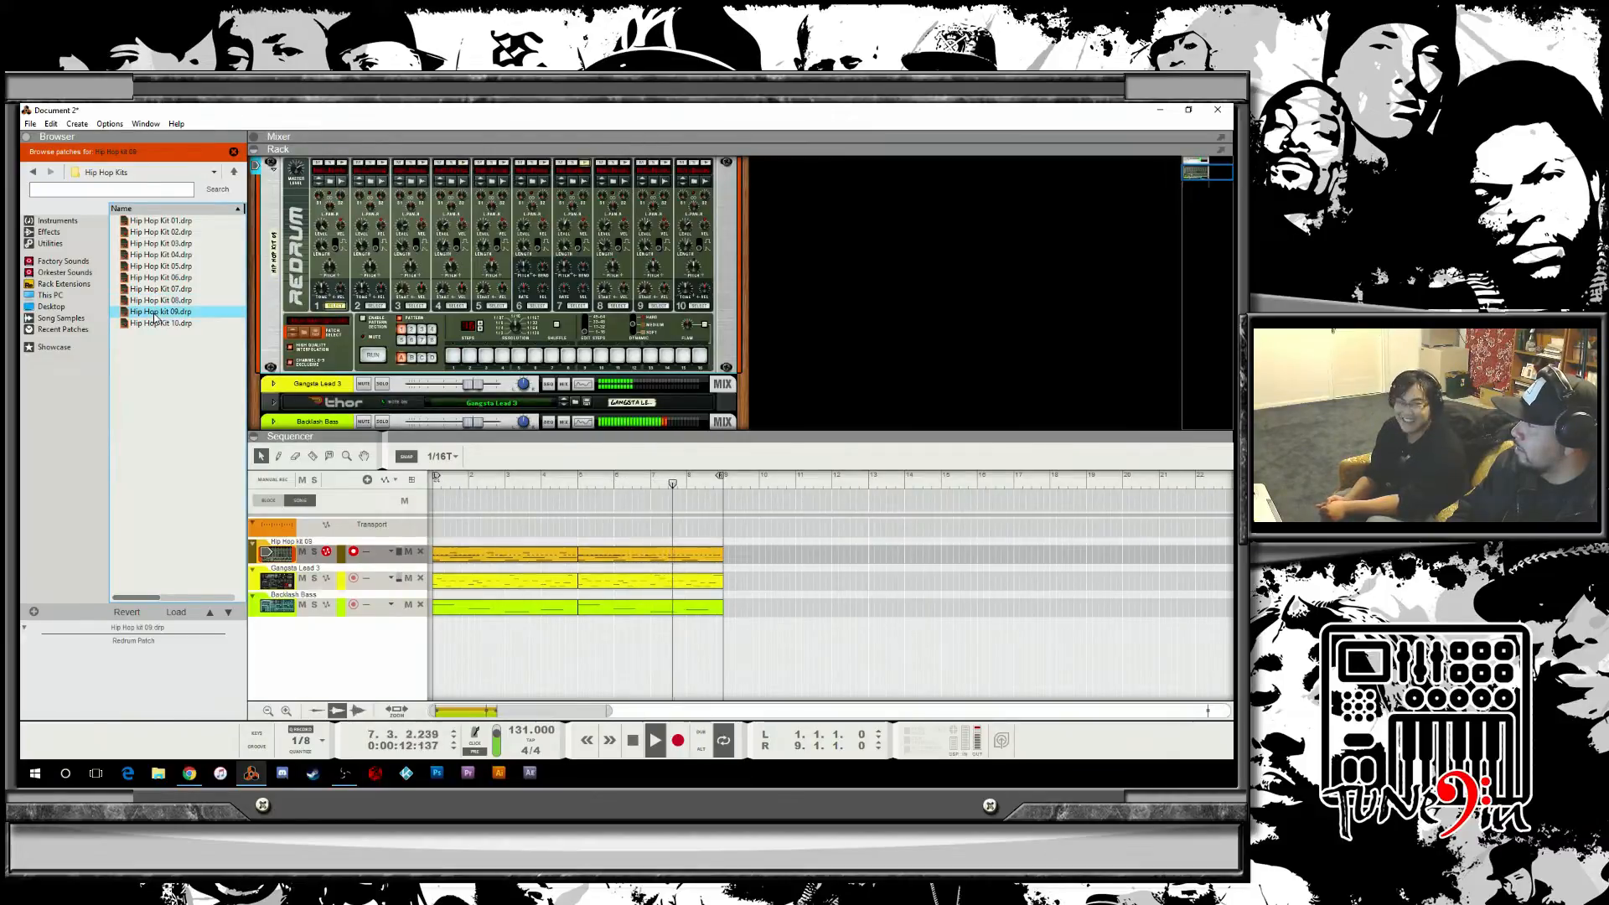
Keep auditioning Hip Hop Kit 10 and Hip Hop Kits 01 through 06 on the Redrum while the beat plays.
left_click(157, 324)
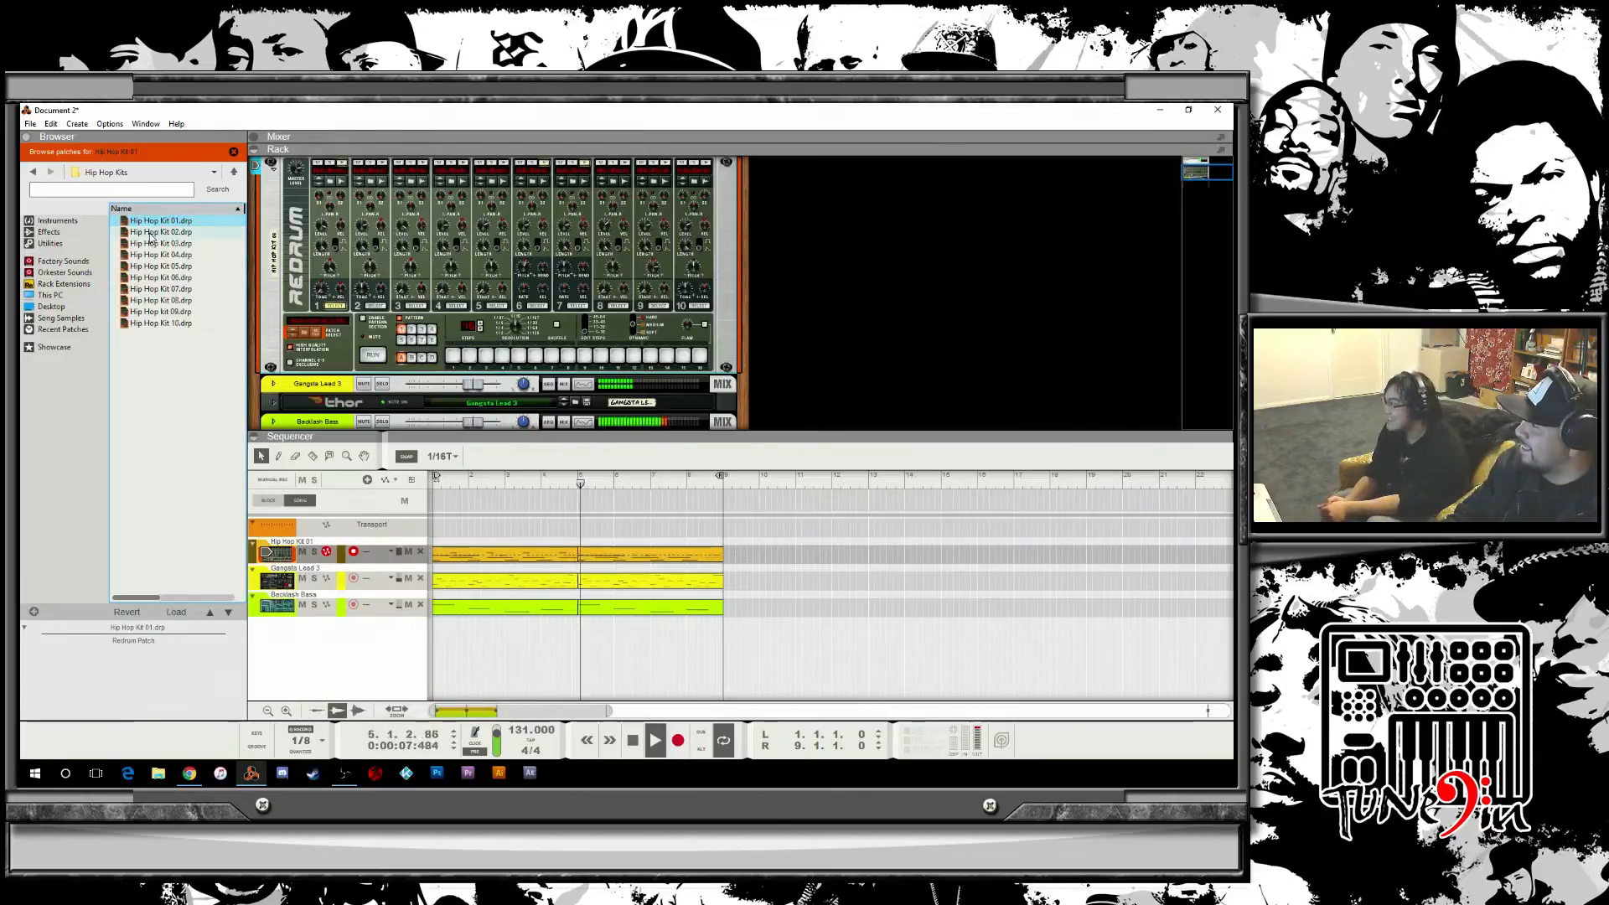
left_click(153, 234)
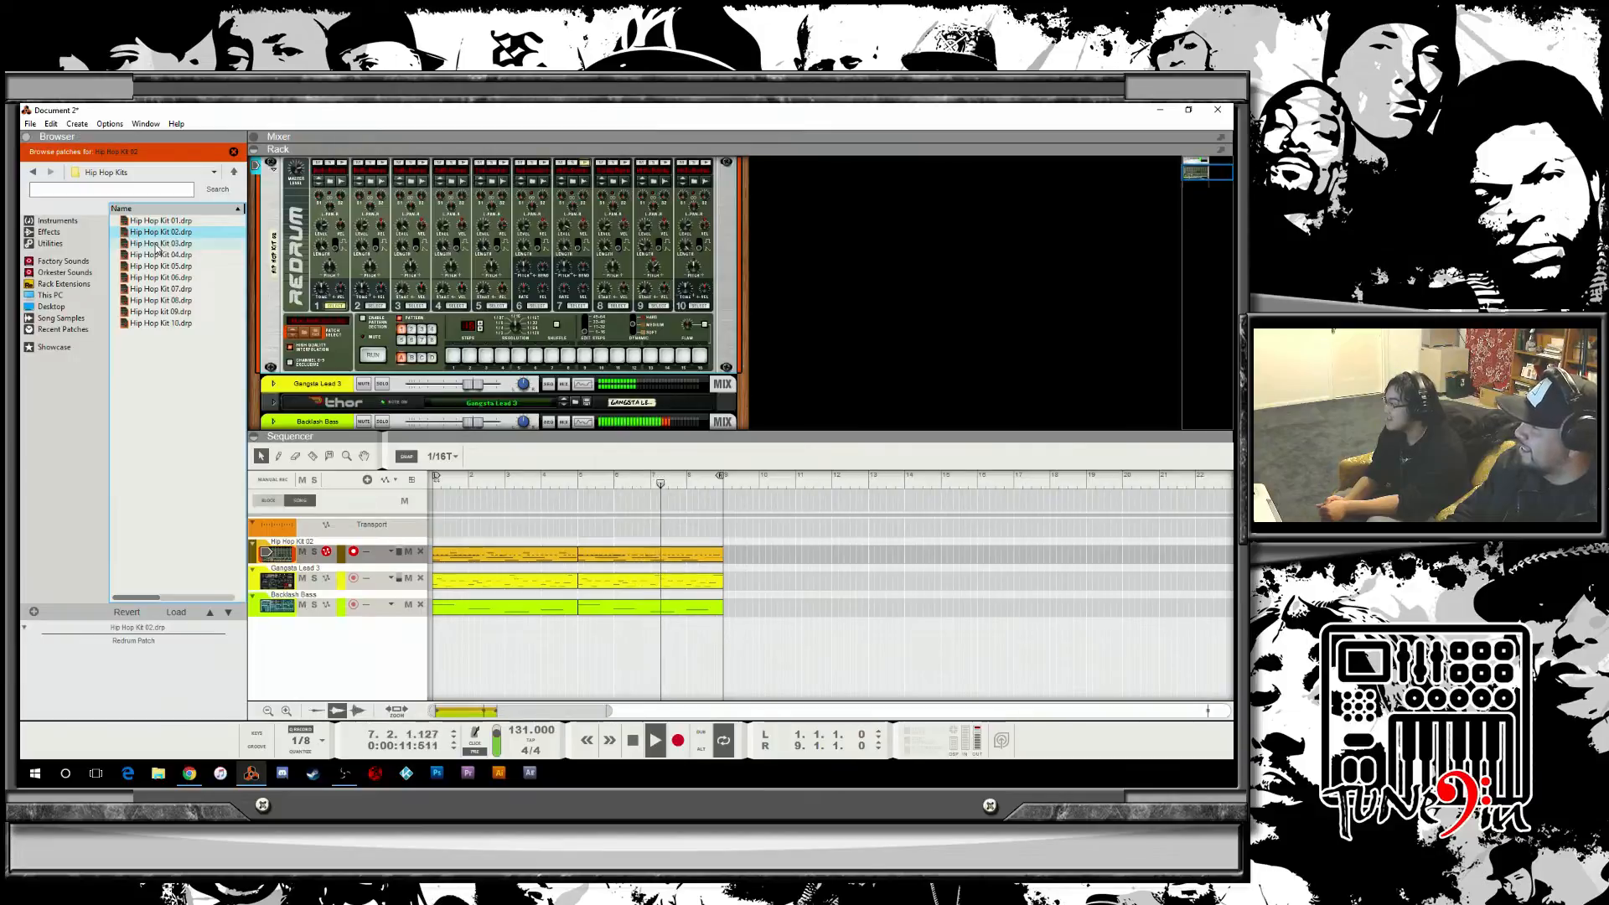
left_click(155, 244)
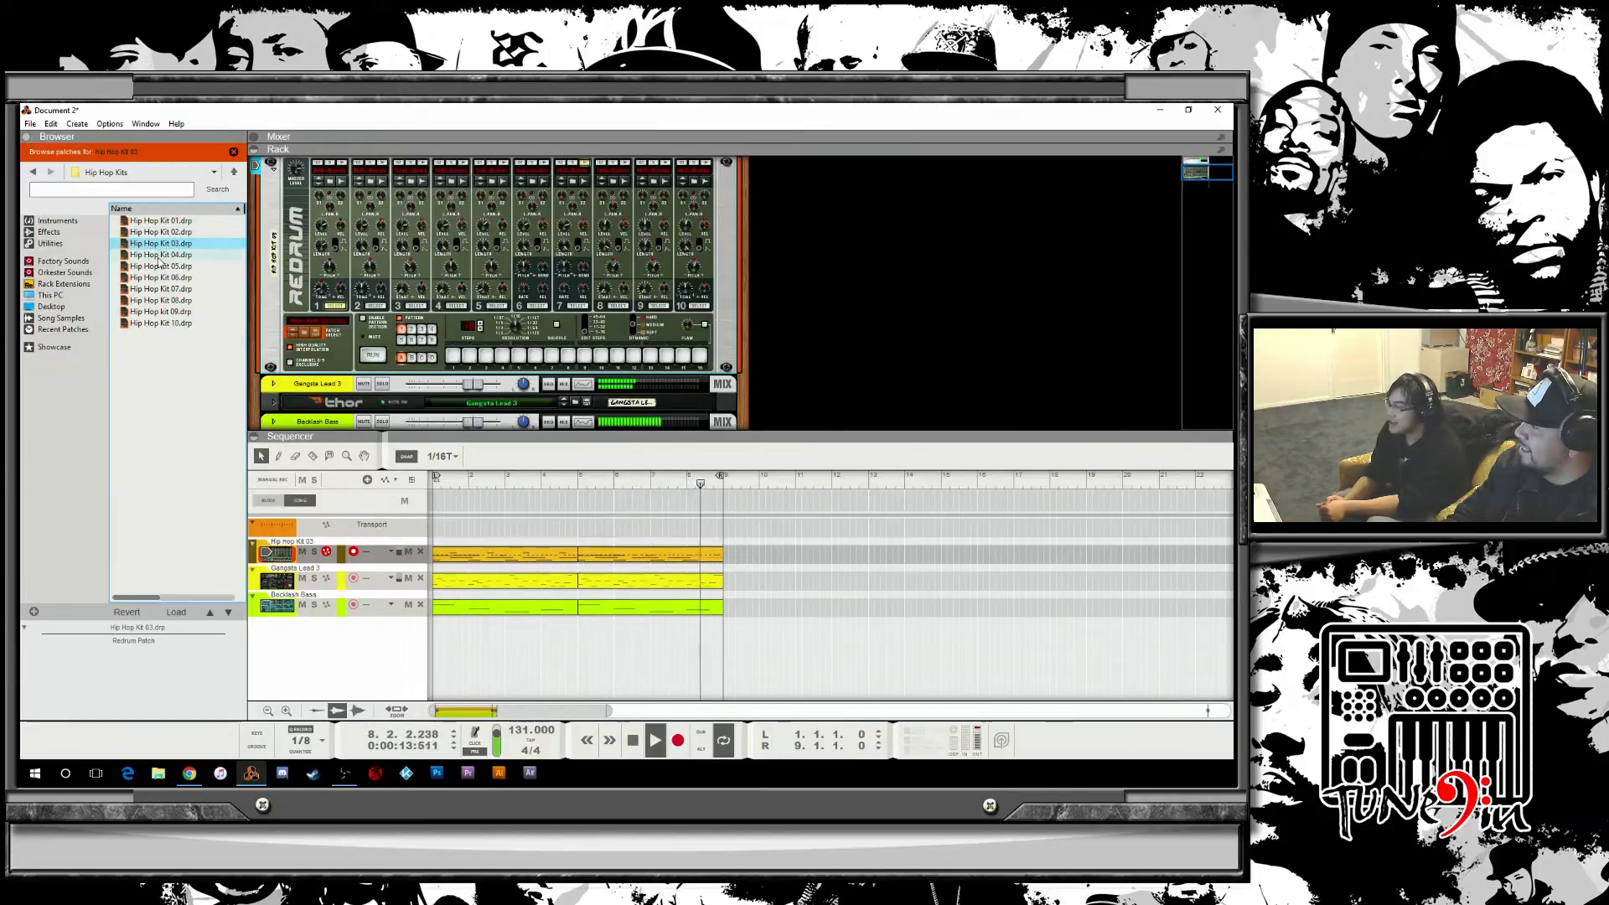
left_click(159, 255)
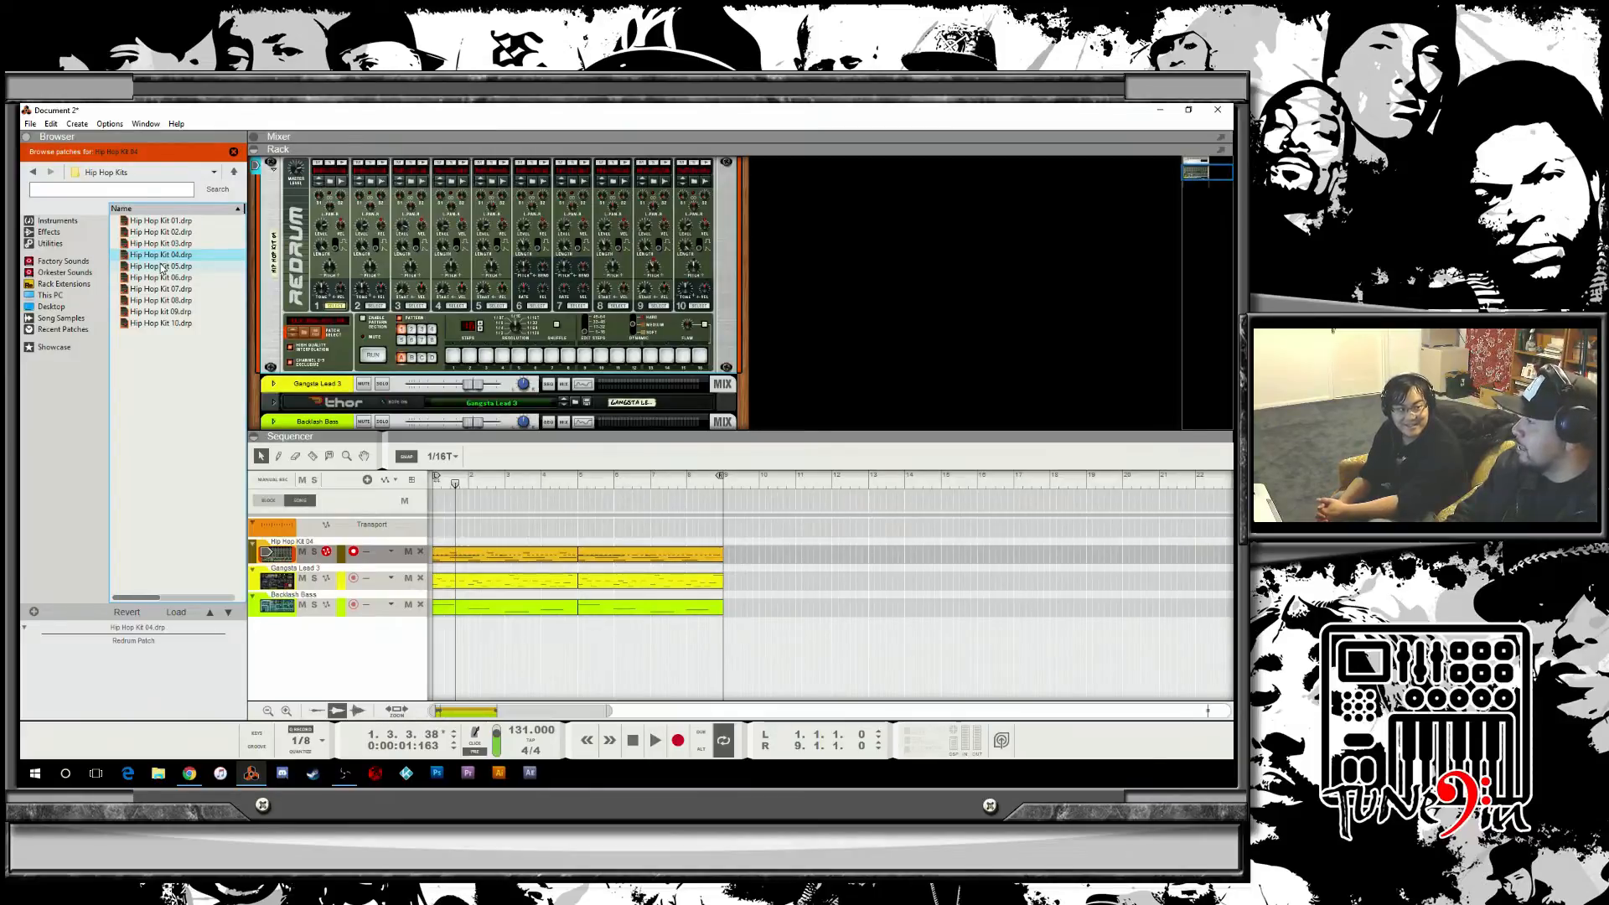
key("space")
left_click(160, 267)
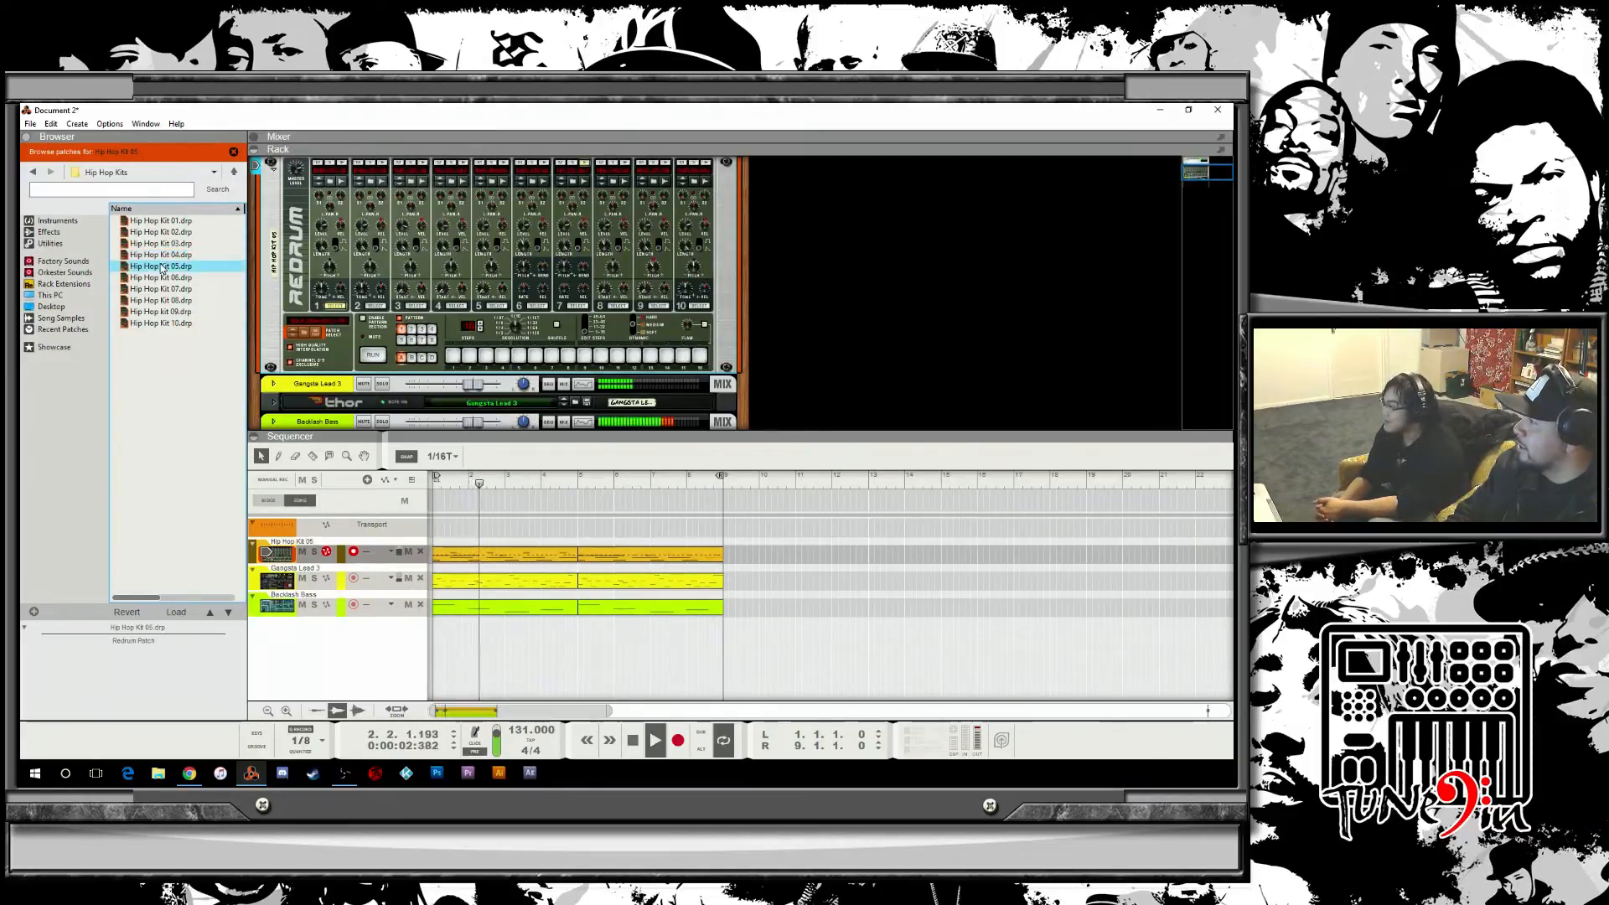
left_click(148, 280)
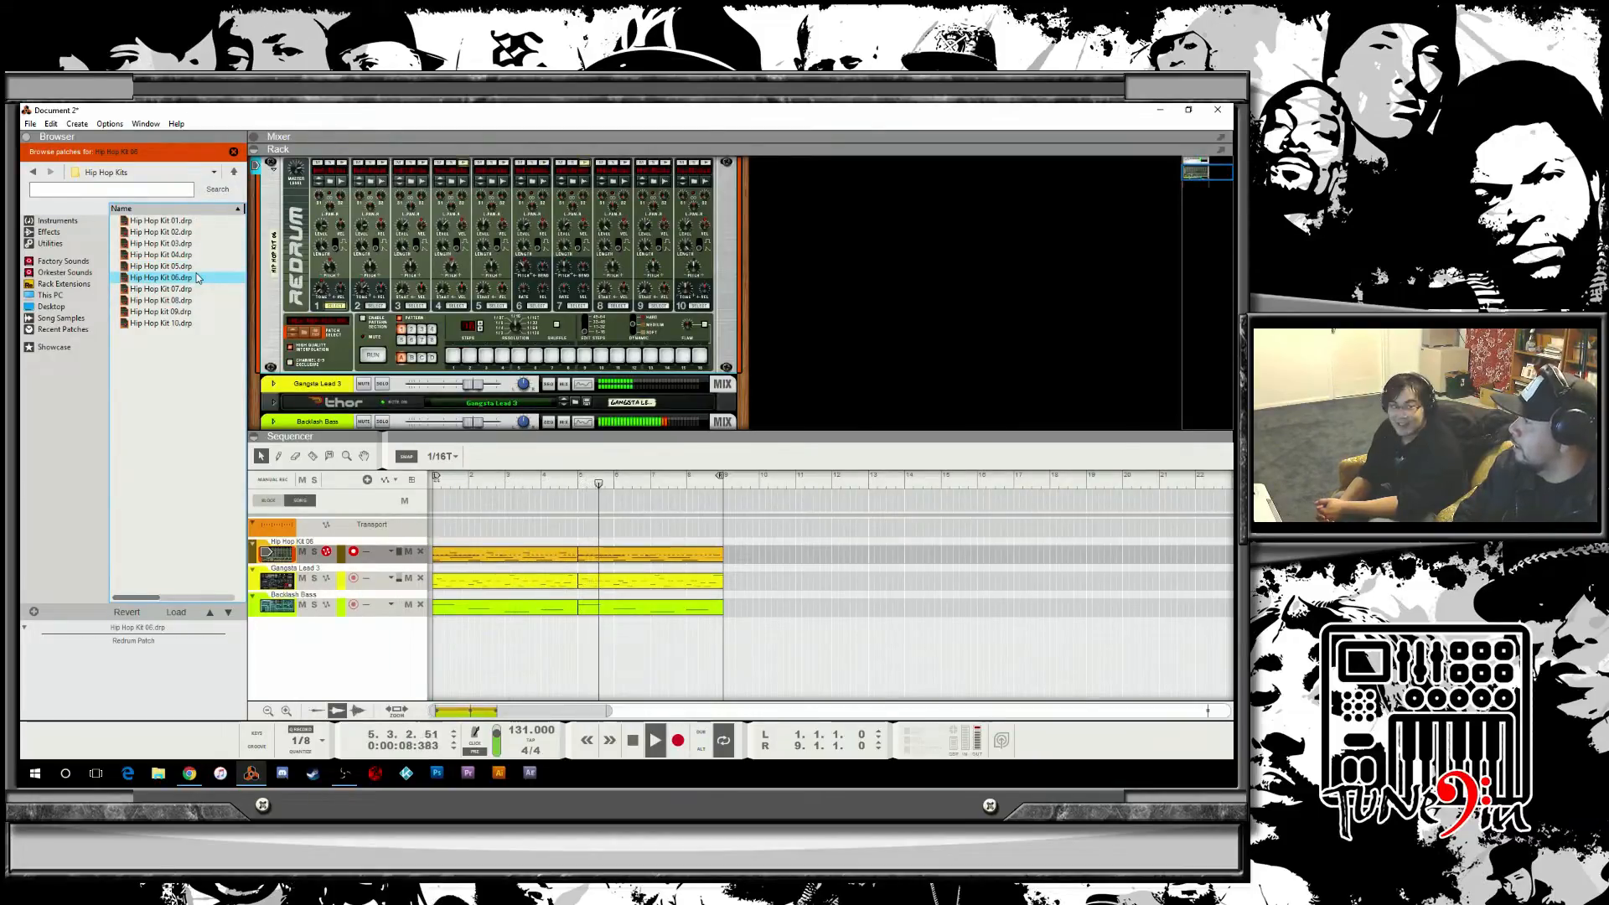
Open the RnB Kits folder among the Redrum drum kits and audition RnB Kits 01 through 03.
left_click(234, 172)
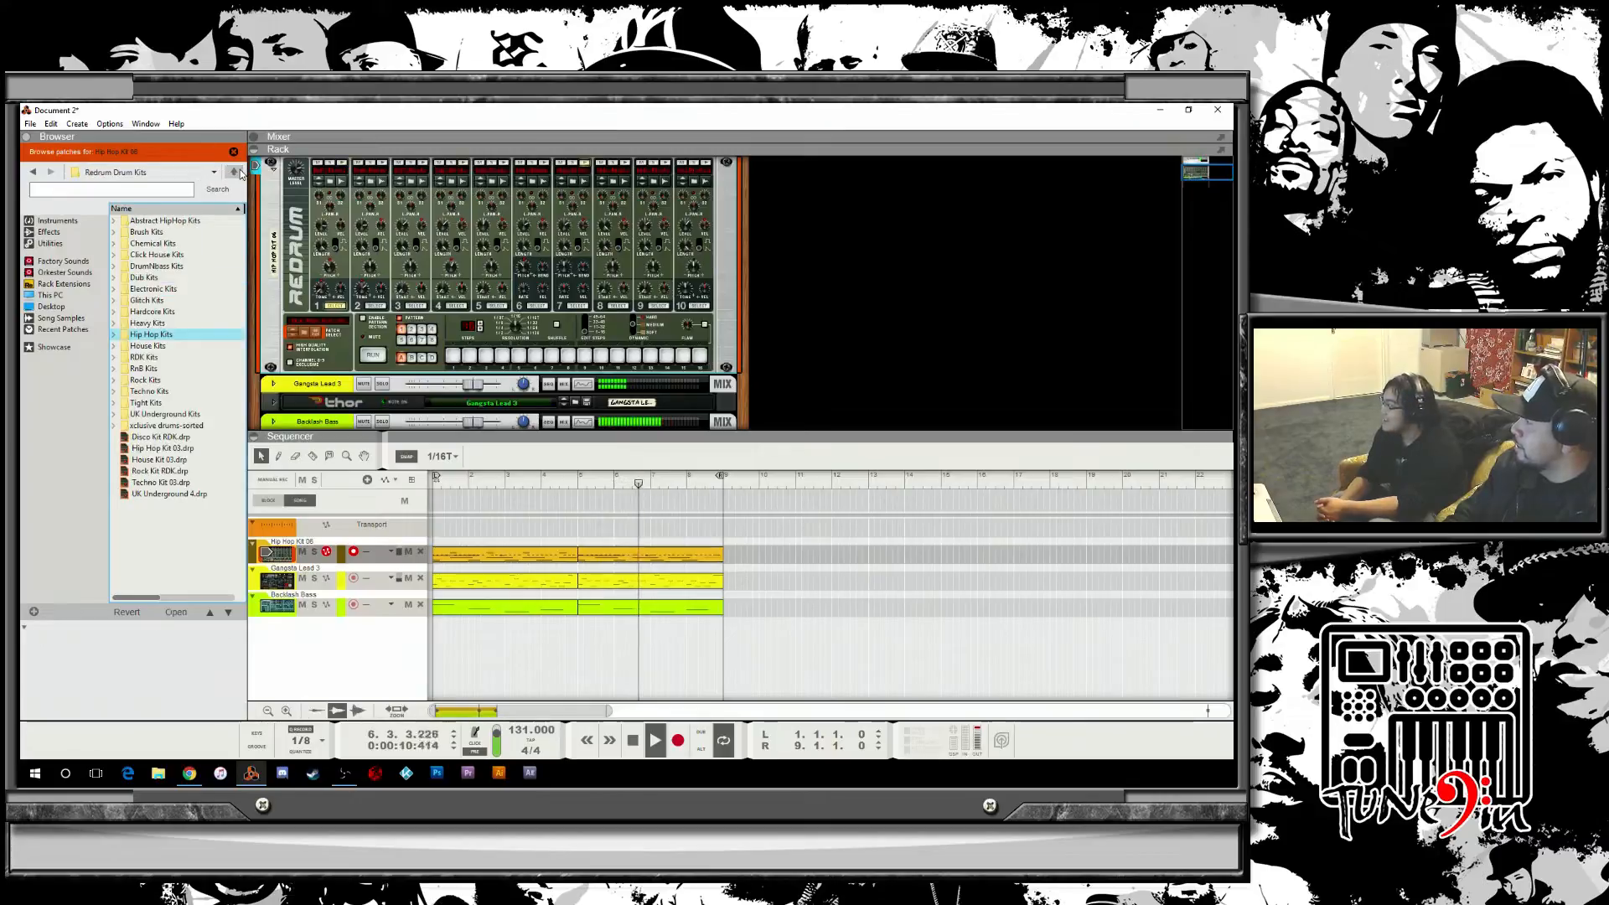
double_click(144, 368)
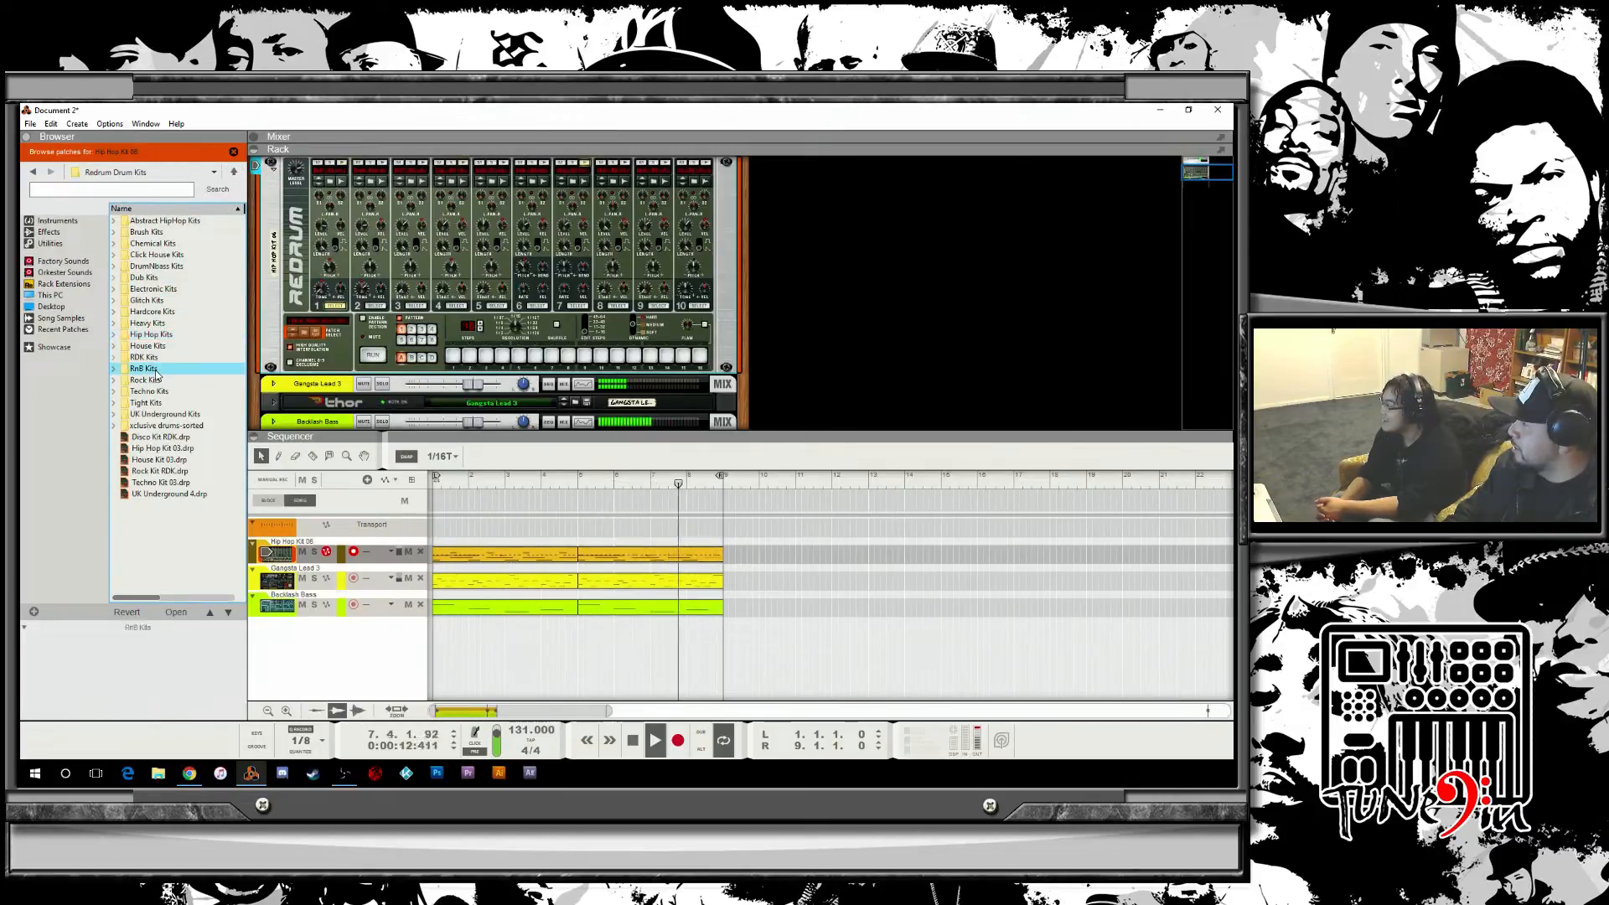
left_click(157, 222)
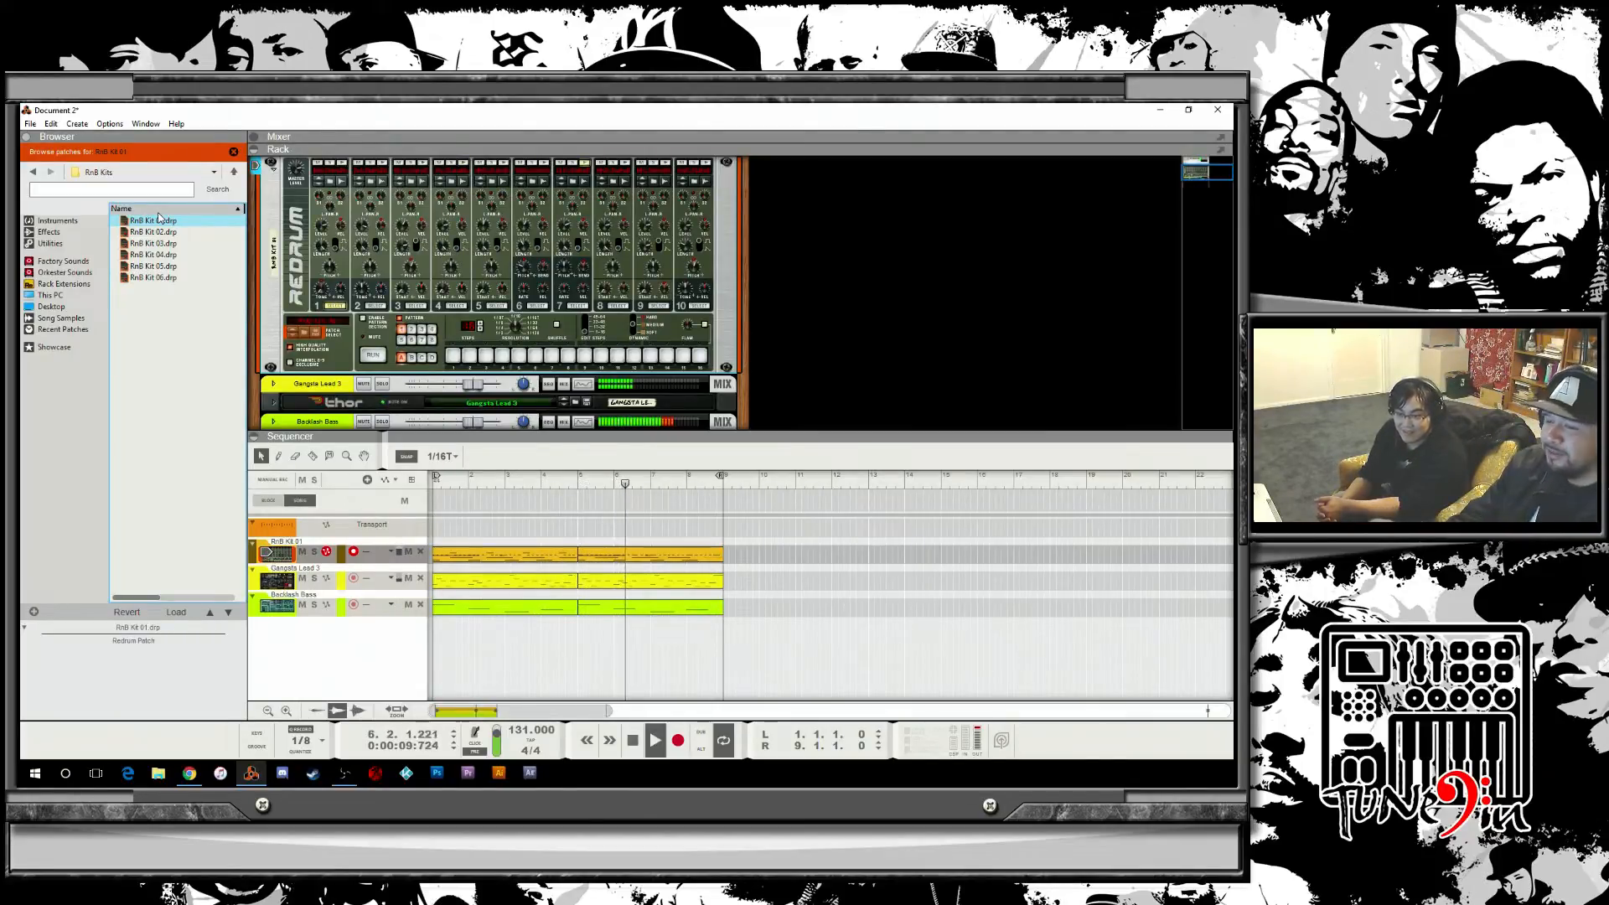
left_click(166, 233)
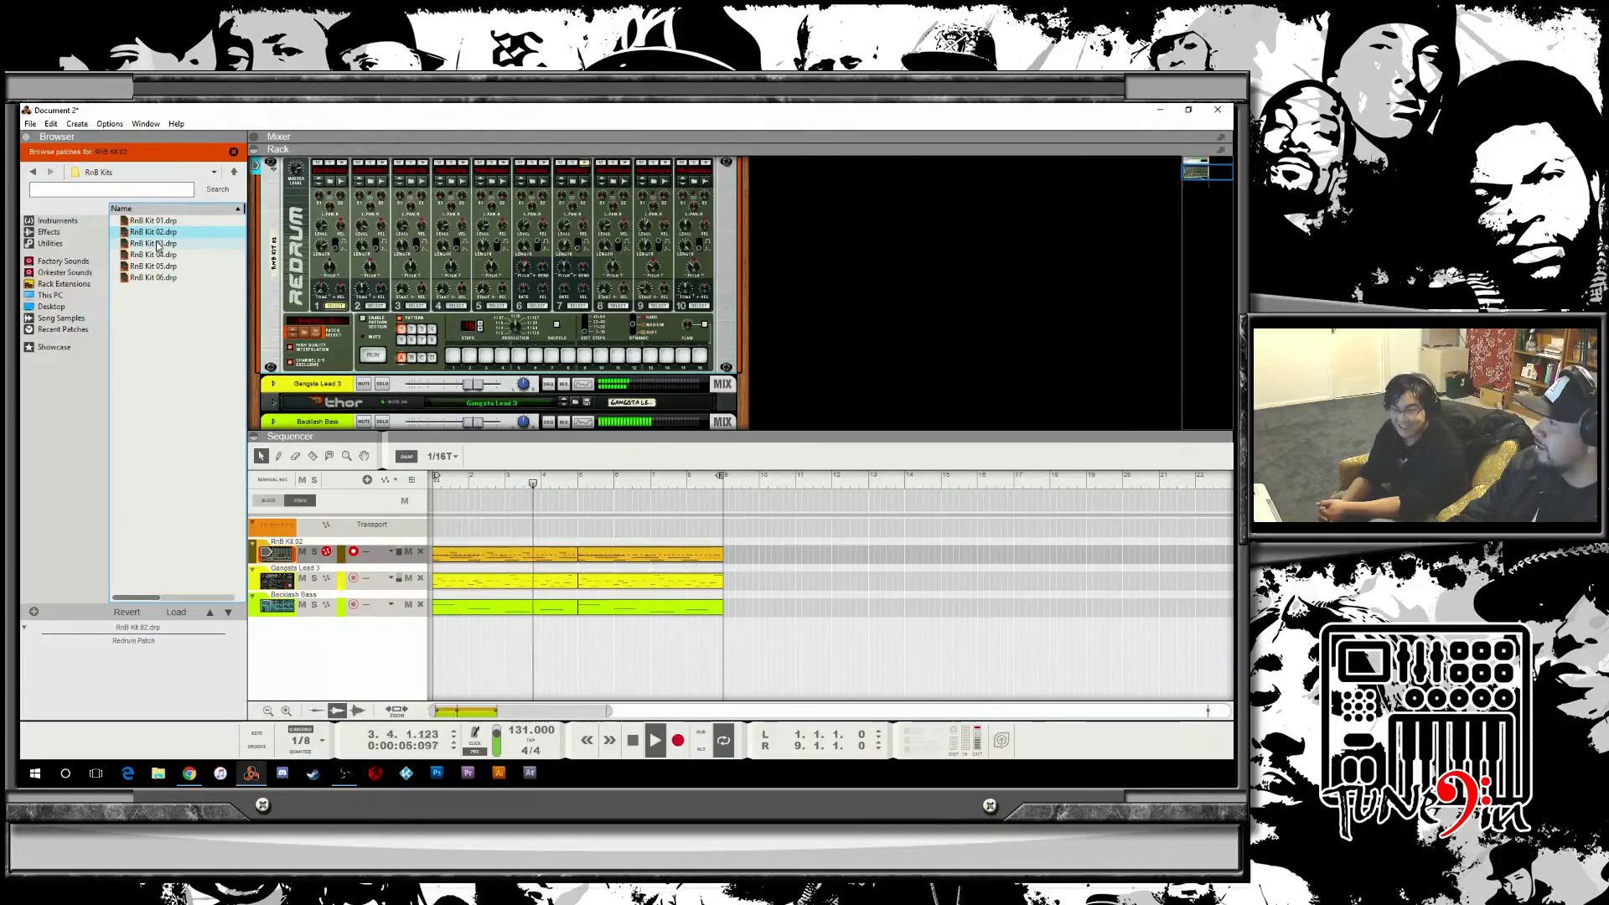
left_click(157, 244)
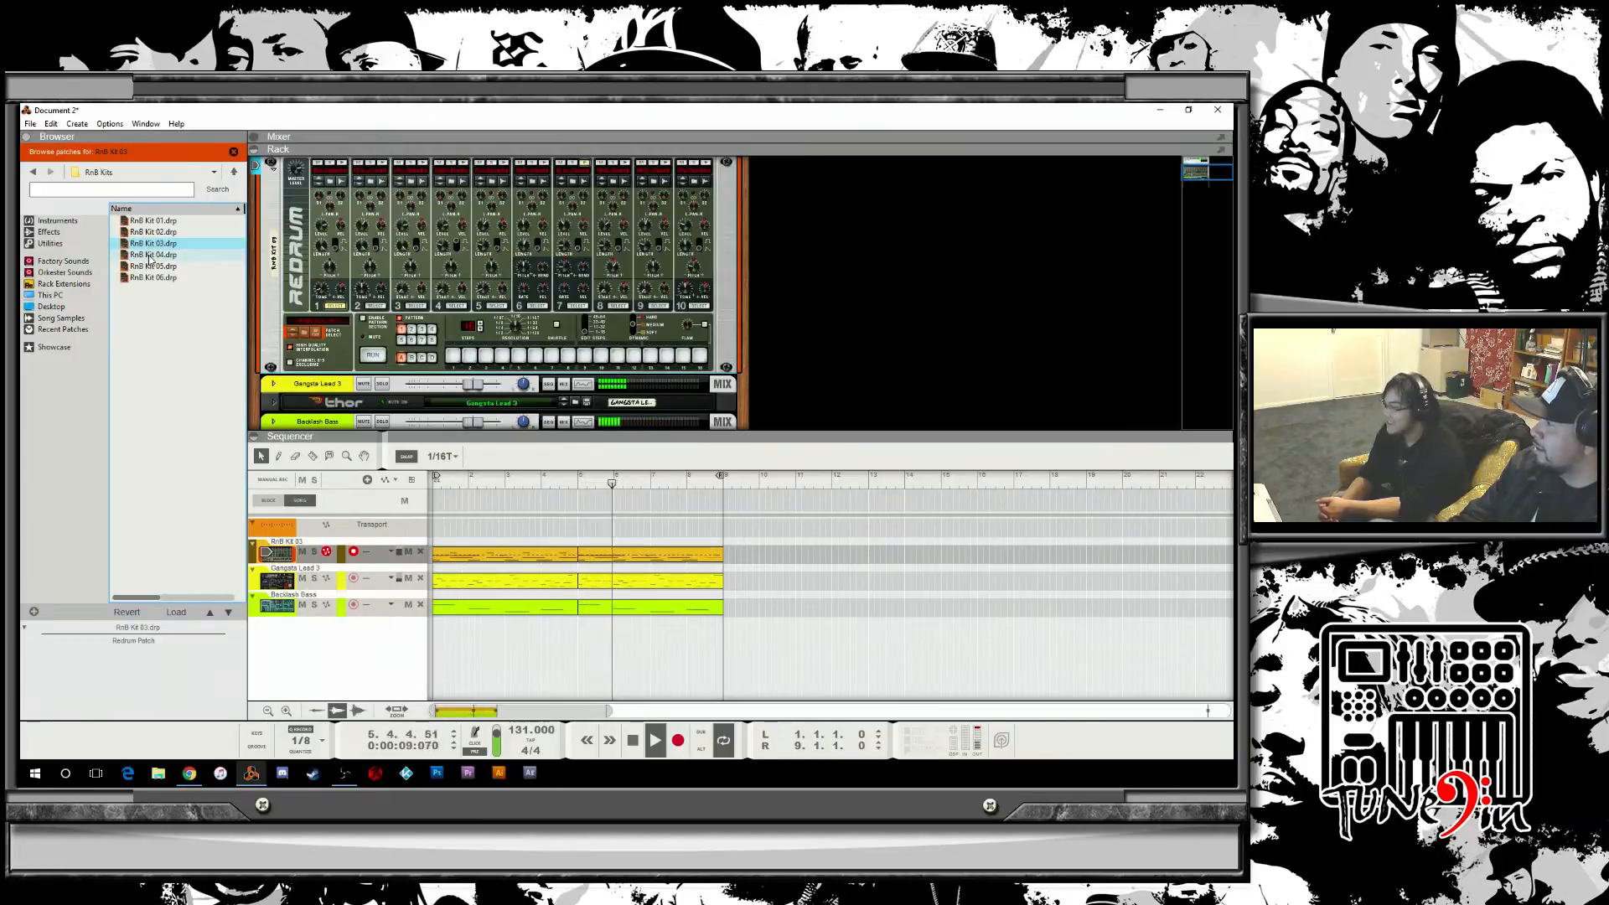
Audition RnB Kits 04 through 06 and settle on RnB Kit 02 for the Redrum.
left_click(151, 254)
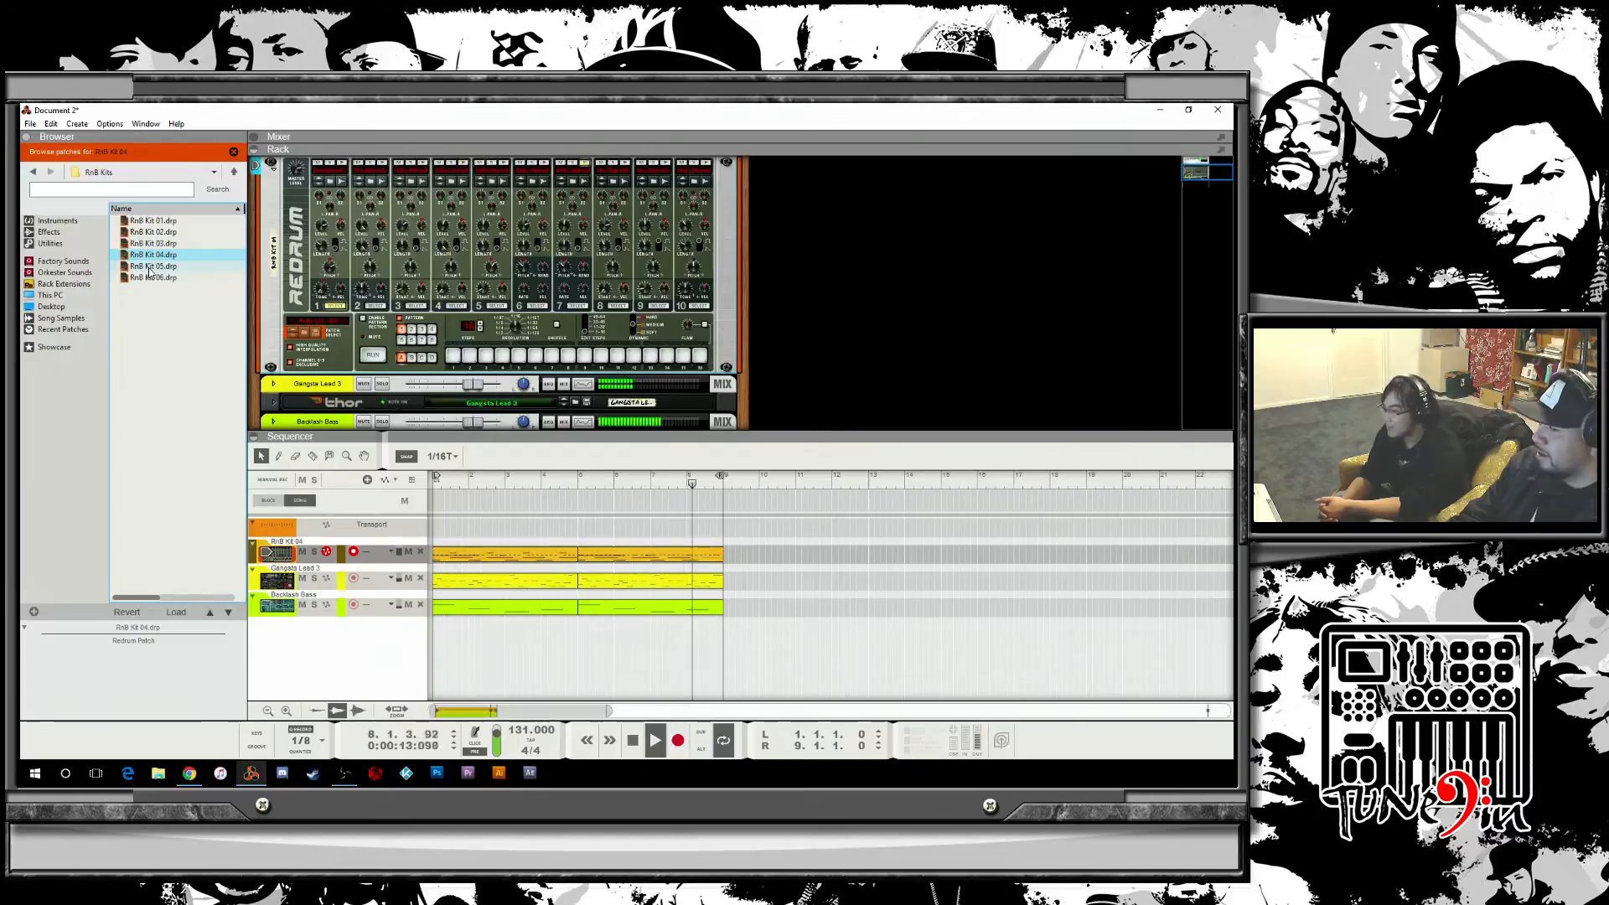
left_click(150, 269)
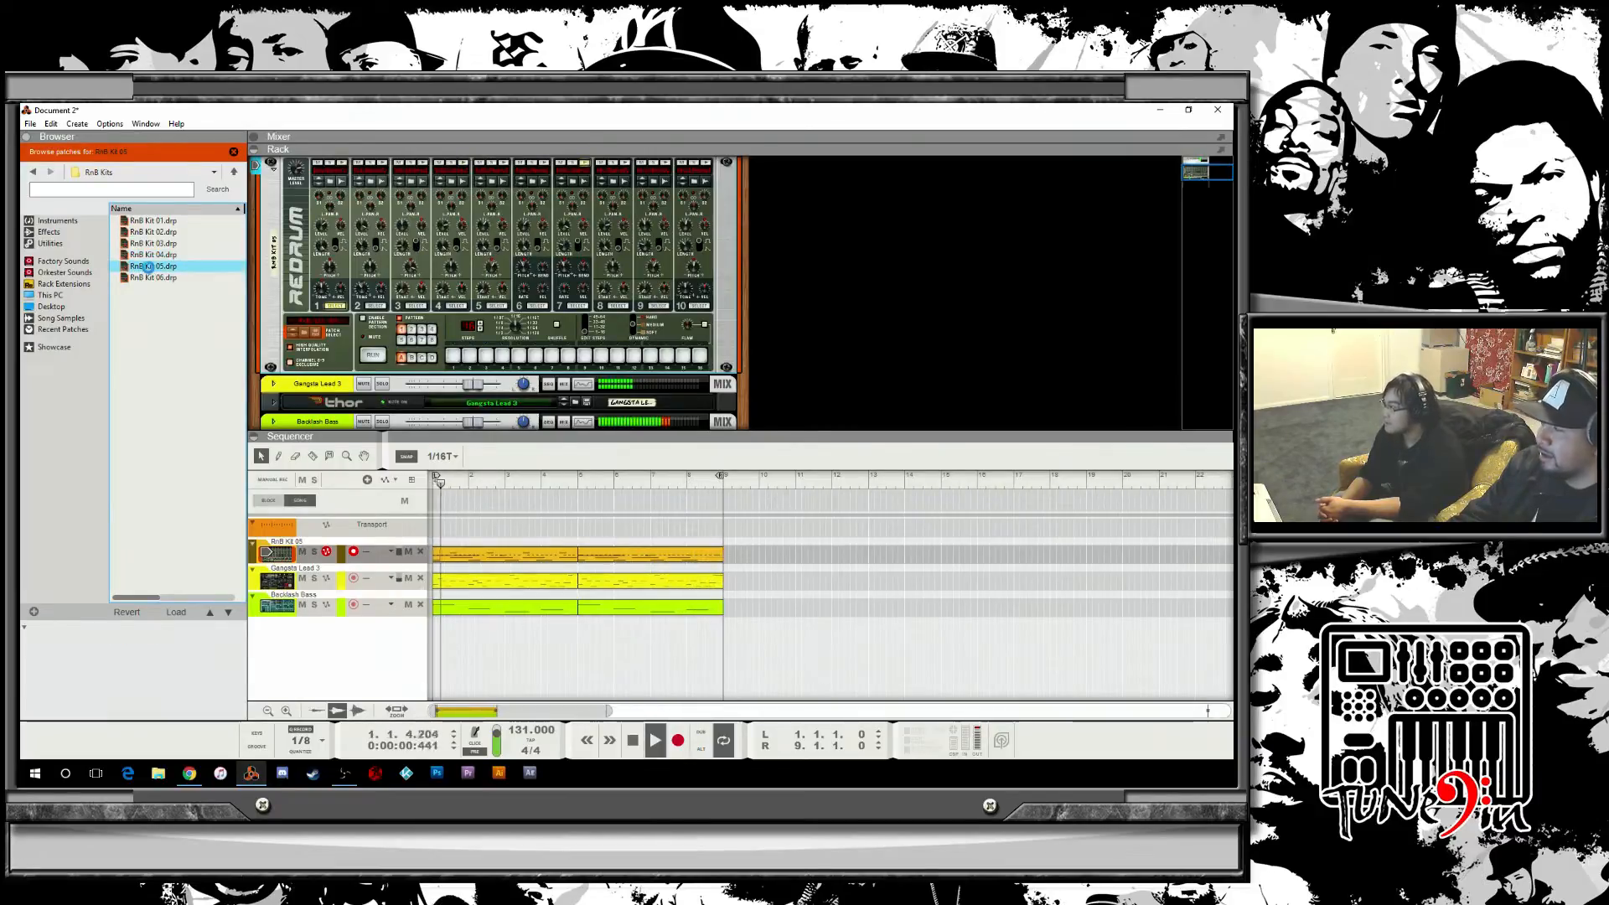
left_click(154, 279)
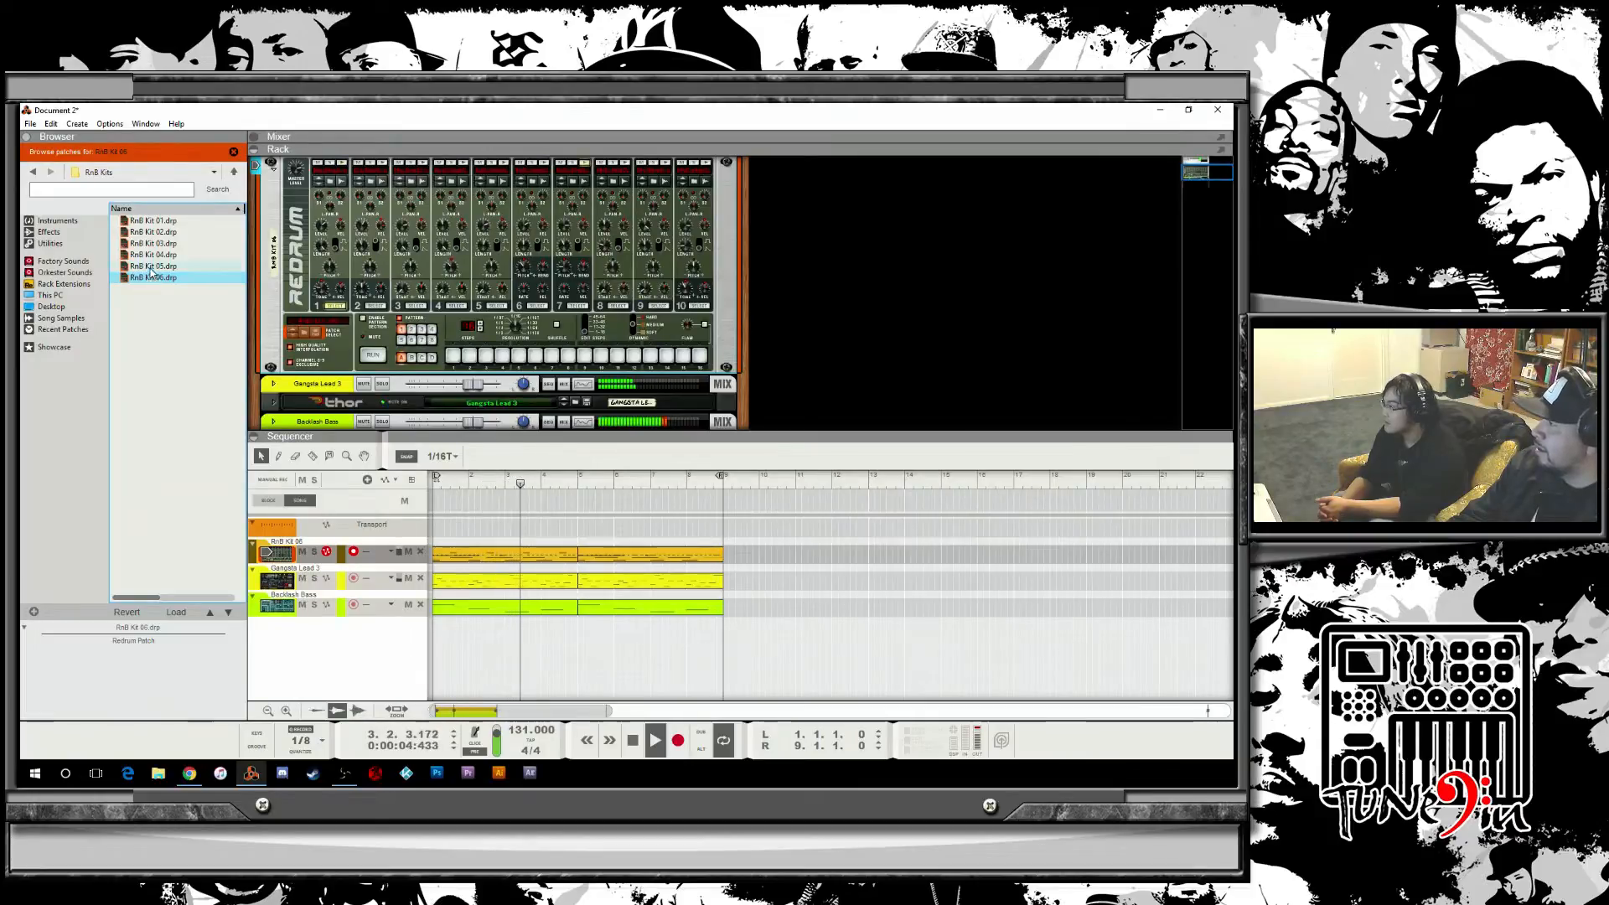
left_click(157, 244)
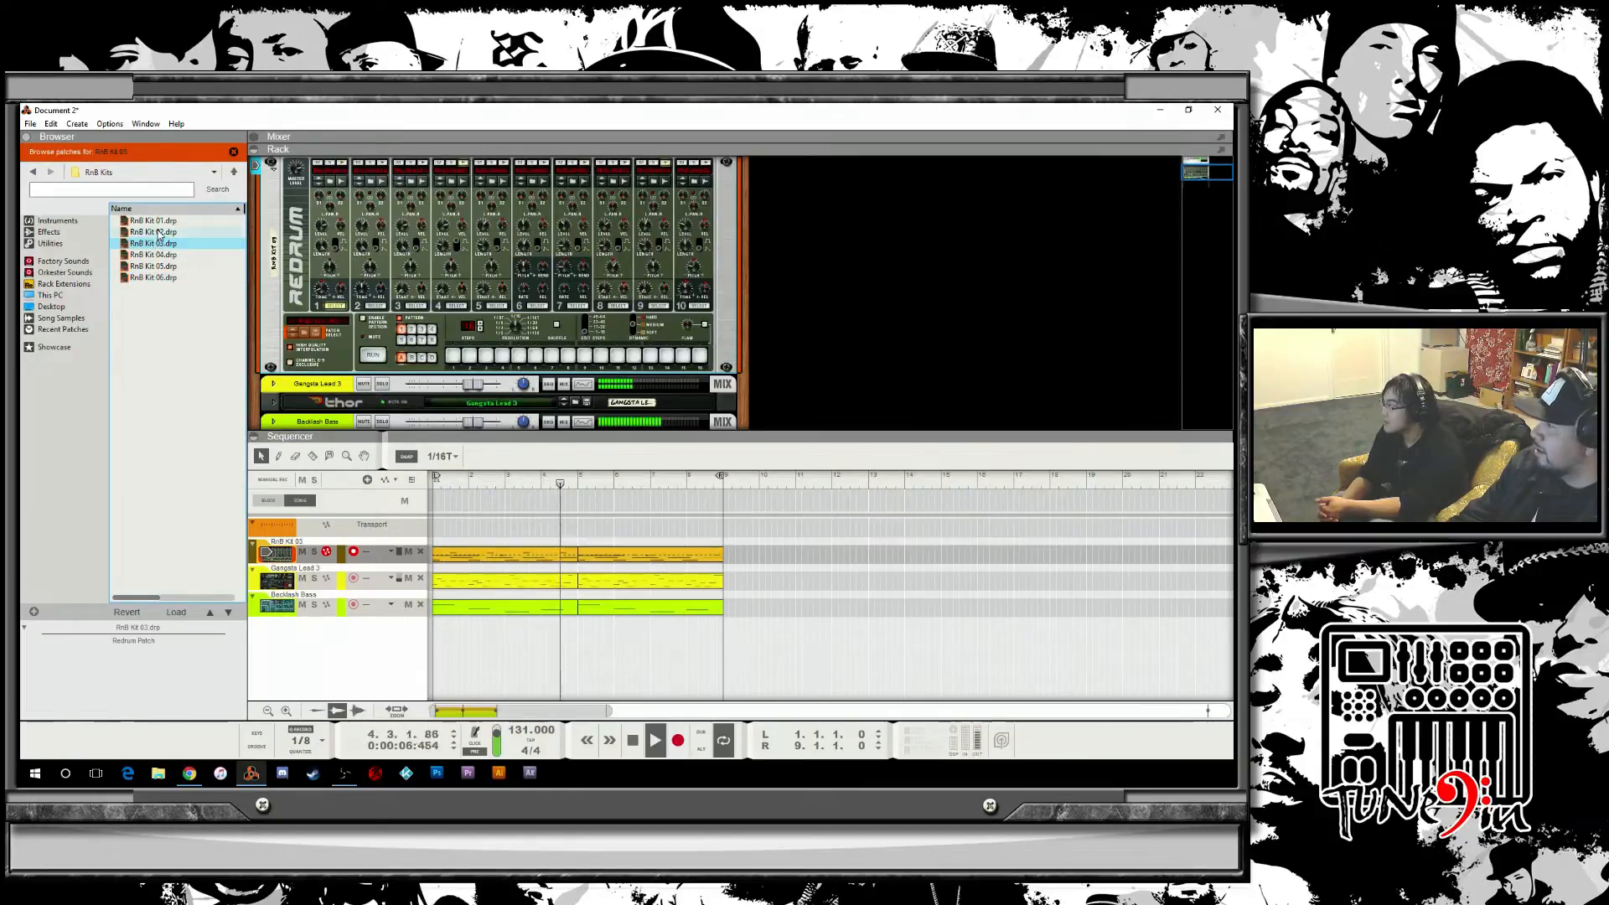
left_click(160, 233)
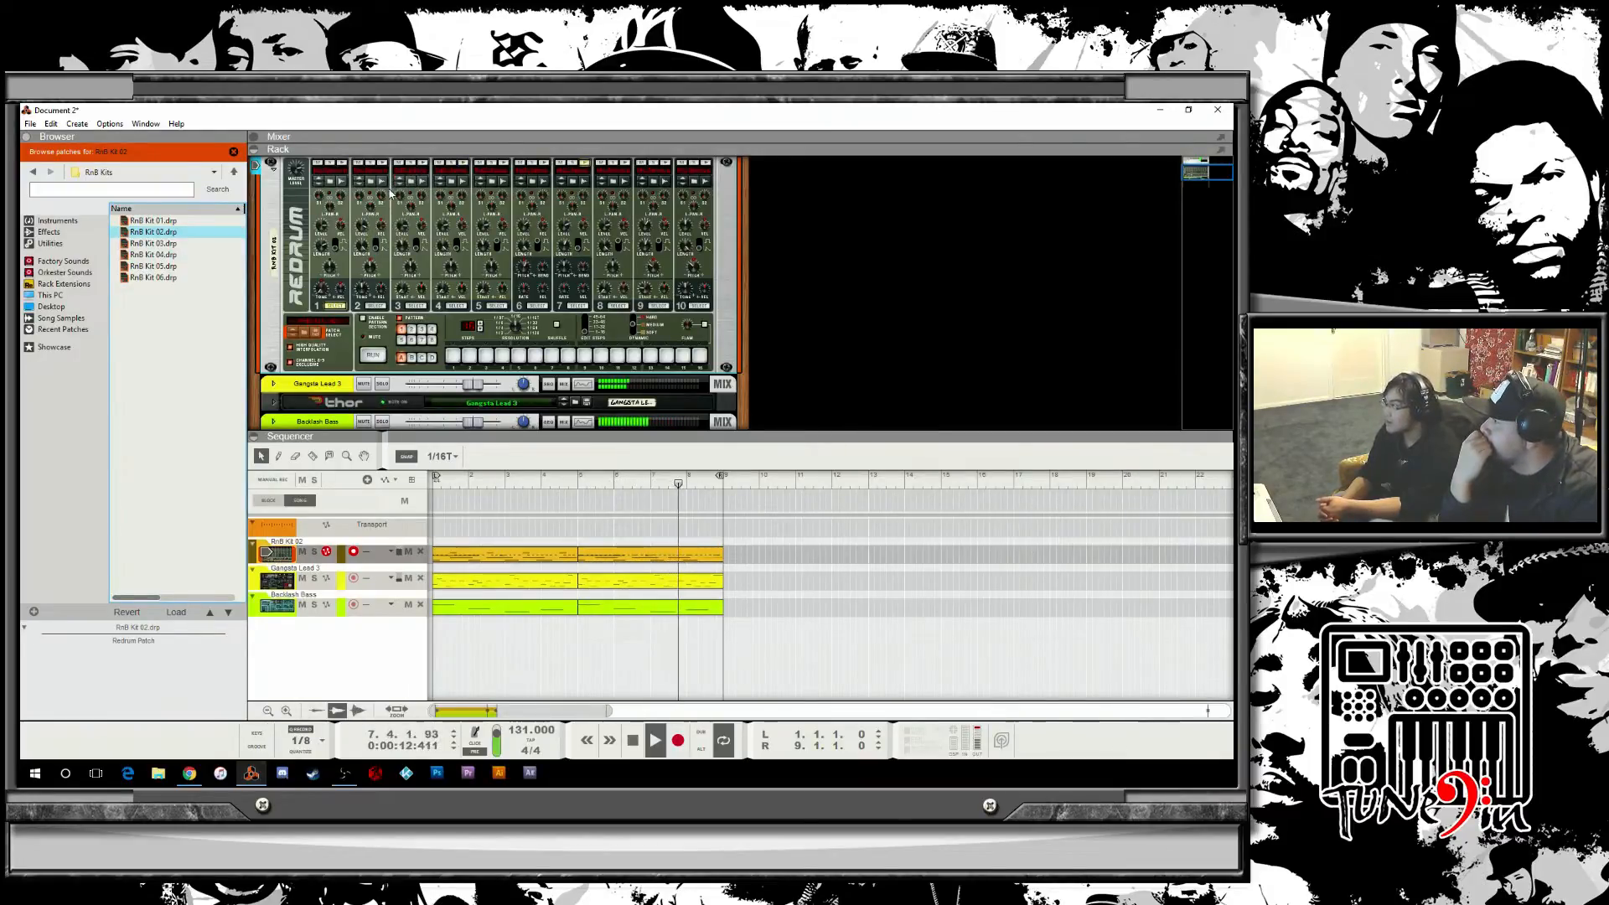
Make recording passes on the drum track from the song start, triggering Redrum drum 5 during a take.
left_click(382, 164)
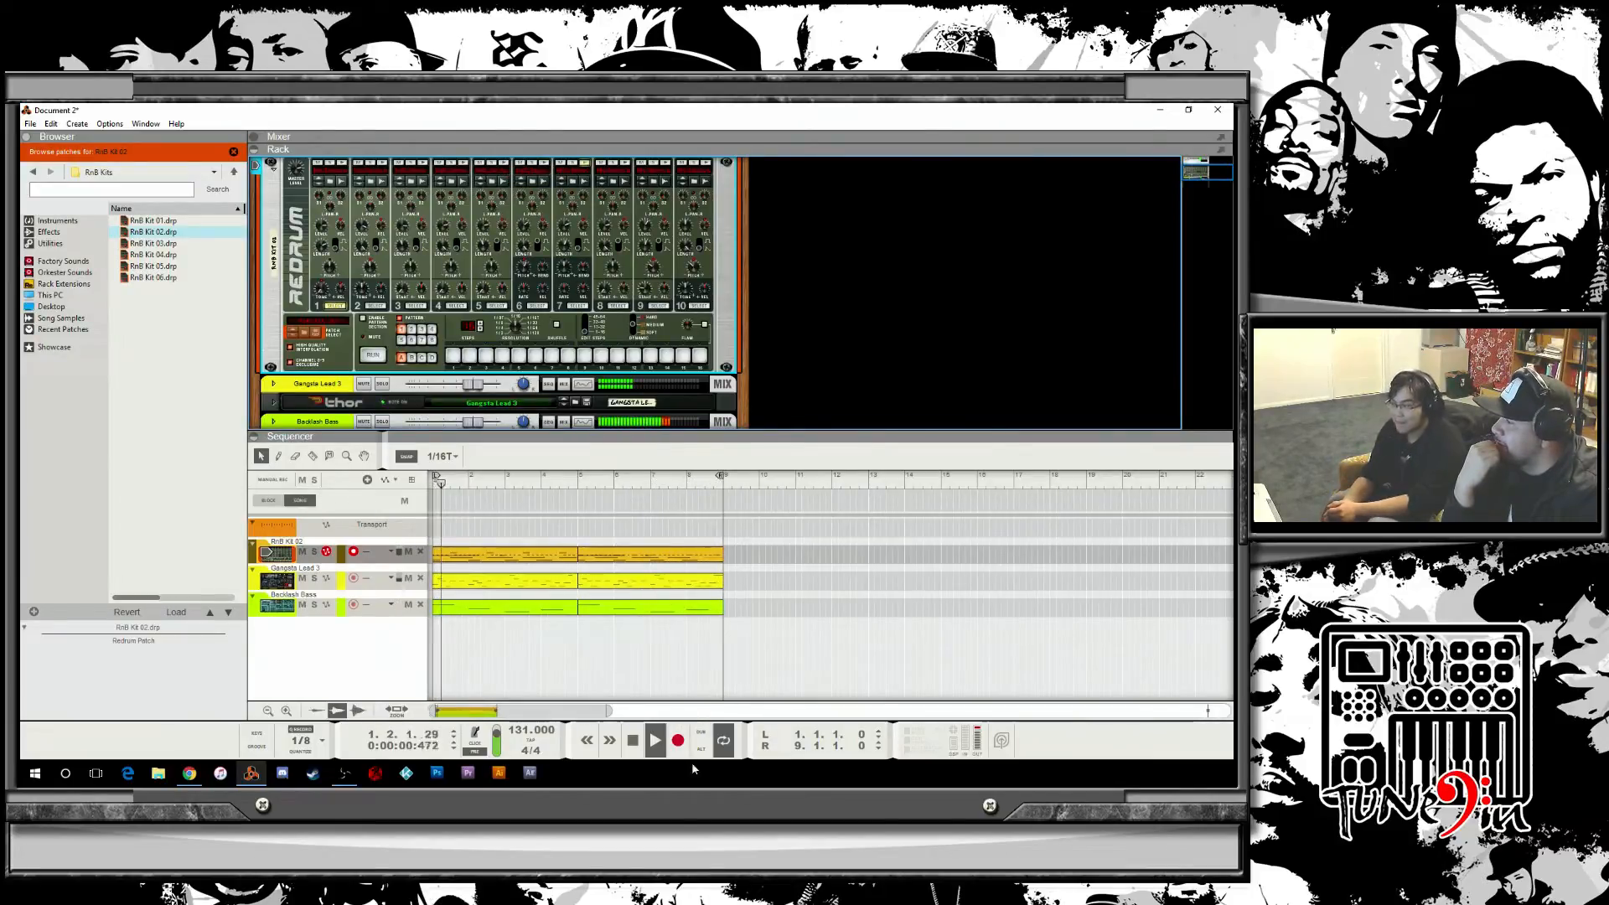
left_click(678, 740)
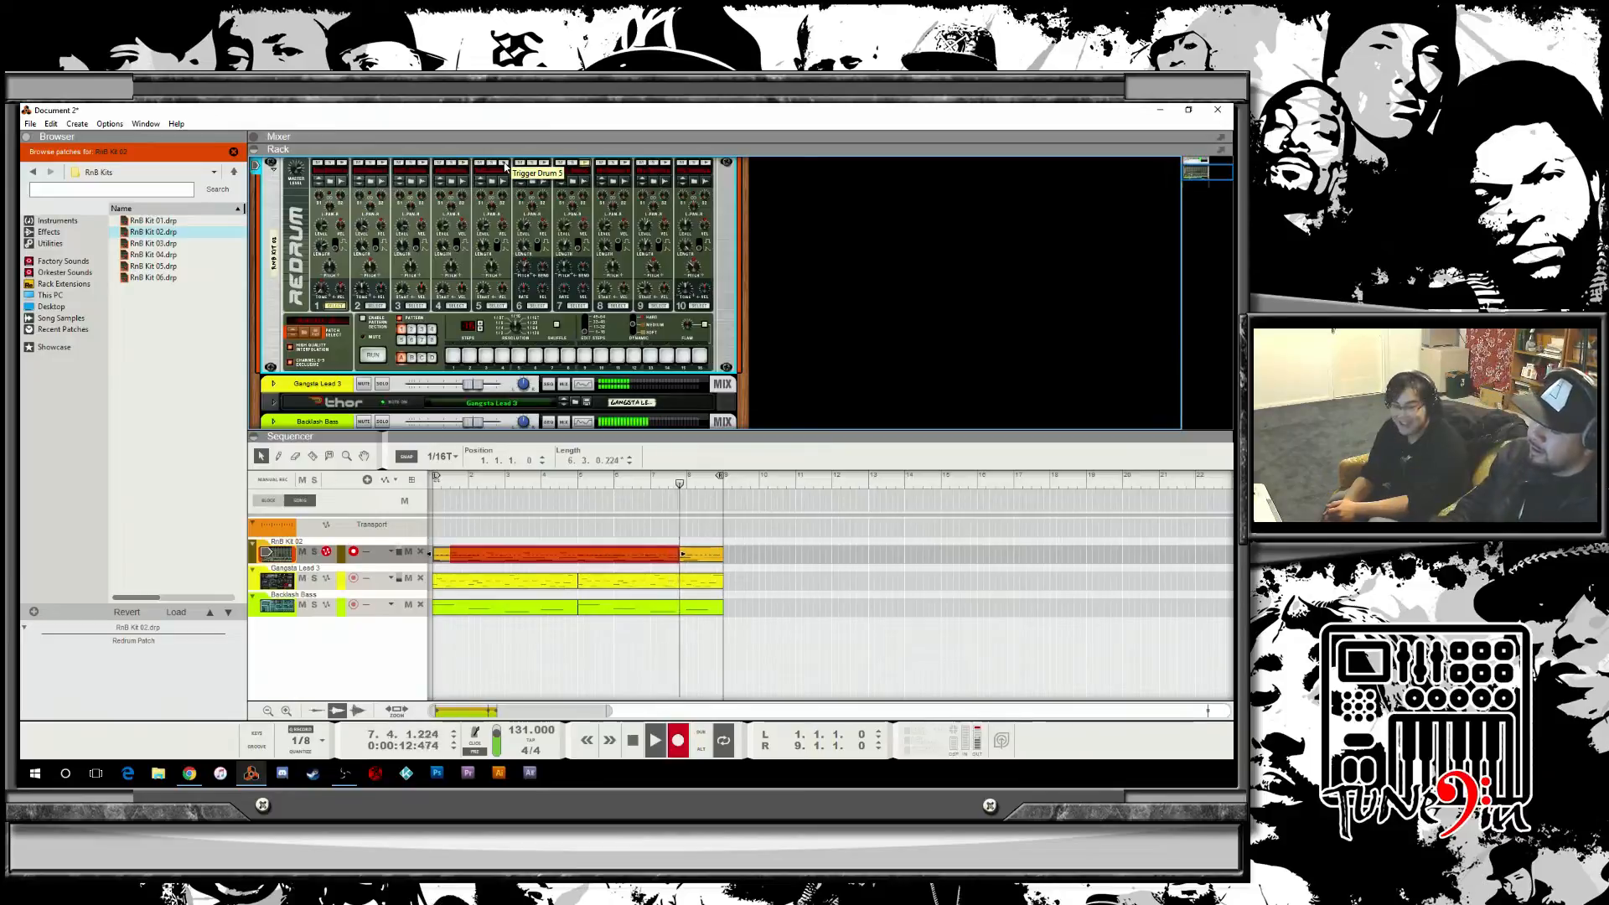
left_click(678, 740)
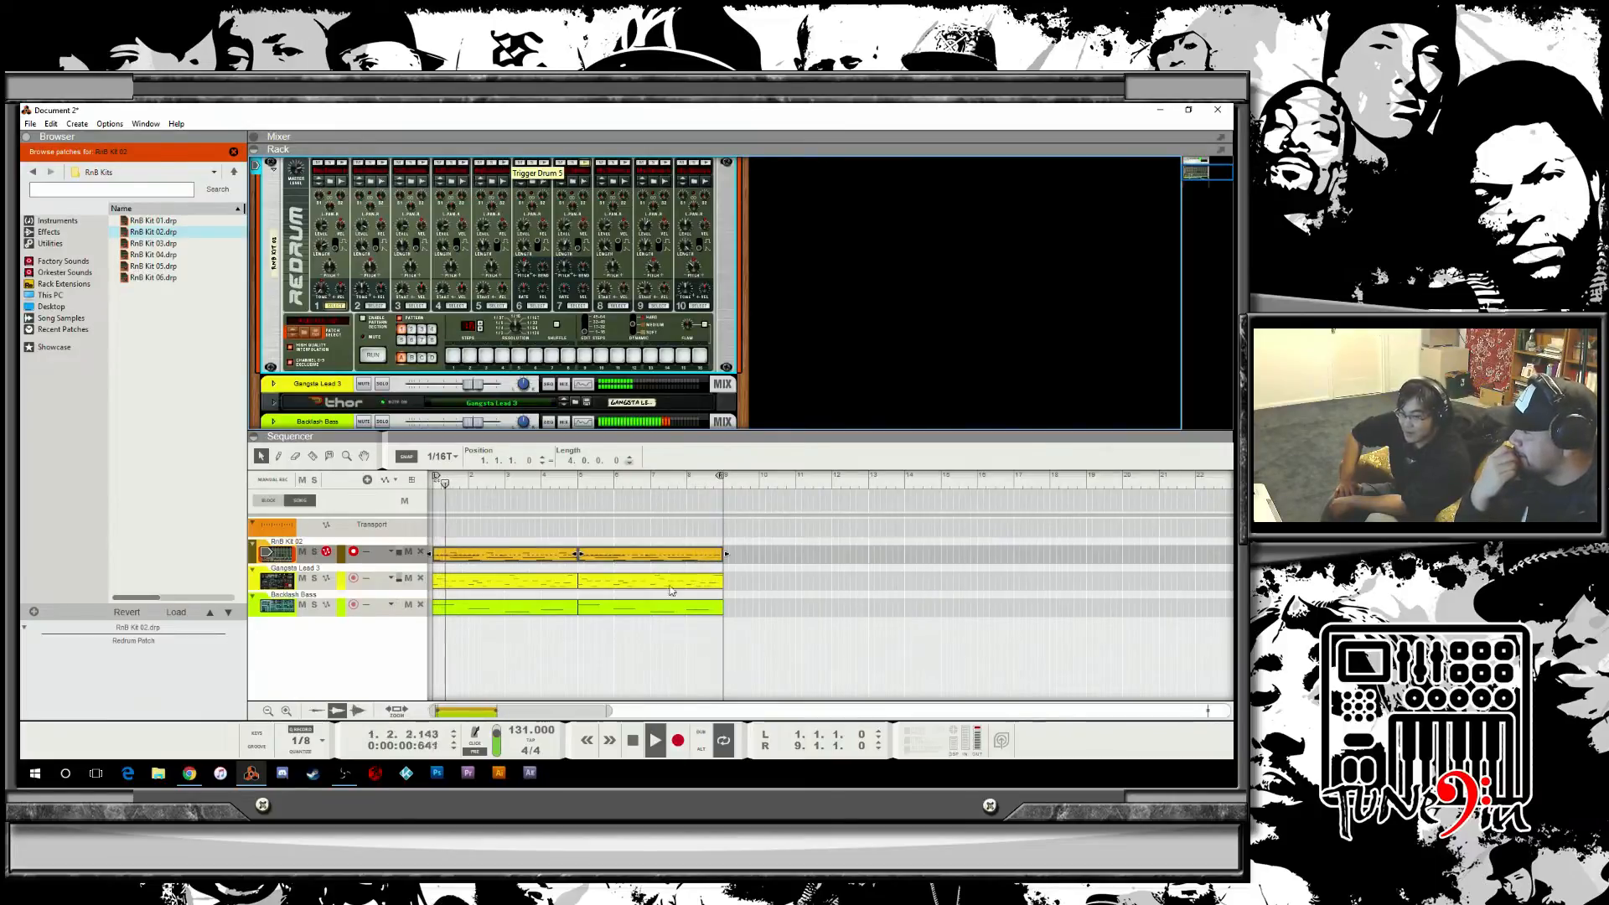
left_click(679, 741)
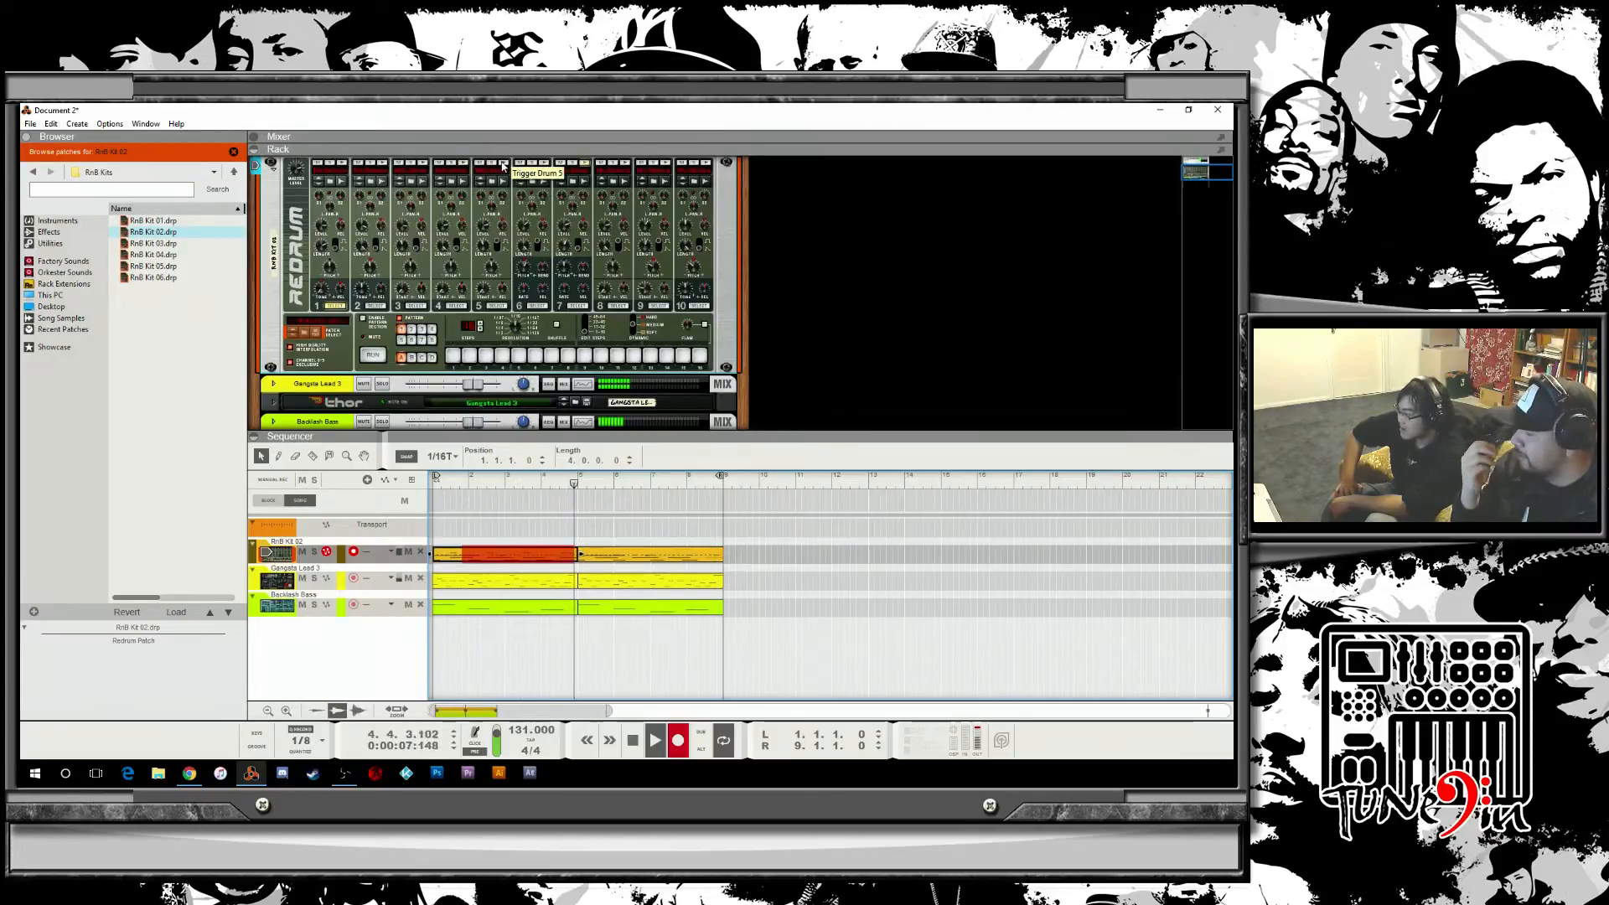
left_click(503, 164)
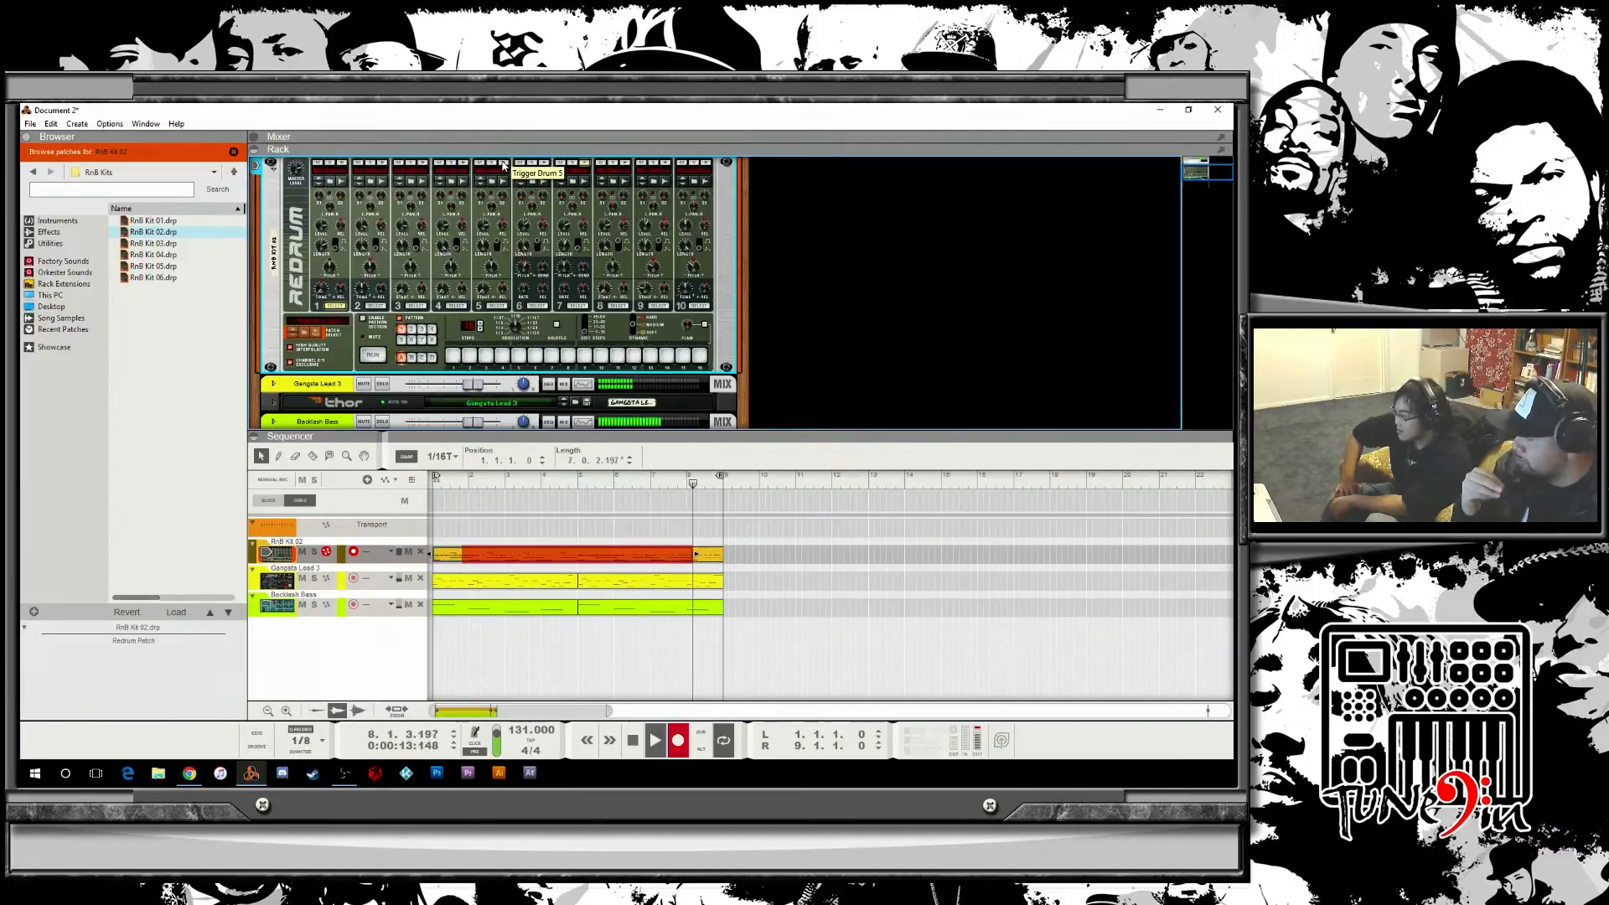
left_click(678, 740)
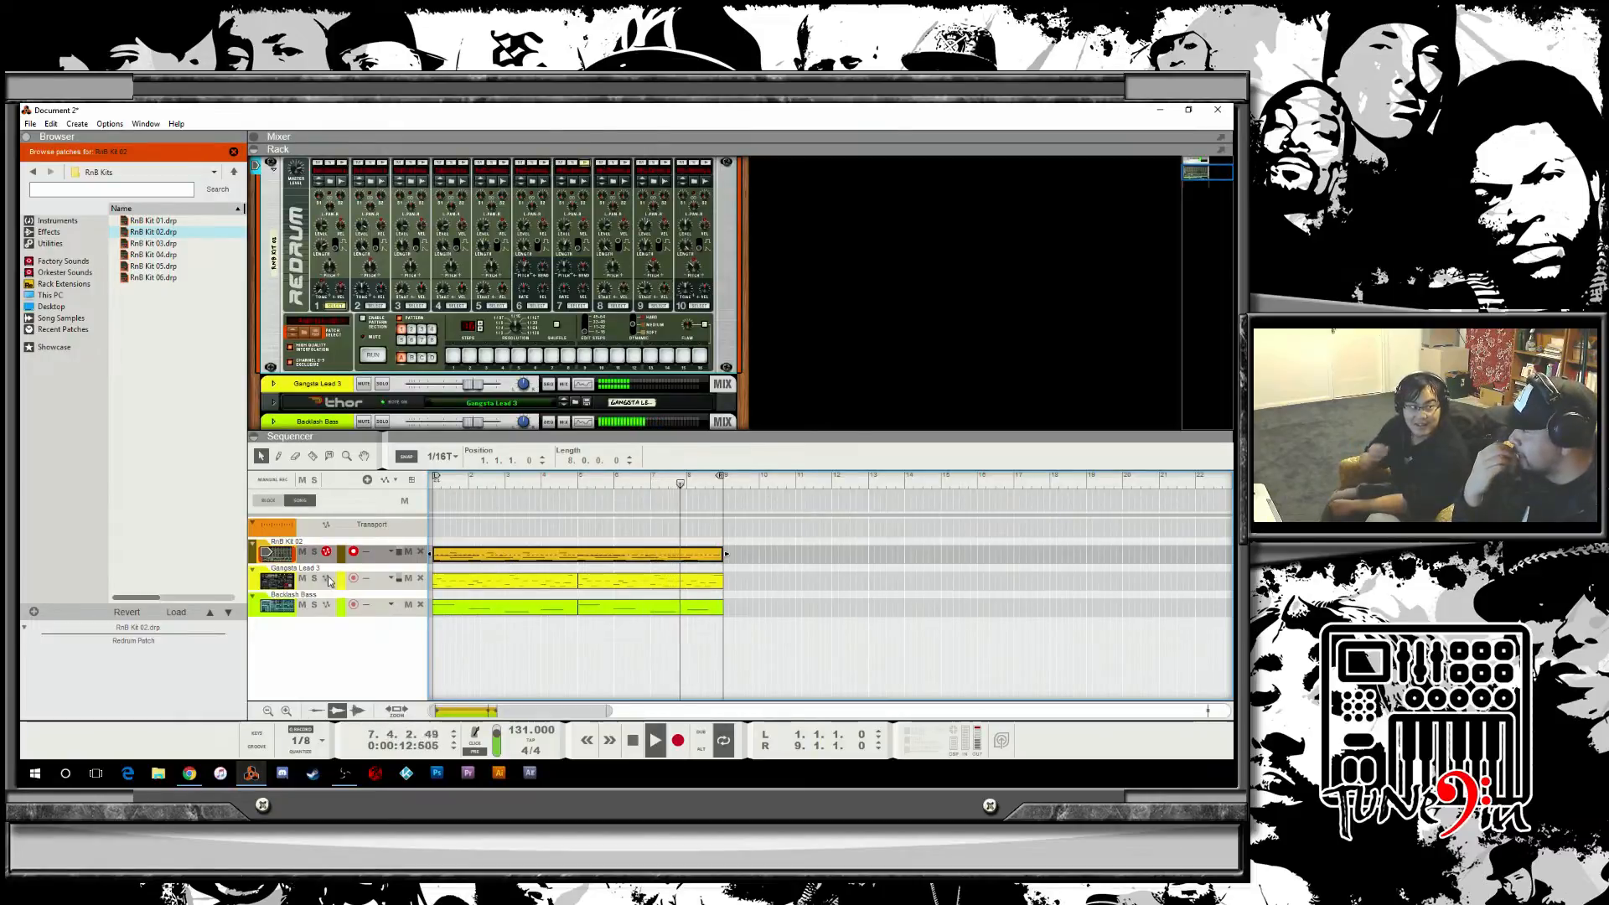
Open the drum clip in the note editor and play it back from the start to review the notes.
double_click(467, 553)
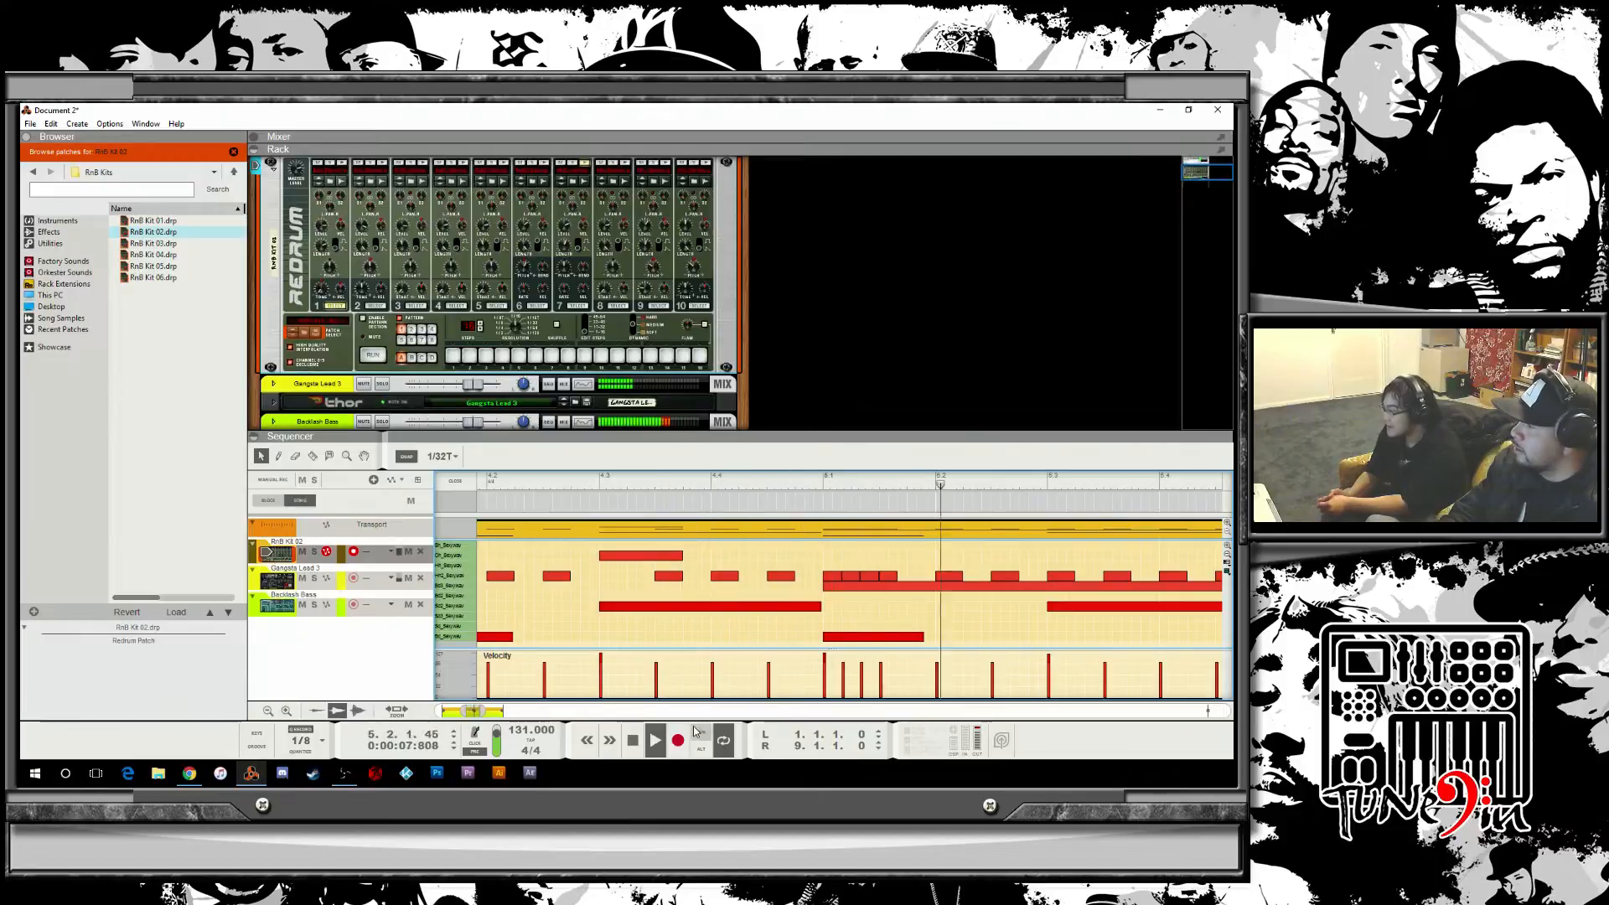
key("space")
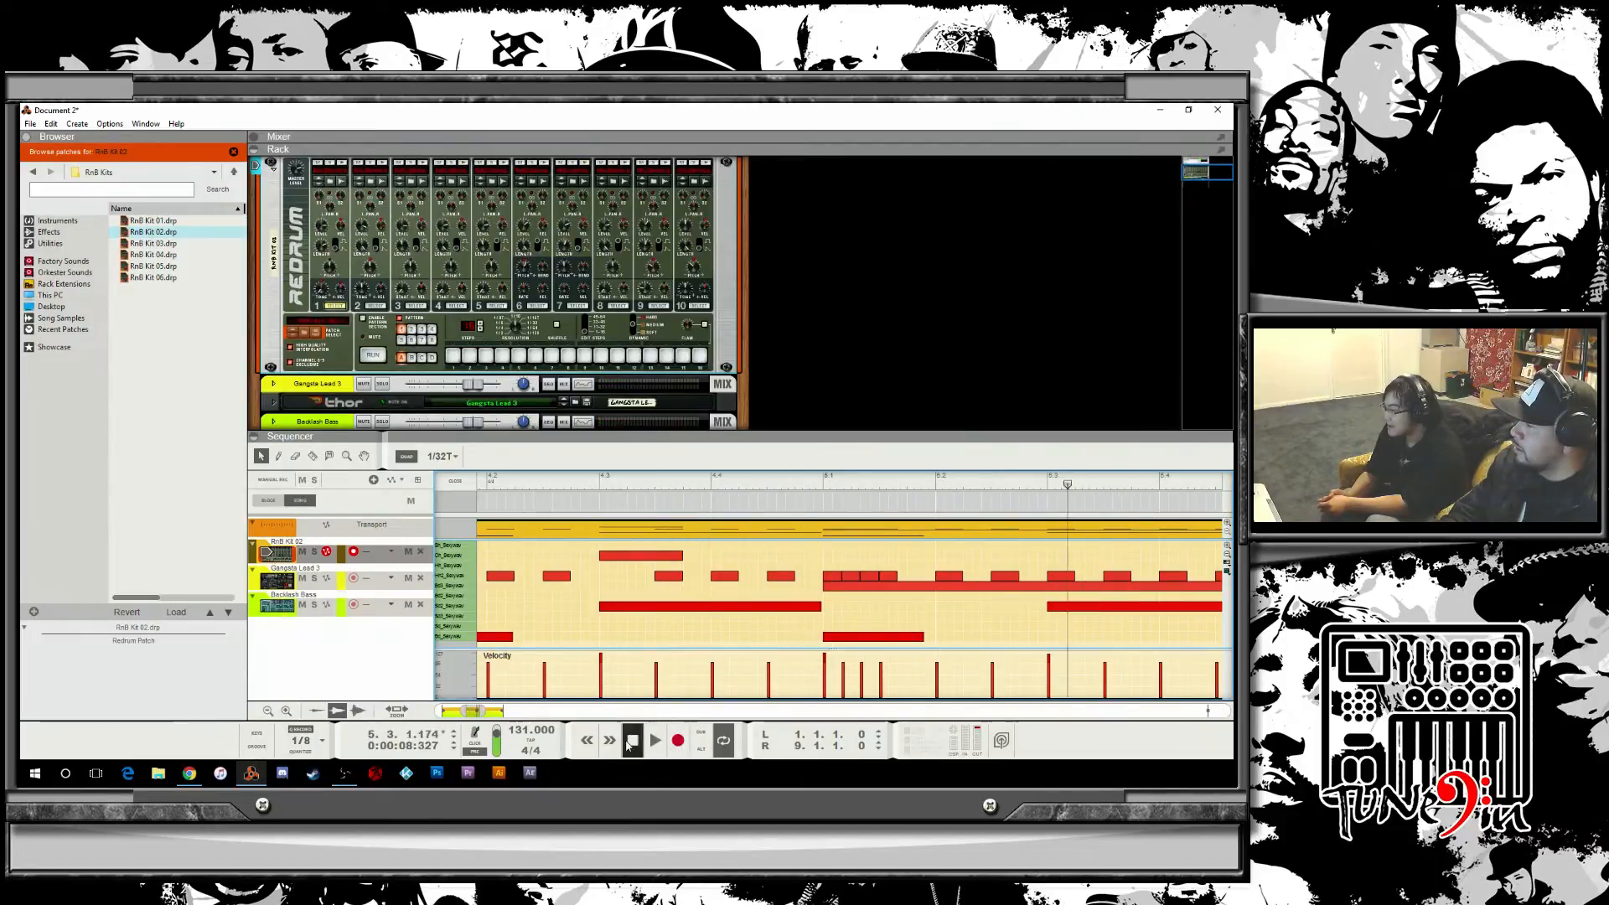
left_click(632, 740)
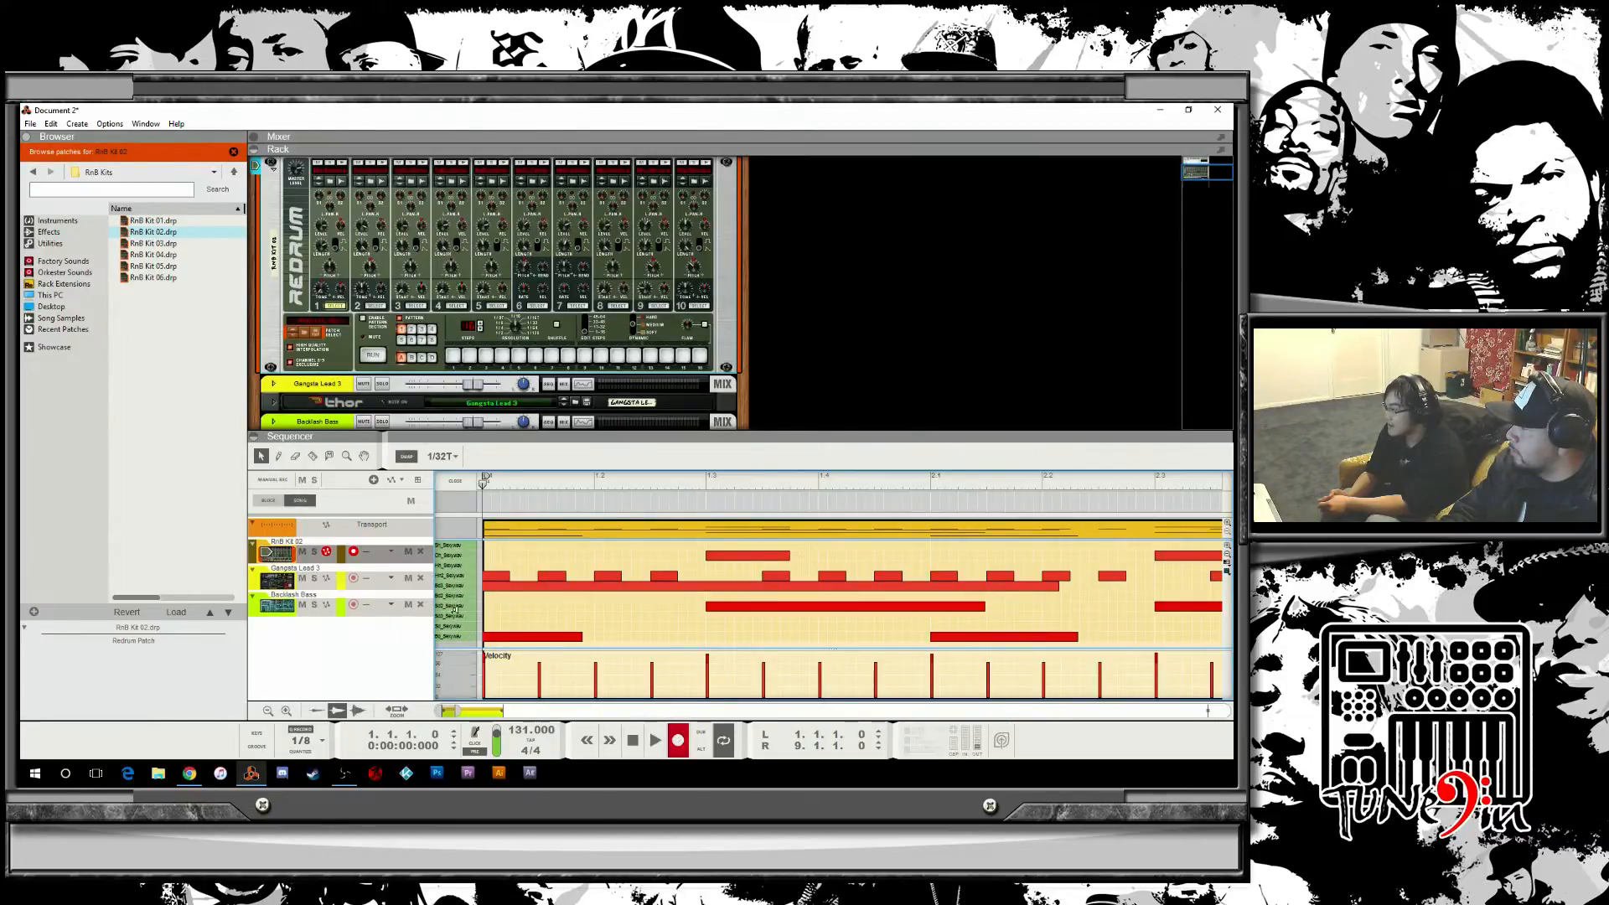
key("ctrl+Return")
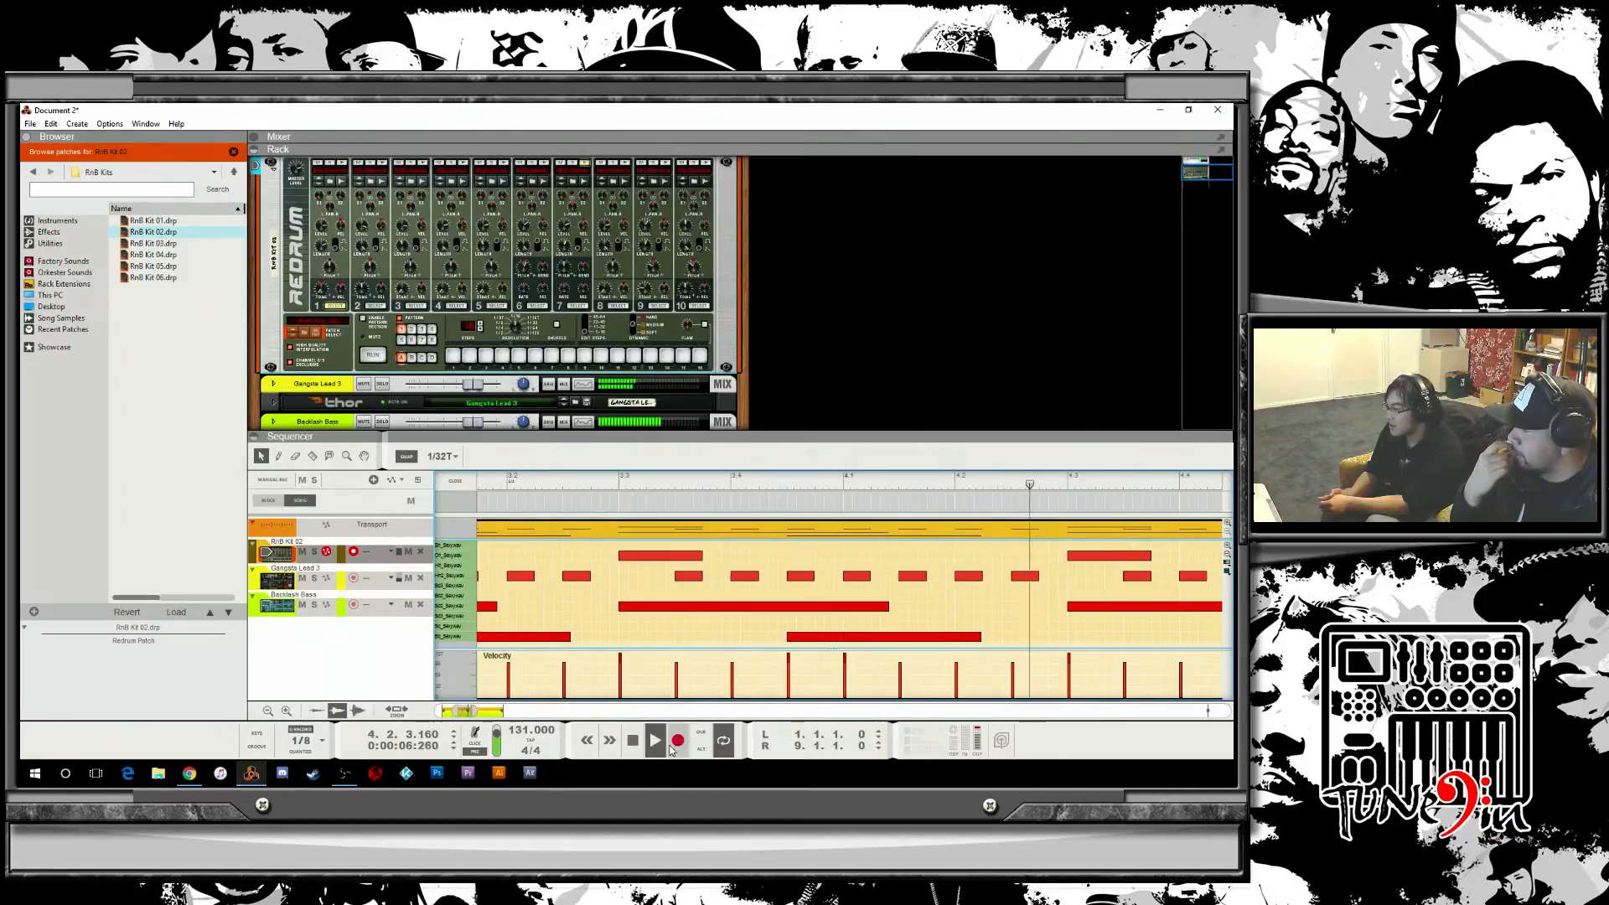
left_click(677, 748)
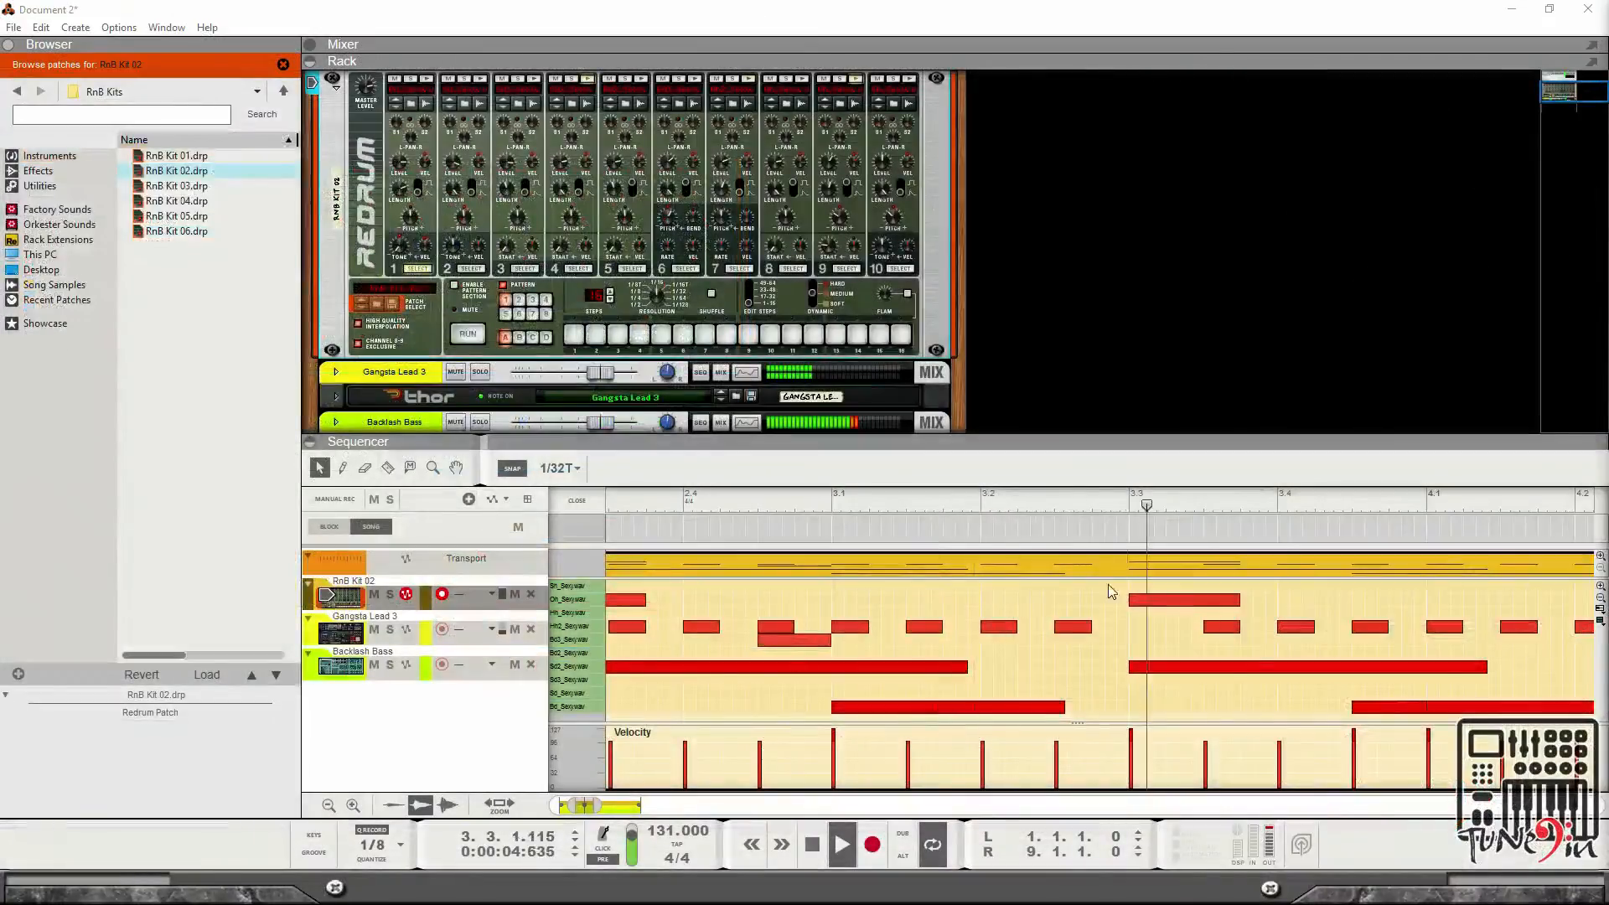
left_click(769, 527)
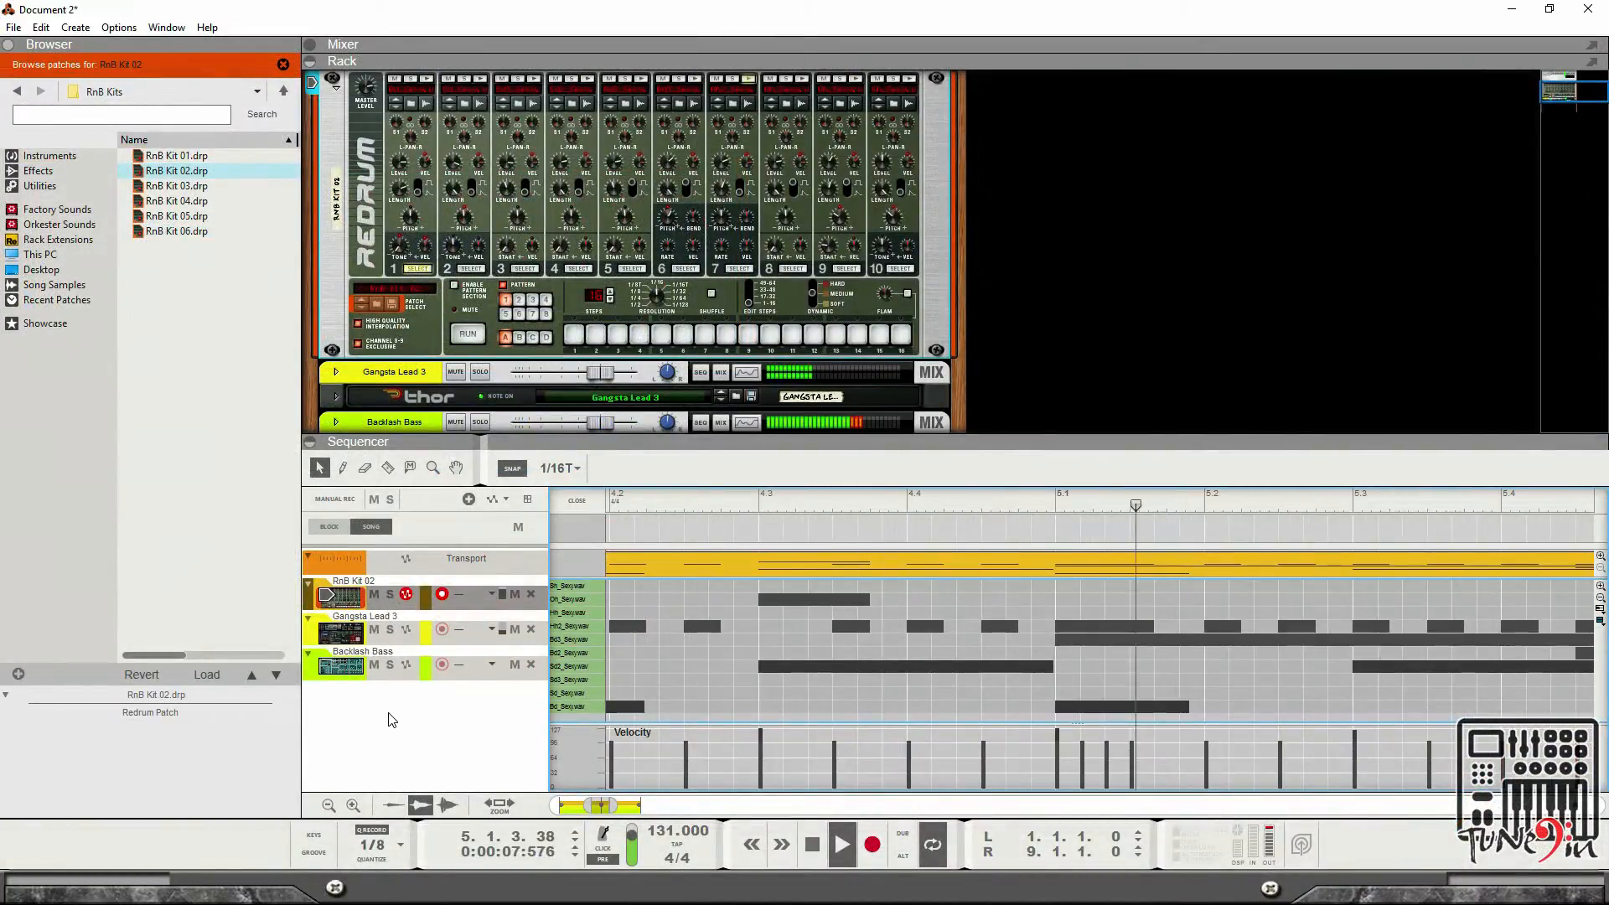
left_click(371, 690)
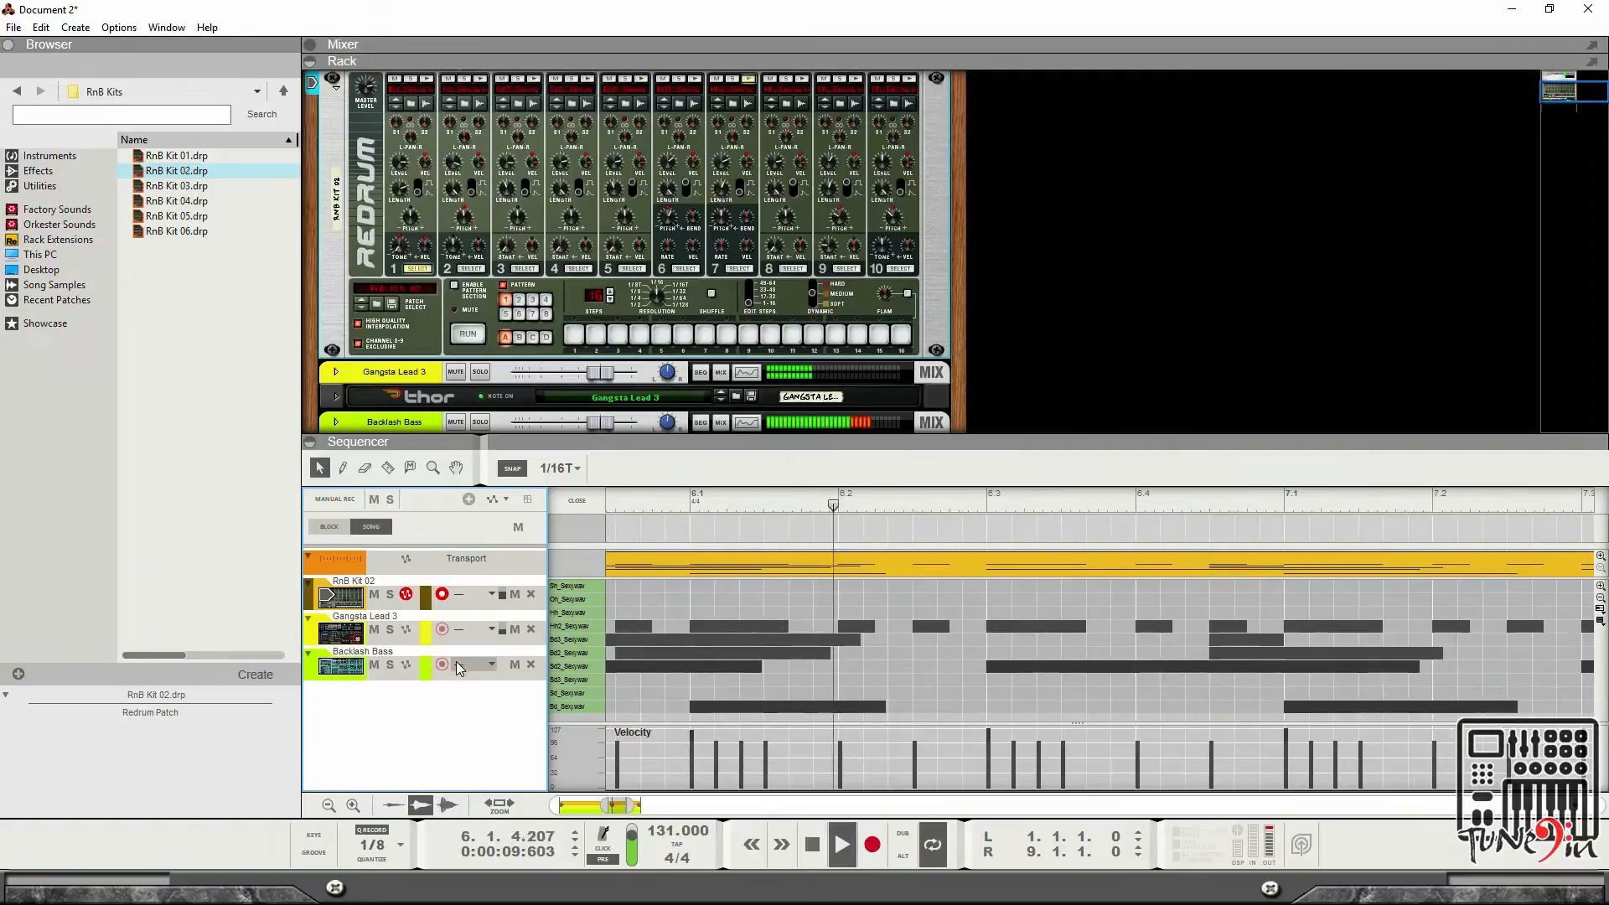
Close the drum note editor and return to the song arrangement view.
scroll(389, 396, "down", 3)
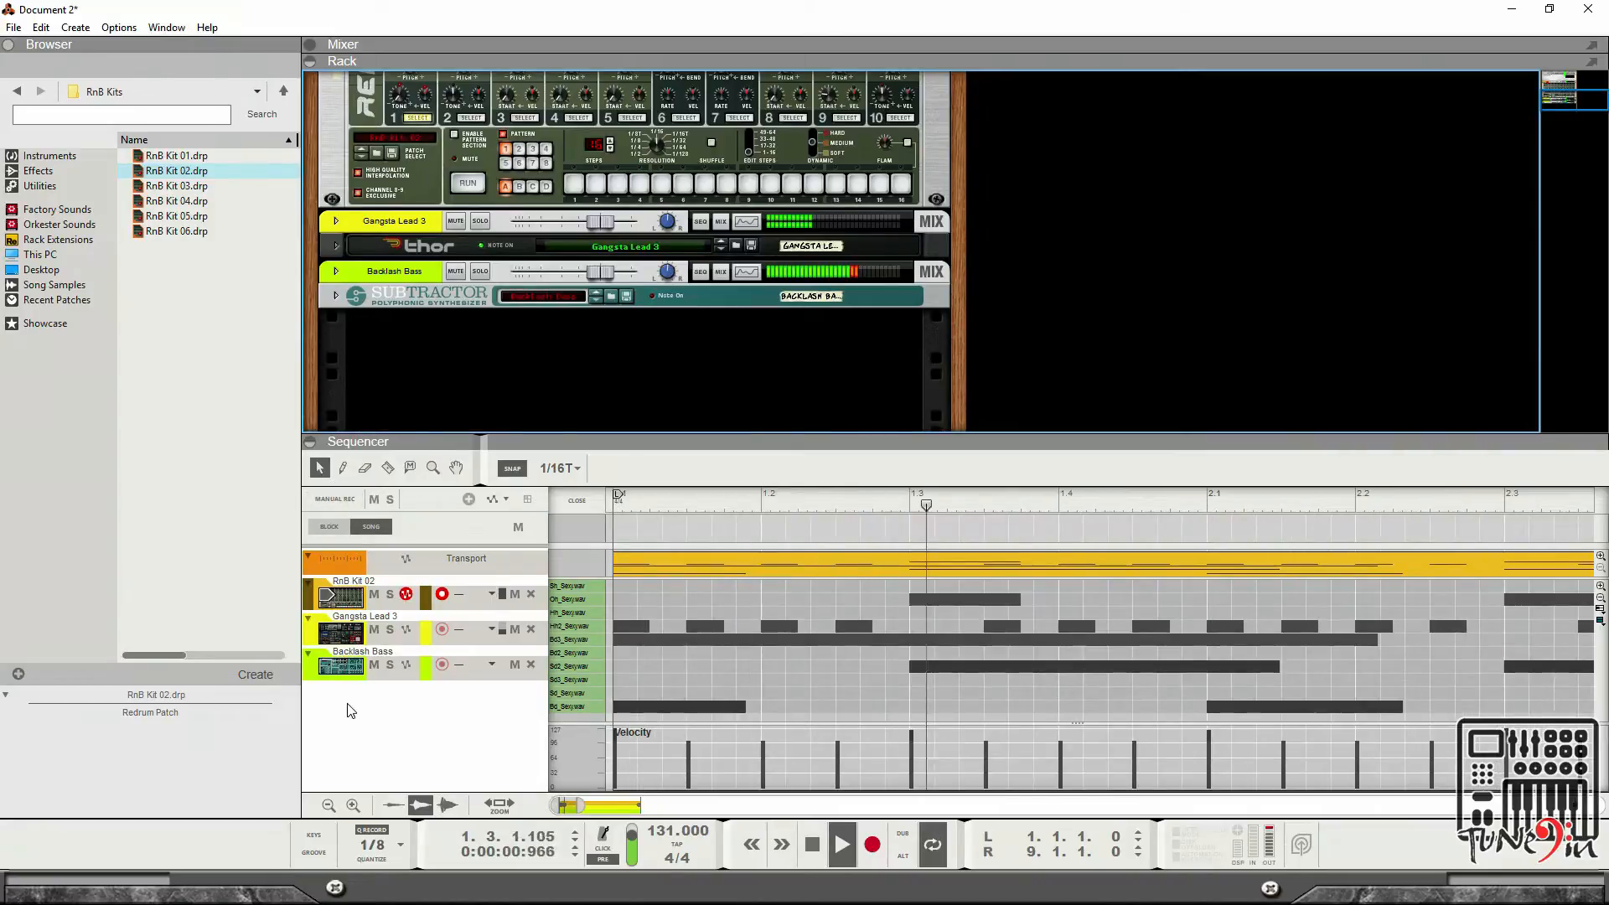
left_click(383, 709)
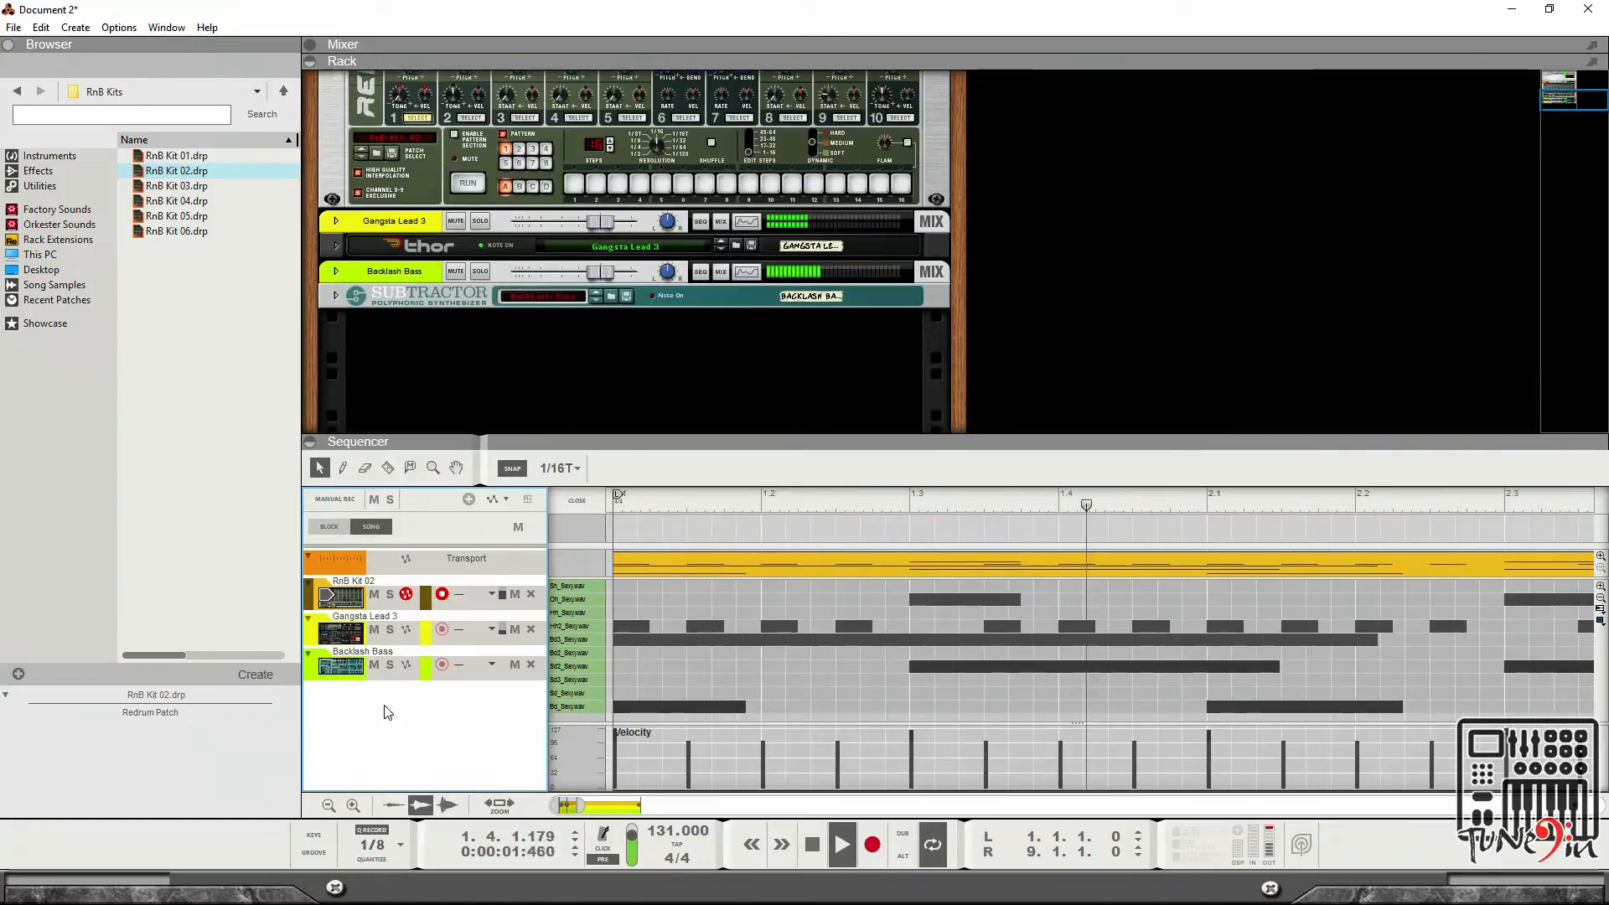
left_click(329, 527)
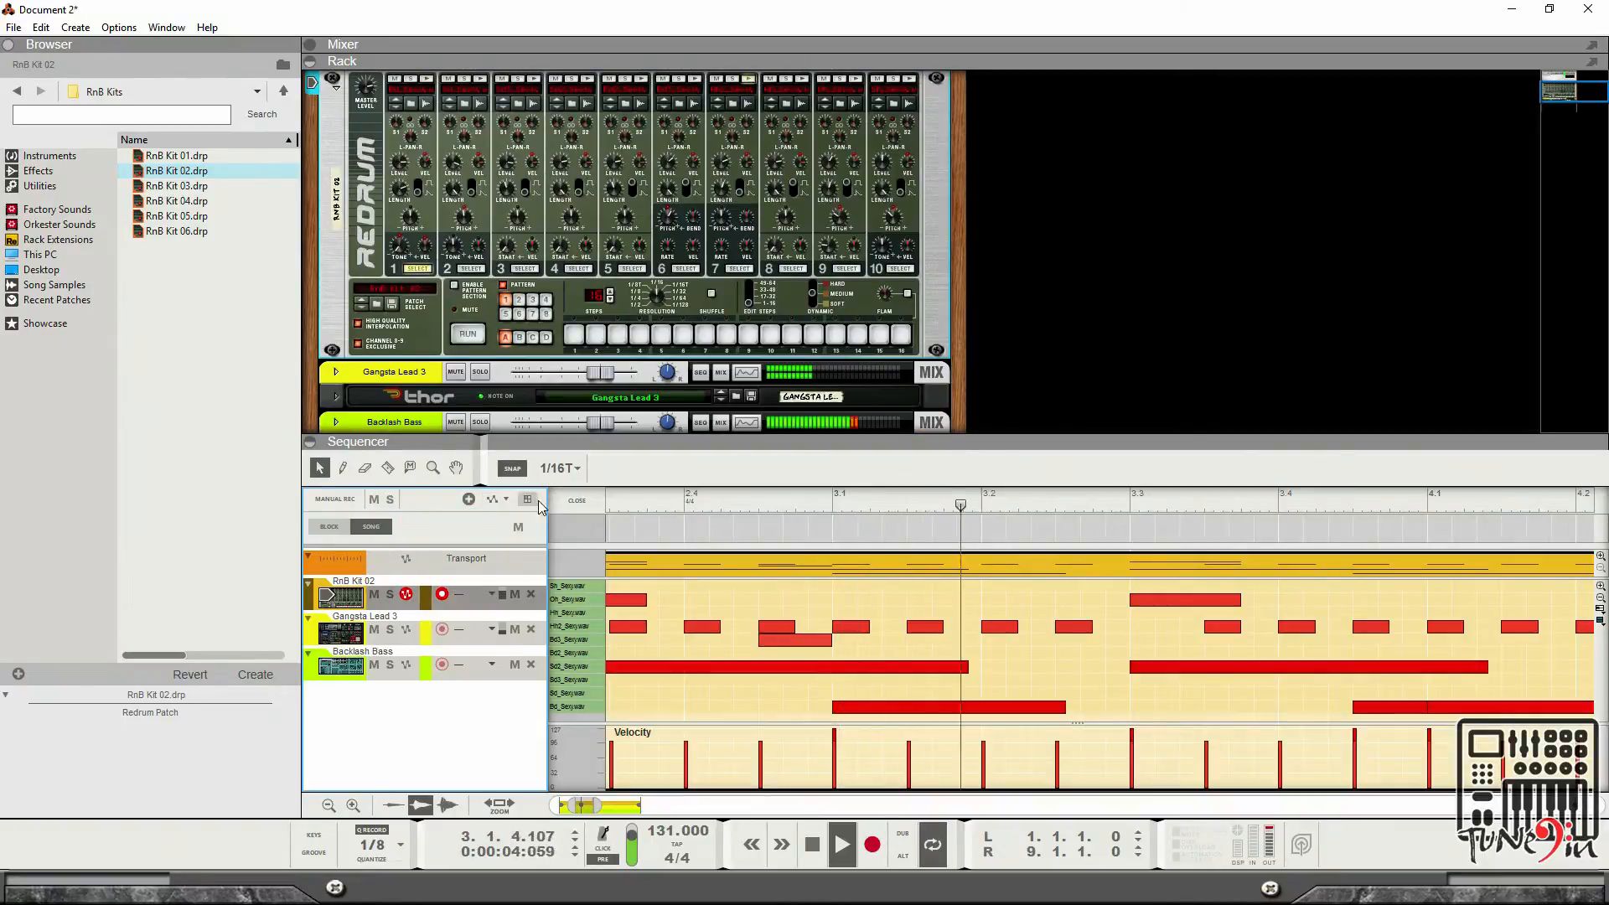
left_click(573, 501)
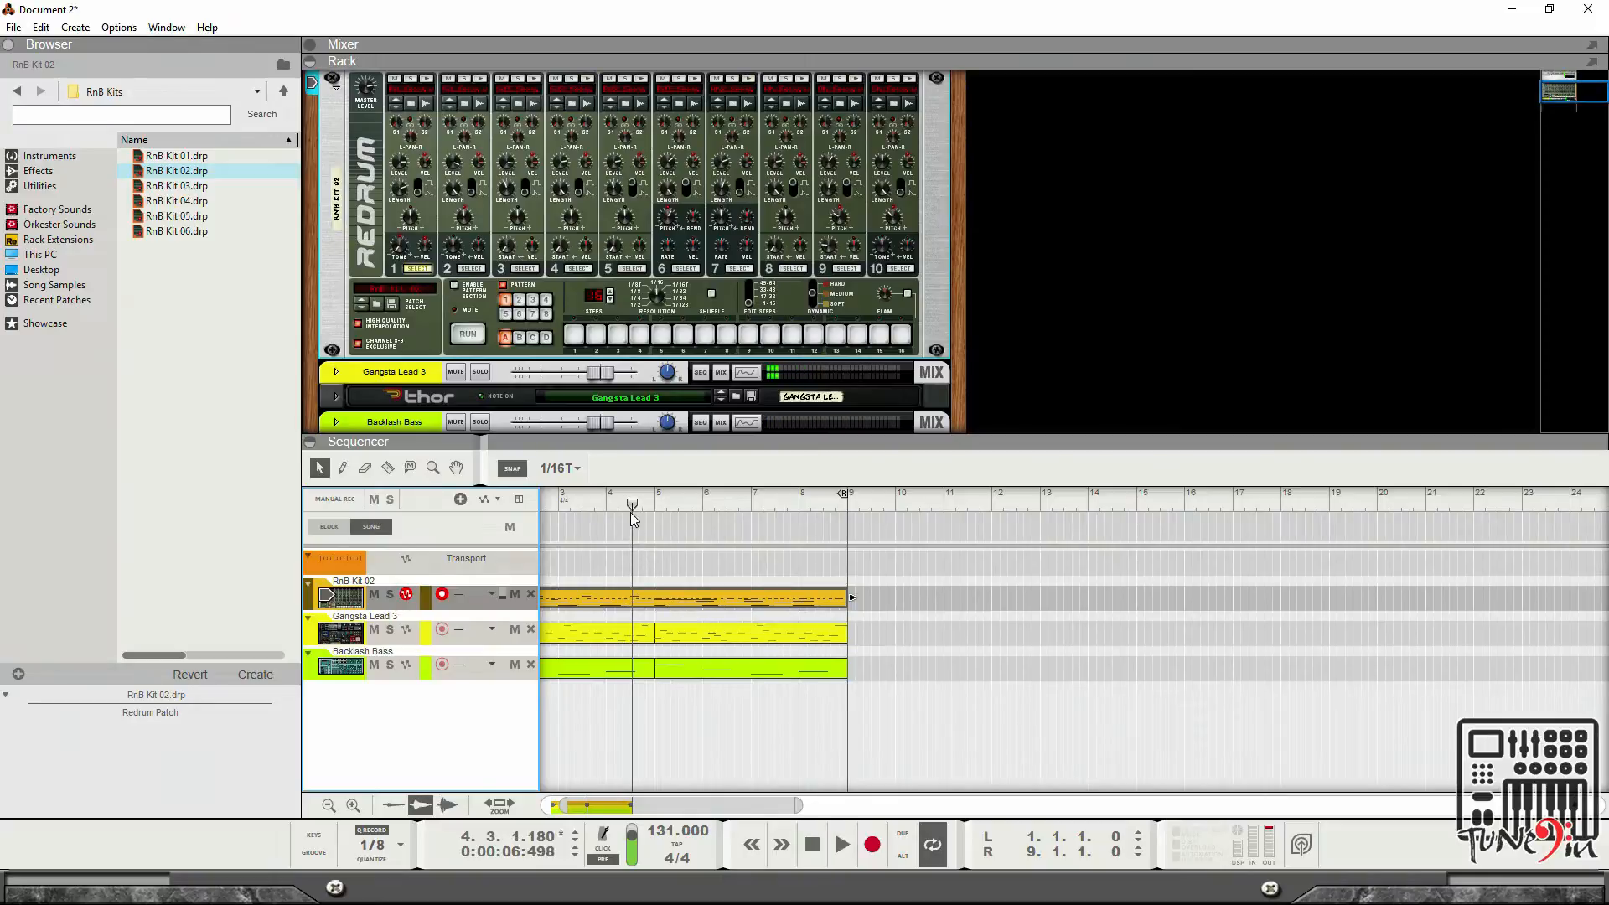
Play the arrangement from the song start with the Gangsta Lead 3 track muted, and stop playback.
left_click_drag(631, 508, 511, 506)
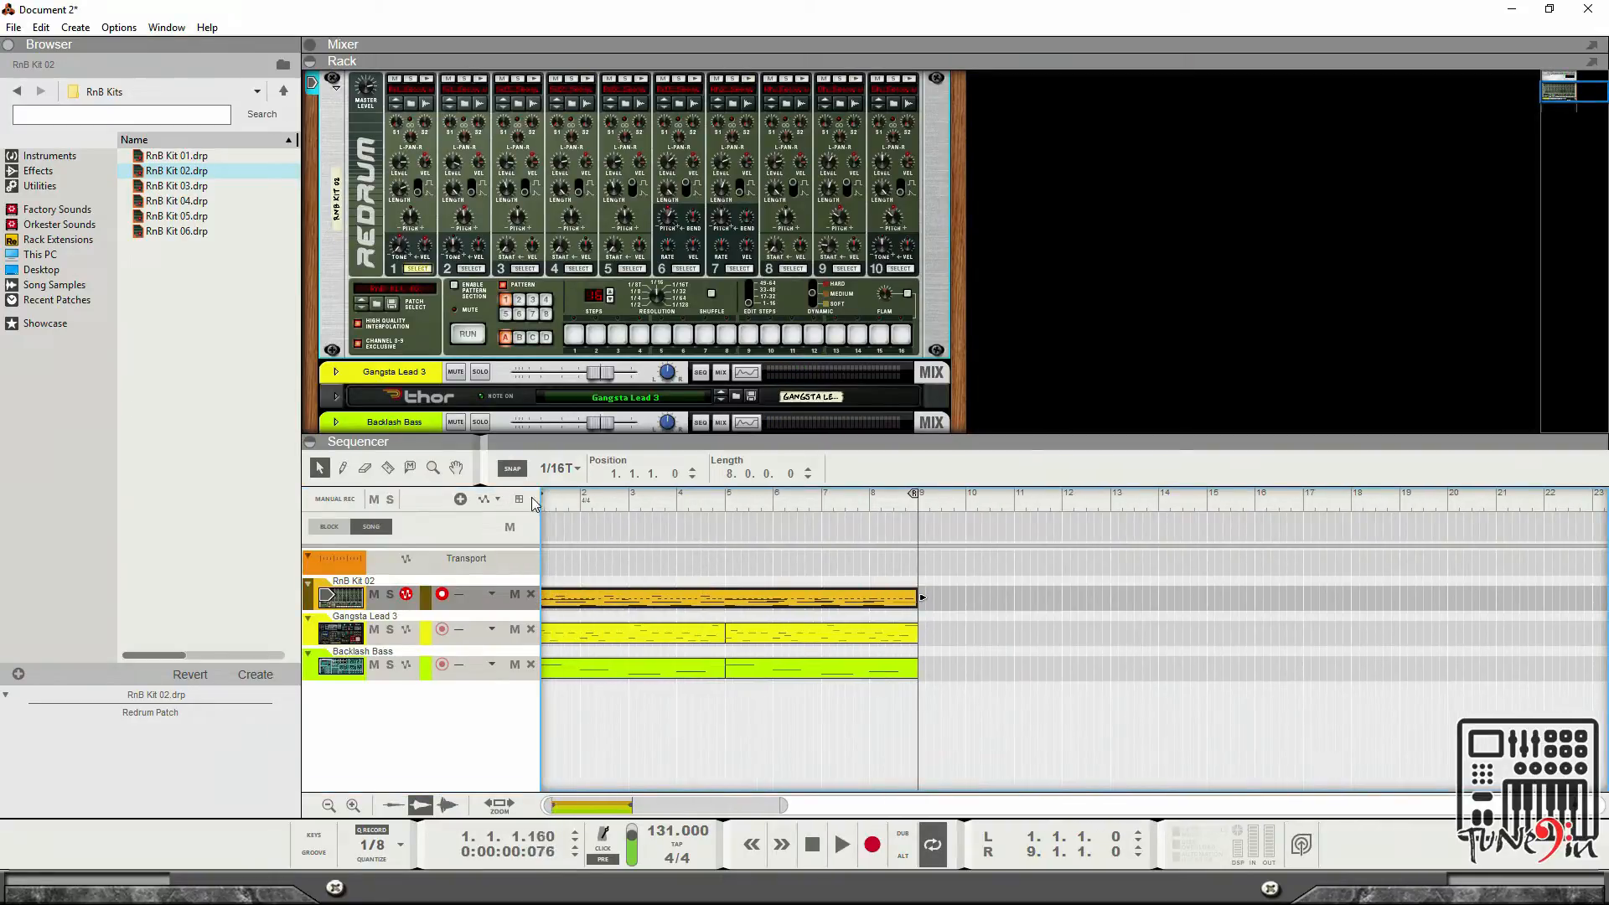
key("space")
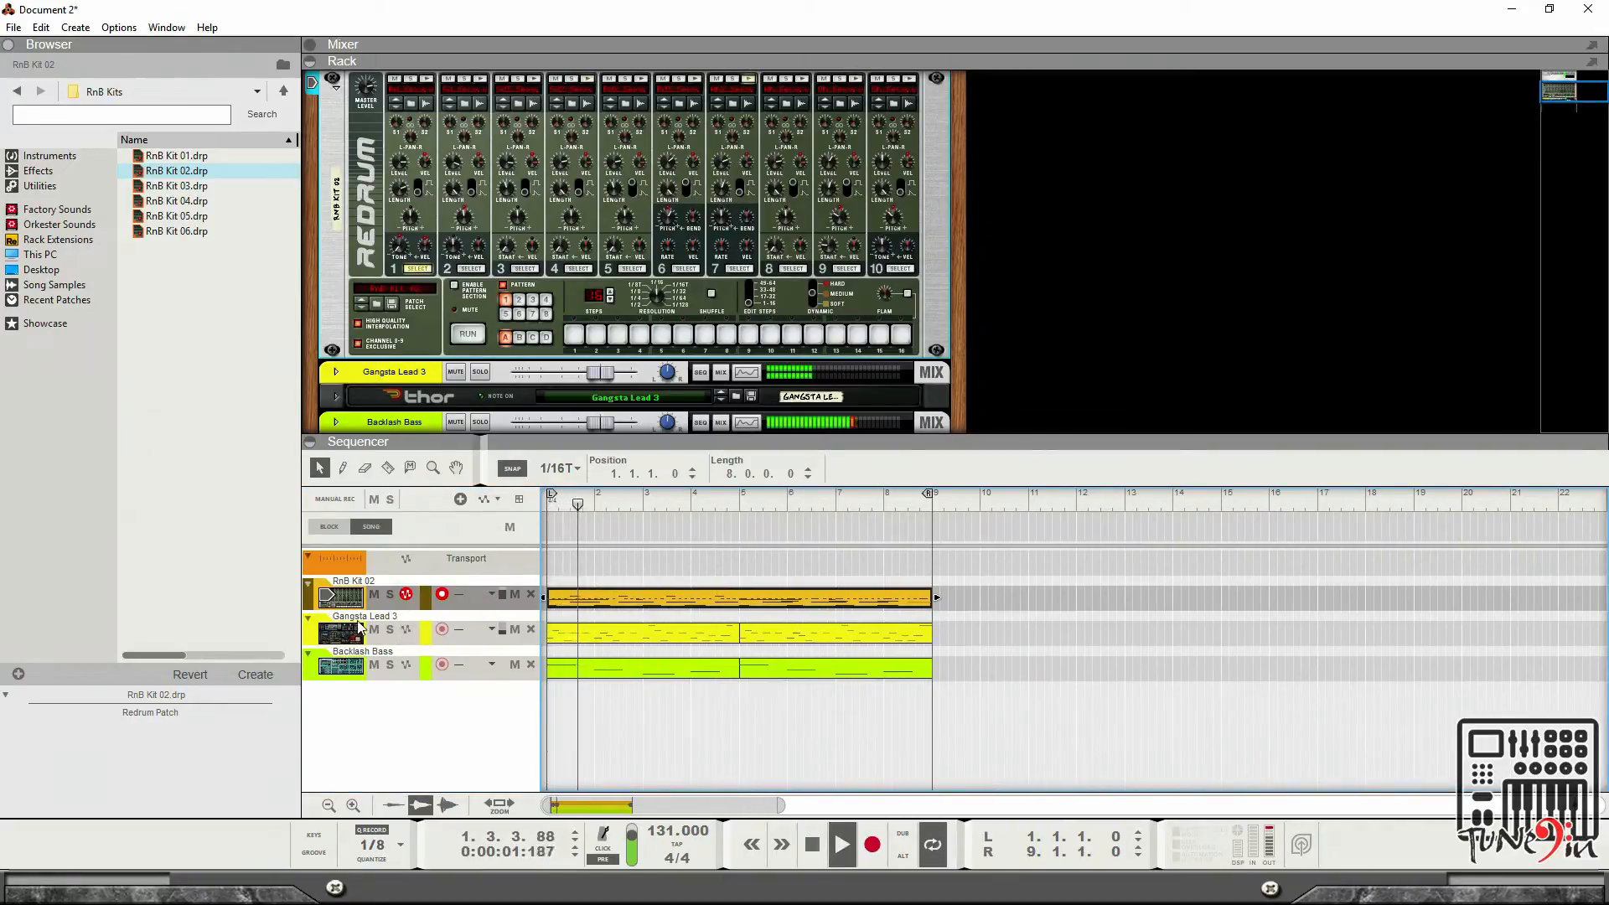
left_click(375, 594)
left_click(374, 594)
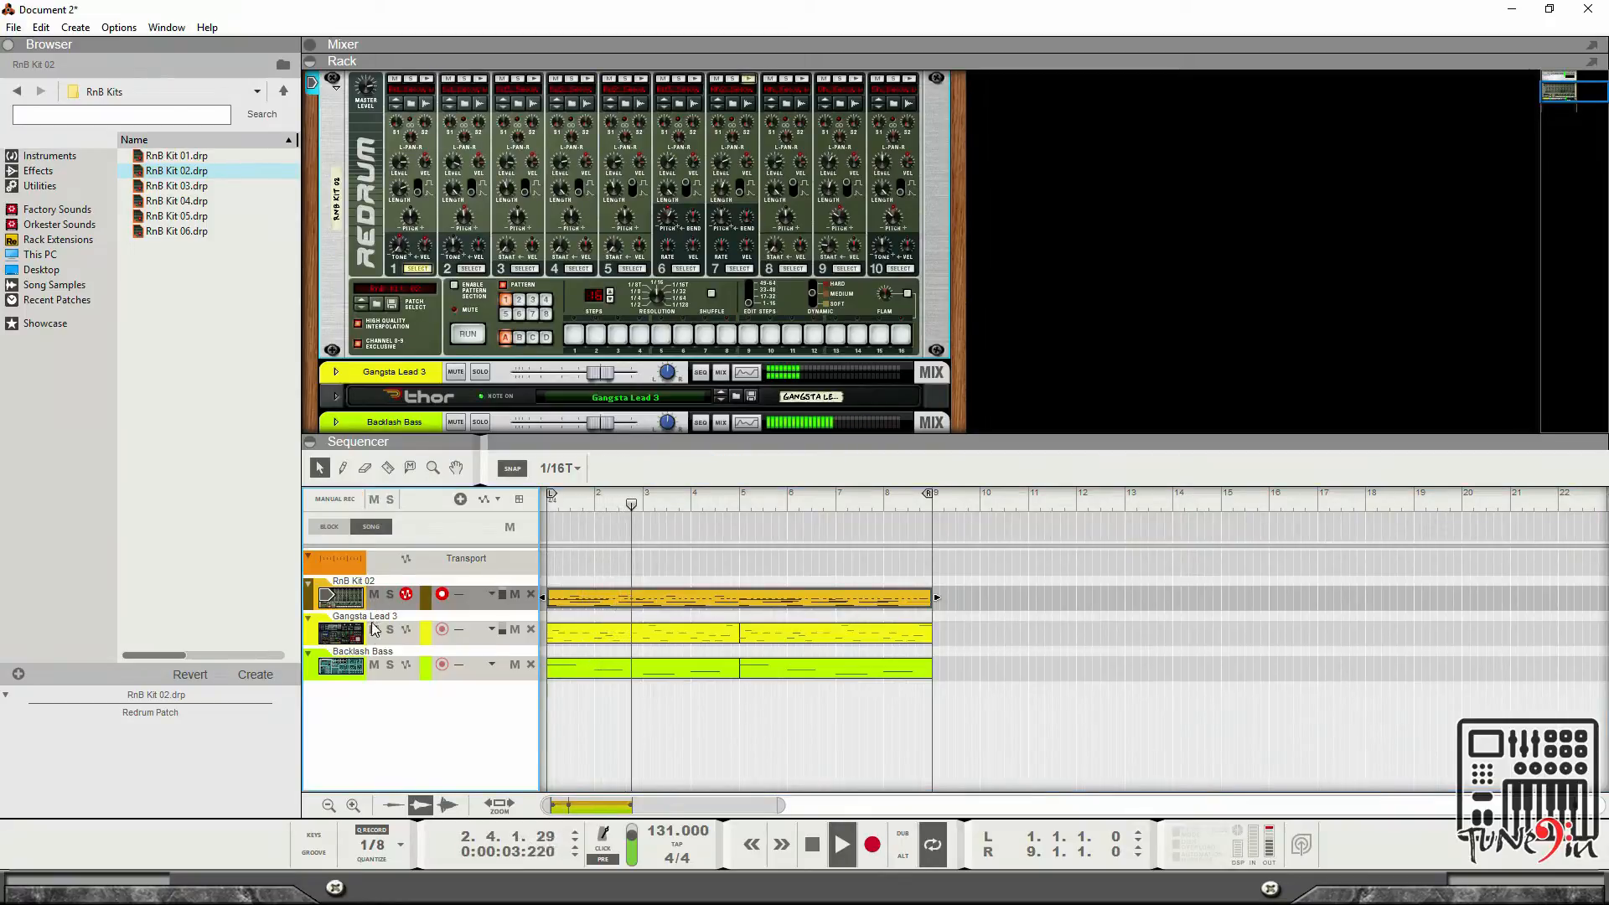
left_click(375, 629)
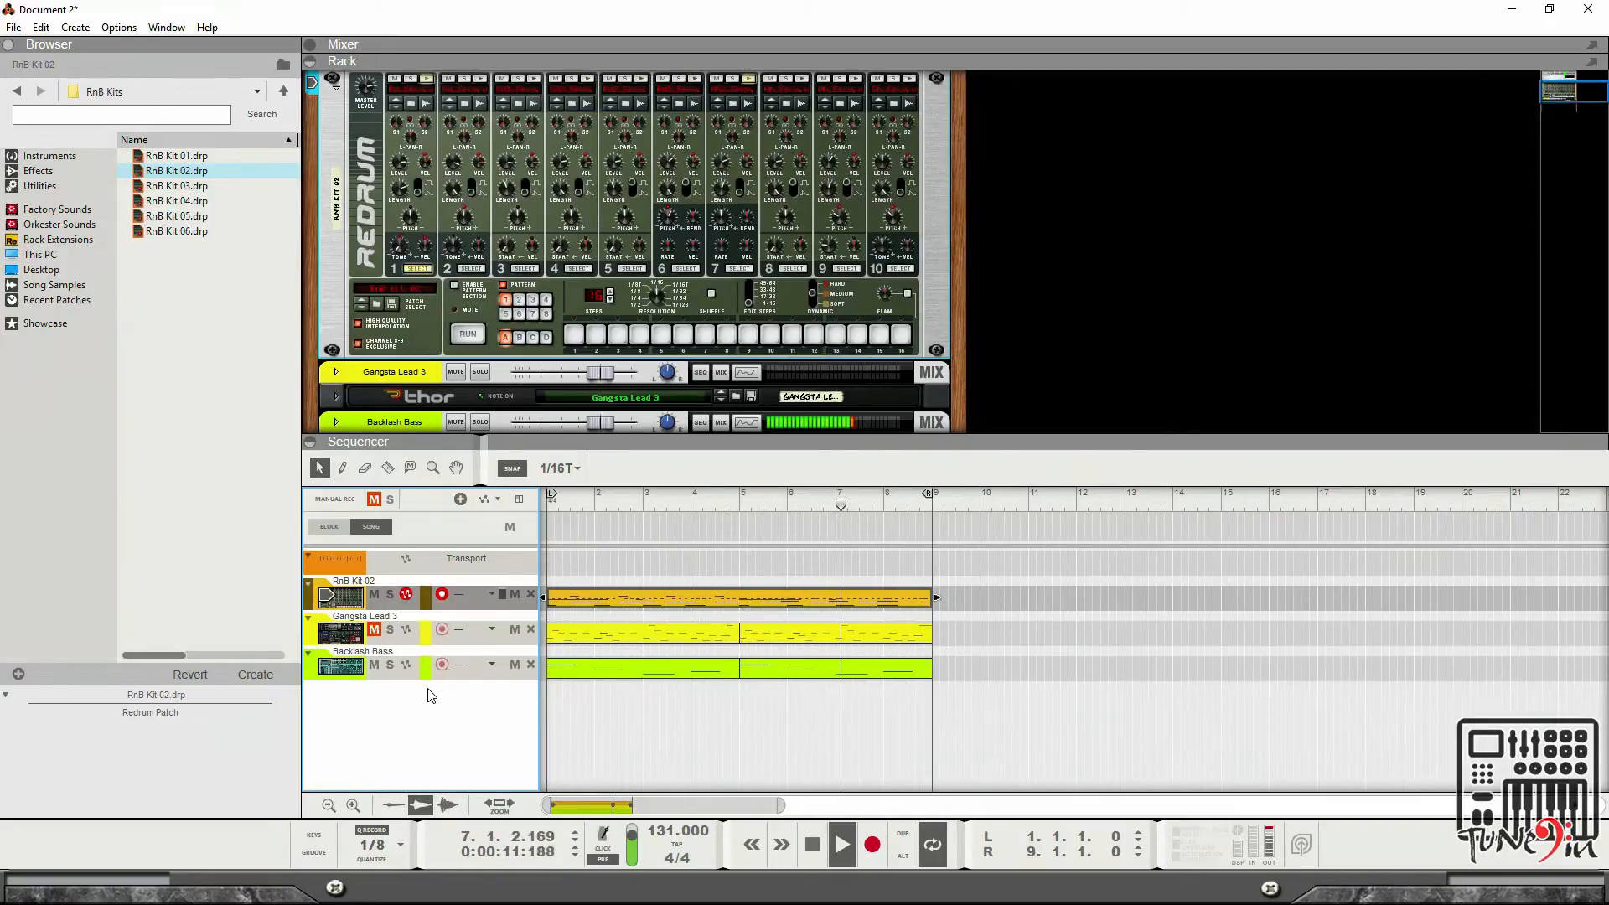
left_click(472, 672)
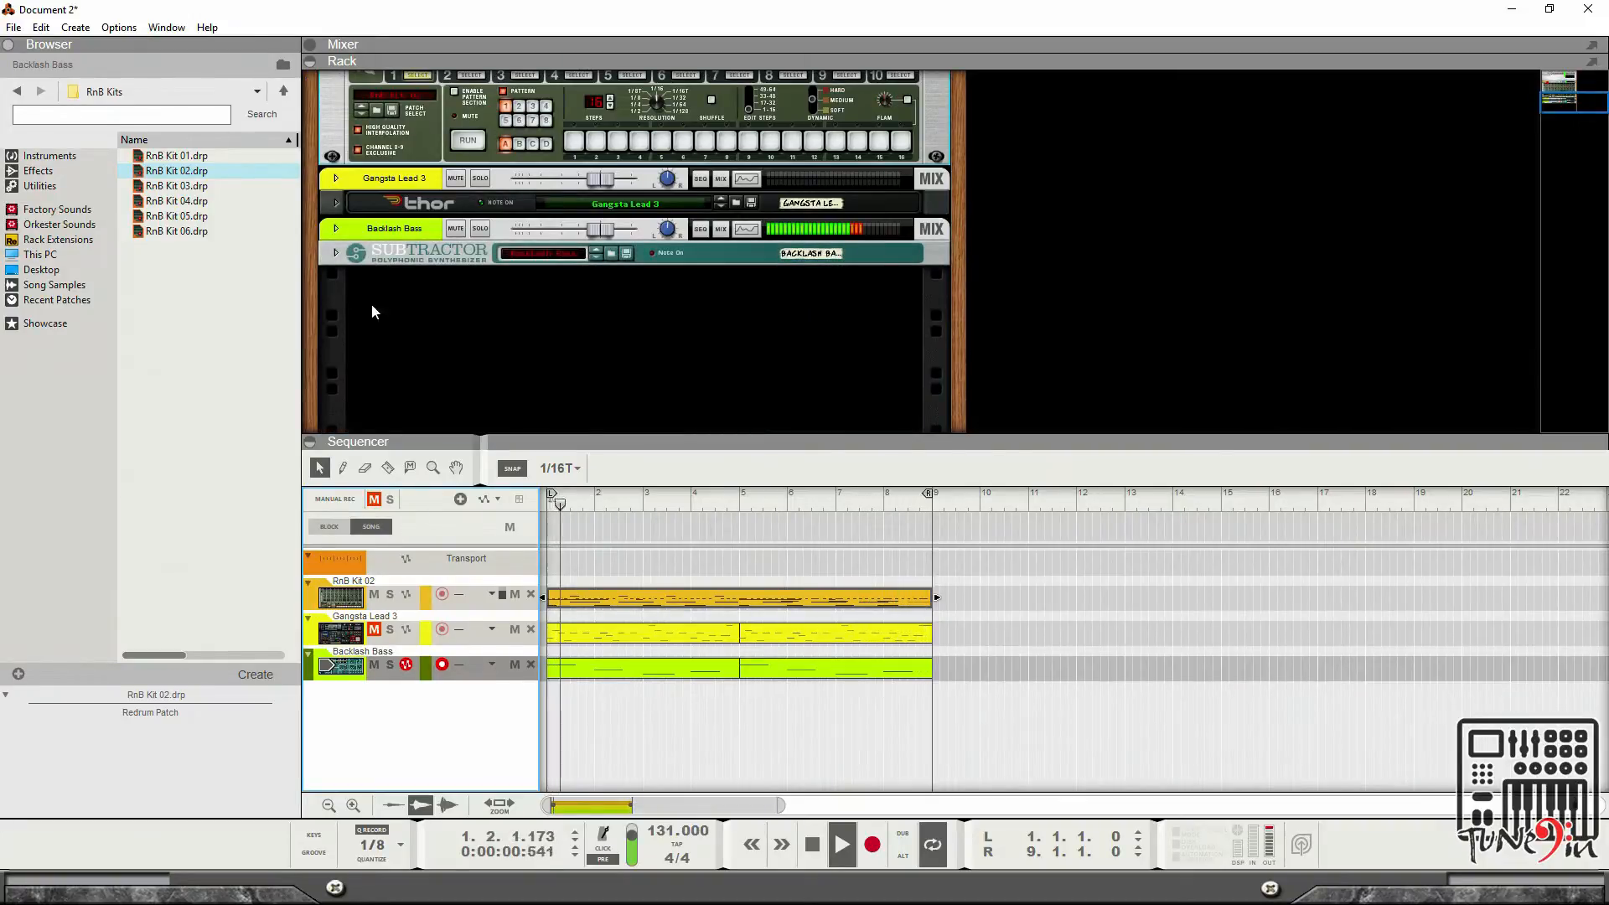
left_click(578, 332)
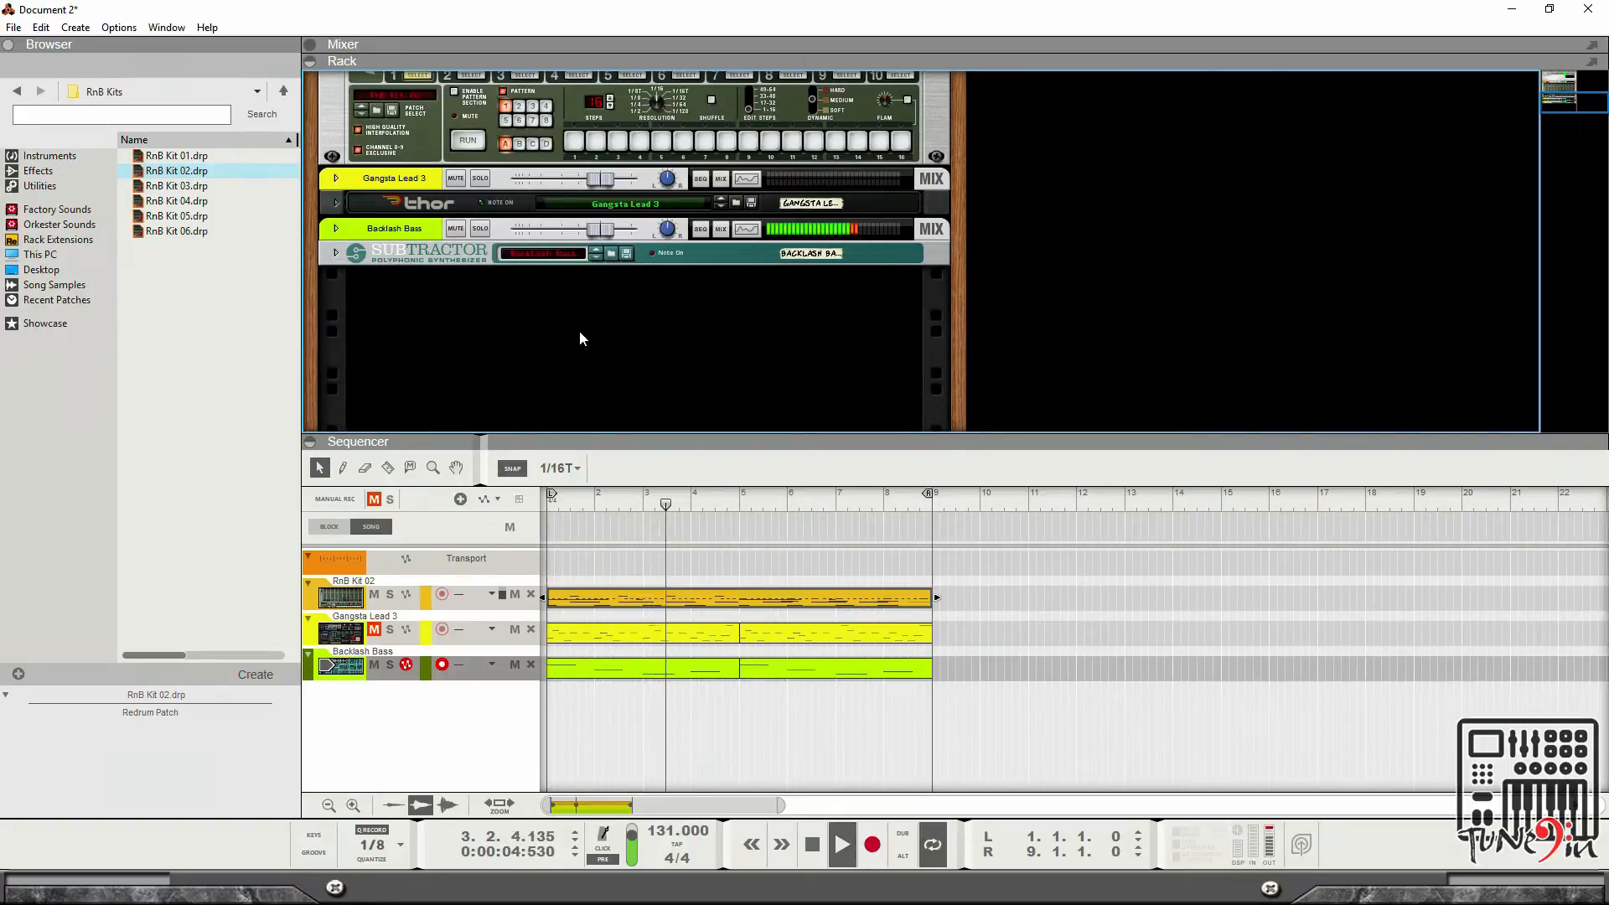
key("space")
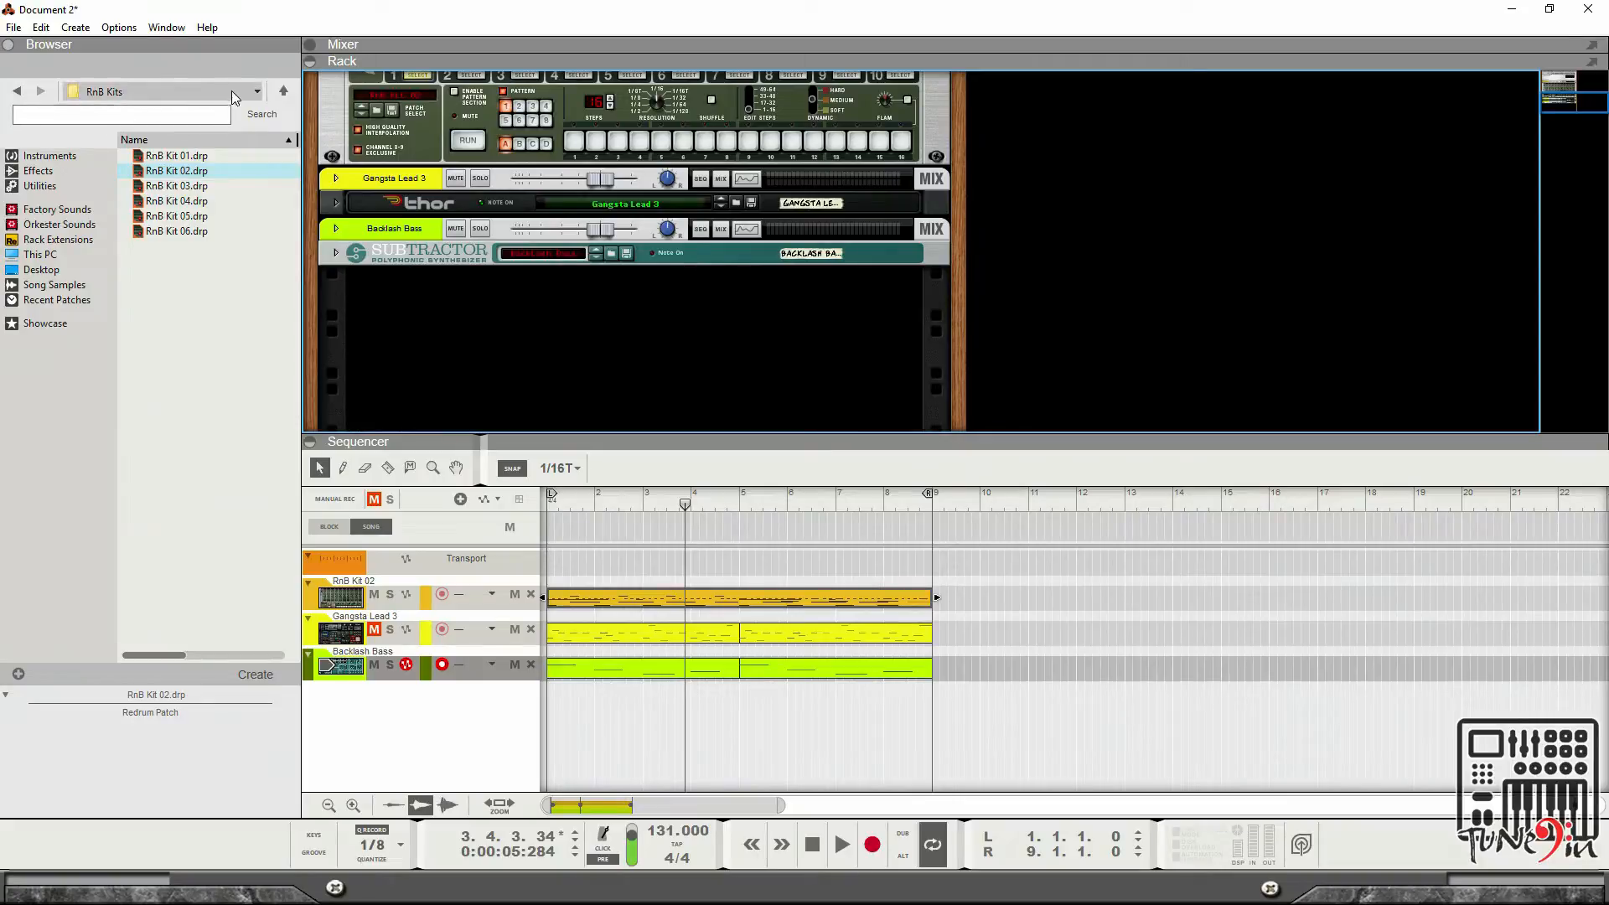
Add a Combinator device to the rack from the Utilities browser.
left_click(283, 92)
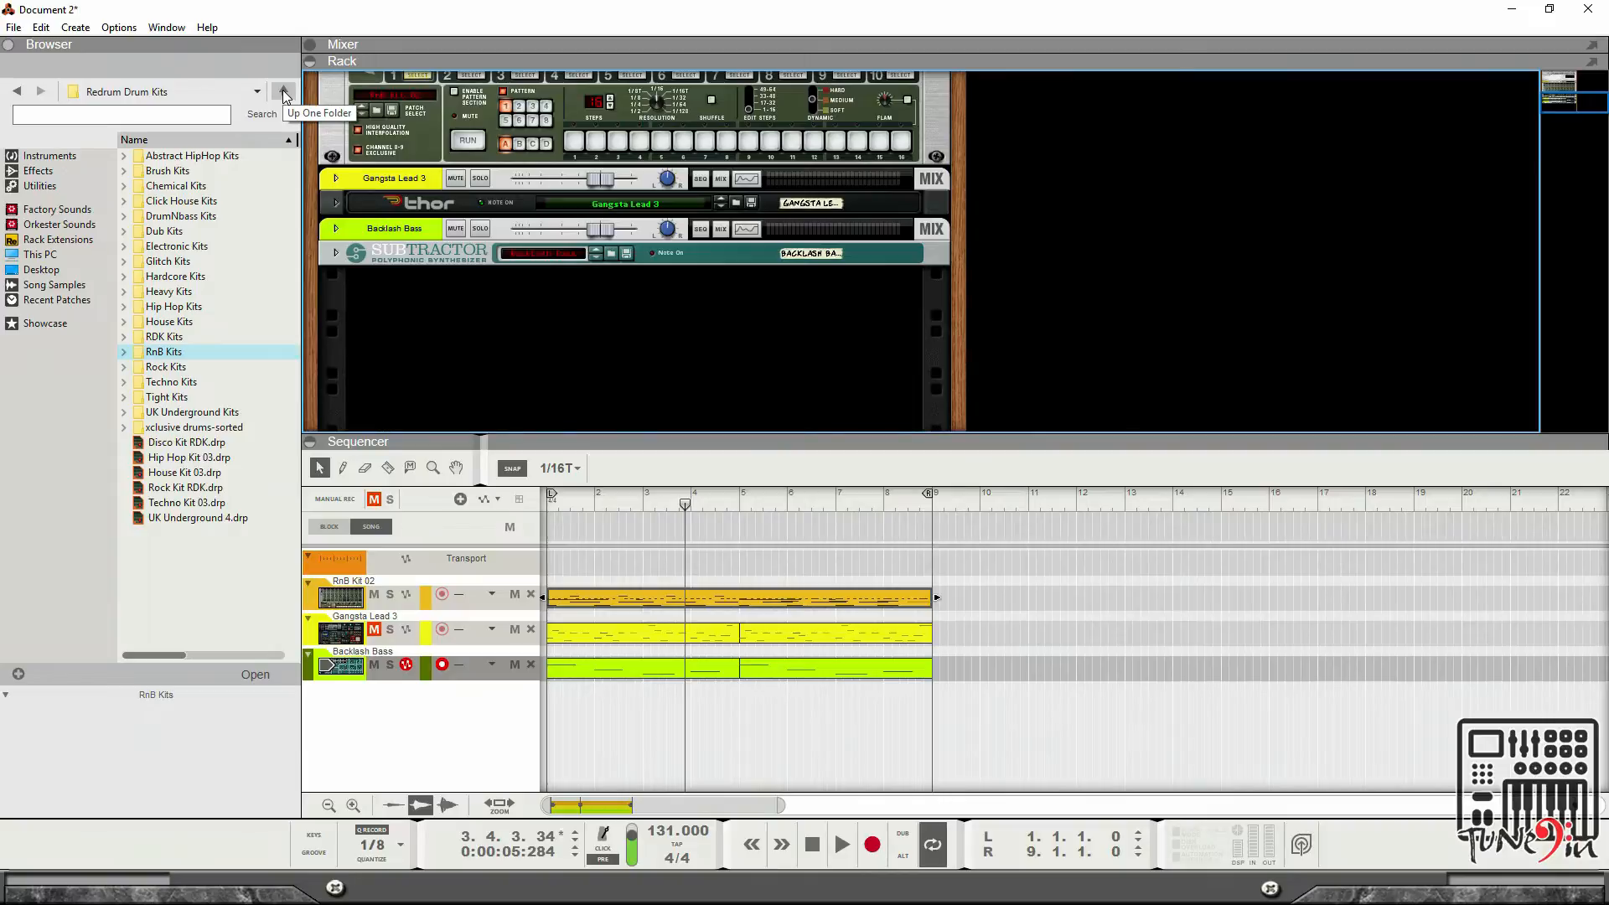
left_click(52, 188)
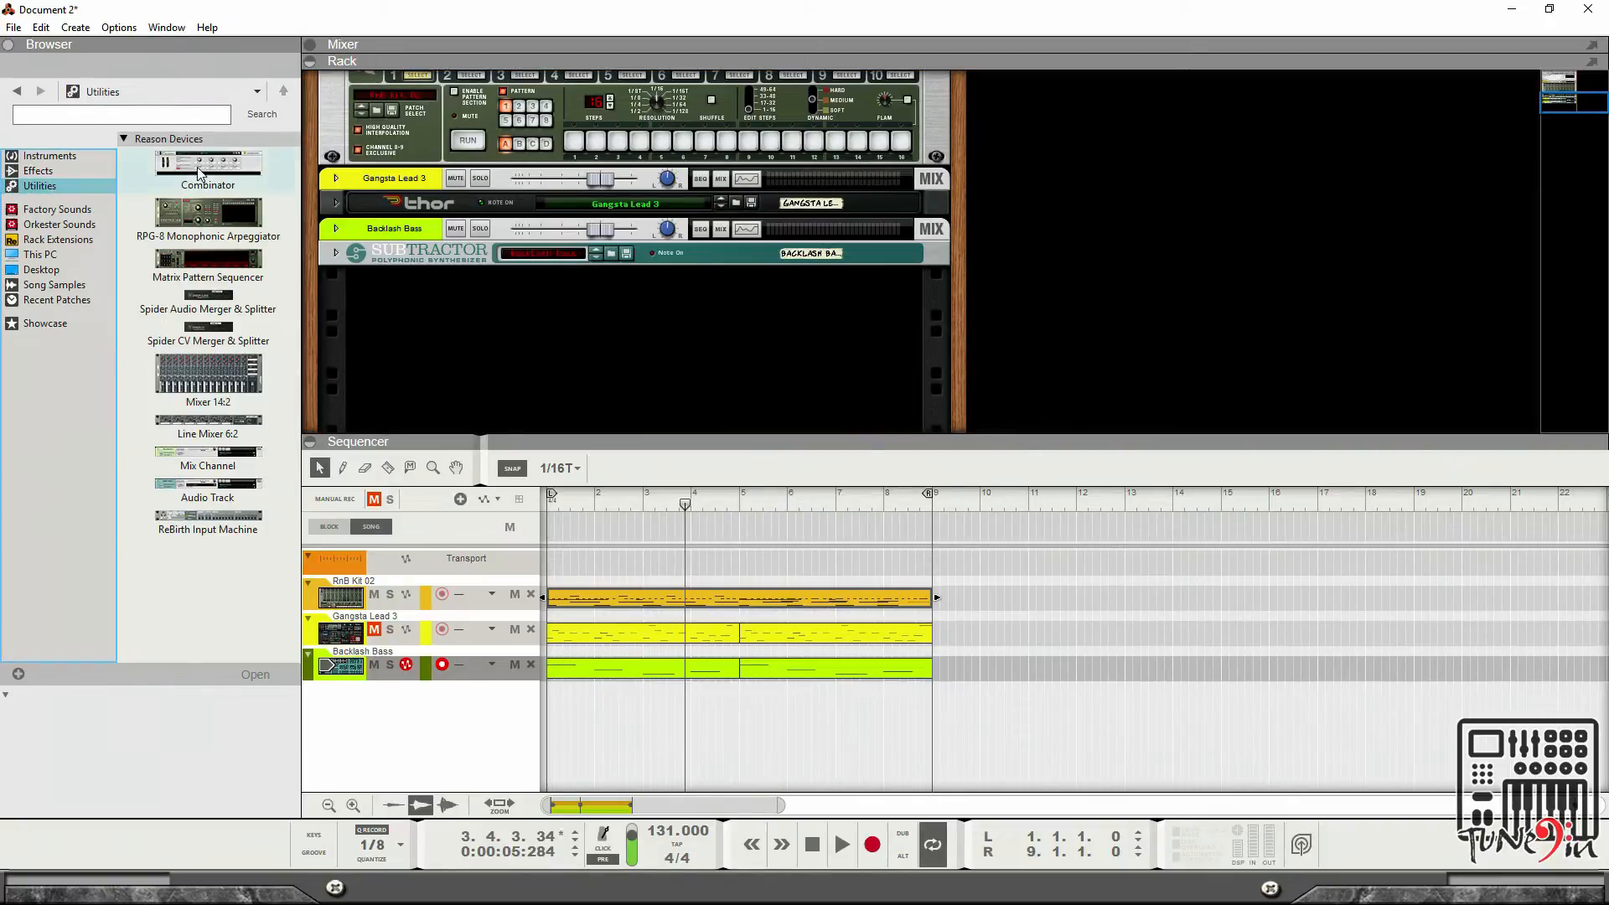
left_click_drag(224, 172, 470, 326)
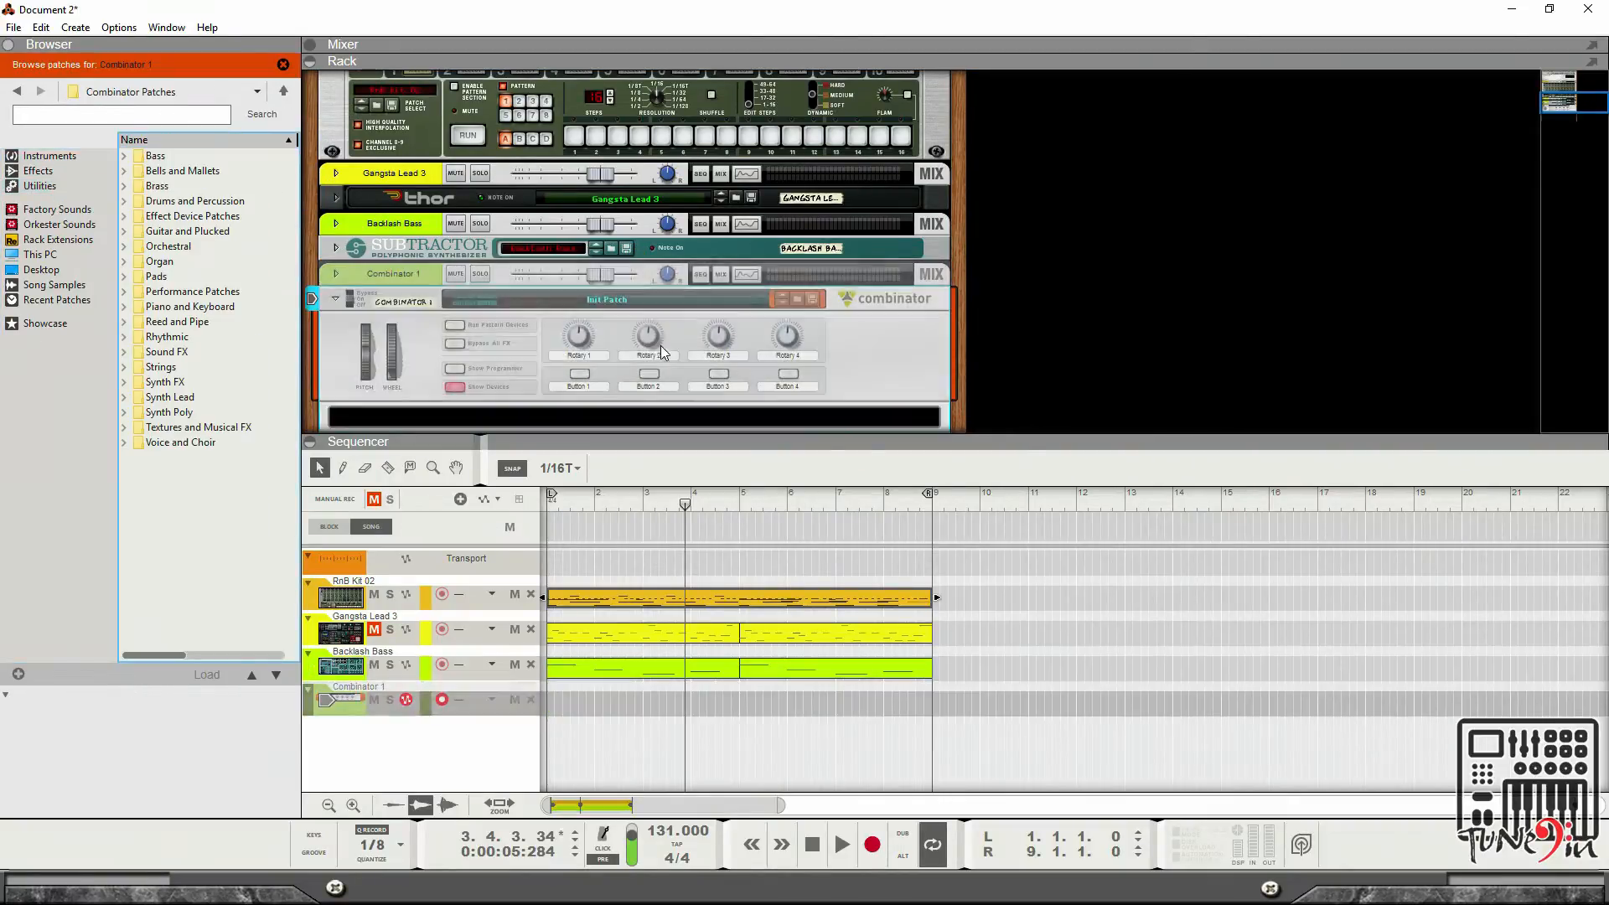
left_click(811, 303)
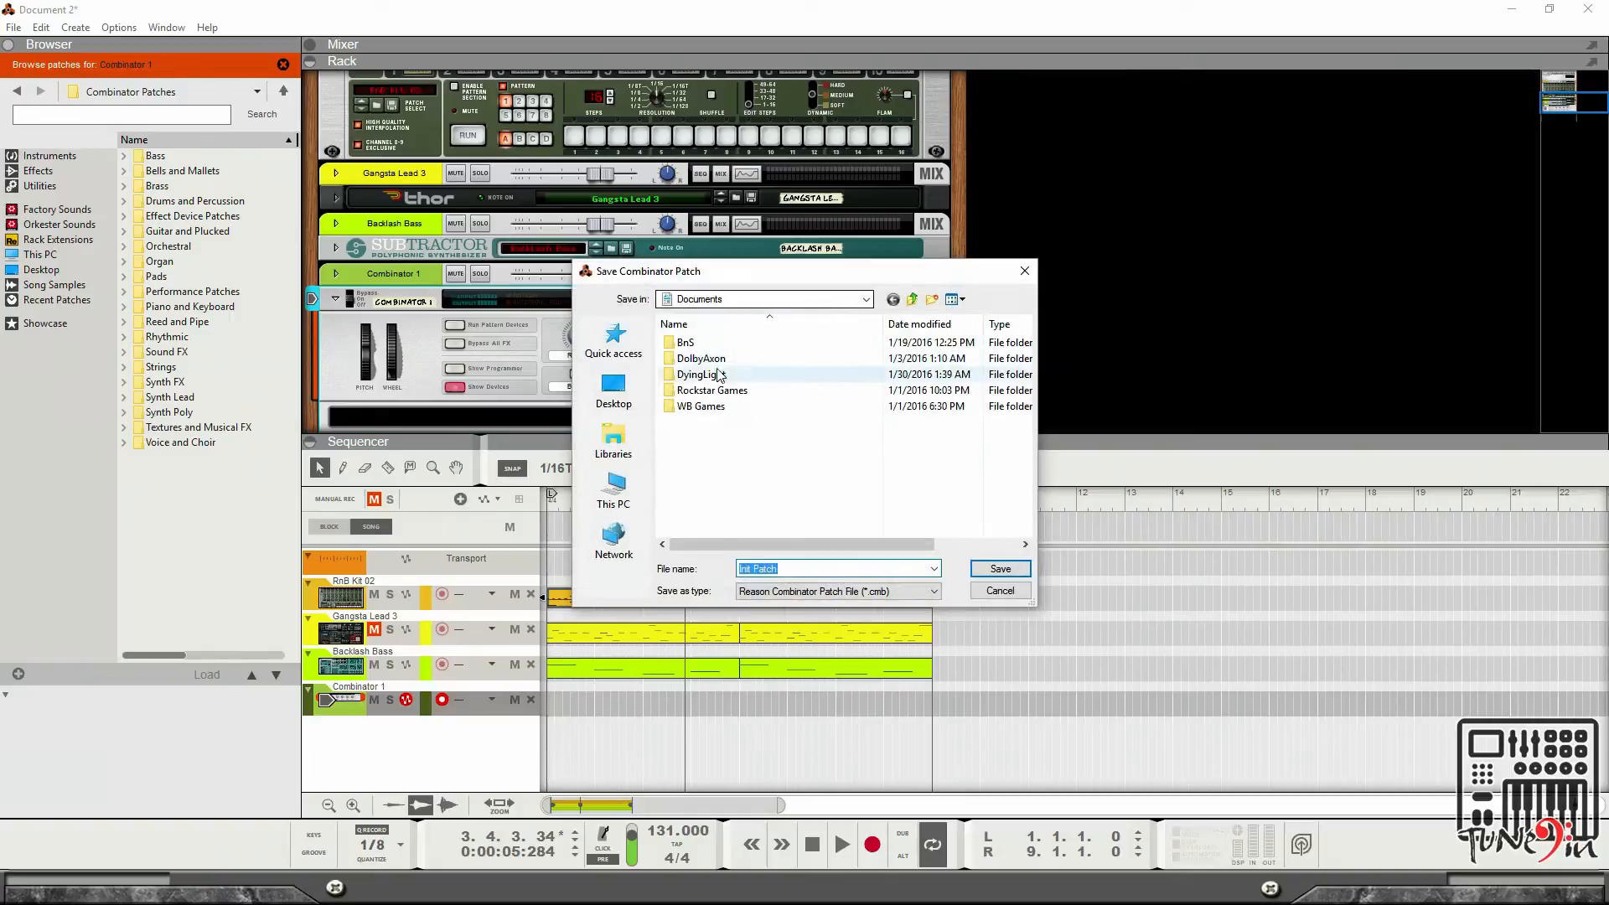
left_click(999, 590)
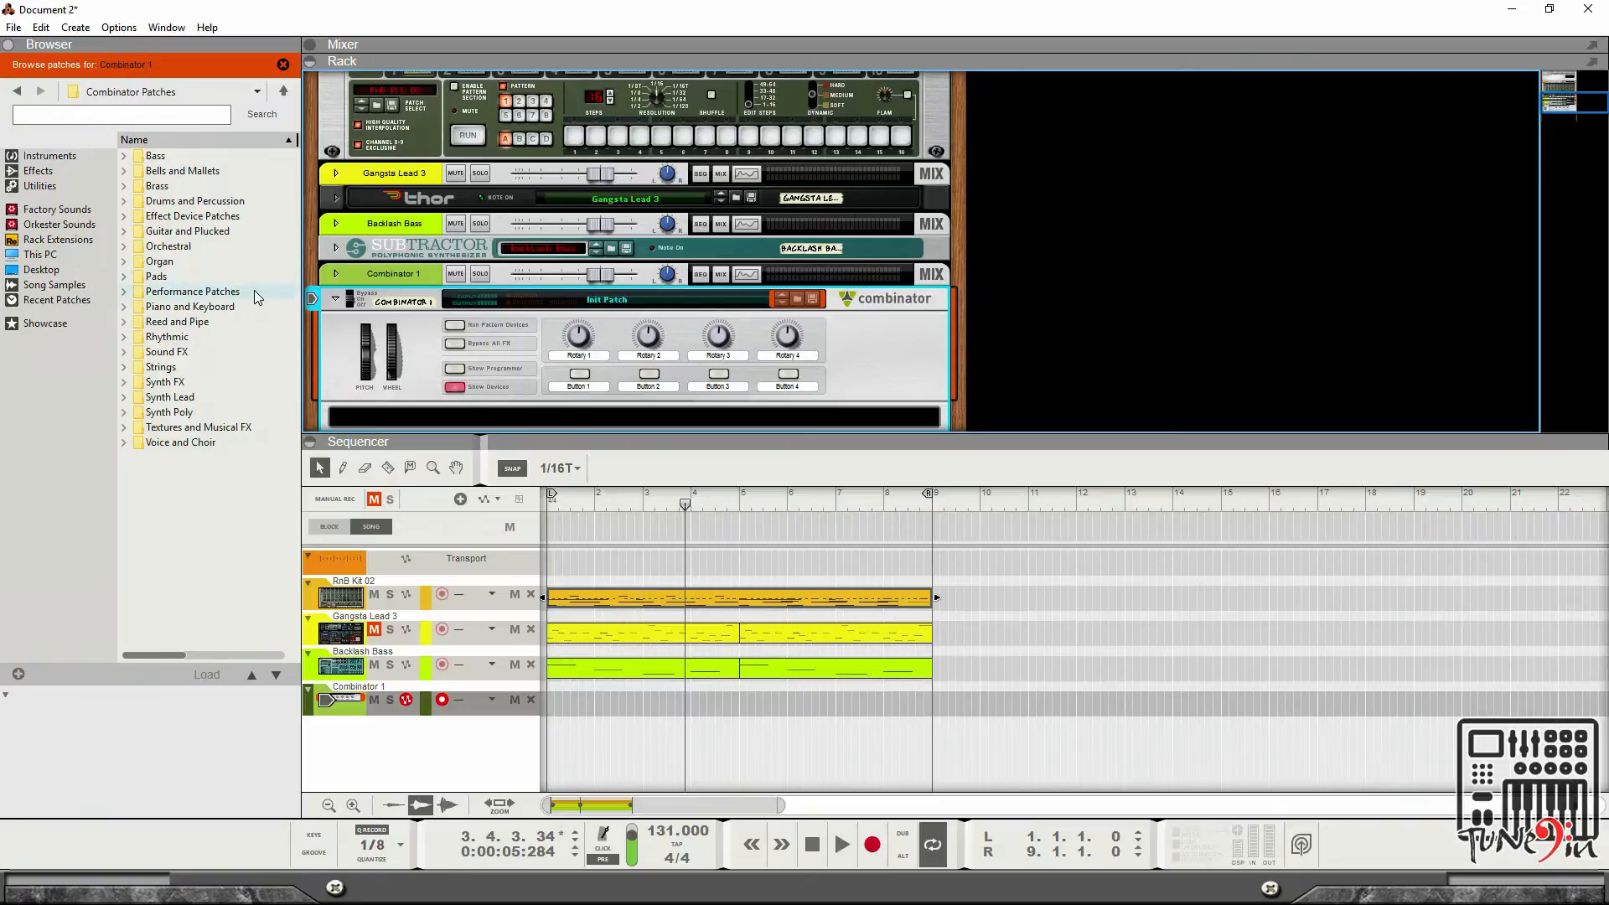
Load the L1 Bass combinator patch from the 16-Berklee Reason Files folder on drive F into the Combinator.
left_click(282, 92)
left_click(283, 94)
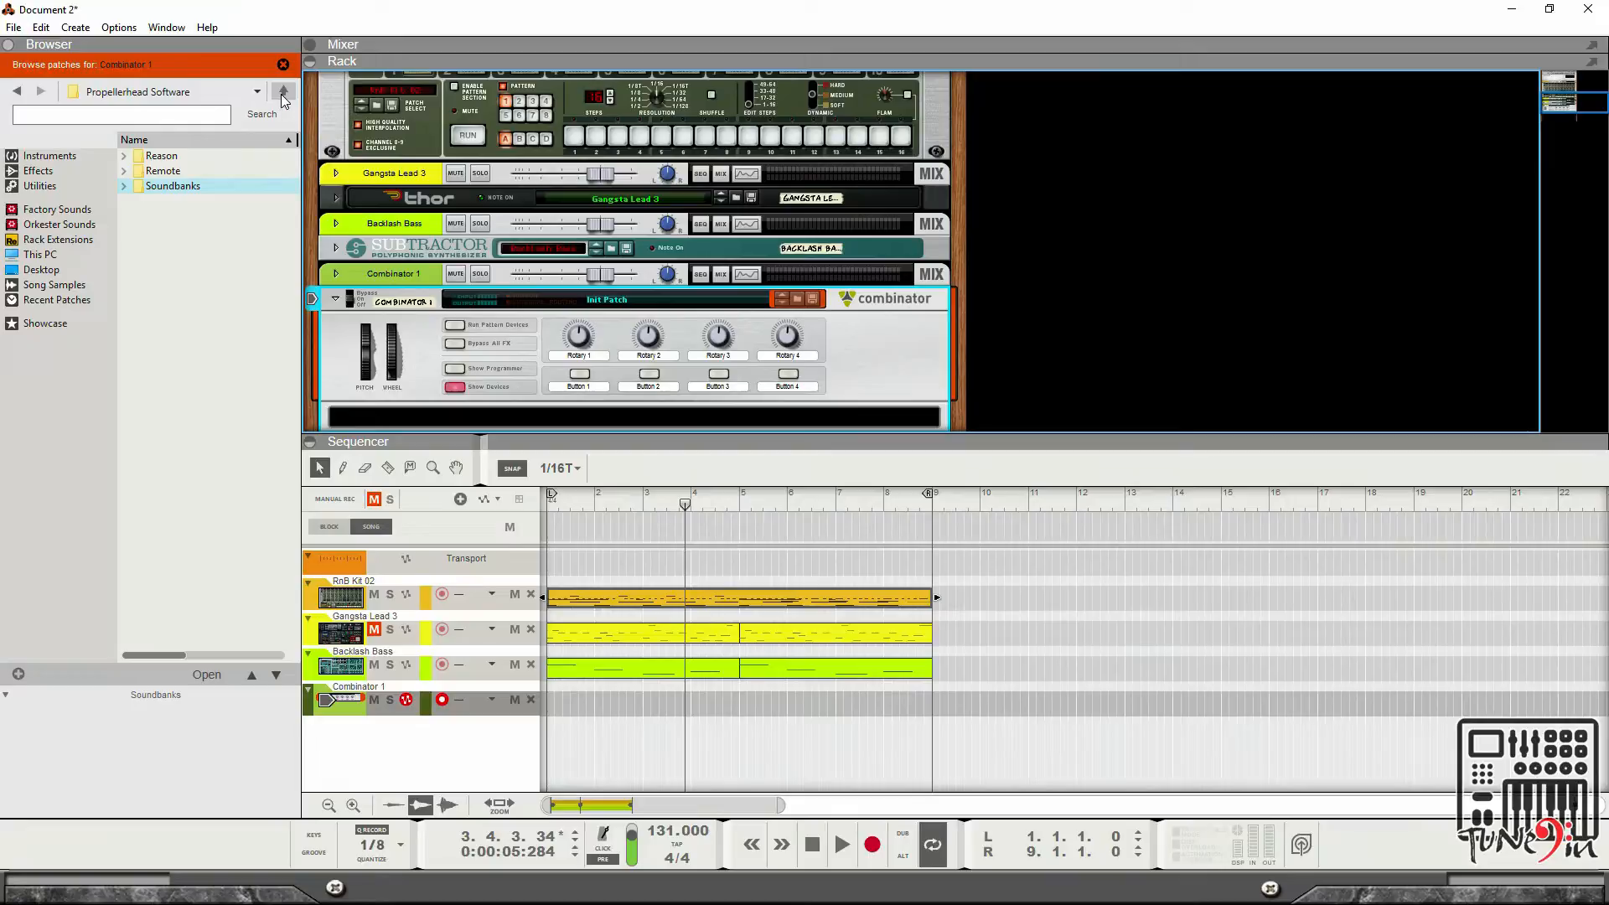
left_click(283, 94)
left_click(283, 94)
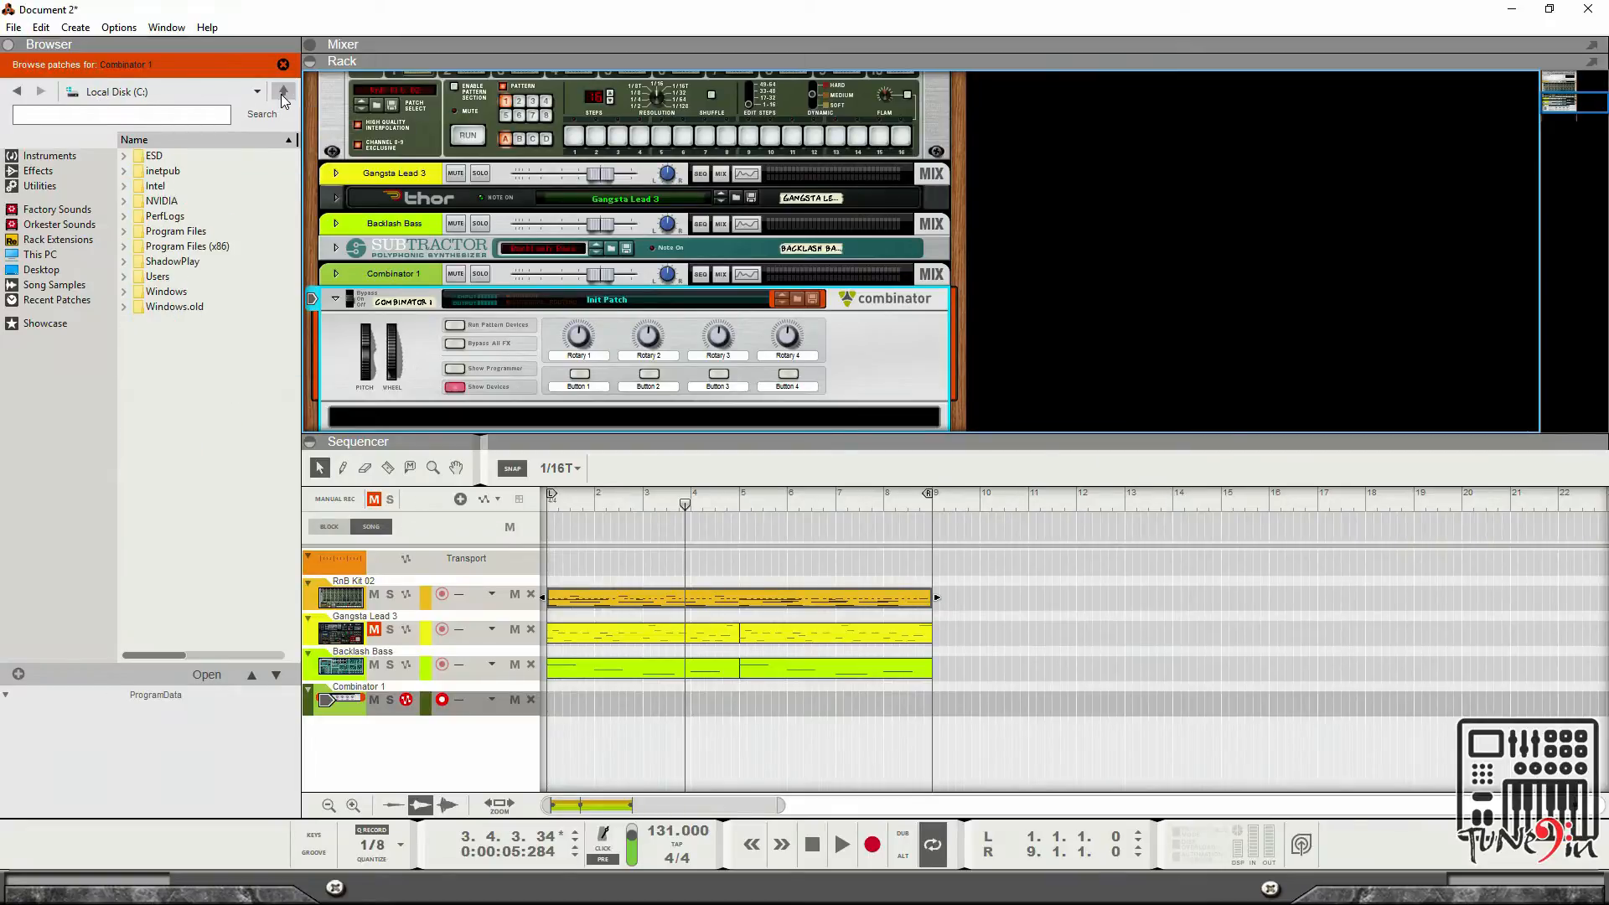
left_click(283, 94)
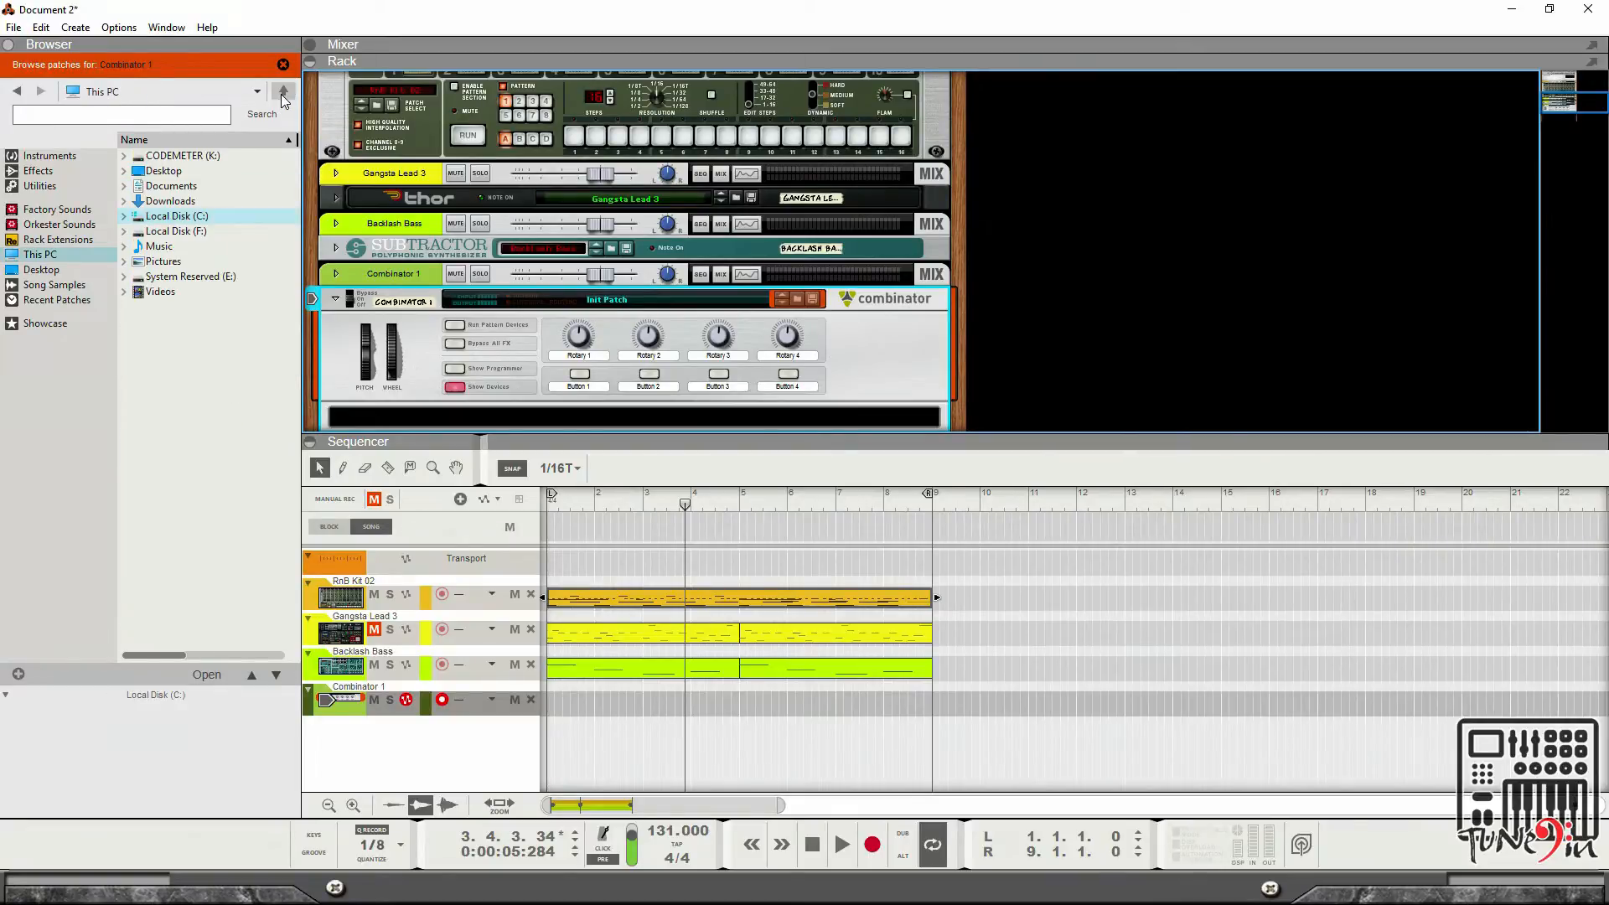
double_click(221, 232)
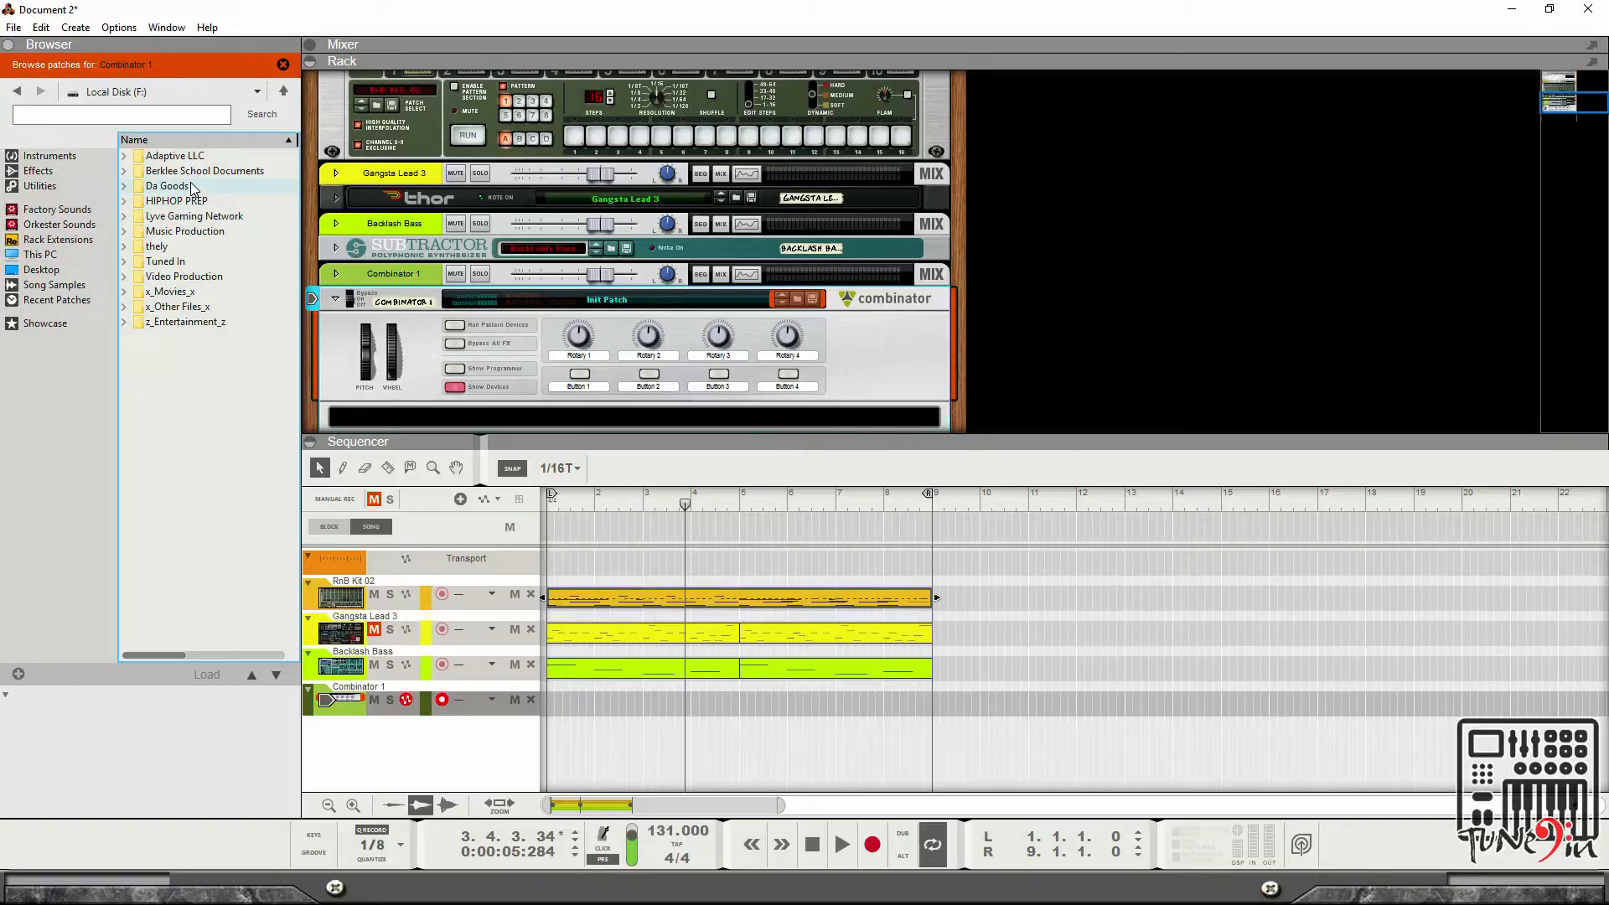
double_click(201, 232)
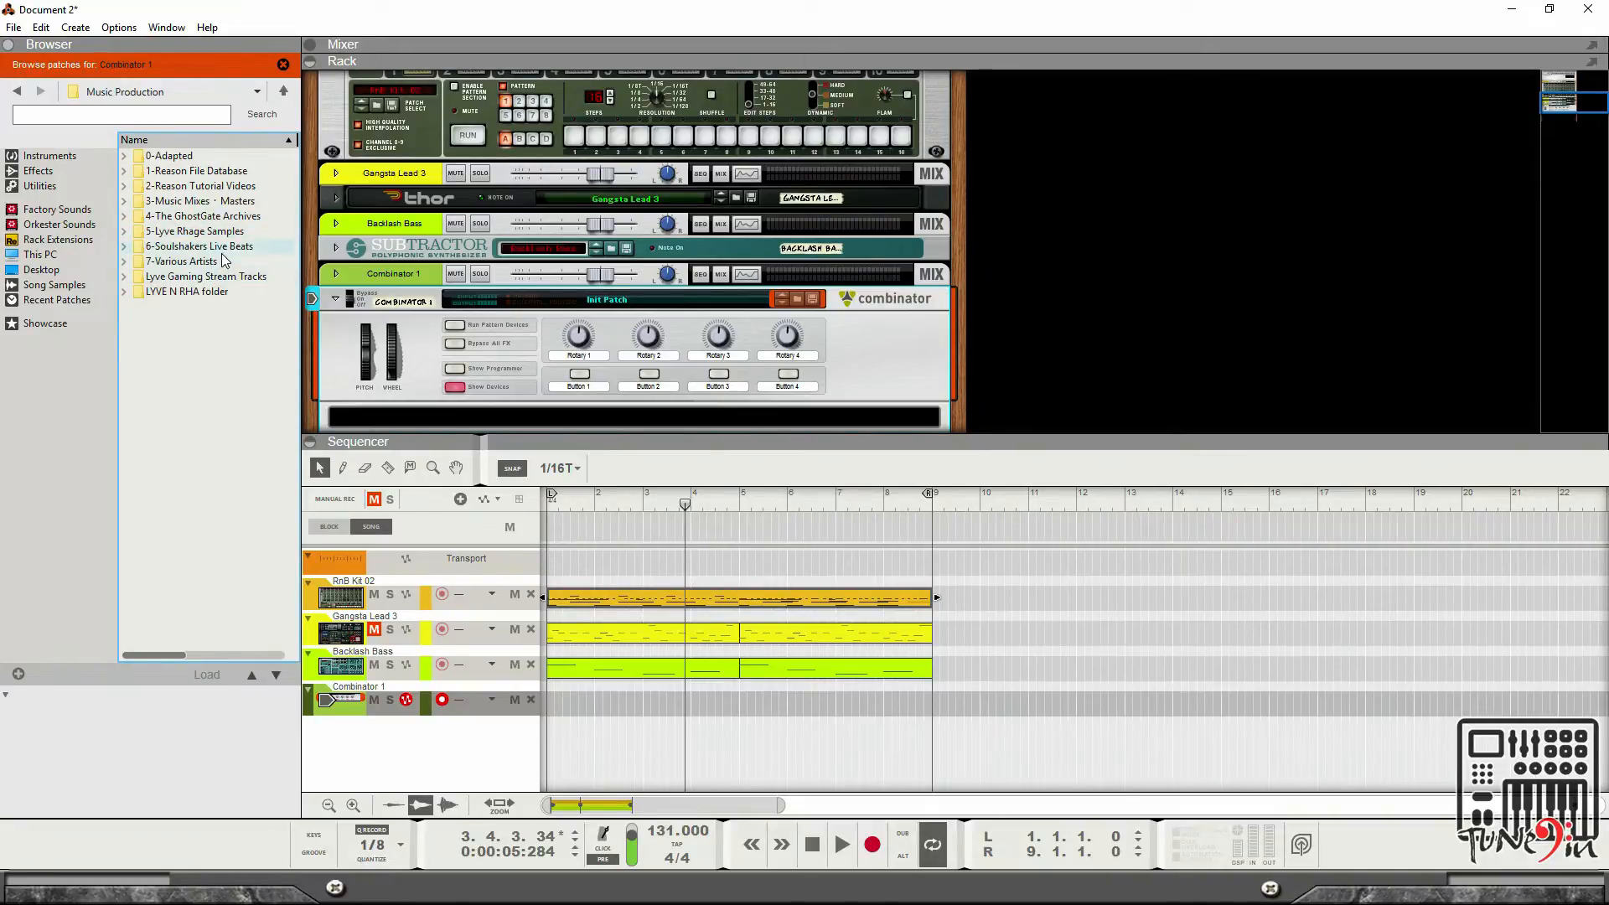
double_click(201, 171)
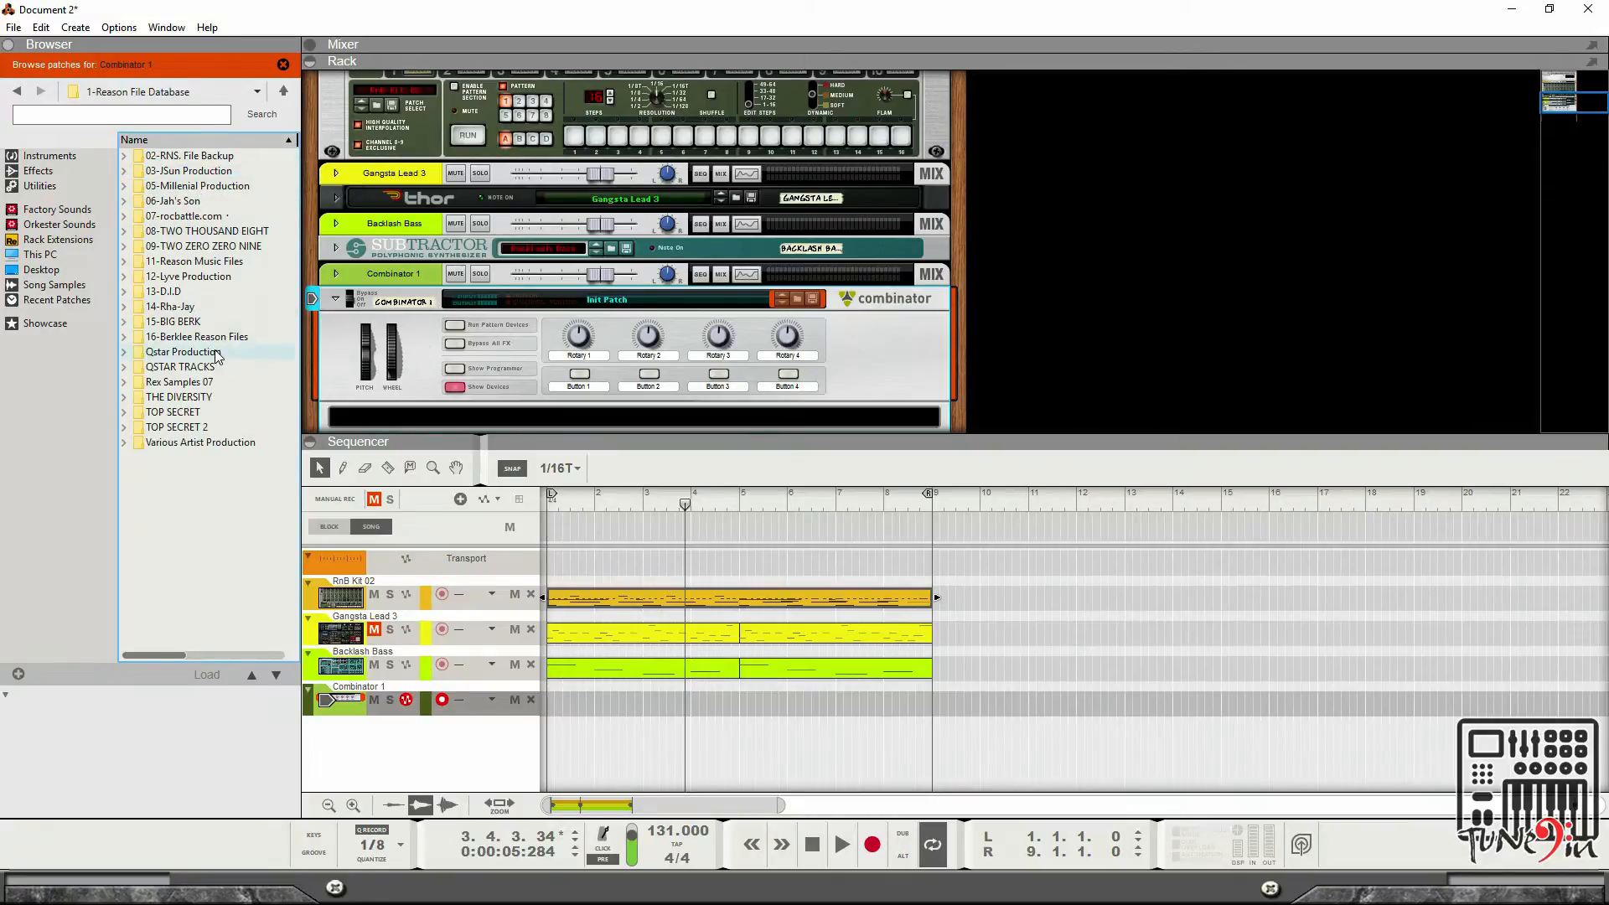
double_click(225, 337)
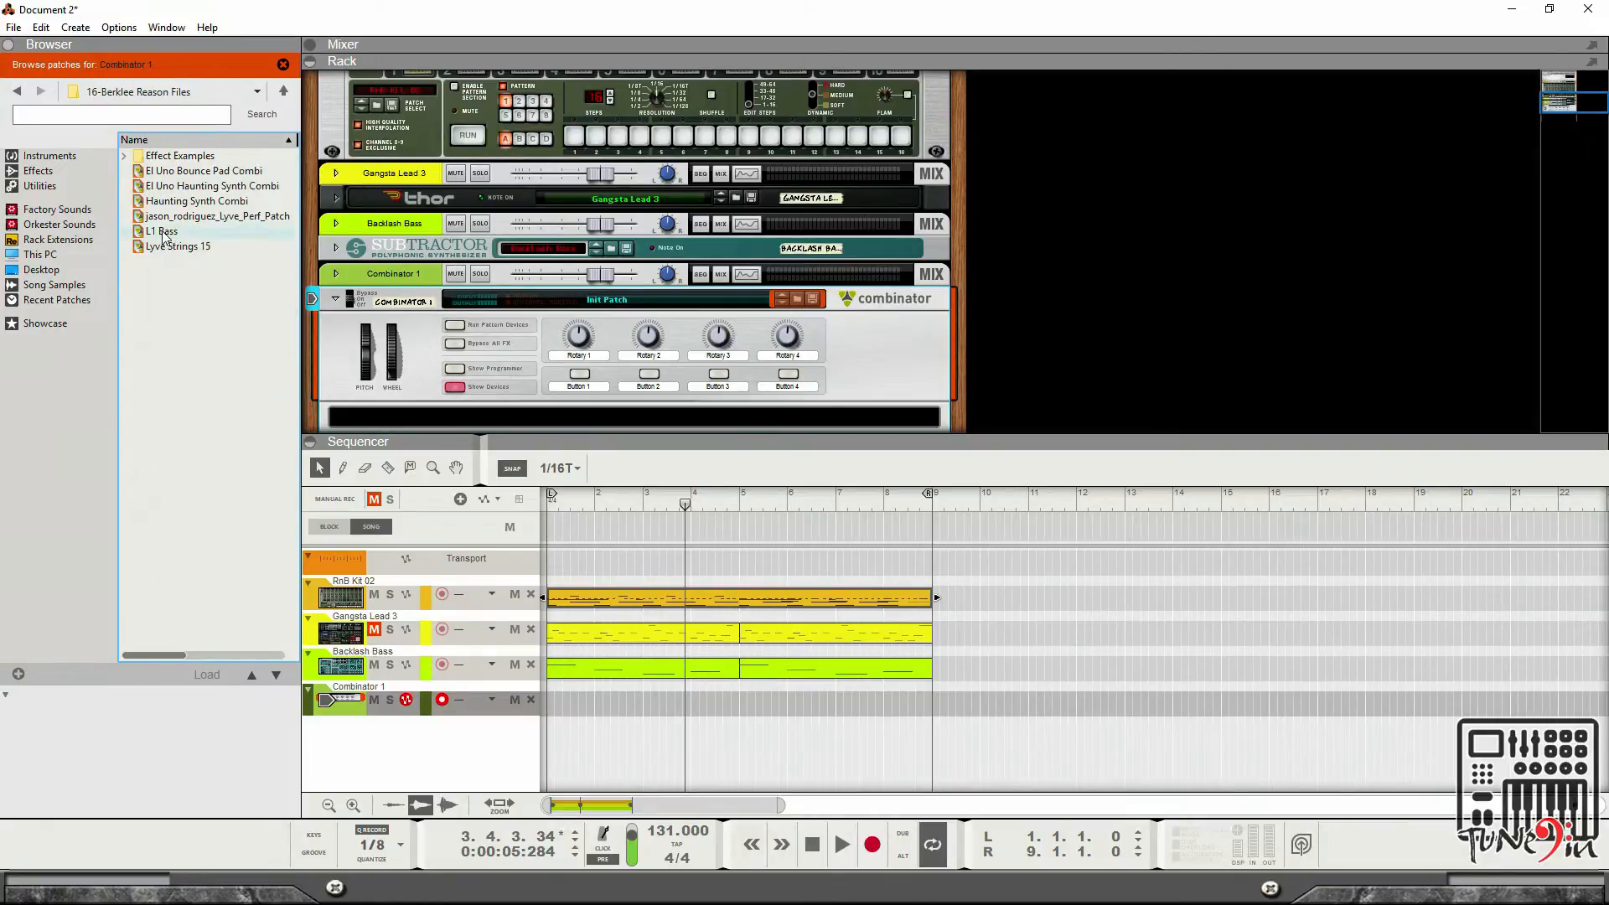
left_click(162, 231)
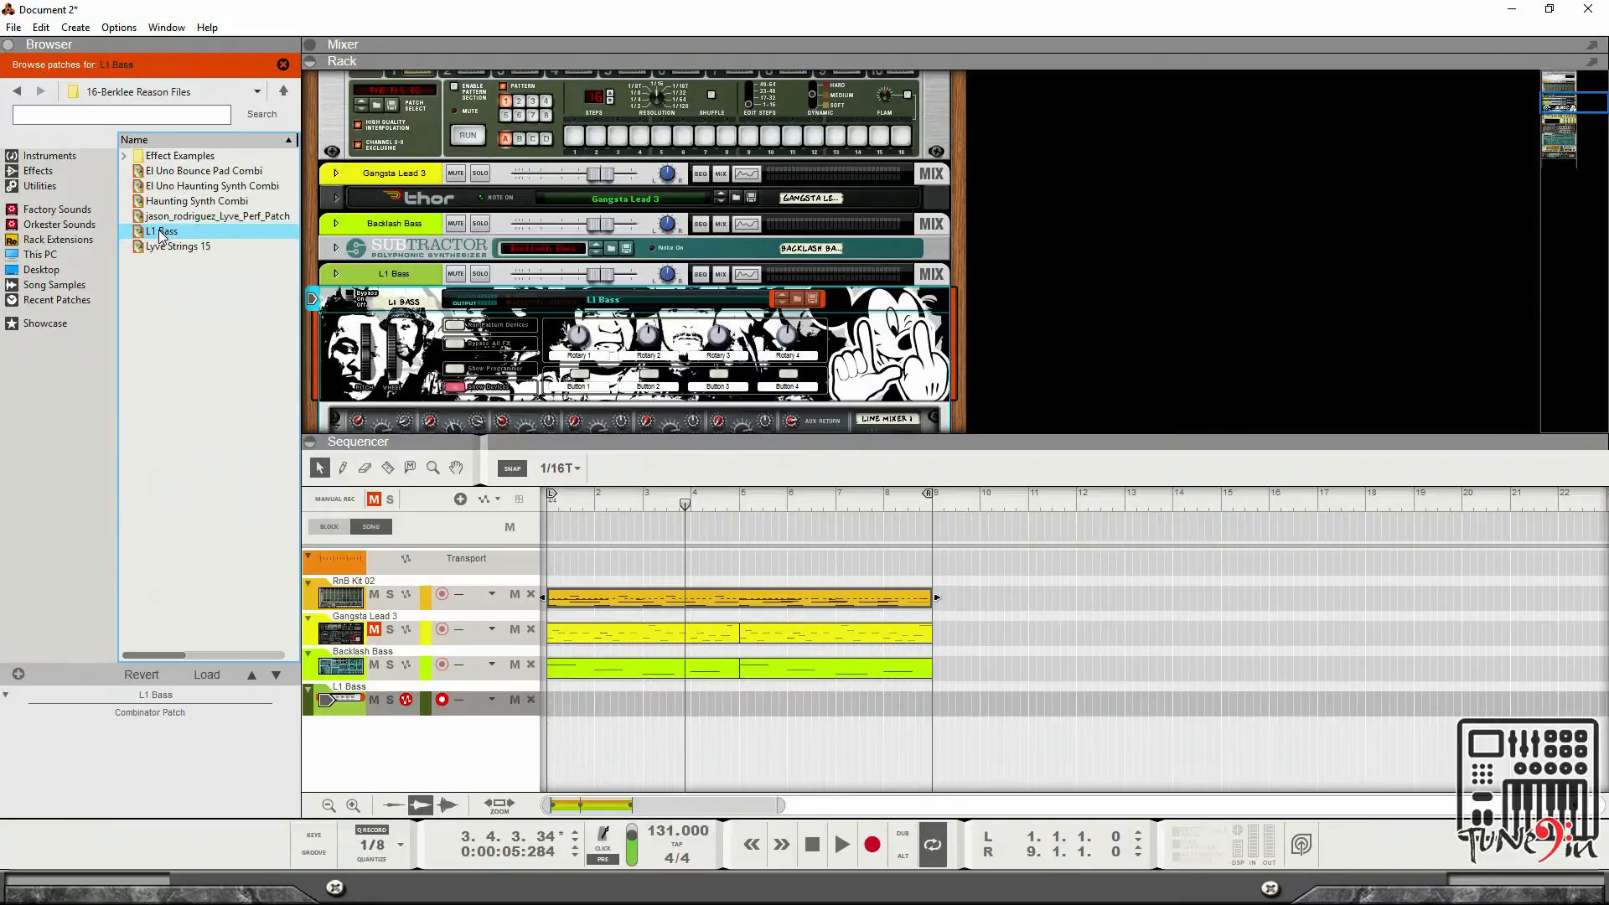
Move the bass clips from the Backlash Bass track onto the L1 Bass track.
scroll(1032, 313, "down", 1)
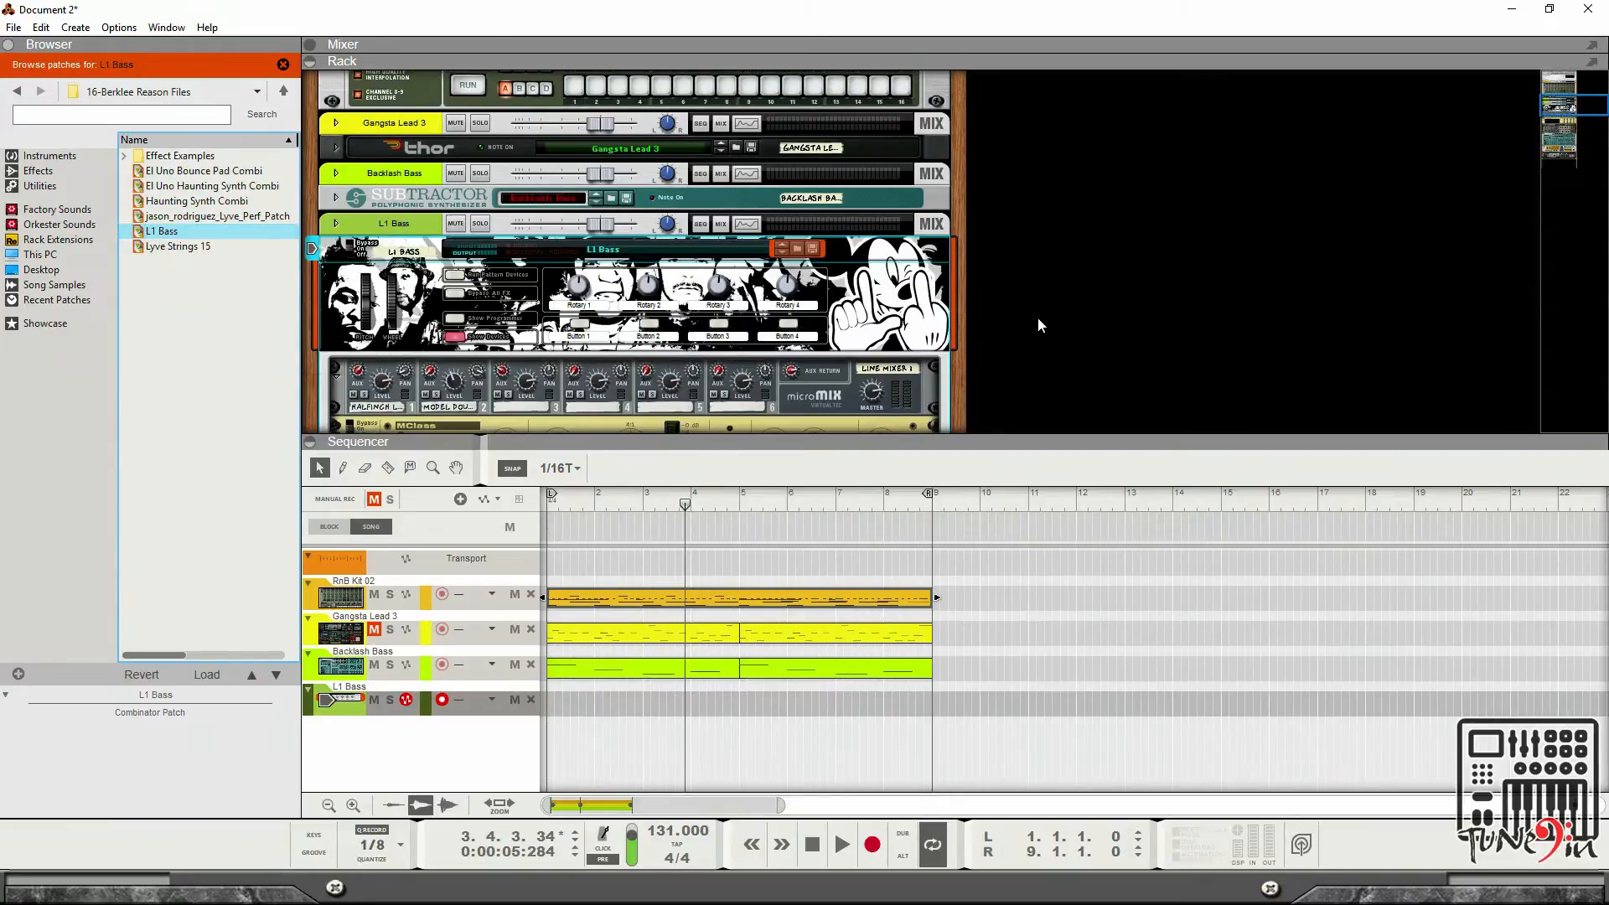
scroll(1037, 317, "up", 1)
key("space")
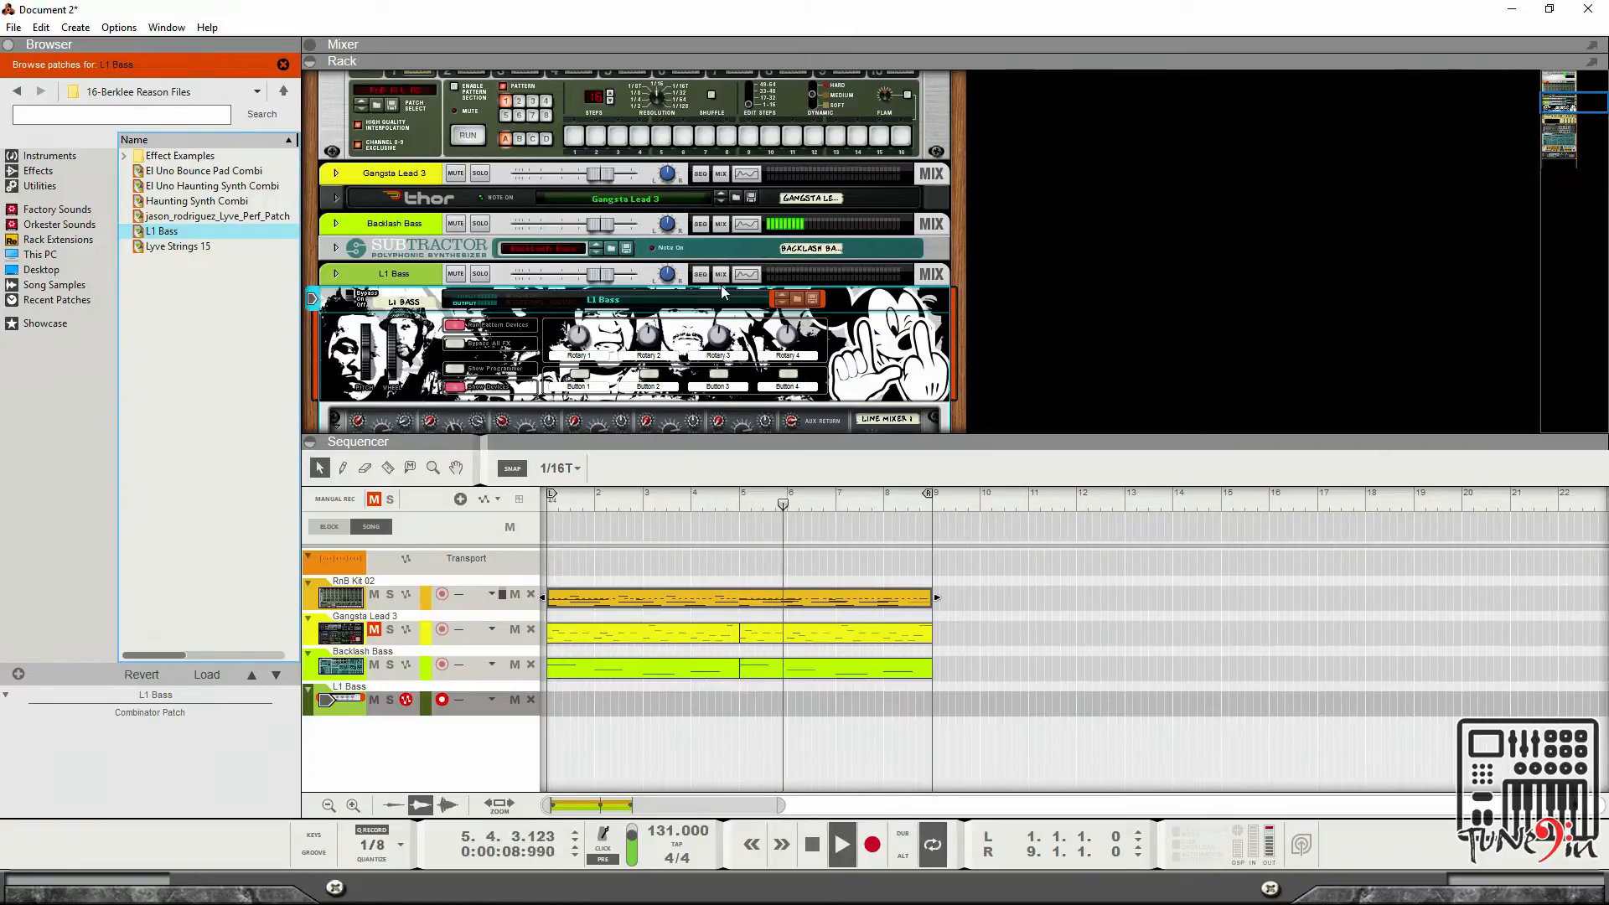
scroll(997, 374, "down", 1)
key("space")
left_click_drag(1046, 717, 645, 706)
key("ctrl+z")
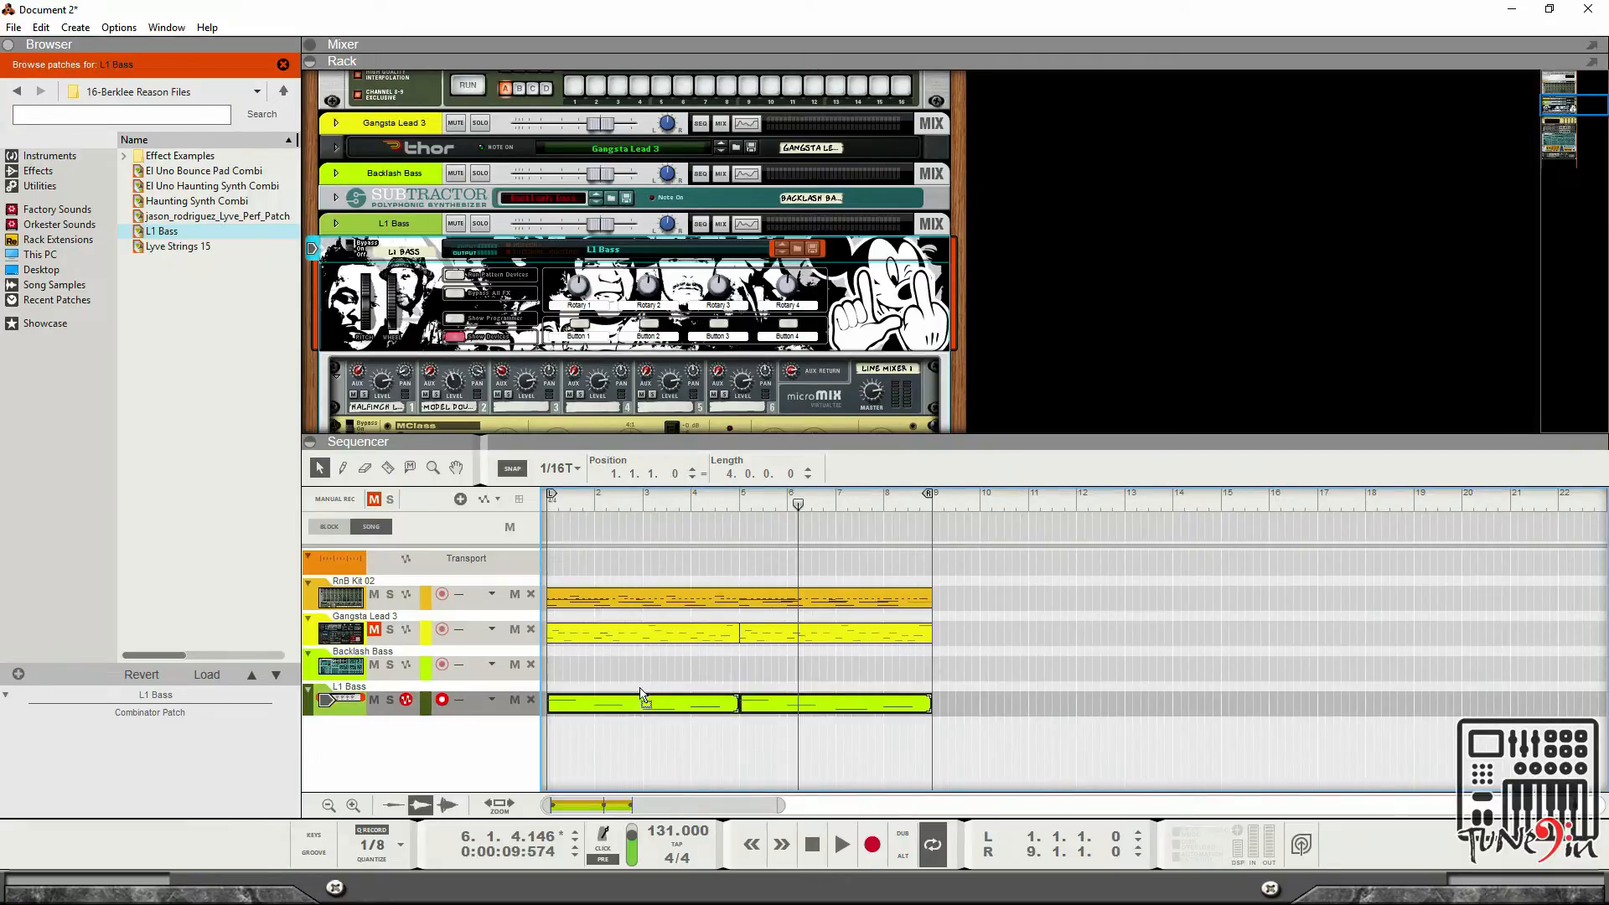
Play the song and delete the Backlash Bass track together with its SubTractor device.
key("space")
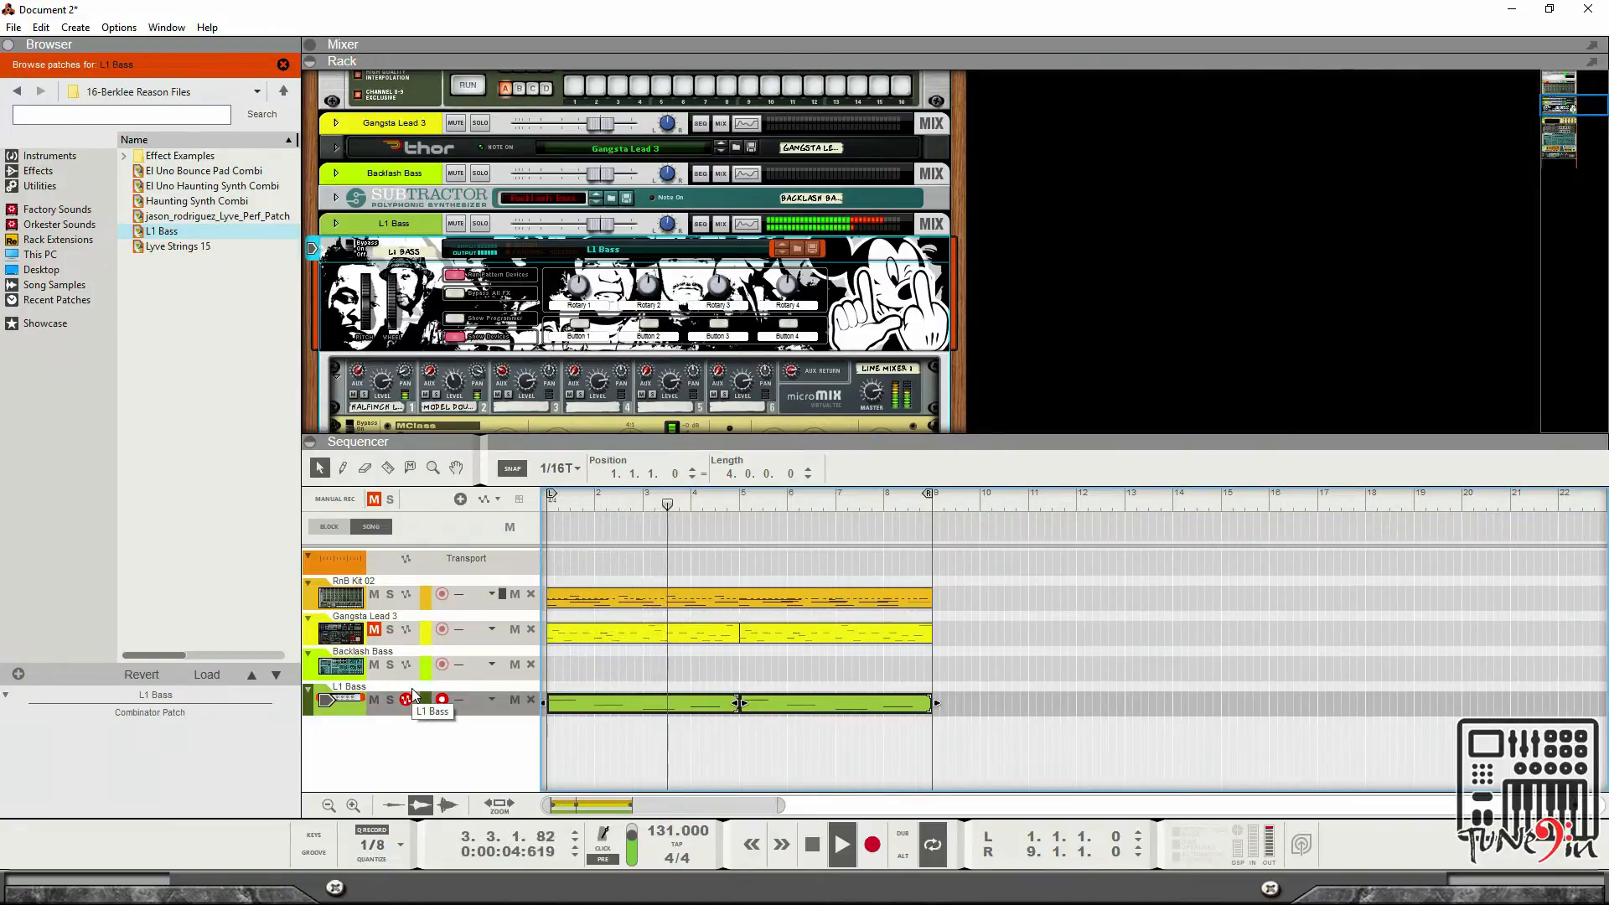
left_click(467, 678)
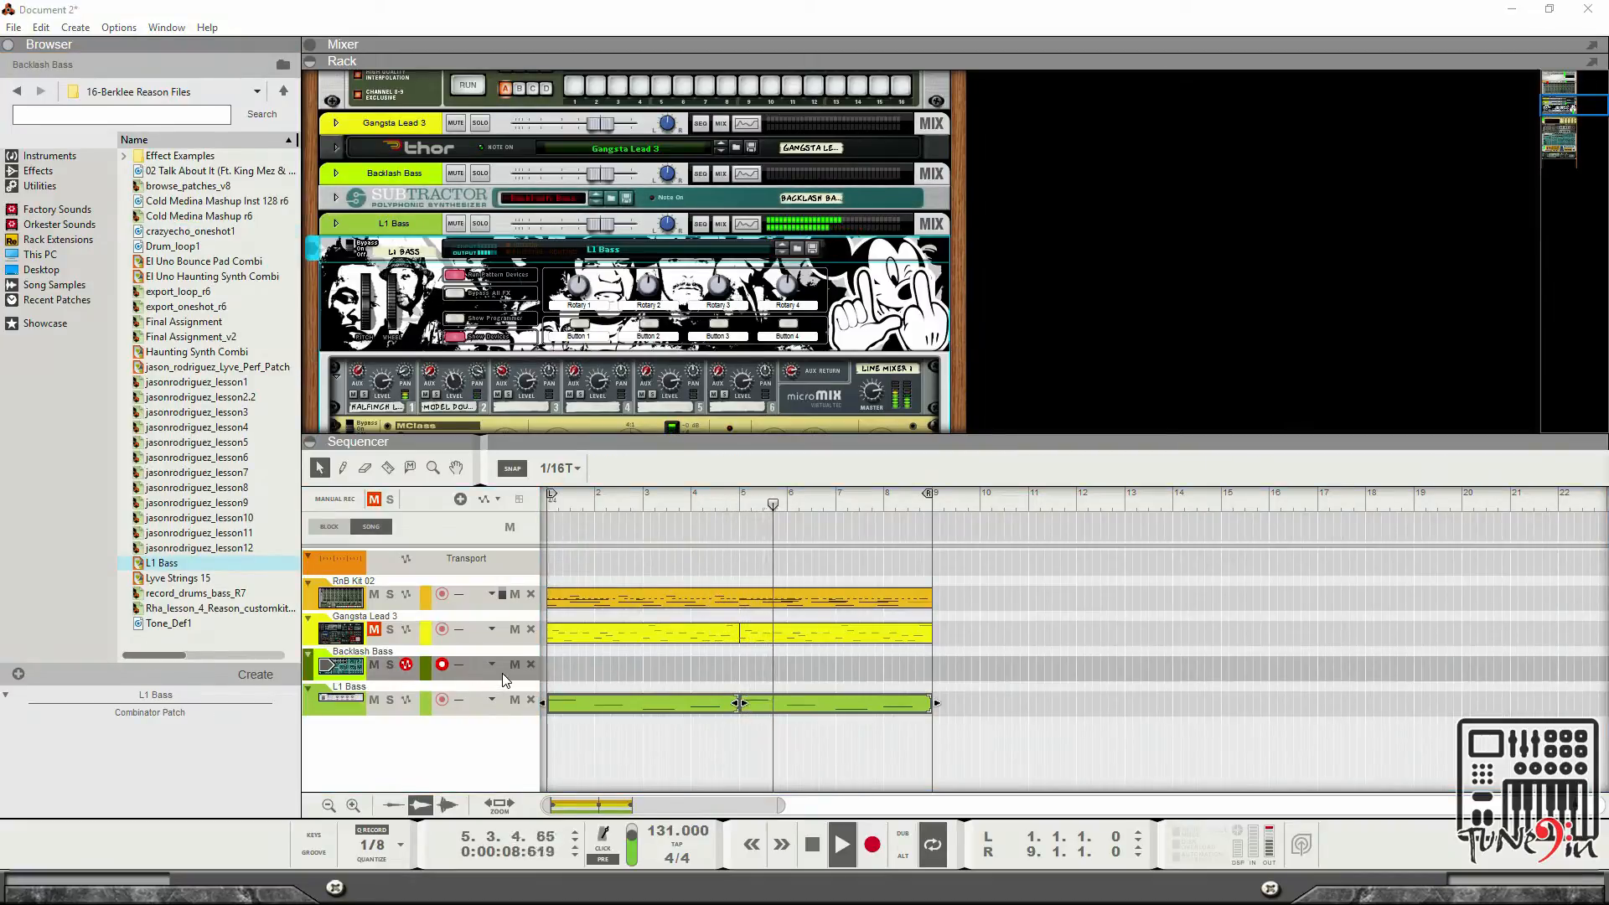
key("Delete")
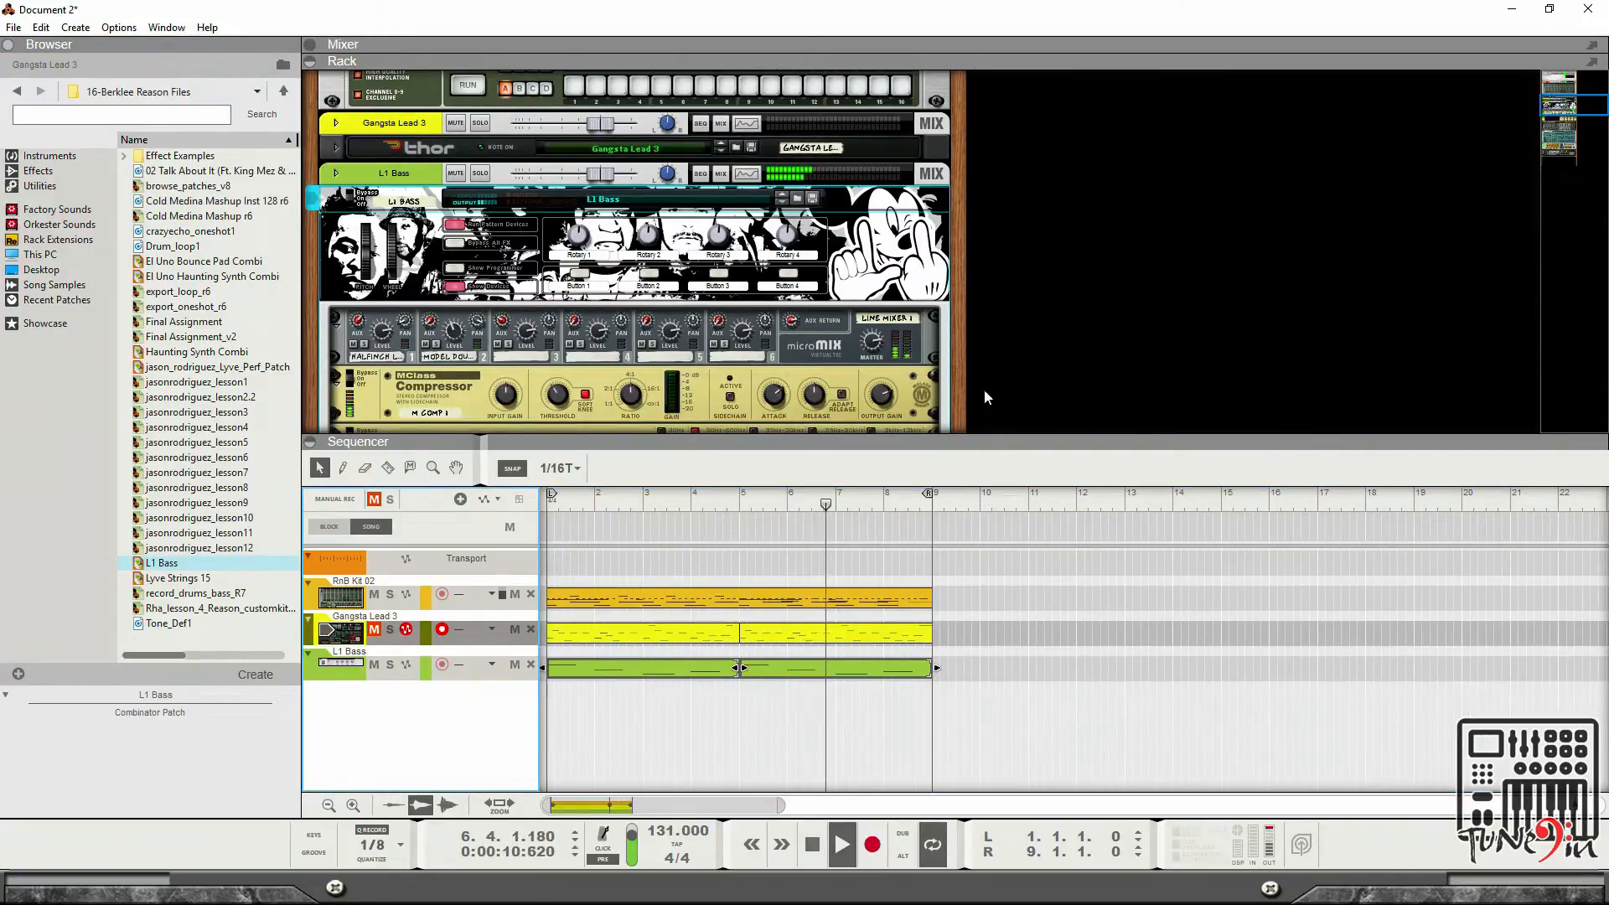
Examine the devices inside the L1 Bass combinator in the rack.
scroll(606, 259, "down", 10)
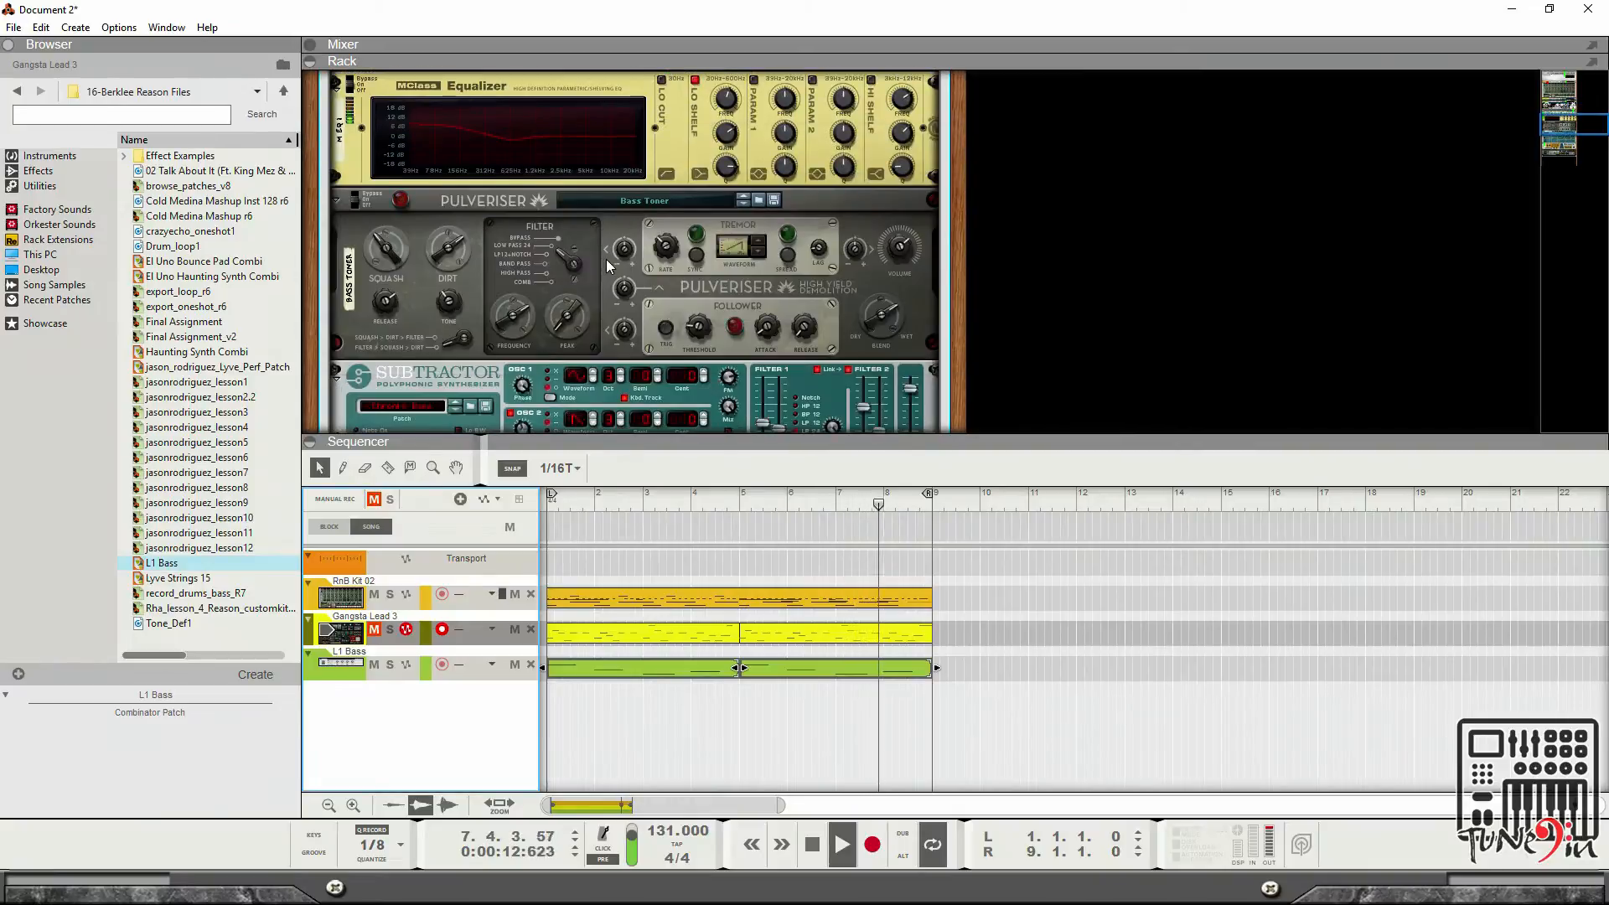
scroll(620, 247, "down", 1)
scroll(586, 243, "down", 8)
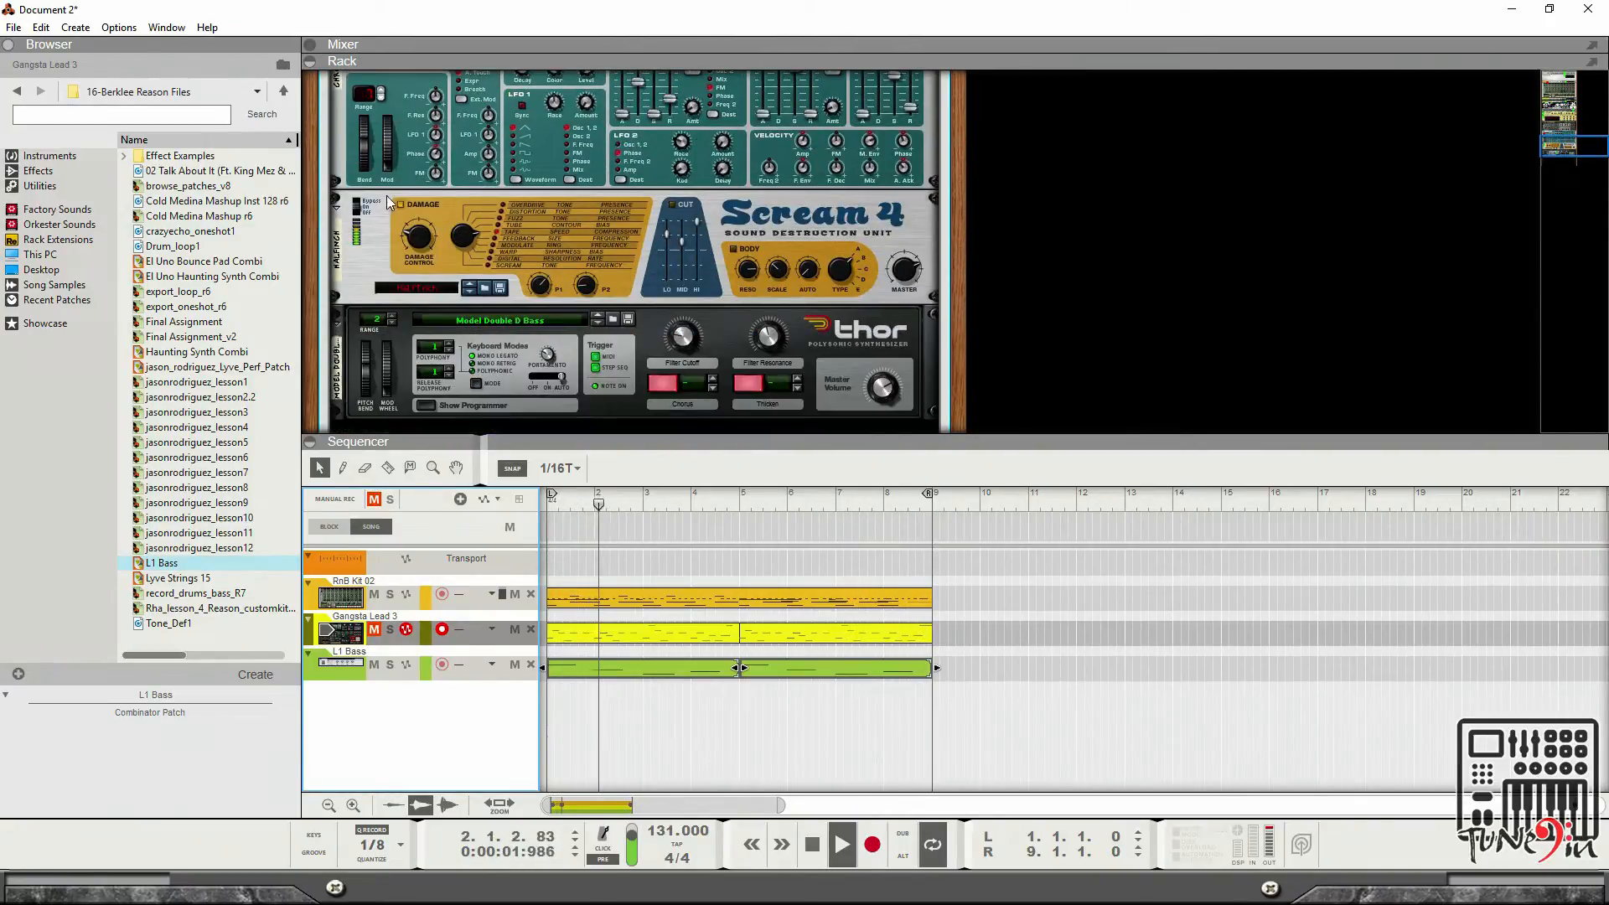
scroll(402, 209, "down", 1)
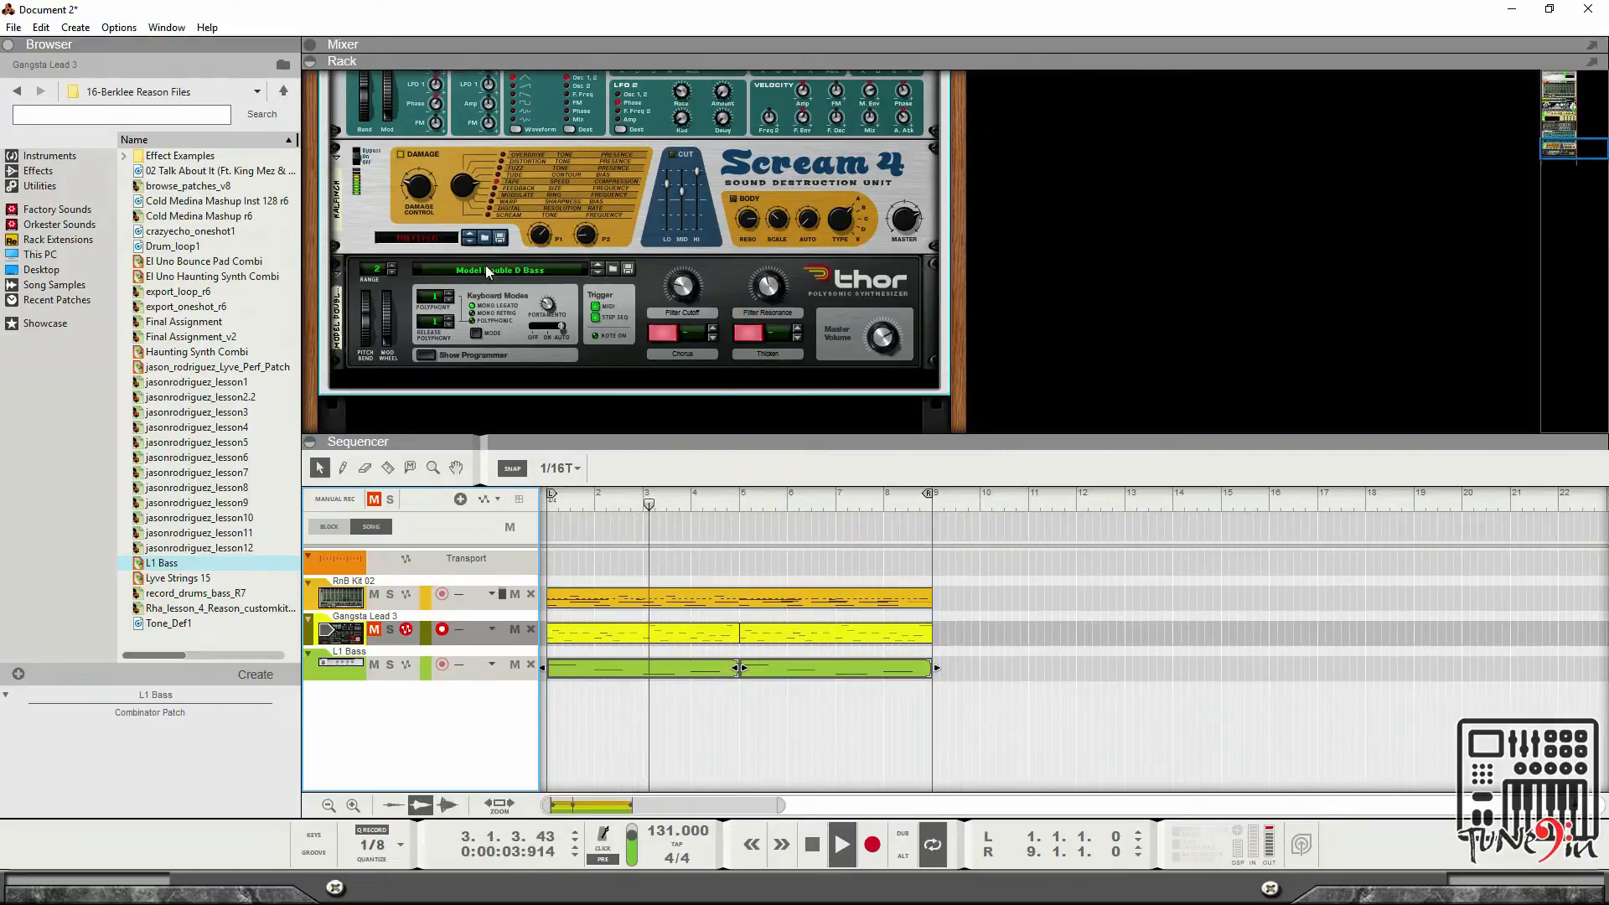
scroll(576, 287, "up", 1)
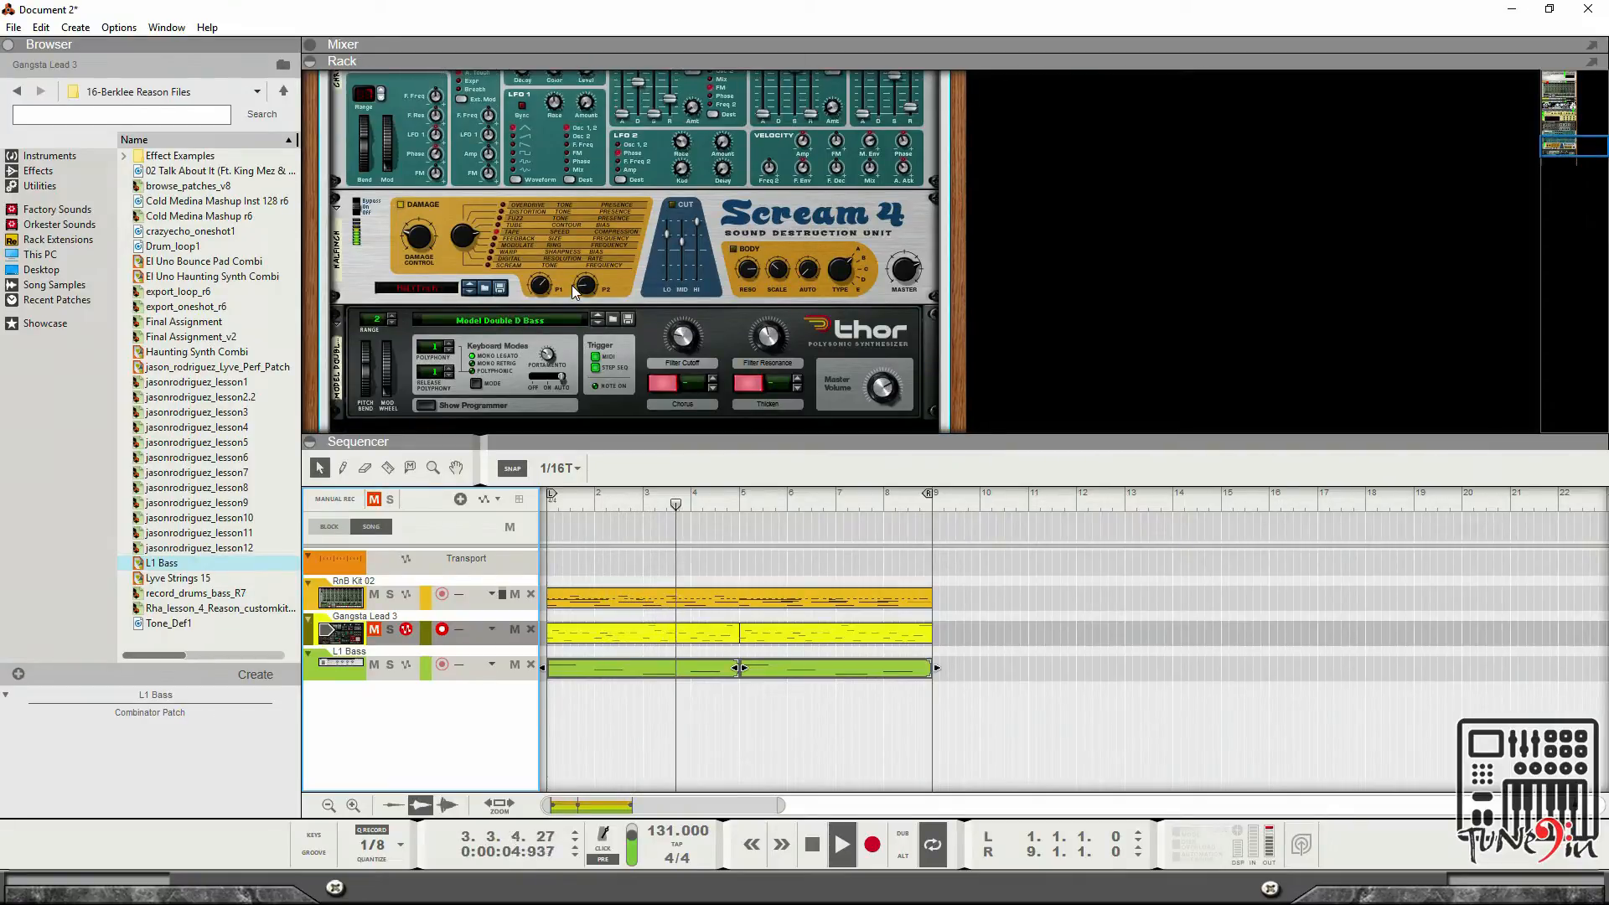
Audition several bass patches on the combinator's Thor while the song plays, loading Outlaw Bass.
left_click(612, 320)
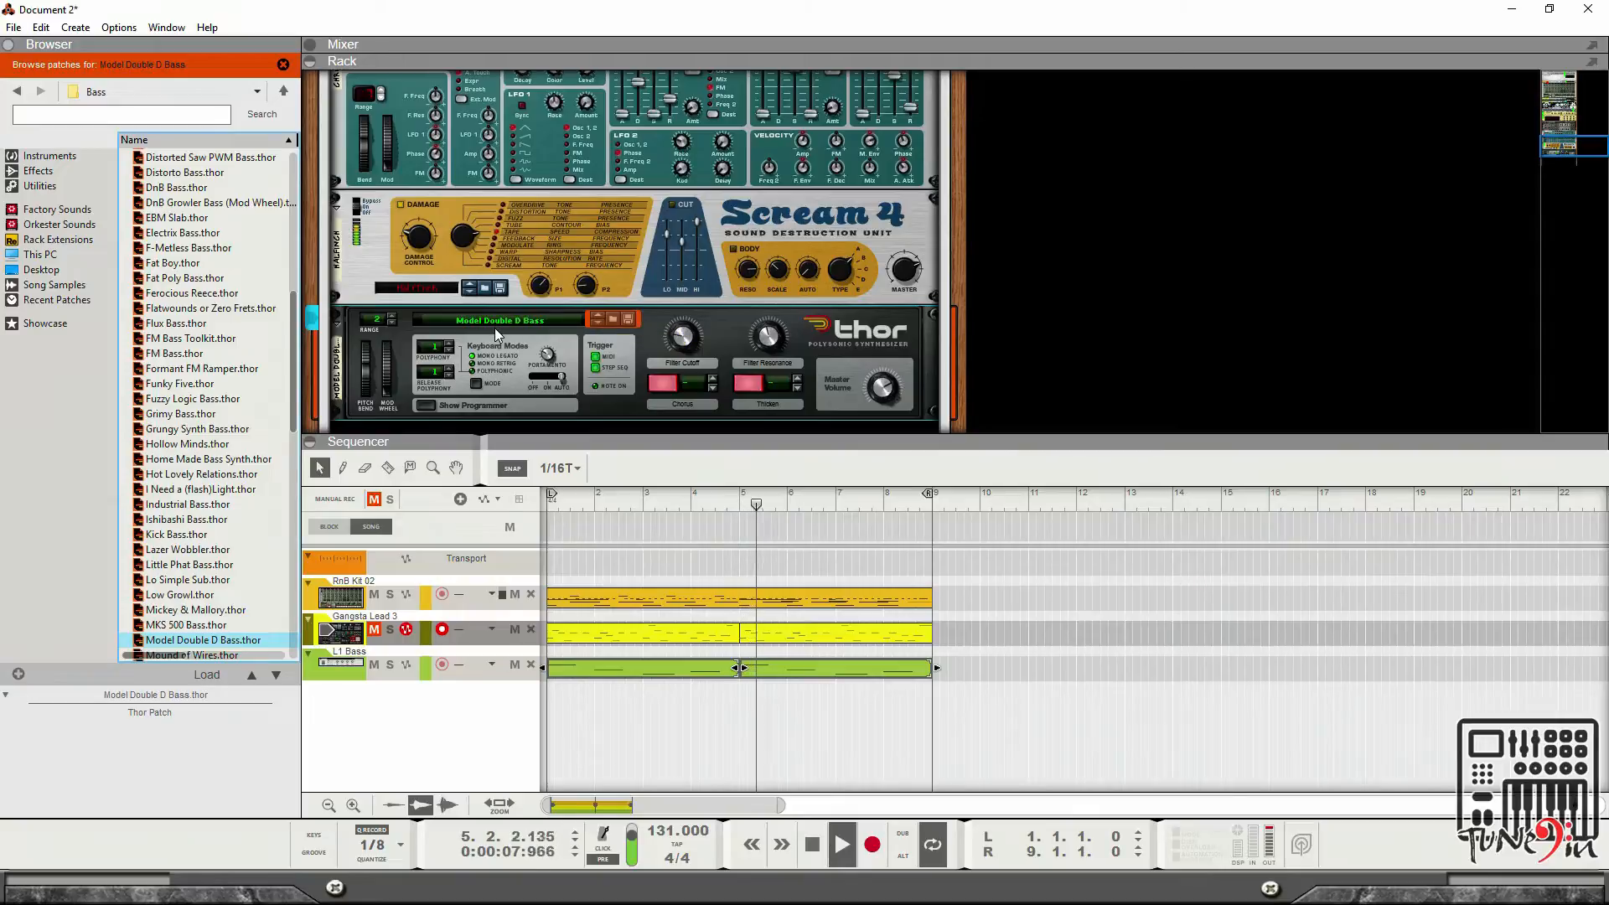
key("Down")
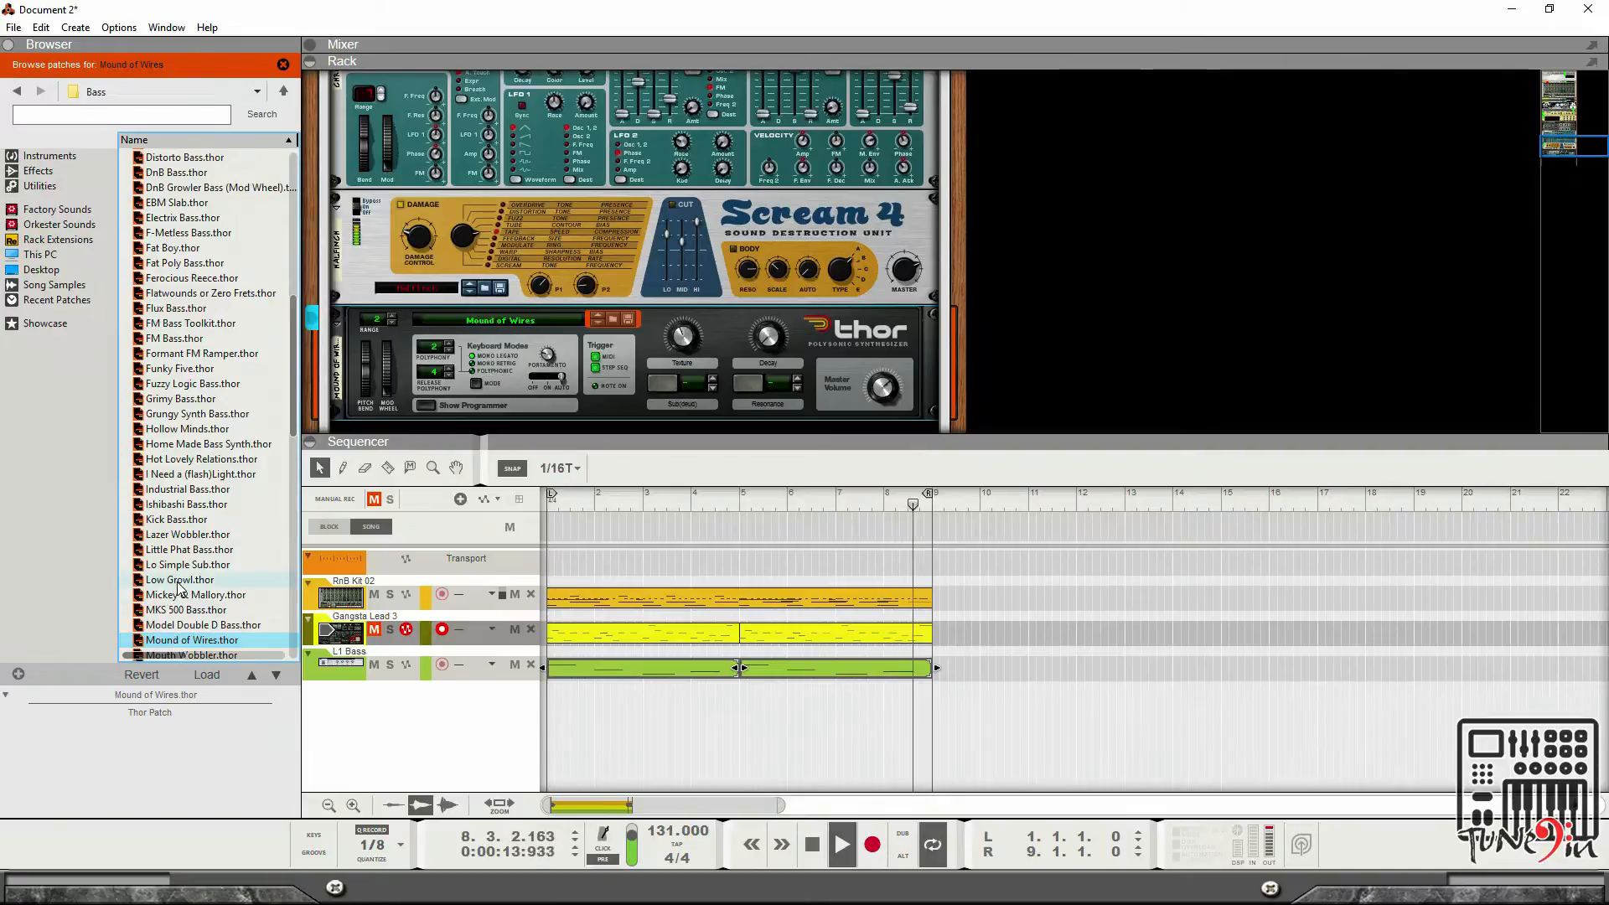
scroll(178, 589, "down", 1)
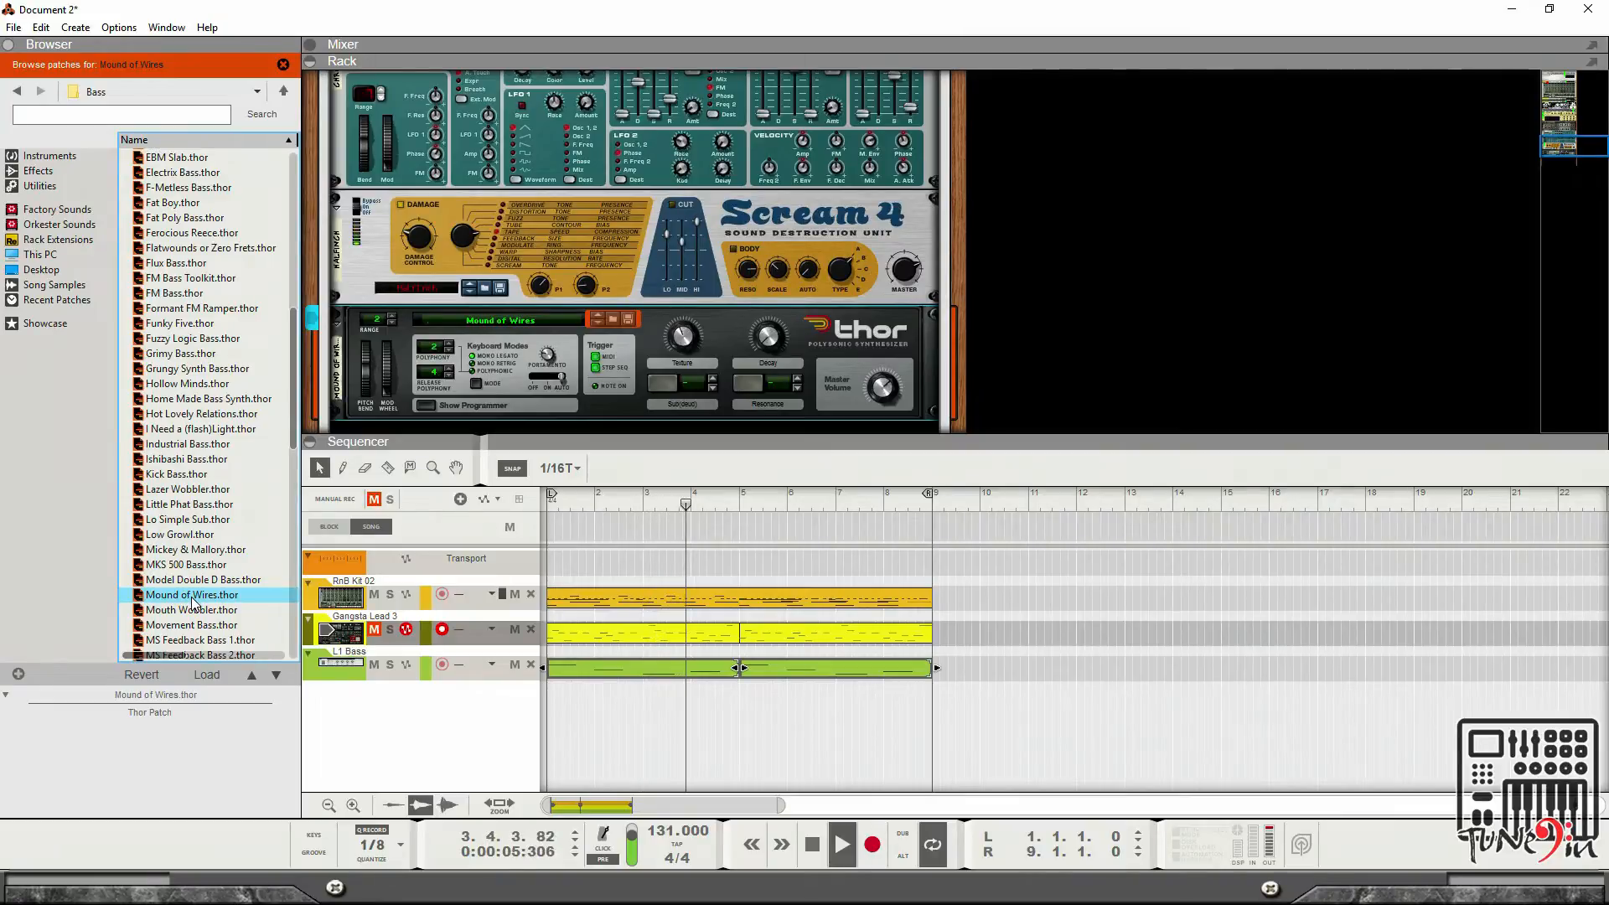
scroll(390, 260, "up", 3)
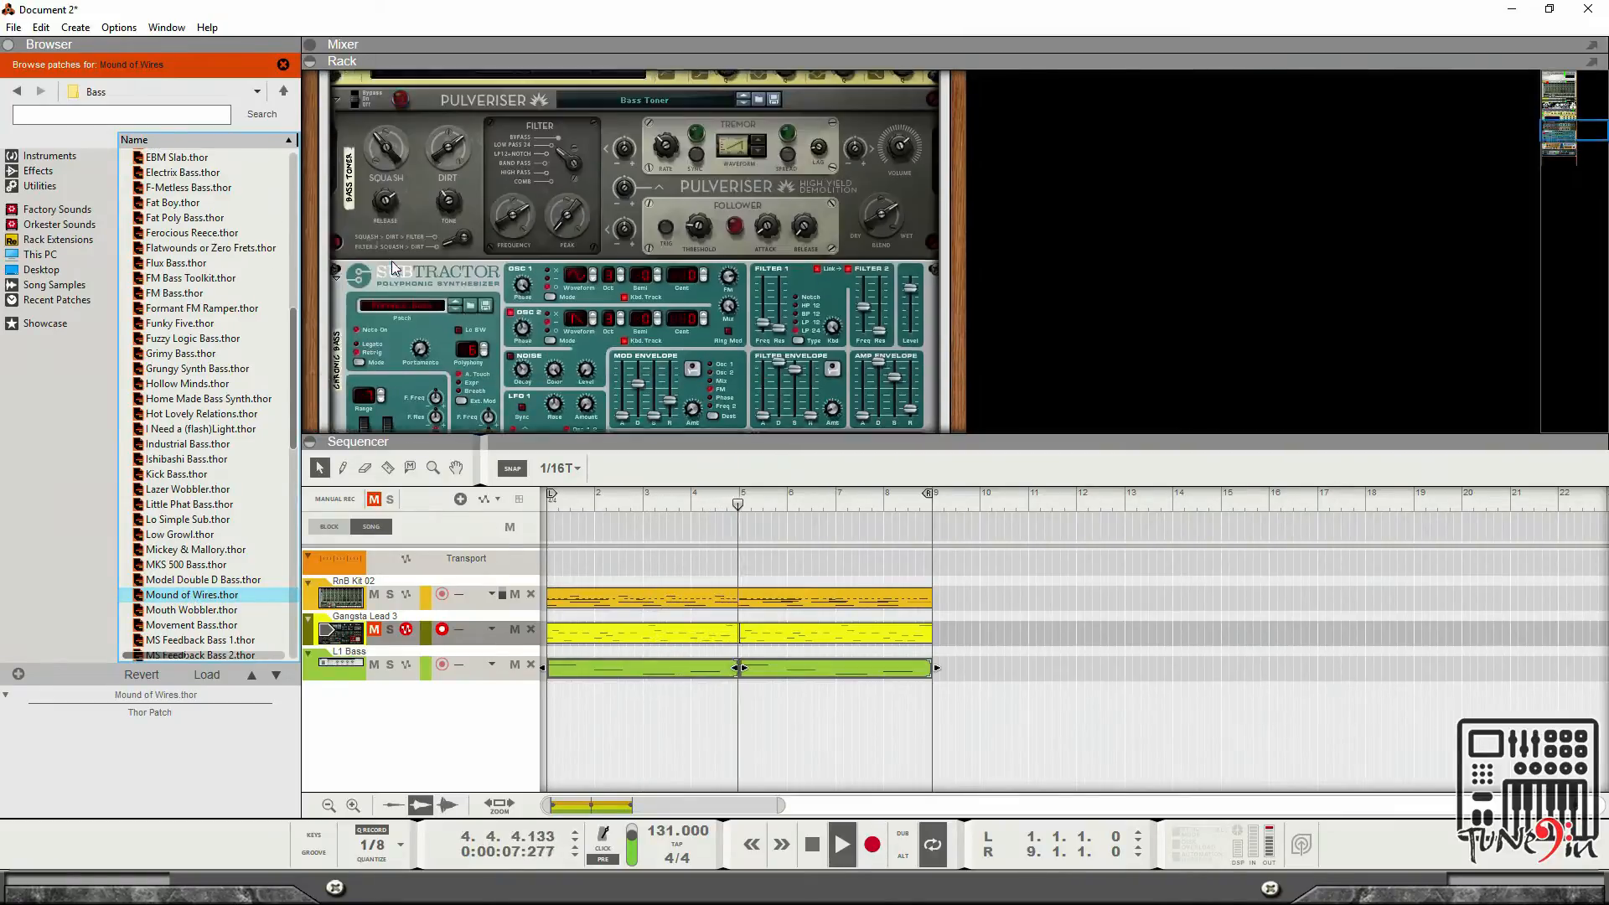
scroll(390, 260, "up", 6)
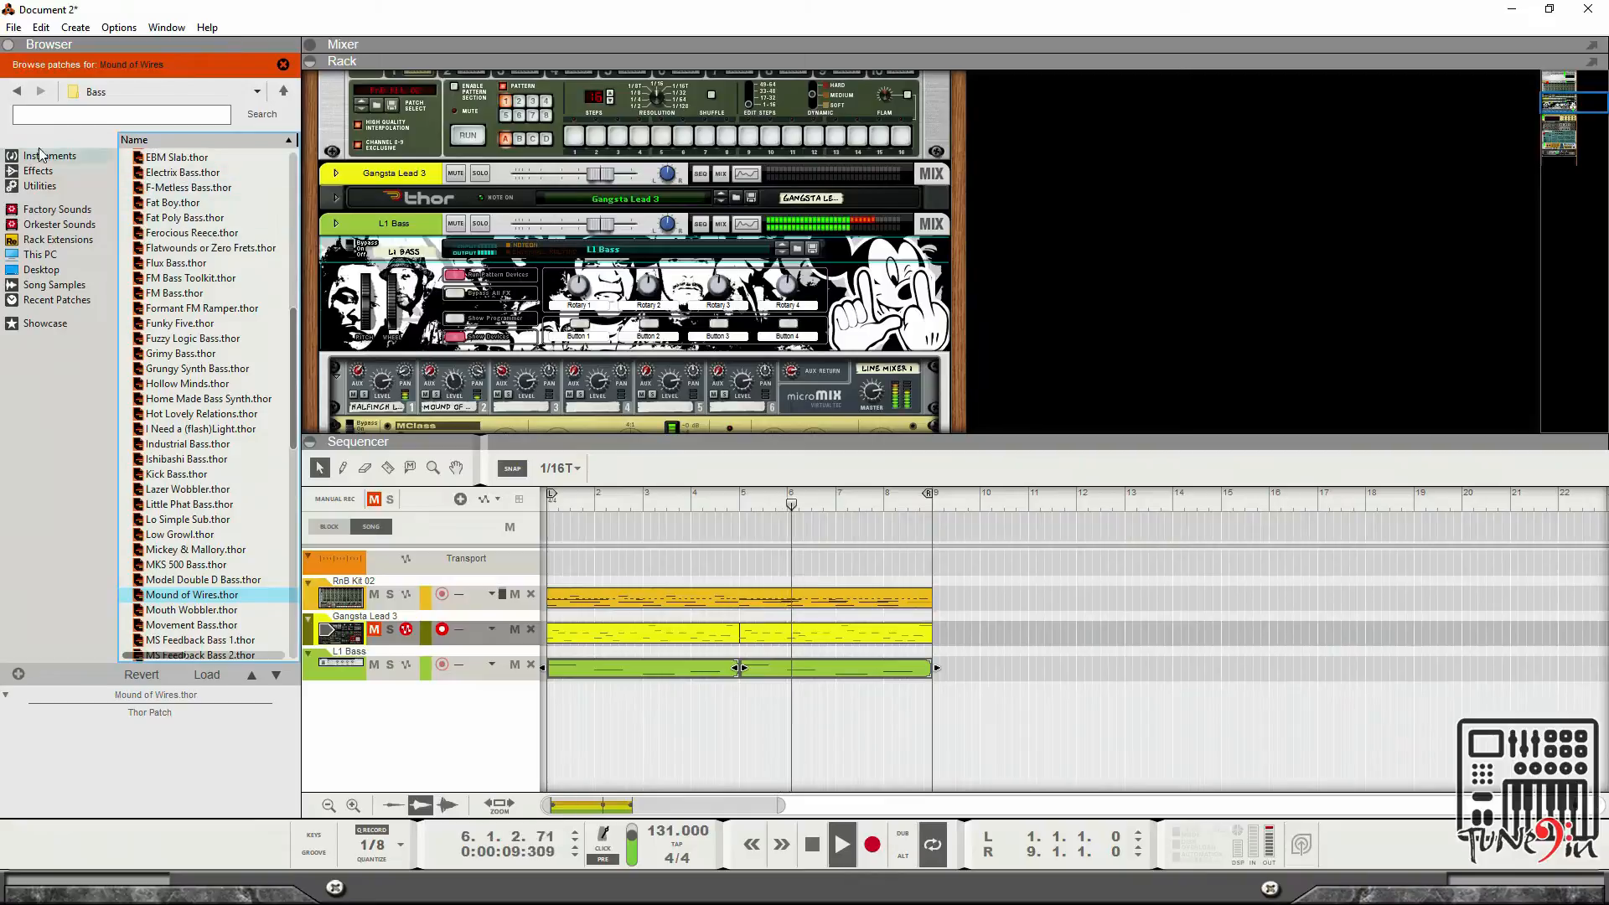
left_click(216, 522)
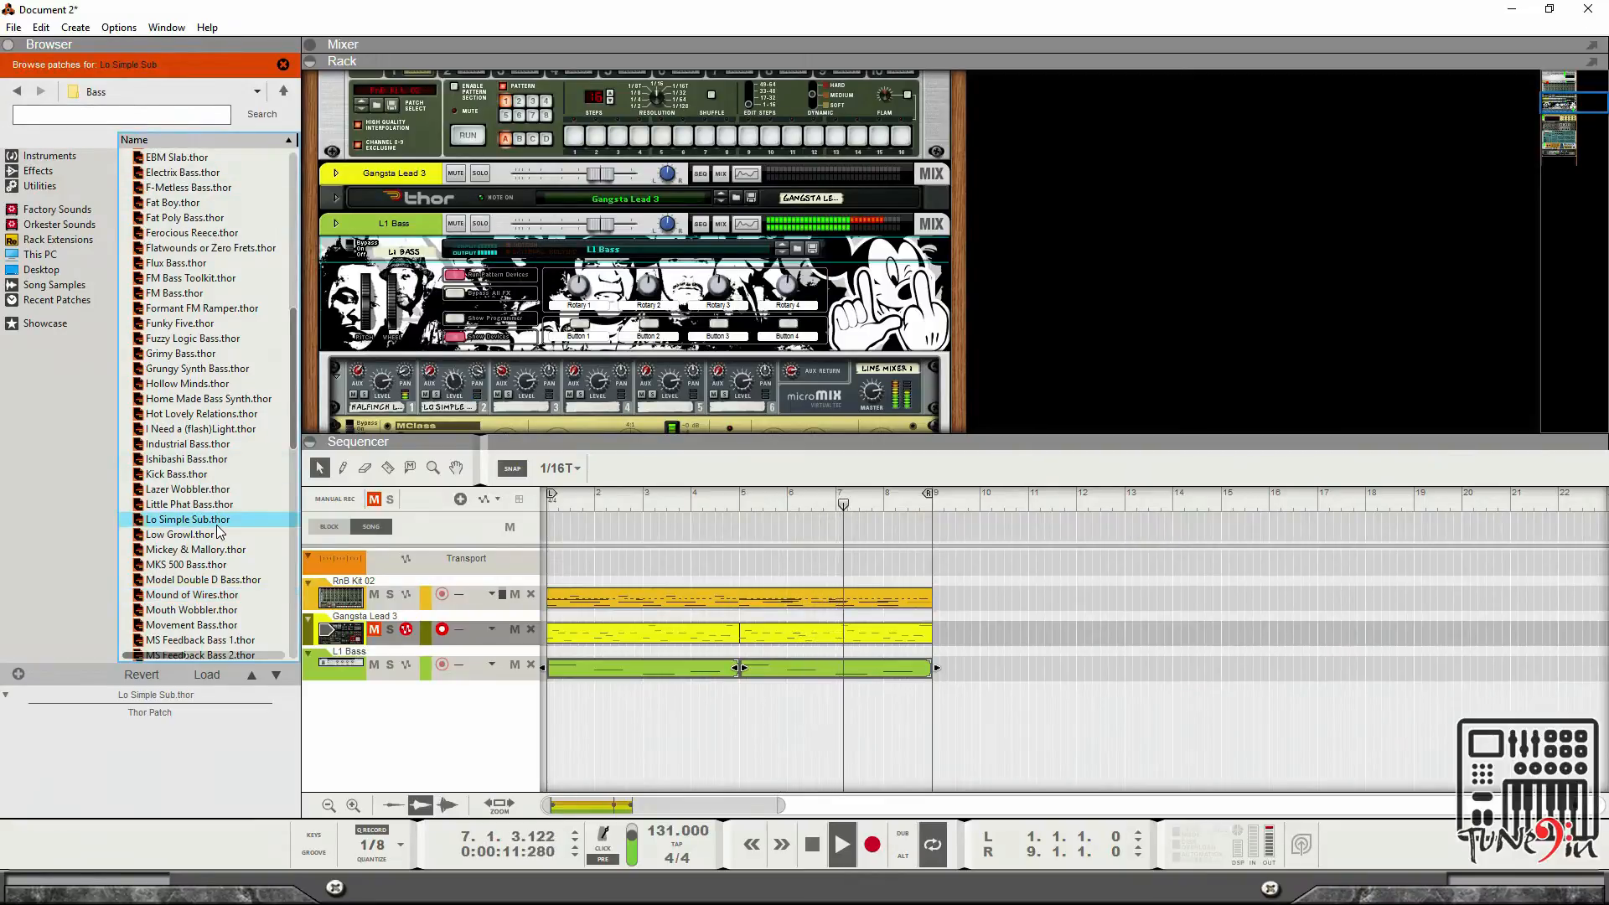
scroll(651, 281, "down", 9)
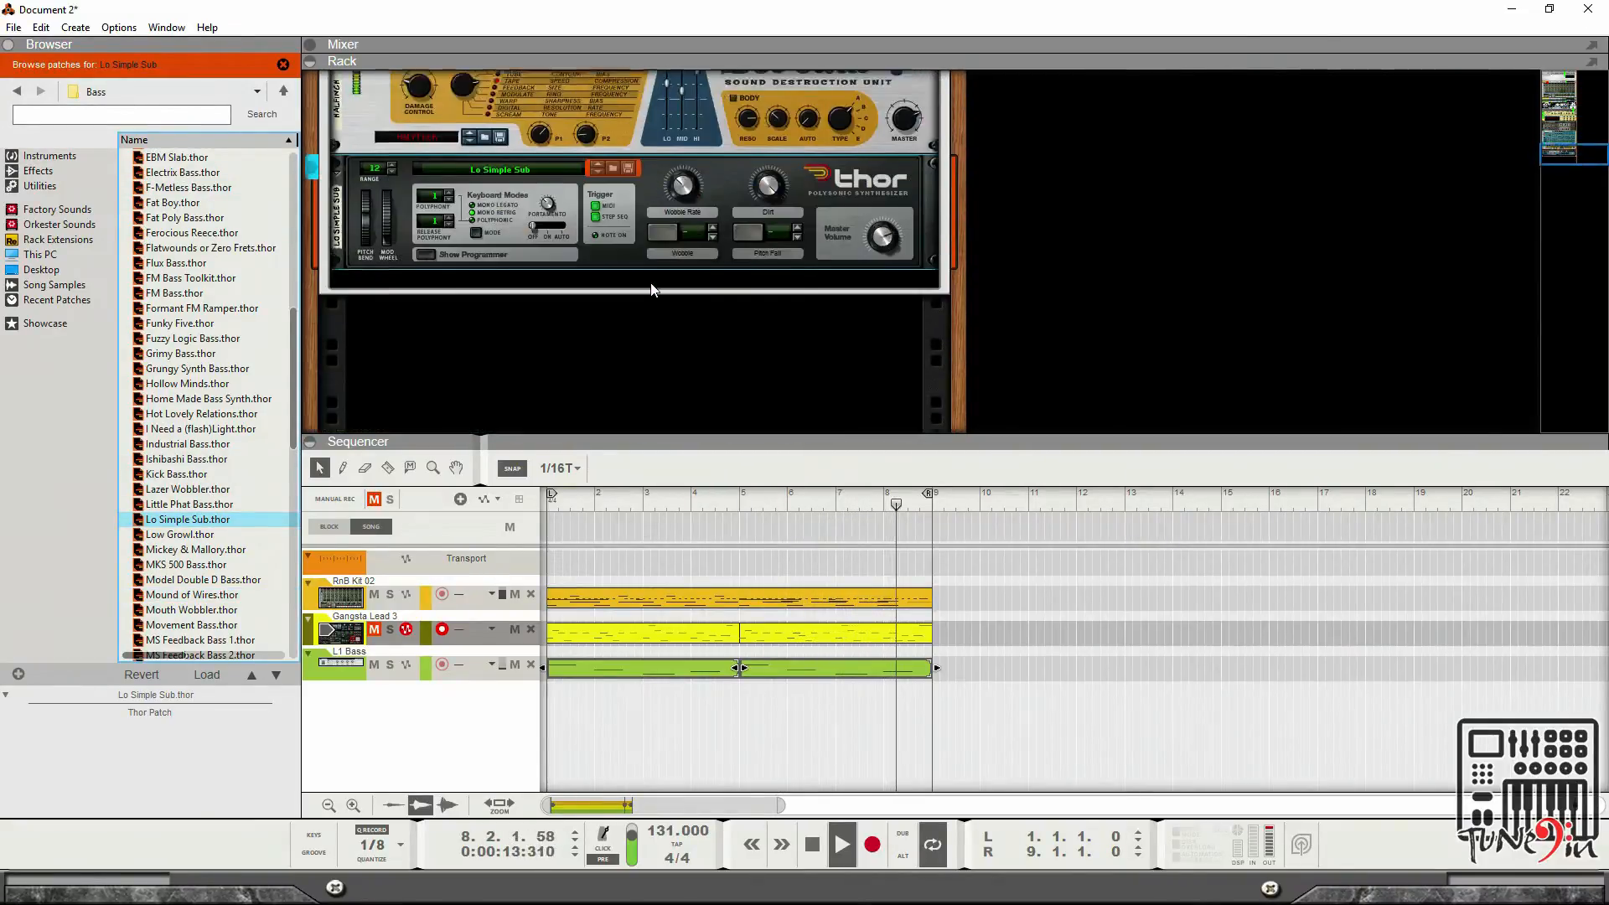
scroll(650, 285, "up", 3)
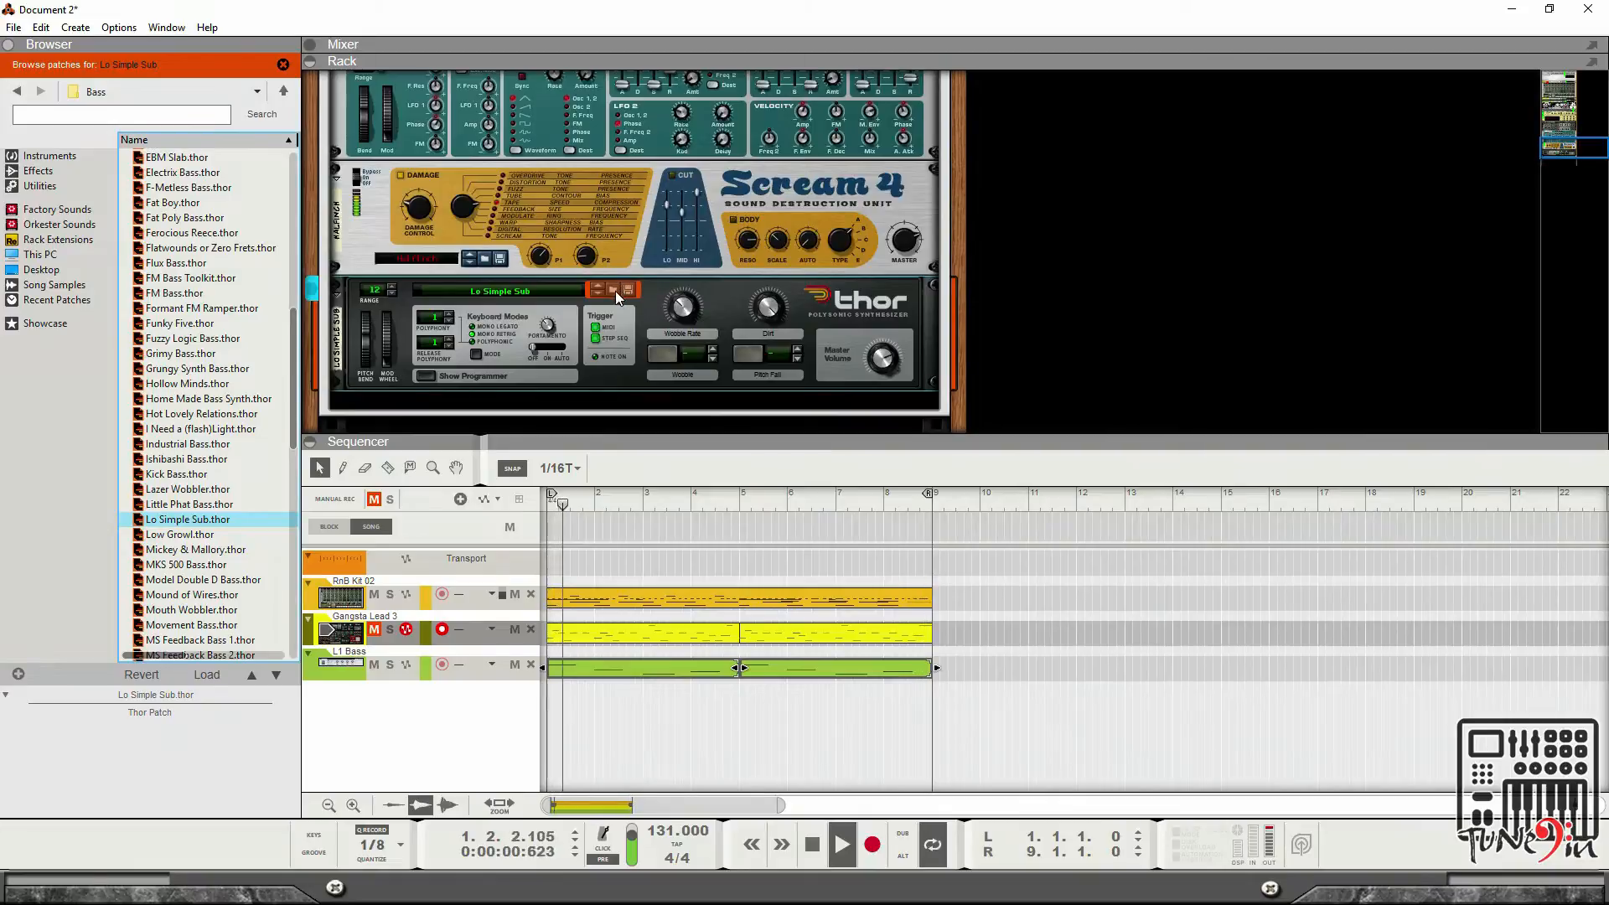
left_click(617, 293)
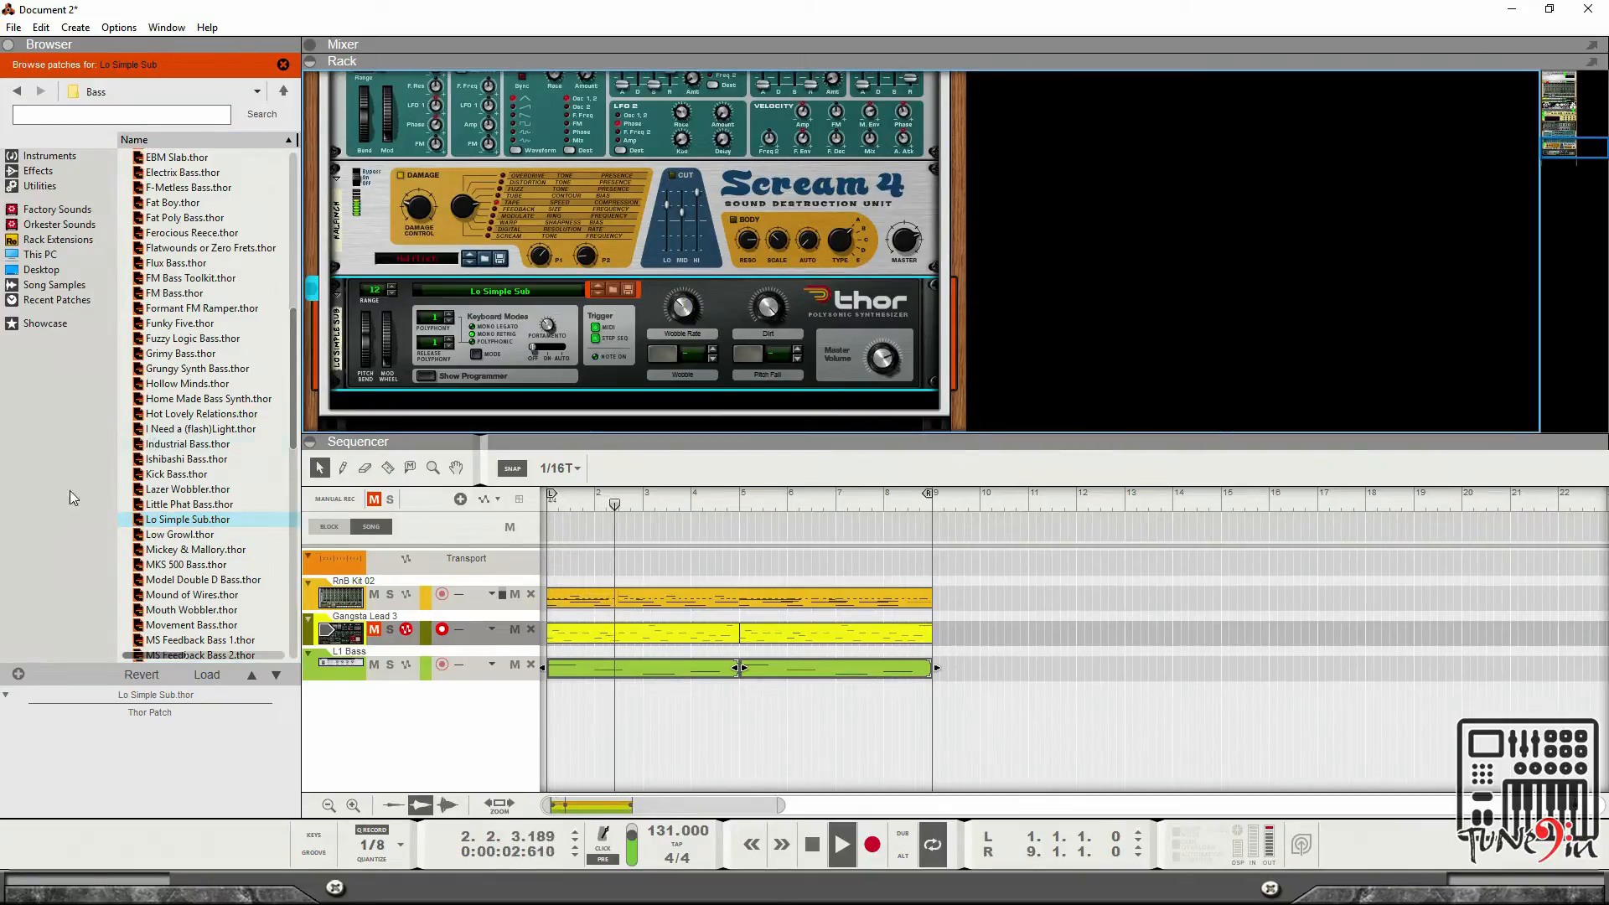
left_click(173, 533)
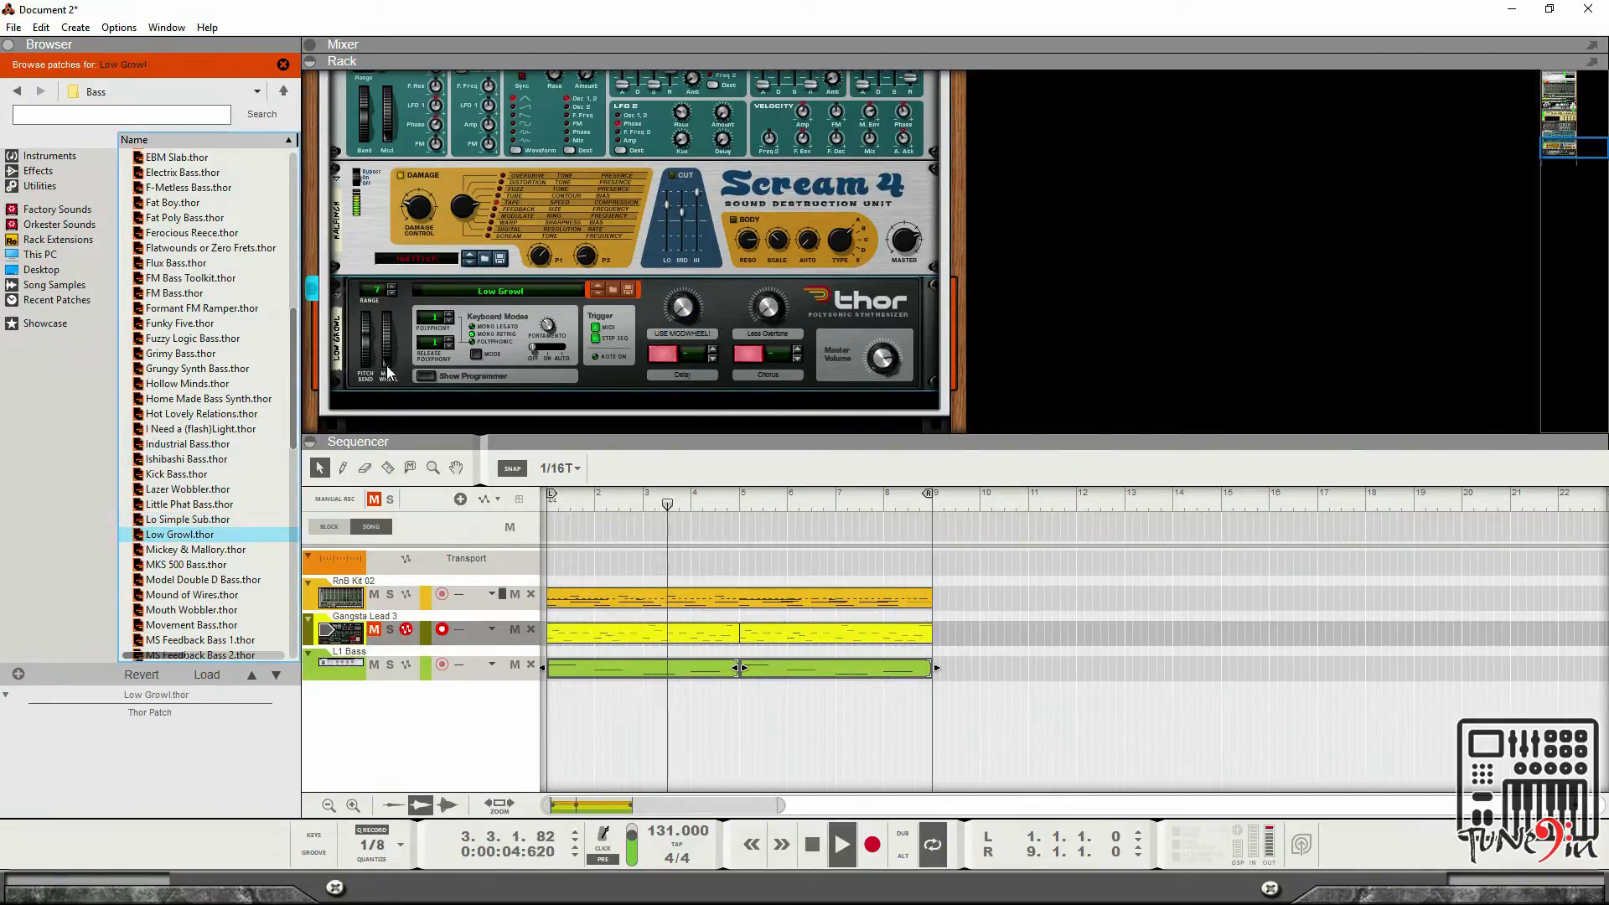
scroll(509, 310, "up", 2)
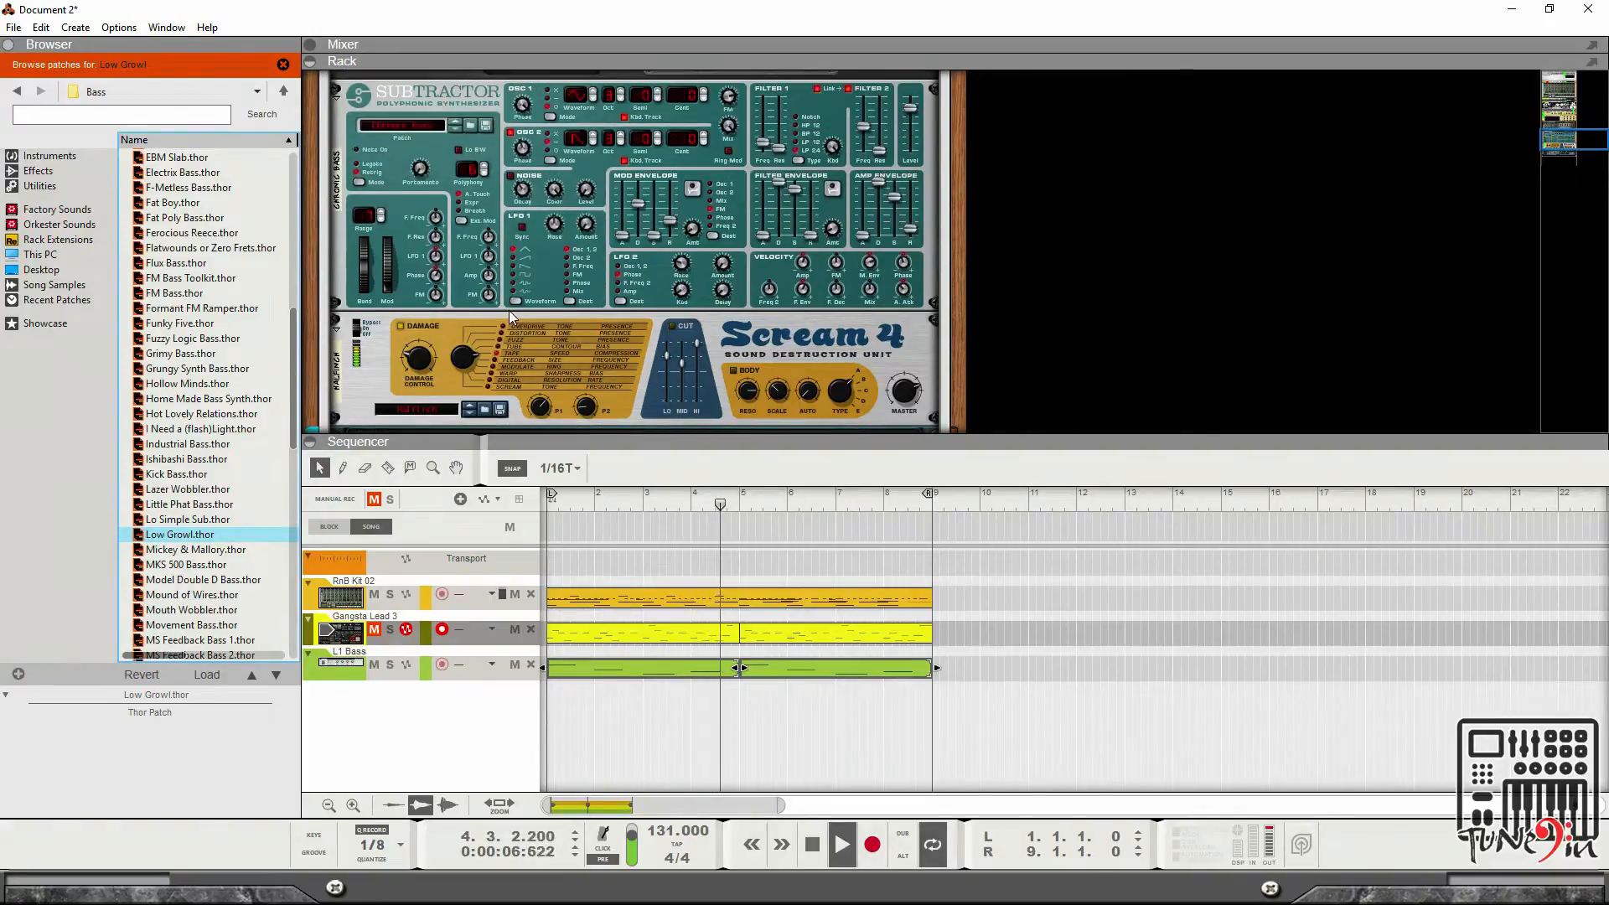
scroll(510, 310, "down", 2)
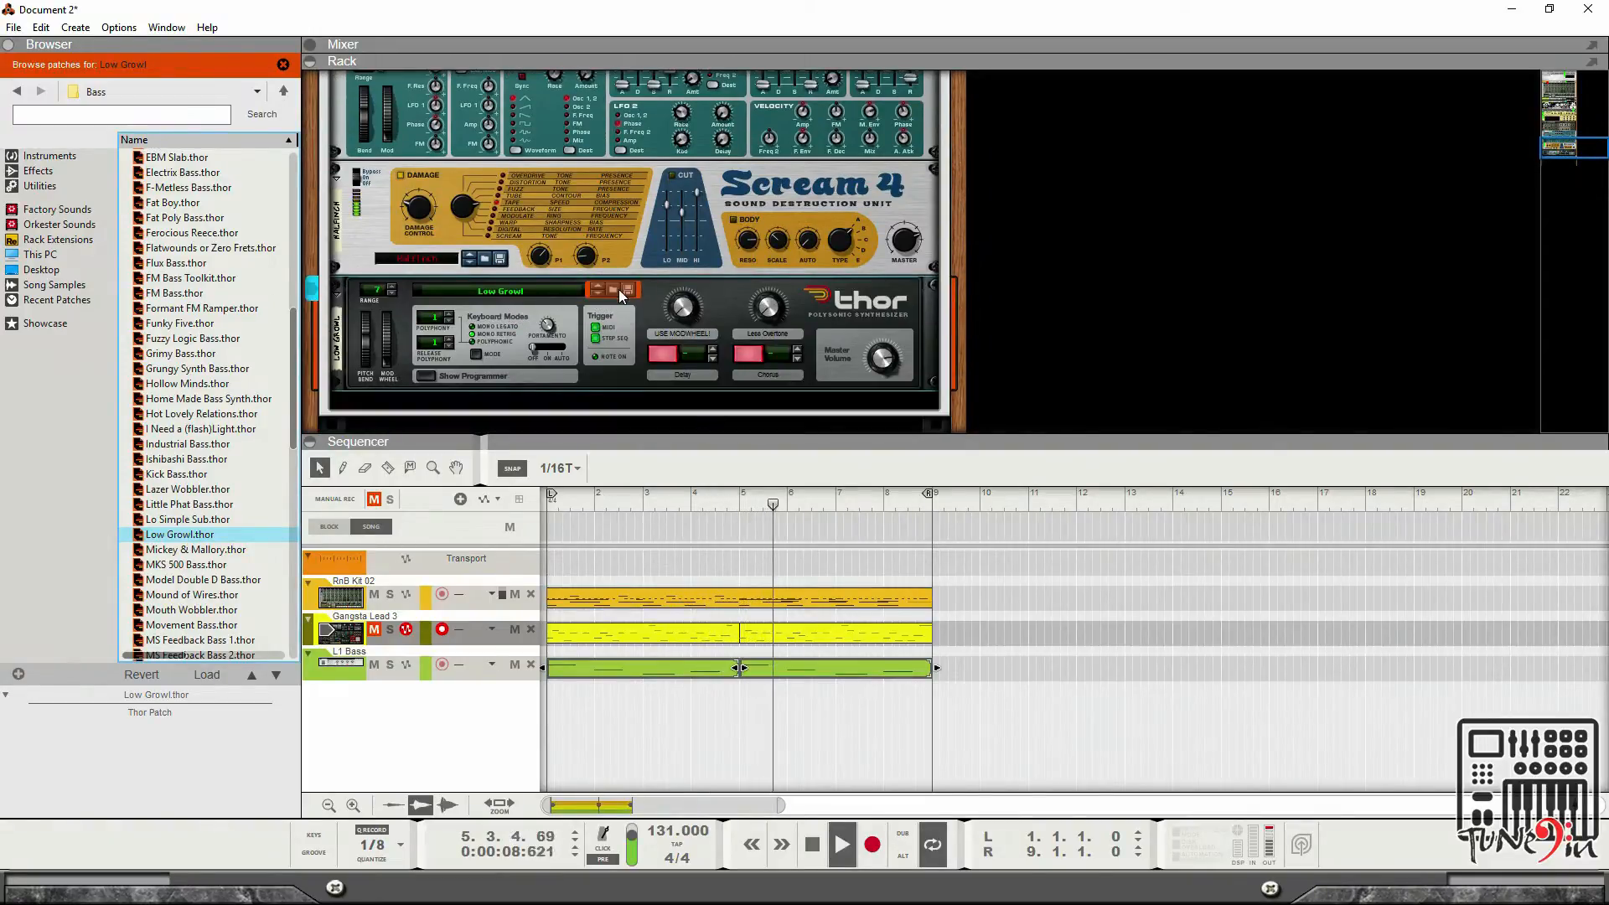
left_click(617, 289)
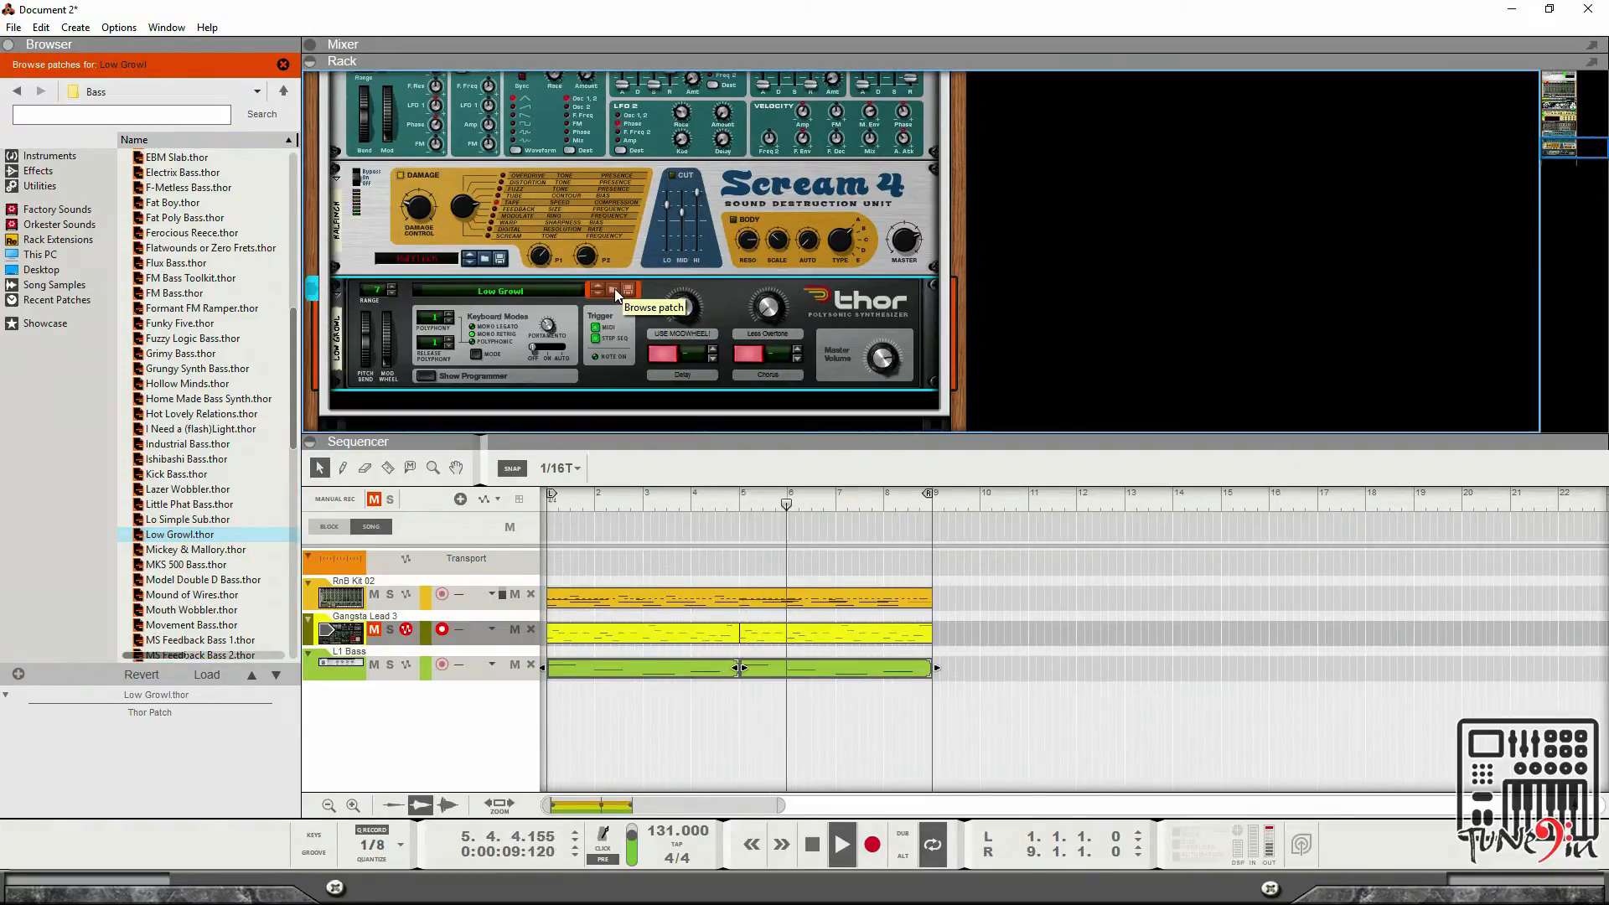
left_click(201, 580)
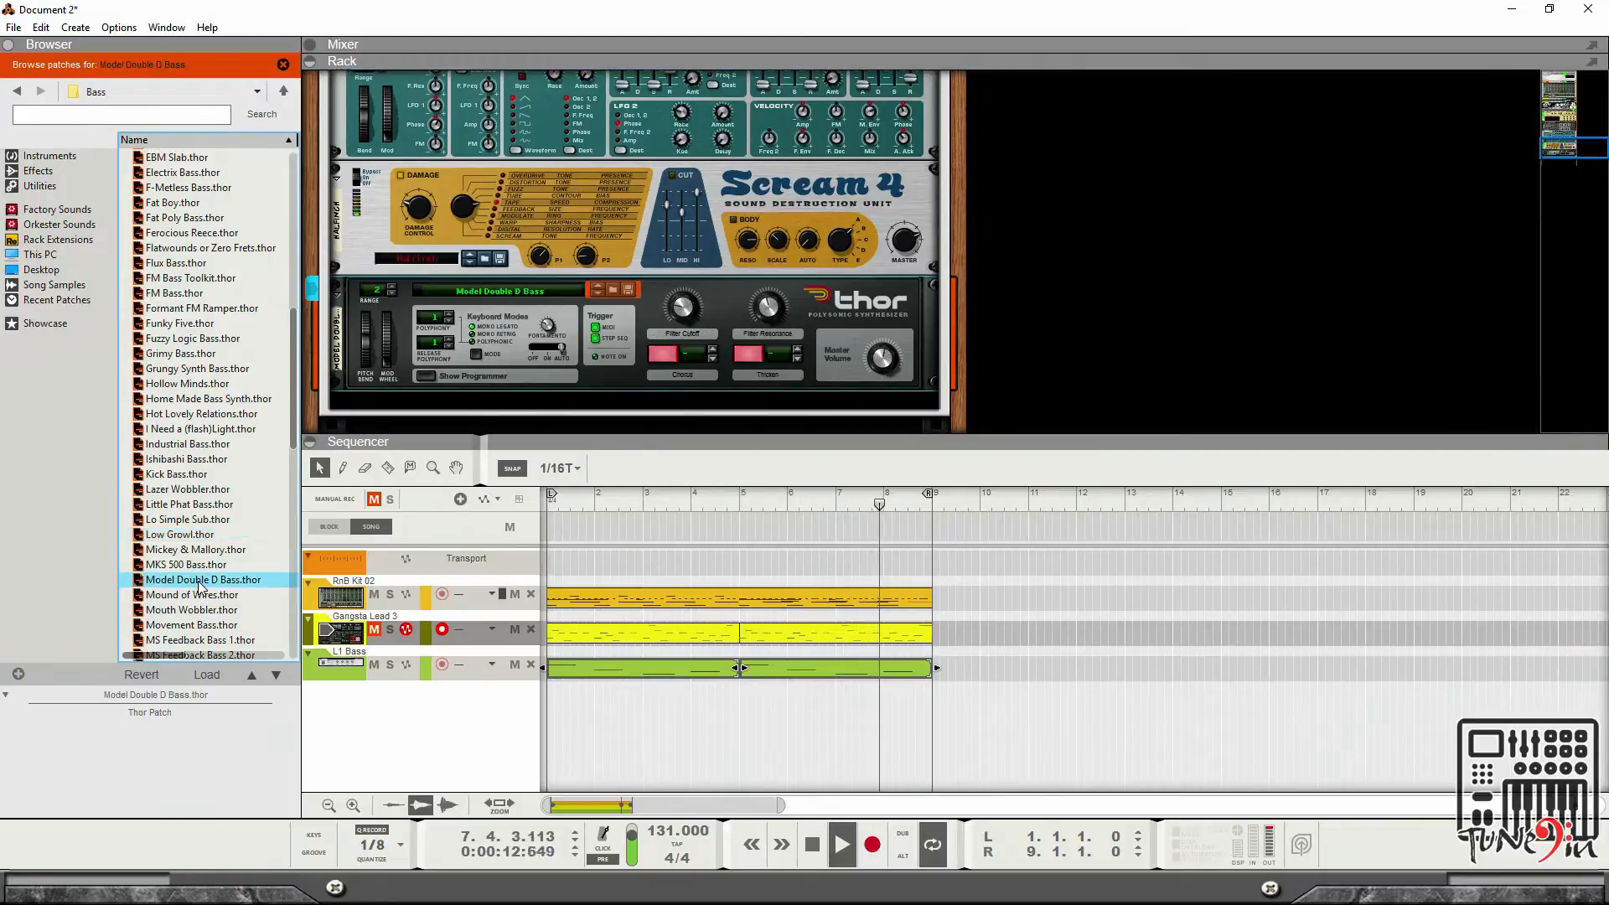
scroll(200, 586, "down", 2)
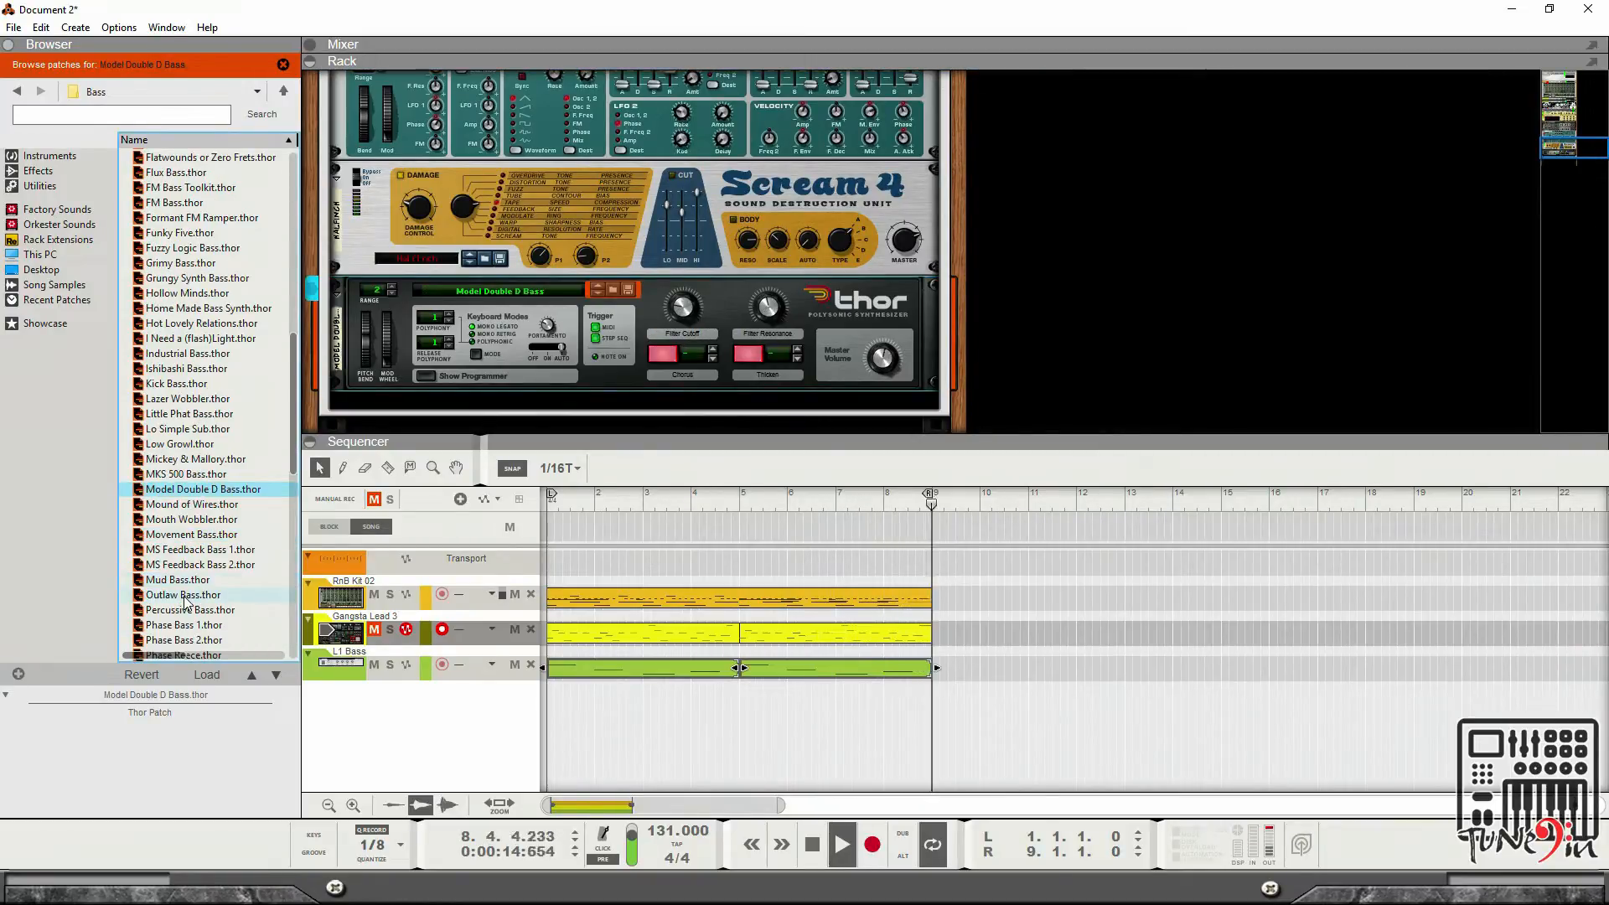
left_click(179, 597)
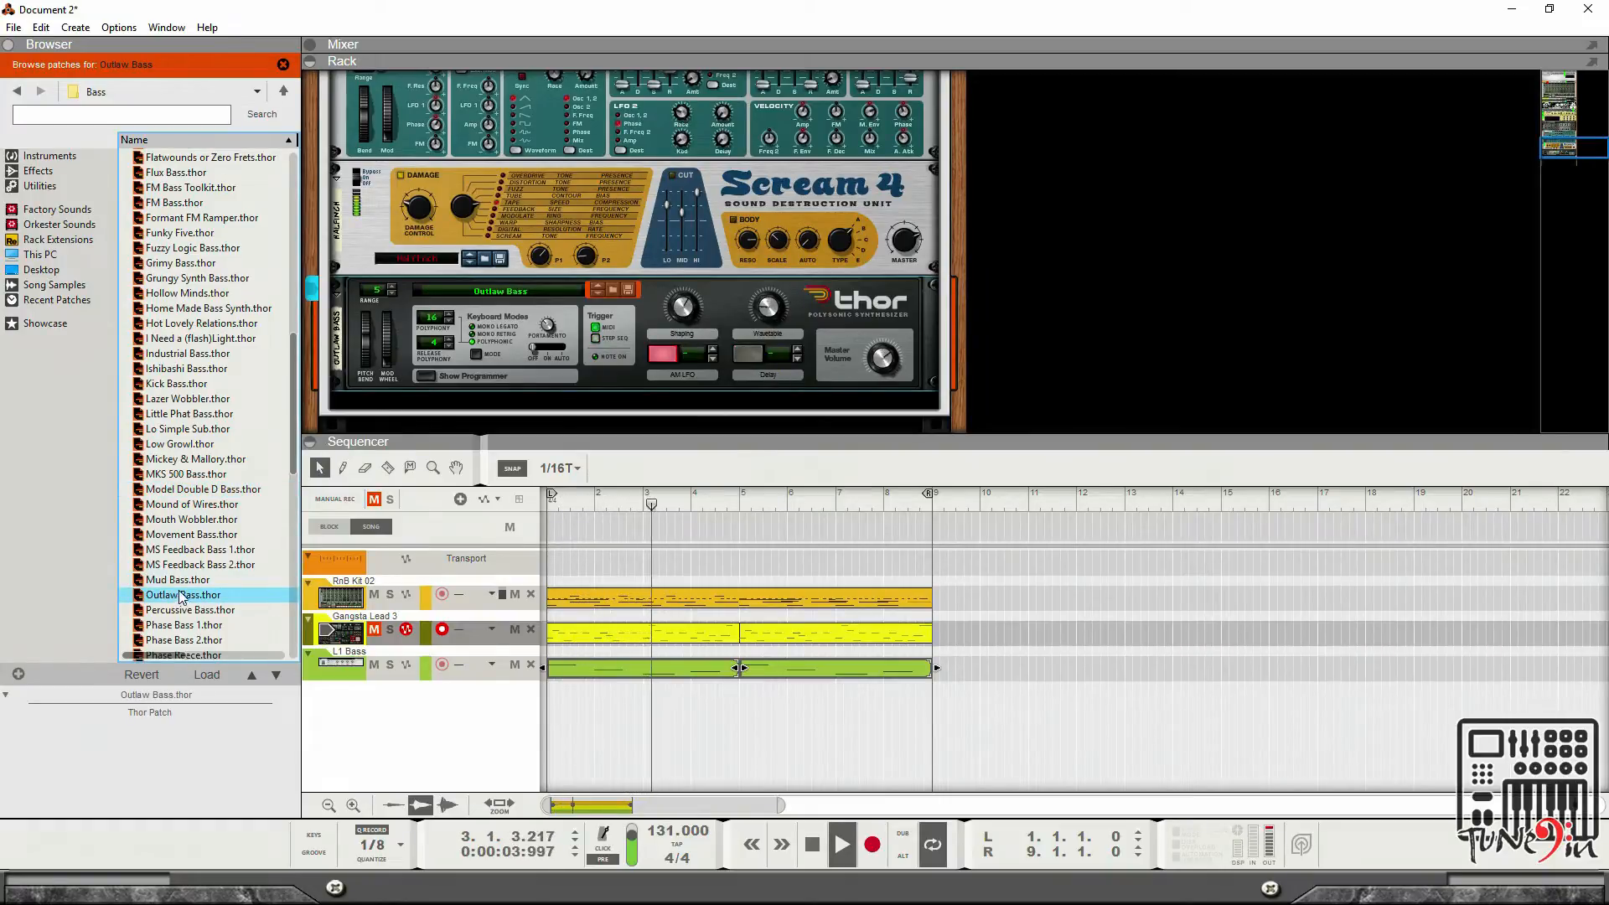
Open the patch browser for the combinator's Pulveriser and inspect its Bass Toner settings.
scroll(179, 597, "up", 1)
scroll(482, 376, "up", 3)
scroll(630, 279, "up", 3)
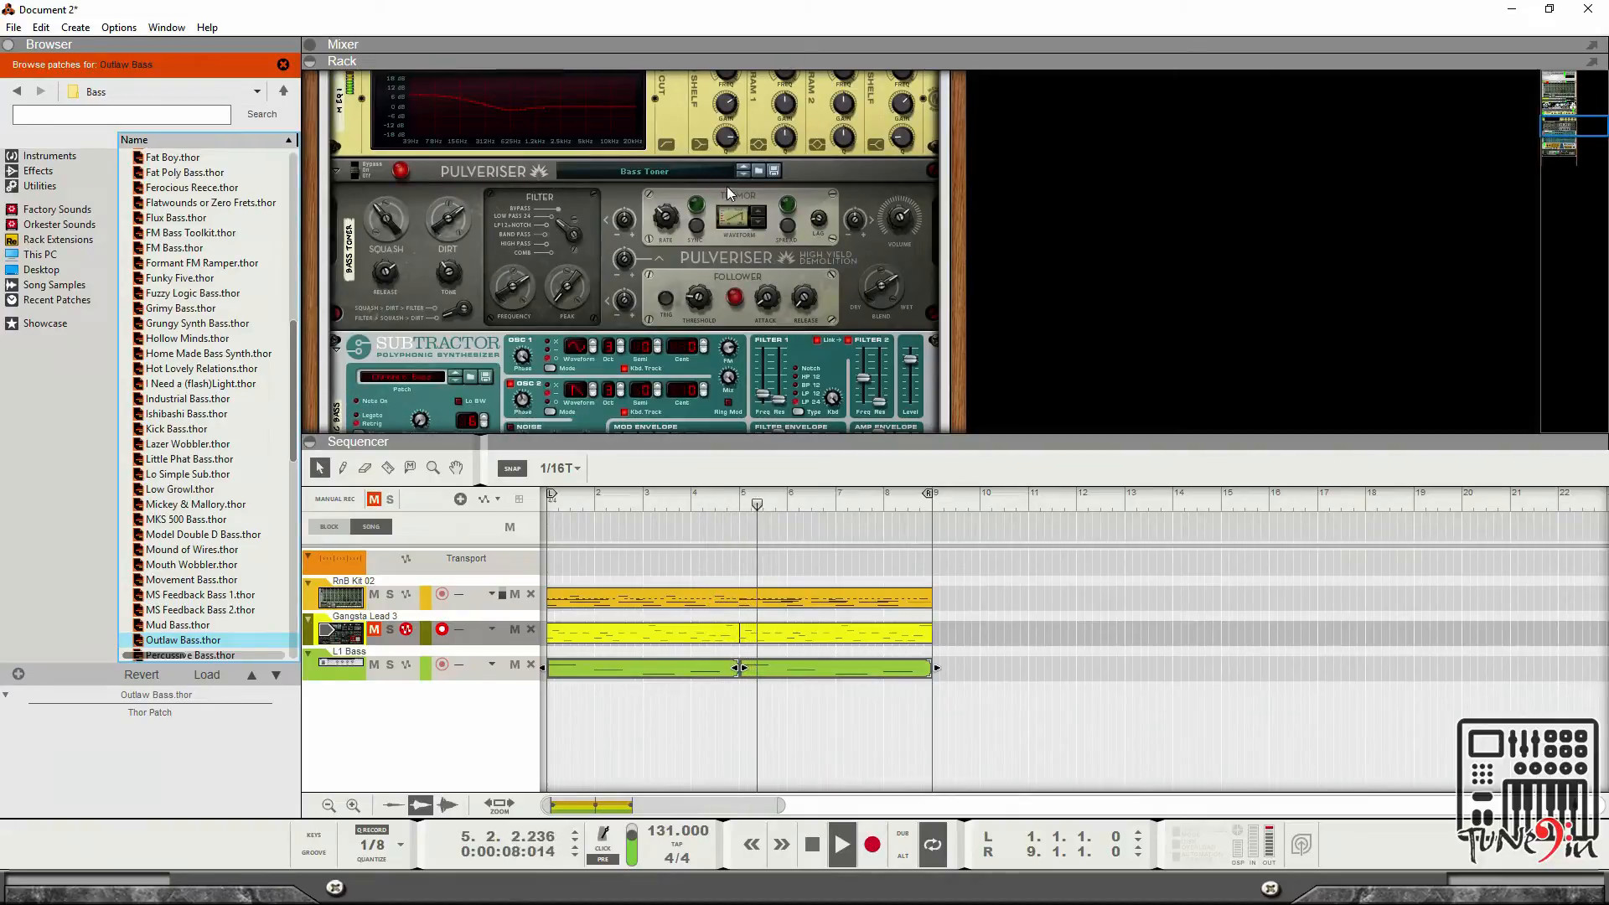
left_click(759, 169)
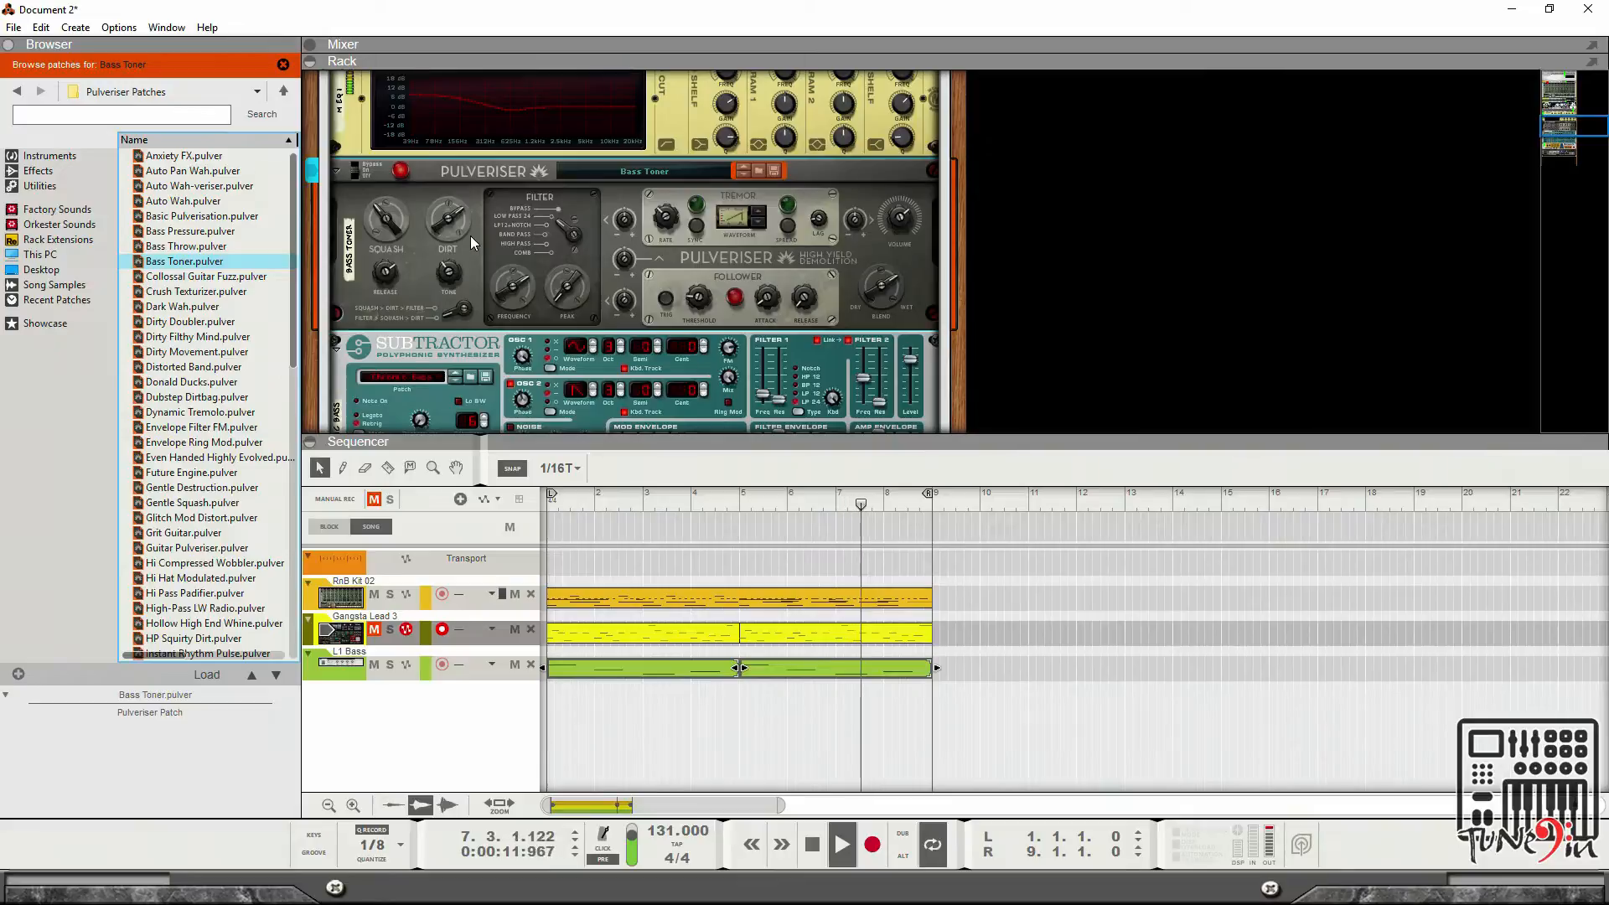
mouse_move(470, 234)
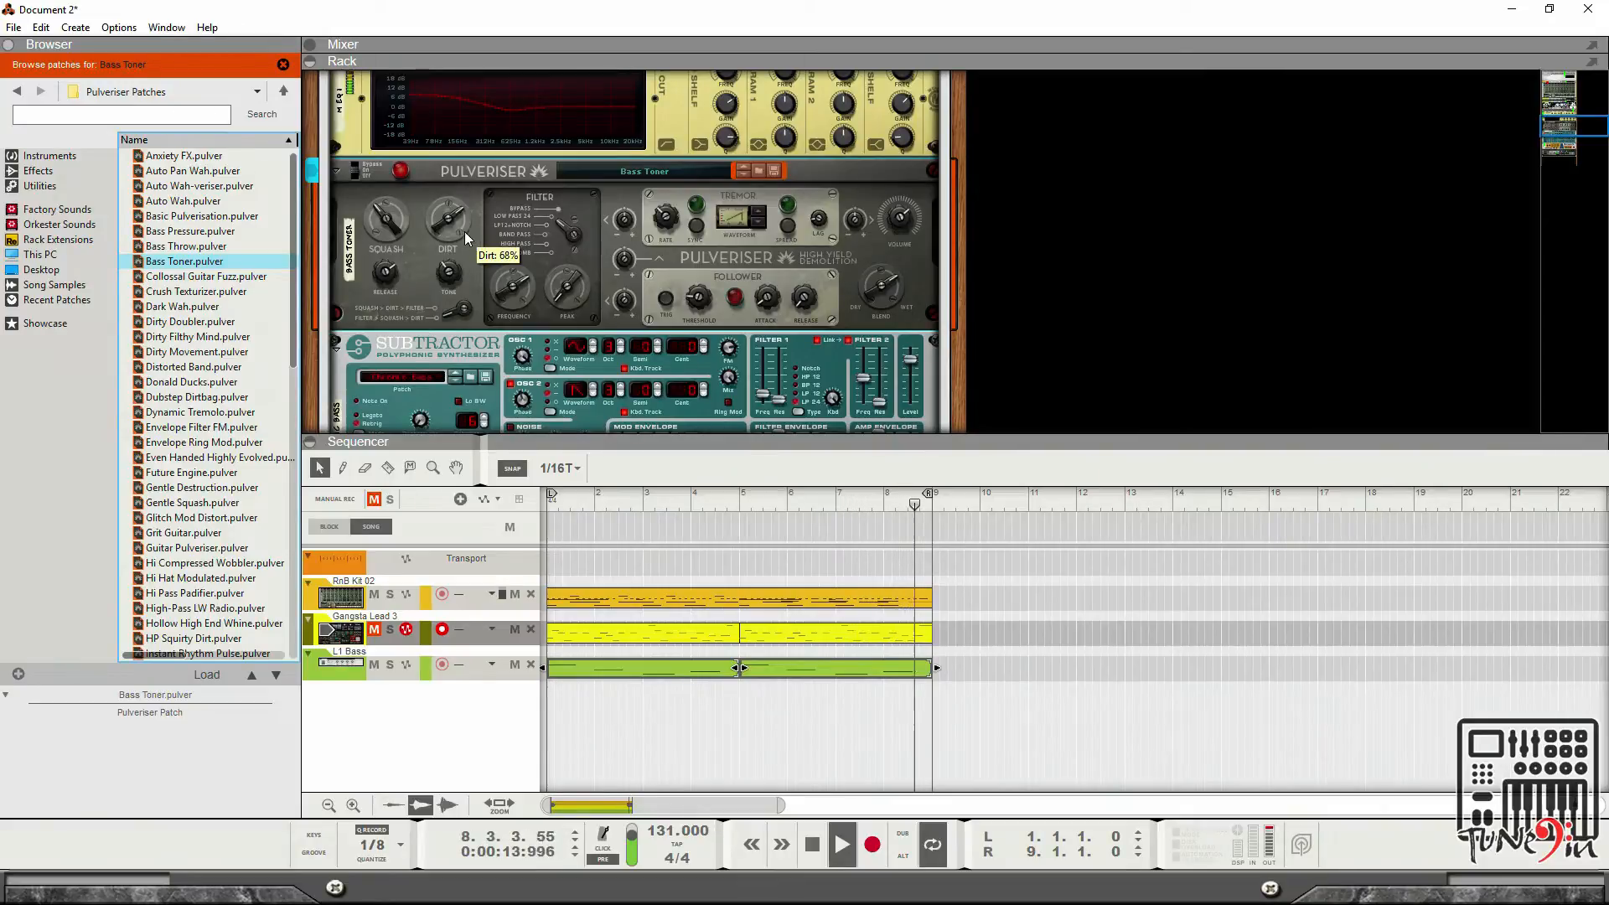
left_click(358, 172)
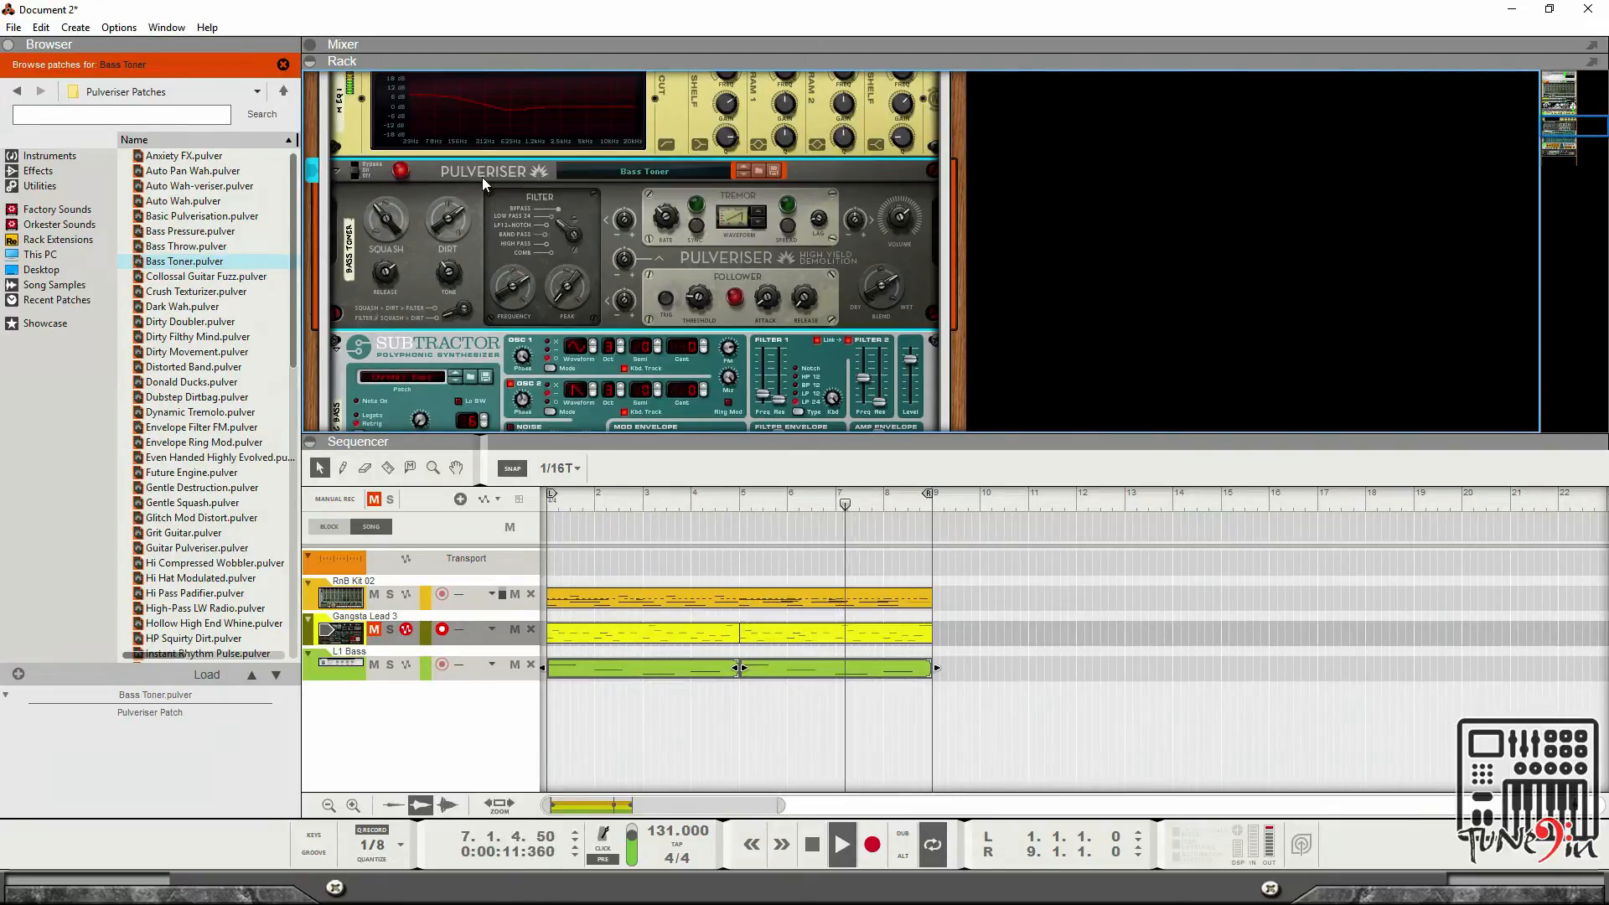
Audition bass patches on the combinator's SubTractor while the song plays, stepping through the Bass folder to BigBass.
scroll(544, 181, "up", 5)
scroll(547, 181, "up", 6)
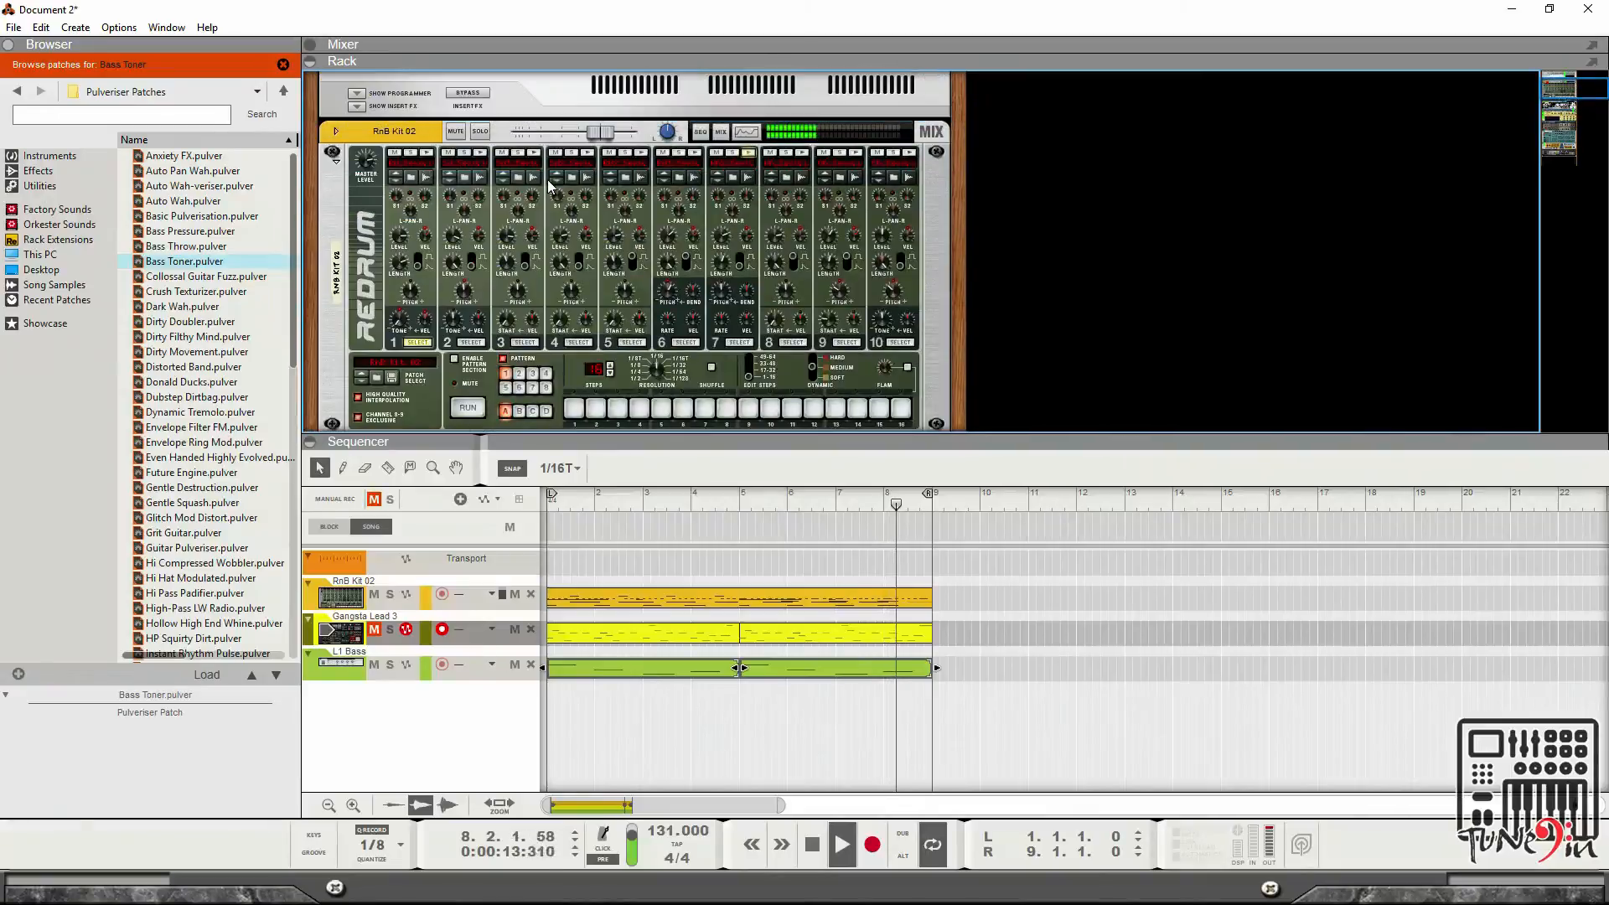
scroll(548, 176, "down", 15)
scroll(546, 174, "up", 6)
scroll(547, 236, "down", 6)
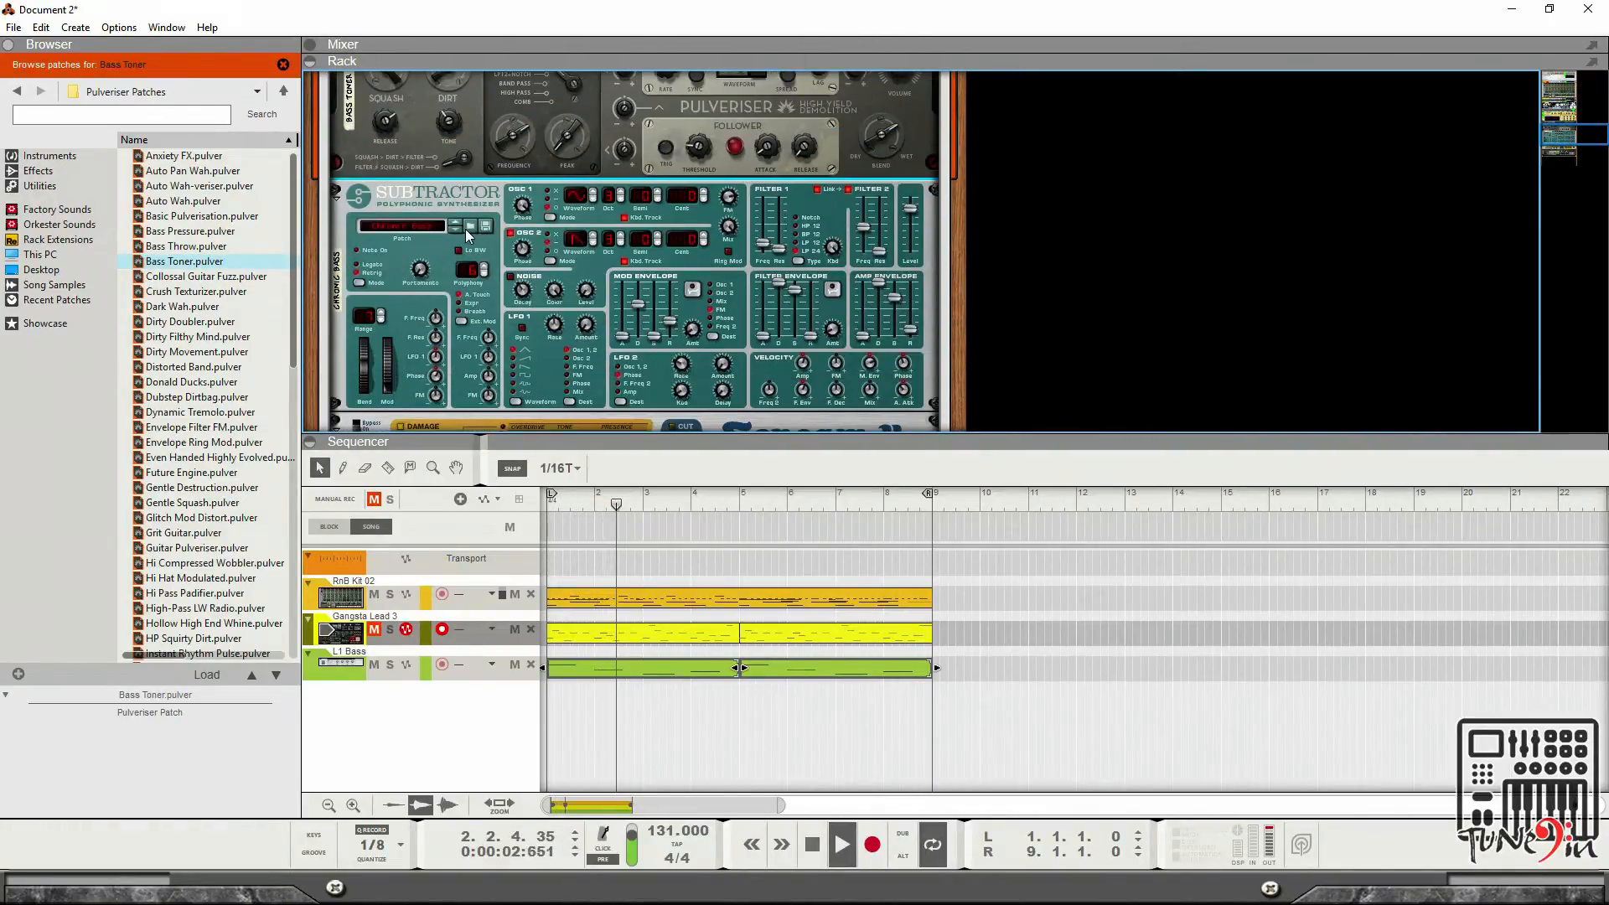
left_click(471, 226)
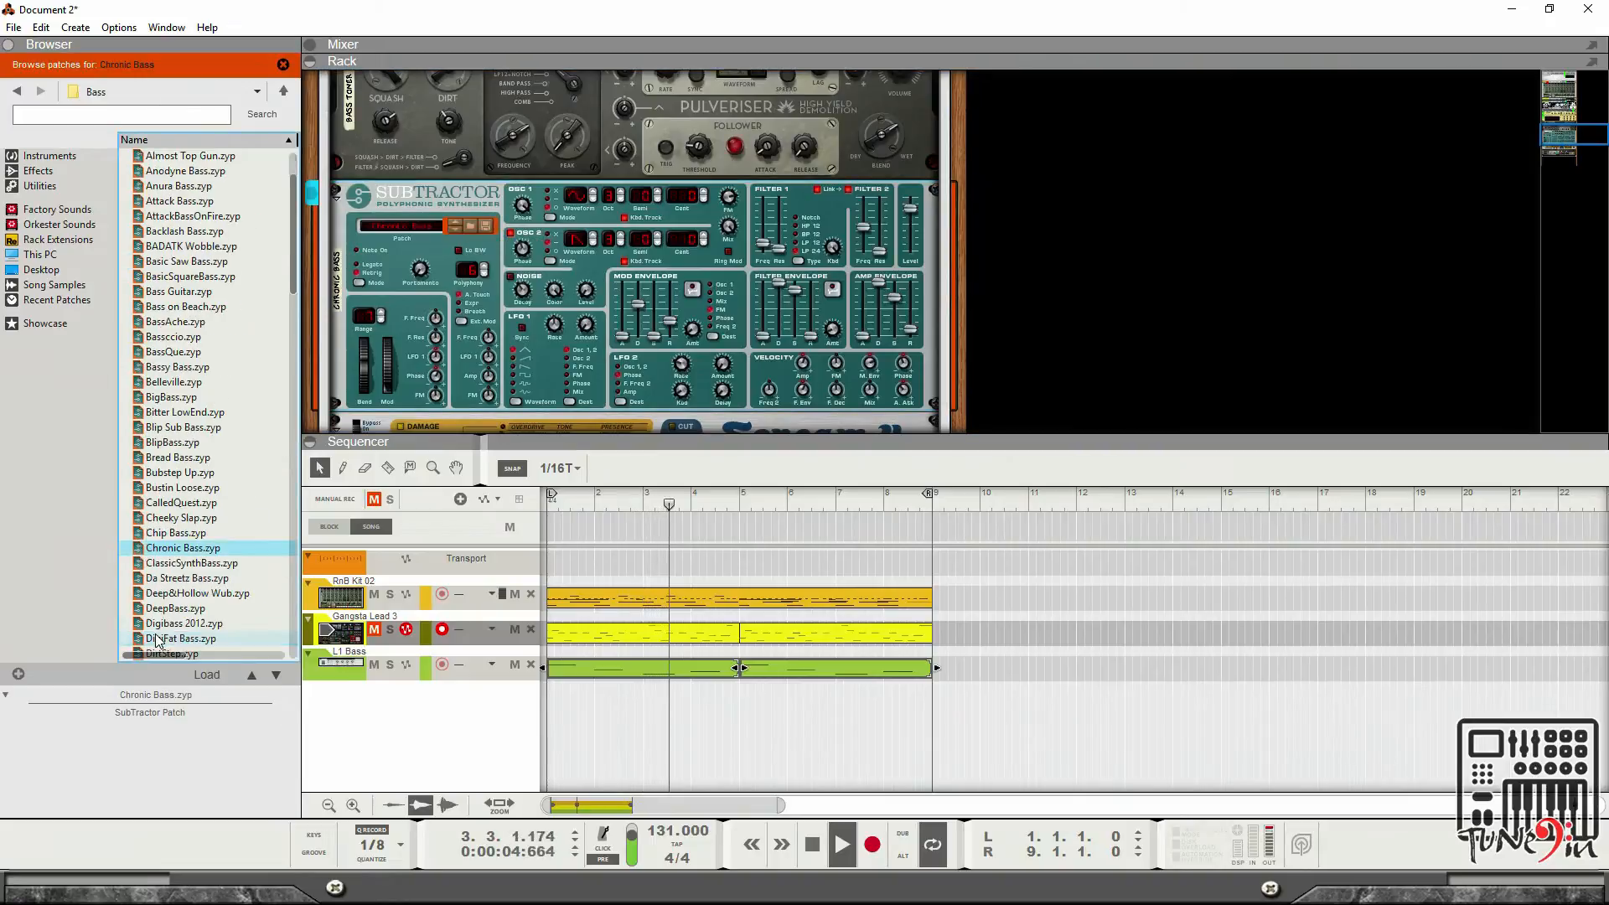
scroll(166, 536, "down", 2)
left_click(167, 534)
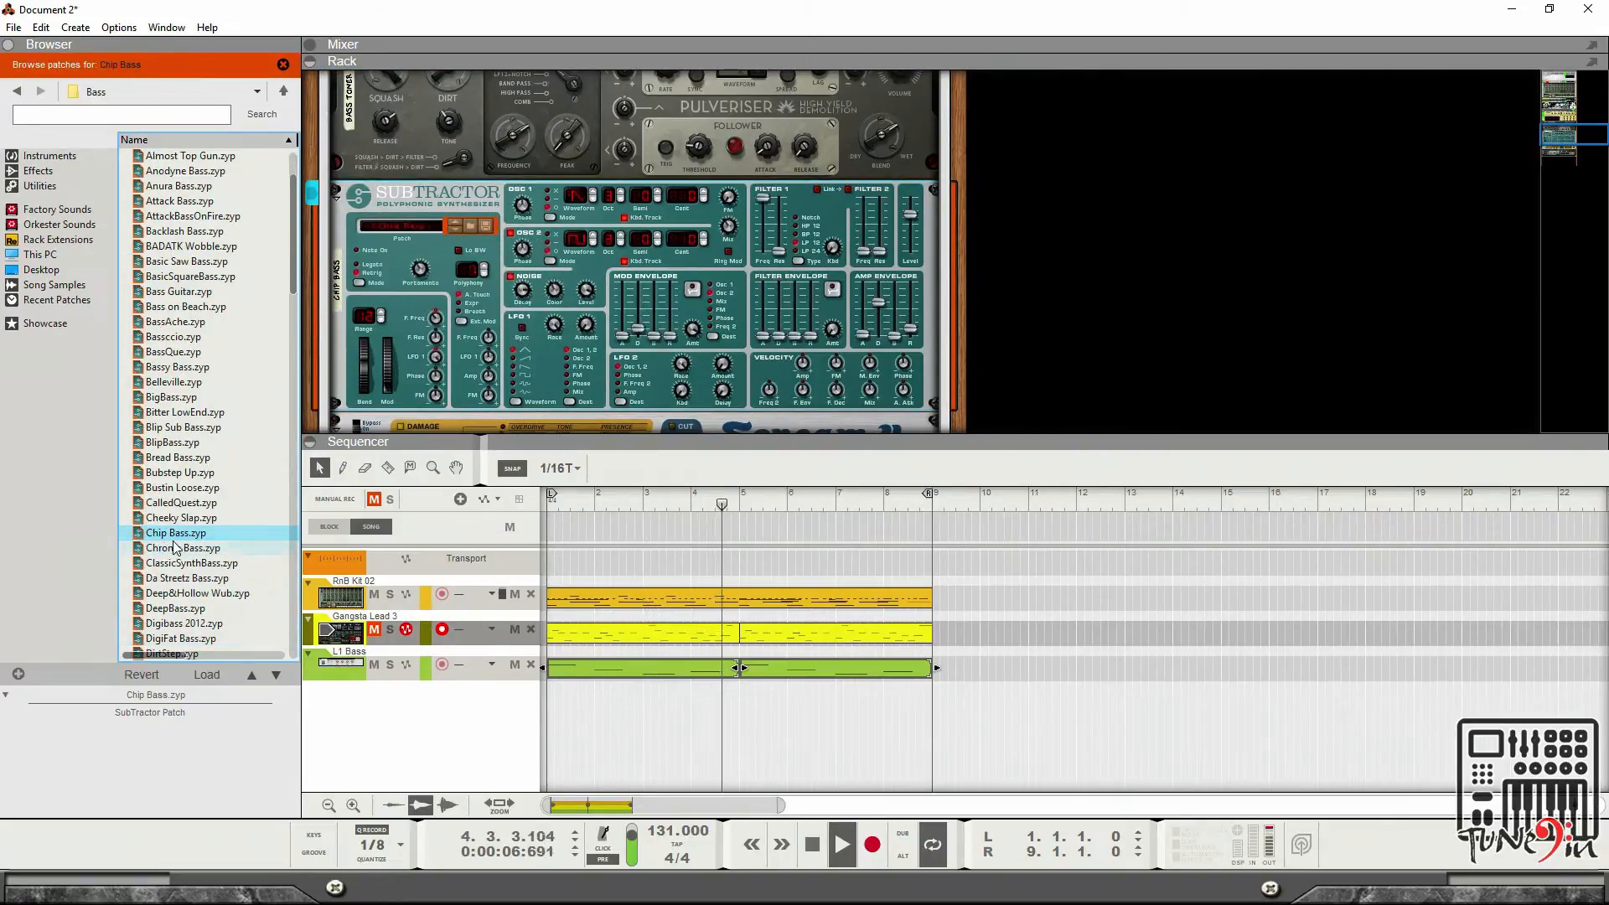
key("Up")
key("Up")
key("Up")
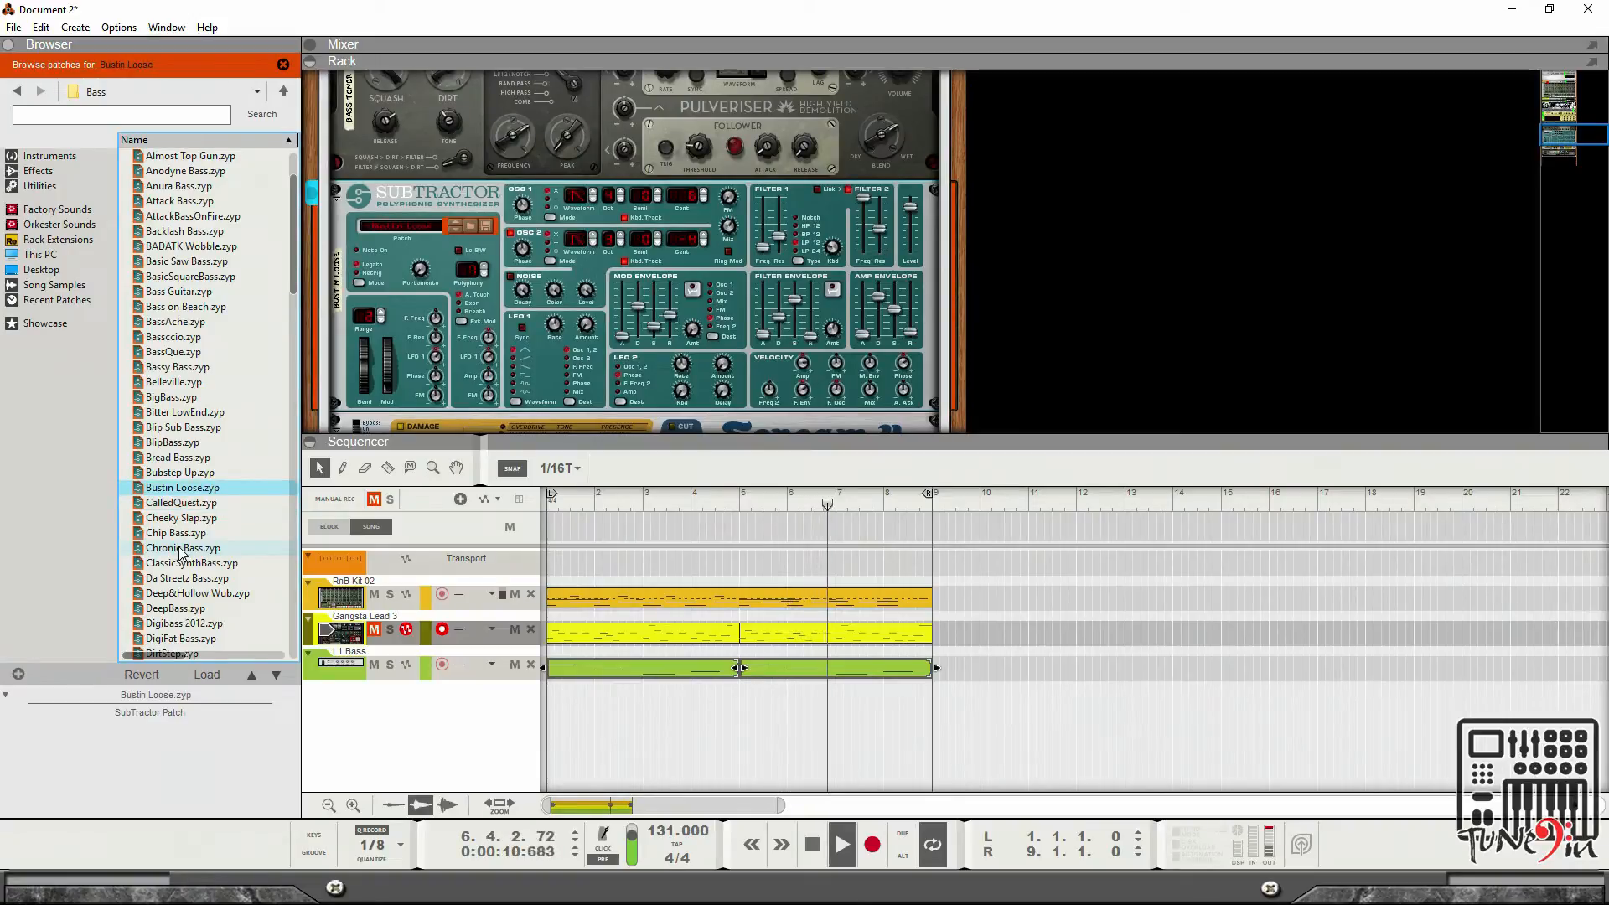
key("Up")
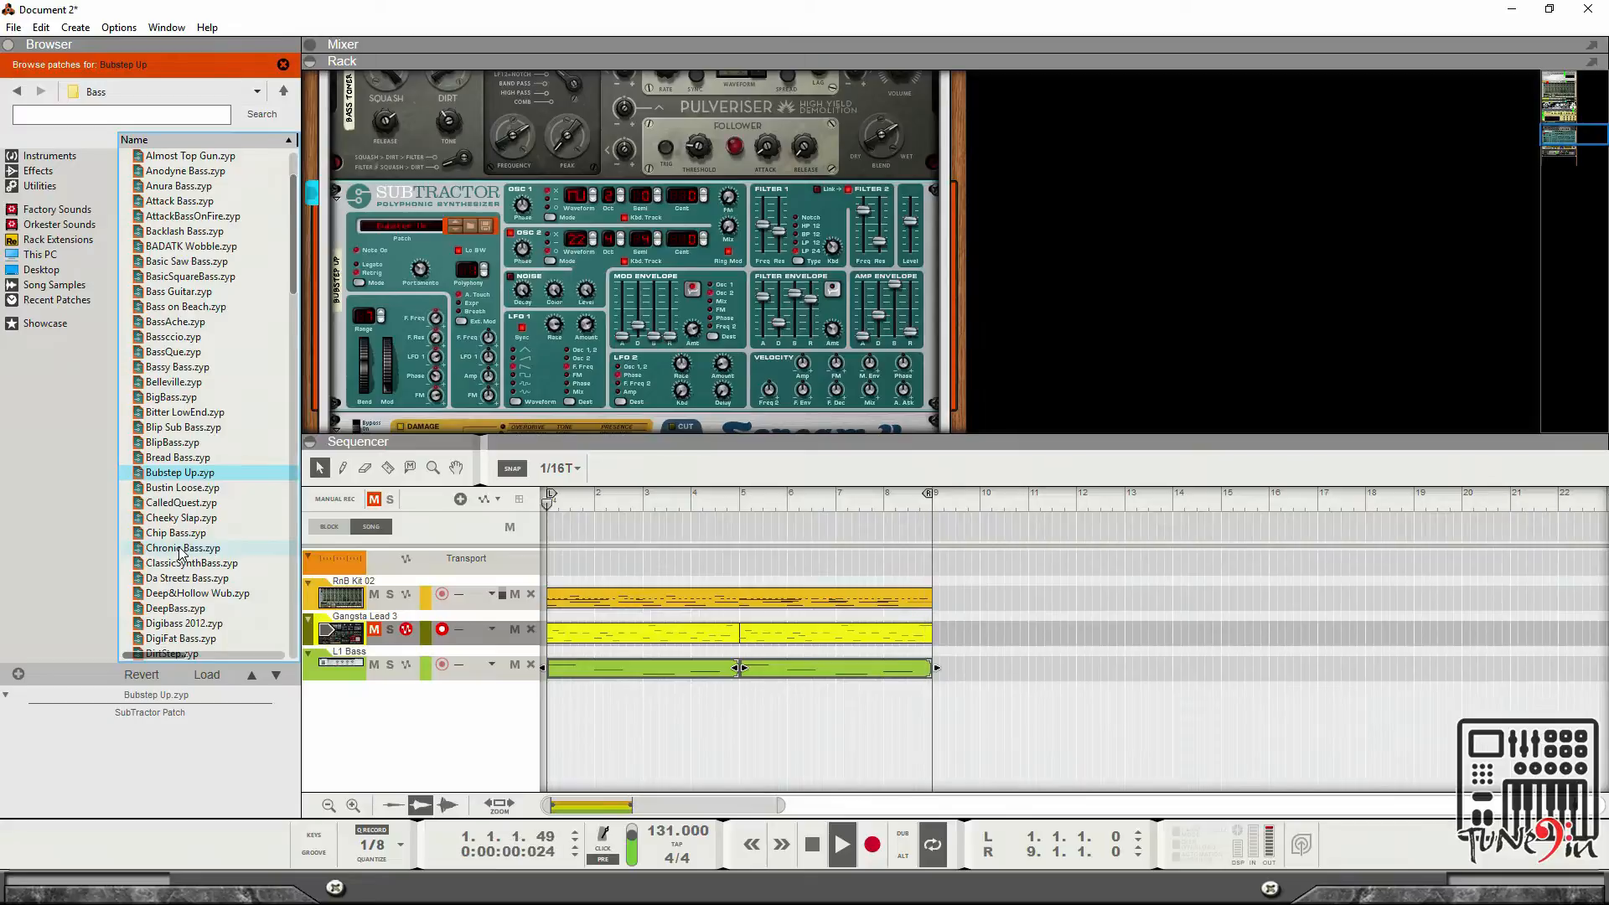
key("Up")
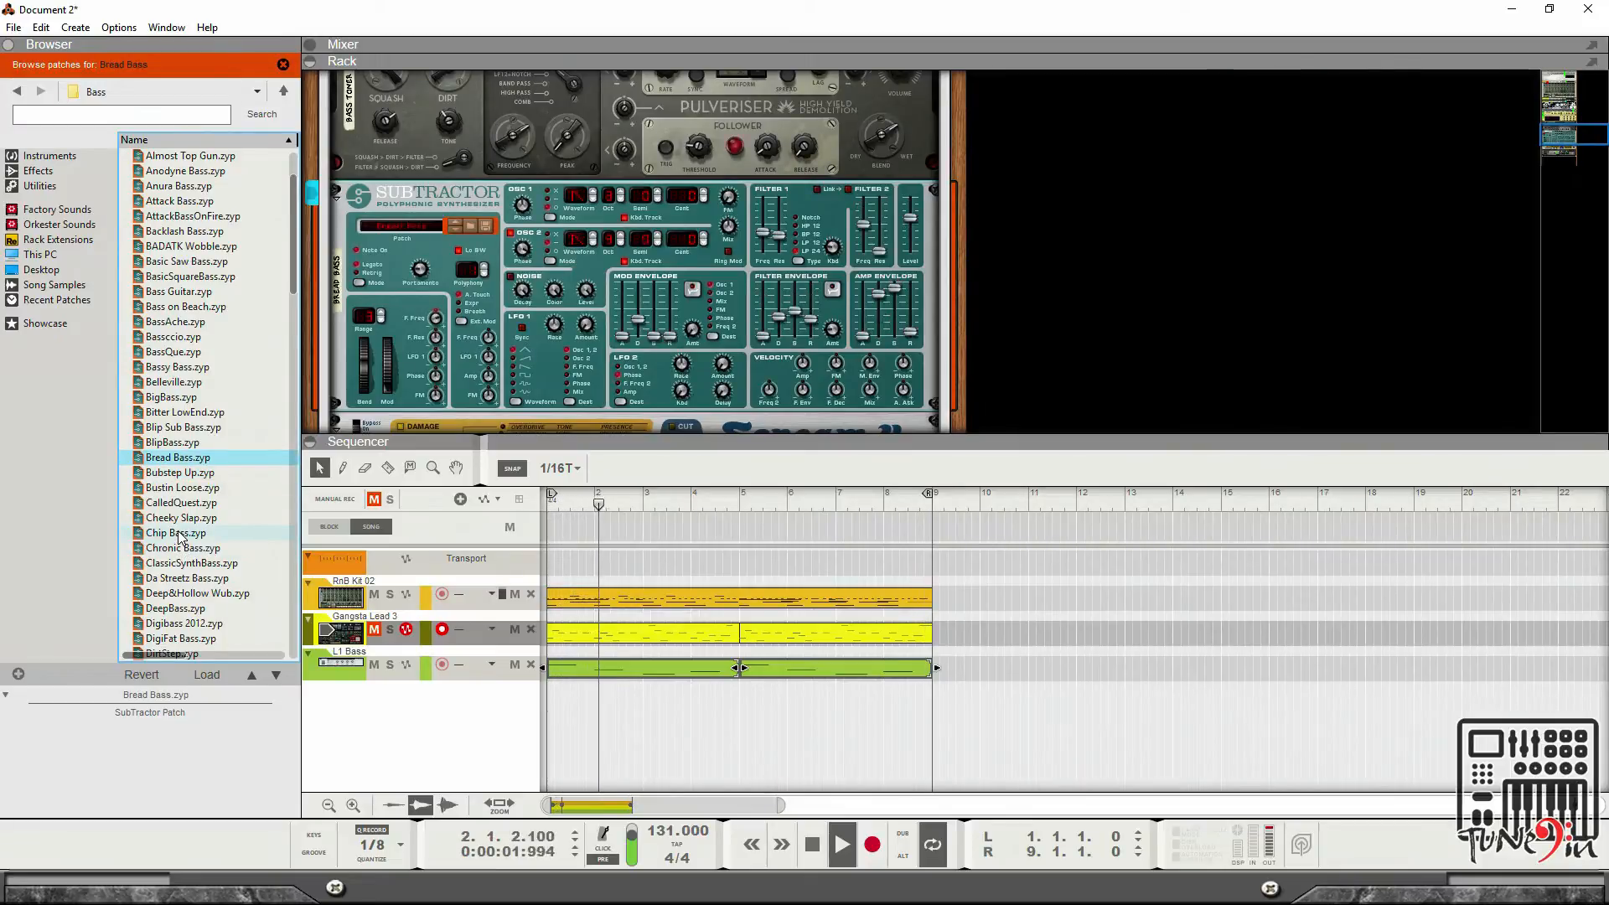
key("Up")
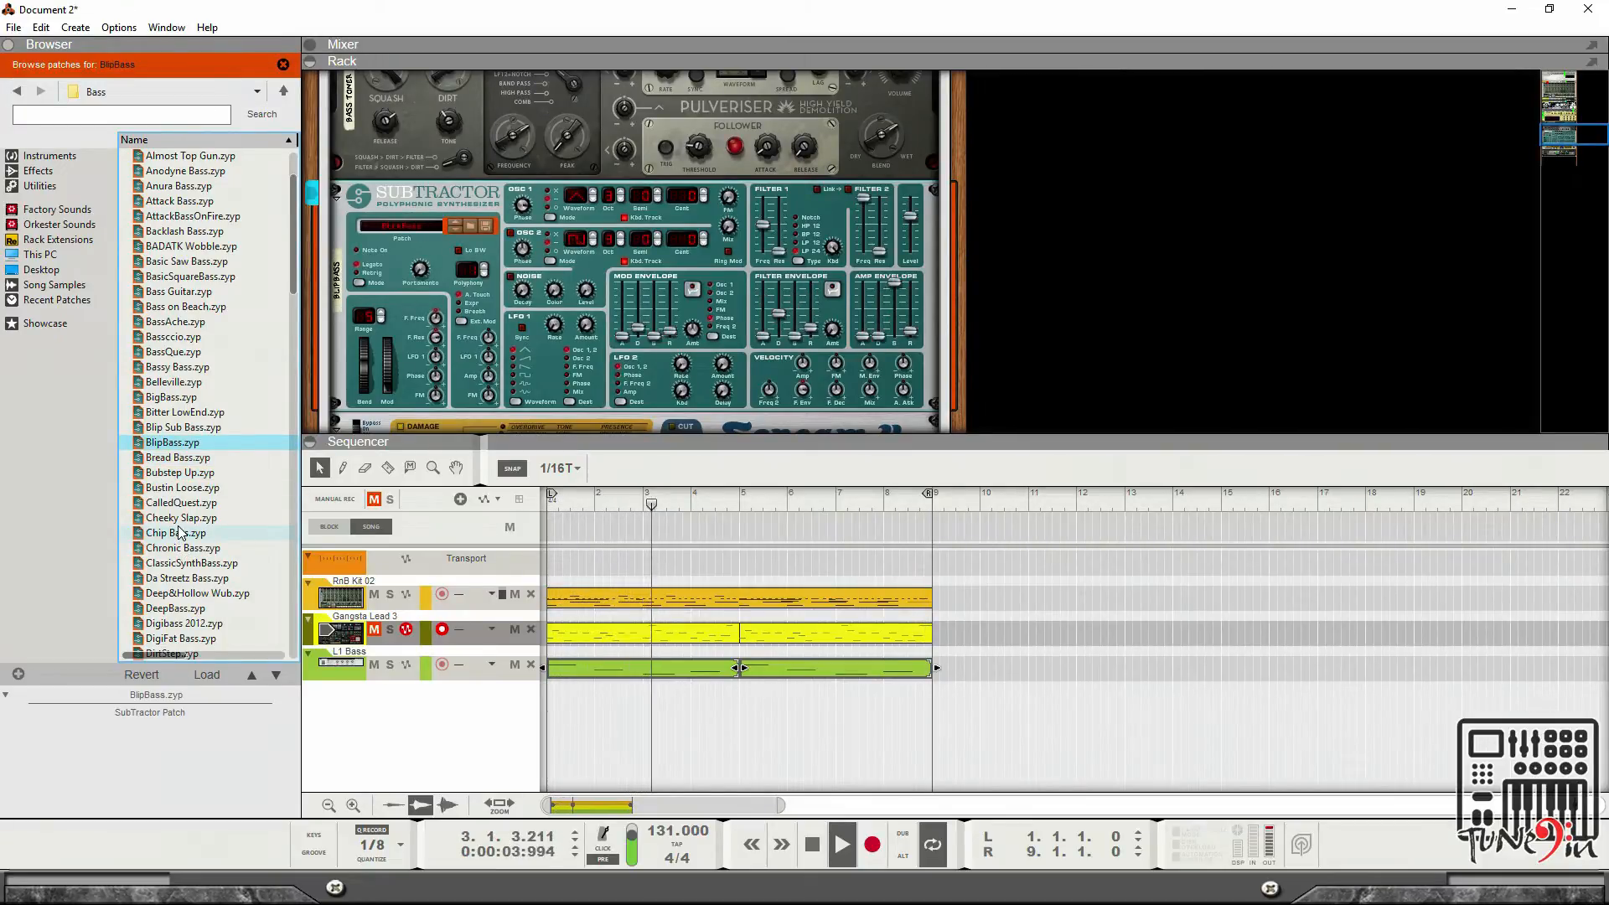
key("Up")
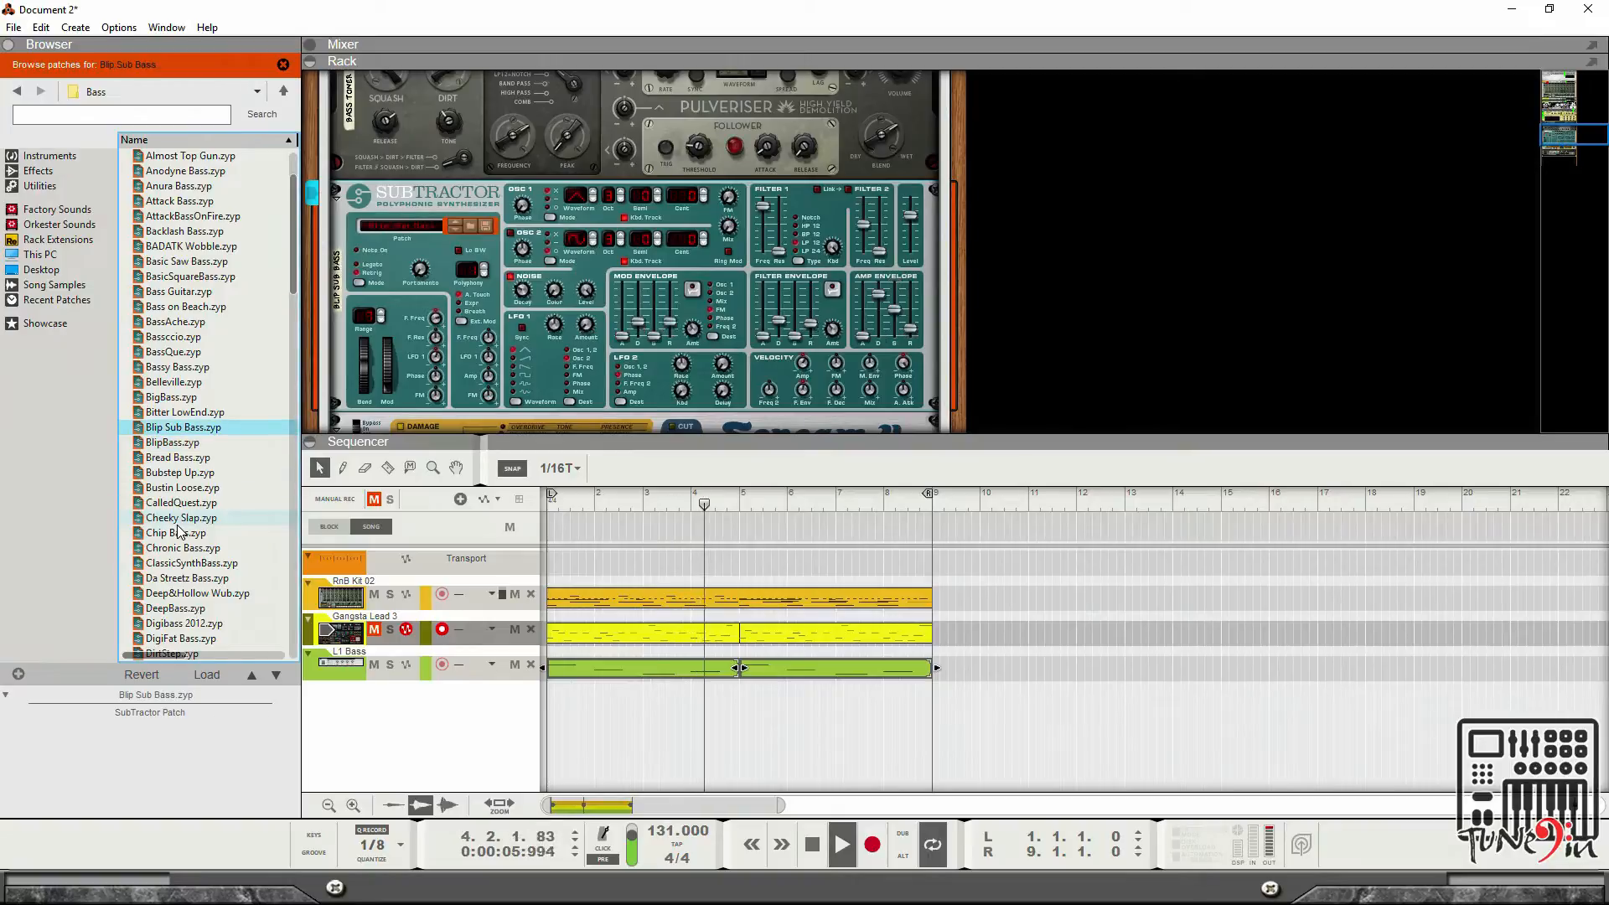
key("Up")
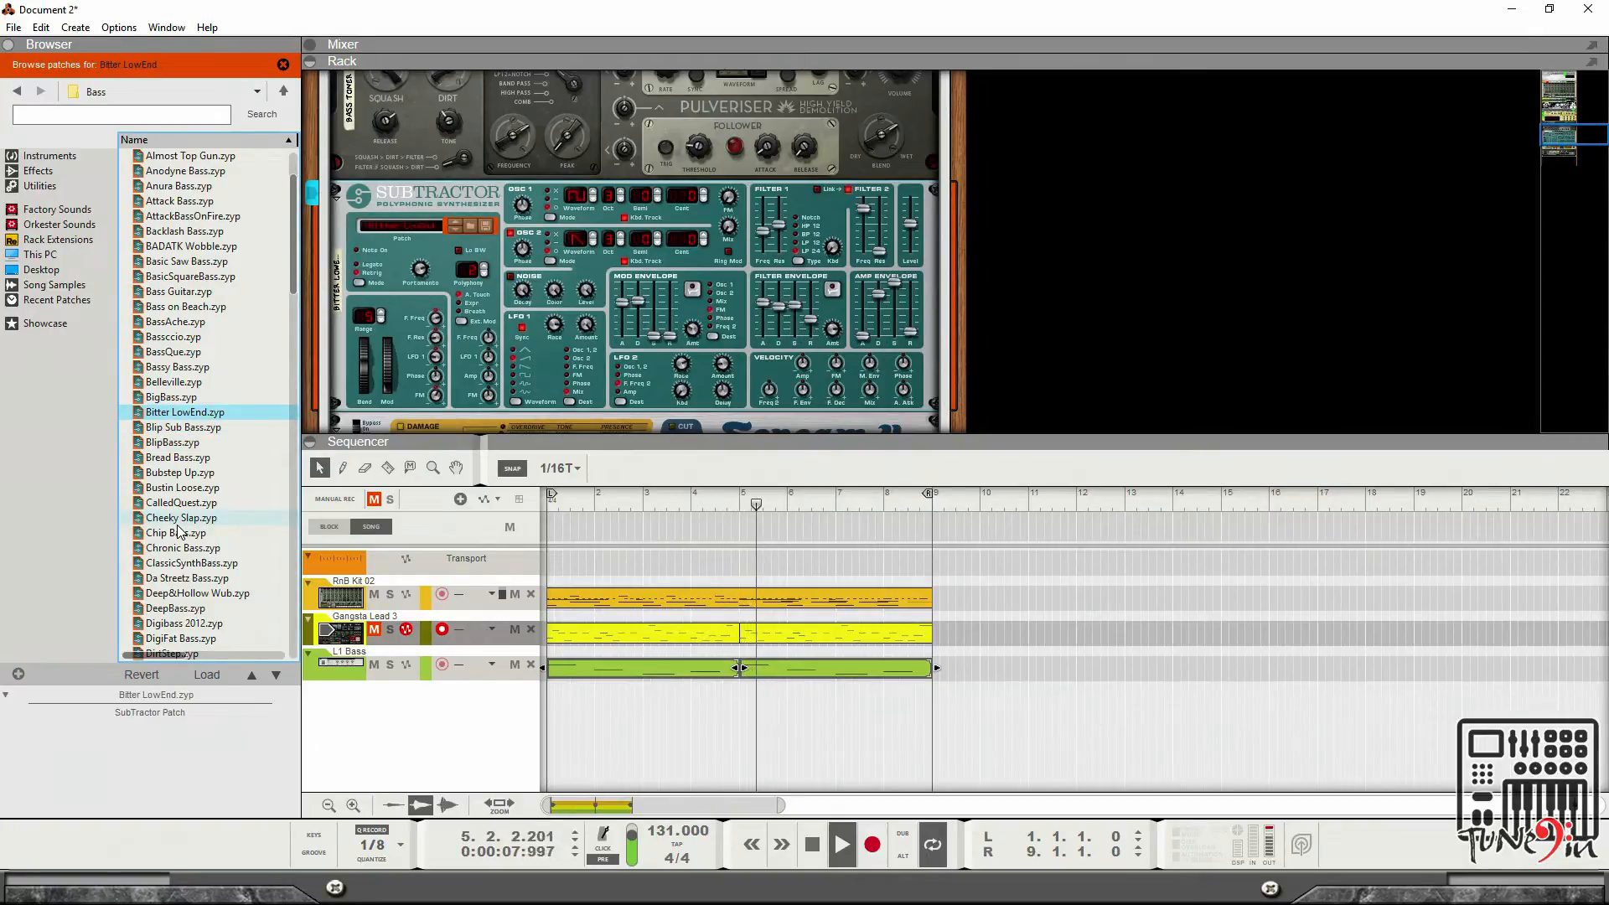
key("Up")
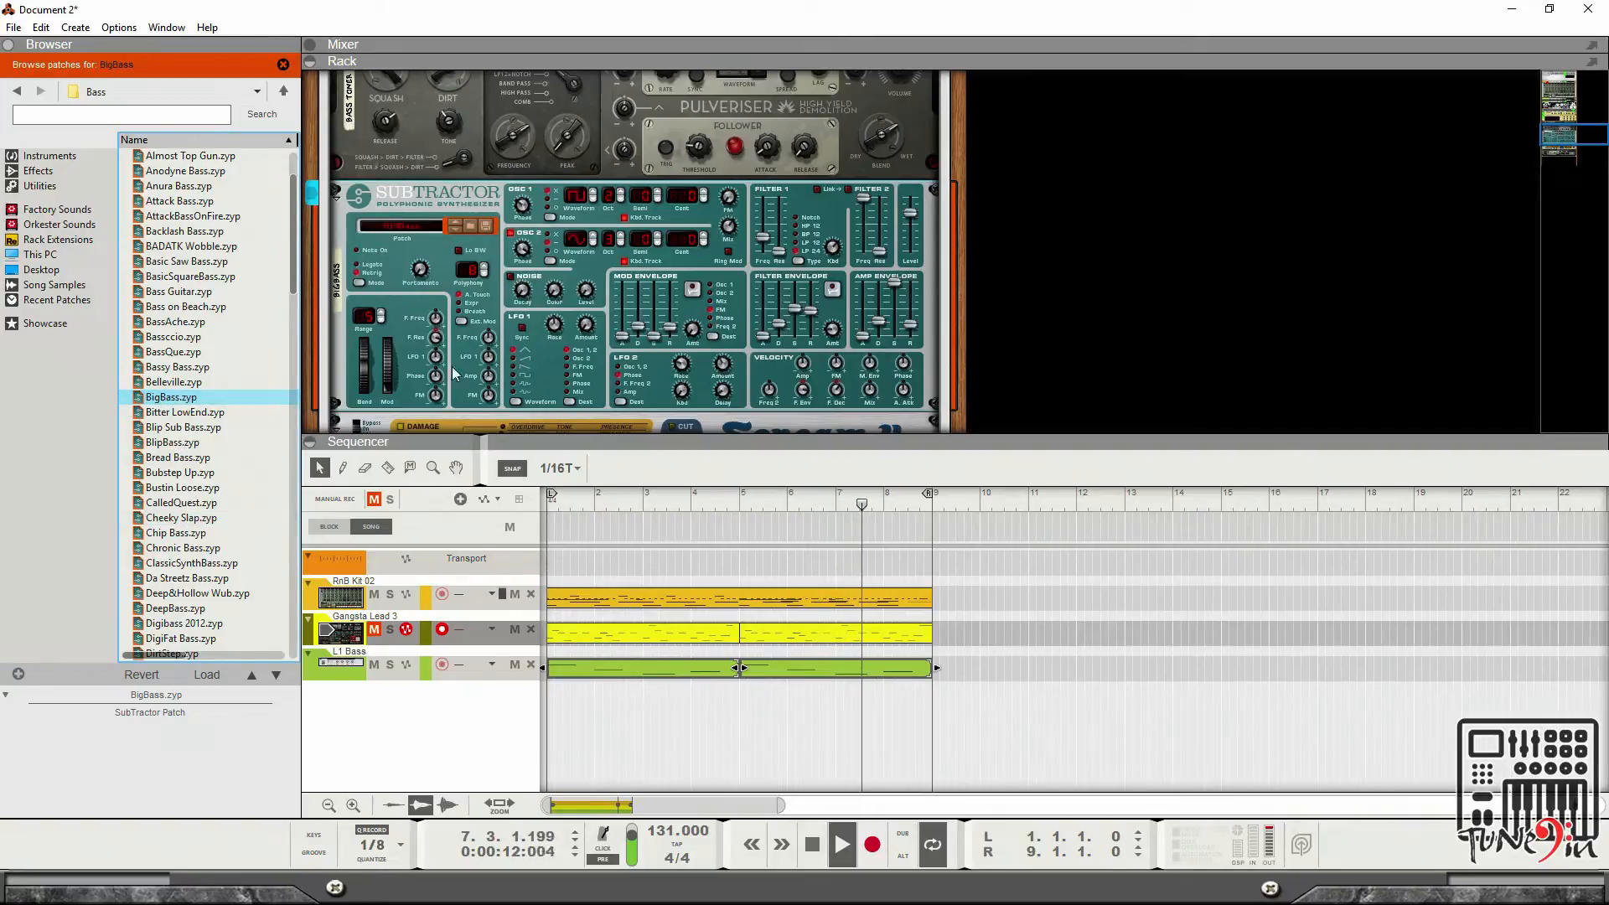
Fold the Thor and combinator devices in the rack and select the Gangsta Lead 3 track.
scroll(410, 272, "up", 5)
scroll(410, 272, "up", 5)
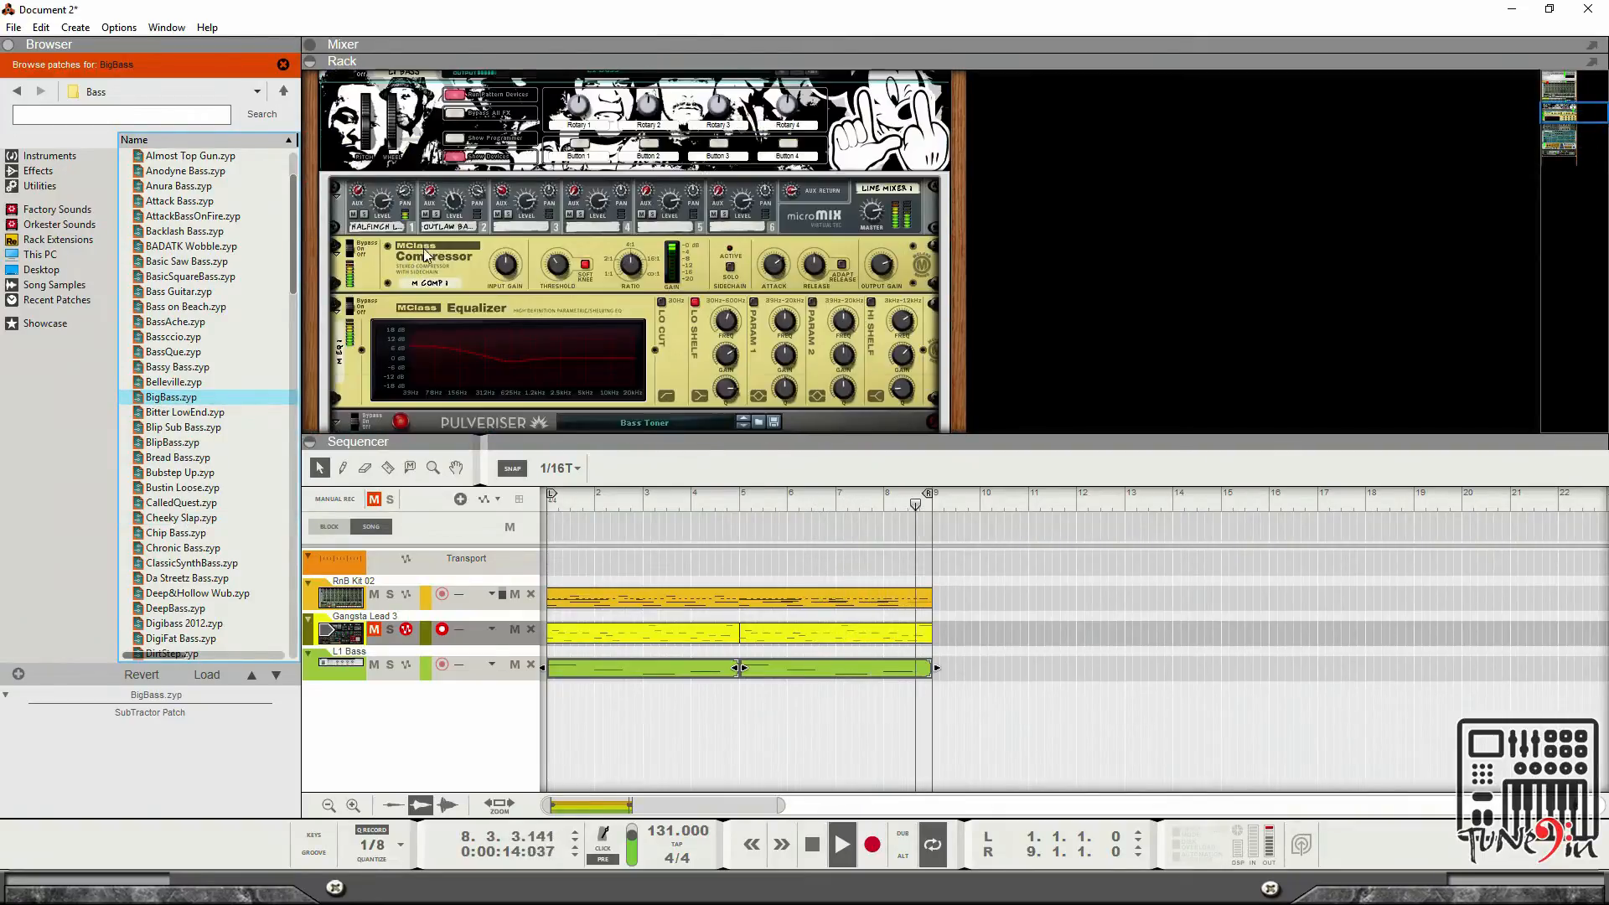
left_click(336, 176)
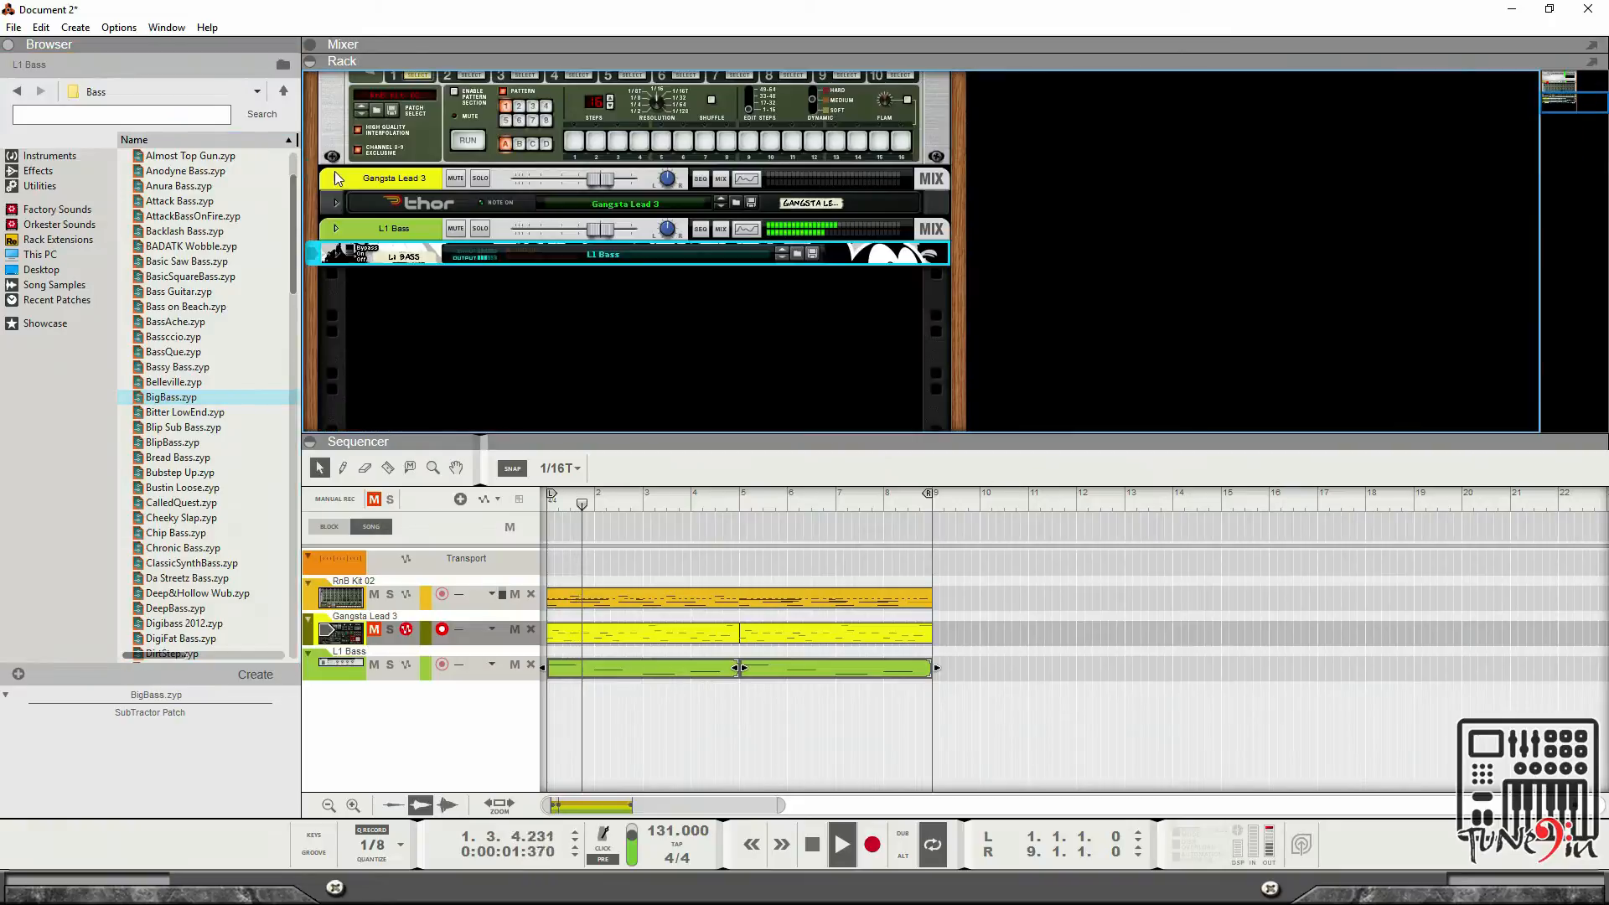
left_click(377, 629)
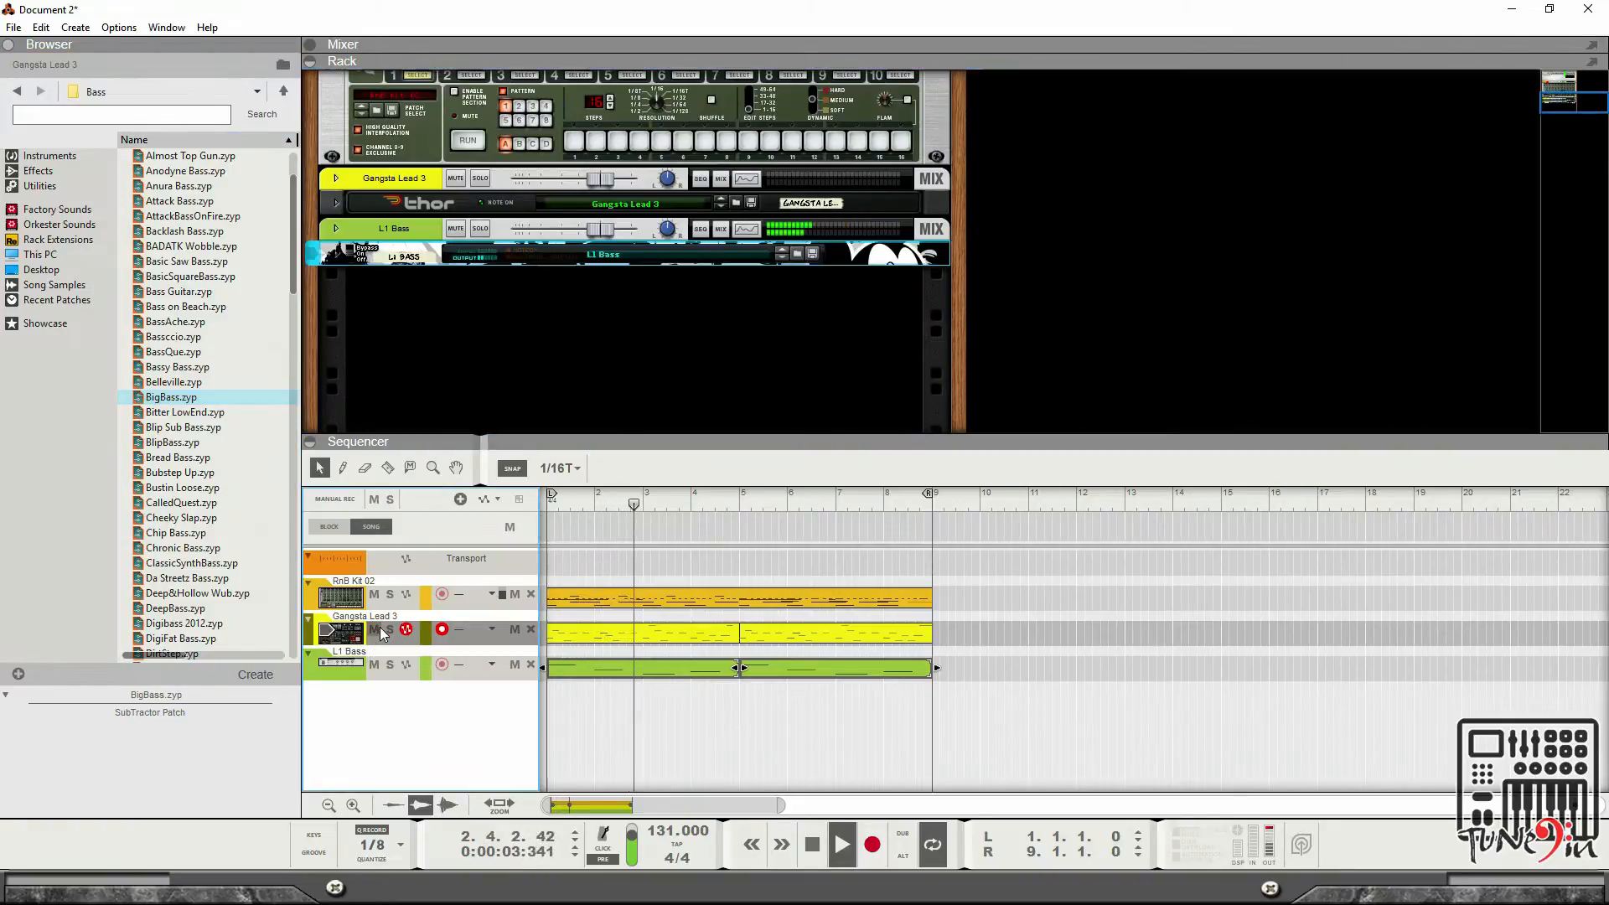
left_click(841, 734)
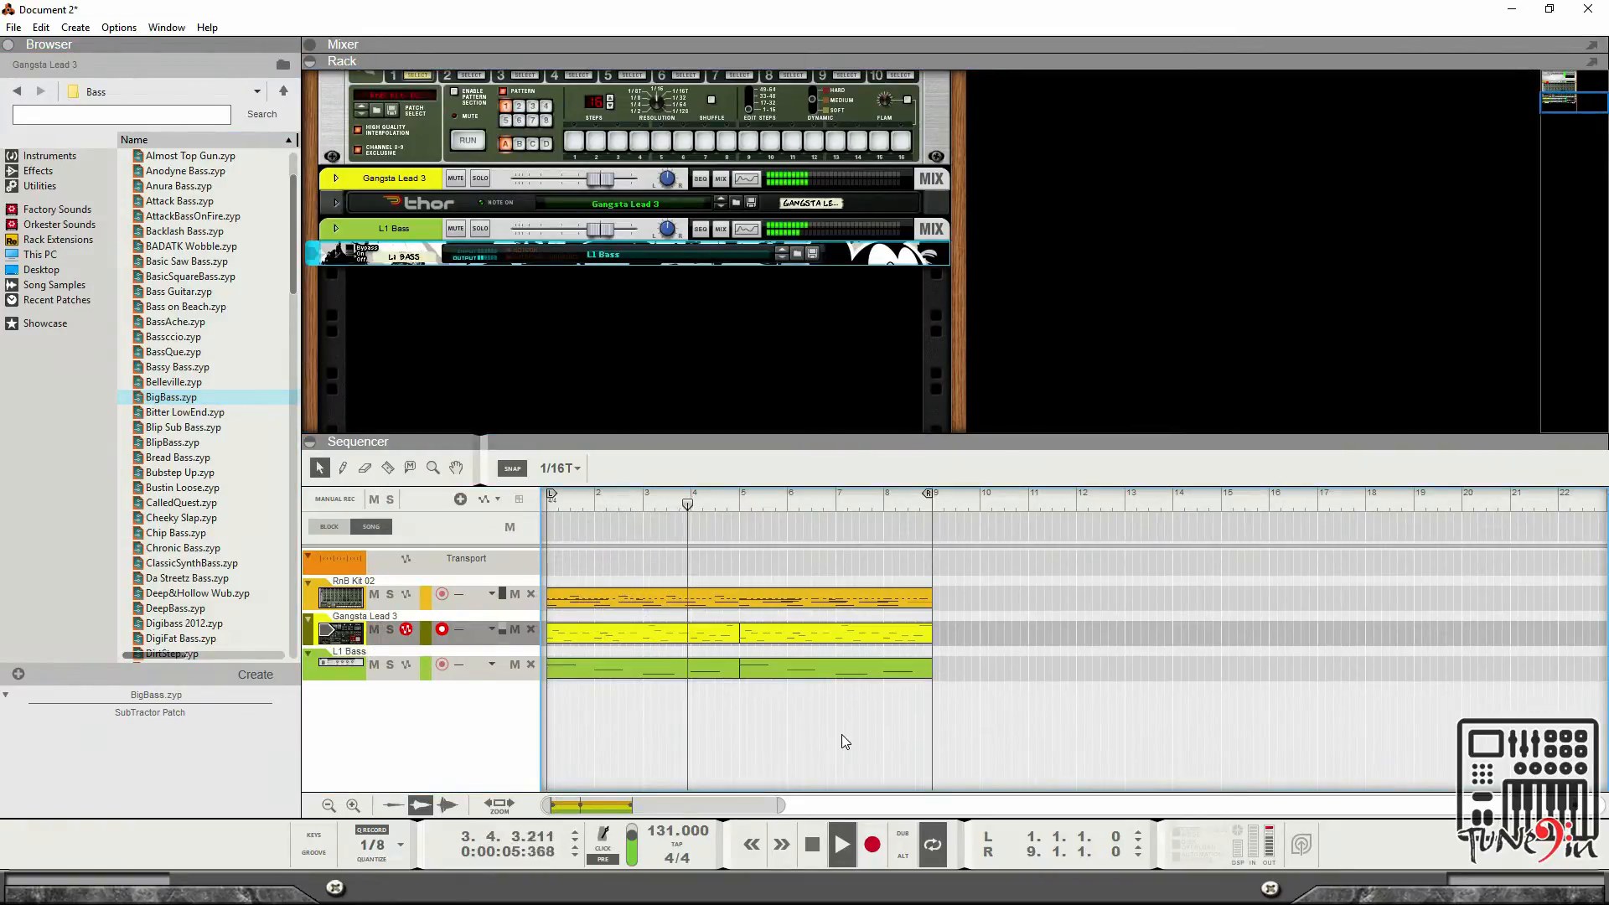
Open the save-as dialog and browse to the Beat Production folder inside Tuned In on Local Disk (F:).
left_click(13, 27)
left_click(116, 173)
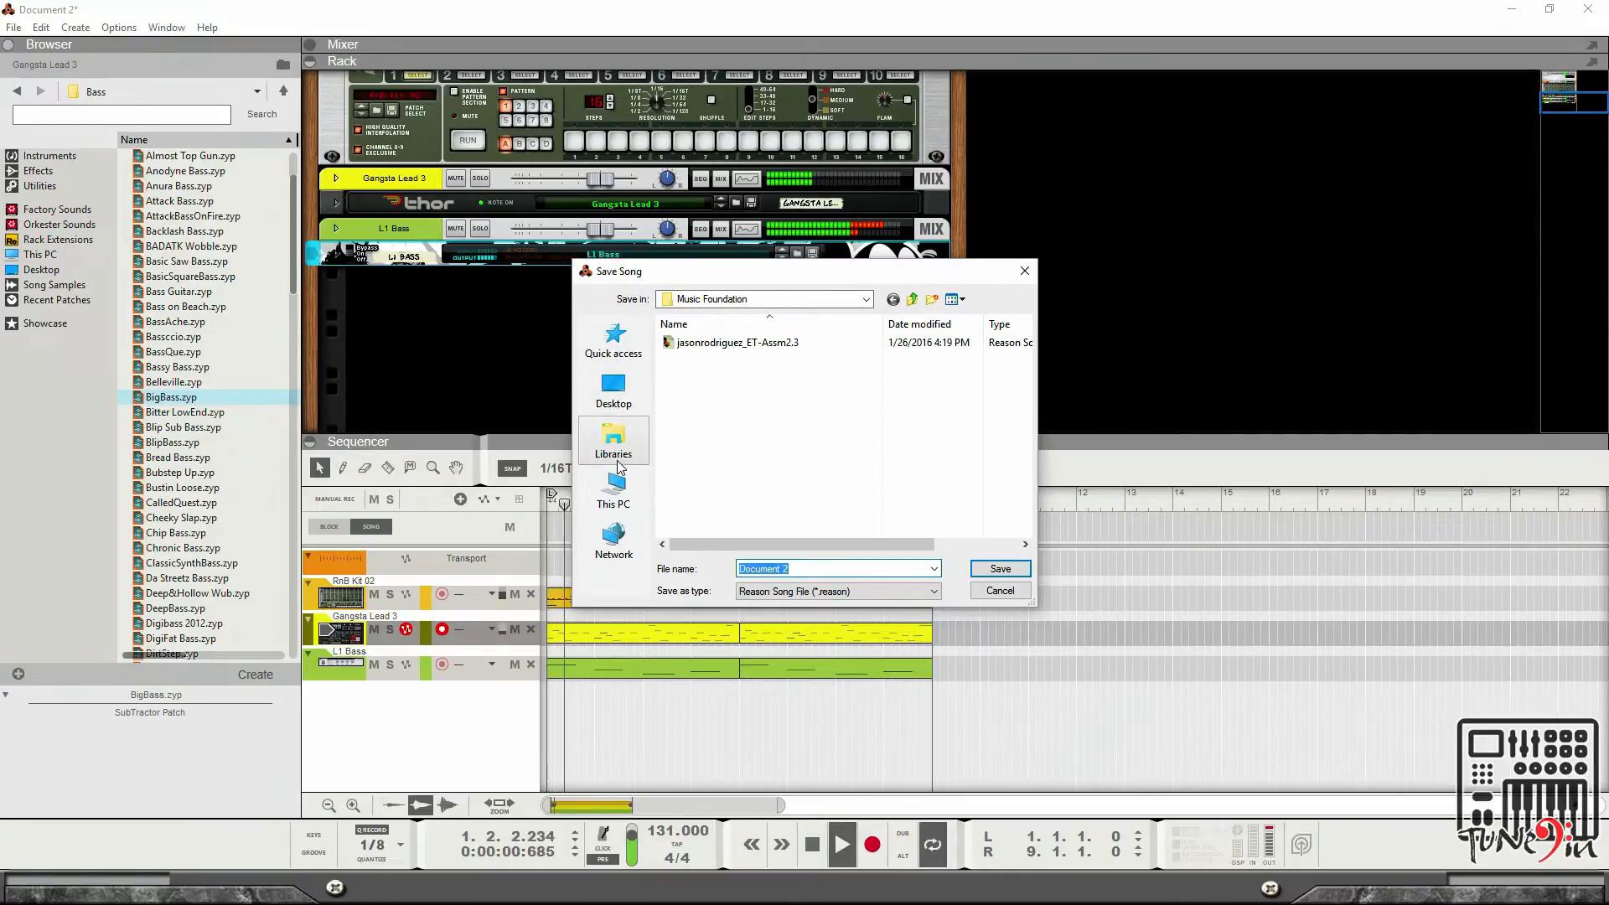
left_click(621, 496)
scroll(754, 469, "down", 5)
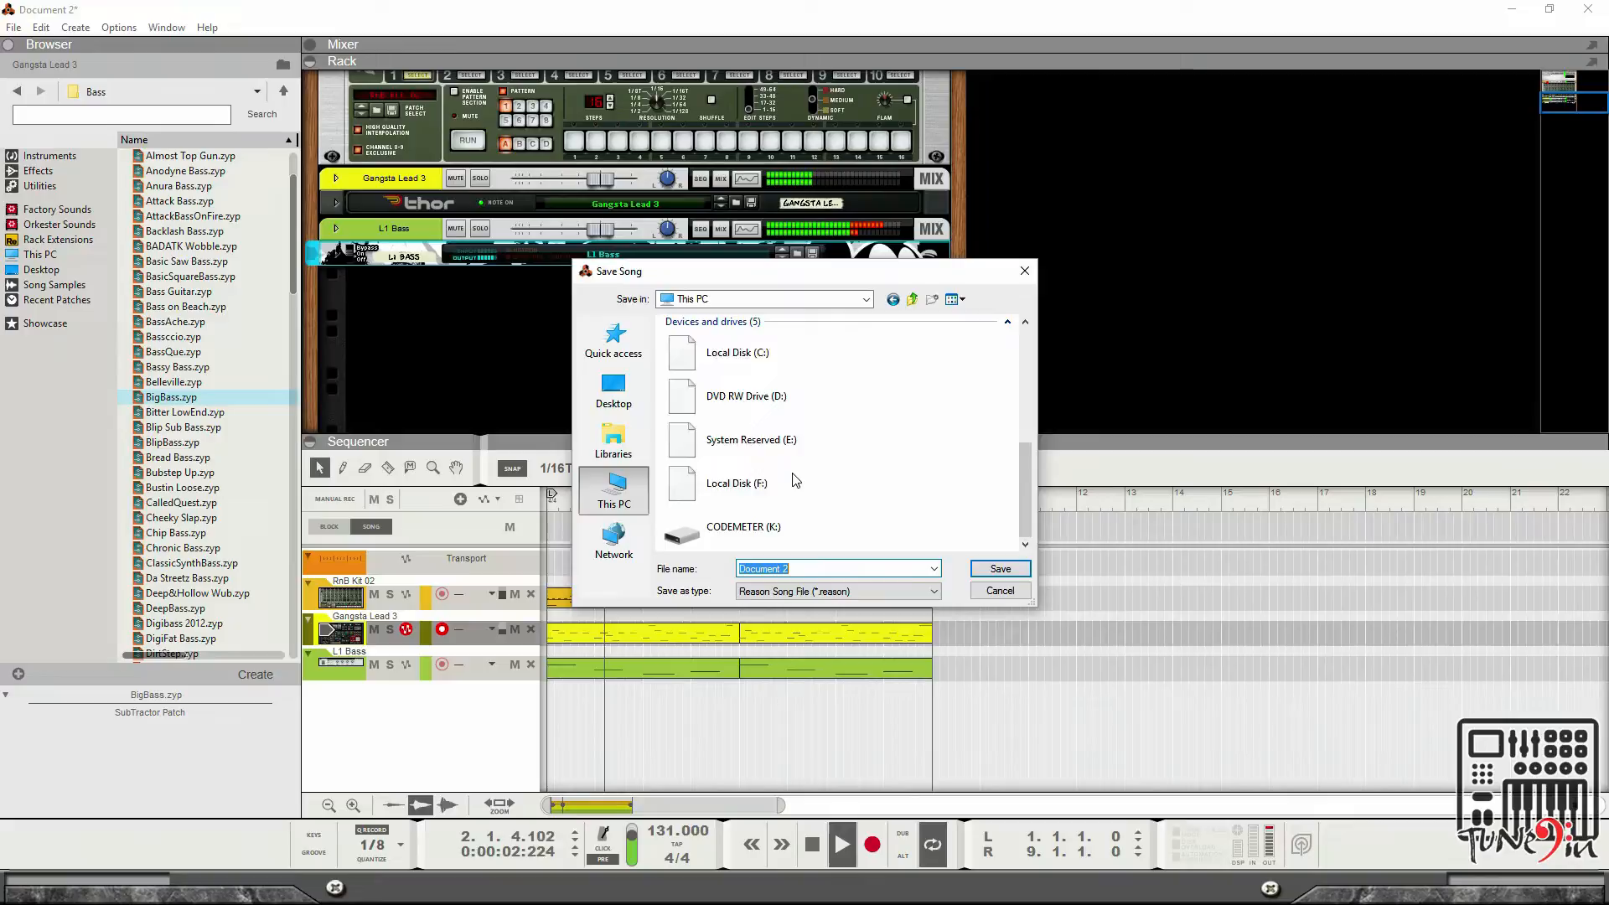
double_click(737, 472)
double_click(737, 453)
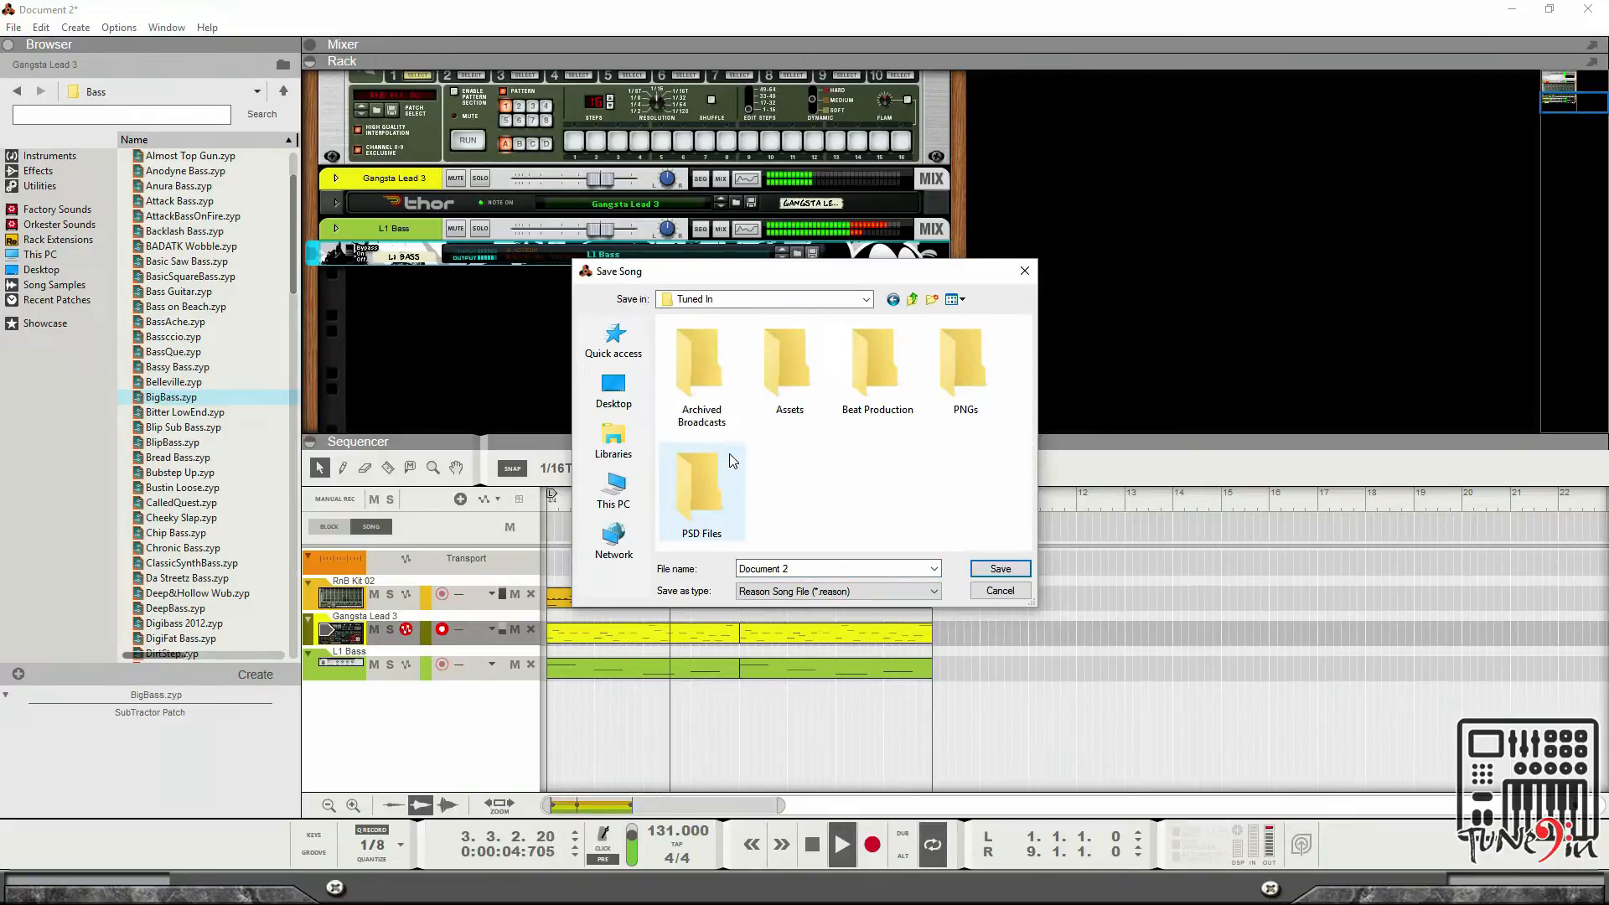
double_click(890, 379)
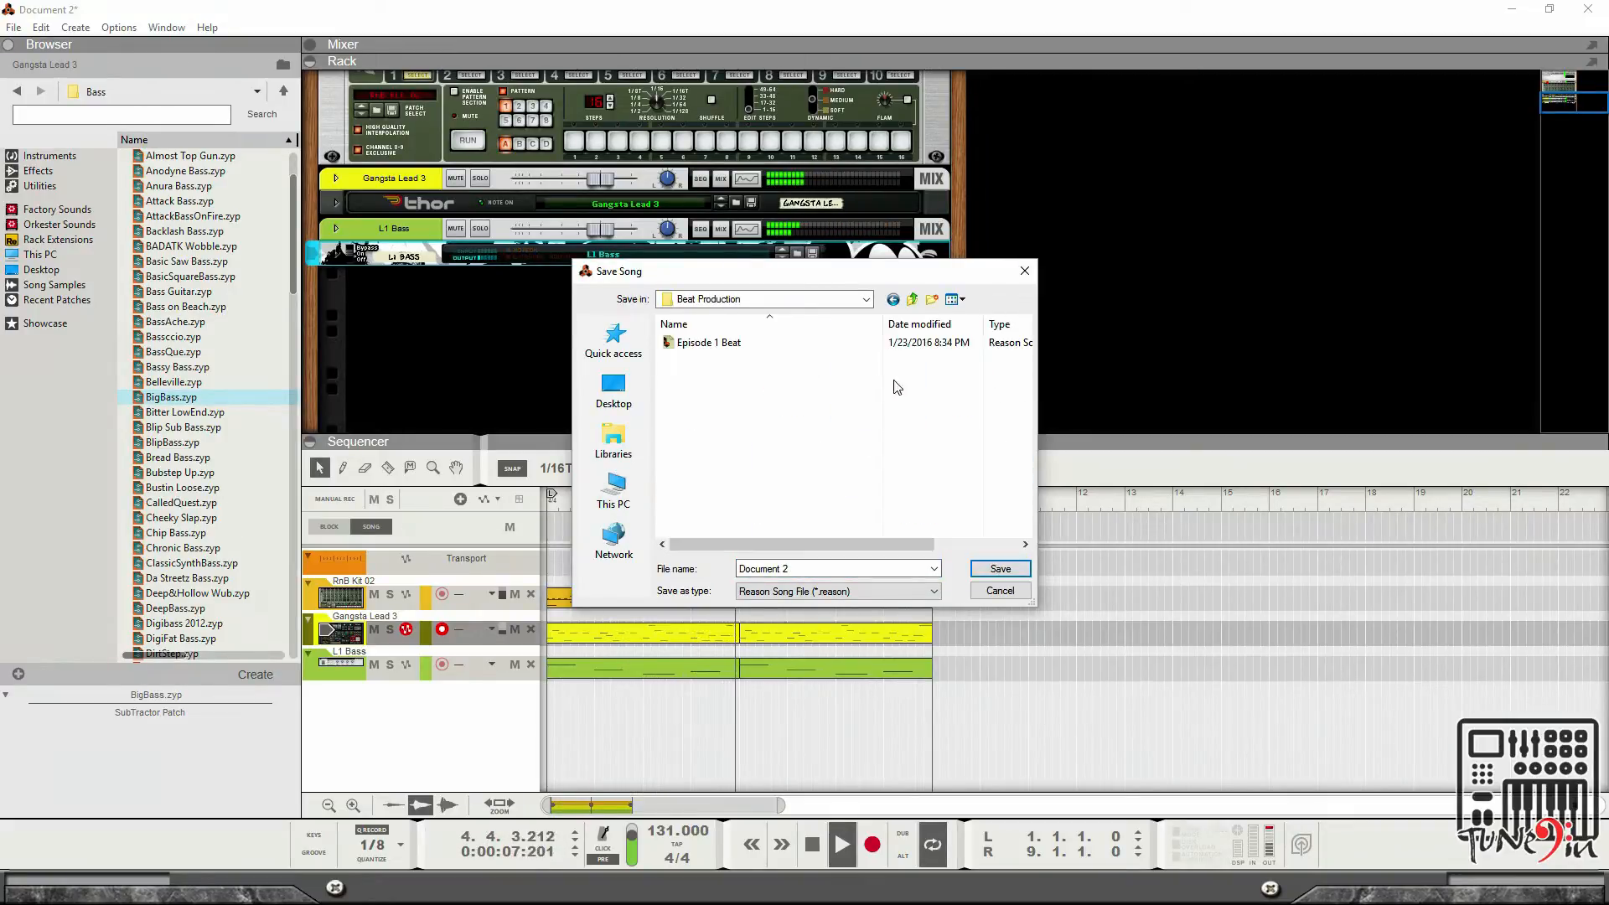
Save the song in that folder under the file name Episode 1.5 Beat.
left_click(715, 343)
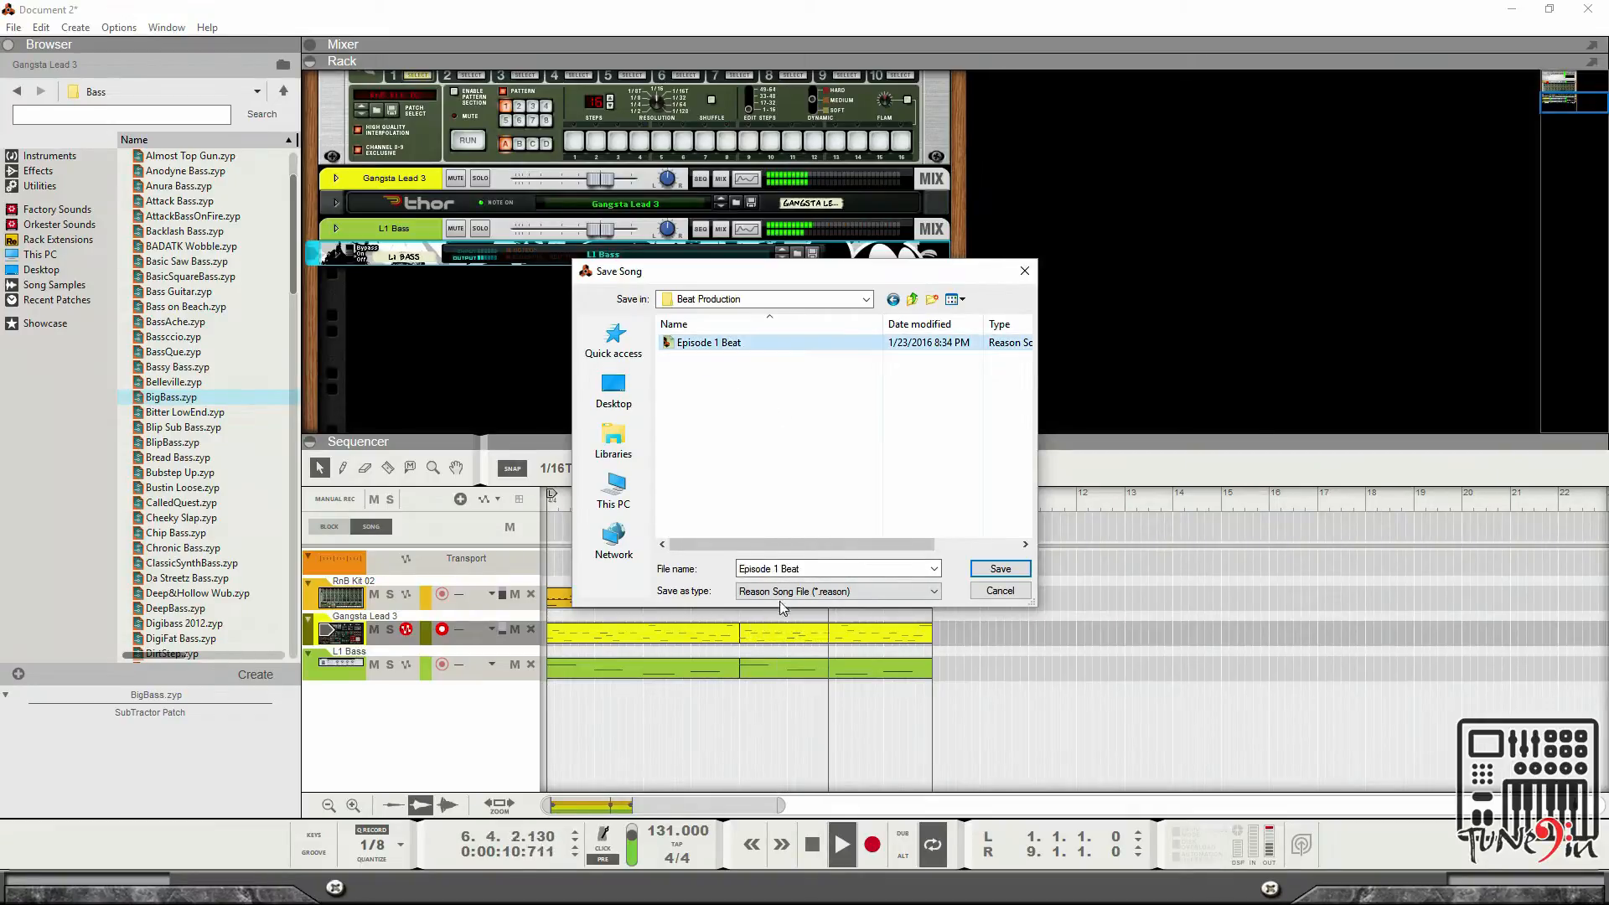
left_click(776, 570)
left_click(774, 570)
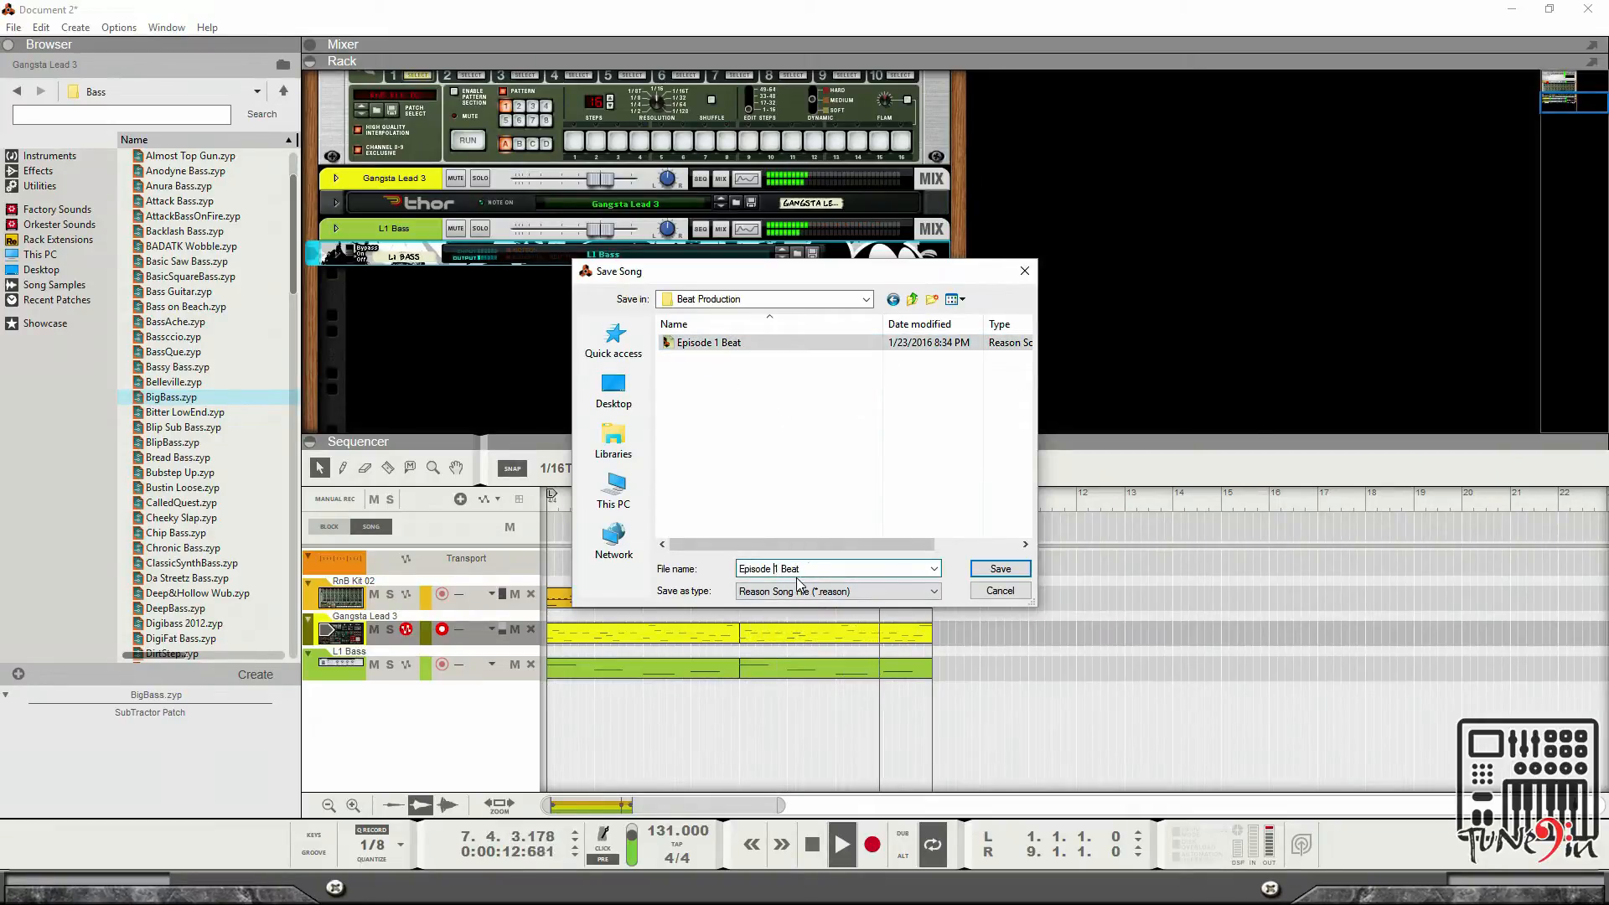
key("Delete")
type("2")
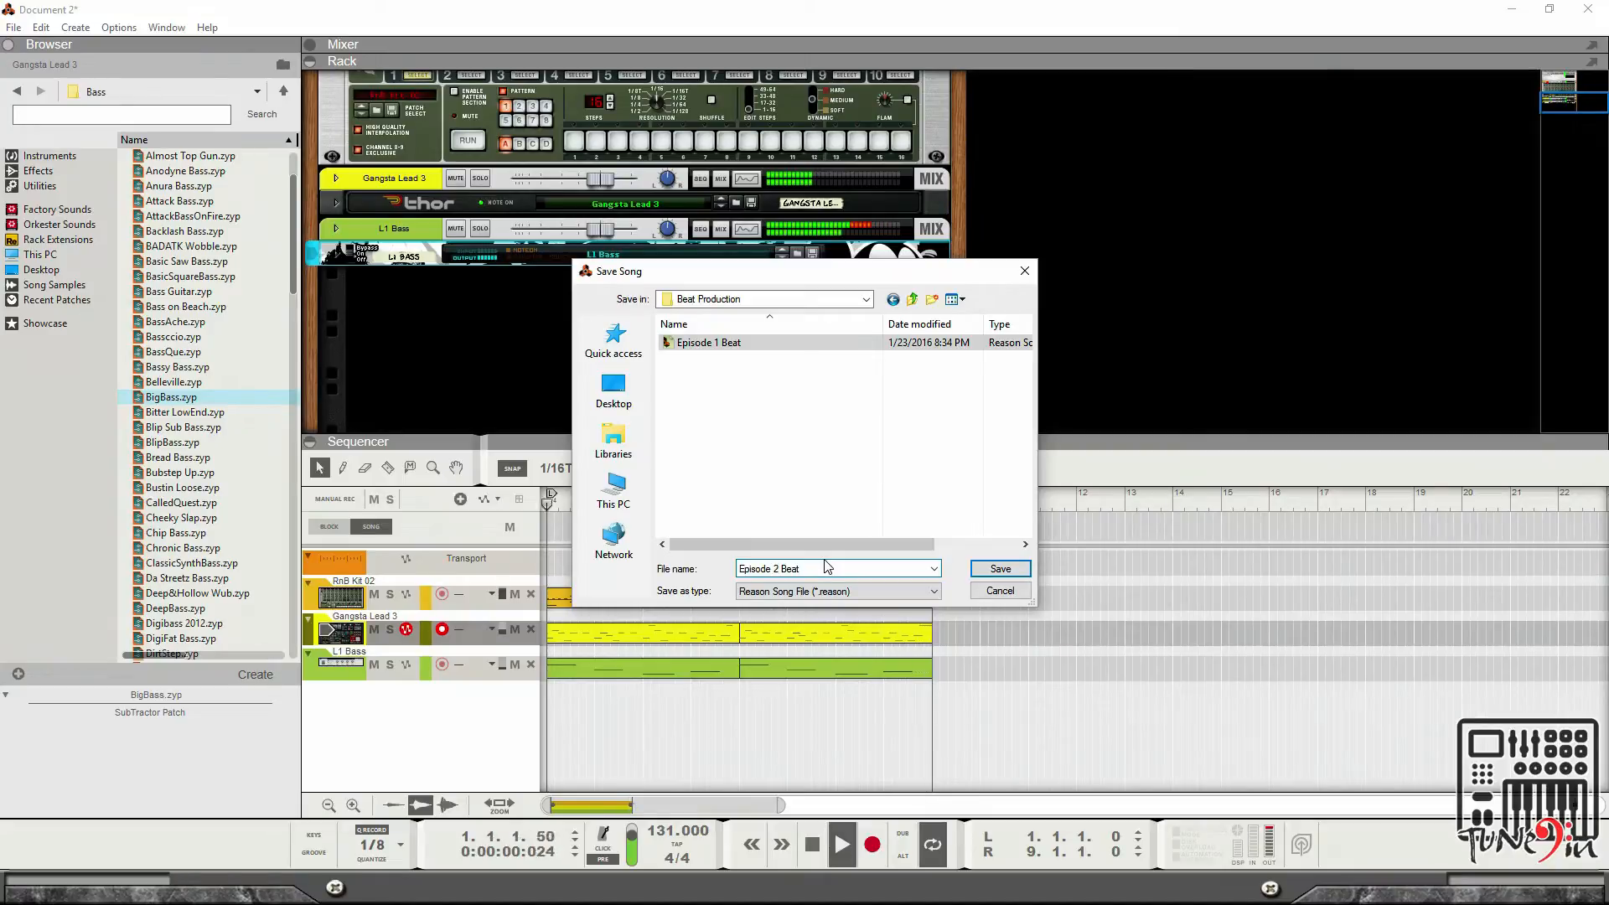
key("BackSpace")
type("1.")
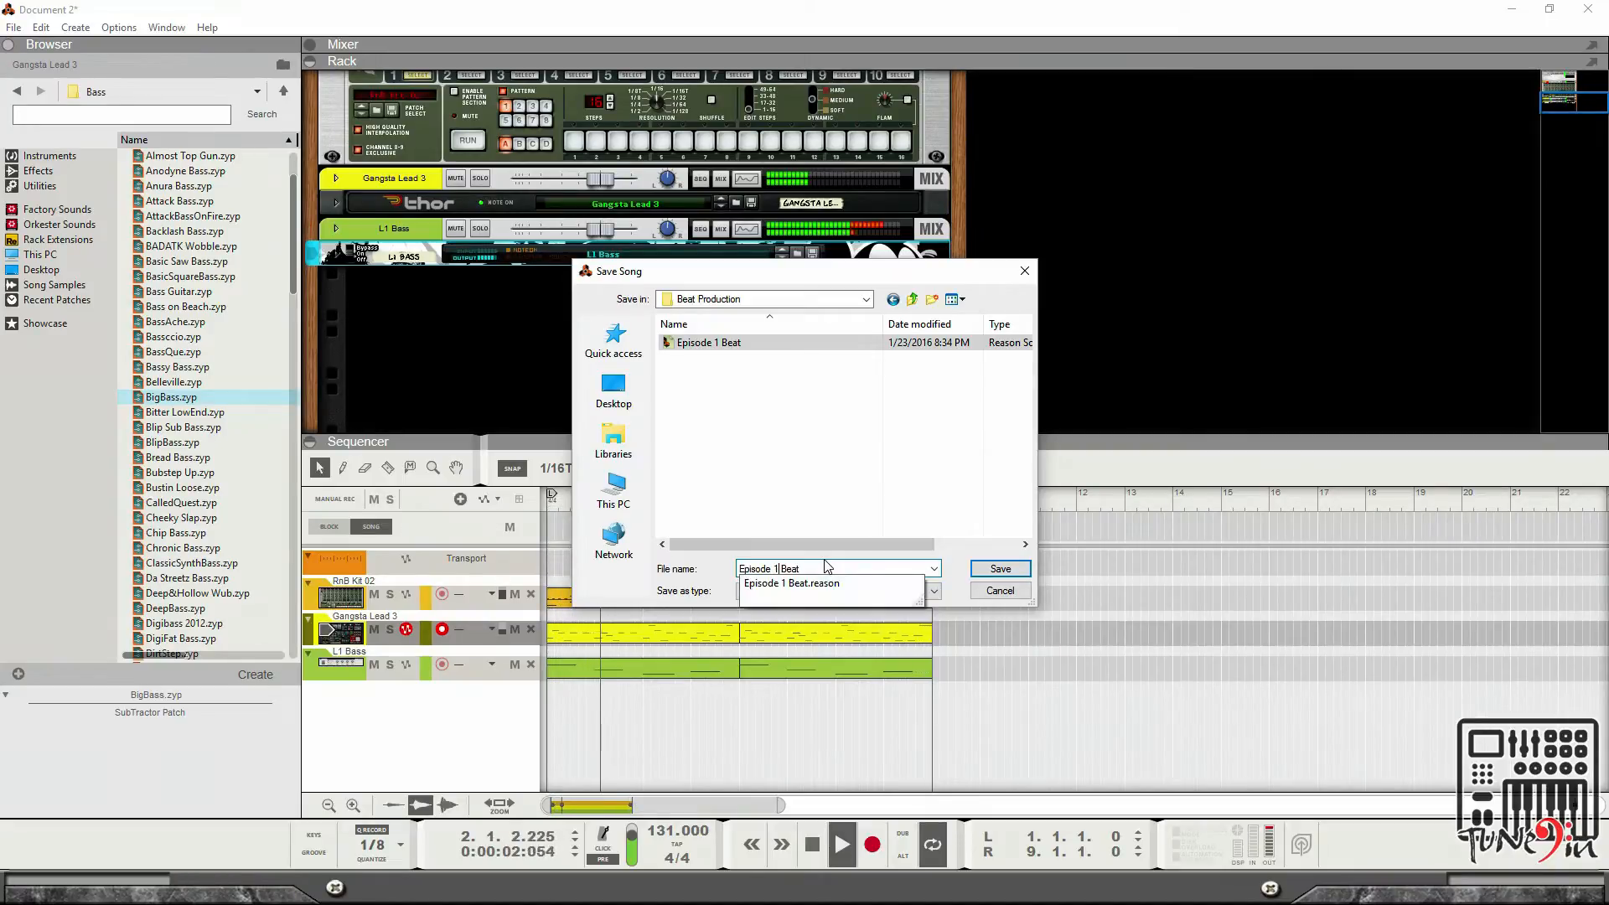
type("5")
key("Return")
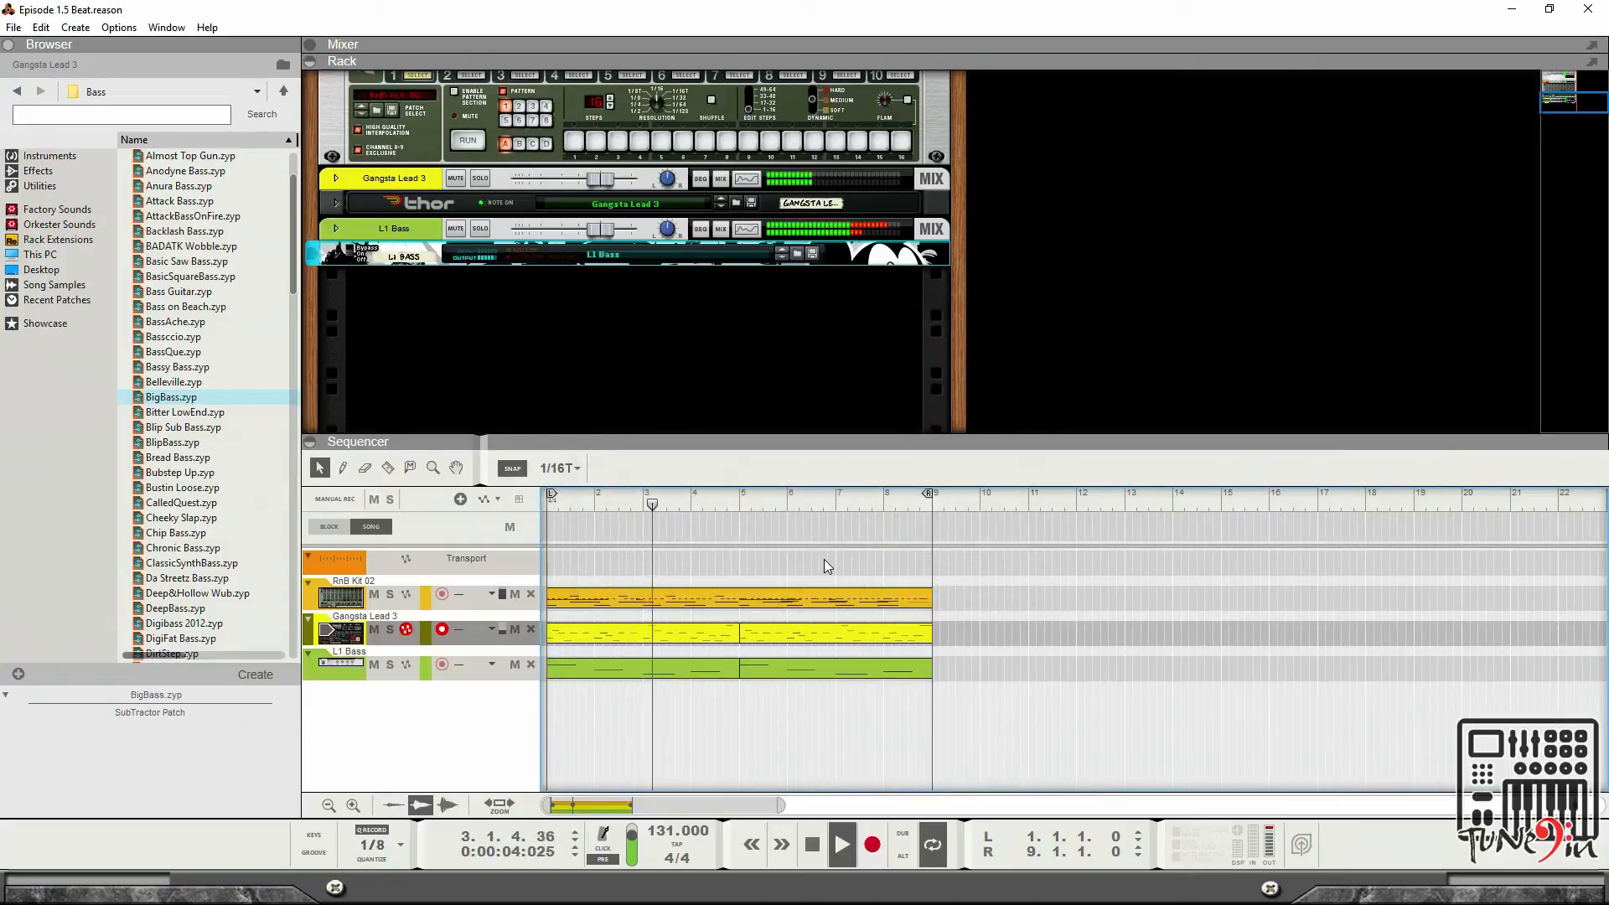
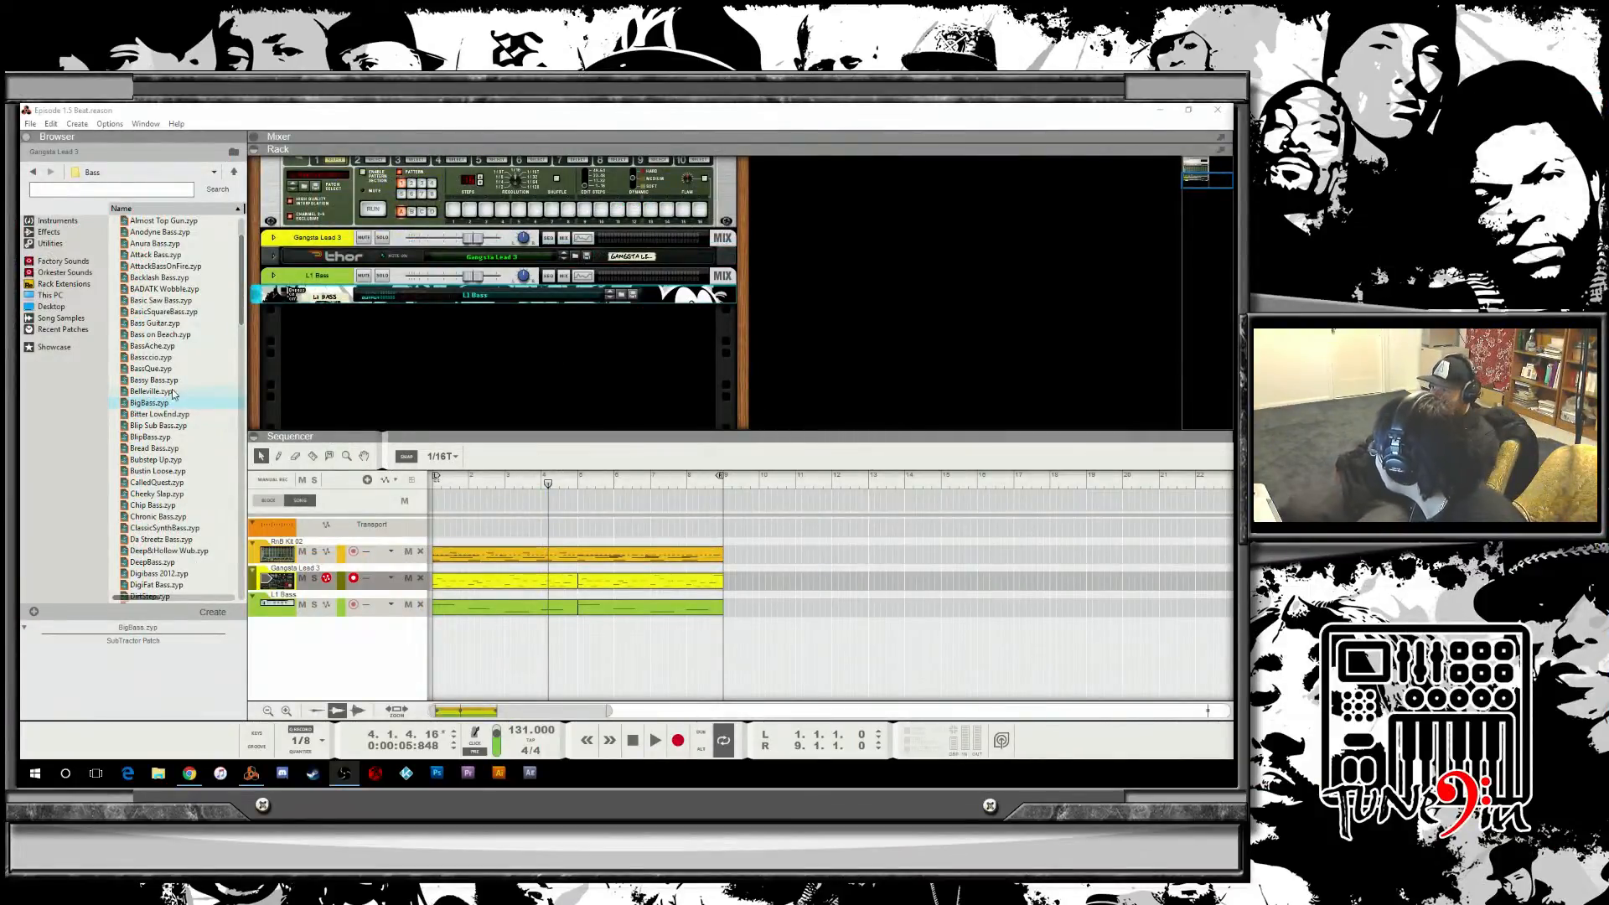
Add a Malström Graintable Synthesizer to the rack from the browser's instrument devices.
scroll(166, 392, "up", 2)
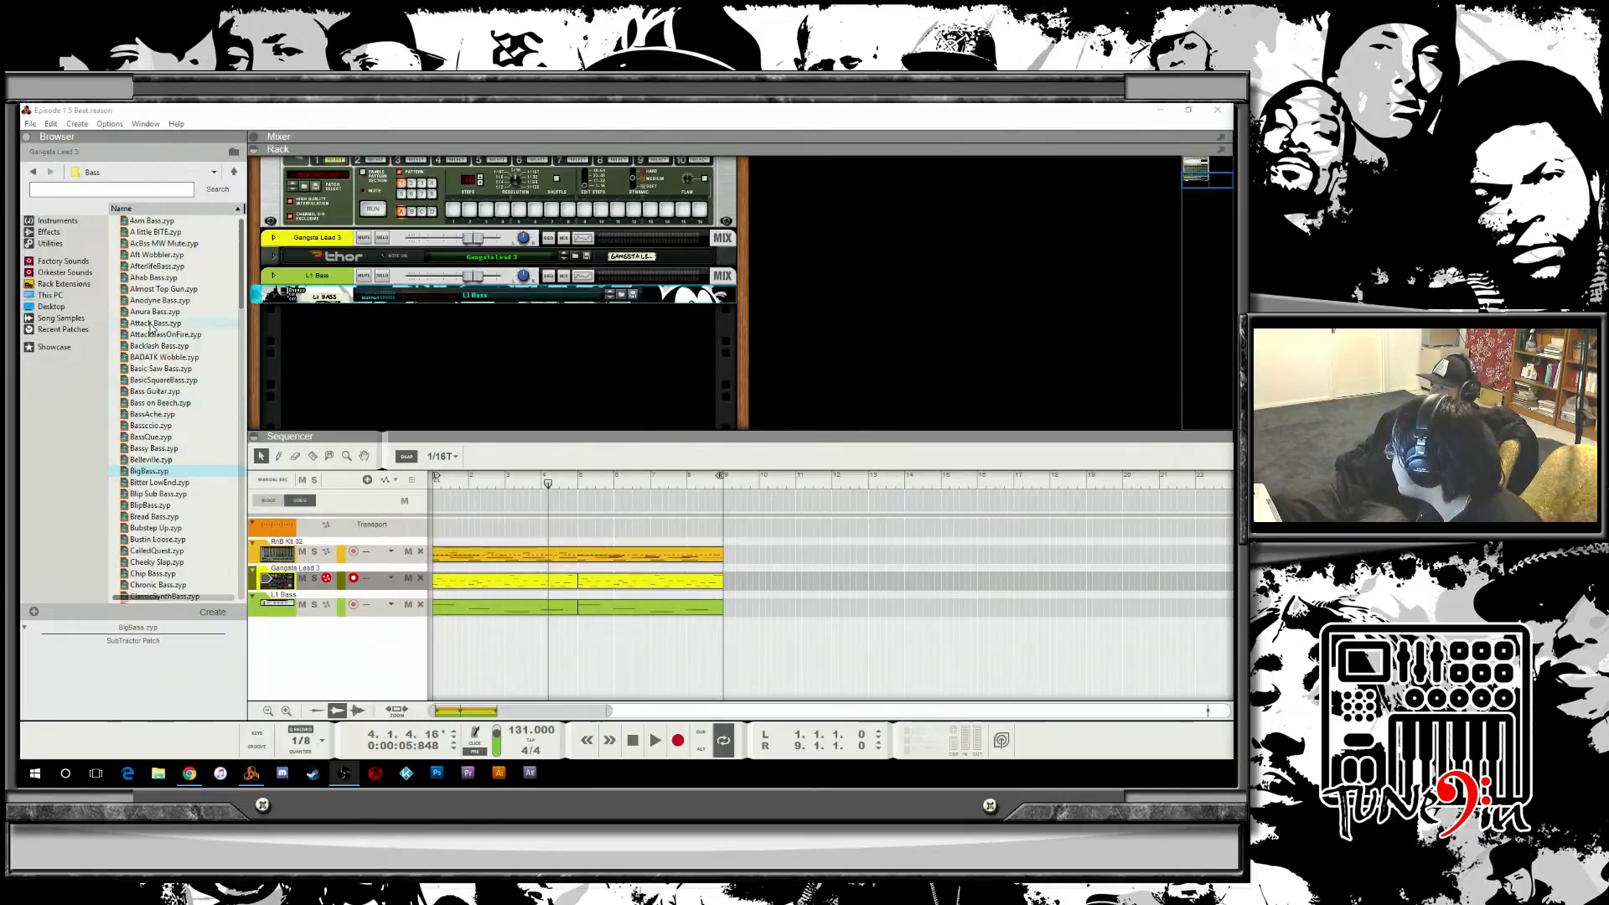
left_click(59, 221)
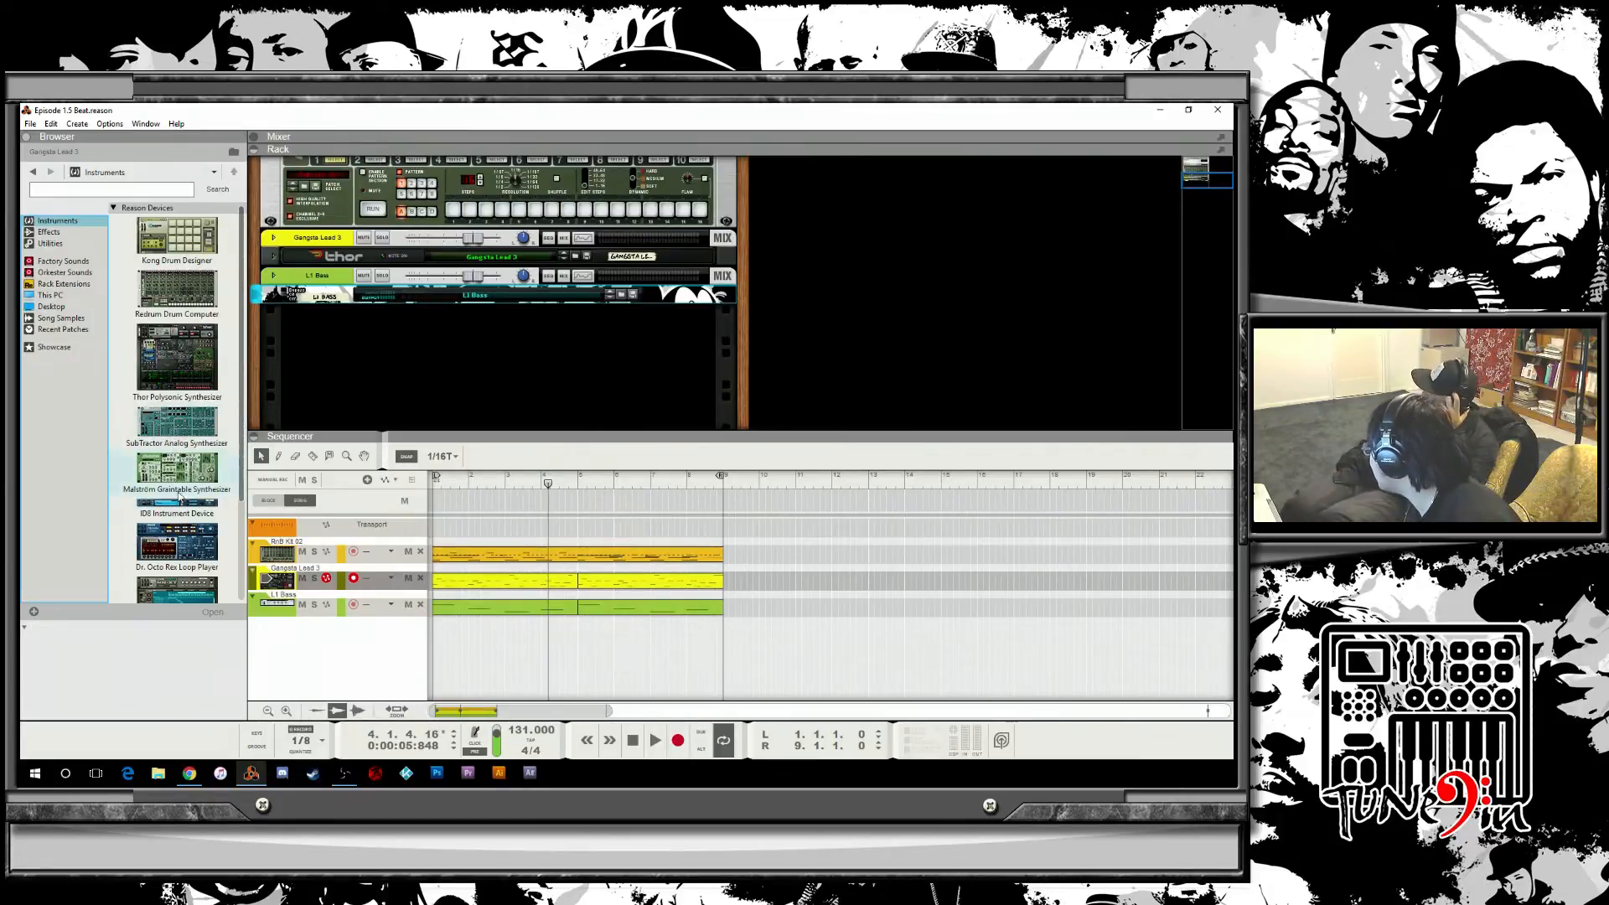
left_click_drag(181, 506, 531, 380)
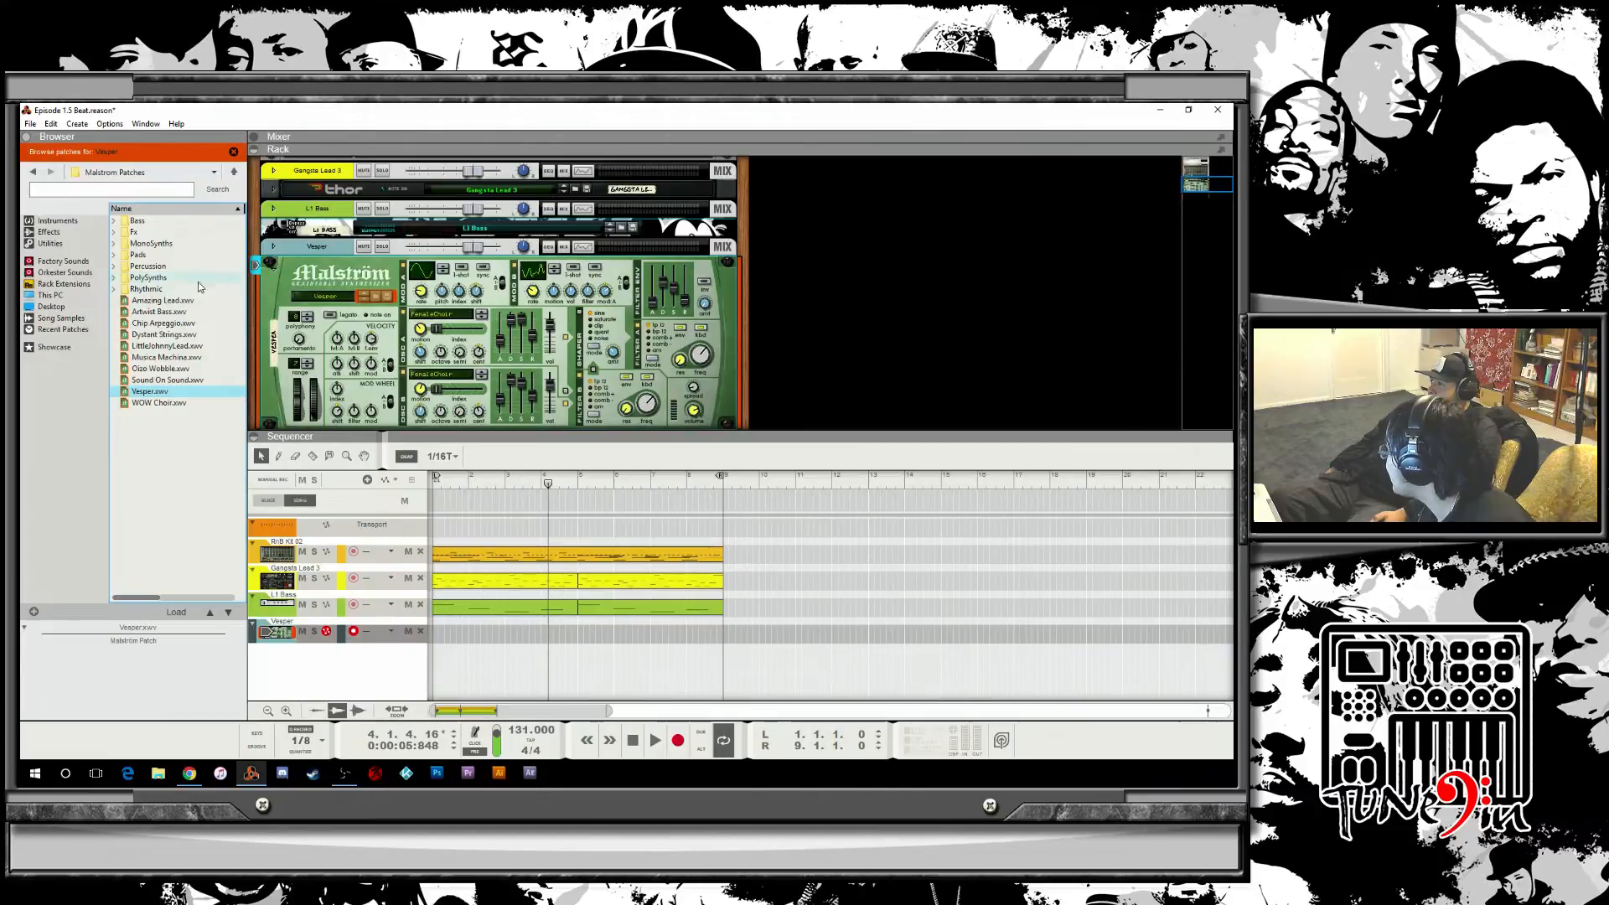
Open the Malström's PolySynths patch folder and audition patches from Air Fizz through Bells.
left_click(166, 280)
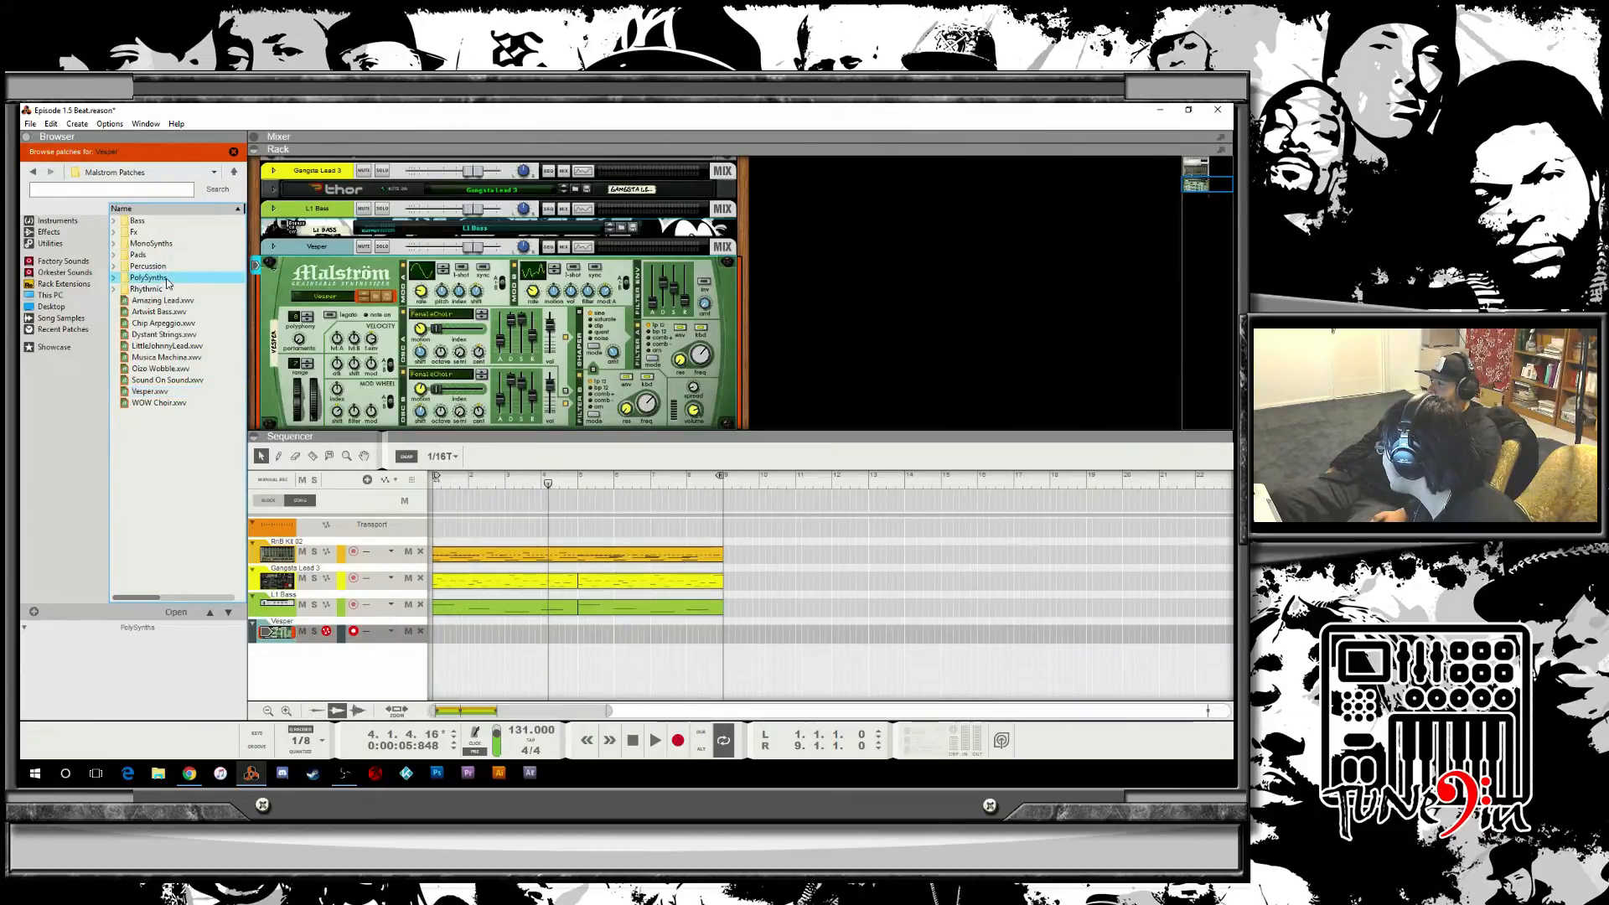
double_click(167, 280)
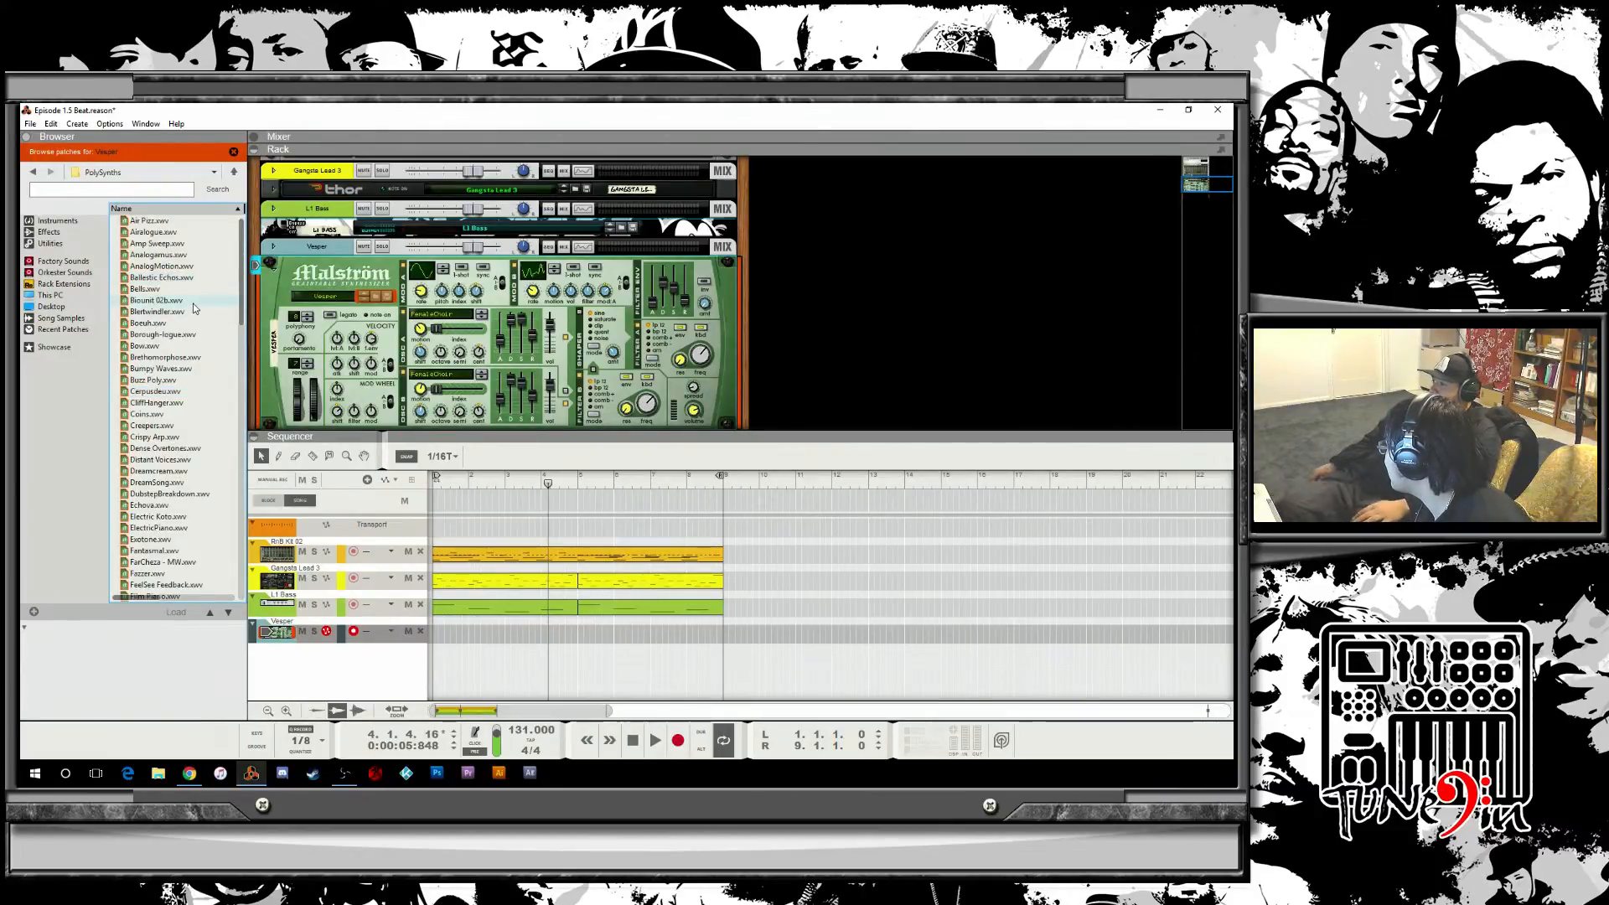
left_click(149, 221)
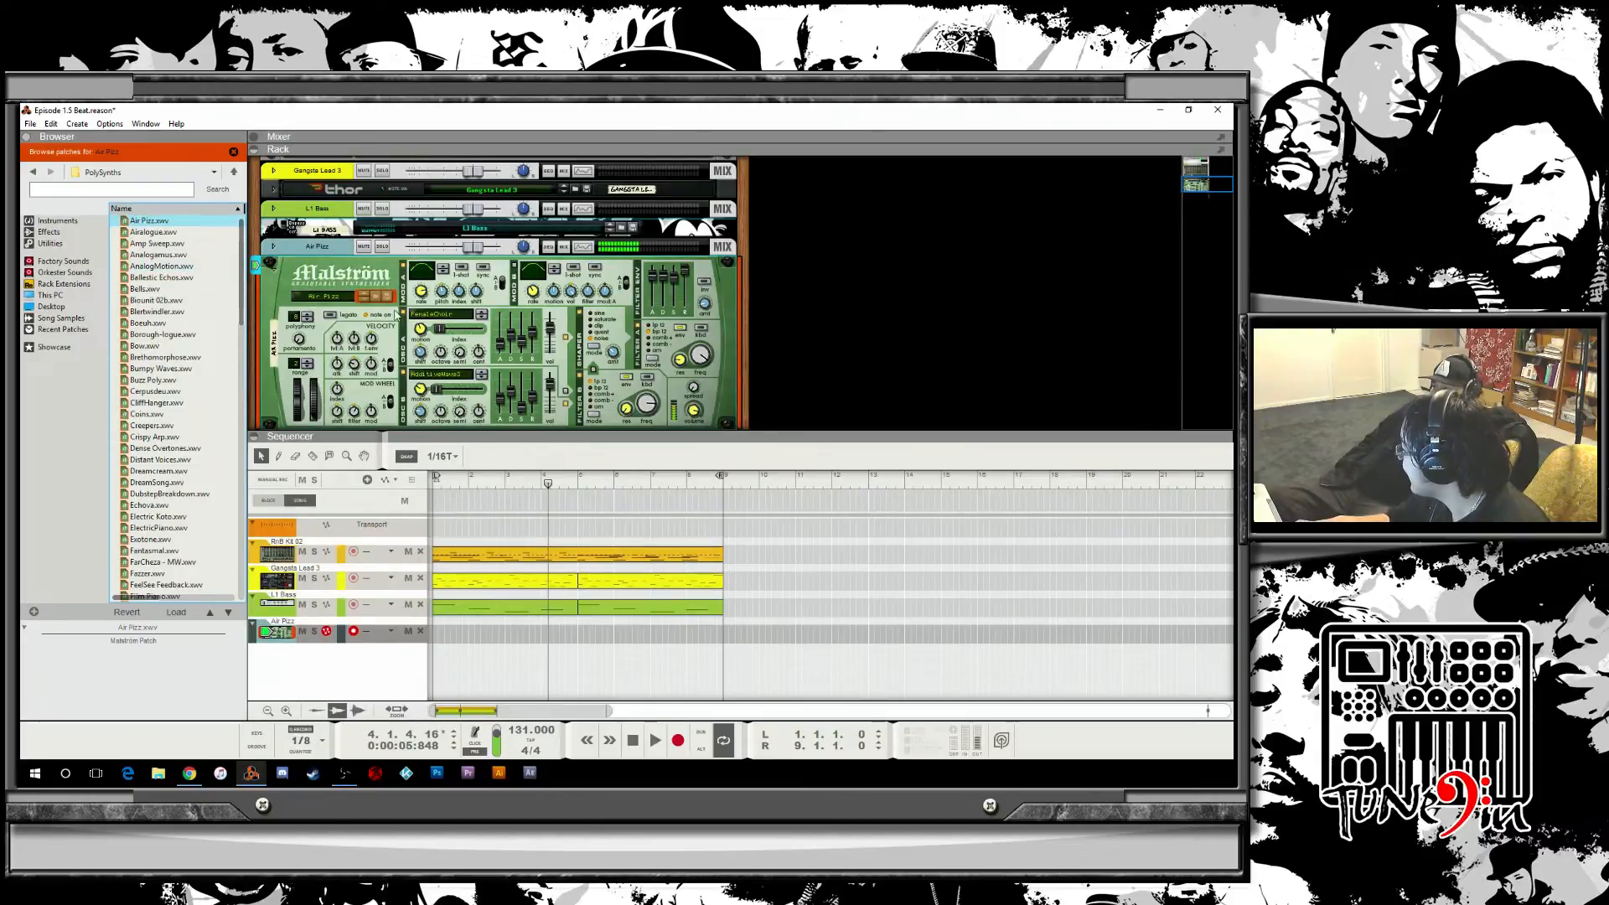
left_click(154, 233)
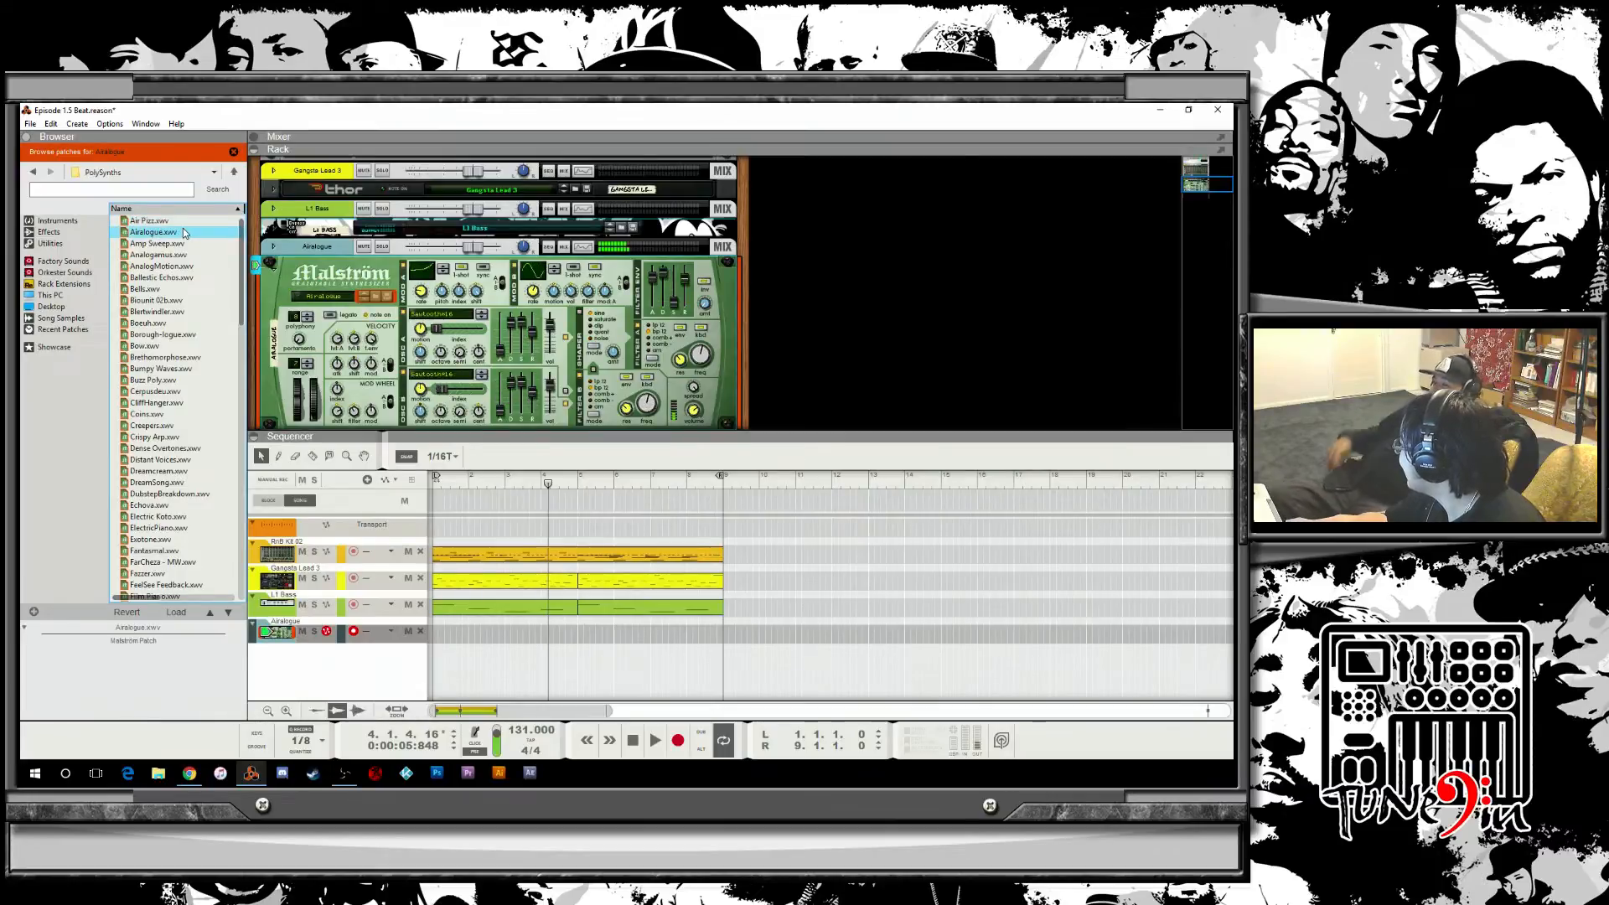
left_click(167, 245)
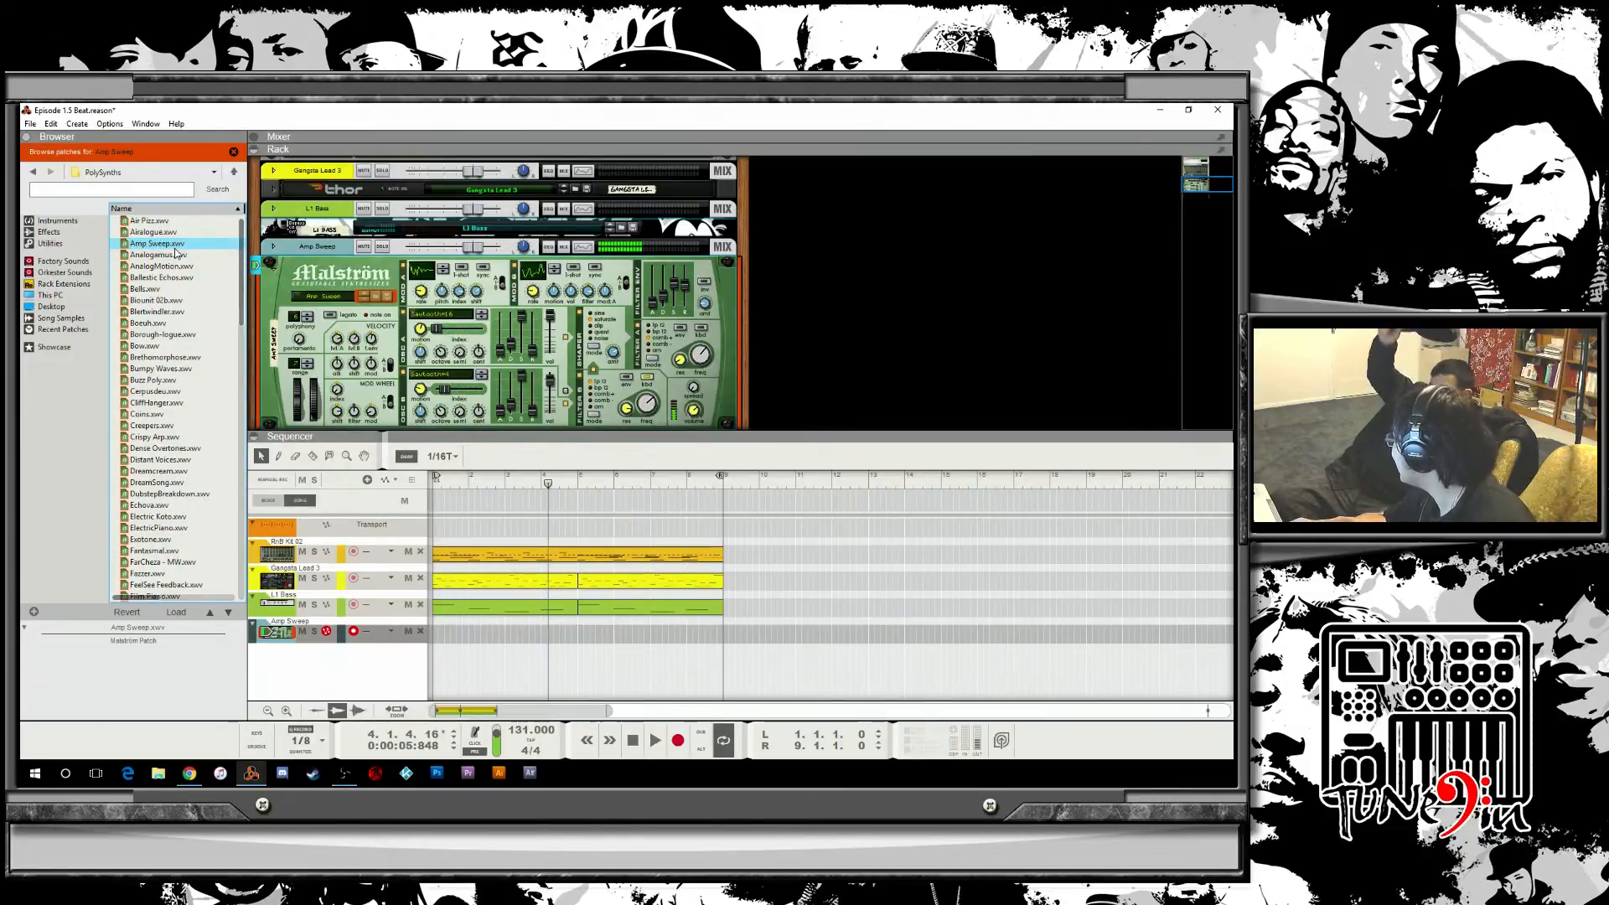
left_click(180, 255)
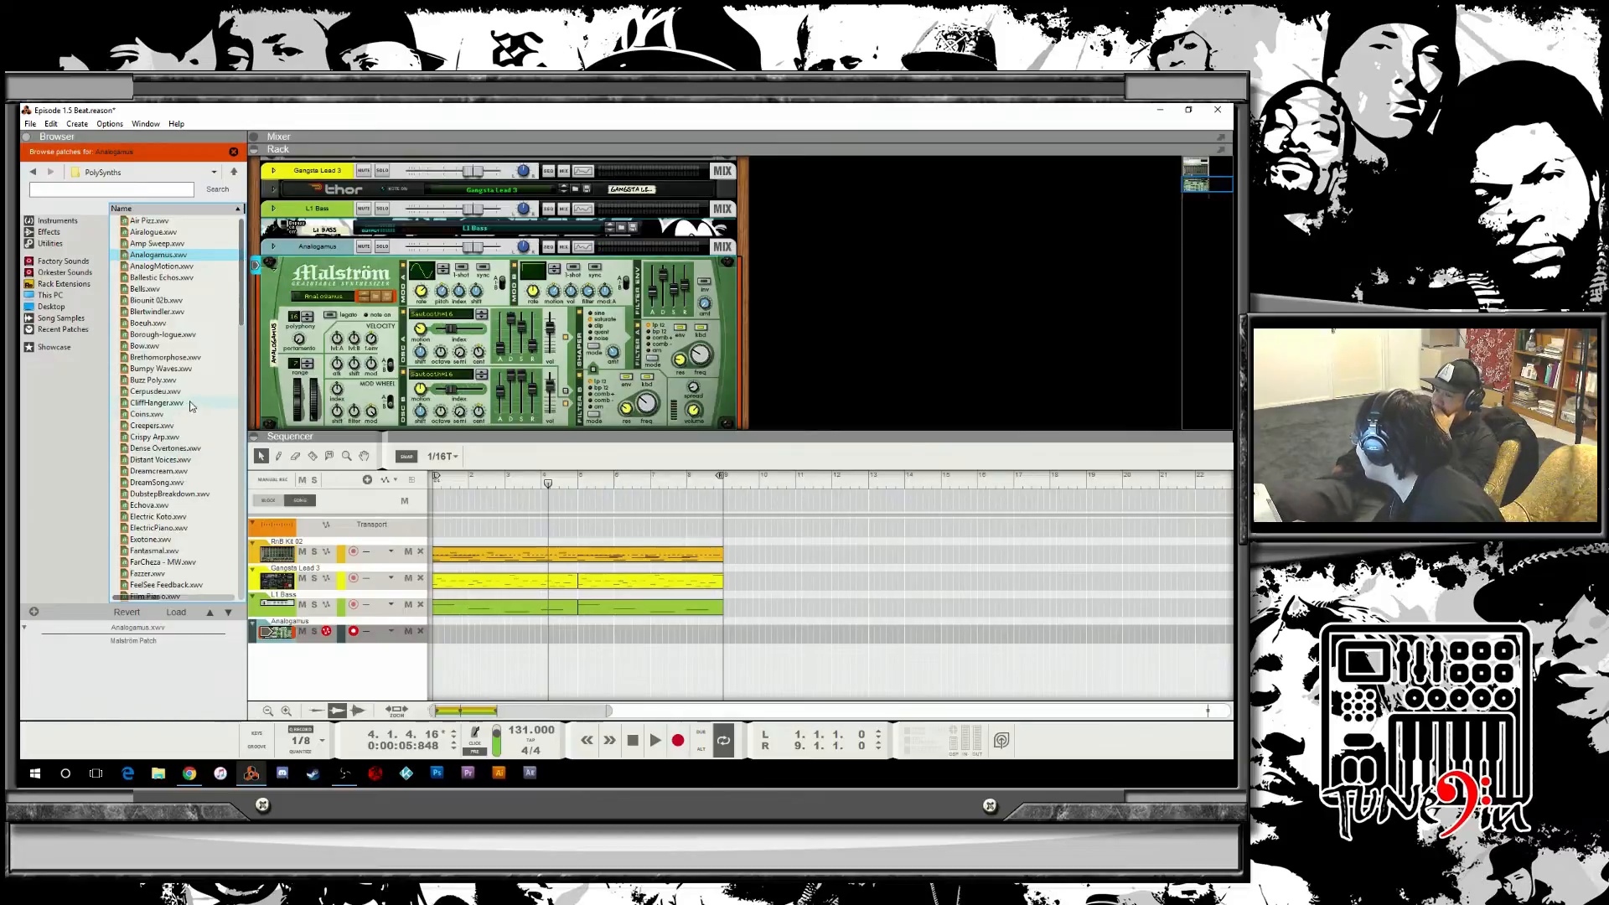
left_click(167, 267)
key("Down")
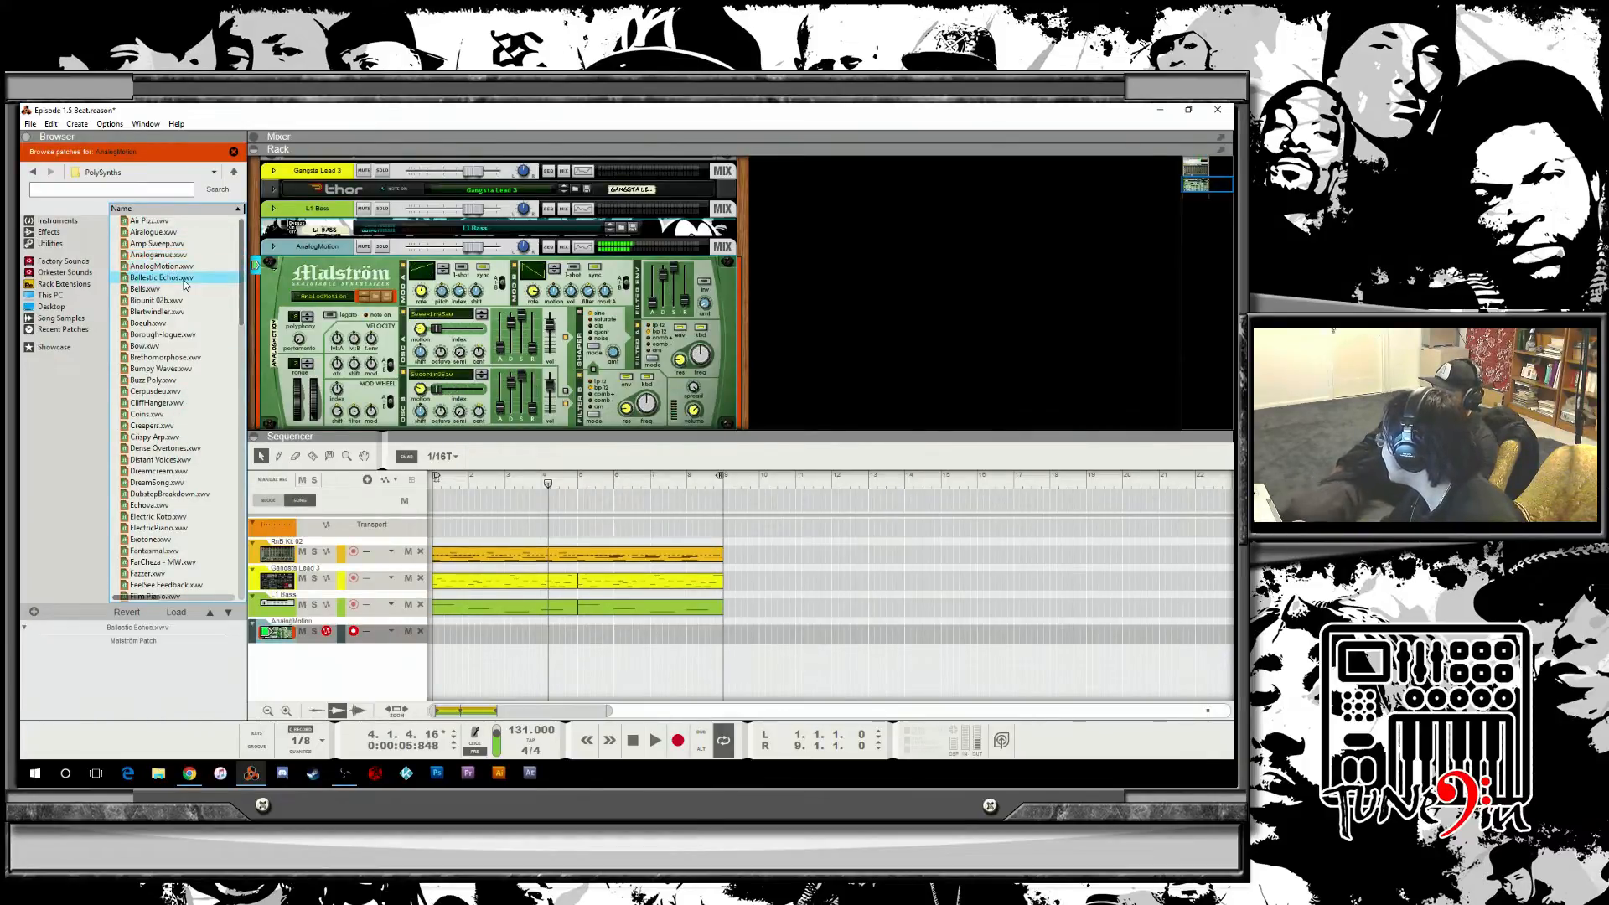
key("Down")
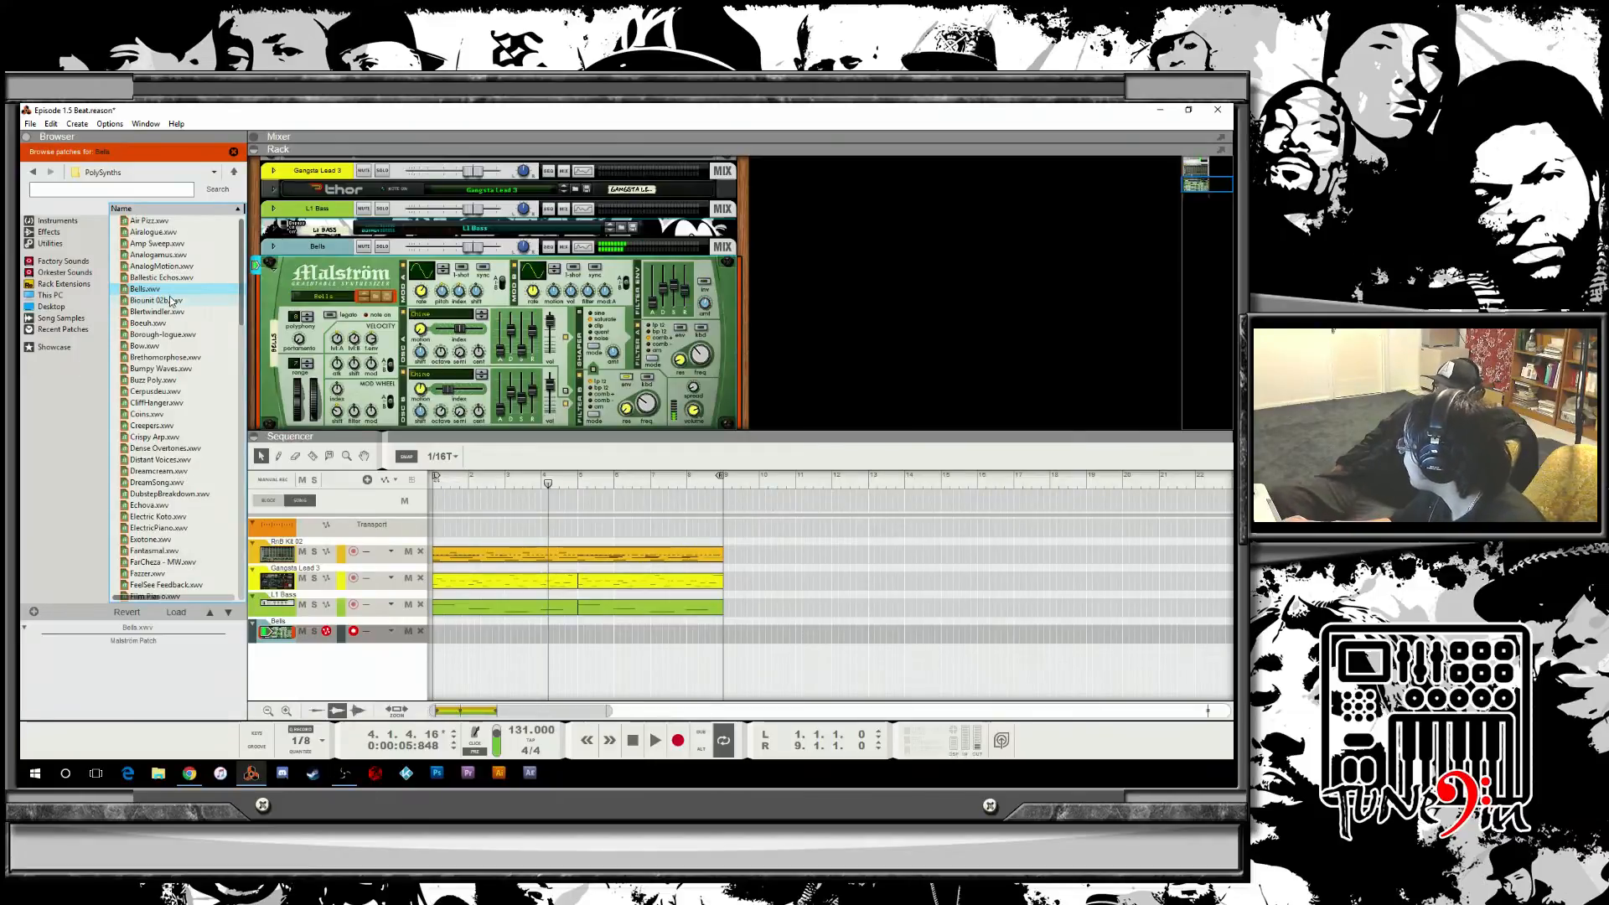
left_click(159, 300)
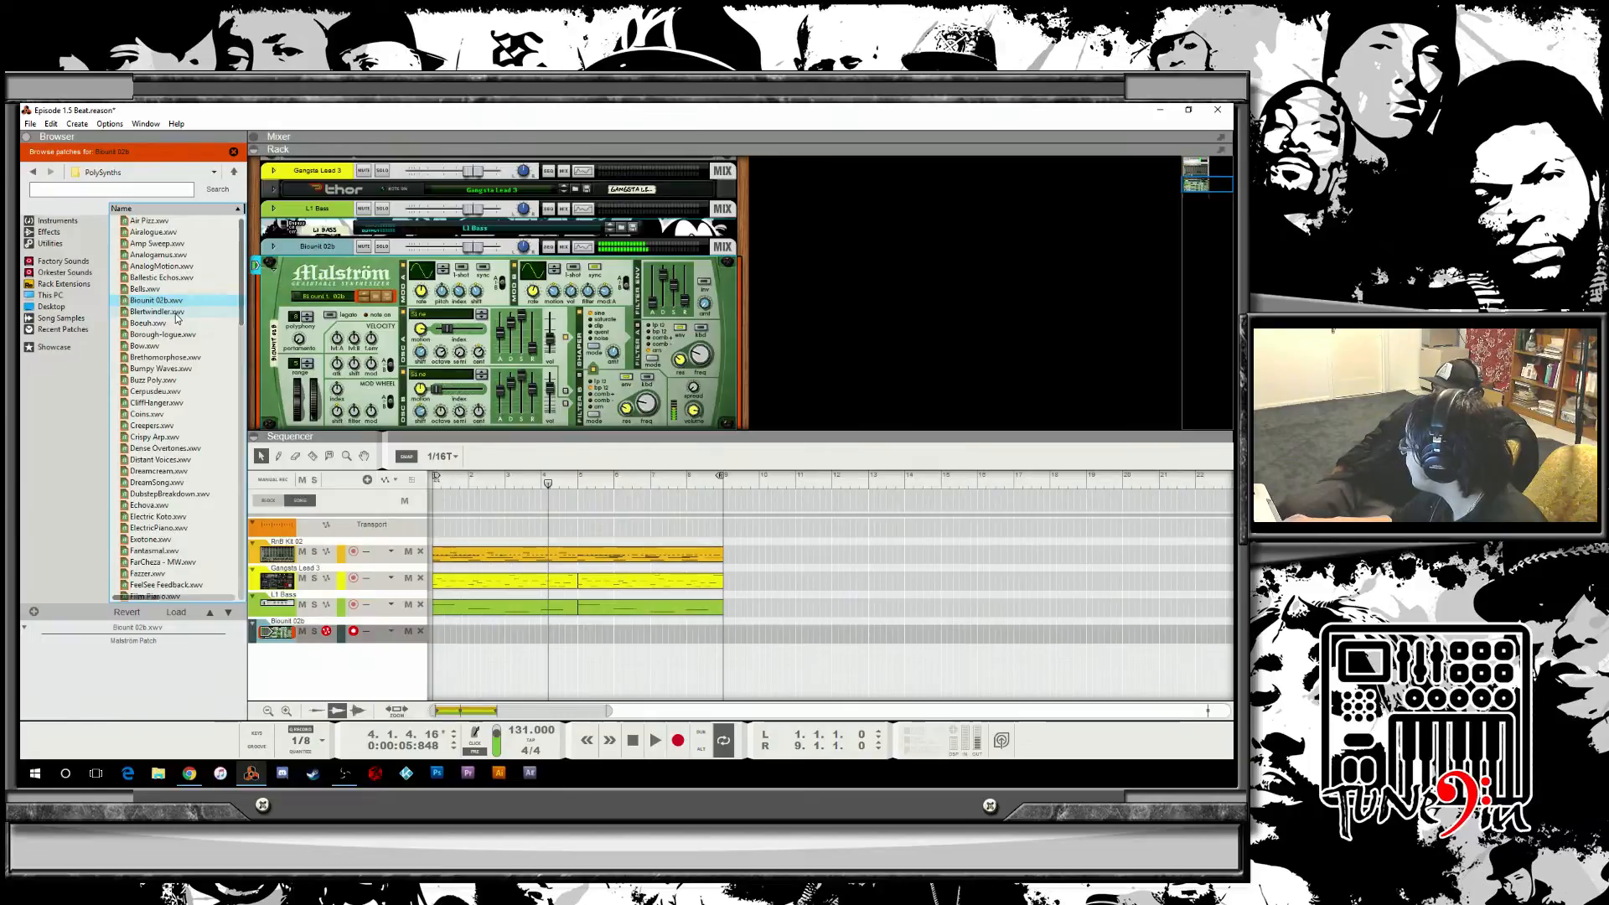
Audition further PolySynths patches on the Malström, stepping from Bsound 92b down to Exotone.
left_click(177, 314)
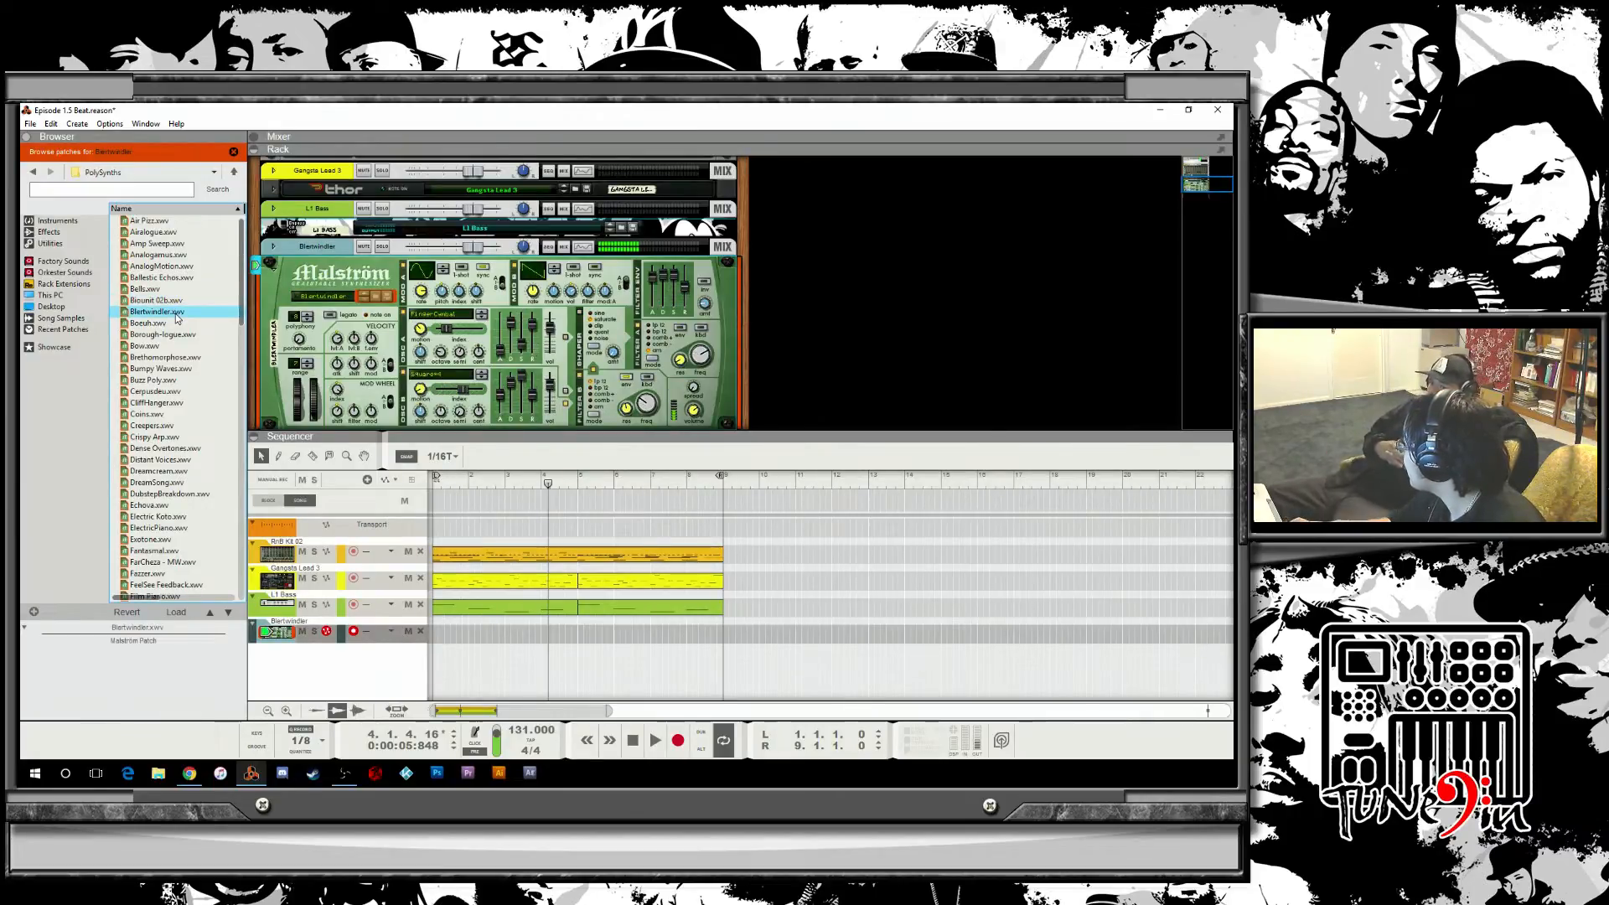
left_click(170, 323)
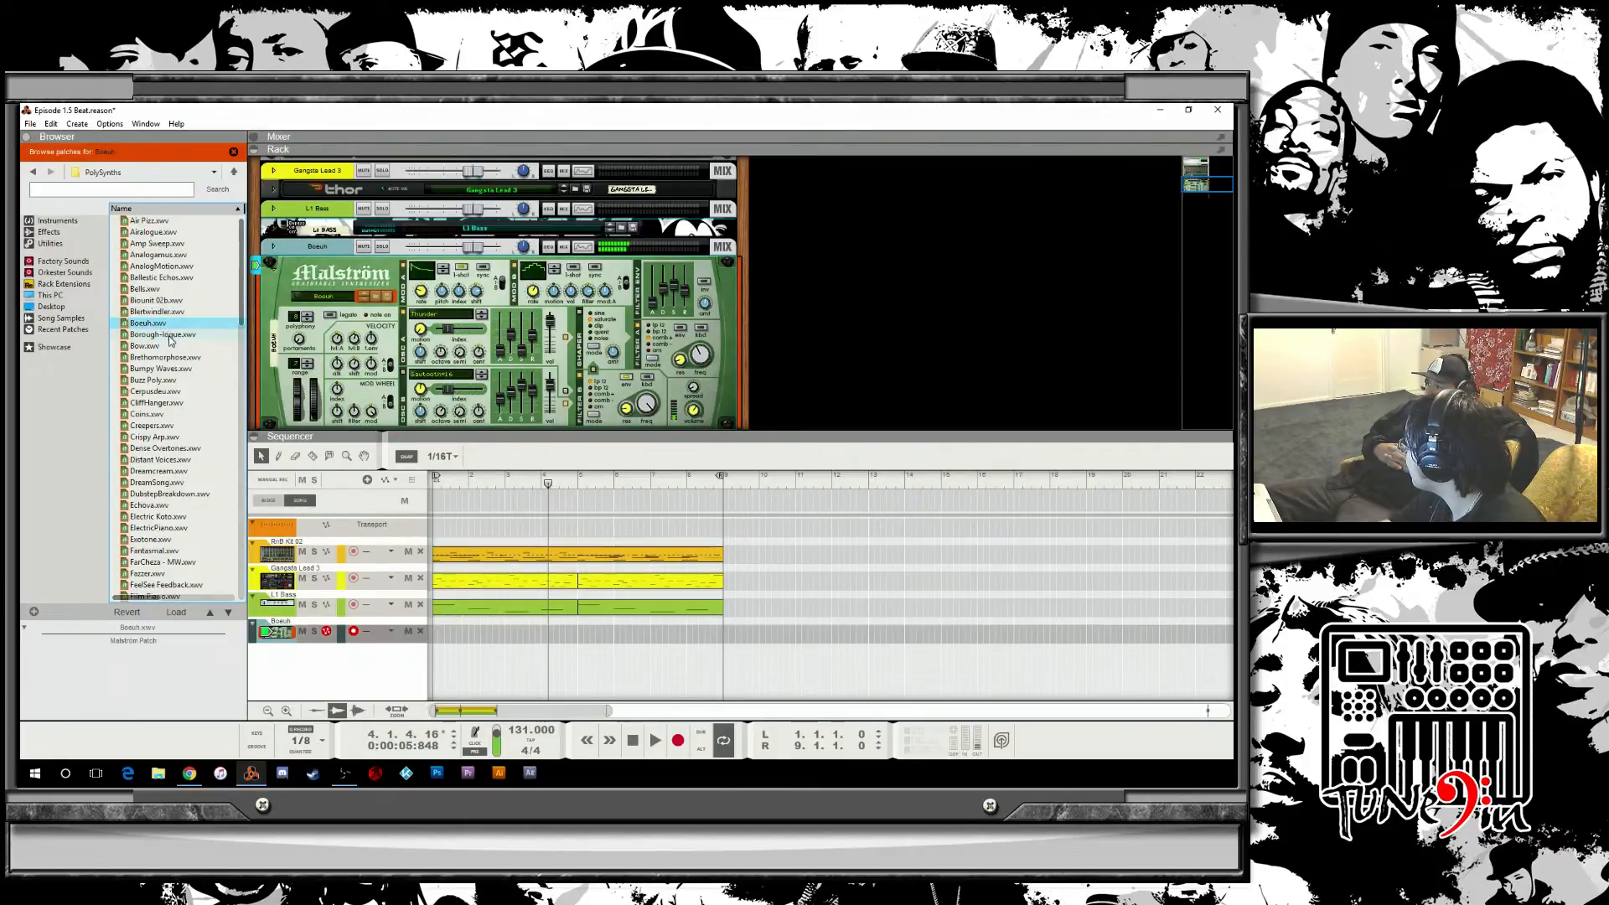
left_click(170, 338)
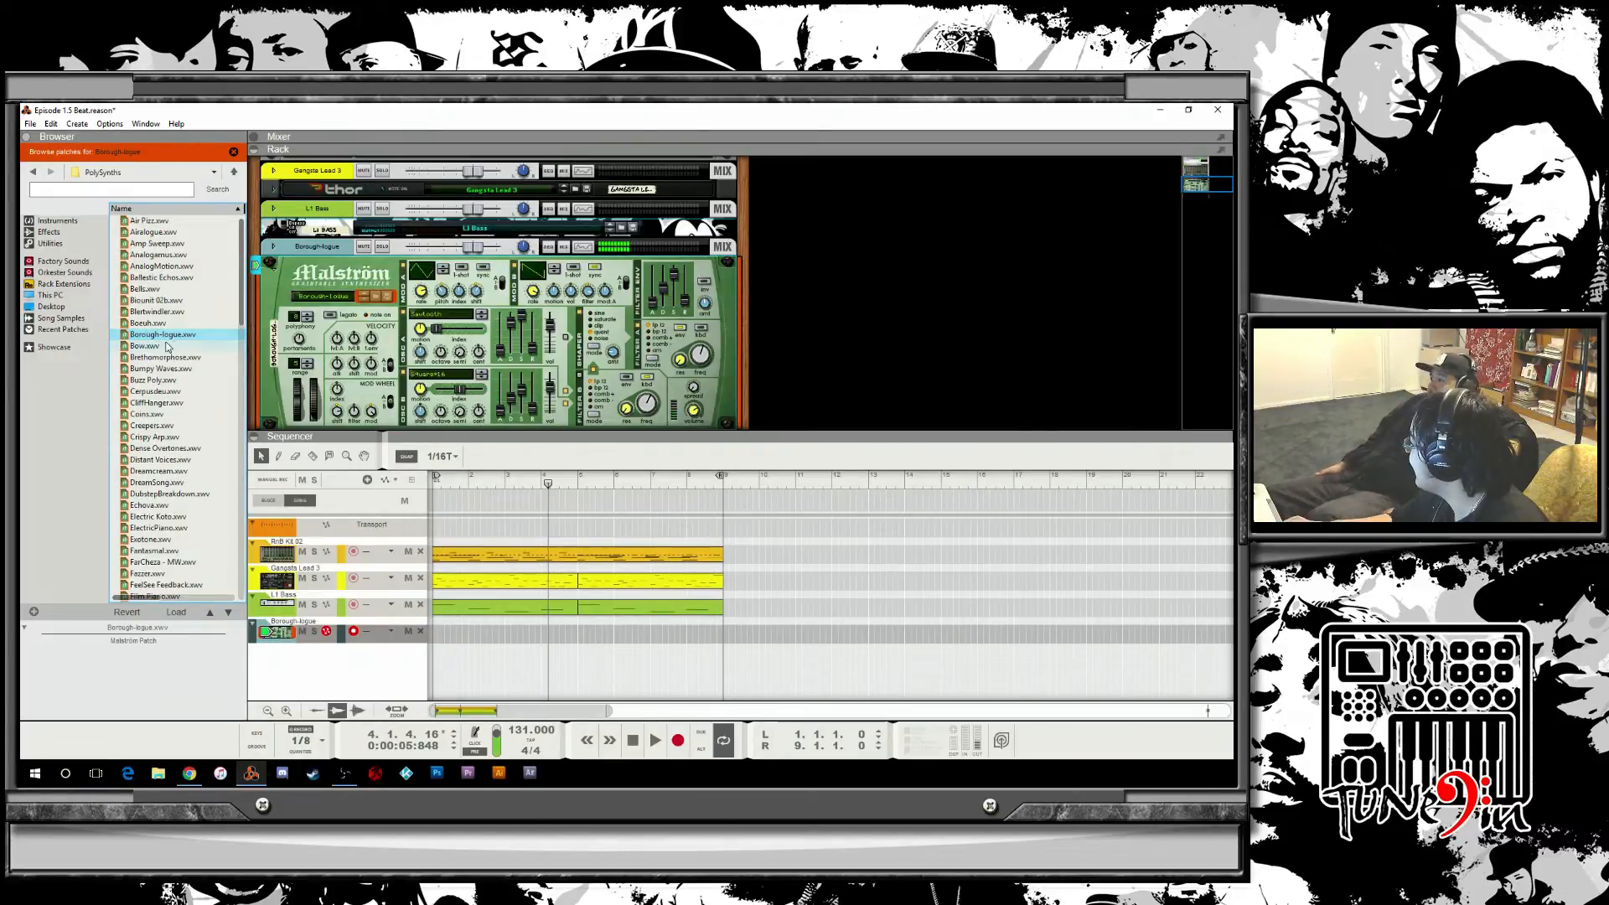
left_click(167, 345)
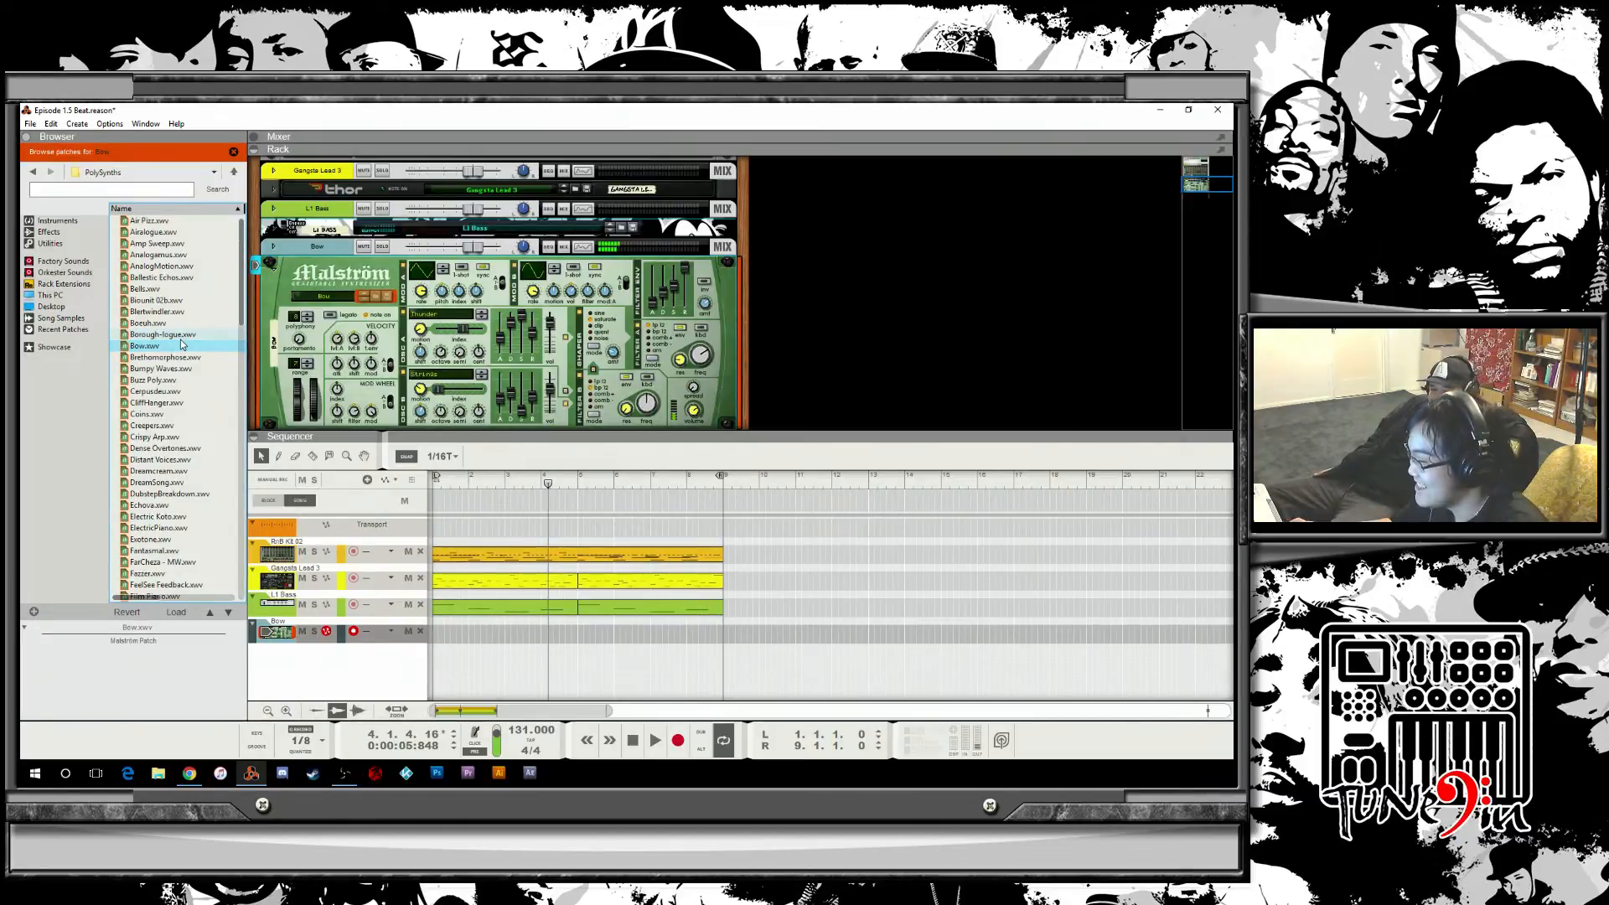
left_click(163, 358)
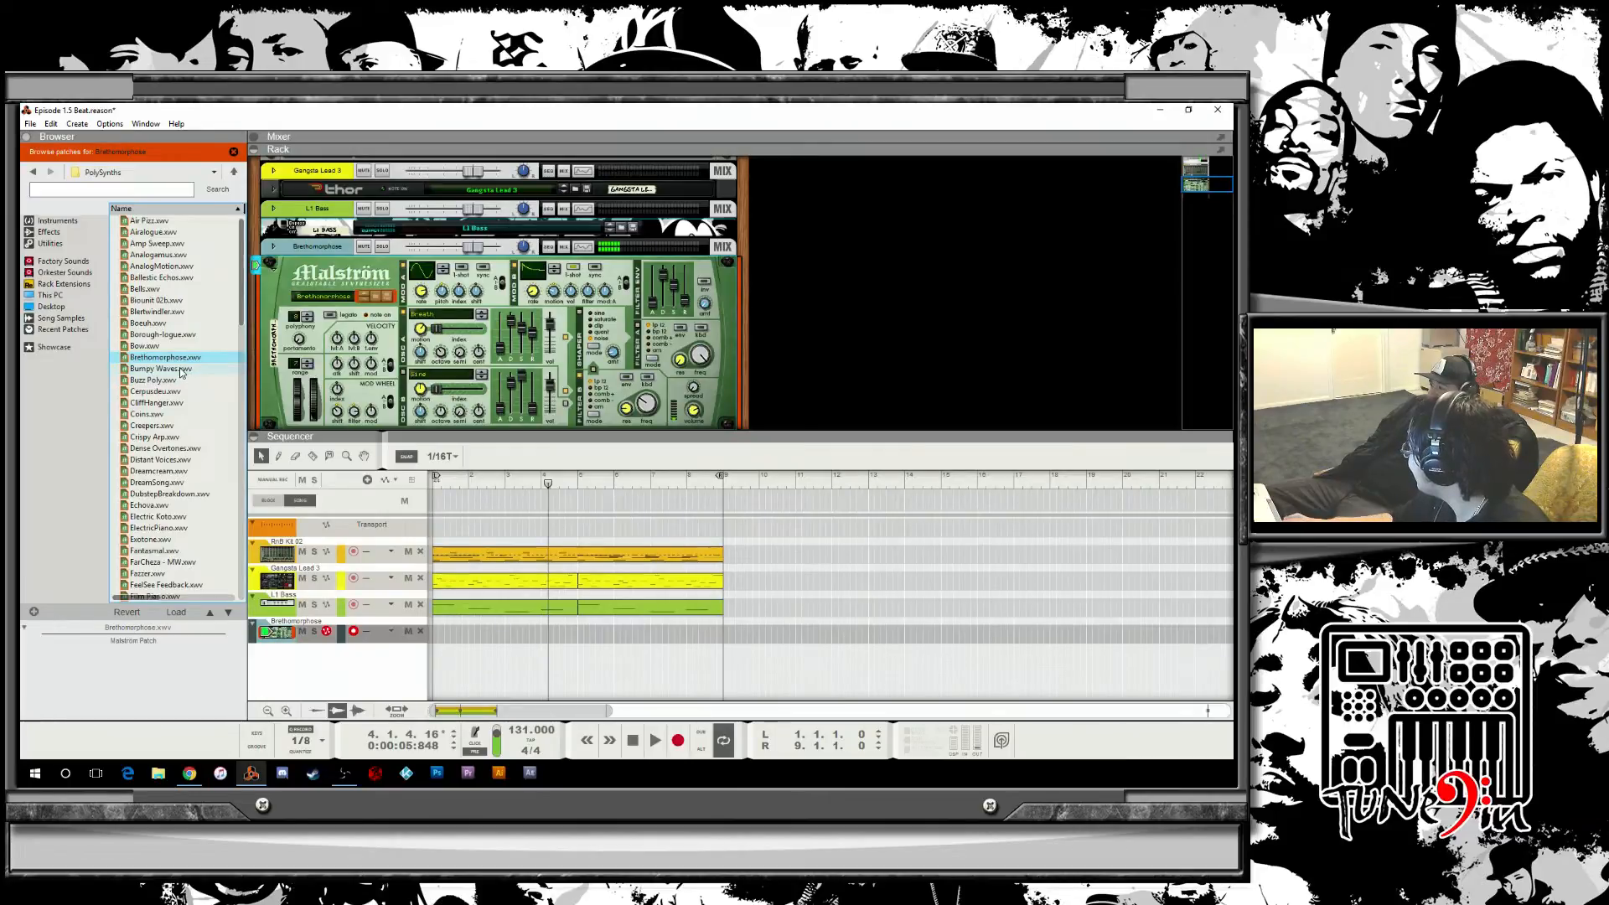
left_click(183, 369)
left_click(185, 380)
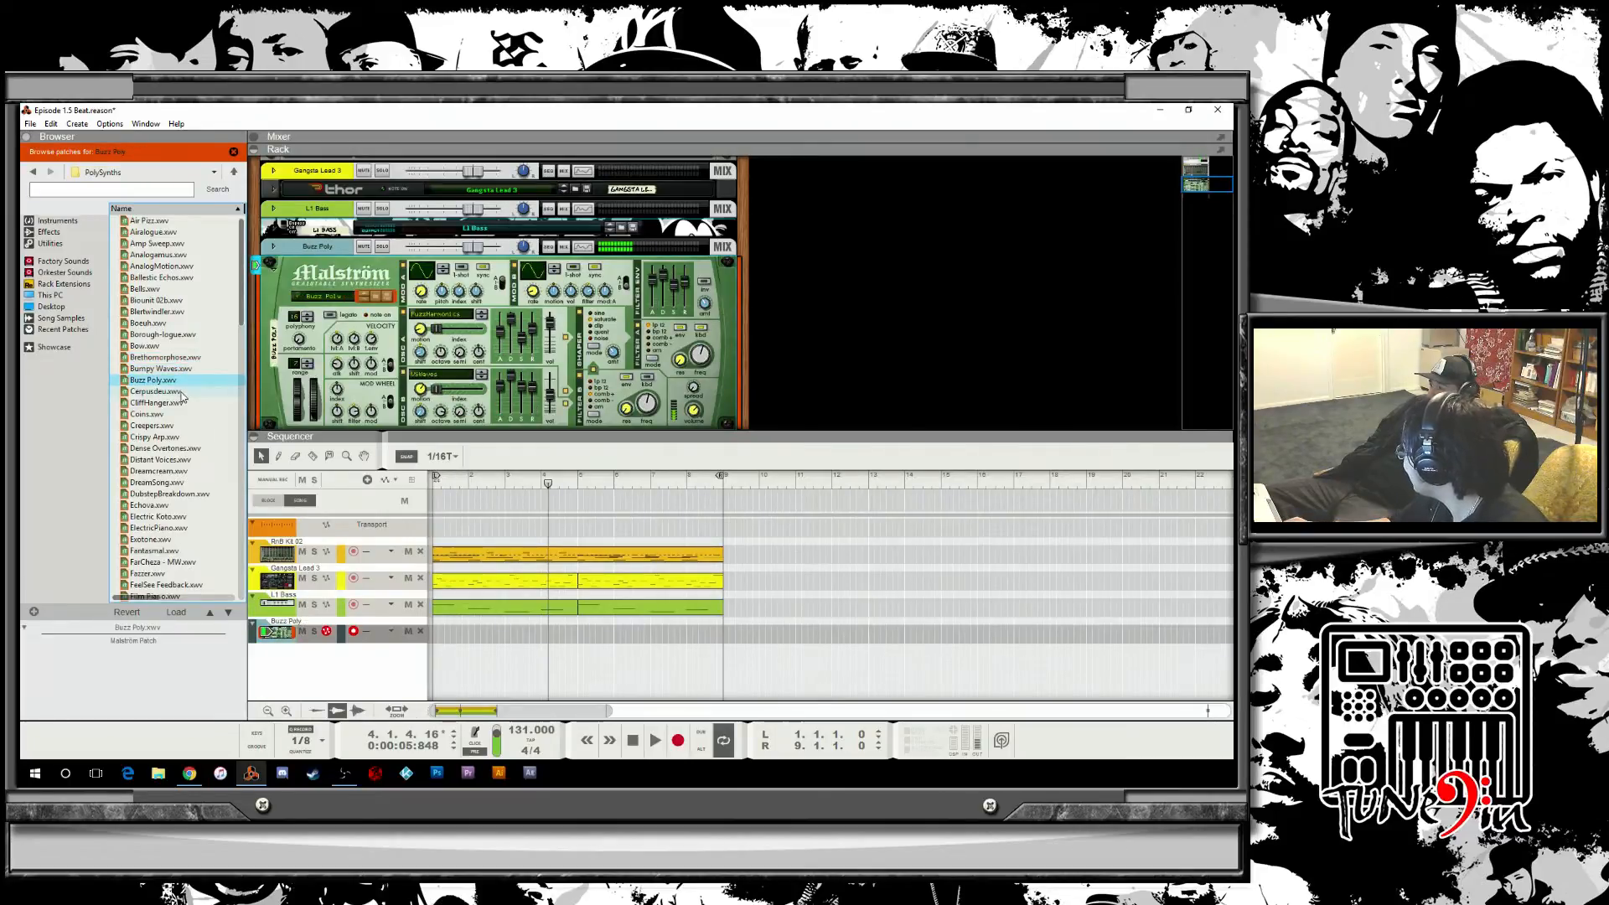
left_click(182, 392)
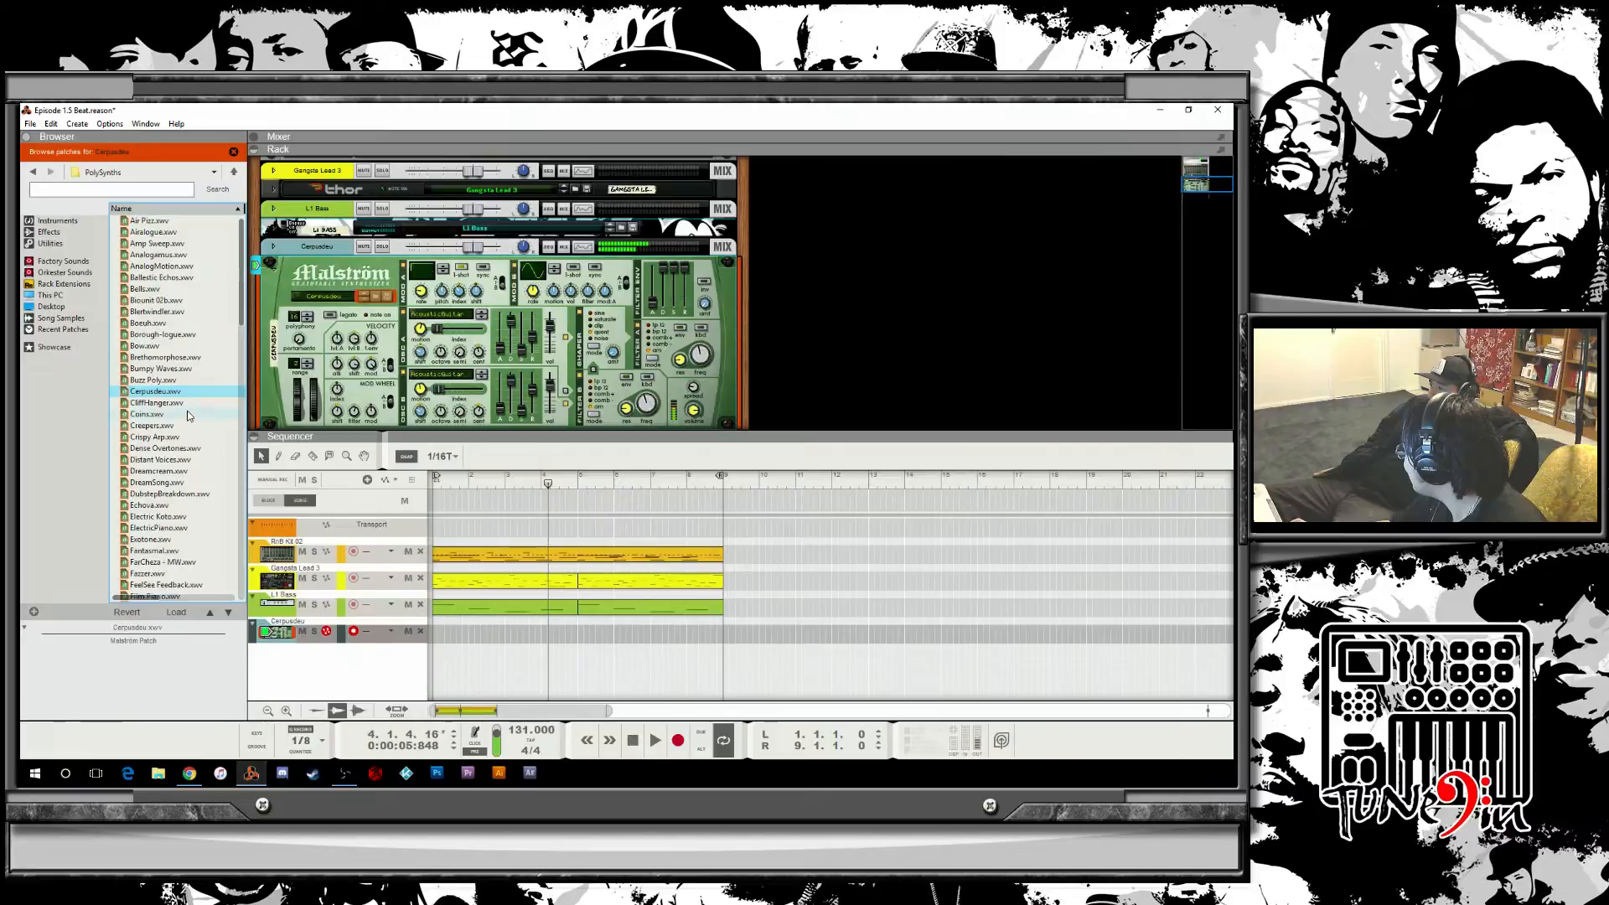
left_click(185, 405)
left_click(185, 415)
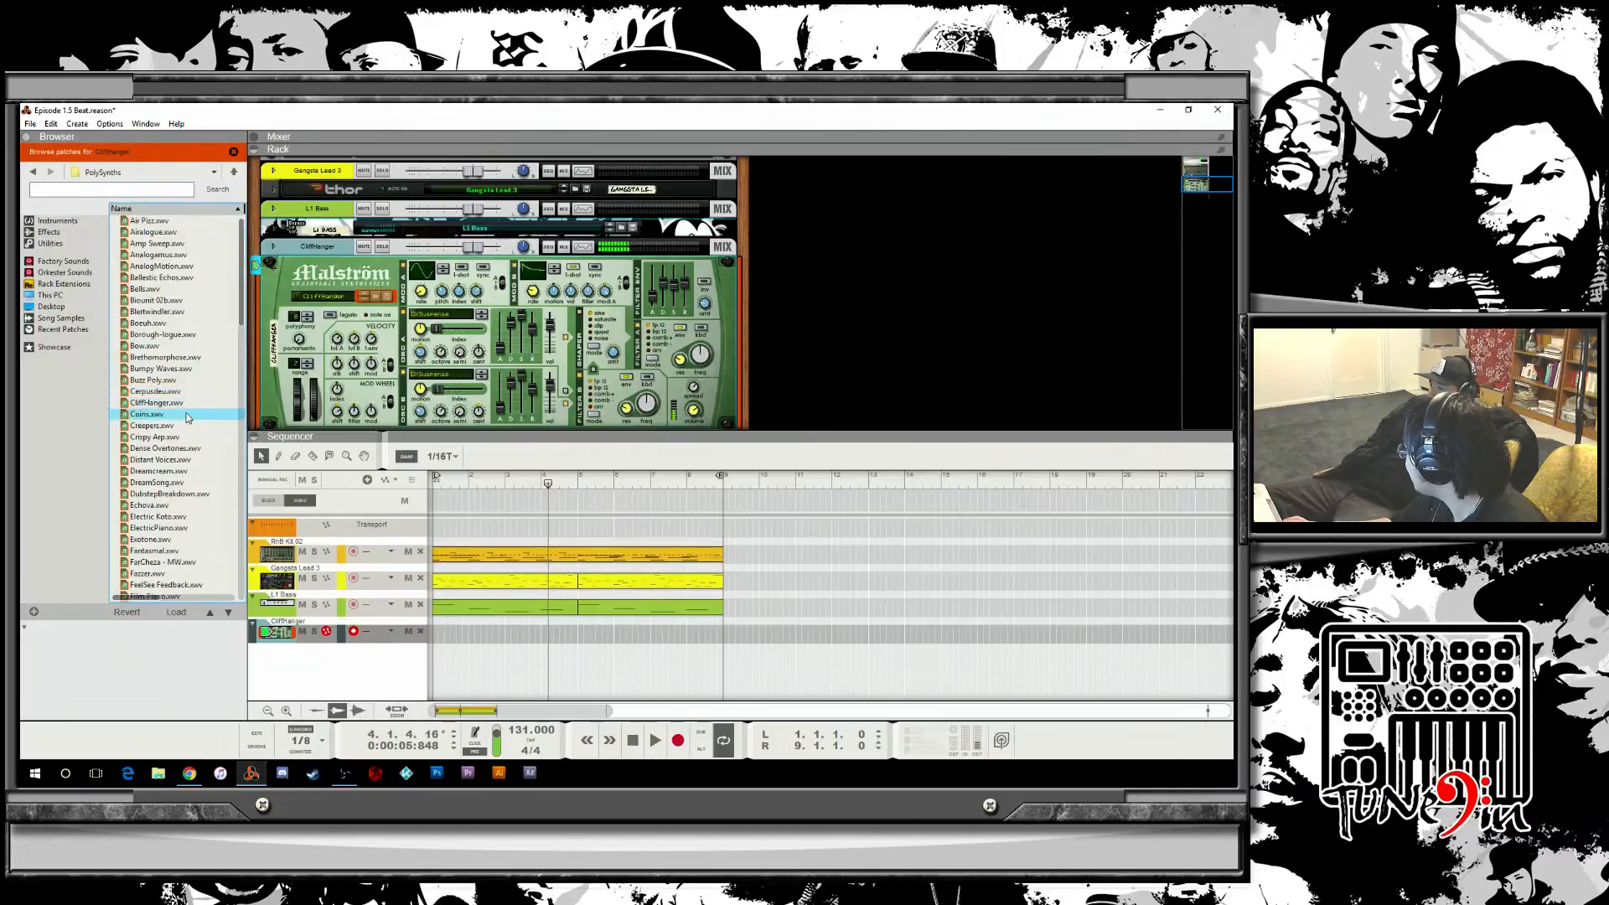
left_click(185, 426)
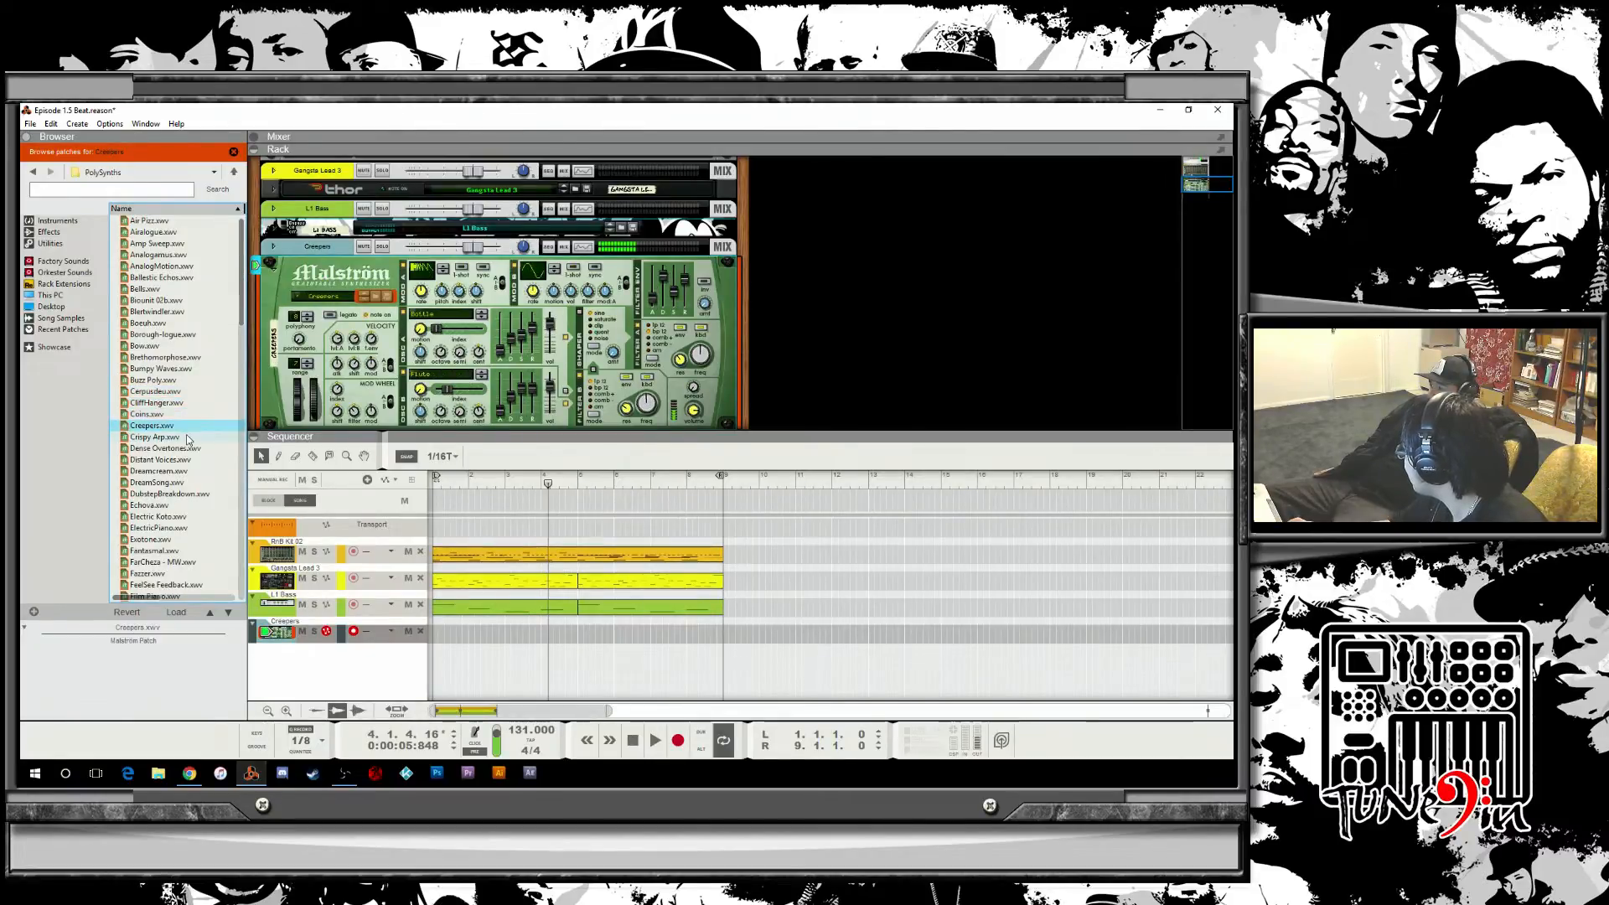
left_click(177, 437)
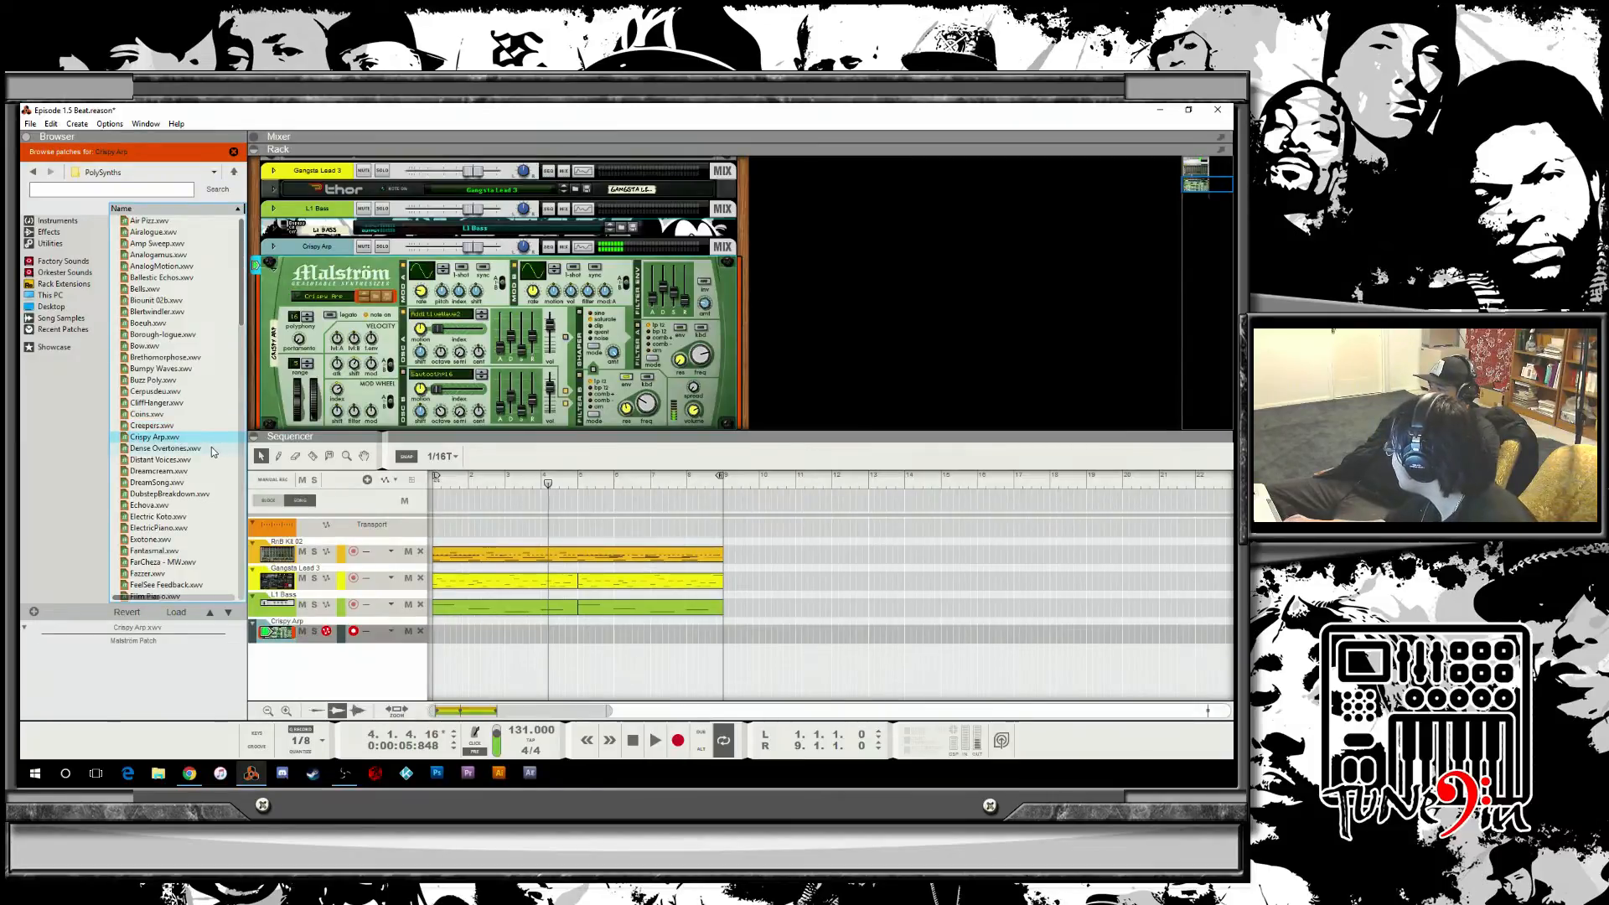
left_click(189, 449)
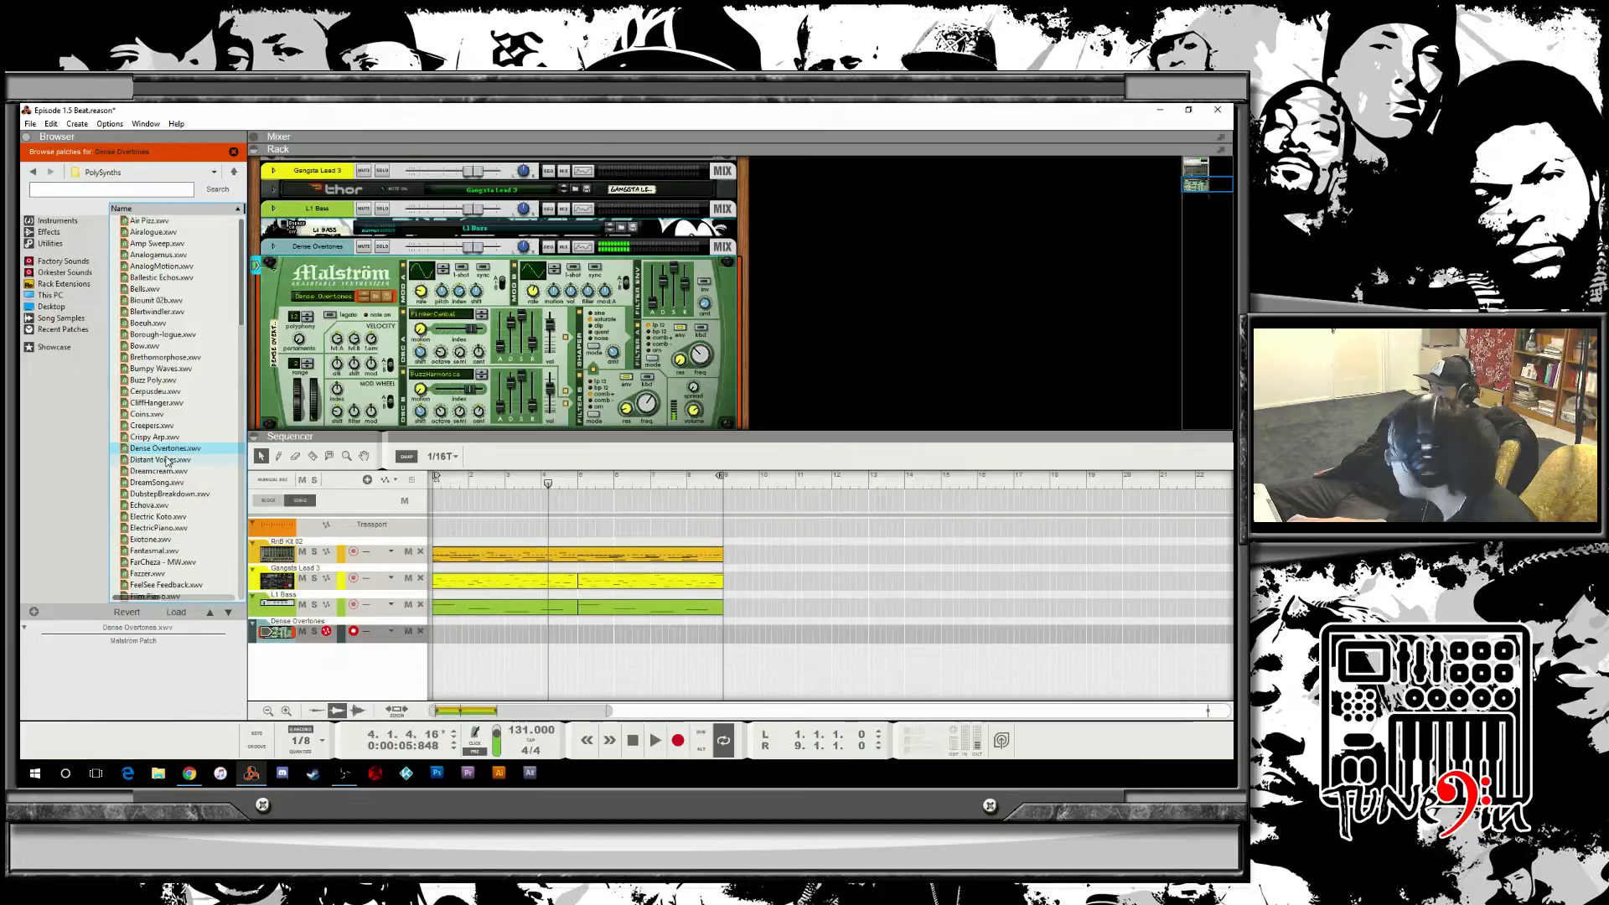
left_click(172, 462)
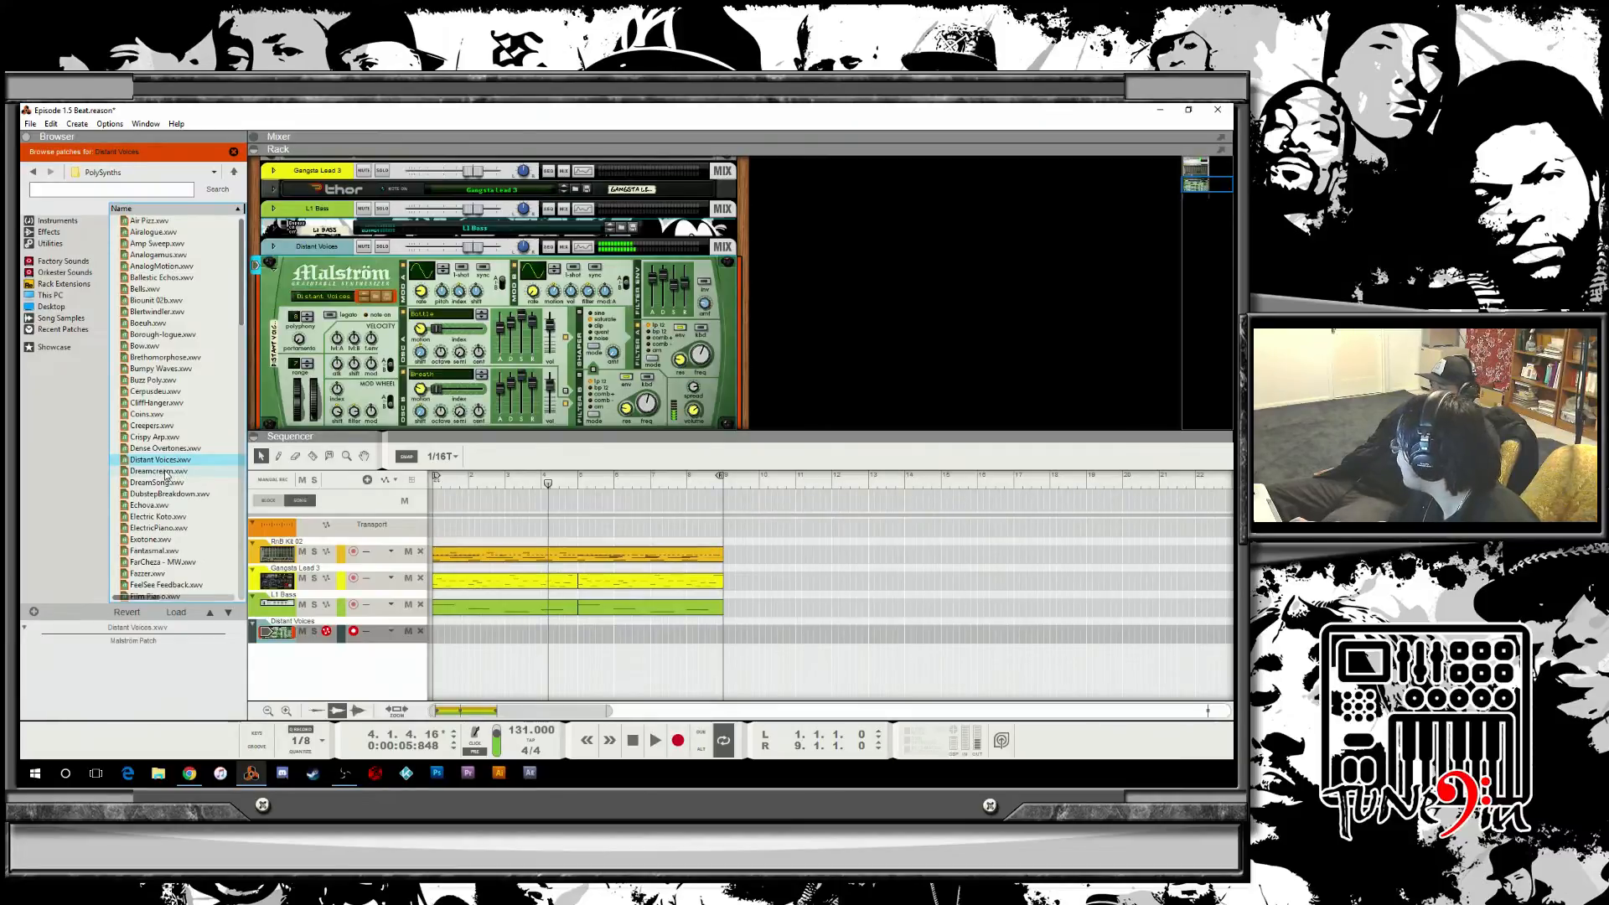
left_click(177, 473)
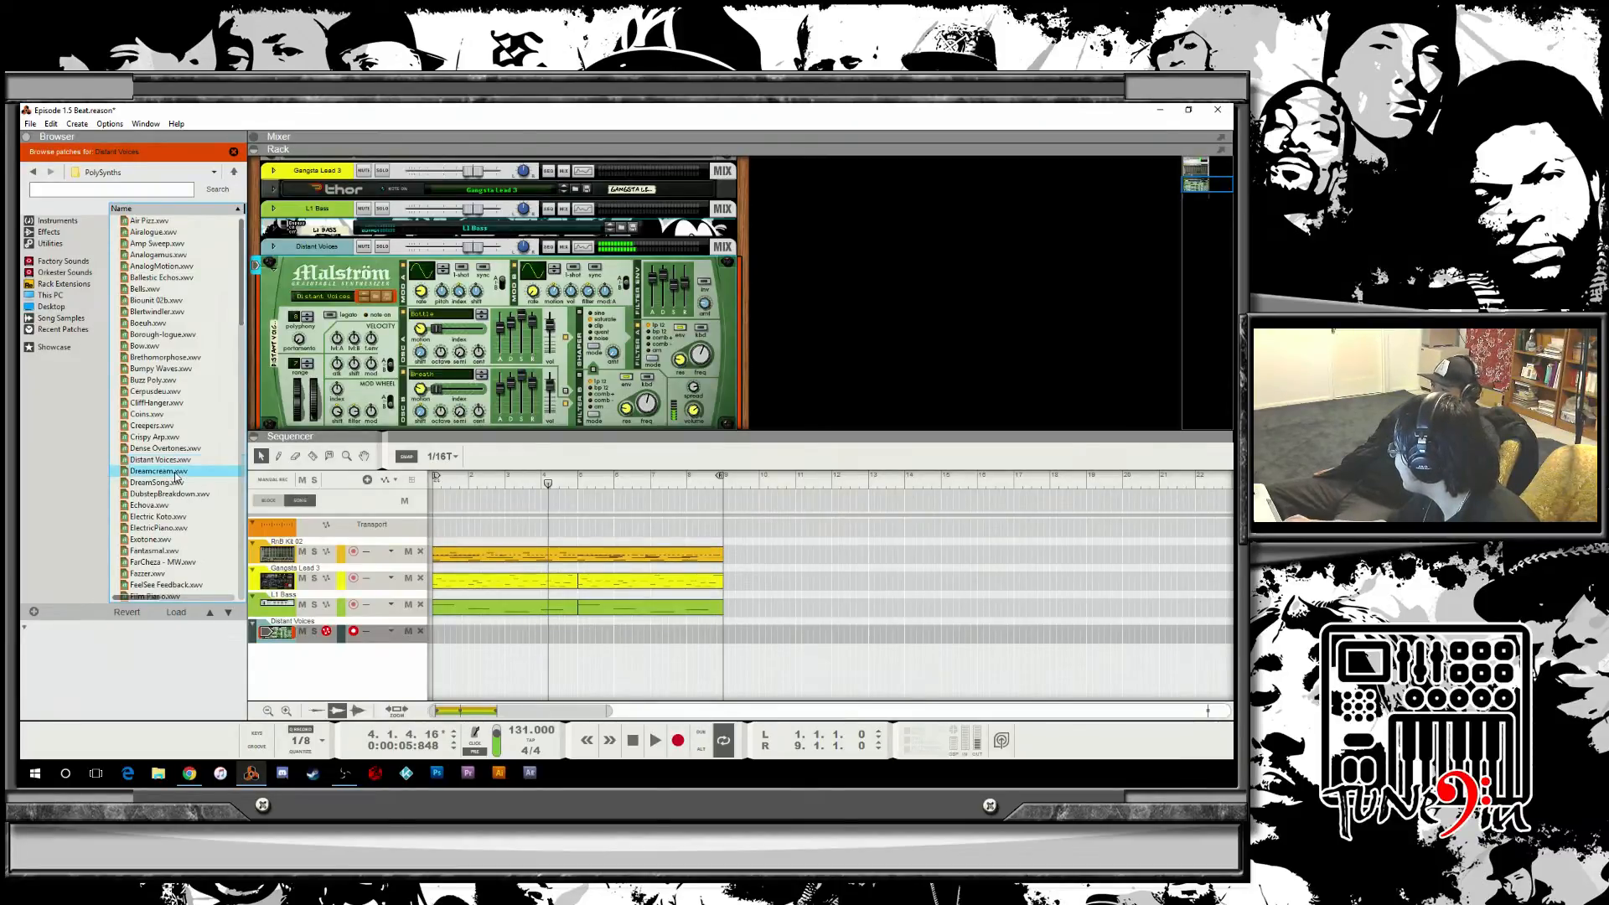
left_click(186, 483)
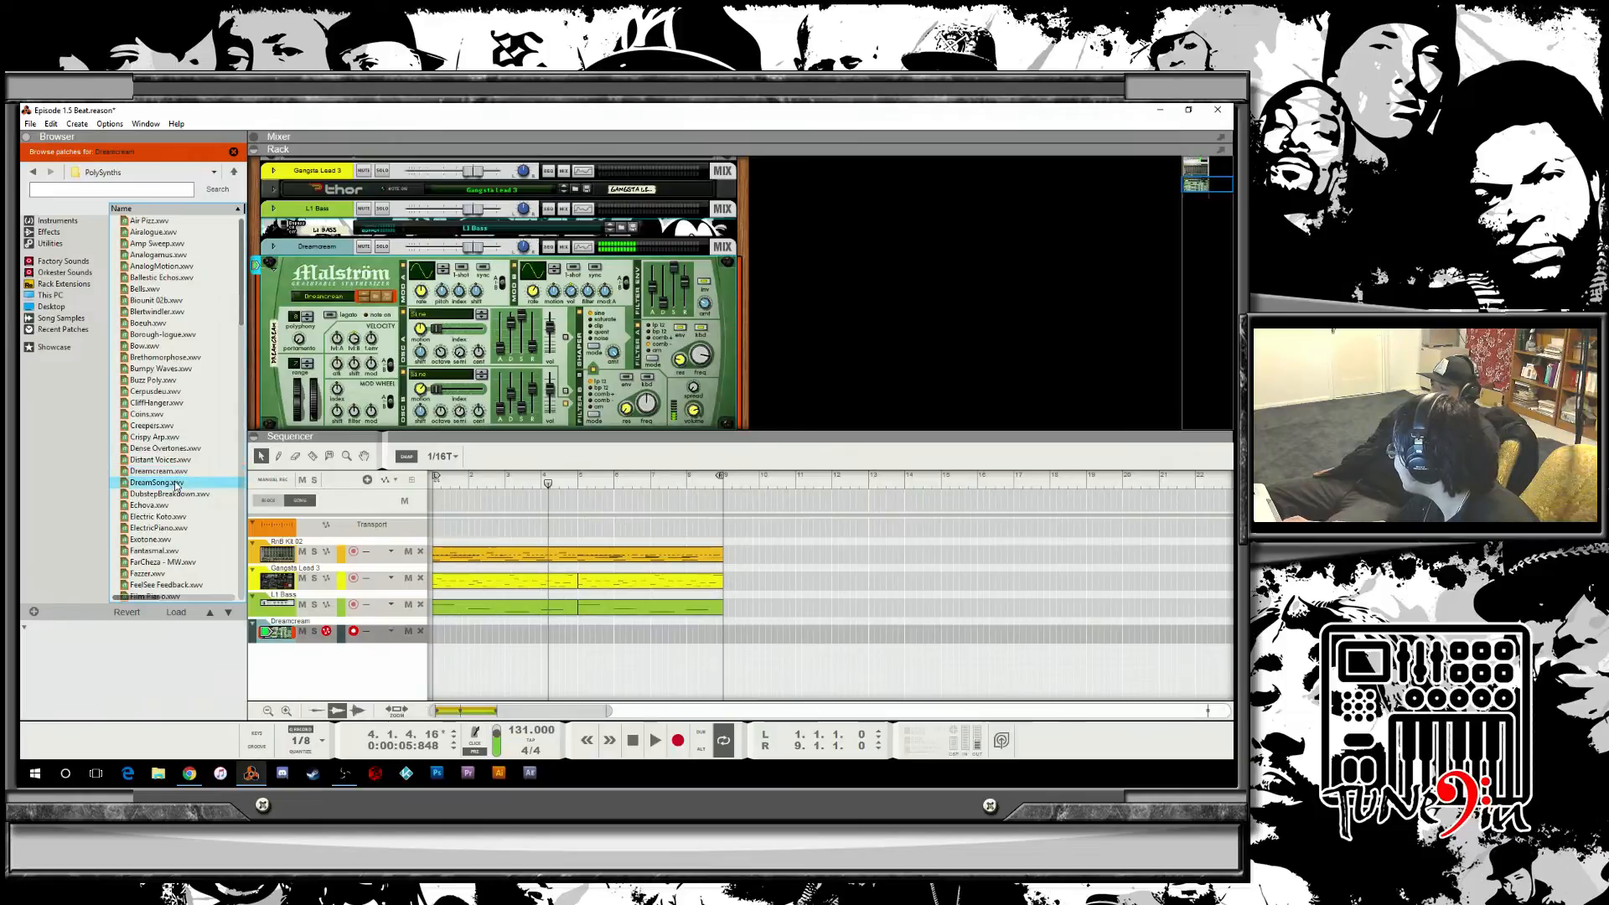
left_click(199, 496)
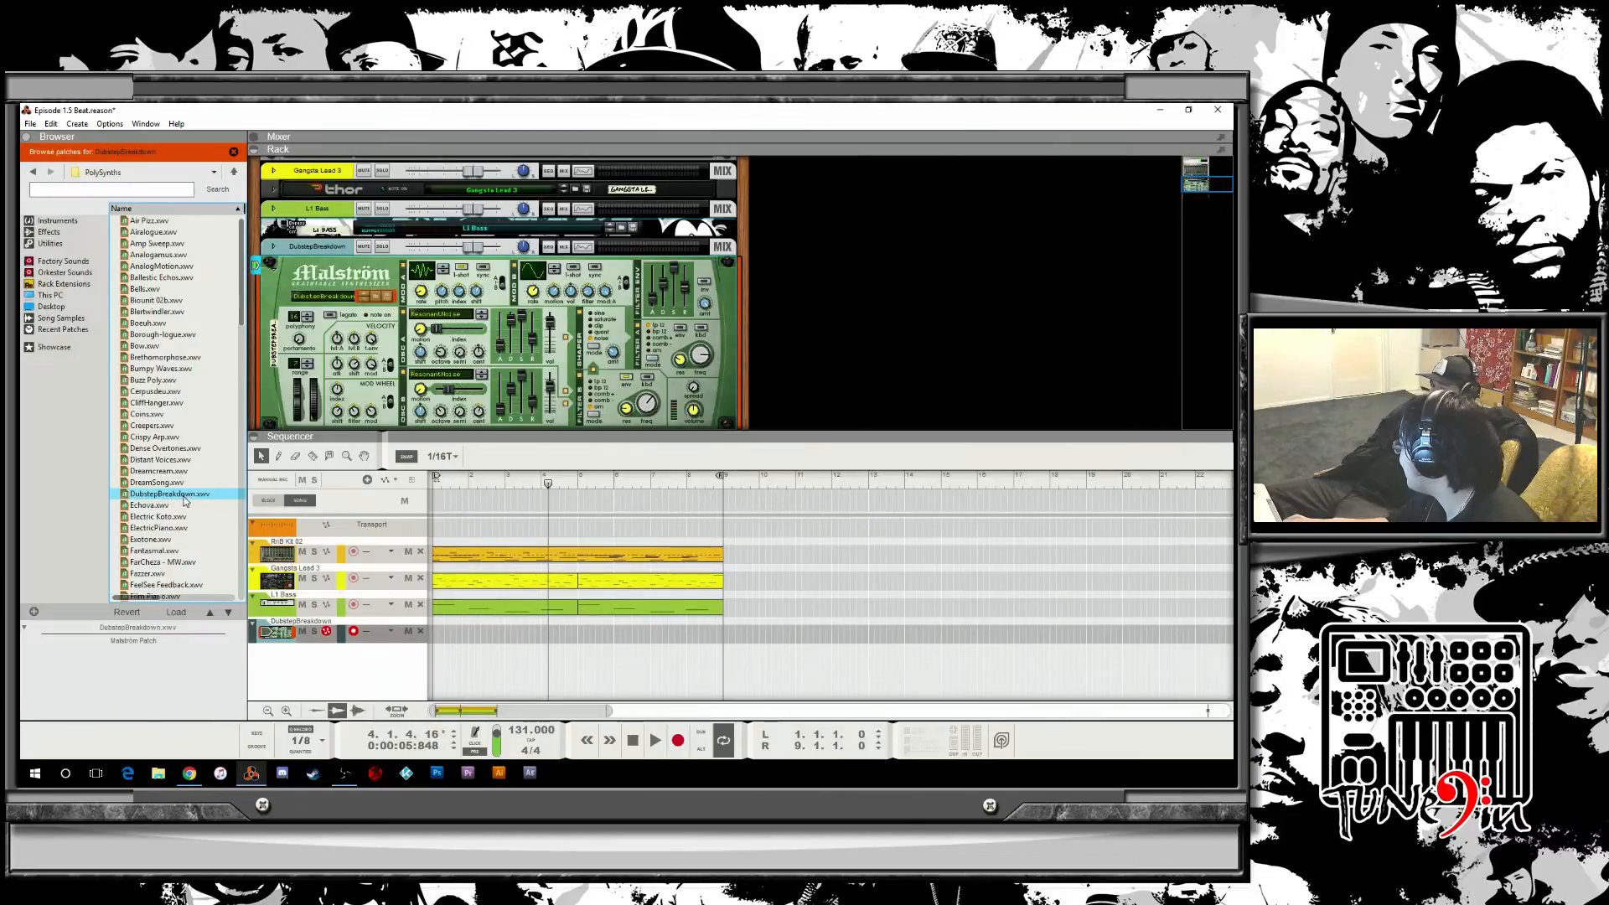
left_click(183, 503)
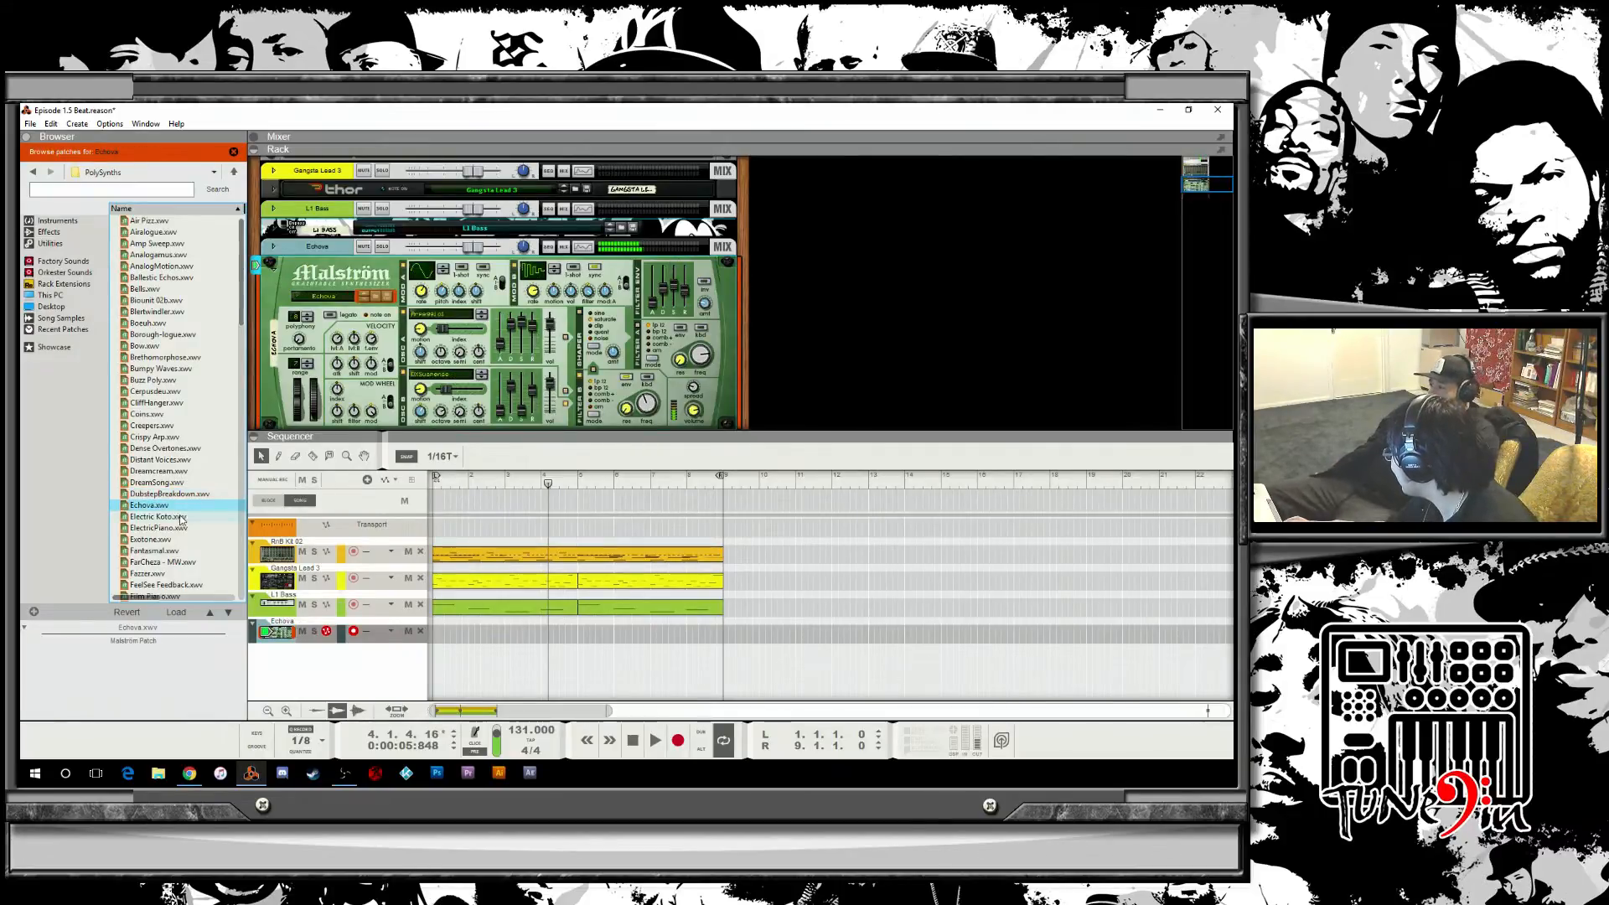
left_click(181, 516)
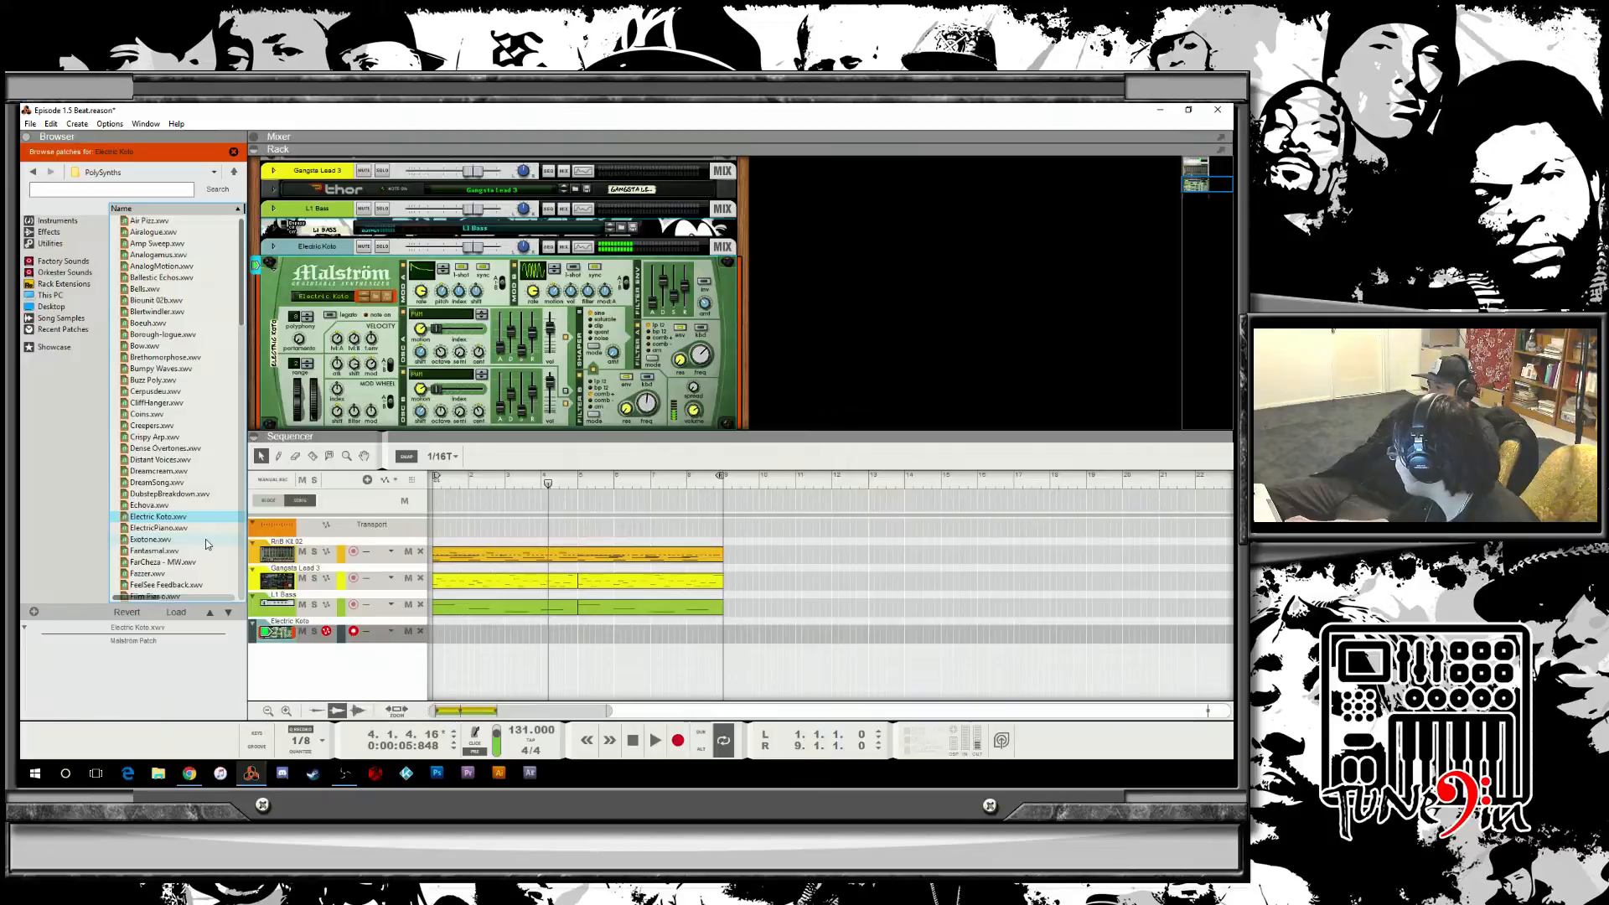
key("Down")
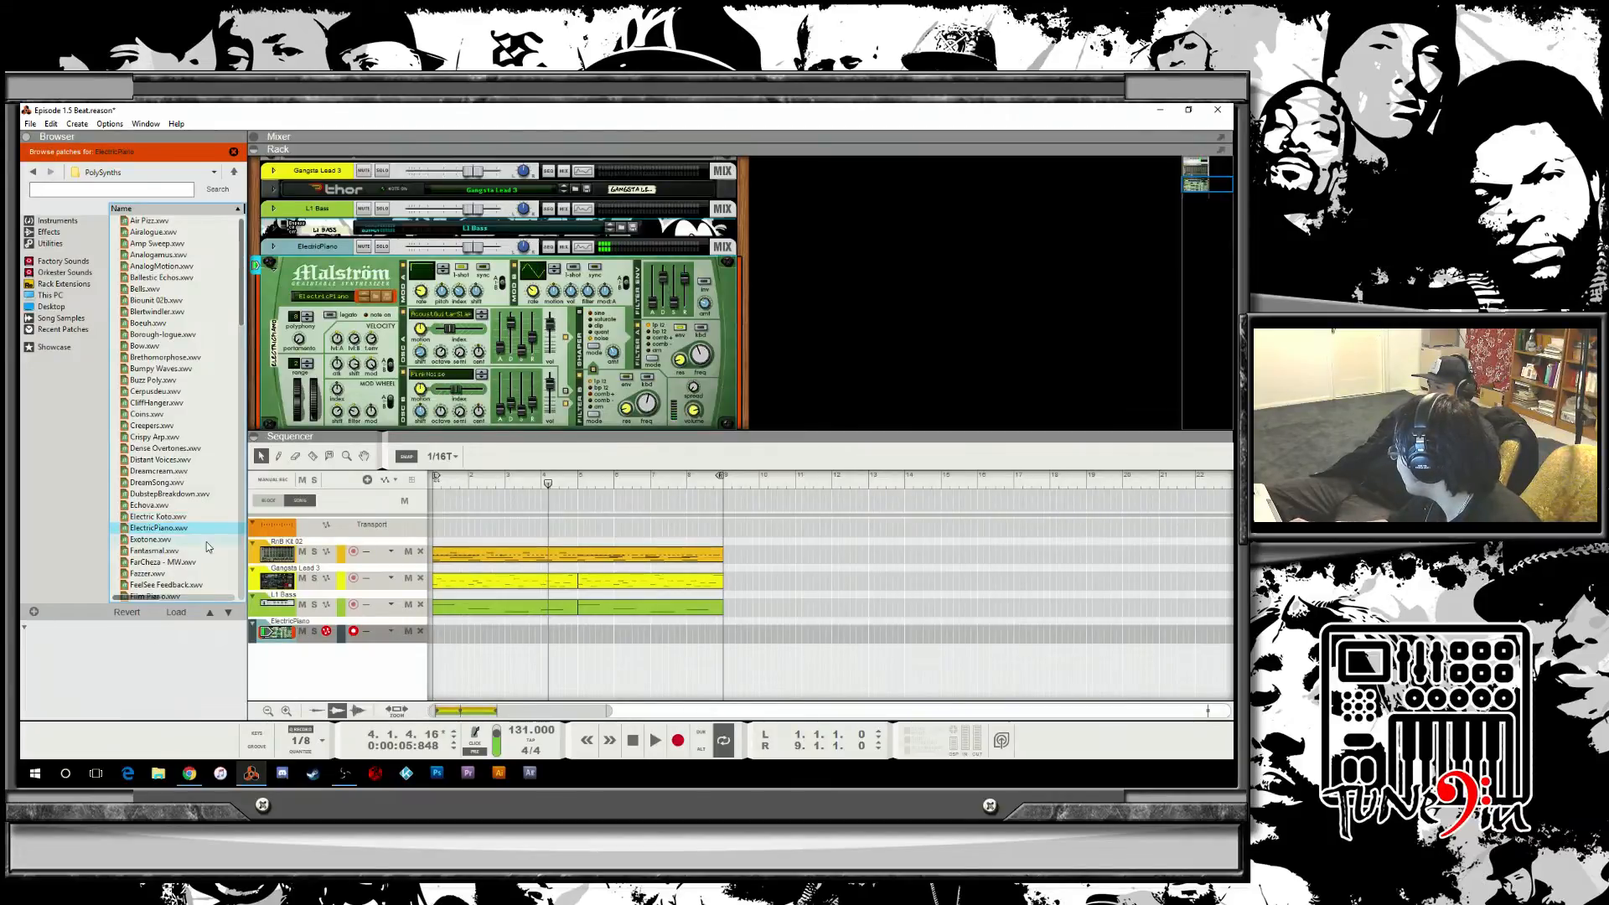
left_click(186, 540)
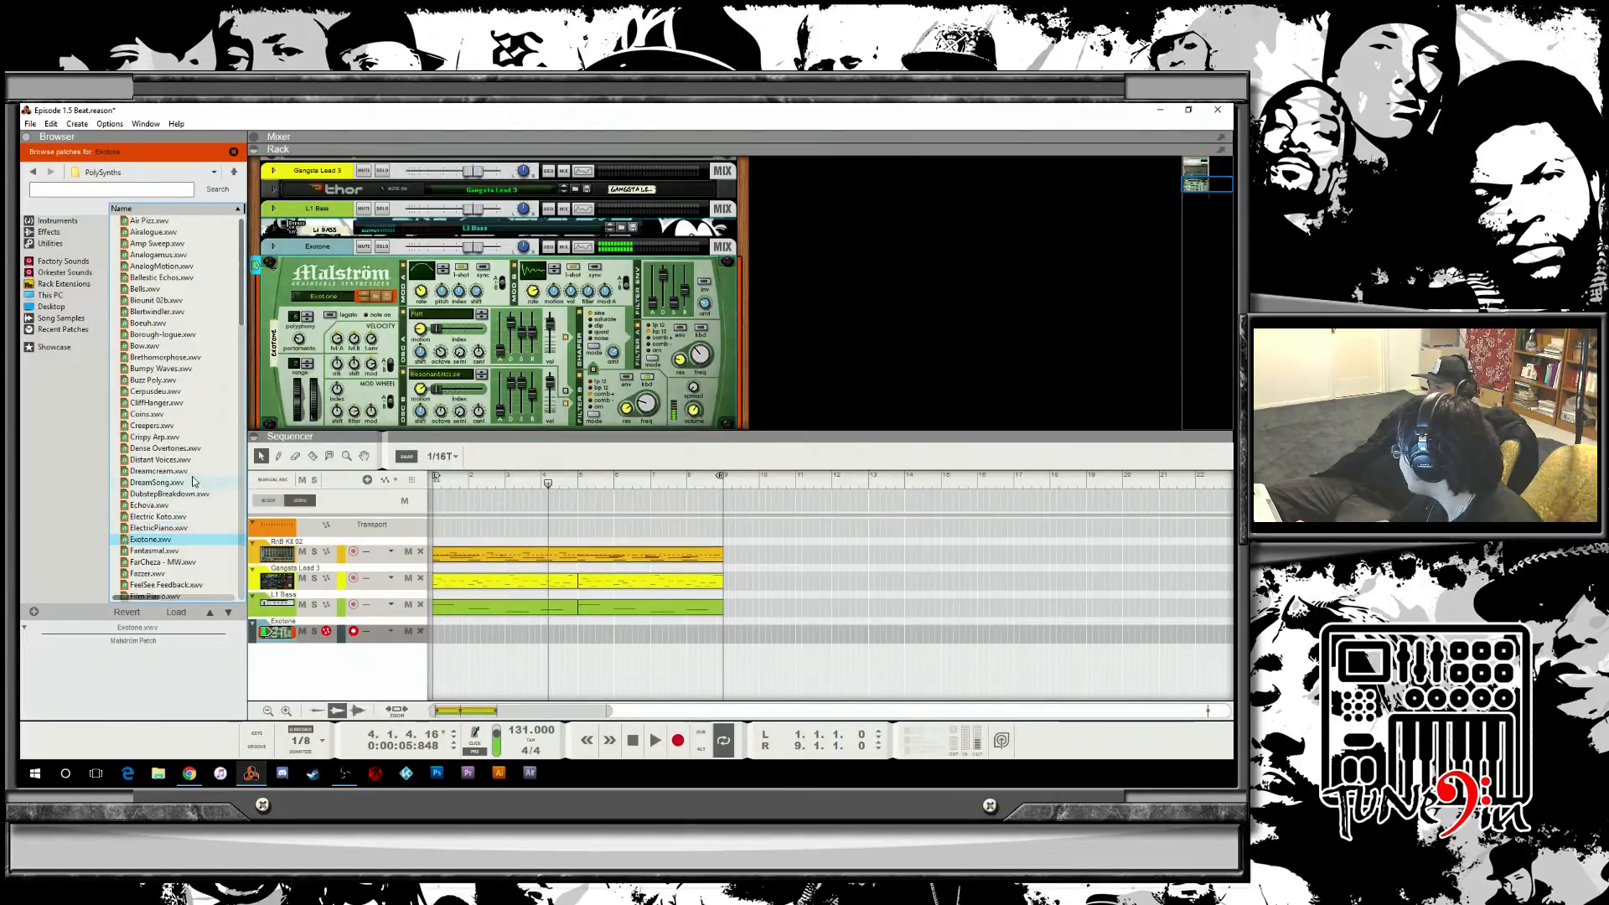
Load the Air Fizz patch on the Malström, then play the song from the start and stop it.
mouse_move(240, 303)
left_mouse_down()
mouse_move(240, 366)
mouse_move(238, 280)
left_mouse_up()
left_click(154, 222)
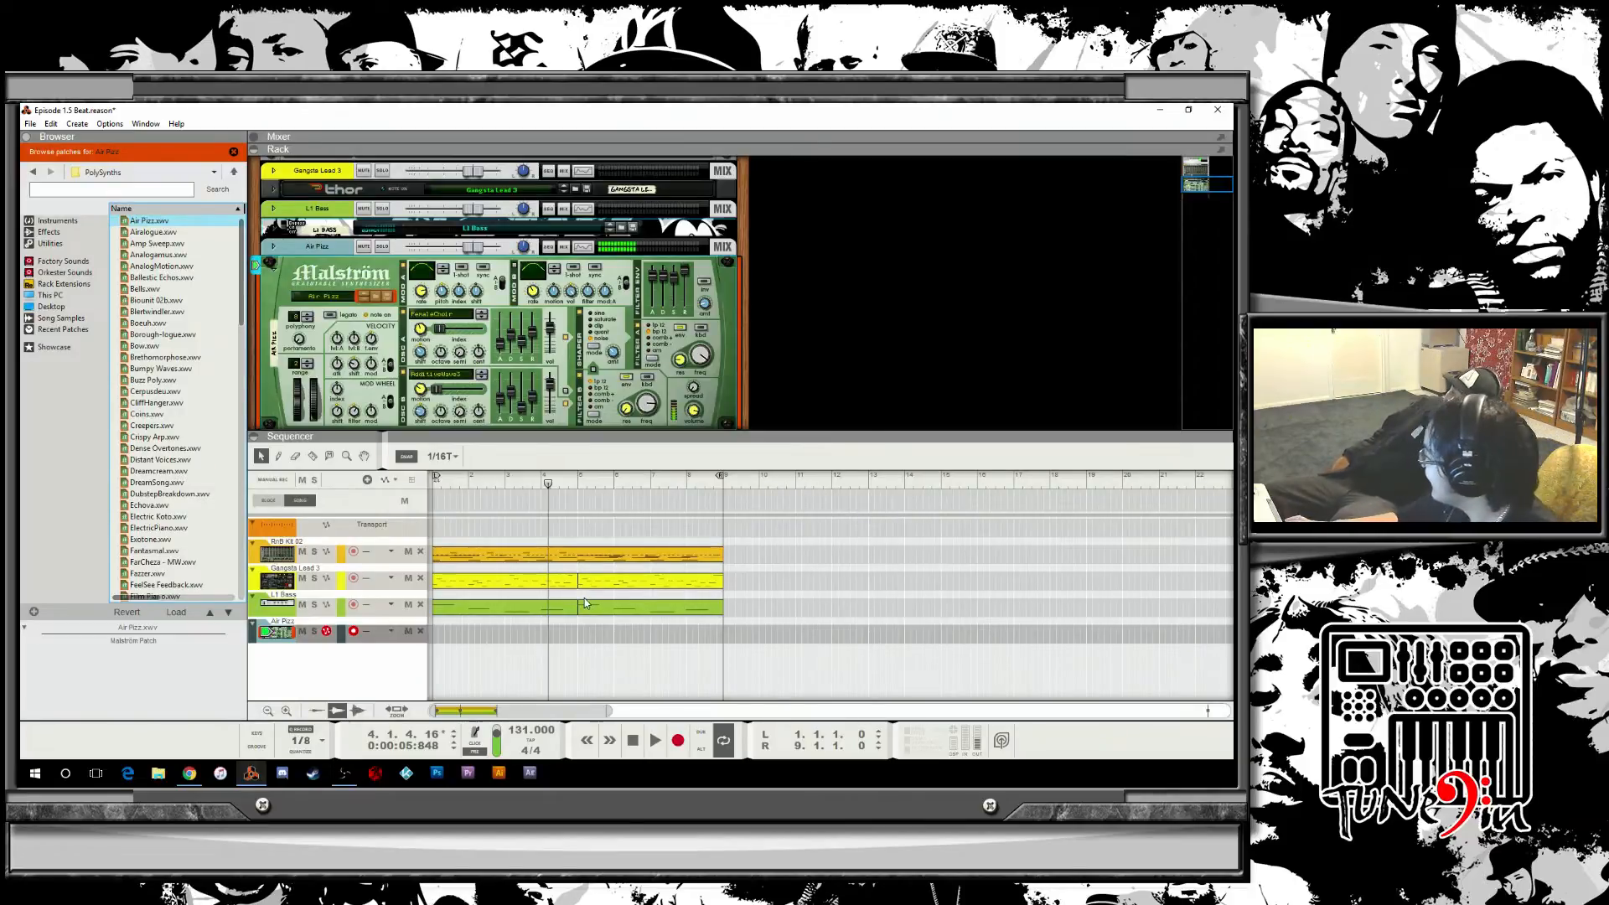
left_click(633, 741)
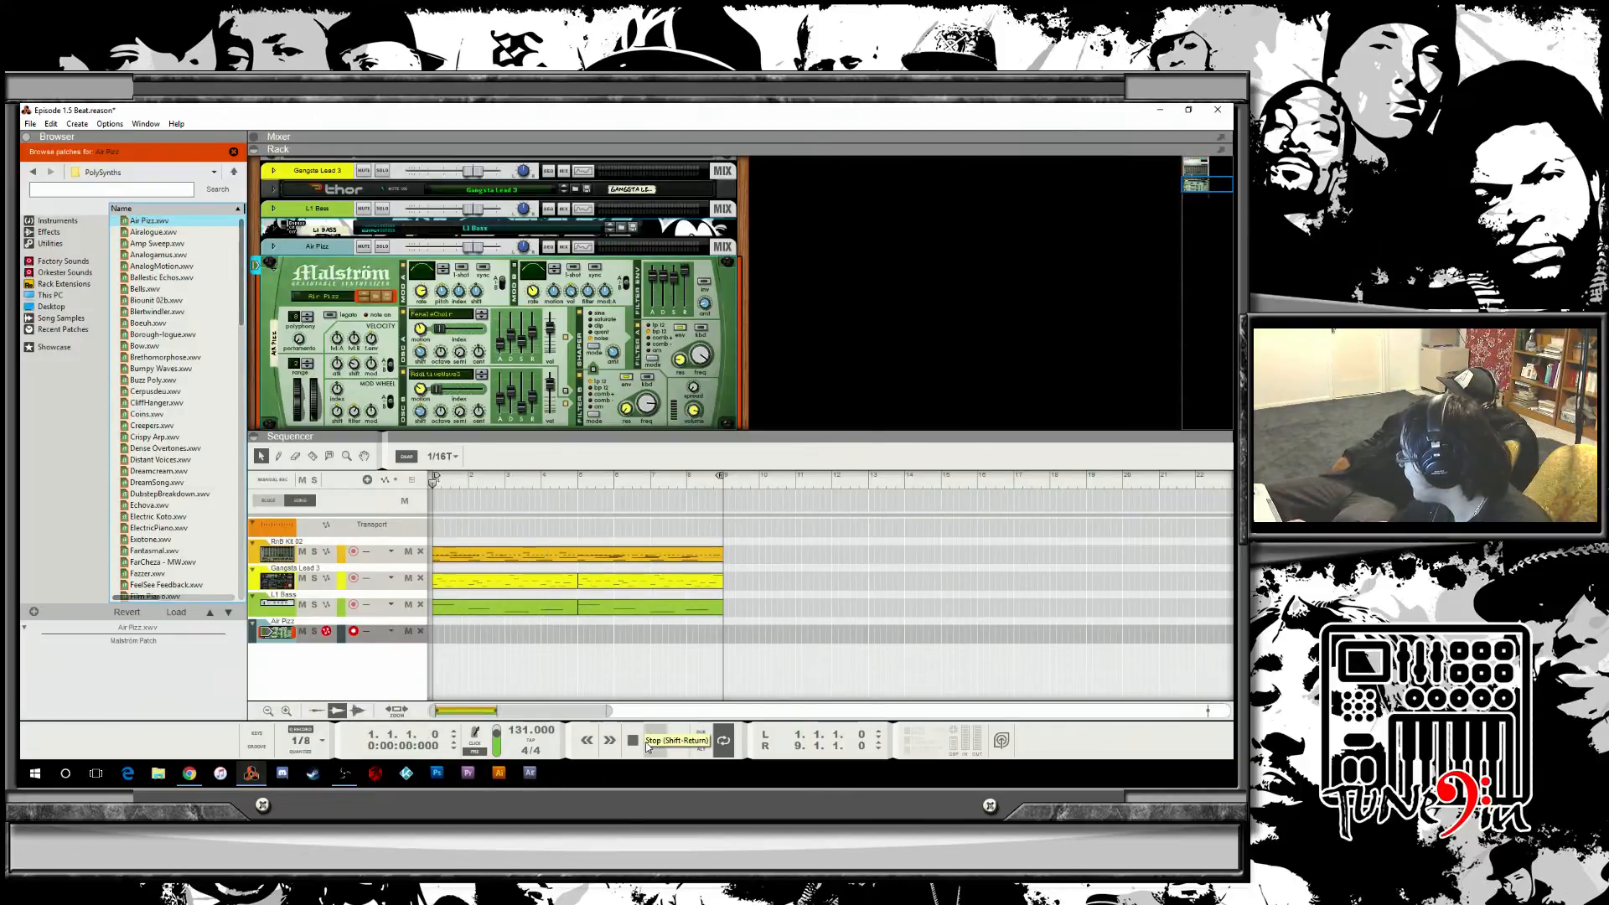
left_click(653, 740)
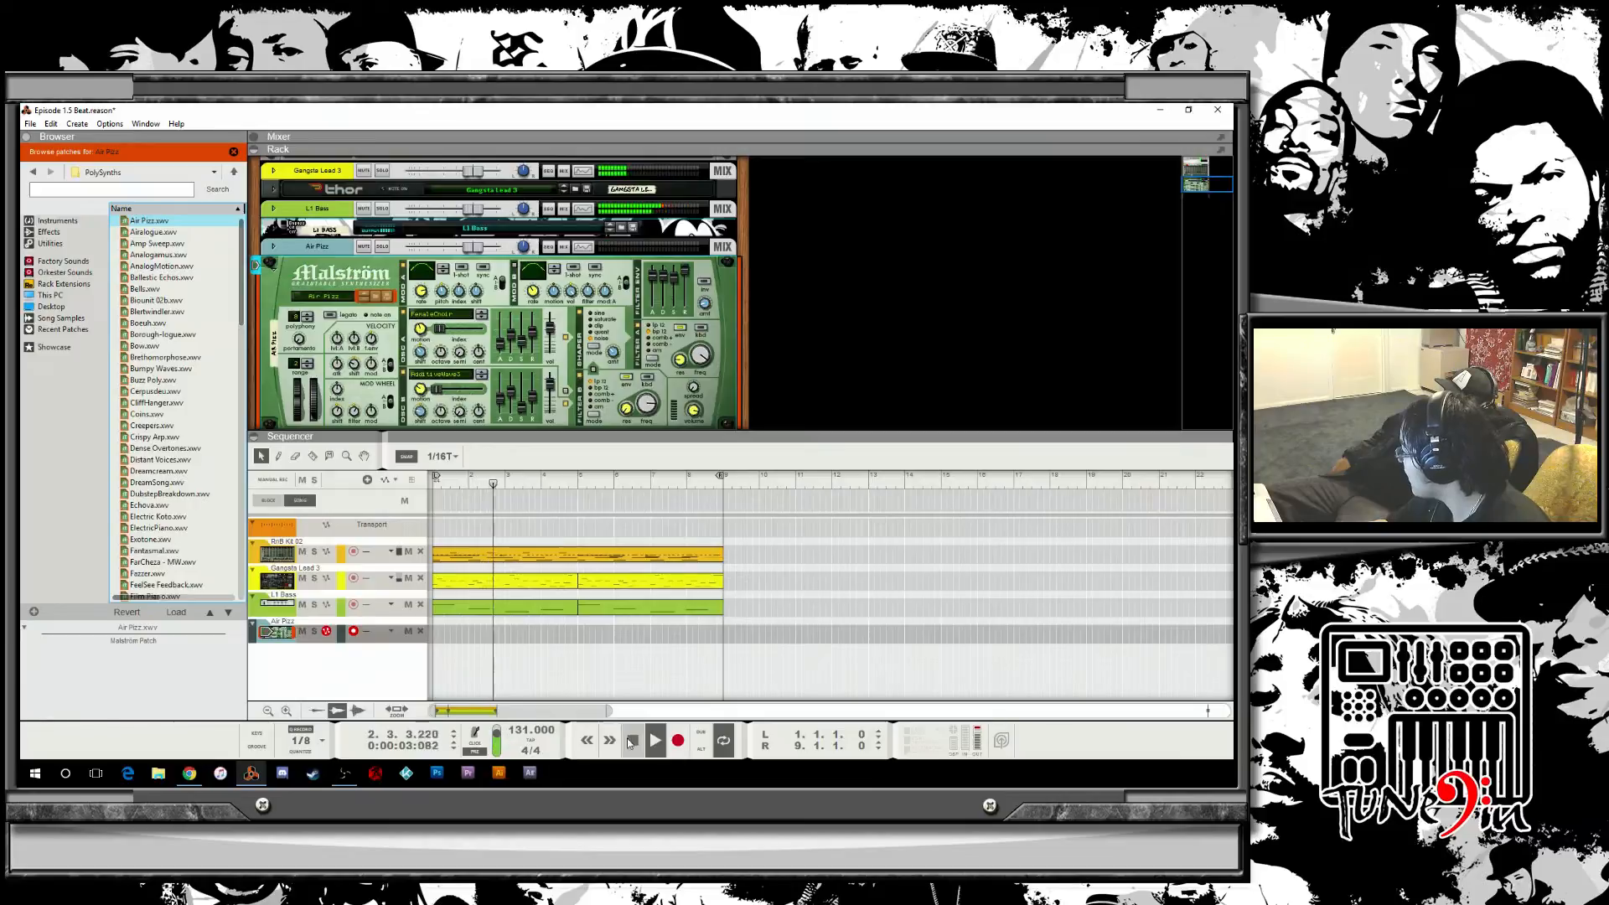
double_click(632, 741)
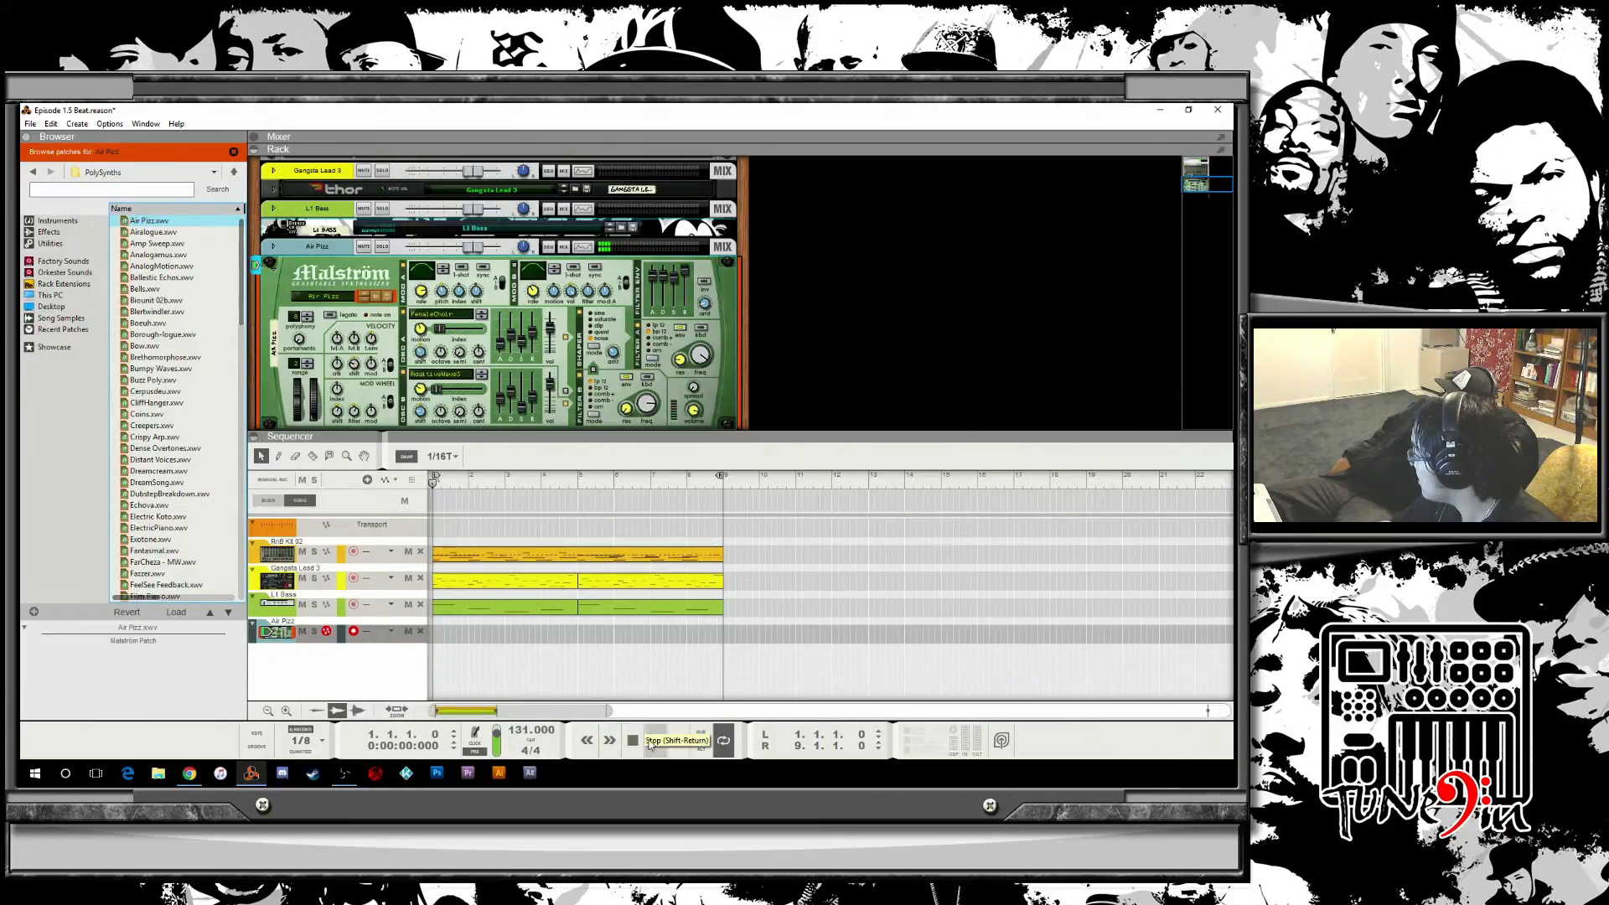
Stop playback, return to the song start, and play the beat once more before stopping again.
left_click(647, 743)
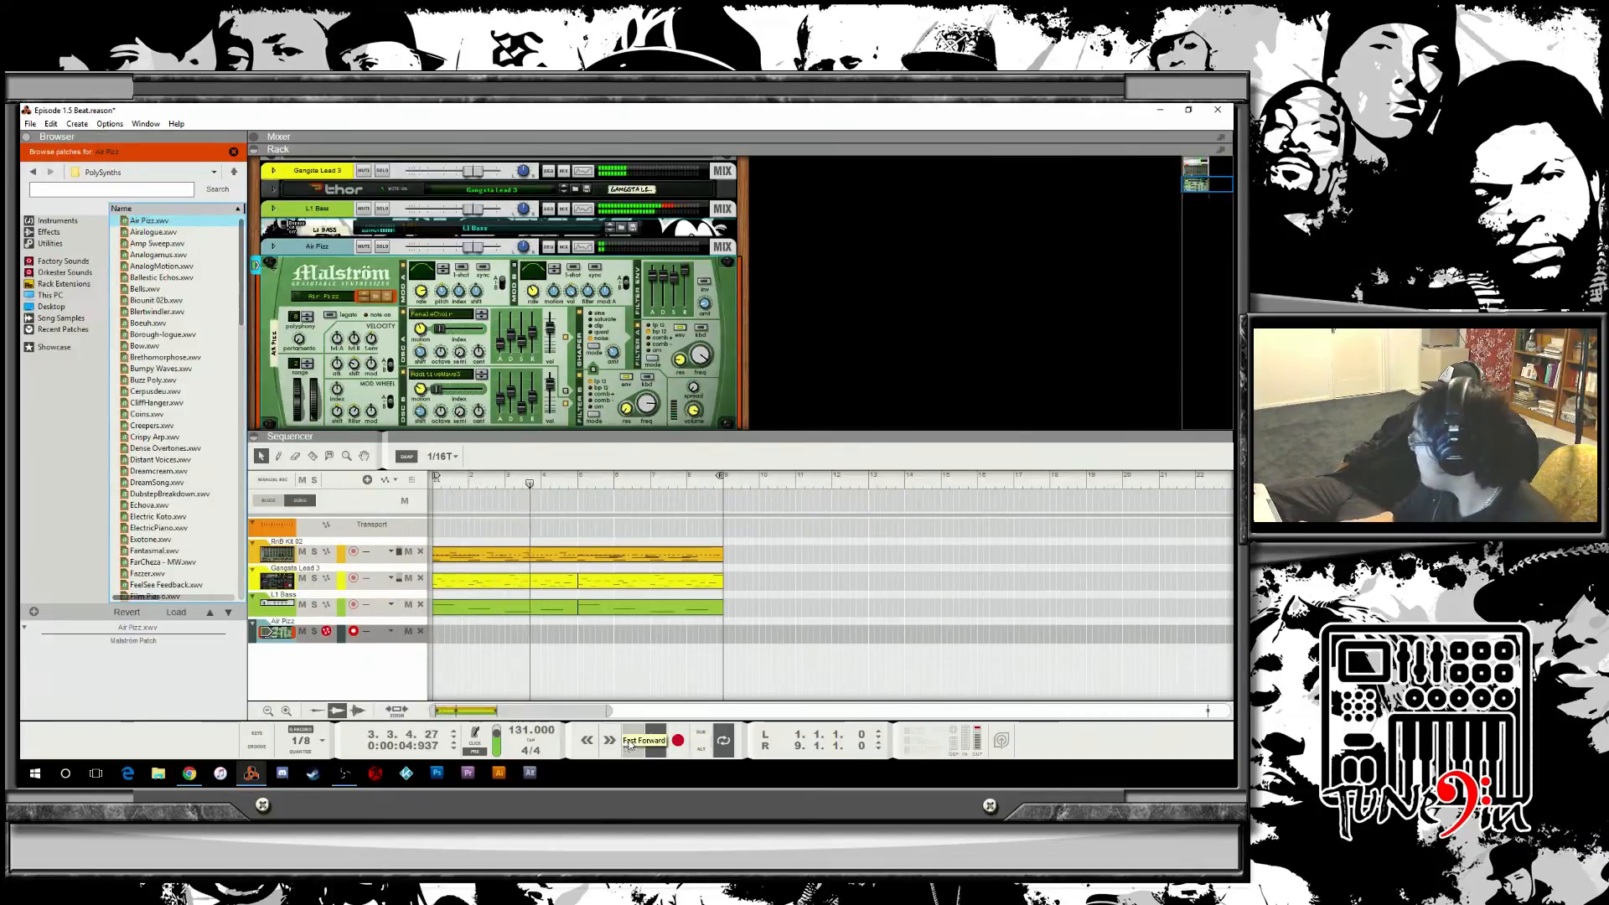
left_click(631, 742)
left_click(631, 742)
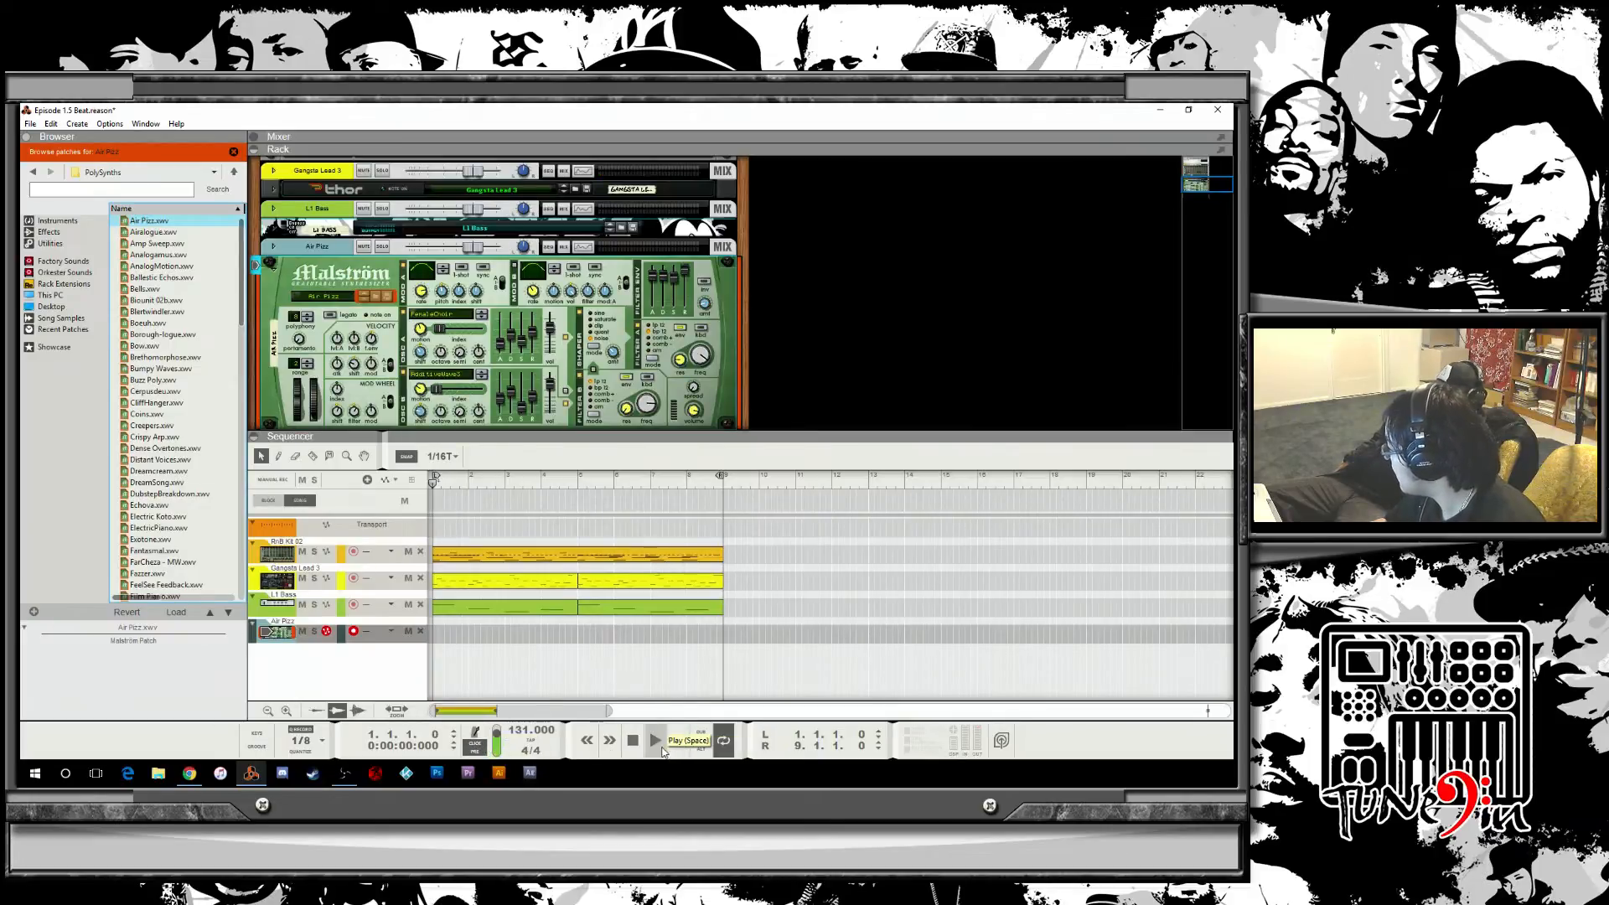
left_click(656, 744)
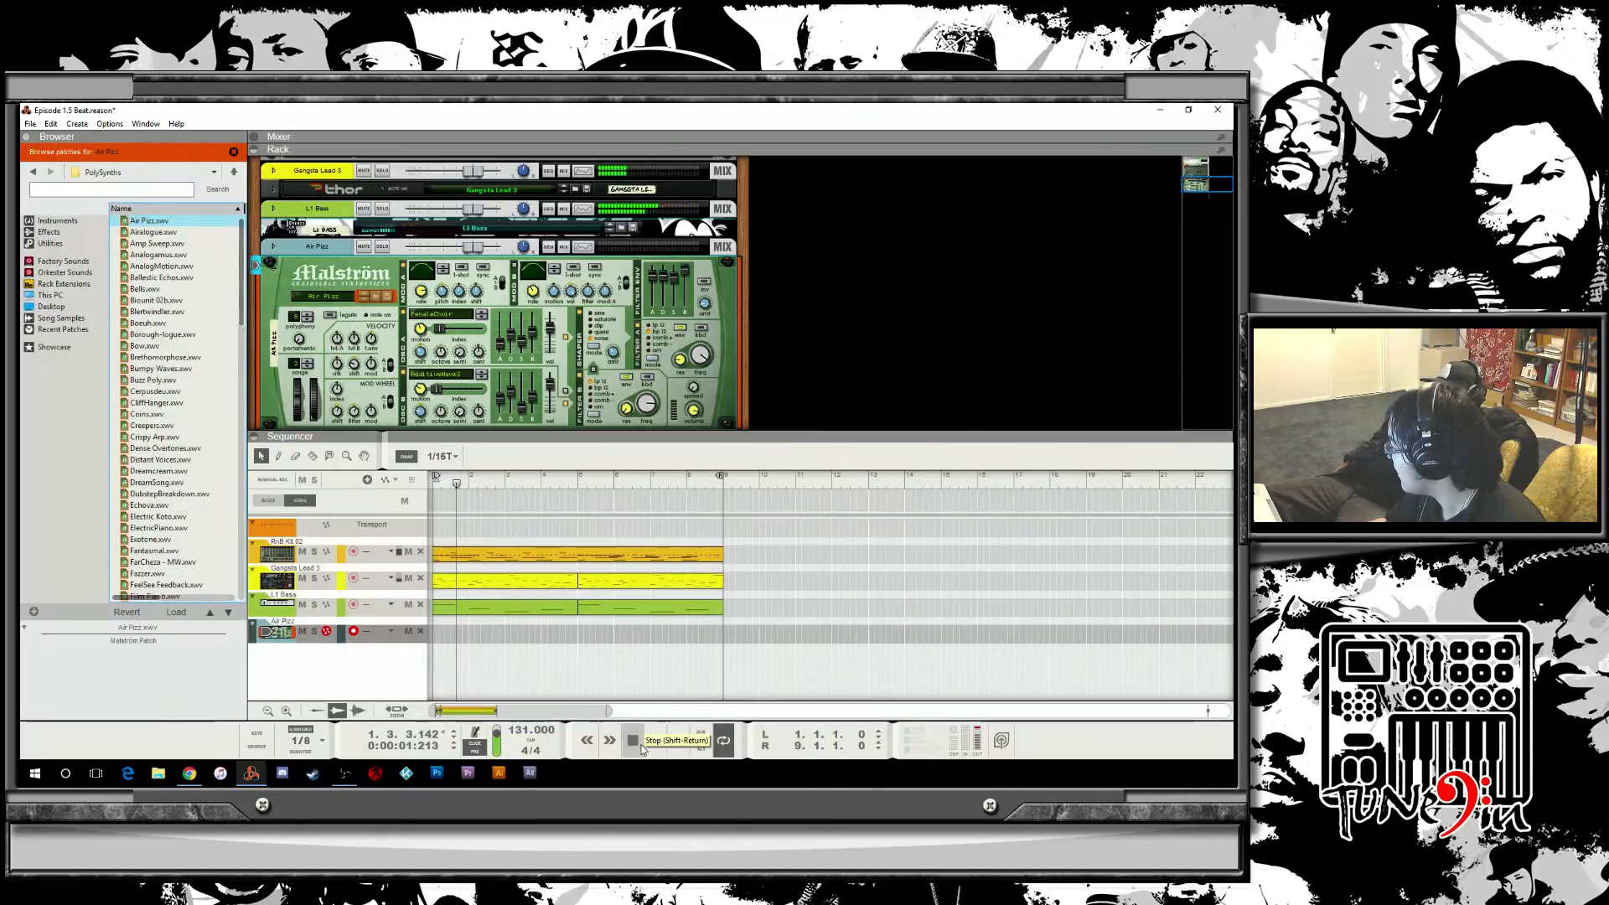
left_click(678, 744)
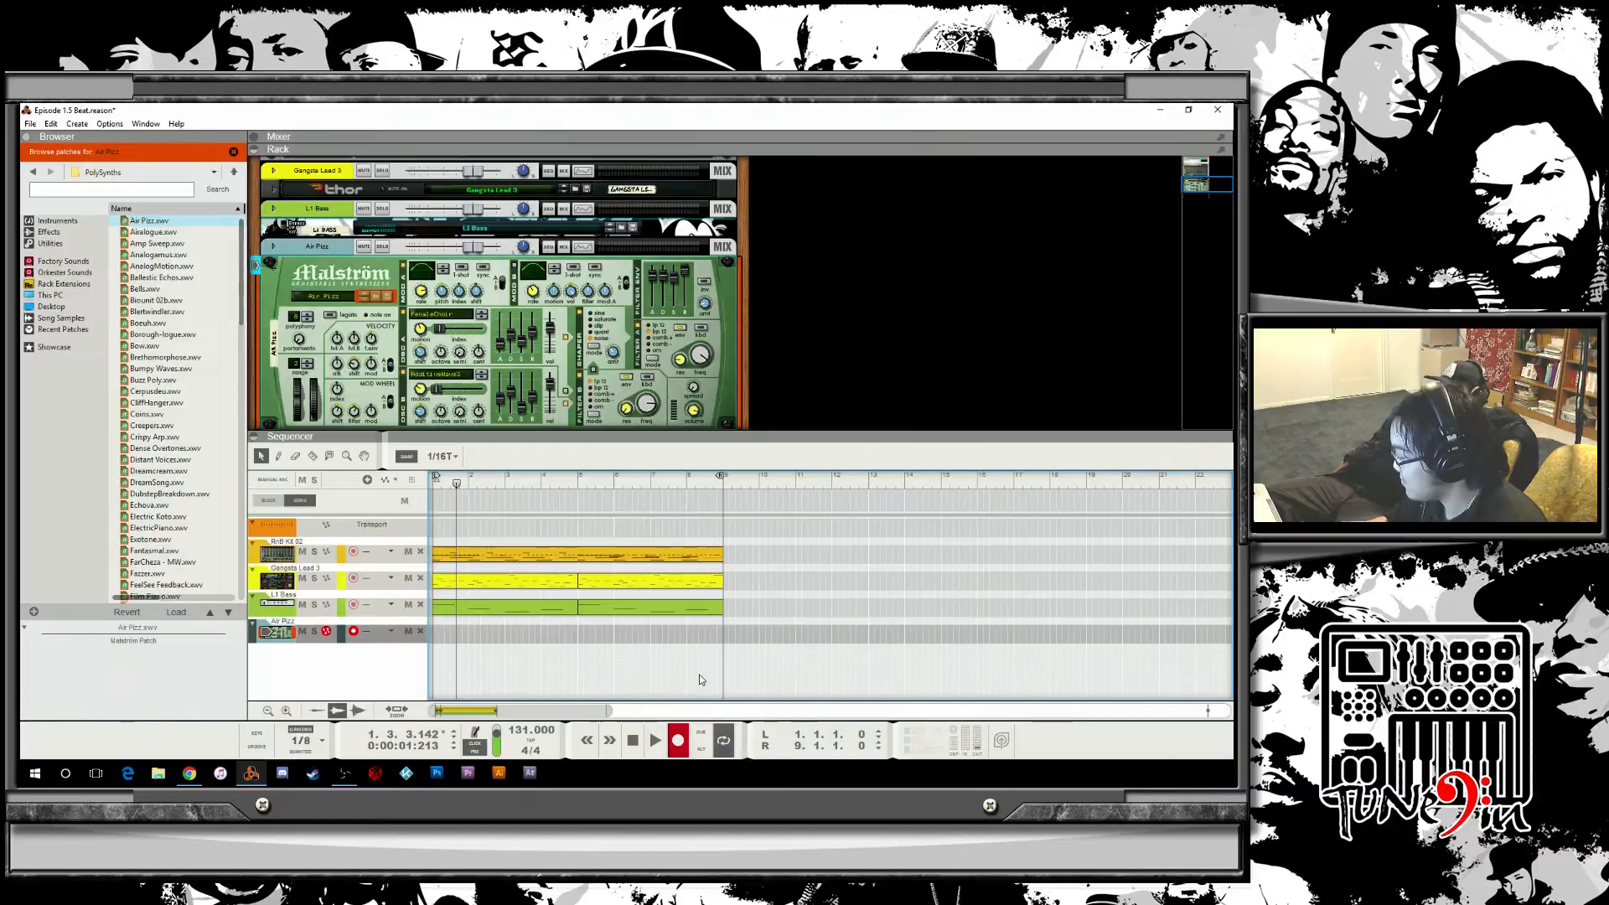
left_click(630, 739)
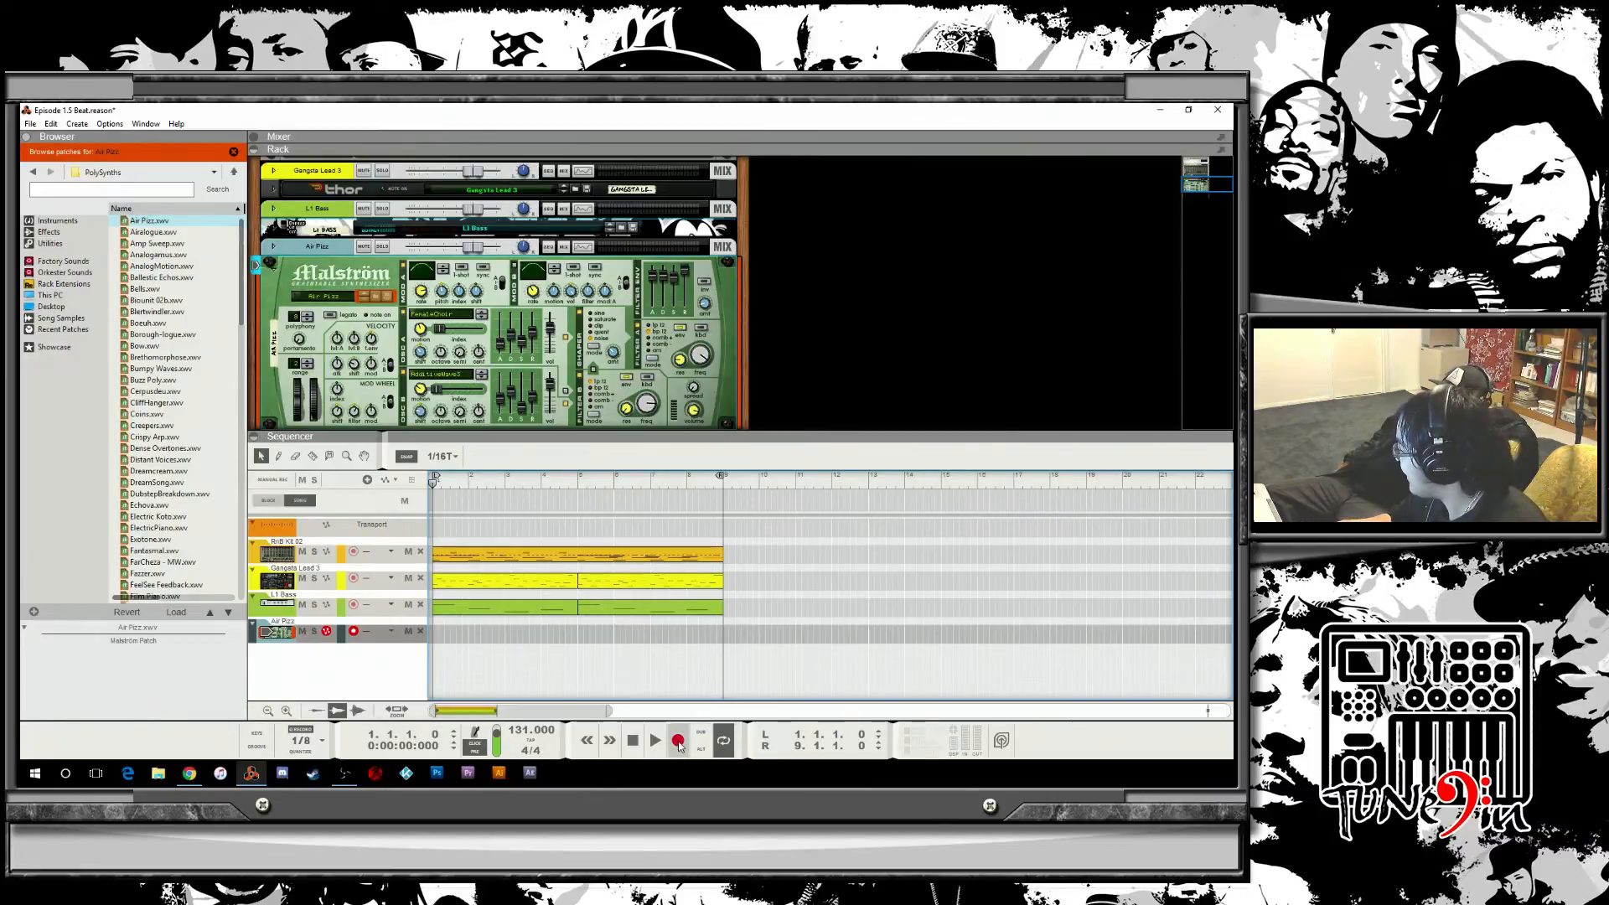
Record a take on the Air Fizz track, then delete the recorded clip.
left_click(679, 740)
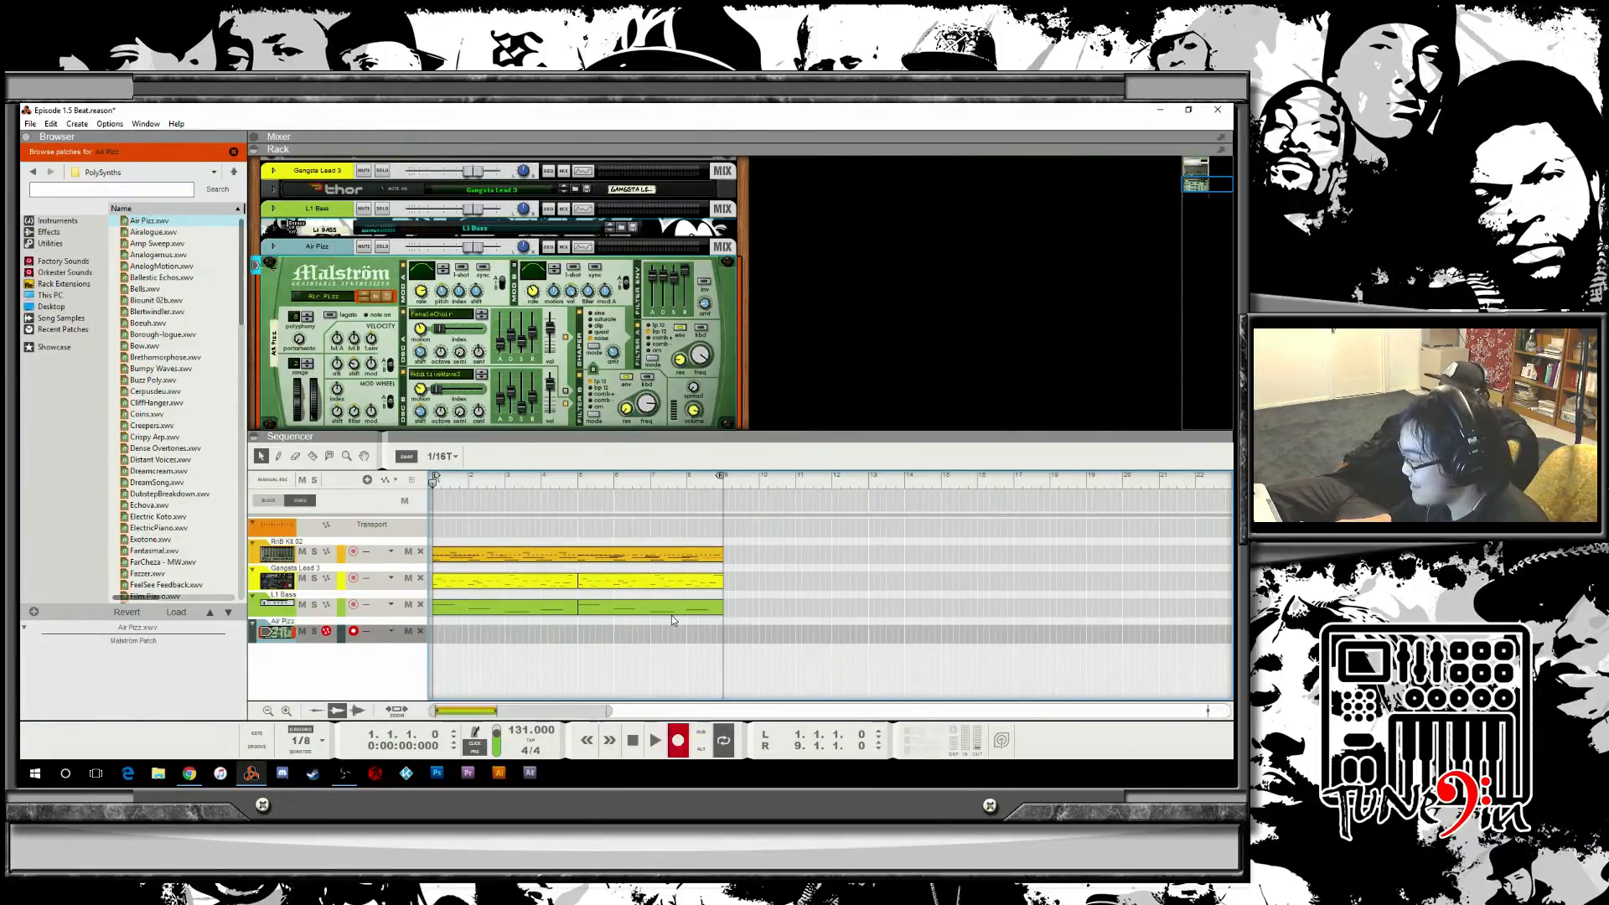
key("space")
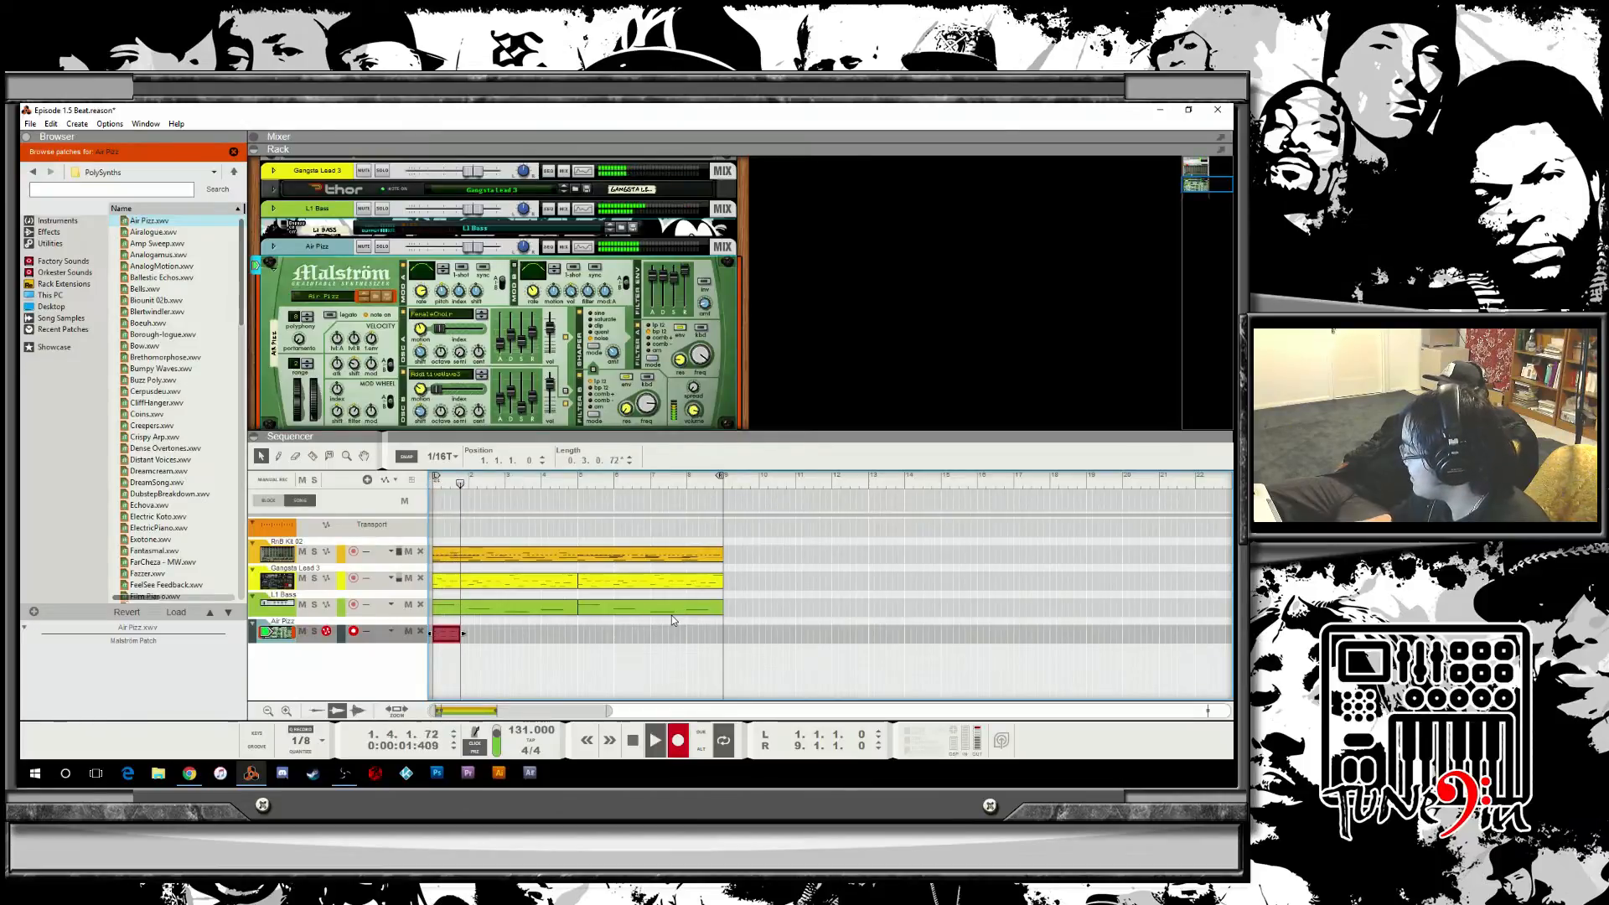
left_click(631, 741)
left_click(632, 740)
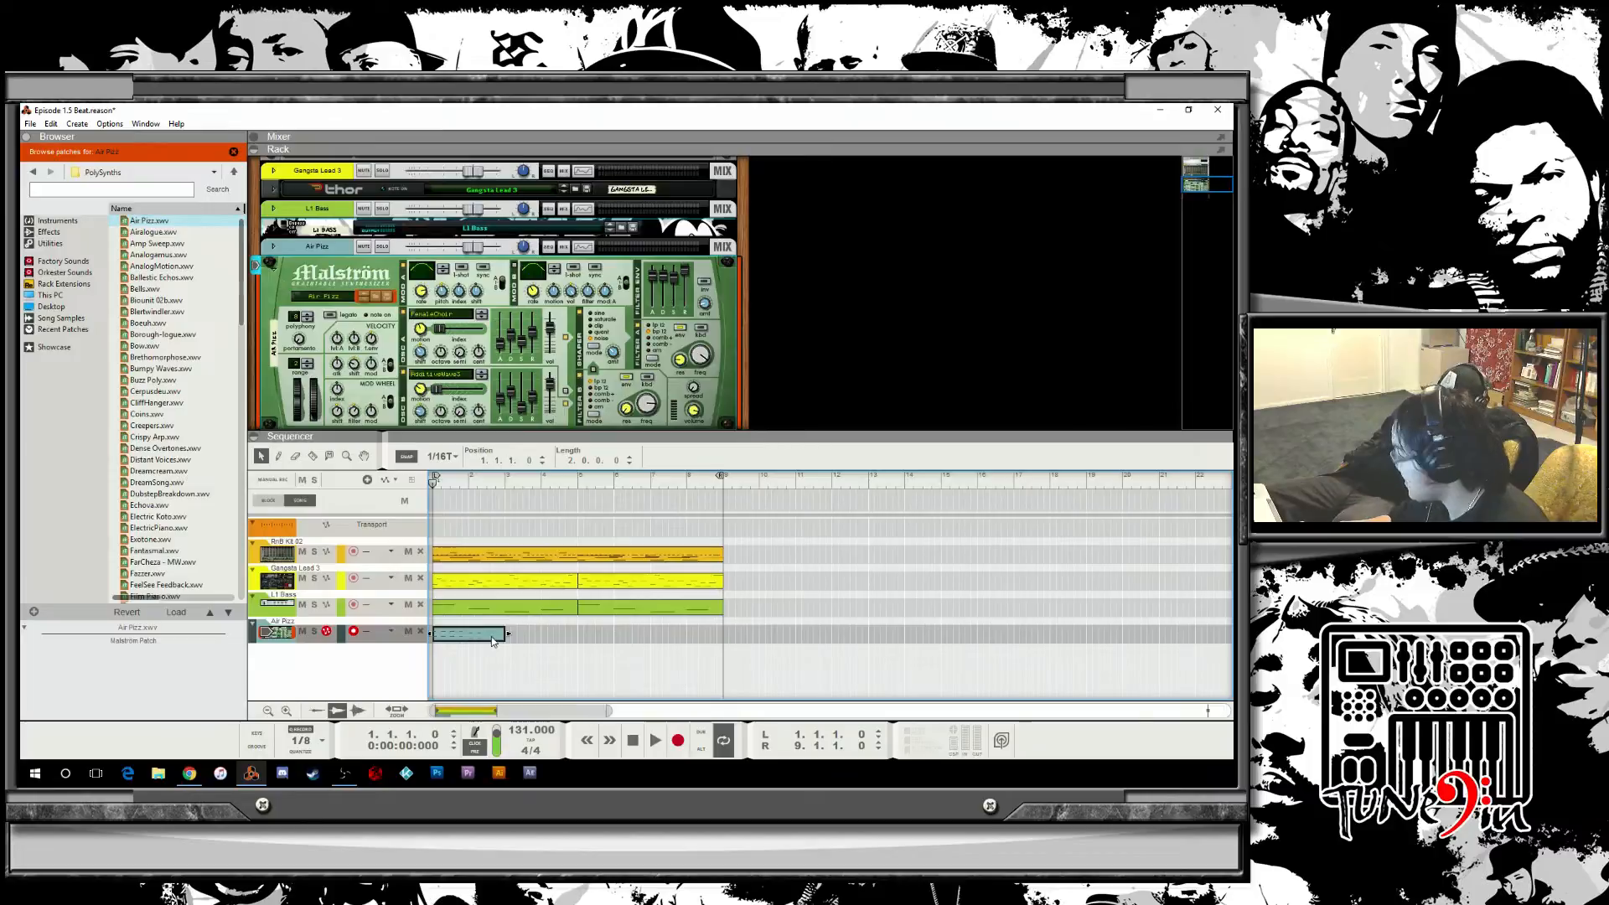
key("Delete")
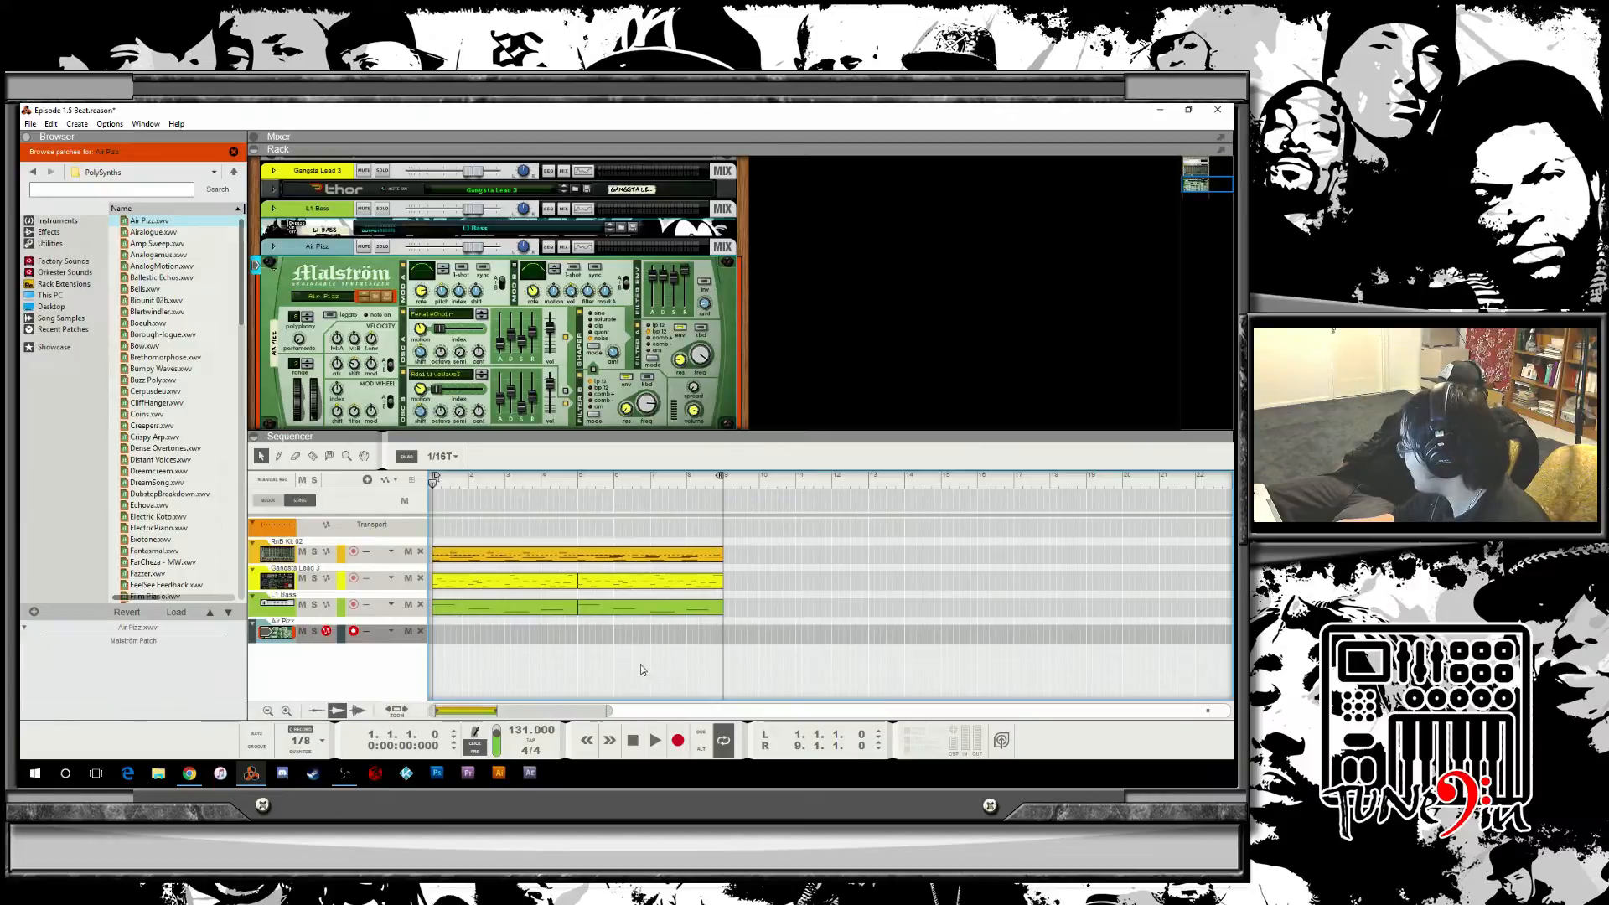
Record a new Air Fizz part from the song start, about four bars long.
left_click(674, 748)
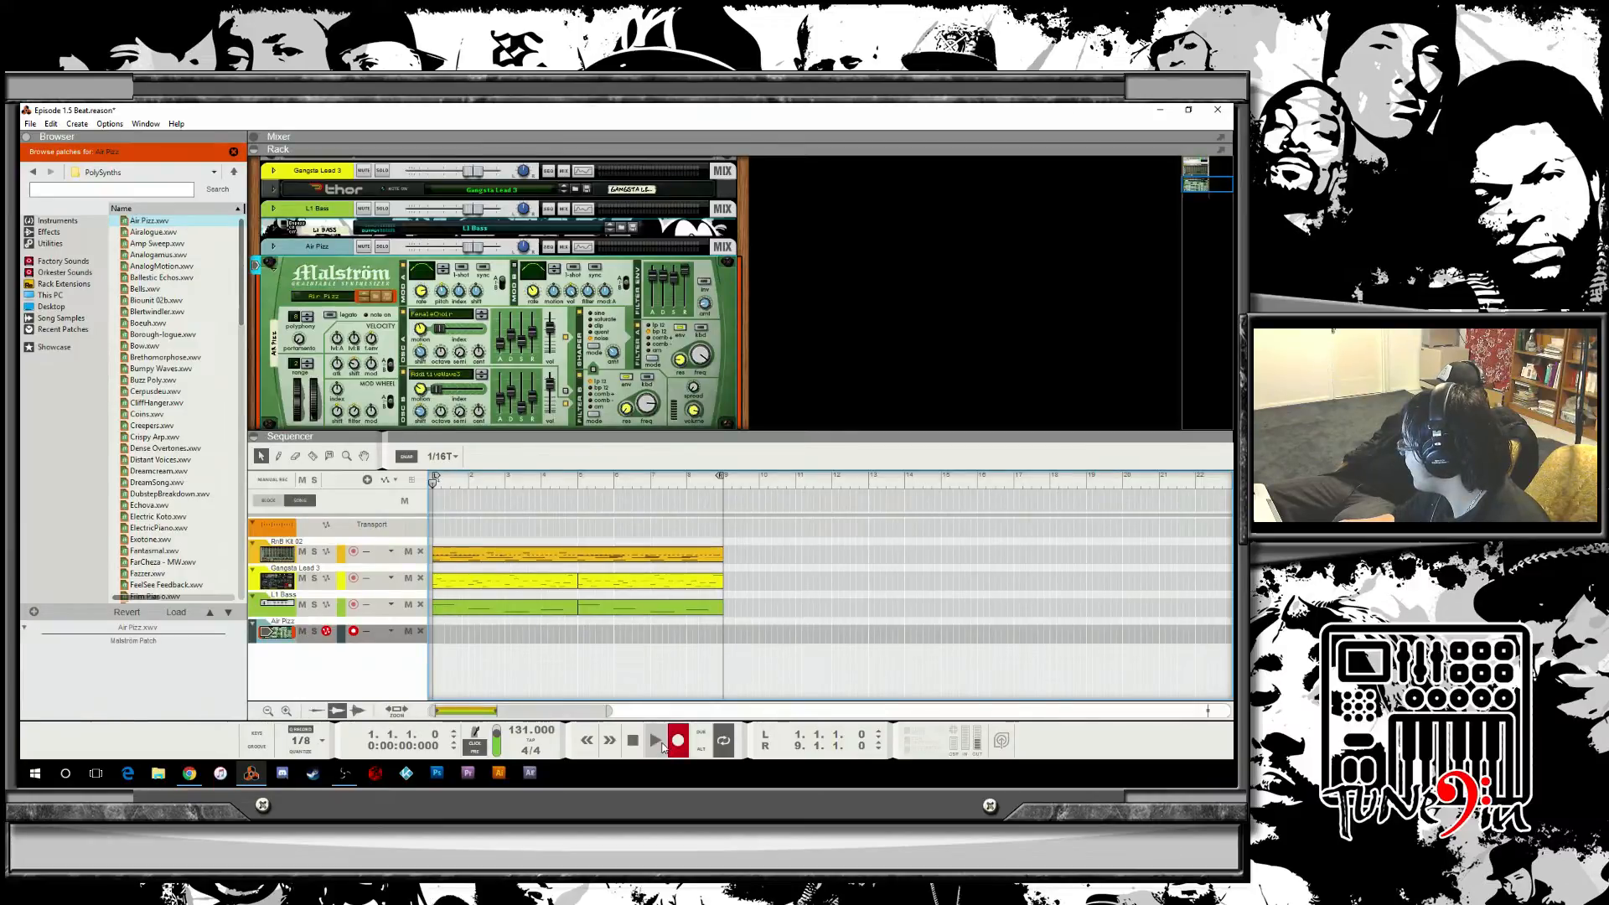
left_click(658, 745)
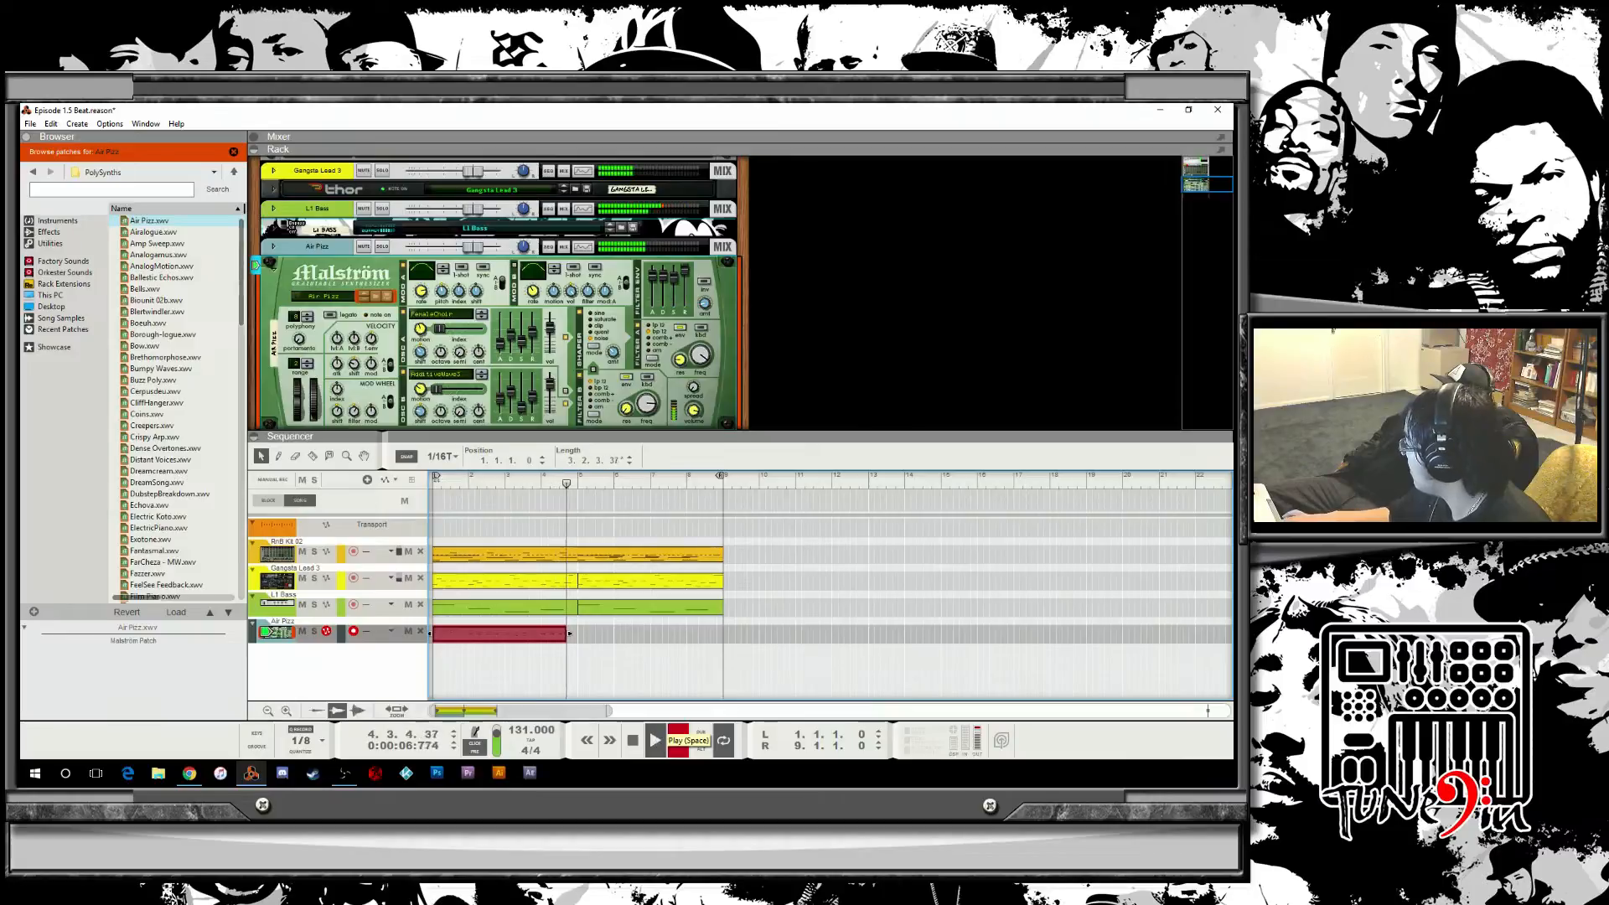
left_click(633, 741)
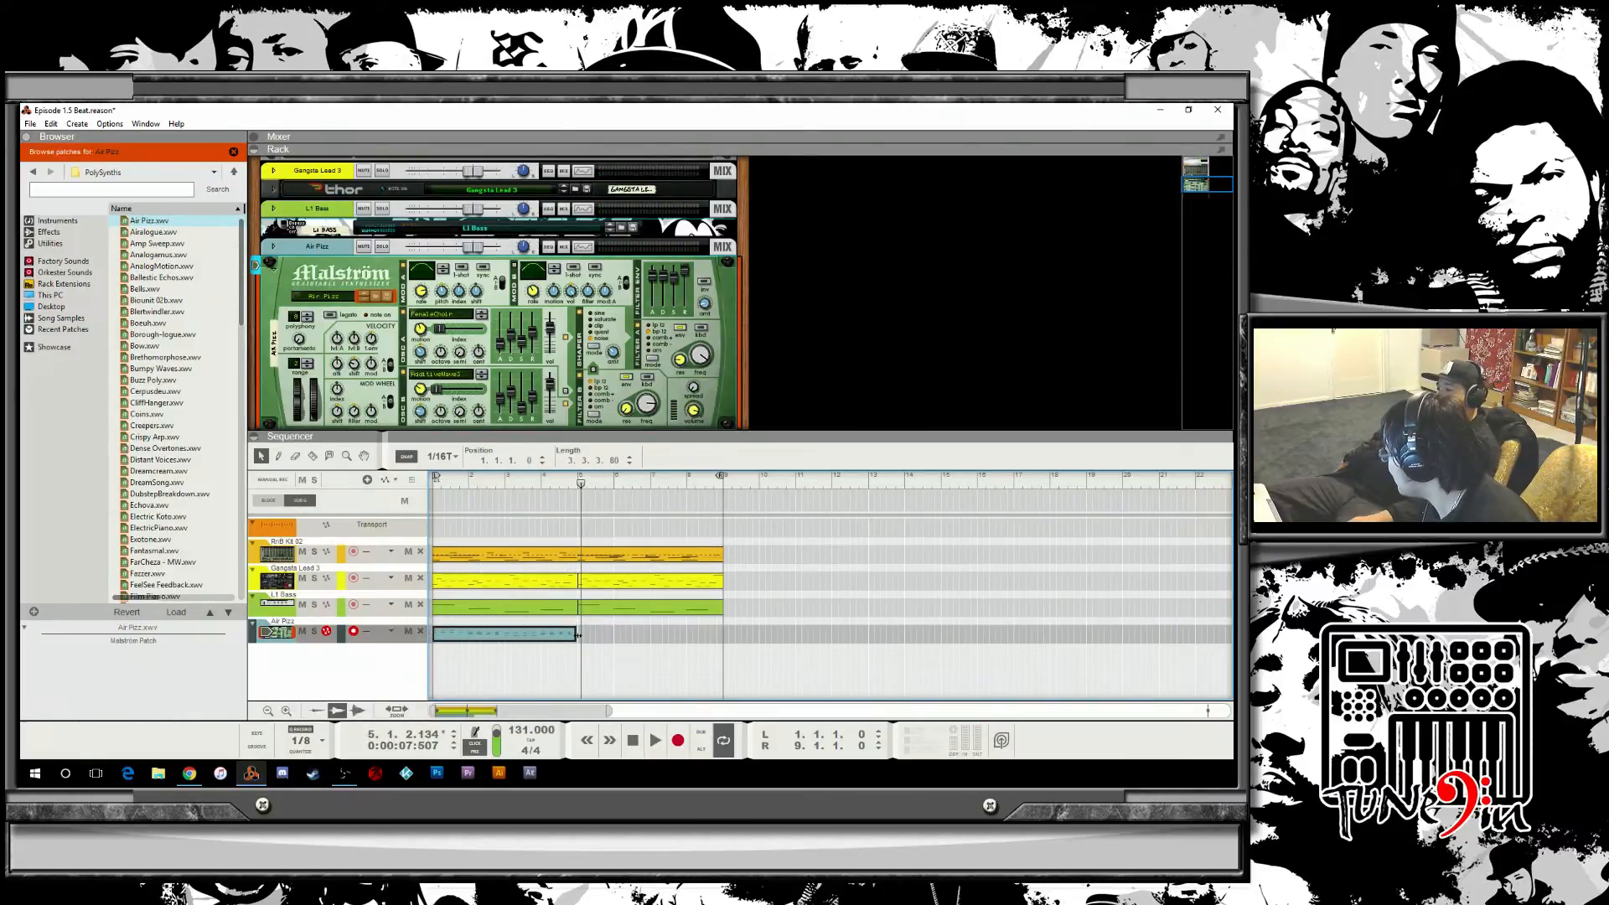
Set the snap value to Bar and trim the Air Fizz clip to exactly 4 bars.
left_click(565, 660)
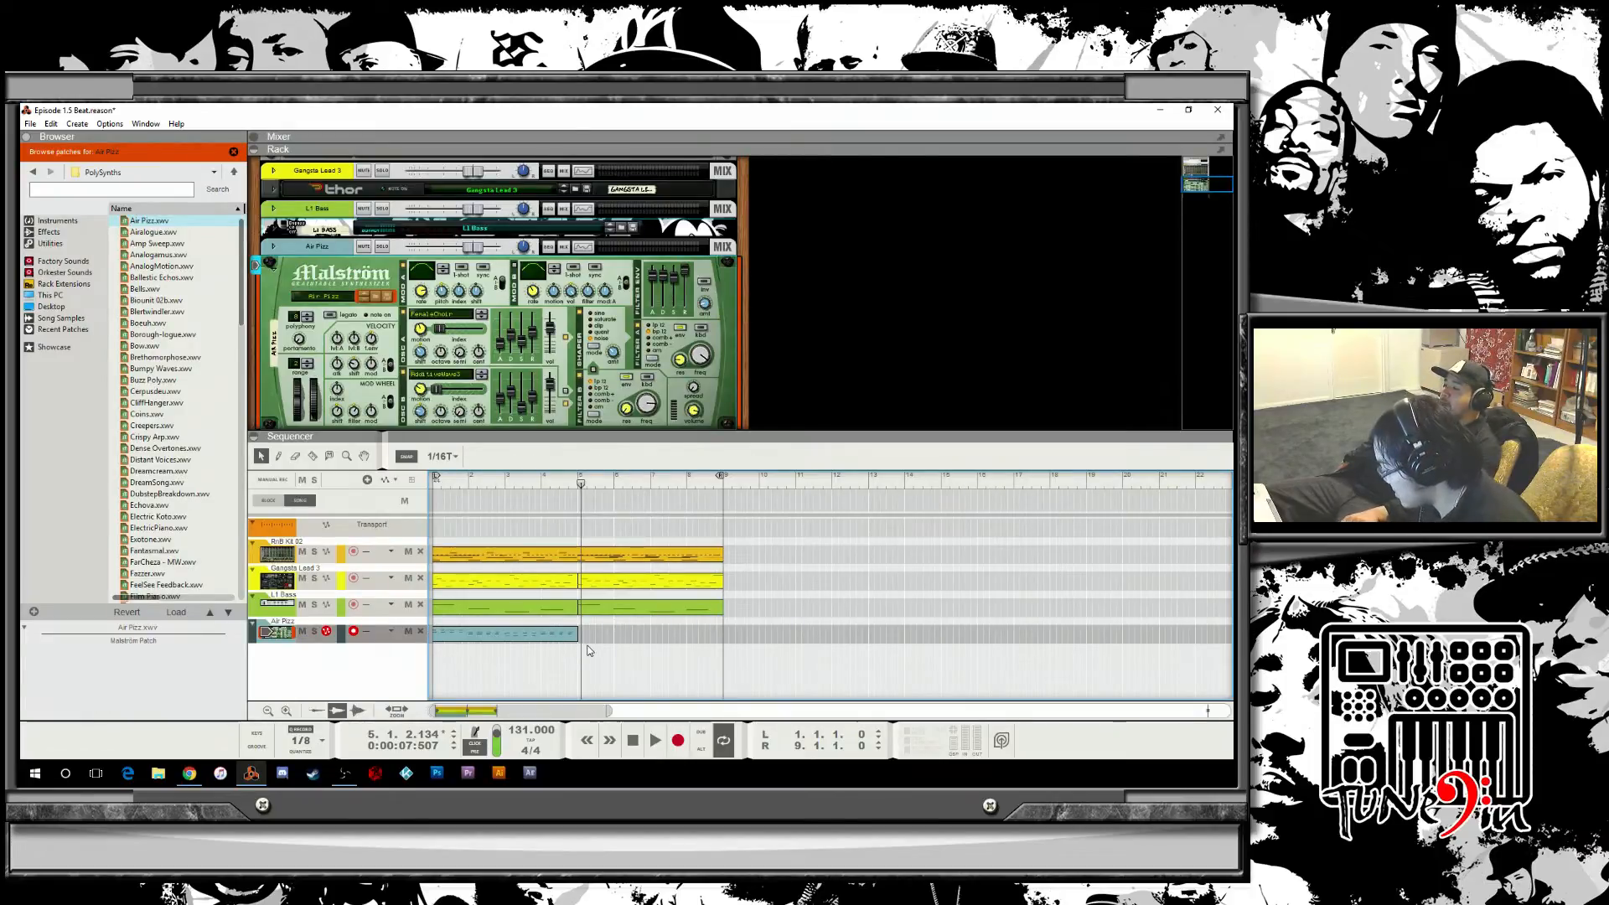
left_click_drag(578, 635, 615, 635)
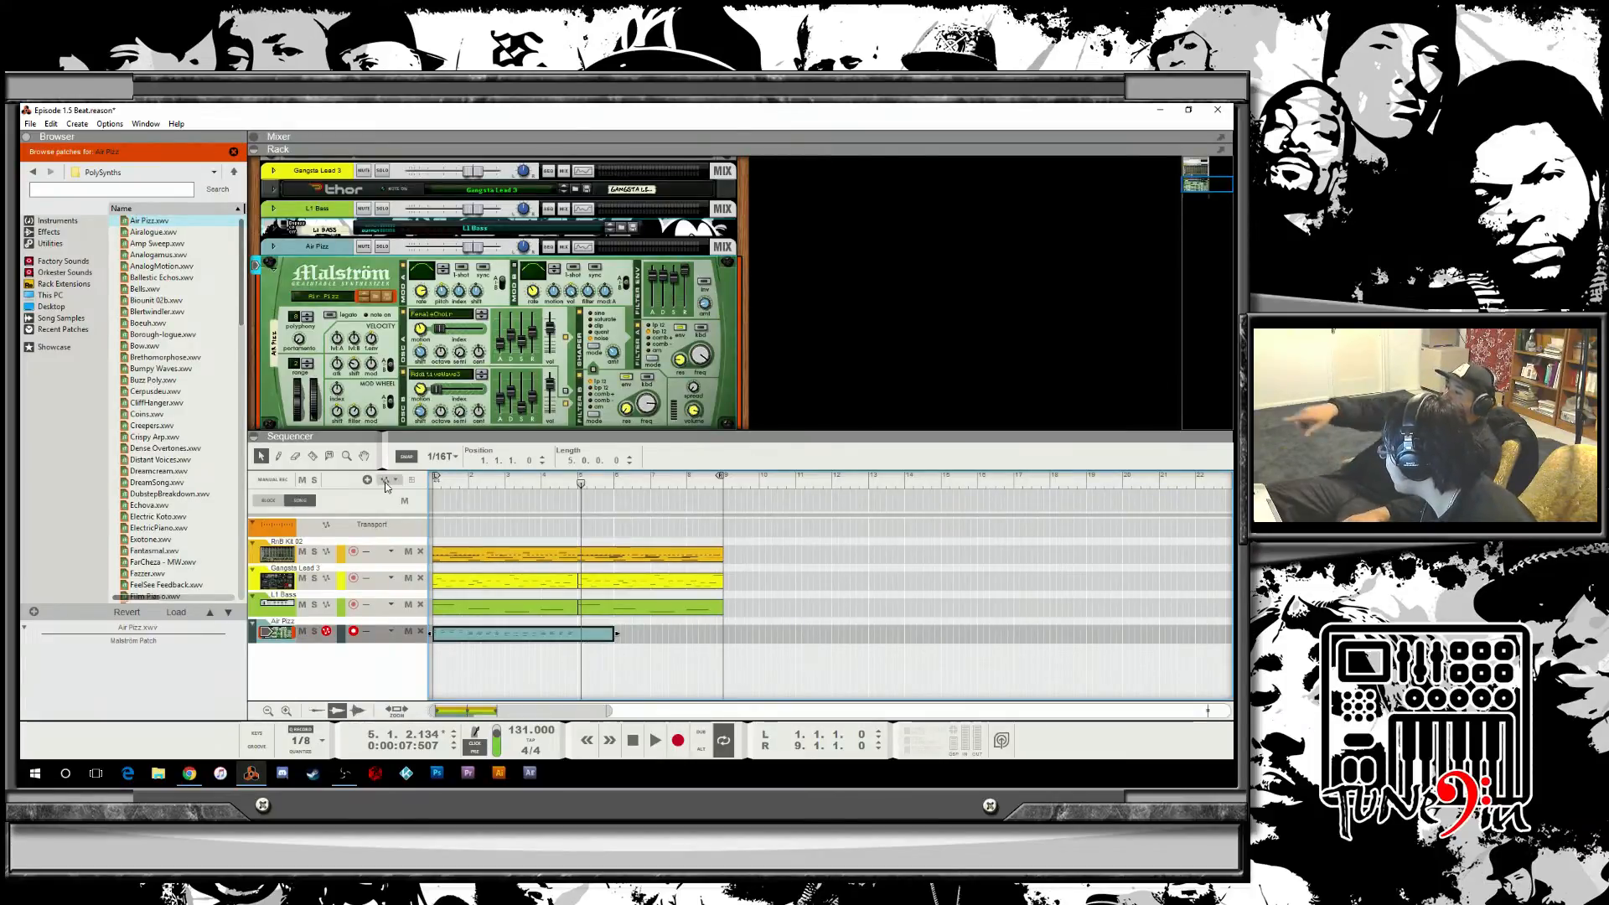
left_click(441, 455)
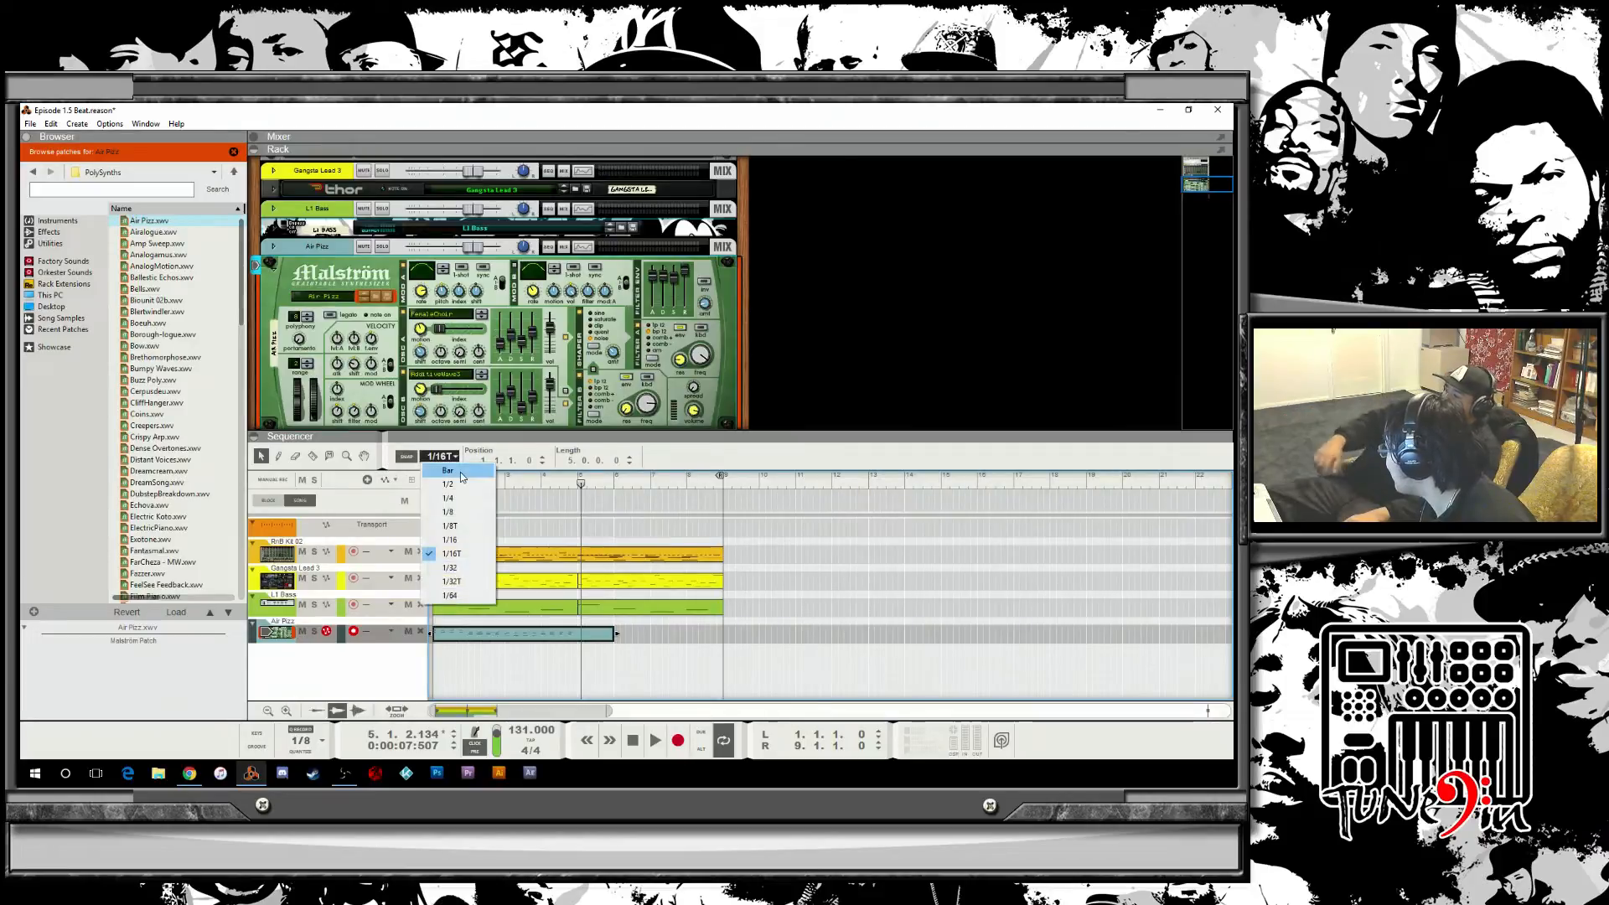
left_click(444, 458)
left_click_drag(617, 633, 575, 632)
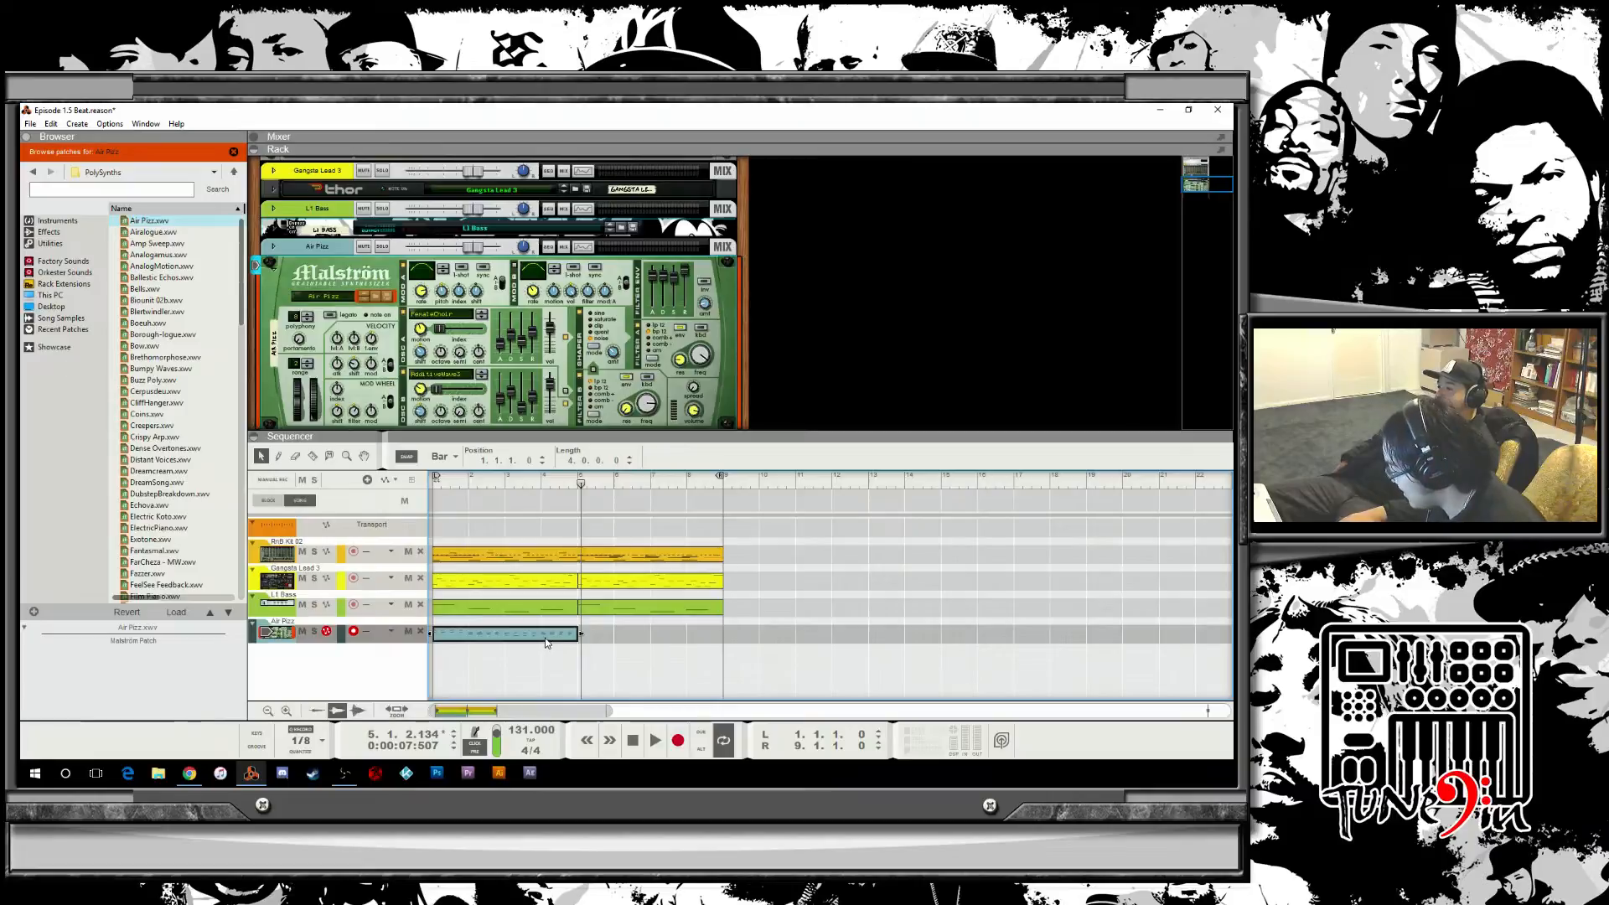
Copy the Air Fizz clip to start at bar 5, then mute the Gangsta Lead 3 track during playback.
left_click_drag(546, 642, 646, 639)
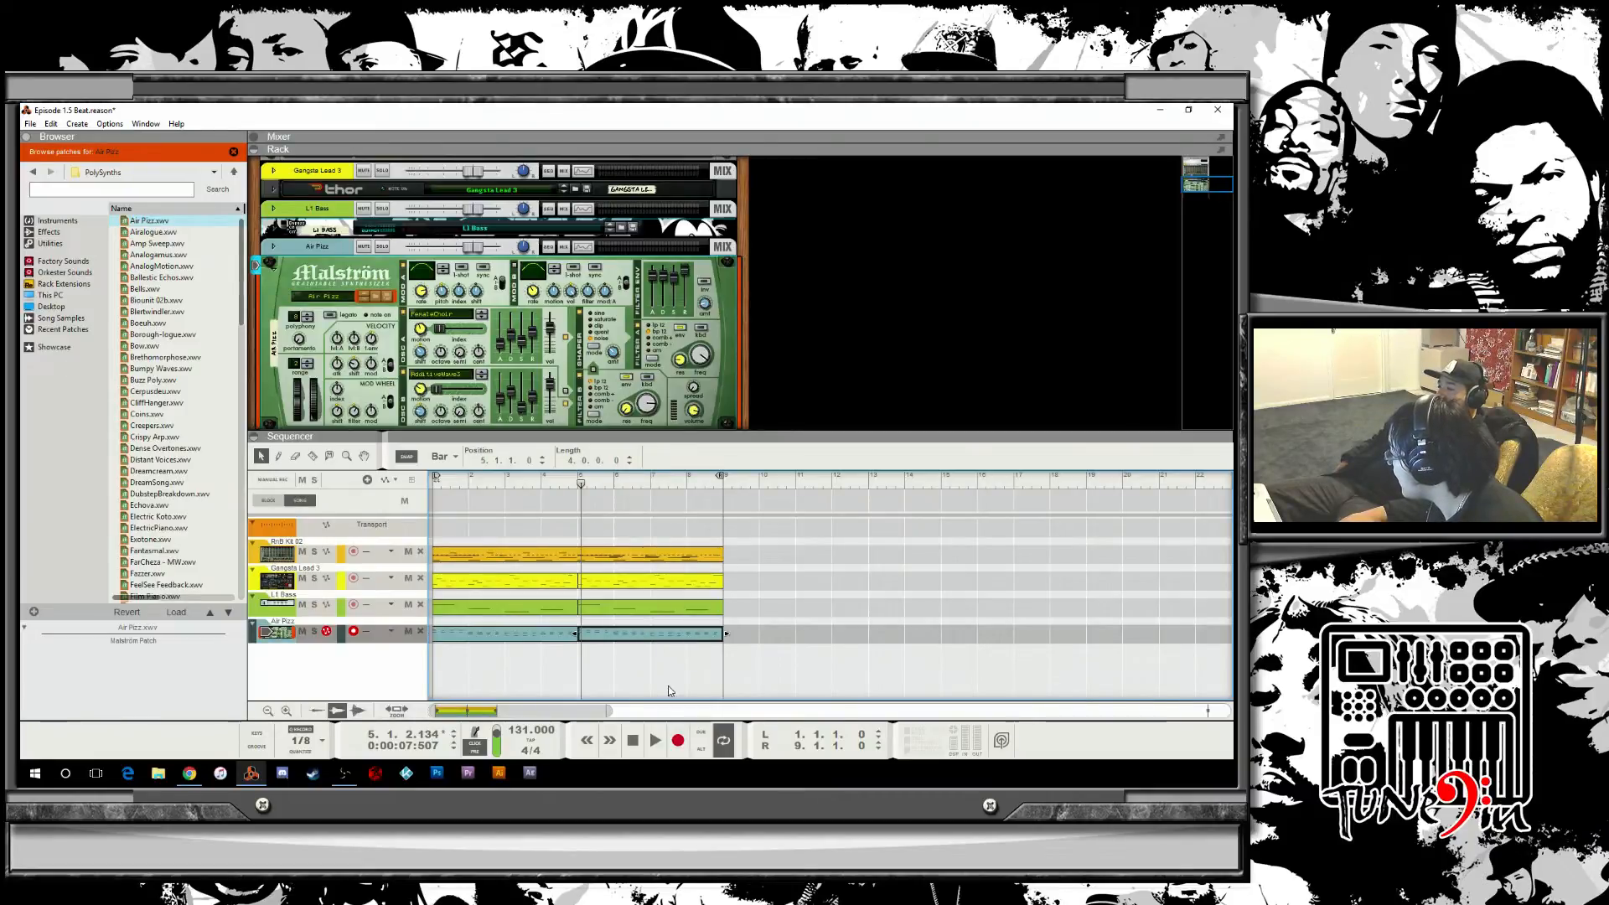
left_click(657, 741)
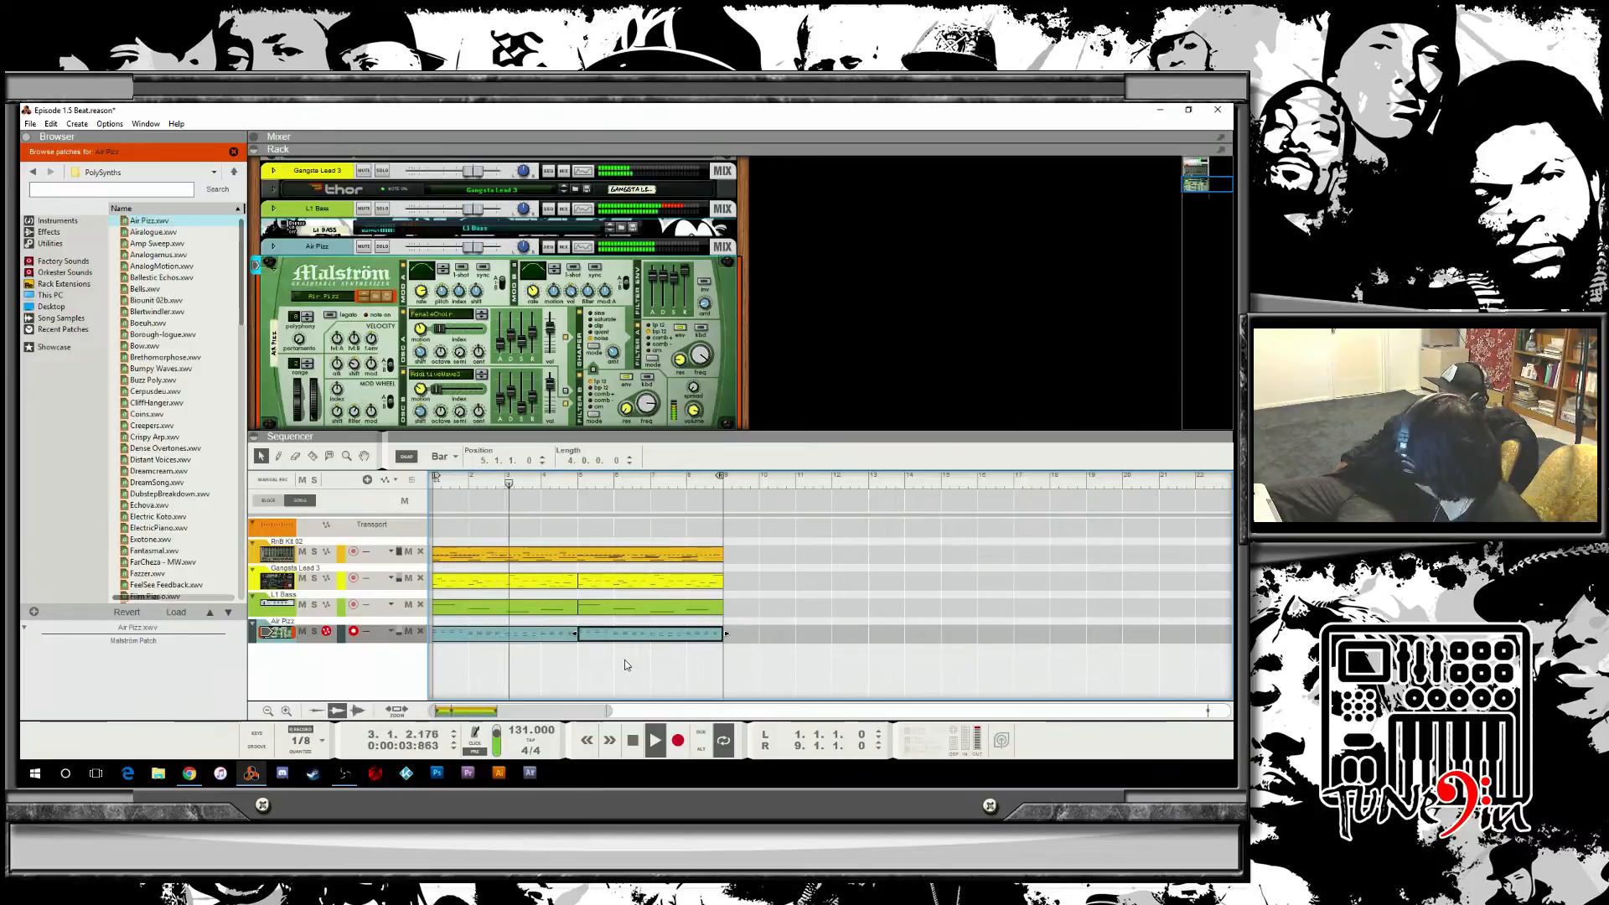
left_click(303, 579)
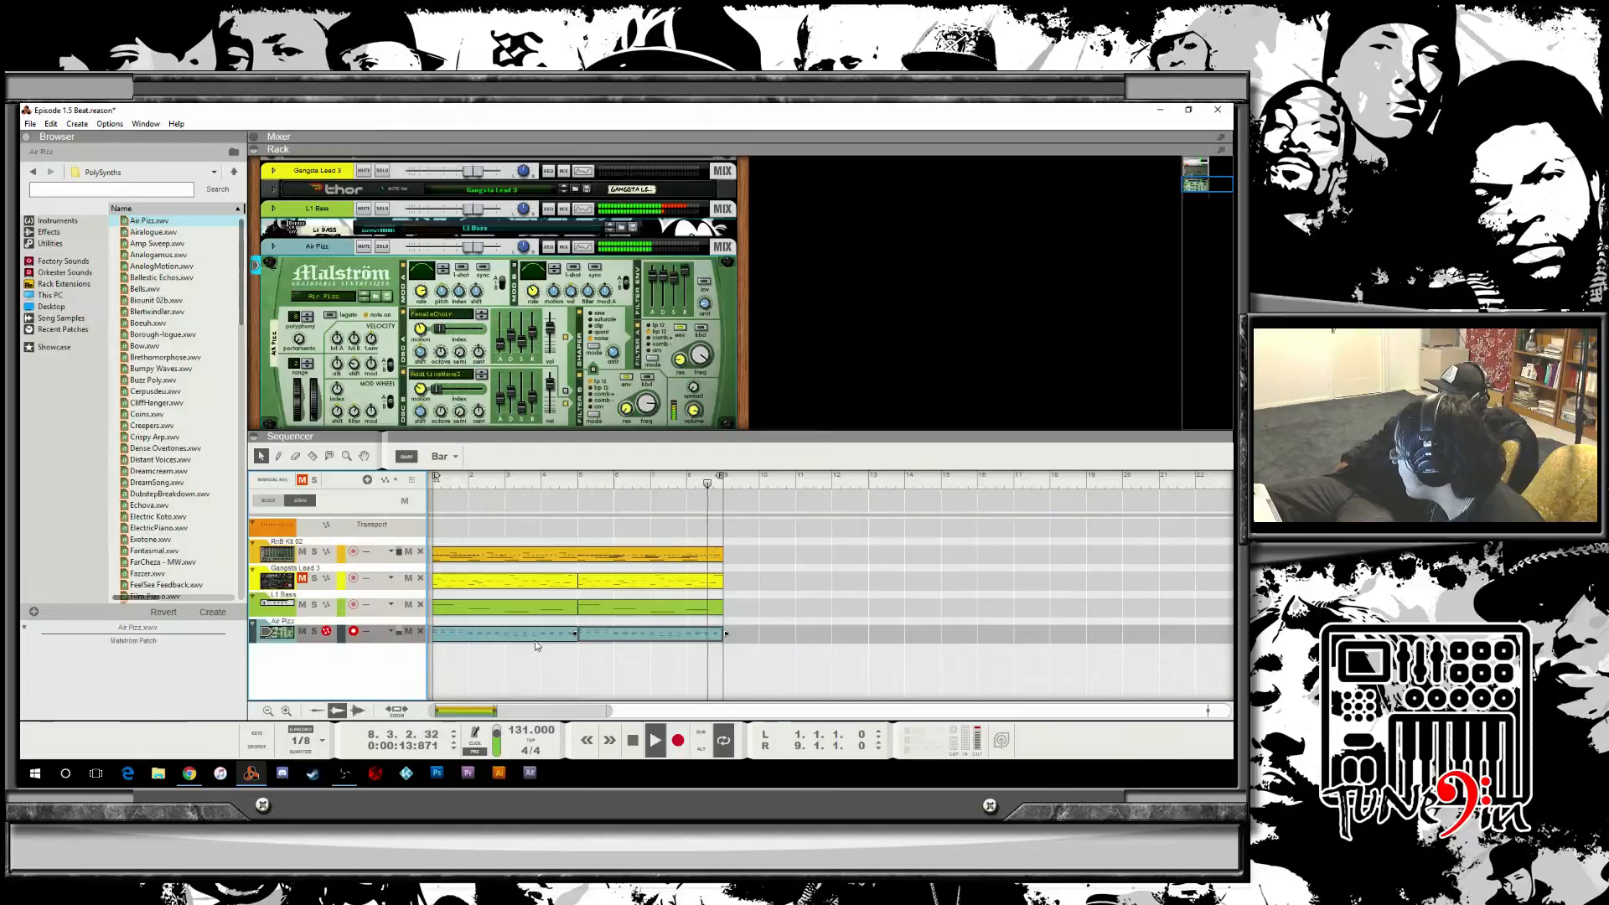
Open the first Air Fizz clip in note edit mode, zoomed in, and play back its notes.
double_click(680, 636)
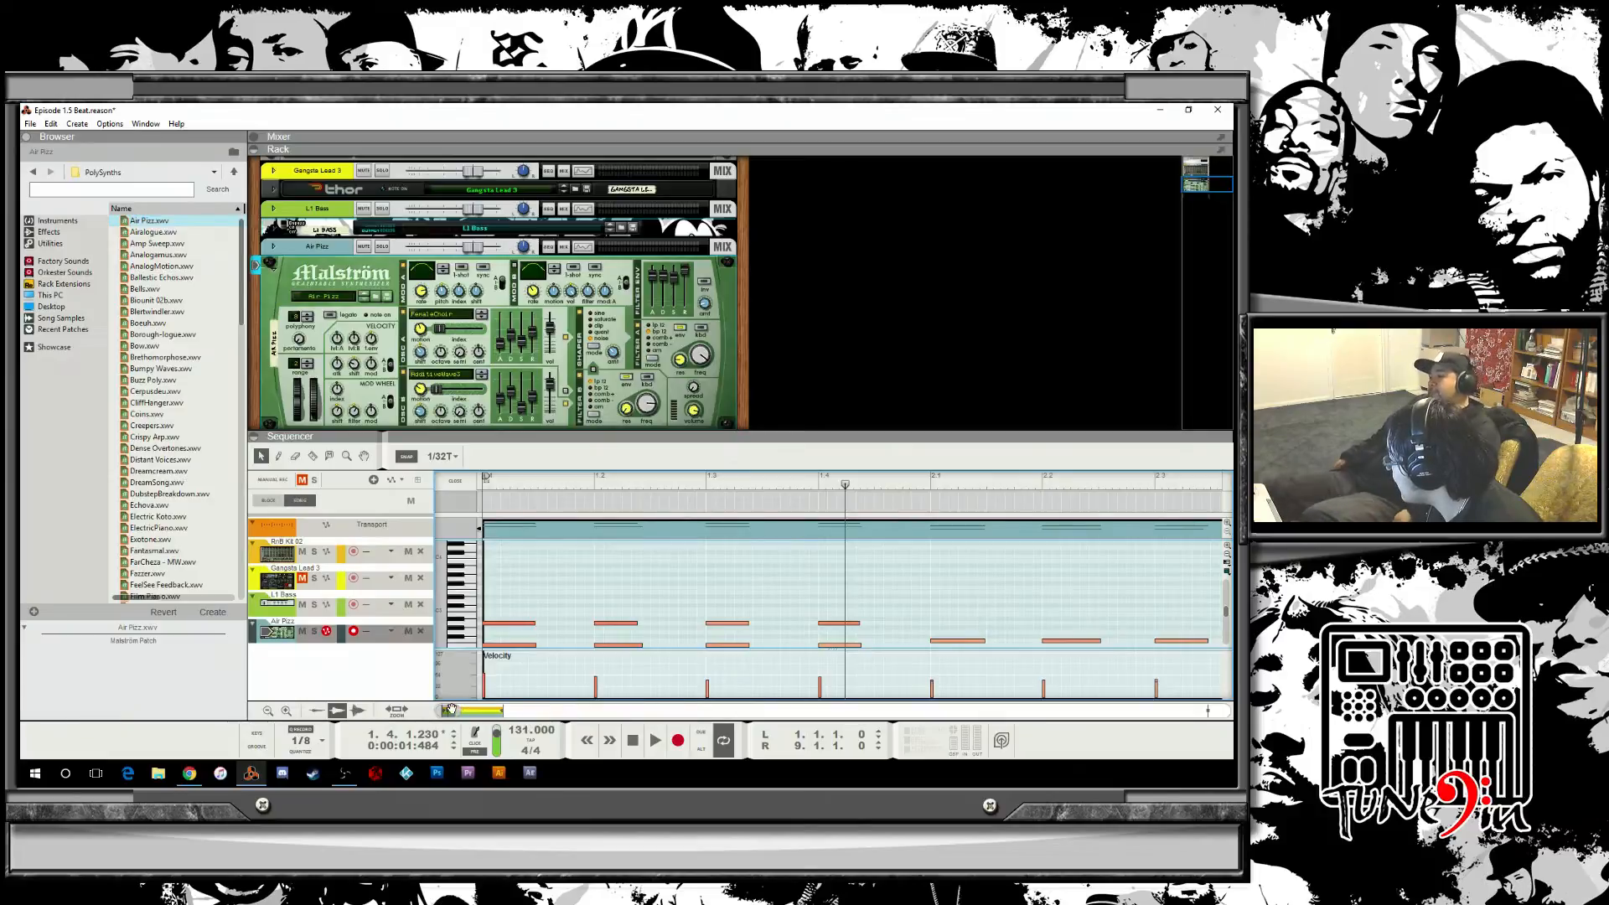
left_click_drag(460, 711, 496, 712)
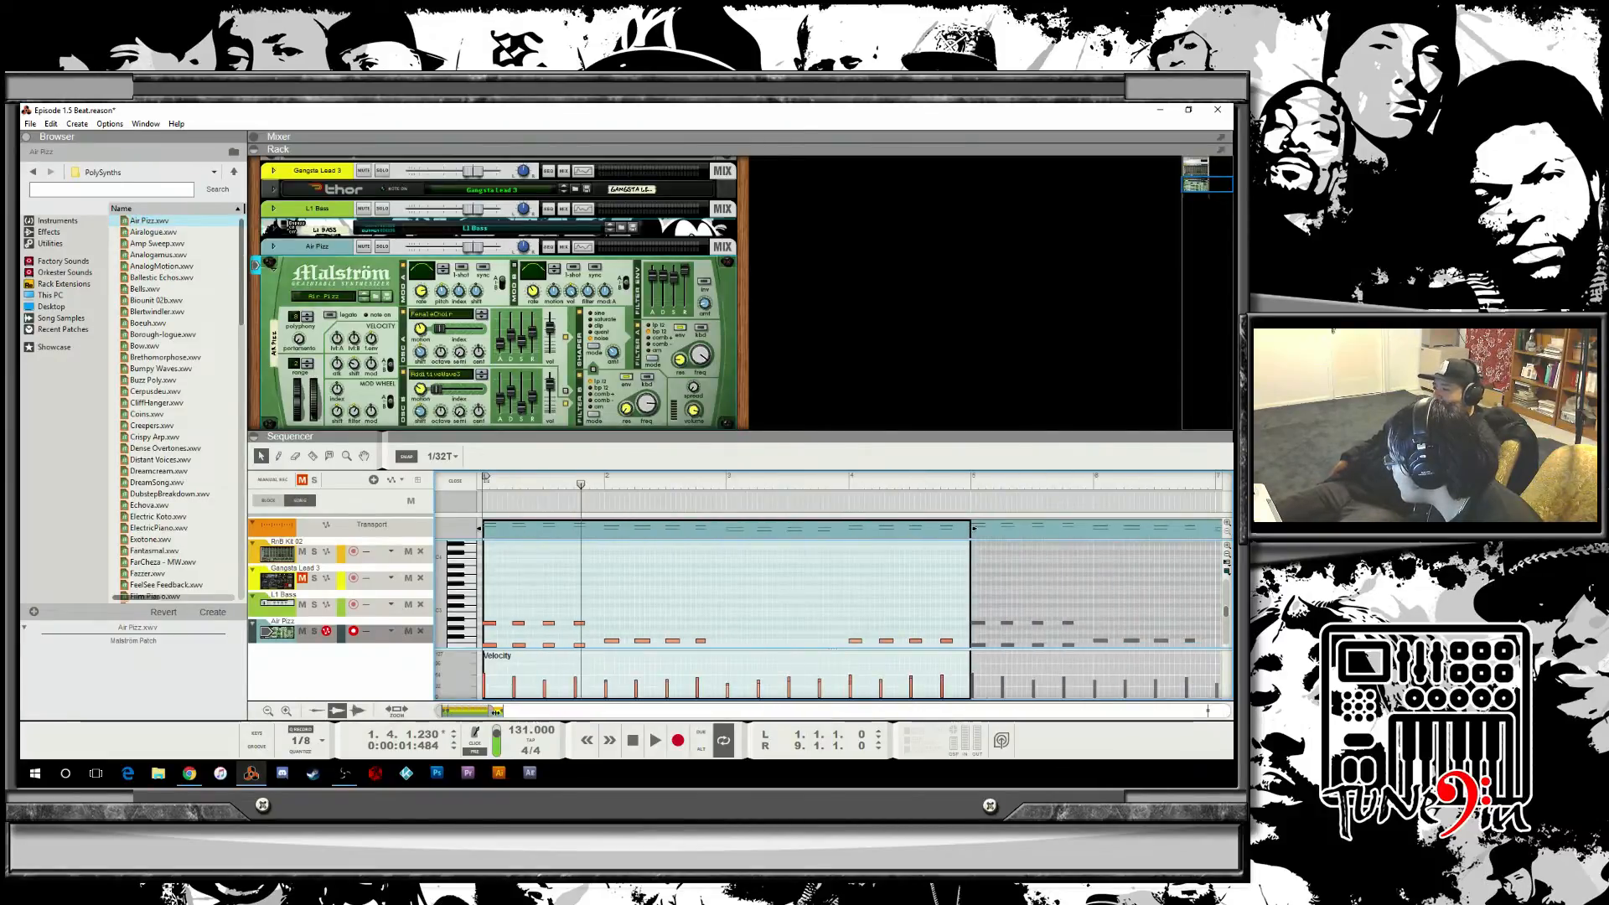
scroll(709, 569, "down", 3)
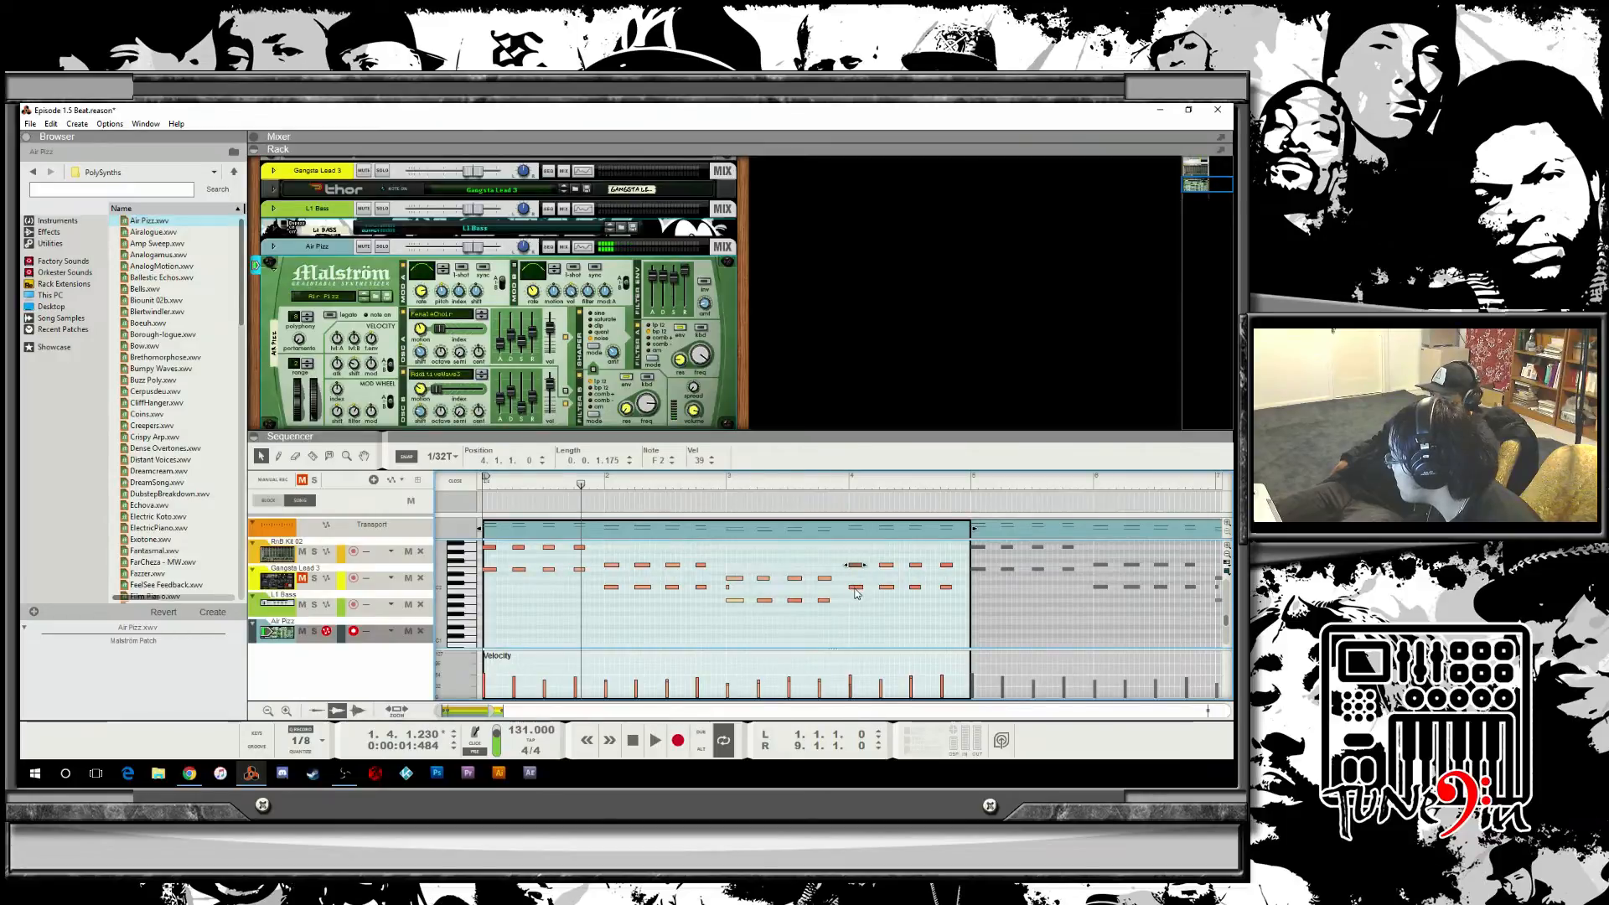
left_click(654, 740)
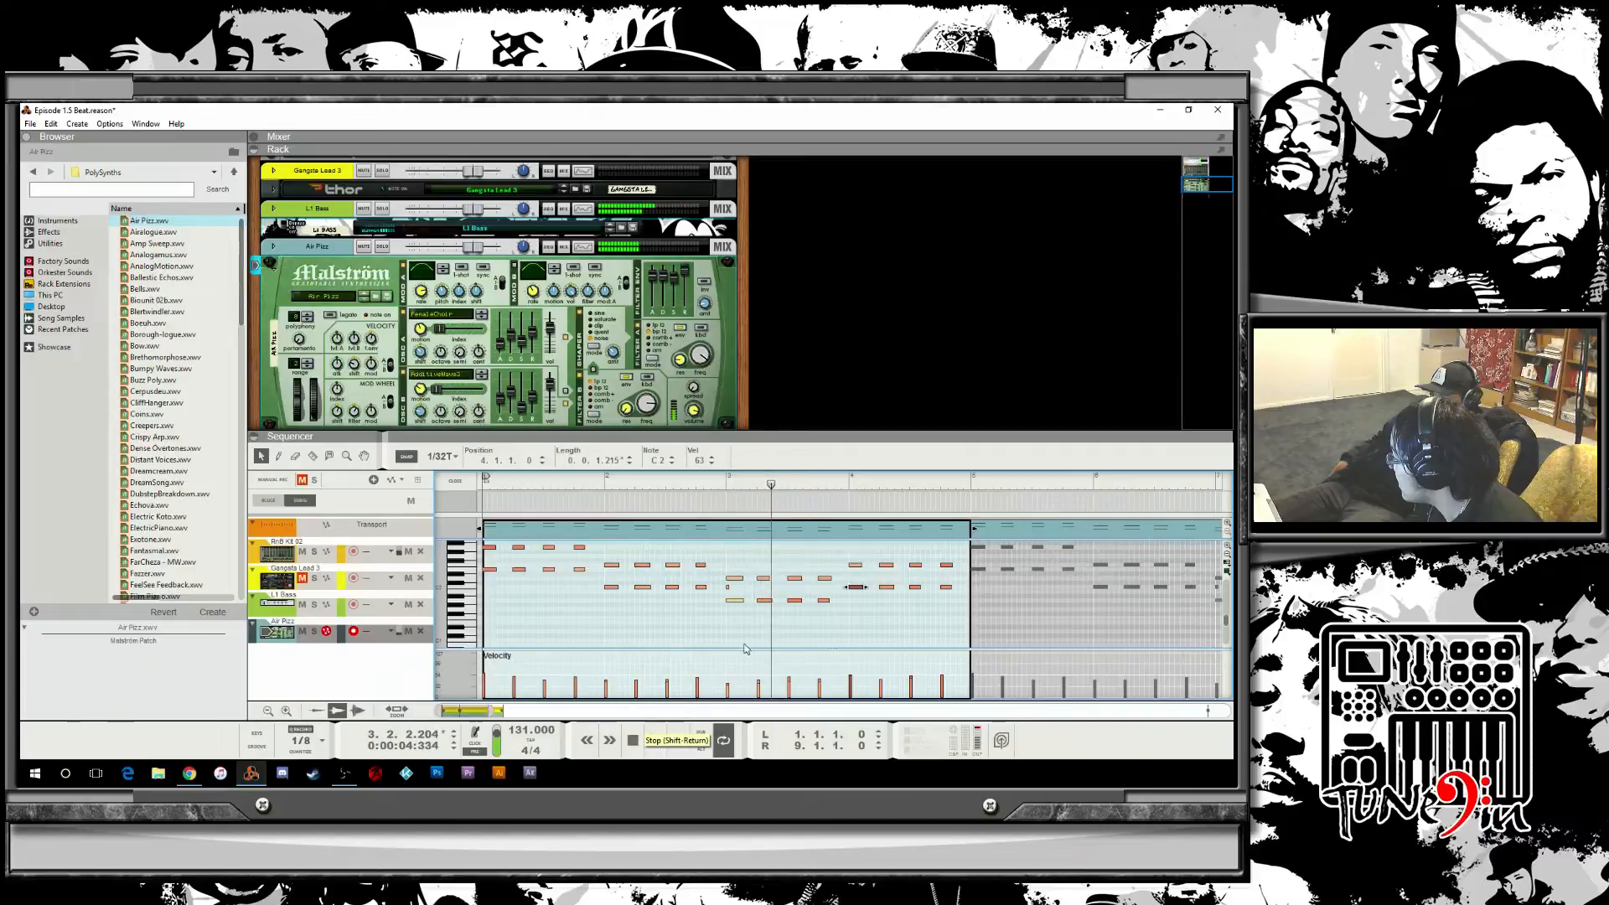
right_click(735, 600)
left_click(728, 592)
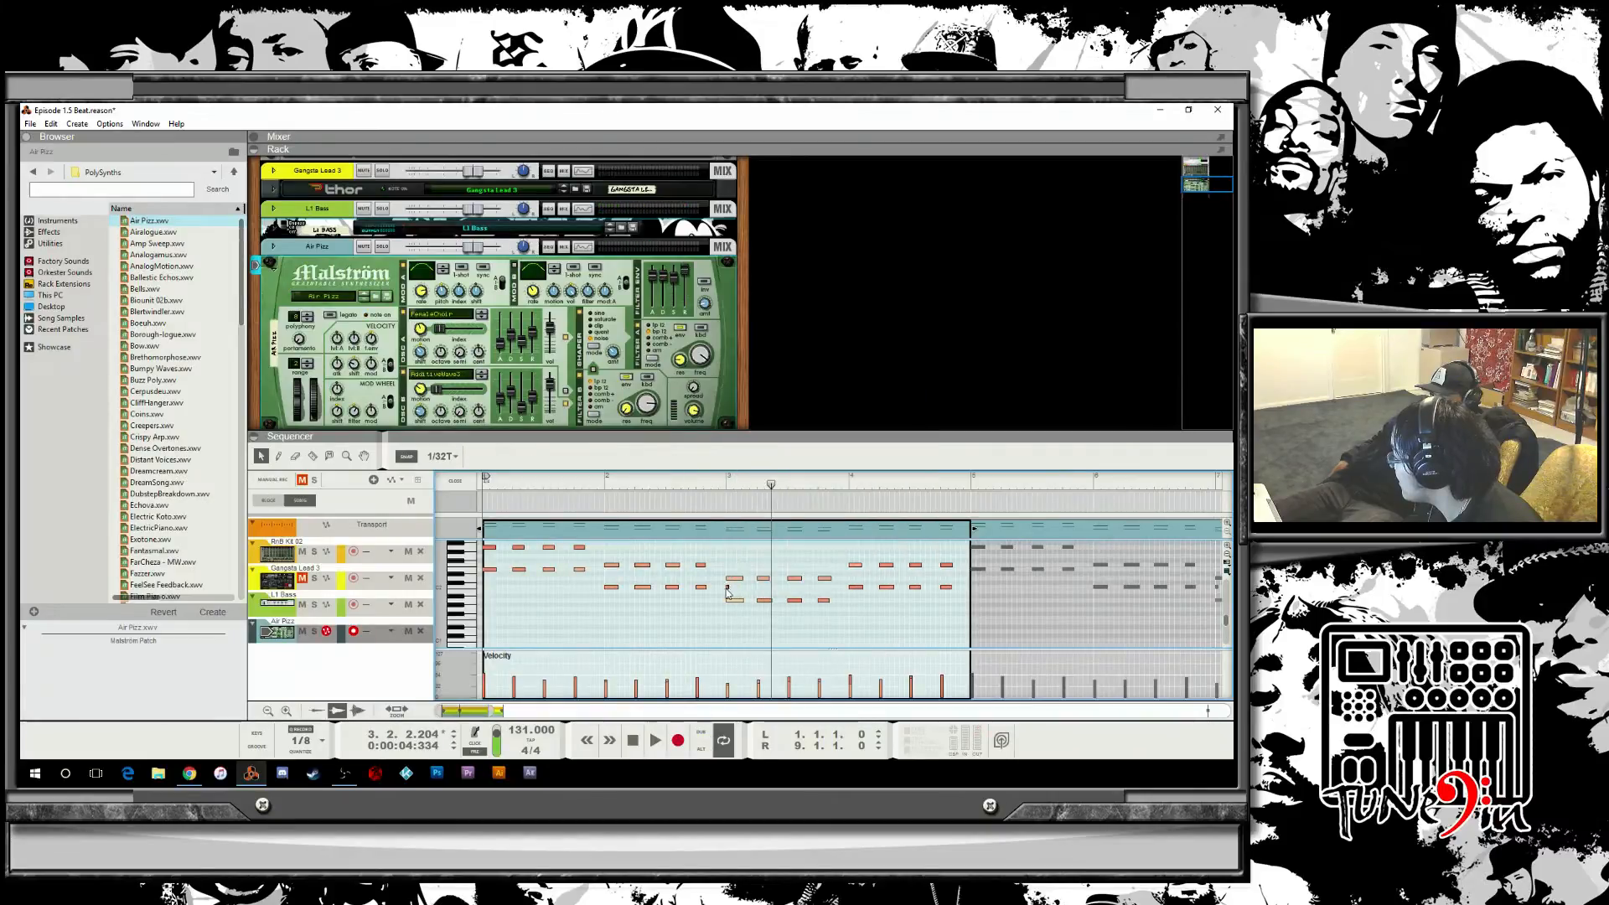
left_click(747, 624)
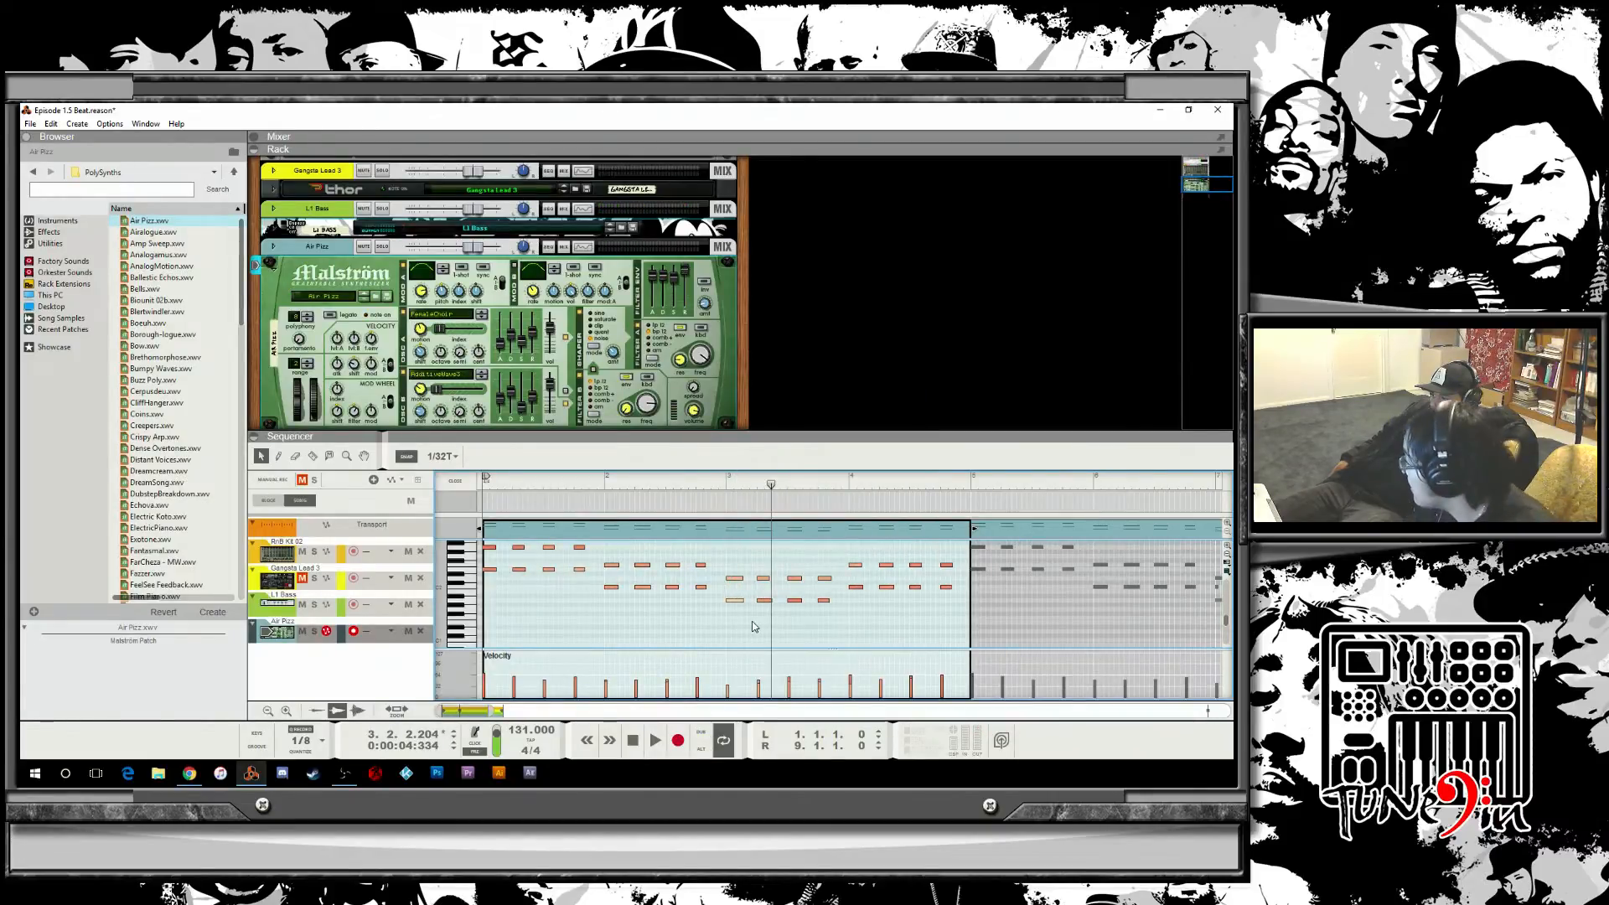
key("space")
key("space")
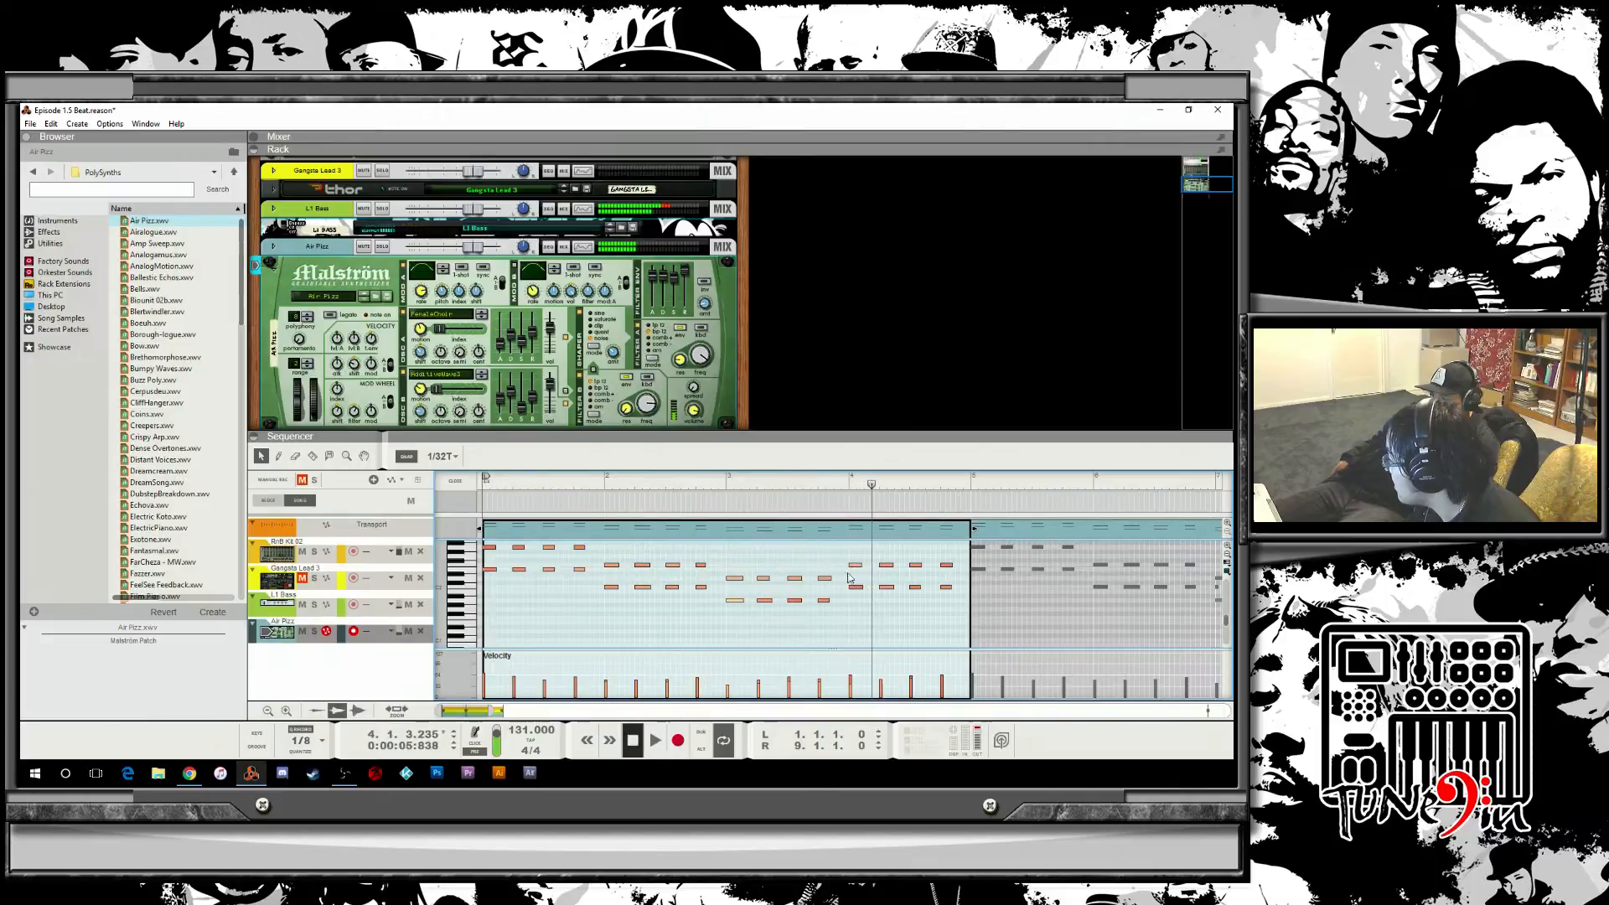
Move two notes near the end of the Air Fizz clip lower in pitch, auditioning between edits, then exit edit mode.
left_click(854, 571)
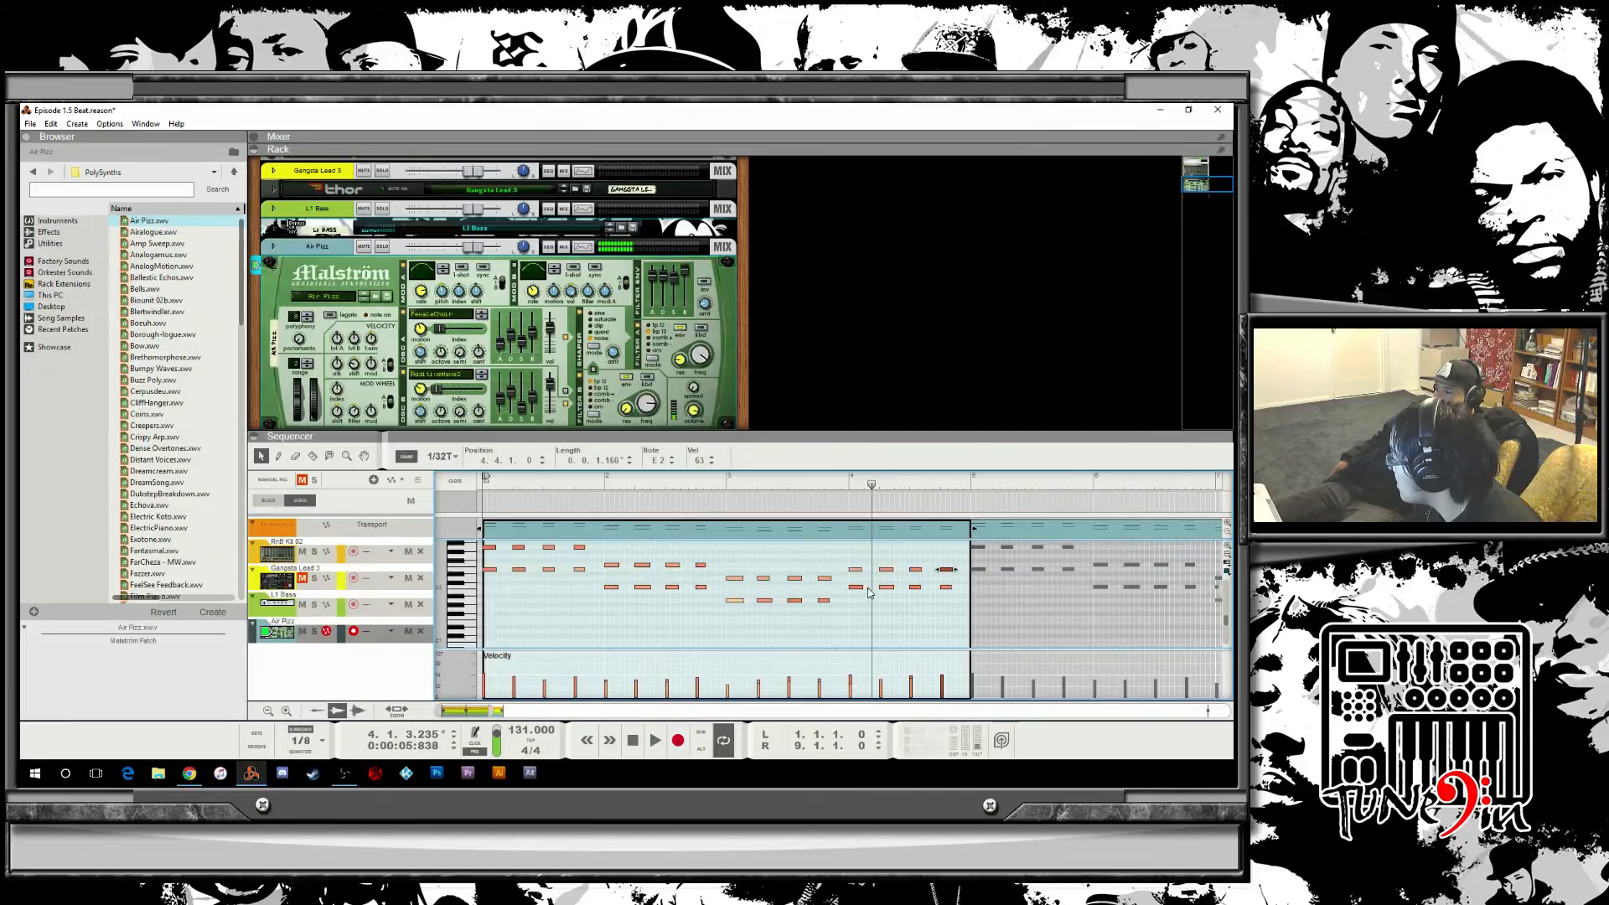
key("space")
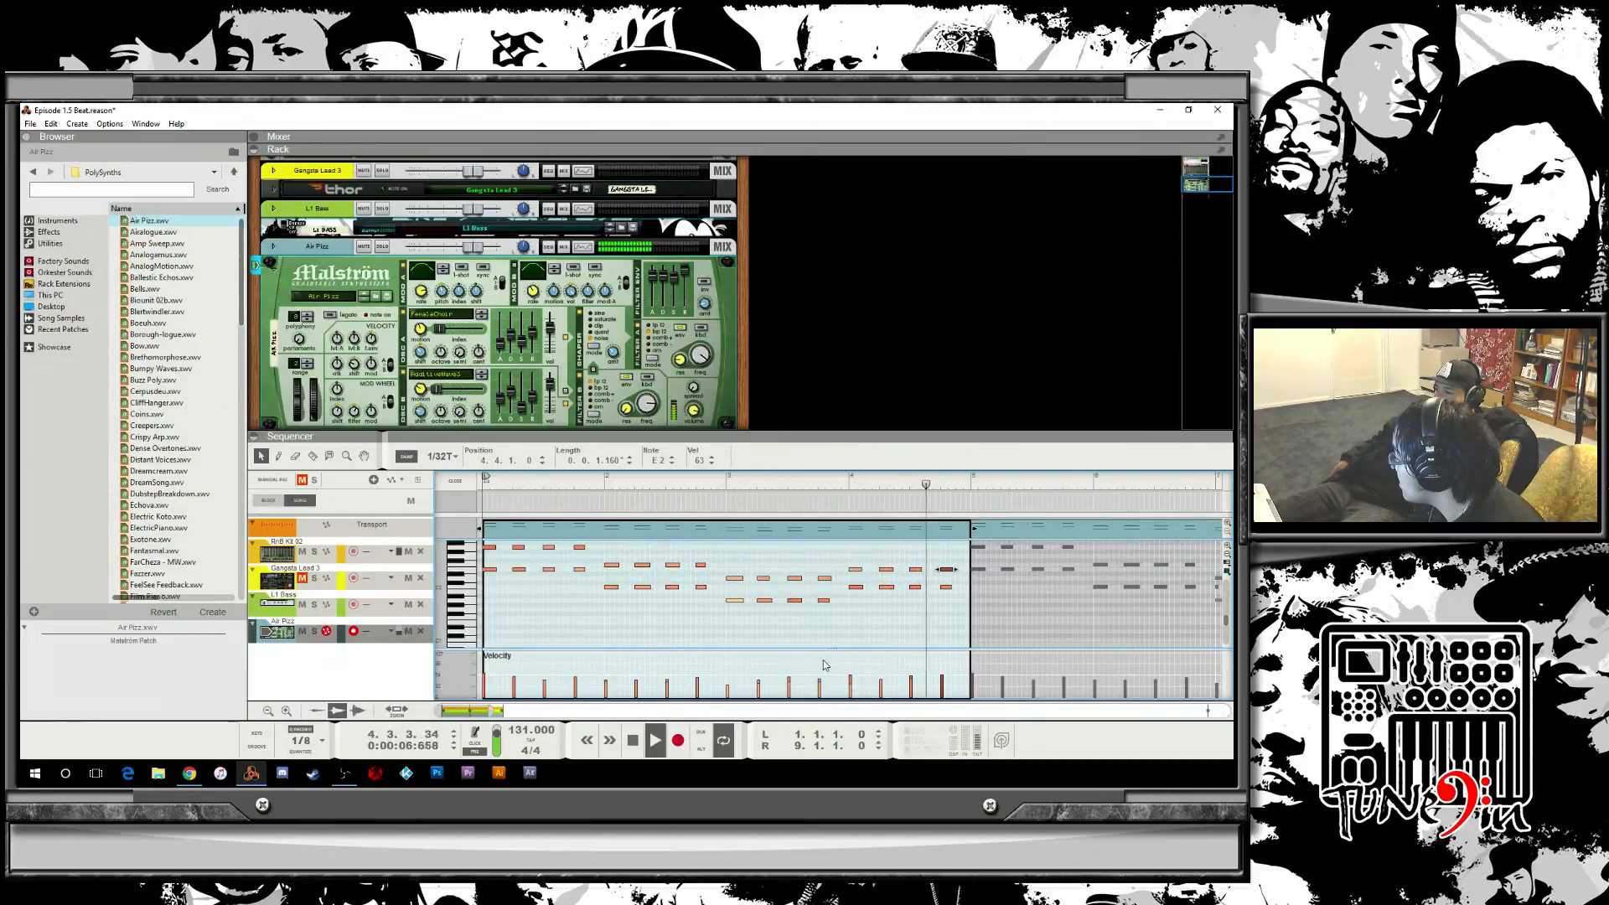
left_click(634, 742)
left_click(638, 744)
key("space")
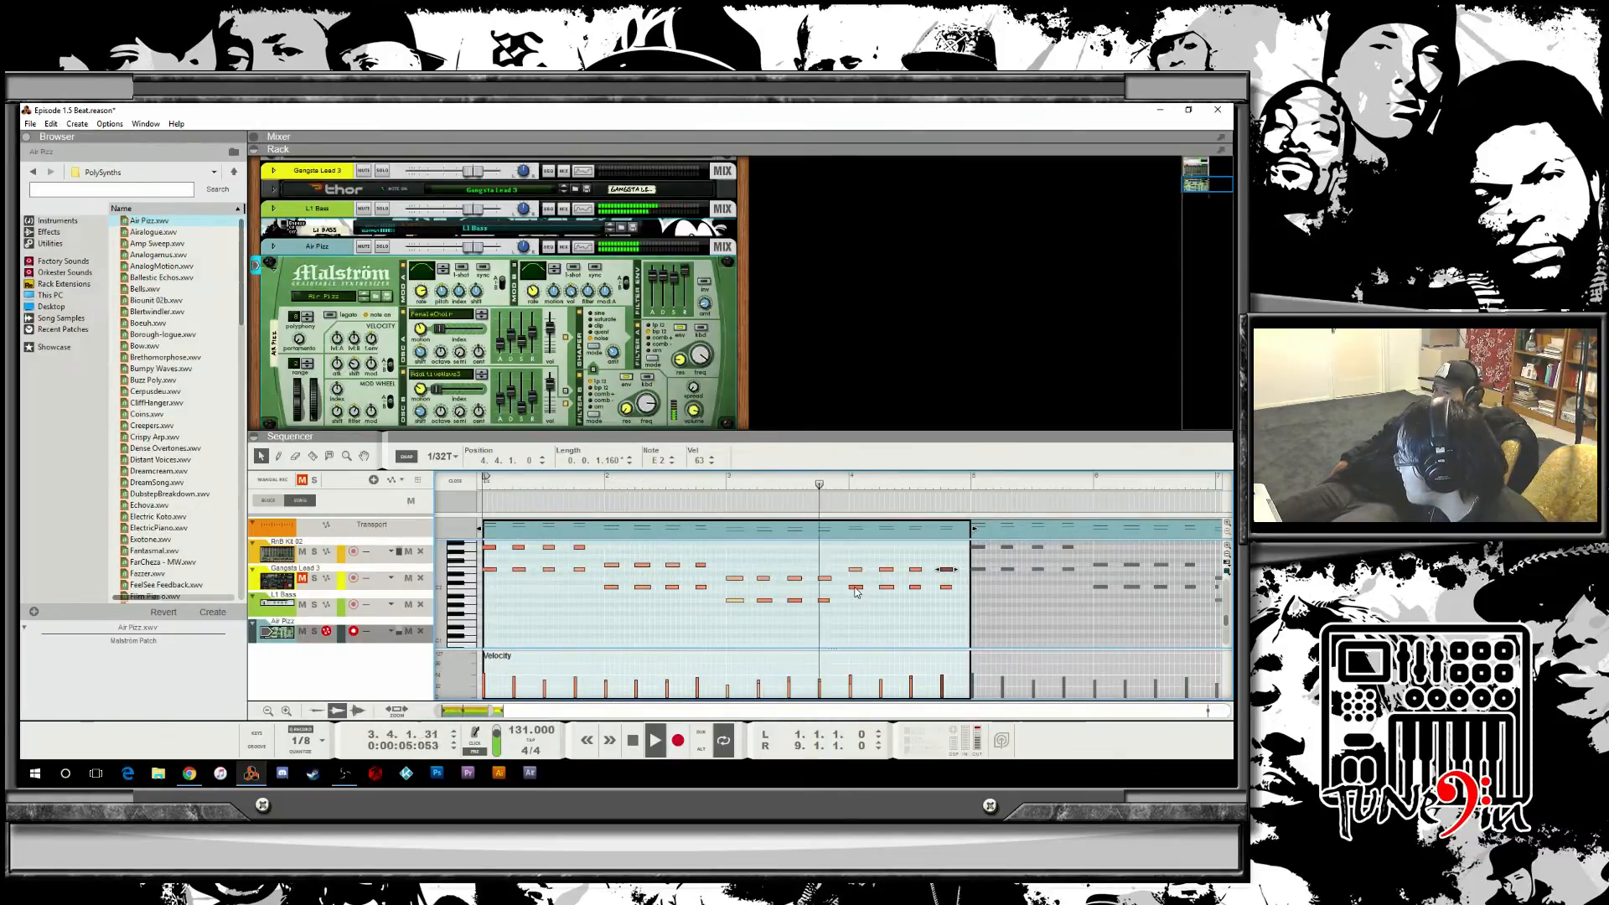
key("space")
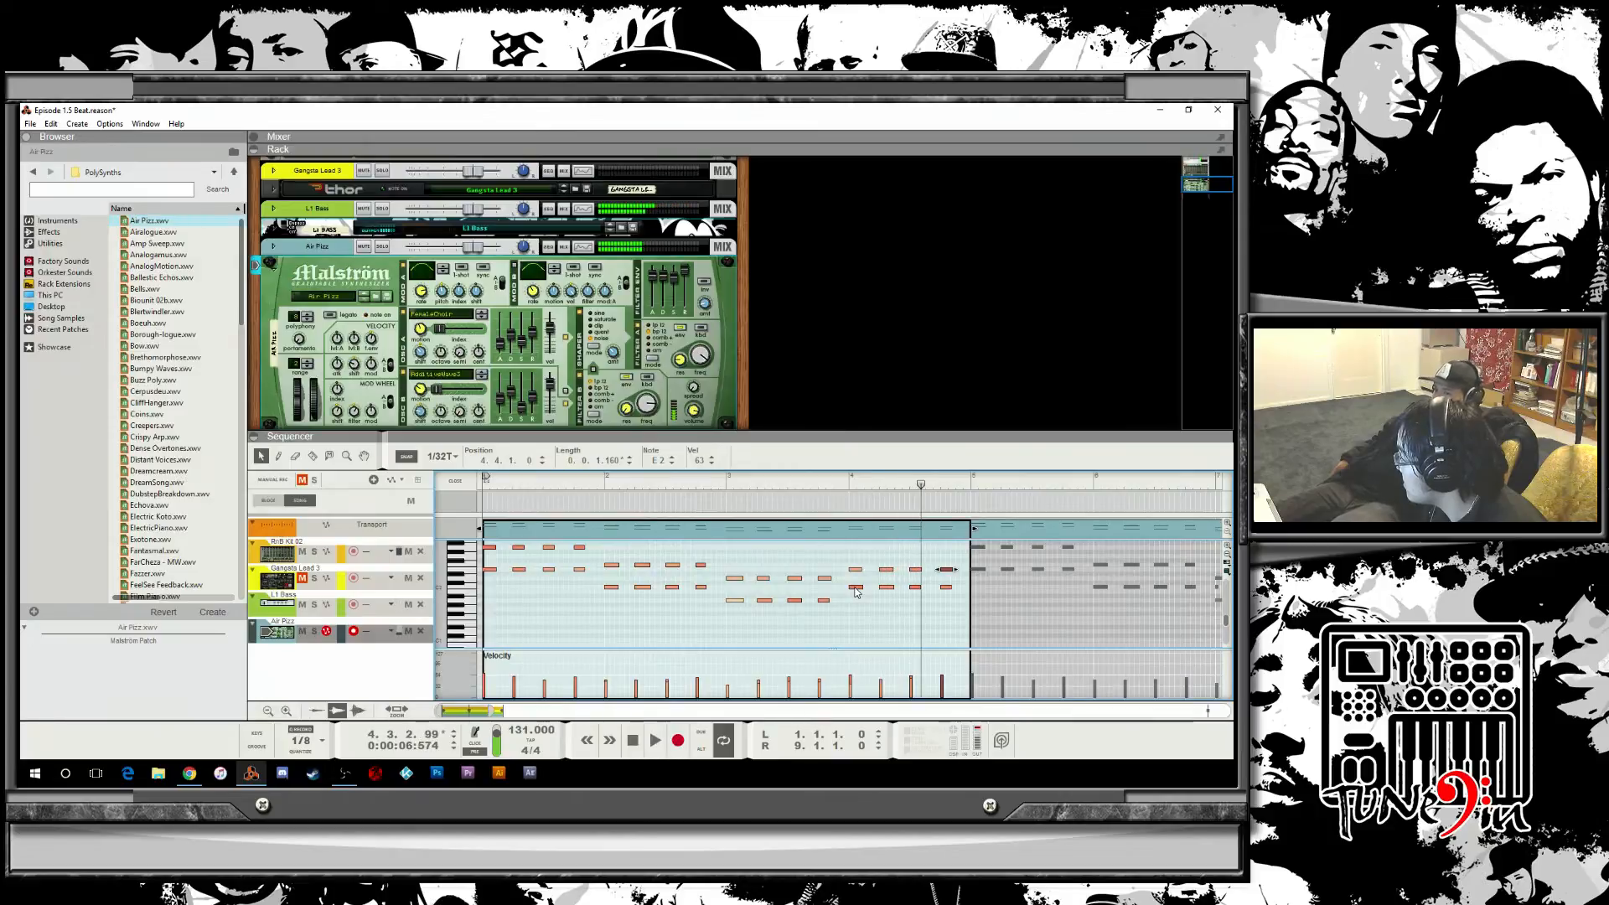
left_click_drag(855, 588, 887, 592)
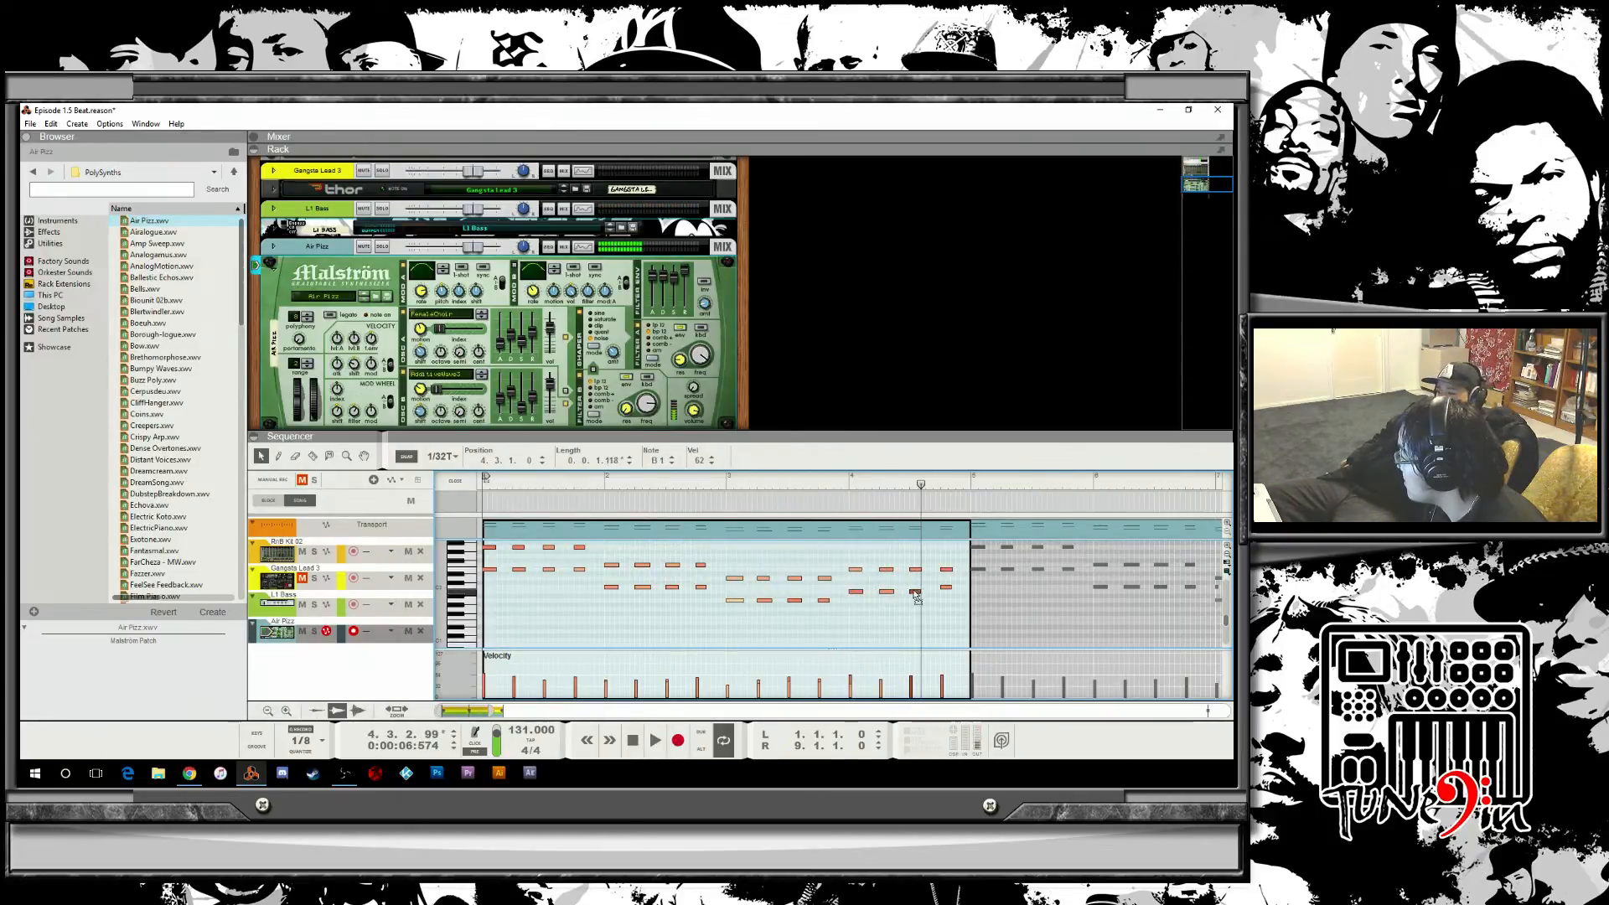
left_click_drag(945, 590, 947, 595)
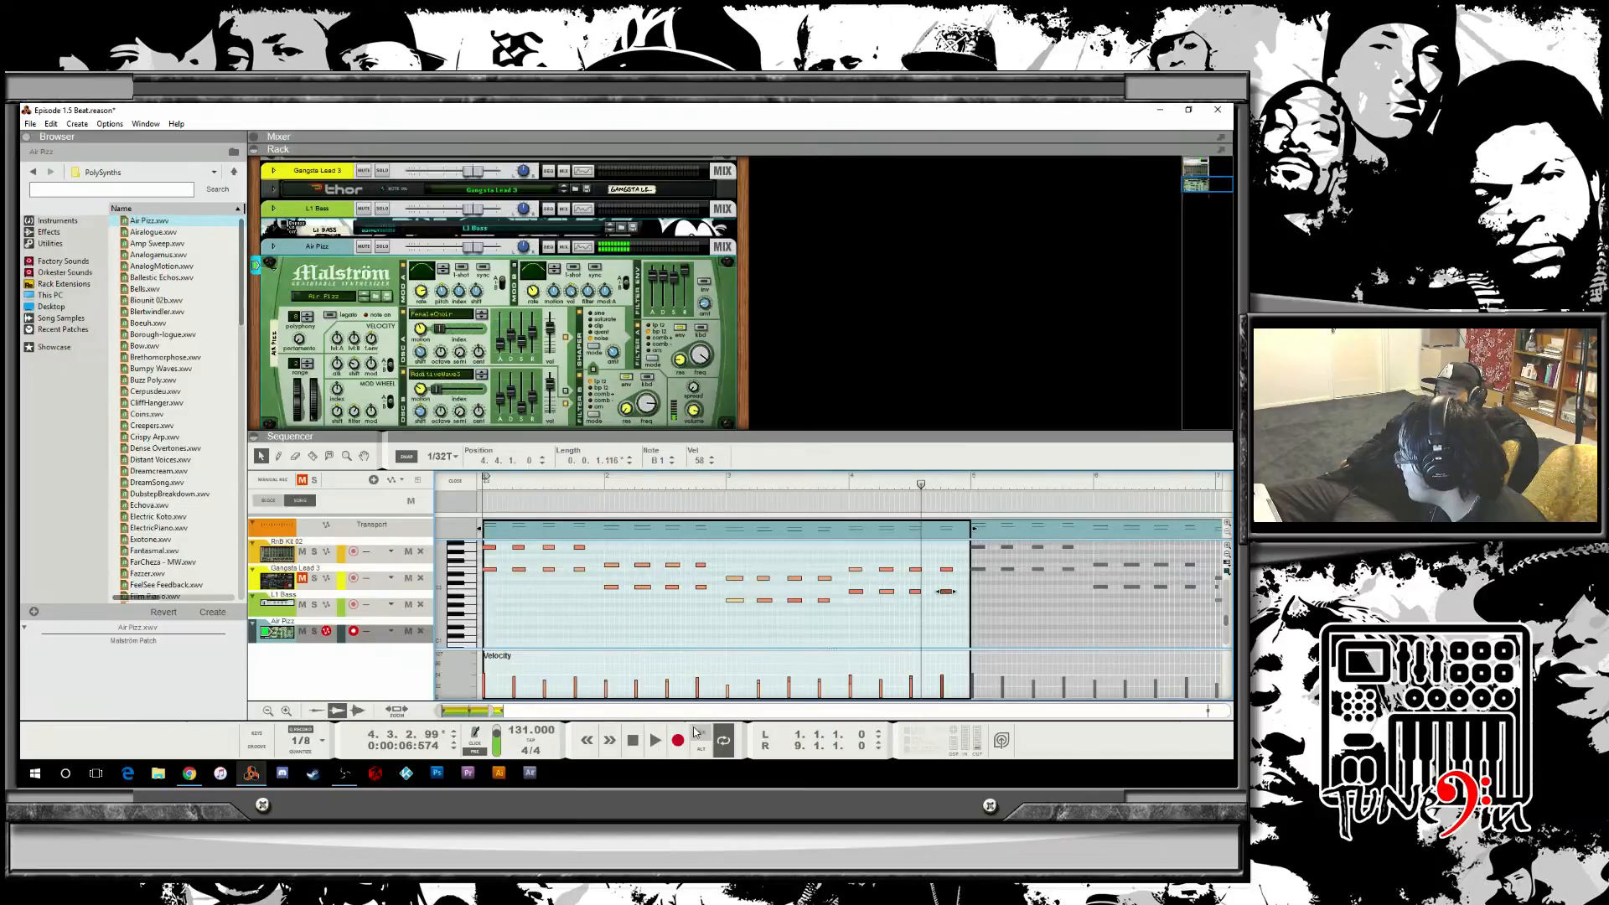
left_click(633, 740)
left_click(655, 740)
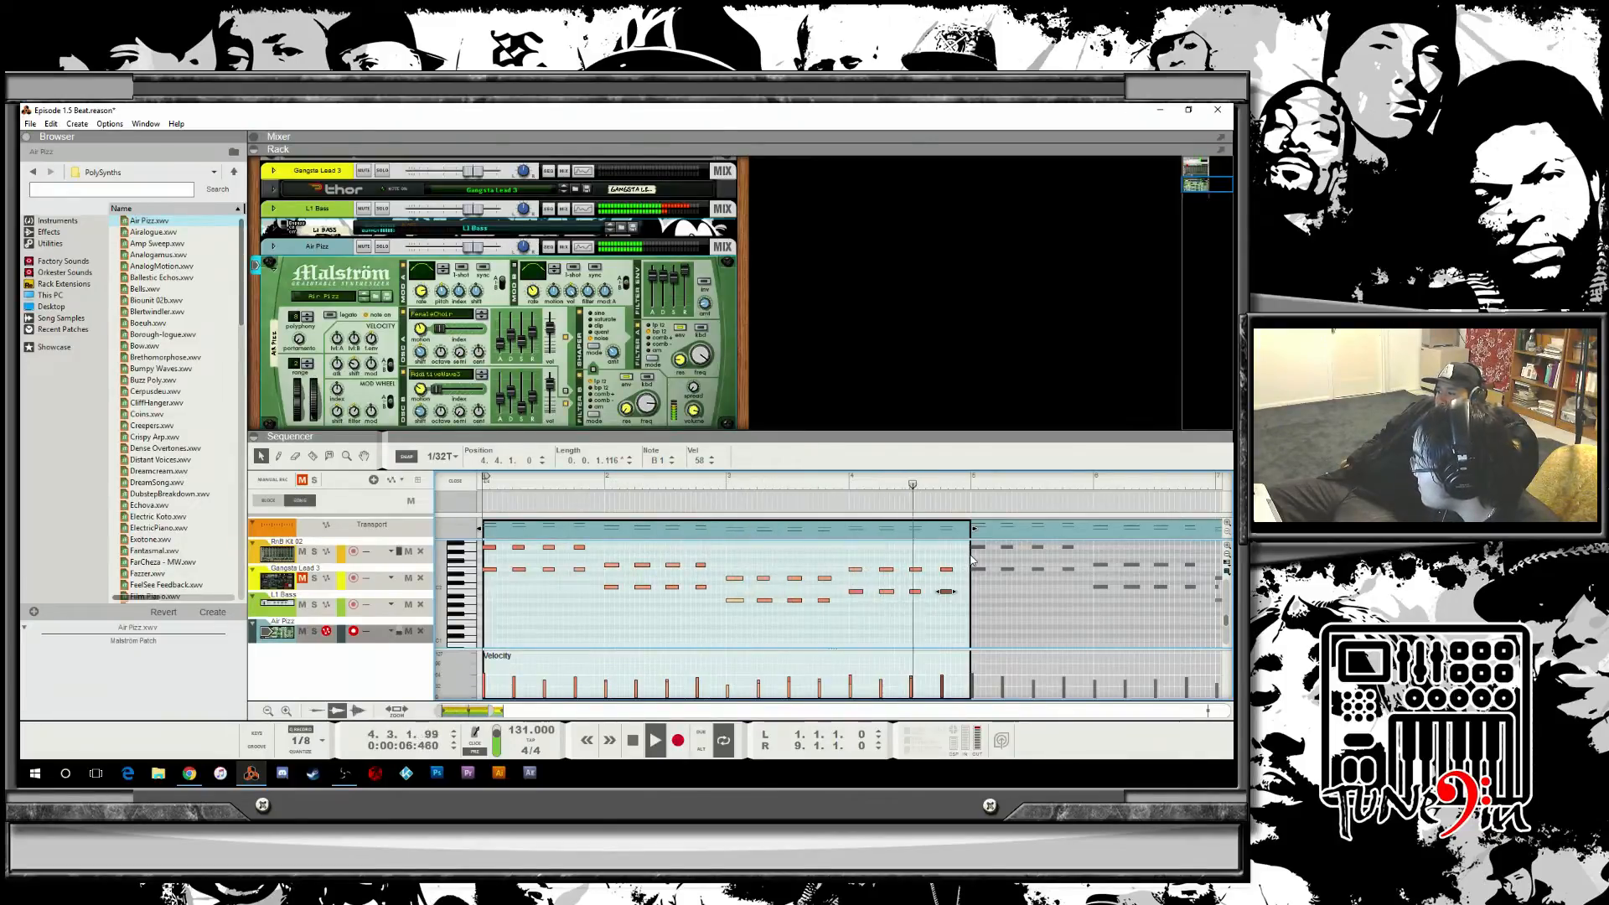
key("space")
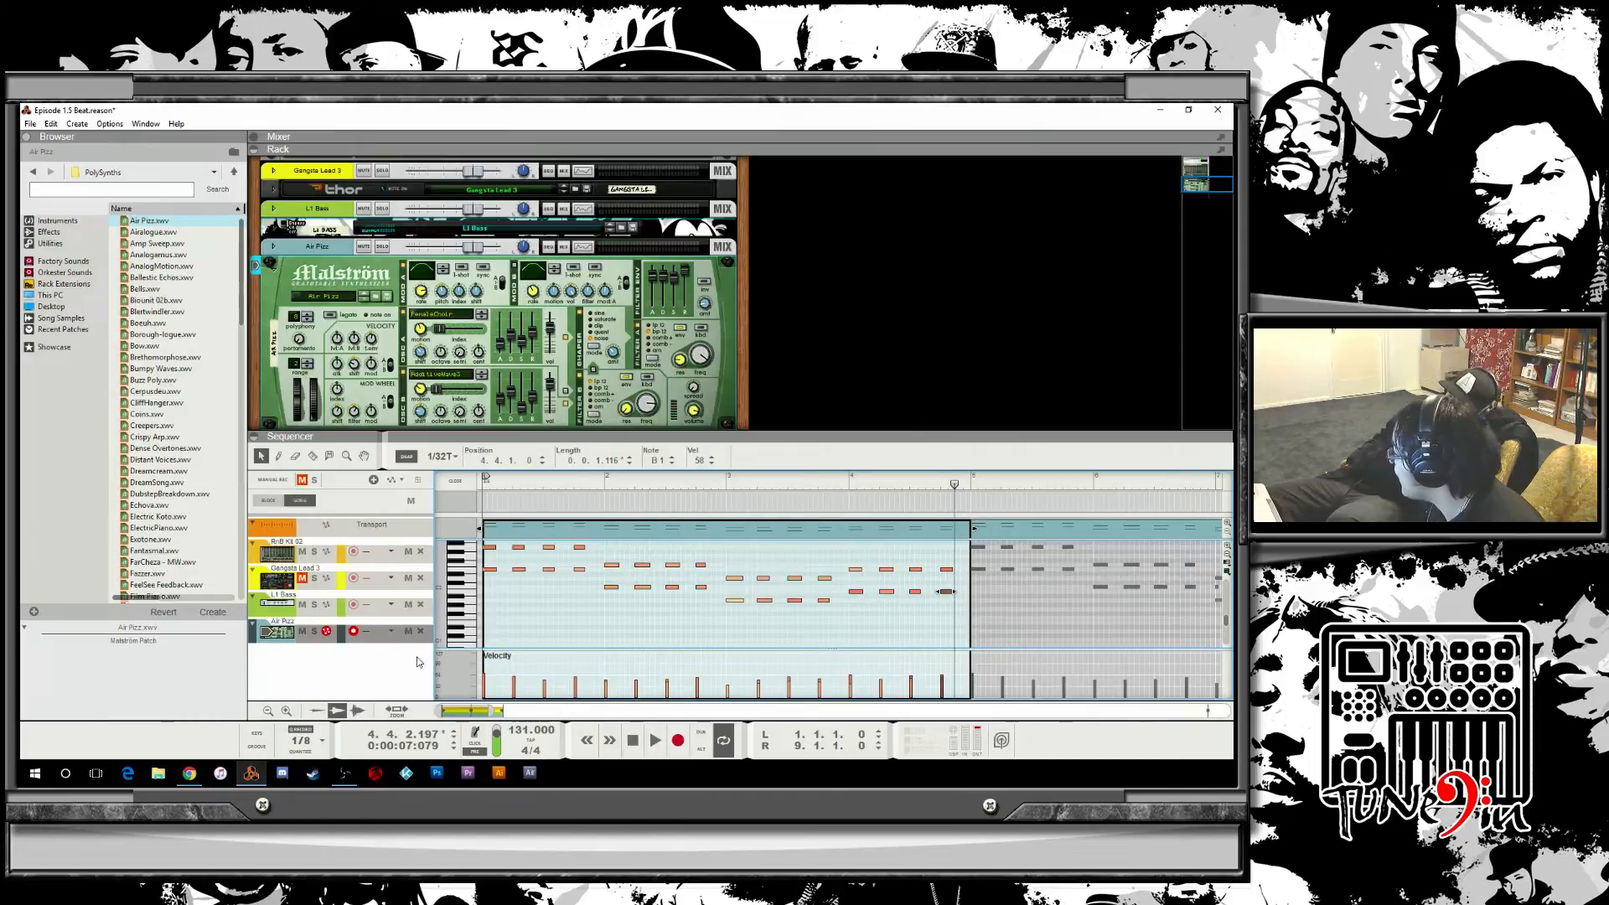
left_click(455, 482)
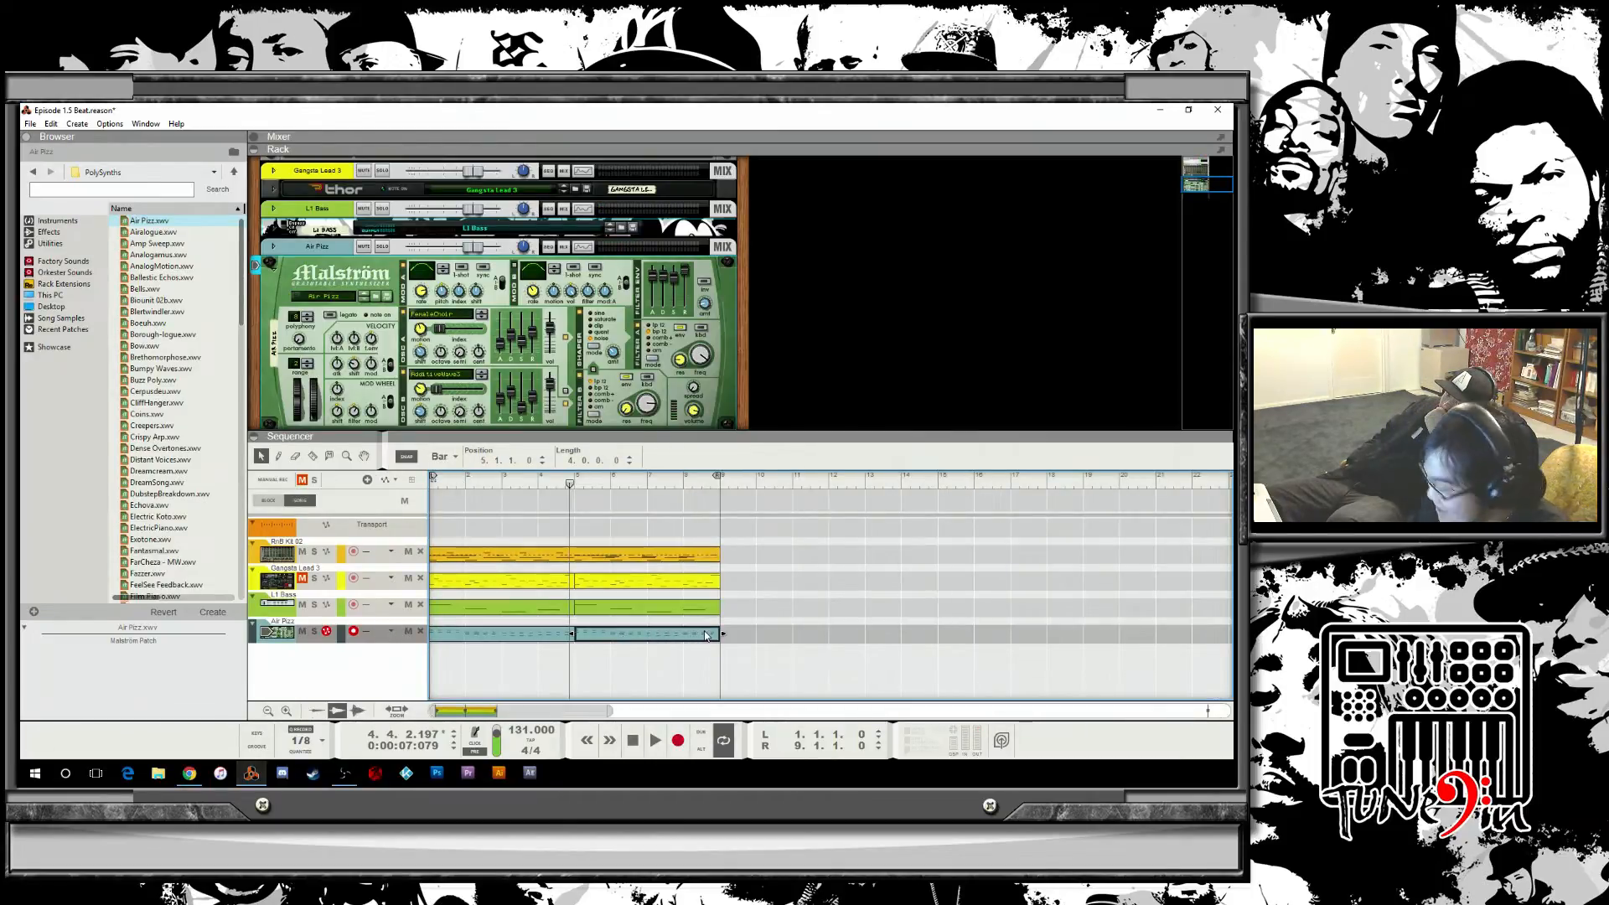
Delete the copied Air Fizz clip, extend the original Air Fizz clip to end at bar 9, and play from the start.
key("Delete")
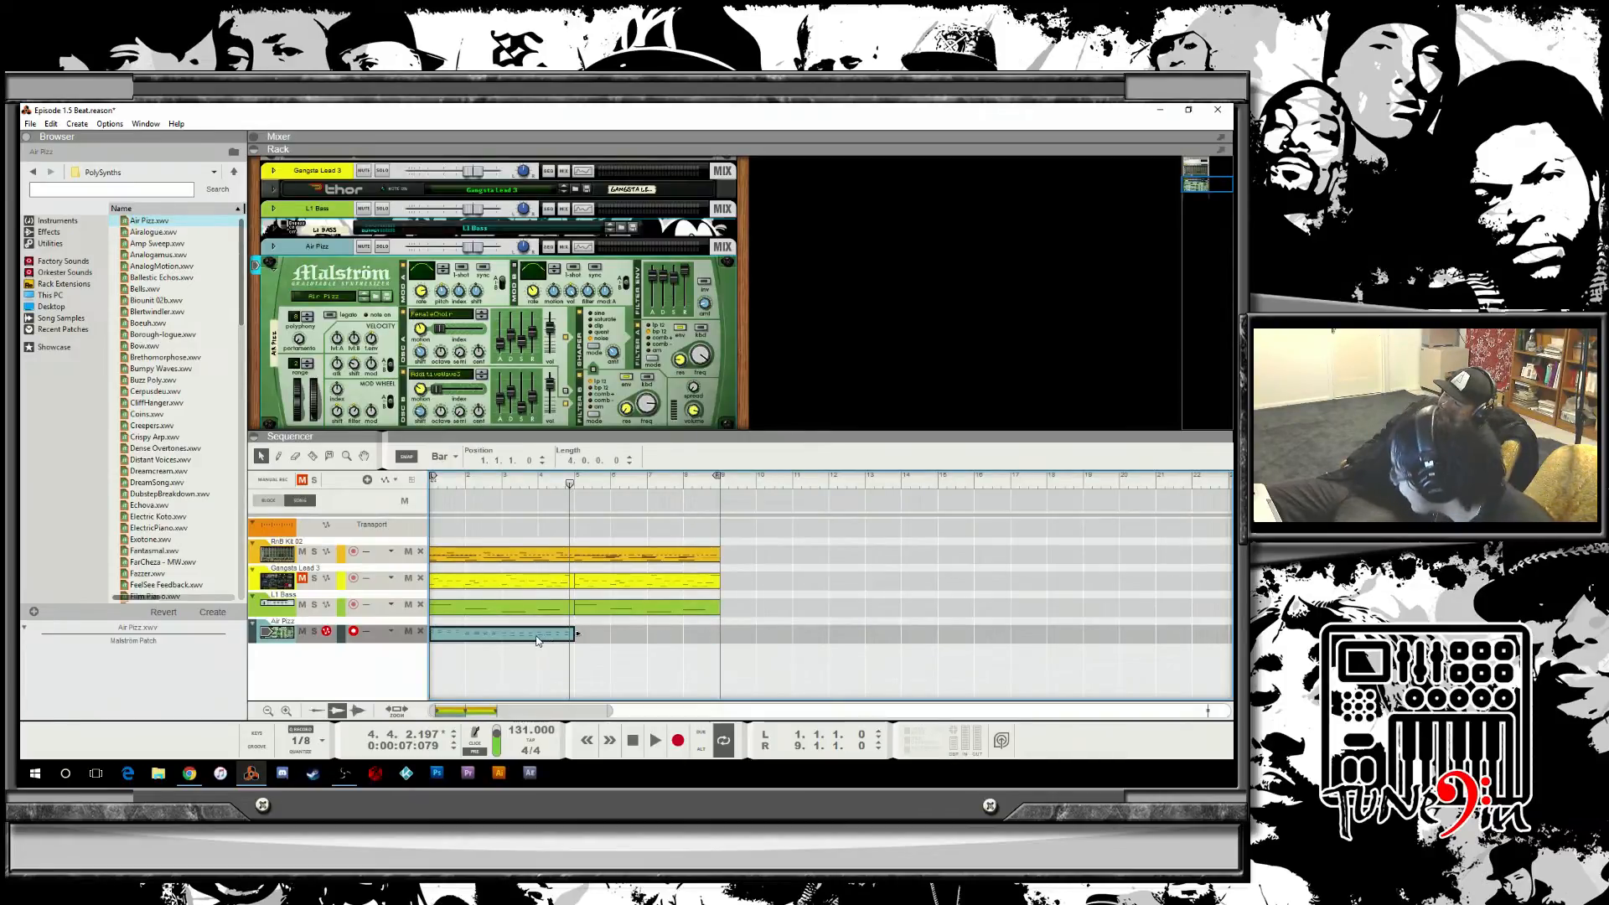
left_click_drag(534, 639, 677, 631)
left_click(614, 675)
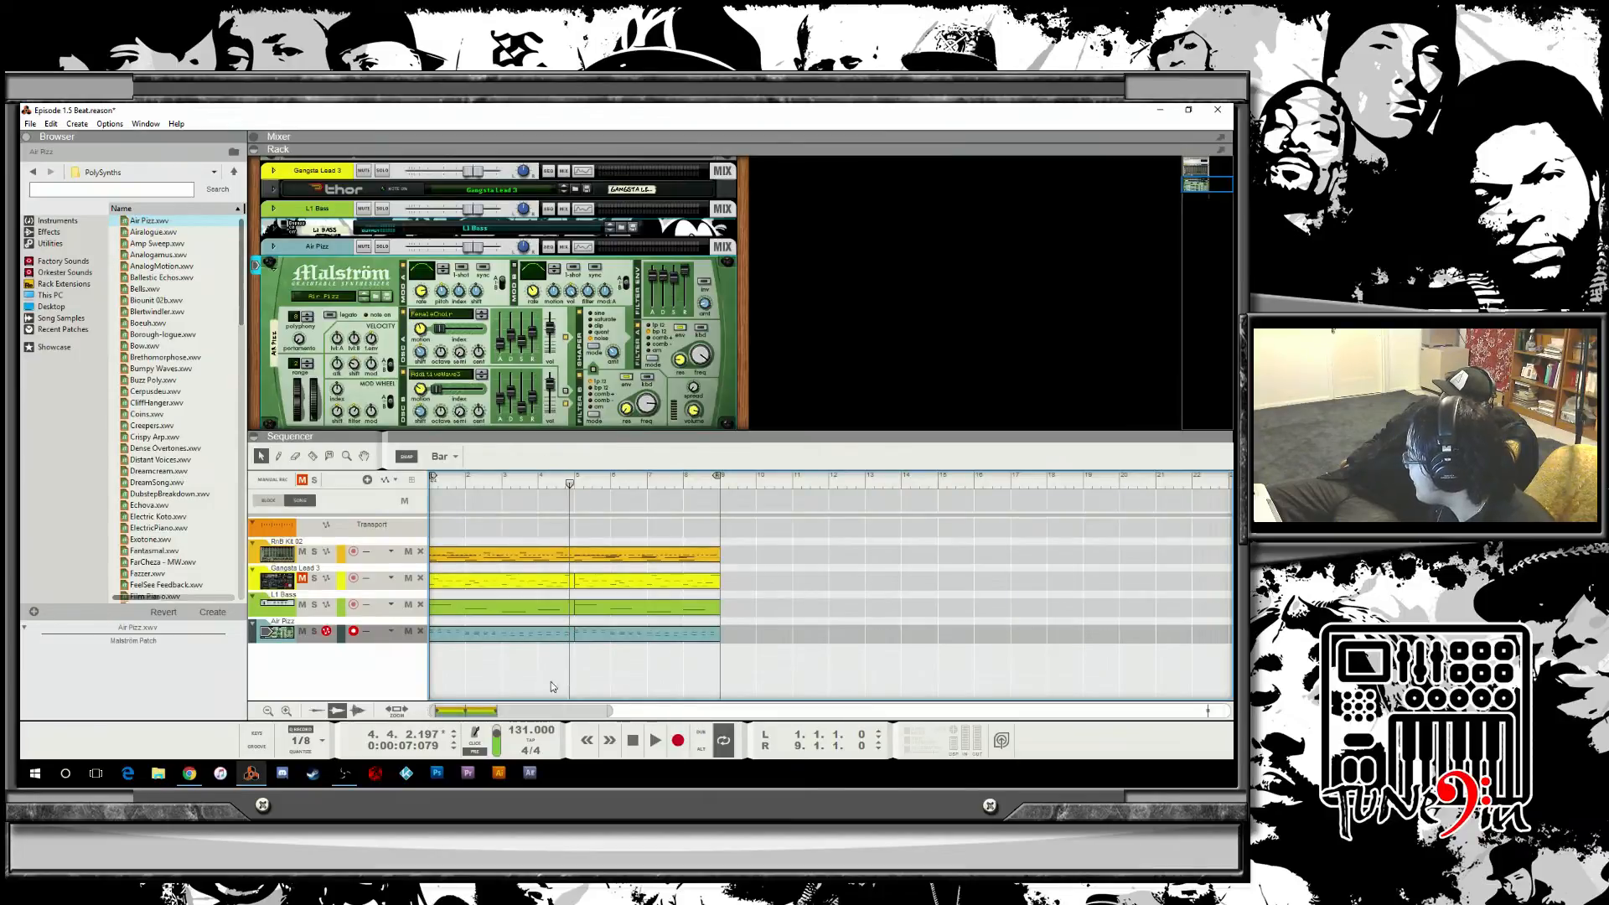
left_click(632, 740)
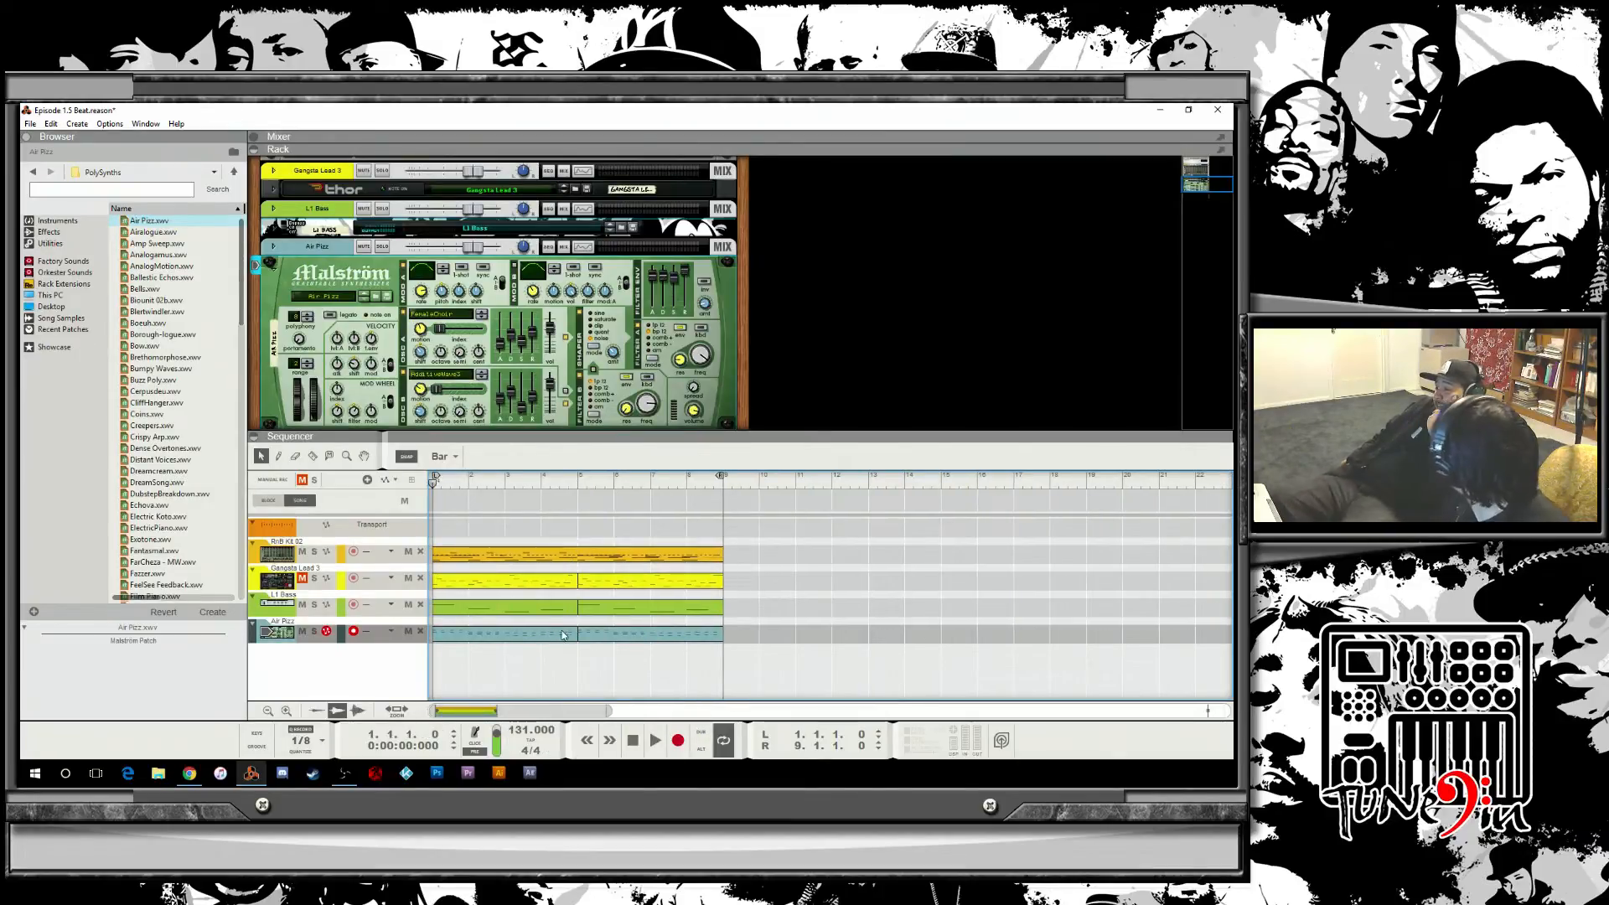
key("space")
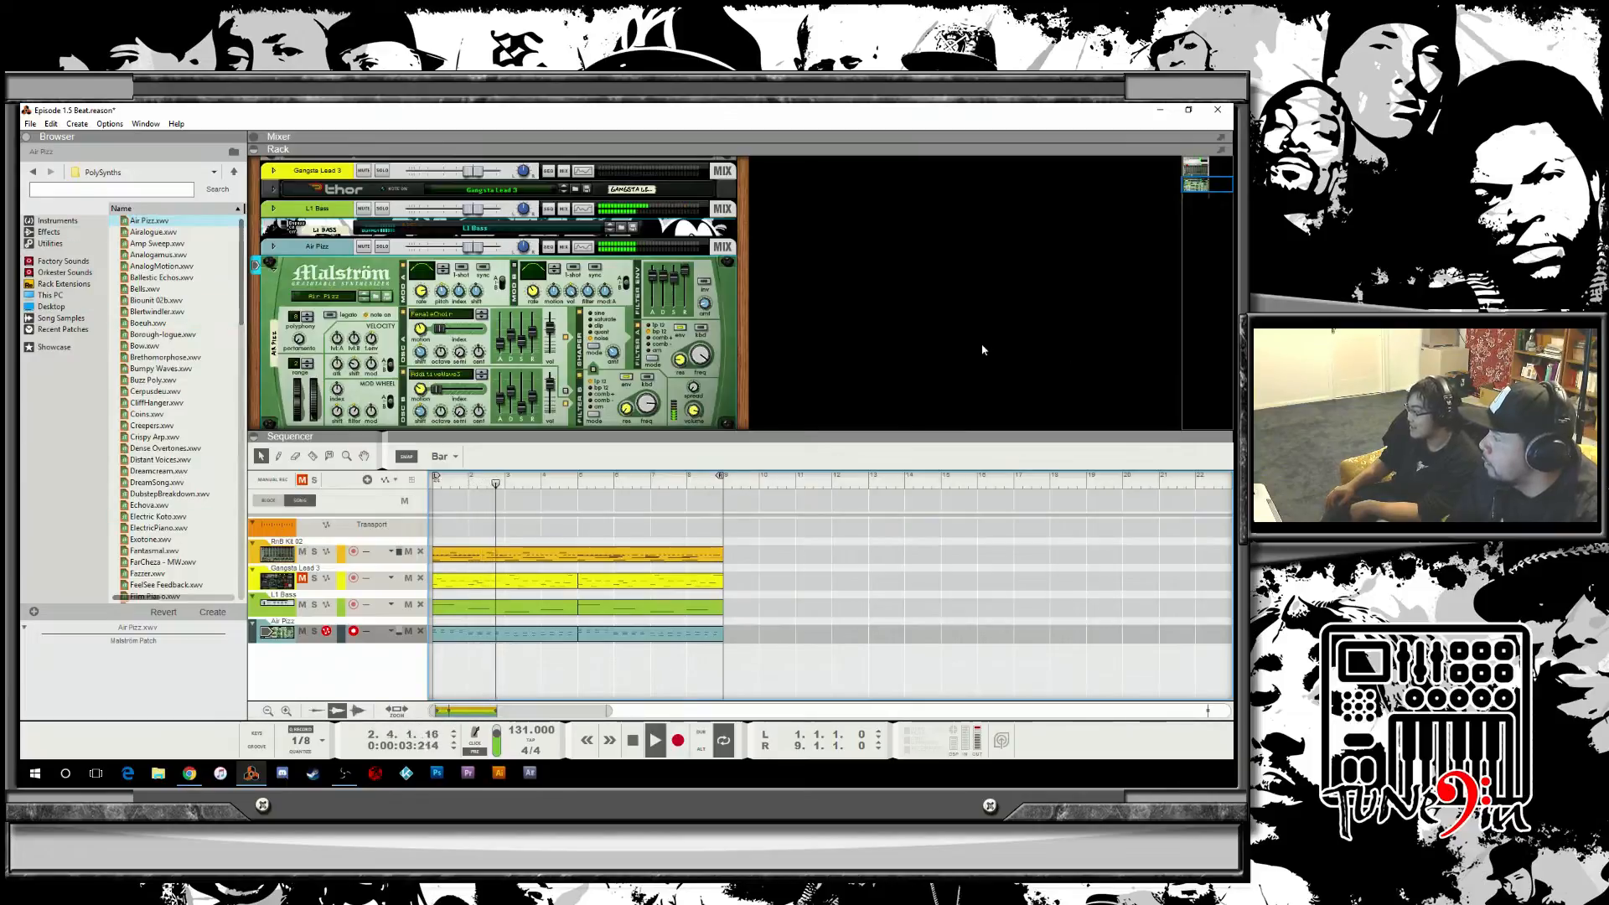
Select the Gangsta Lead 3 Thor track and audition patches from the Thor Patches folder during playback.
left_click(317, 586)
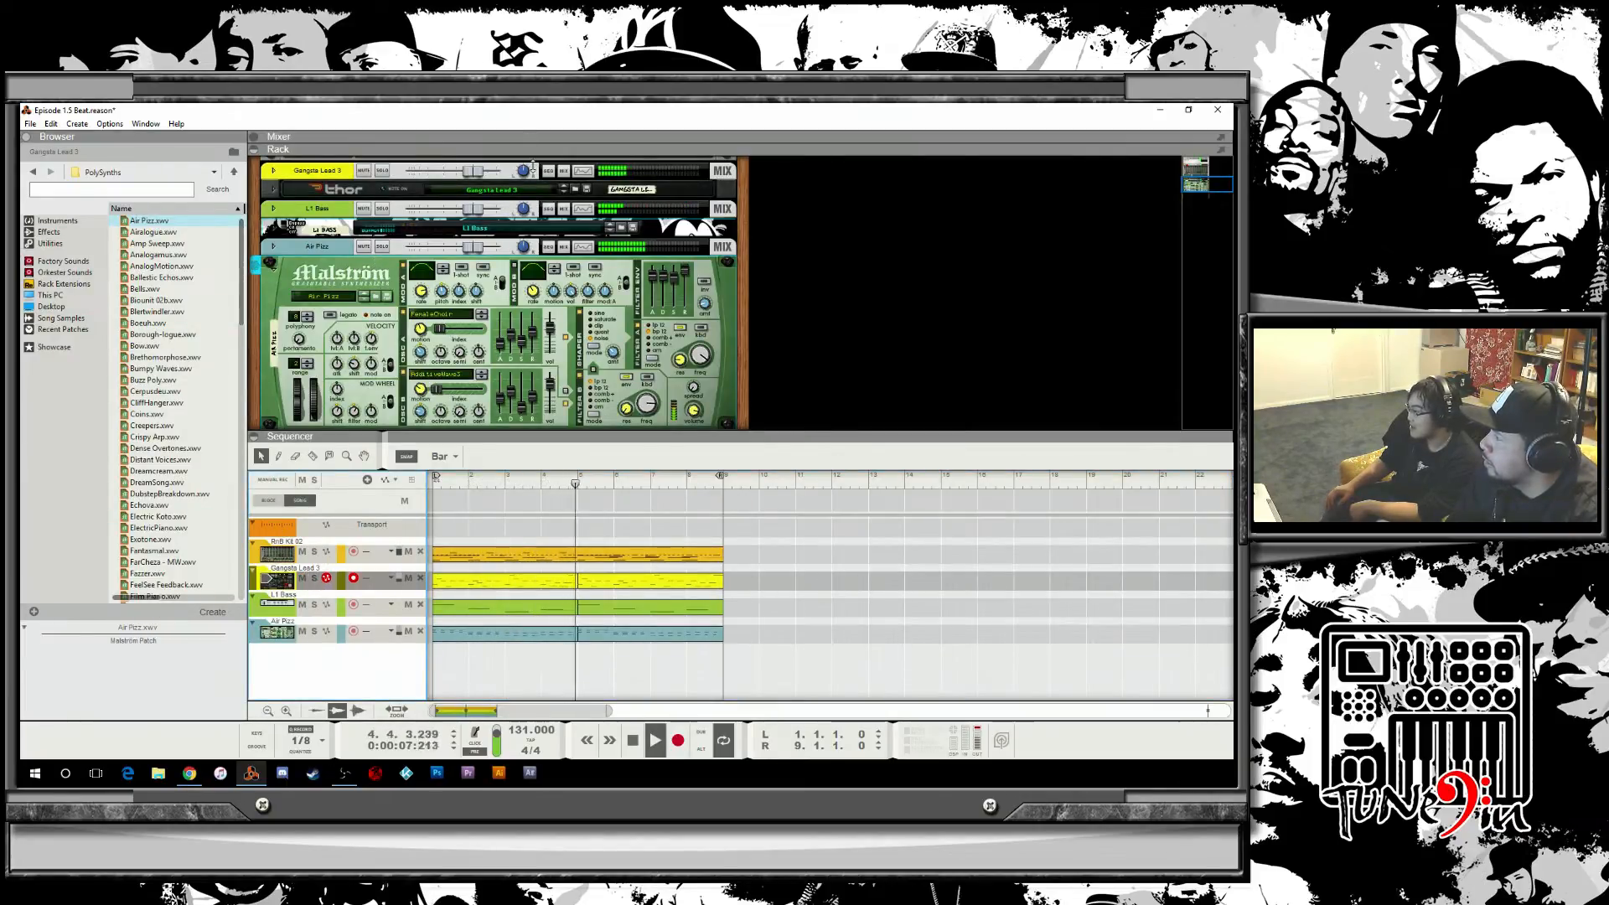
left_click(577, 191)
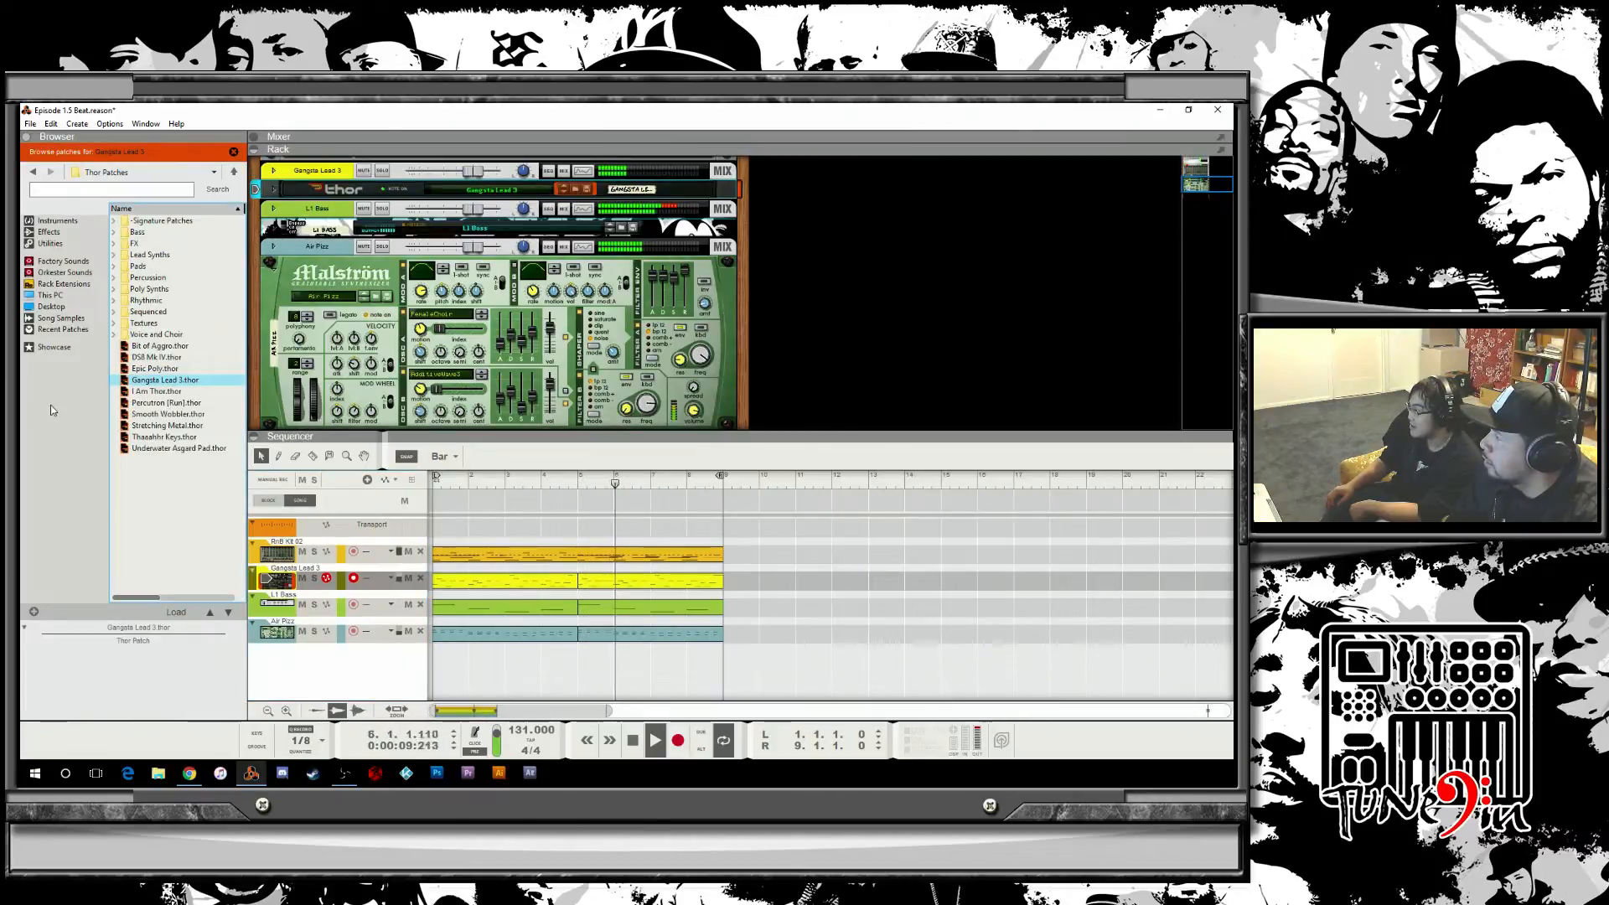
left_click(181, 347)
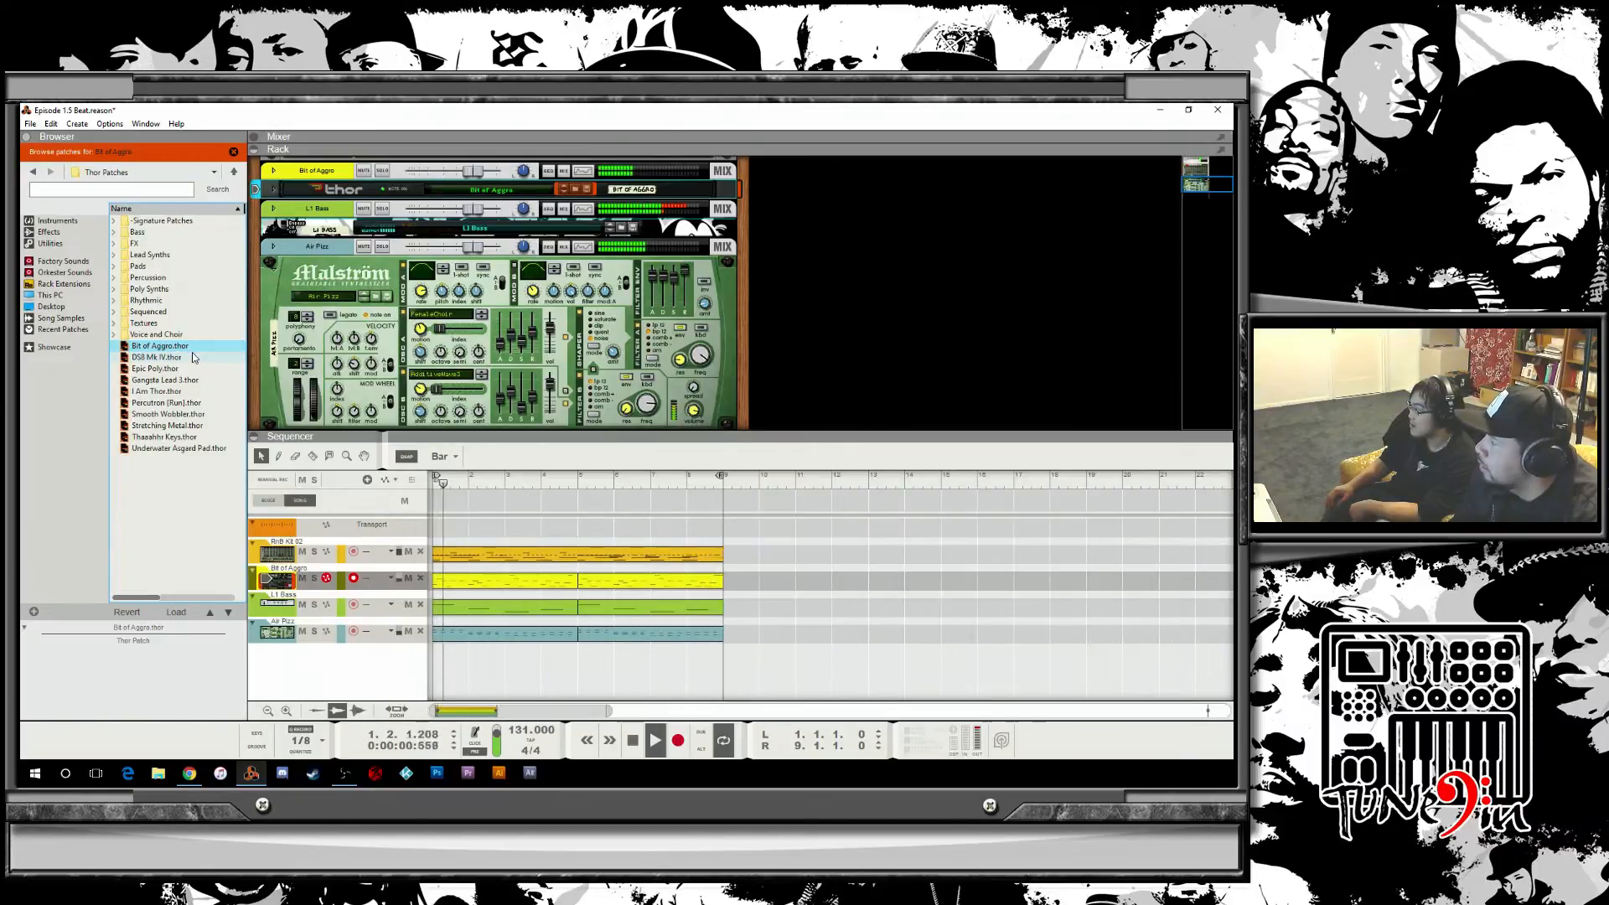
left_click(181, 358)
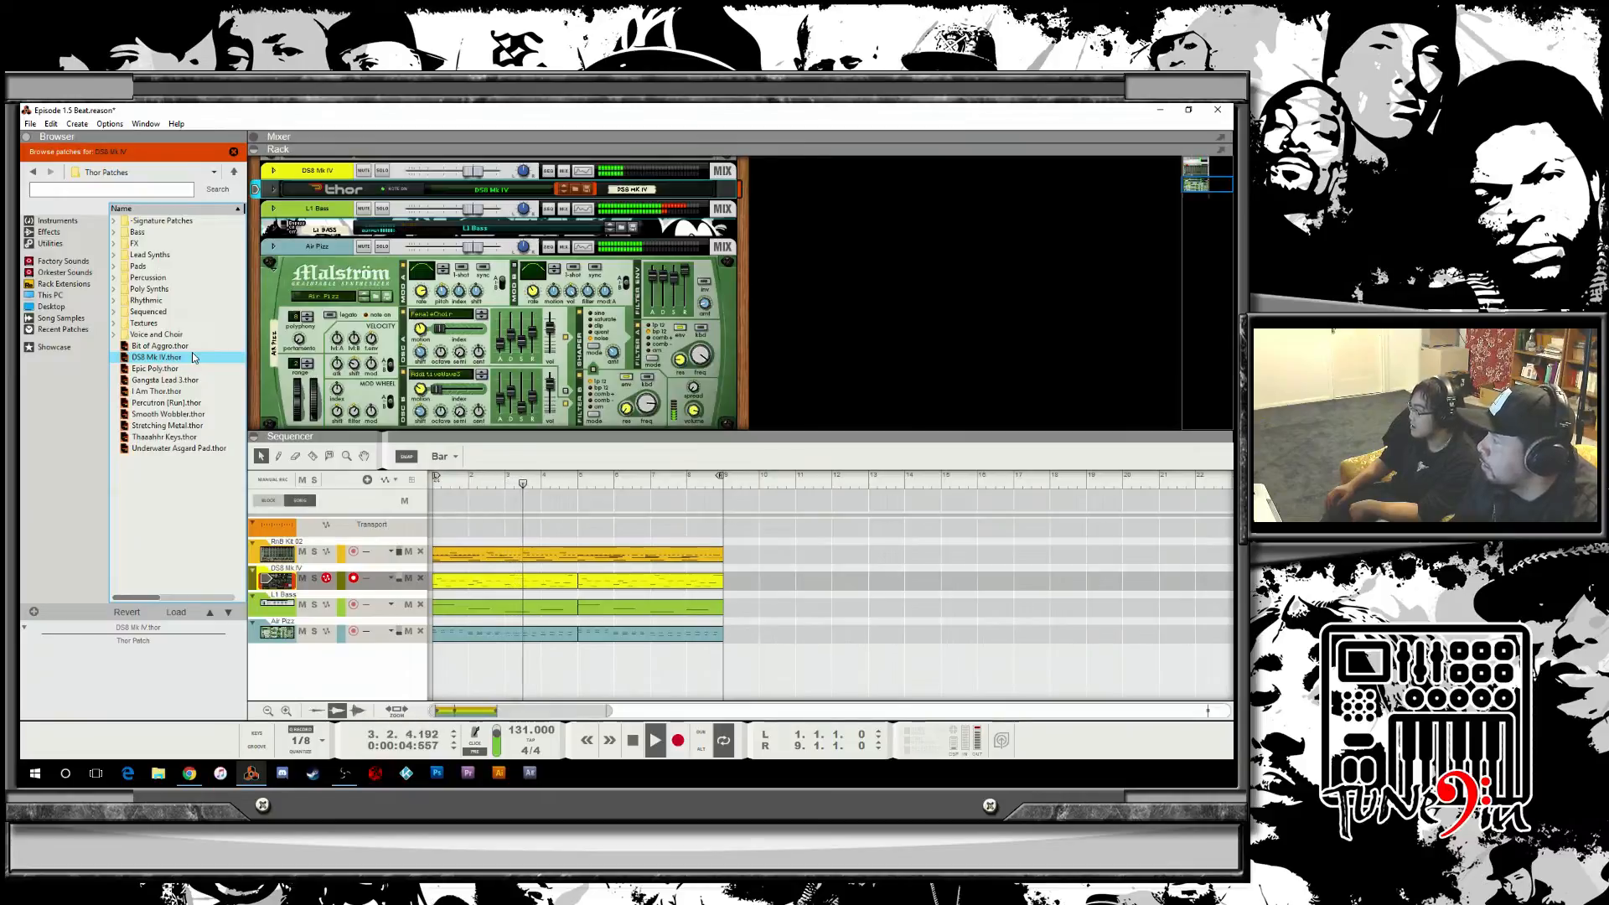
key("Down")
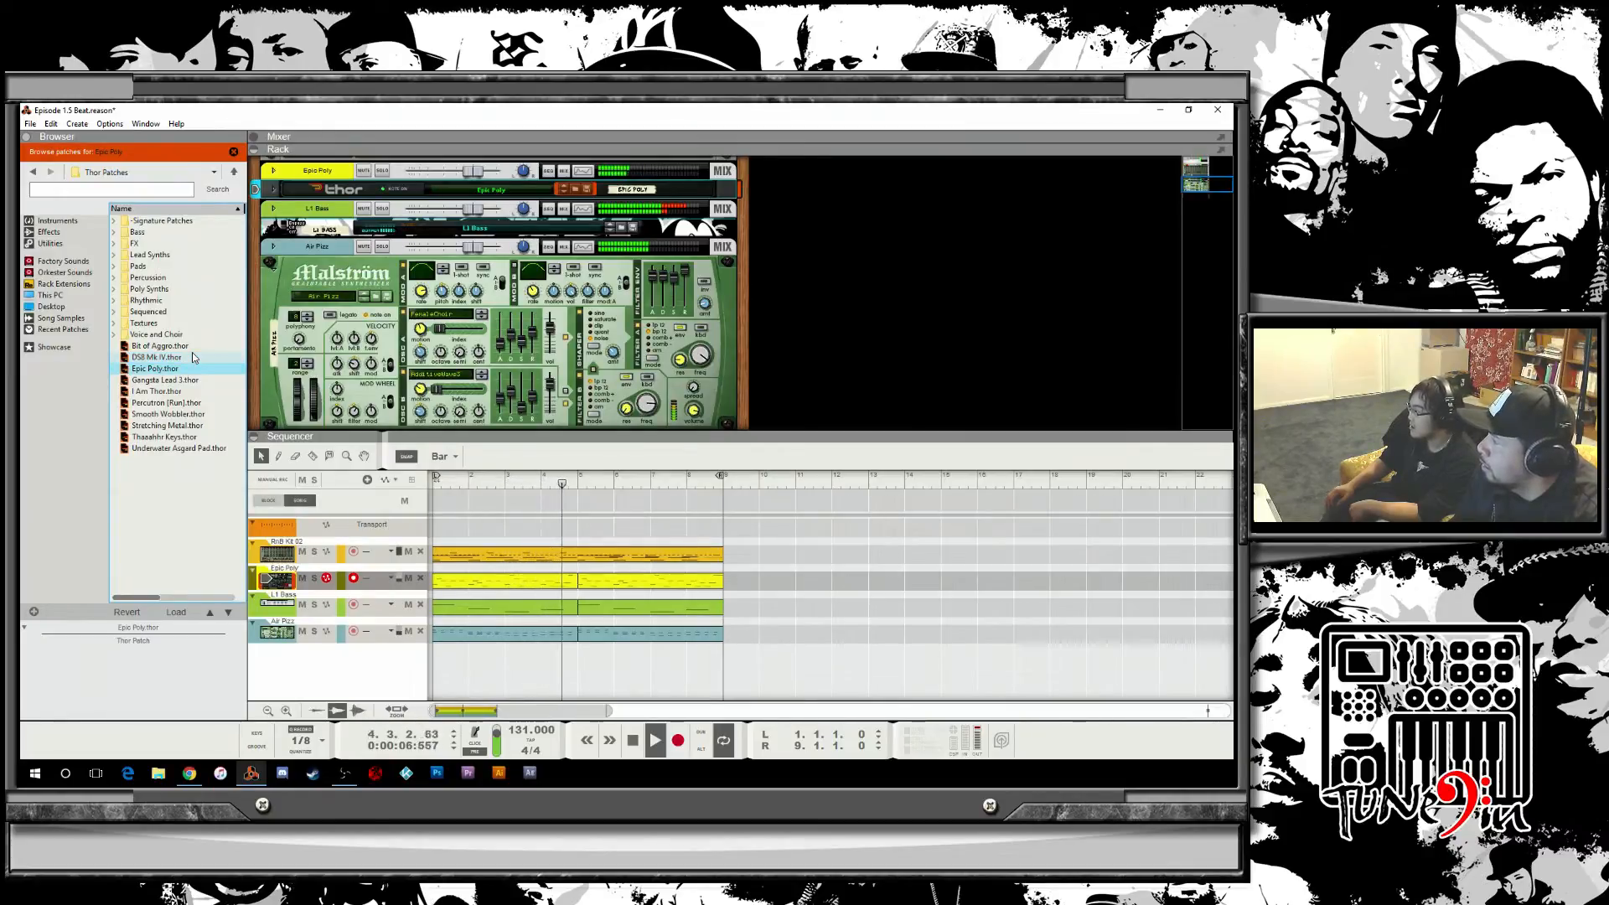
key("Down")
key("Down")
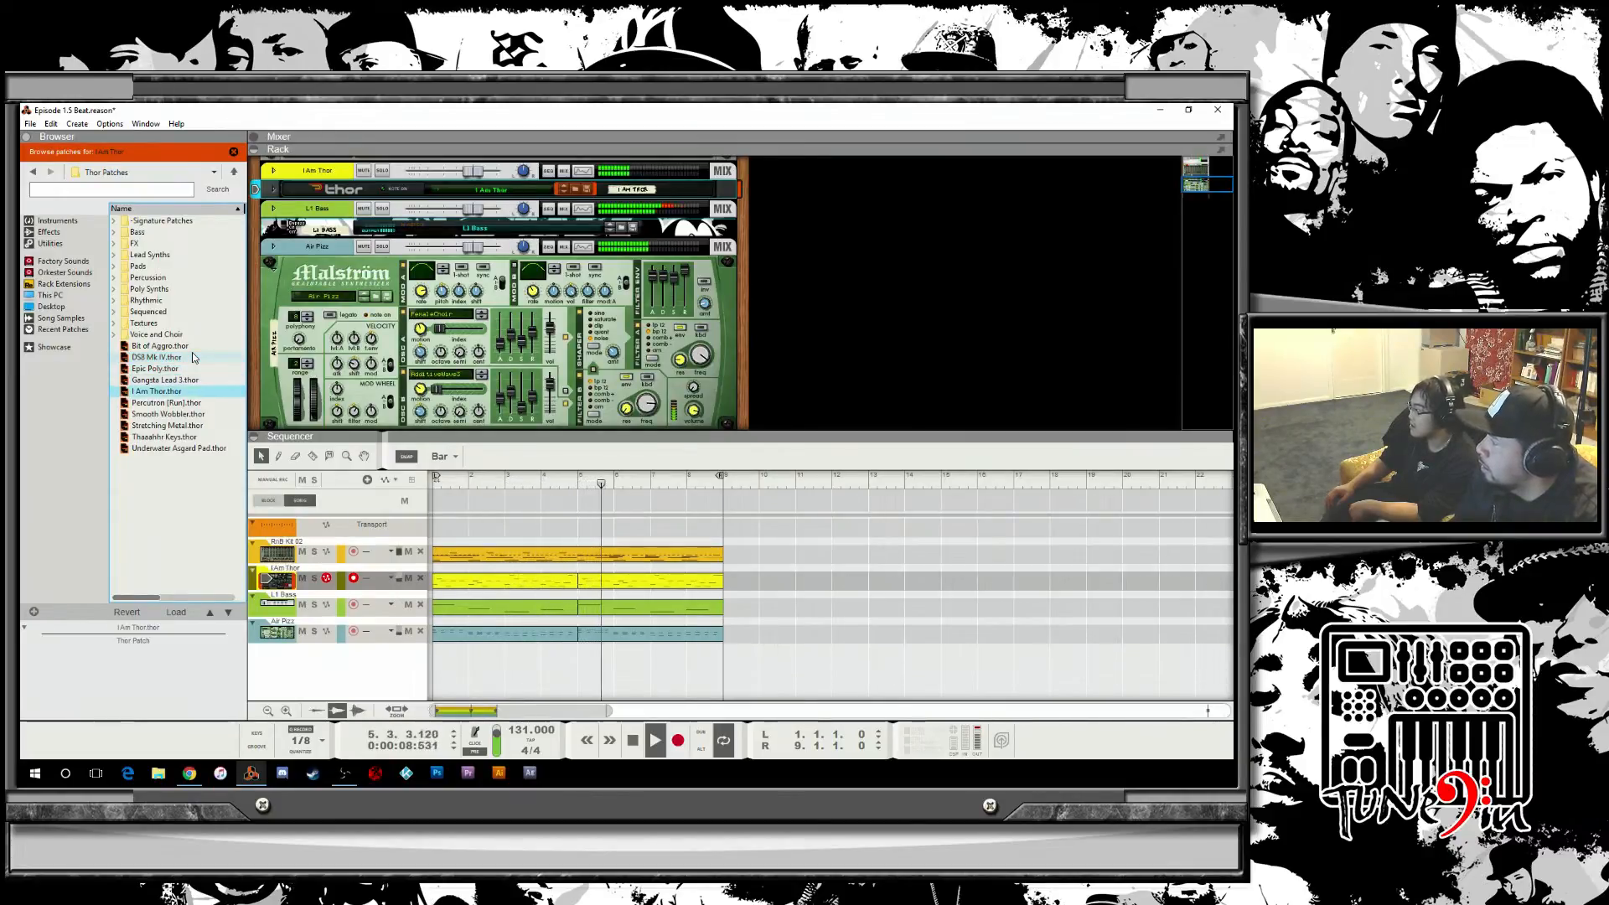
key("Down")
key("Down")
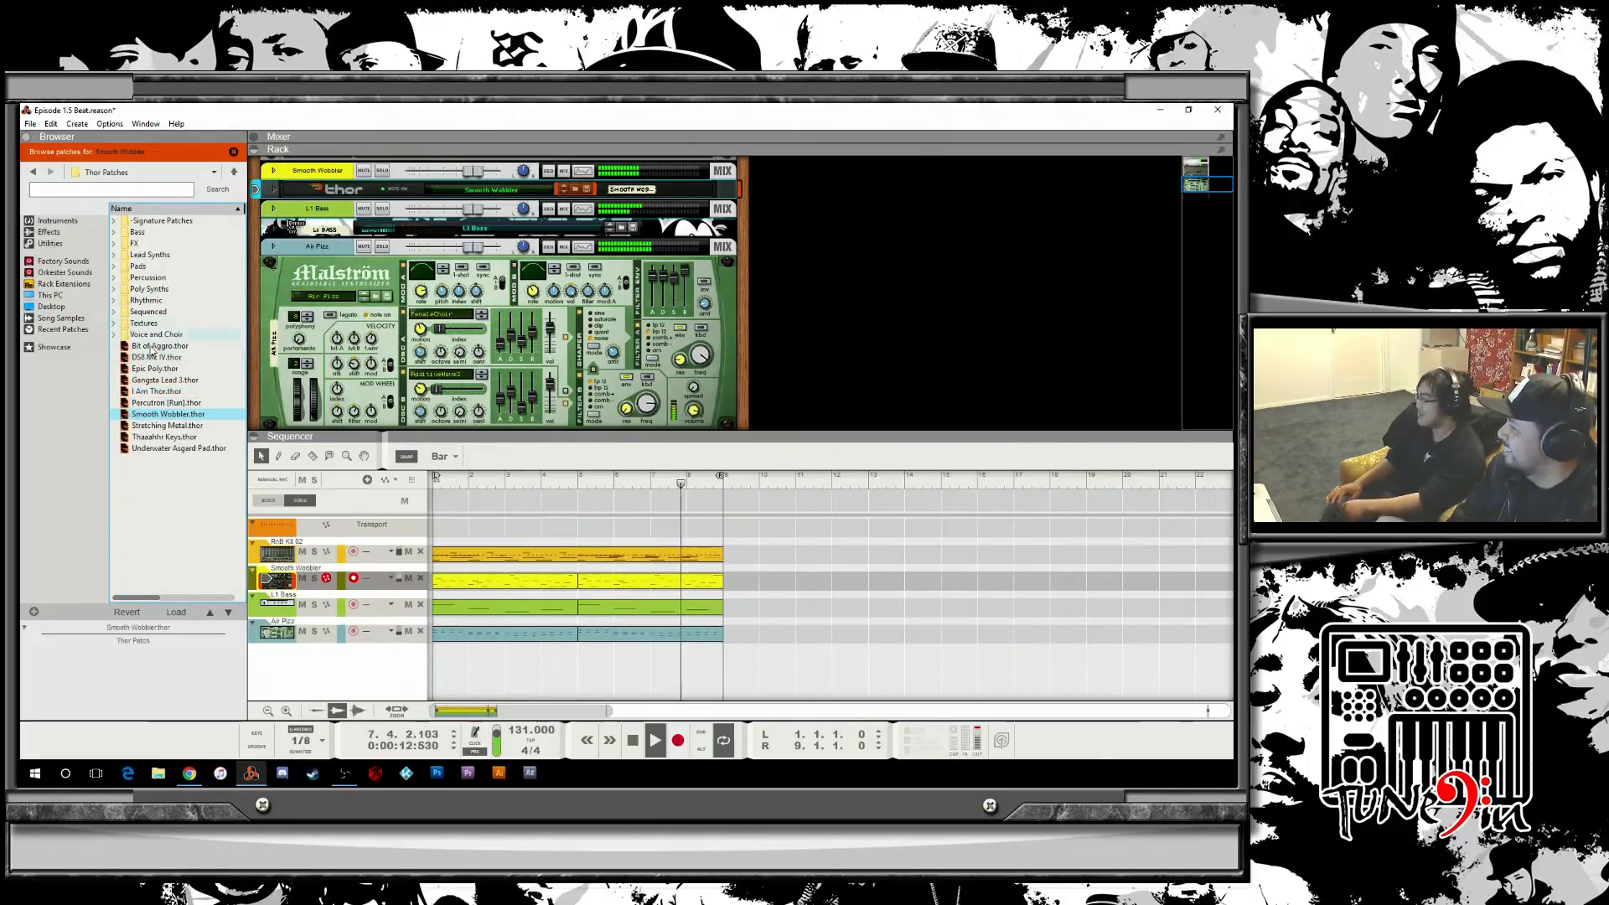
Open the Lead Synths folder and step through its Thor patches, settling on Big Club Lead for the lead track.
double_click(150, 256)
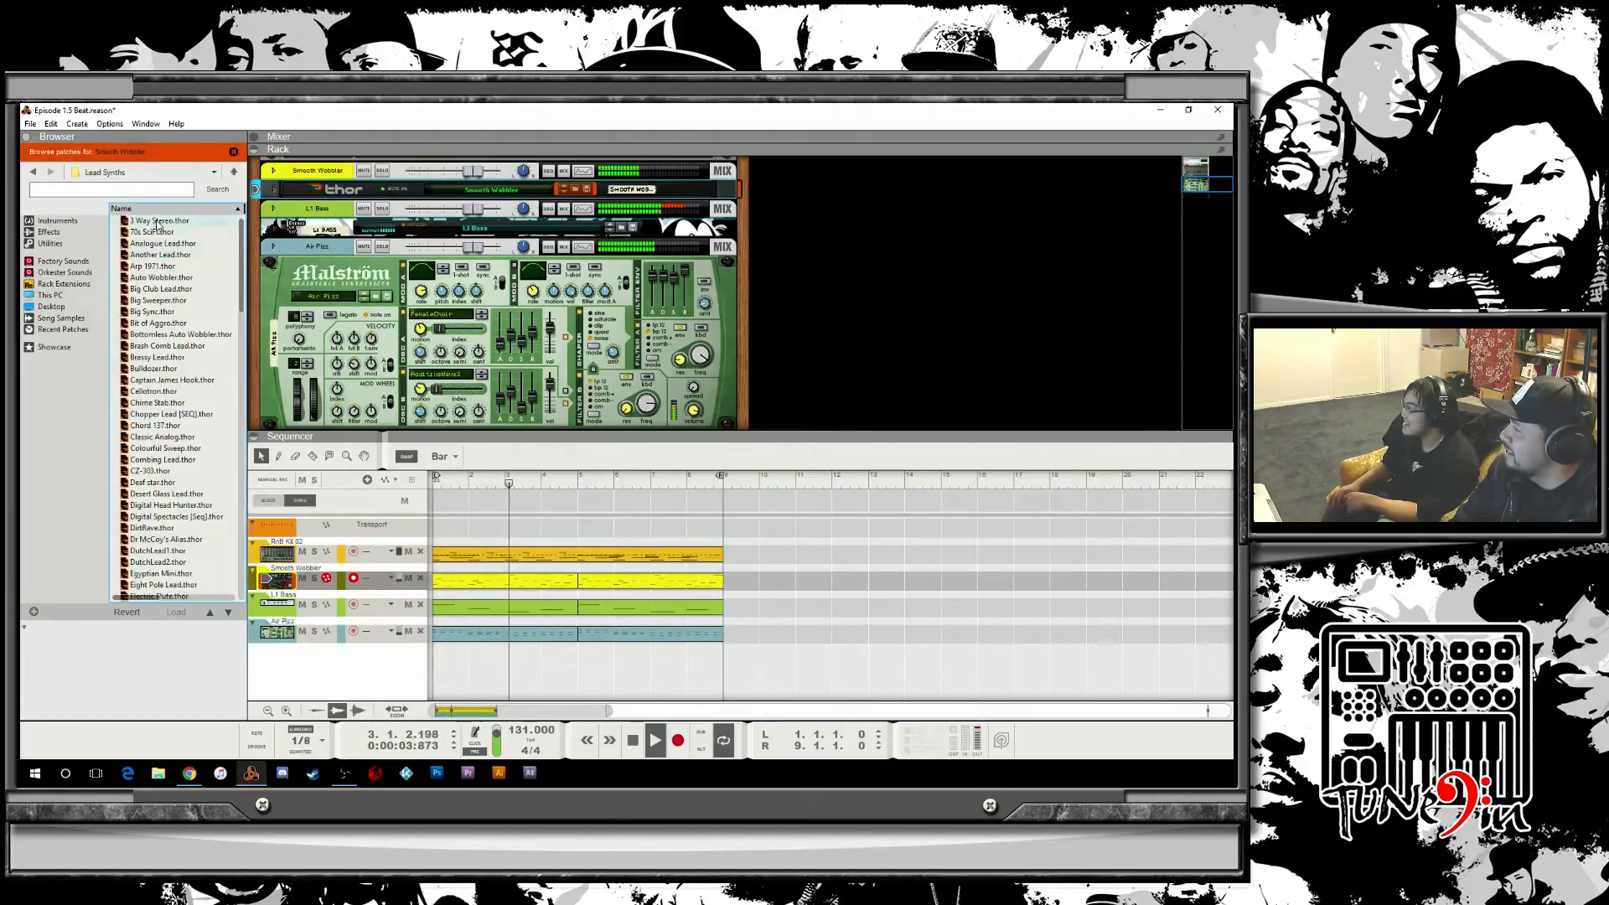
key("Down")
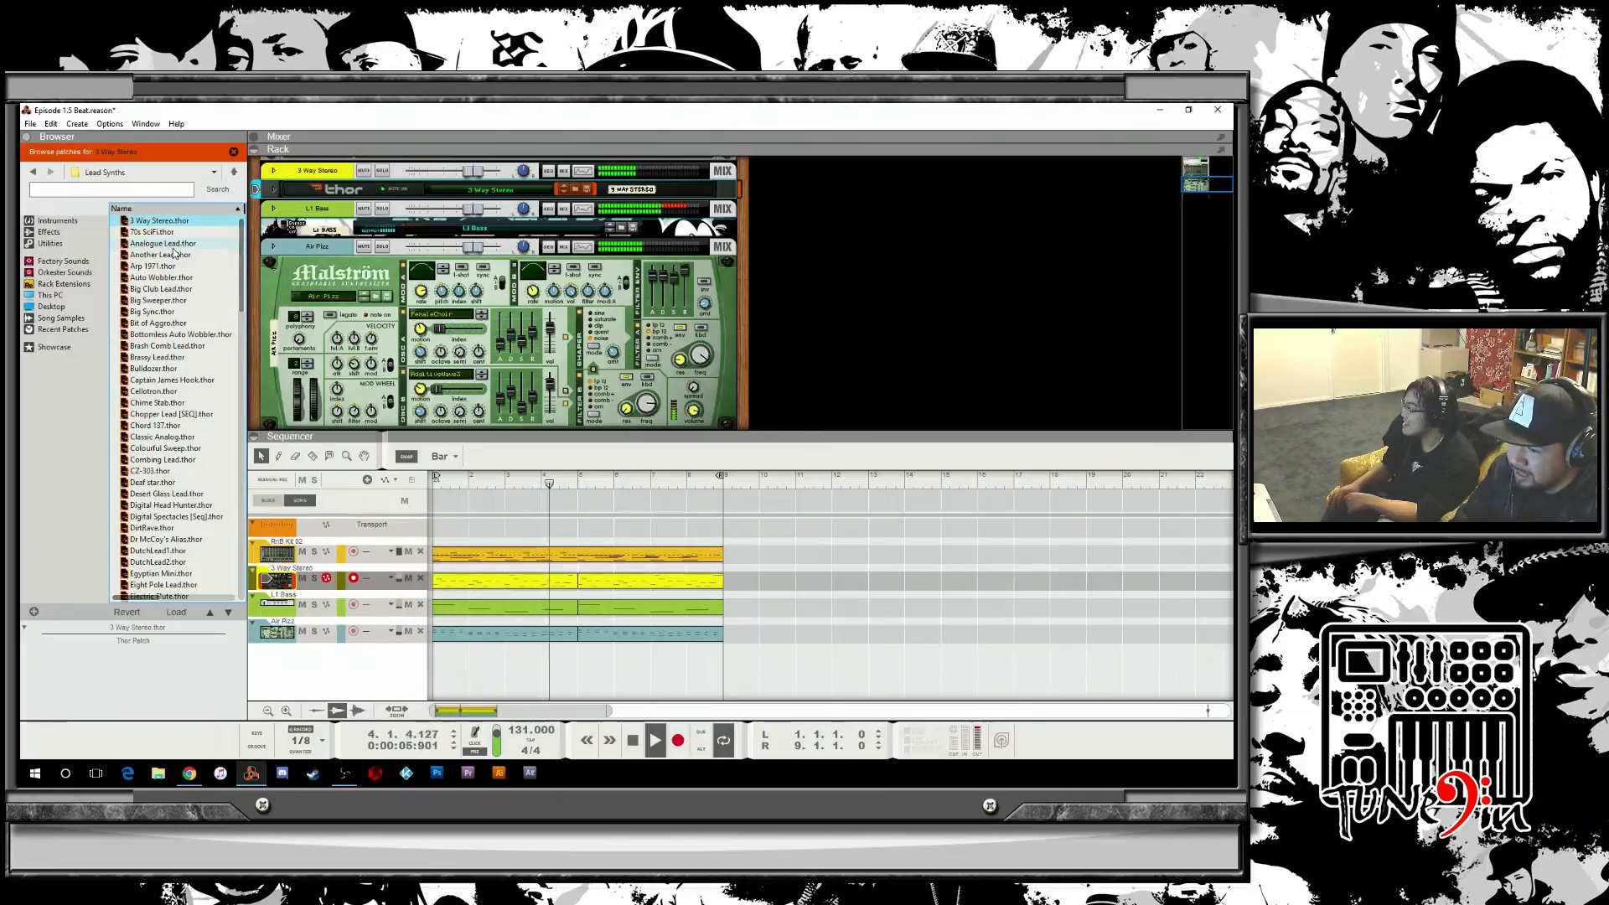
key("Down")
key("Down")
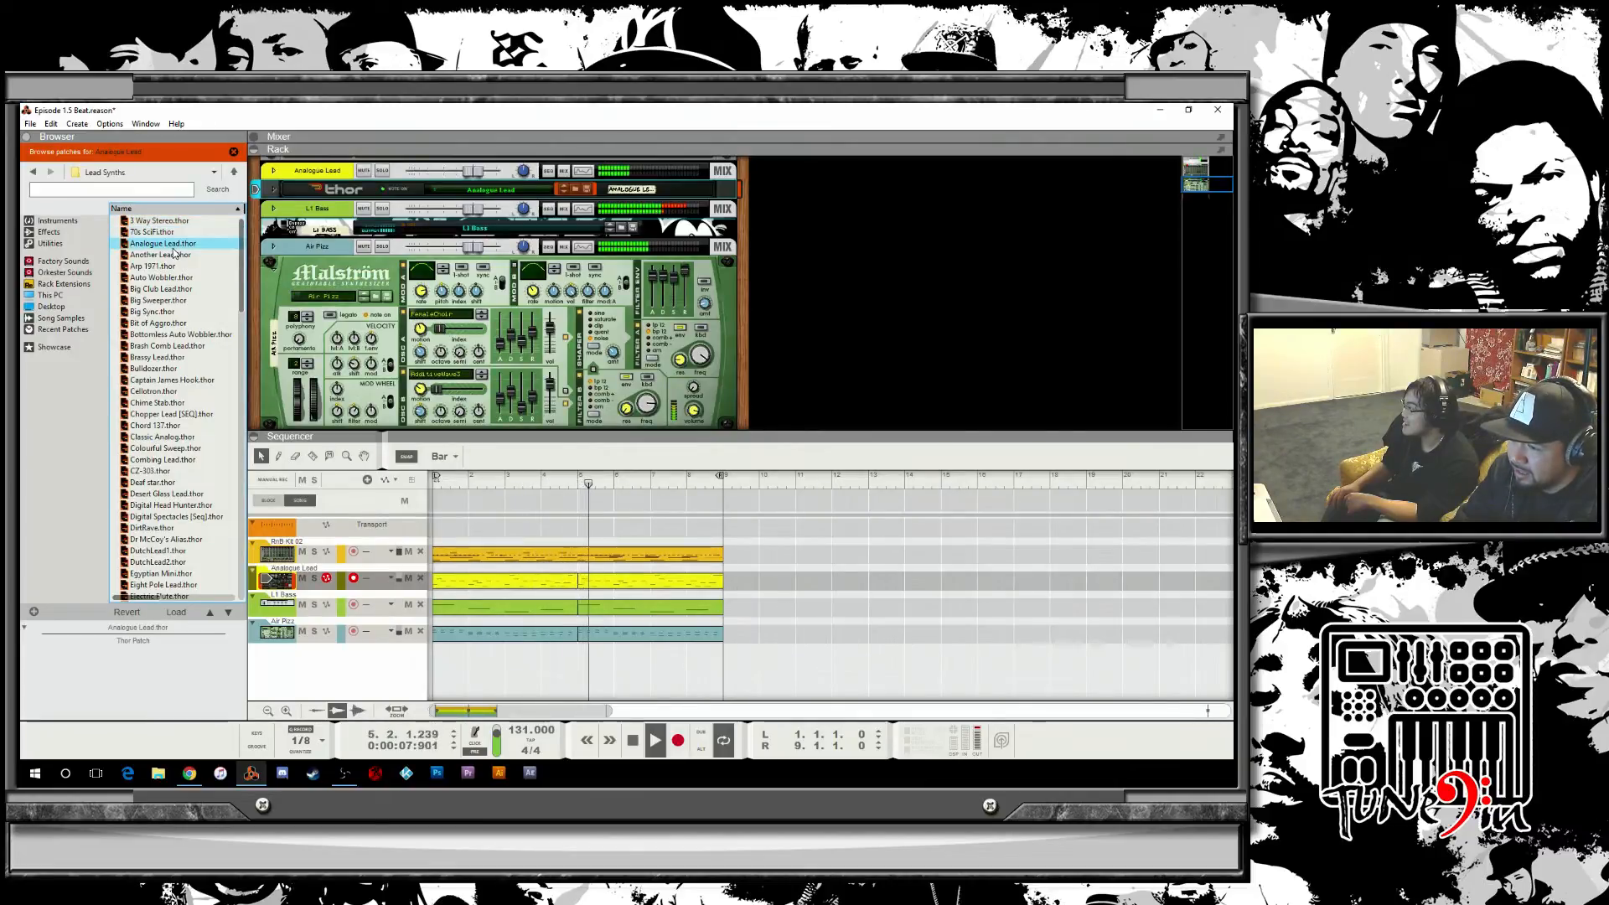
key("Down")
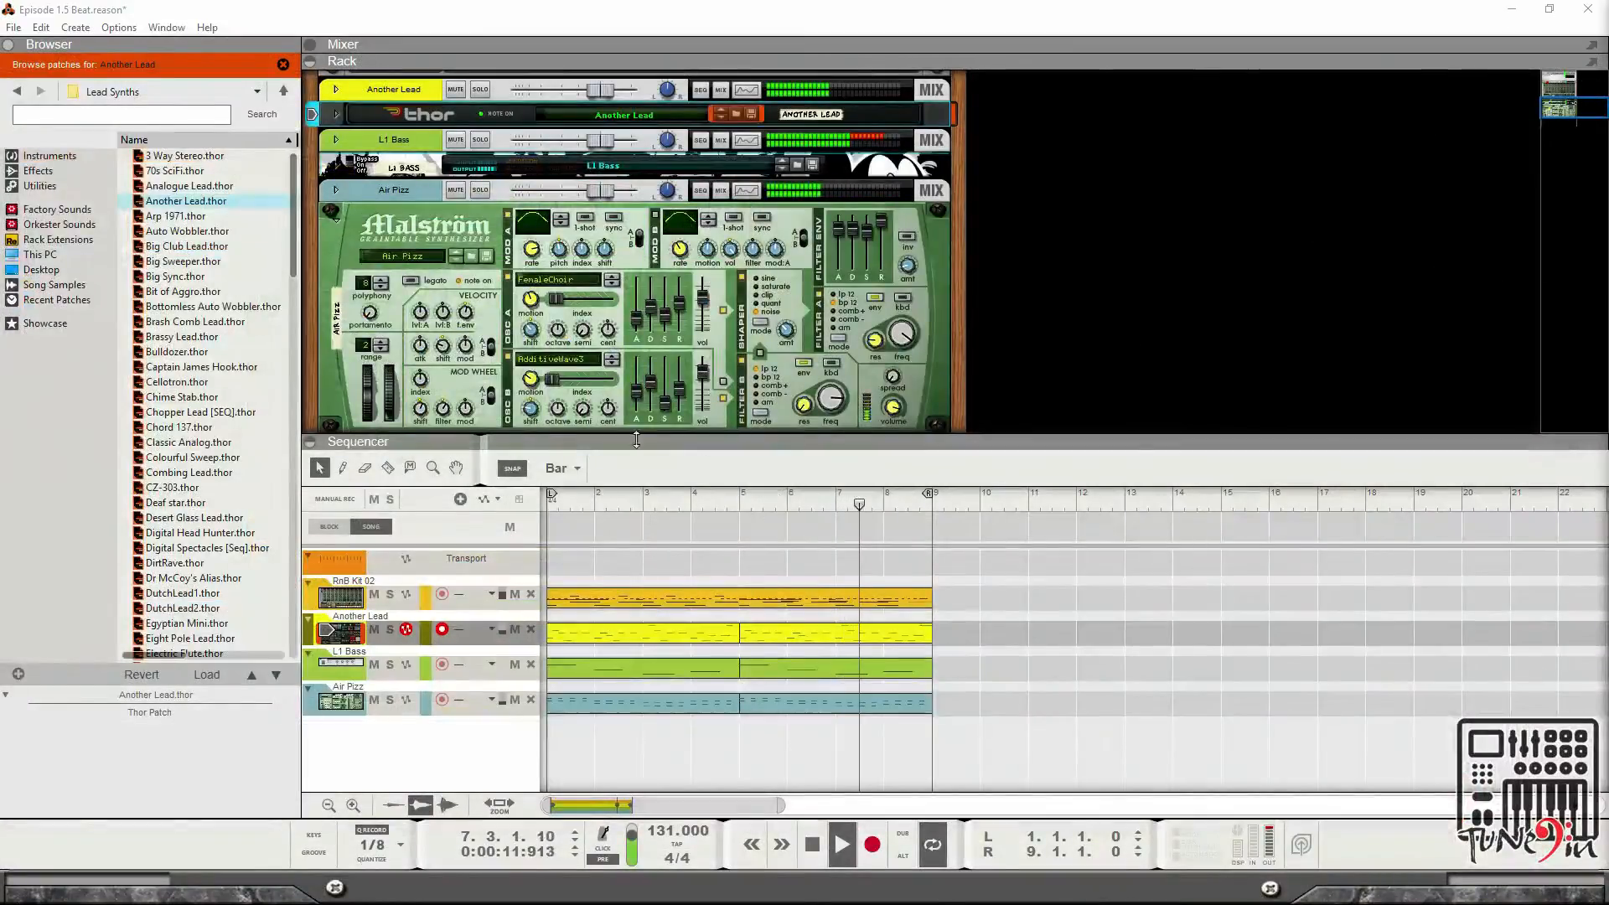
left_click(184, 217)
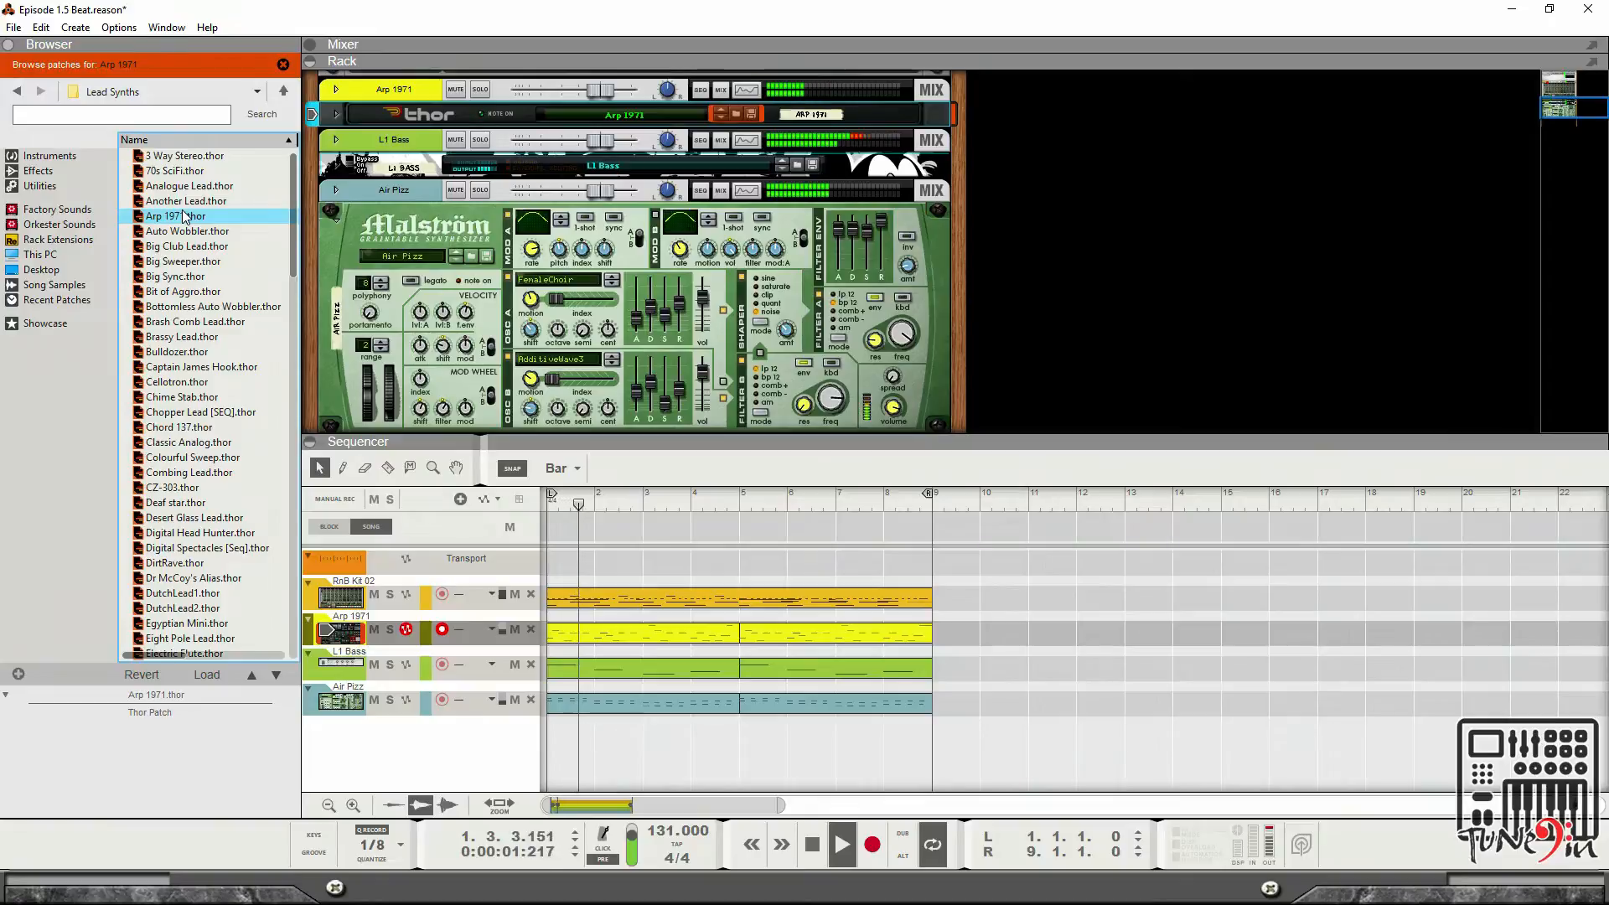
scroll(739, 321, "down", 3)
scroll(739, 321, "up", 6)
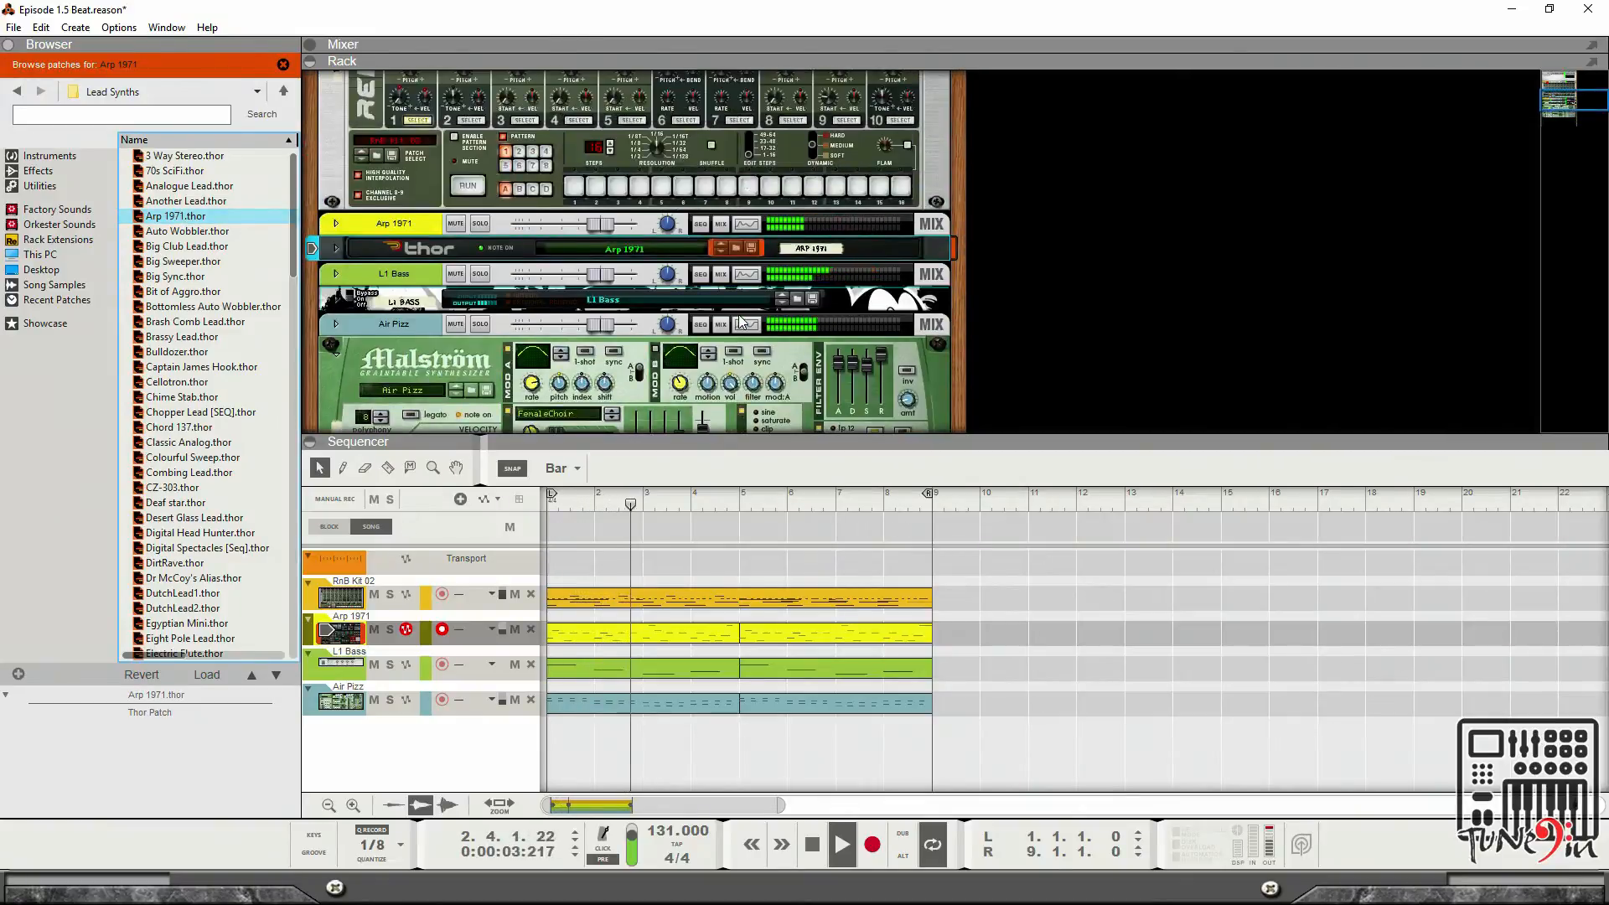
left_click(186, 231)
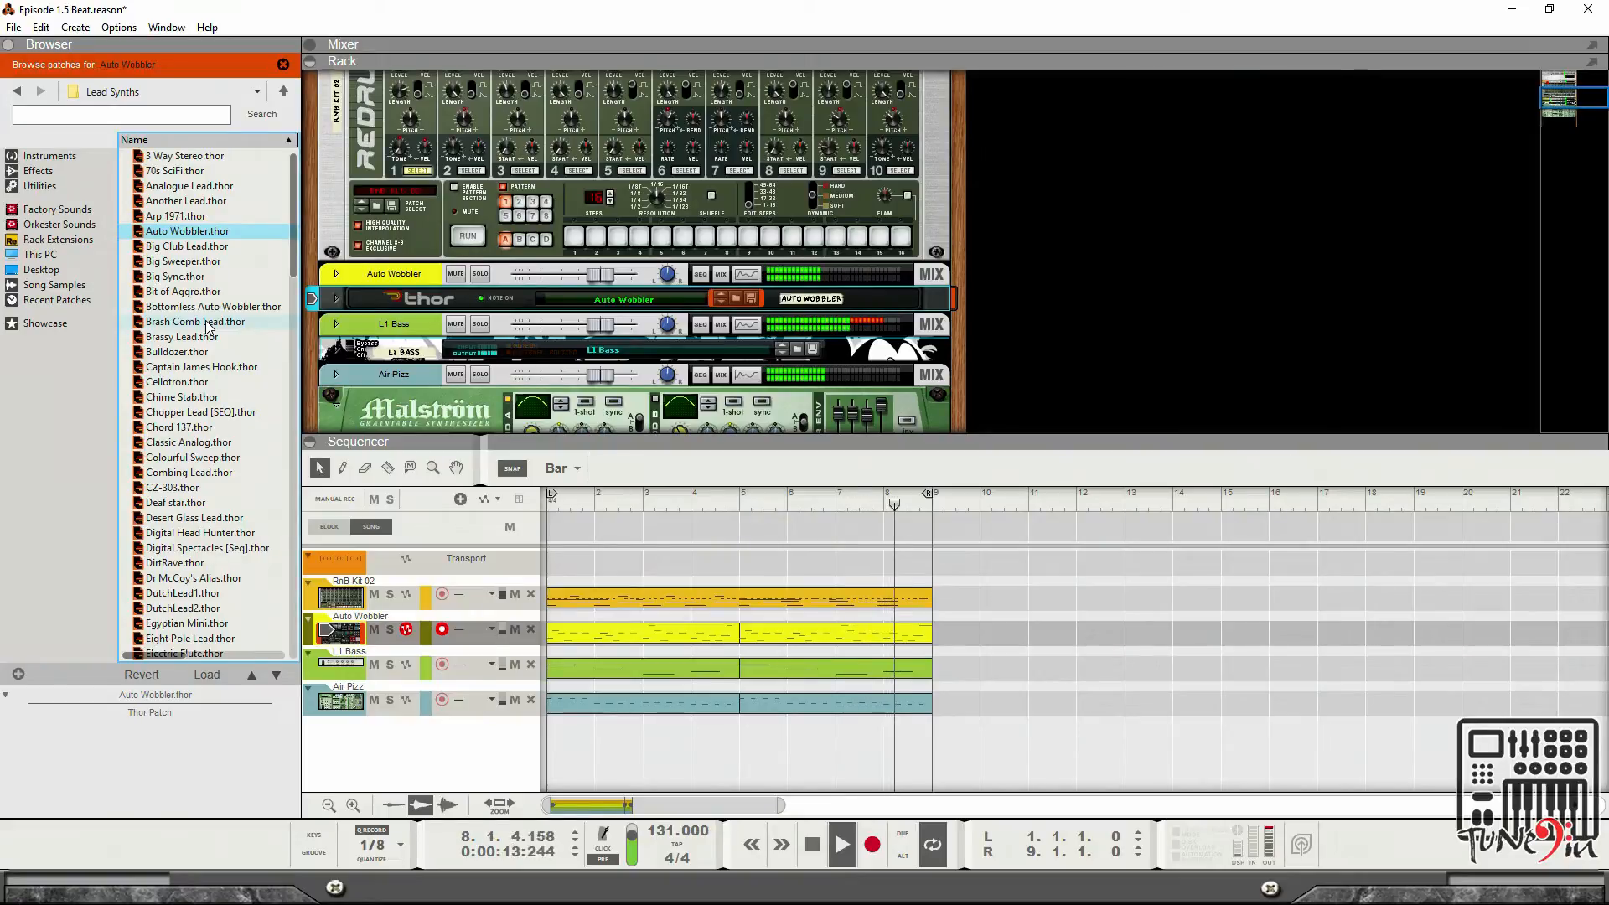
key("Down")
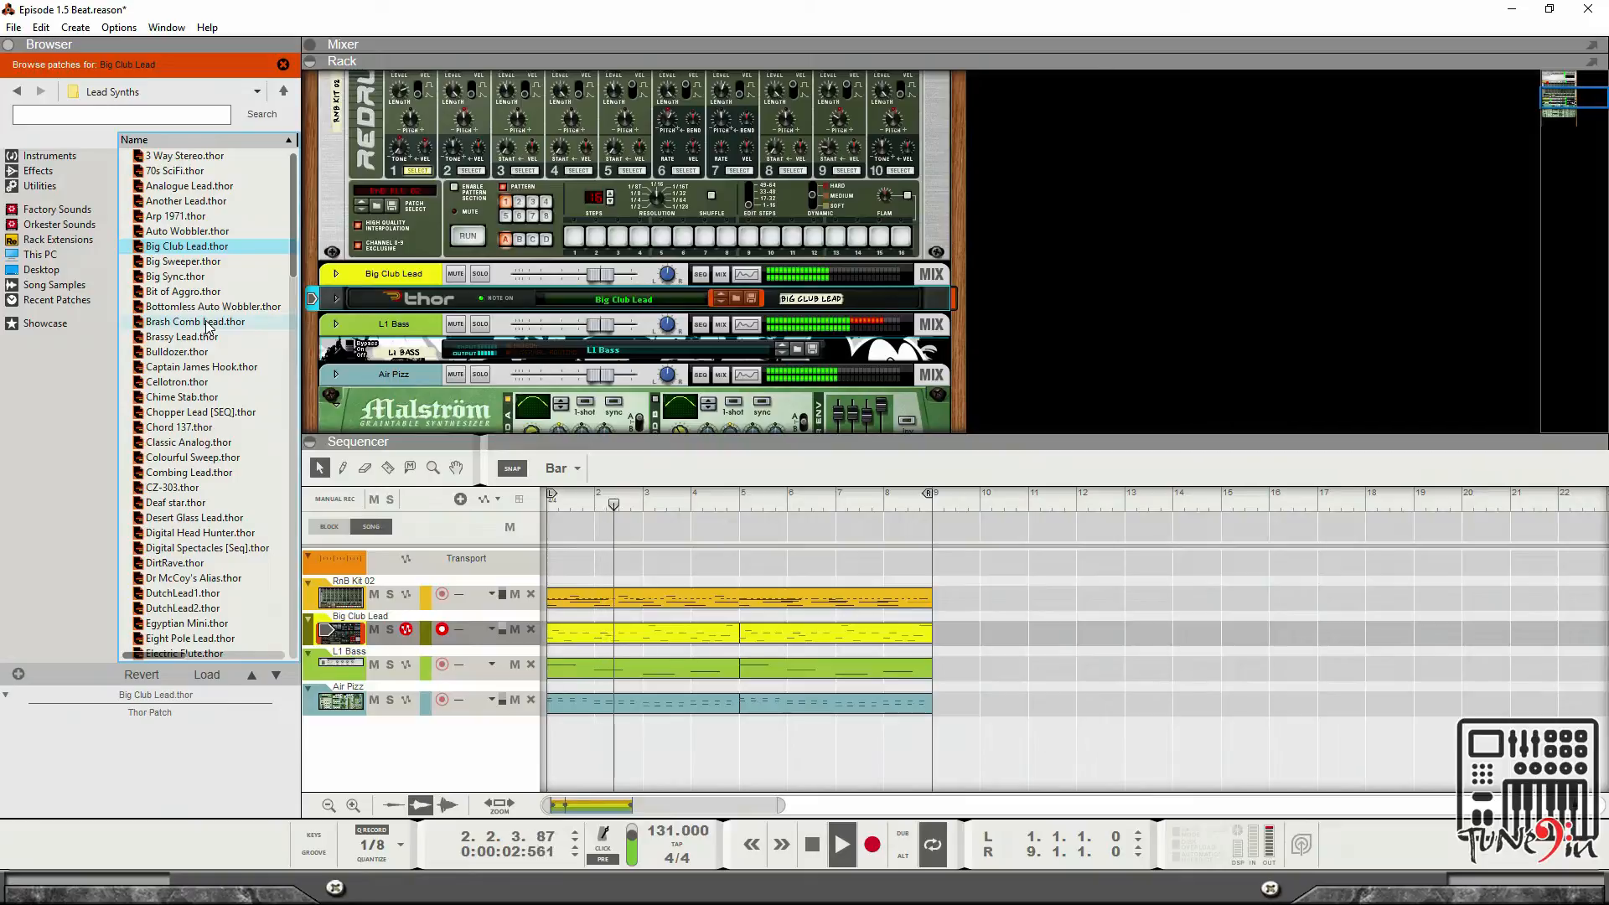
left_click(17, 90)
scroll(816, 365, "down", 5)
scroll(816, 366, "down", 5)
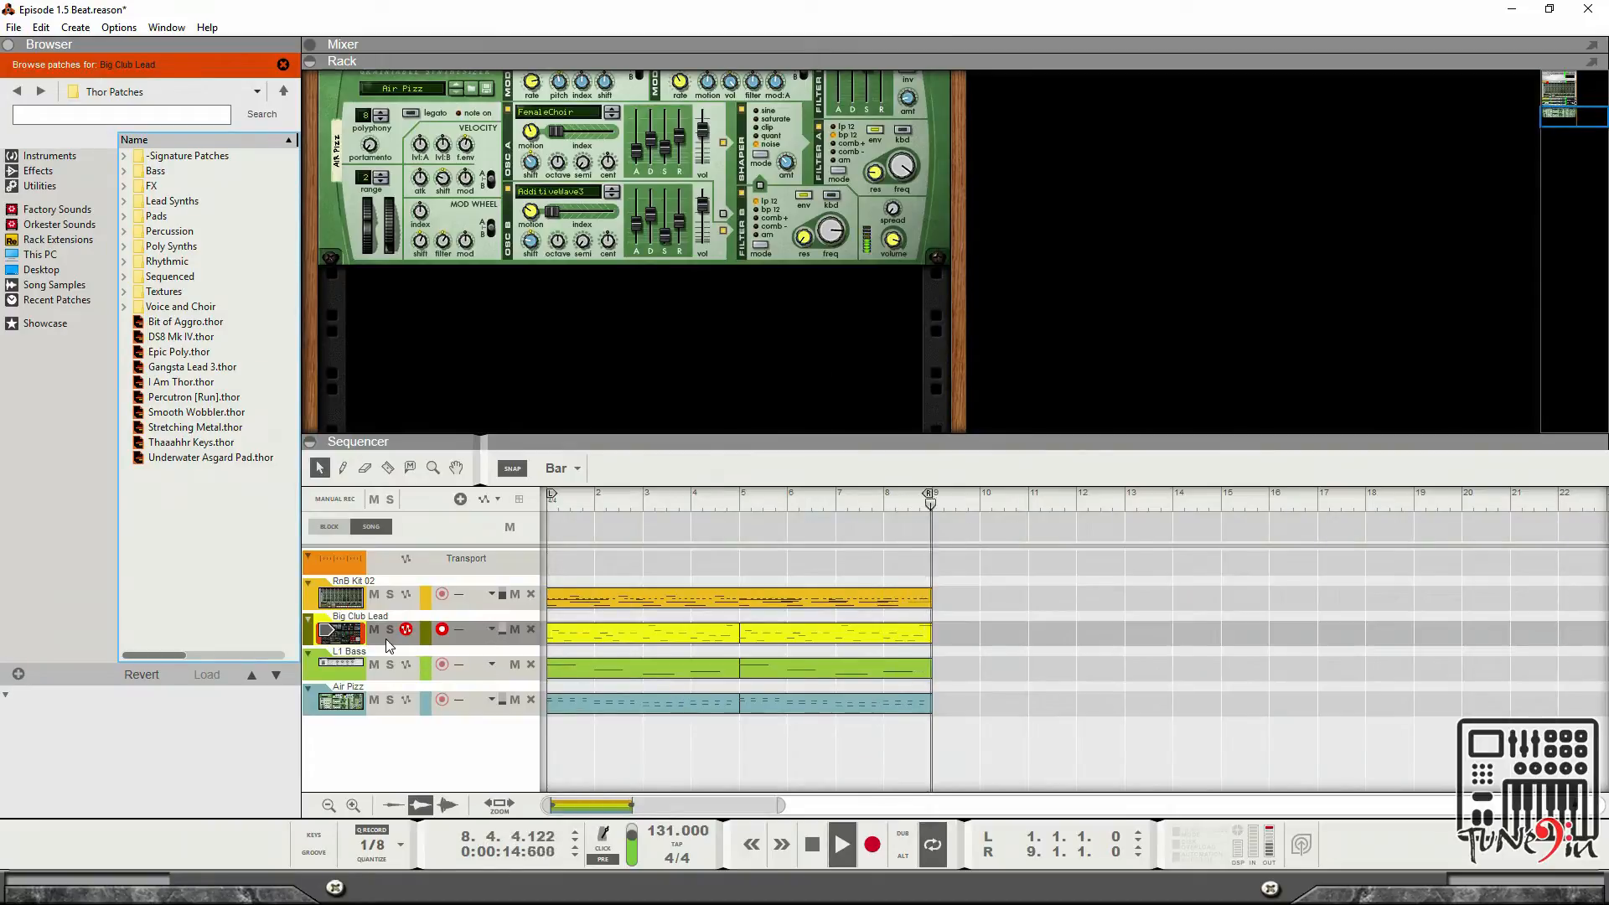
Toggle mutes on the L1 Bass, RnB Kit 02 and Air Fizz tracks repeatedly to compare parts during playback.
left_click(373, 666)
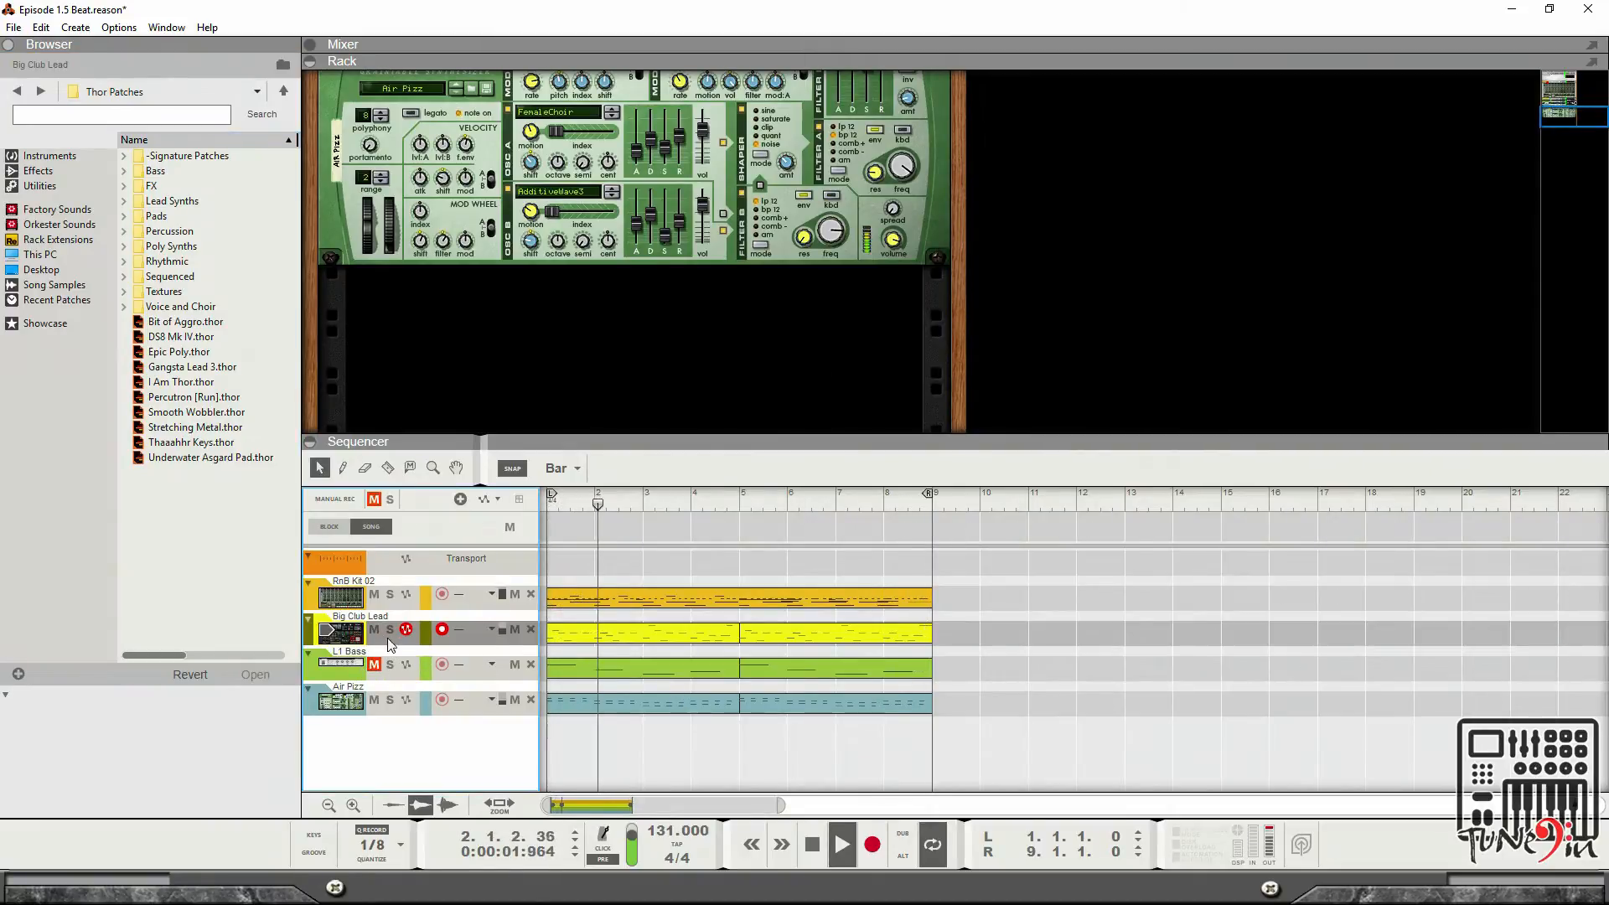
left_click(373, 595)
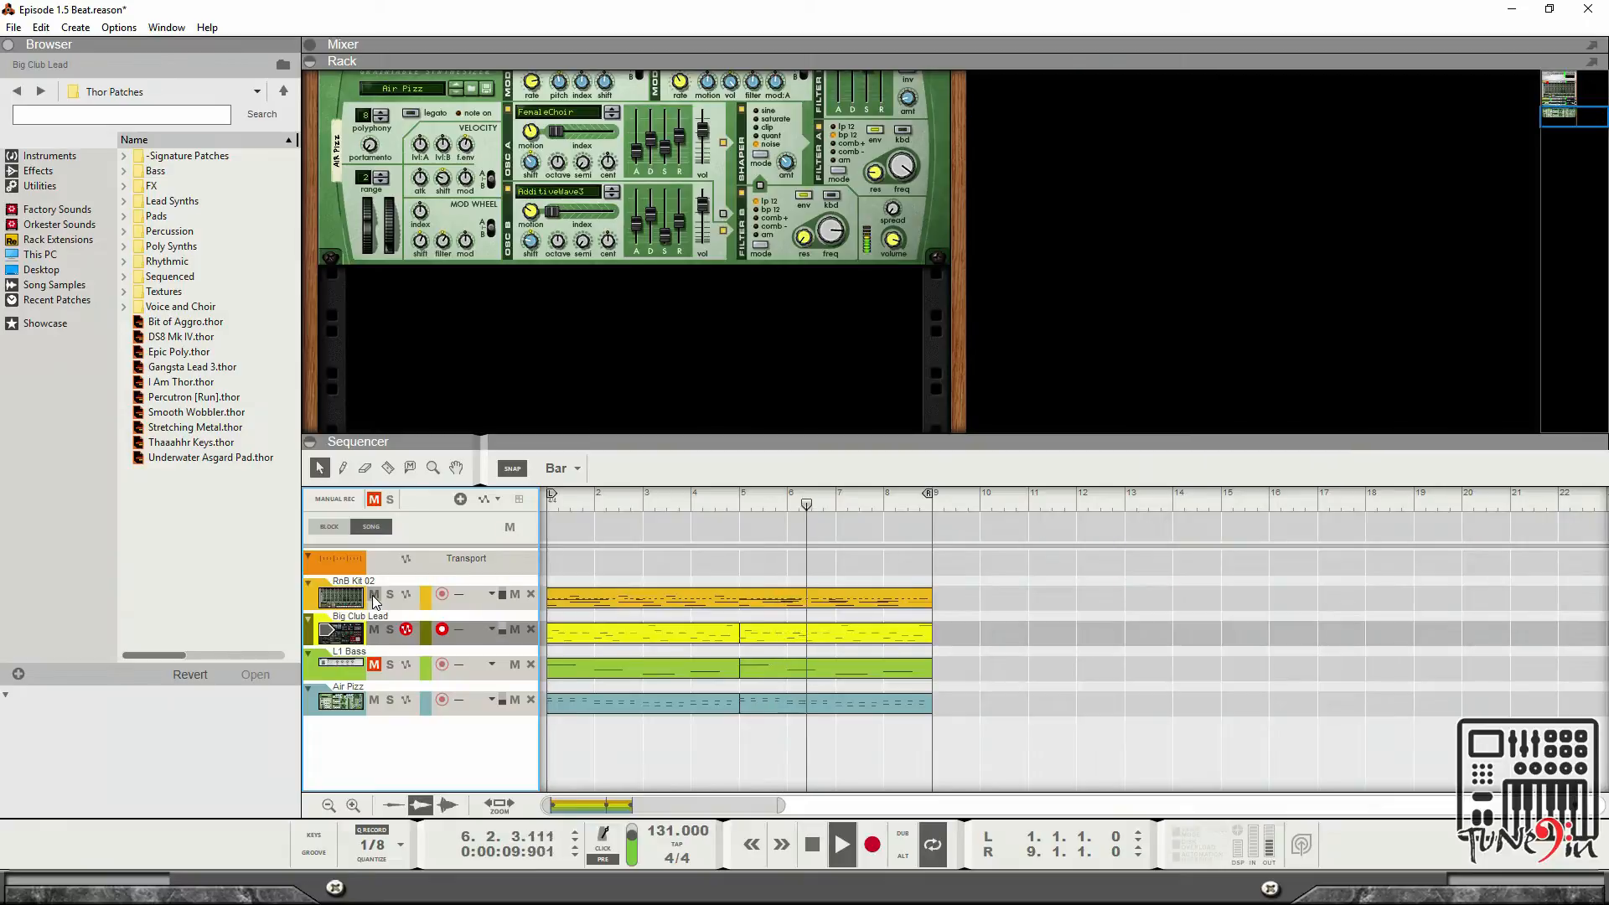
left_click(373, 595)
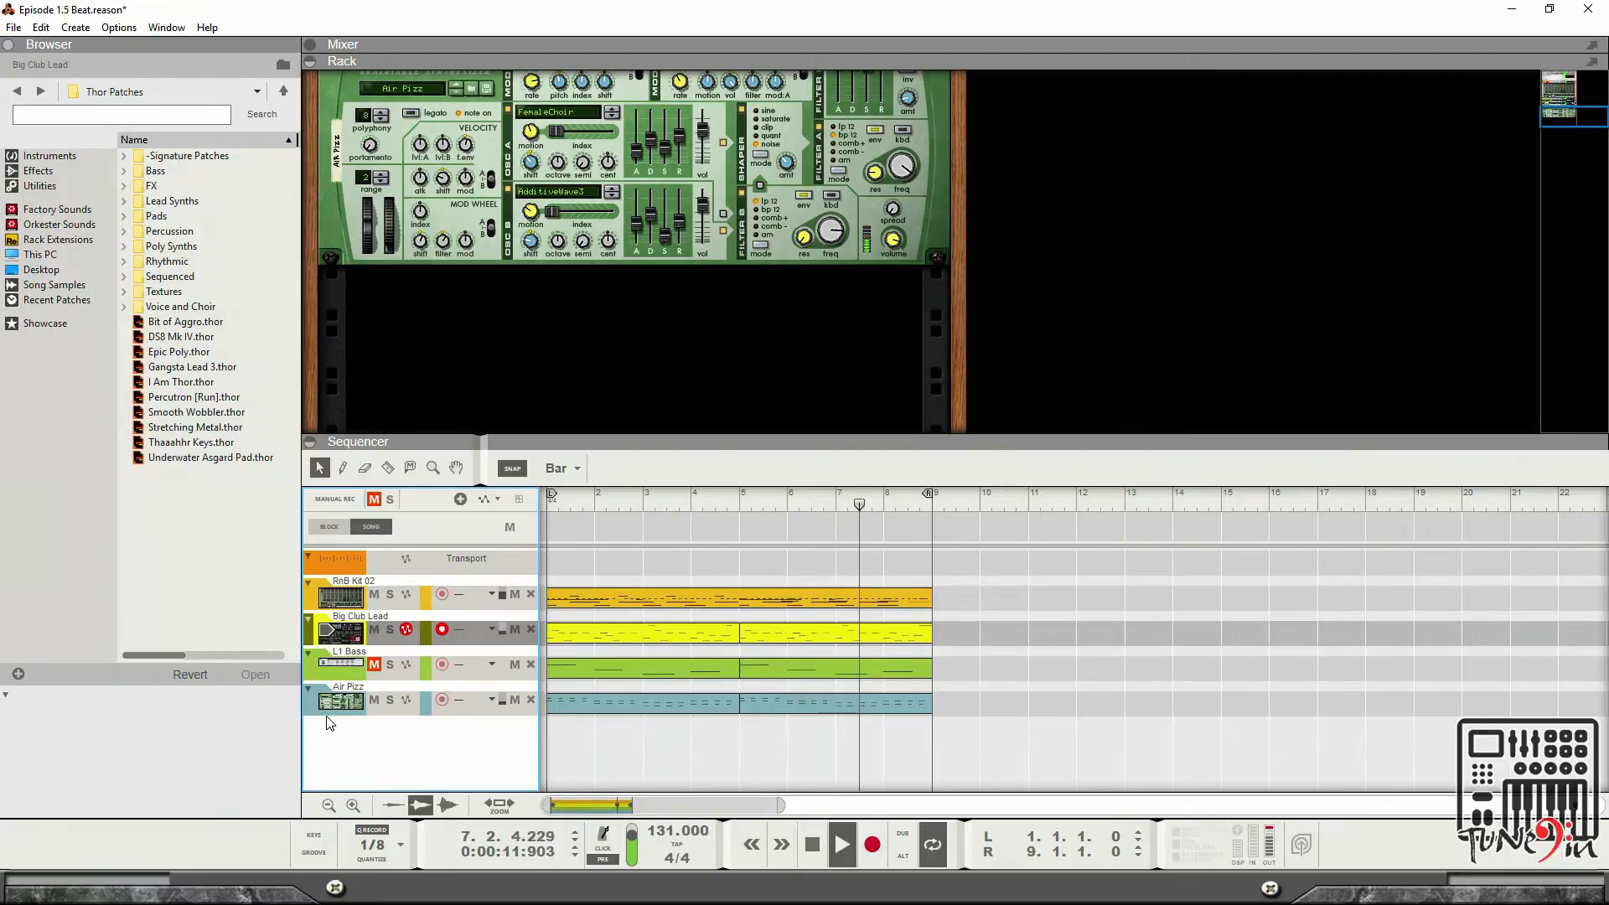
left_click(374, 701)
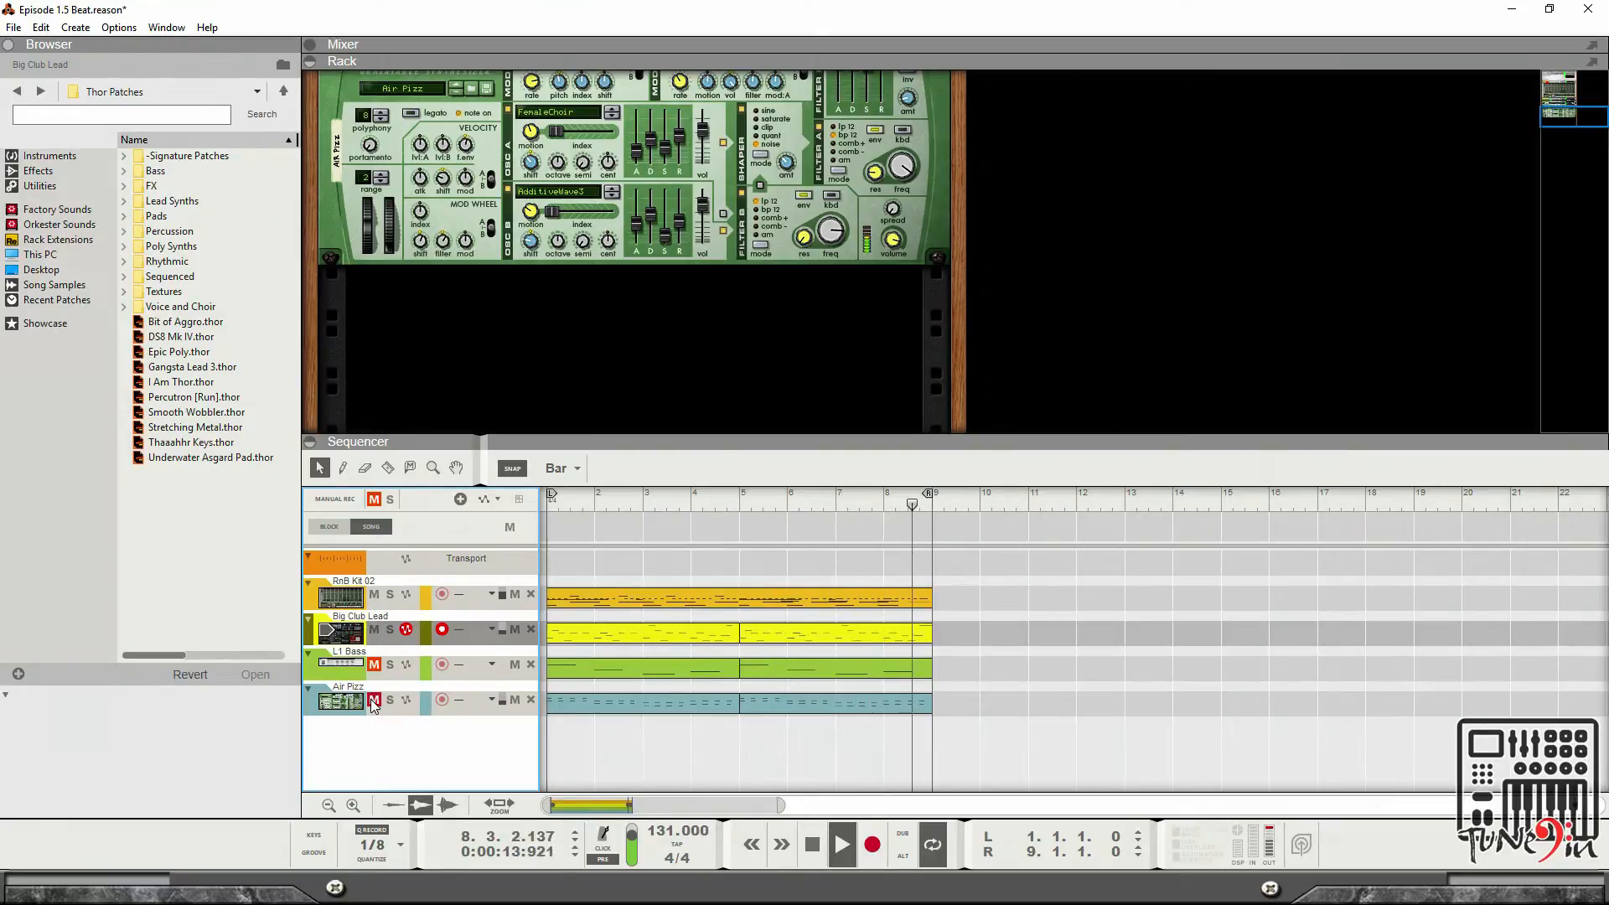
left_click(374, 665)
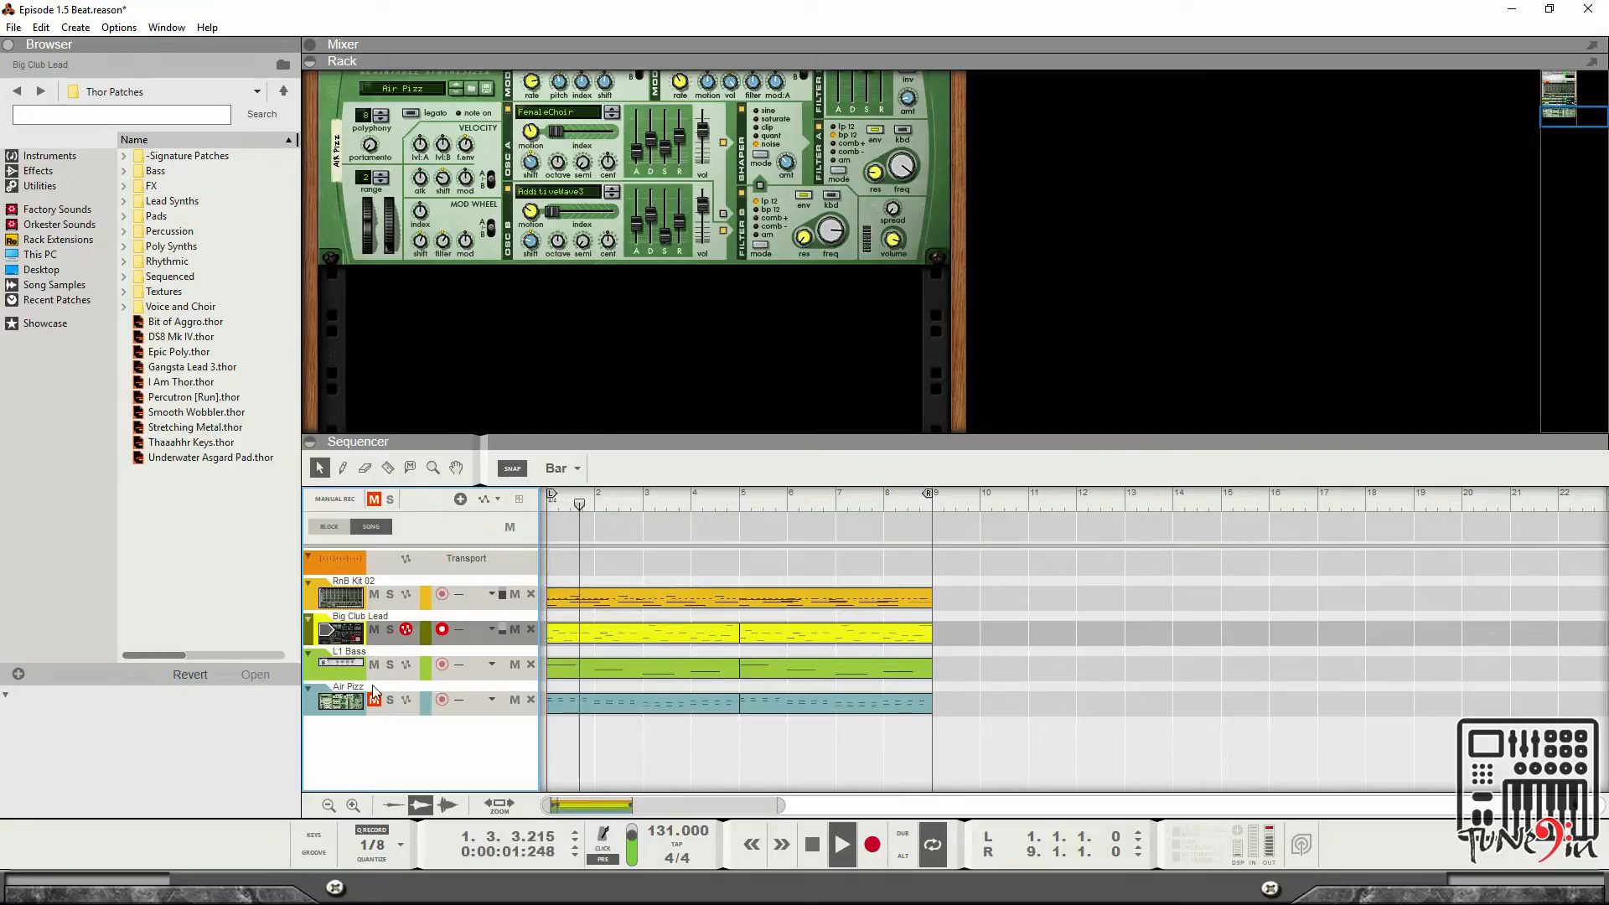
left_click(374, 700)
left_click(373, 701)
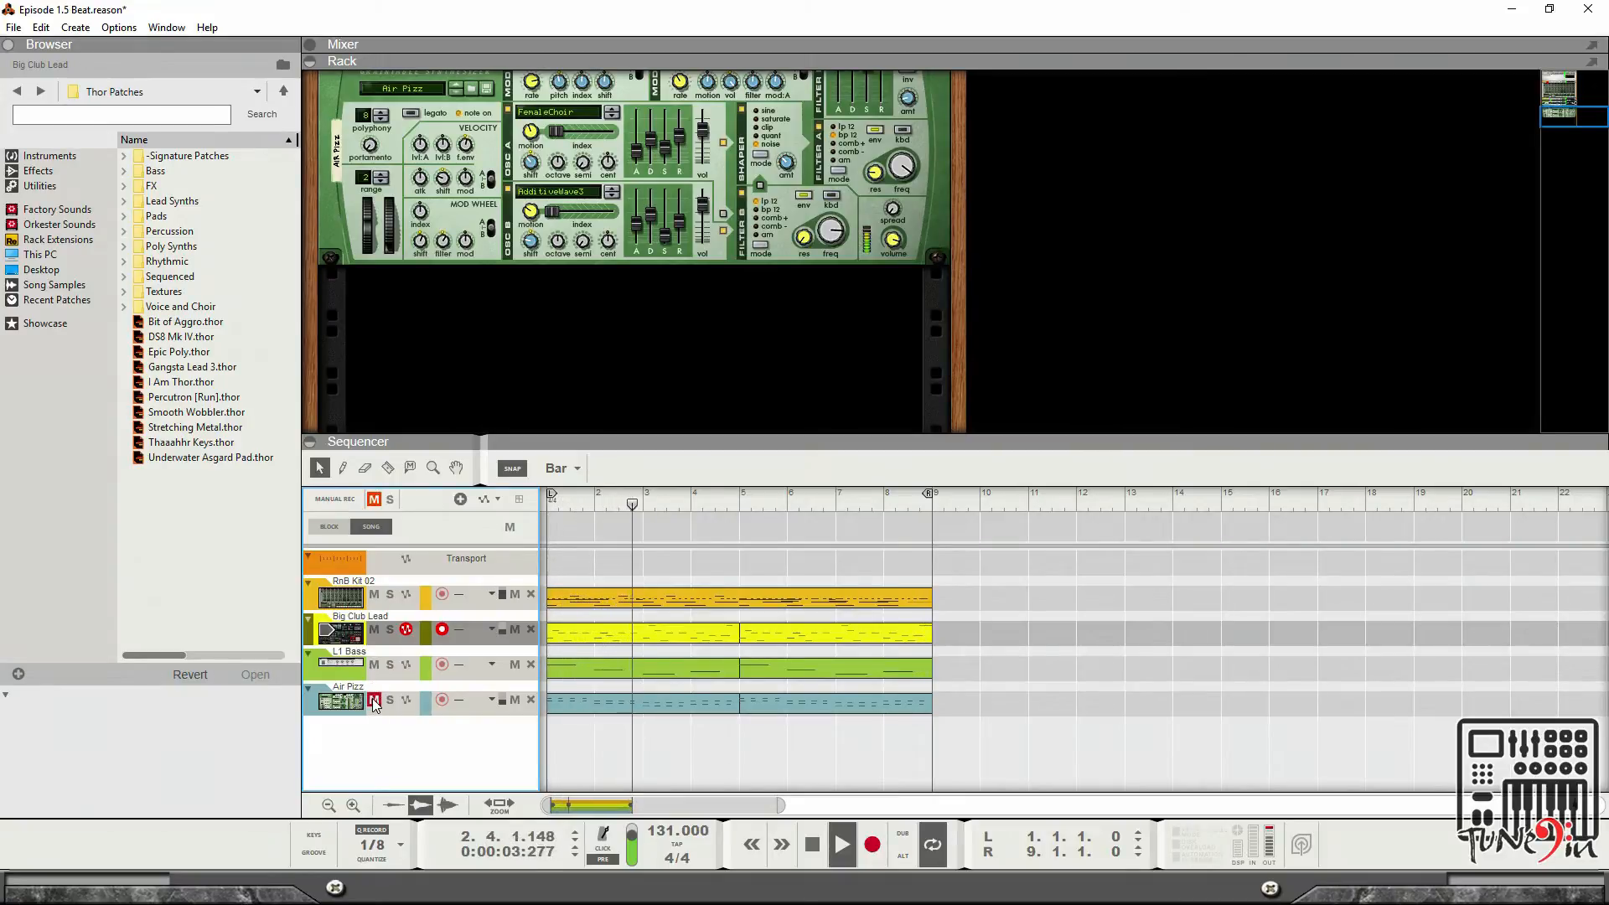
left_click(374, 700)
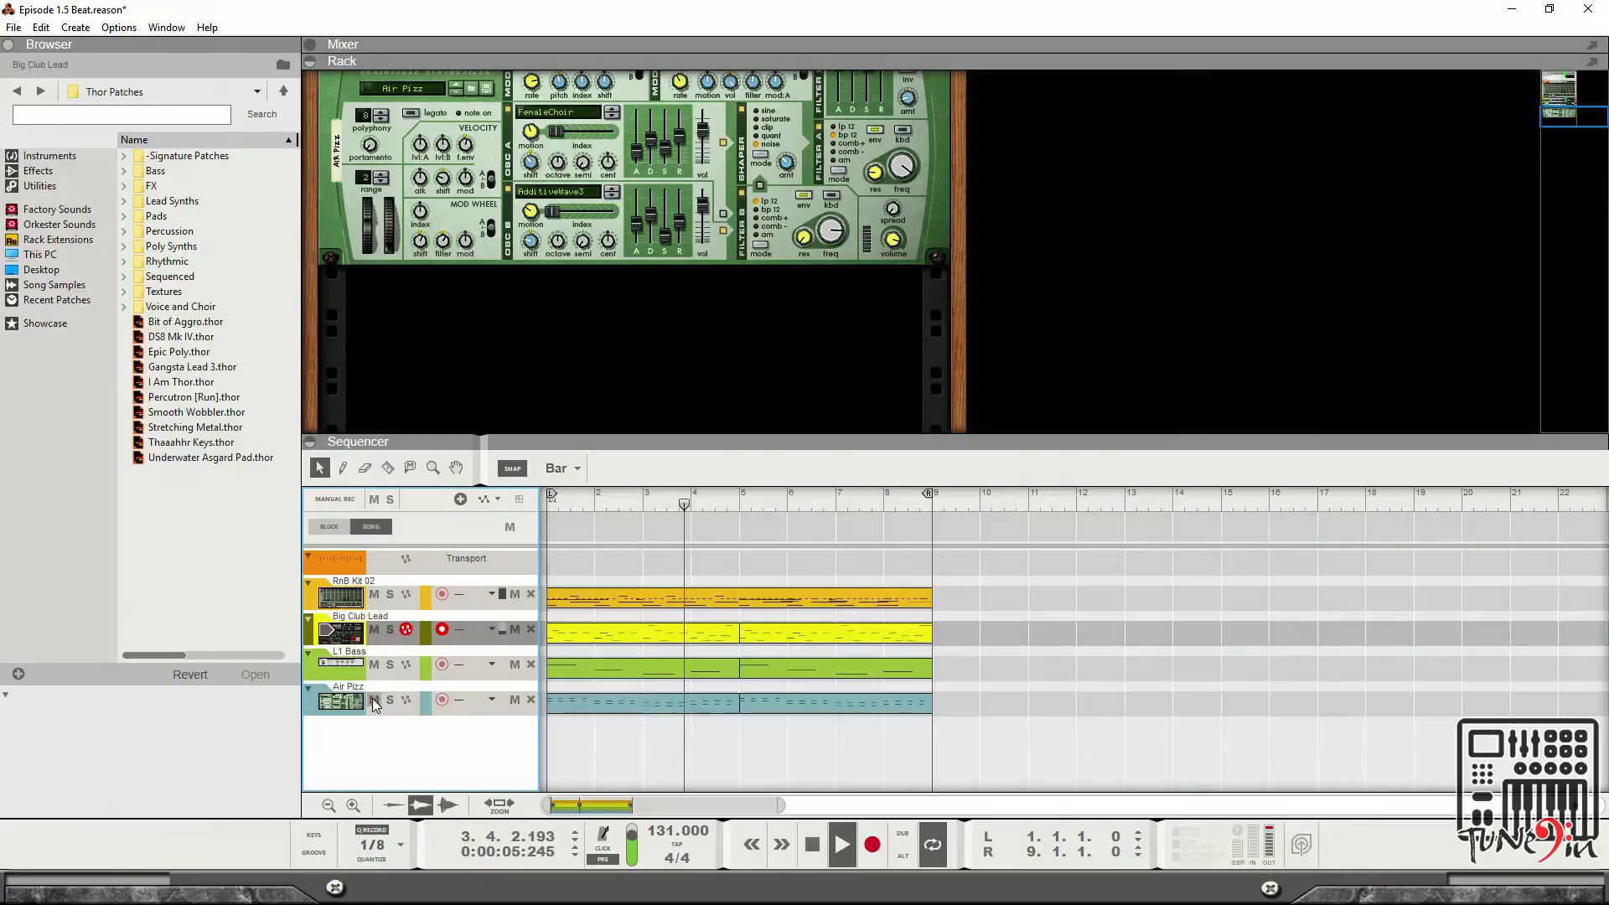
left_click(374, 700)
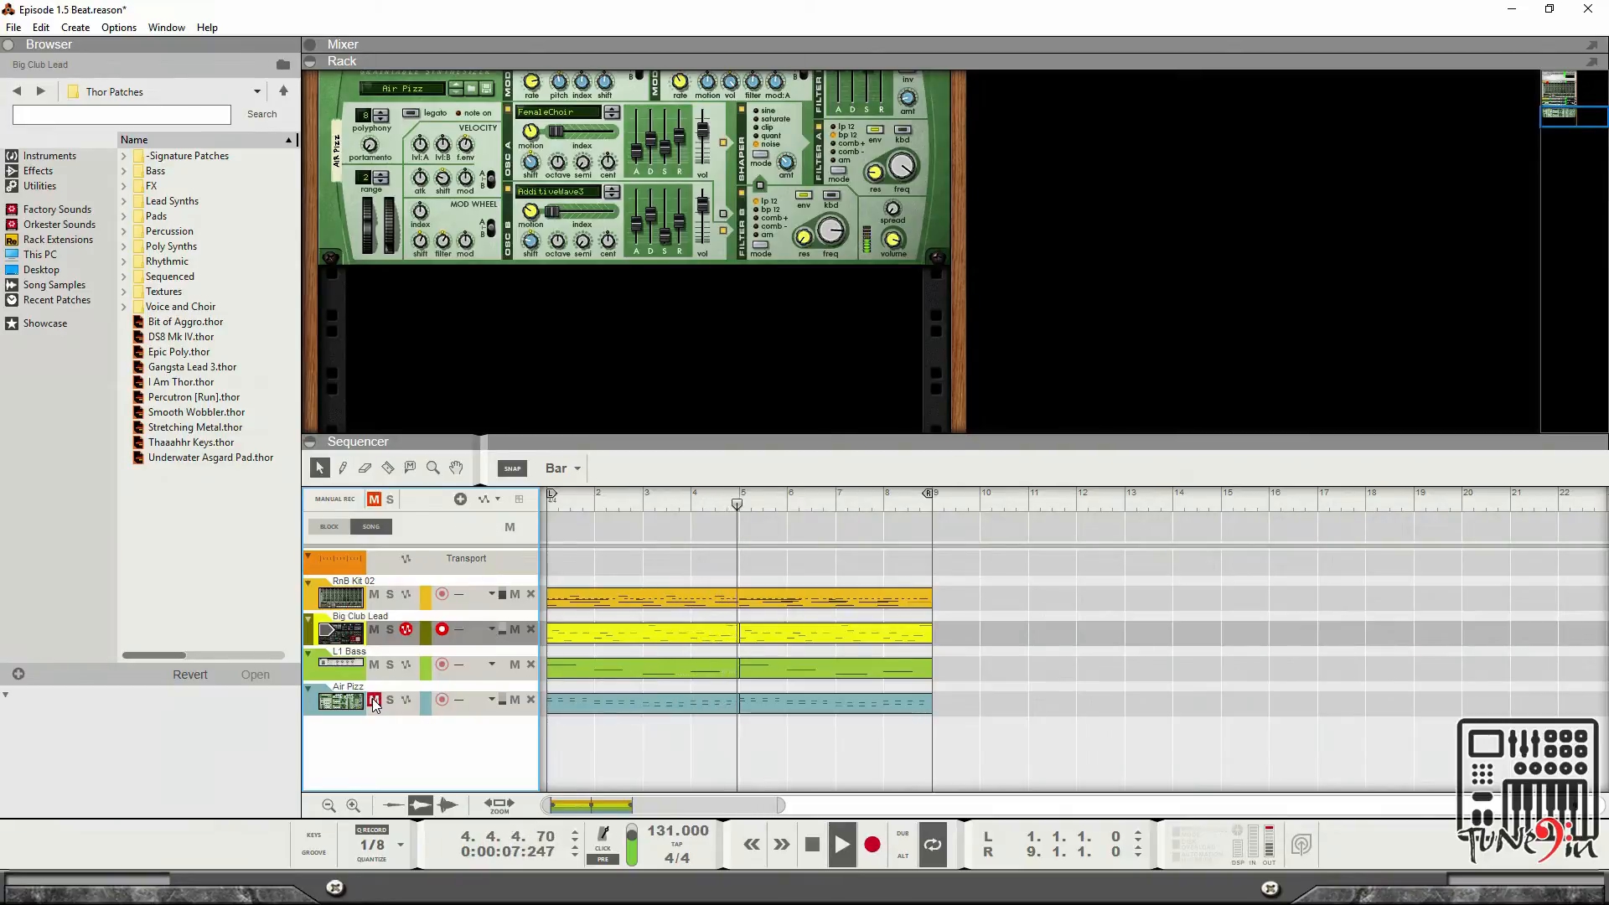
left_click(374, 700)
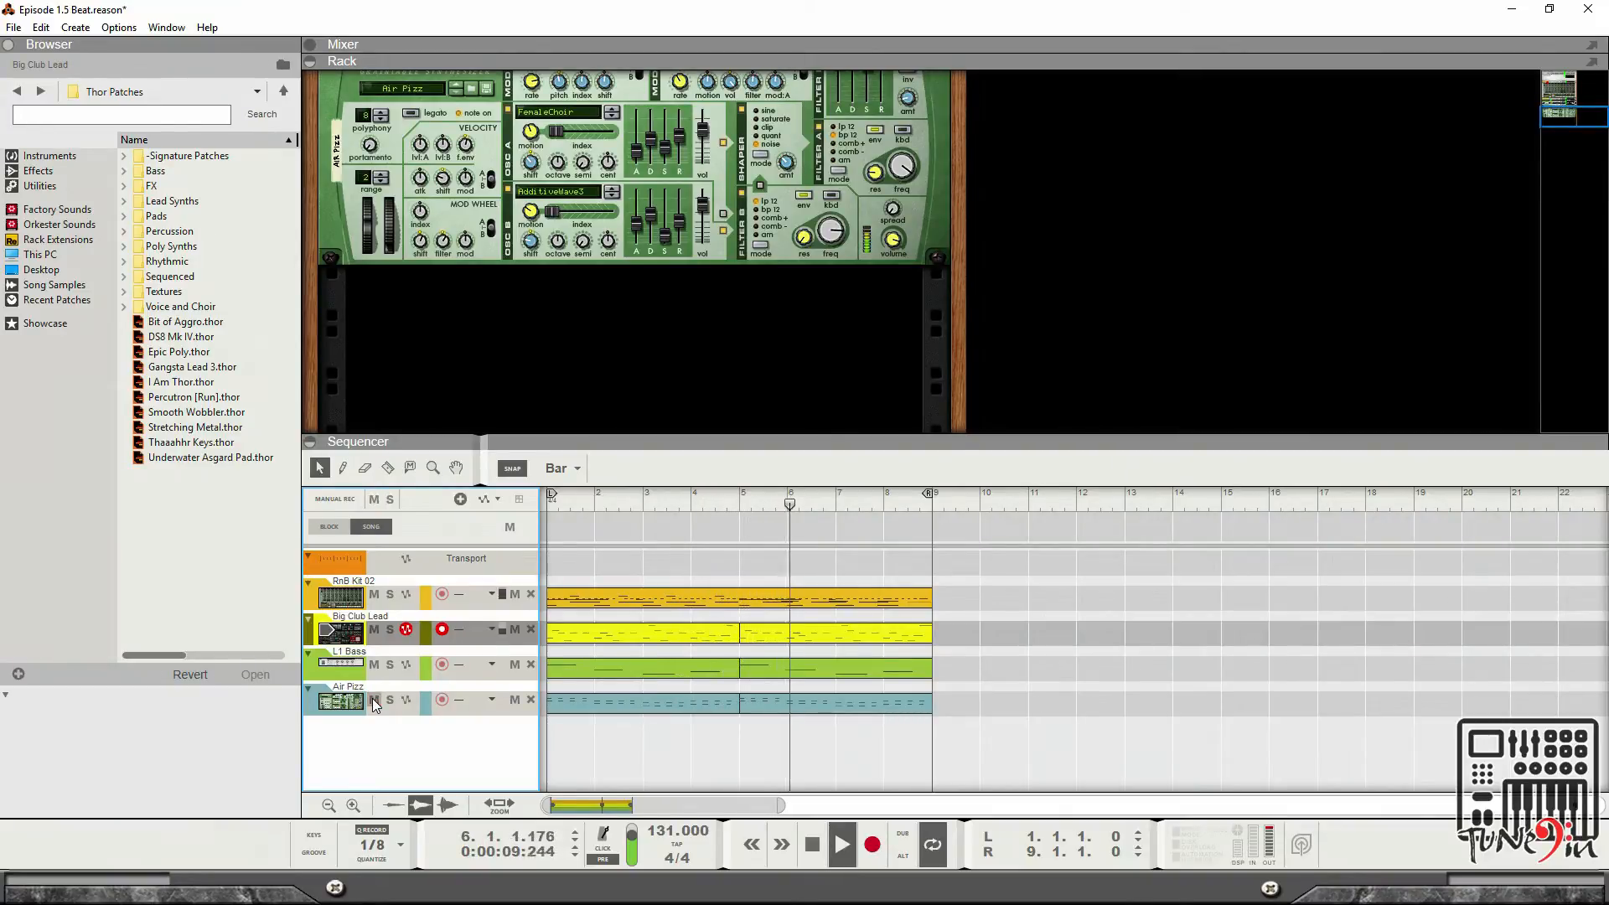
left_click(374, 700)
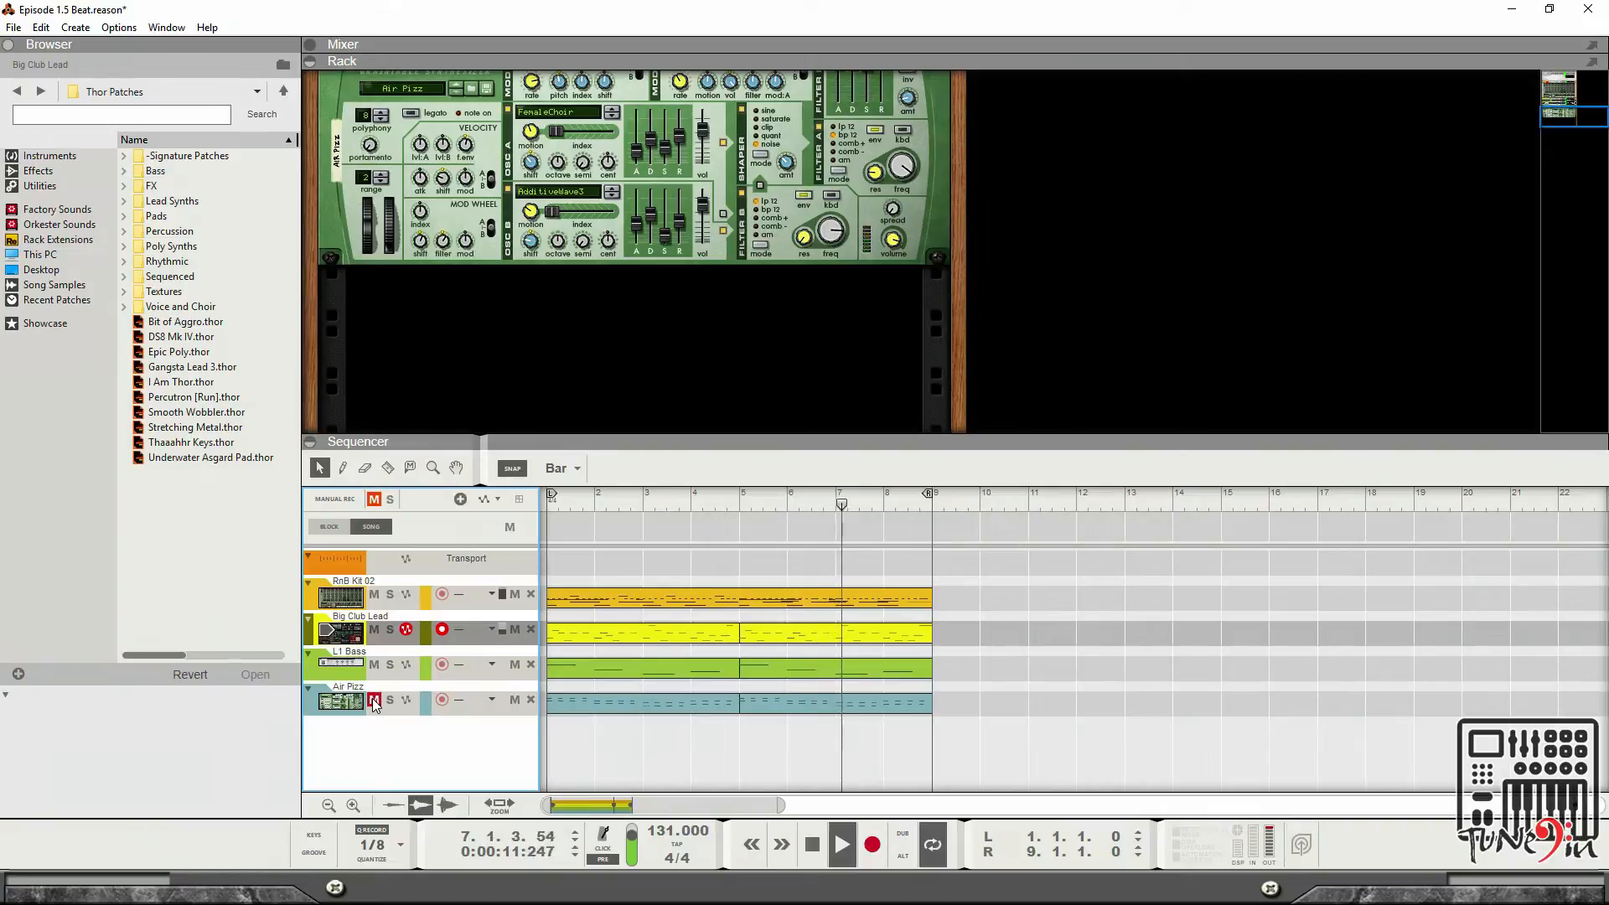
left_click(374, 701)
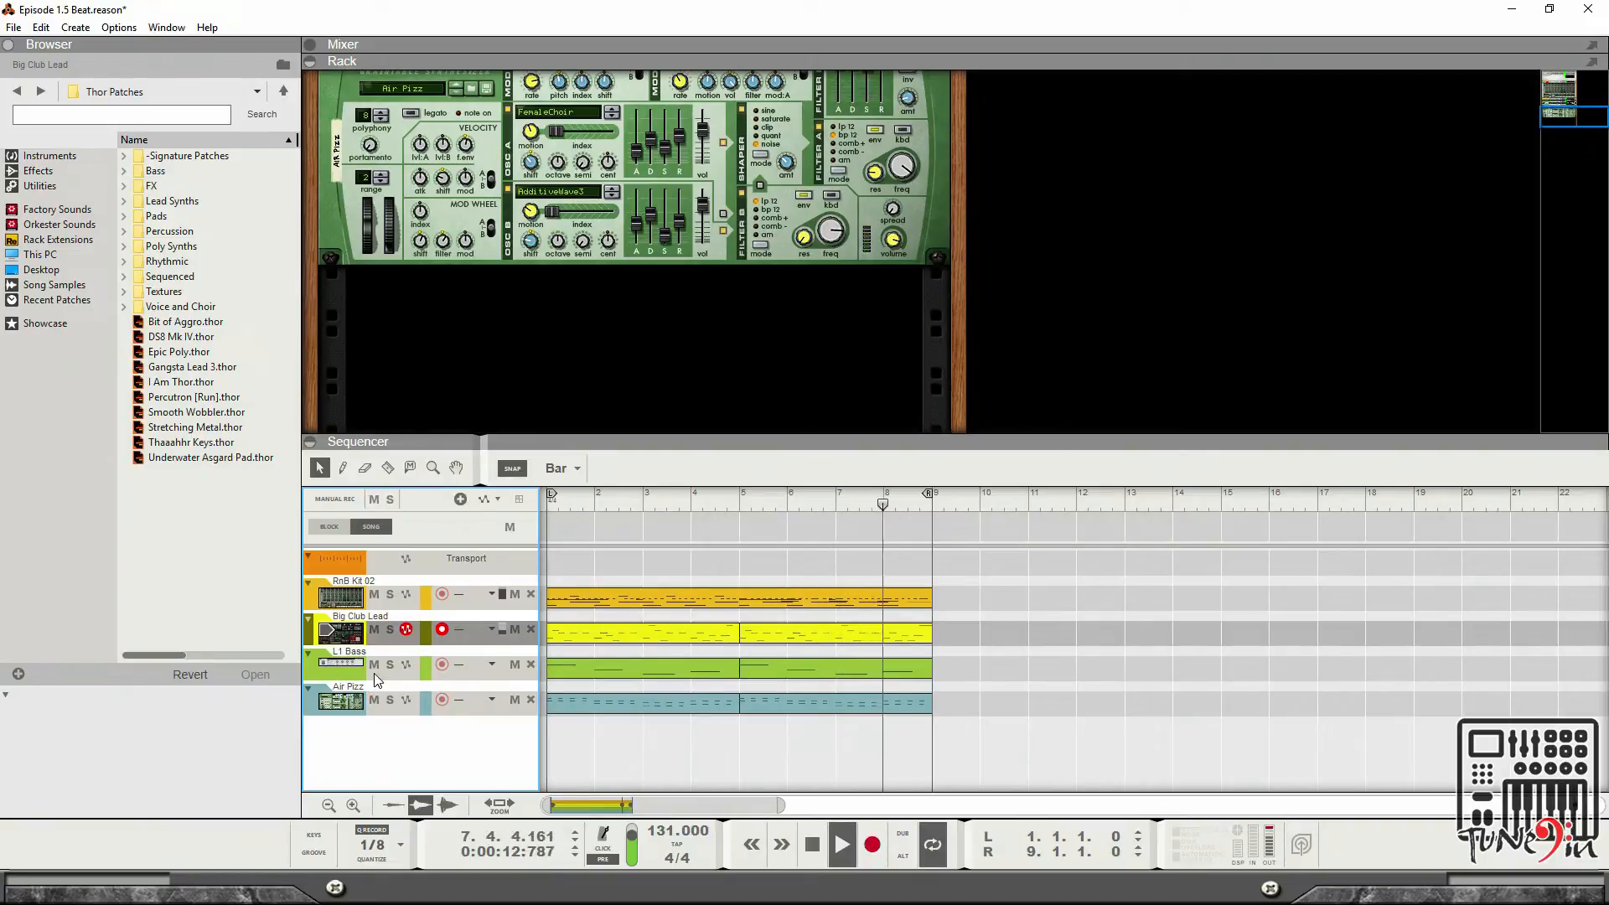
Solo the Big Club Lead, L1 Bass, RnB Kit 02 and Air Fizz tracks in turn, then clear all solos.
left_click(391, 631)
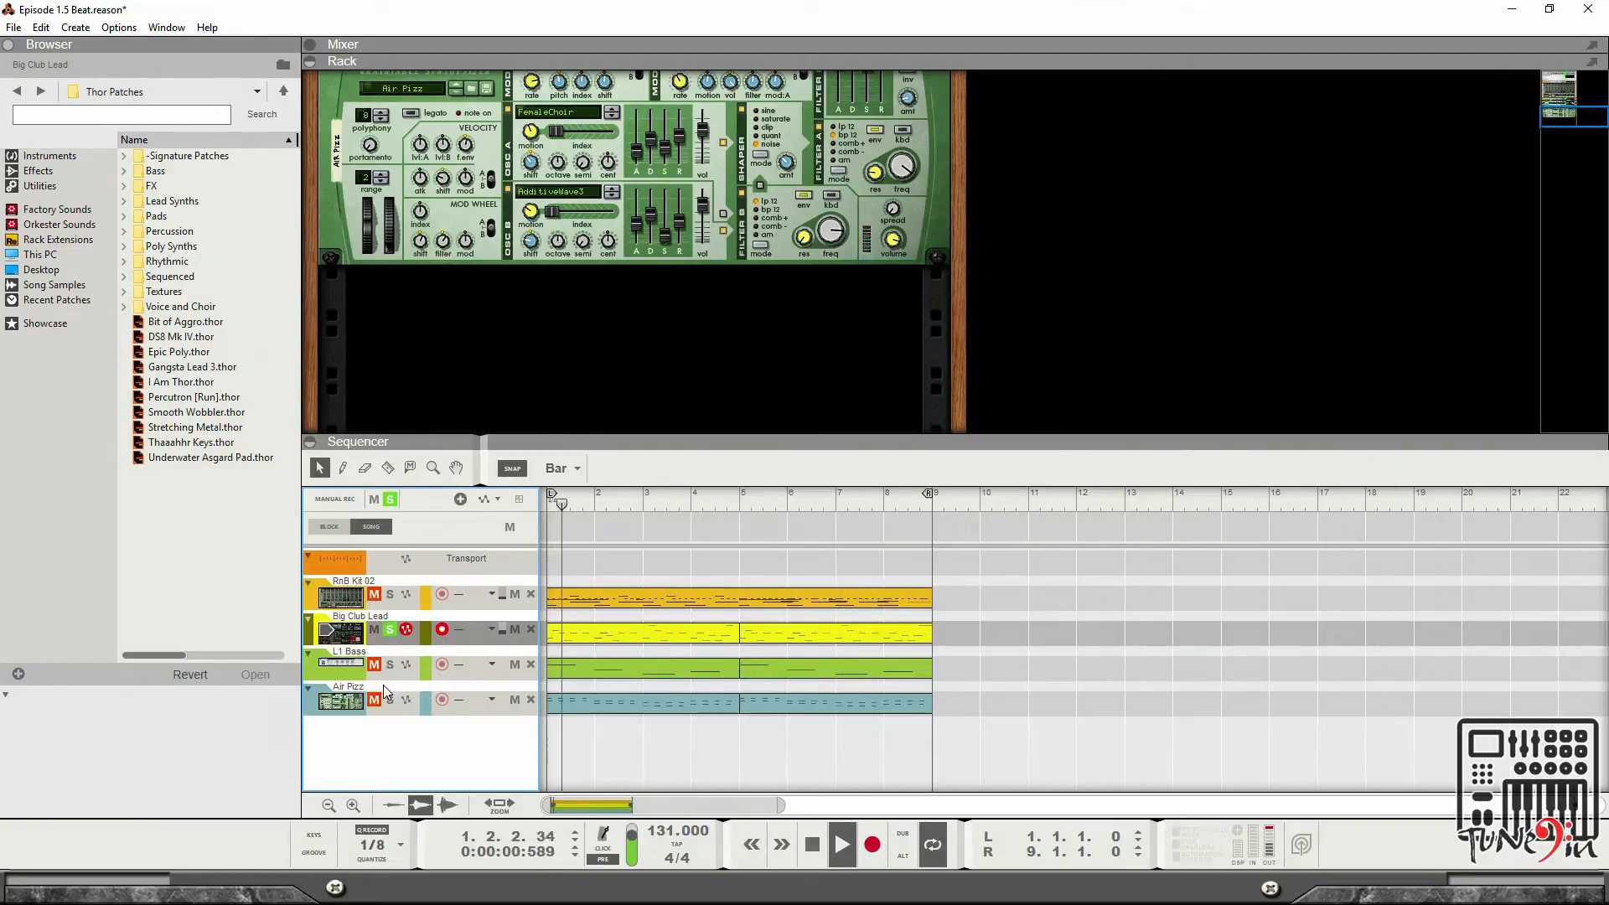
left_click(389, 665)
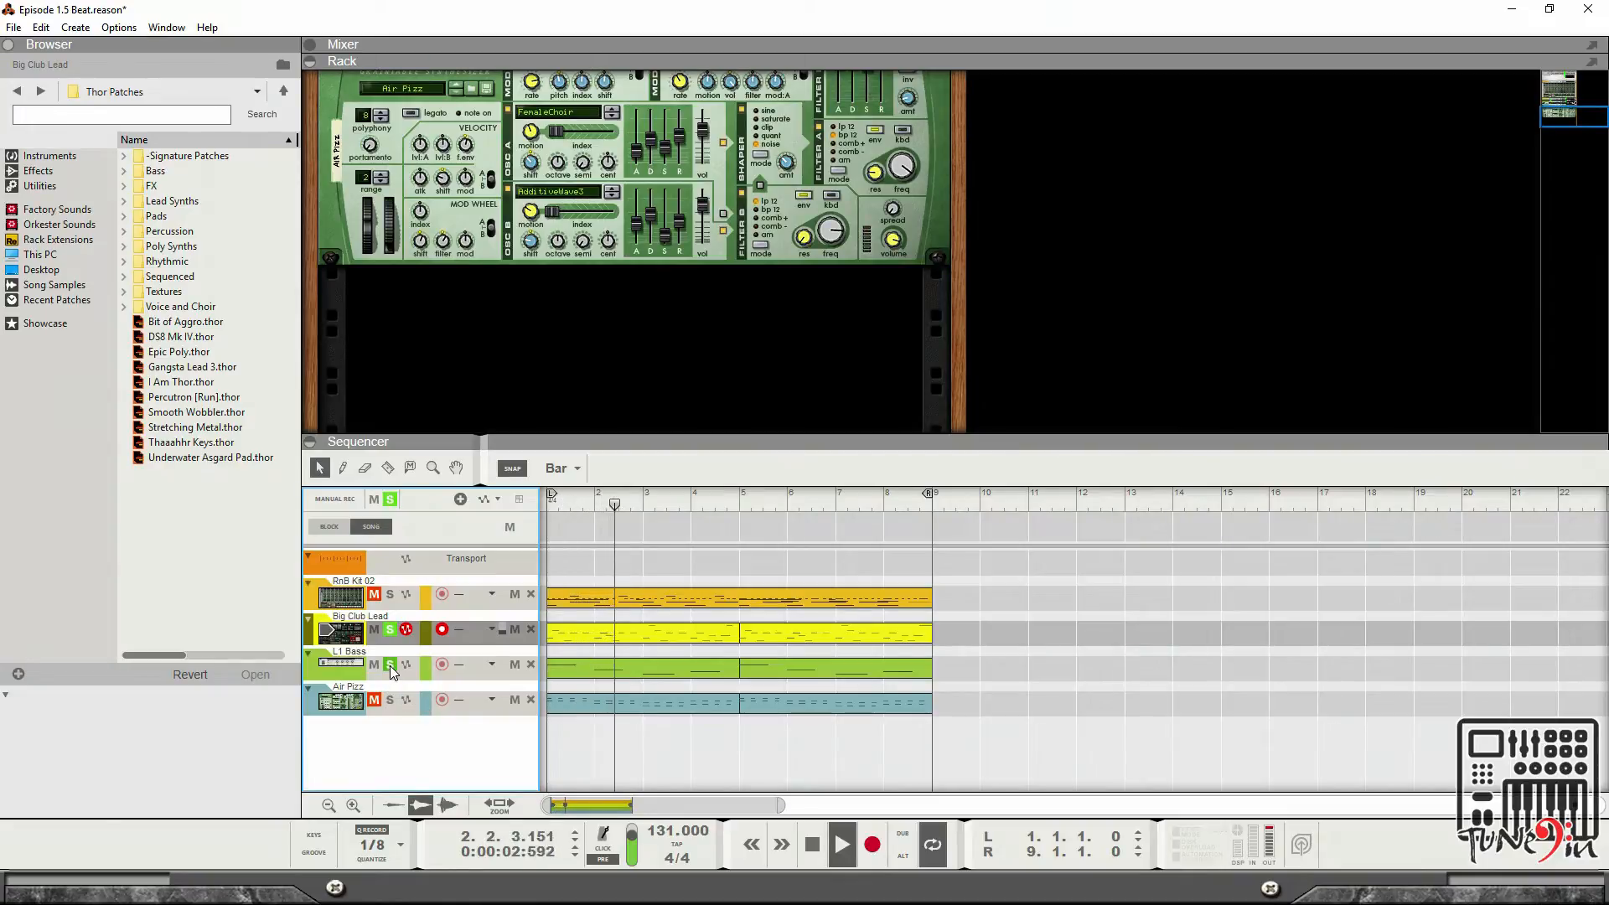
left_click(391, 595)
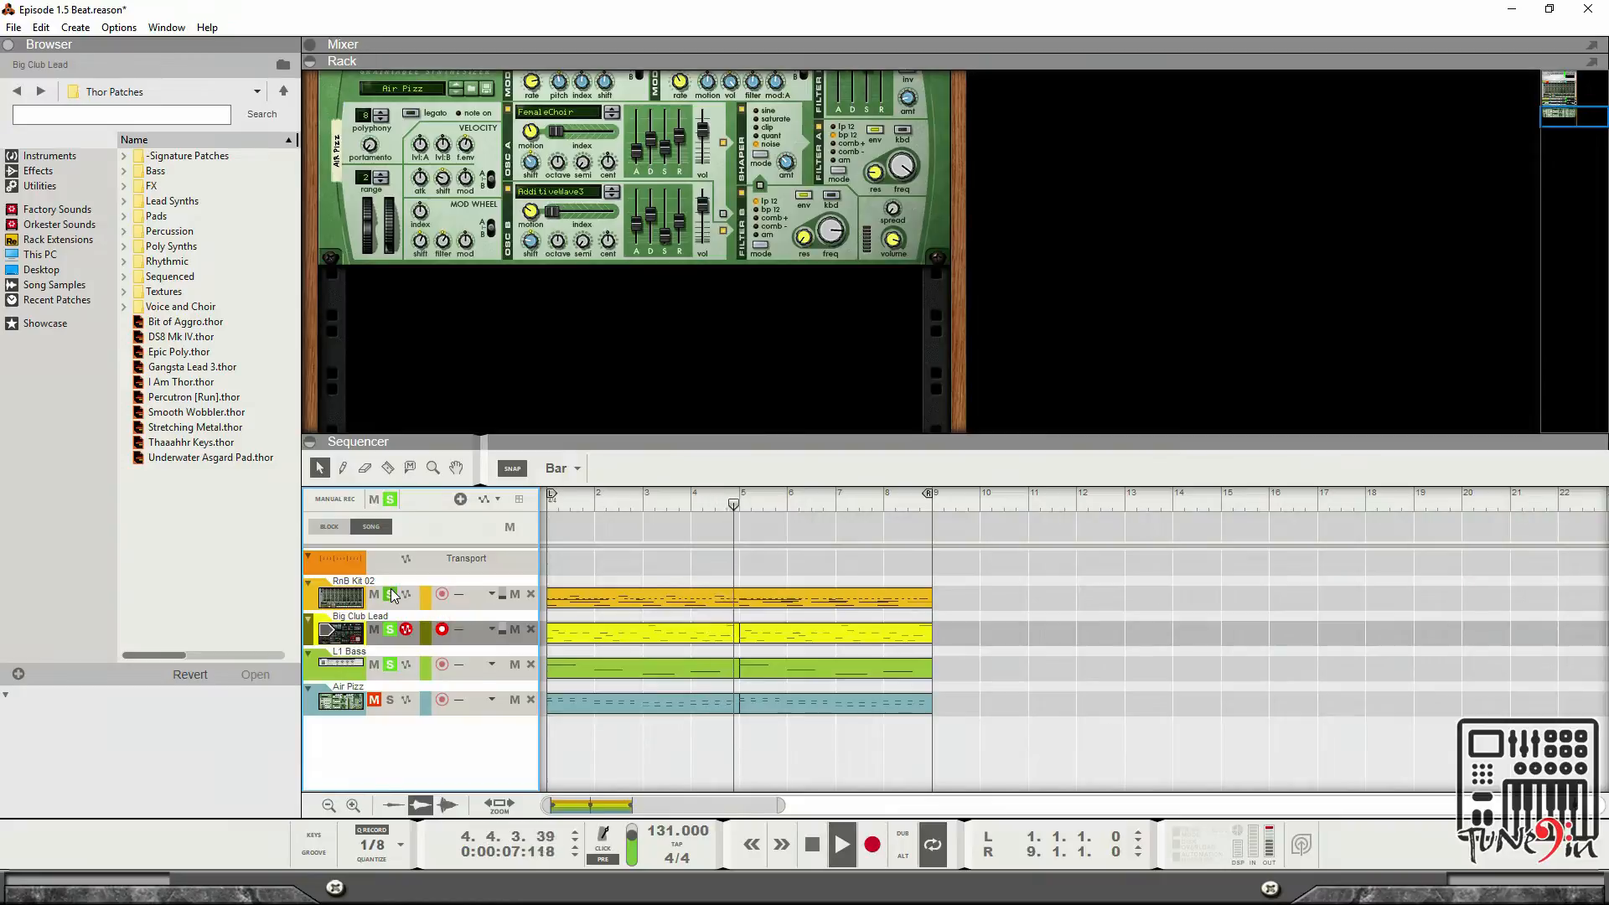
left_click(389, 703)
left_click(391, 501)
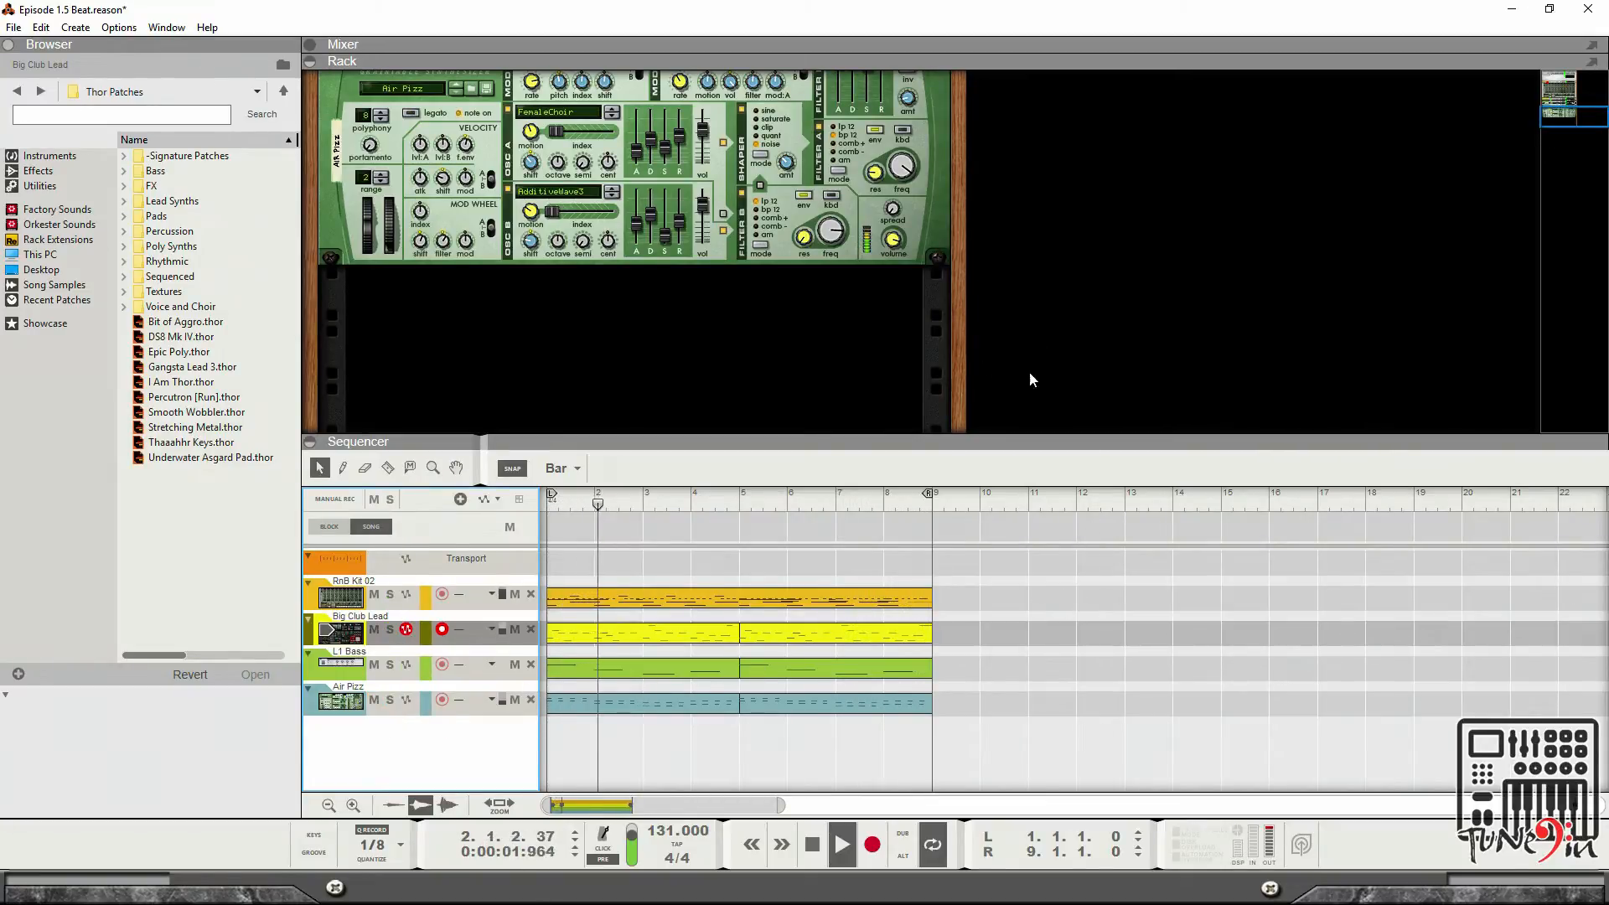
Stop playback and add a Dr. Octo Rex Loop Player to the rack from the Instruments list.
key("space")
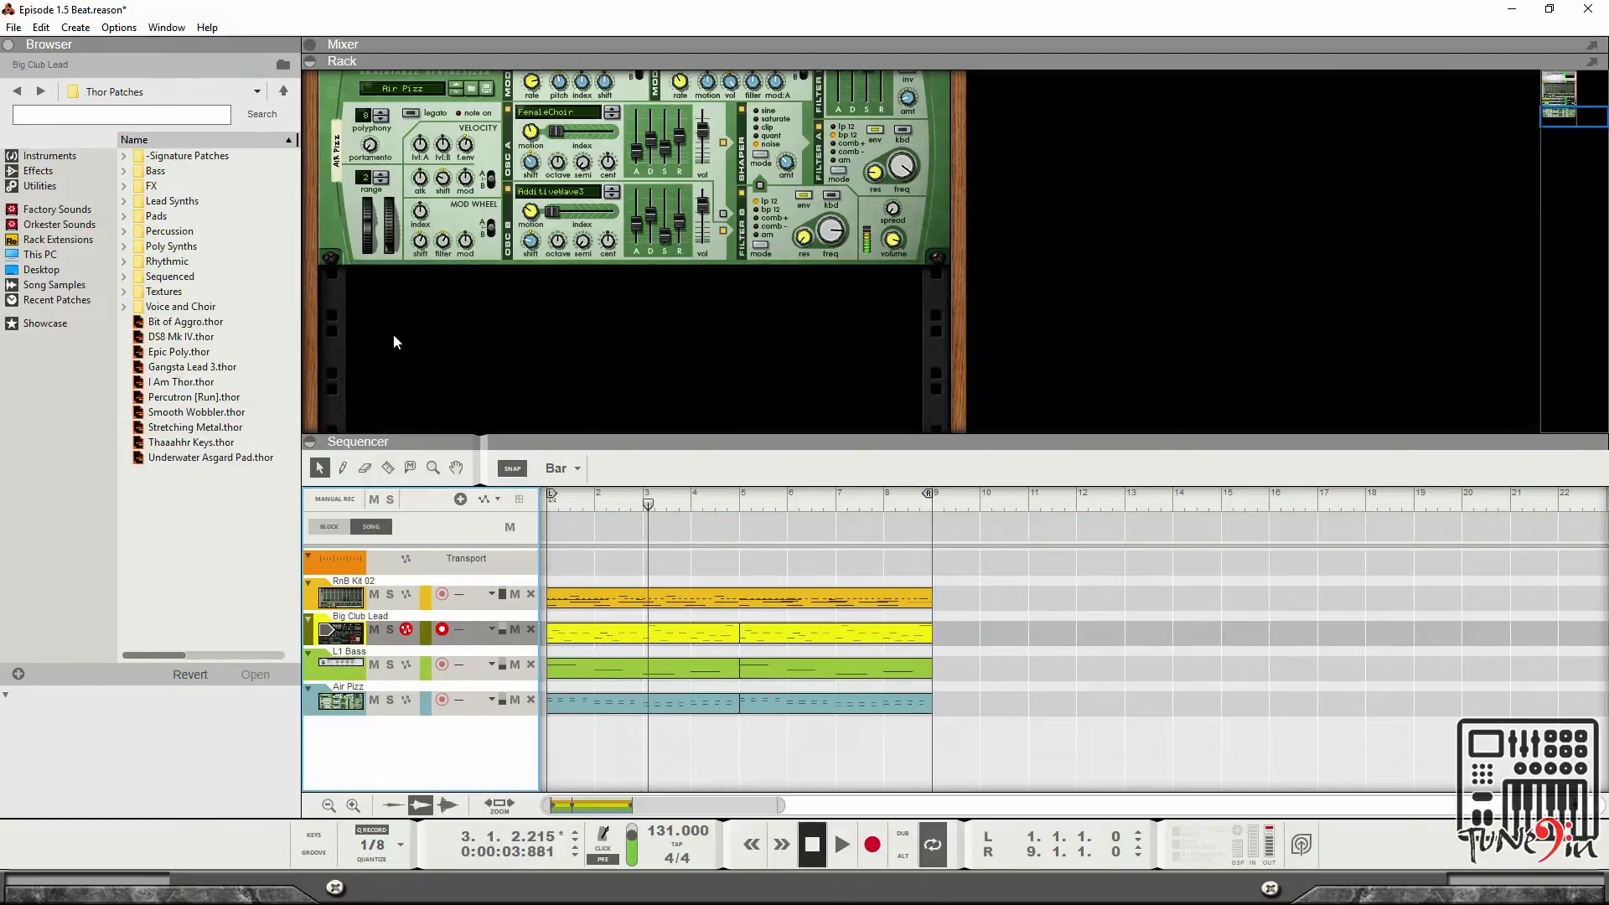
left_click(28, 156)
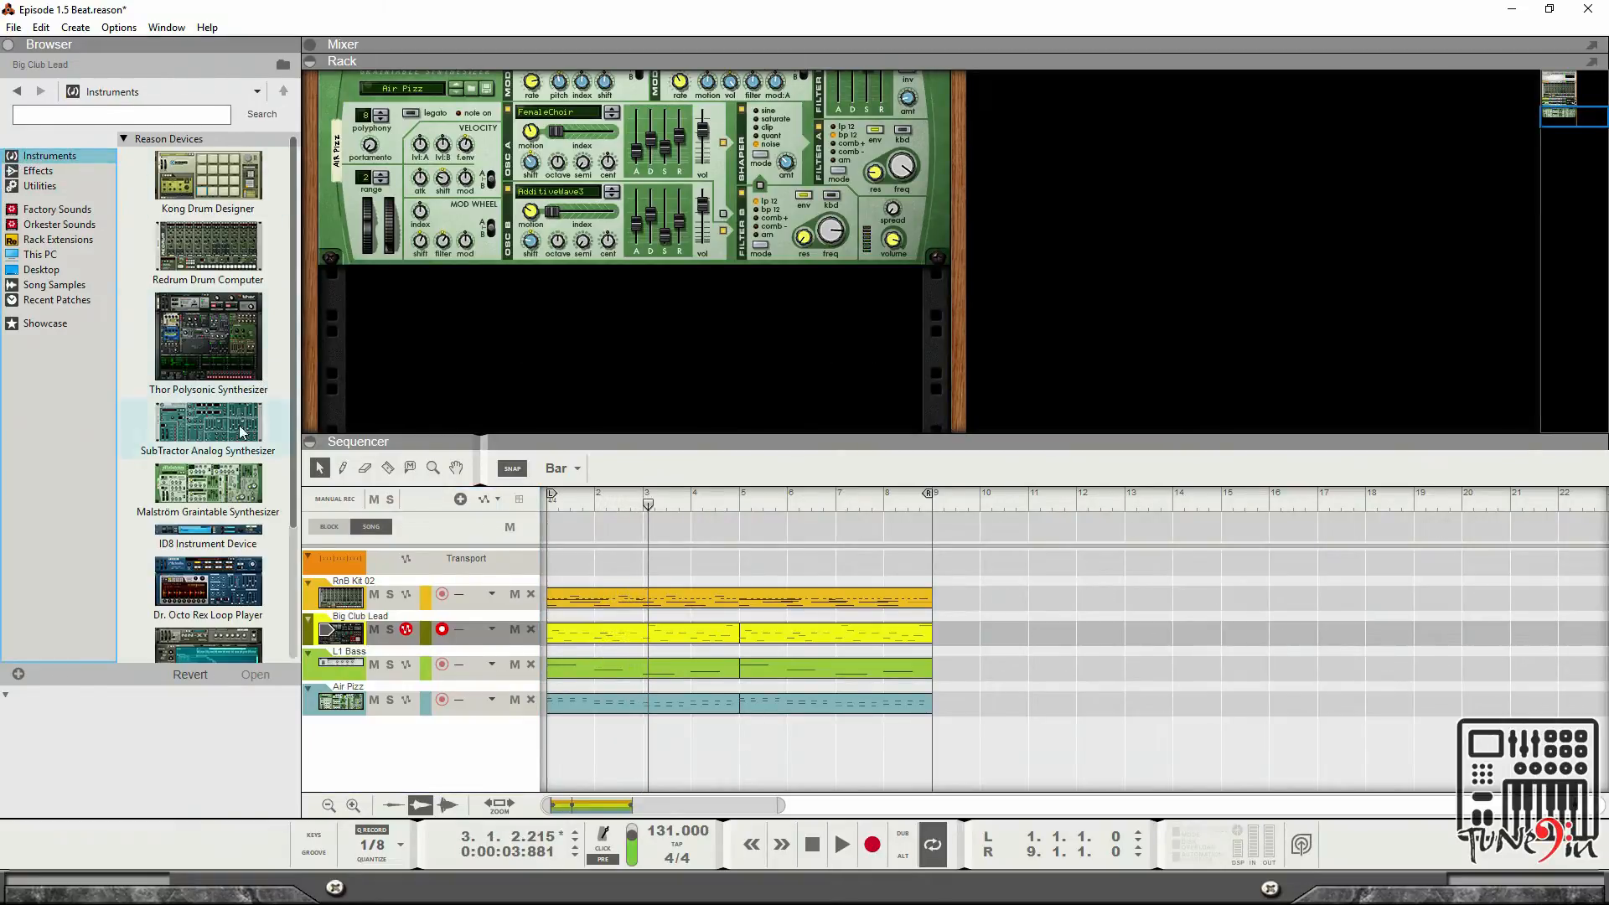
scroll(242, 432, "down", 3)
left_click_drag(200, 450, 721, 368)
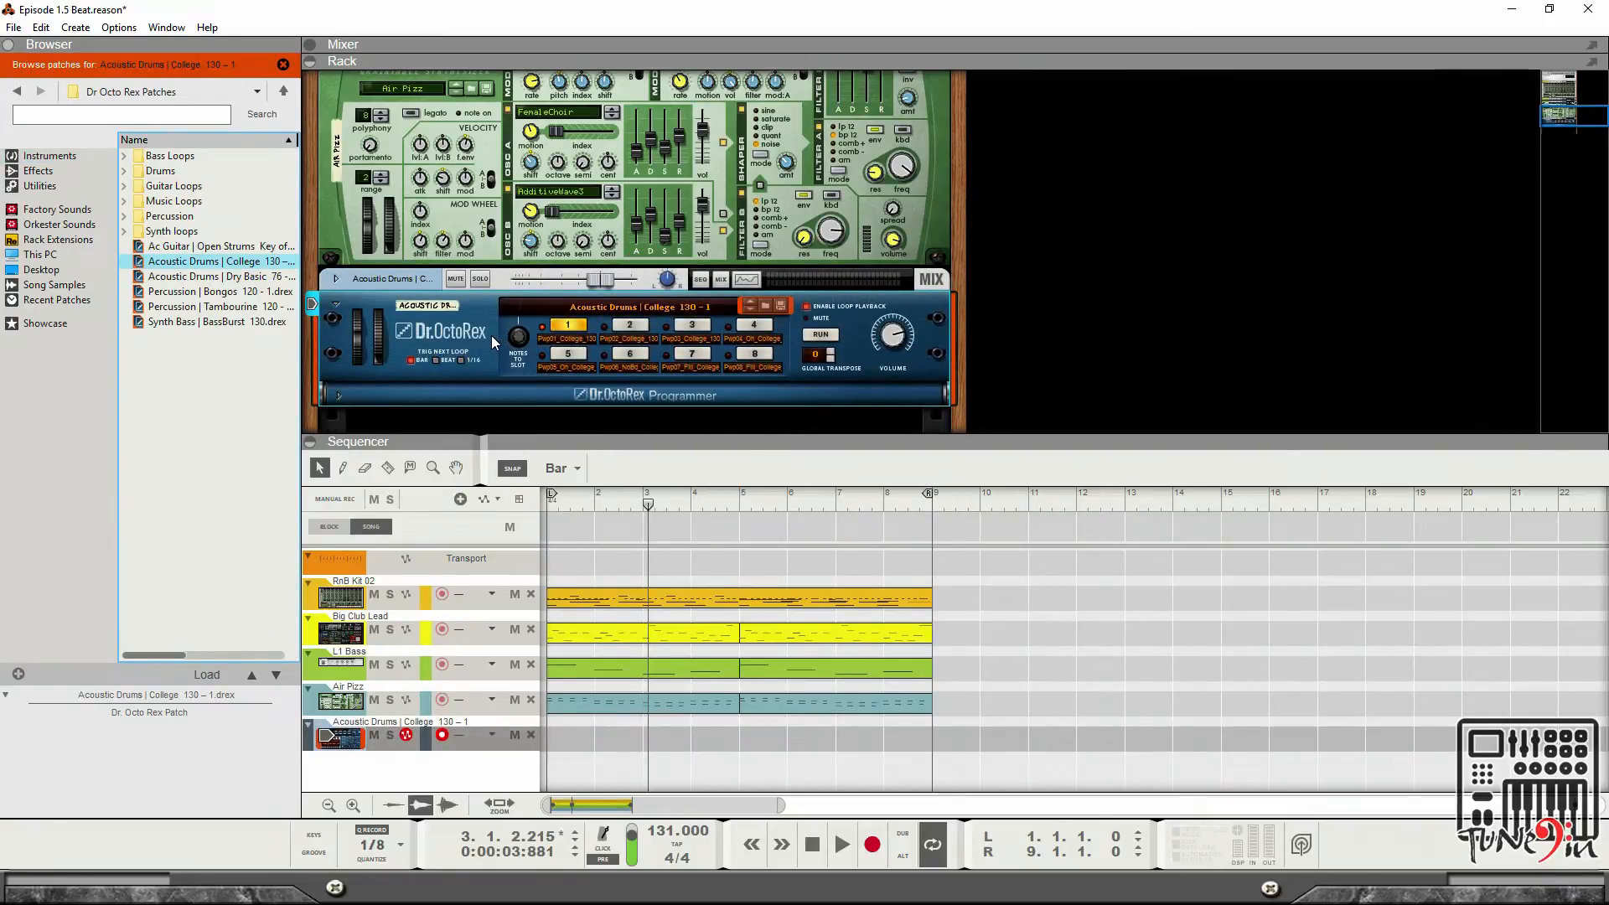
Open the Dr. Octo Rex programmer and step through its loop slots 1 to 4.
left_click(335, 398)
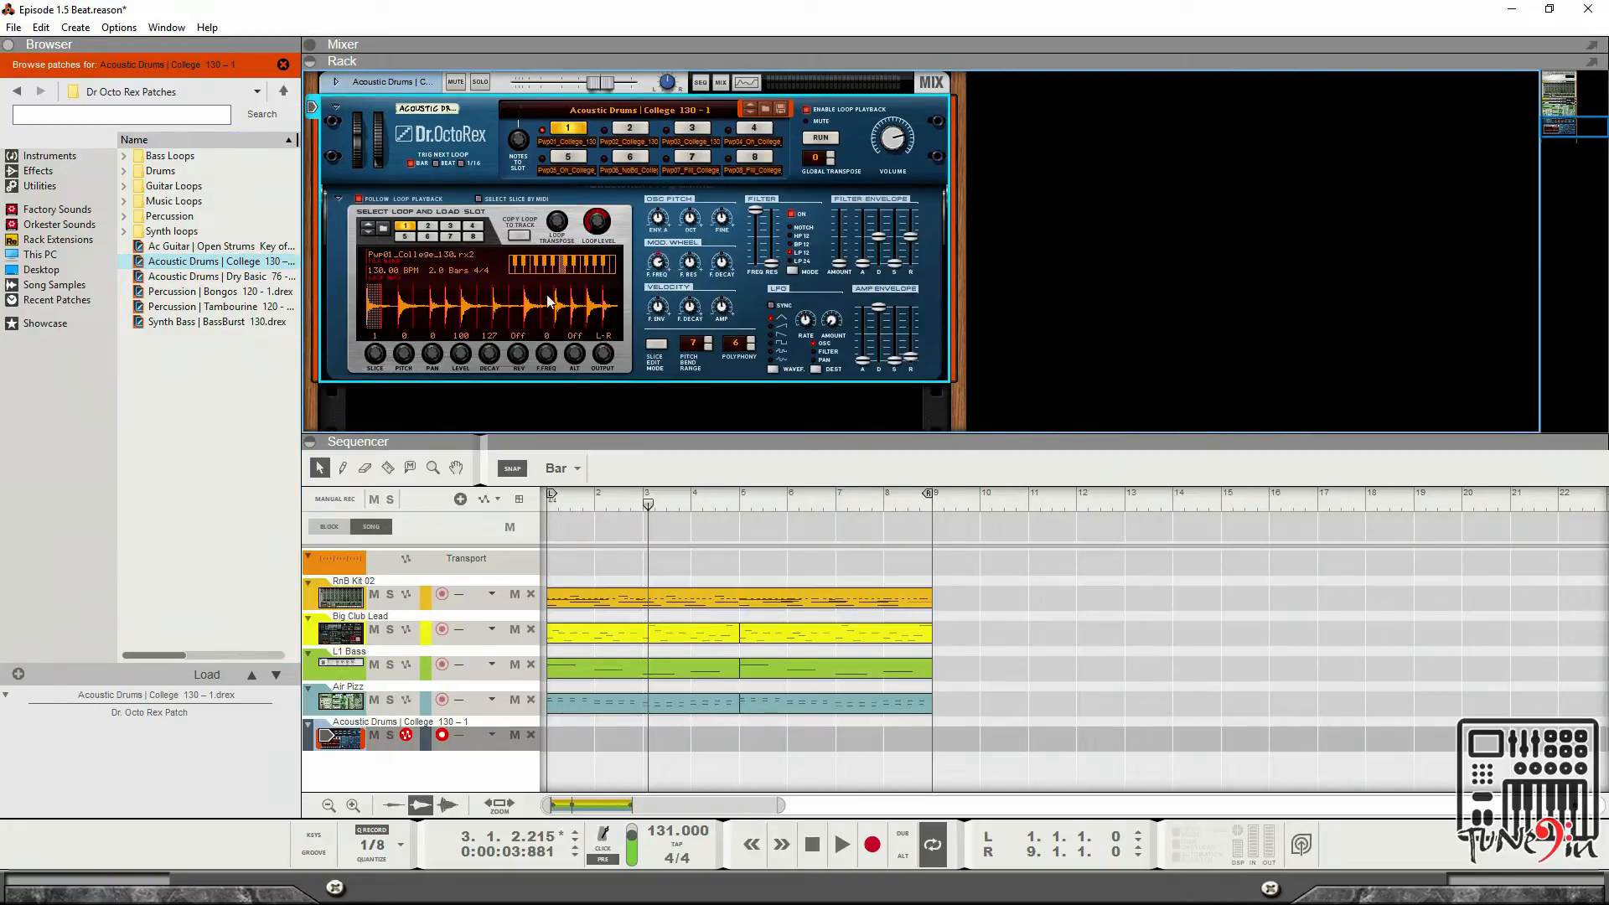
left_click(401, 306)
left_click(437, 307)
left_click(454, 305)
left_click(471, 305)
scroll(622, 163, "up", 1)
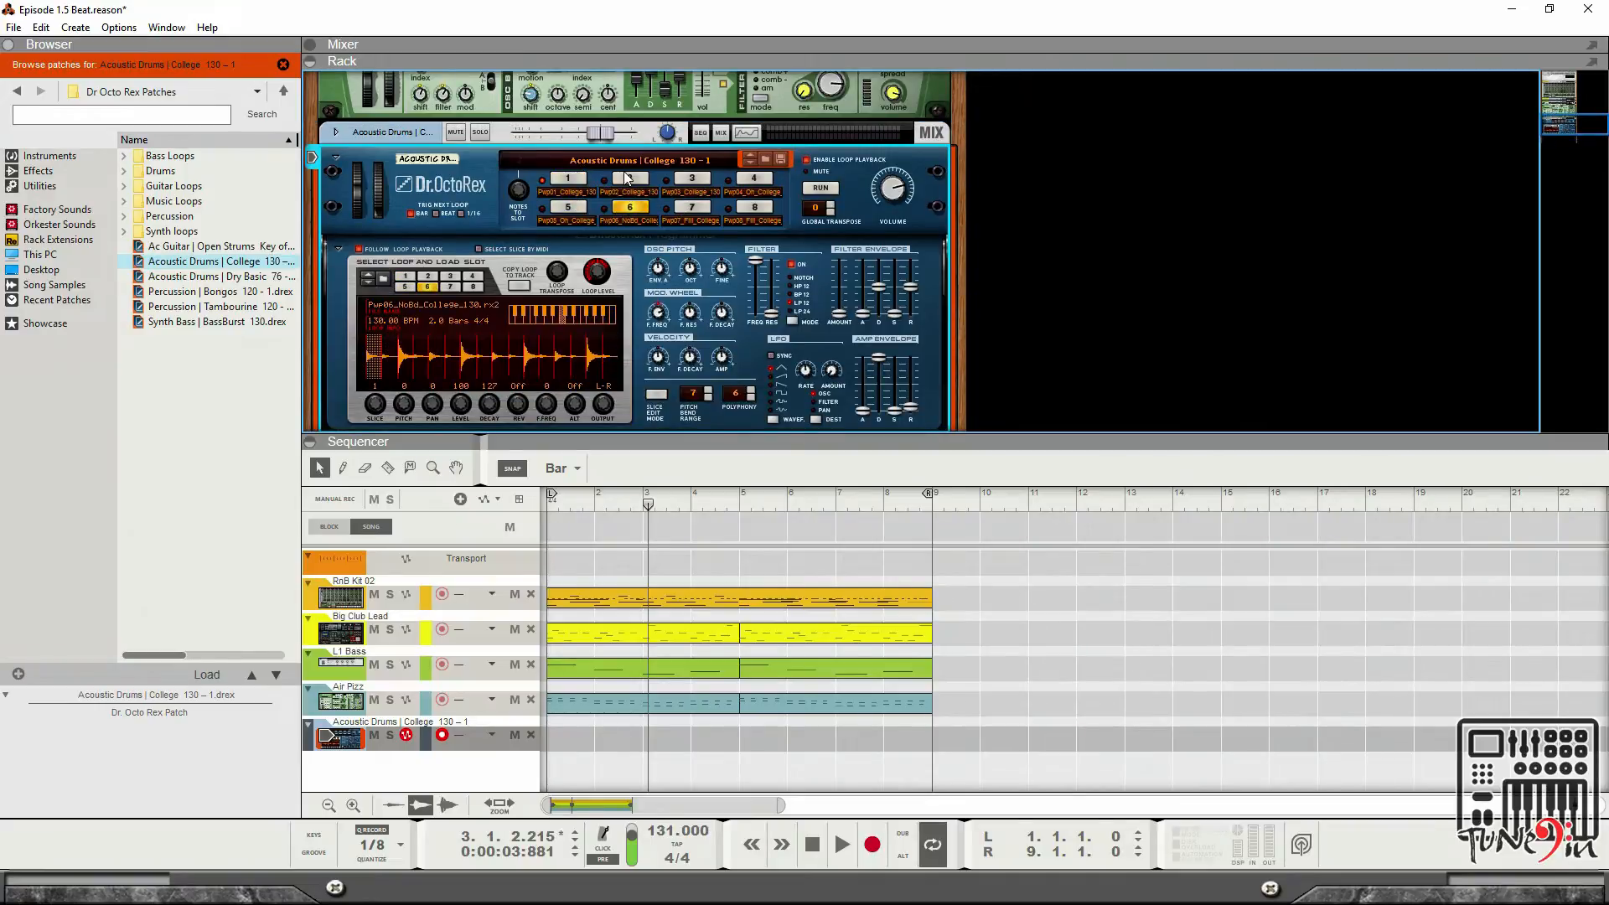
Audition the Acoustic Drums College loop slots, alternating between slots 2 and 8, and start playback.
left_click(683, 209)
left_click(695, 179)
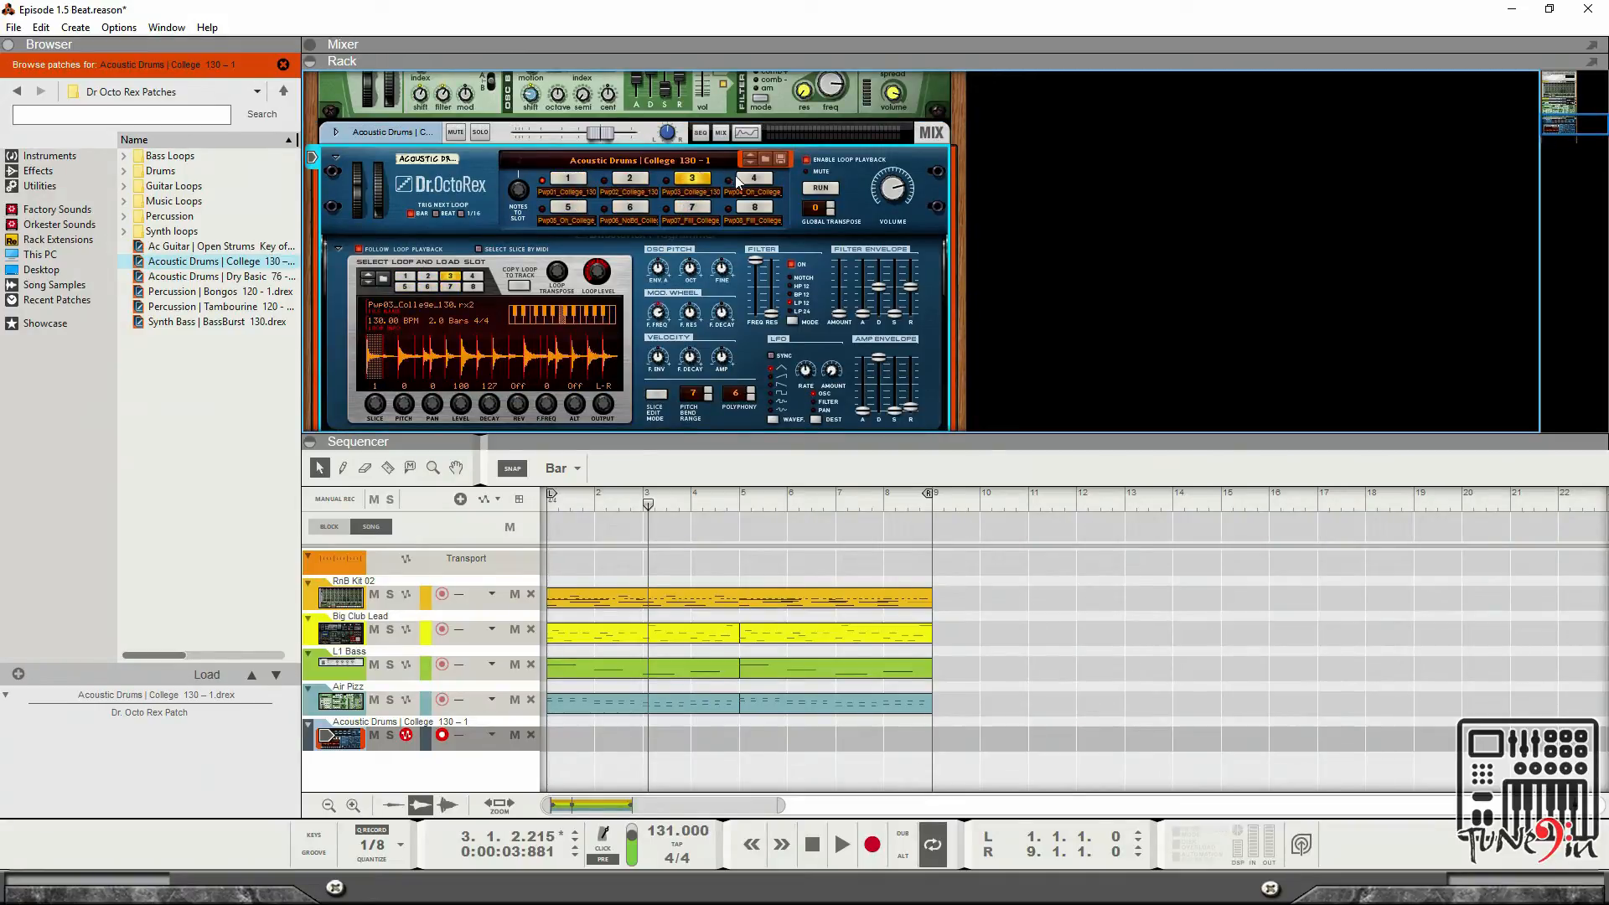
left_click(749, 208)
left_click(573, 181)
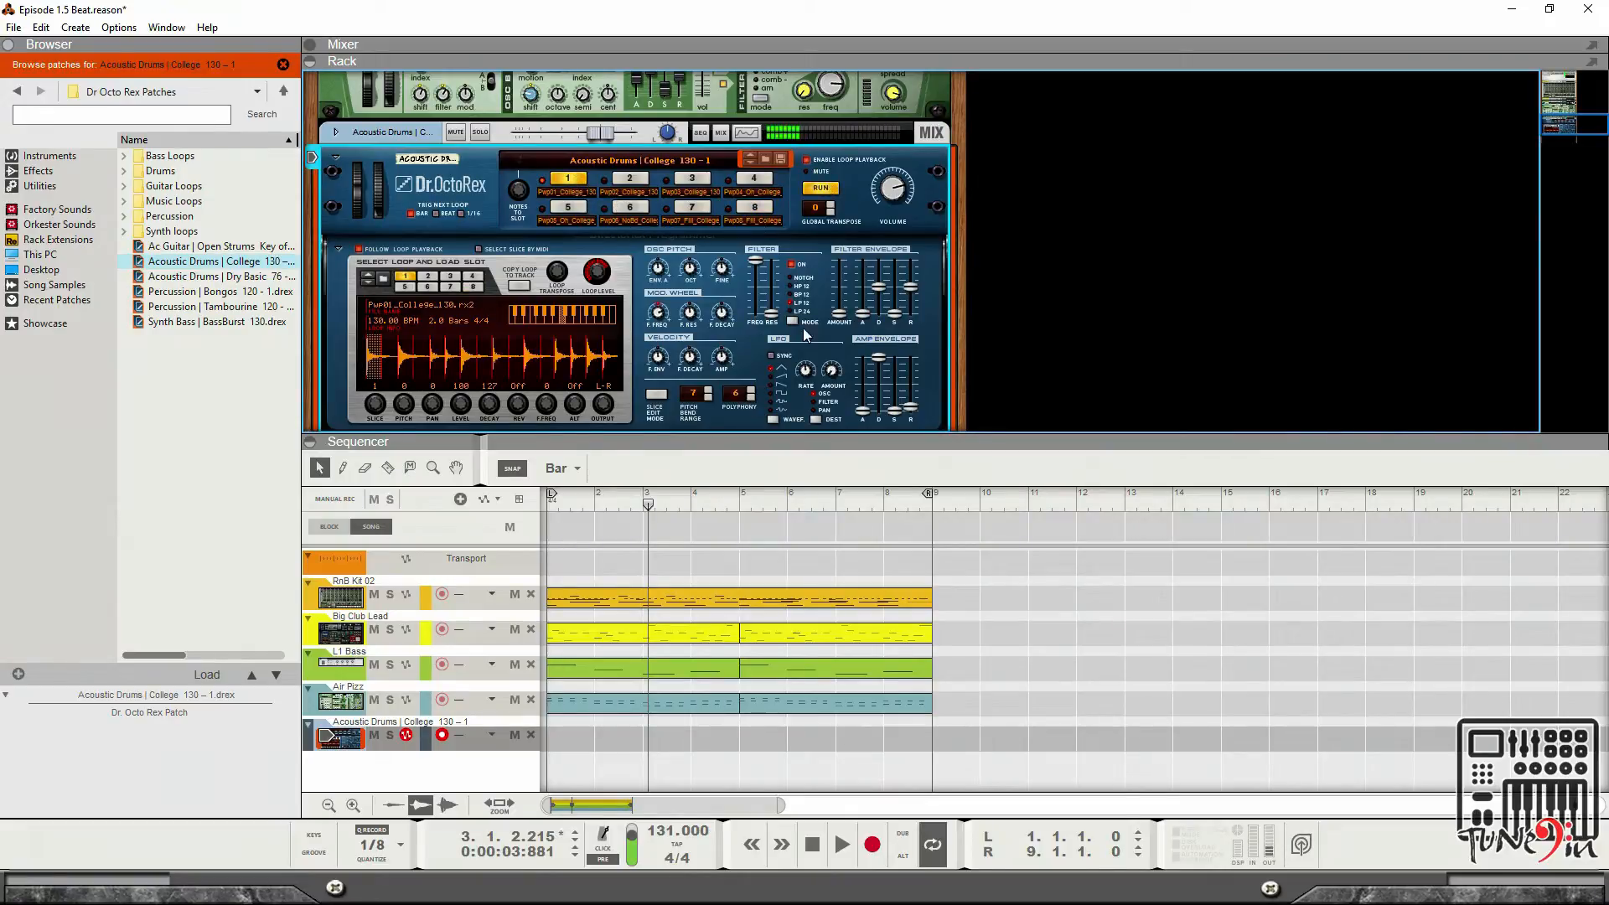
left_click(629, 179)
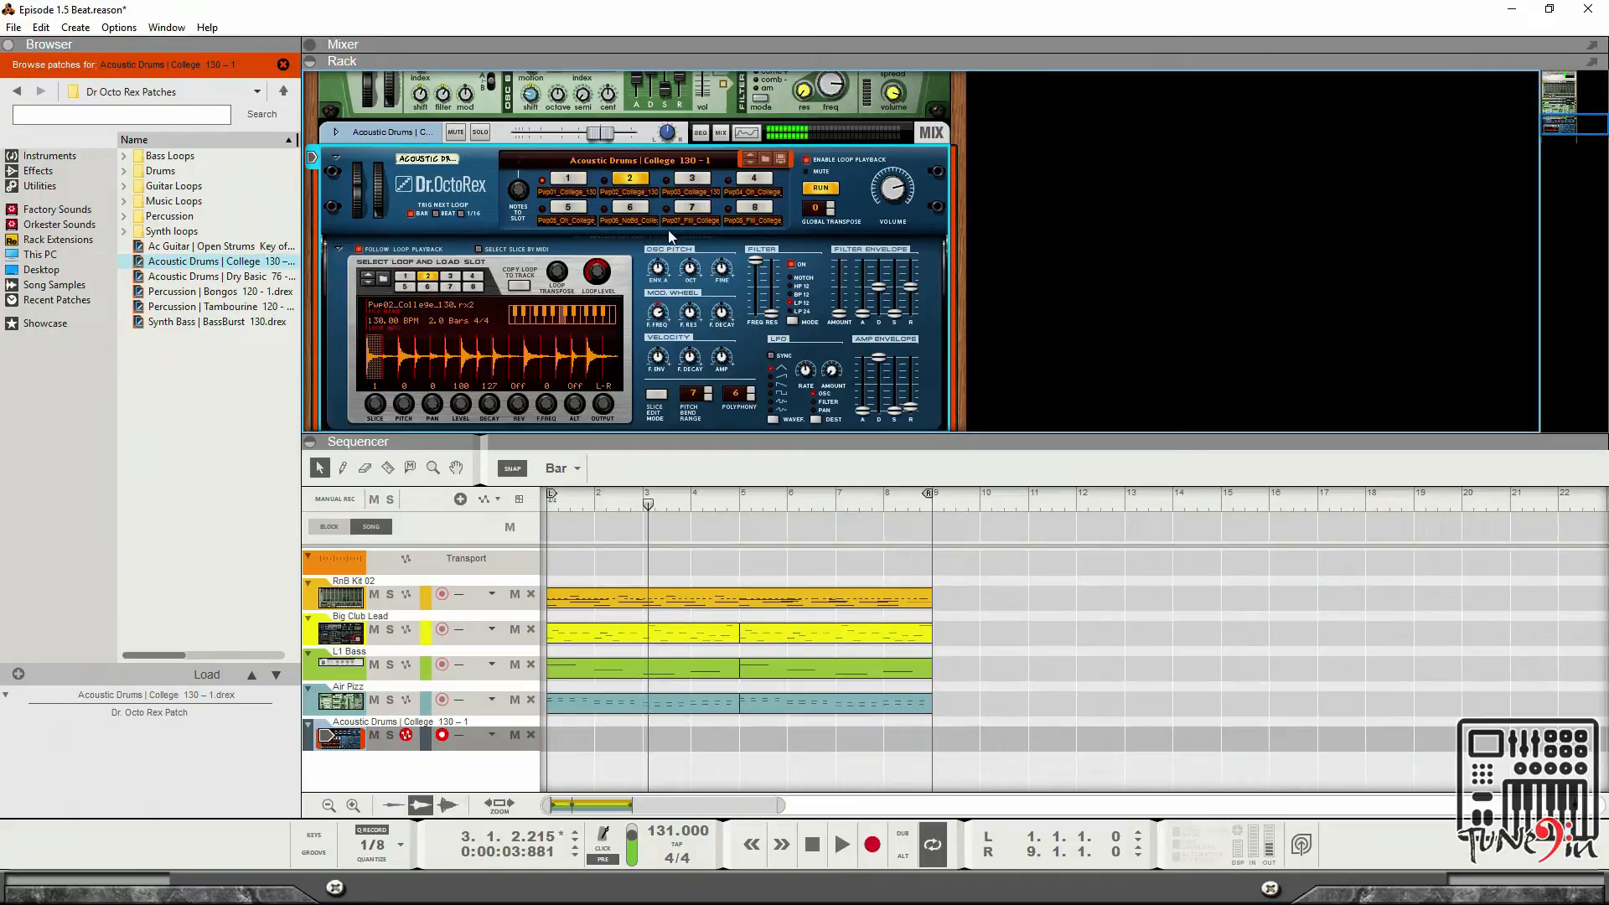
left_click(510, 325)
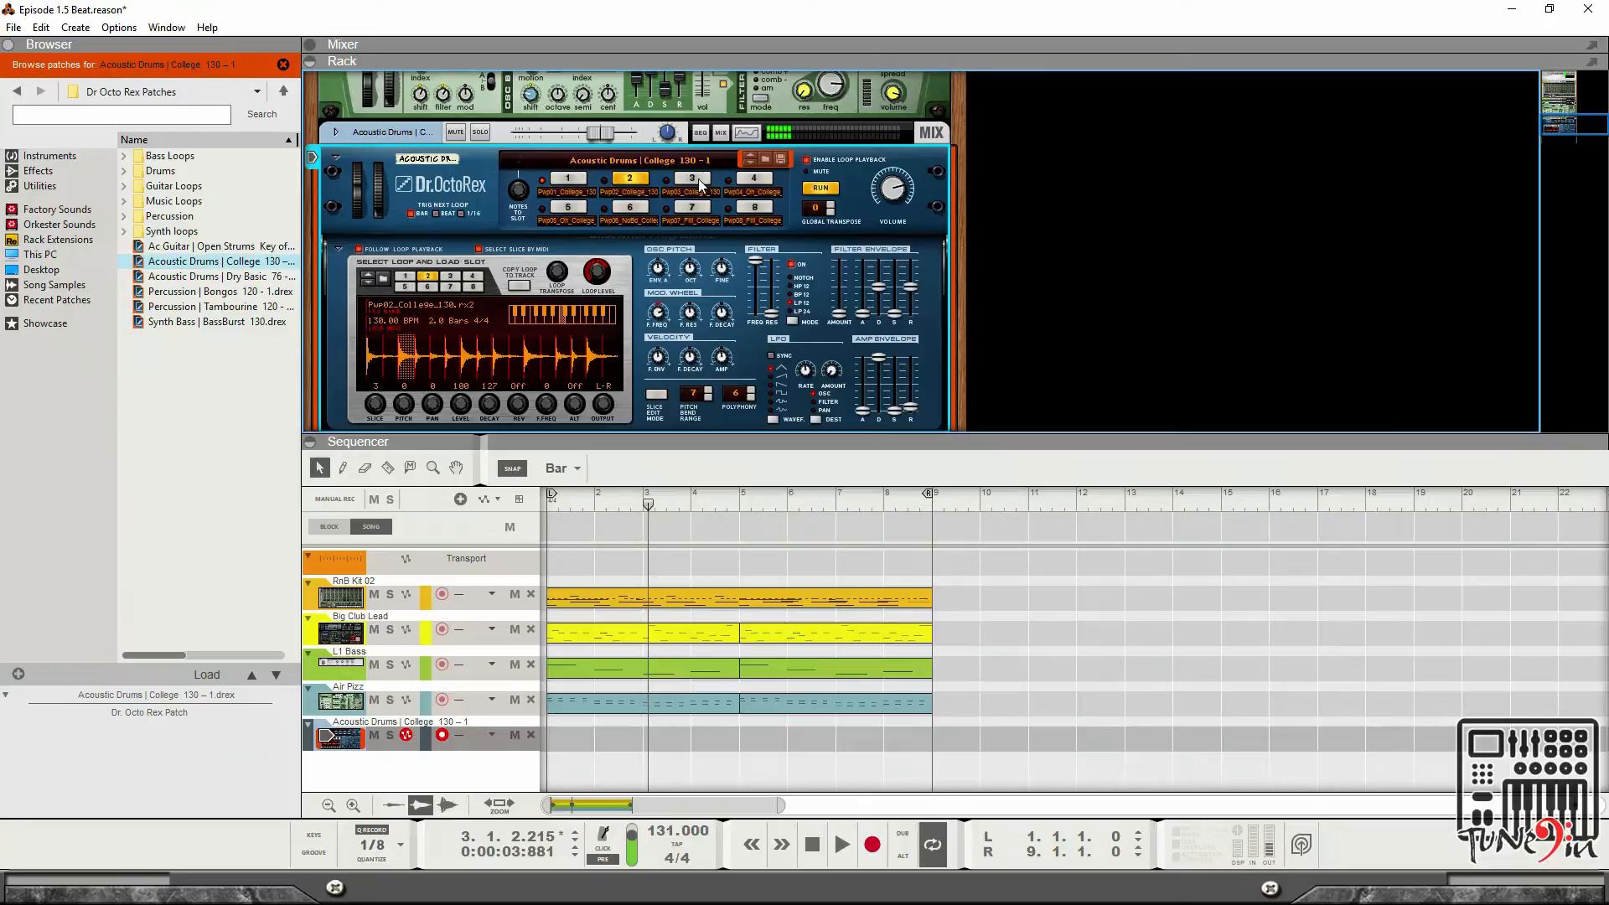
left_click(754, 208)
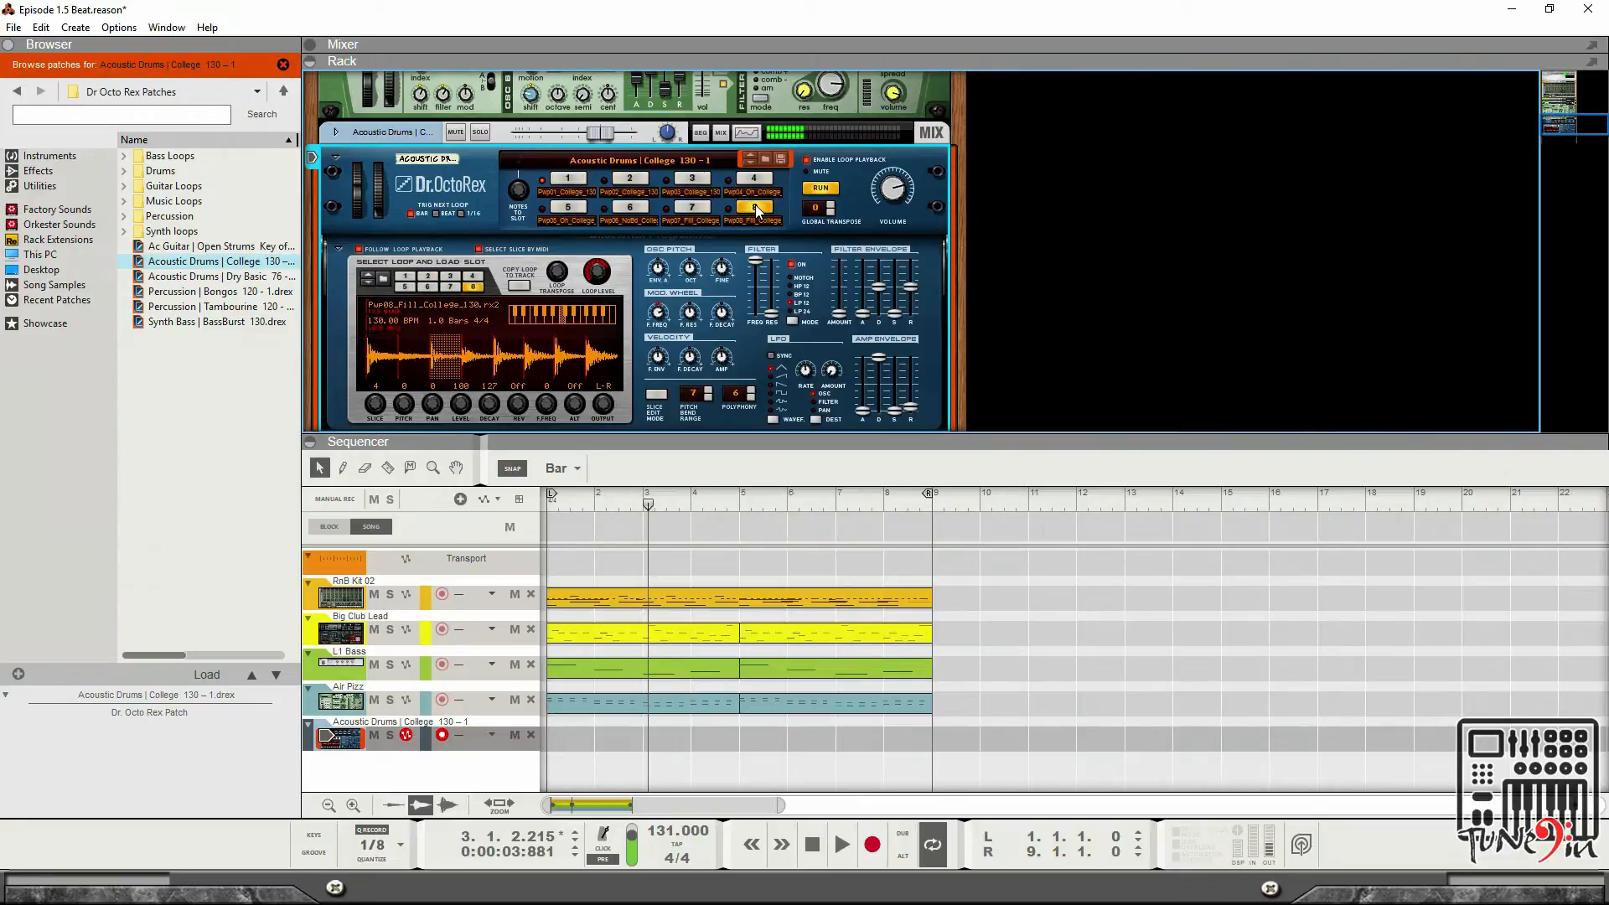
left_click(629, 179)
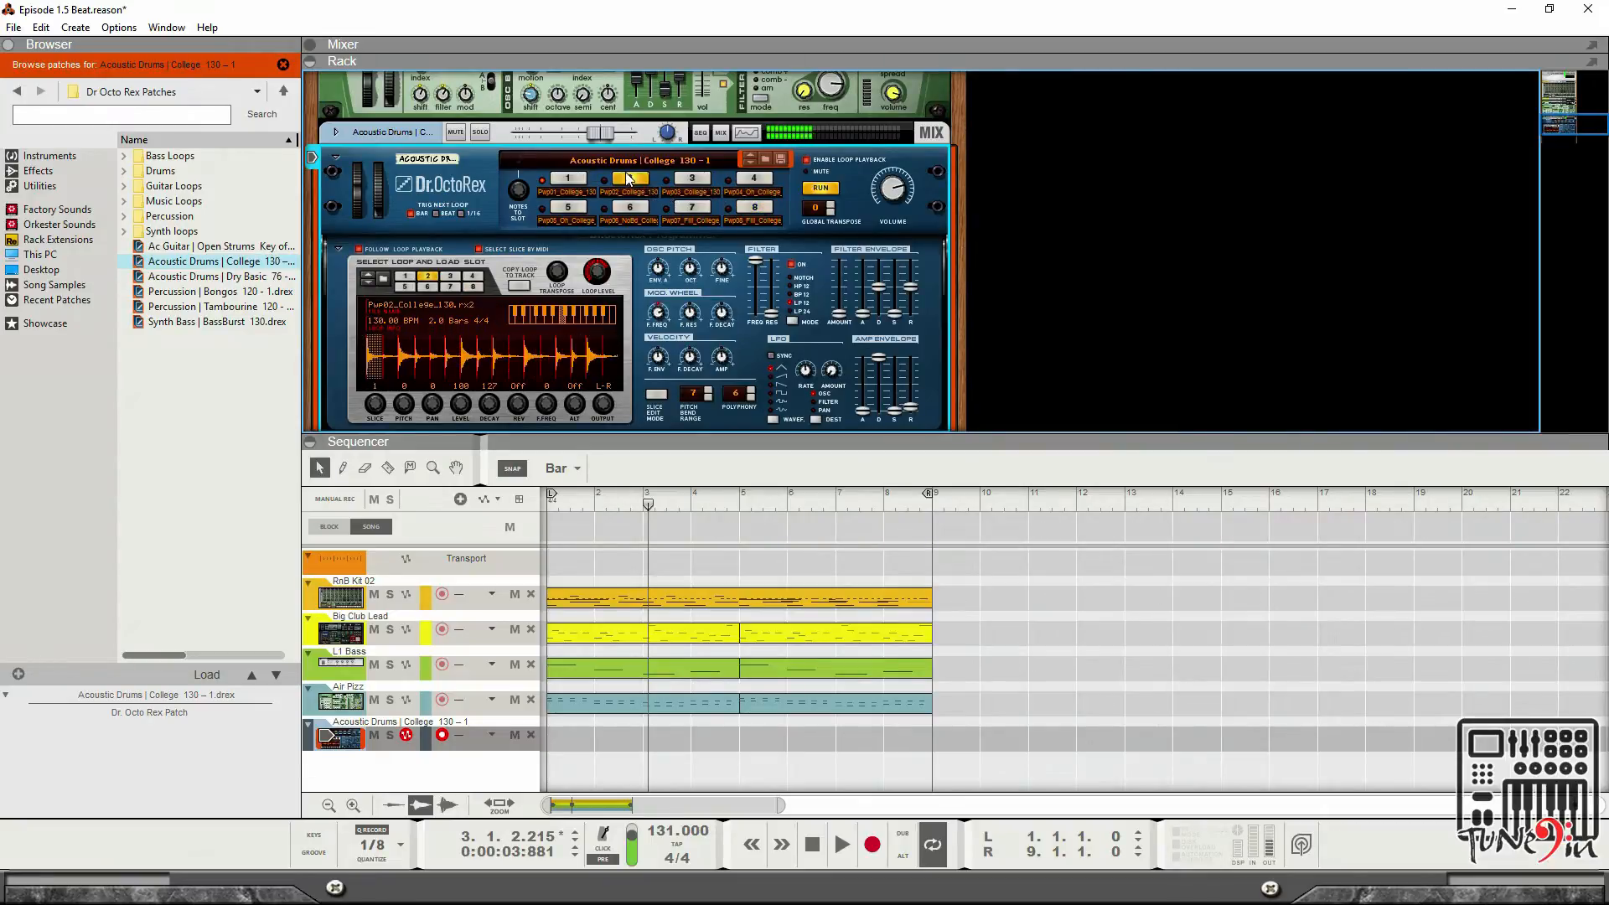
left_click(758, 207)
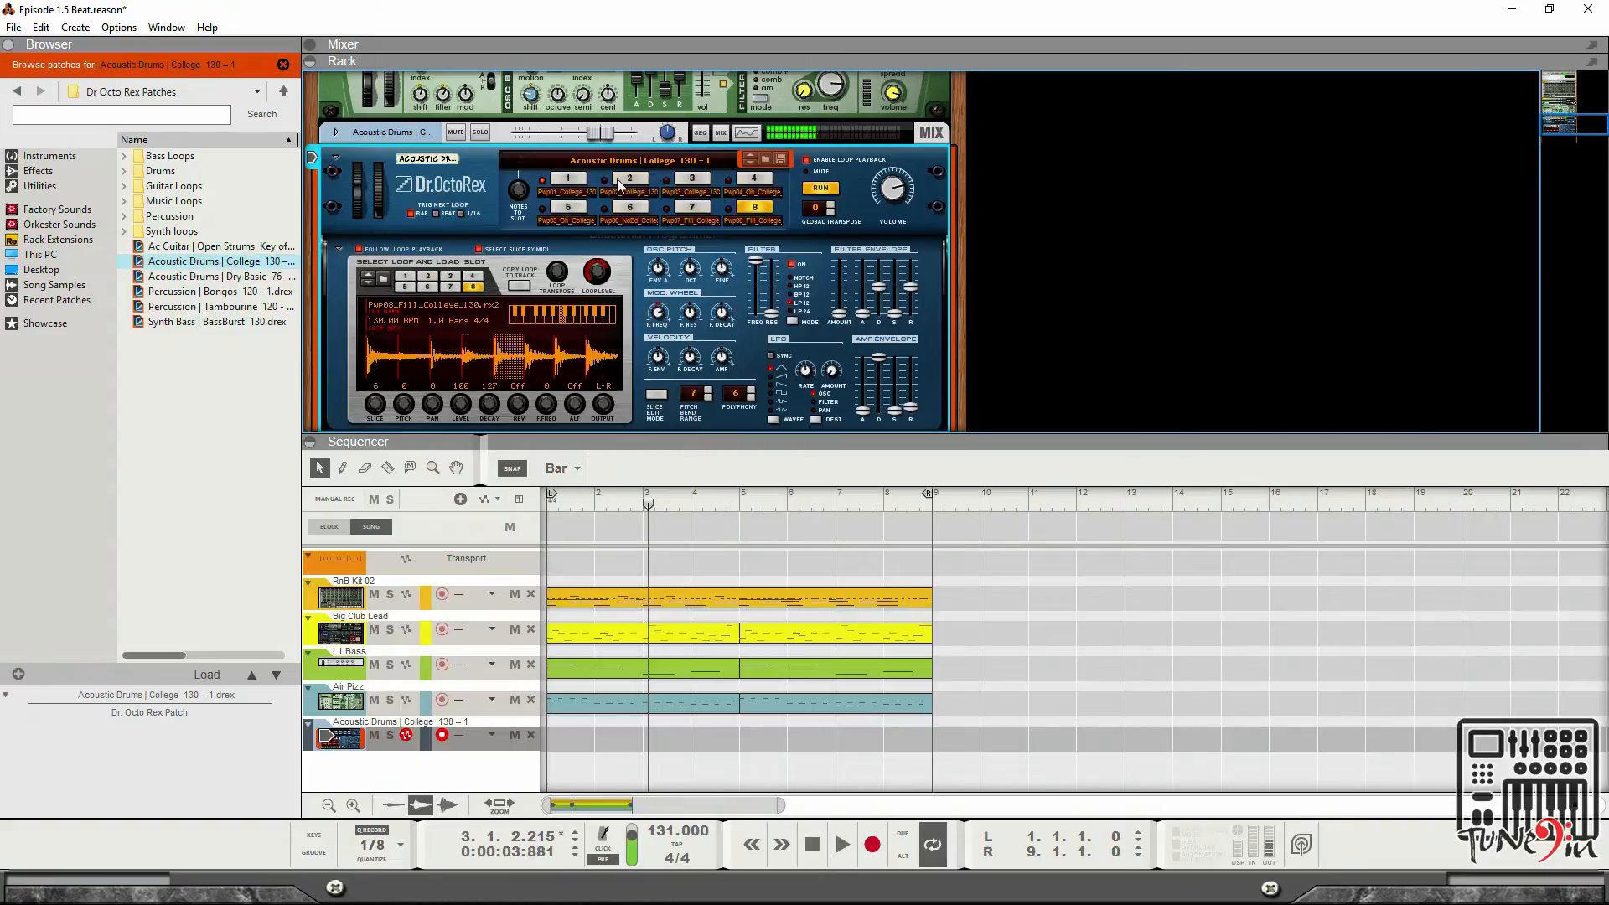
left_click(637, 182)
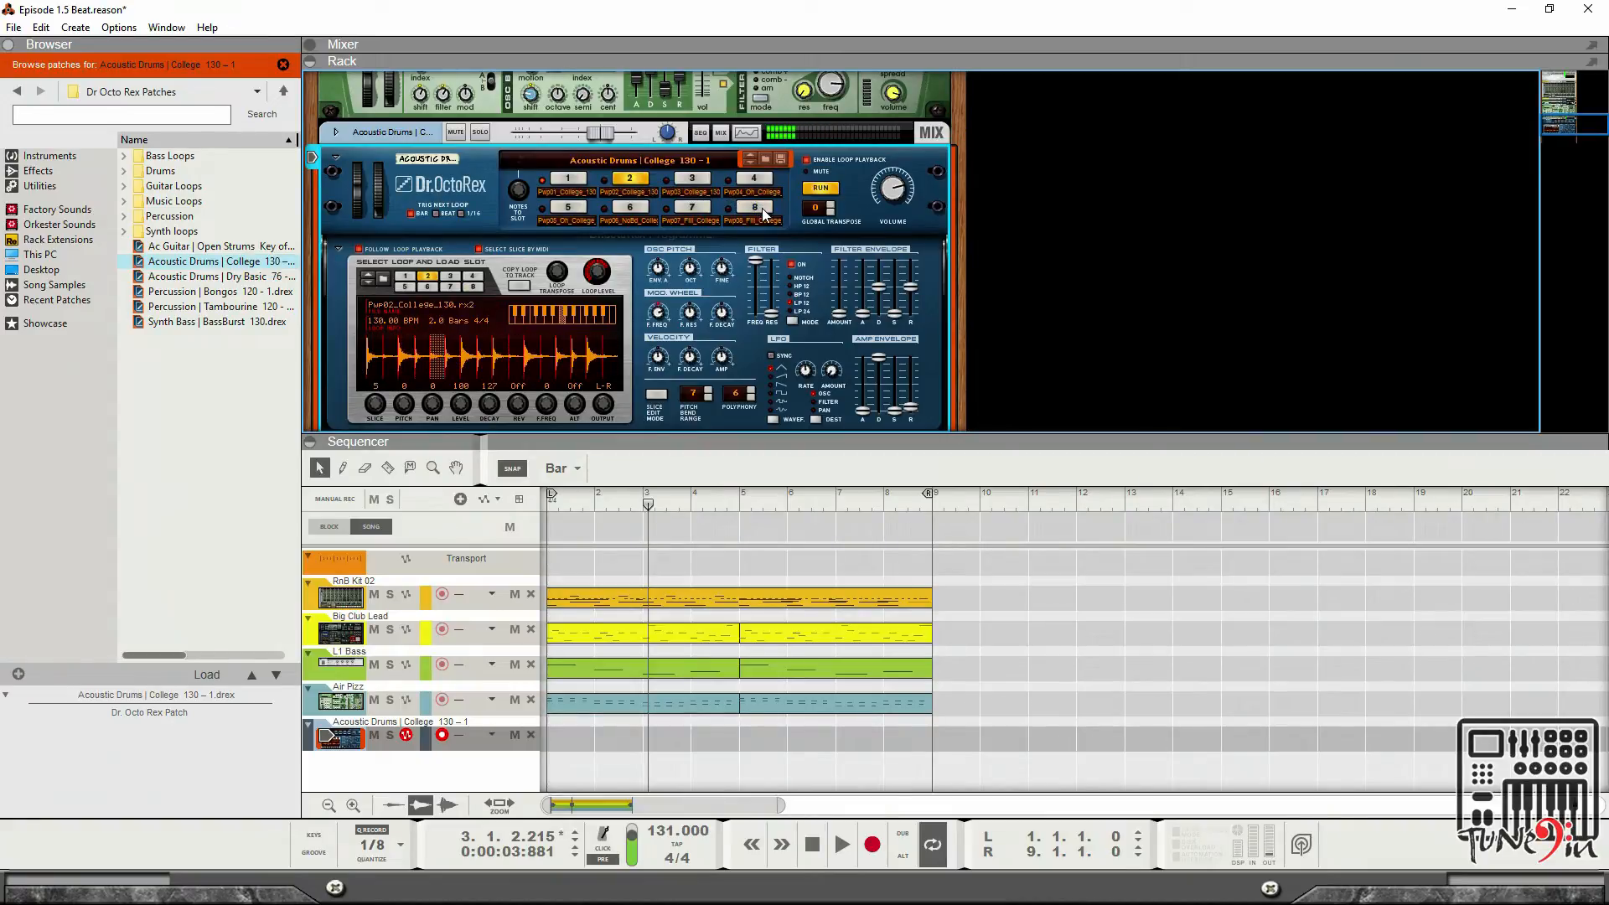
left_click(758, 209)
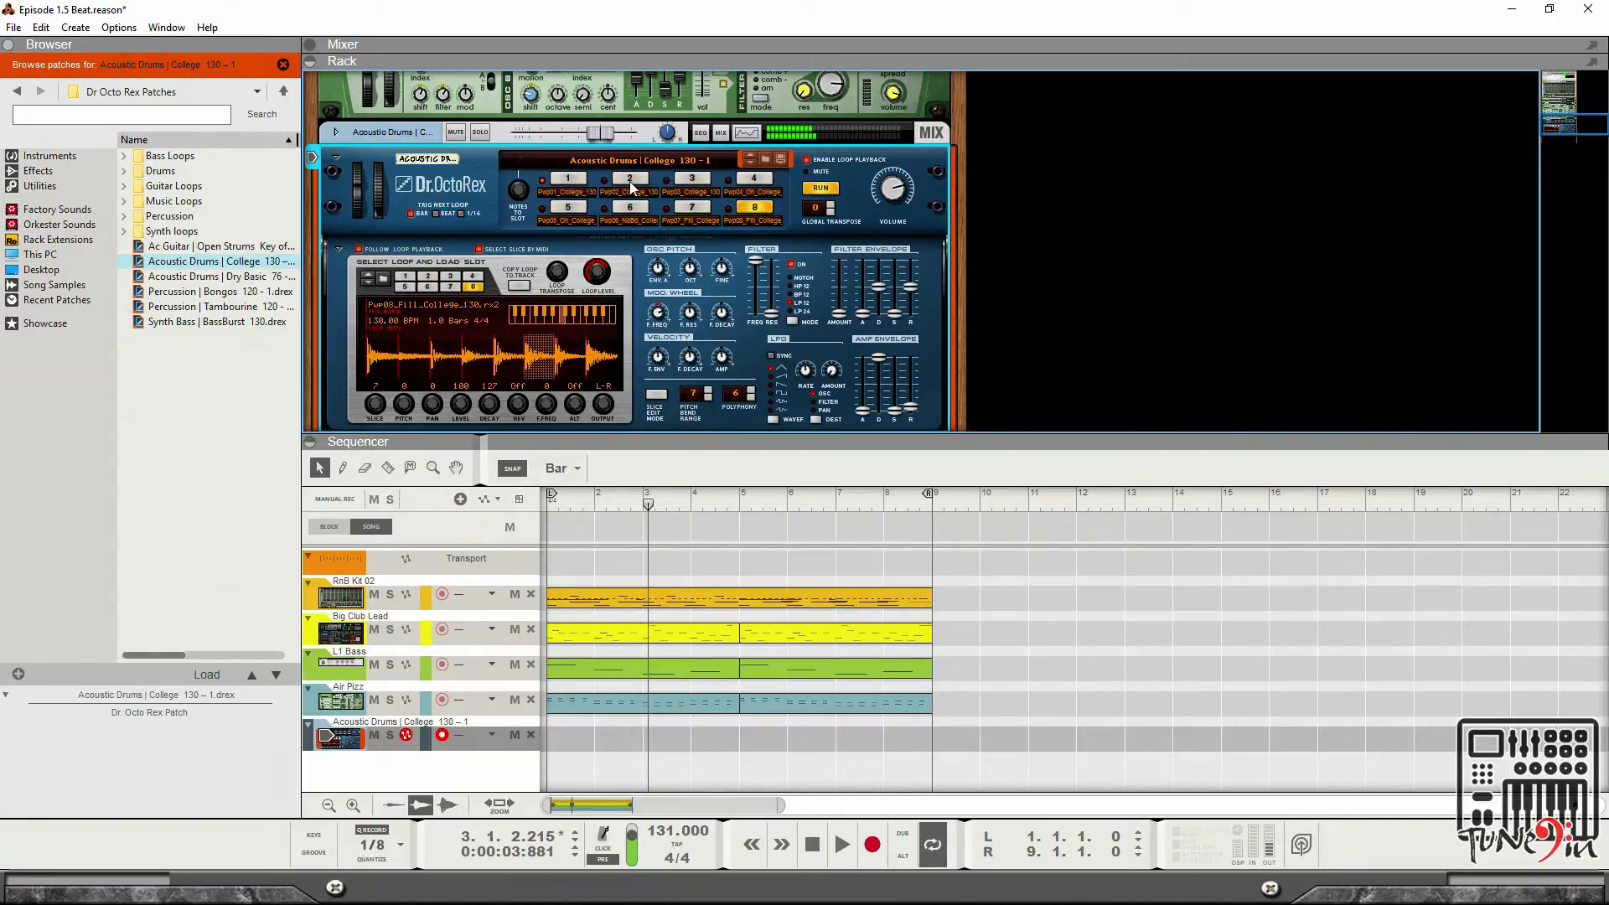
left_click(632, 186)
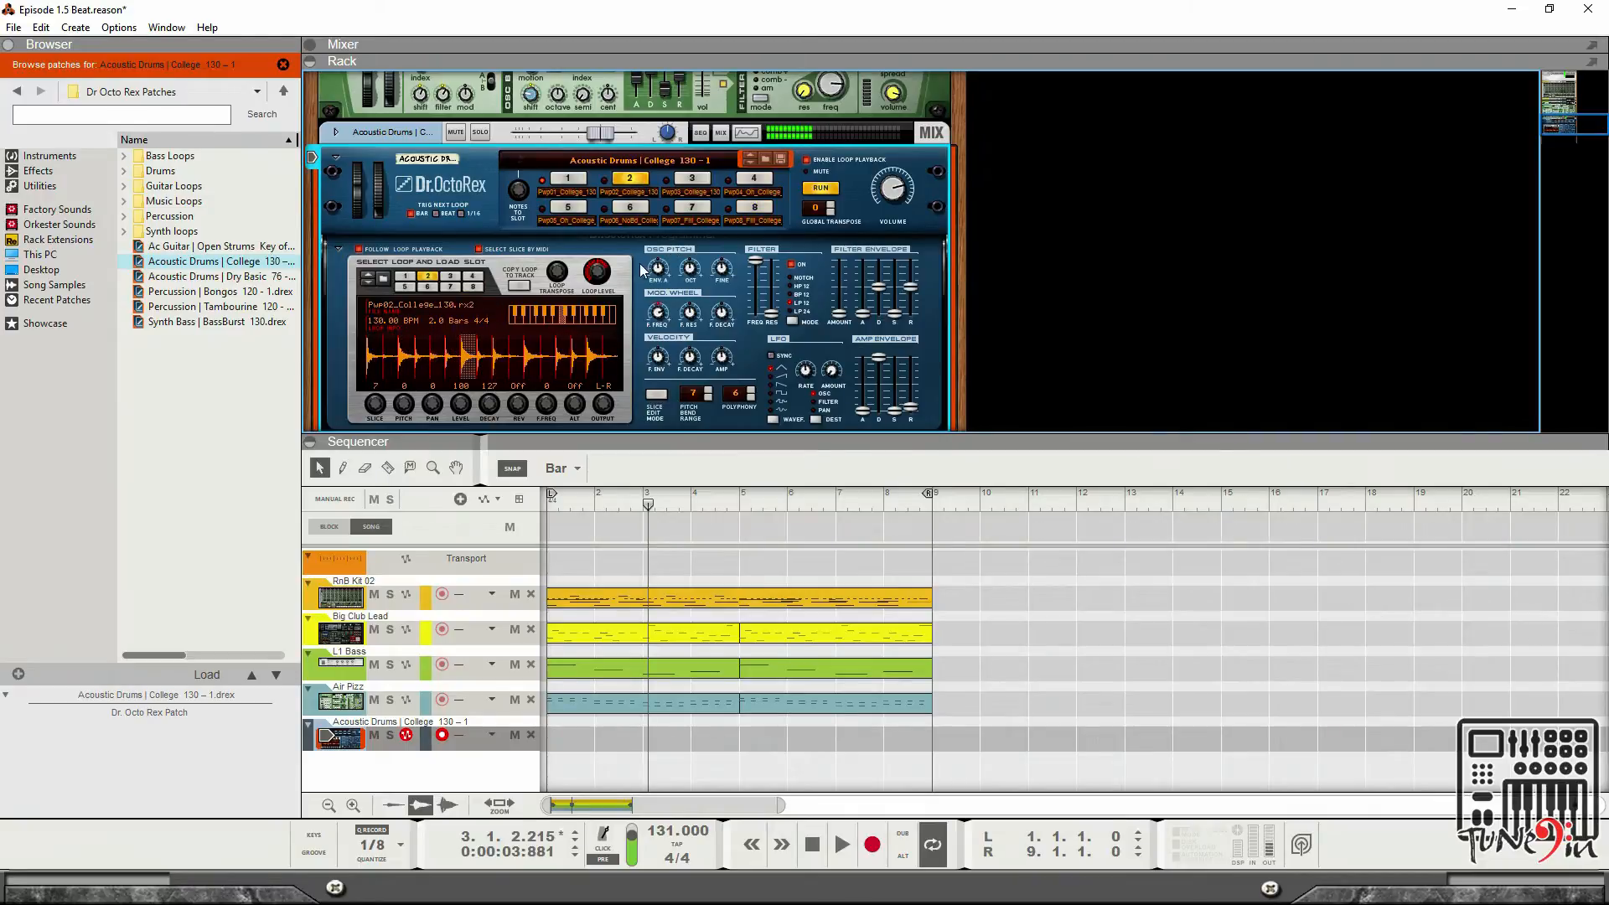
left_click(844, 844)
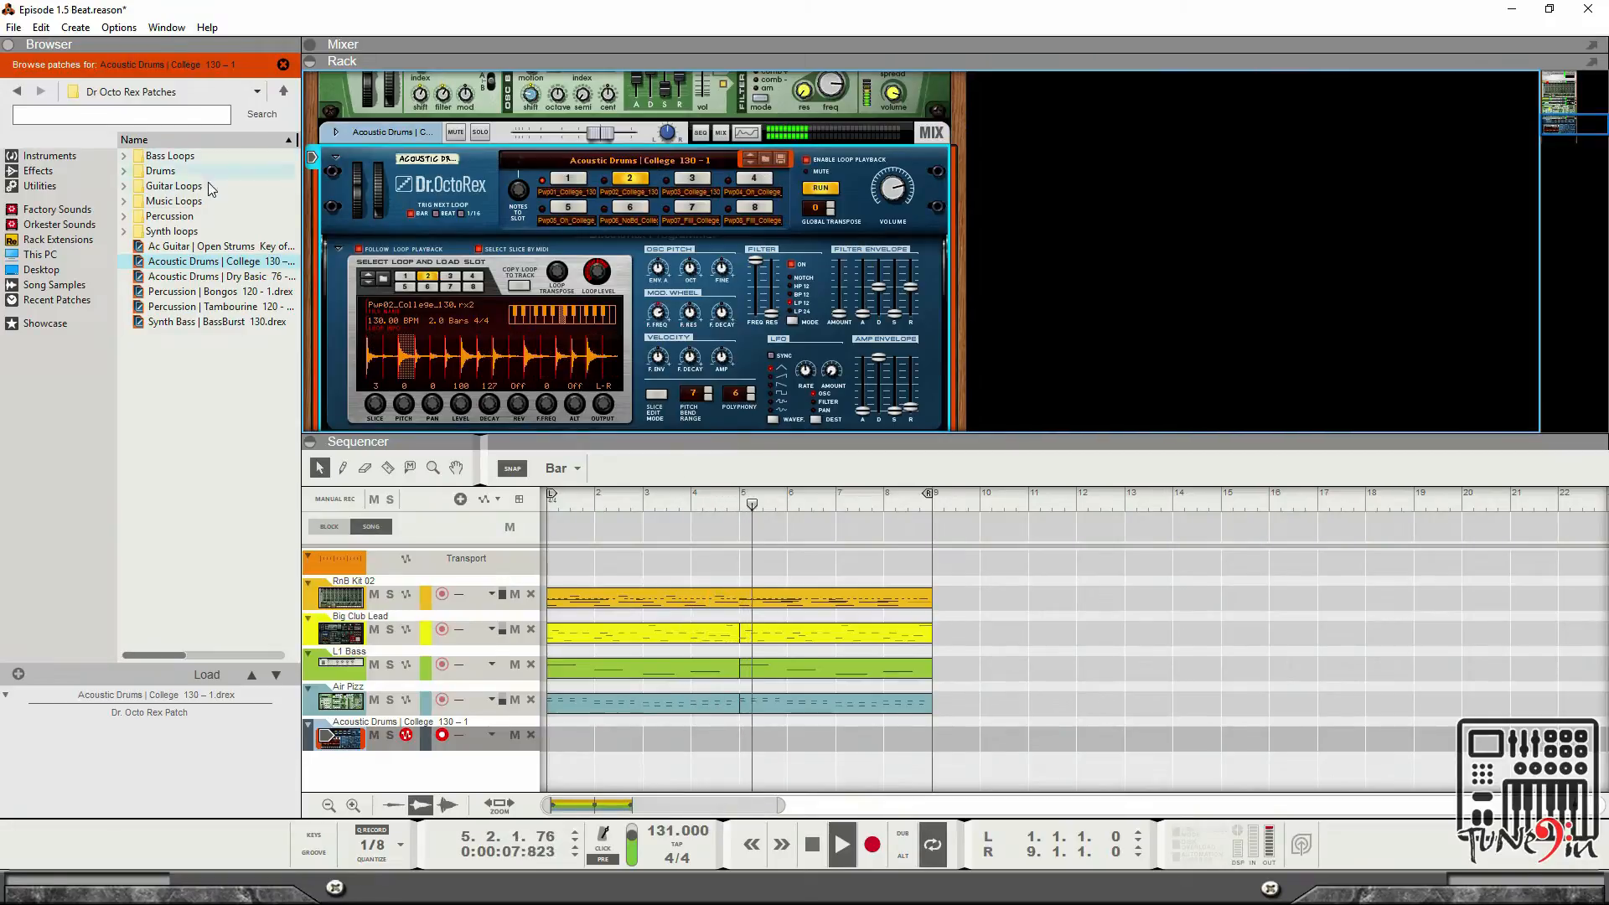
Load the Percussion | Bongos 120 - 1 patch into the loop player and select loop slot 1.
double_click(168, 216)
left_click(163, 216)
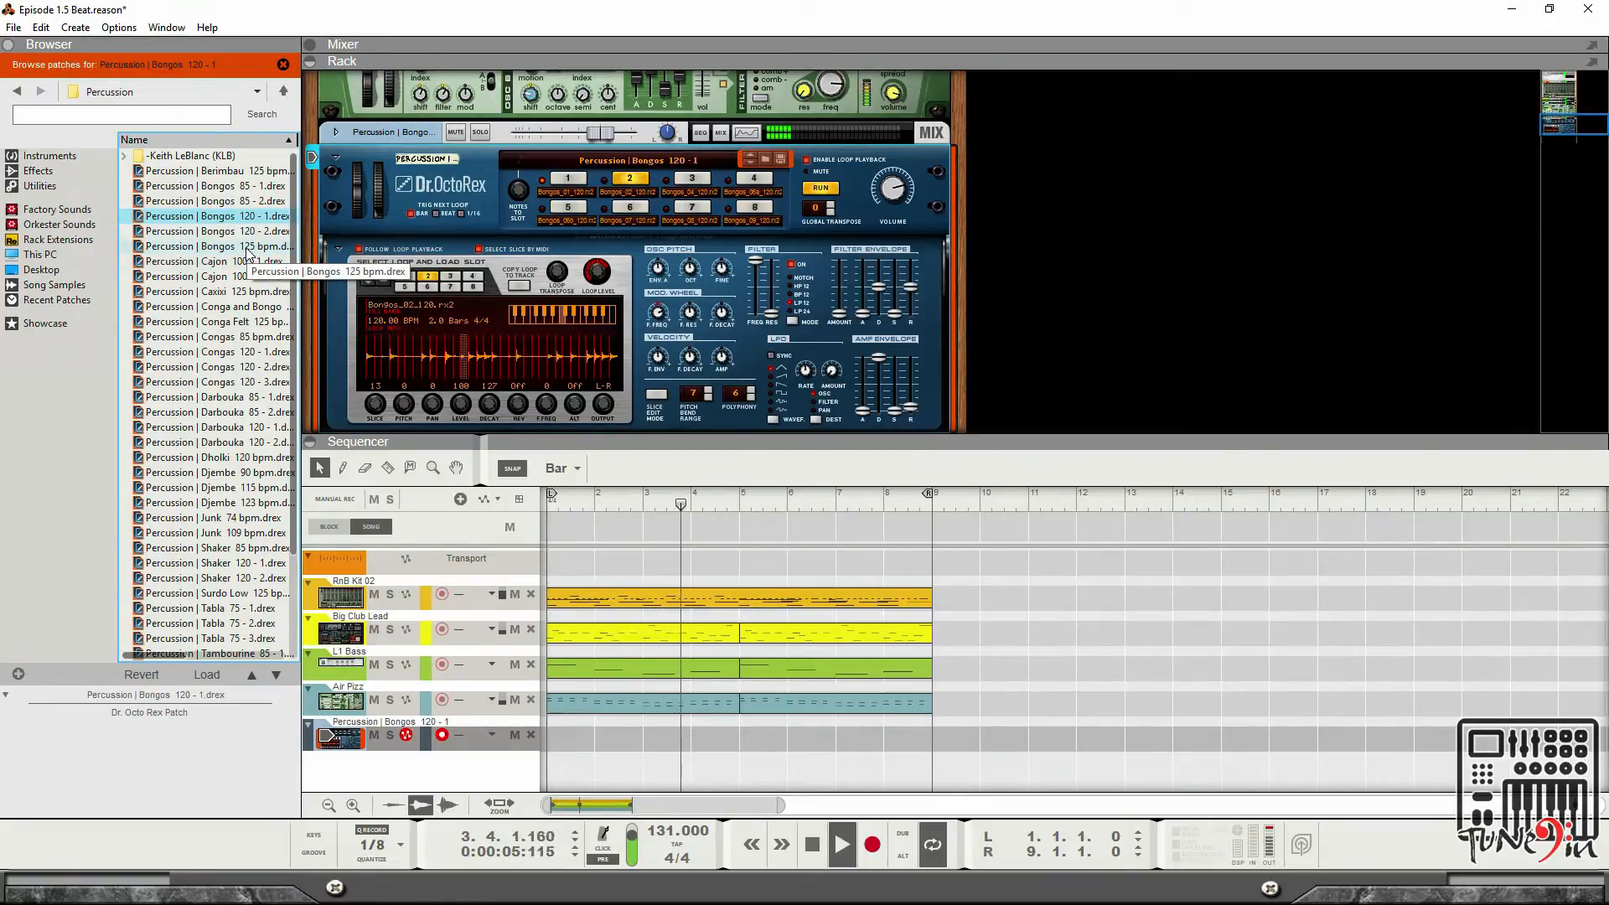
left_click(568, 179)
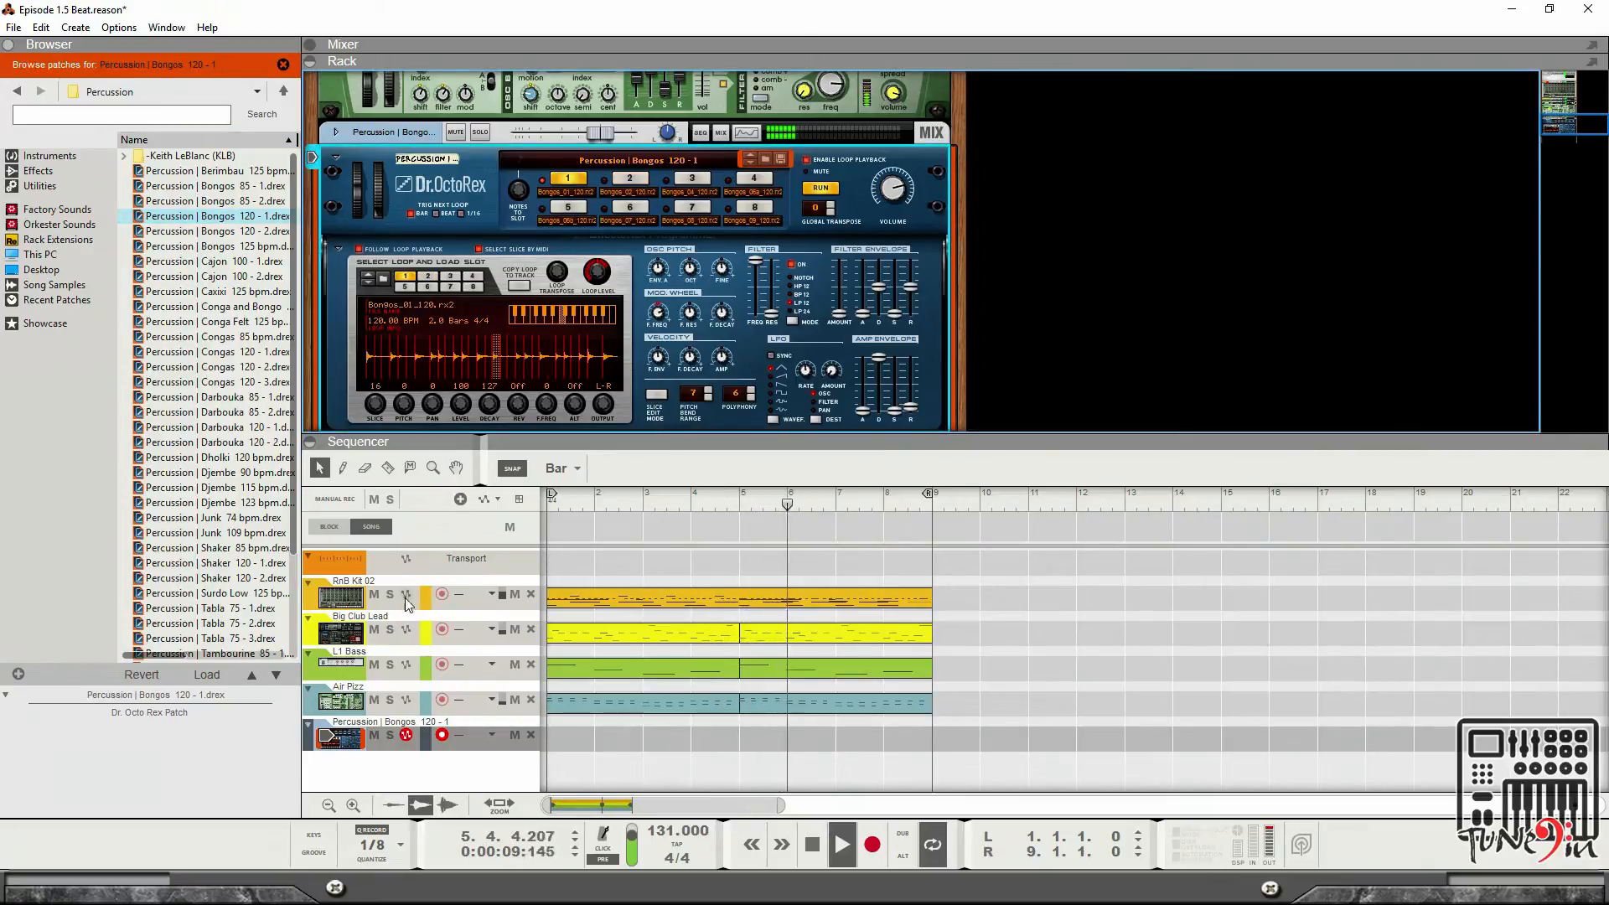
Mute the L1 Bass and Big Club Lead tracks and audition the Bongos loop slots 2 through 8.
left_click(374, 664)
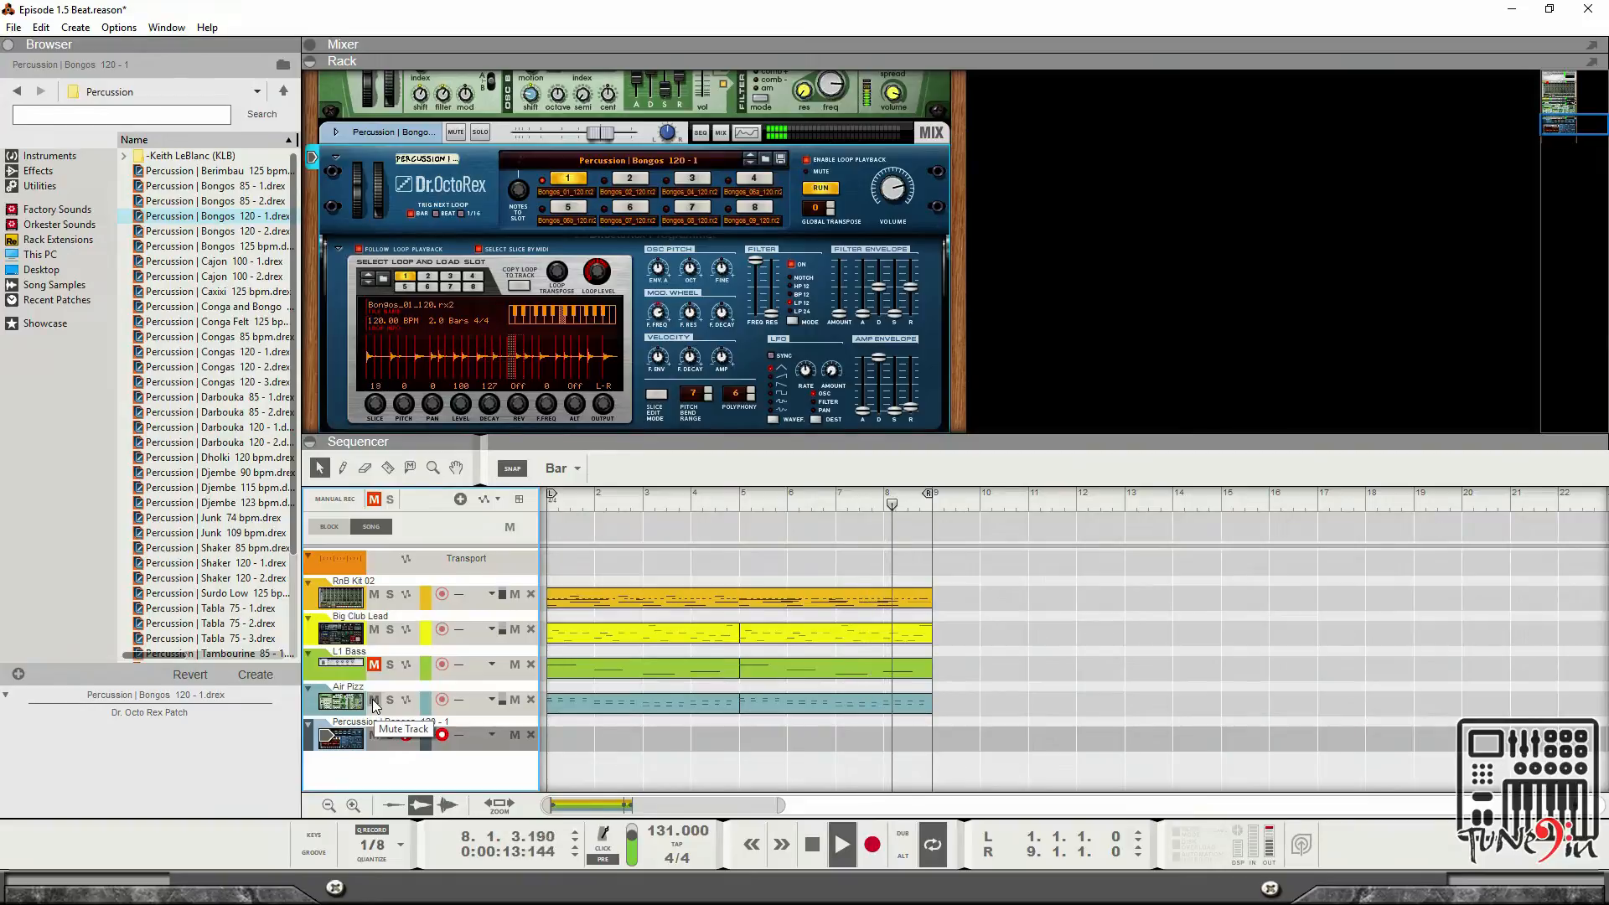
left_click(374, 629)
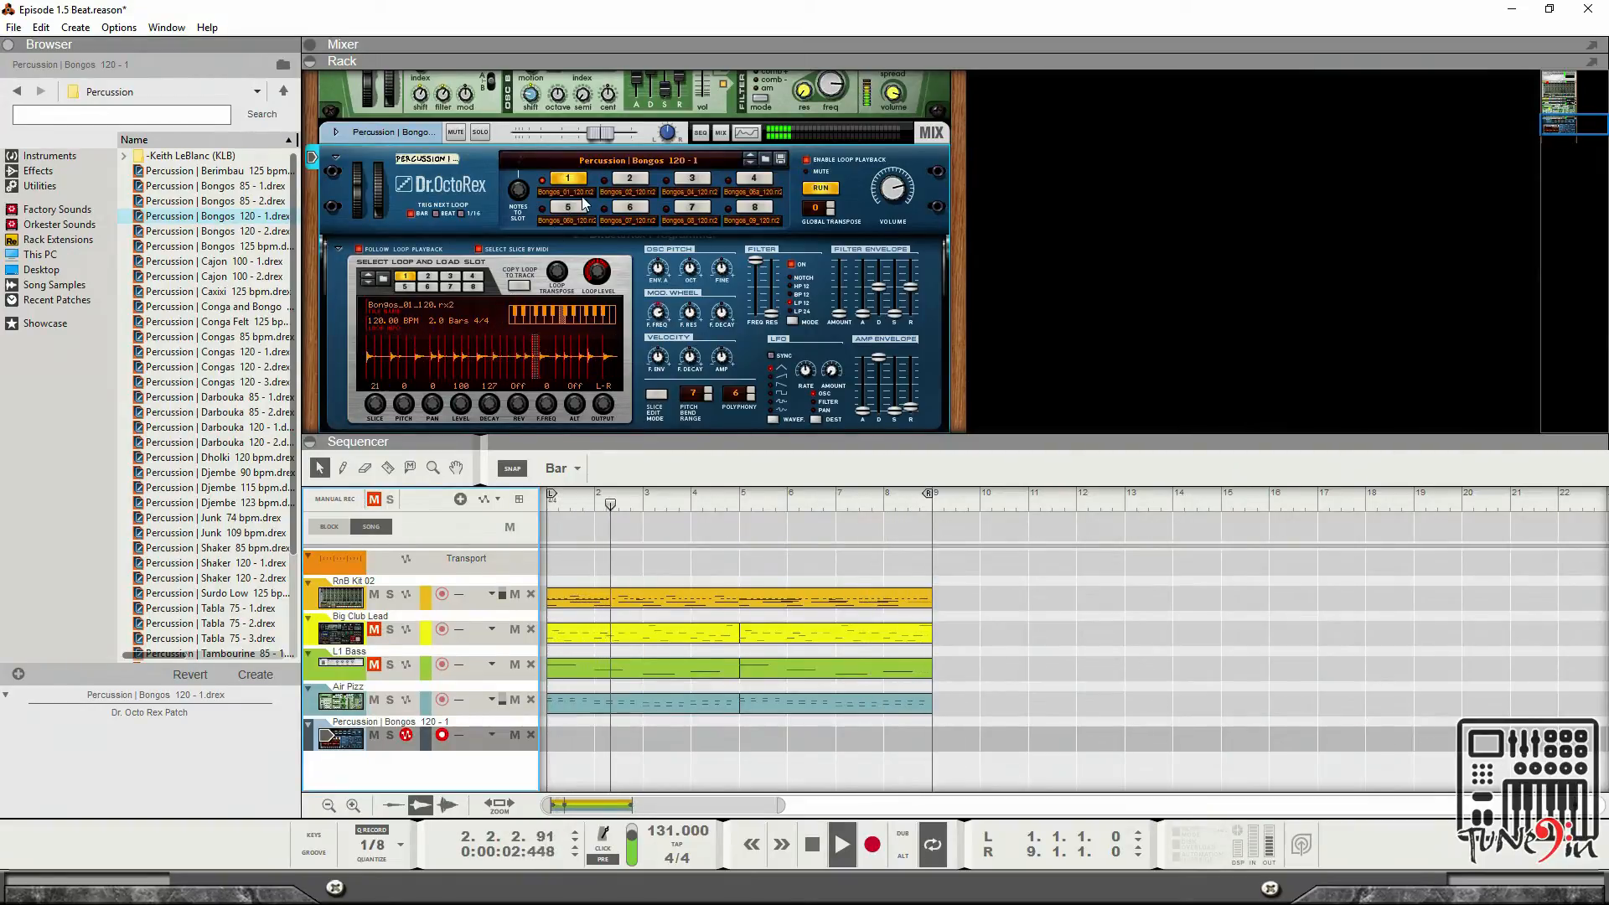
left_click(632, 180)
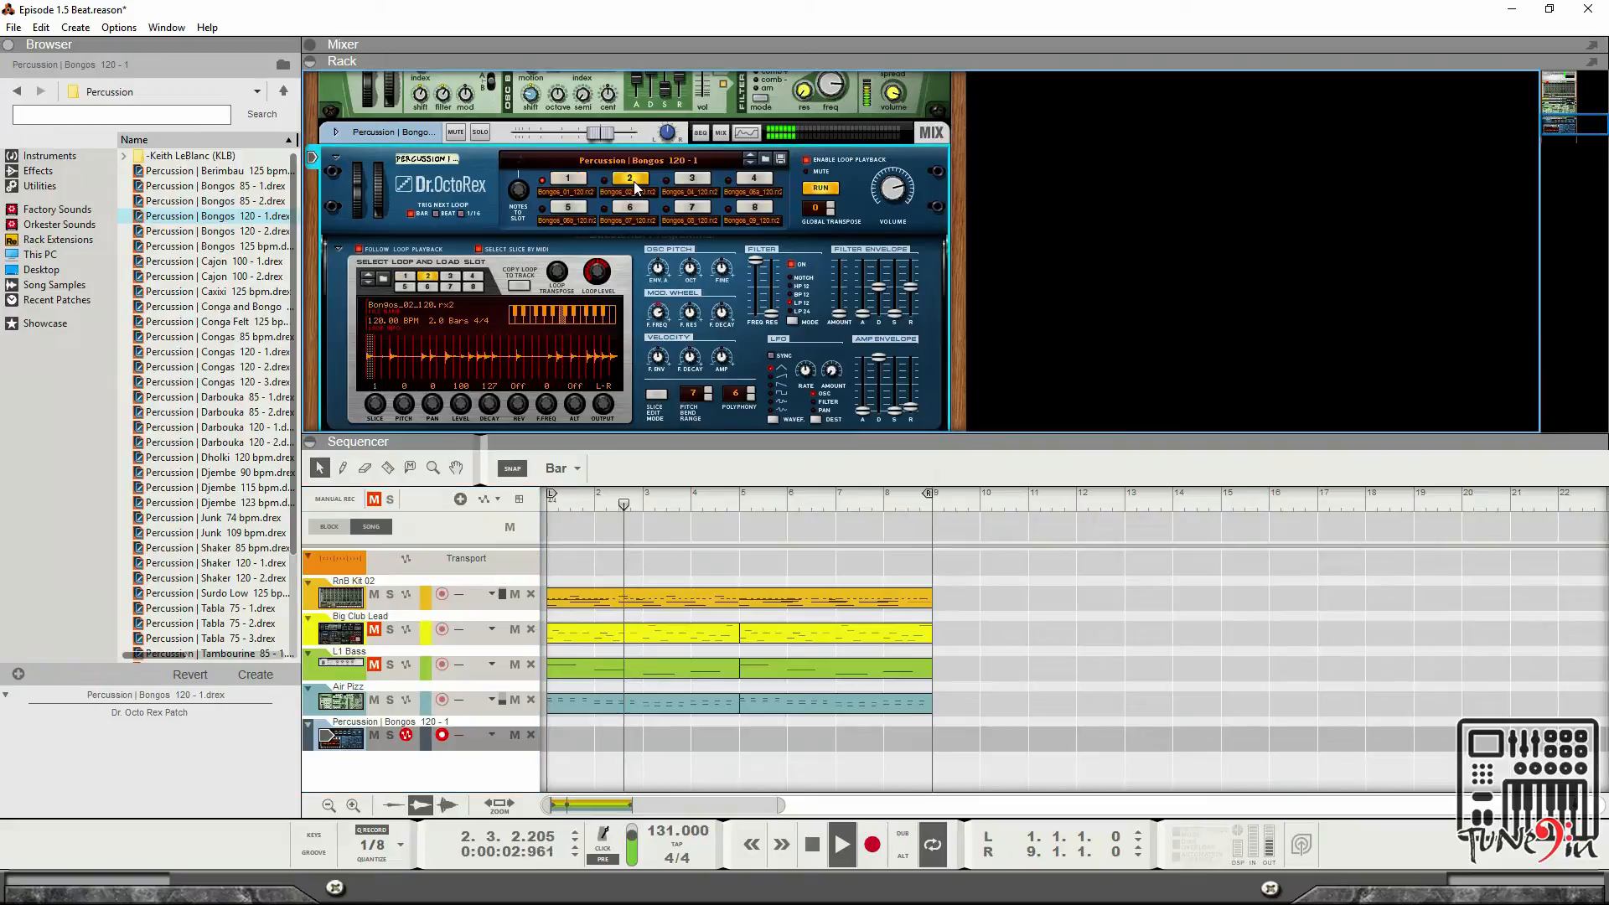
left_click(691, 191)
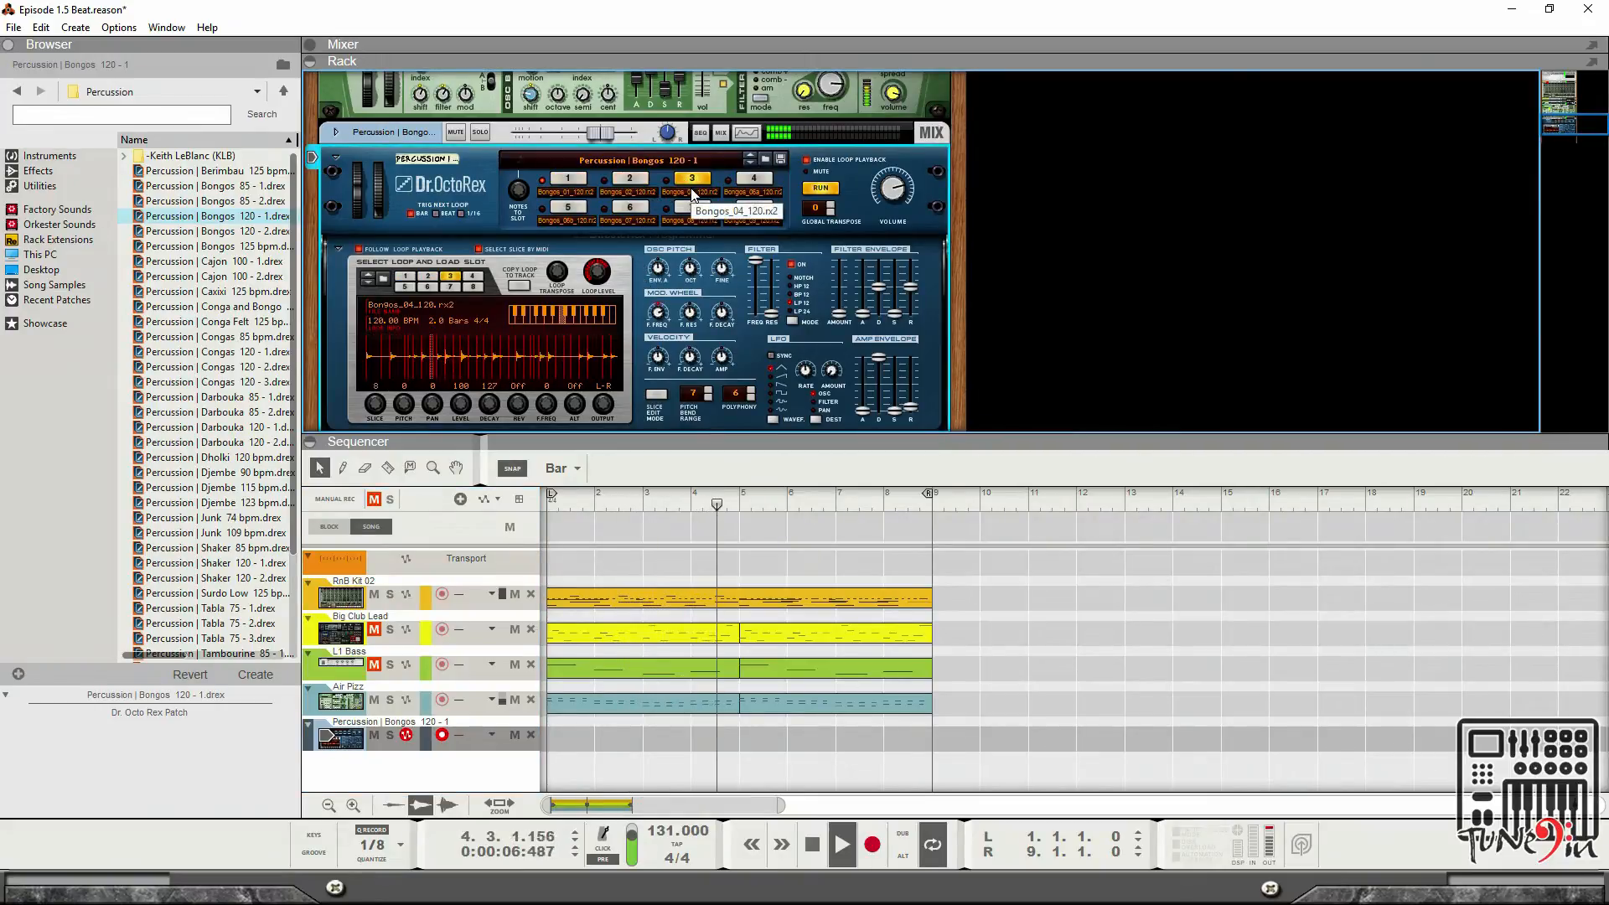
left_click(752, 179)
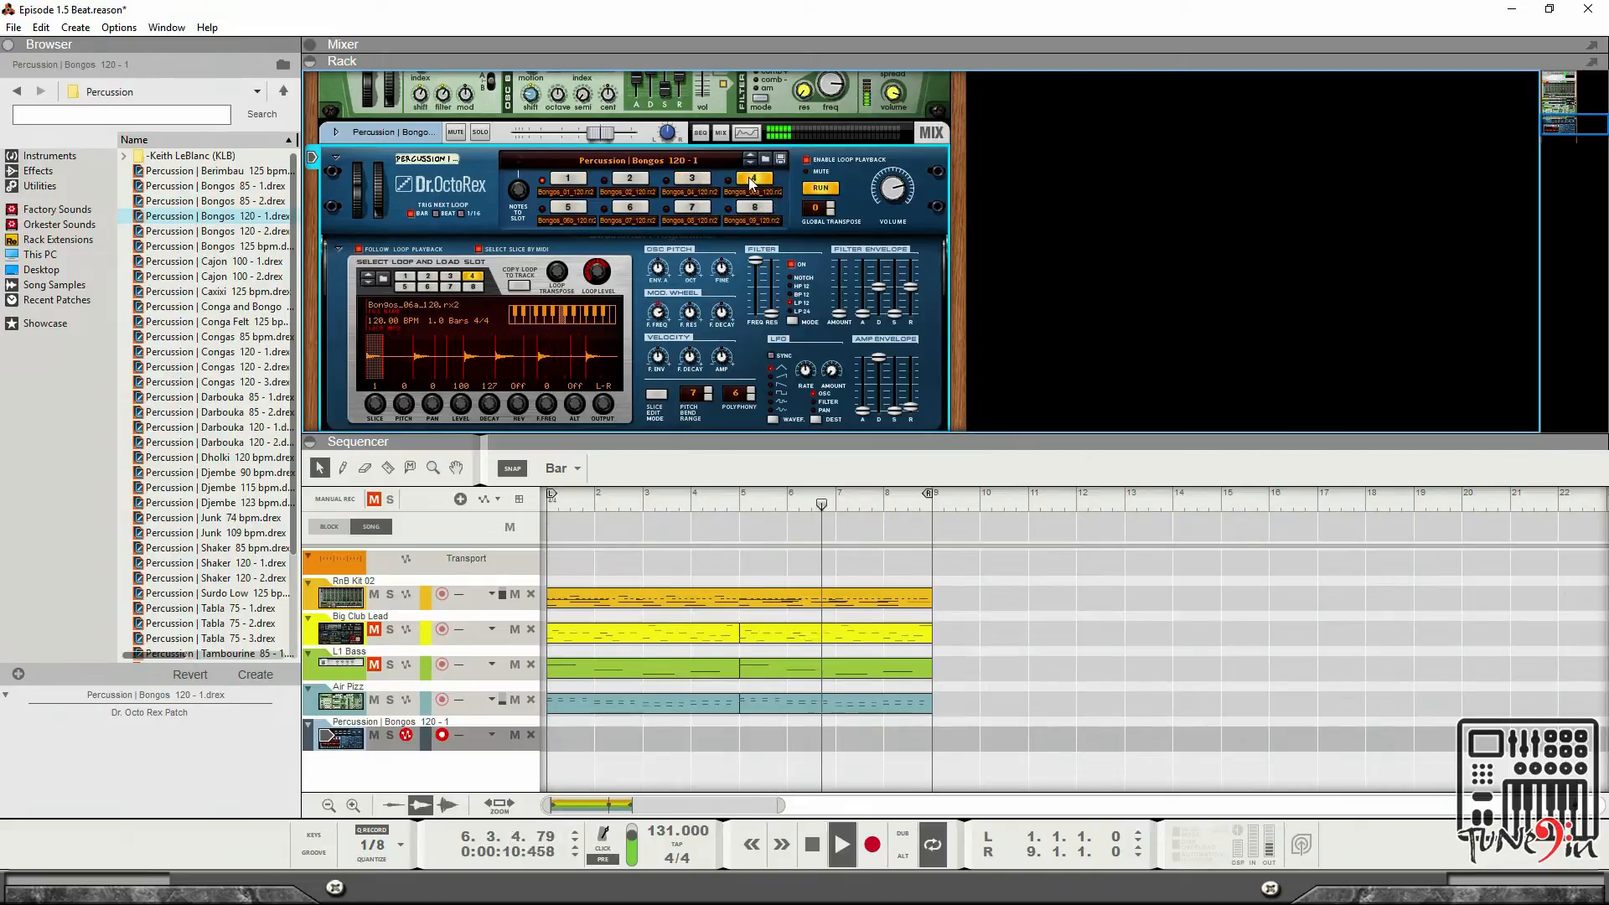
left_click(565, 209)
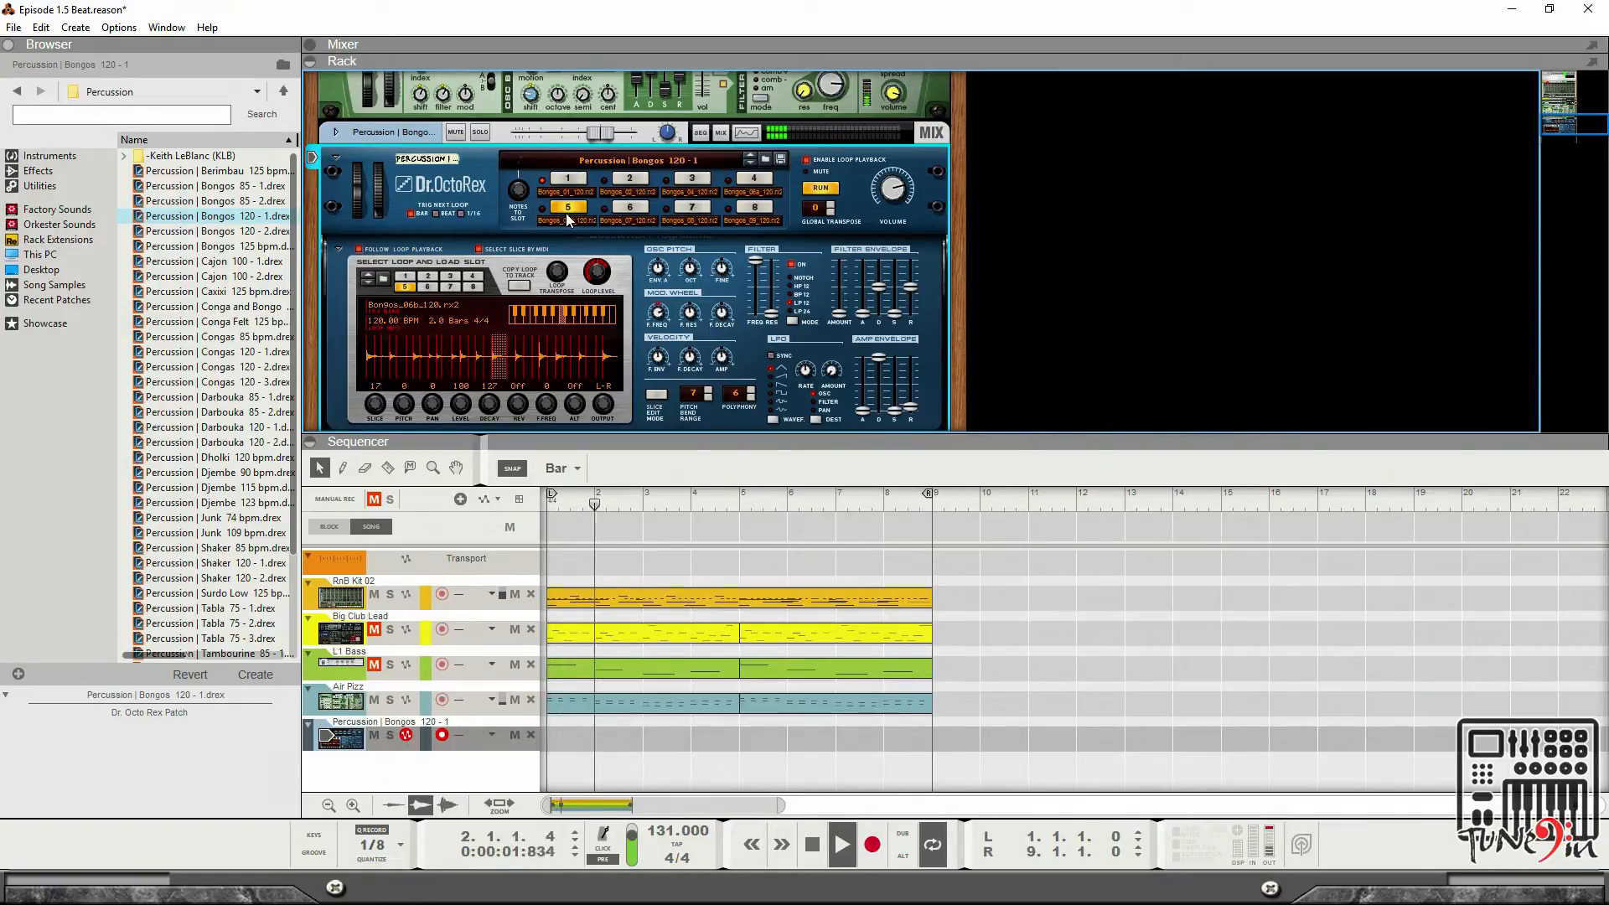
left_click(629, 207)
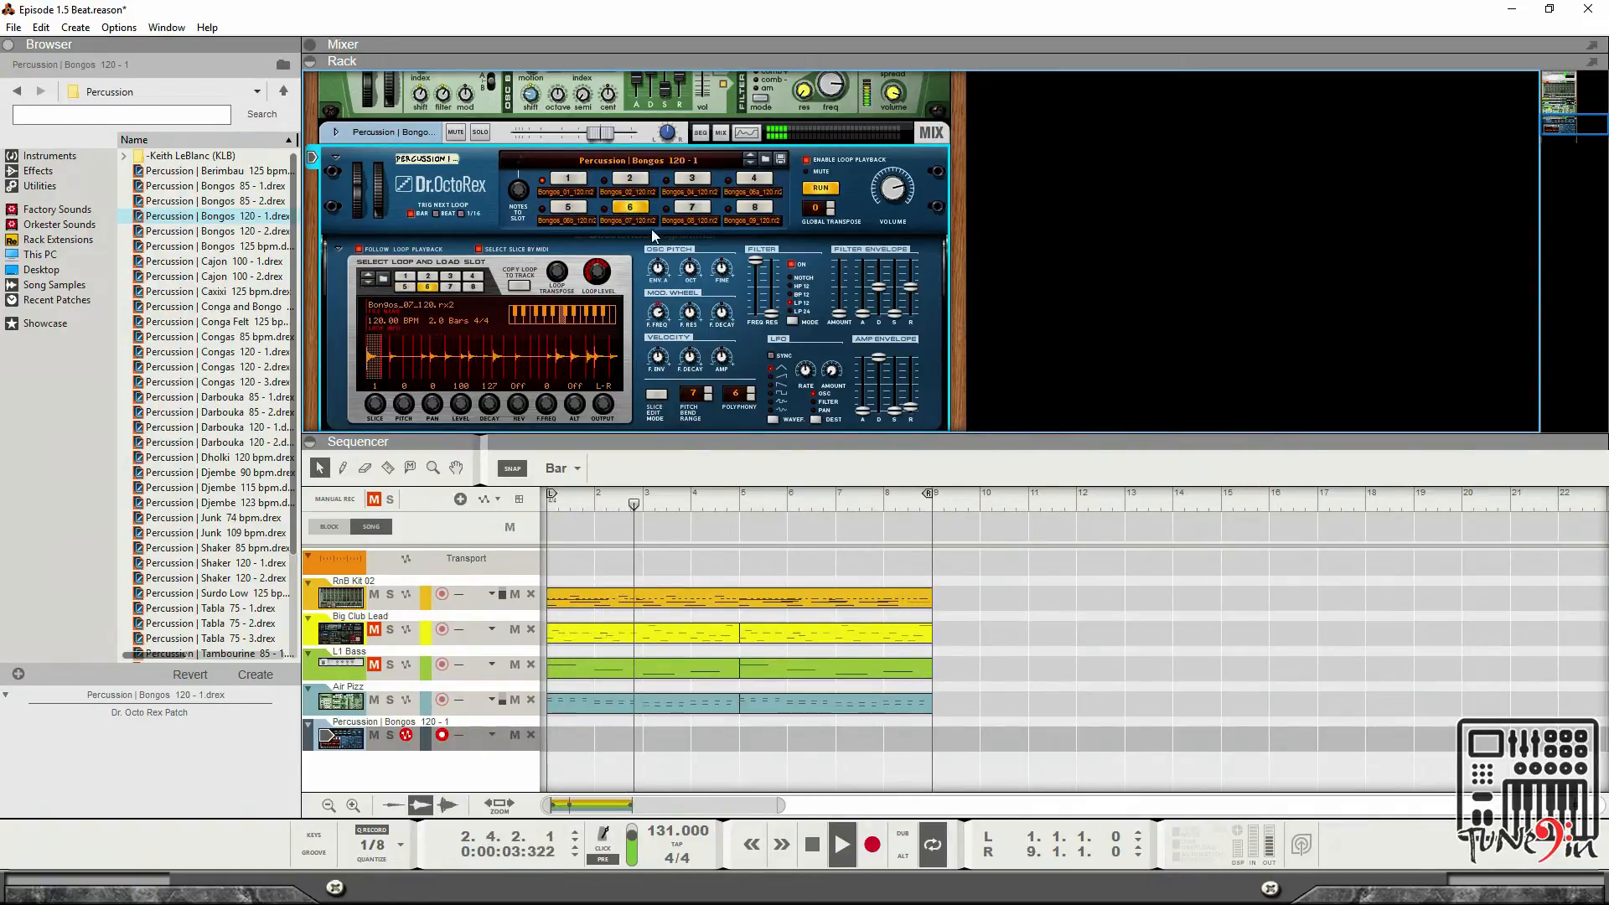
left_click(706, 209)
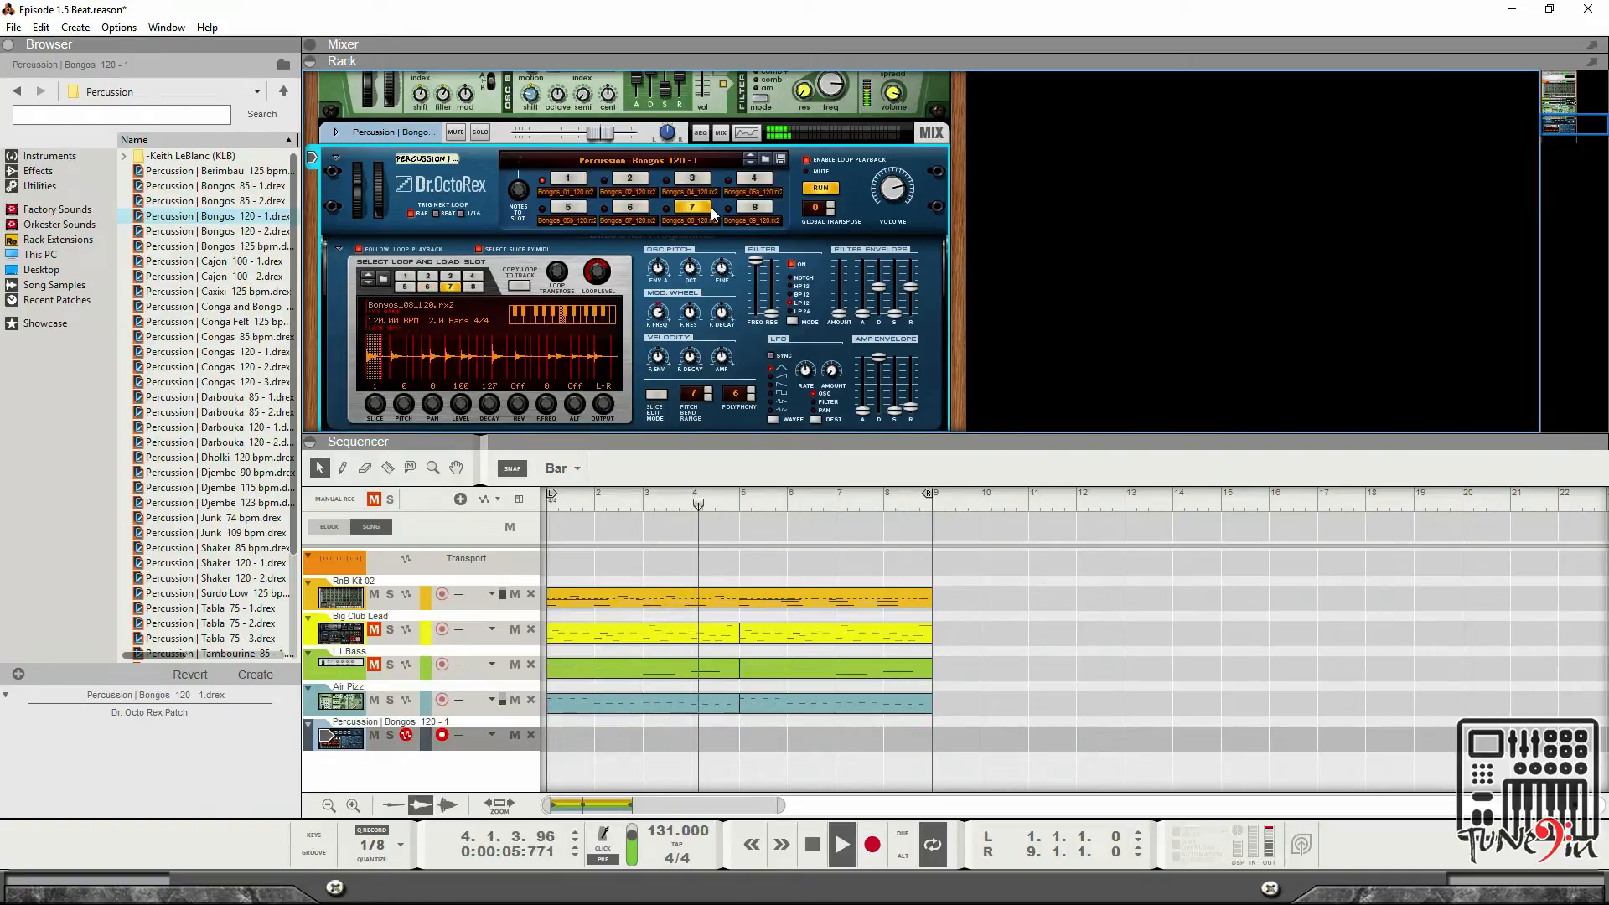
left_click(770, 209)
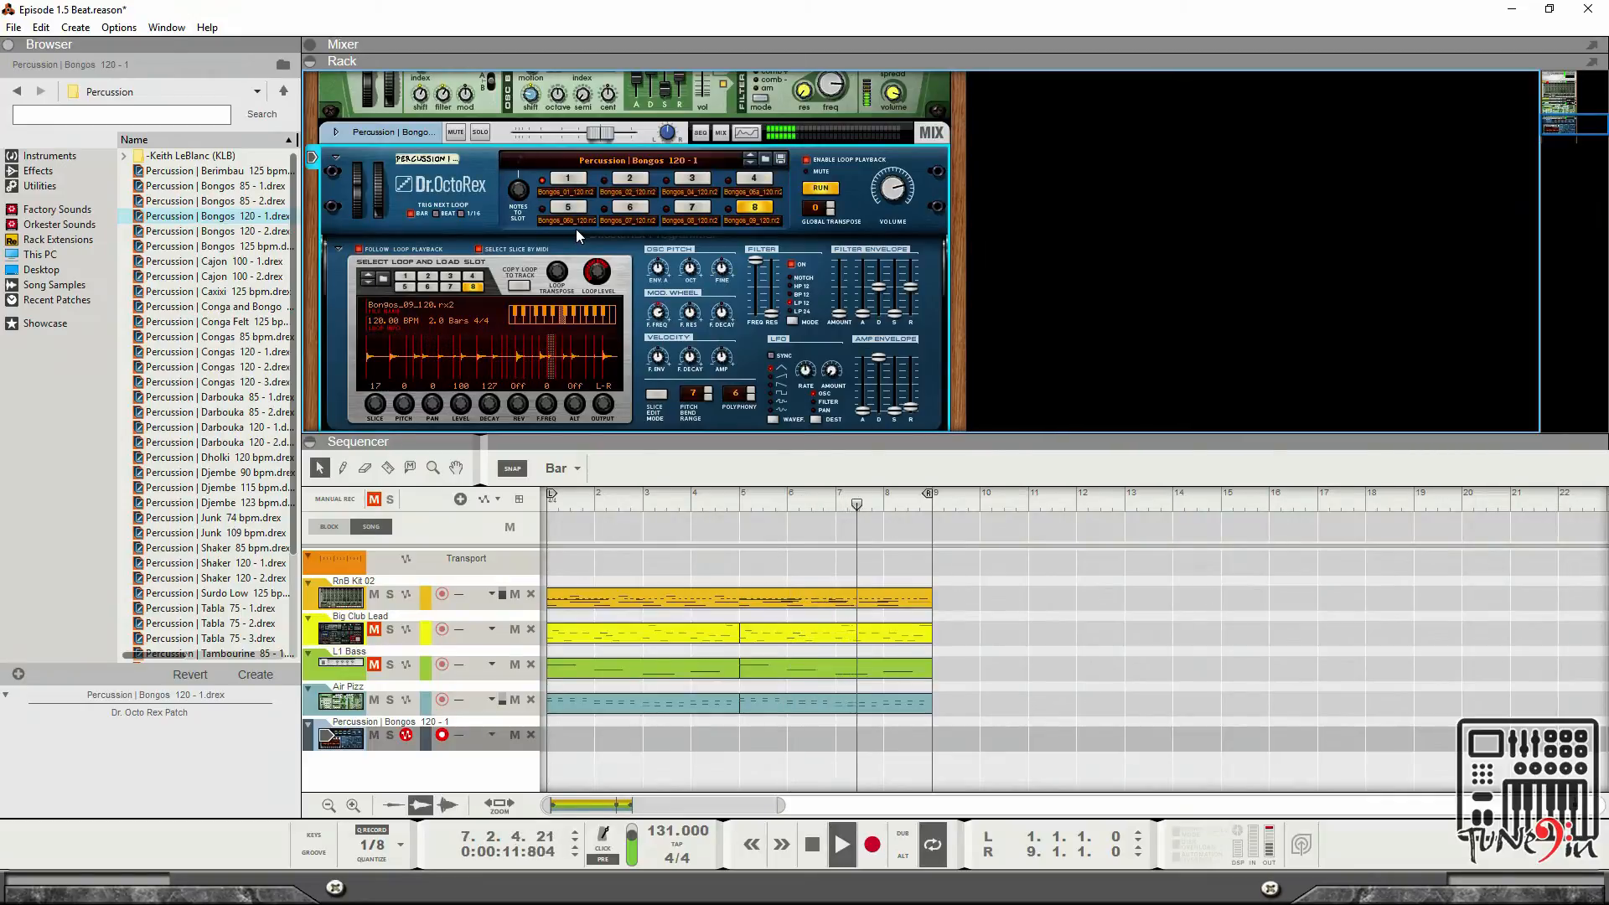
scroll(245, 336, "down", 1)
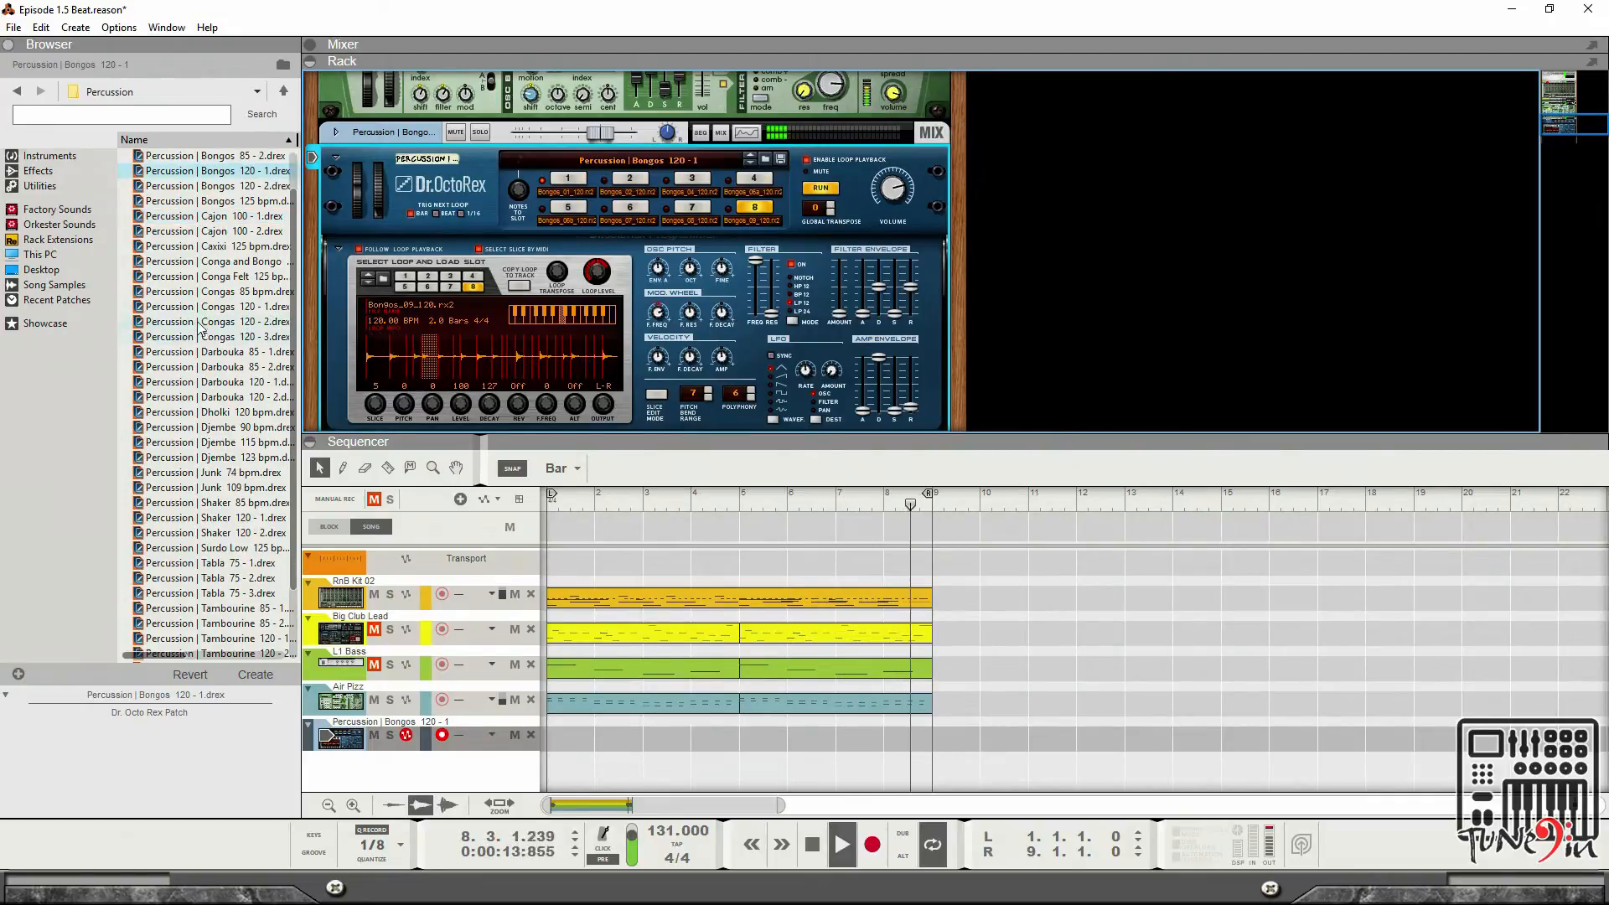
double_click(206, 305)
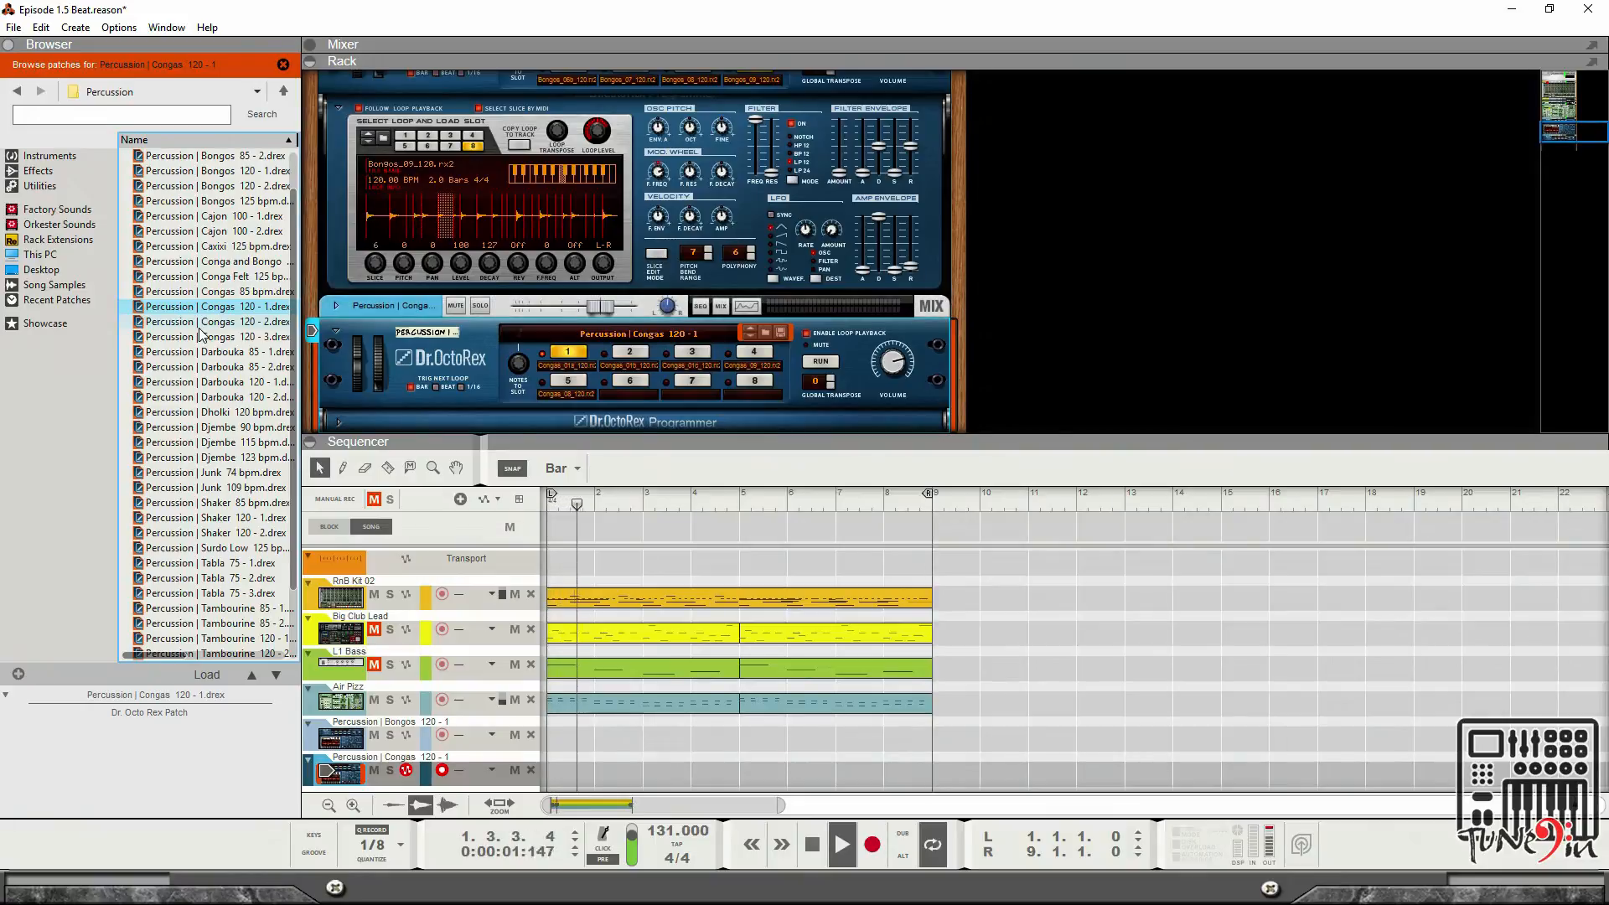
key("ctrl+z")
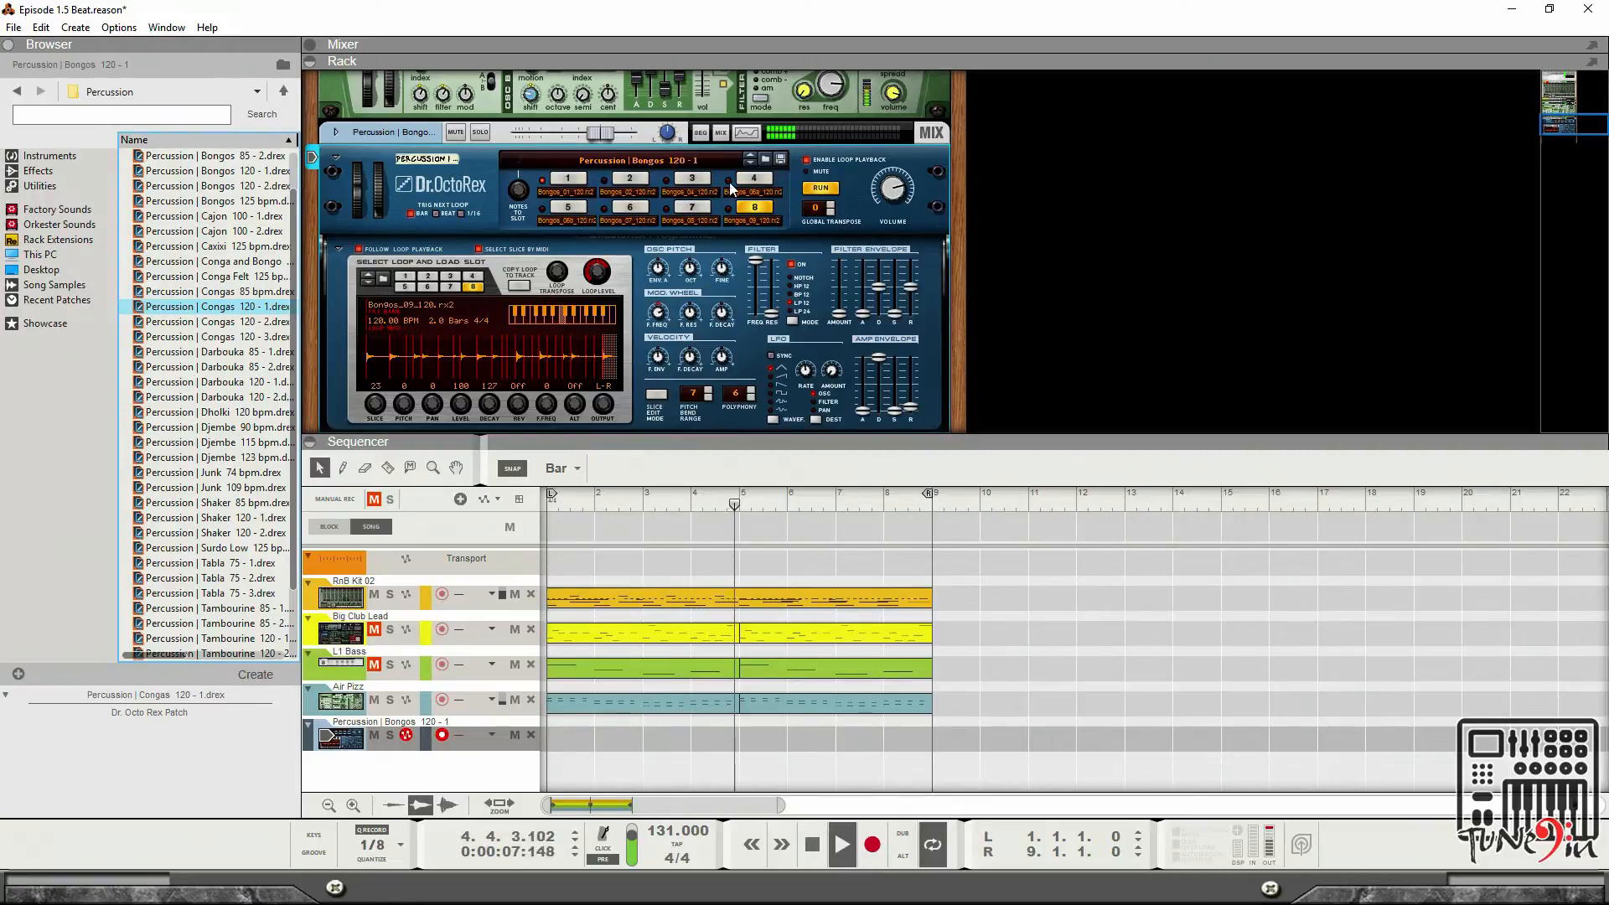
Load the Percussion | Congas 85 bpm patch into the loop player and audition loop slots 5, 6 and 3.
left_click(766, 157)
double_click(154, 289)
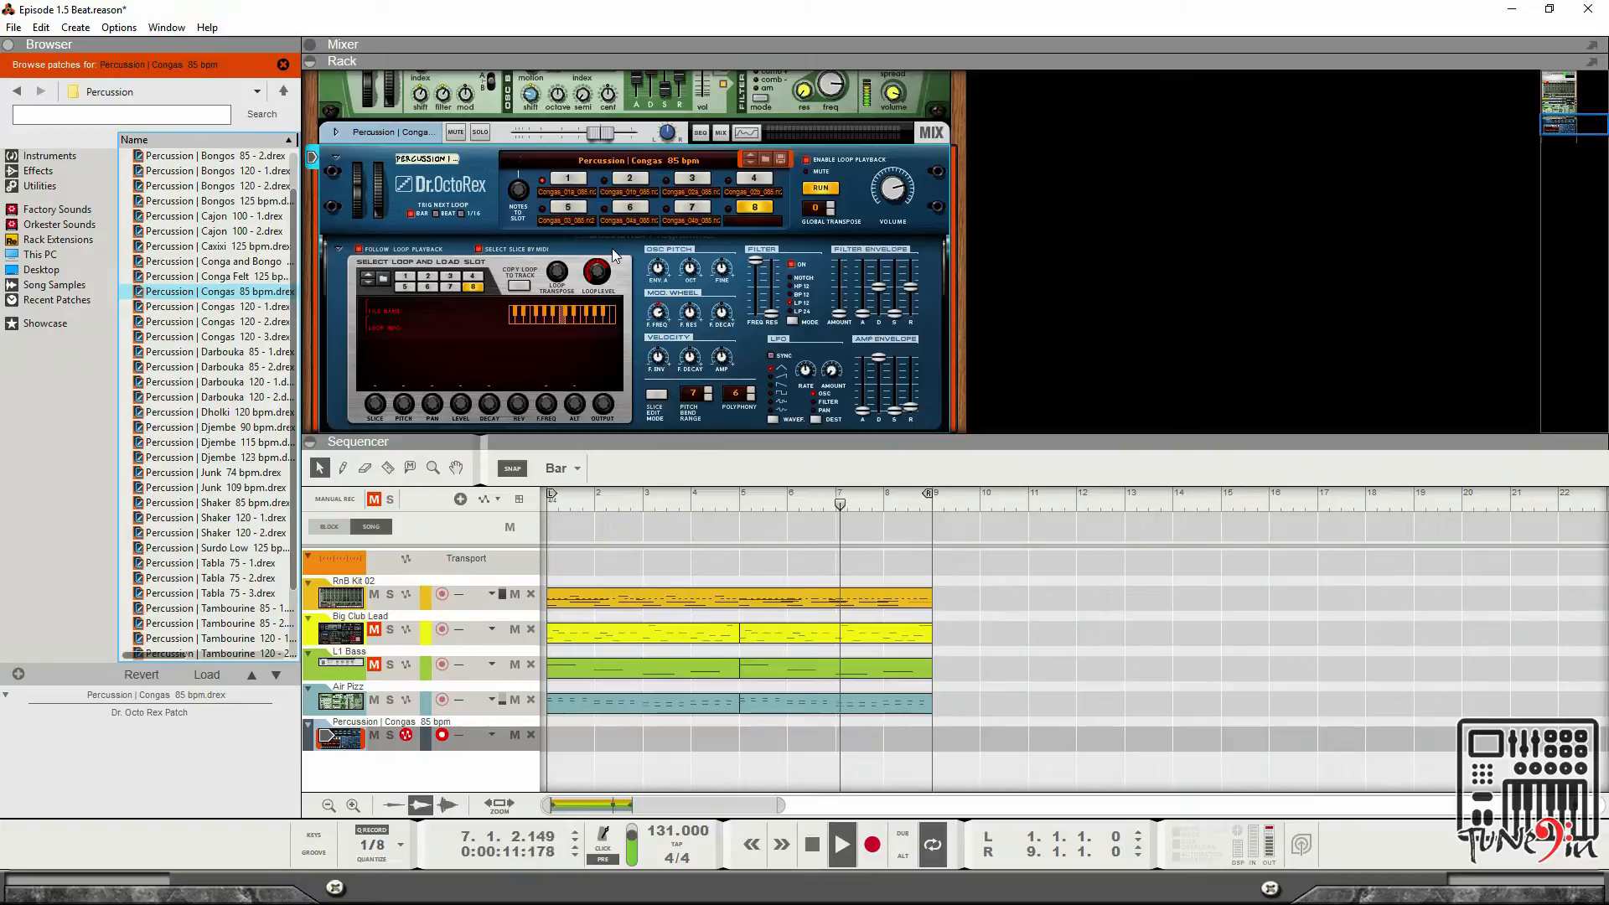
left_click(579, 211)
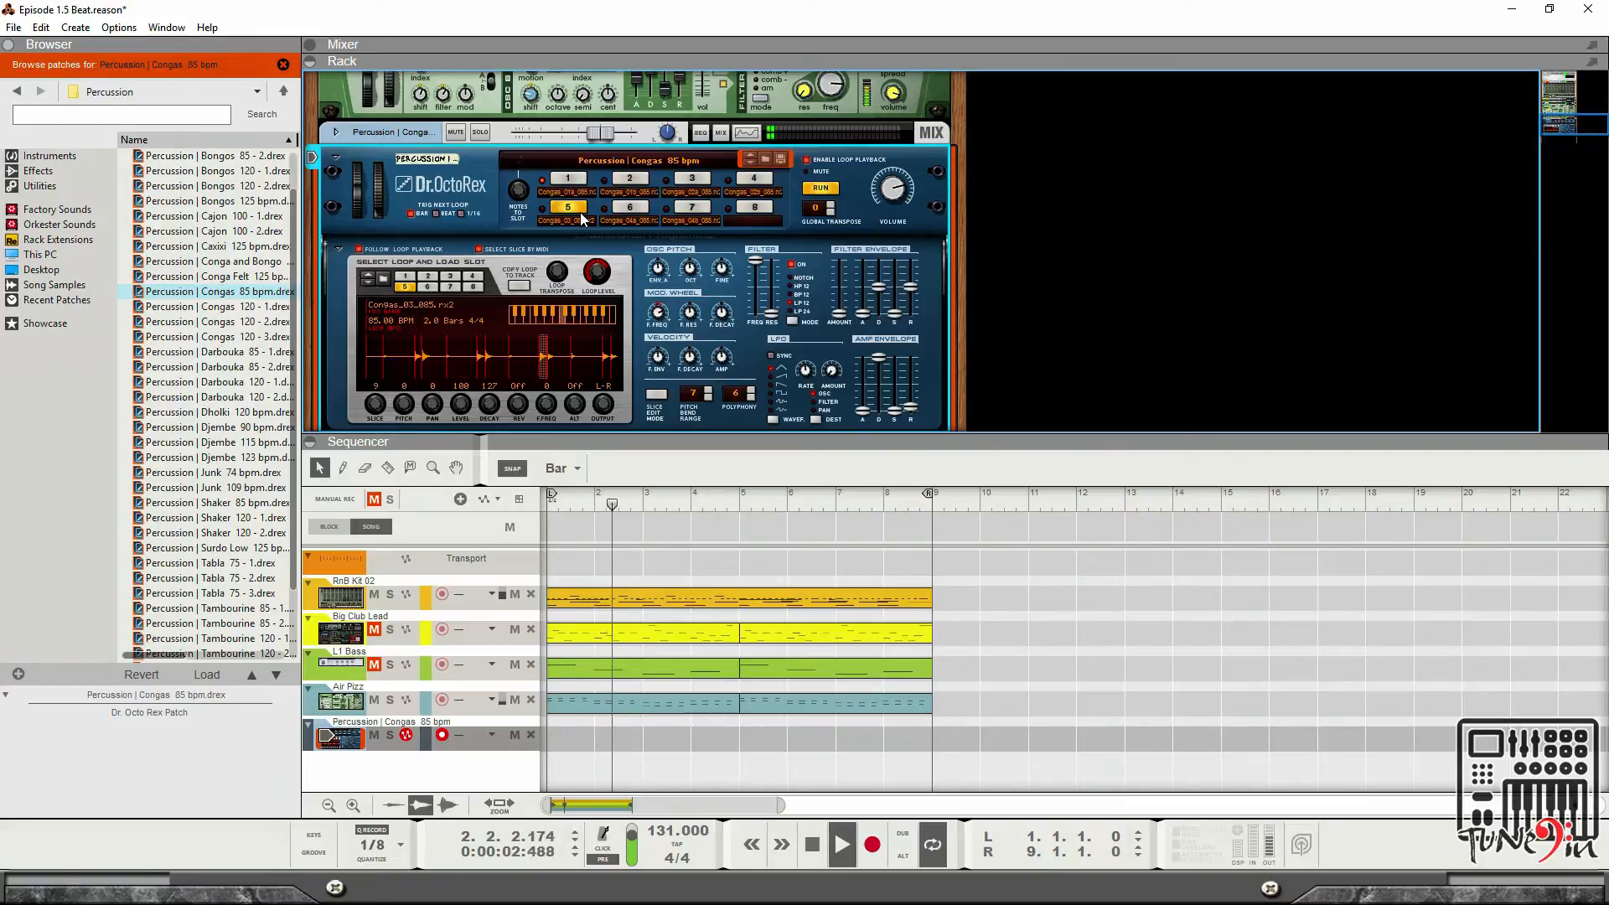
left_click(624, 220)
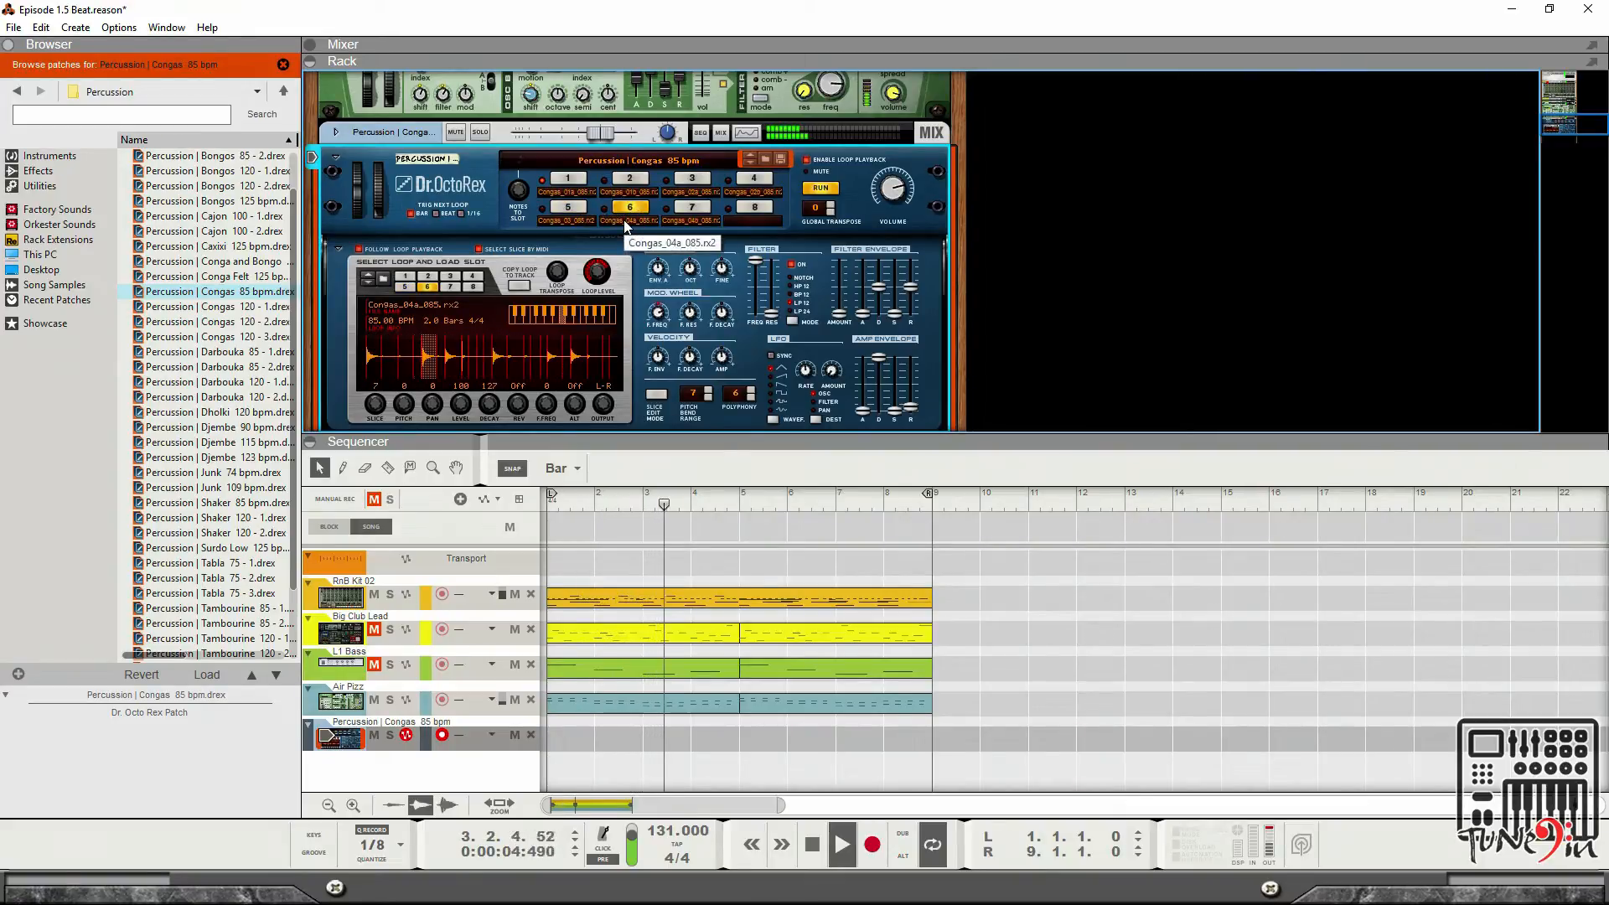
left_click(696, 179)
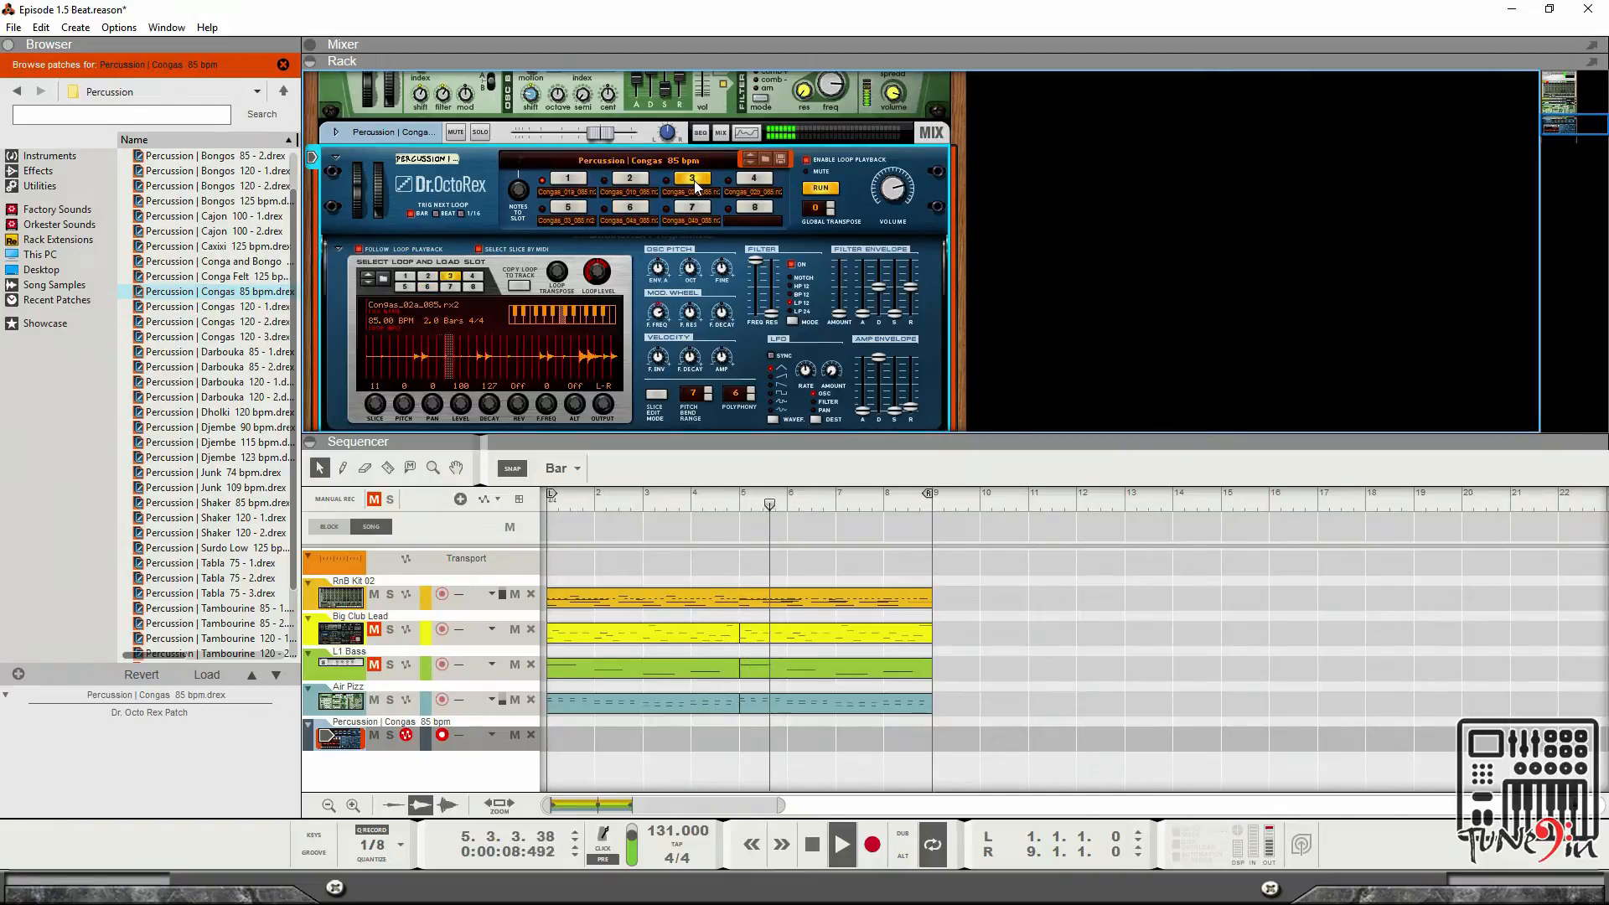
scroll(218, 452, "down", 2)
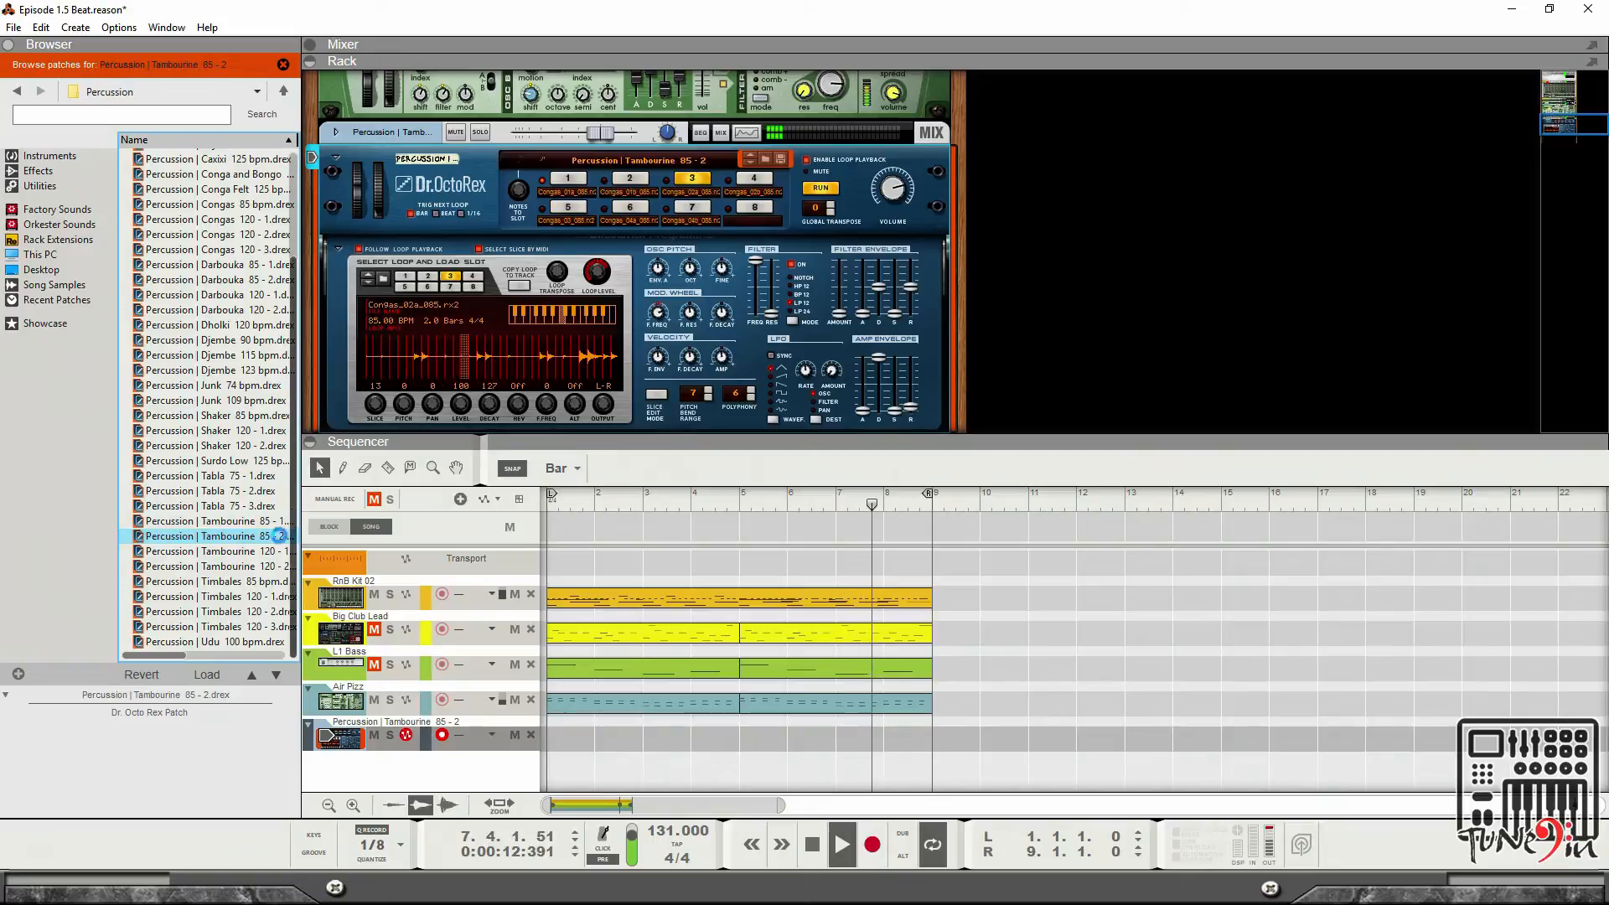
Load the Percussion | Tambourine 120 - 1 patch into the loop player and audition loop slots 1, 2 and 3.
left_click(237, 550)
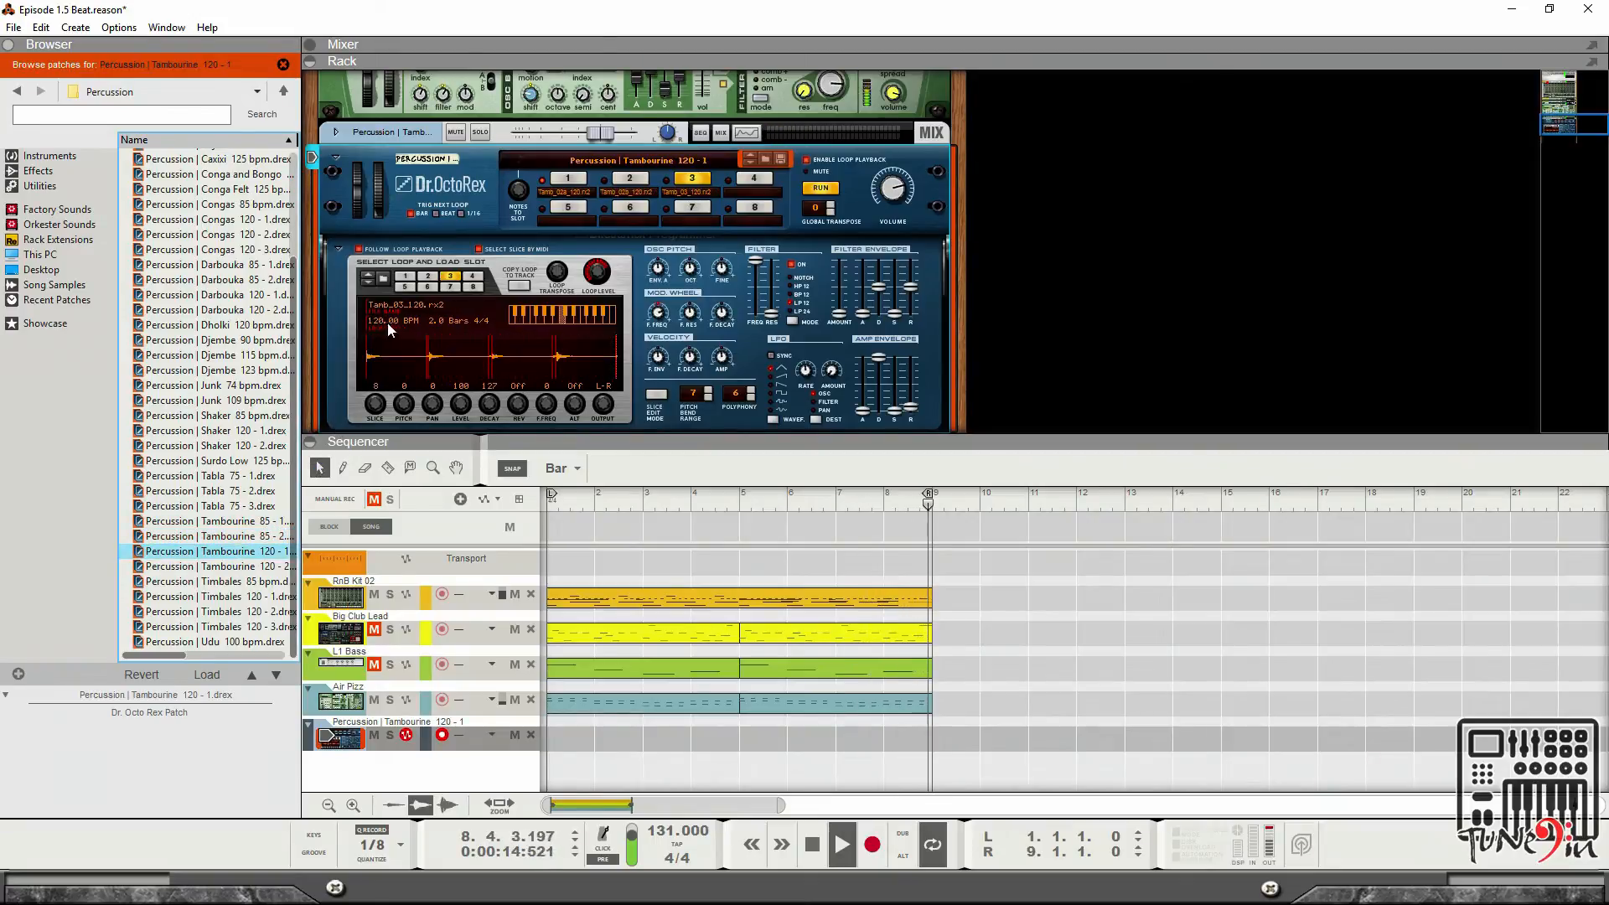
left_click(567, 181)
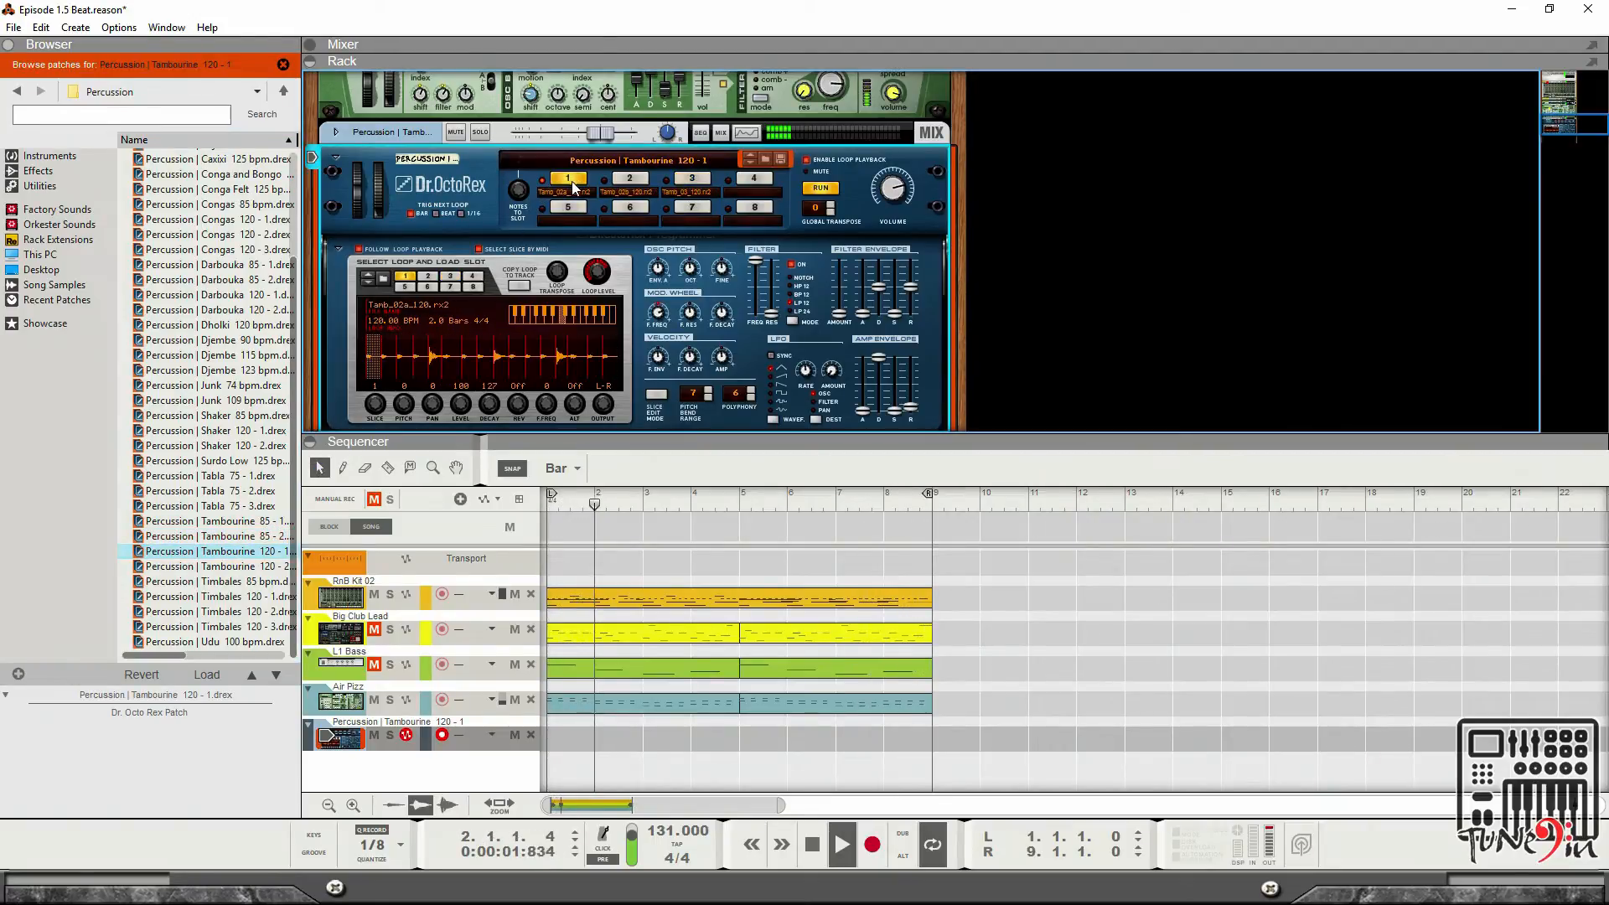
left_click(630, 178)
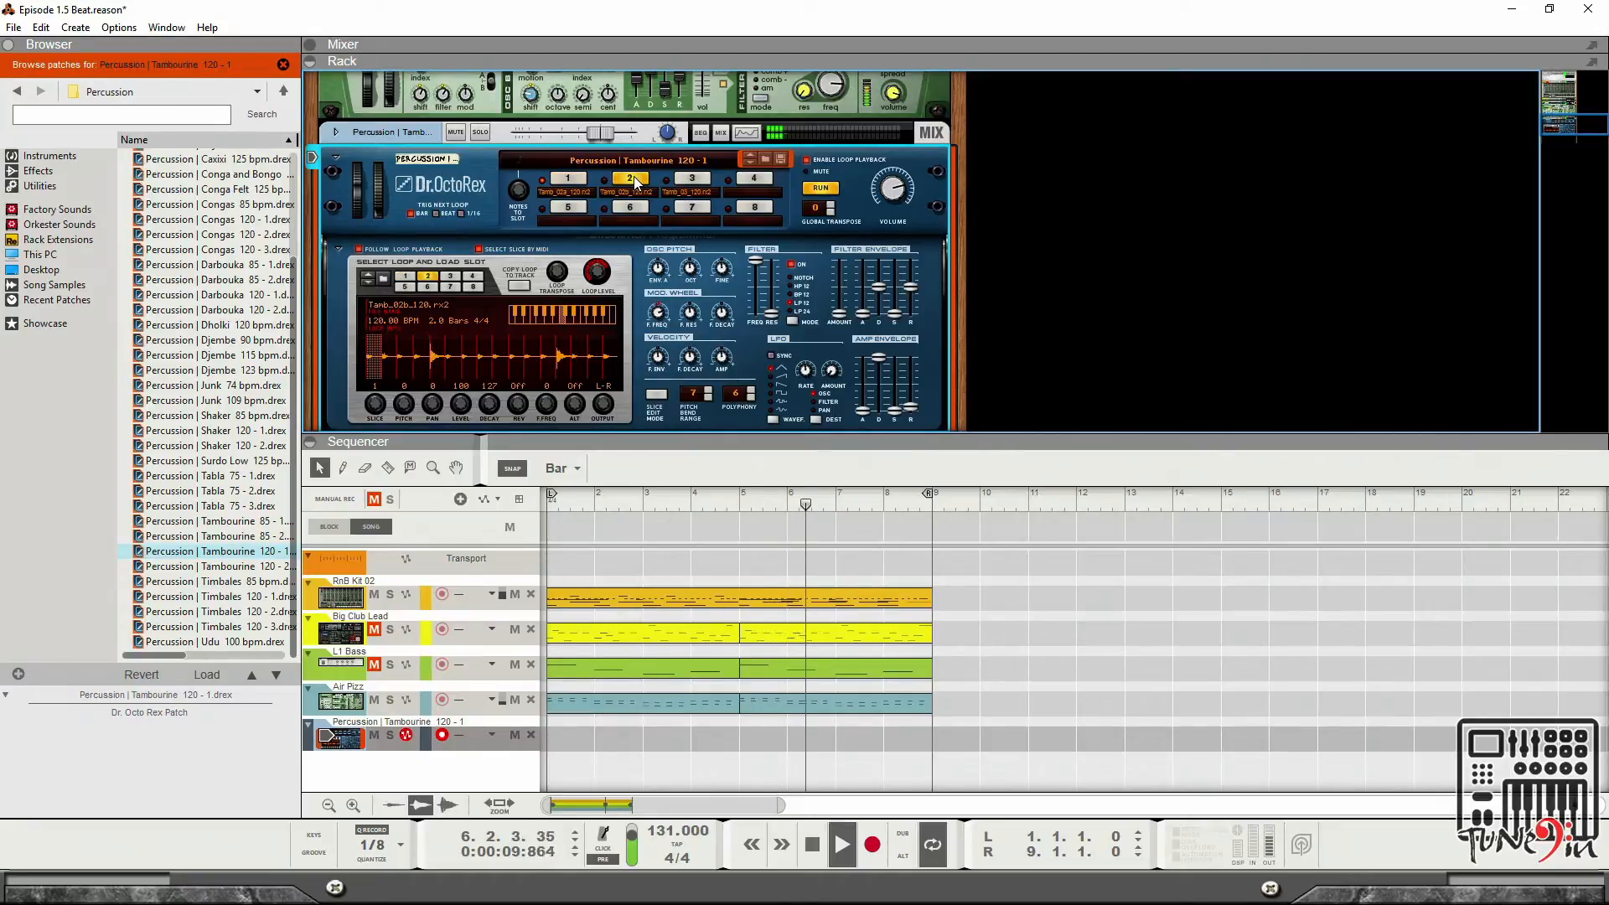
left_click(708, 177)
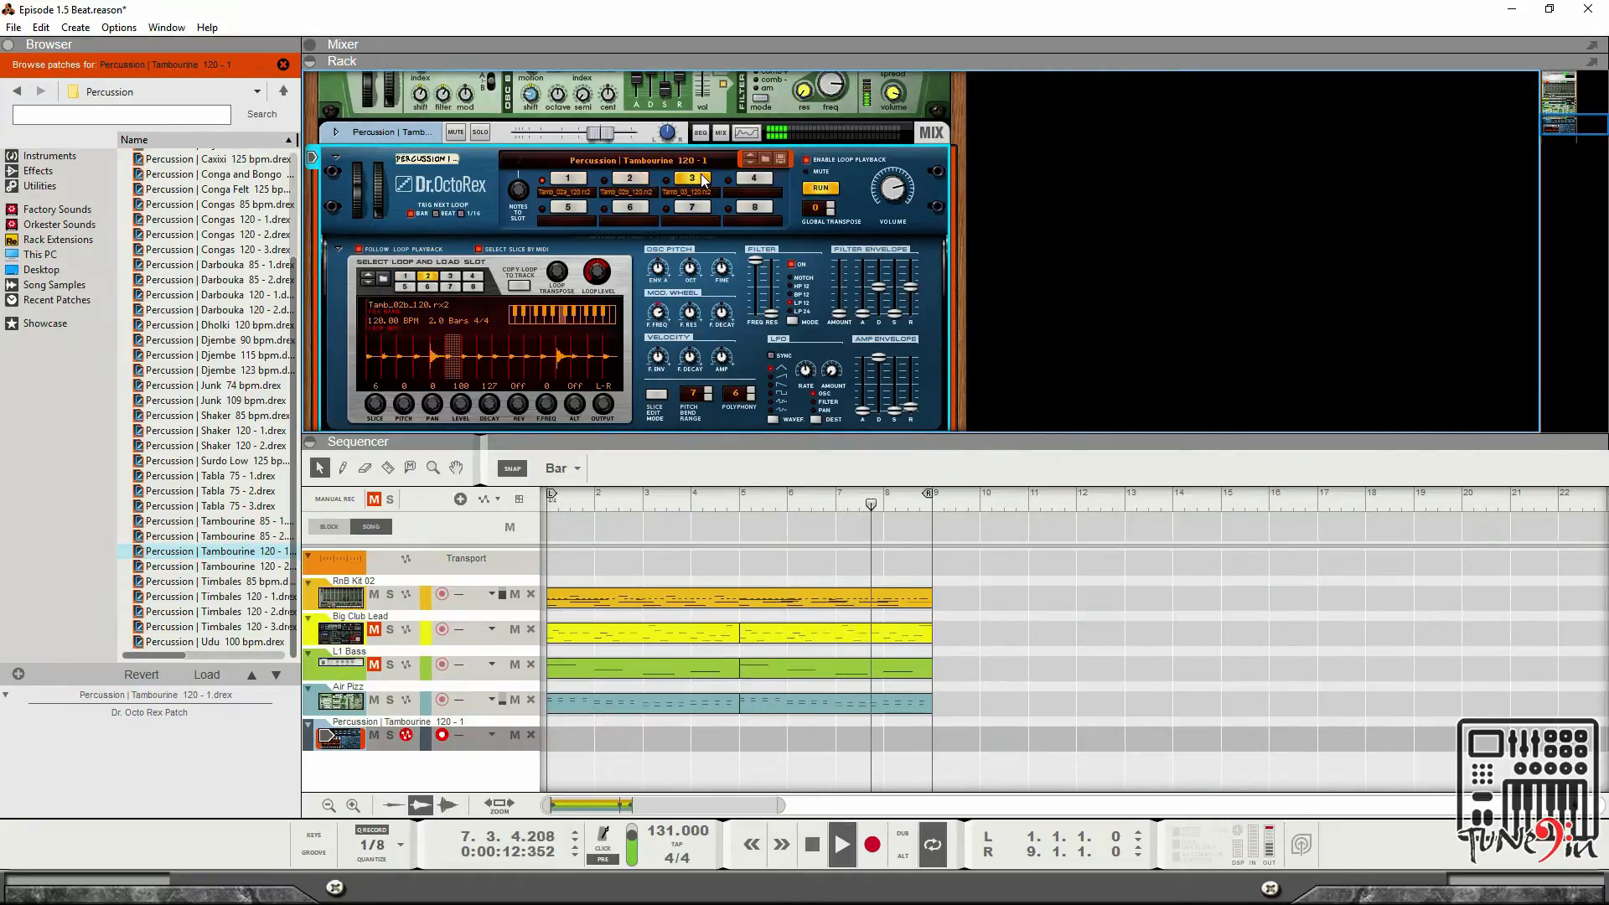
left_click(573, 179)
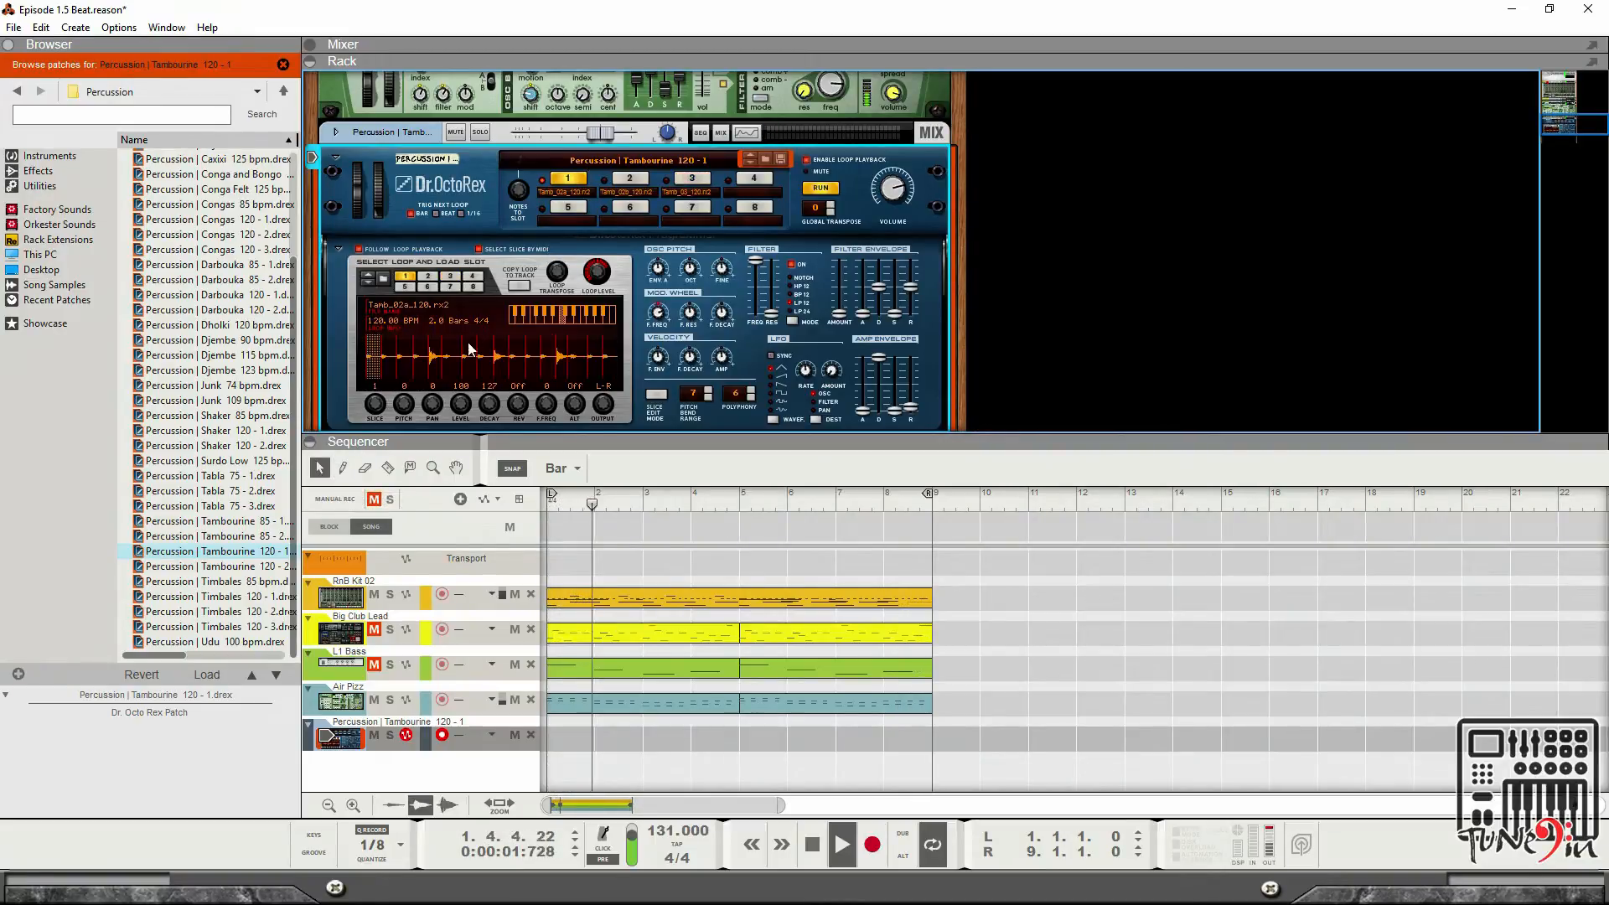
left_click(699, 178)
left_click(562, 178)
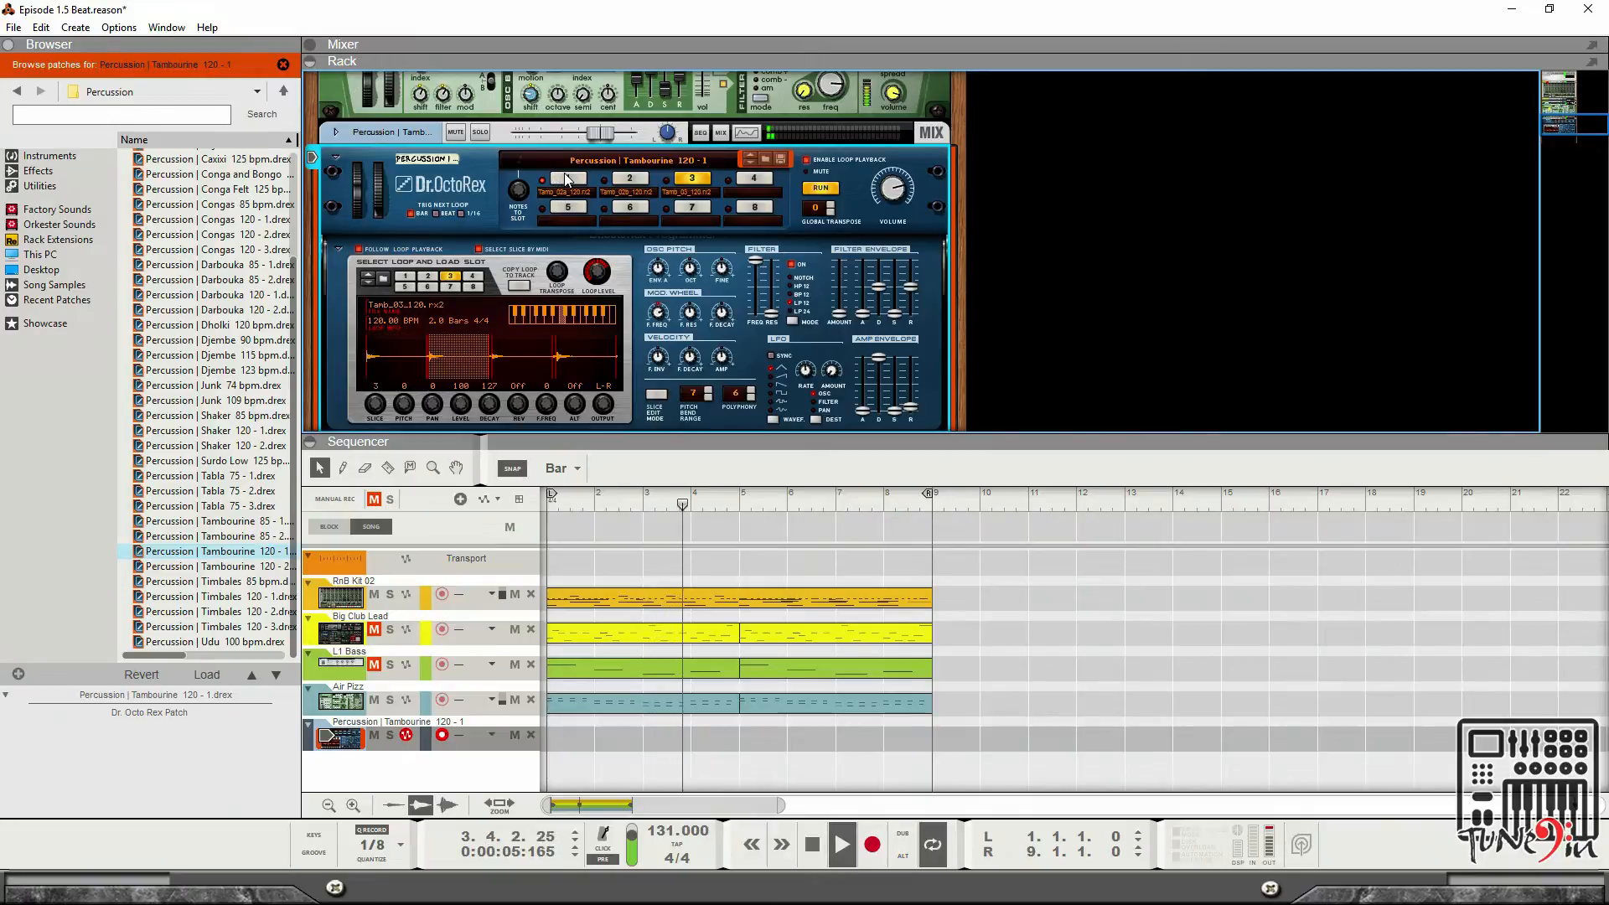
left_click(689, 179)
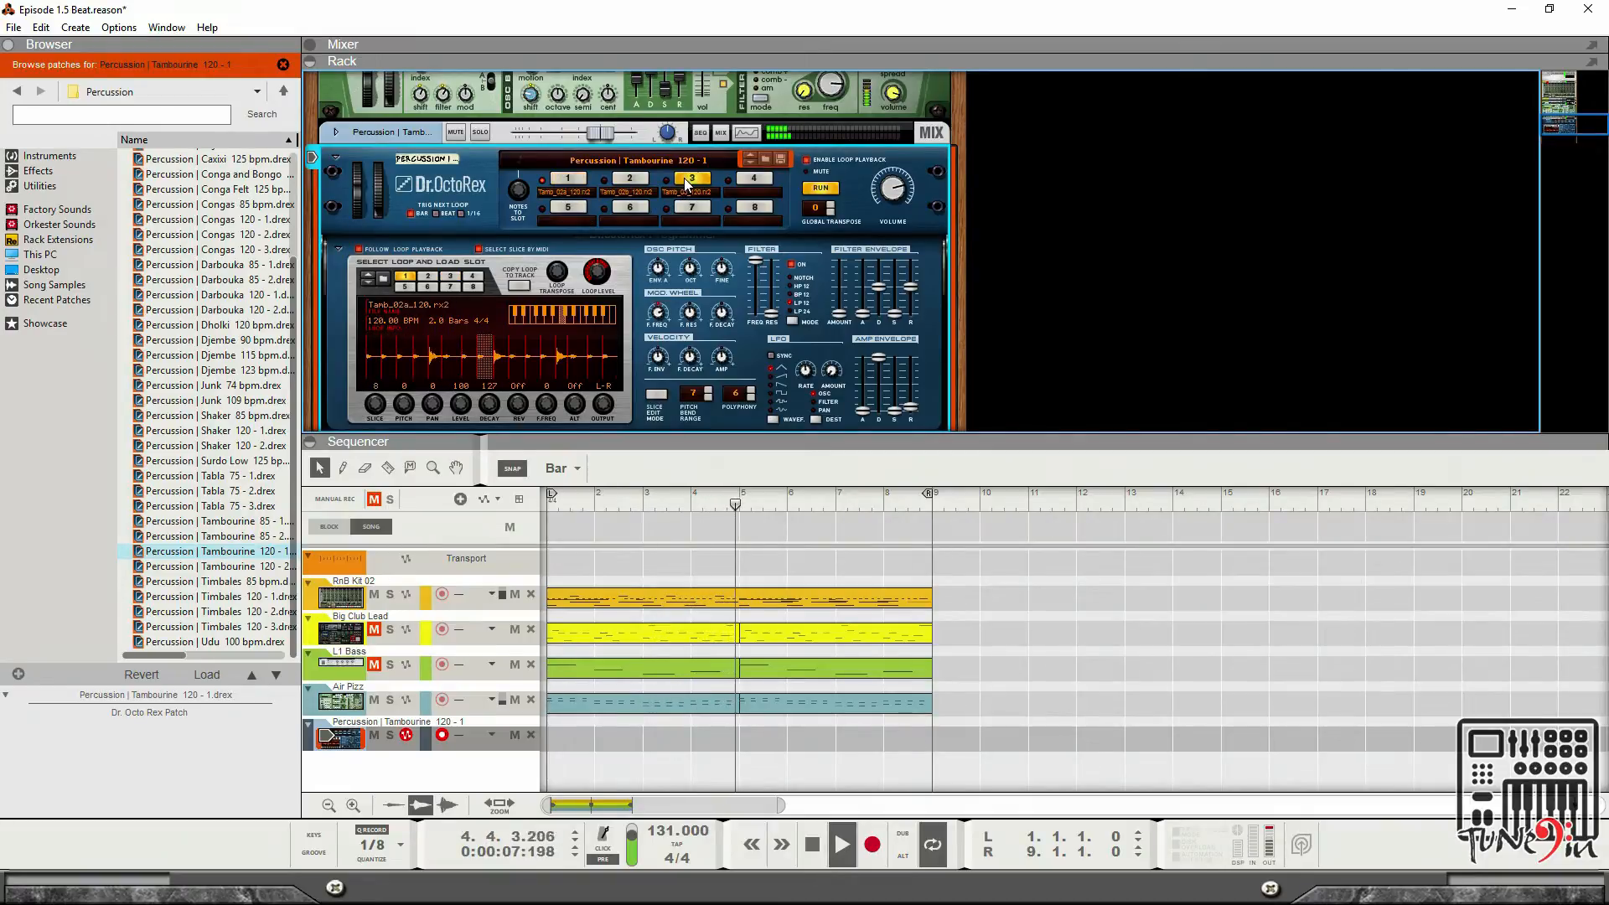
left_click(566, 190)
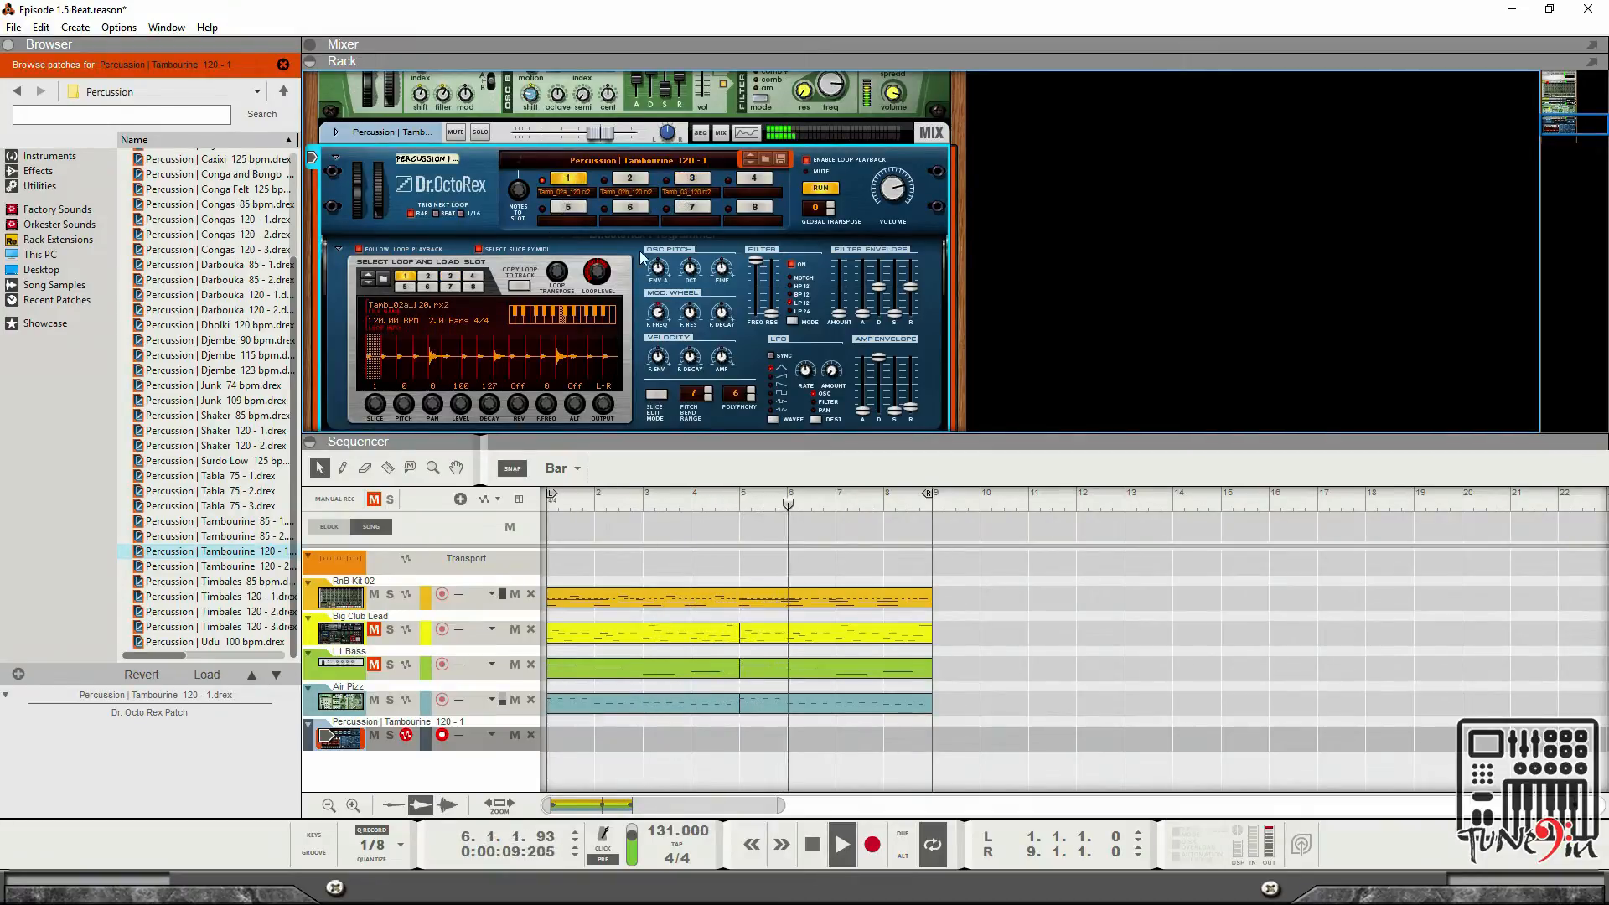
left_click(695, 189)
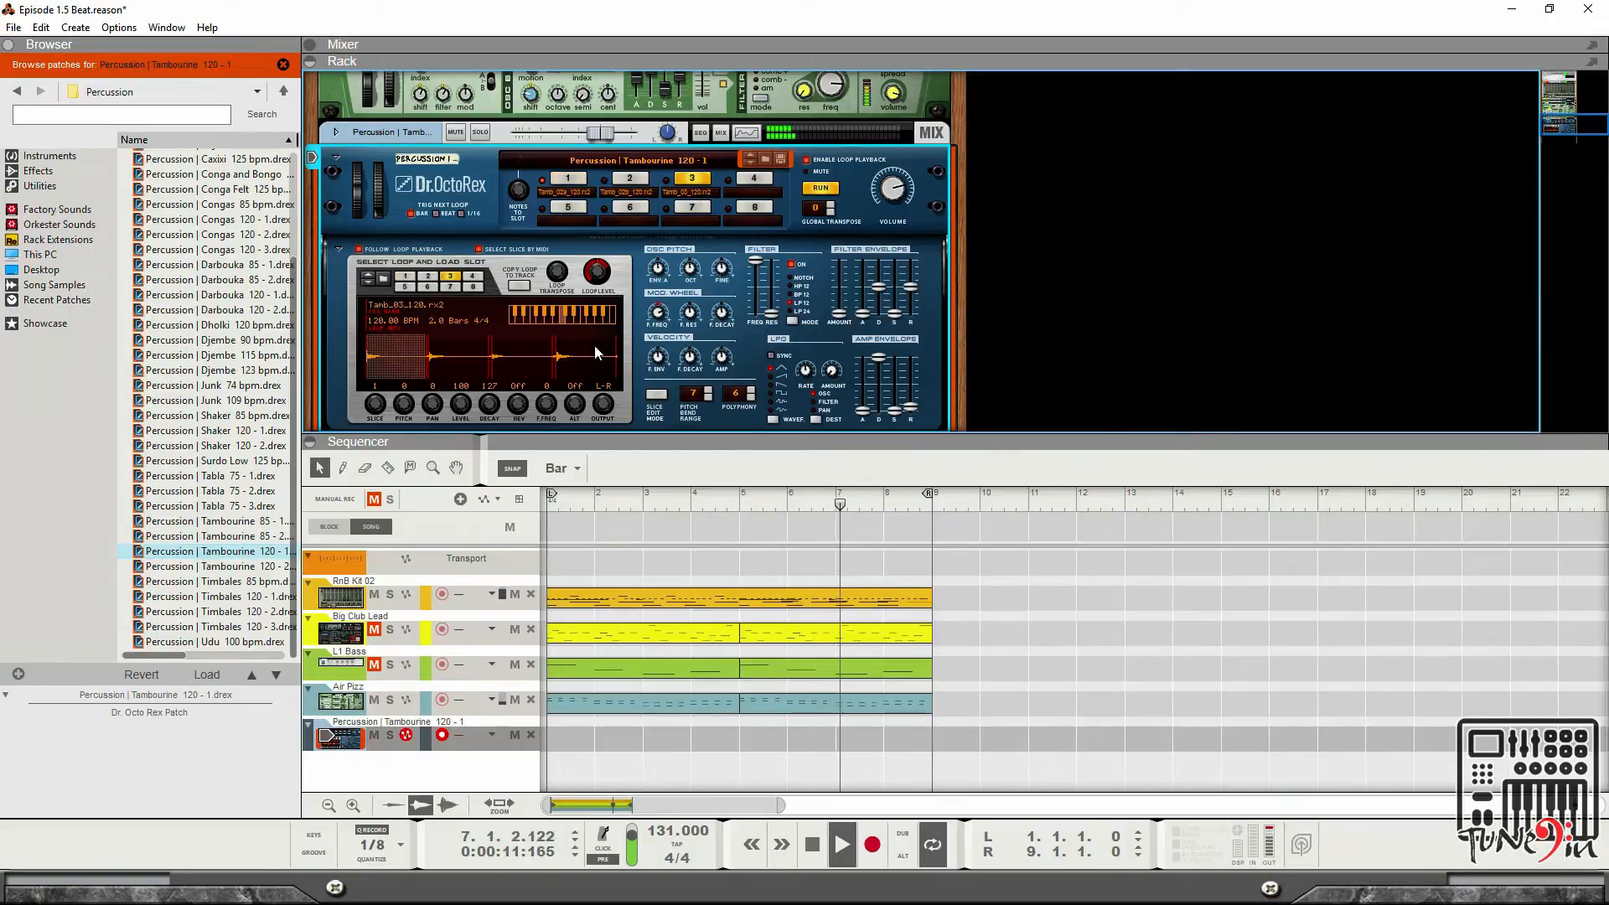
left_click(569, 181)
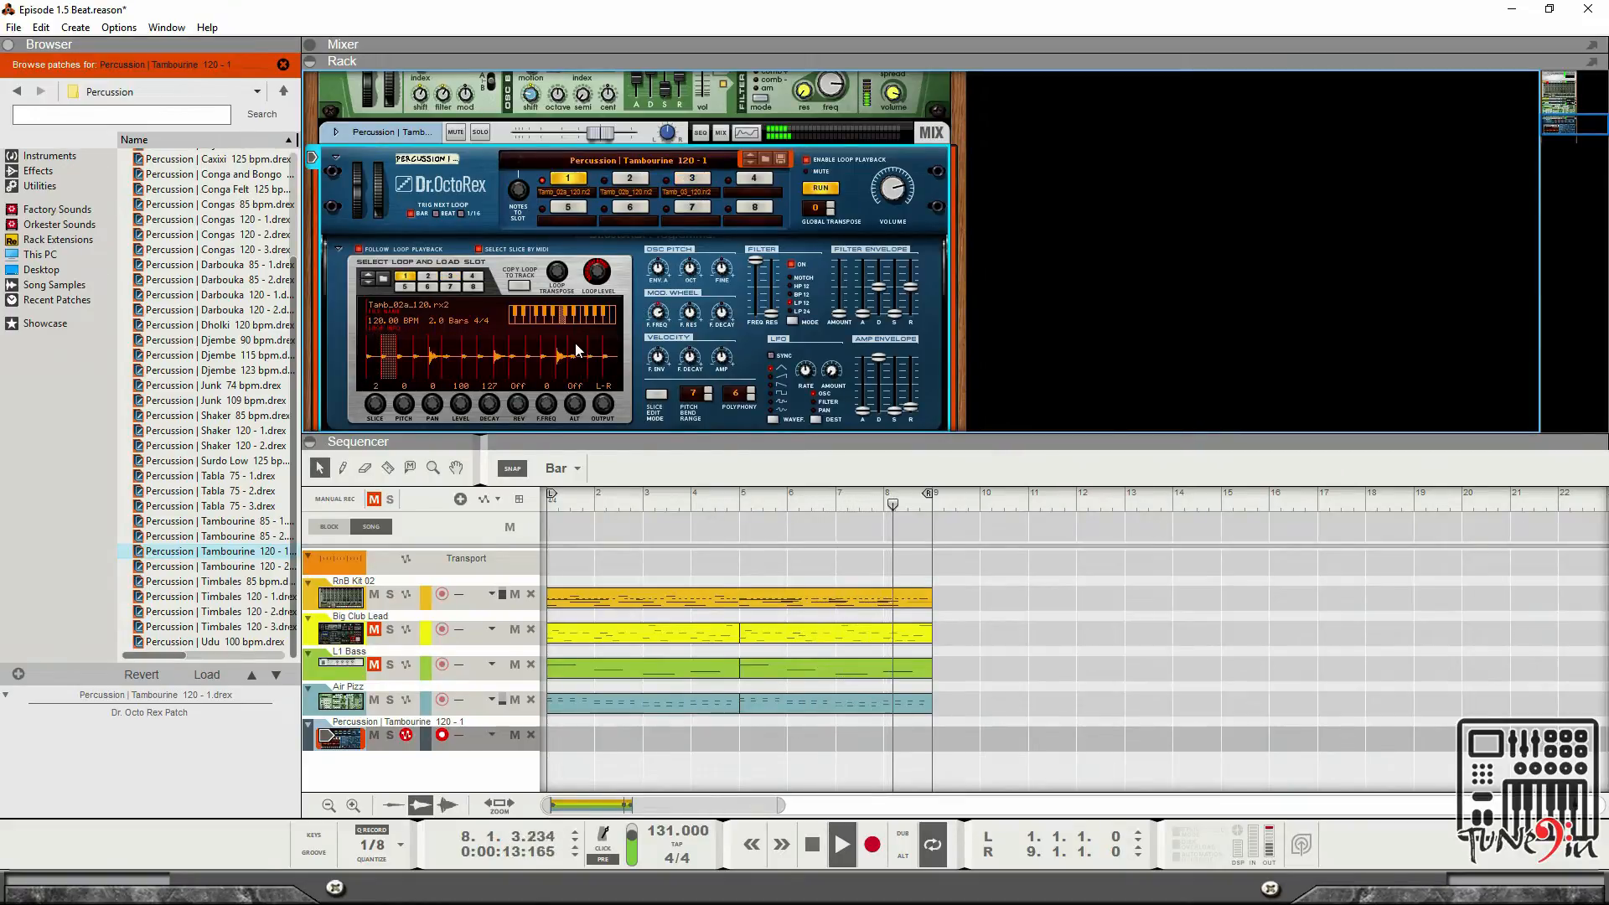
Stop playback, return to the song start, select the percussion track and copy the tambourine loop to it.
key("space")
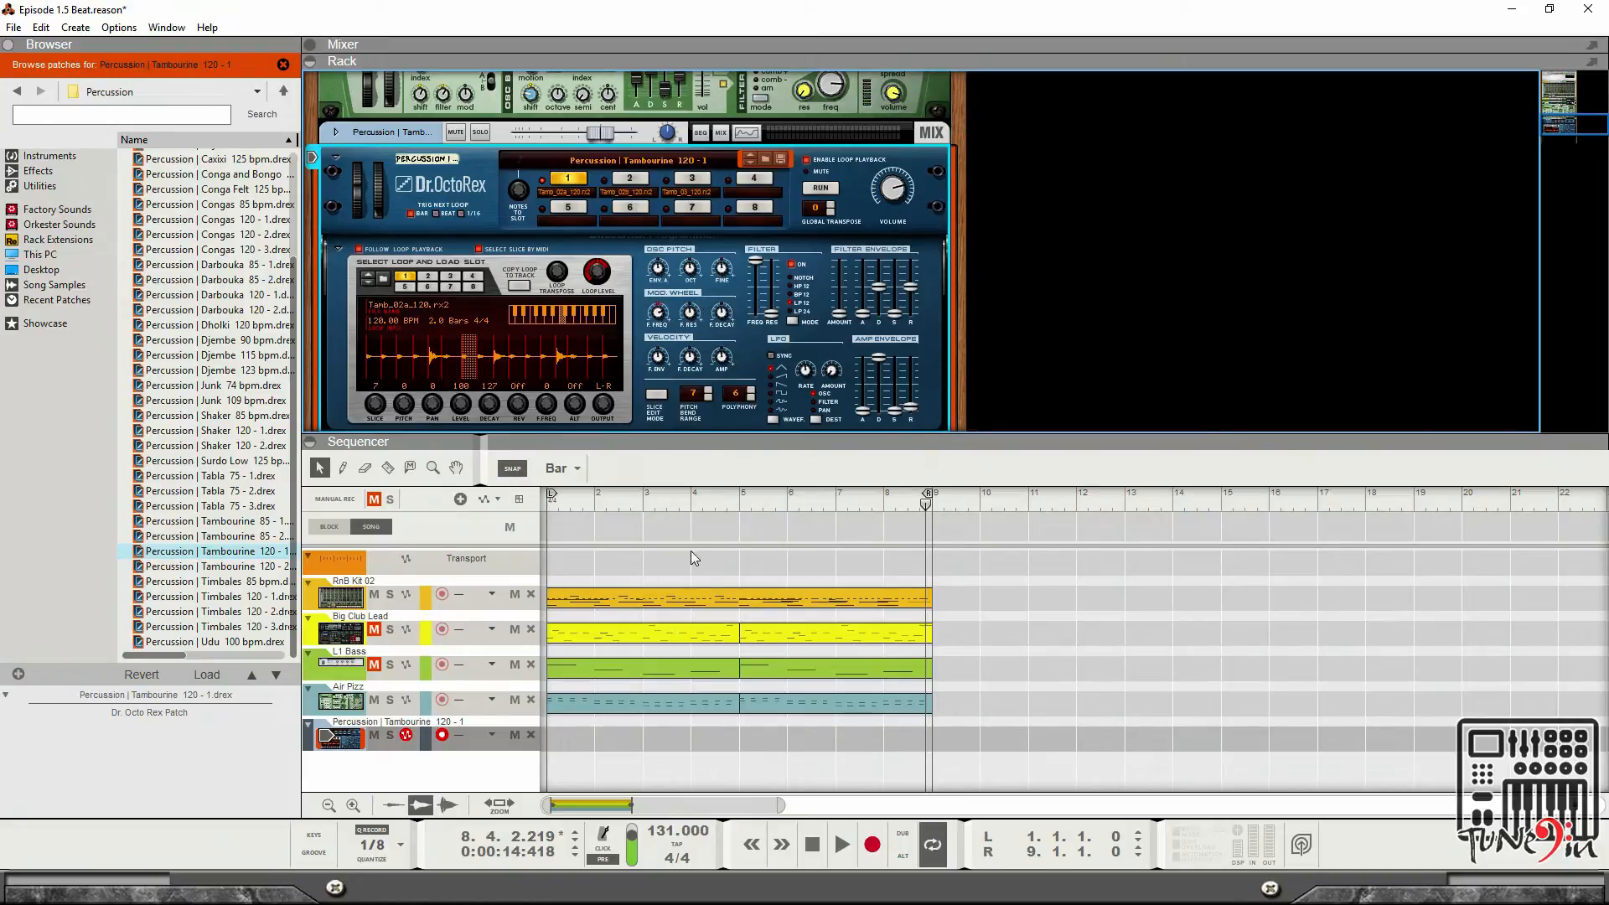
left_click_drag(707, 505, 515, 506)
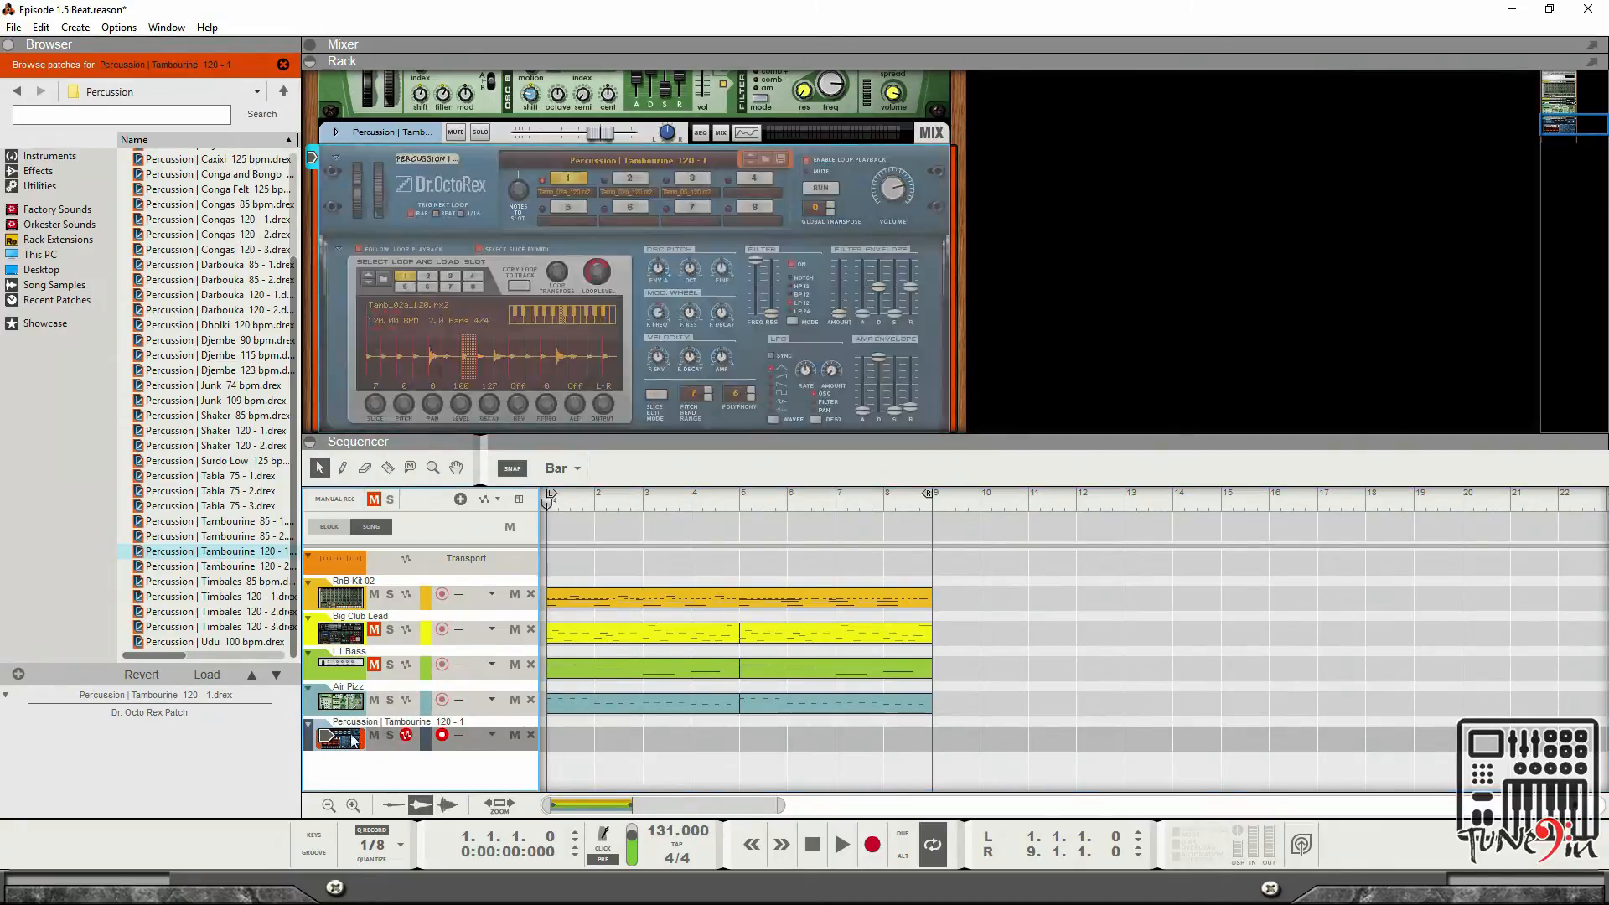
left_click(423, 598)
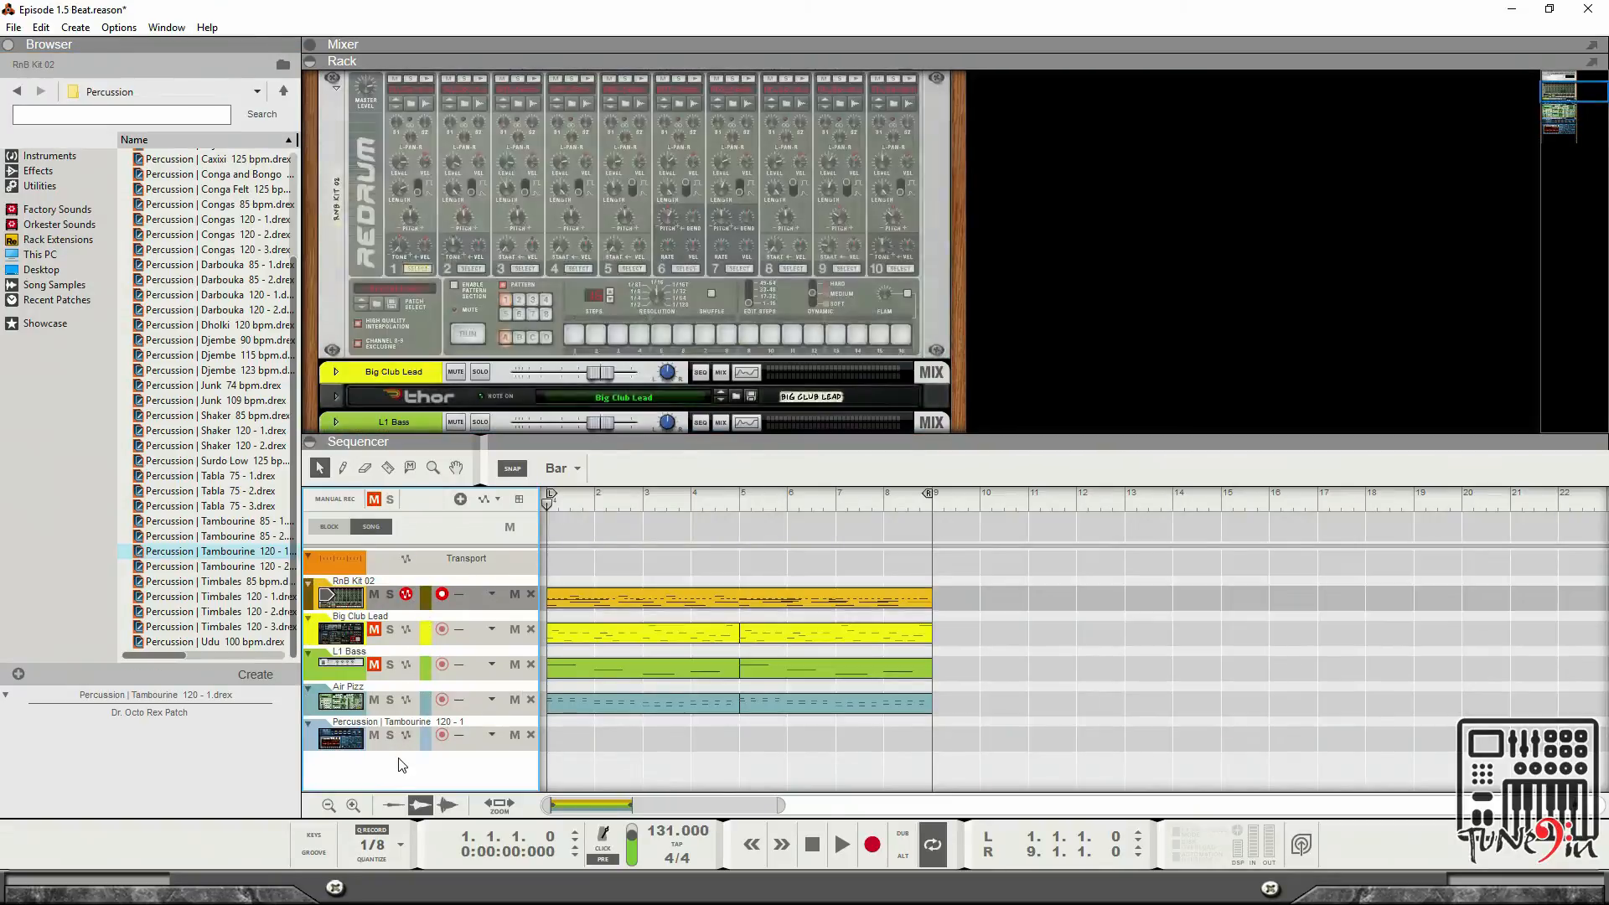
left_click(390, 741)
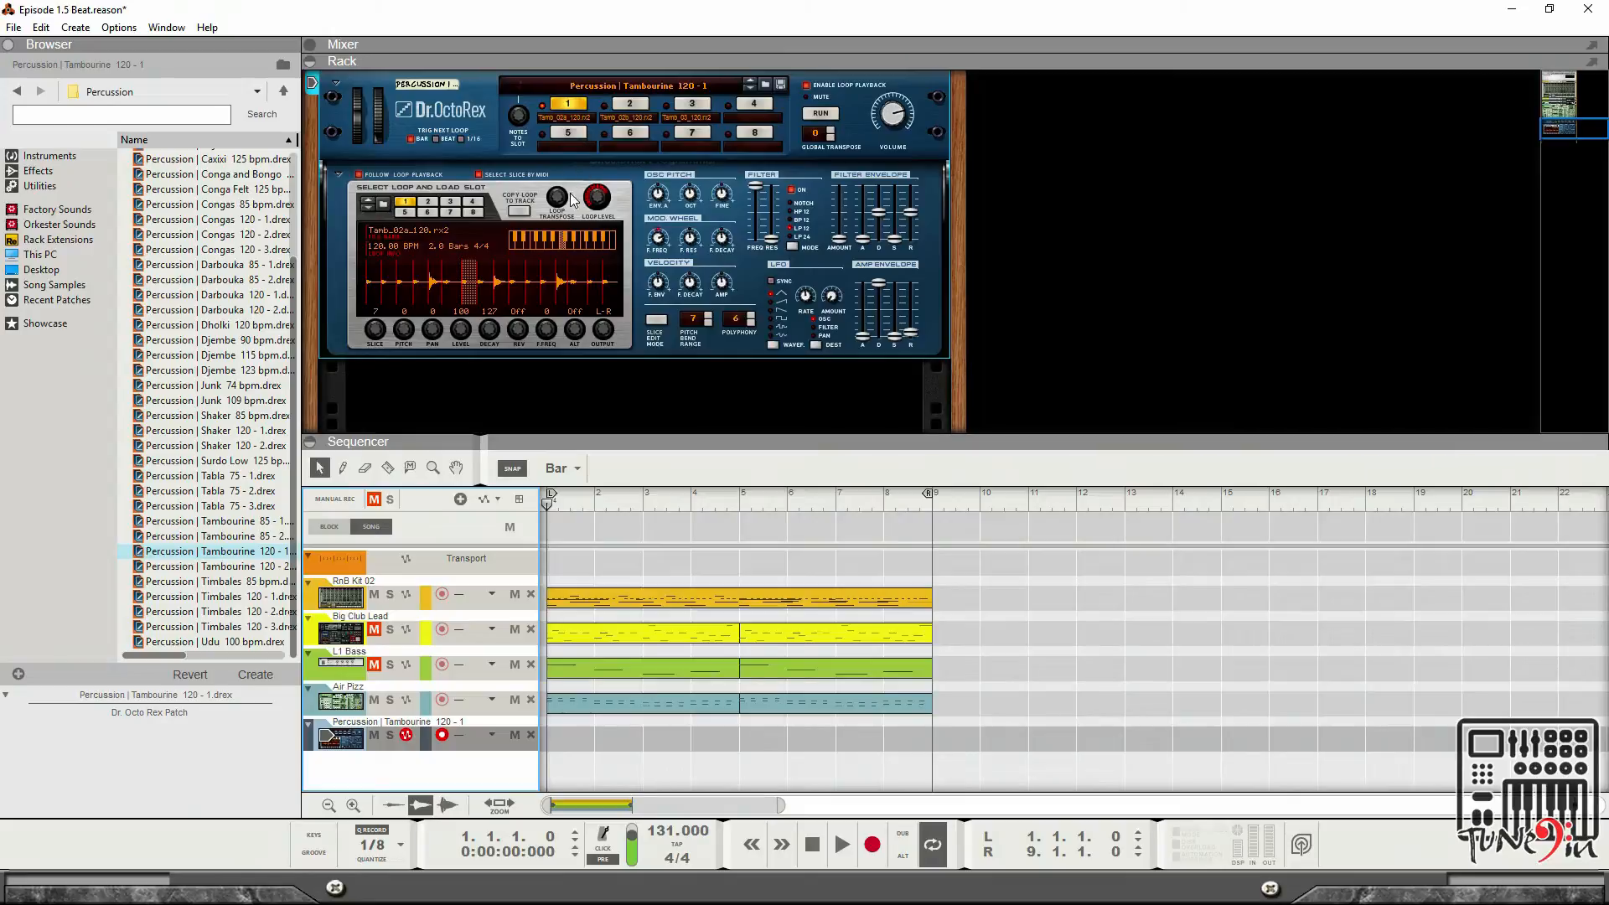
left_click(520, 210)
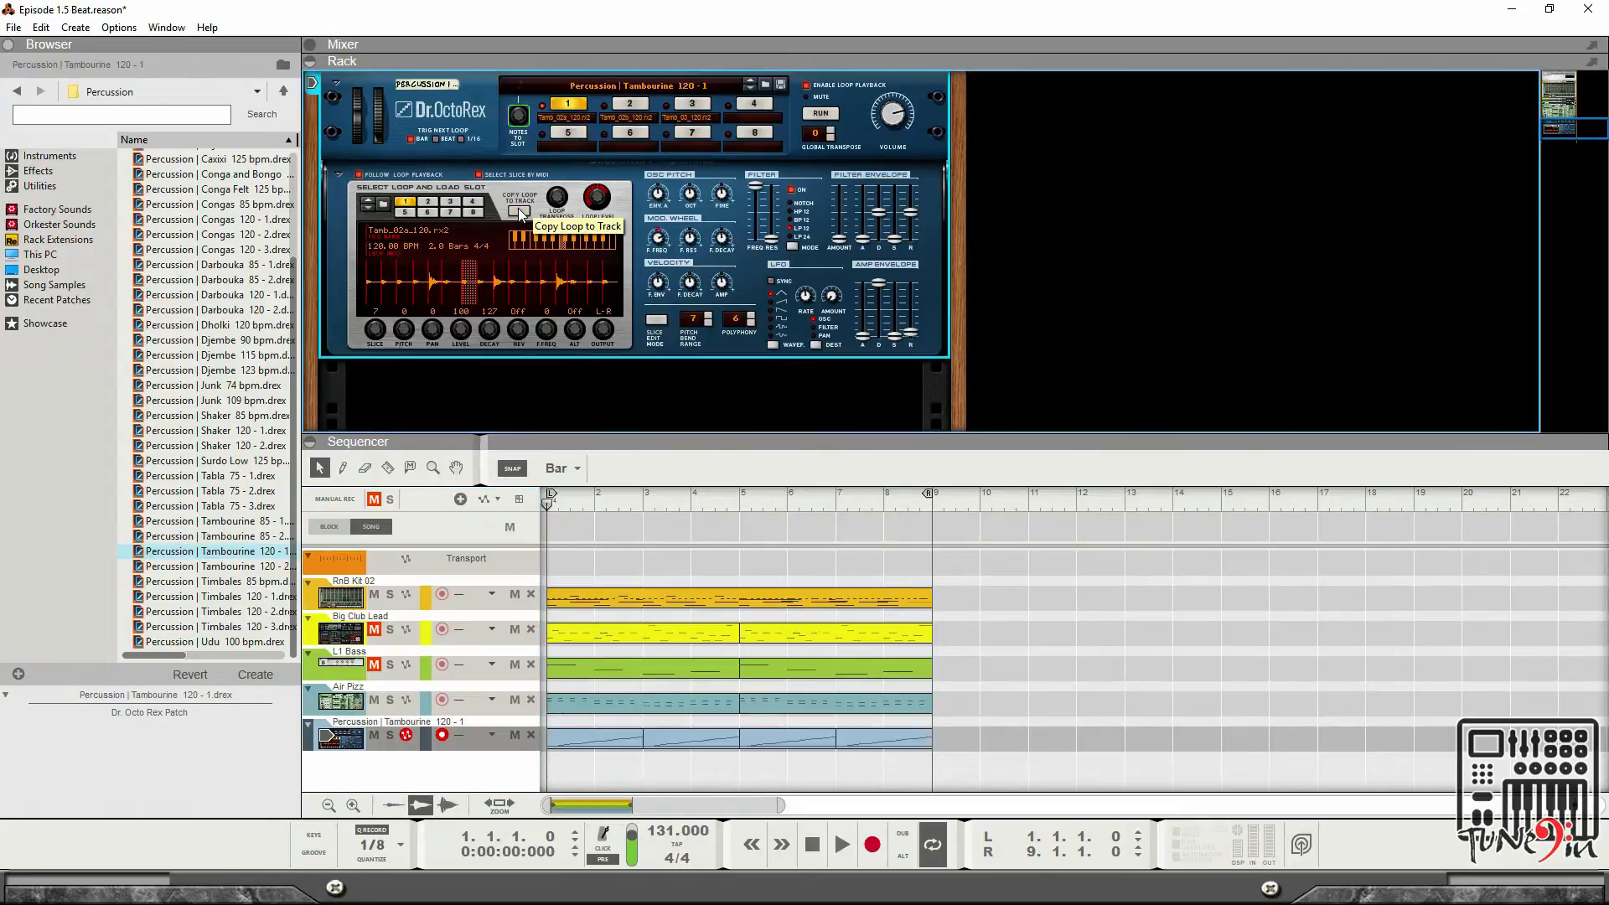
Play the song, turn off the Dr. Octo Rex loop playback and clear all sequencer track mutes.
key("space")
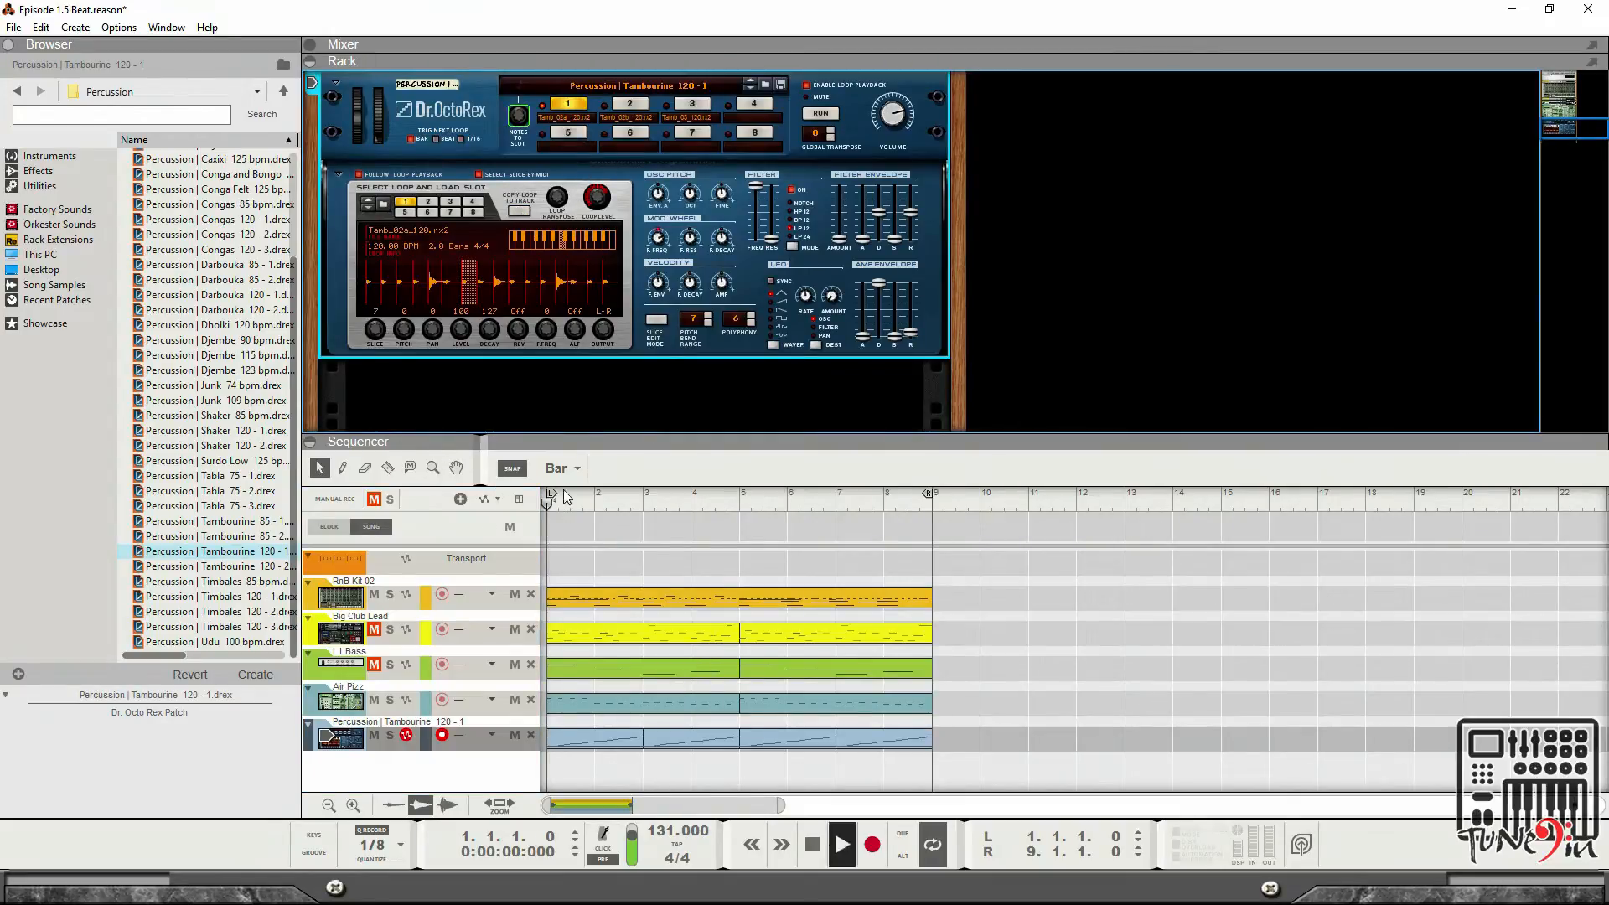
left_click(810, 87)
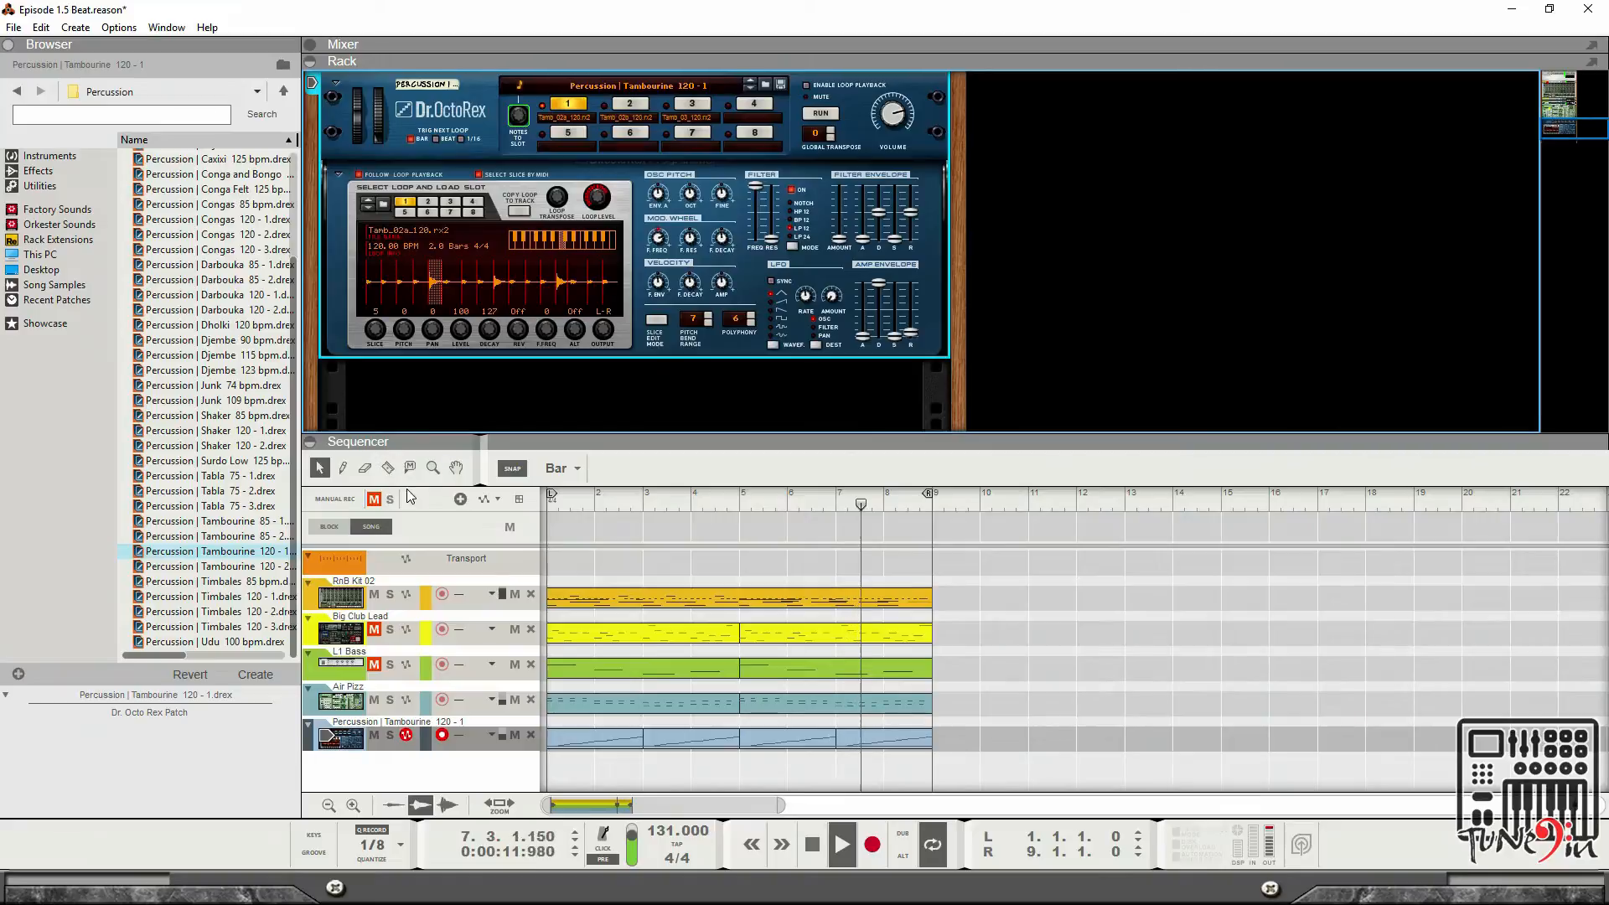
left_click(374, 500)
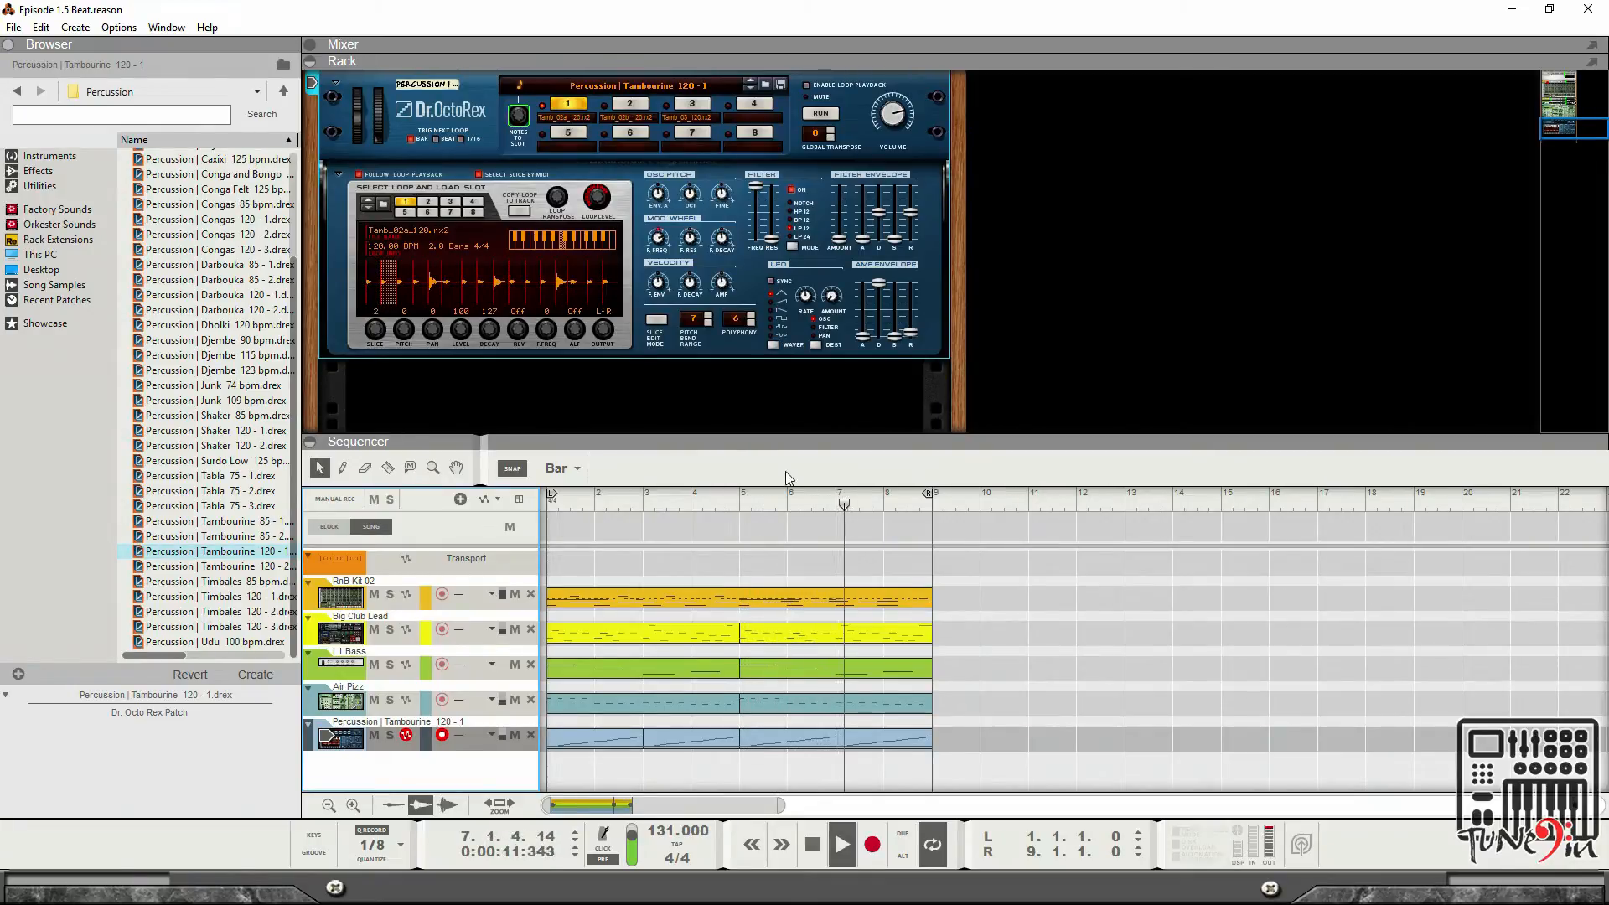
Show the Mixer on its own, hiding the rack, sequencer and browser.
scroll(841, 371, "up", 3)
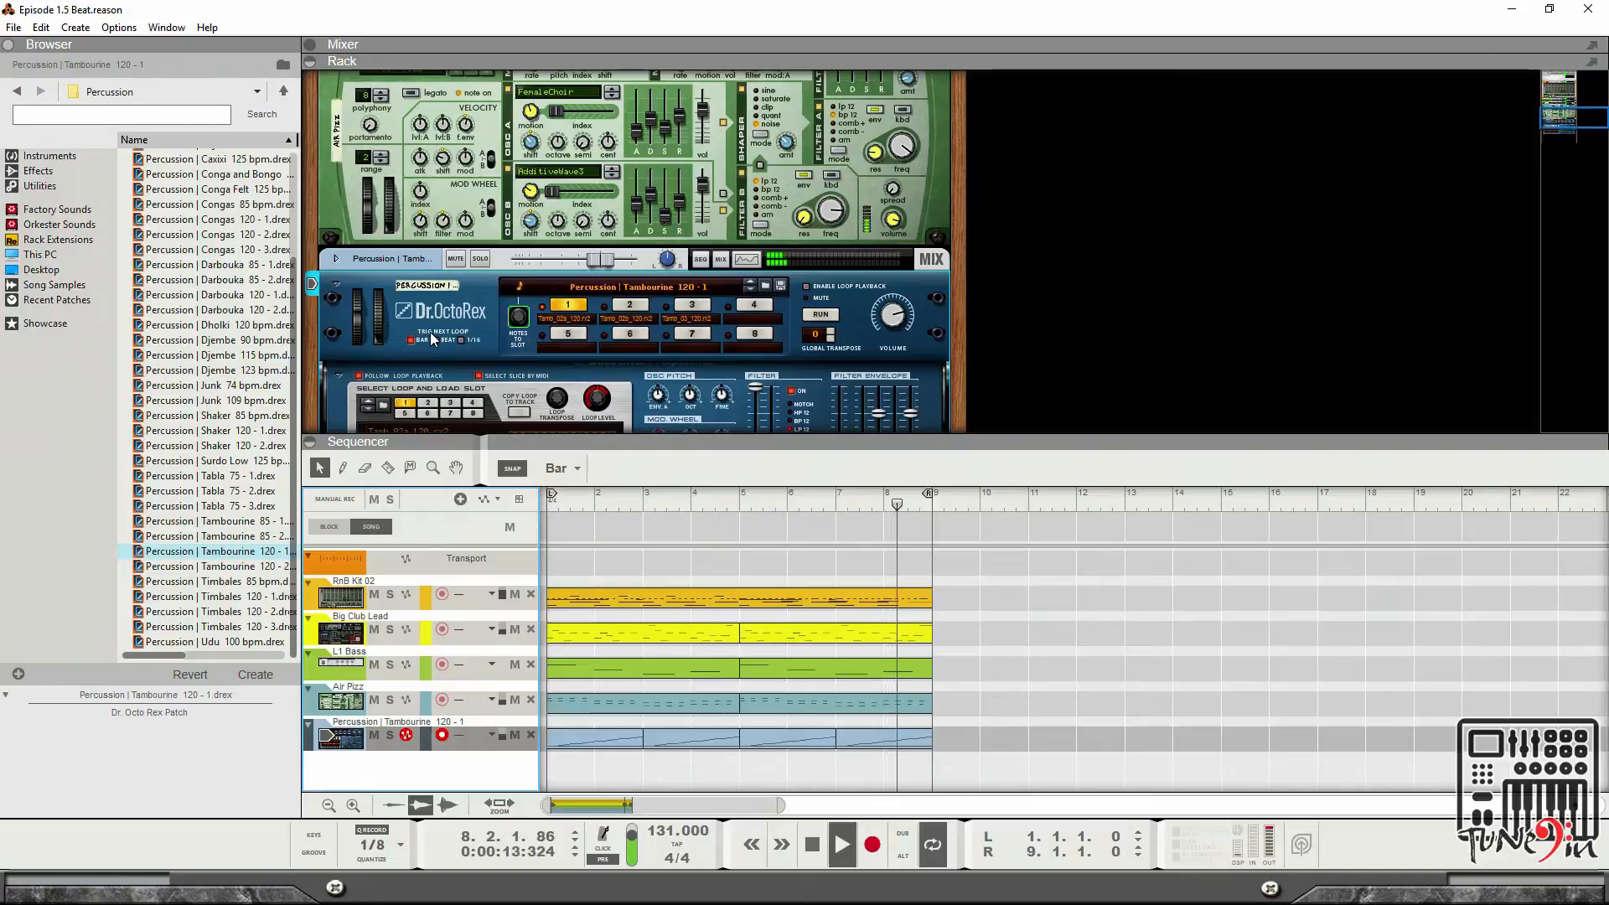
scroll(356, 284, "up", 3)
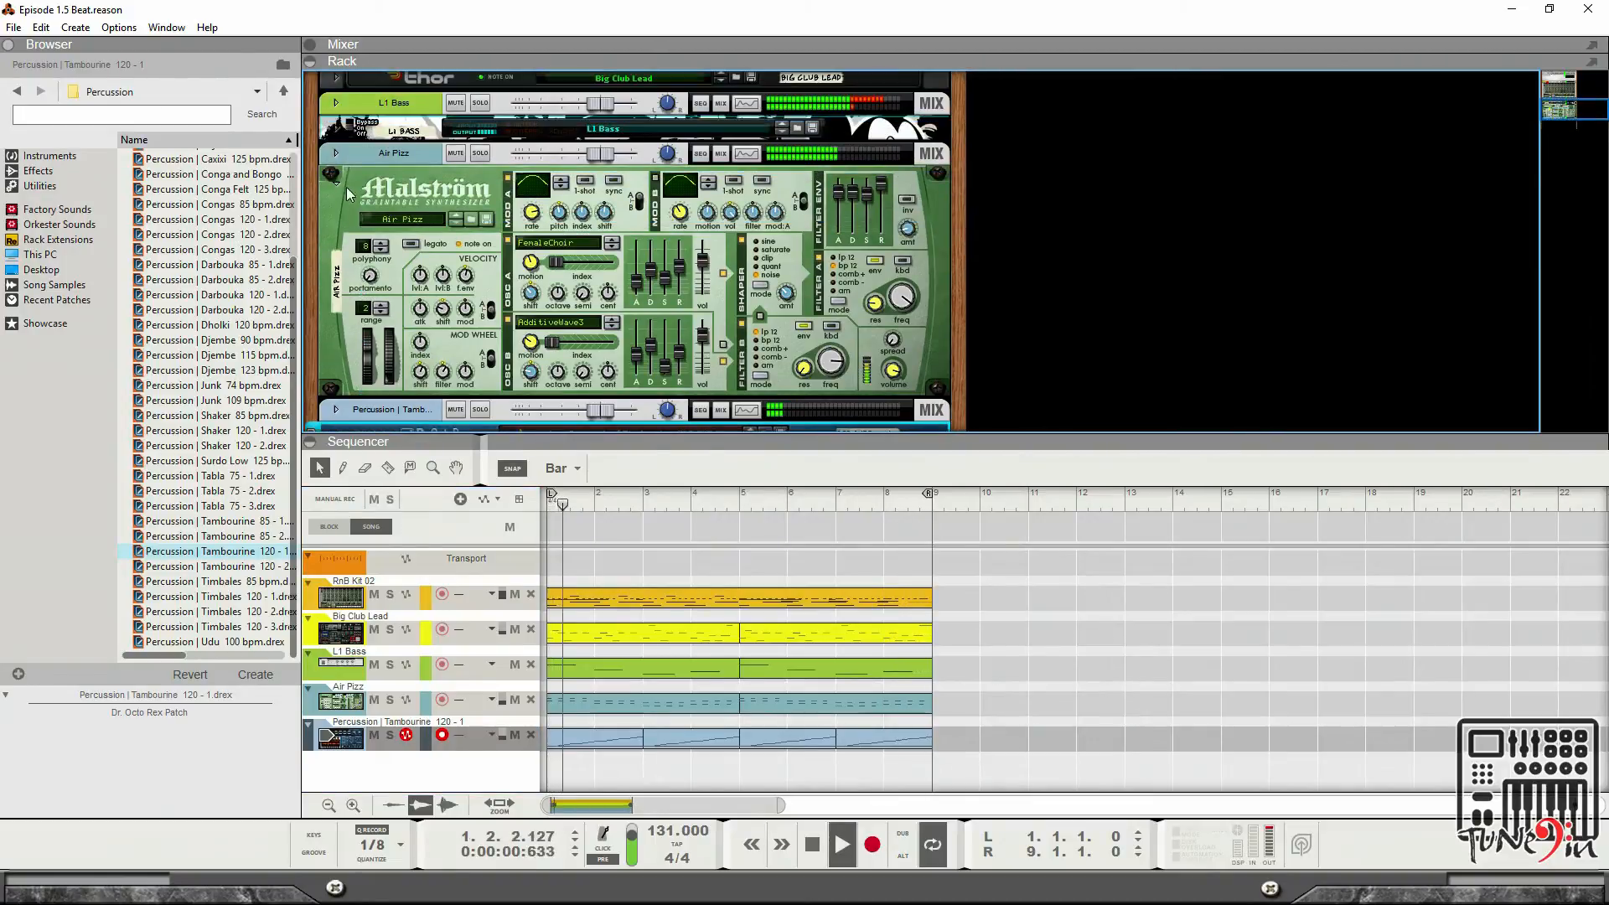
left_click(332, 176)
scroll(335, 185, "up", 5)
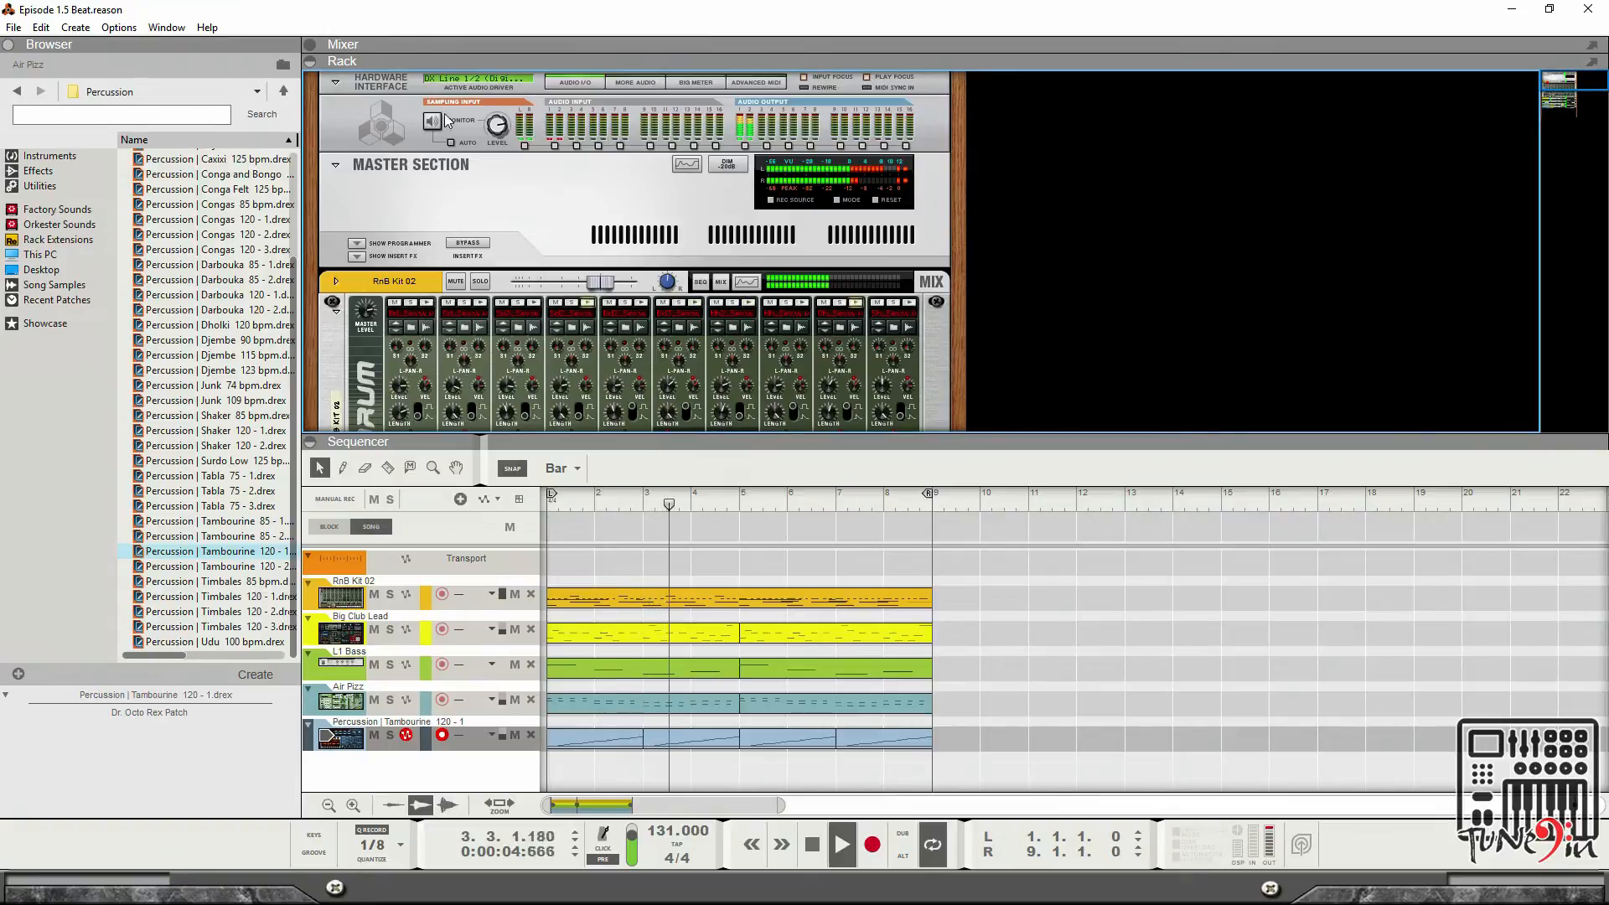
left_click(309, 44)
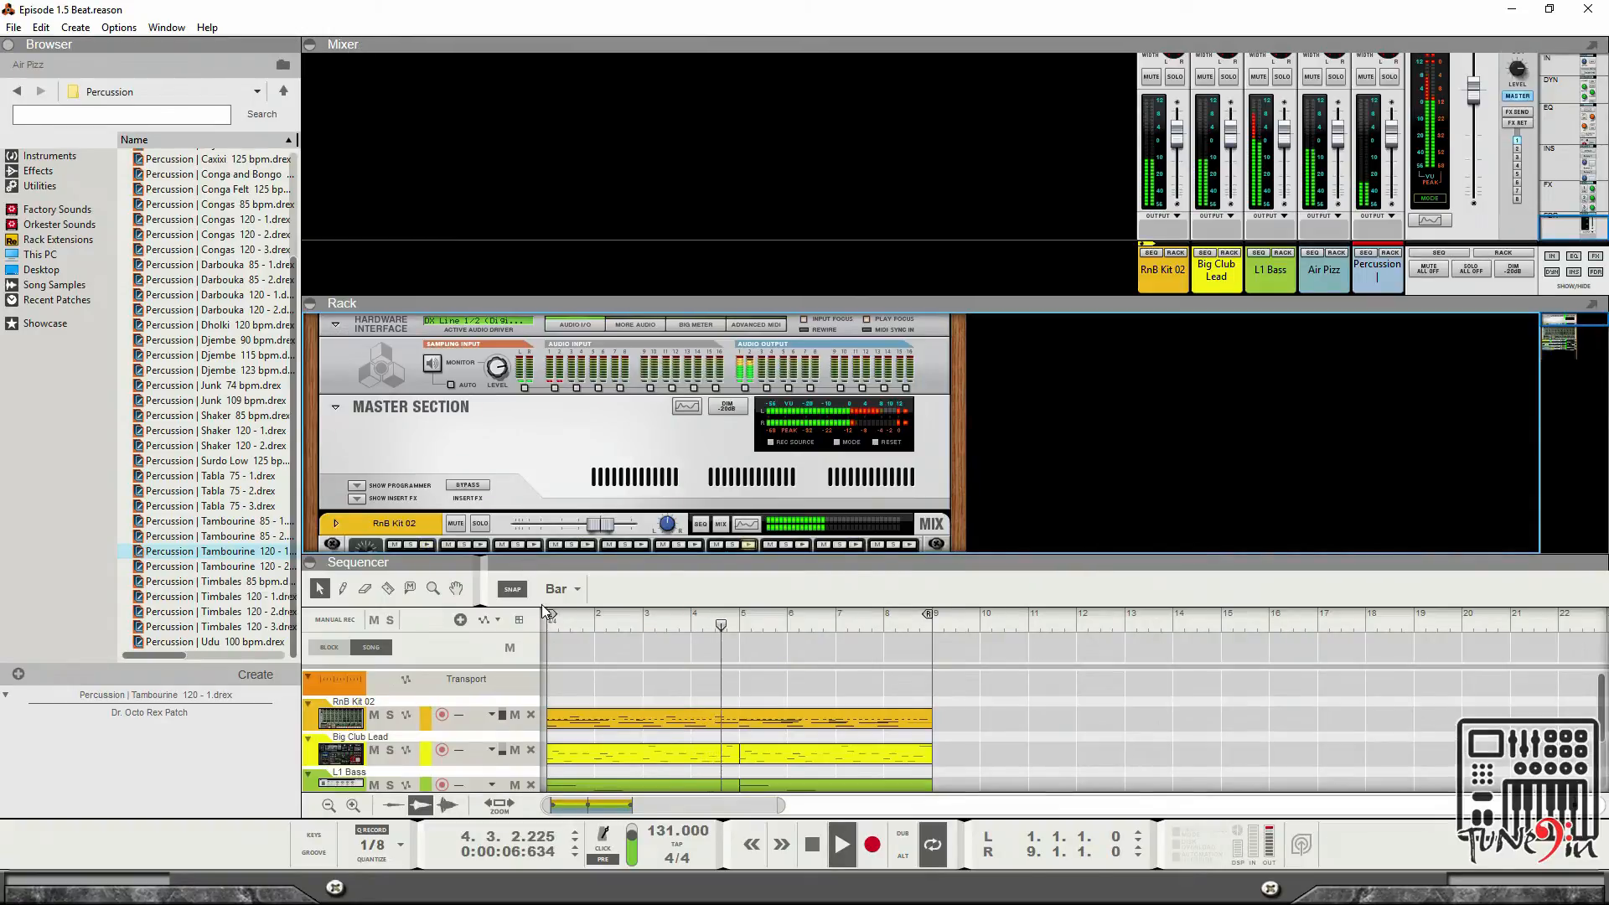
left_click(310, 563)
left_click(307, 425)
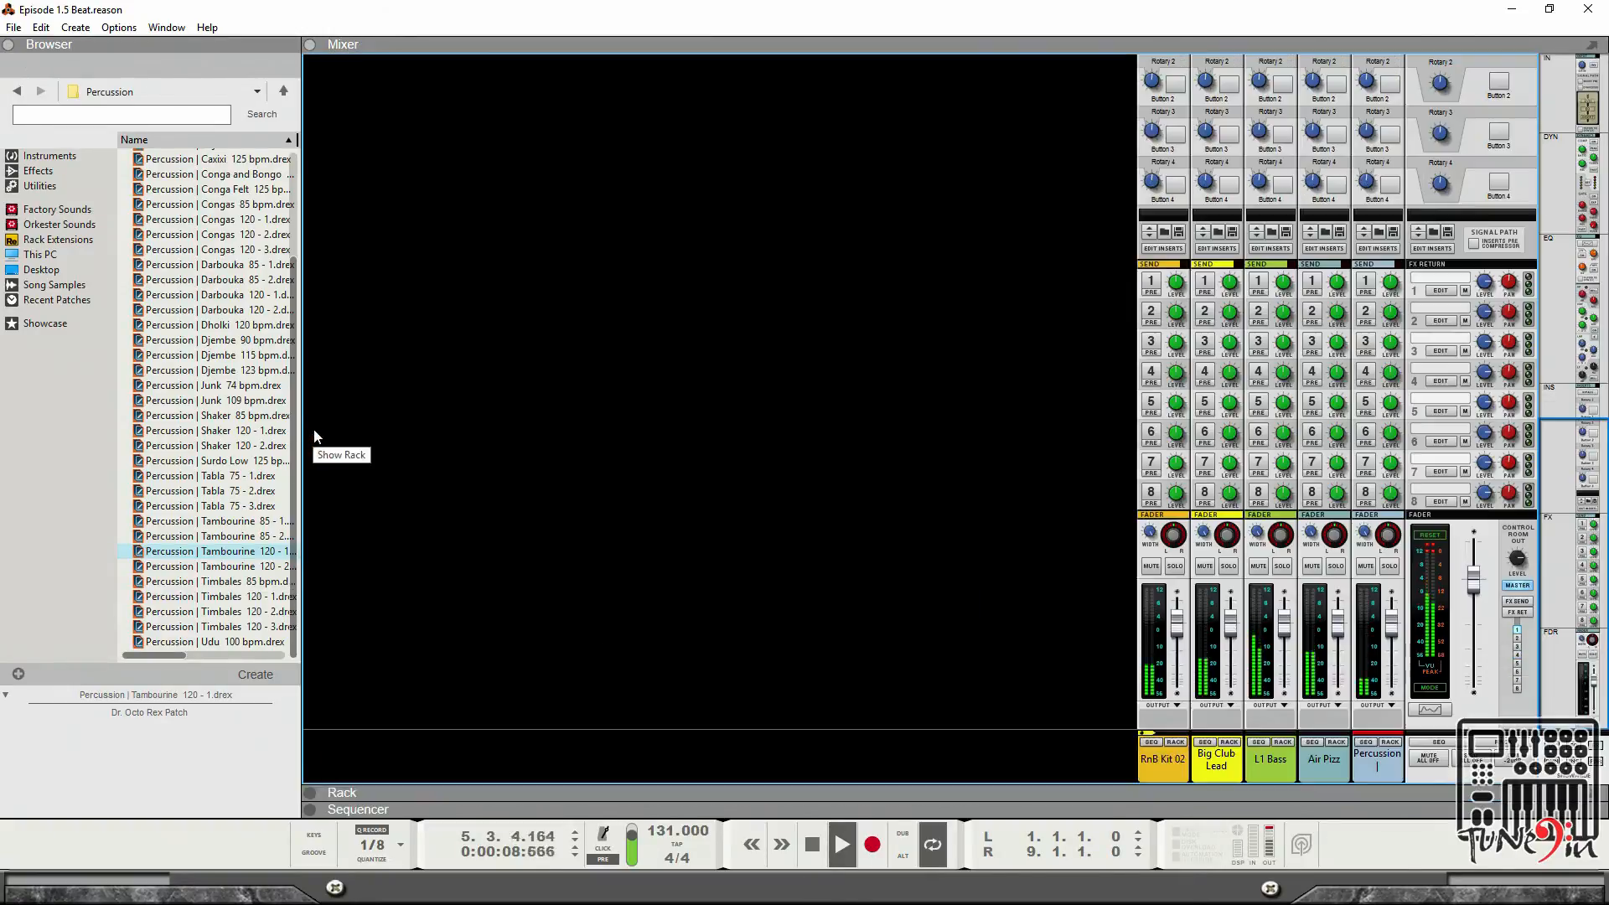
left_click(10, 44)
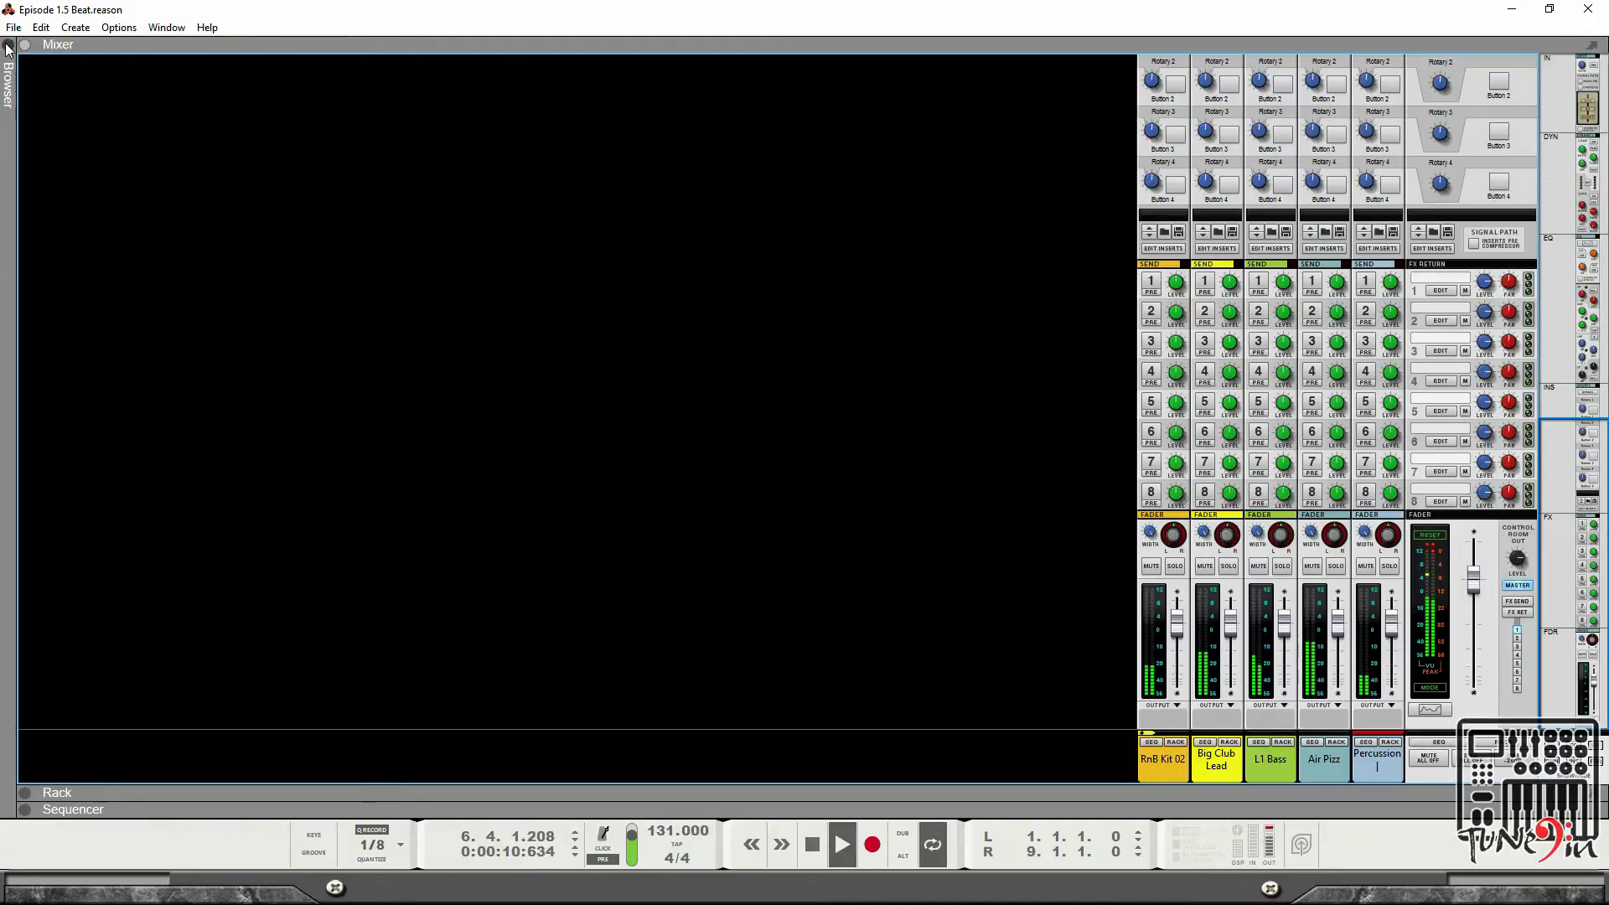
Solo the Percussion channel in the mixer.
scroll(1290, 384, "up", 3)
scroll(1295, 427, "down", 3)
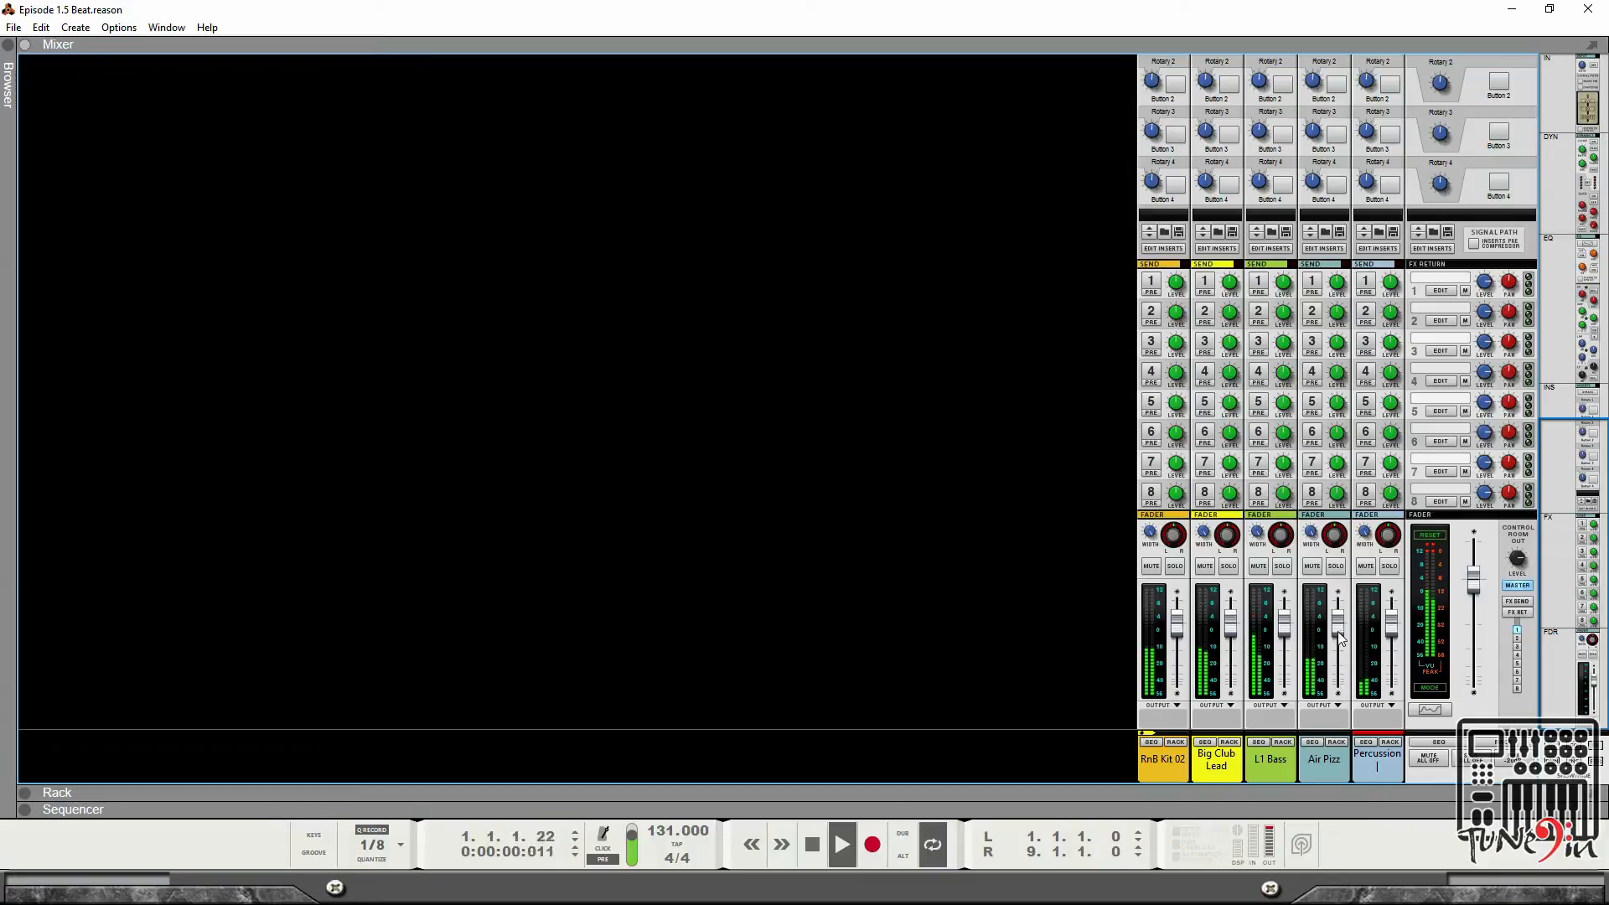
left_click(1389, 567)
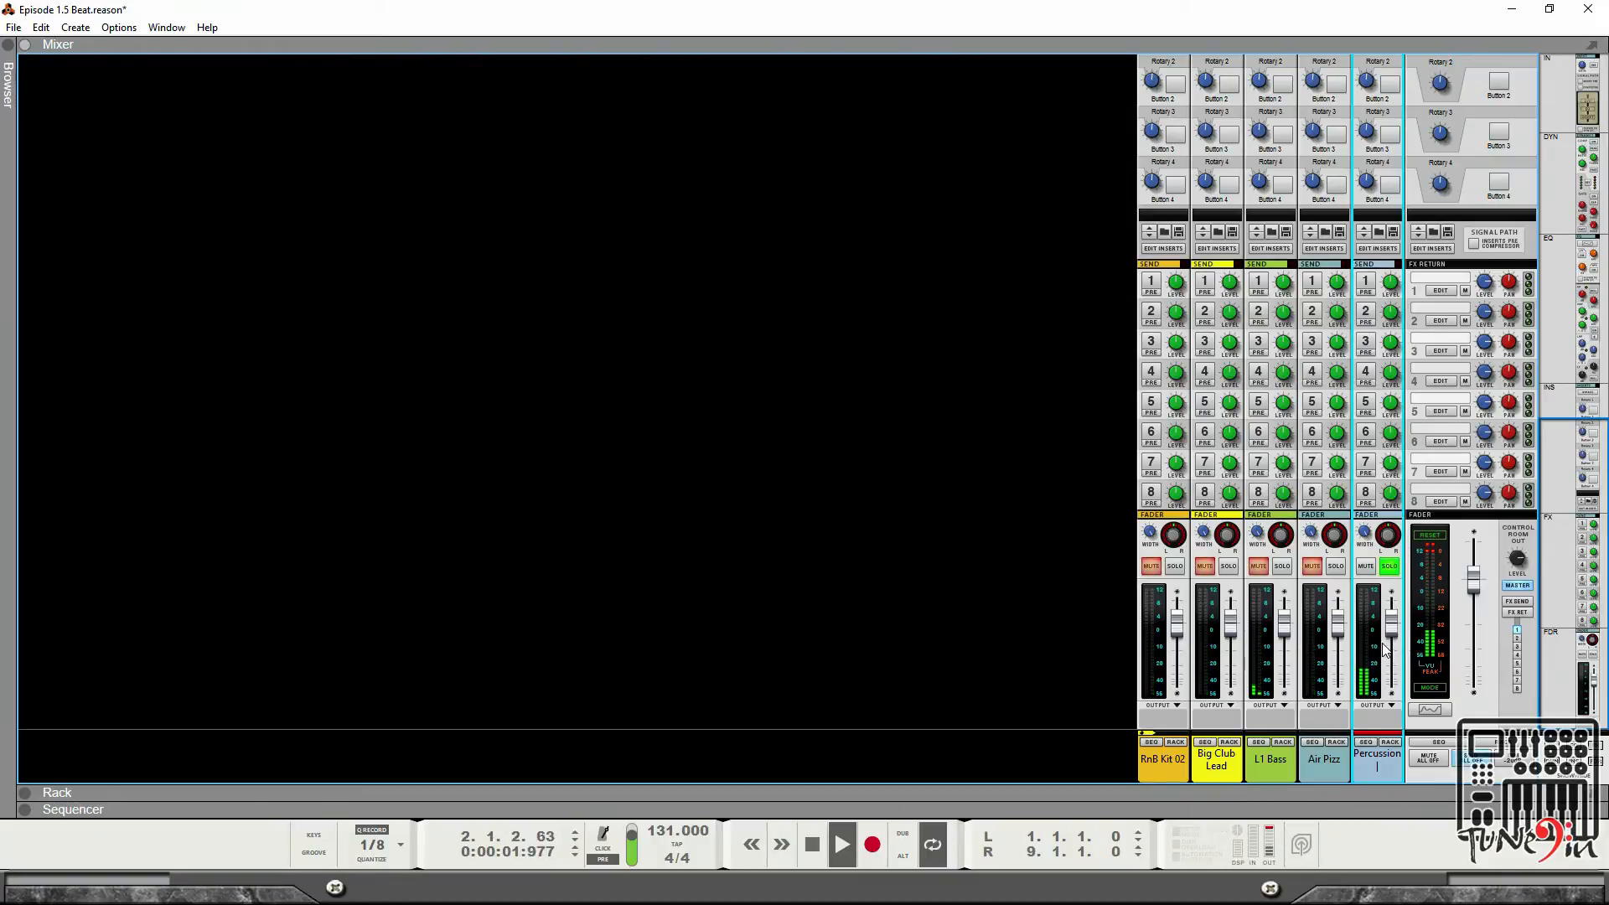
left_click(1447, 549)
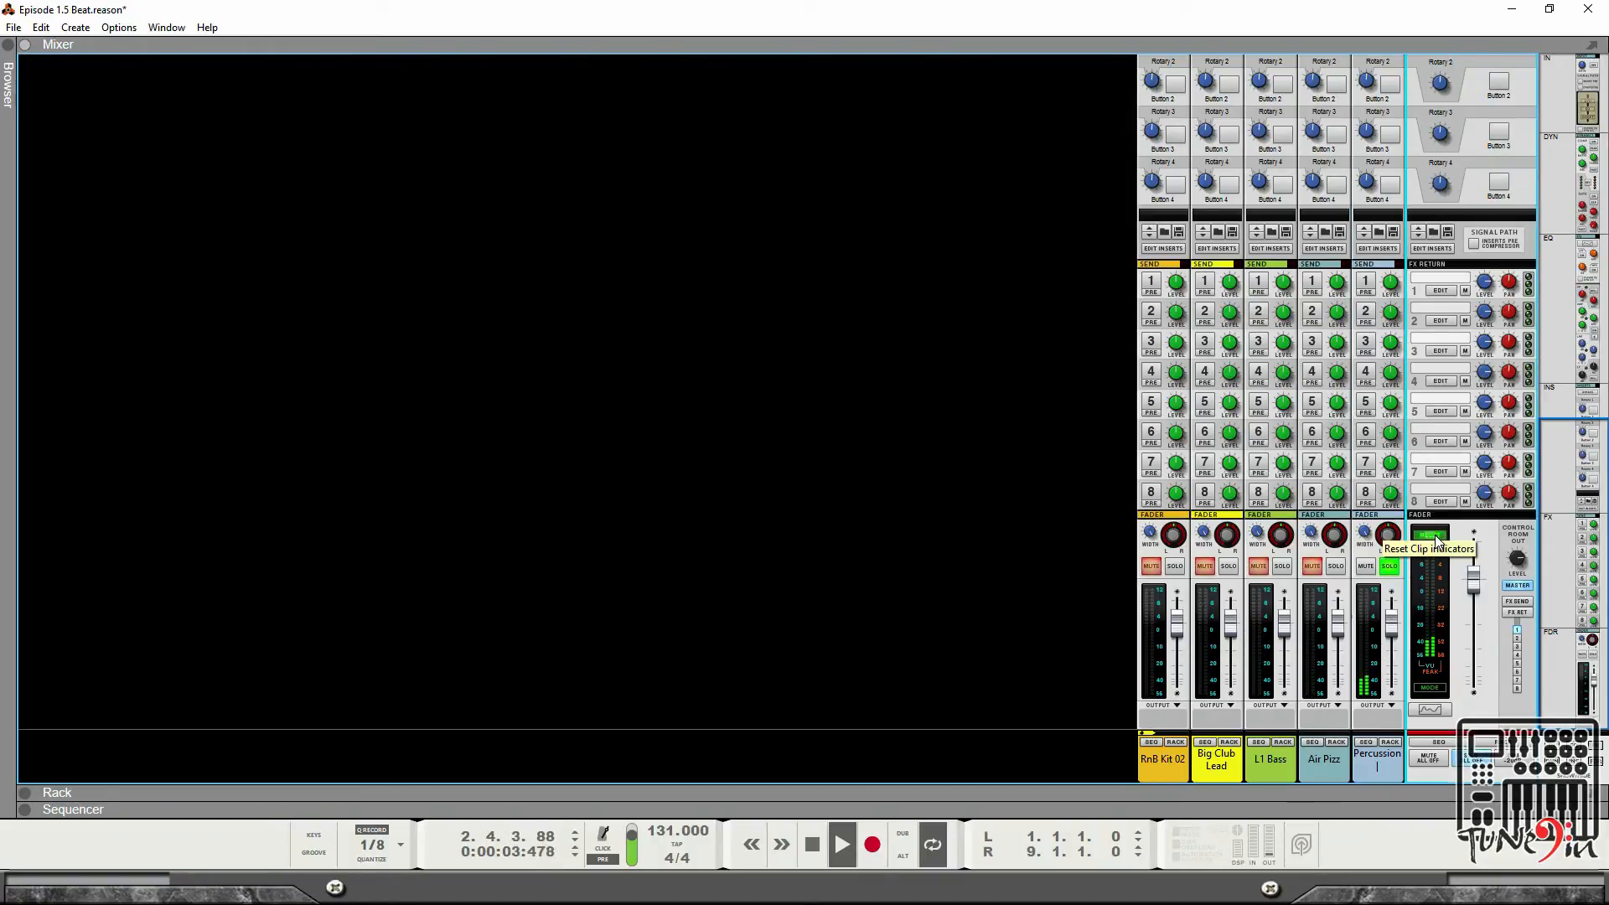
Rename the Percussion mixer channel to Tamborine.
left_click(1387, 760)
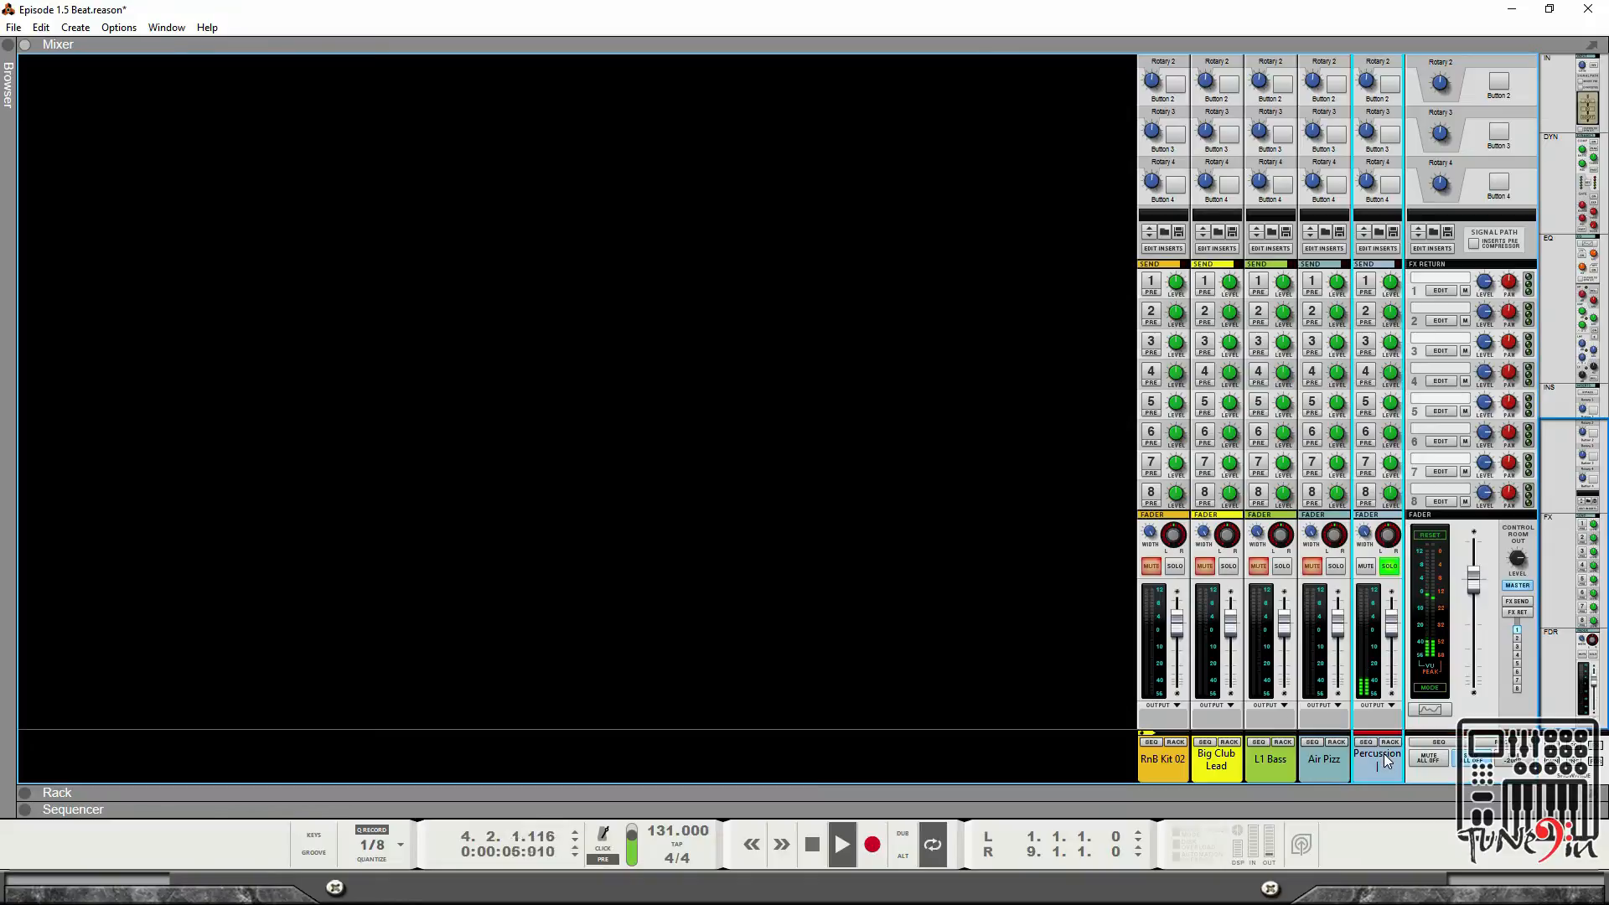
right_click(1387, 759)
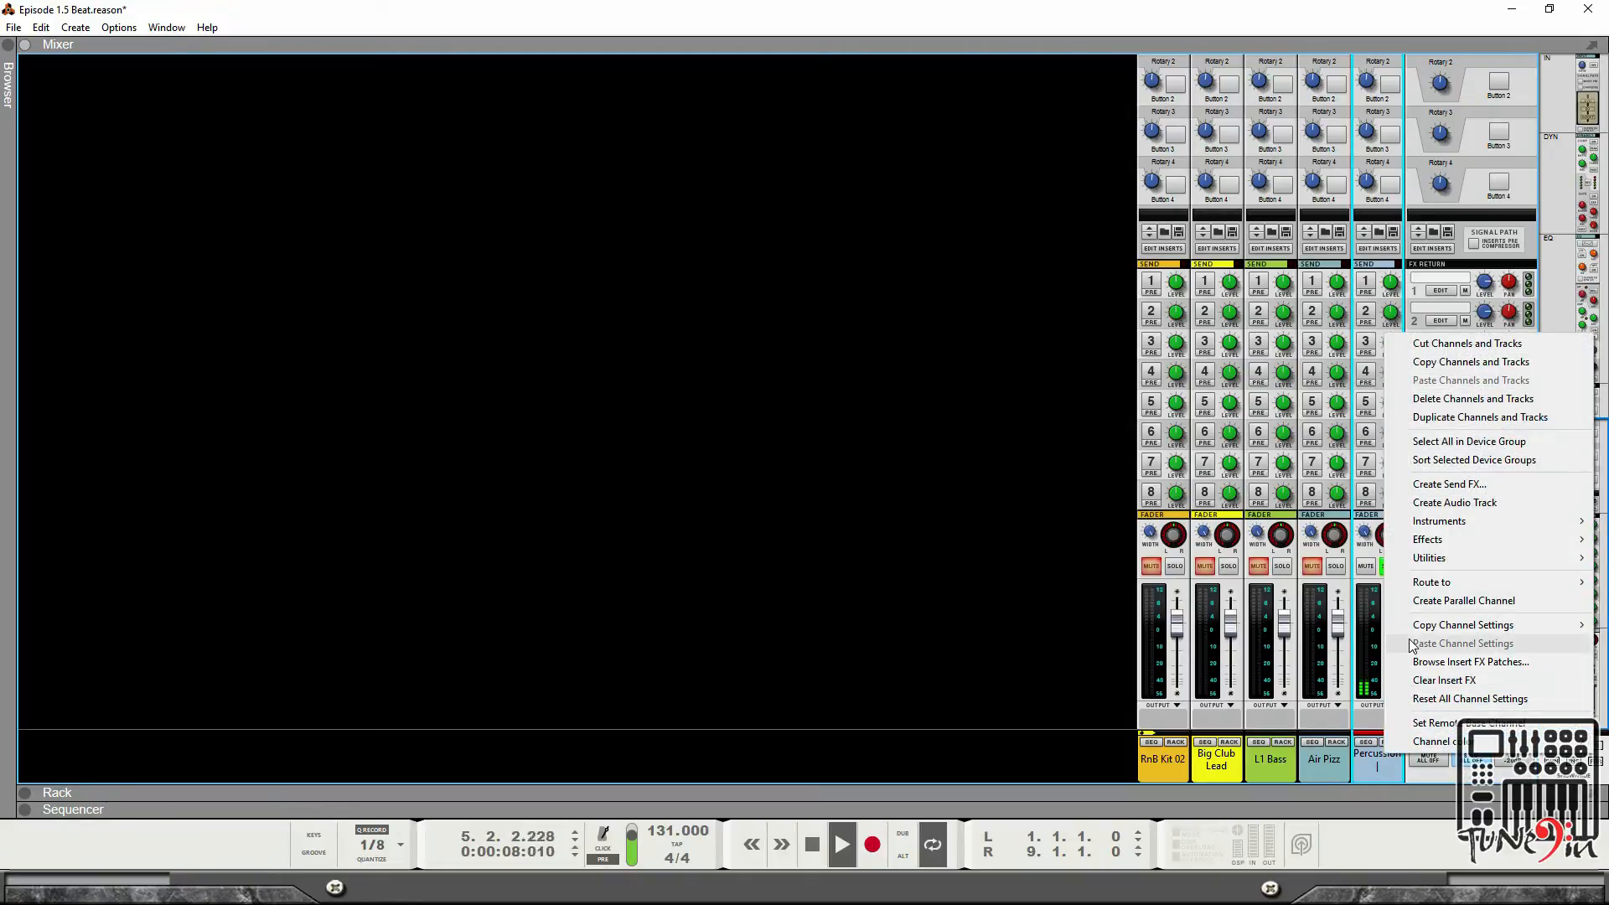
left_click(1376, 786)
double_click(1368, 753)
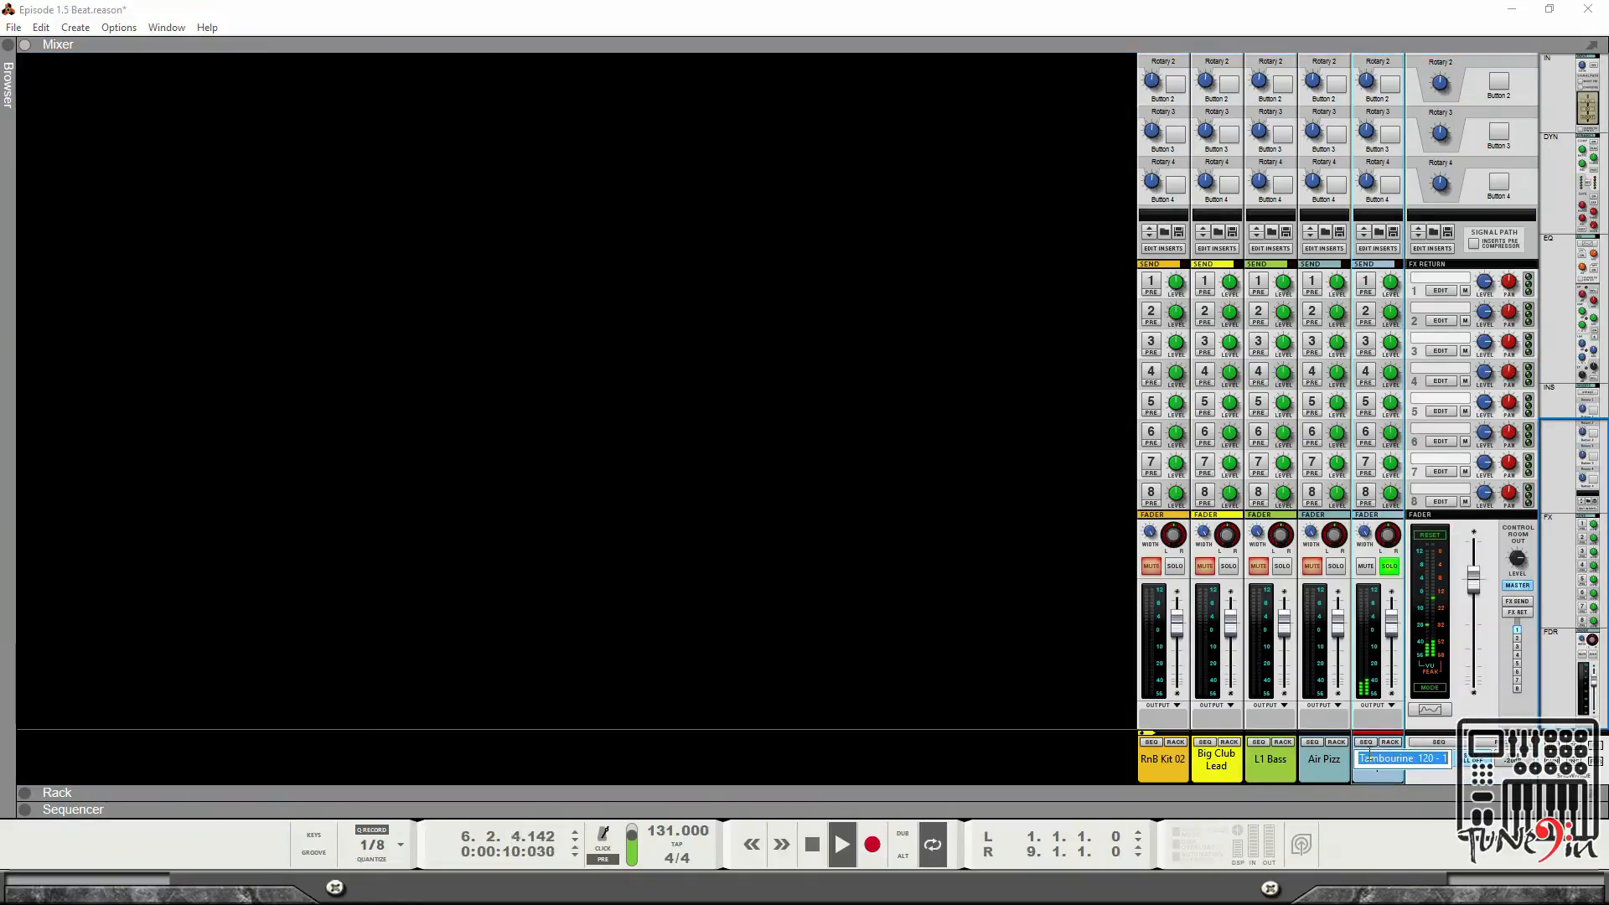
type("T")
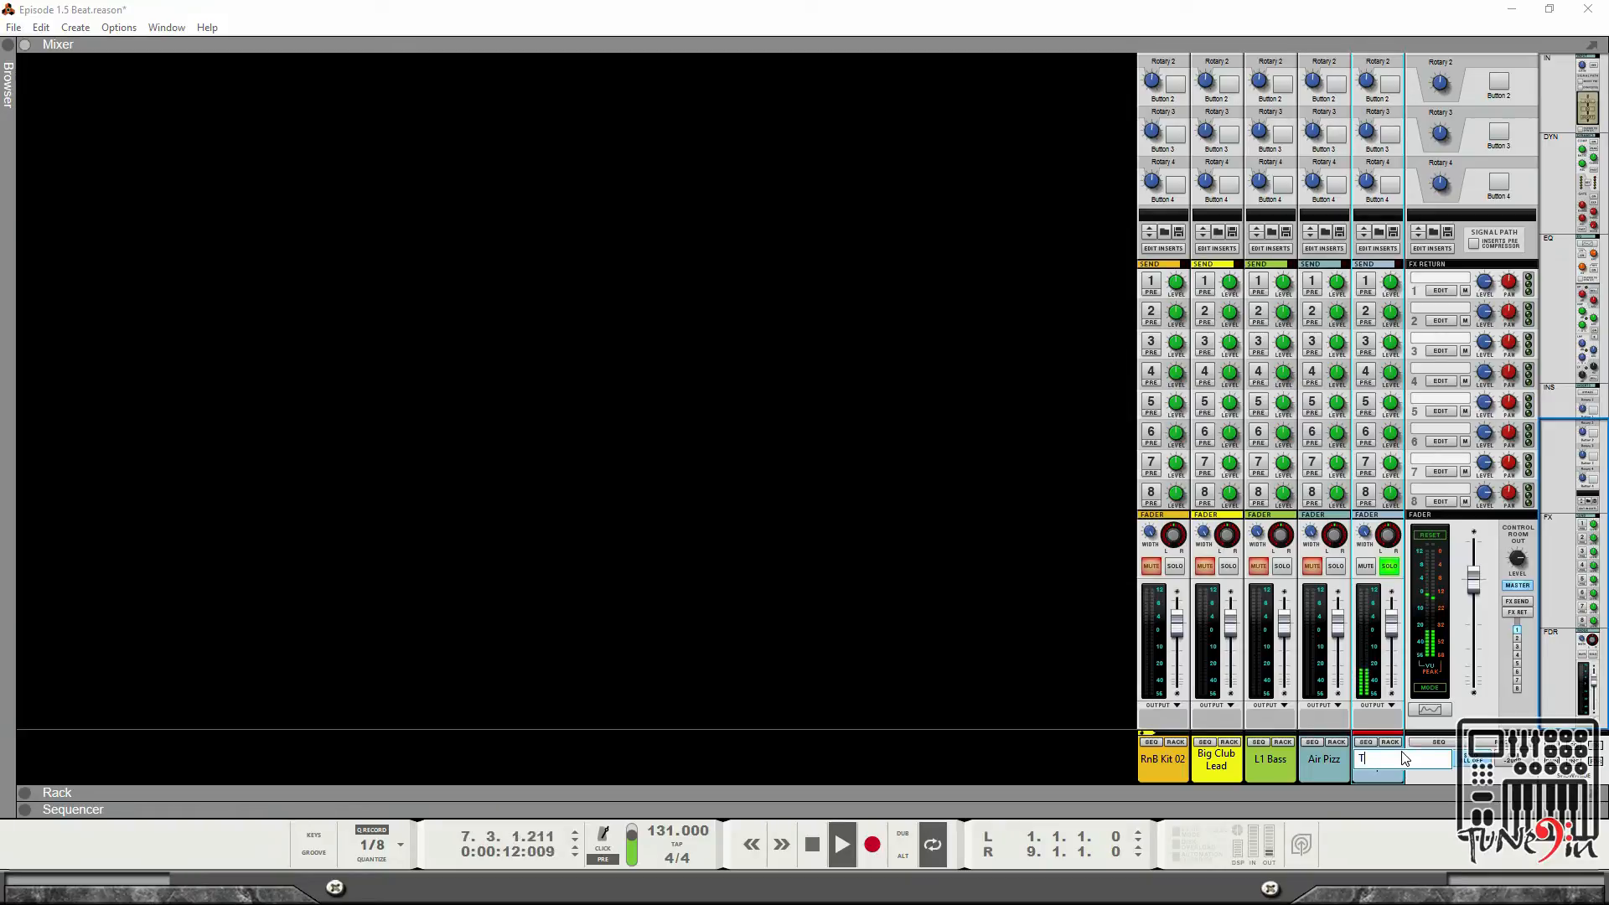
type("amborine")
key("Return")
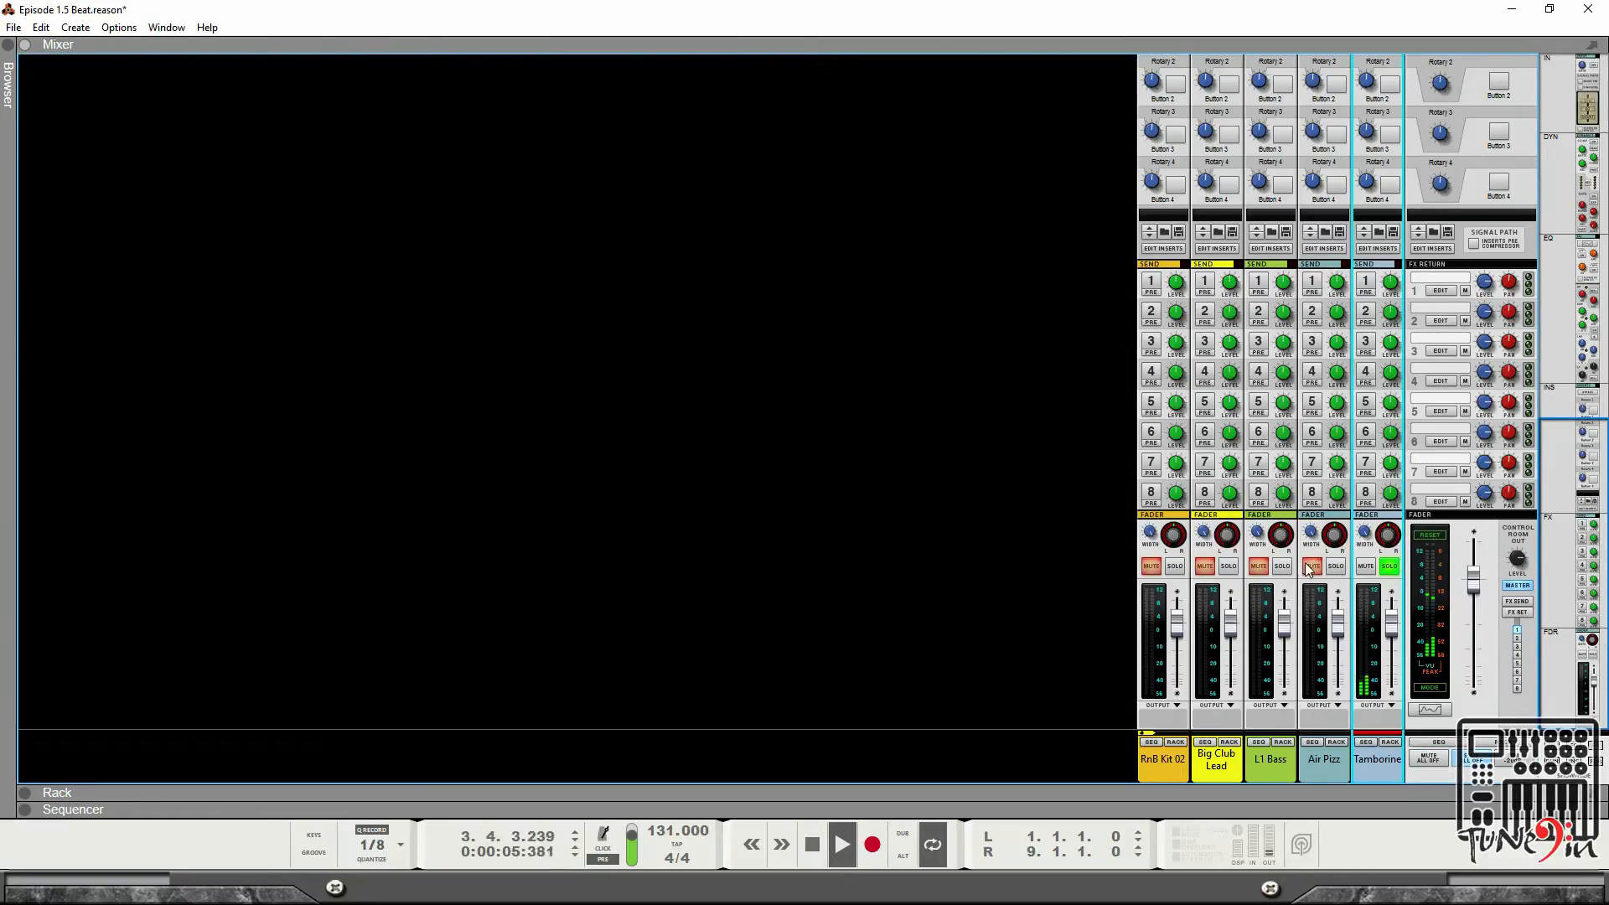
Solo the RnB Kit 02 channel and move it next to the Tamborine channel.
left_click(1176, 568)
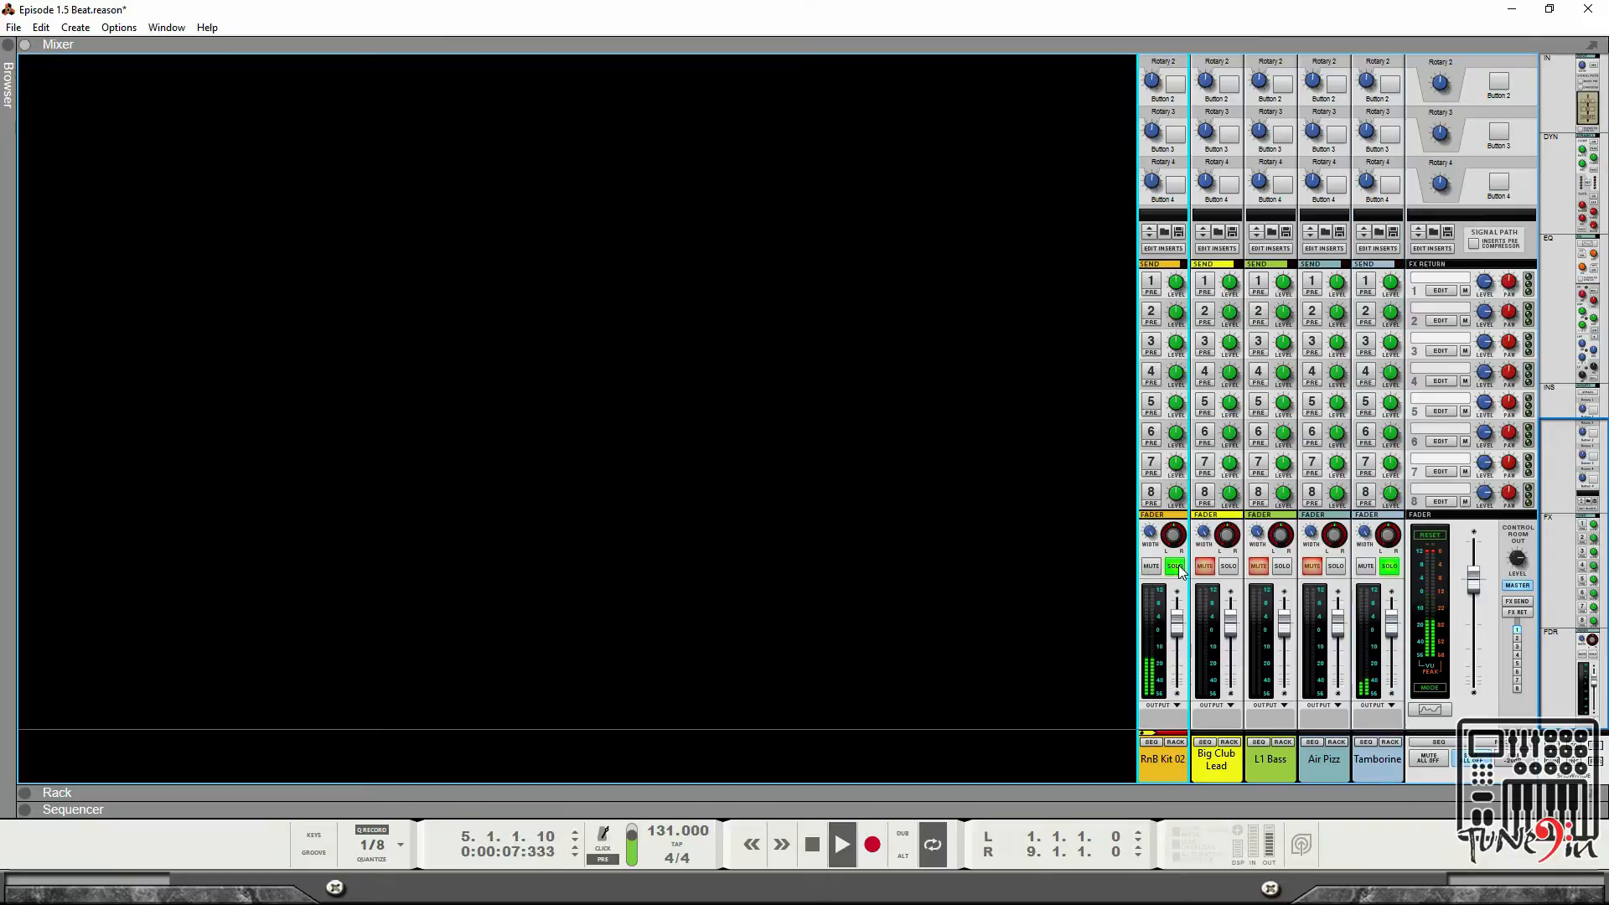
left_click_drag(1171, 769, 1346, 759)
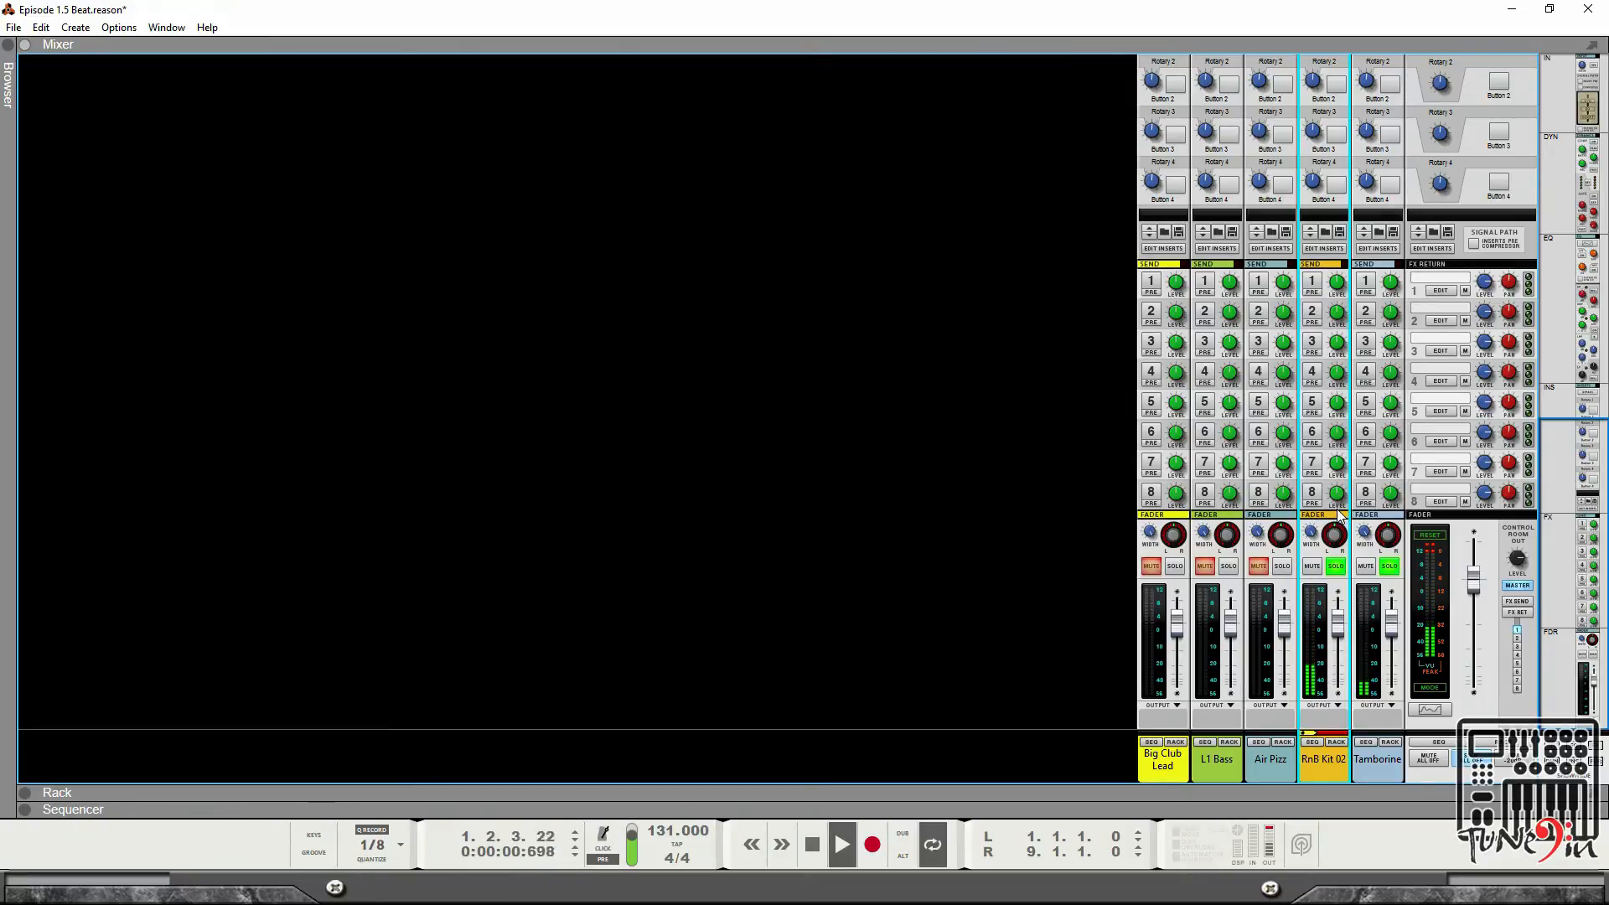
scroll(1338, 515, "up", 2)
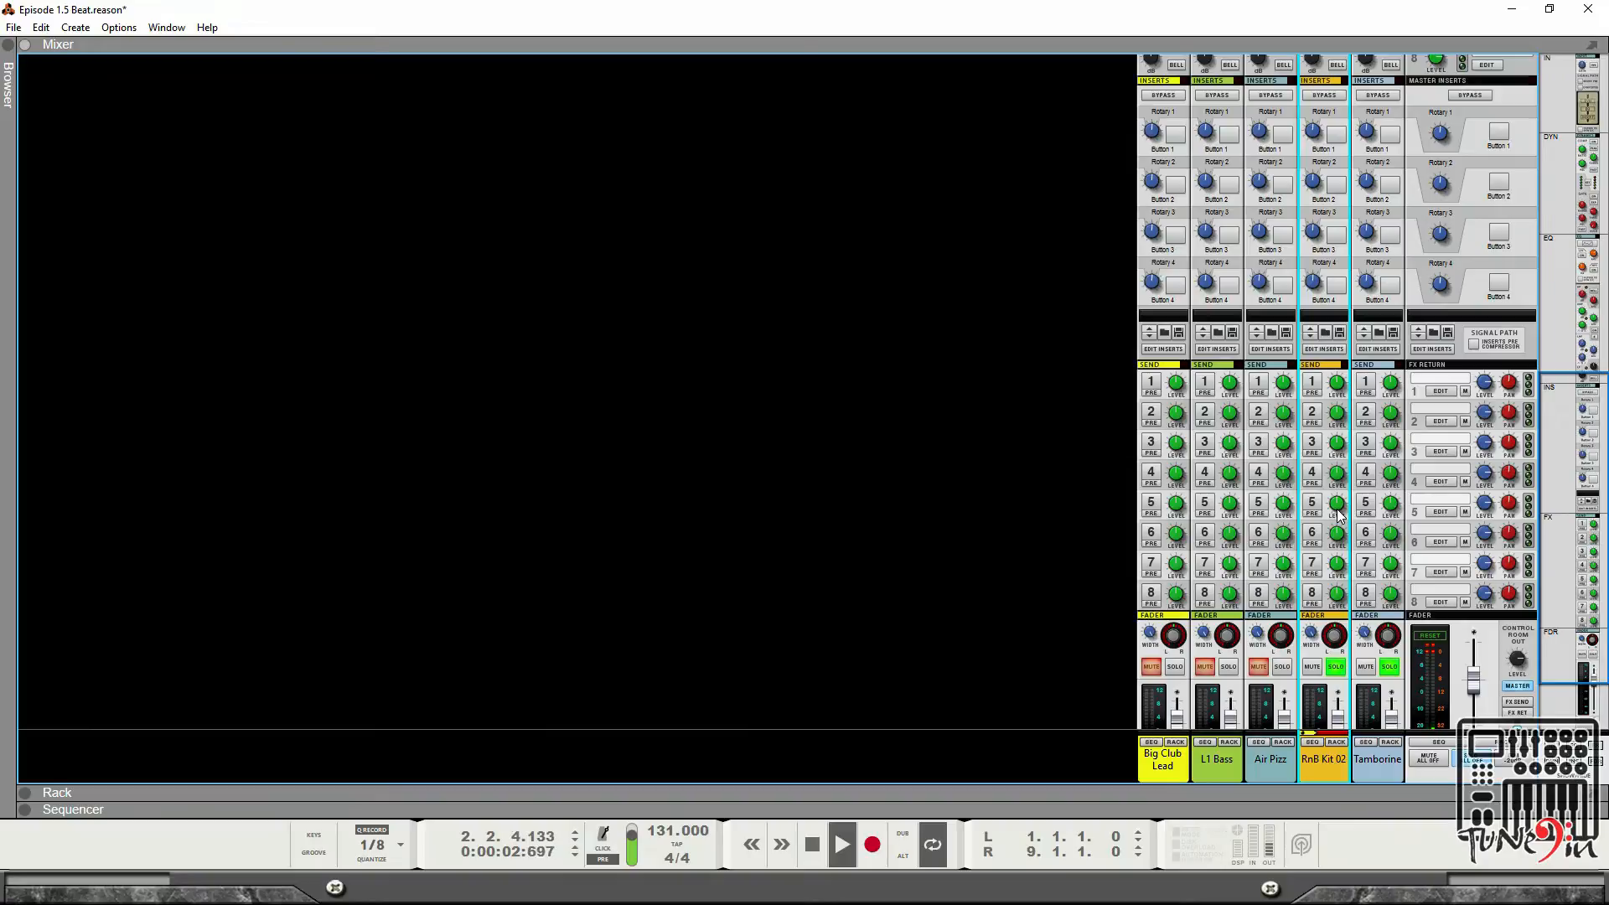
Stop playback of the song.
scroll(1338, 514, "down", 2)
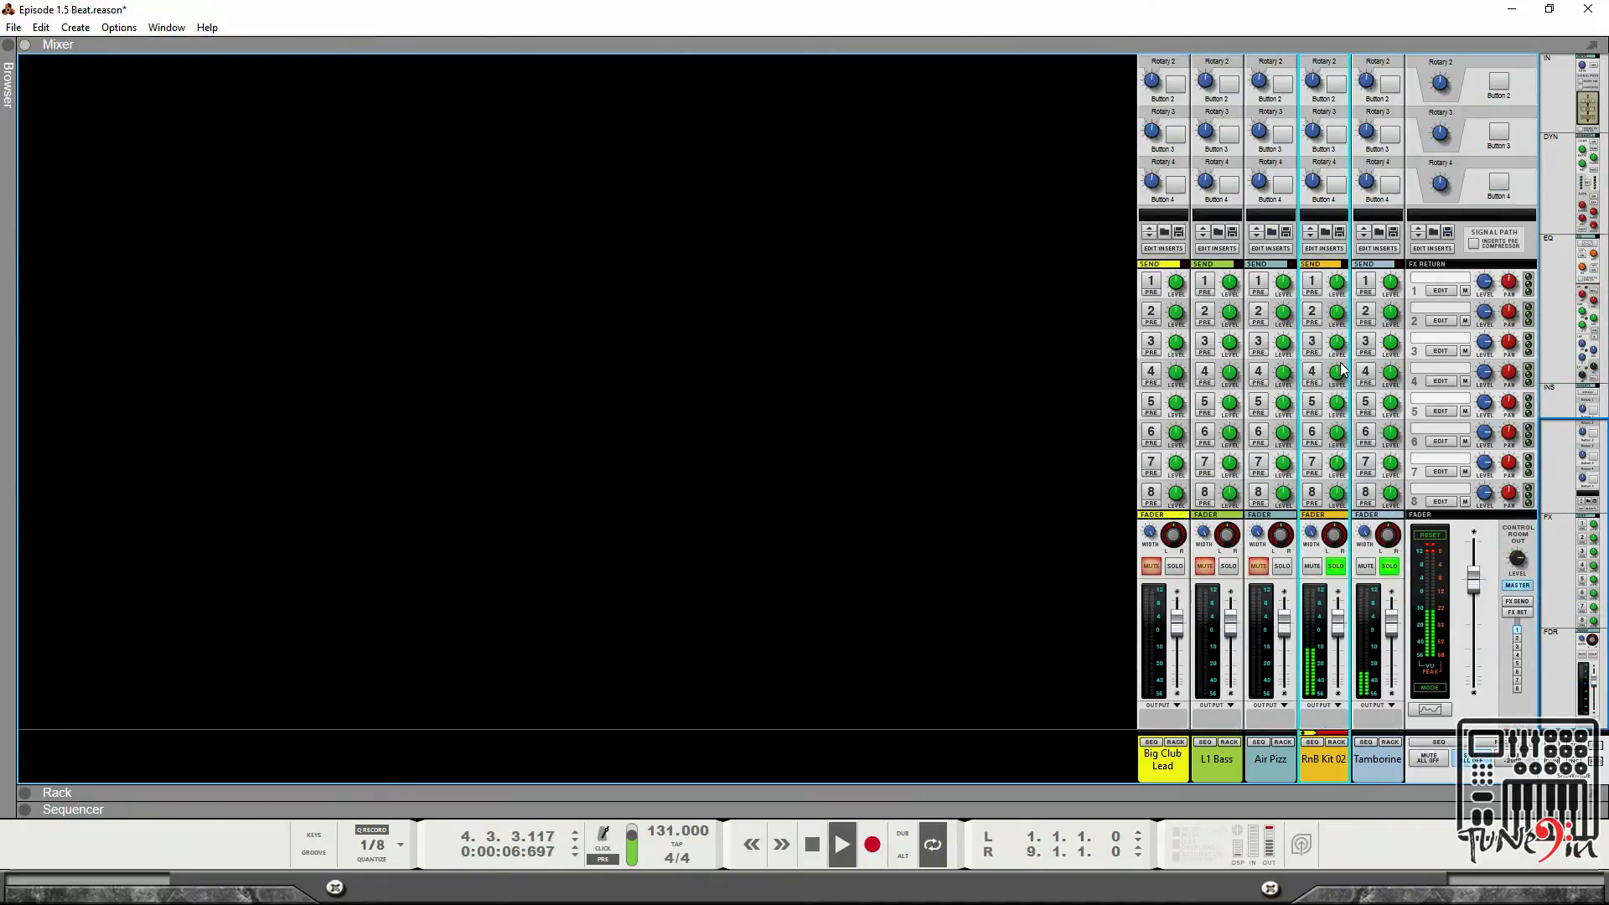
scroll(1344, 381, "up", 4)
scroll(1344, 381, "down", 4)
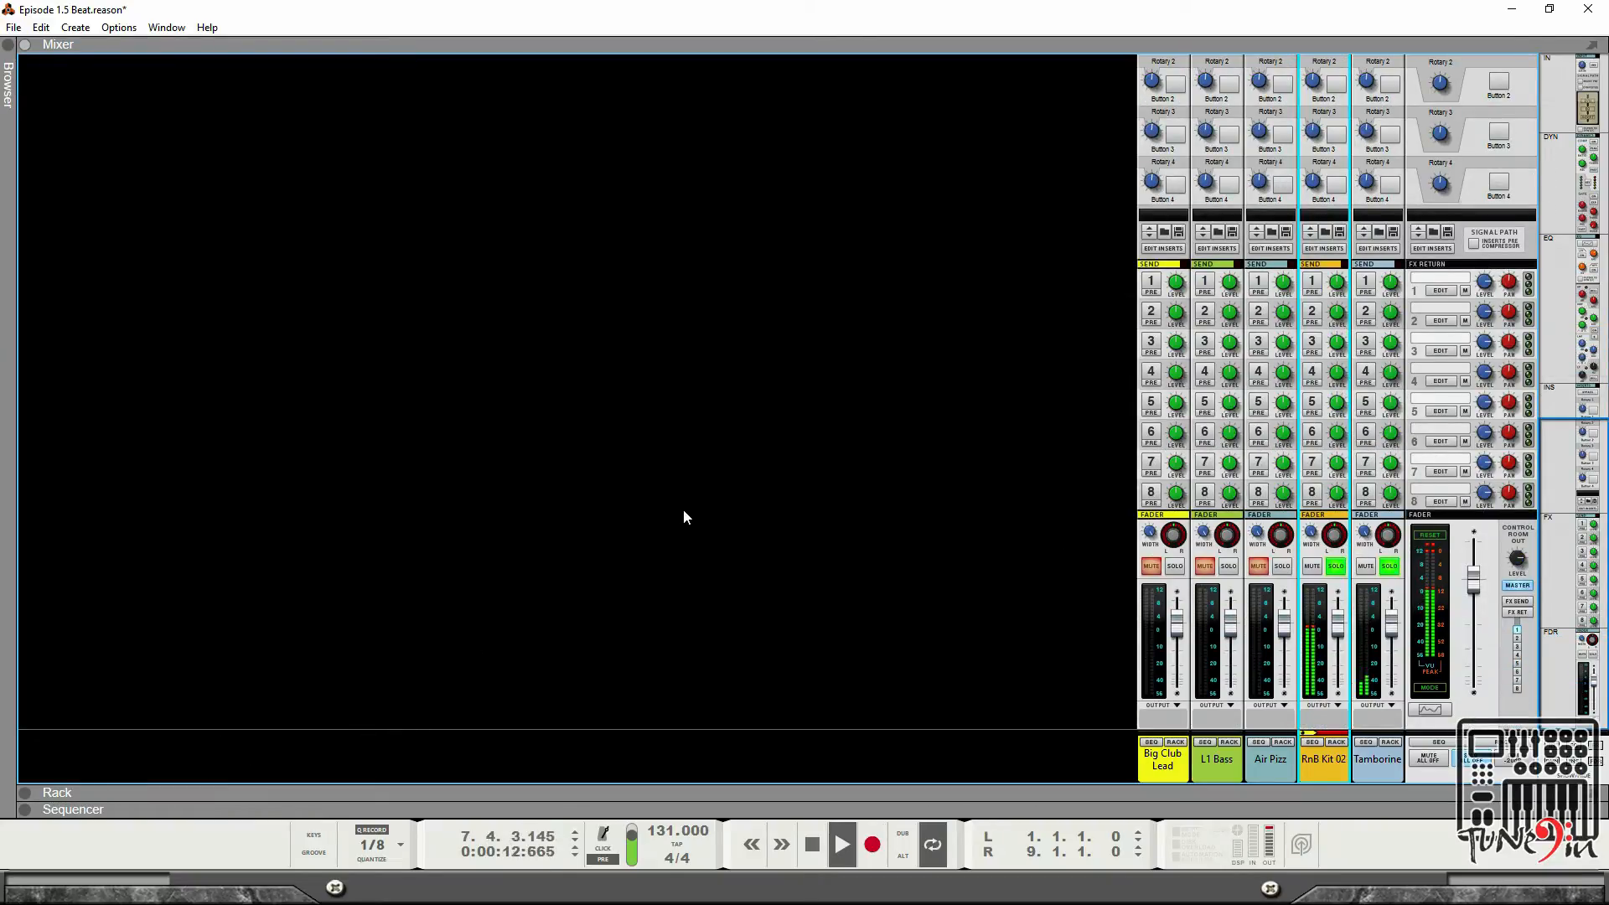
key("space")
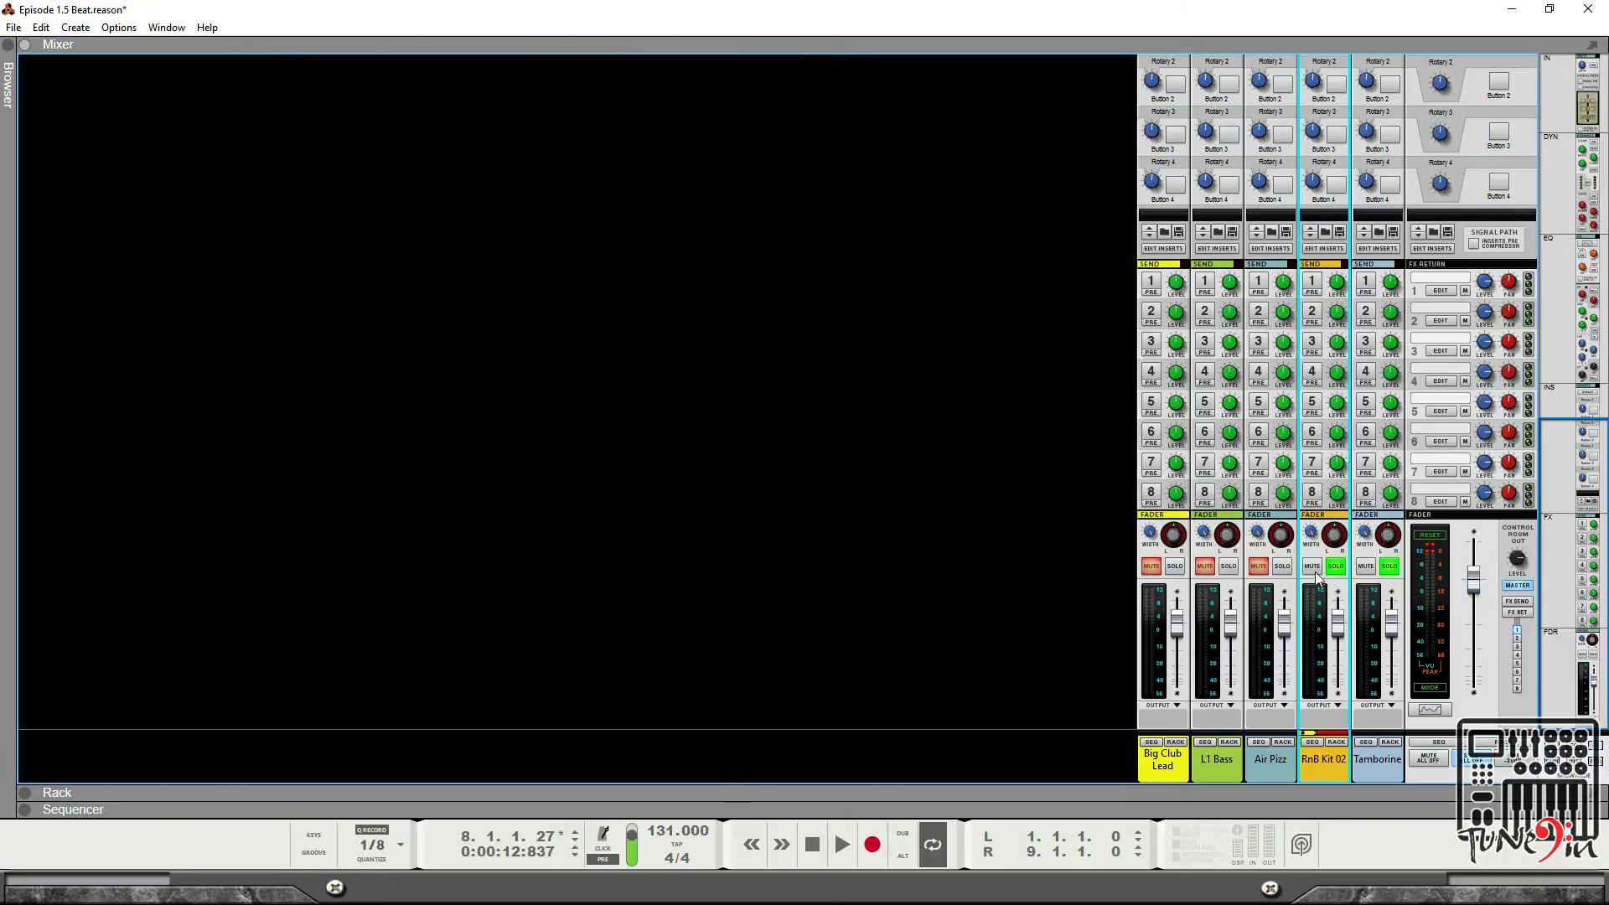
Open the rack and examine the devices and cabling on its front and back.
left_click(26, 812)
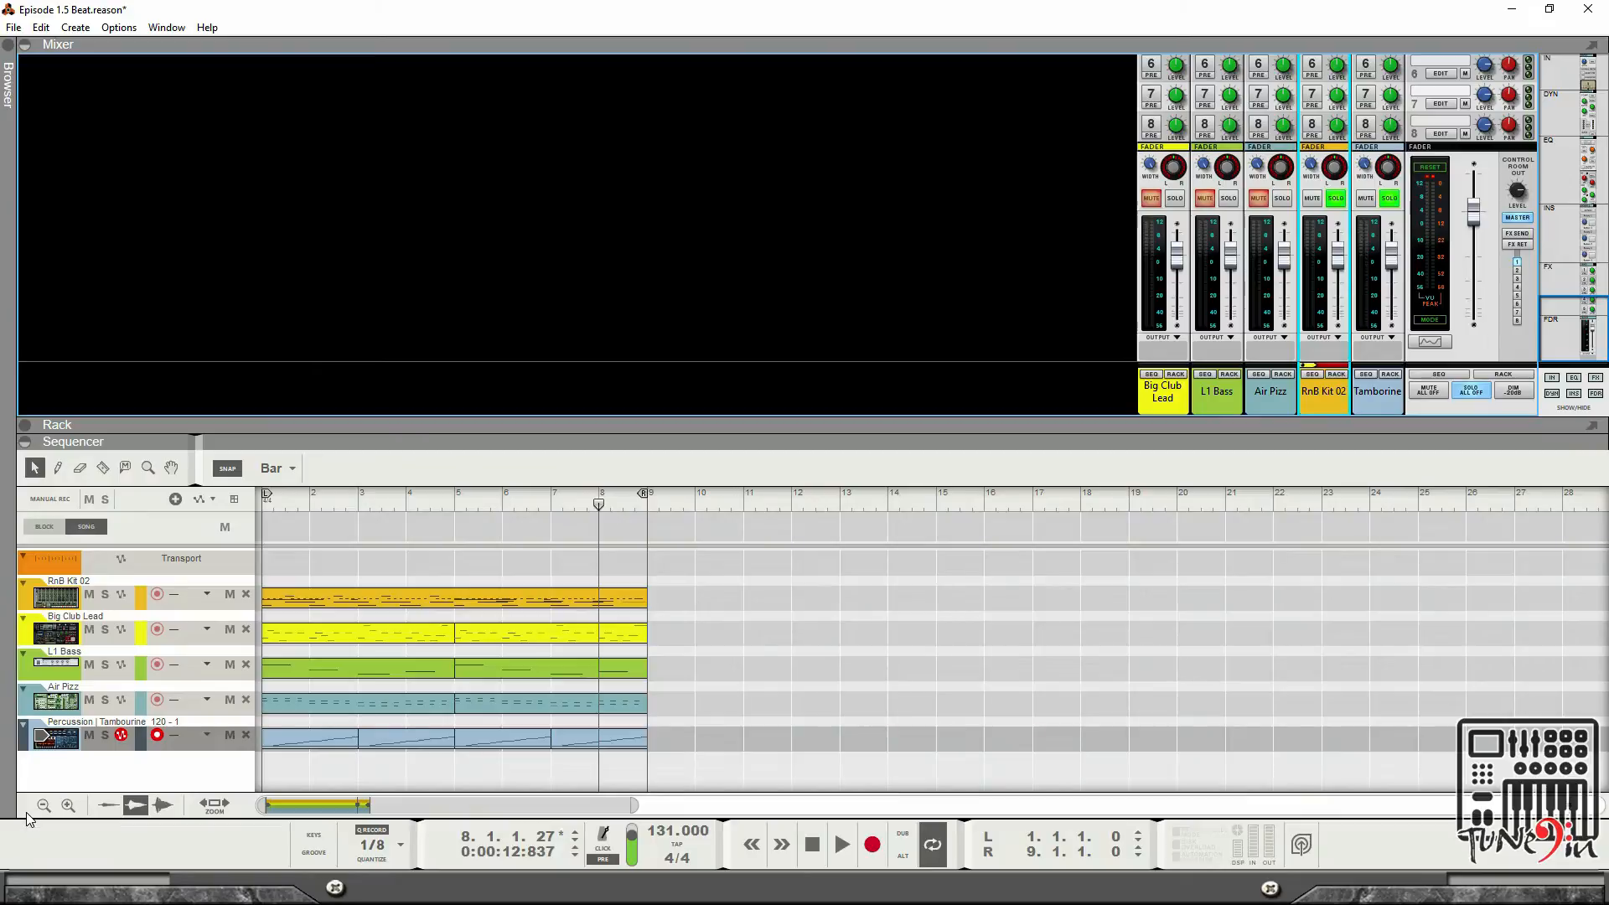
left_click(25, 441)
left_click(26, 794)
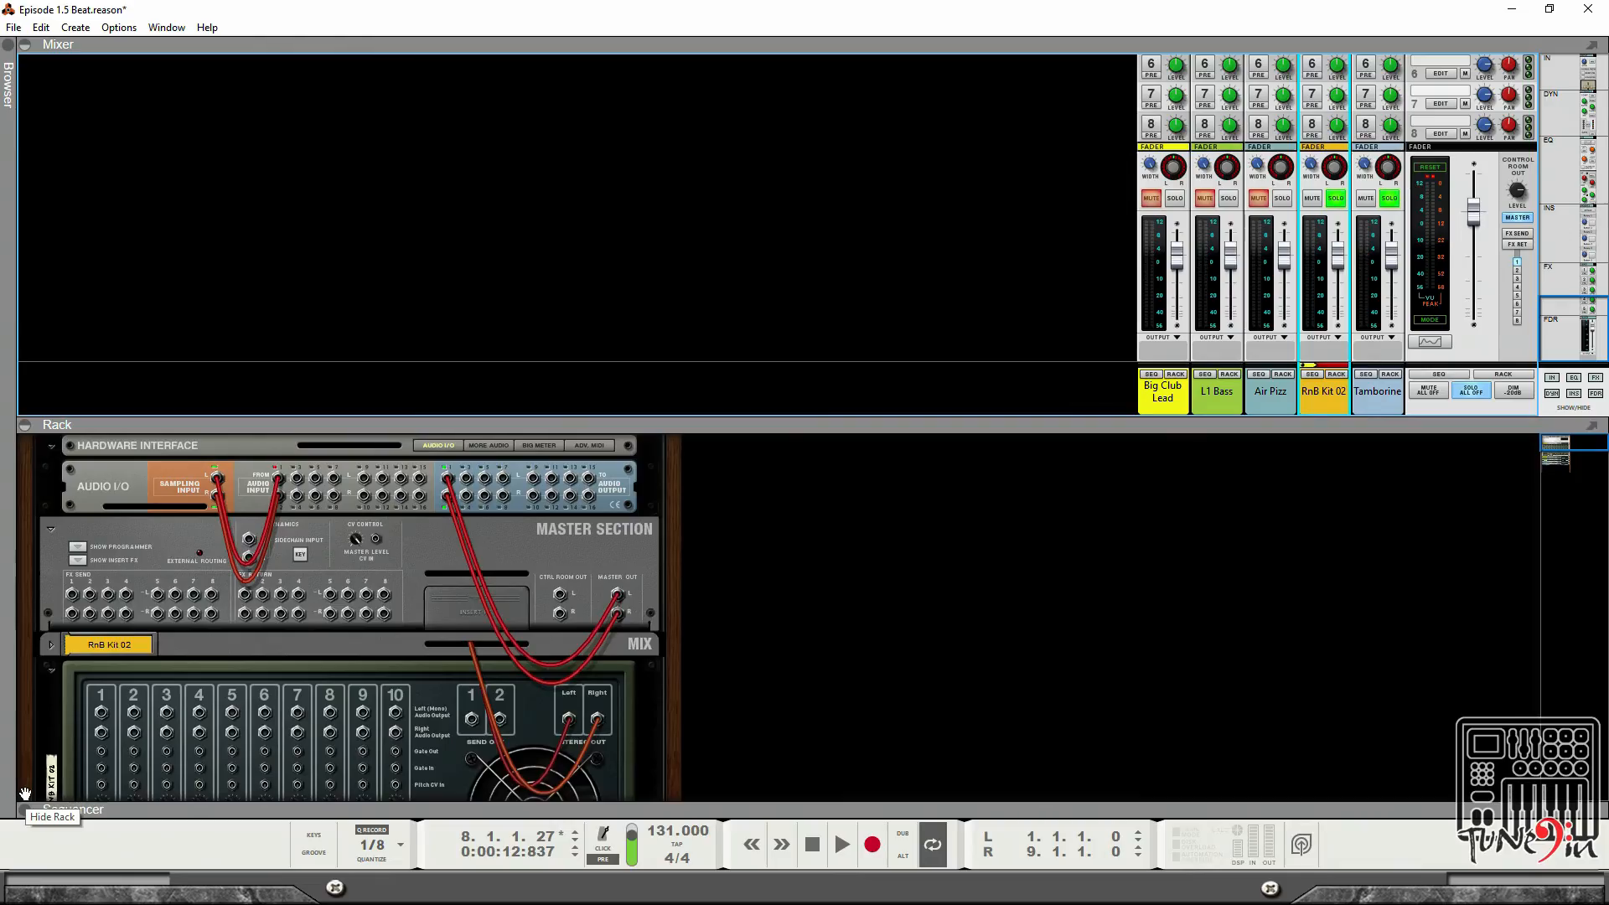
key("Tab")
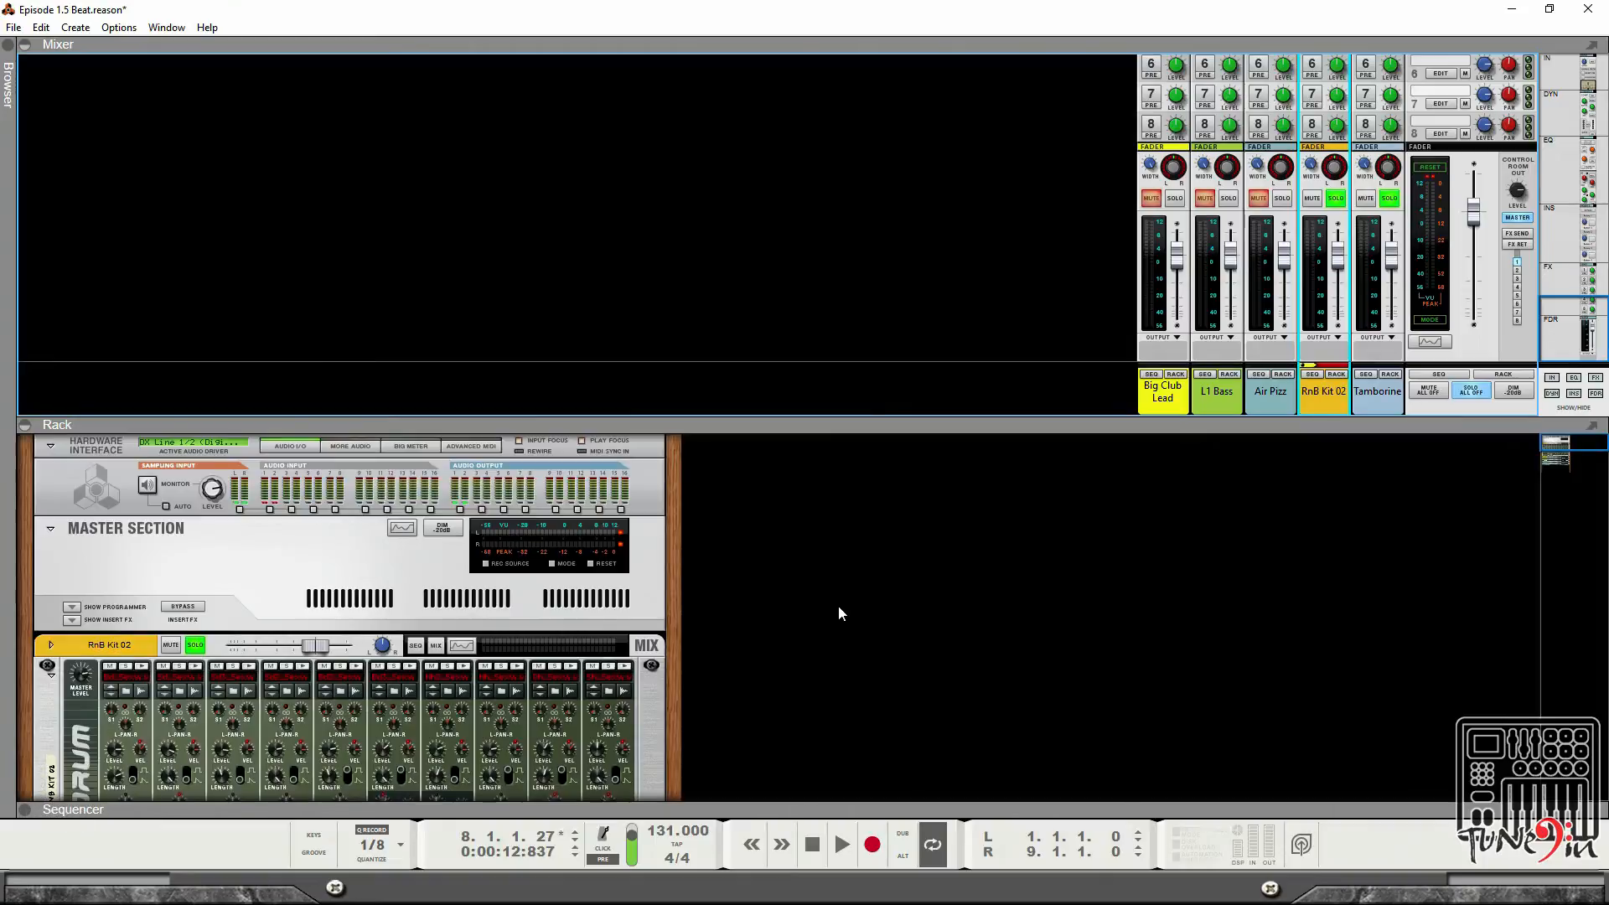
scroll(838, 605, "down", 5)
scroll(836, 602, "up", 3)
scroll(836, 610, "down", 1)
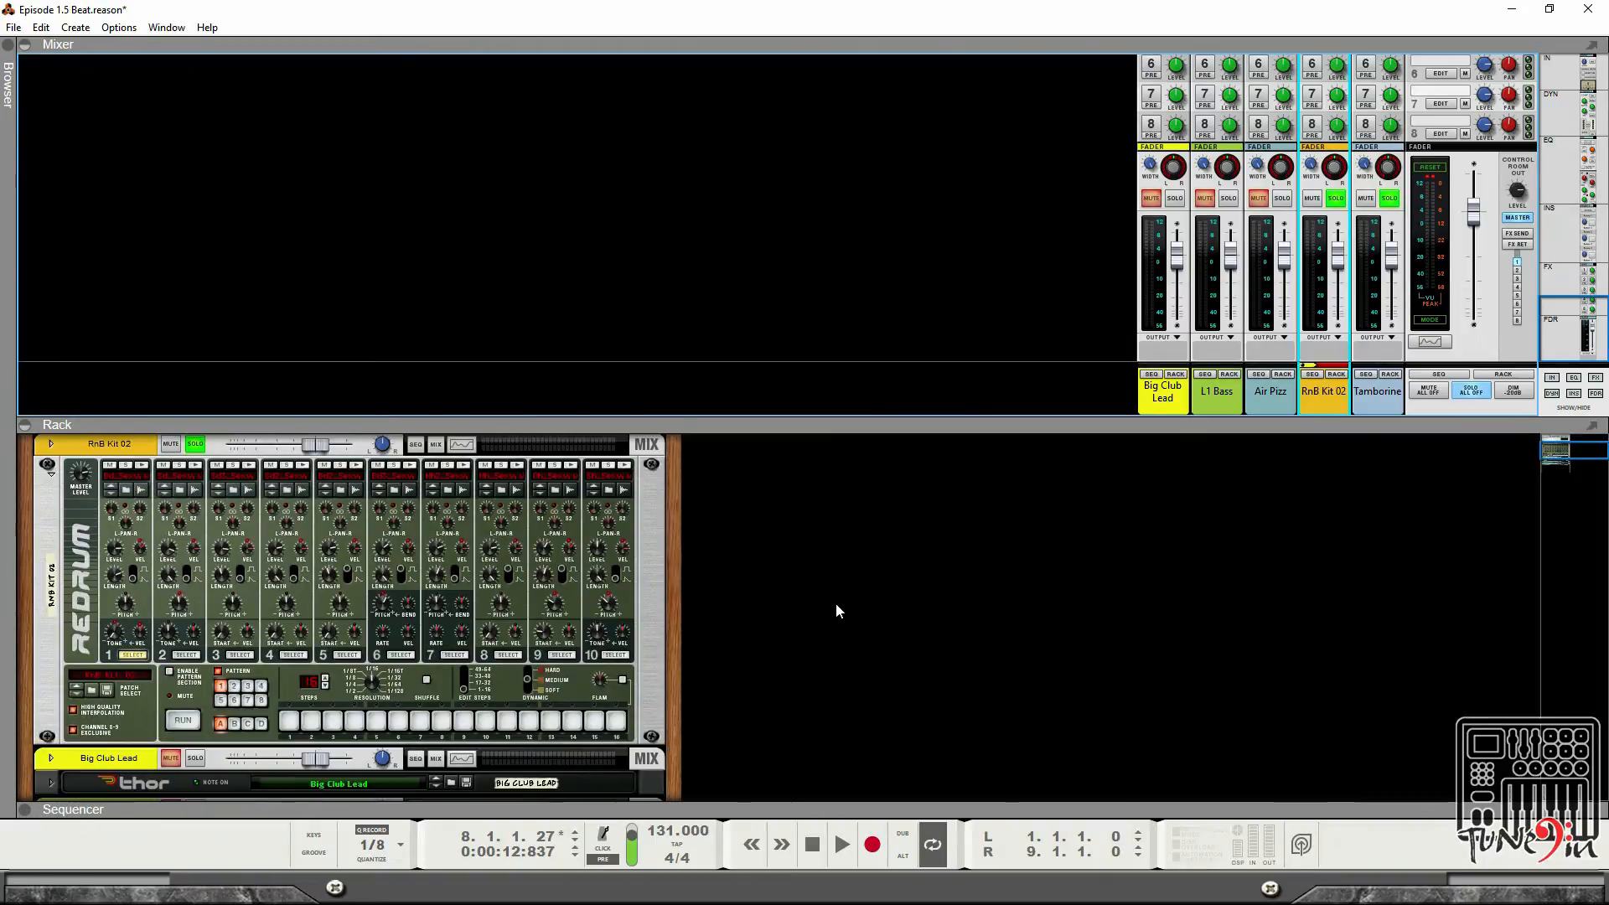
key("Tab")
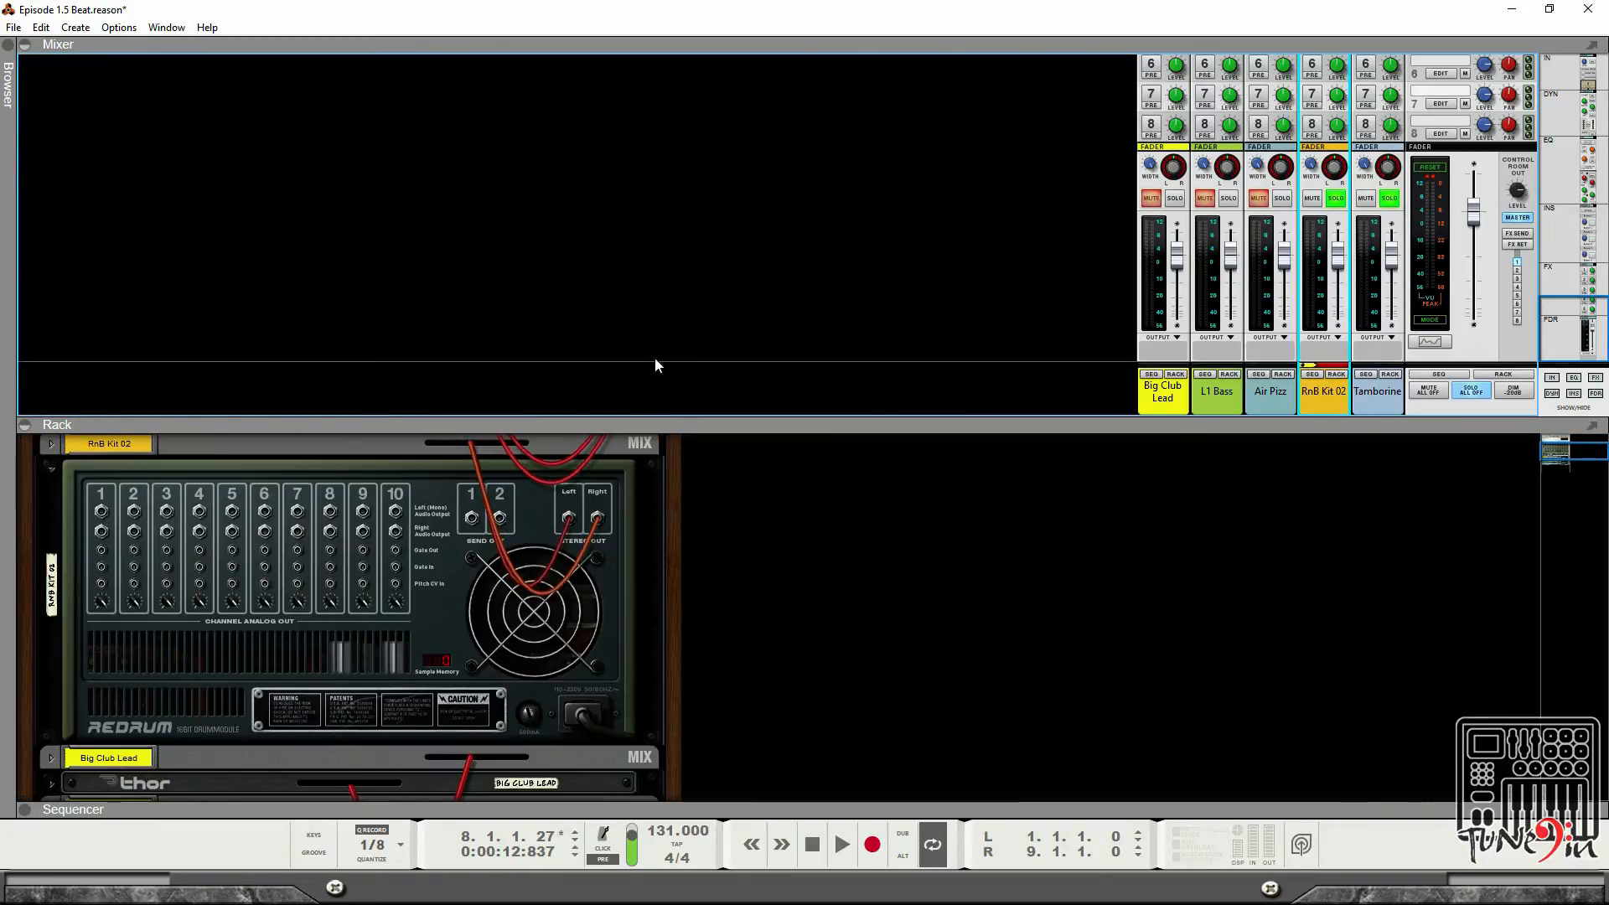
left_click(26, 45)
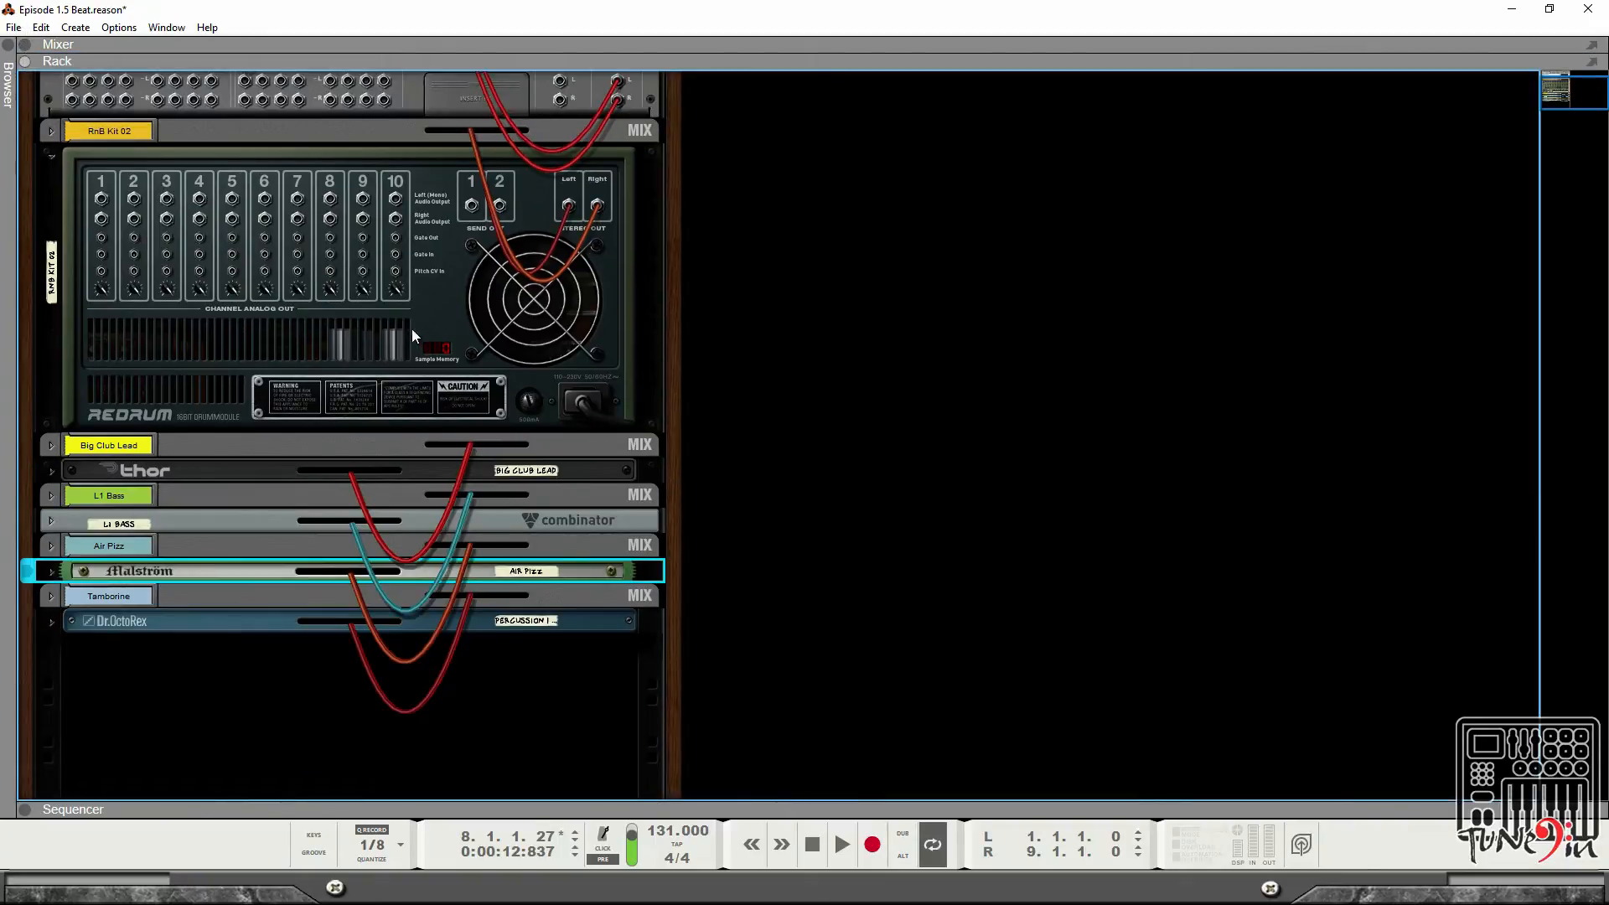
scroll(729, 425, "up", 3)
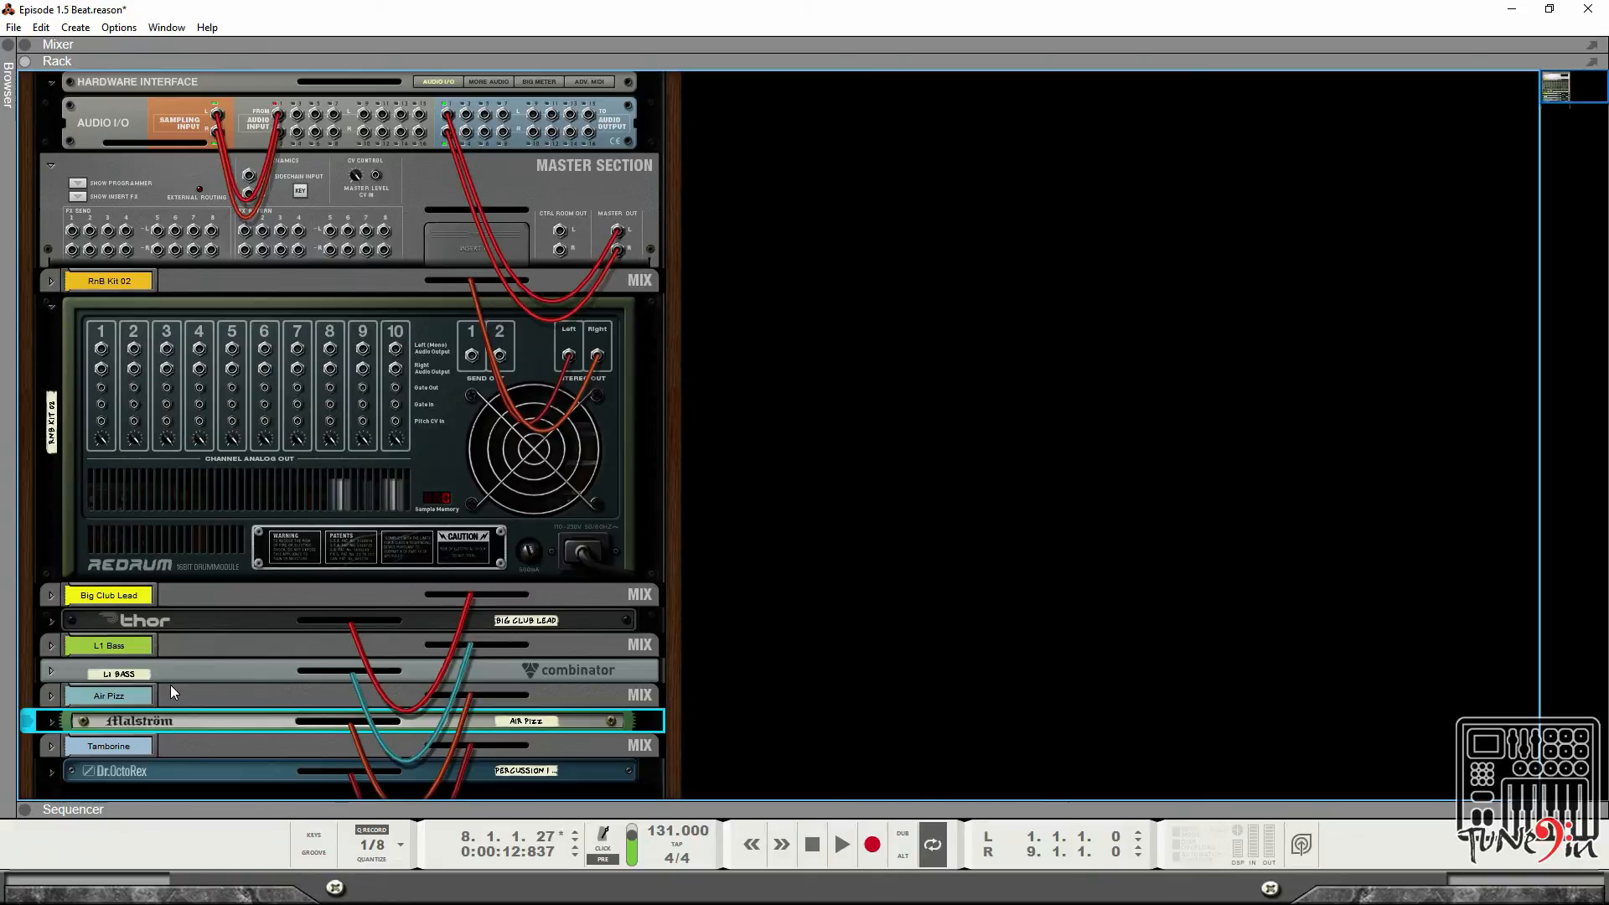
scroll(170, 692, "down", 1)
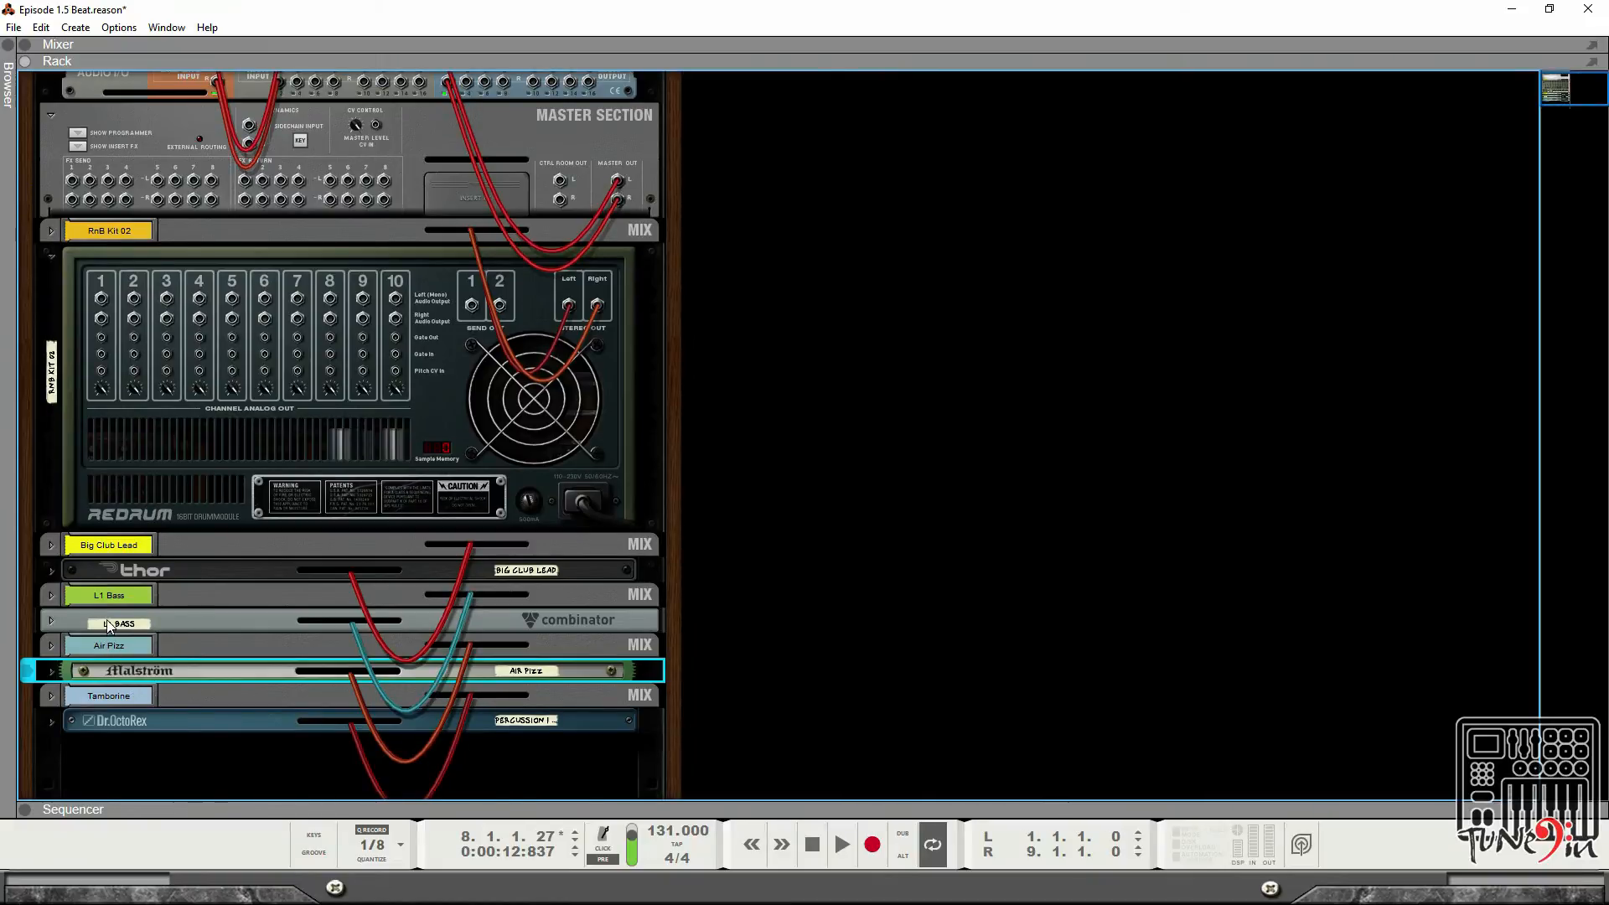
scroll(125, 226, "up", 1)
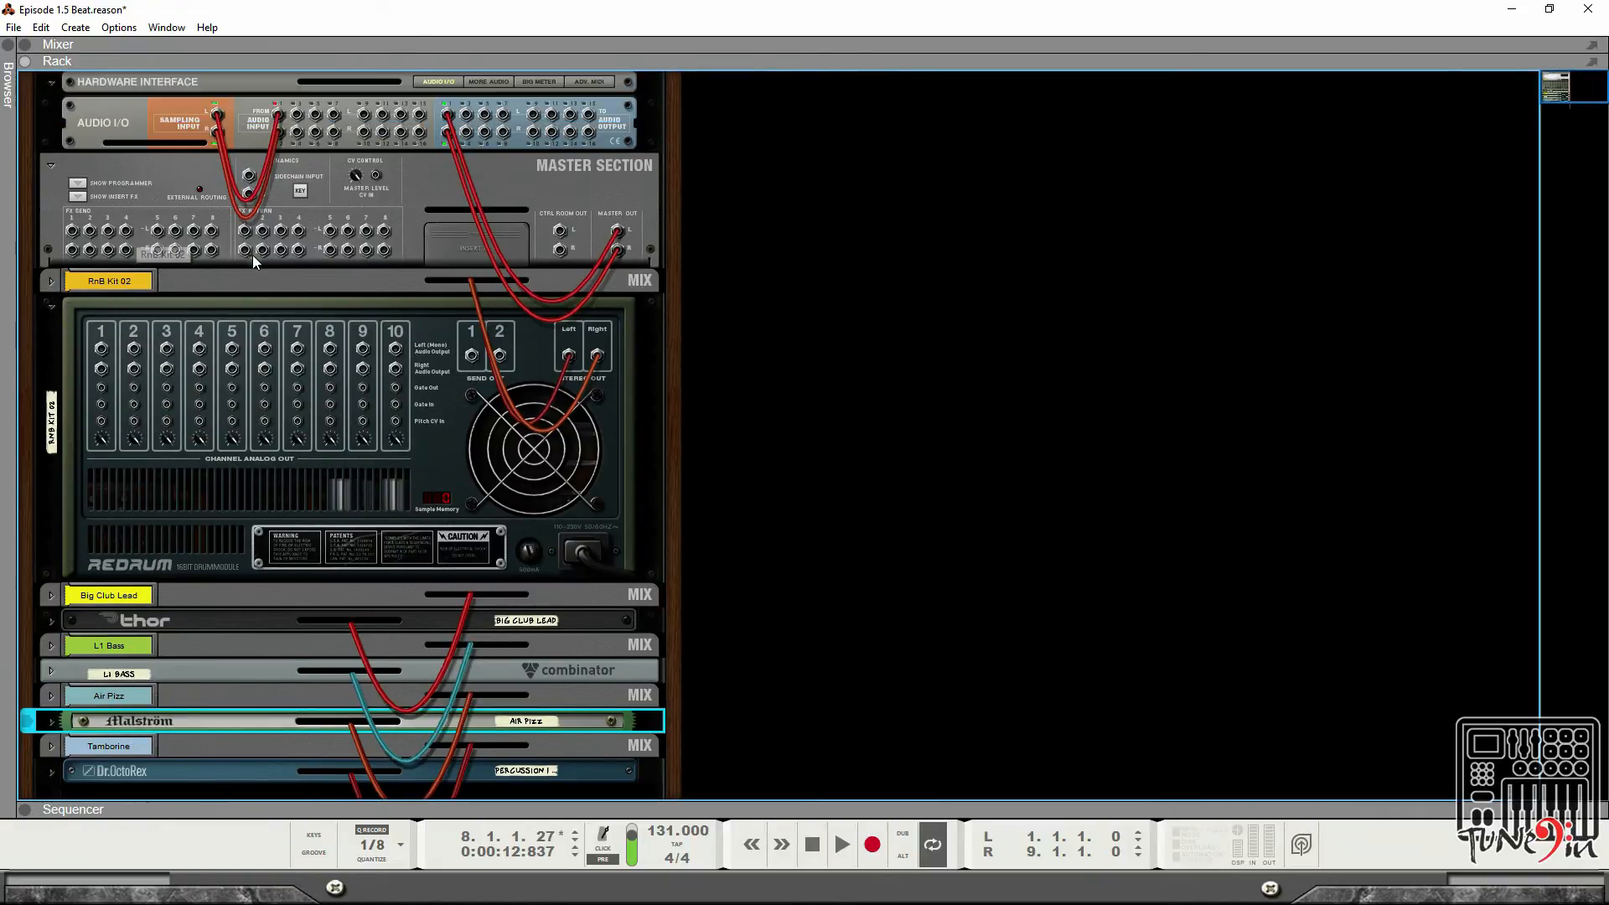
Move the RnB Kit 02 mix channel into the rack's second column and unfold it.
left_click(239, 283)
left_click_drag(240, 283, 922, 290)
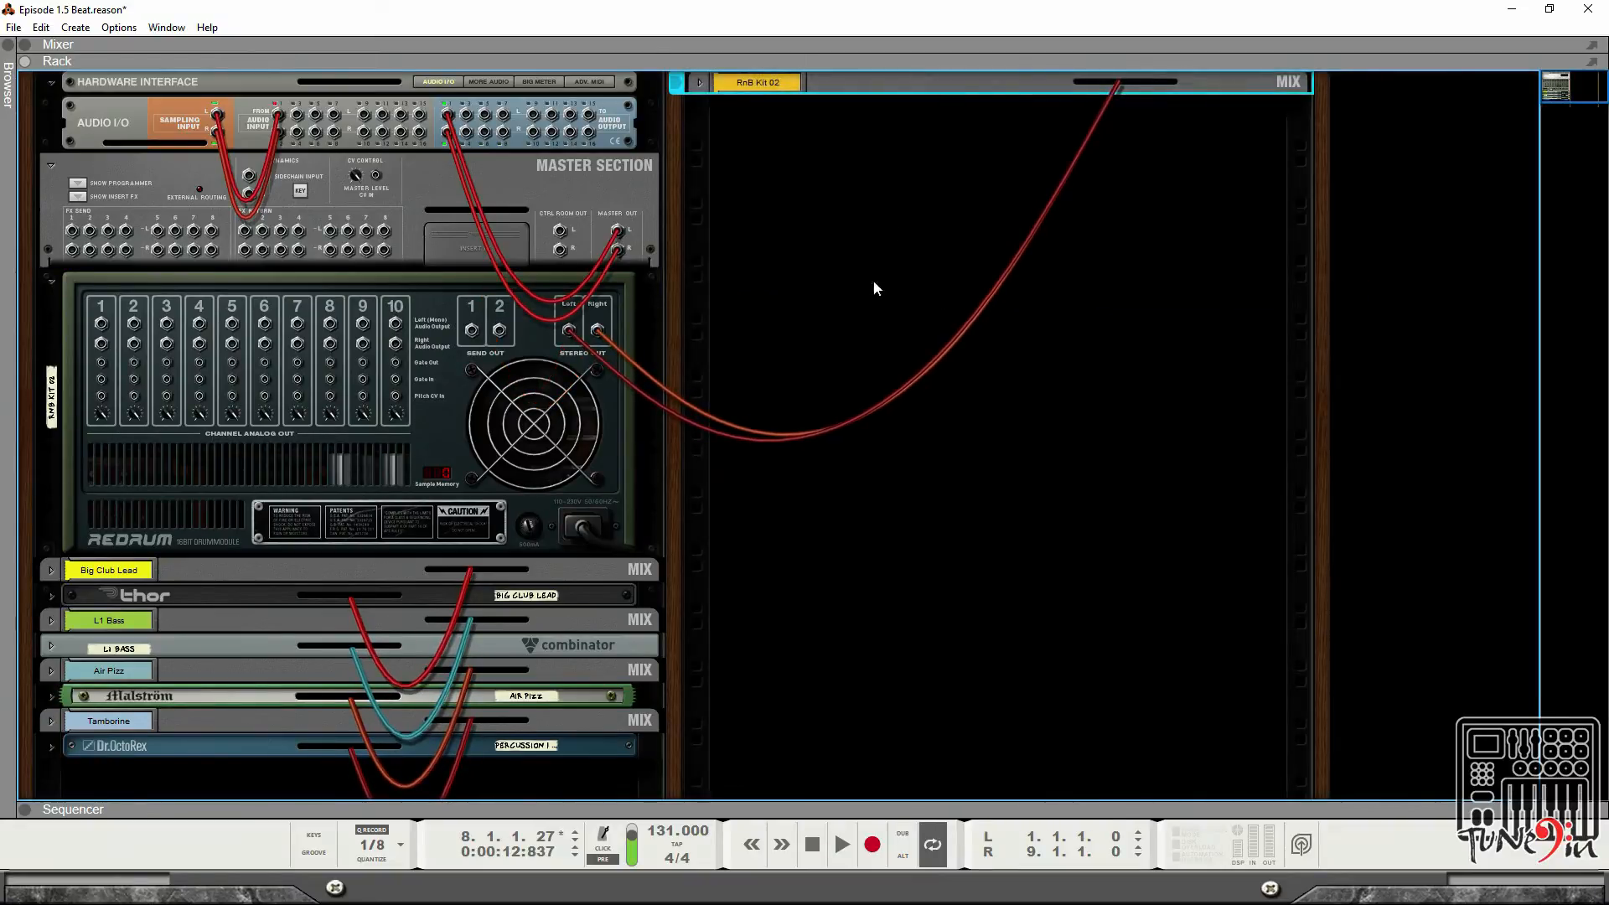
left_click(700, 81)
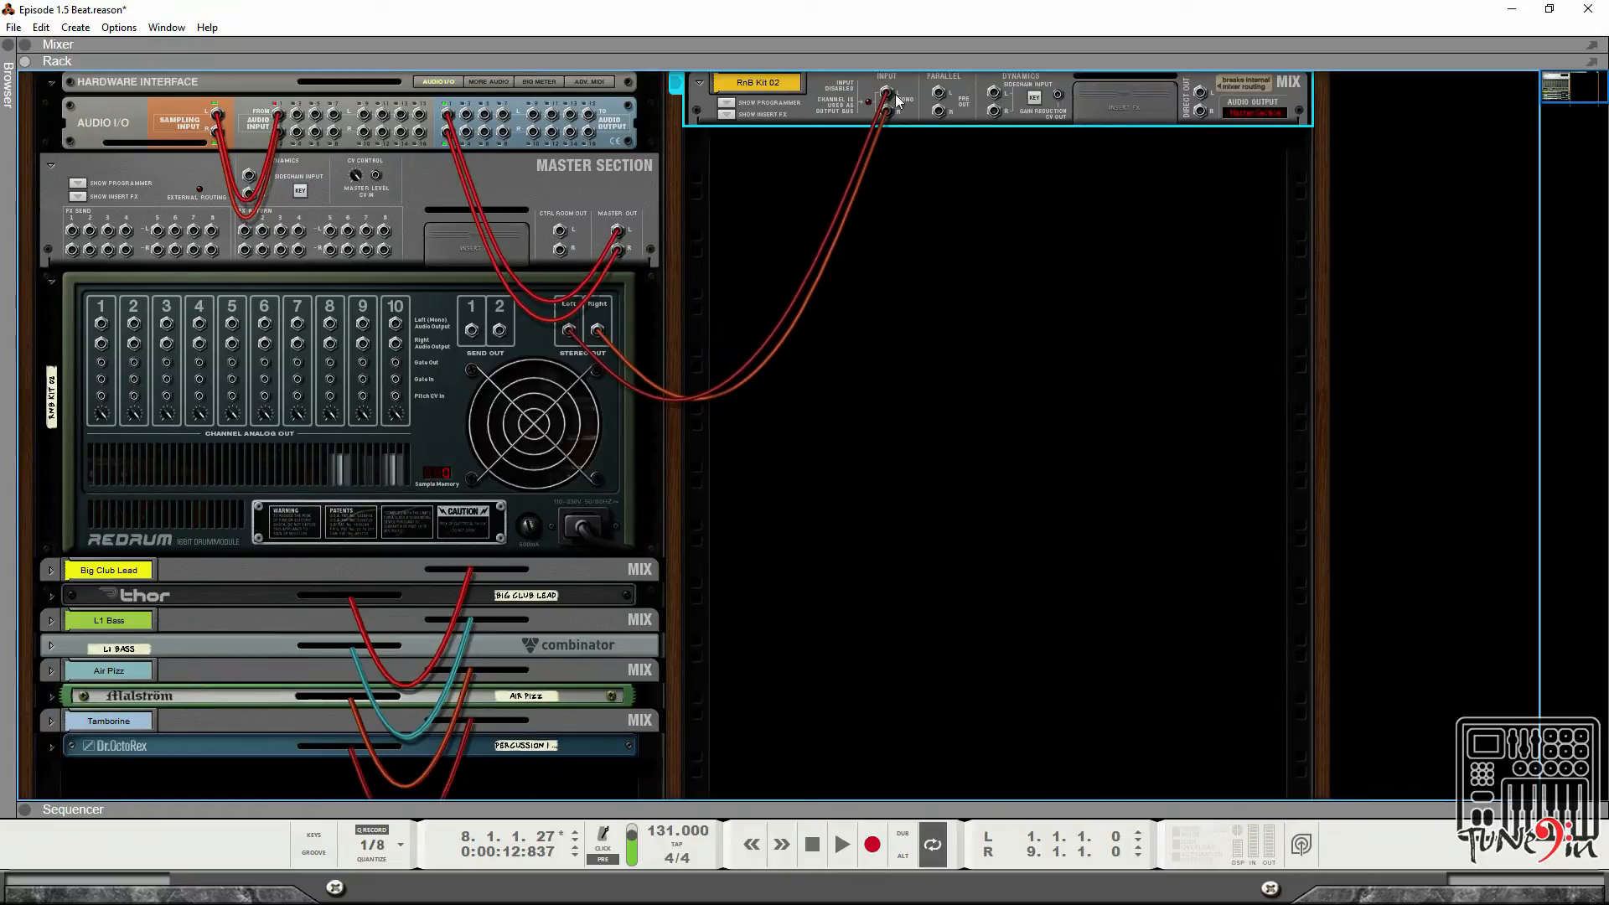
key("Tab")
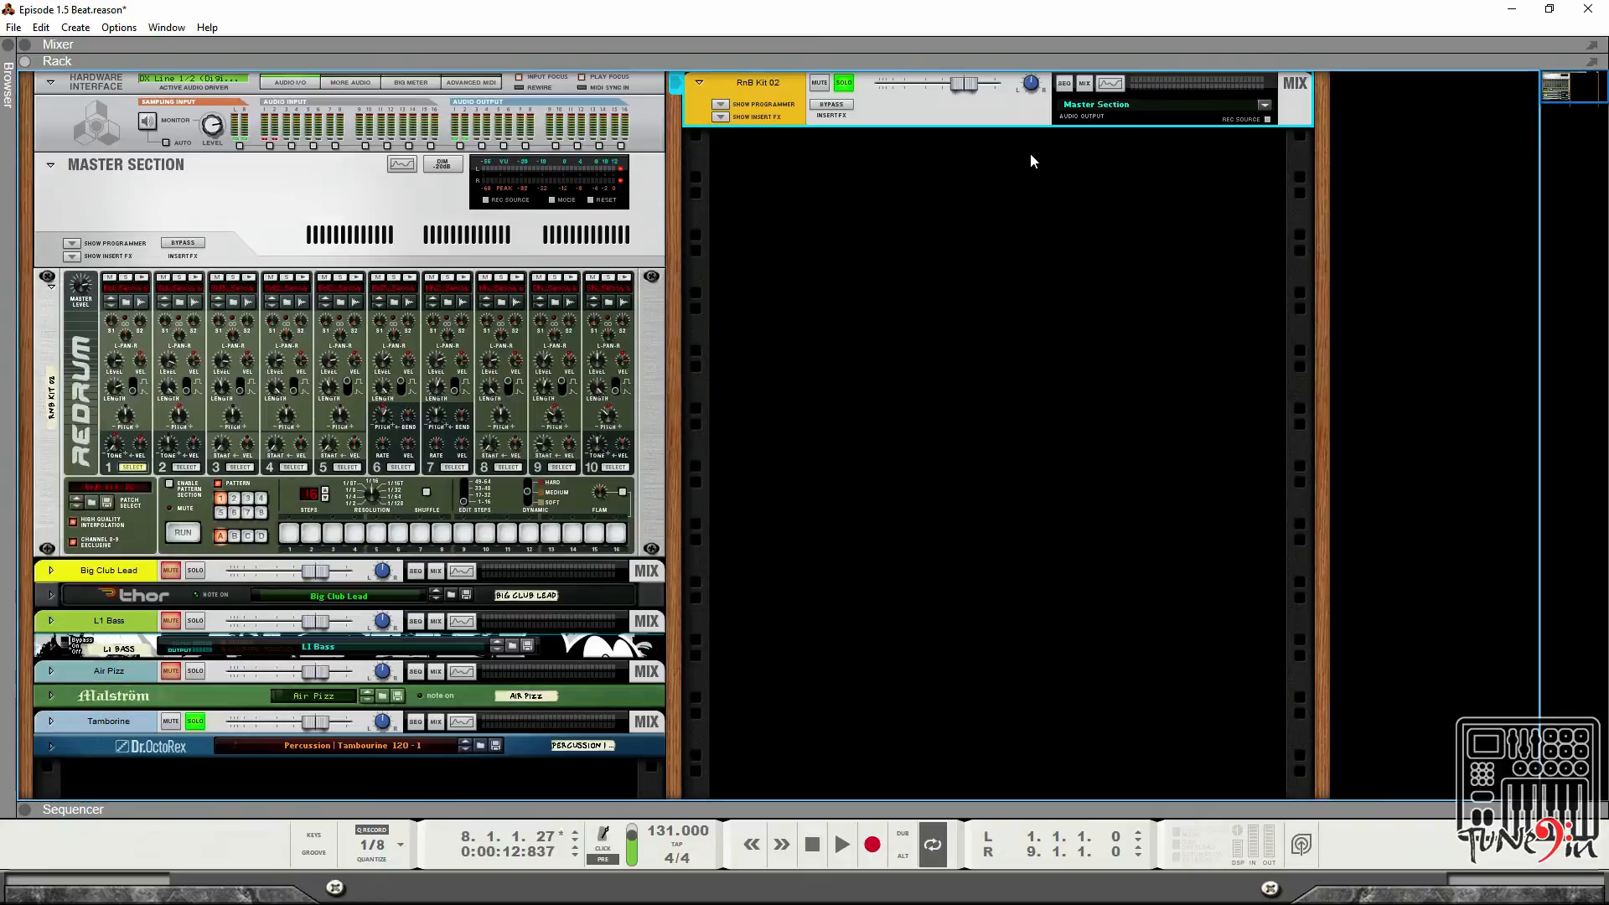
left_click(19, 50)
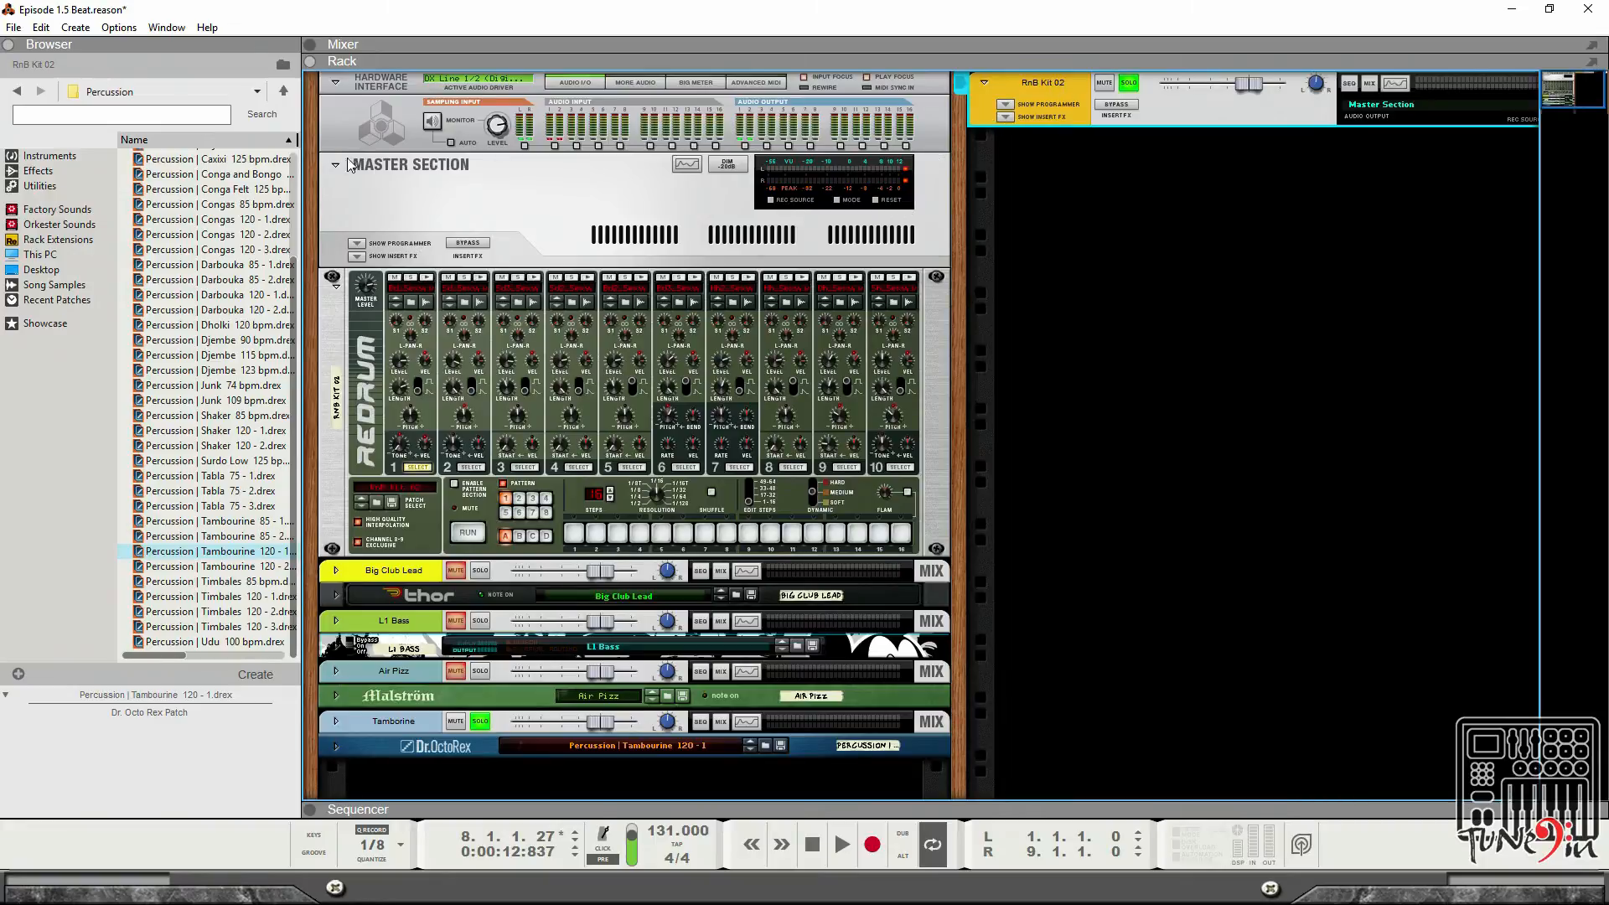
left_click(311, 44)
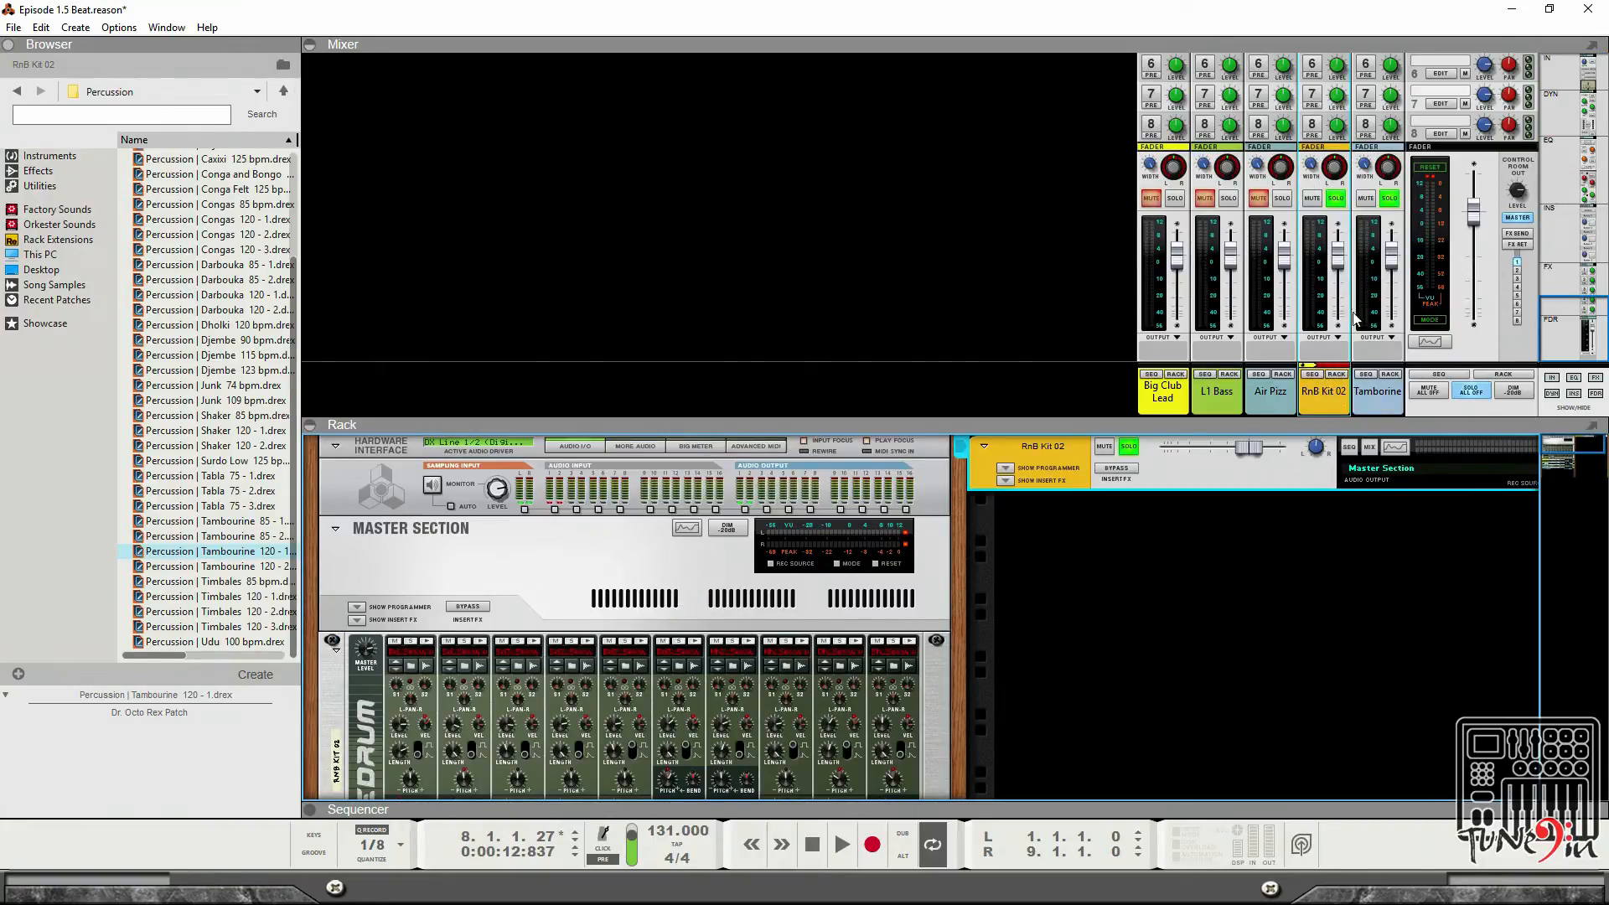
key("Tab")
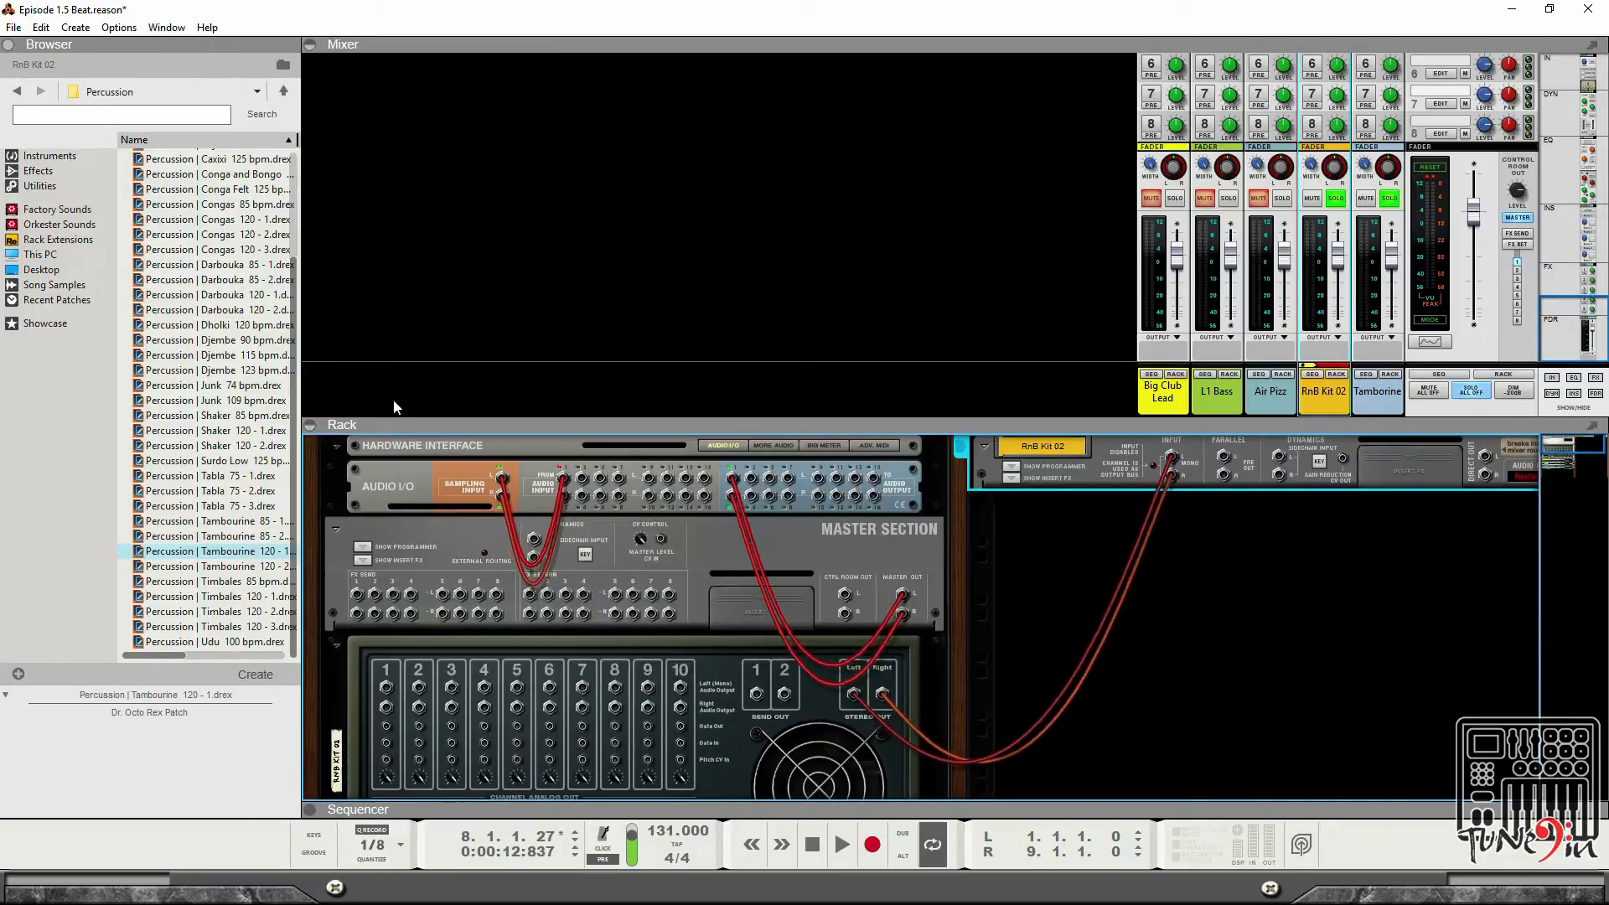
left_click(310, 425)
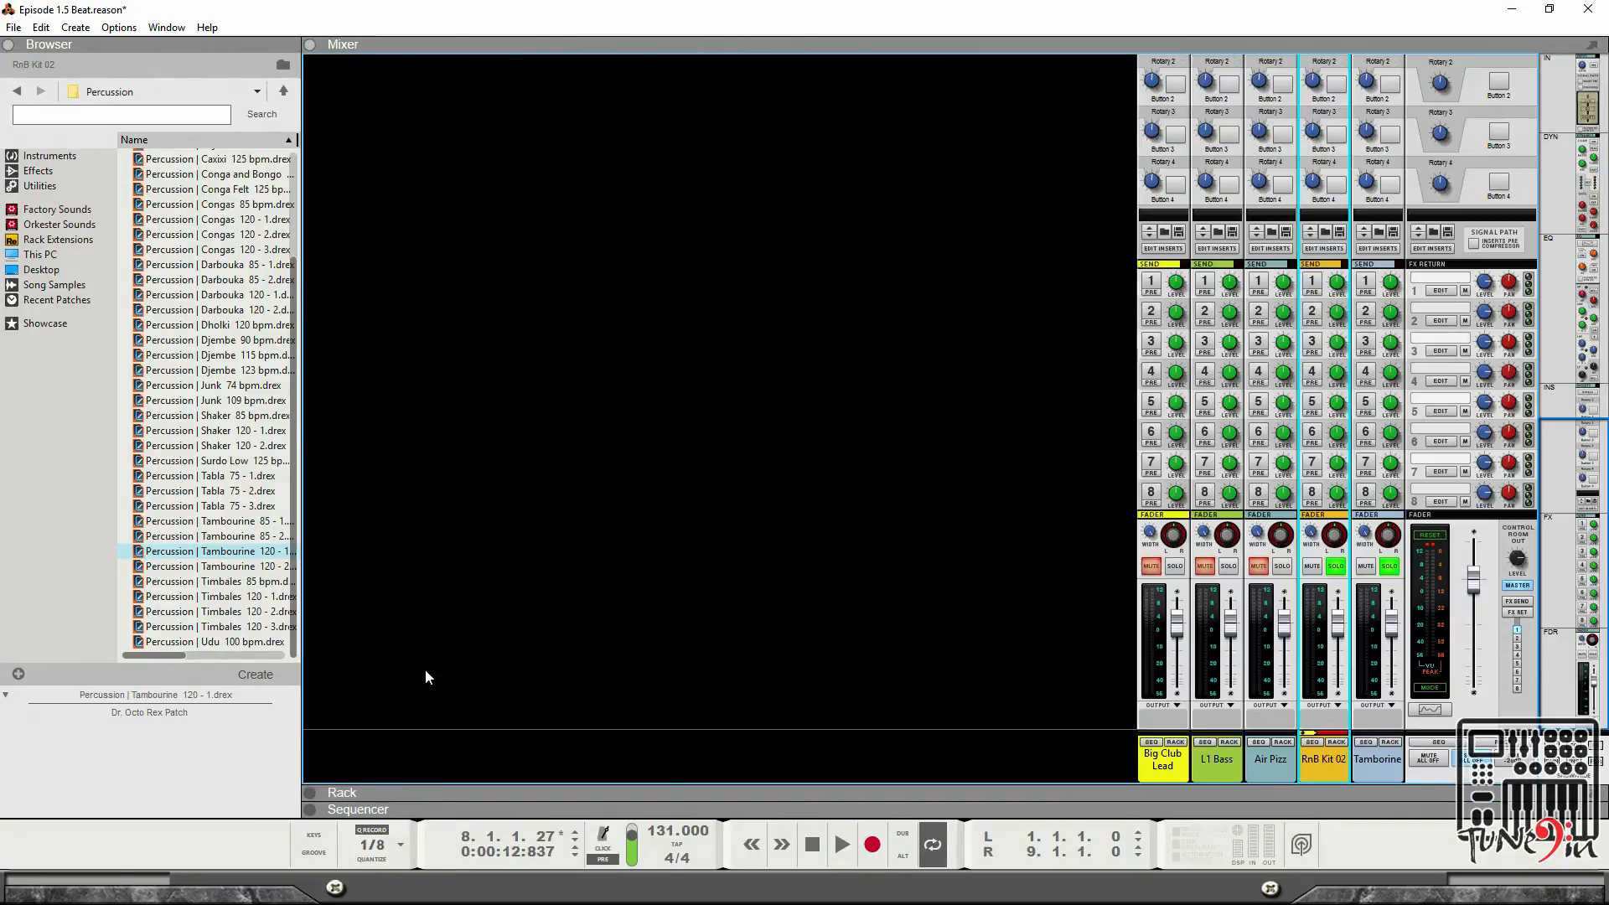
left_click(310, 791)
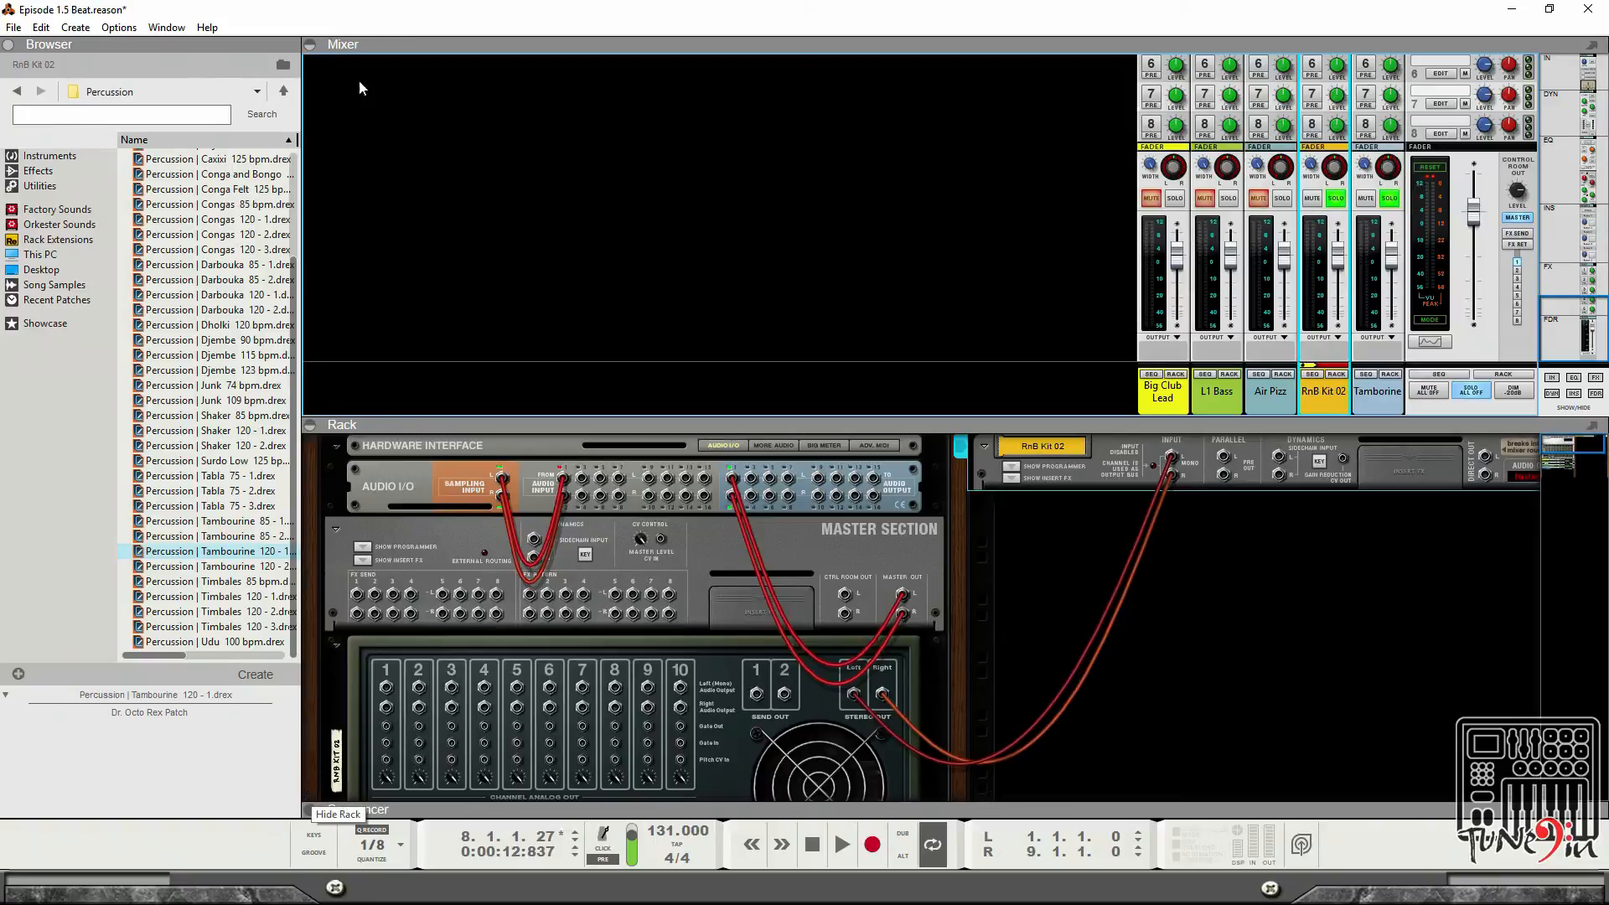
left_click(308, 45)
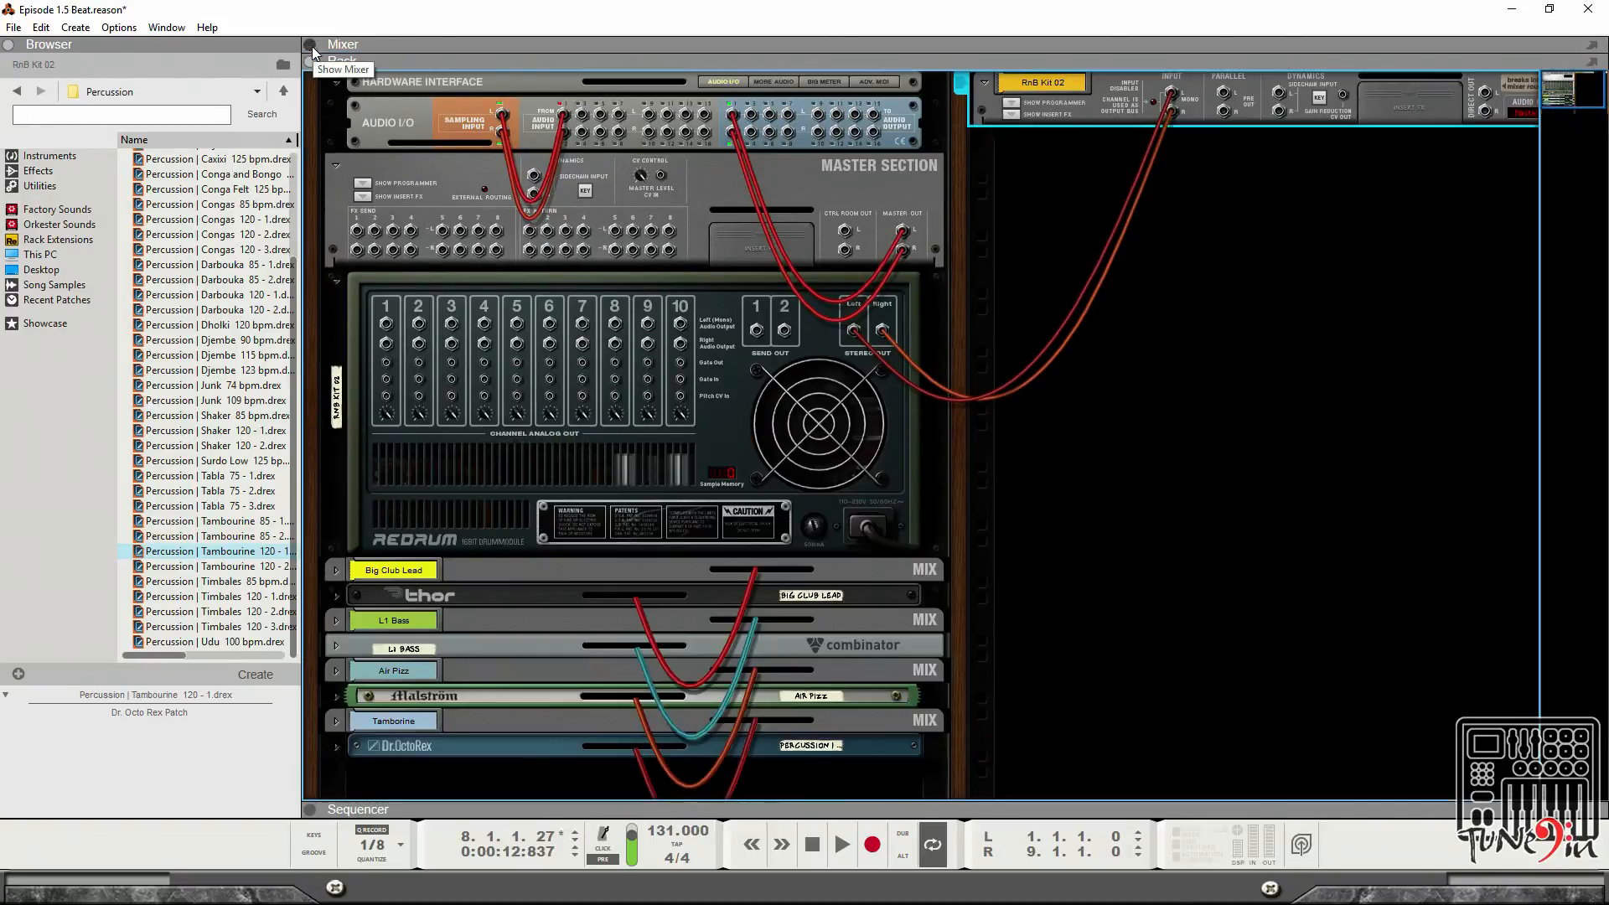
left_click(10, 45)
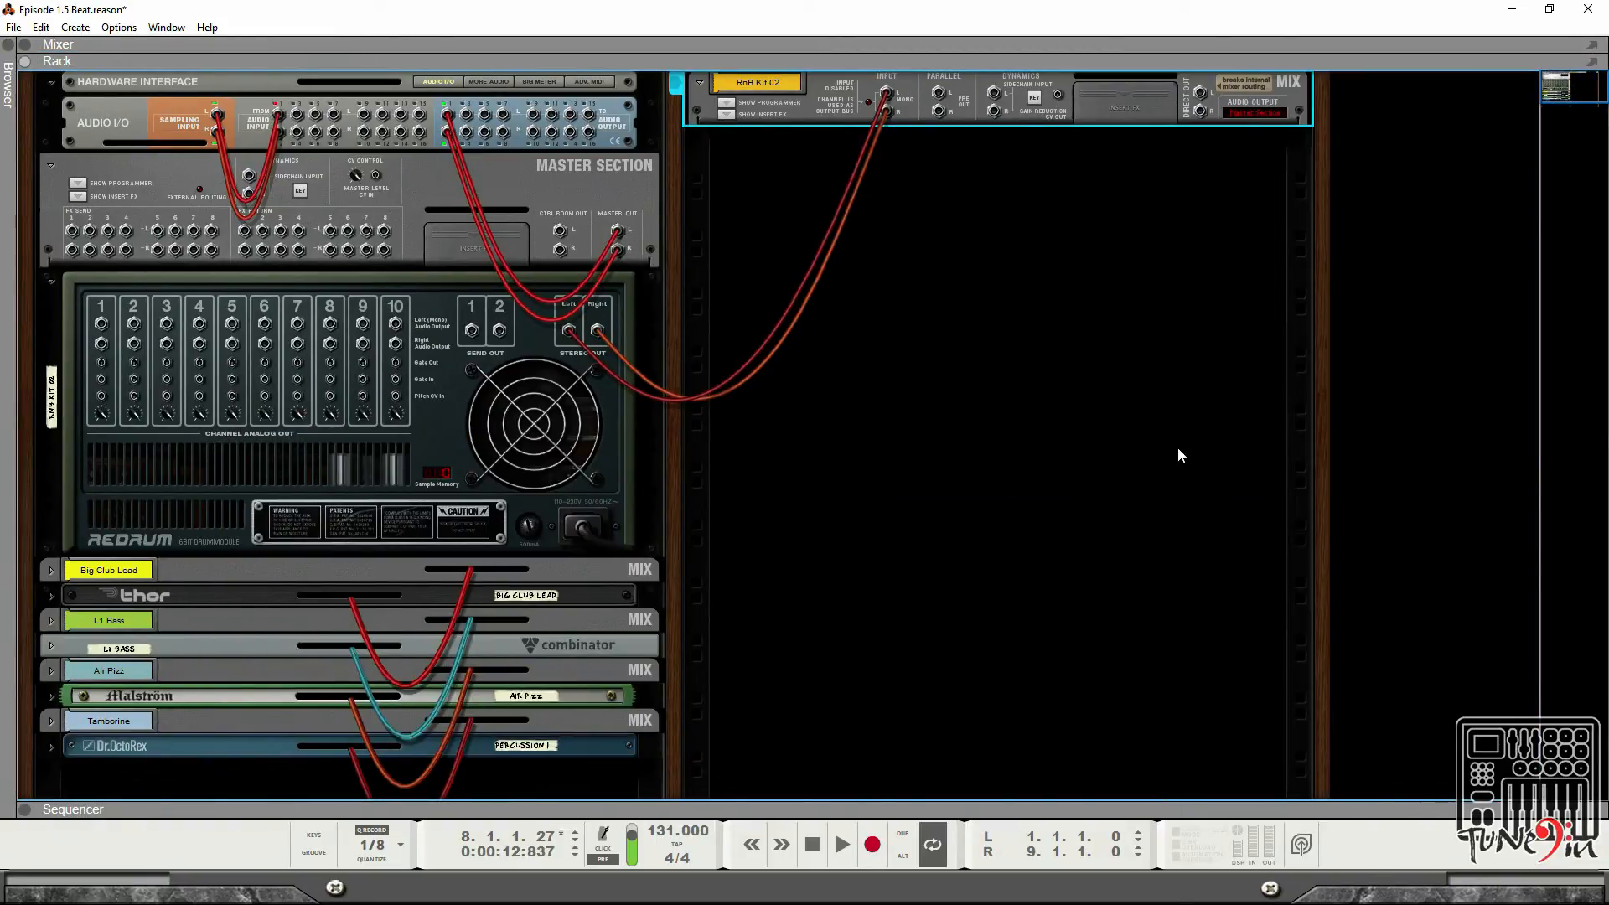
Undo disconnecting the cable from the RnB Kit 02 mix channel's input.
left_click_drag(887, 97, 949, 205)
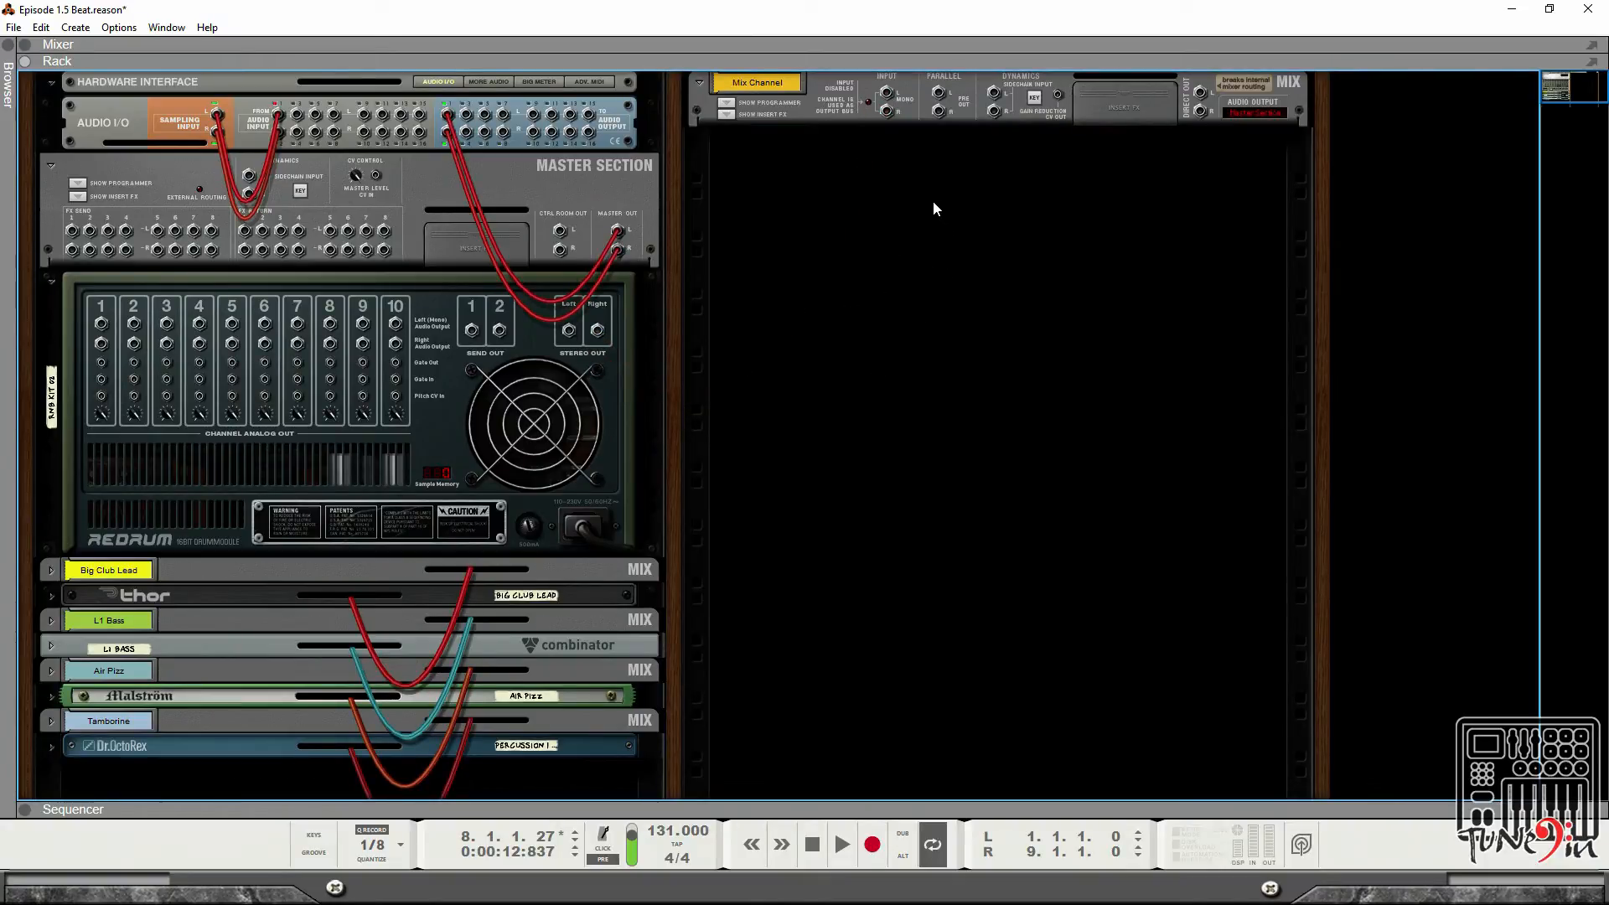
key("ctrl+z")
Start playback and select the Redrum drum machine in the rack.
key("Tab")
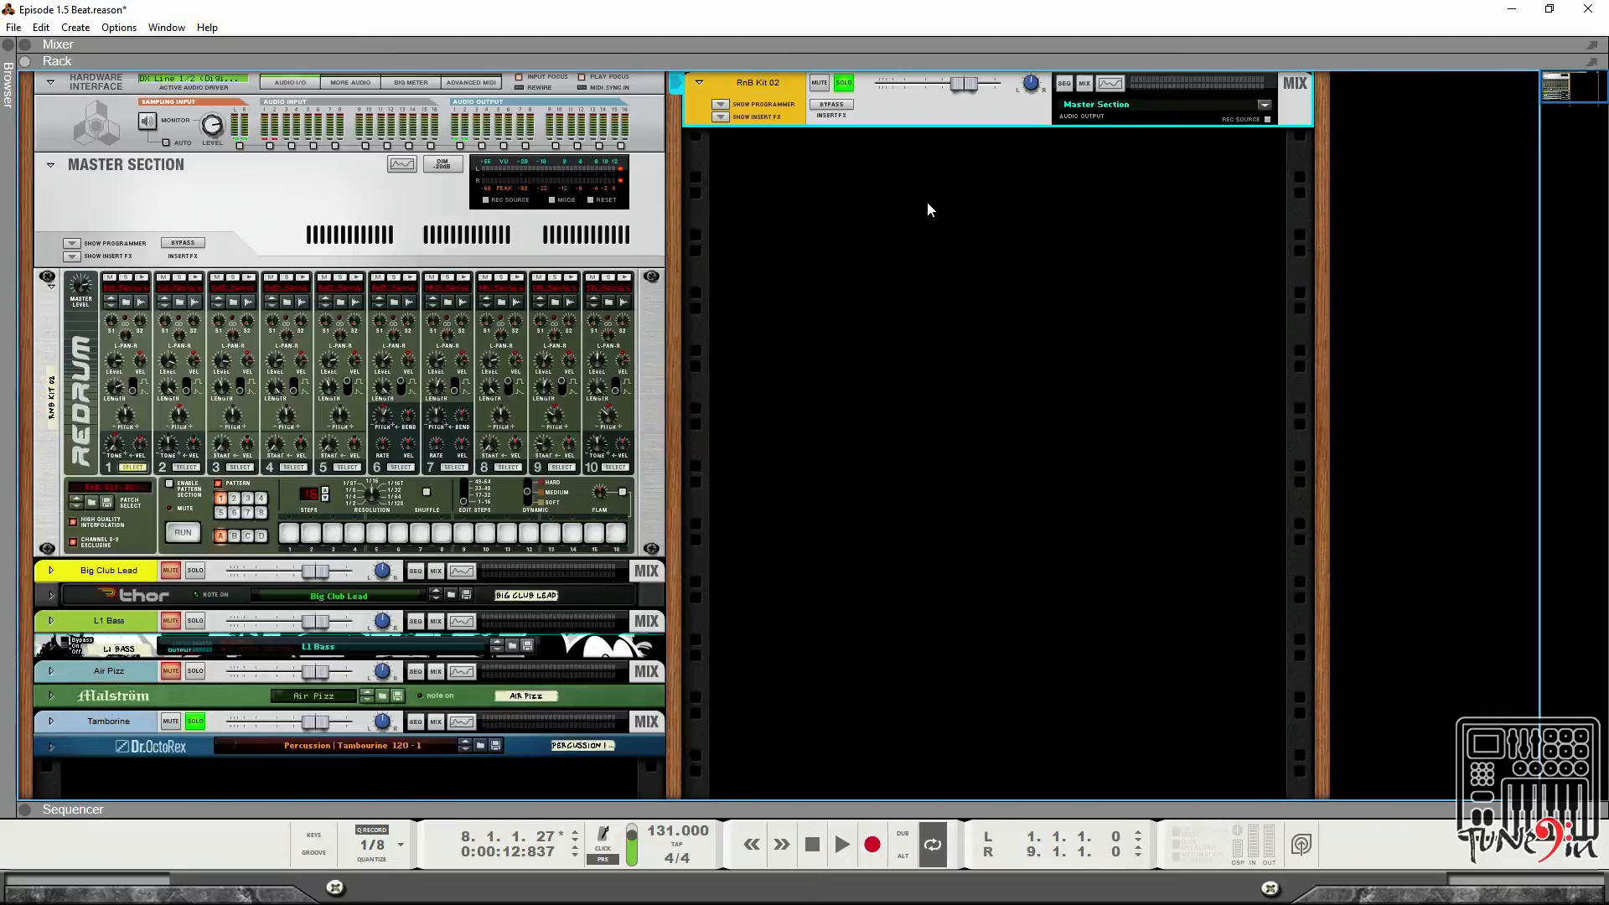
key("space")
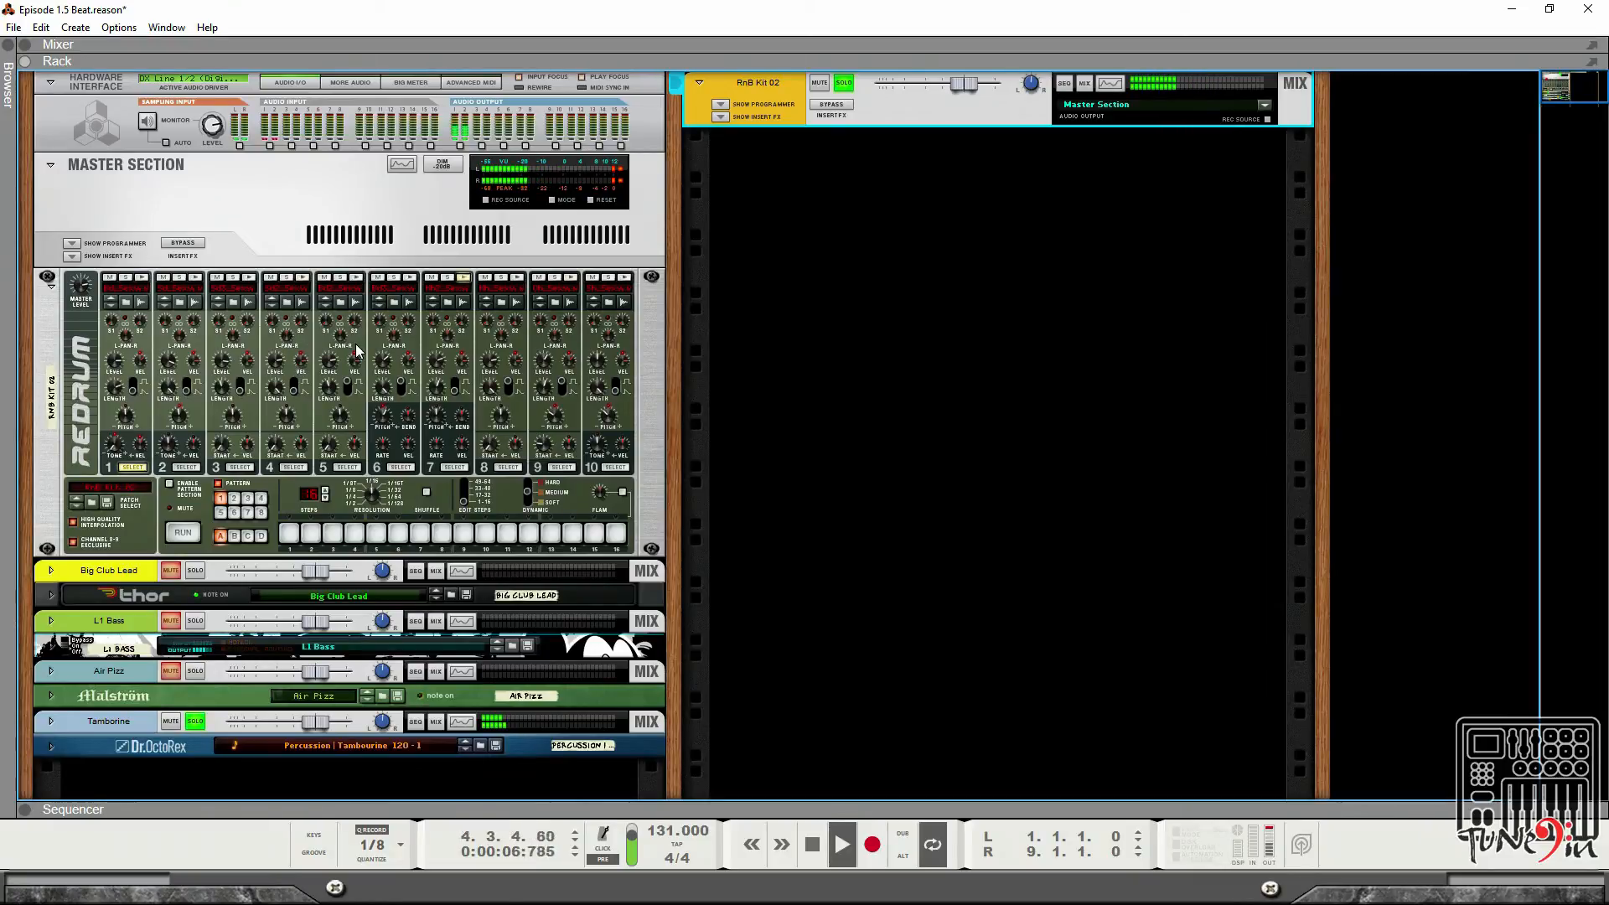
left_click(361, 279)
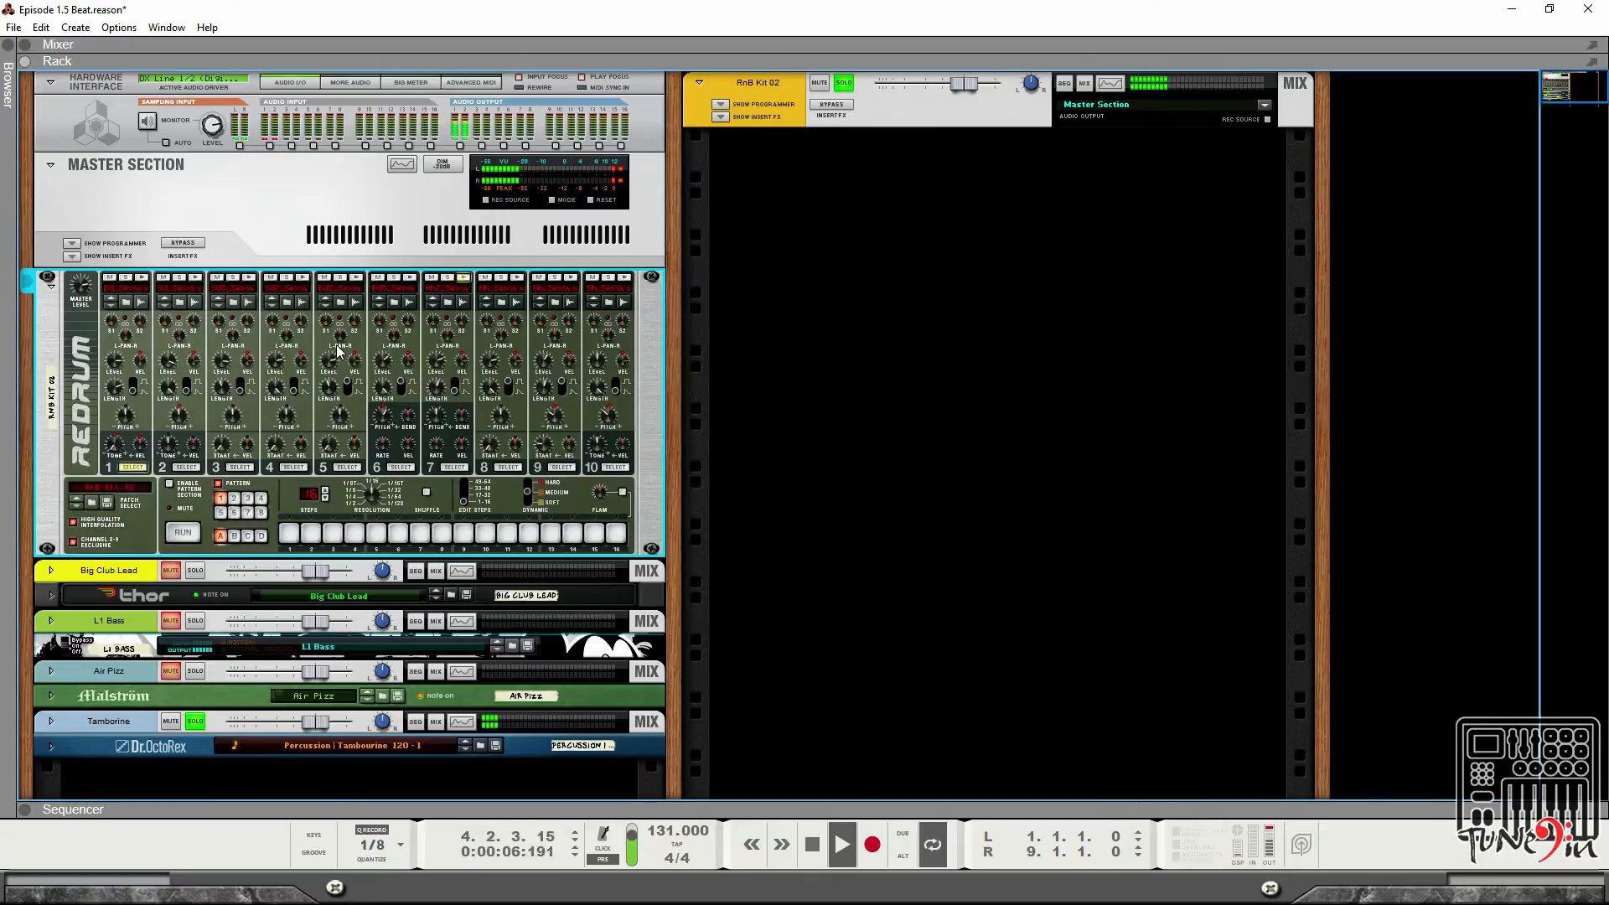
key("Tab")
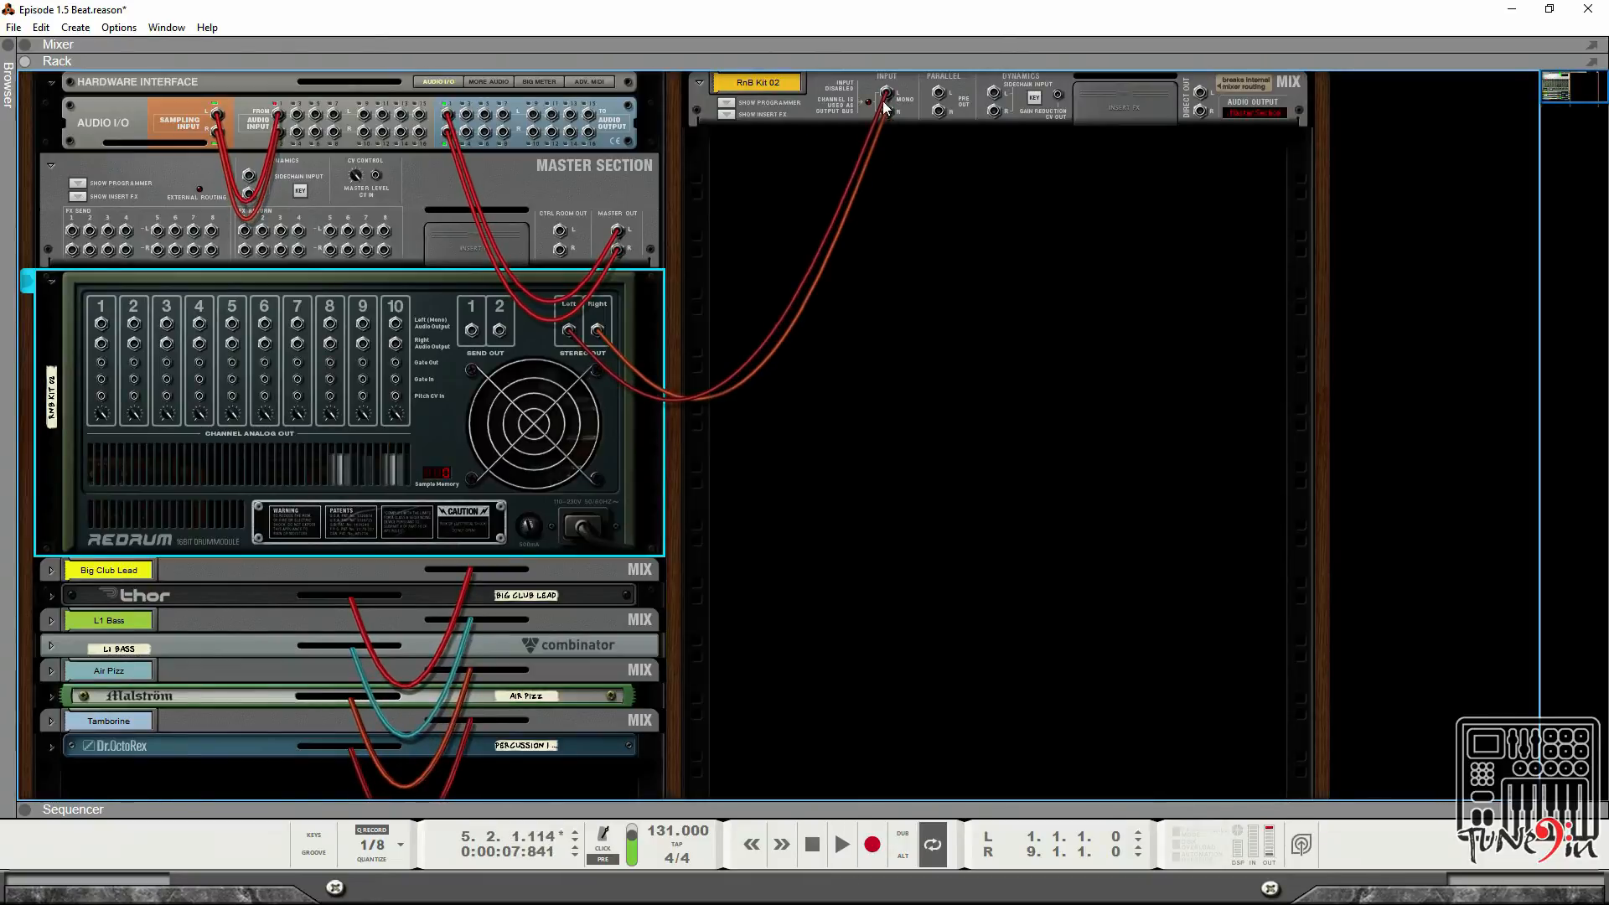
Disconnect the Redrum's stereo cable from the RnB Kit 02 mix channel's input.
mouse_move(882, 100)
left_mouse_down()
mouse_move(895, 162)
mouse_move(890, 125)
left_mouse_up()
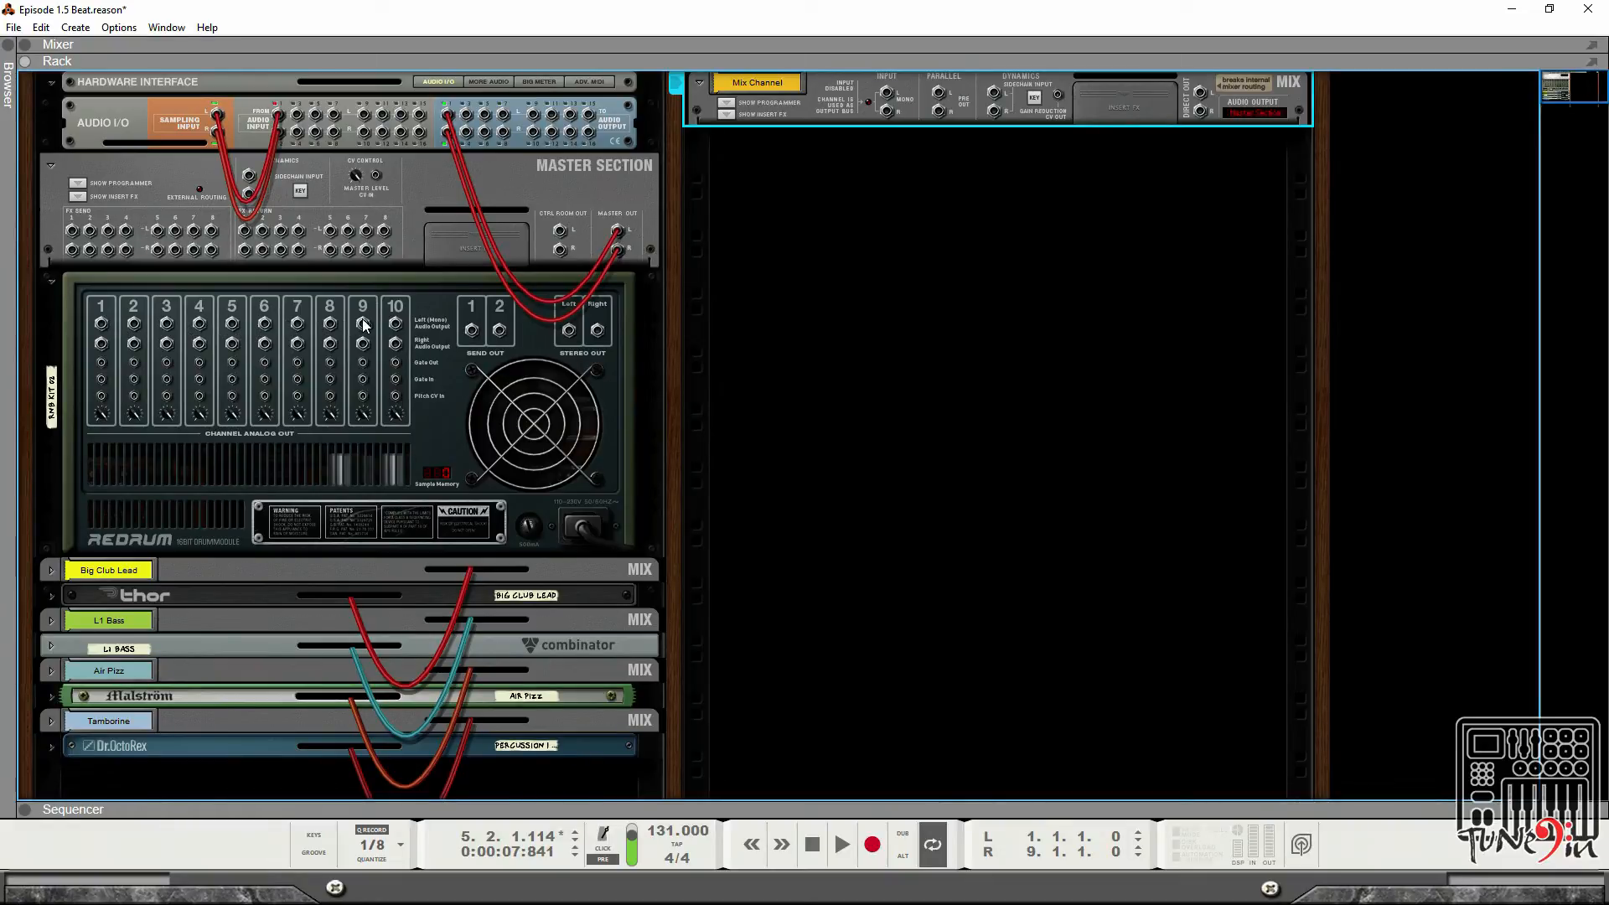
left_click(843, 294)
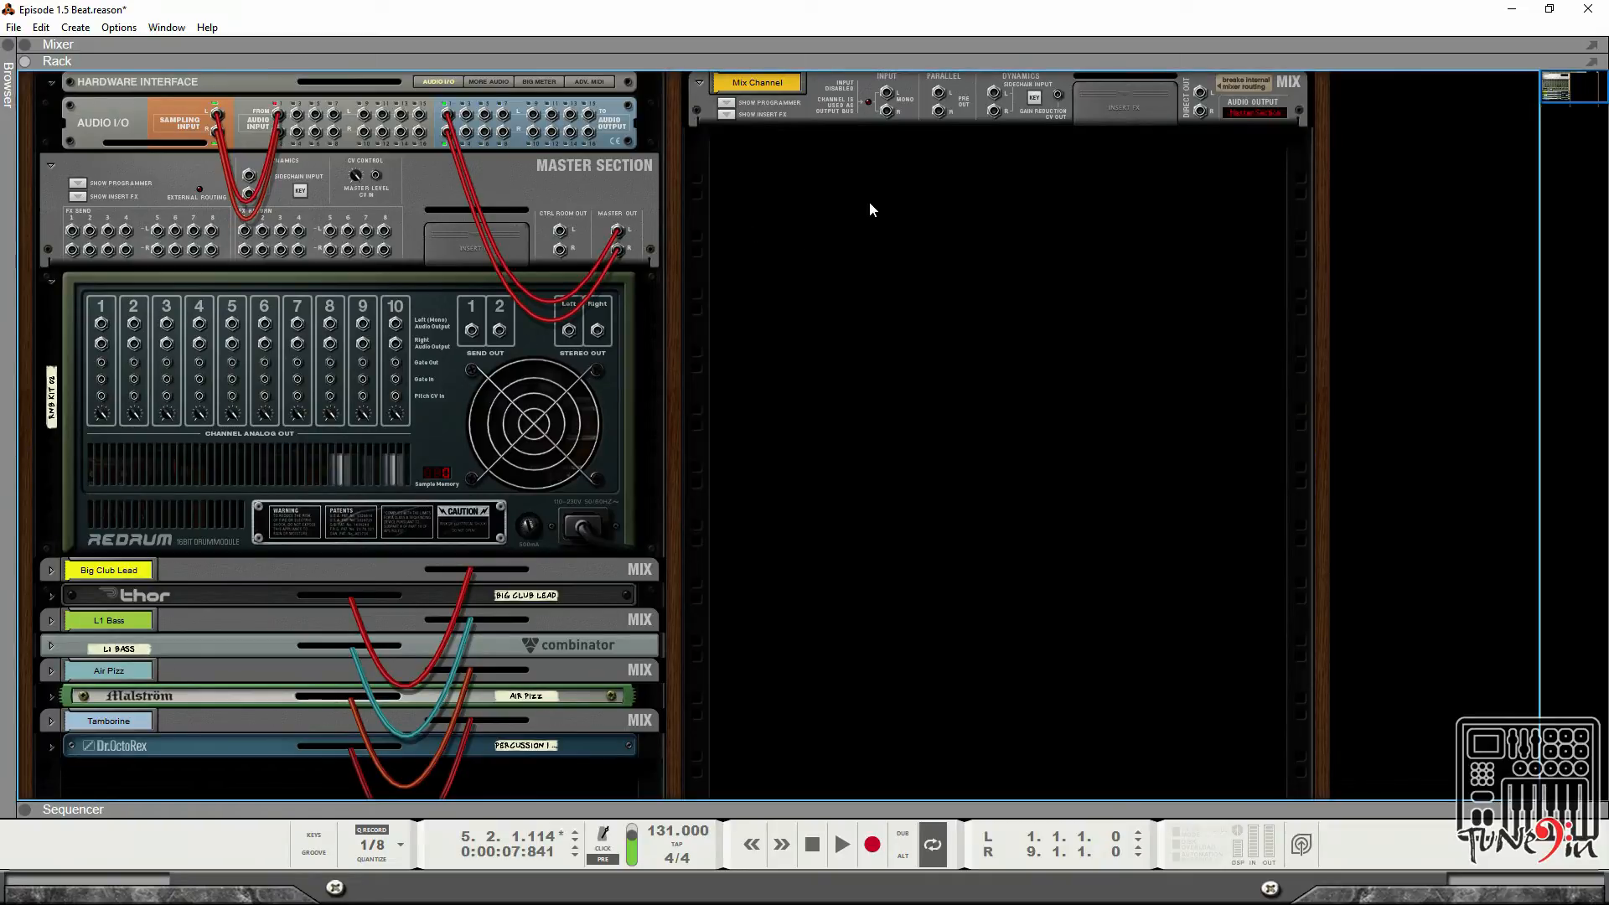
Create three new Mix Channel devices below the first one in the rack's second column.
right_click(864, 174)
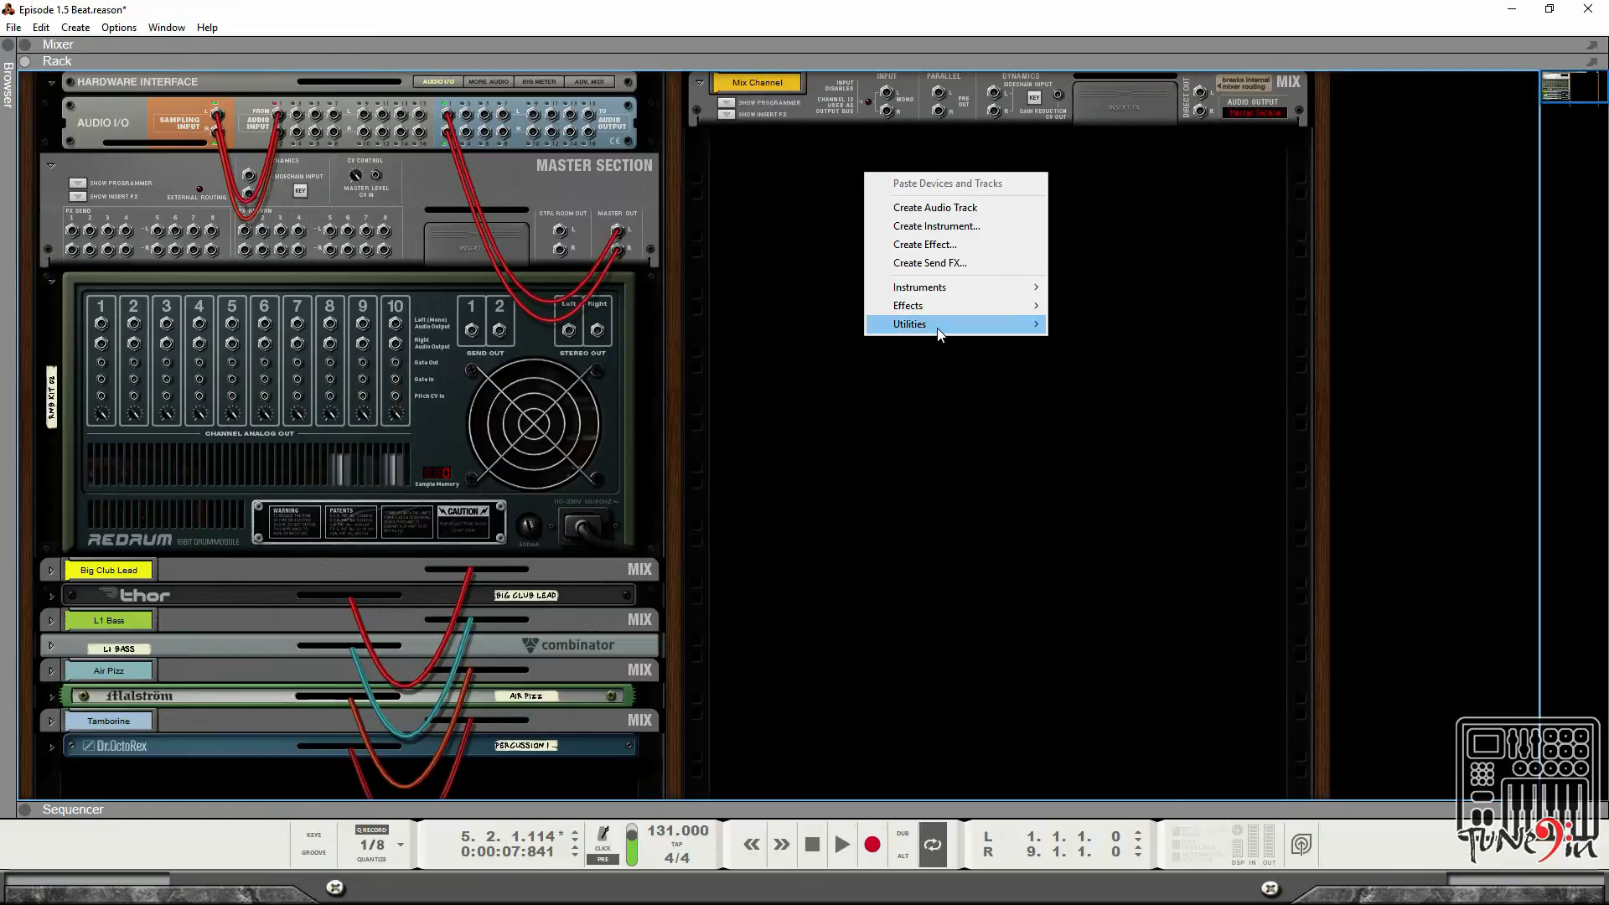
mouse_move(937, 327)
left_click(1099, 381)
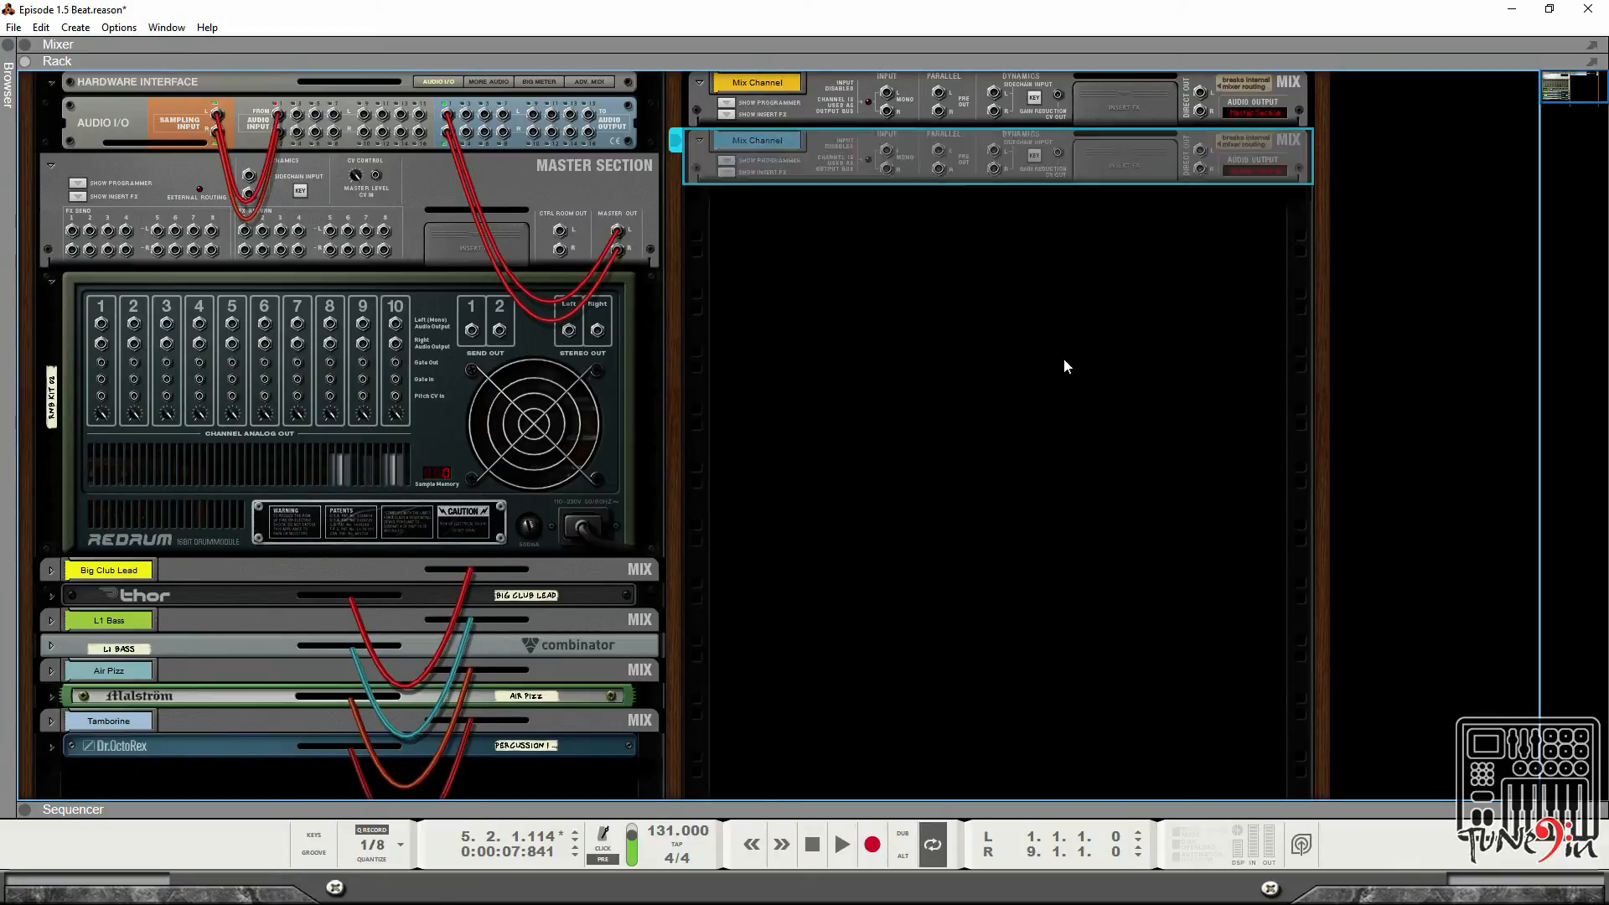
right_click(814, 278)
mouse_move(922, 427)
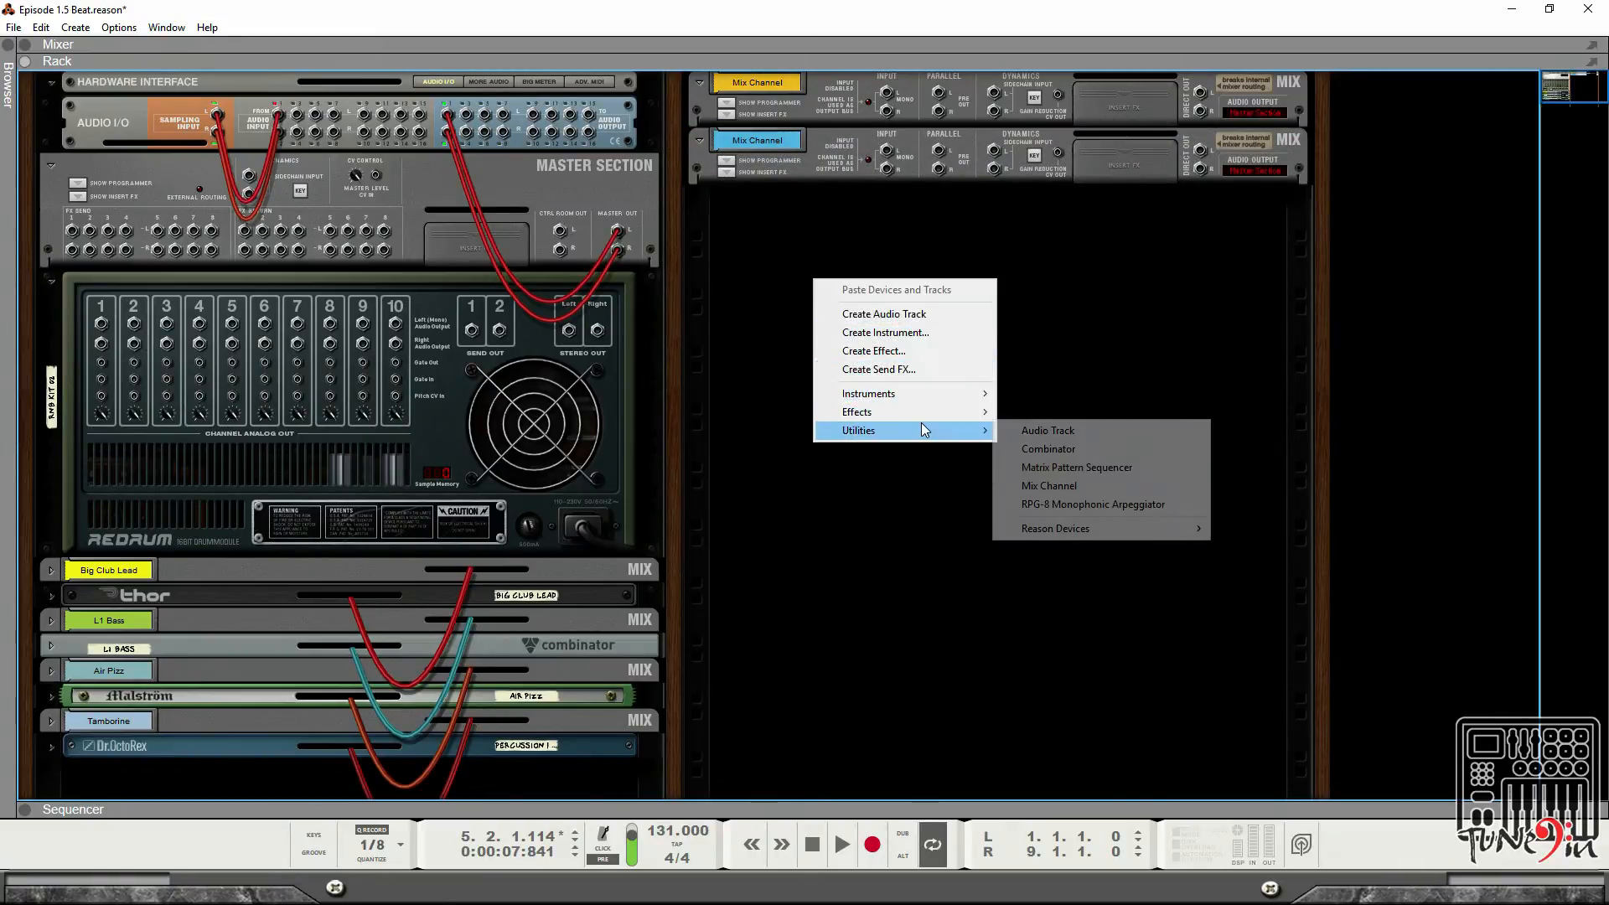
left_click(1057, 502)
right_click(877, 395)
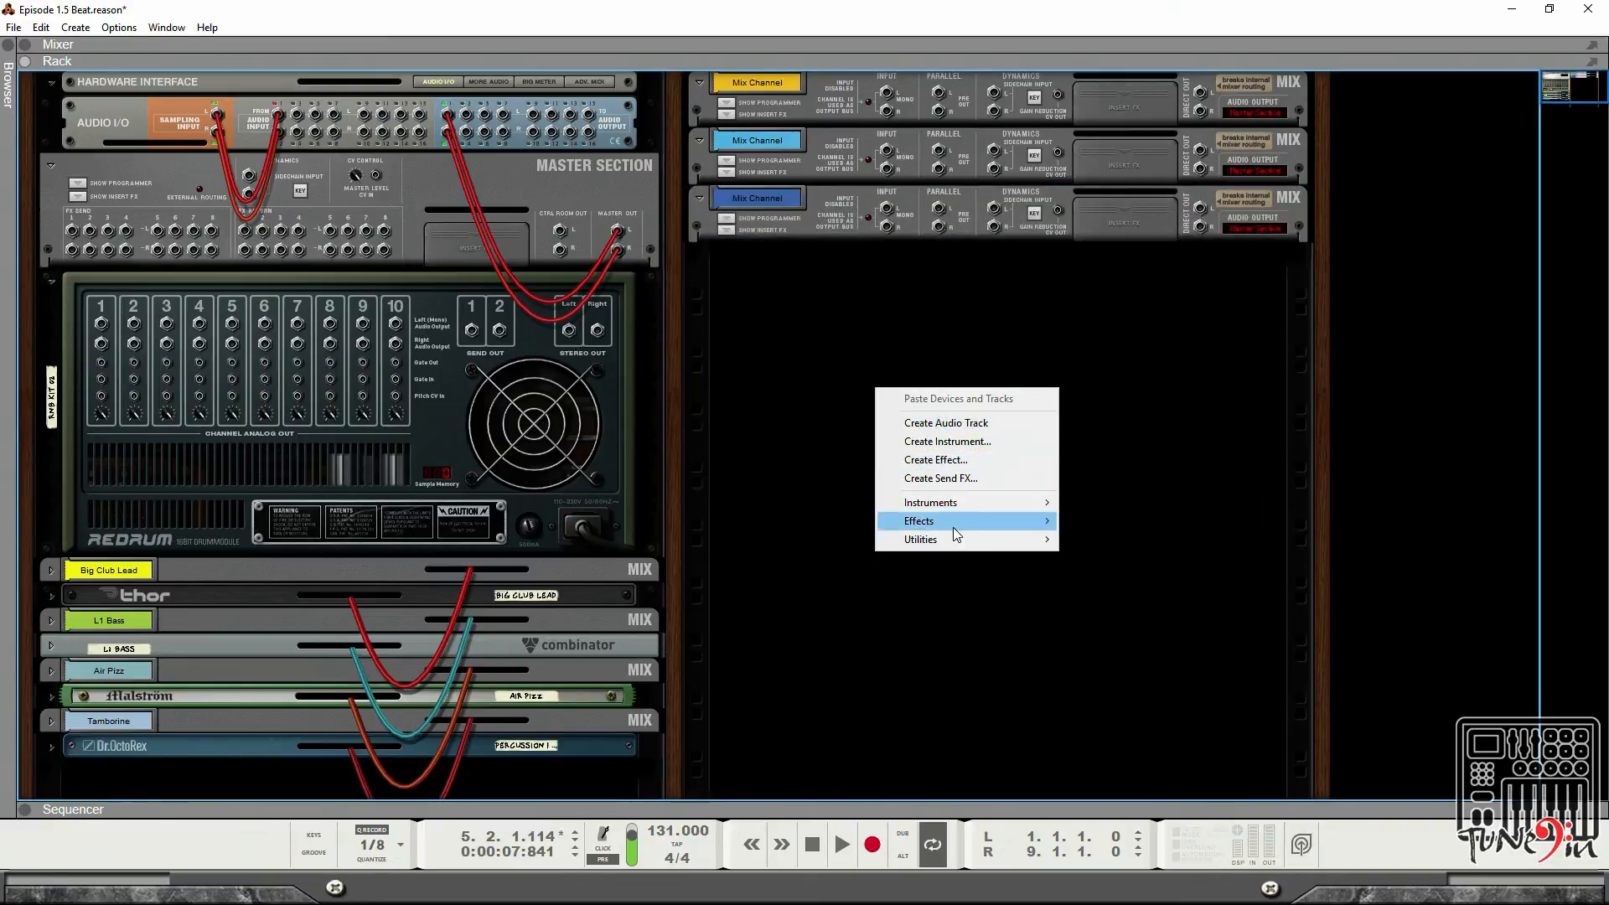
mouse_move(966, 521)
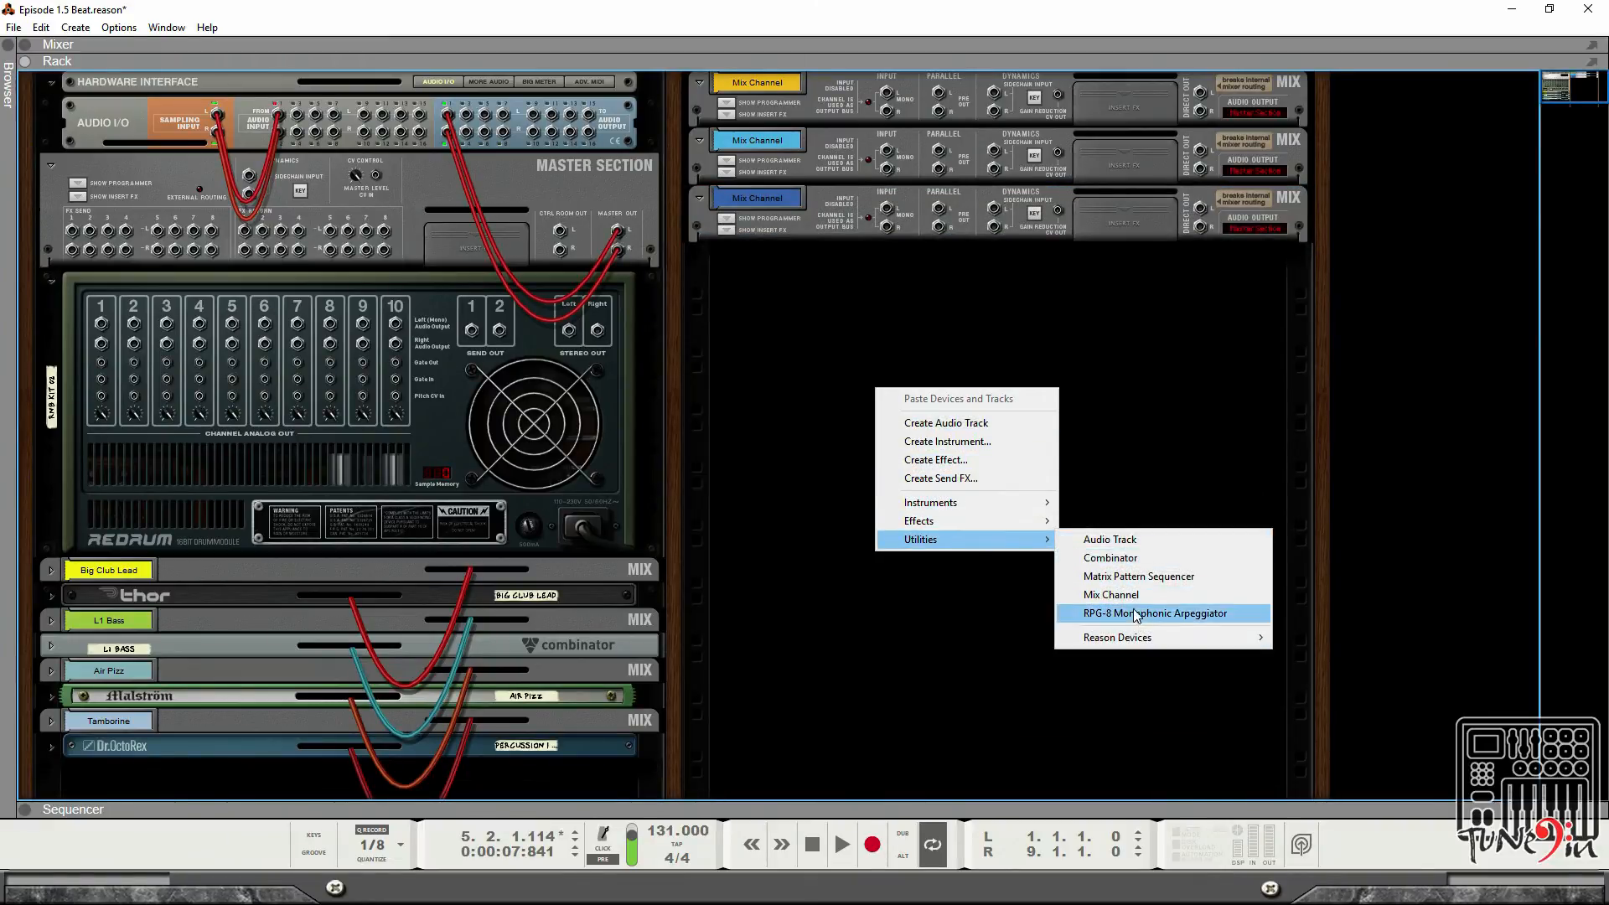
left_click(1135, 595)
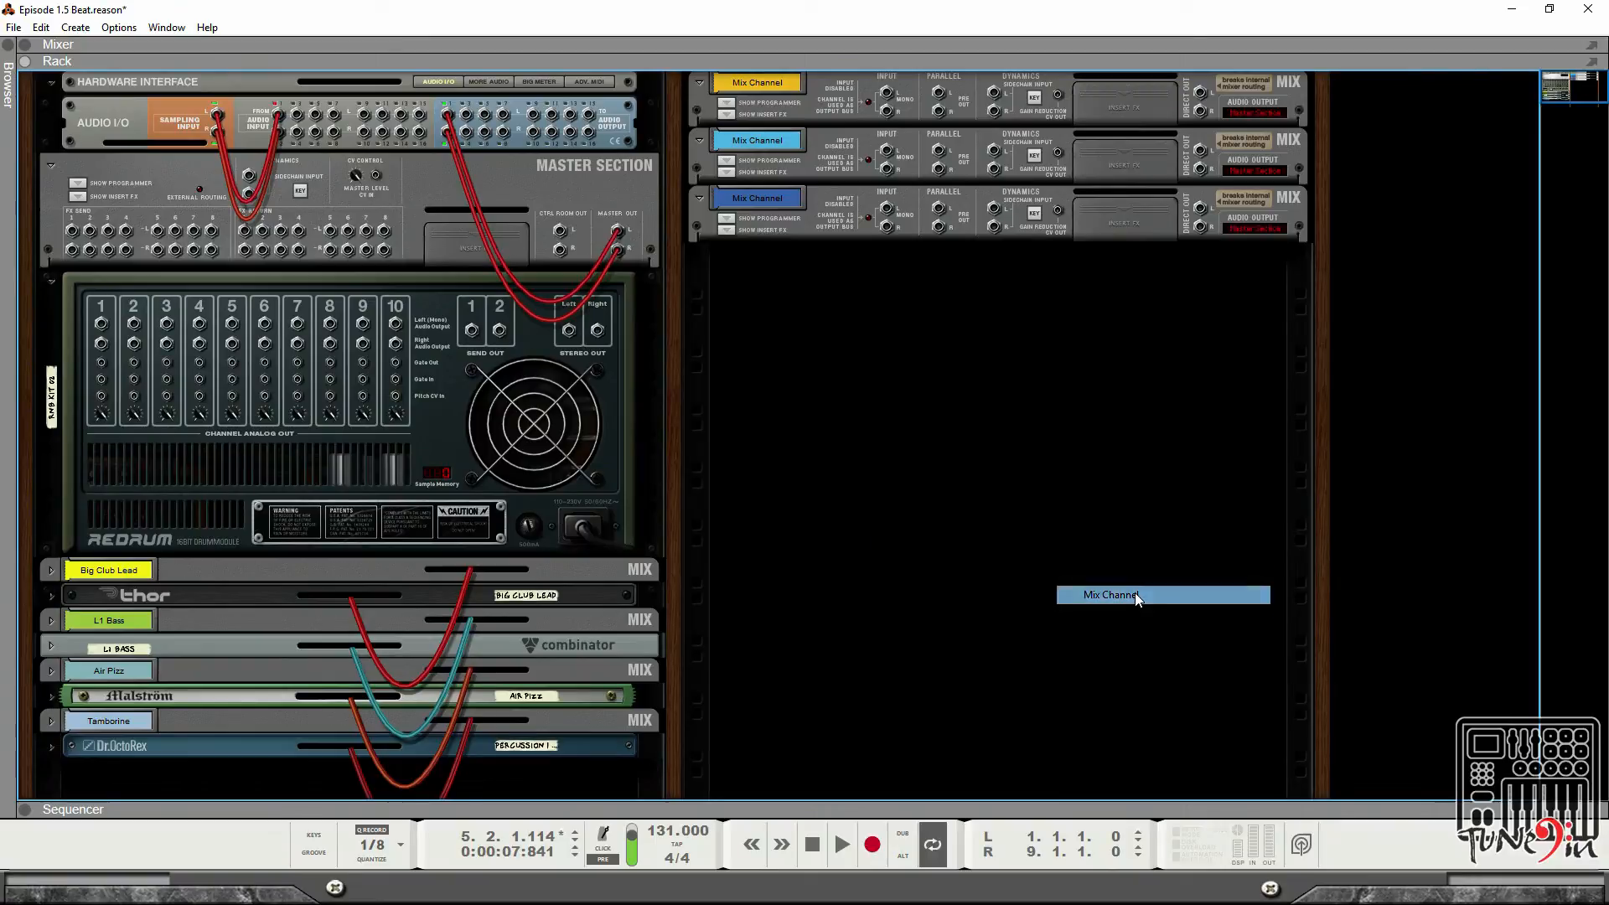
Create two more Mix Channel devices below the existing ones in the rack's second column.
right_click(936, 456)
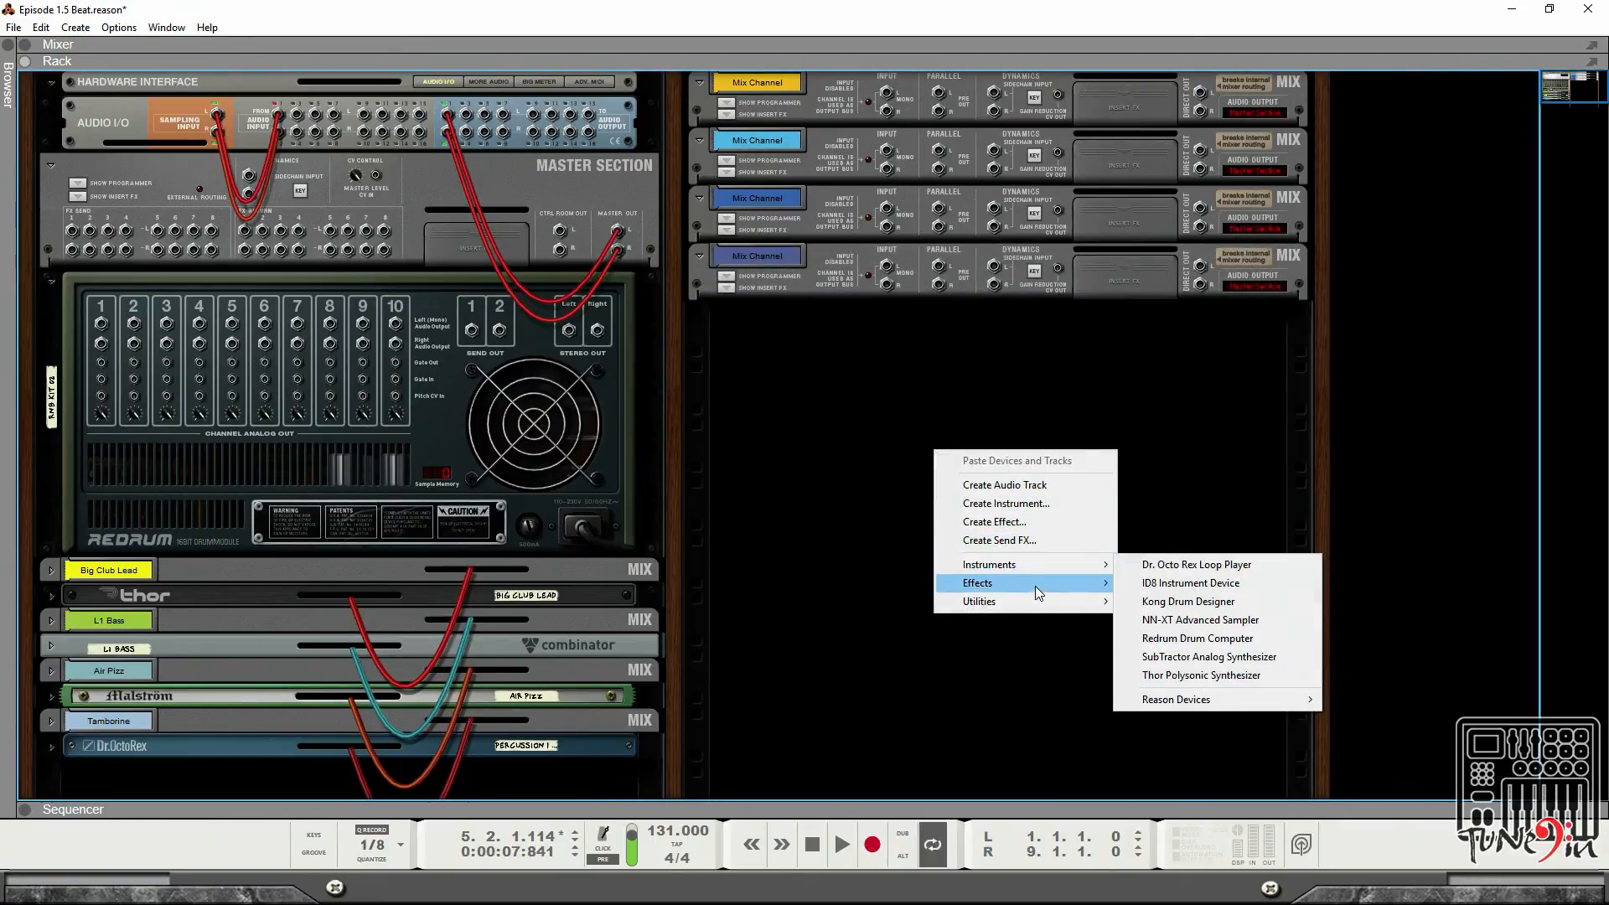
mouse_move(1039, 601)
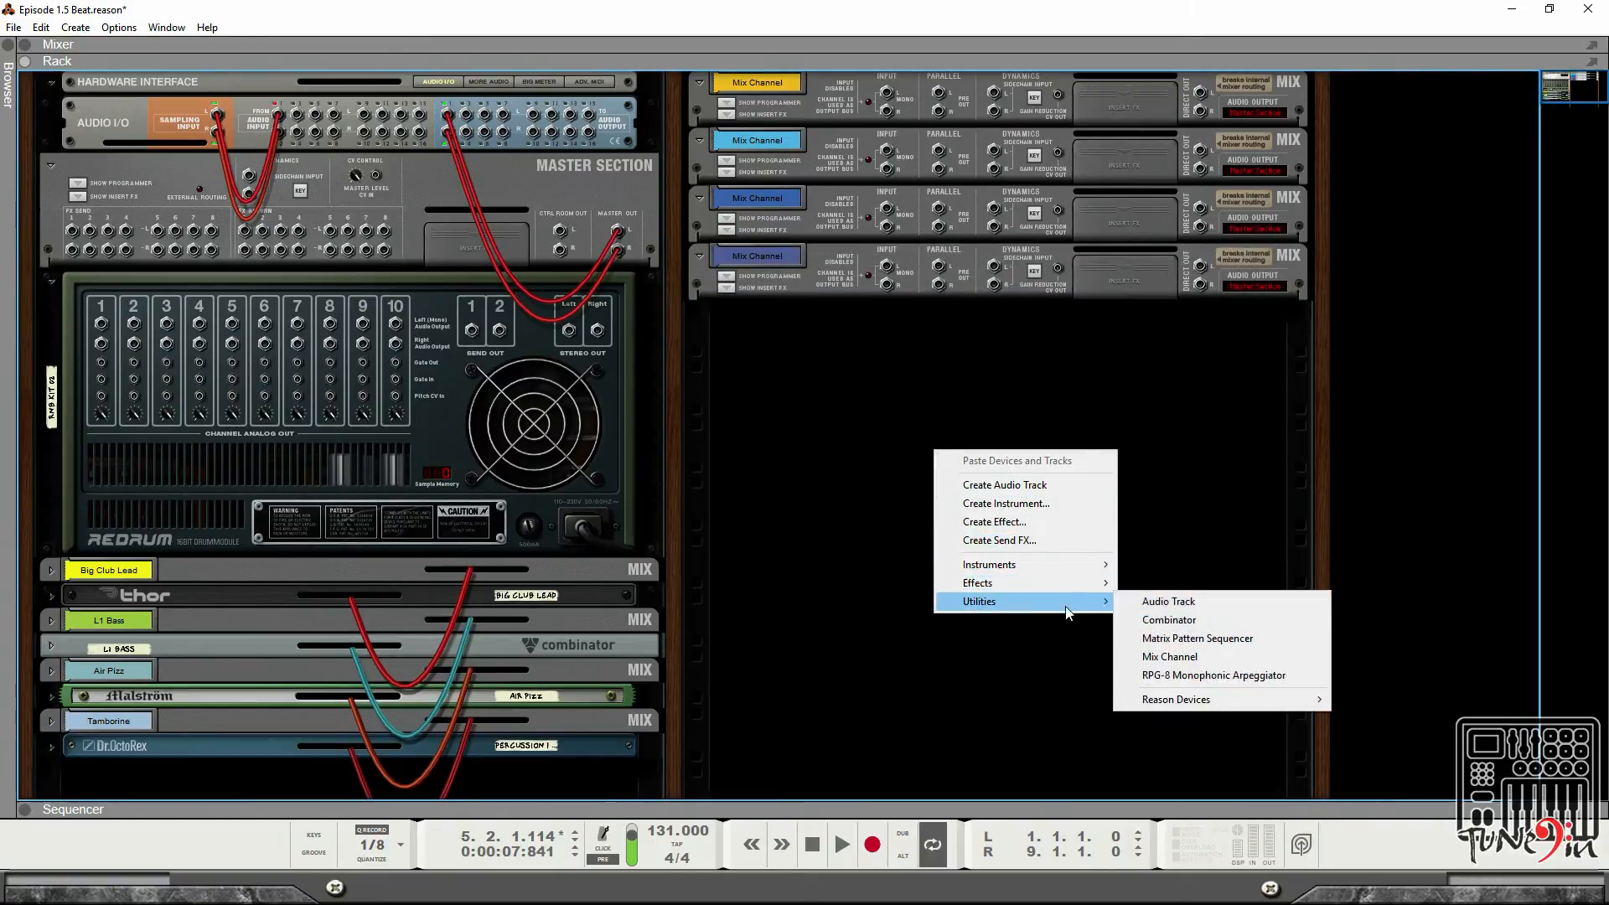
left_click(1214, 657)
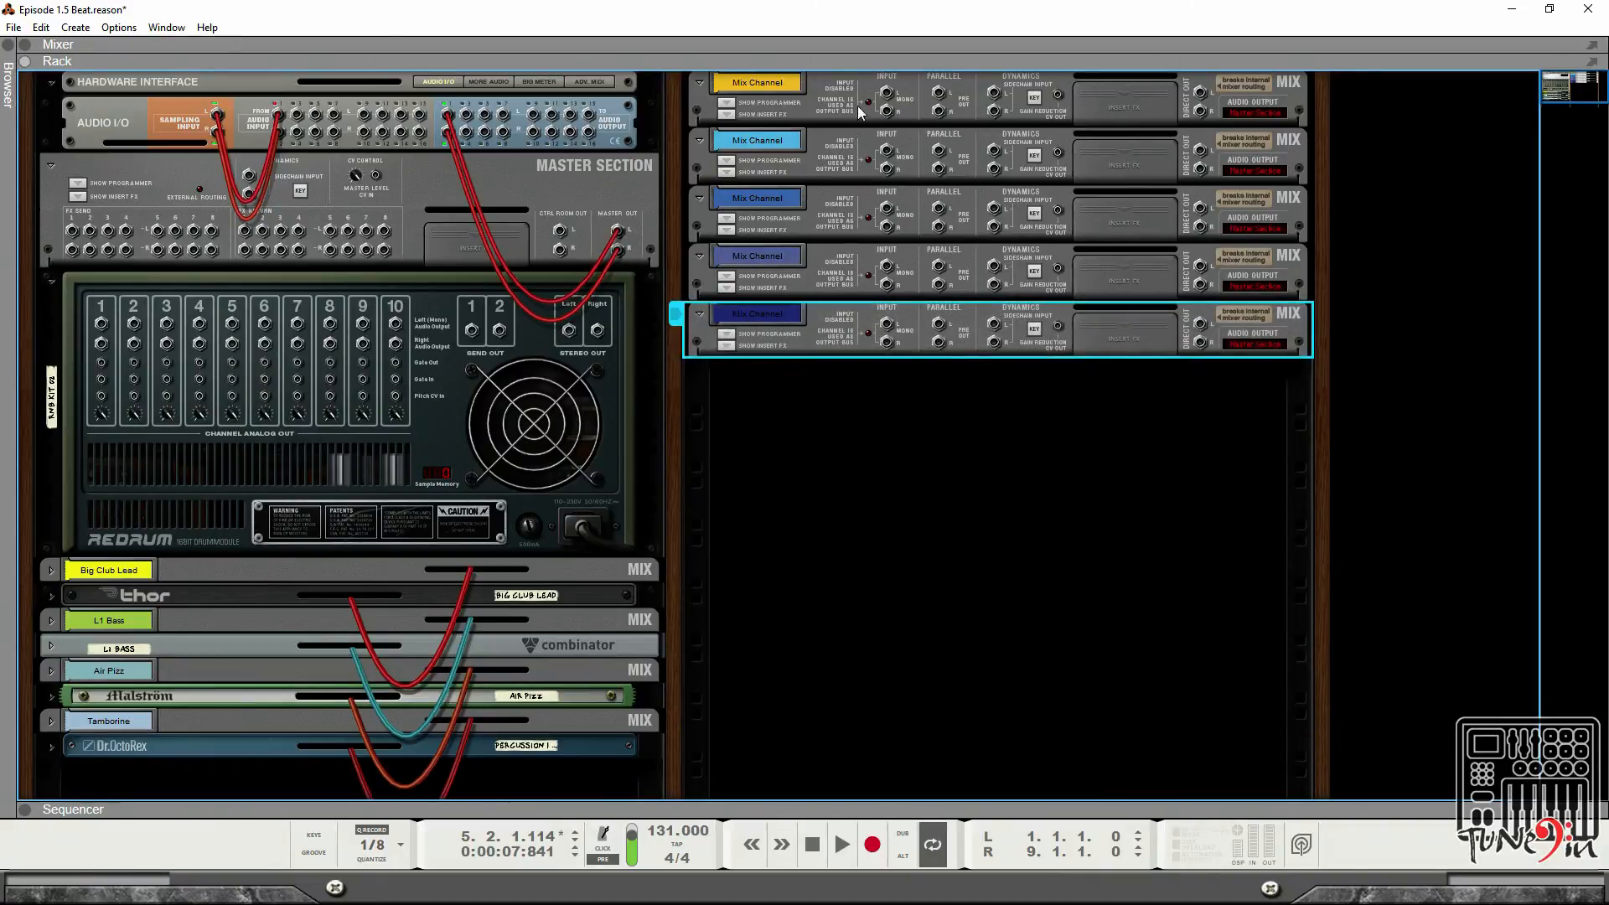
right_click(868, 461)
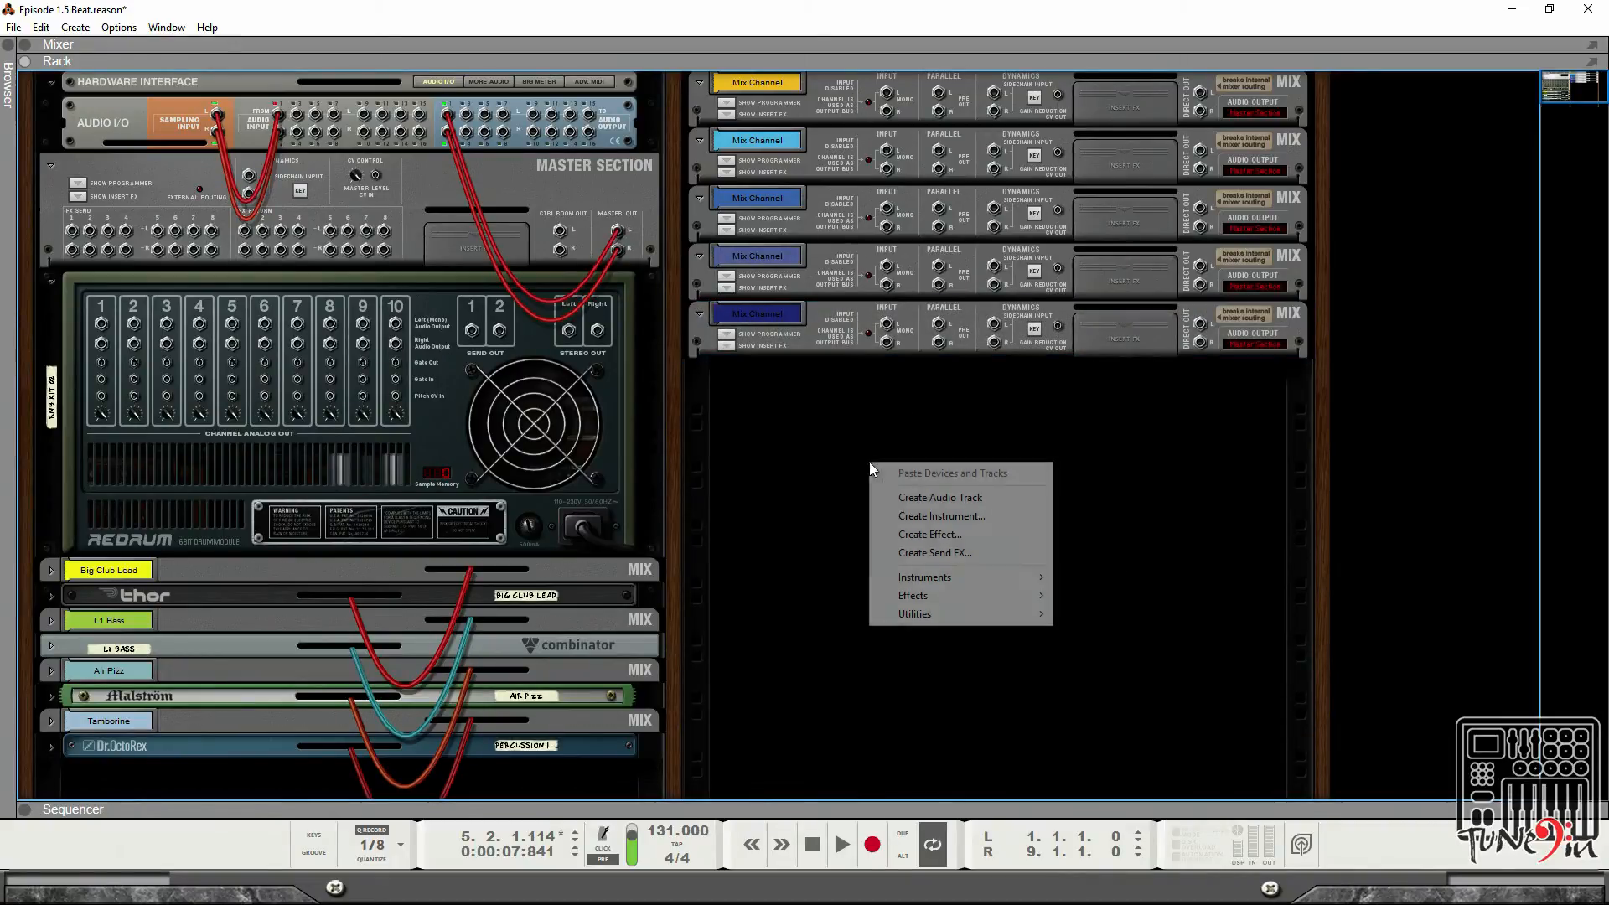
mouse_move(1030, 614)
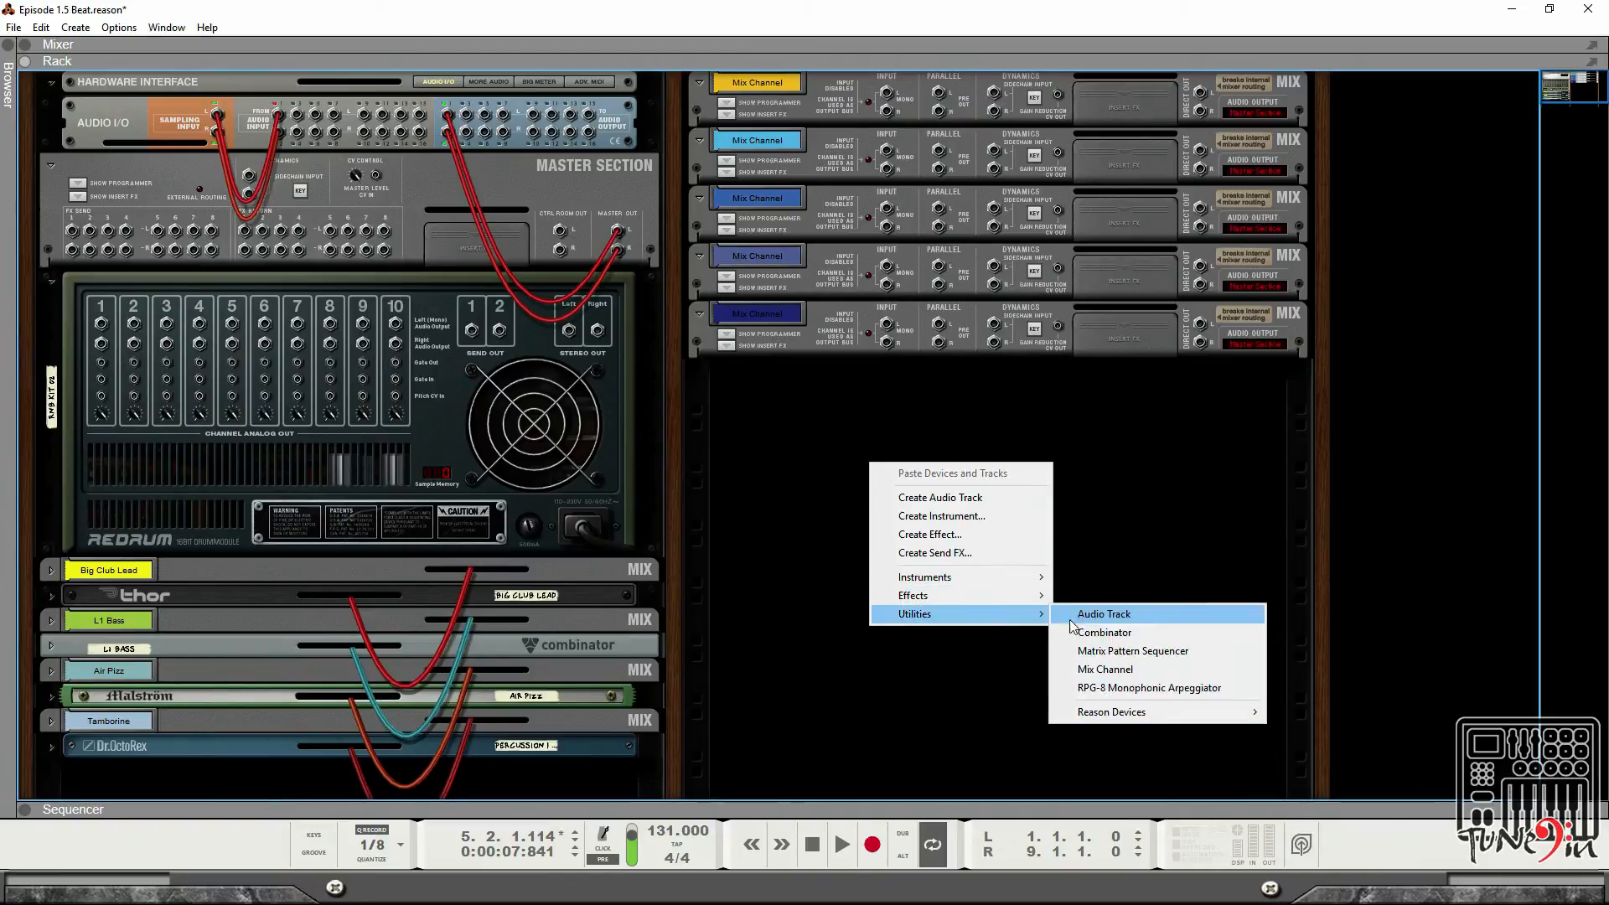
left_click(1122, 670)
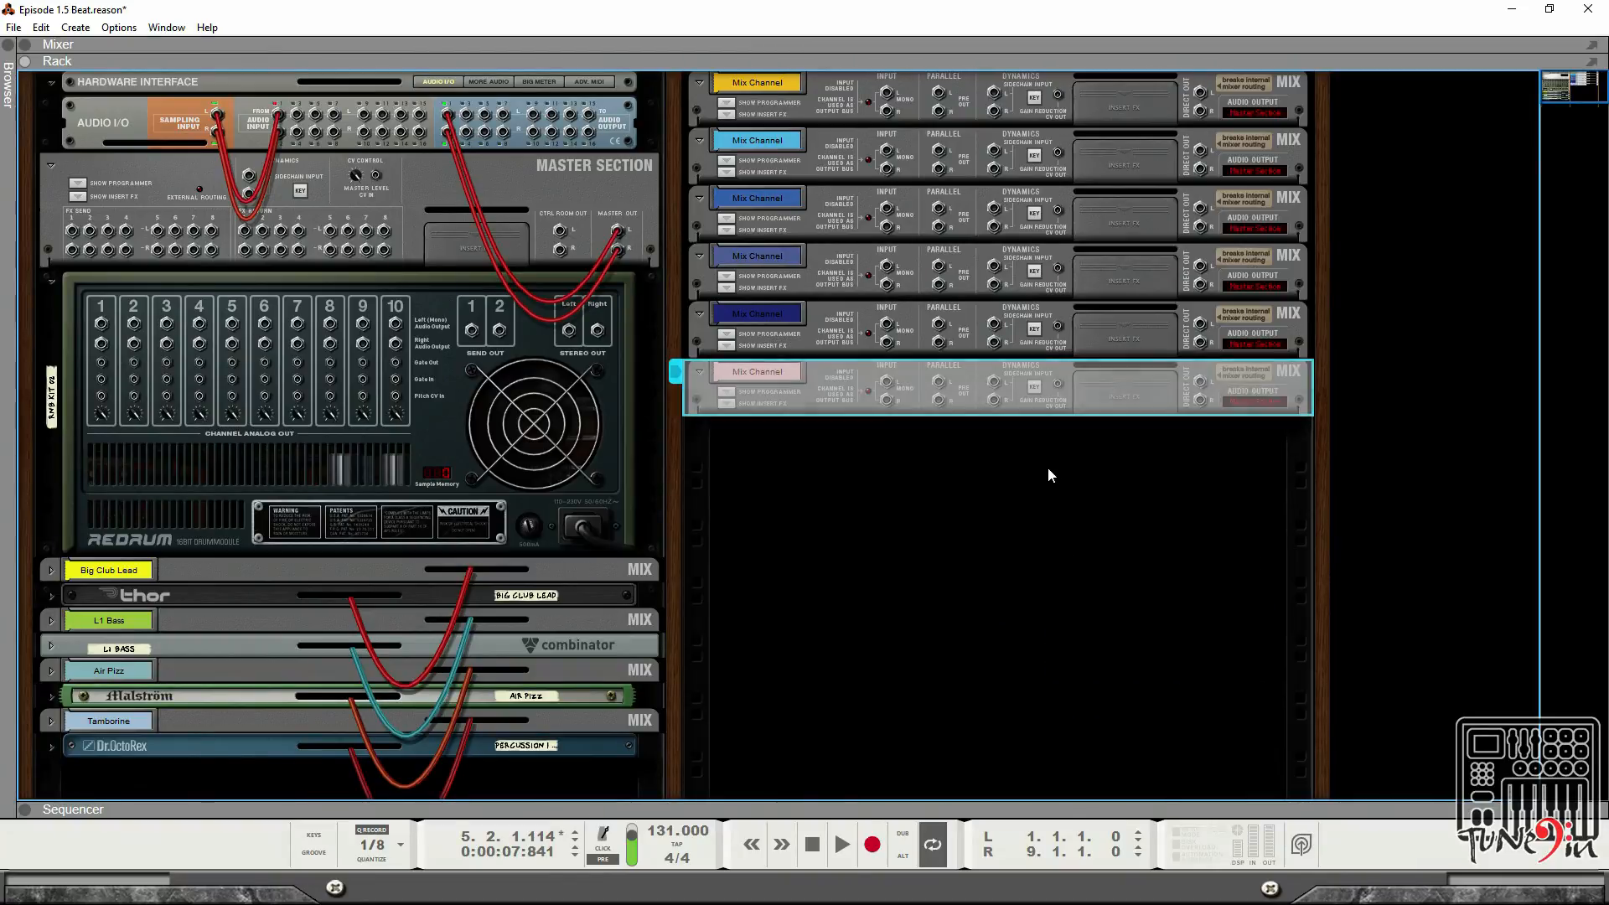
Review the new mix channels in the rack front, mixer and sequencer views.
key("Tab")
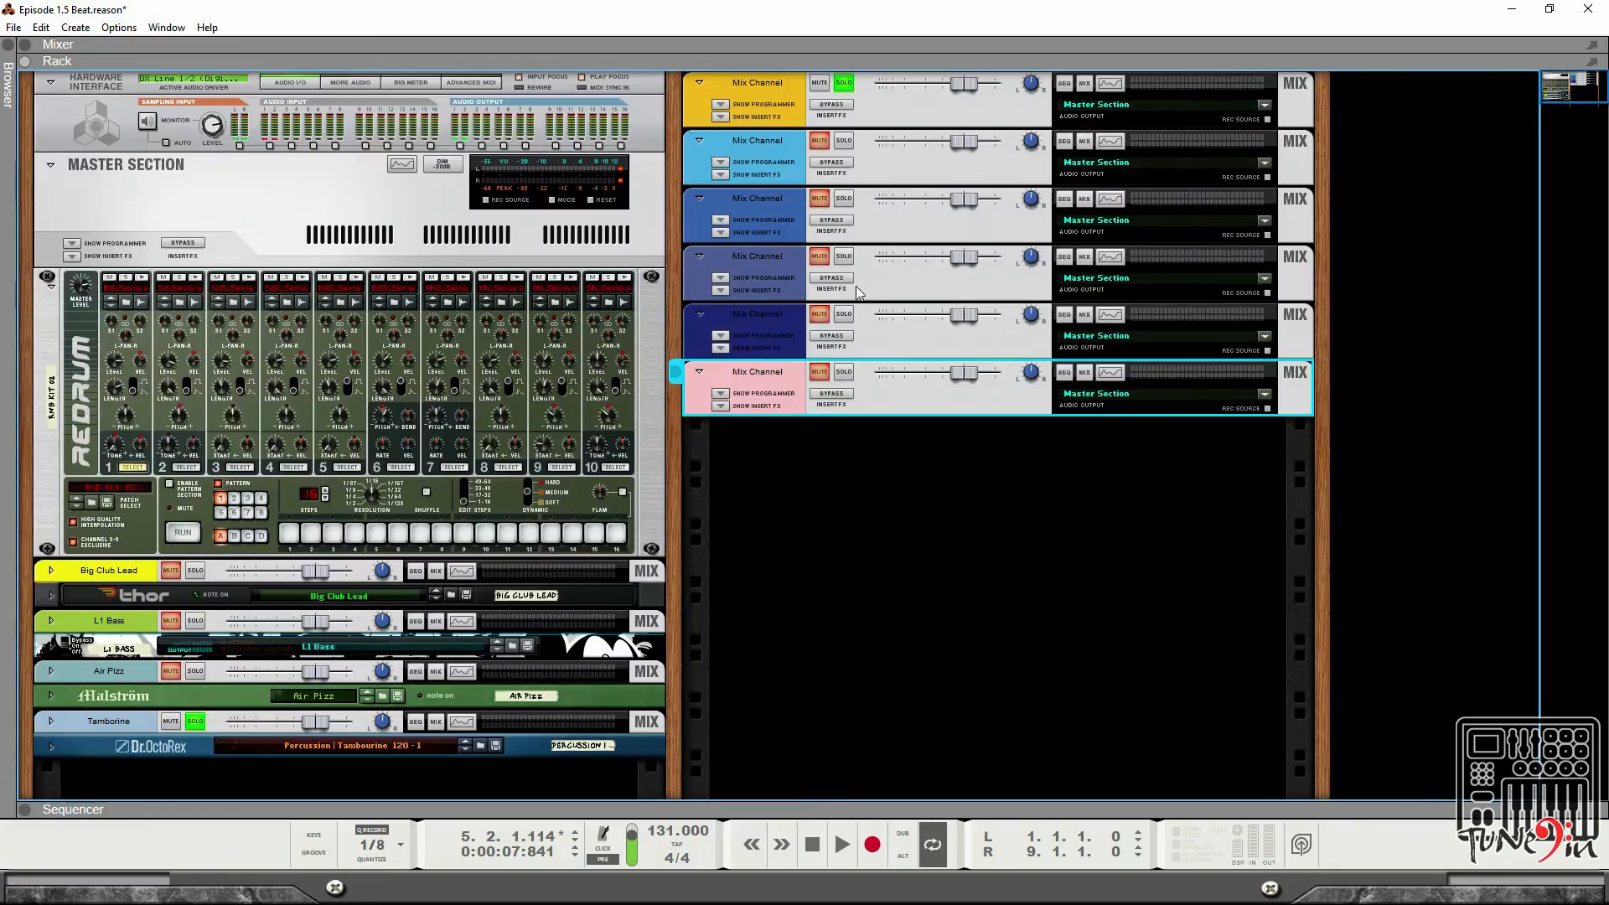
left_click(25, 45)
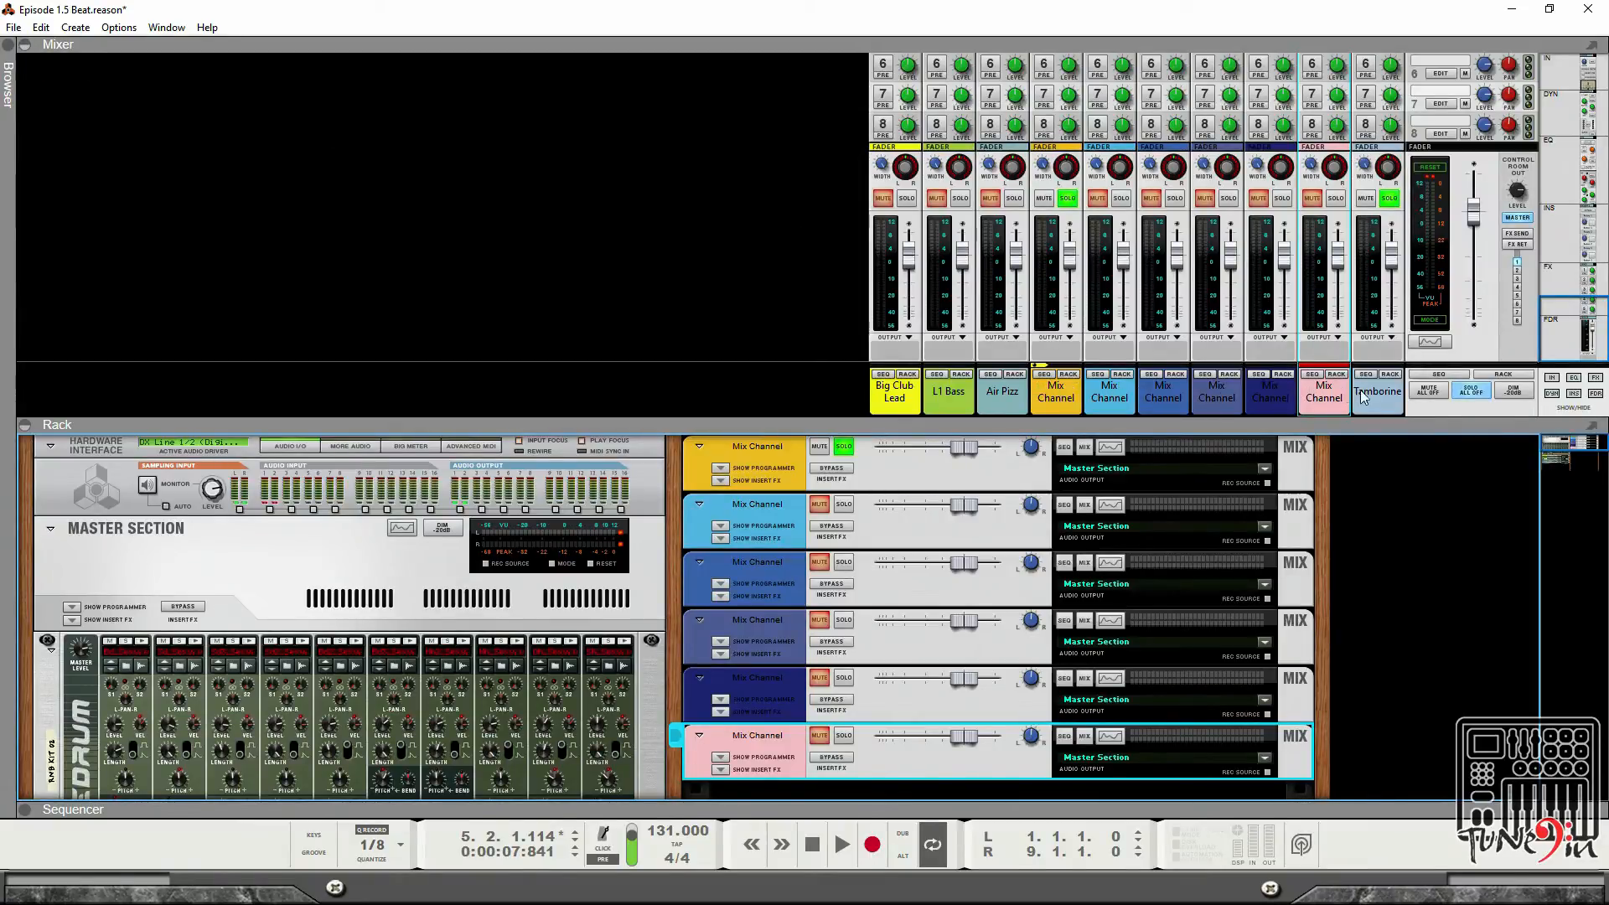
key("Tab")
scroll(1049, 499, "down", 3)
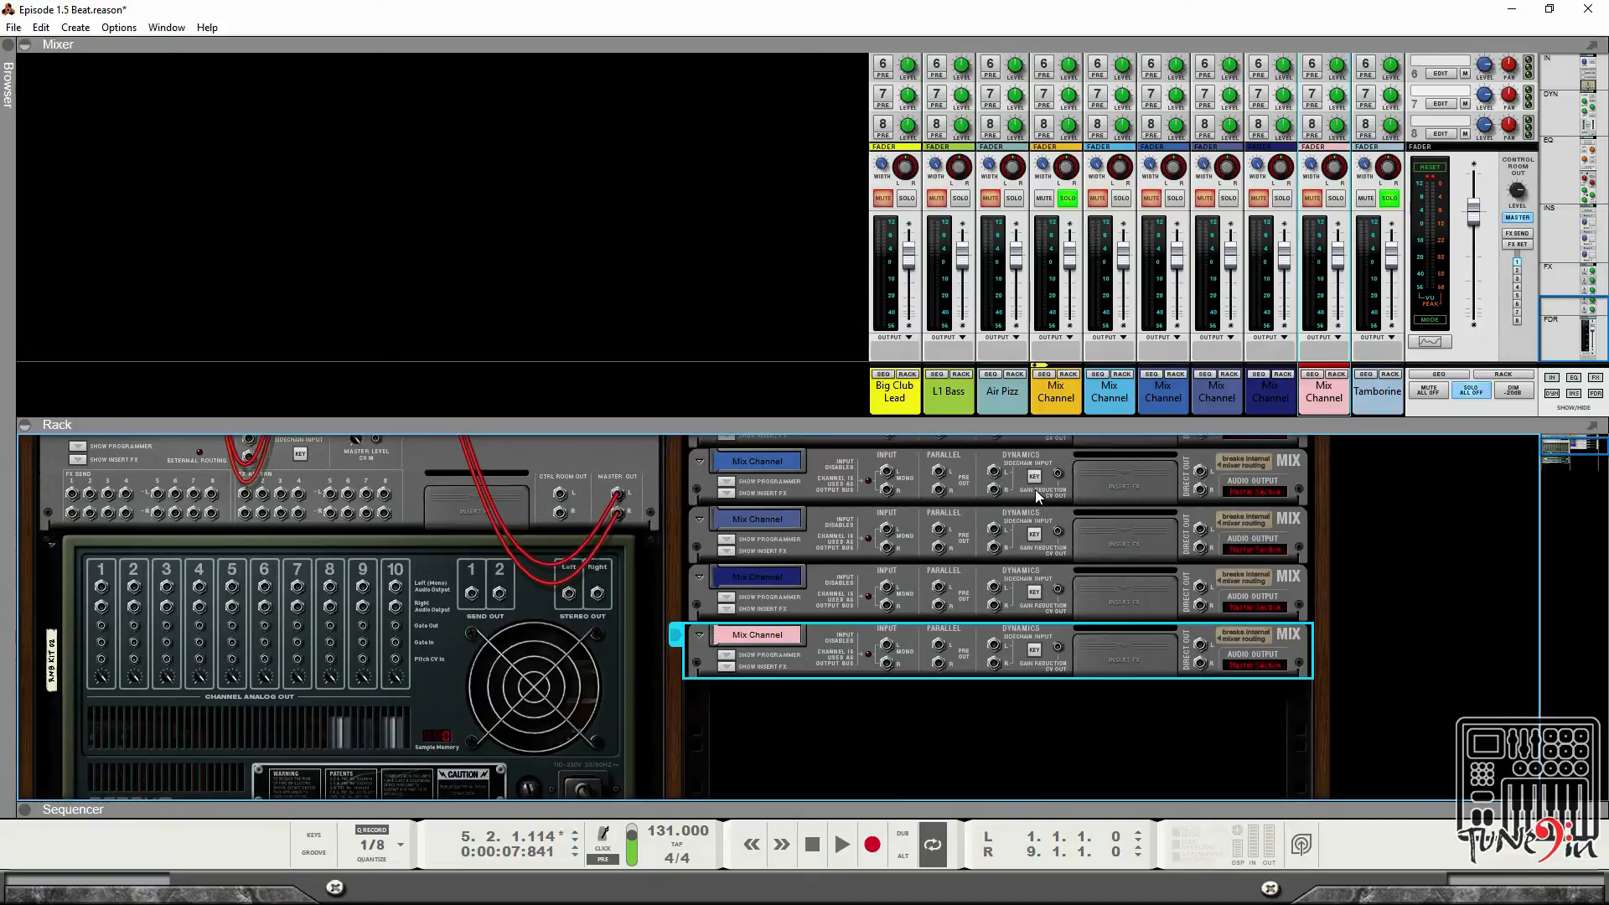
left_click(25, 426)
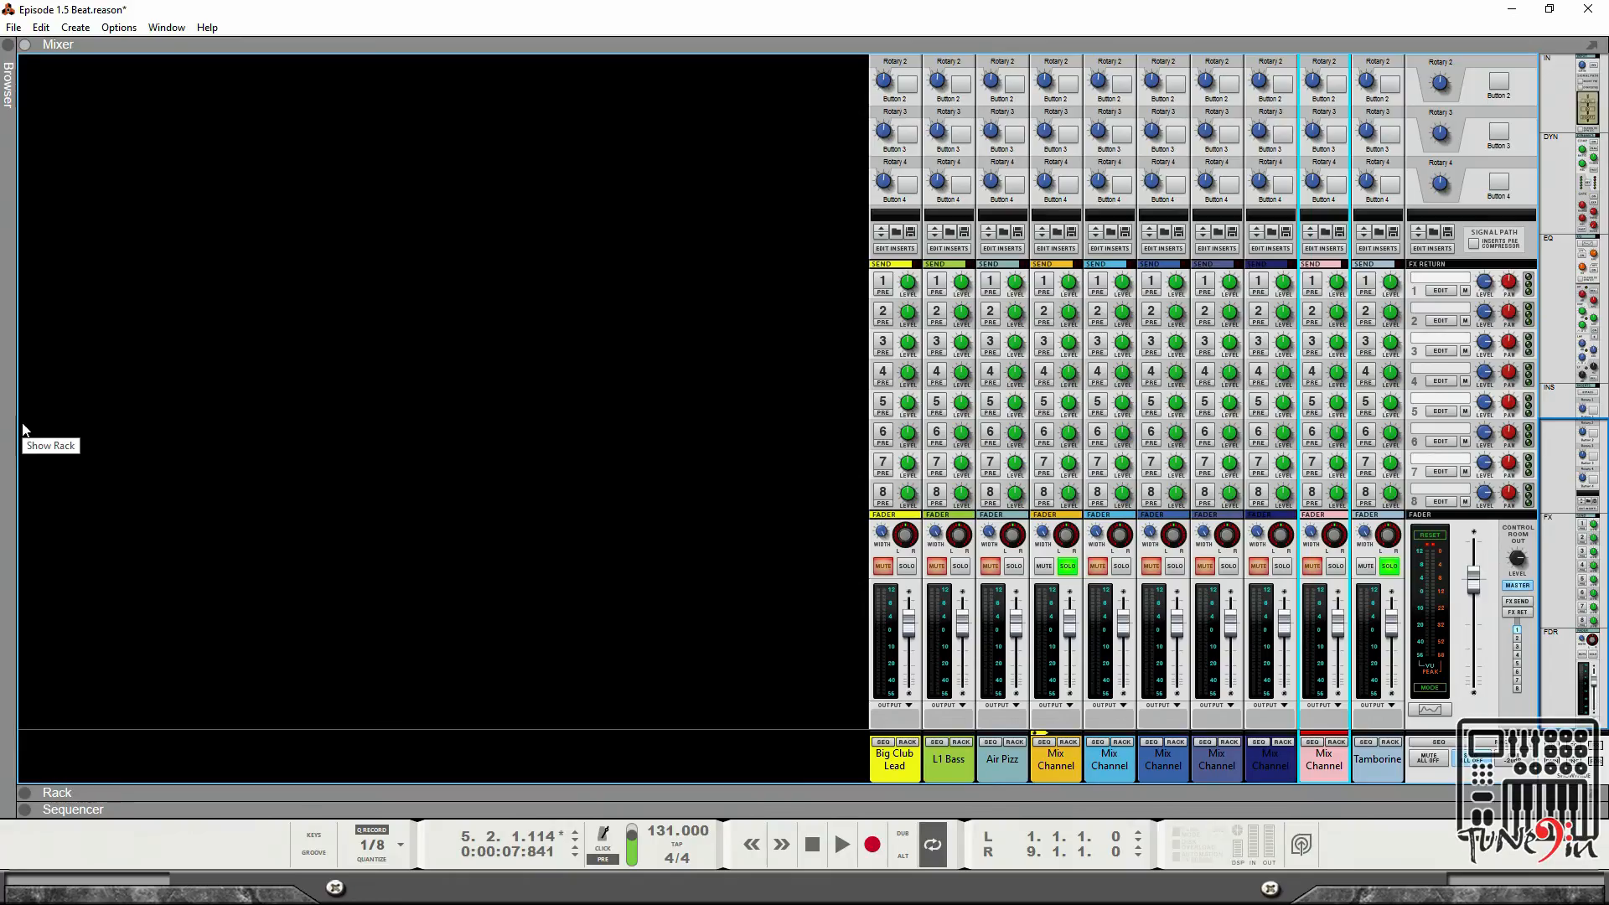
left_click(26, 45)
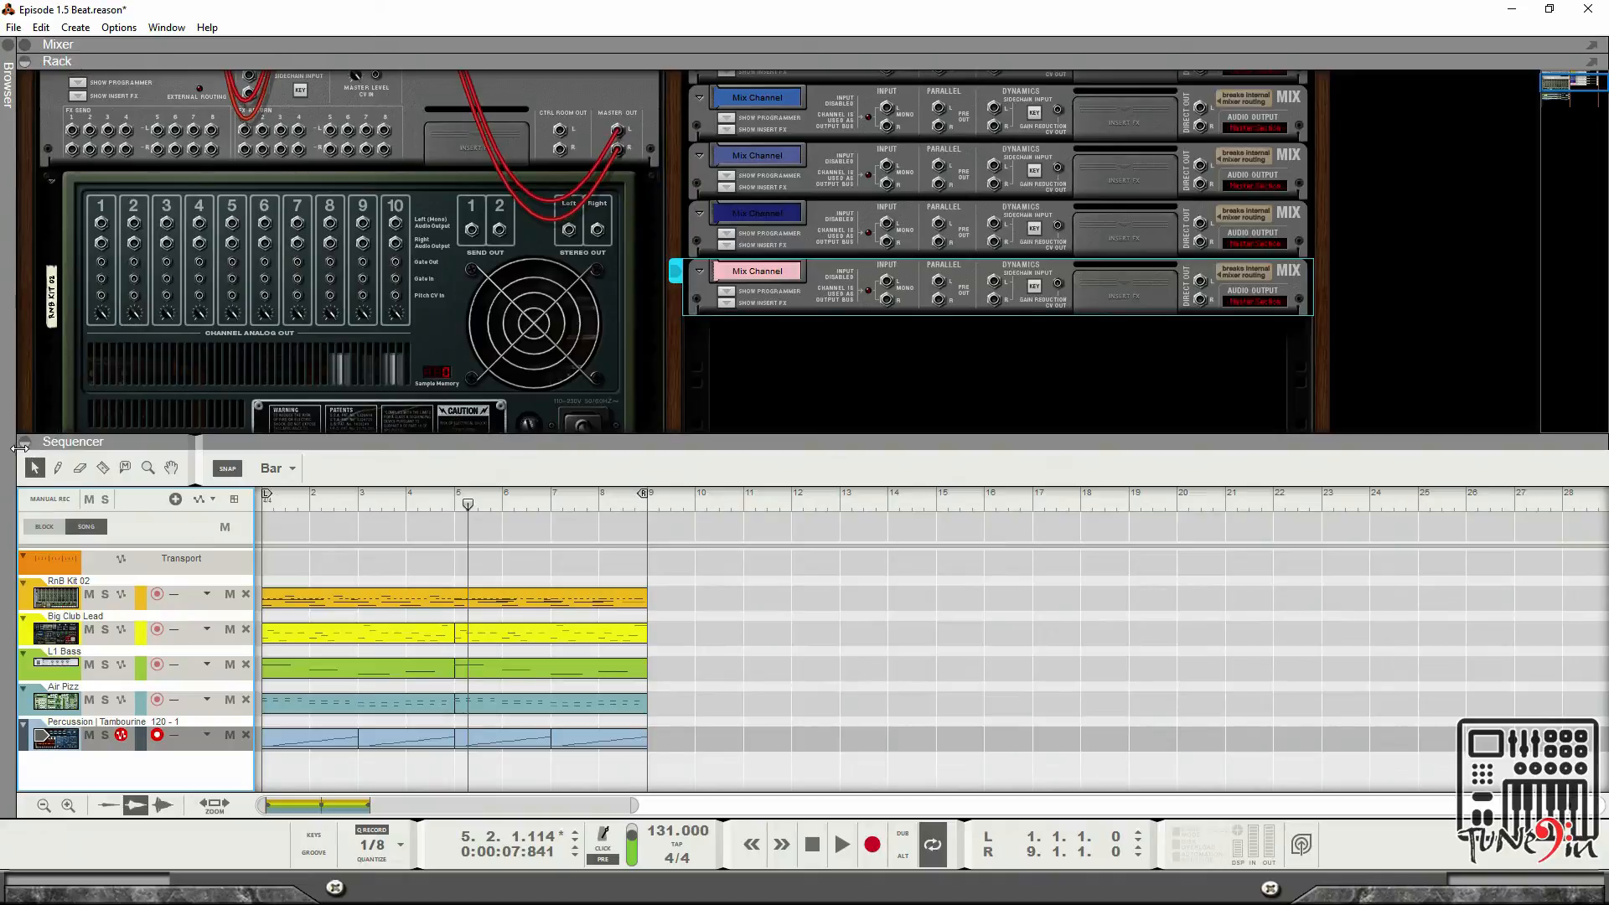
left_click(25, 443)
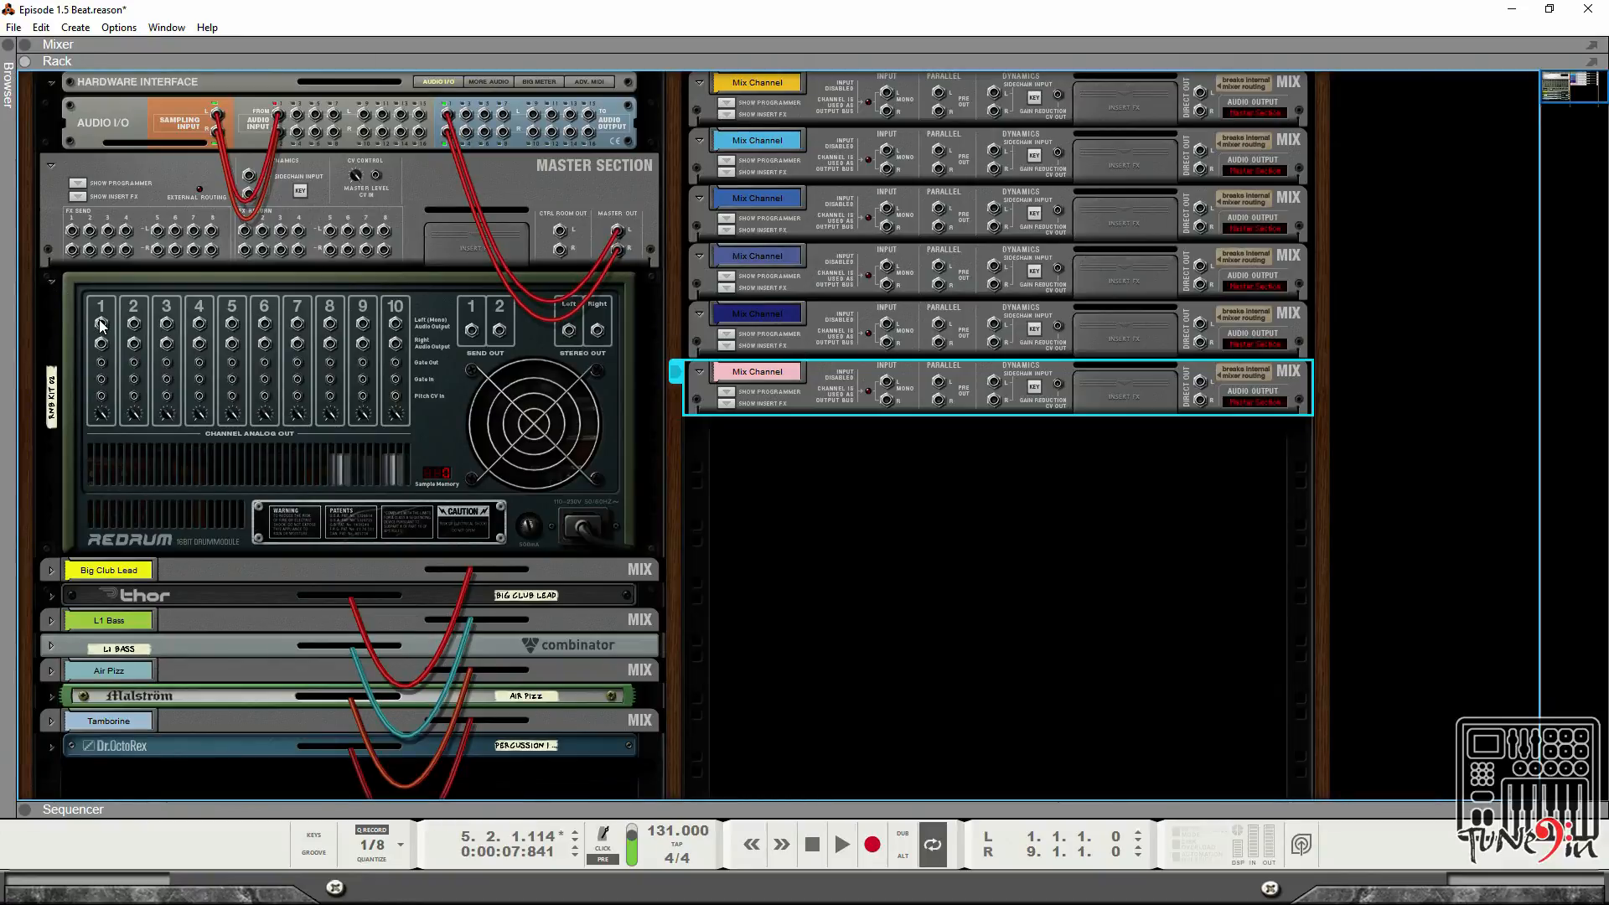
Connect Redrum channel 1's output to the first new mix channel's input.
key("Tab")
key("space")
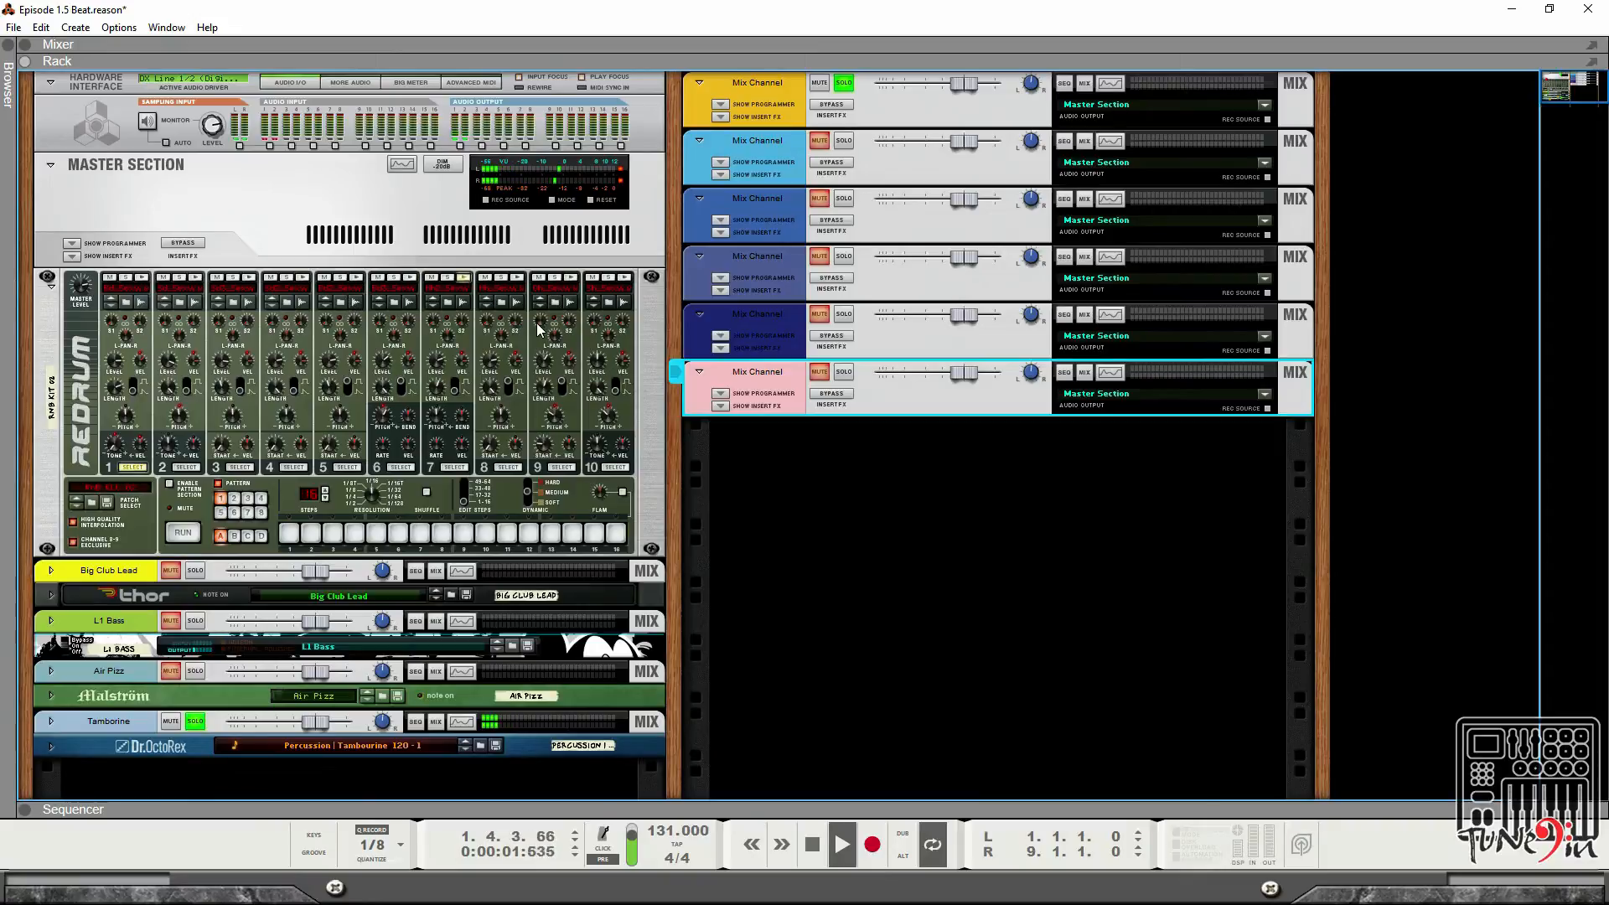
key("Tab")
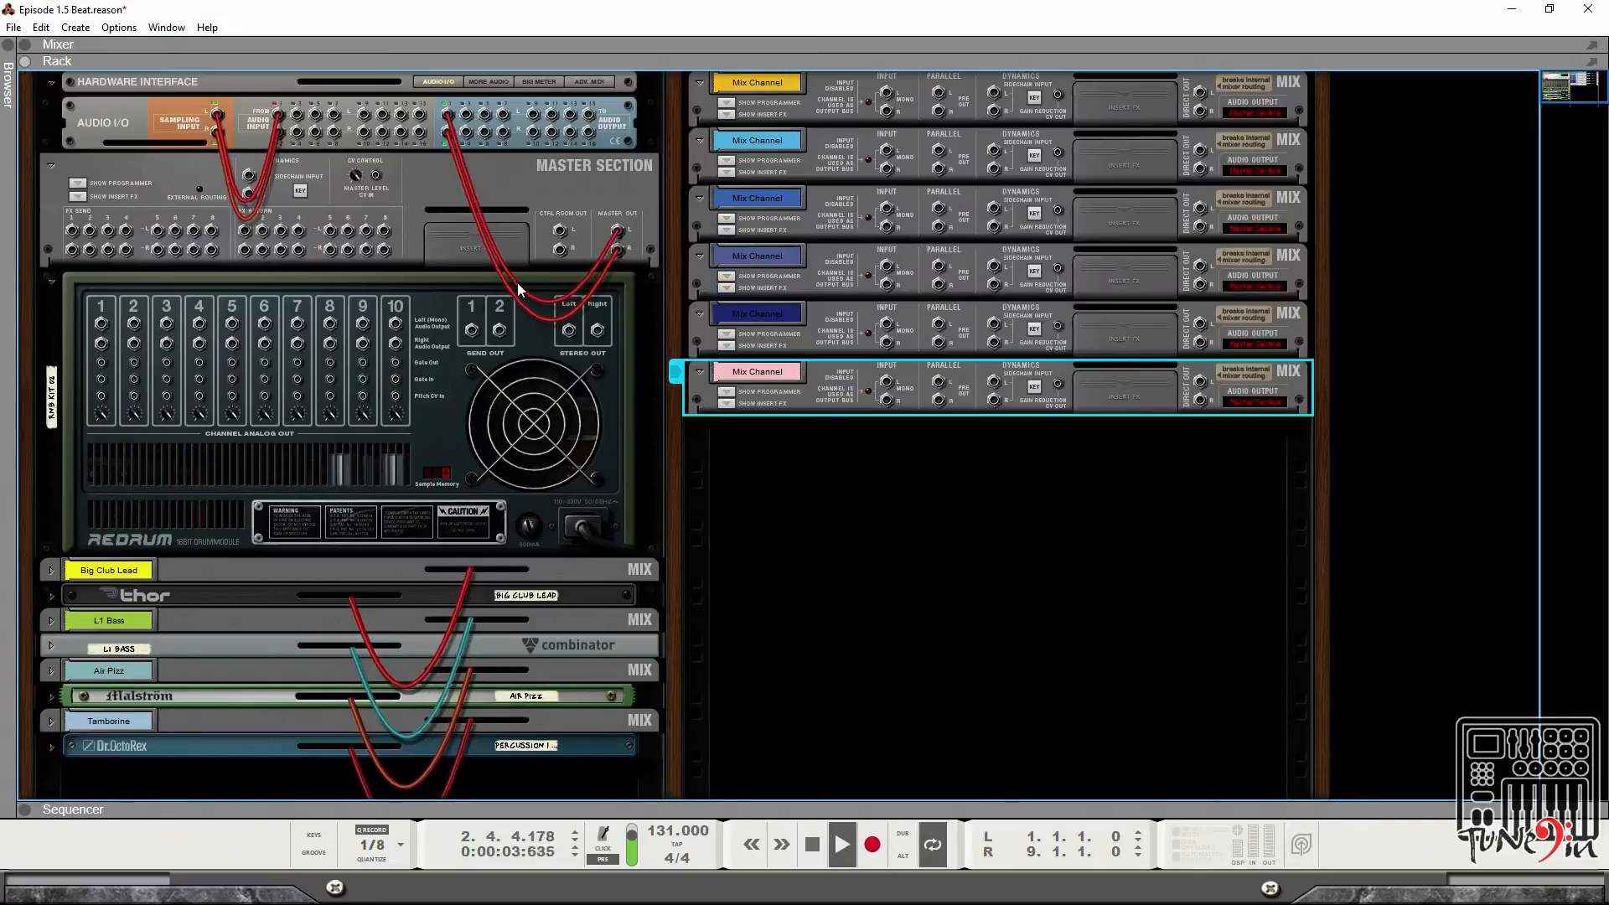
key("space")
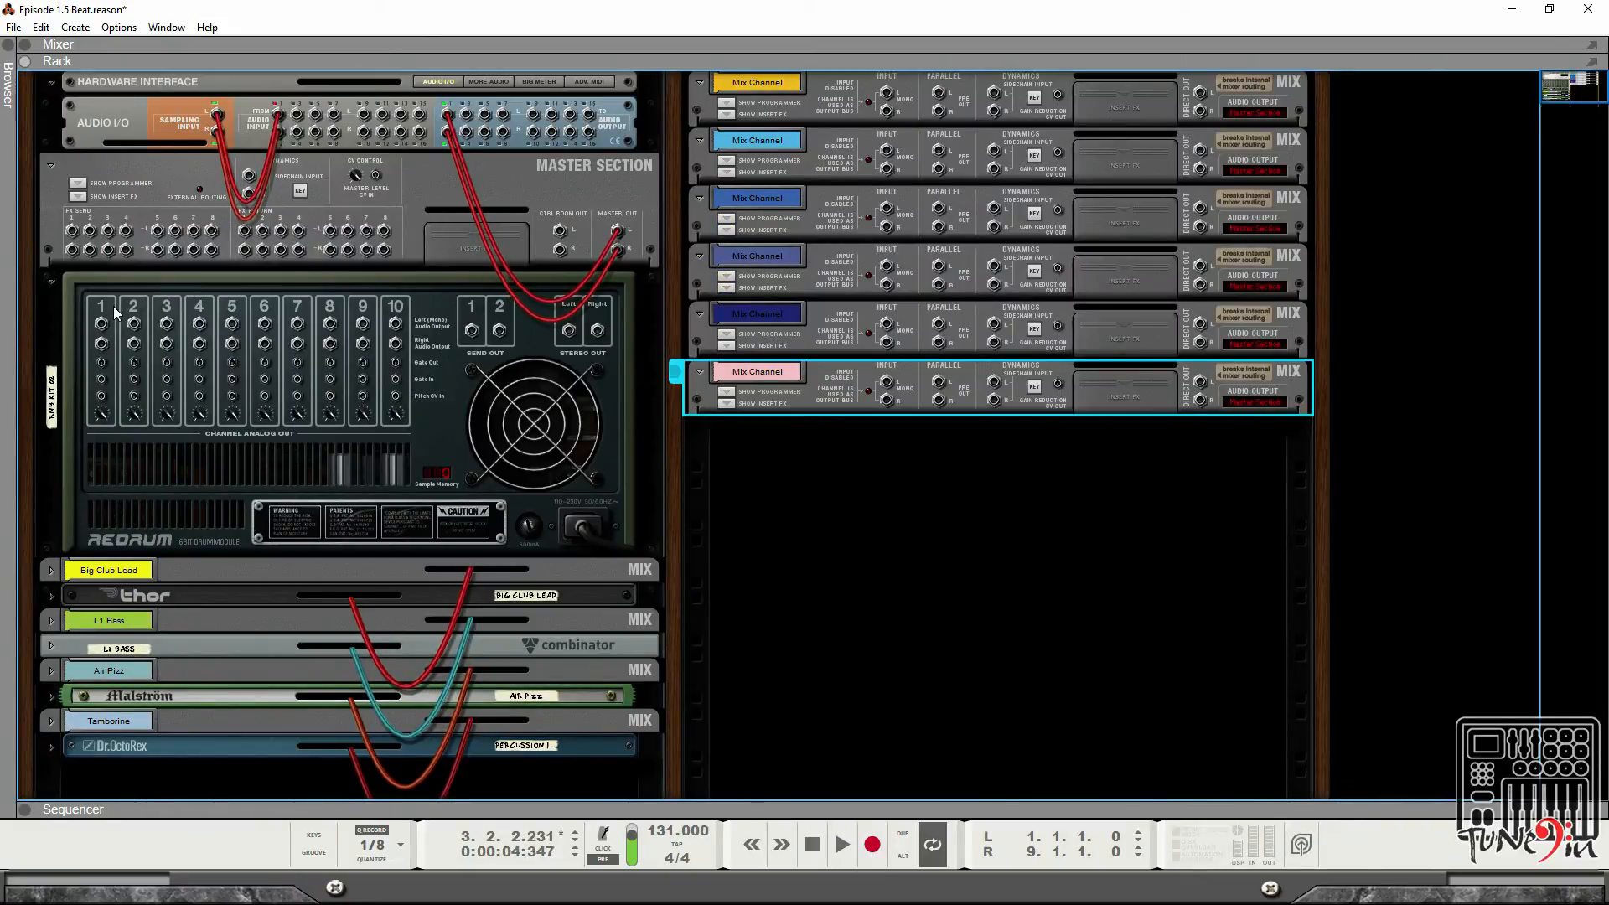
left_click_drag(100, 324, 886, 92)
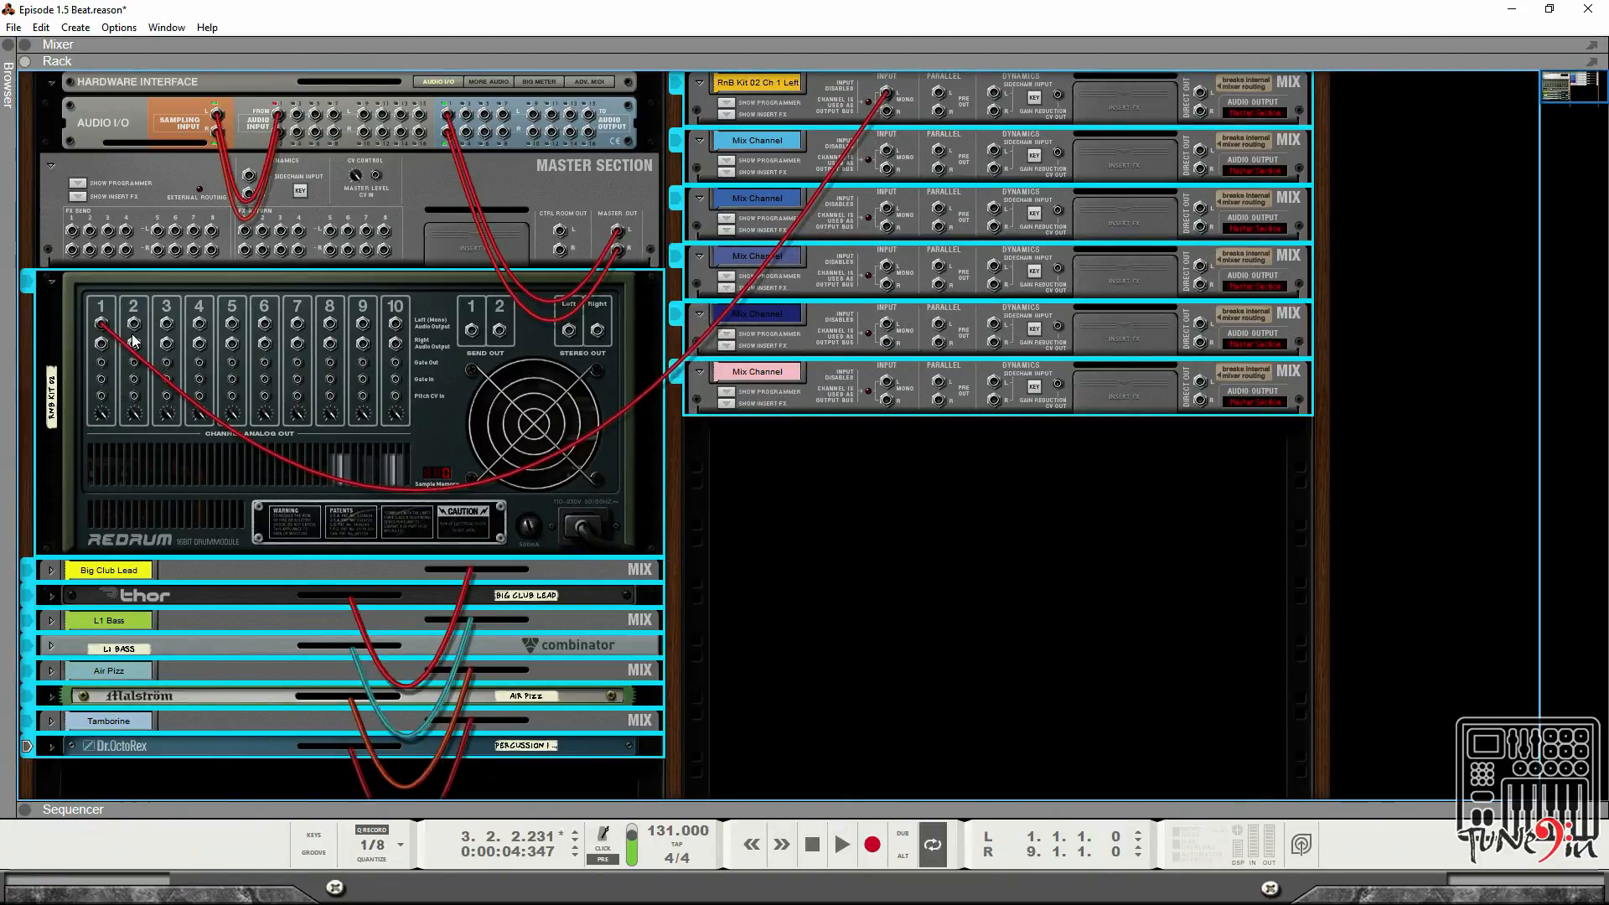
Connect Redrum channel 4's output to the second mix channel's input instead of channel 2.
left_click_drag(134, 324, 886, 151)
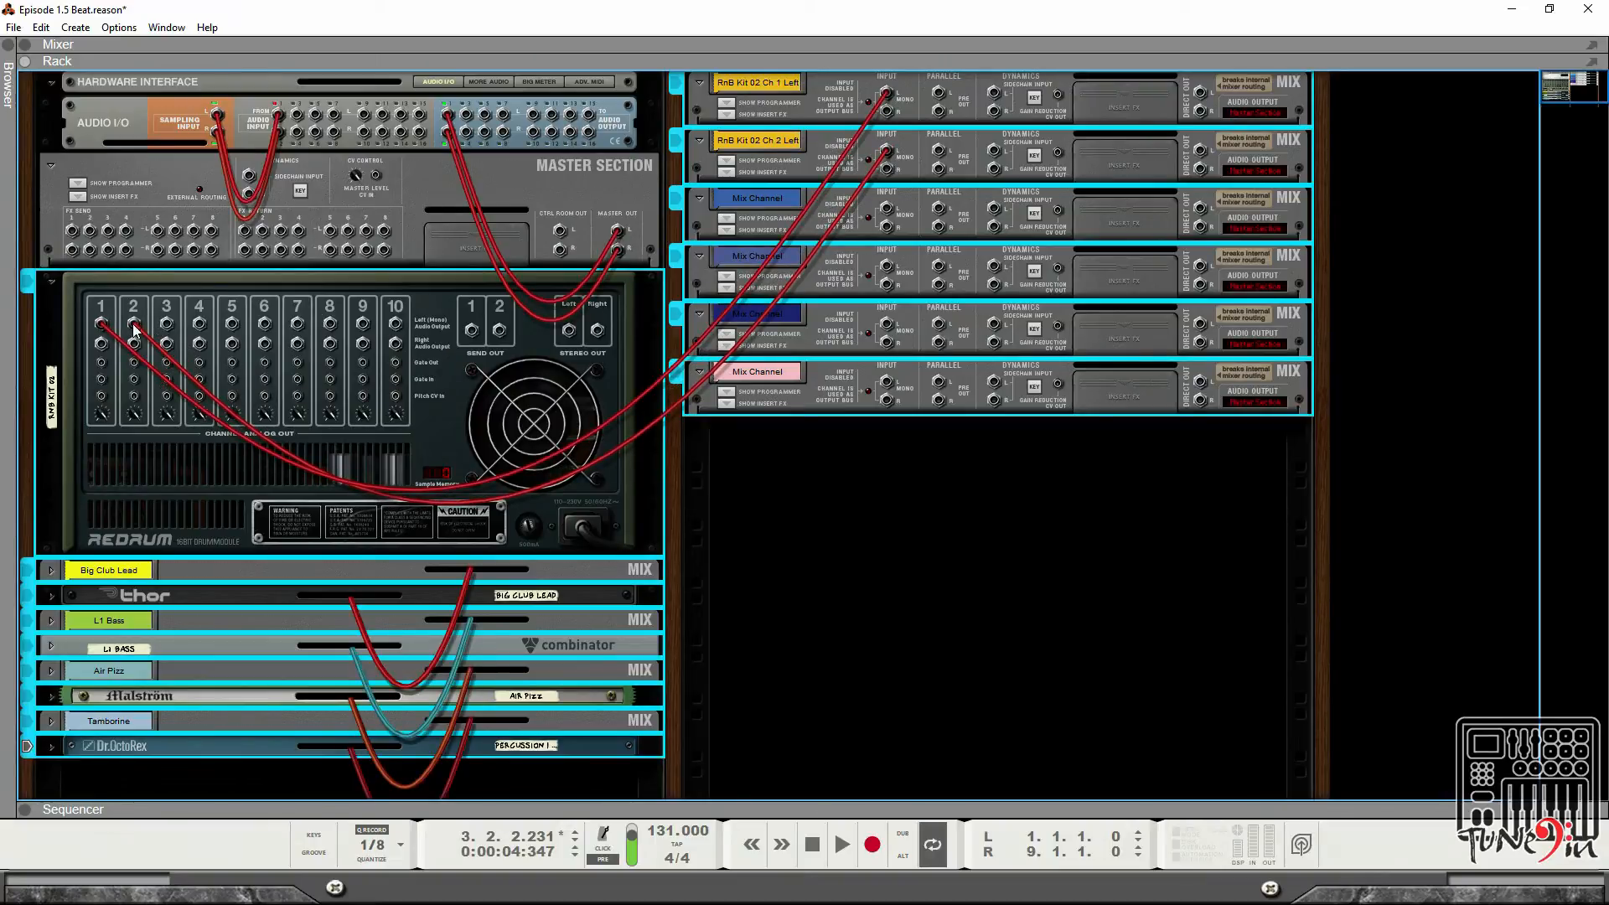
key("ctrl+z")
left_click_drag(199, 329, 888, 155)
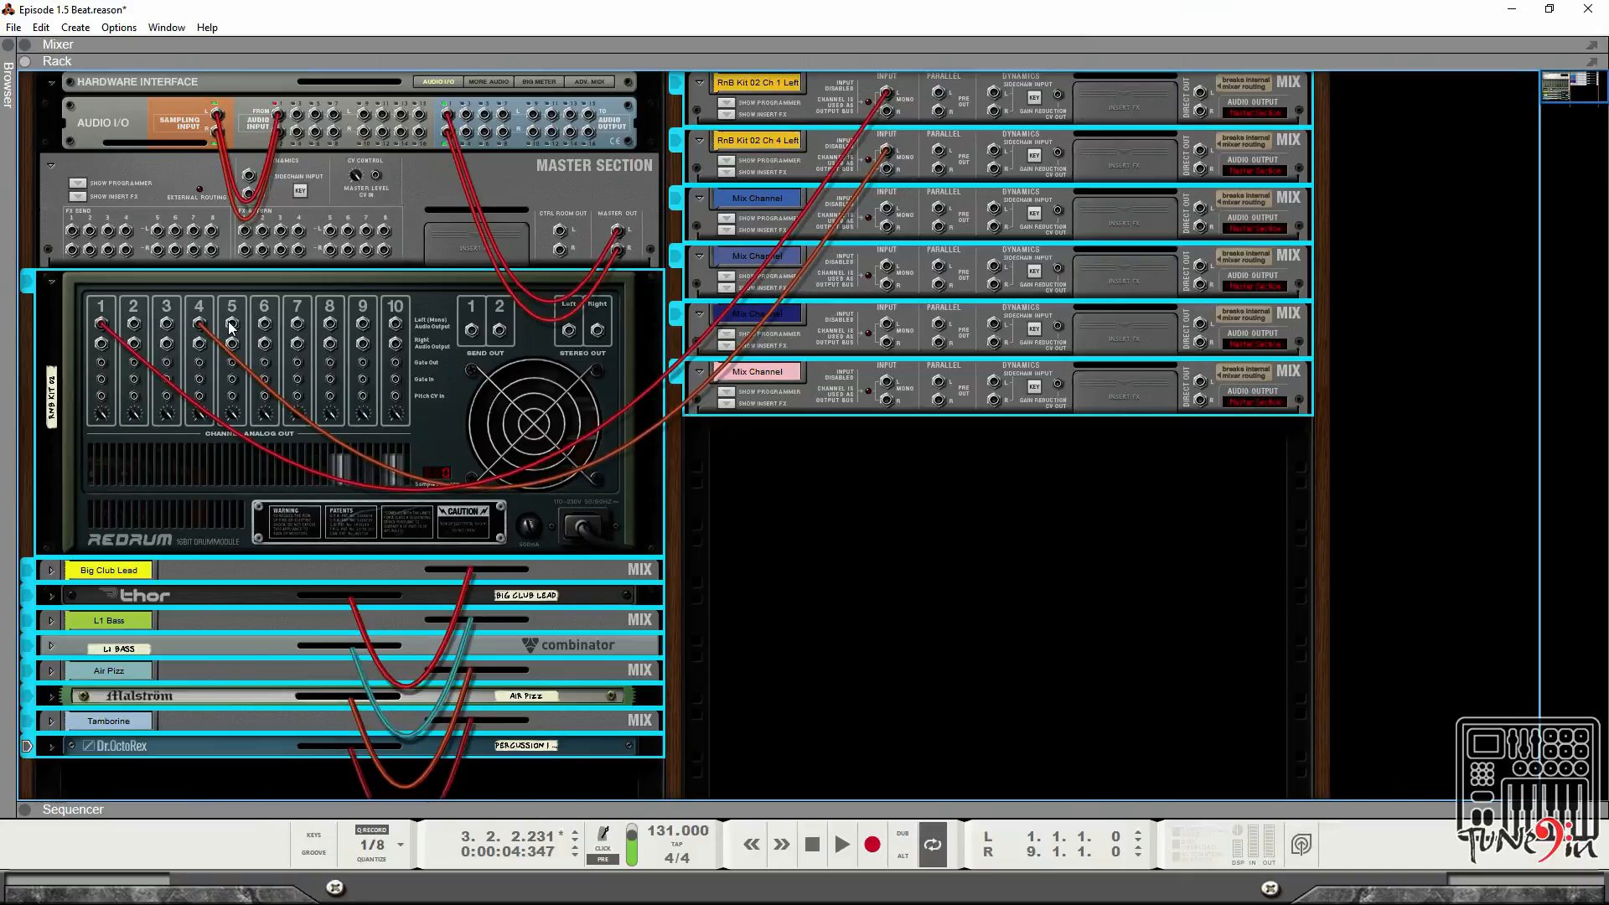
Connect Redrum channels 5, 6, 7 and 9 outputs to the third through sixth mix channels' inputs.
left_click_drag(232, 325, 887, 209)
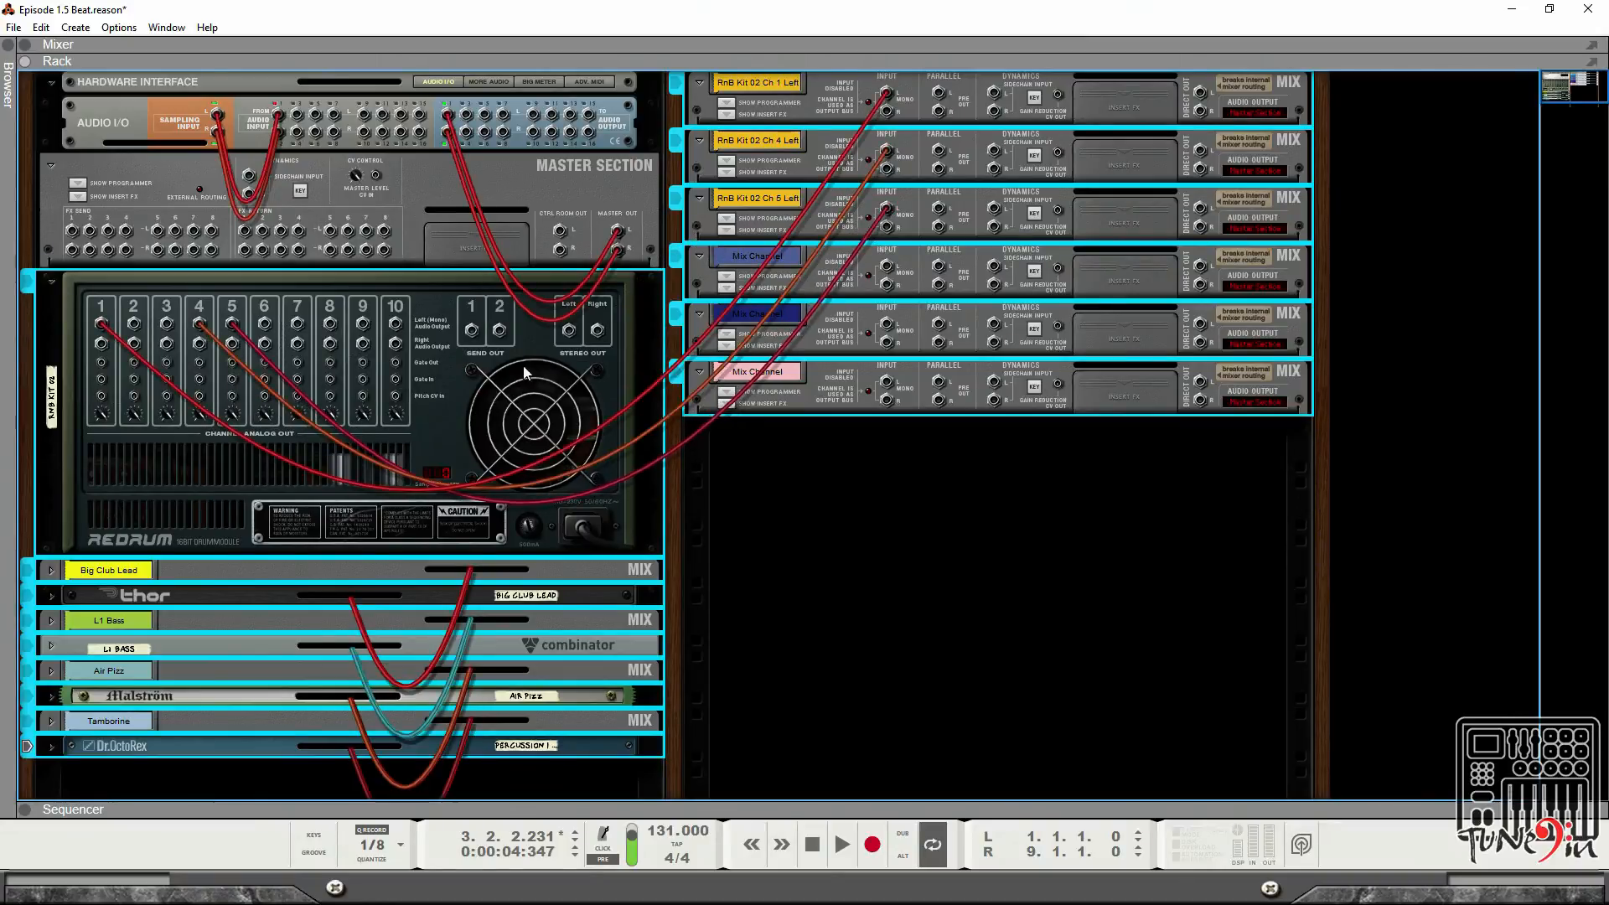
left_click_drag(269, 325, 884, 269)
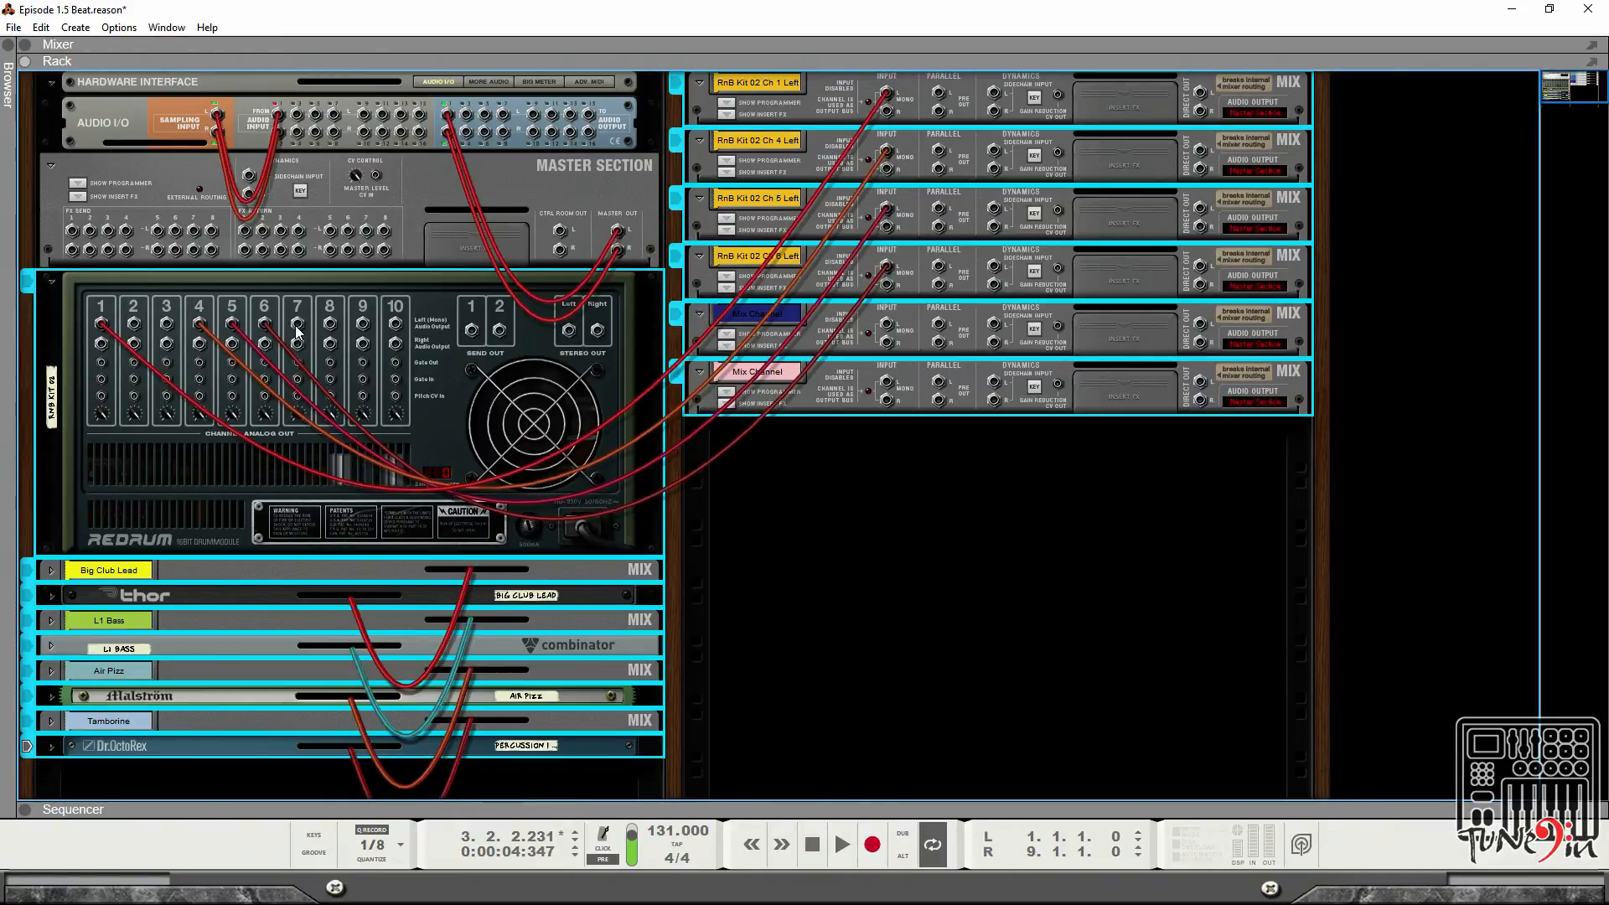
left_click_drag(296, 327, 886, 326)
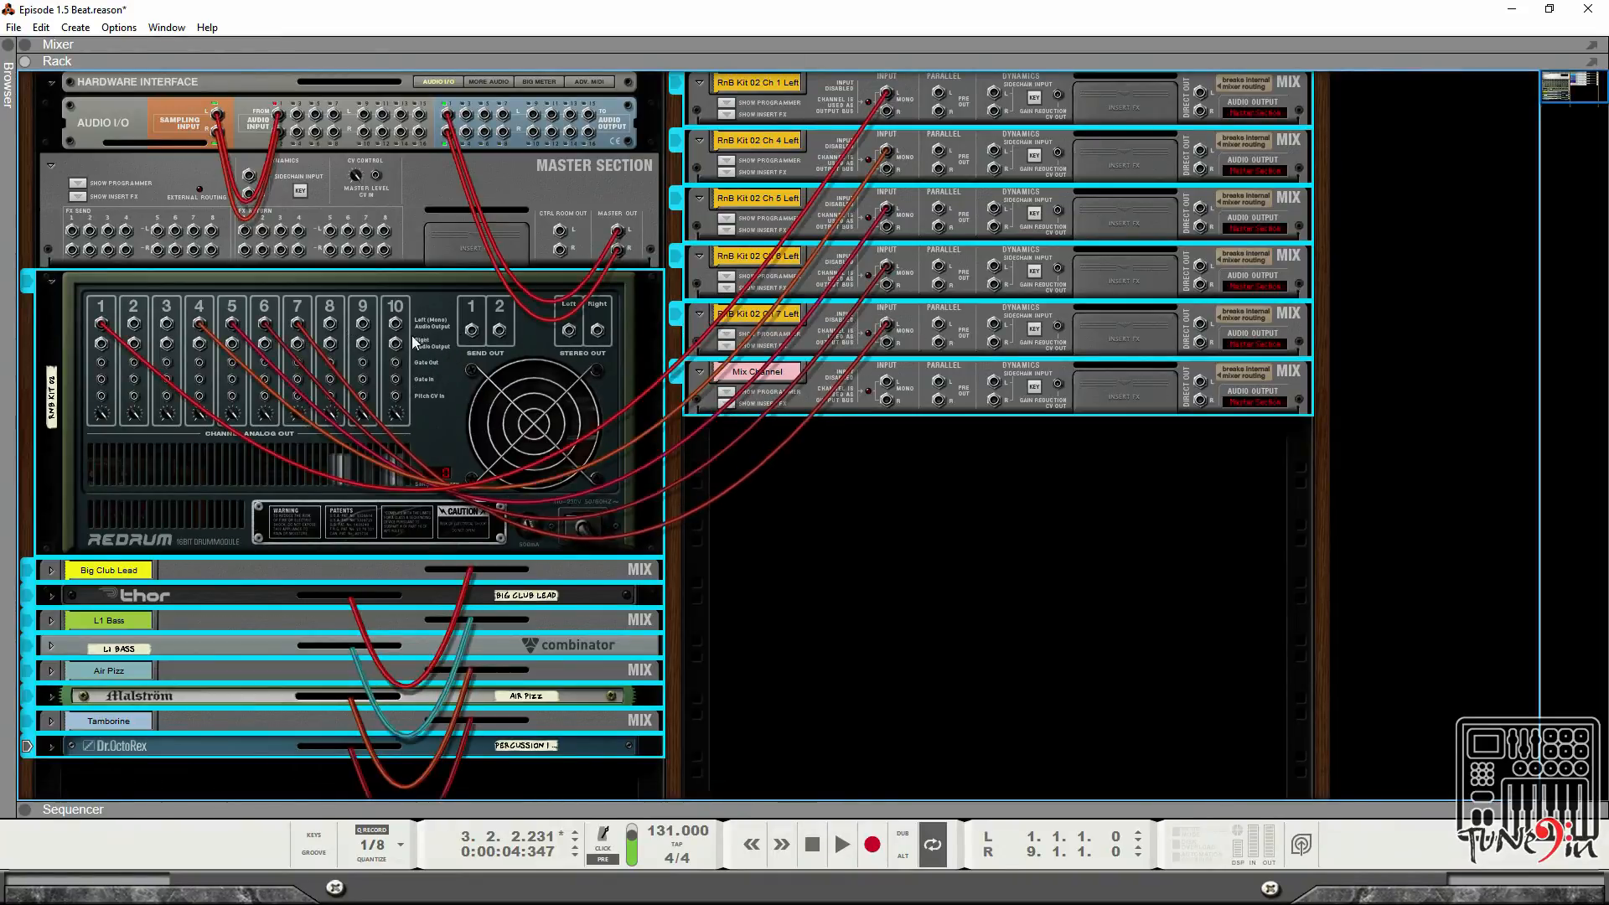
left_click_drag(363, 327, 886, 382)
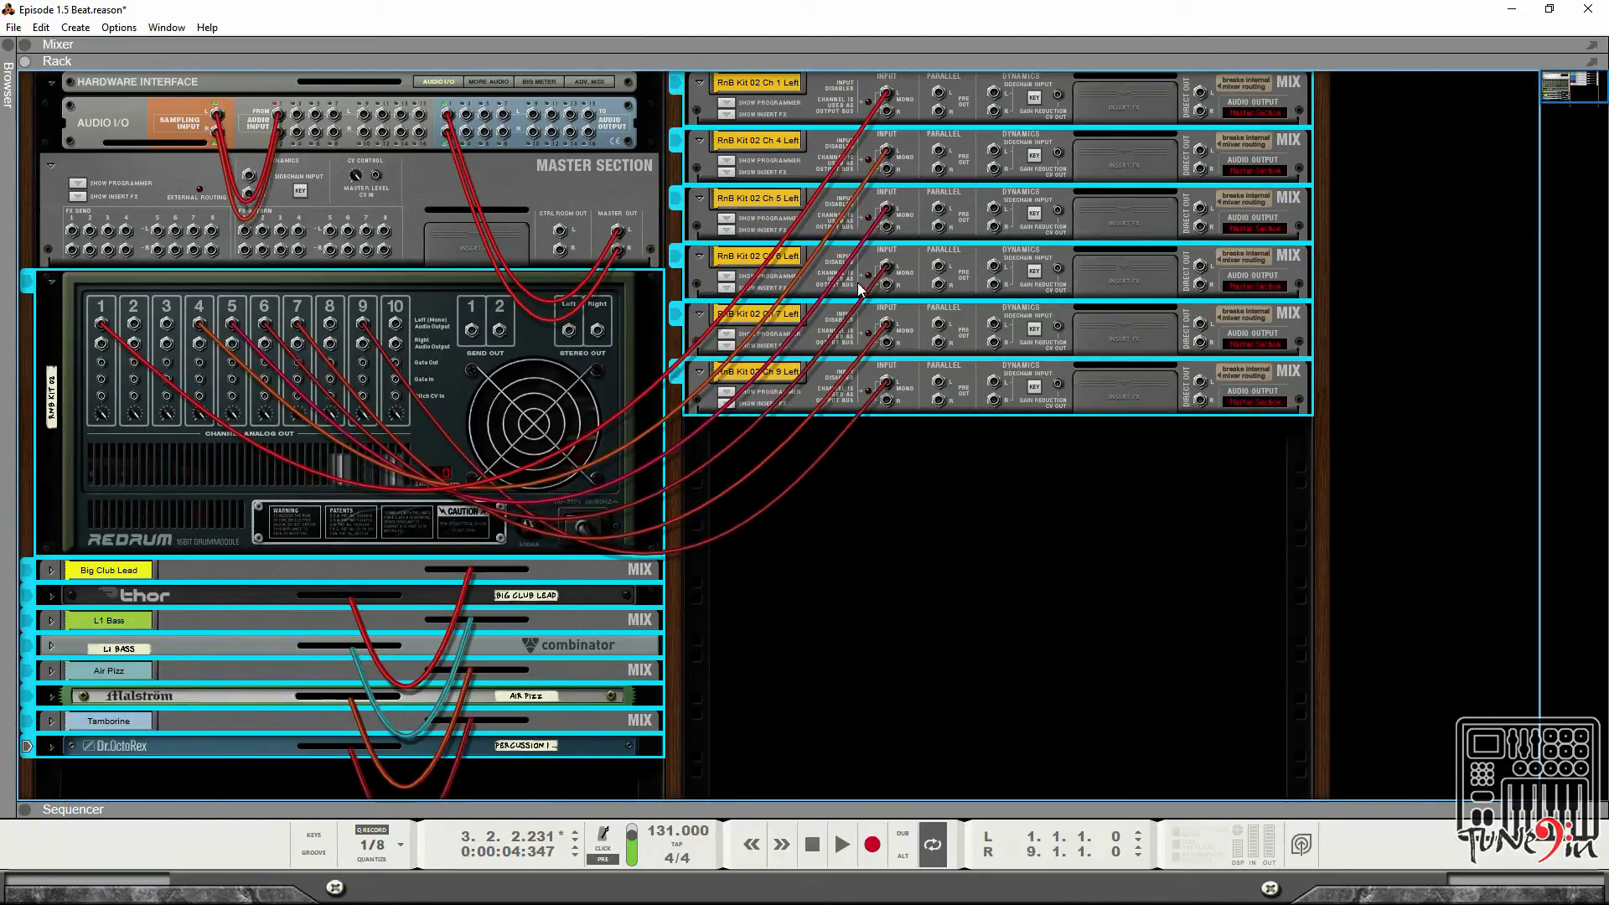
Turn off solo on the RnB Kit 02 Ch 1 Left channel and clear all remaining solos in the mixer.
key("Tab")
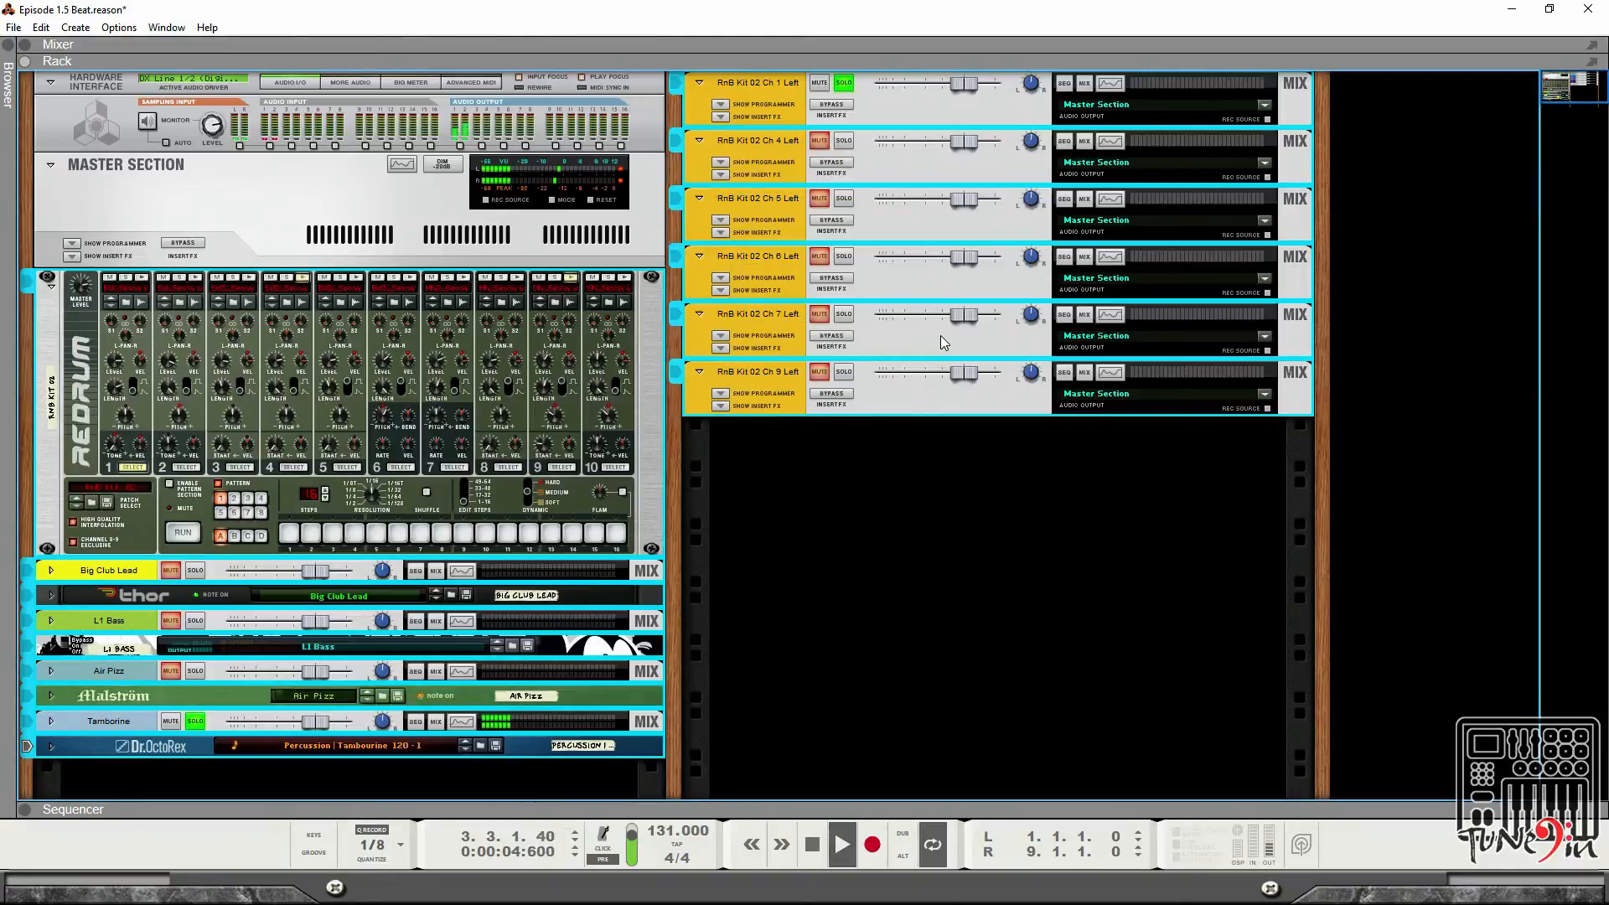
left_click(843, 83)
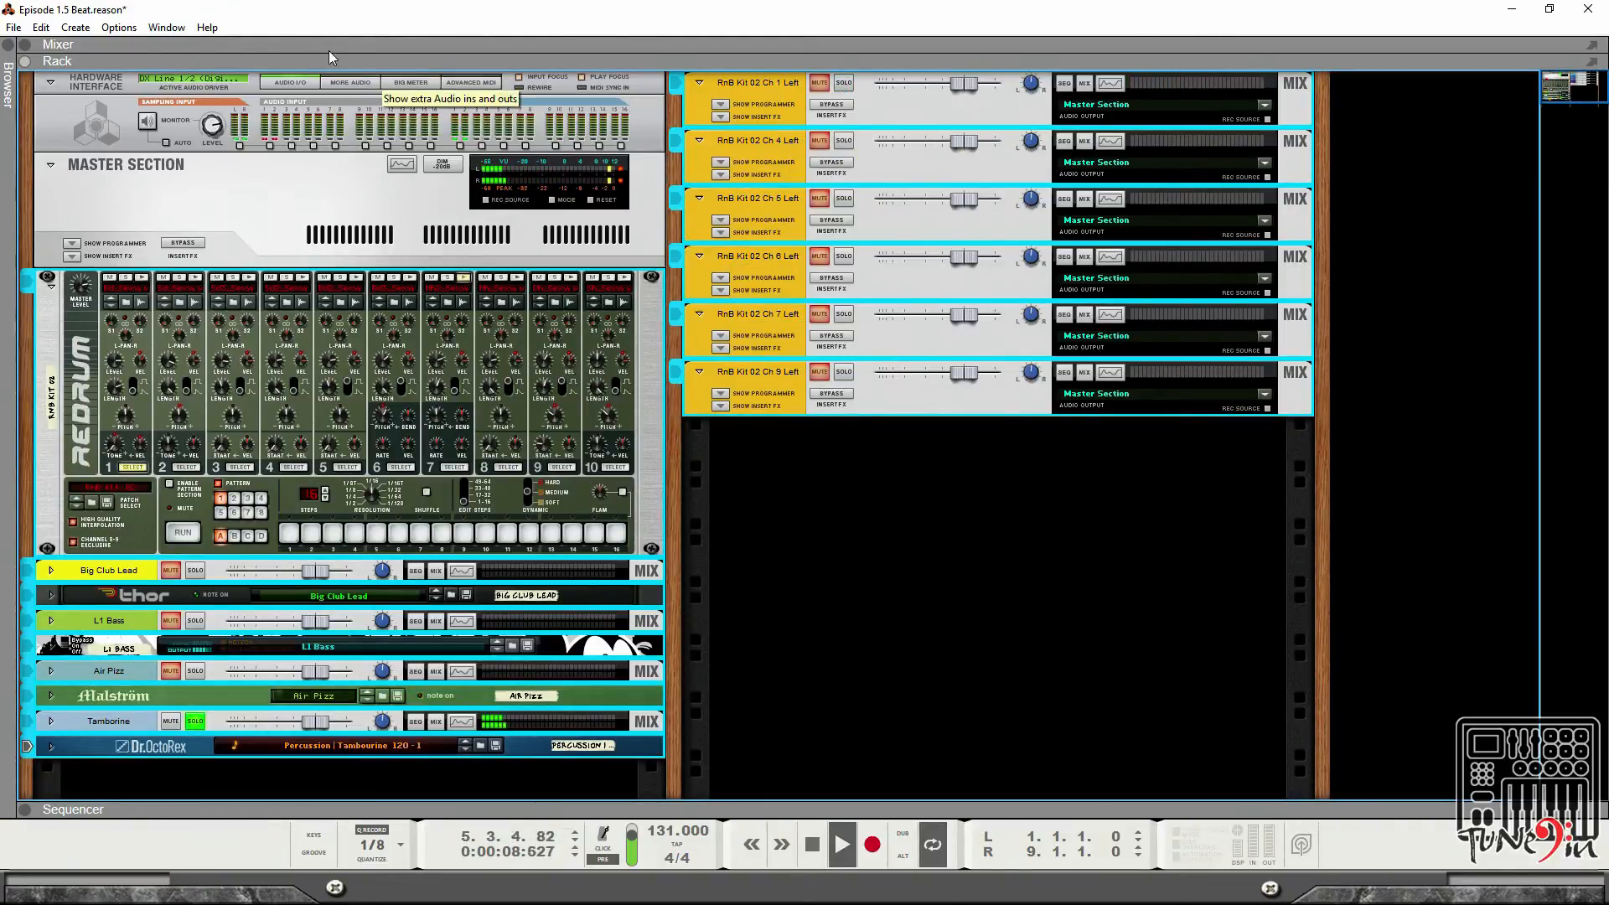
left_click(25, 44)
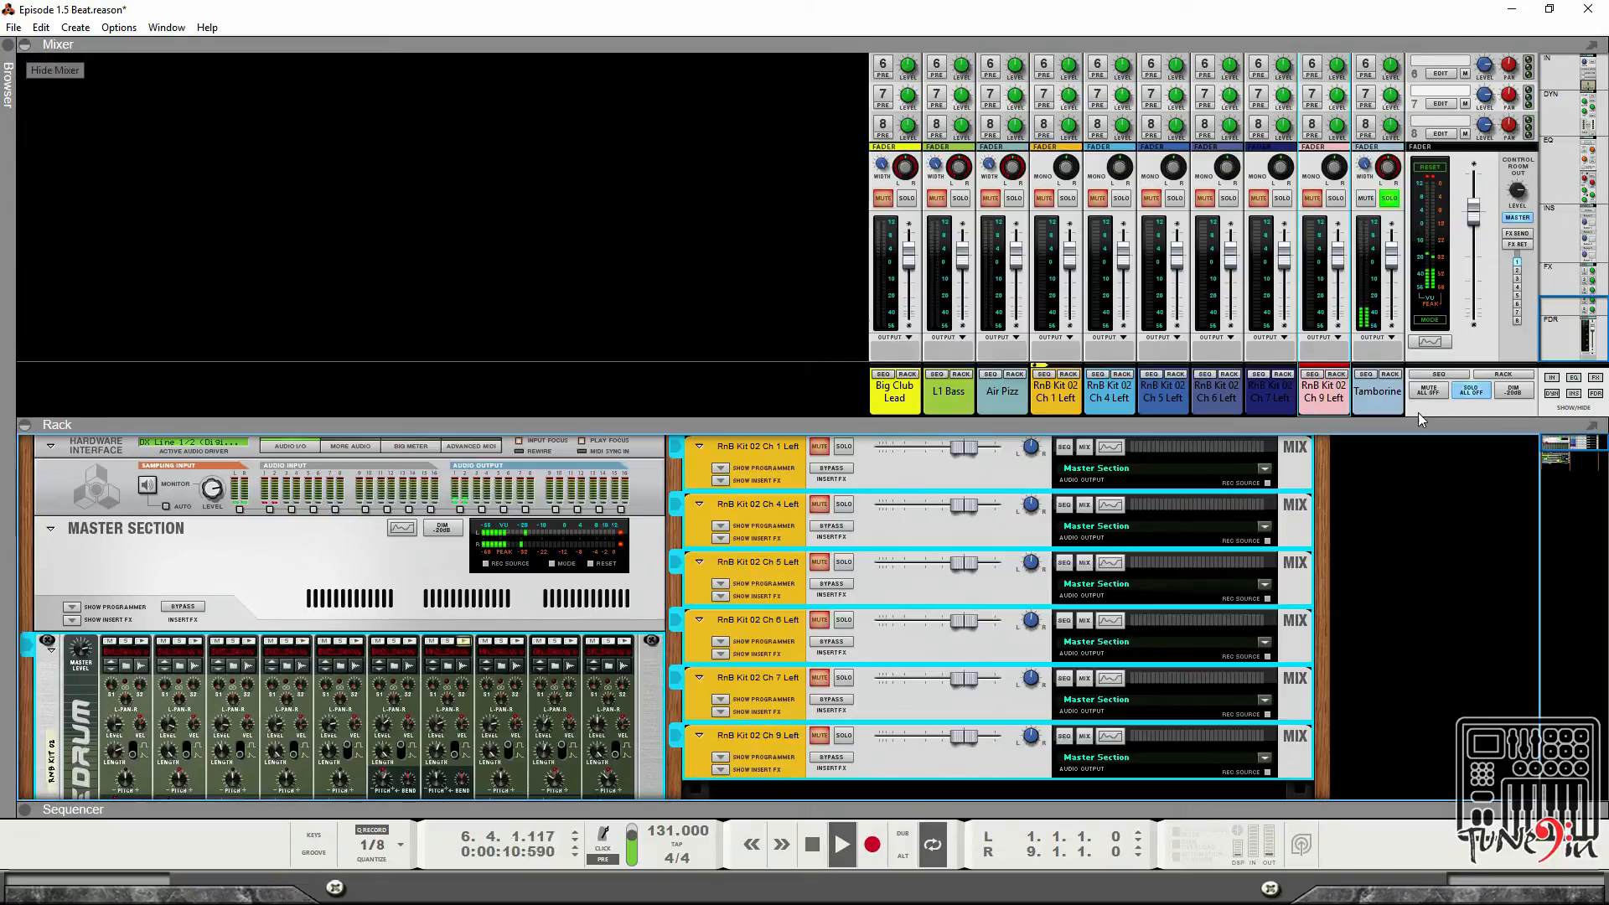
left_click(1473, 392)
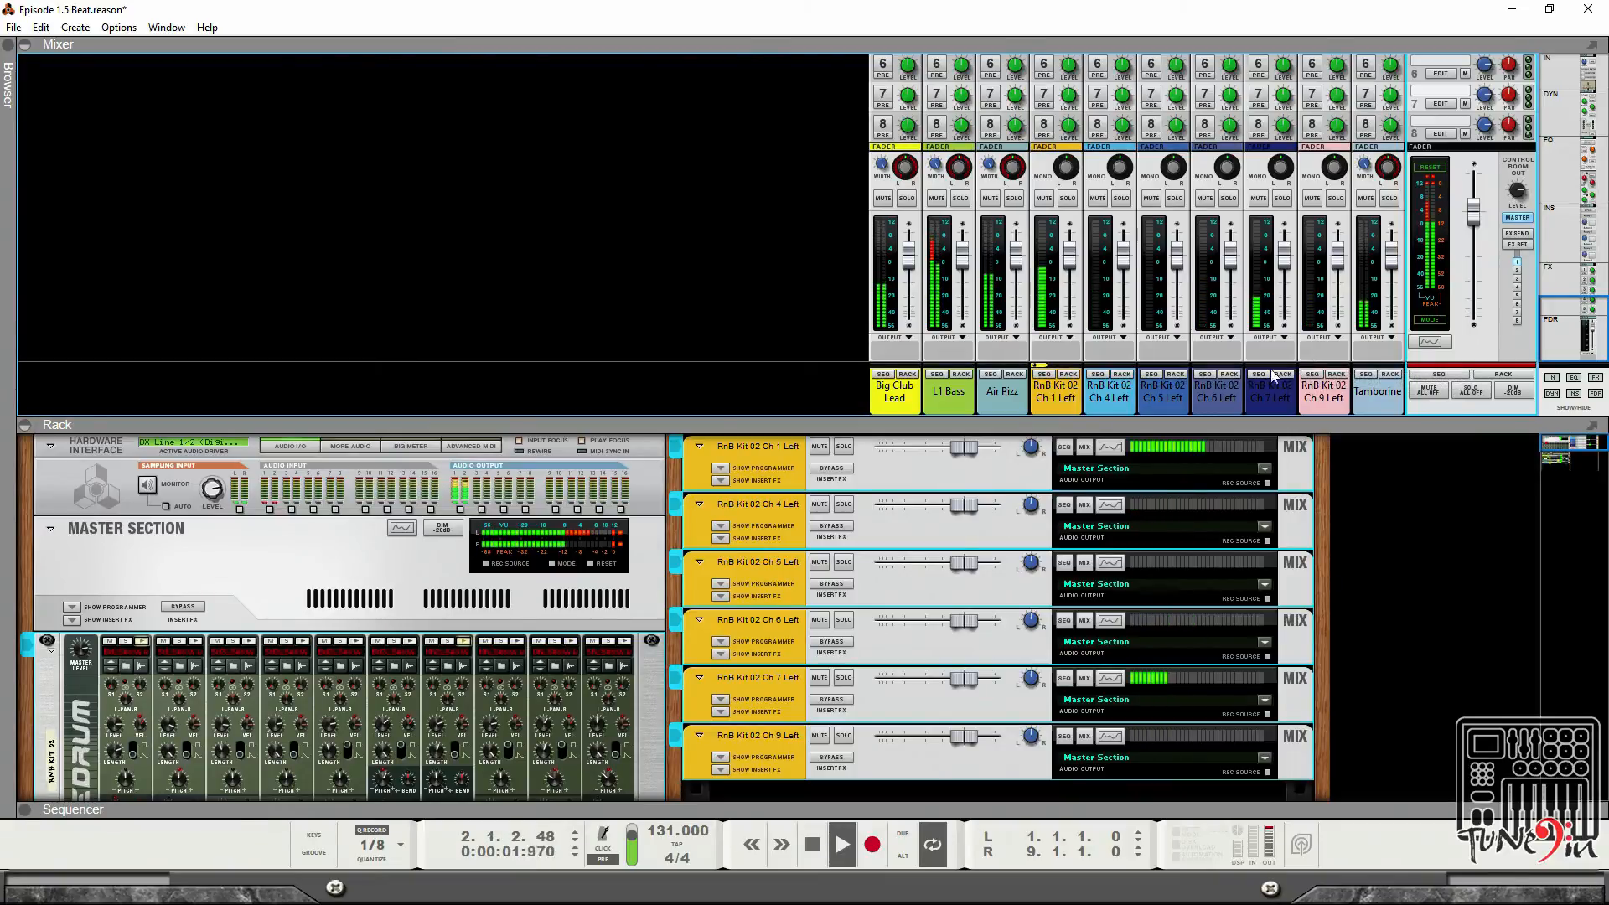
Review the routed drum channels in the mixer and rack while the beat plays.
key("Tab")
scroll(831, 520, "down", 5)
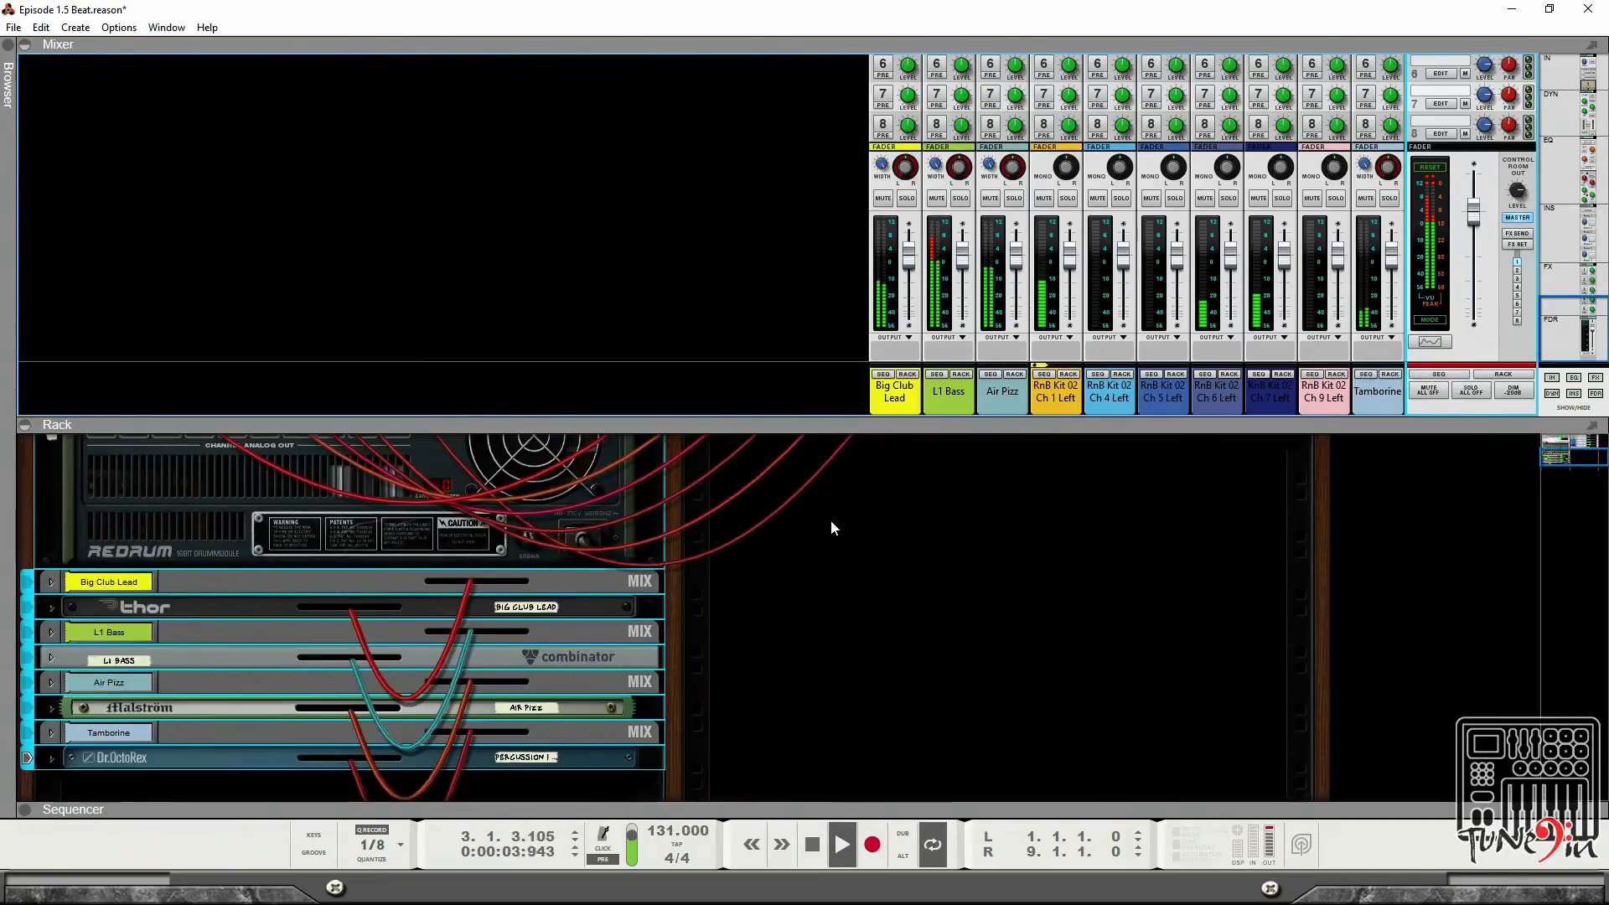
scroll(831, 520, "up", 5)
scroll(832, 525, "down", 5)
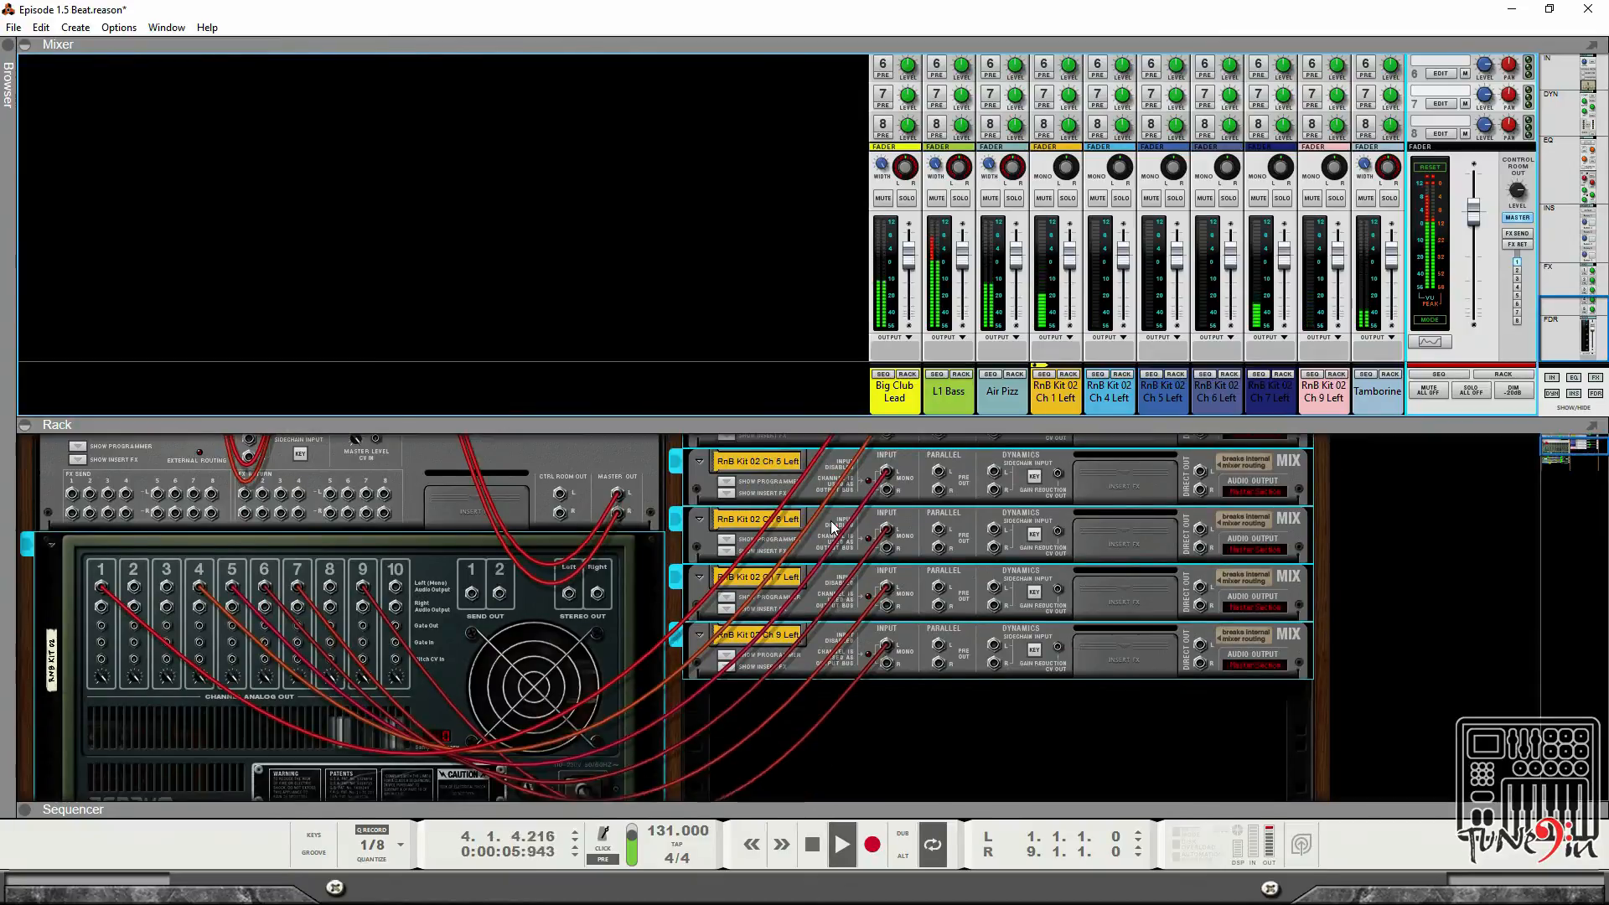
scroll(832, 526, "up", 5)
key("Tab")
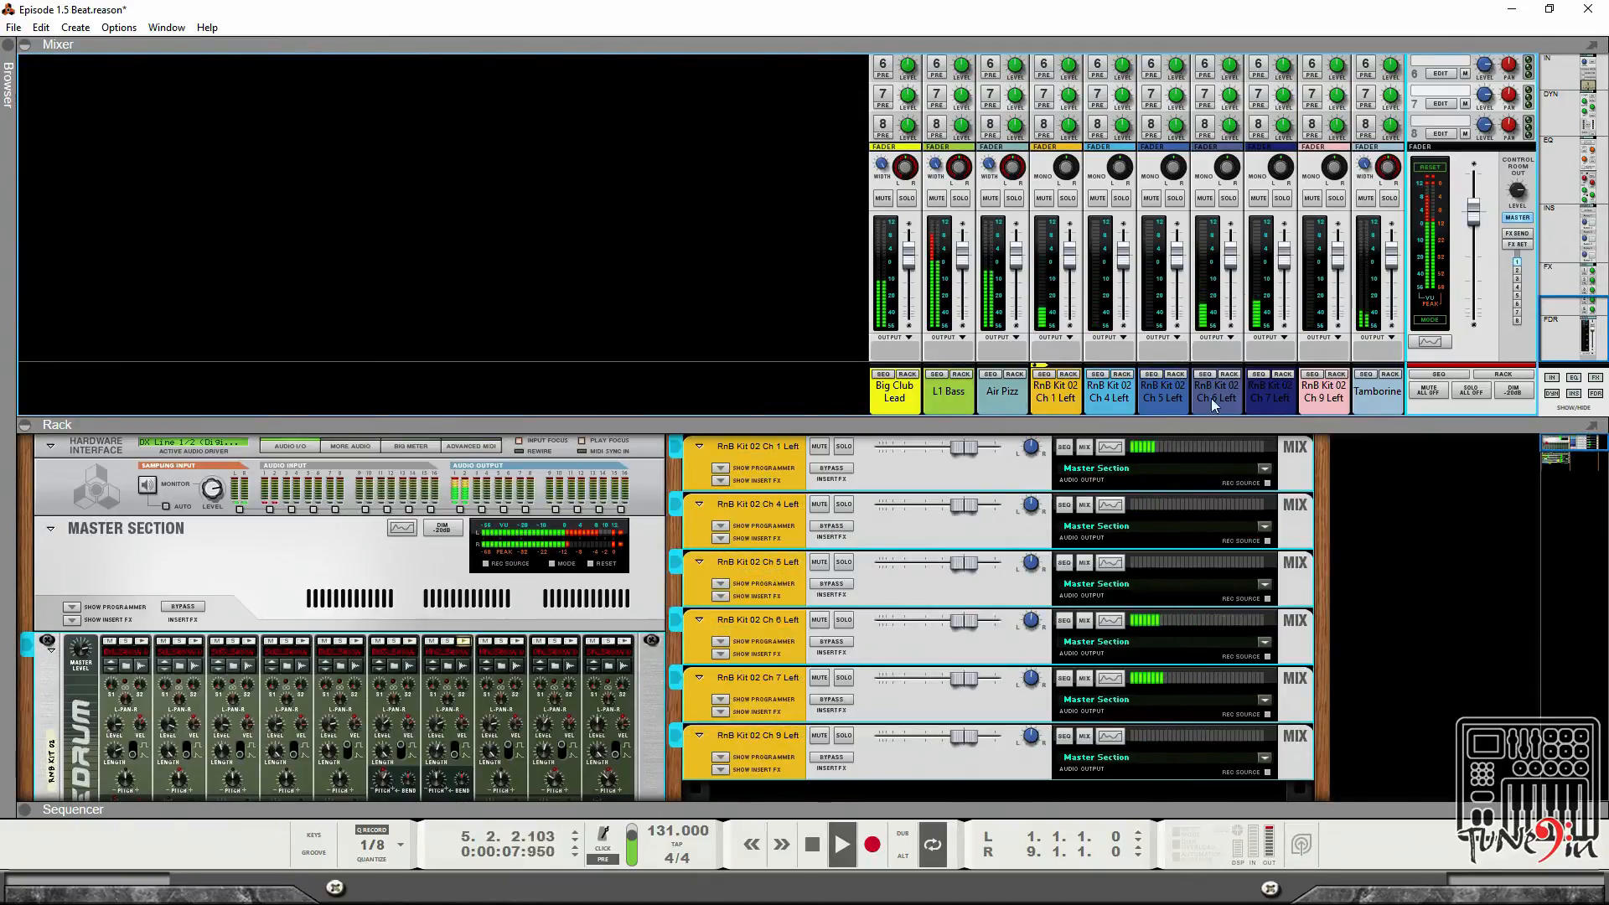
key("Tab")
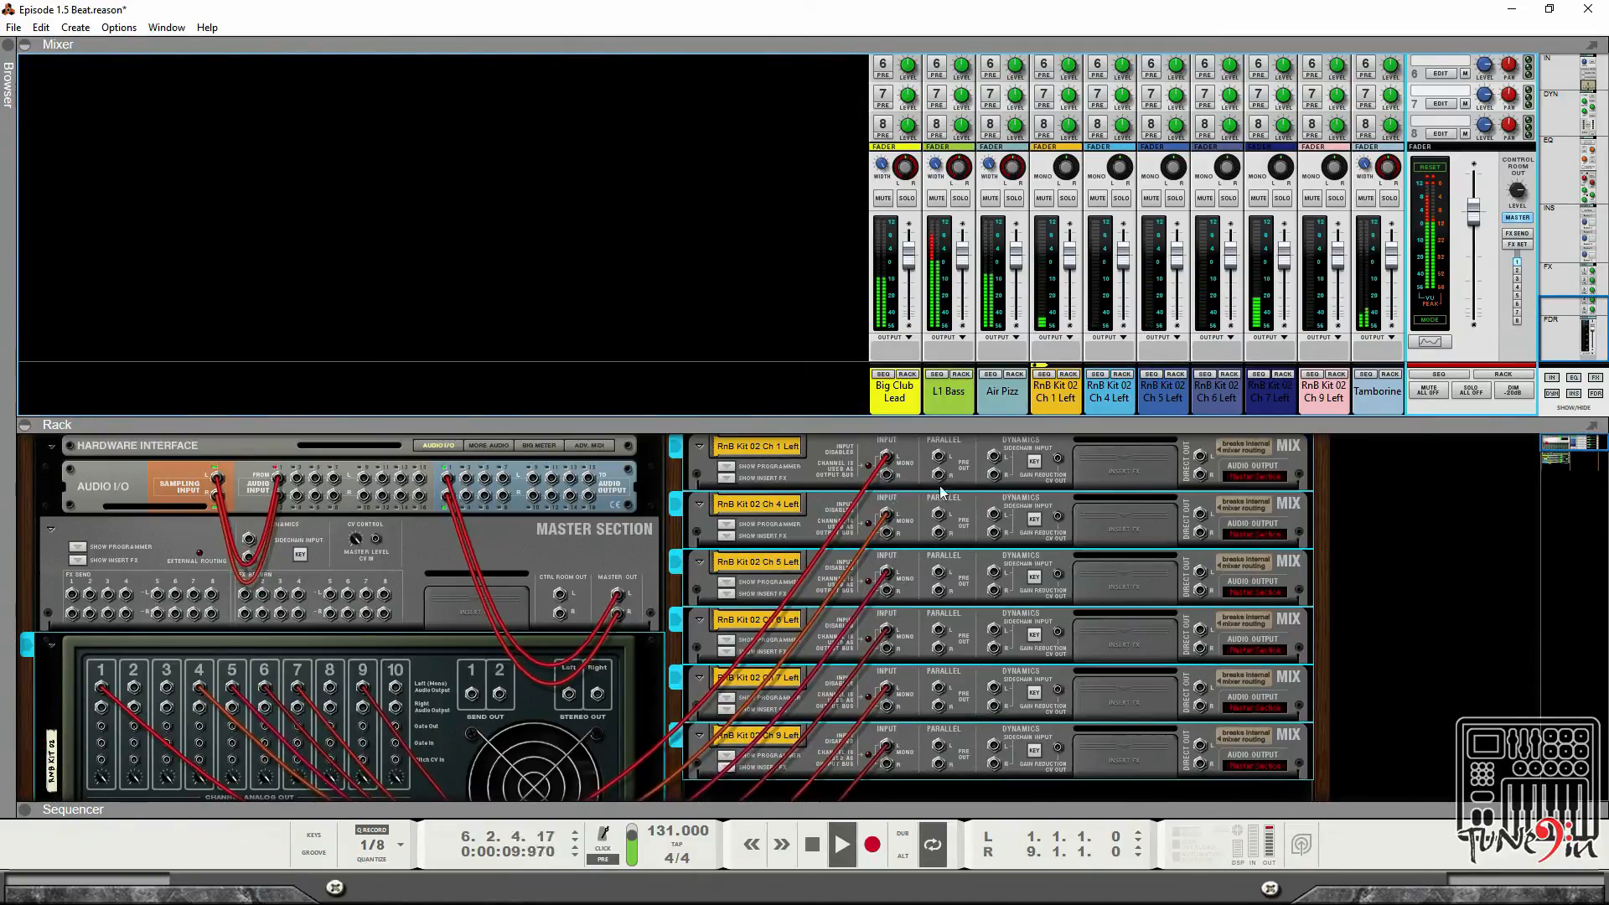
key("Tab")
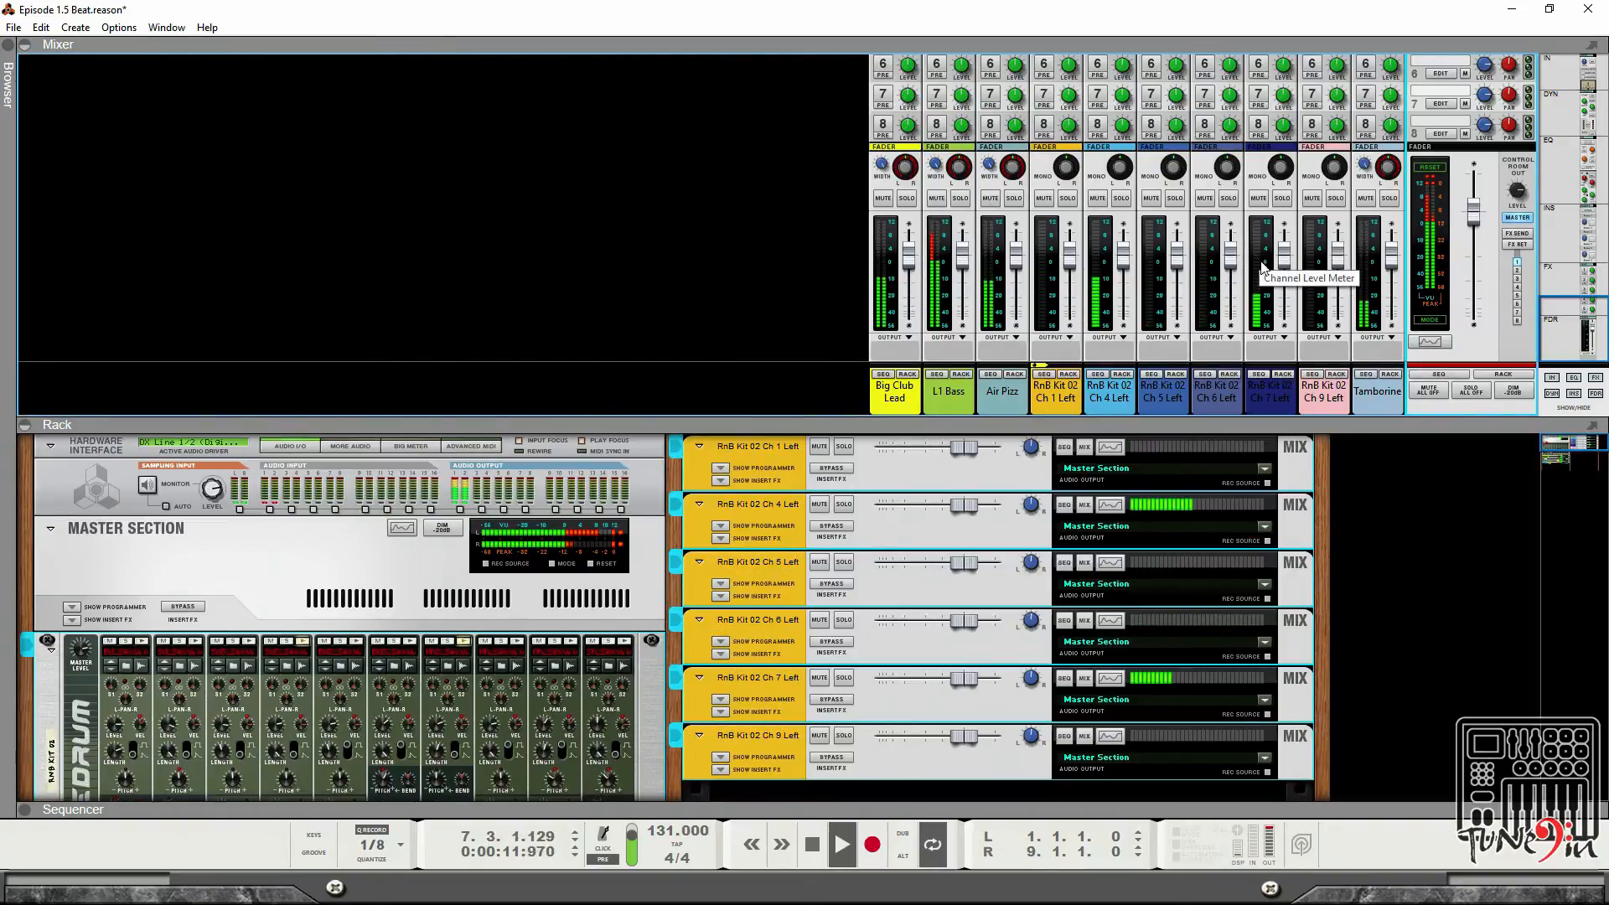
left_click(1359, 387)
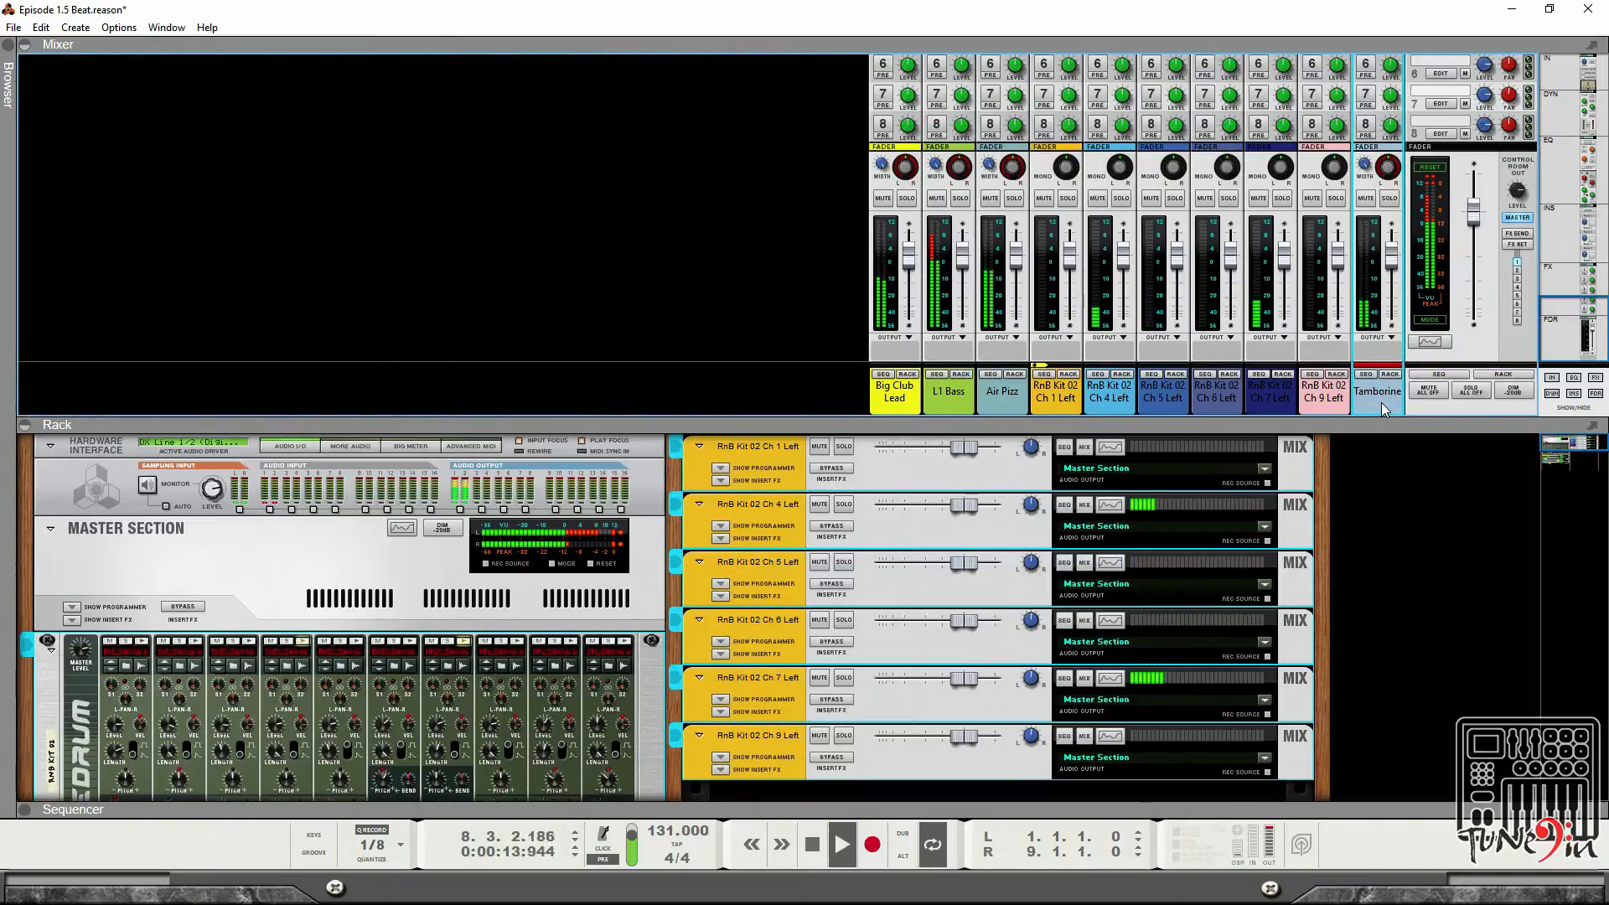
scroll(979, 477, "down", 7)
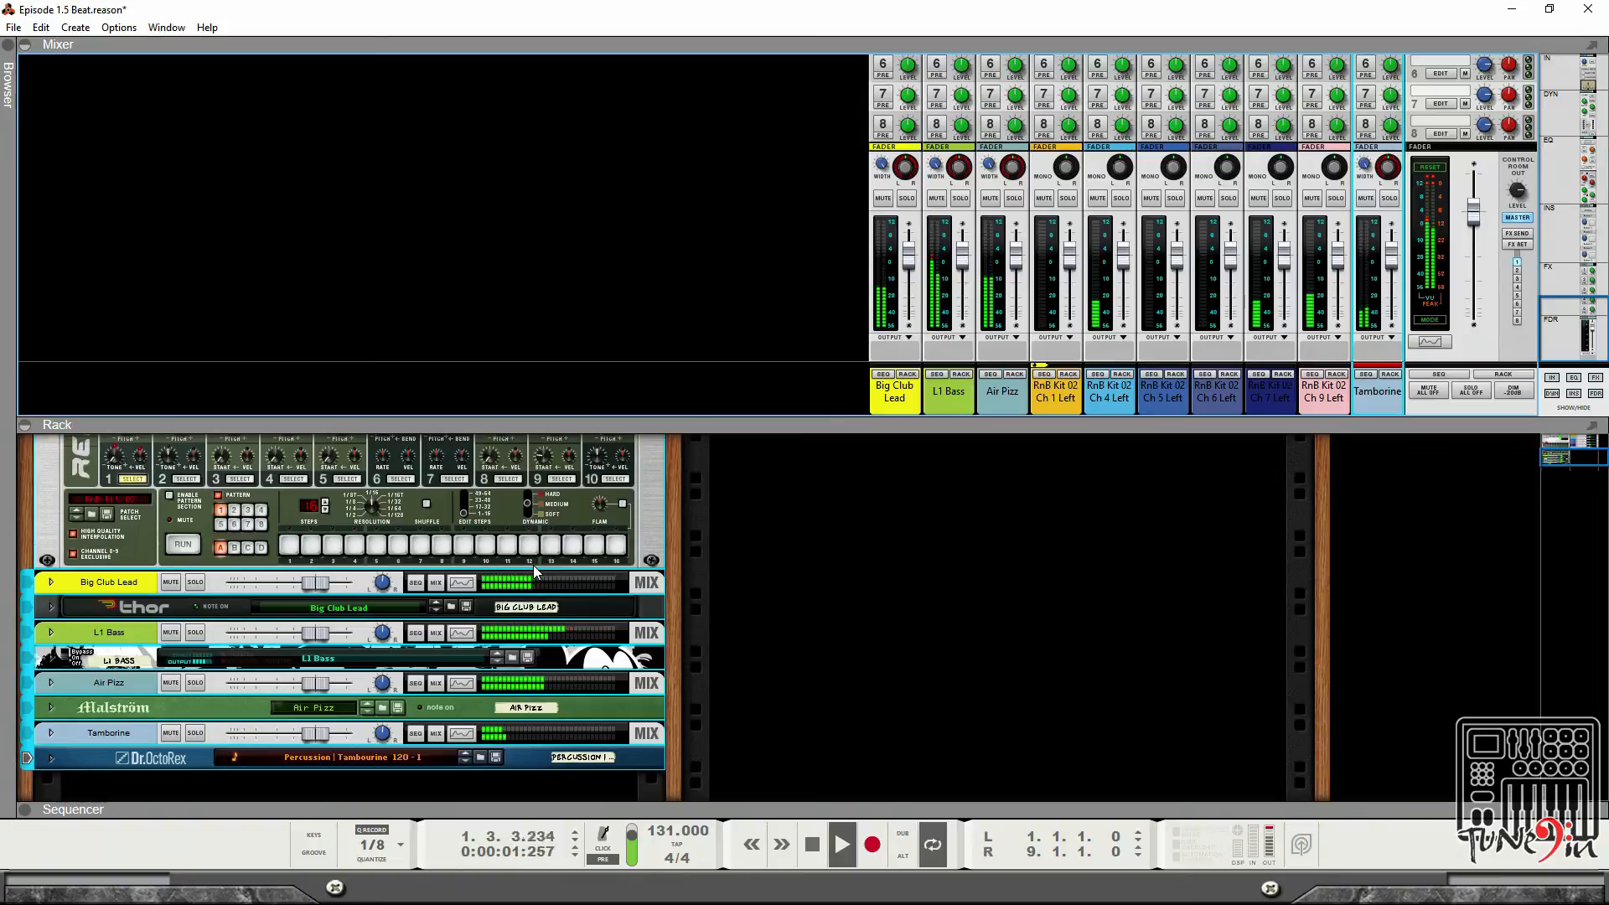
scroll(979, 477, "up", 5)
left_click(1320, 404)
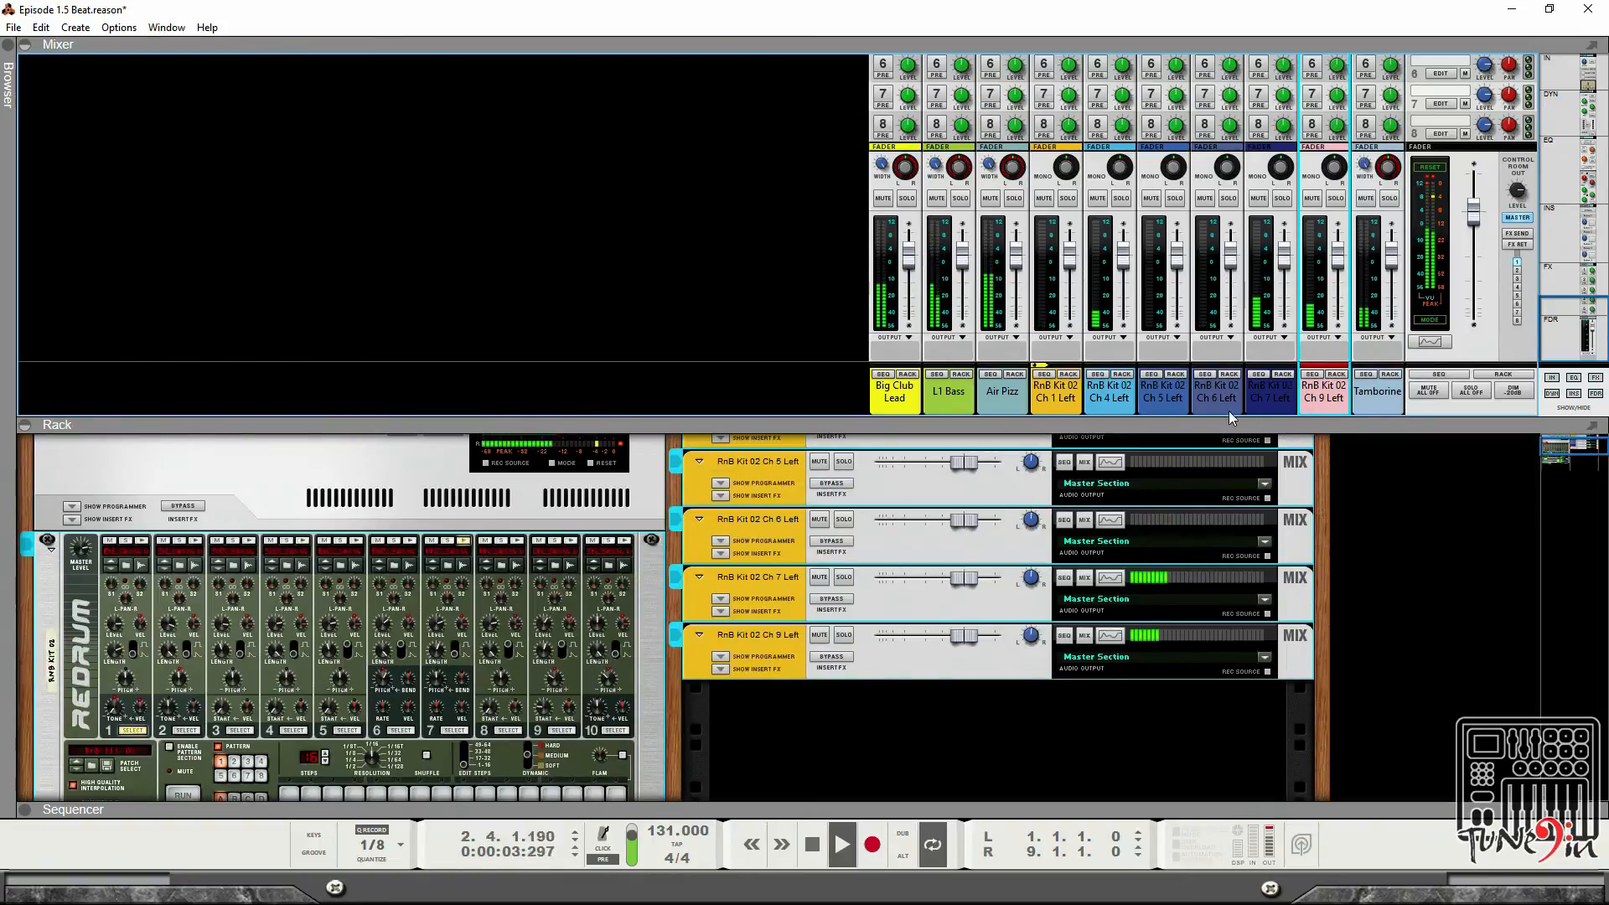
left_click(1053, 400, "shift")
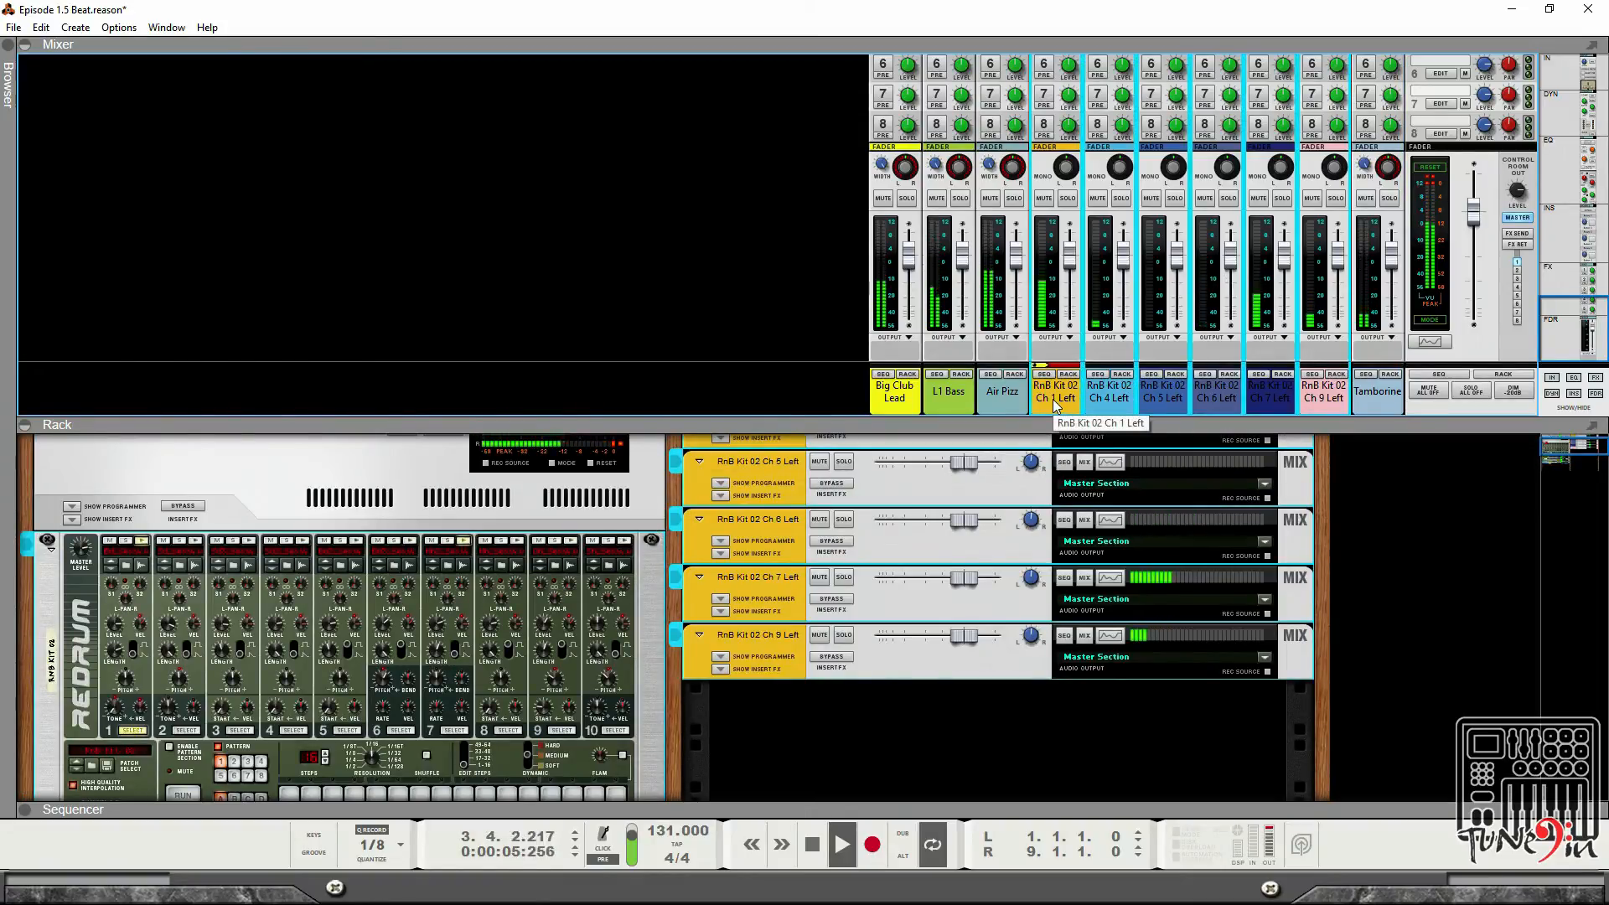
Set the channel color of the selected Redrum mix channels to Red.
right_click(1053, 404)
mouse_move(1173, 693)
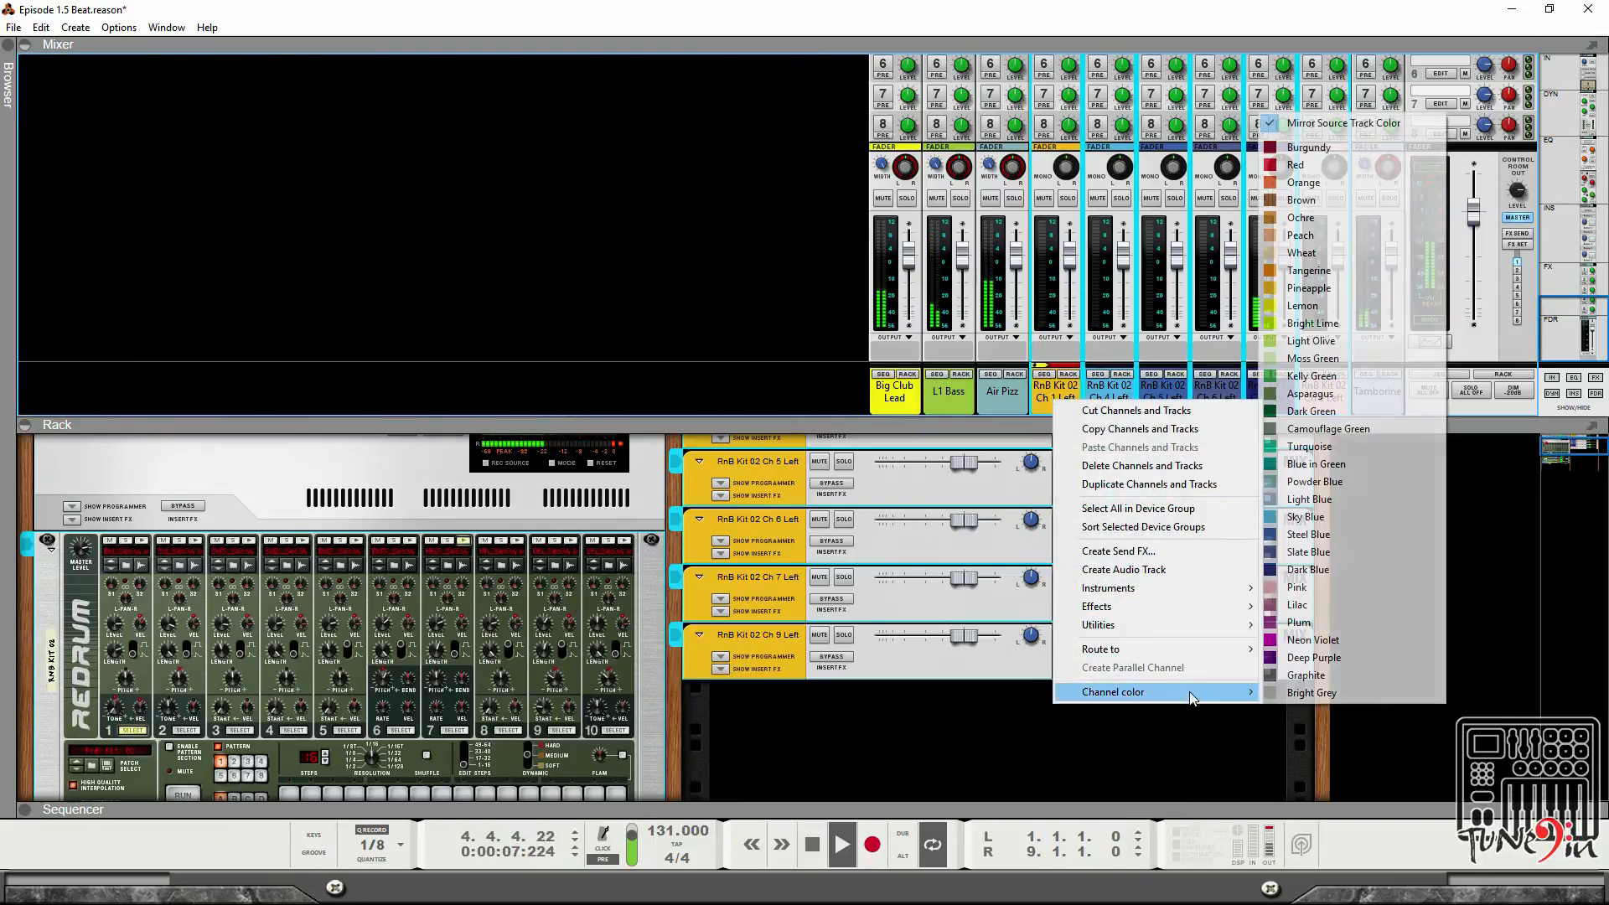
left_click(1338, 164)
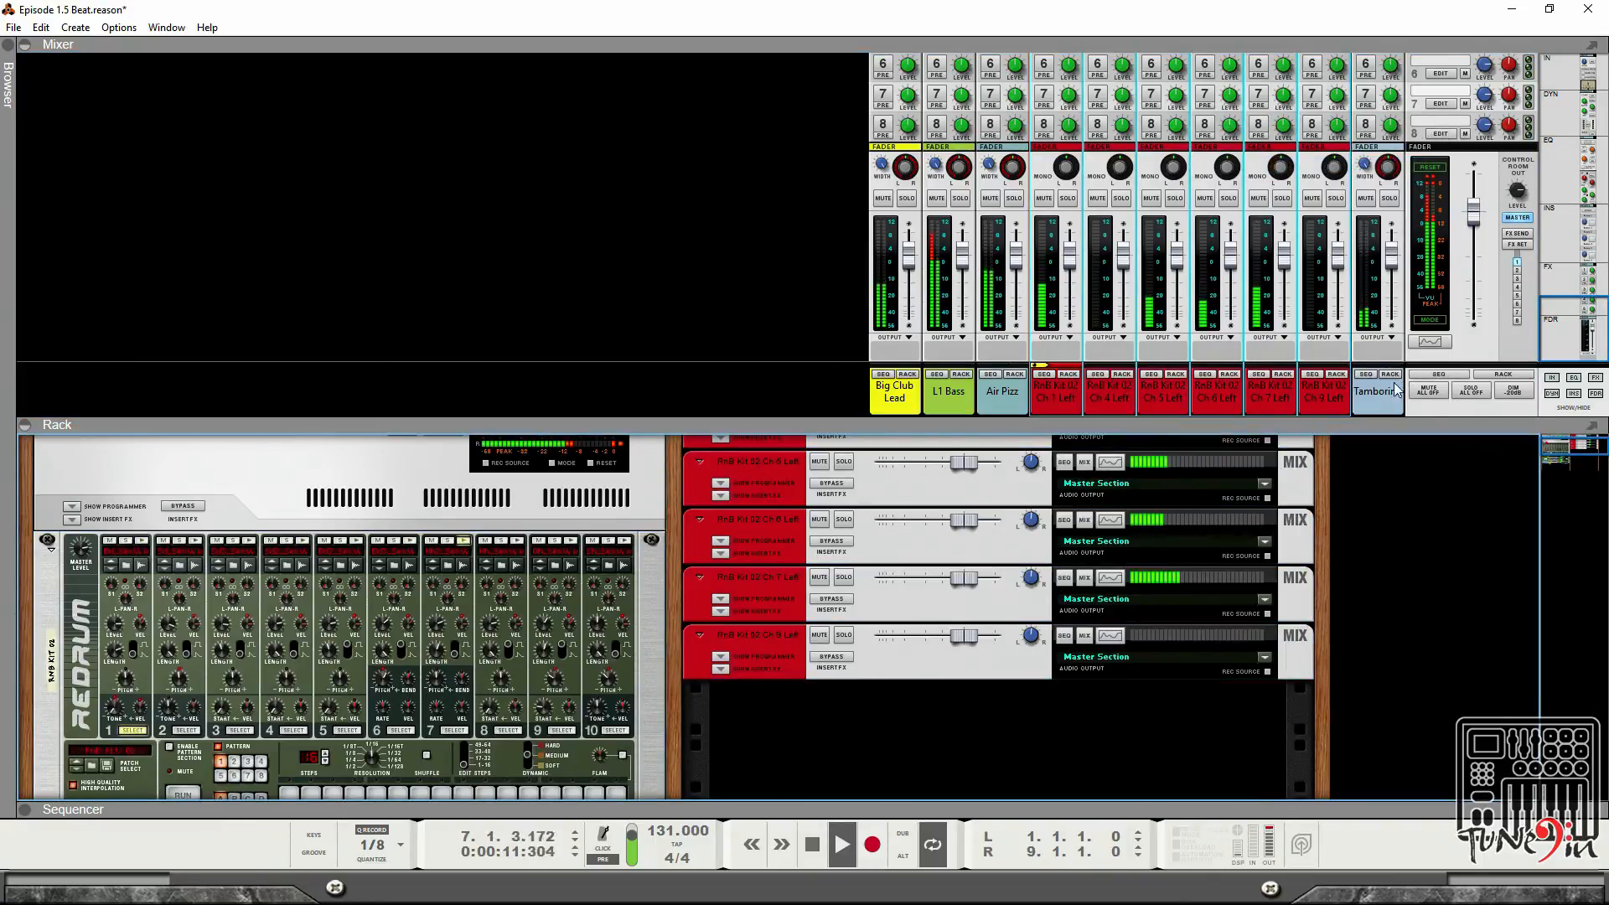
Move the Tamborine mix channel to sit after Air Pizz, ahead of the red drum channels.
left_click_drag(1374, 407, 1041, 408)
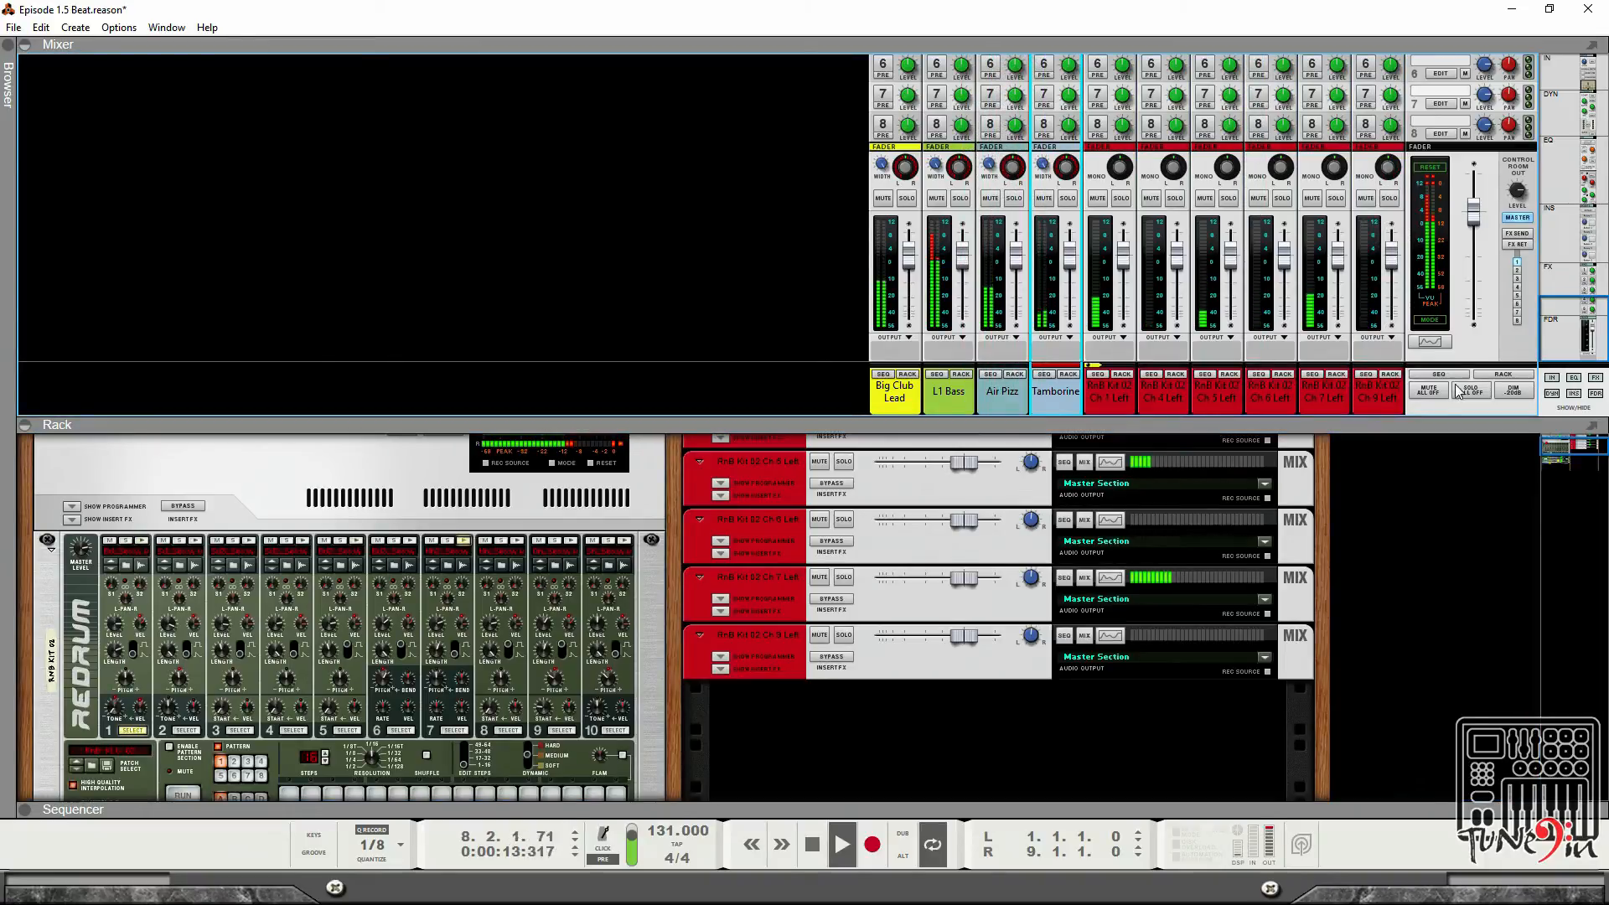
left_click(1425, 545)
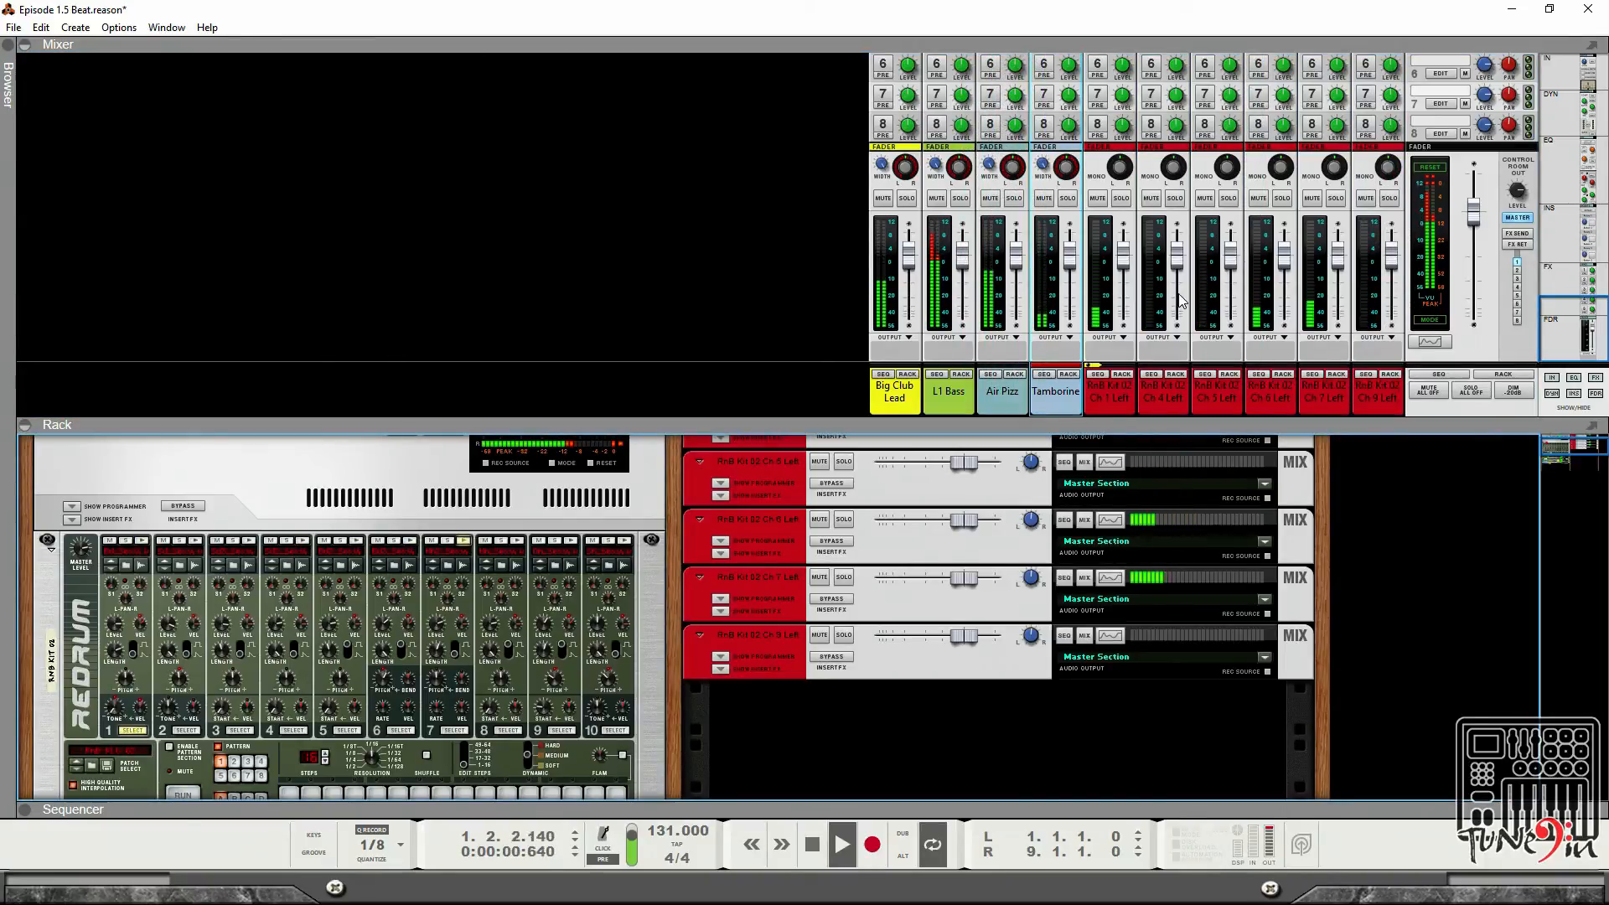
scroll(1276, 262, "up", 3)
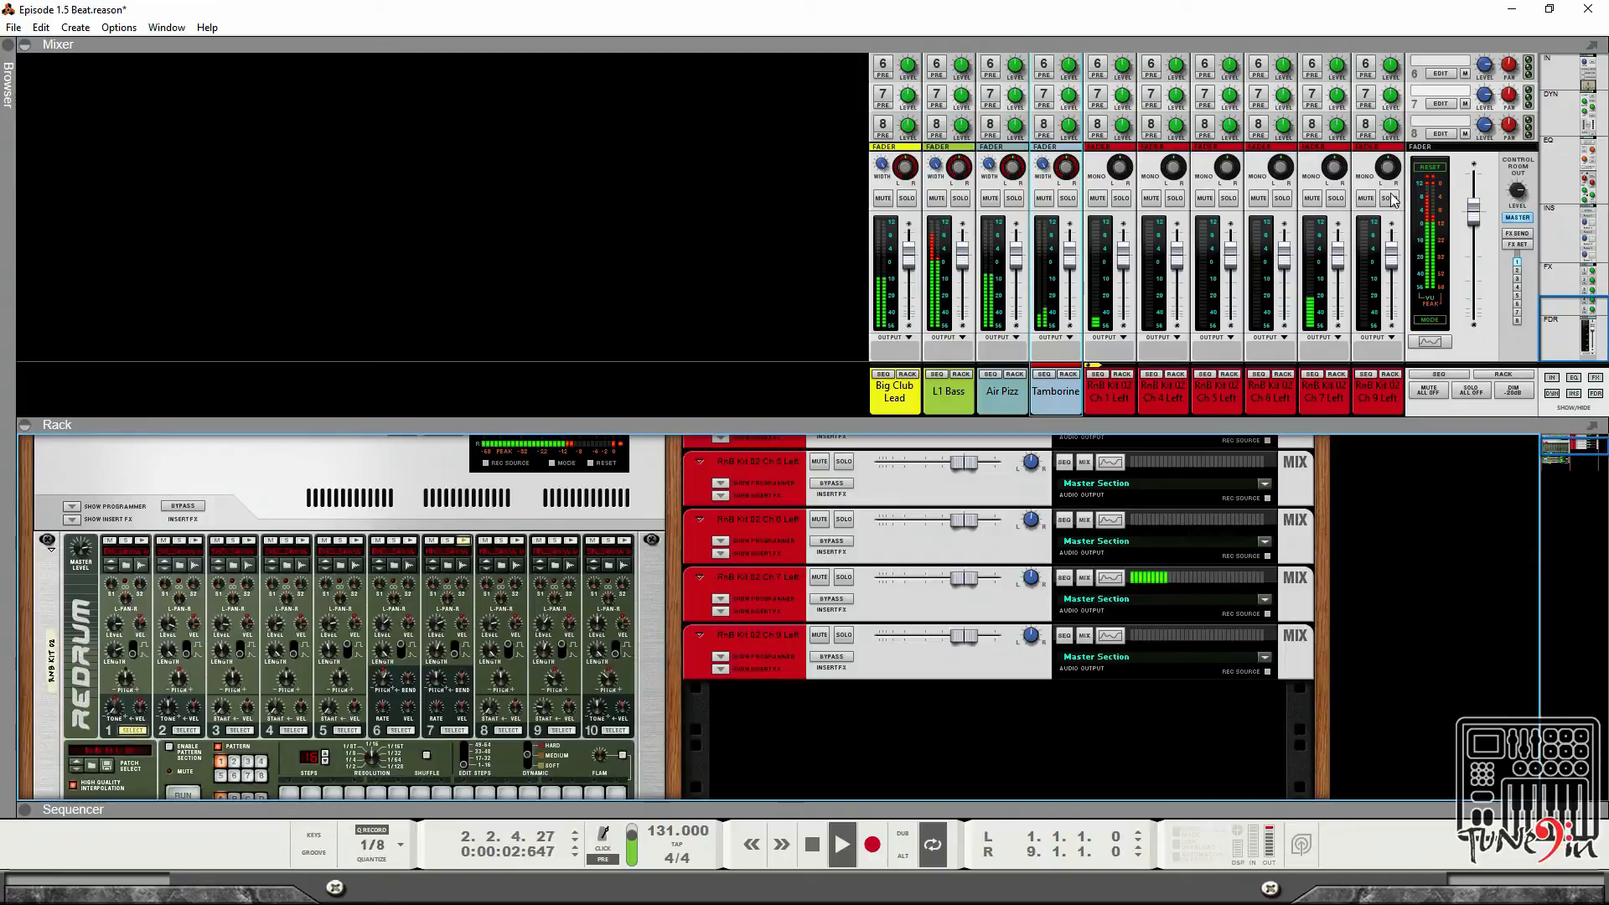
Solo and mute individual drum channels in turn to audition each drum sound.
left_click(1390, 199)
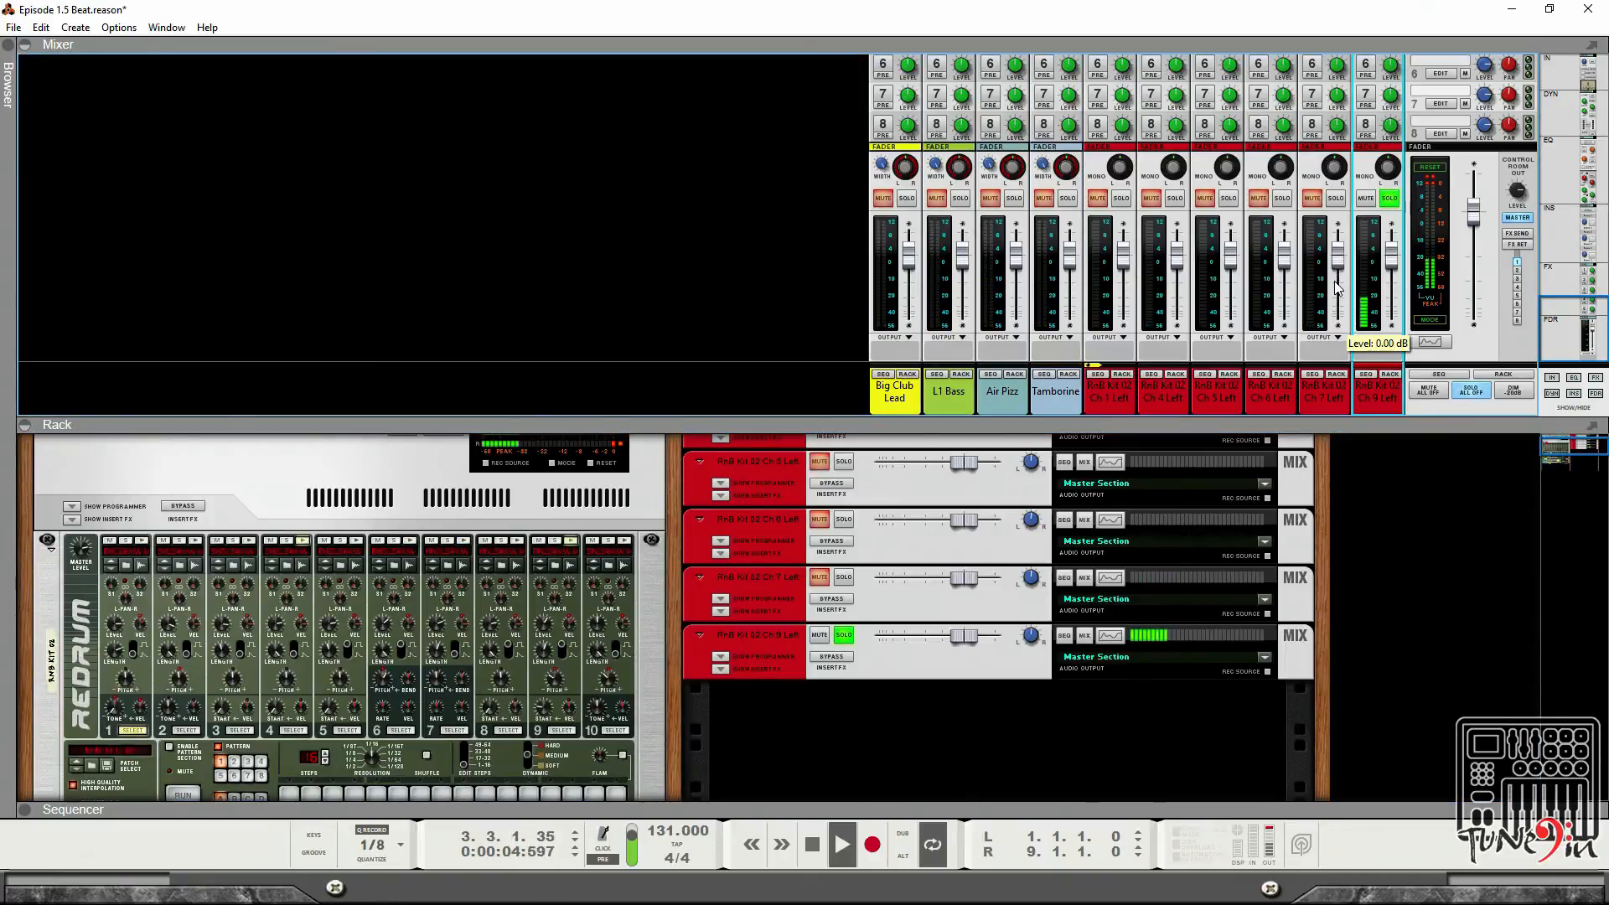
left_click(1333, 201)
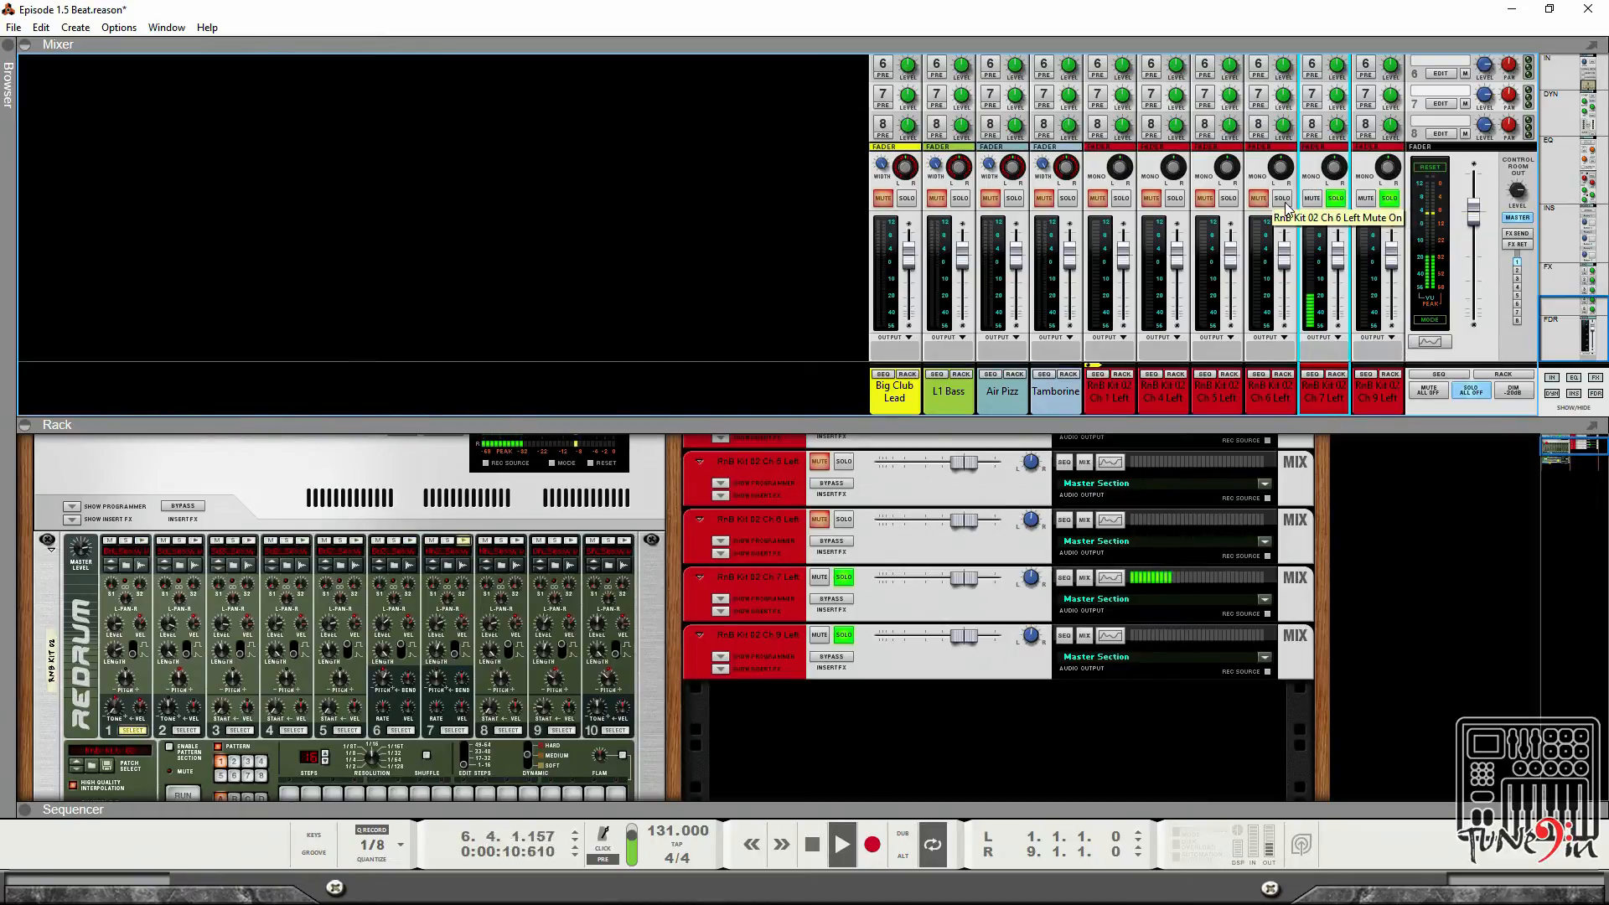
left_click(1228, 200)
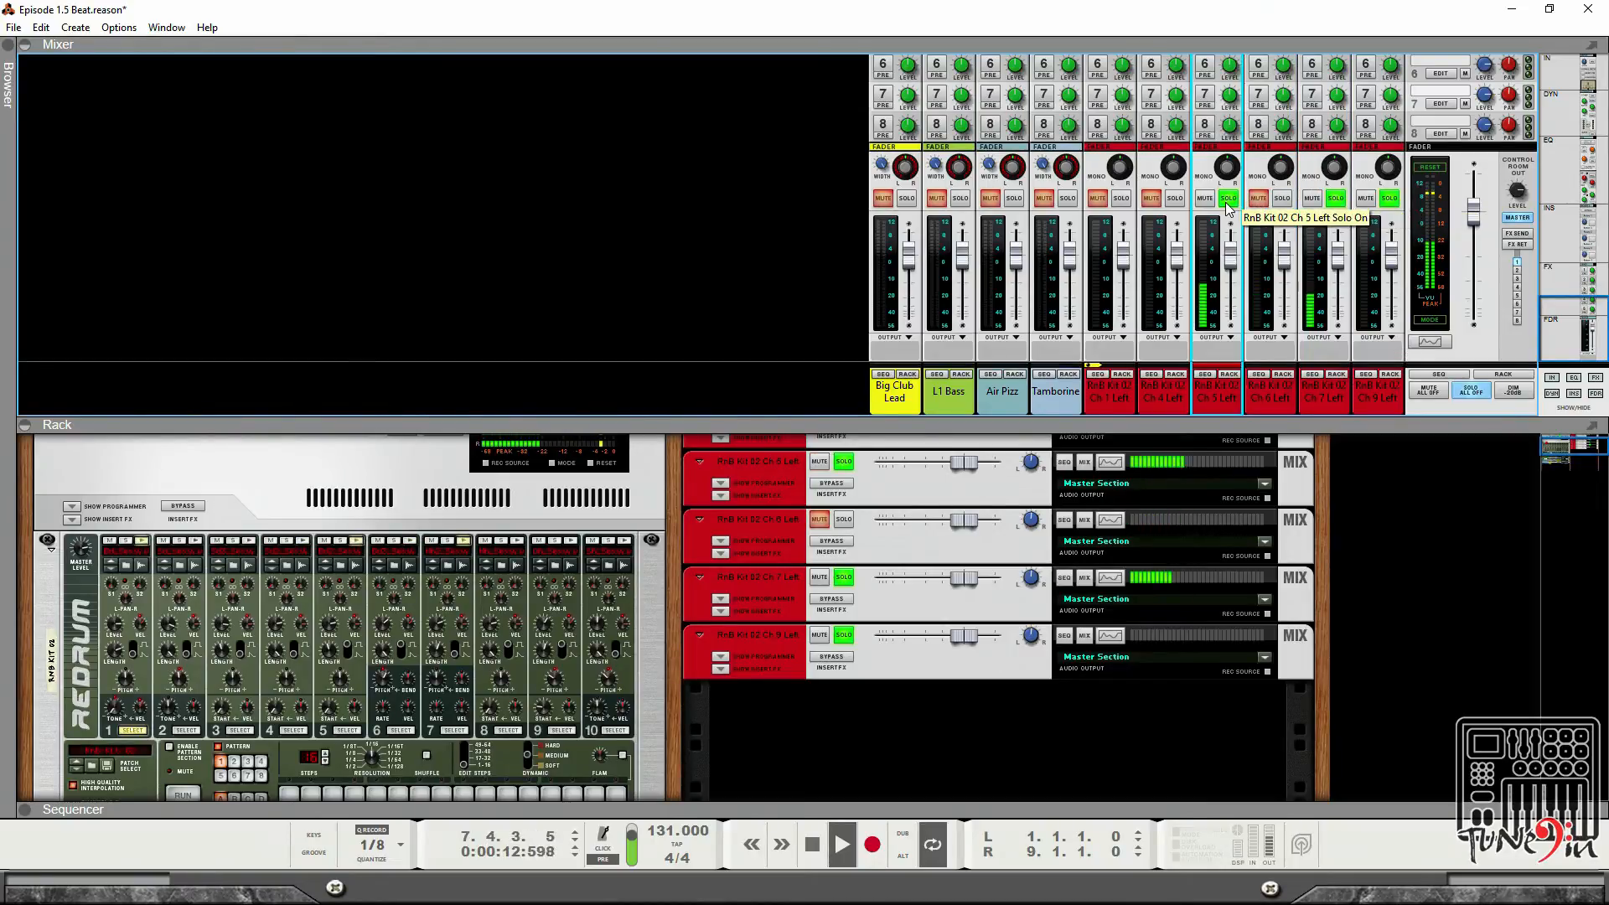
left_click(1227, 200)
left_click(1154, 200)
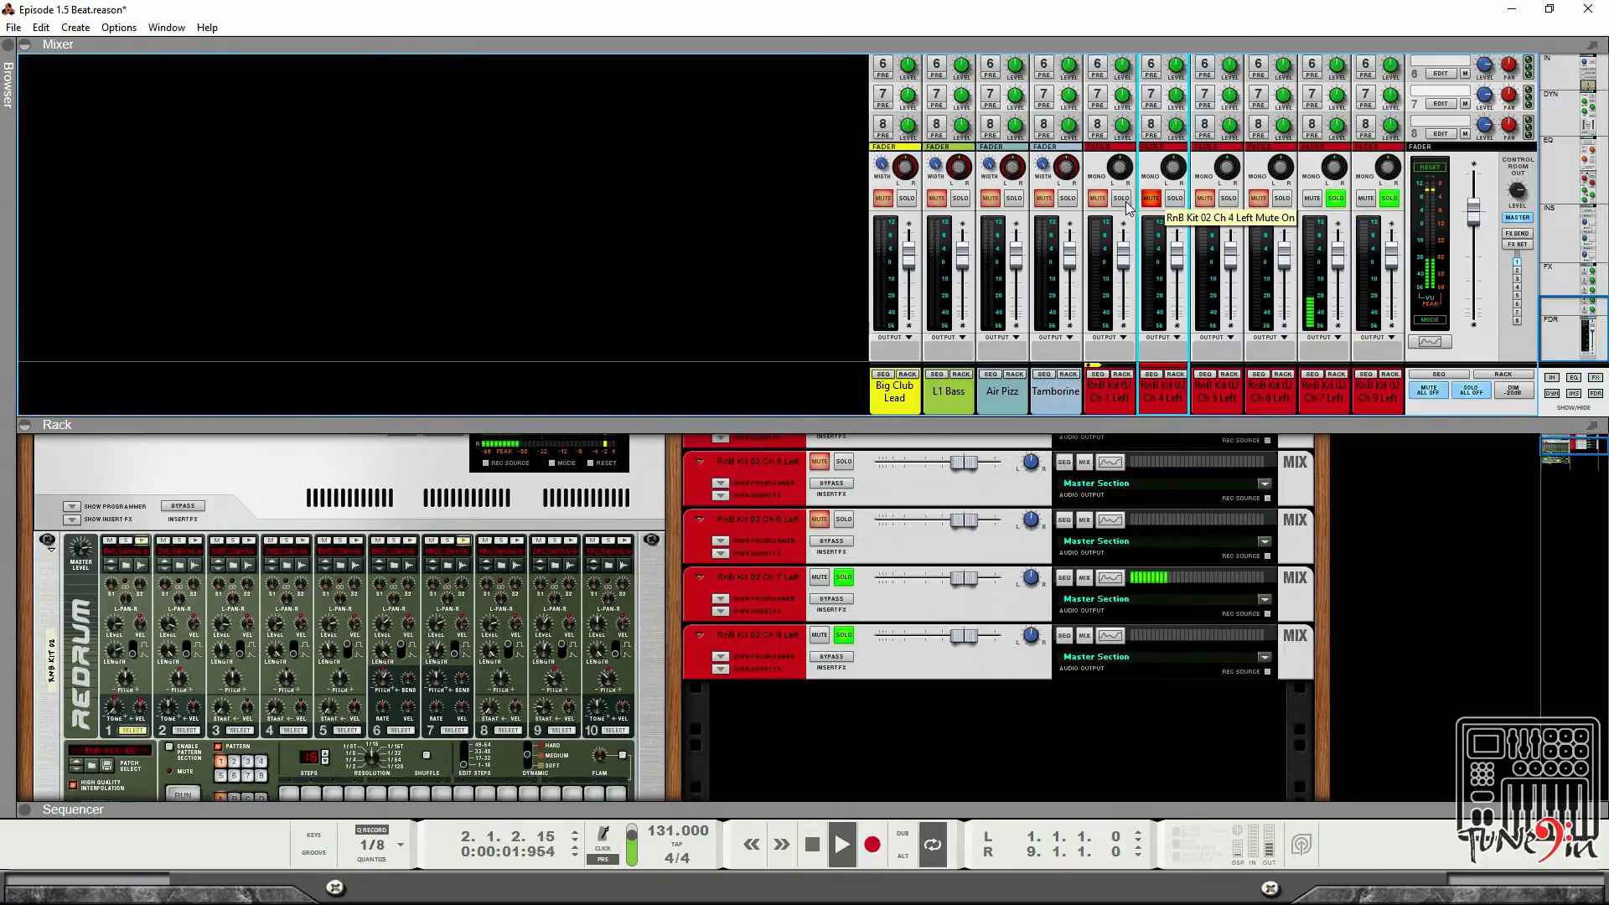
left_click(1126, 203)
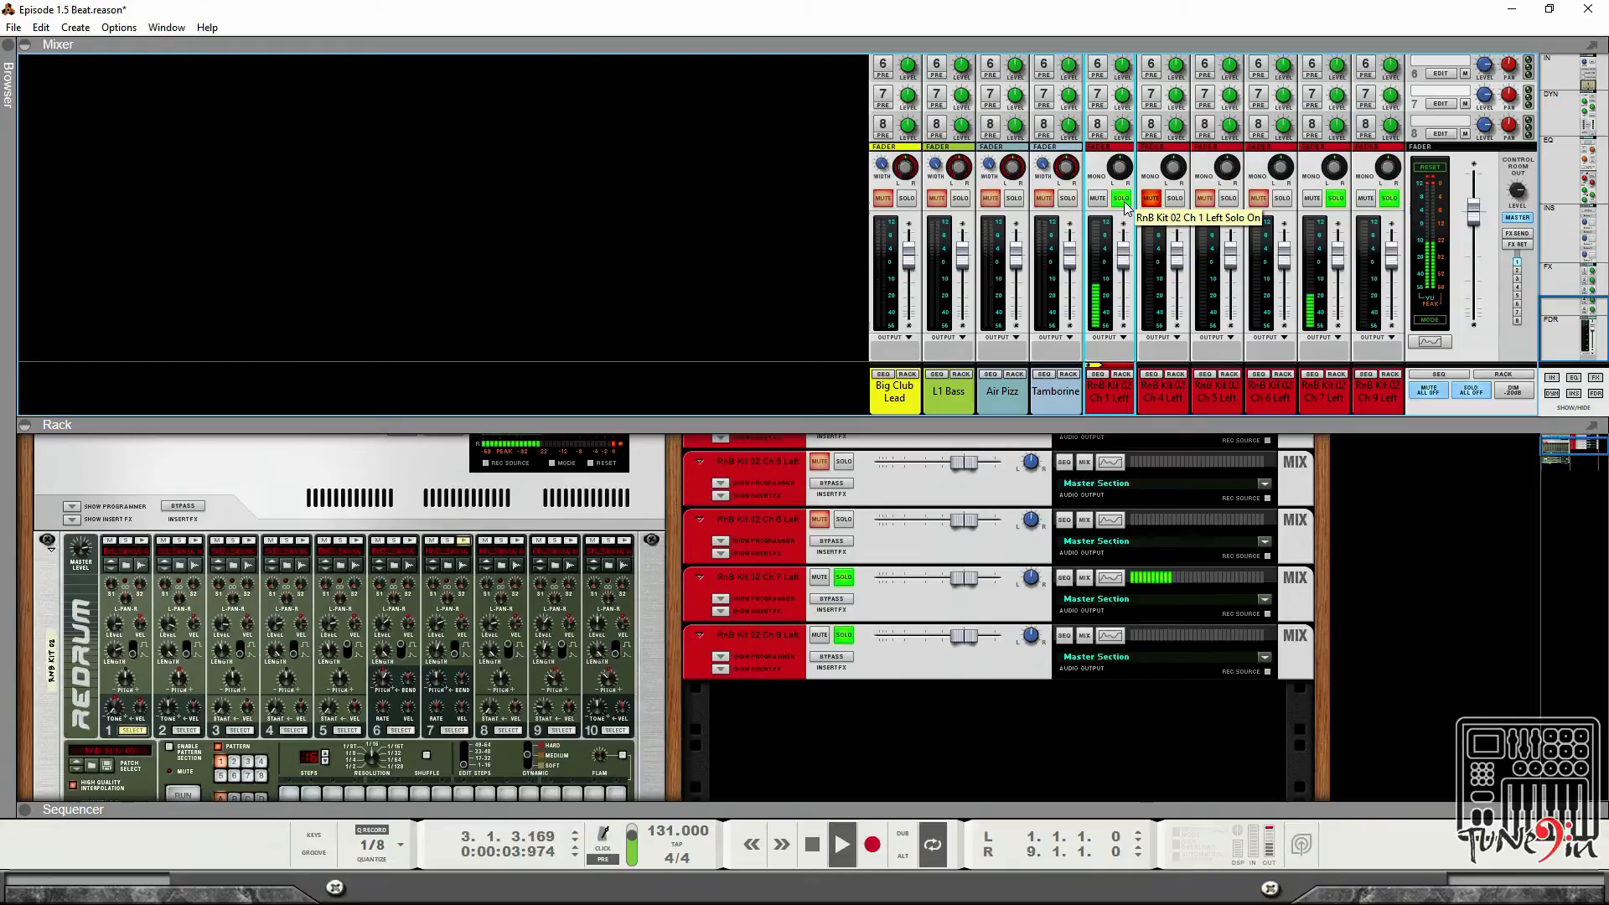
left_click(1123, 201)
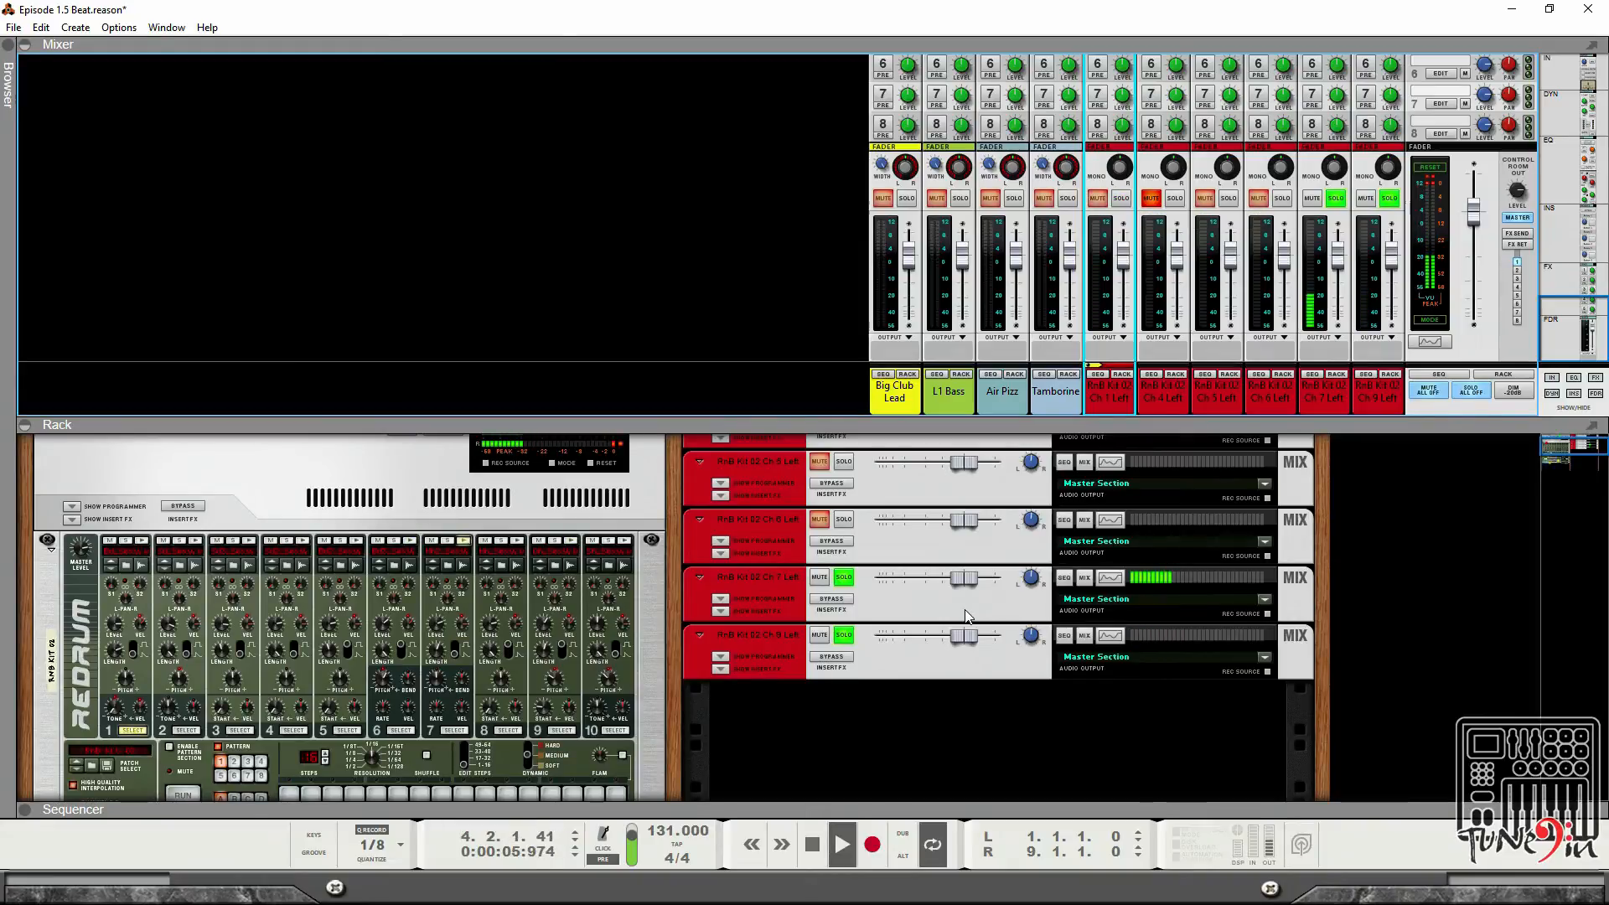
Stop playback and inspect the Redrum cable connections on the back of the rack.
key("space")
key("Tab")
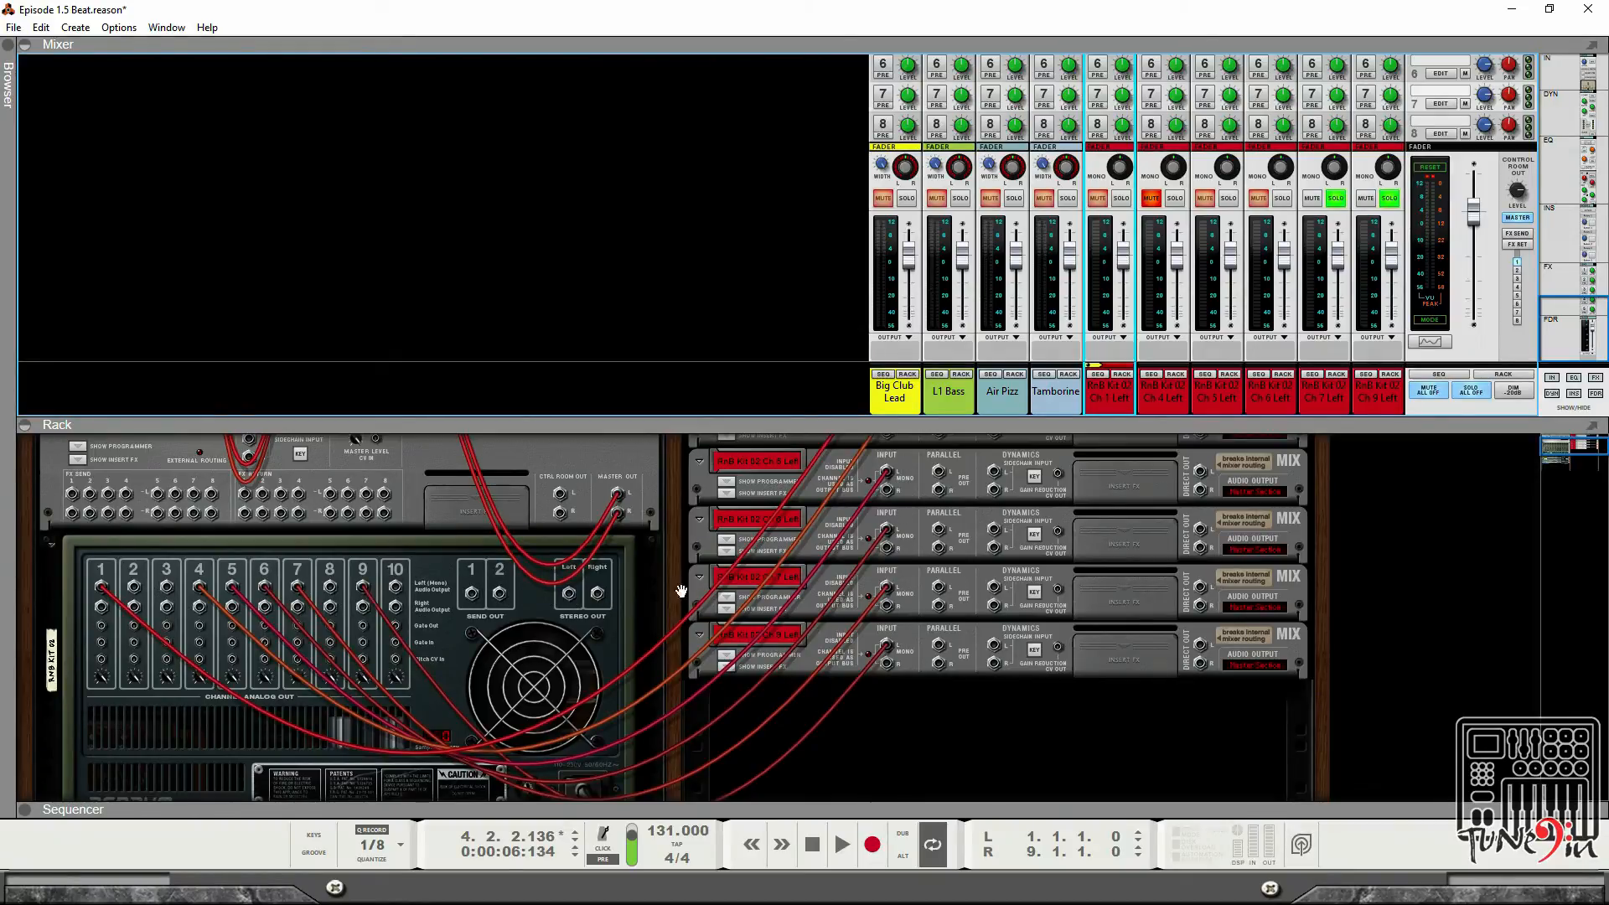
scroll(847, 588, "up", 2)
scroll(847, 588, "down", 5)
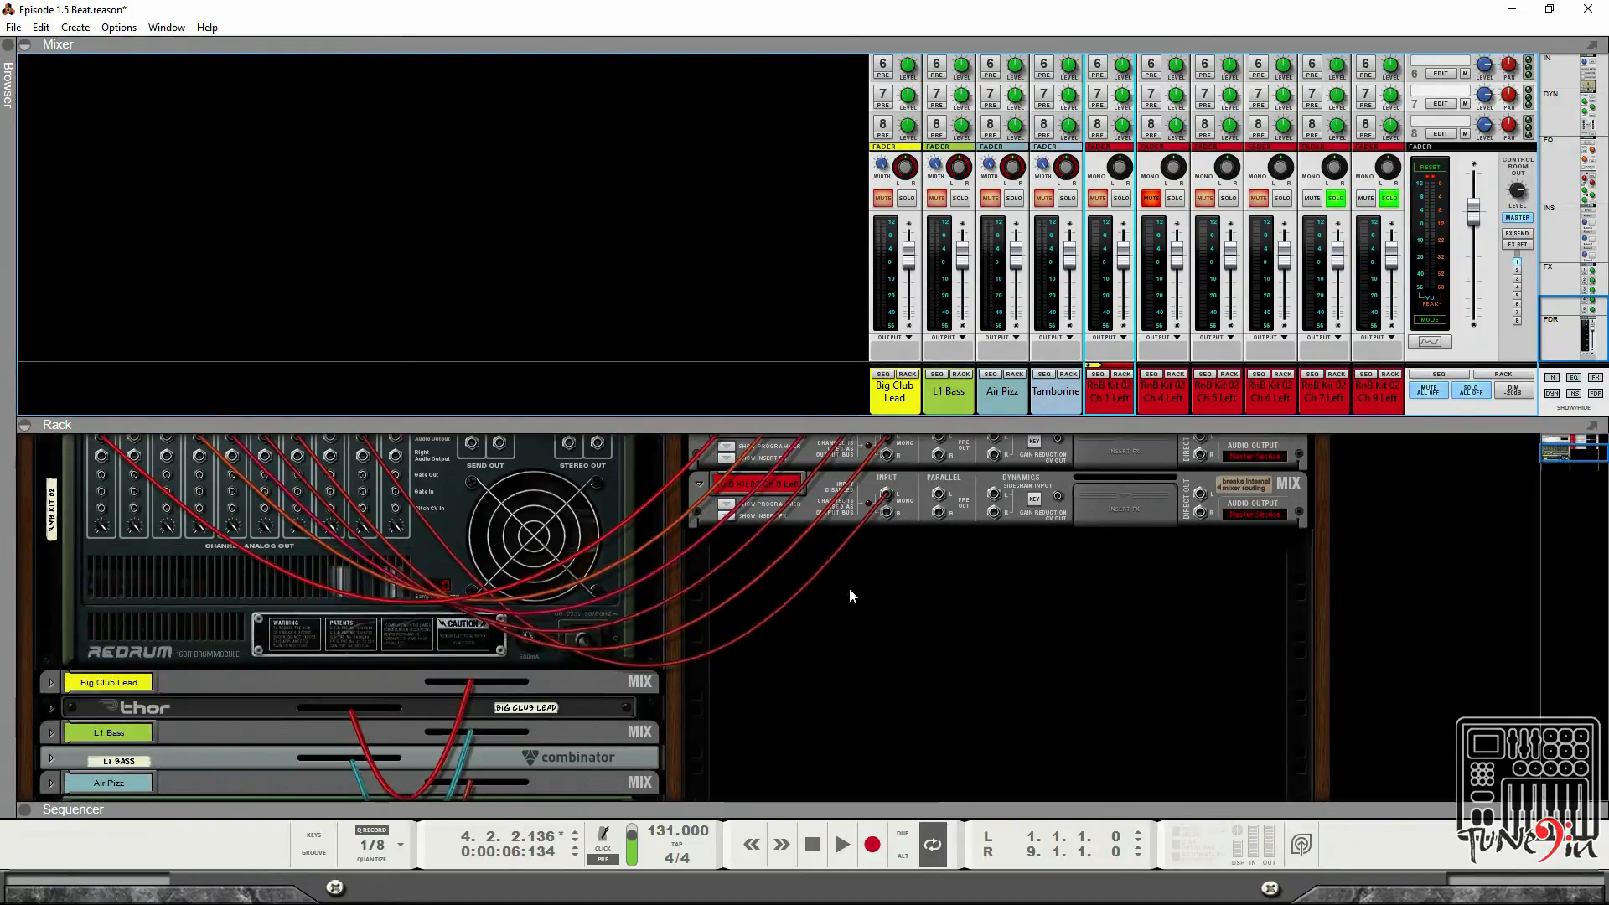
scroll(848, 586, "up", 3)
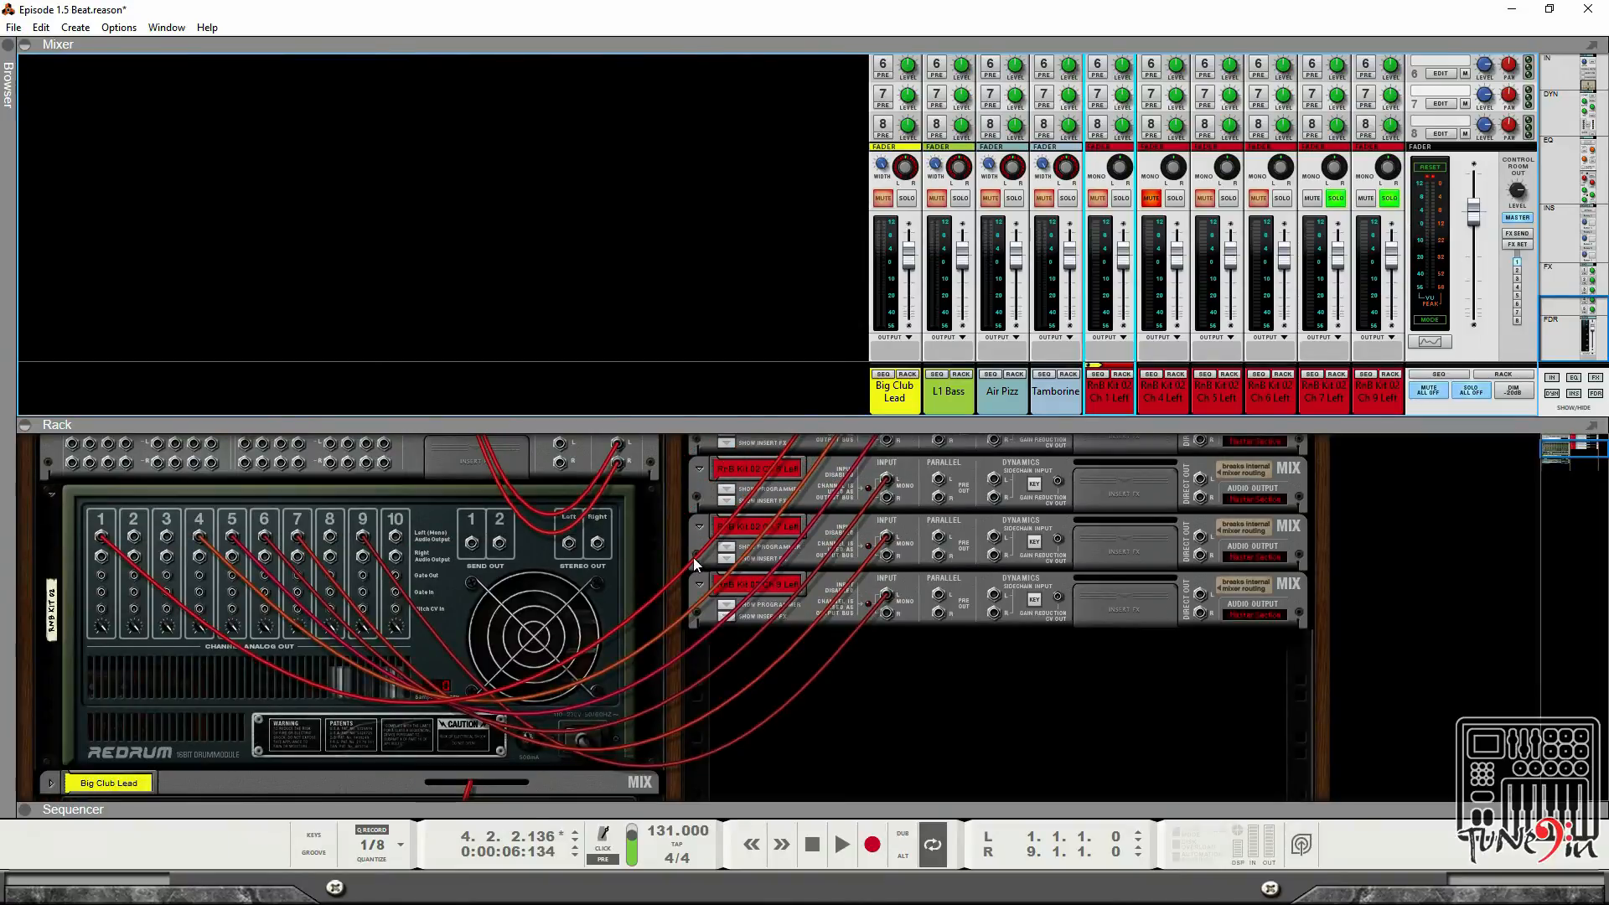
key("Tab")
key("space")
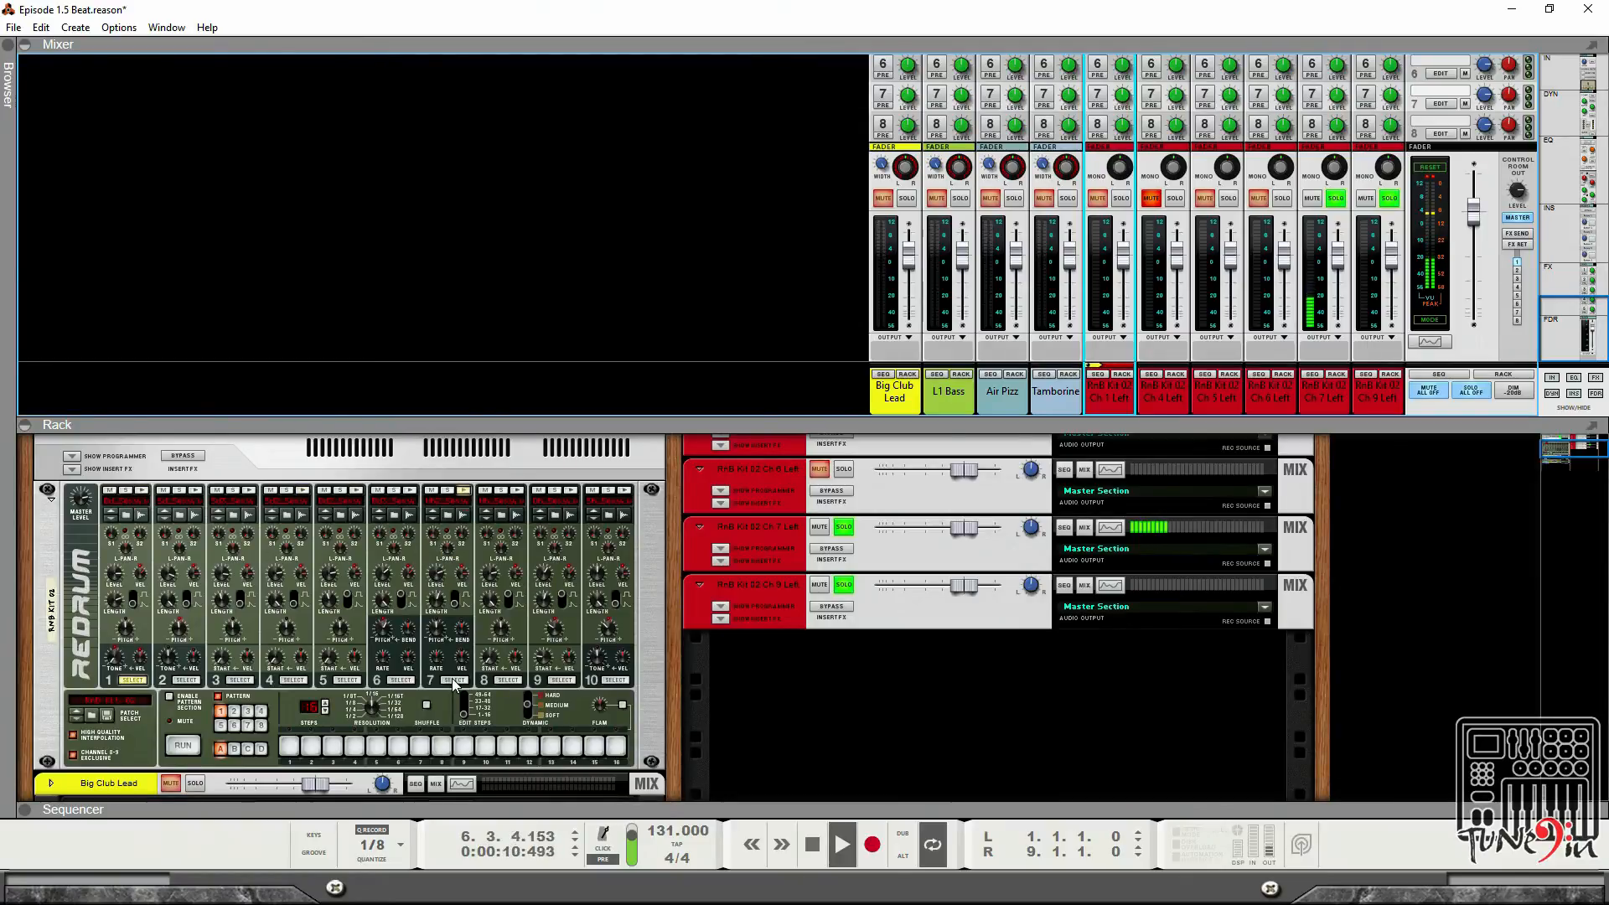
key("Tab")
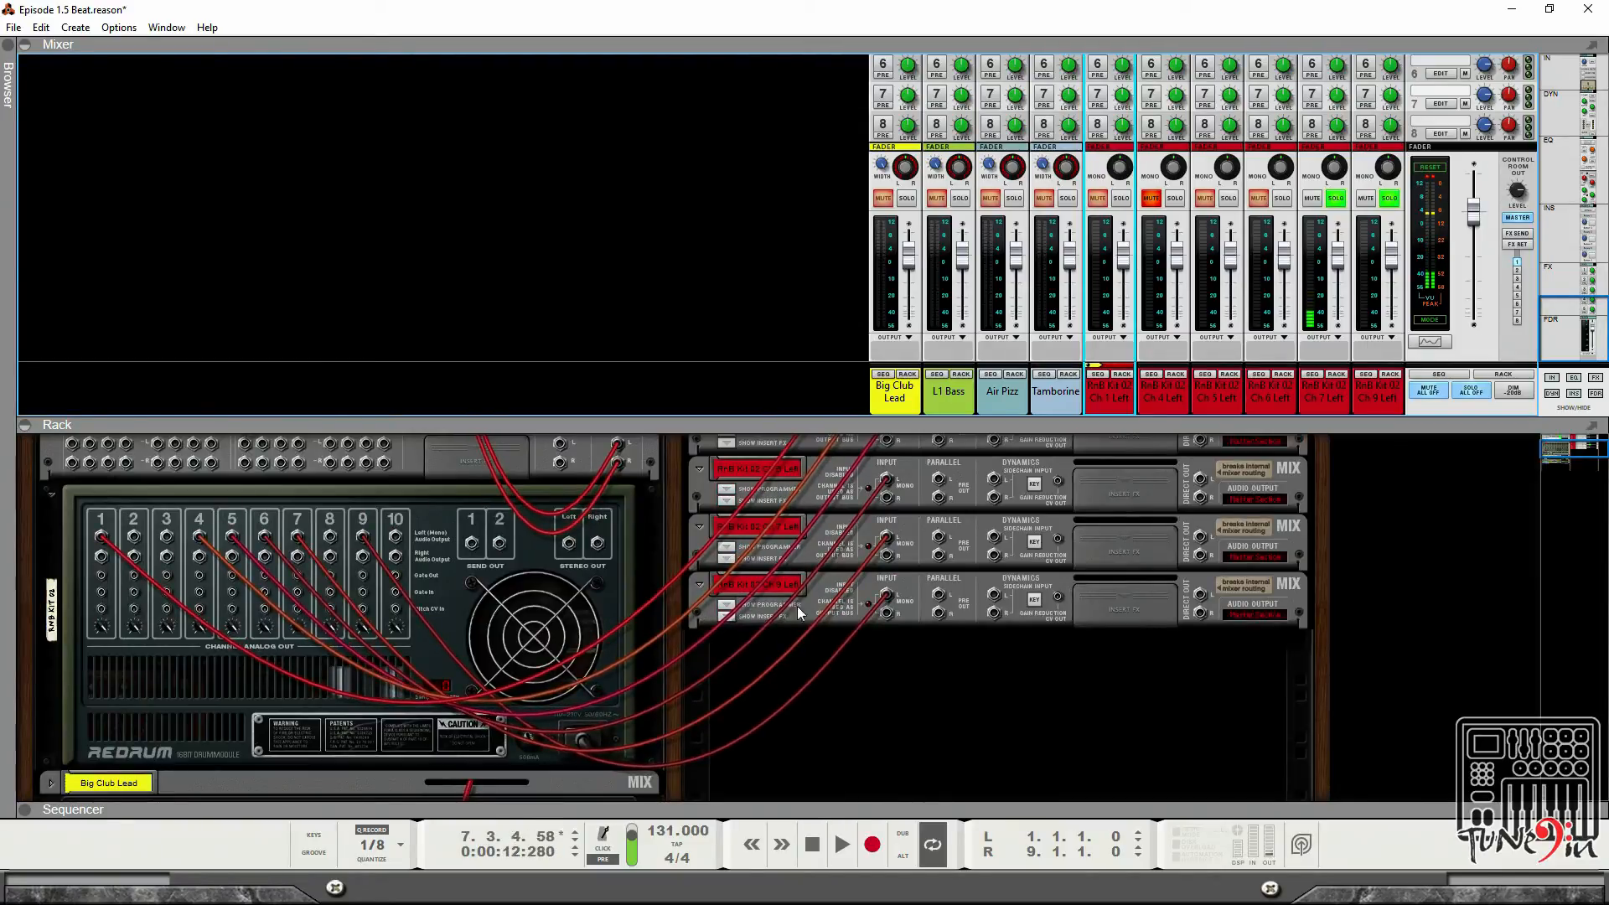
Disconnect the cable from the last drum mix channel's input.
left_click_drag(898, 584, 804, 618)
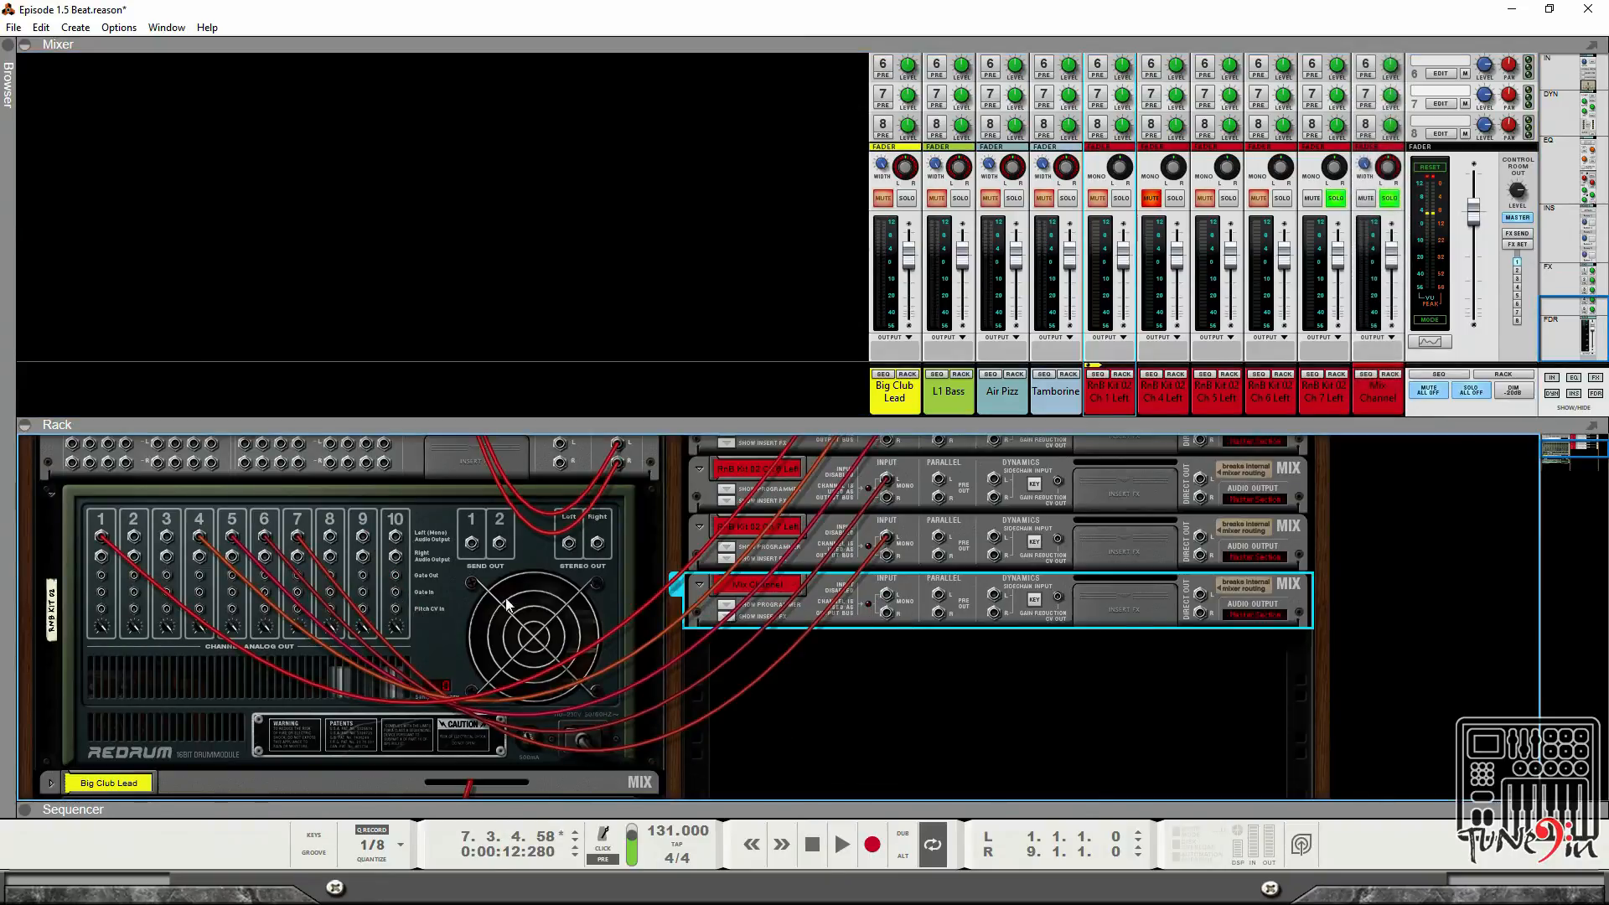
left_click(331, 537)
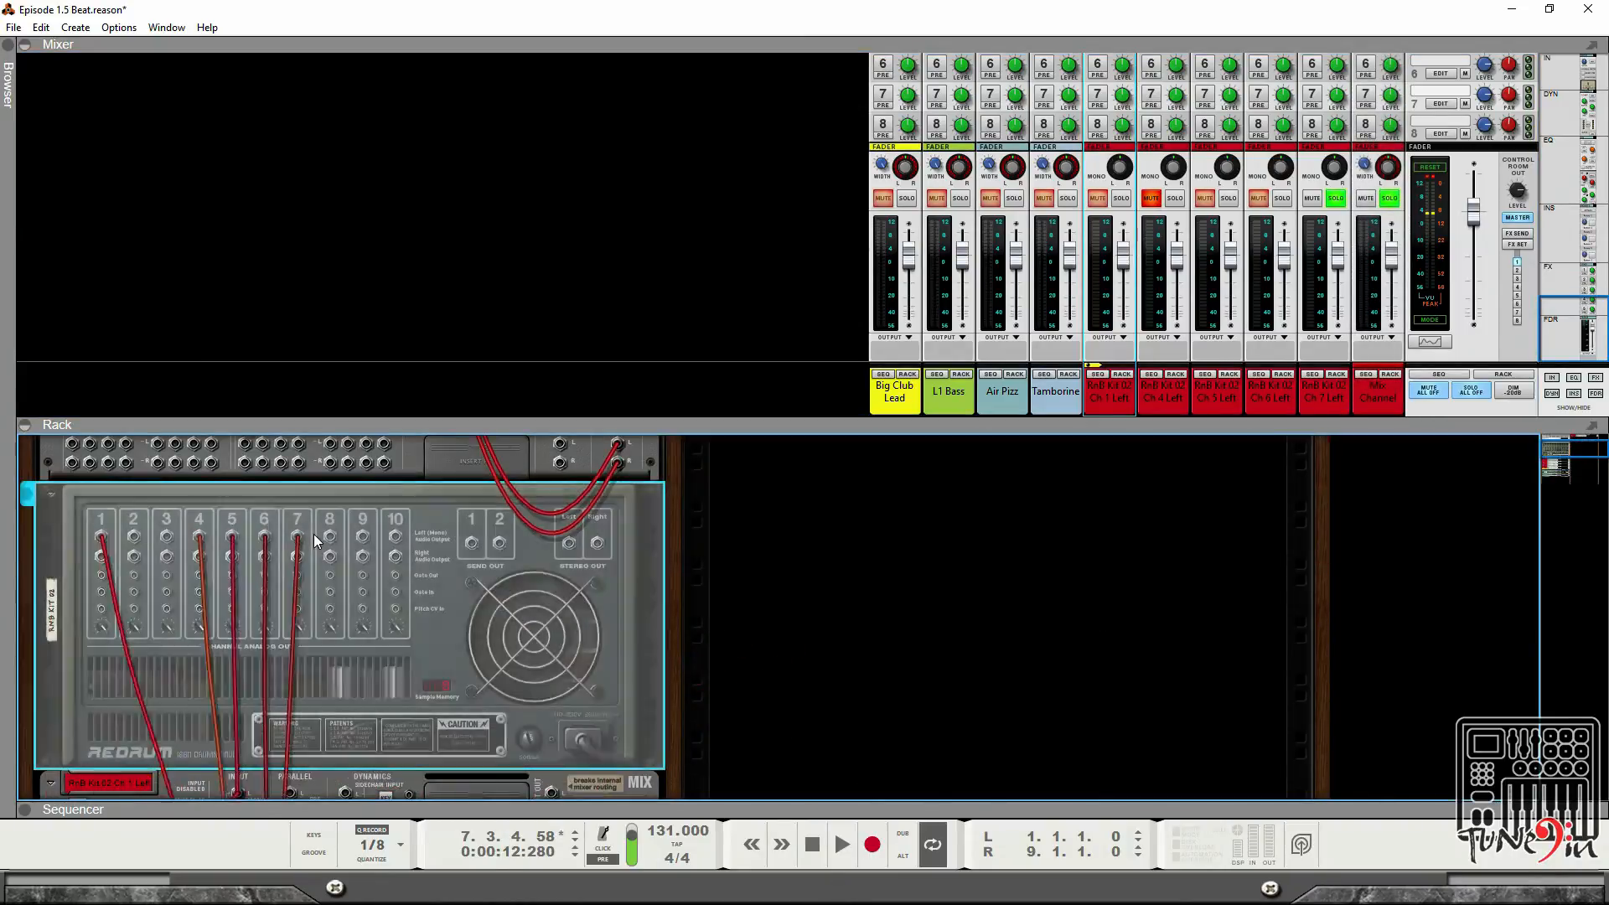
key("ctrl+z")
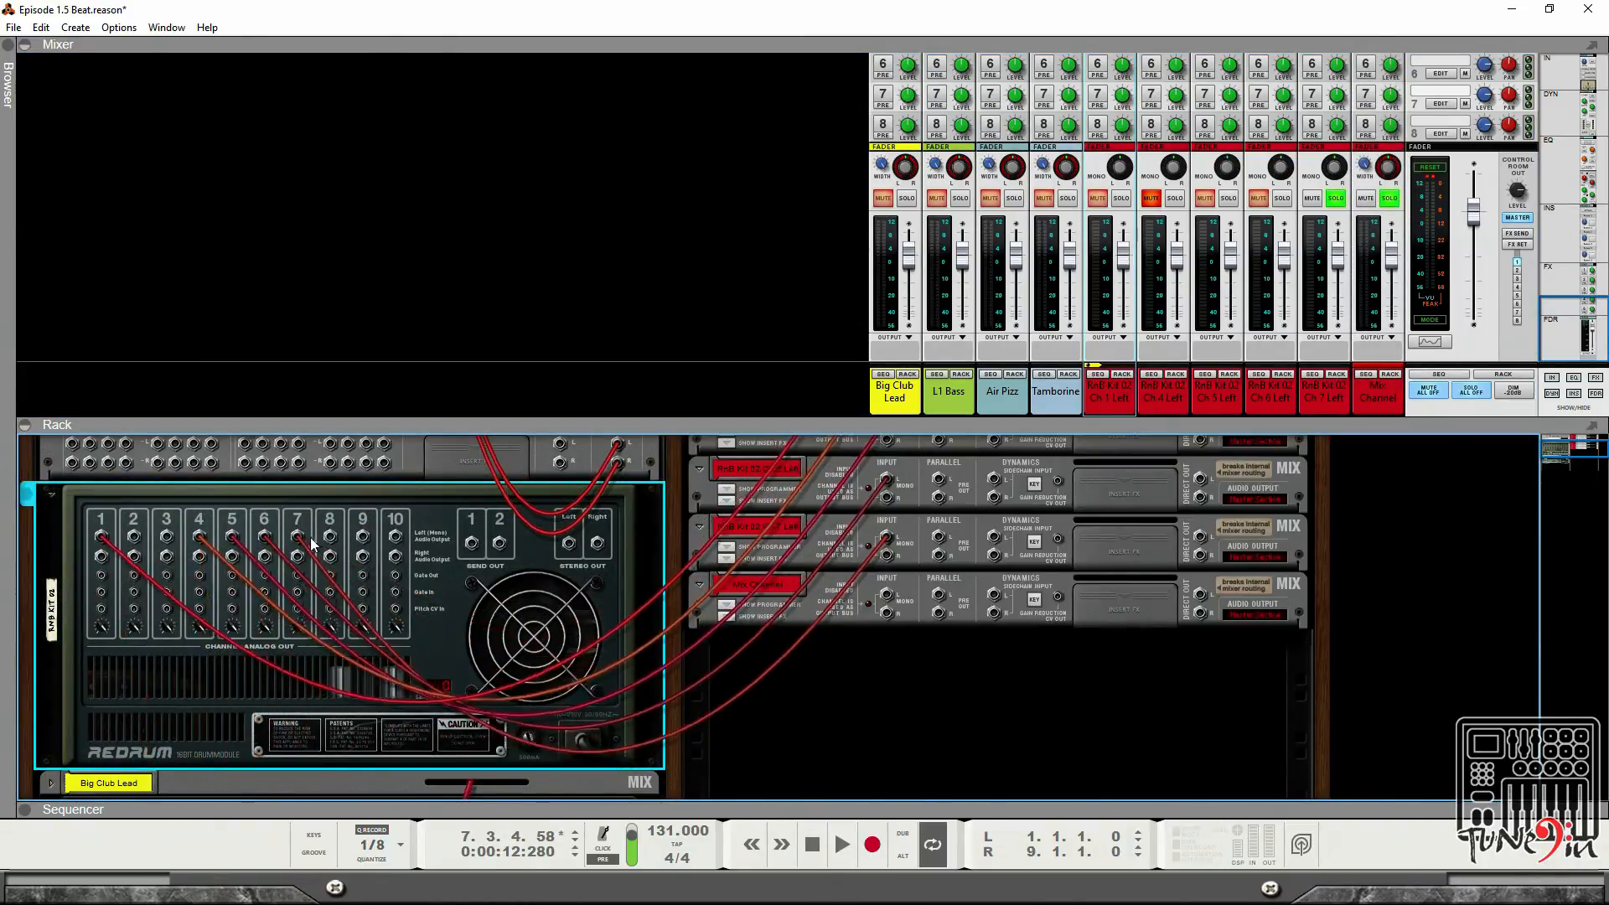
Move the Redrum channel 7 cable to channel 8's output and patch Redrum's stereo left output into the last mix channel.
left_click_drag(298, 537, 330, 537)
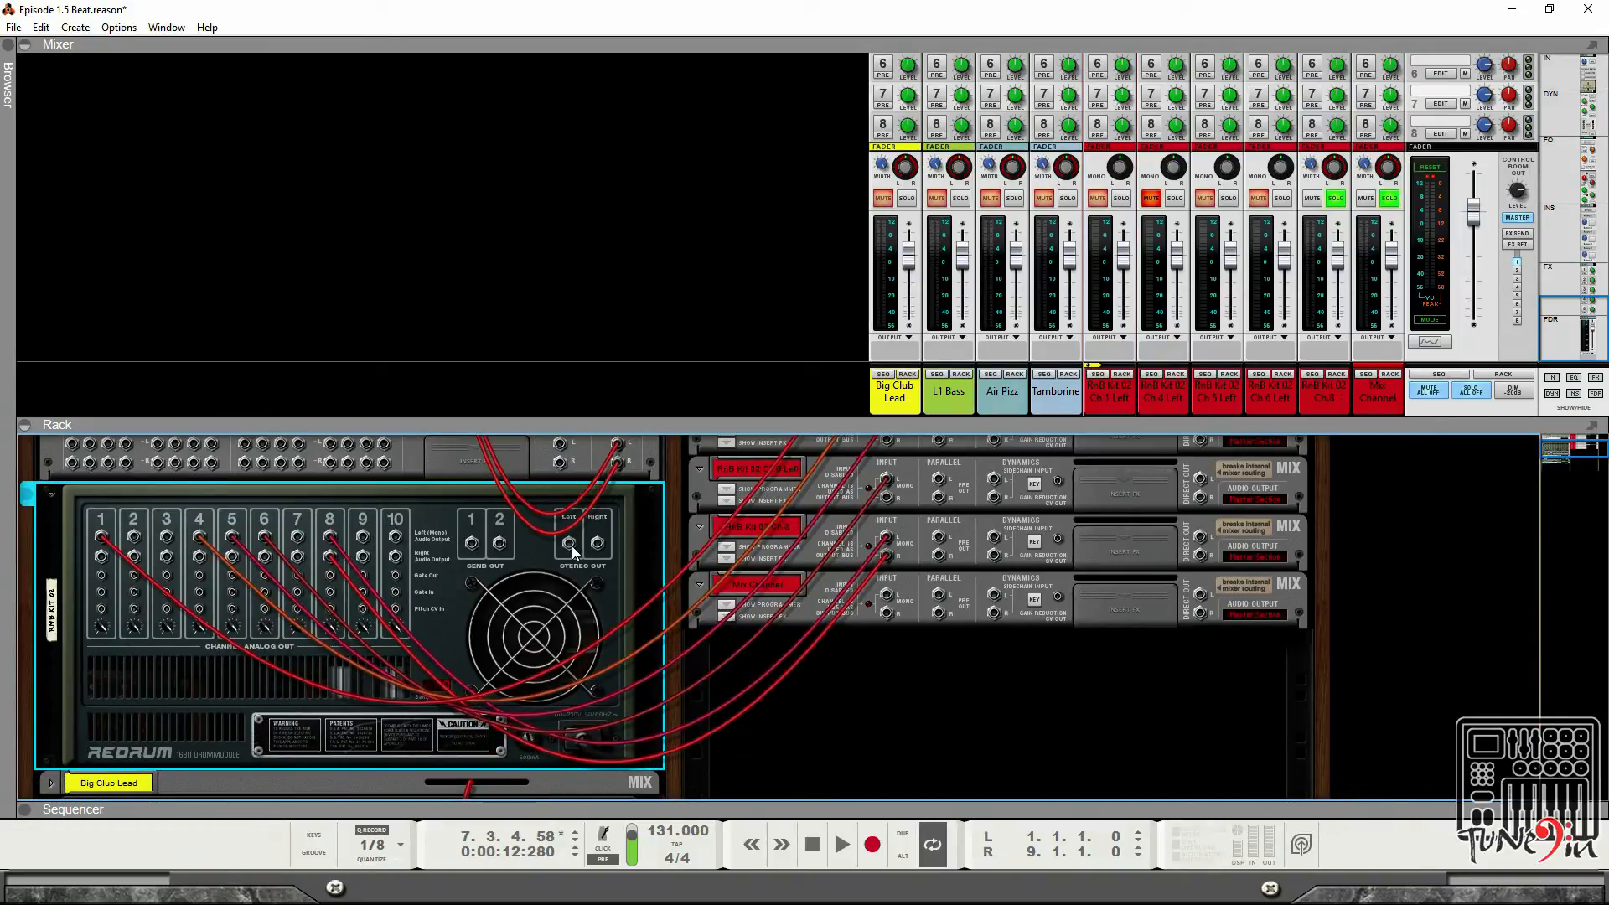
left_click_drag(570, 544, 886, 594)
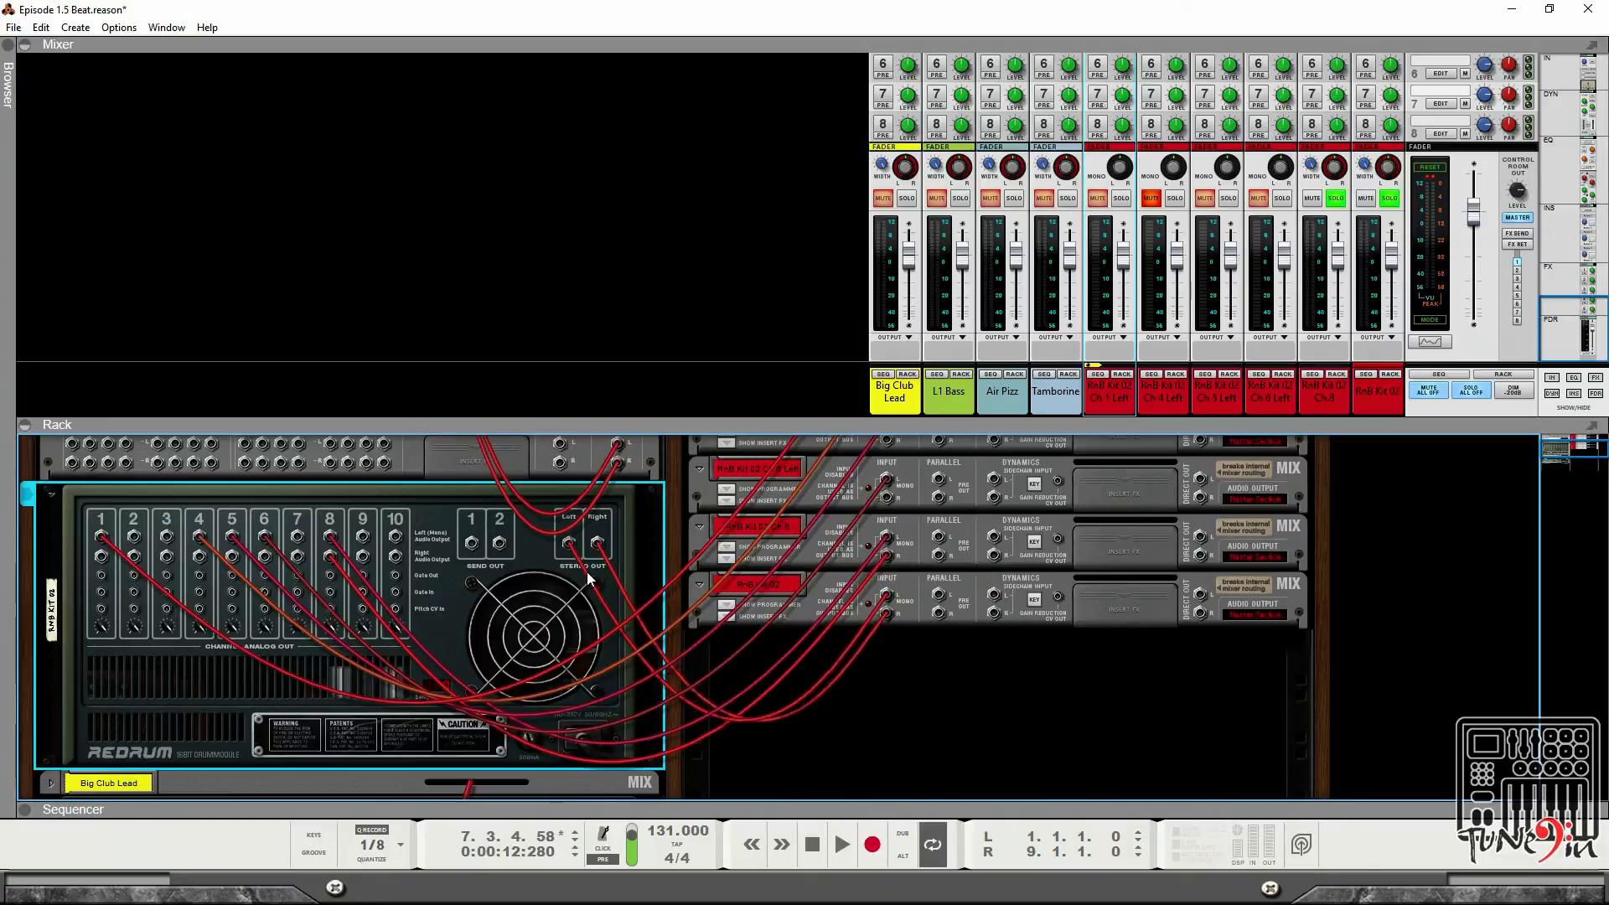
key("Tab")
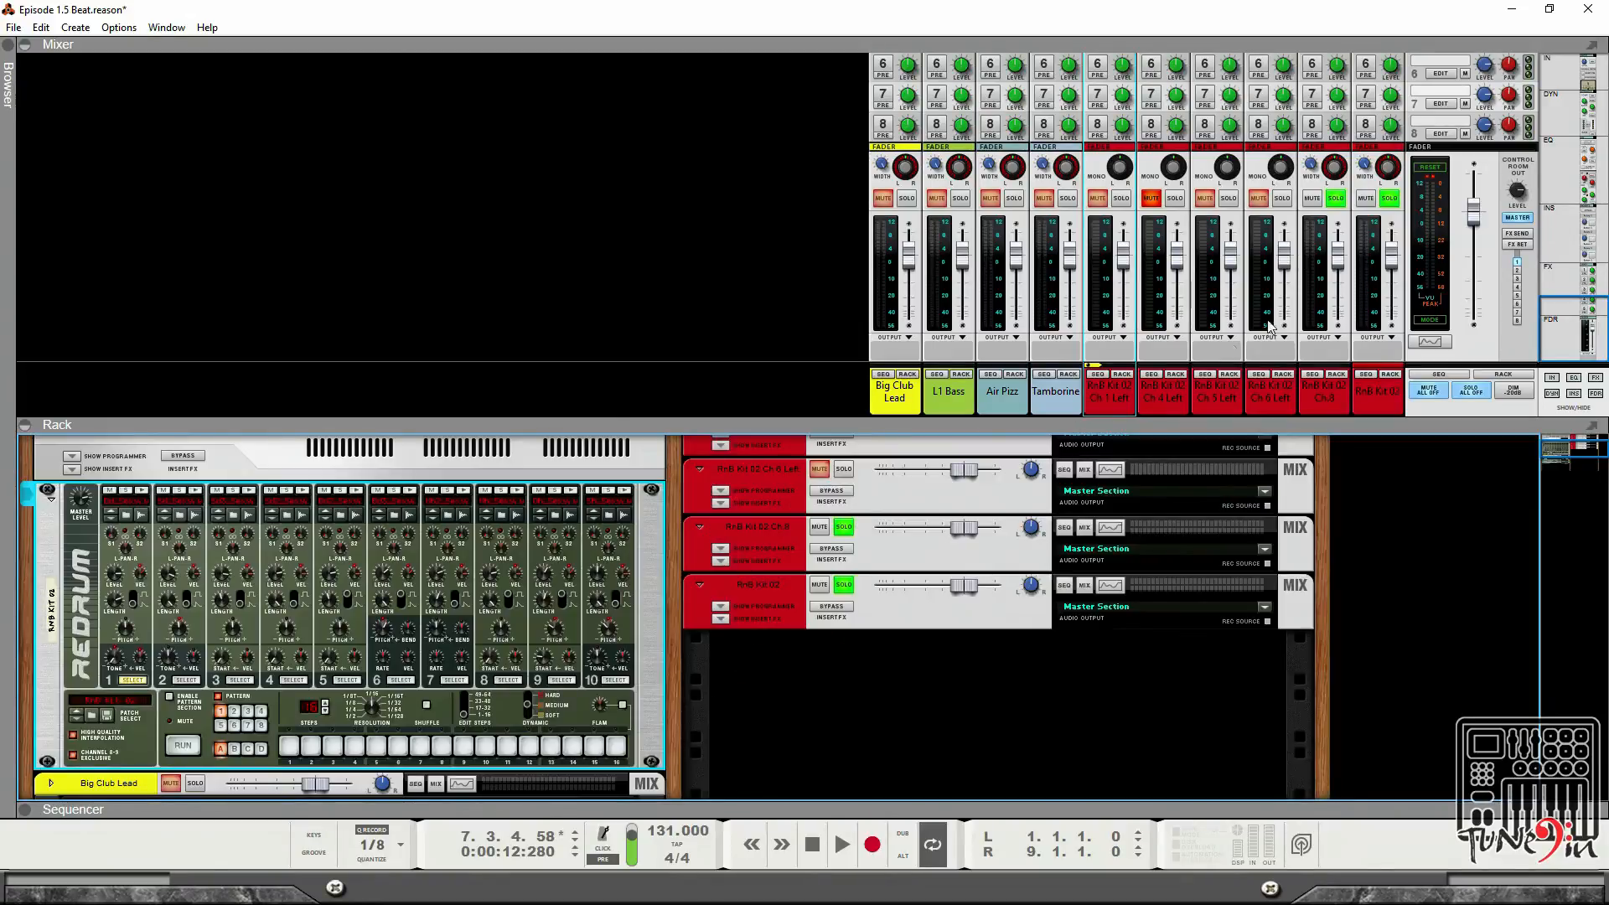
Play the beat and clear the remaining solo and mute states on the drum channels.
key("space")
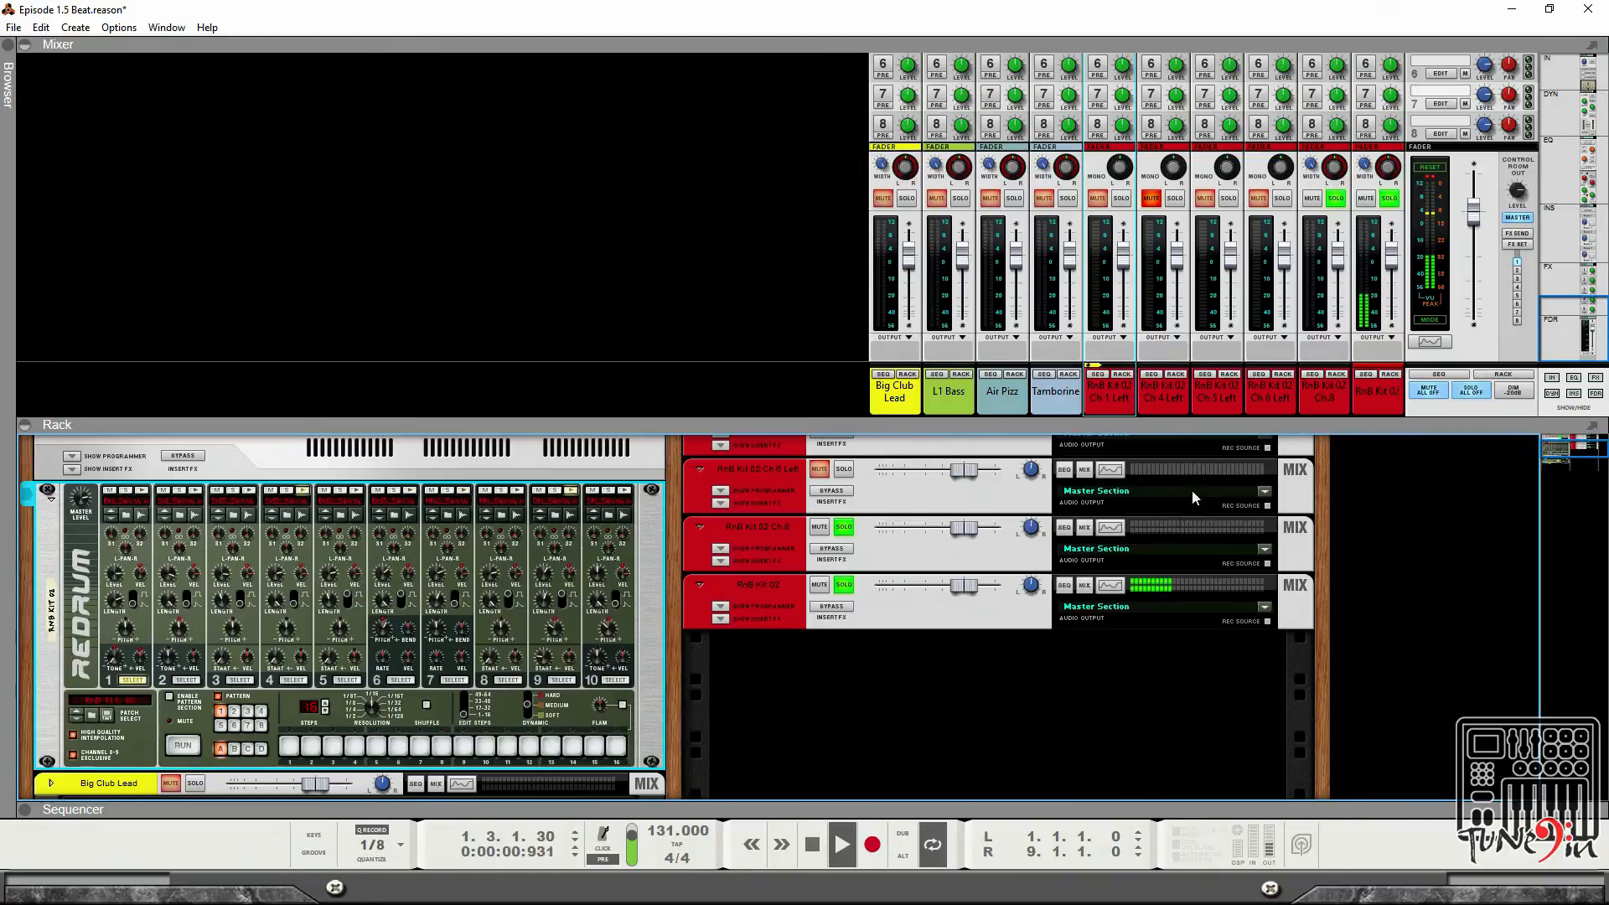
left_click(1336, 200)
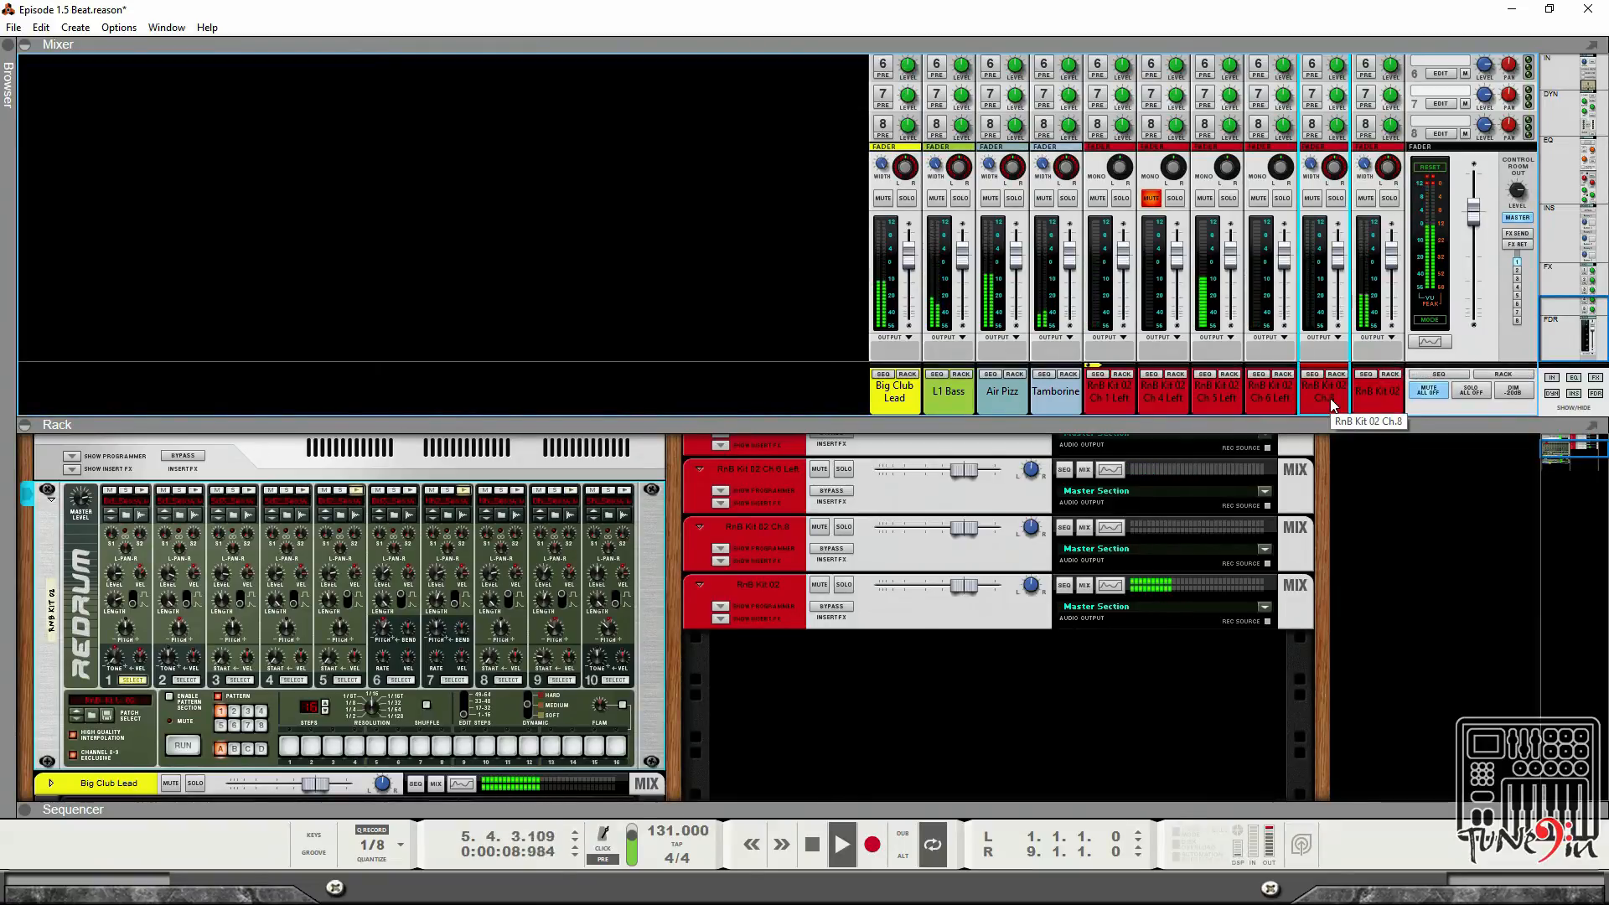
left_click(1151, 199)
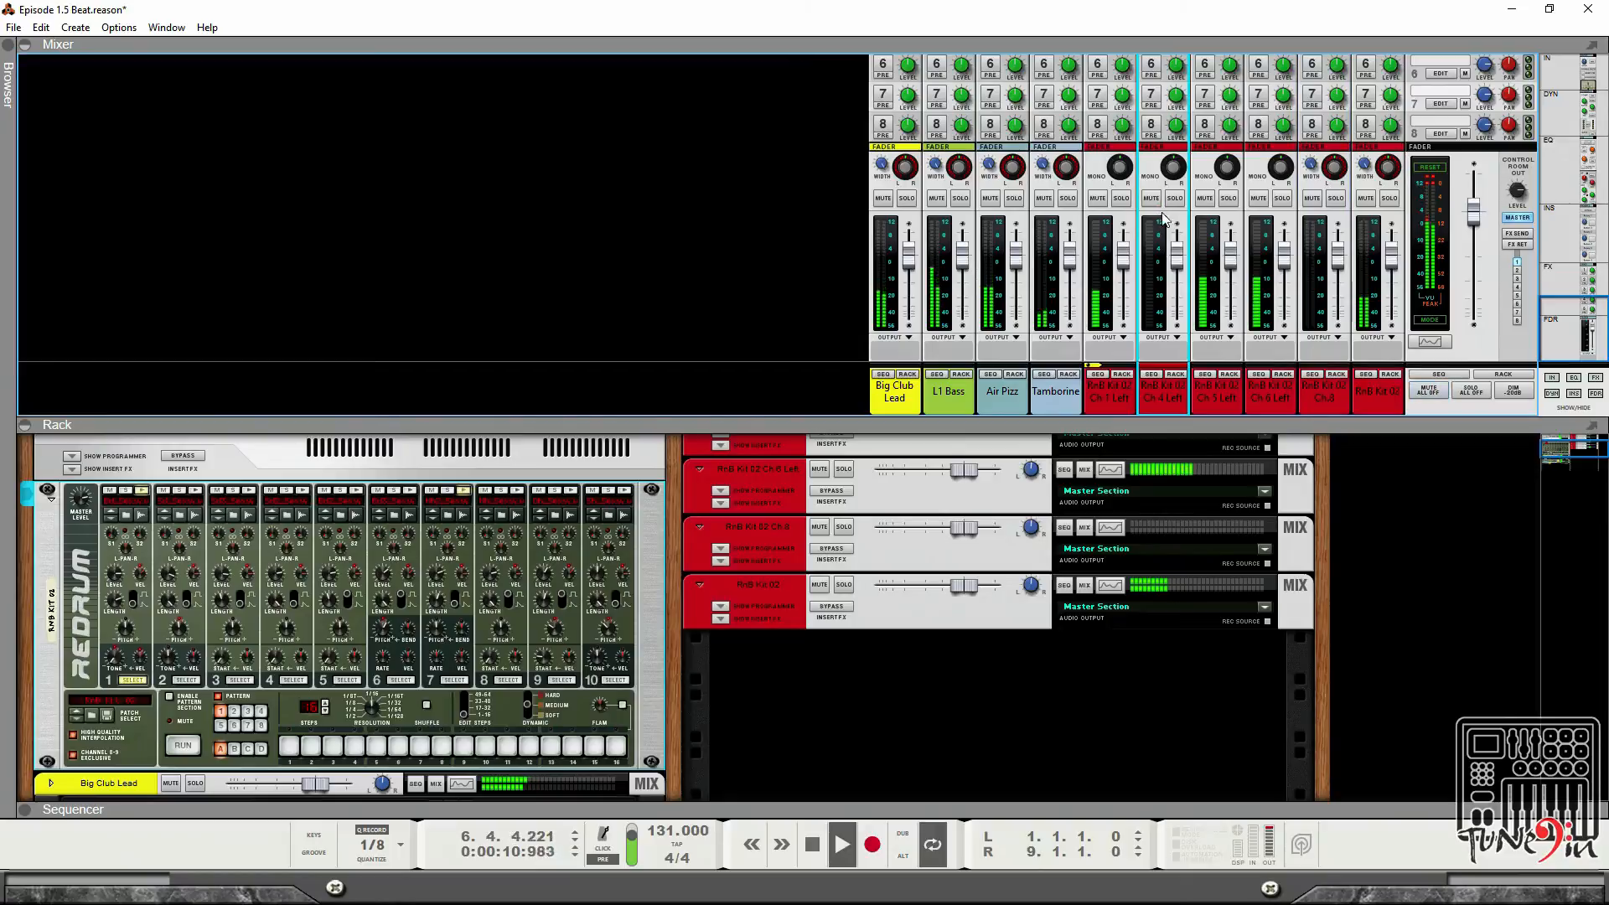
left_click(1440, 201)
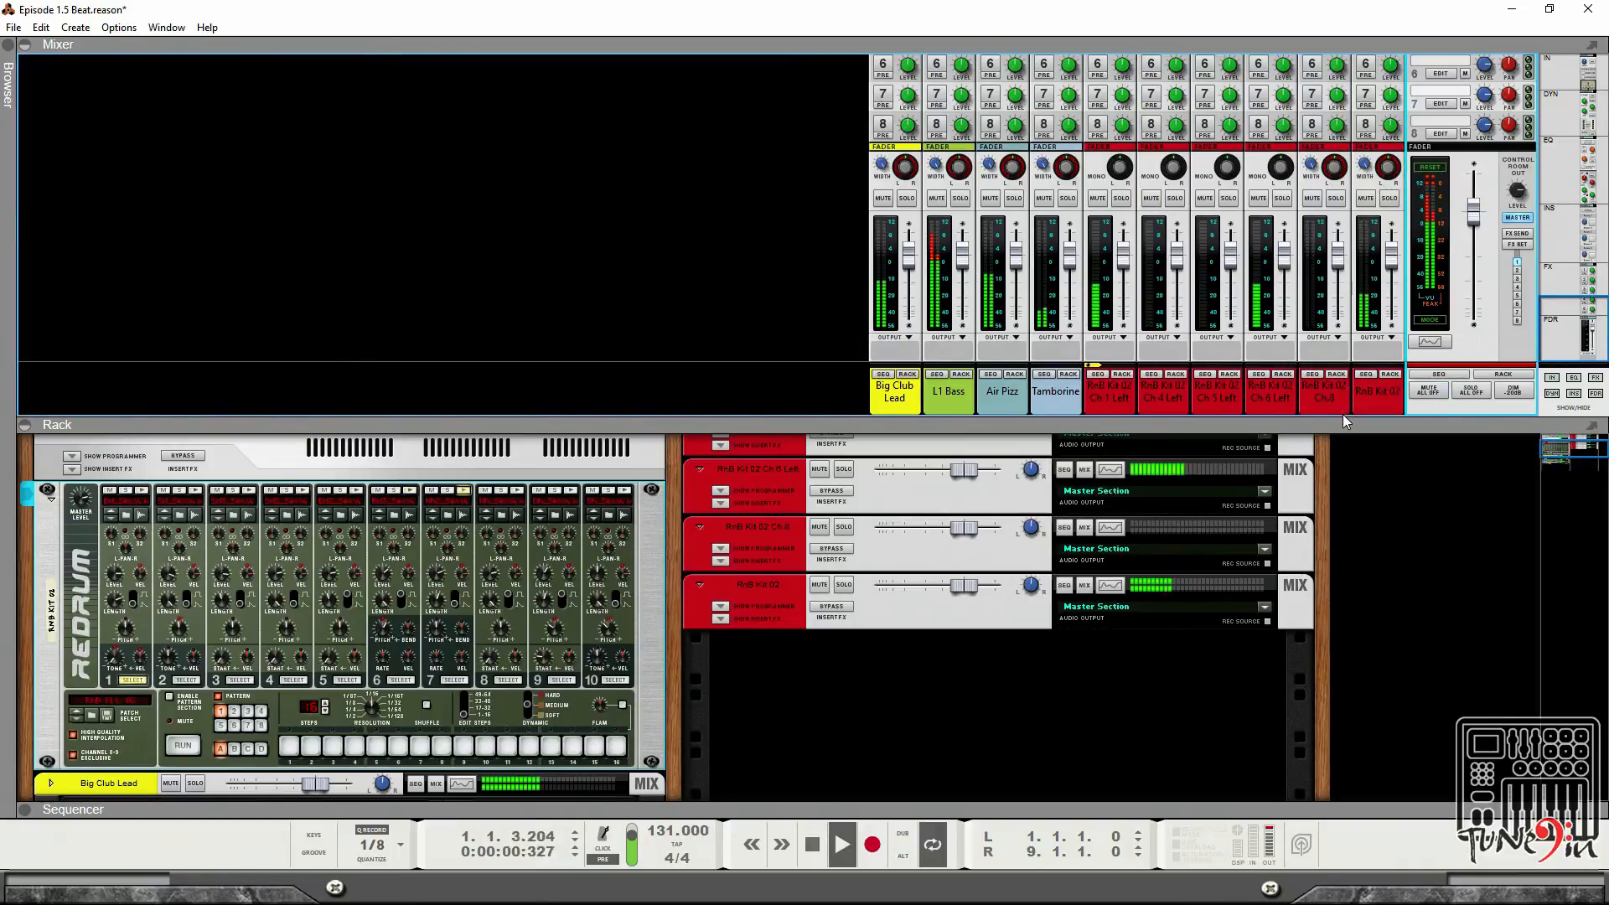
Delete the RnB Kit 02 Ch 8 mix channel.
left_click(1320, 405)
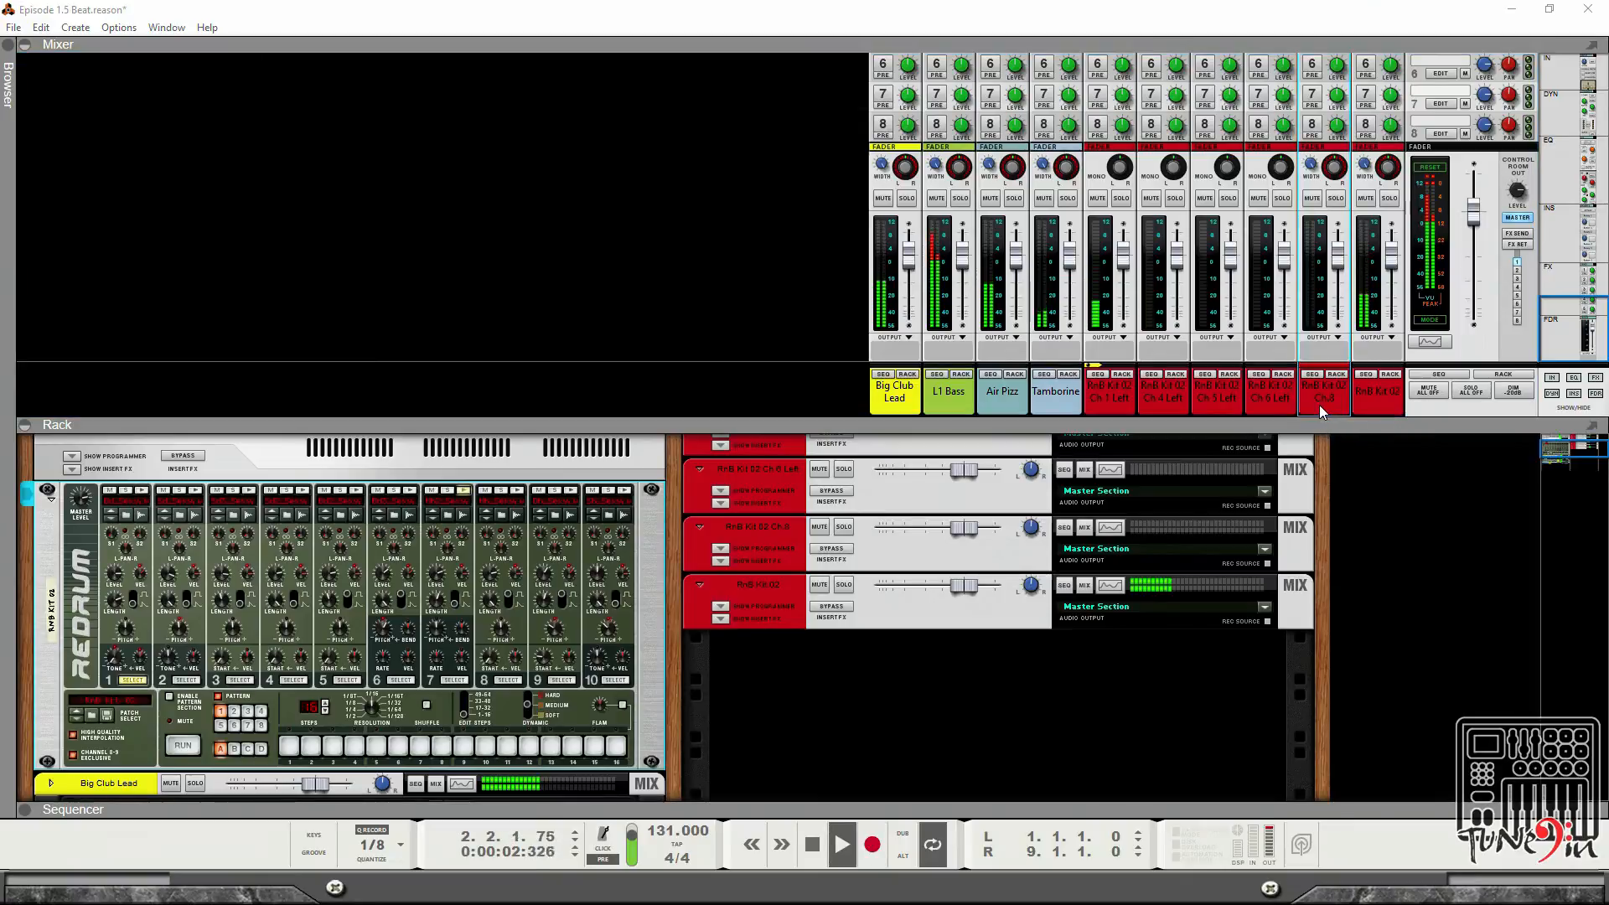
key("Return")
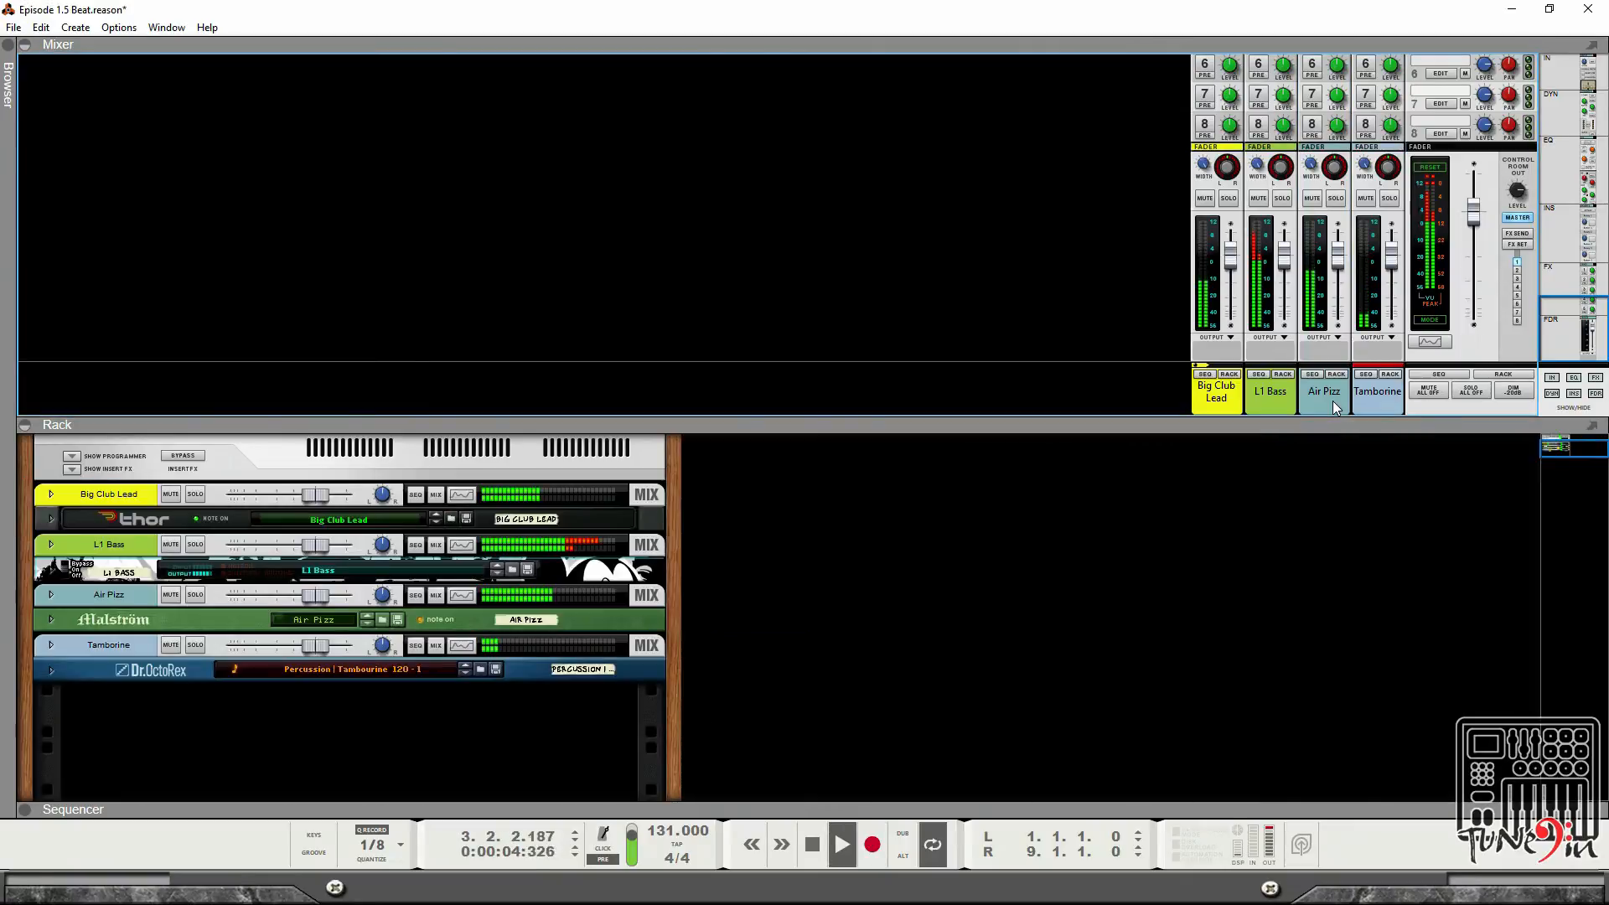
key("ctrl+z")
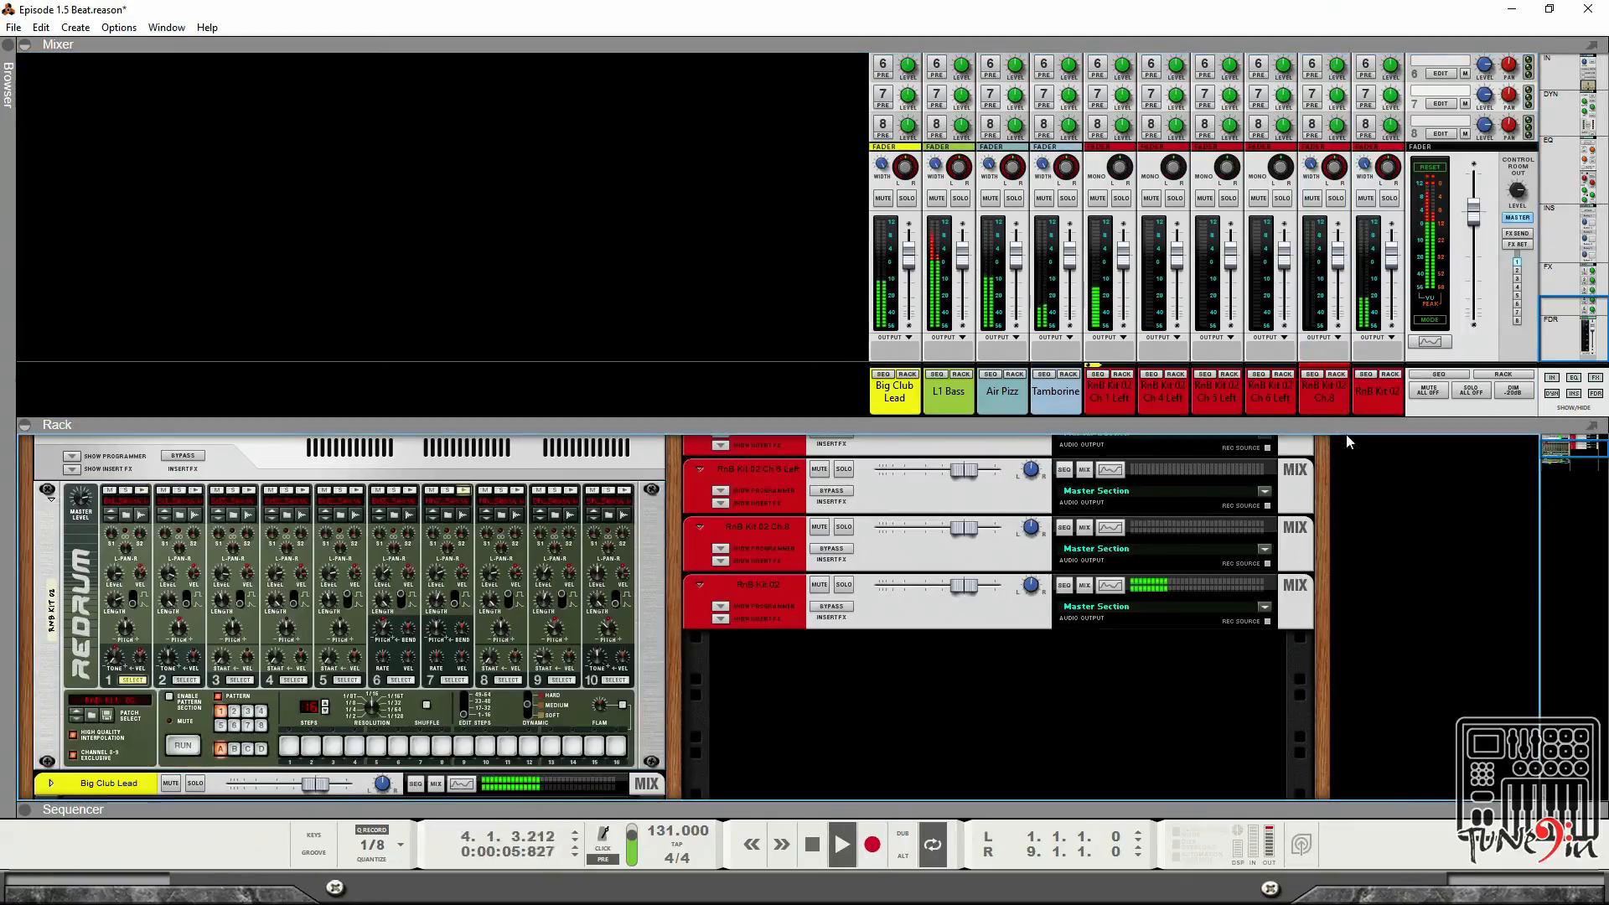
left_click(1314, 400)
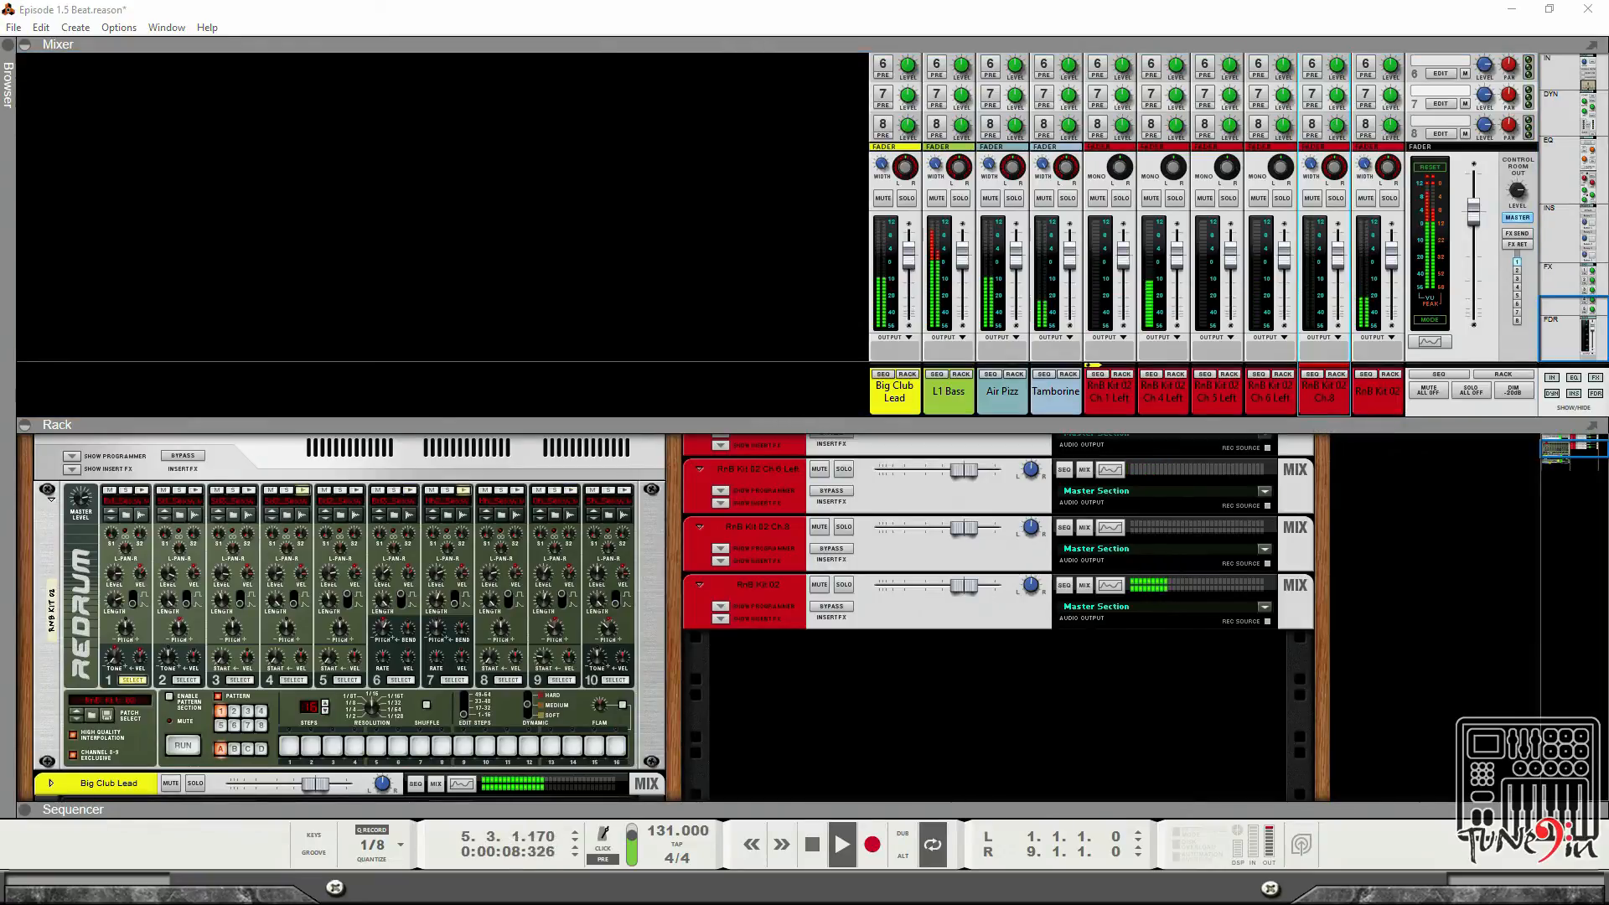
key("Delete")
Stop playback and collapse the rack to view the full mixer with its inserts and sends.
left_click(1394, 571)
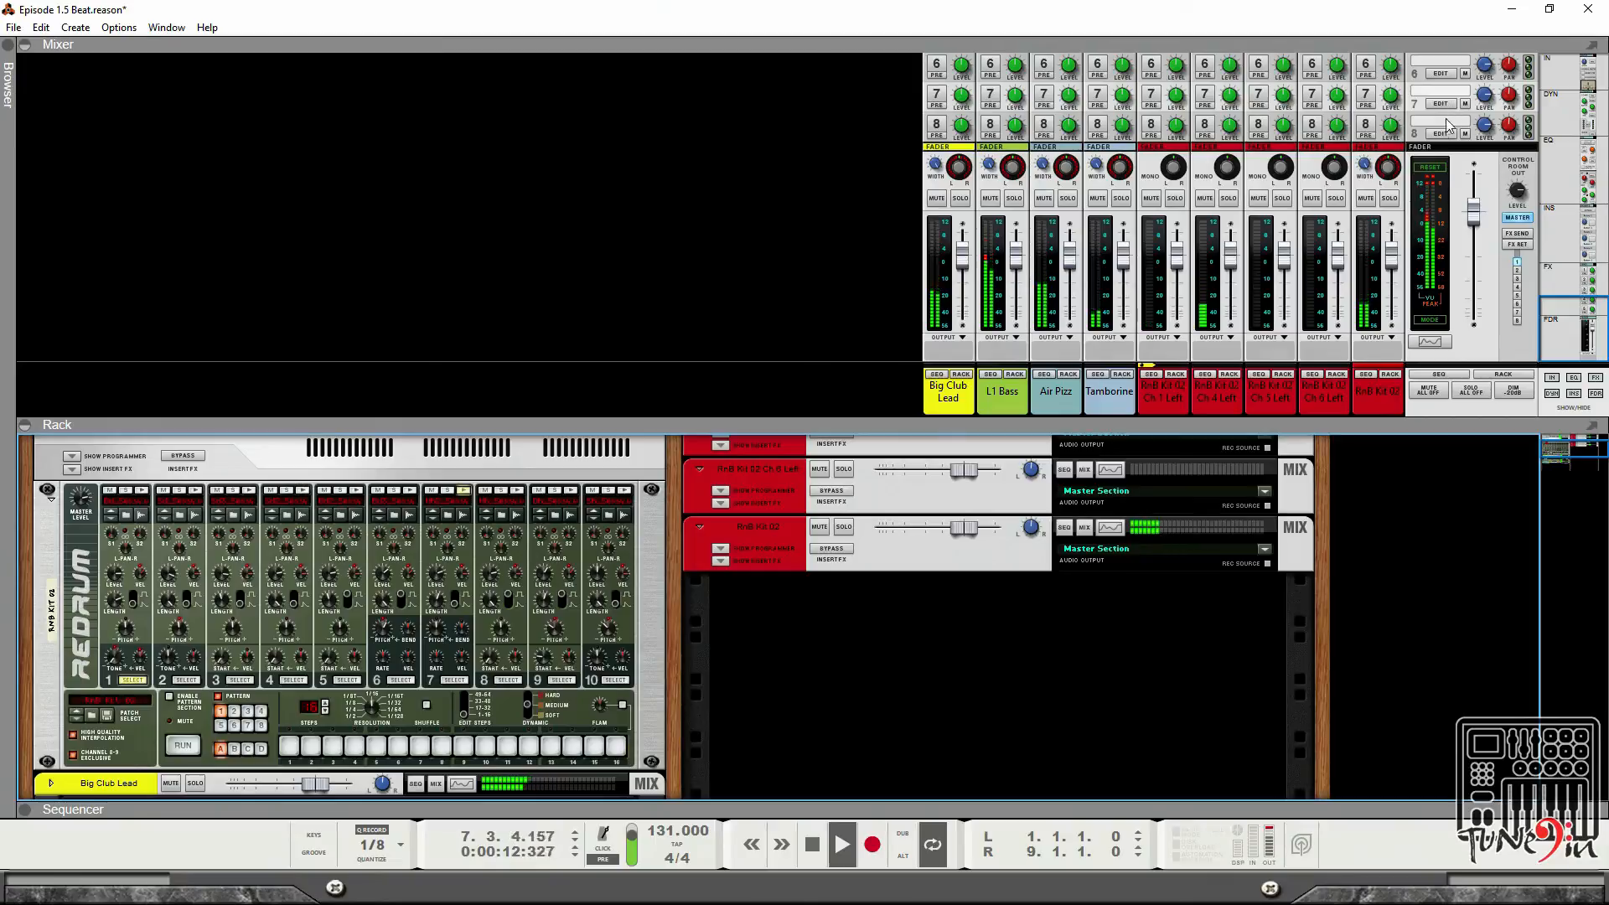
left_click(1467, 272)
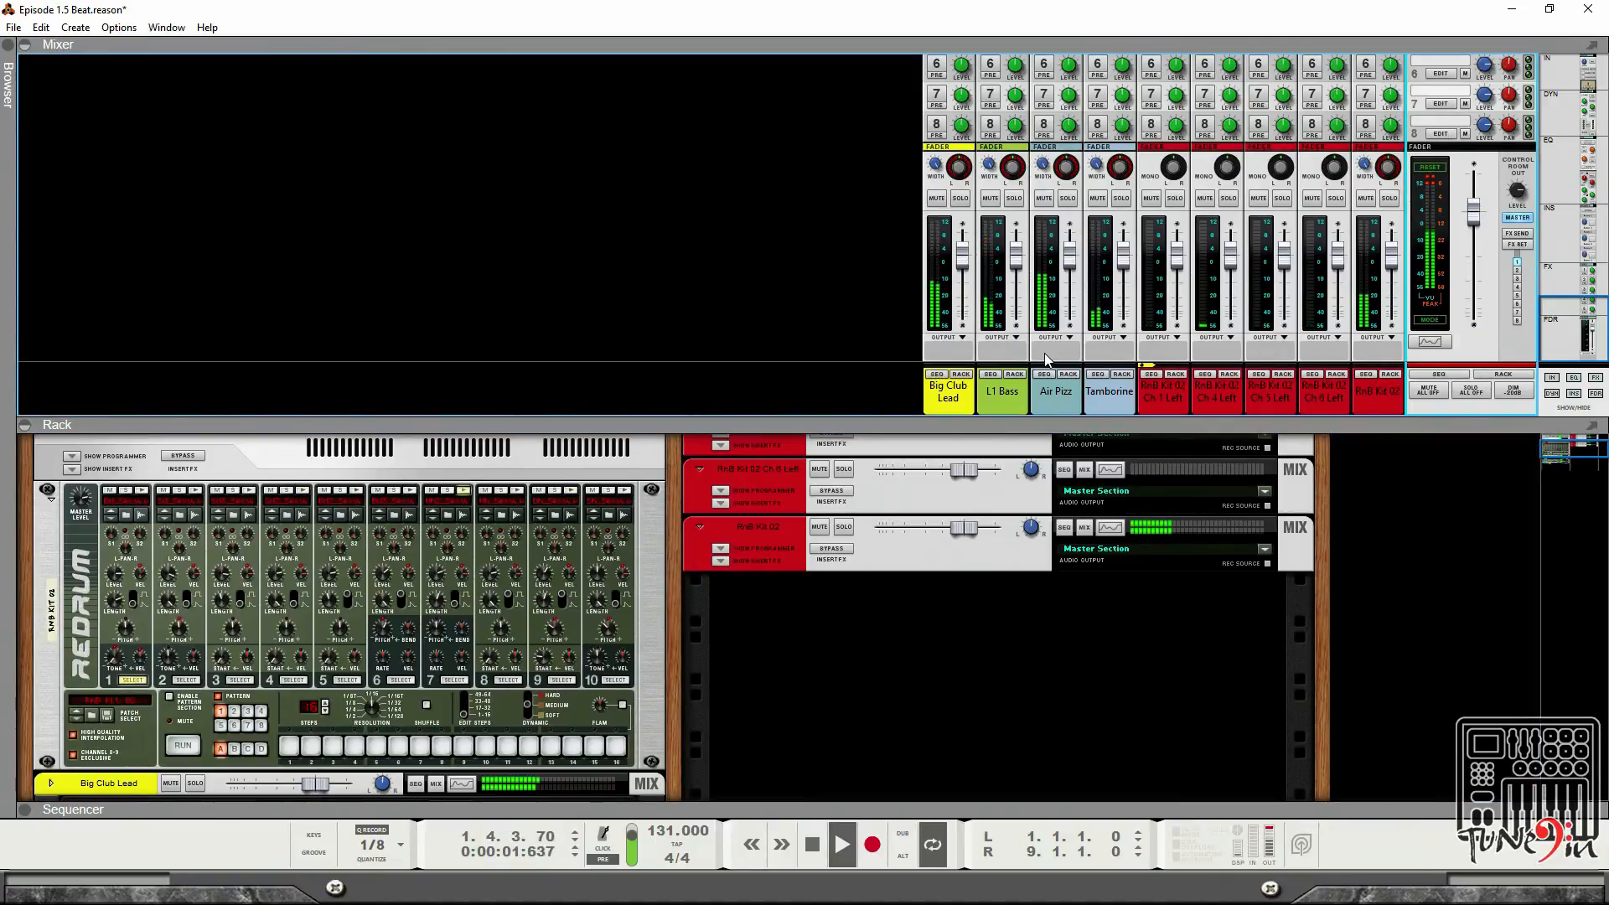
key("space")
left_click(18, 426)
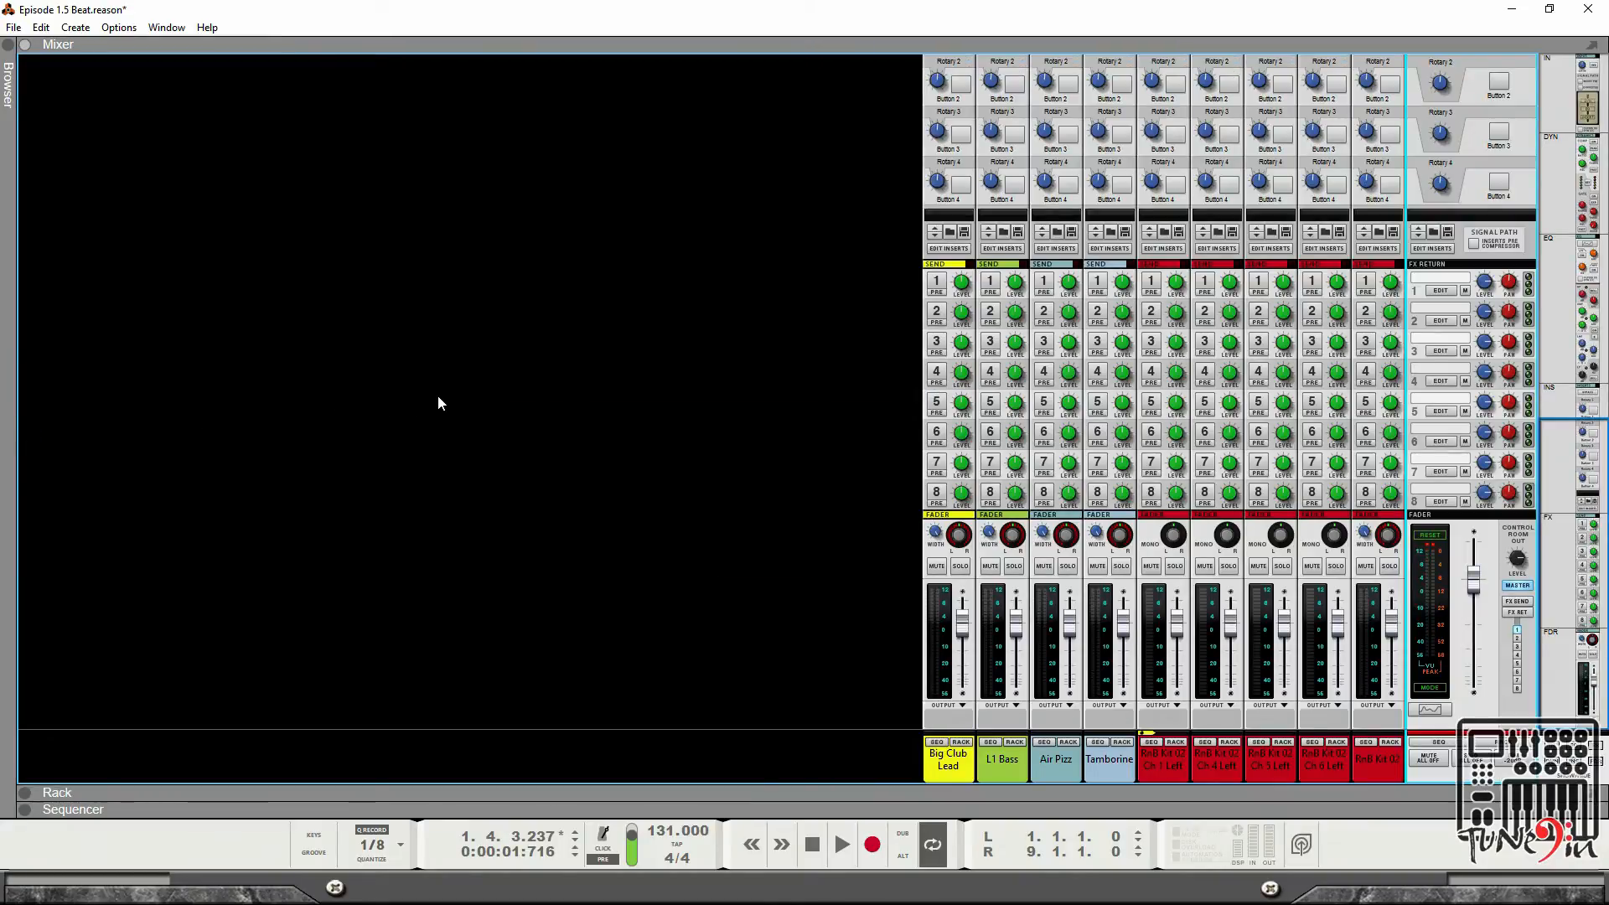
scroll(969, 421, "up", 3)
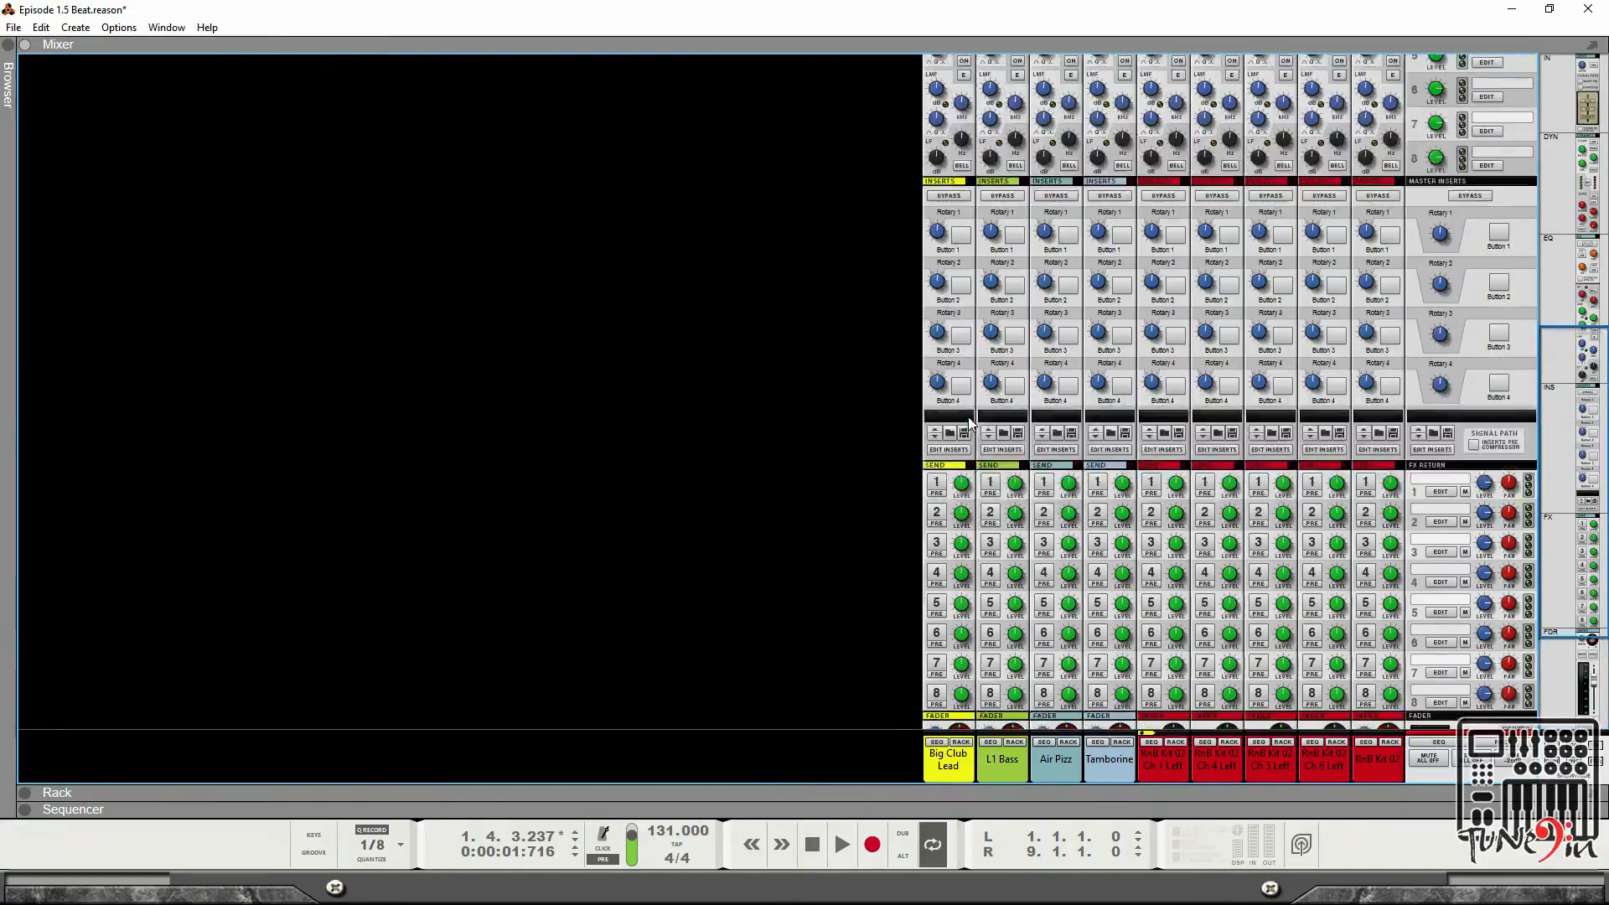
scroll(970, 420, "down", 3)
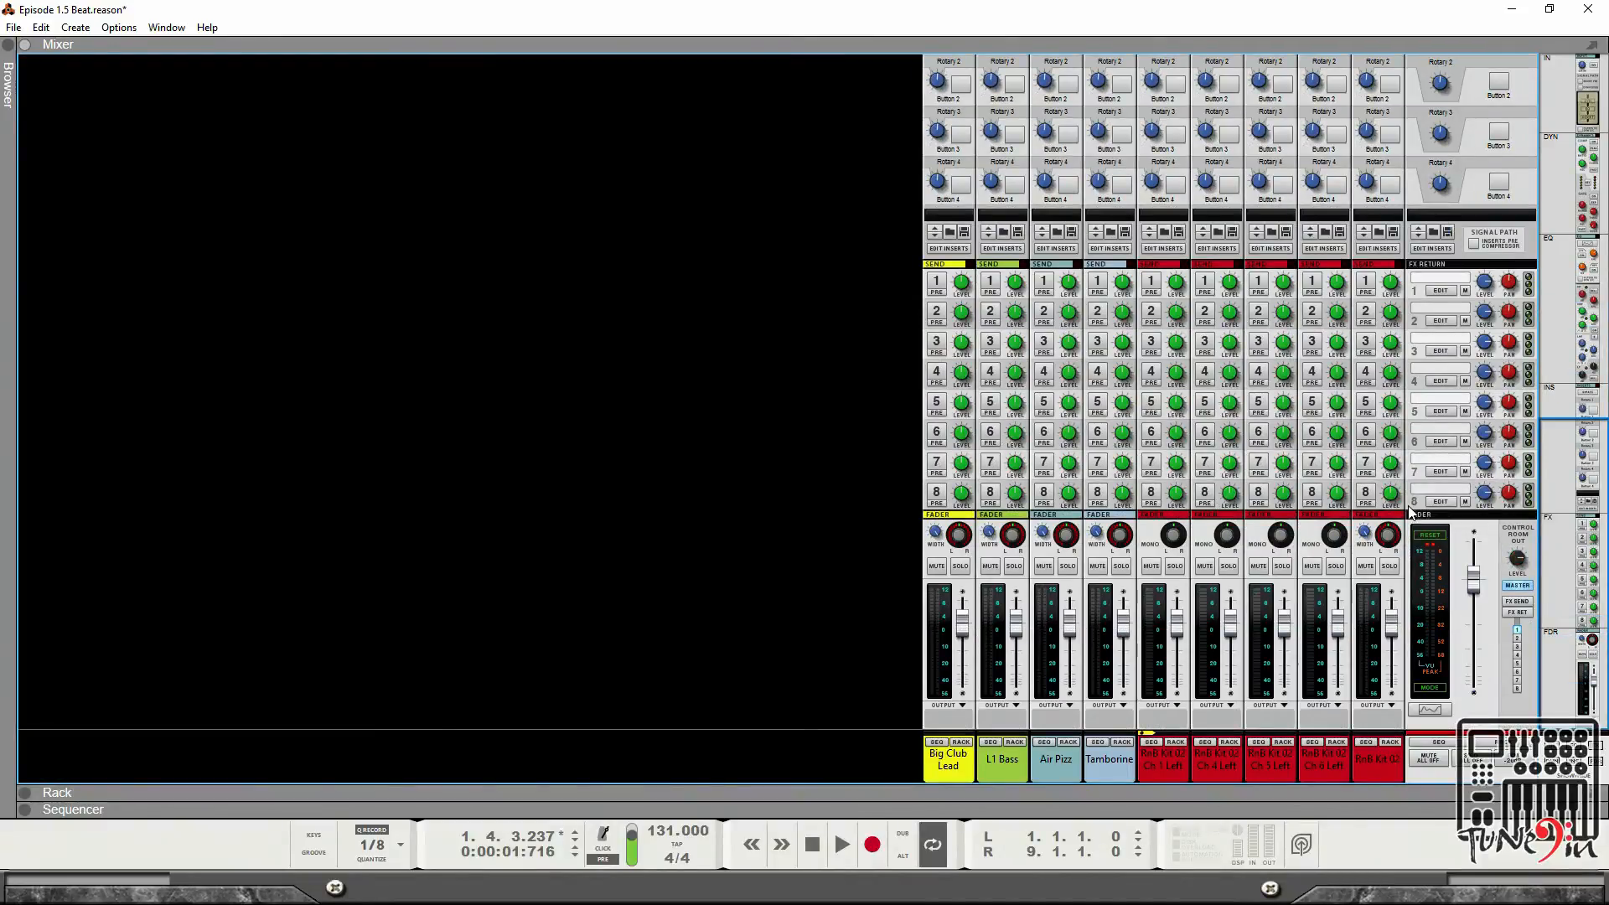
Solo the RnB Kit 02 mix channel and start playback of the beat.
left_click(1389, 567)
key("space")
left_click(1441, 540)
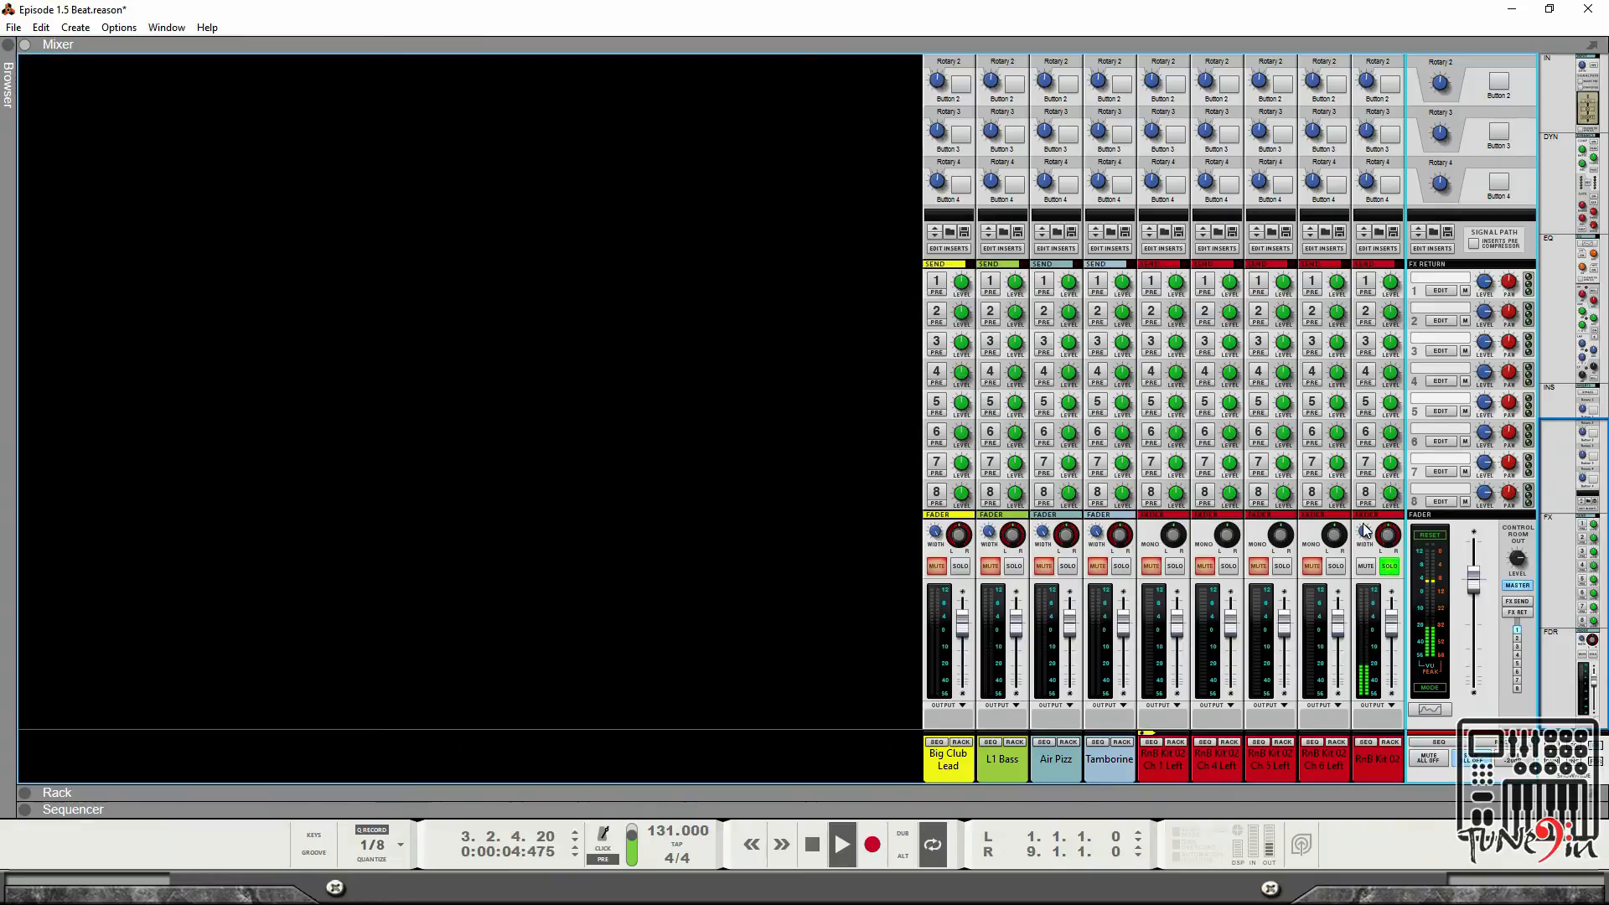
Open the RnB Kit 02 channel's Spectrum EQ, enable its high-pass filter and set it to about 1.39 kHz.
scroll(1365, 530, "up", 5)
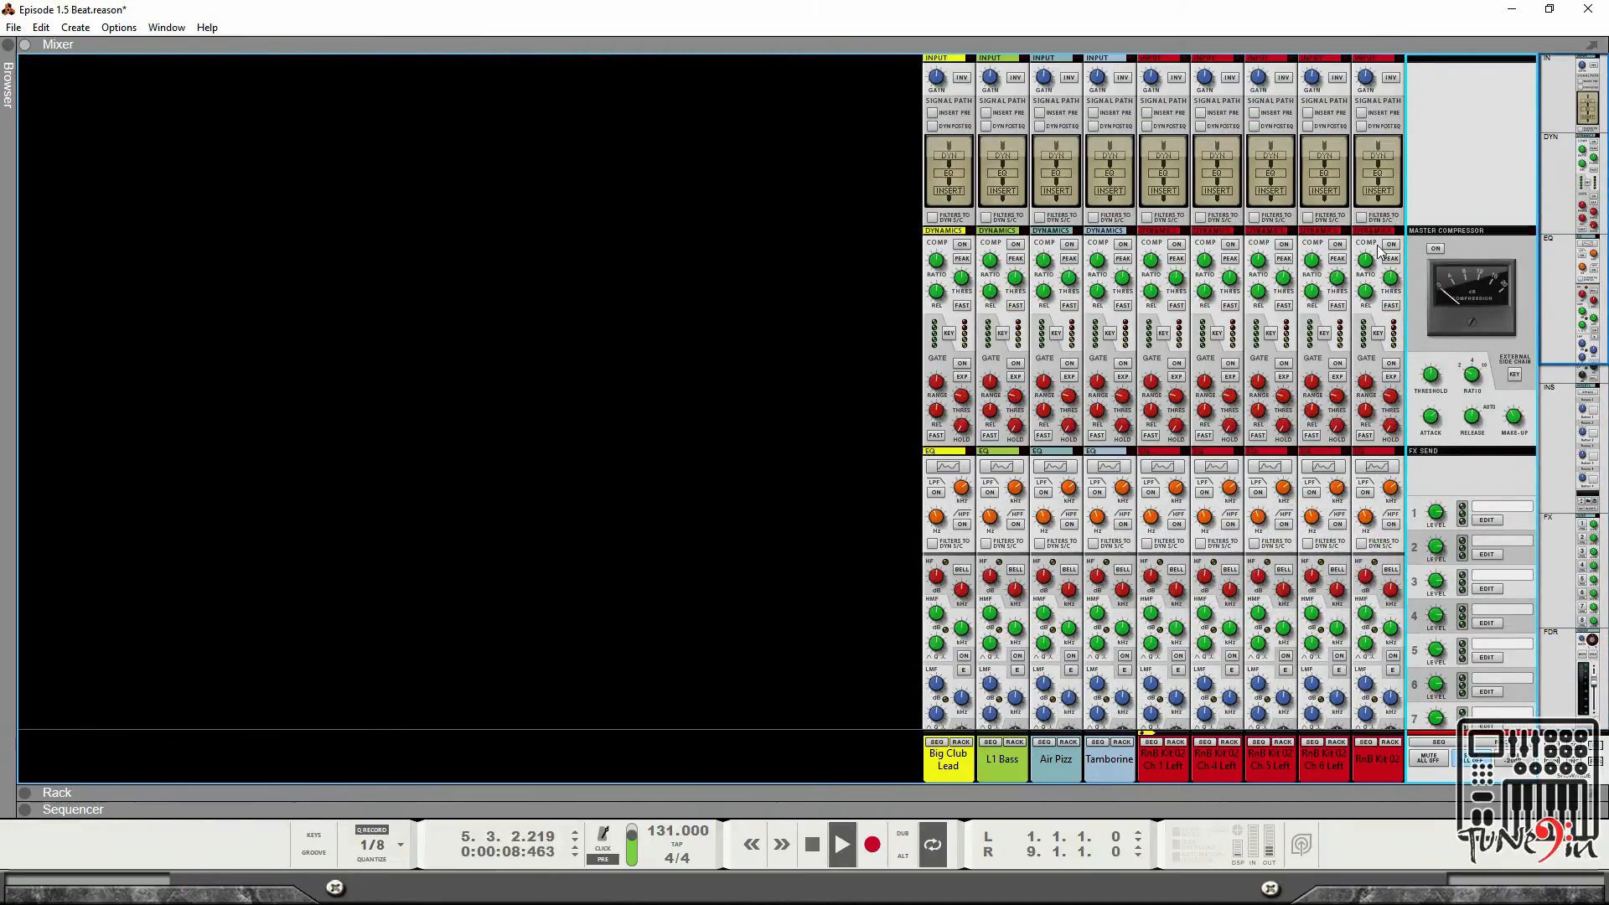
left_click(1376, 467)
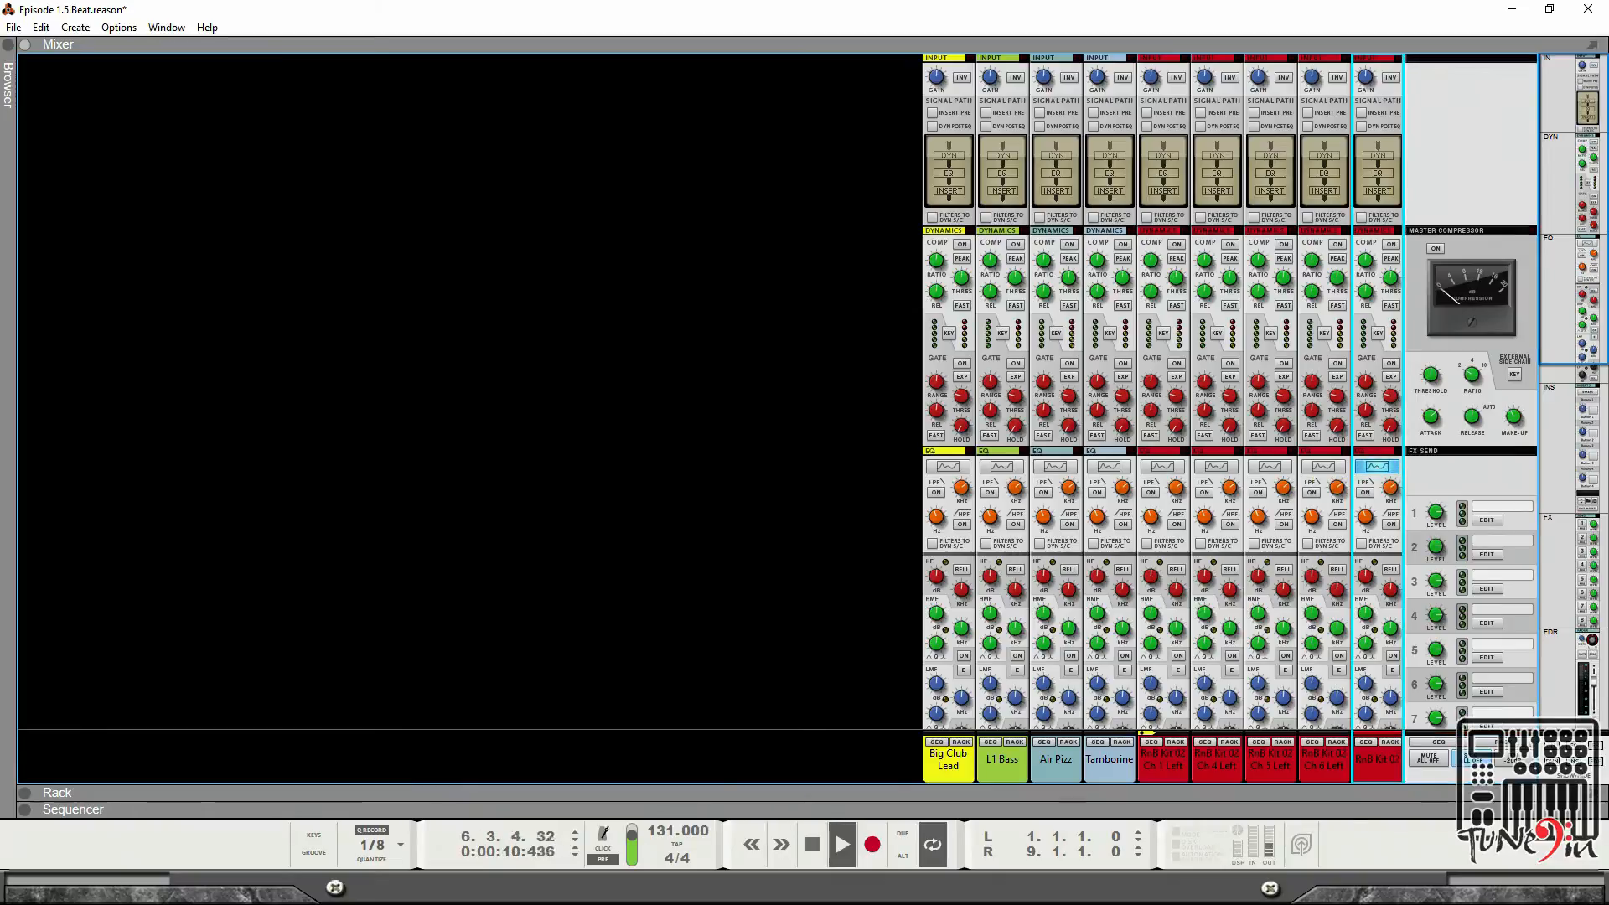
left_click_drag(1604, 130, 586, 291)
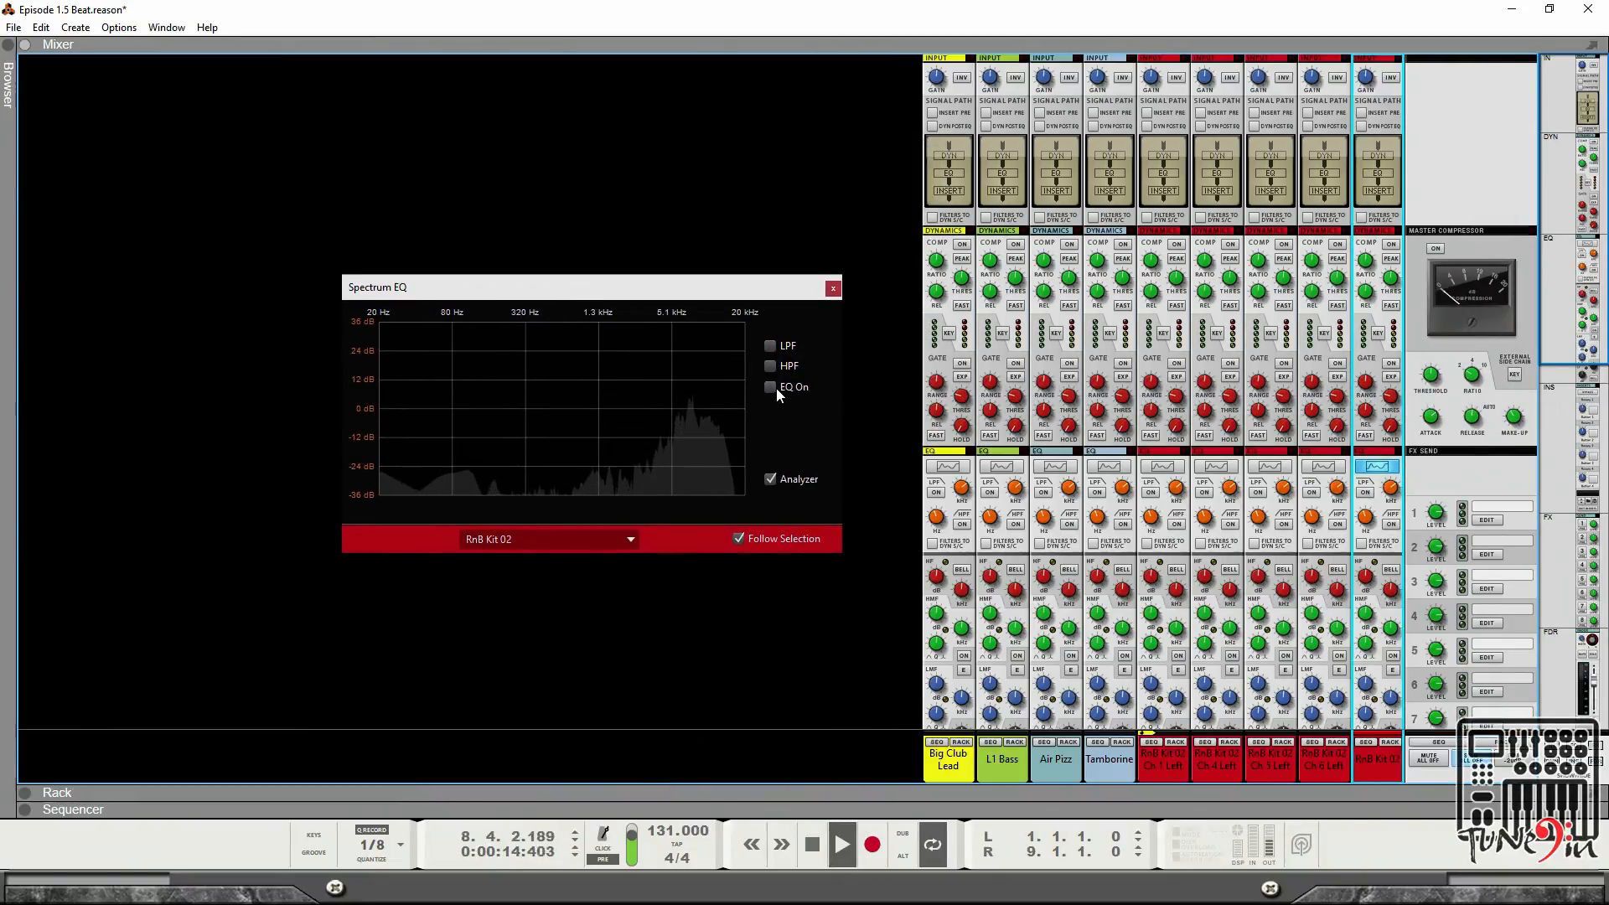
left_click(770, 366)
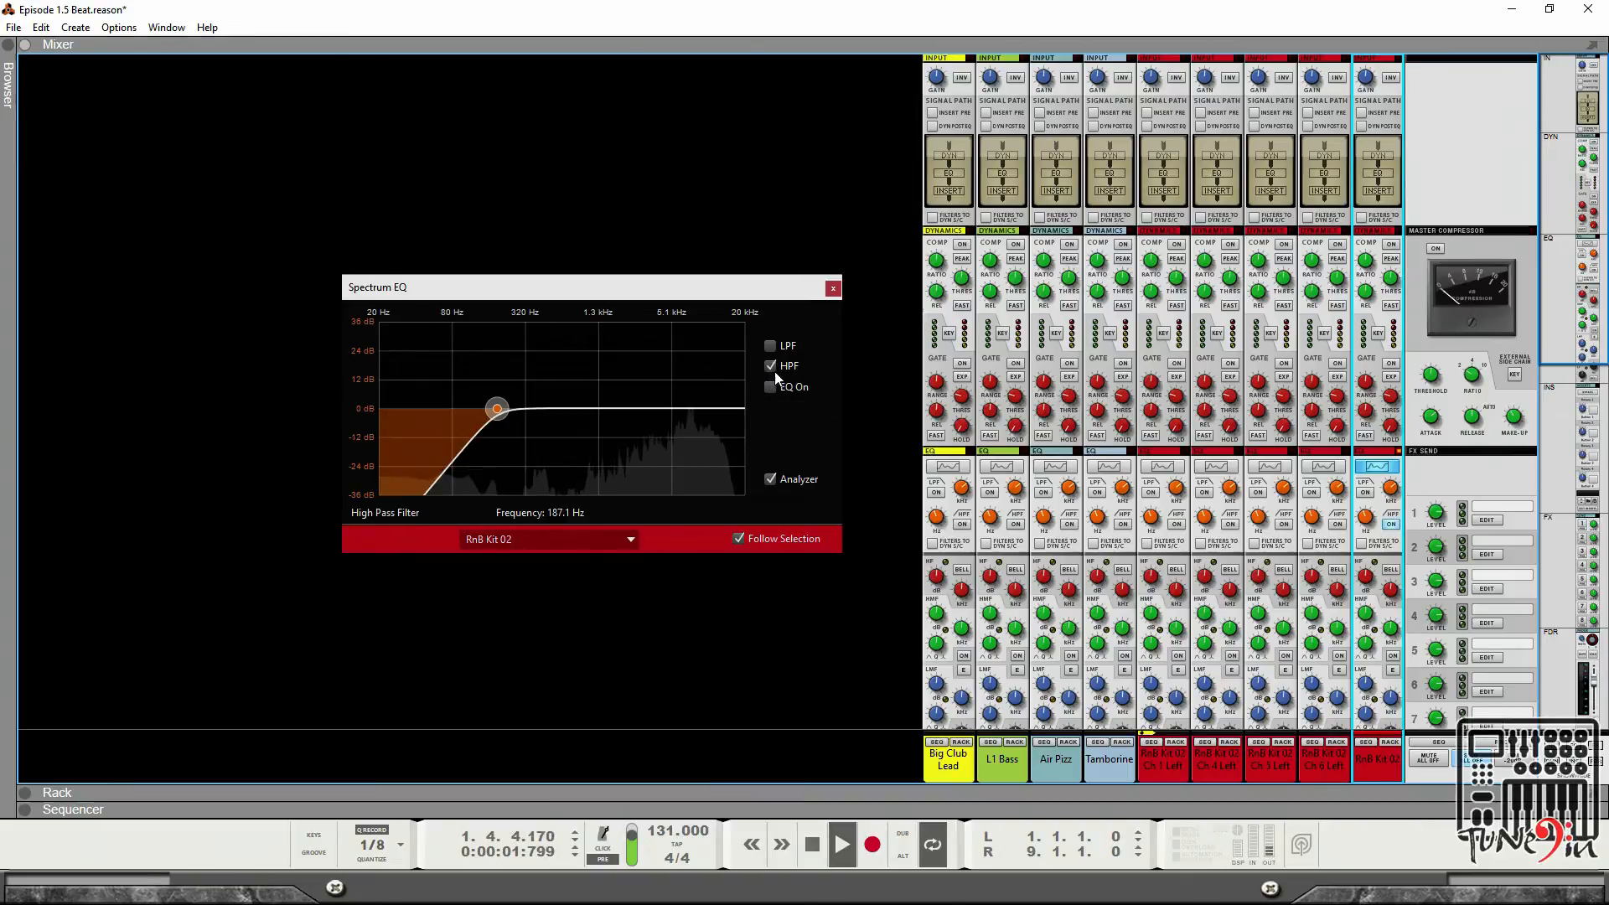
left_click_drag(502, 412, 607, 413)
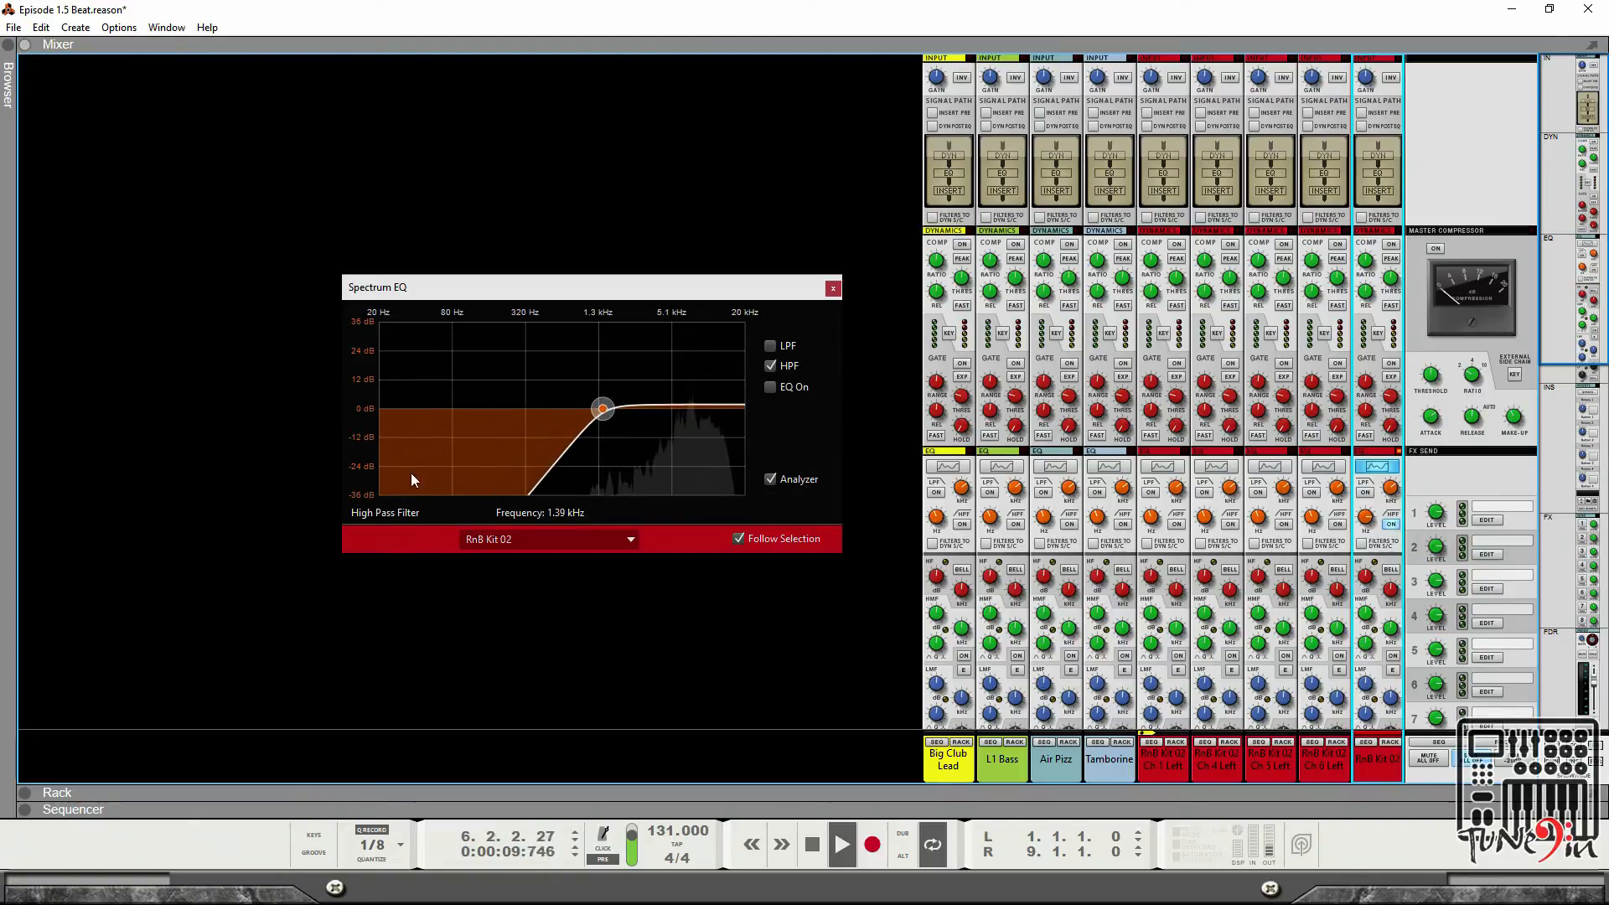
left_click(832, 290)
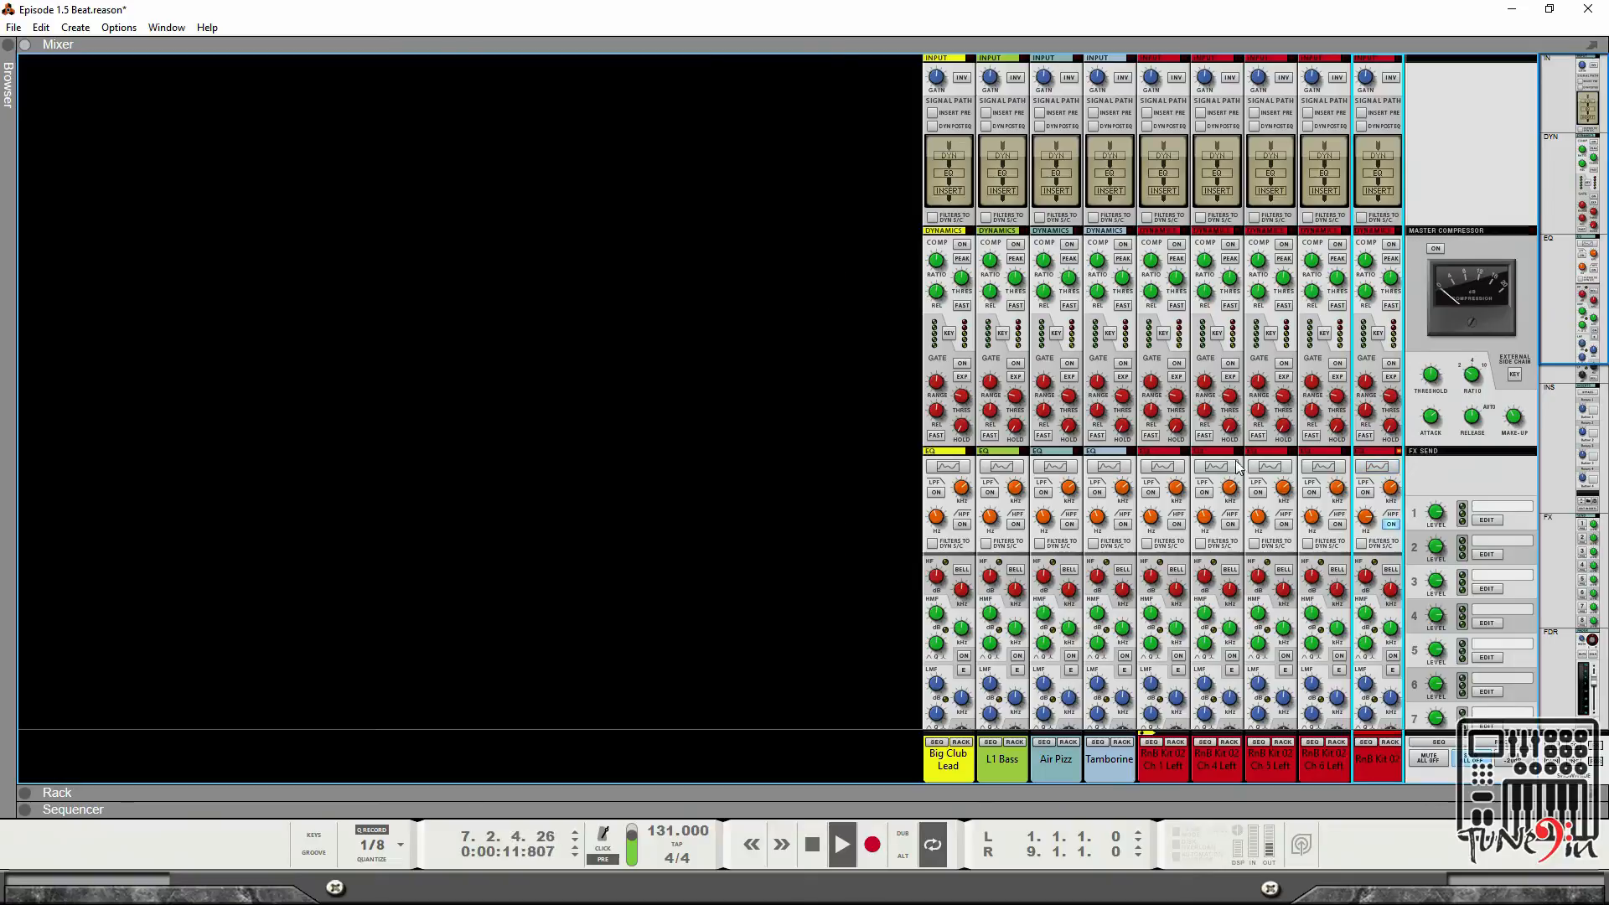
Solo and then unsolo the RnB Kit 02 Ch 6 Left channel.
scroll(1363, 534, "down", 10)
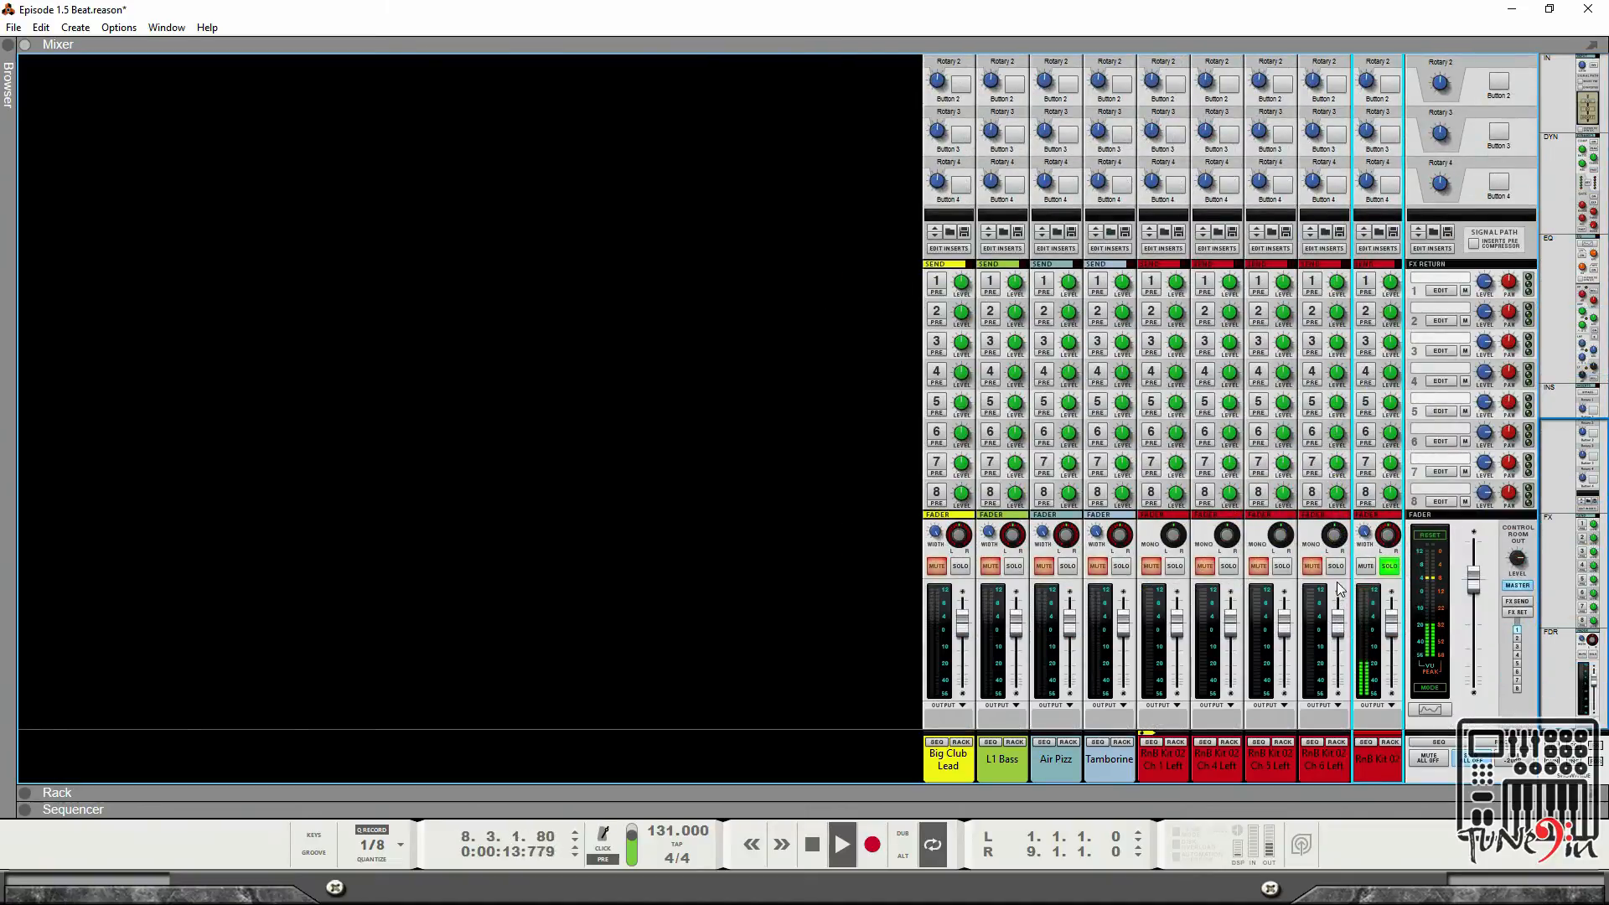
left_click(1337, 568)
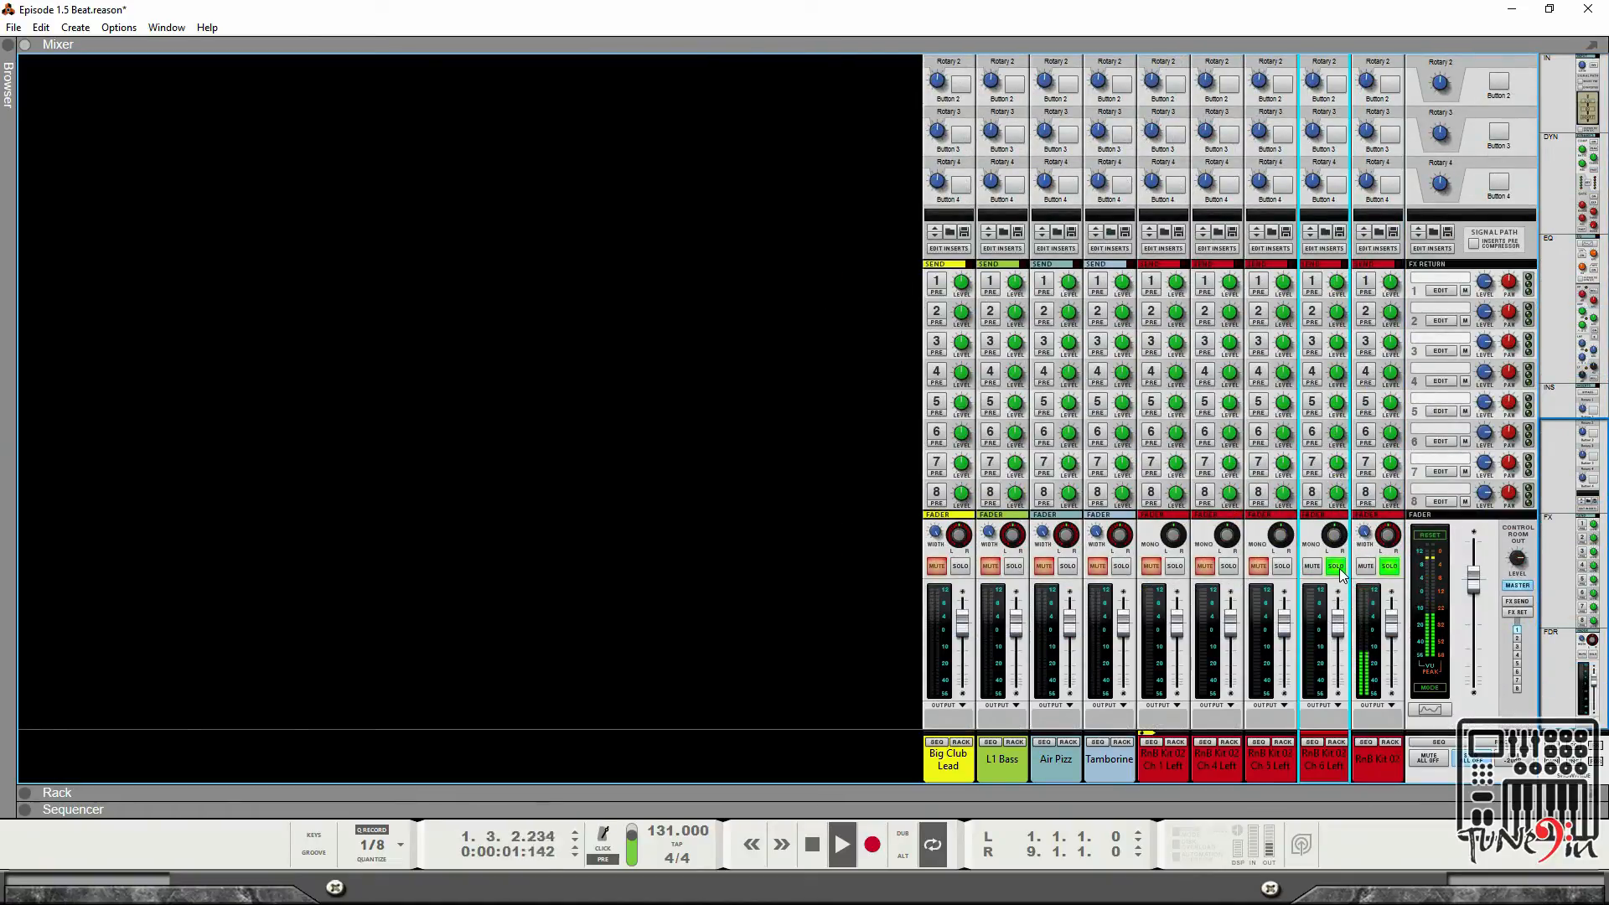
left_click(1336, 569)
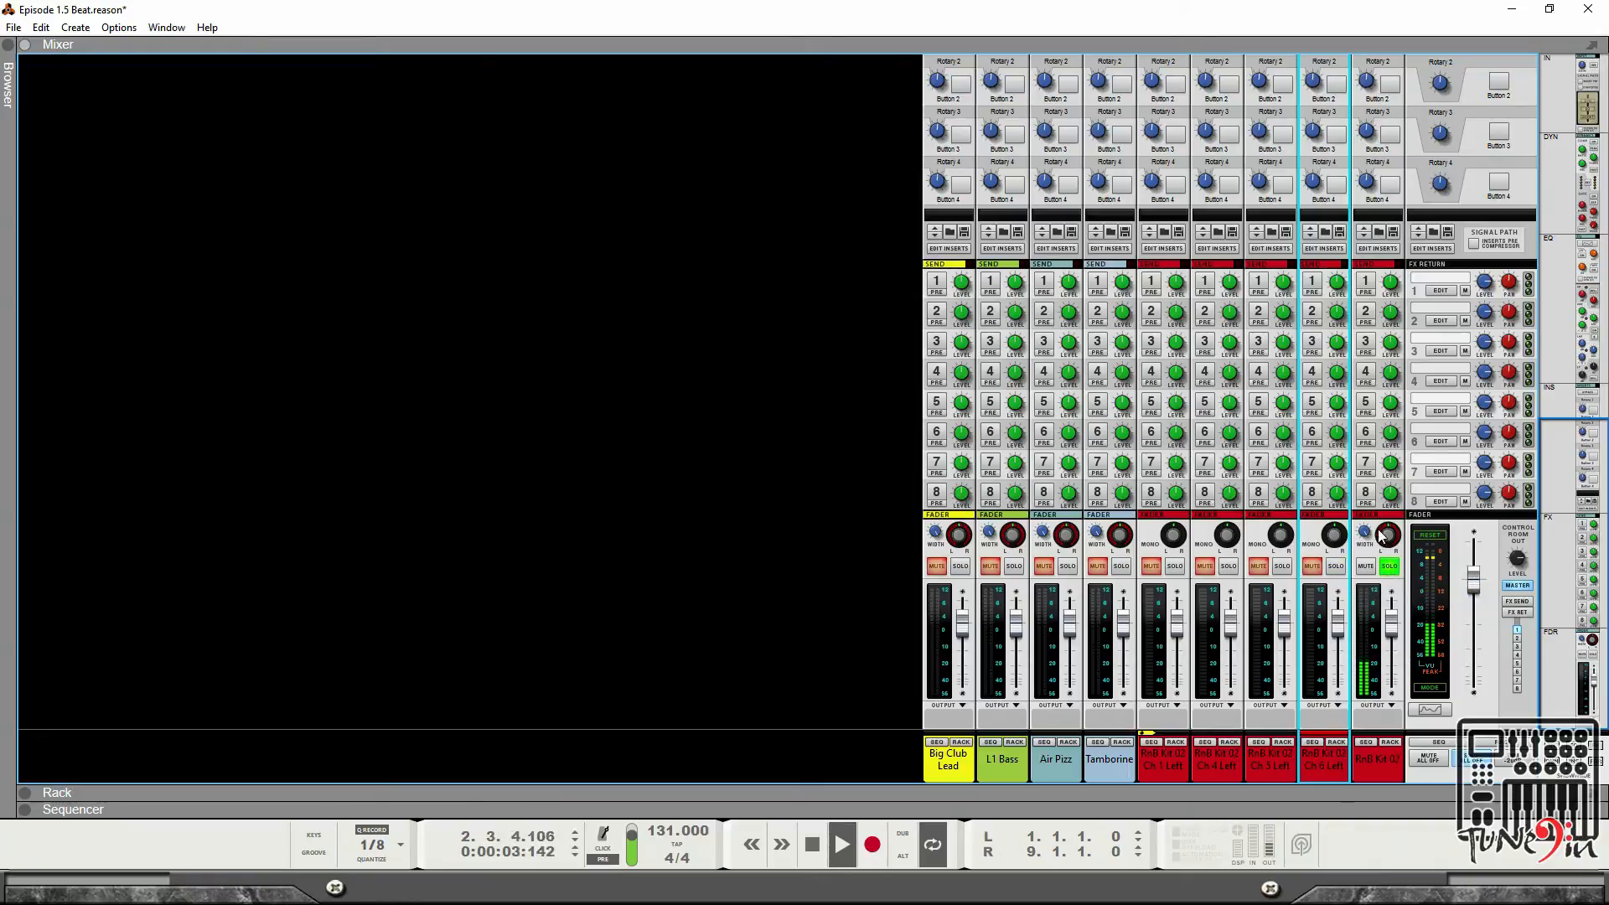
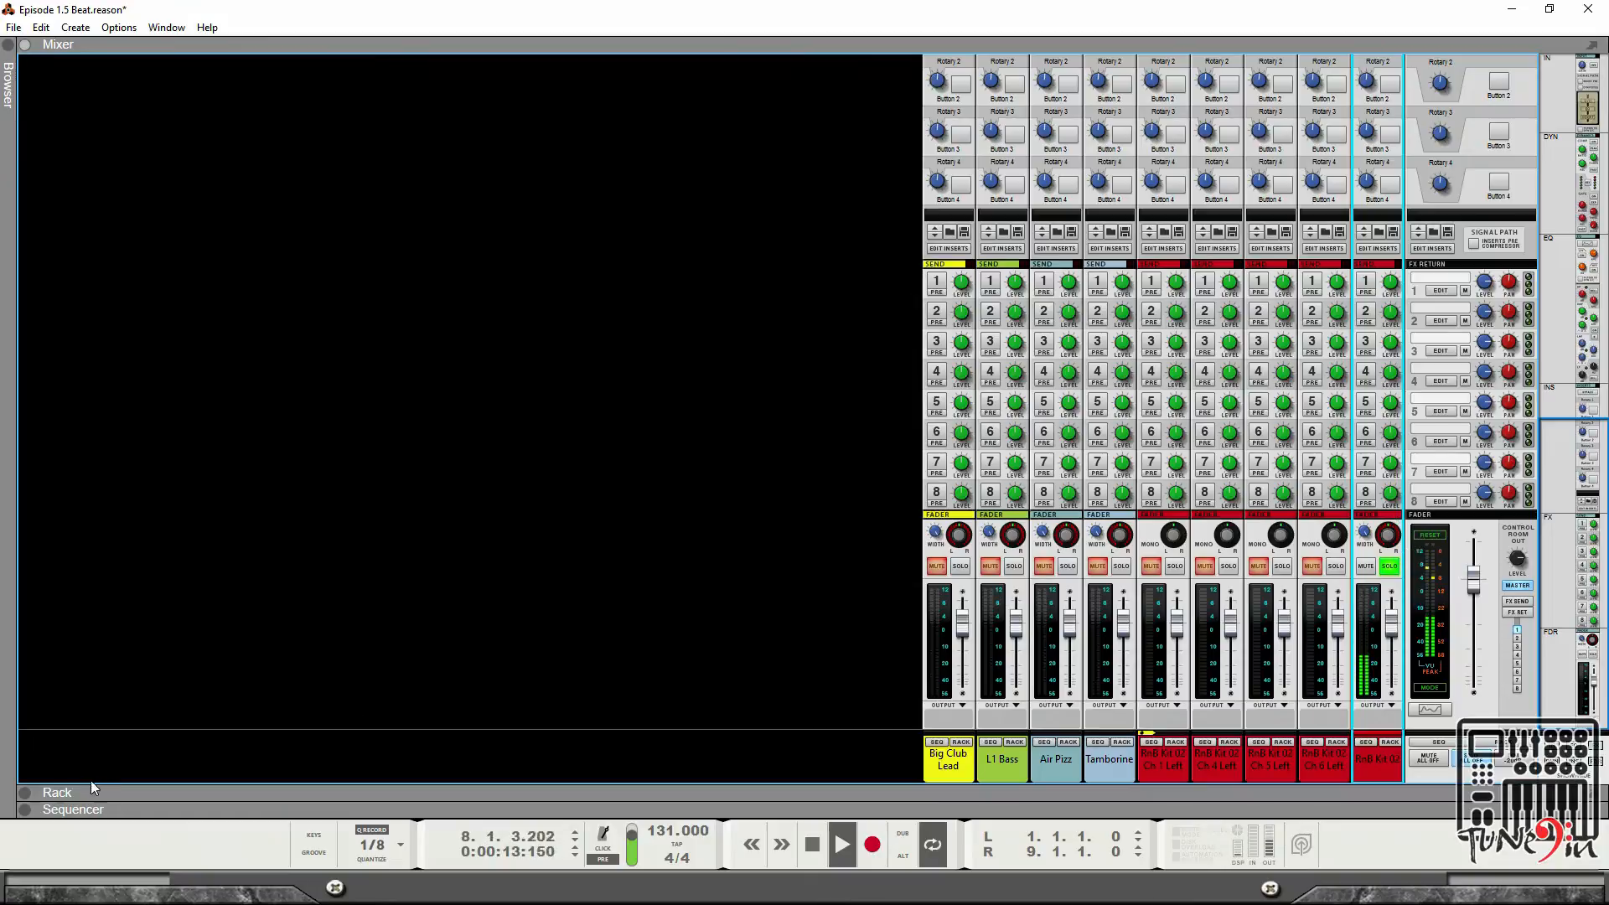
Open the rack and adjust the Redrum drum pans, setting drum 7's pan to -38.
left_click(21, 792)
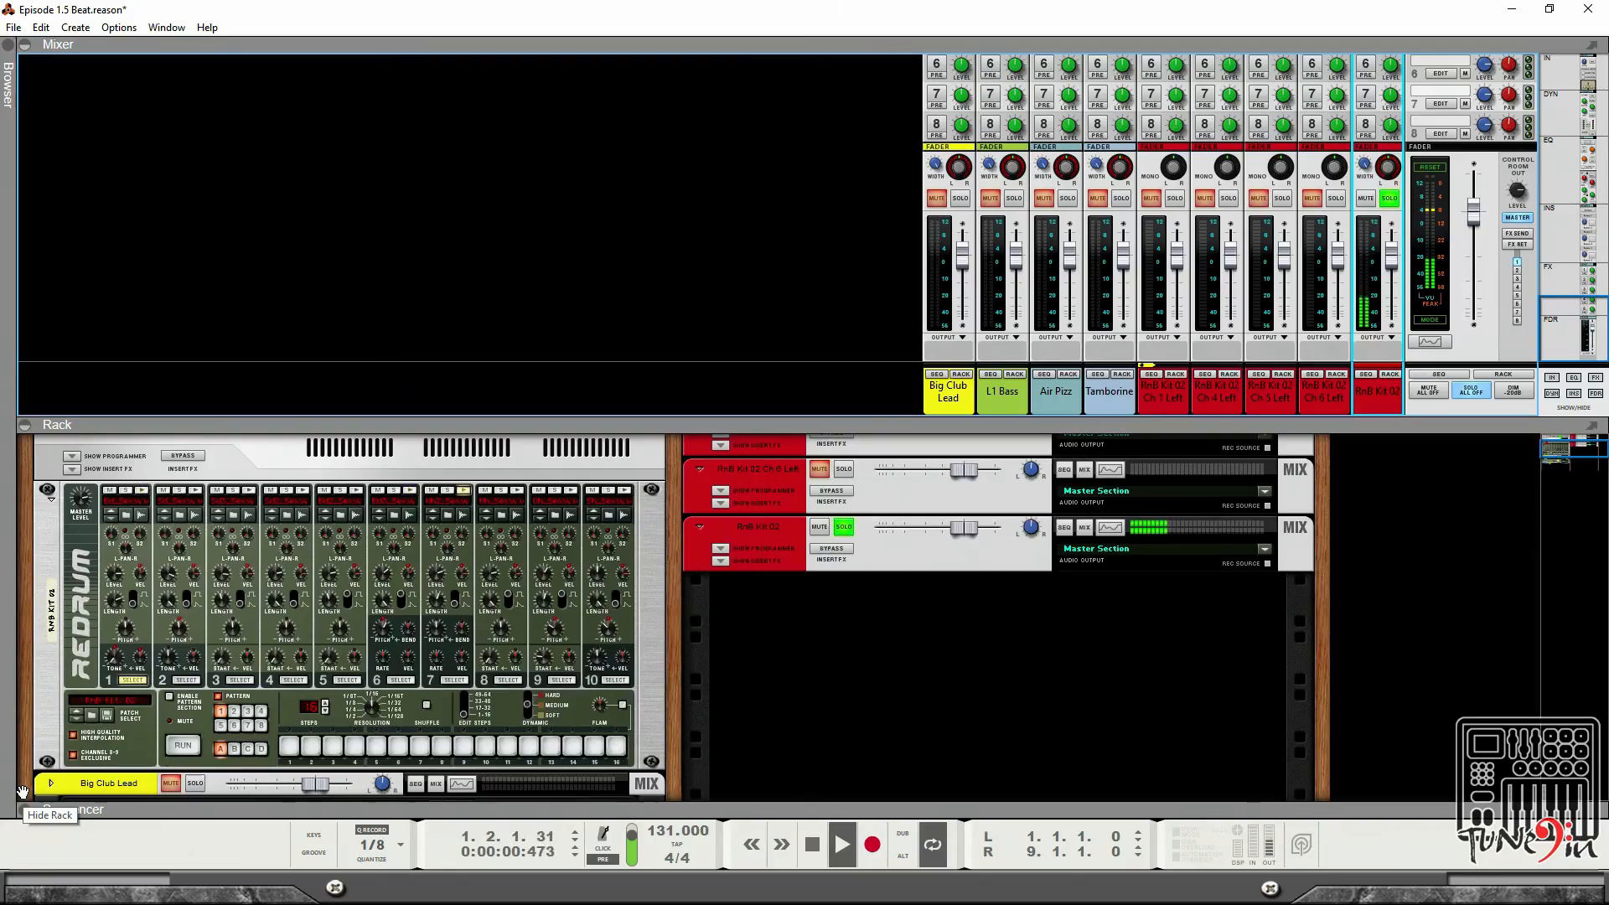
left_click(558, 551)
left_click_drag(558, 552, 561, 547)
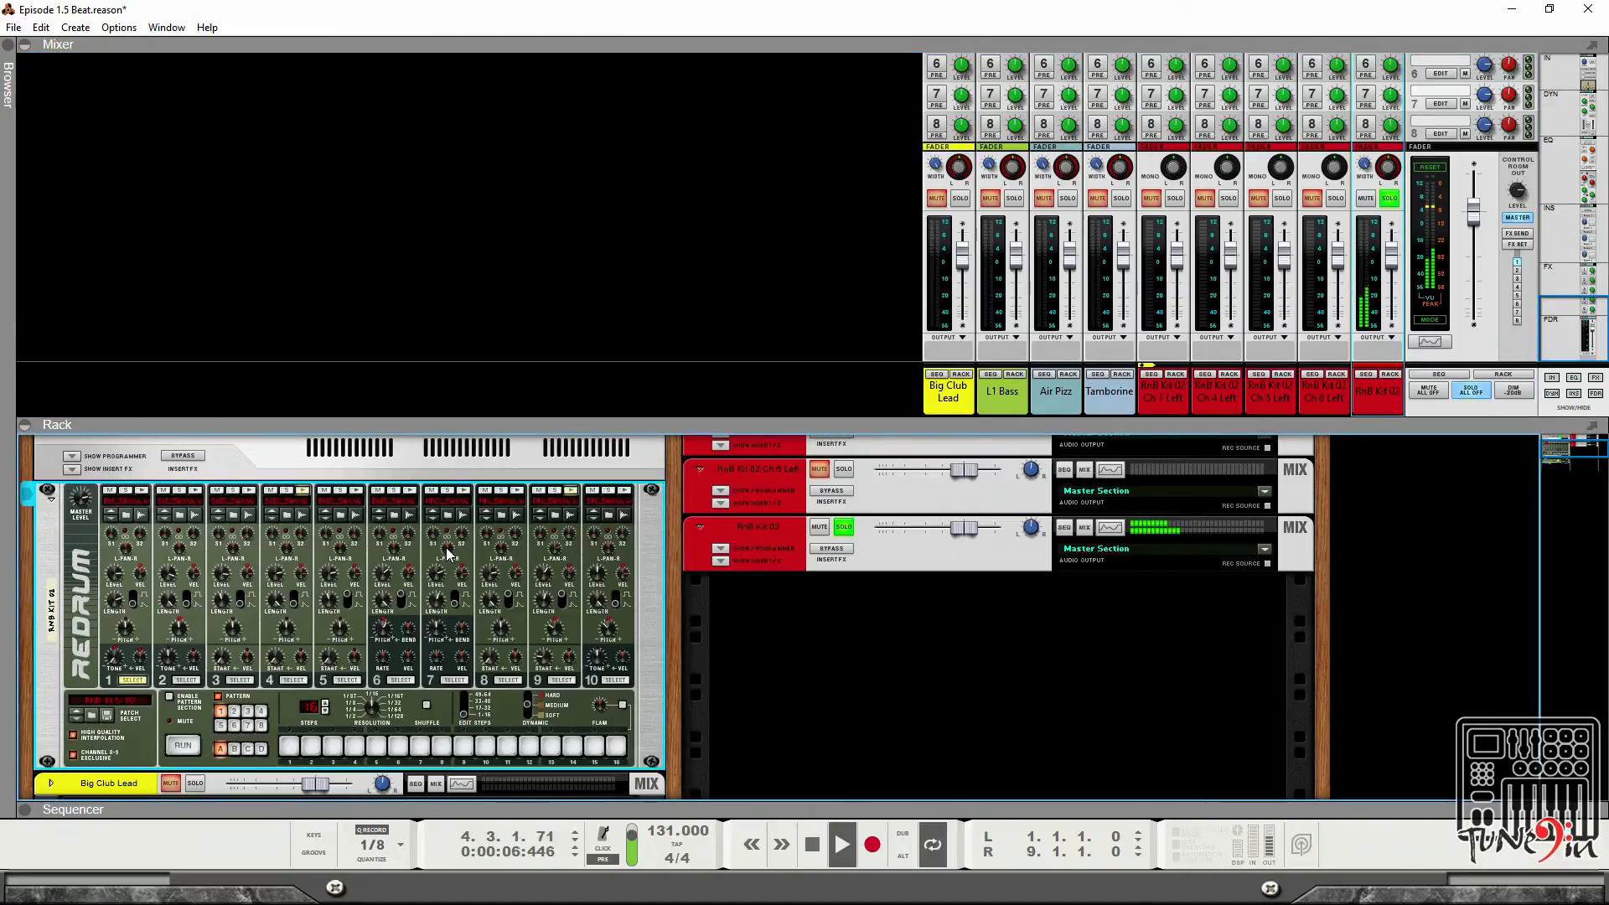
left_click_drag(448, 547, 451, 564)
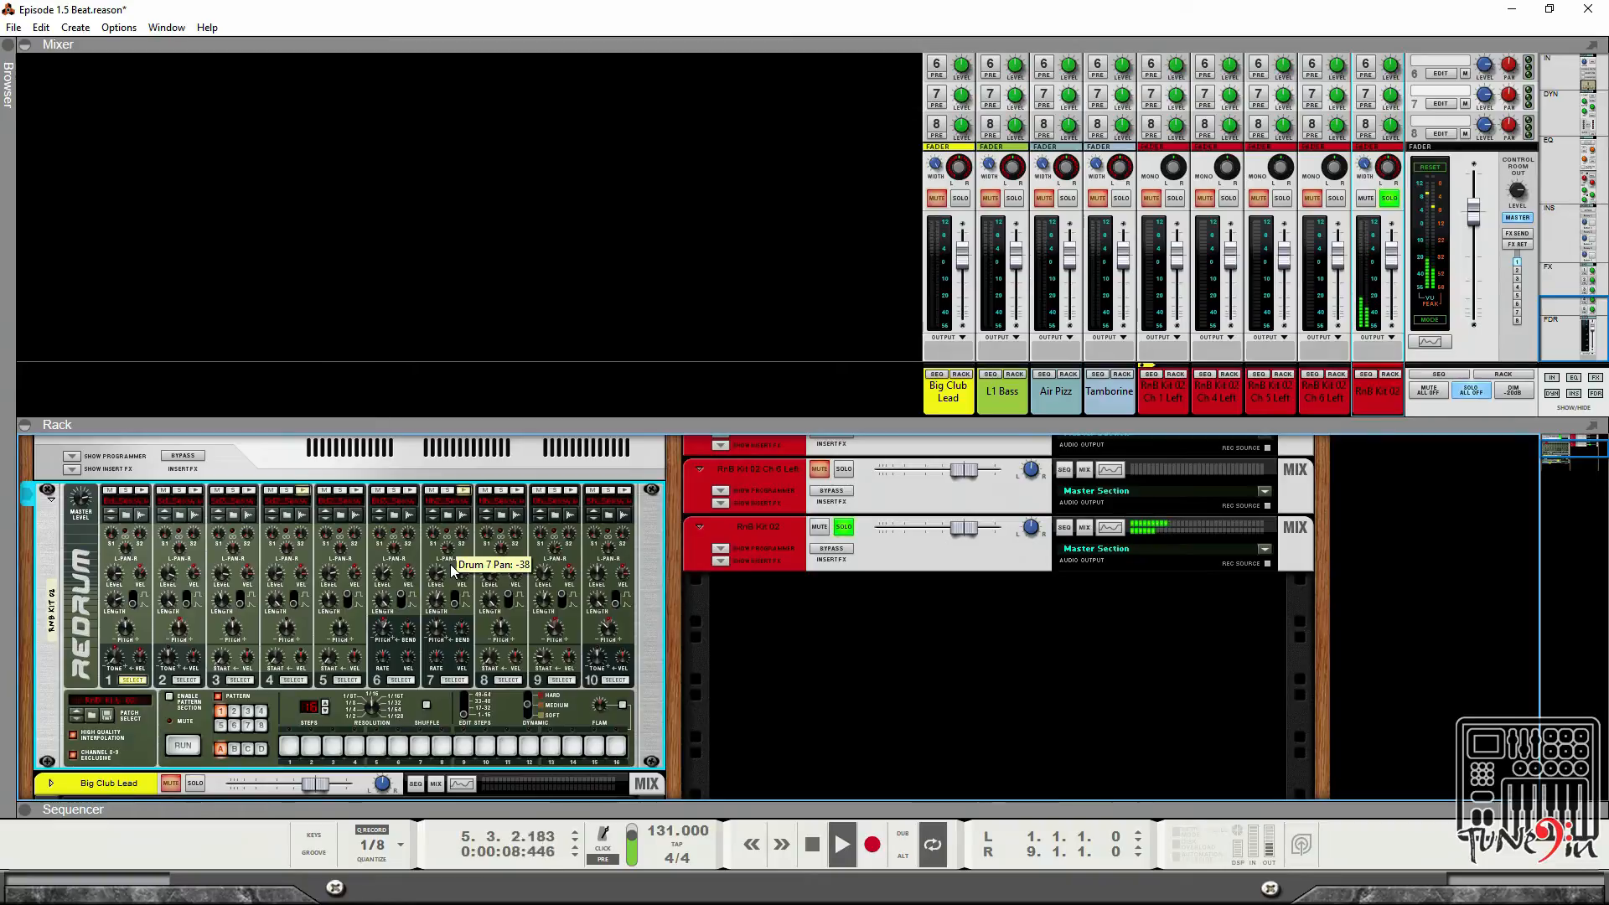
Solo the RnB Kit 02 Ch 6 Left mixer channel.
key("Tab")
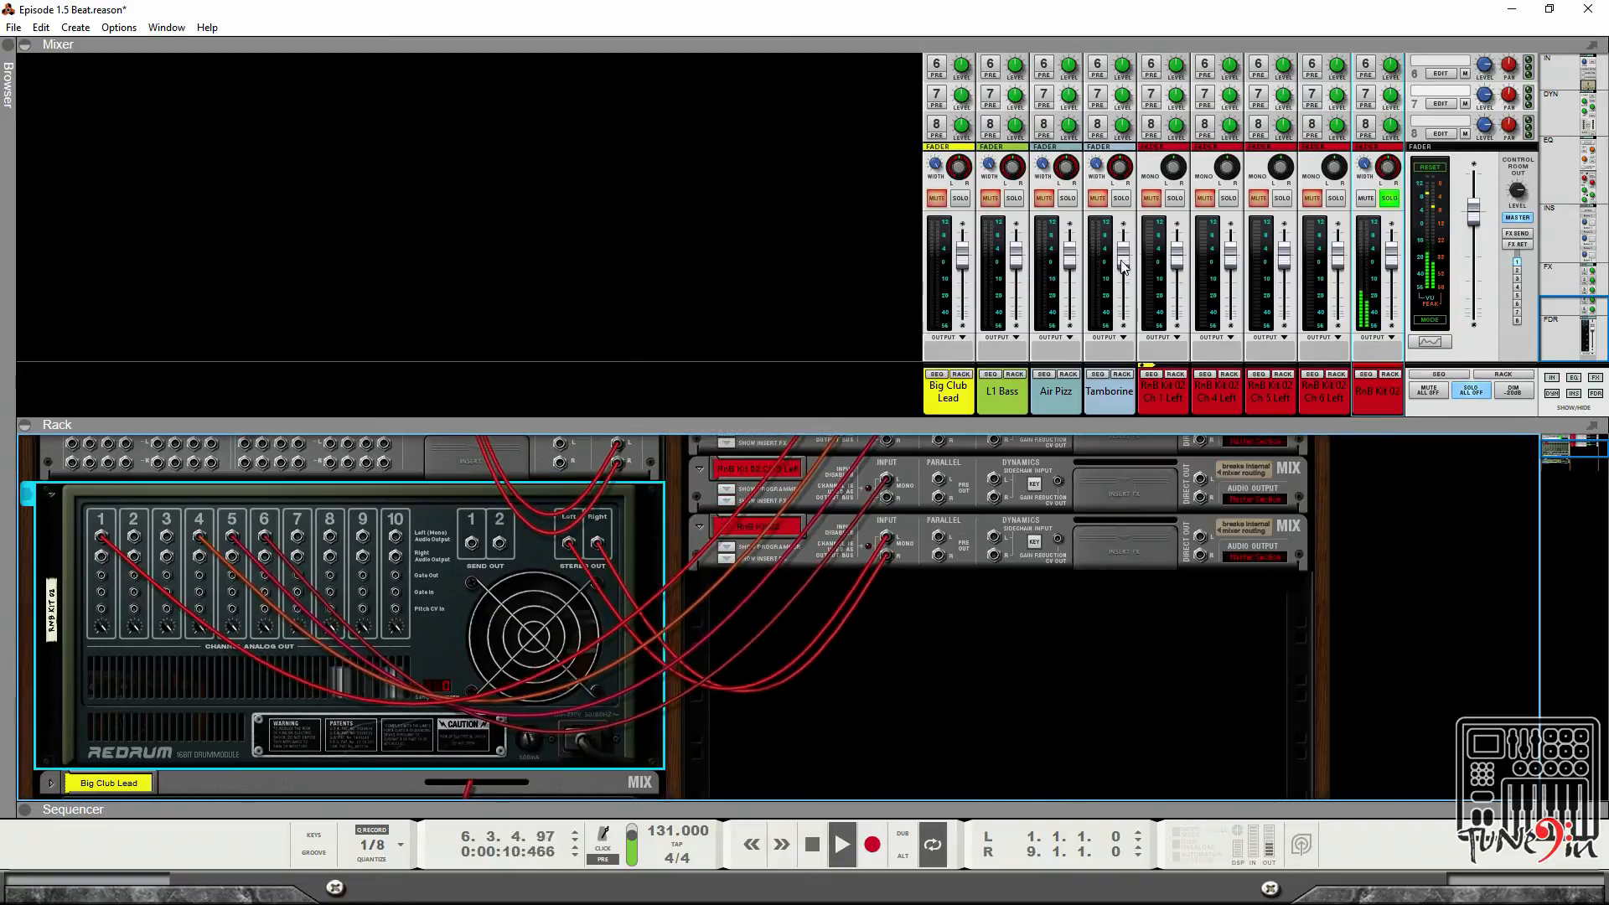
left_click(1336, 199)
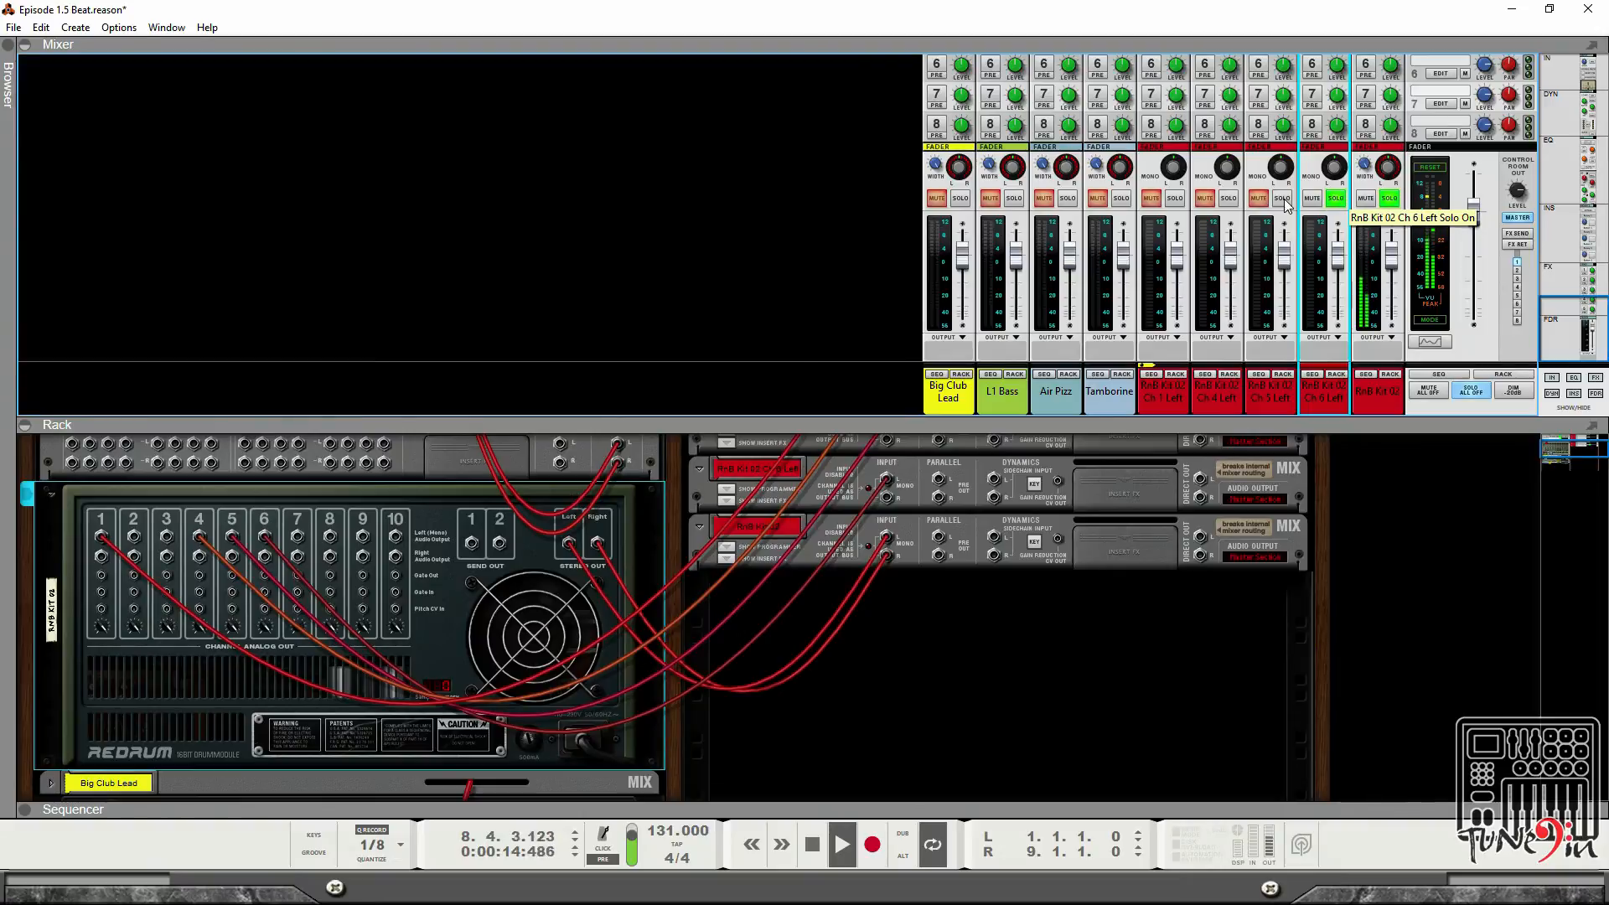
Open the Spectrum EQ for RnB Kit 02 Ch 6 Left and enable its low-pass filter.
scroll(1326, 239, "up", 5)
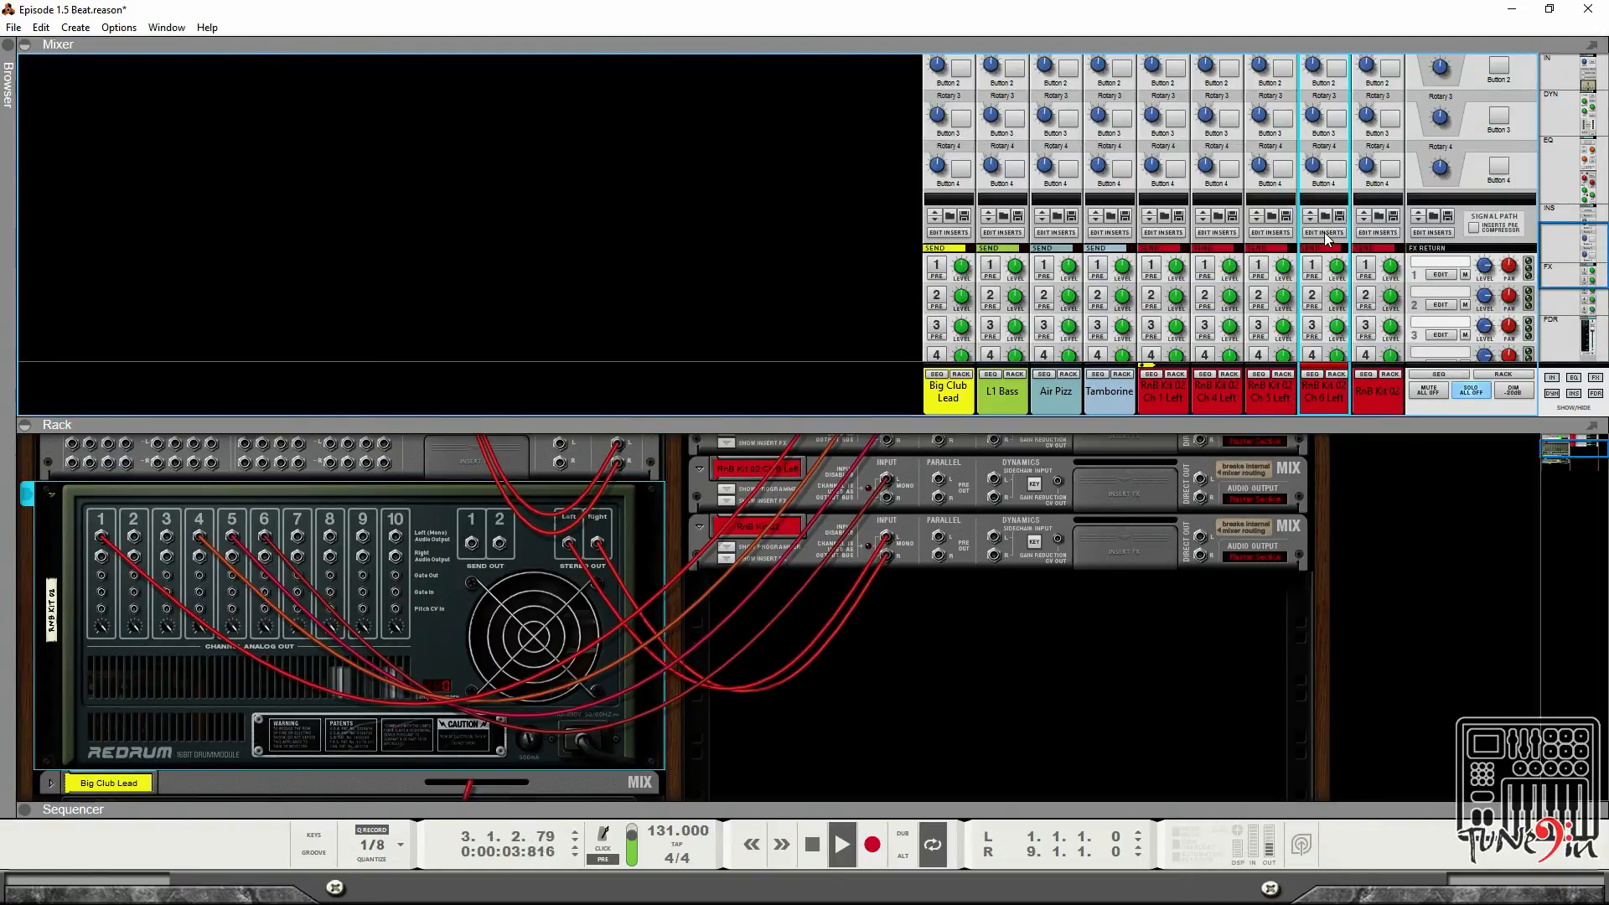
scroll(1326, 239, "up", 5)
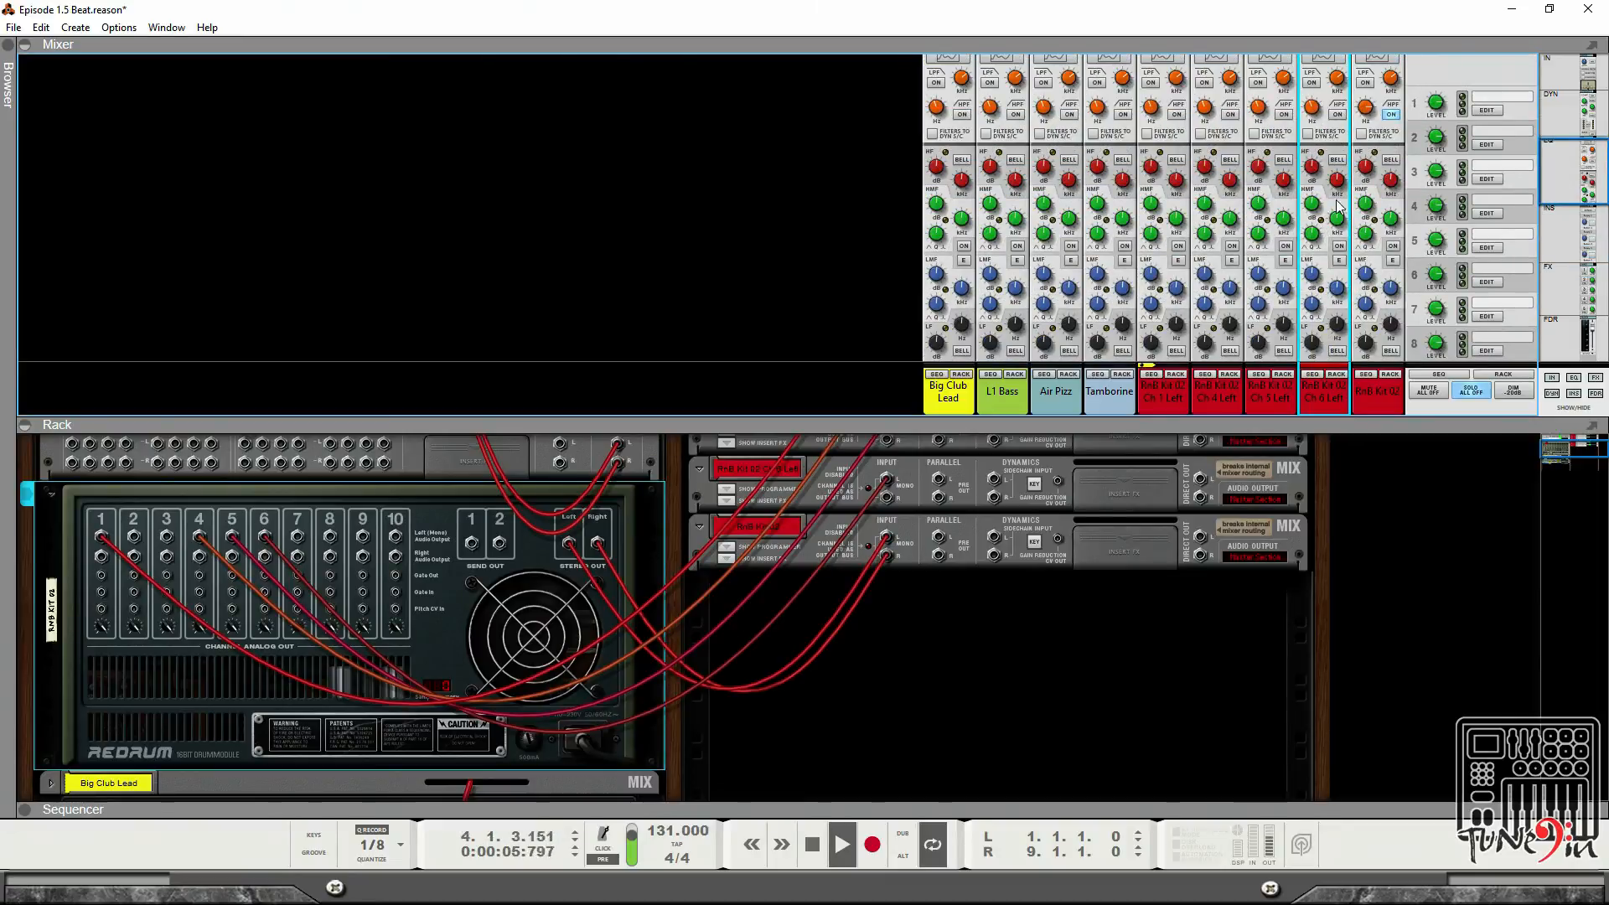
scroll(1338, 198, "up", 1)
left_click(1322, 109)
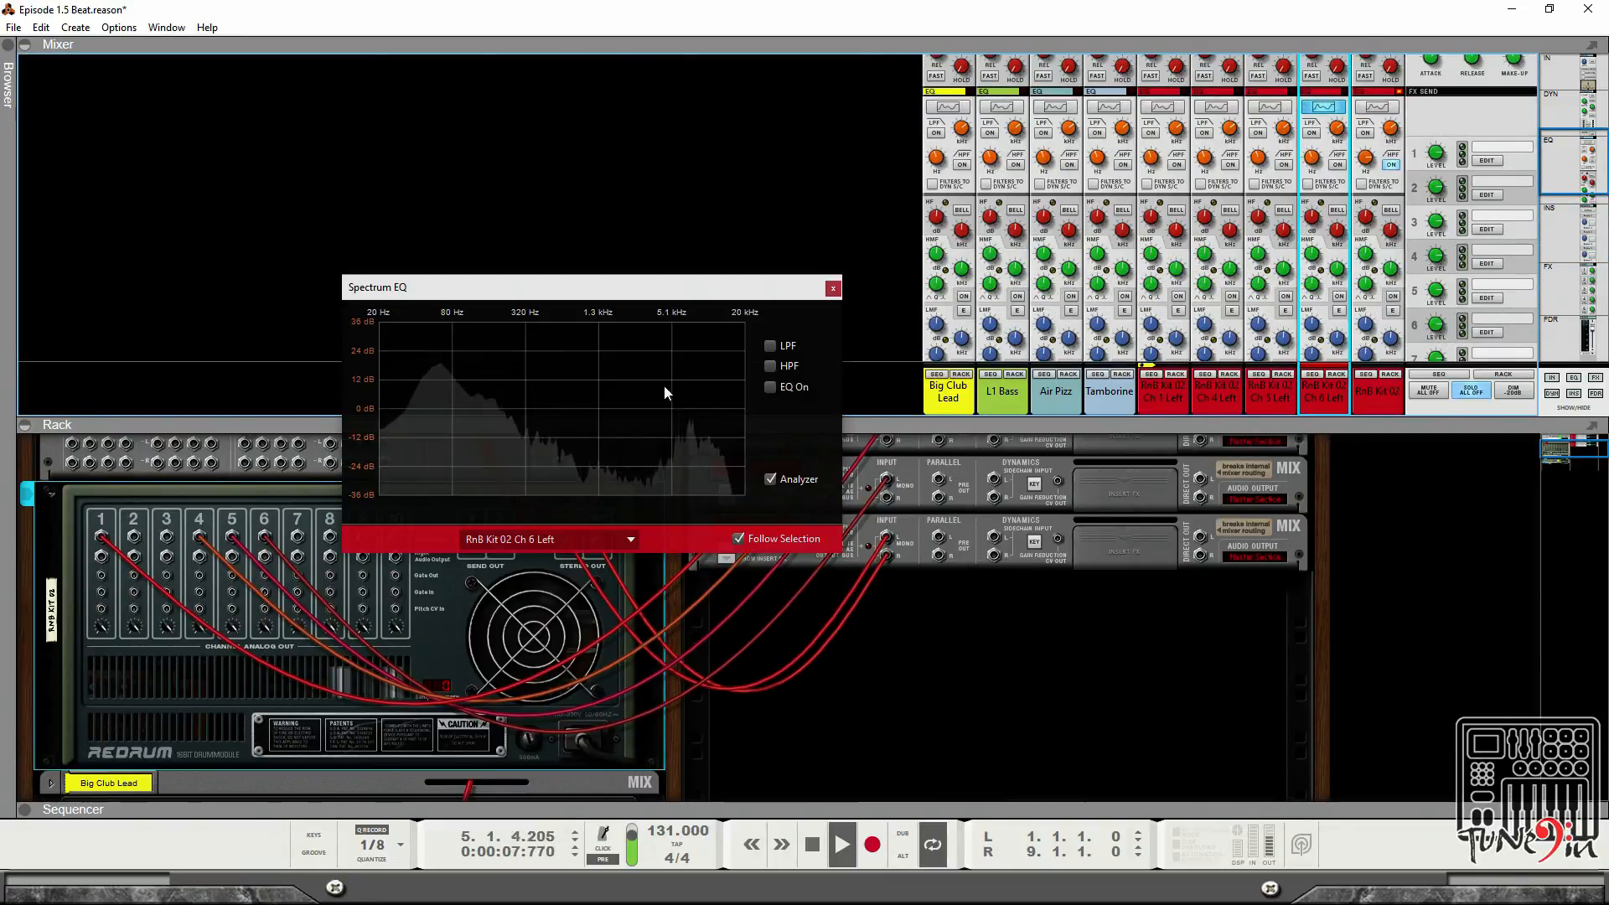
left_click(770, 345)
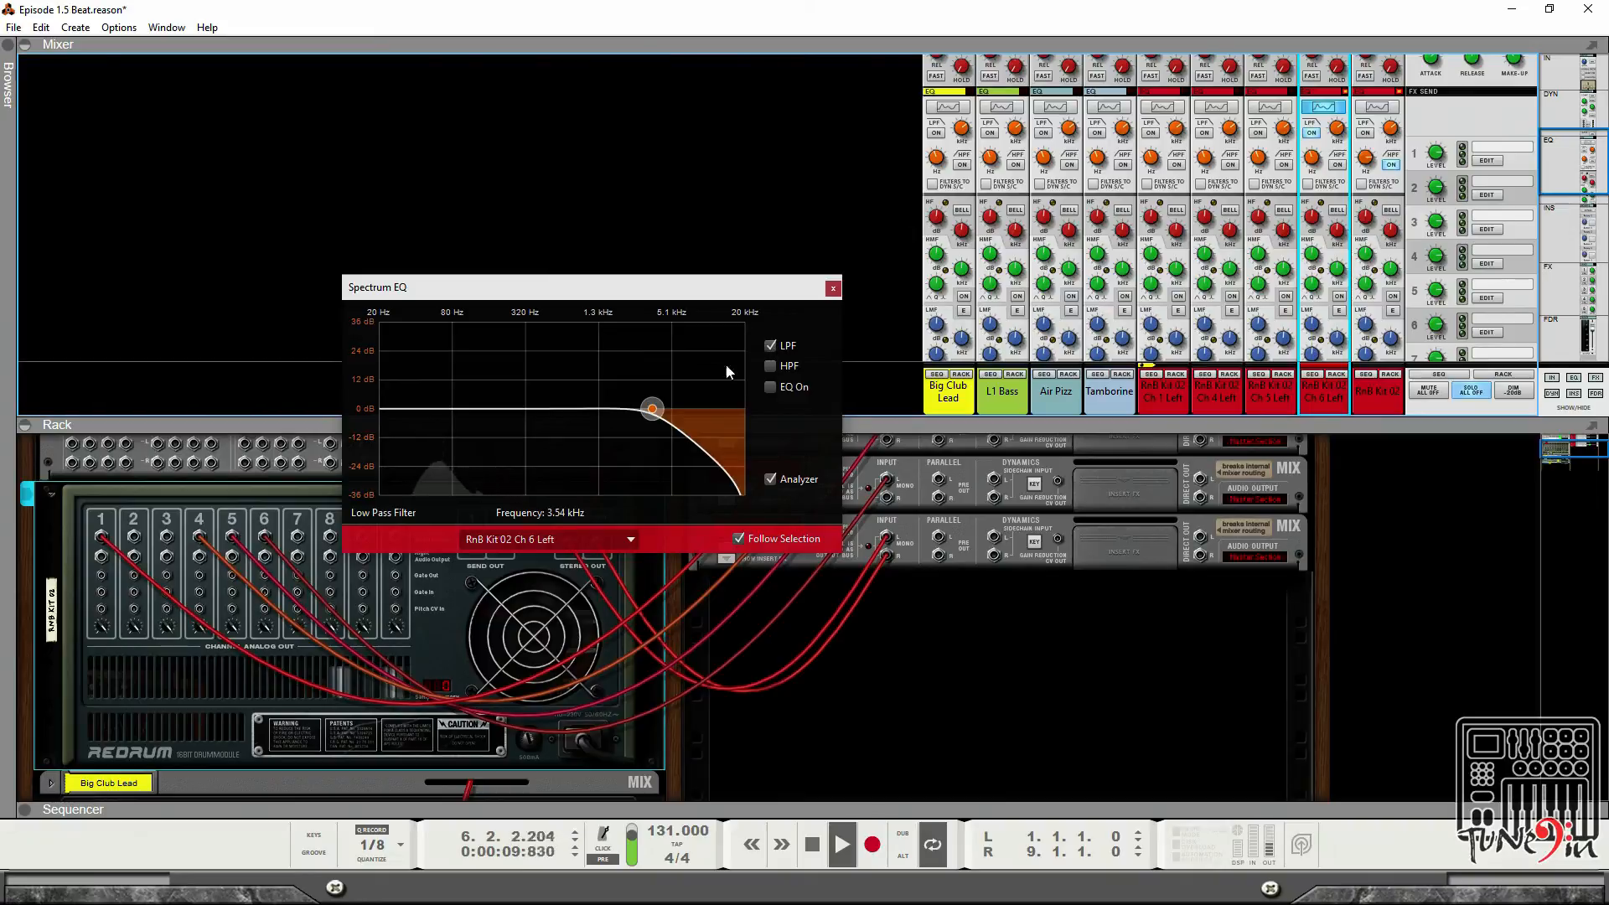
Set the Ch 6 Left low-pass filter frequency to about 677 Hz and close the Spectrum EQ.
left_click_drag(606, 413, 553, 410)
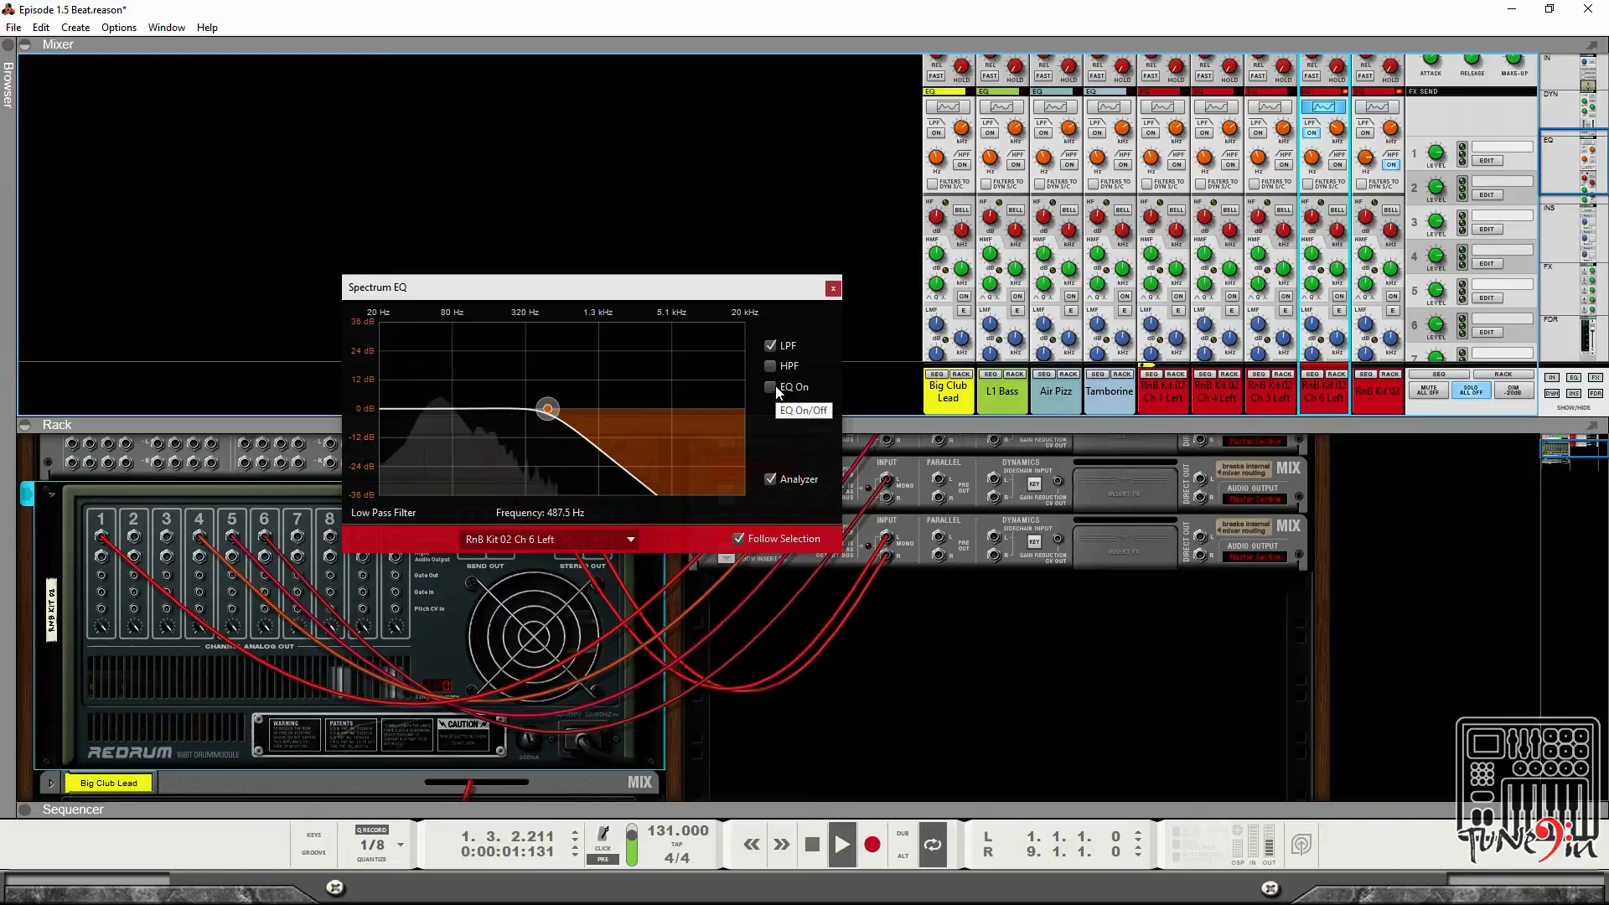
left_click_drag(547, 409, 565, 409)
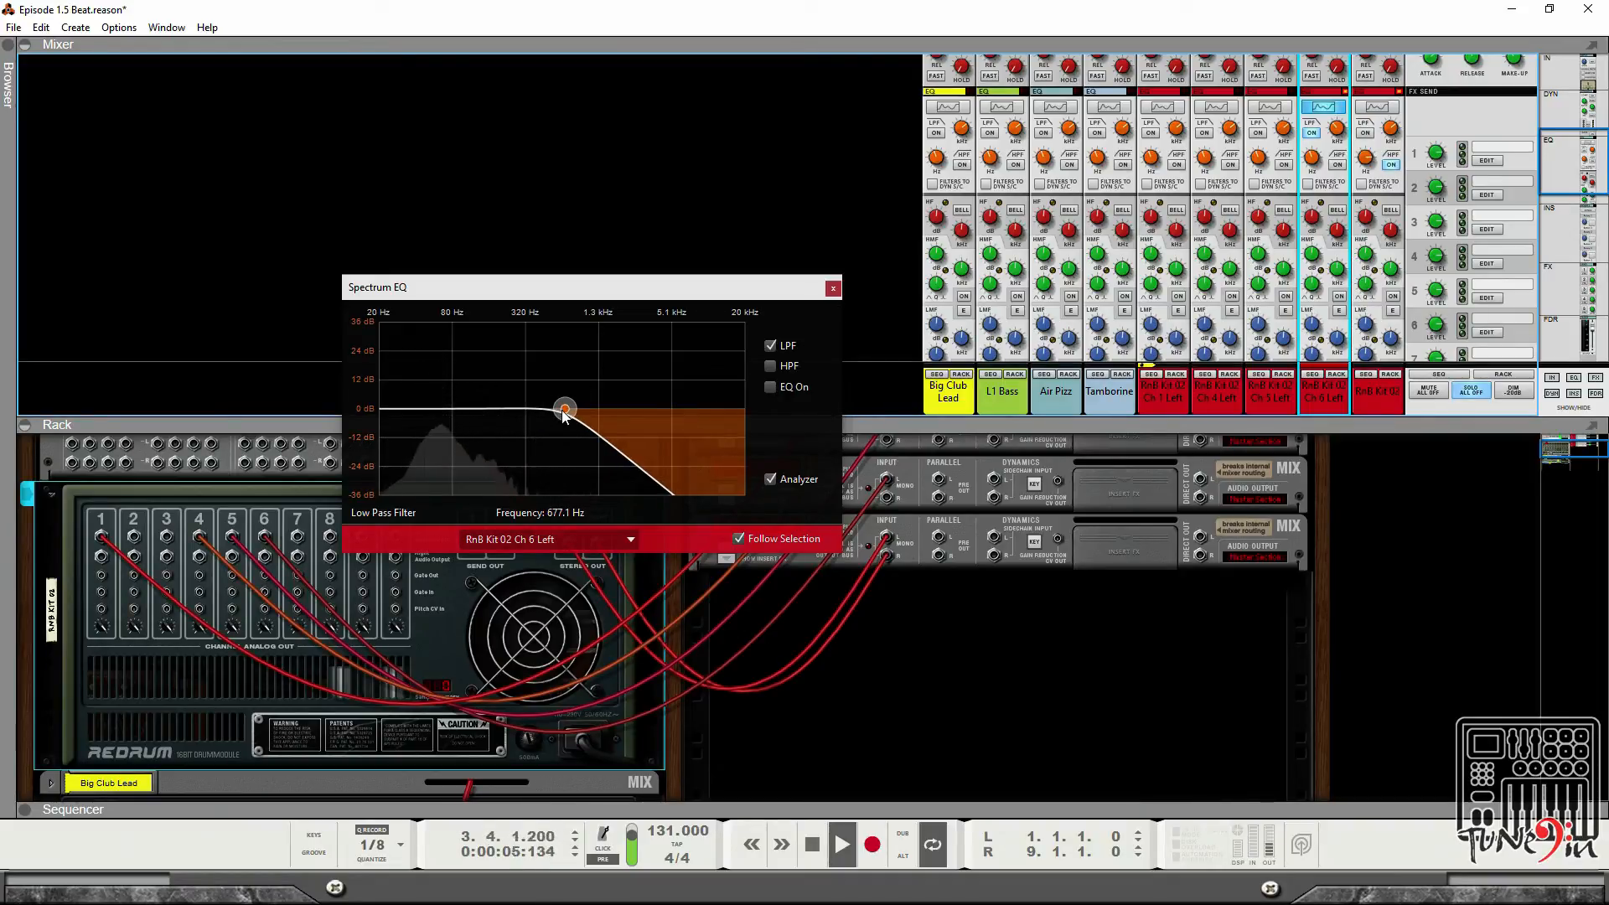
left_click(833, 288)
Solo the RnB Kit 02 Ch 5 Left, Ch 4 Left and Ch 1 Left channels.
scroll(1291, 277, "down", 1)
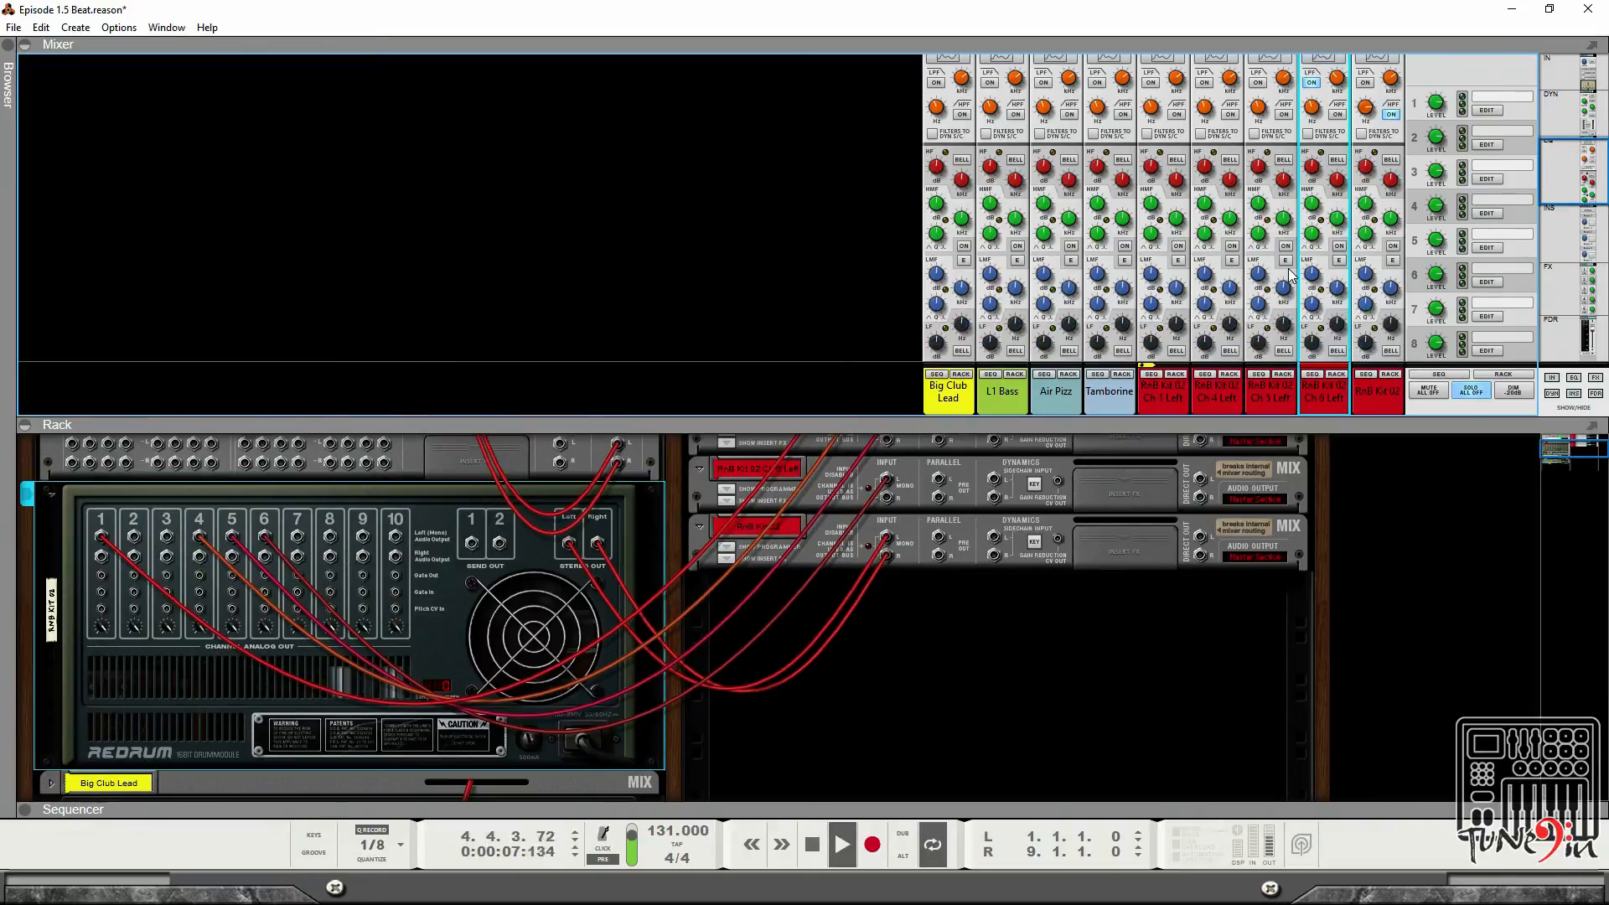
scroll(1290, 276, "down", 1)
scroll(858, 601, "up", 2)
scroll(858, 601, "down", 1)
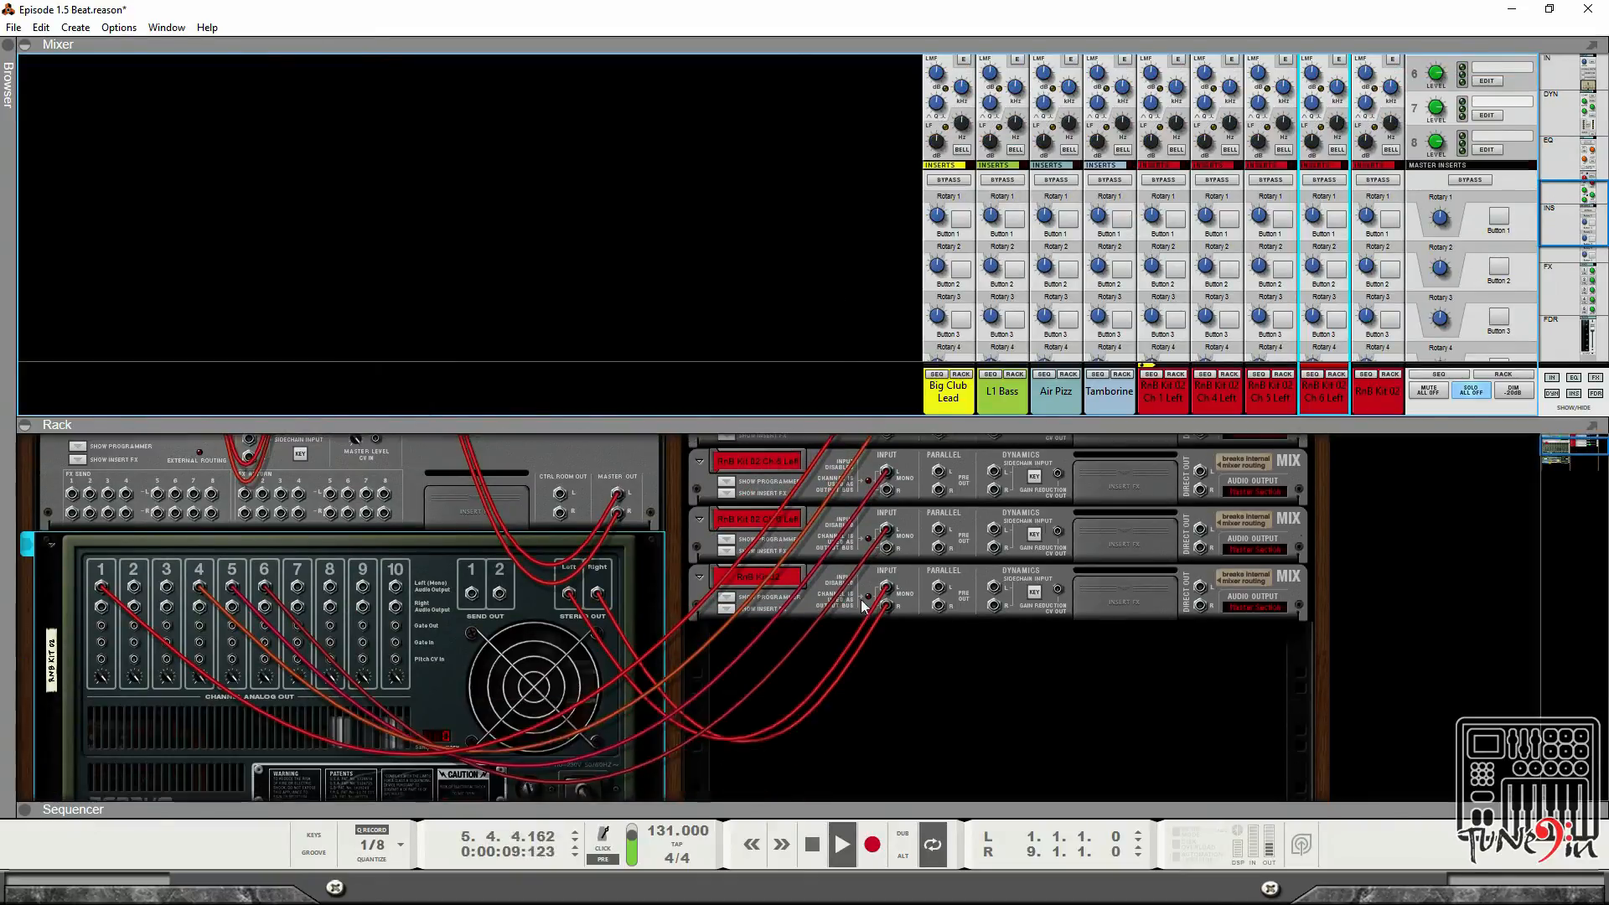
scroll(1351, 268, "down", 1)
scroll(1352, 268, "down", 3)
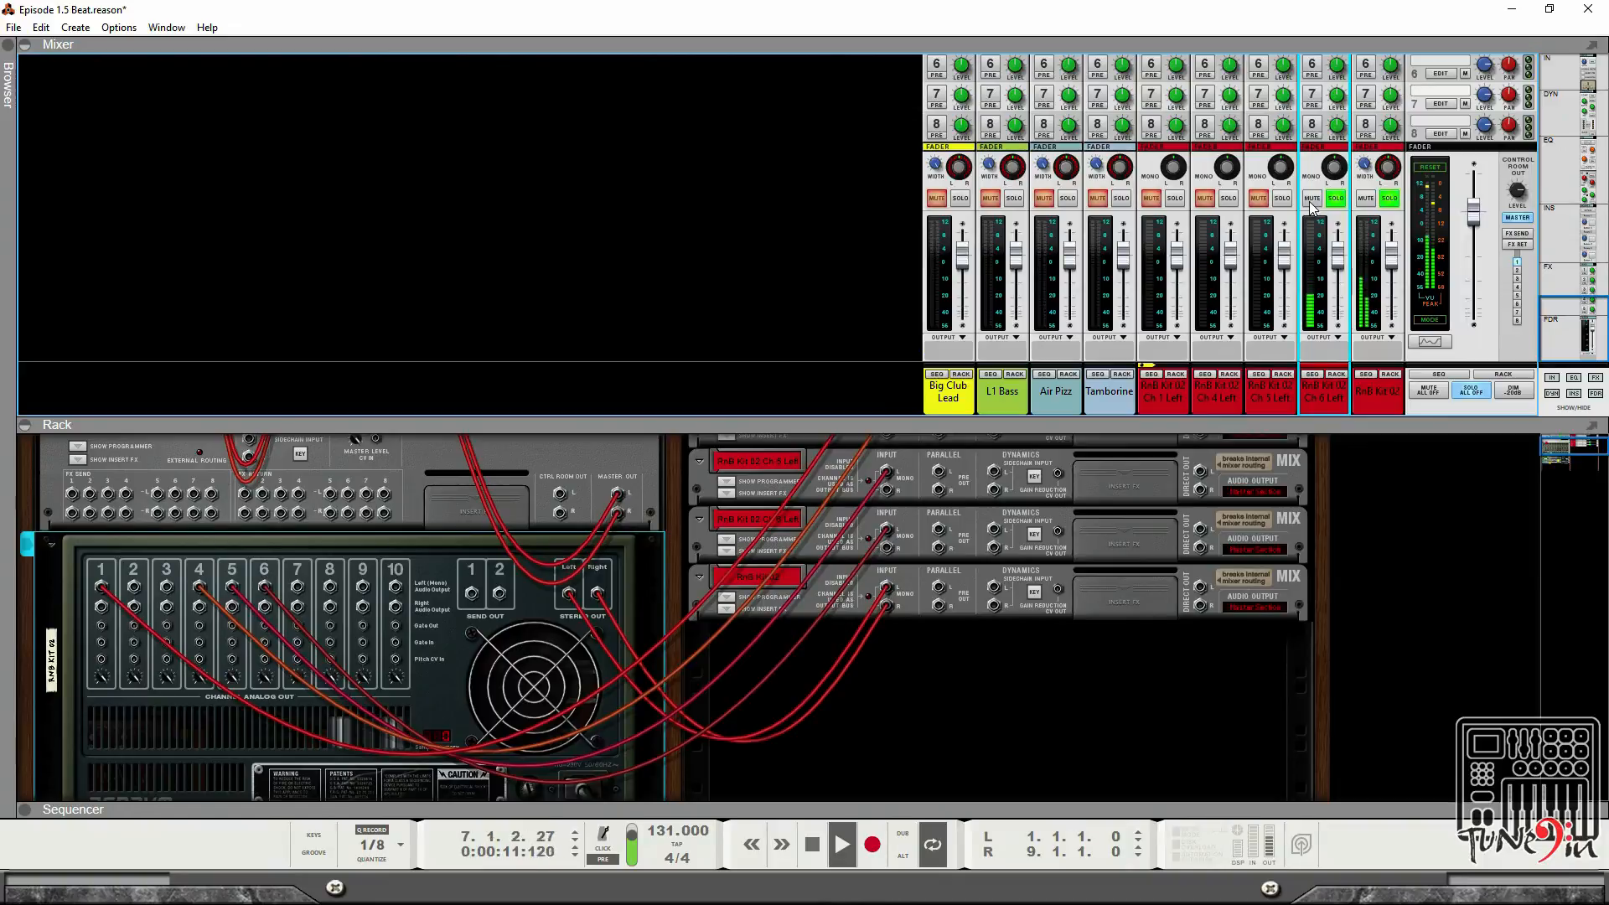
left_click(1277, 200)
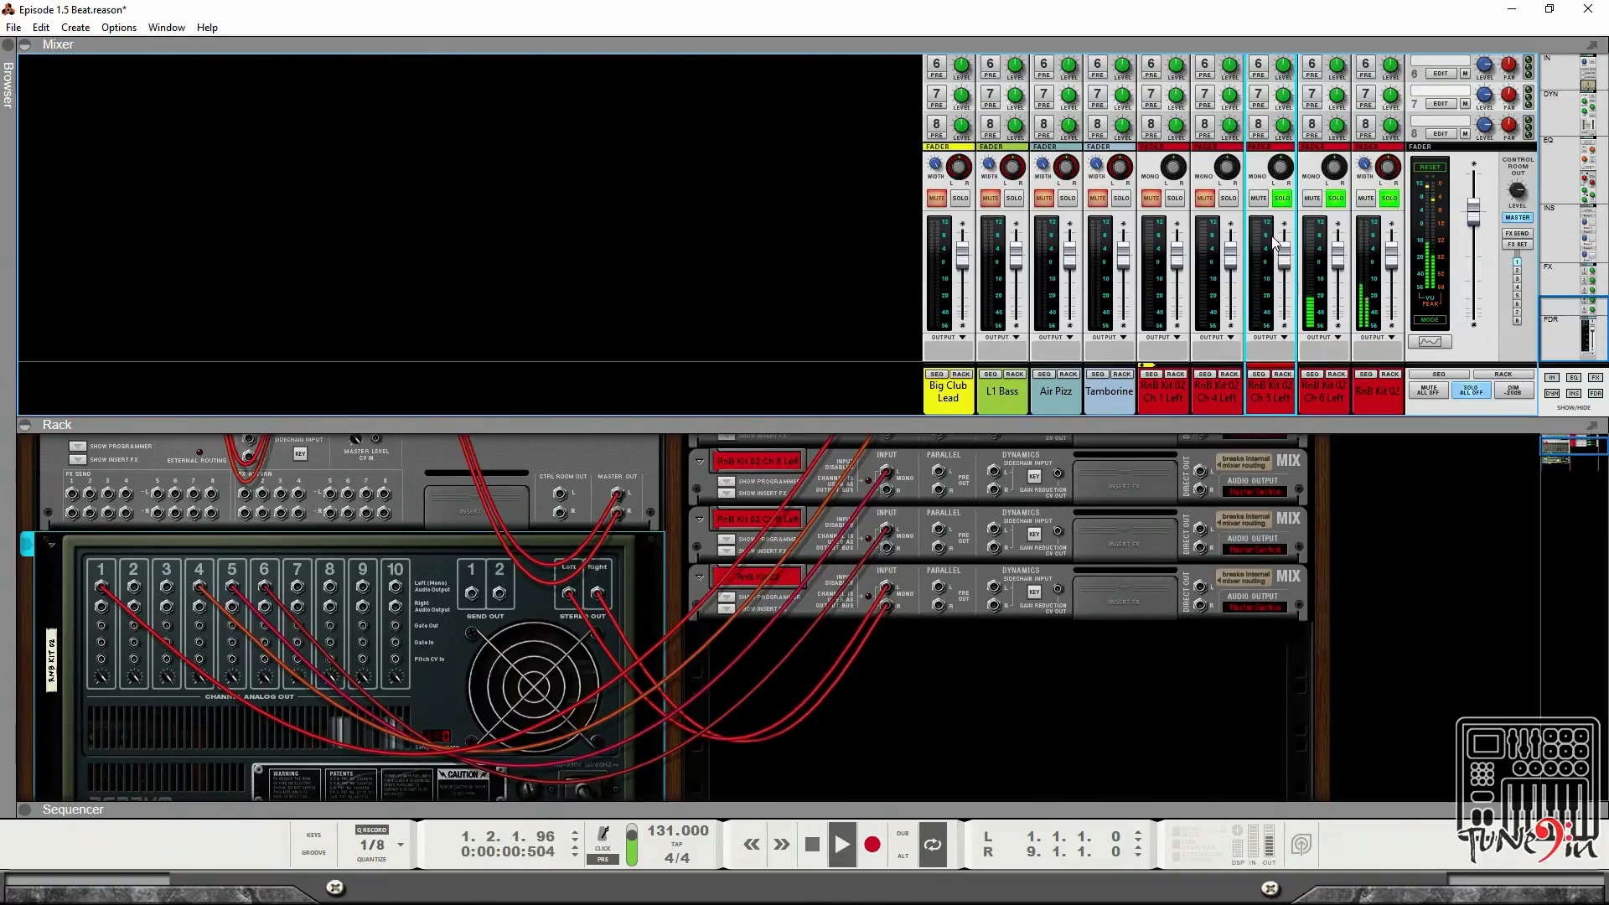
left_click(1228, 201)
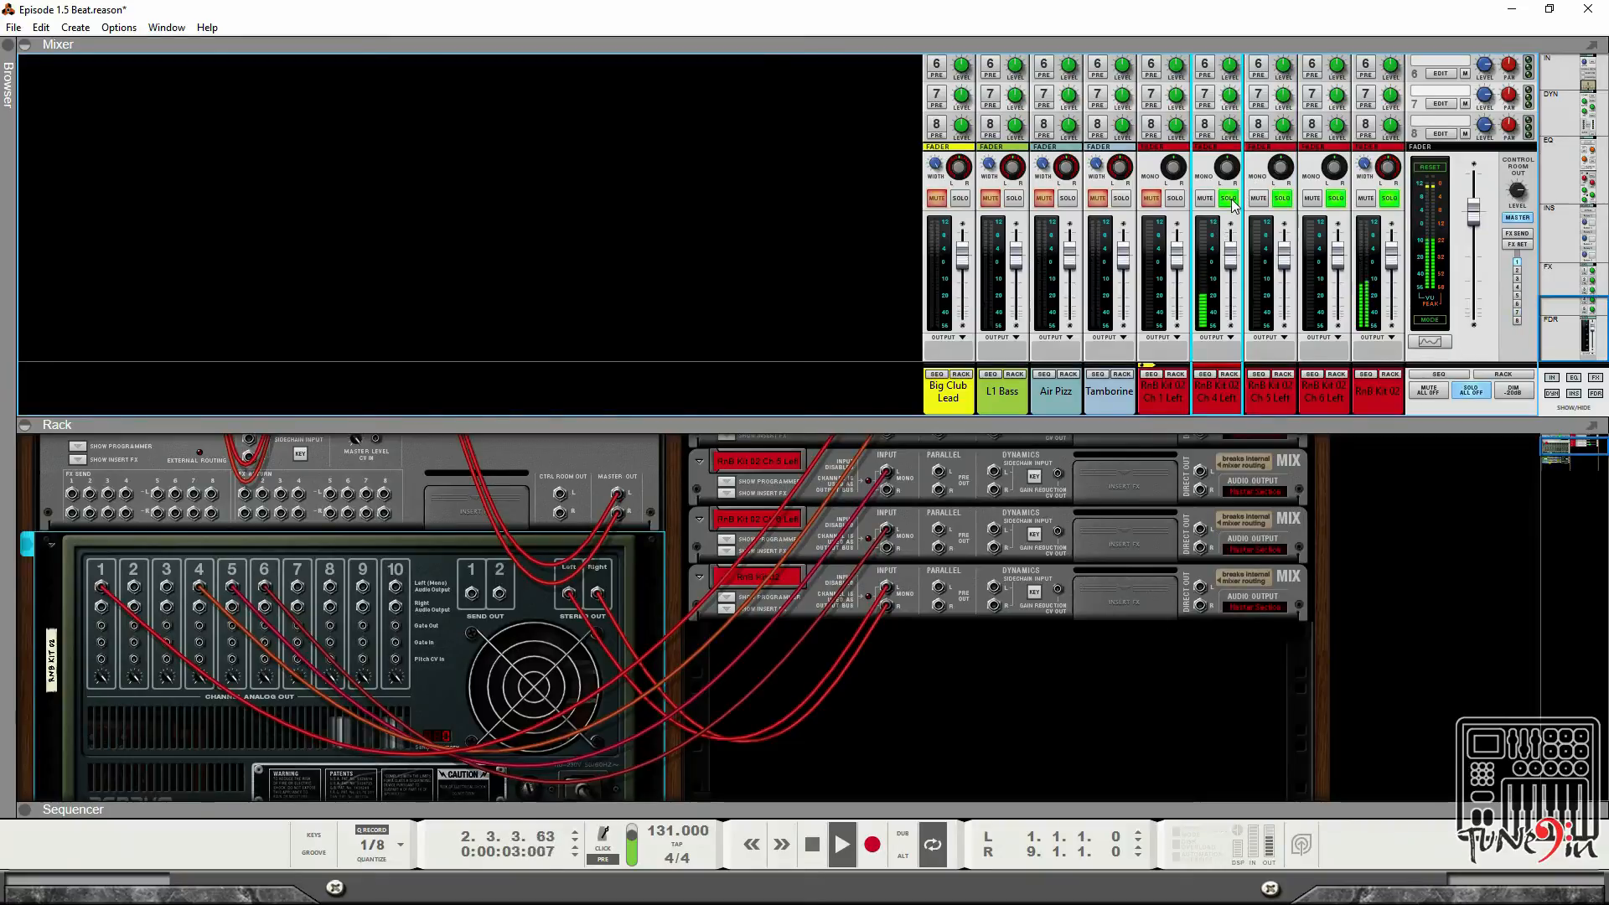
left_click(1174, 200)
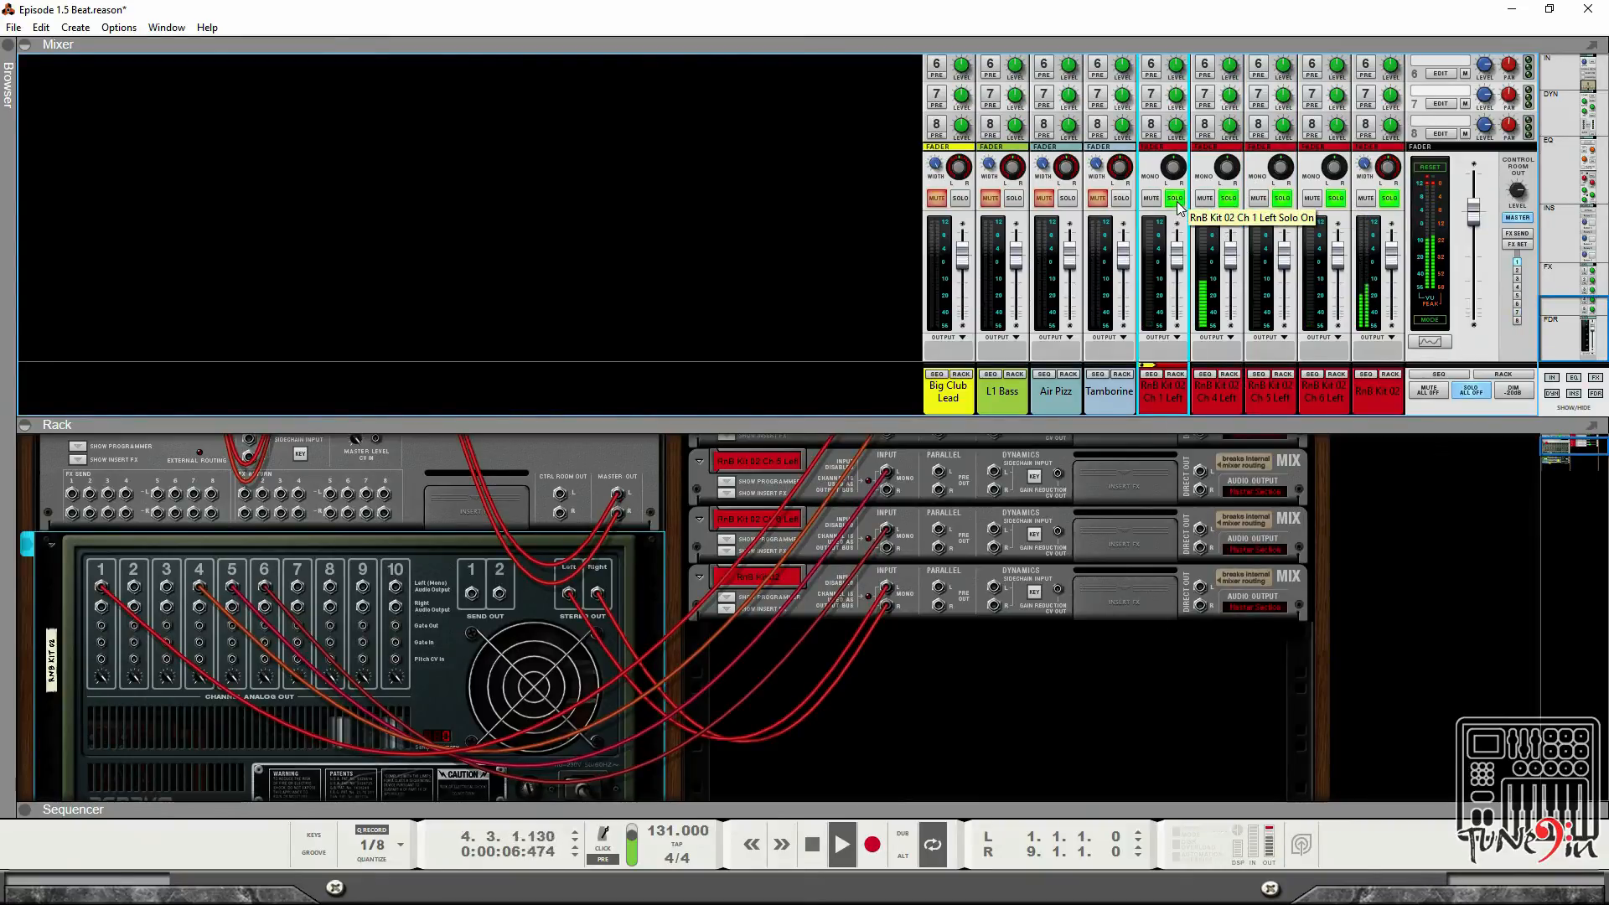
Enable a low-pass filter on RnB Kit 02 Ch 1 Left in the Spectrum EQ, set to about 699 Hz.
scroll(1177, 209, "up", 5)
scroll(1176, 204, "up", 5)
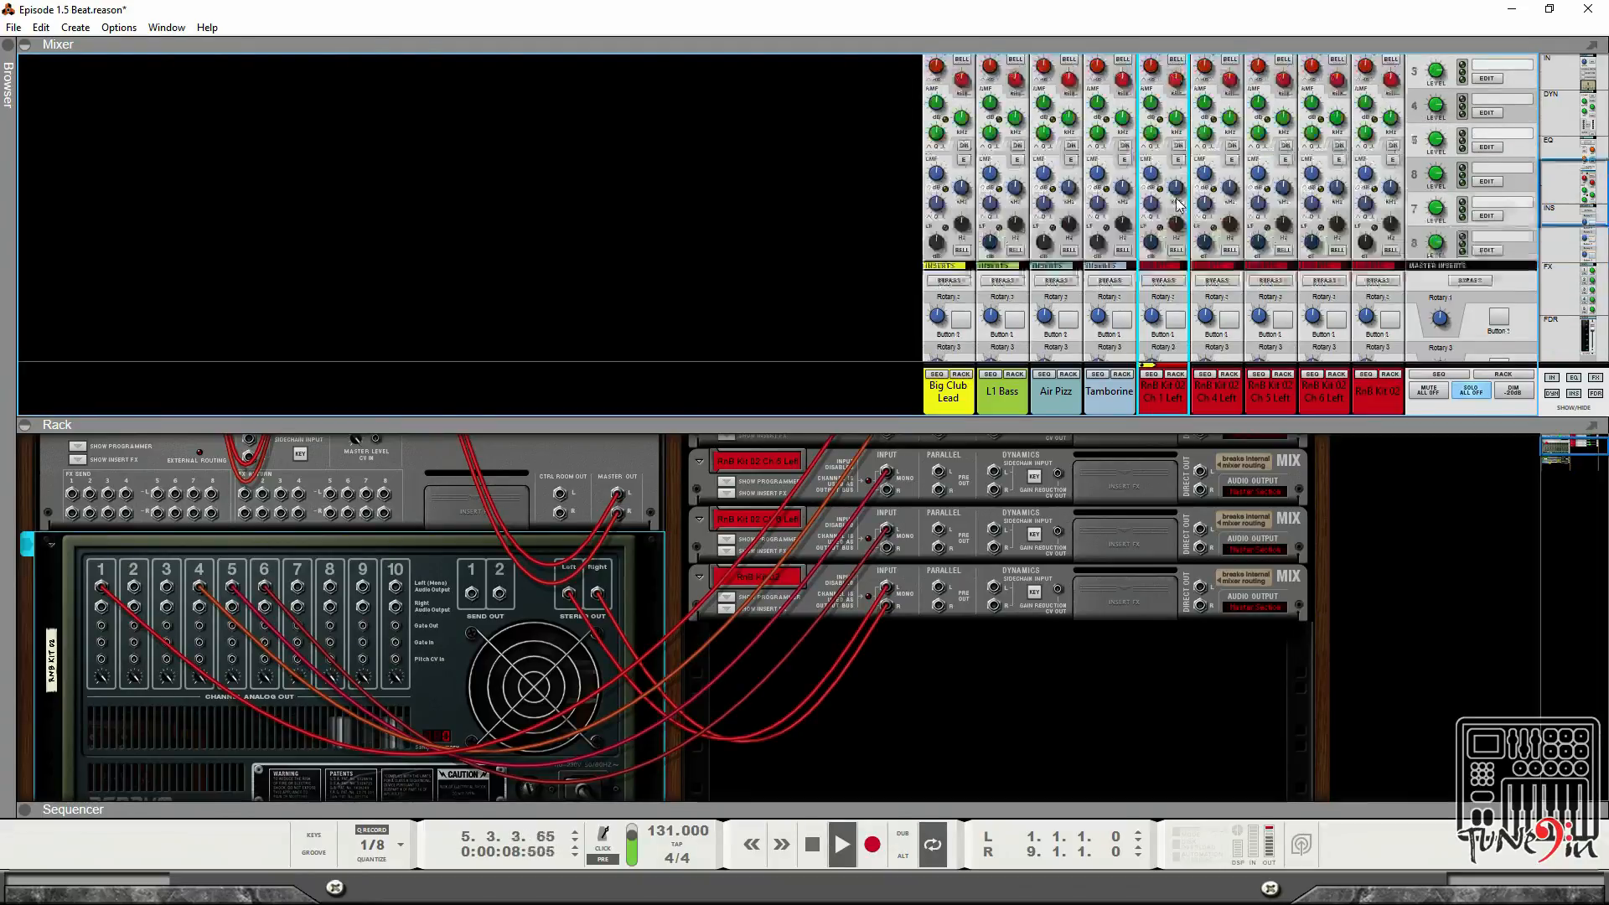
left_click(1169, 154)
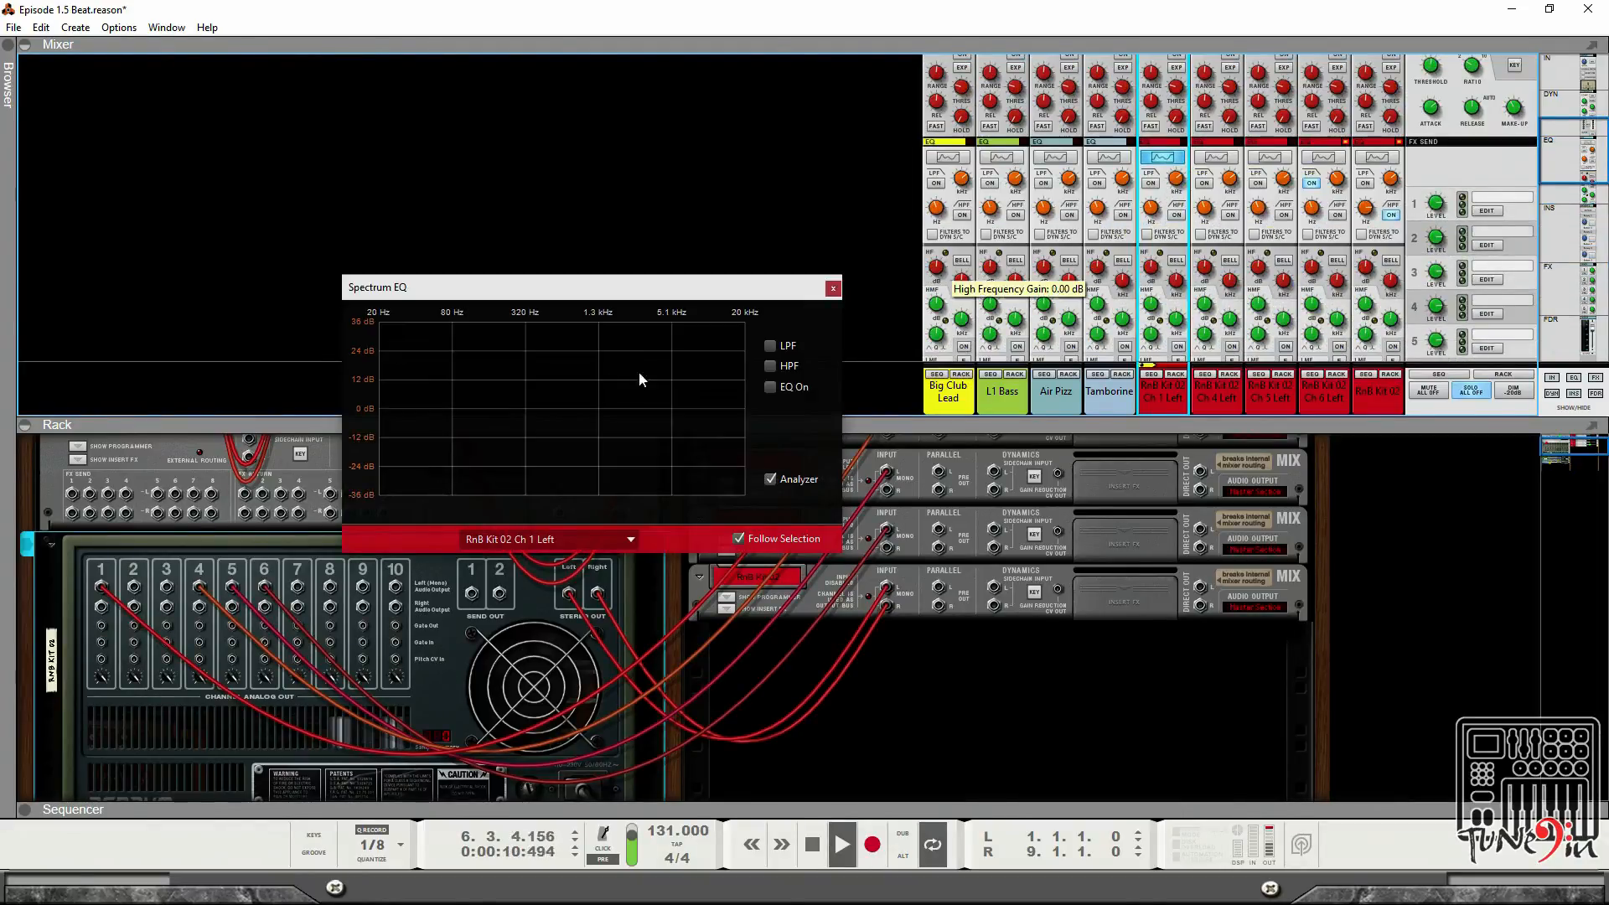
left_click(769, 347)
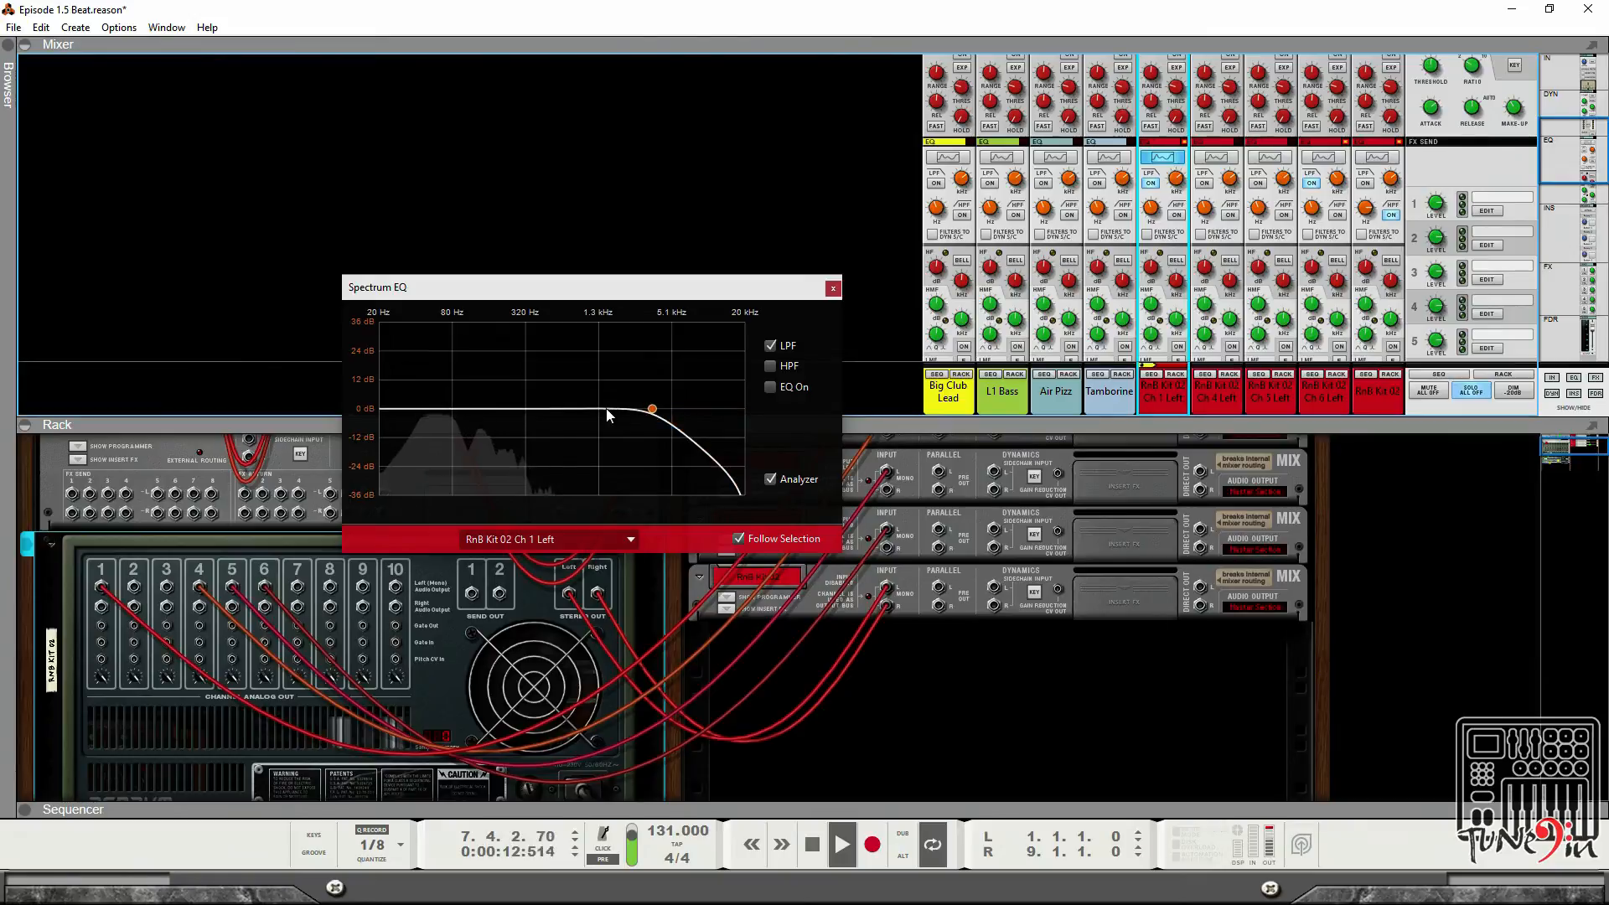
left_click_drag(652, 409, 566, 409)
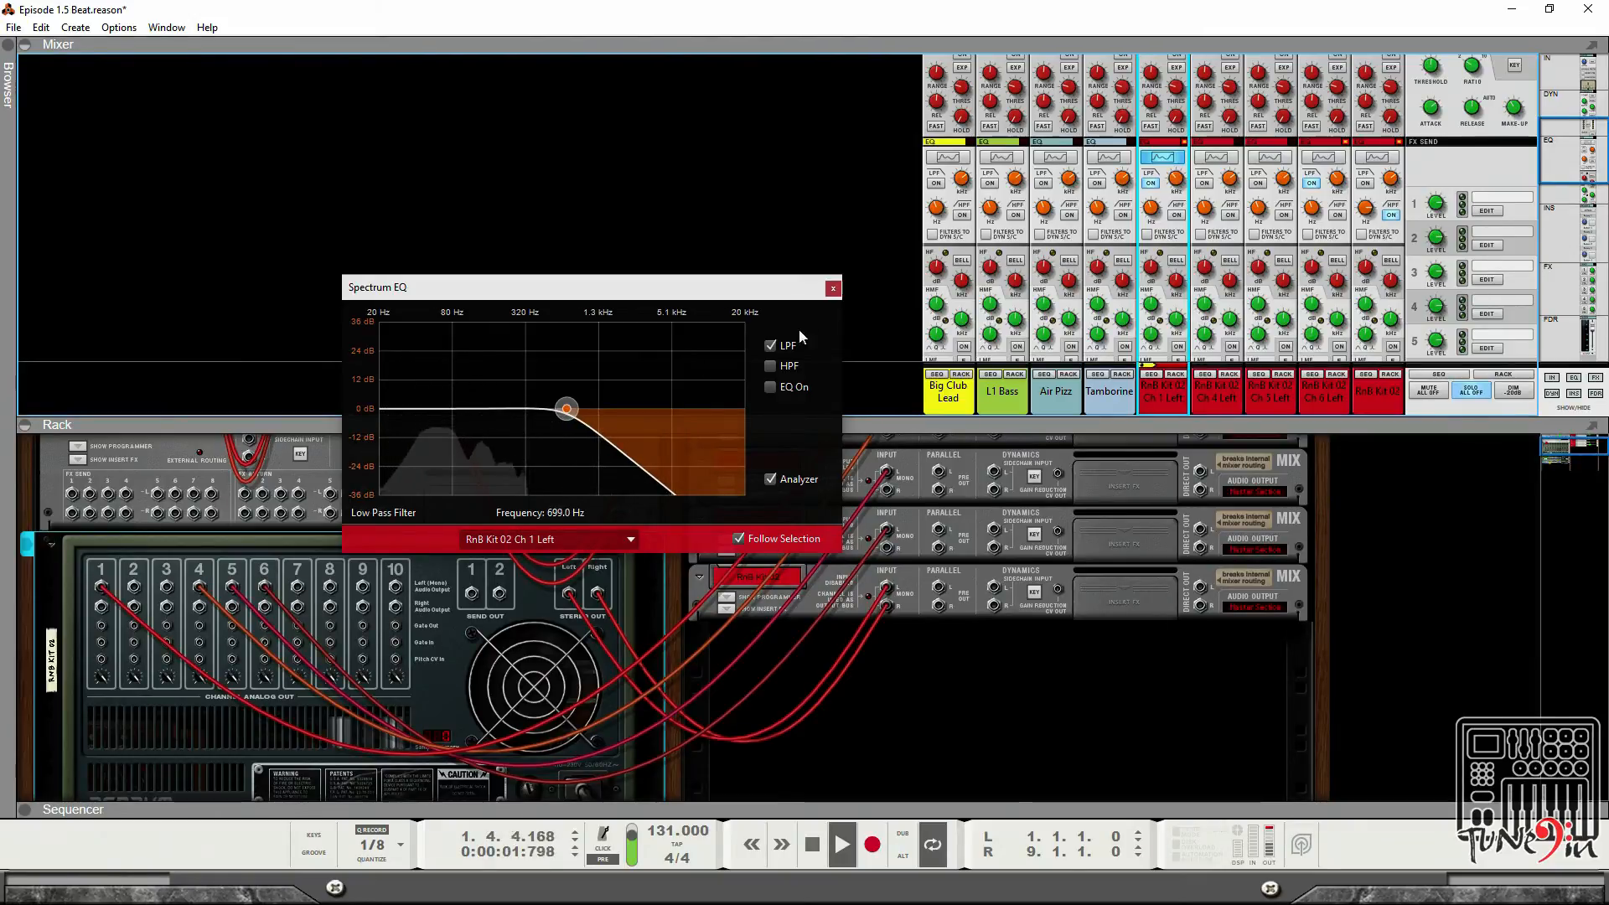
left_click(833, 287)
Solo the Tamborine channel.
scroll(1206, 260, "down", 4)
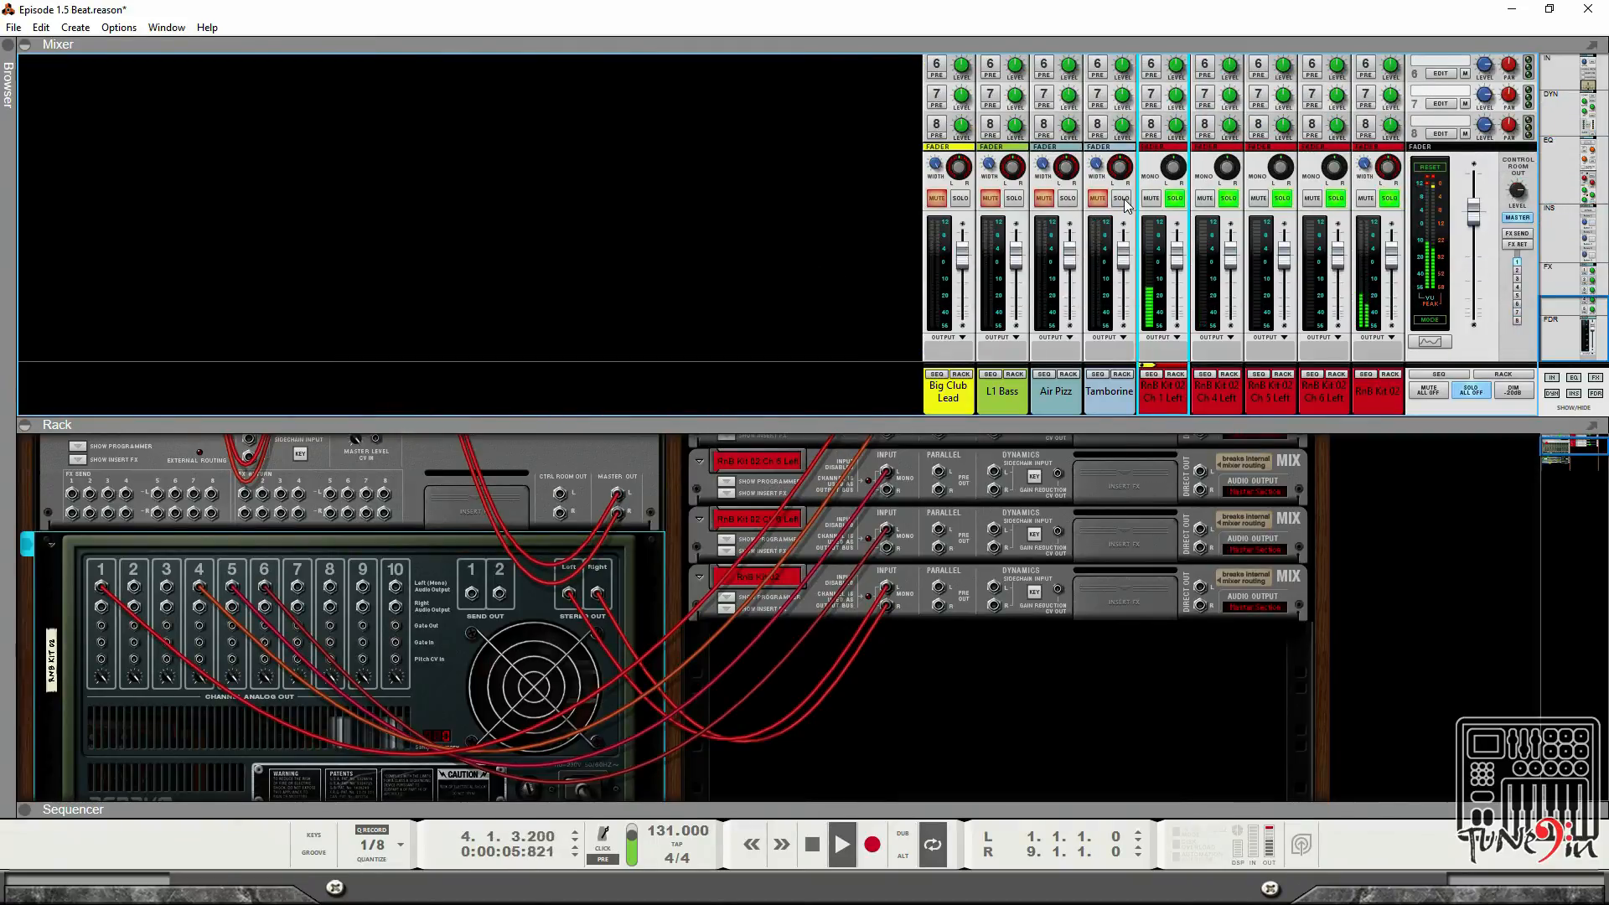
left_click(1124, 201)
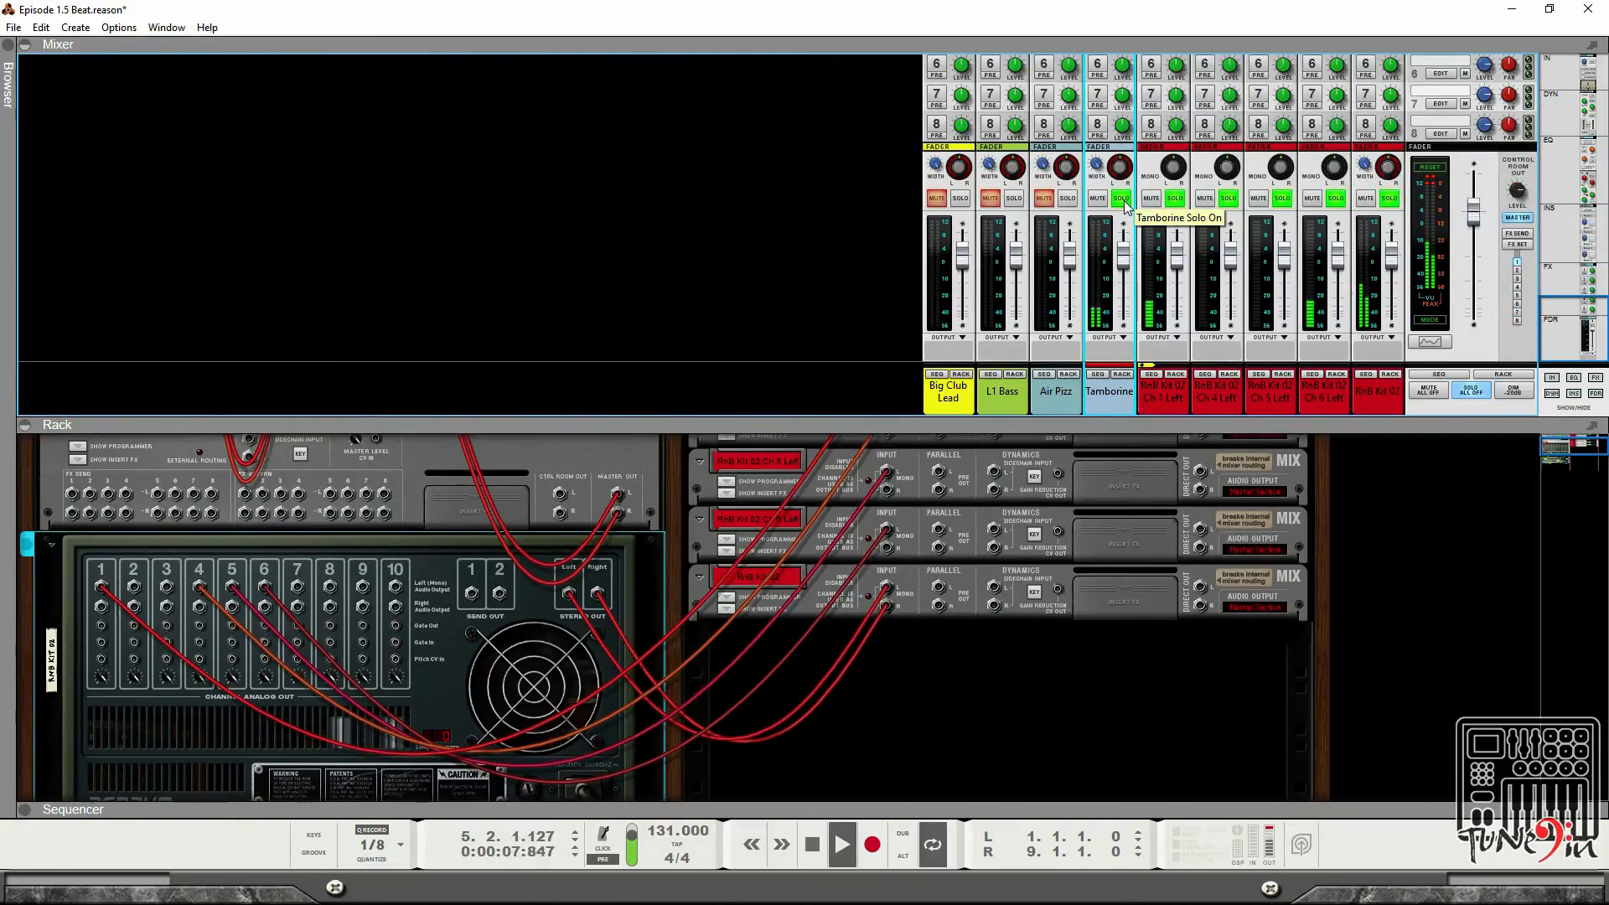
left_click(1070, 210)
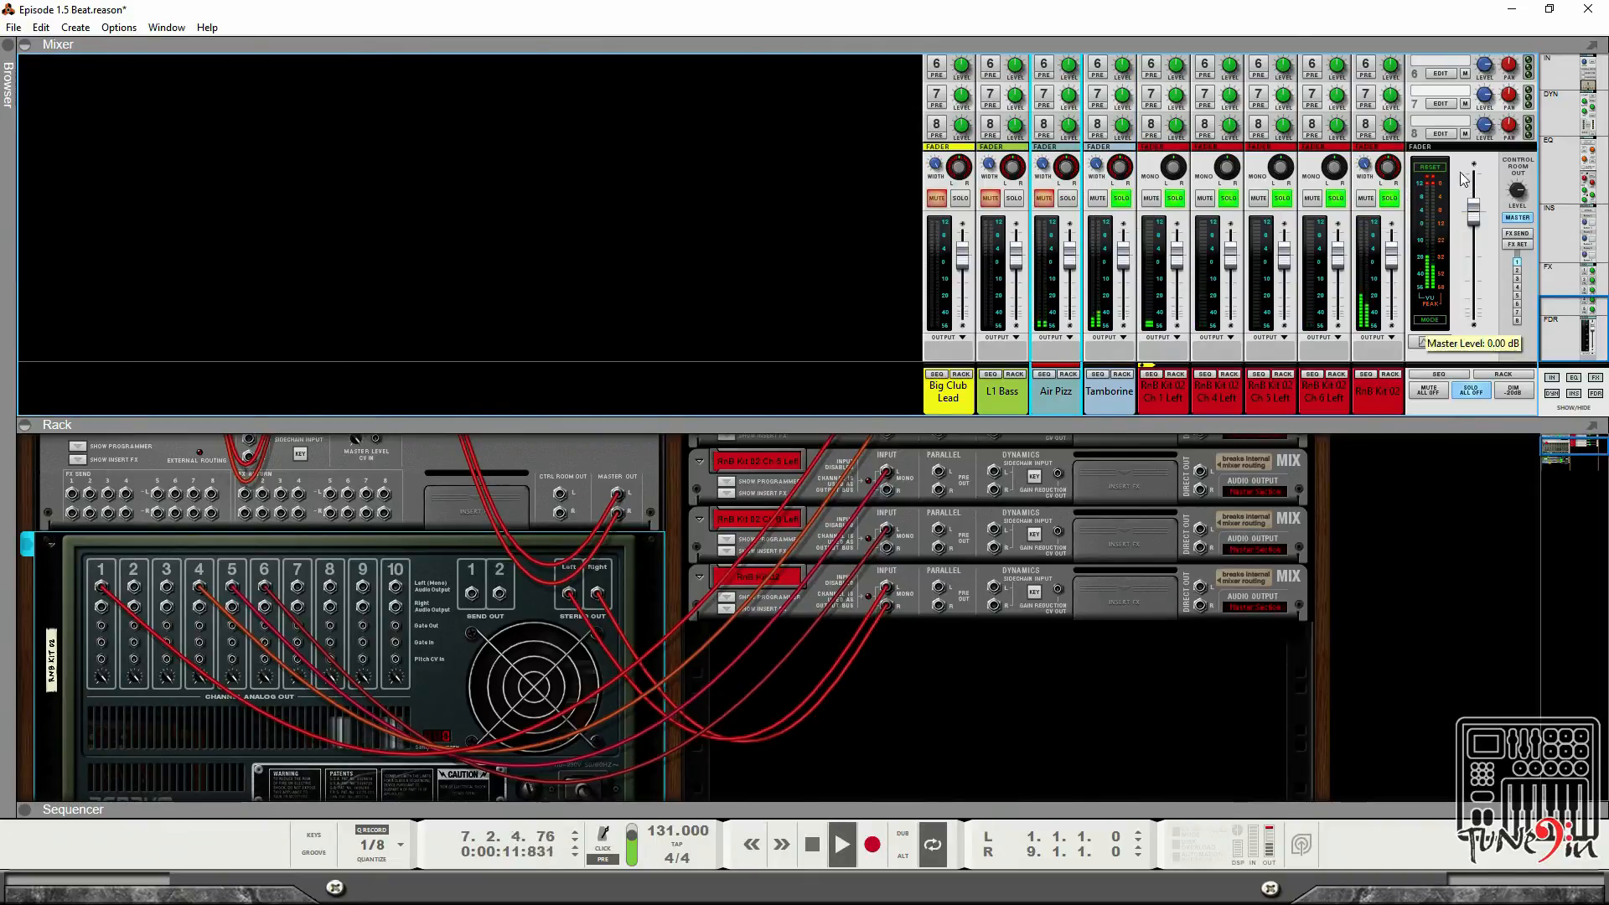
left_click(1428, 168)
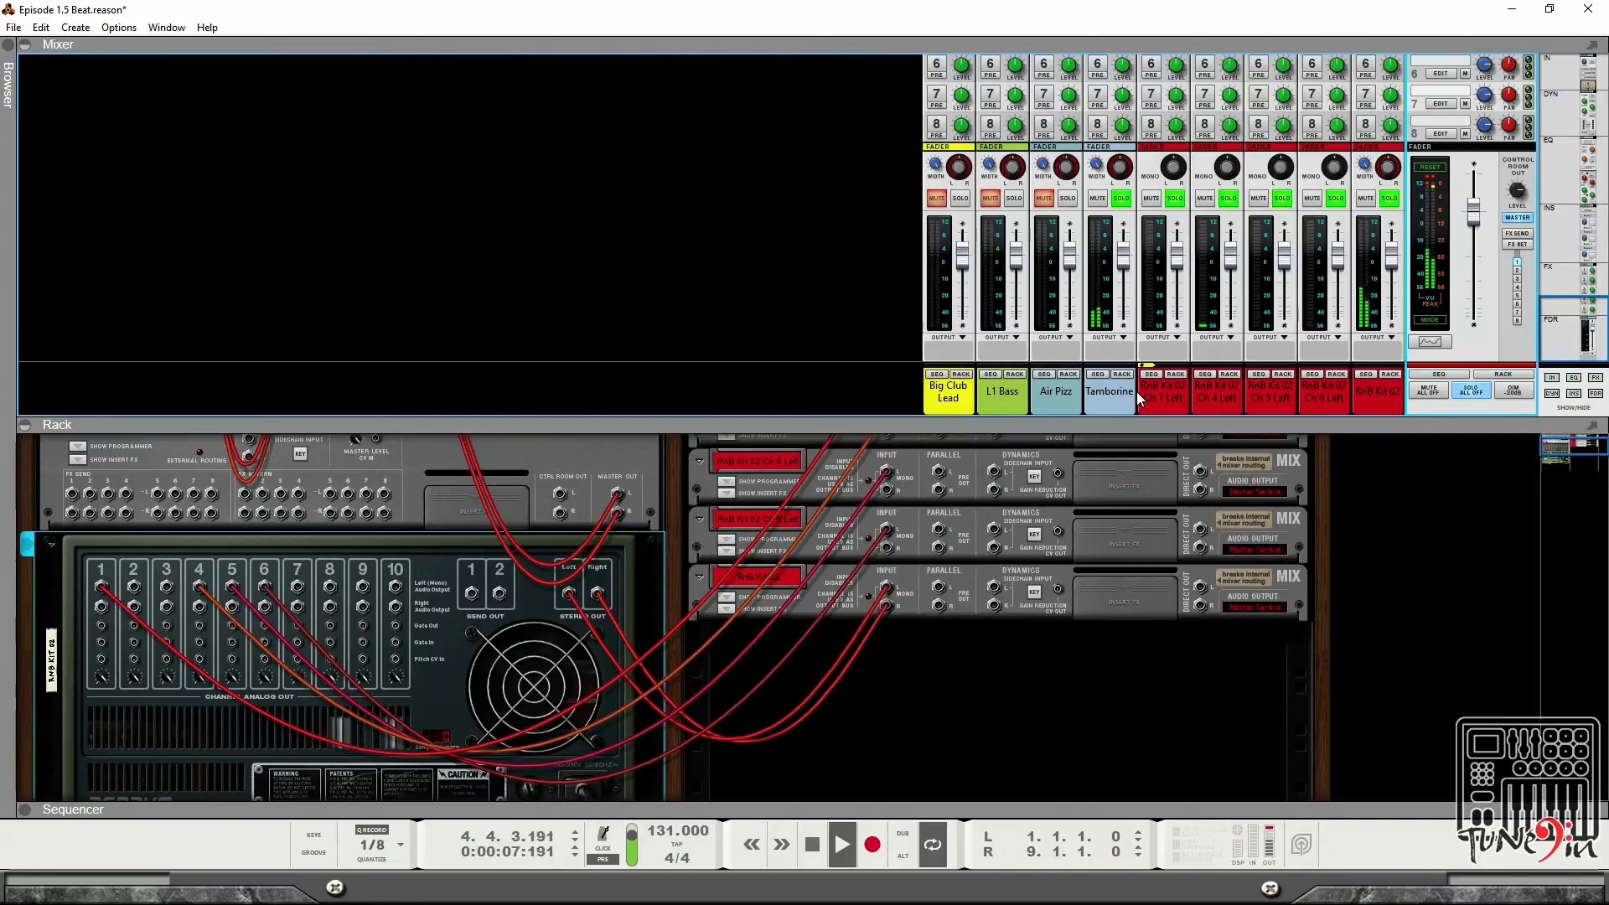
key("Tab")
scroll(451, 517, "down", 1)
scroll(416, 521, "up", 1)
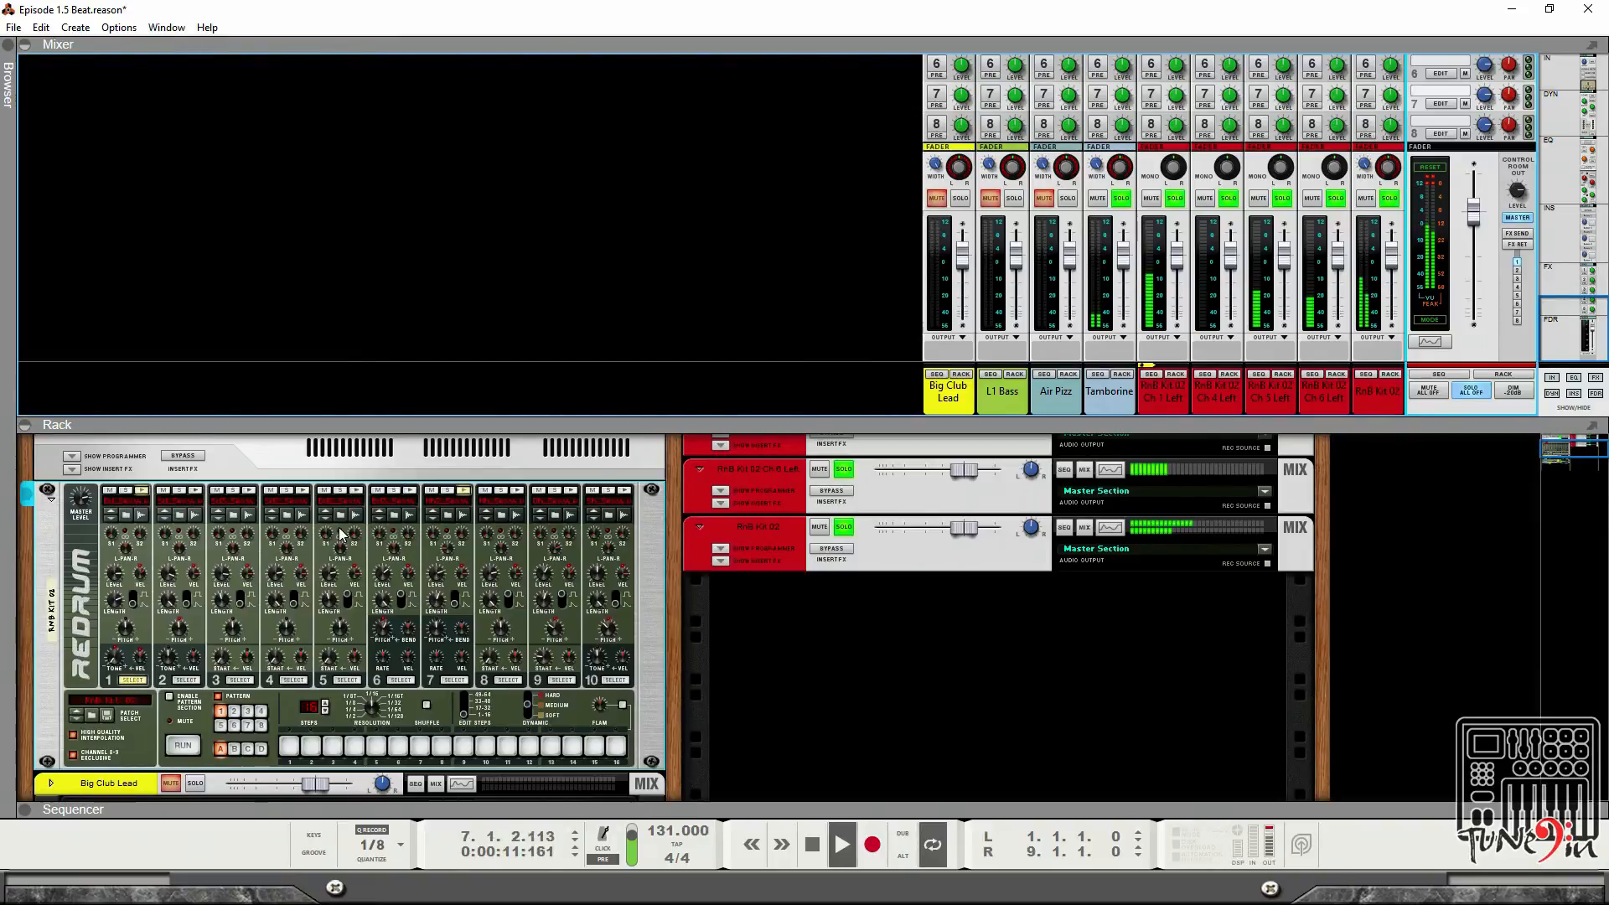
left_click(332, 578)
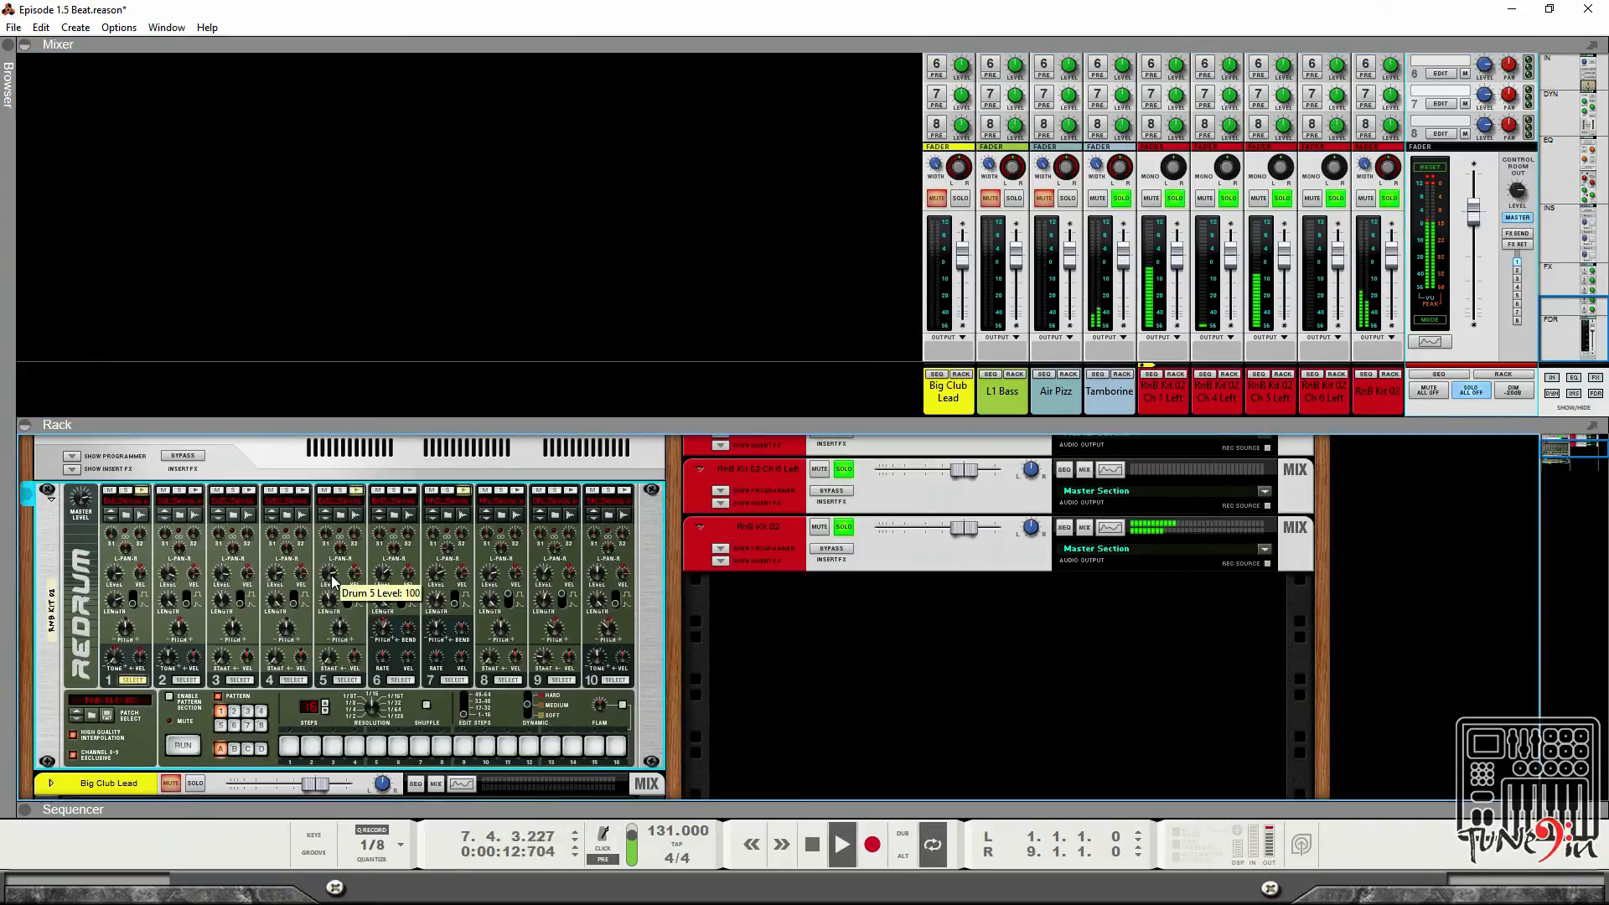
left_click(353, 500)
left_click(830, 273)
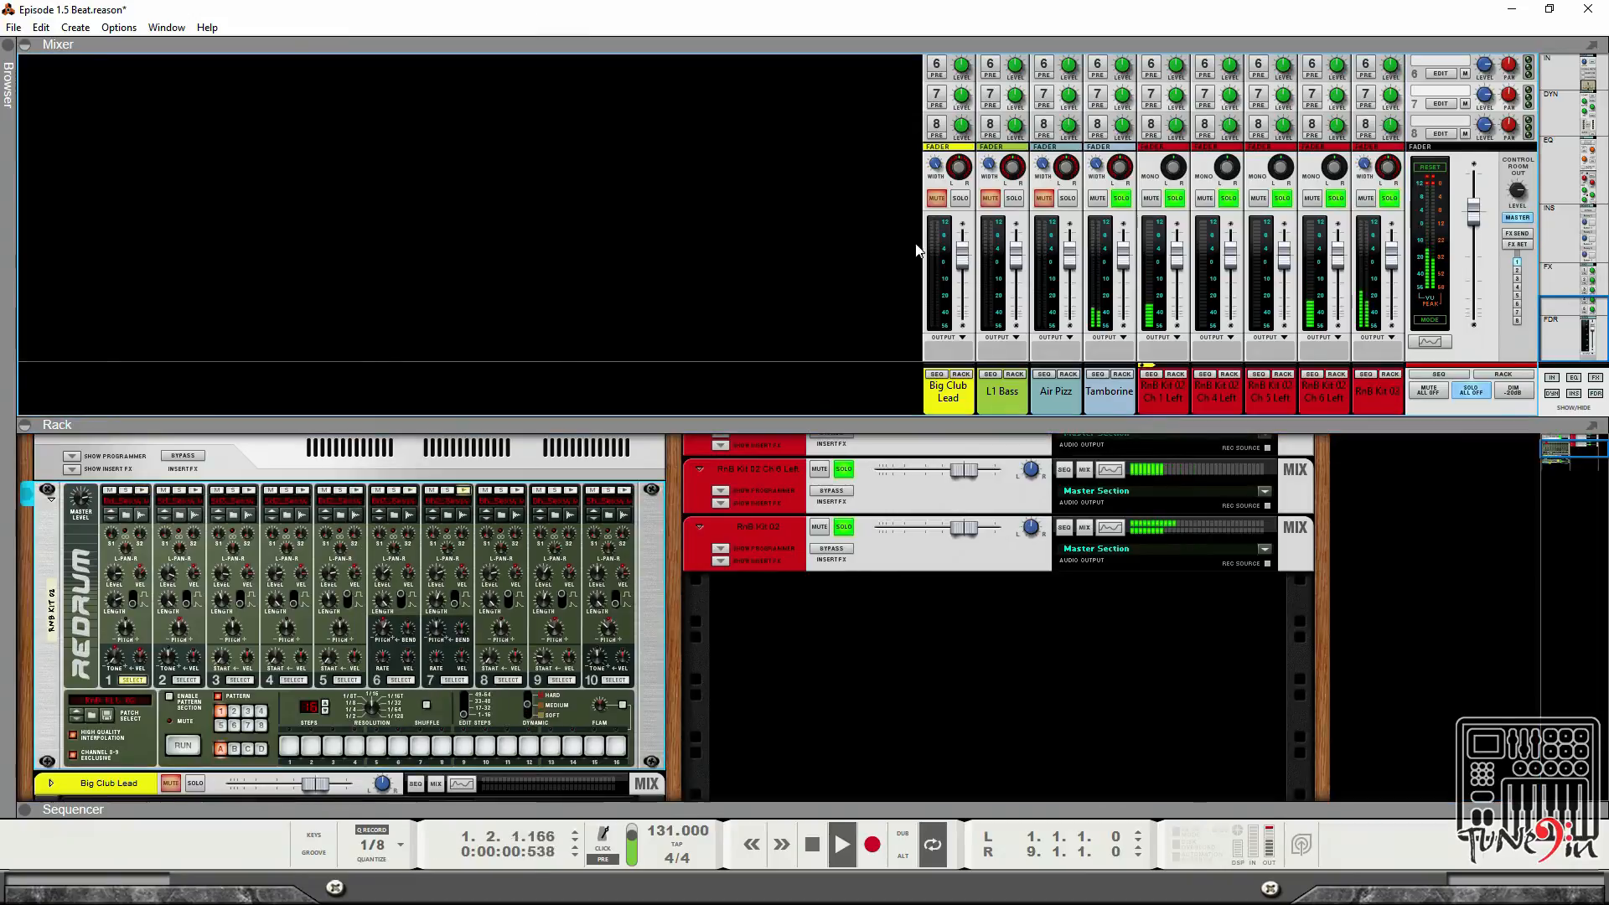
Solo the Air Pizz channel and open its Spectrum EQ window.
left_click(1069, 199)
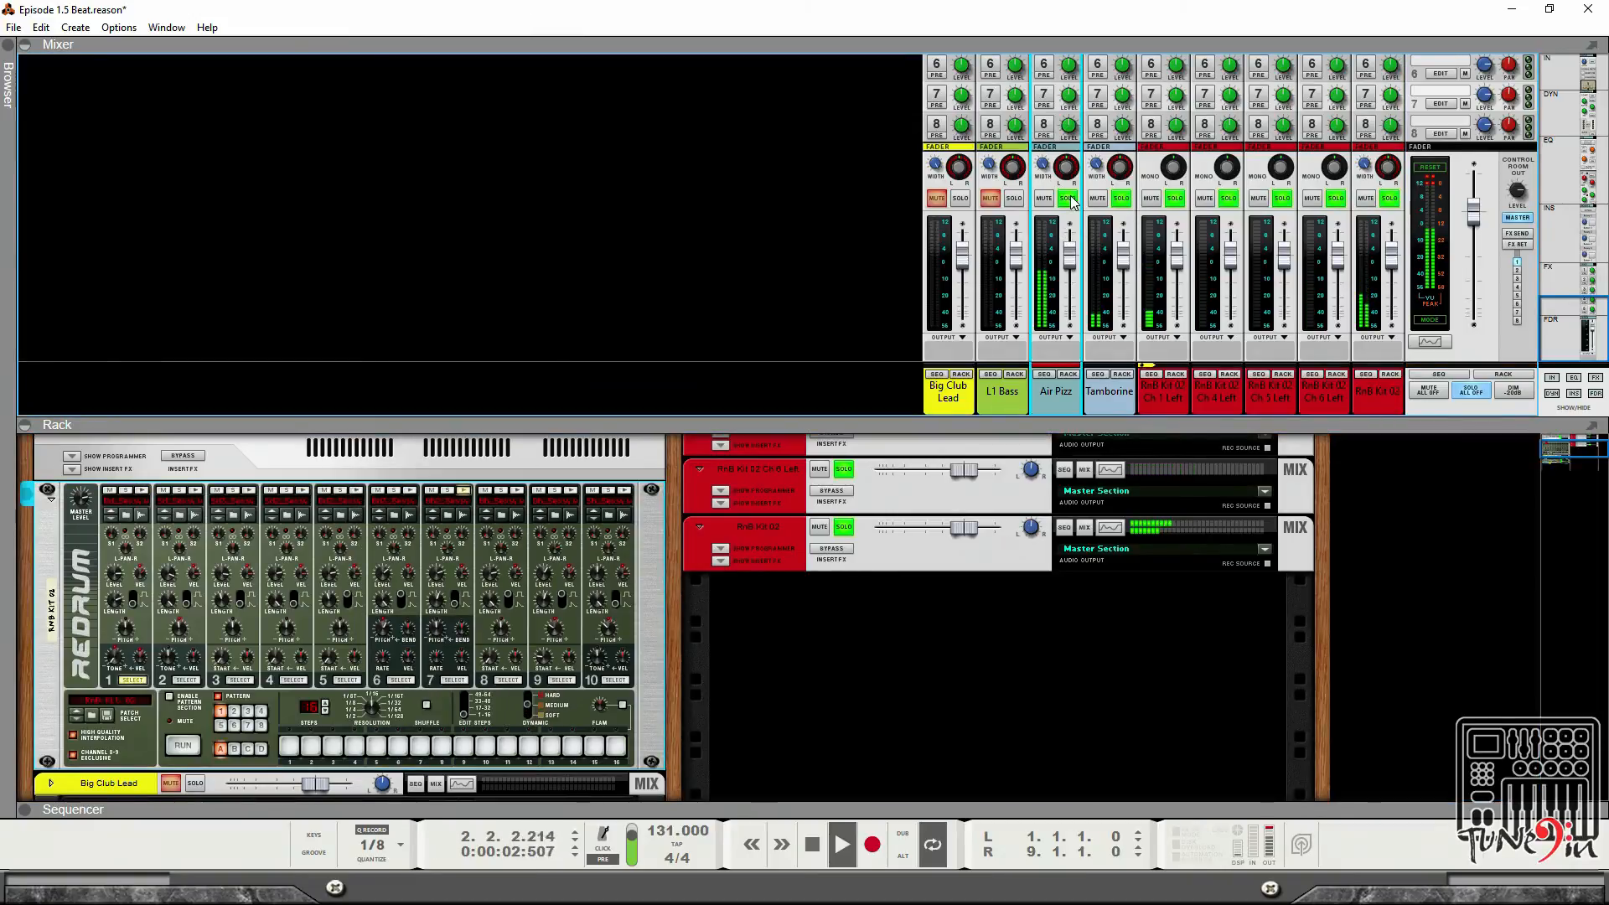
scroll(1067, 212, "up", 10)
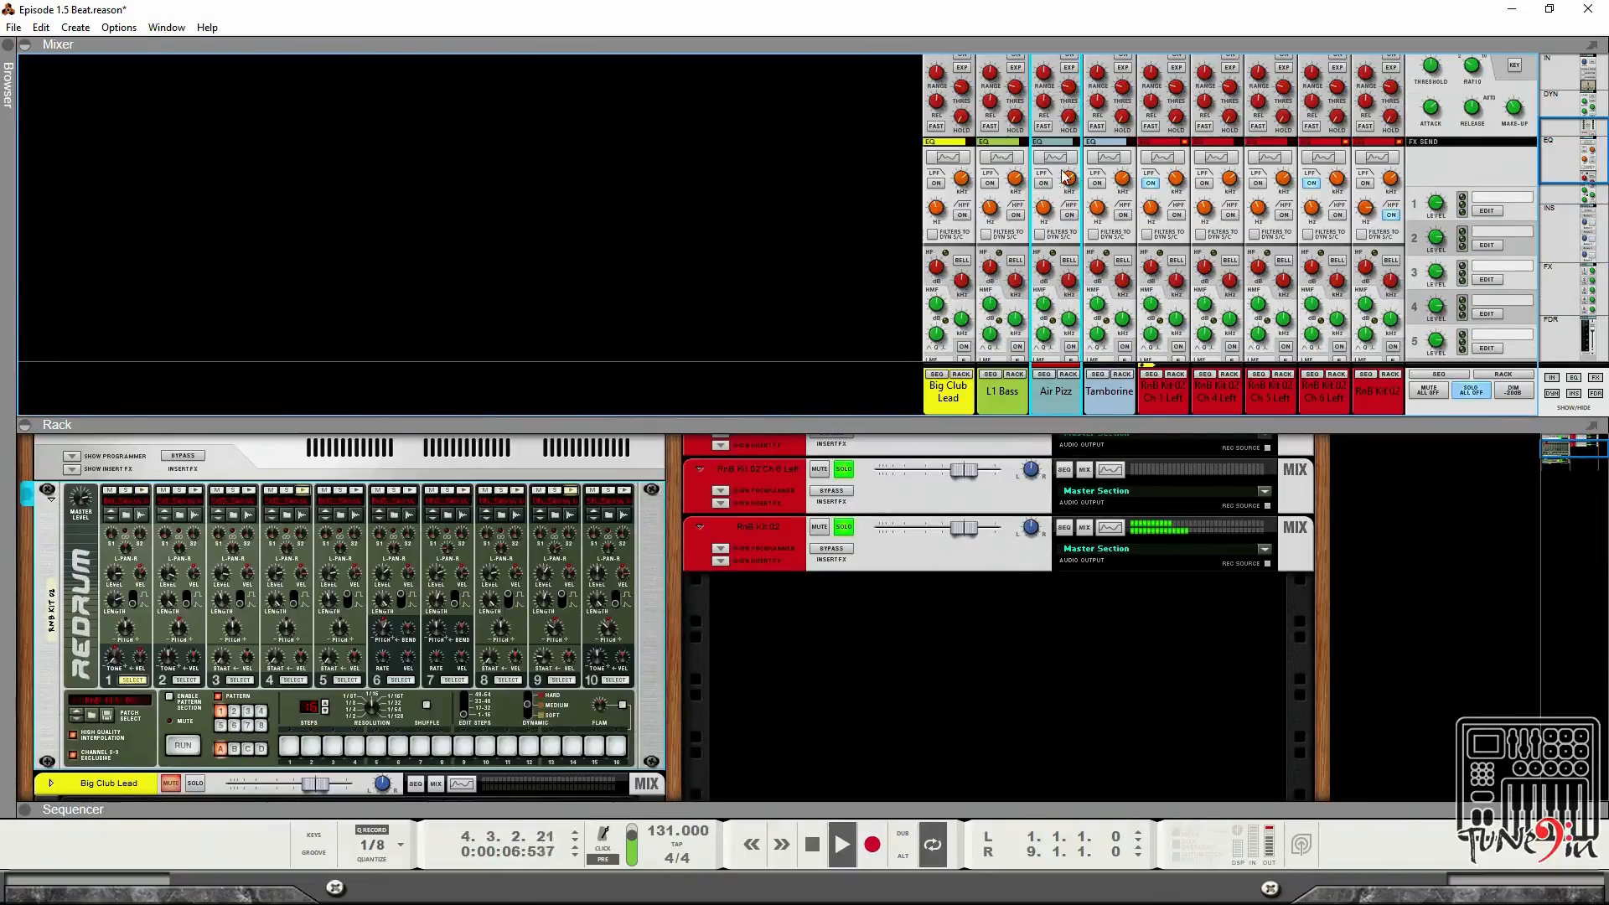
left_click(1060, 158)
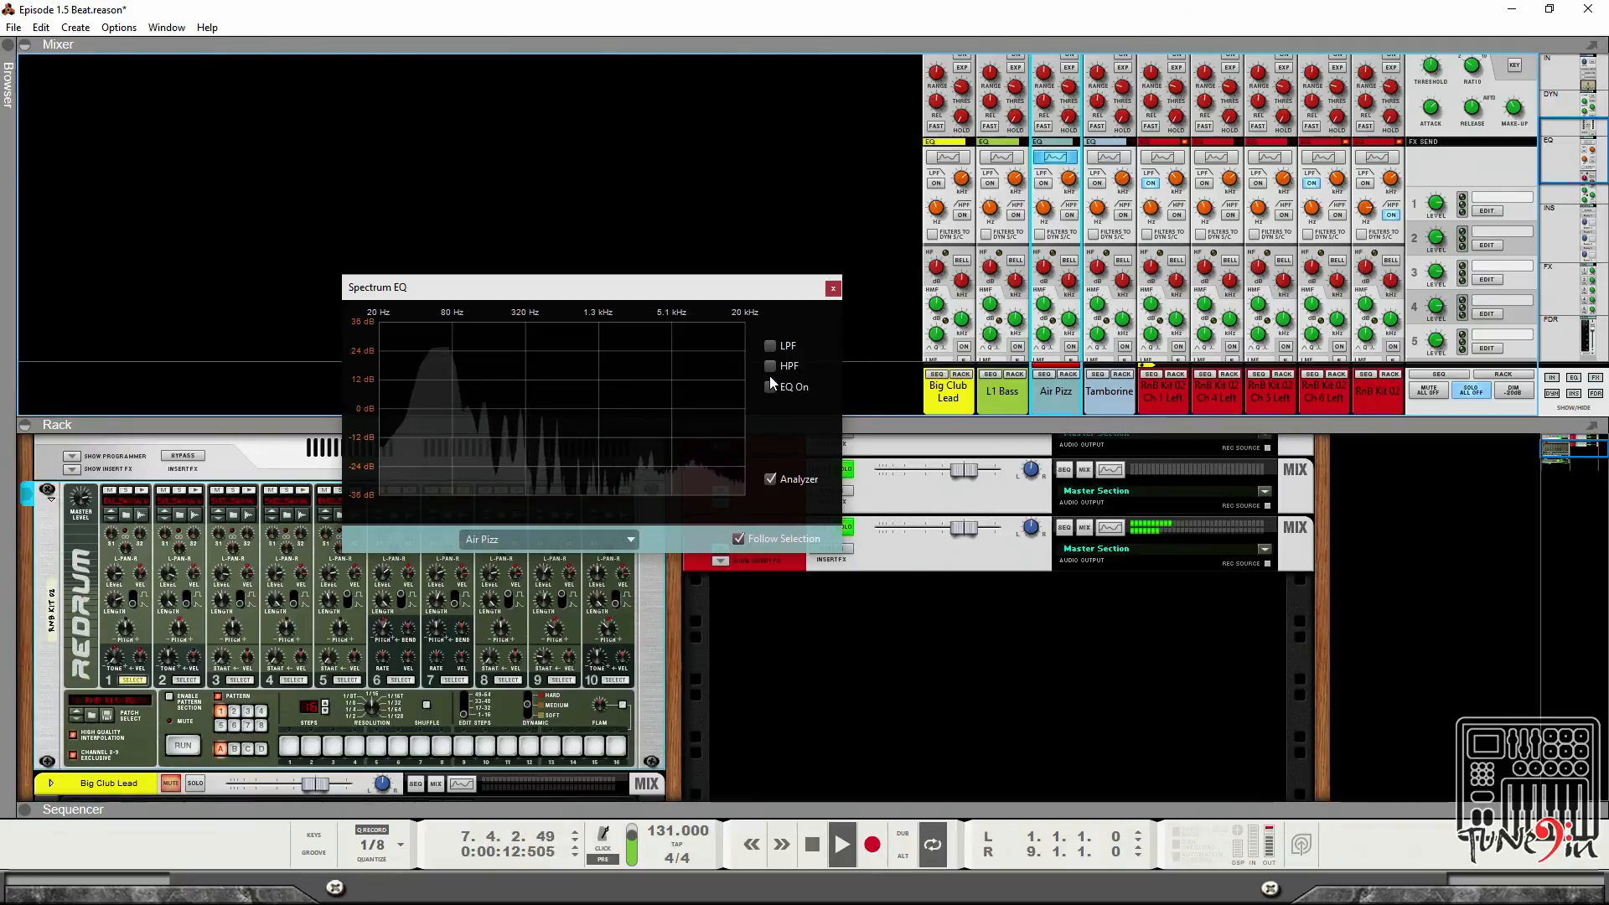
left_click_drag(682, 289, 711, 177)
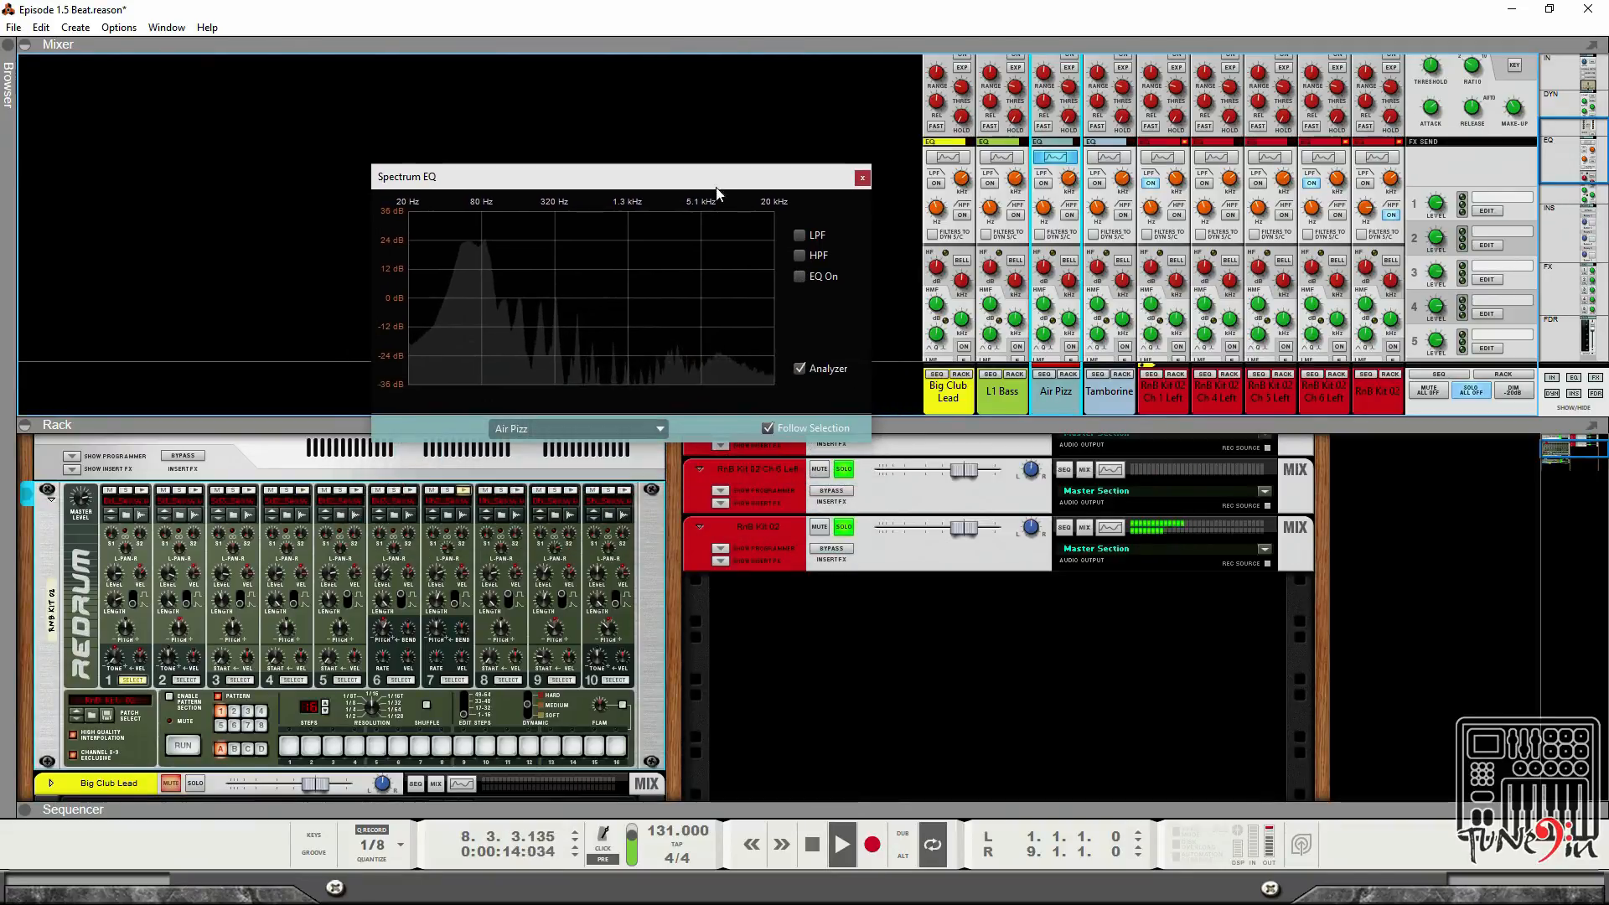
left_click(799, 236)
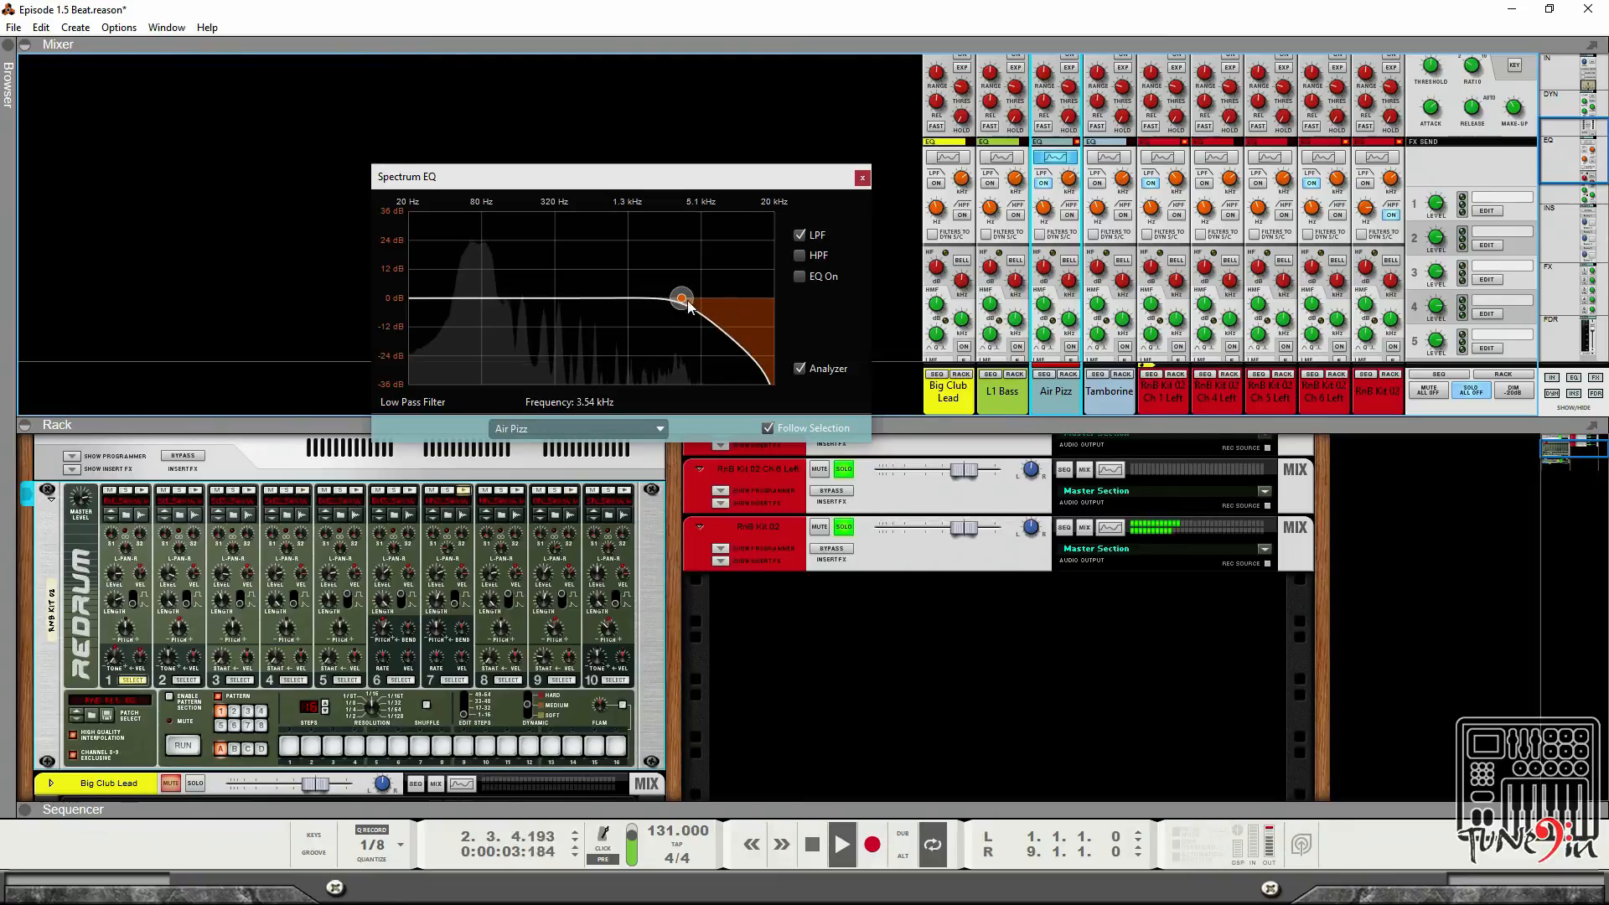
left_click_drag(681, 300, 515, 287)
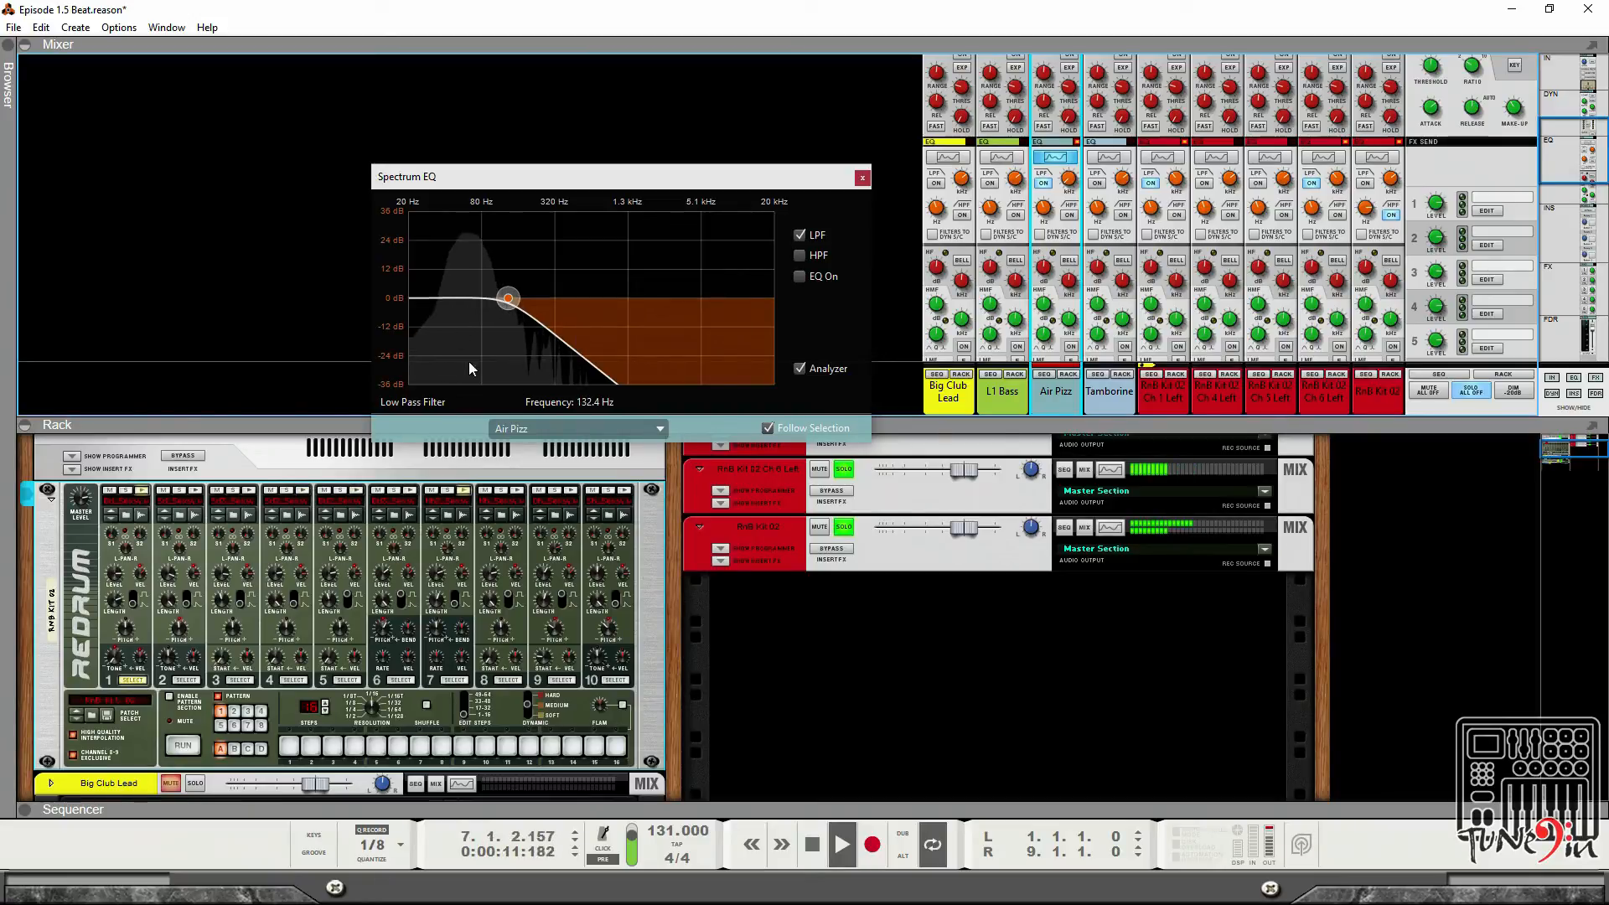
left_click_drag(508, 298, 644, 323)
left_click(799, 236)
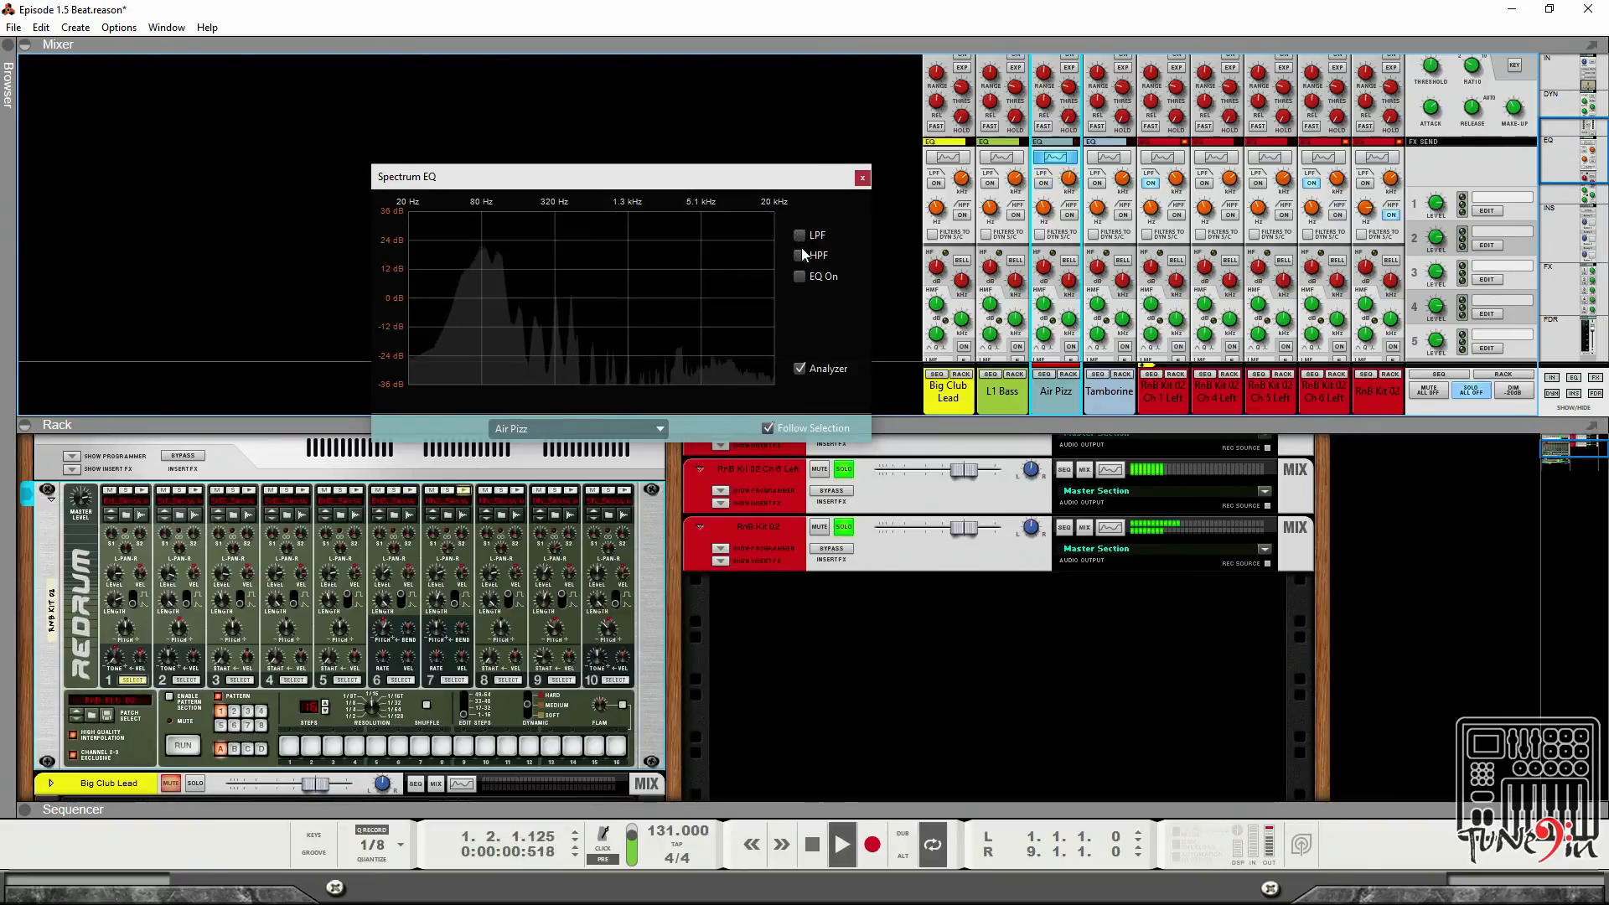
Enable a high-pass filter on Air Pizz in the Spectrum EQ at about 252 Hz and close the window.
left_click(799, 256)
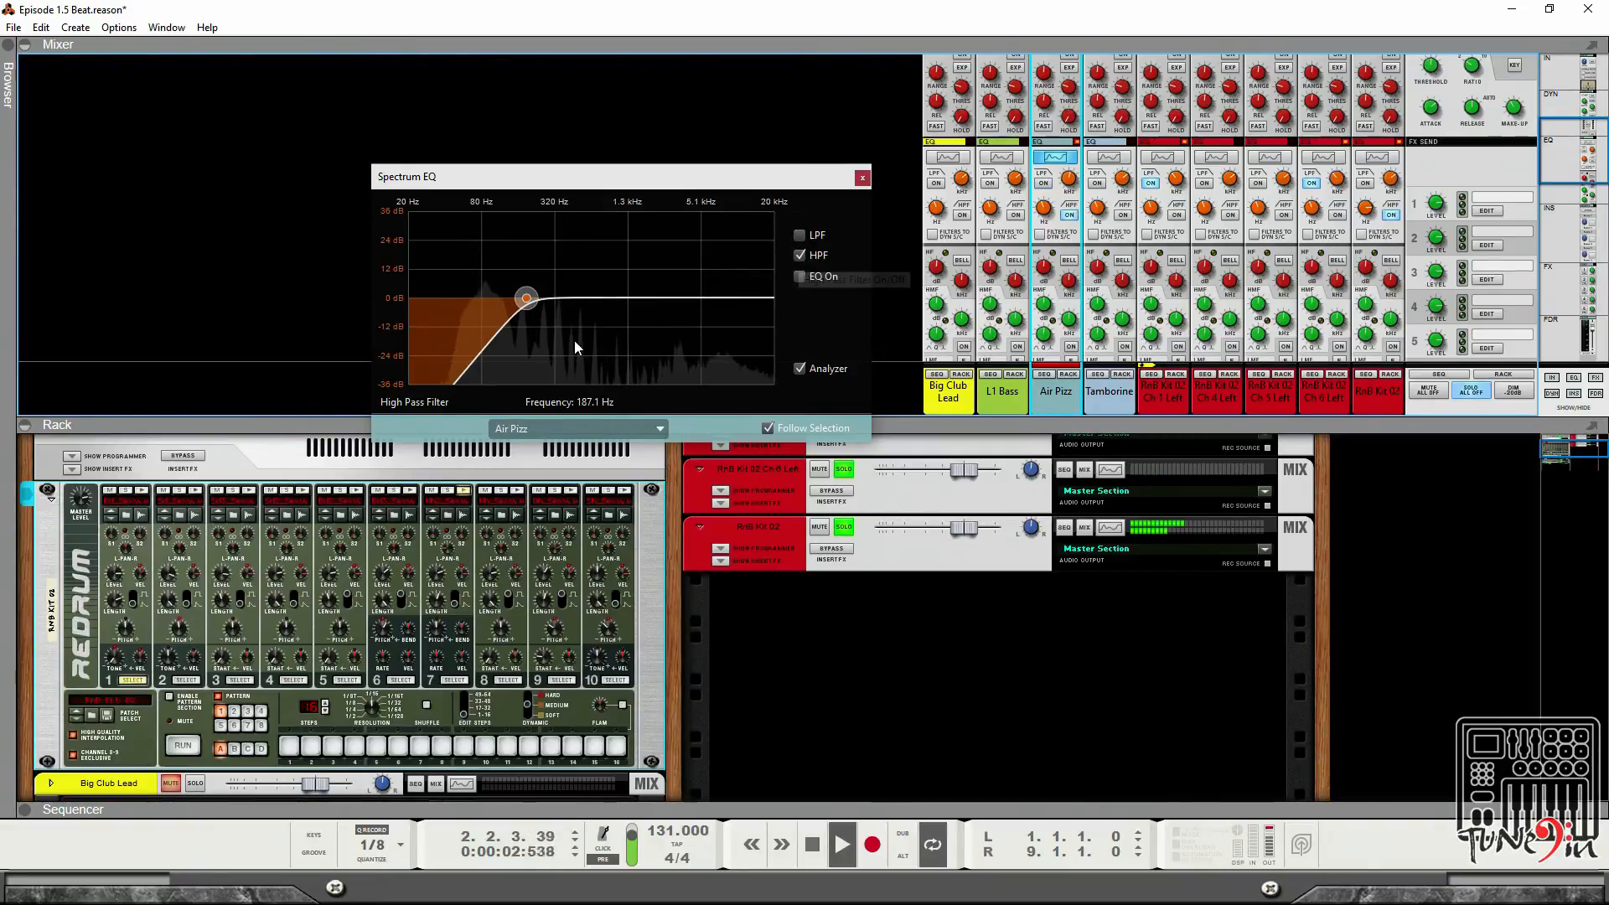
mouse_move(523, 305)
left_mouse_down()
mouse_move(601, 300)
mouse_move(546, 302)
left_mouse_up()
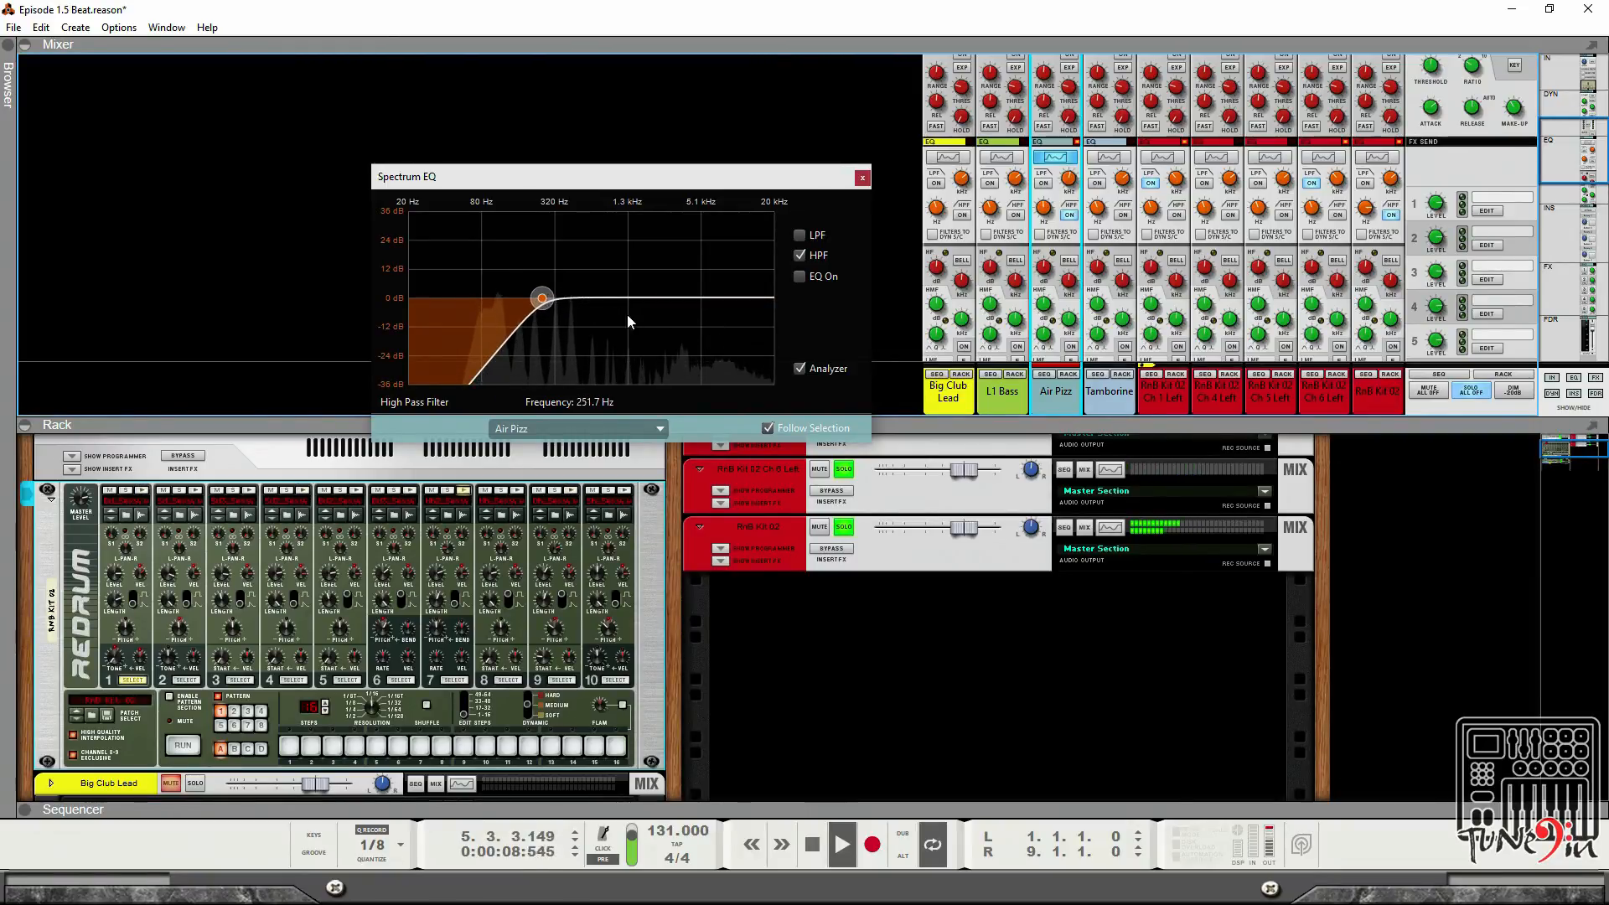
left_click(862, 177)
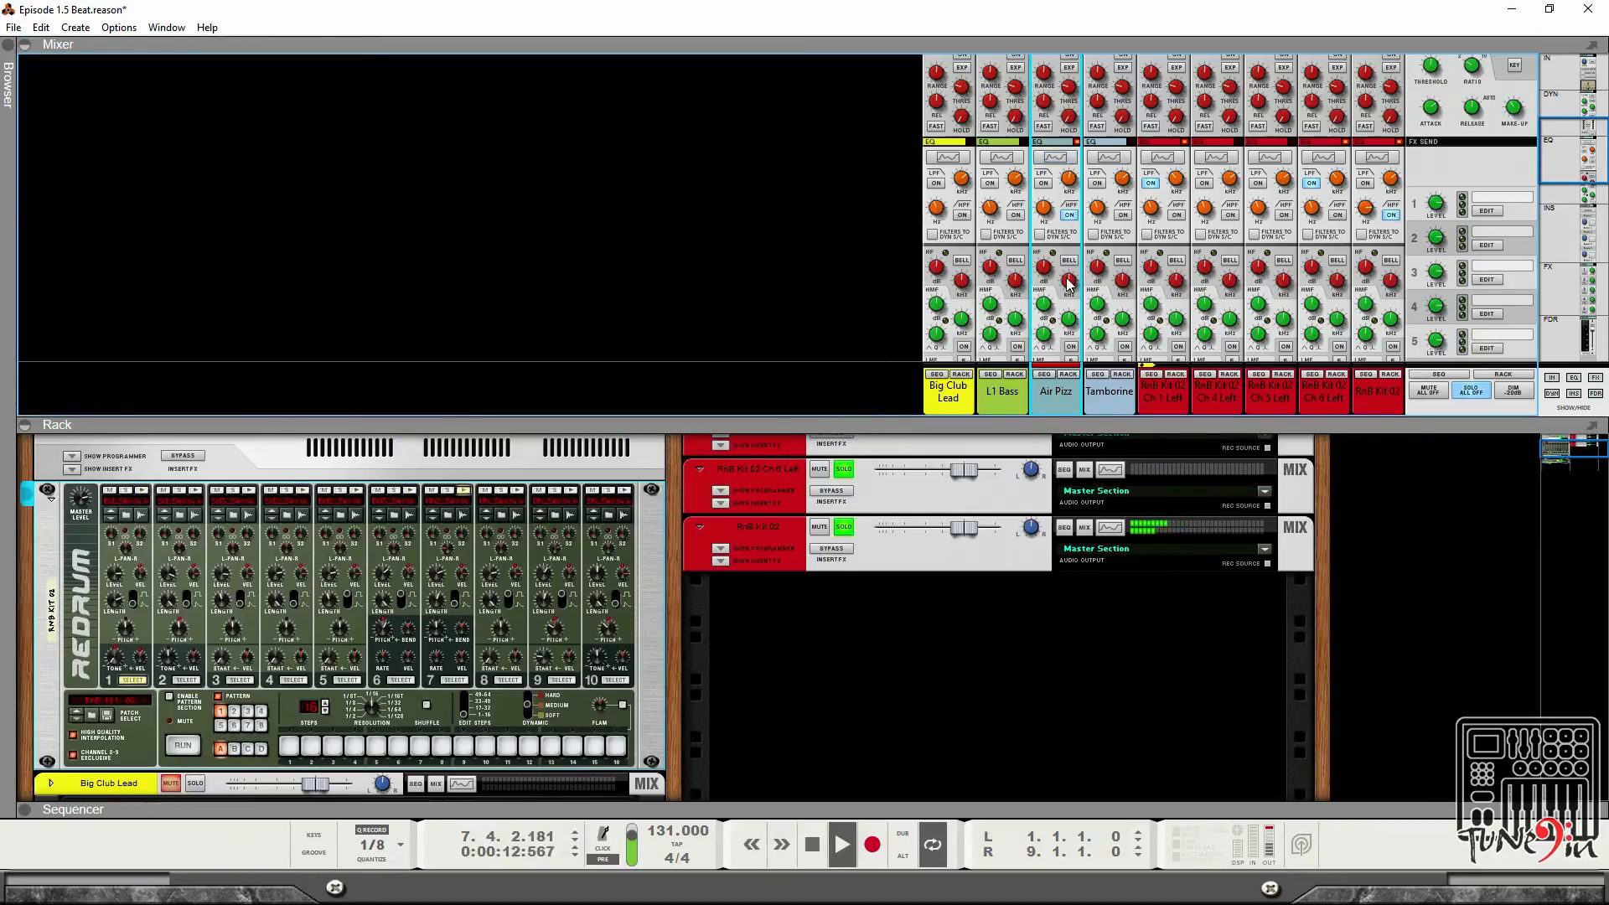
Open the L1 Bass channel's Spectrum EQ and enable a low-pass filter at about 677 Hz.
scroll(1010, 224, "down", 1)
scroll(1010, 217, "up", 1)
left_click(1003, 158)
scroll(991, 299, "down", 6)
scroll(992, 299, "down", 5)
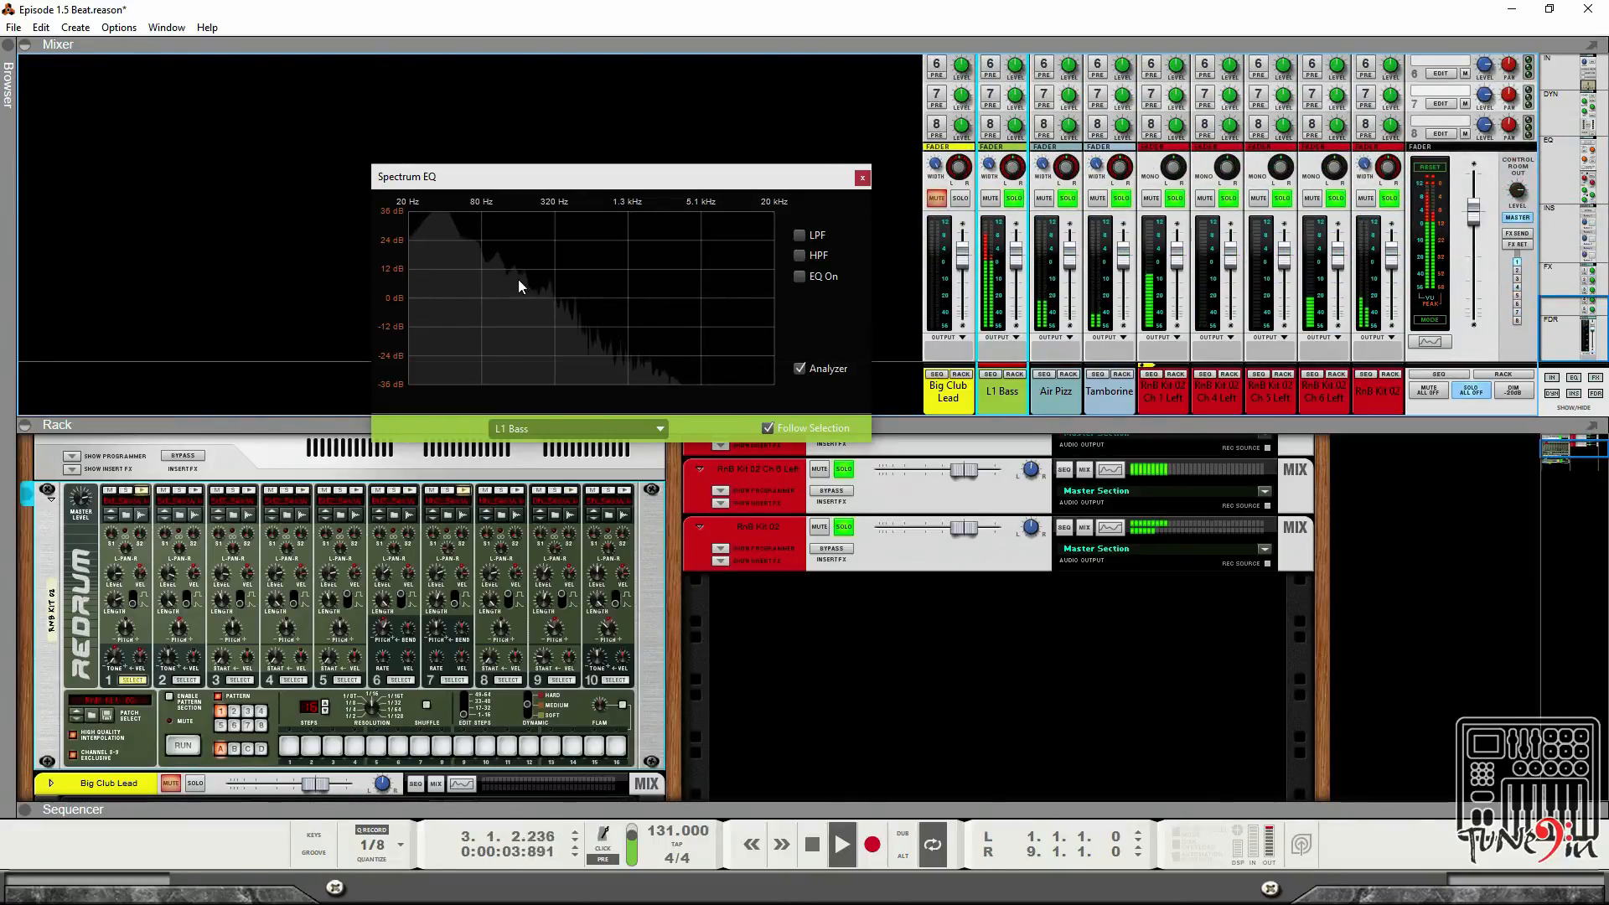
left_click(799, 238)
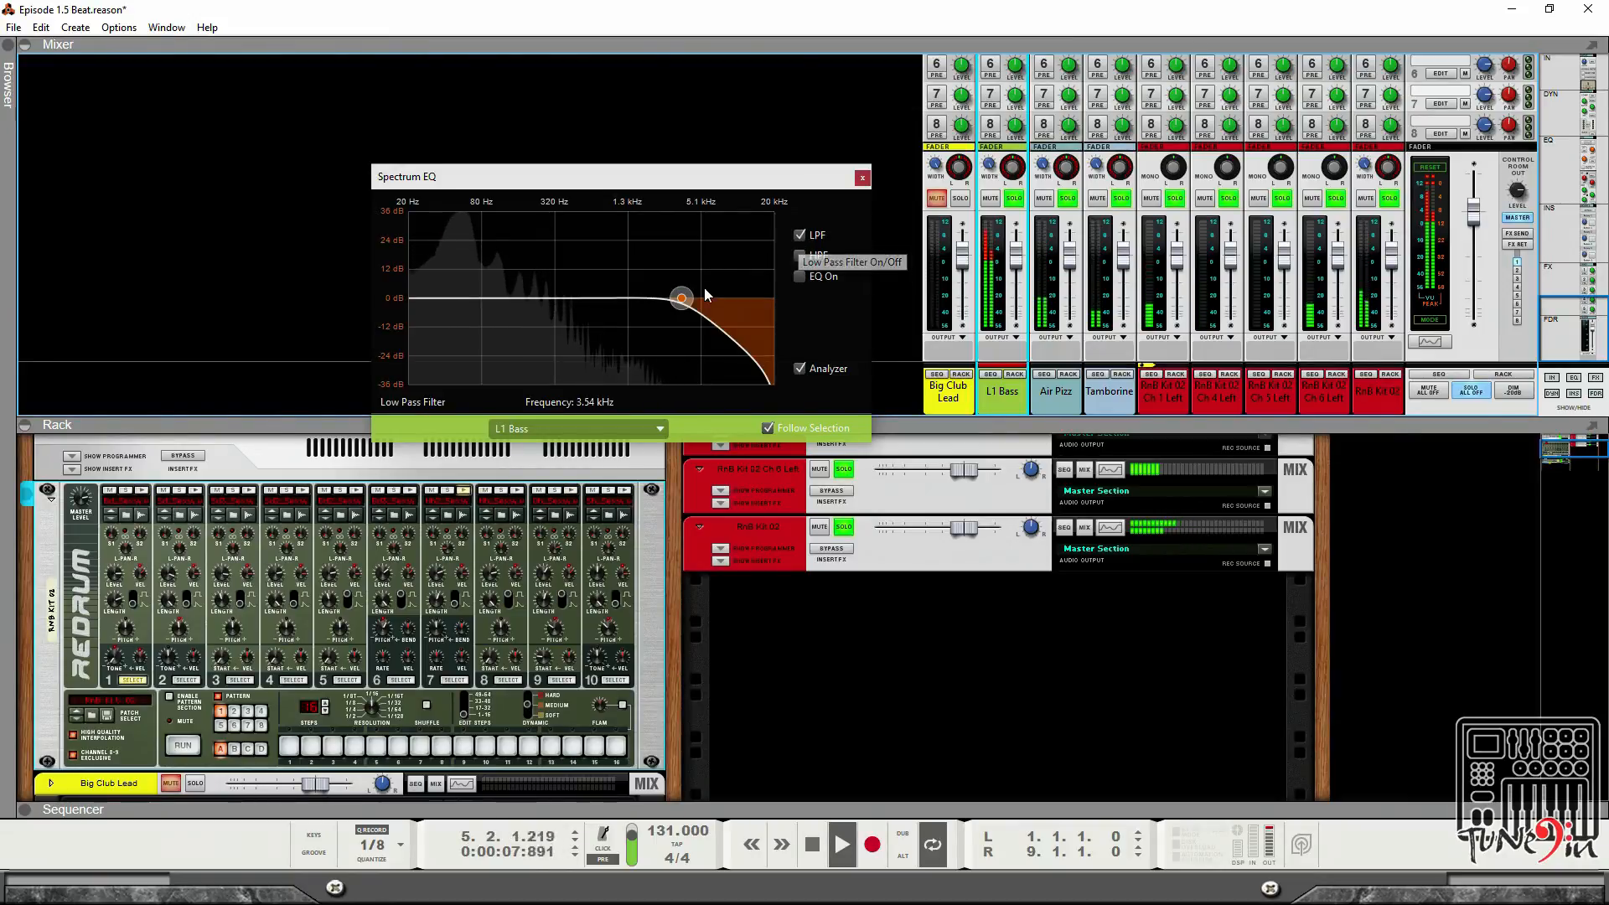
left_click_drag(681, 299, 599, 310)
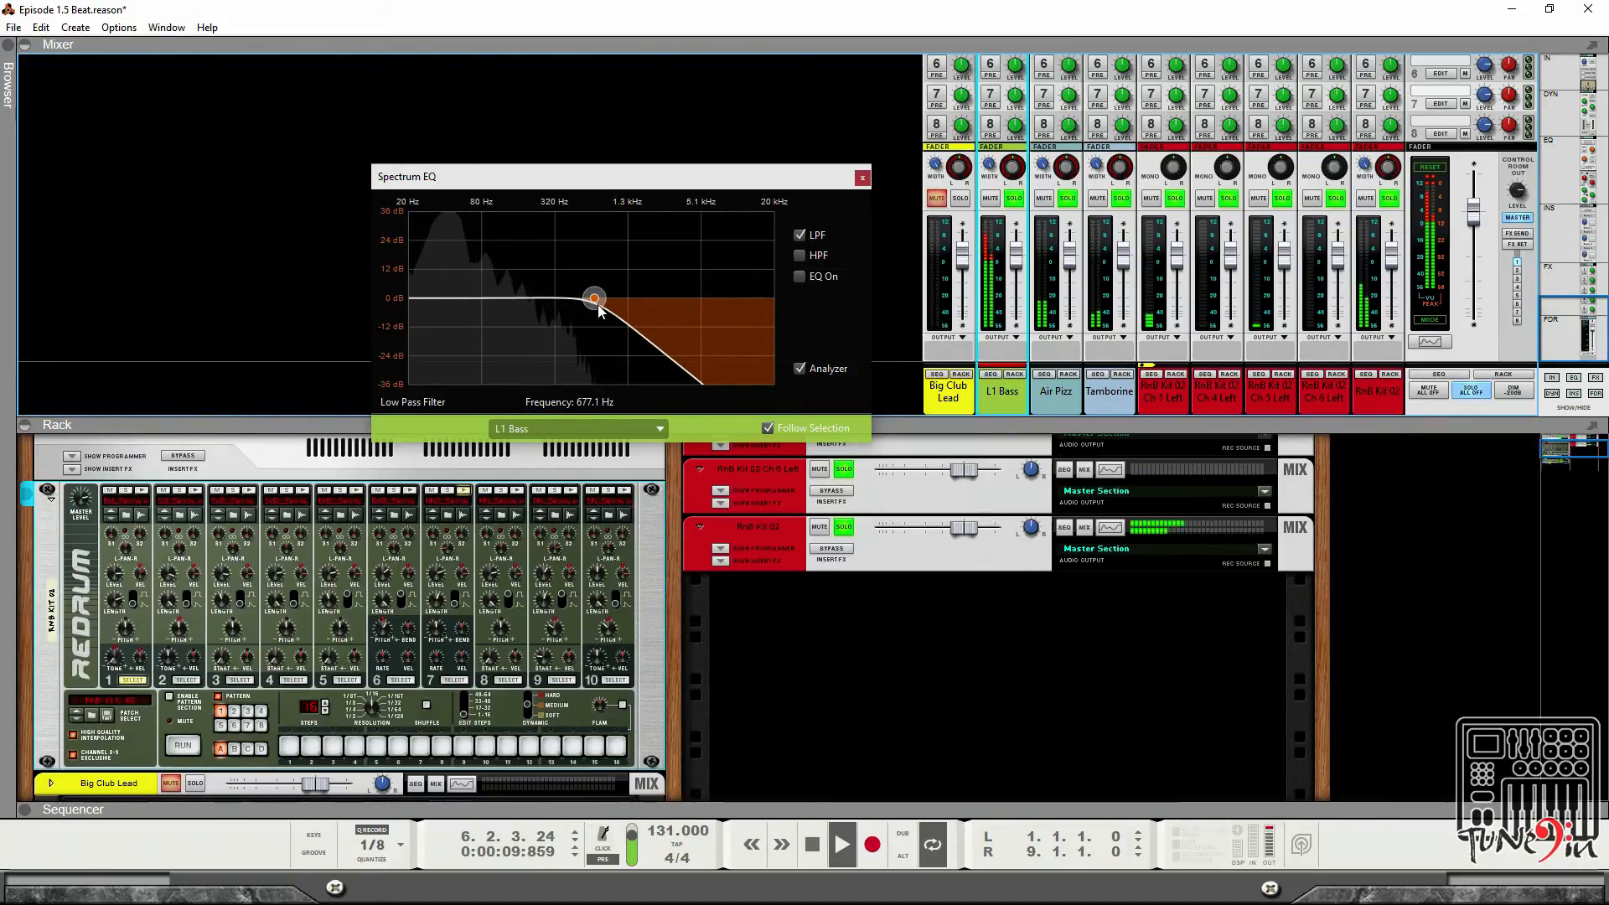
Unmute Big Club Lead and give it a Spectrum EQ high-pass filter at about 88 Hz, then close the window.
left_click(936, 198)
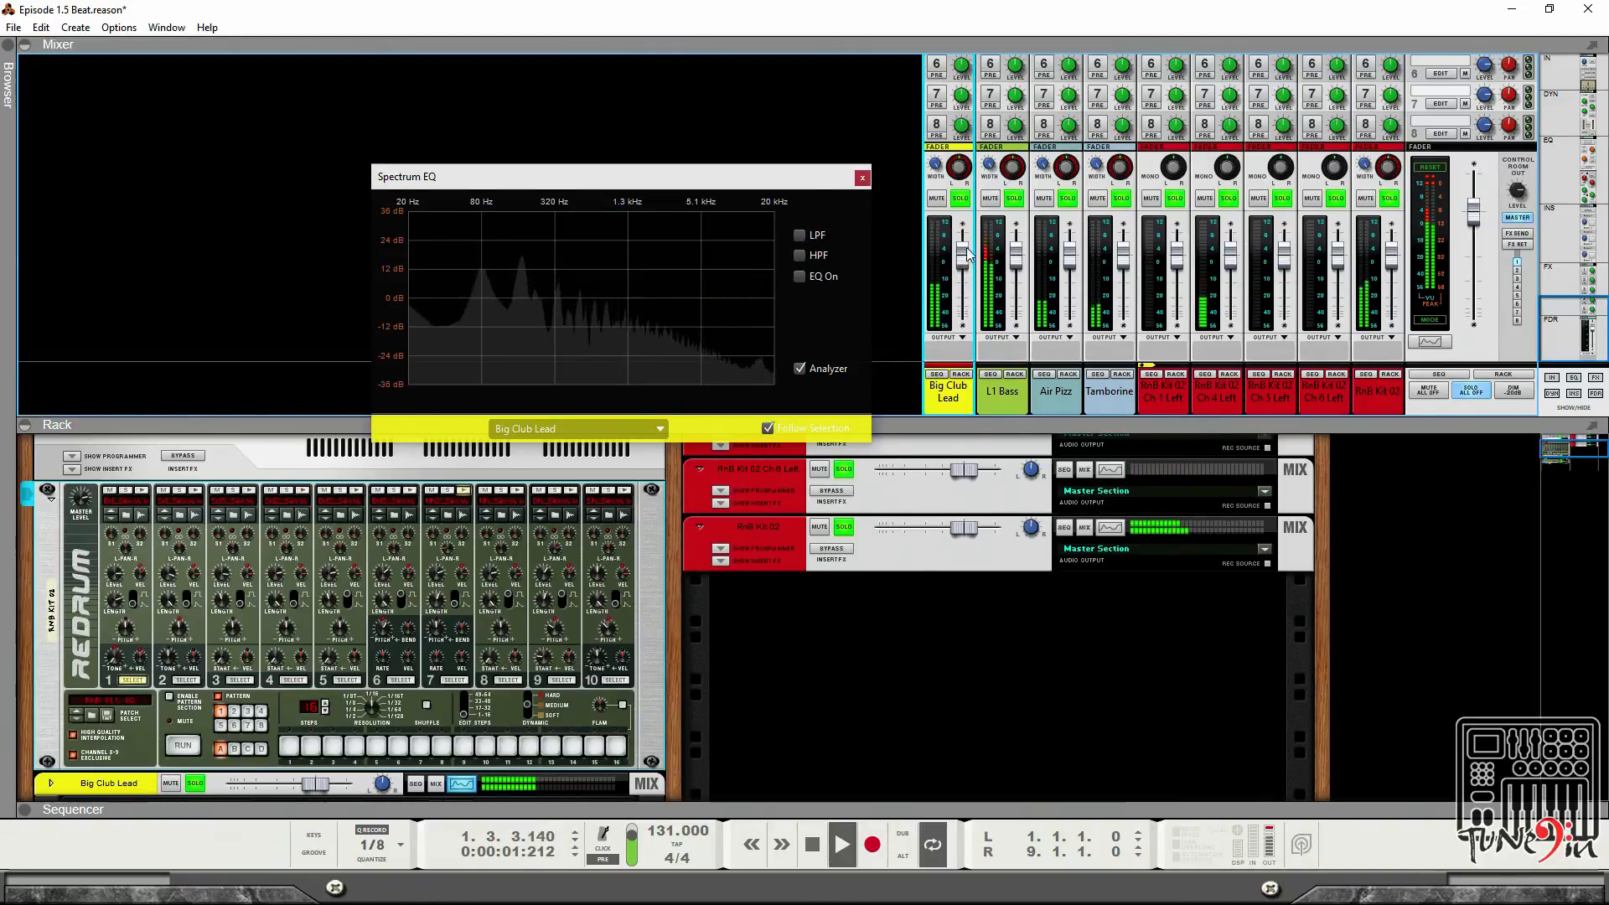
scroll(966, 215, "up", 2)
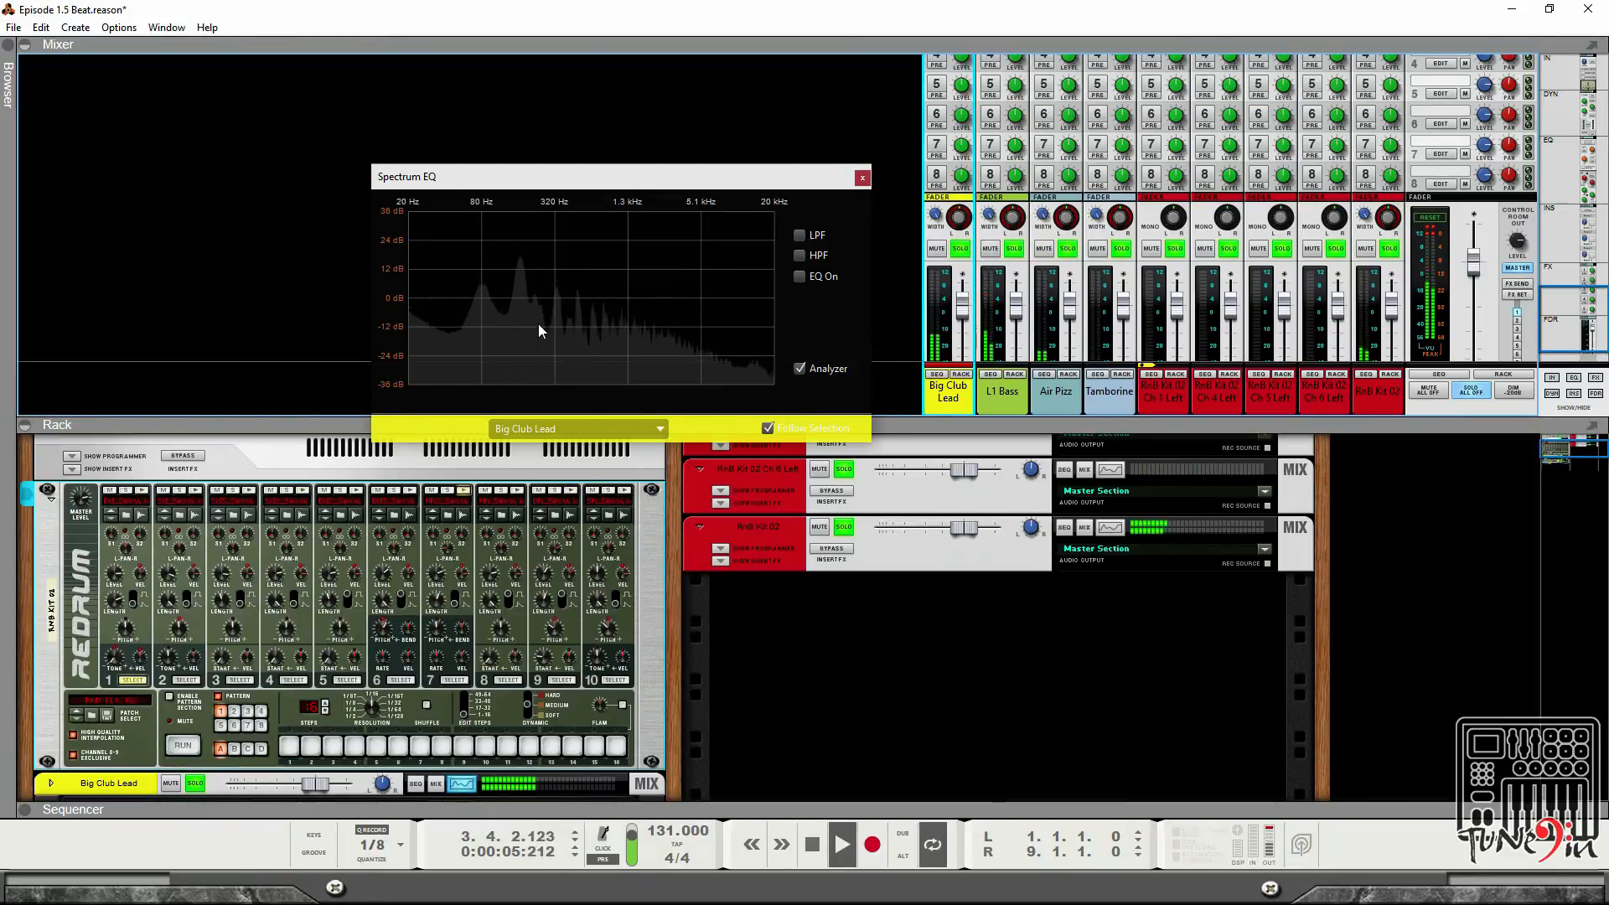
left_click(799, 254)
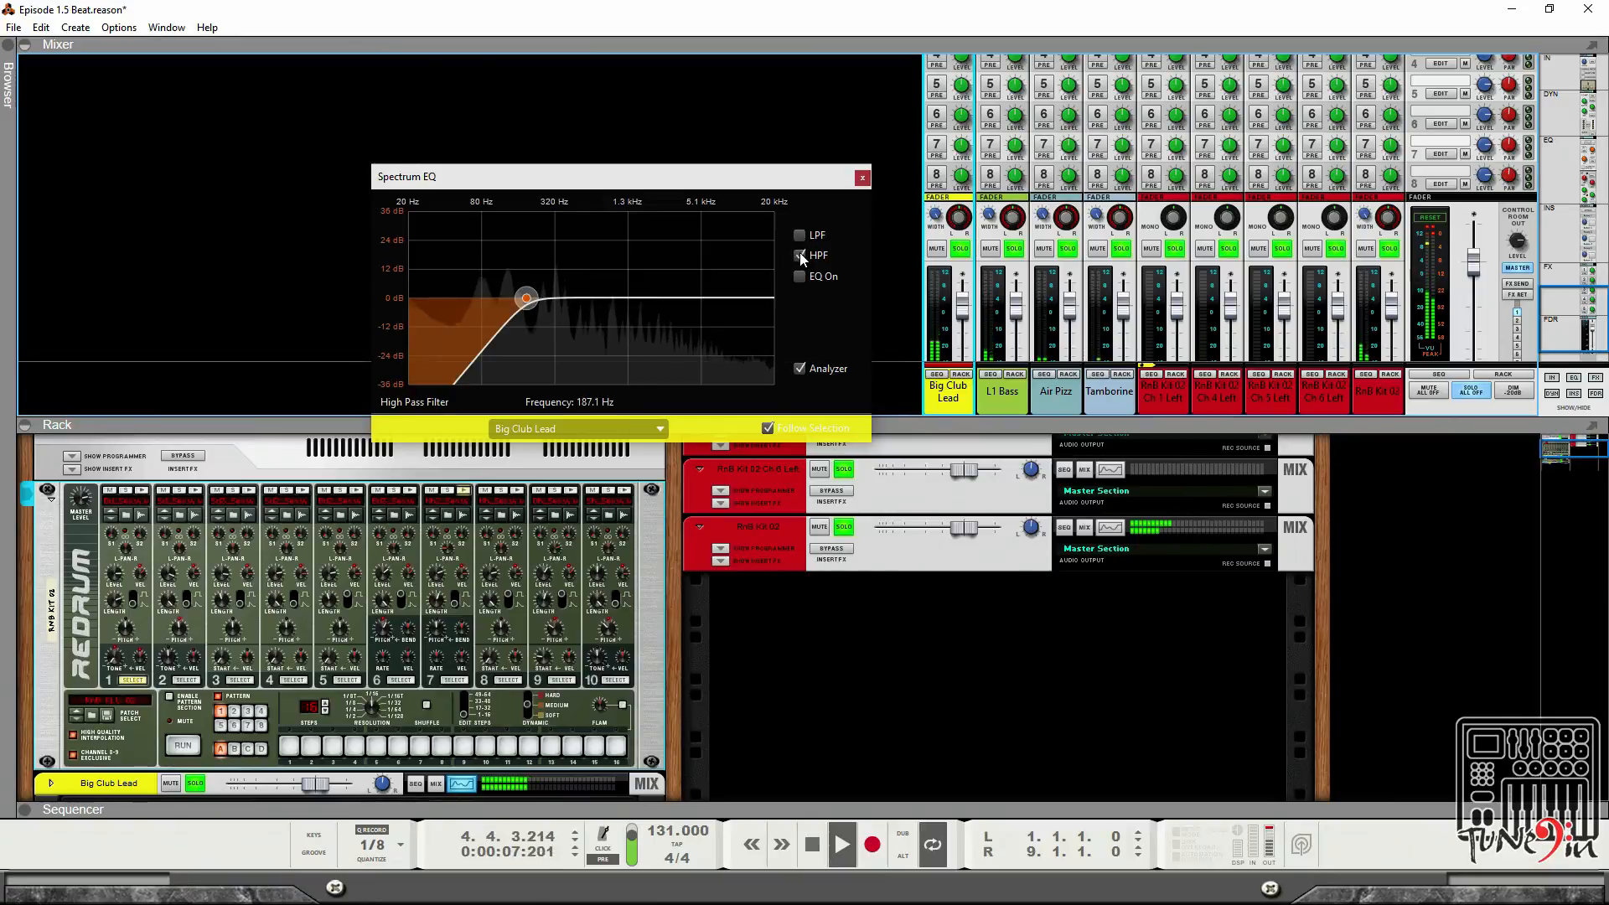
left_click_drag(526, 298, 486, 298)
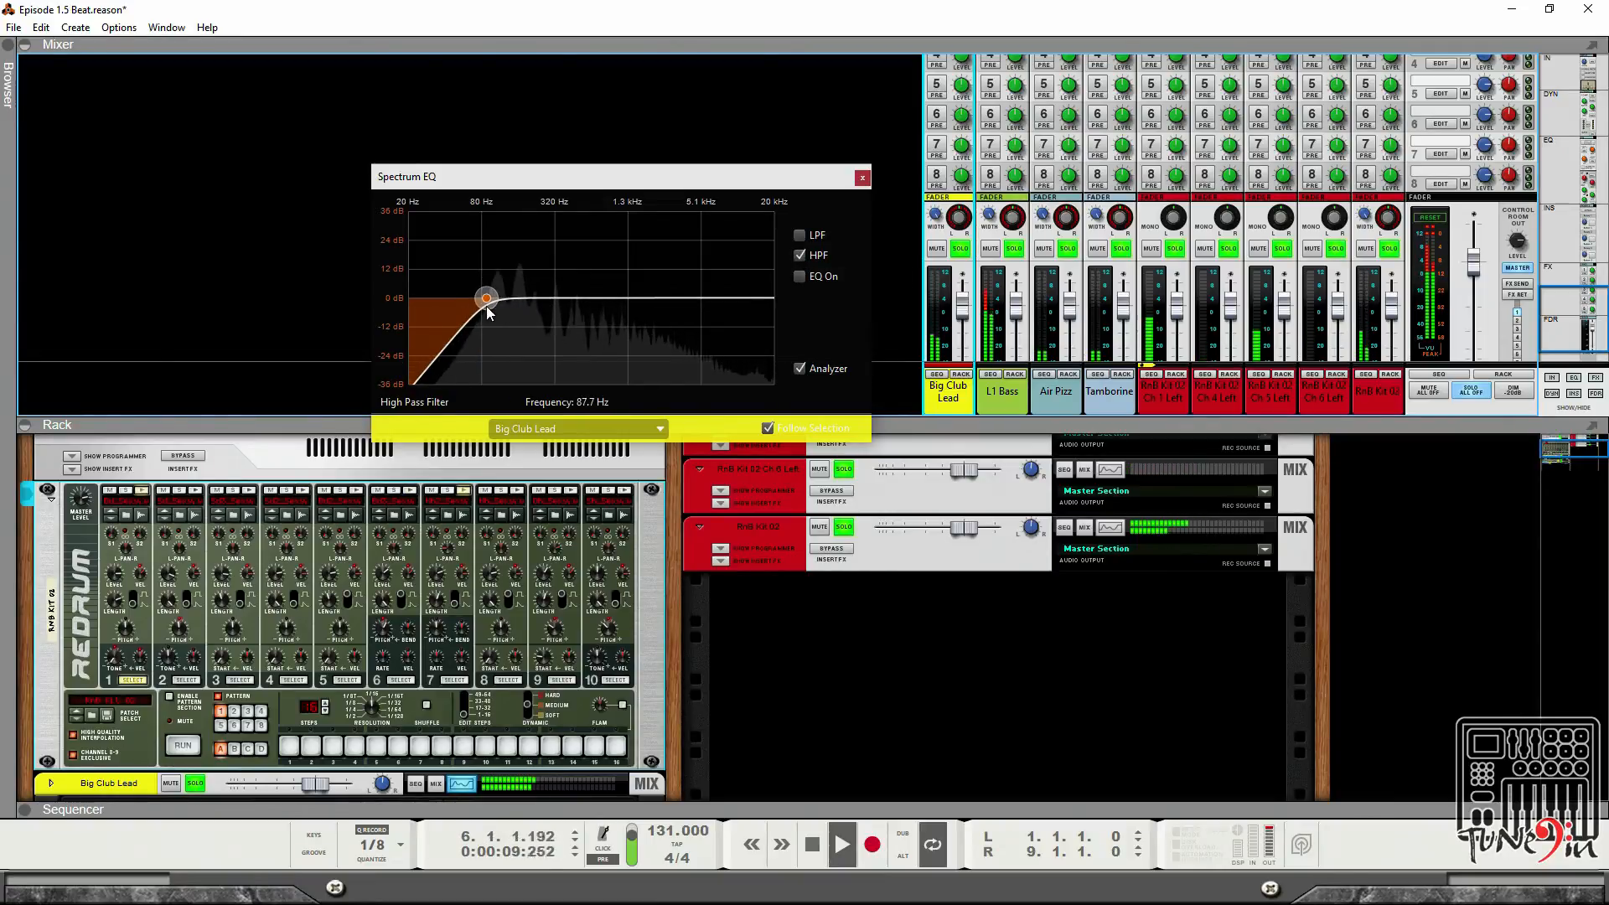
left_click(862, 178)
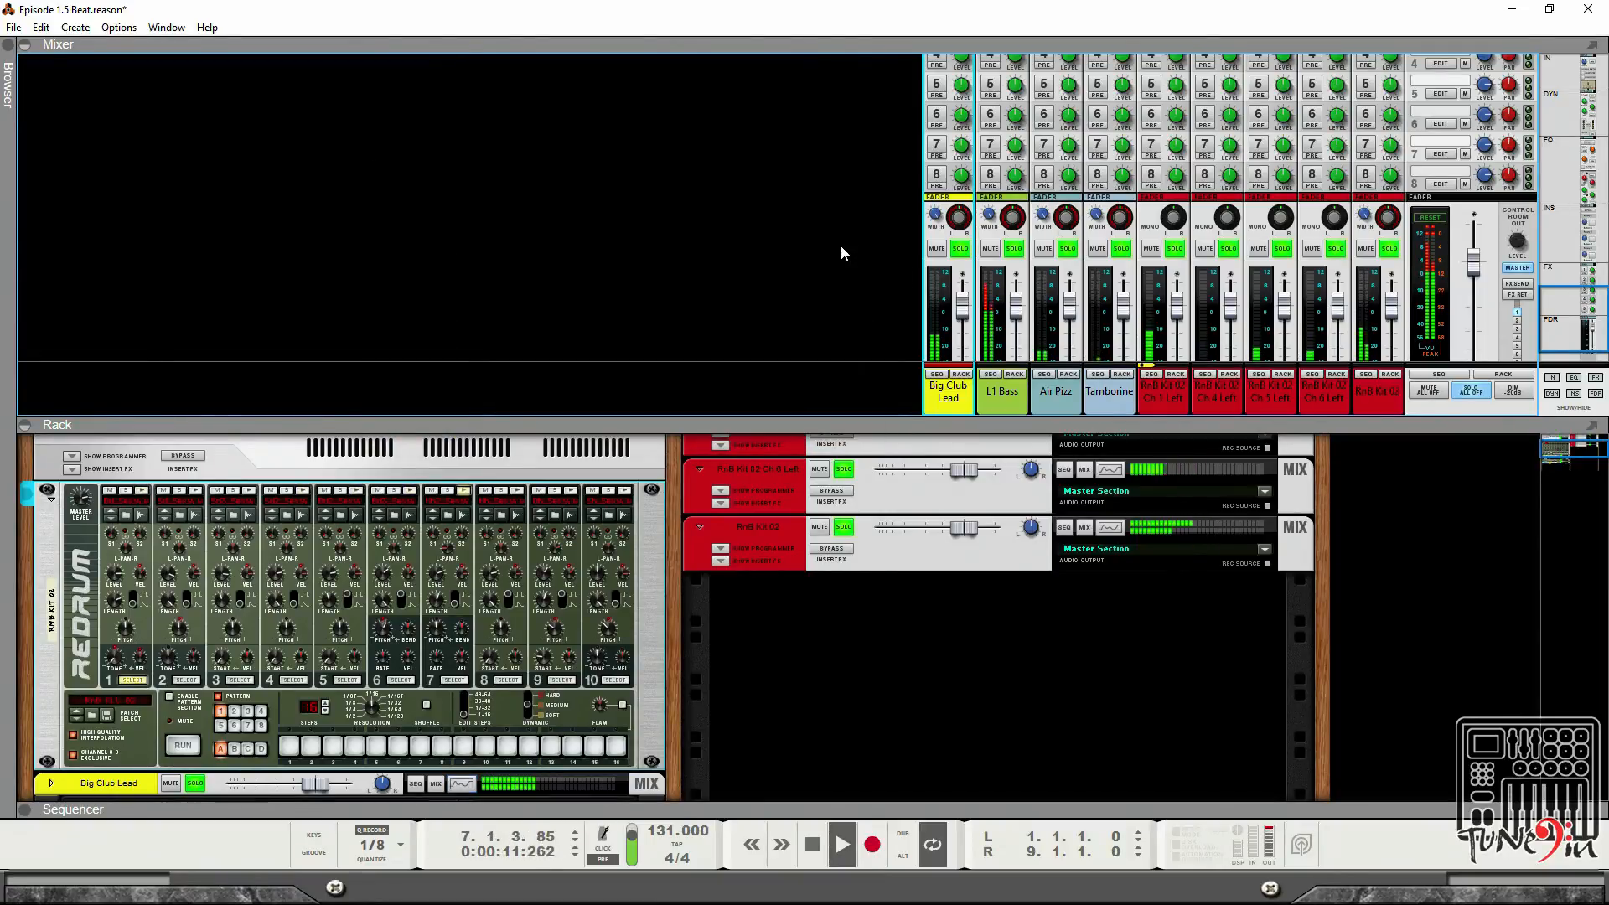
Lower the L1 Bass channel fader to about -10.85 dB.
scroll(1411, 247, "down", 2)
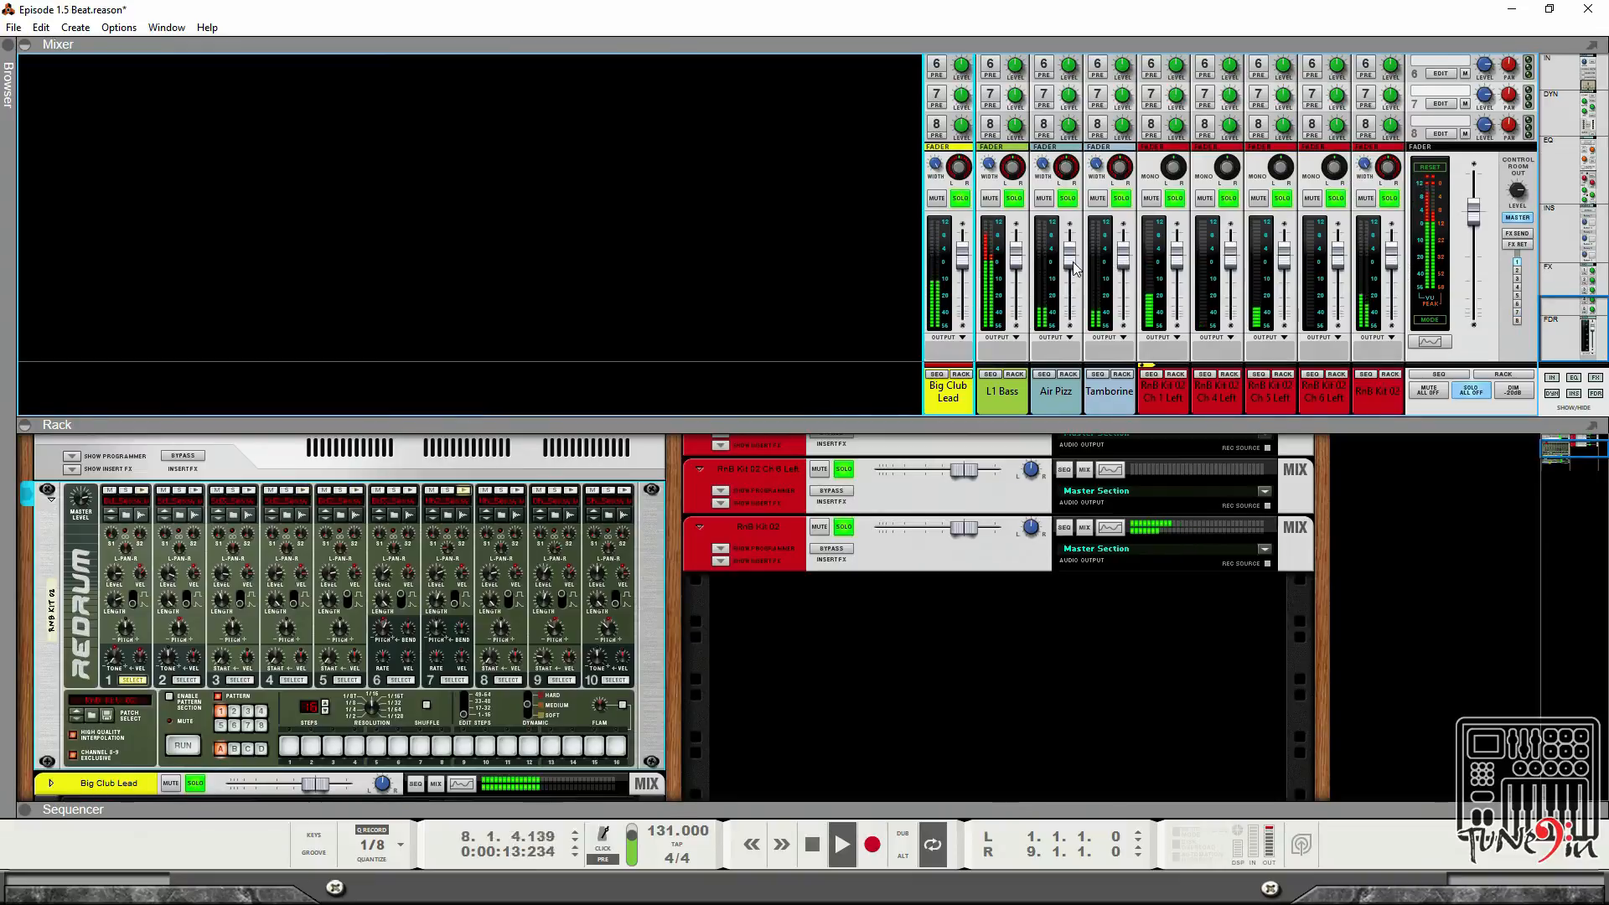
left_click_drag(1020, 260, 1014, 300)
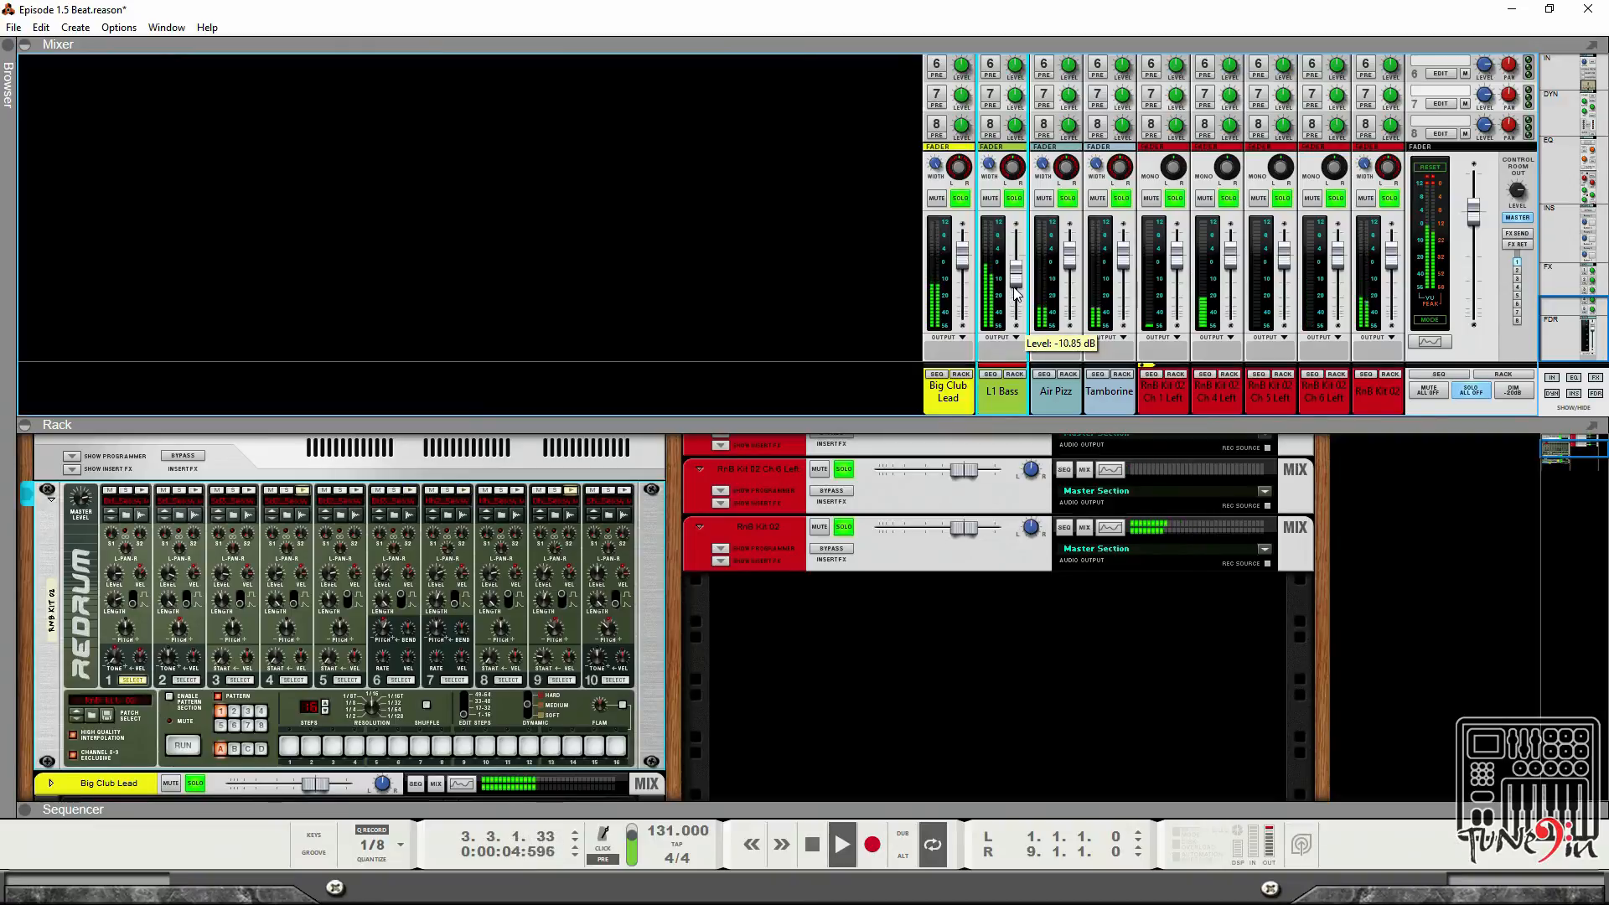
left_click_drag(1017, 289, 1017, 288)
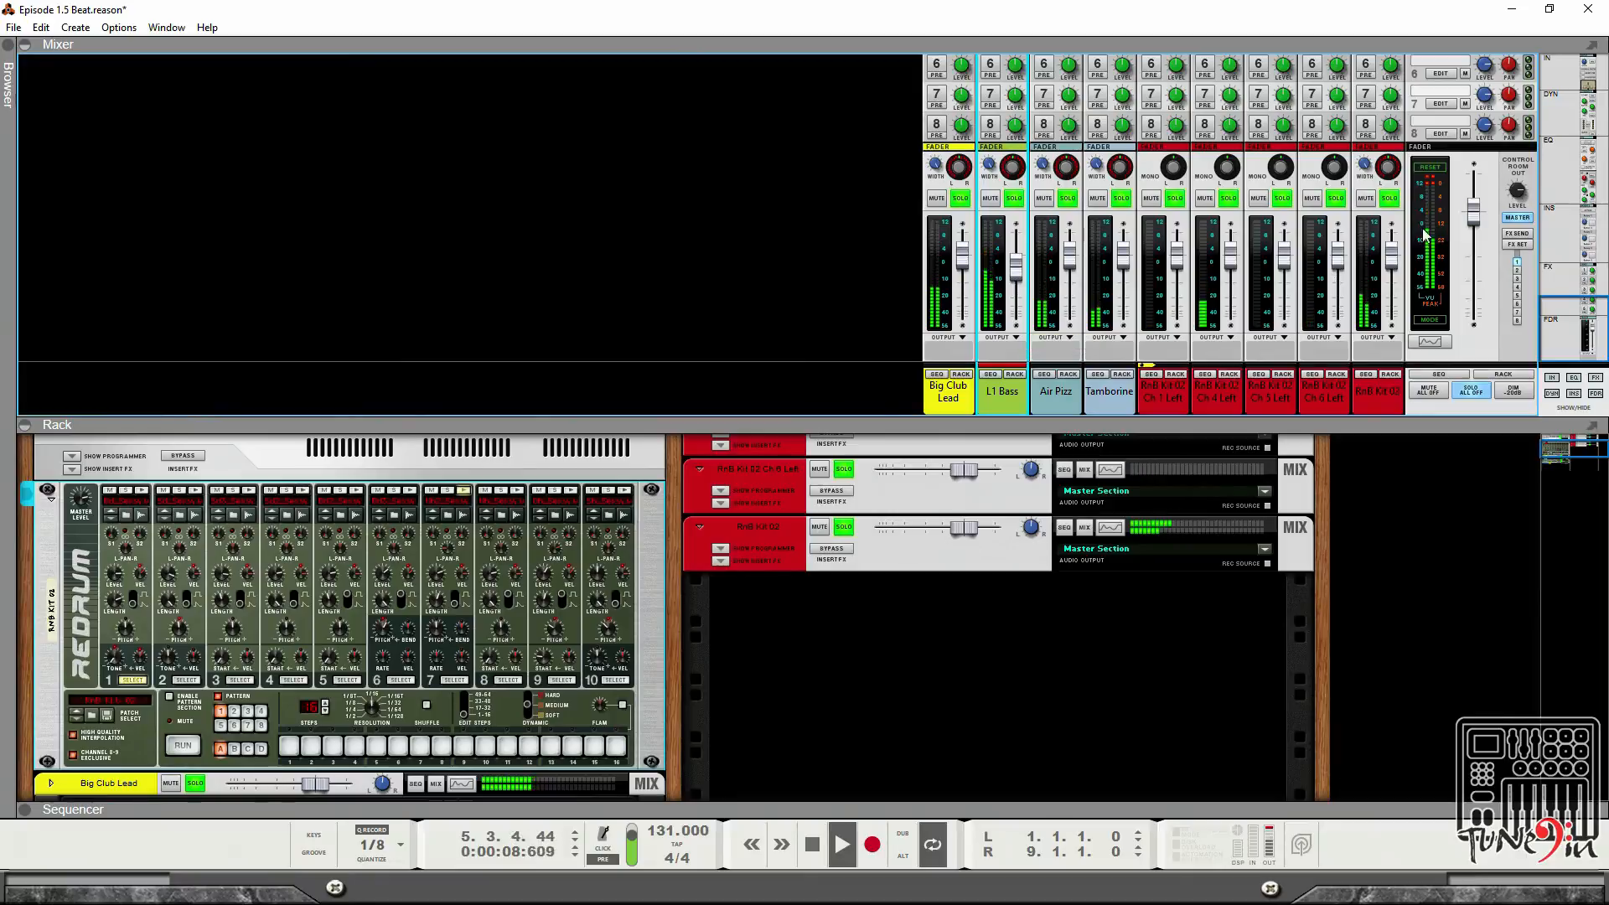
left_click(1424, 173)
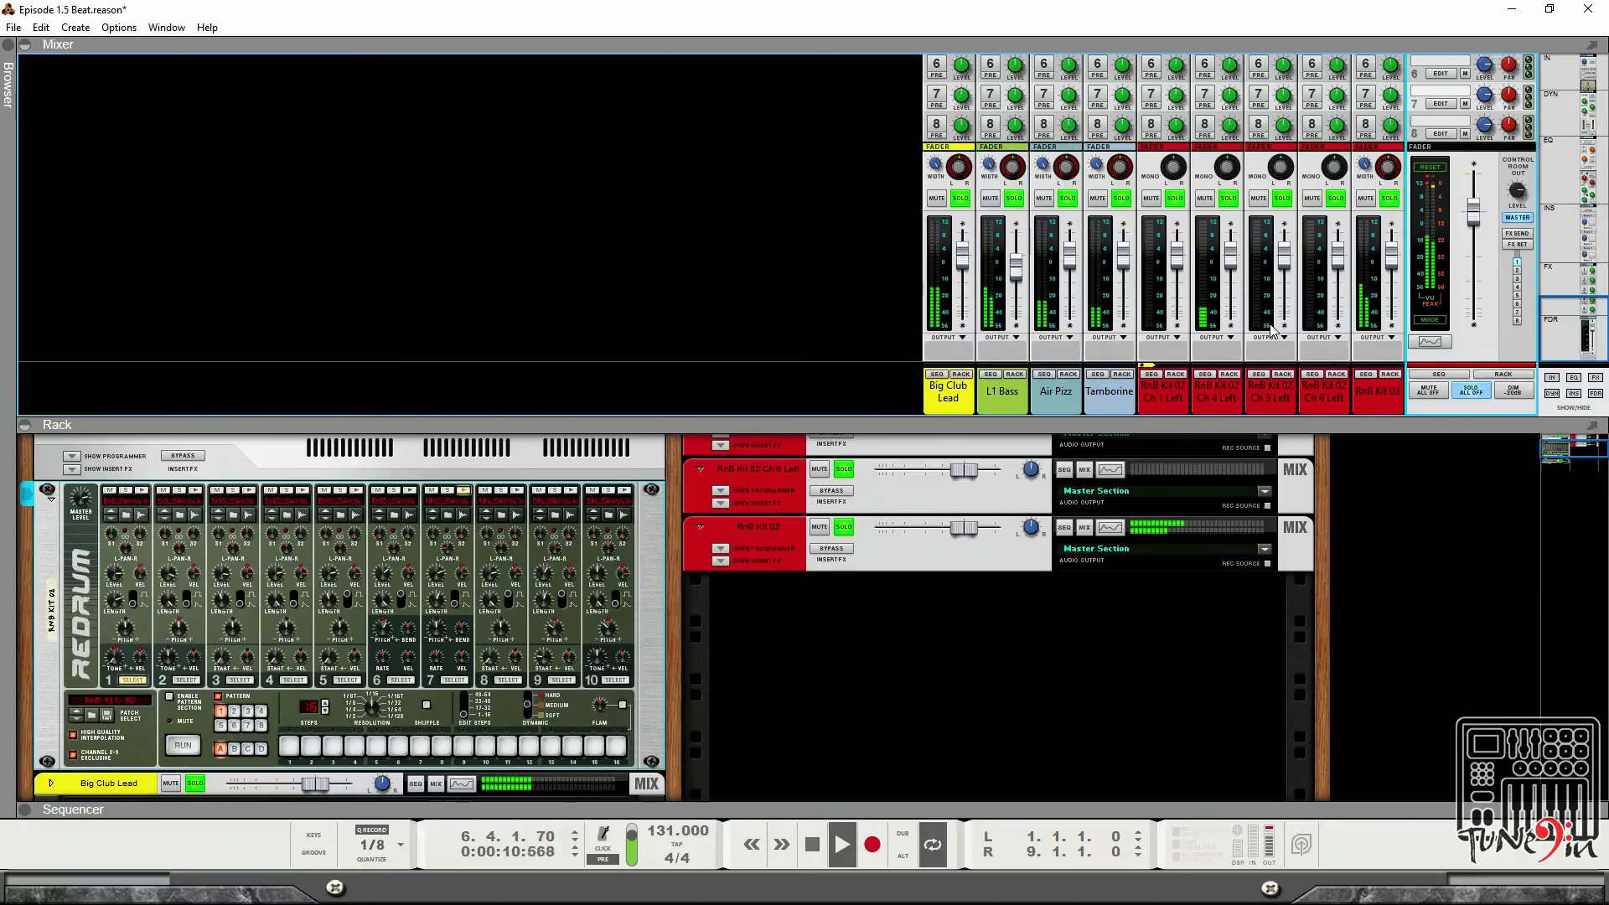
scroll(1271, 329, "up", 10)
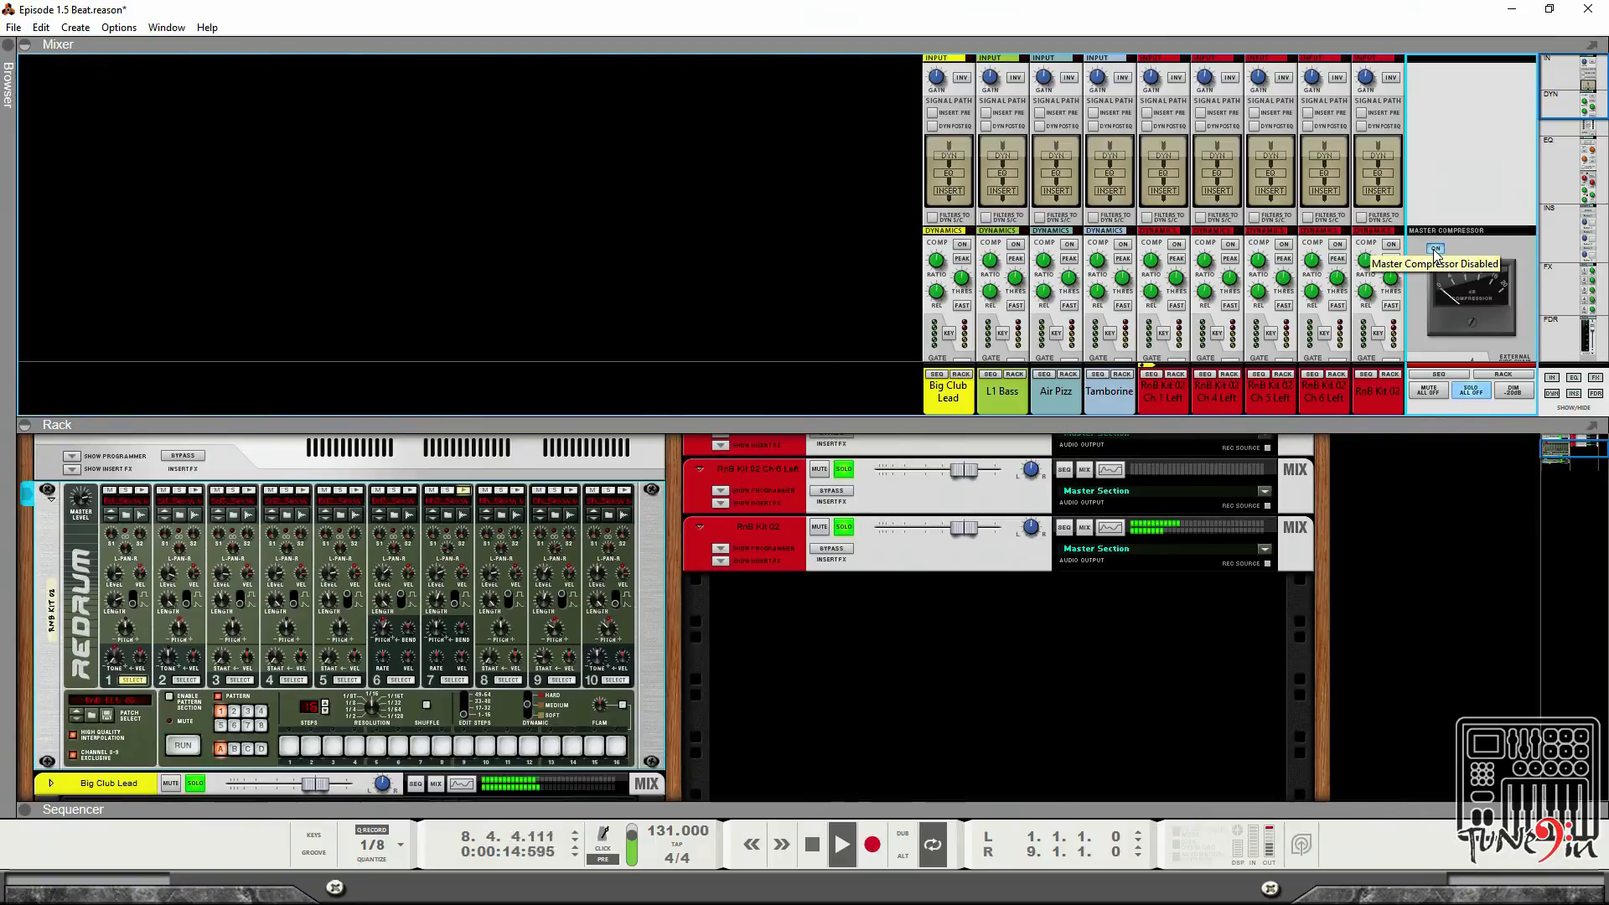
scroll(1449, 268, "down", 5)
scroll(1466, 292, "down", 4)
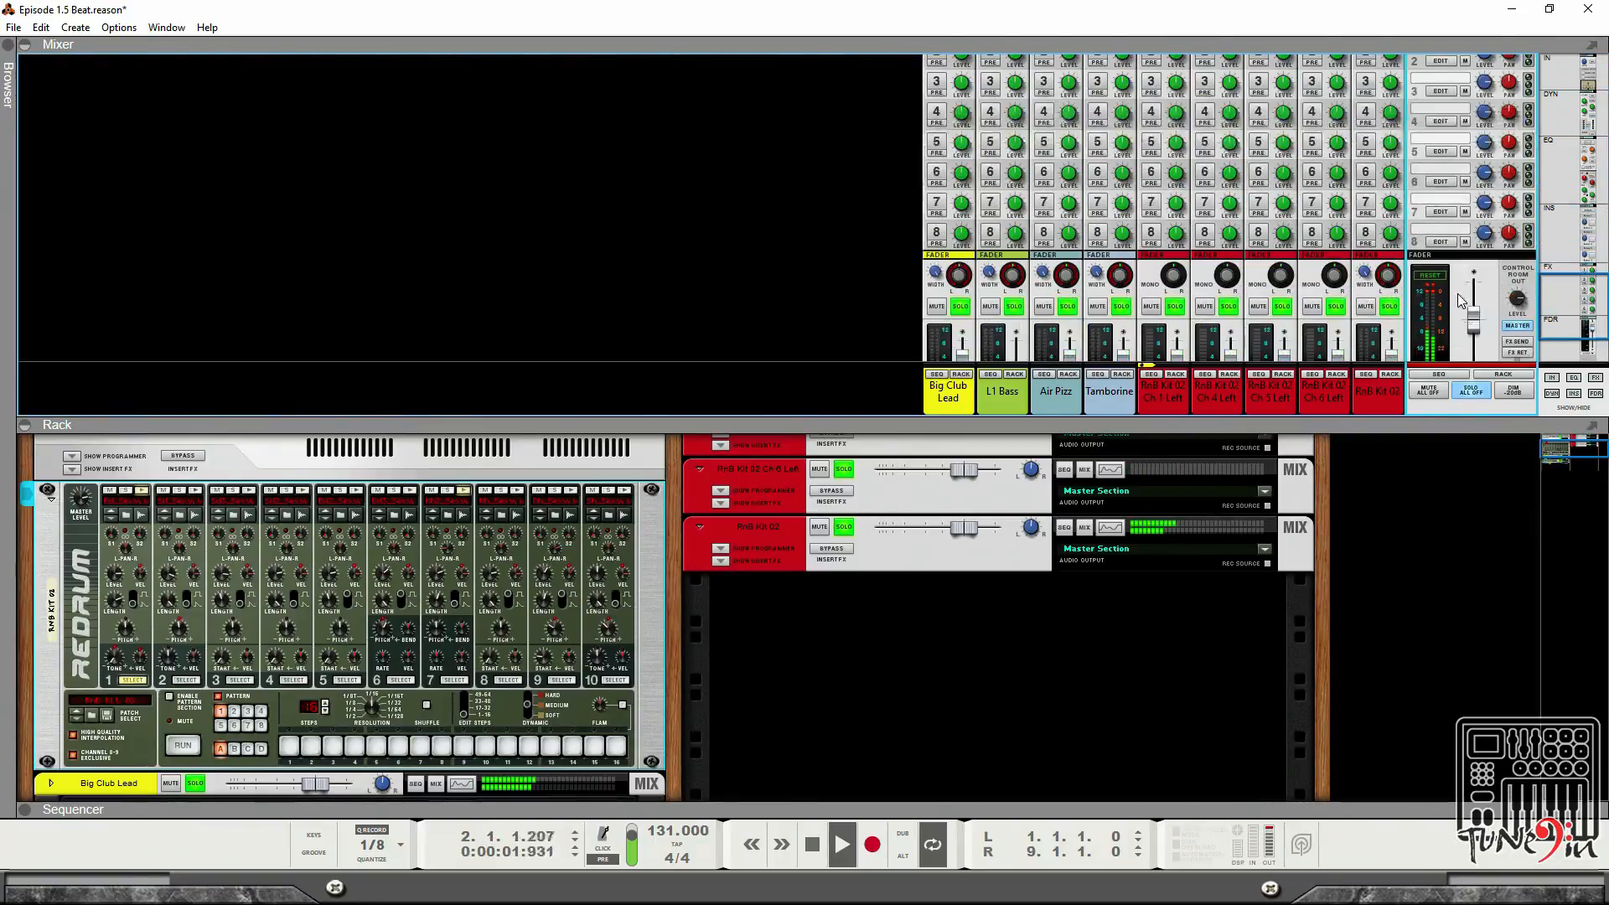
scroll(1378, 389, "down", 3)
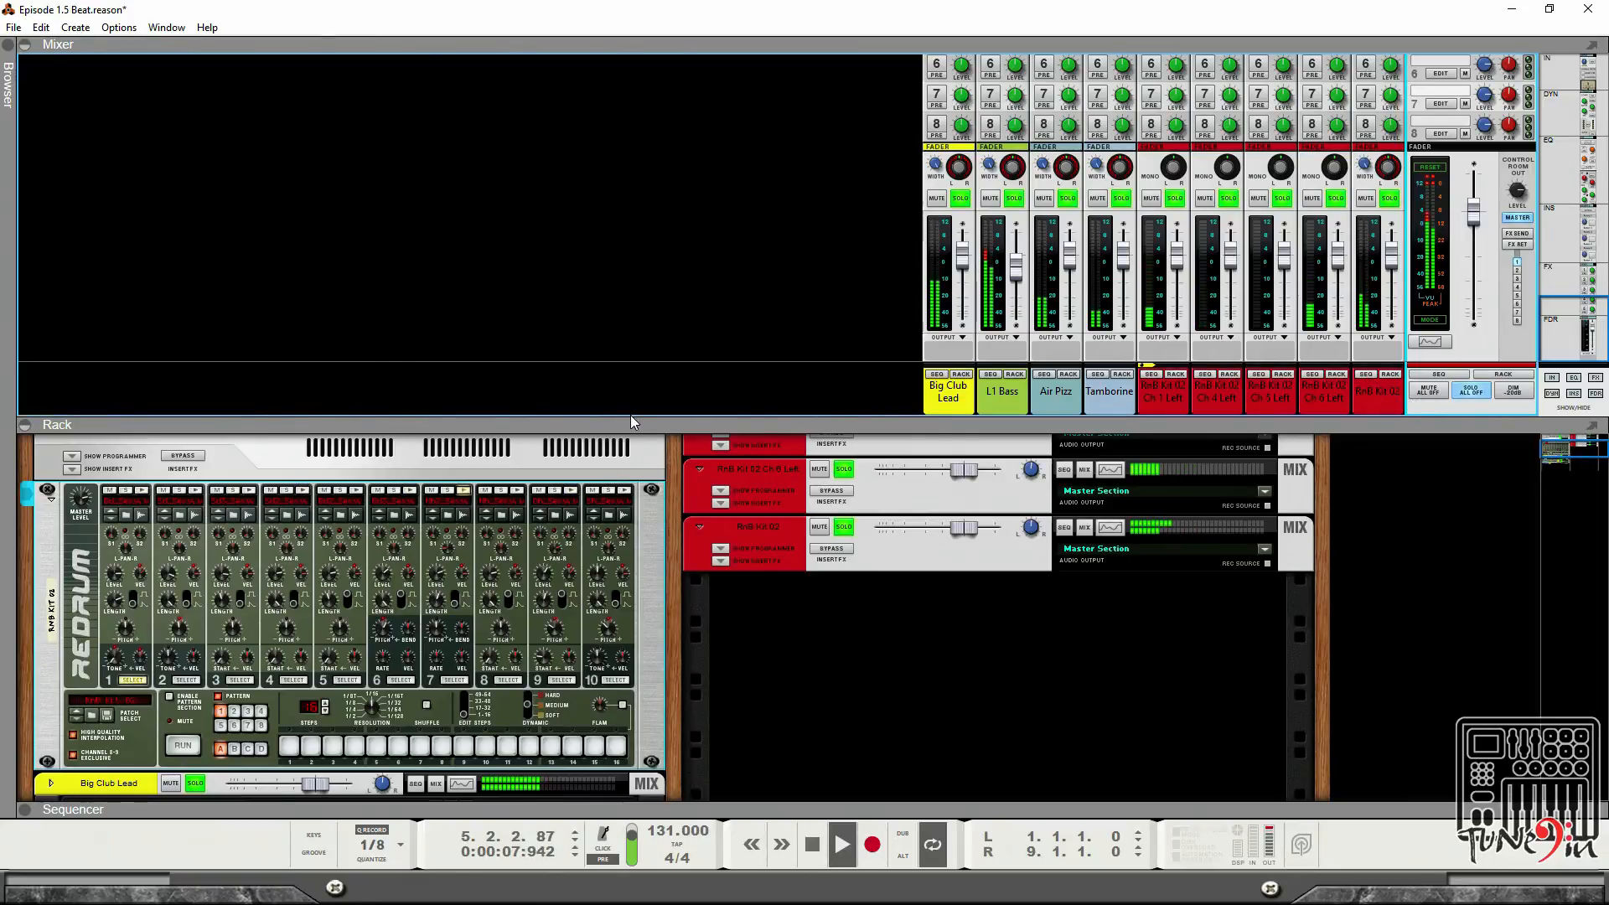
Show and hide the Mixer, Rack and Sequencer panels to rearrange the workspace.
left_click(28, 425)
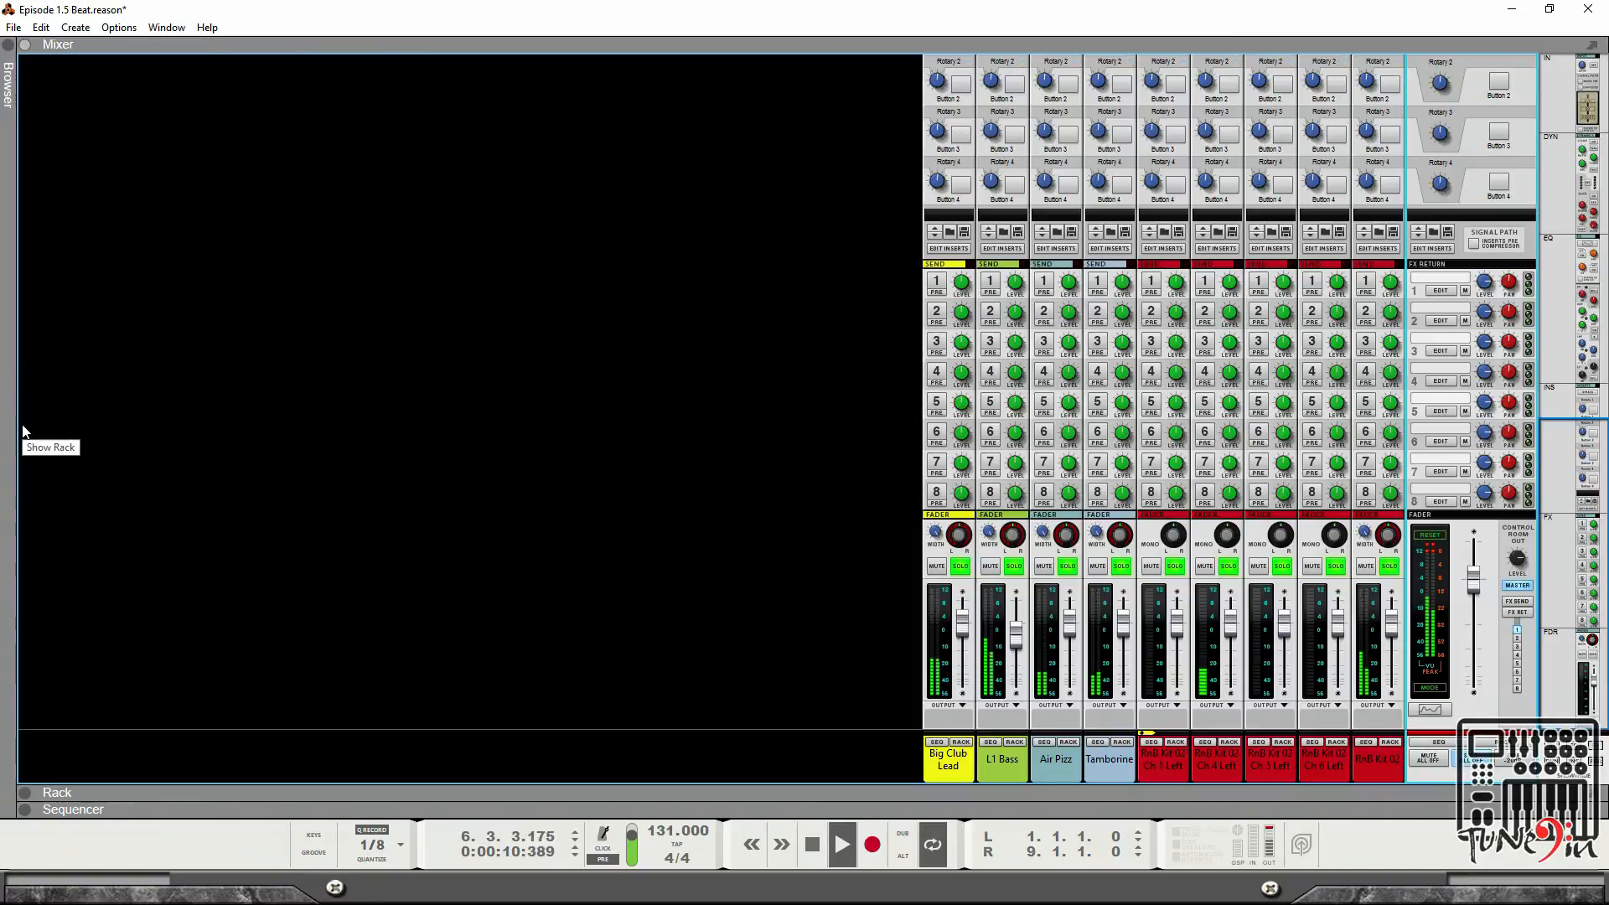
left_click(28, 47)
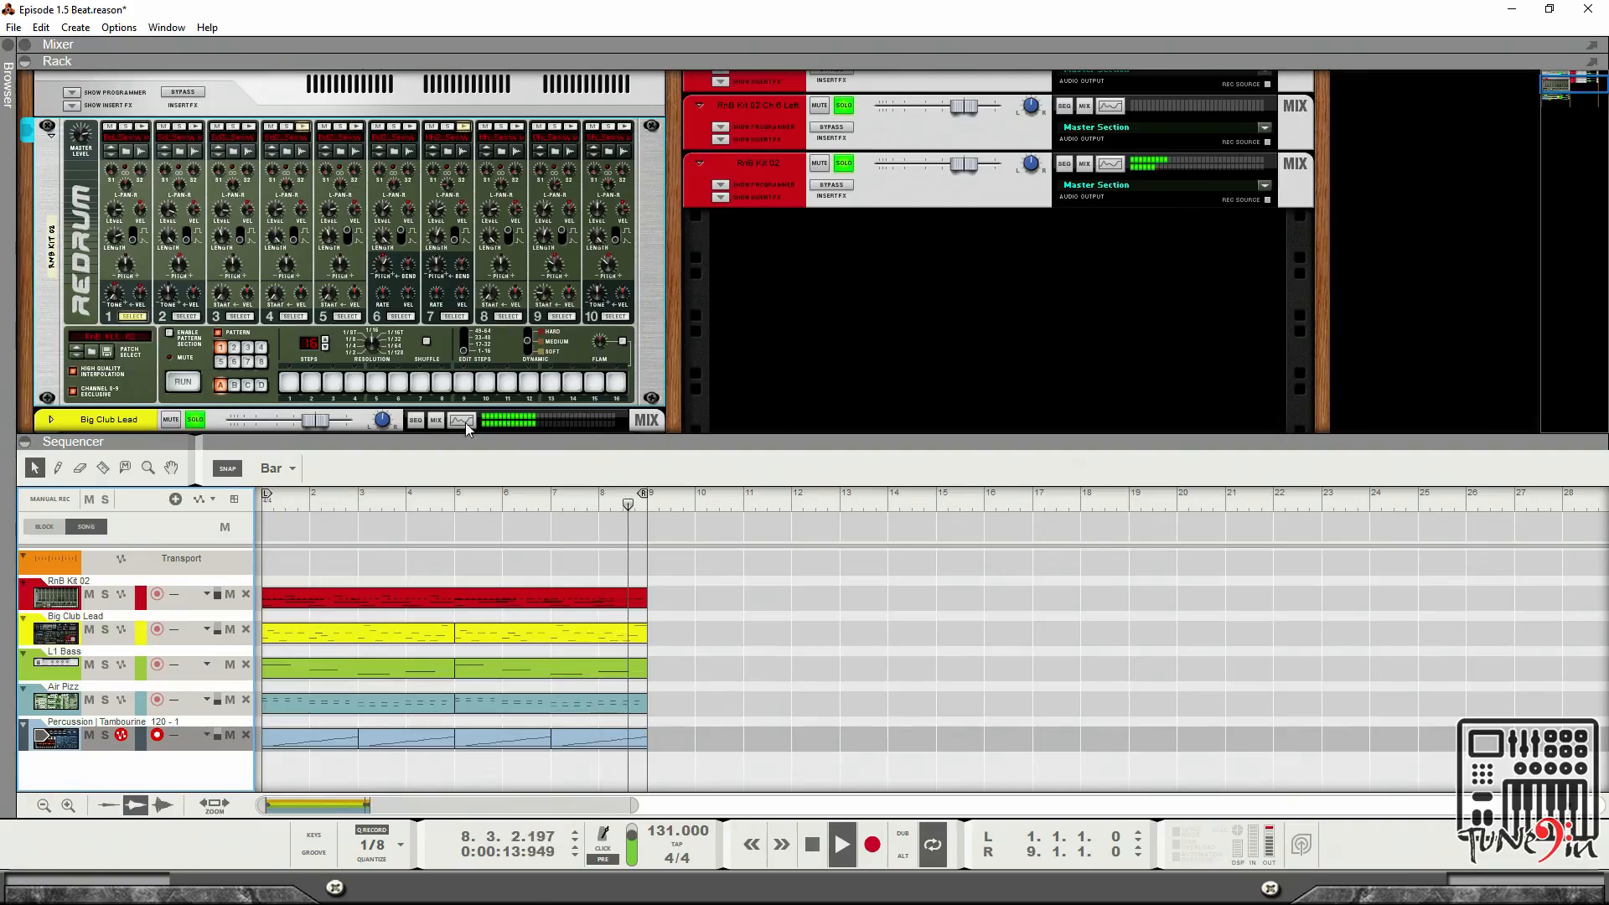
left_click(25, 47)
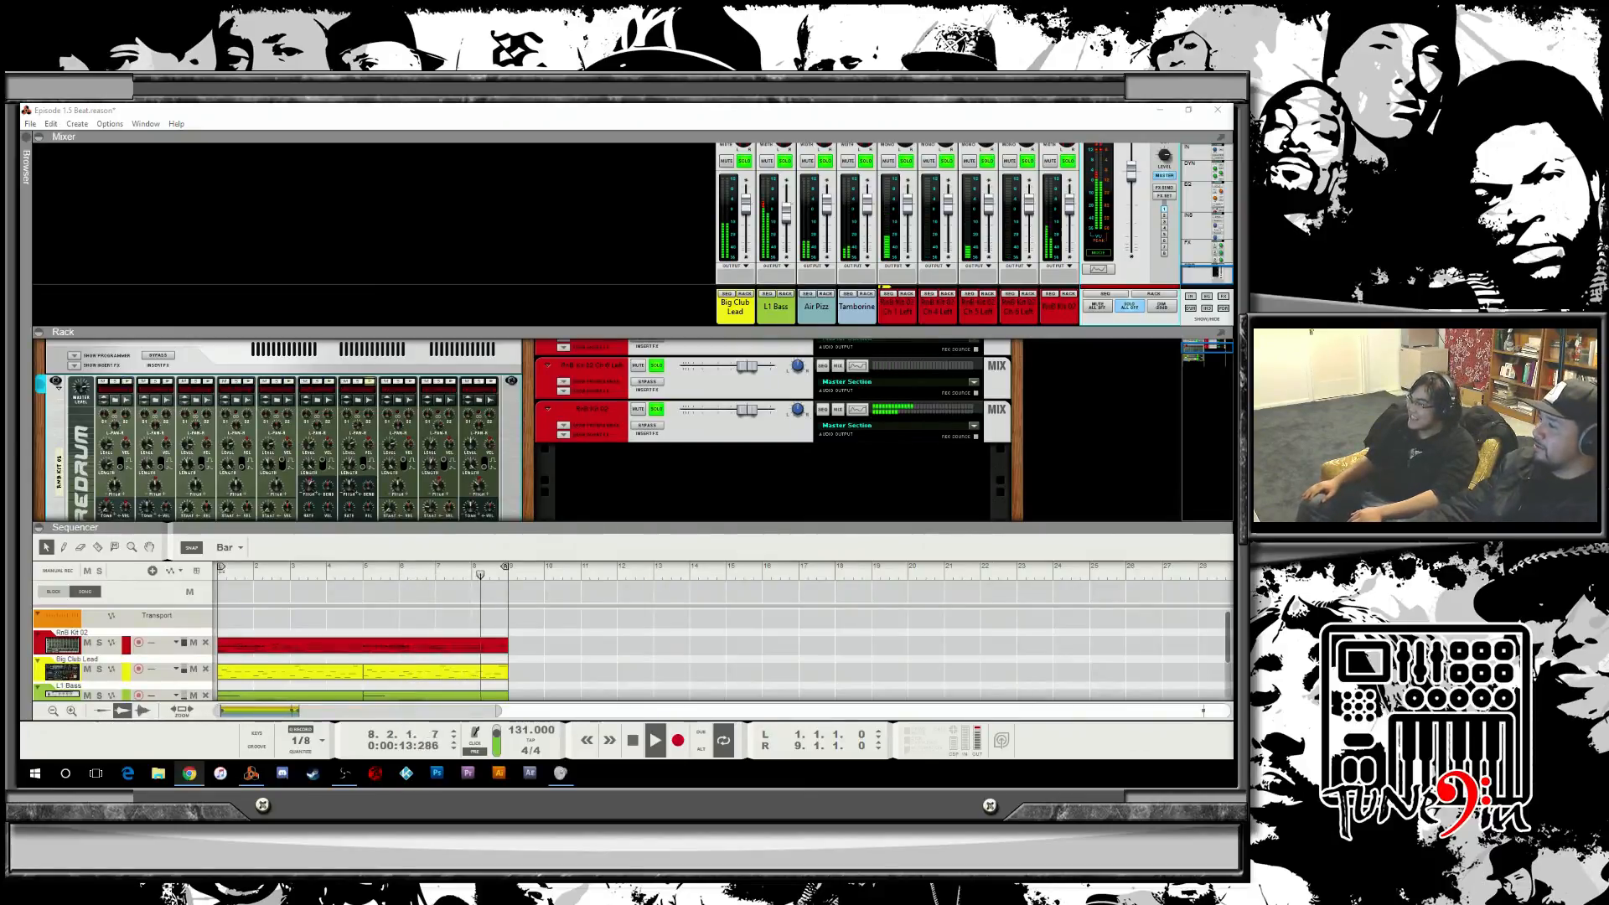
left_click(38, 332)
left_click(38, 437)
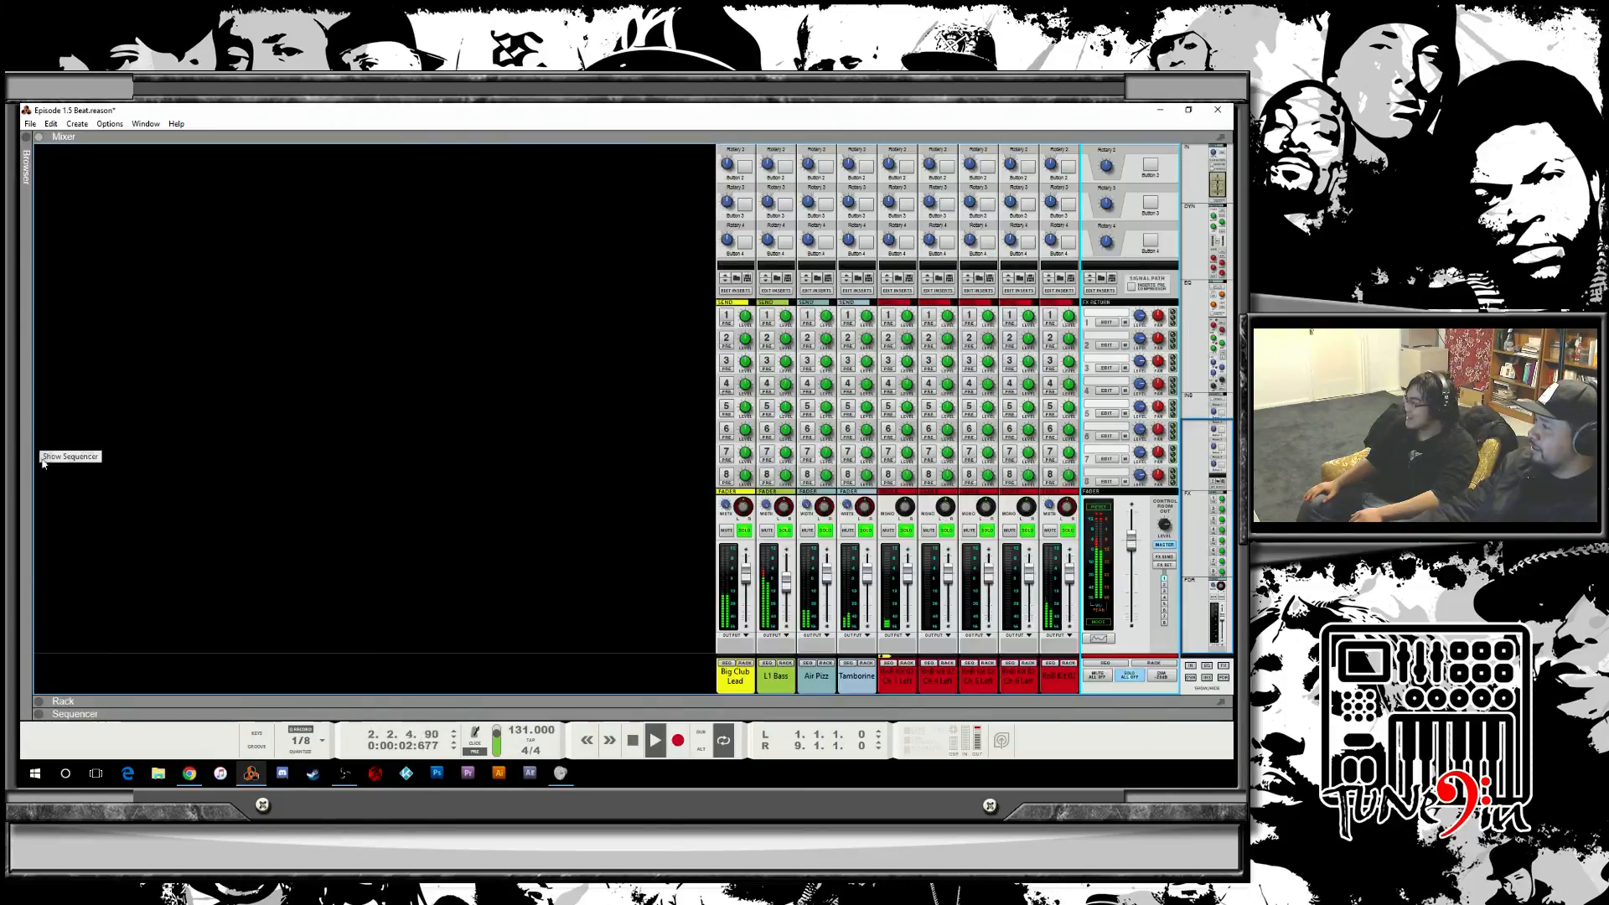
left_click(39, 702)
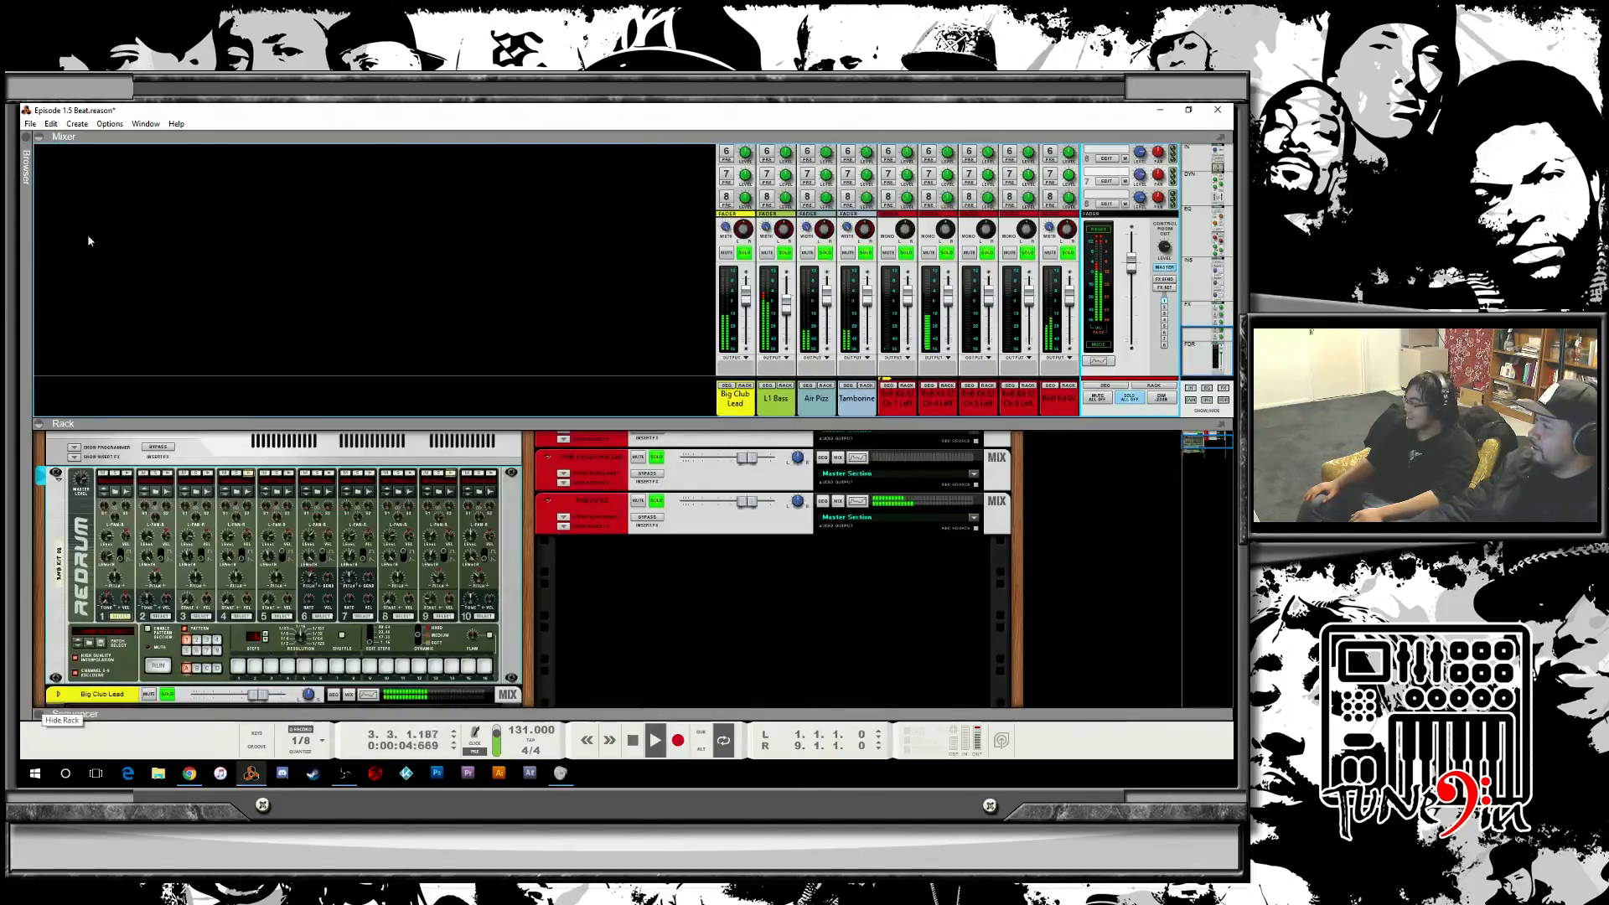
left_click(39, 137)
Flip the rack around to inspect the cable connections on its back, then flip it to the front.
key("Tab")
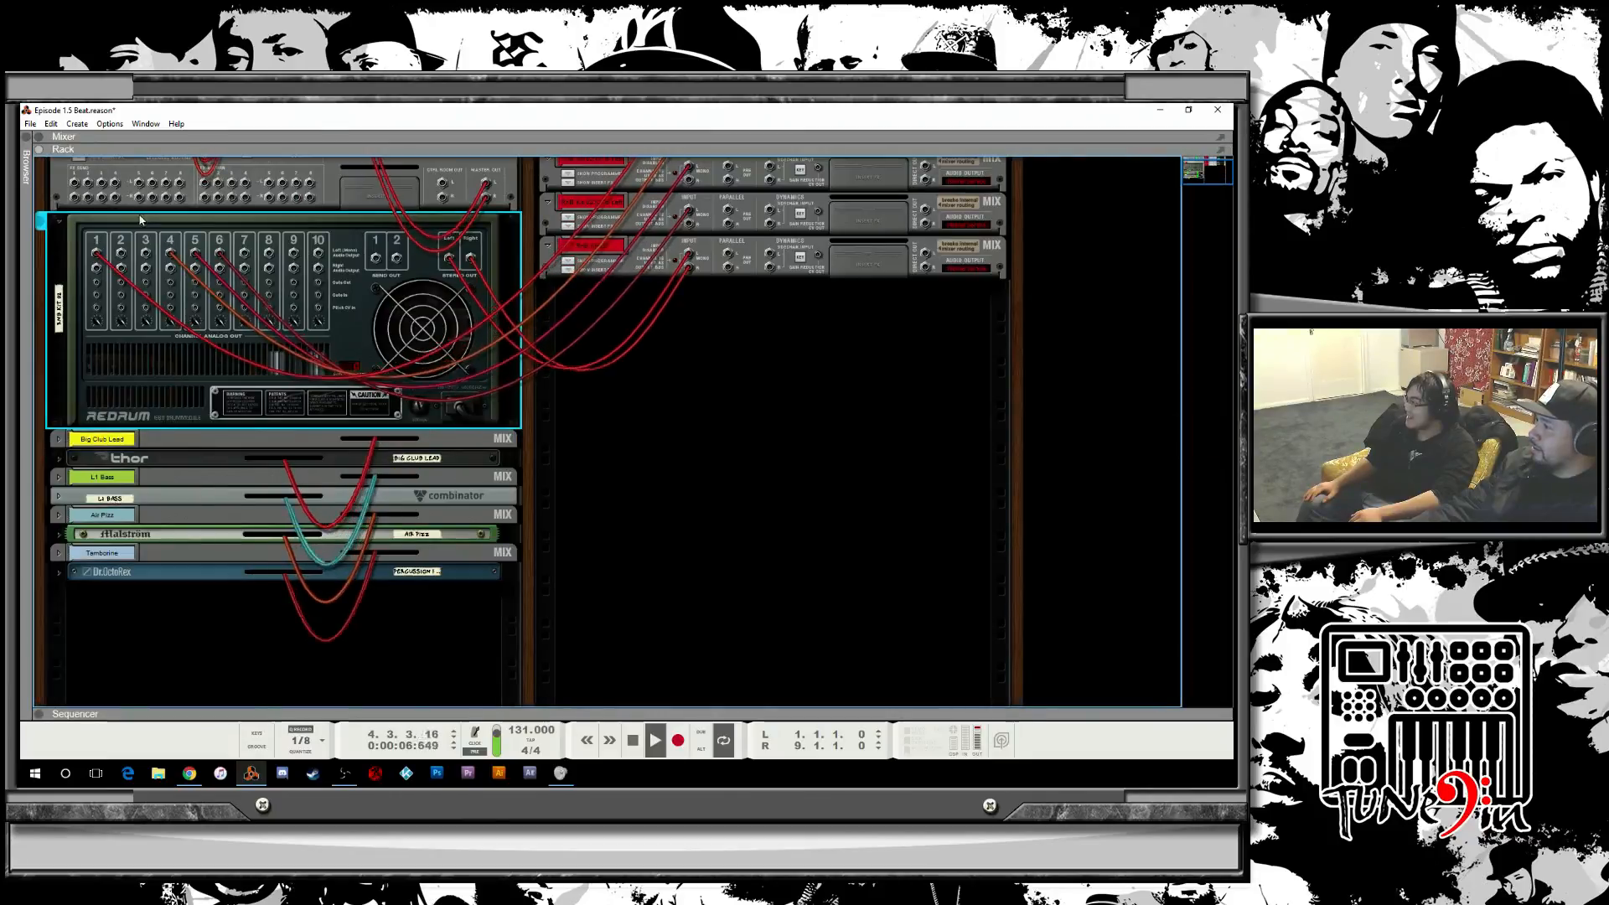
scroll(712, 395, "up", 3)
key("Tab")
key("Tab")
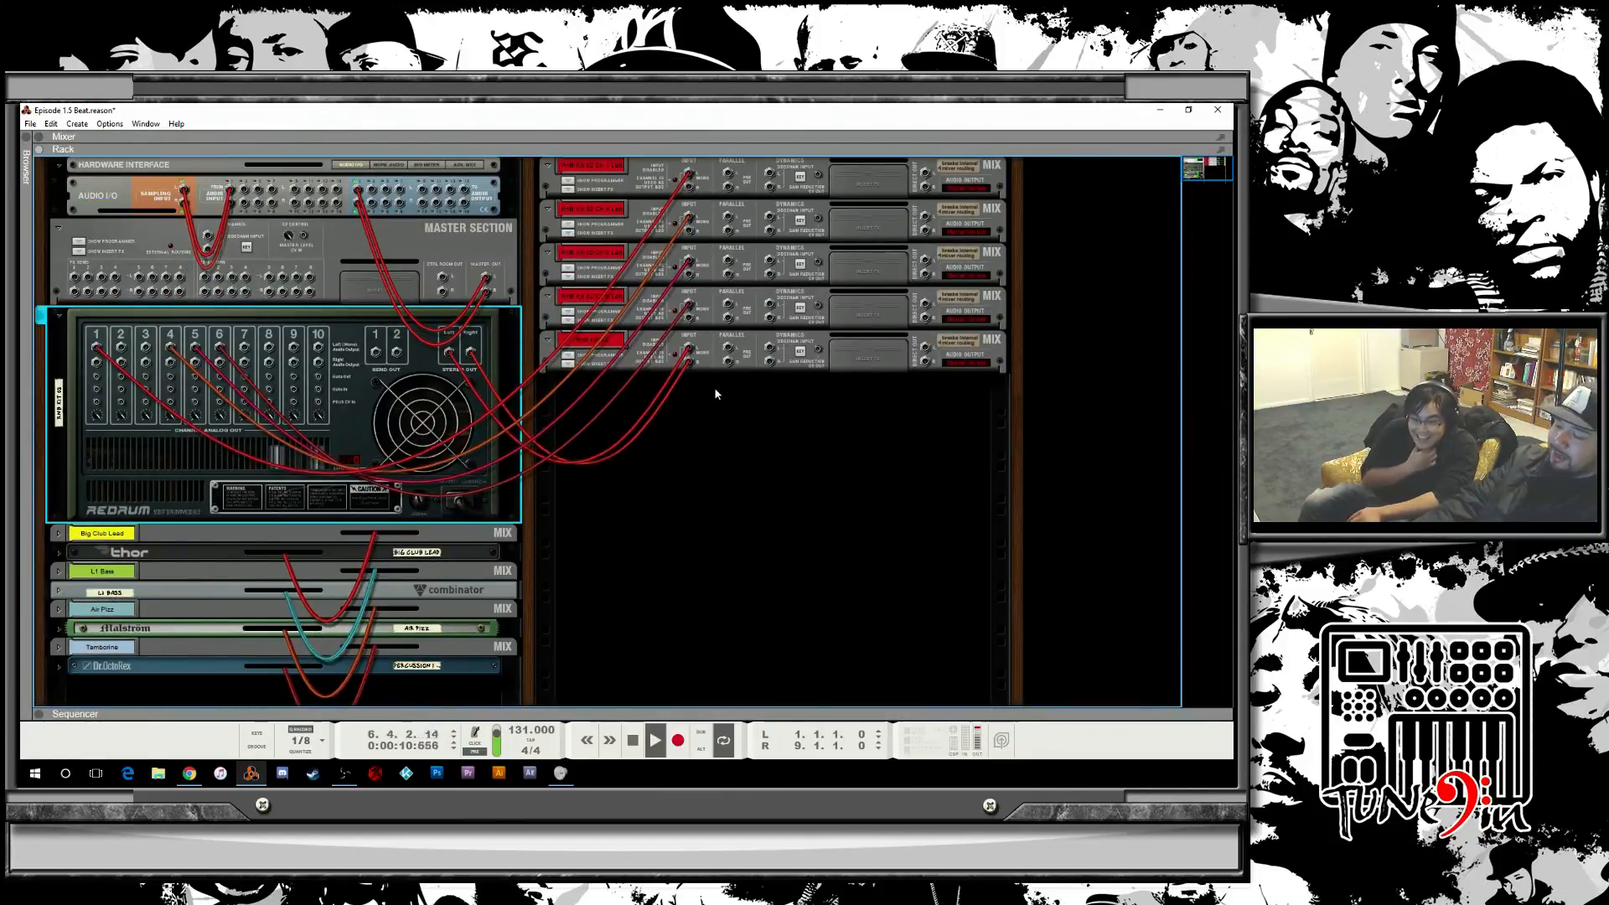
key("Tab")
scroll(298, 293, "down", 2)
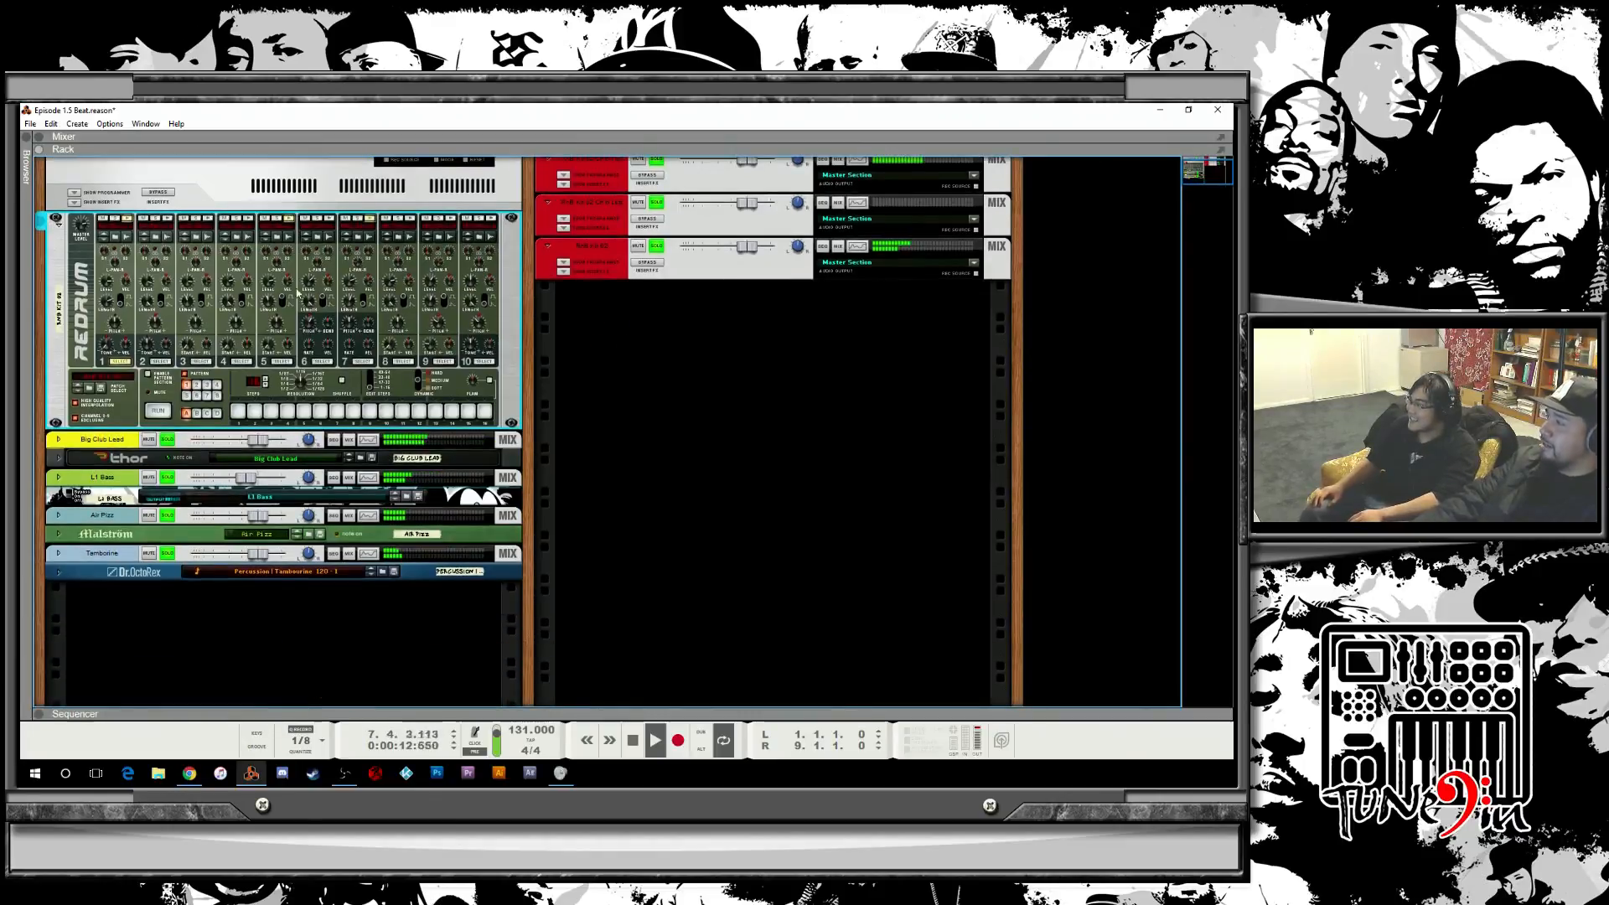
Save the Episode 1.5 Beat song.
left_click(30, 124)
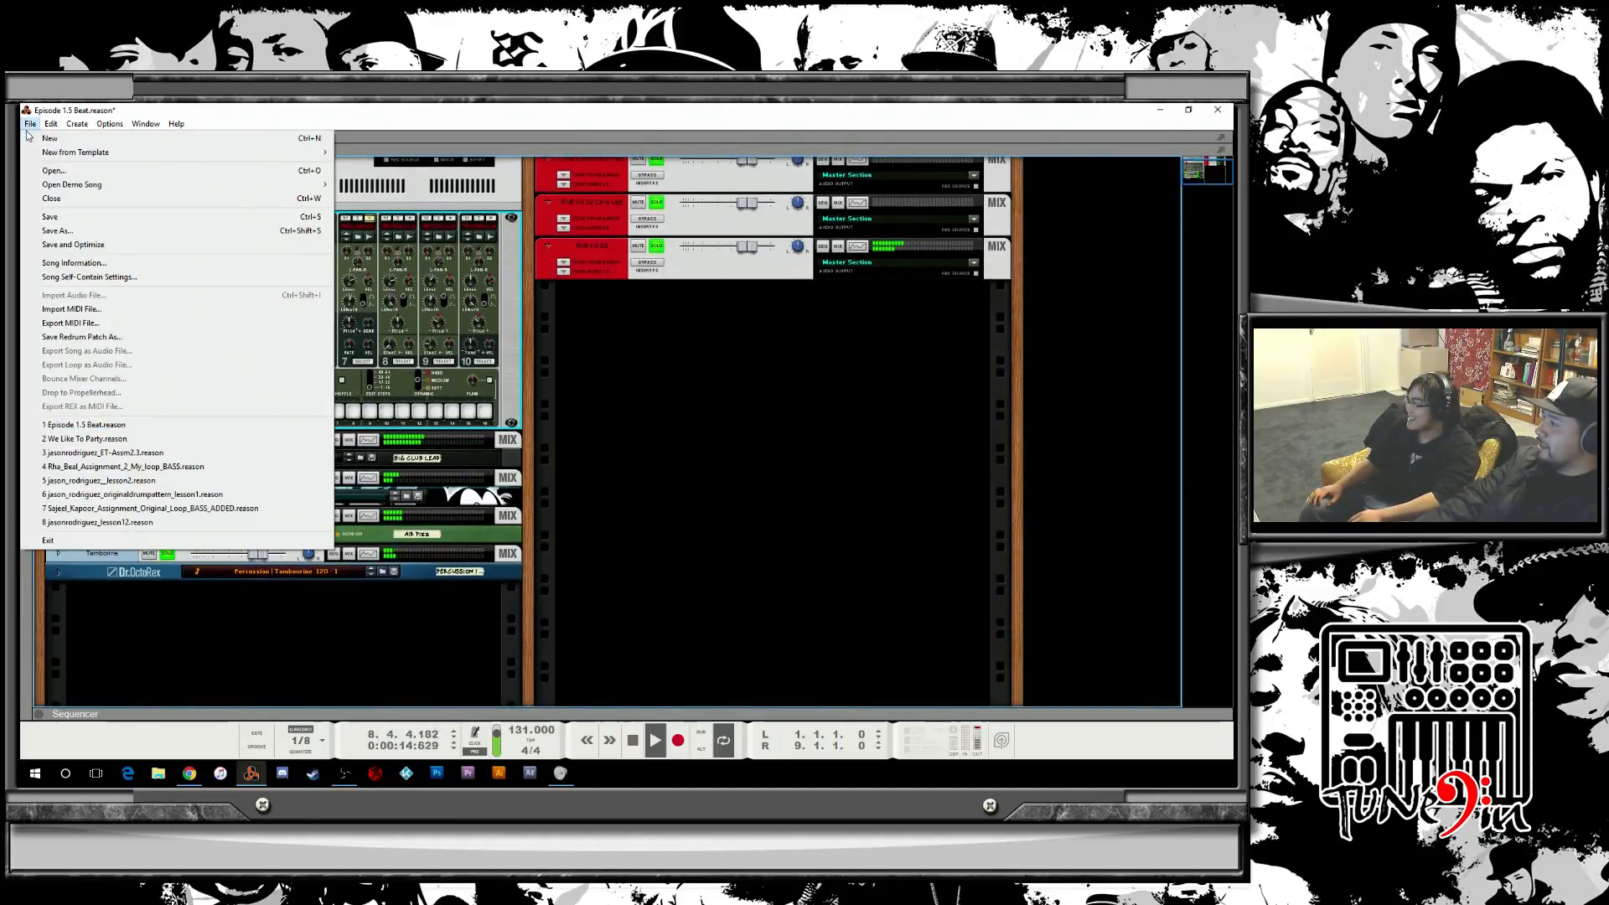
left_click(50, 216)
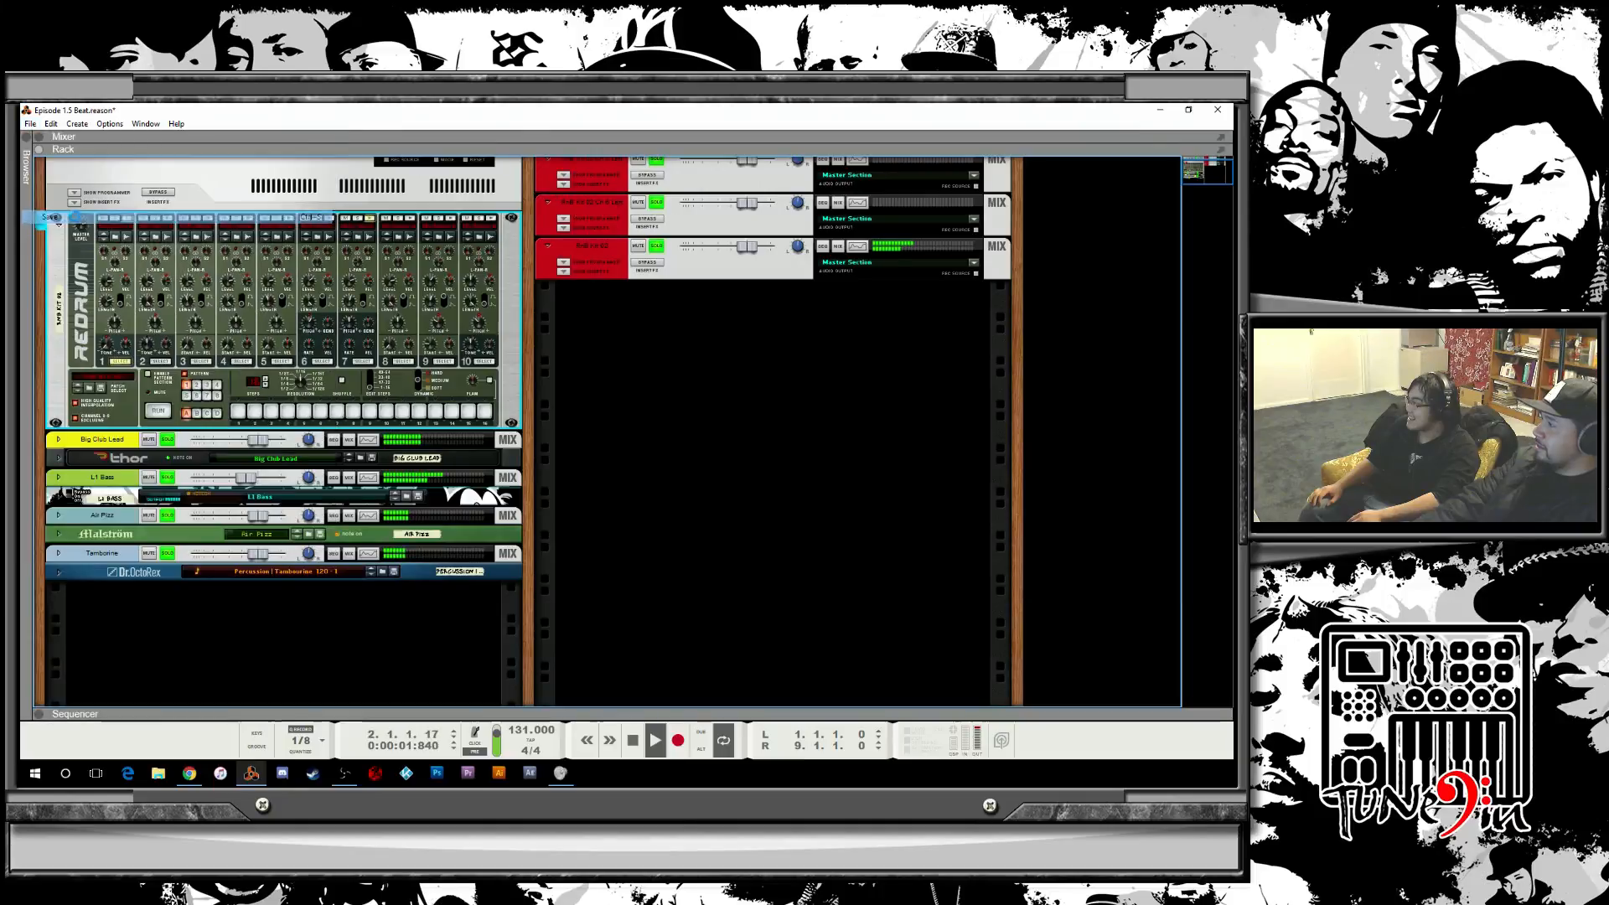
Open the recent song We Like To Party.reason and maximize its window.
left_click(30, 124)
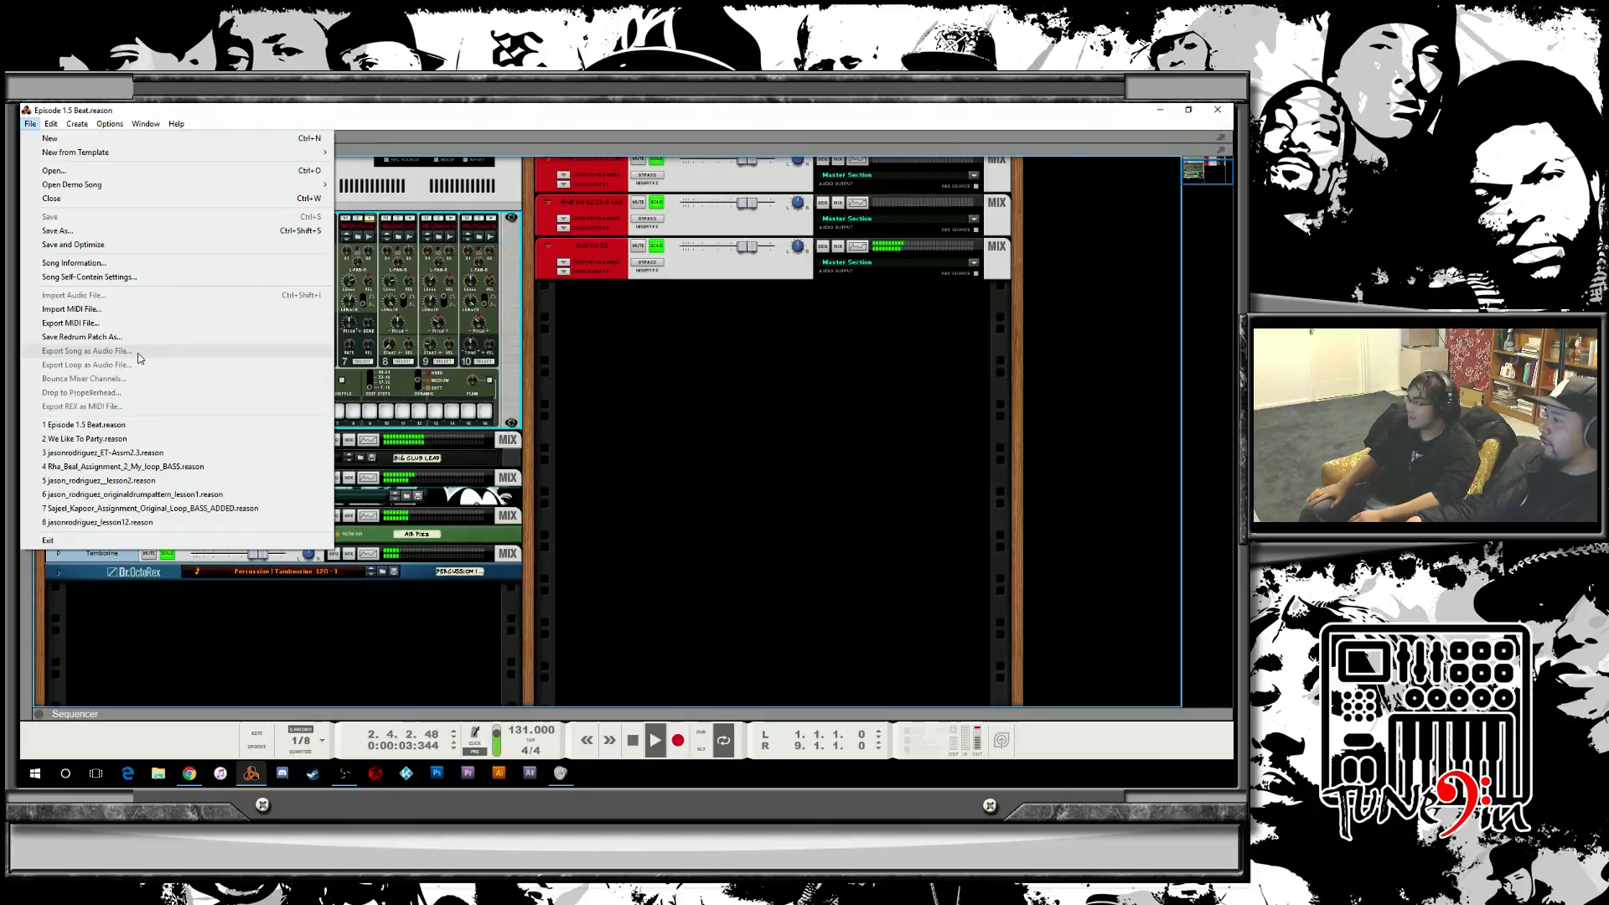
left_click(157, 440)
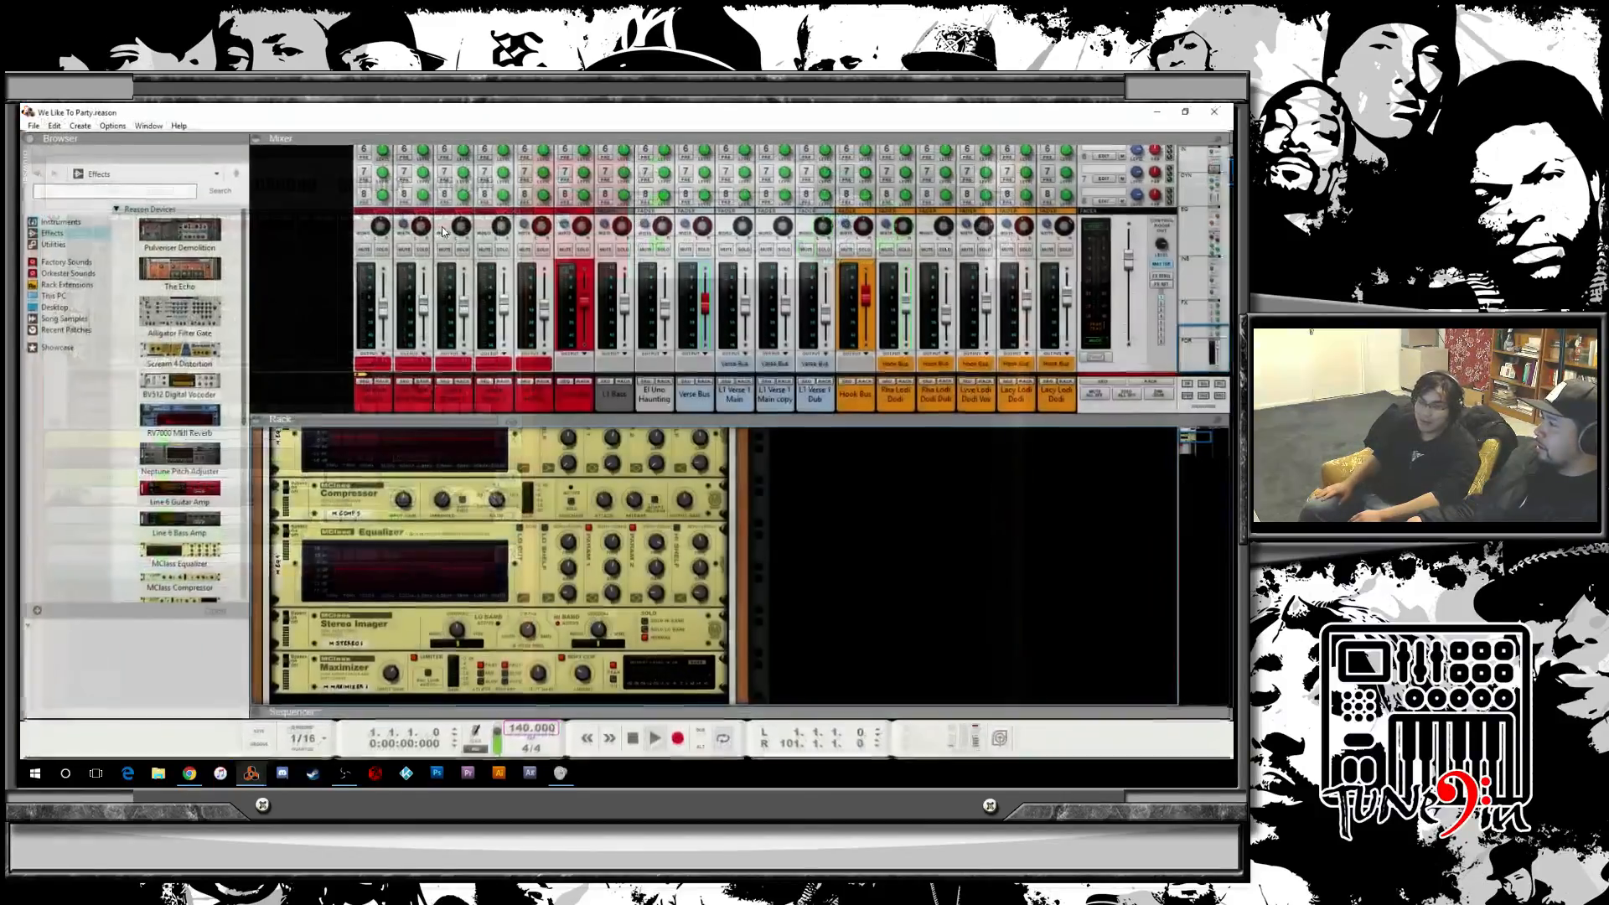
left_click_drag(491, 114, 508, 183)
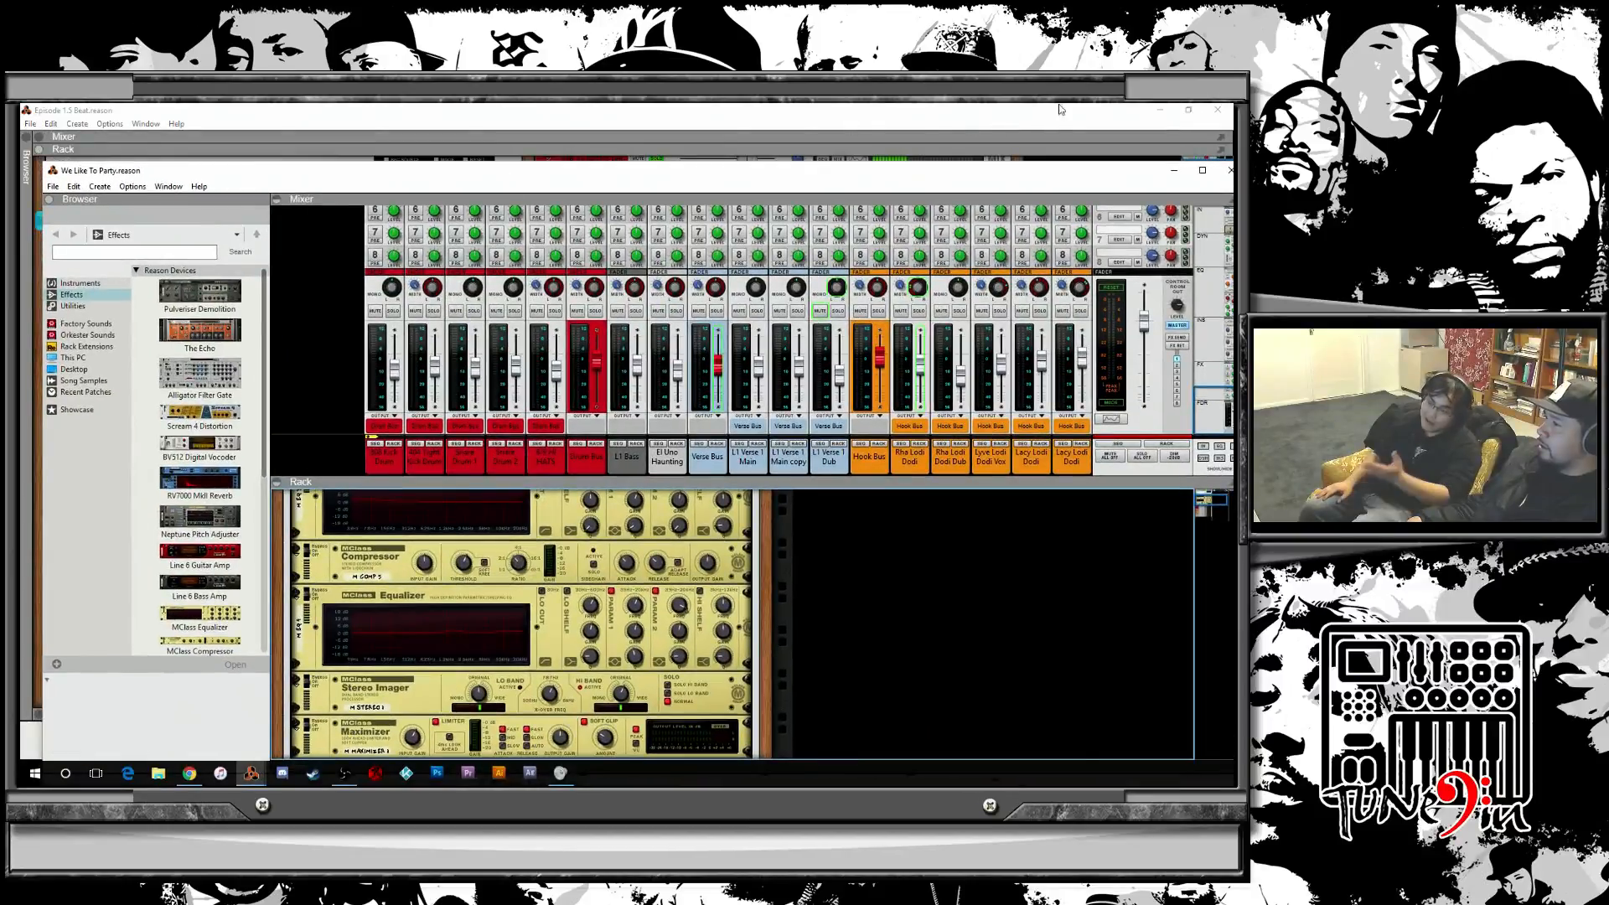
left_click(1217, 111)
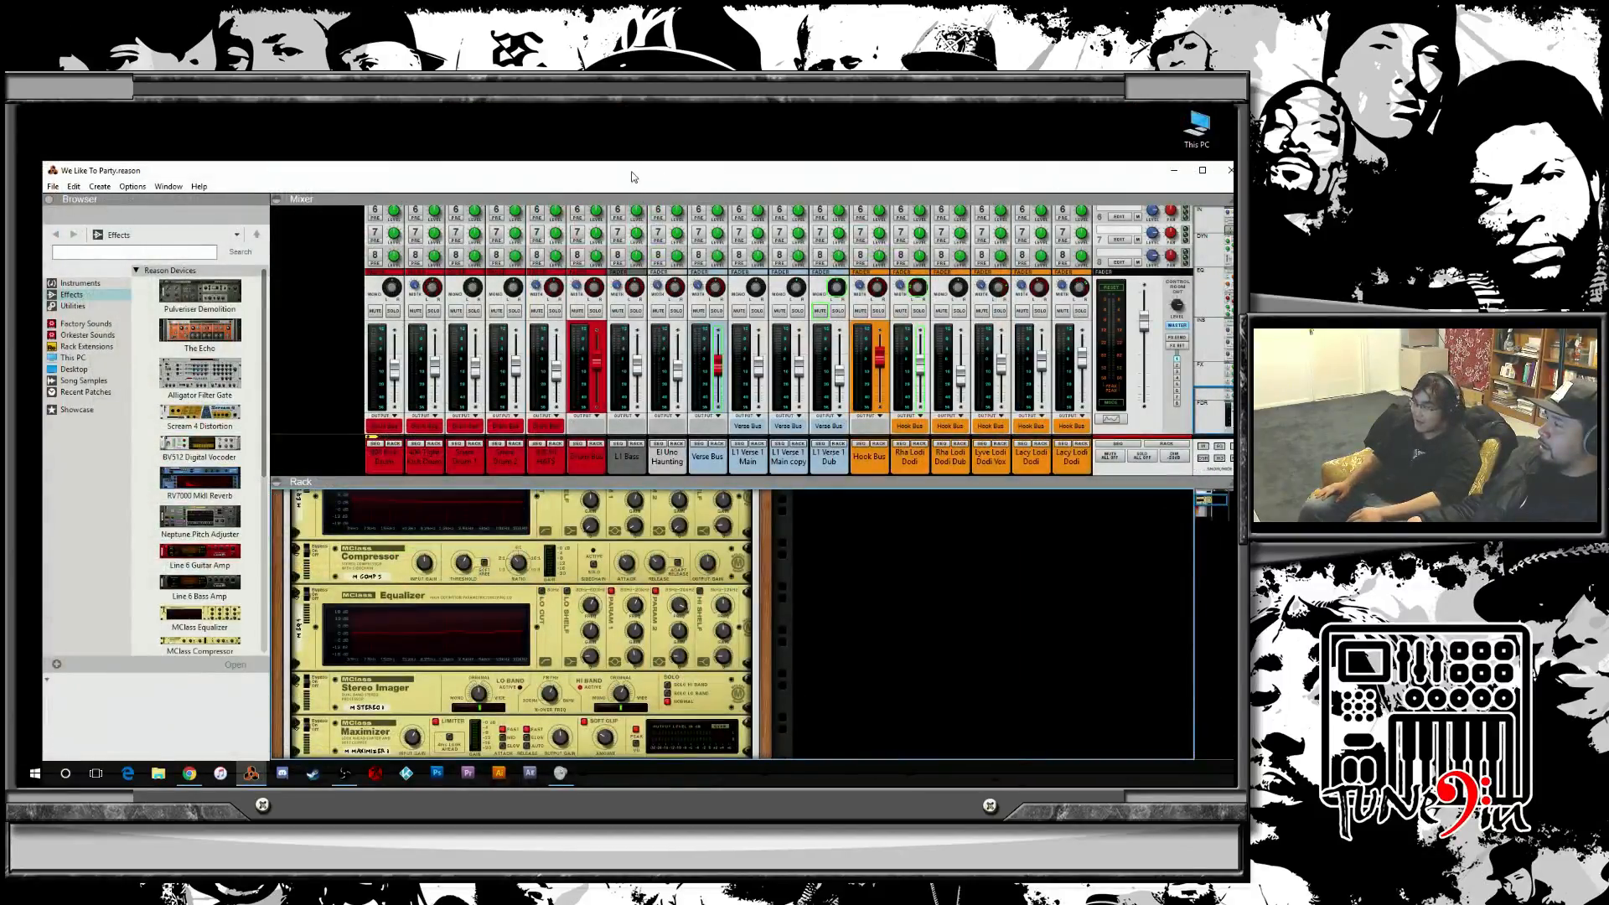
double_click(632, 177)
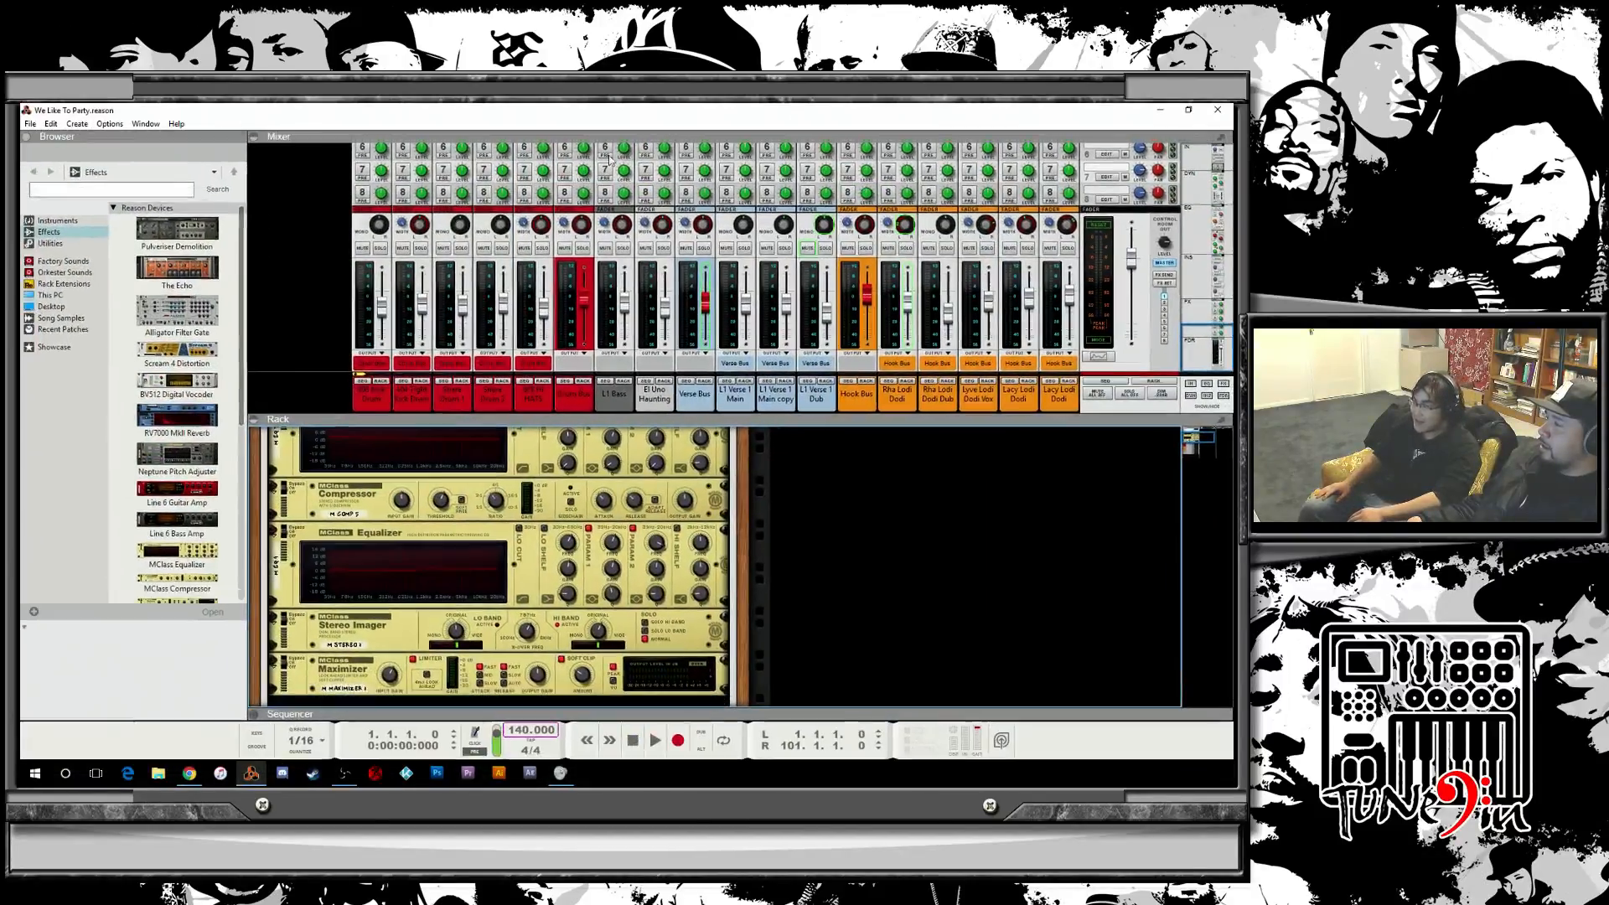
Collapse the mixer and flip the We Like To Party rack to inspect its rear cabling.
left_click(253, 138)
scroll(847, 363, "up", 3)
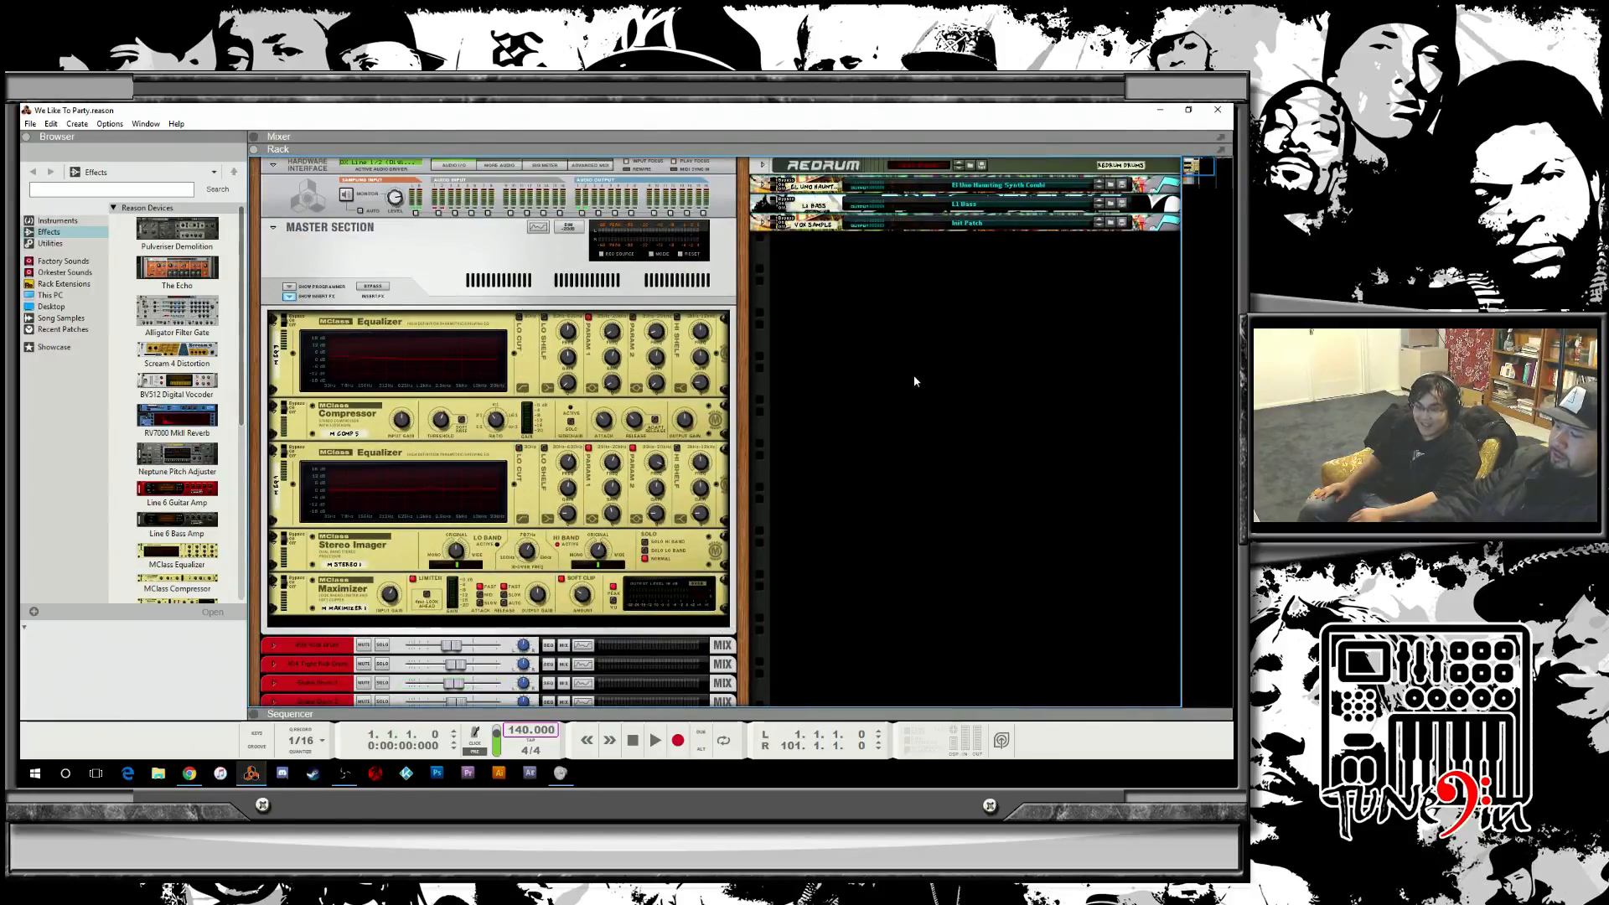
key("Tab")
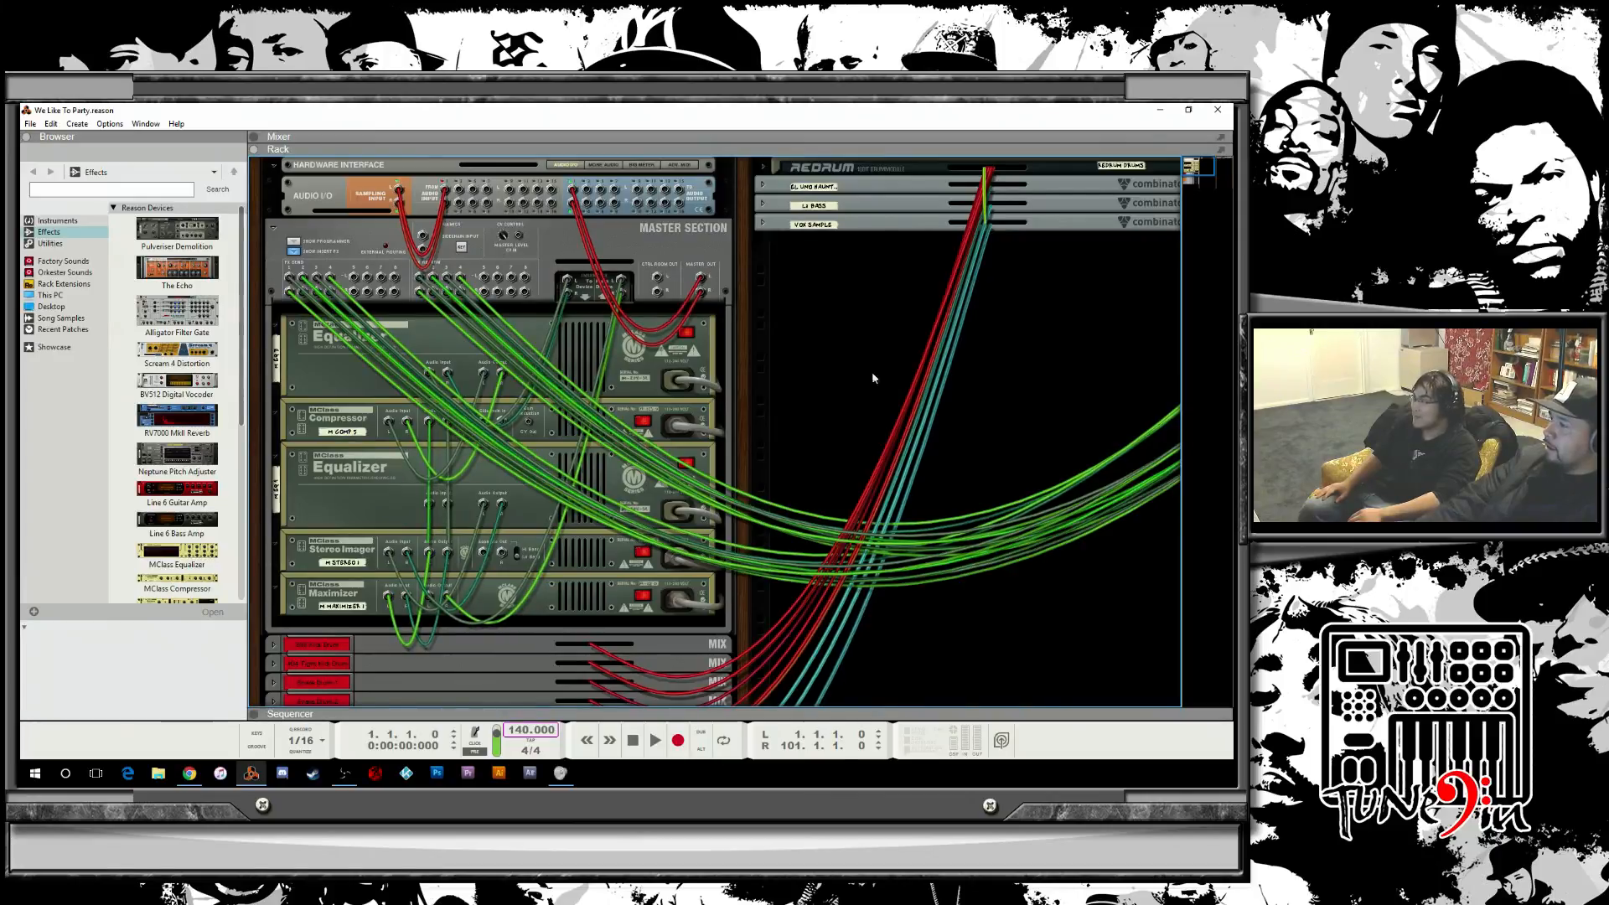
Examine the rear cabling and the combinator devices of the rack, then flip the rack back to its front.
scroll(849, 326, "down", 5)
scroll(848, 329, "up", 3)
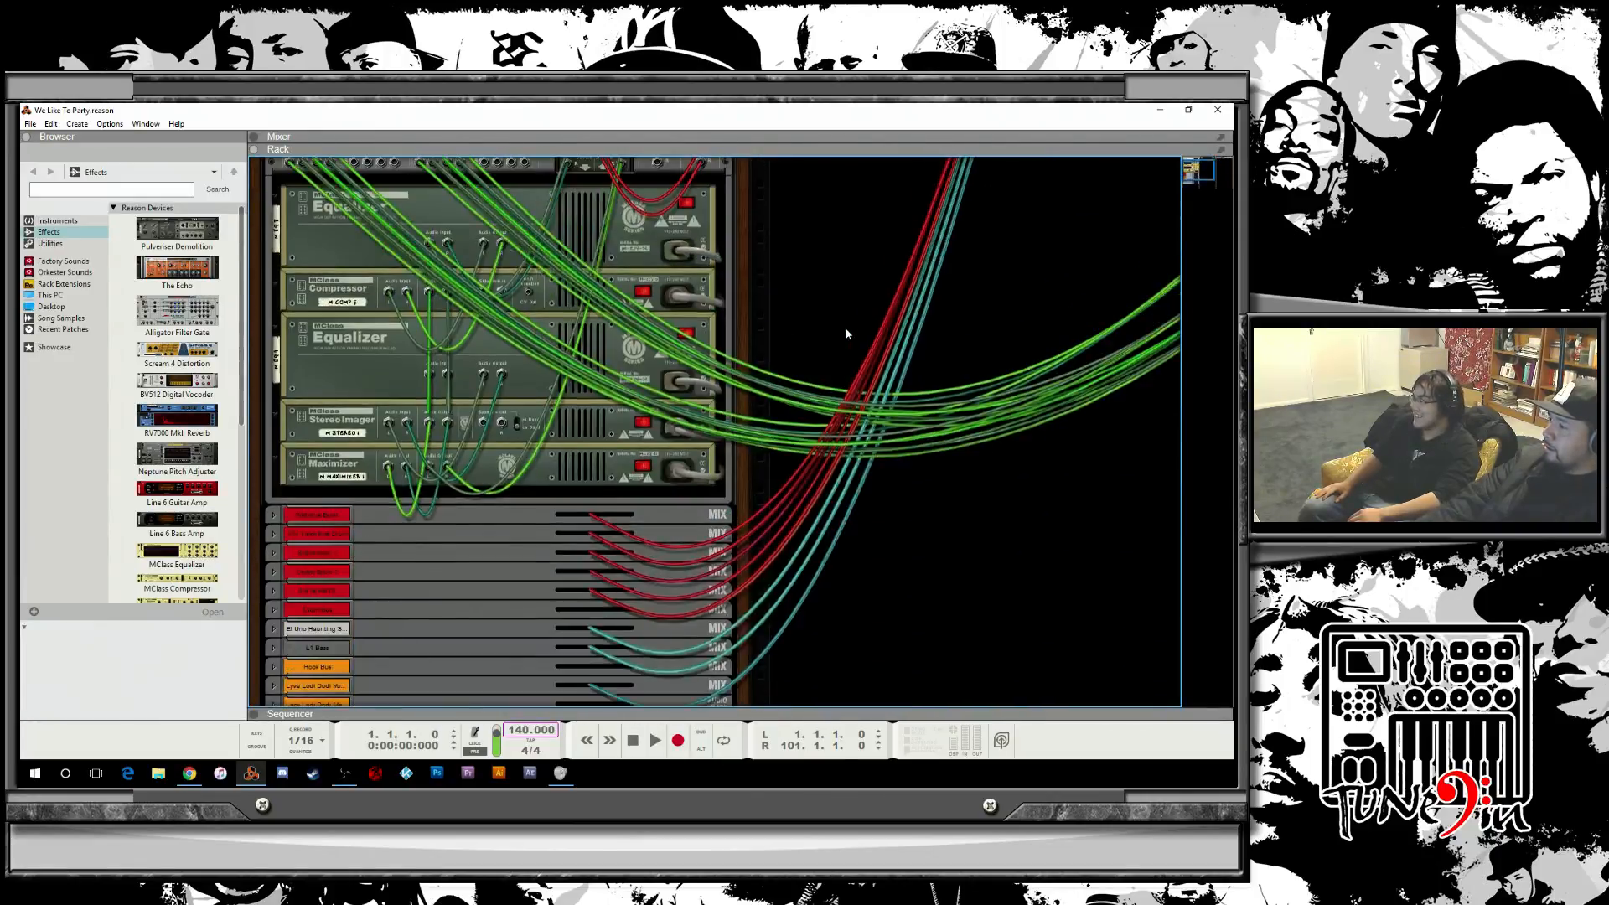
scroll(846, 334, "down", 4)
scroll(846, 335, "up", 5)
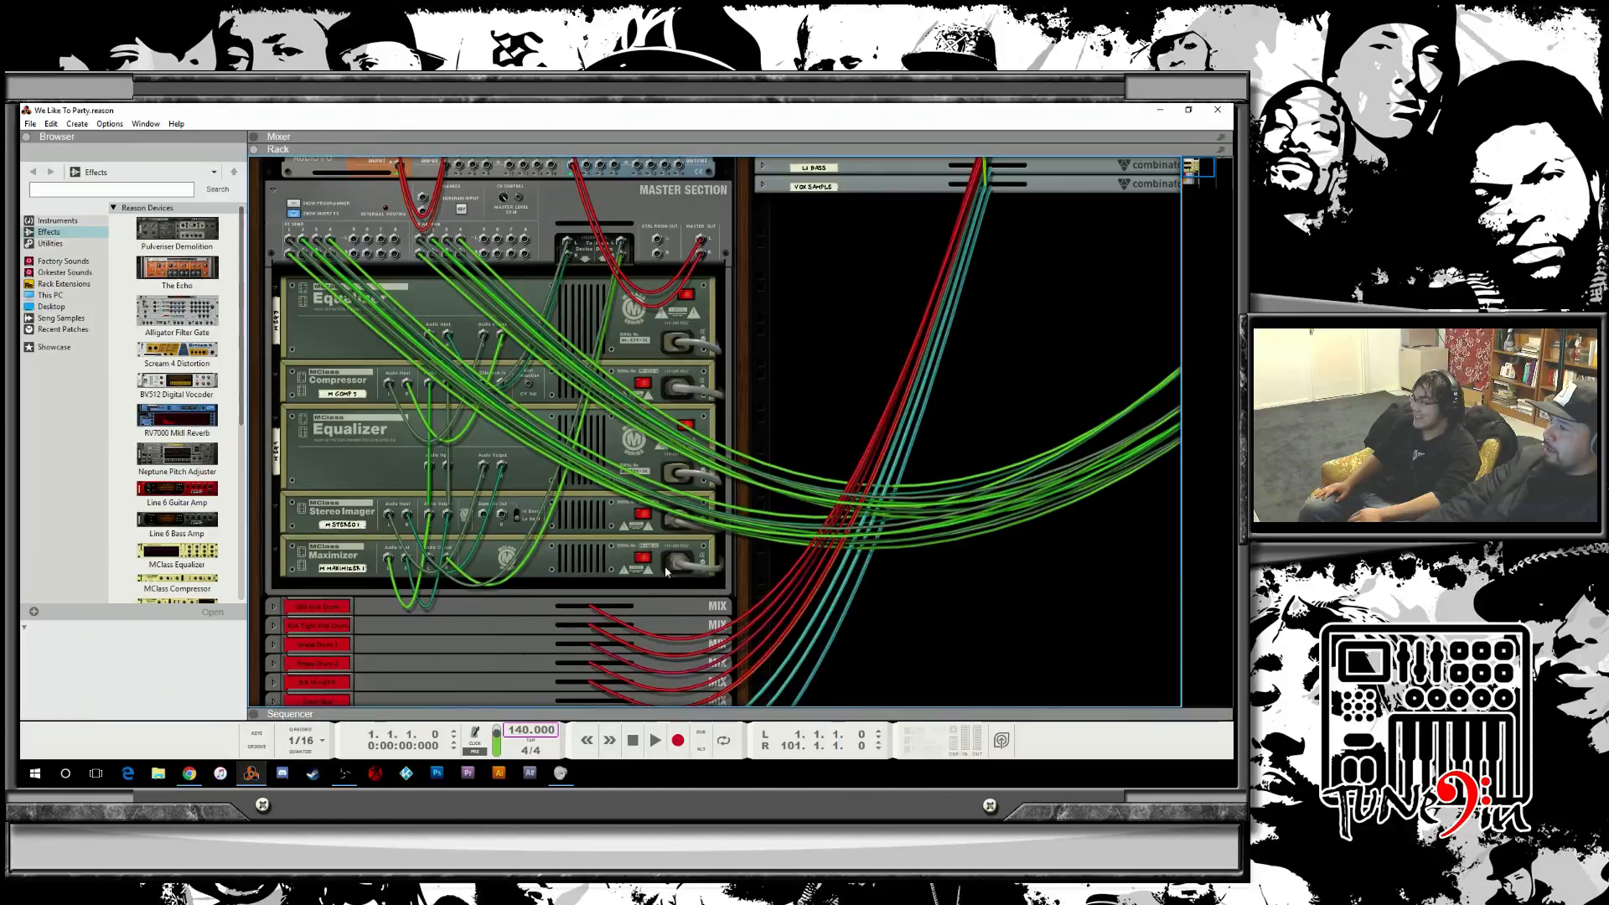
left_click_drag(736, 545, 713, 683)
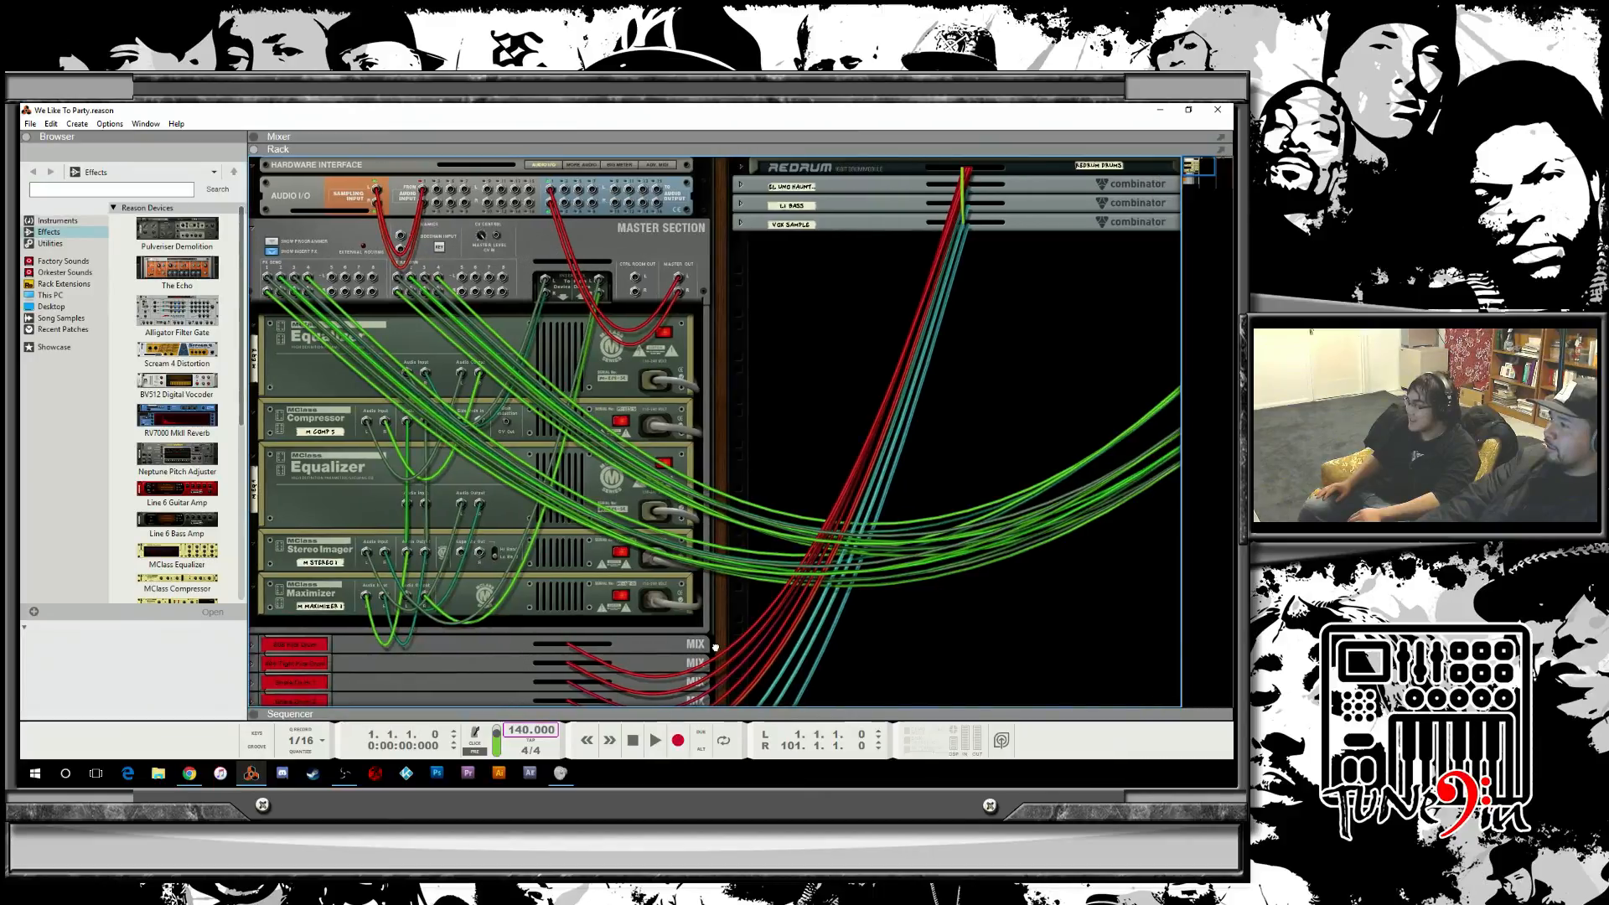
left_click(737, 224)
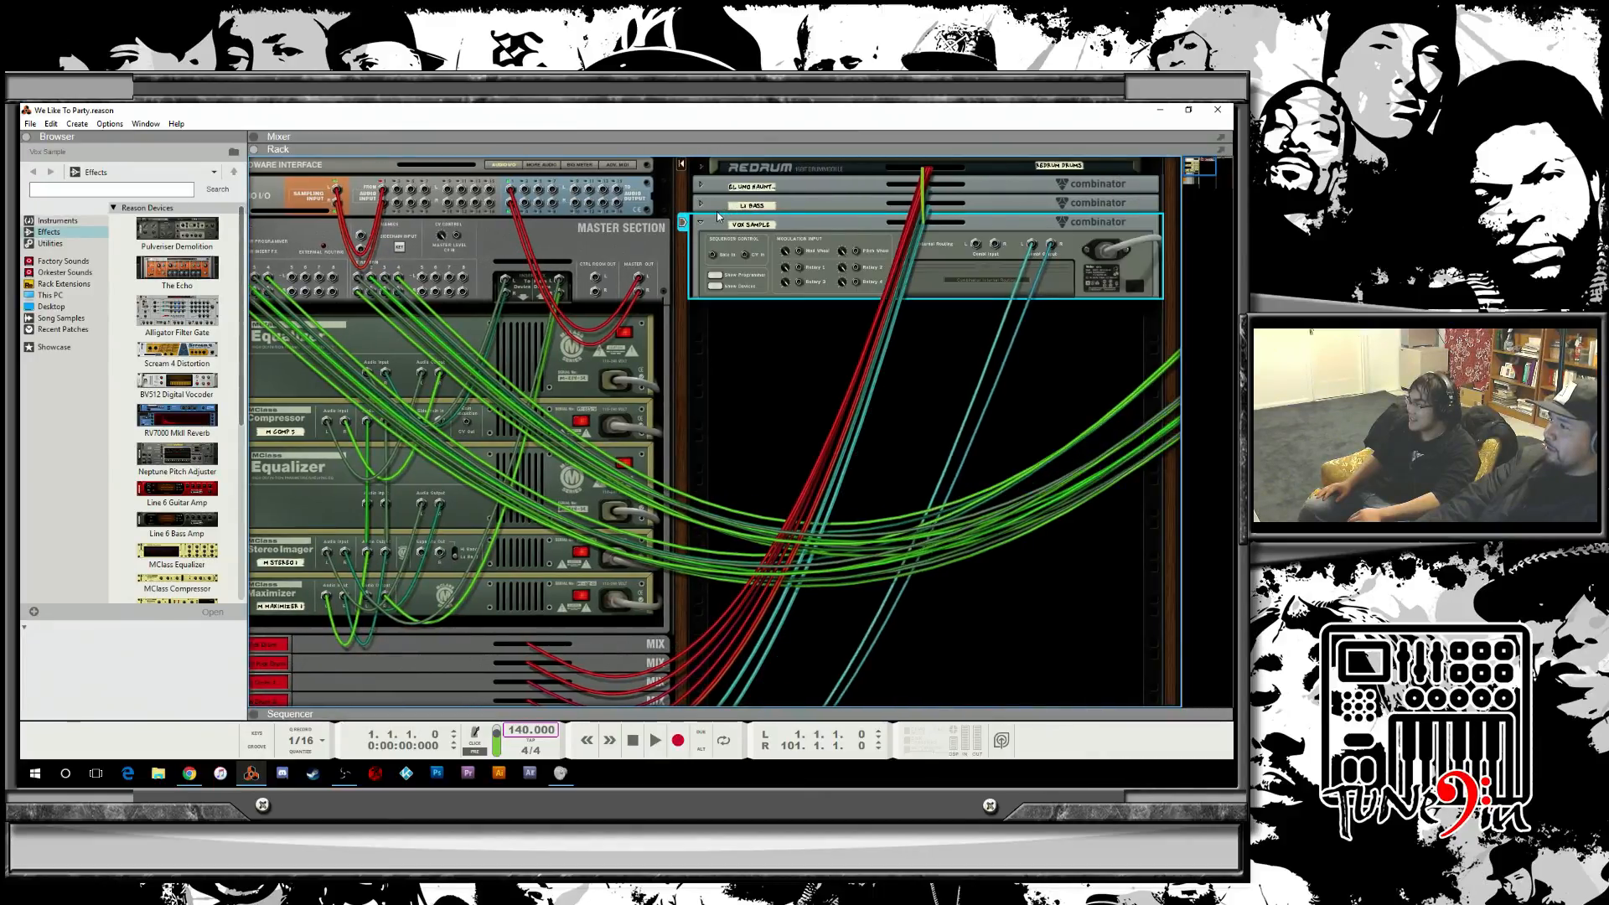
left_click(704, 204)
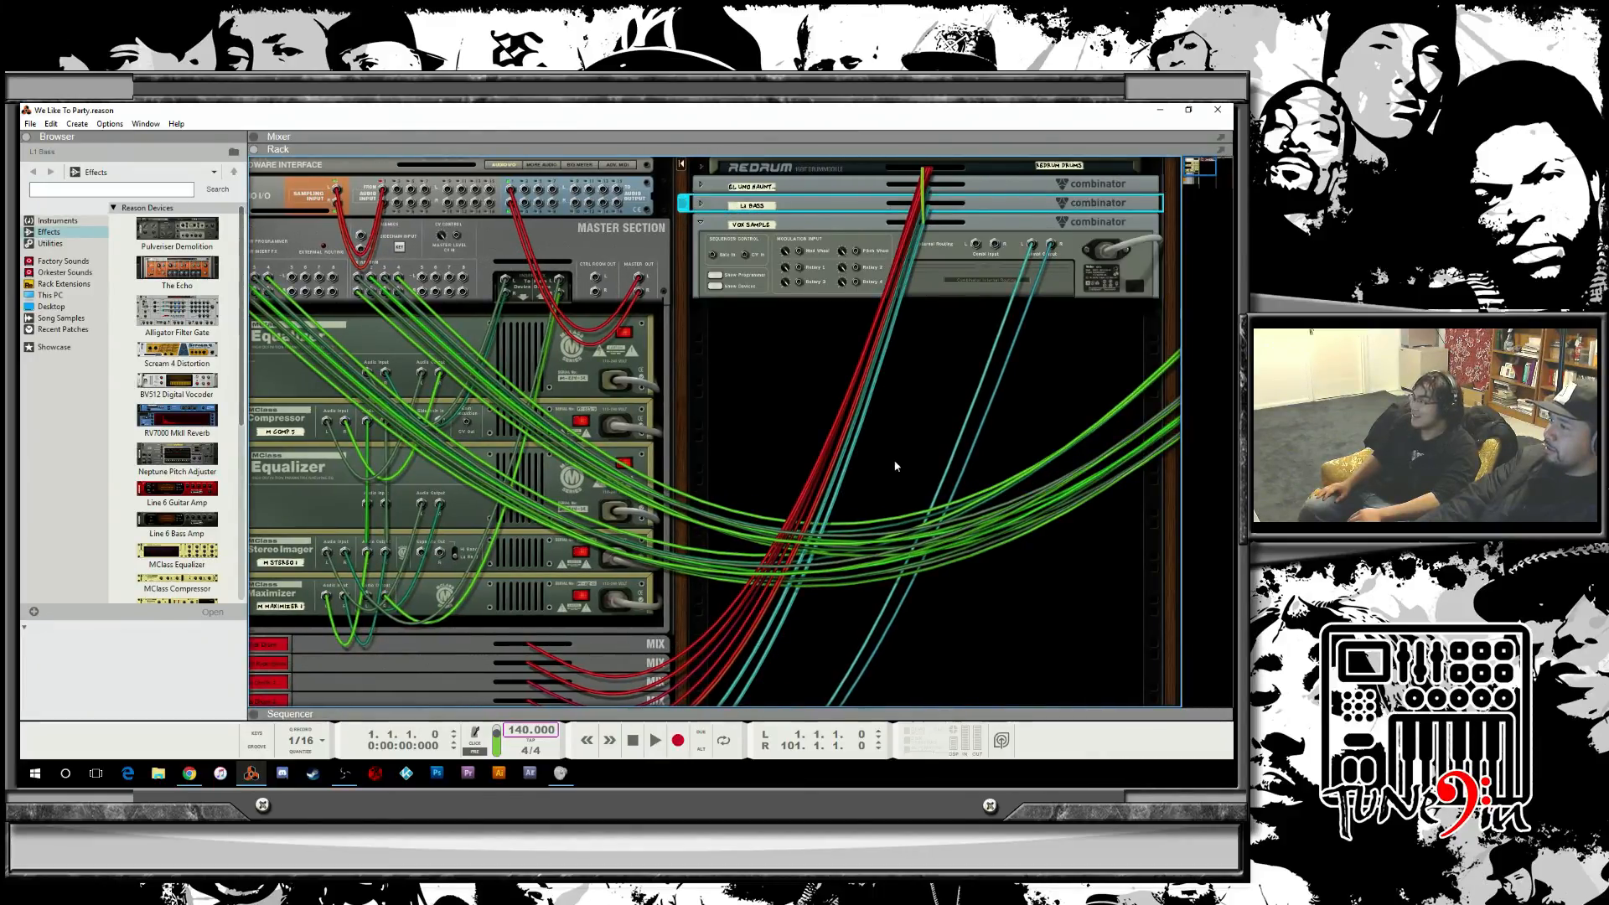
scroll(887, 460, "down", 2)
key("Tab")
scroll(887, 460, "up", 2)
scroll(871, 486, "down", 5)
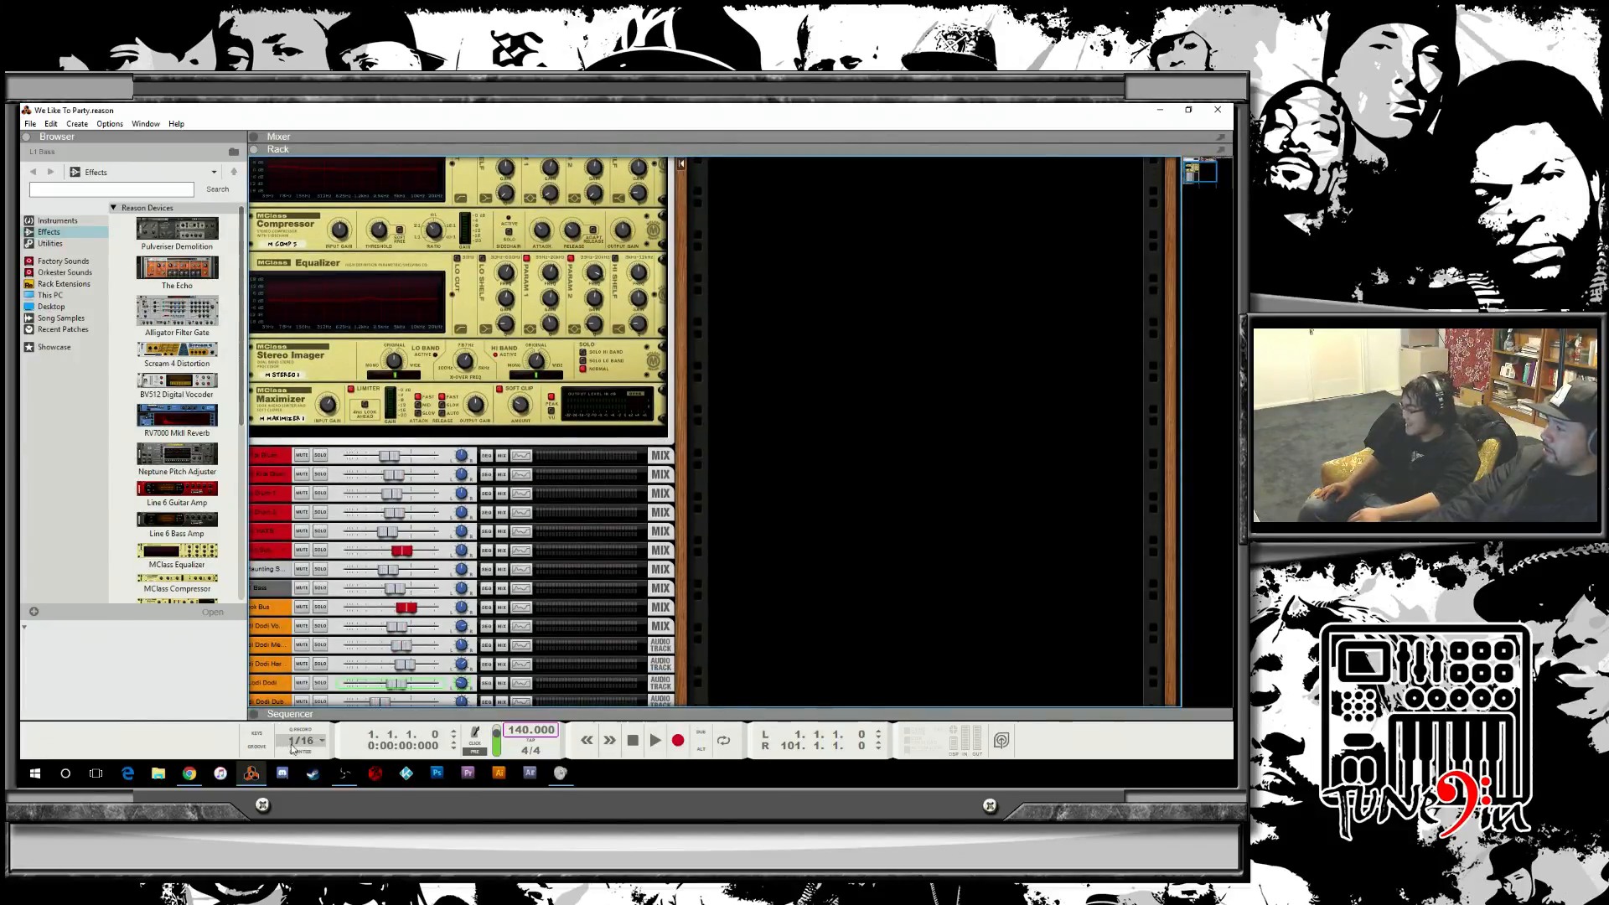
Show the sequencer, start playback from the beginning of the song, and enlarge the sequencer to fill the window.
left_click(254, 715)
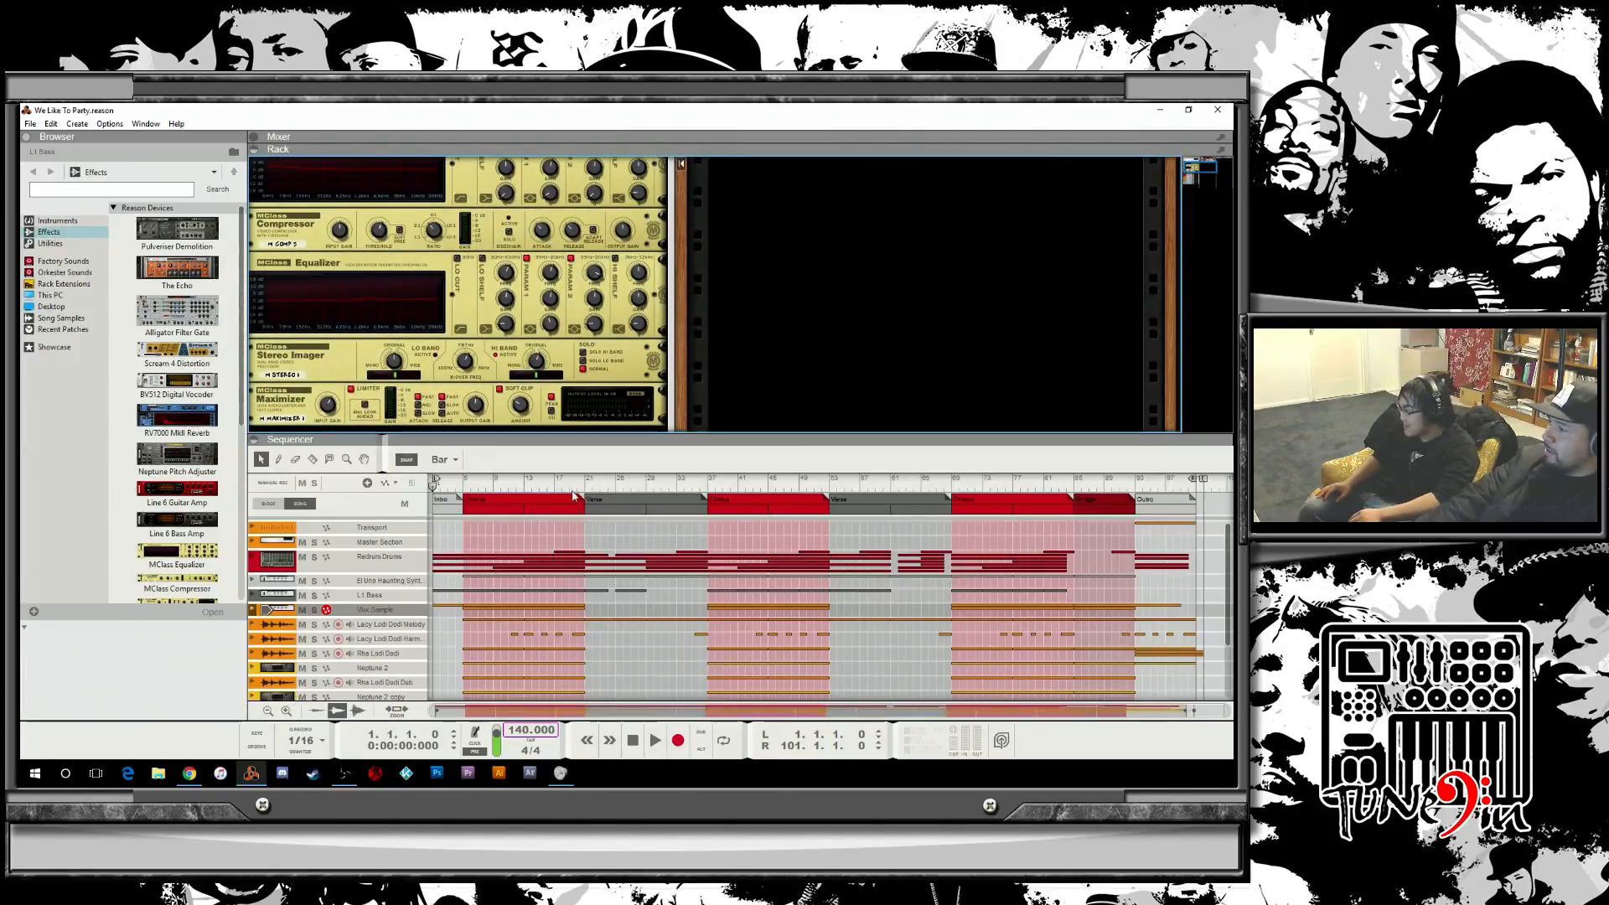
left_click_drag(521, 480, 432, 483)
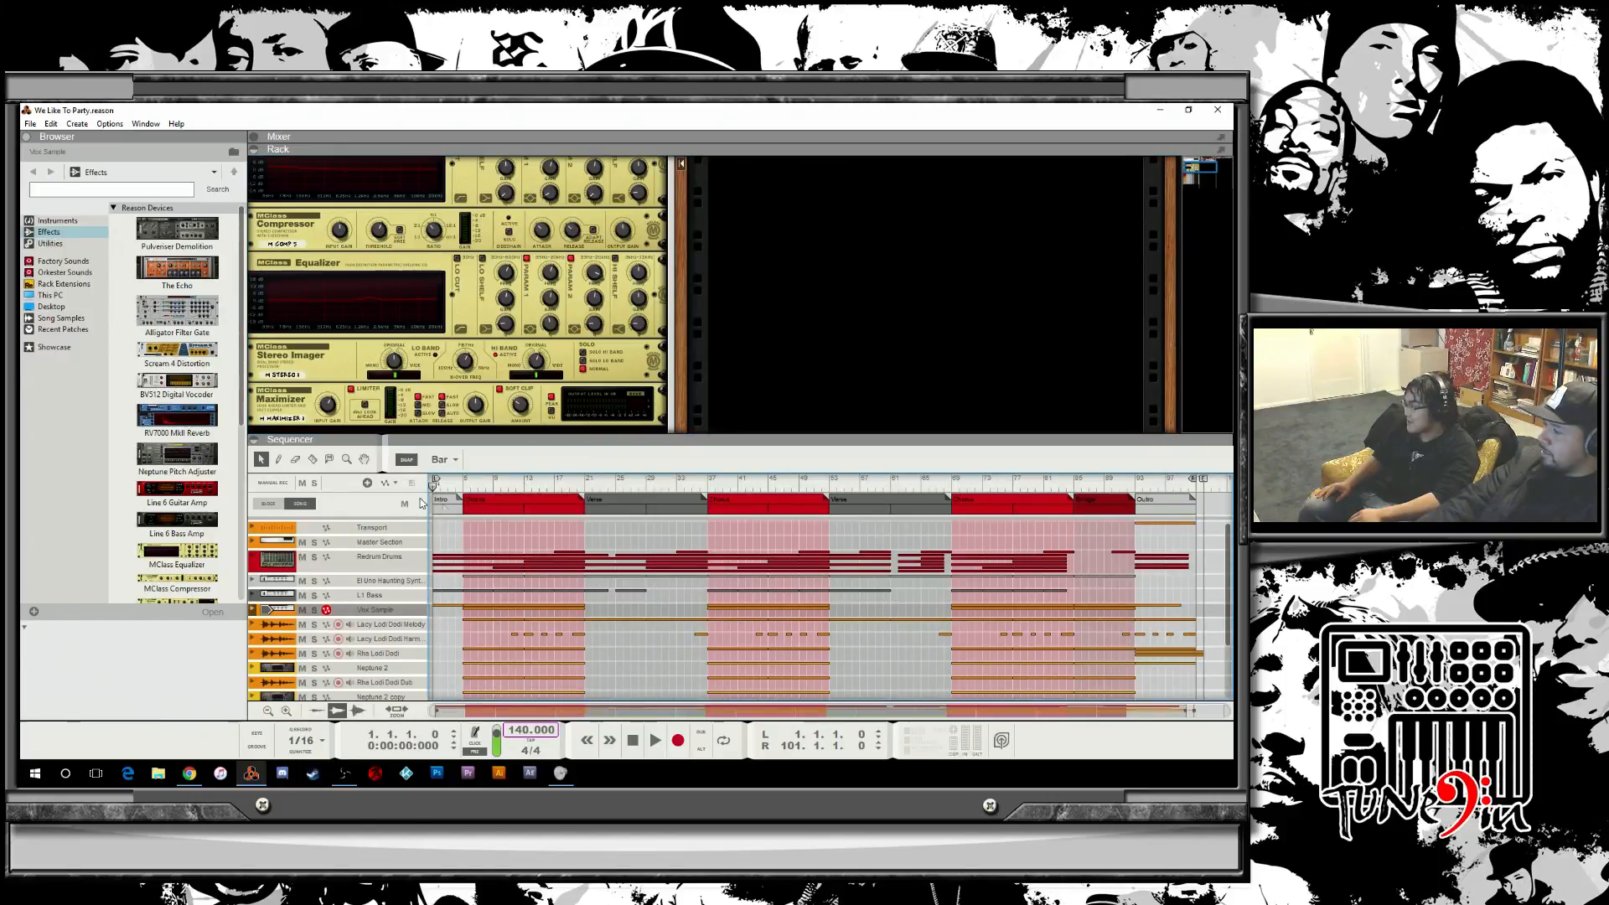
left_click(252, 137)
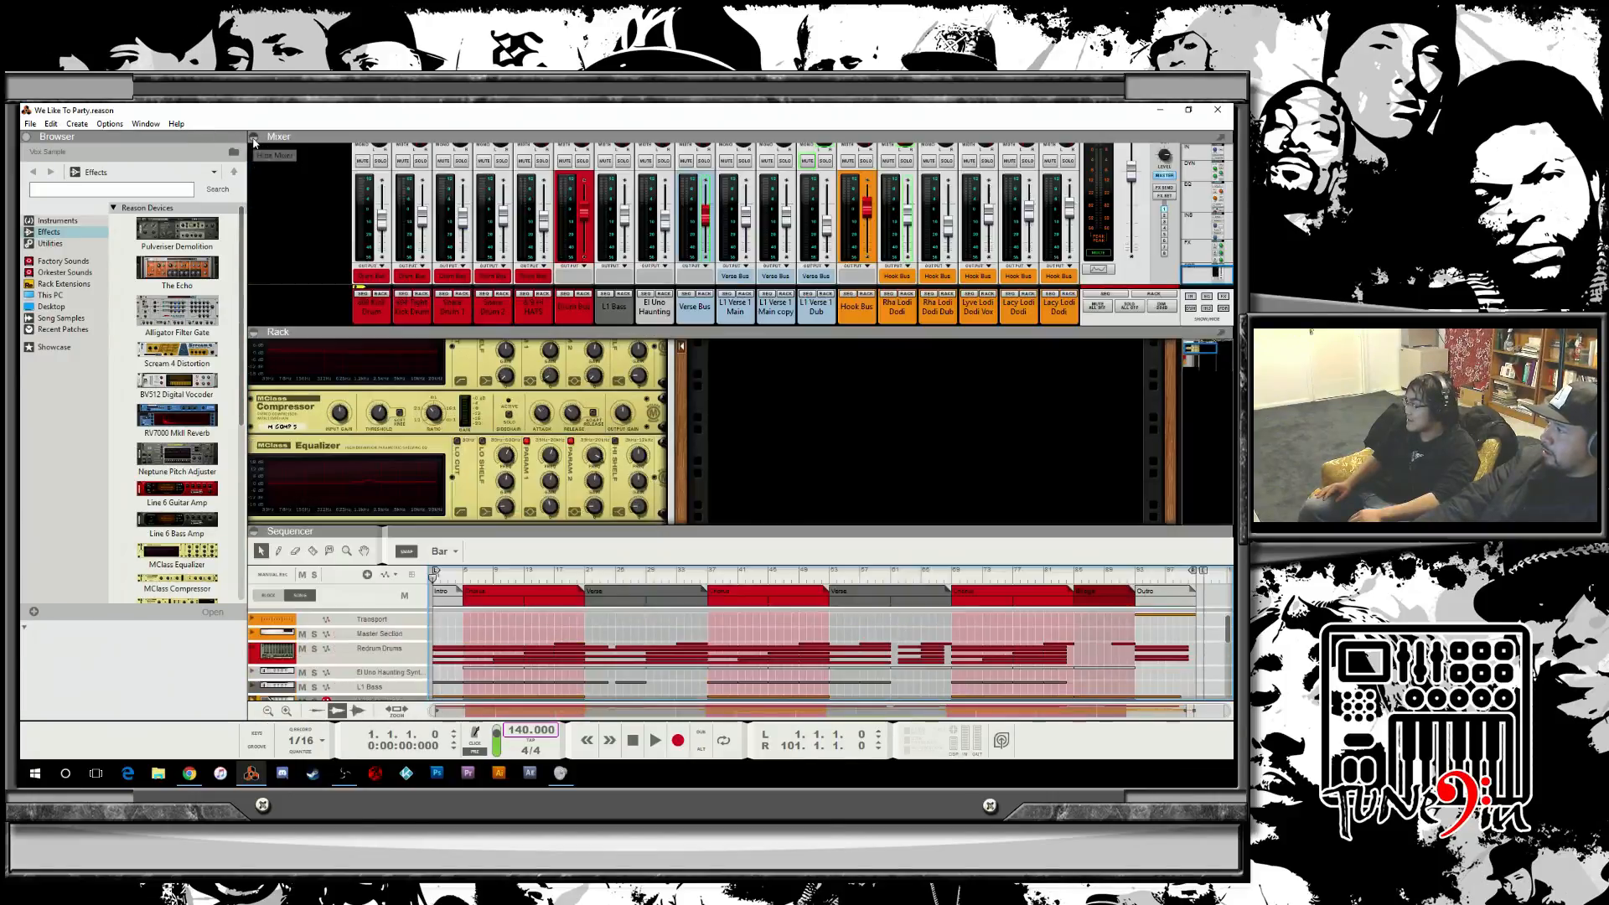
key("space")
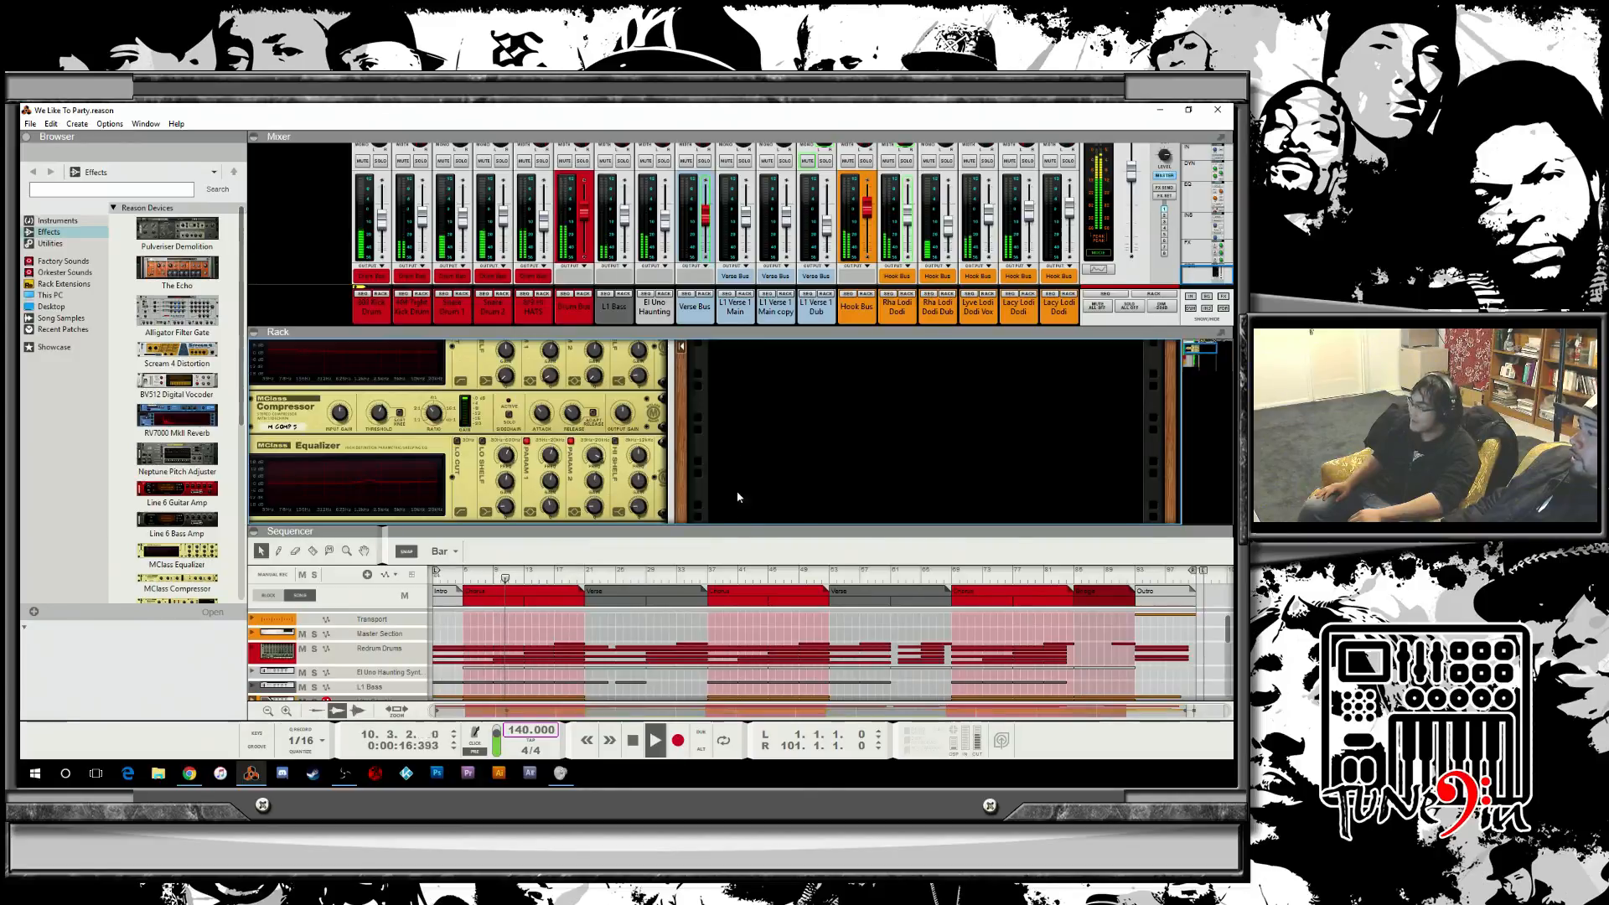
left_click_drag(756, 525, 611, 143)
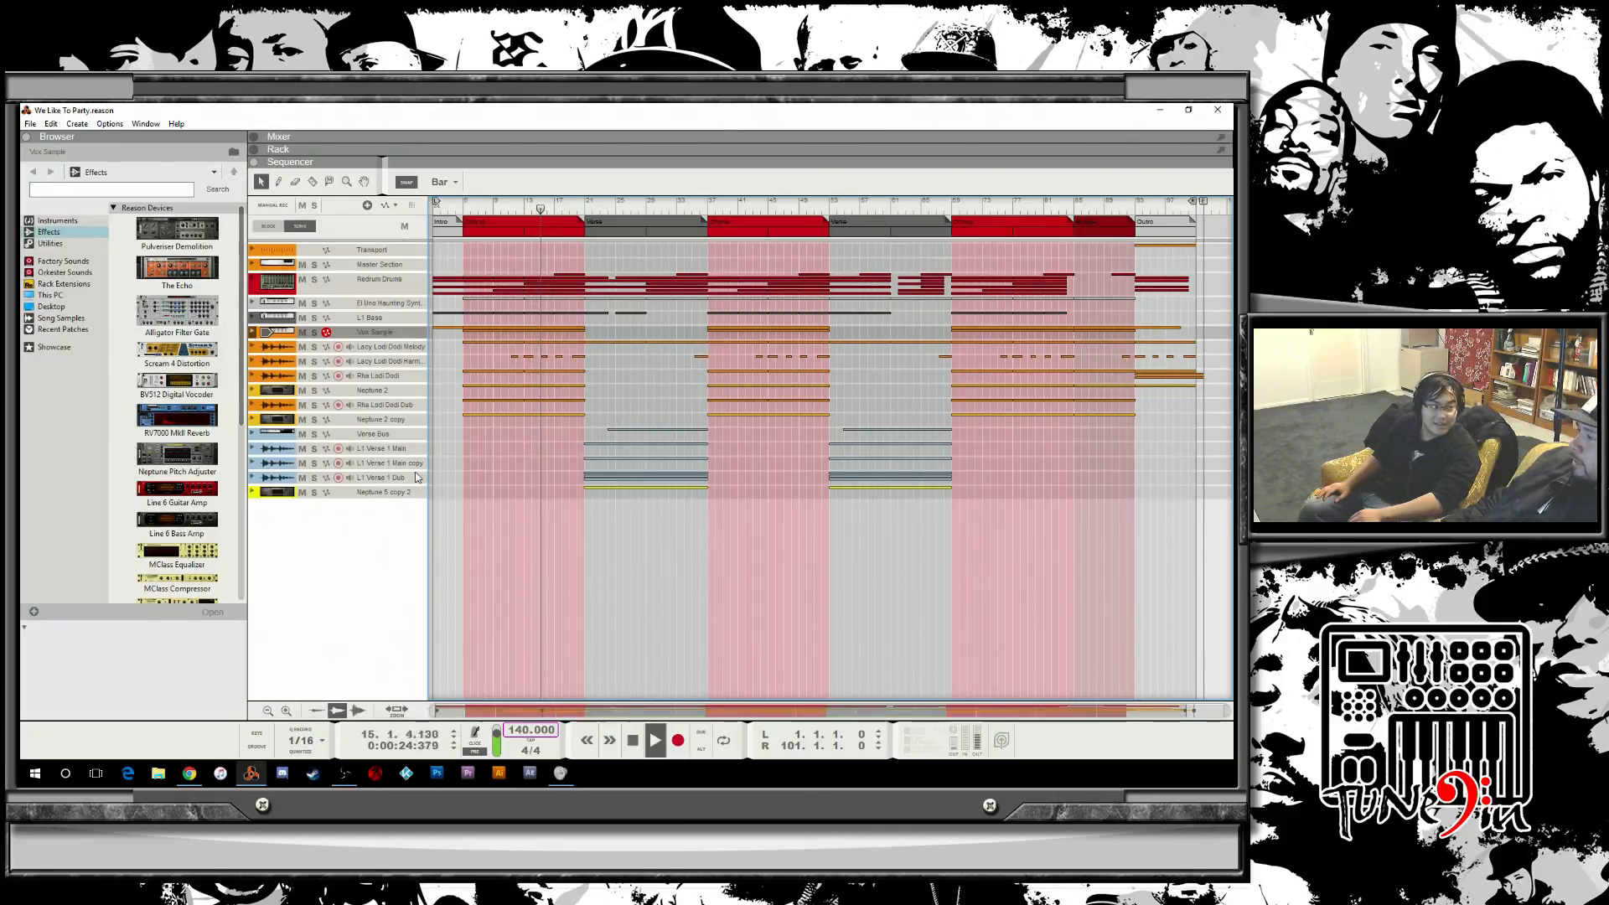
Unfold the L1 Verse 1 Main copy track and open its clip in comp editing to examine the recorded takes.
left_click(256, 465)
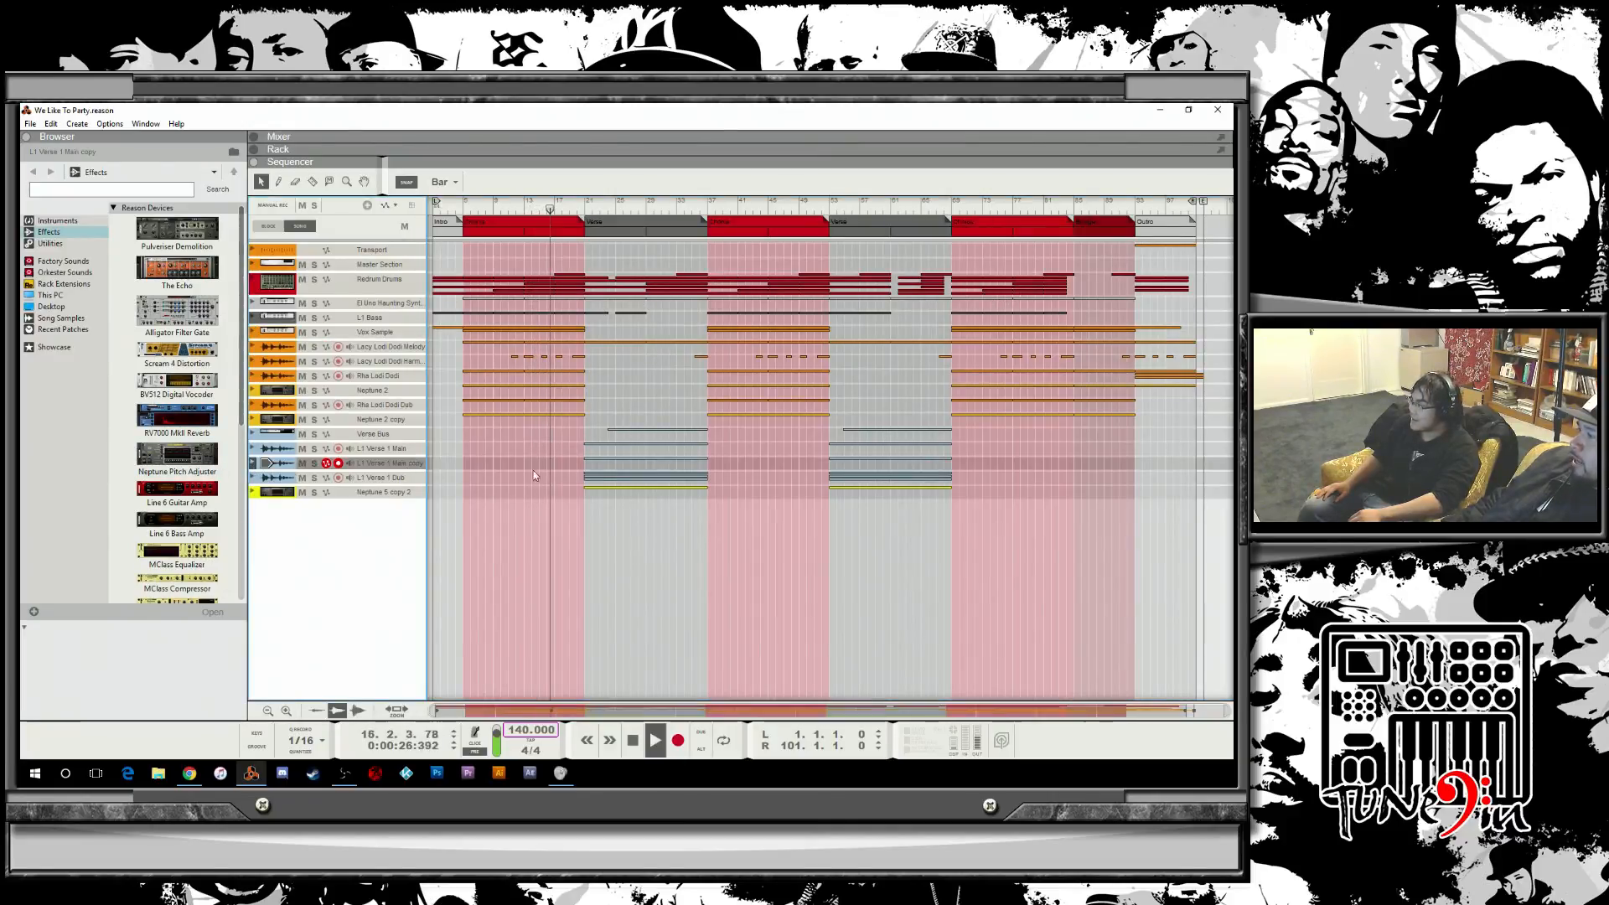
left_click(254, 464)
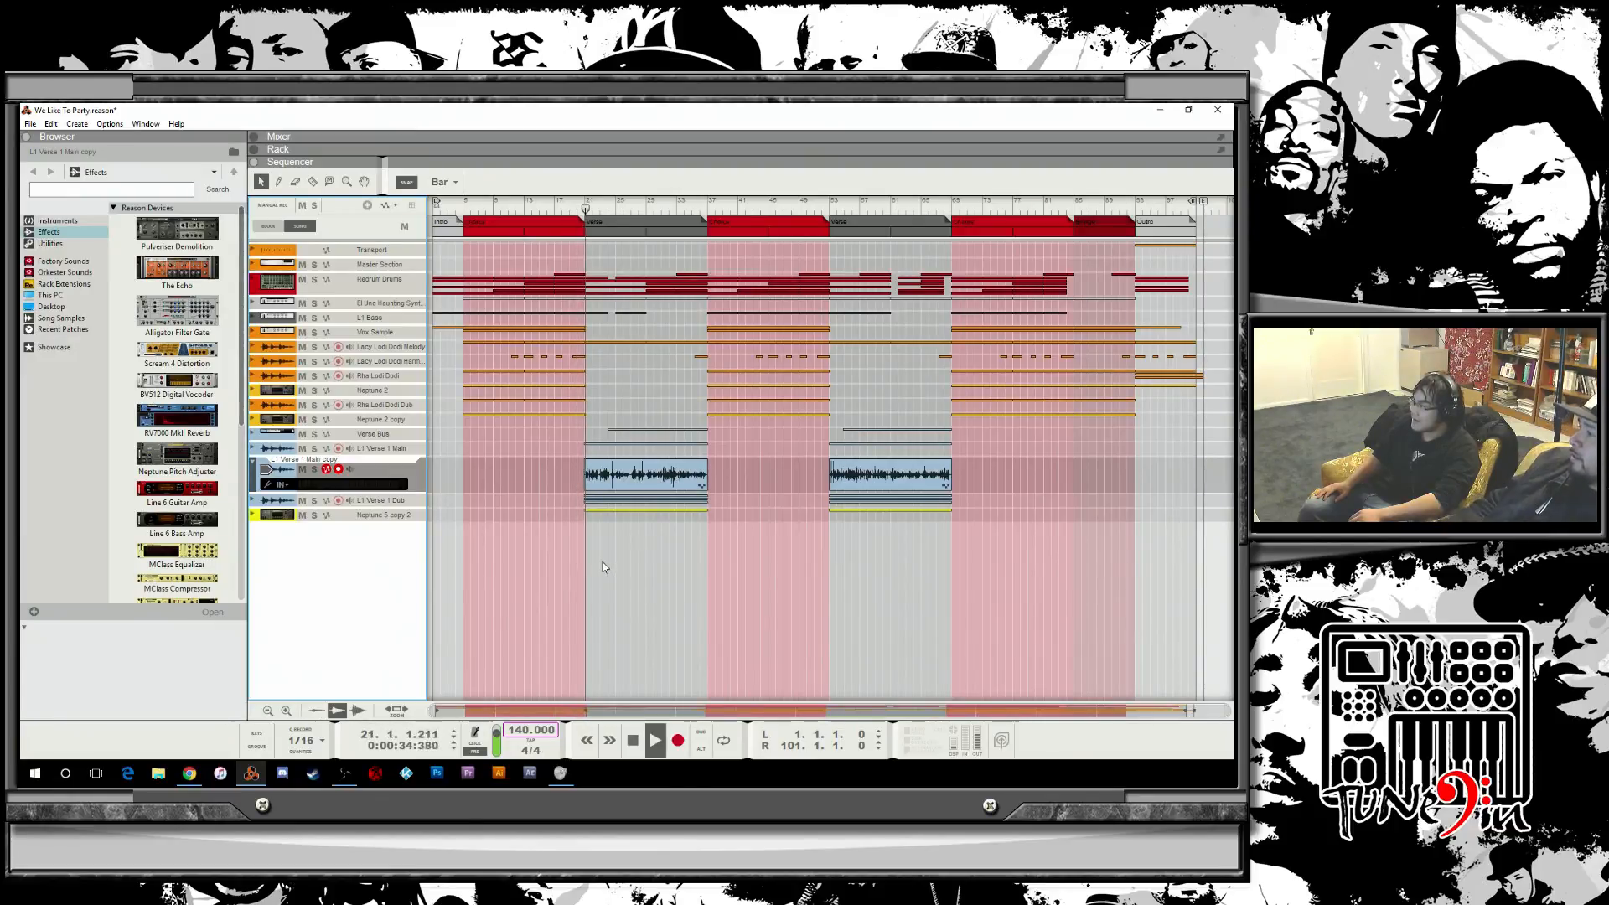
double_click(624, 476)
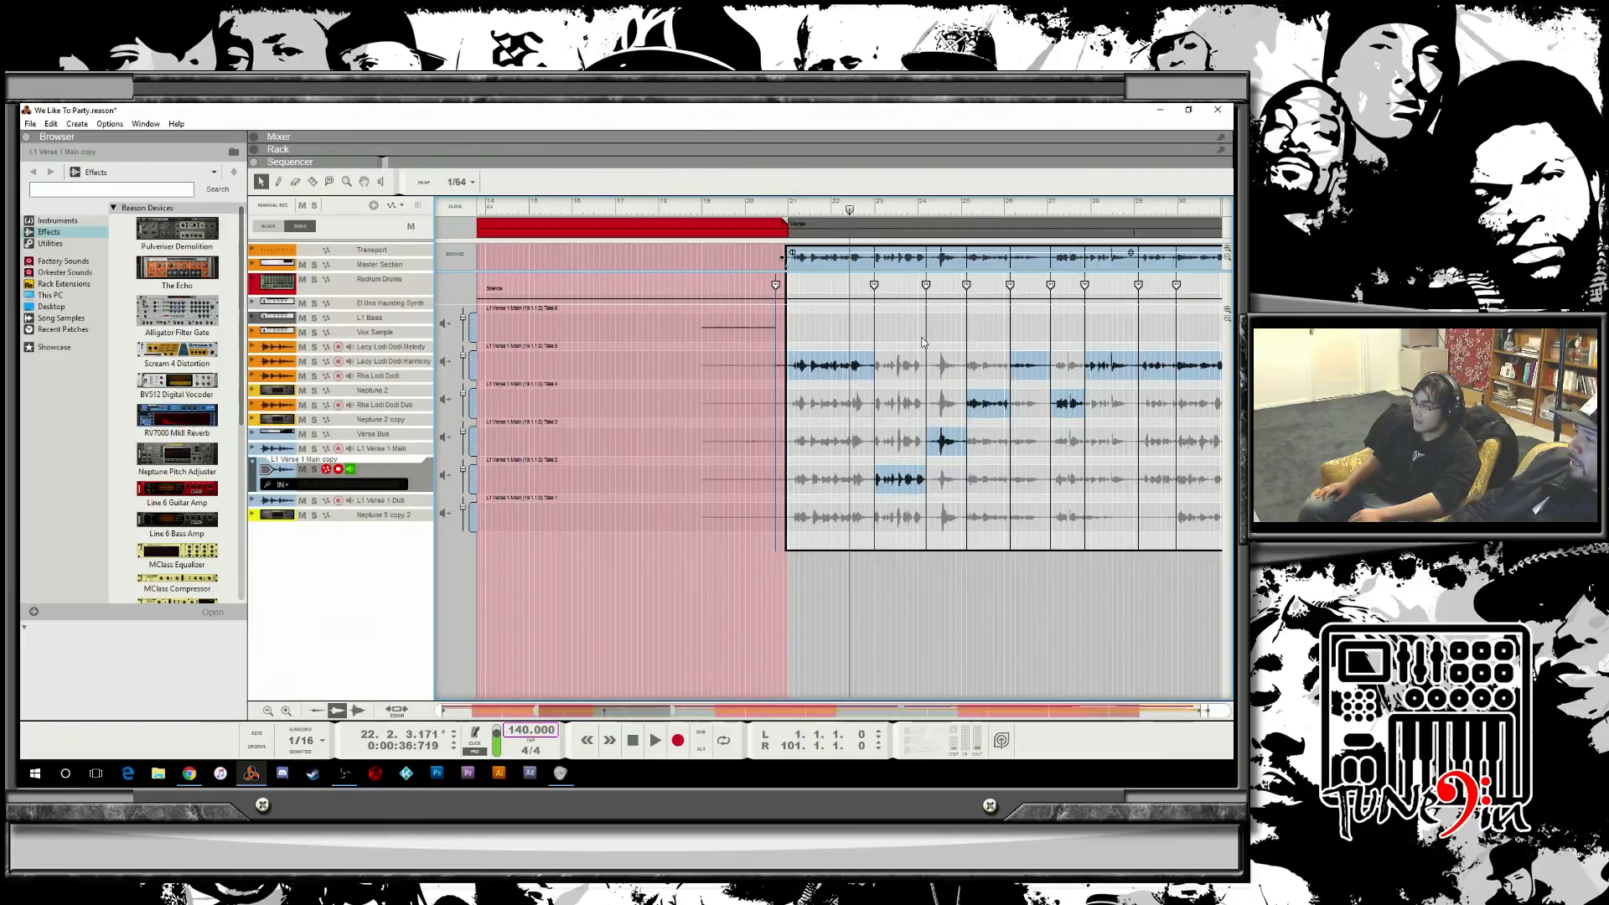
left_click_drag(846, 214, 854, 274)
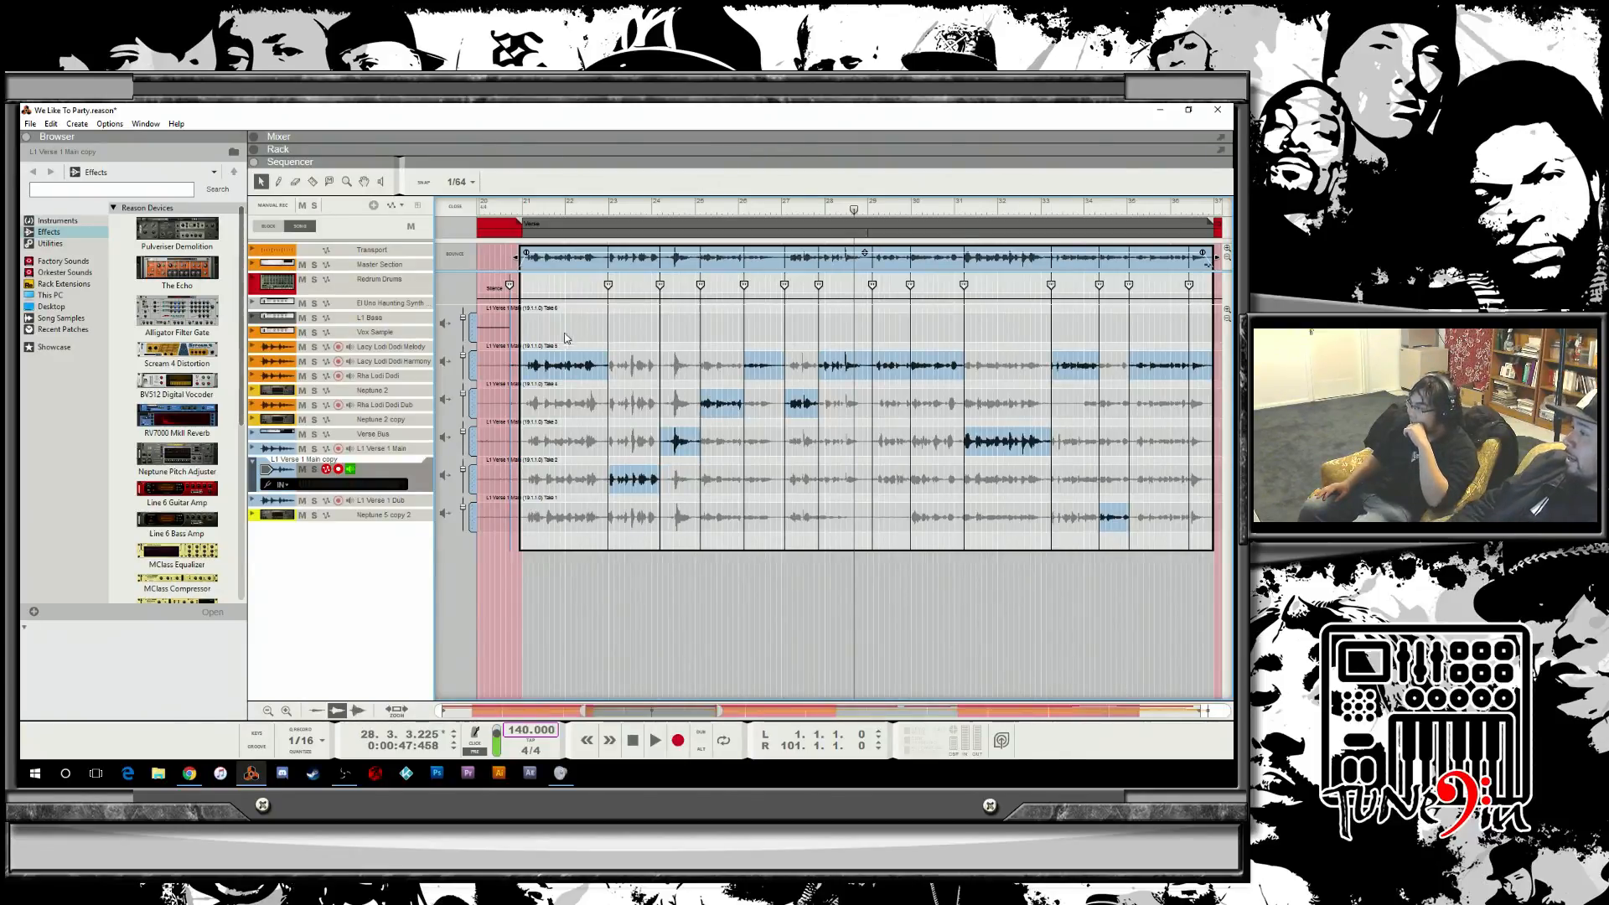
left_click(569, 403)
left_click(557, 375)
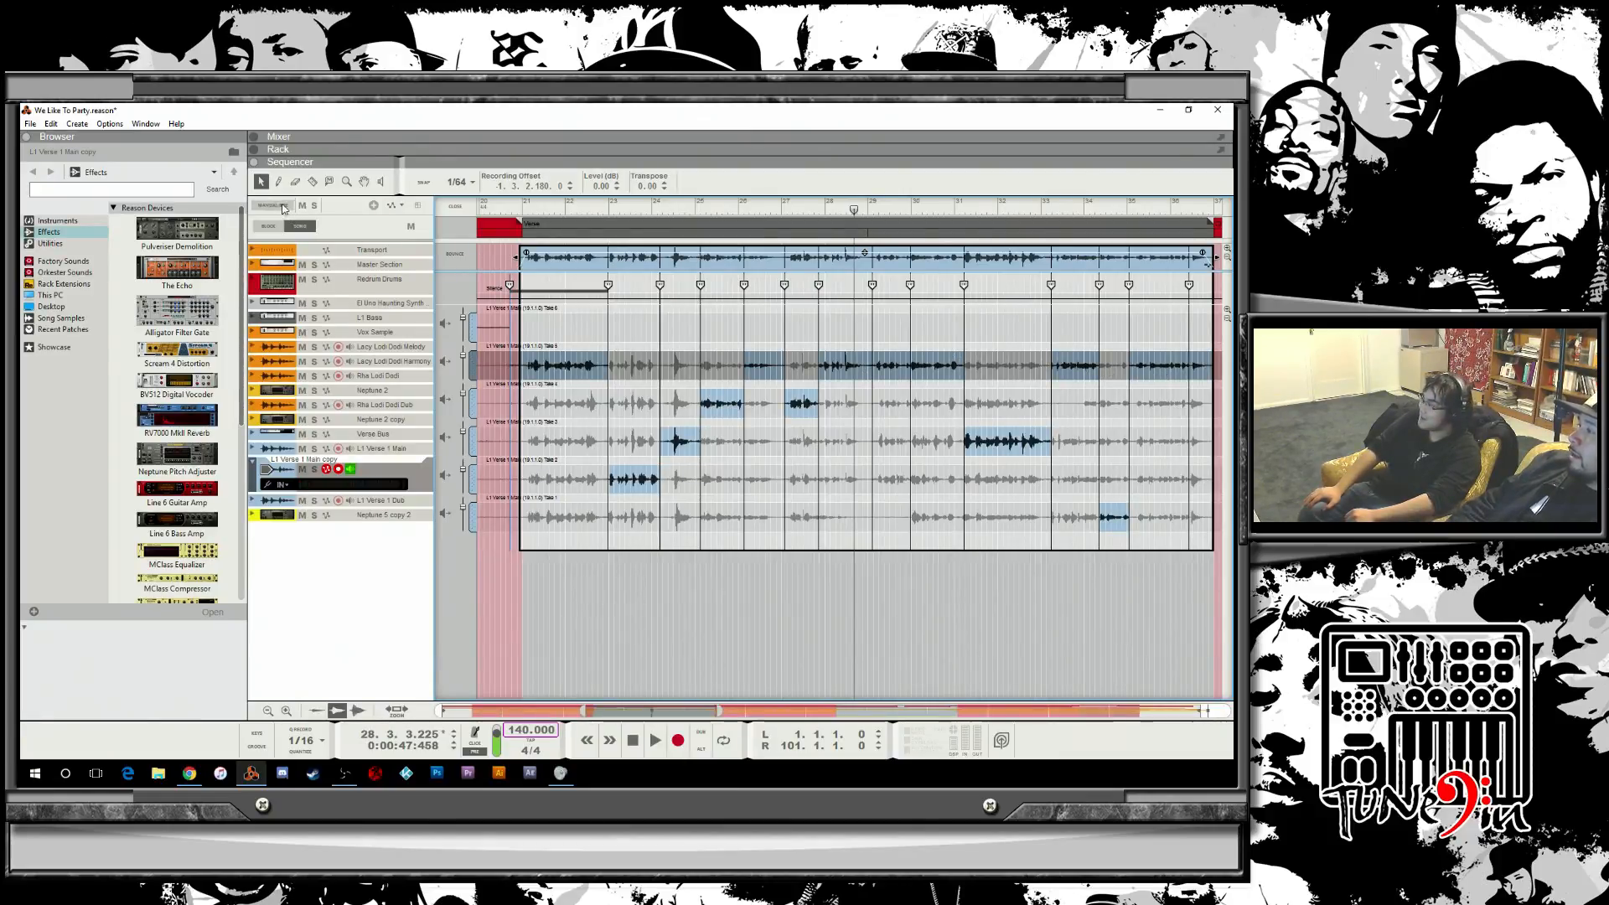
left_click(449, 207)
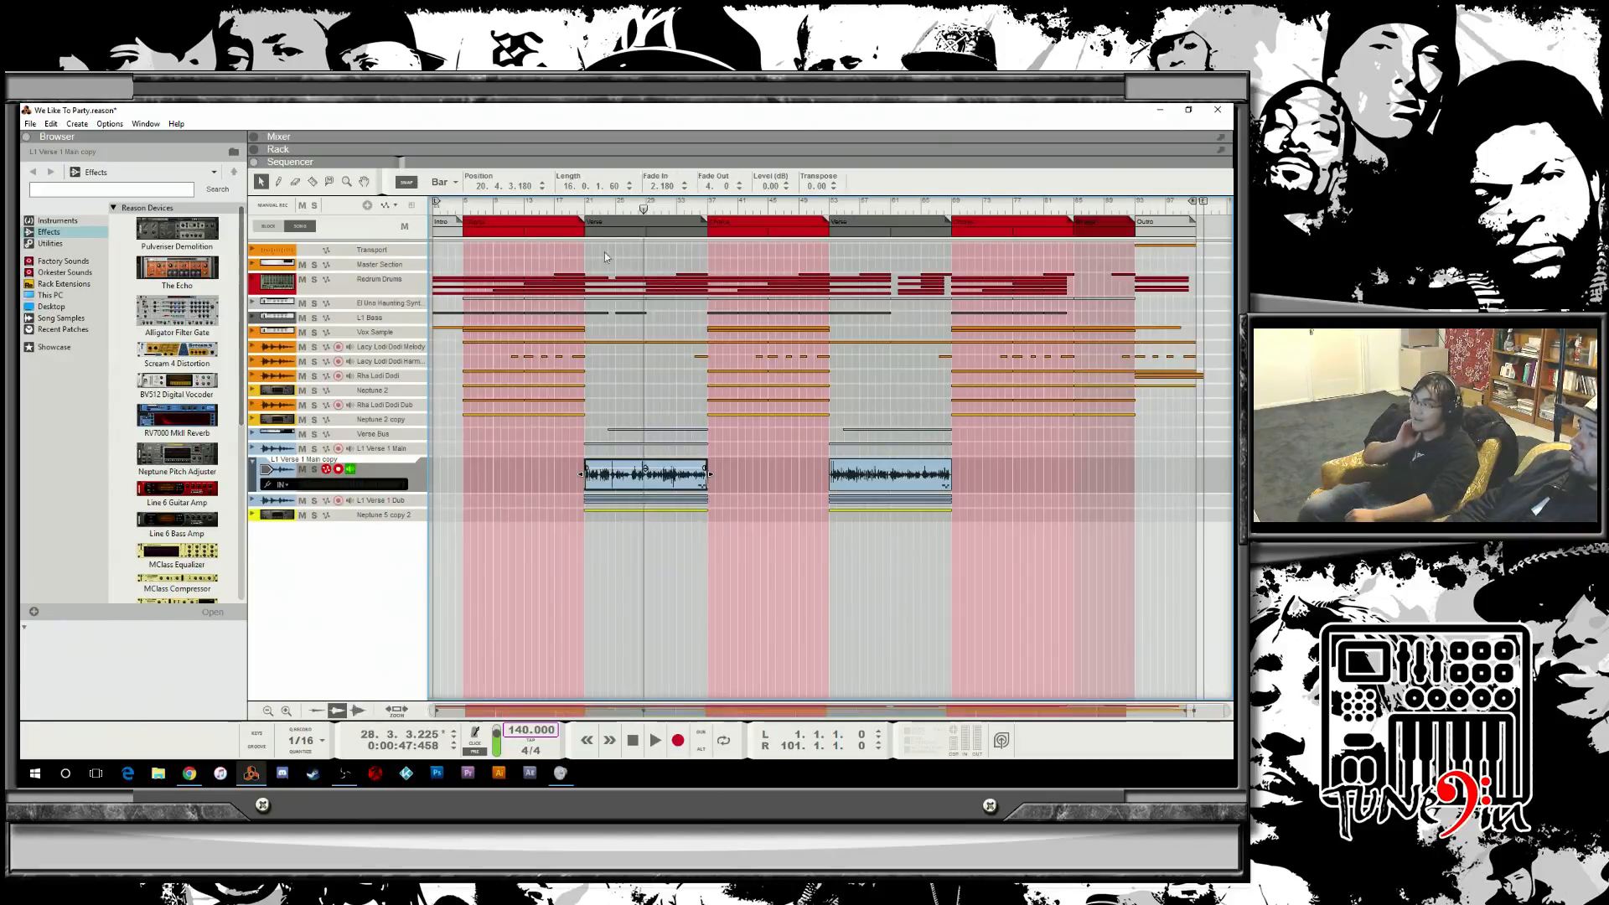
Play the song from bar 37 and fold the L1 Verse 1 Main copy track back up.
left_click(710, 210)
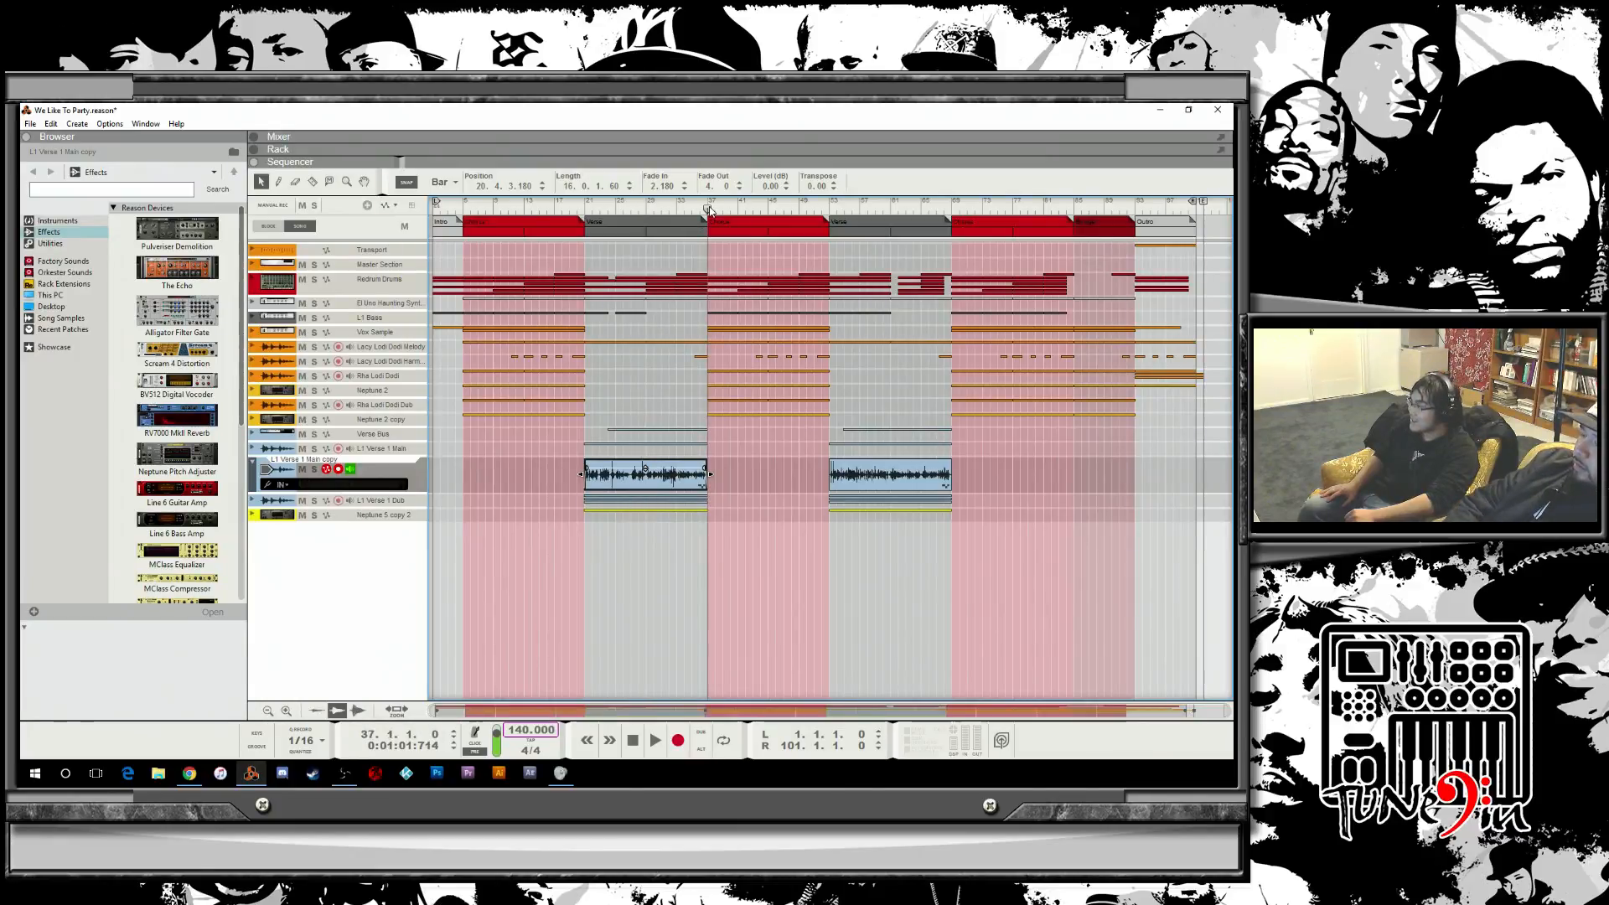
key("space")
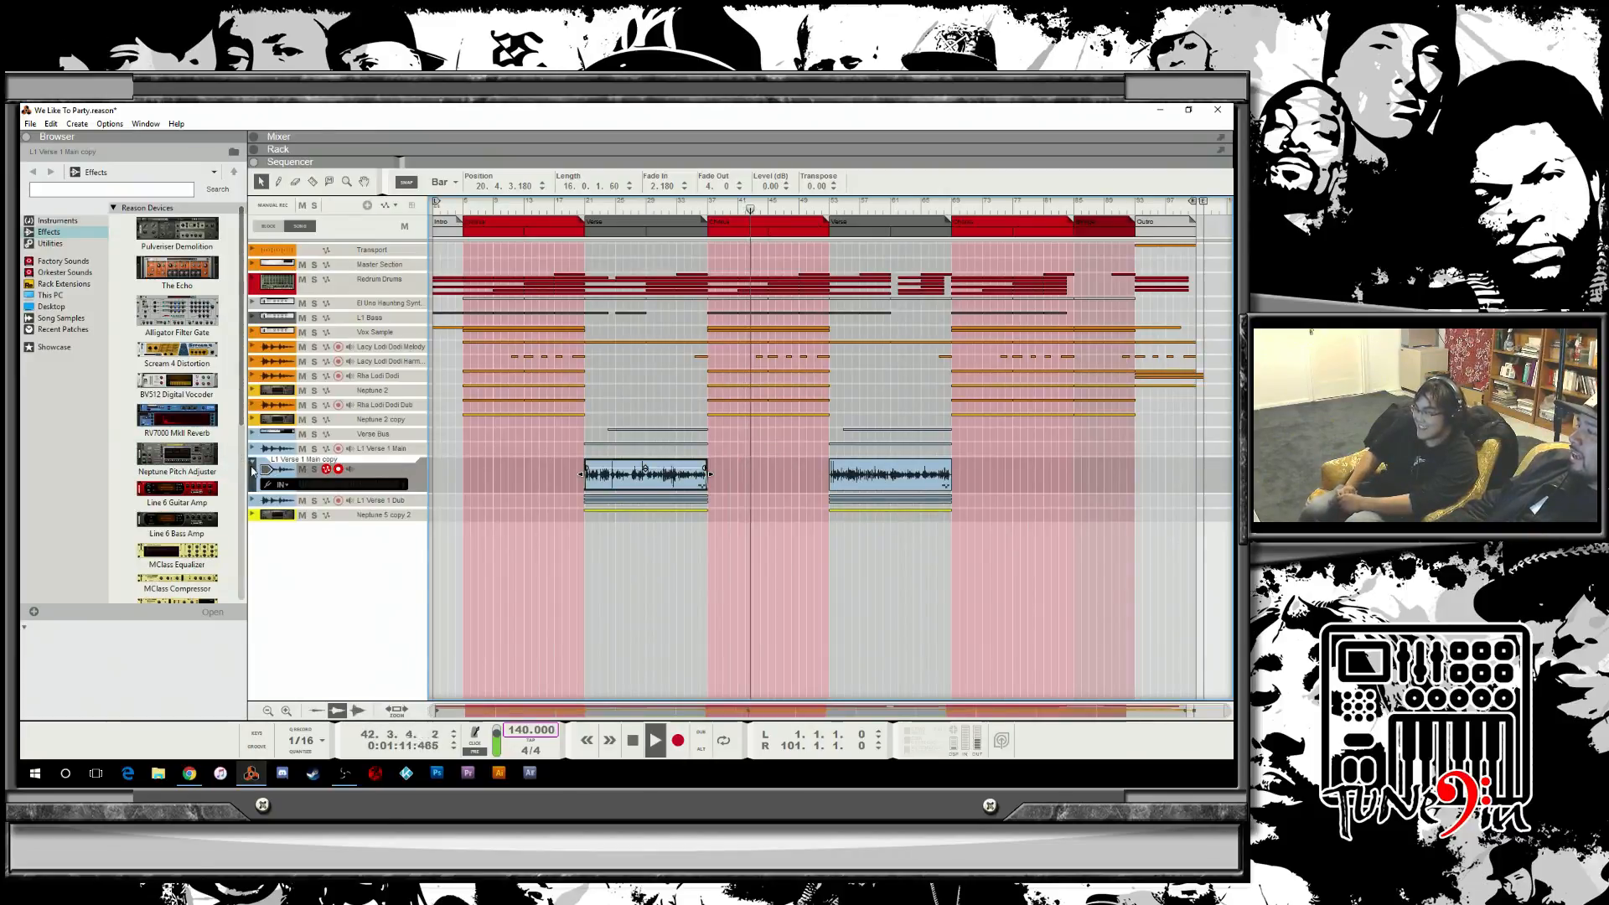
left_click(253, 467)
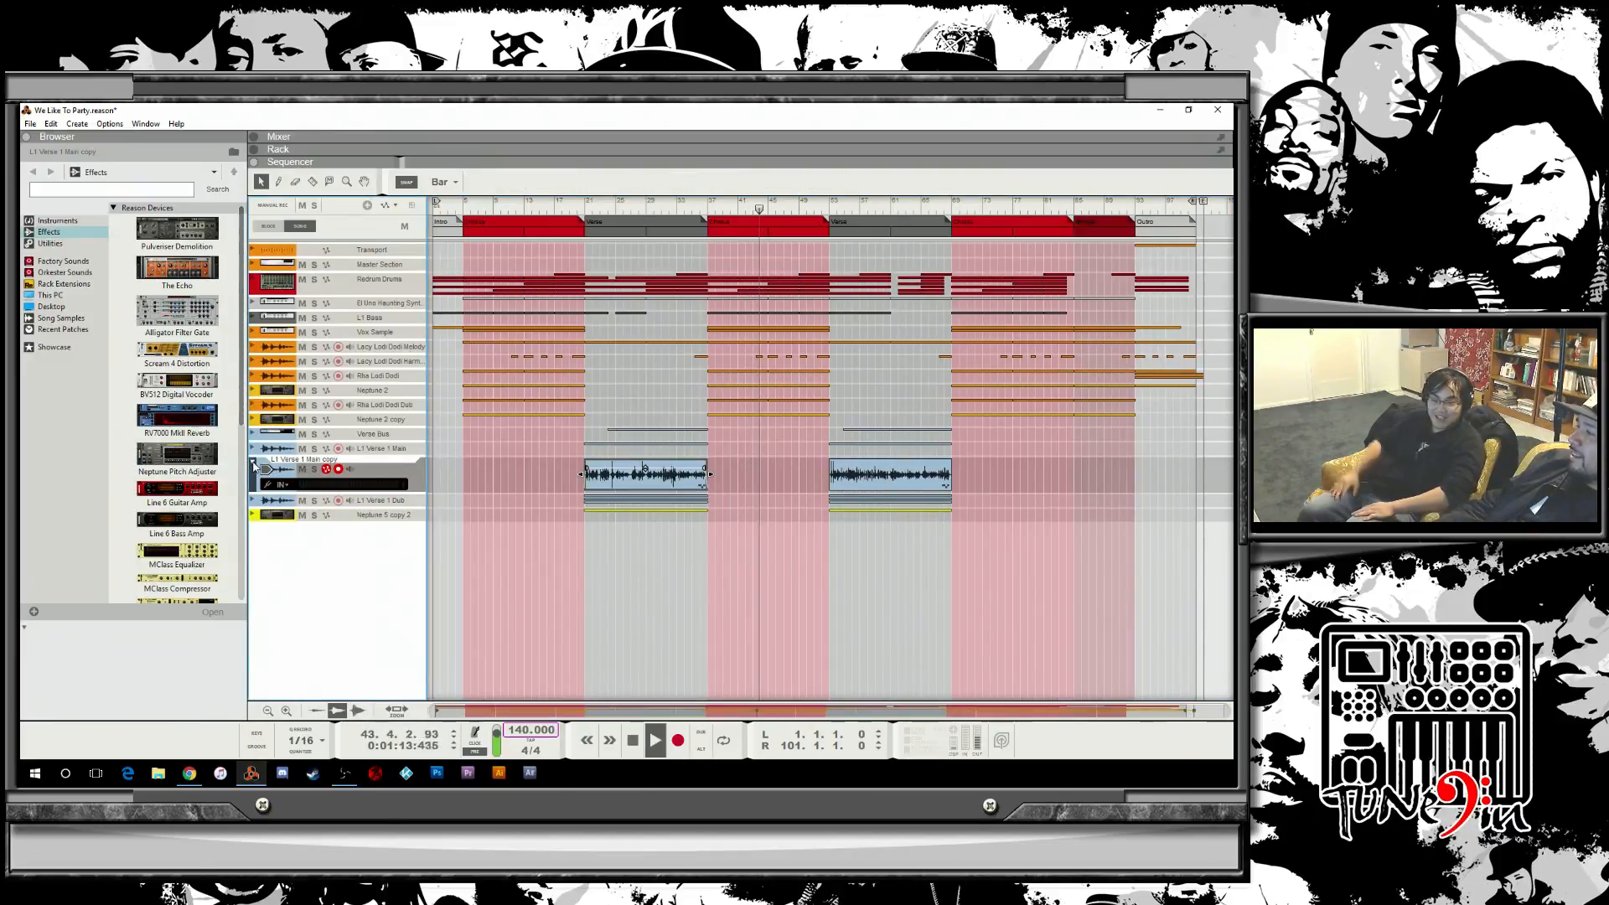
left_click(253, 462)
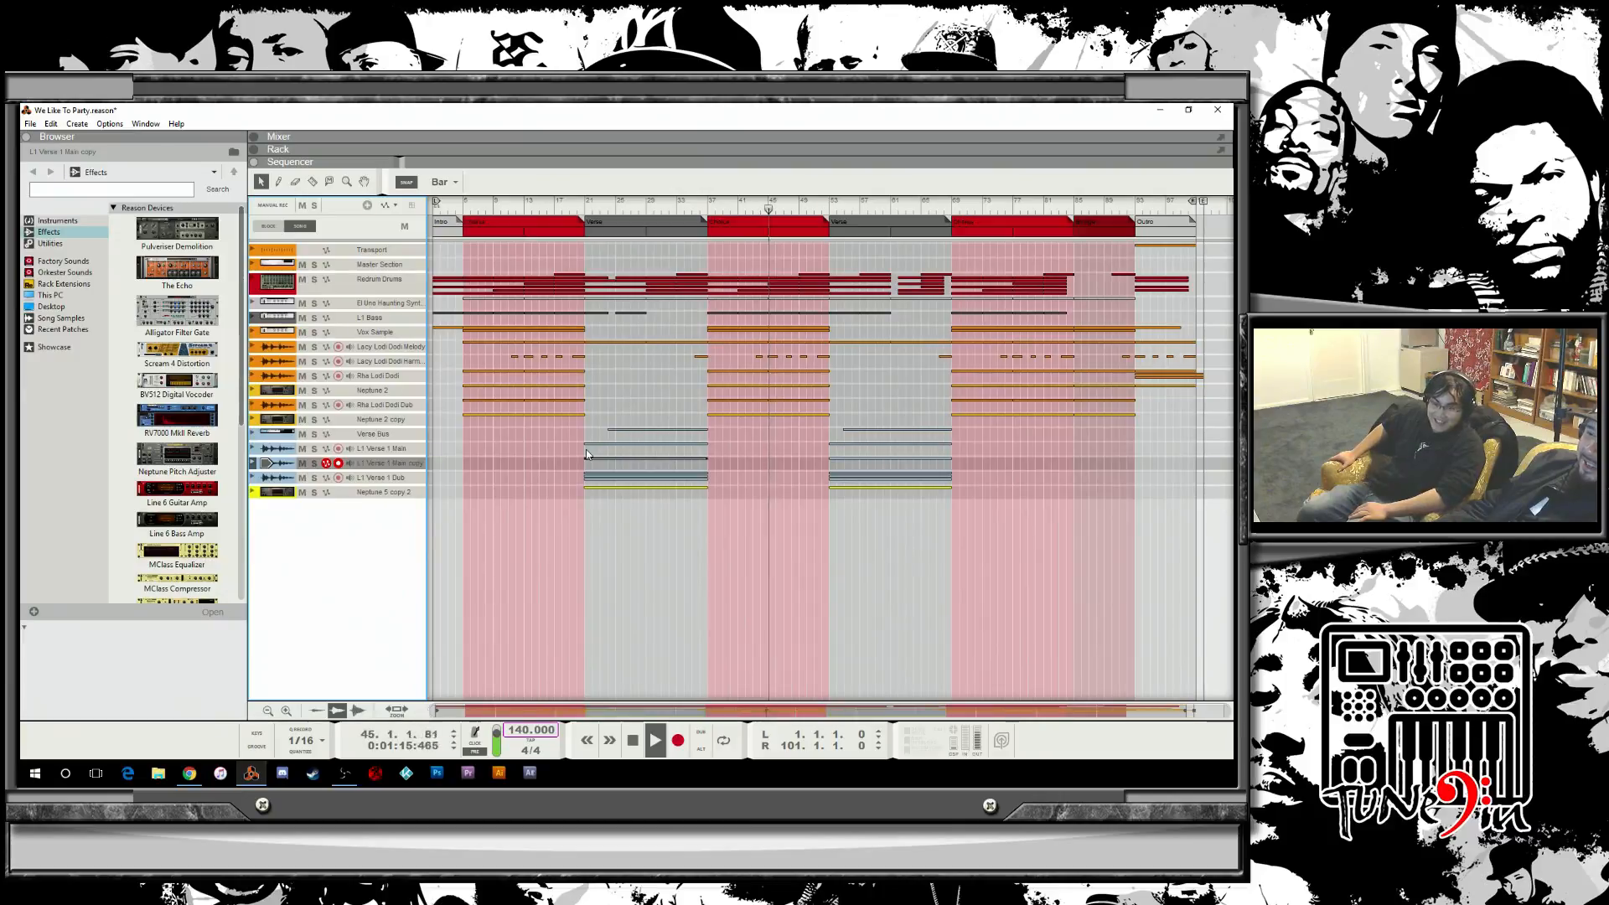